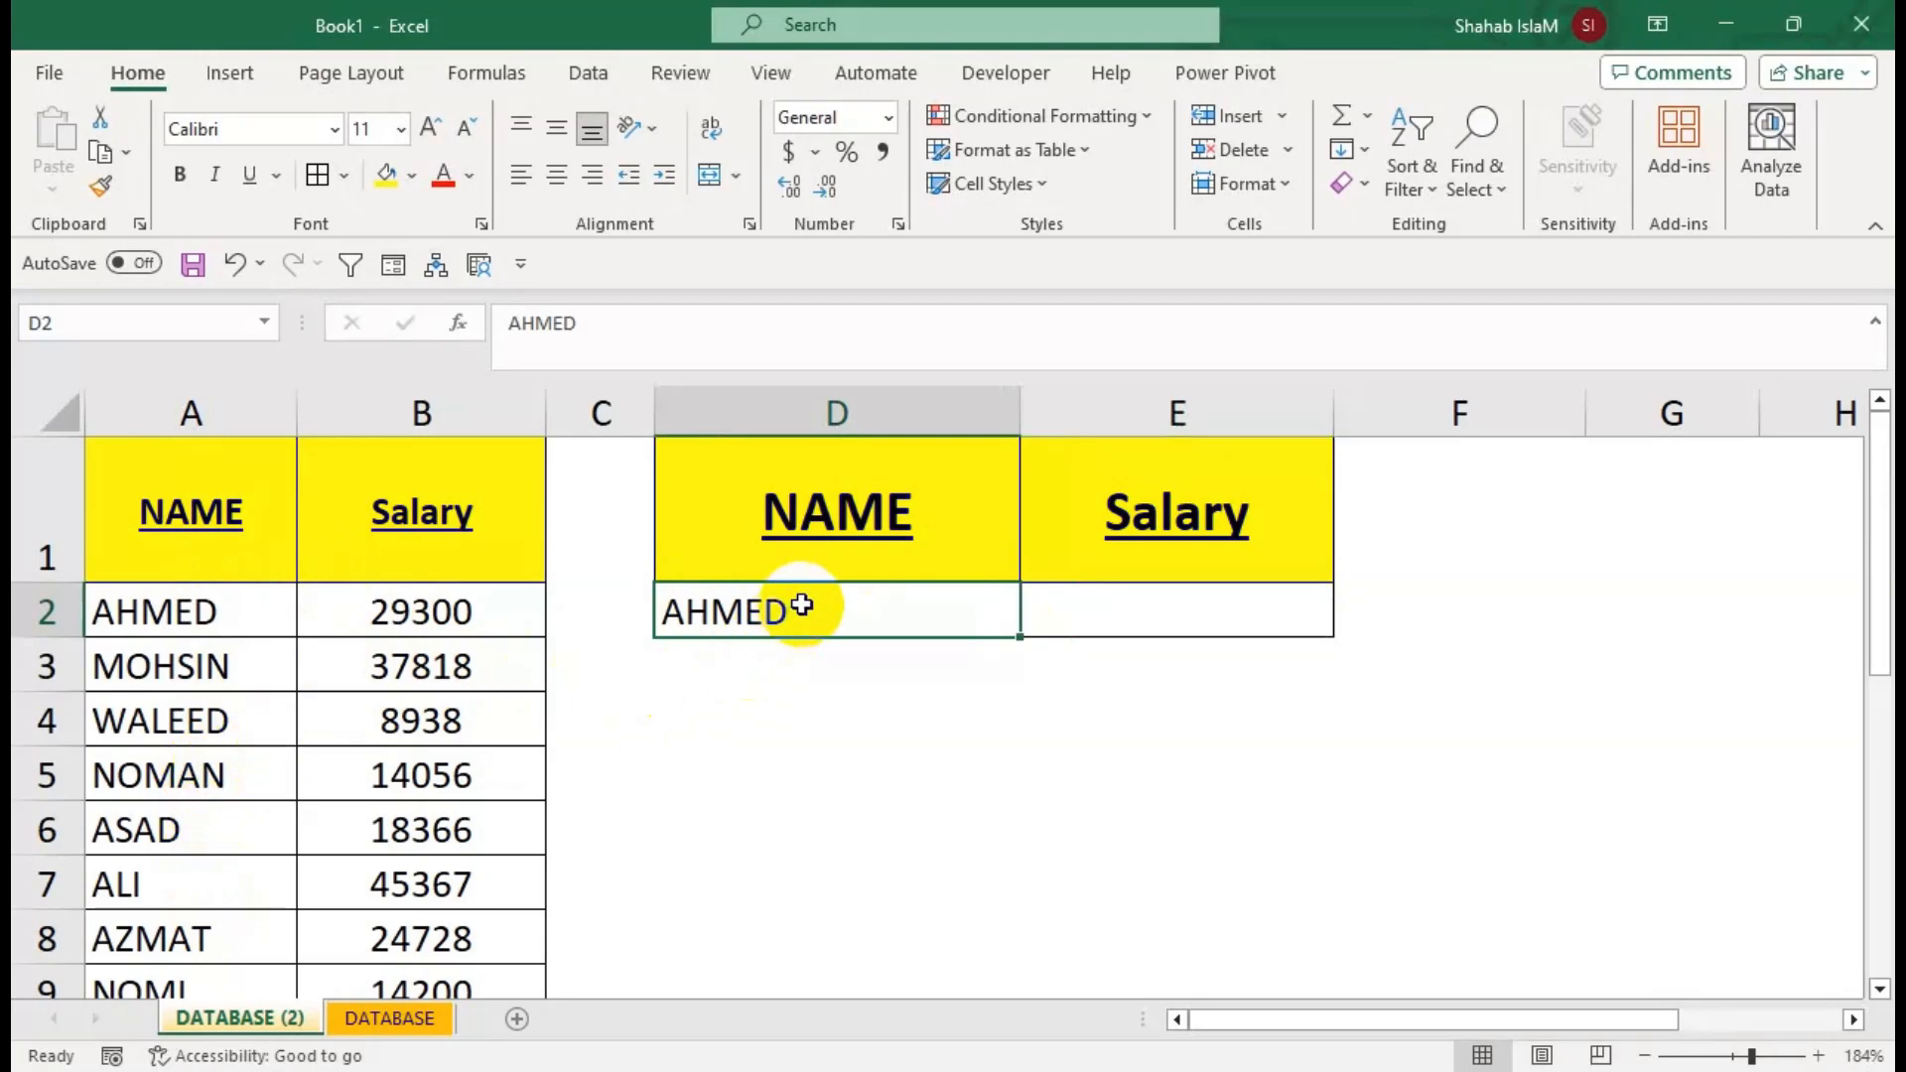
Start a VLOOKUP formula in E2 with D2 as the lookup value and A2:B10 as the table array.
{"action": "left_click", "coordinate": [1072, 596]}
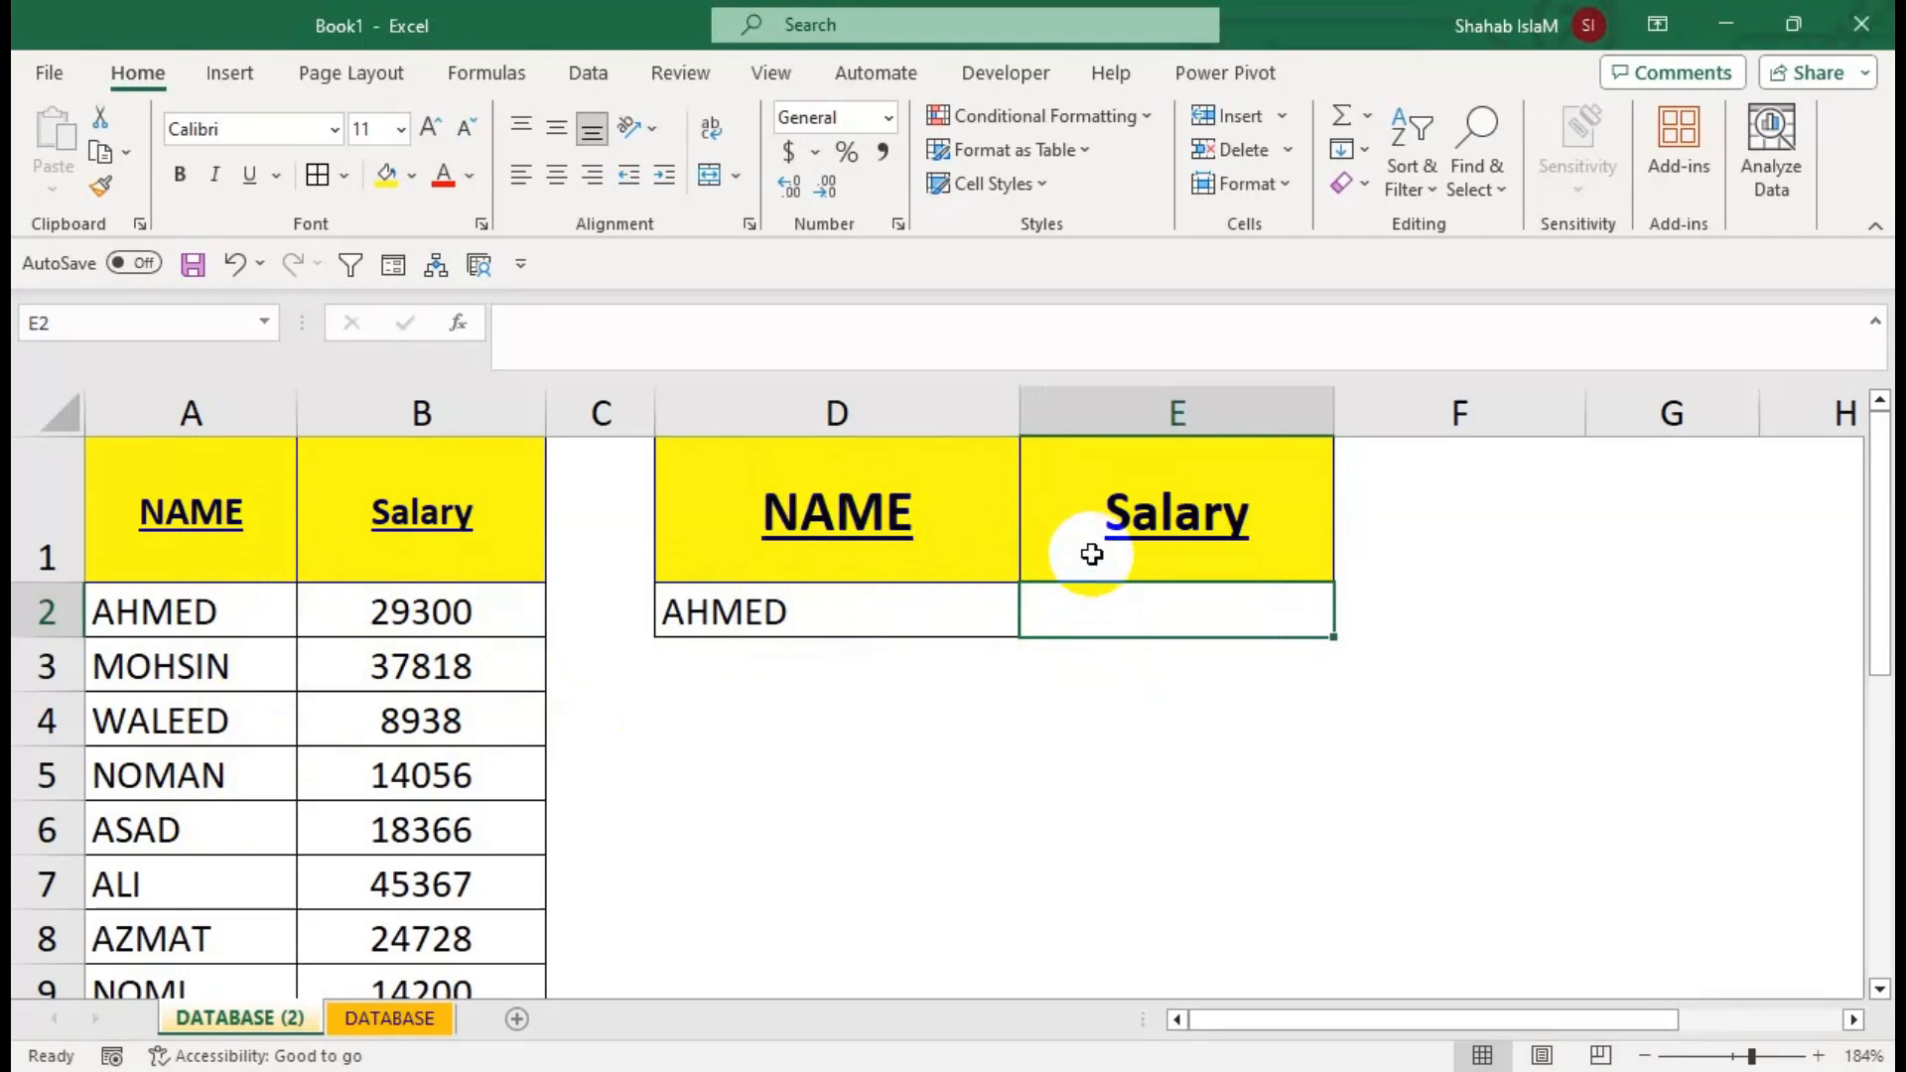
{"action": "type", "text": "=VLOOKUP("}
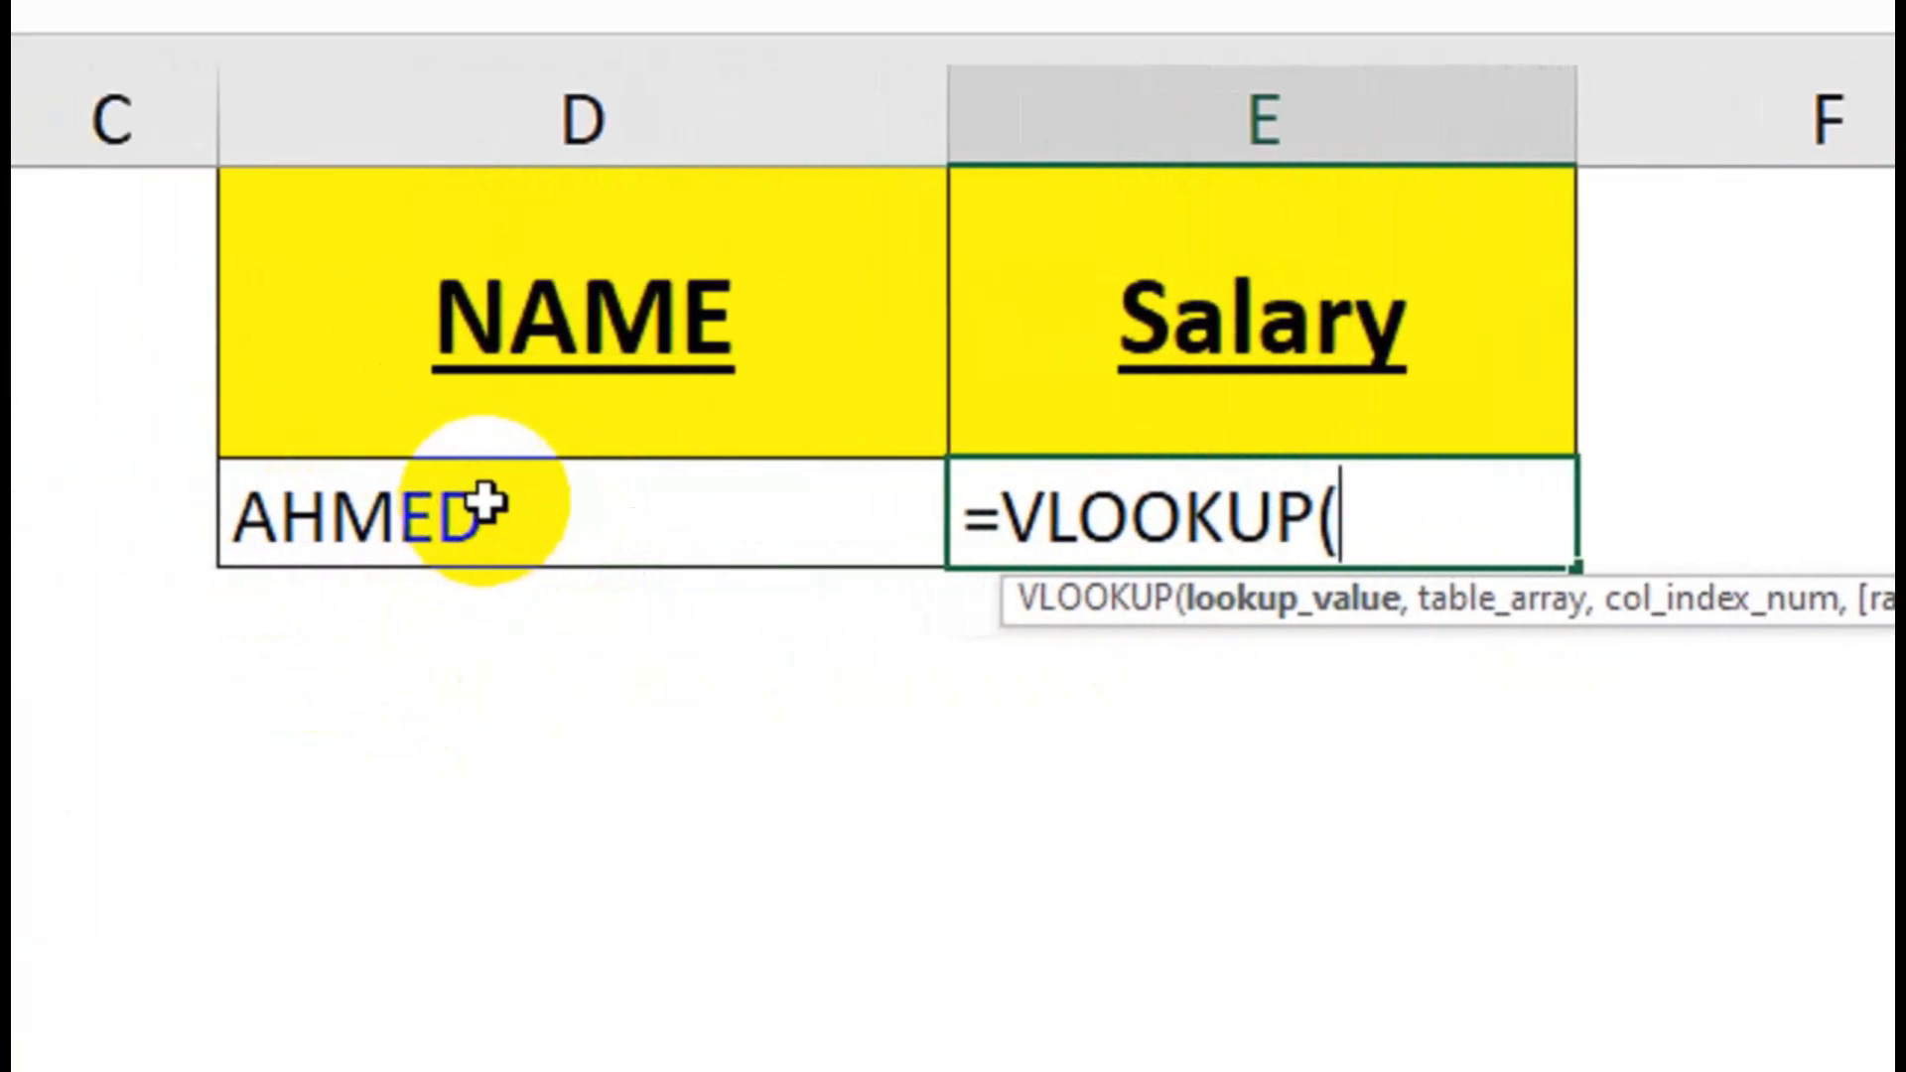
{"action": "left_click", "coordinate": [556, 489]}
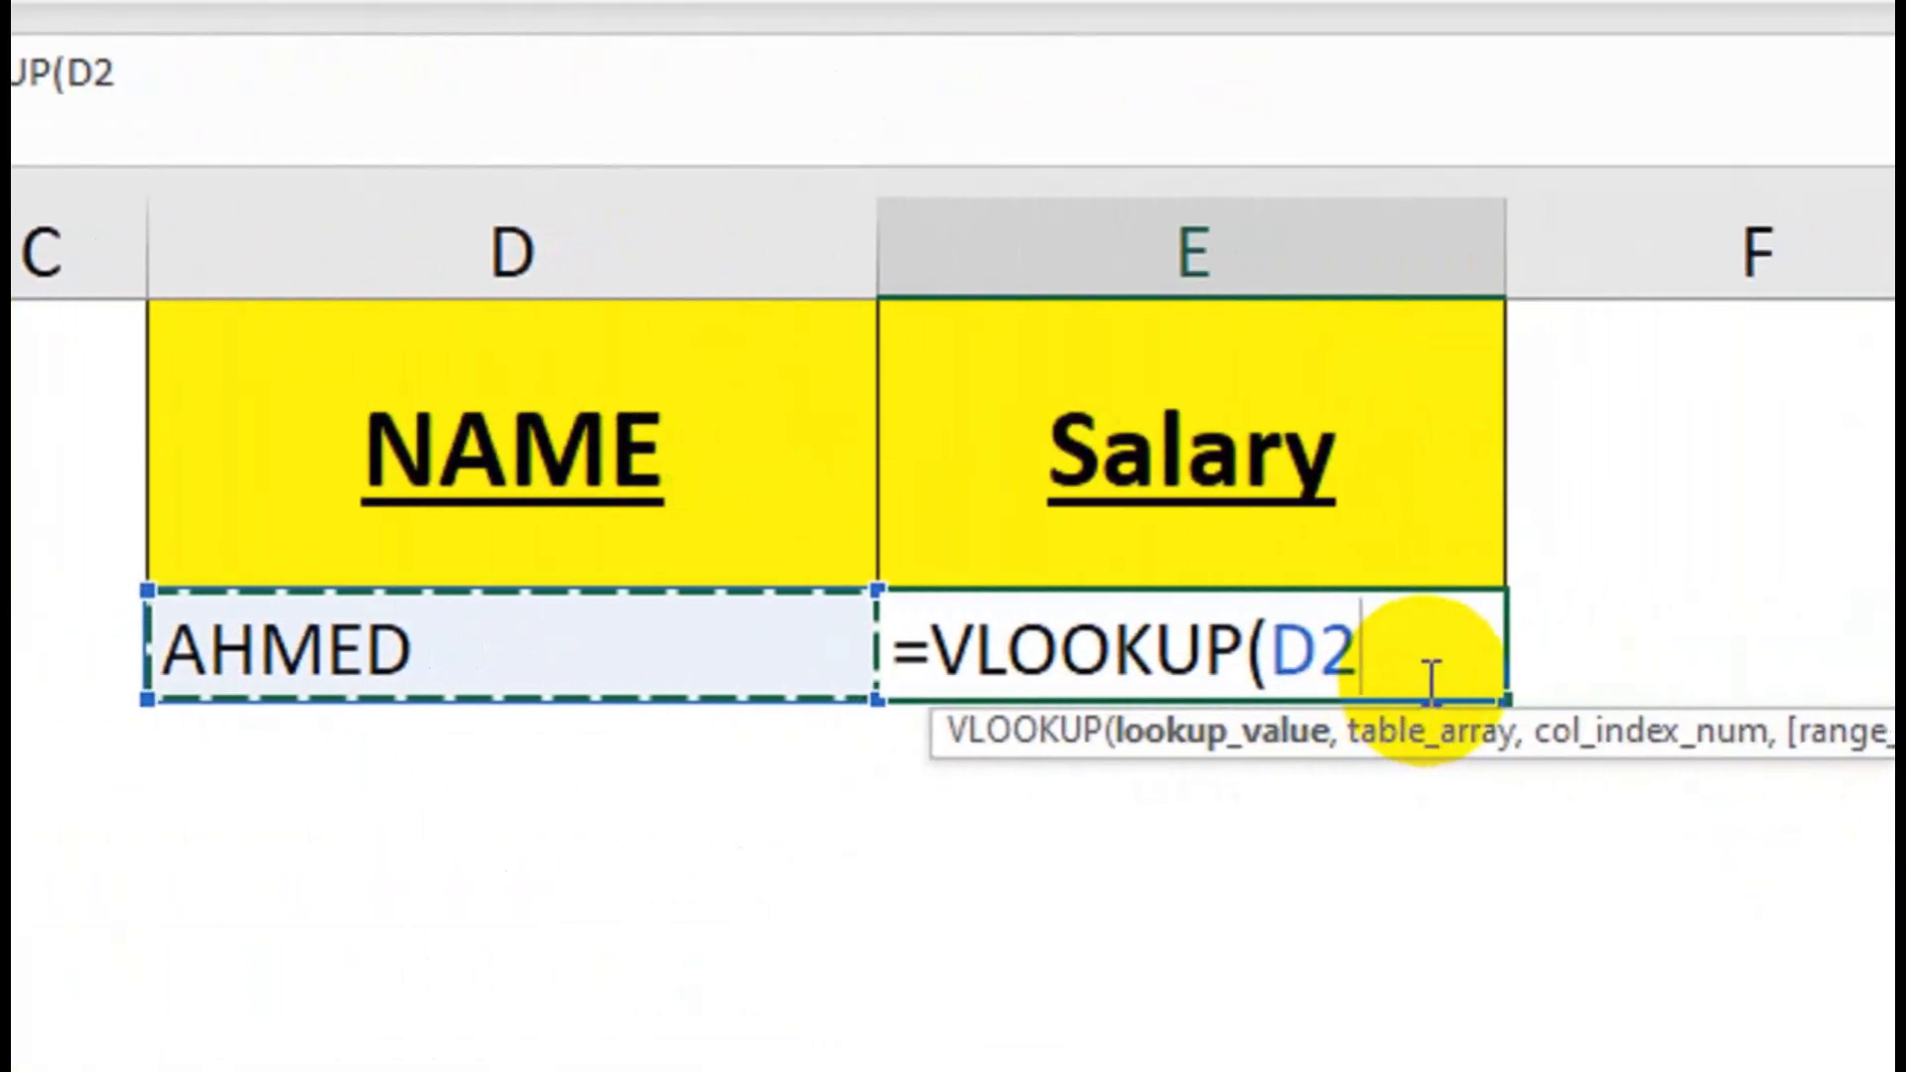
{"action": "type", "text": ","}
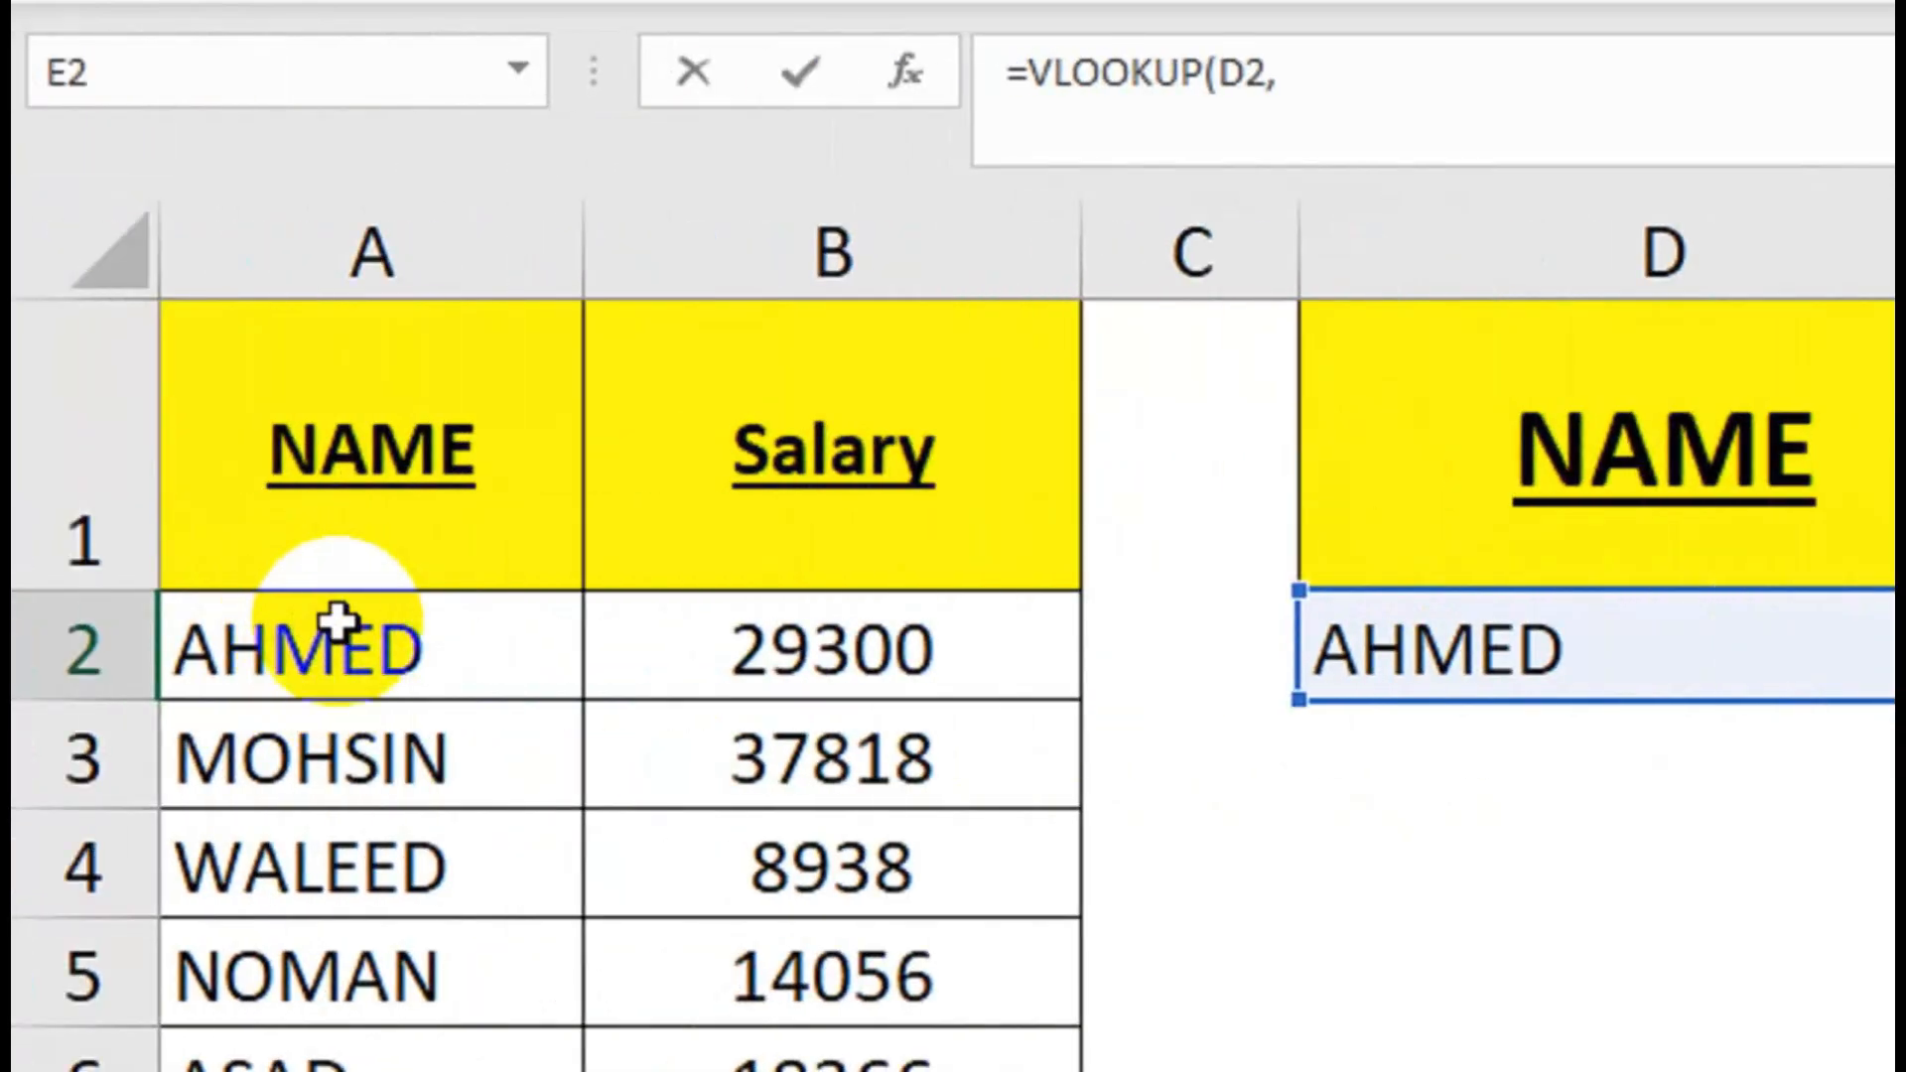
{"action": "left_click_drag", "start_coordinate": [337, 621], "coordinate": [647, 704]}
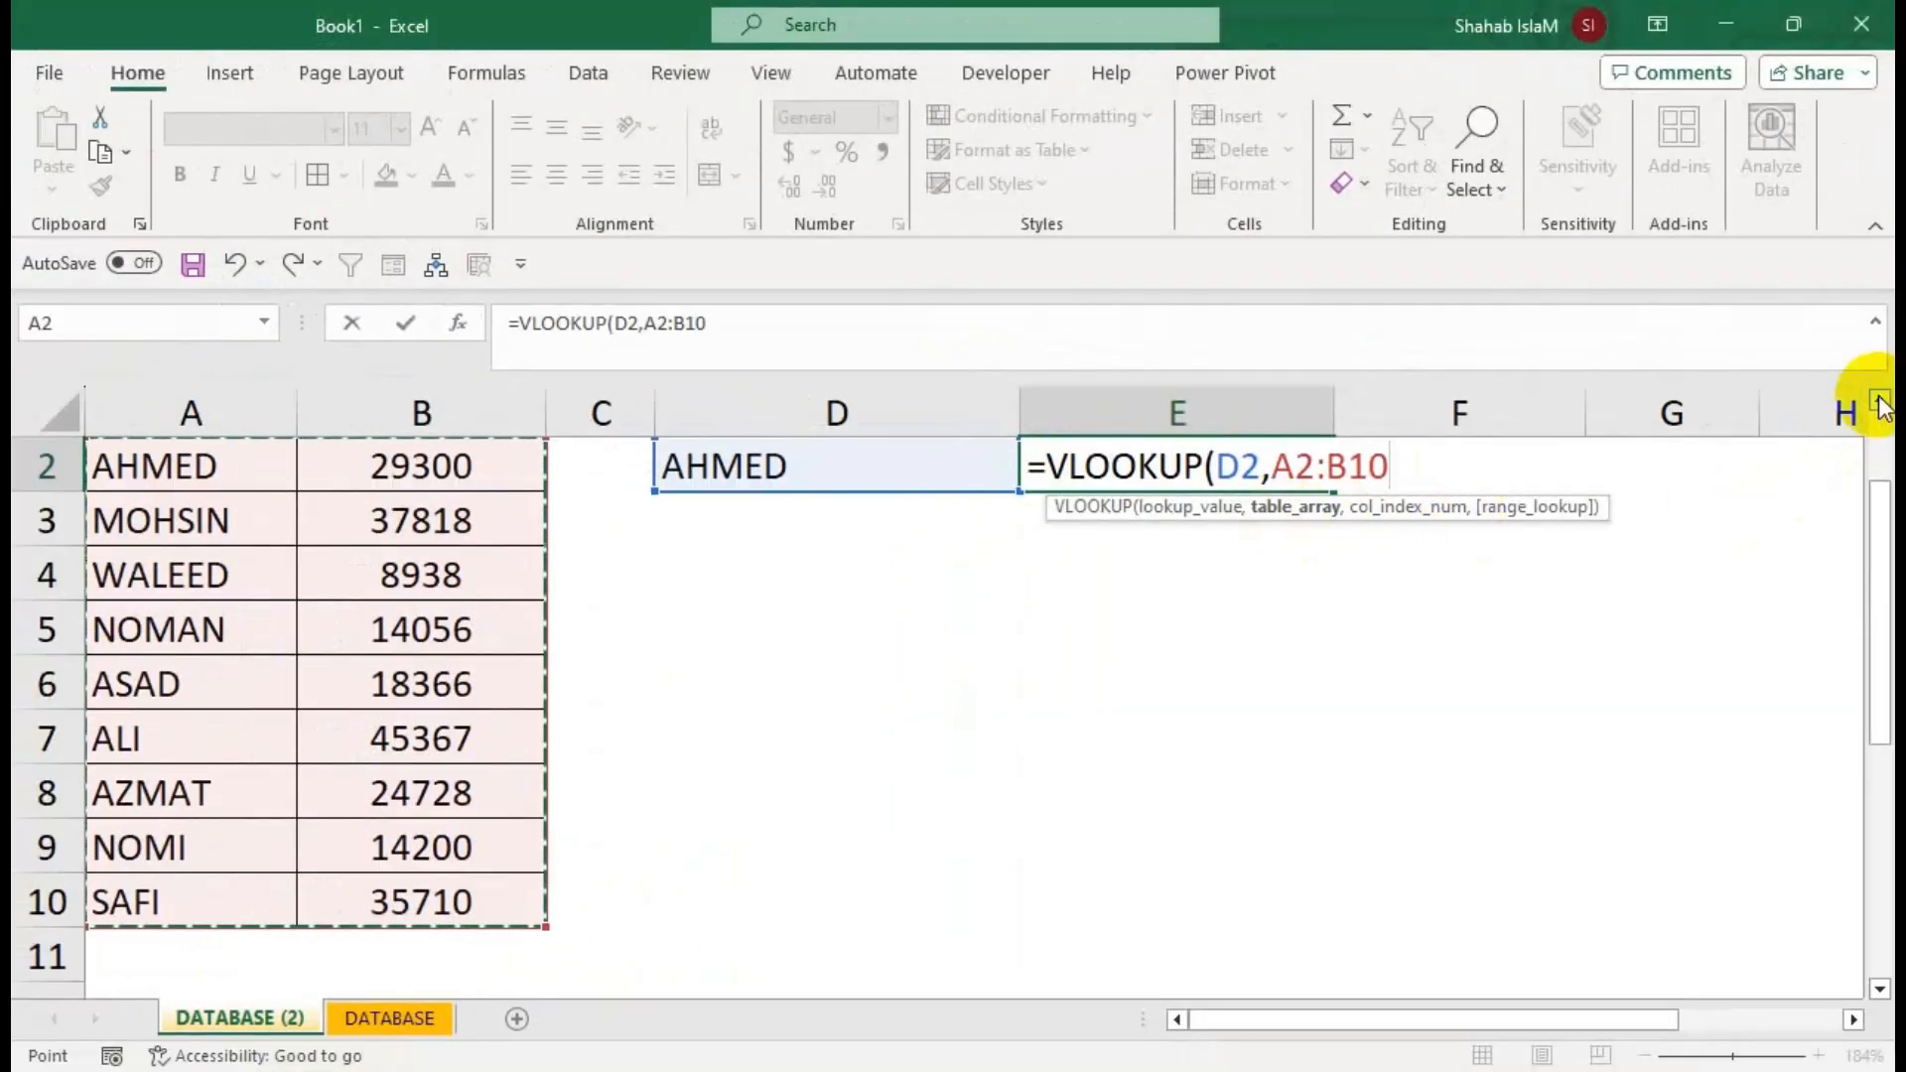
{"action": "left_click", "coordinate": [1879, 400]}
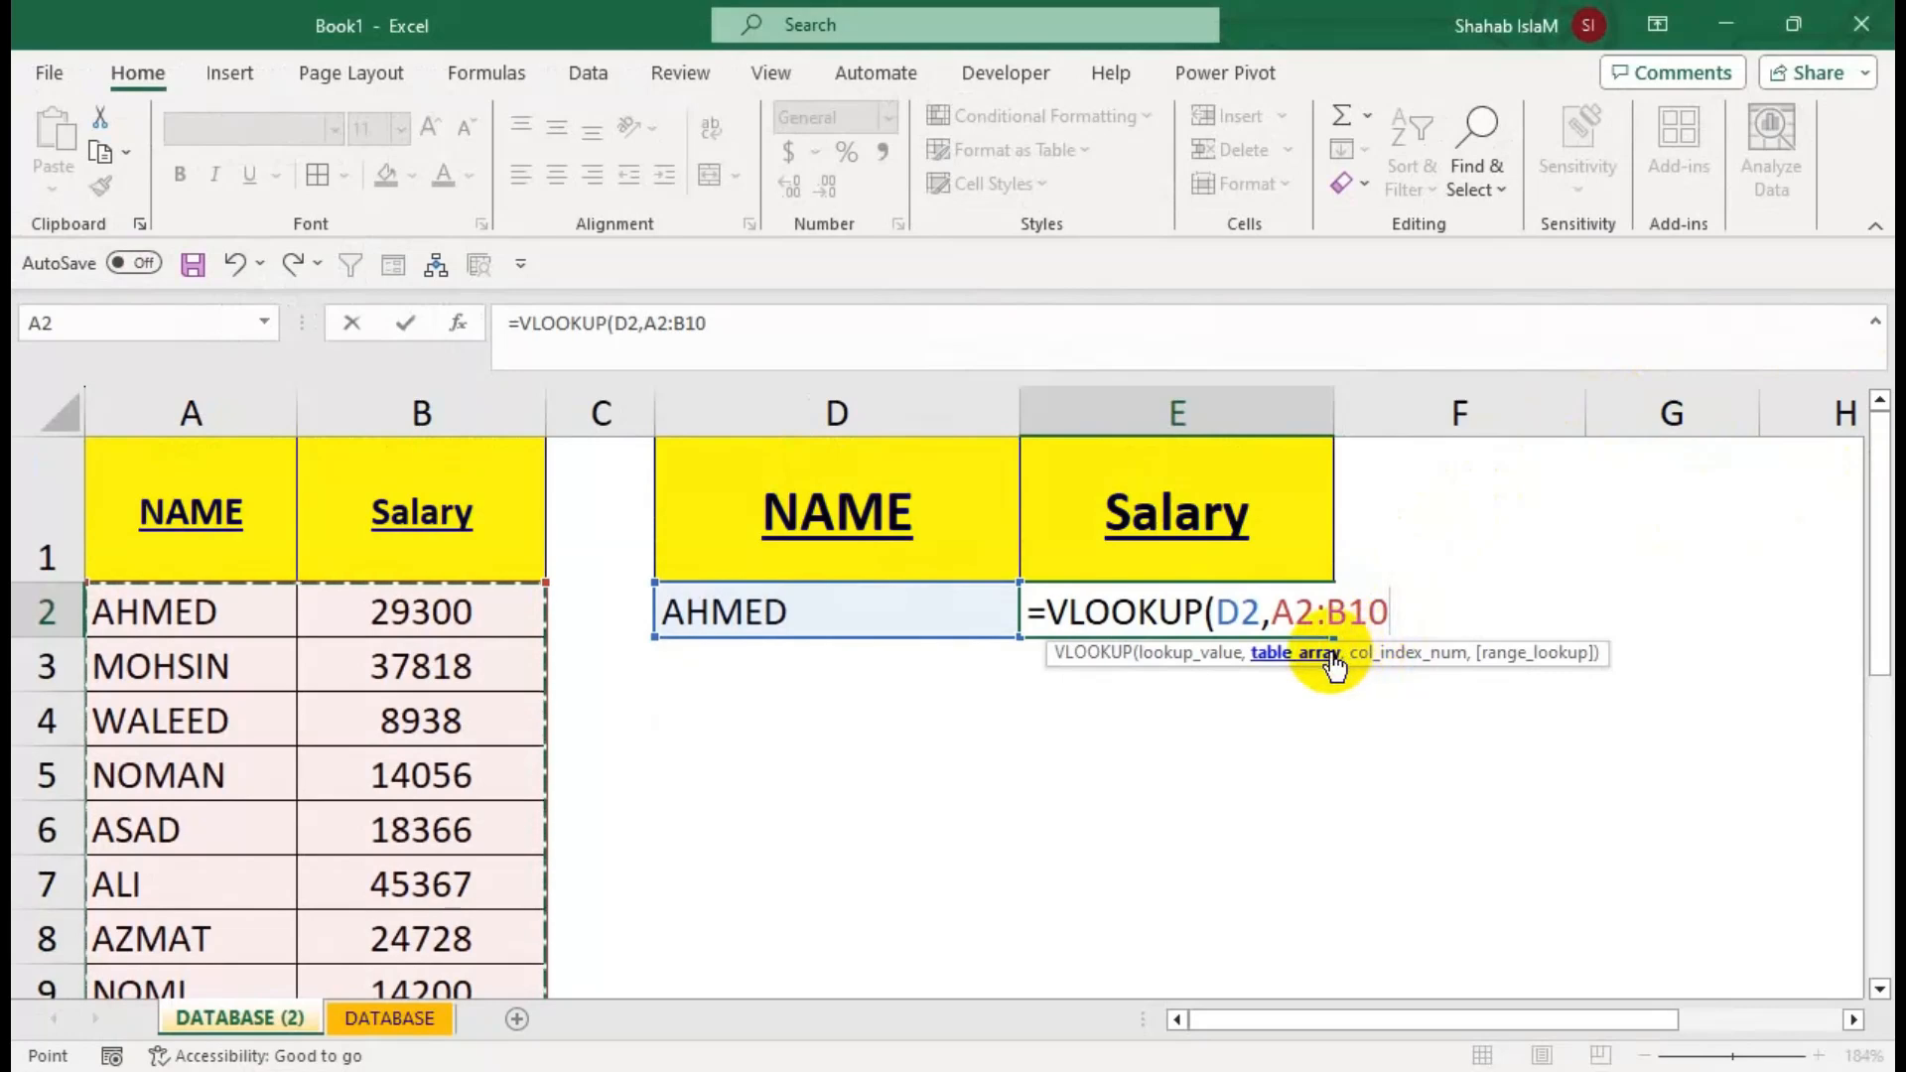
Complete the VLOOKUP in E2 with column index 2 and FALSE for an exact match, and enter the formula.
{"action": "type", "text": ","}
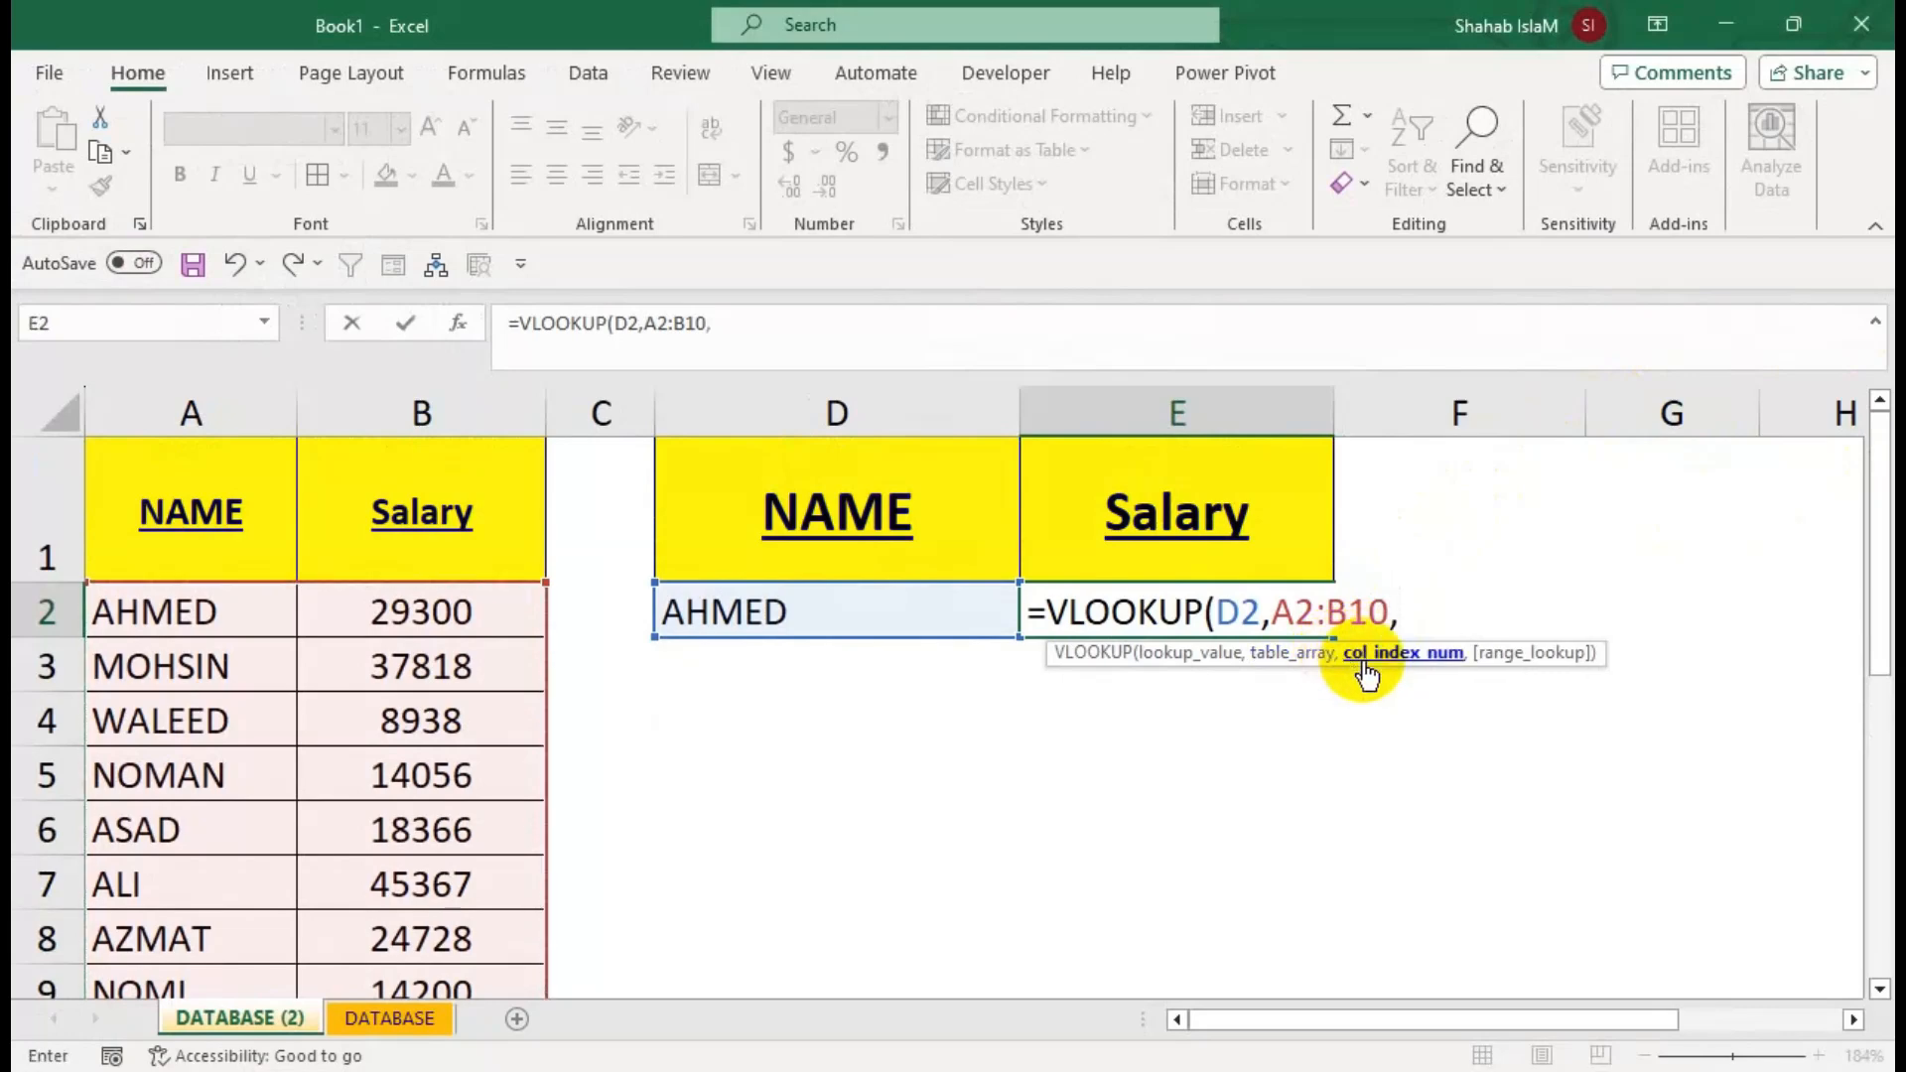
{"action": "left_click", "coordinate": [1363, 659]}
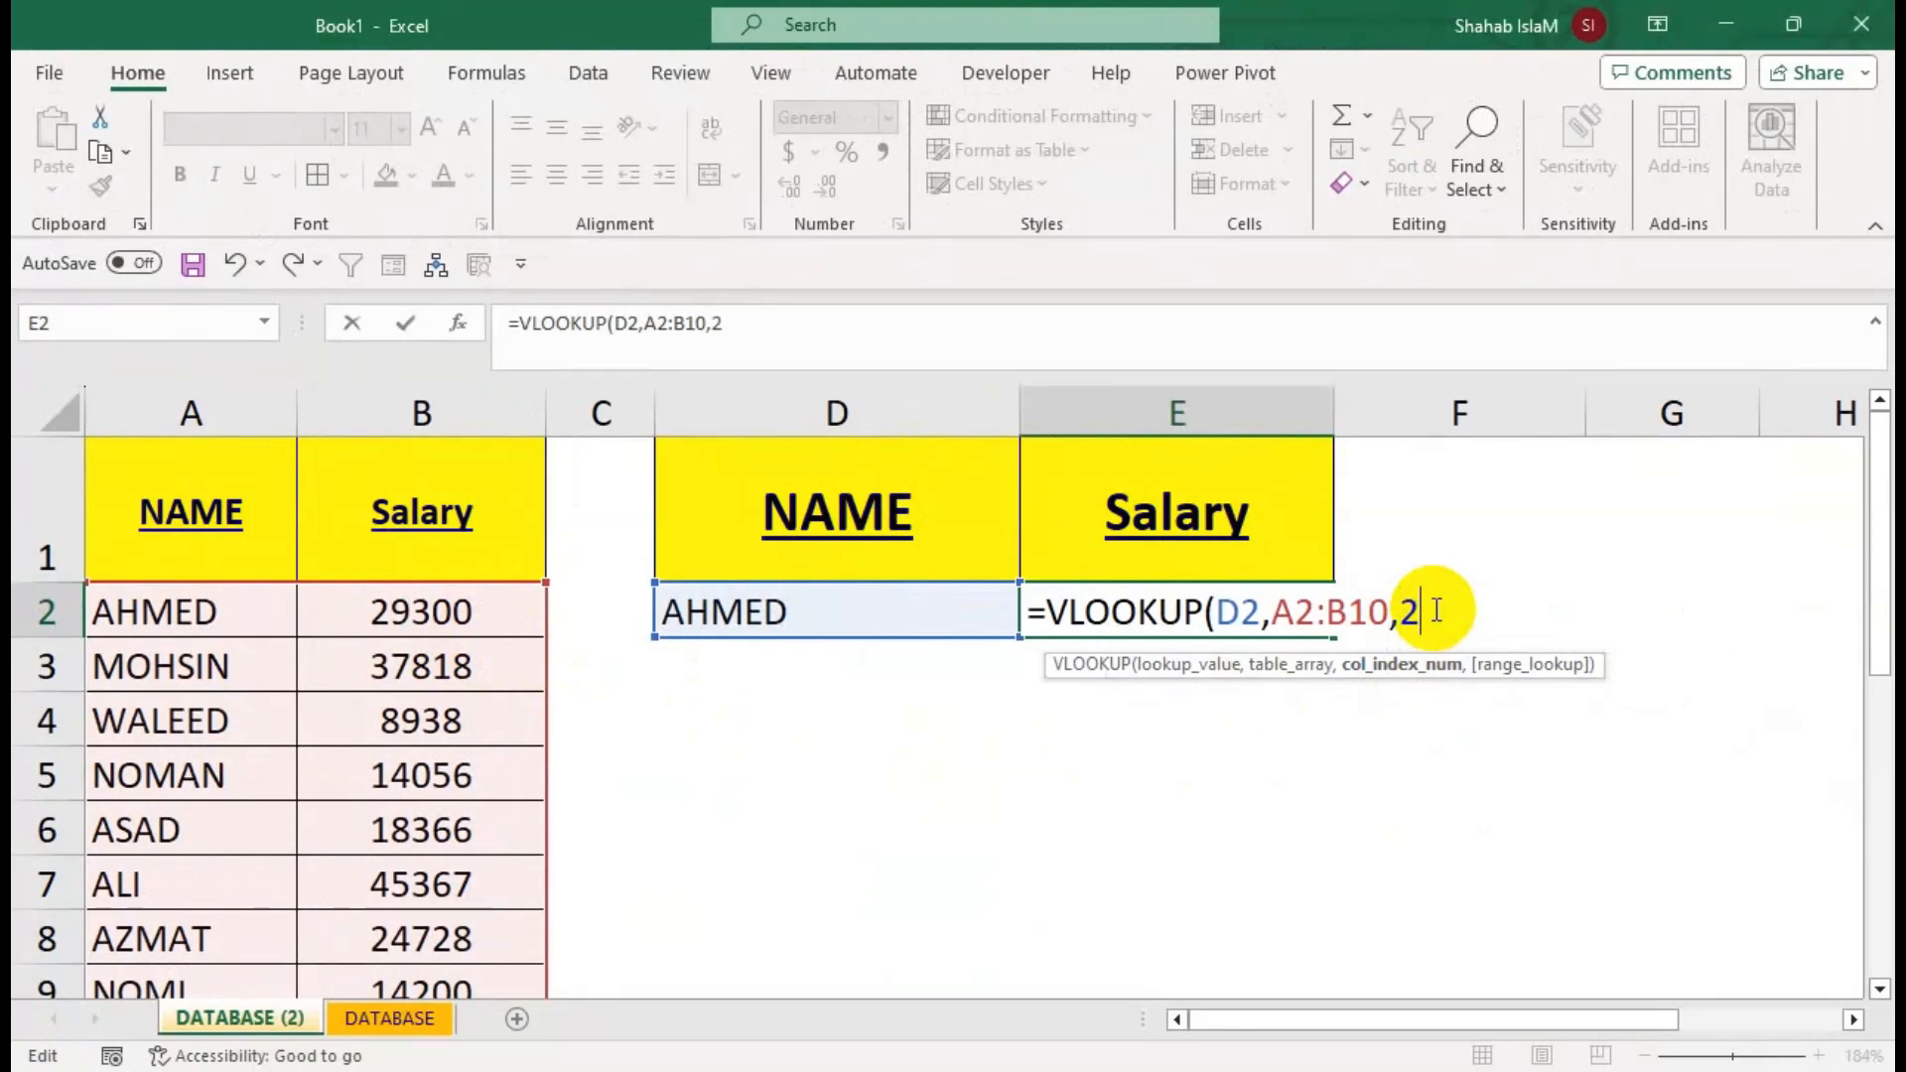
{"action": "type", "text": ","}
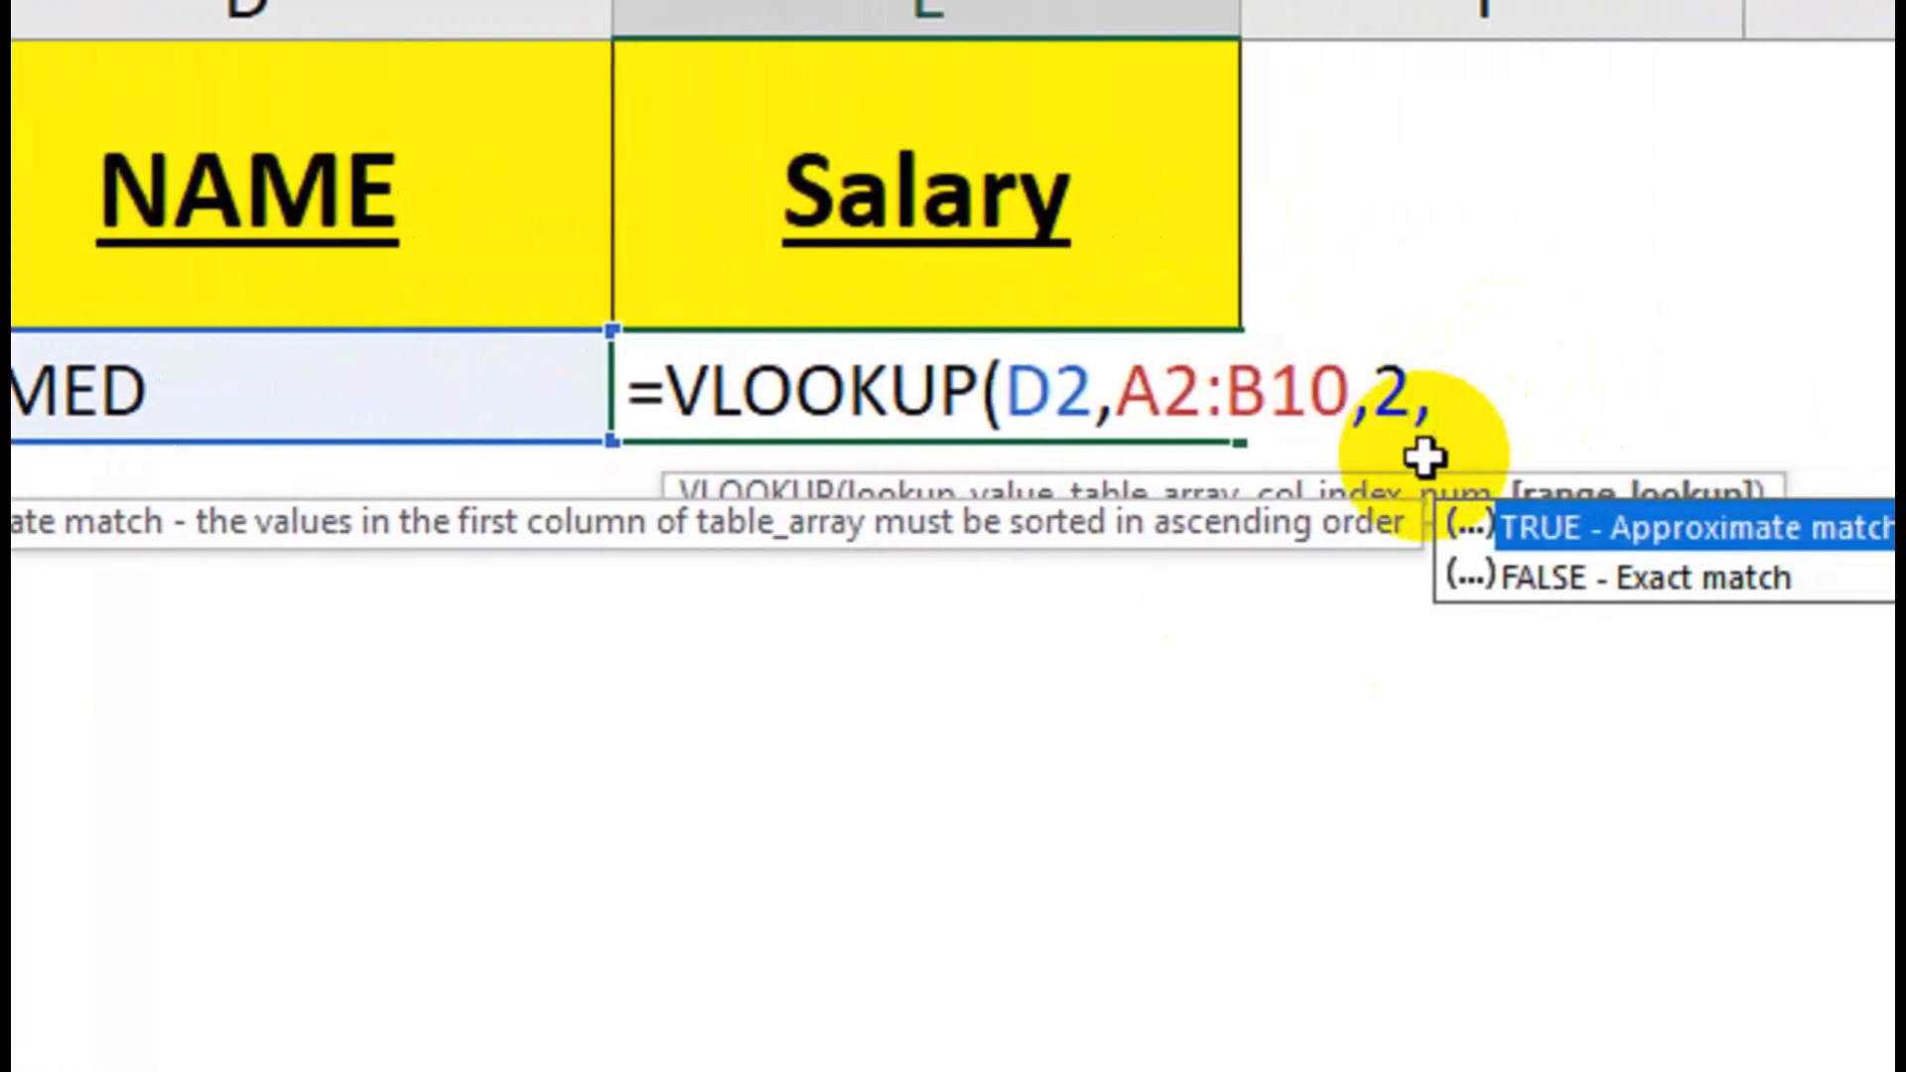
{"action": "key", "text": "Down"}
{"action": "key", "text": "Tab"}
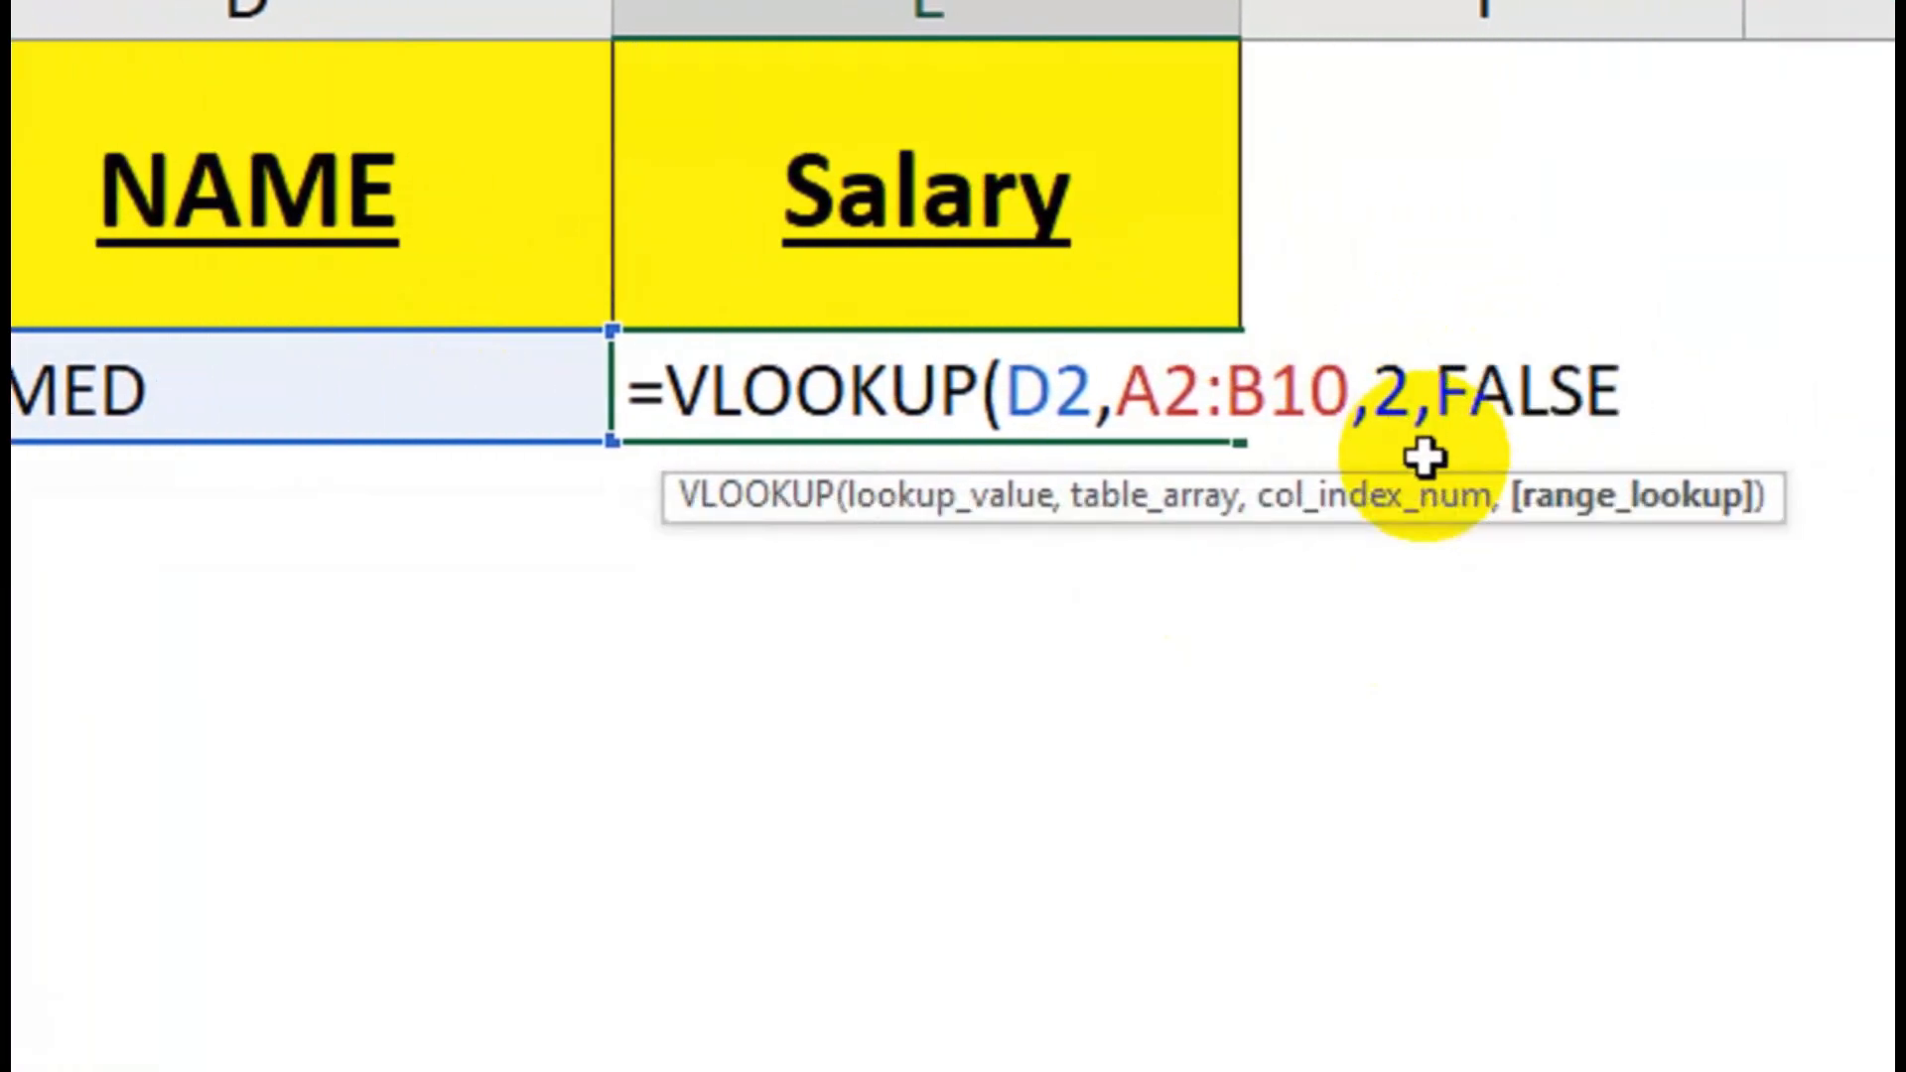
{"action": "type", "text": ")"}
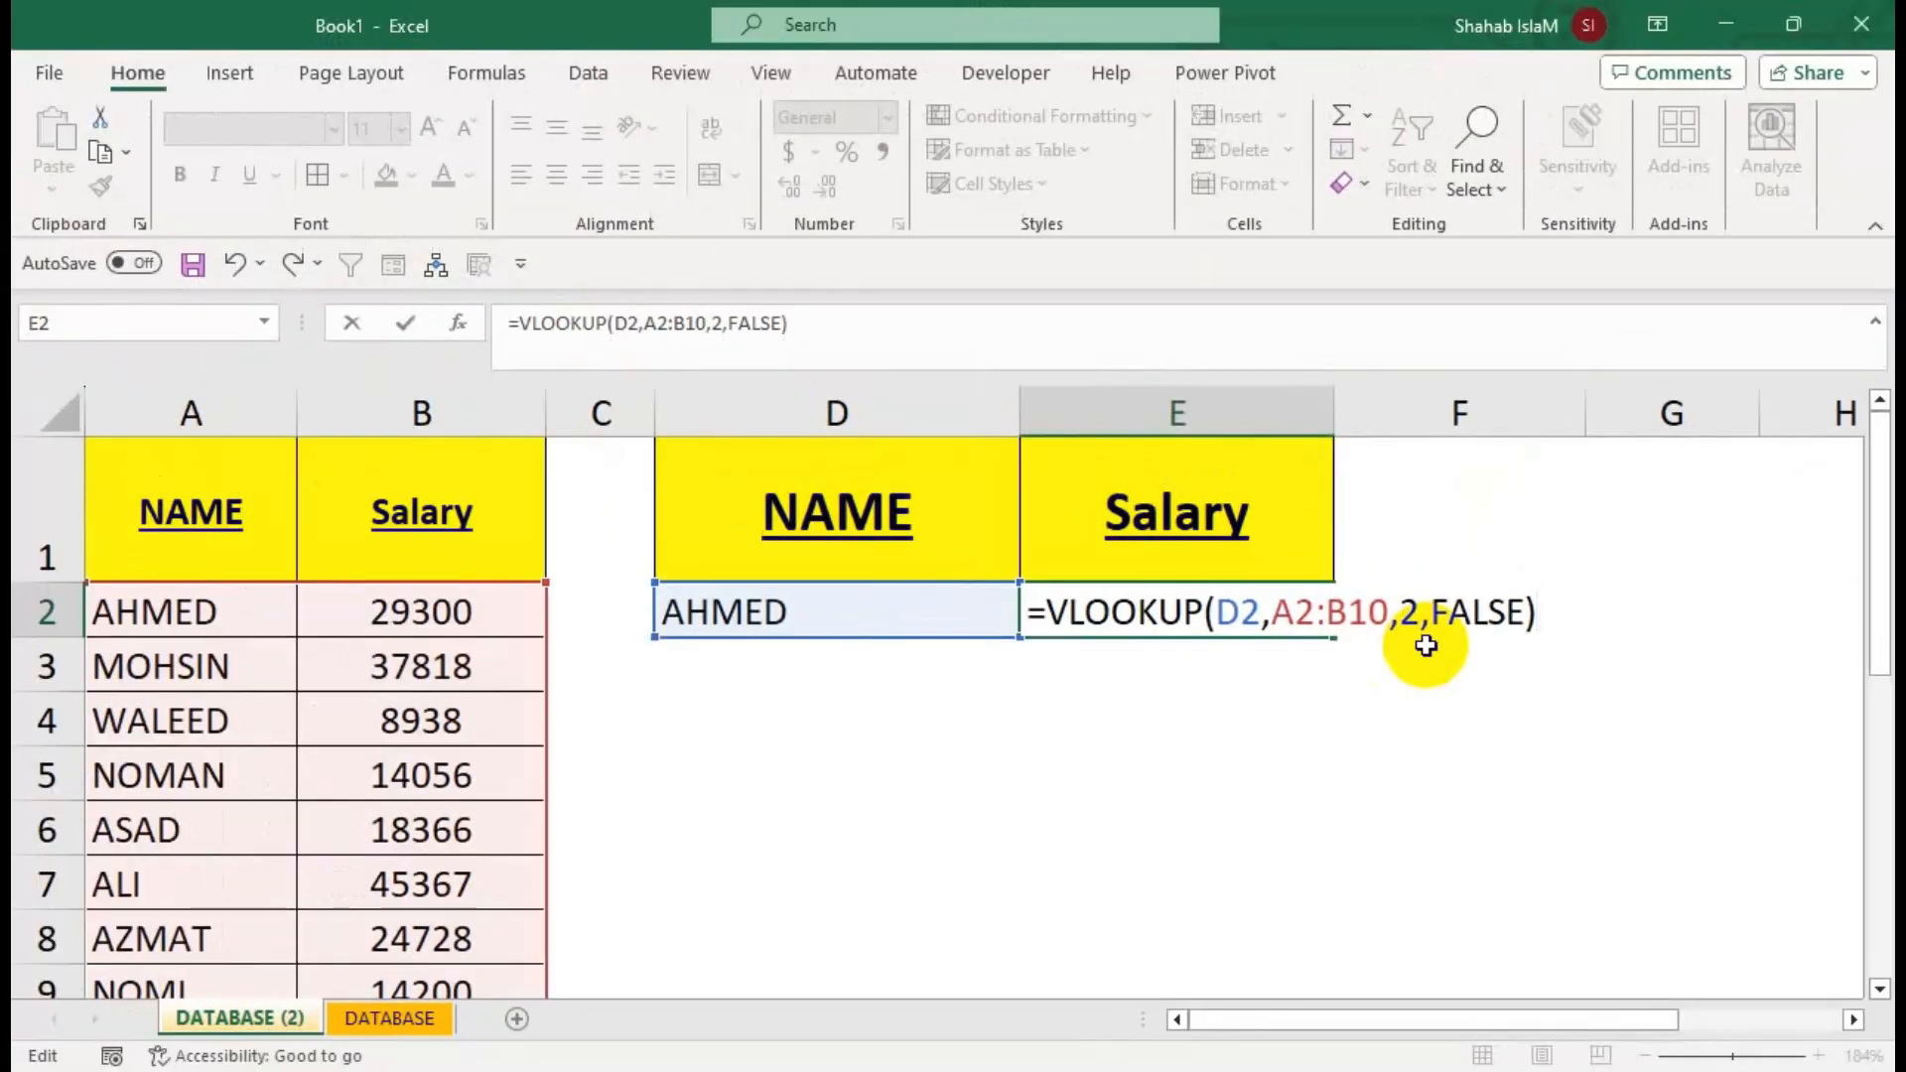
{"action": "key", "text": "Return"}
Test the lookup by replacing the name in D2 with the one listed in A3, and compare the salary.
{"action": "left_click", "coordinate": [859, 598]}
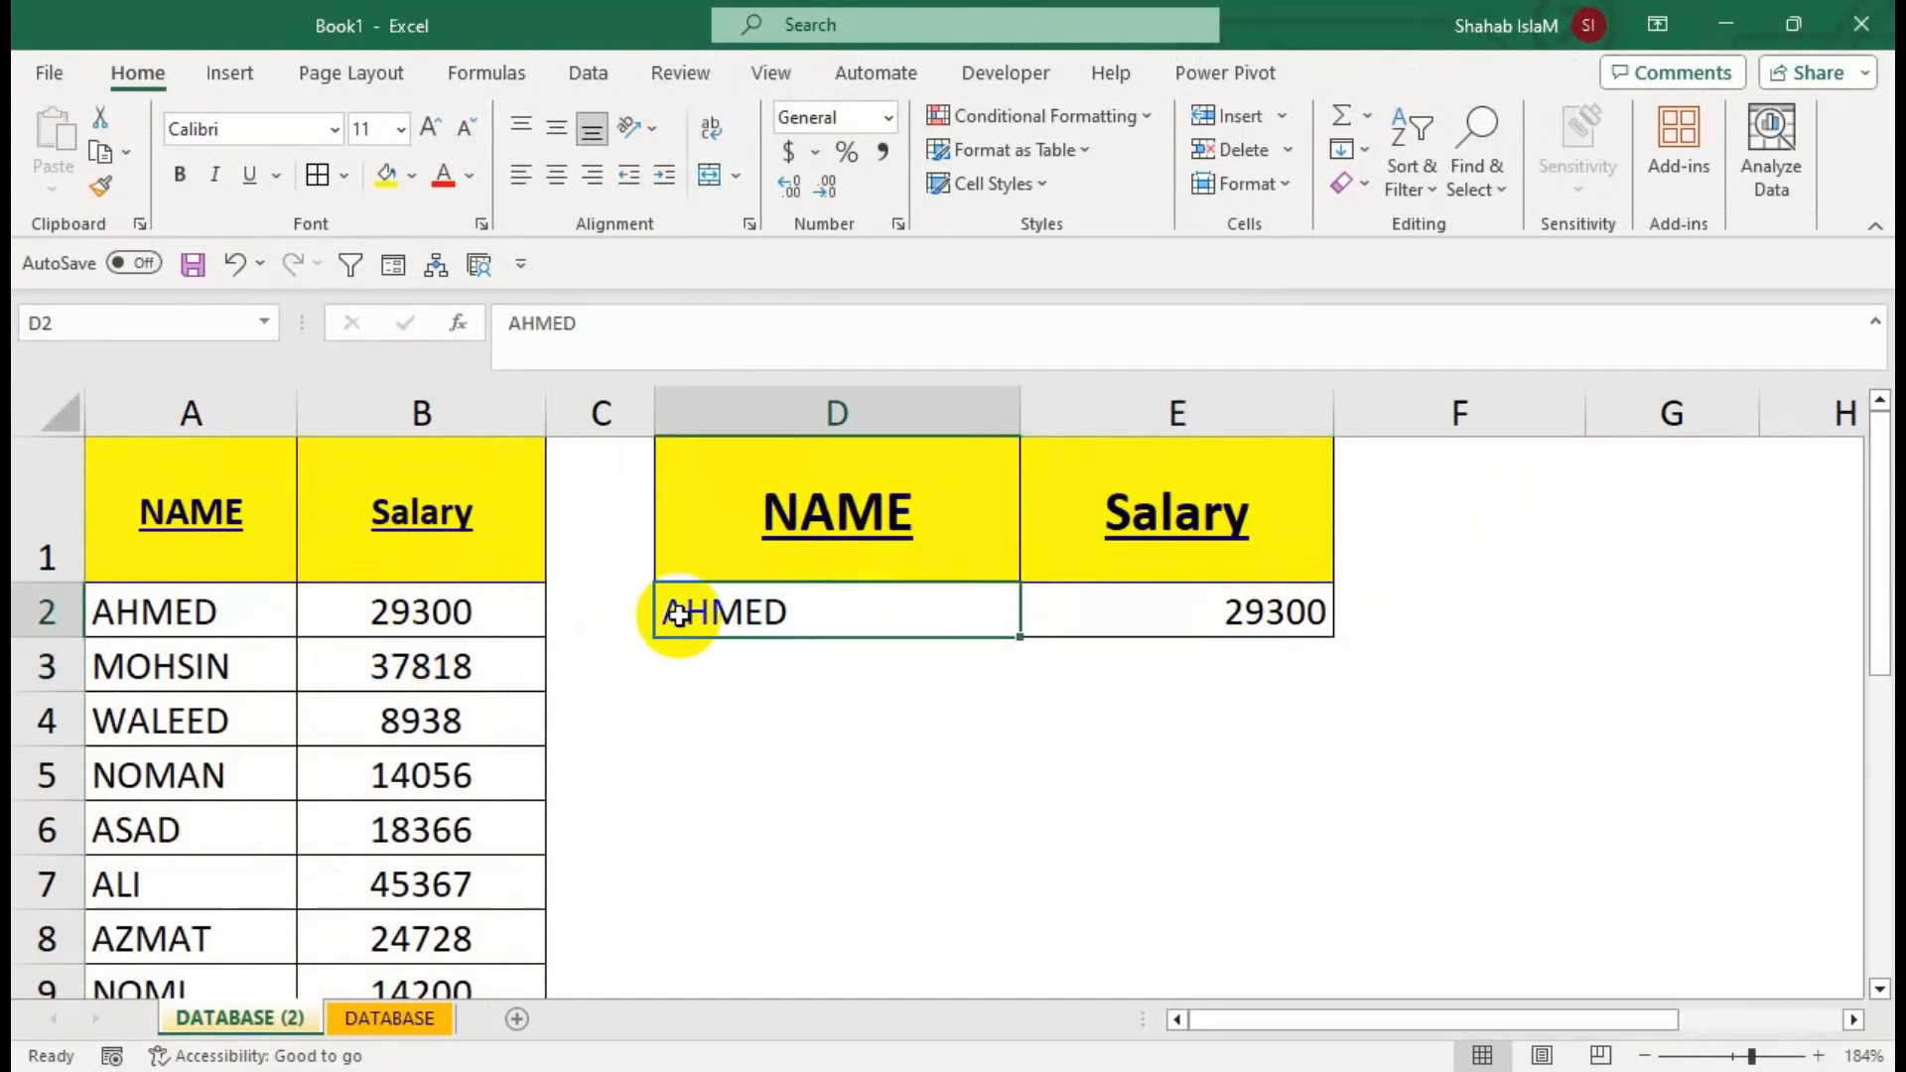
{"action": "type", "text": "mO"}
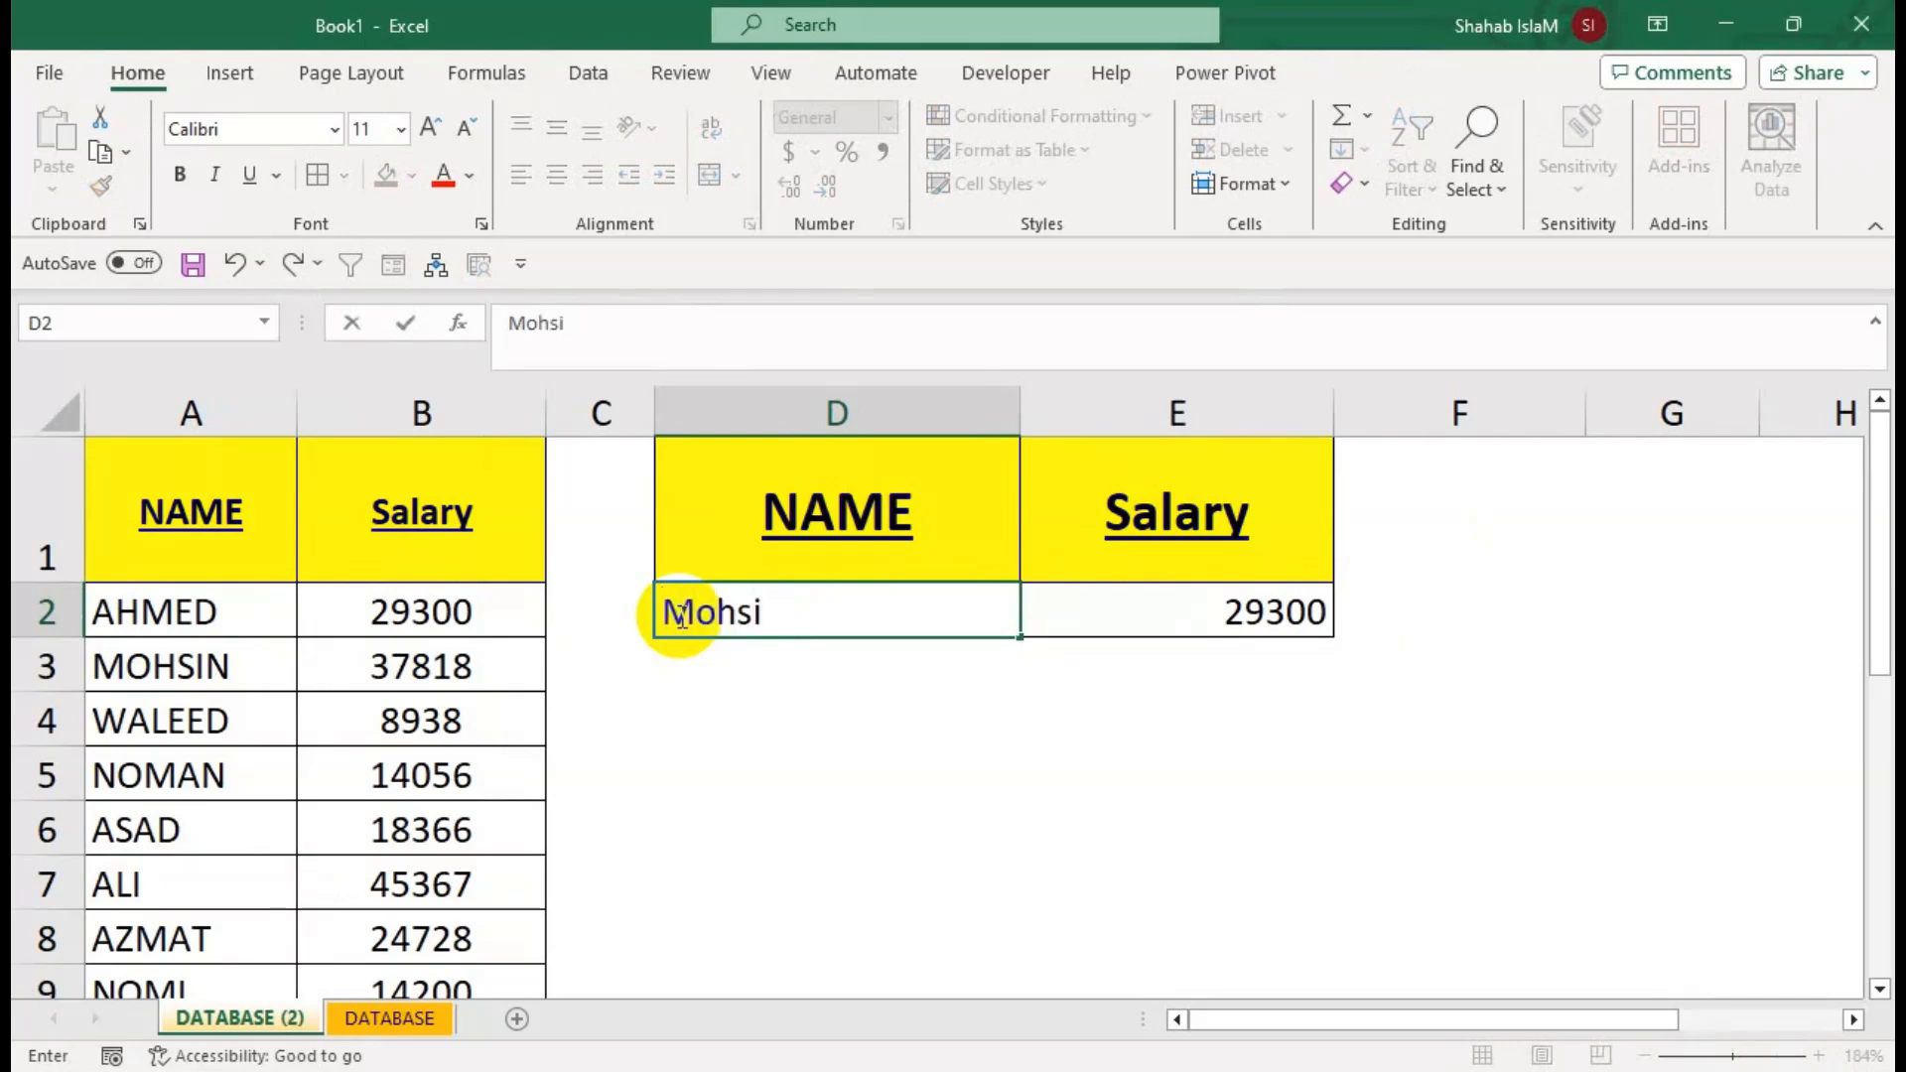
{"action": "key", "text": "Return"}
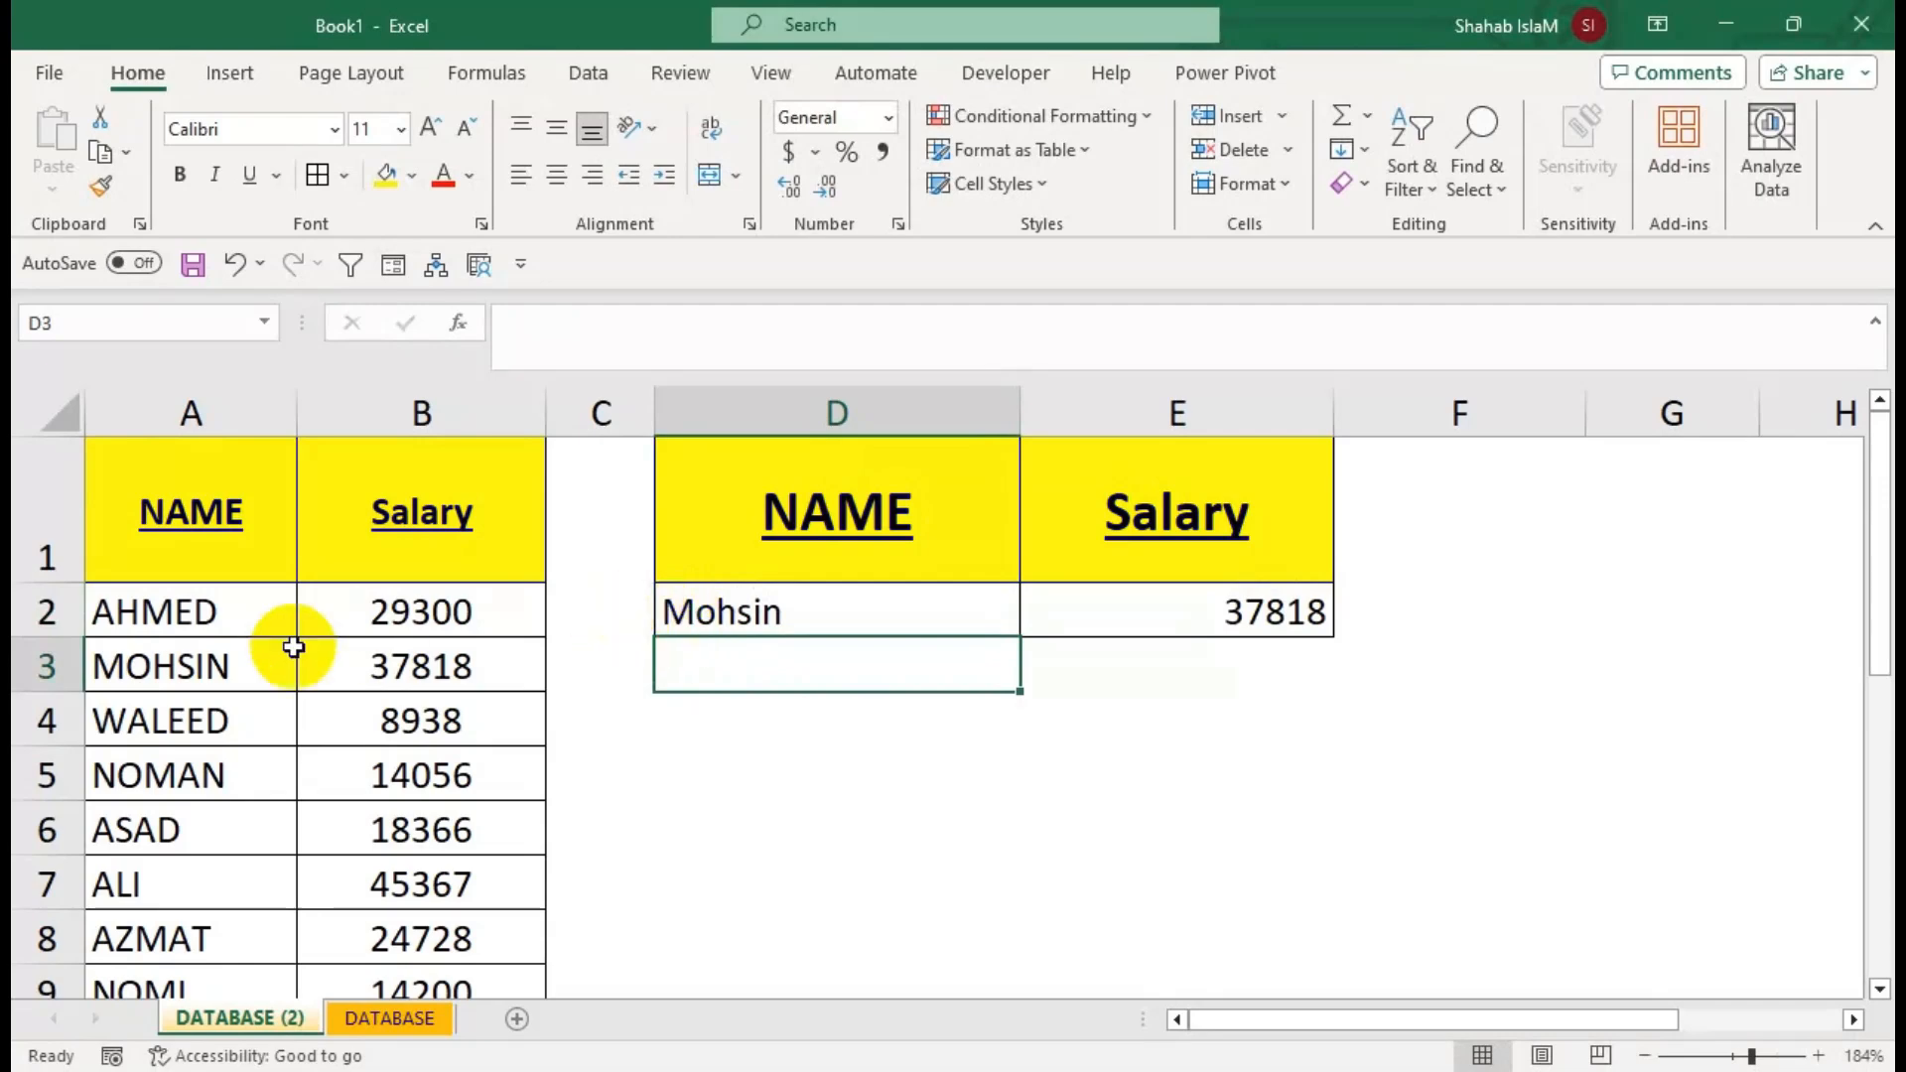
{"action": "left_click", "coordinate": [217, 662]}
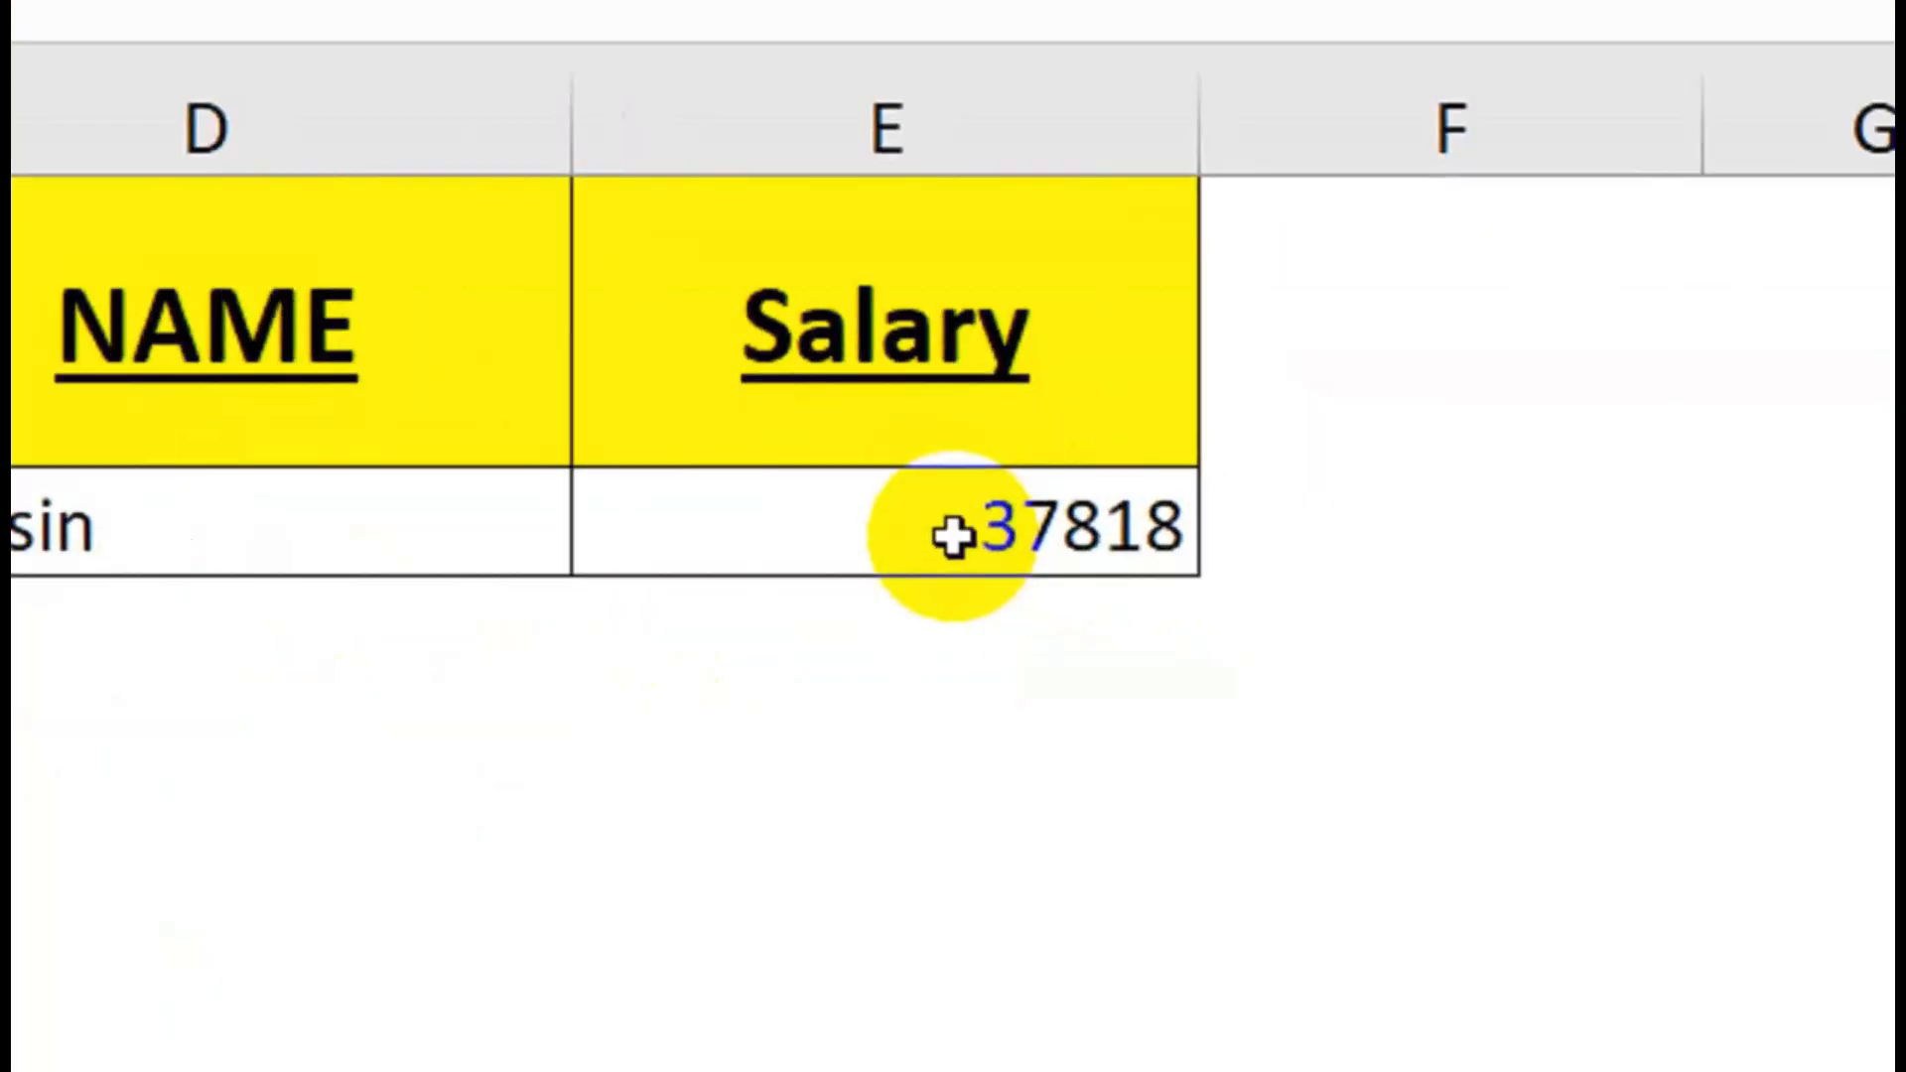
Replace the lookup name in D2 with the one listed in A5.
{"action": "left_click", "coordinate": [784, 608]}
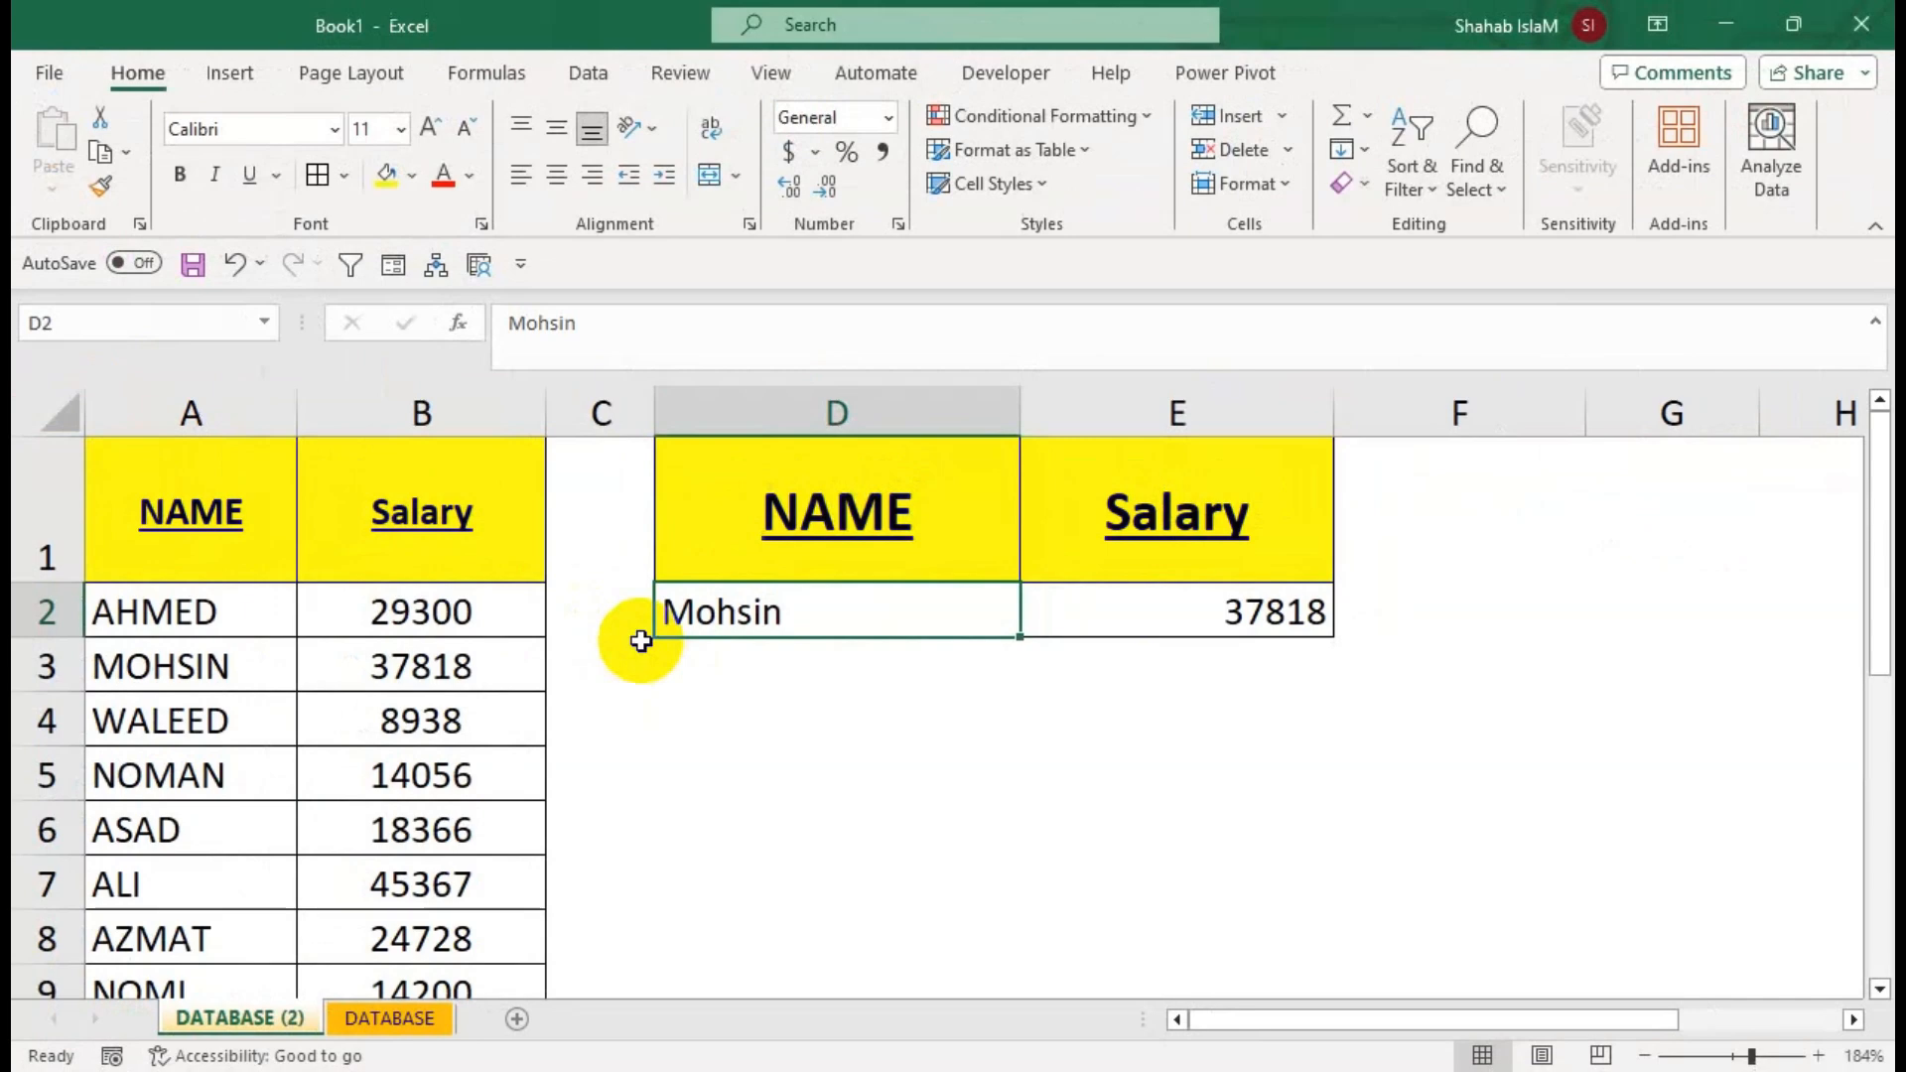
{"action": "type", "text": "nom"}
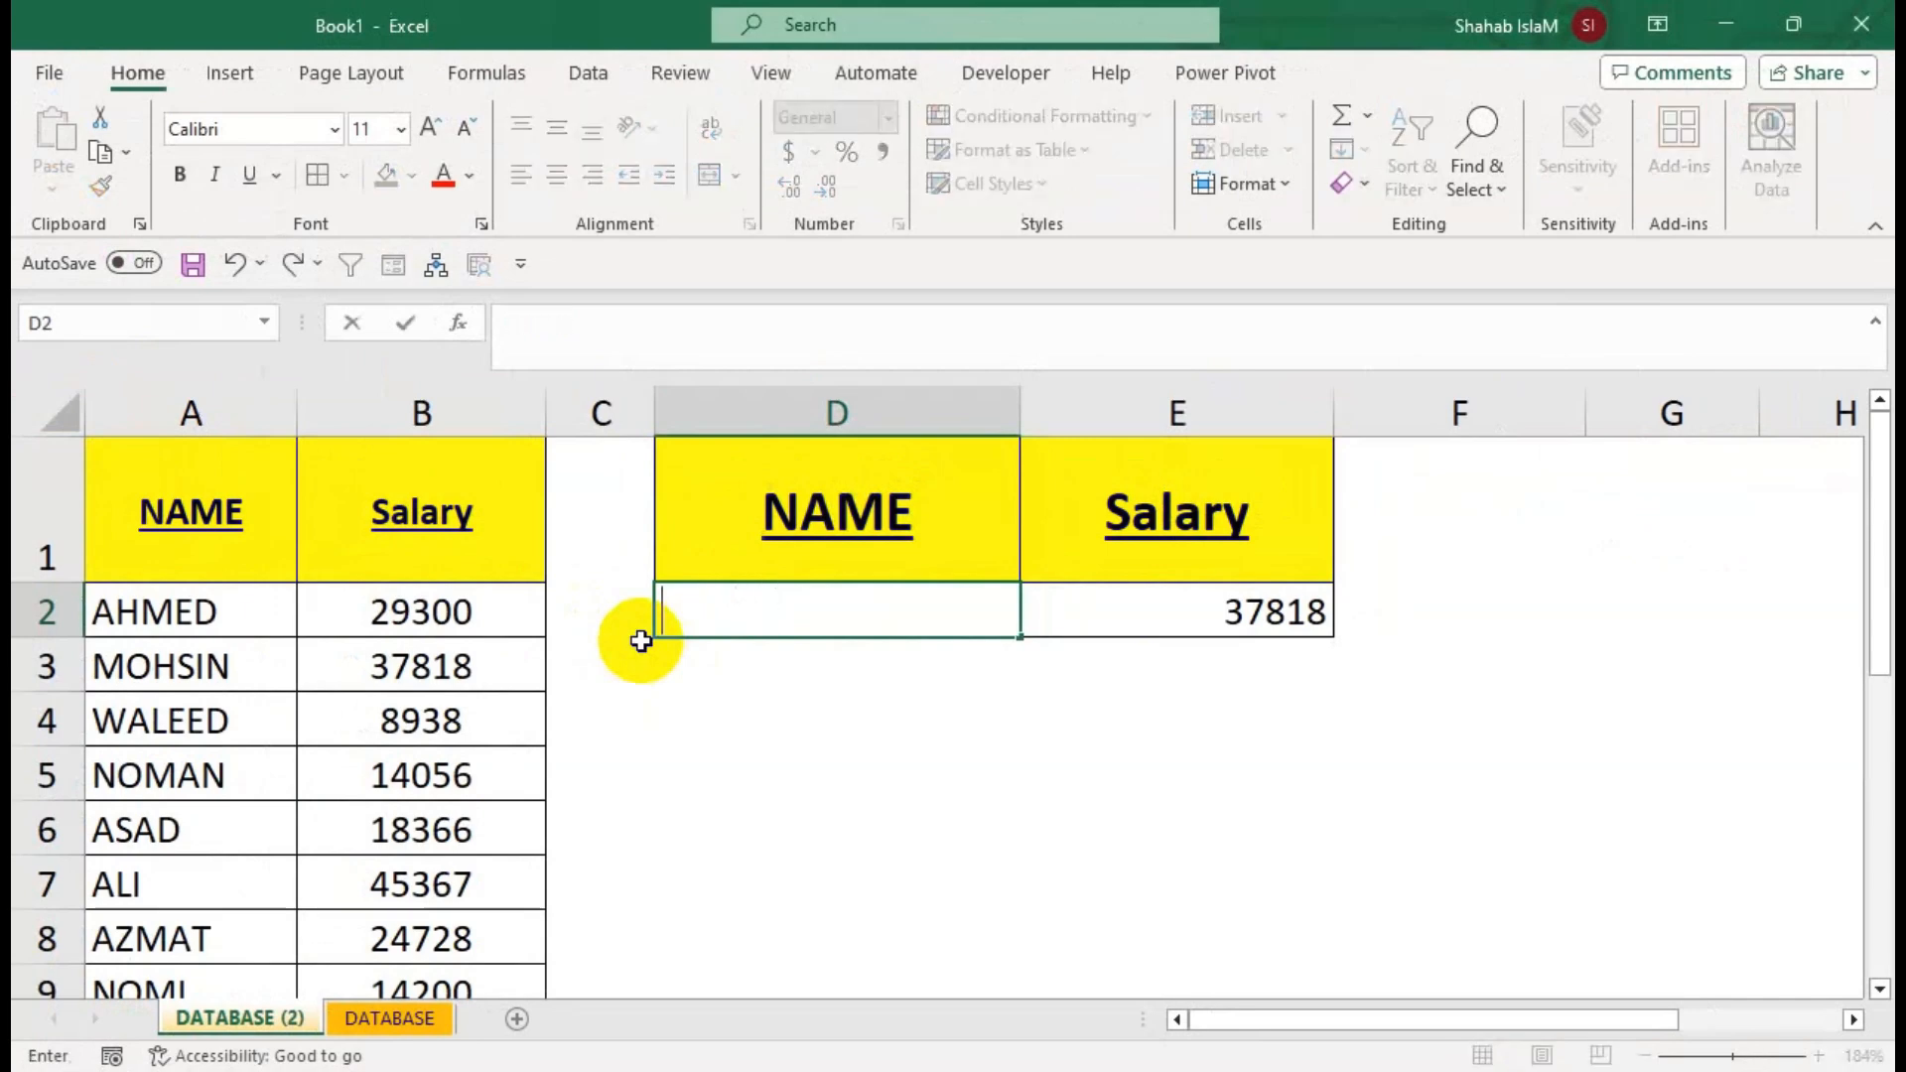
{"action": "key", "text": "Tab"}
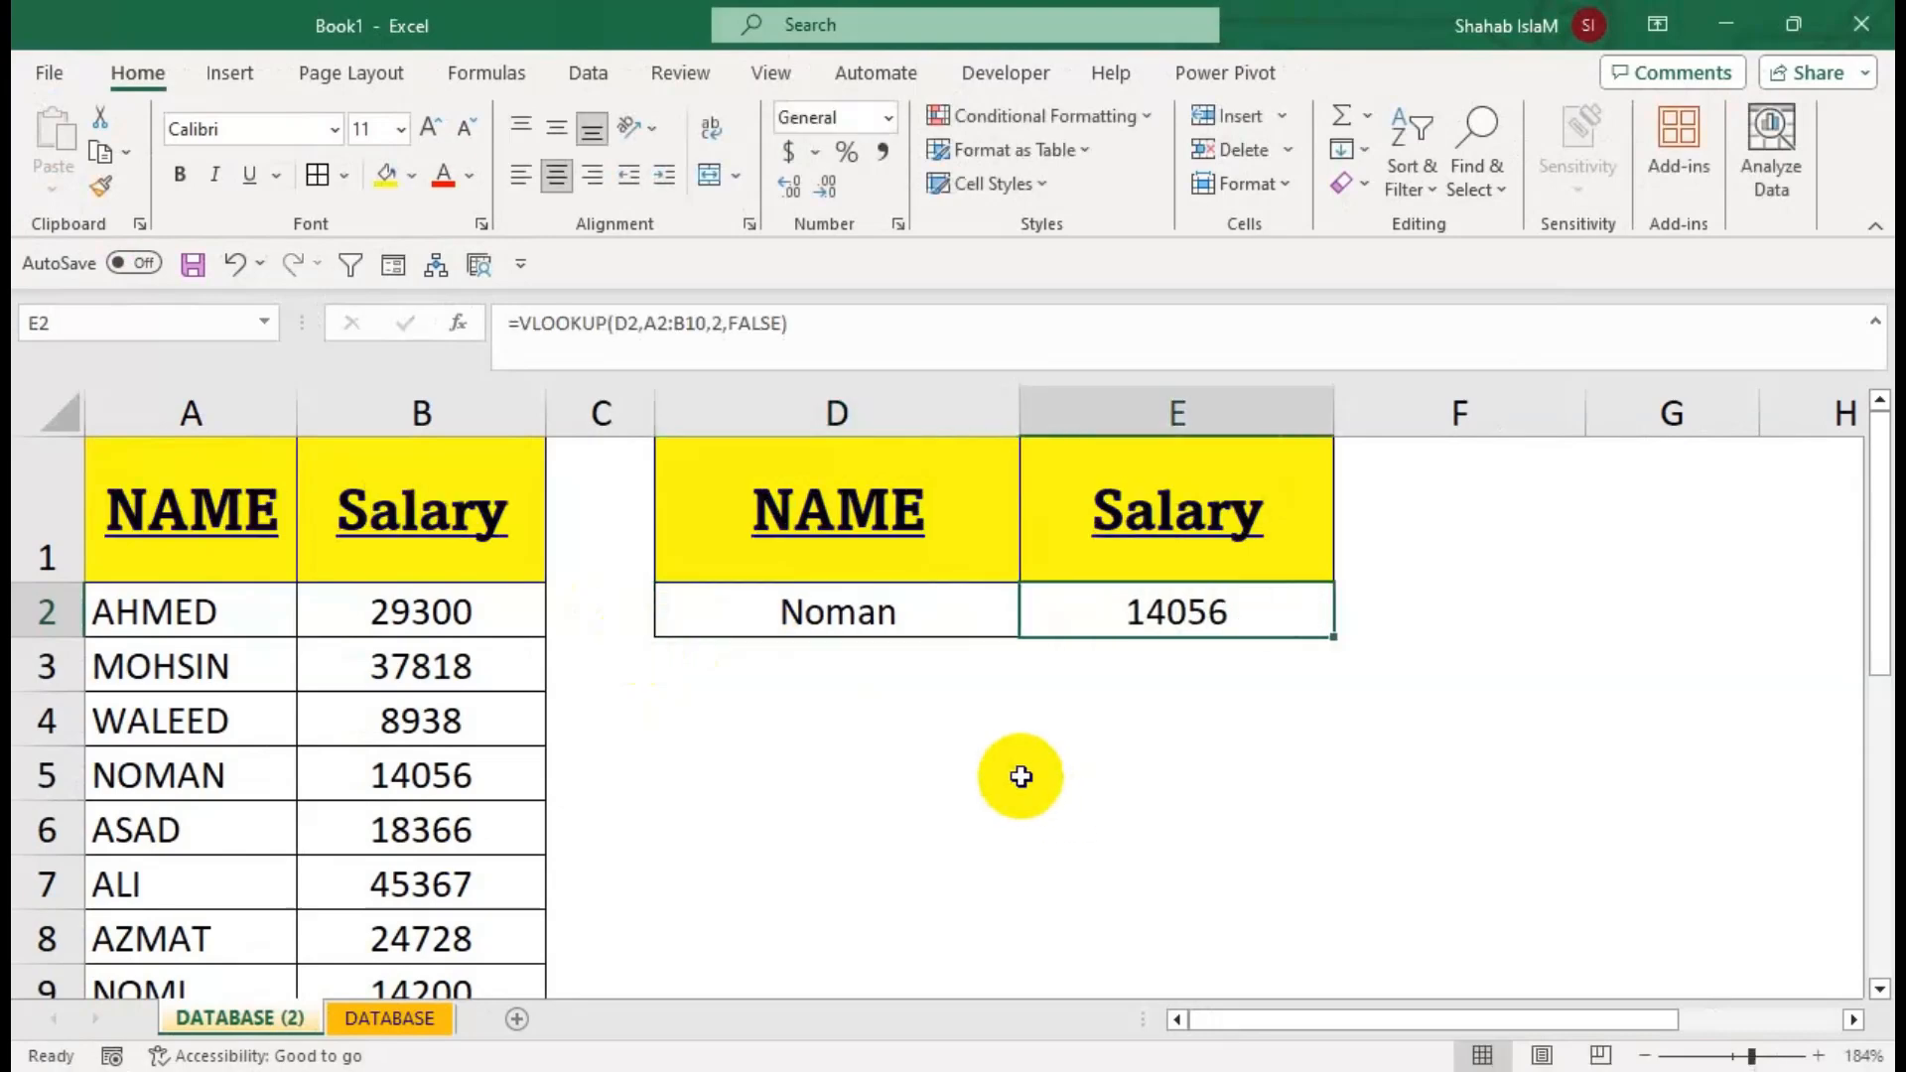
Clear D2 and enter the name listed in A6 as the lookup name.
{"action": "left_click", "coordinate": [854, 621]}
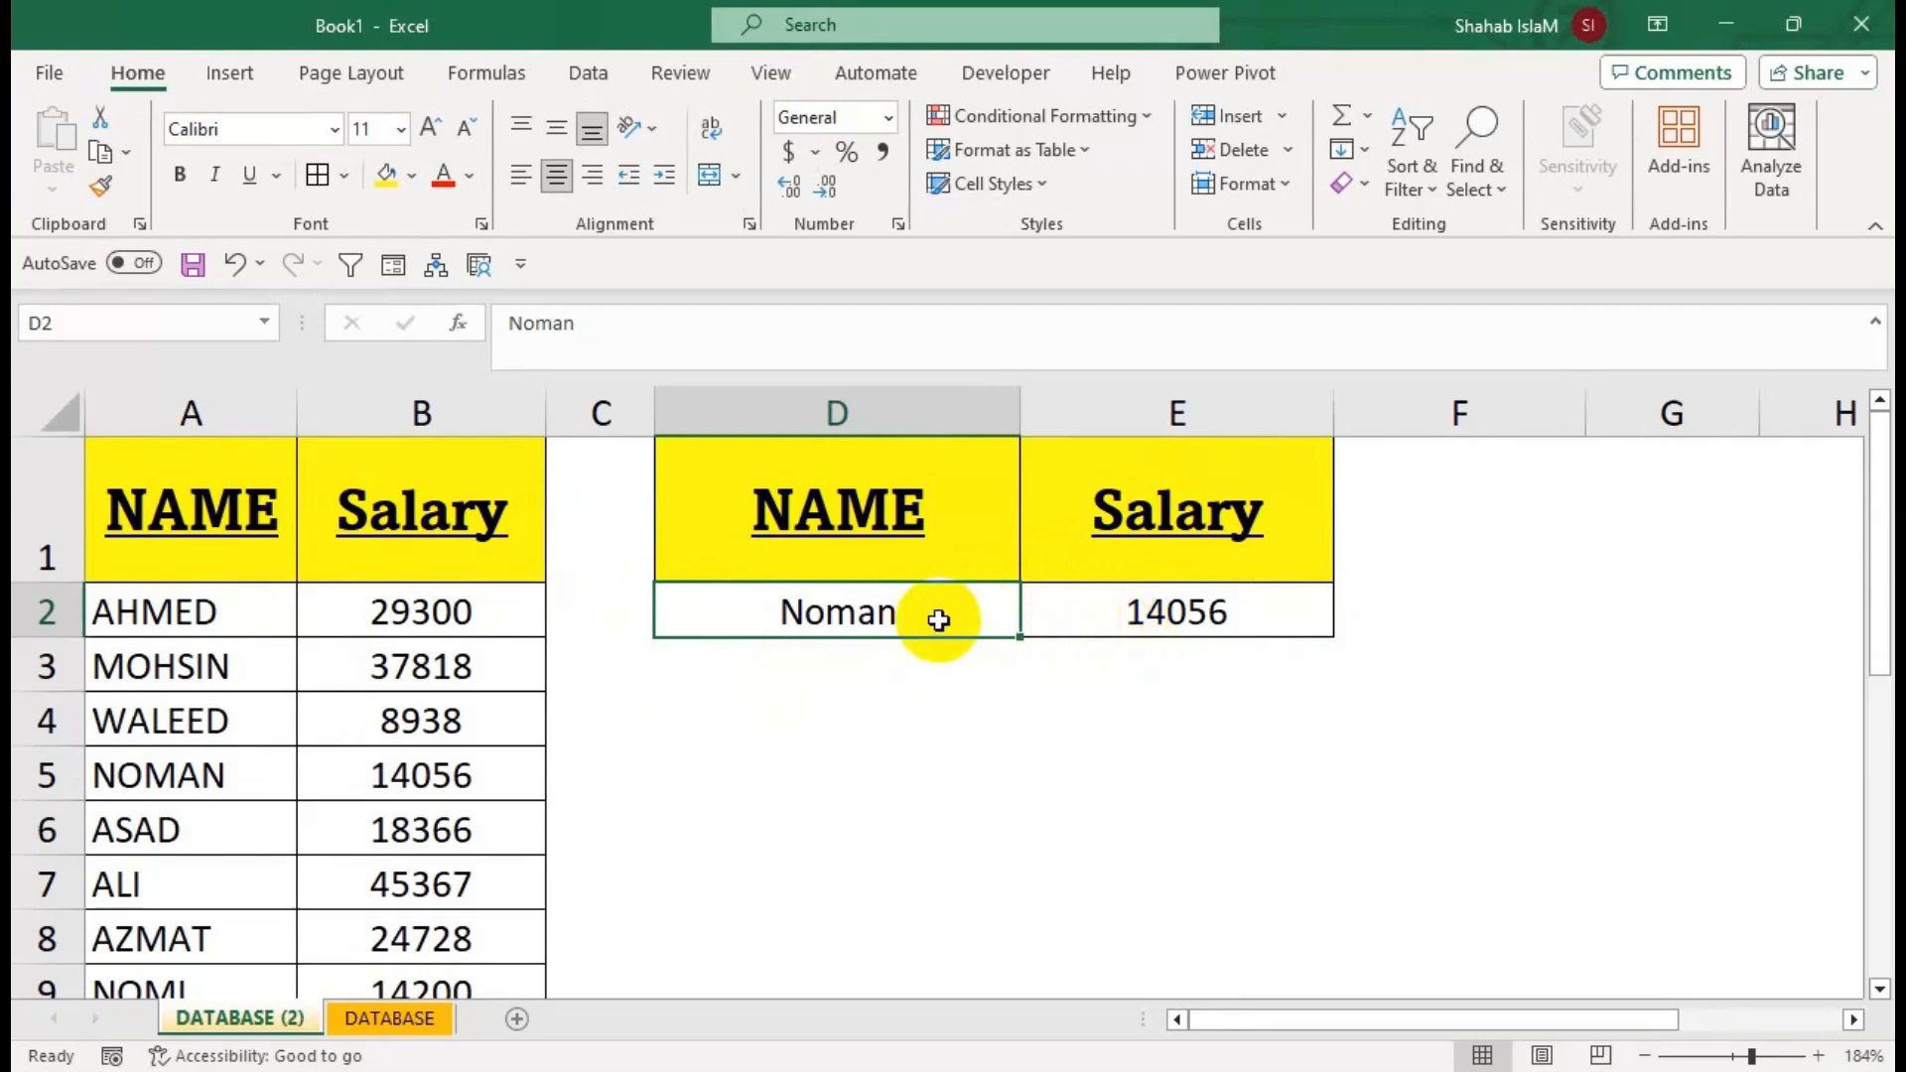
{"action": "key", "text": "Delete"}
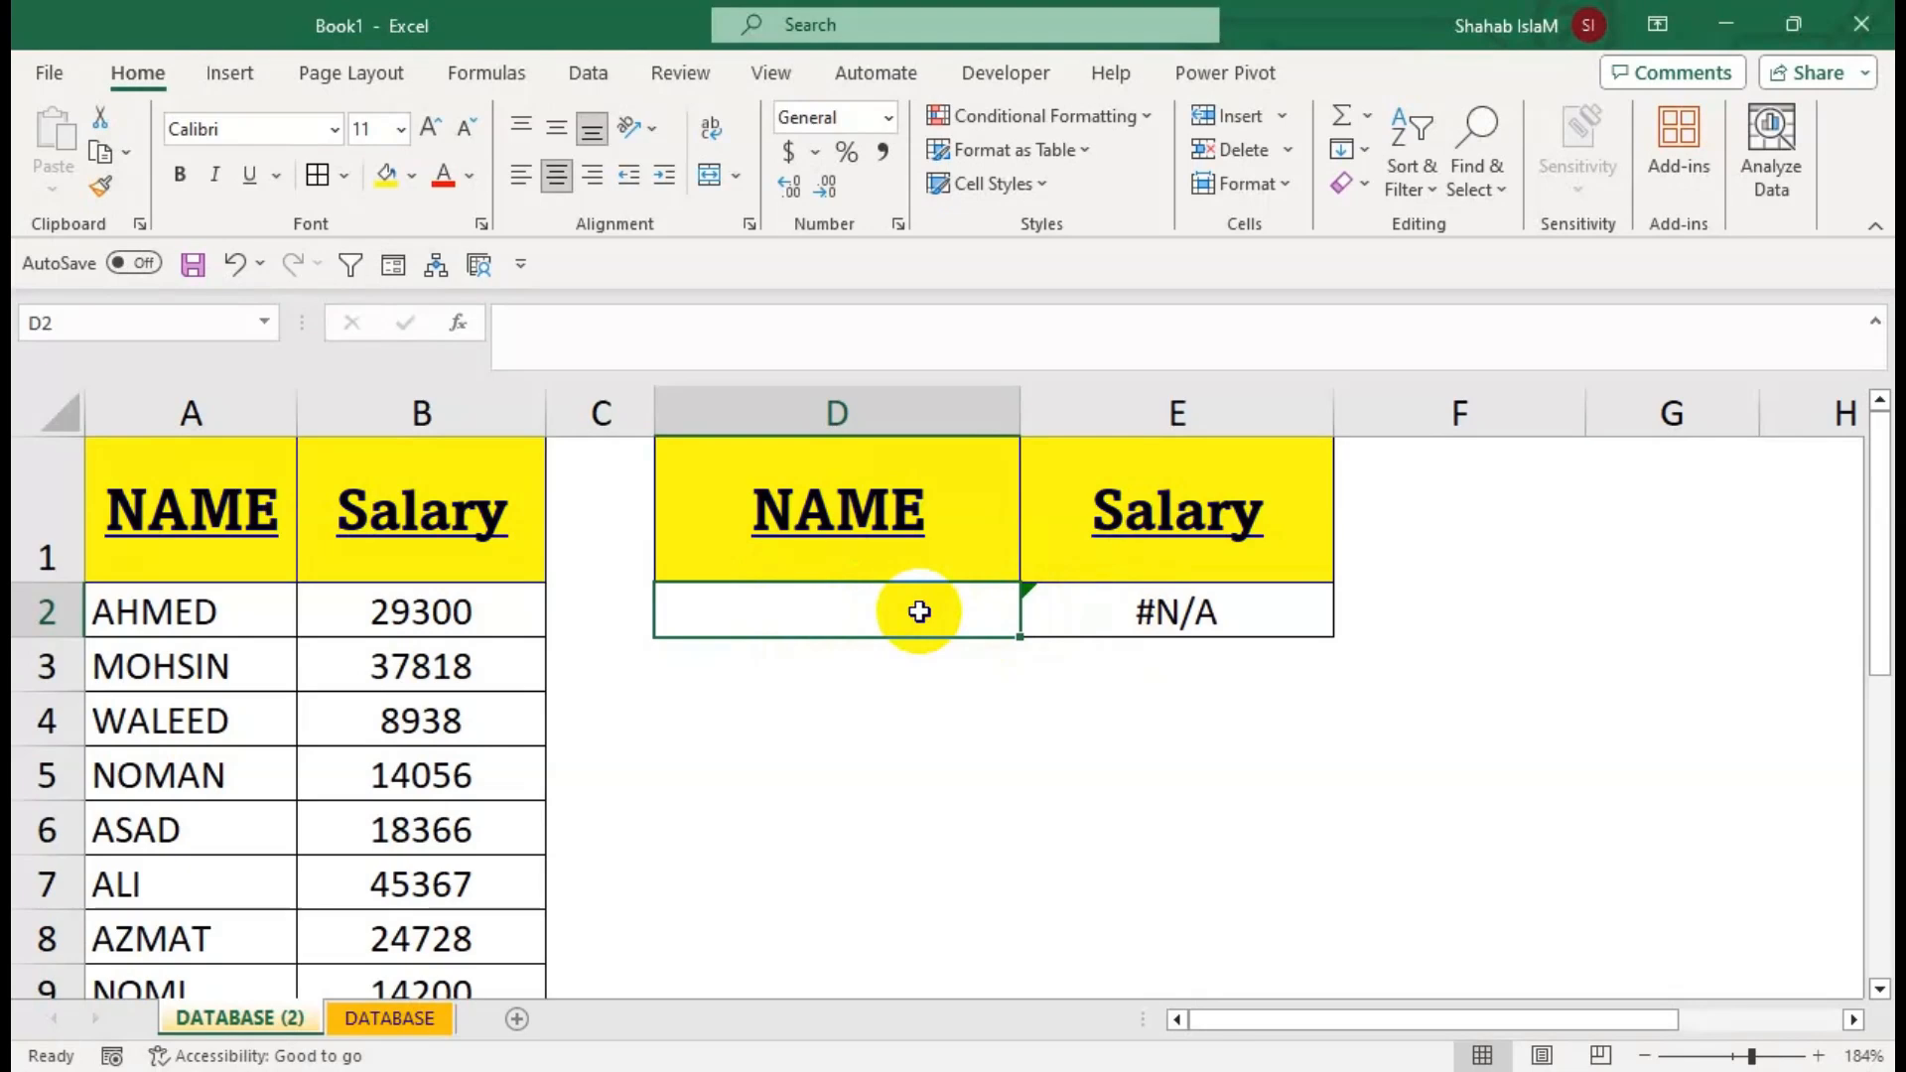
{"action": "type", "text": "ASAD"}
{"action": "key", "text": "Return"}
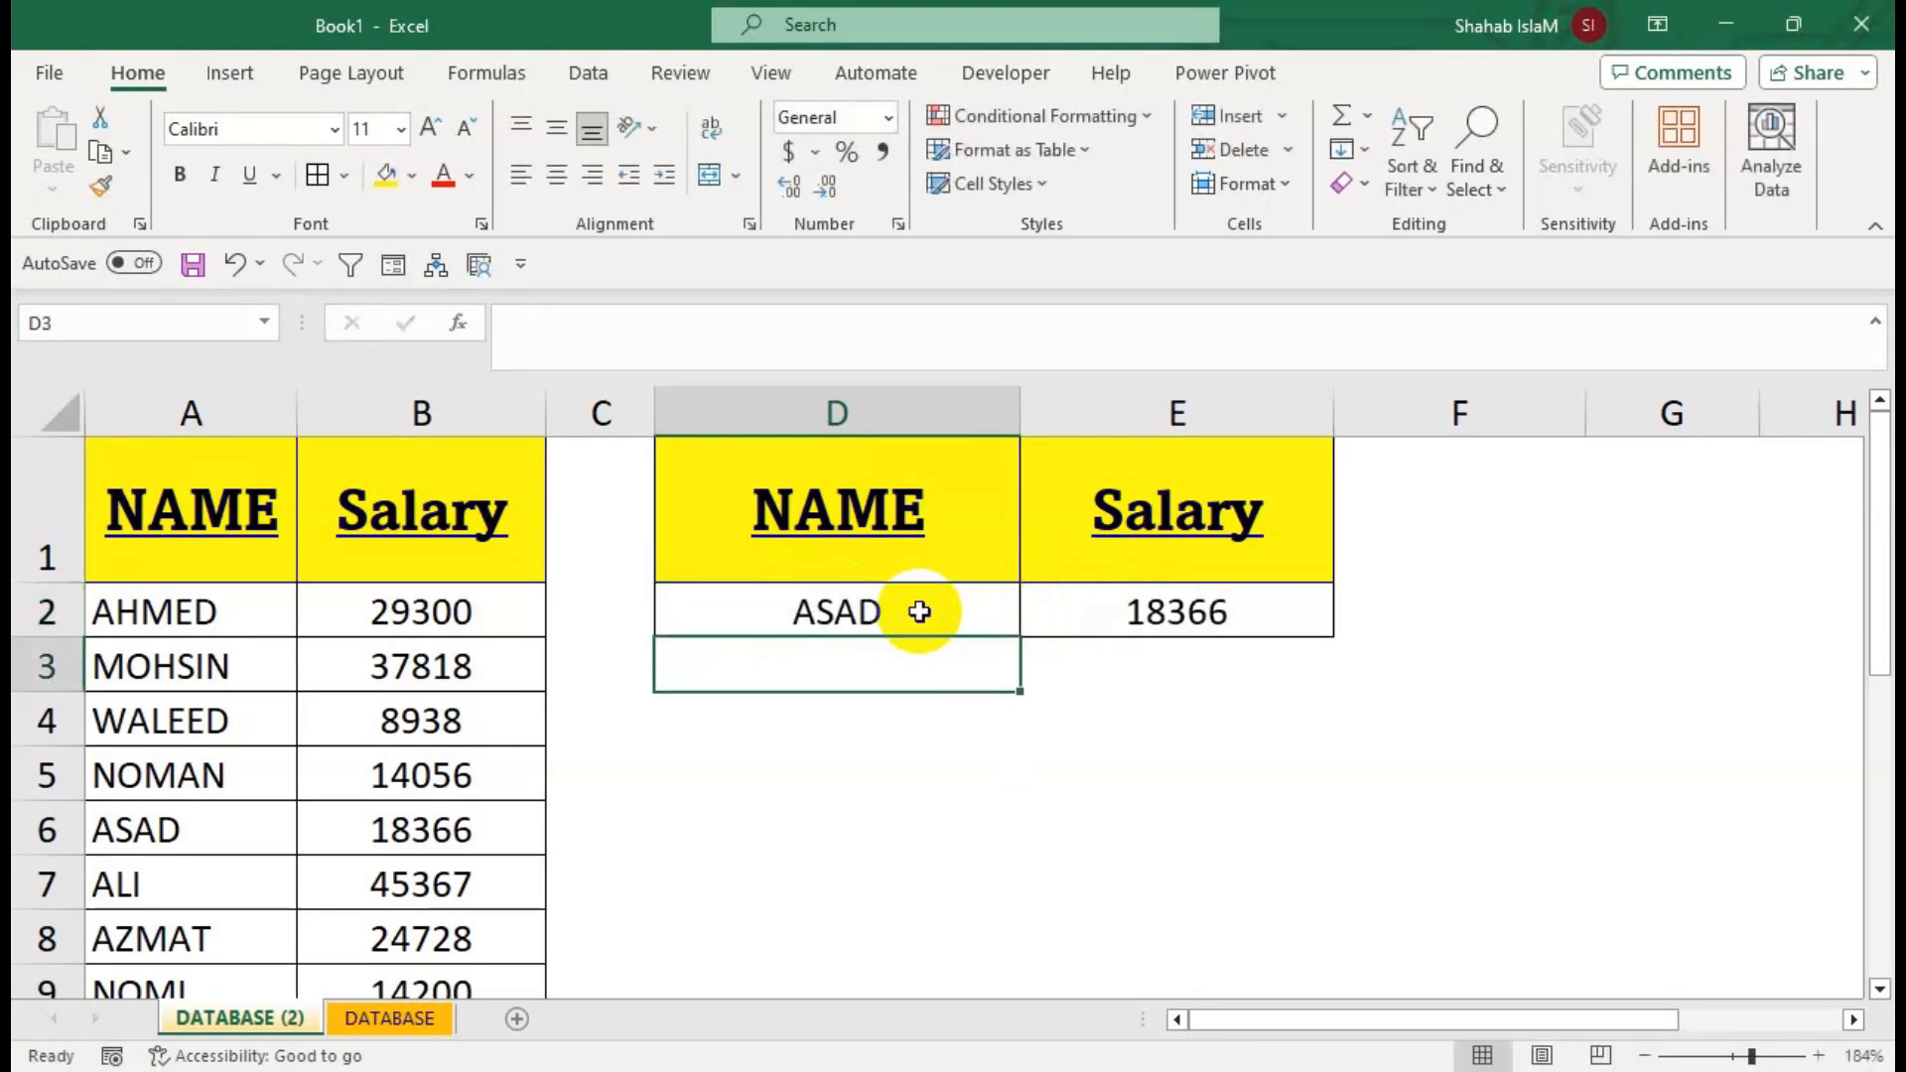
Clear the lookup name from D2 and select the salary formula cell E2.
{"action": "left_click", "coordinate": [919, 612]}
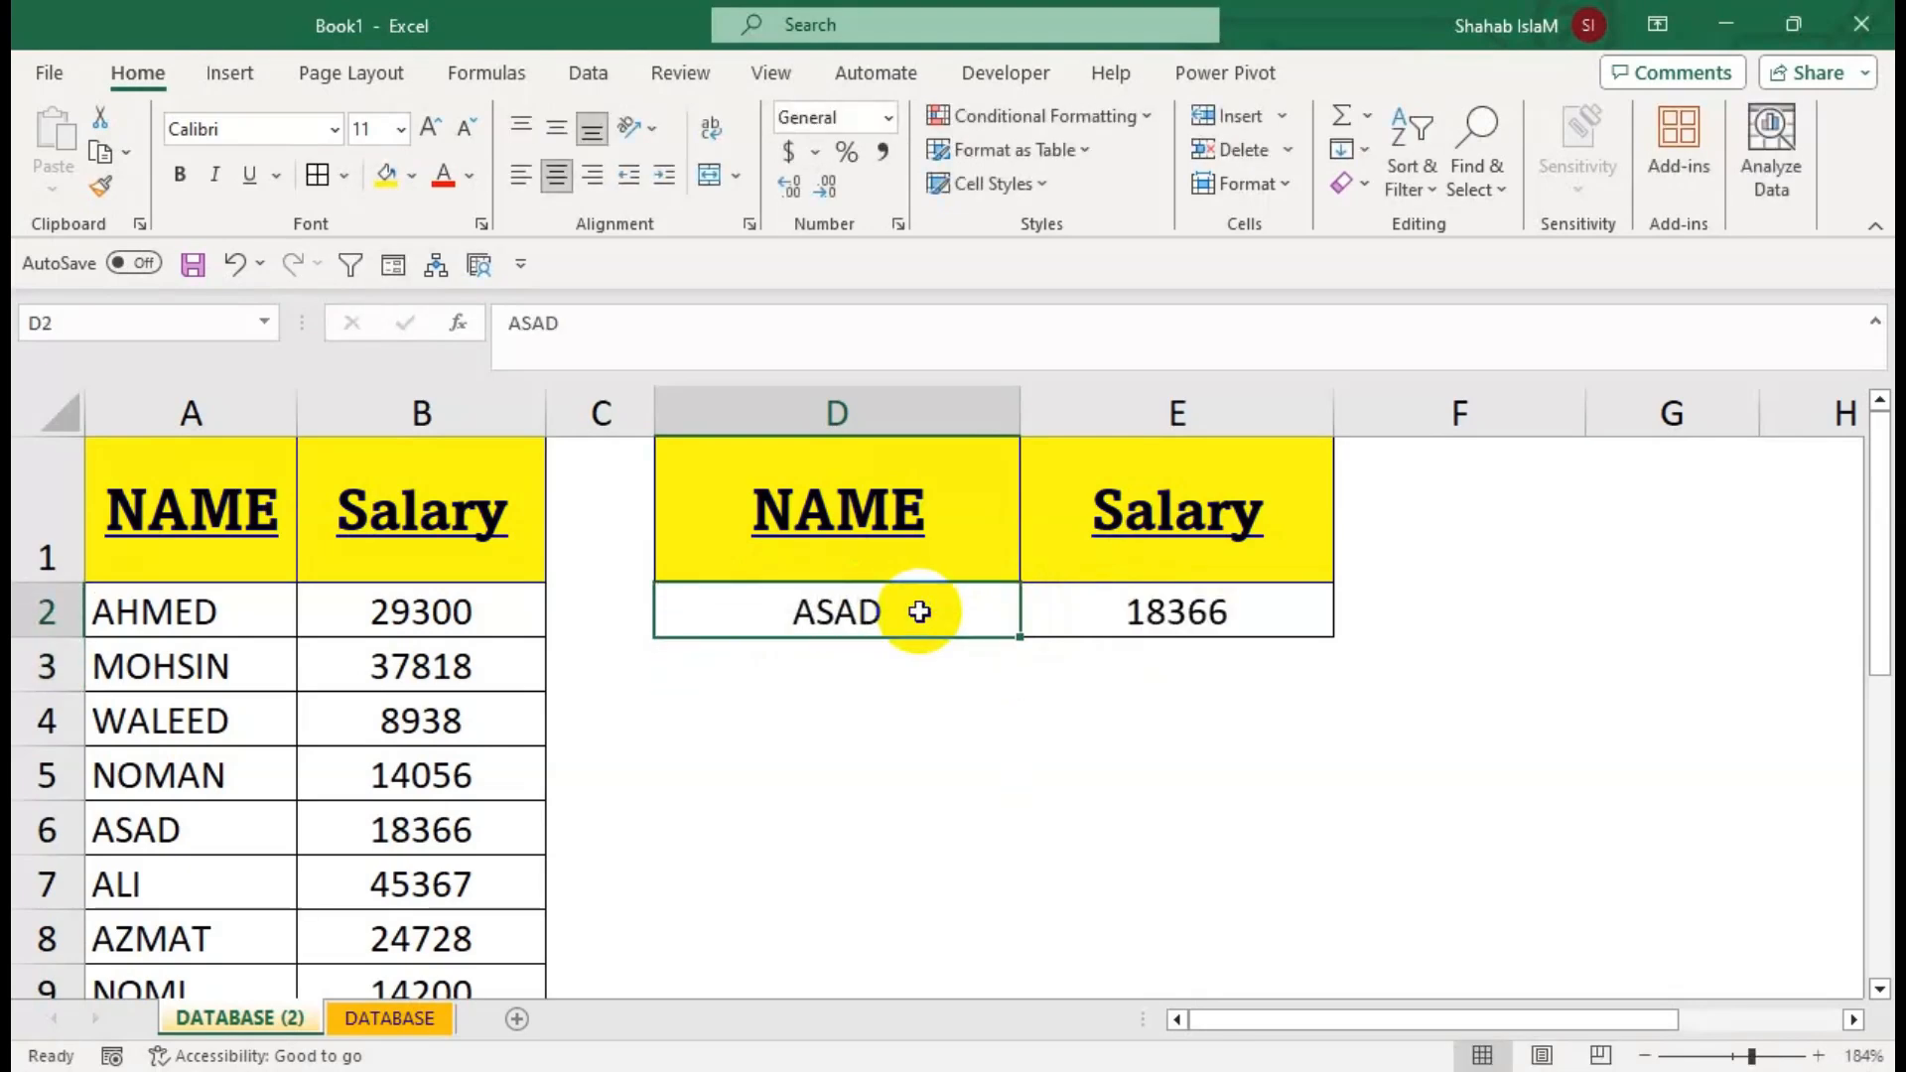
{"action": "key", "text": "Up"}
{"action": "key", "text": "Down"}
{"action": "key", "text": "Right"}
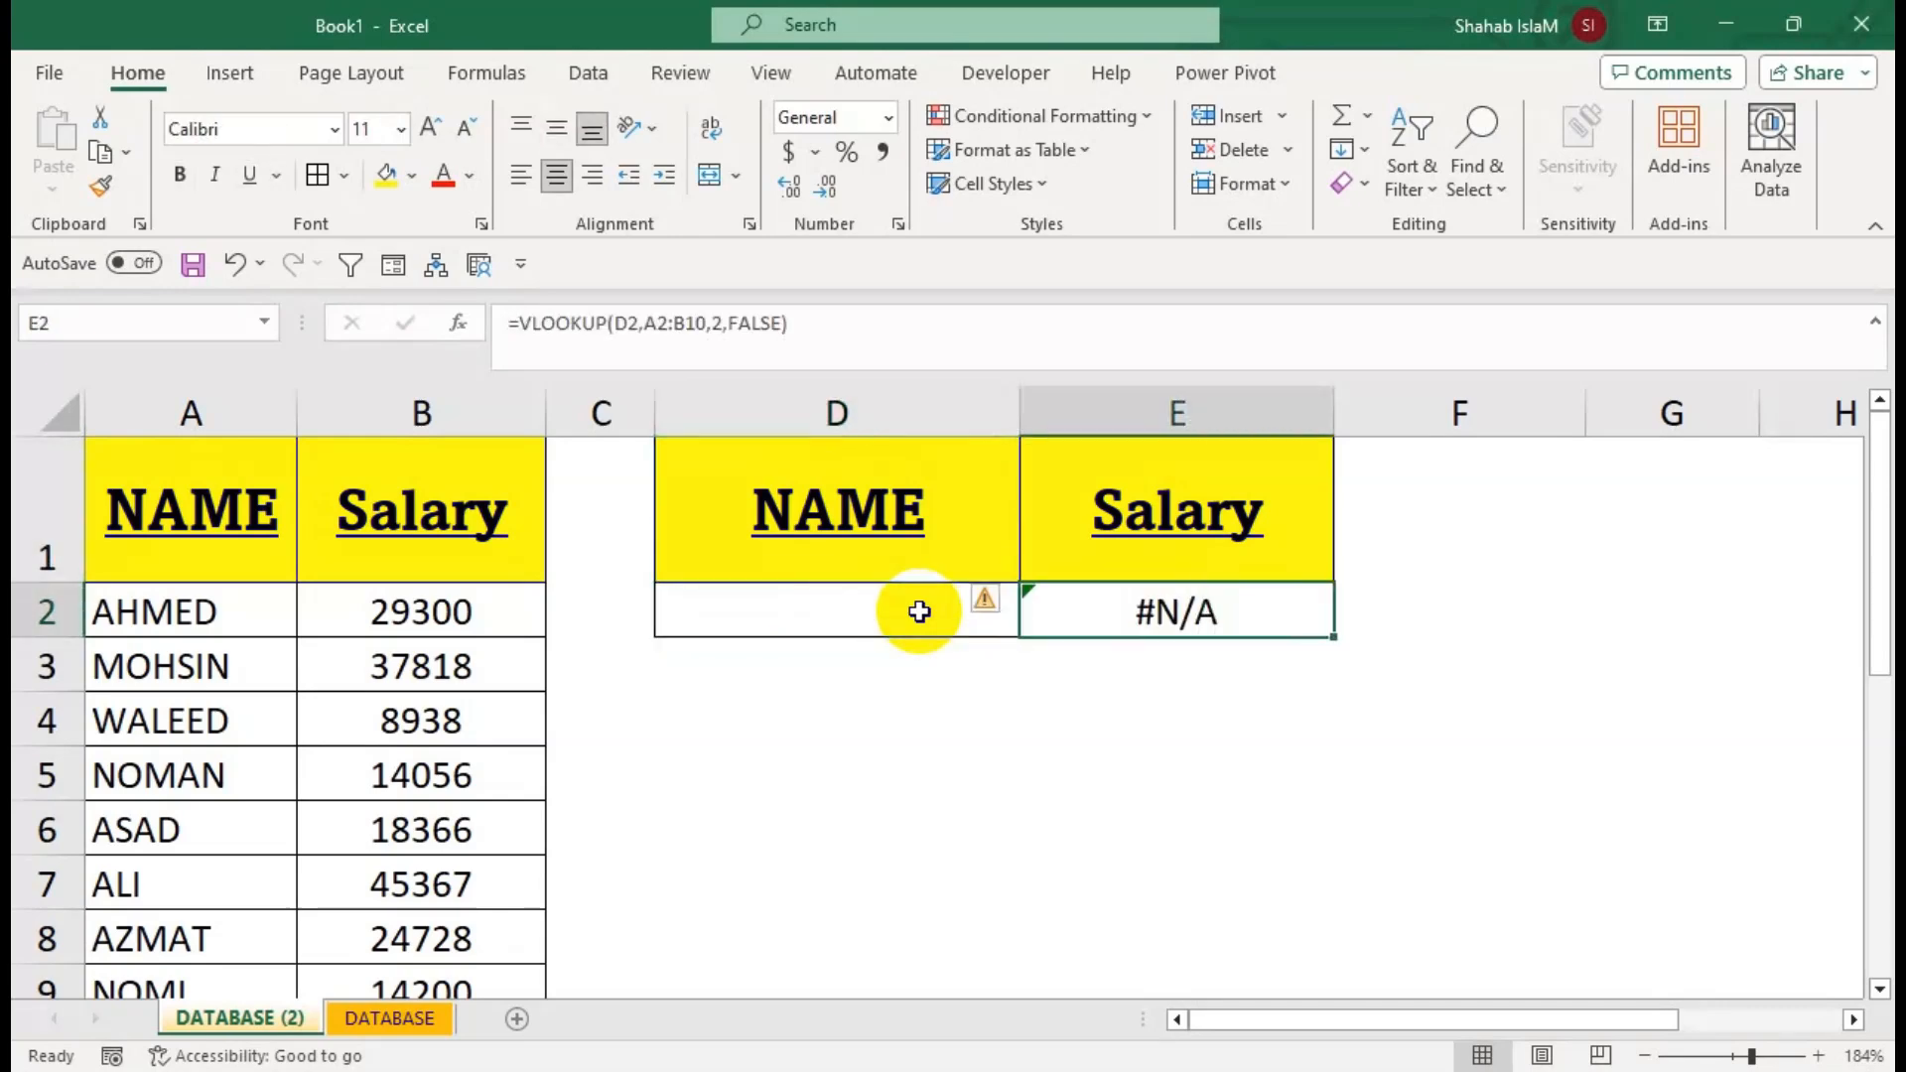
Wrap the VLOOKUP in E2 in IFERROR with empty text ("") as the value if error.
{"action": "double_click", "coordinate": [1102, 607]}
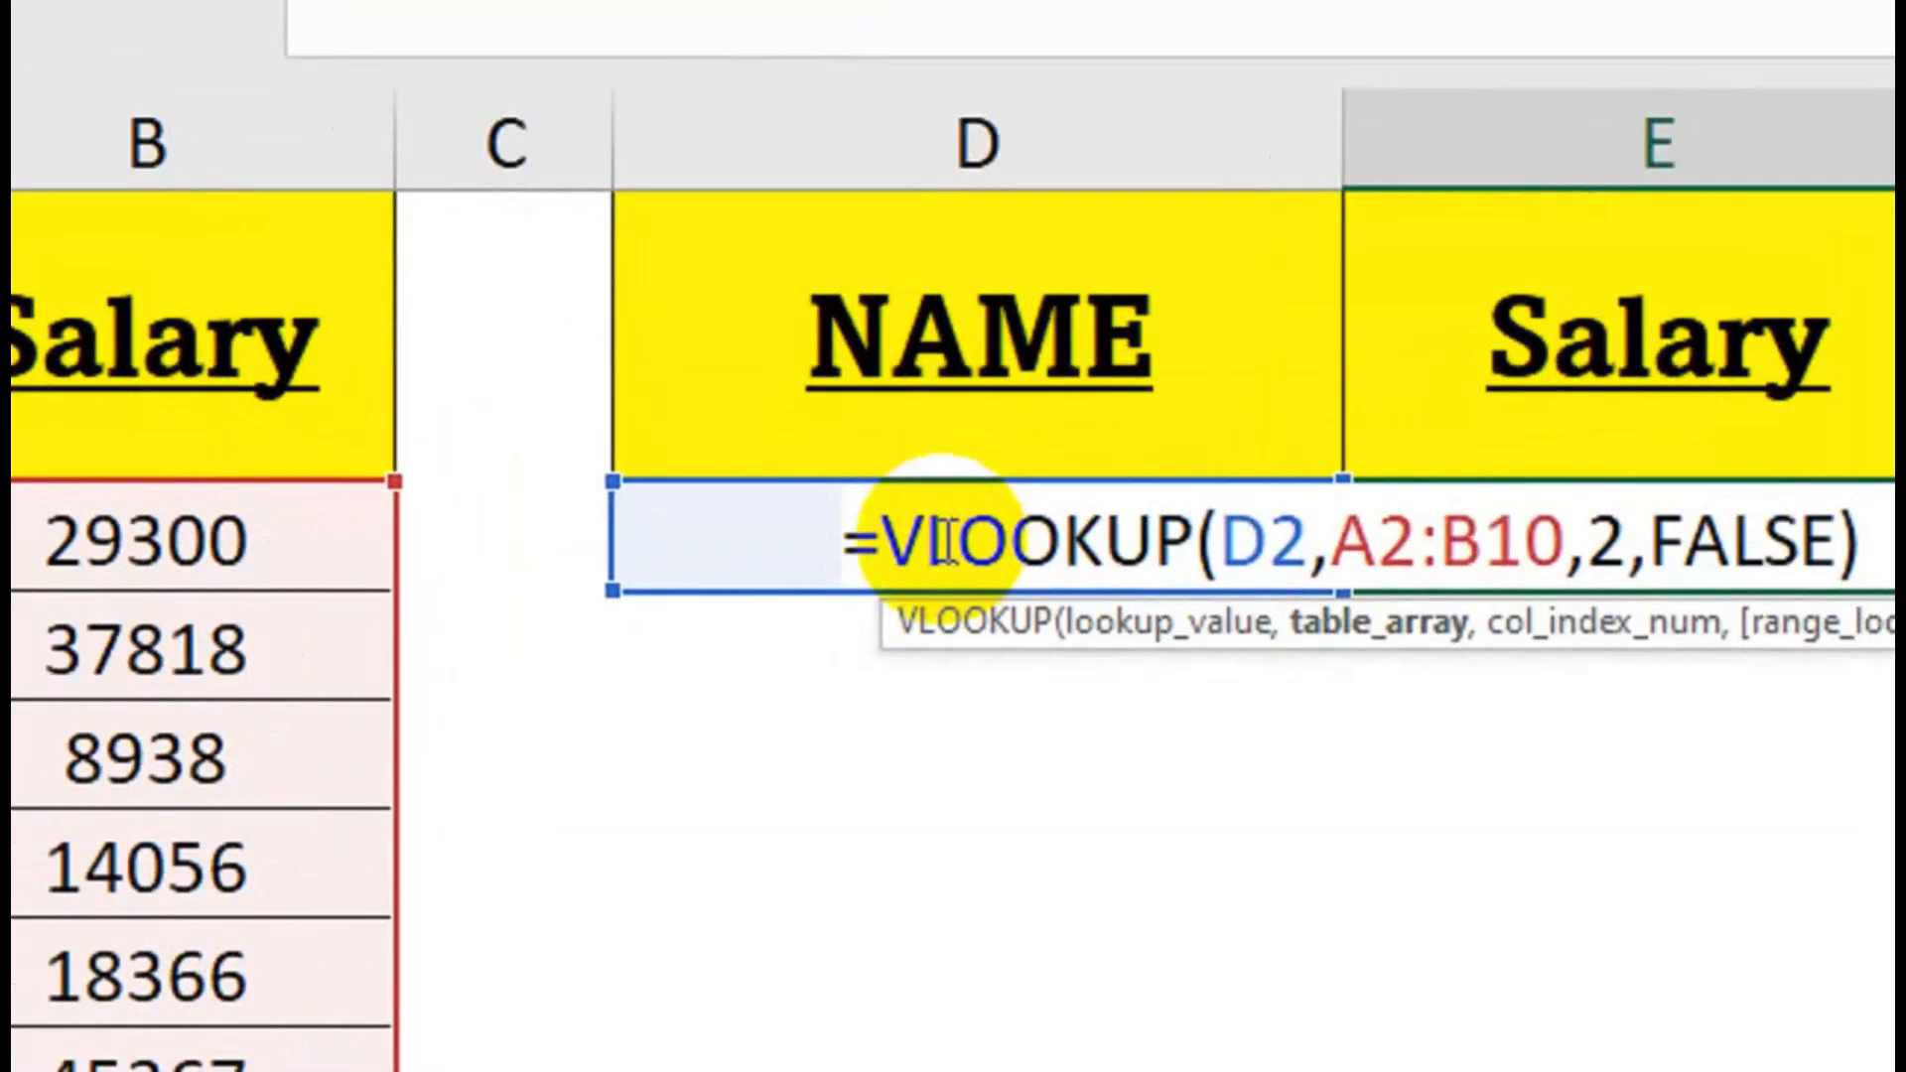
{"action": "left_click", "coordinate": [778, 636]}
{"action": "type", "text": "IF"}
{"action": "key", "text": "Down"}
{"action": "key", "text": "Tab"}
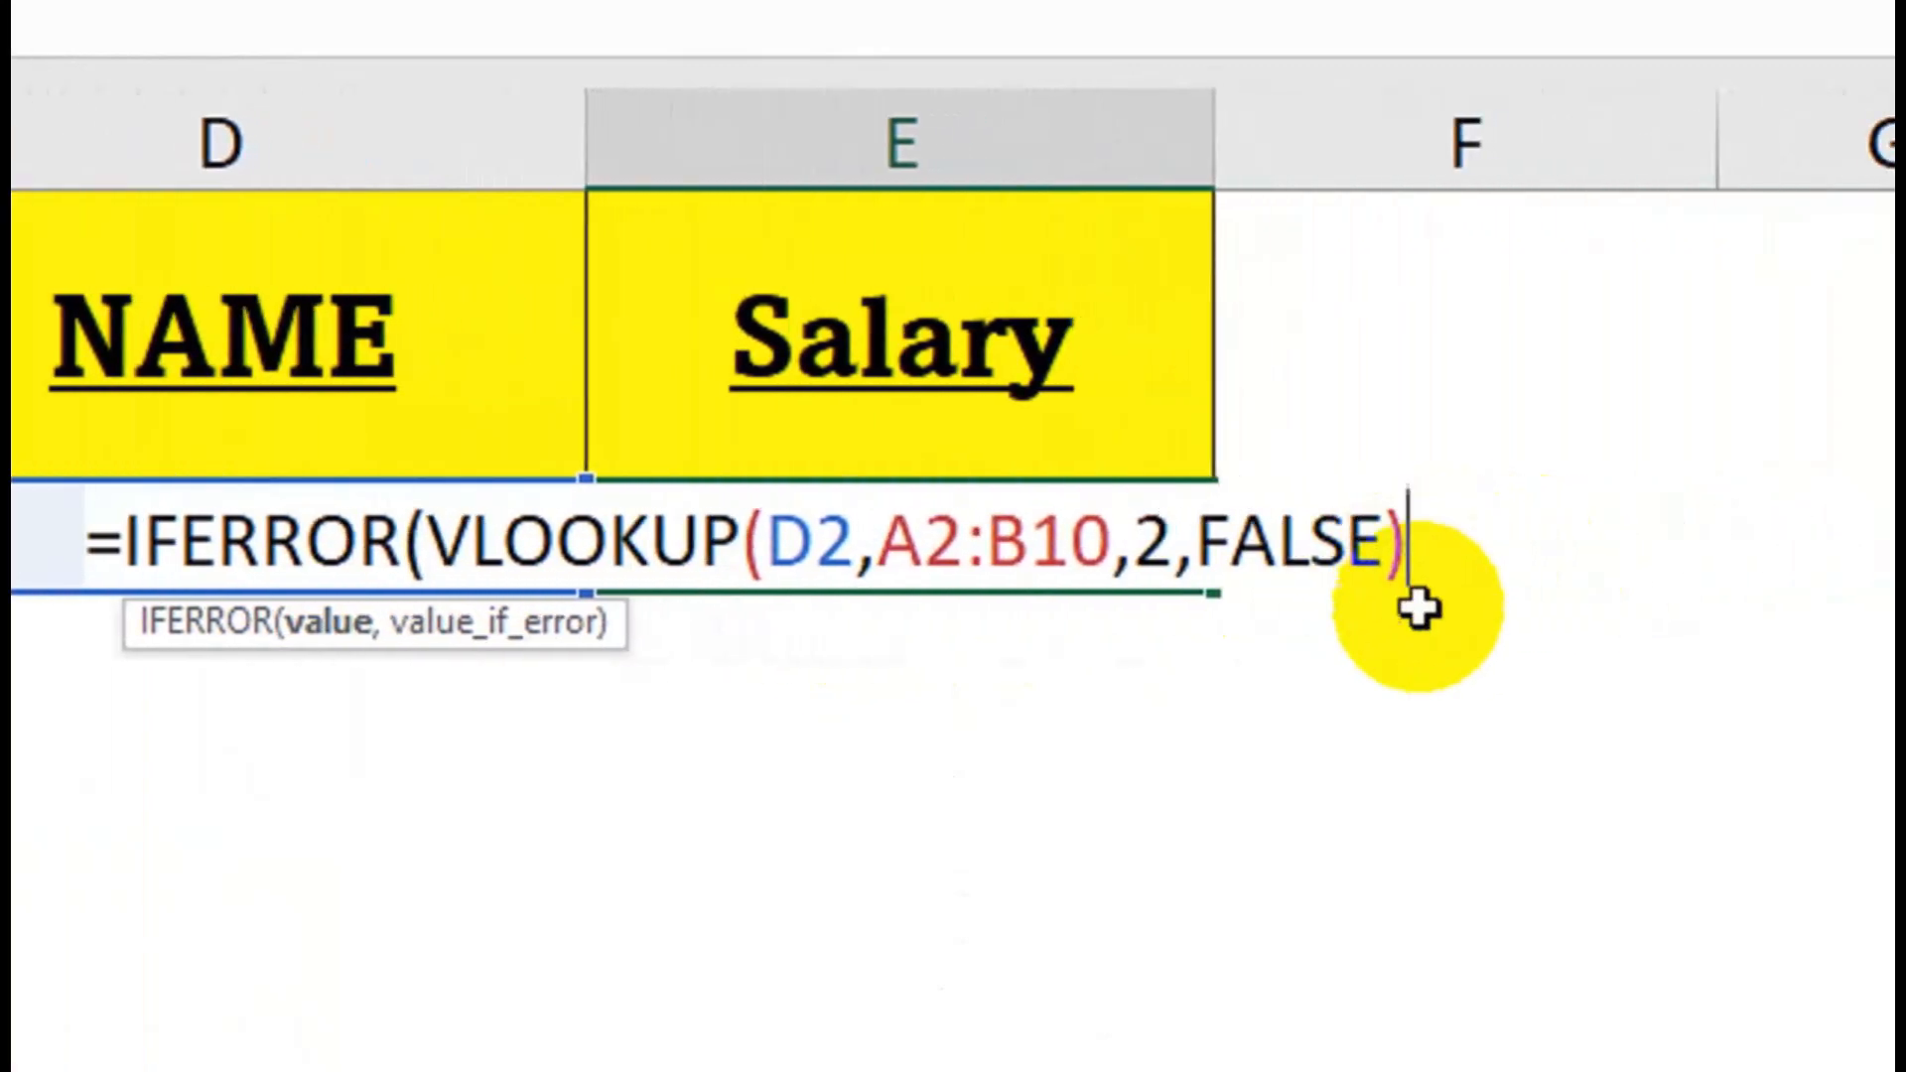
{"action": "type", "text": ",\"\")"}
{"action": "key", "text": "Return"}
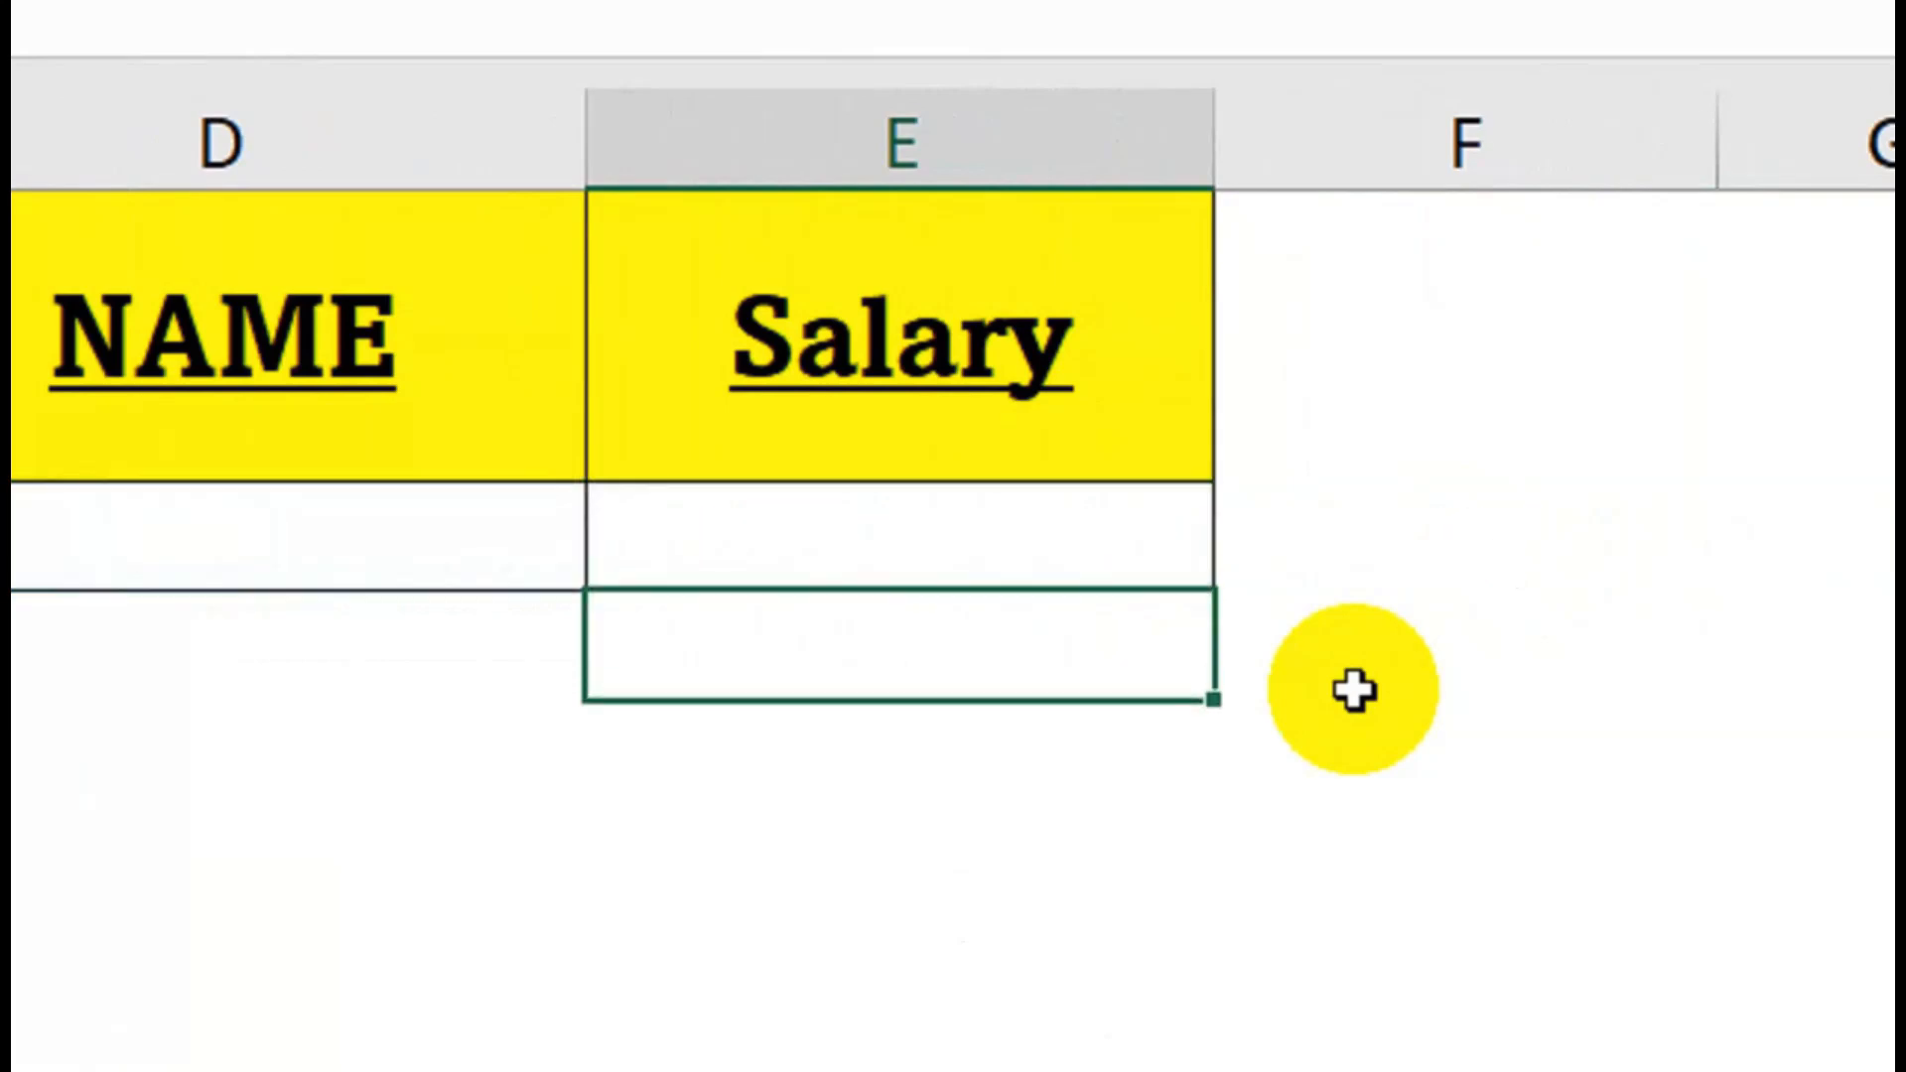
Test the IFERROR formula by entering the name from A6 in D2, and clear D2 again.
{"action": "type", "text": "ASAD"}
{"action": "left_click", "coordinate": [683, 808]}
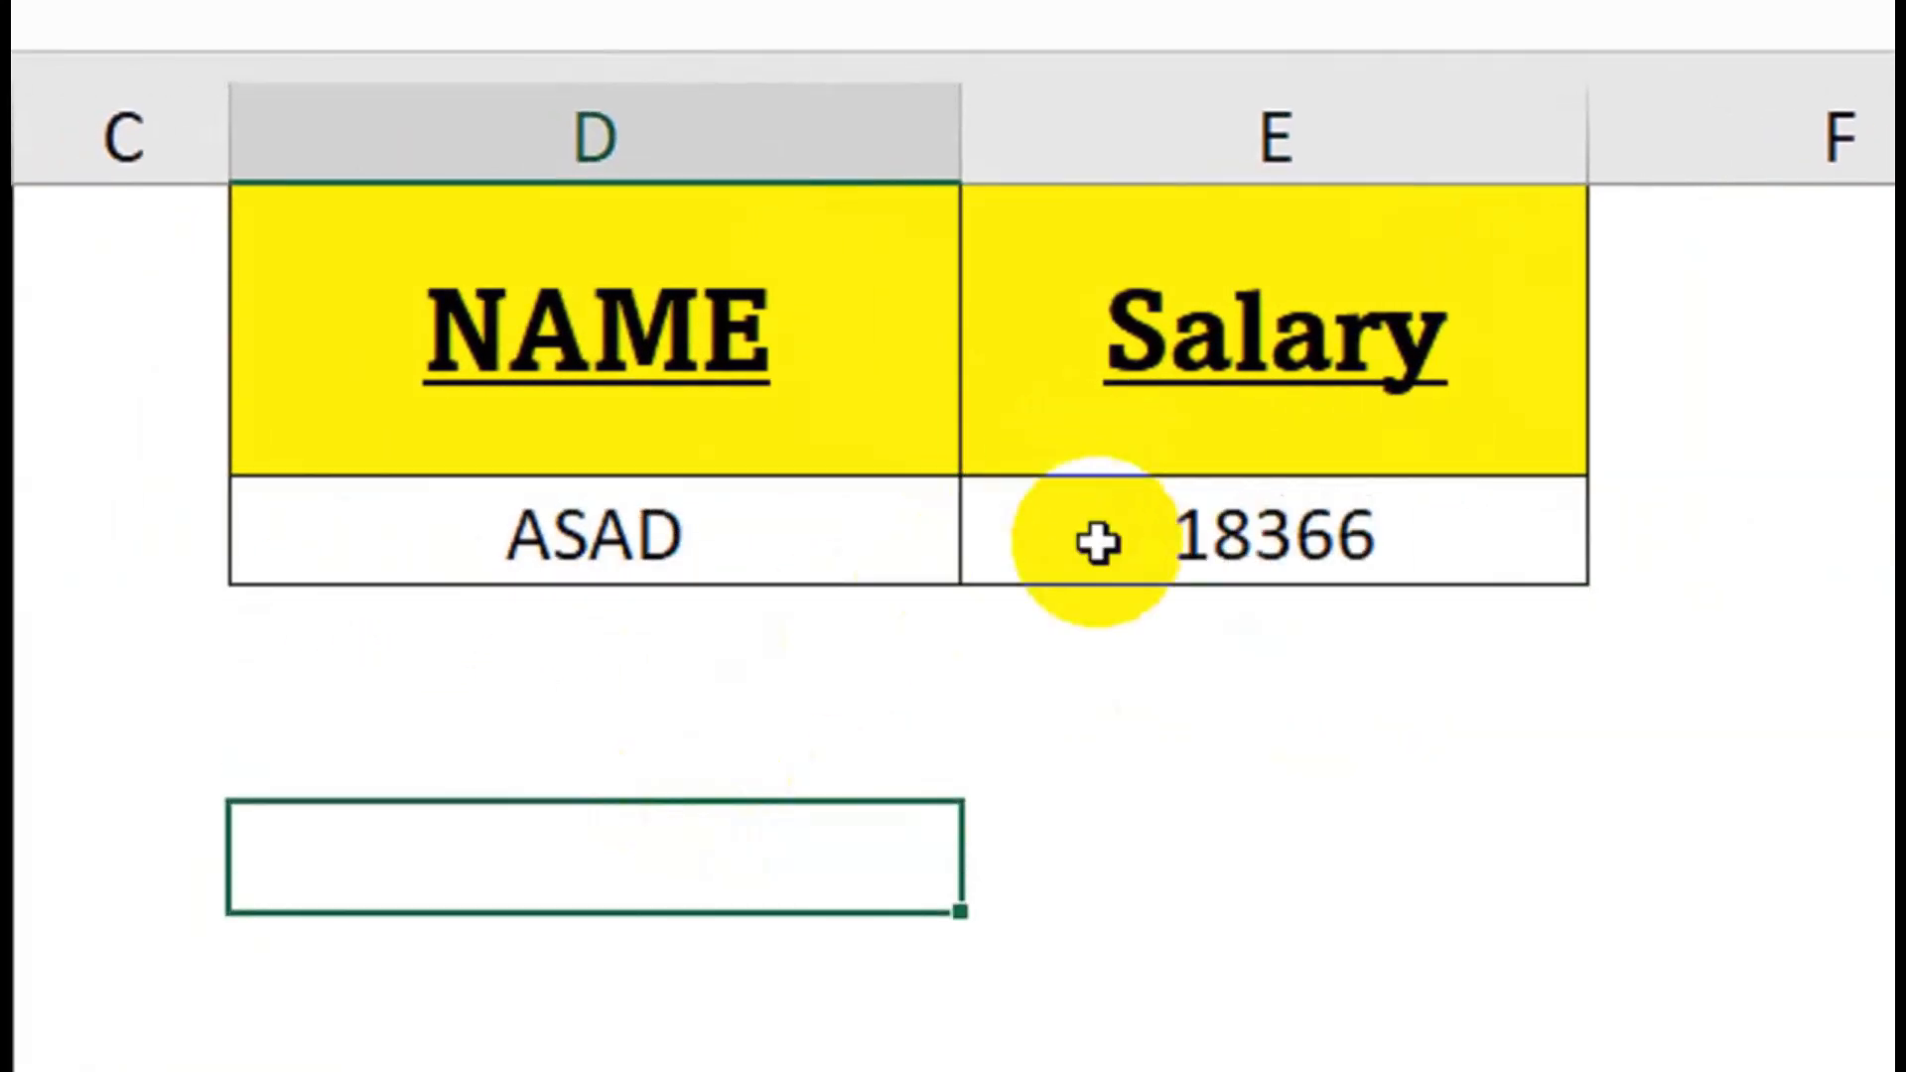
{"action": "left_click", "coordinate": [744, 526]}
{"action": "key", "text": "Delete"}
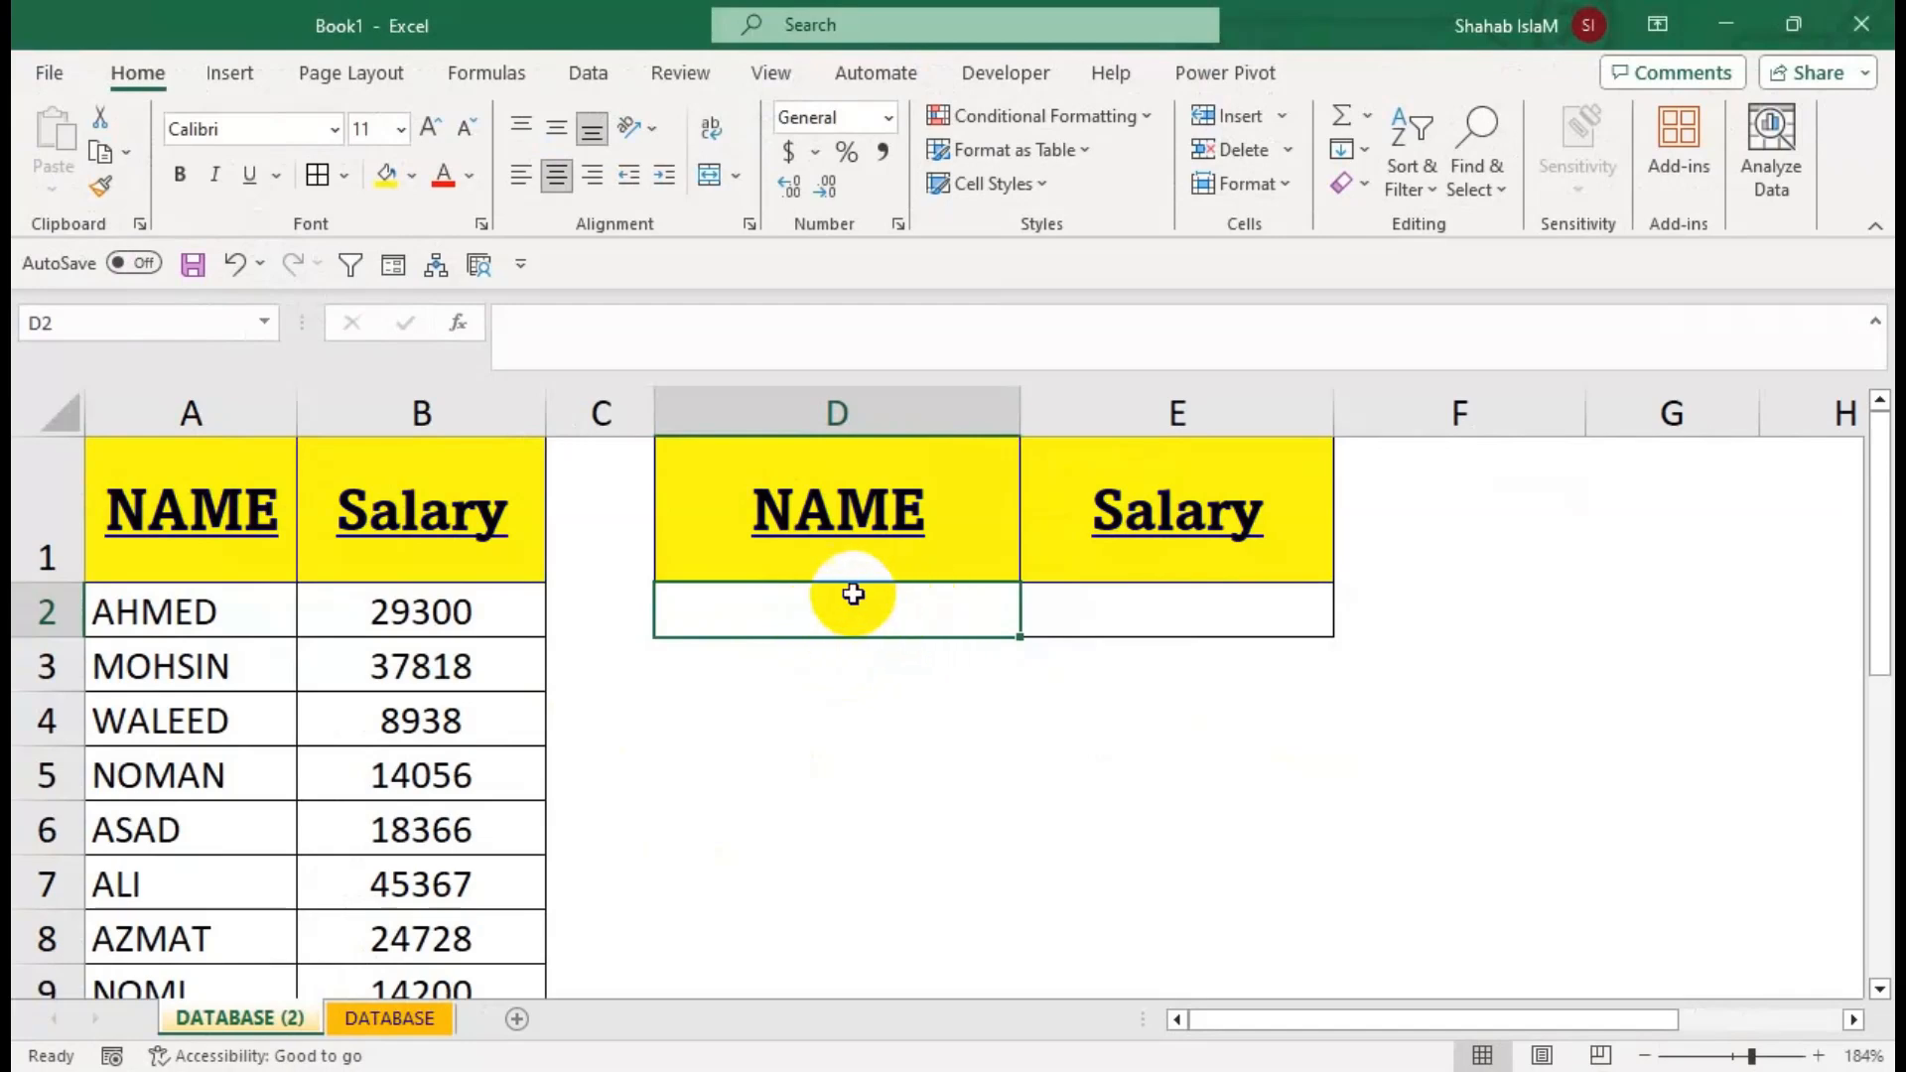
Add data validation to D2 that allows a List with =$A$2:$A$10 as the source.
{"action": "left_click", "coordinate": [570, 83]}
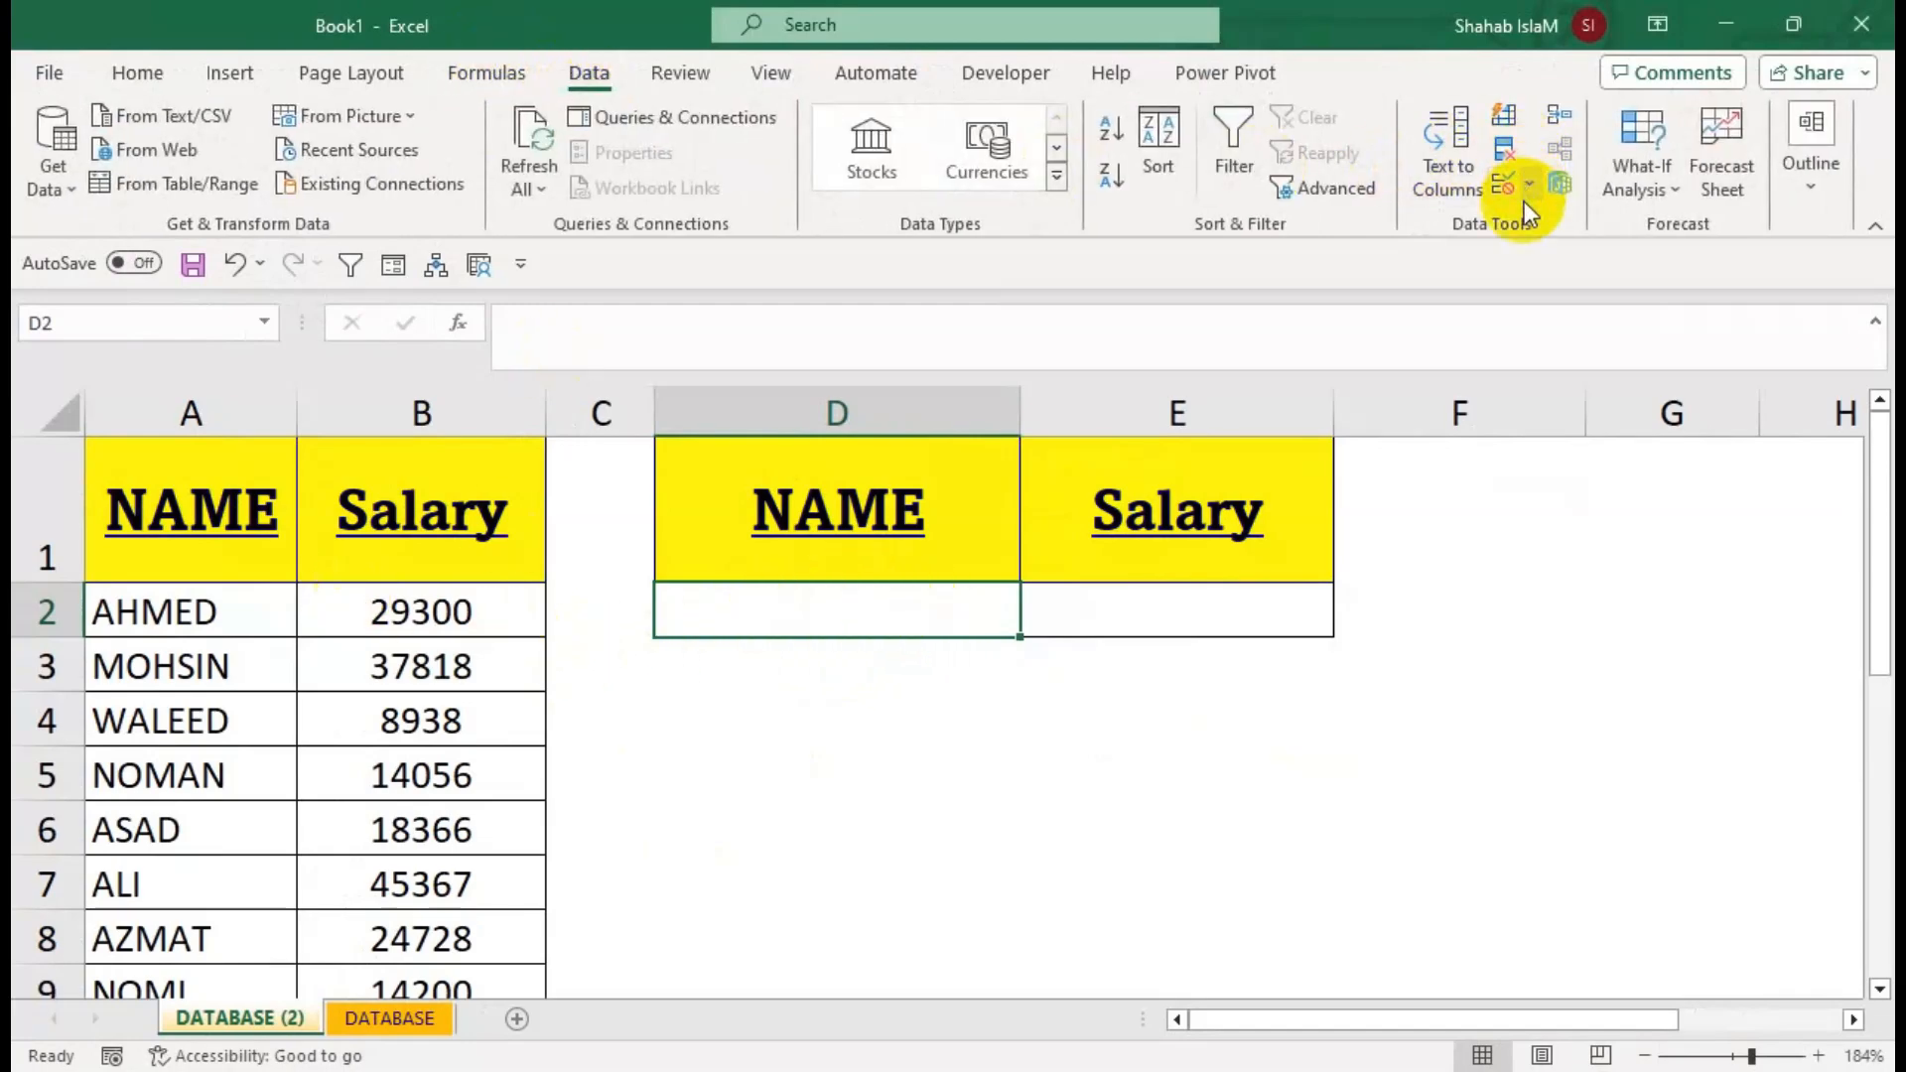
{"action": "left_click", "coordinate": [980, 608]}
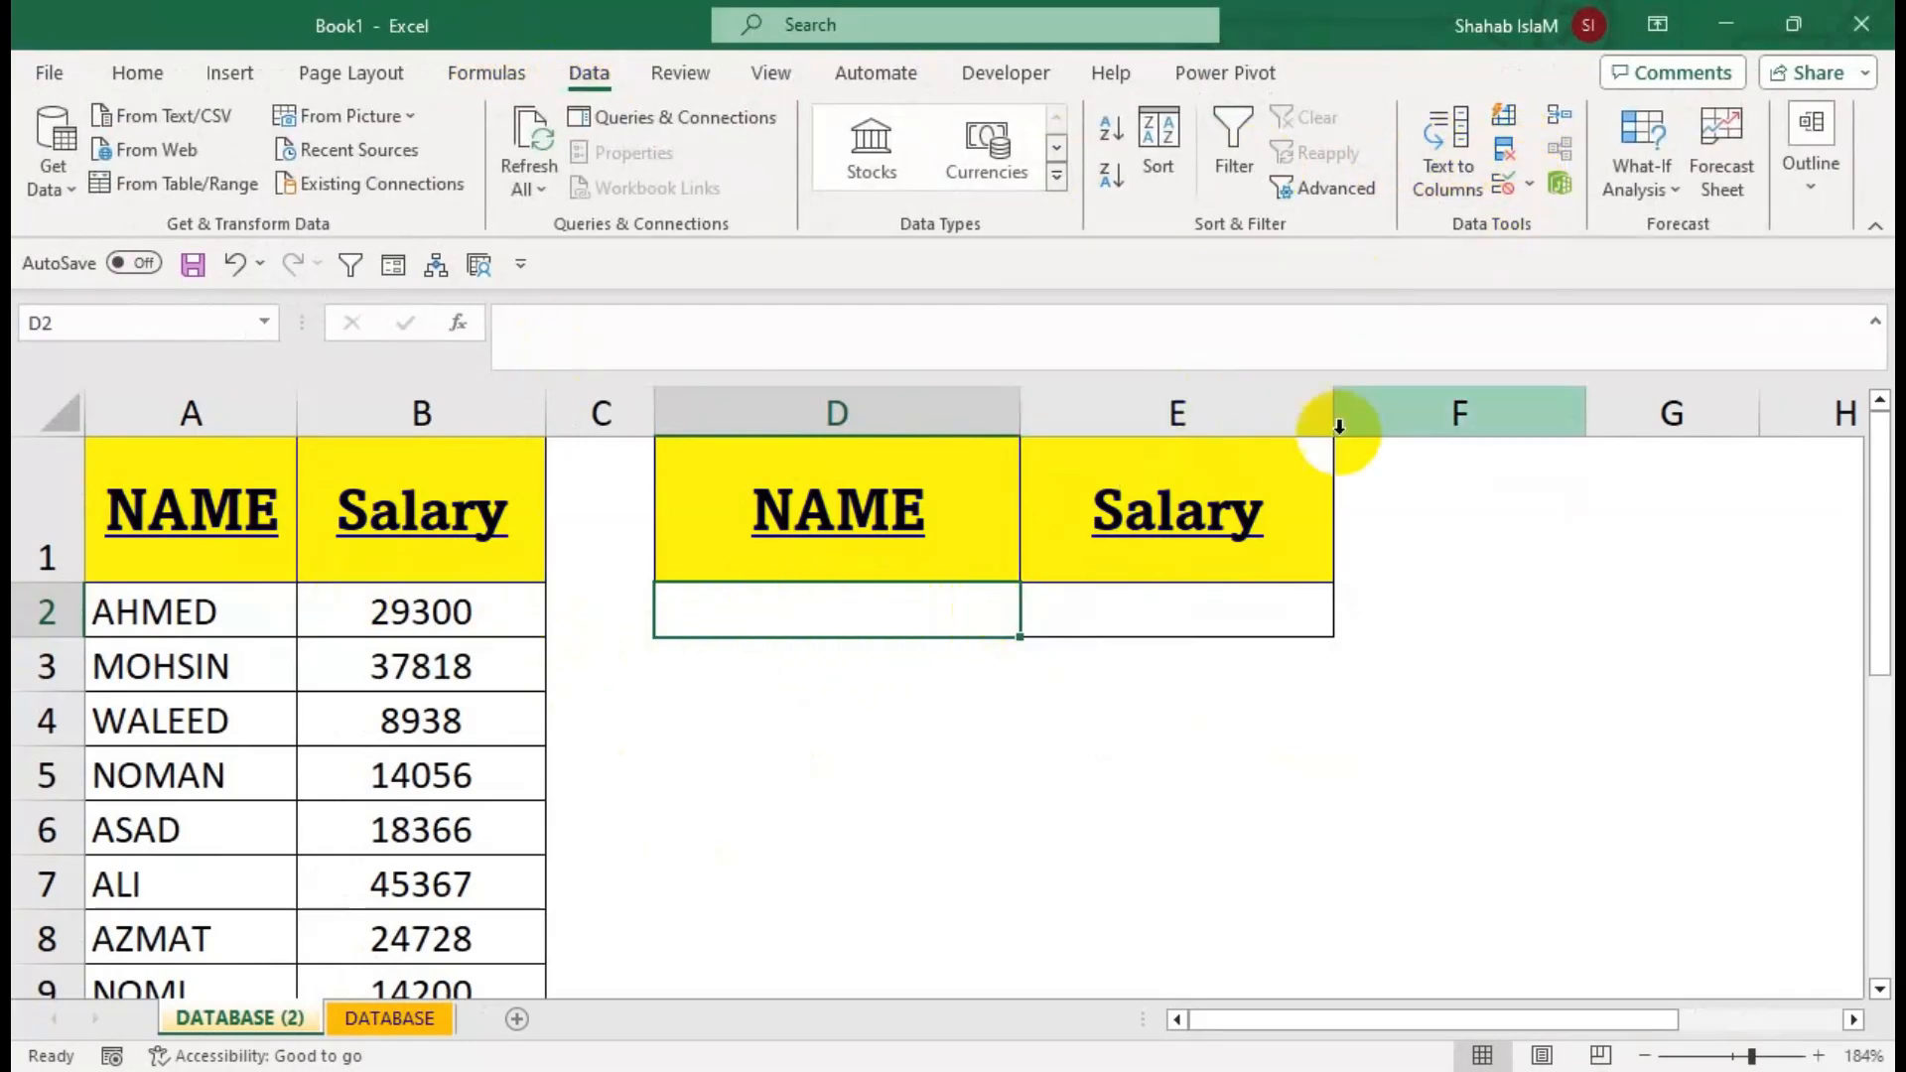
{"action": "left_click", "coordinate": [1527, 189]}
{"action": "left_click", "coordinate": [1578, 220]}
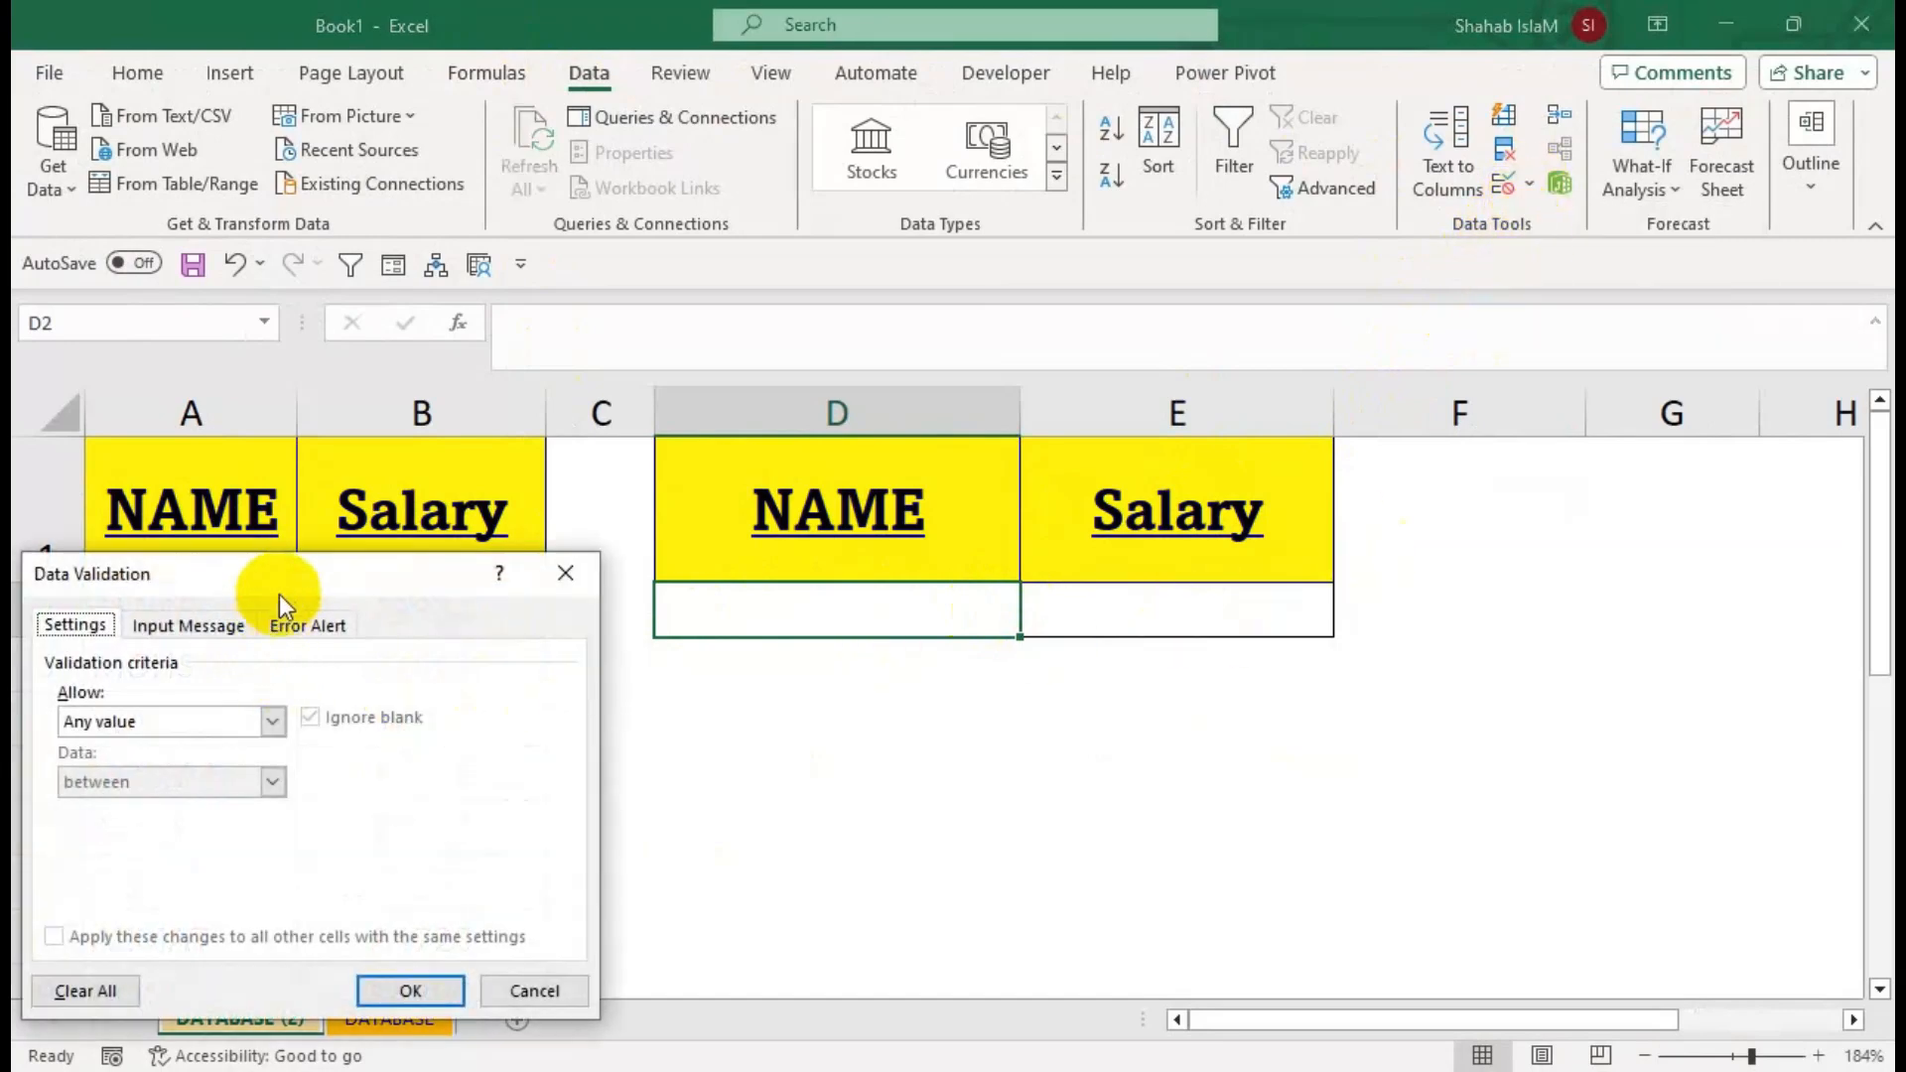
{"action": "left_click_drag", "start_coordinate": [282, 576], "coordinate": [1187, 676]}
{"action": "left_click", "coordinate": [1074, 806]}
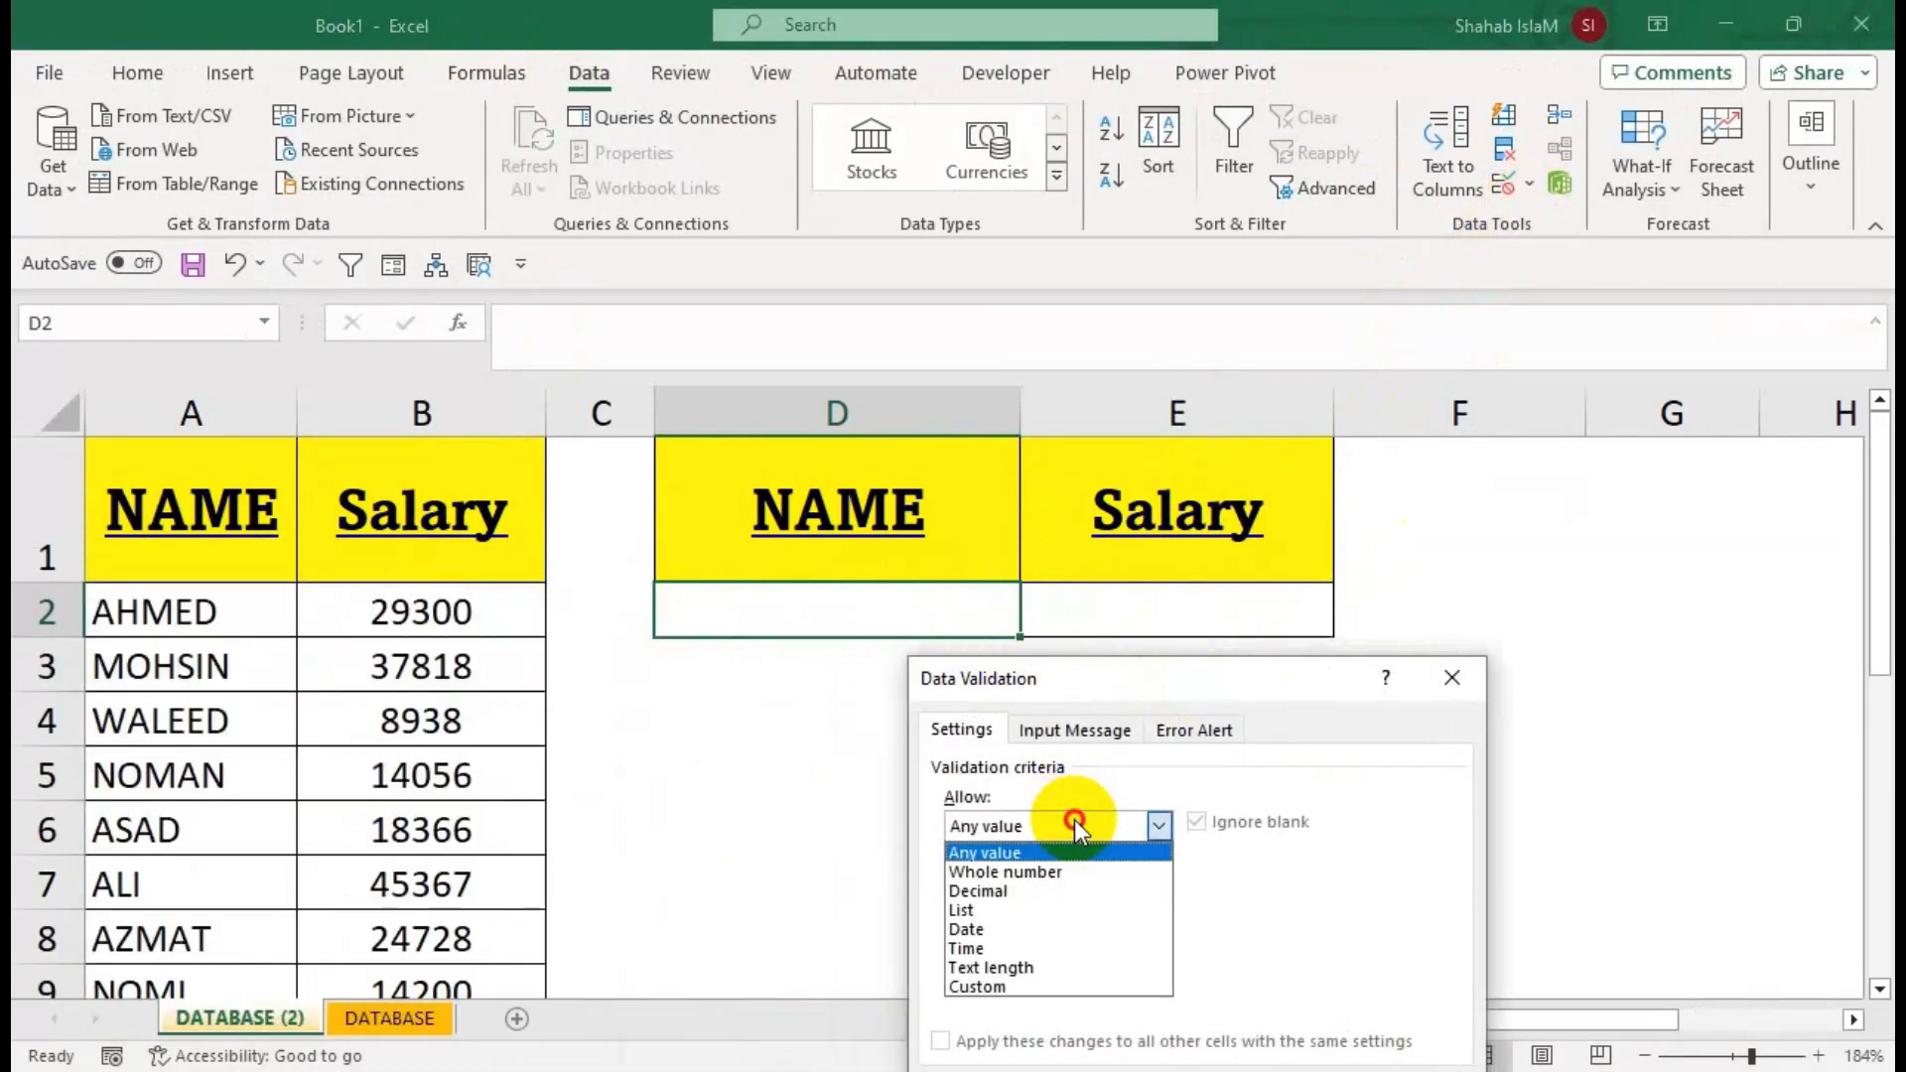
{"action": "left_click", "coordinate": [1062, 907]}
{"action": "left_click", "coordinate": [1035, 938]}
{"action": "left_click_drag", "start_coordinate": [123, 608], "coordinate": [149, 908]}
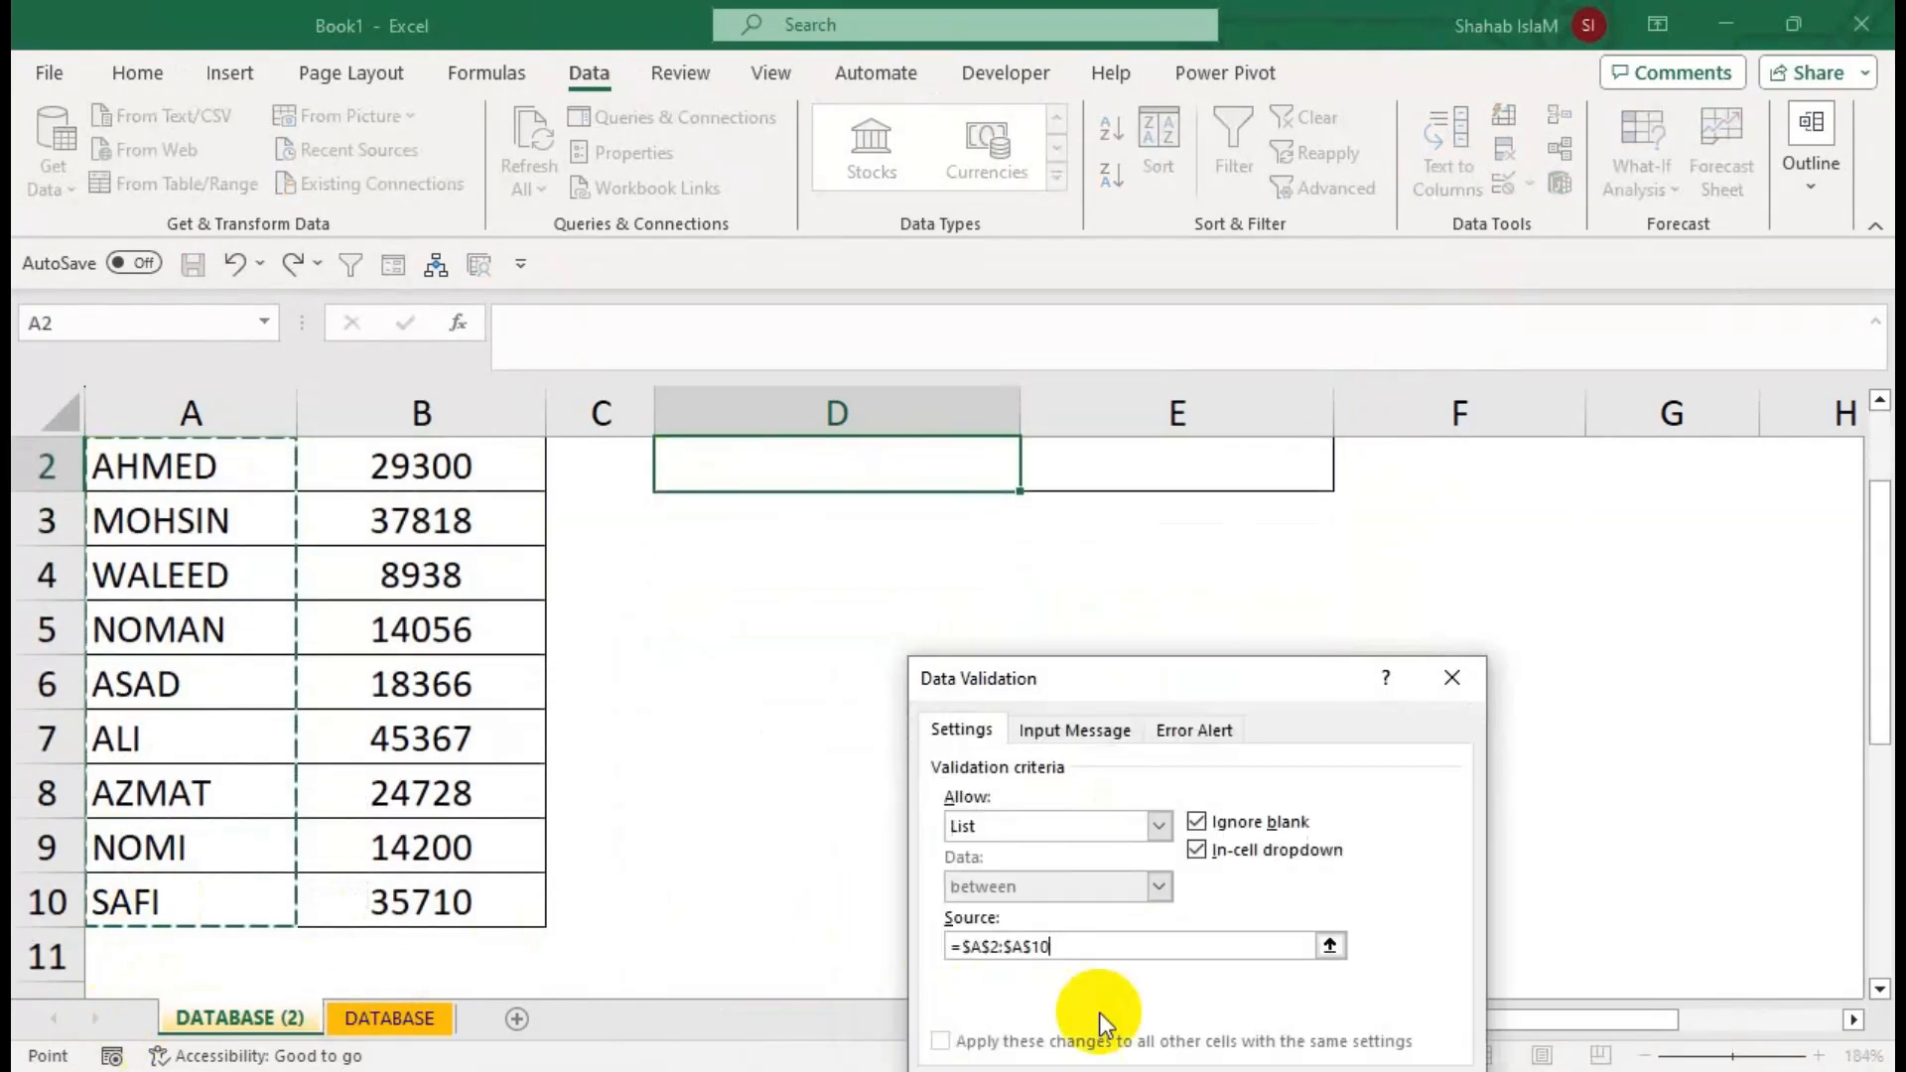
{"action": "key", "text": "Return"}
Test the name drop-down in D2 by choosing the names from A3, A2, A5 and A2 again, and select the salary formula cell E2.
{"action": "scroll", "coordinate": [934, 507], "scroll_direction": "up", "scroll_amount": 1}
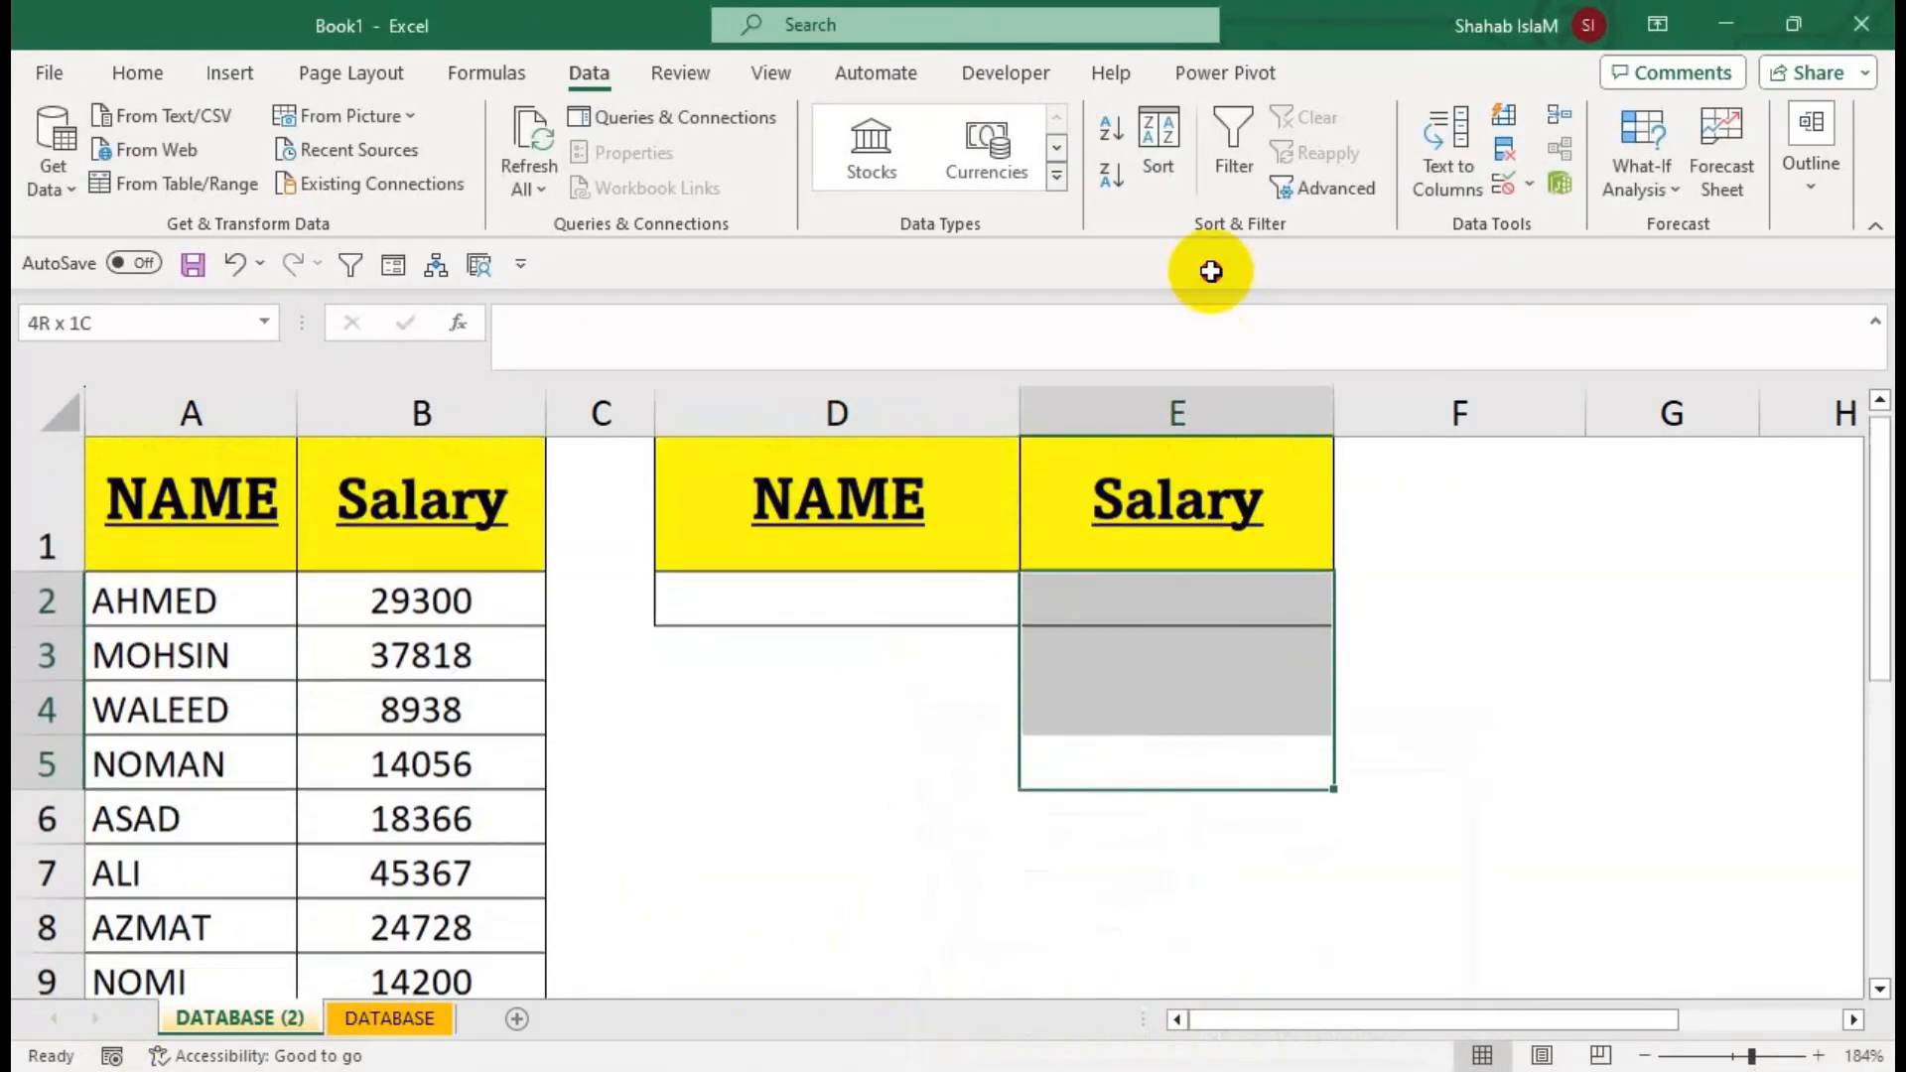
{"action": "left_click", "coordinate": [1031, 625]}
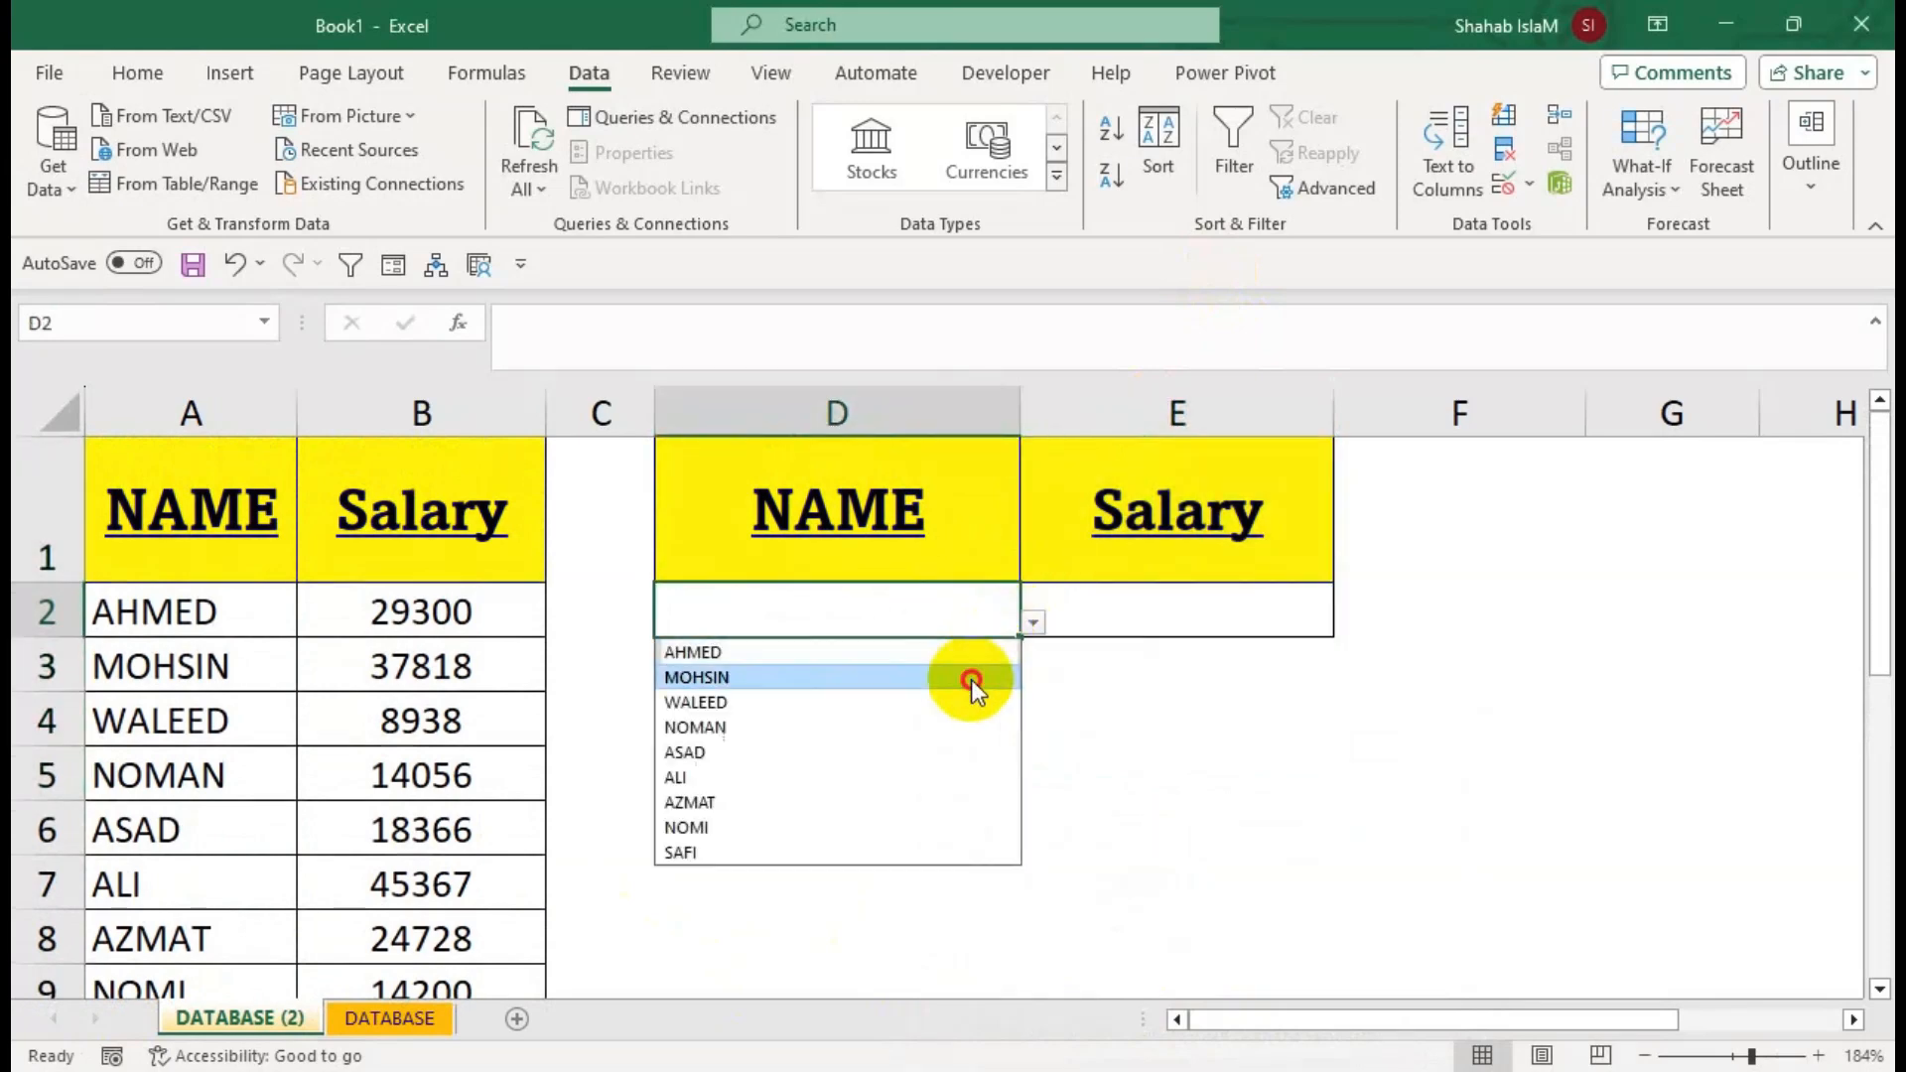
{"action": "left_click", "coordinate": [971, 679]}
{"action": "left_click", "coordinate": [1035, 625]}
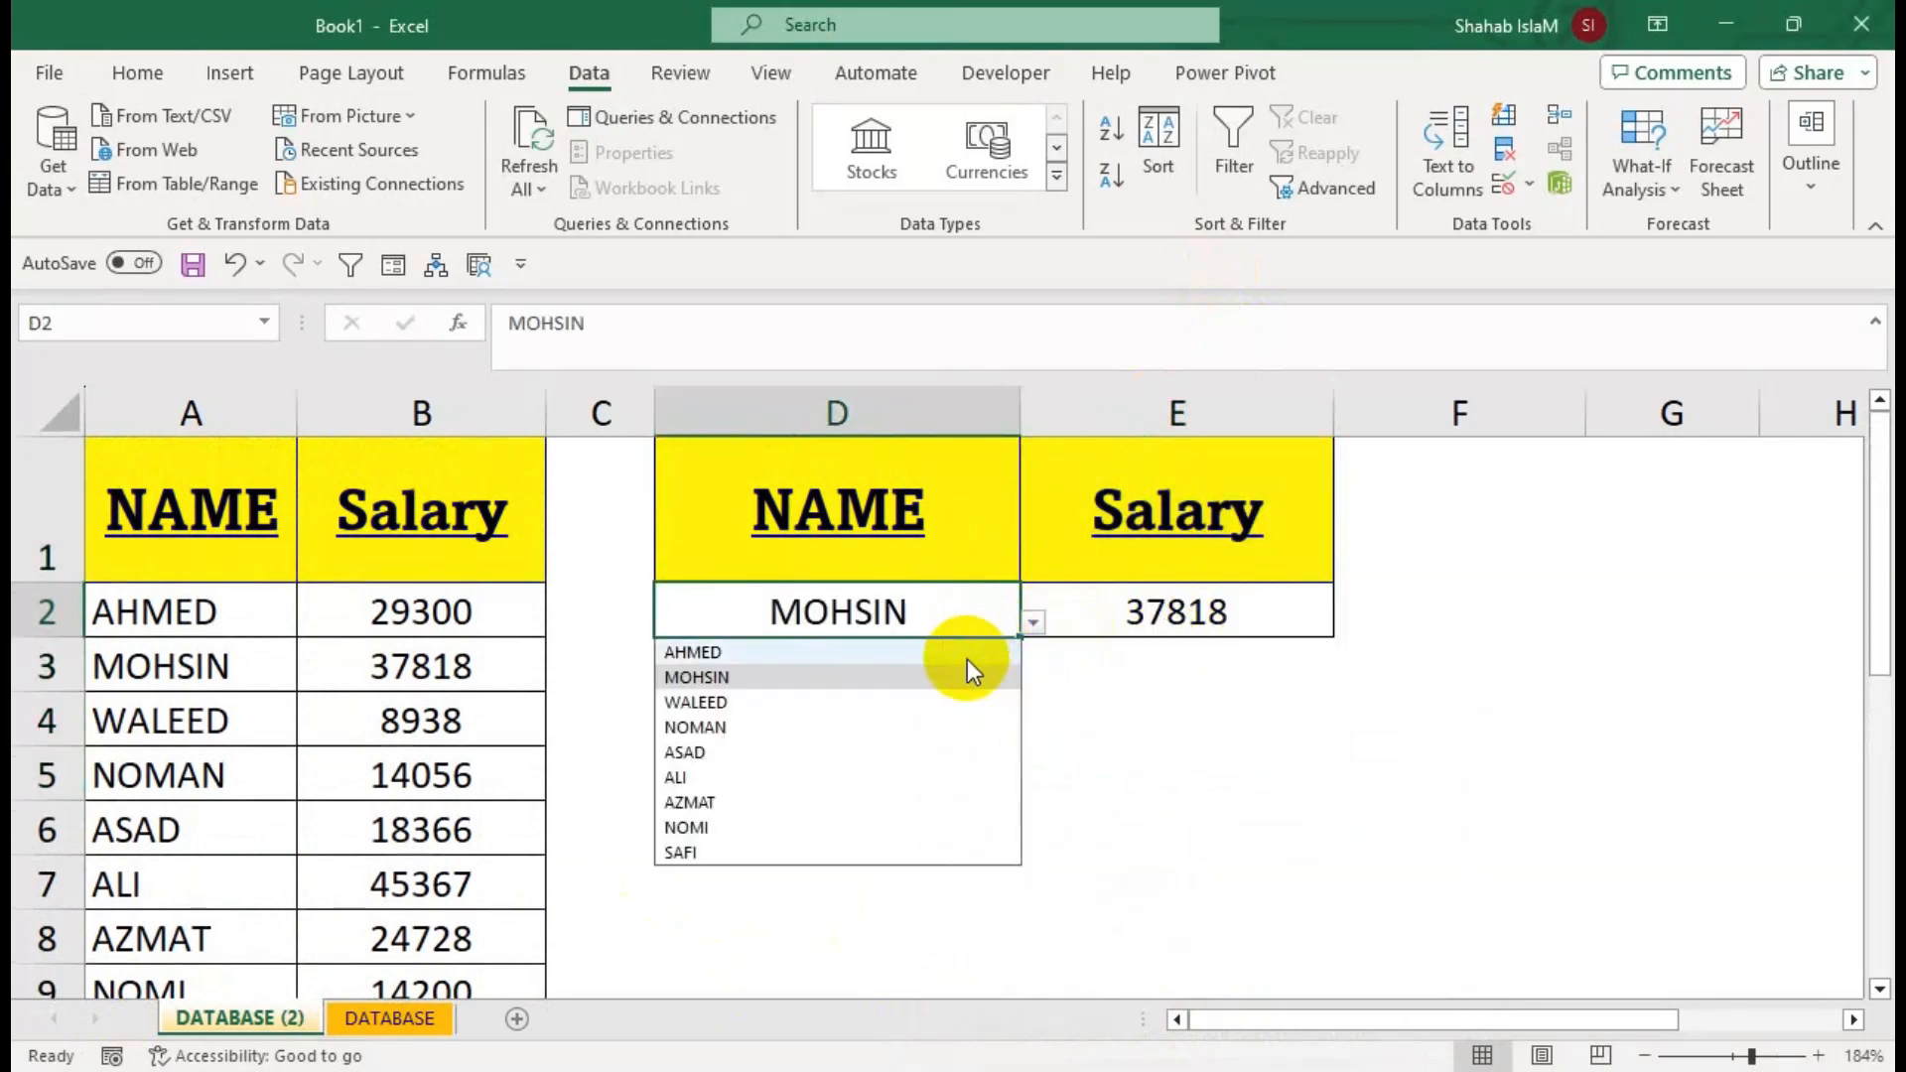
{"action": "left_click", "coordinate": [975, 653]}
{"action": "left_click", "coordinate": [1037, 626]}
{"action": "left_click", "coordinate": [1015, 625]}
{"action": "left_click", "coordinate": [1033, 622]}
{"action": "left_click", "coordinate": [906, 726]}
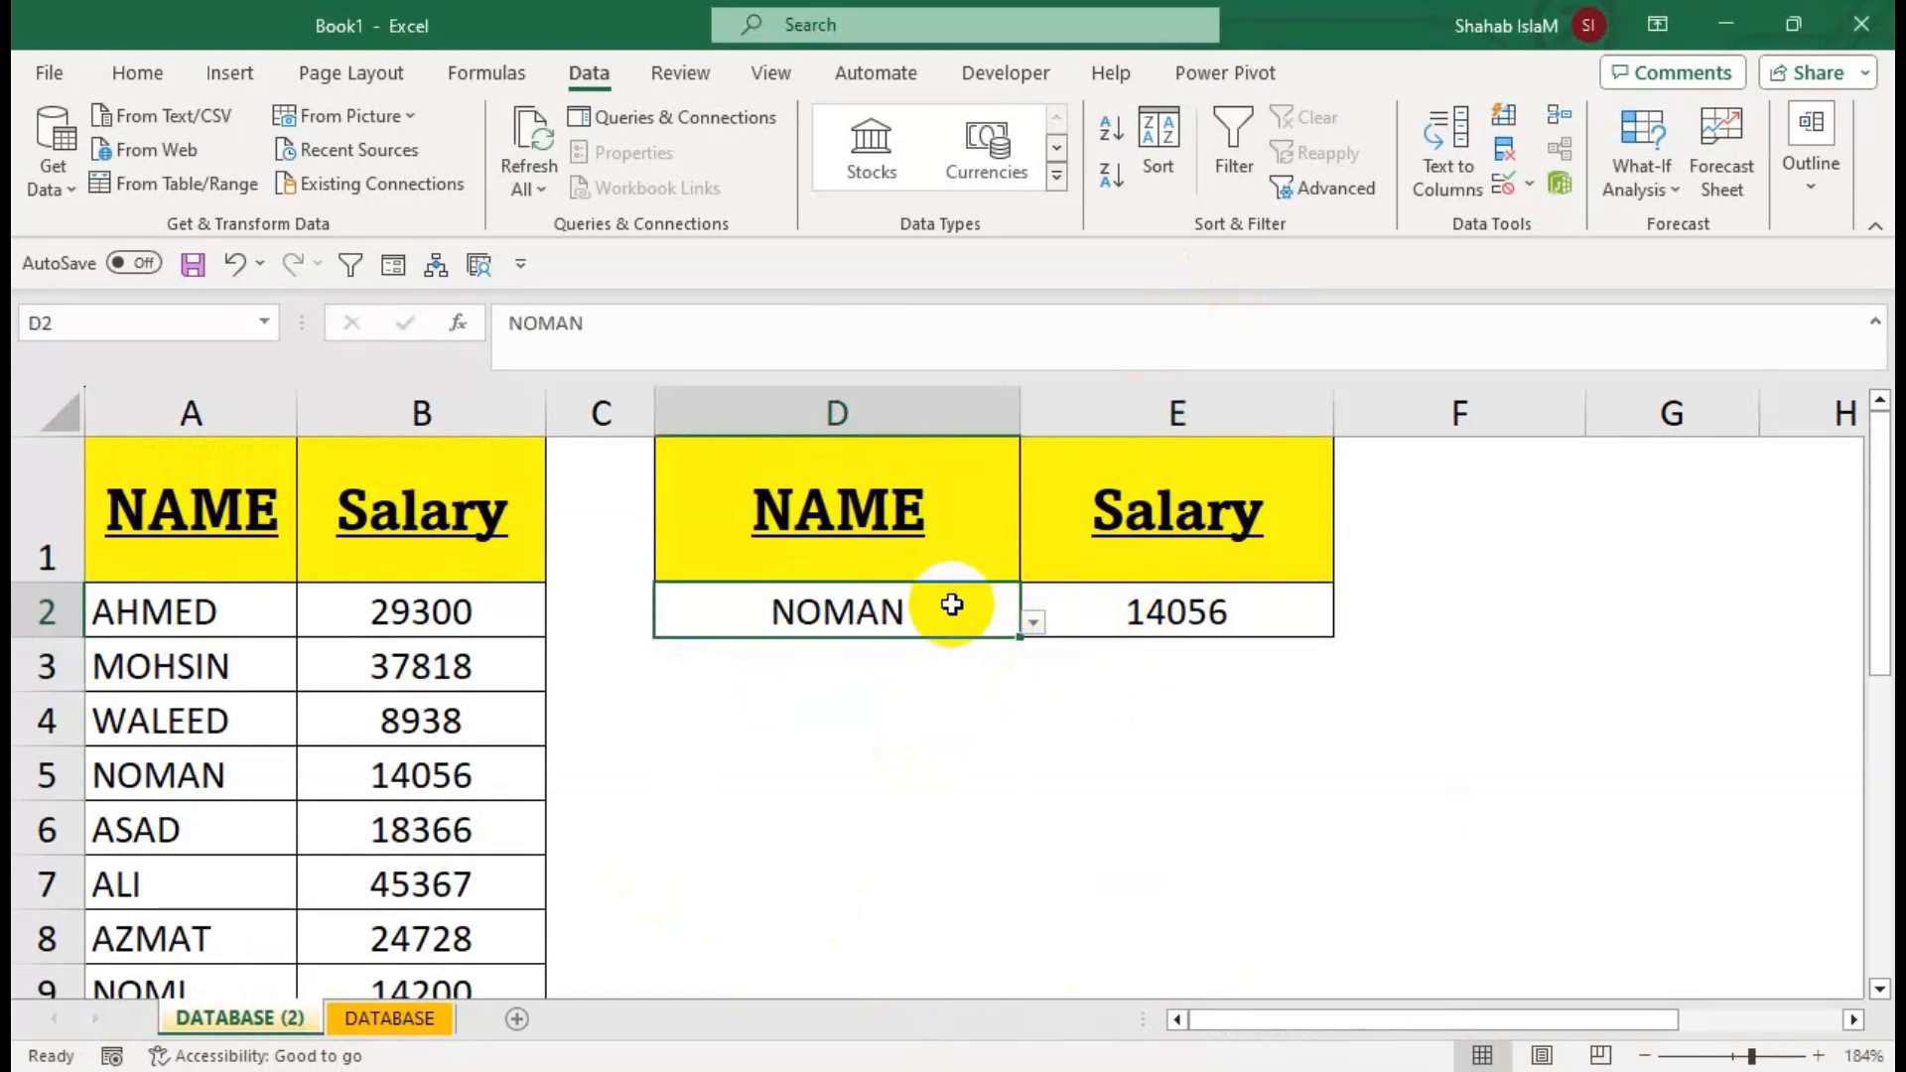
{"action": "left_click", "coordinate": [1033, 627]}
{"action": "left_click", "coordinate": [978, 650]}
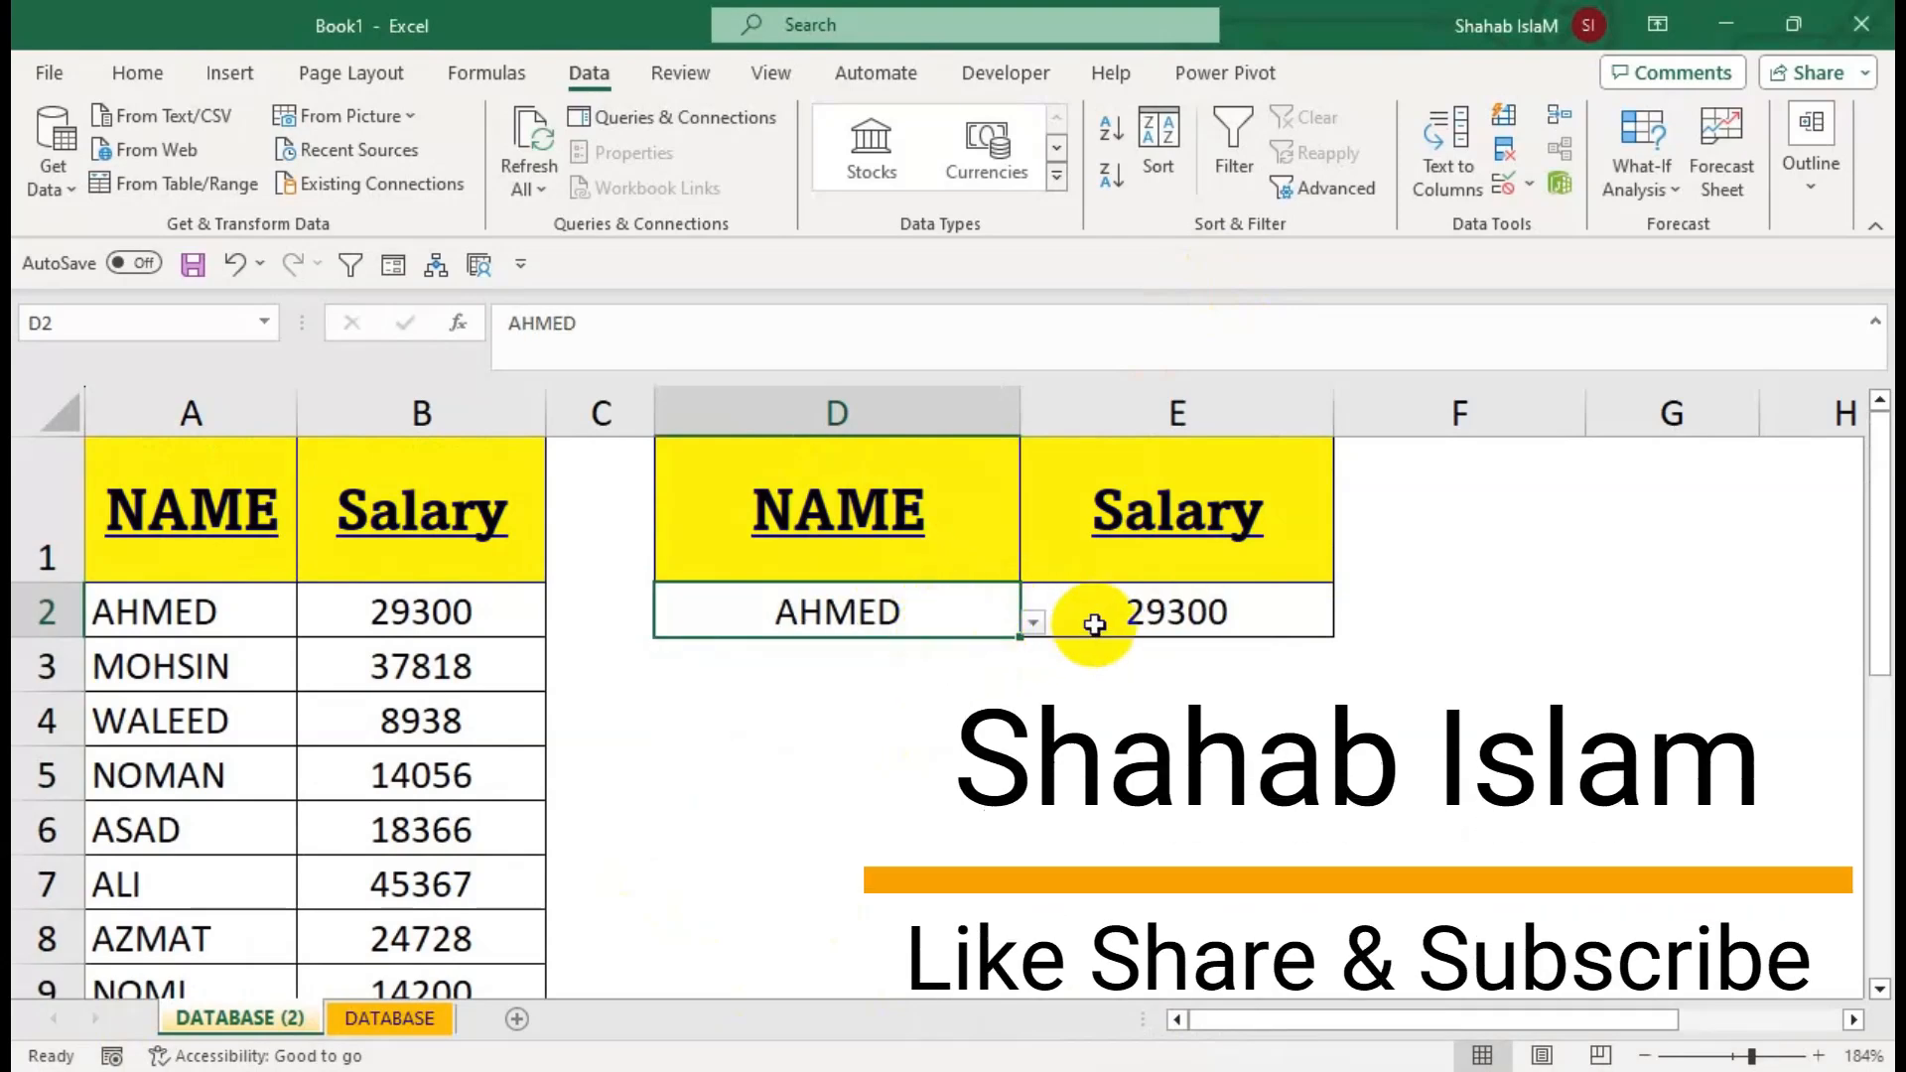
{"action": "left_click", "coordinate": [1137, 613]}
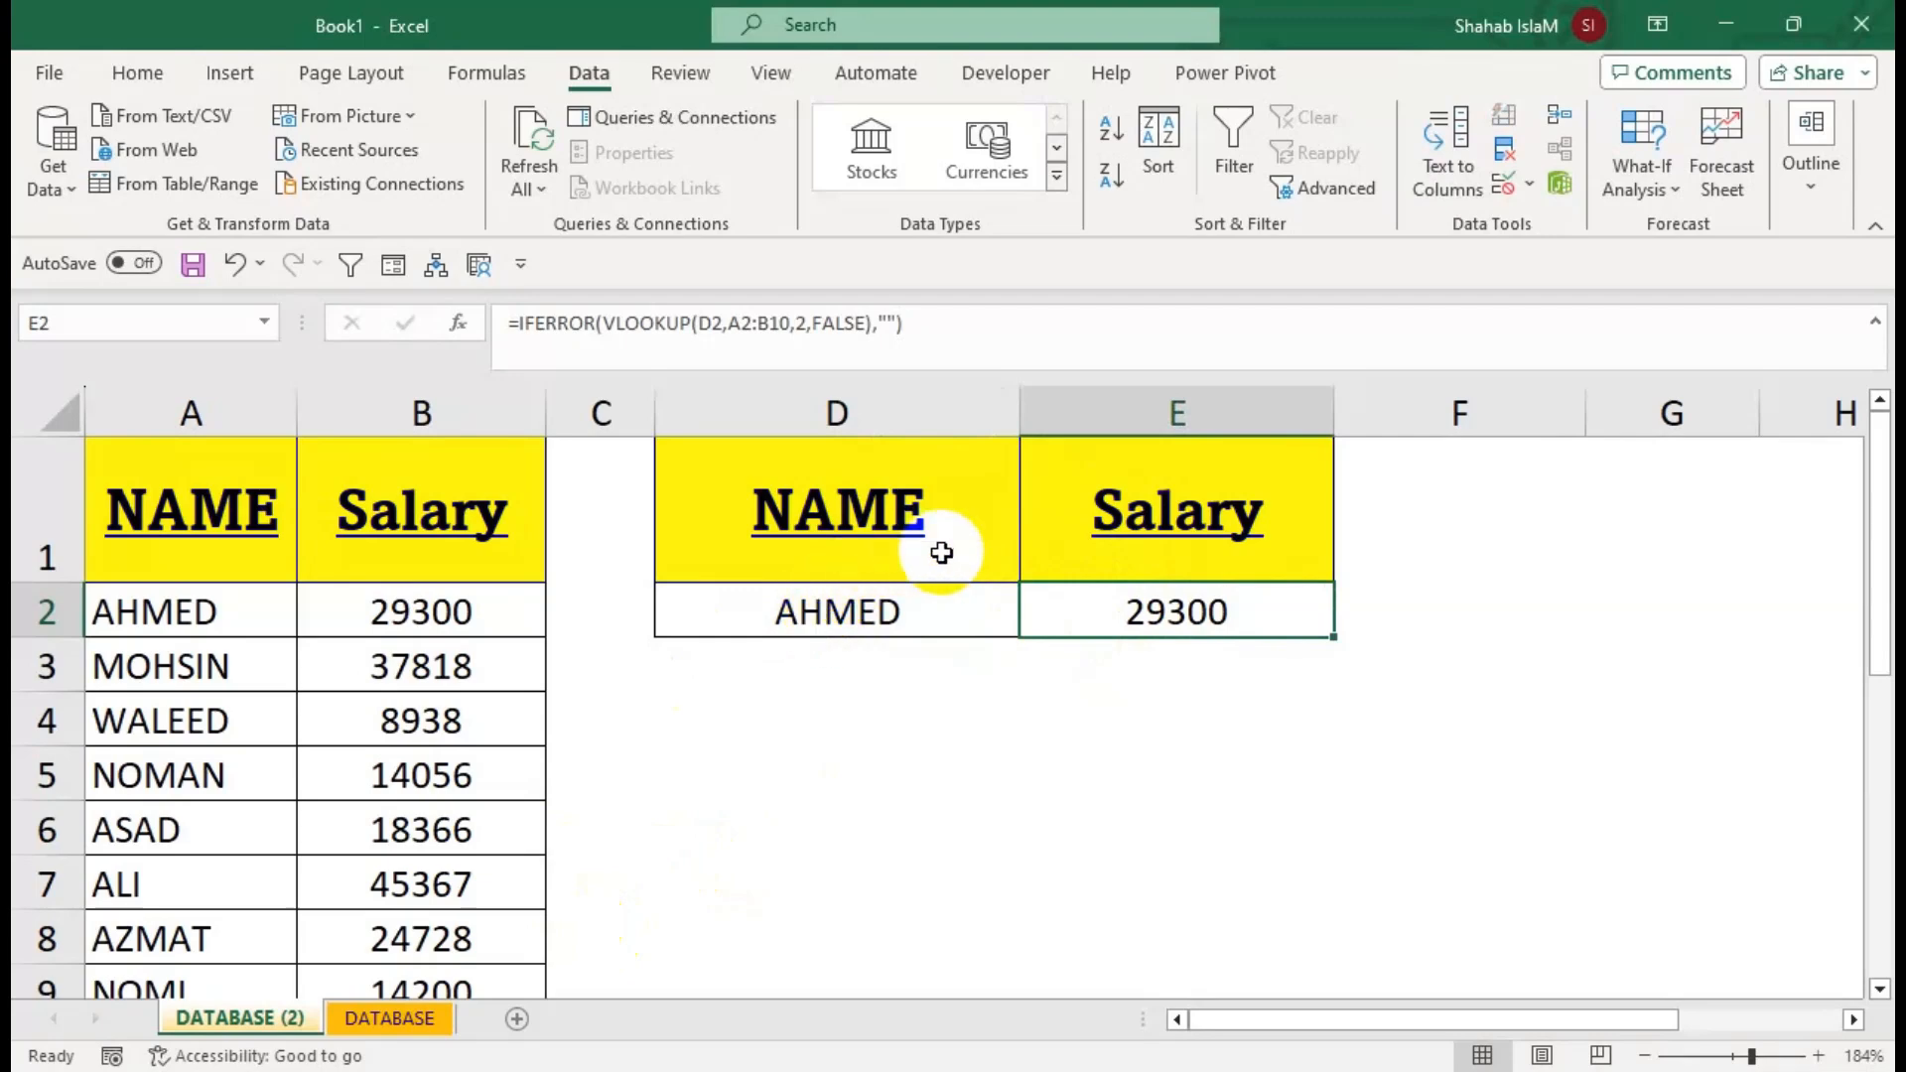
Switch to the DATABASE sheet and examine the name drop-down list in I2.
{"action": "left_click", "coordinate": [398, 1012]}
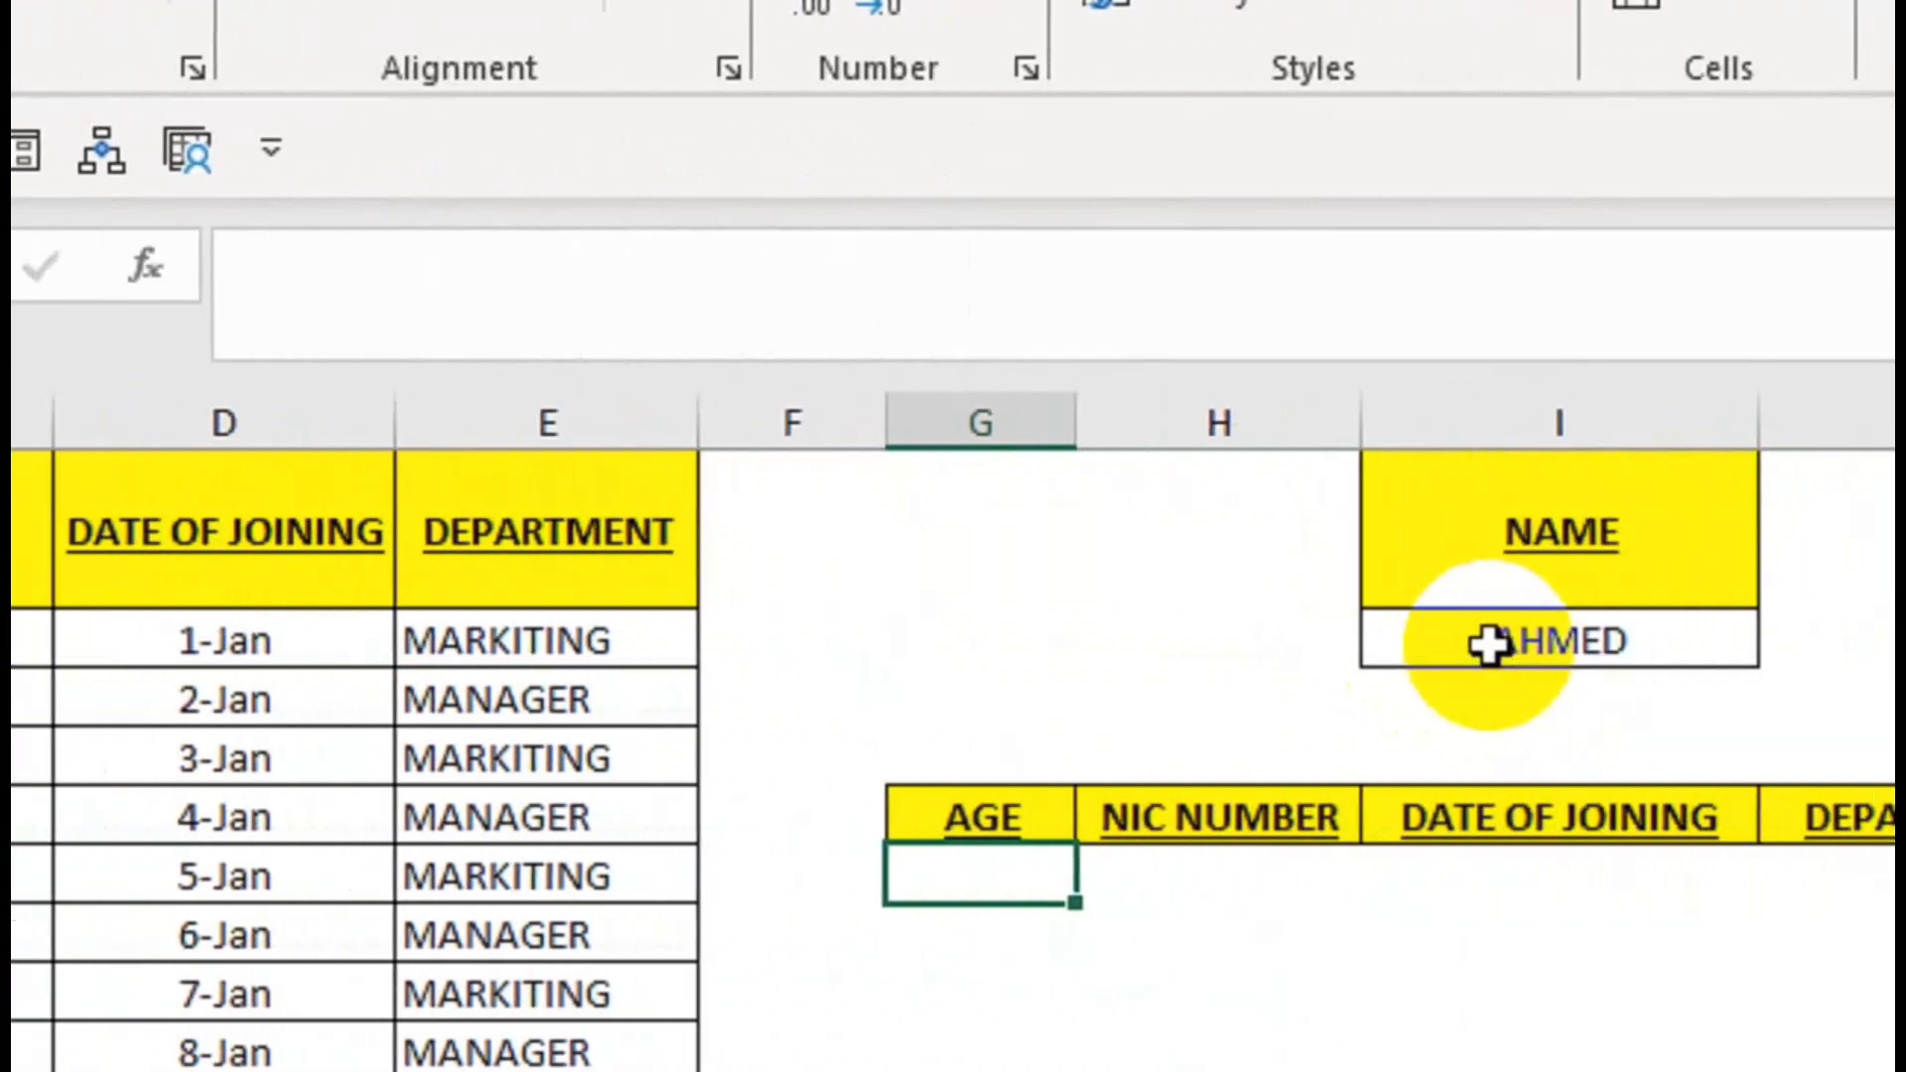
{"action": "left_click", "coordinate": [1540, 659]}
{"action": "left_click", "coordinate": [1622, 642]}
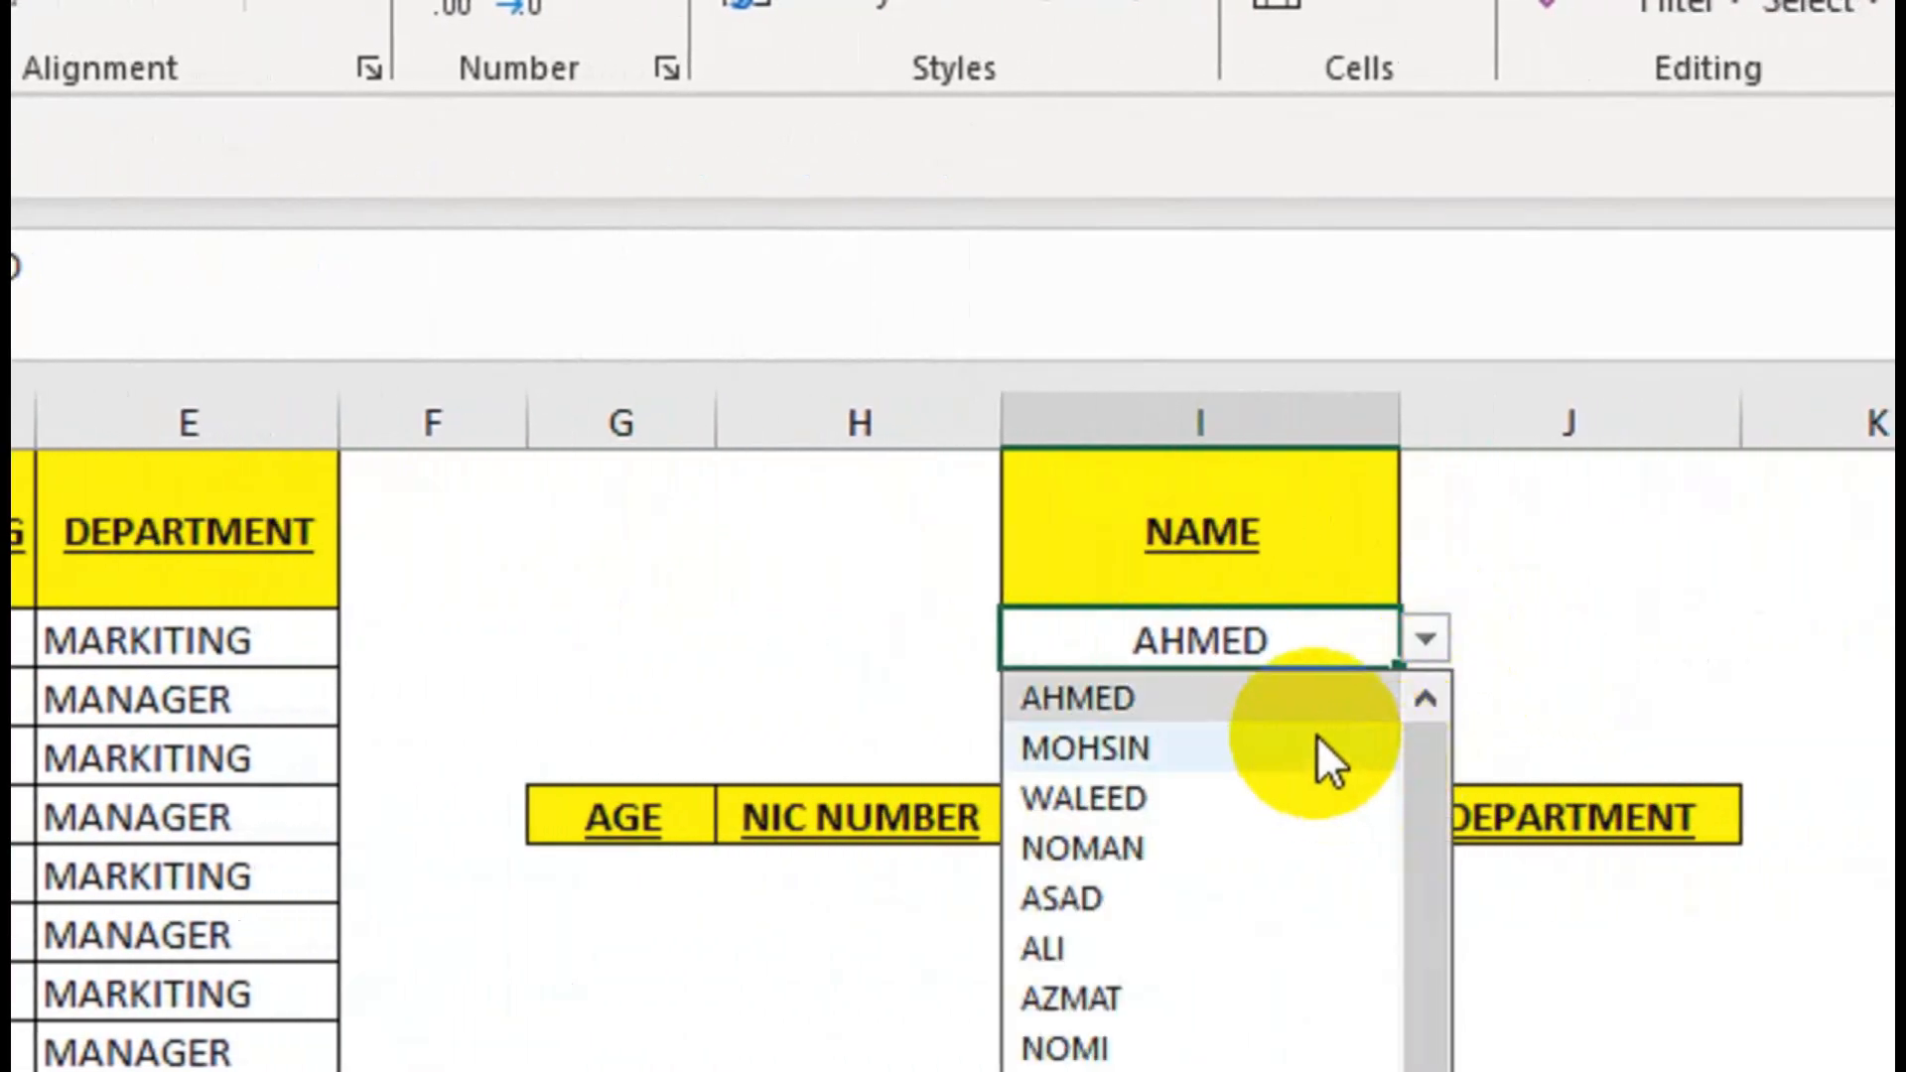
{"action": "left_click", "coordinate": [1497, 692]}
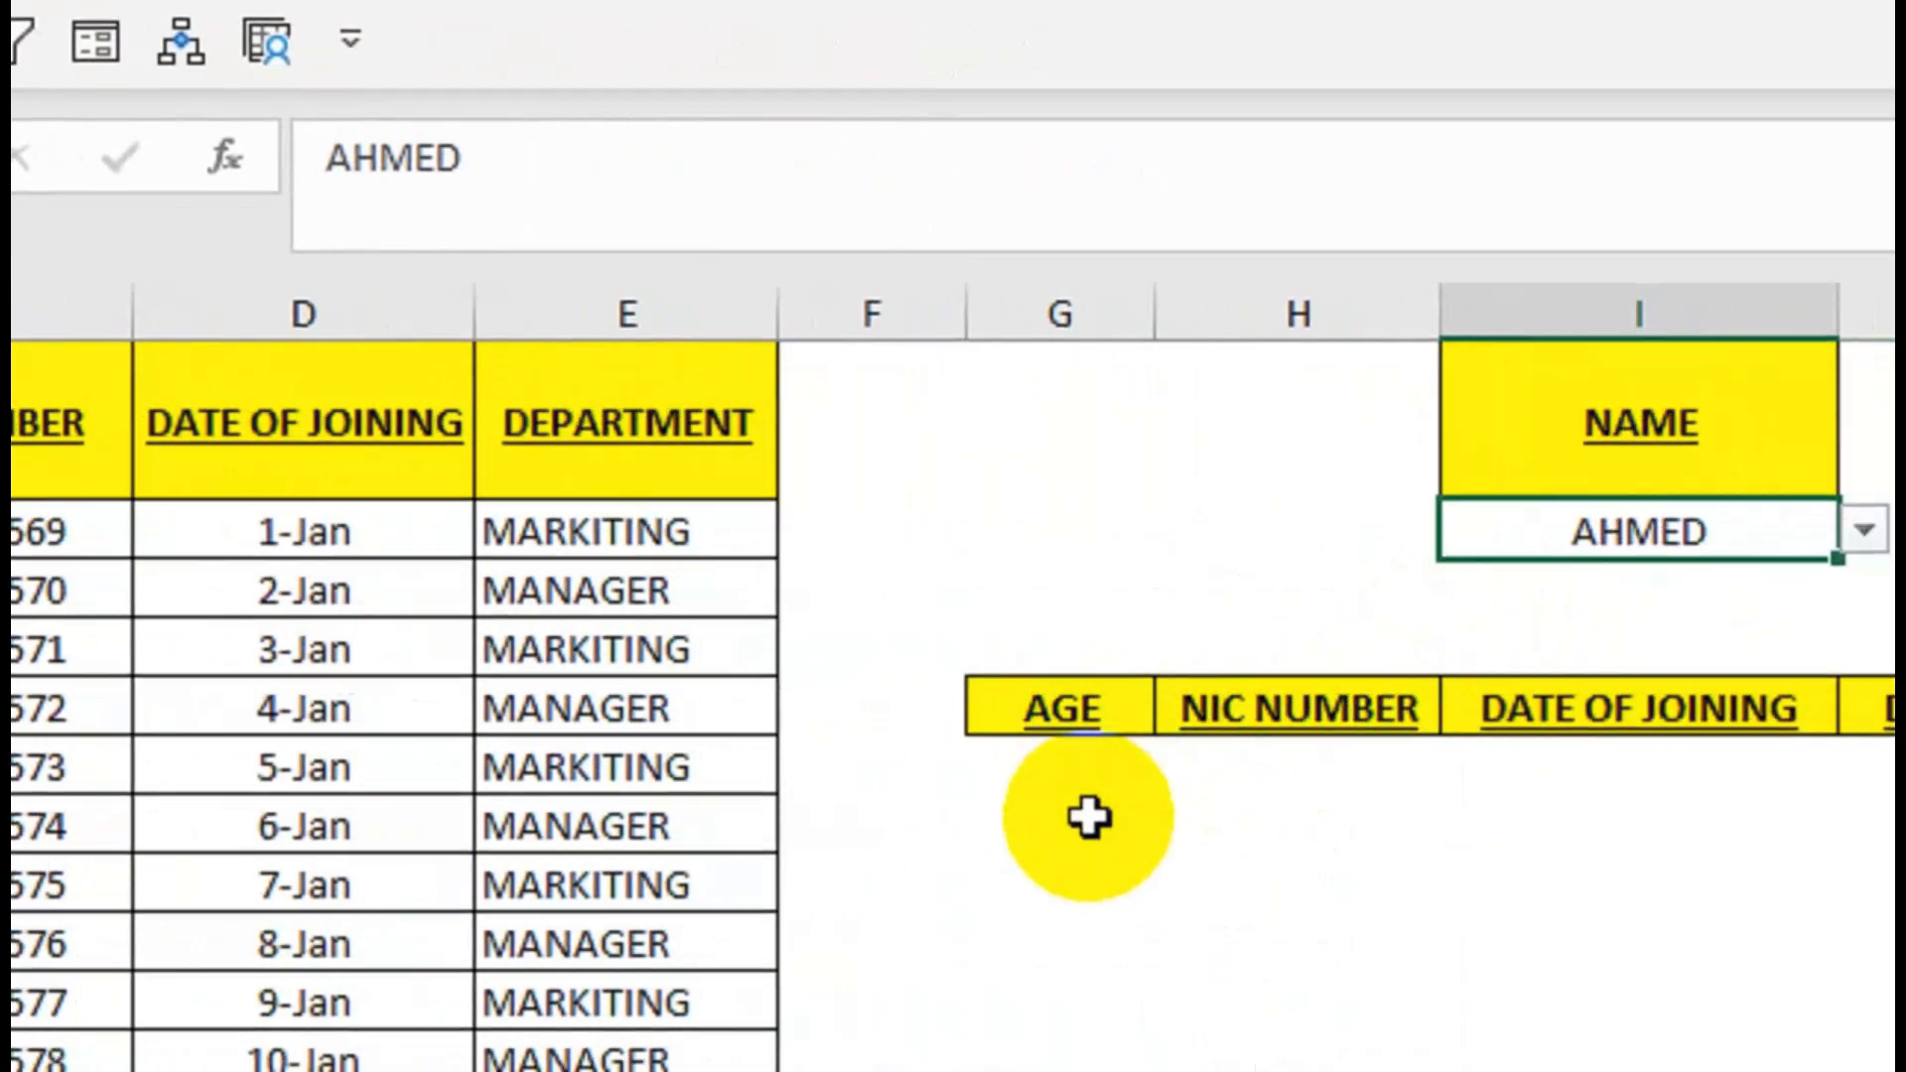
Start a VLOOKUP formula in G6 with $I$2 as the lookup value and $A$2:$E$16 as the table array.
{"action": "left_click", "coordinate": [916, 757]}
{"action": "type", "text": "=VLOOKUP("}
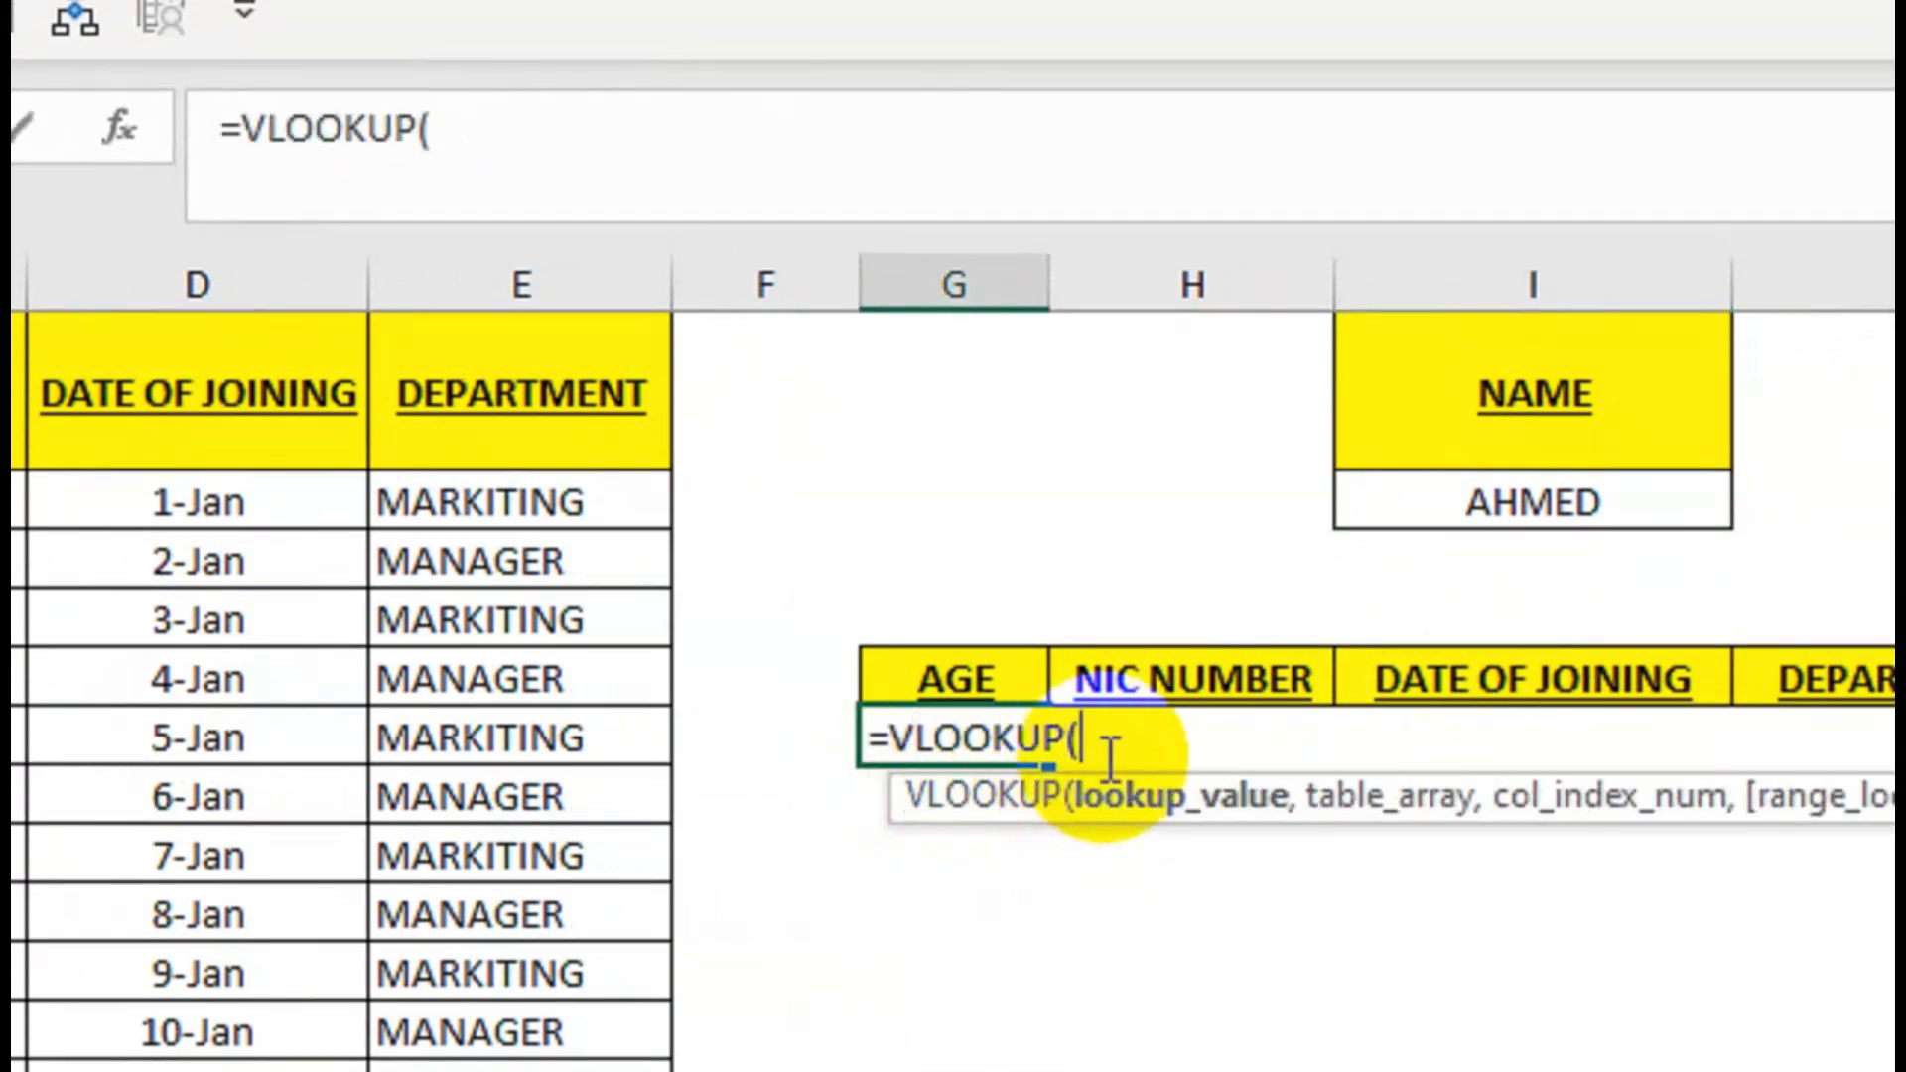
{"action": "left_click", "coordinate": [1559, 498]}
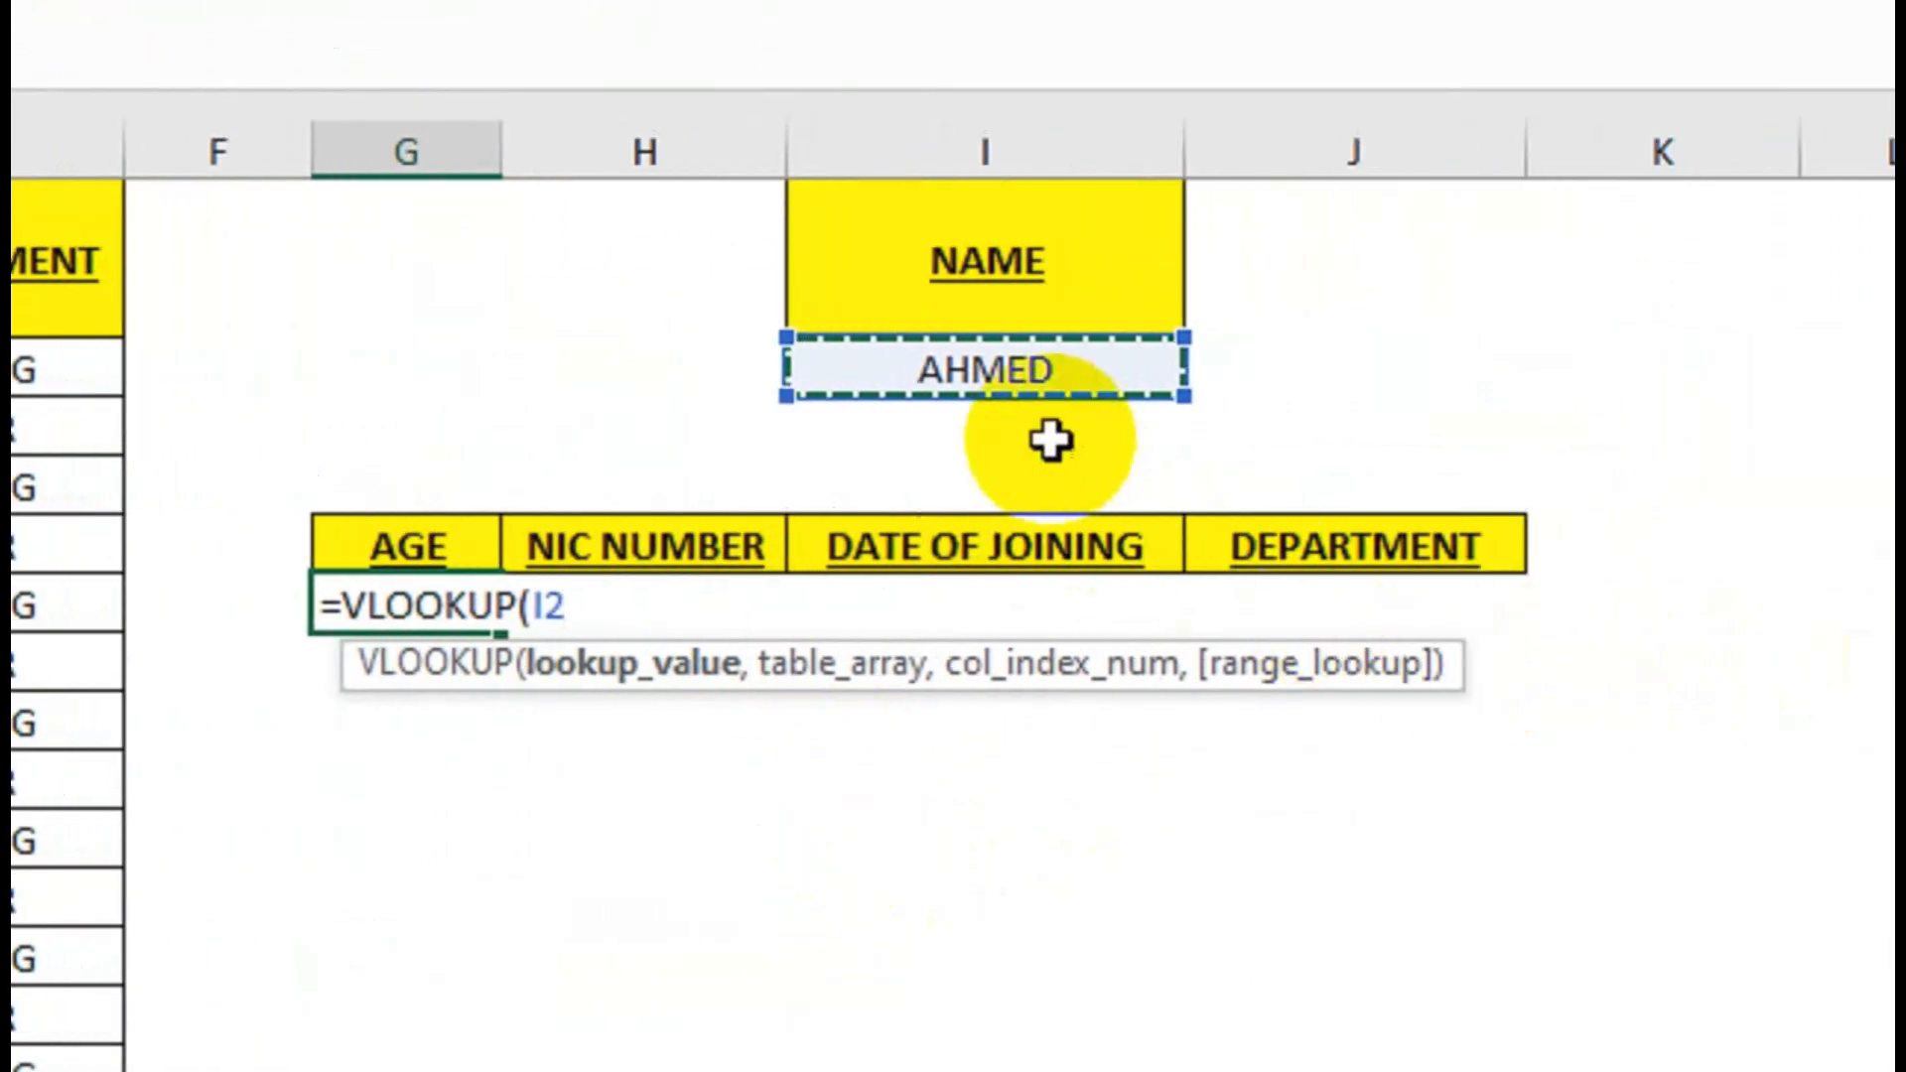
{"action": "key", "text": "F4"}
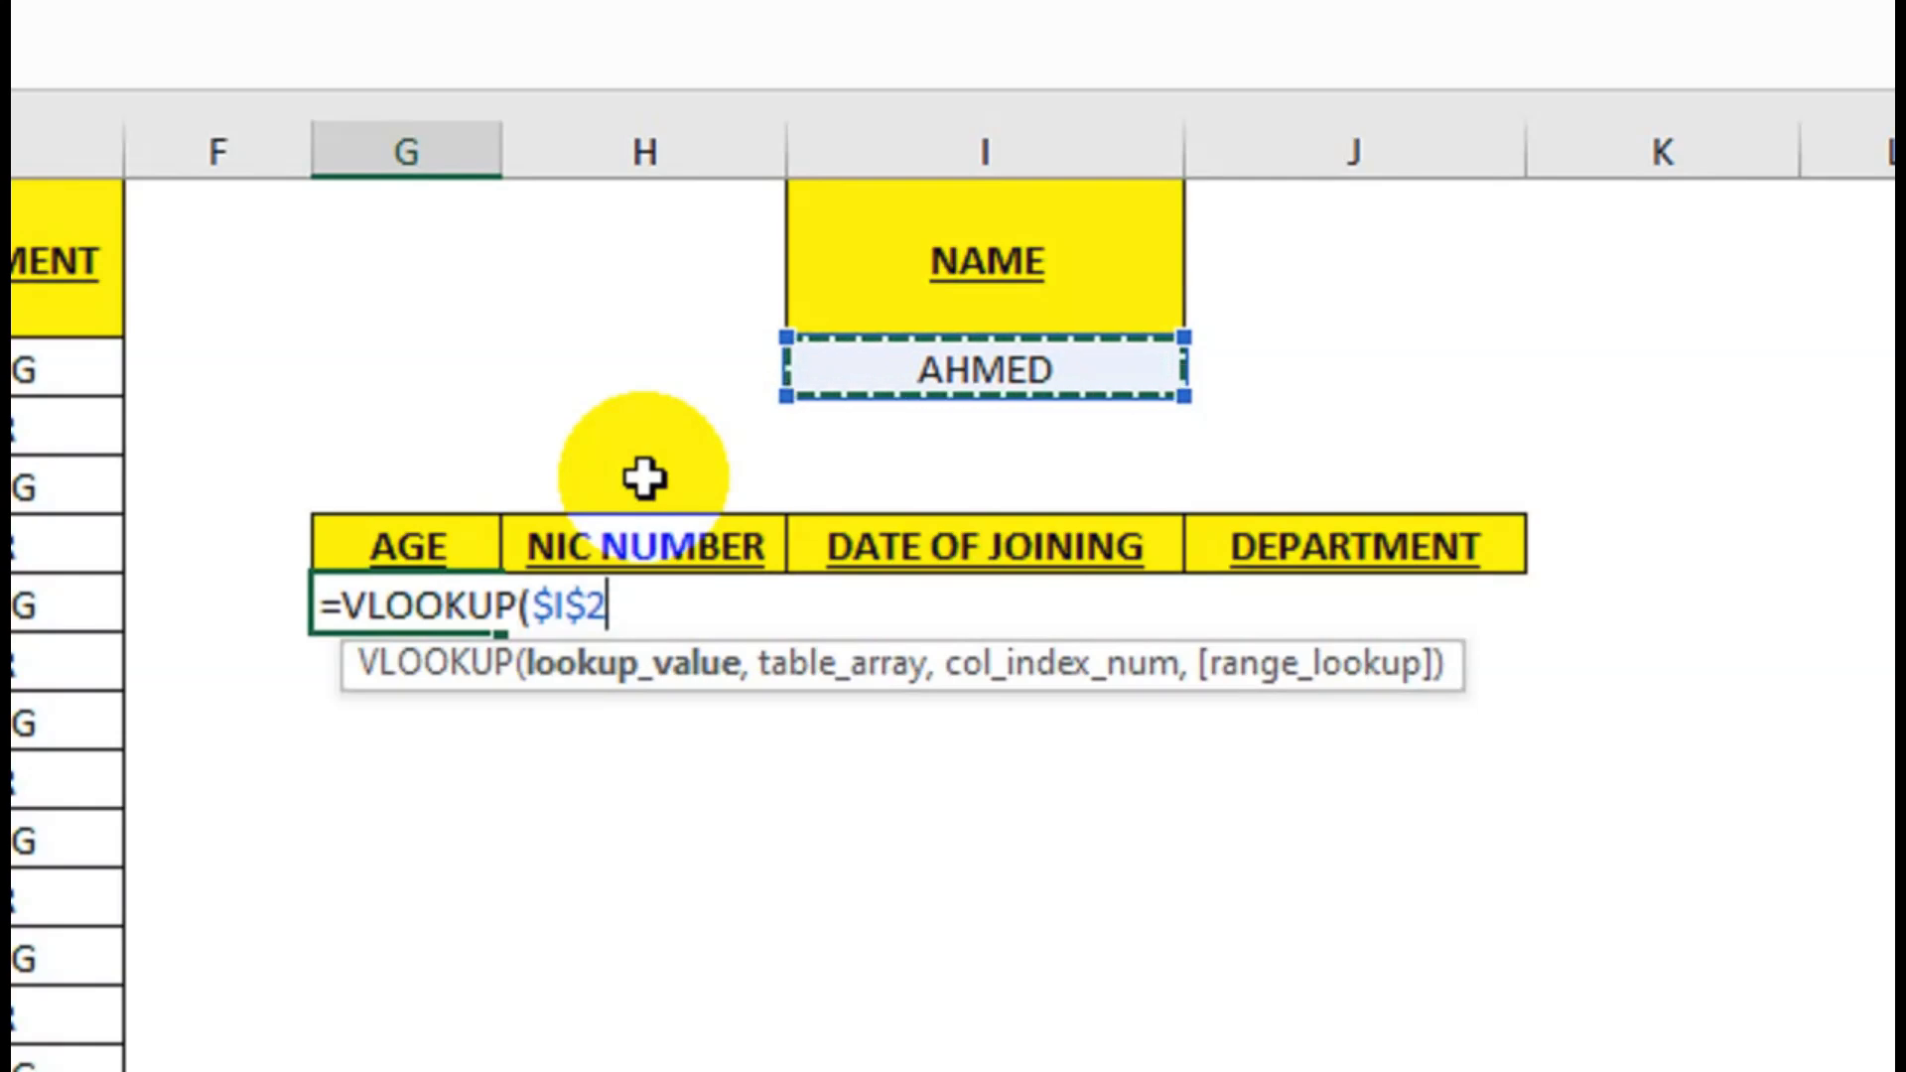
{"action": "type", "text": ","}
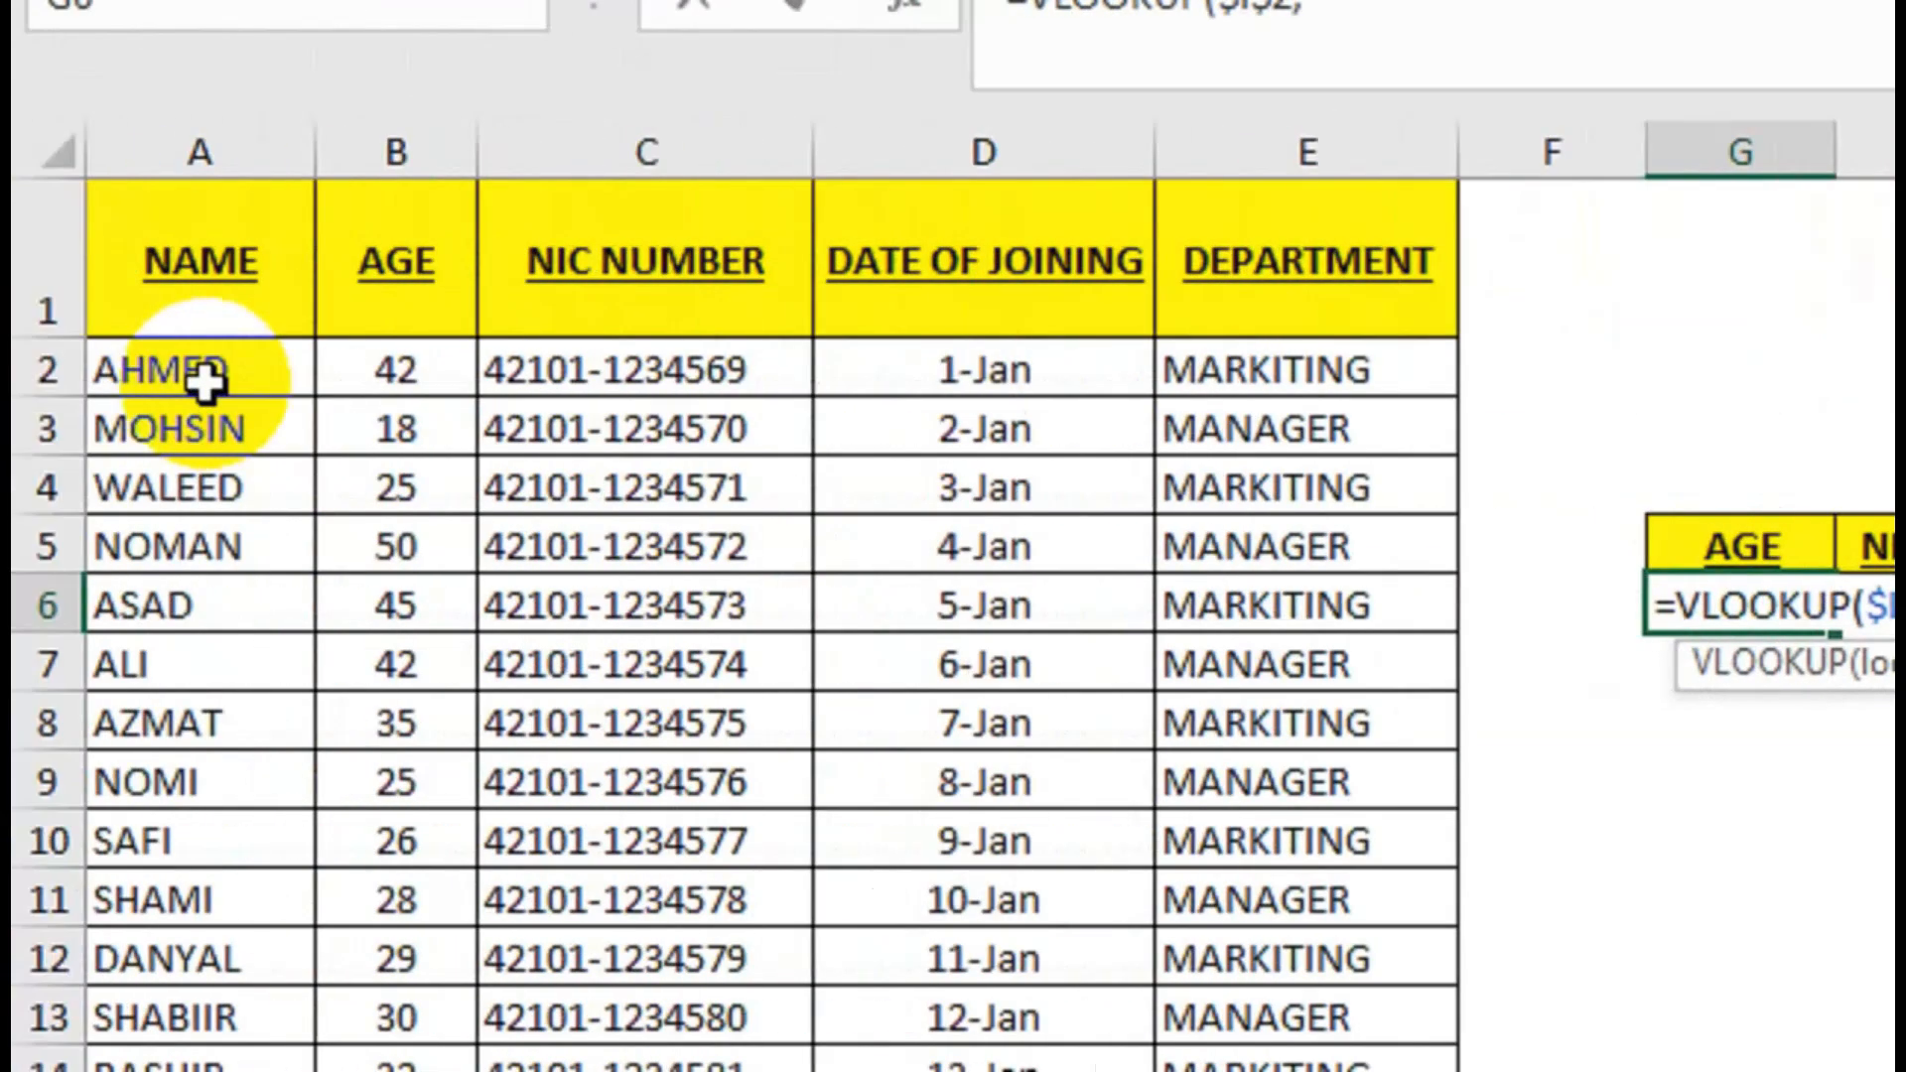
{"action": "left_click", "coordinate": [203, 382]}
{"action": "left_click_drag", "start_coordinate": [203, 382], "coordinate": [1212, 820]}
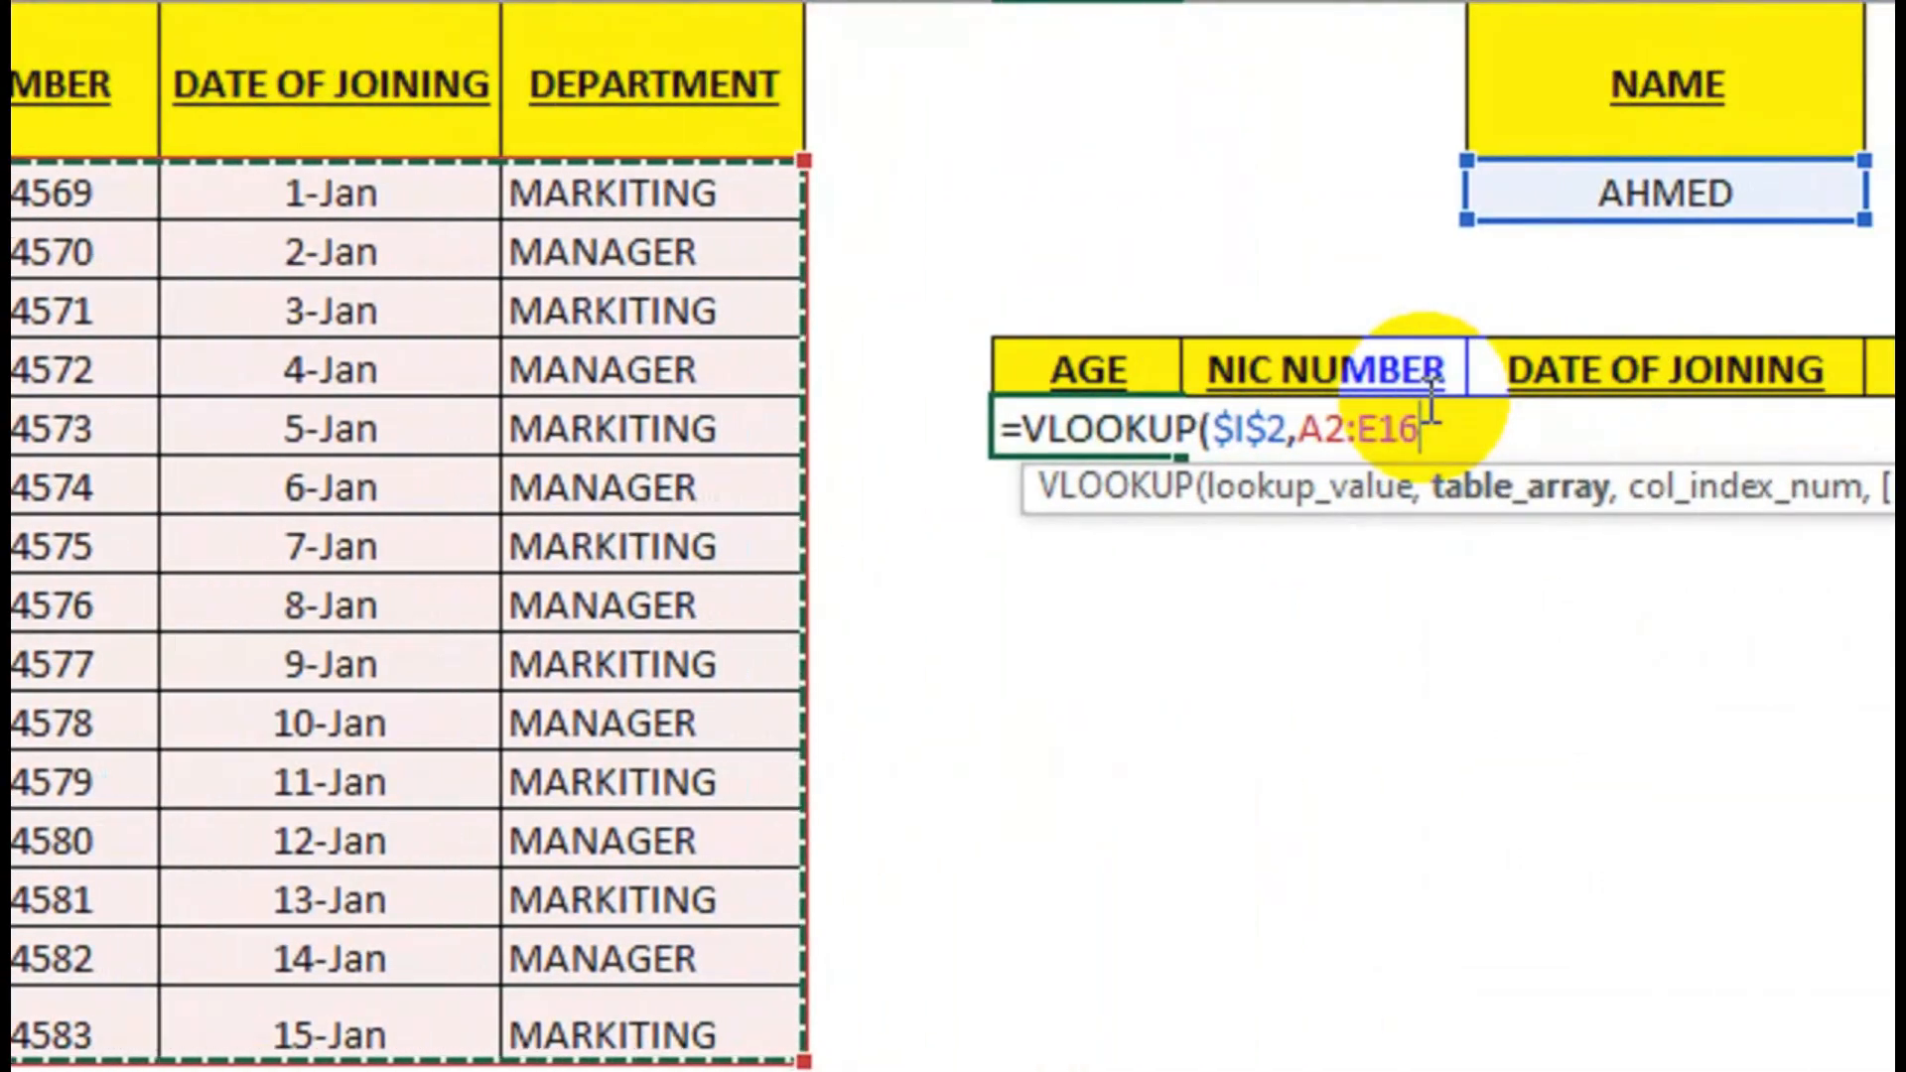
{"action": "key", "text": "F4"}
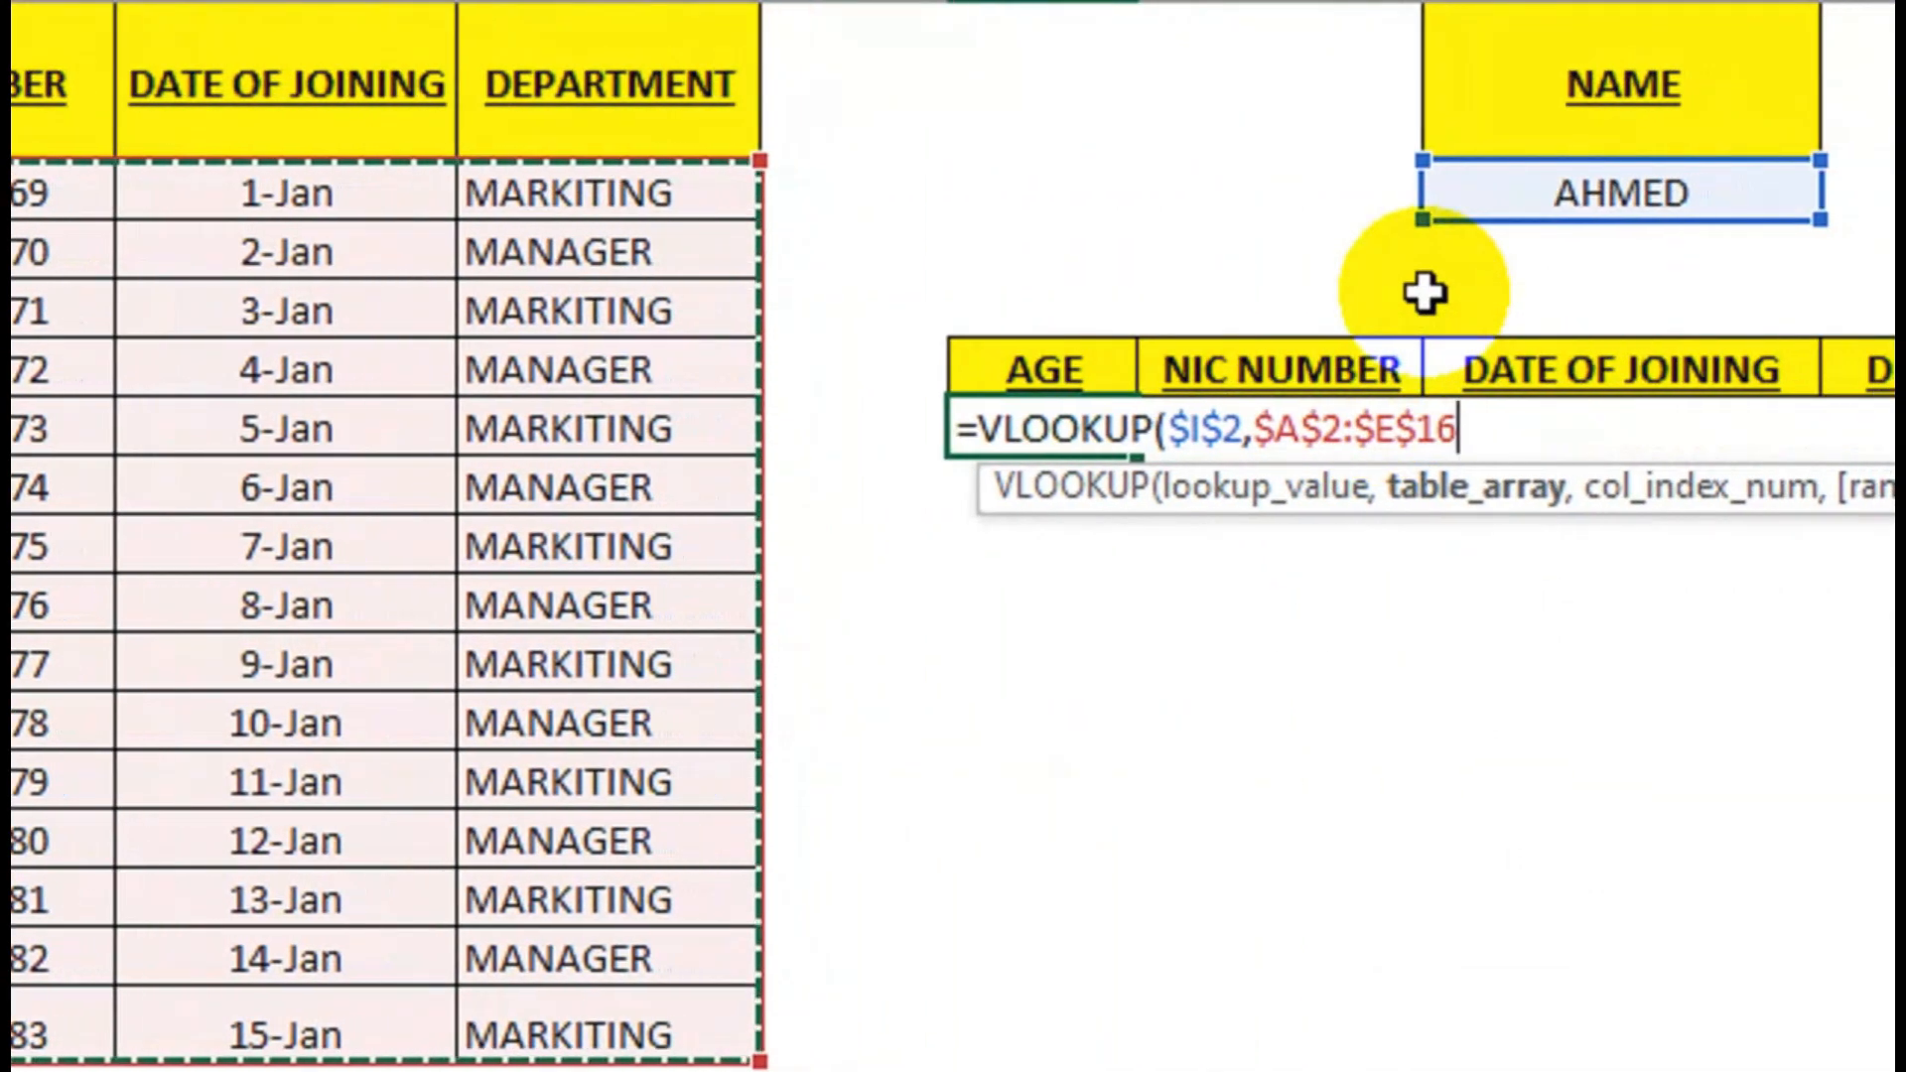
{"action": "type", "text": ","}
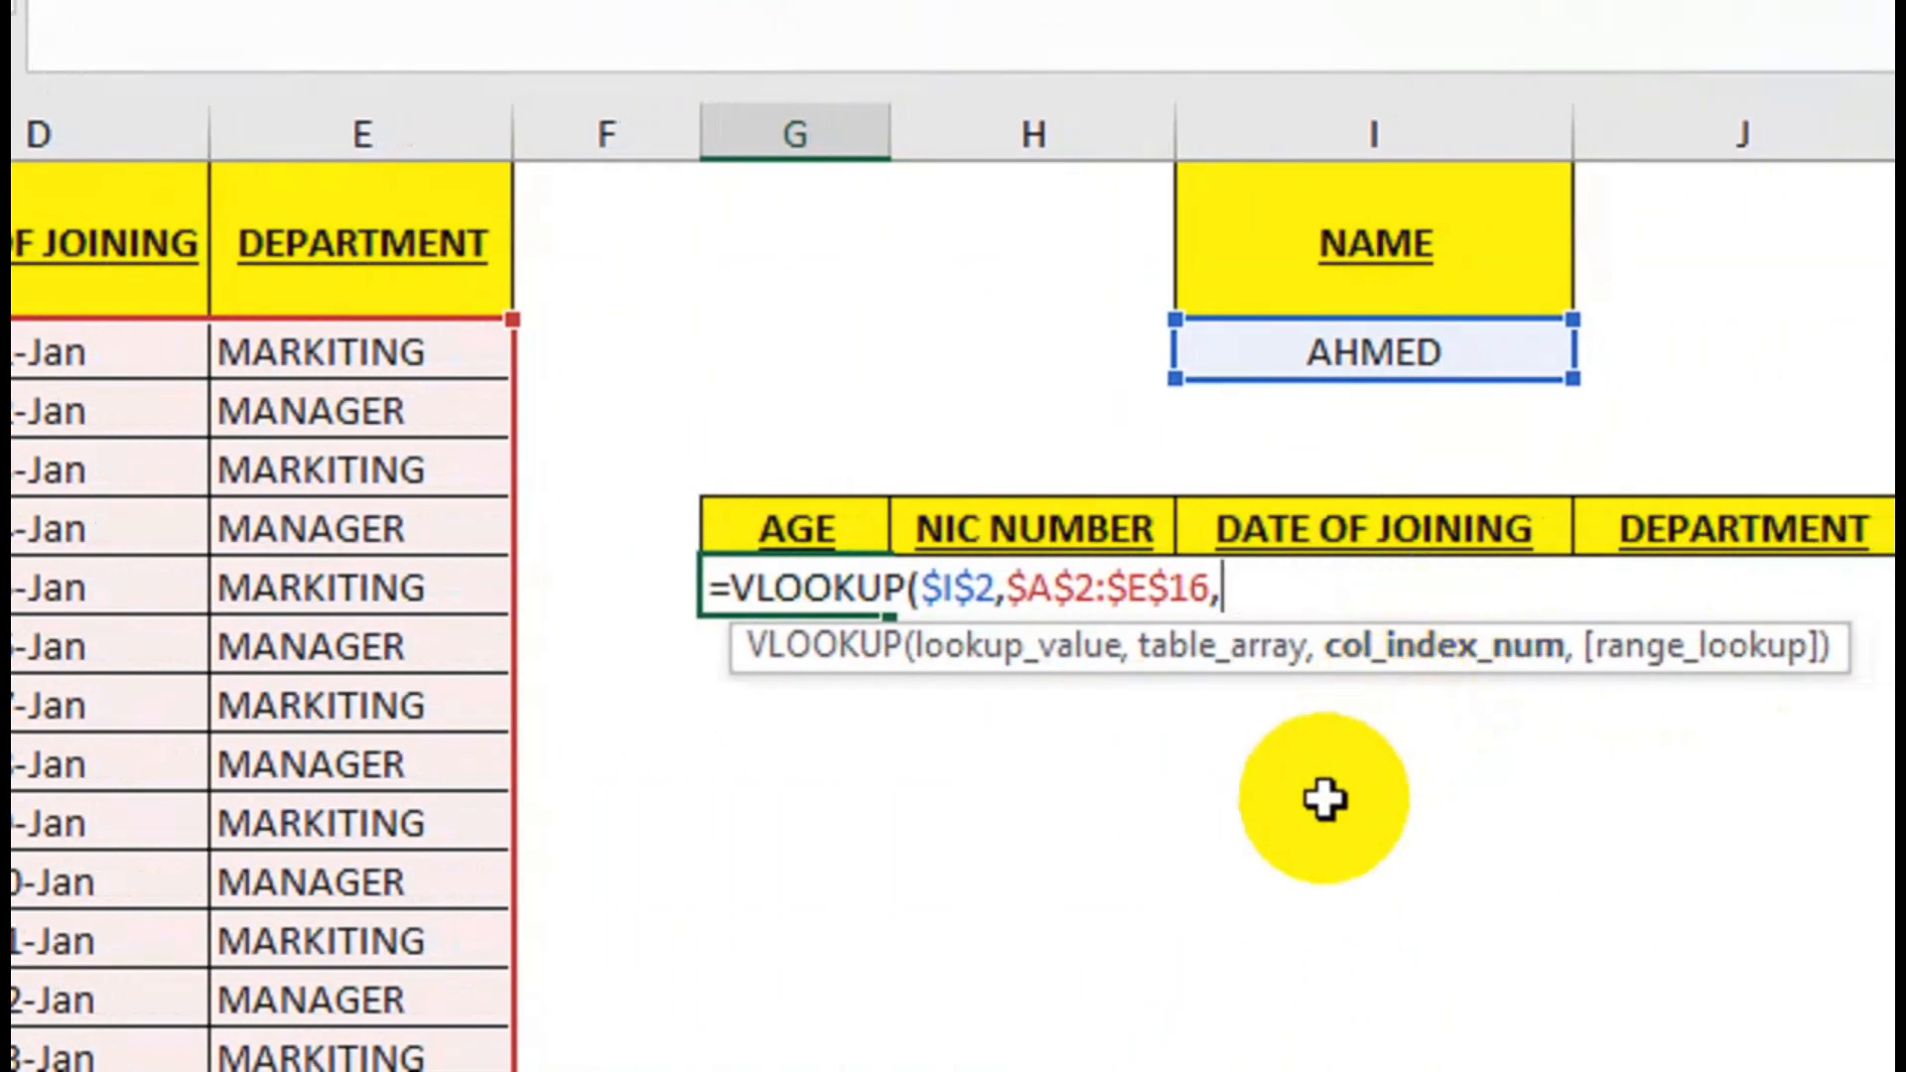
Begin the column index number of the G6 formula with COLUMN(B$1), referencing the AGE header.
{"action": "type", "text": "COLUMN("}
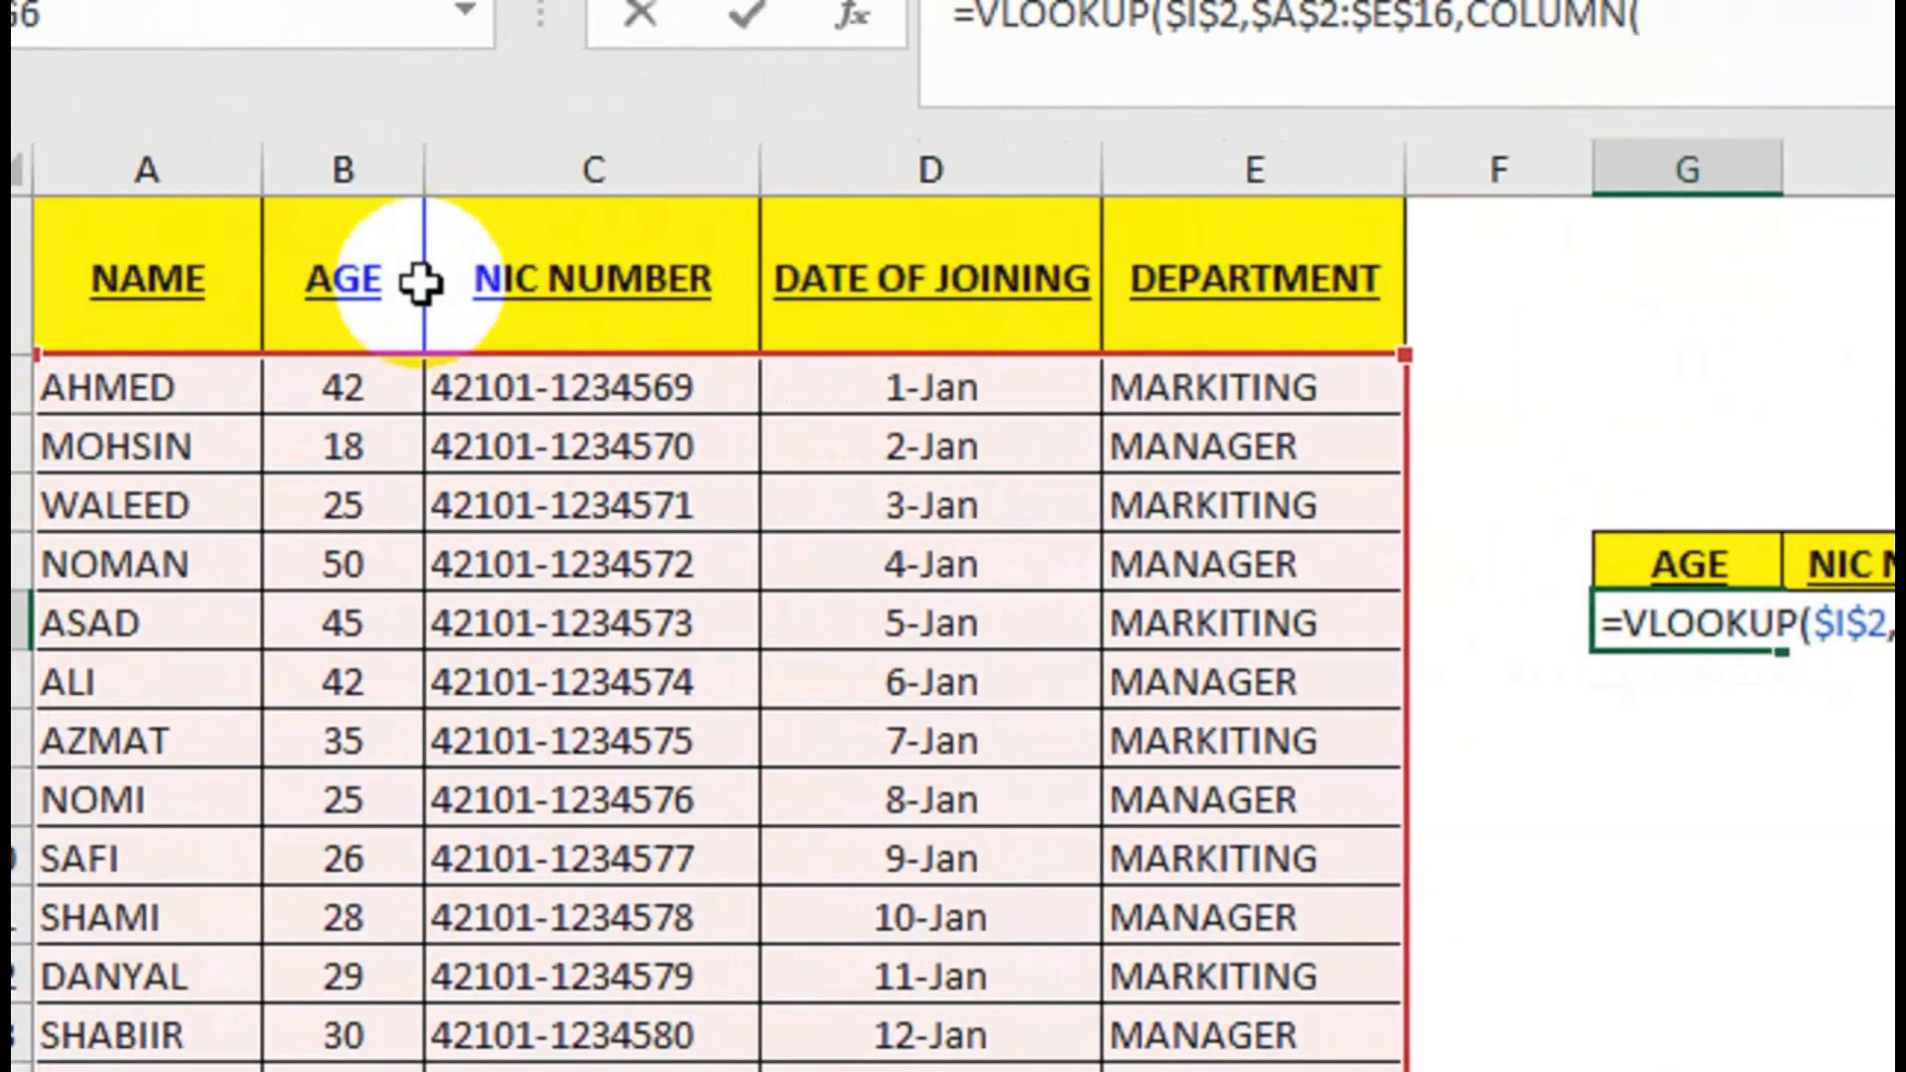
{"action": "left_click", "coordinate": [393, 296]}
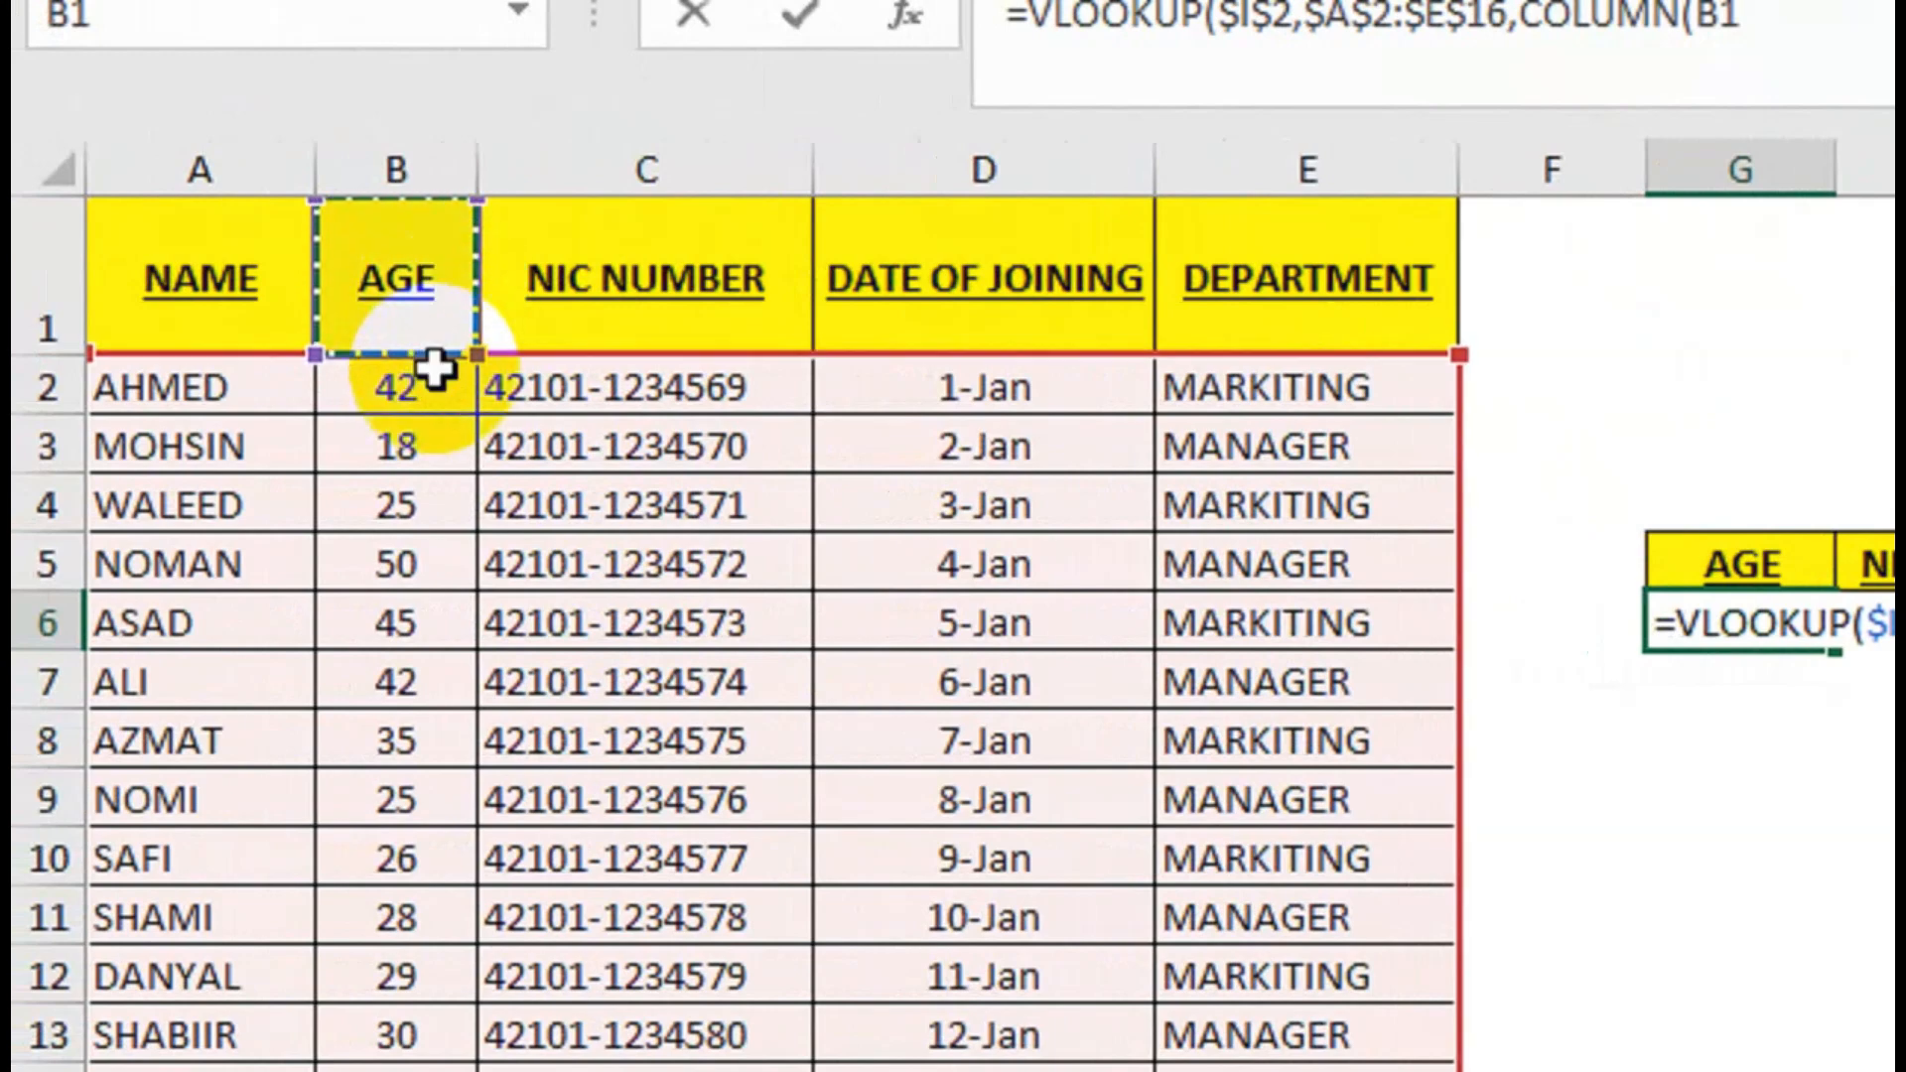
{"action": "key", "text": "F4"}
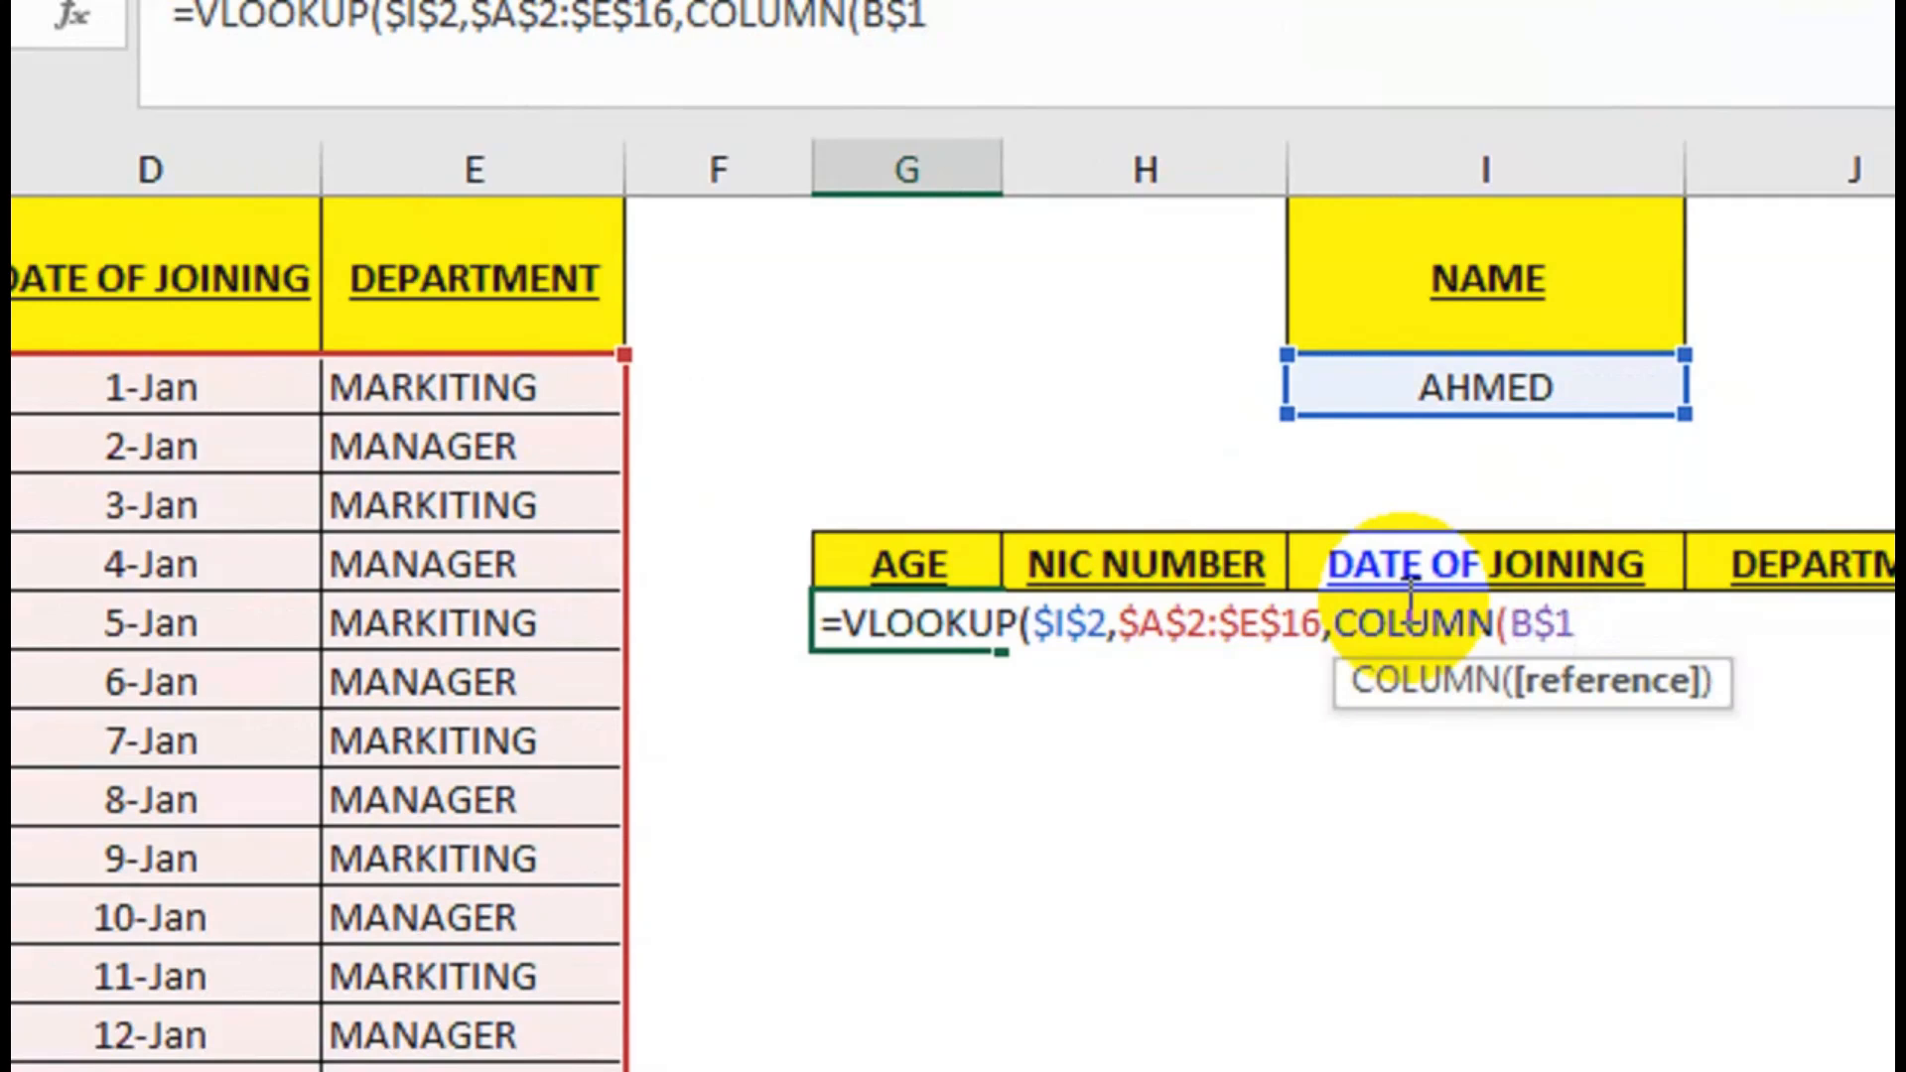
{"action": "type", "text": ")"}
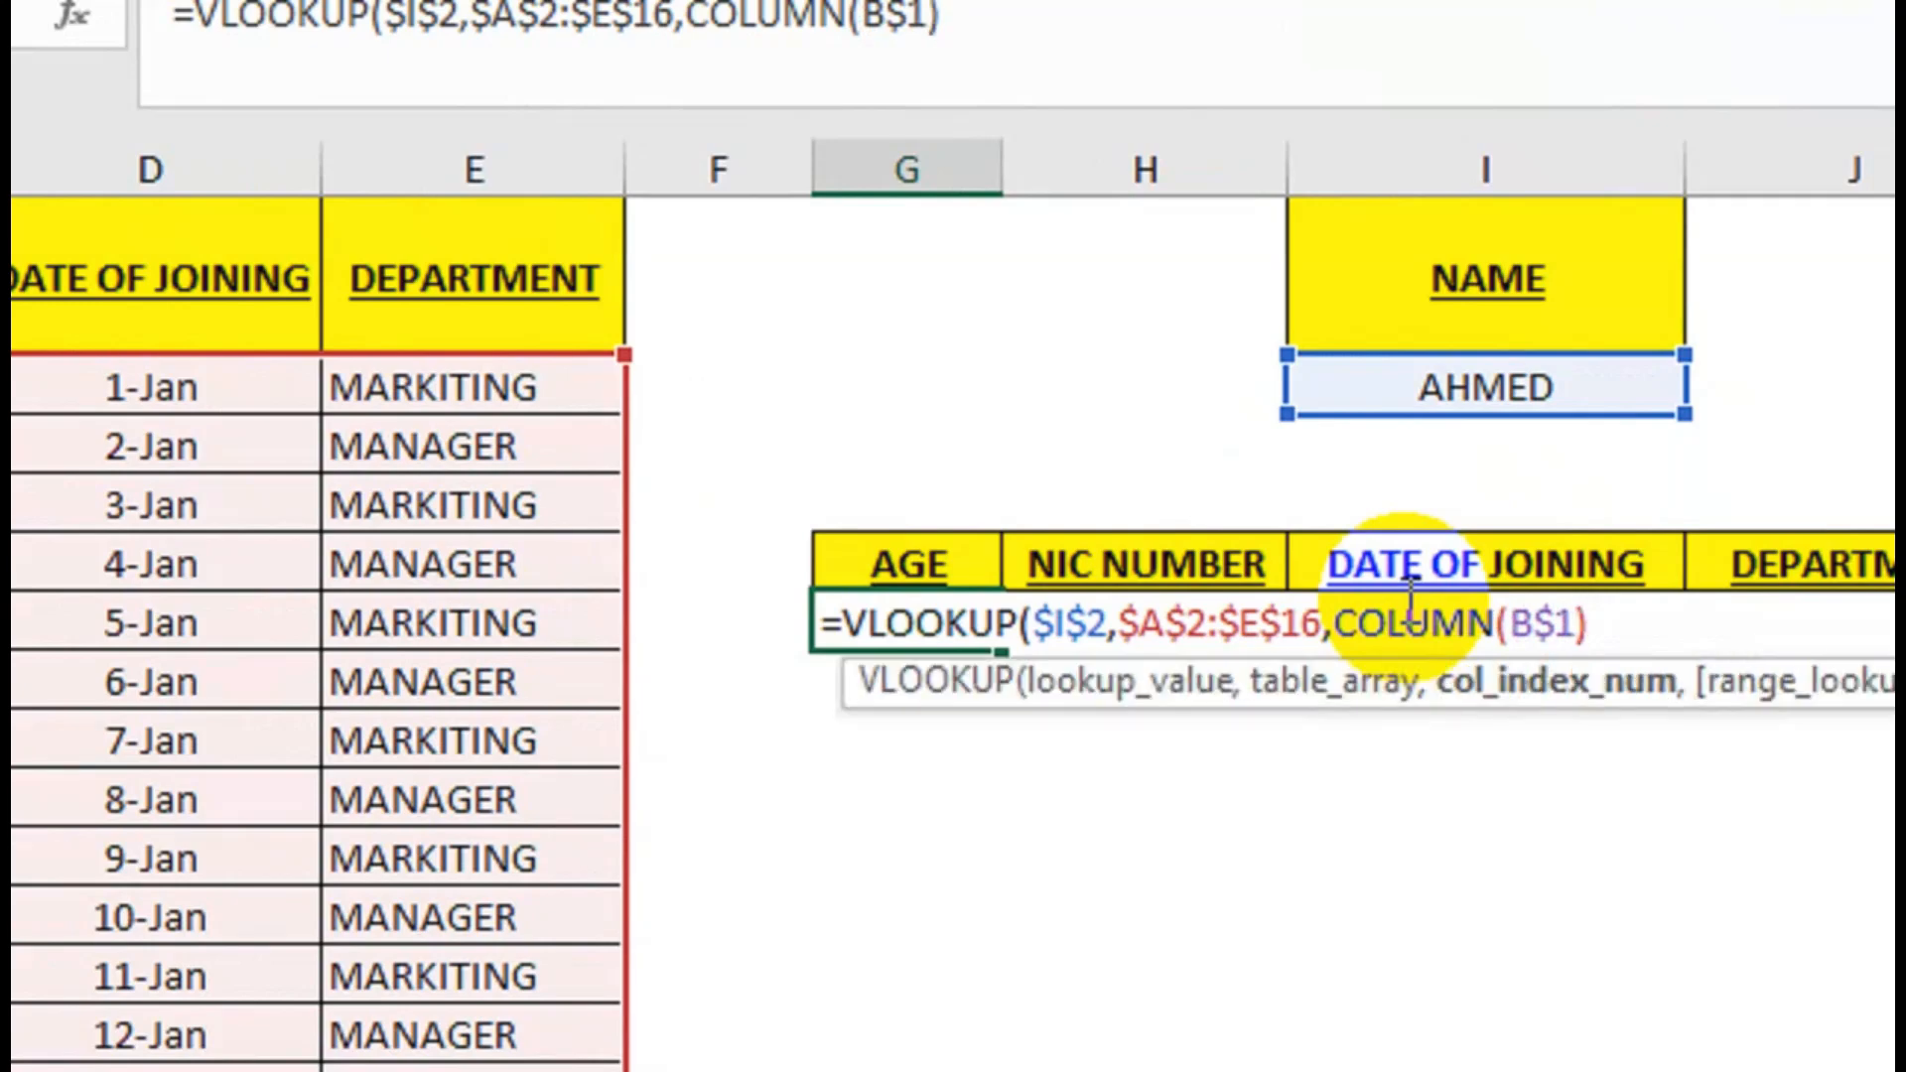
Complete the column index number in G6 by appending -COLUMN($A$1)+1, referencing the NAME header.
{"action": "type", "text": "-COUMN"}
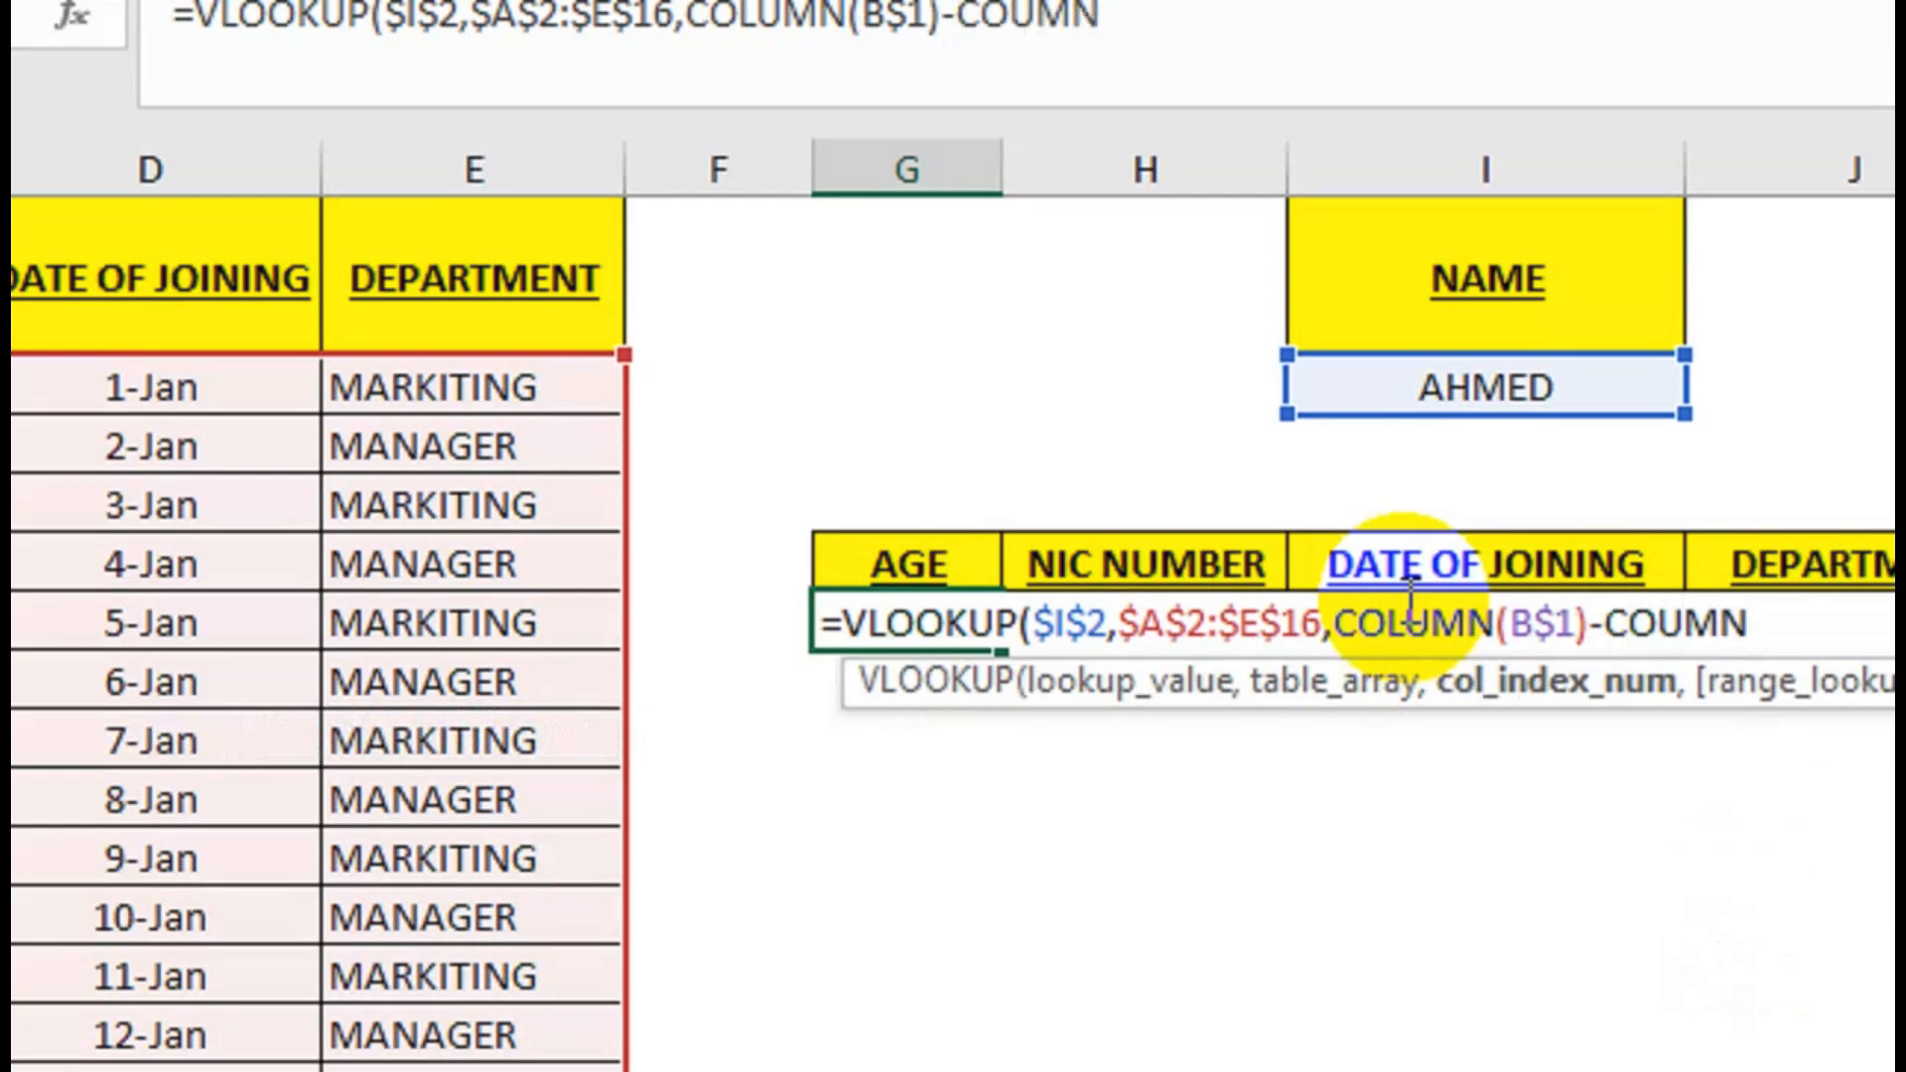
{"action": "key", "text": "BackSpace"}
{"action": "key", "text": "BackSpace"}
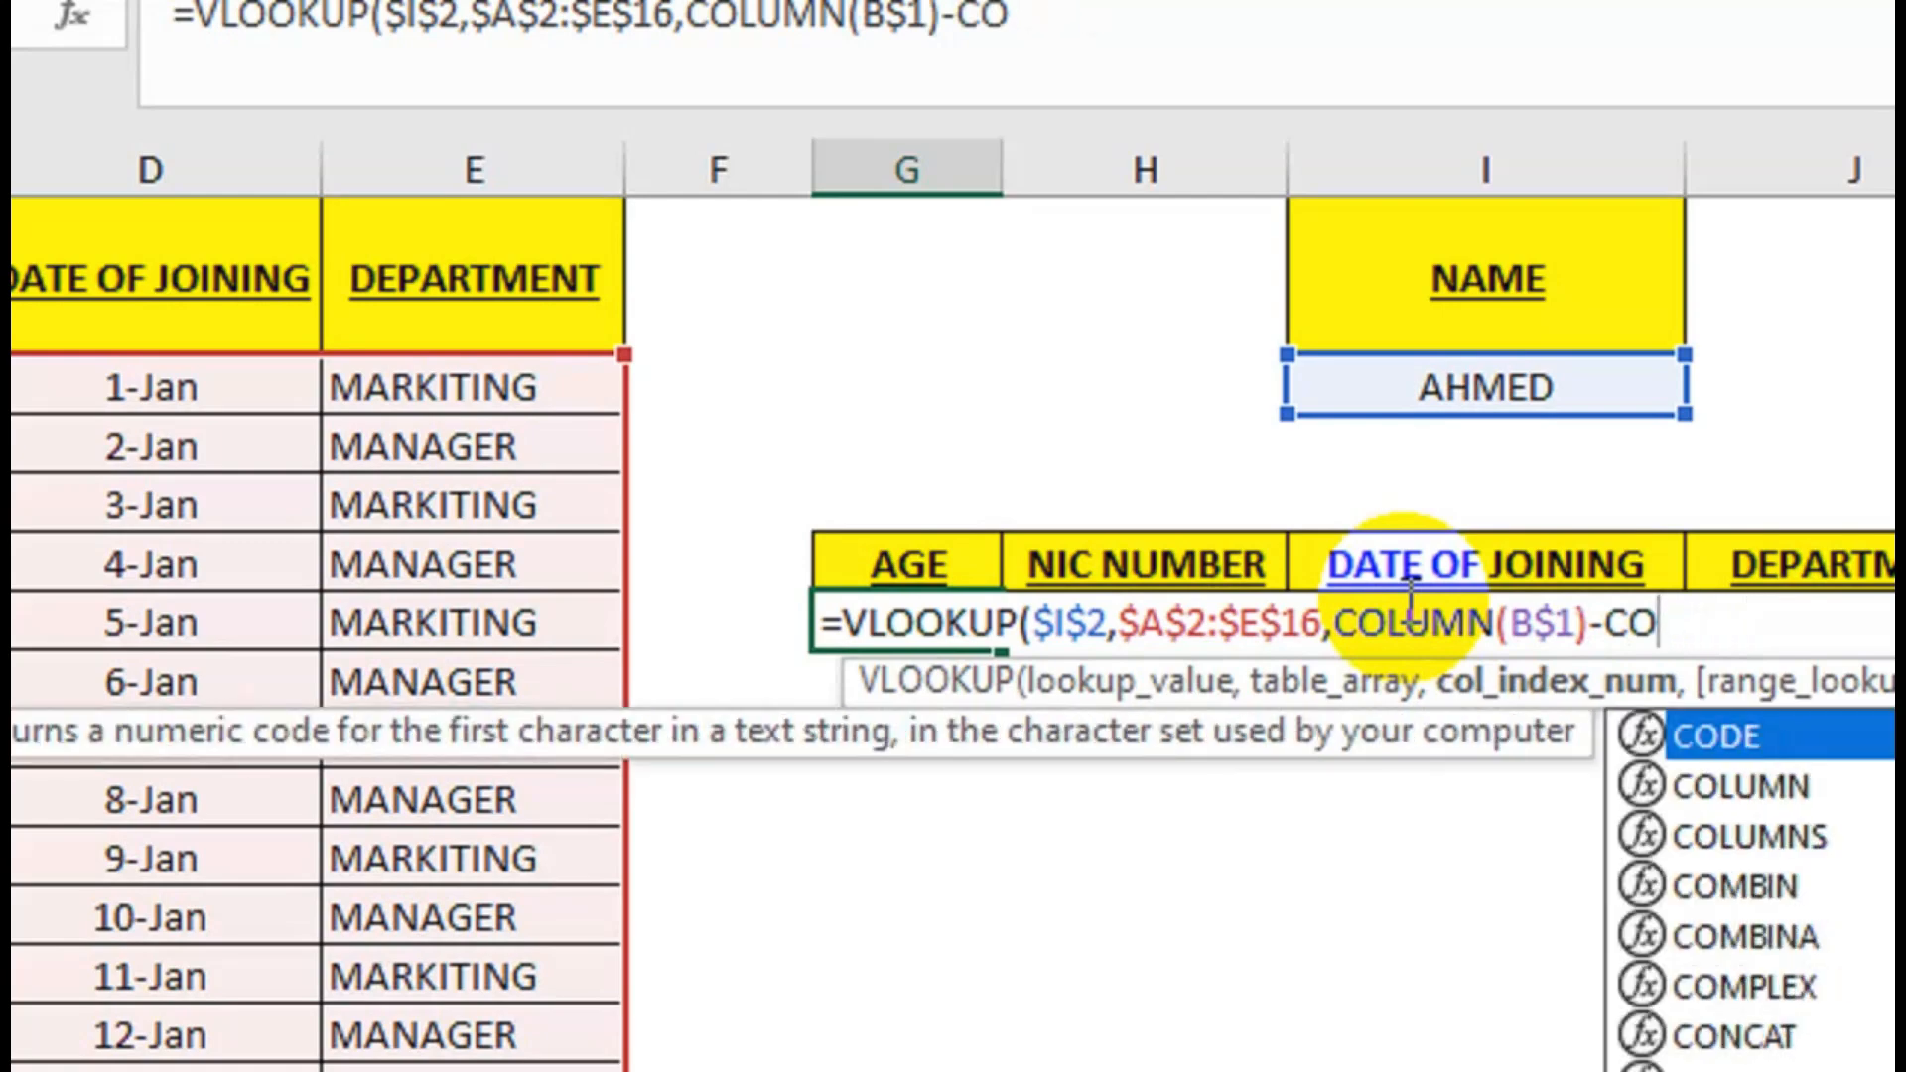
{"action": "type", "text": "U"}
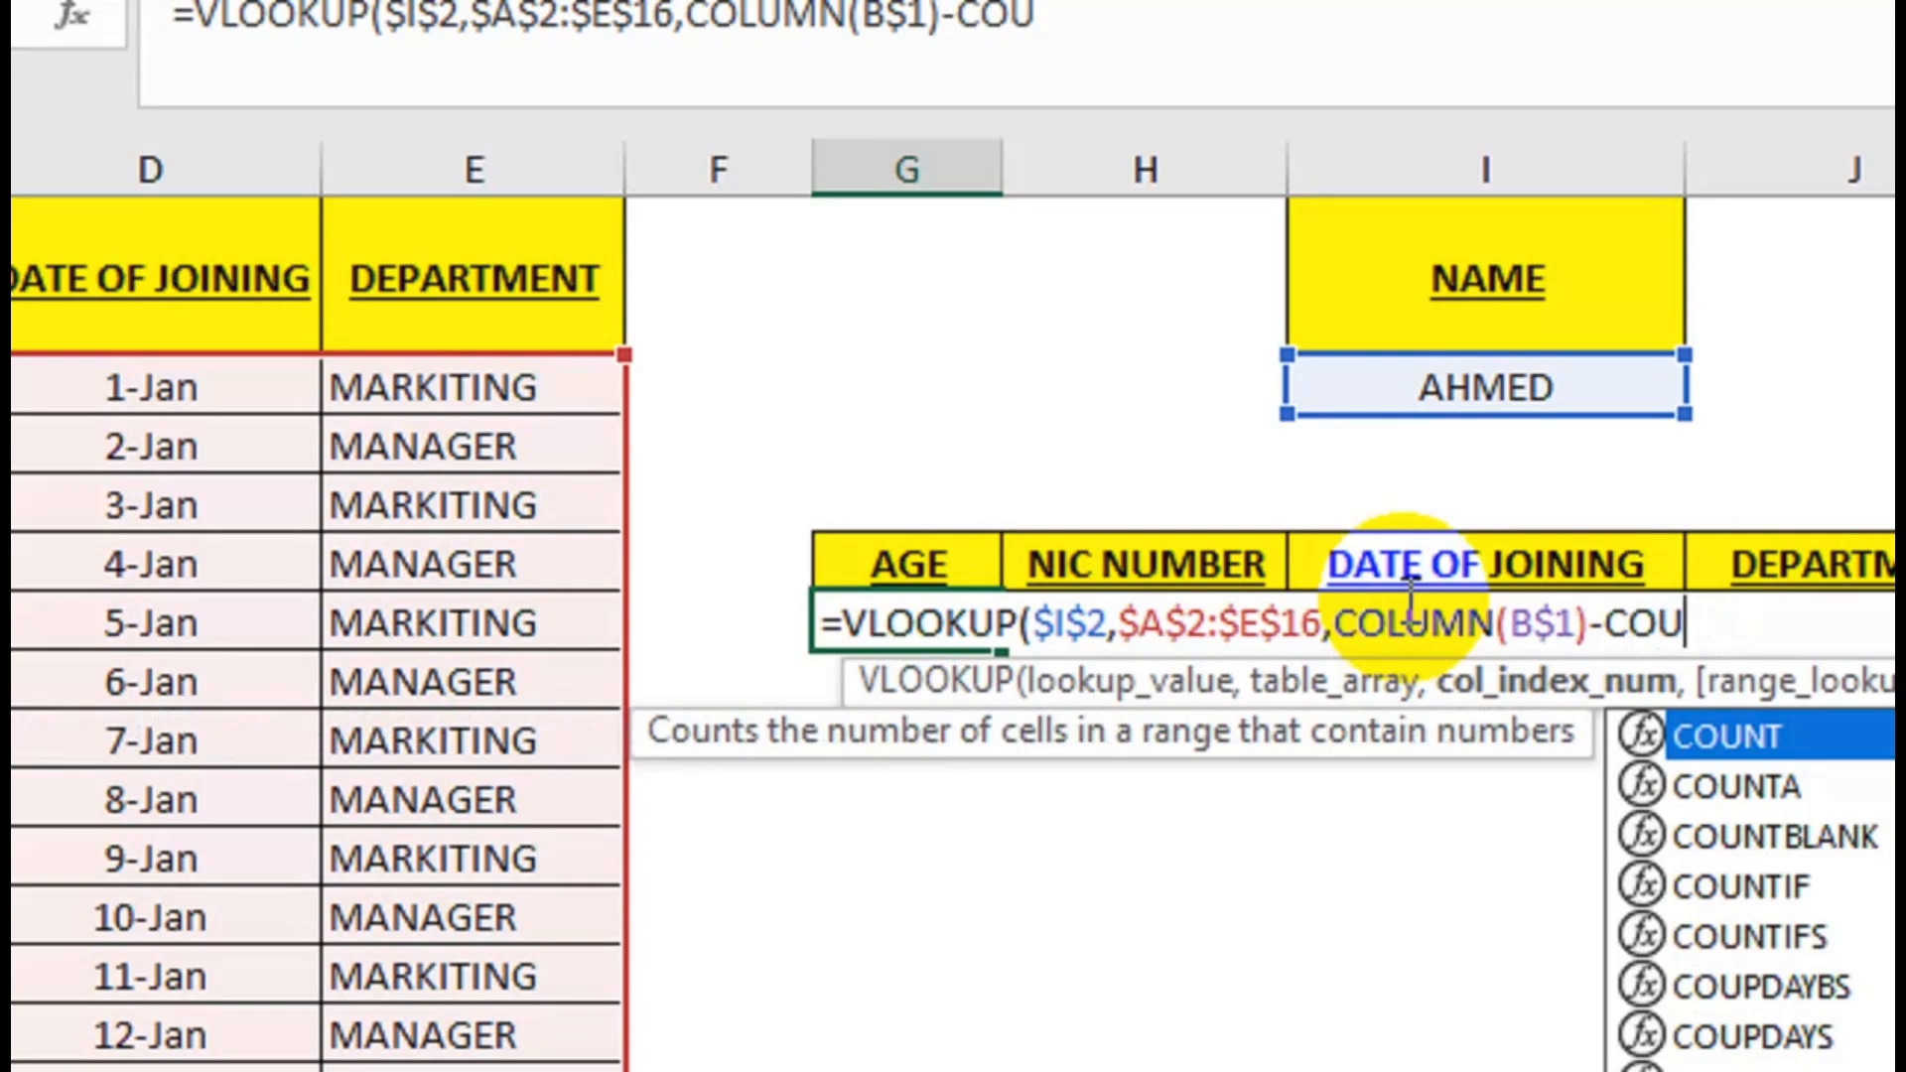
{"action": "type", "text": "L"}
{"action": "key", "text": "BackSpace"}
{"action": "key", "text": "BackSpace"}
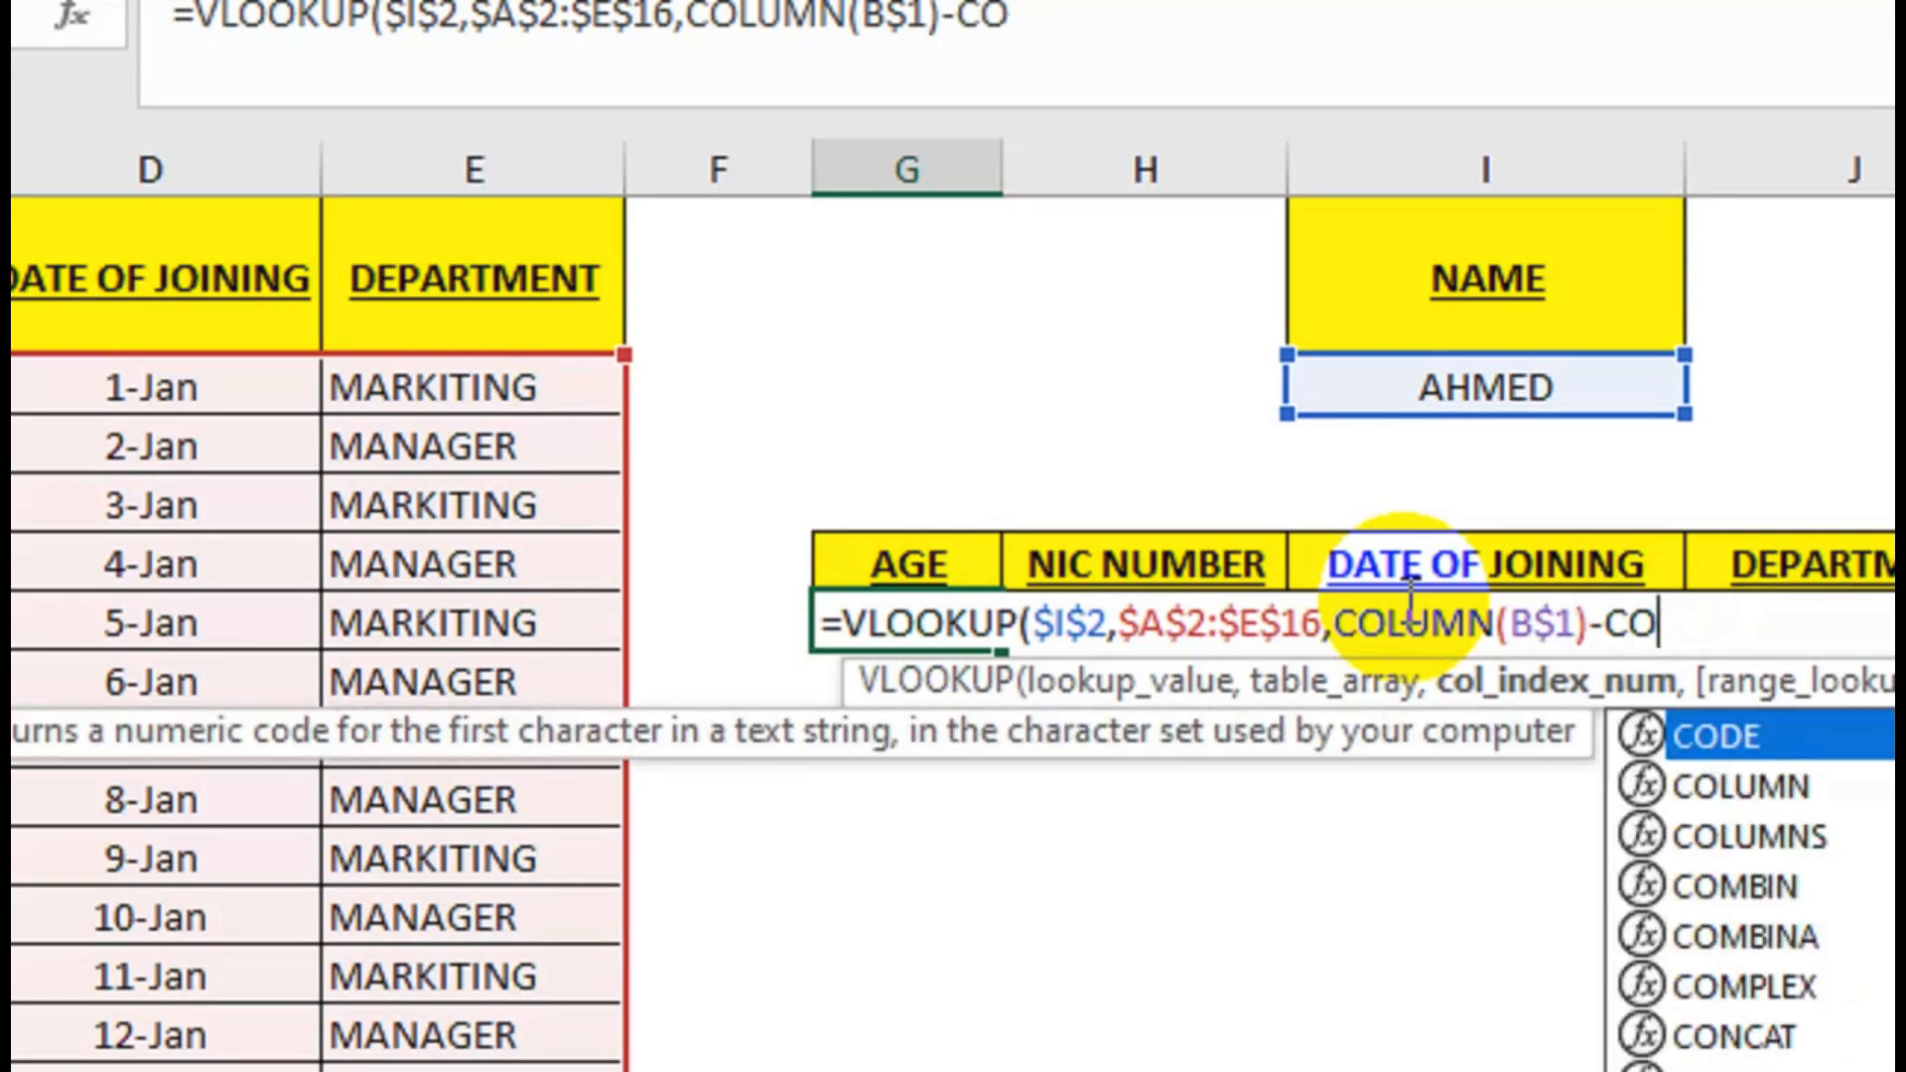
{"action": "key", "text": "Down"}
{"action": "key", "text": "Tab"}
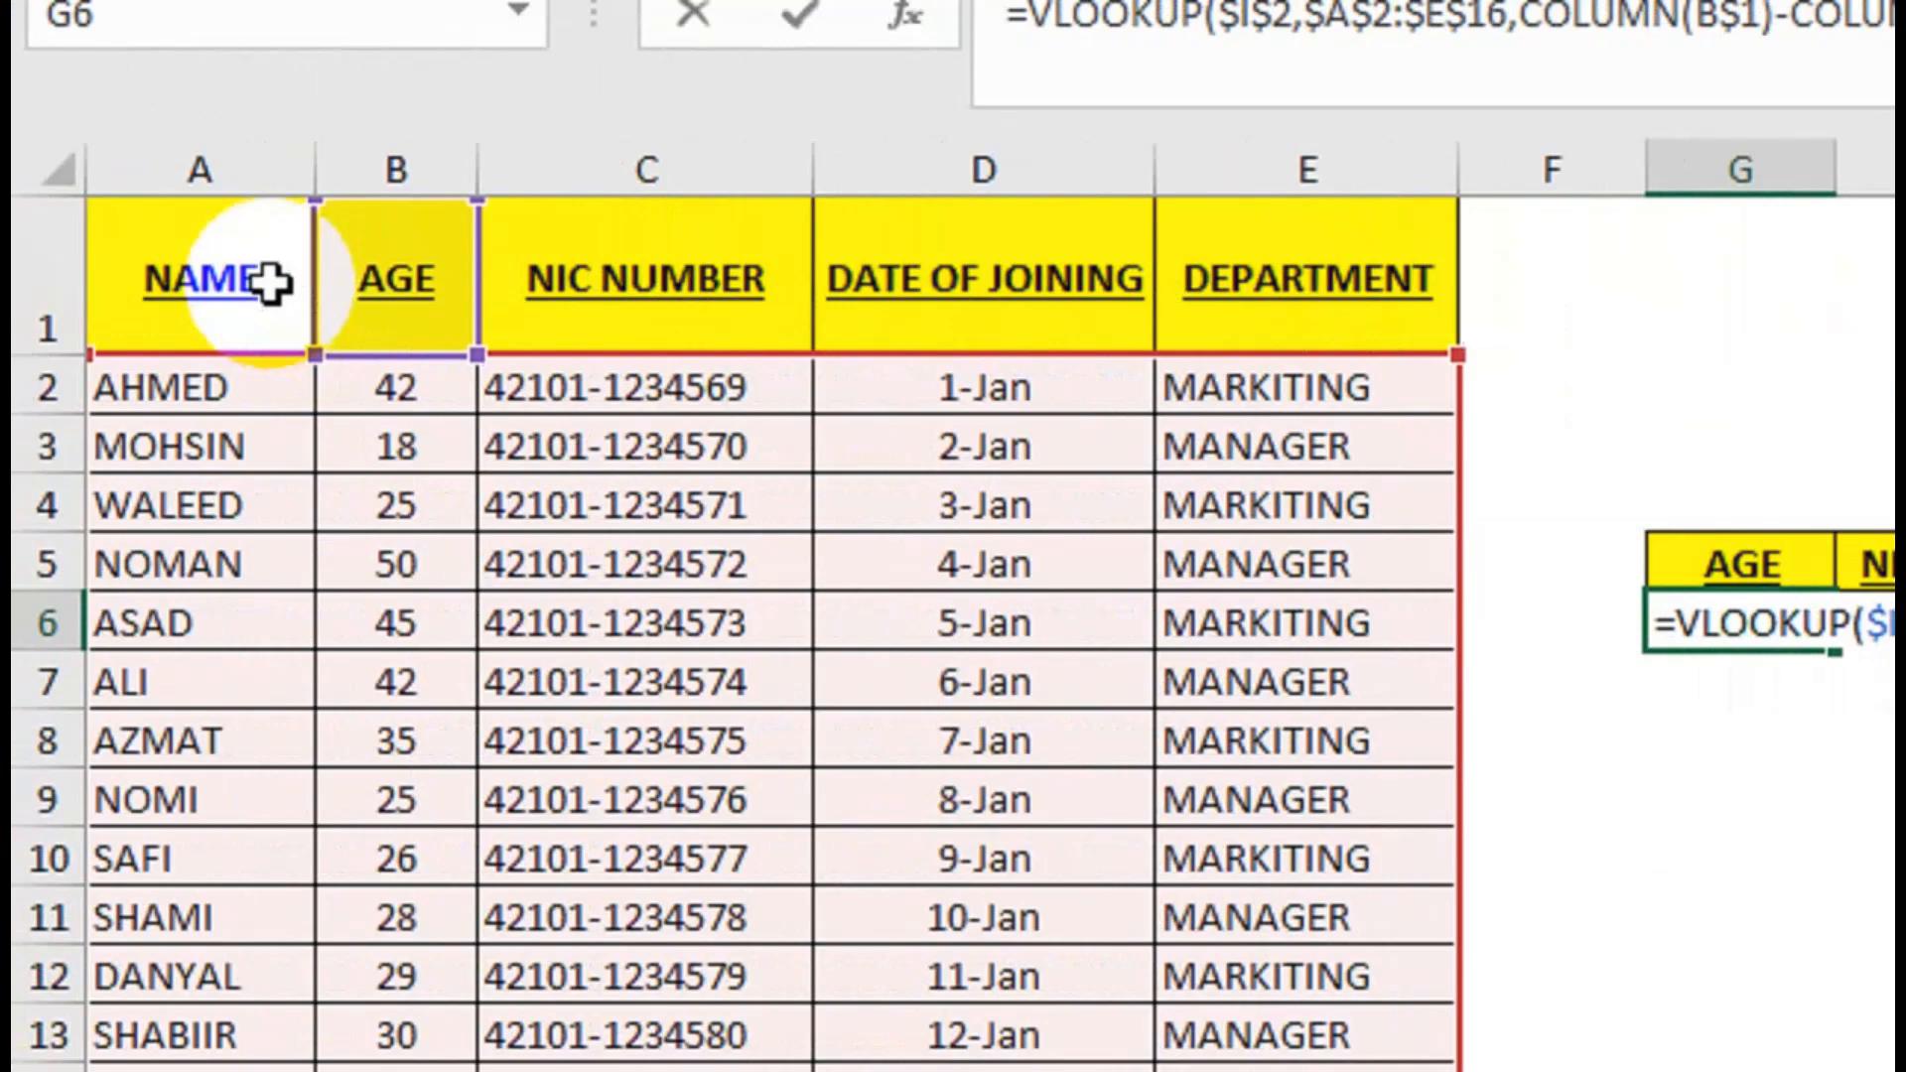
{"action": "left_click", "coordinate": [260, 283]}
{"action": "key", "text": "F4"}
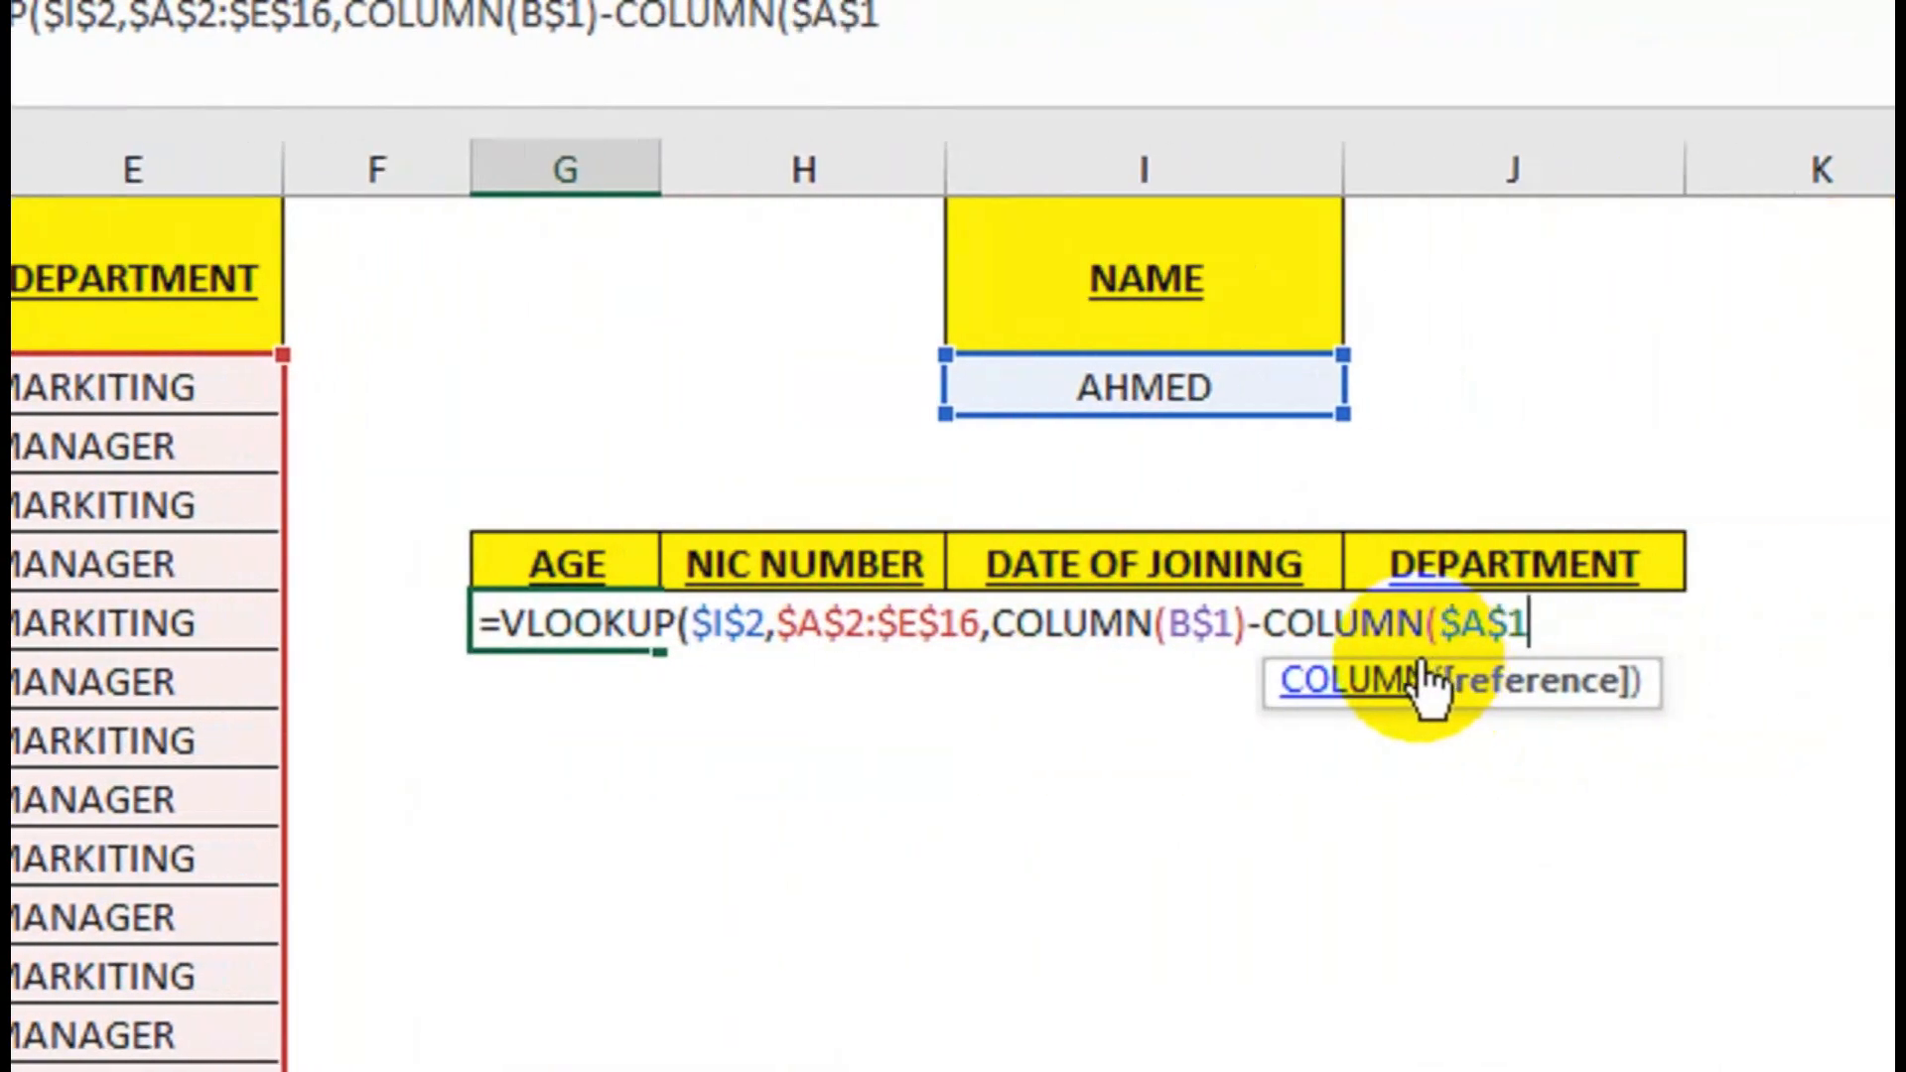
{"action": "type", "text": ")+1."}
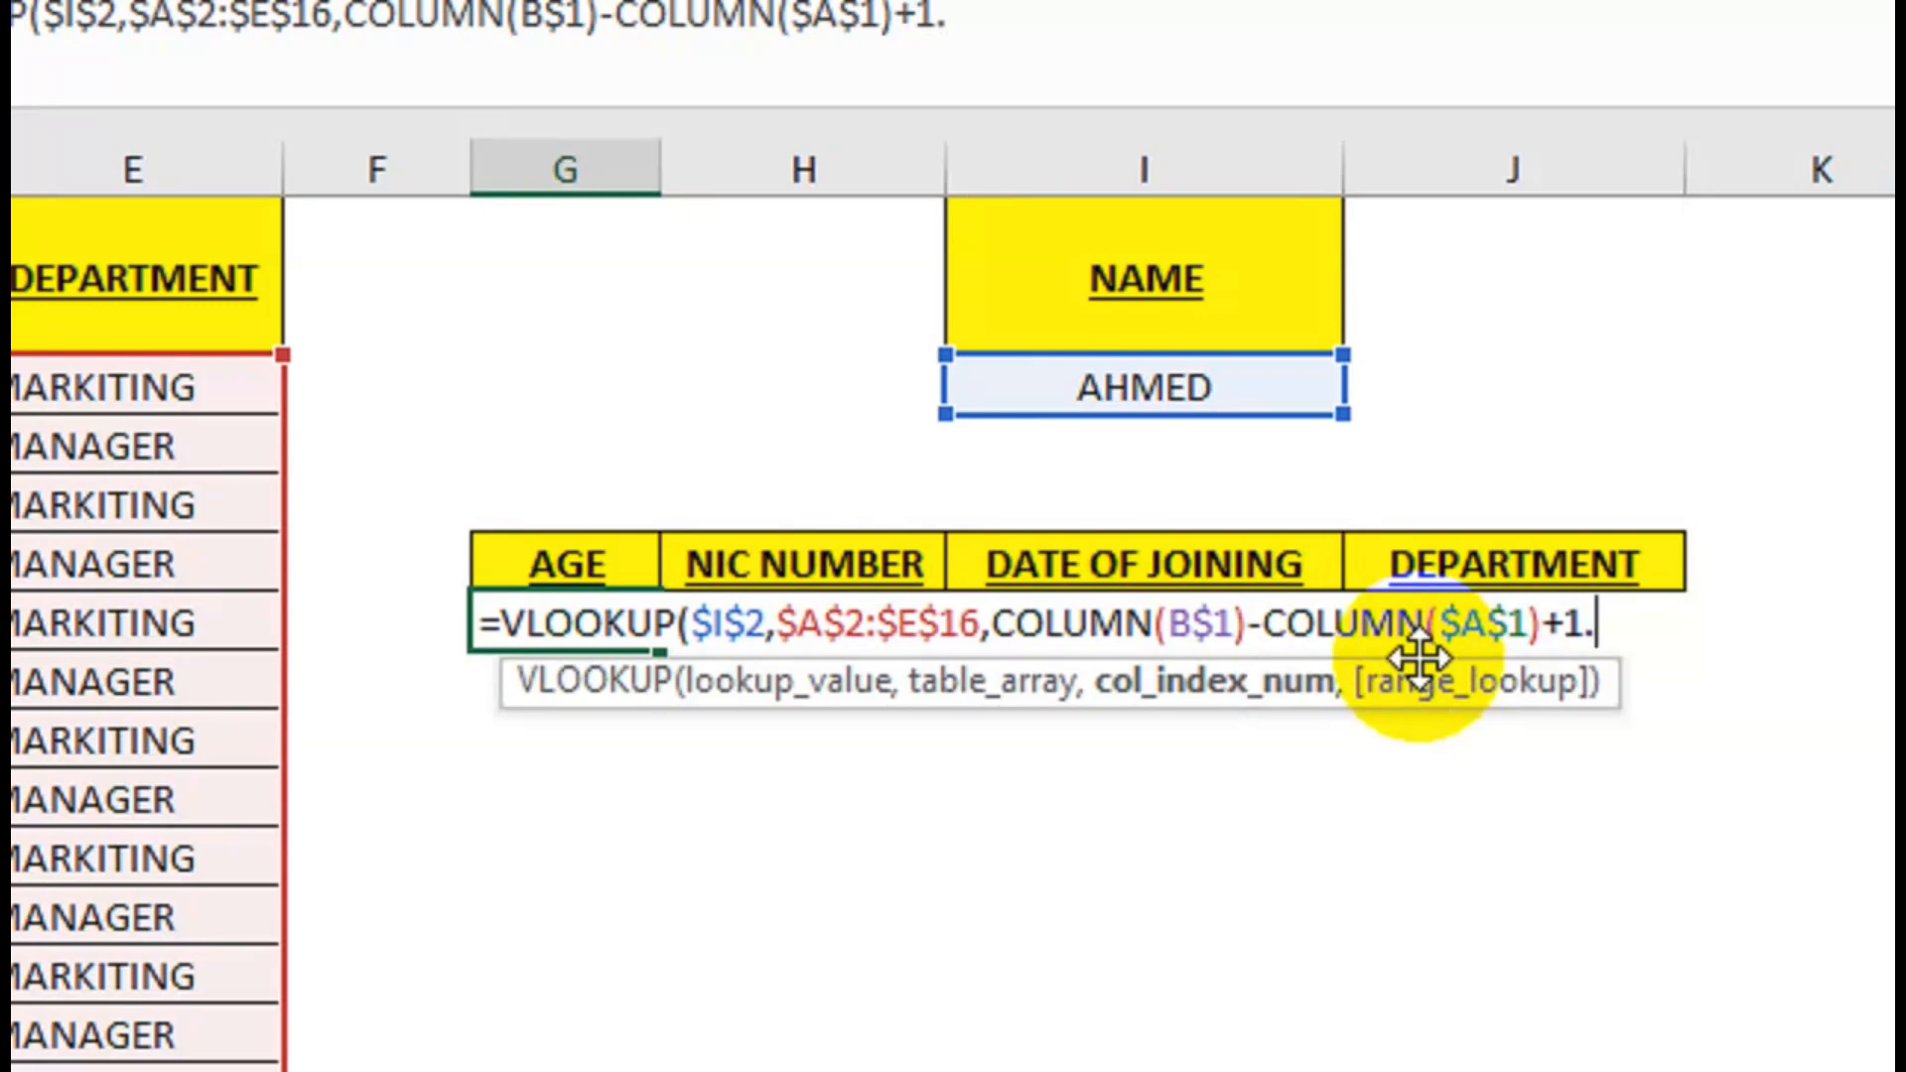
{"action": "key", "text": "BackSpace"}
{"action": "type", "text": ","}
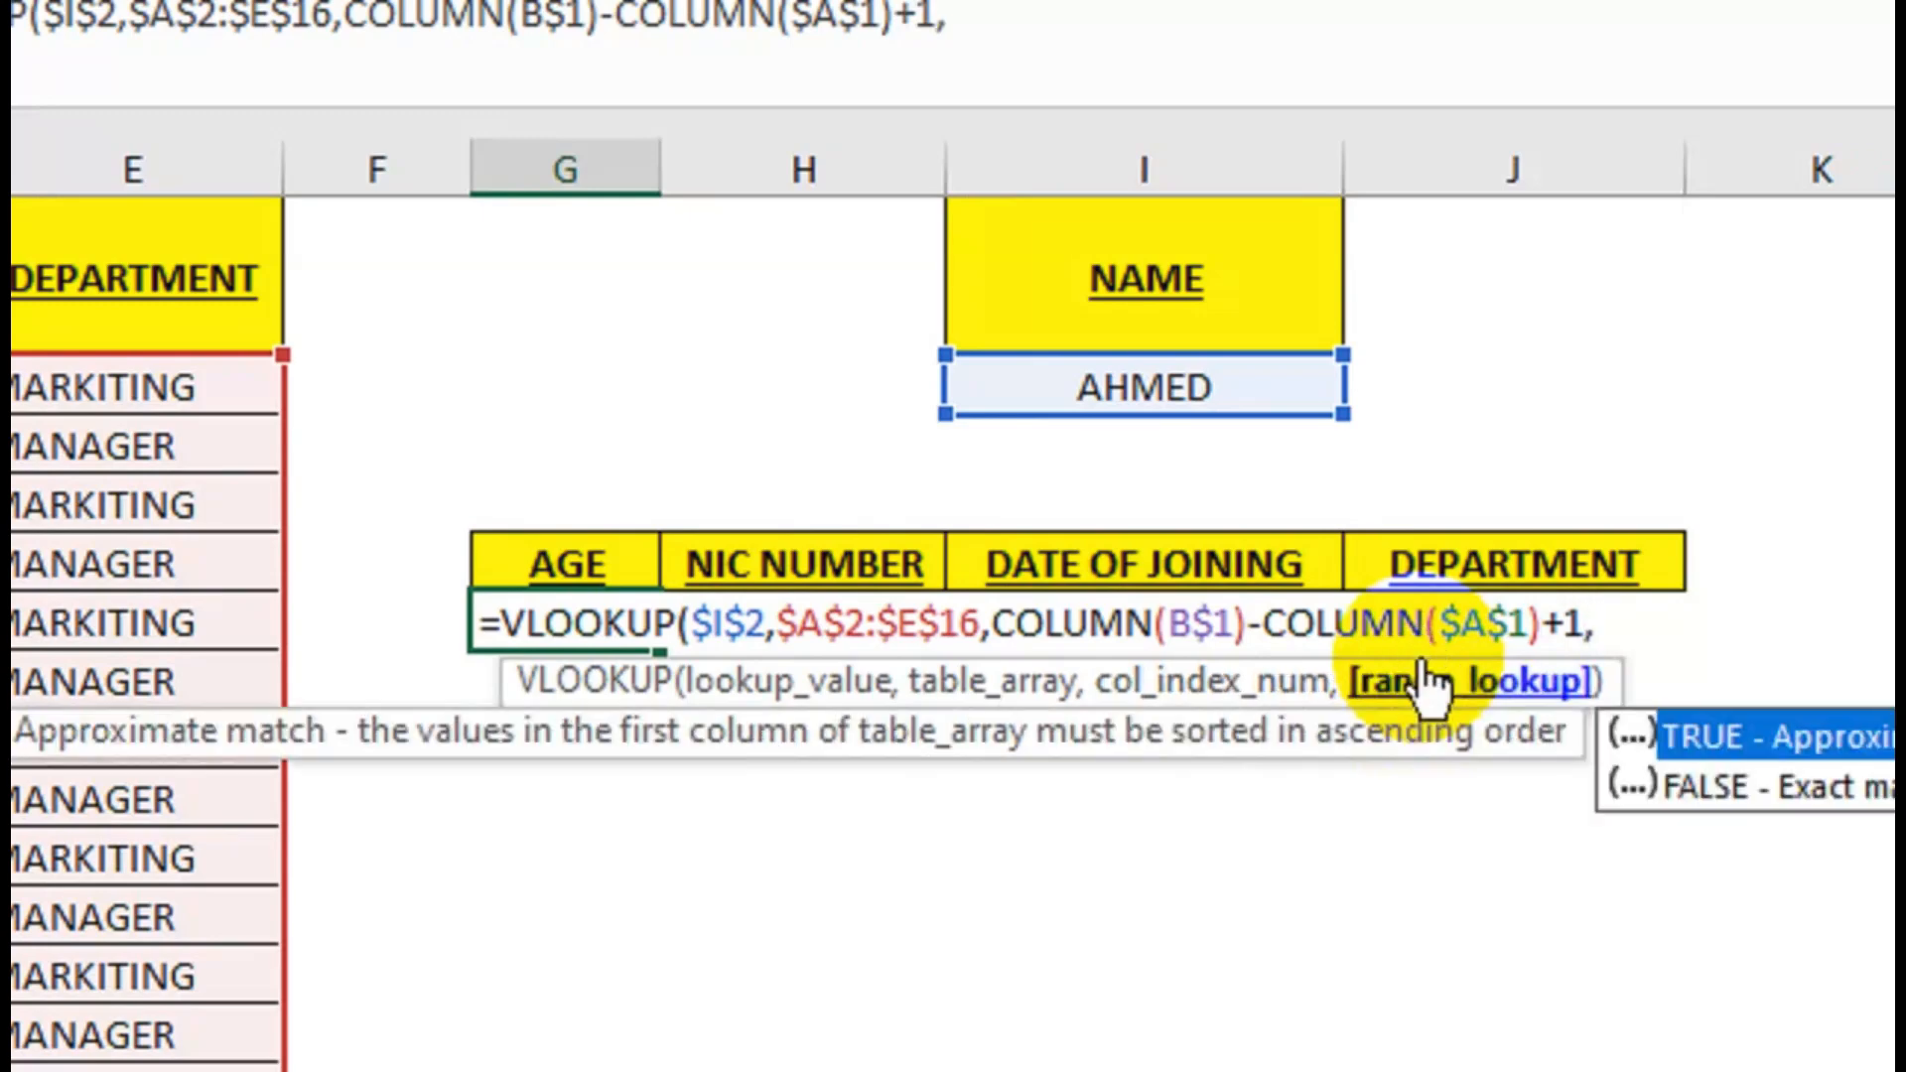
Set the range lookup argument to 0 for an exact match and enter the VLOOKUP formula in G6.
{"action": "key", "text": "Down"}
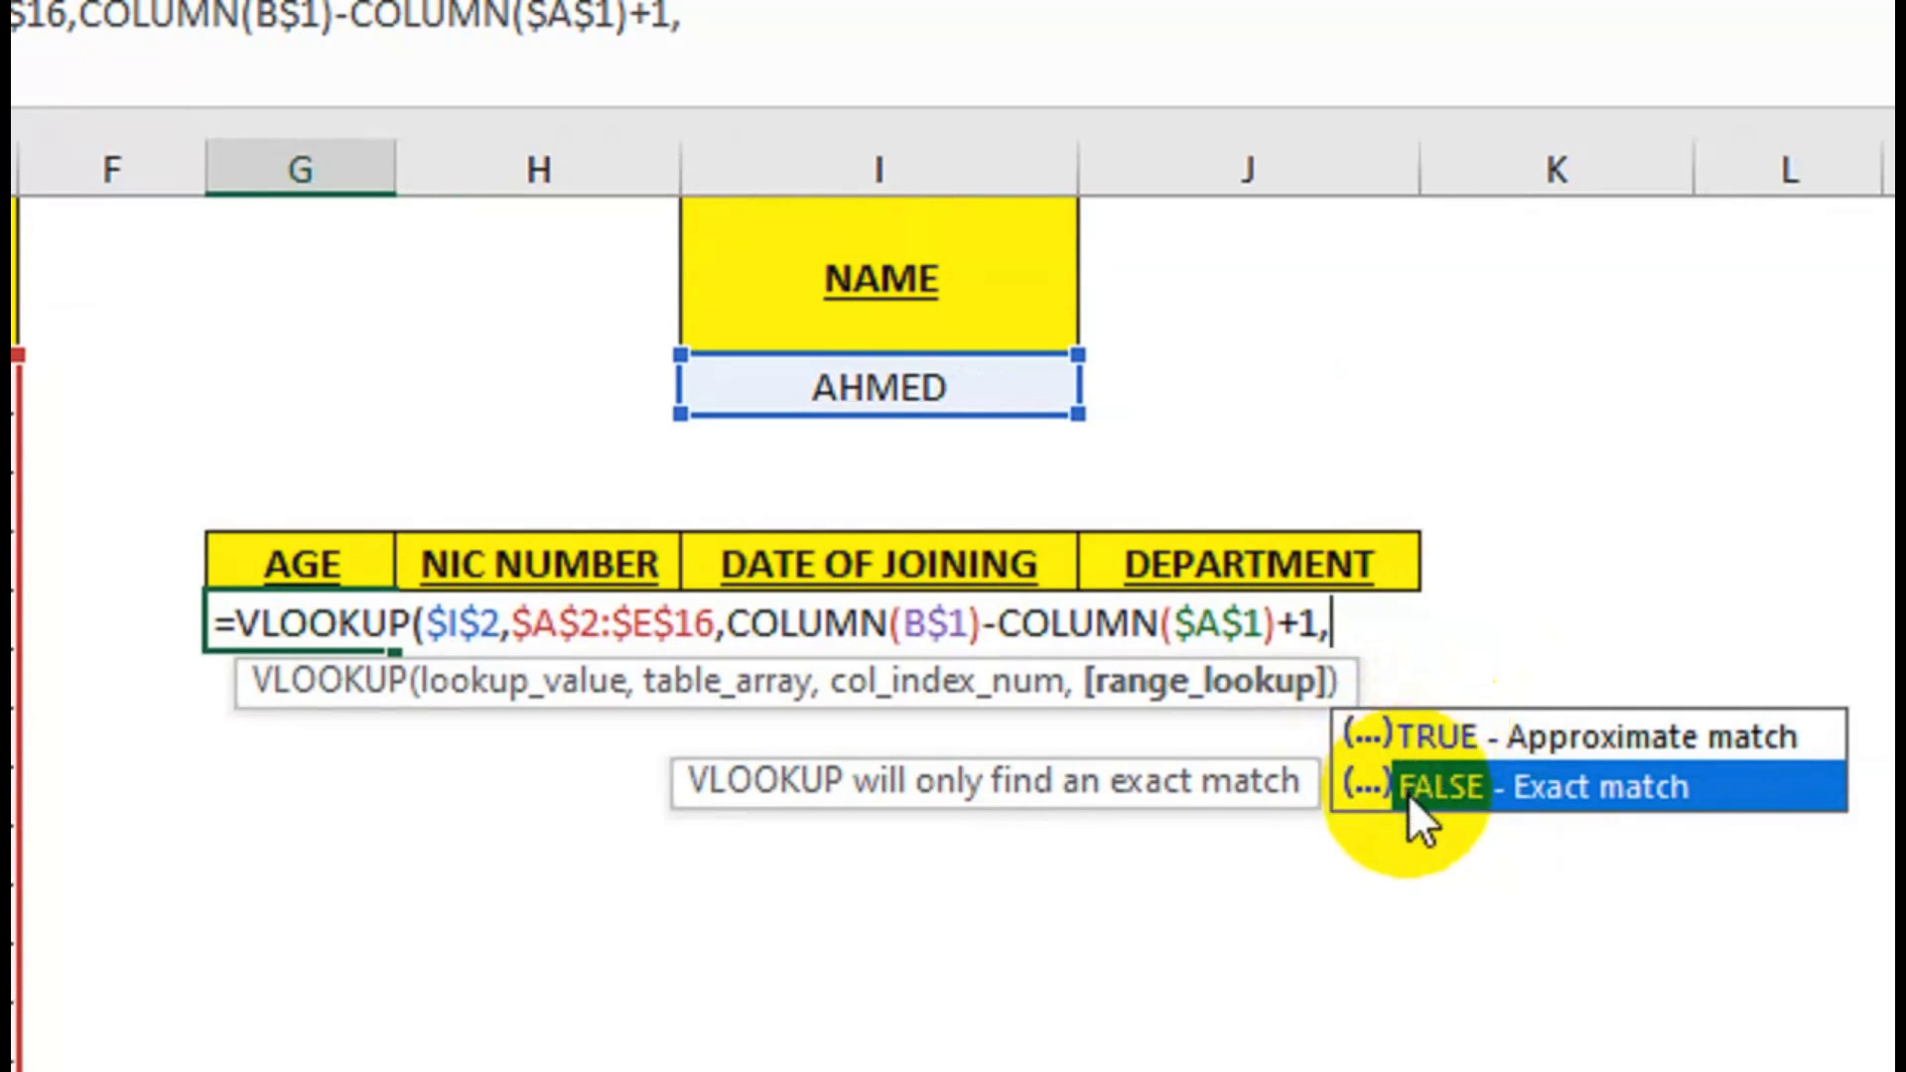
{"action": "type", "text": "0"}
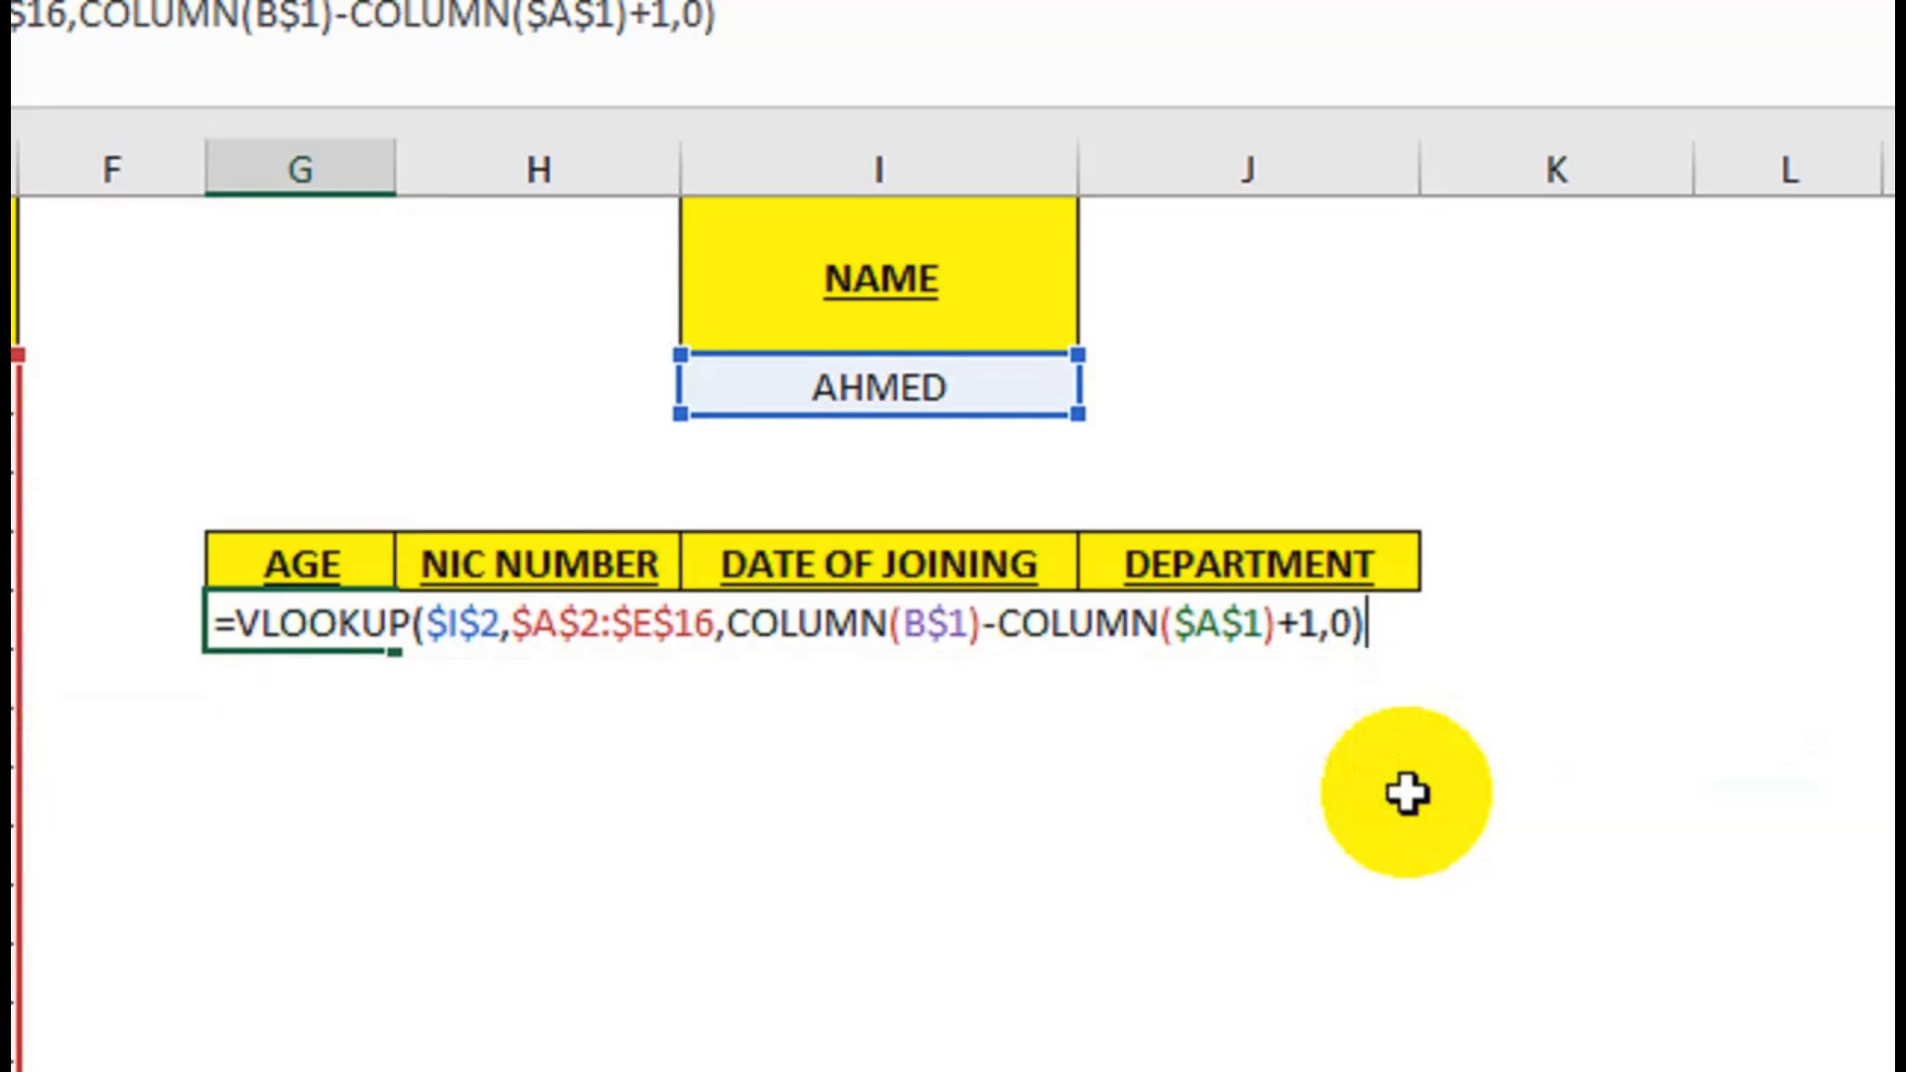
{"action": "key", "text": "Return"}
Set the age in B2 to 35 to test the lookup in G6.
{"action": "left_click", "coordinate": [979, 377]}
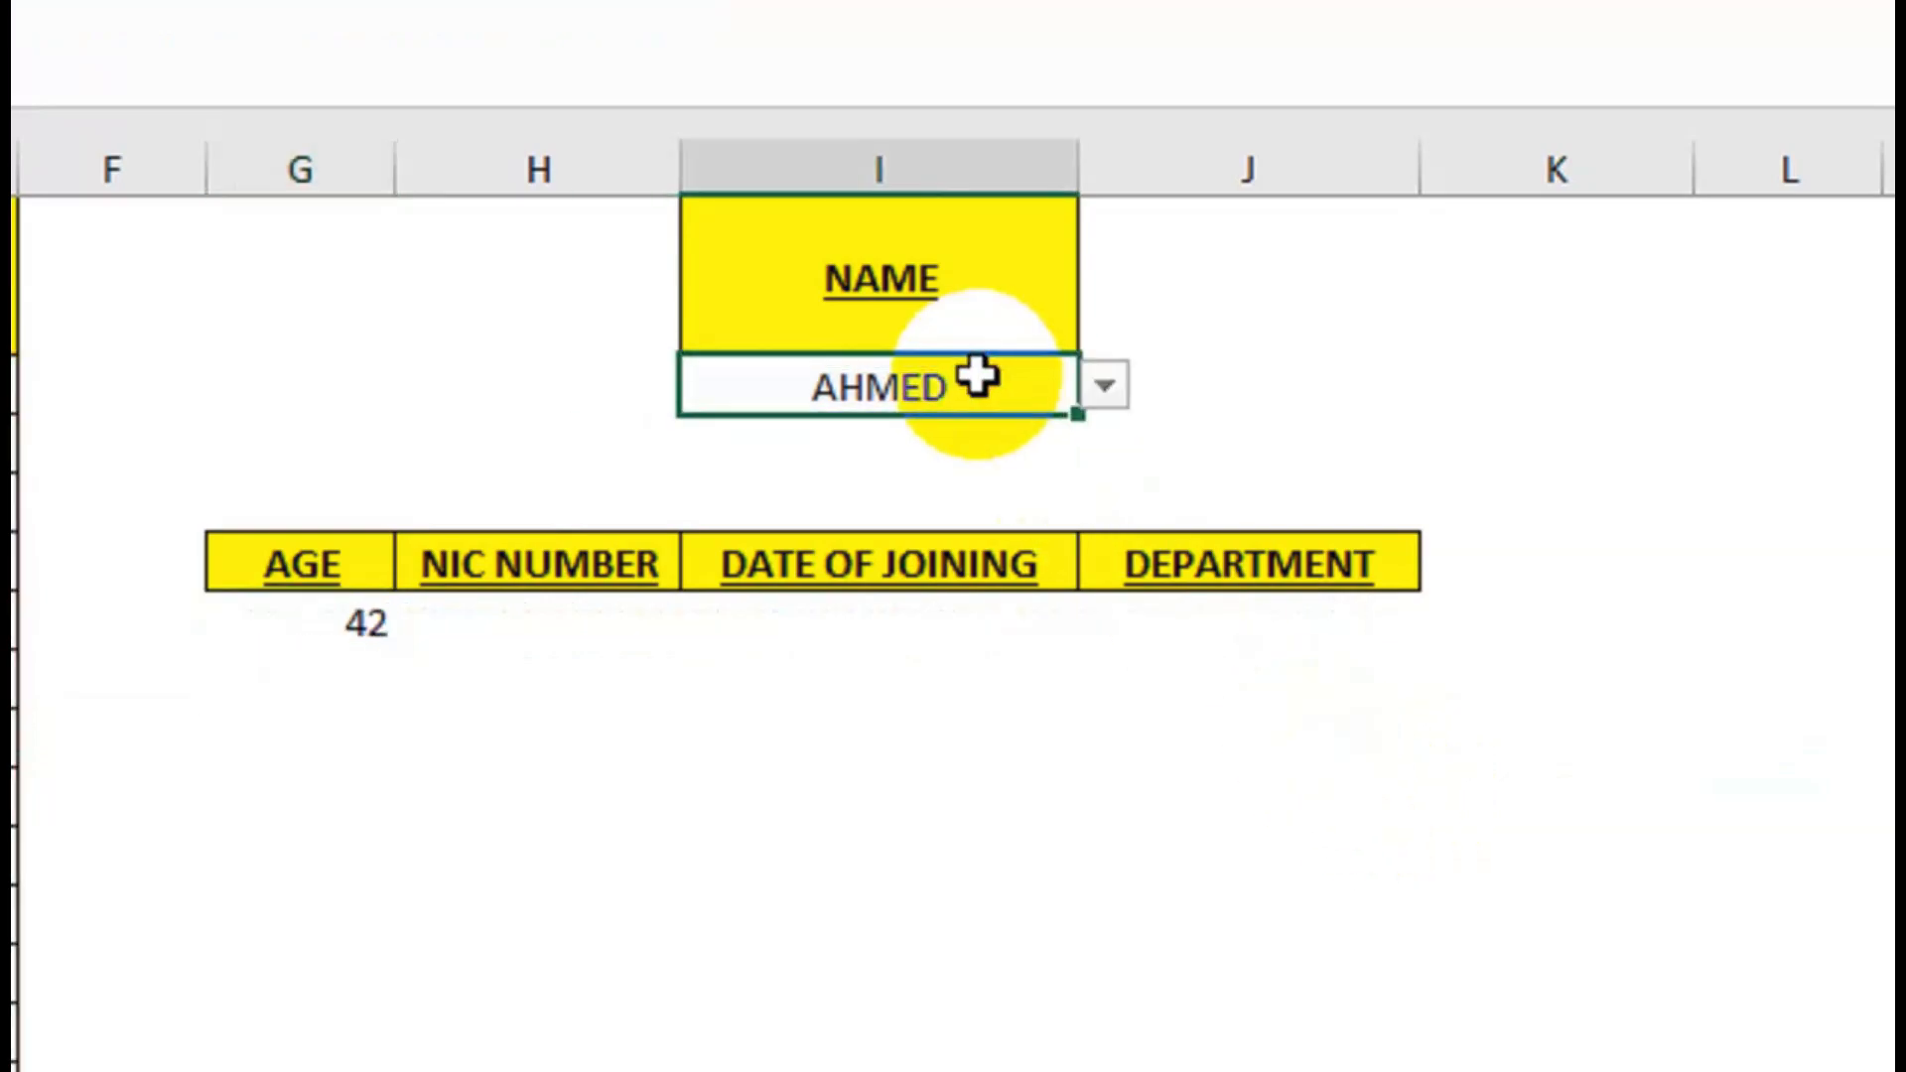
{"action": "scroll", "coordinate": [188, 387], "scroll_direction": "left", "scroll_amount": 5}
{"action": "left_click", "coordinate": [425, 387]}
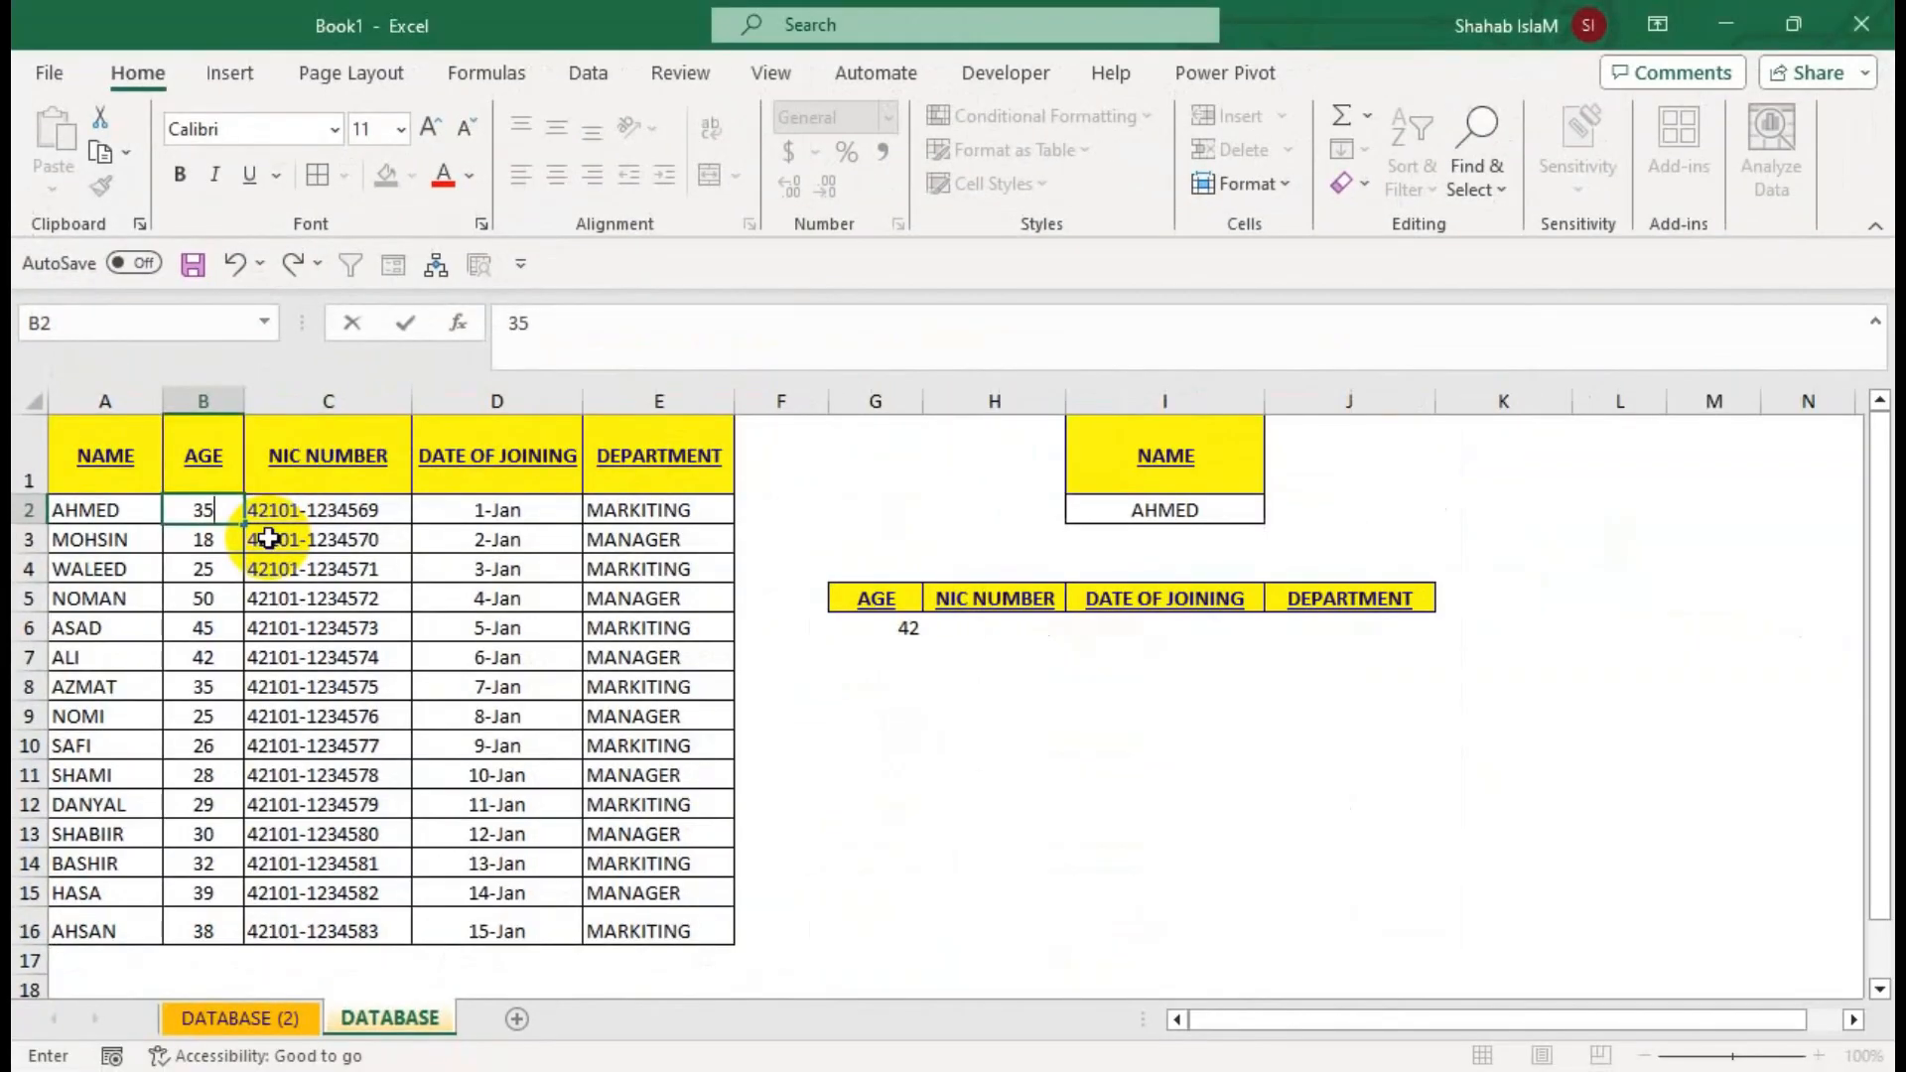
{"action": "key", "text": "Return"}
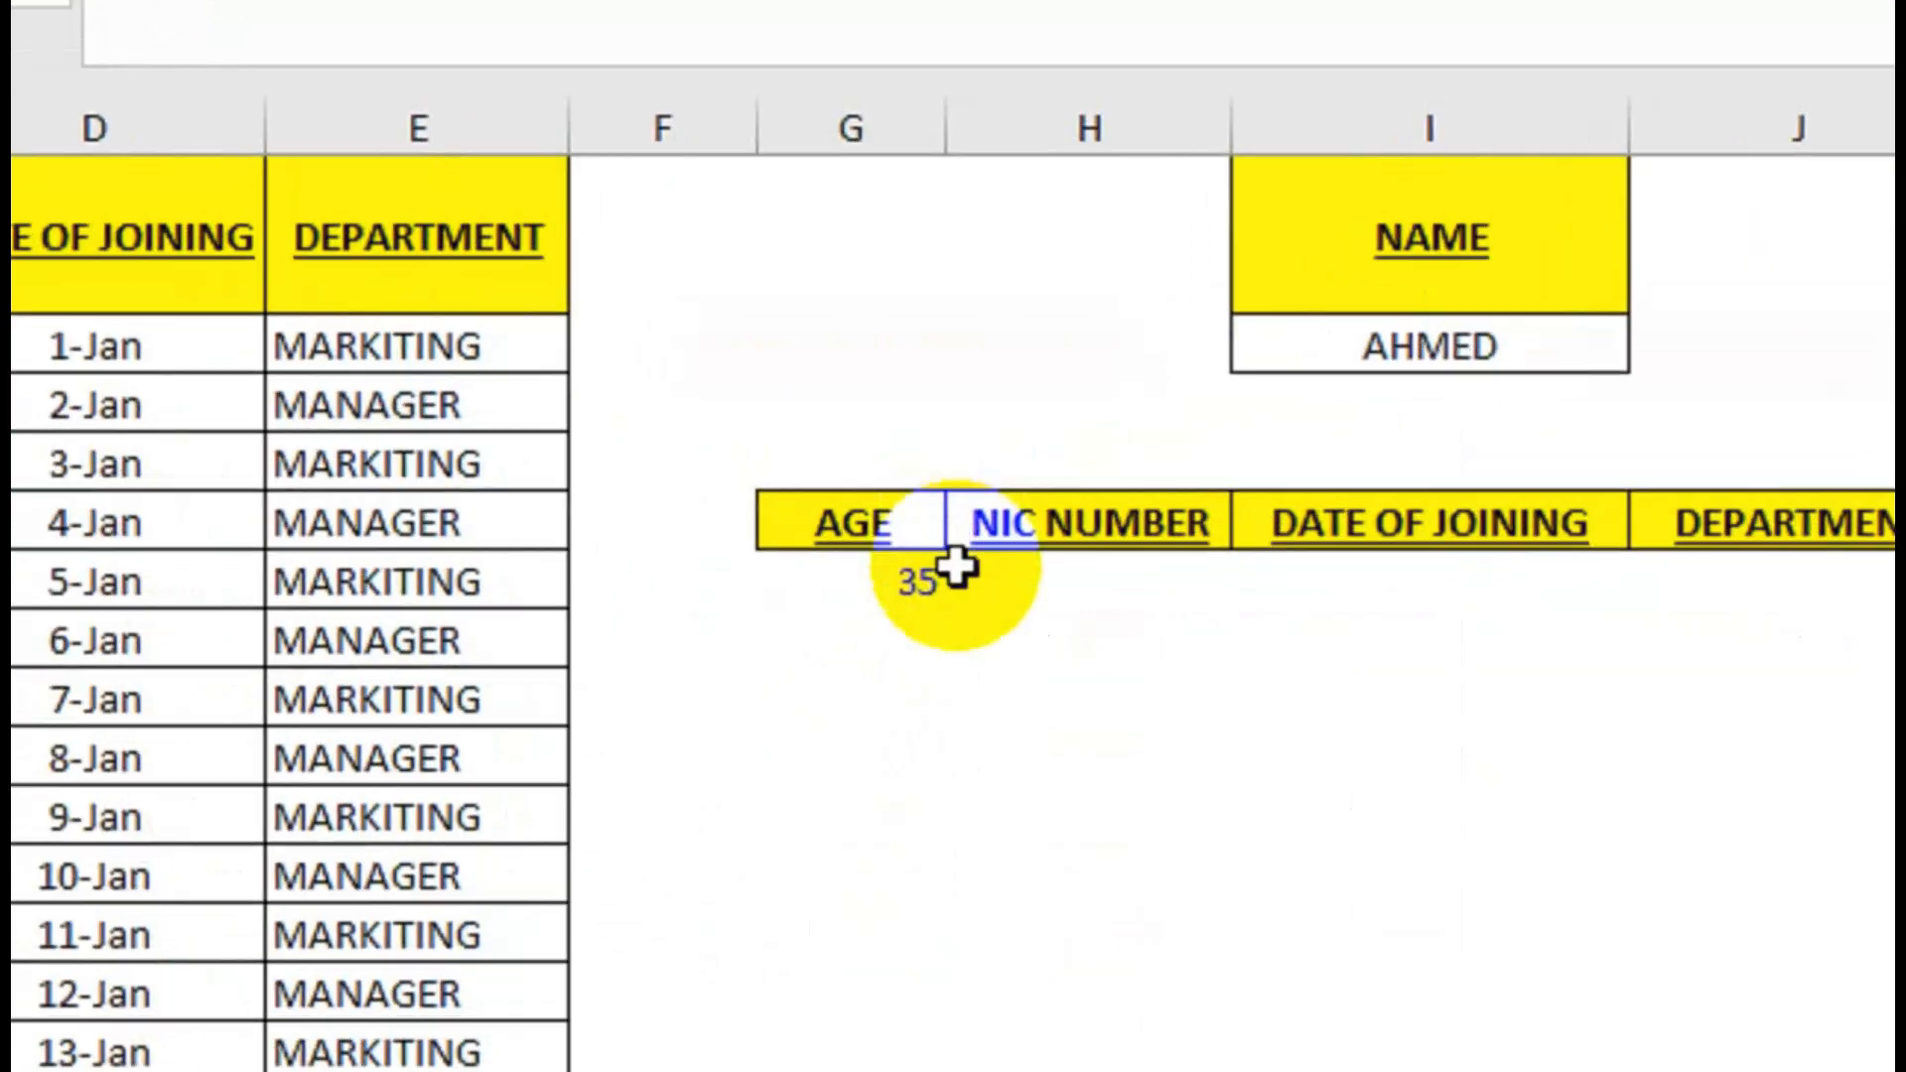
Fill the G6 formula across to J6 and apply a day-month-year date format to the joining date in I6.
{"action": "left_click", "coordinate": [913, 628]}
{"action": "left_click_drag", "start_coordinate": [940, 620], "coordinate": [1875, 627]}
{"action": "left_click", "coordinate": [1468, 581]}
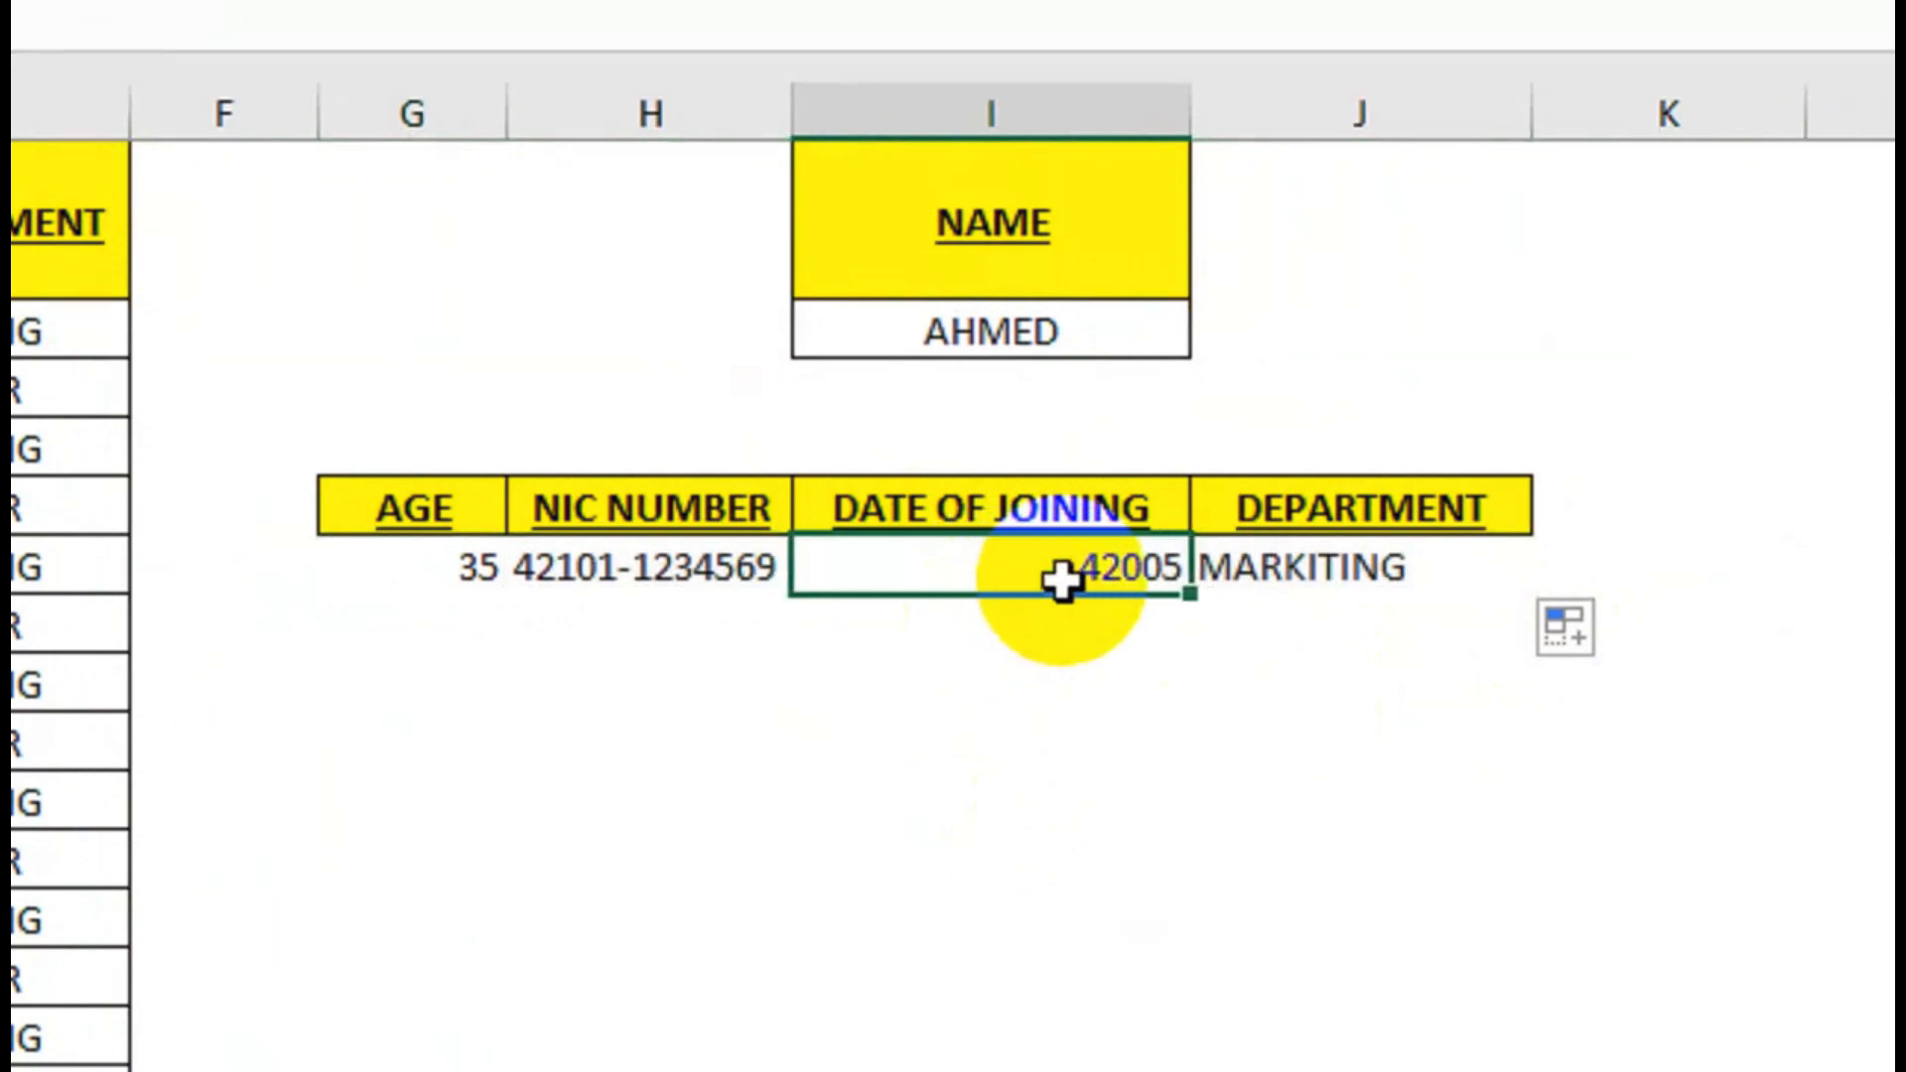
{"action": "key", "text": "ctrl+shift+3"}
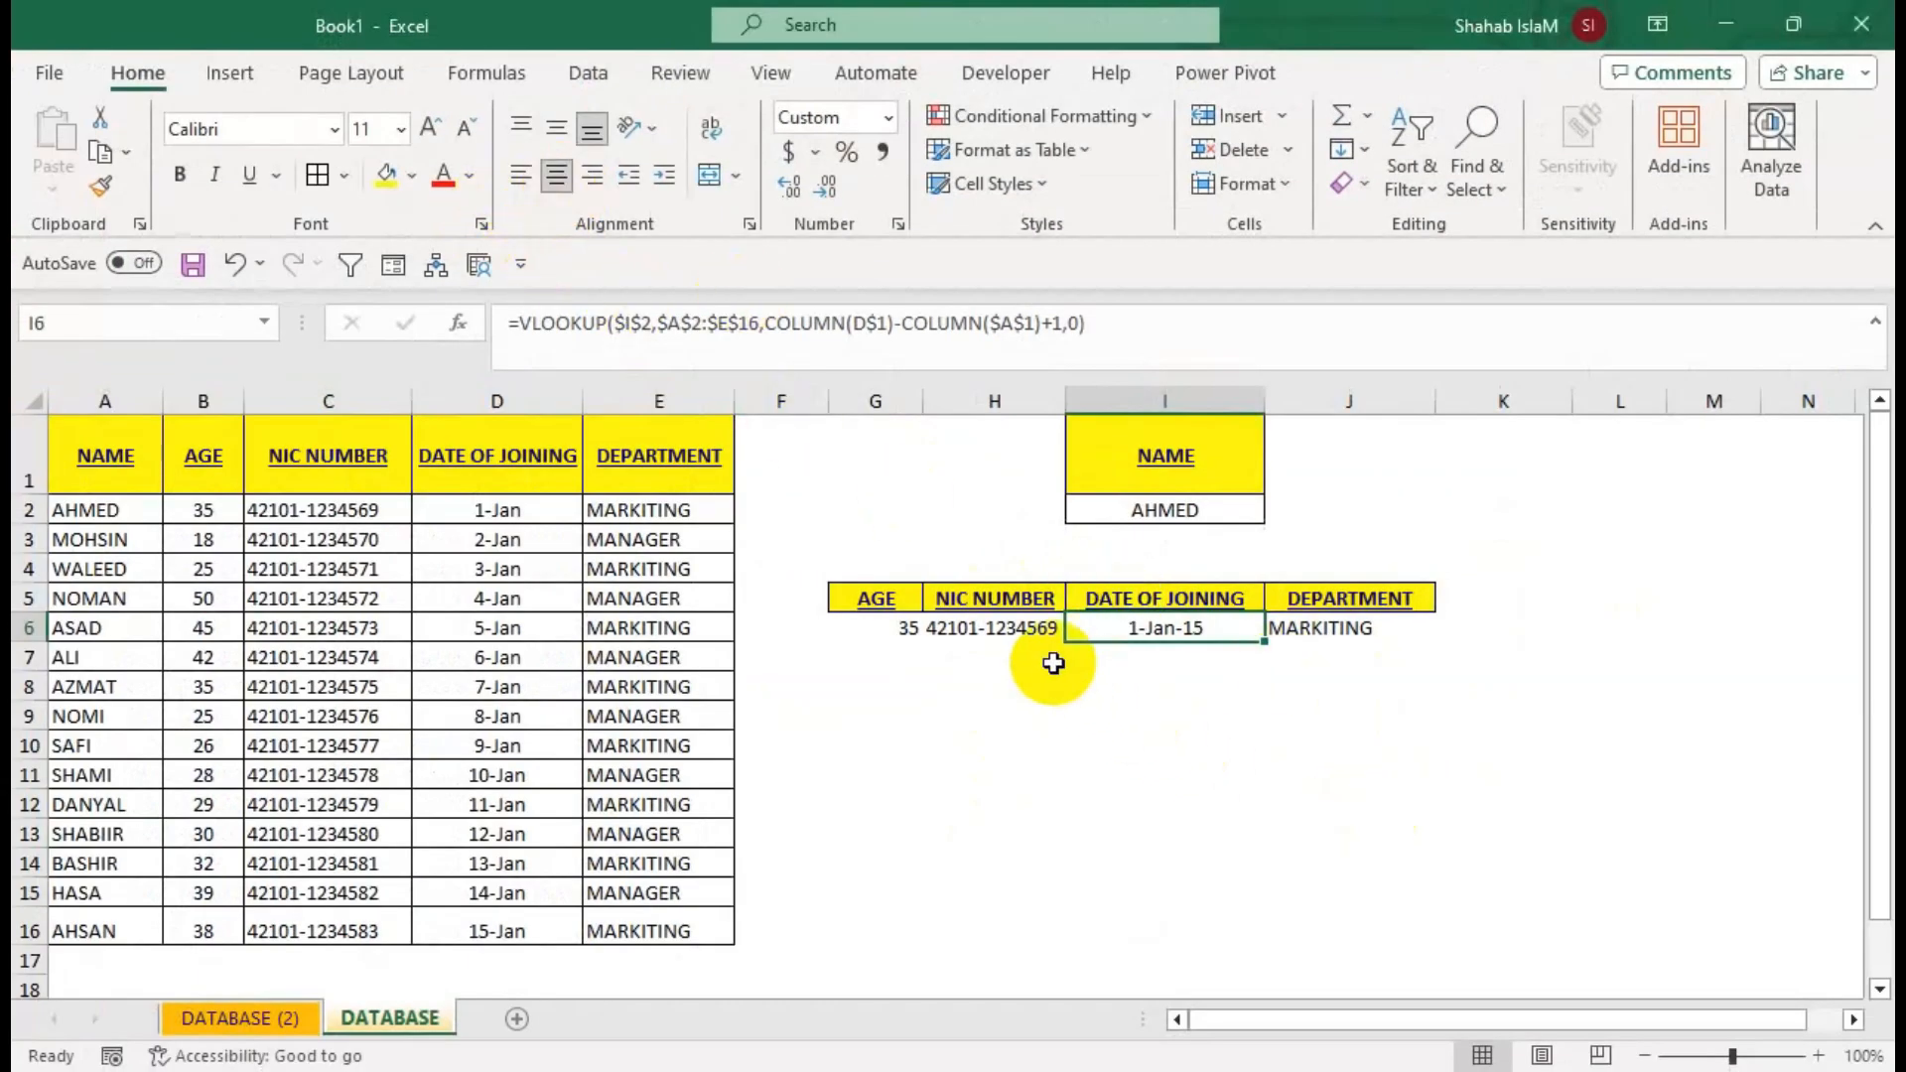
Choose the second name from the drop-down in I2 to test the lookups in G6:J6.
{"action": "left_click", "coordinate": [1247, 514]}
{"action": "left_click", "coordinate": [1278, 510]}
{"action": "left_click", "coordinate": [1217, 561]}
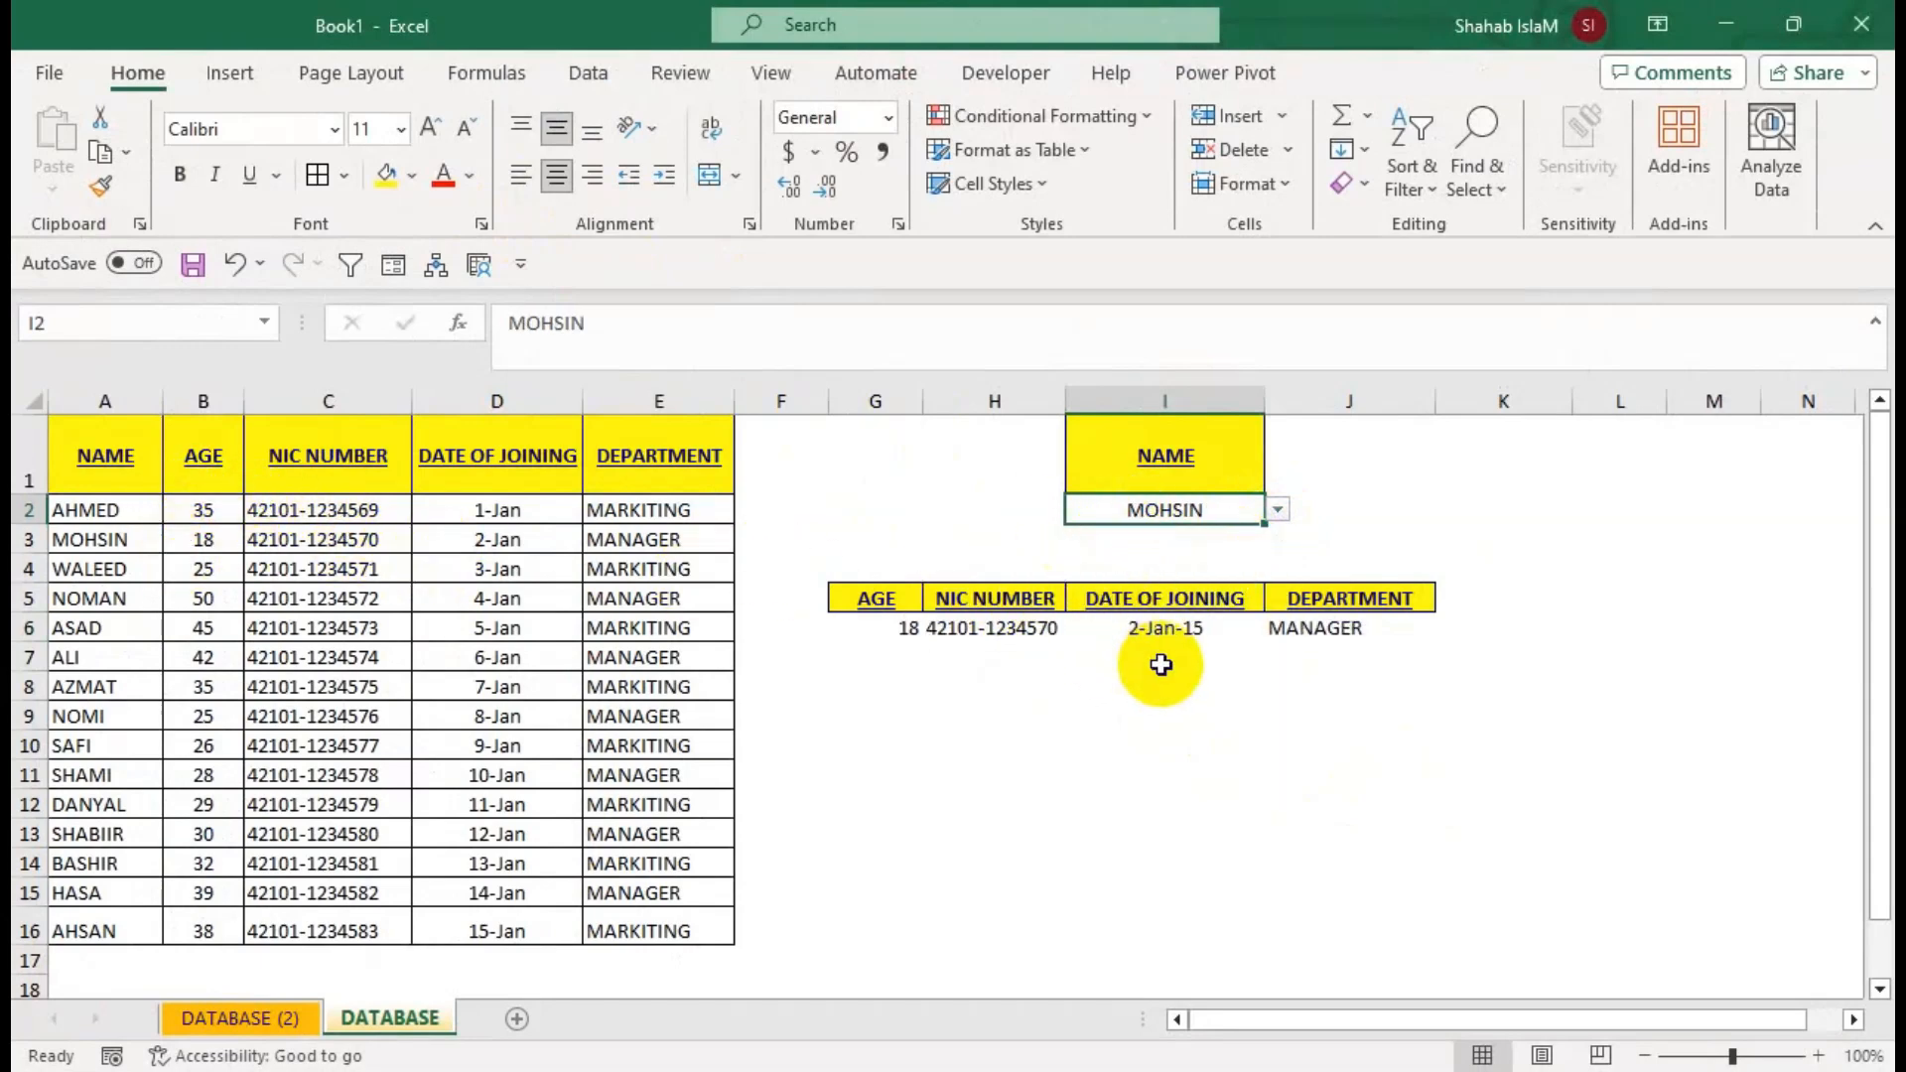
Center the lookup results in G6:J6 horizontally.
{"action": "left_click_drag", "start_coordinate": [902, 629], "coordinate": [1360, 627]}
{"action": "left_click", "coordinate": [556, 175]}
{"action": "left_click", "coordinate": [880, 770]}
Test the lookups by choosing the third name in the I2 drop-down, and return it to the first name.
{"action": "left_click", "coordinate": [1183, 516]}
{"action": "left_click", "coordinate": [1277, 509]}
{"action": "left_click", "coordinate": [1201, 580]}
{"action": "left_click", "coordinate": [1277, 509]}
{"action": "left_click", "coordinate": [1211, 540]}
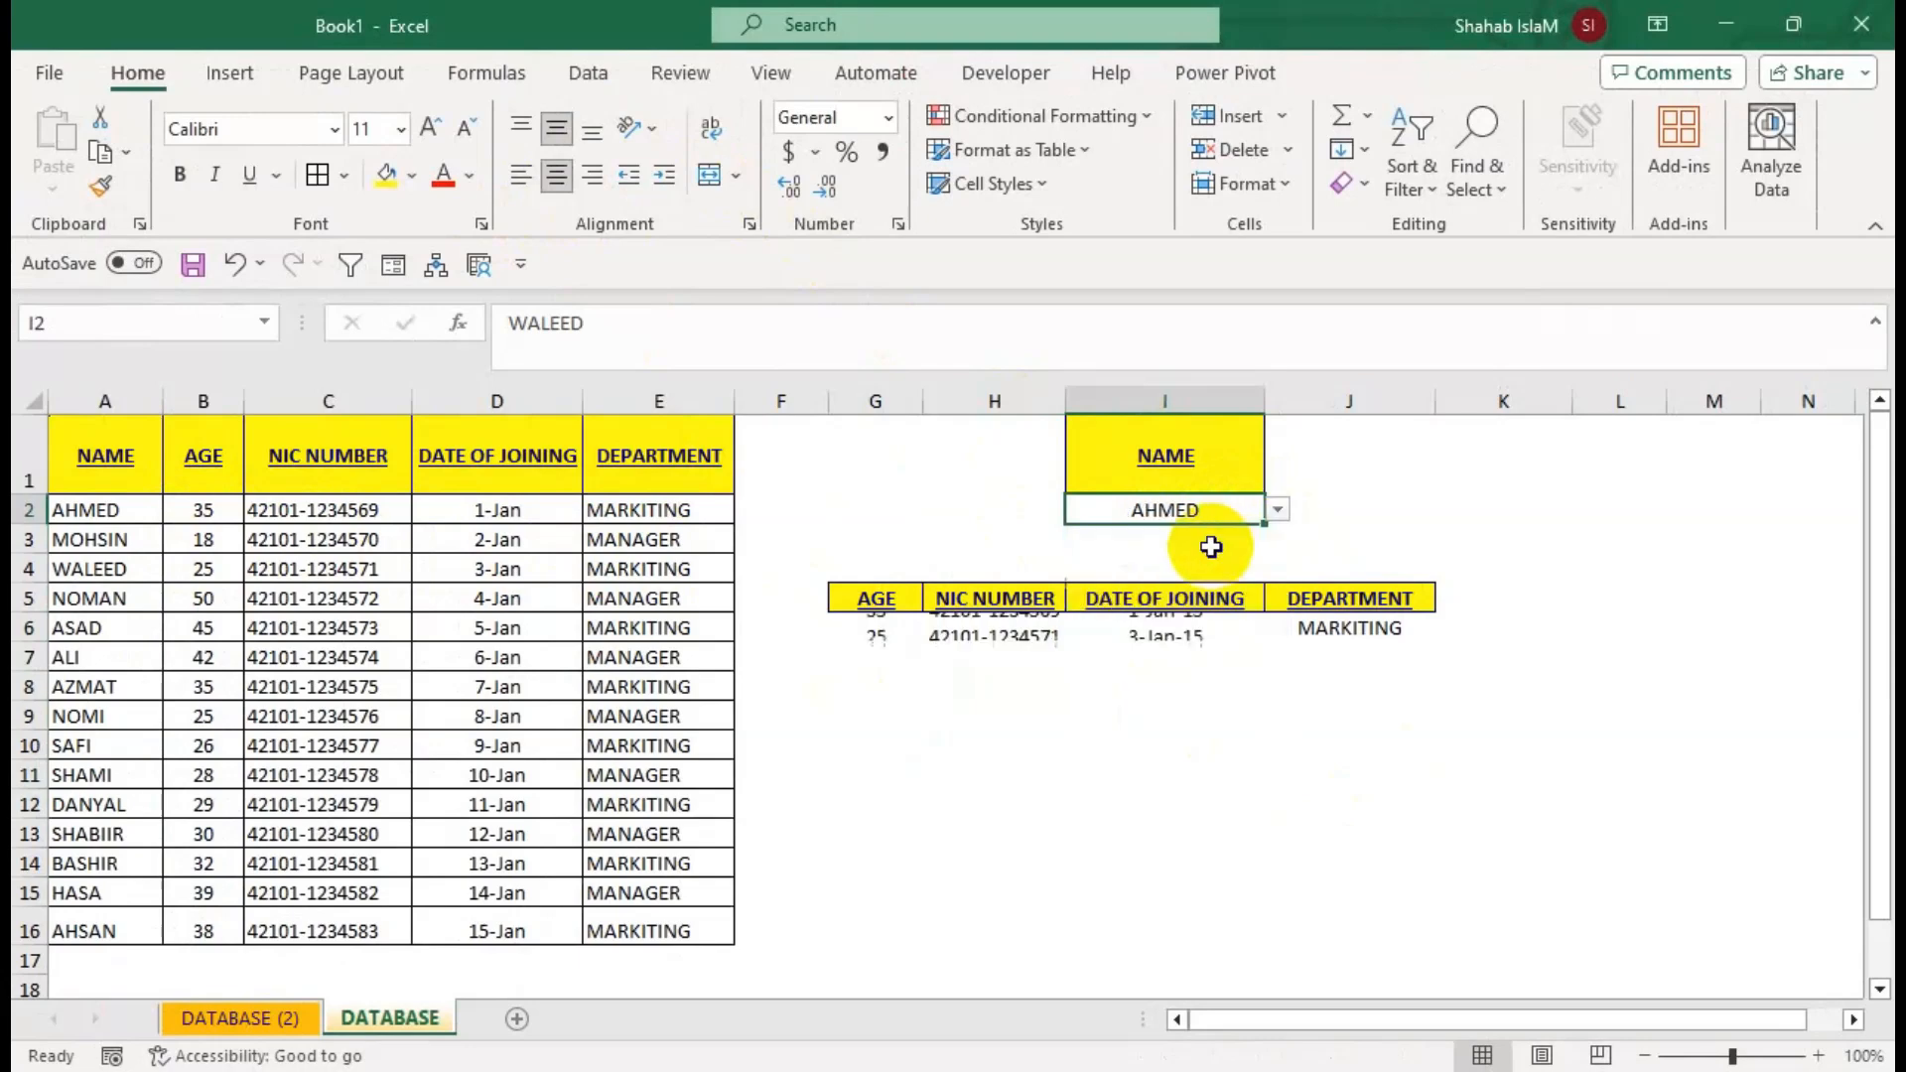
{"action": "left_click", "coordinate": [1146, 764]}
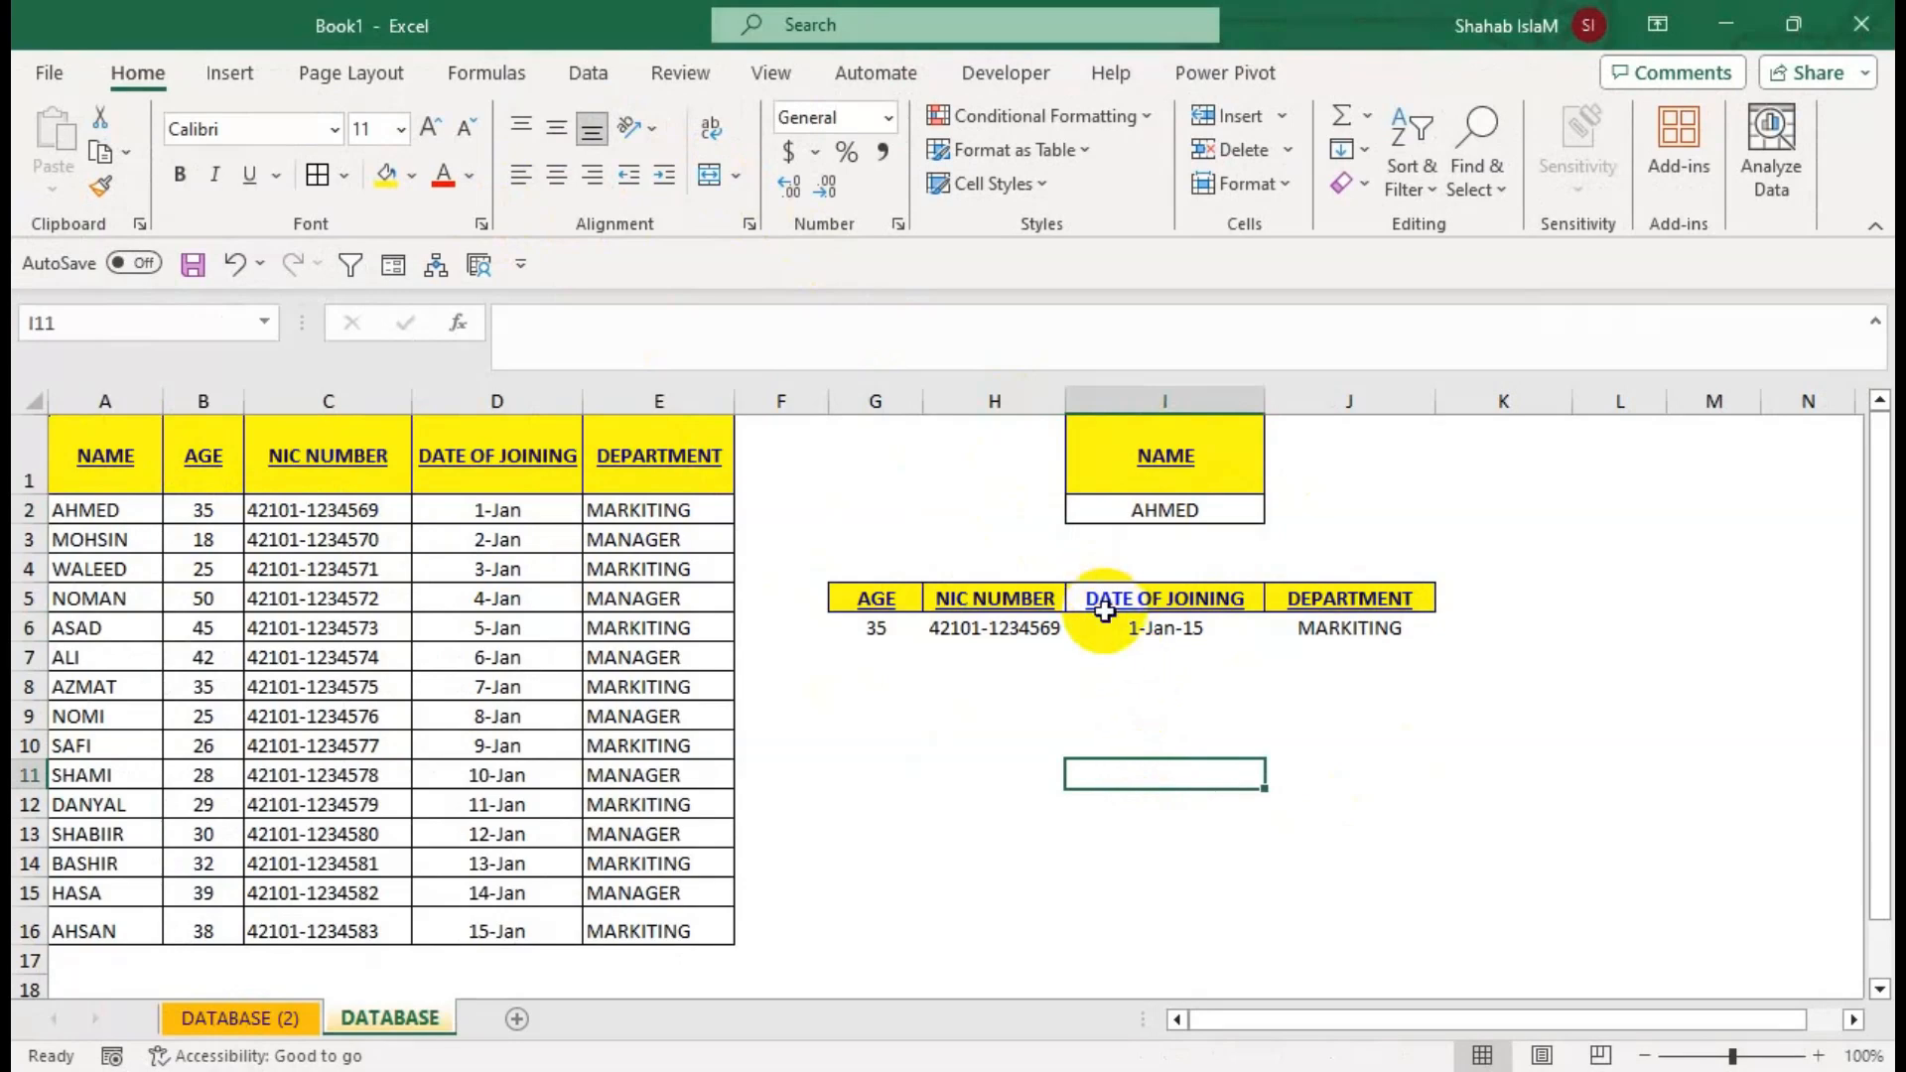
{"action": "left_click", "coordinate": [870, 633]}
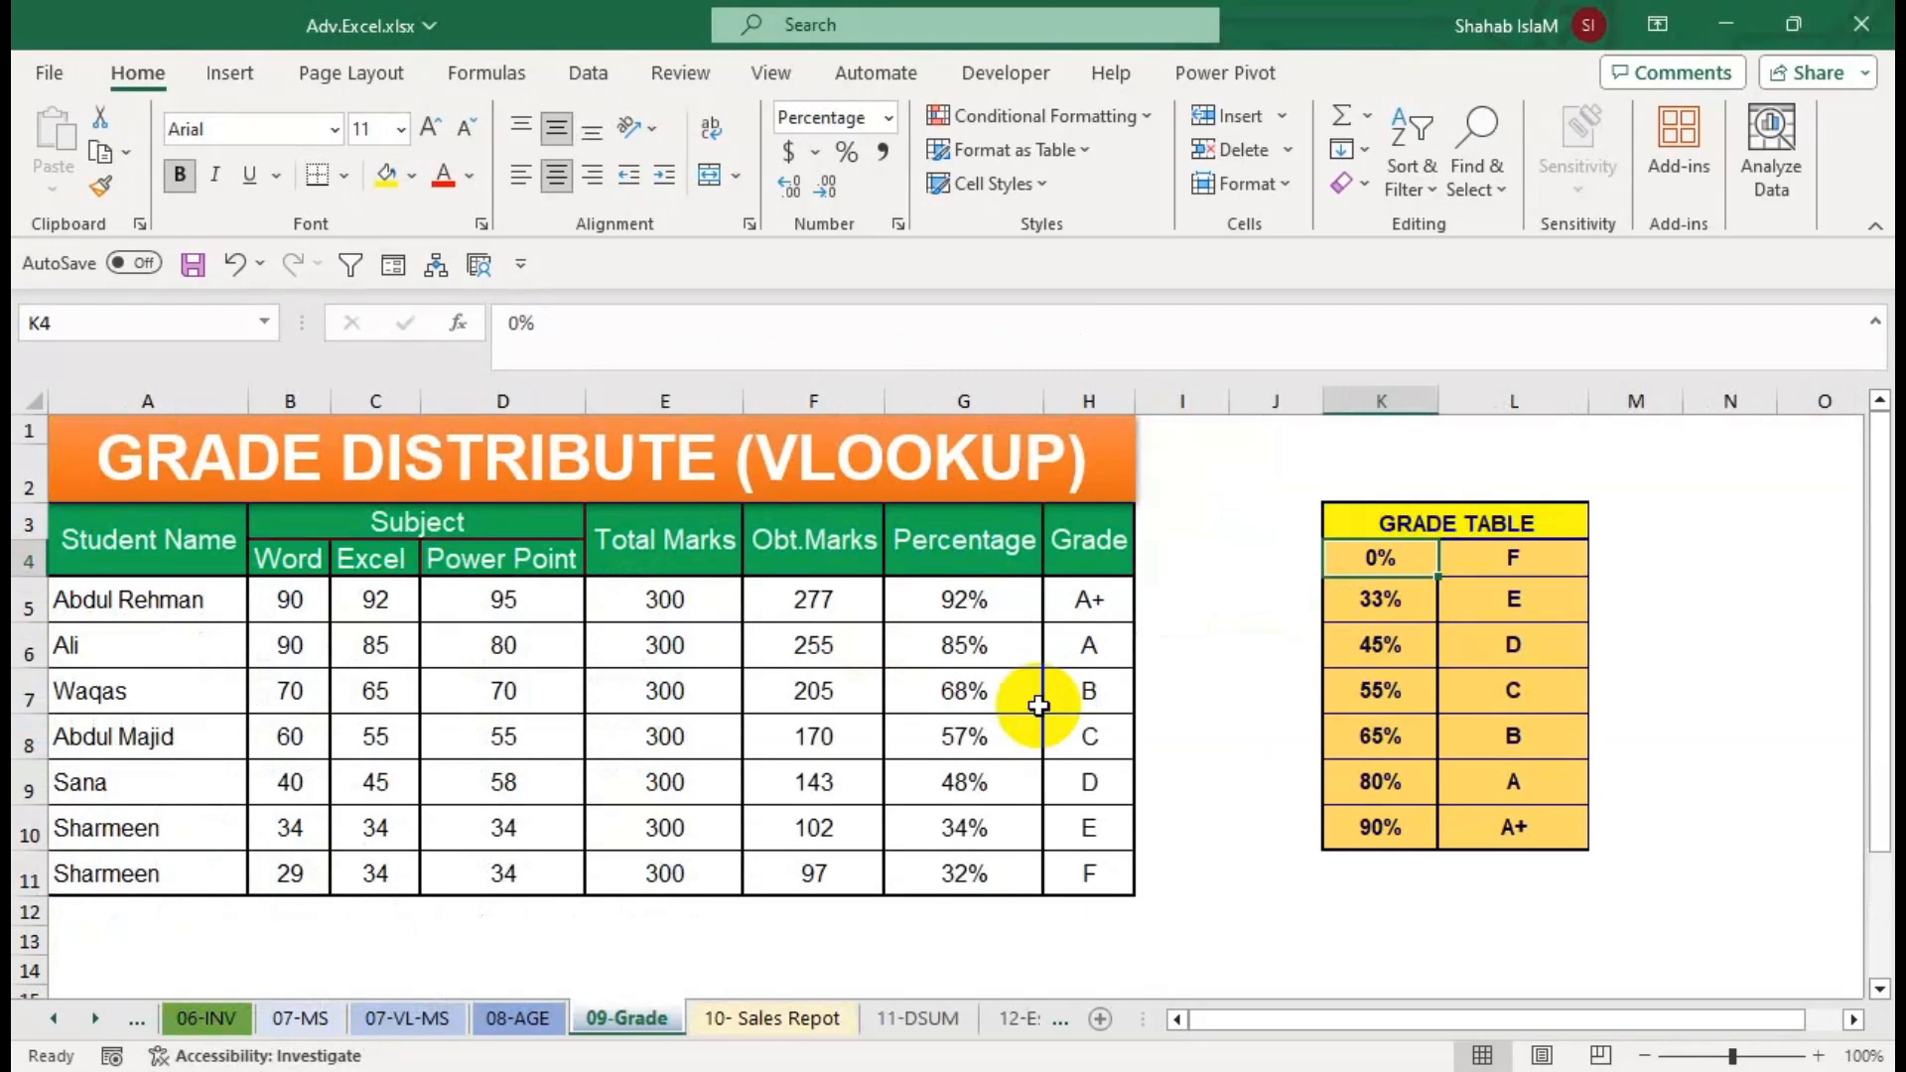
Clear the grades in H5:H11 of the 09-Grade sheet in Adv.Excel.xlsx and enter =VLOOKUP(G5,$K$4:$L$10,2,TRUE) in H5.
{"action": "left_click_drag", "start_coordinate": [1081, 608], "coordinate": [1080, 884]}
{"action": "key", "text": "Delete"}
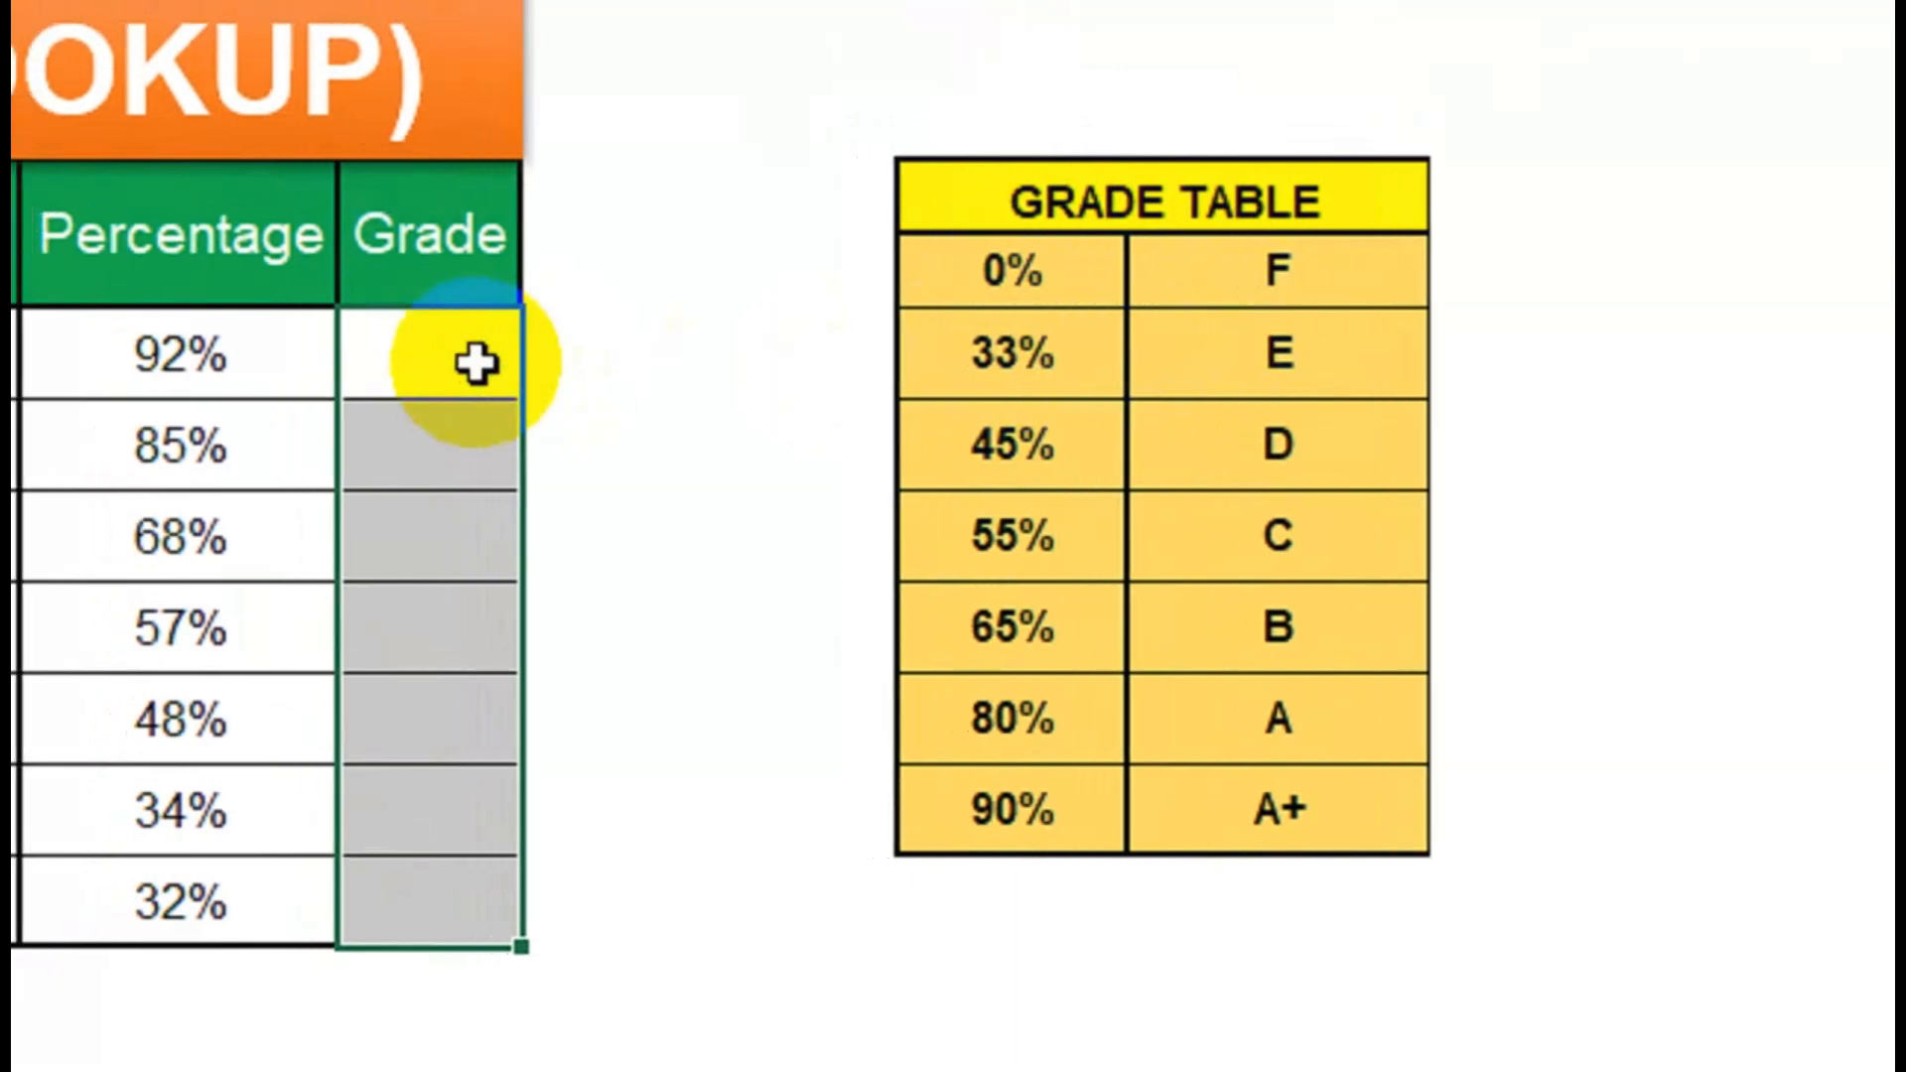
{"action": "left_click", "coordinate": [431, 359]}
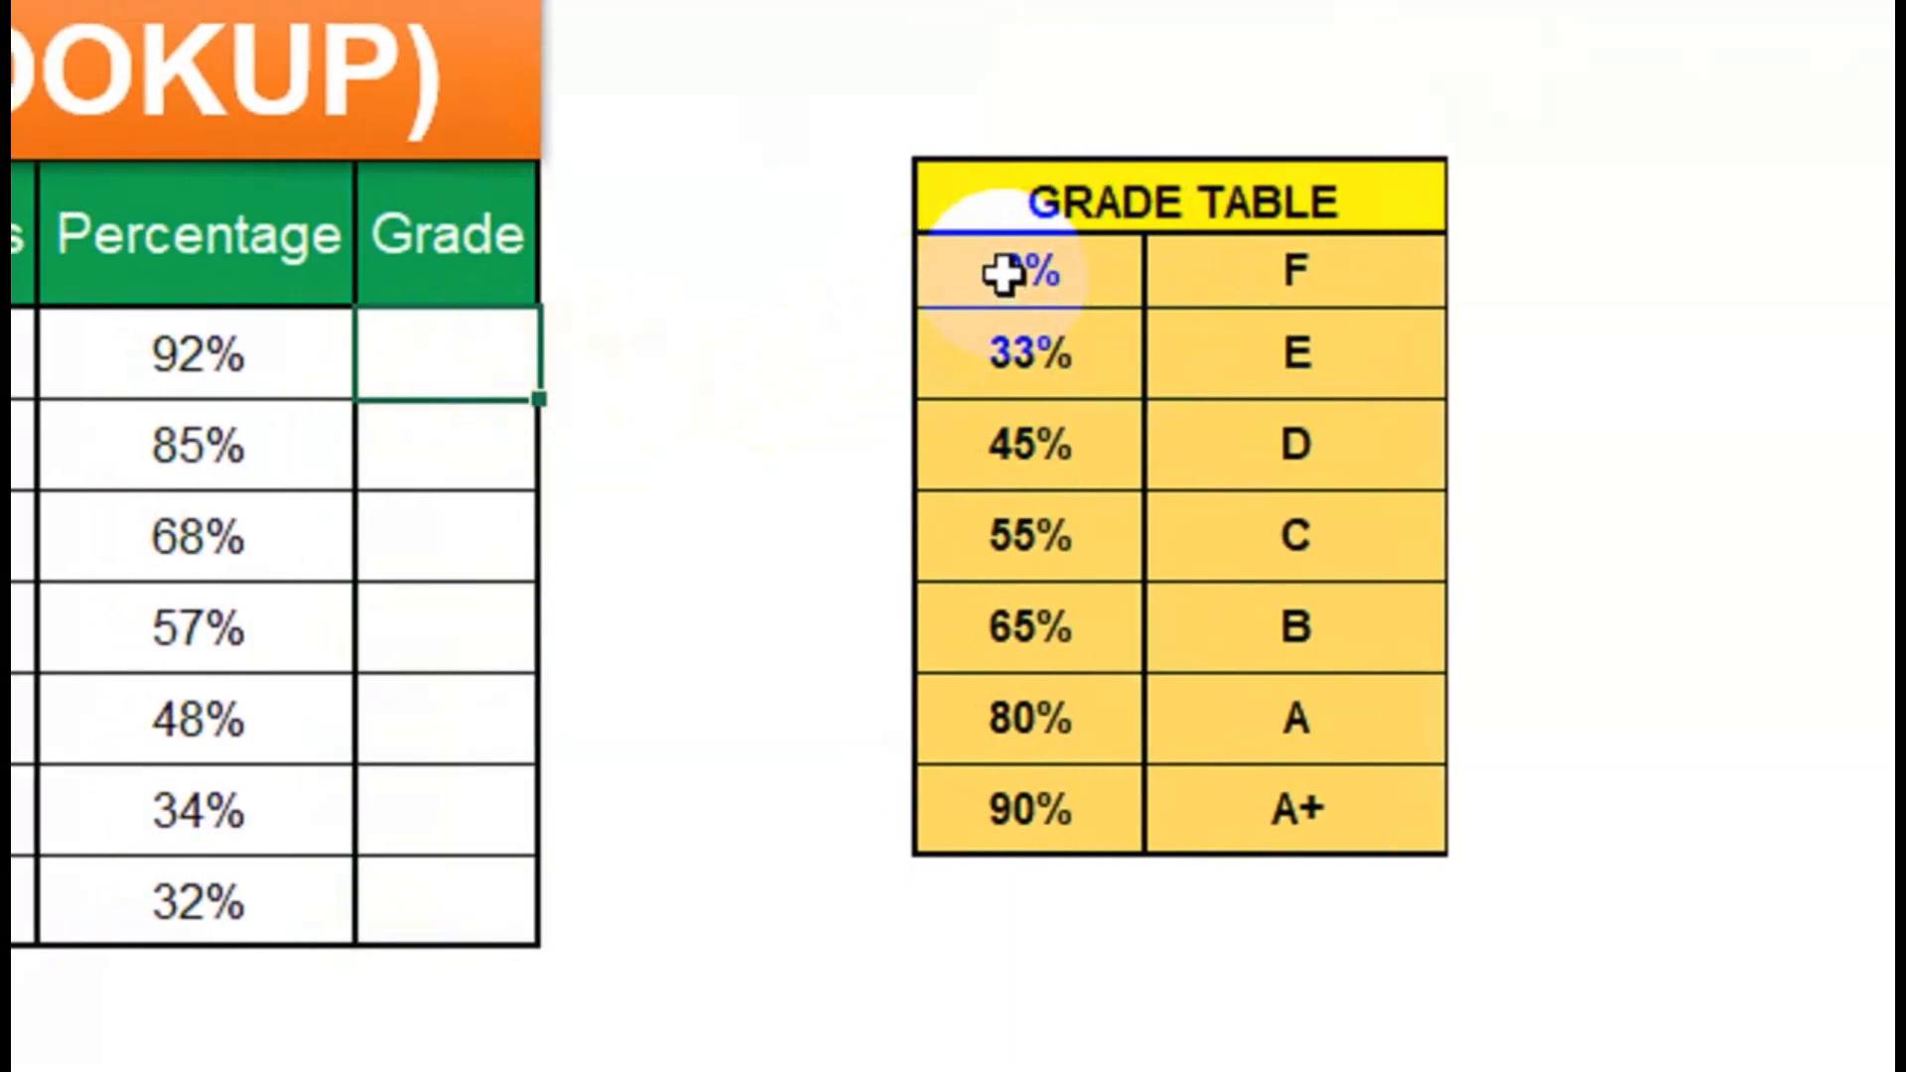
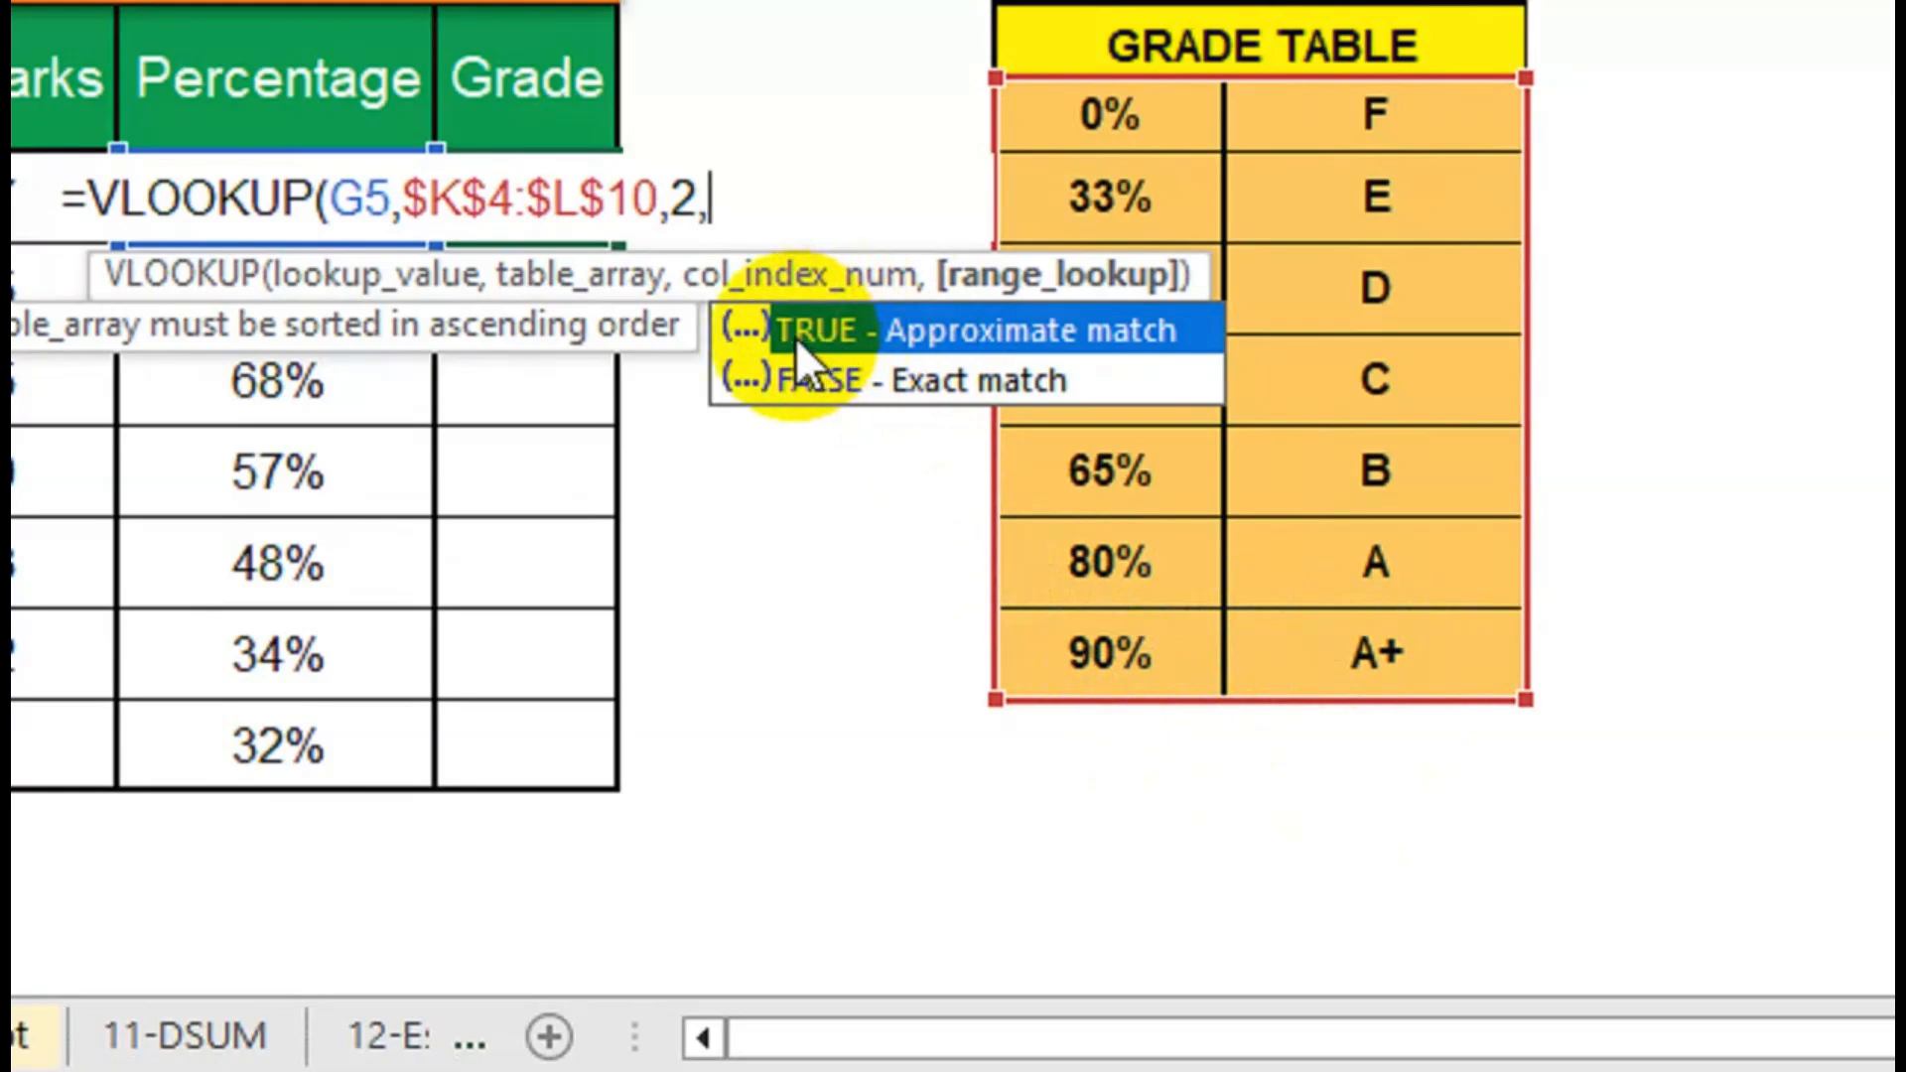
{"action": "double_click", "coordinate": [795, 337]}
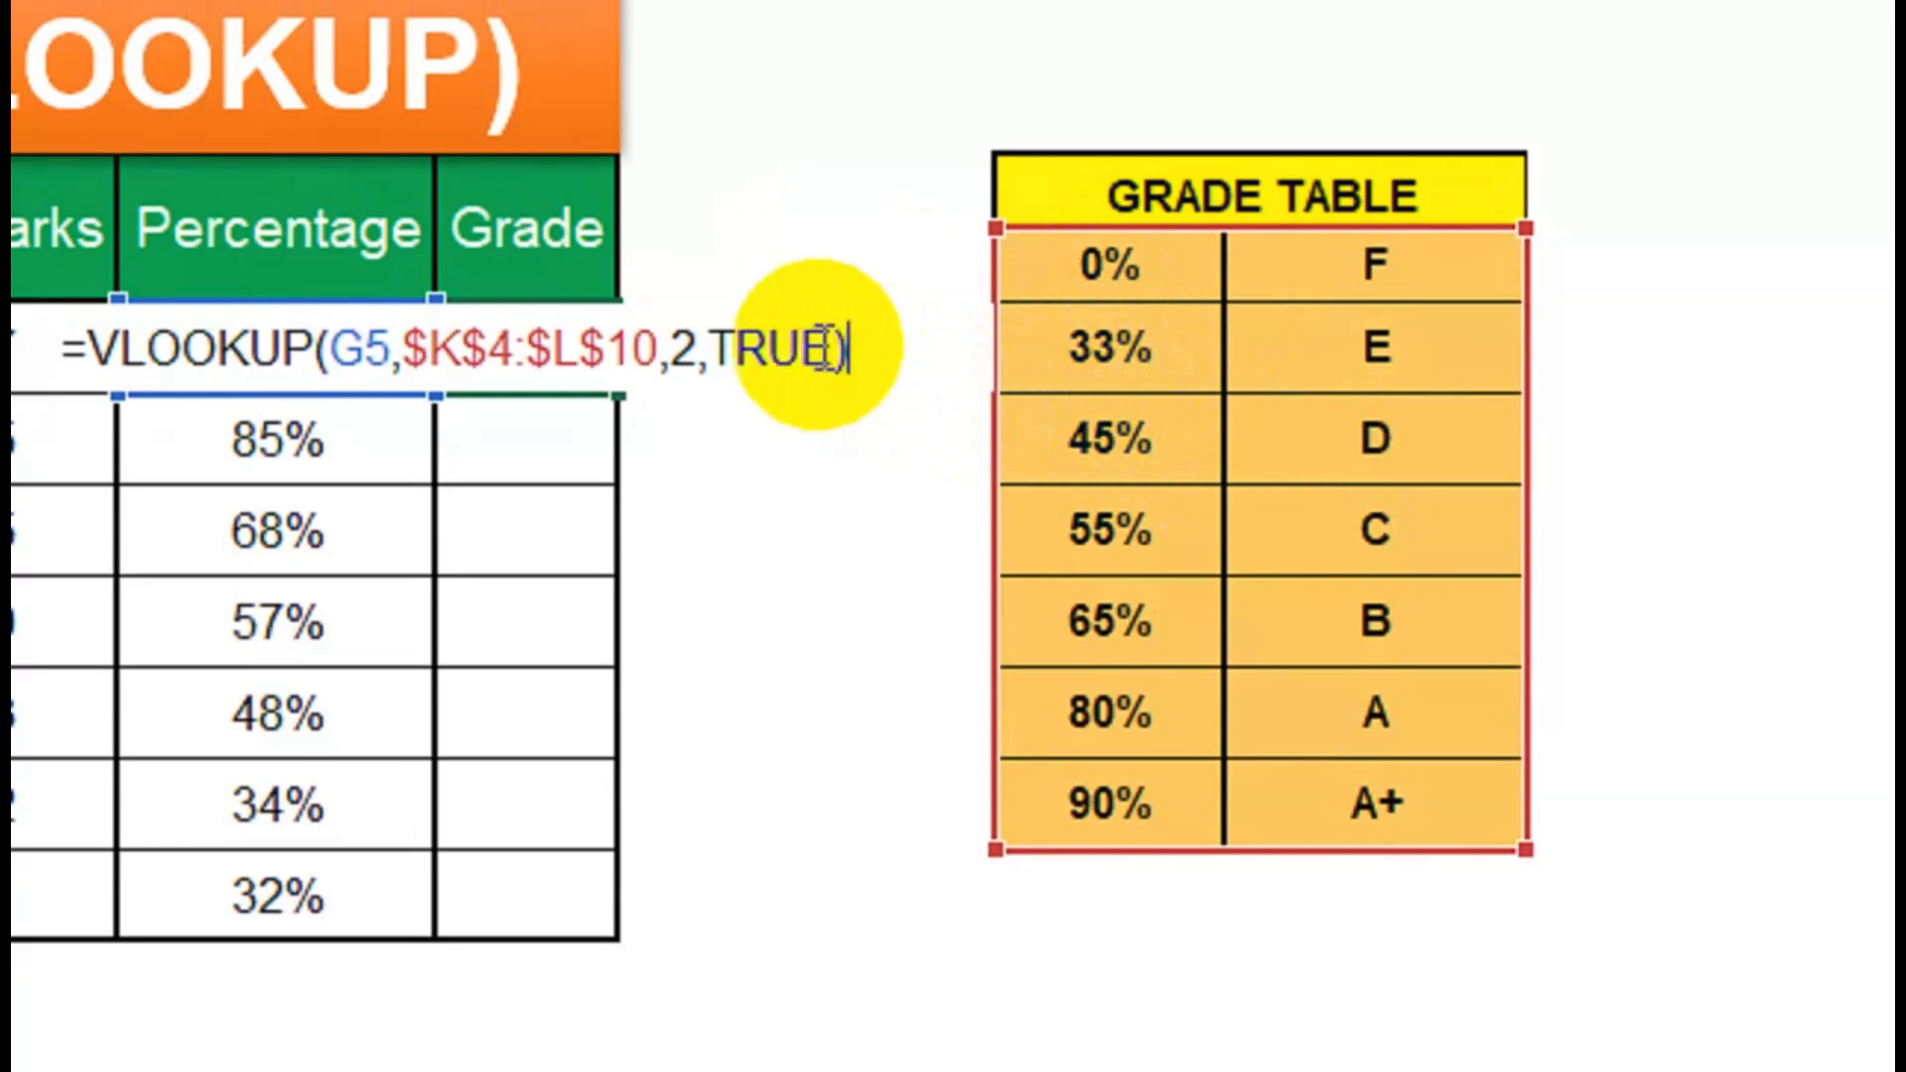
{"action": "key", "text": "Return"}
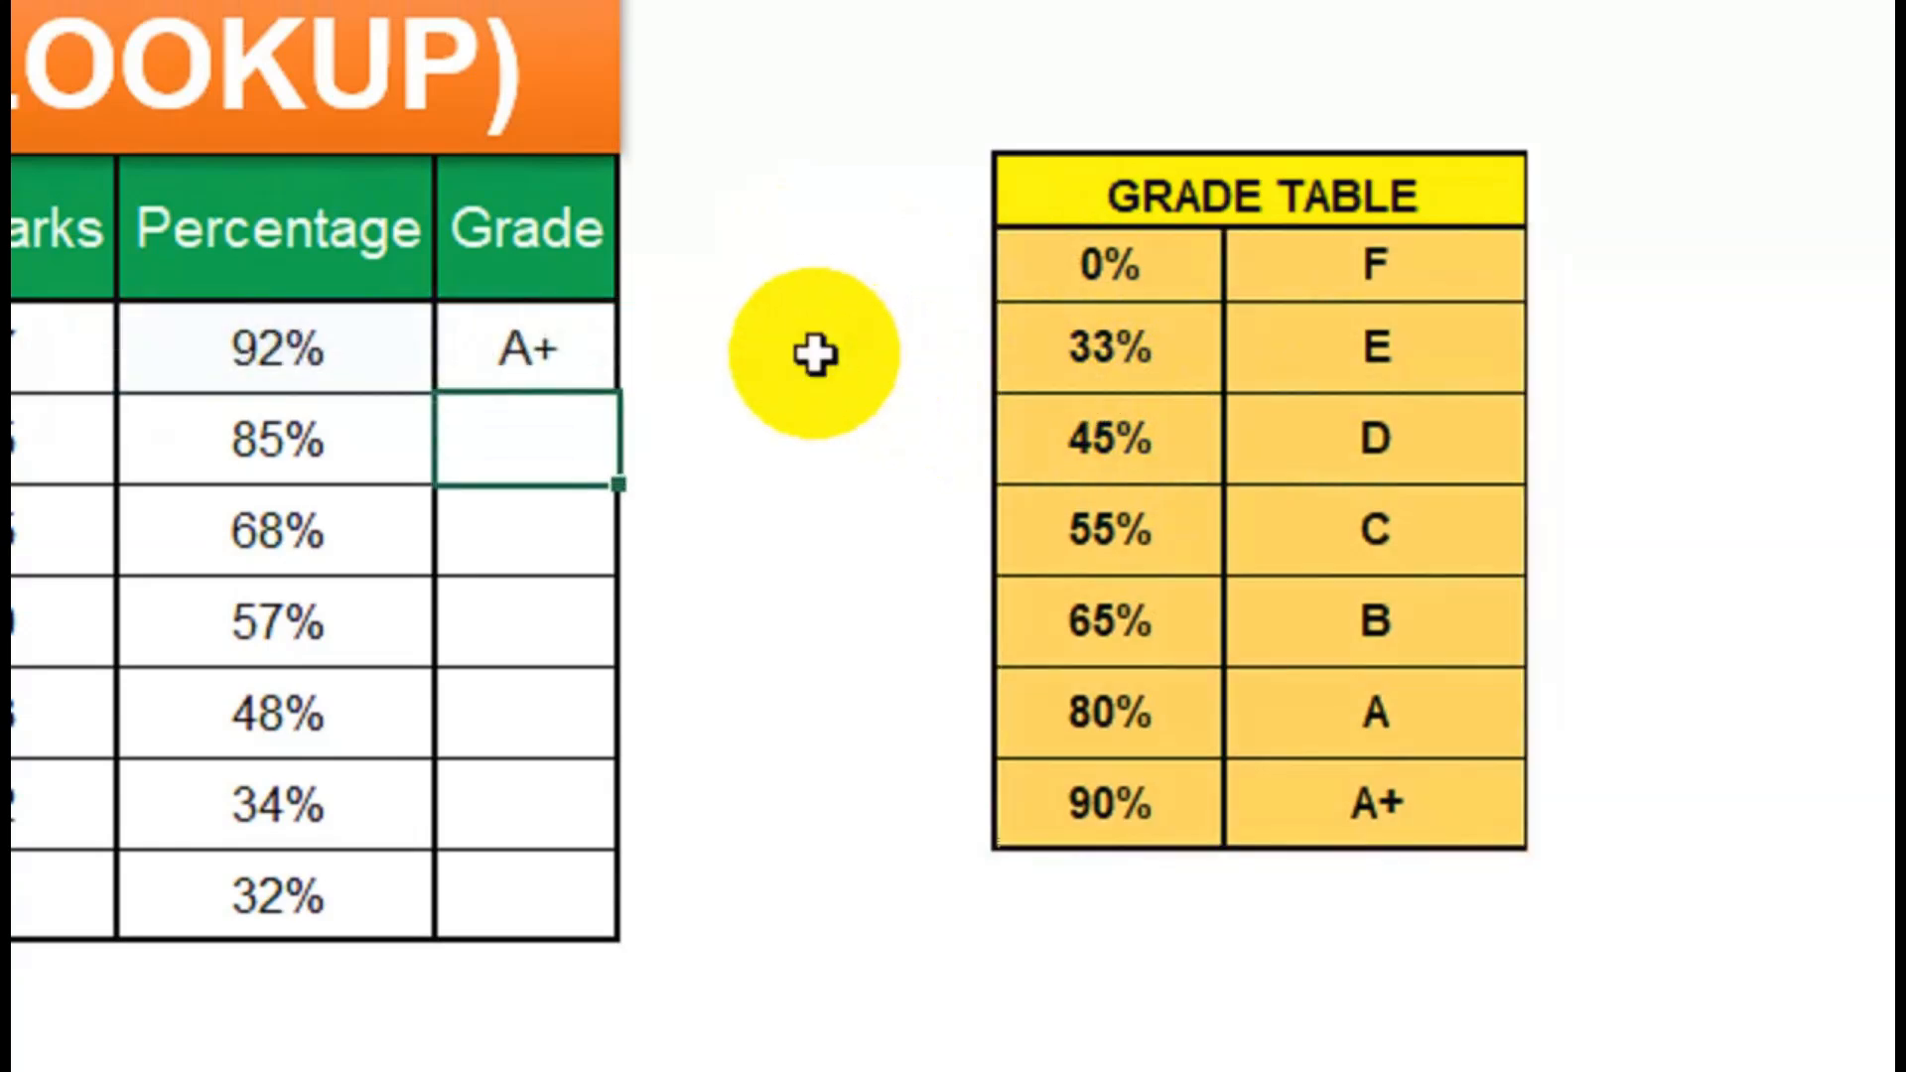
Fill the grade formula from H5 down to H11.
{"action": "left_click", "coordinate": [556, 363]}
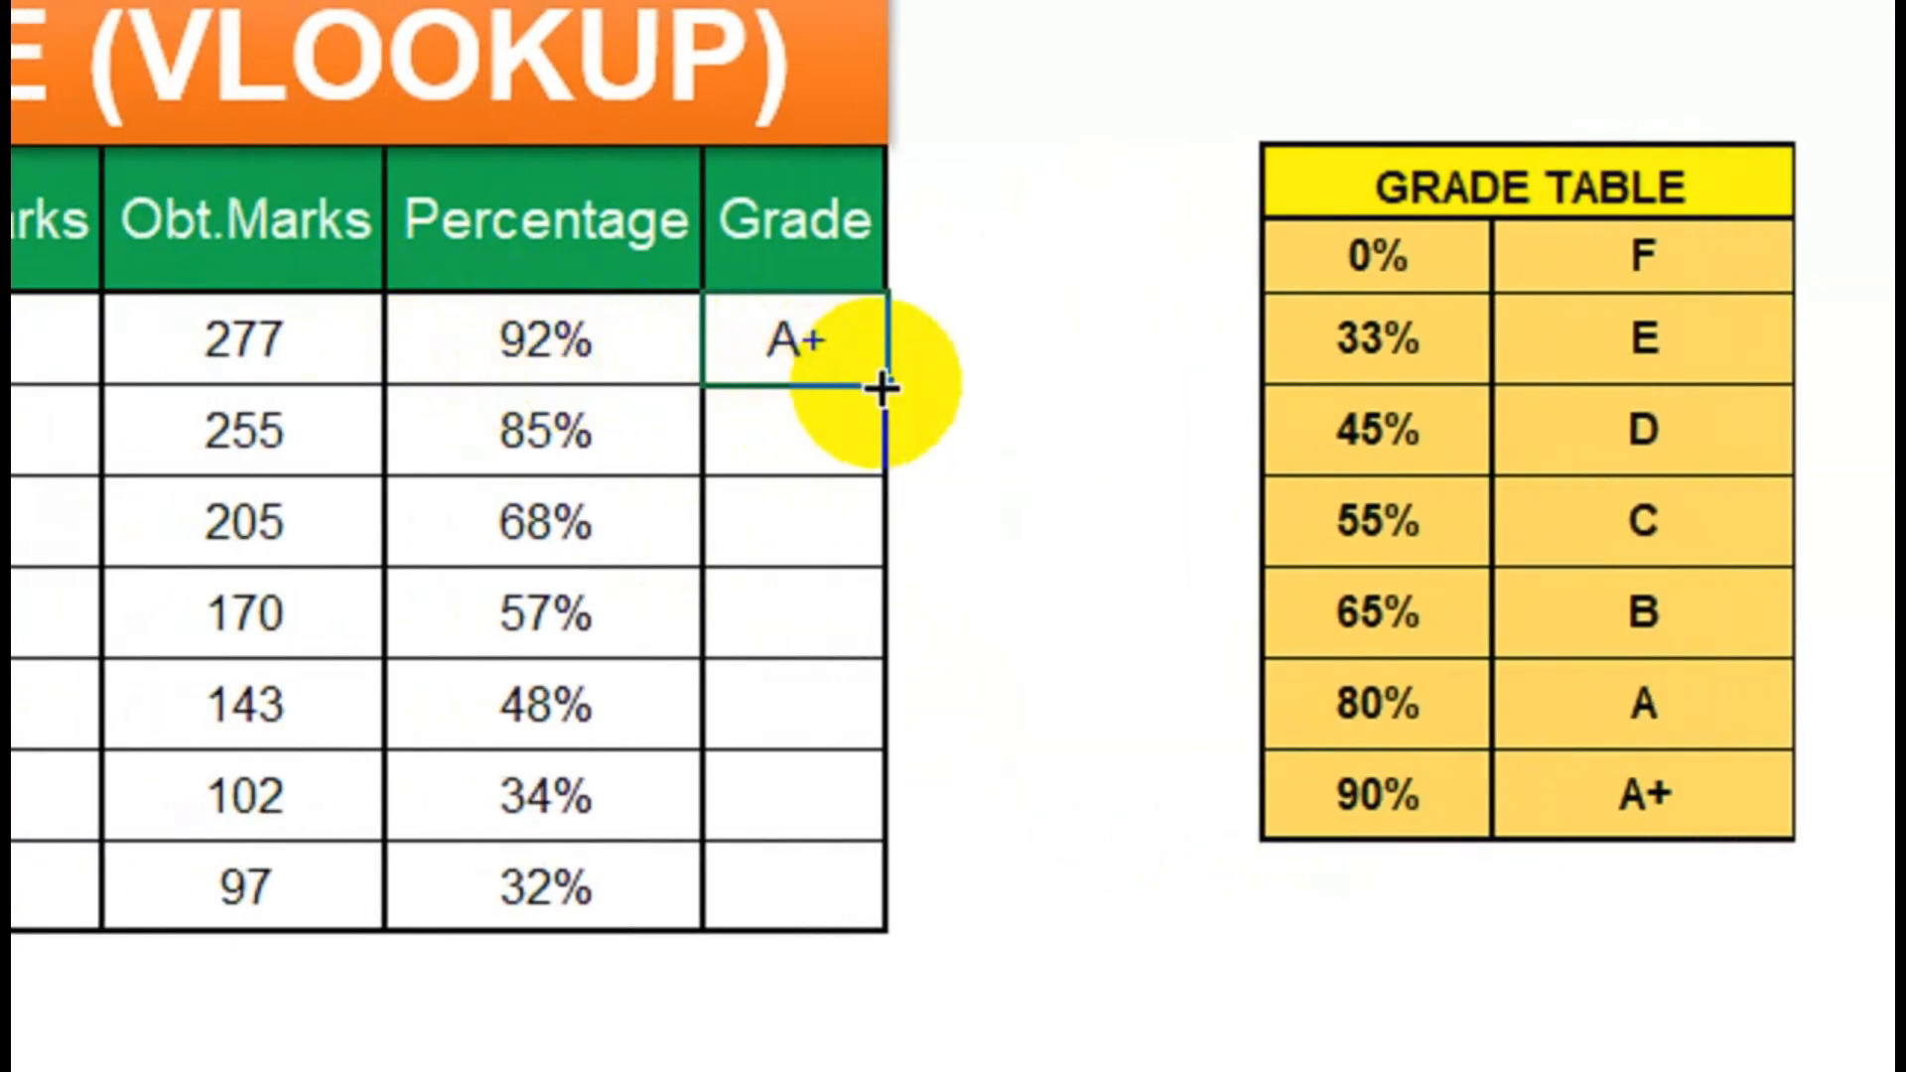
{"action": "left_click_drag", "start_coordinate": [713, 383], "coordinate": [723, 924]}
{"action": "left_click_drag", "start_coordinate": [890, 870], "coordinate": [884, 884]}
{"action": "left_click_drag", "start_coordinate": [884, 779], "coordinate": [883, 779]}
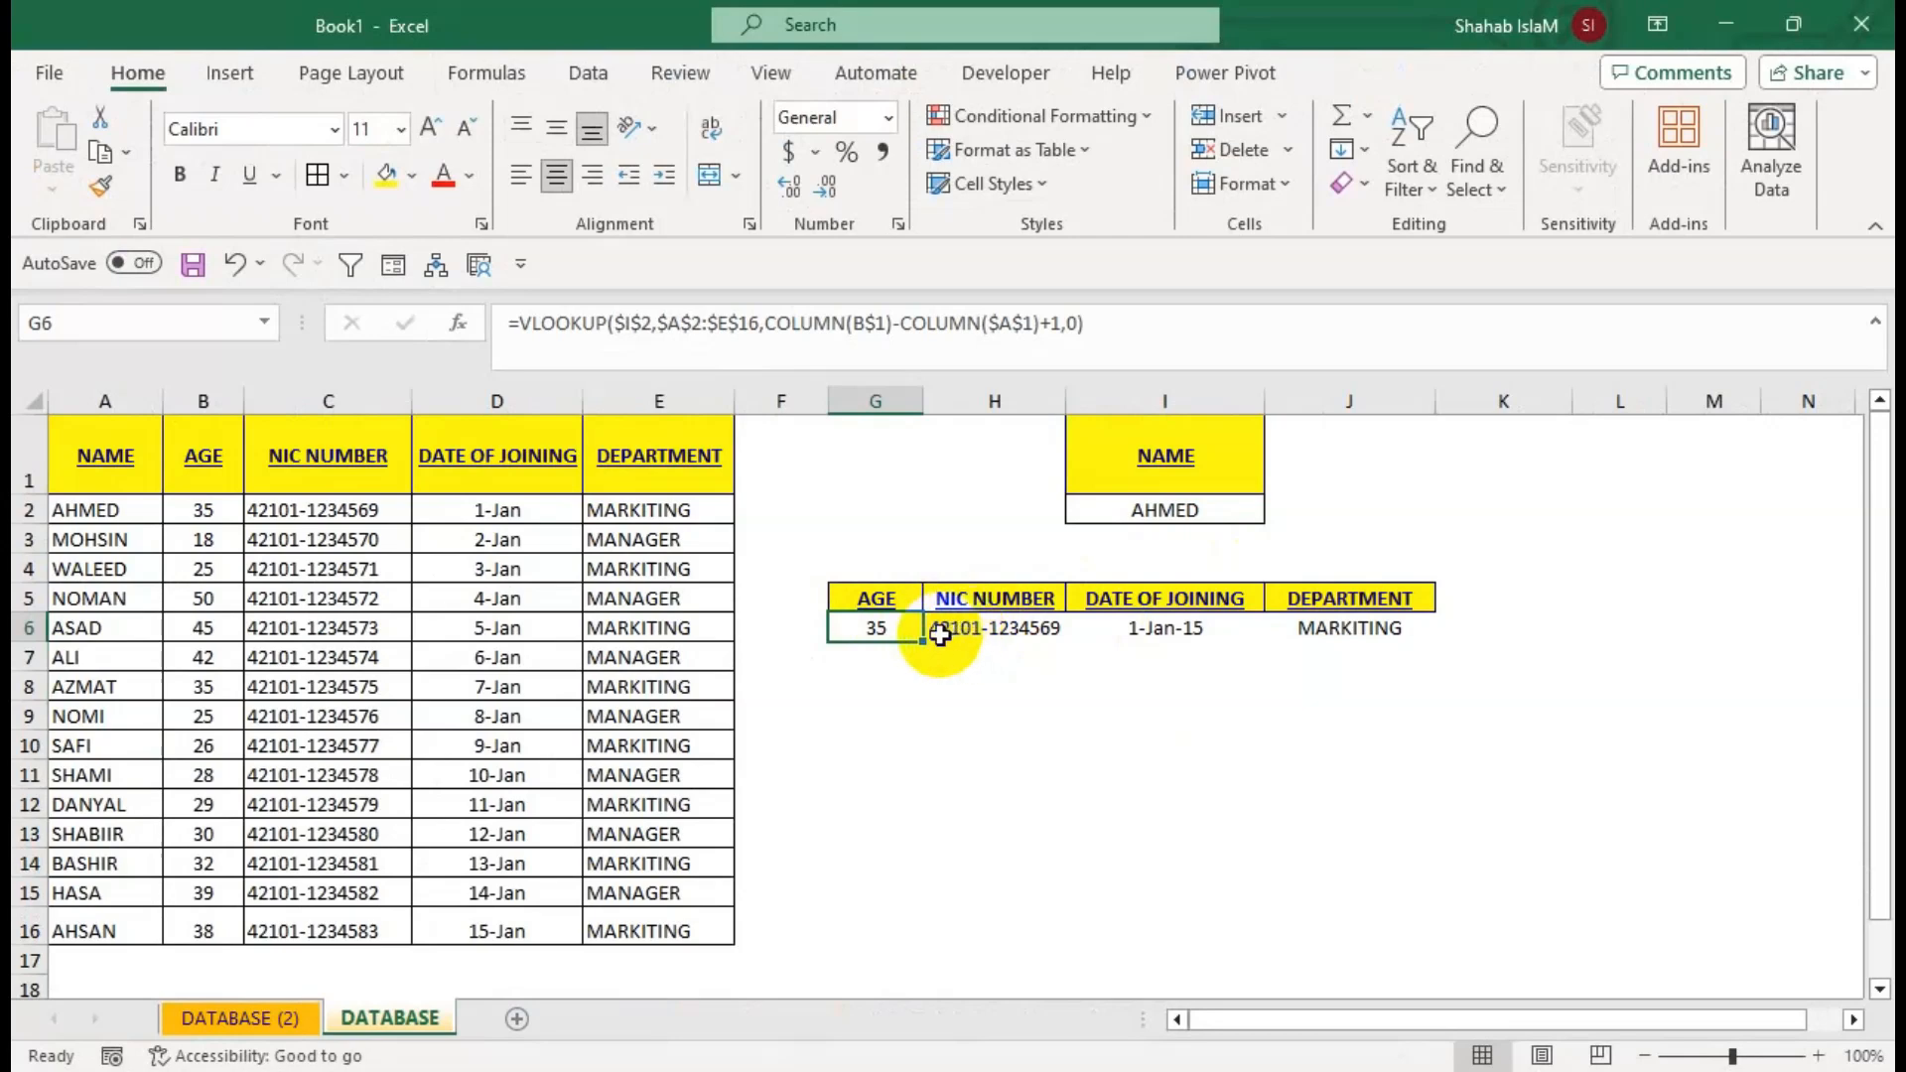
Back in Book1, swap the NIC NUMBER and DATE OF JOINING headers in H5 and I5 and autofit column H.
{"action": "left_click", "coordinate": [969, 597]}
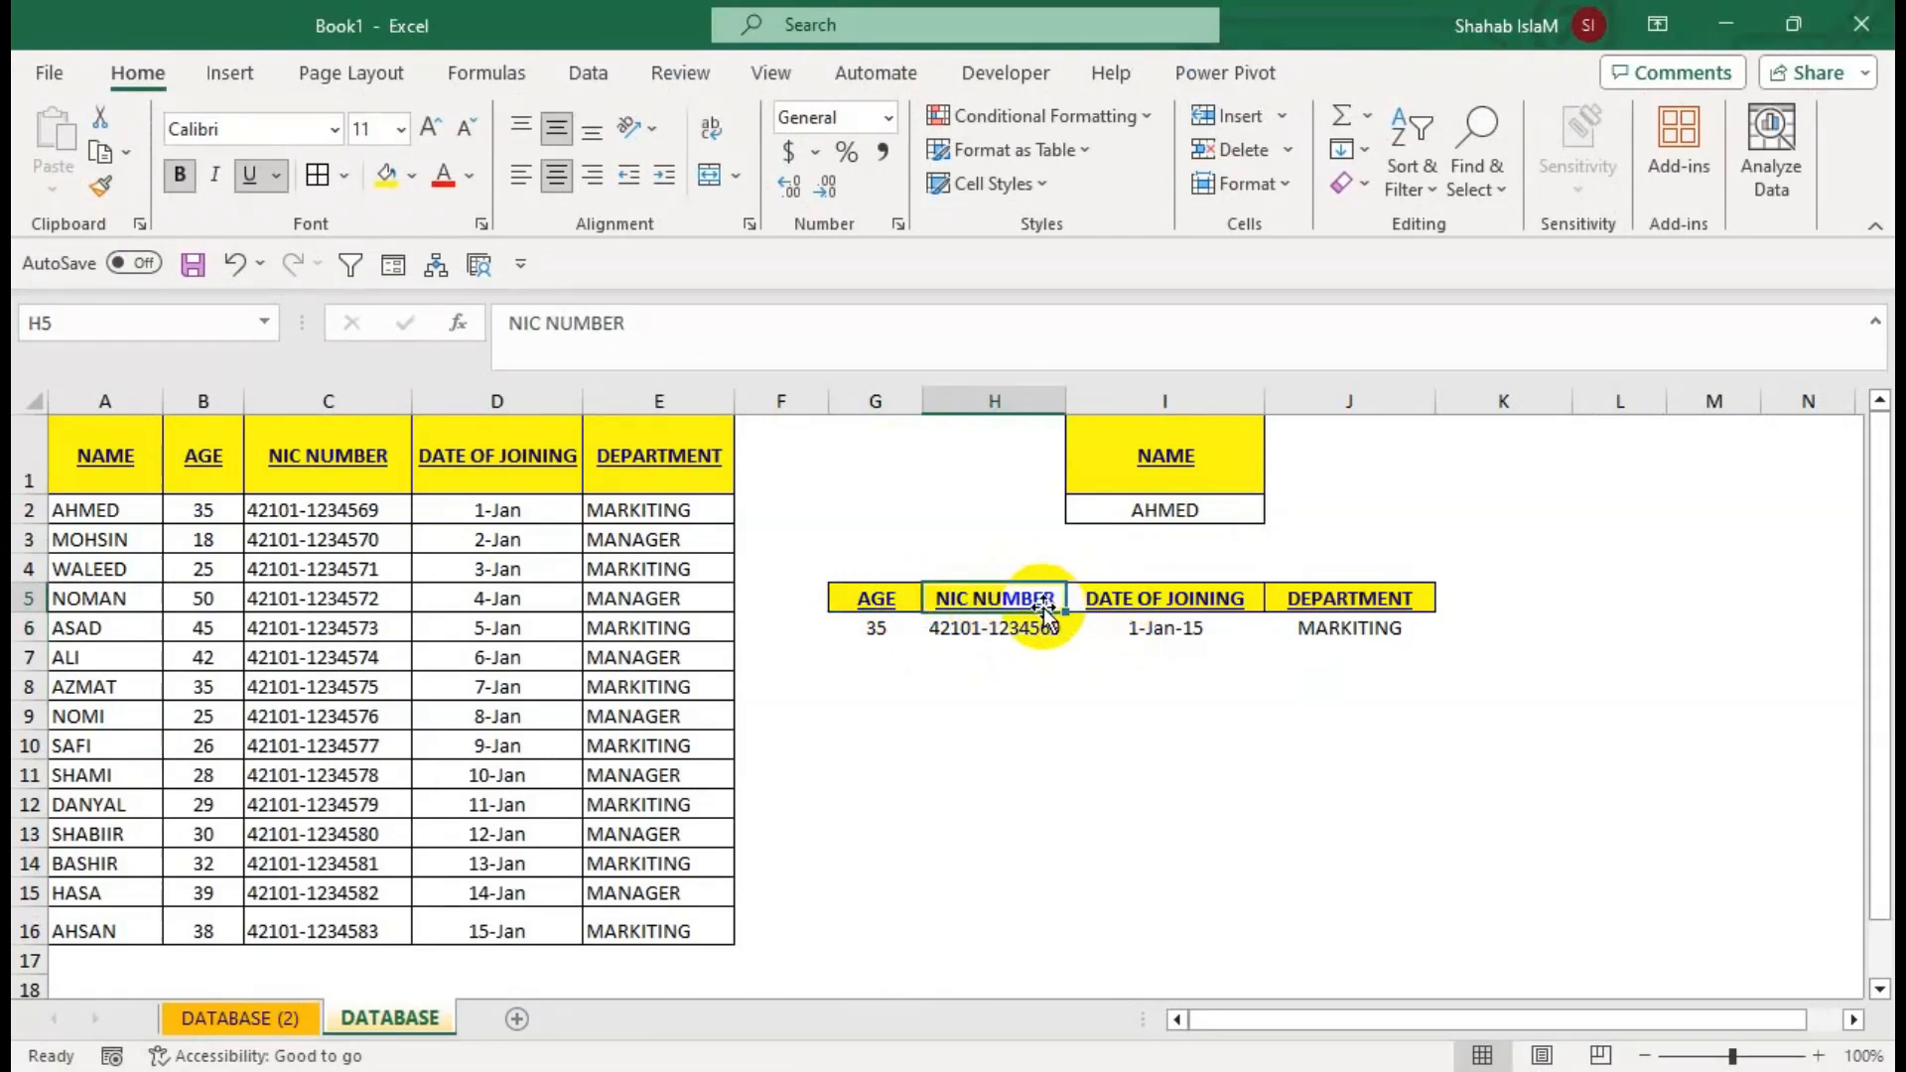
{"action": "left_click_drag", "start_coordinate": [1038, 597], "coordinate": [984, 600]}
{"action": "left_click", "coordinate": [1113, 605]}
{"action": "left_click", "coordinate": [1119, 566]}
{"action": "left_click_drag", "start_coordinate": [1121, 582], "coordinate": [1120, 608]}
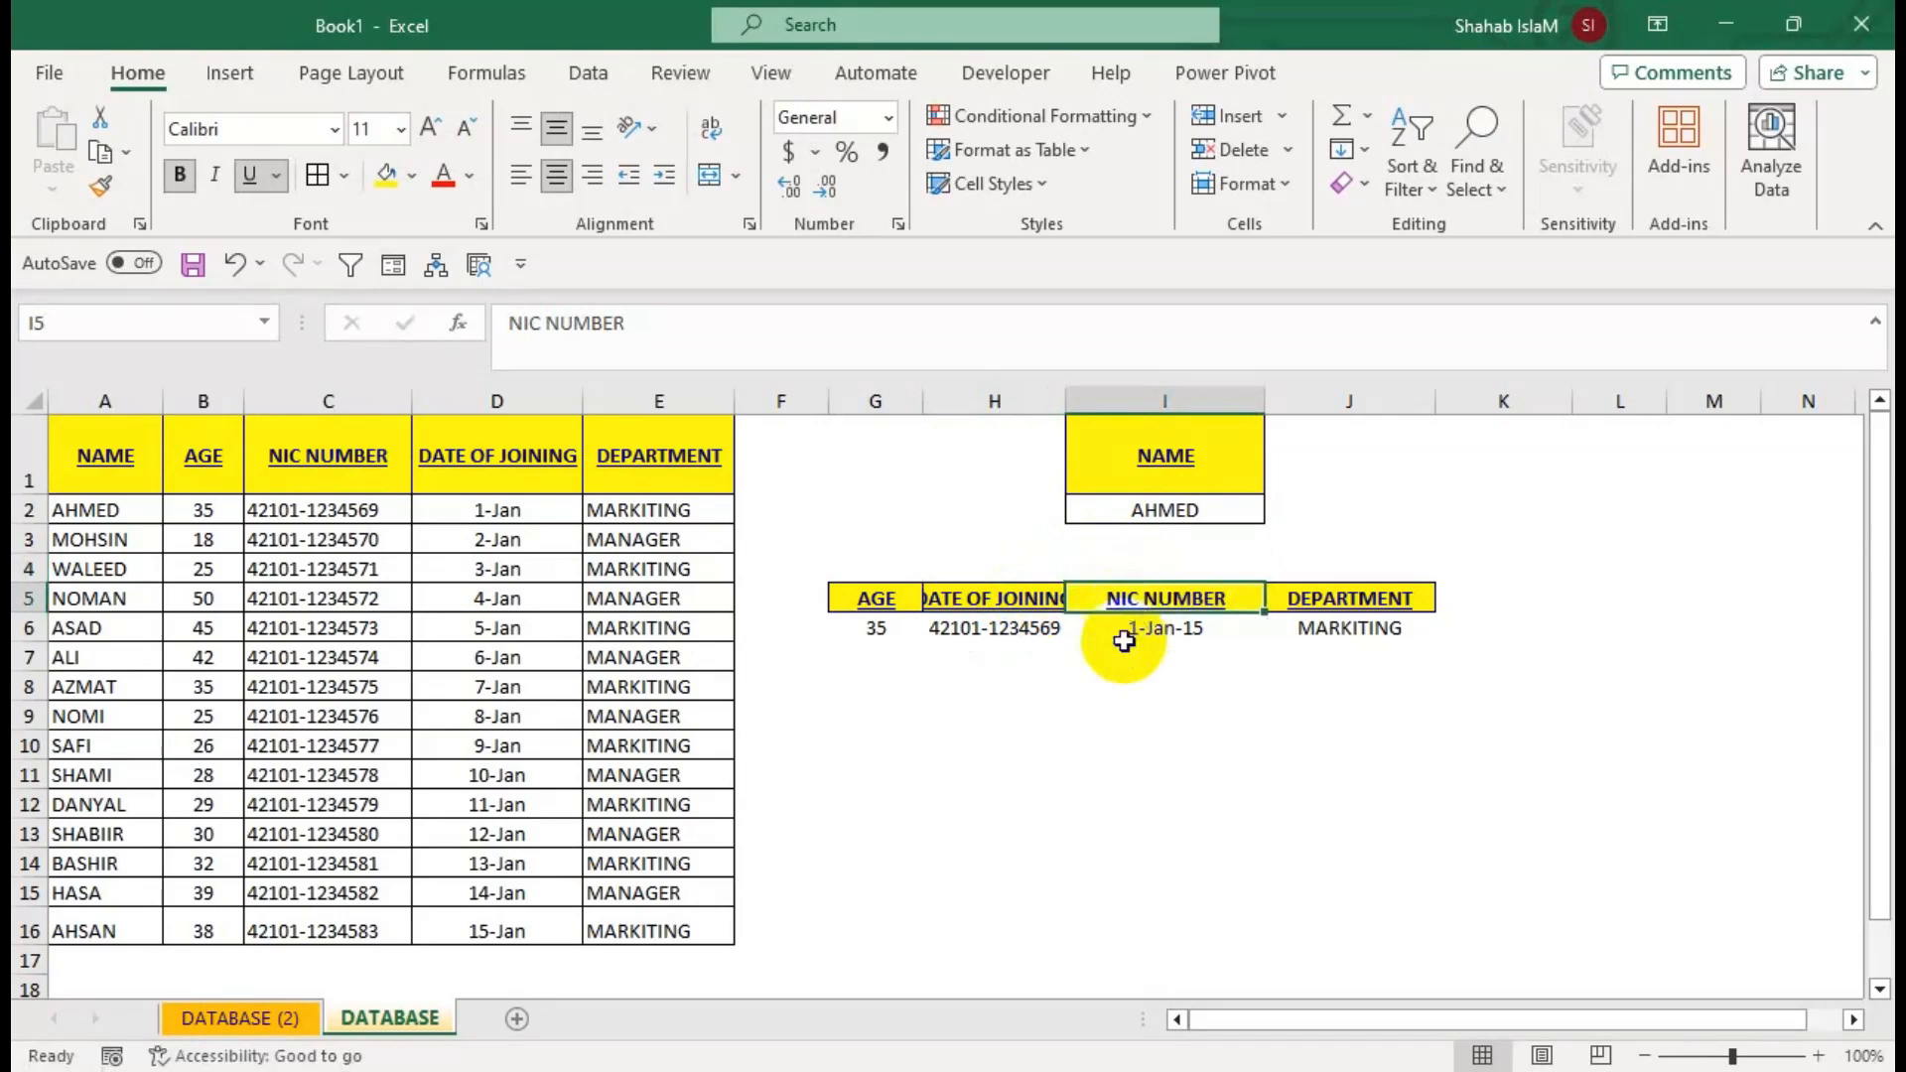
{"action": "double_click", "coordinate": [1065, 401]}
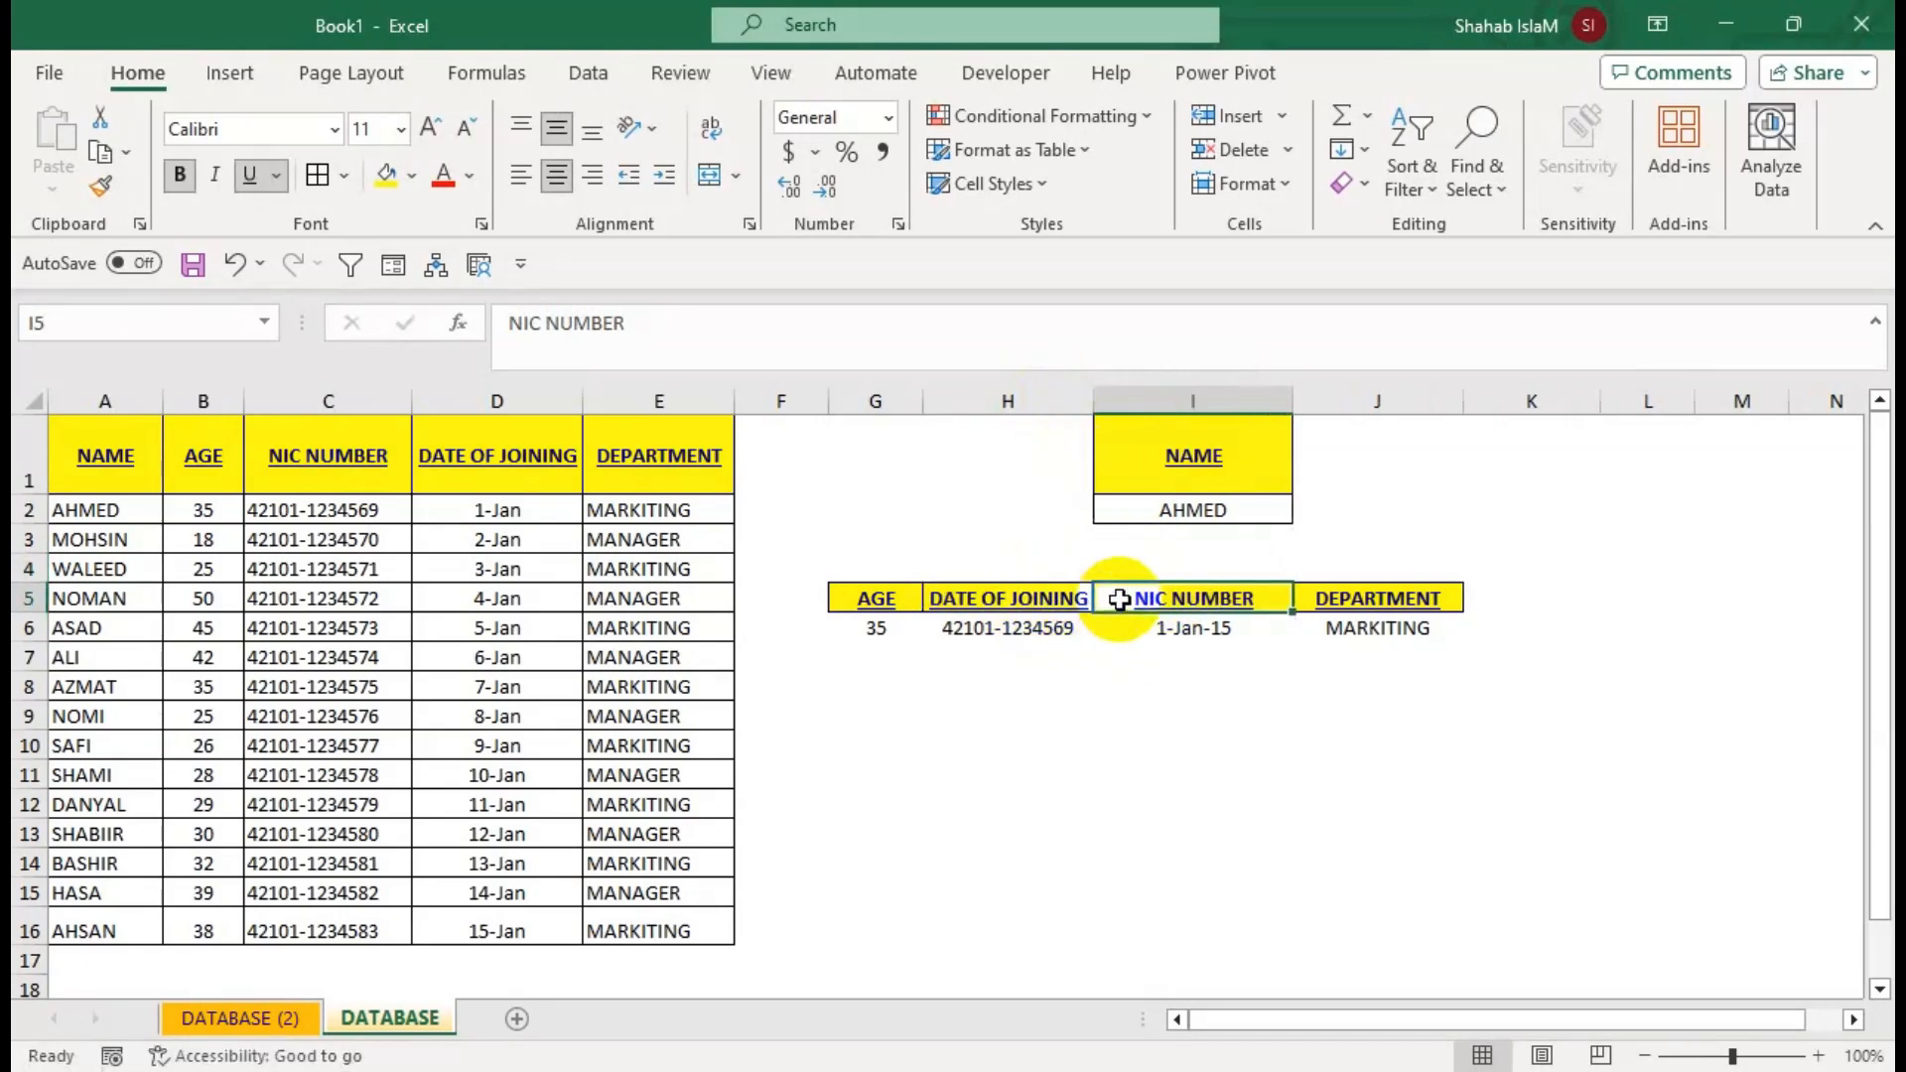
Swap the AGE and DEPARTMENT headers in G5 and J5 and autofit column G.
{"action": "left_click", "coordinate": [881, 596]}
{"action": "left_click_drag", "start_coordinate": [902, 584], "coordinate": [851, 600]}
{"action": "left_click", "coordinate": [1352, 608]}
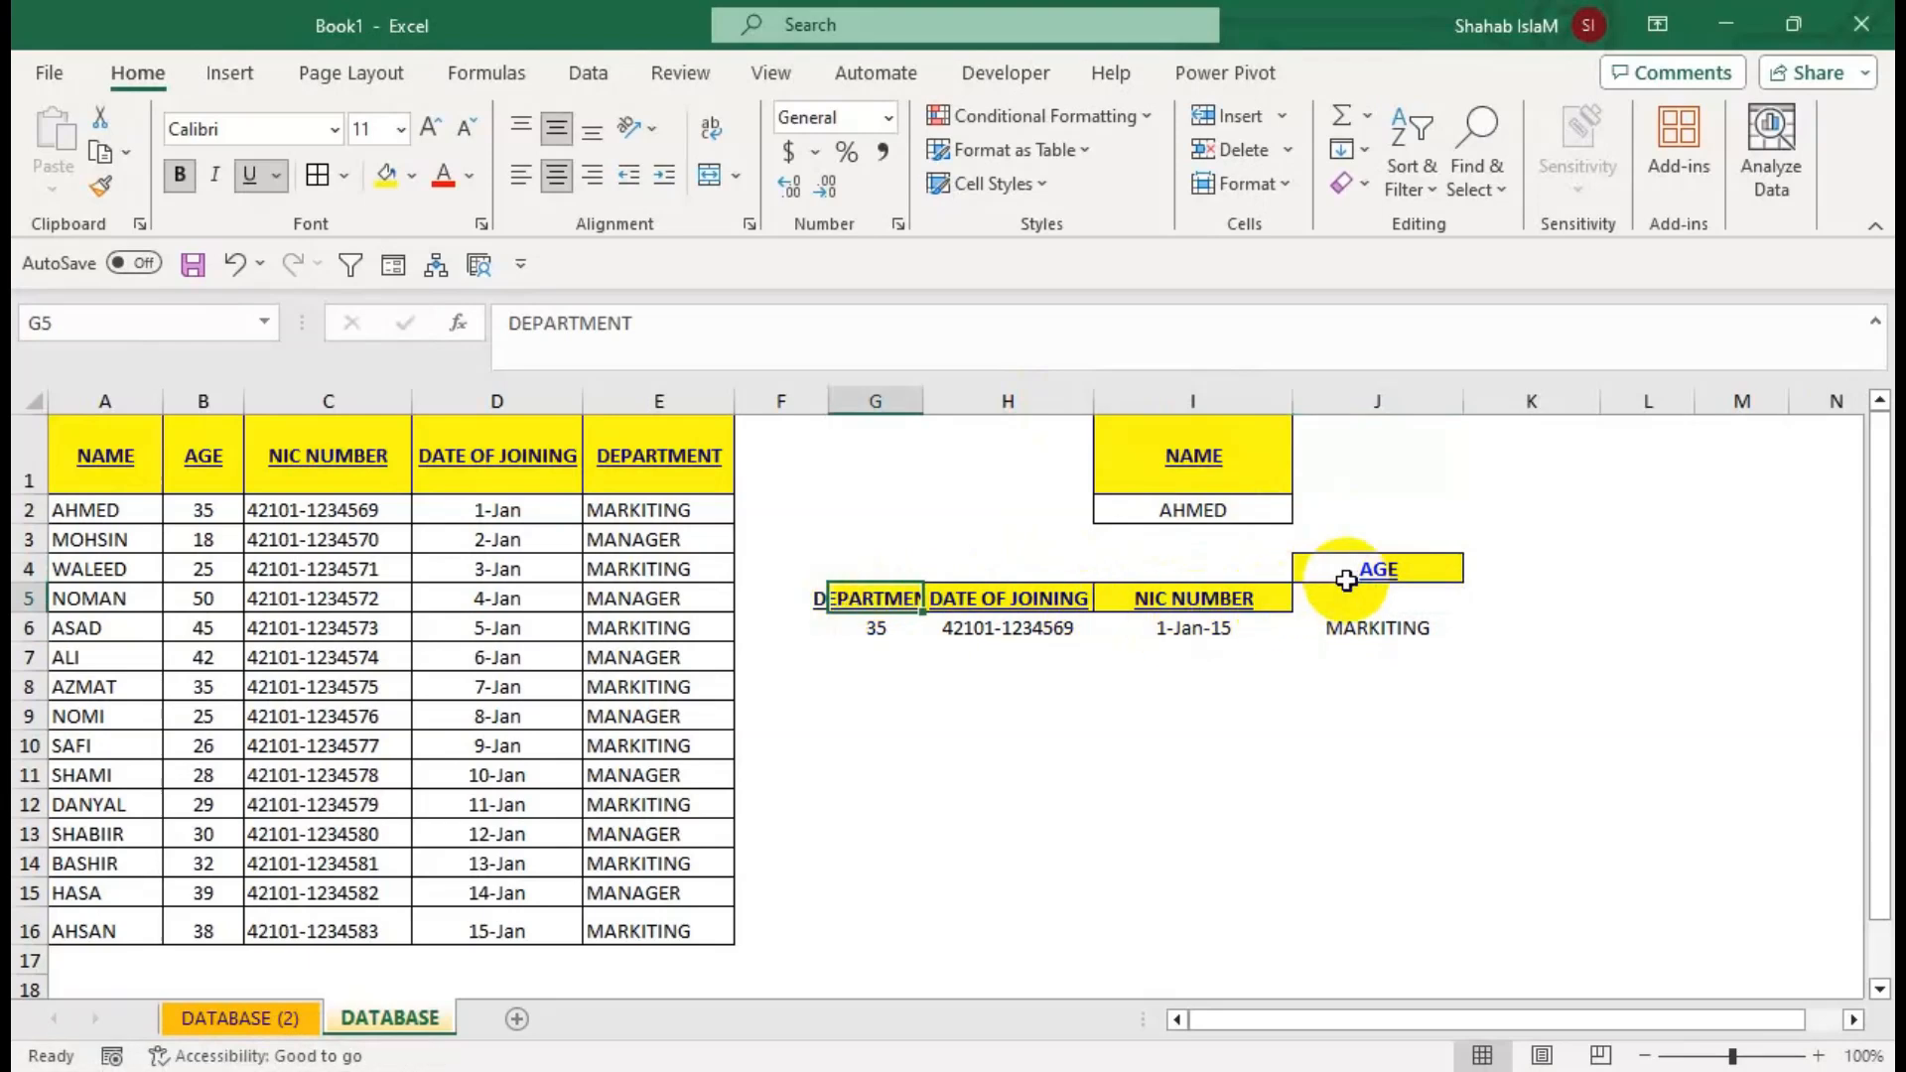
{"action": "left_click", "coordinate": [1354, 578]}
{"action": "left_click_drag", "start_coordinate": [1354, 583], "coordinate": [1354, 601]}
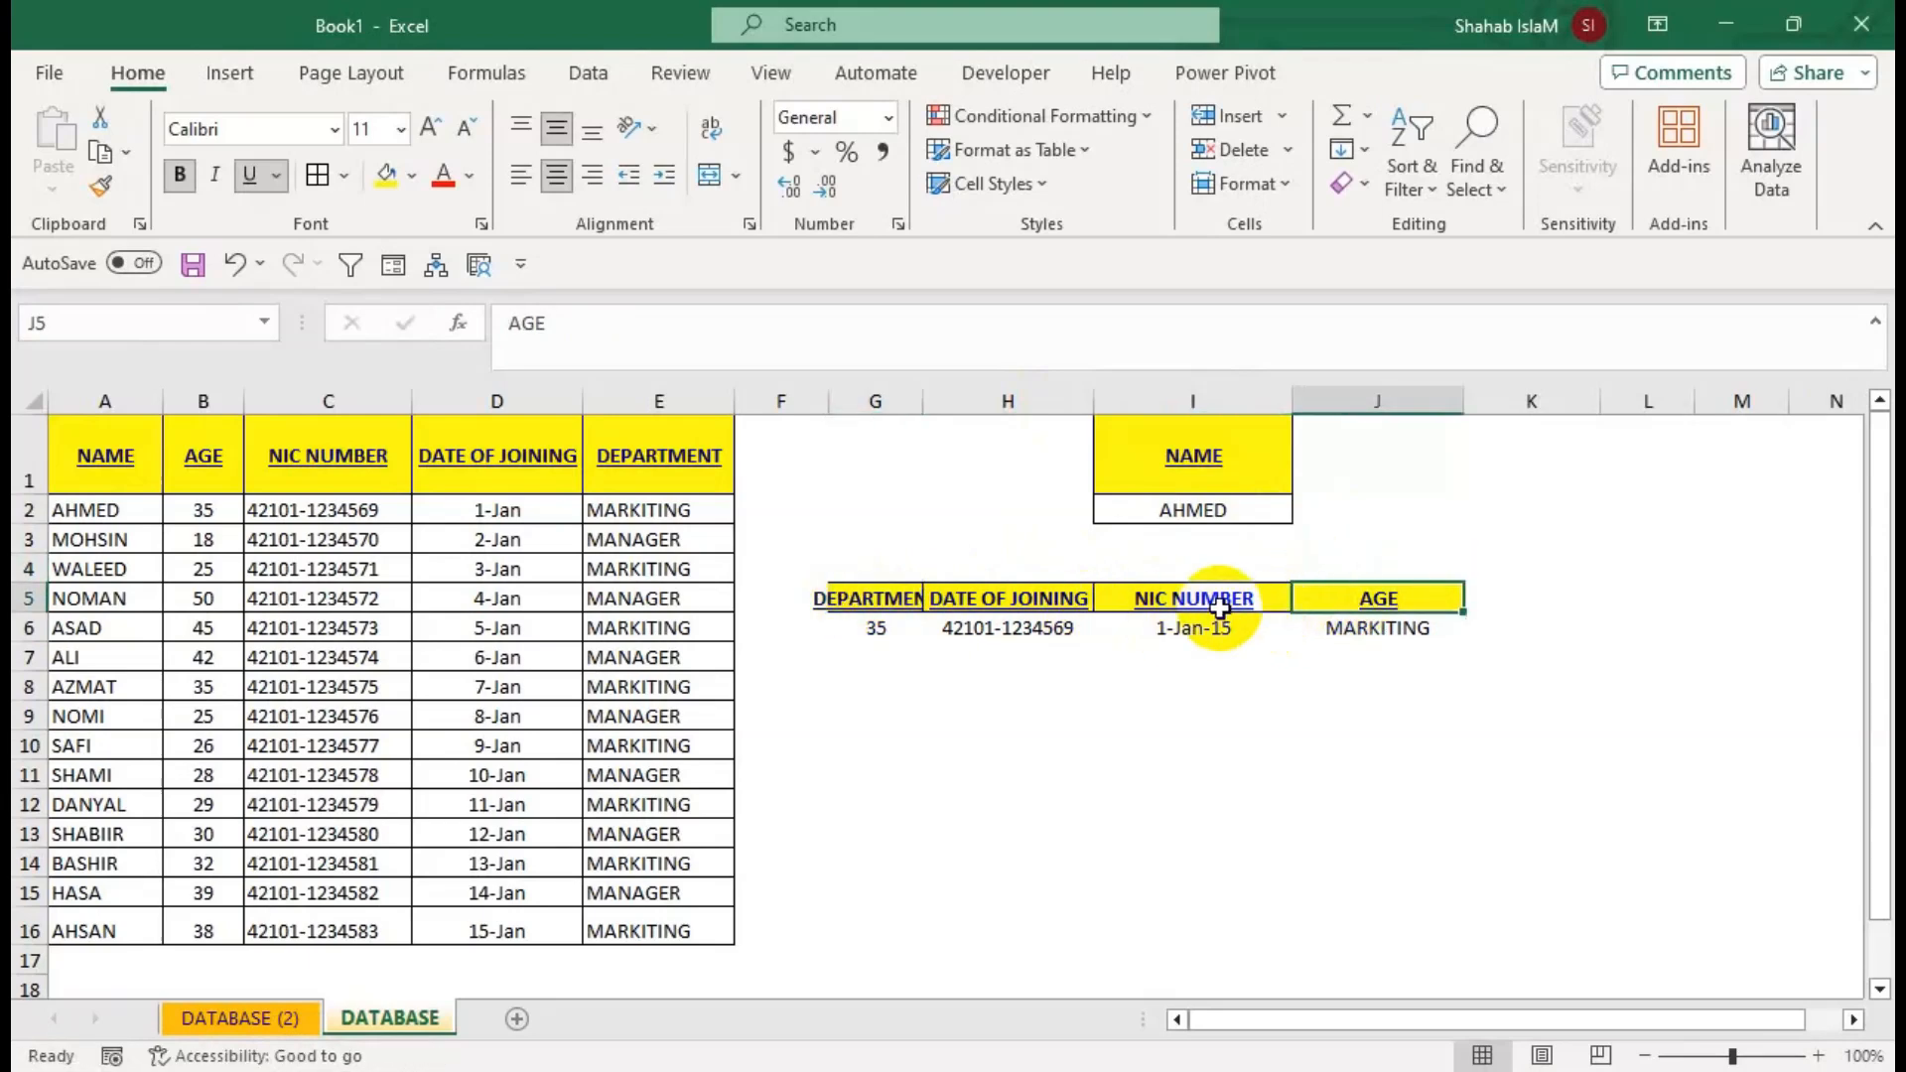
{"action": "double_click", "coordinate": [918, 401]}
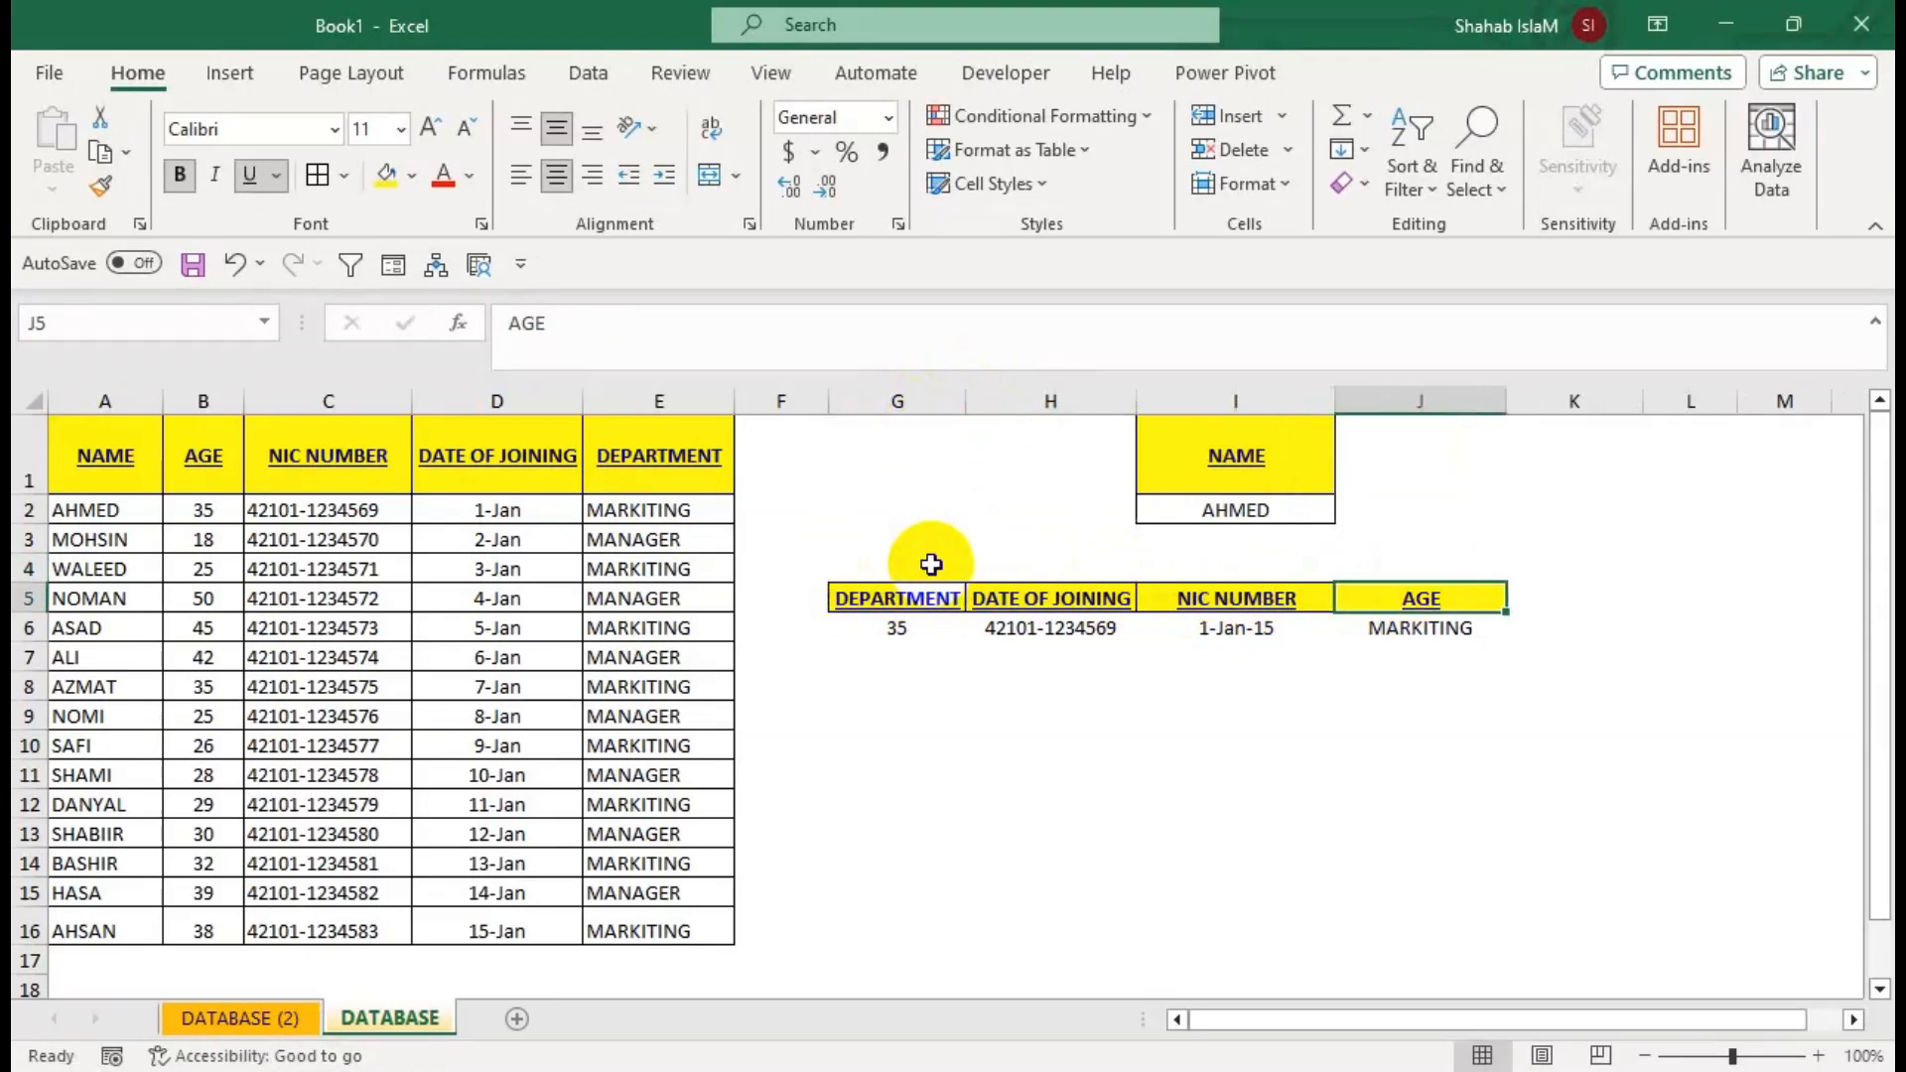
Examine the VLOOKUP formula in G6 and its column references against the rearranged headers.
{"action": "double_click", "coordinate": [925, 627]}
{"action": "key", "text": "Return"}
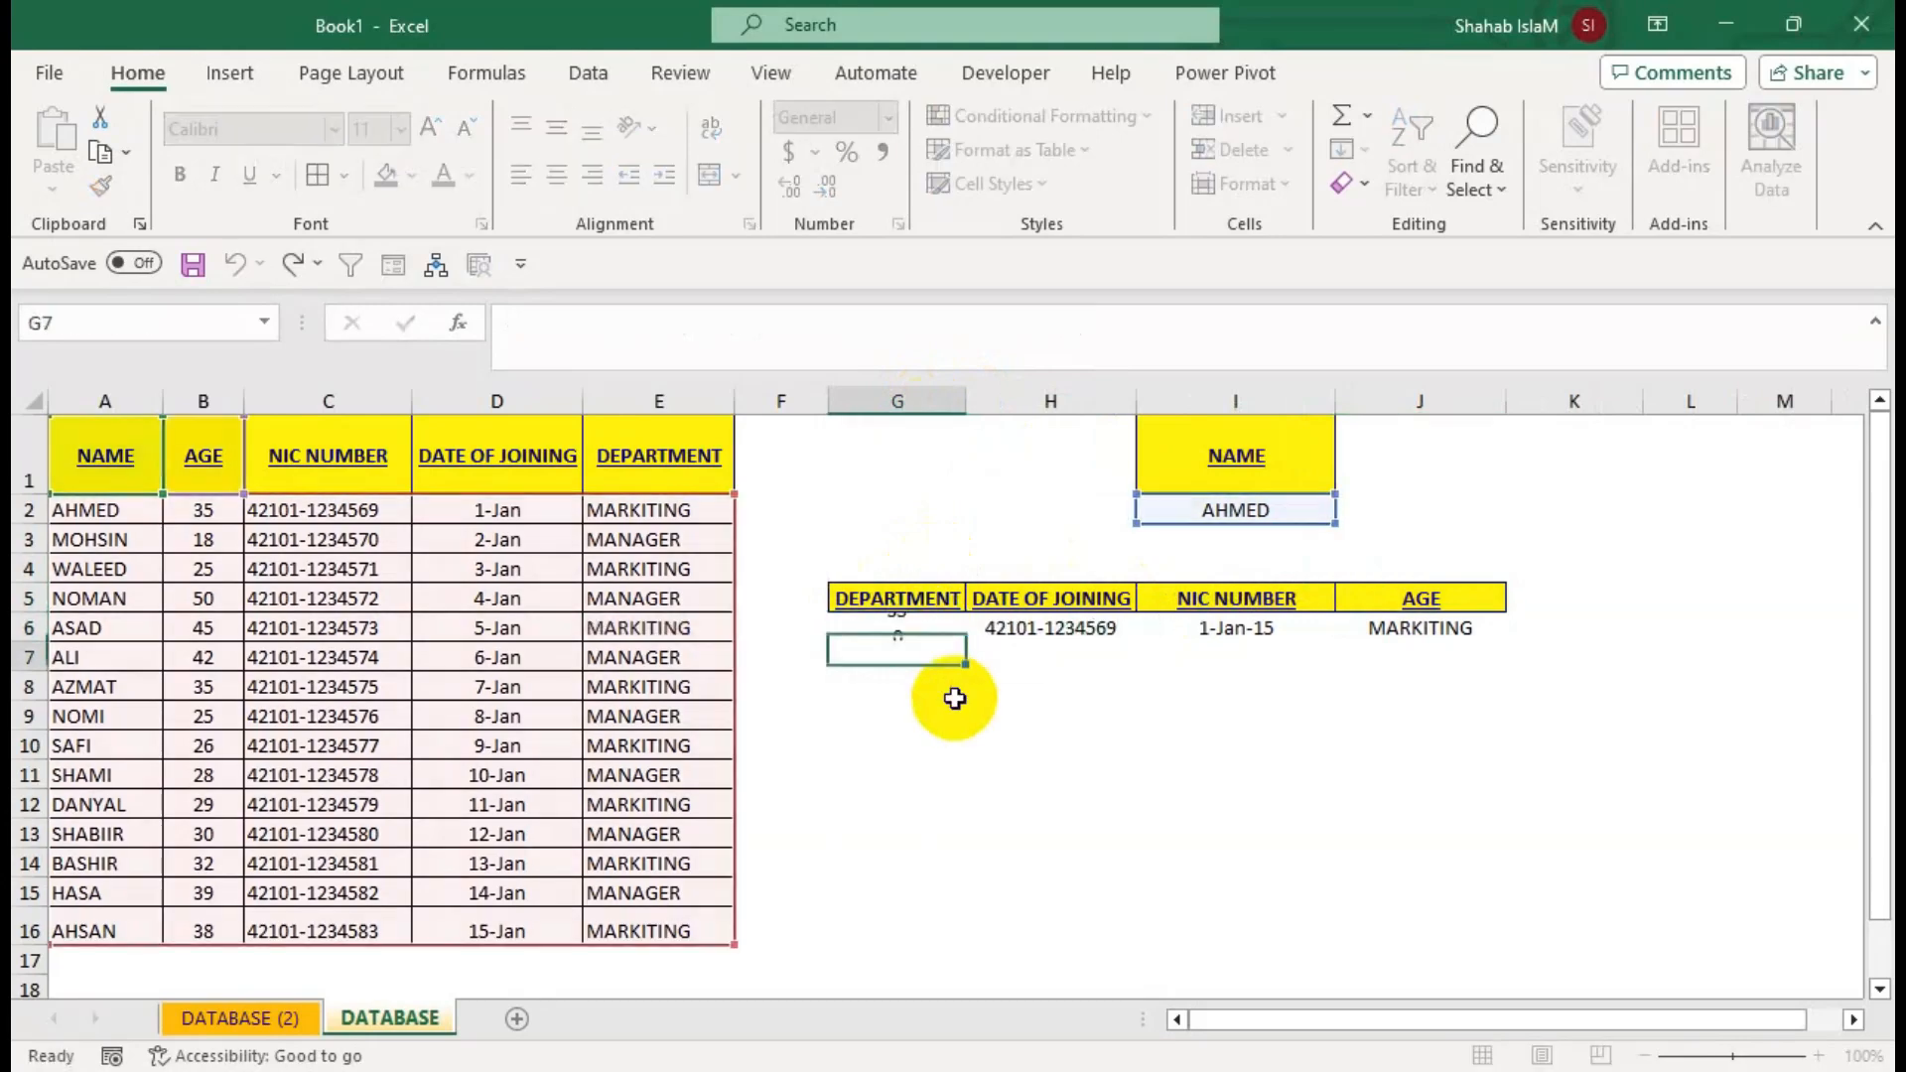
{"action": "key", "text": "Up"}
{"action": "key", "text": "Up"}
{"action": "key", "text": "Right"}
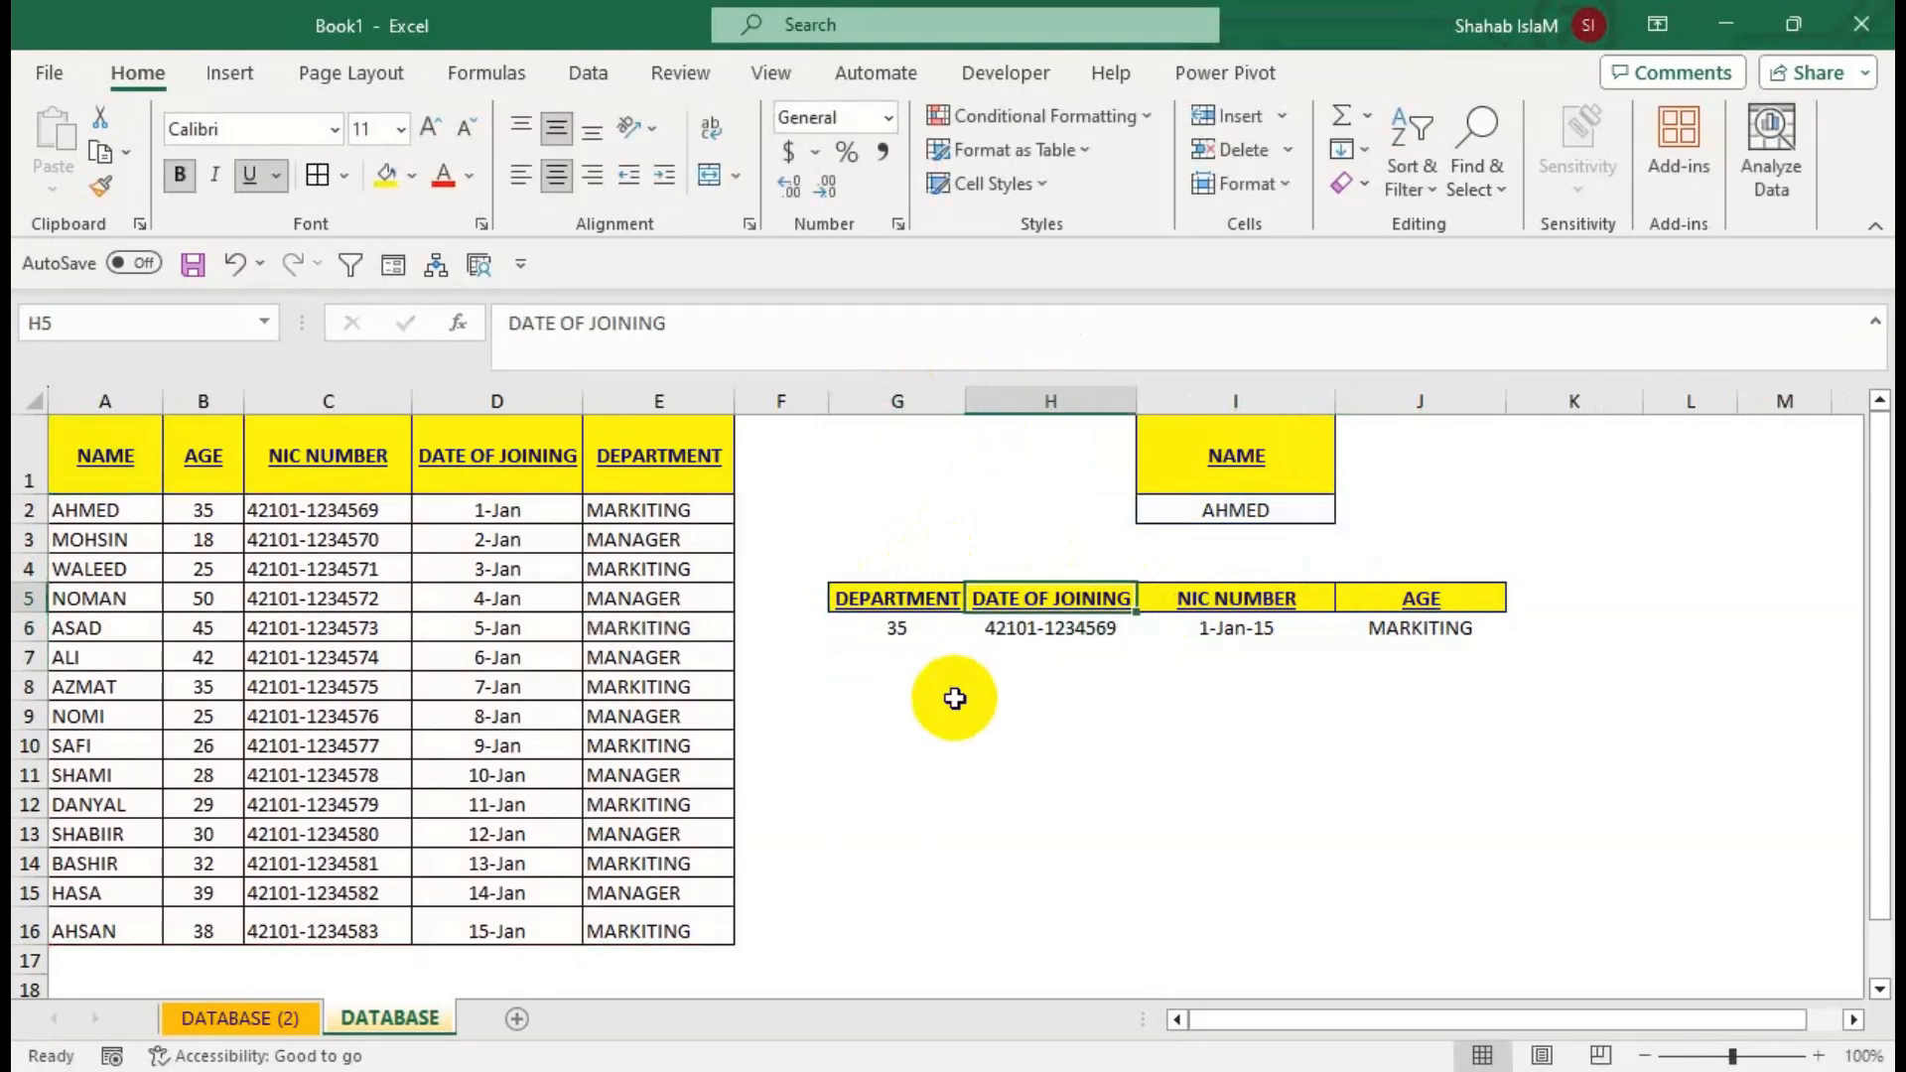
{"action": "key", "text": "Left"}
{"action": "key", "text": "Down"}
{"action": "key", "text": "F2"}
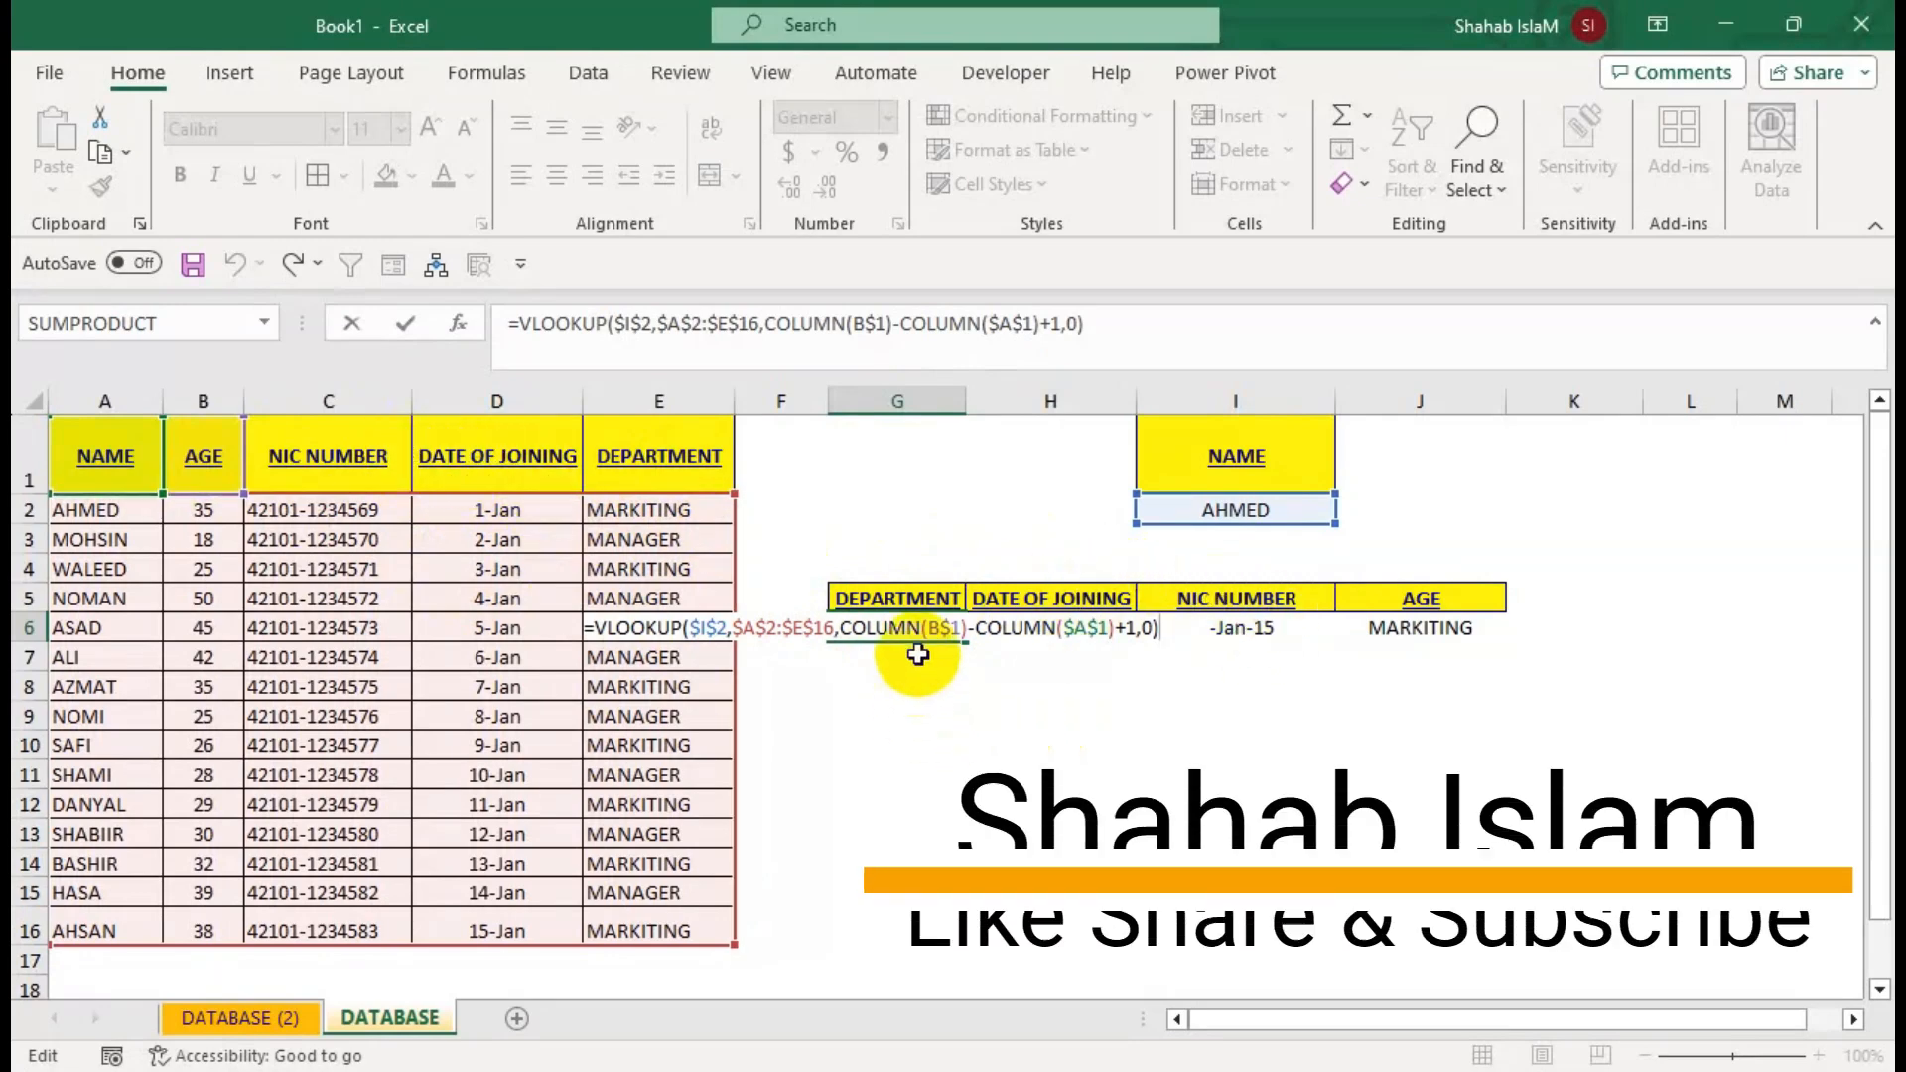
{"action": "key", "text": "Return"}
{"action": "key", "text": "Up"}
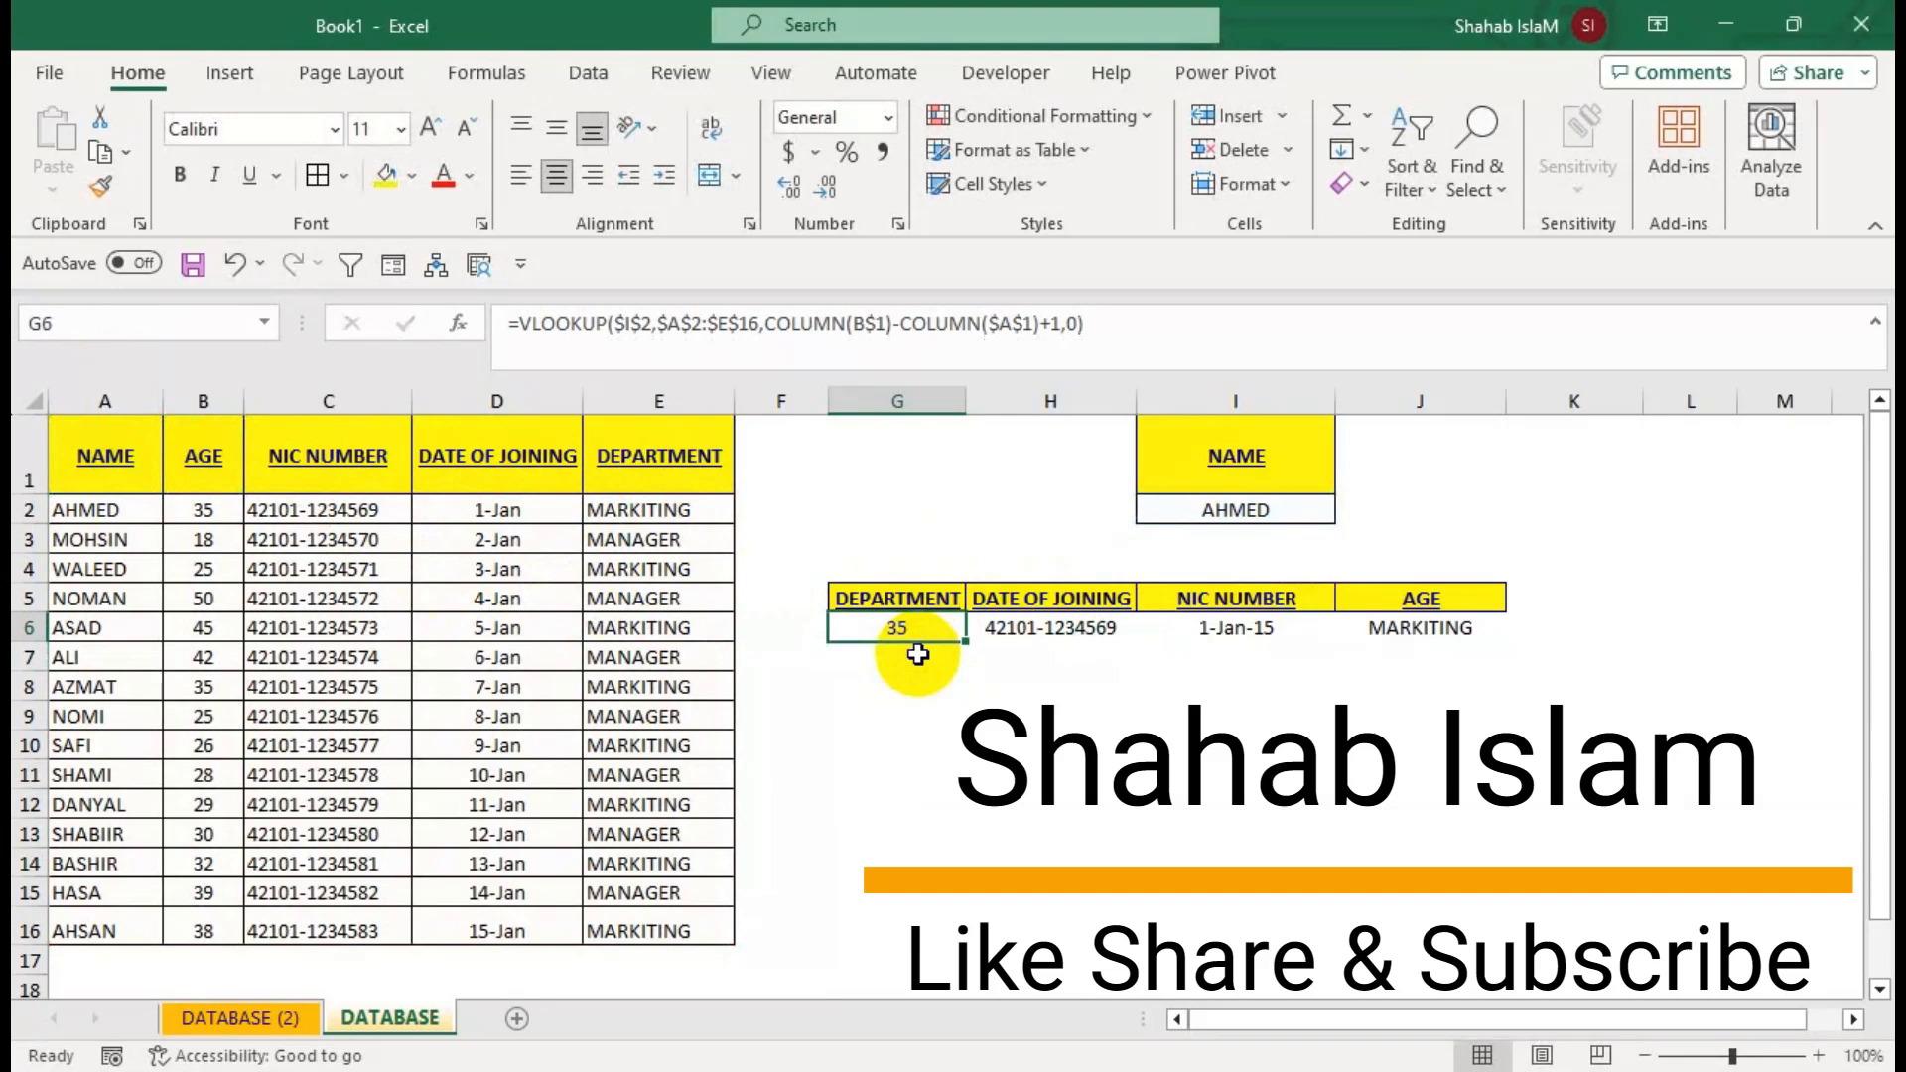
Clear the lookup formulas from G6:J6.
{"action": "key", "text": "ctrl+shift+Right"}
{"action": "key", "text": "Delete"}
{"action": "key", "text": "Up"}
{"action": "key", "text": "Down"}
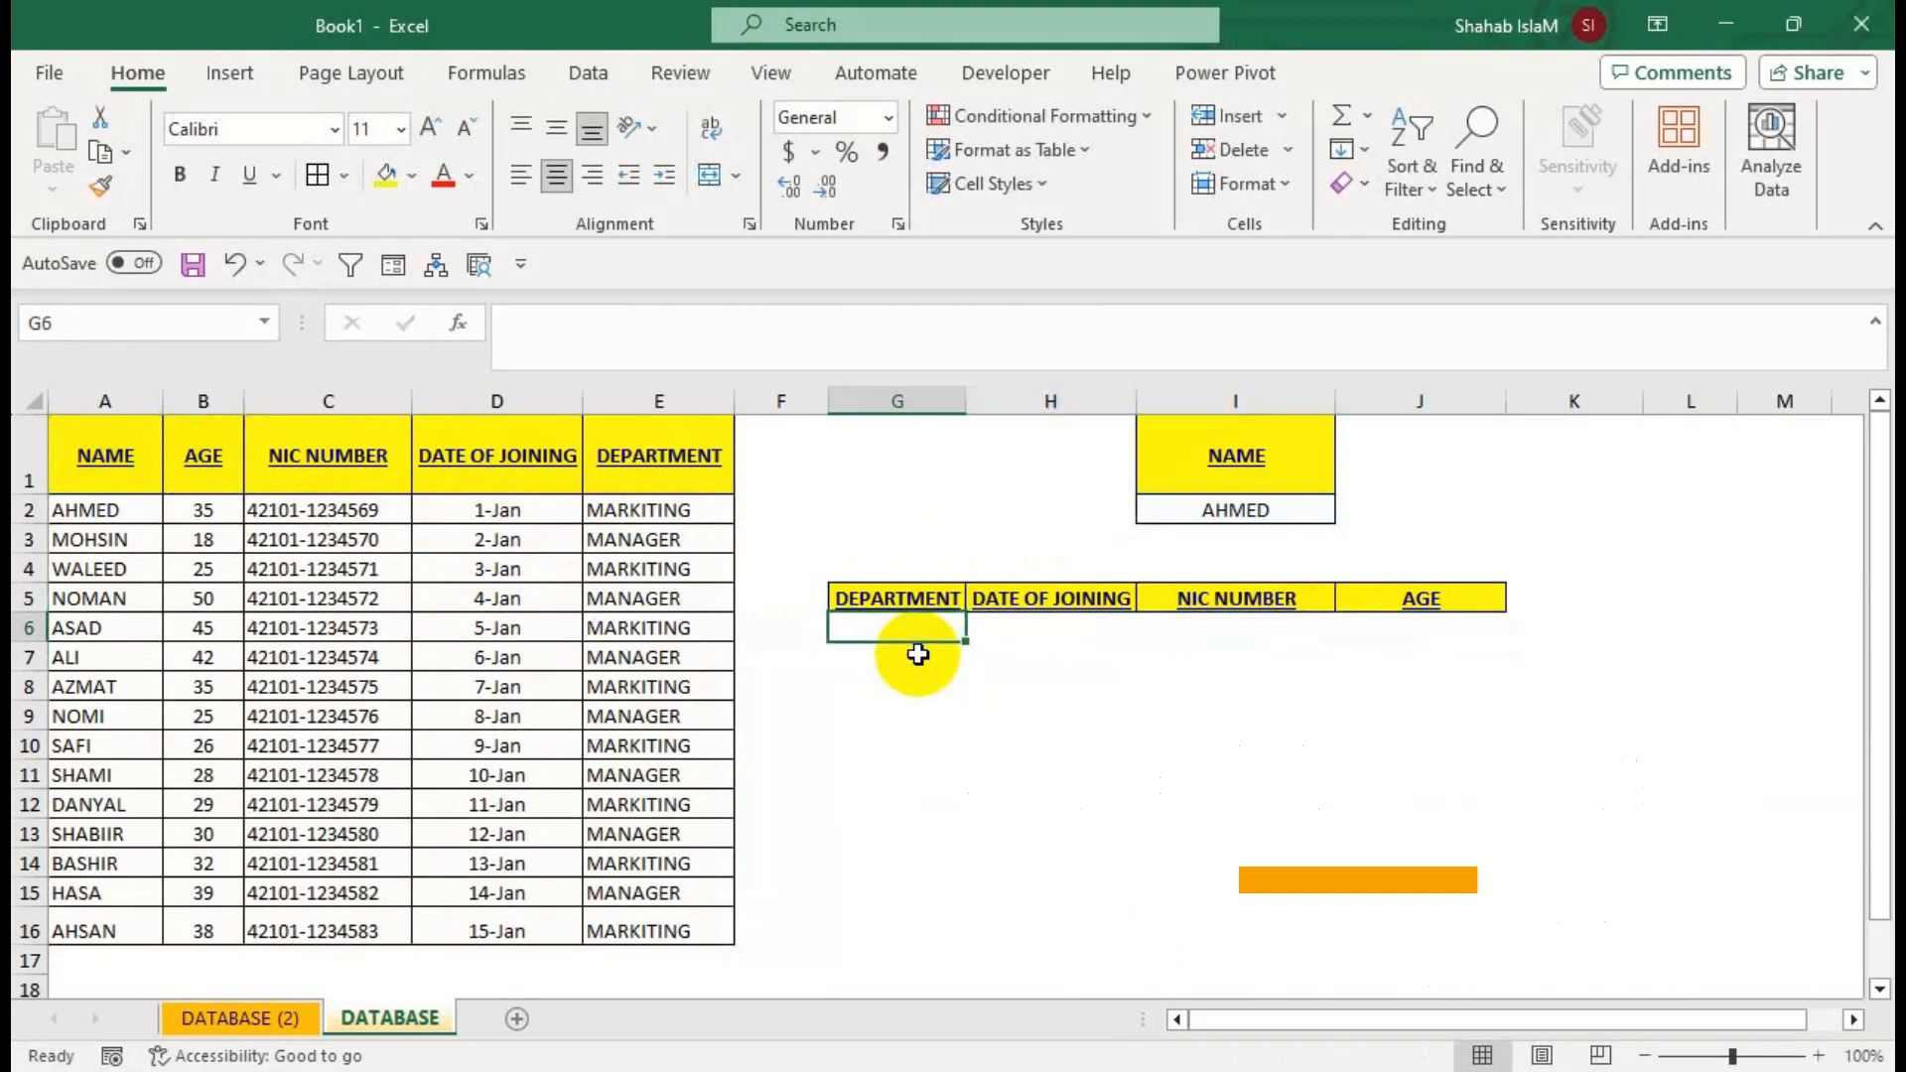
Start a VLOOKUP formula in G6 with $I$2 as the lookup value and $A$1:$E$16 as the table array.
{"action": "type", "text": "=VLO"}
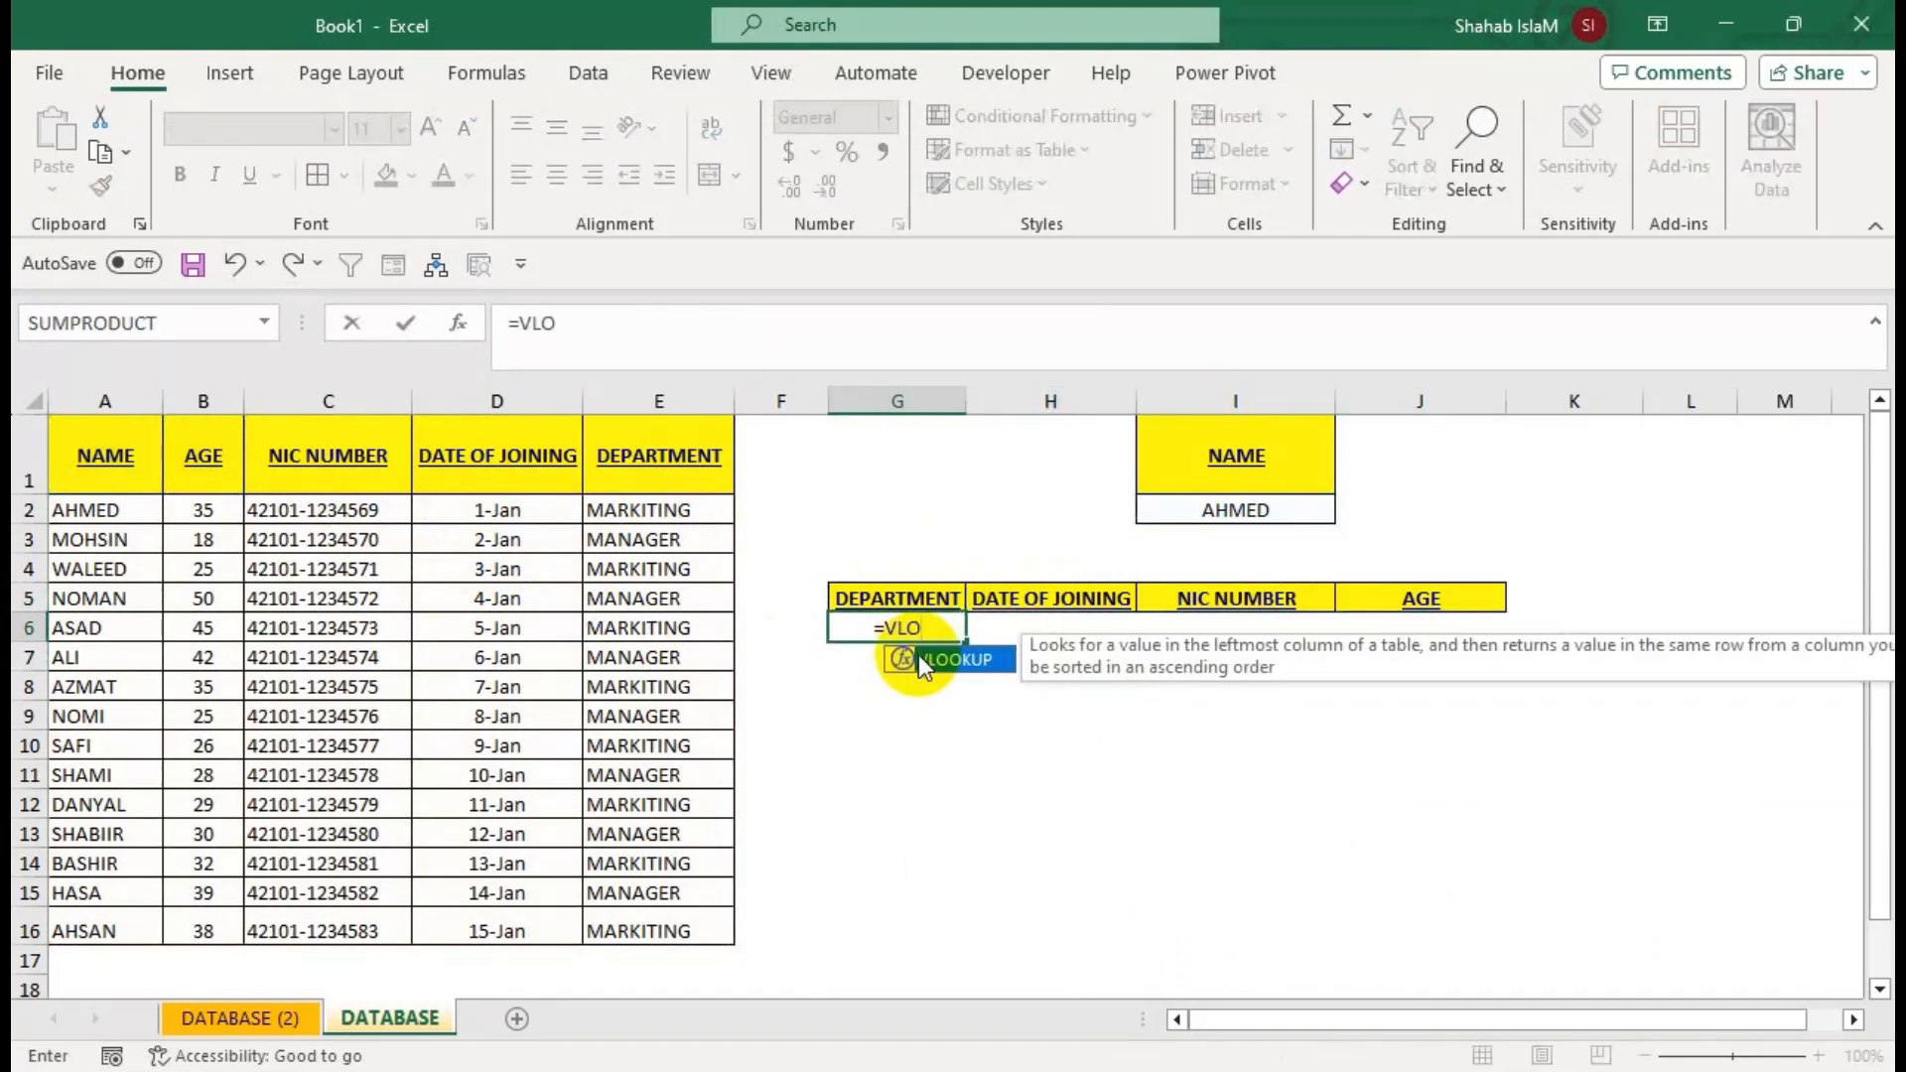
{"action": "double_click", "coordinate": [919, 653]}
{"action": "left_click", "coordinate": [1166, 511]}
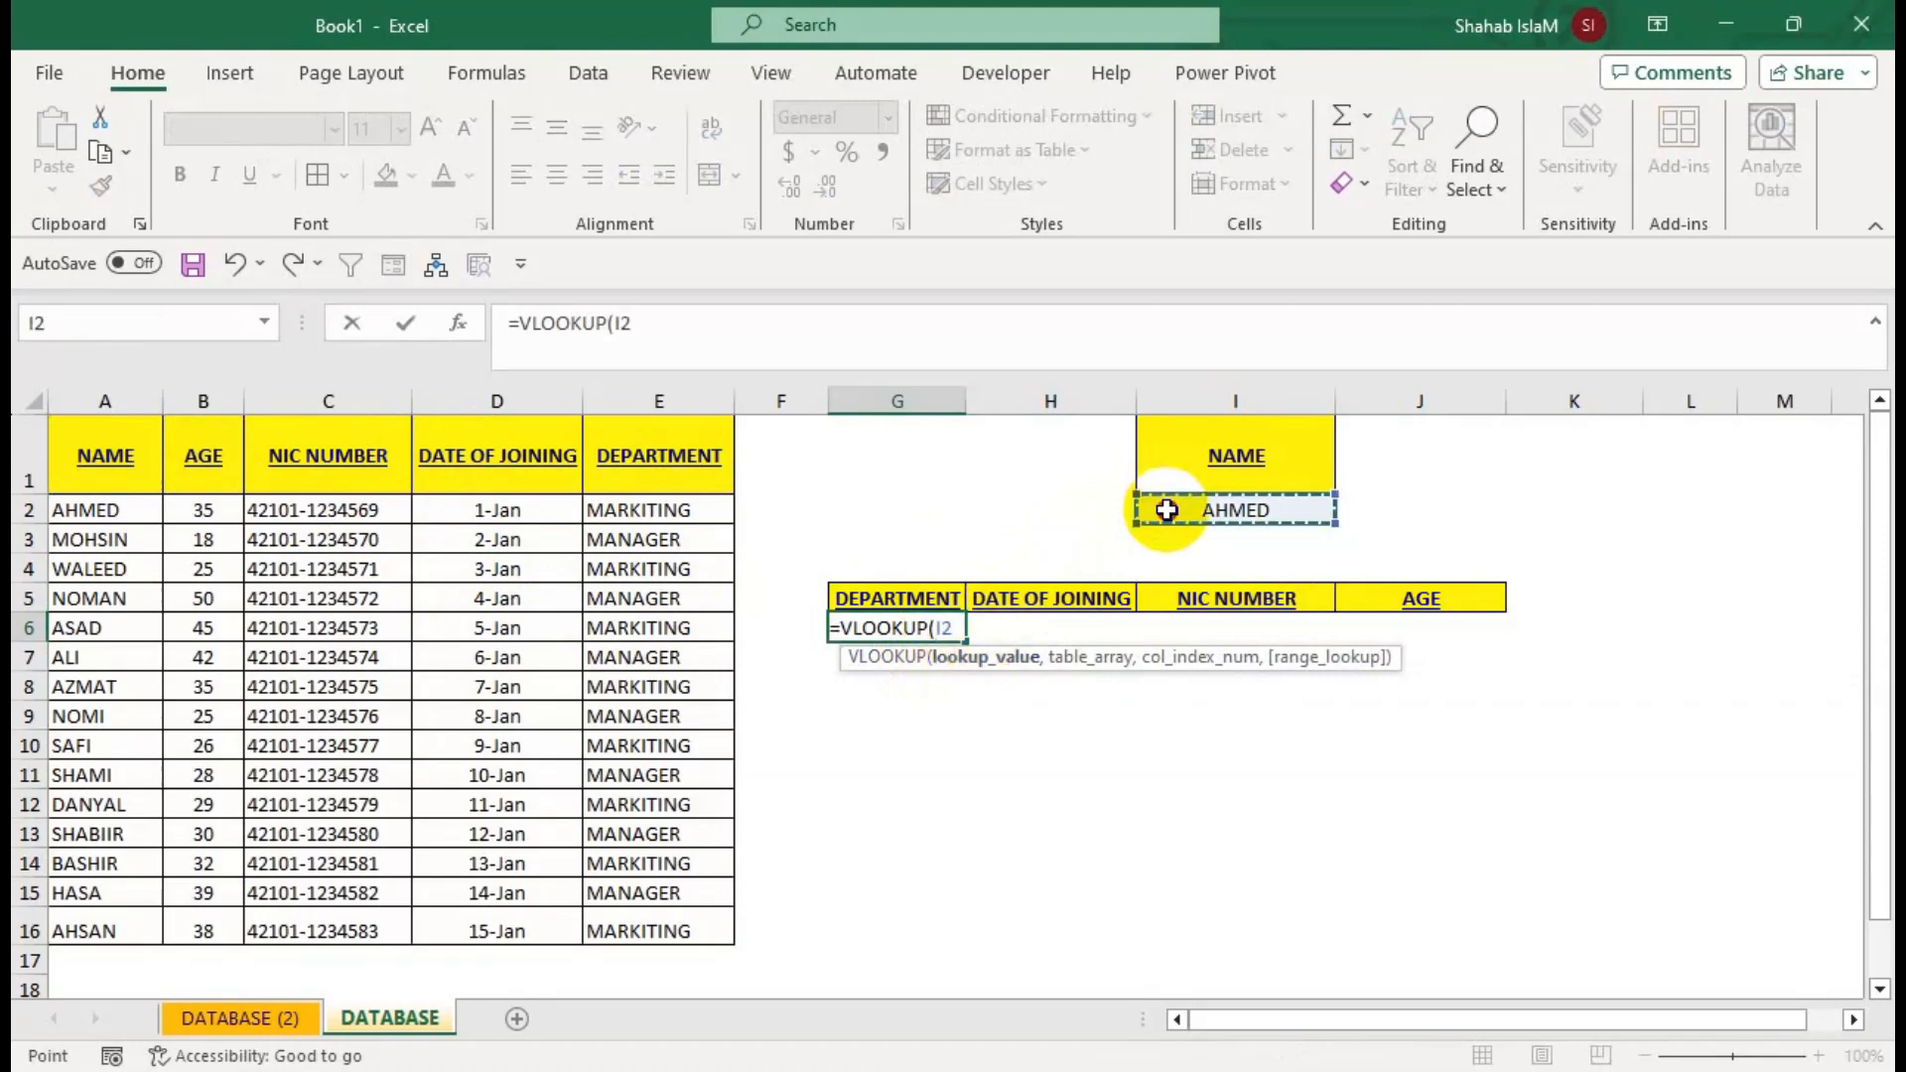
{"action": "key", "text": "F4"}
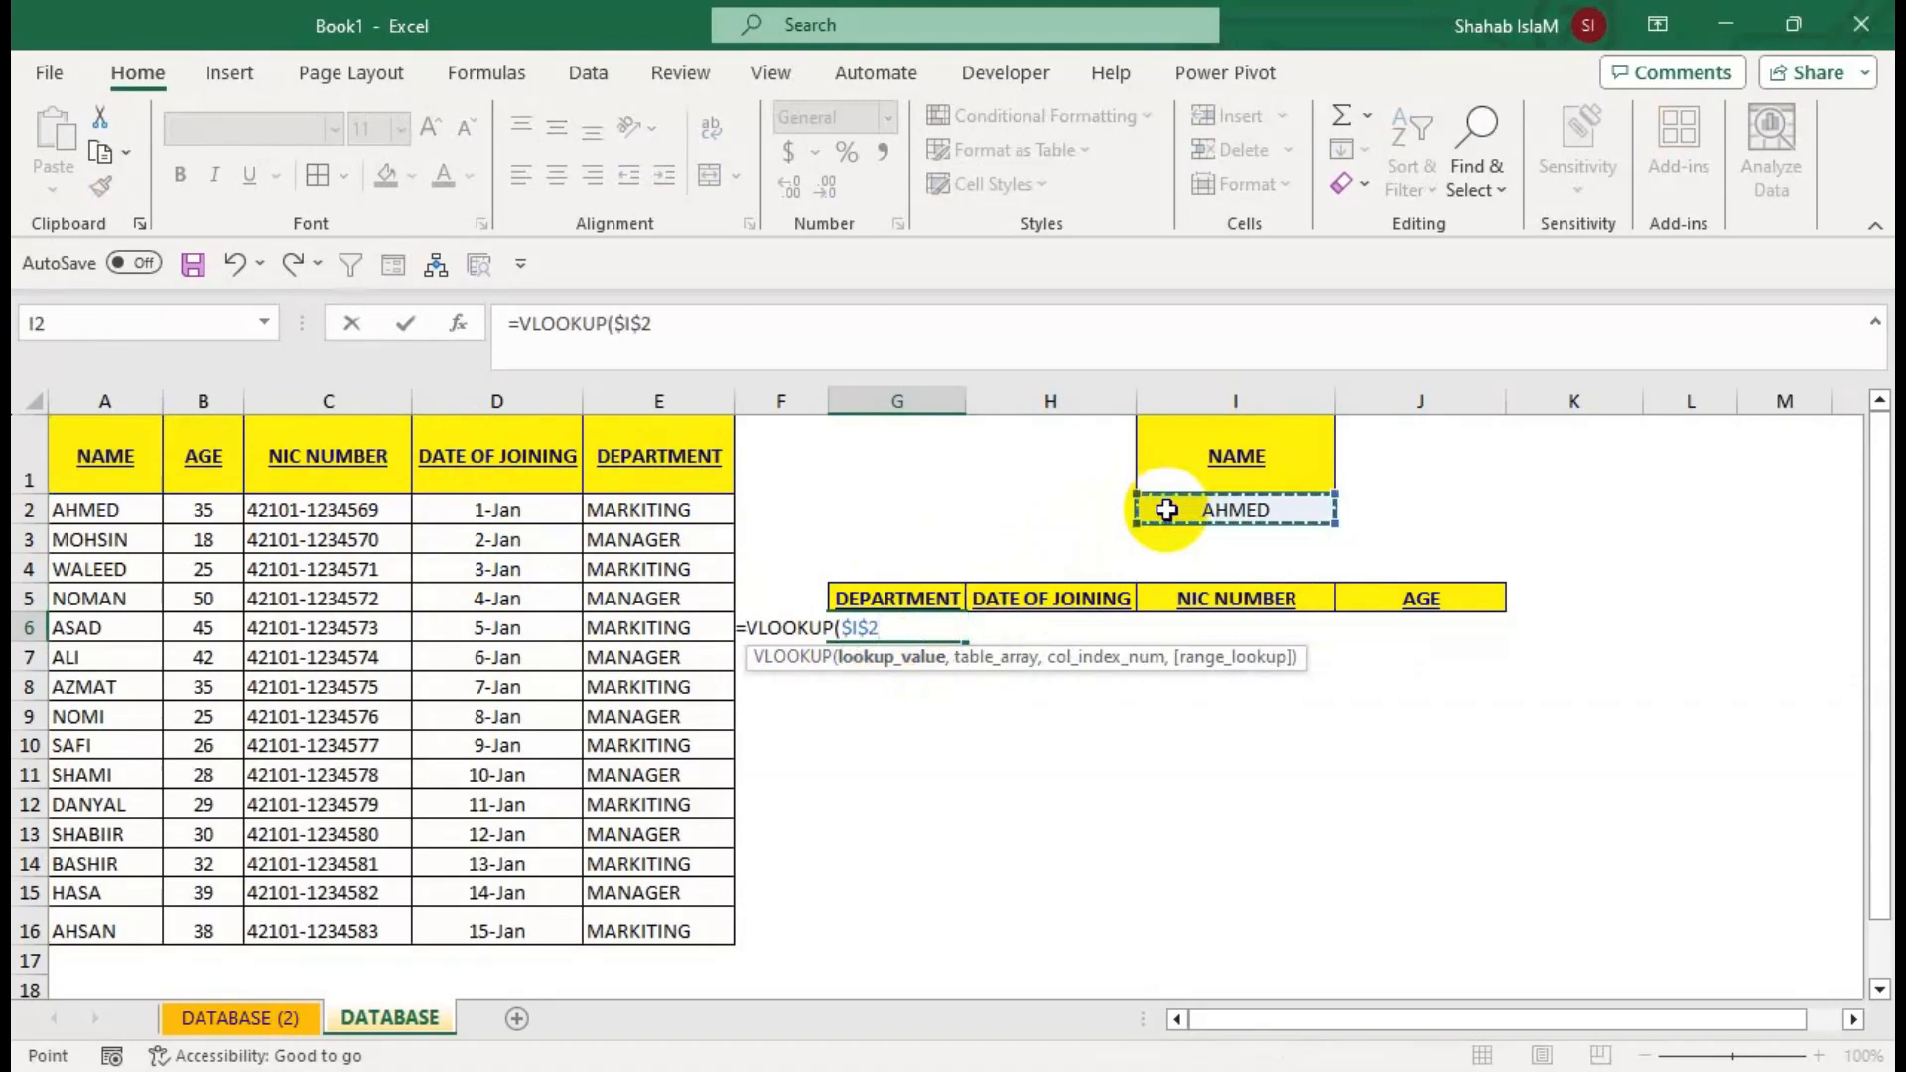
{"action": "type", "text": ","}
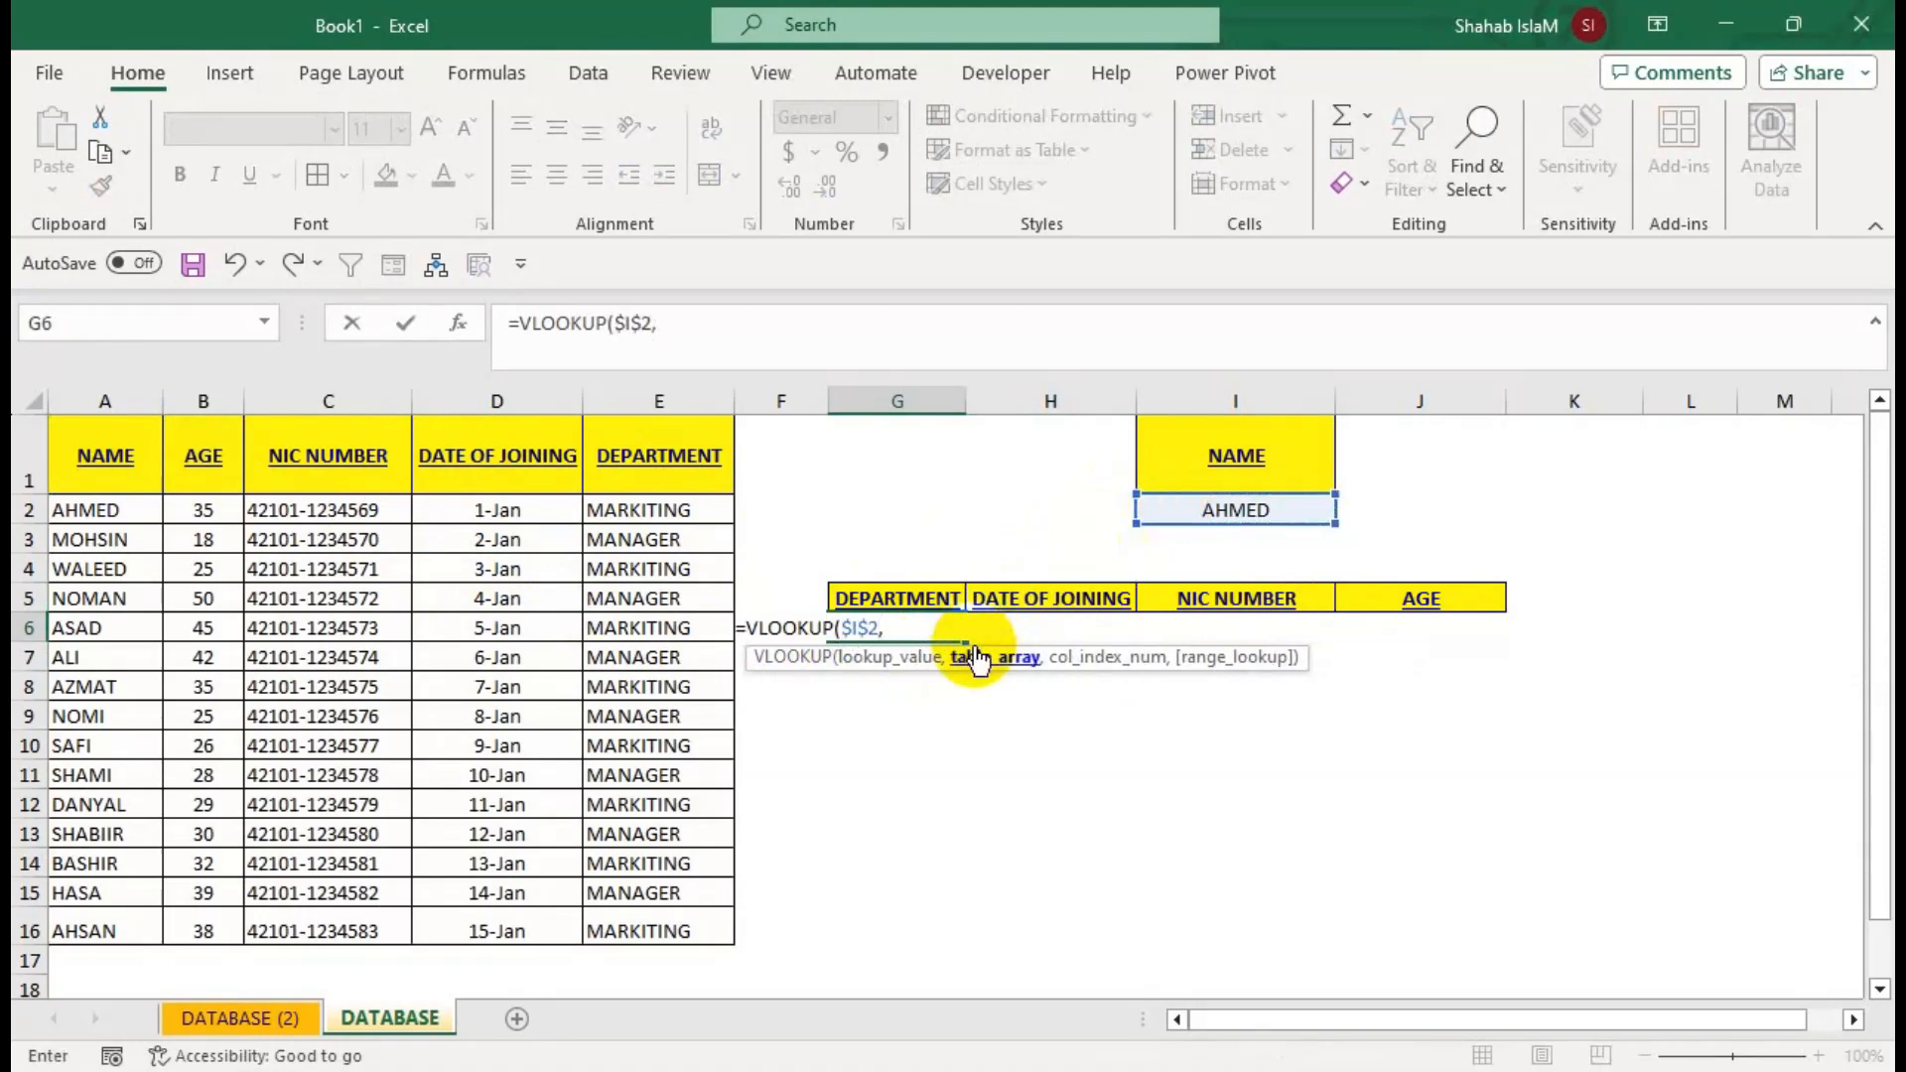
{"action": "left_click_drag", "start_coordinate": [134, 456], "coordinate": [655, 919]}
{"action": "key", "text": "F4"}
Add MATCH(G$5,$A$1:$E$1,0) as the column index number of the VLOOKUP in G6.
{"action": "type", "text": ",M"}
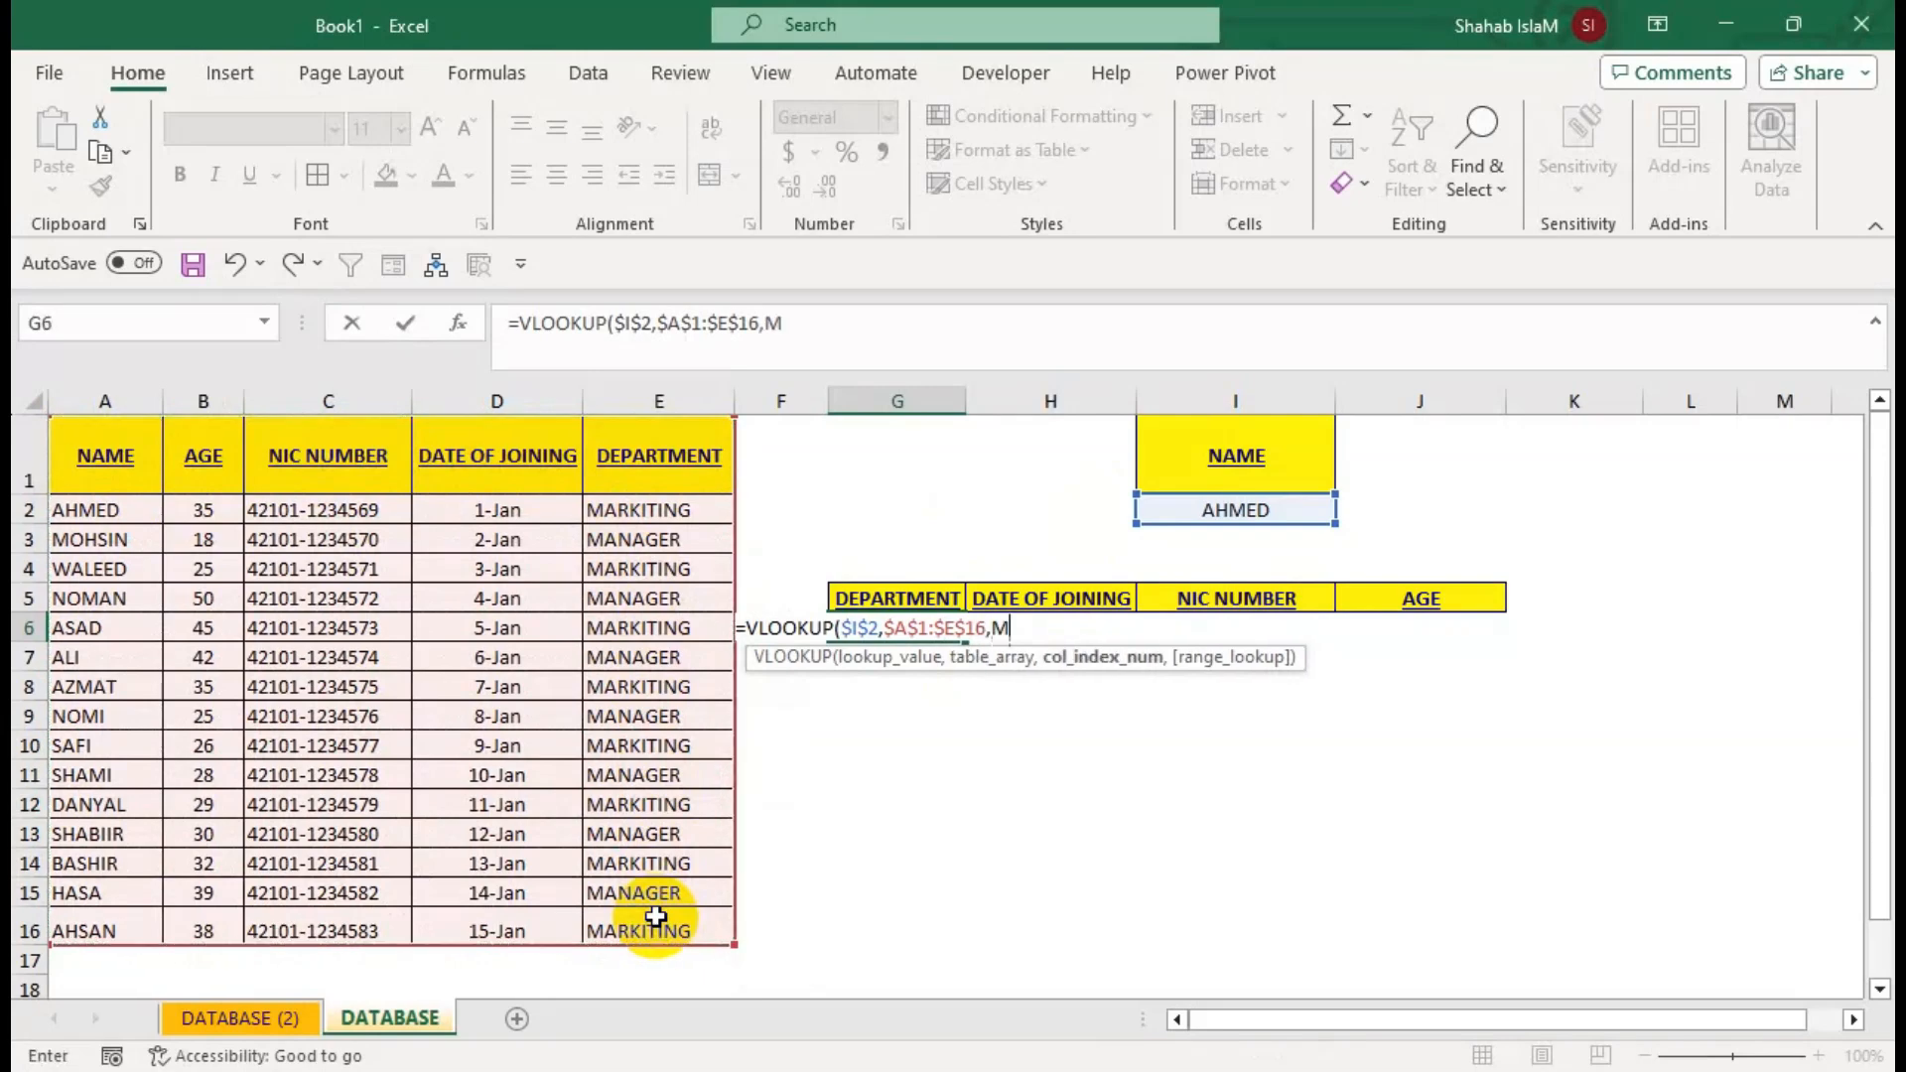
{"action": "type", "text": "AT"}
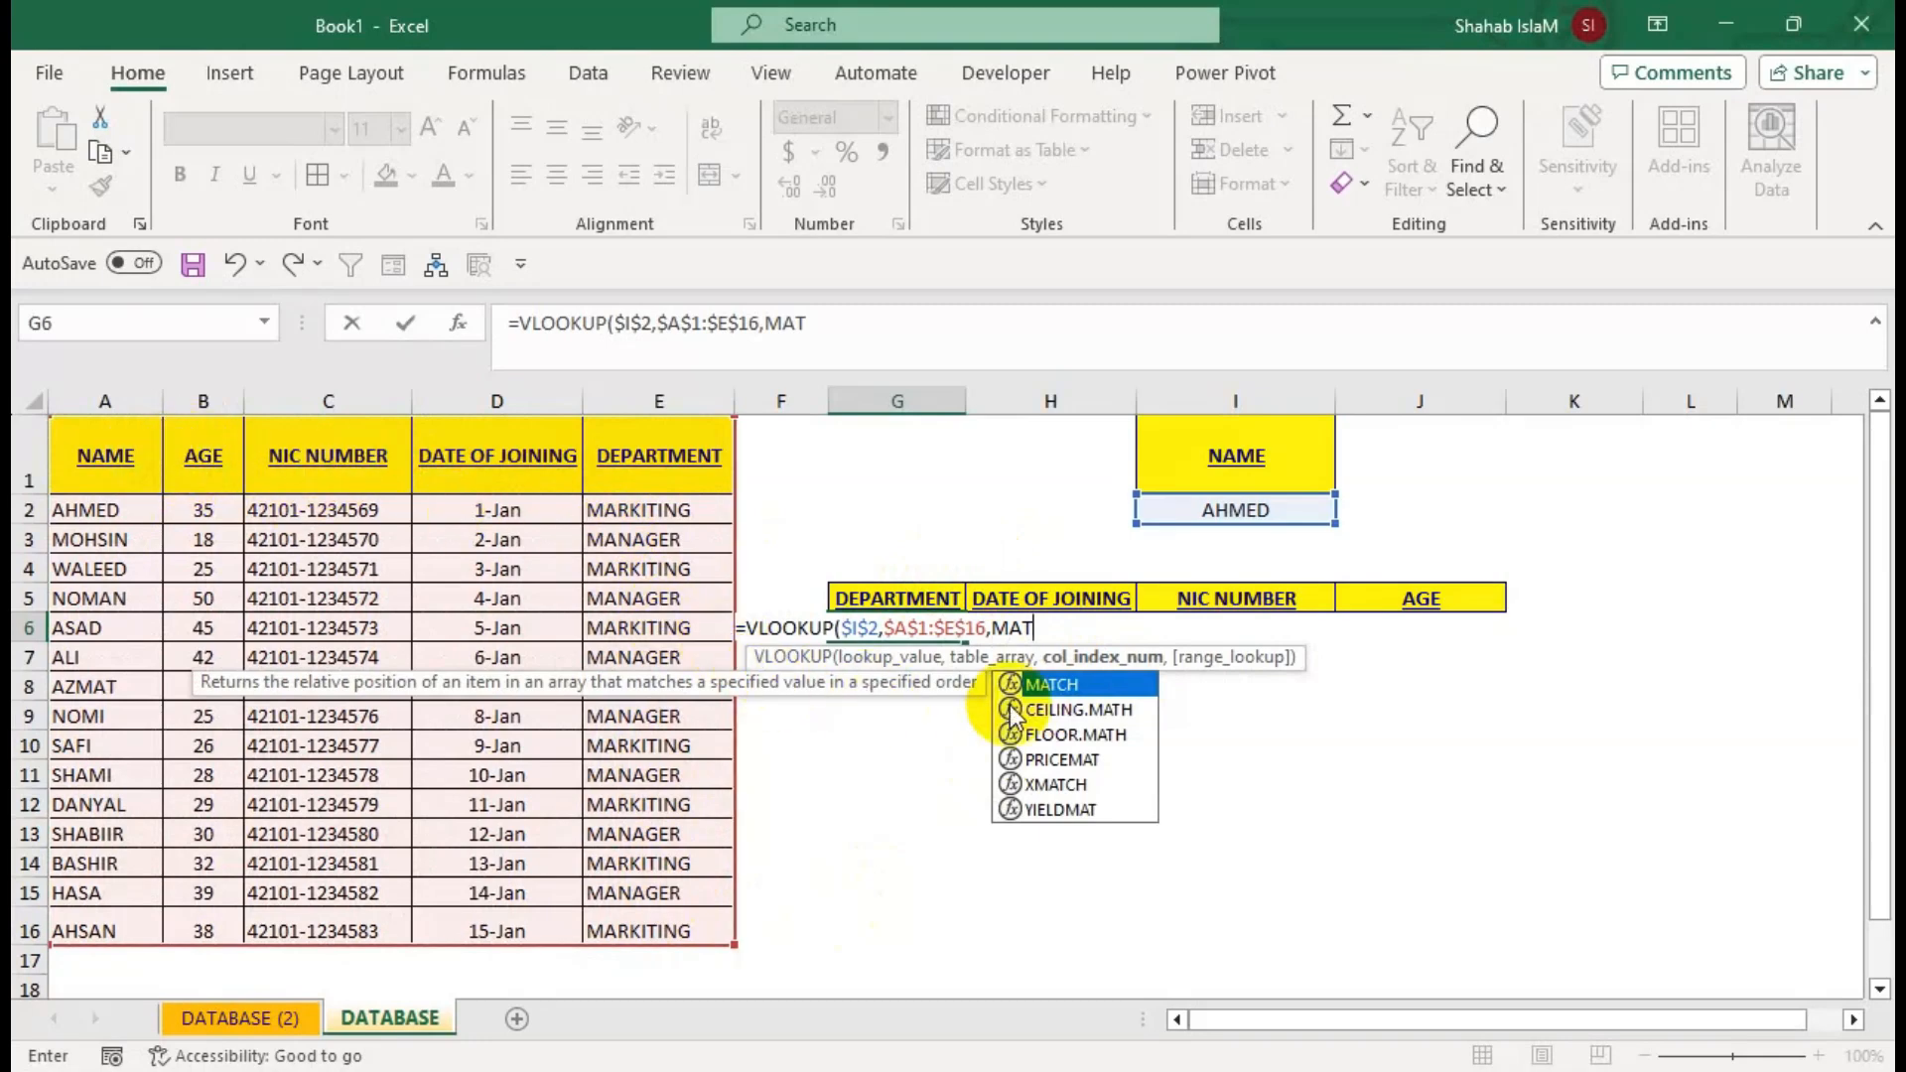
{"action": "double_click", "coordinate": [1050, 677]}
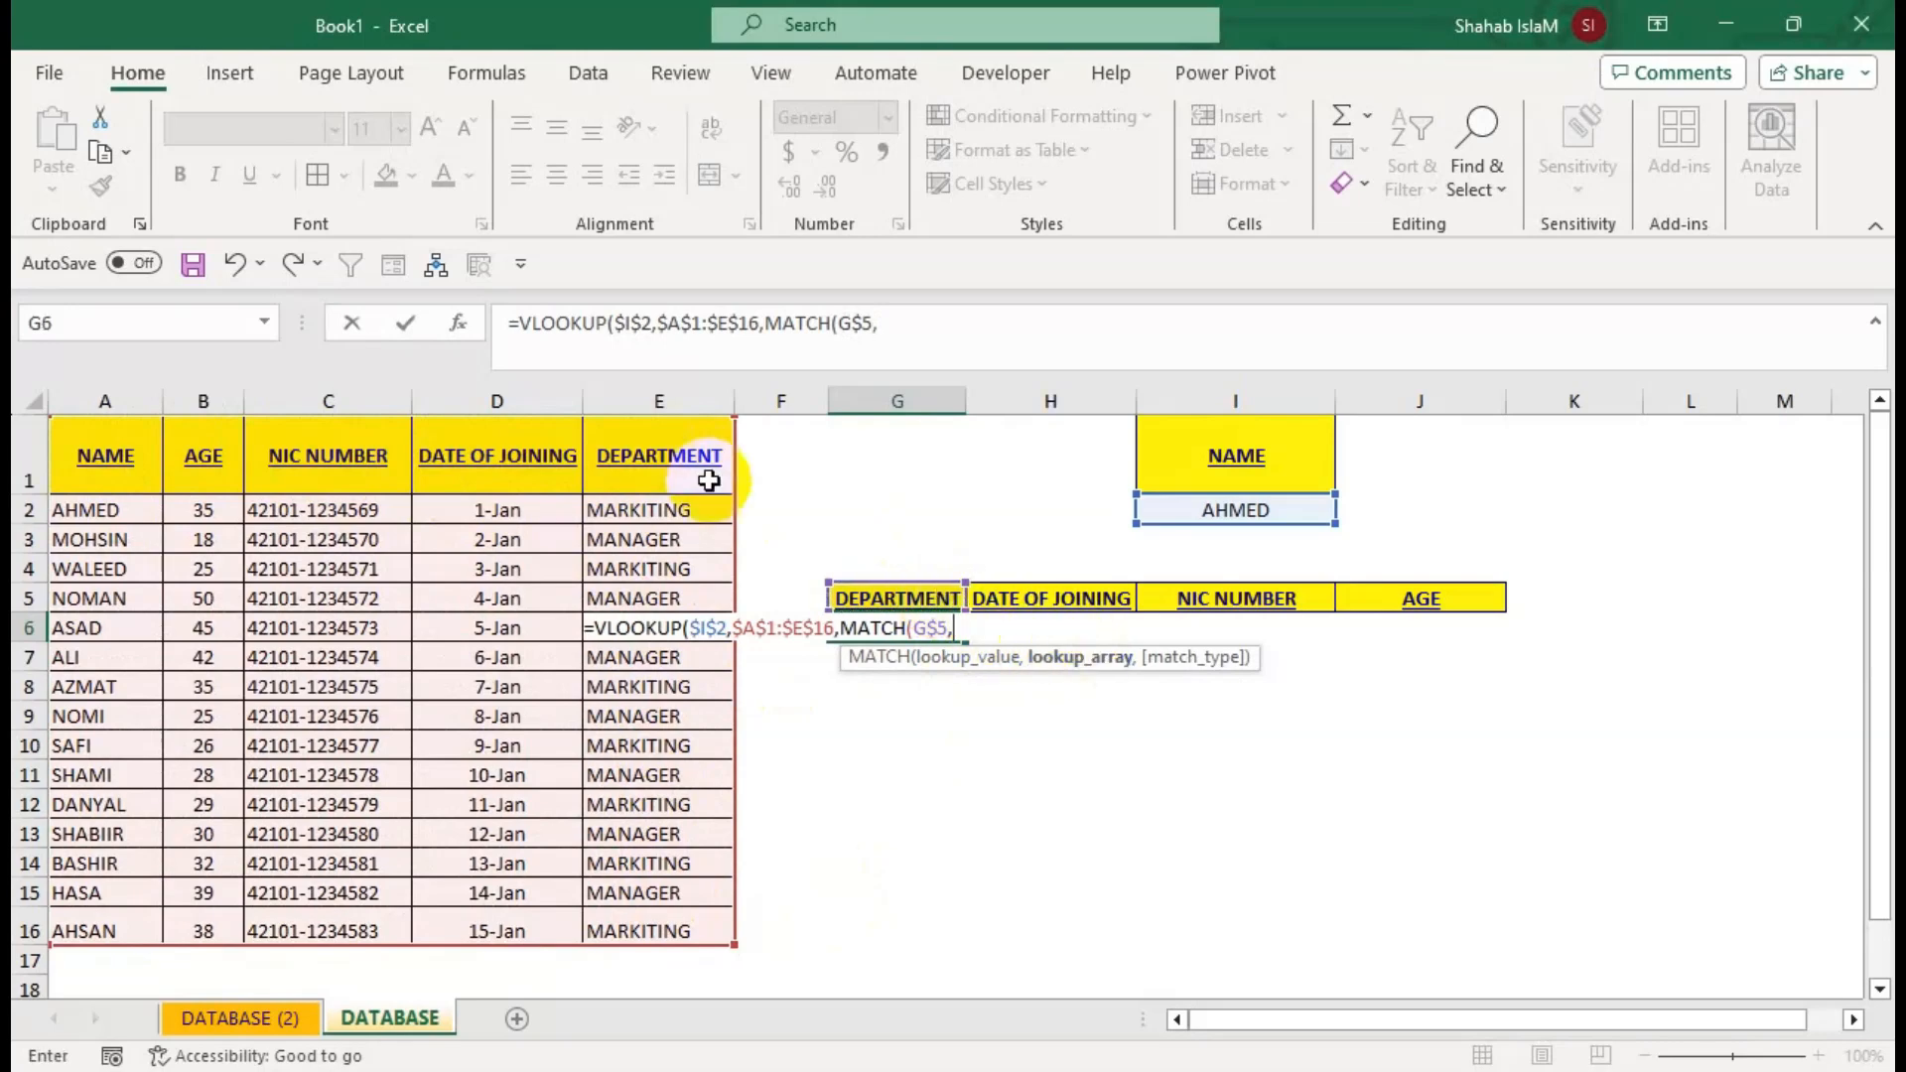
{"action": "left_click_drag", "start_coordinate": [711, 475], "coordinate": [158, 453]}
{"action": "key", "text": "F4"}
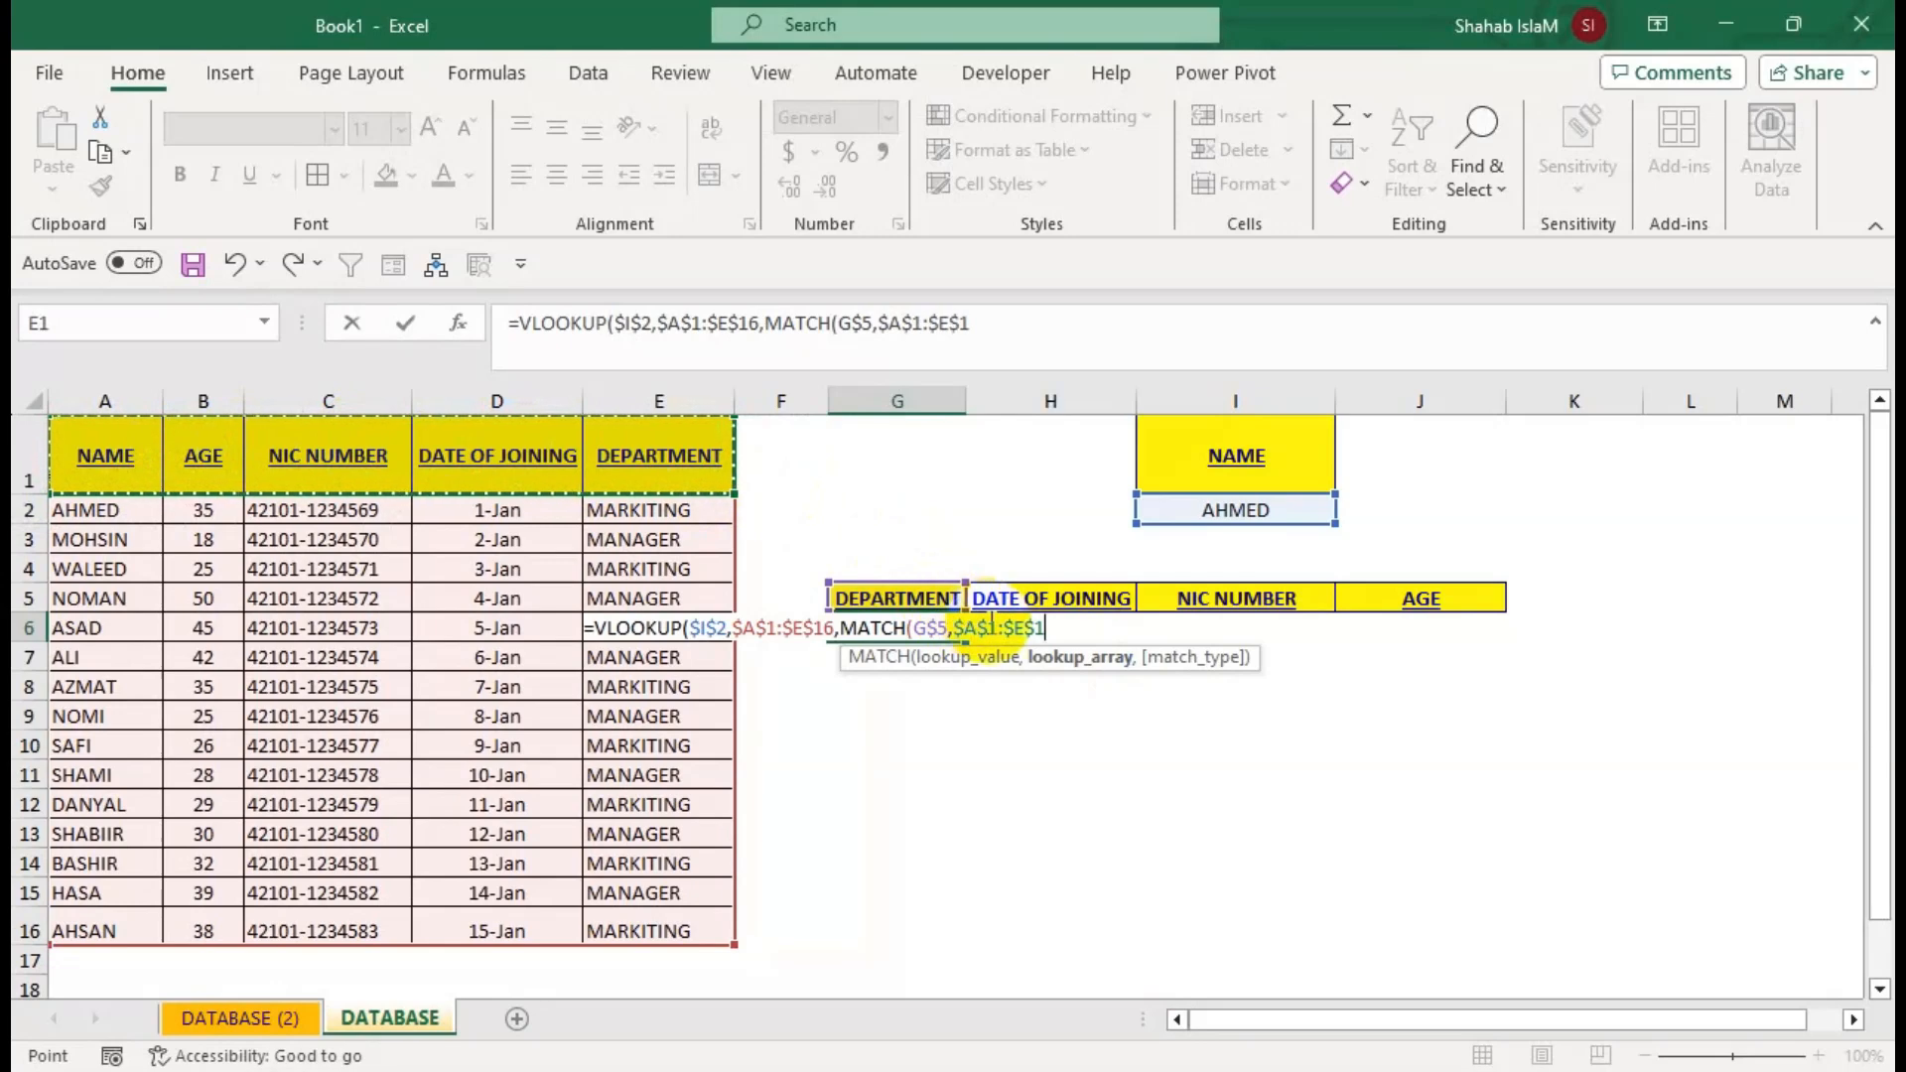
{"action": "type", "text": ",0"}
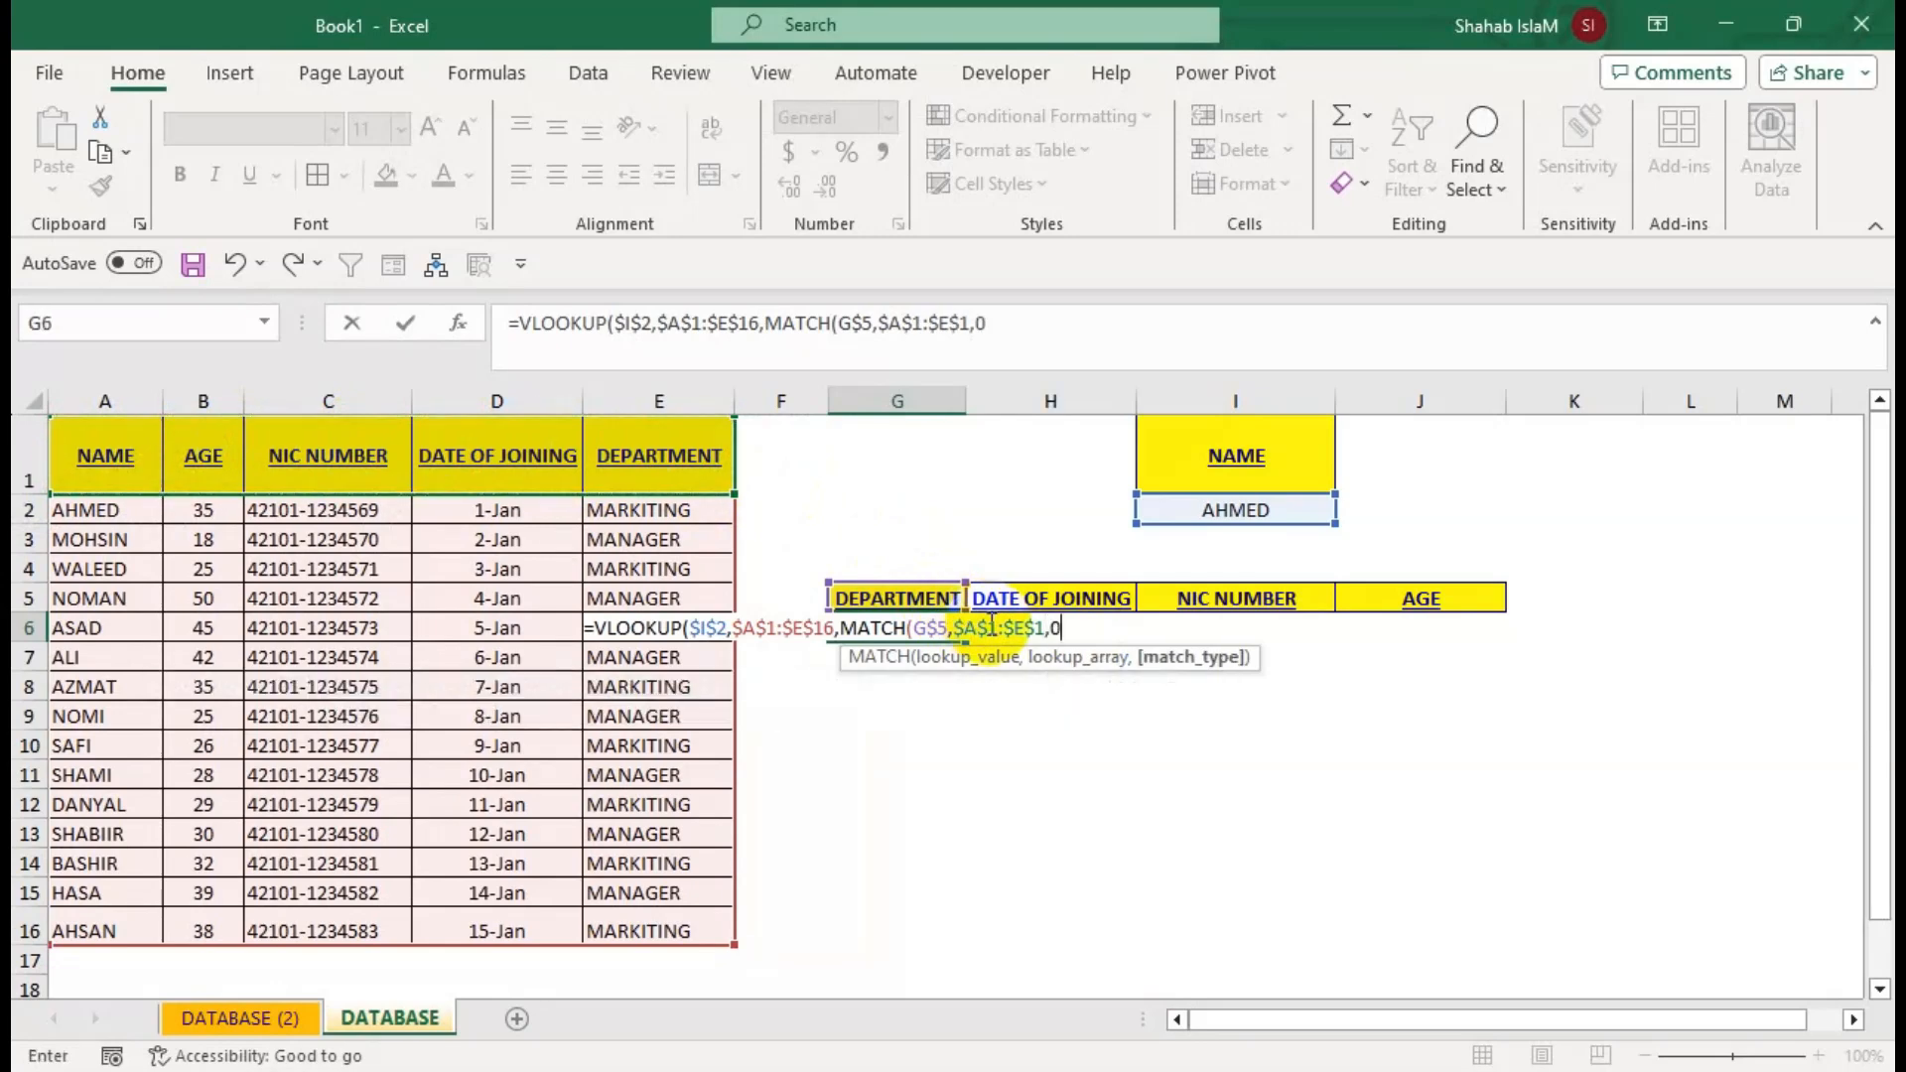
{"action": "type", "text": ")"}
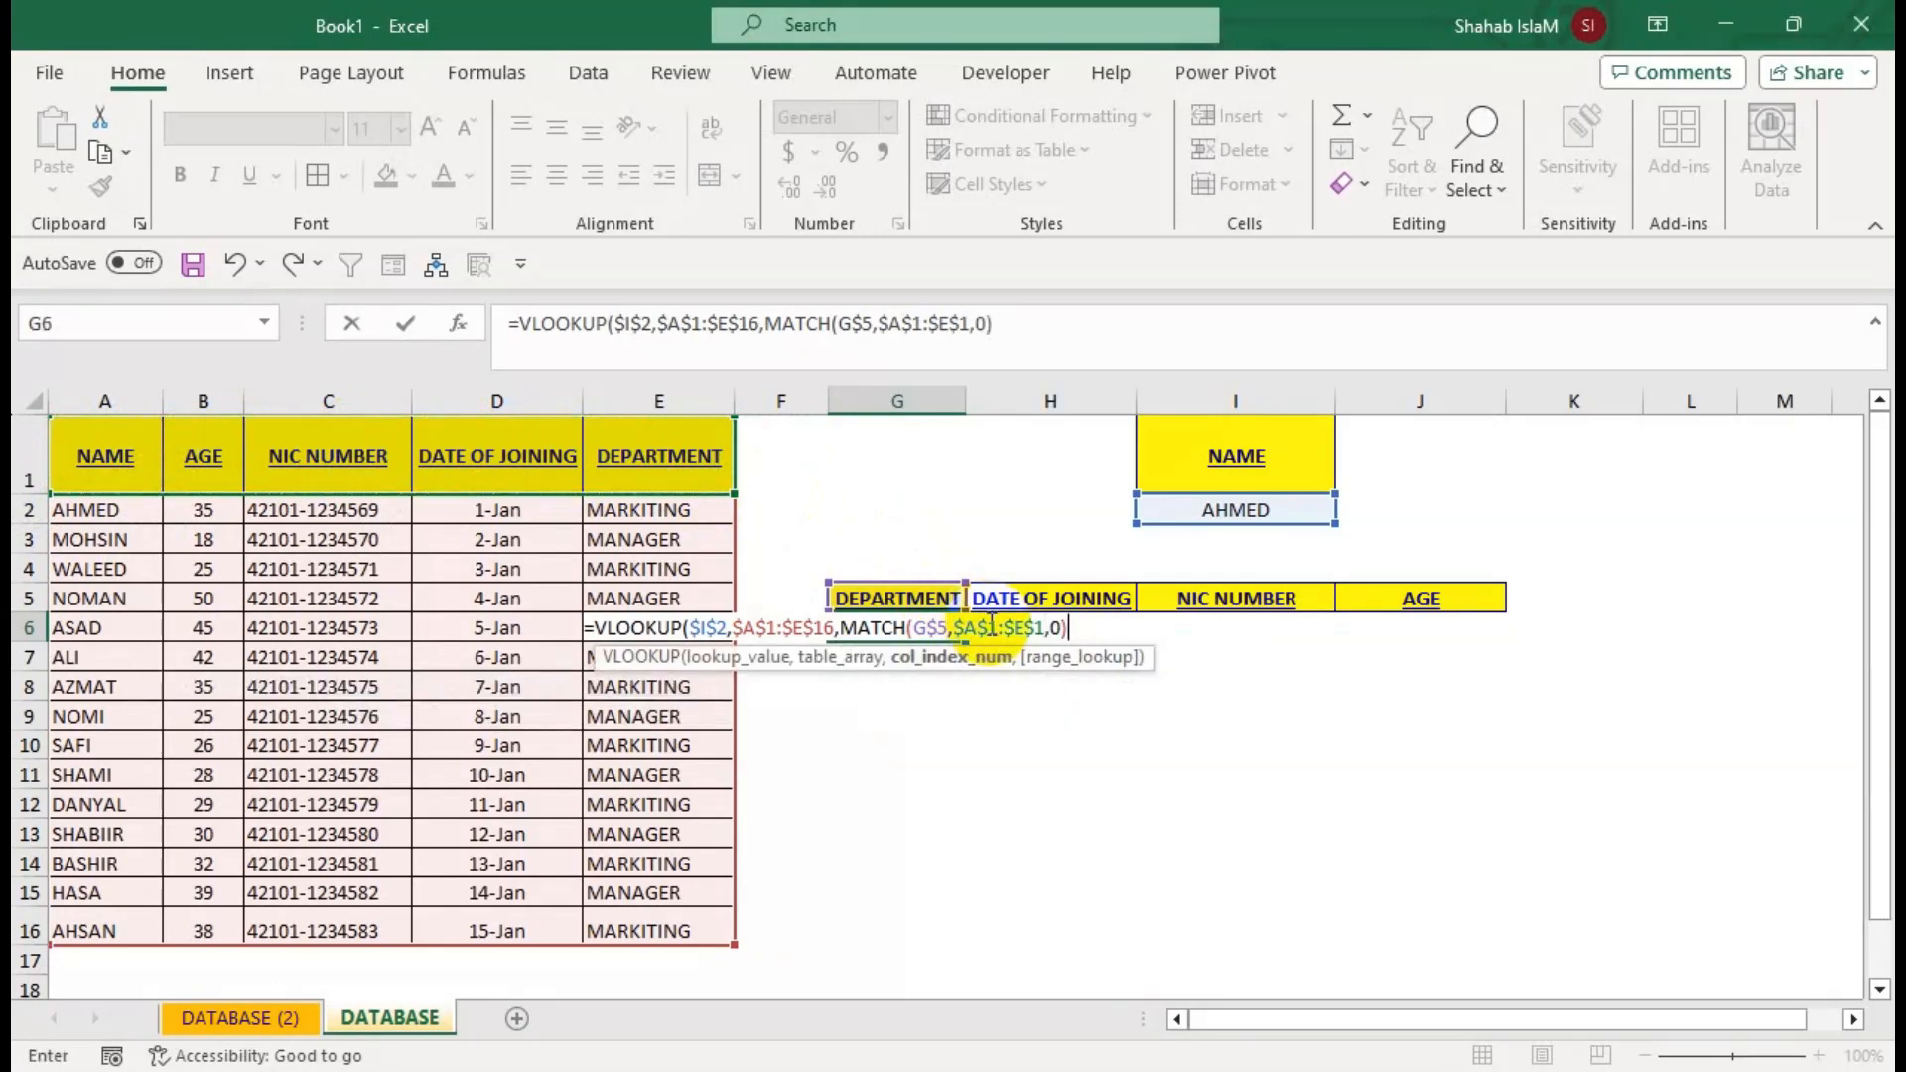
Set the range lookup argument to FALSE for an exact match and enter the VLOOKUP formula in G6.
{"action": "type", "text": ","}
{"action": "key", "text": "Down"}
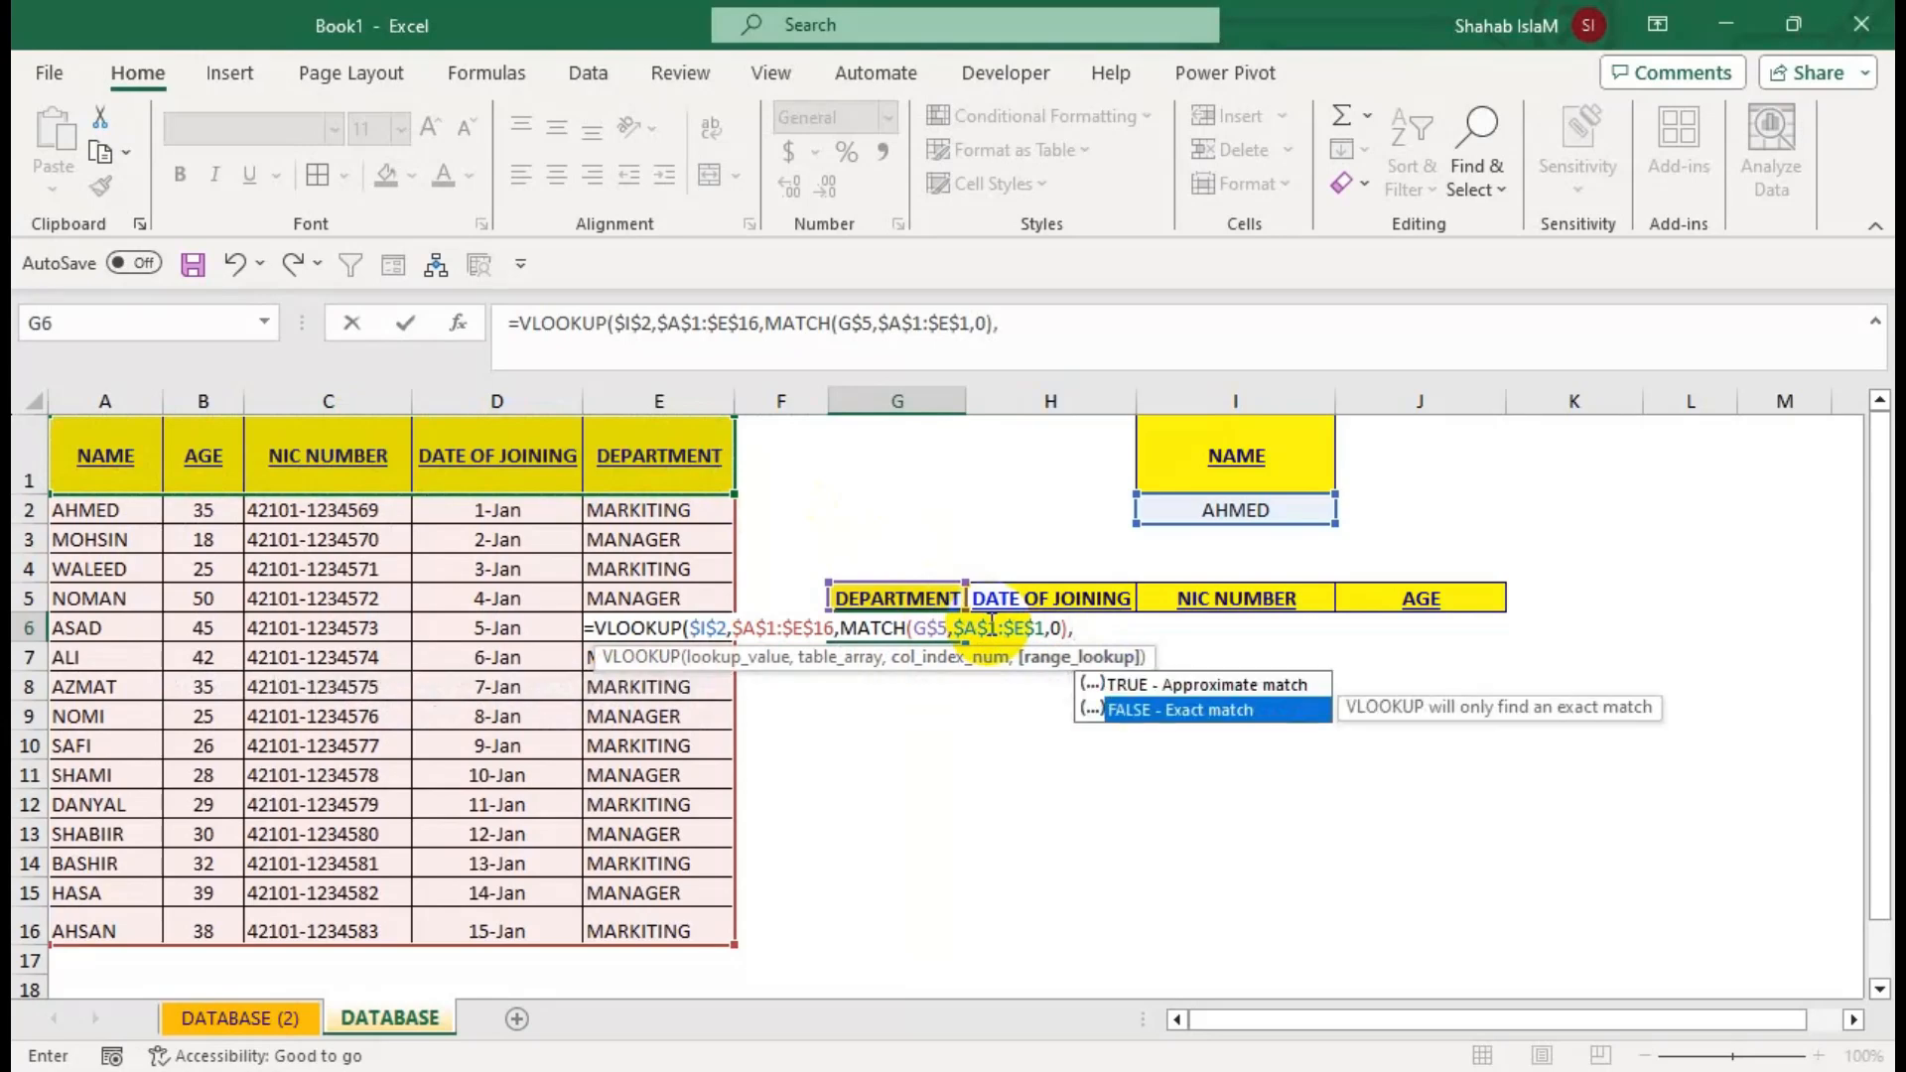
{"action": "key", "text": "Tab"}
{"action": "type", "text": ")"}
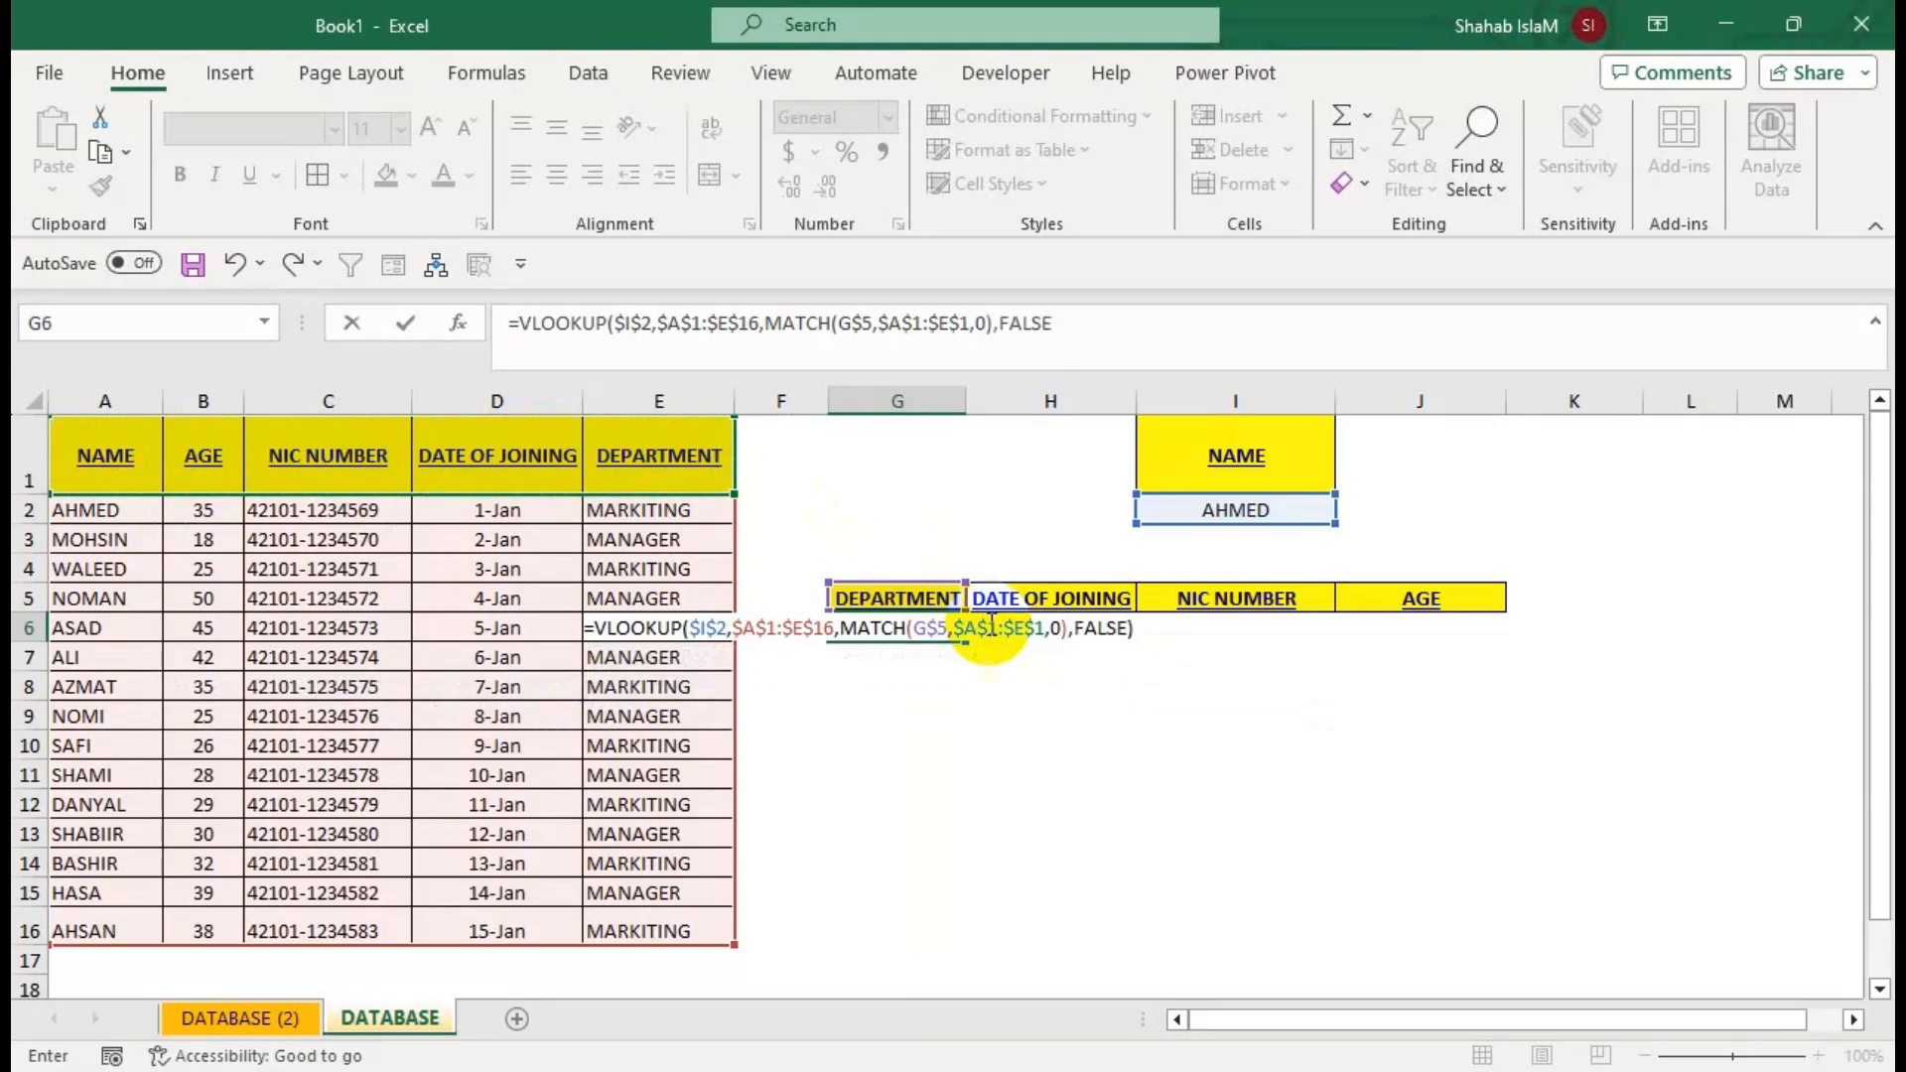
{"action": "key", "text": "Return"}
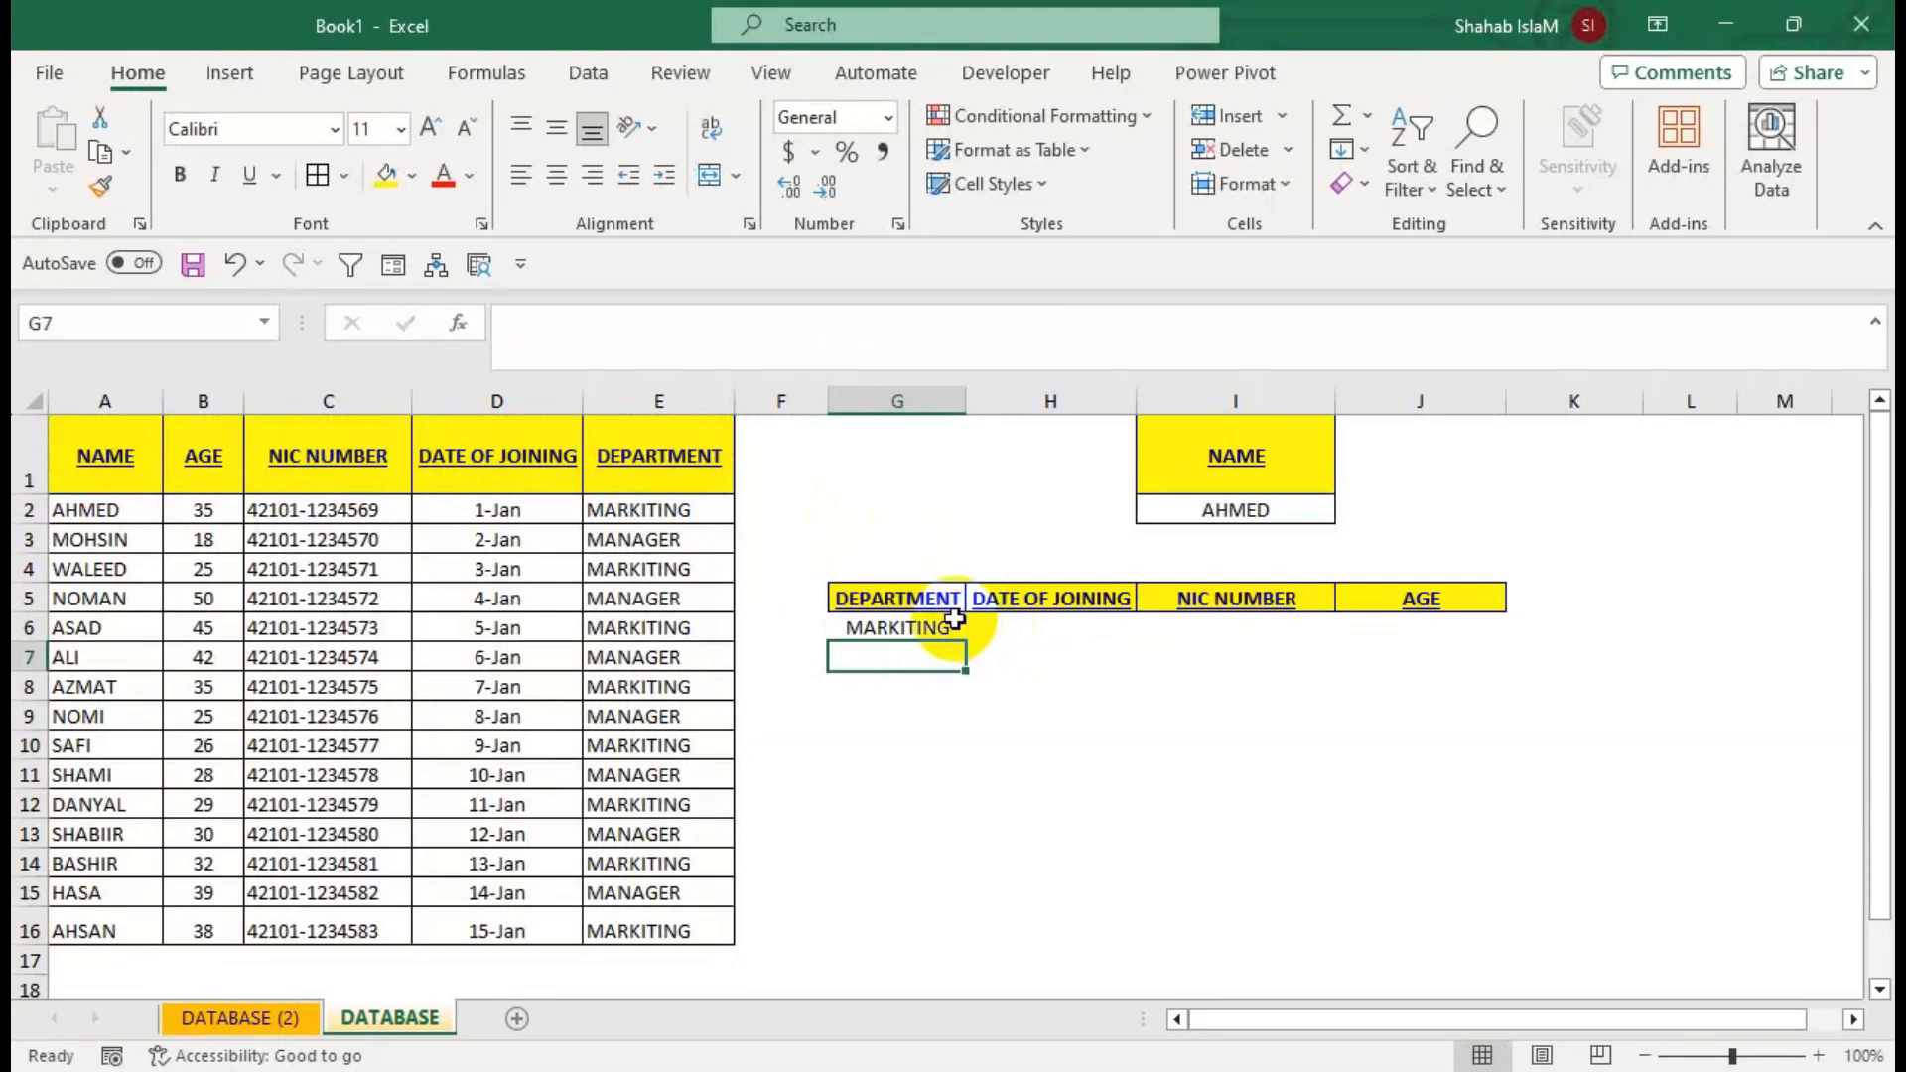
Fill the G6 lookup formula across to J6 and choose the employee from row 3 in the I2 name list.
{"action": "left_click", "coordinate": [947, 627]}
{"action": "left_click_drag", "start_coordinate": [964, 643], "coordinate": [1492, 642]}
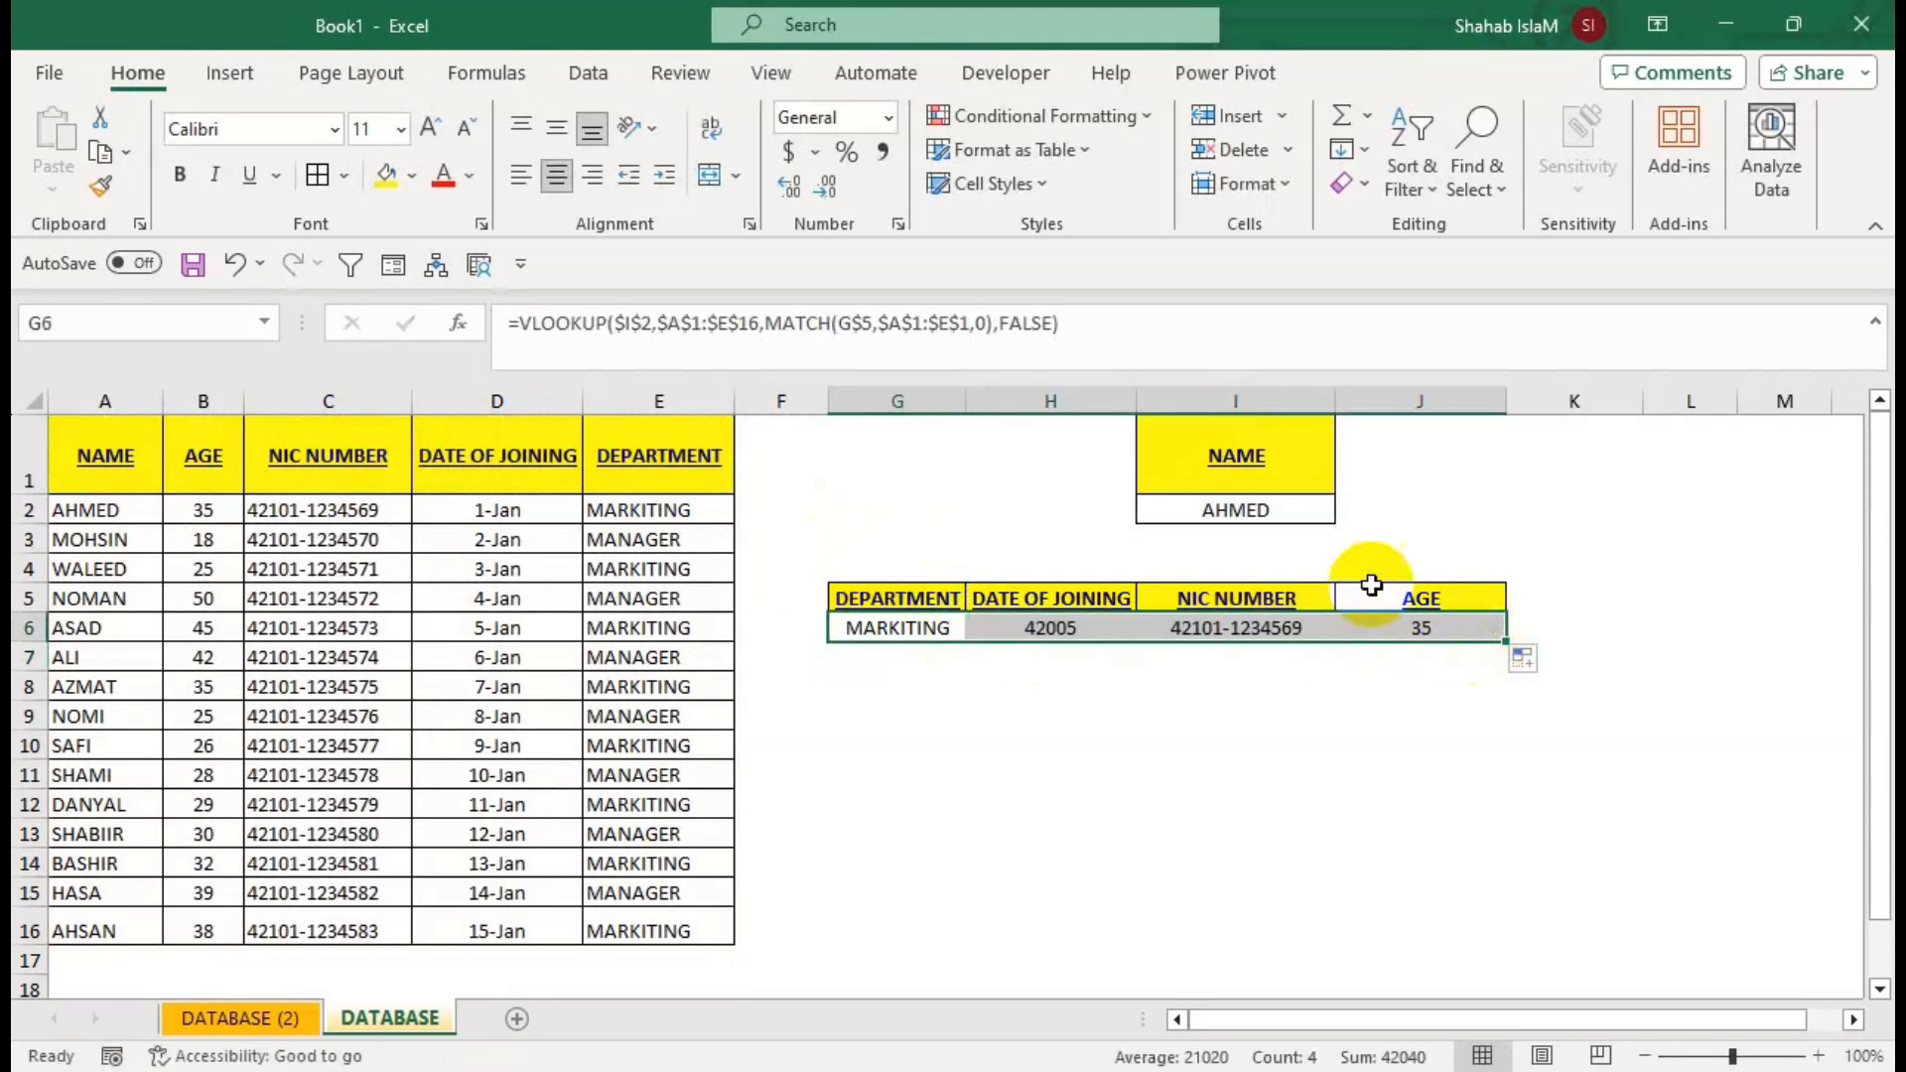
{"action": "left_click", "coordinate": [1263, 510]}
{"action": "left_click", "coordinate": [1348, 509]}
{"action": "left_click", "coordinate": [1295, 562]}
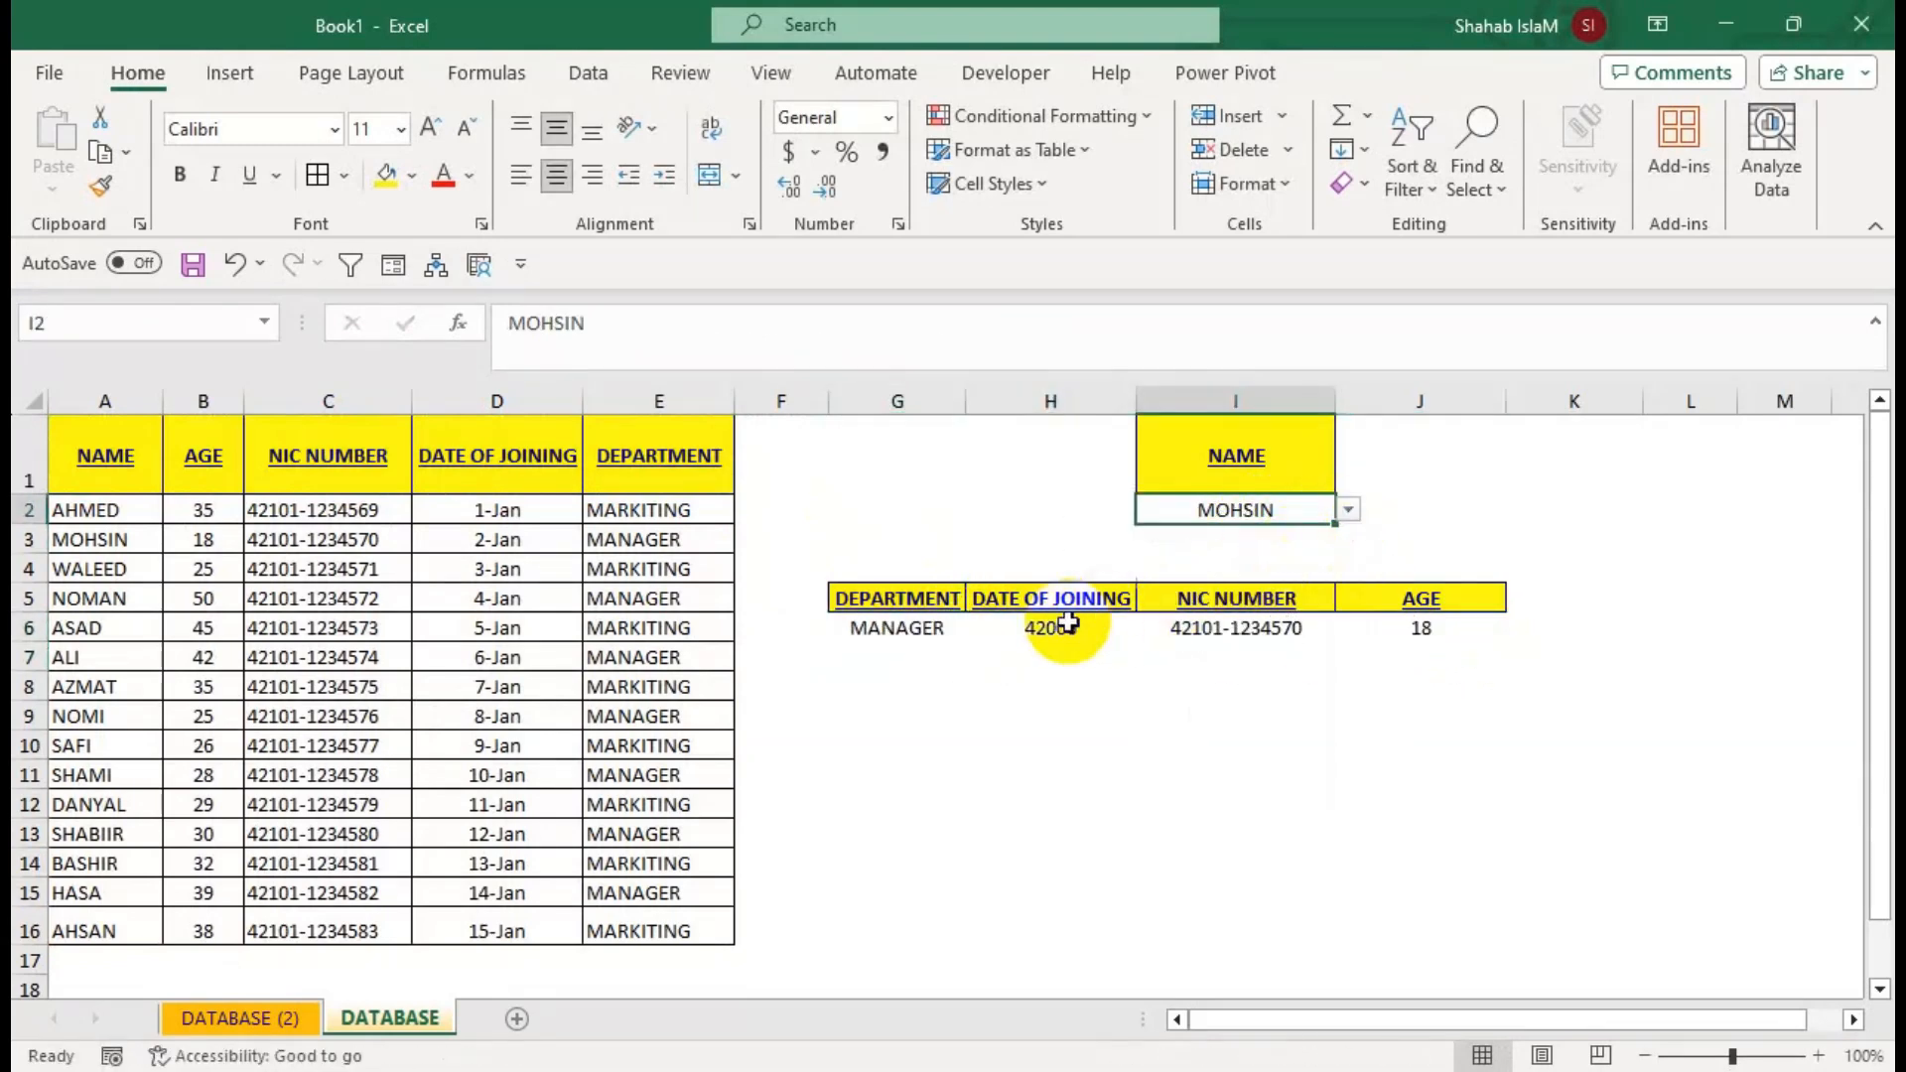
Format the date of joining result in H6 as a day-month-year date and choose the row 5 employee in I2.
{"action": "left_click", "coordinate": [1009, 623]}
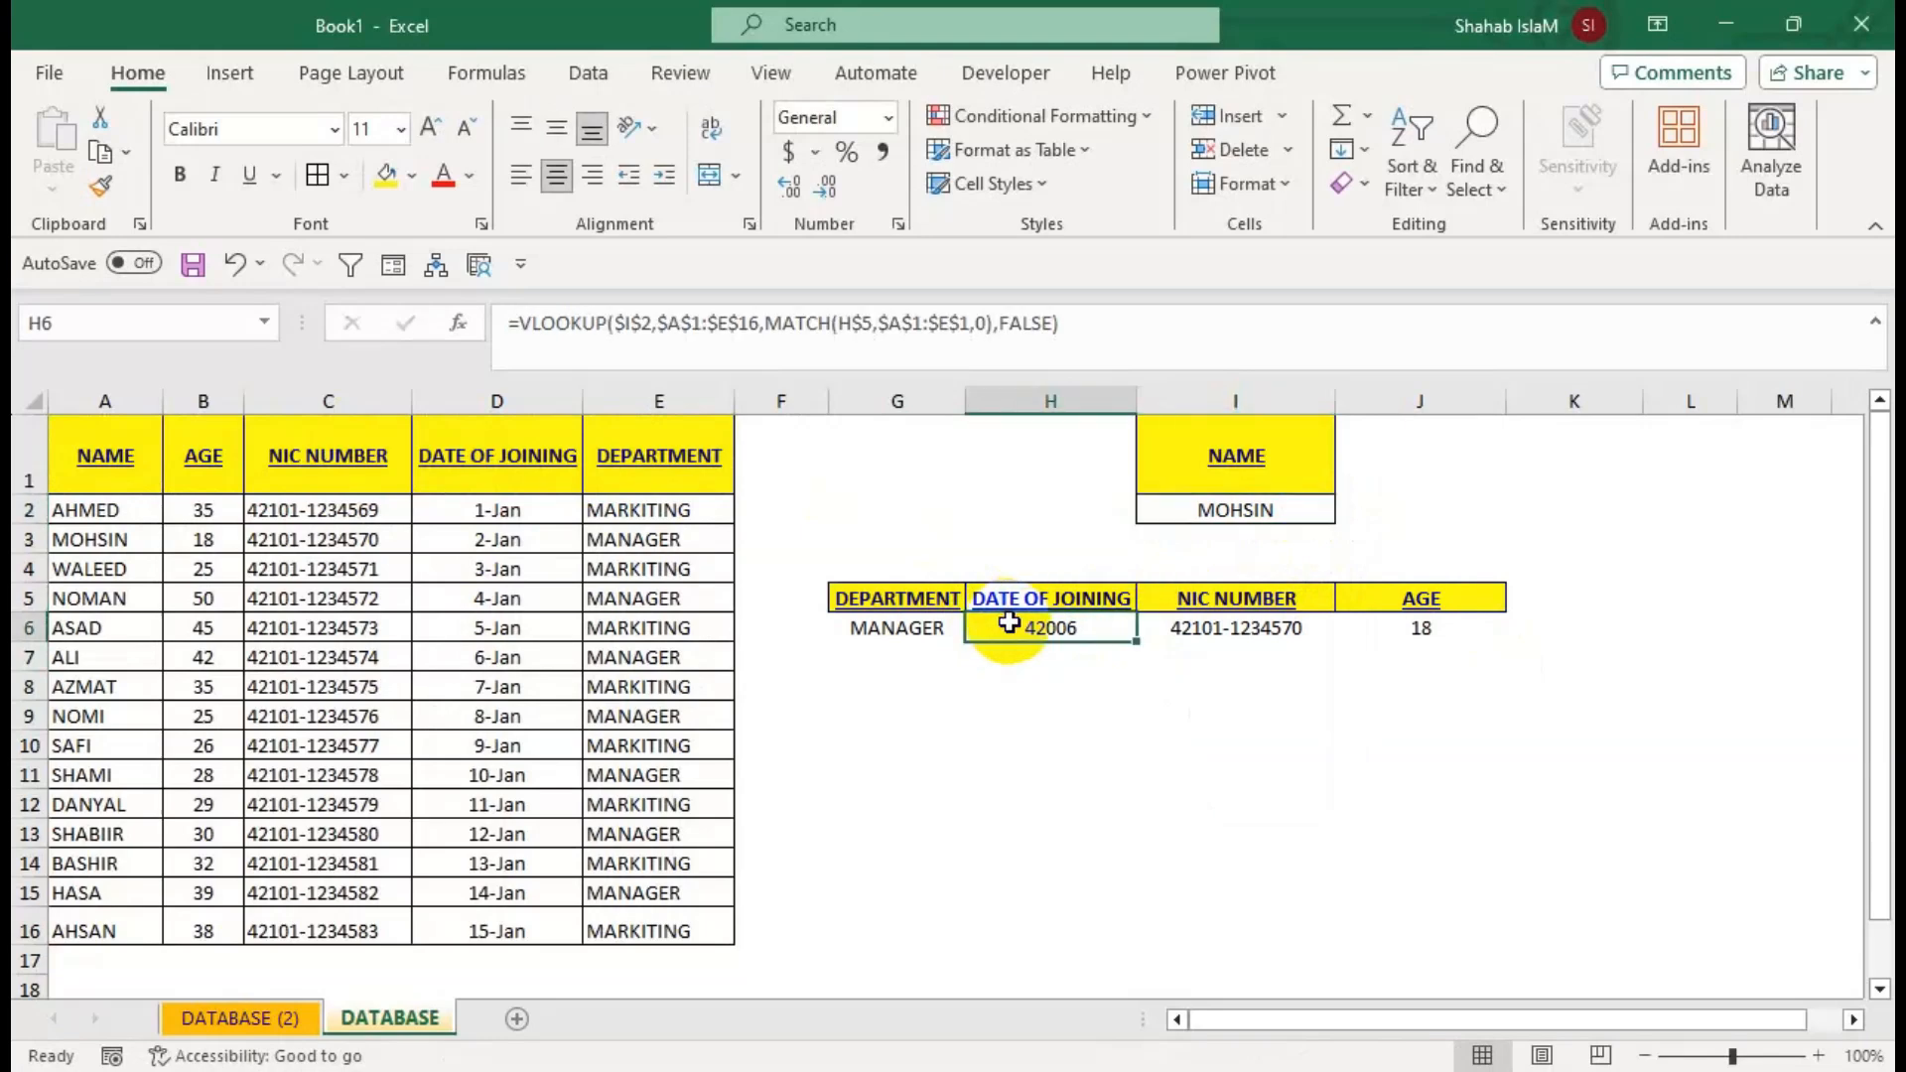
{"action": "key", "text": "ctrl+shift+3"}
{"action": "left_click", "coordinate": [1327, 513]}
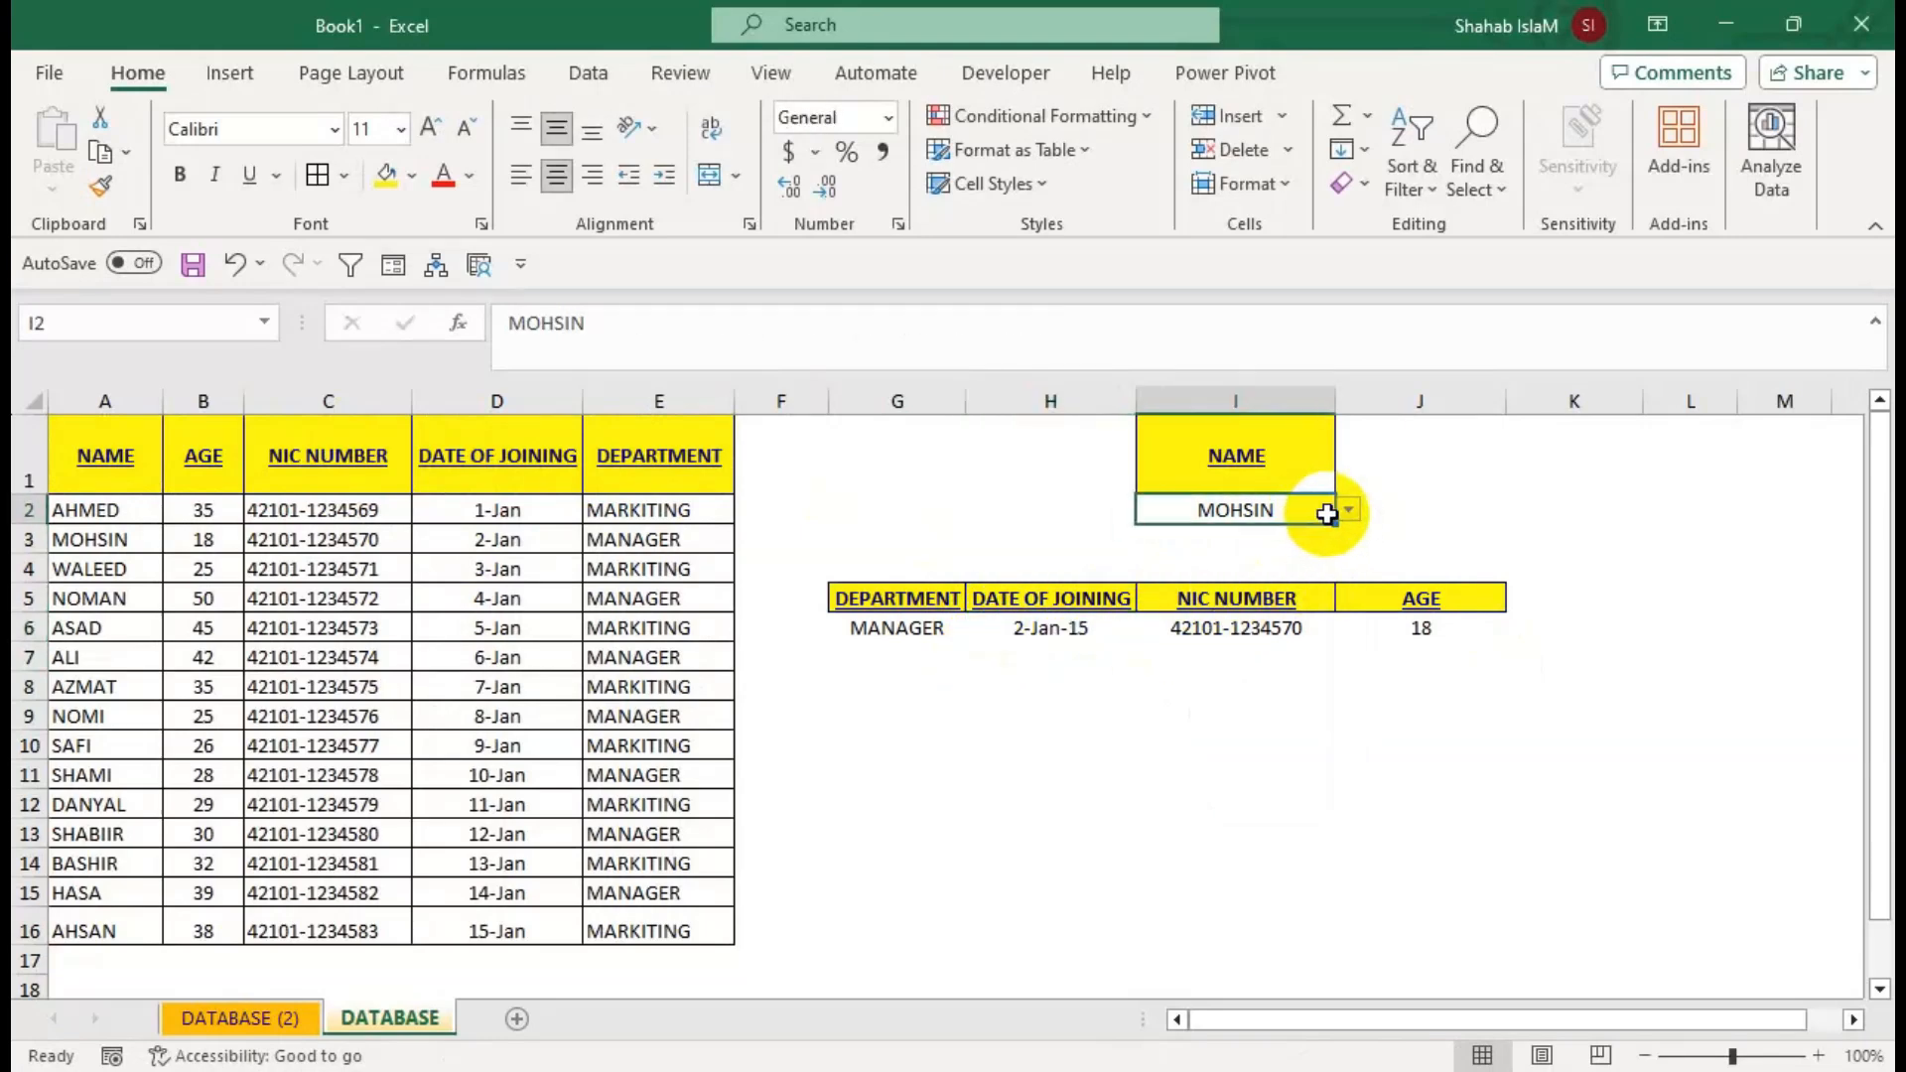
{"action": "left_click", "coordinate": [1348, 510]}
{"action": "left_click", "coordinate": [1282, 603]}
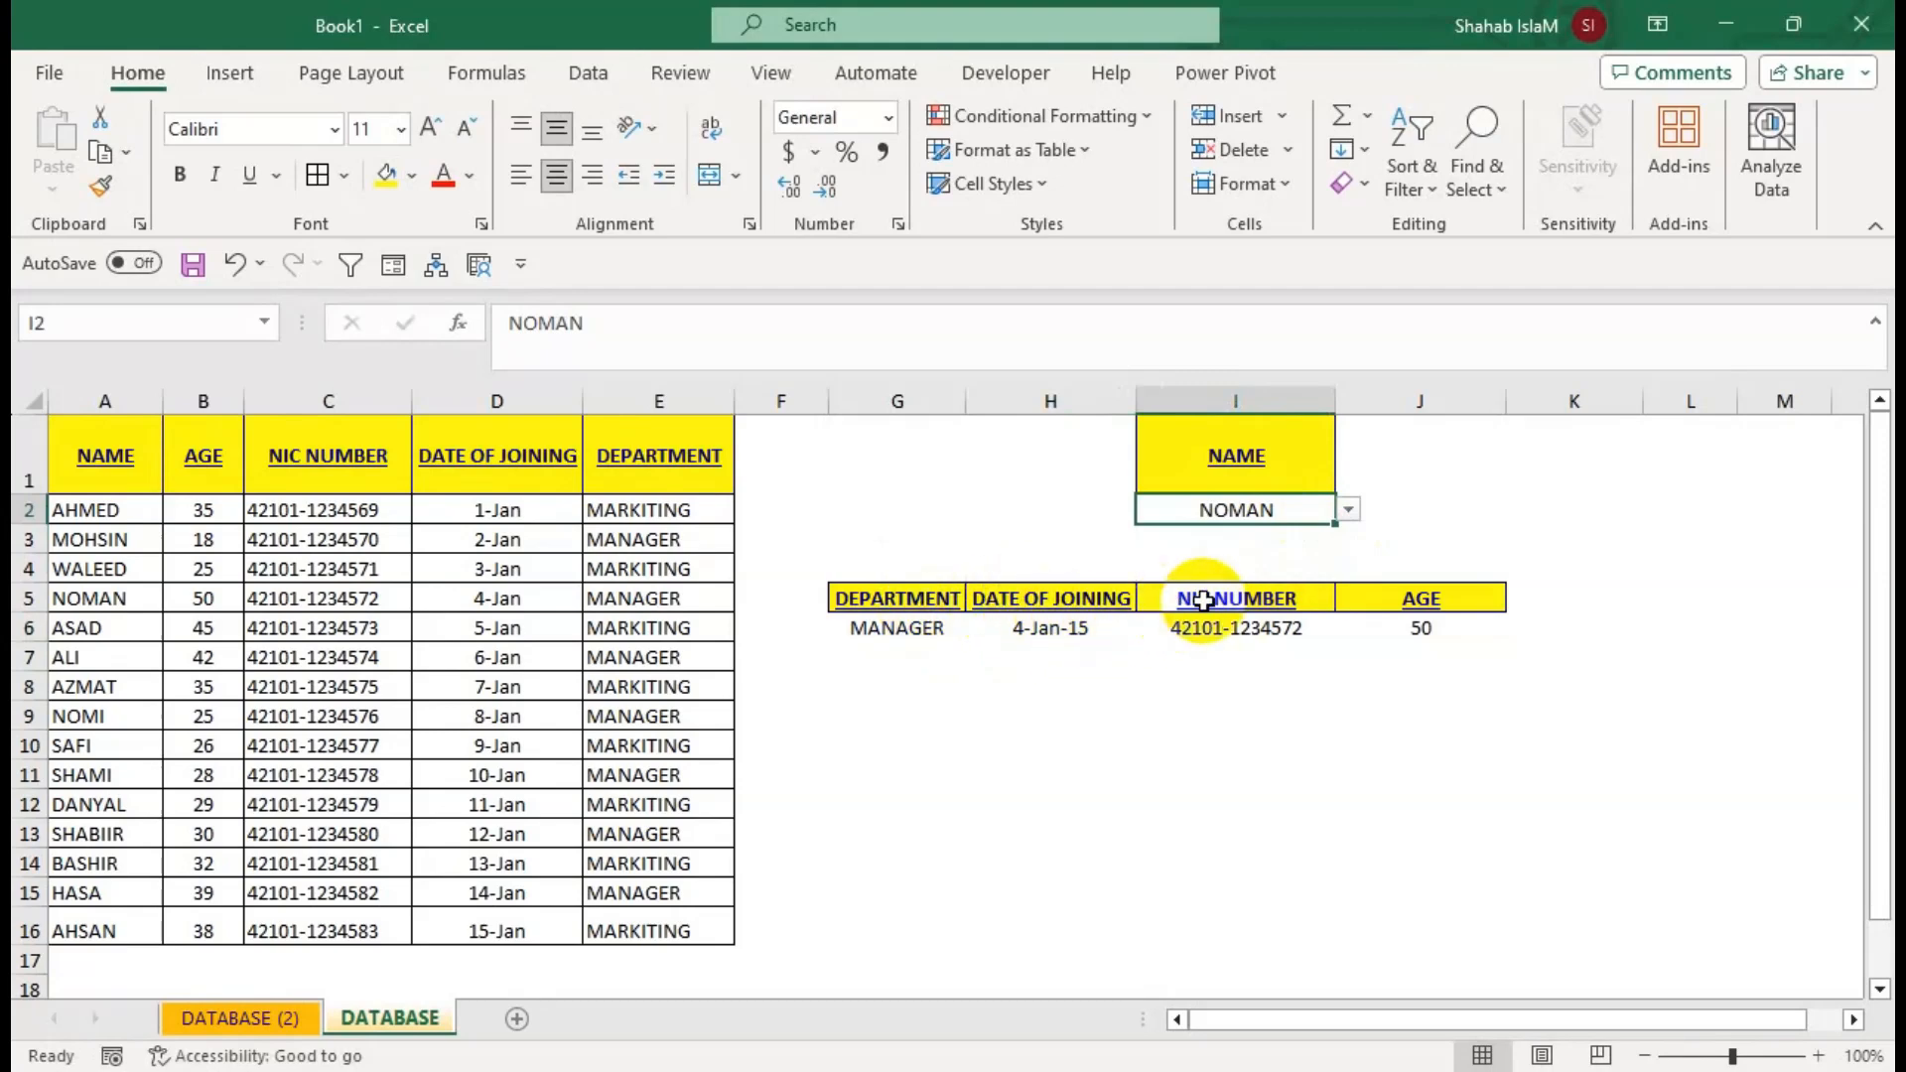
{"action": "double_click", "coordinate": [955, 626]}
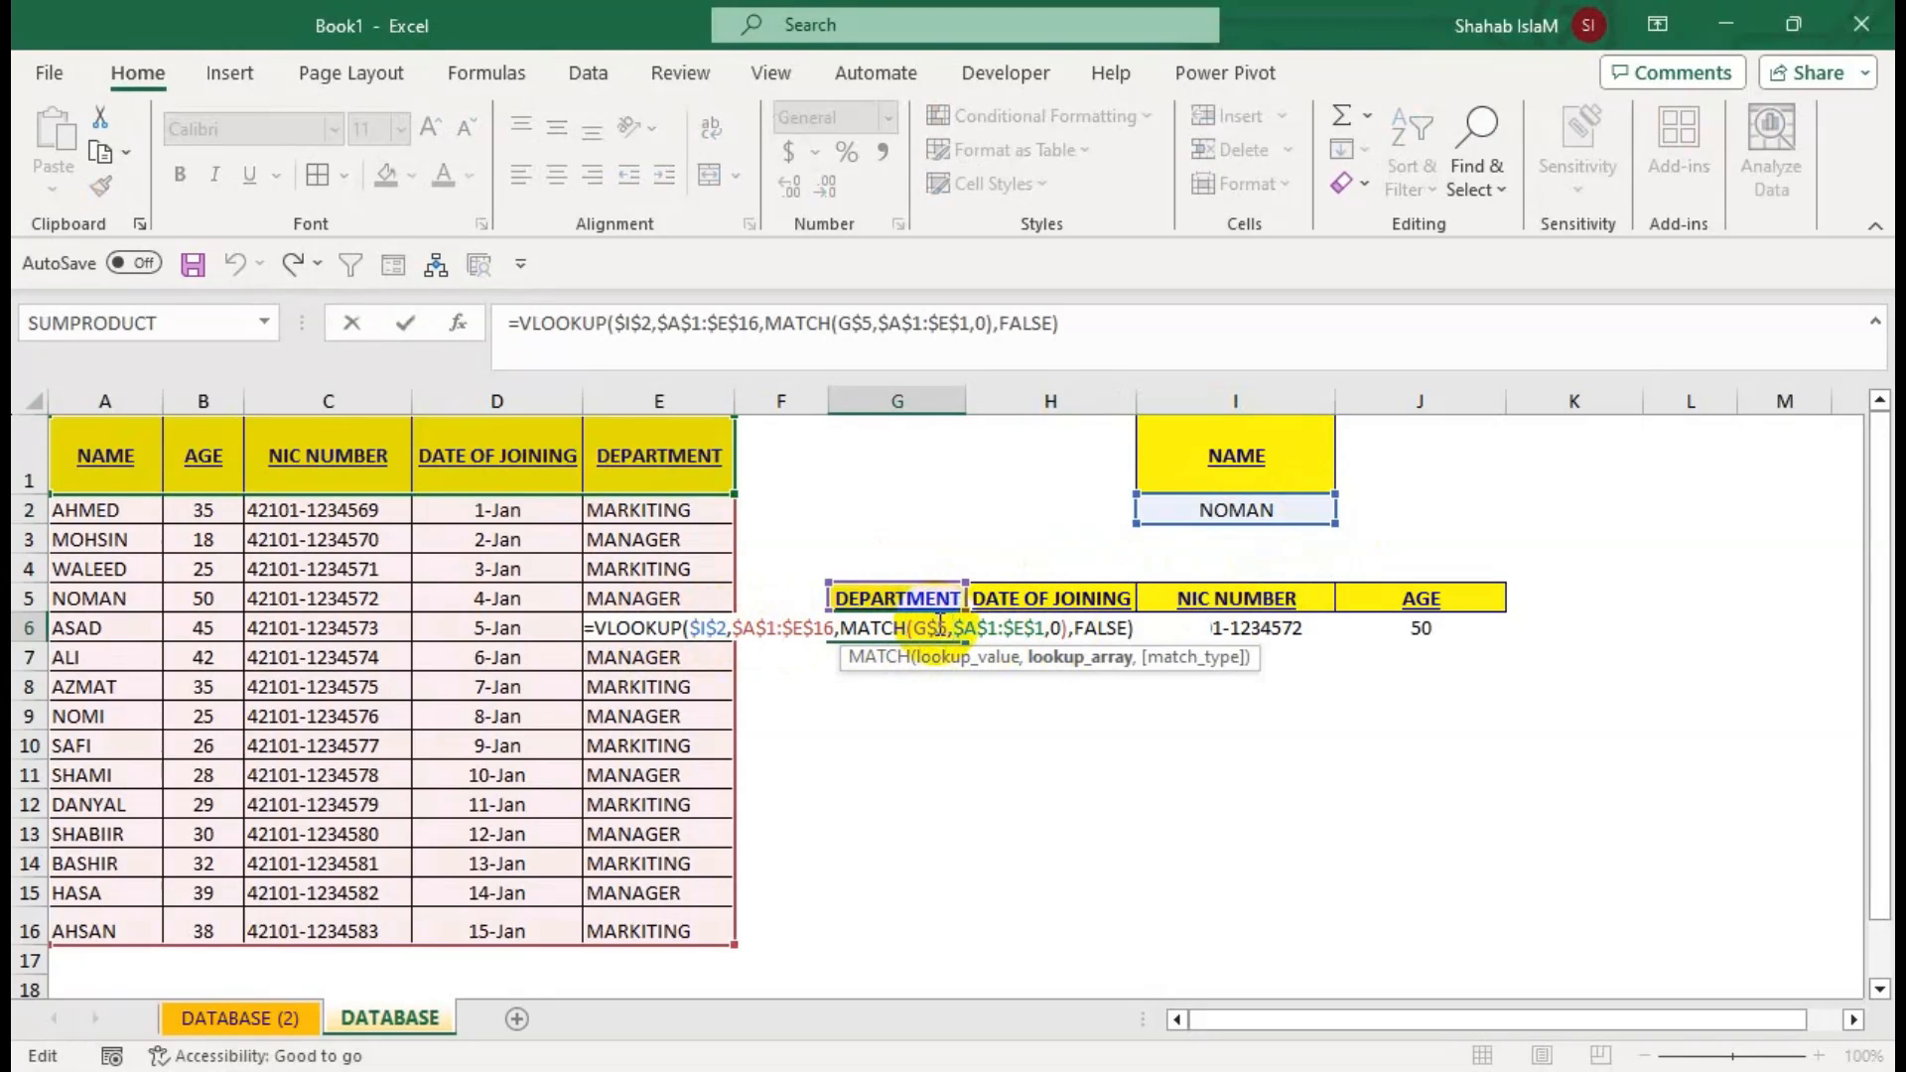
{"action": "key", "text": "Return"}
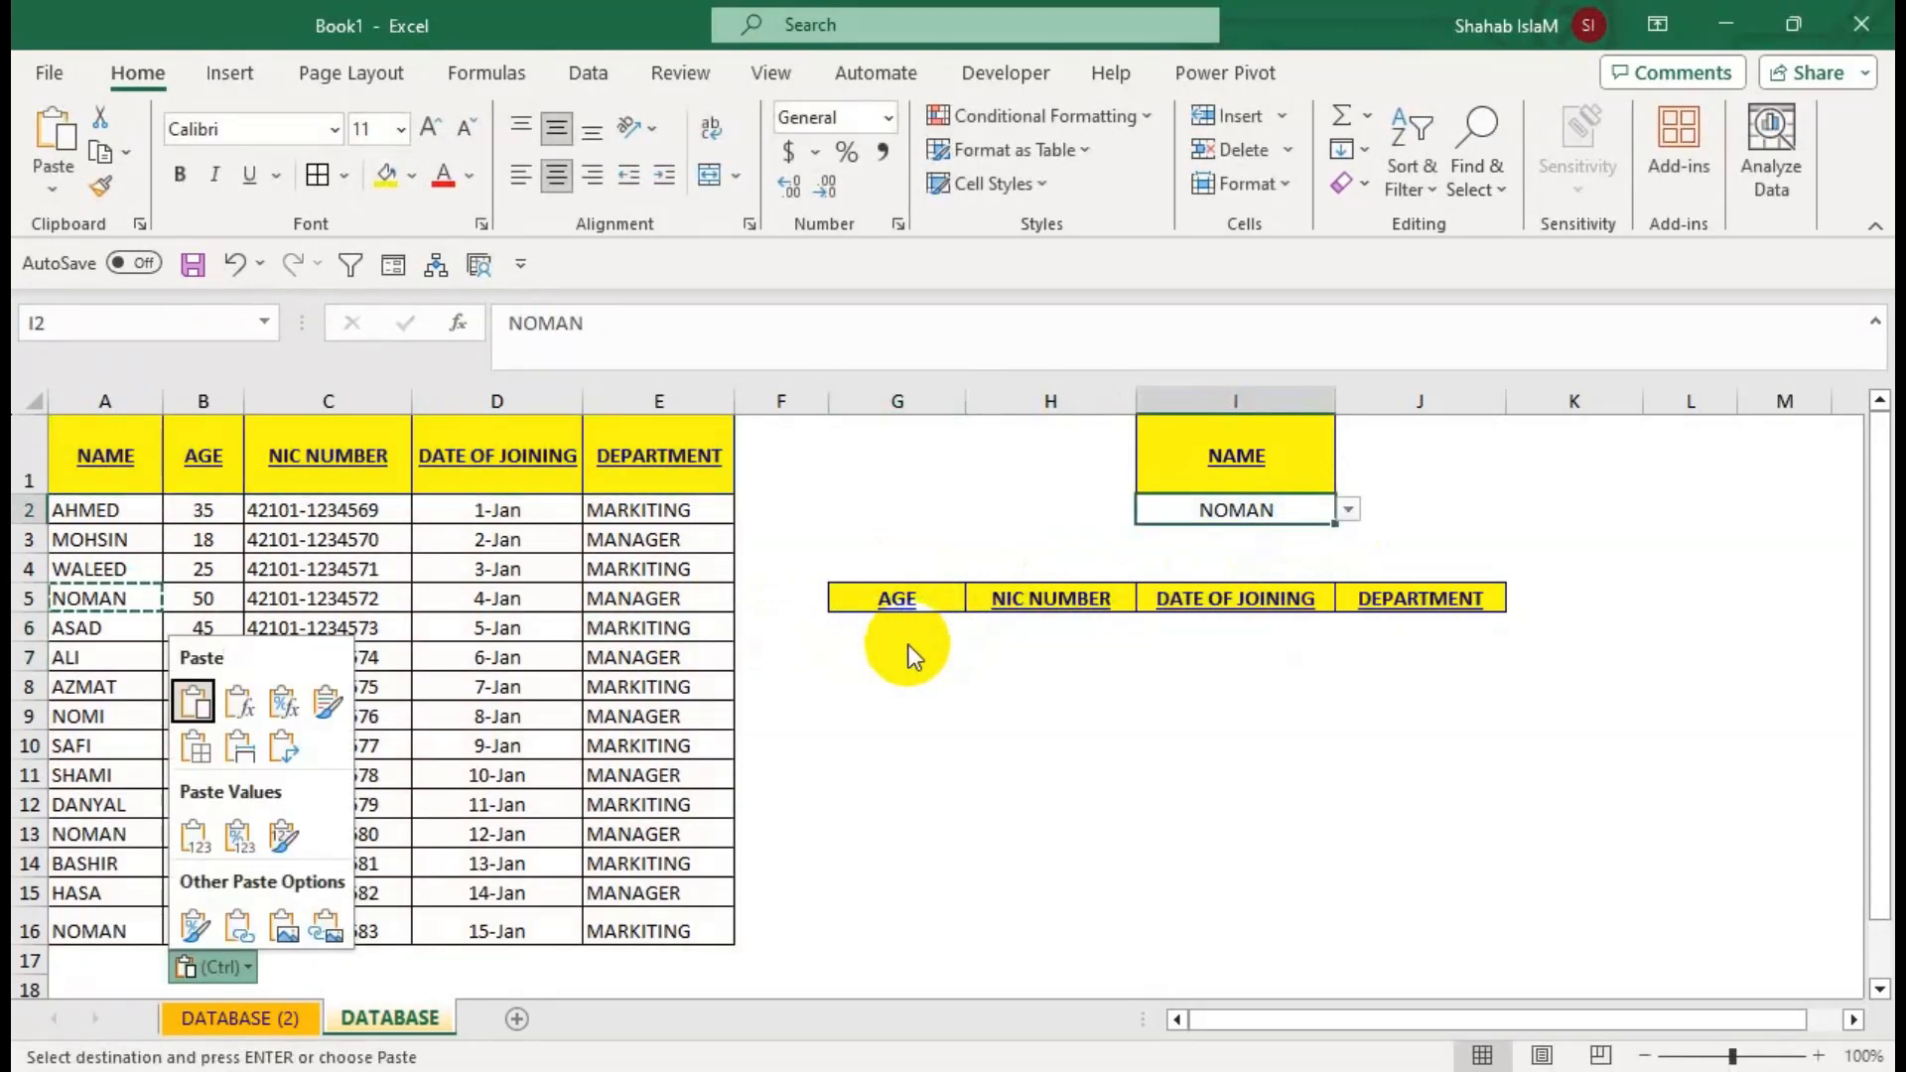
Examine the employee records in rows 5, 13 and 16 that share the name chosen in I2, and the empty lookup cells.
{"action": "left_click", "coordinate": [903, 643]}
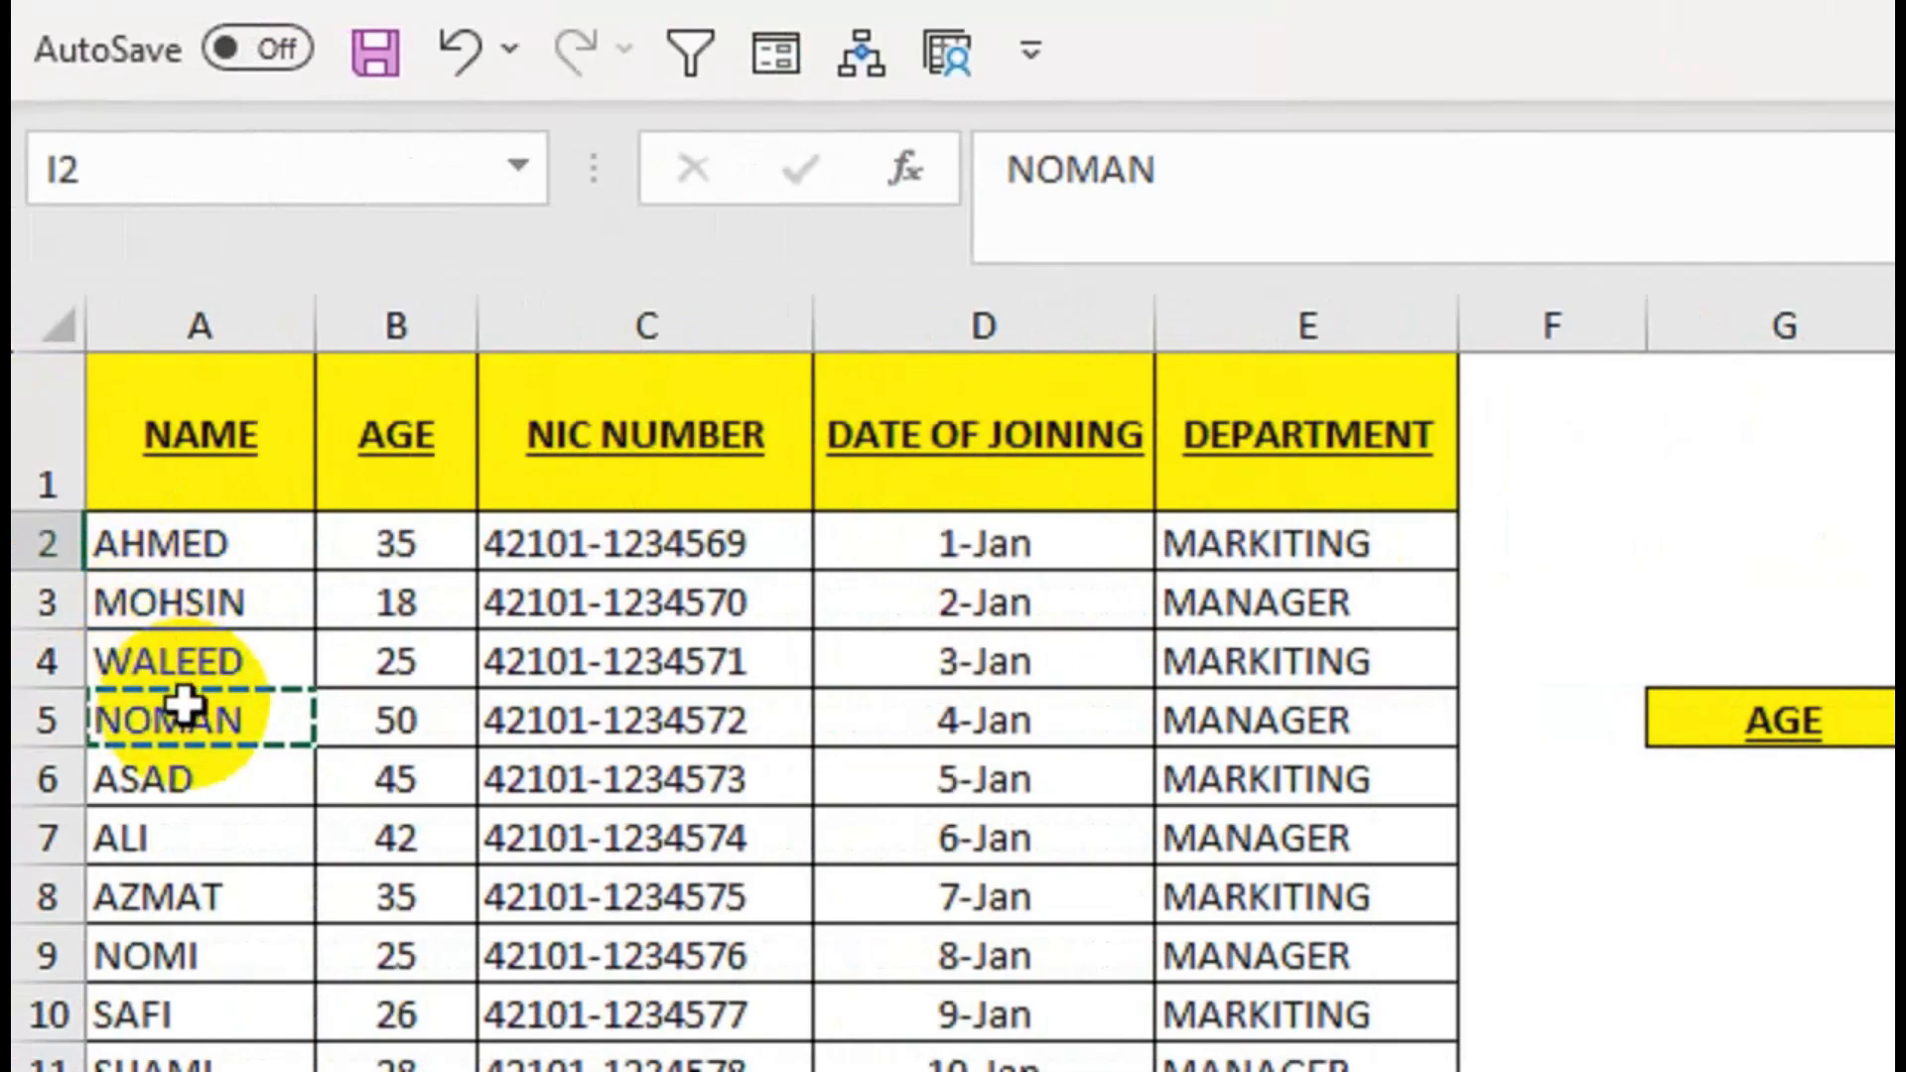
{"action": "left_click_drag", "start_coordinate": [192, 722], "coordinate": [1191, 706]}
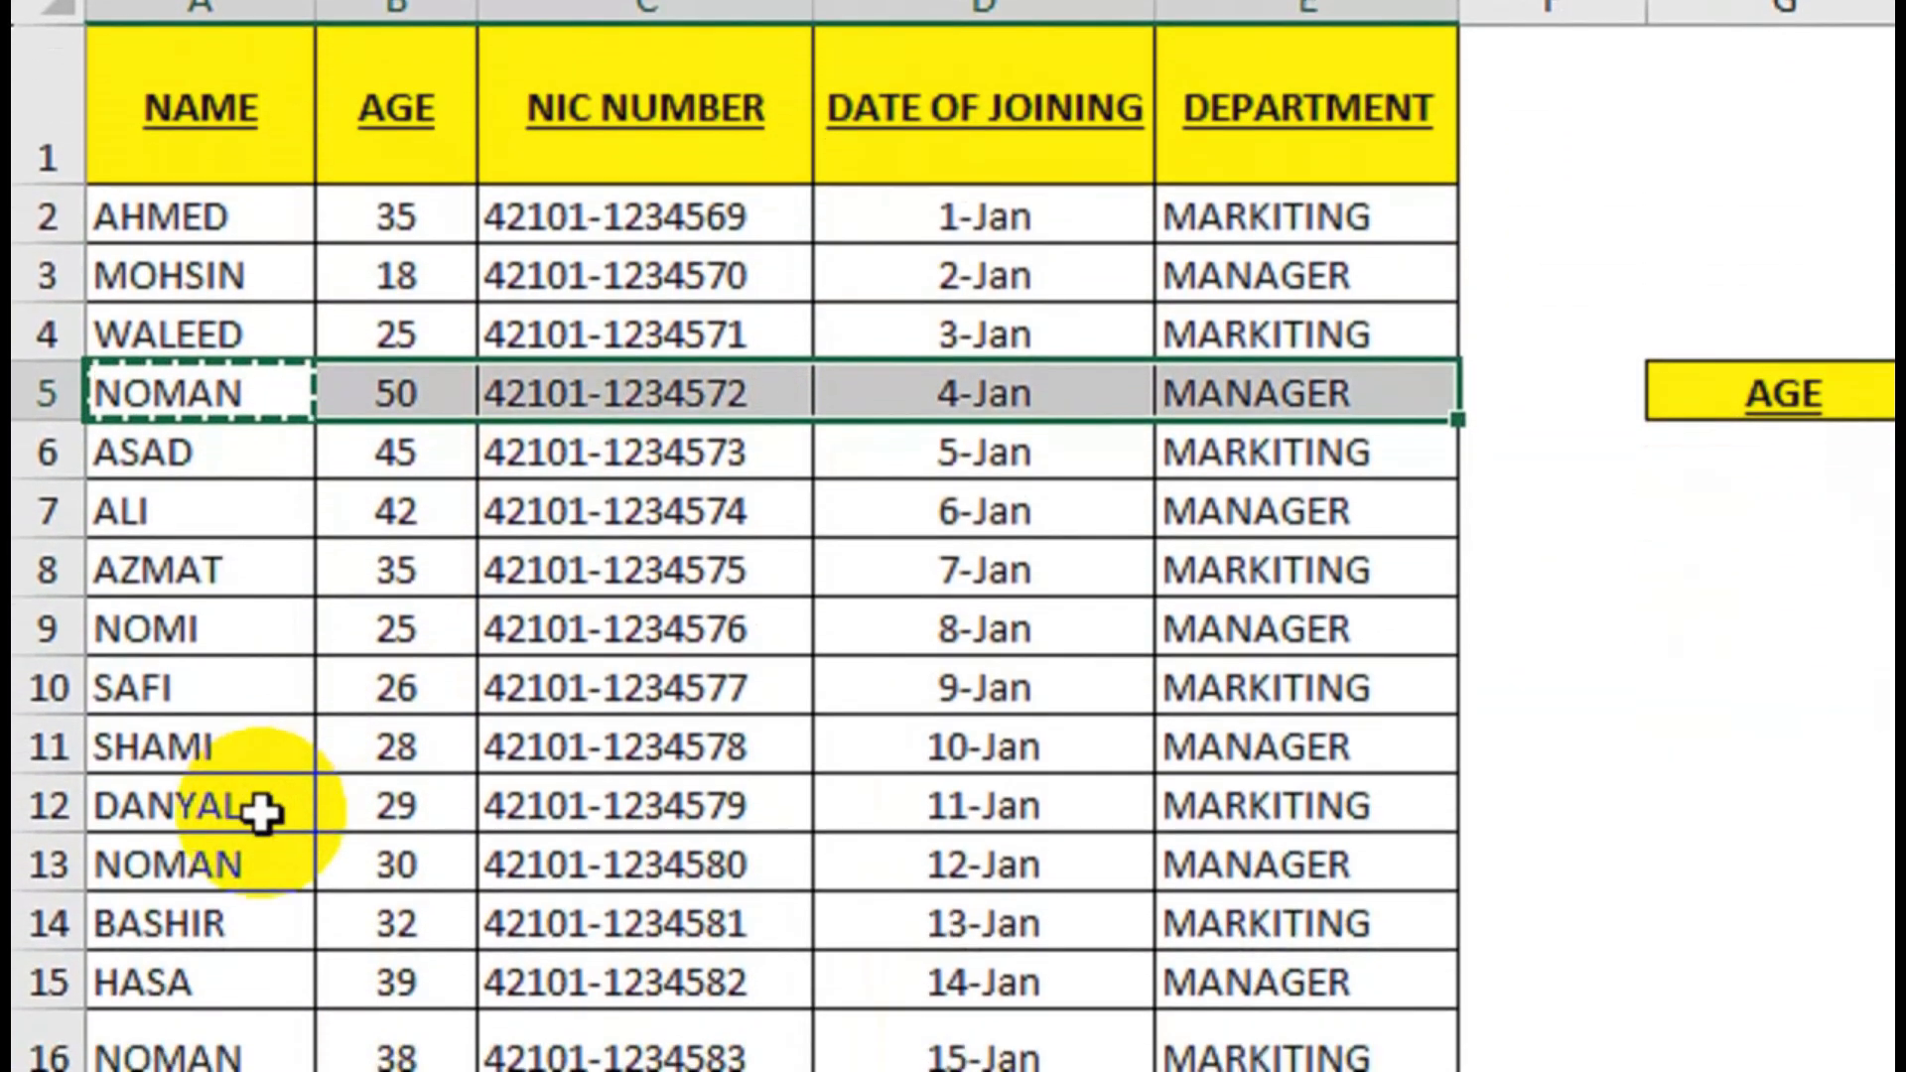
{"action": "left_click", "coordinate": [243, 804]}
{"action": "left_click_drag", "start_coordinate": [243, 804], "coordinate": [1289, 817]}
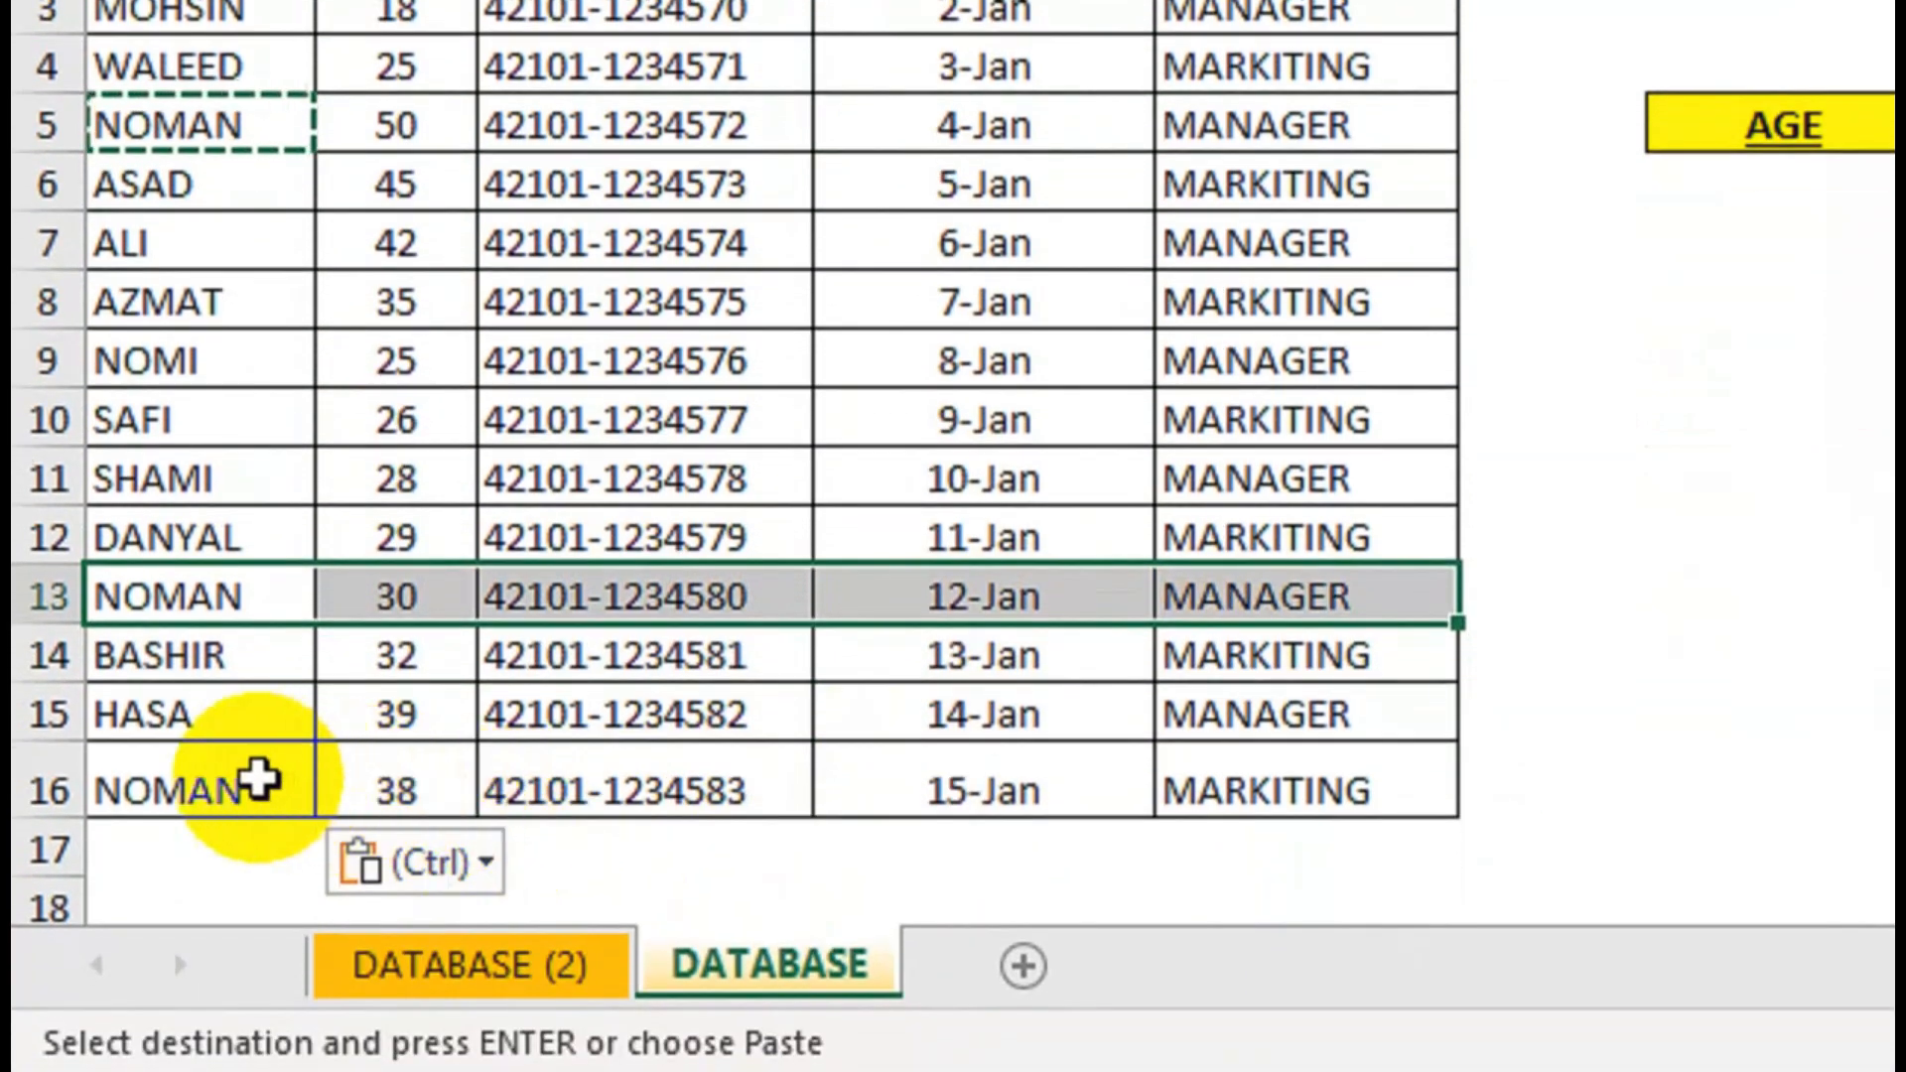
{"action": "left_click_drag", "start_coordinate": [258, 781], "coordinate": [1267, 778]}
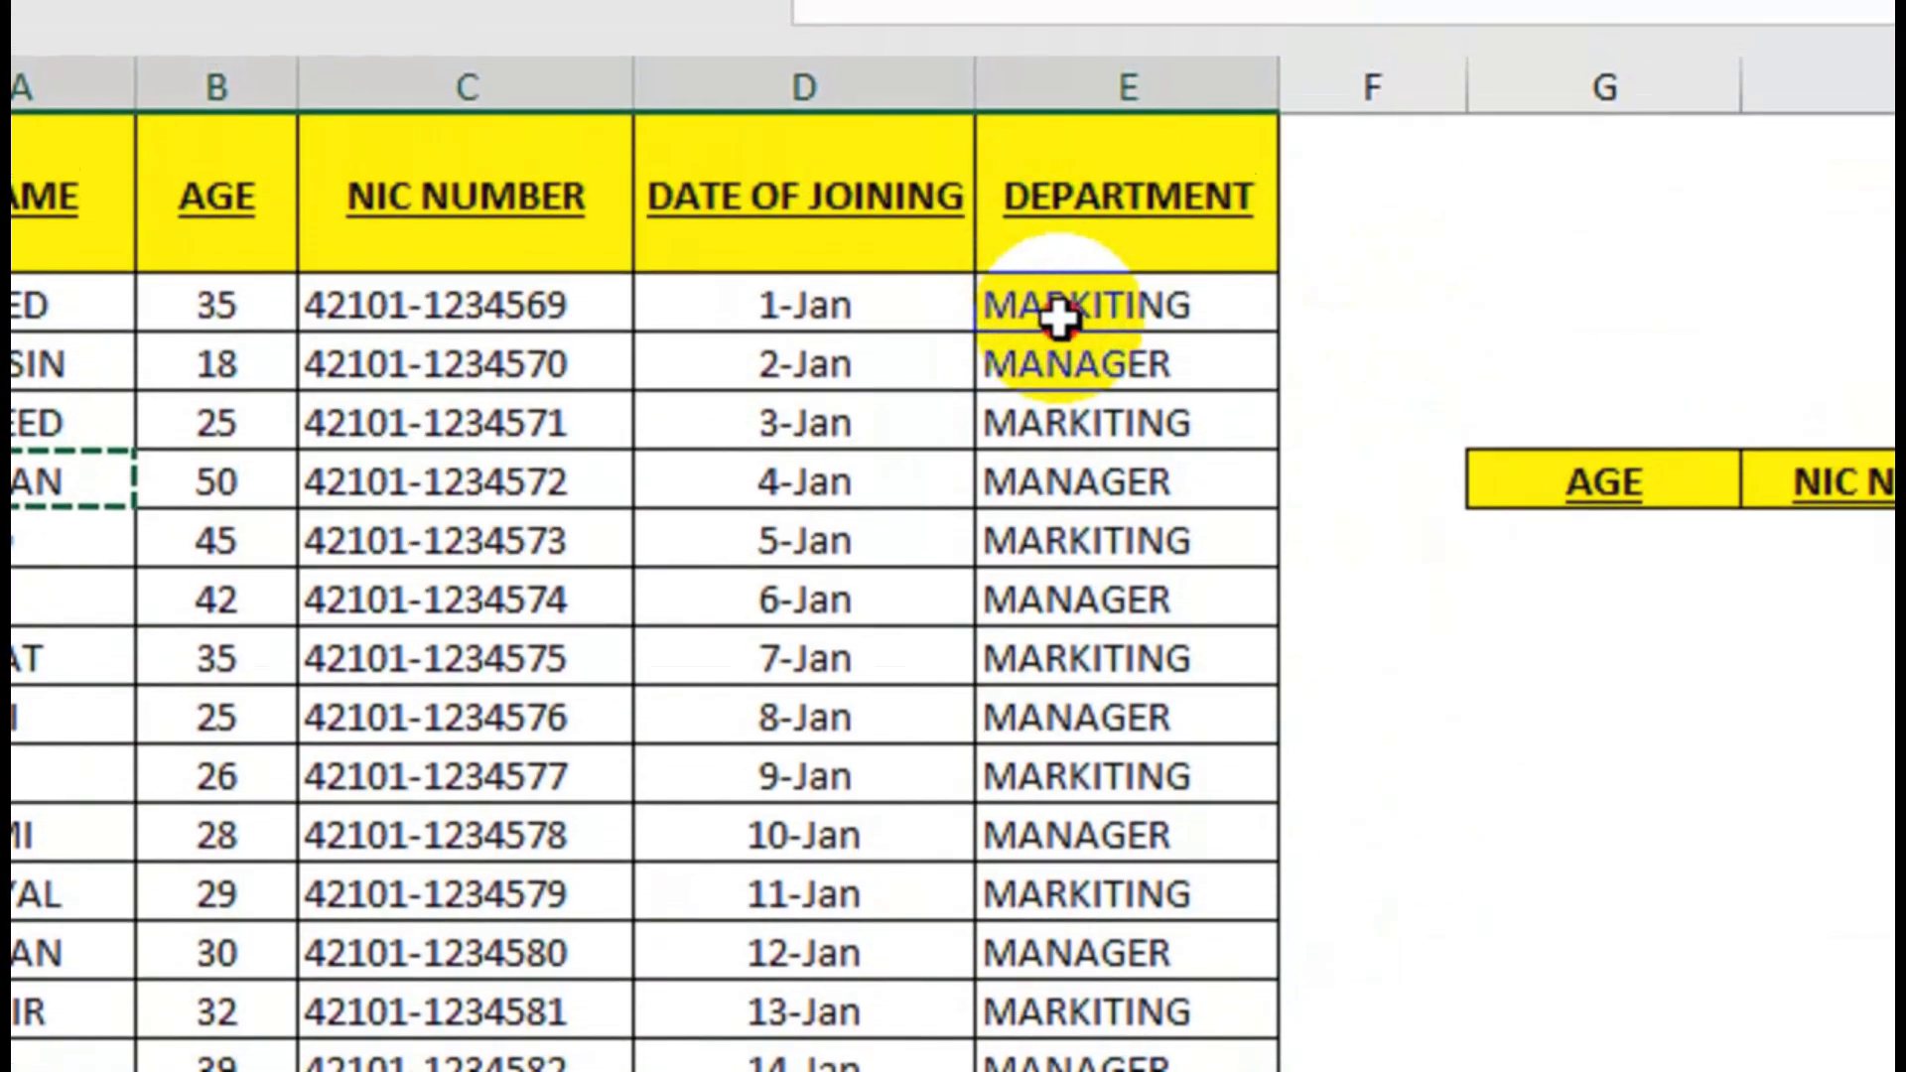
{"action": "left_click", "coordinate": [1055, 307]}
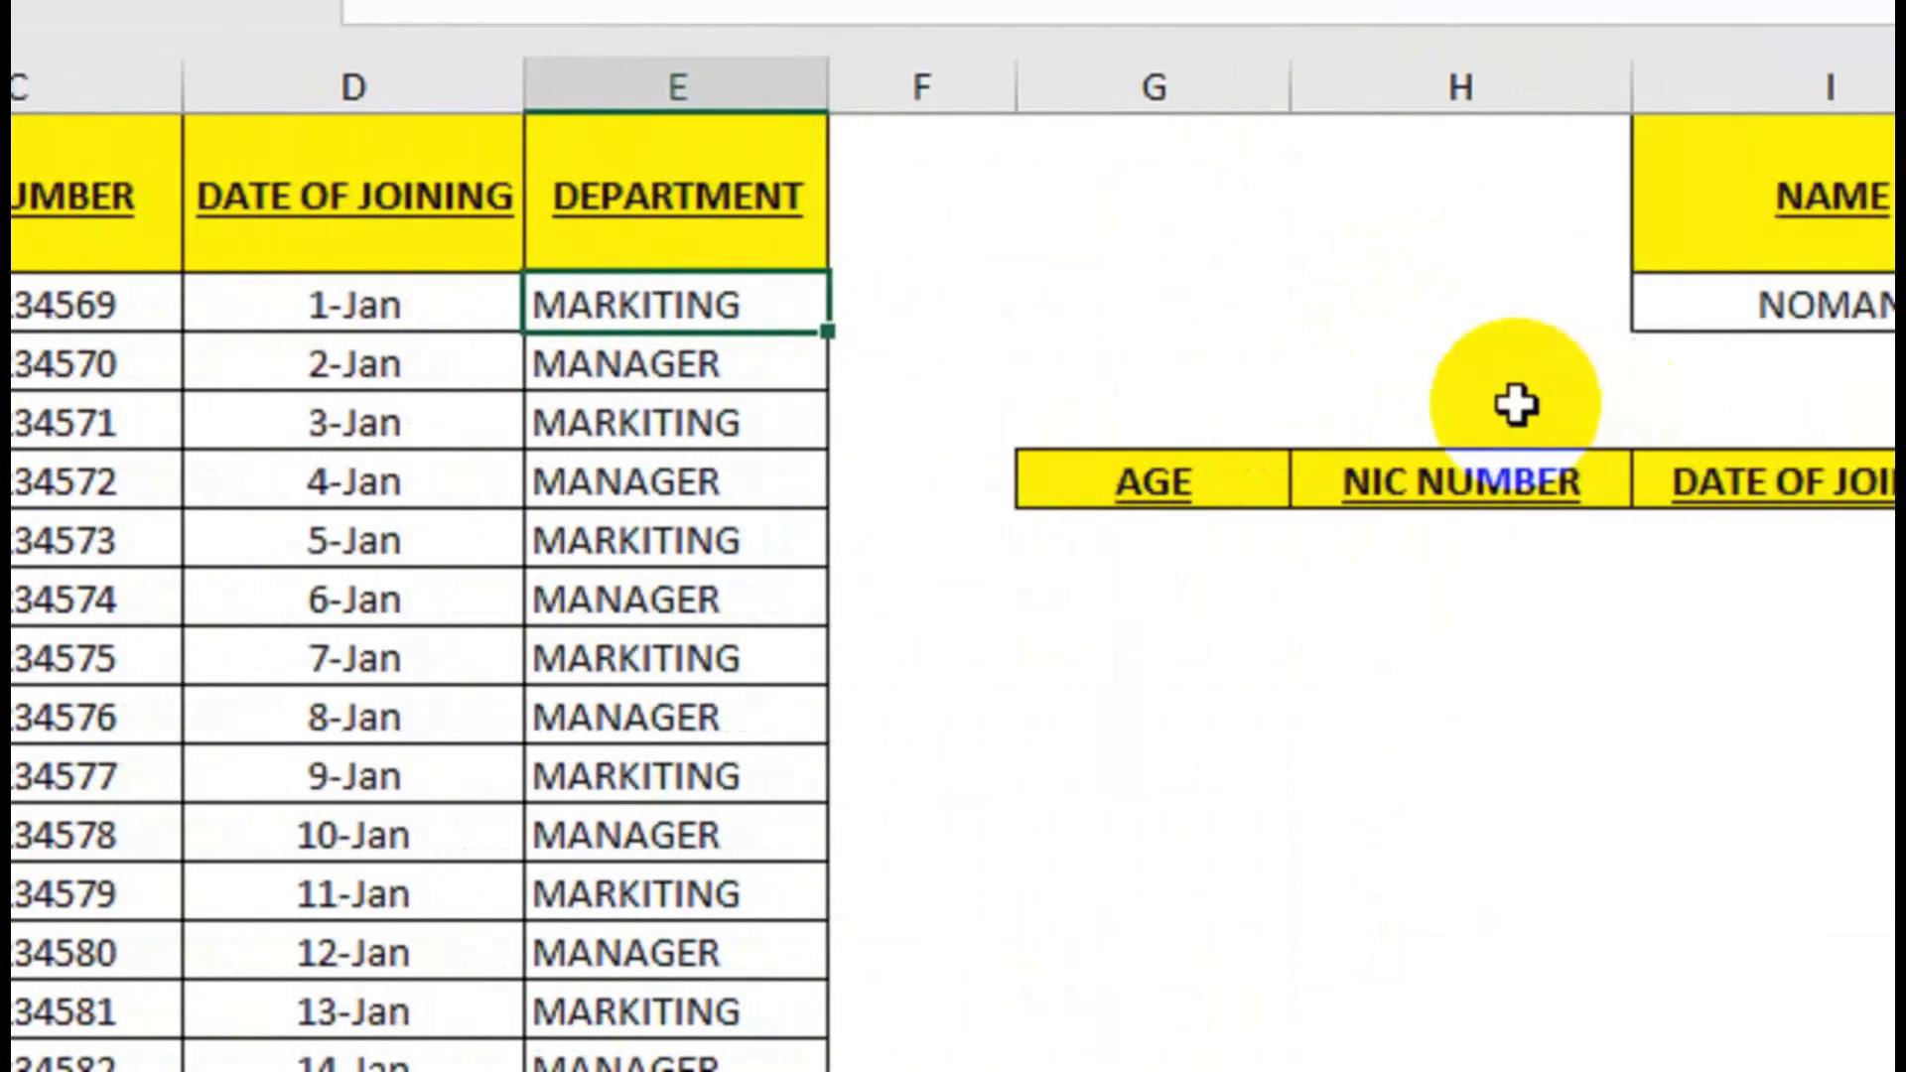
{"action": "left_click", "coordinate": [1504, 364]}
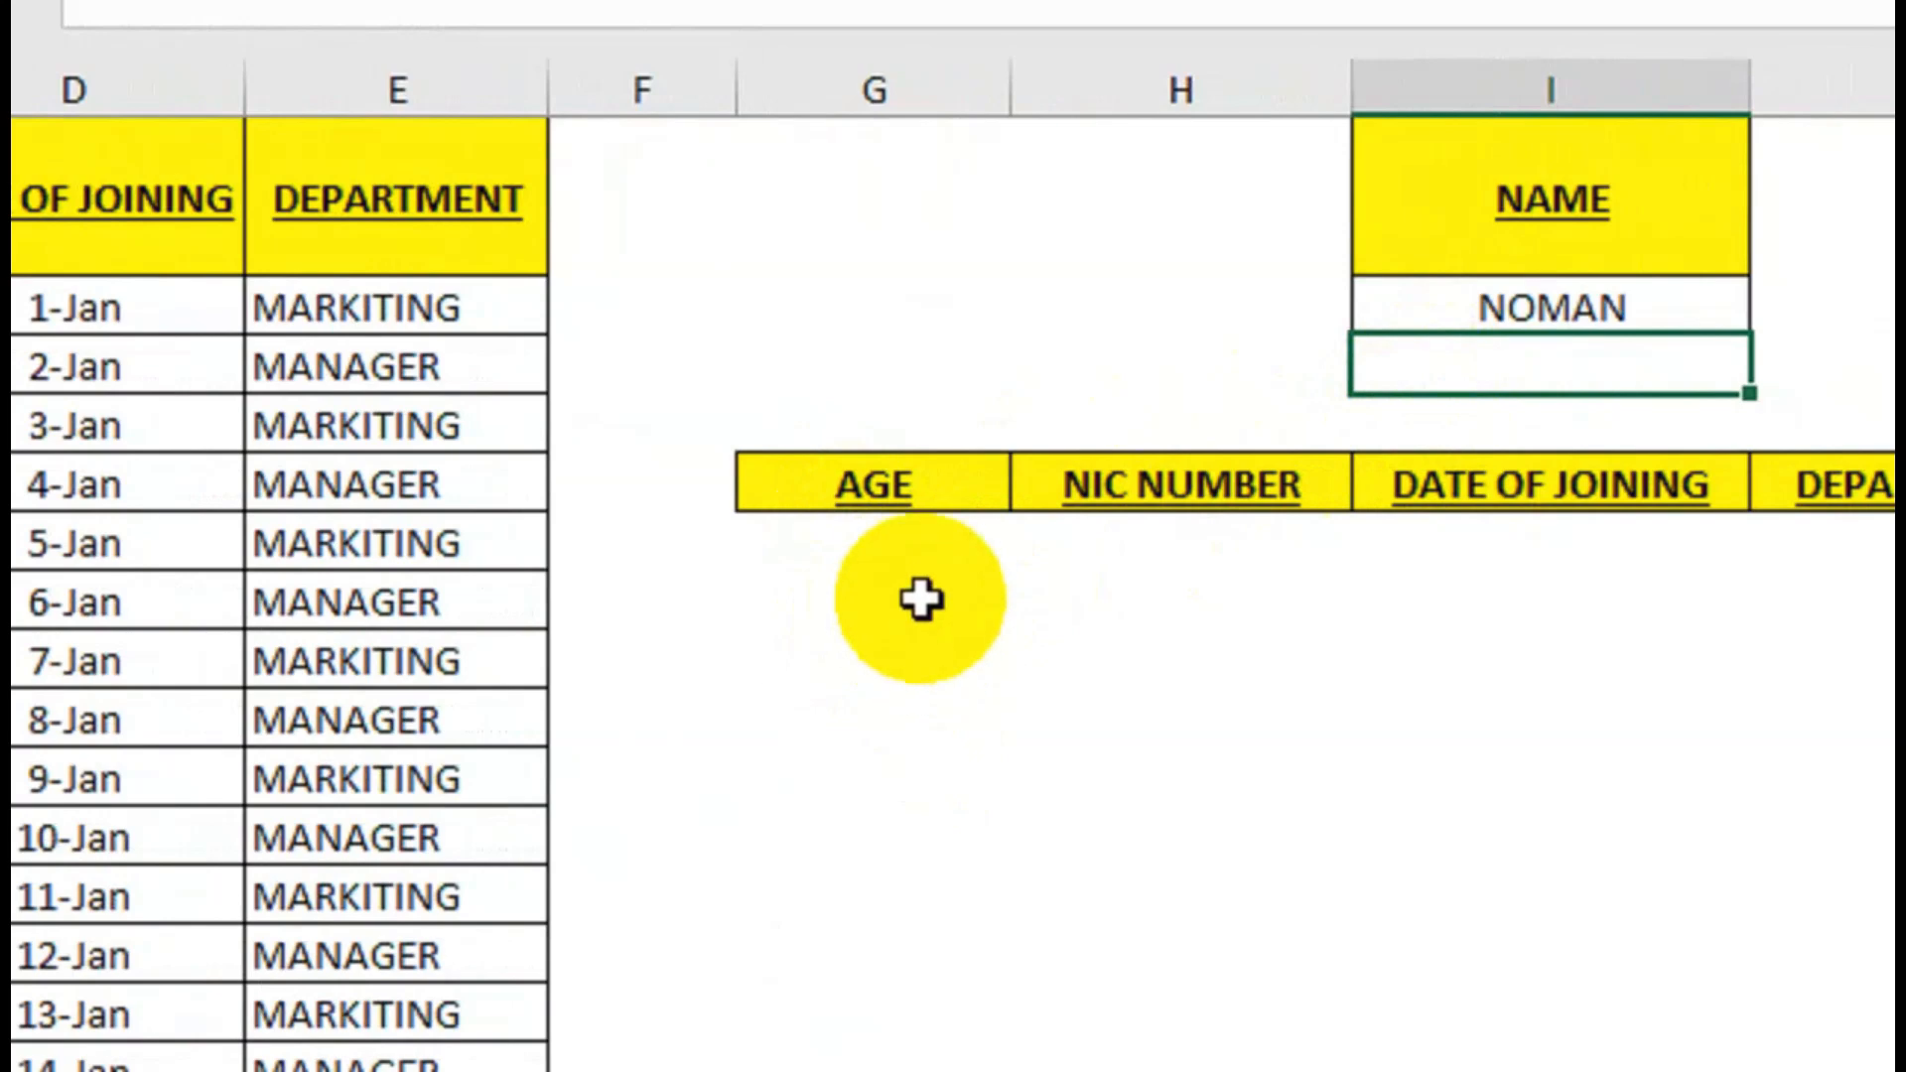
{"action": "left_click", "coordinate": [901, 540]}
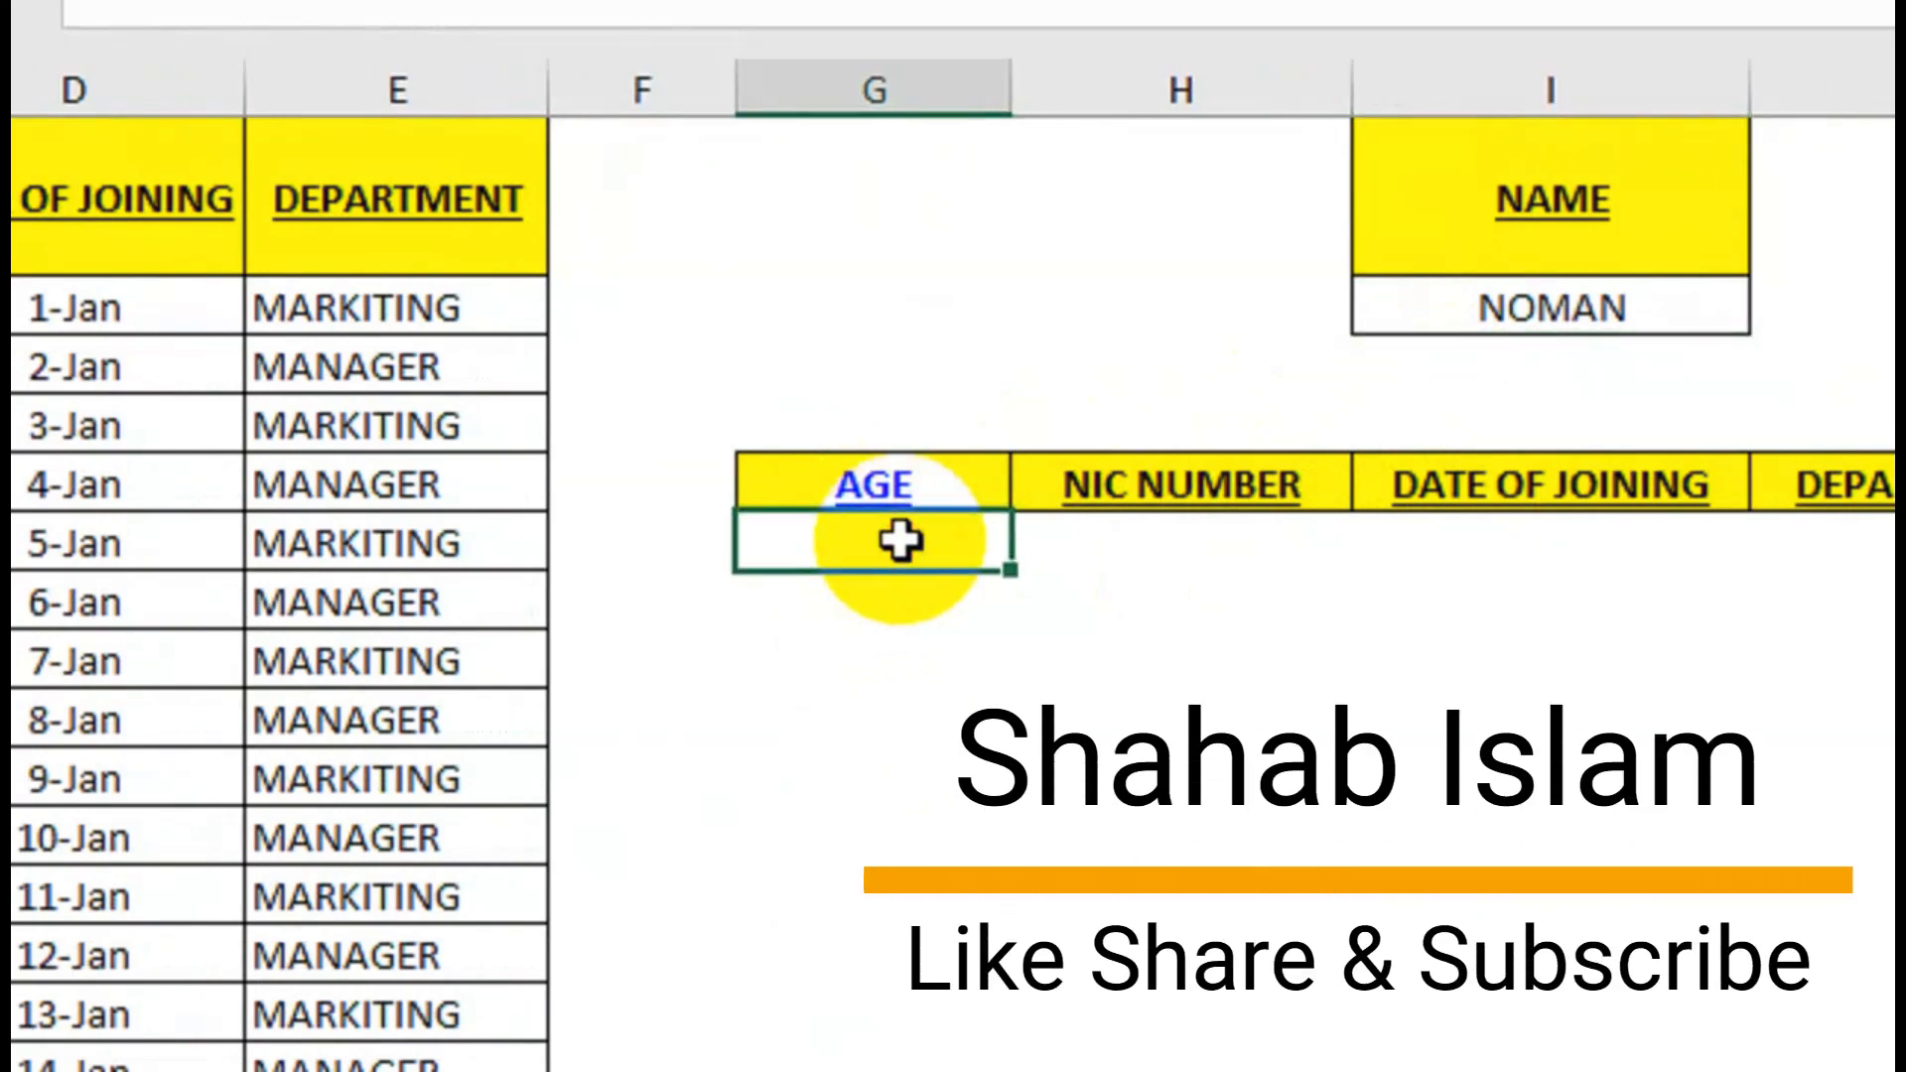
{"action": "key", "text": "ctrl+Home"}
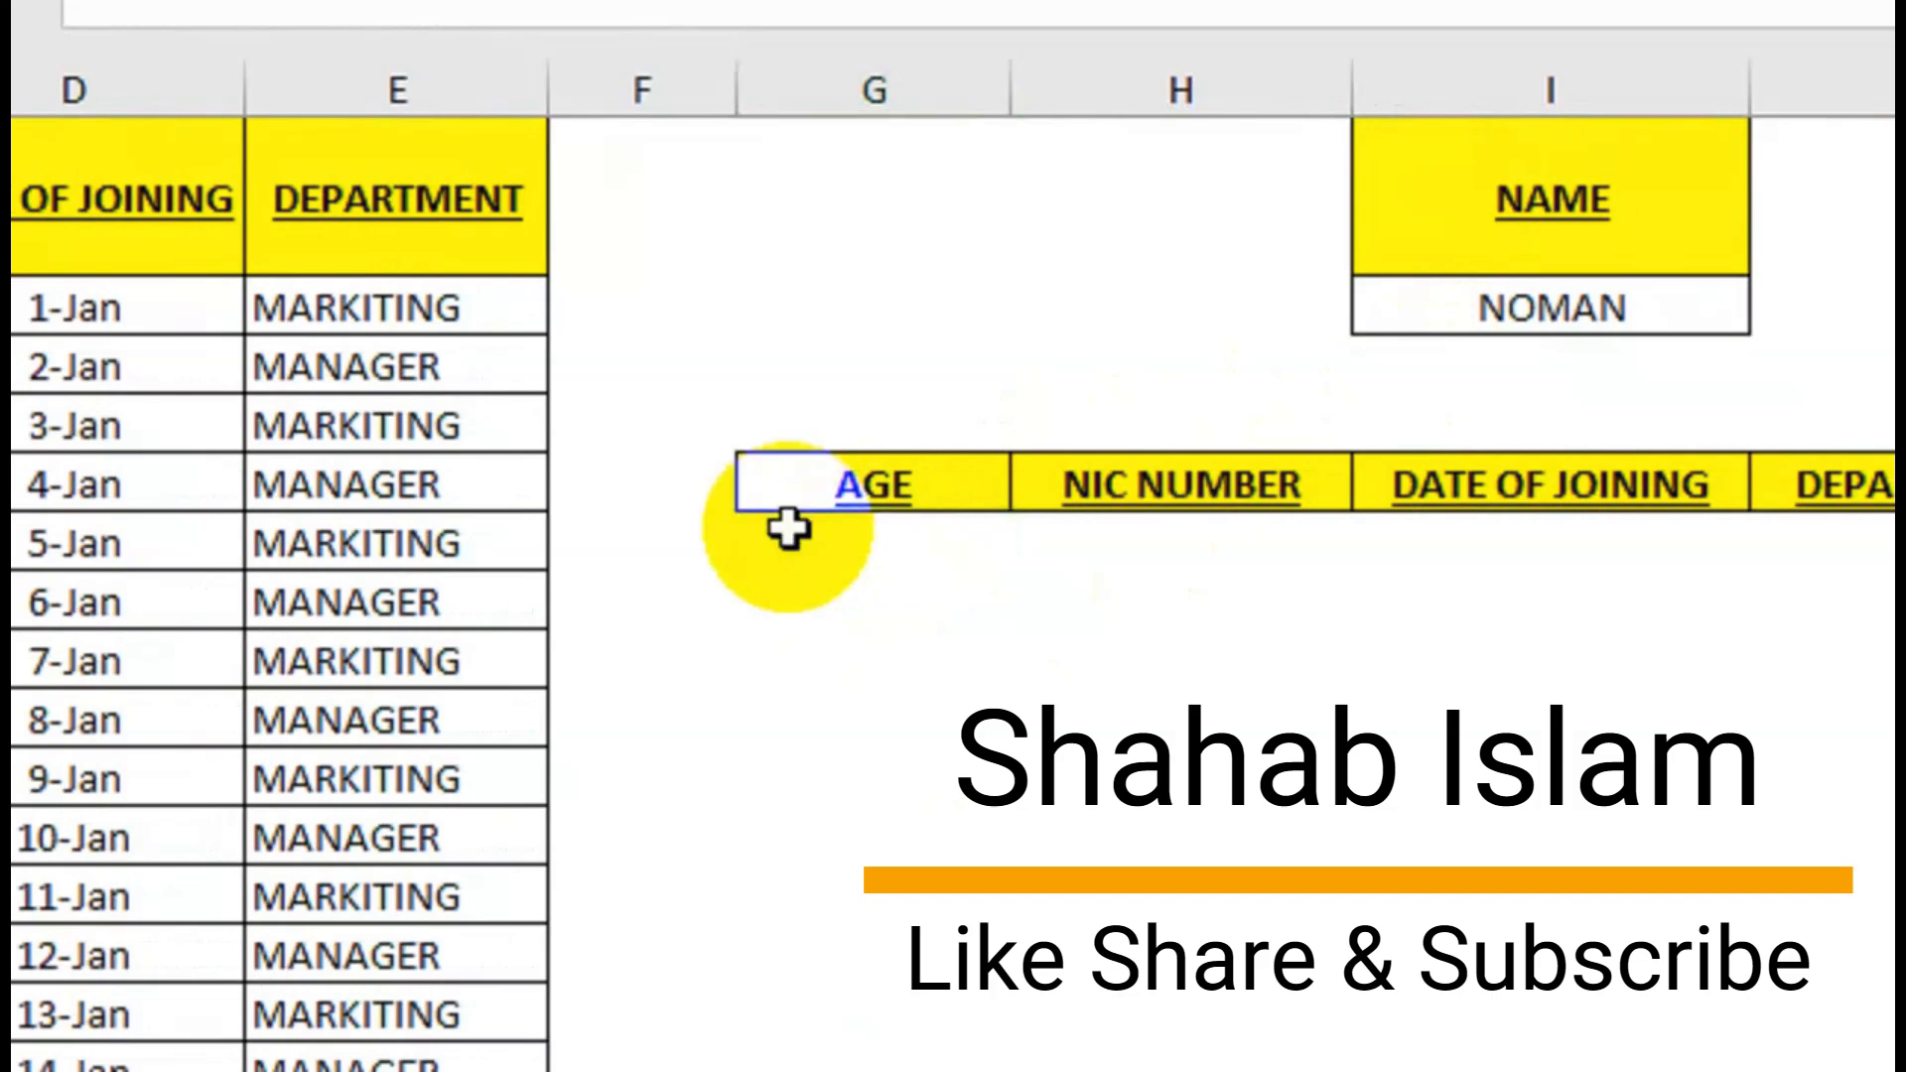
{"action": "left_click", "coordinate": [791, 604]}
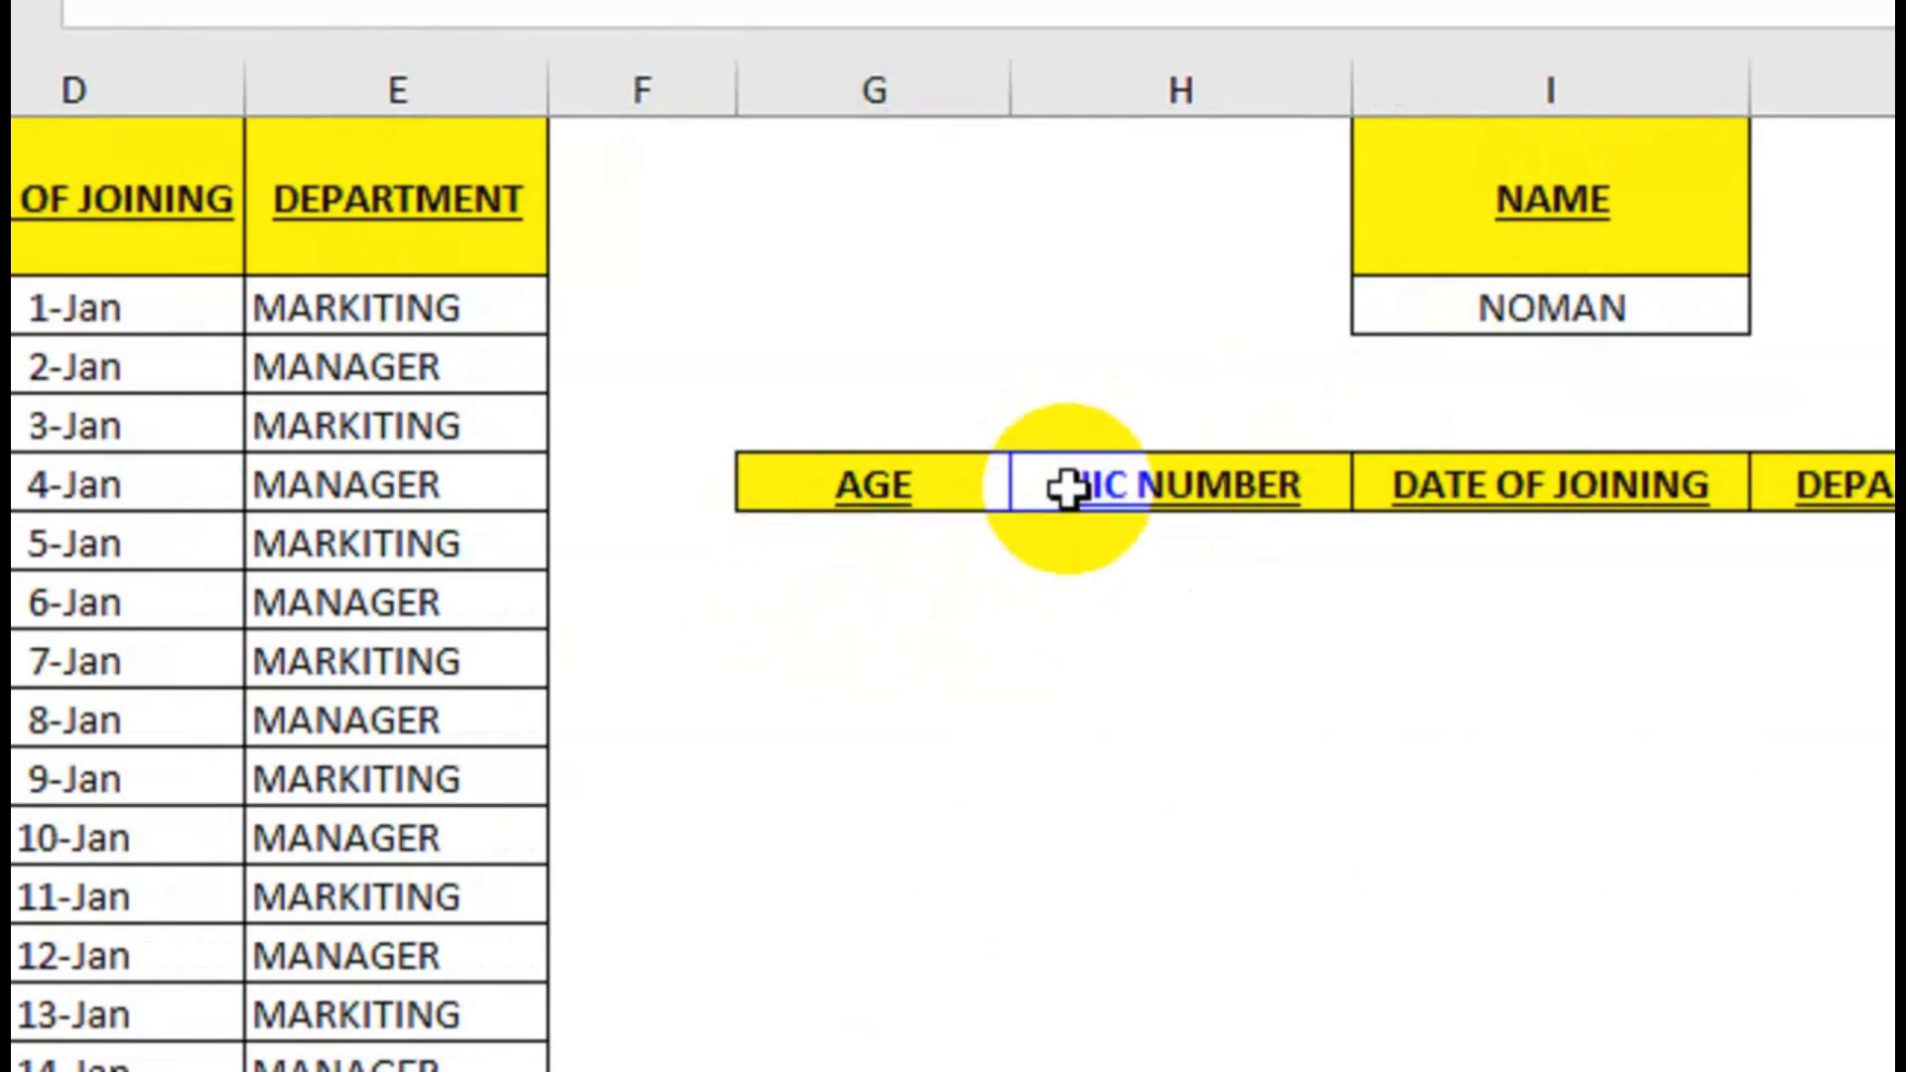
Start a VLOOKUP formula in G6 with a SMALL function containing a nested IF as its lookup value.
{"action": "left_click", "coordinate": [1003, 563]}
{"action": "type", "text": "=C"}
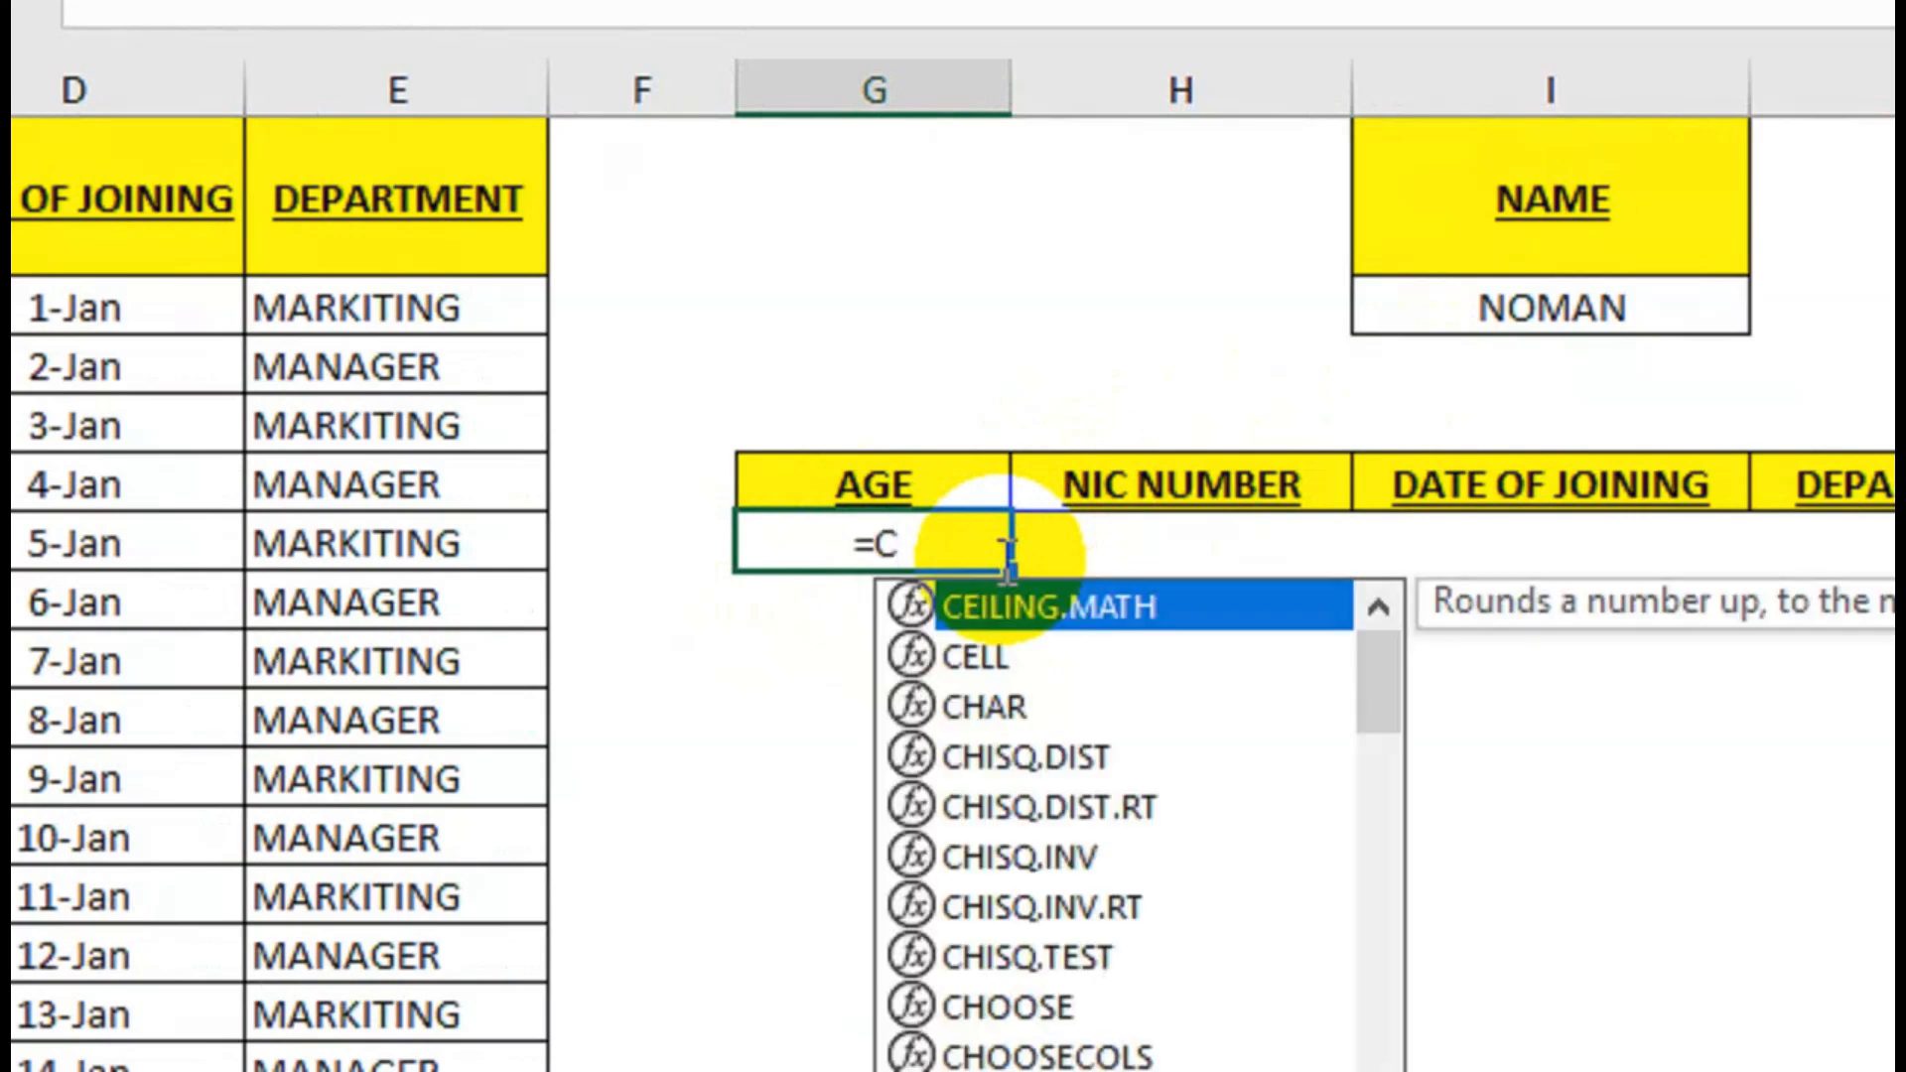
{"action": "key", "text": "BackSpace"}
{"action": "type", "text": "VL"}
{"action": "key", "text": "Tab"}
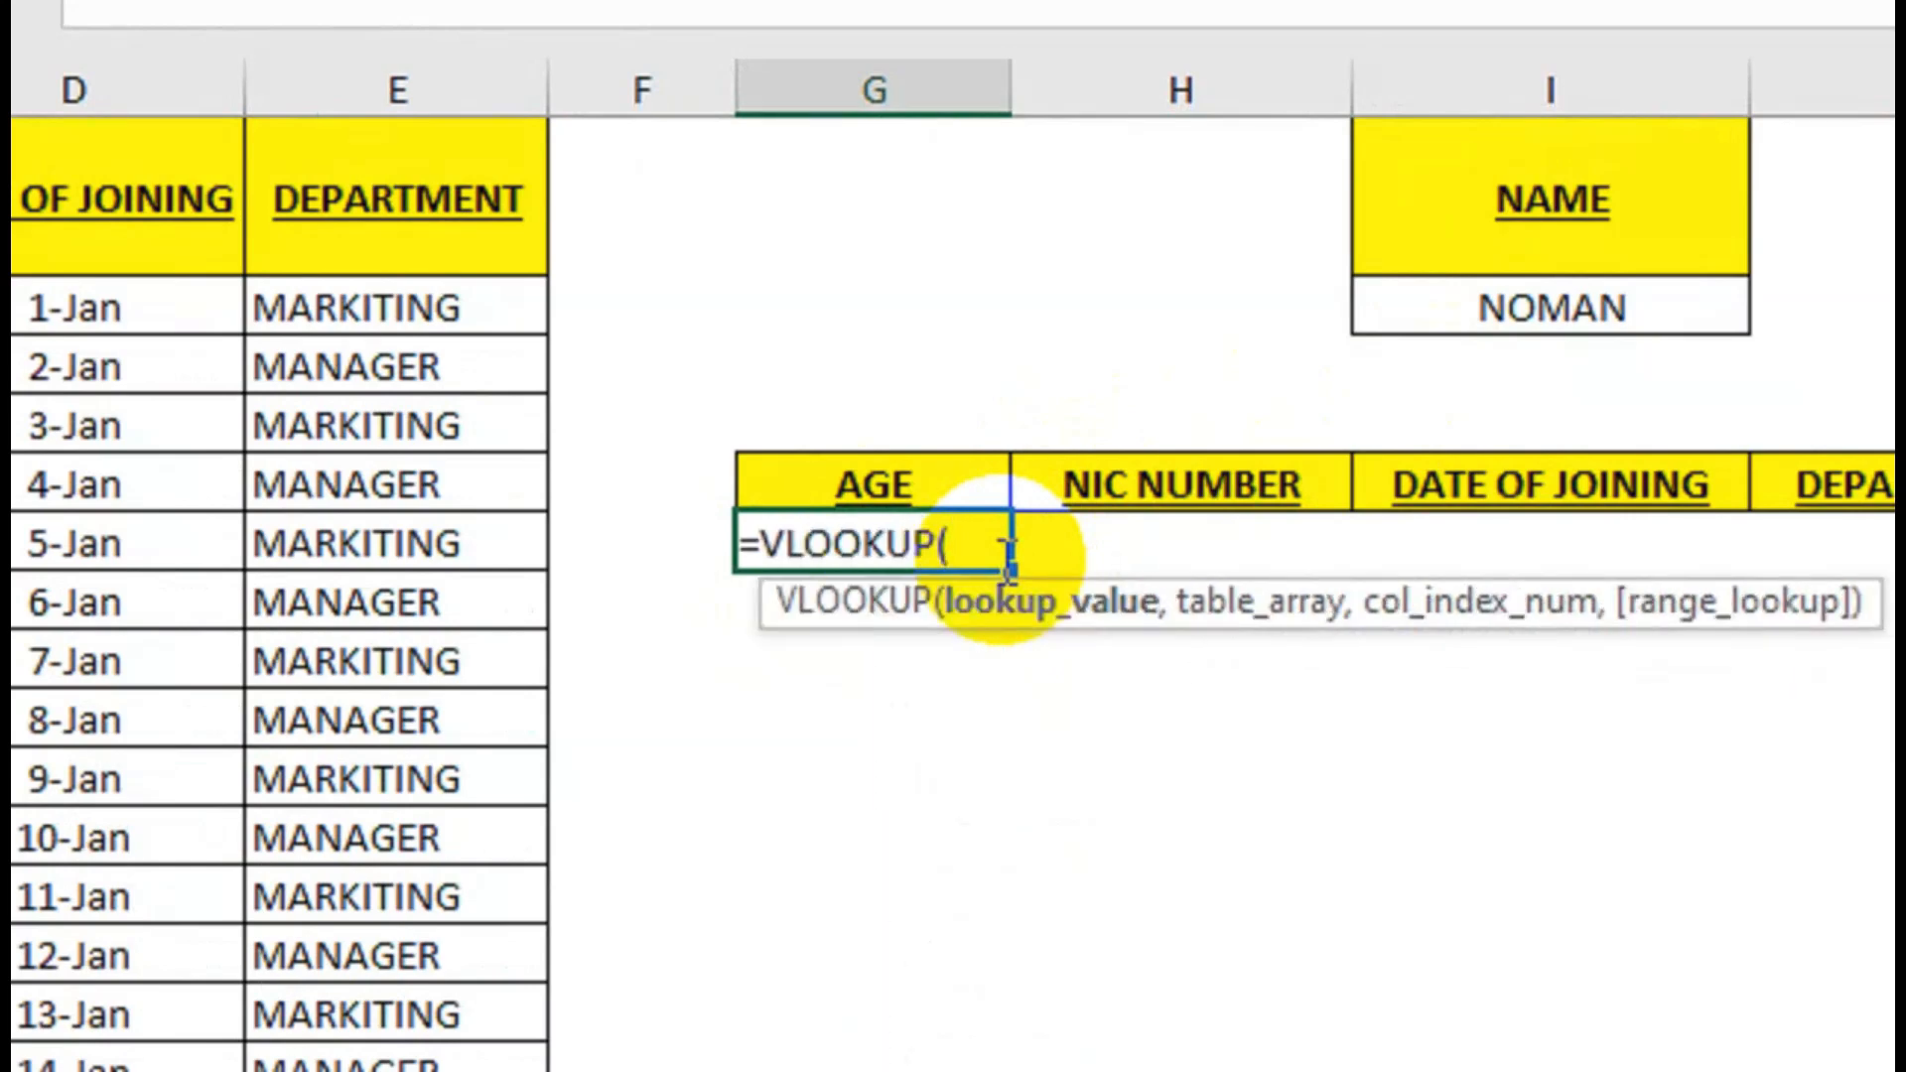
{"action": "type", "text": "sma"}
{"action": "key", "text": "Tab"}
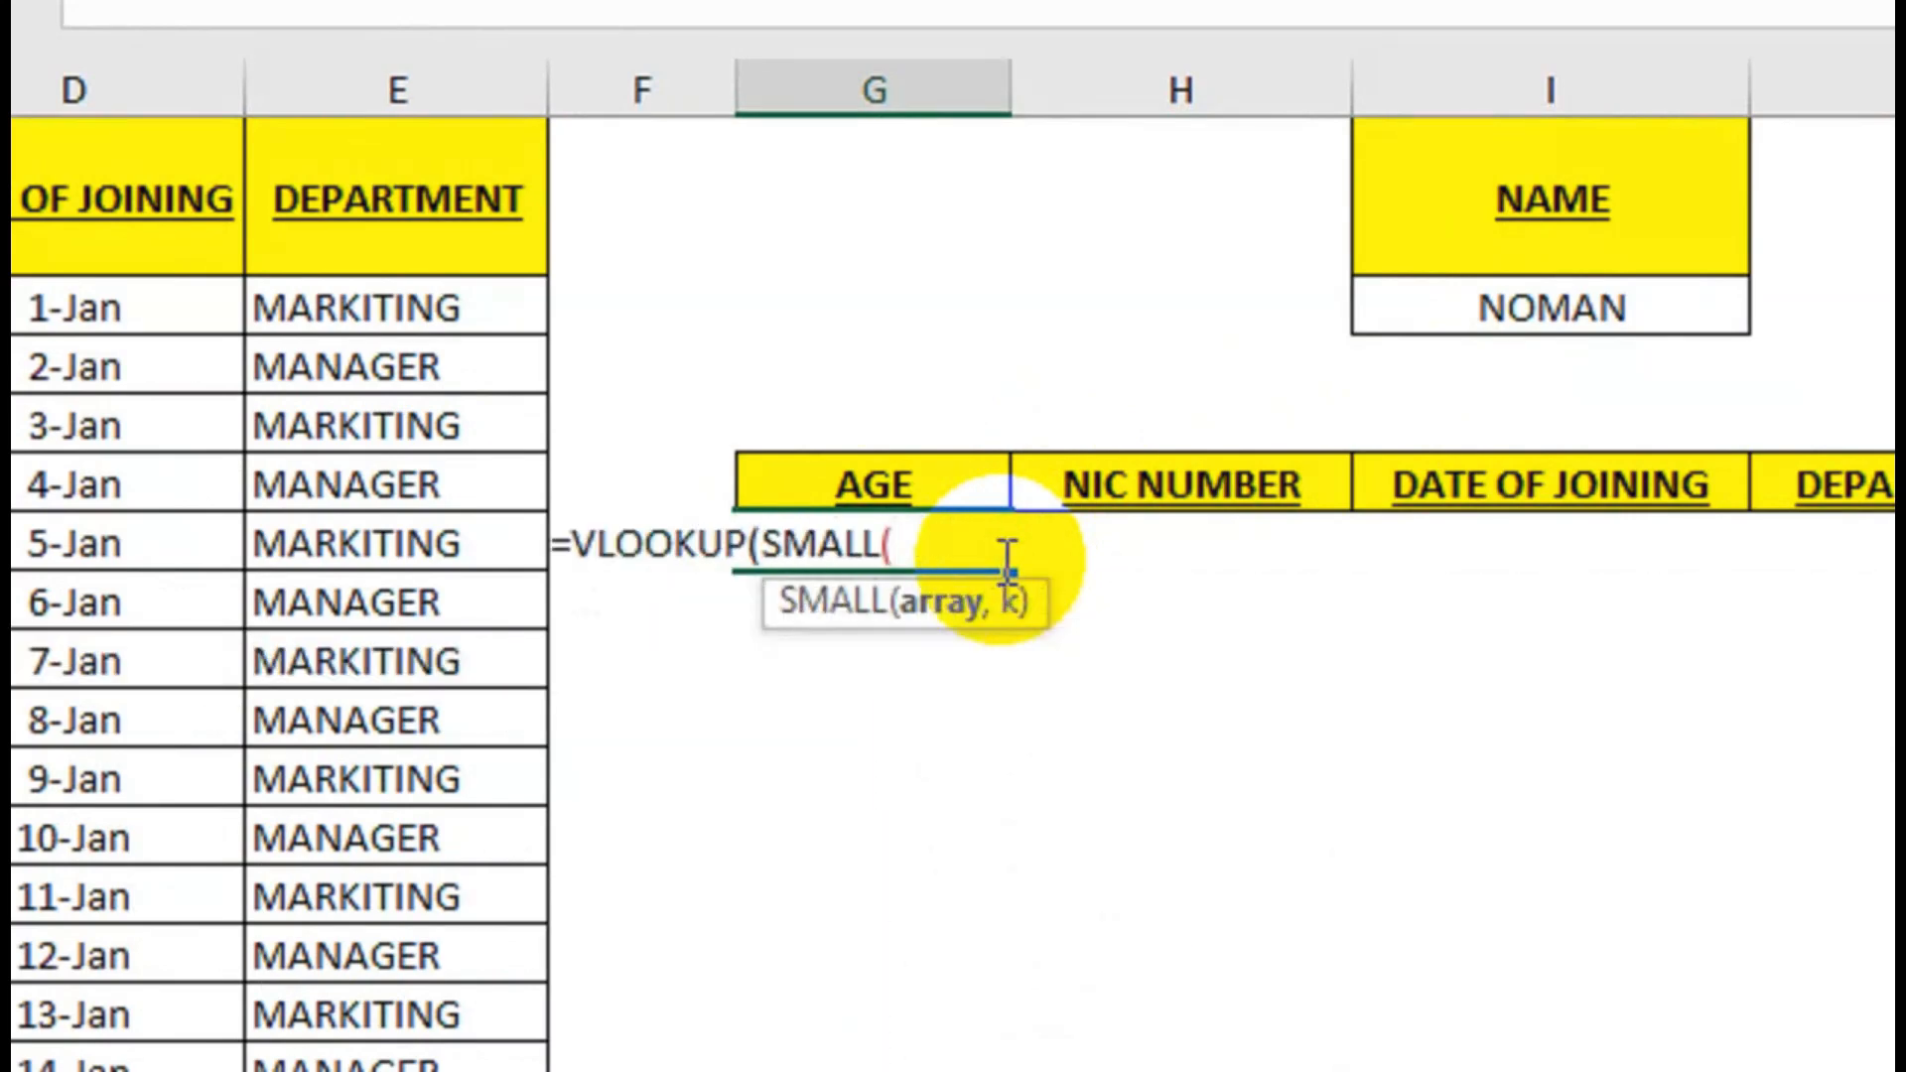
{"action": "type", "text": "if"}
{"action": "key", "text": "Tab"}
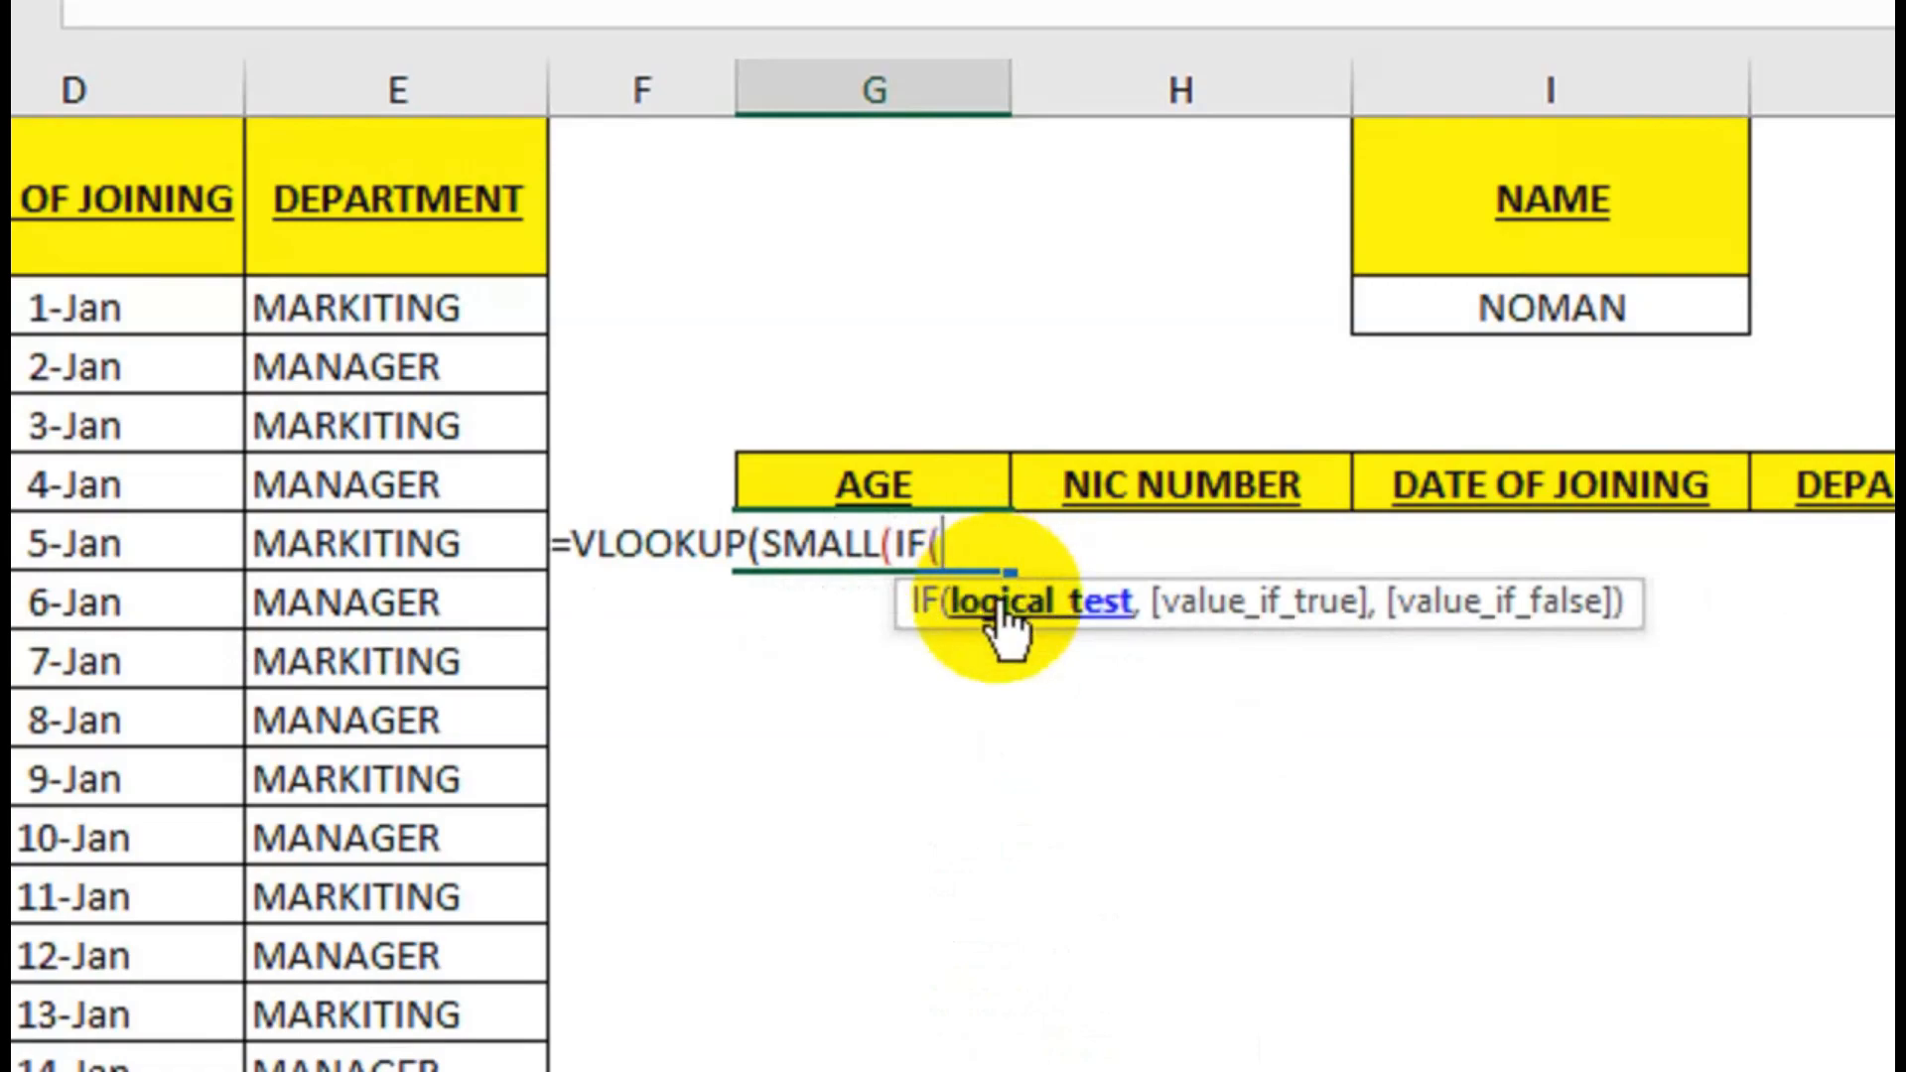
Set the IF logical test to A2:A16=I2, comparing the table's names with the chosen name.
{"action": "scroll", "coordinate": [213, 395], "scroll_direction": "left", "scroll_amount": 3}
{"action": "left_click", "coordinate": [196, 302]}
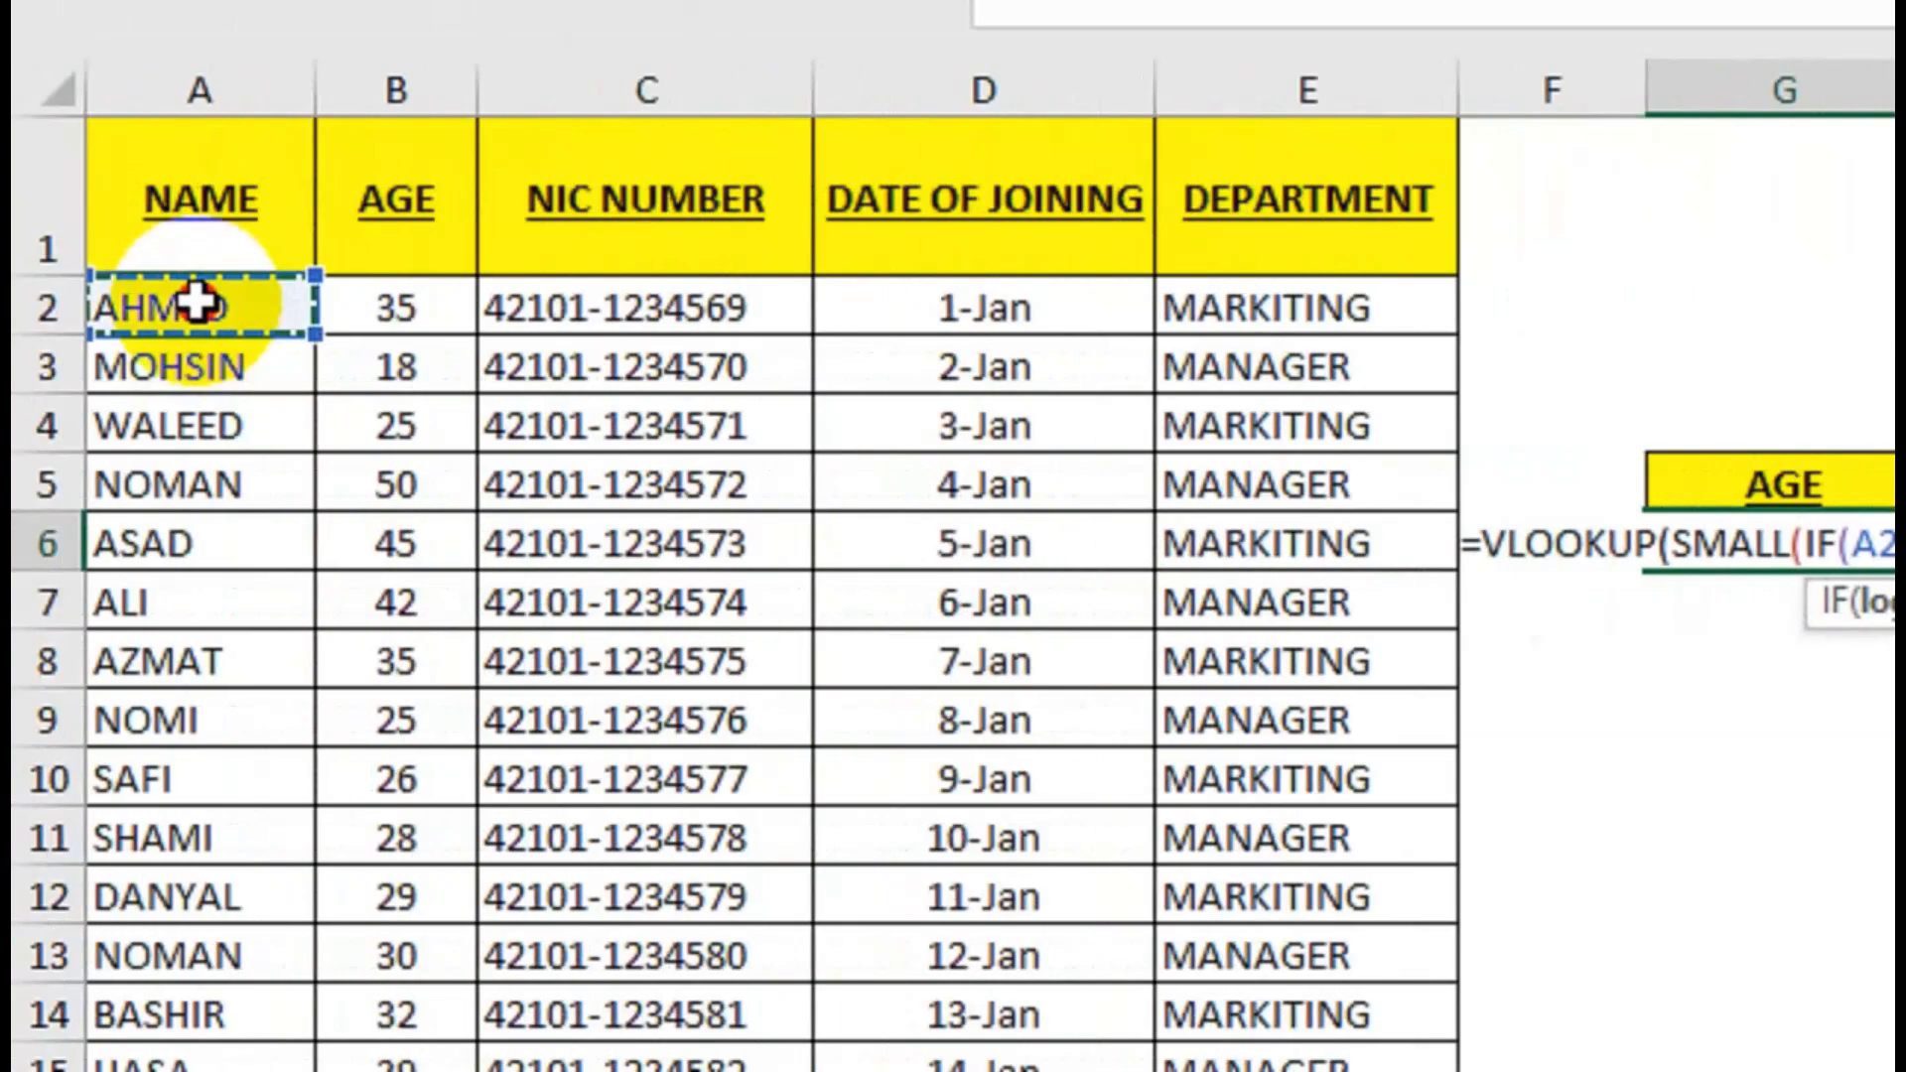
{"action": "key", "text": "ctrl+shift+Down"}
{"action": "scroll", "coordinate": [1582, 481], "scroll_direction": "right", "scroll_amount": 3}
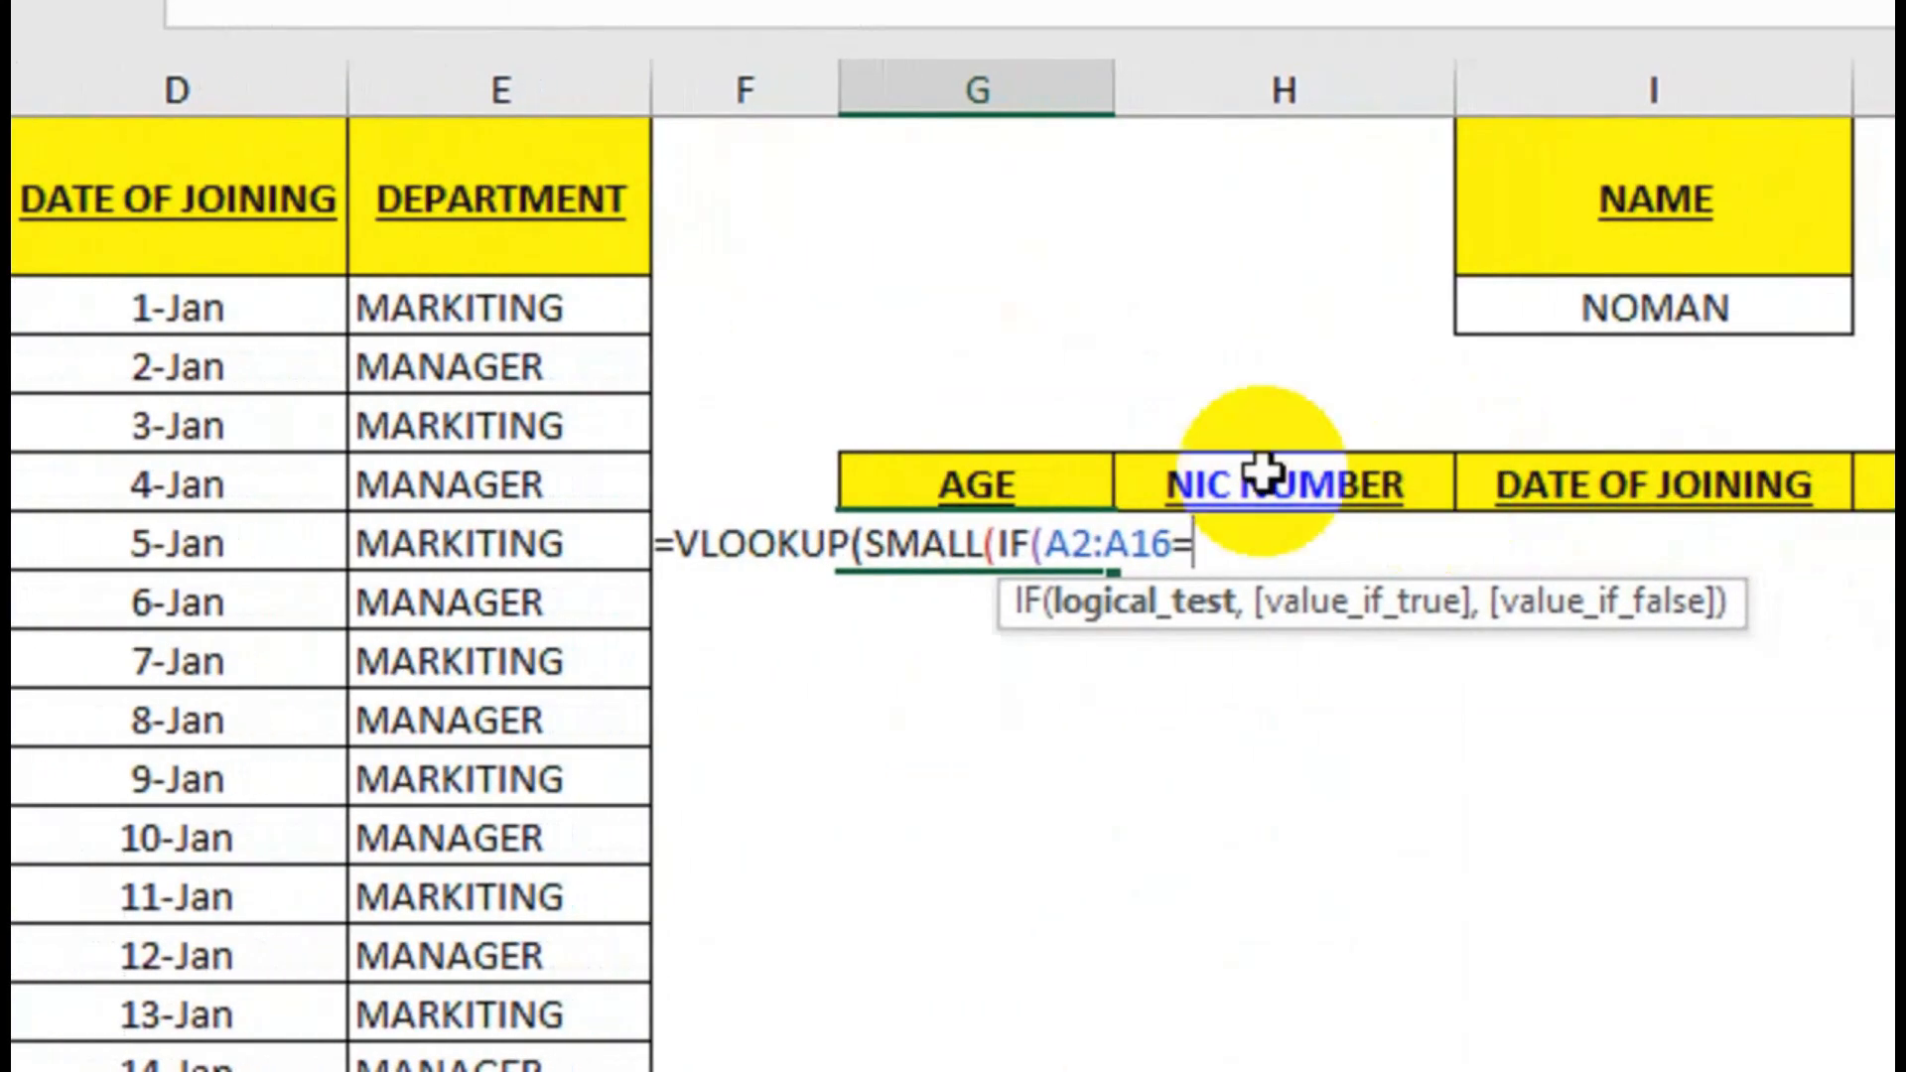
{"action": "scroll", "coordinate": [1446, 298], "scroll_direction": "right", "scroll_amount": 1}
{"action": "left_click", "coordinate": [1425, 302]}
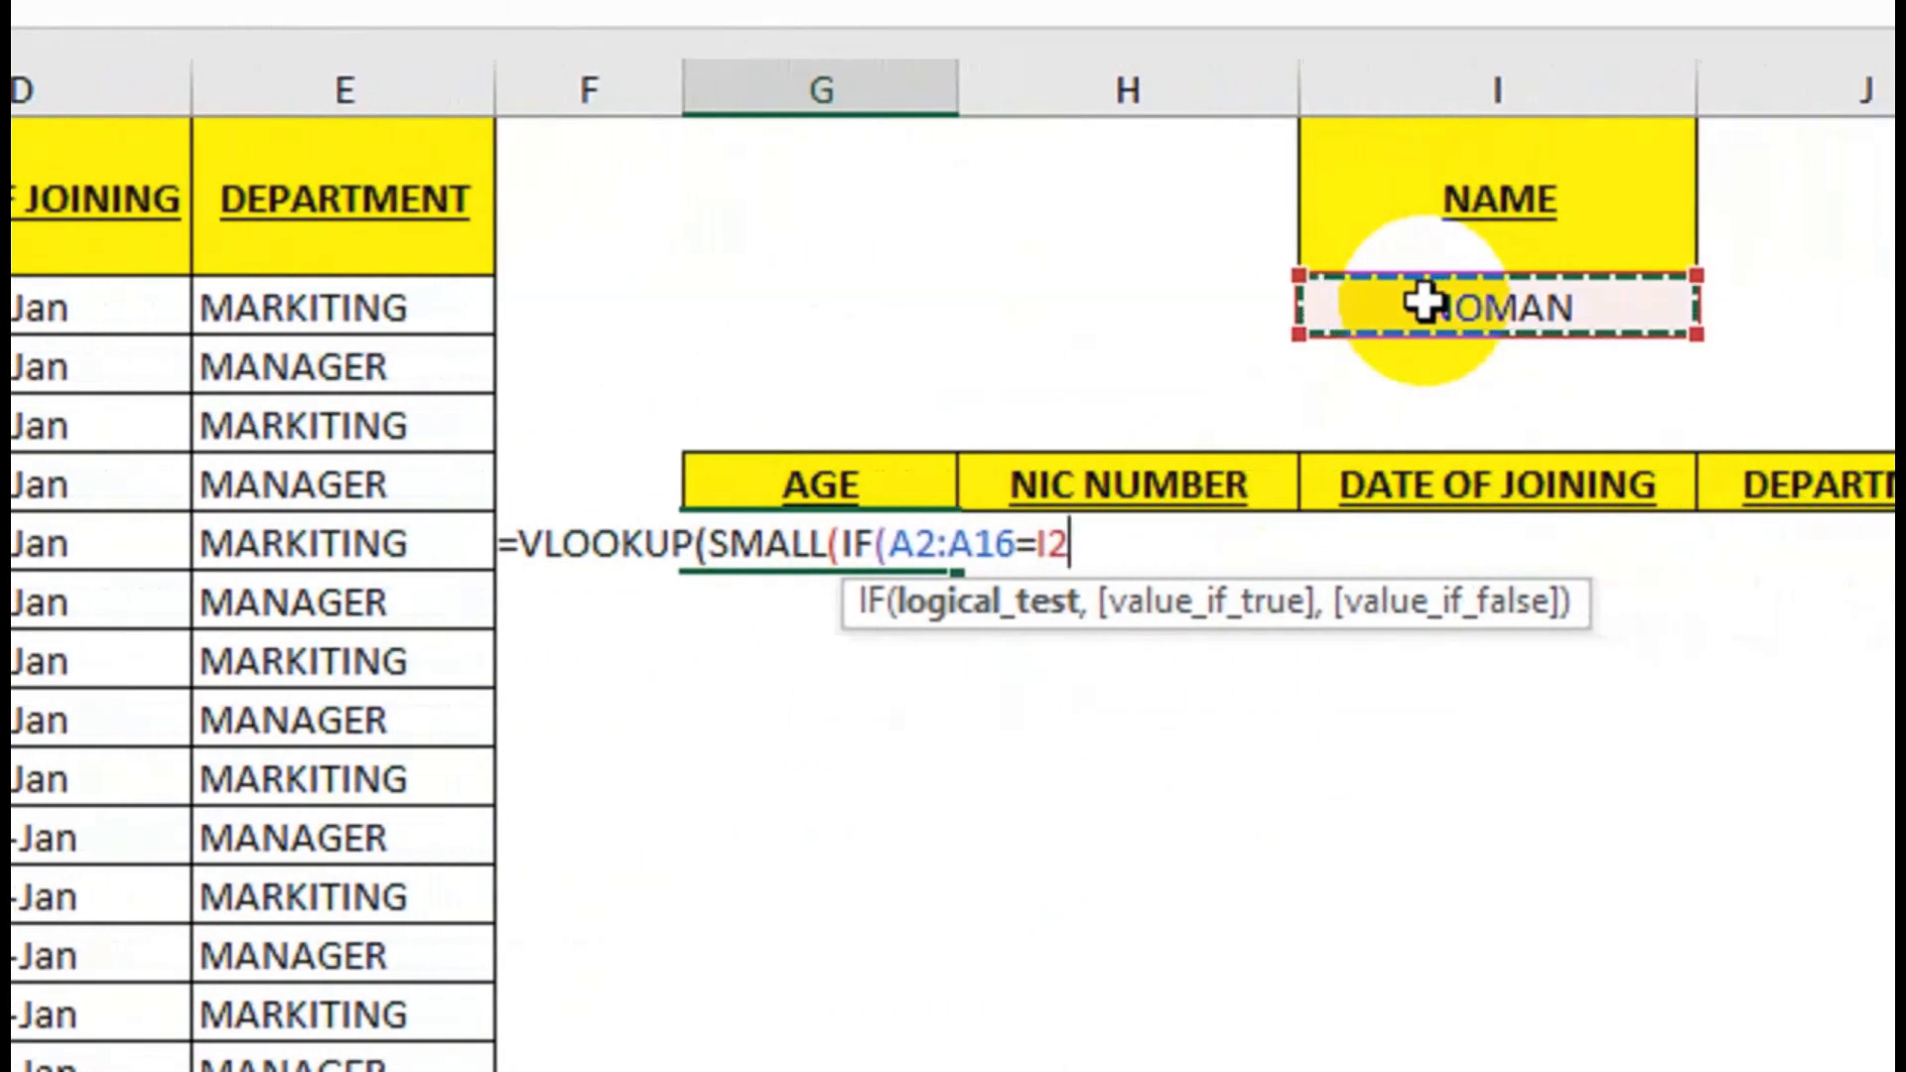
Add ROW(A2:A16) as the IF function's value if true and use I3 as the k argument of SMALL.
{"action": "type", "text": ",row"}
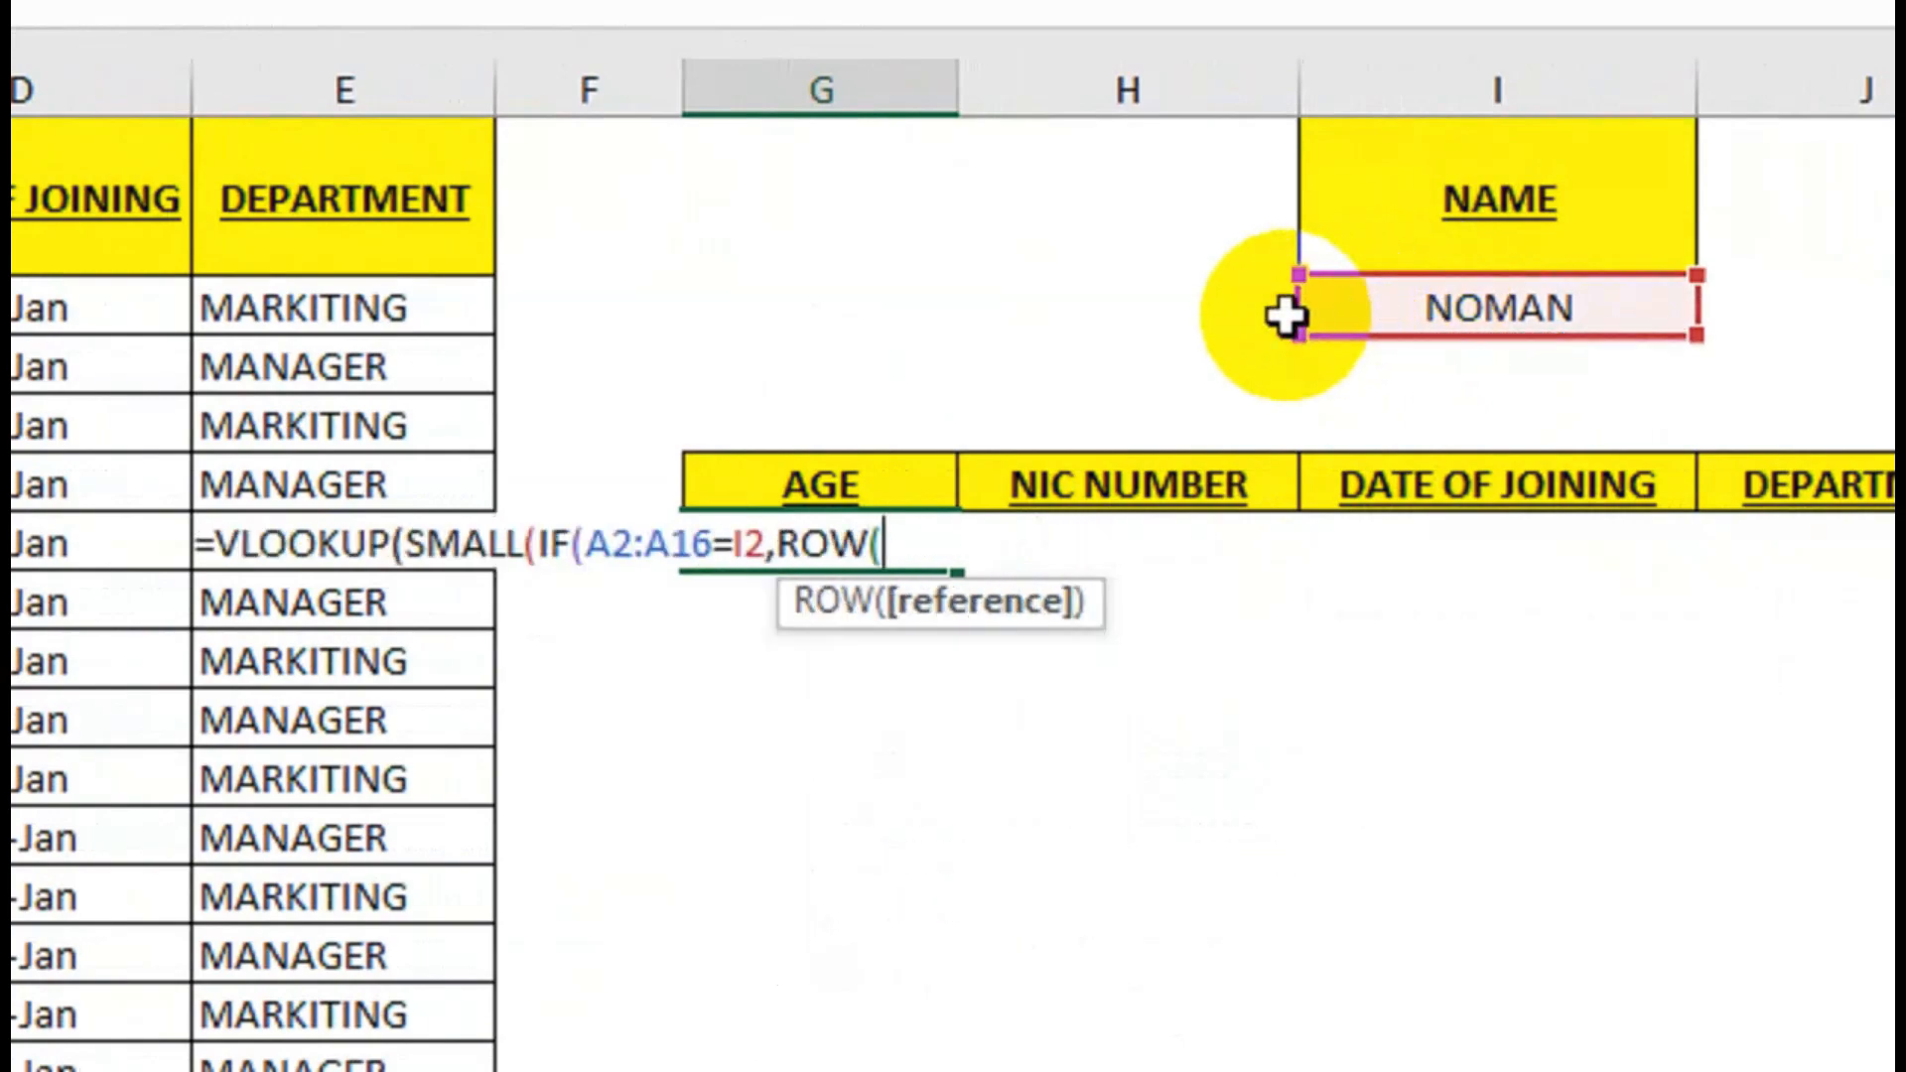
{"action": "scroll", "coordinate": [261, 351], "scroll_direction": "left", "scroll_amount": 3}
{"action": "left_click_drag", "start_coordinate": [94, 308], "coordinate": [94, 1071]}
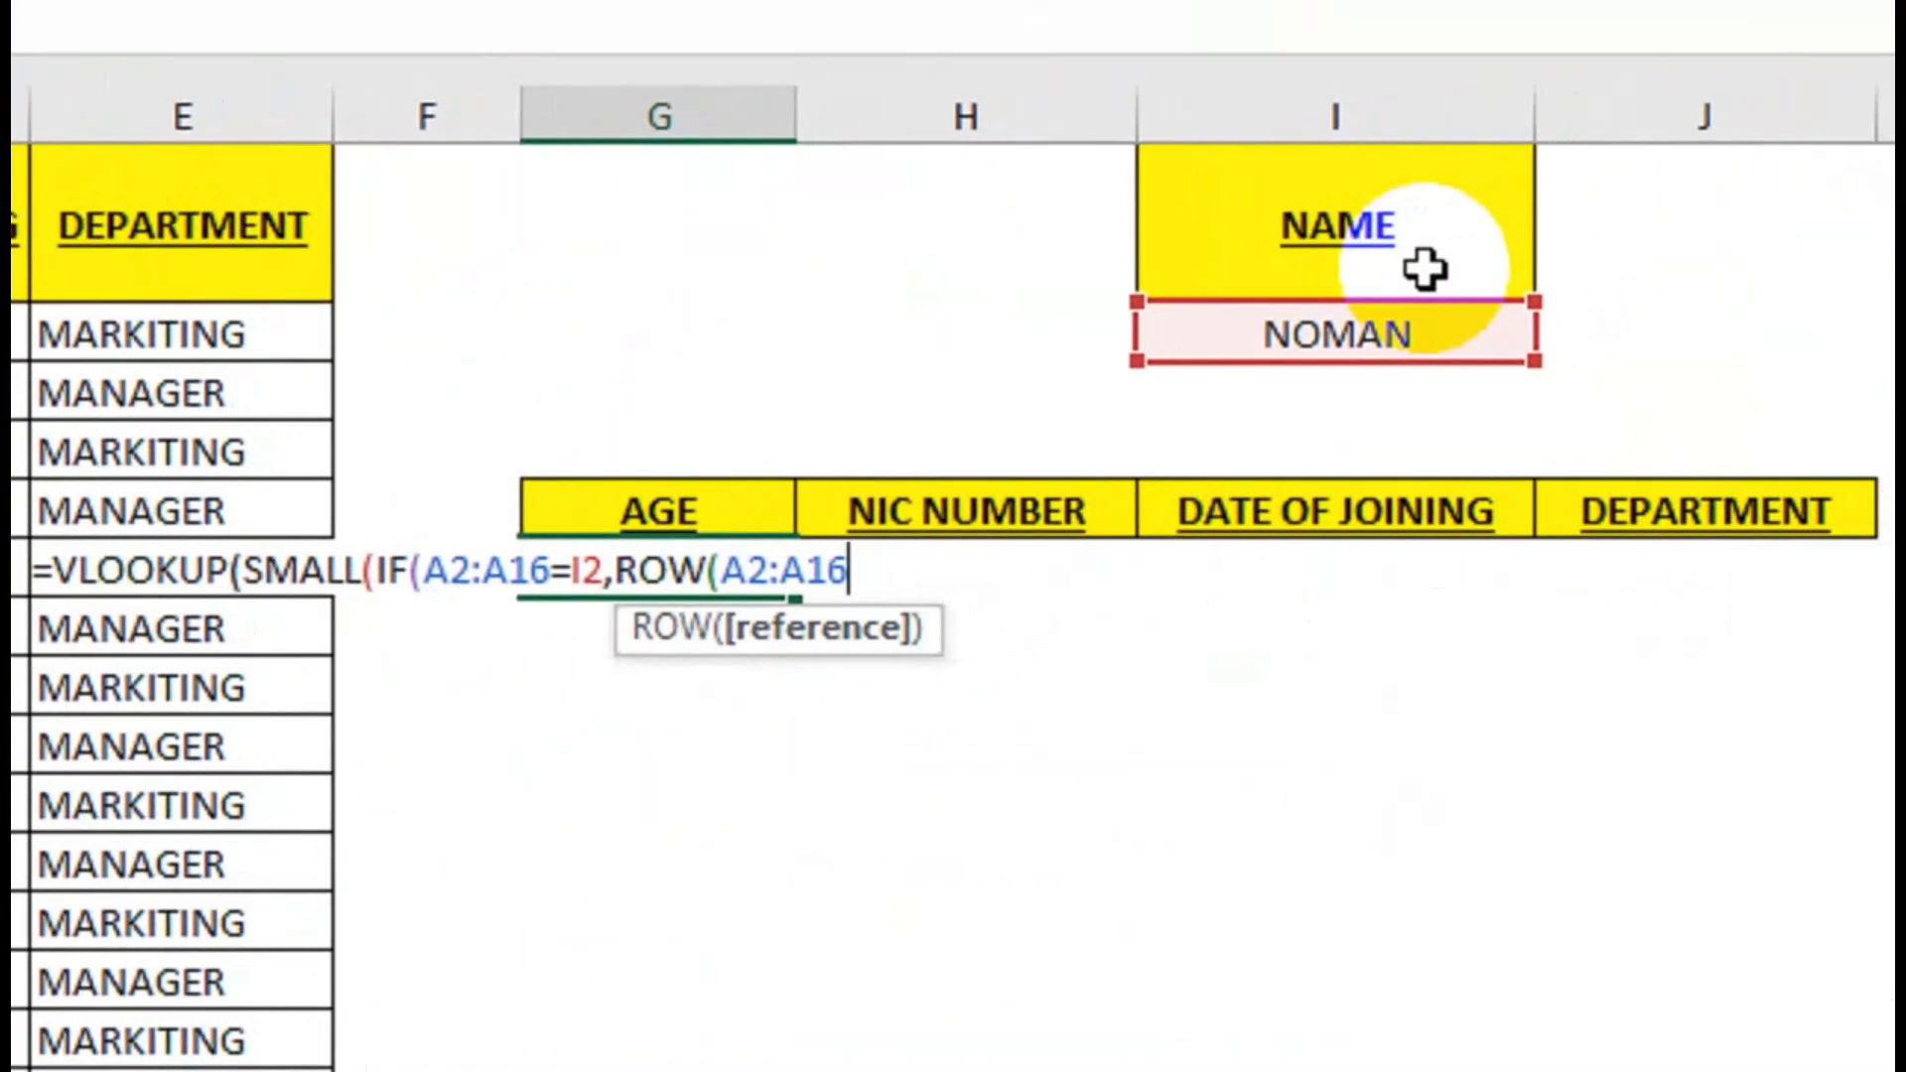
{"action": "type", "text": ")"}
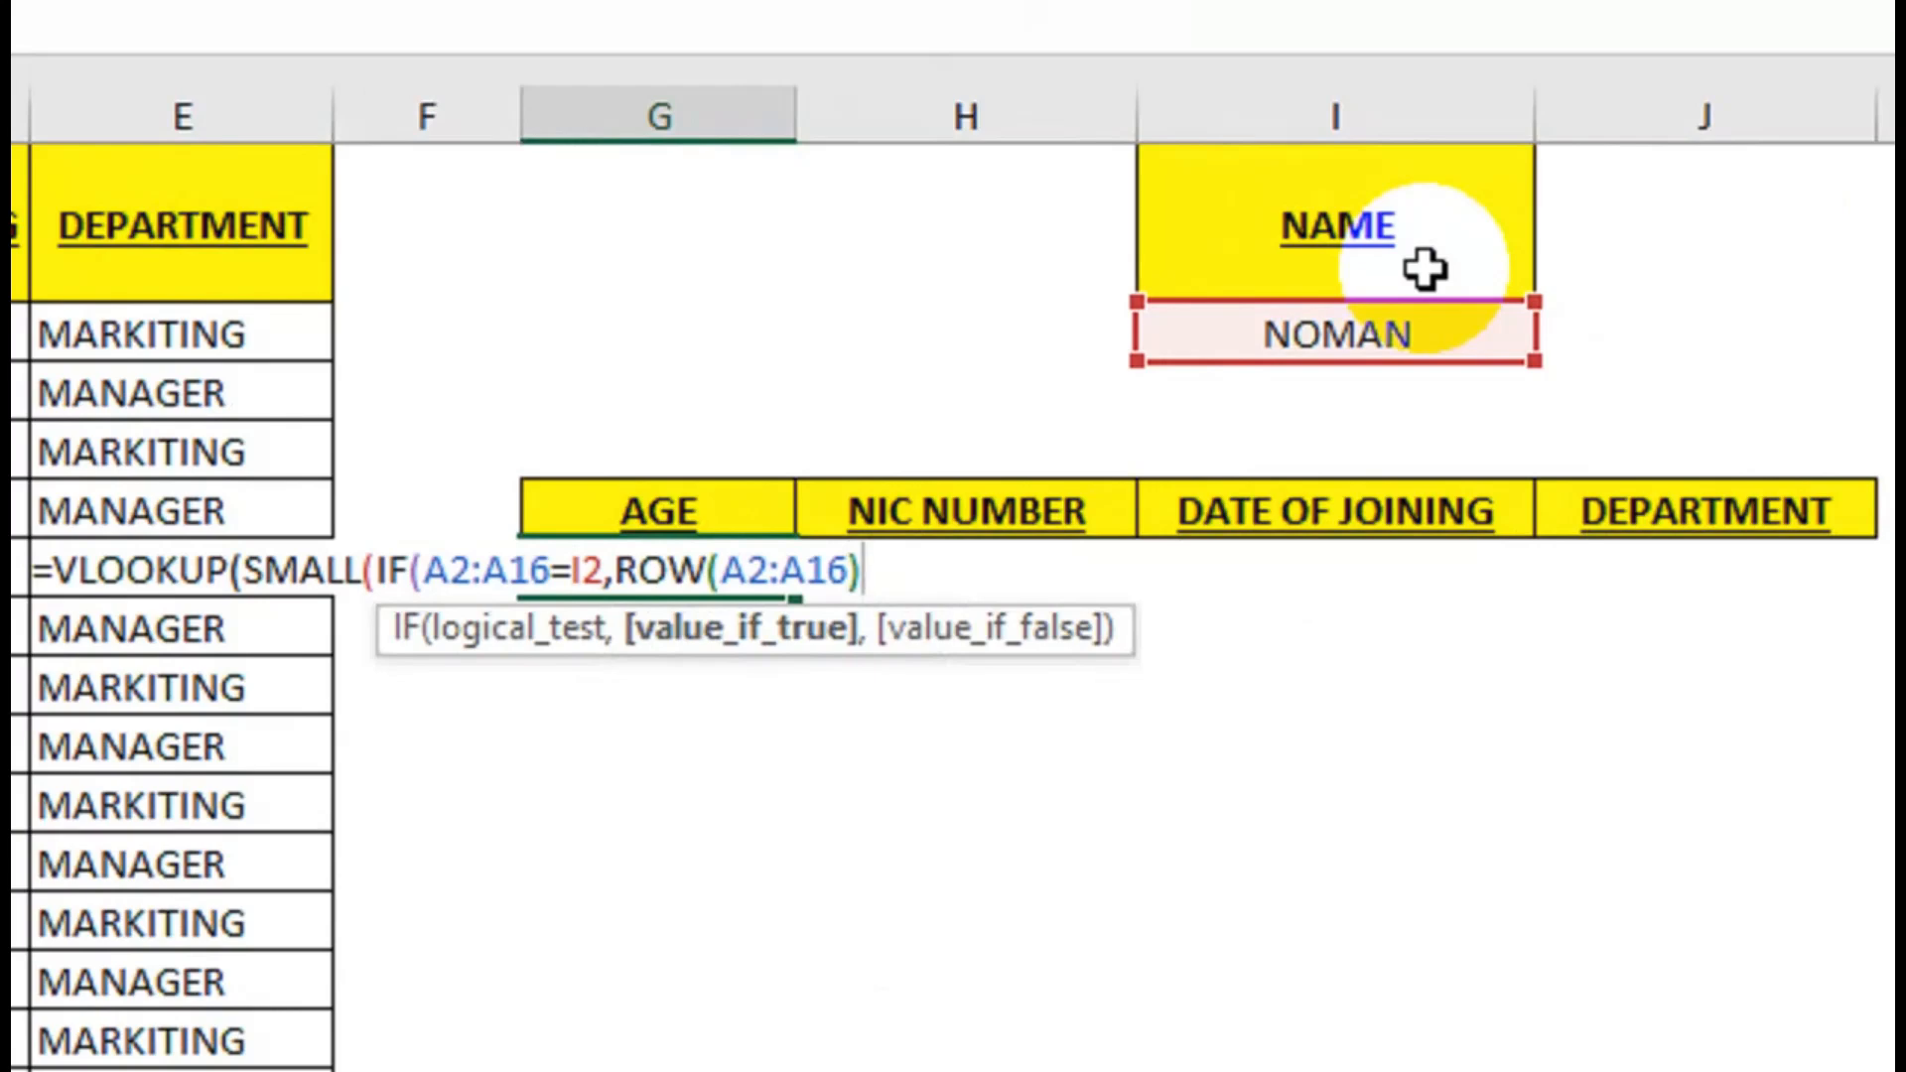
{"action": "type", "text": "),"}
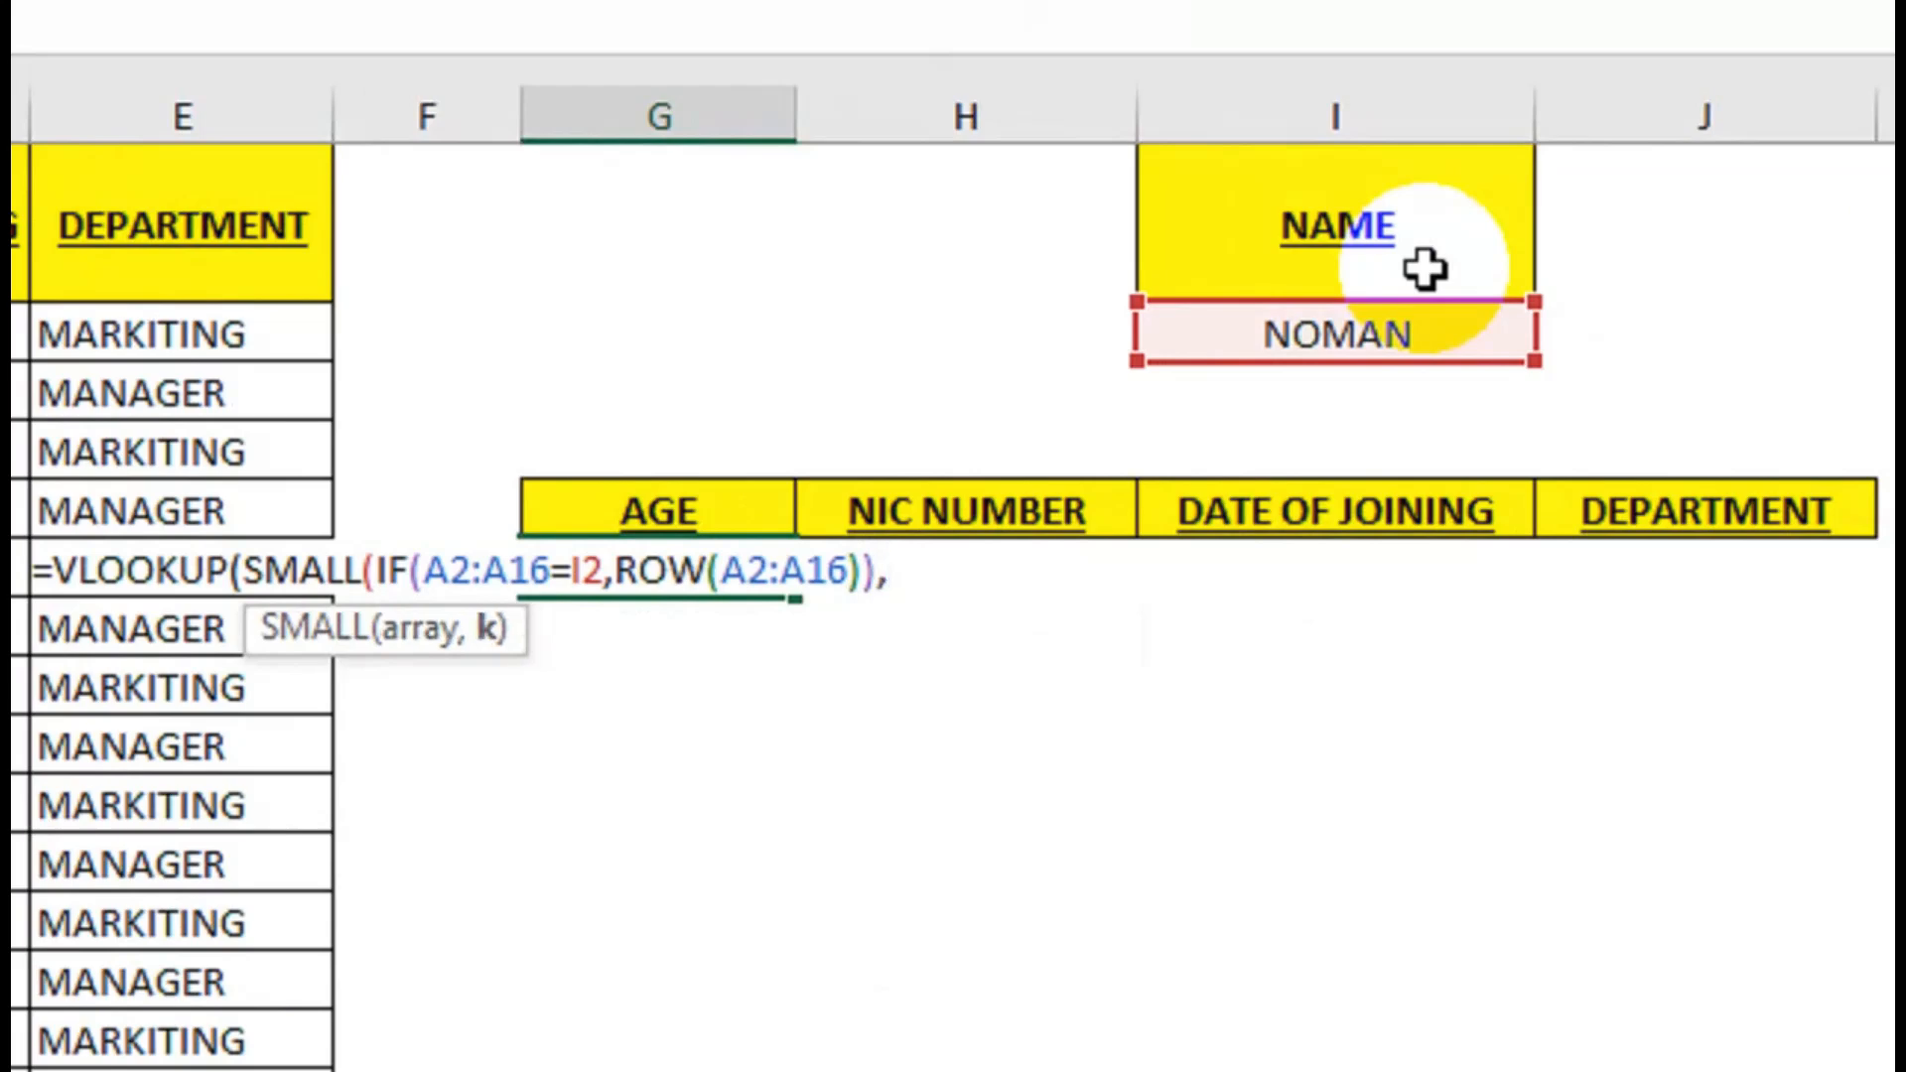
{"action": "left_click", "coordinate": [1318, 404]}
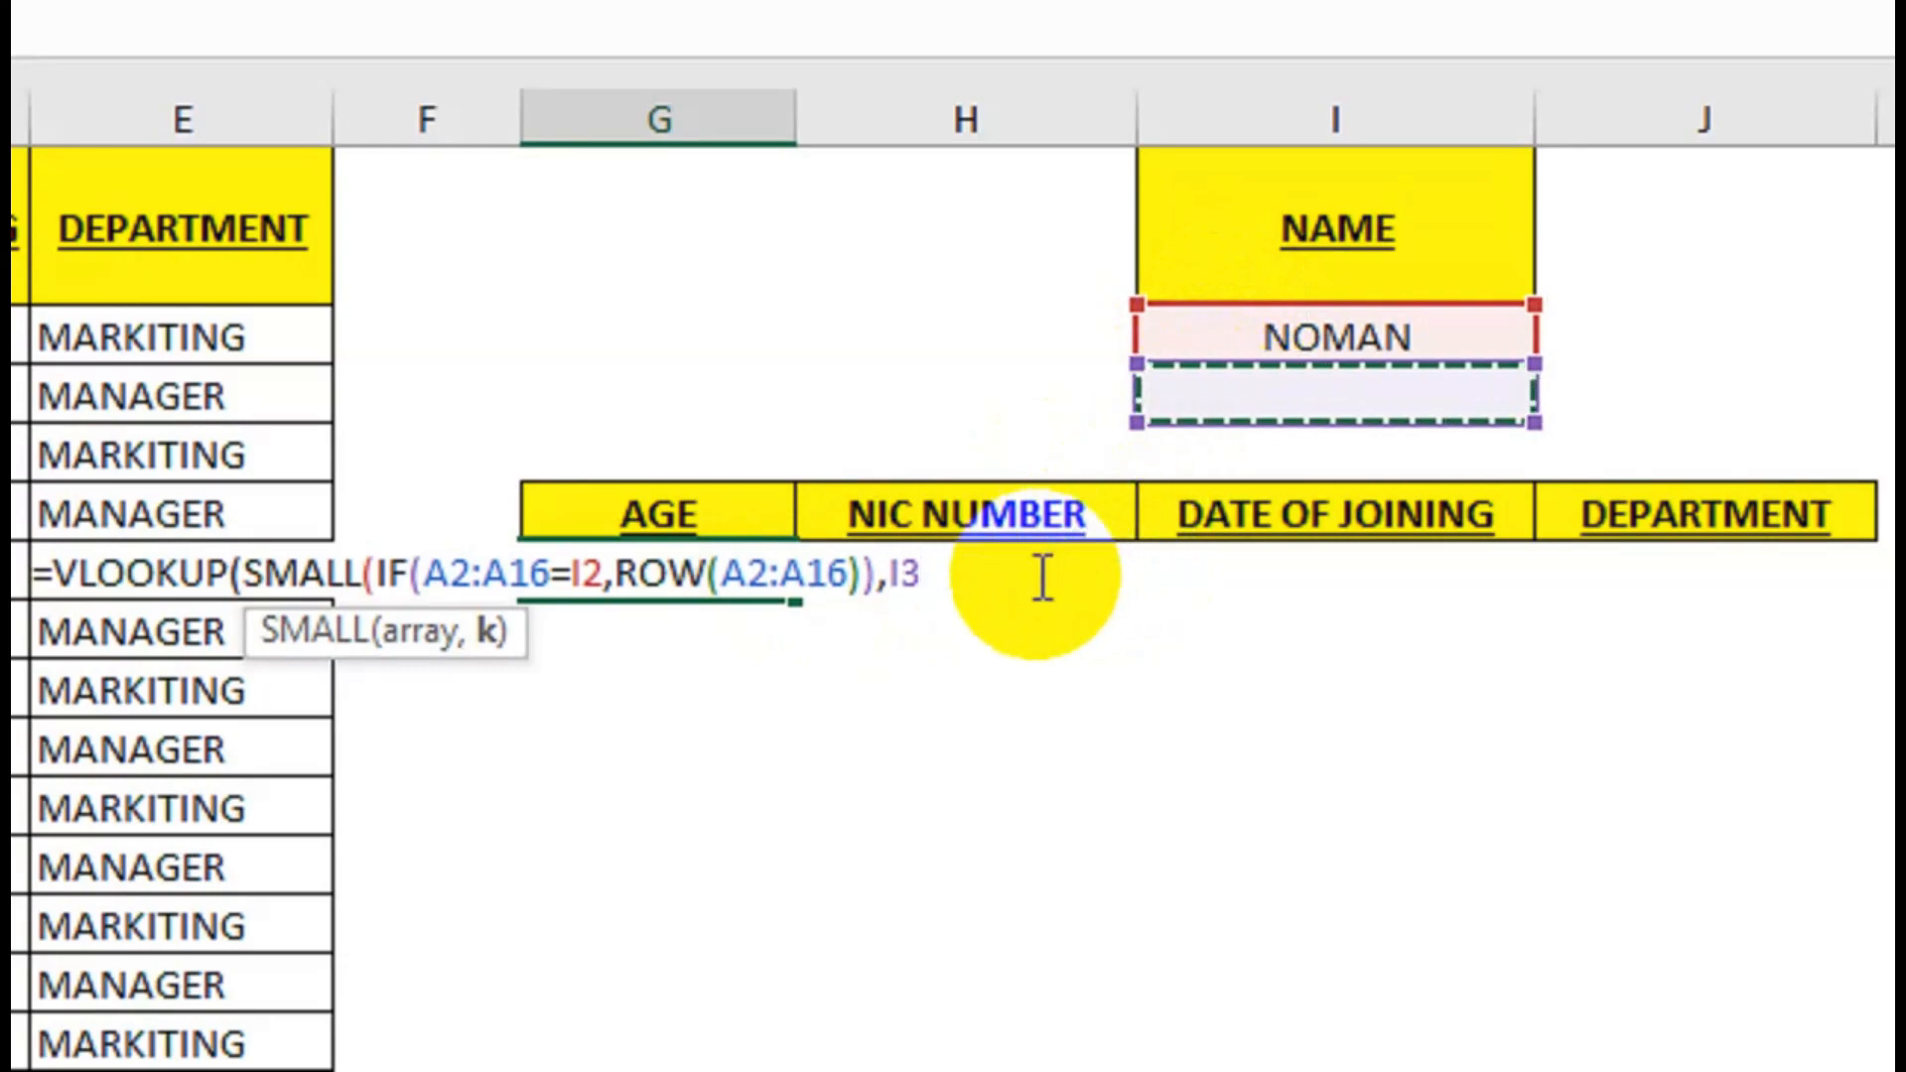
Make the references absolute as $I$2, $I$3 and $A$2:$A$16 in both places, and close the SMALL function.
{"action": "left_click", "coordinate": [591, 573]}
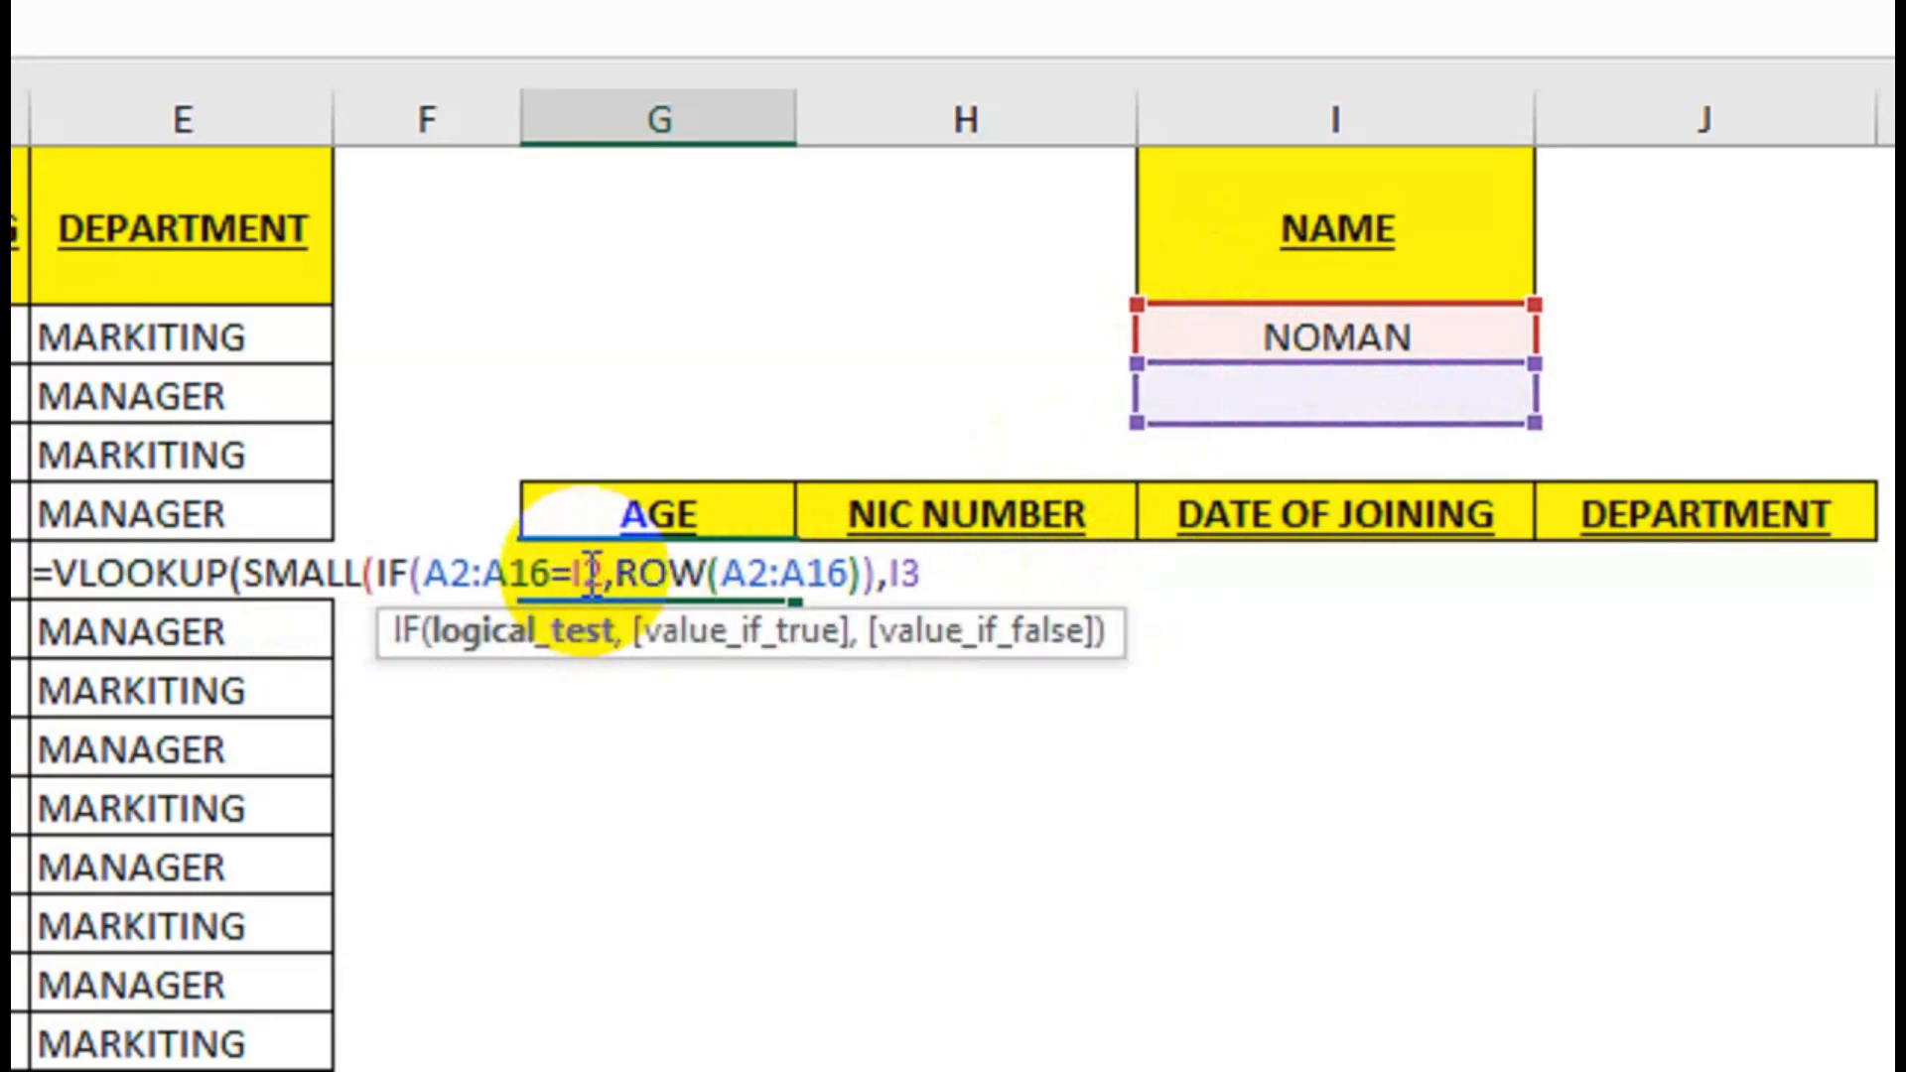
{"action": "key", "text": "F4"}
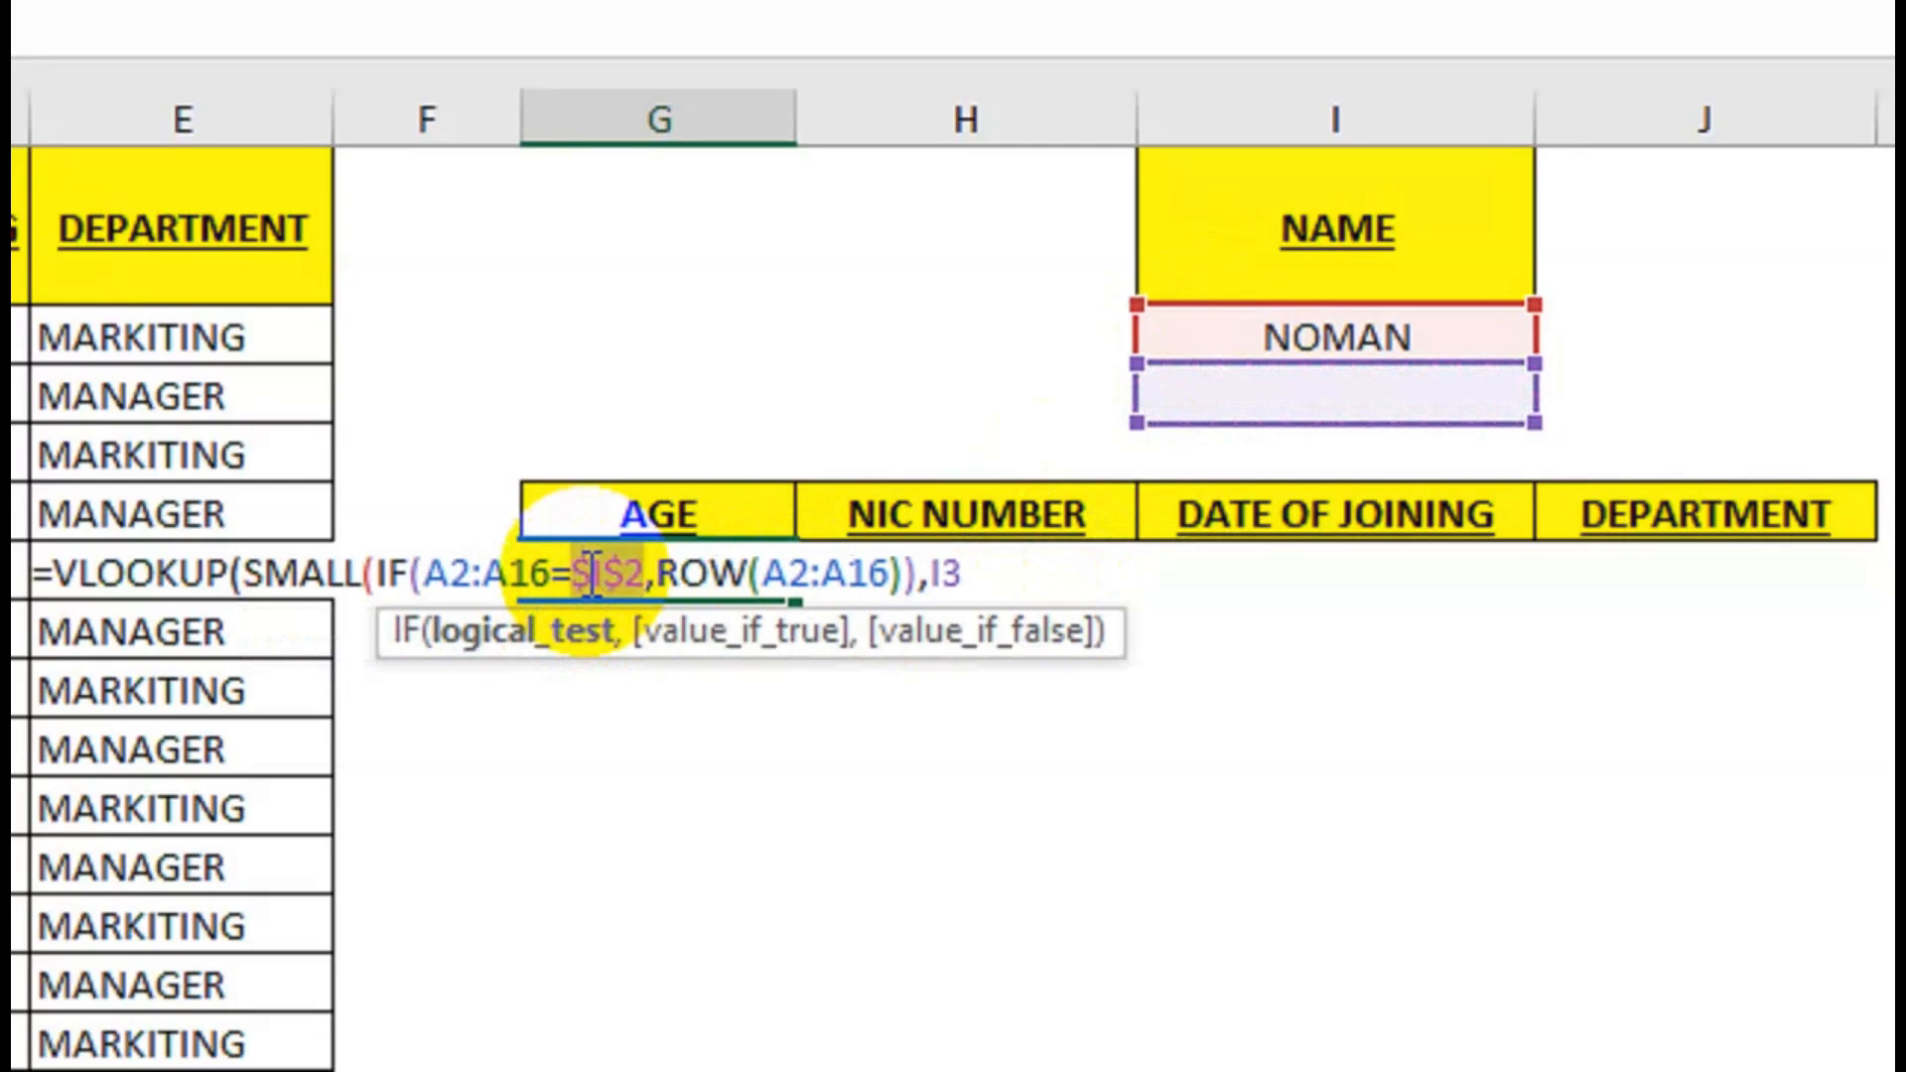
{"action": "left_click", "coordinate": [954, 574]}
{"action": "key", "text": "F4"}
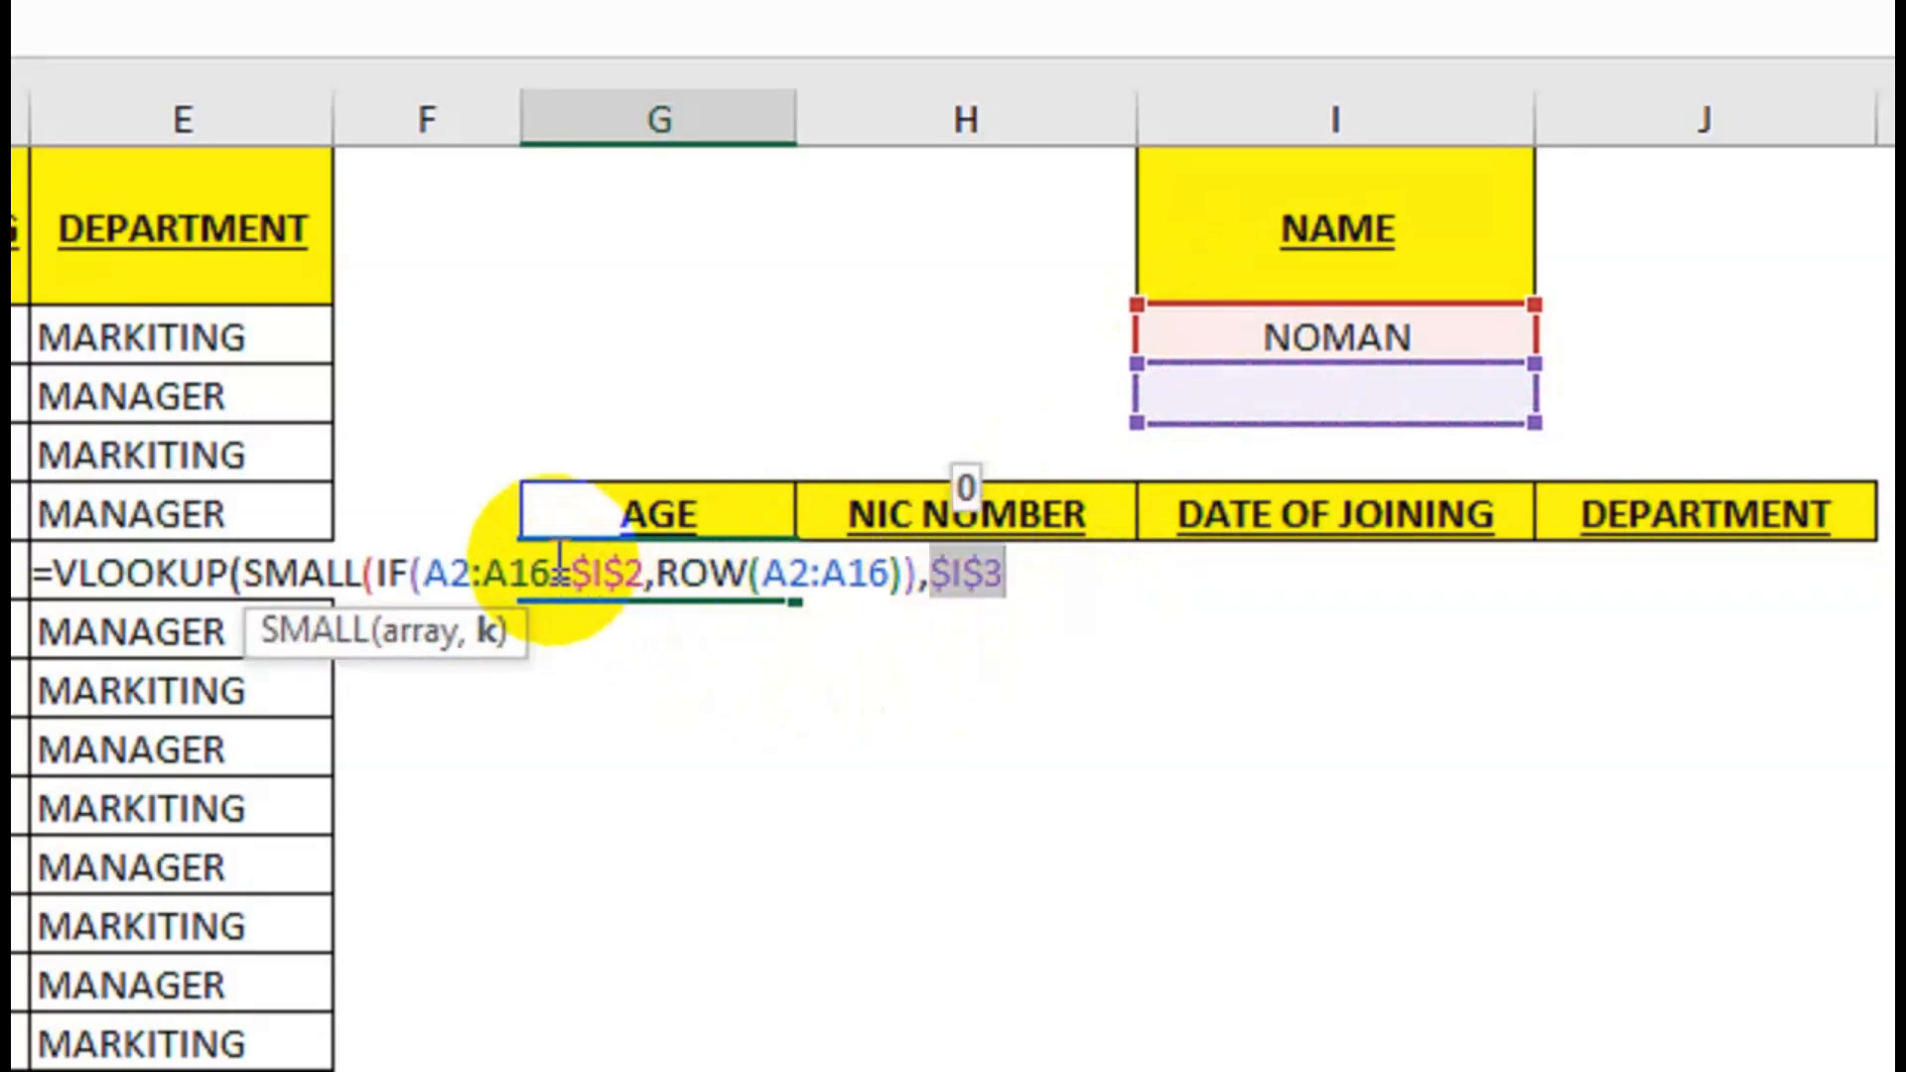
{"action": "left_click_drag", "start_coordinate": [553, 580], "coordinate": [484, 577]}
{"action": "key", "text": "F4"}
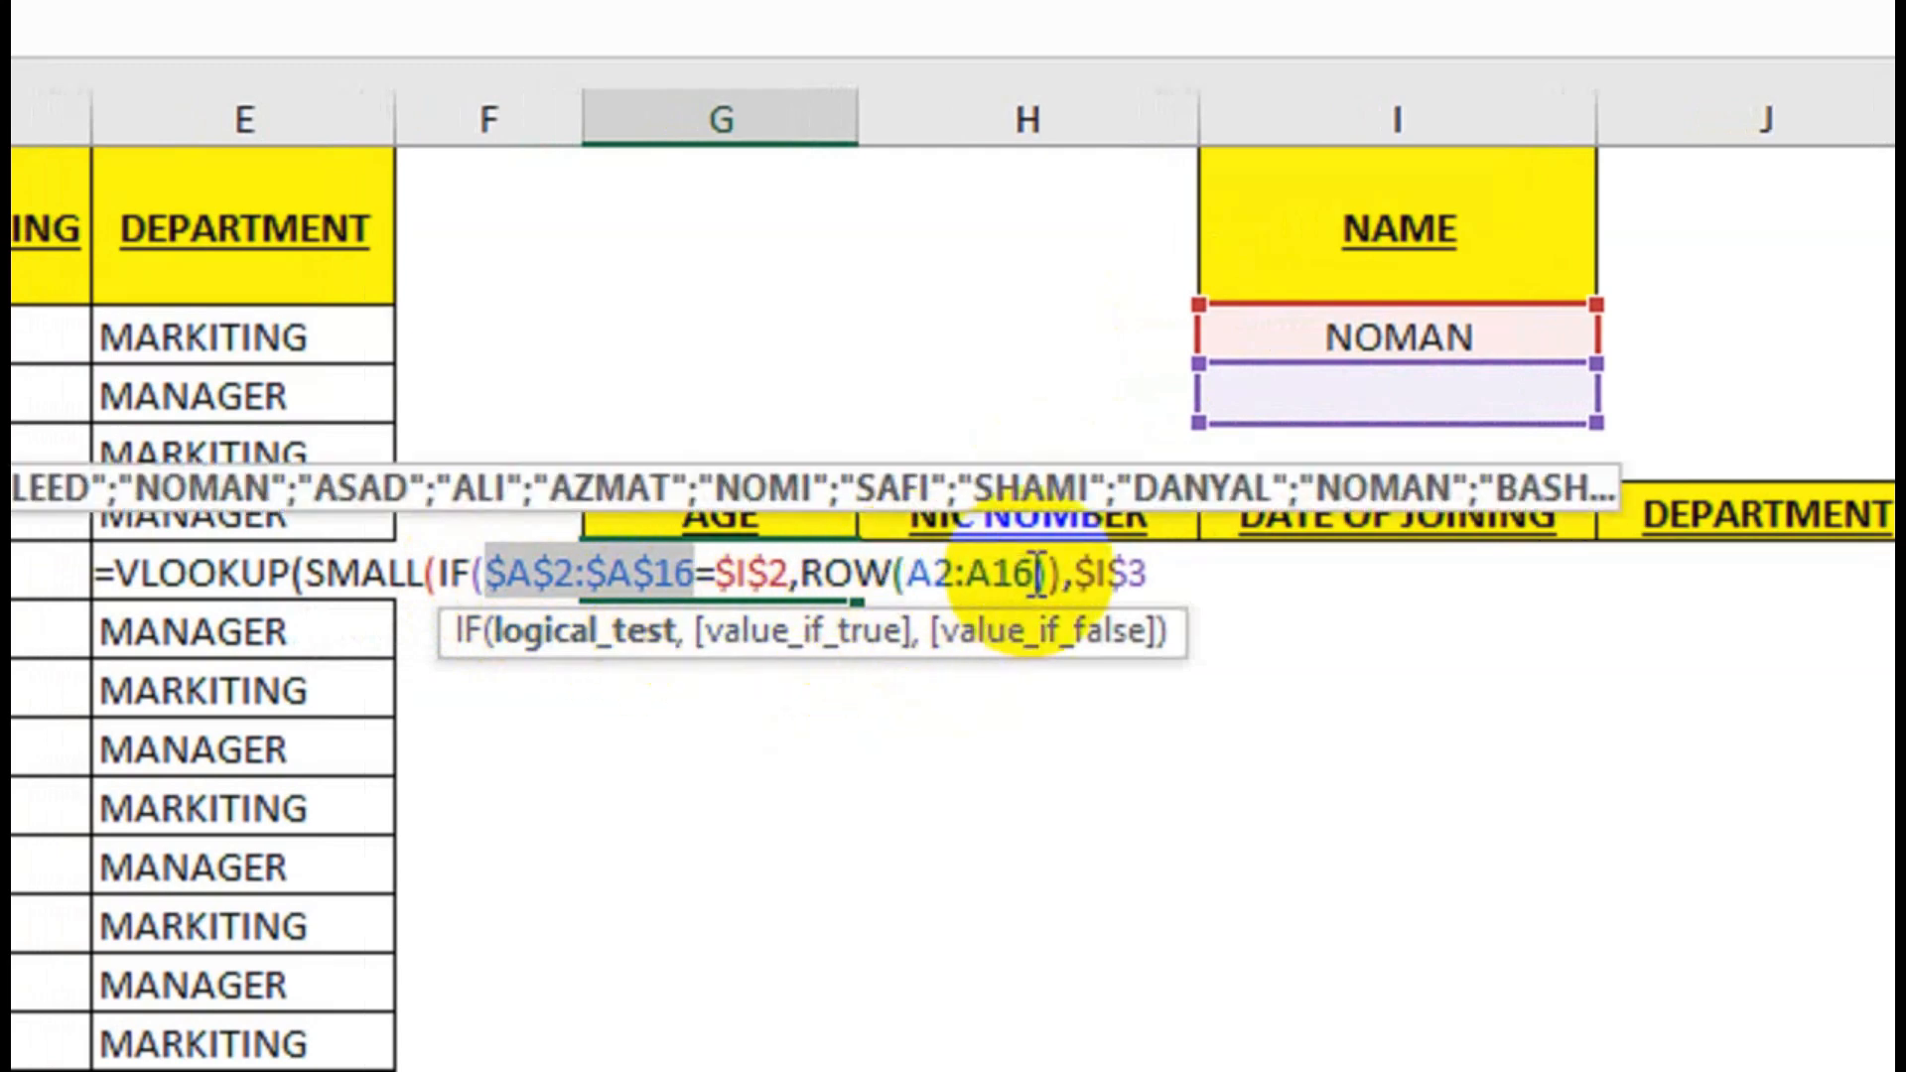
{"action": "left_click_drag", "start_coordinate": [1009, 577], "coordinate": [924, 577]}
{"action": "key", "text": "F4"}
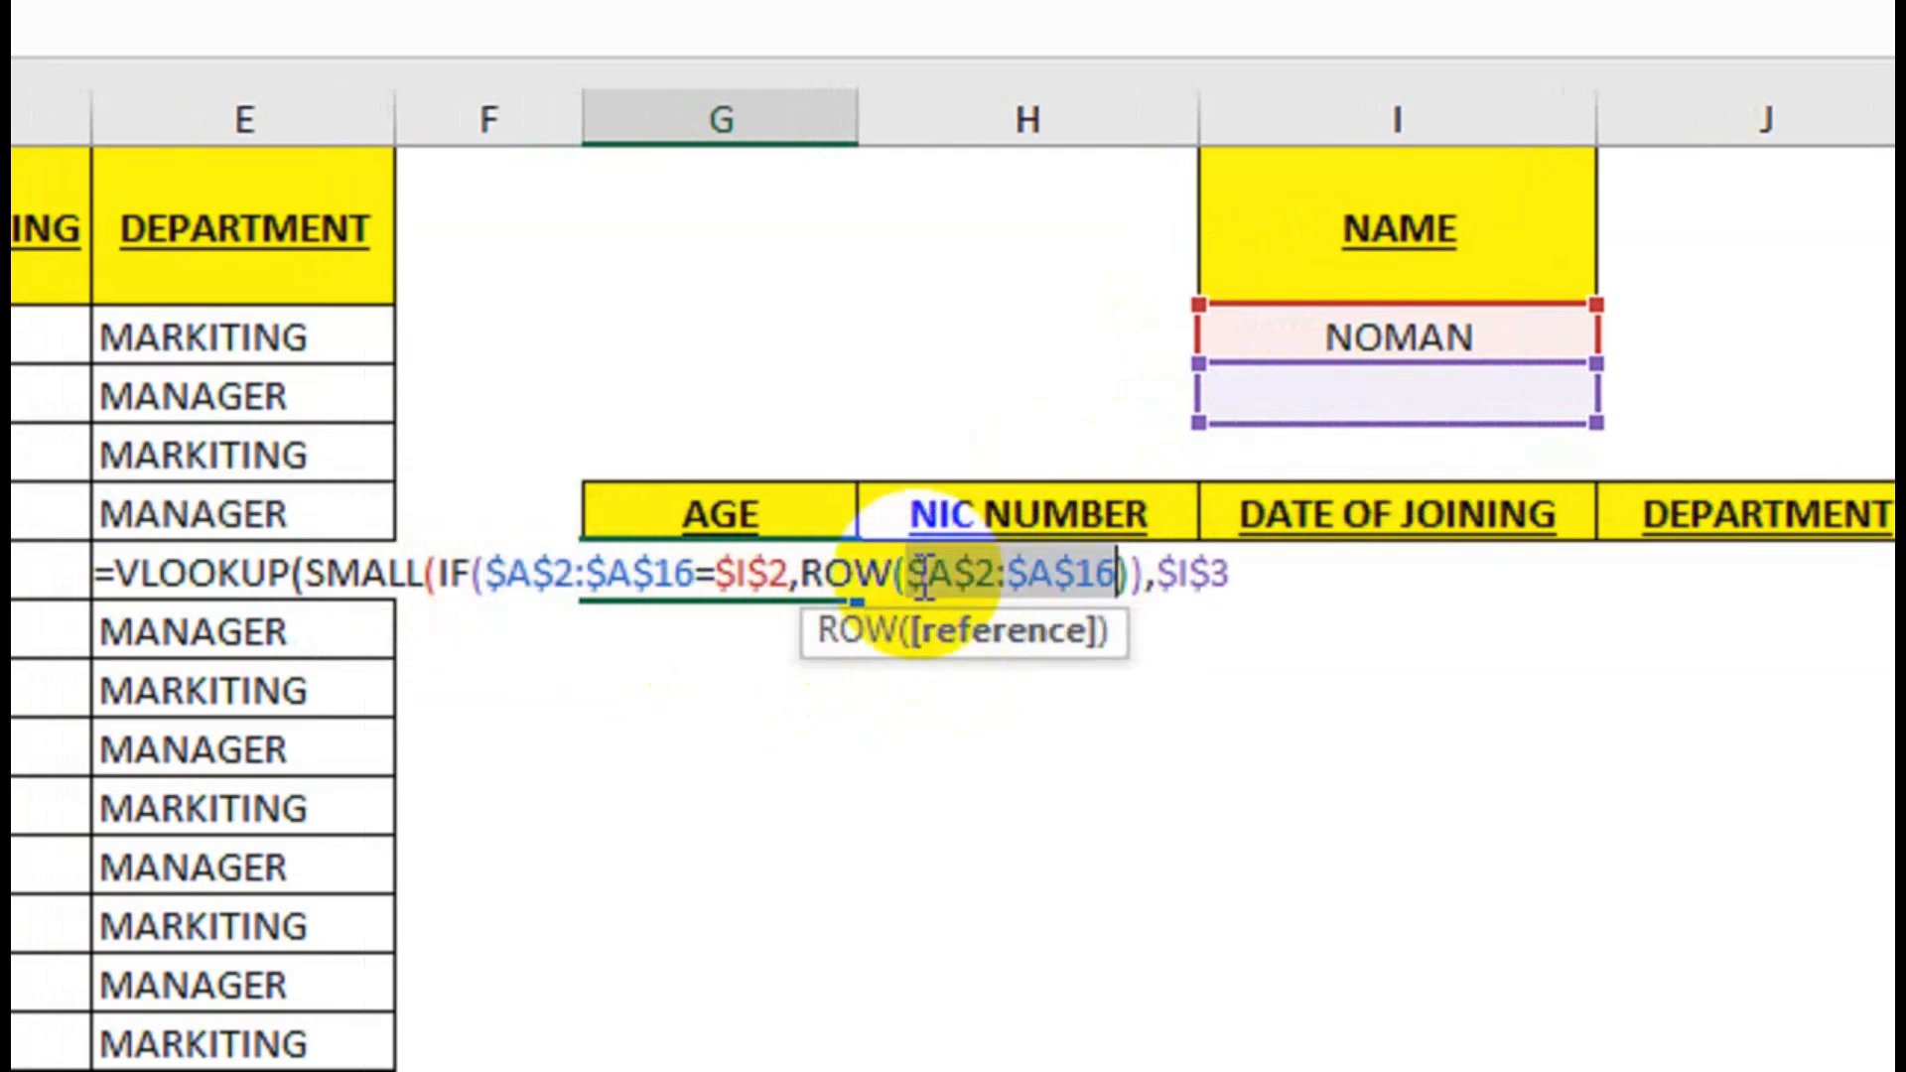
{"action": "left_click", "coordinate": [1252, 578]}
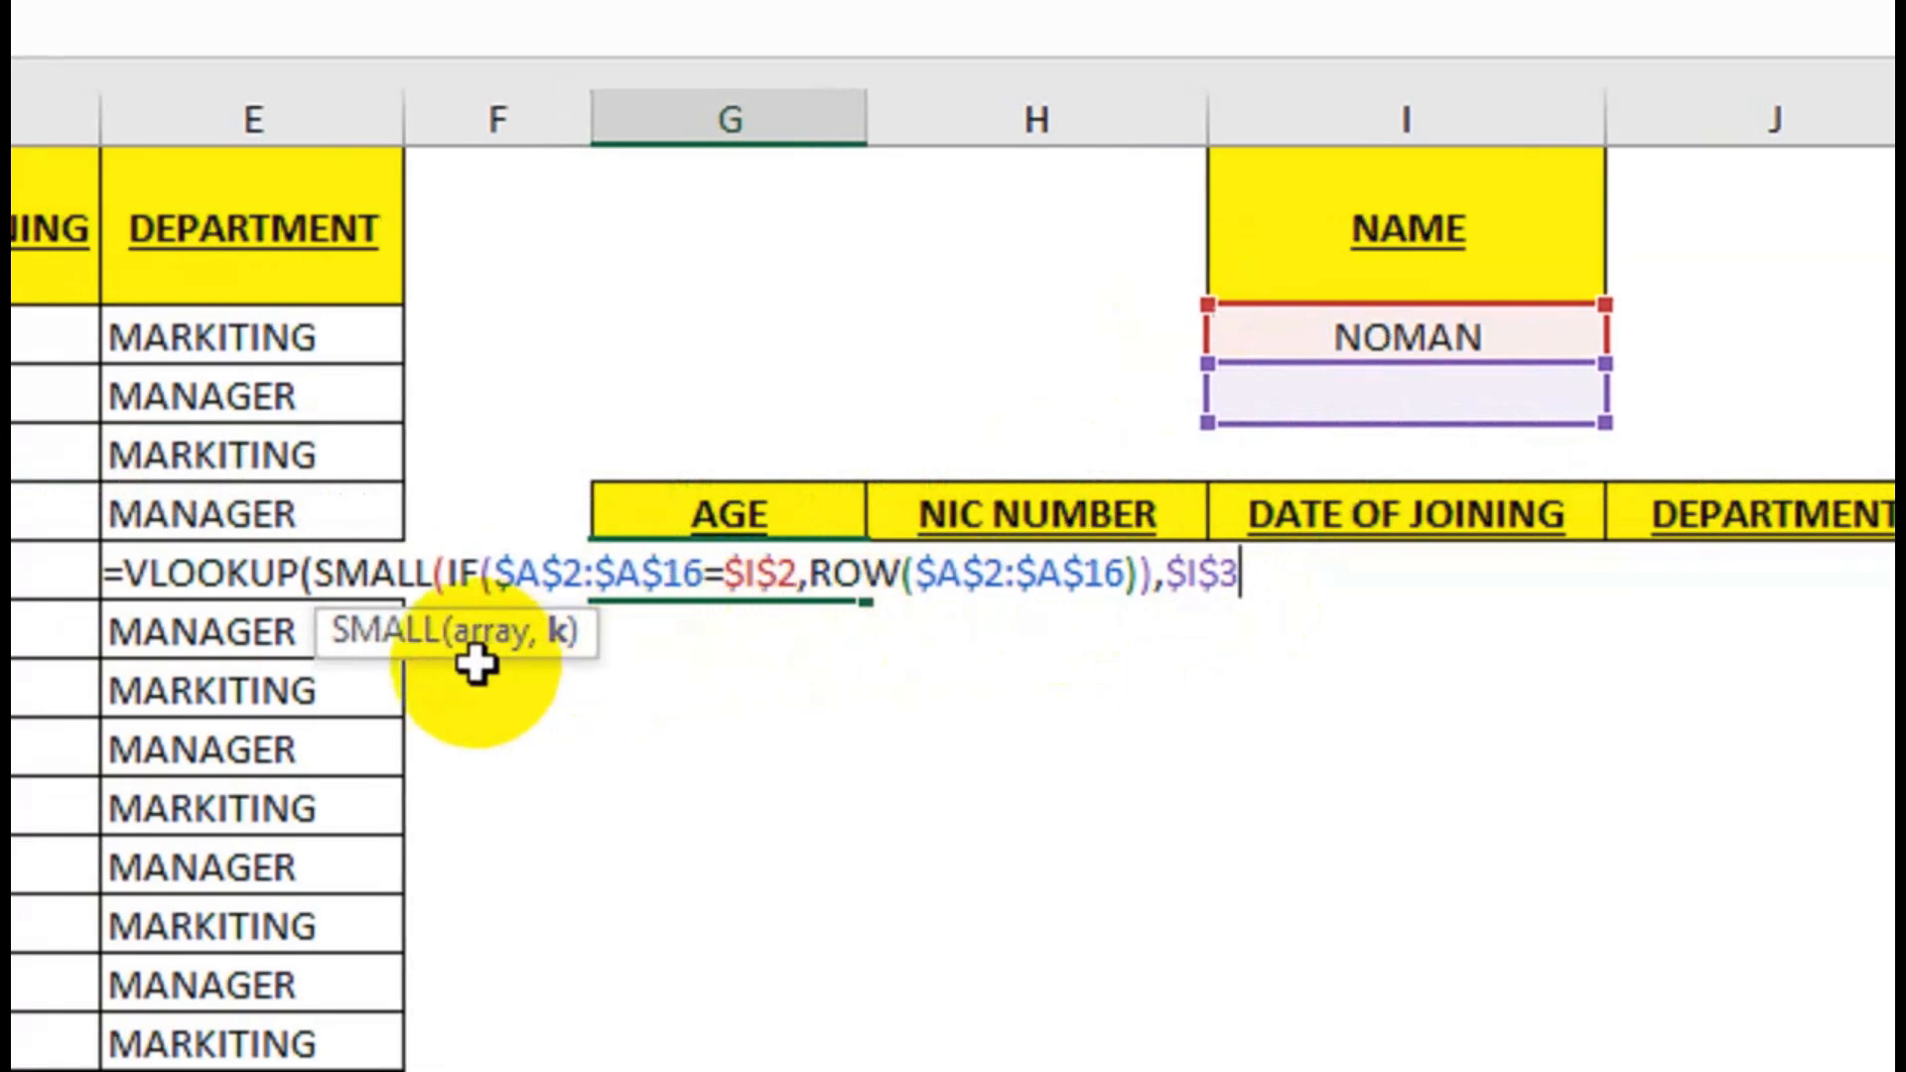
{"action": "type", "text": ")"}
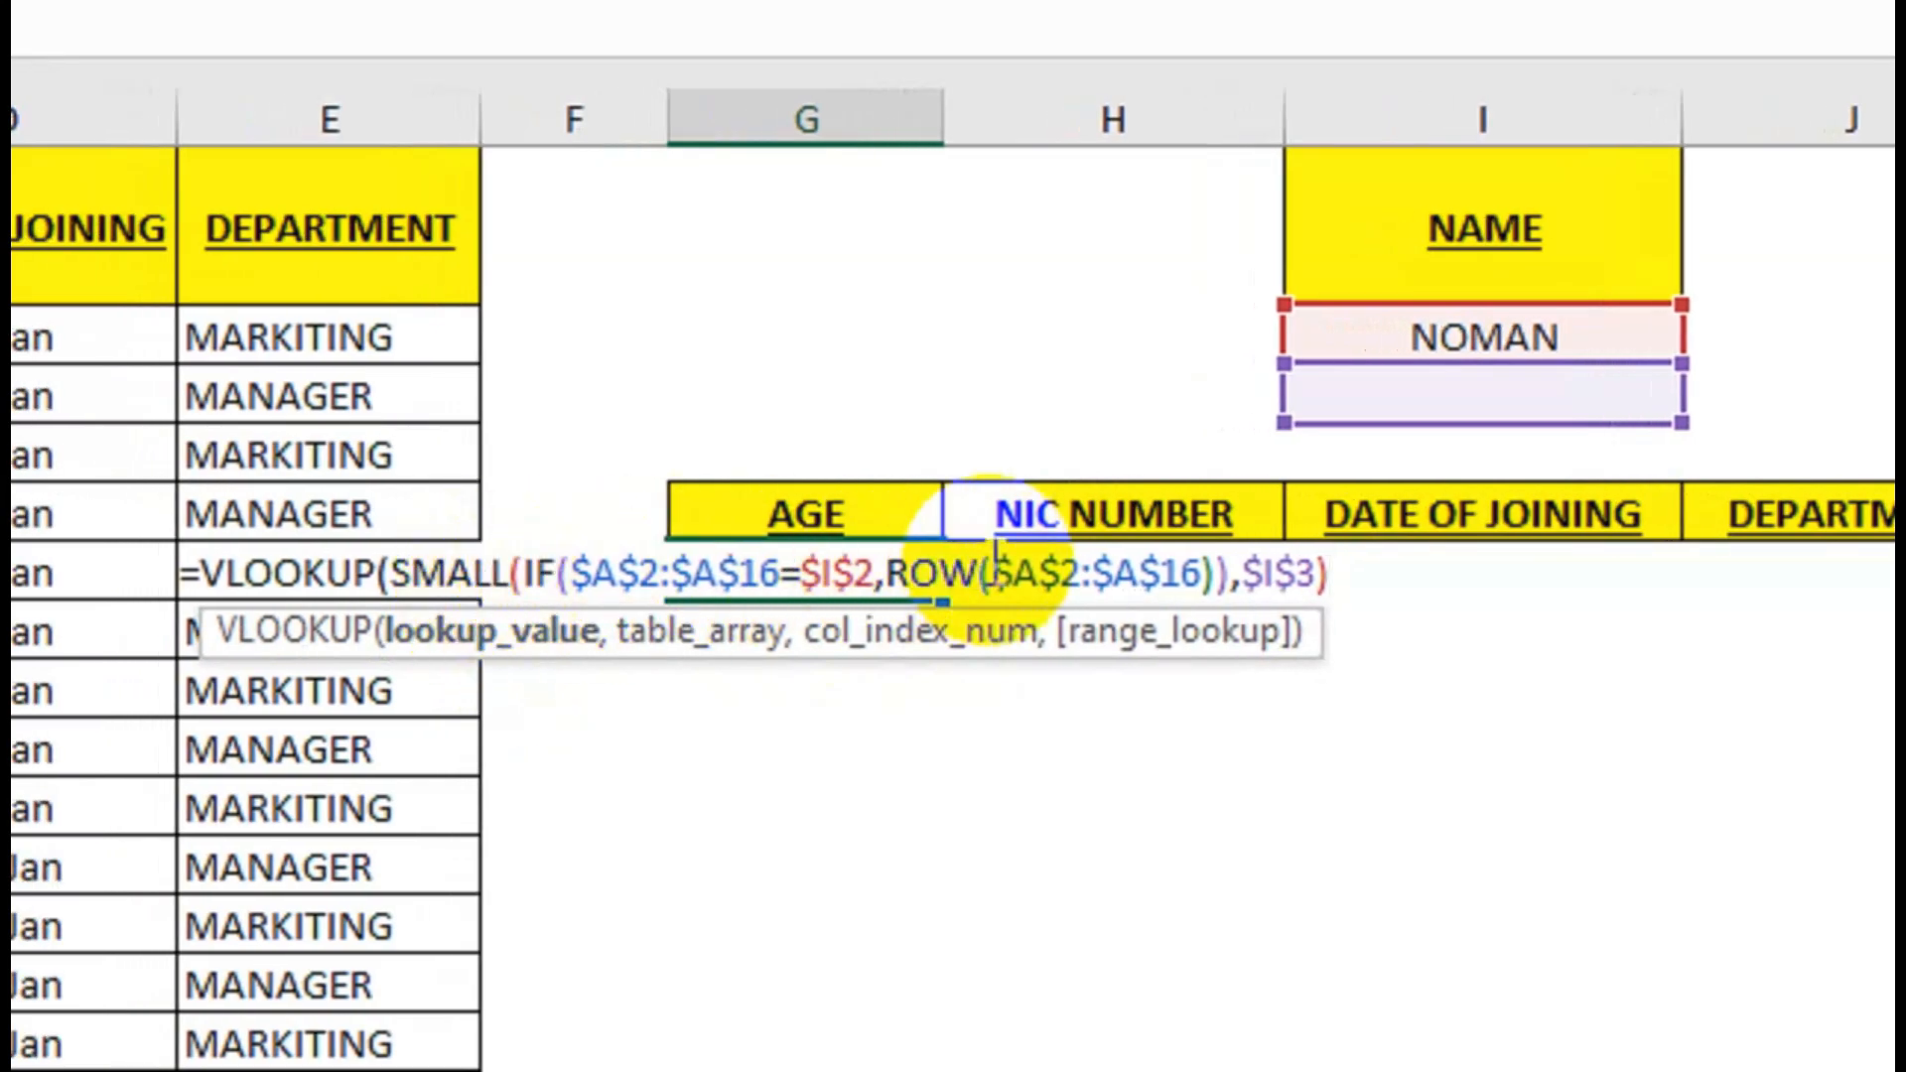
Add a CHOOSE function as the VLOOKUP table array, with index {1,2,3,4,5} and ROW(A2:A16) as its first value.
{"action": "type", "text": ","}
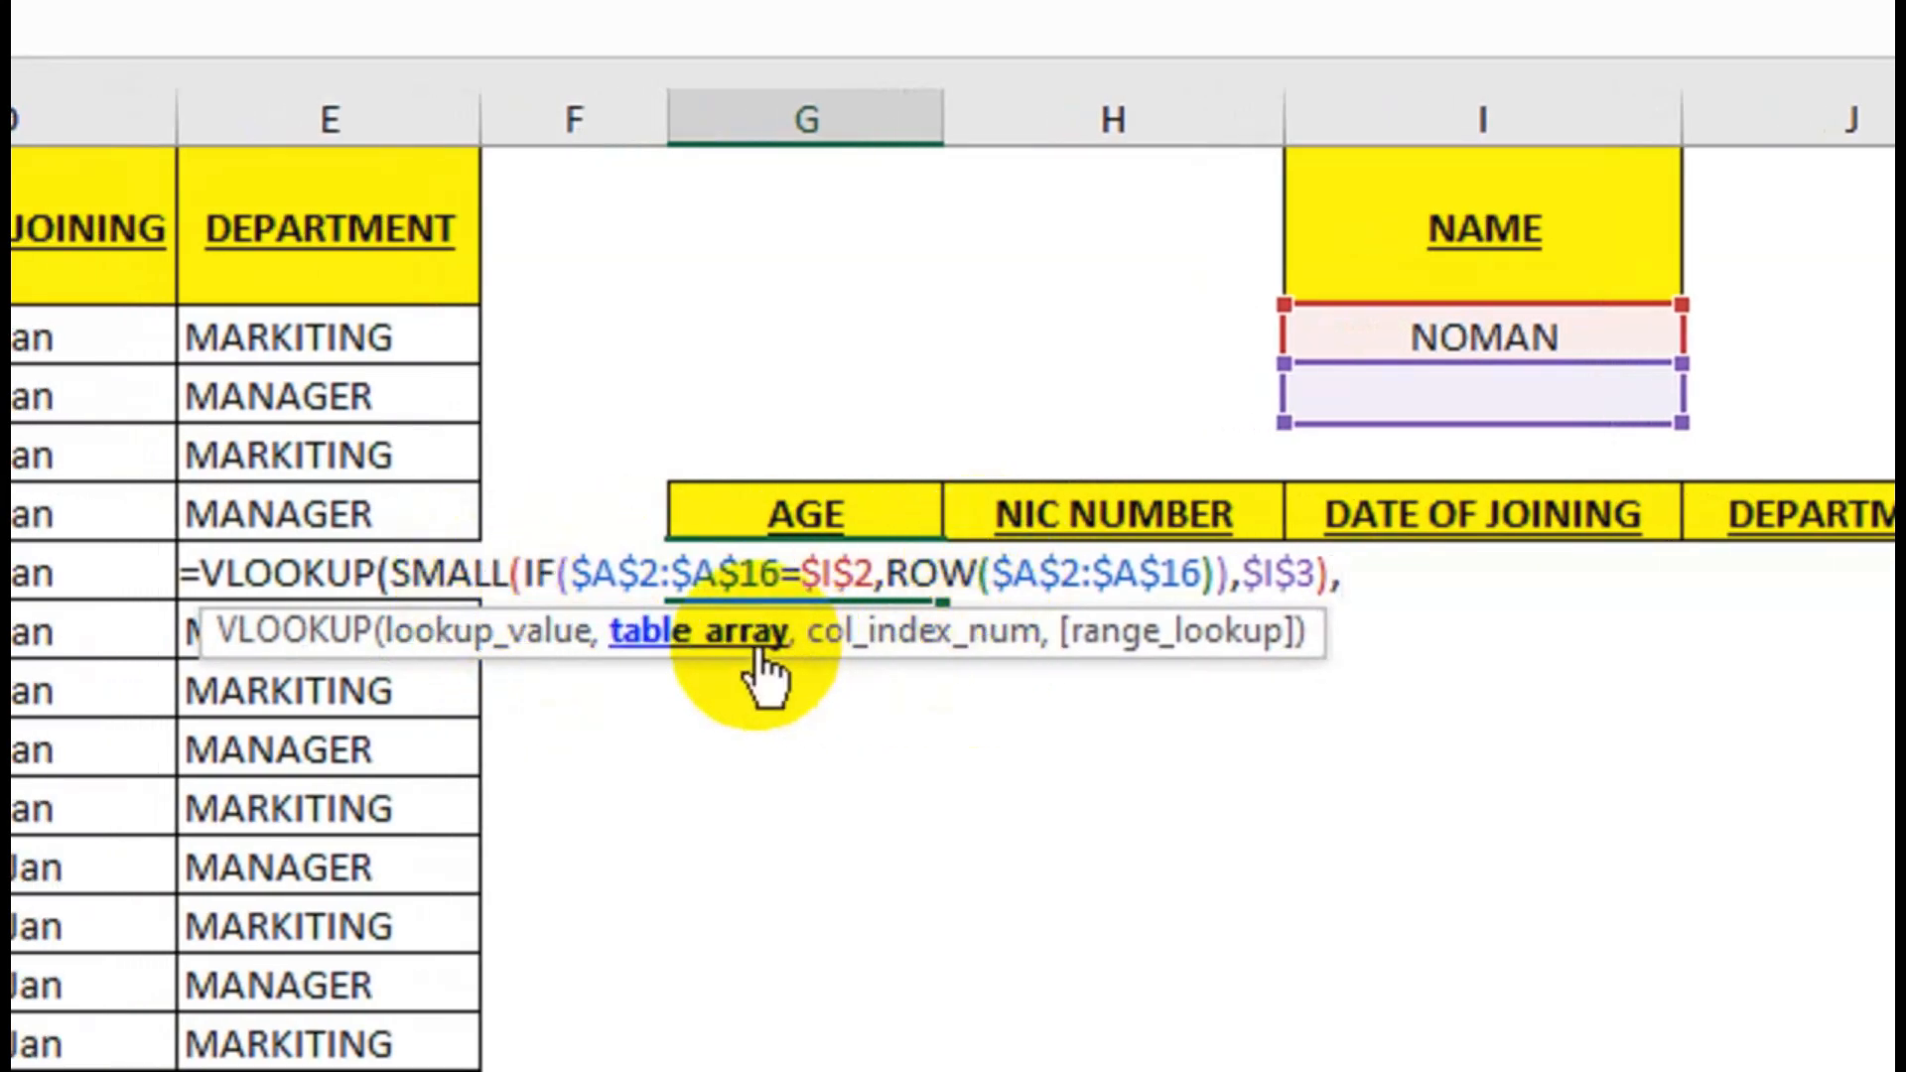
{"action": "type", "text": "cho"}
{"action": "key", "text": "Tab"}
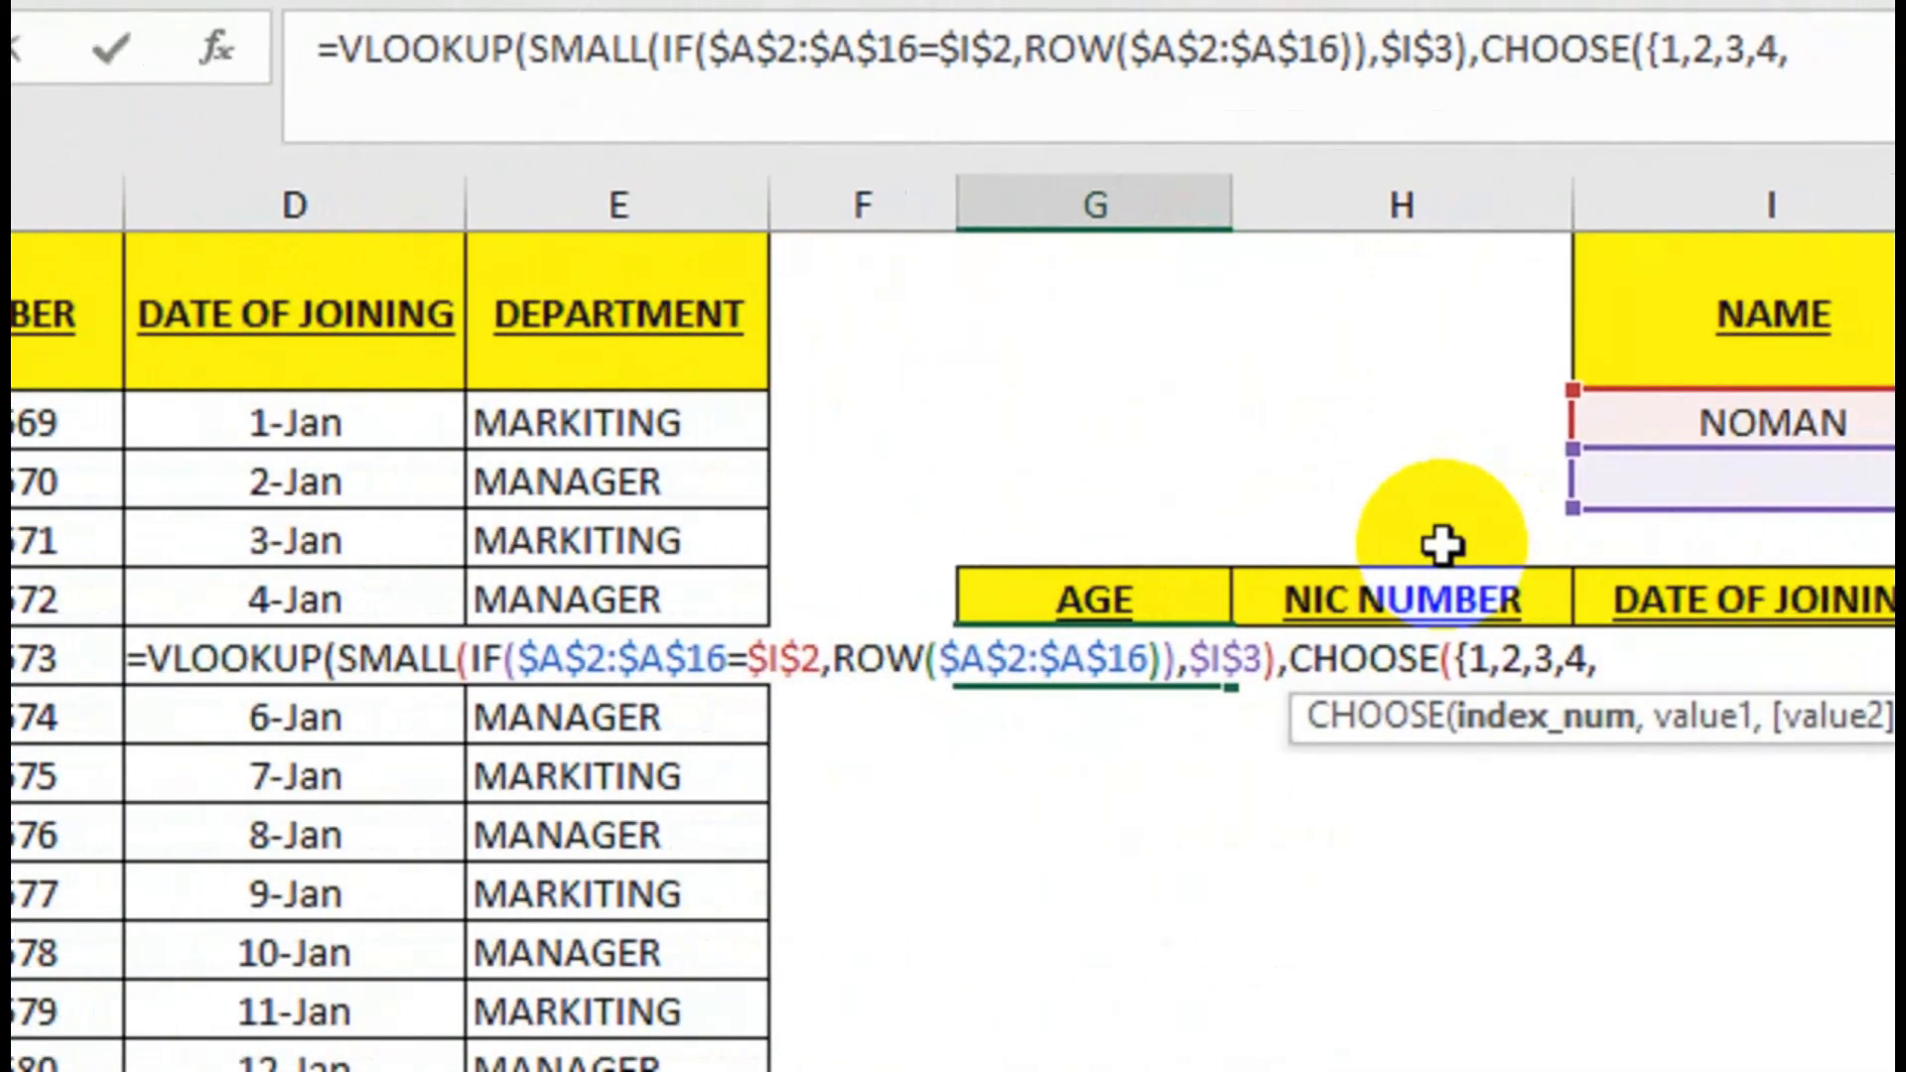
{"action": "type", "text": "5"}
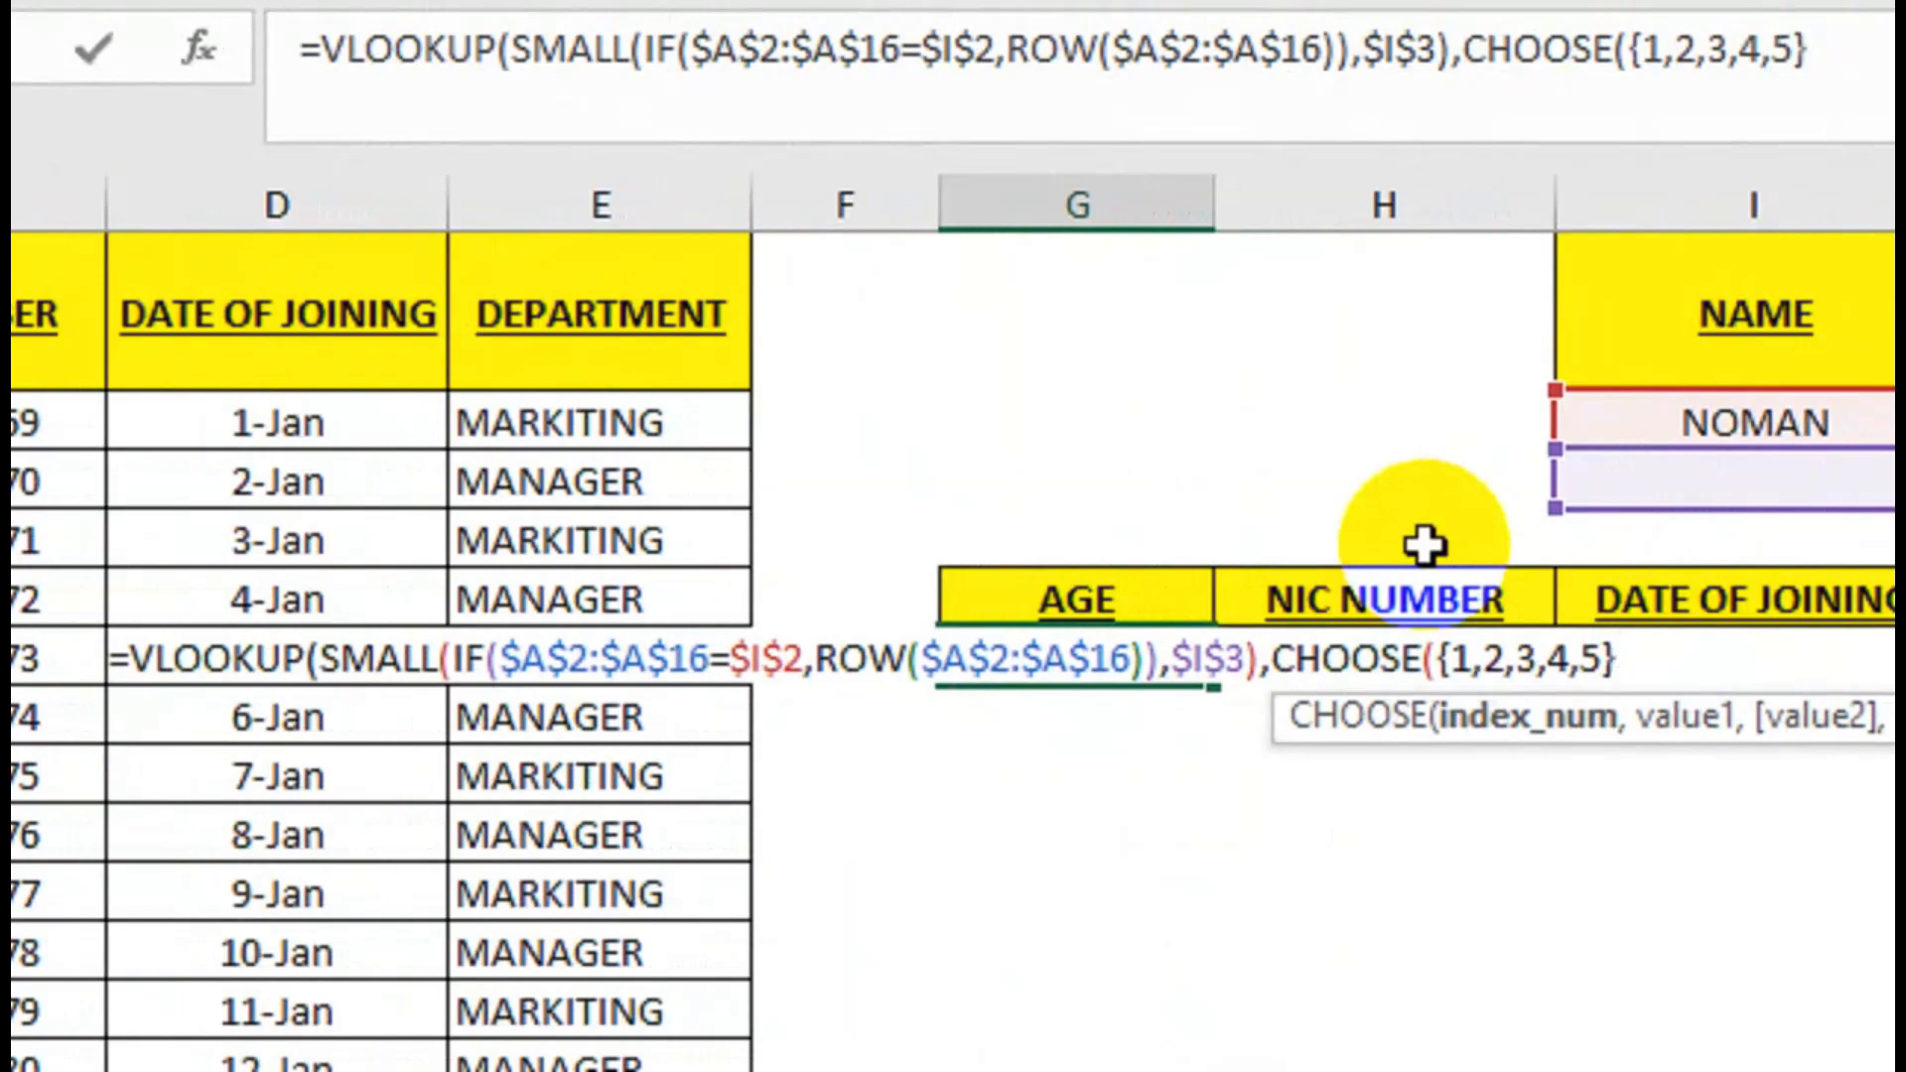
{"action": "type", "text": "},row"}
{"action": "key", "text": "Tab"}
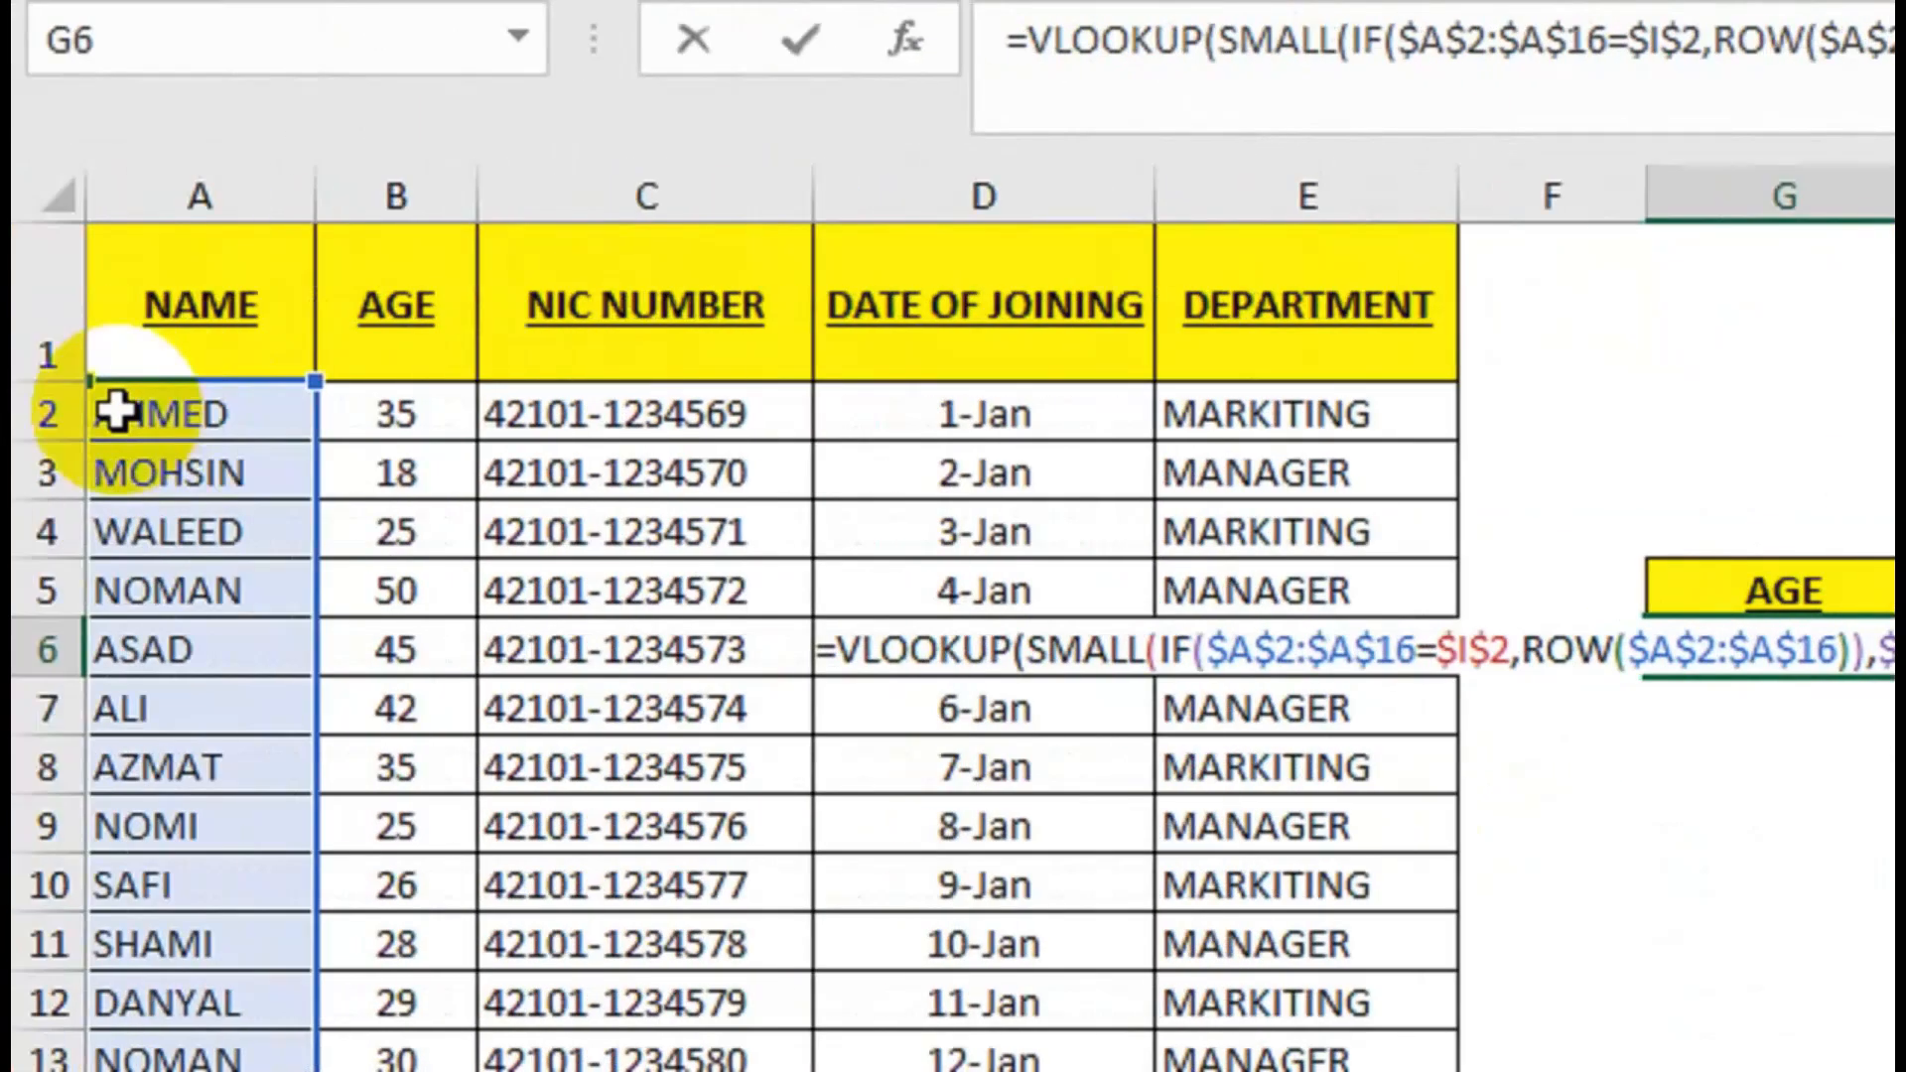
{"action": "left_click_drag", "start_coordinate": [128, 413], "coordinate": [129, 1071]}
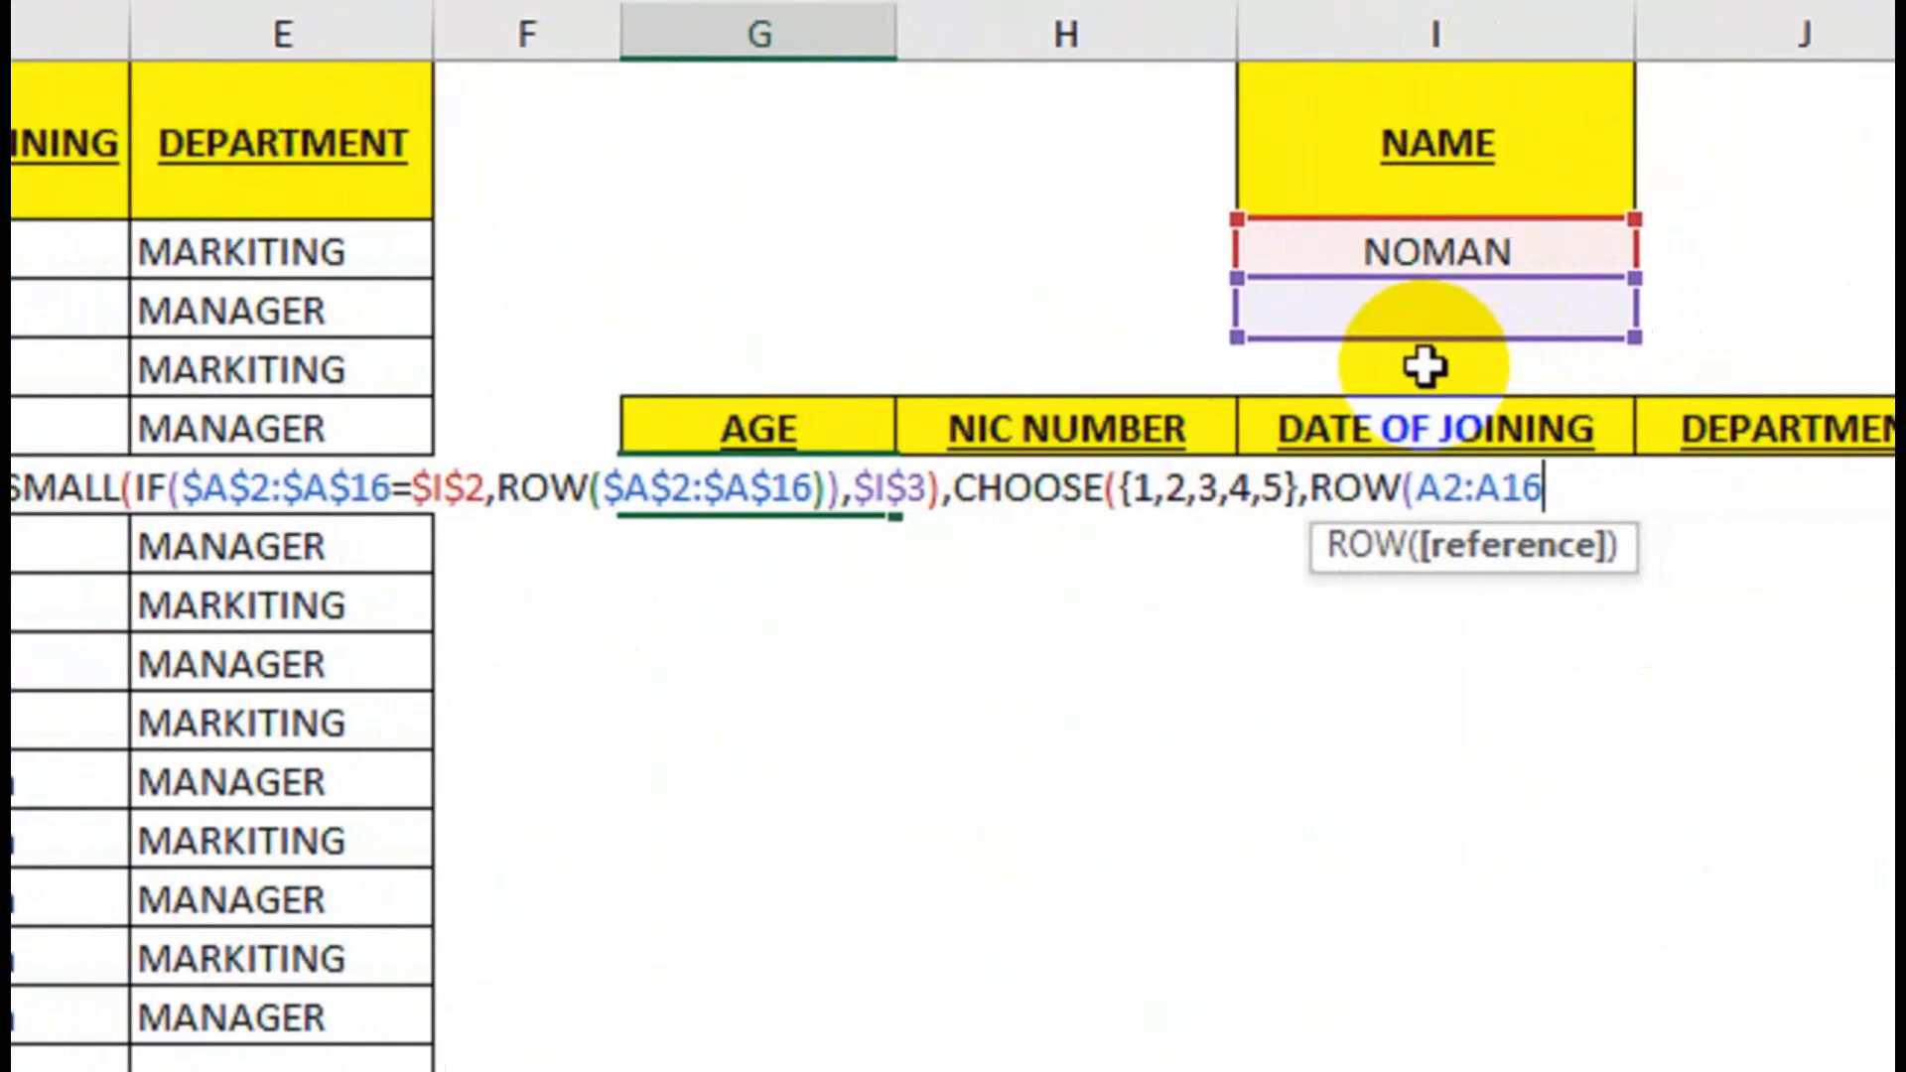
{"action": "type", "text": "),"}
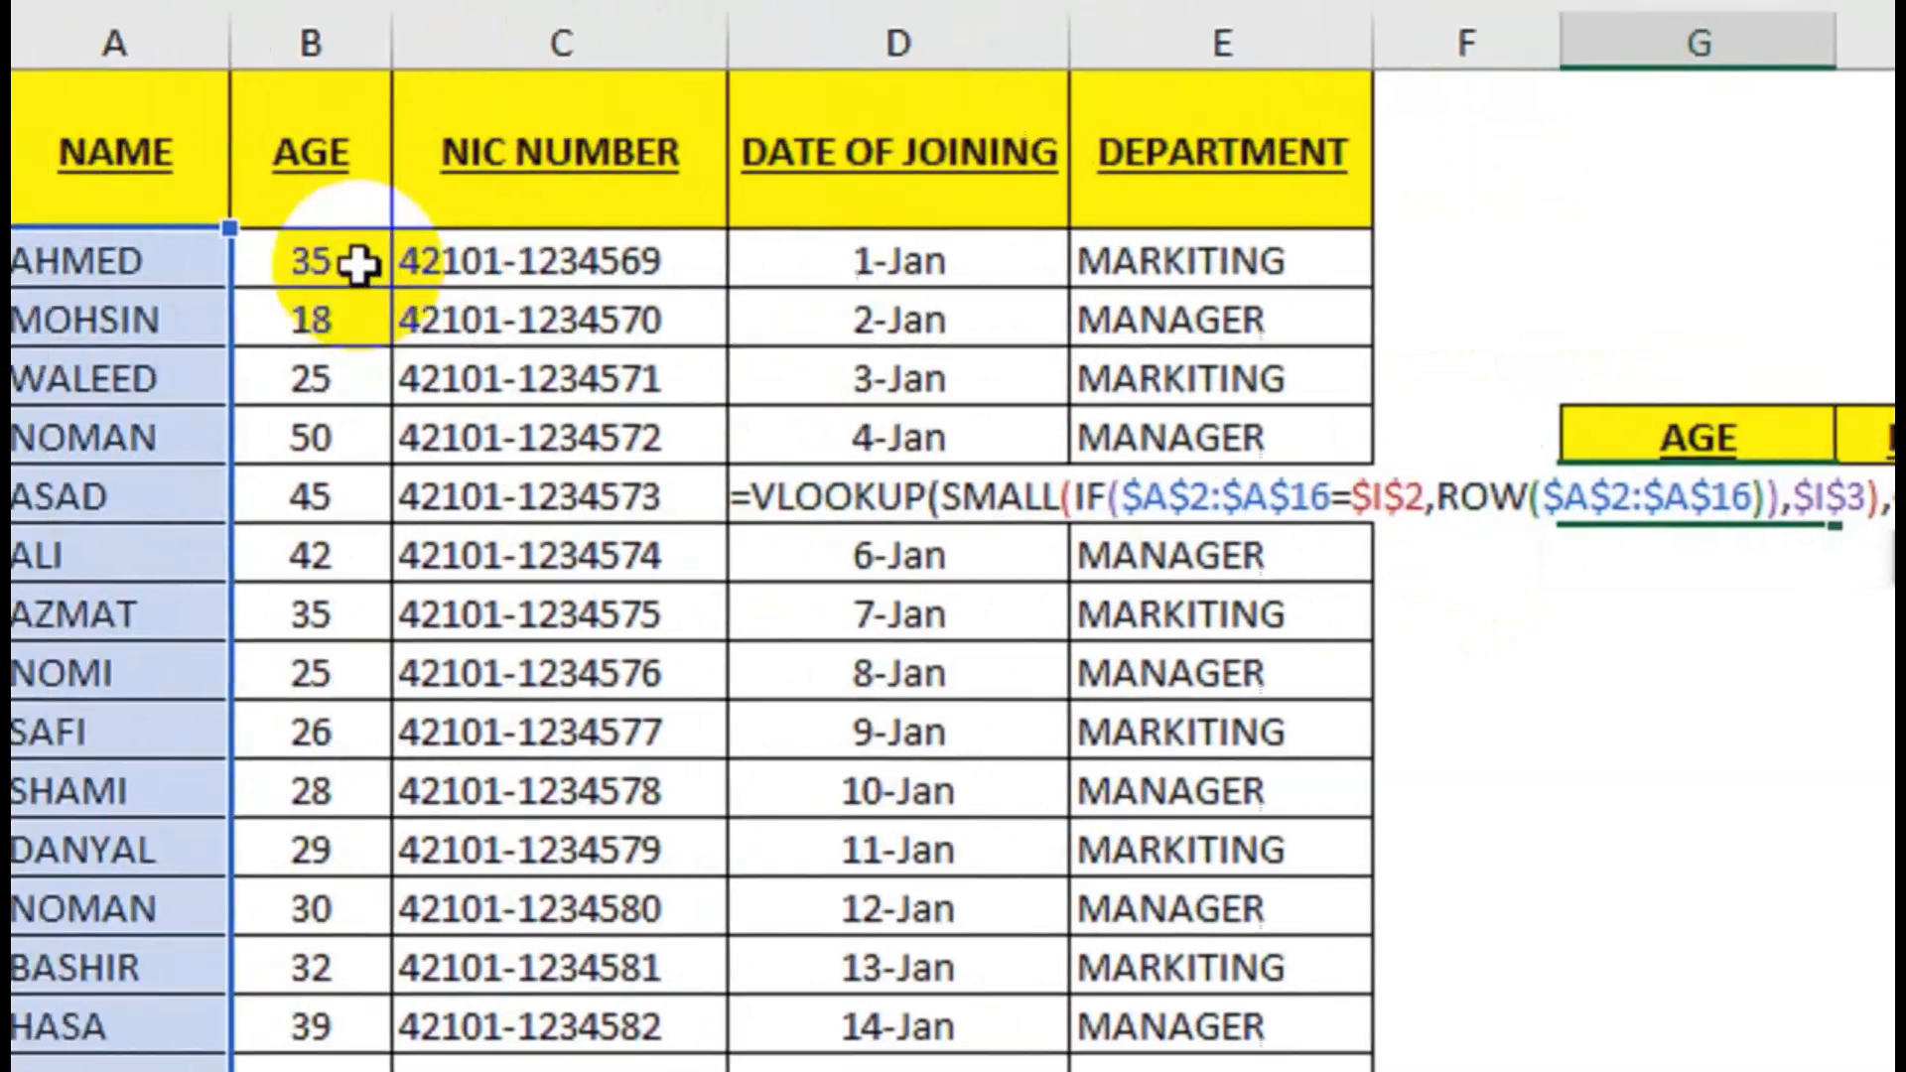
Add B2:B16, C2:C16, D2:D16 and E2:E16 as the remaining CHOOSE values and close the function.
{"action": "left_click_drag", "start_coordinate": [362, 264], "coordinate": [391, 842]}
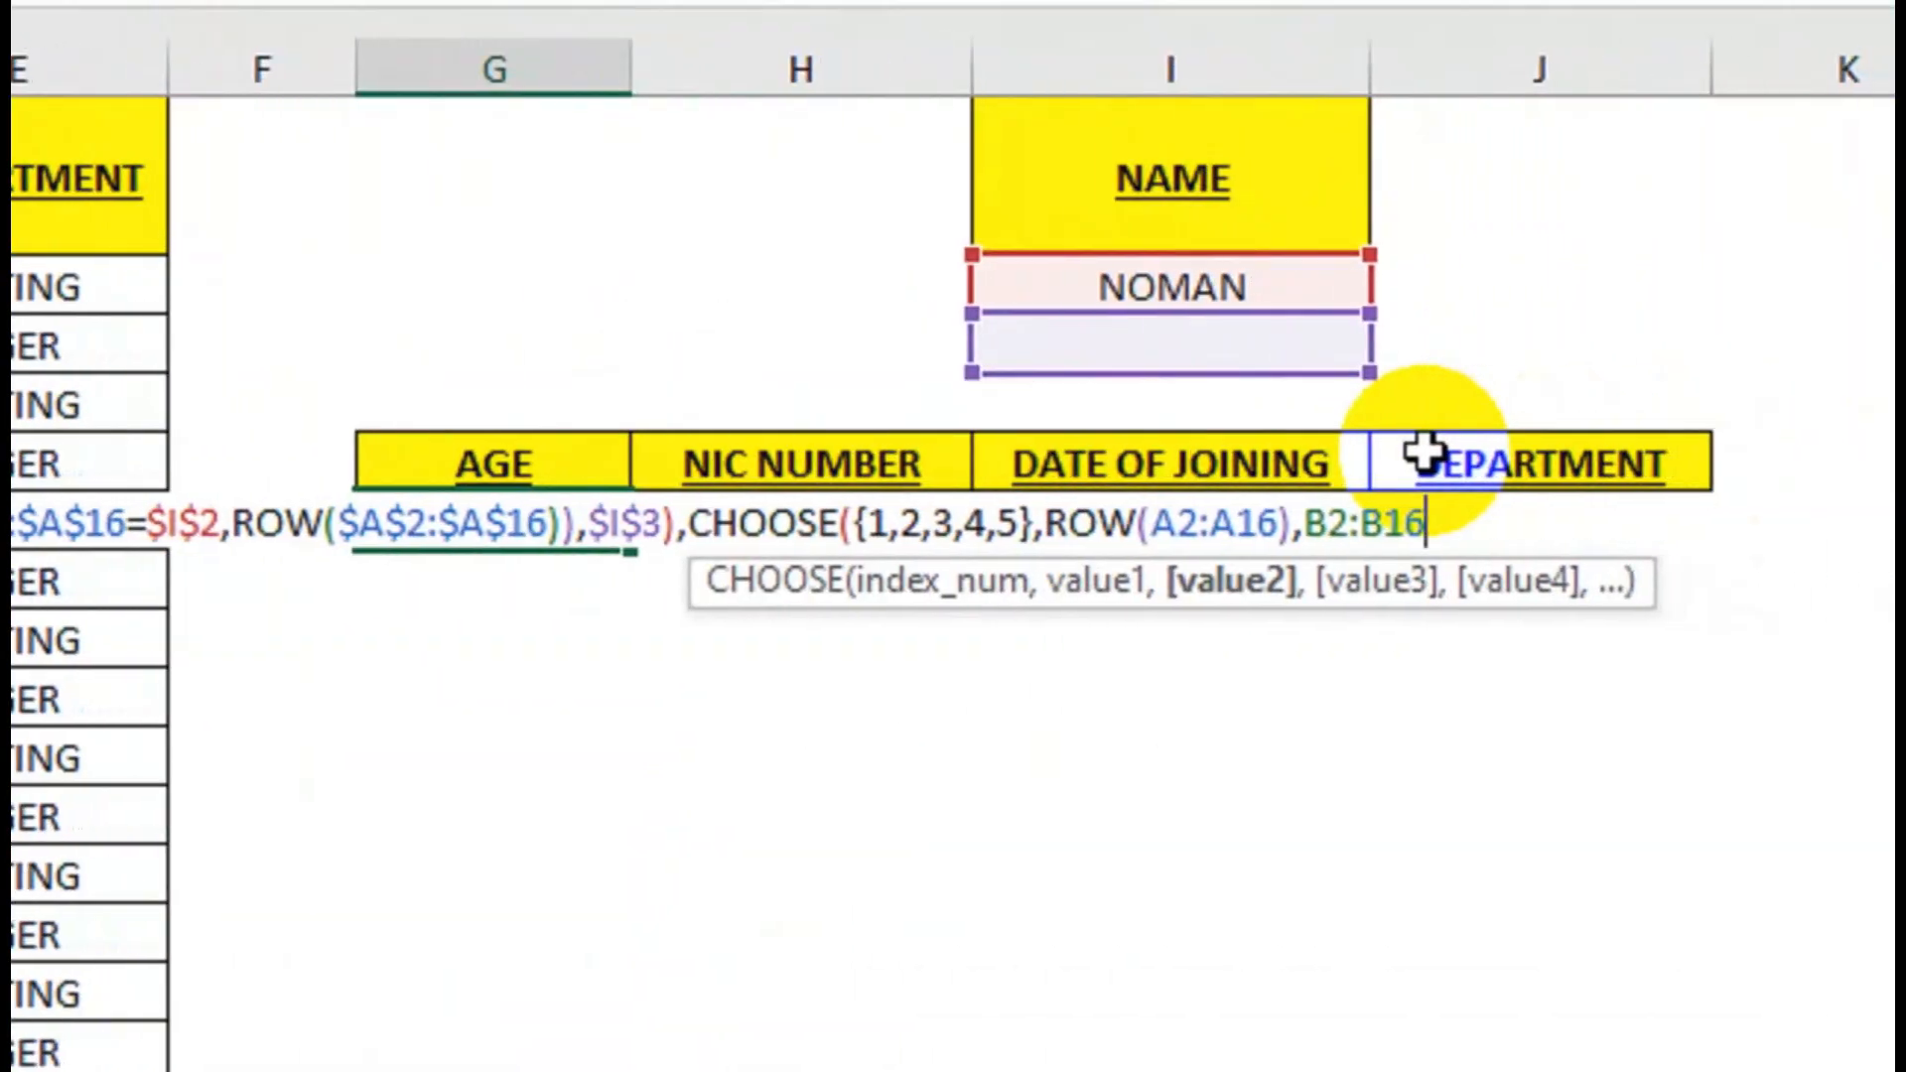
{"action": "type", "text": ","}
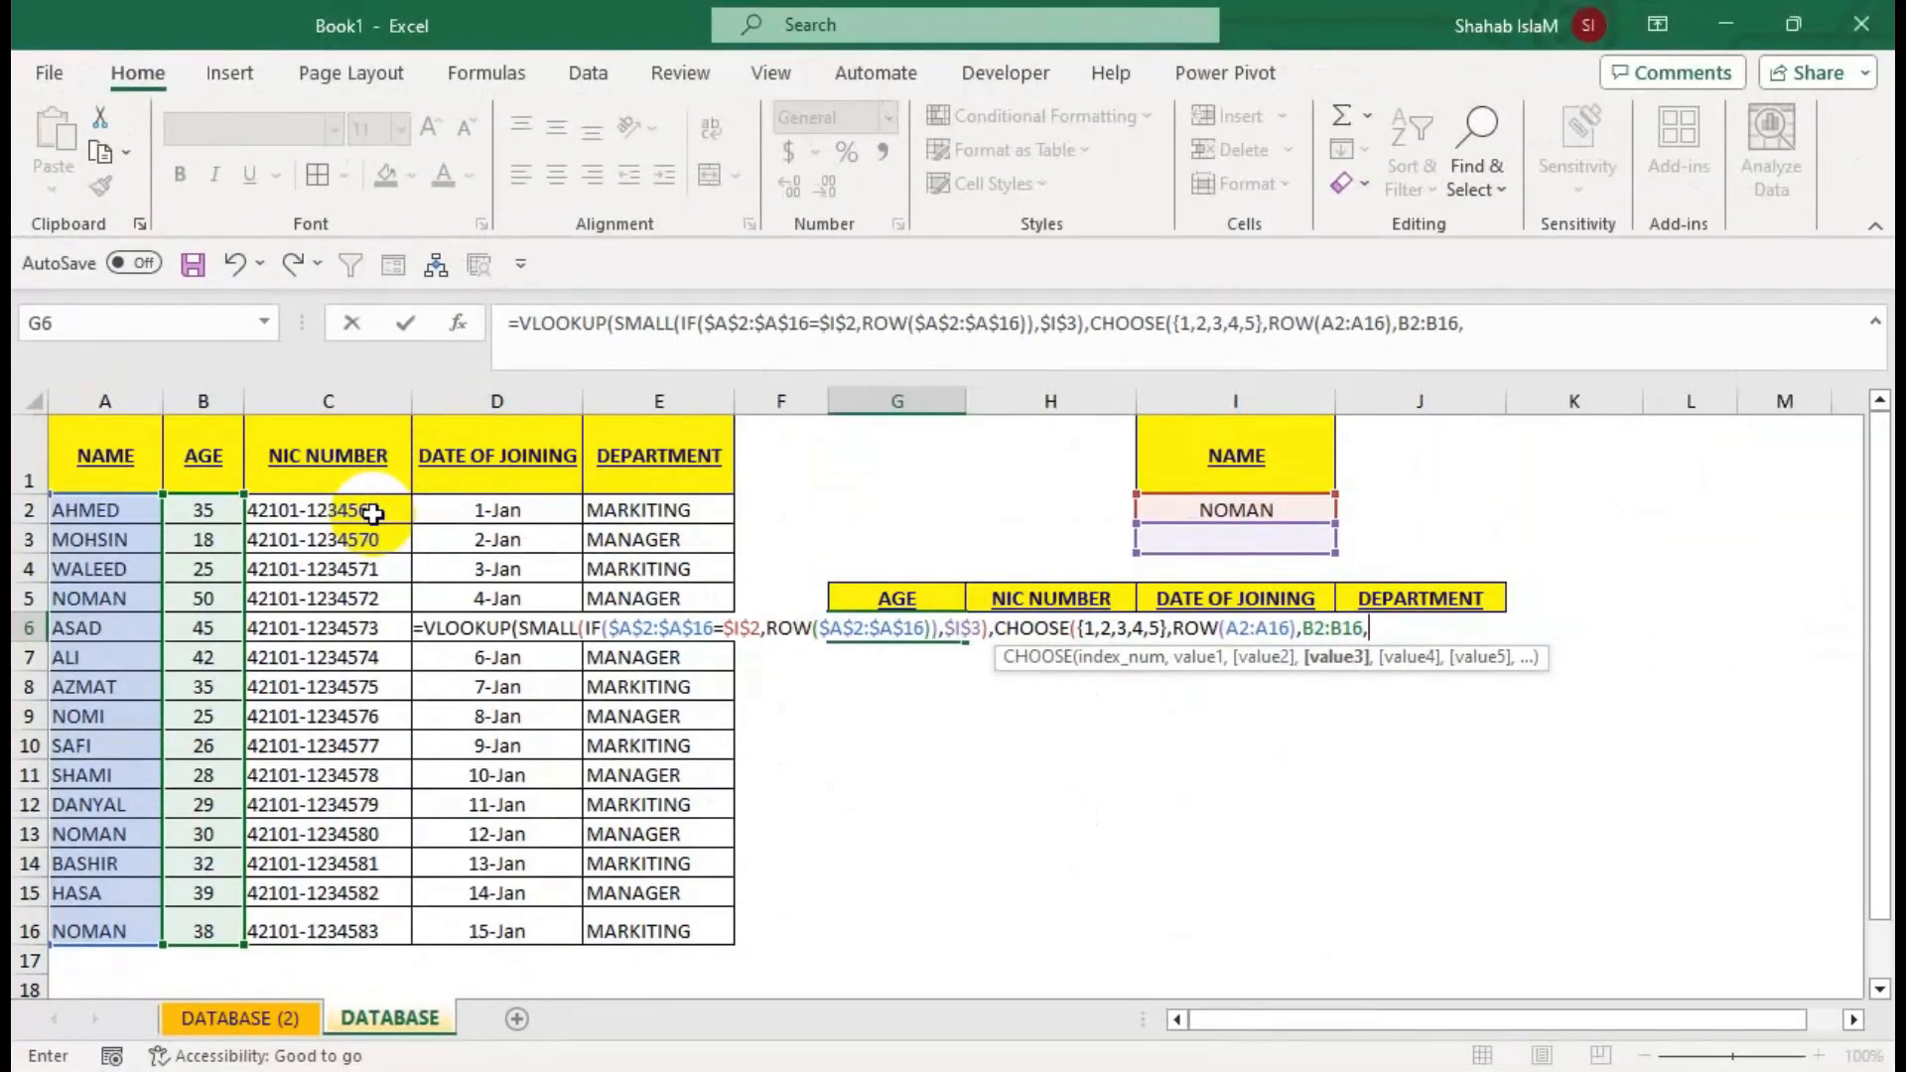
{"action": "left_click_drag", "start_coordinate": [372, 512], "coordinate": [343, 933]}
{"action": "type", "text": ","}
{"action": "left_click_drag", "start_coordinate": [501, 509], "coordinate": [497, 931]}
{"action": "type", "text": ","}
{"action": "left_click_drag", "start_coordinate": [640, 508], "coordinate": [621, 915]}
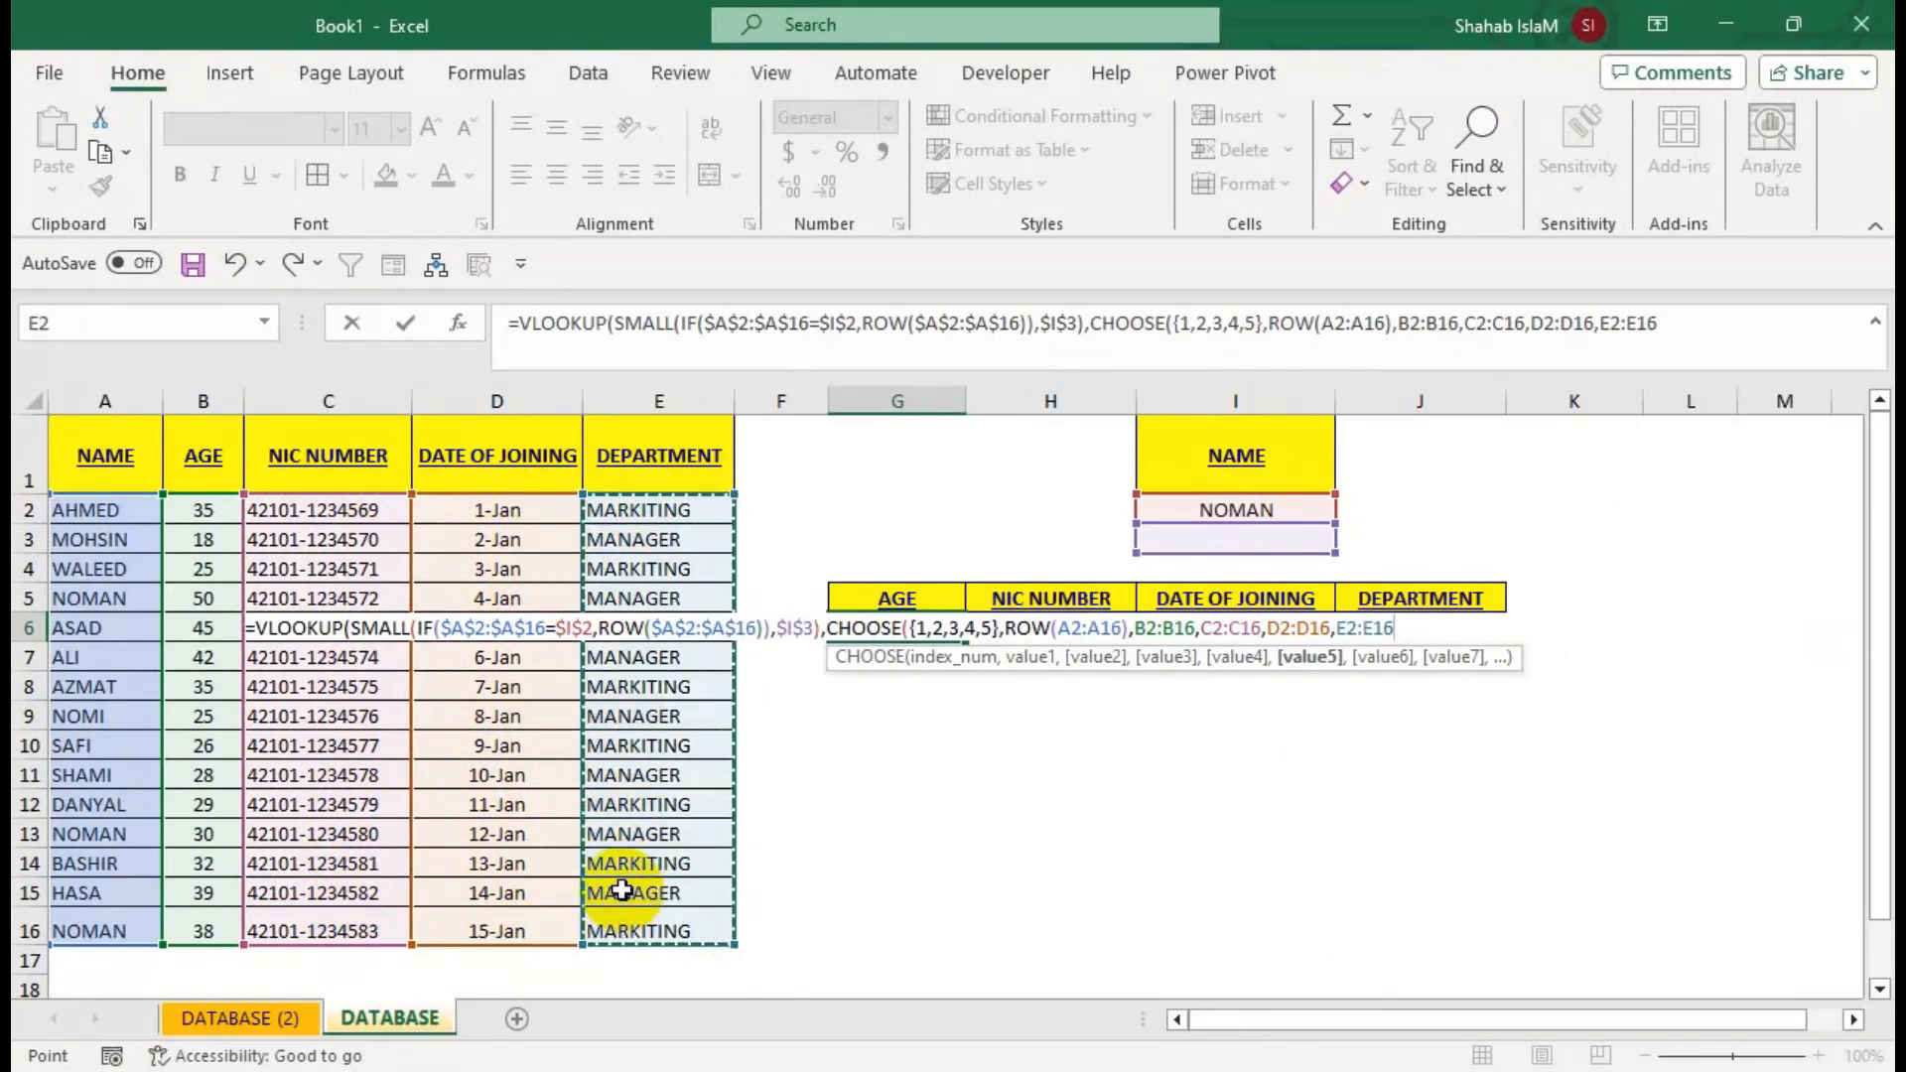
{"action": "type", "text": ")"}
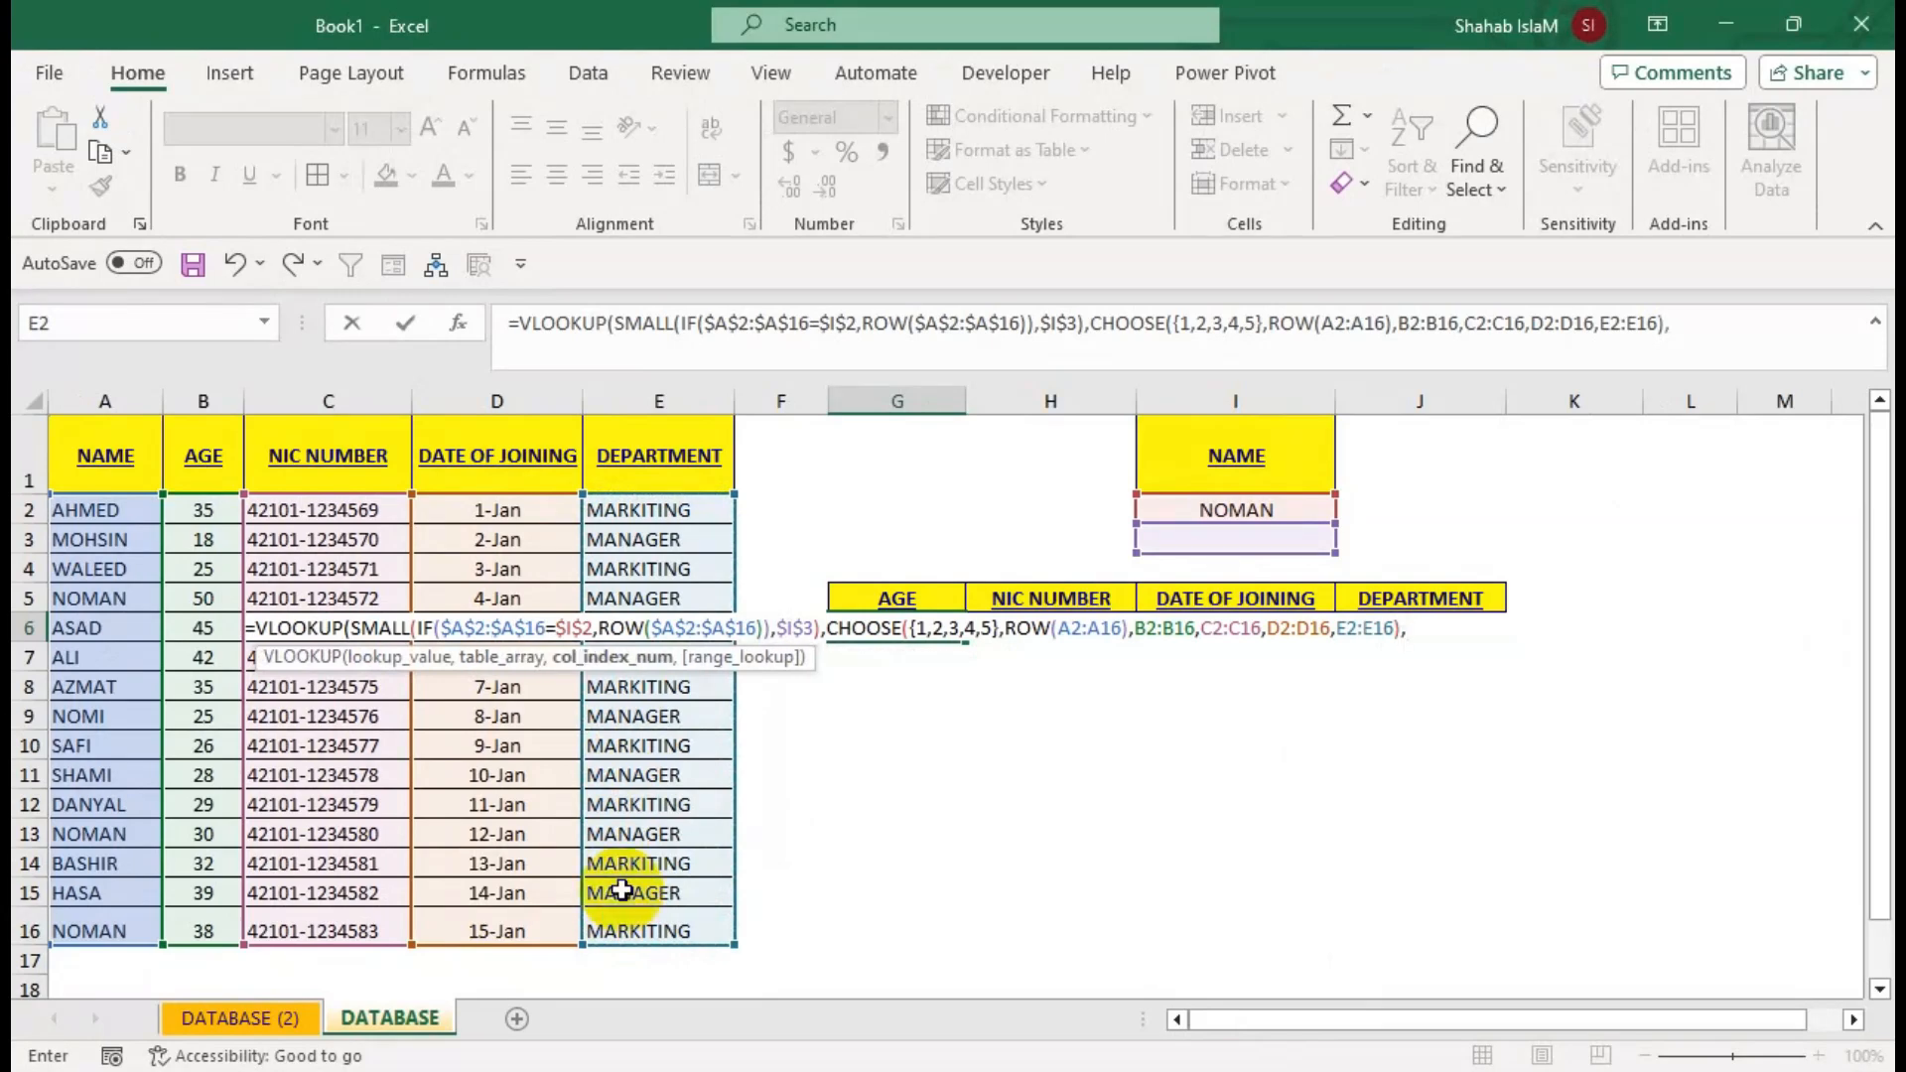
Finish the VLOOKUP formula in G6 with column index 2 and FALSE for an exact match.
{"action": "type", "text": ",2,"}
{"action": "key", "text": "Down"}
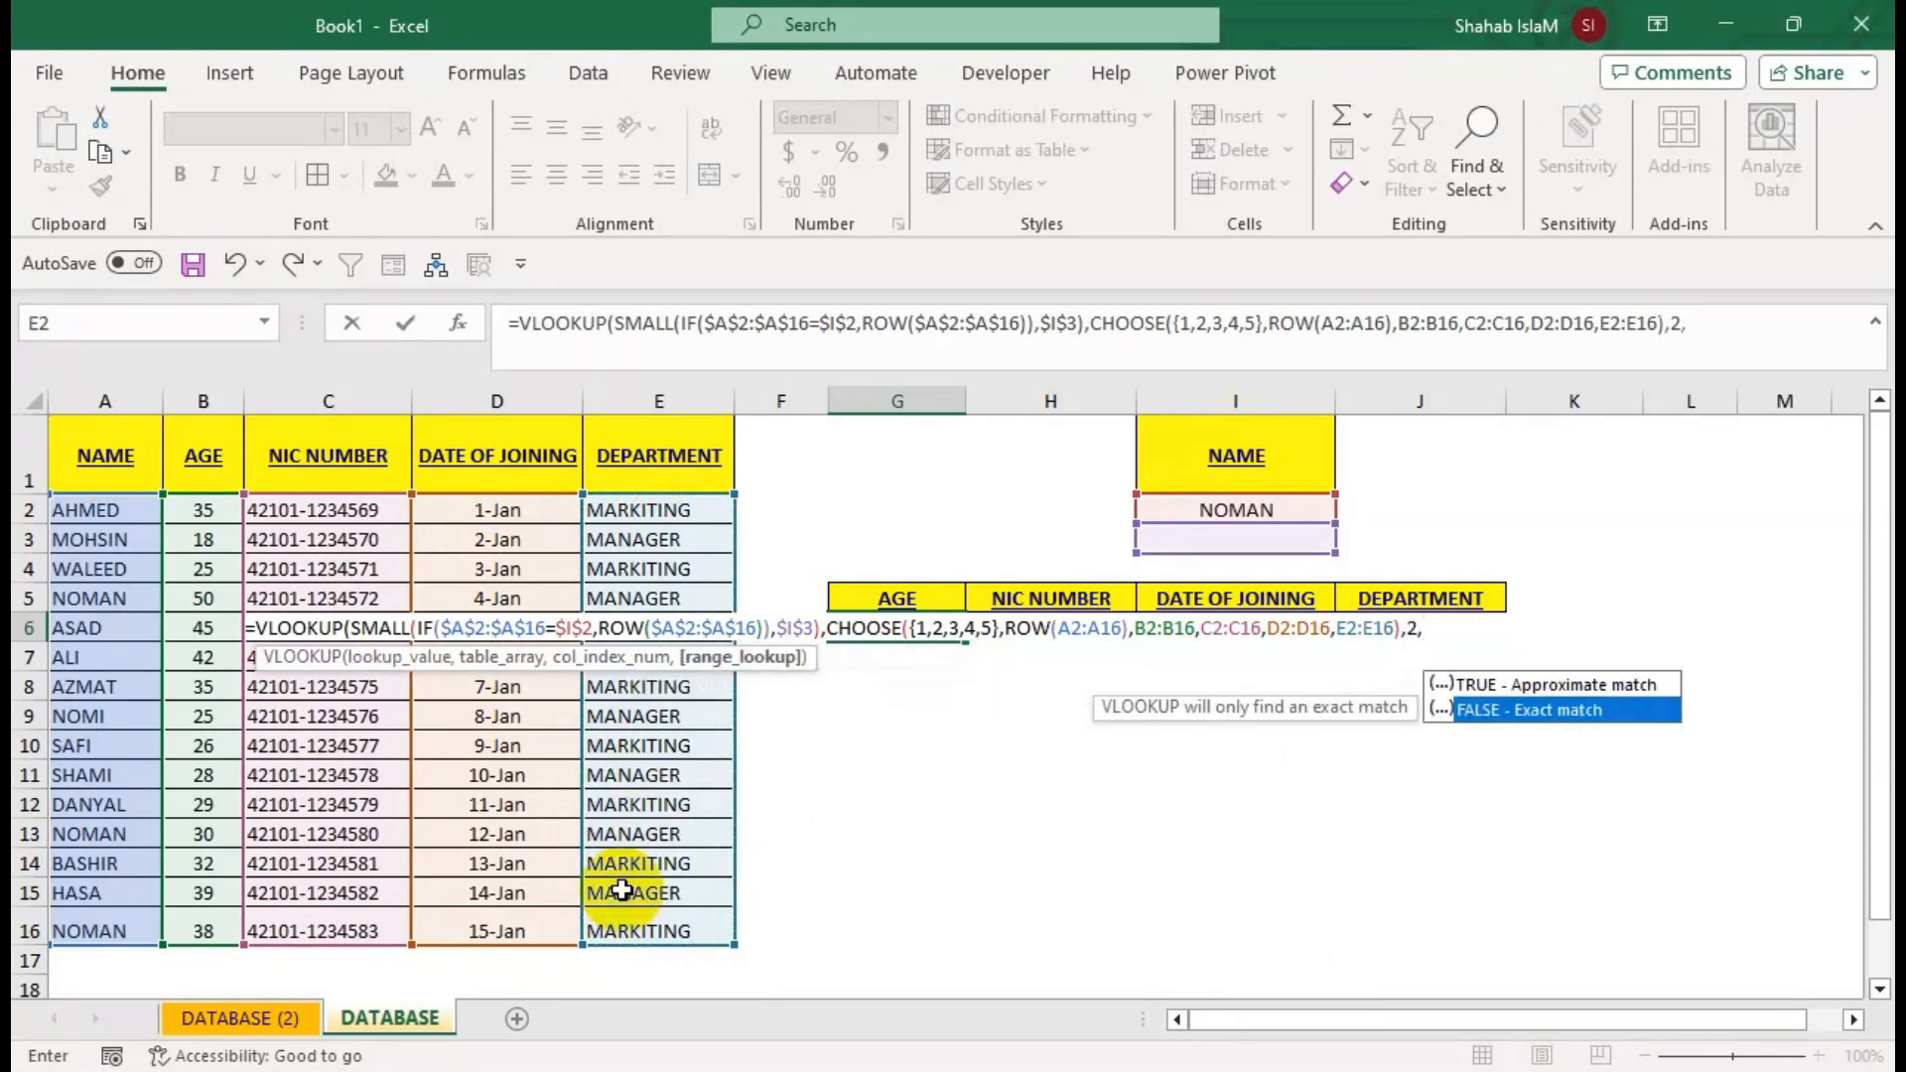
{"action": "key", "text": "Tab"}
{"action": "type", "text": ")"}
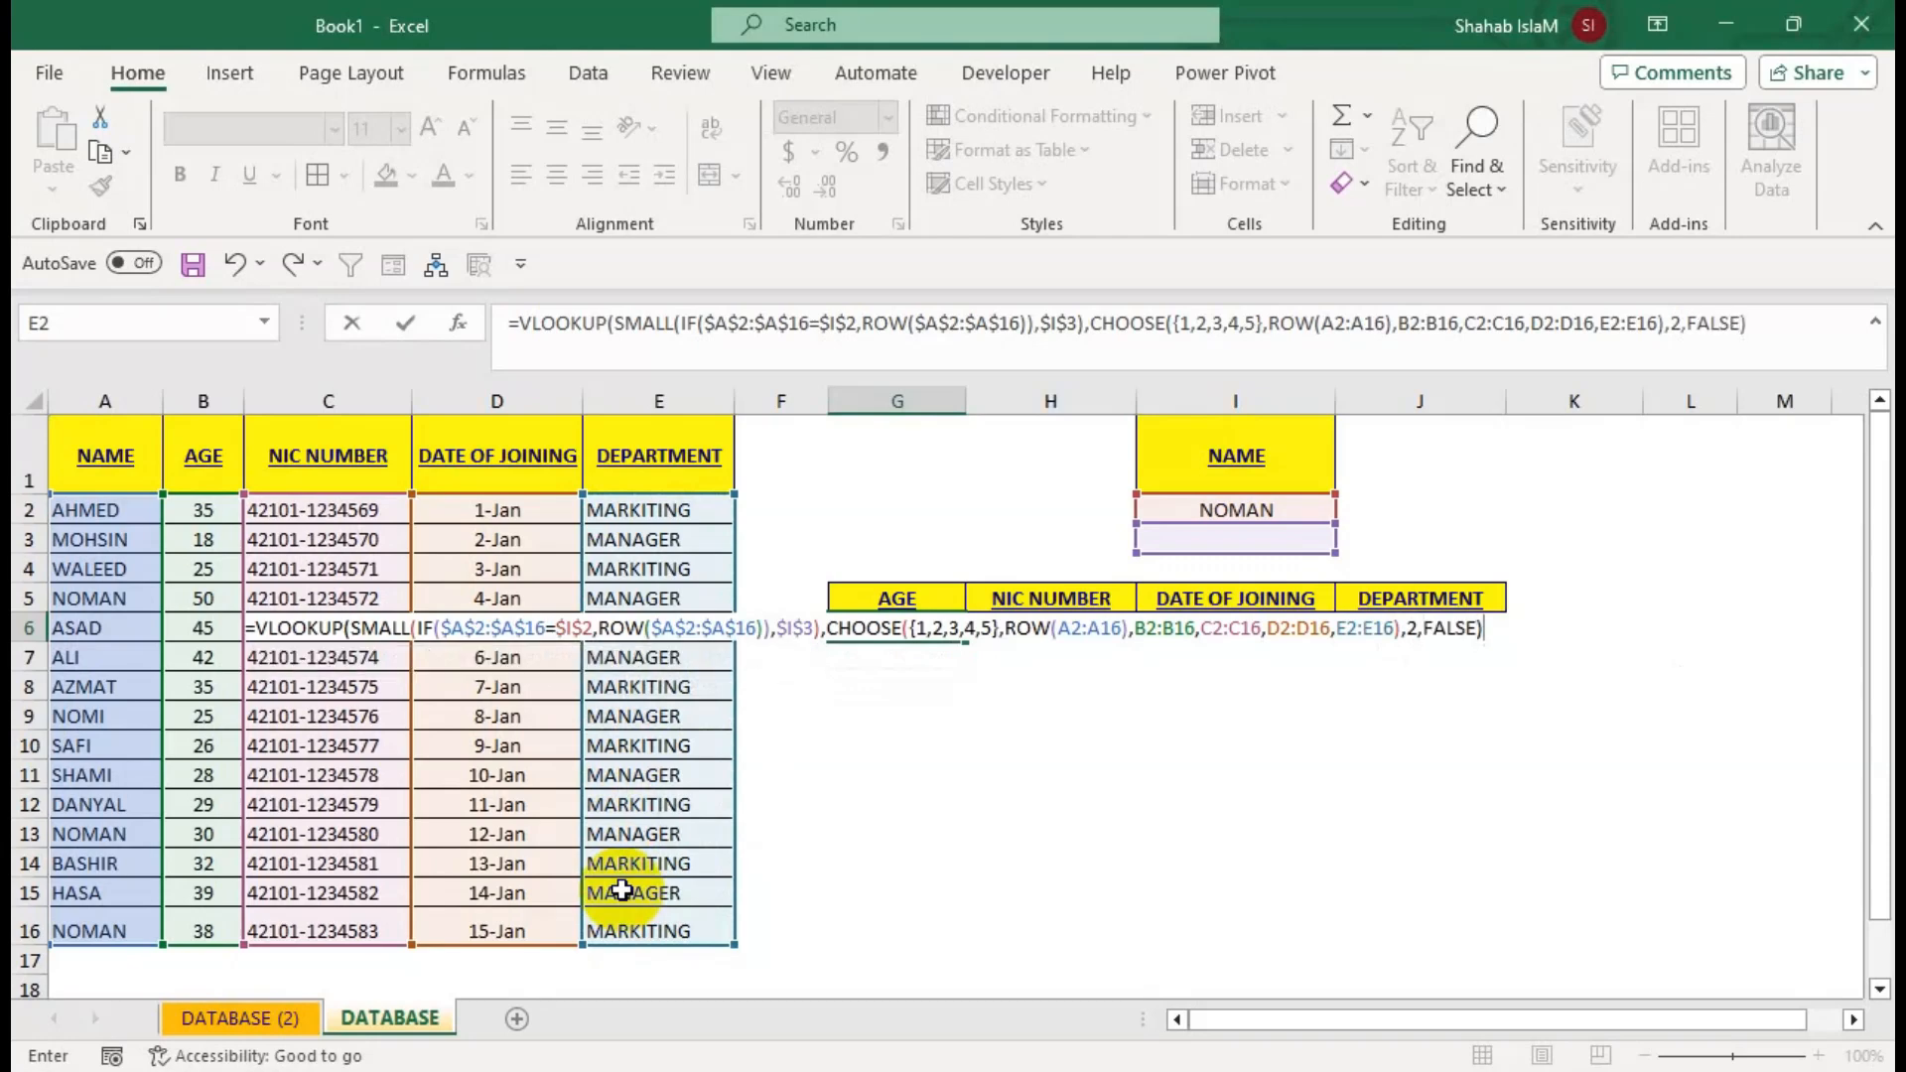
{"action": "key", "text": "Return"}
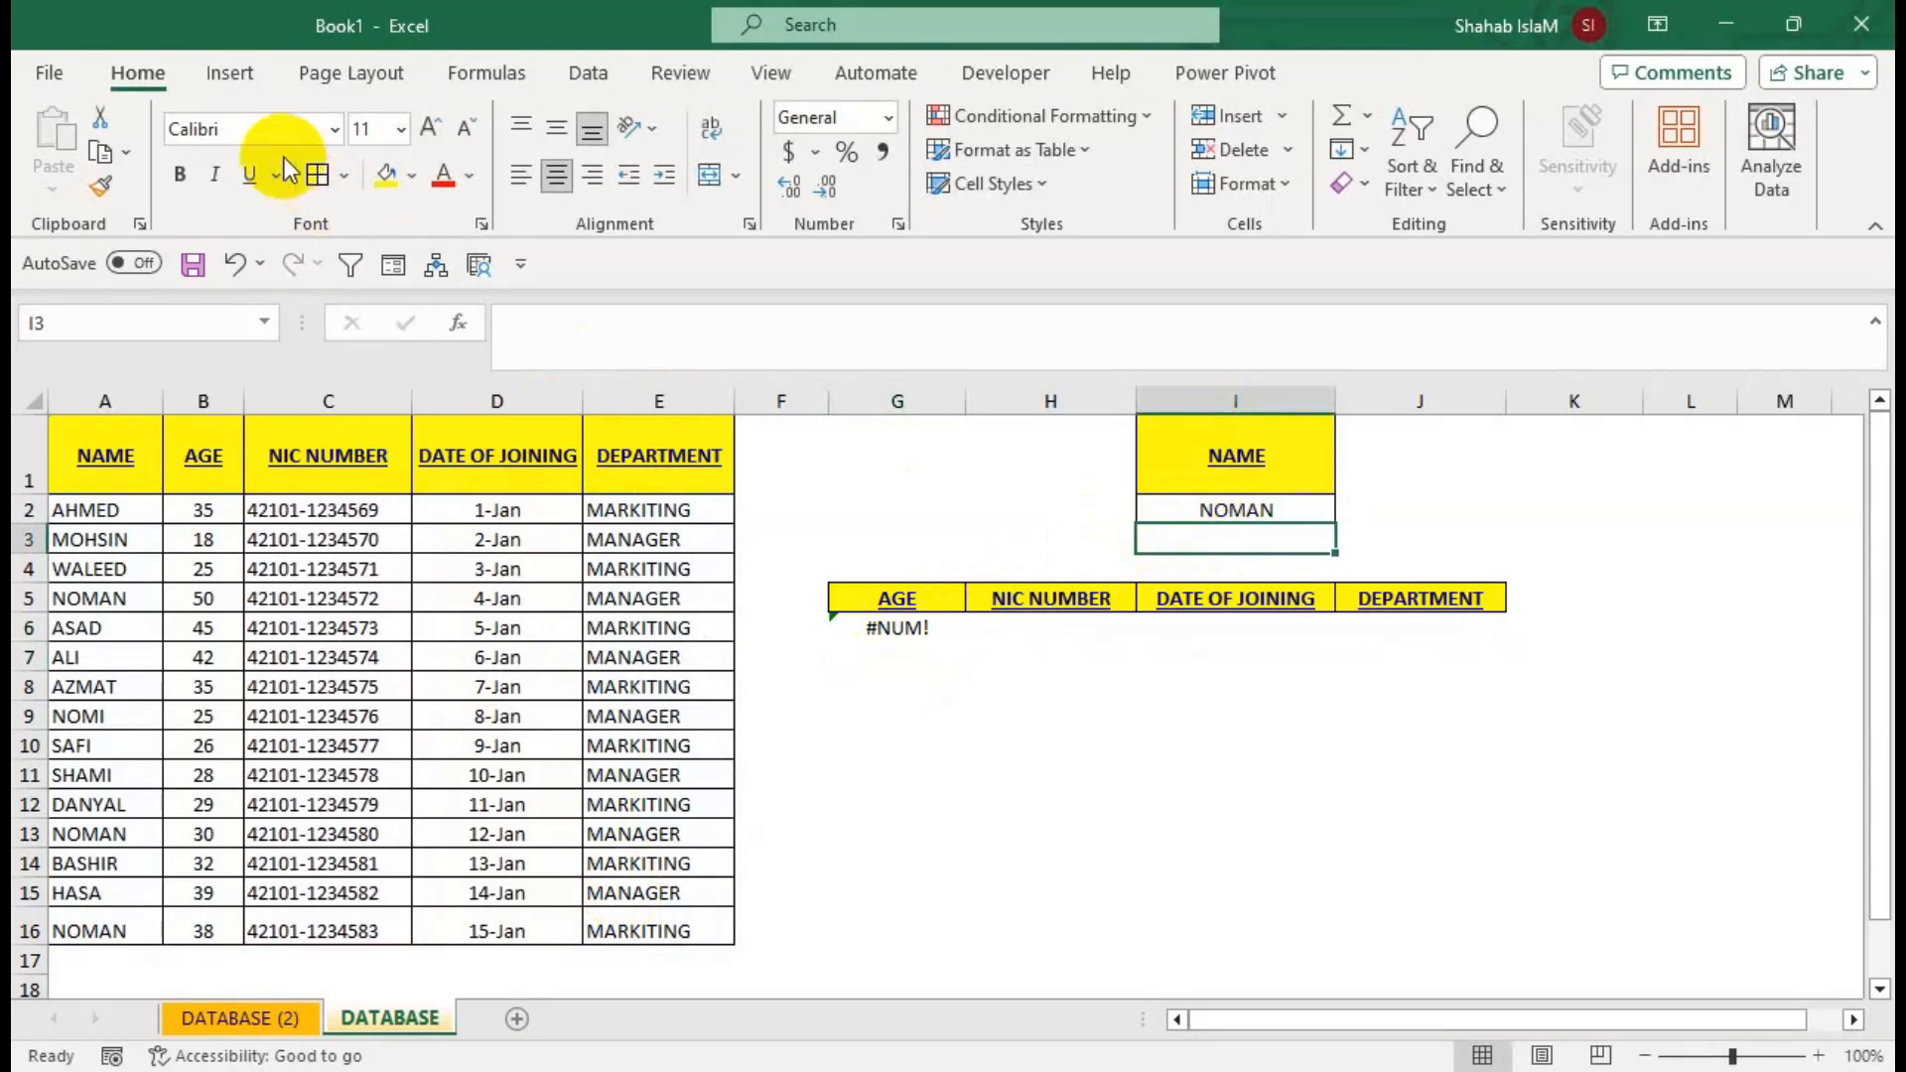
Test the age lookup by entering 2 and 3 in turn as the occurrence number in I3.
{"action": "left_click", "coordinate": [1234, 598]}
{"action": "left_click", "coordinate": [1248, 541]}
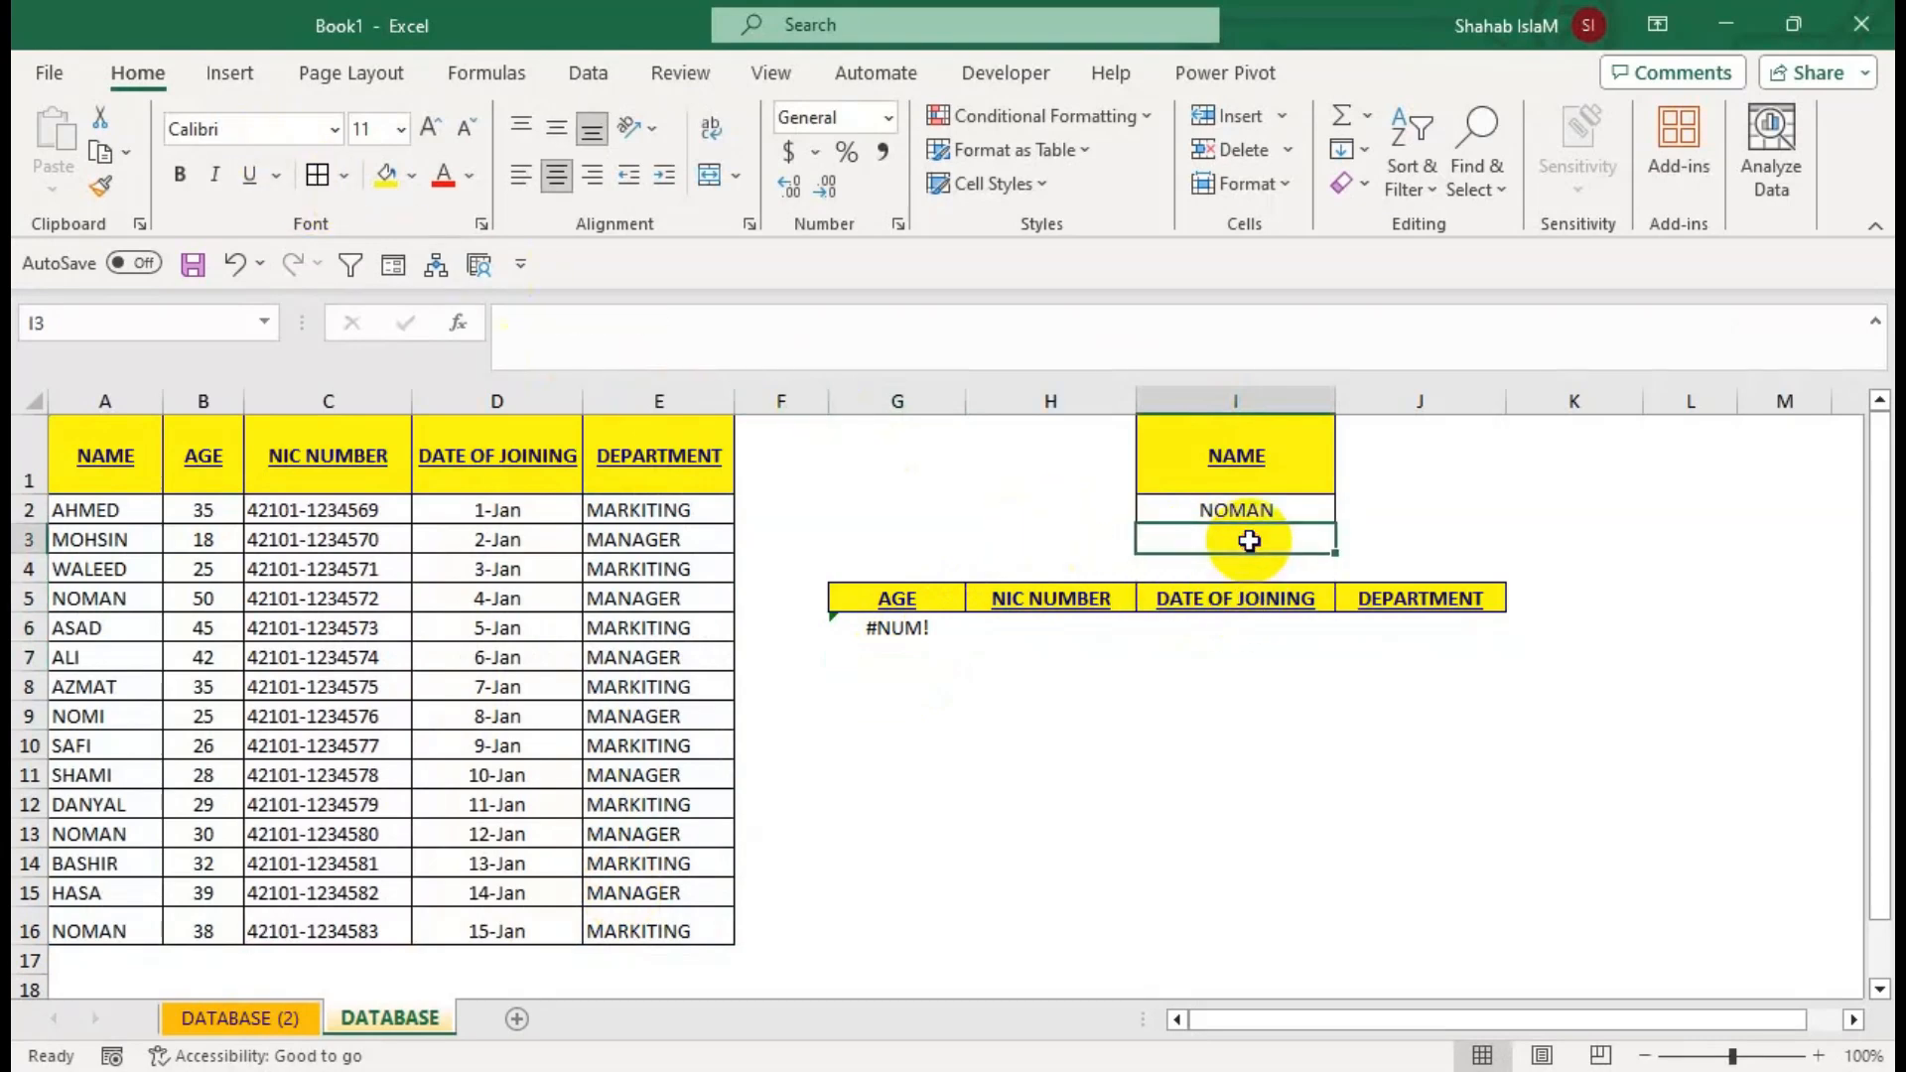
{"action": "type", "text": "2"}
{"action": "key", "text": "Return"}
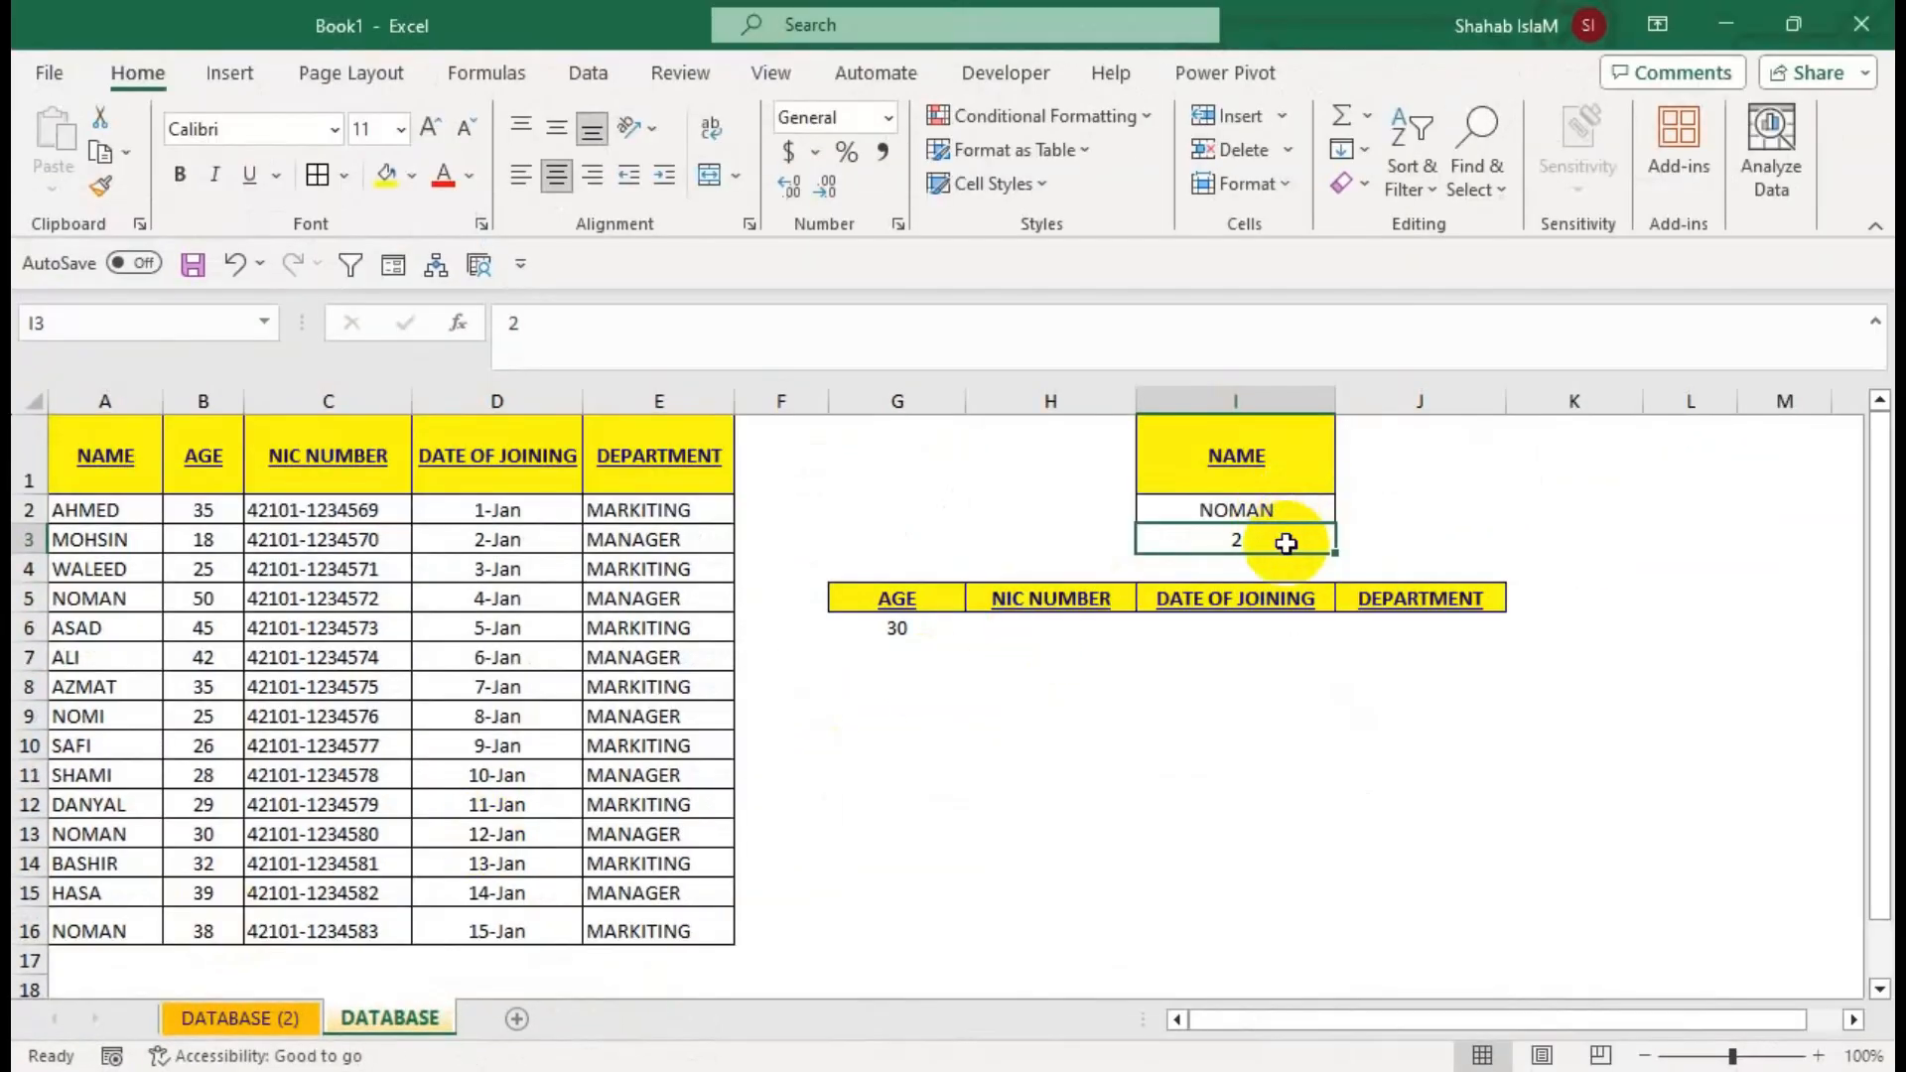
{"action": "type", "text": "3"}
{"action": "key", "text": "Return"}
Copy the G6 formula across to J6 and format the date of joining in I6 as a date.
{"action": "left_click", "coordinate": [909, 626]}
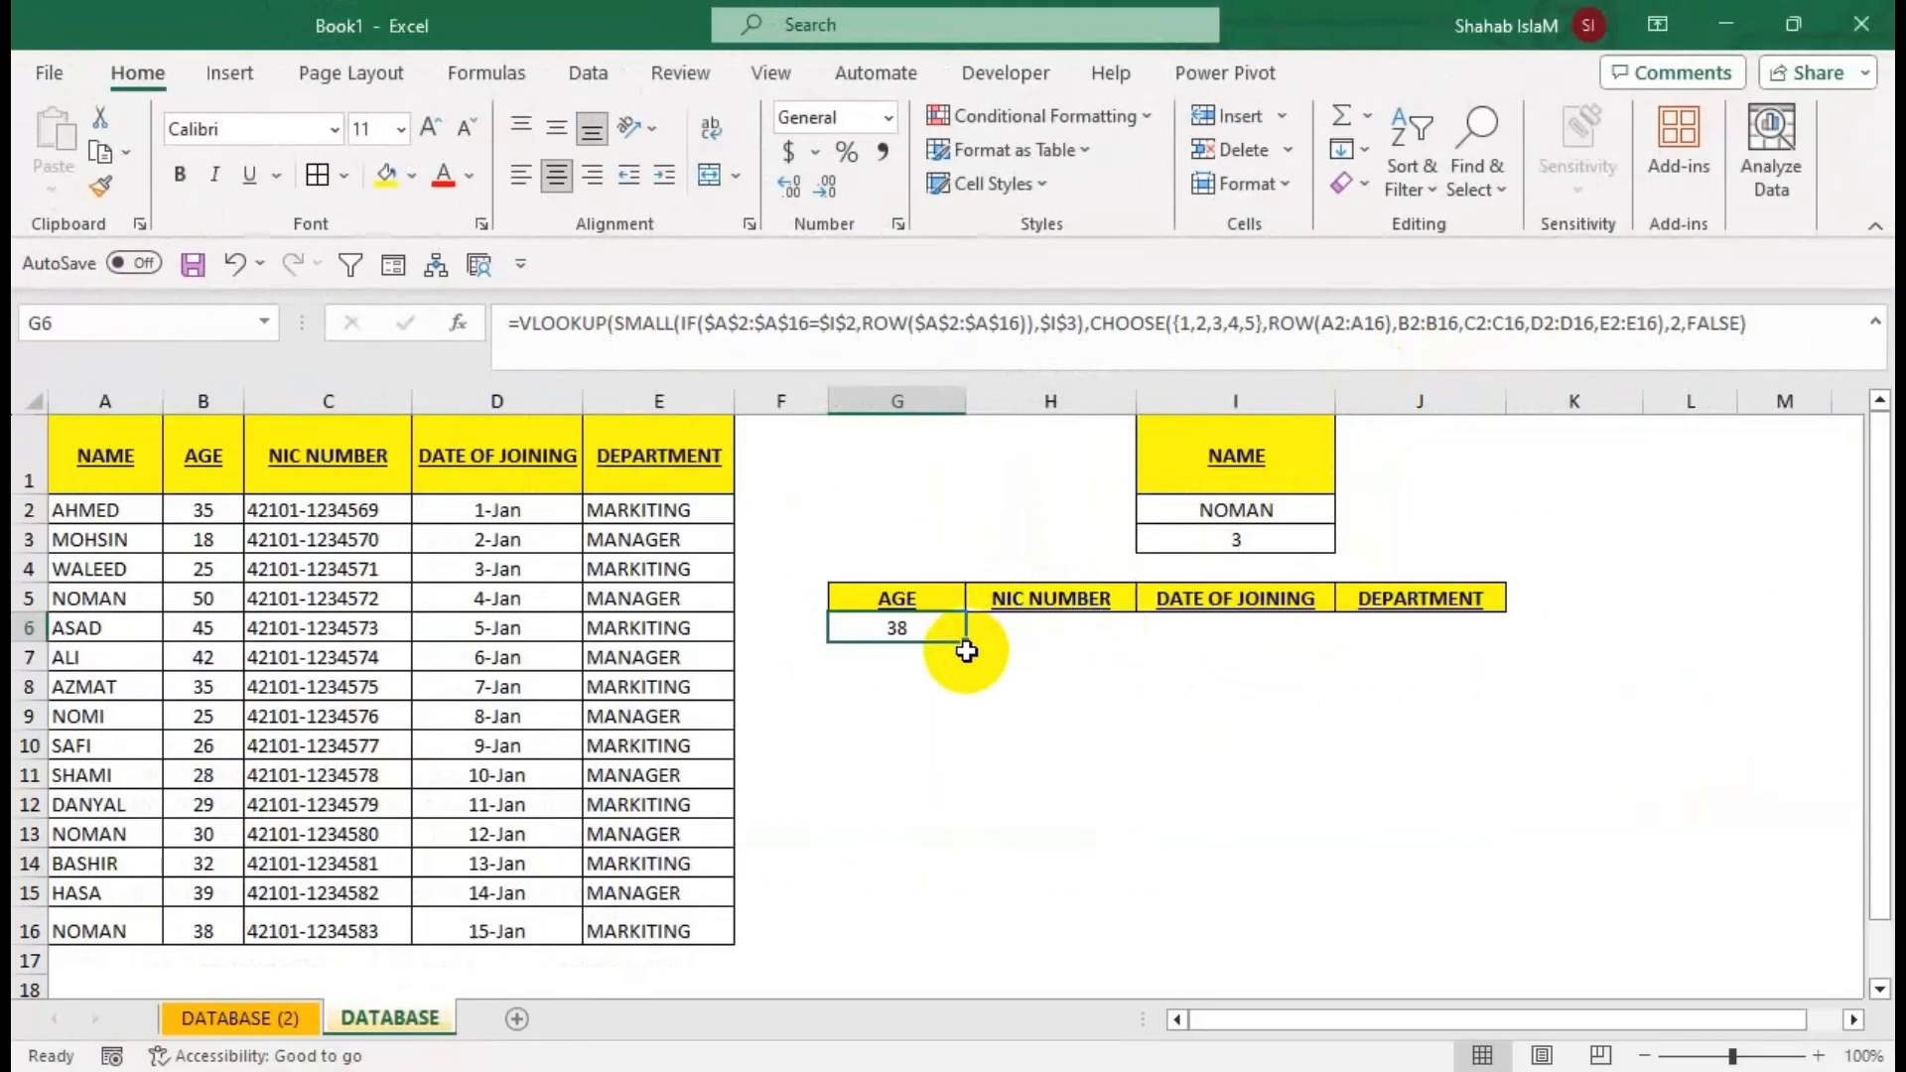
{"action": "left_click_drag", "start_coordinate": [965, 651], "coordinate": [1467, 635]}
{"action": "left_click", "coordinate": [1236, 640]}
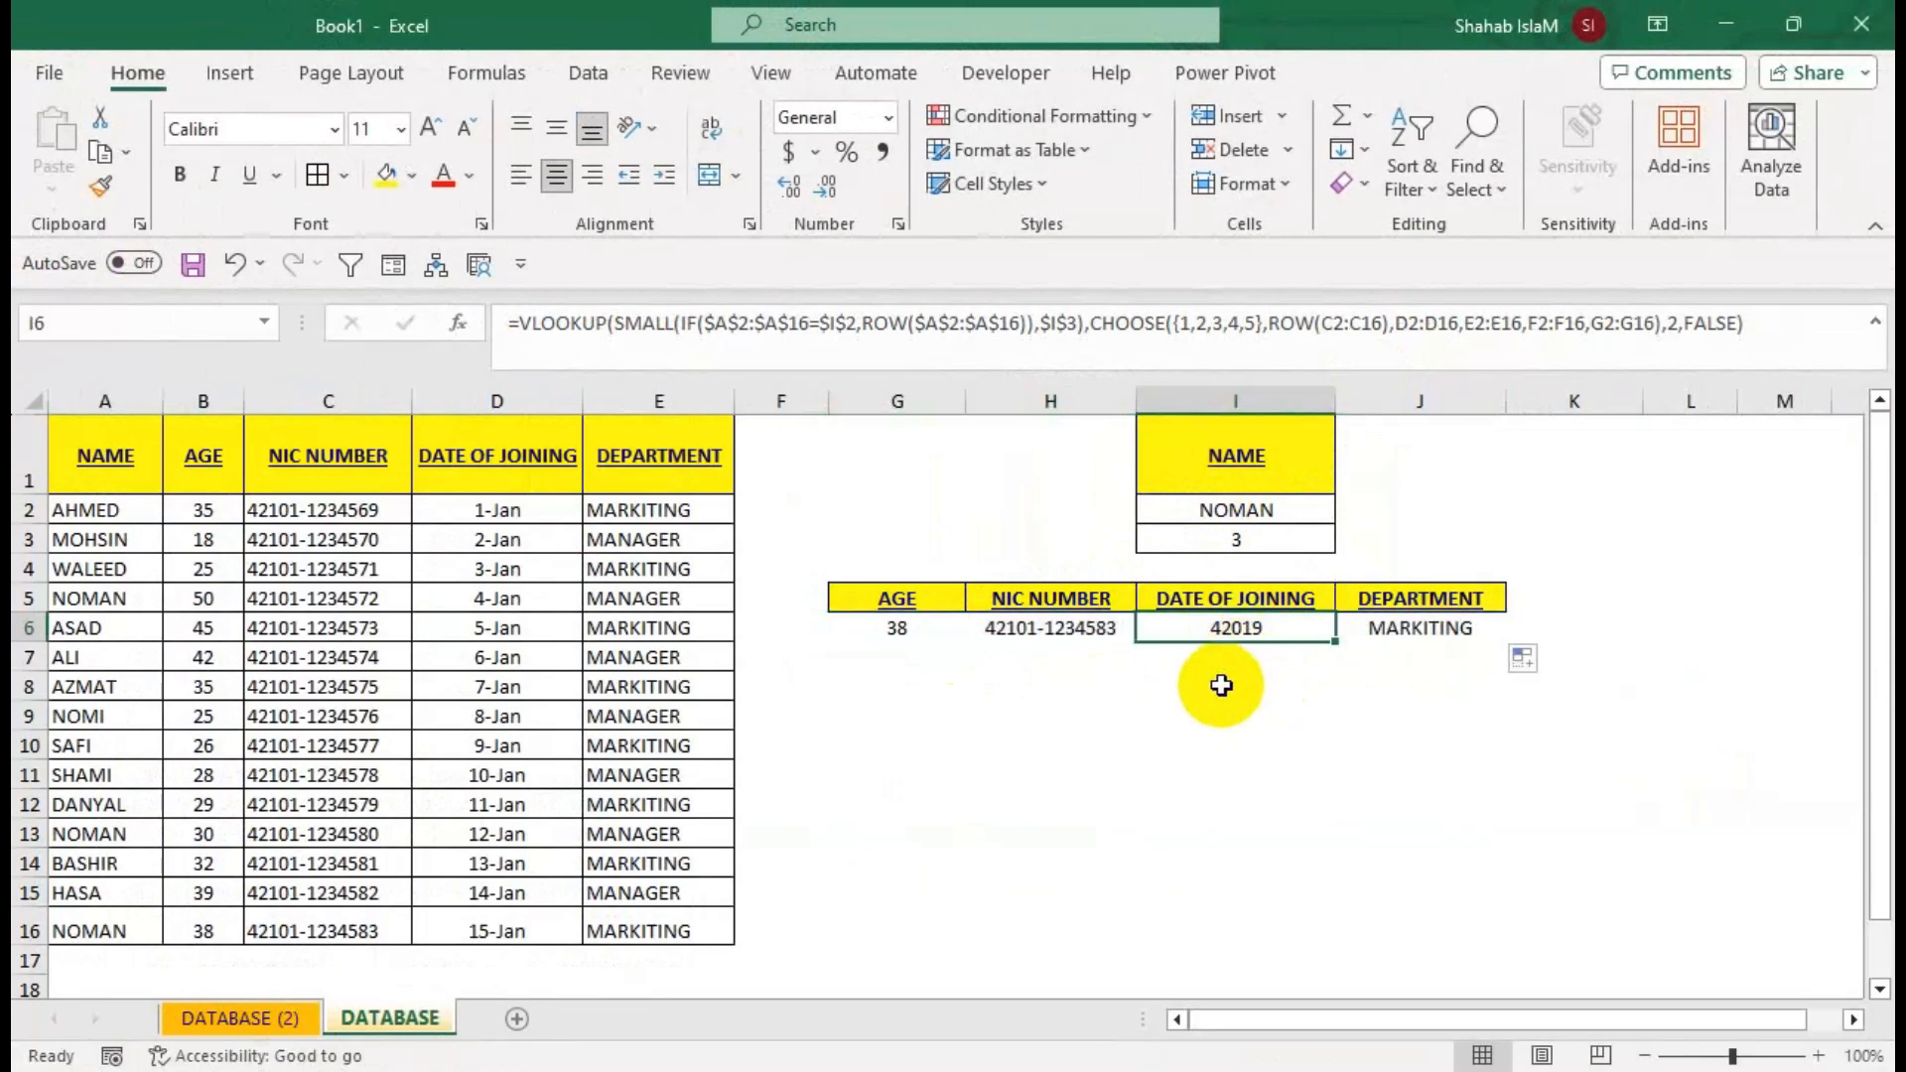
{"action": "left_click", "coordinate": [905, 631]}
Set the occurrence number in I3 to 1 and select the matching record A5:E5 to compare it with the results.
{"action": "left_click", "coordinate": [1193, 538]}
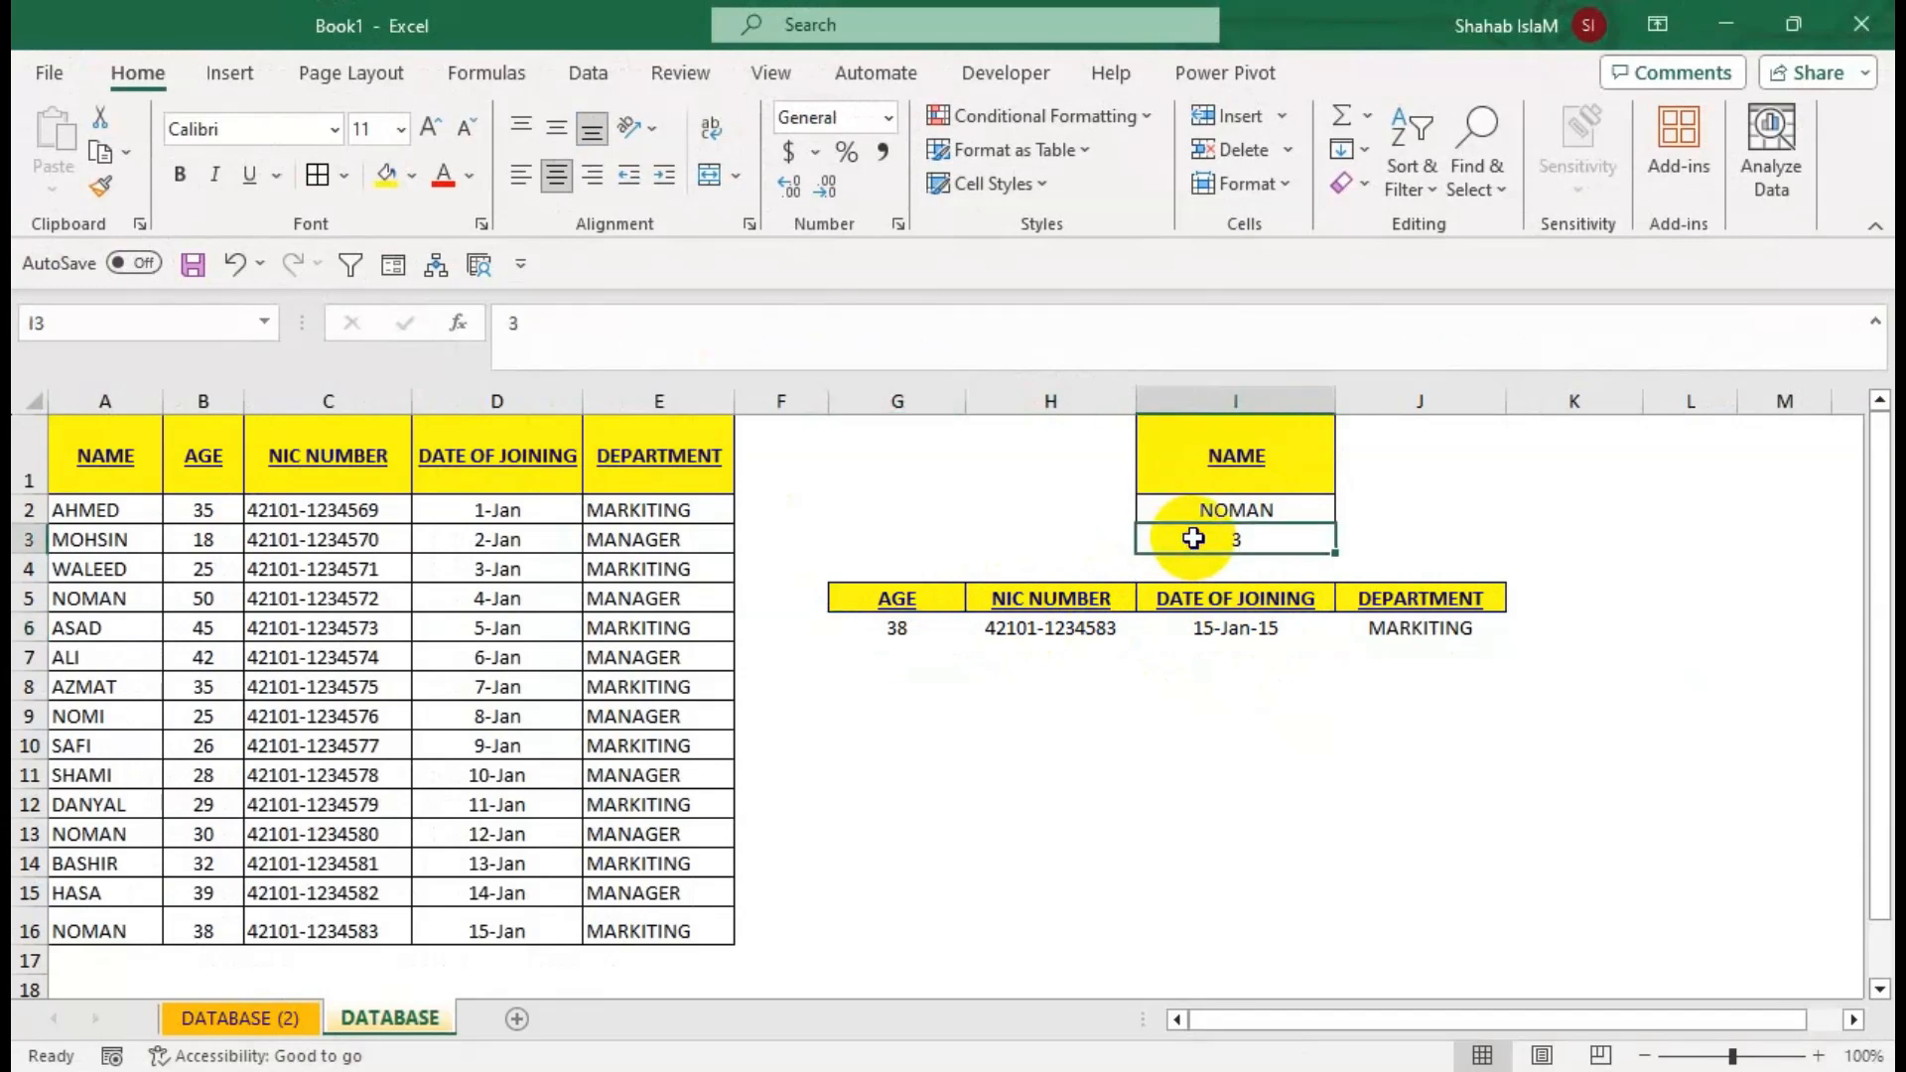
{"action": "type", "text": "1"}
{"action": "key", "text": "Return"}
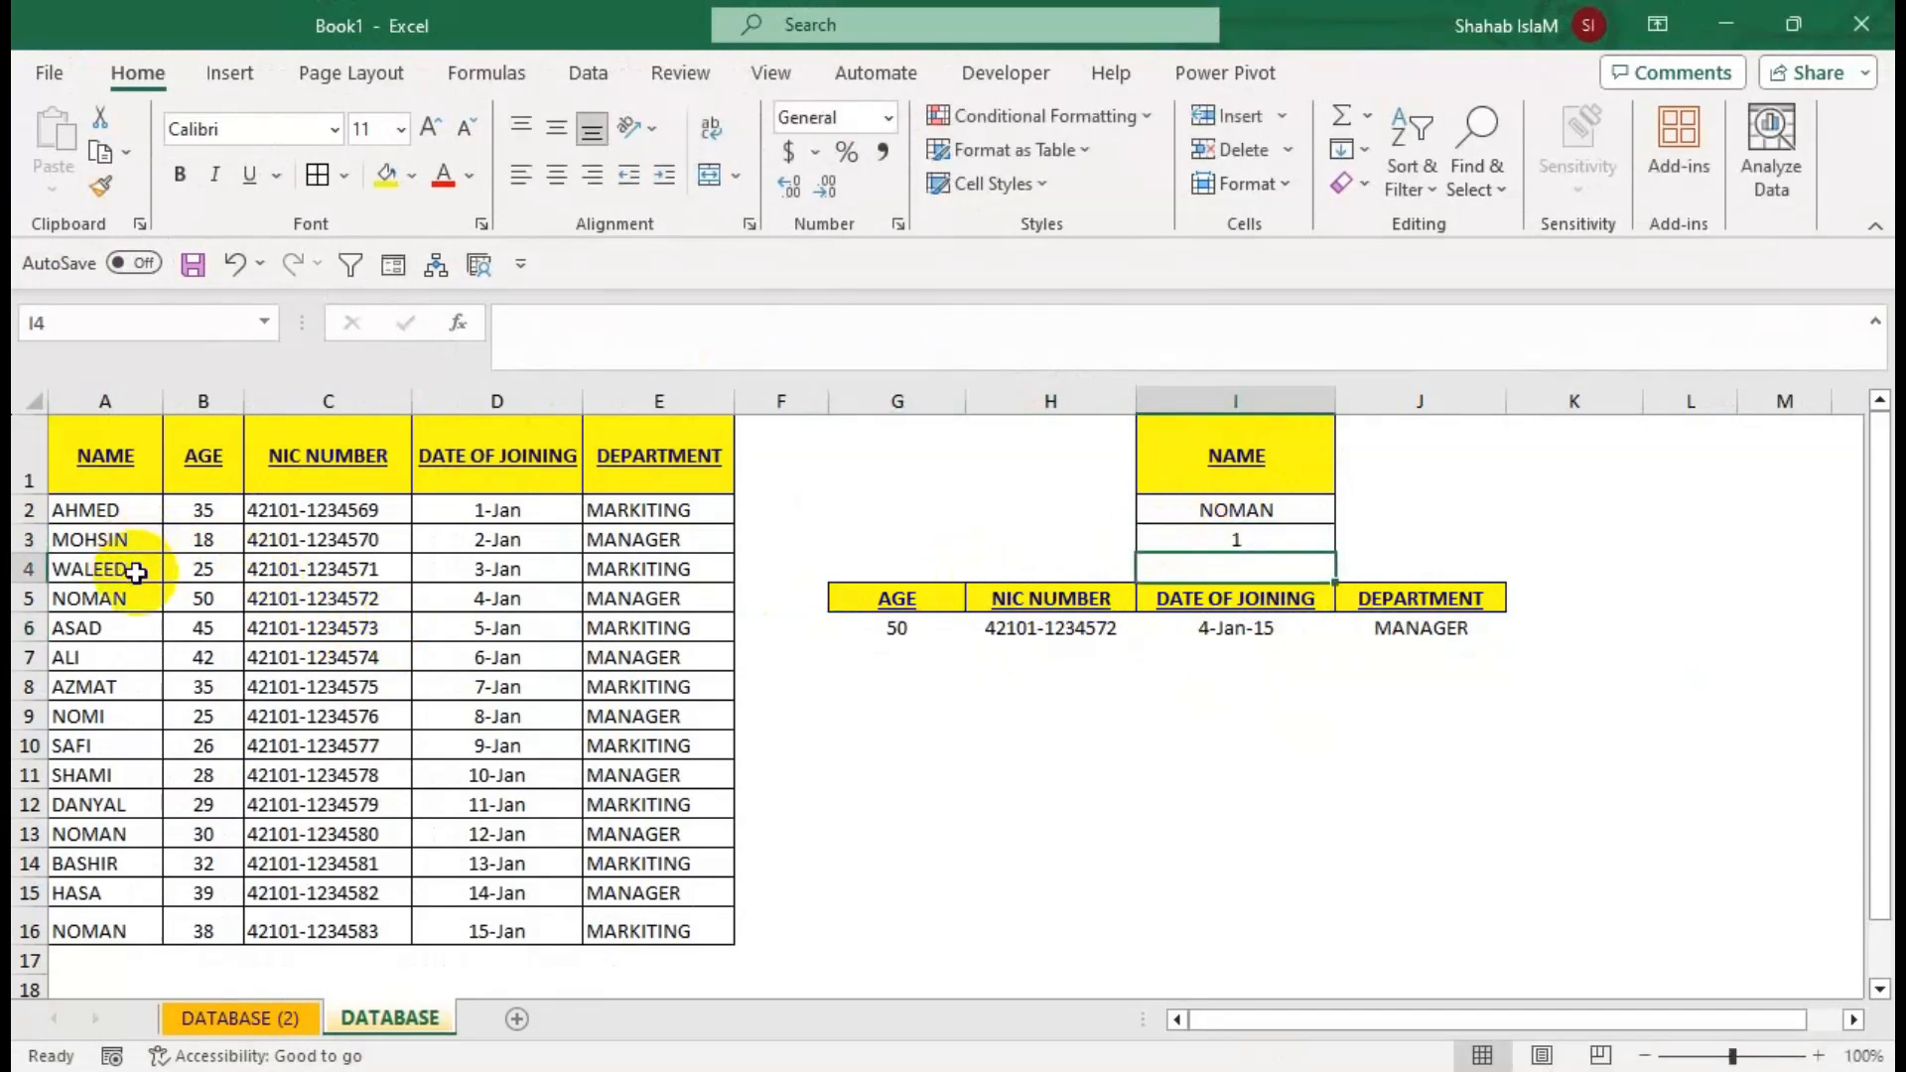
{"action": "left_click_drag", "start_coordinate": [124, 596], "coordinate": [660, 598]}
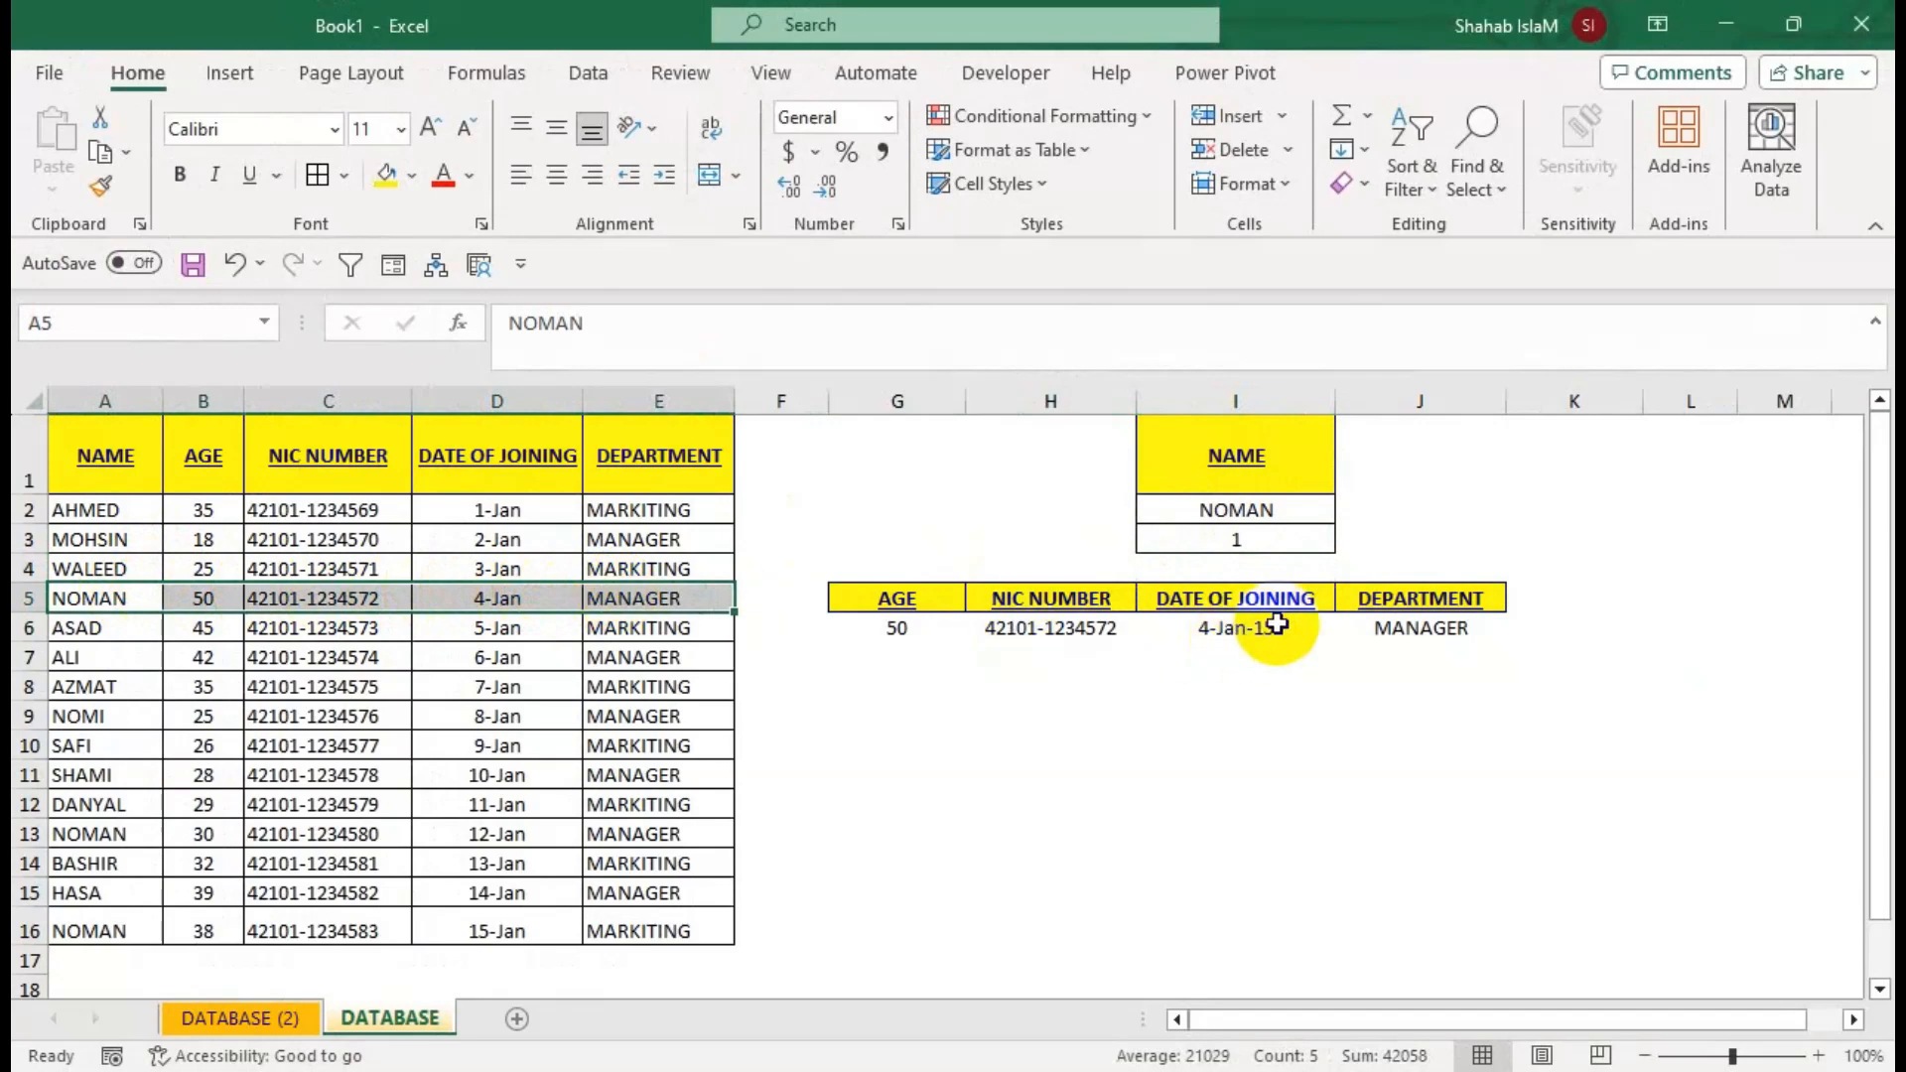
Test occurrence number 3 in I3, select the results in G6:J6 to check them, and clear I3.
{"action": "left_click", "coordinate": [1268, 536]}
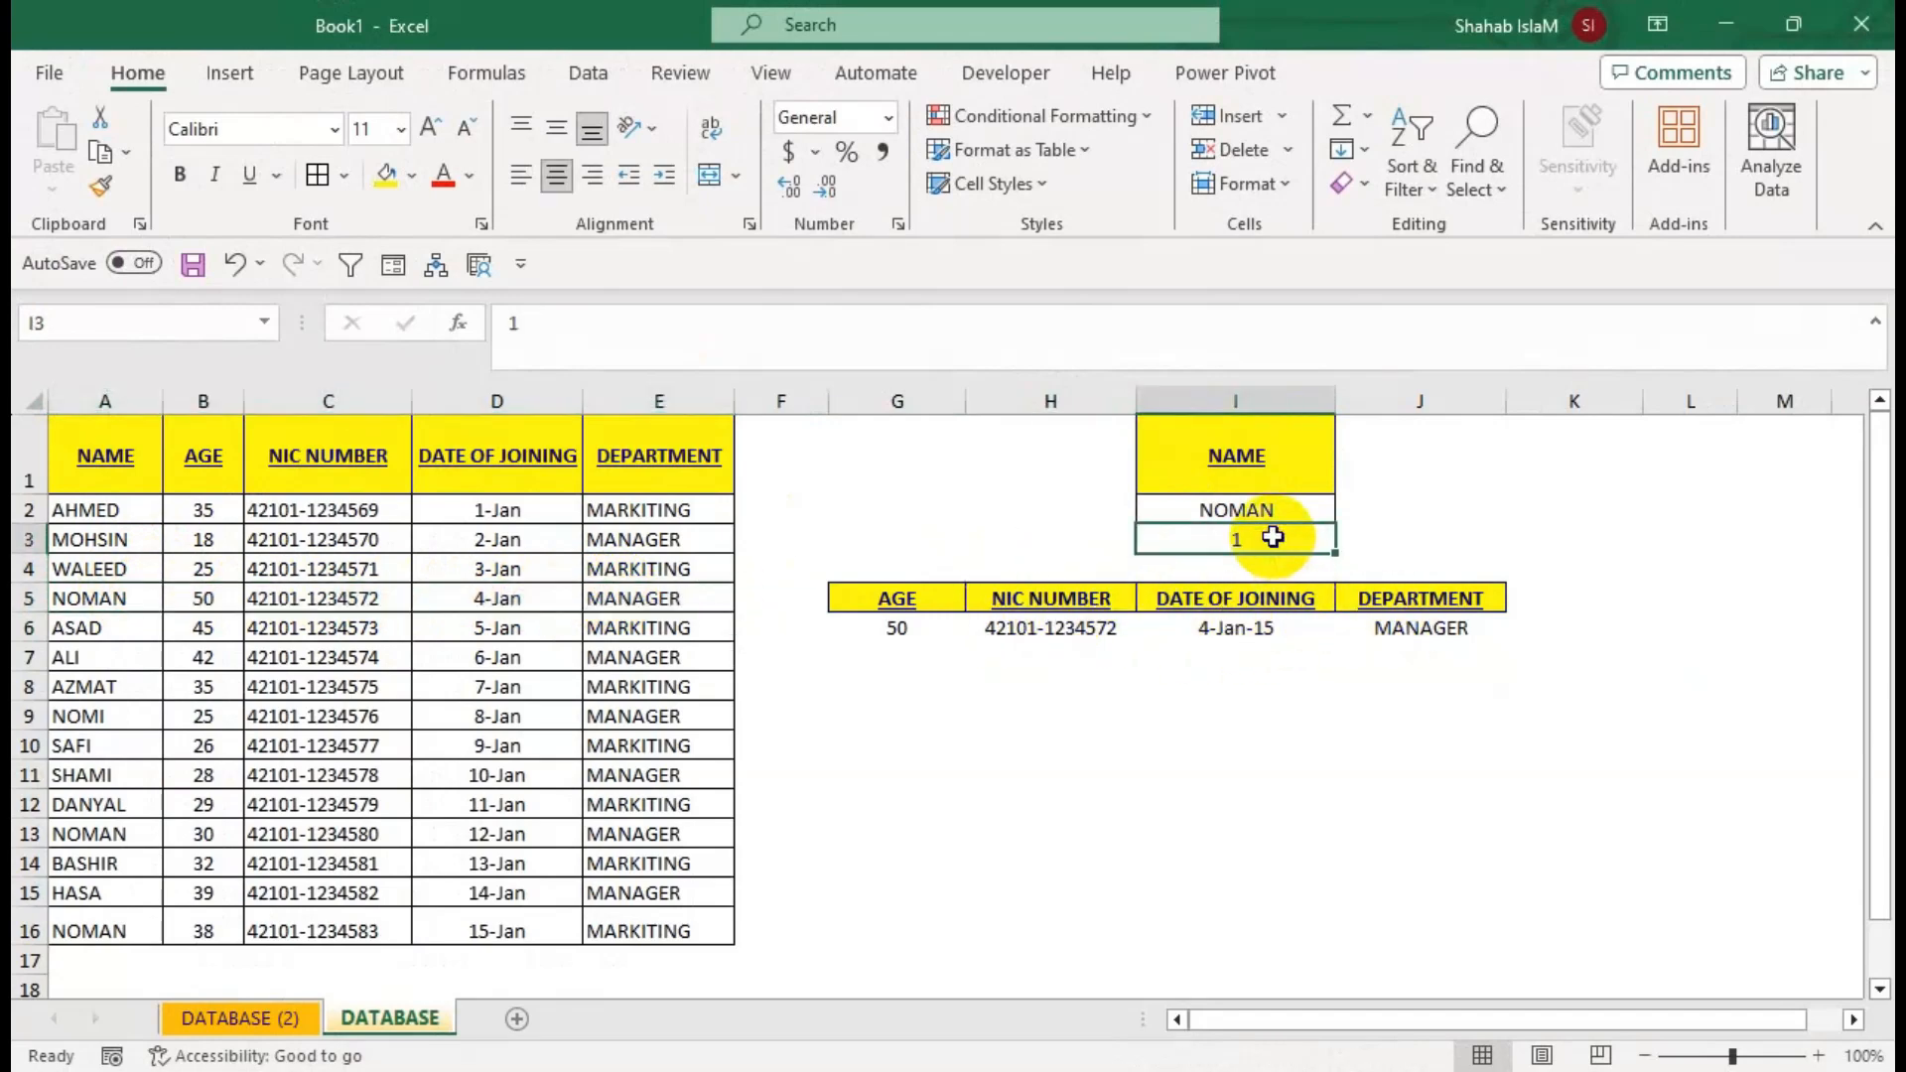
{"action": "type", "text": "3"}
{"action": "key", "text": "Return"}
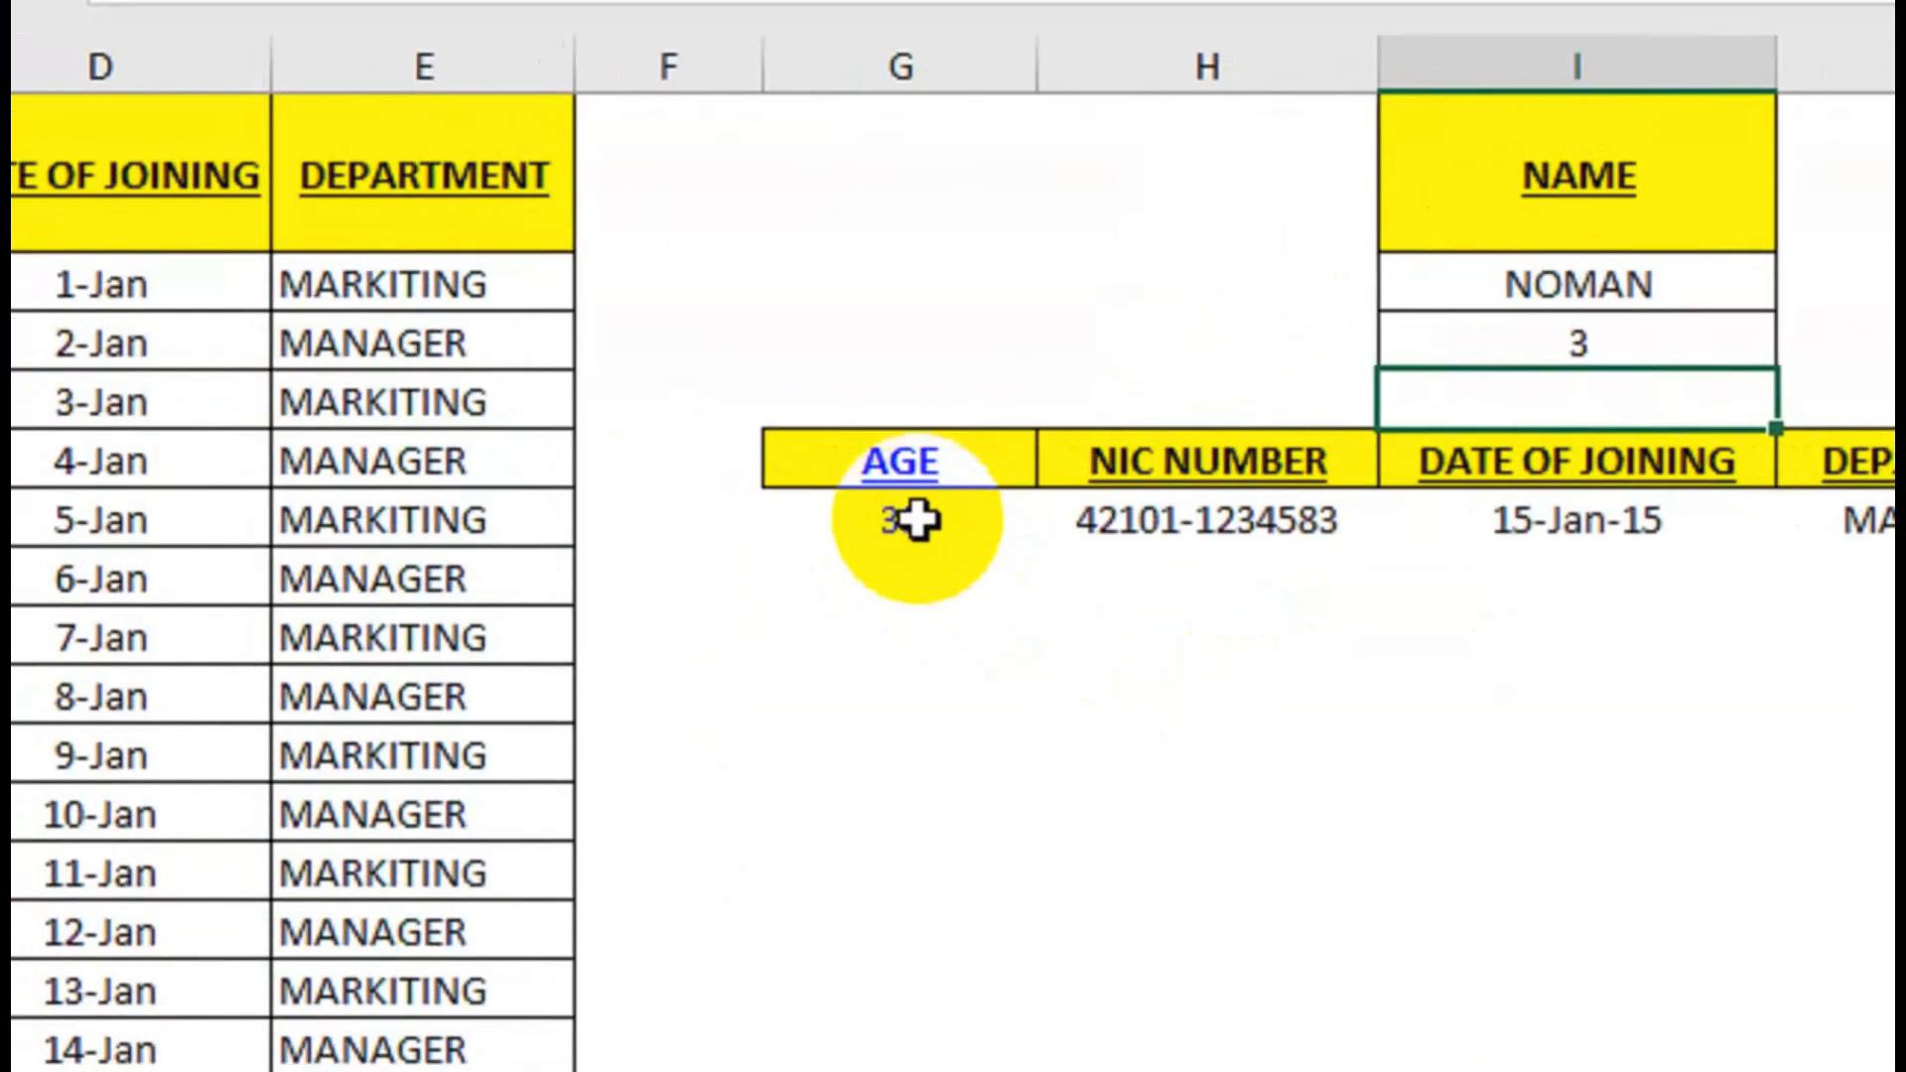
{"action": "left_click_drag", "start_coordinate": [903, 627], "coordinate": [1457, 635]}
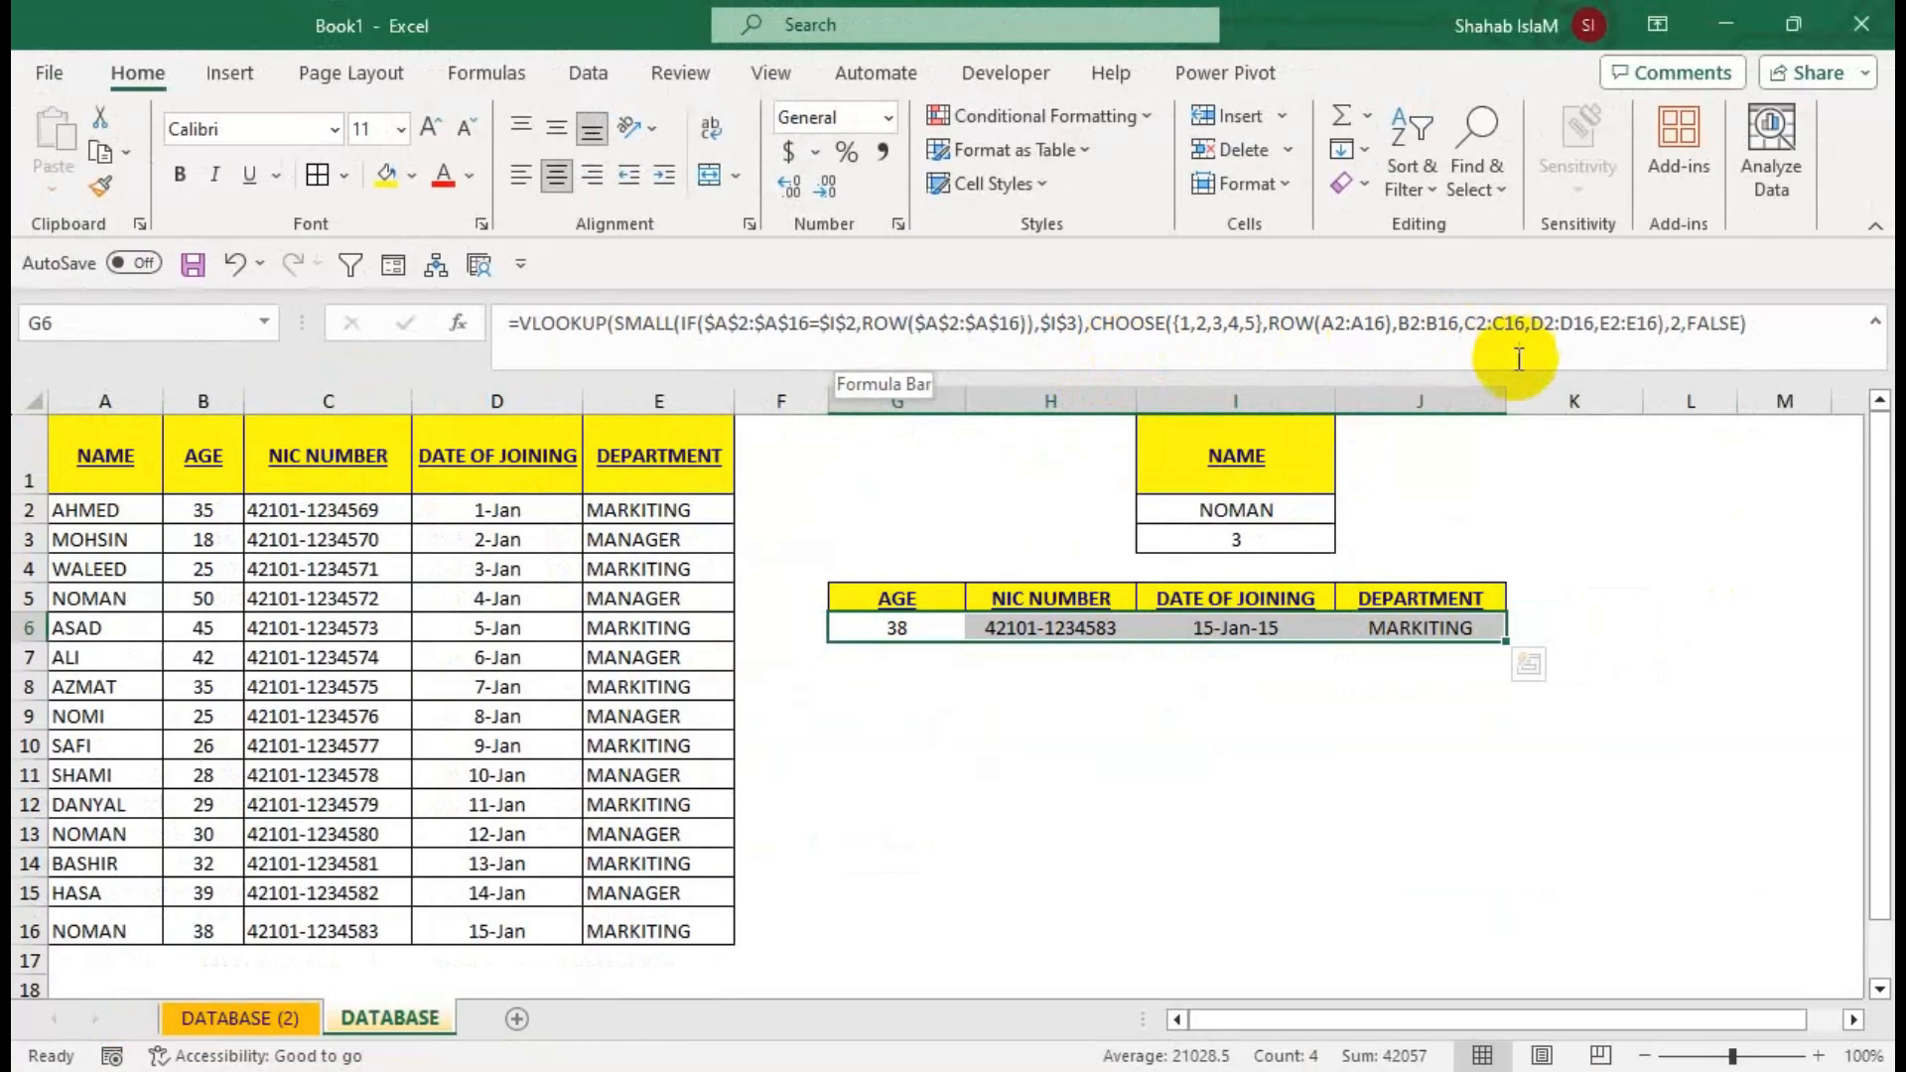
{"action": "left_click", "coordinate": [1301, 538]}
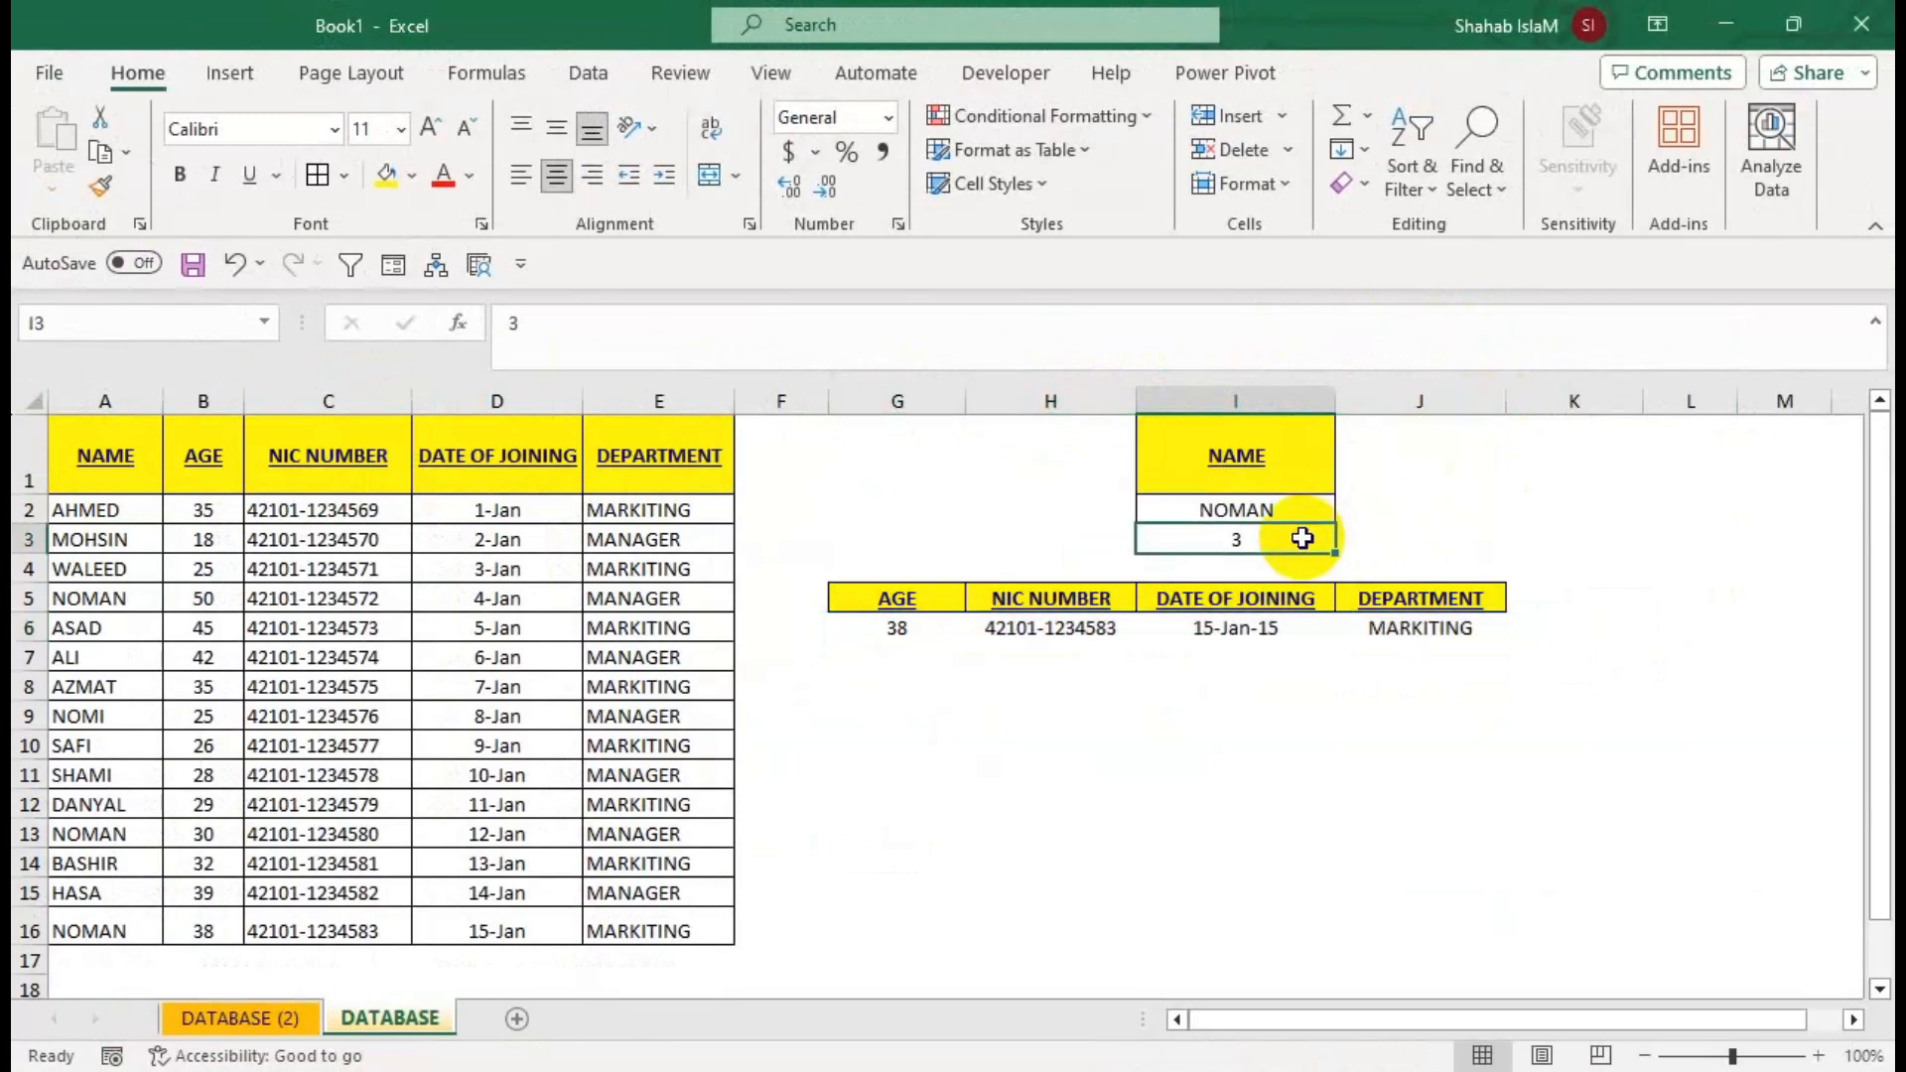
{"action": "key", "text": "Delete"}
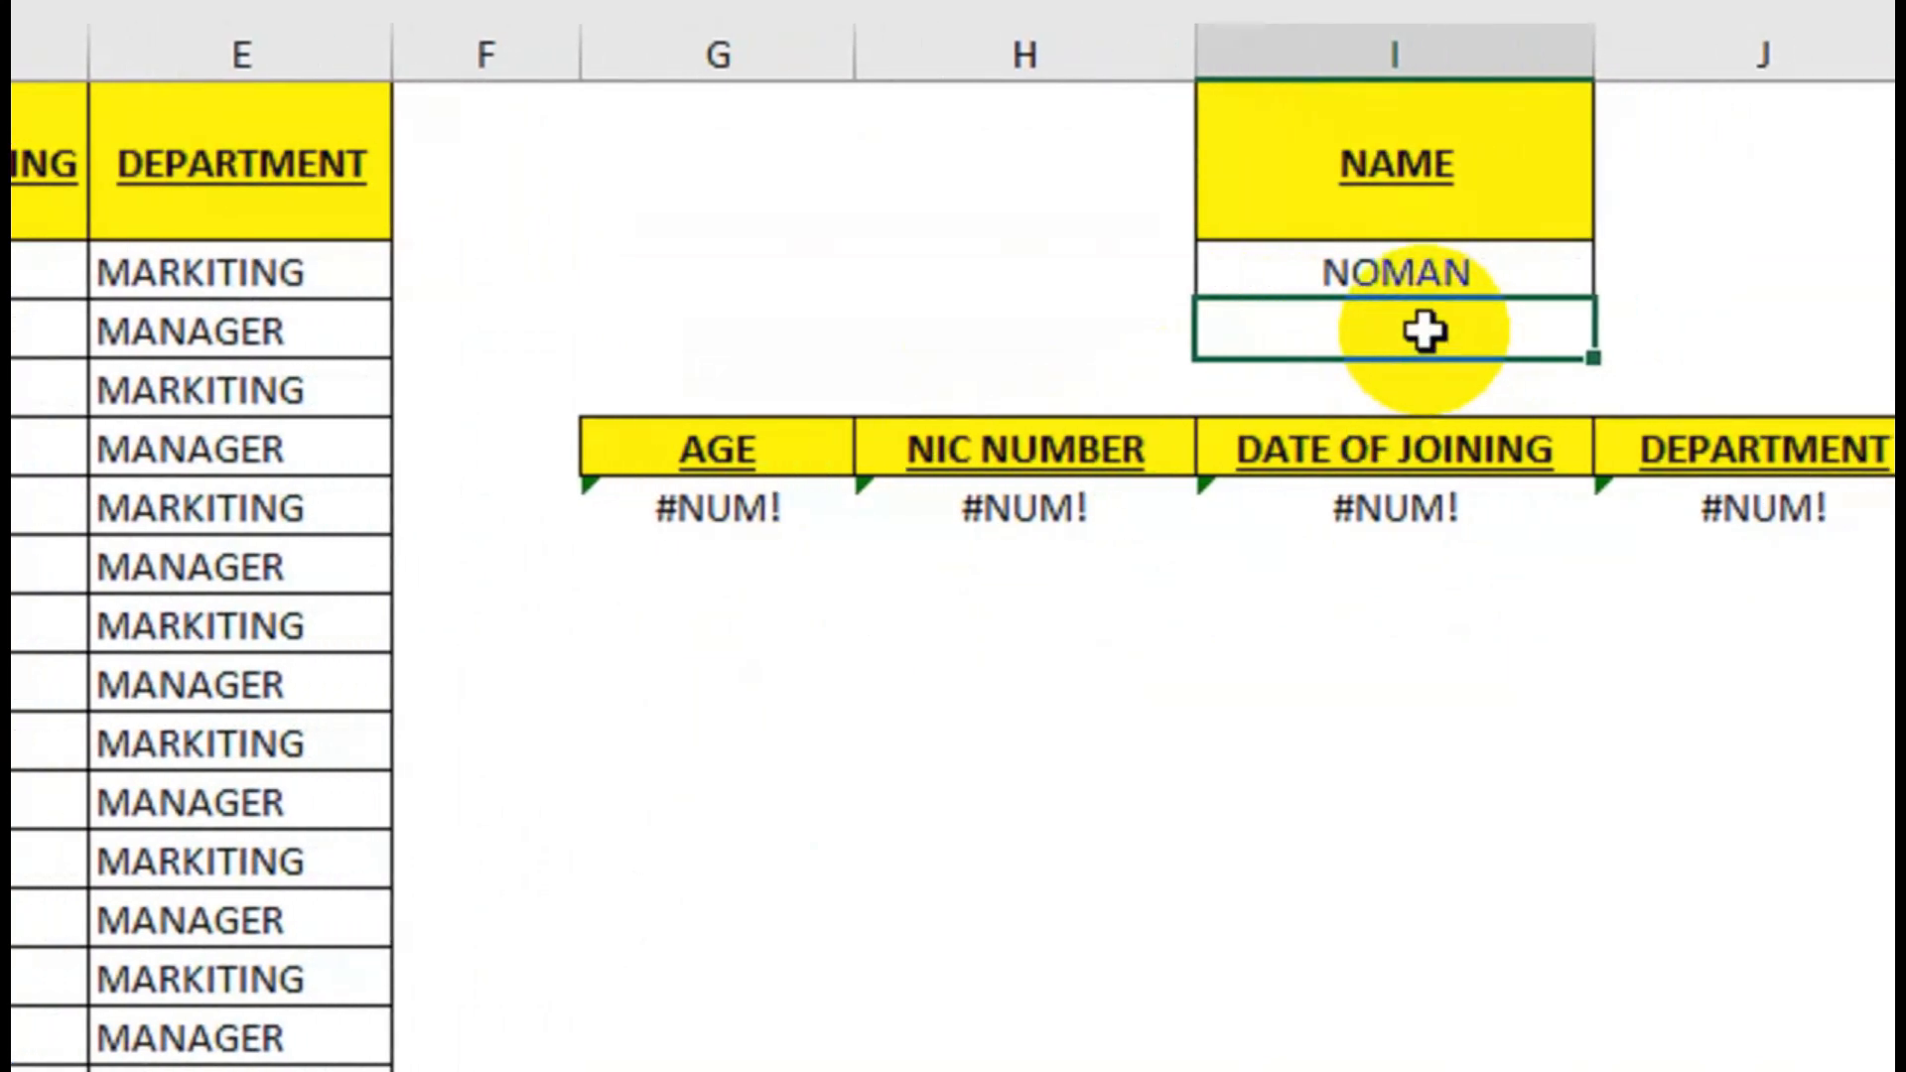
Wrap the G6 formula in IFERROR with empty text as the fallback and copy it across to J6.
{"action": "left_click", "coordinate": [800, 511]}
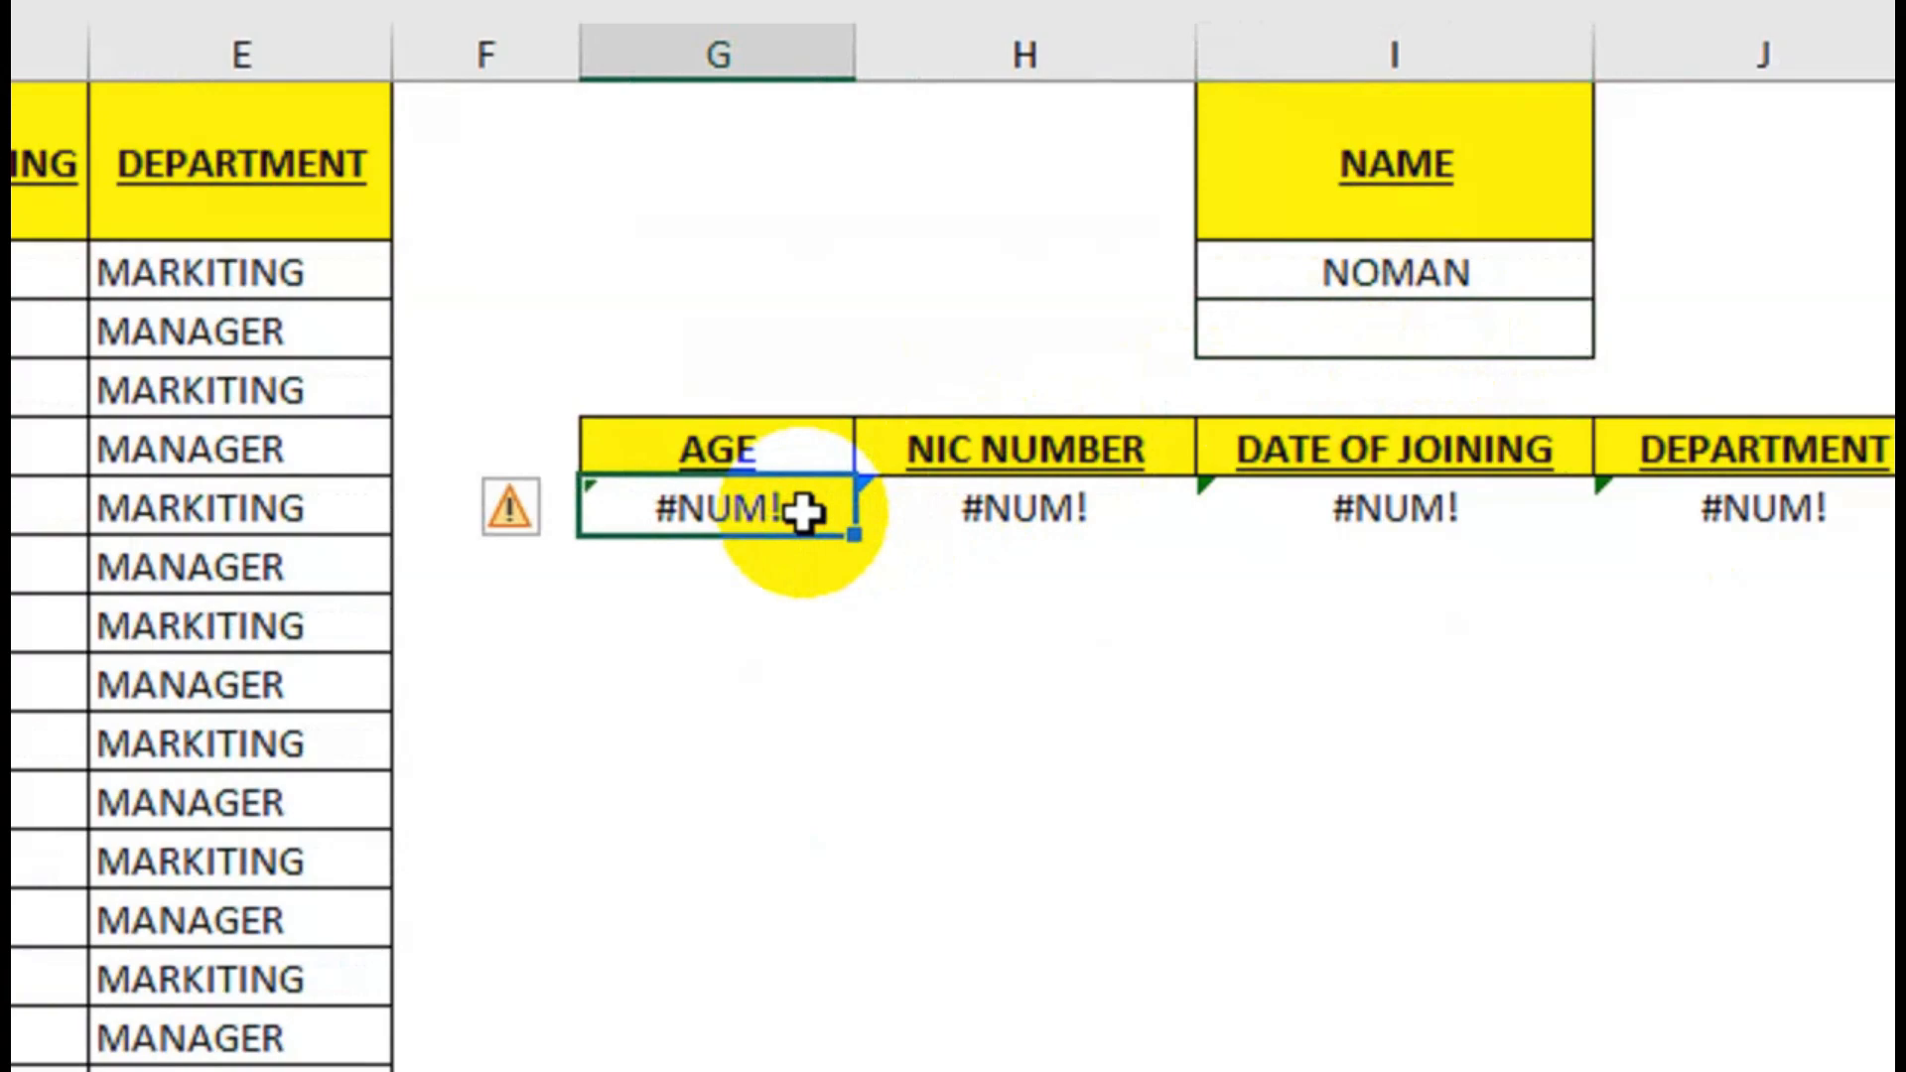
{"action": "double_click", "coordinate": [800, 510]}
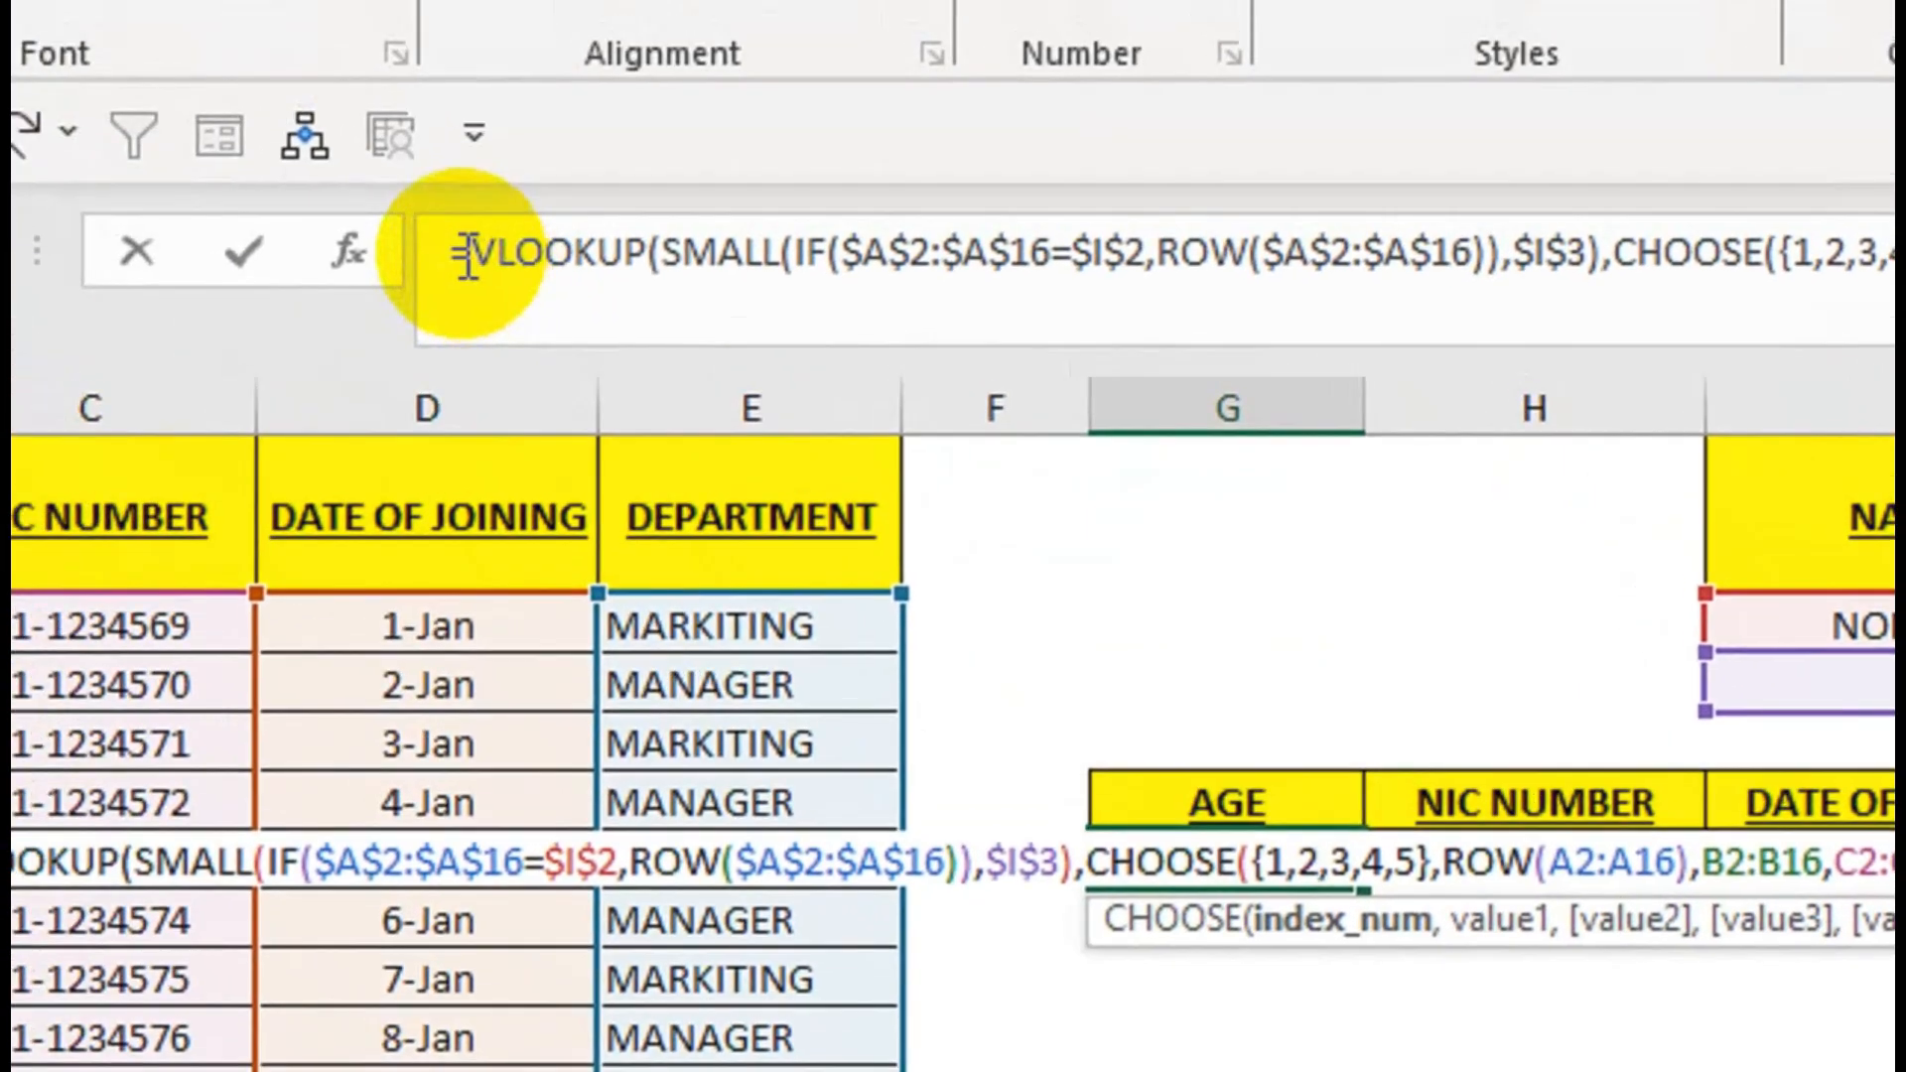
{"action": "left_click", "coordinate": [468, 256]}
{"action": "type", "text": "IFERROR("}
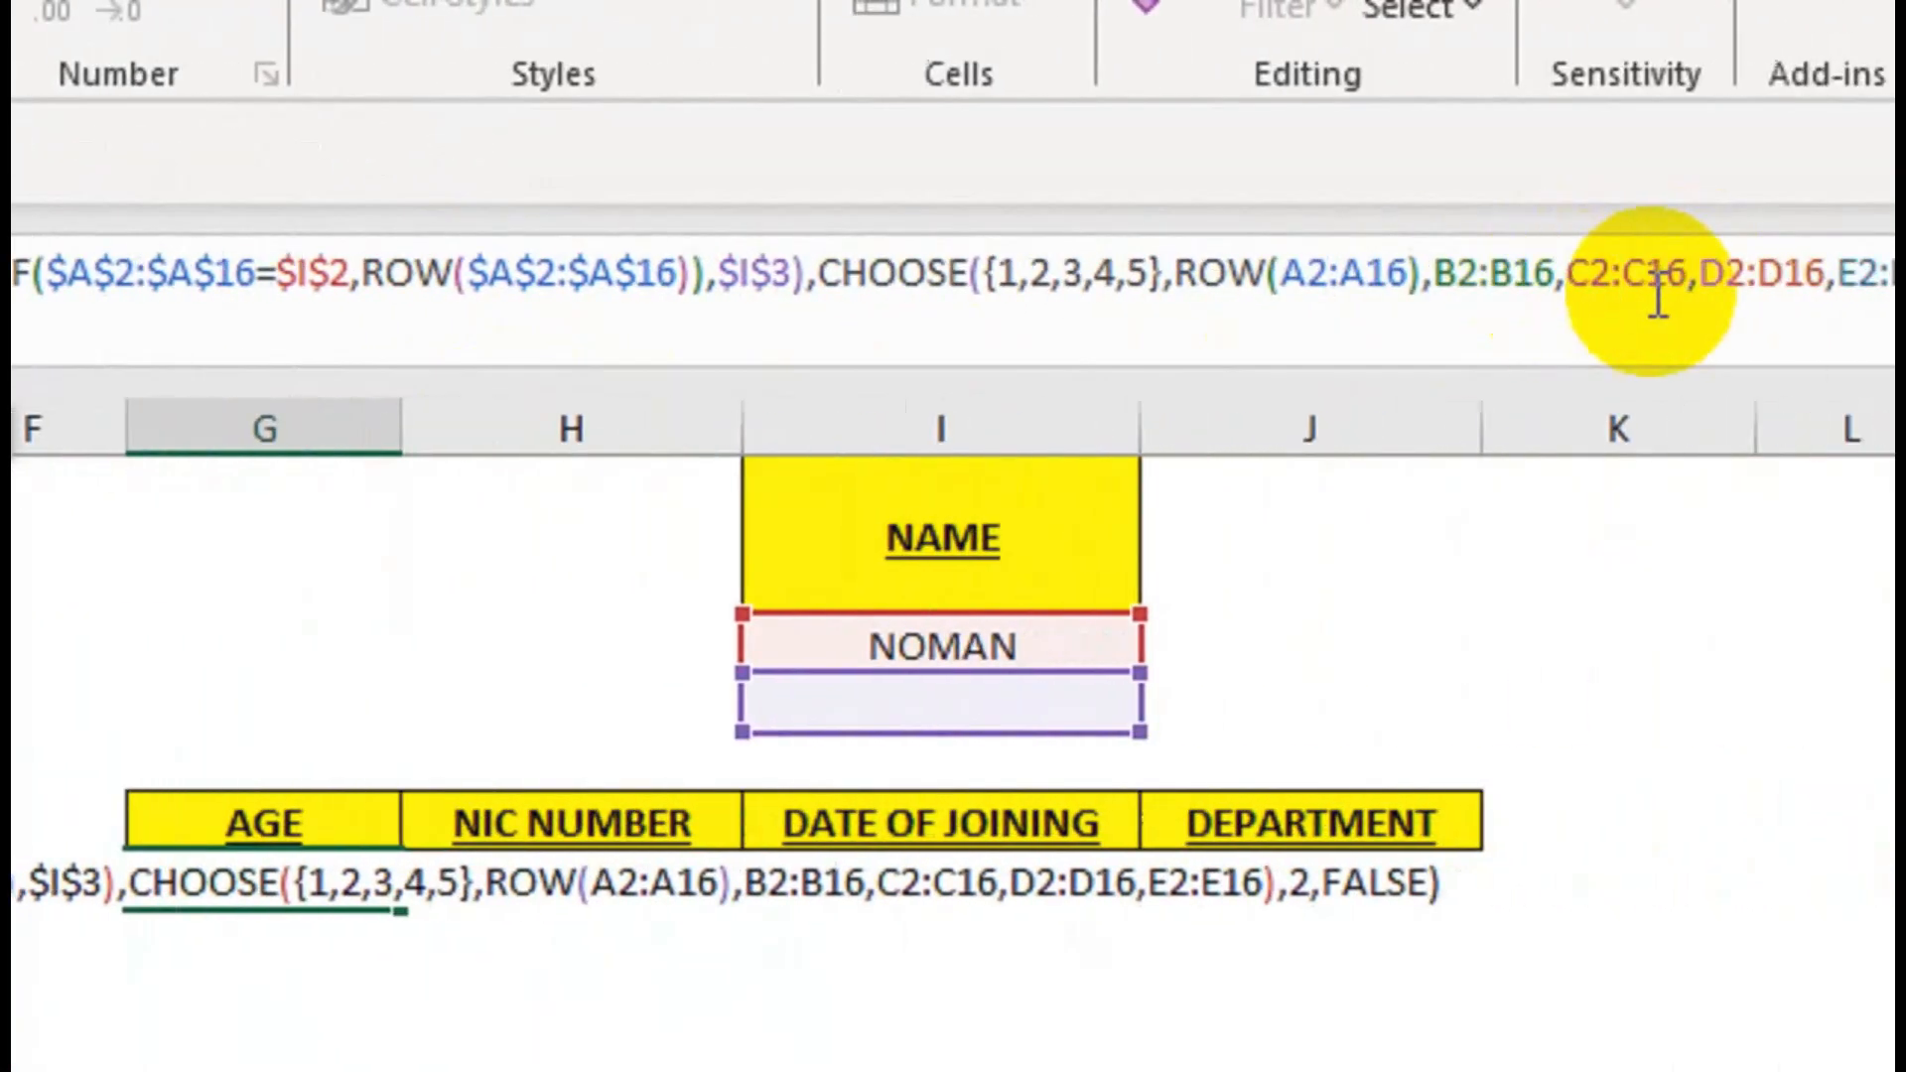
{"action": "left_click", "coordinate": [1813, 270]}
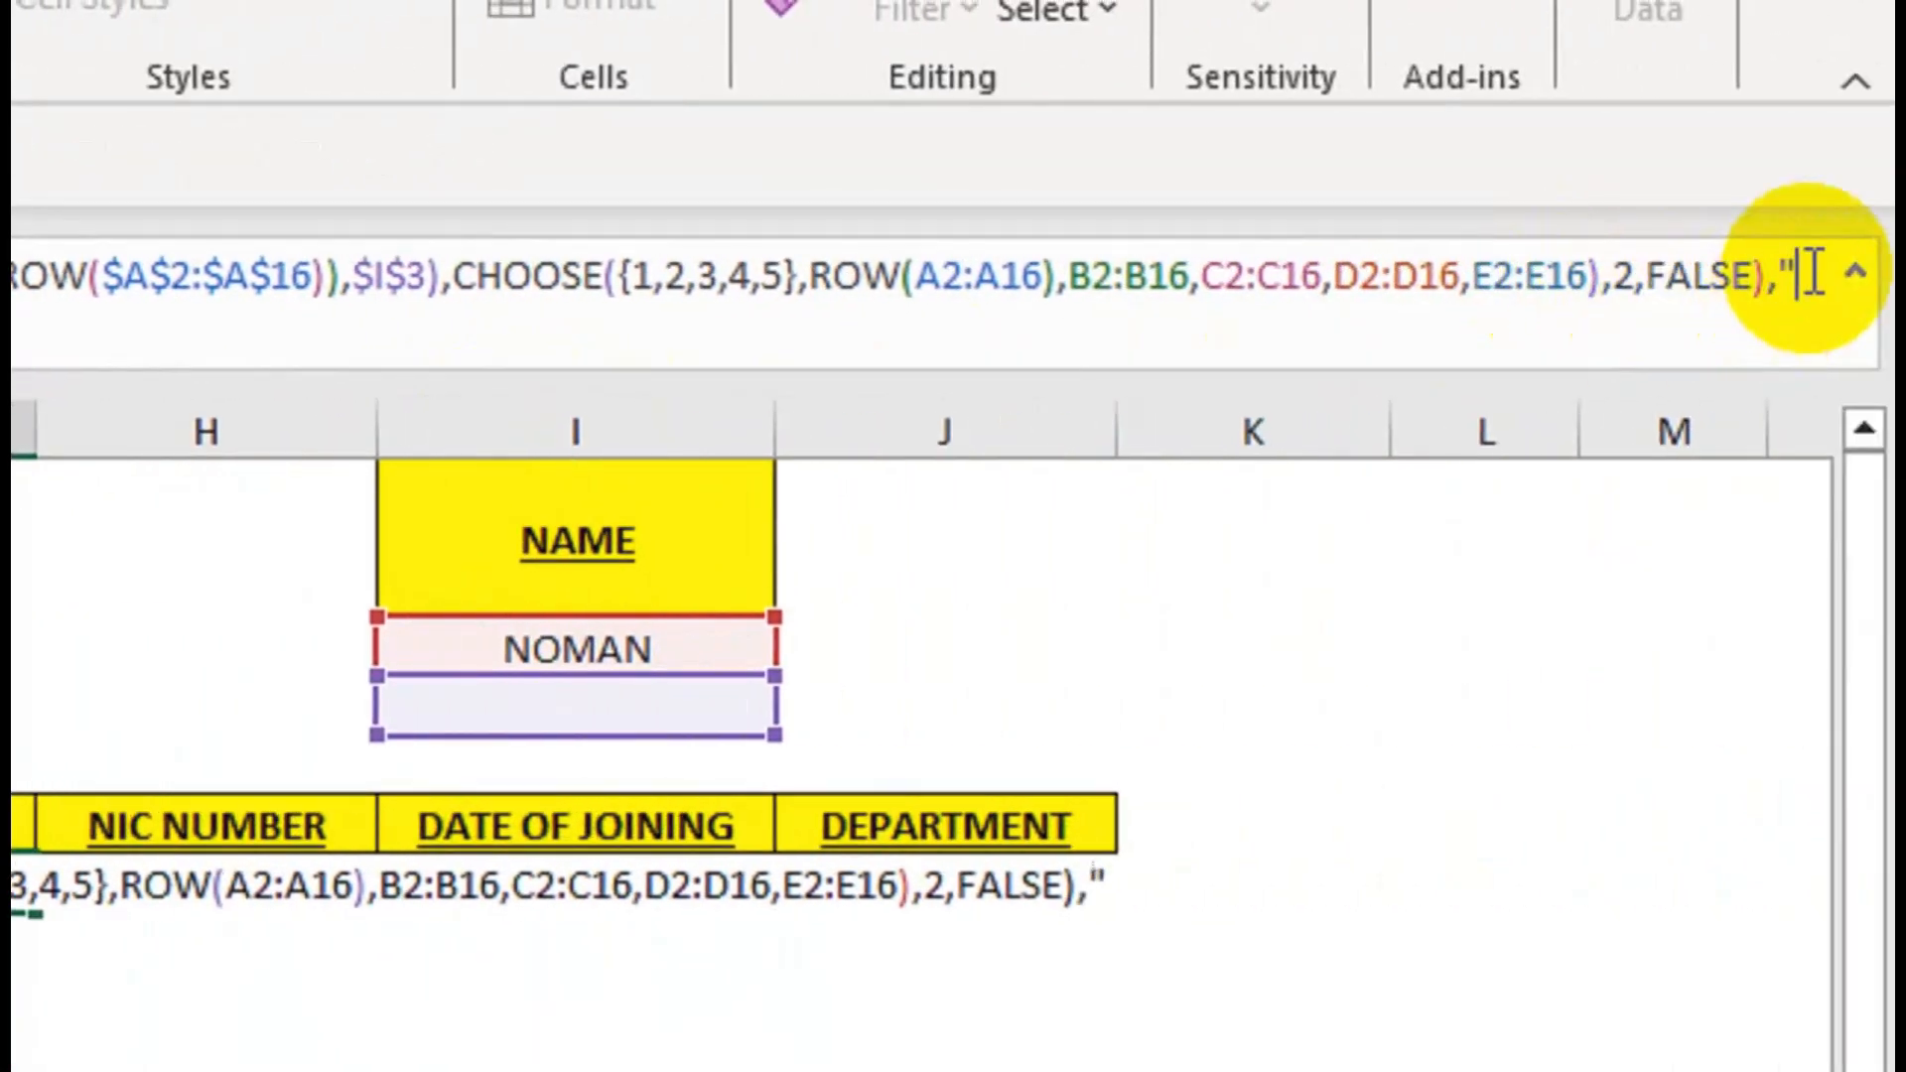
{"action": "key", "text": "Return"}
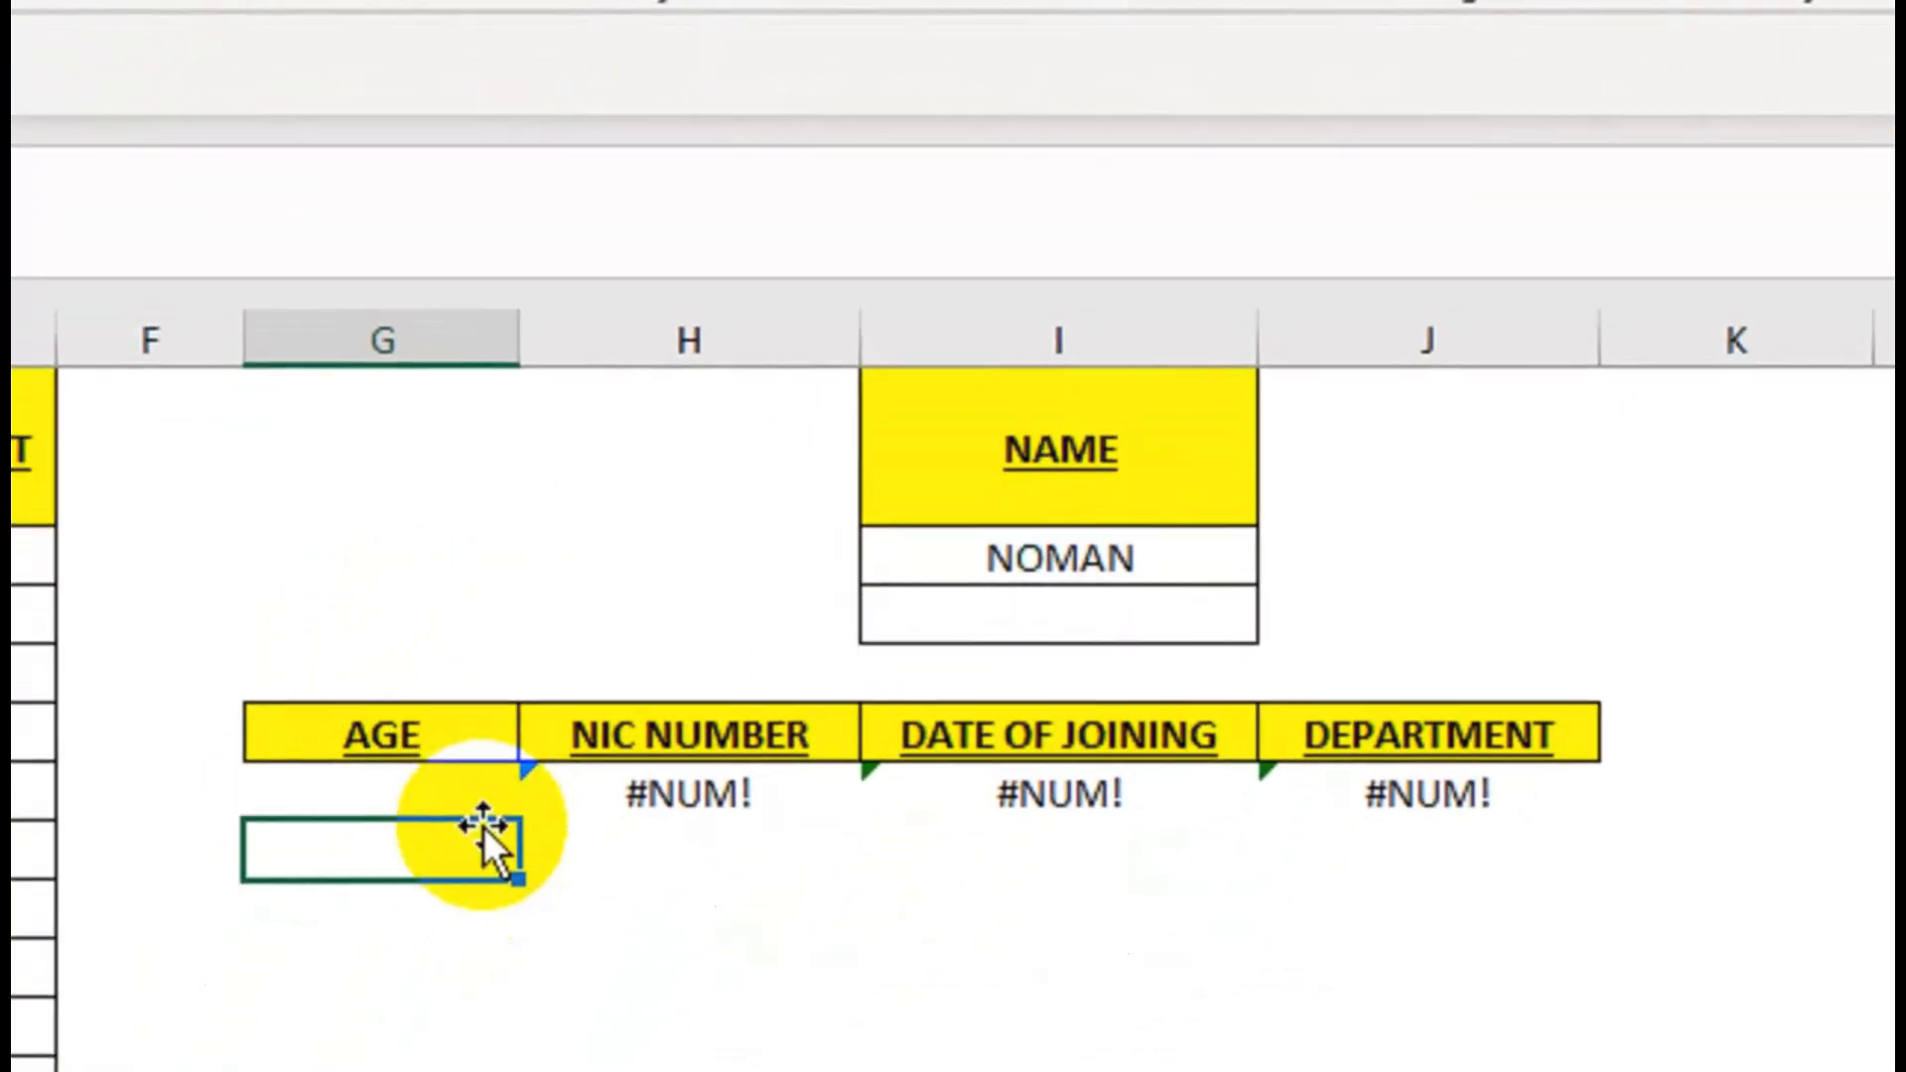
{"action": "left_click", "coordinate": [485, 792]}
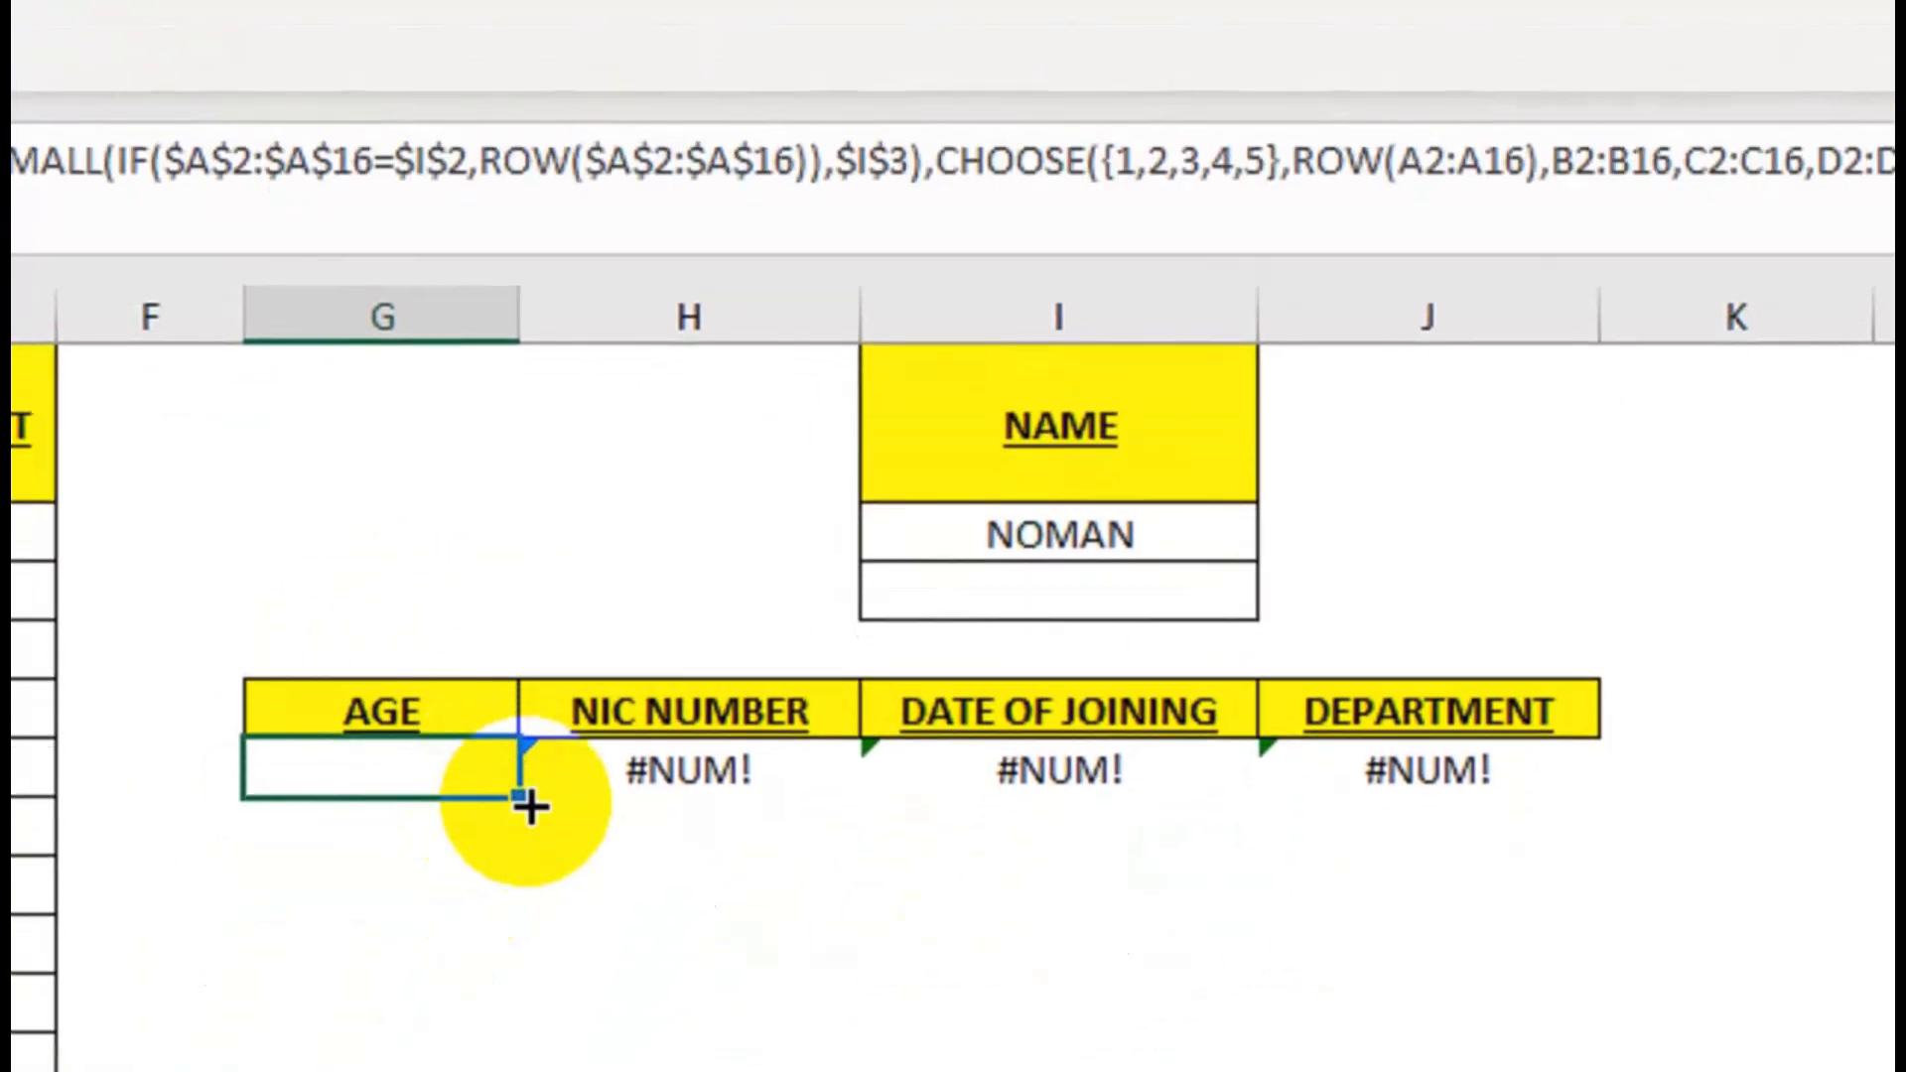
{"action": "left_click_drag", "start_coordinate": [518, 813], "coordinate": [1598, 819]}
Test the IFERROR lookups with occurrence numbers 1, 2 and 3 in I3, and clear the cell.
{"action": "left_click", "coordinate": [1162, 606]}
{"action": "type", "text": "1"}
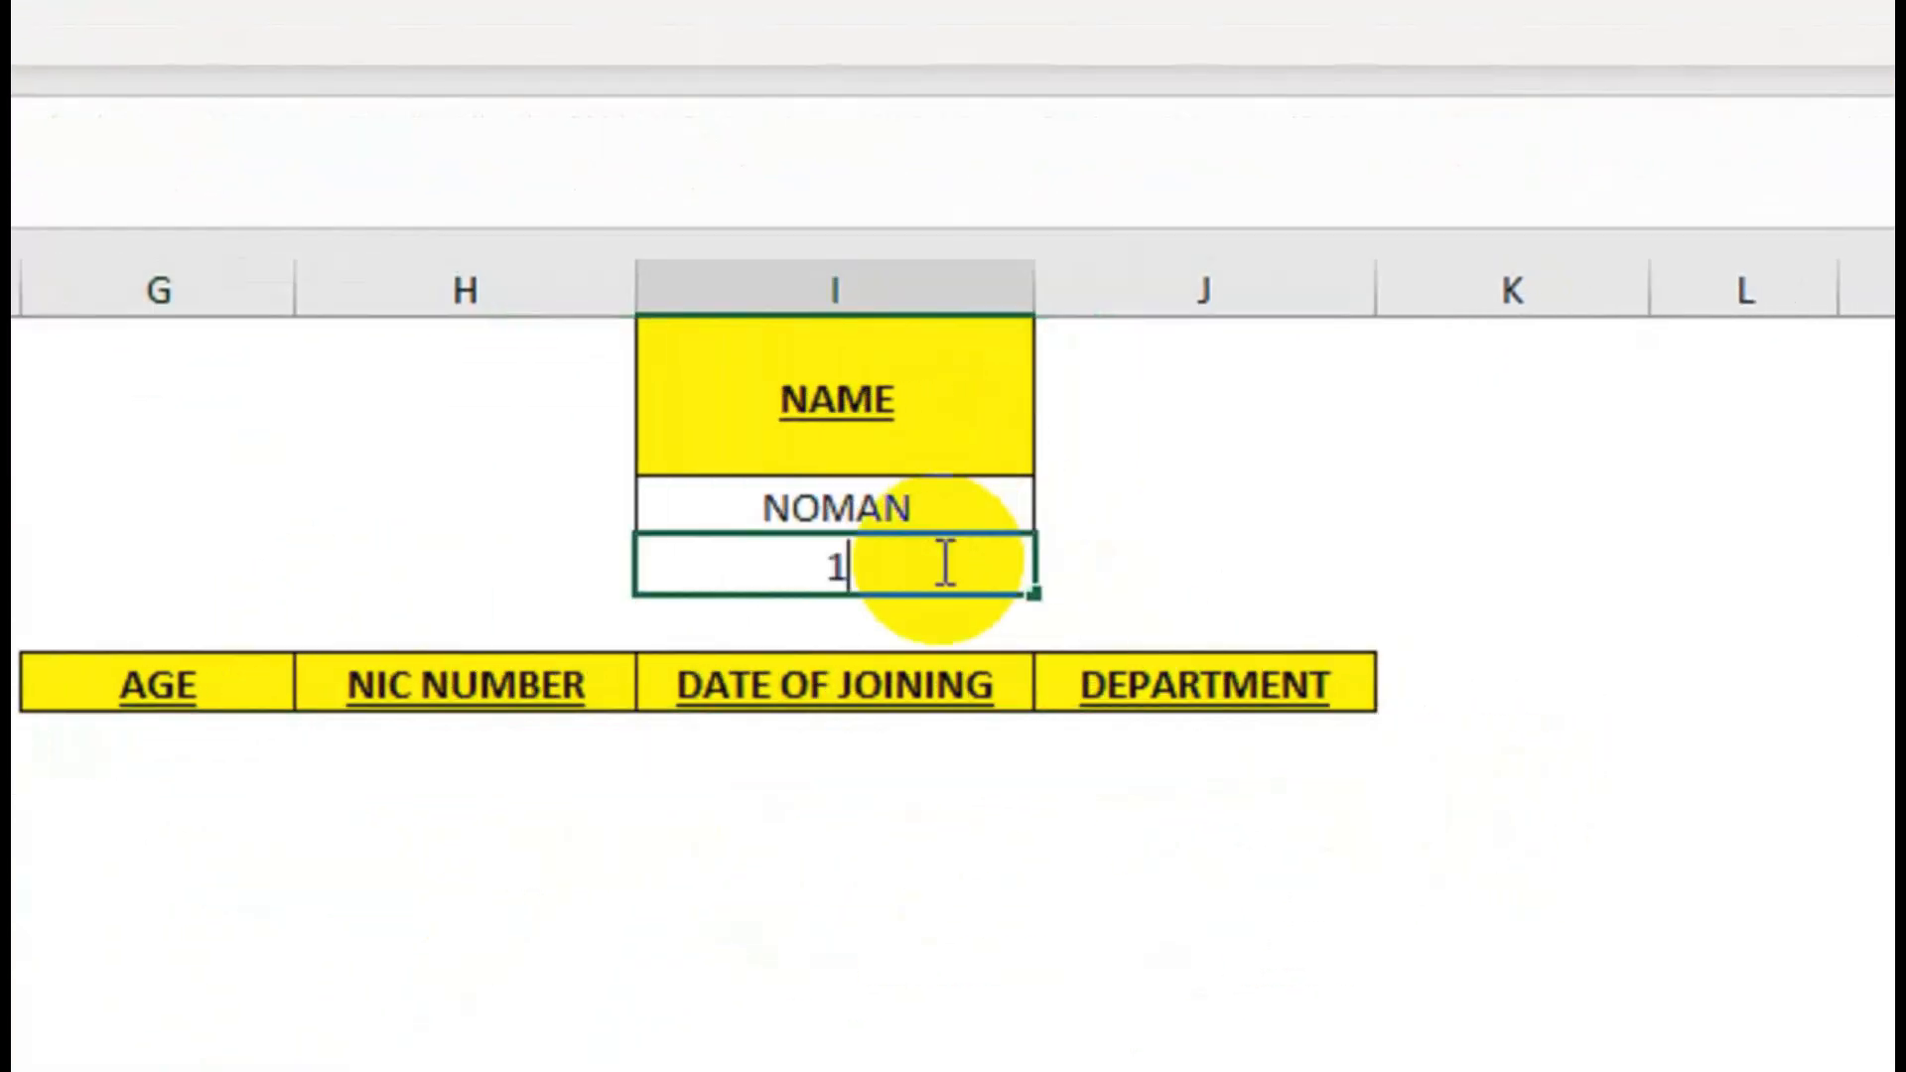
{"action": "key", "text": "Return"}
{"action": "left_click", "coordinate": [938, 561]}
{"action": "type", "text": "2"}
{"action": "key", "text": "Return"}
{"action": "left_click", "coordinate": [938, 561]}
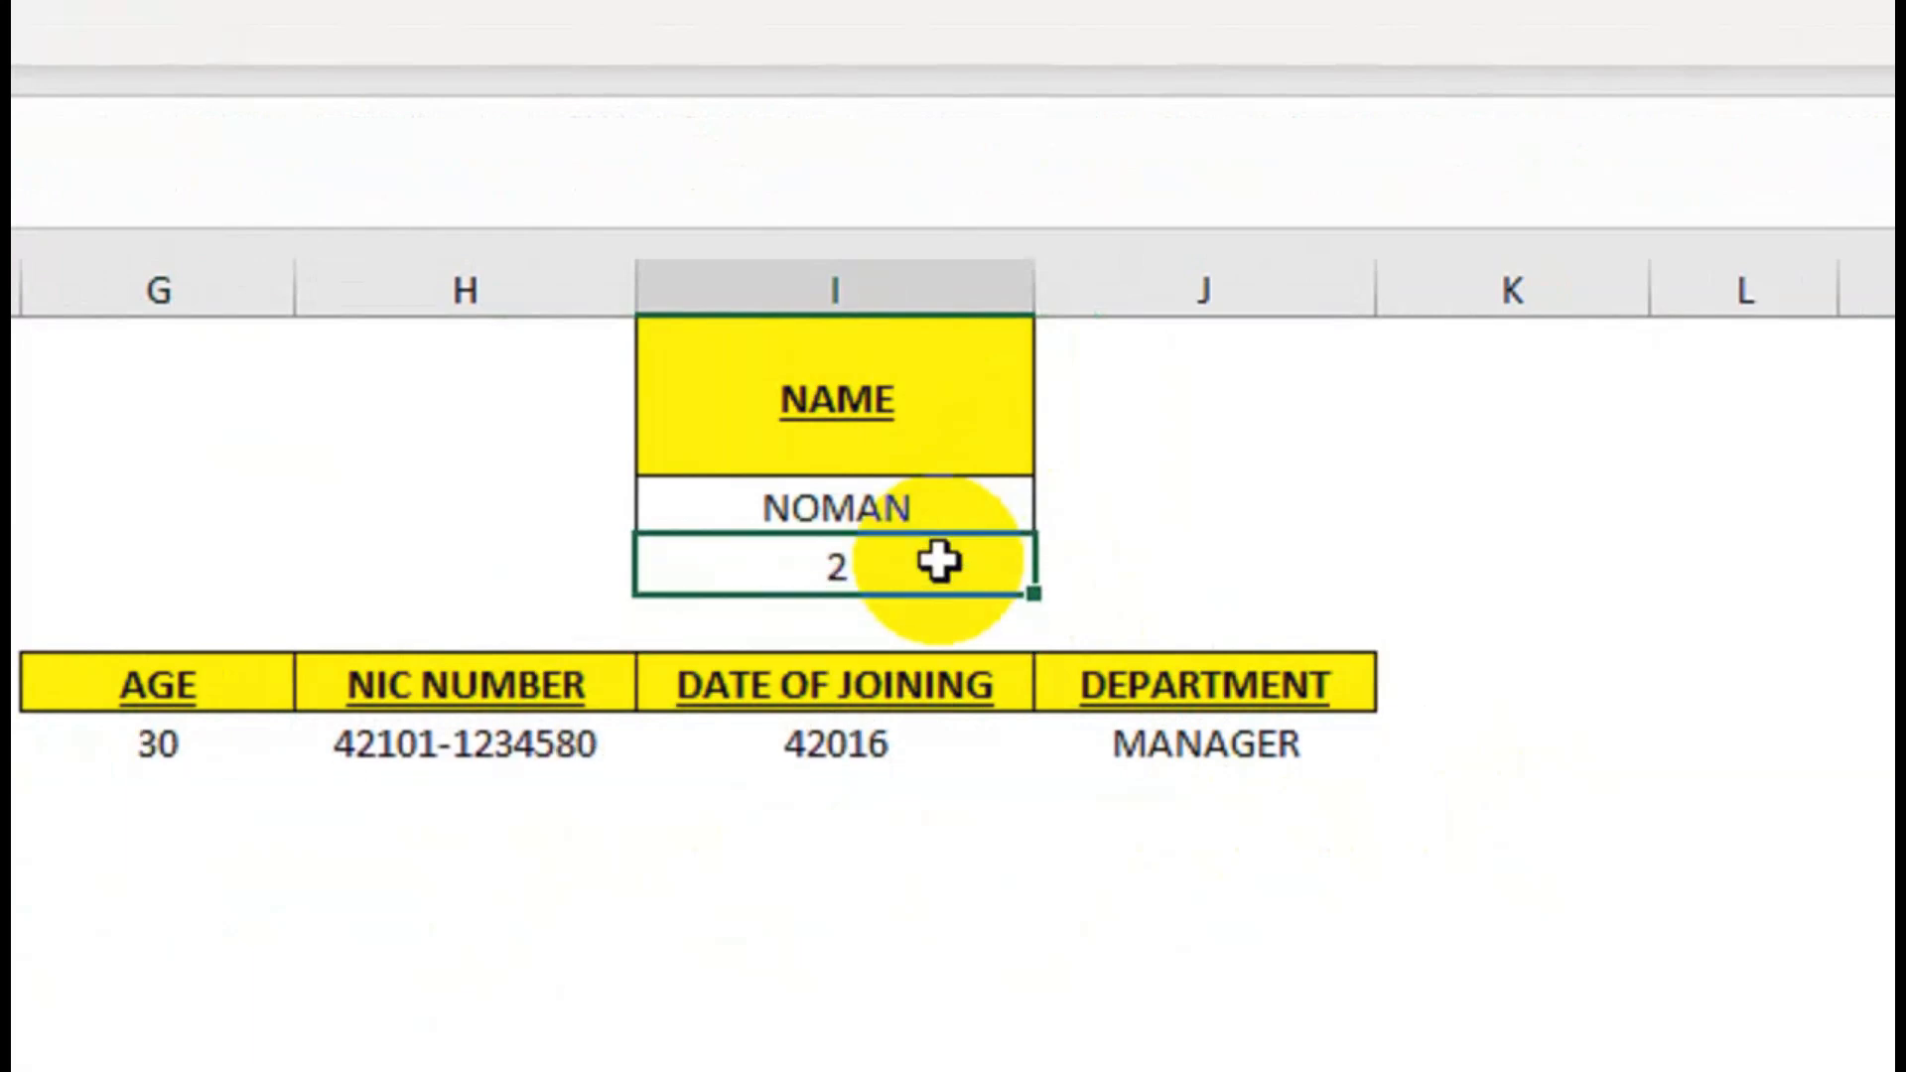
{"action": "type", "text": "3"}
{"action": "key", "text": "Return"}
{"action": "left_click", "coordinate": [938, 562]}
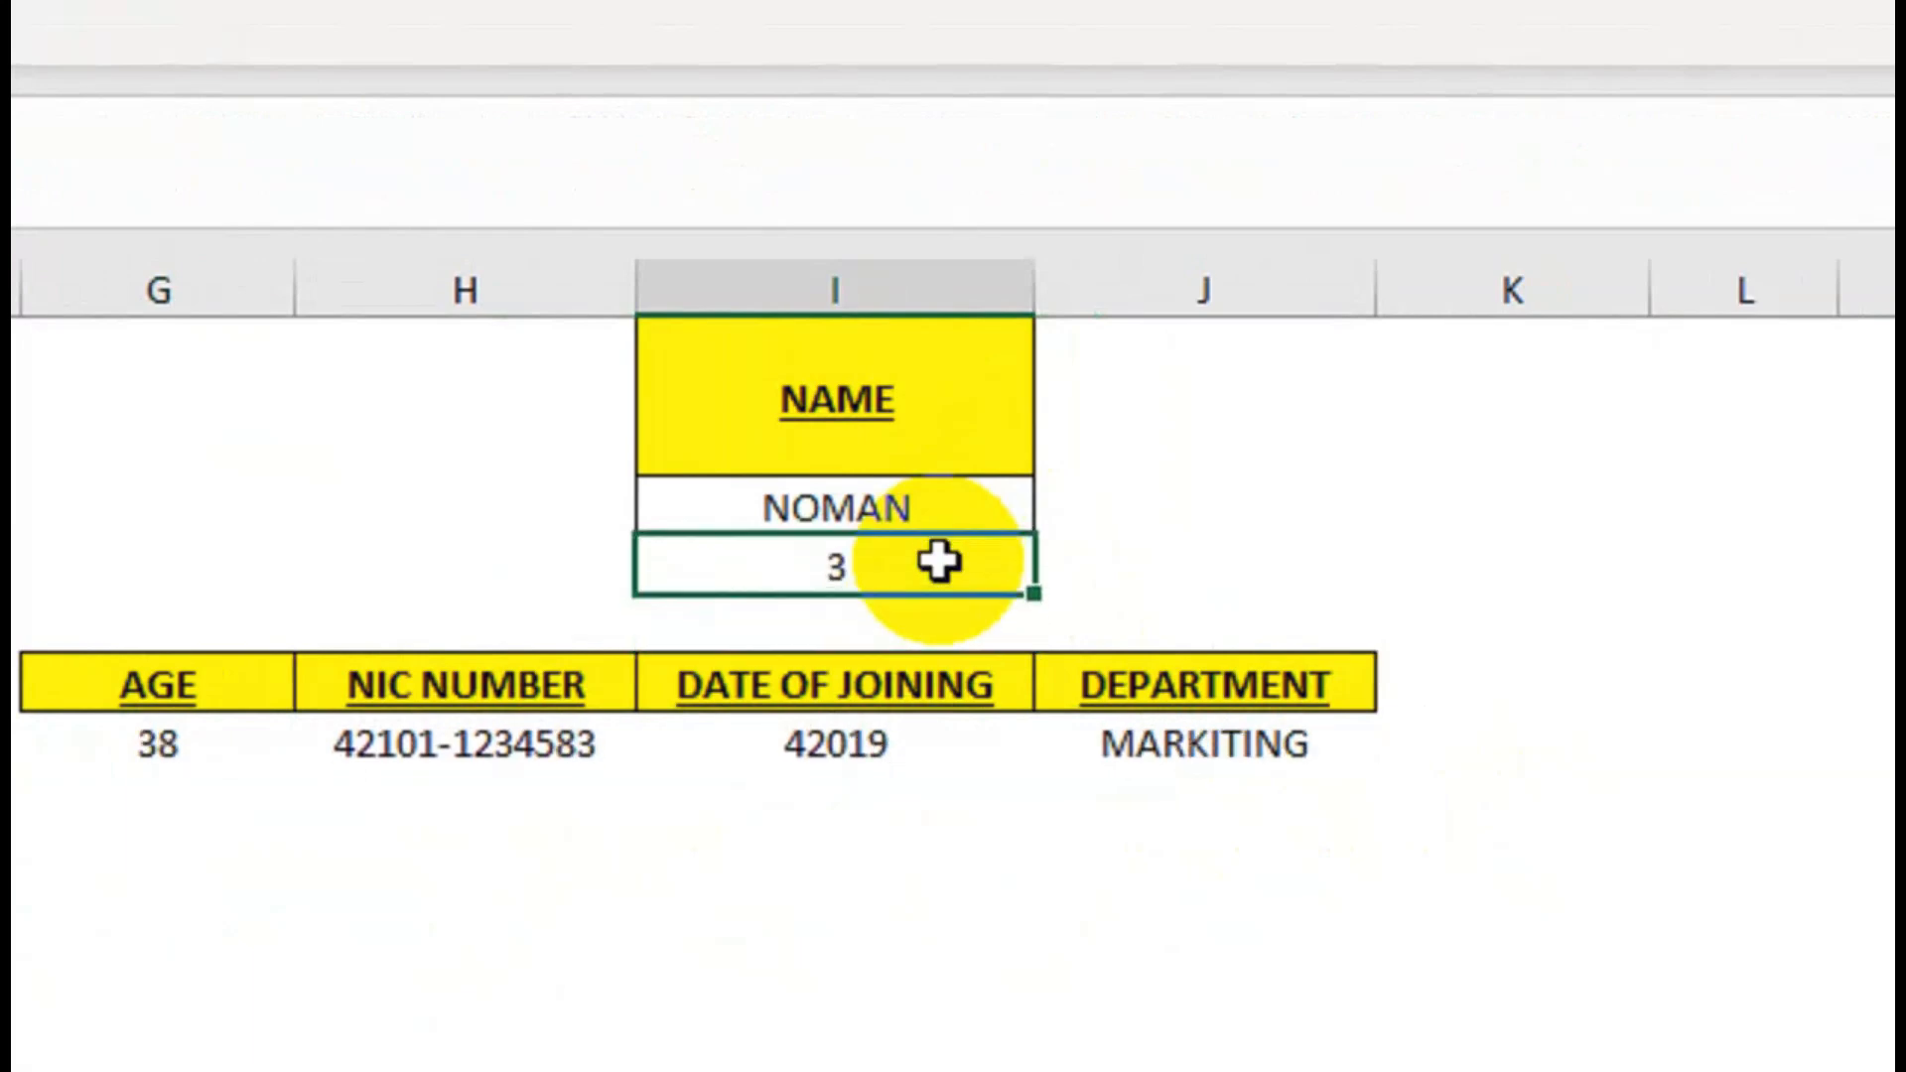
{"action": "key", "text": "Delete"}
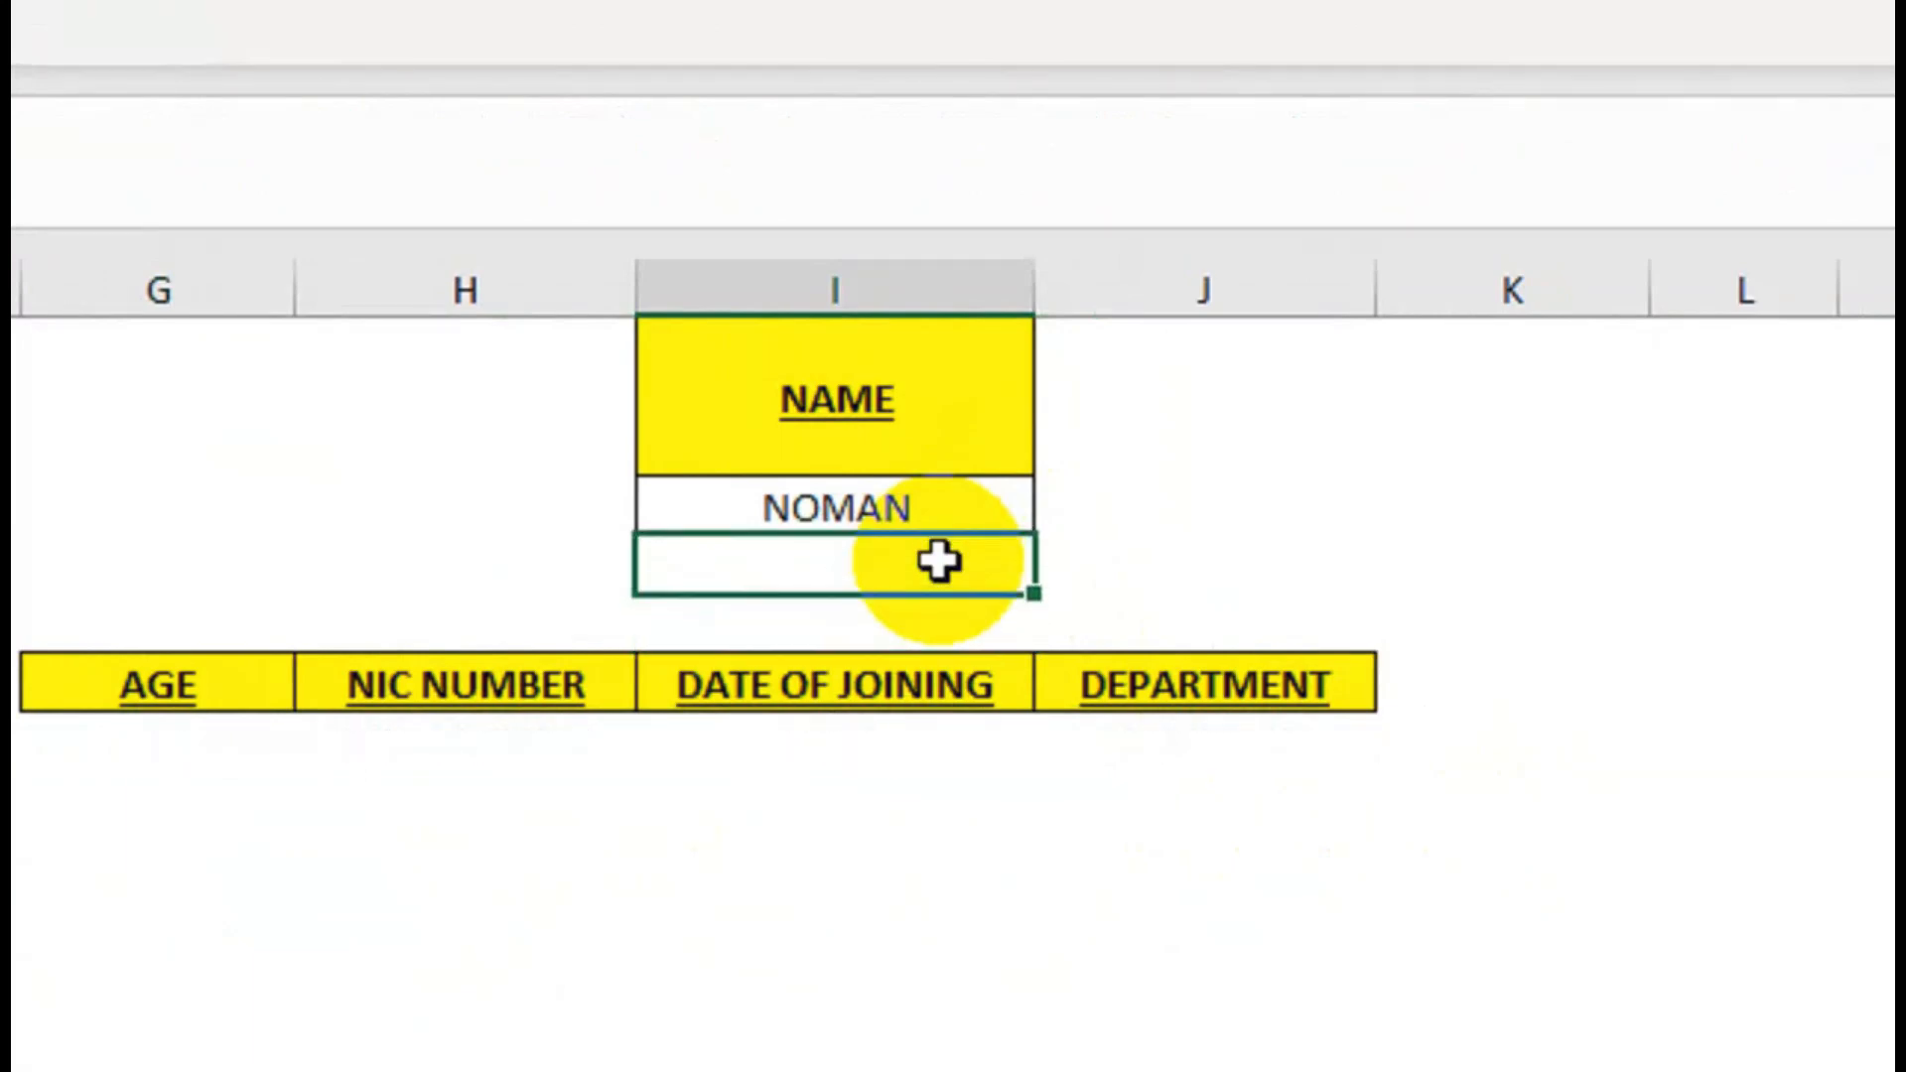
Clear the name in I2 and enter 1 as the occurrence number in I3.
{"action": "key", "text": "Up"}
{"action": "key", "text": "Delete"}
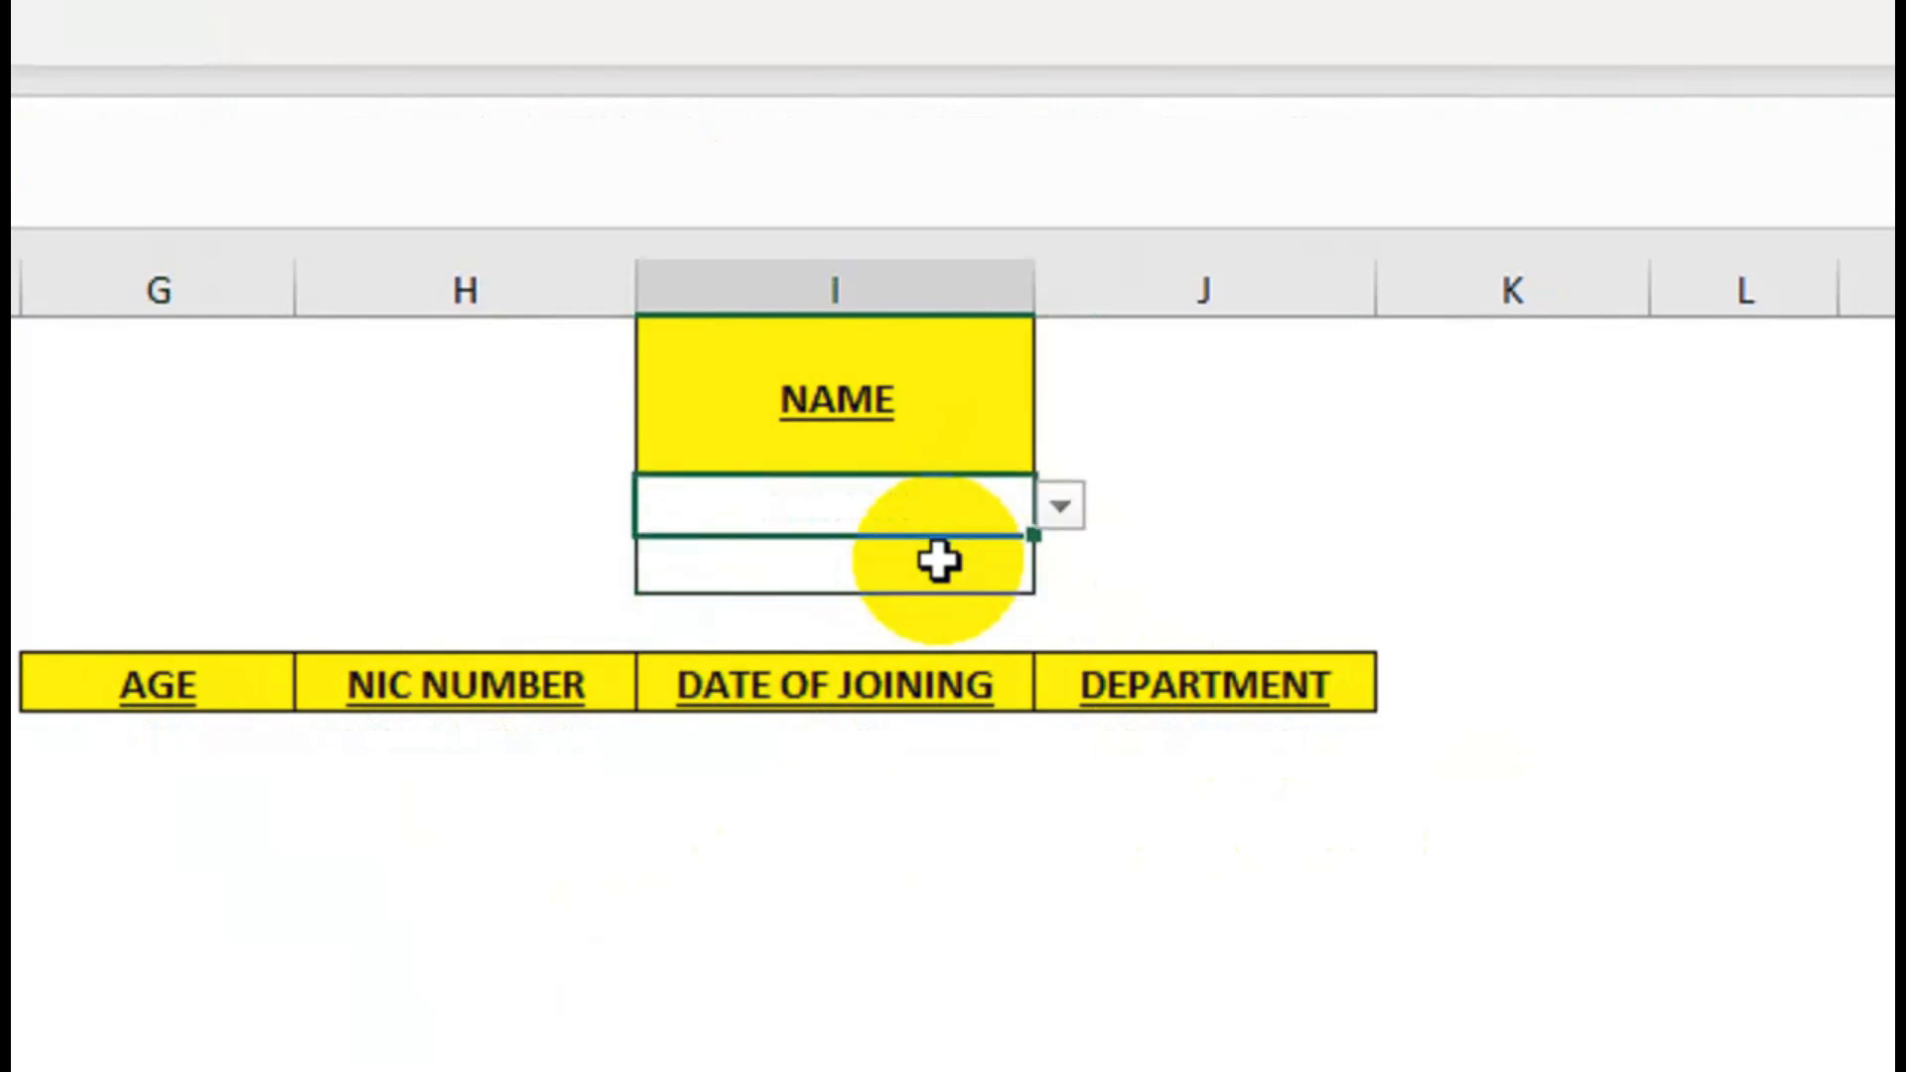
{"action": "left_click", "coordinate": [938, 561]}
{"action": "type", "text": "1"}
{"action": "key", "text": "Return"}
{"action": "left_click", "coordinate": [938, 561]}
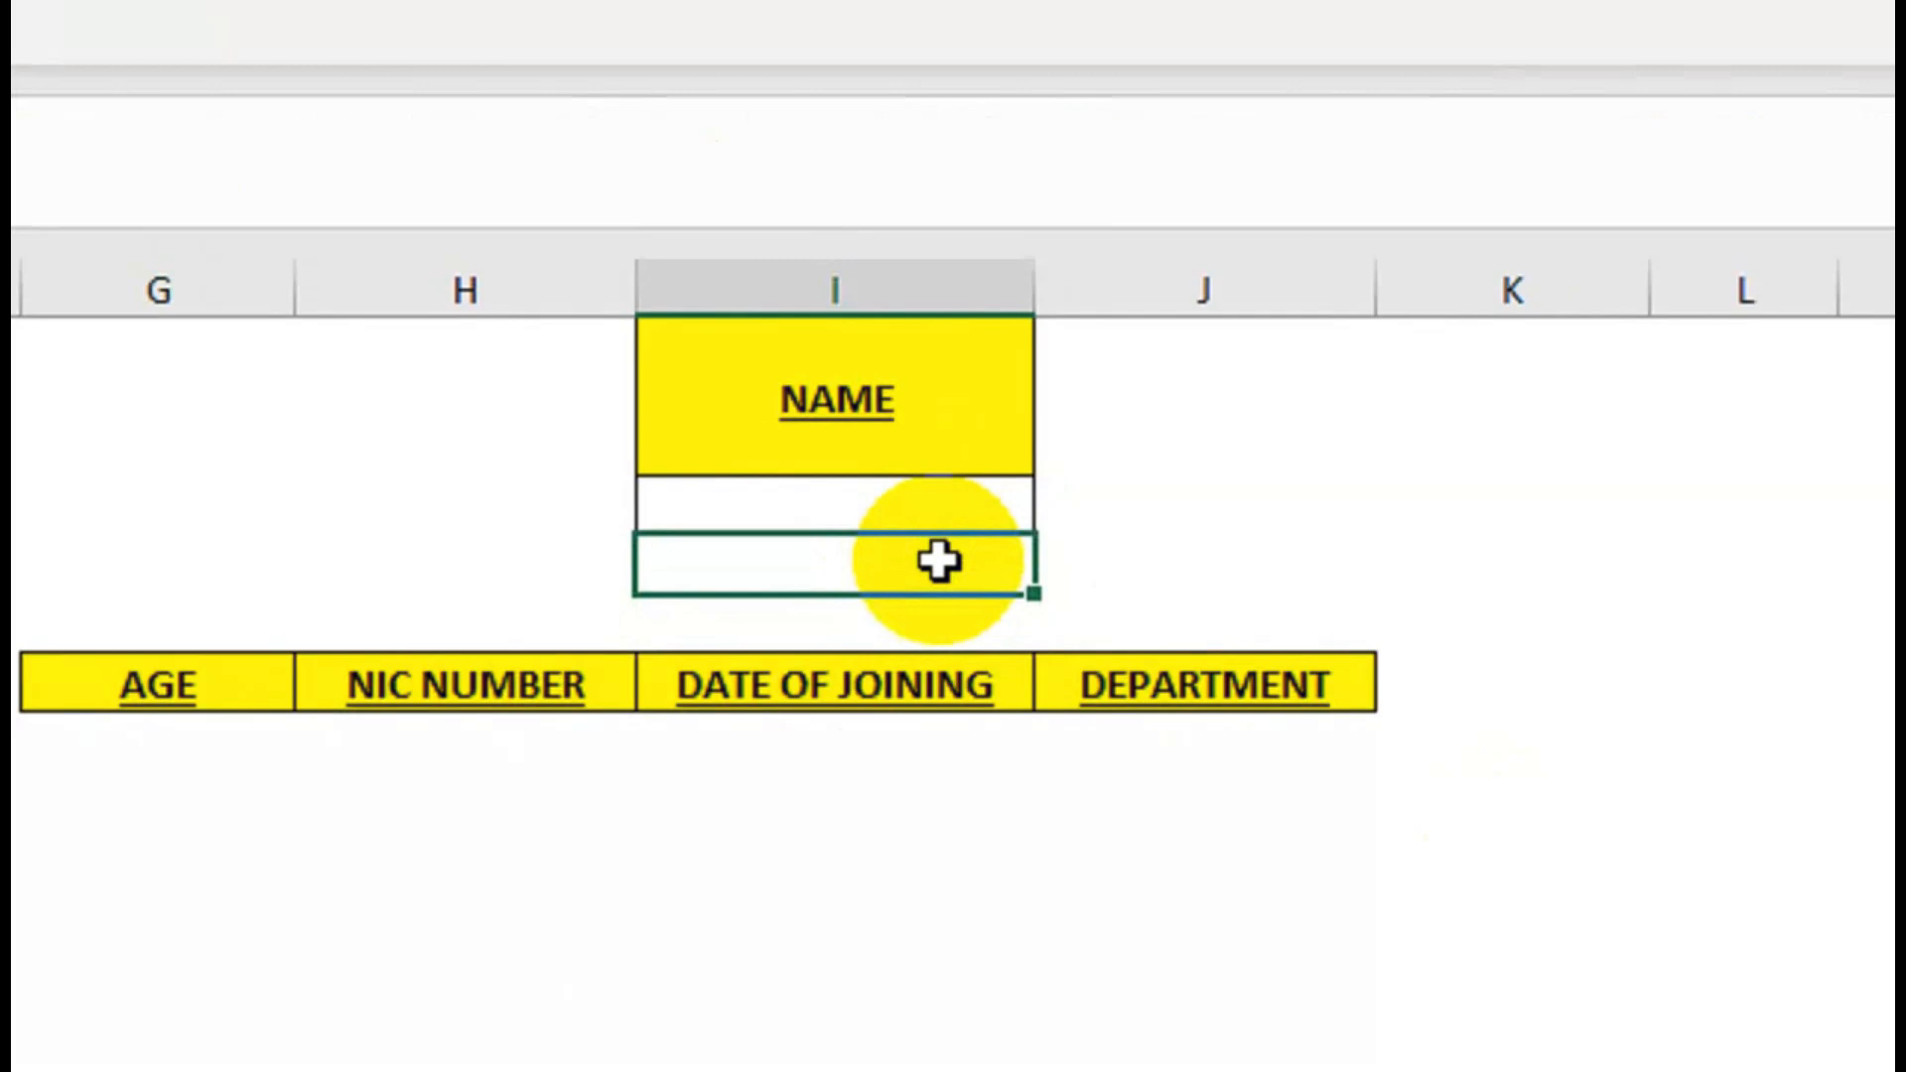
Test the lookup by choosing the third name and the fourth name from the drop-down list in I2.
{"action": "left_click", "coordinate": [942, 518]}
{"action": "left_click", "coordinate": [1059, 504]}
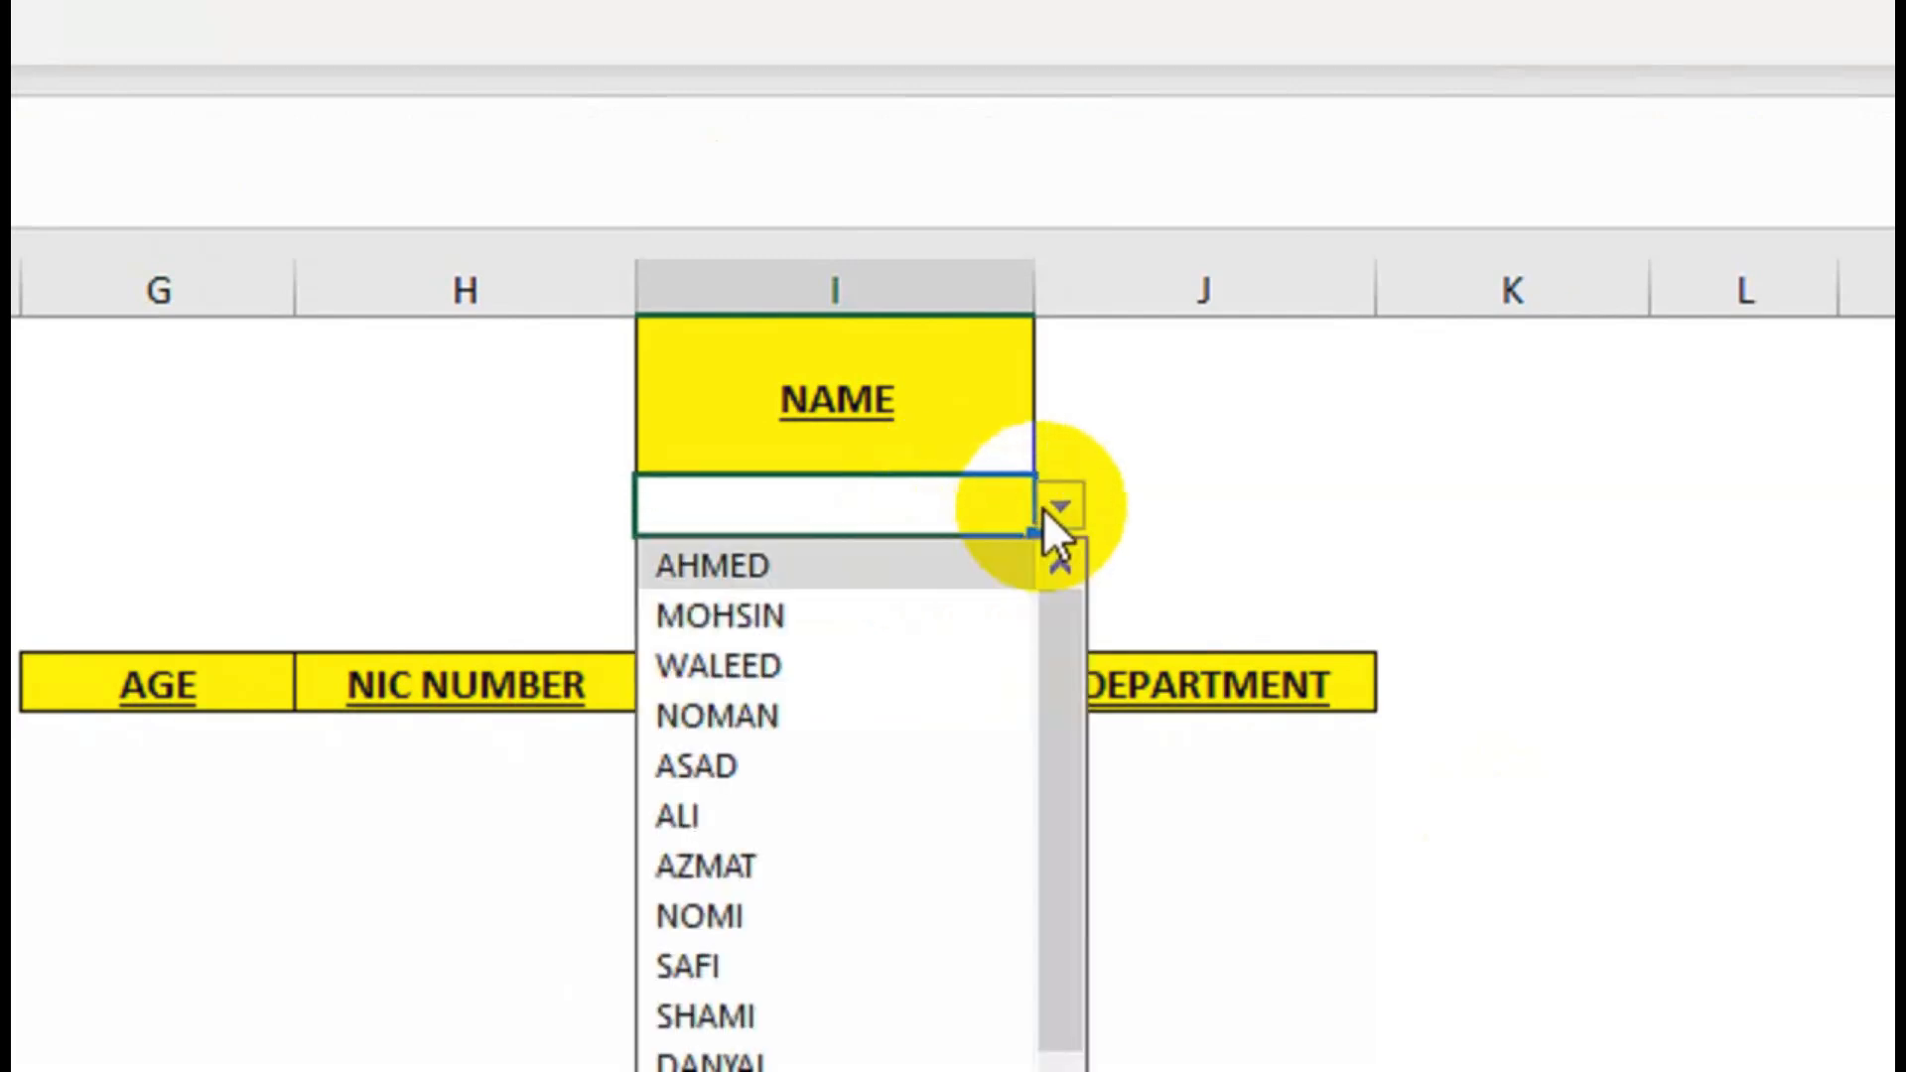
{"action": "left_click", "coordinate": [898, 660]}
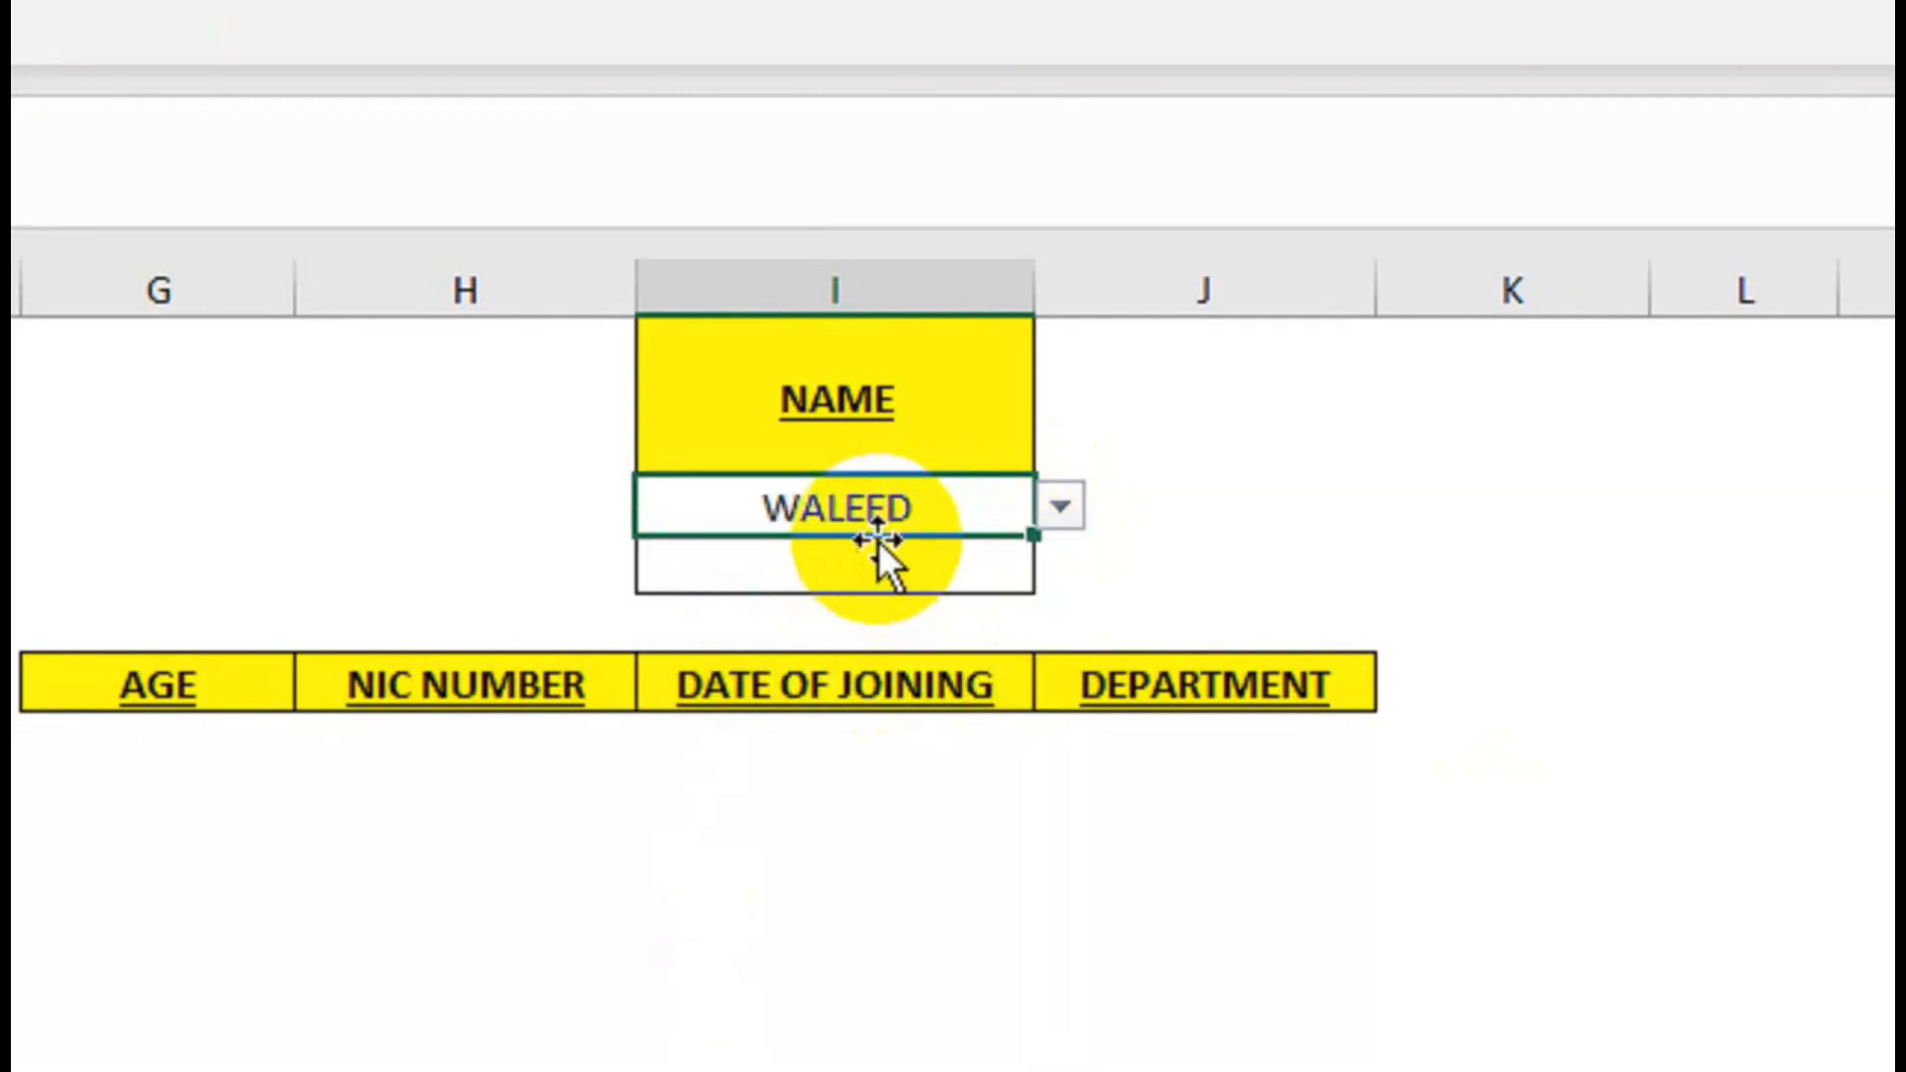
{"action": "left_click", "coordinate": [818, 569]}
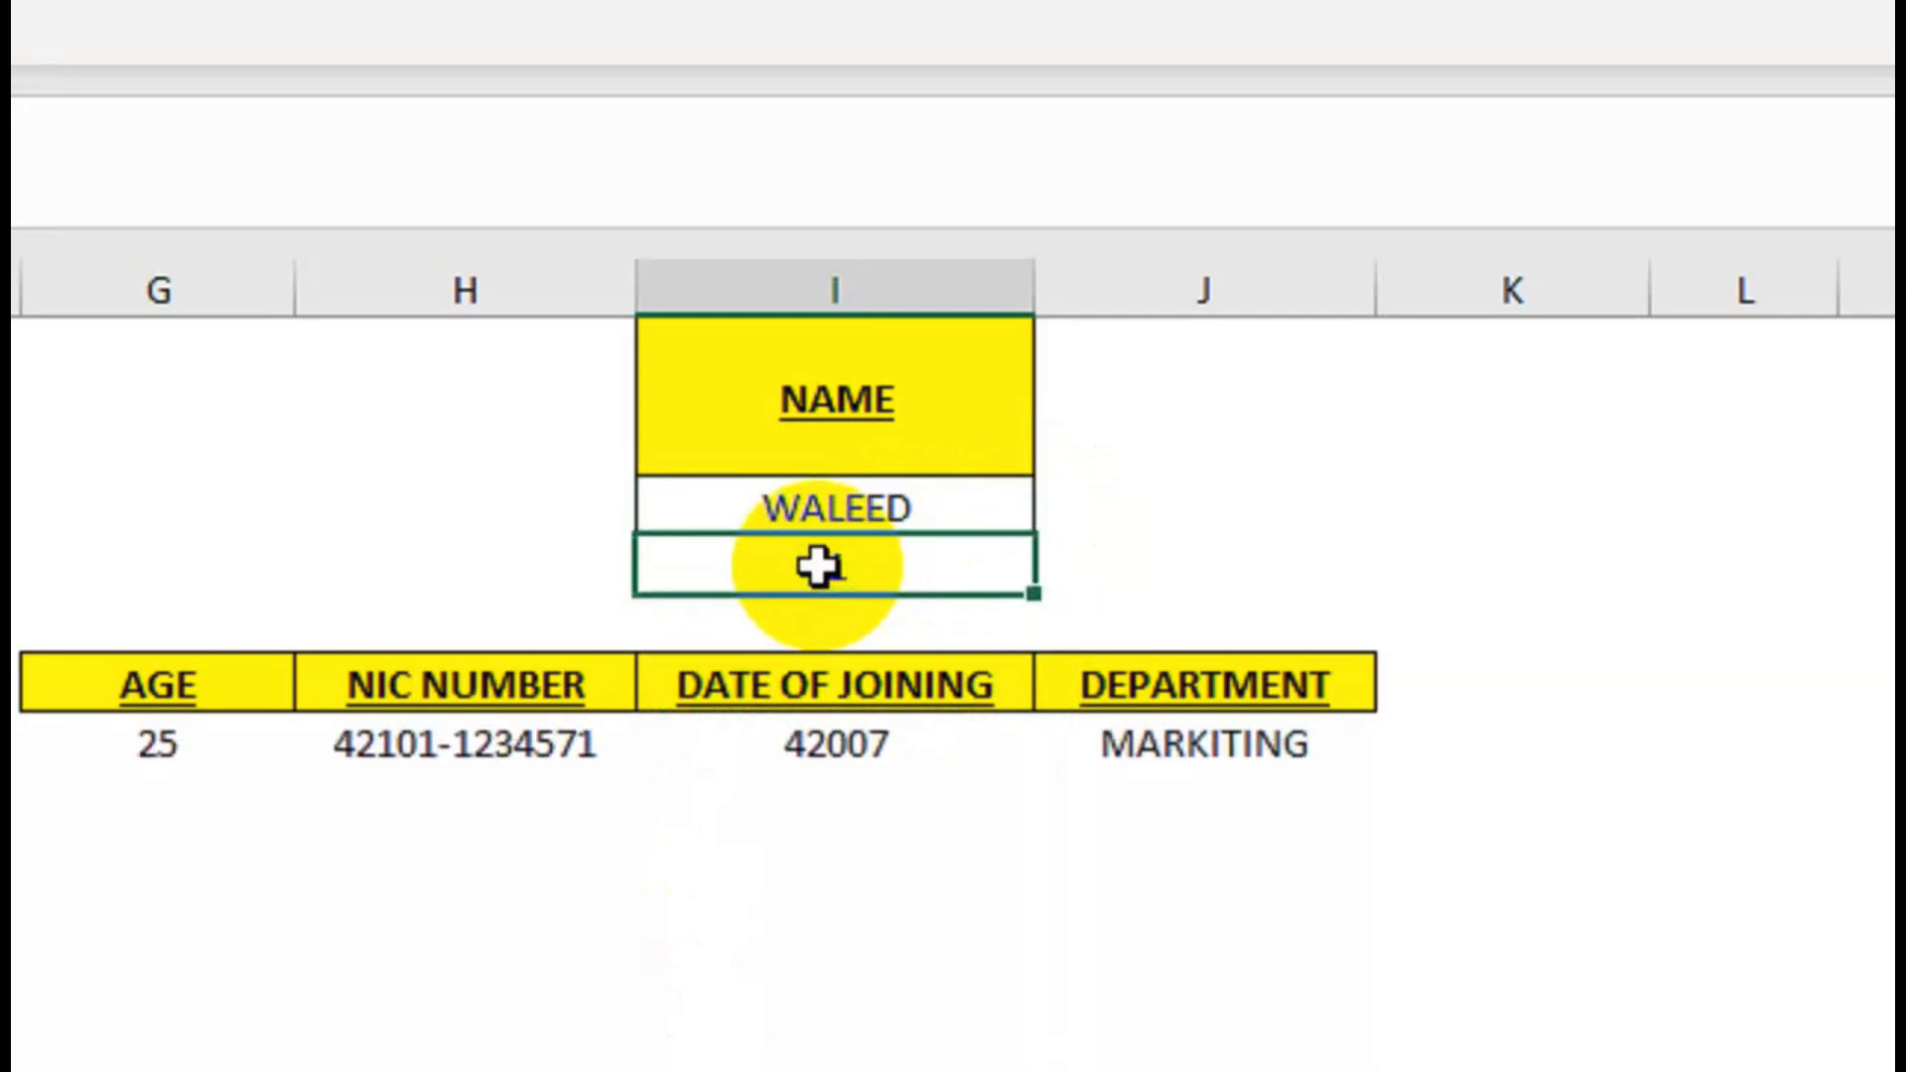
{"action": "left_click", "coordinate": [807, 506]}
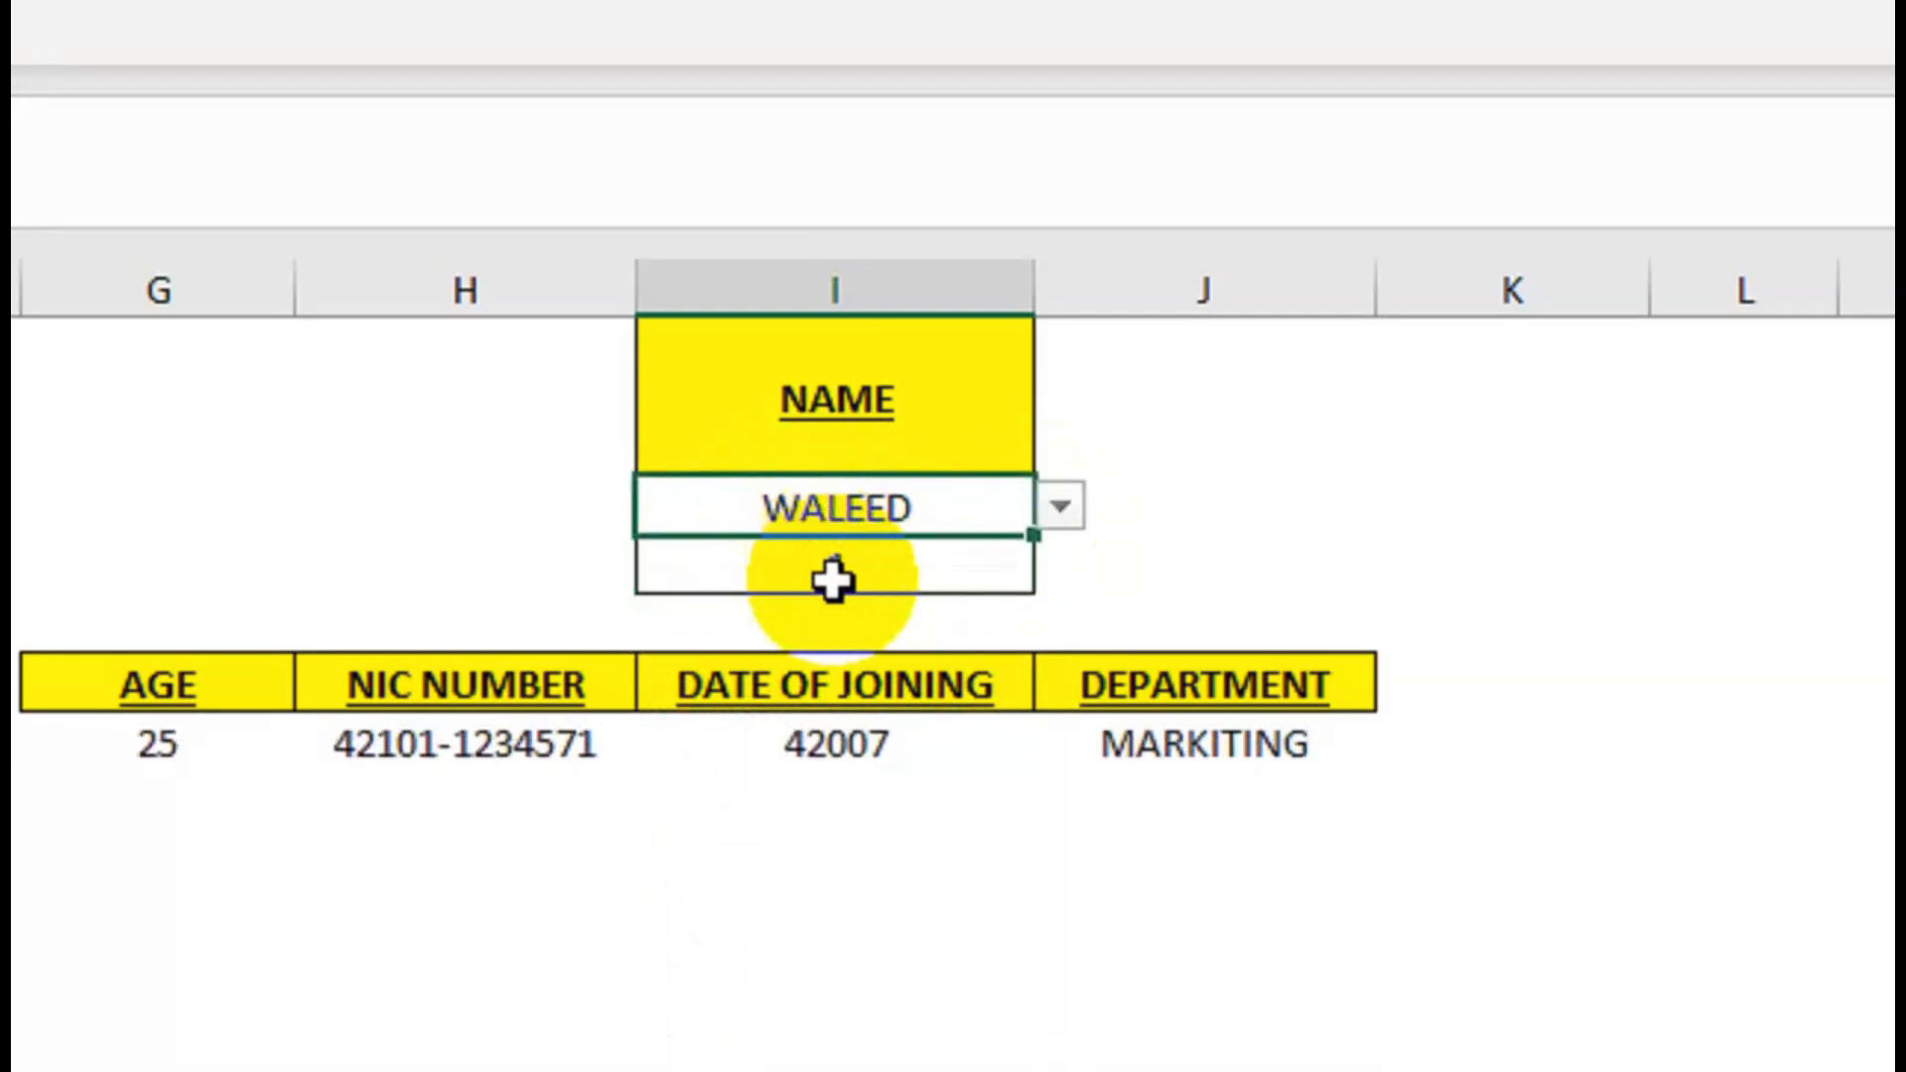
{"action": "left_click", "coordinate": [1062, 509]}
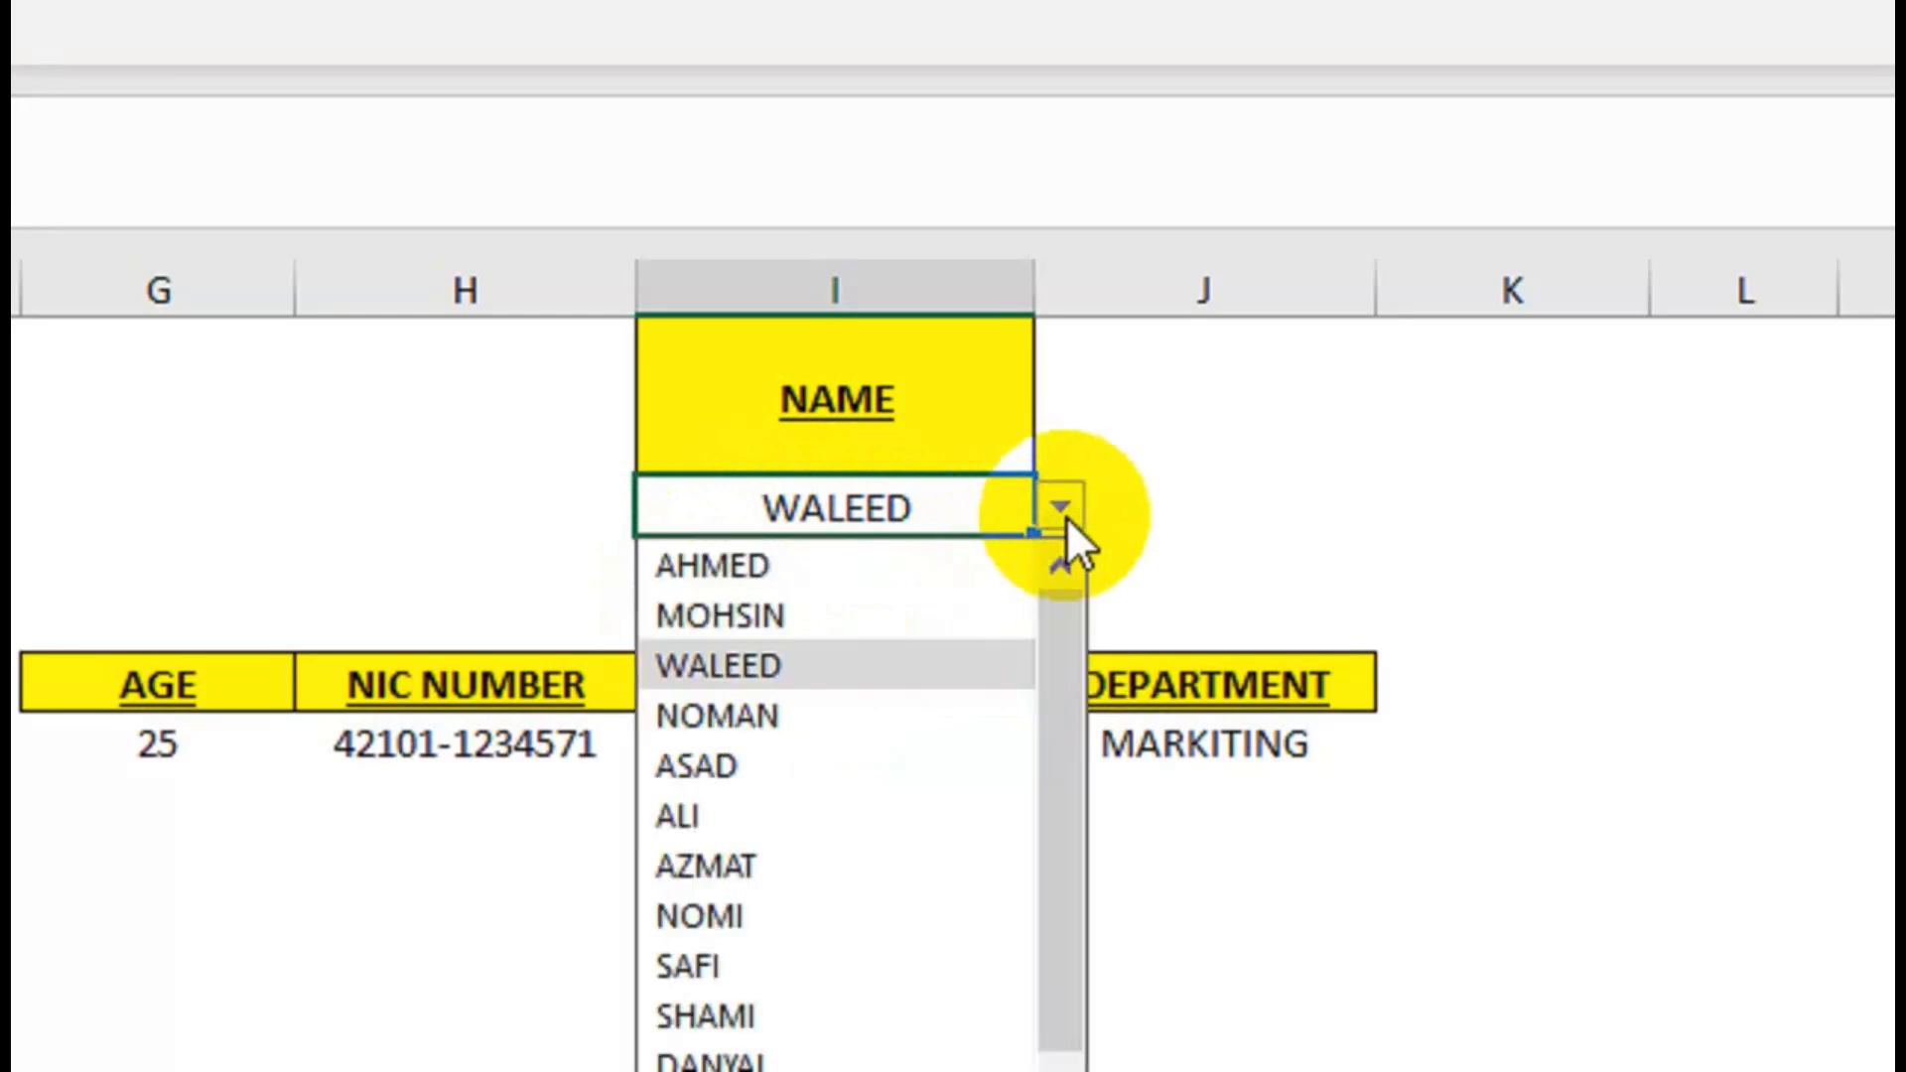
{"action": "left_click", "coordinate": [898, 714]}
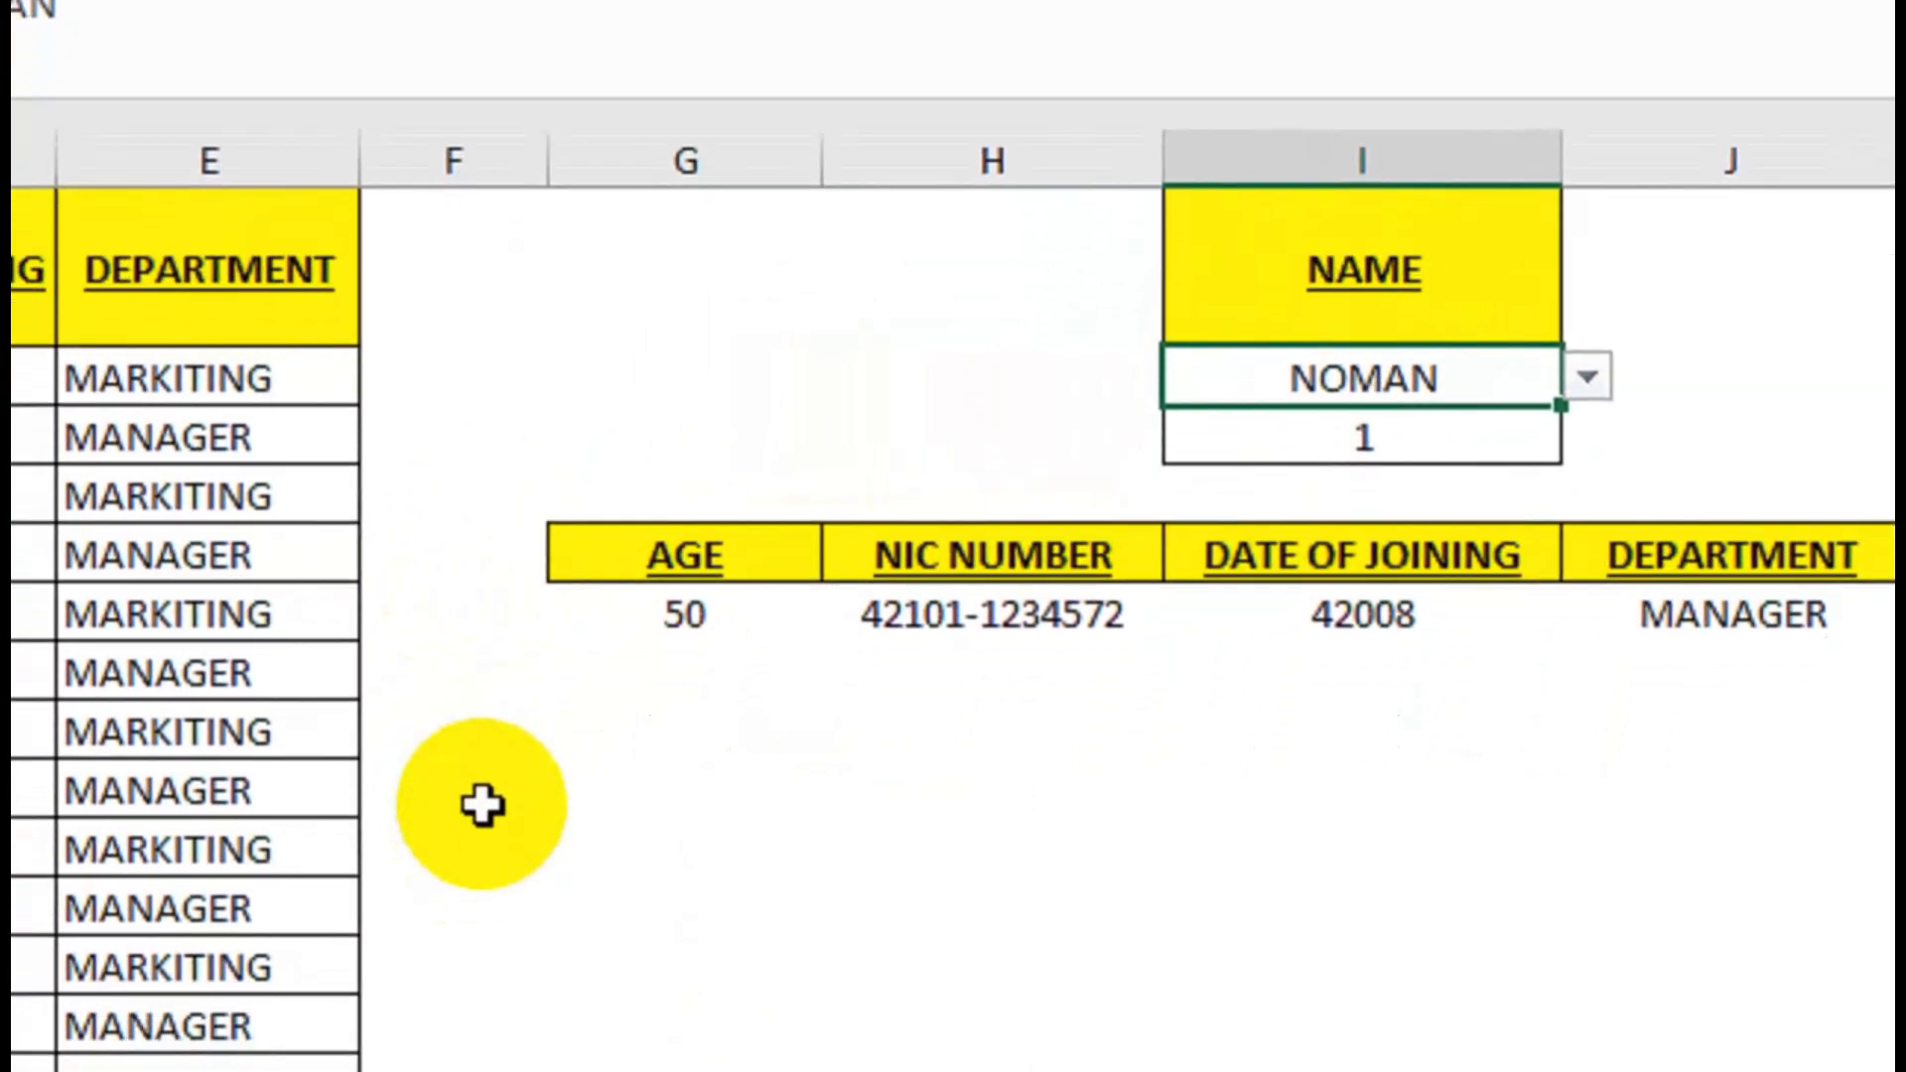
Count how often the selected name occurs by entering =COUNTIF(A:A,I2) in G2.
{"action": "left_click", "coordinate": [719, 372]}
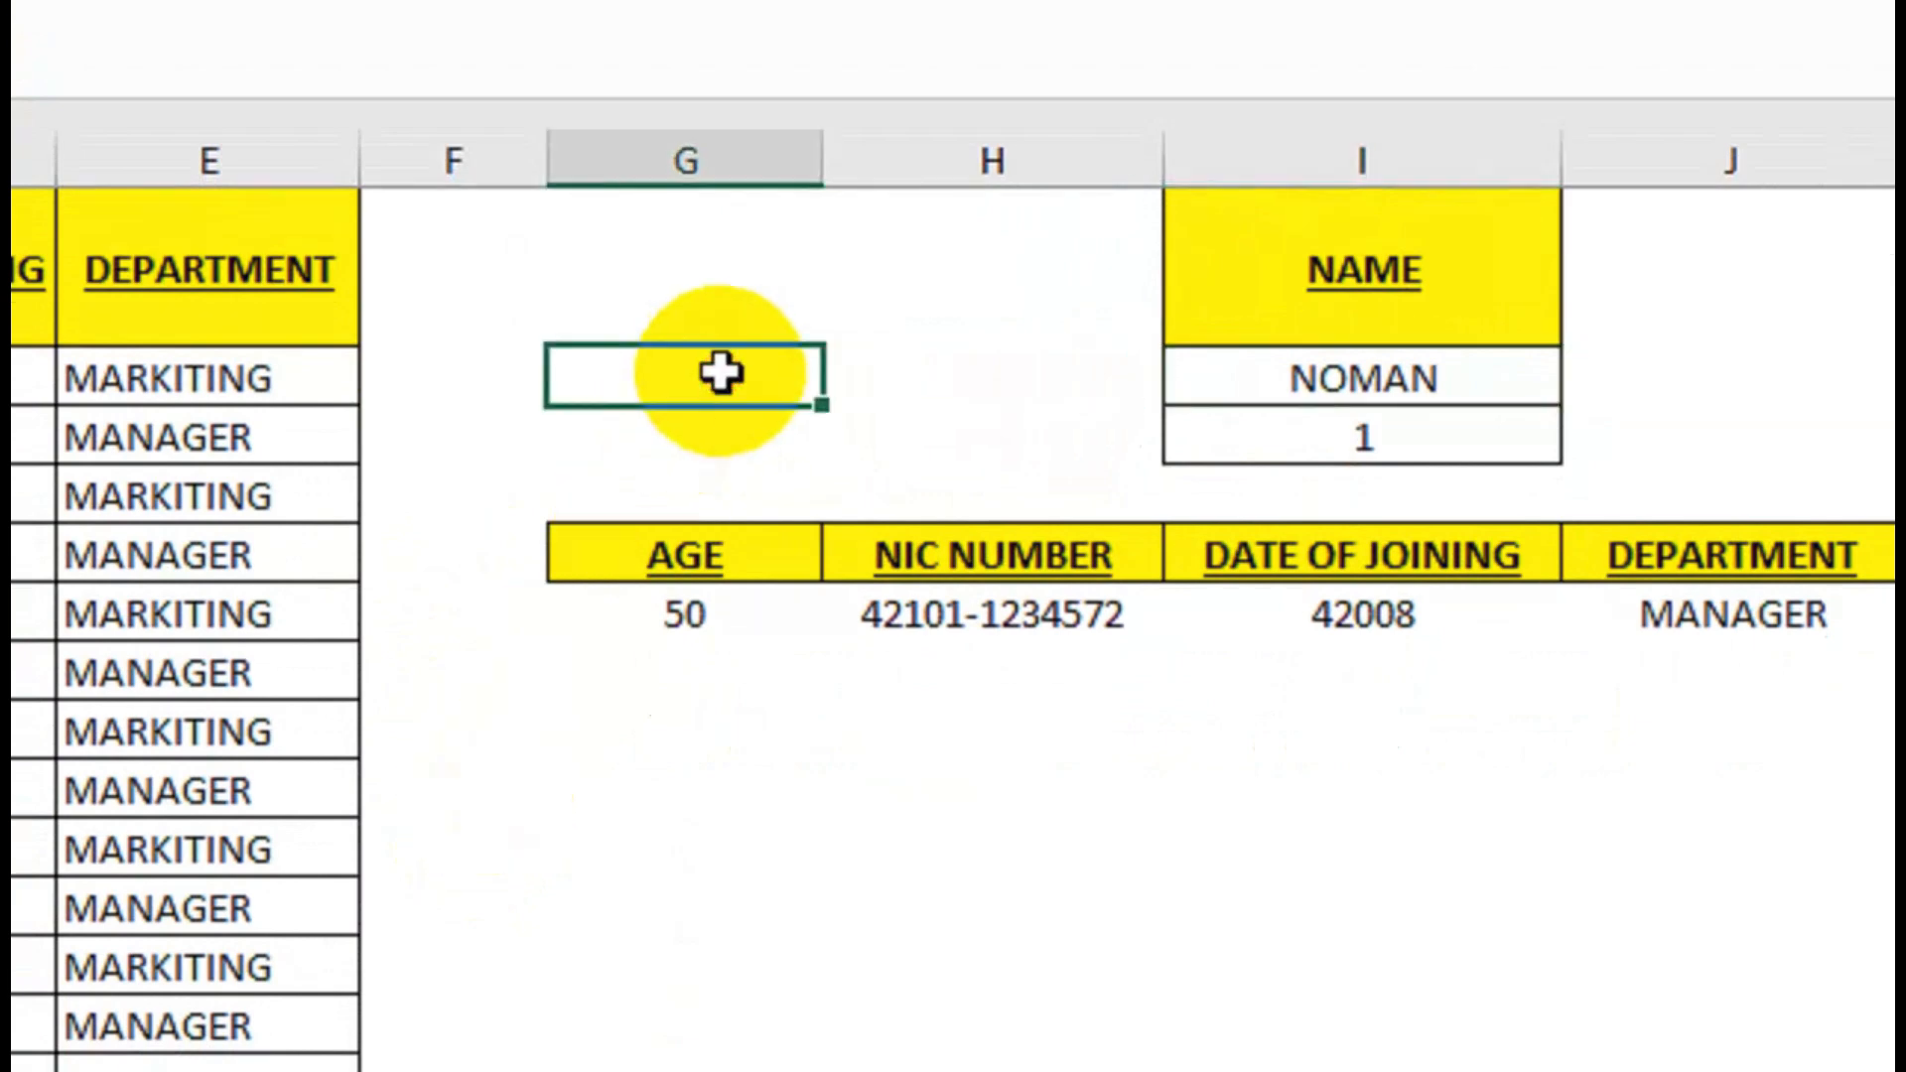
{"action": "type", "text": "=cou"}
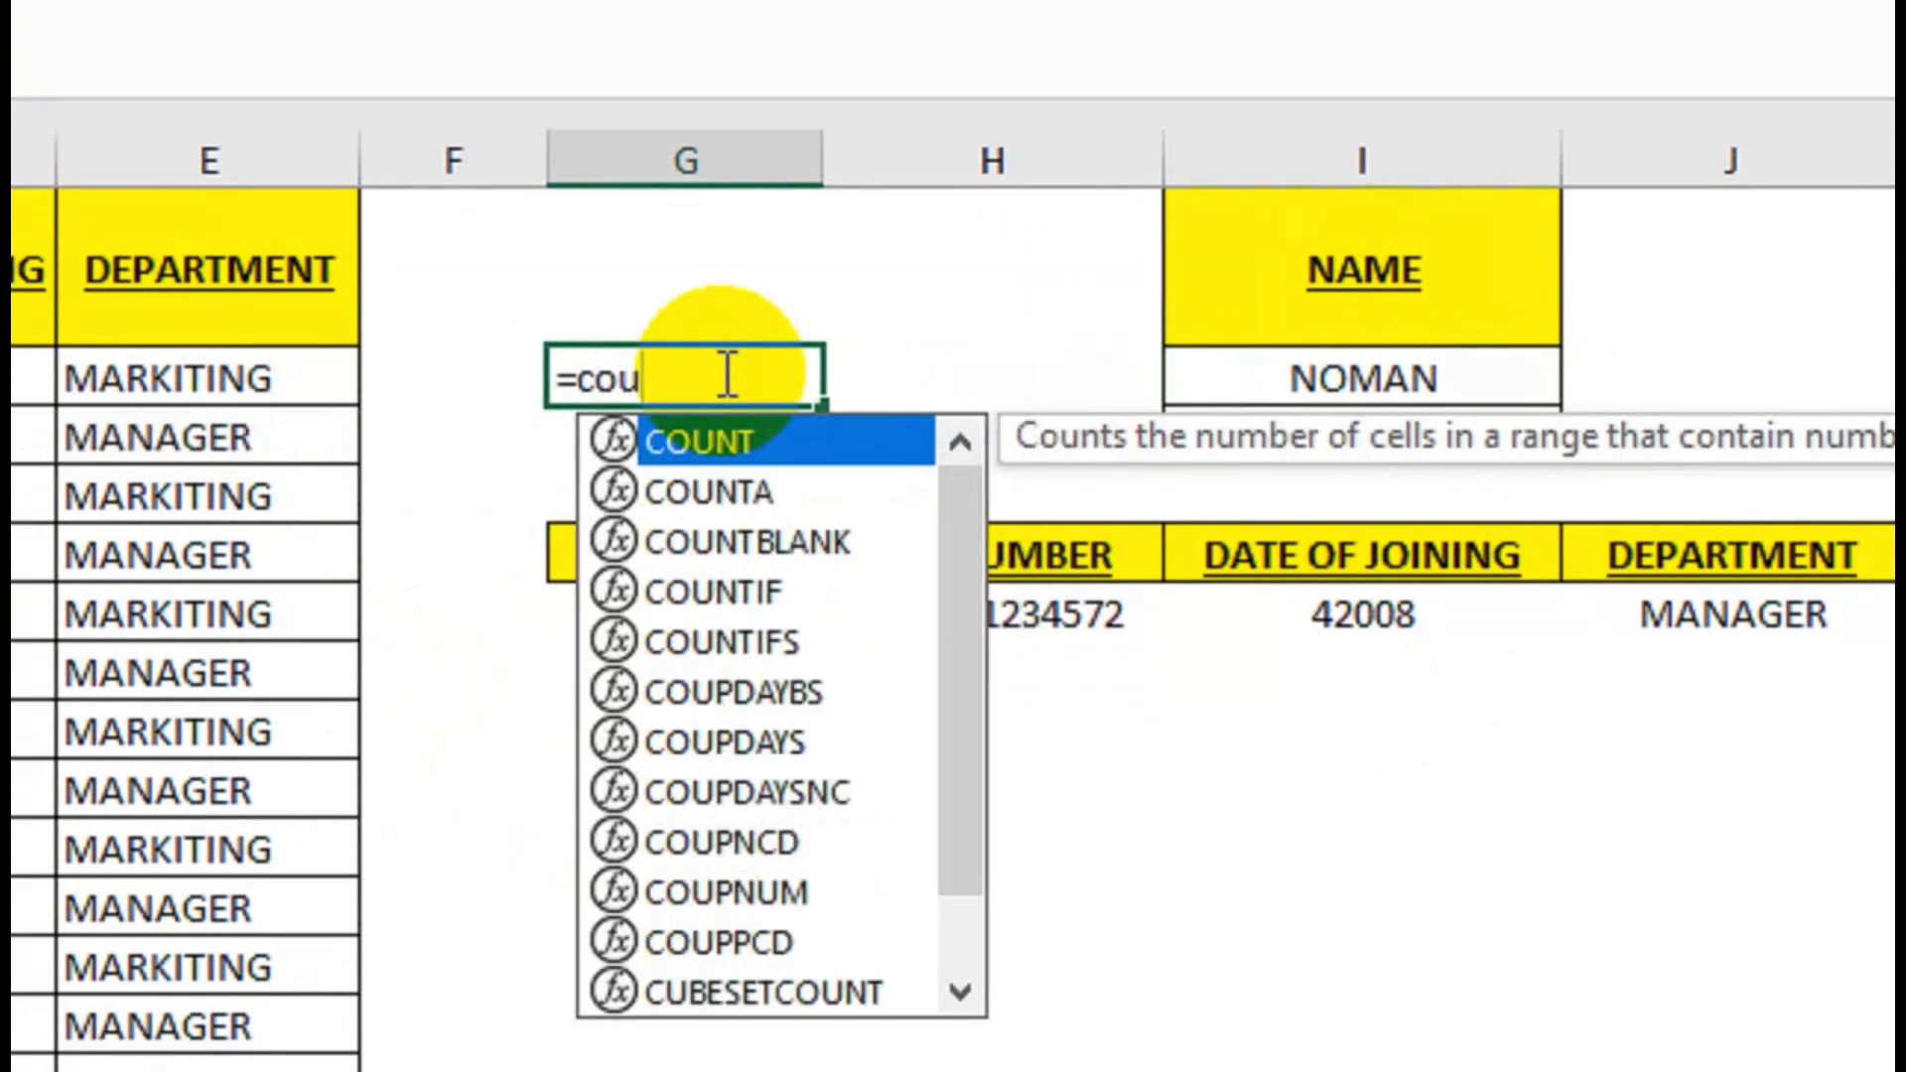
{"action": "key", "text": "BackSpace"}
{"action": "type", "text": "untif"}
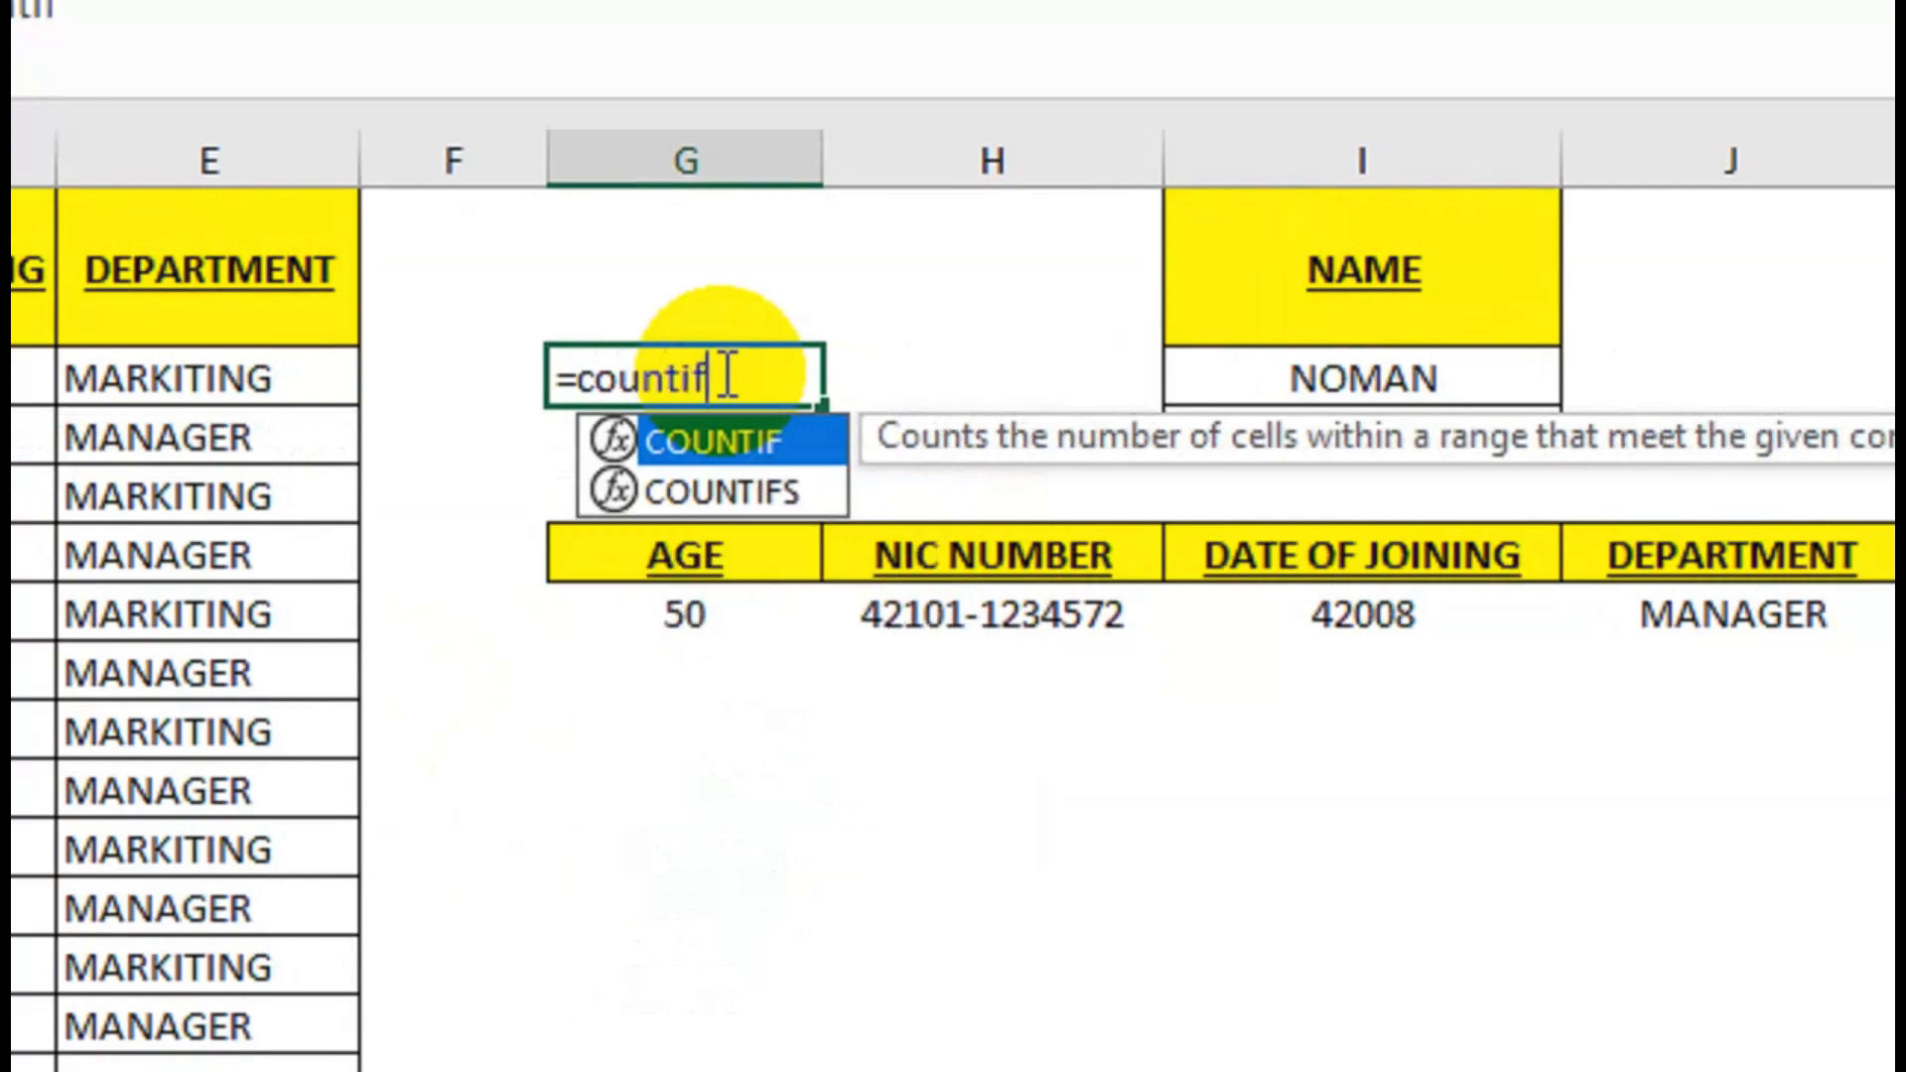
{"action": "key", "text": "Tab"}
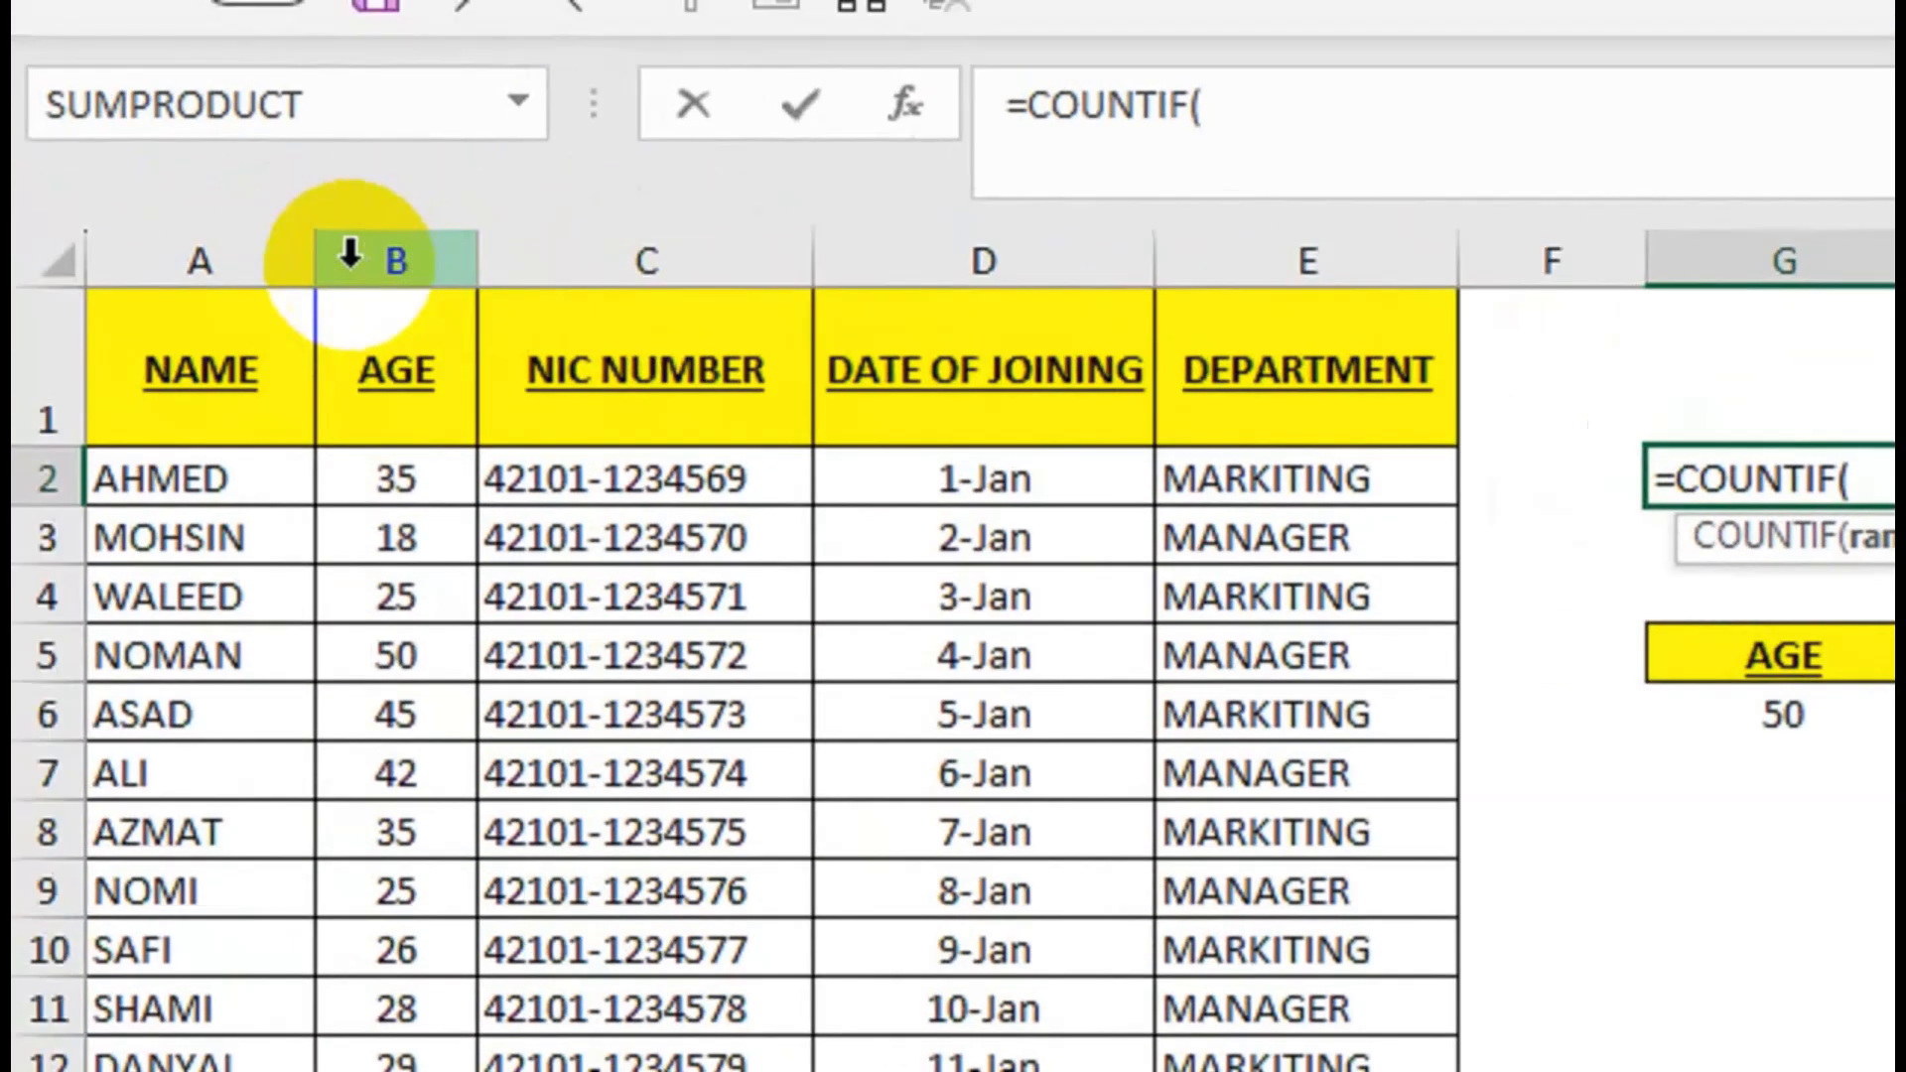
{"action": "left_click", "coordinate": [264, 251]}
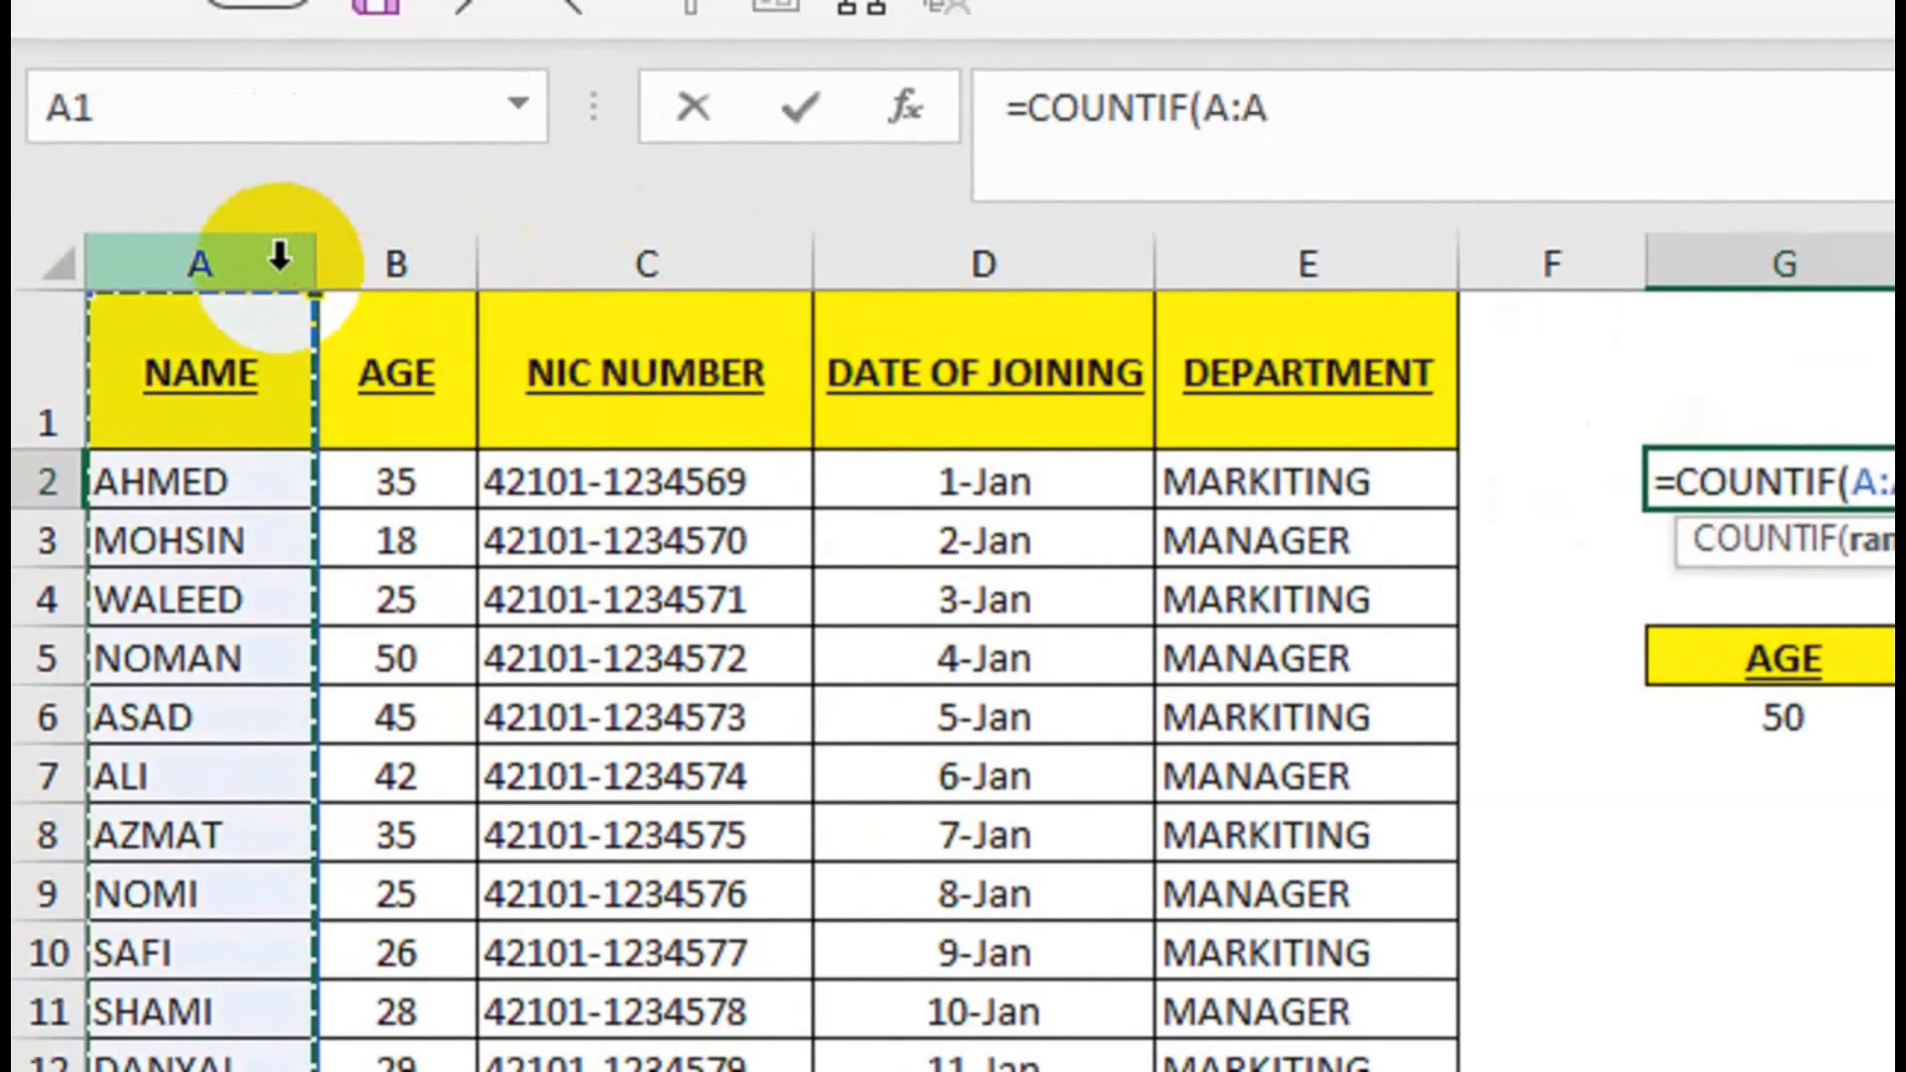
{"action": "type", "text": ","}
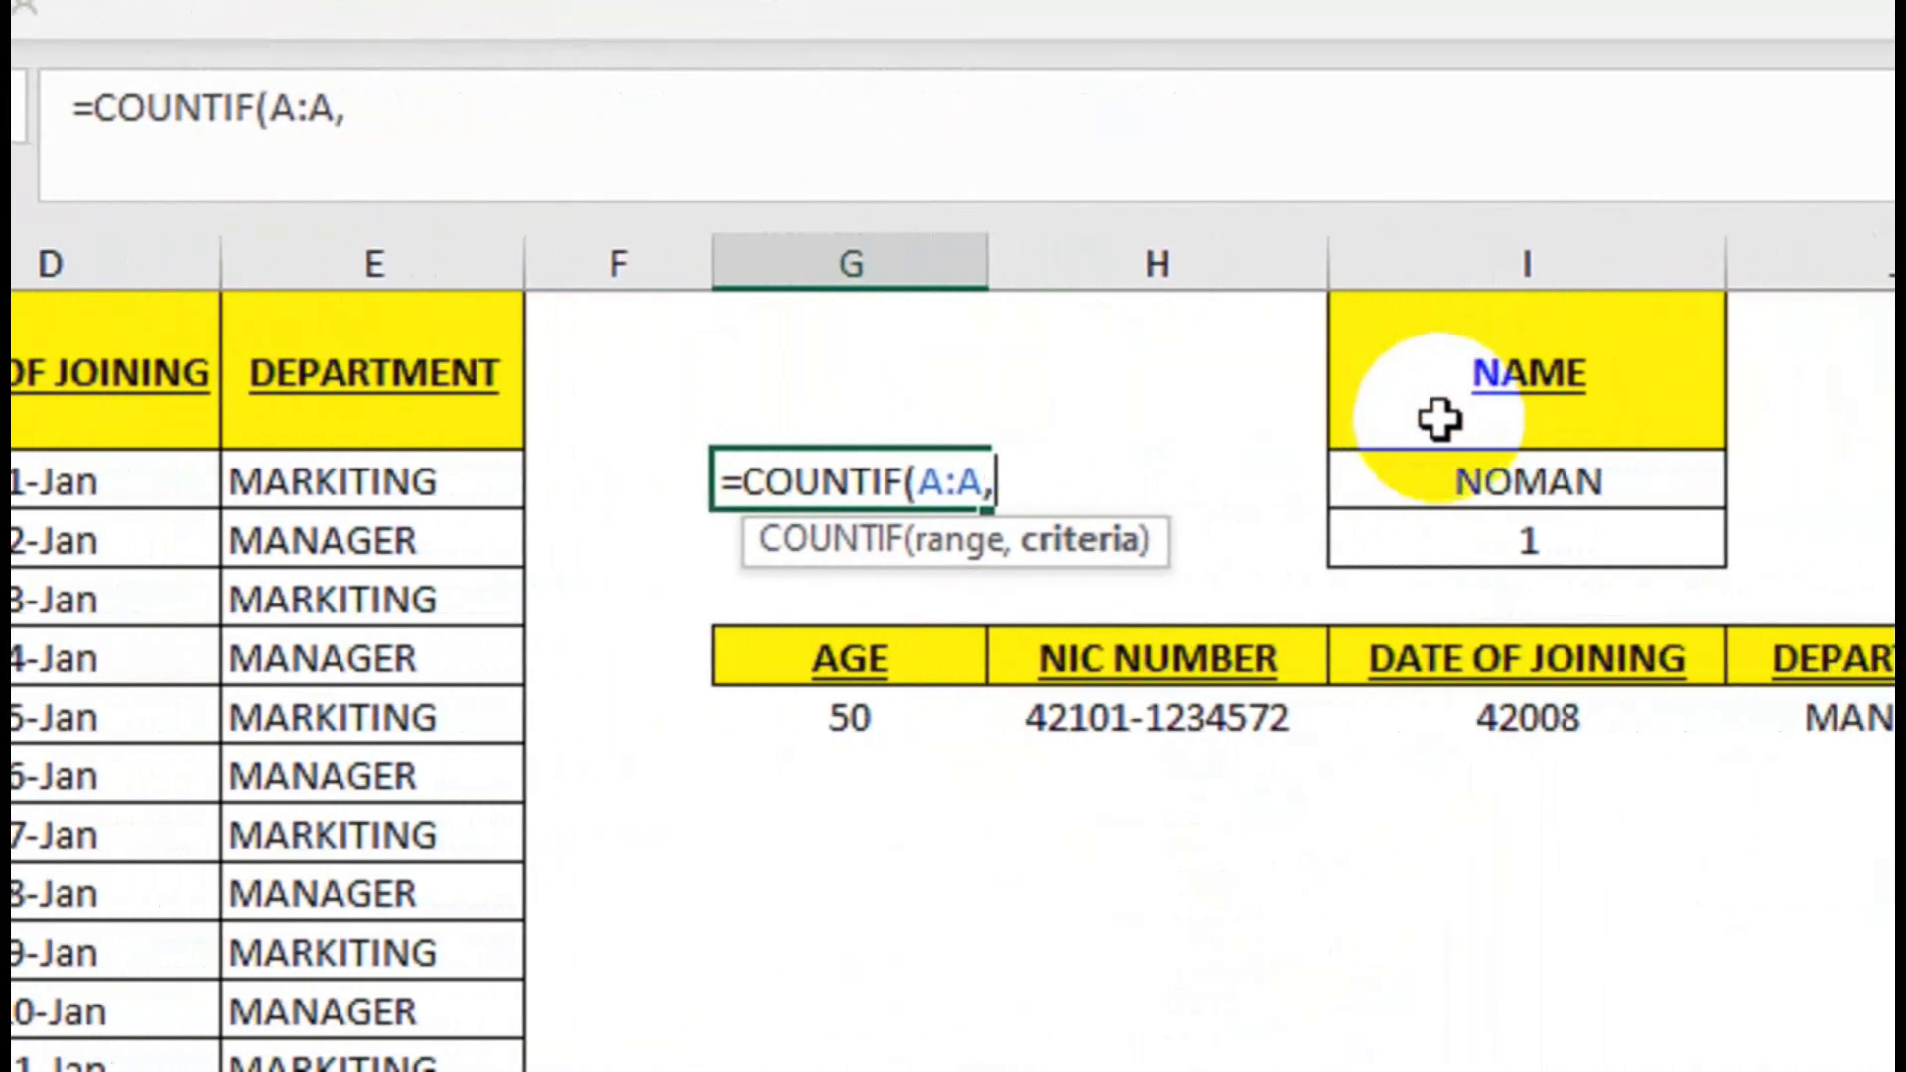
{"action": "left_click", "coordinate": [1640, 482]}
{"action": "type", "text": ")"}
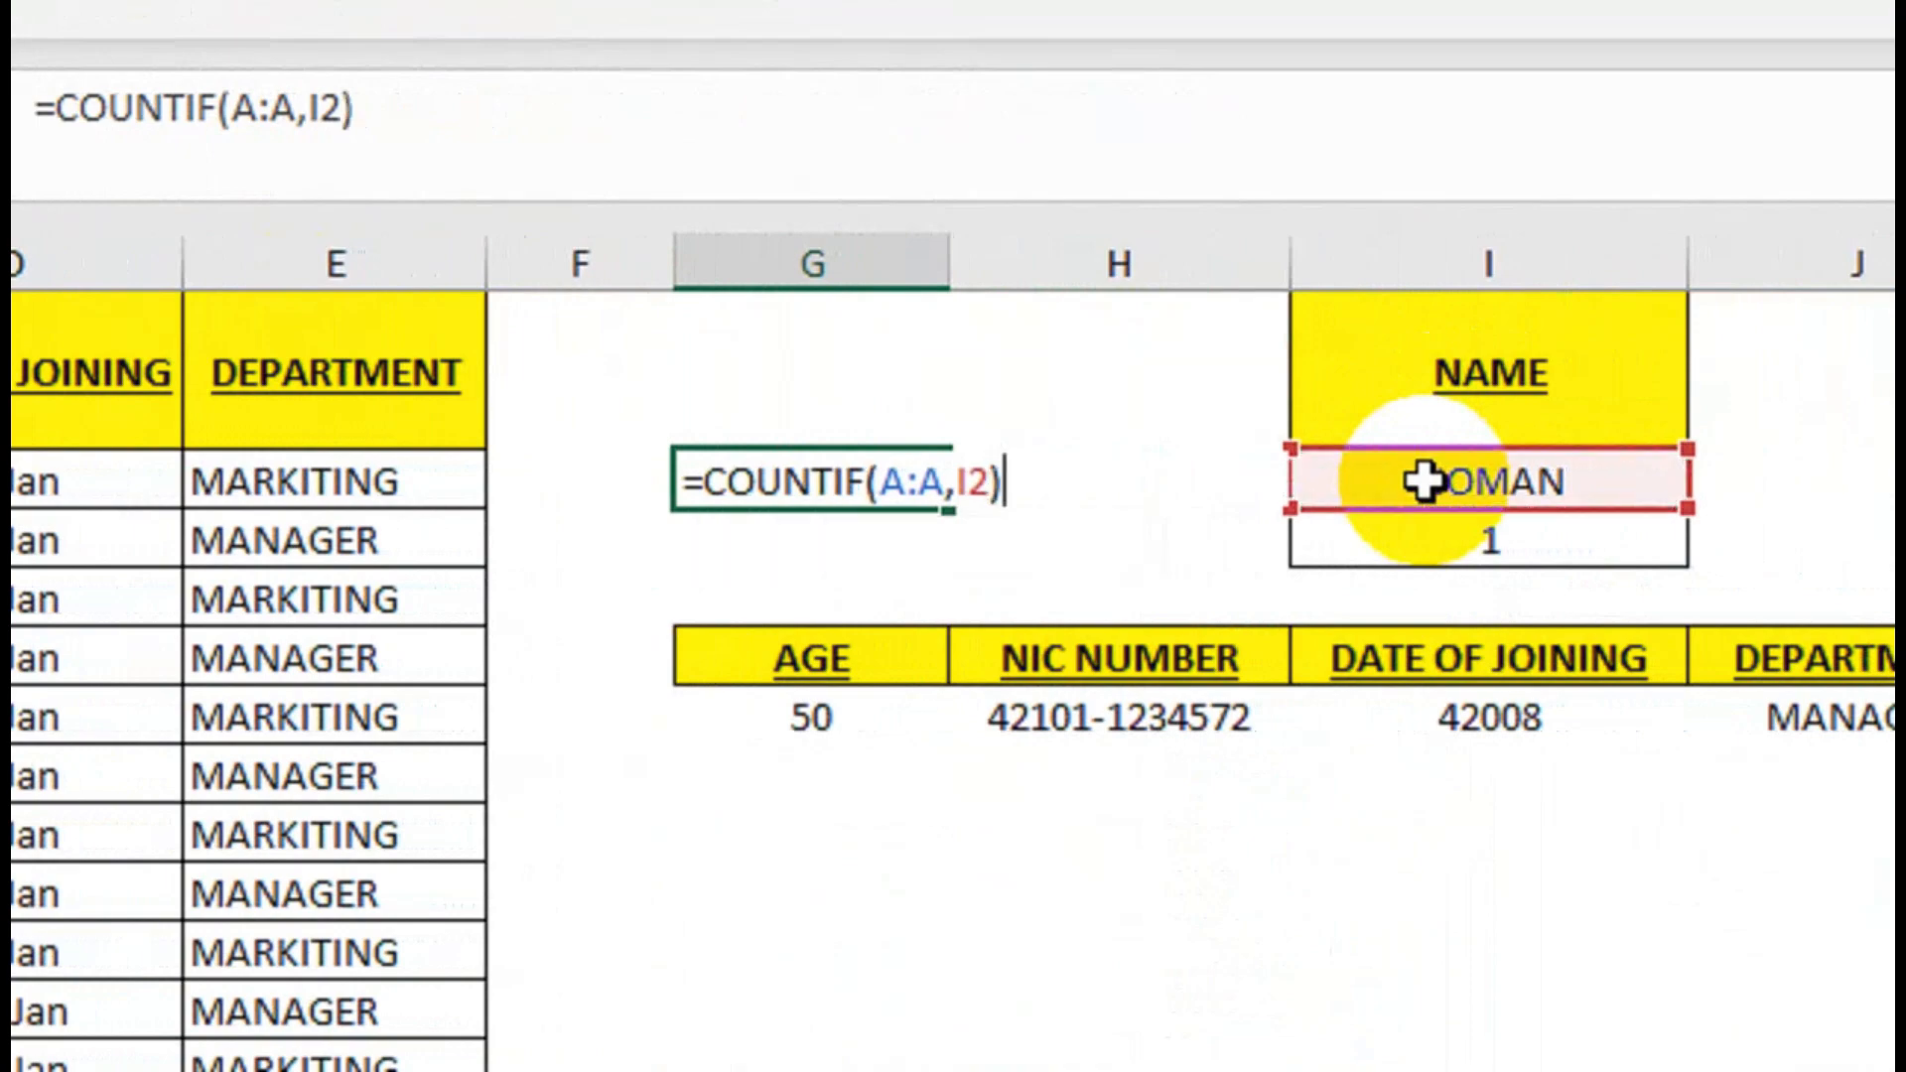
{"action": "key", "text": "Return"}
Middle-align the COUNTIF cell G2 and merge and center it across G2:G3.
{"action": "left_click", "coordinate": [877, 455]}
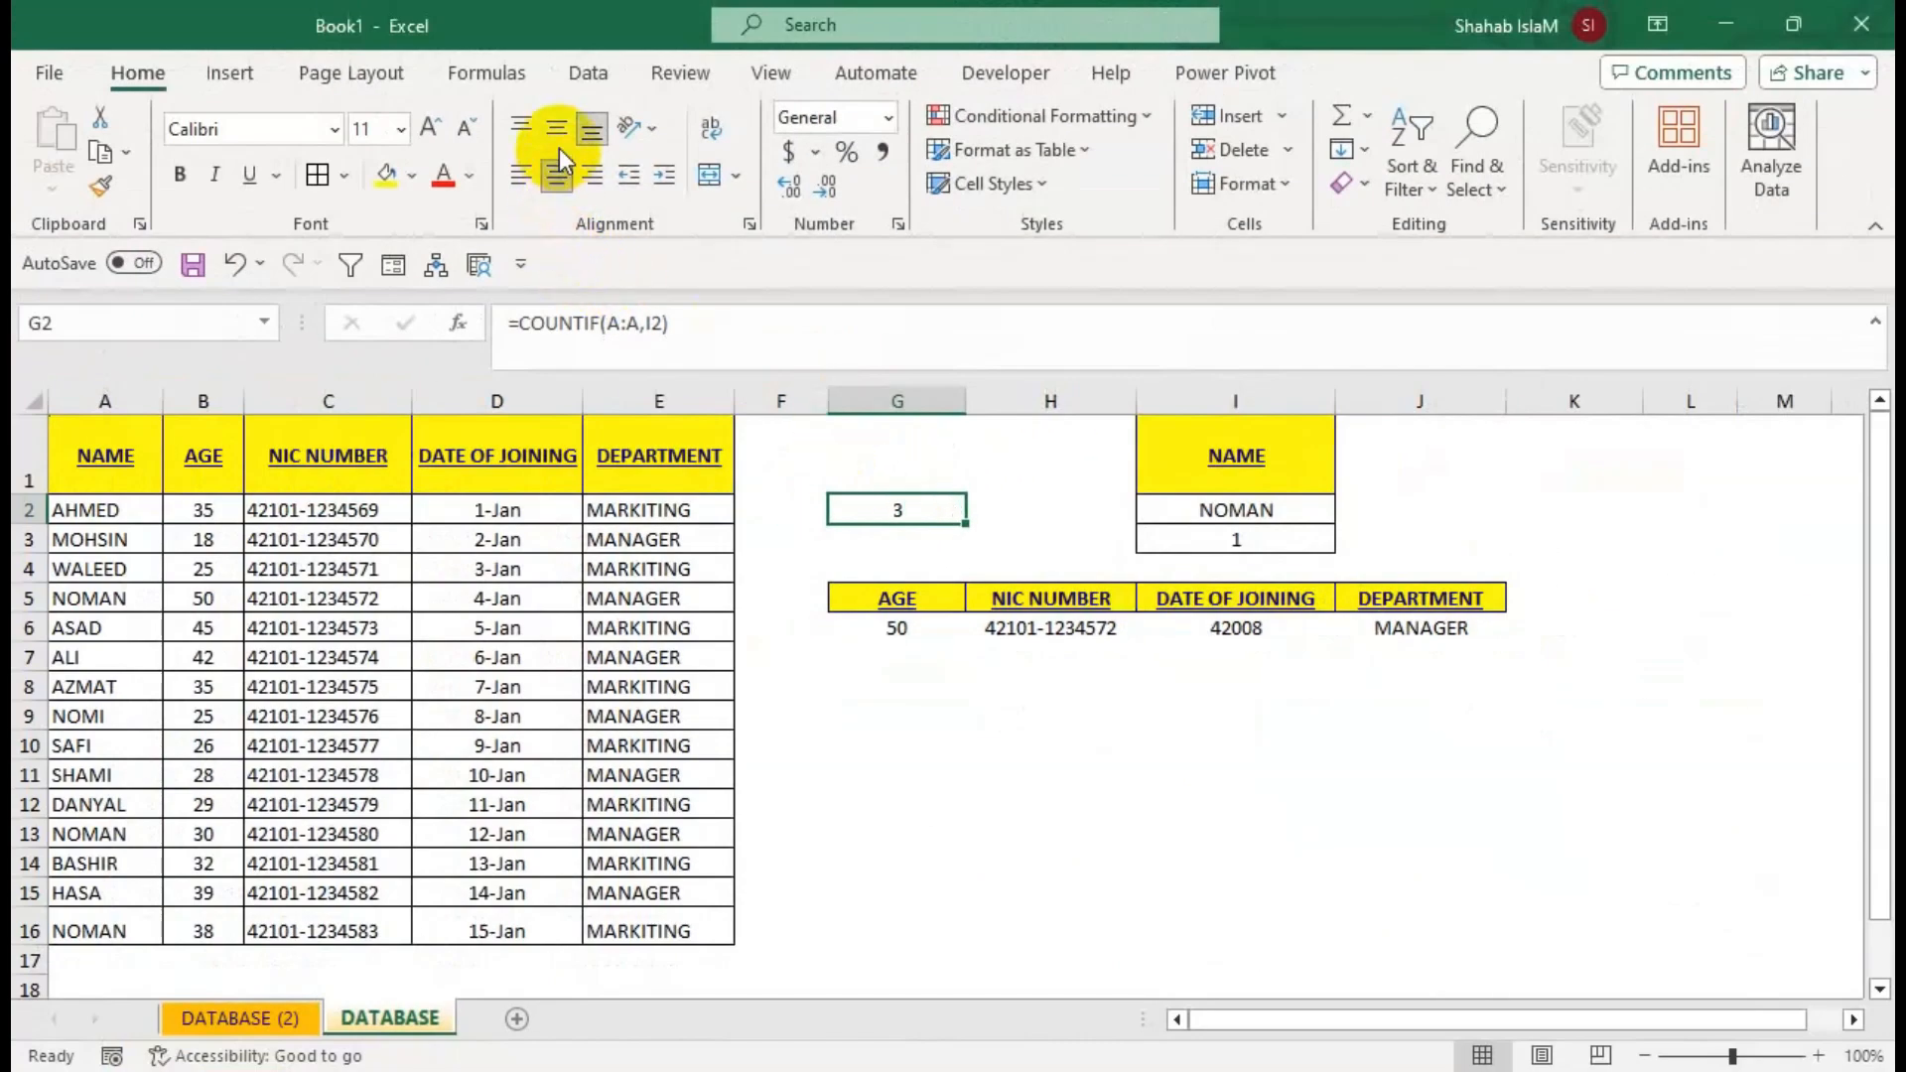
{"action": "left_click", "coordinate": [556, 127]}
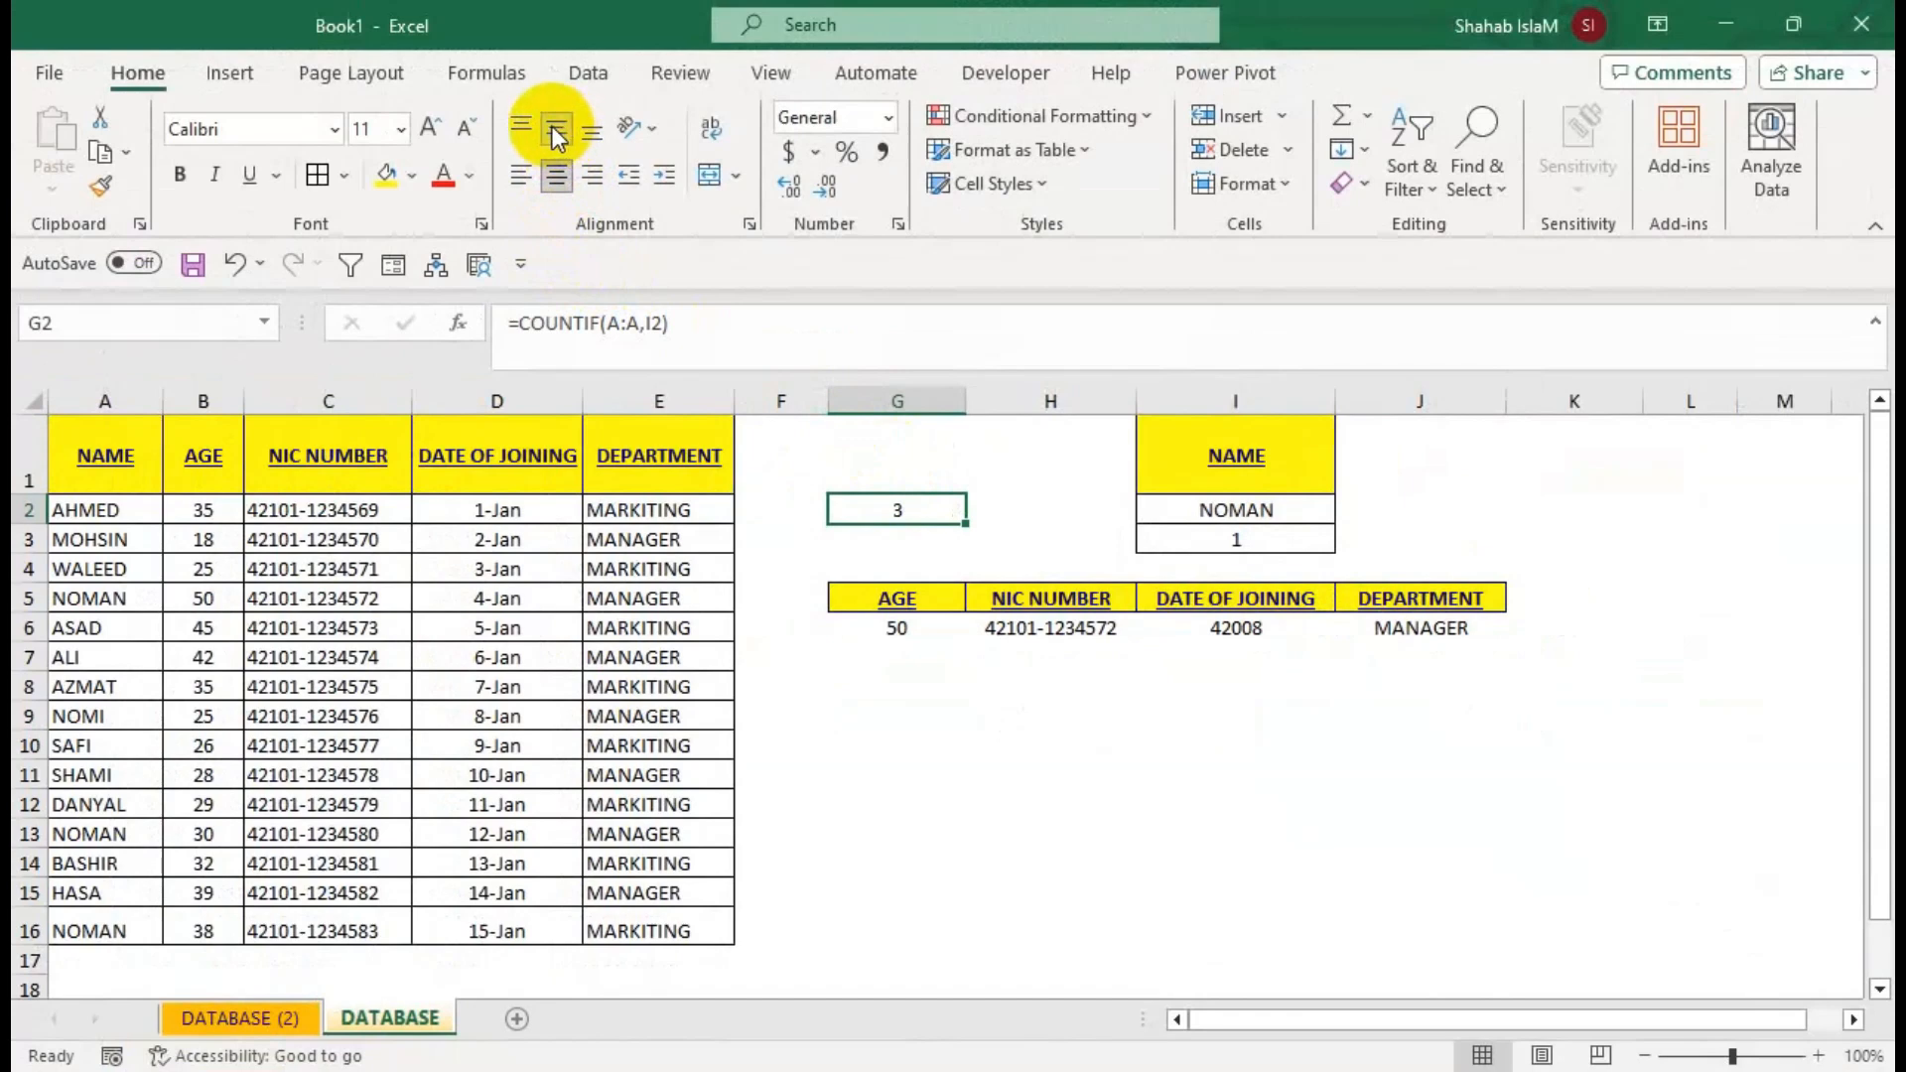
{"action": "left_click_drag", "start_coordinate": [908, 495], "coordinate": [904, 538]}
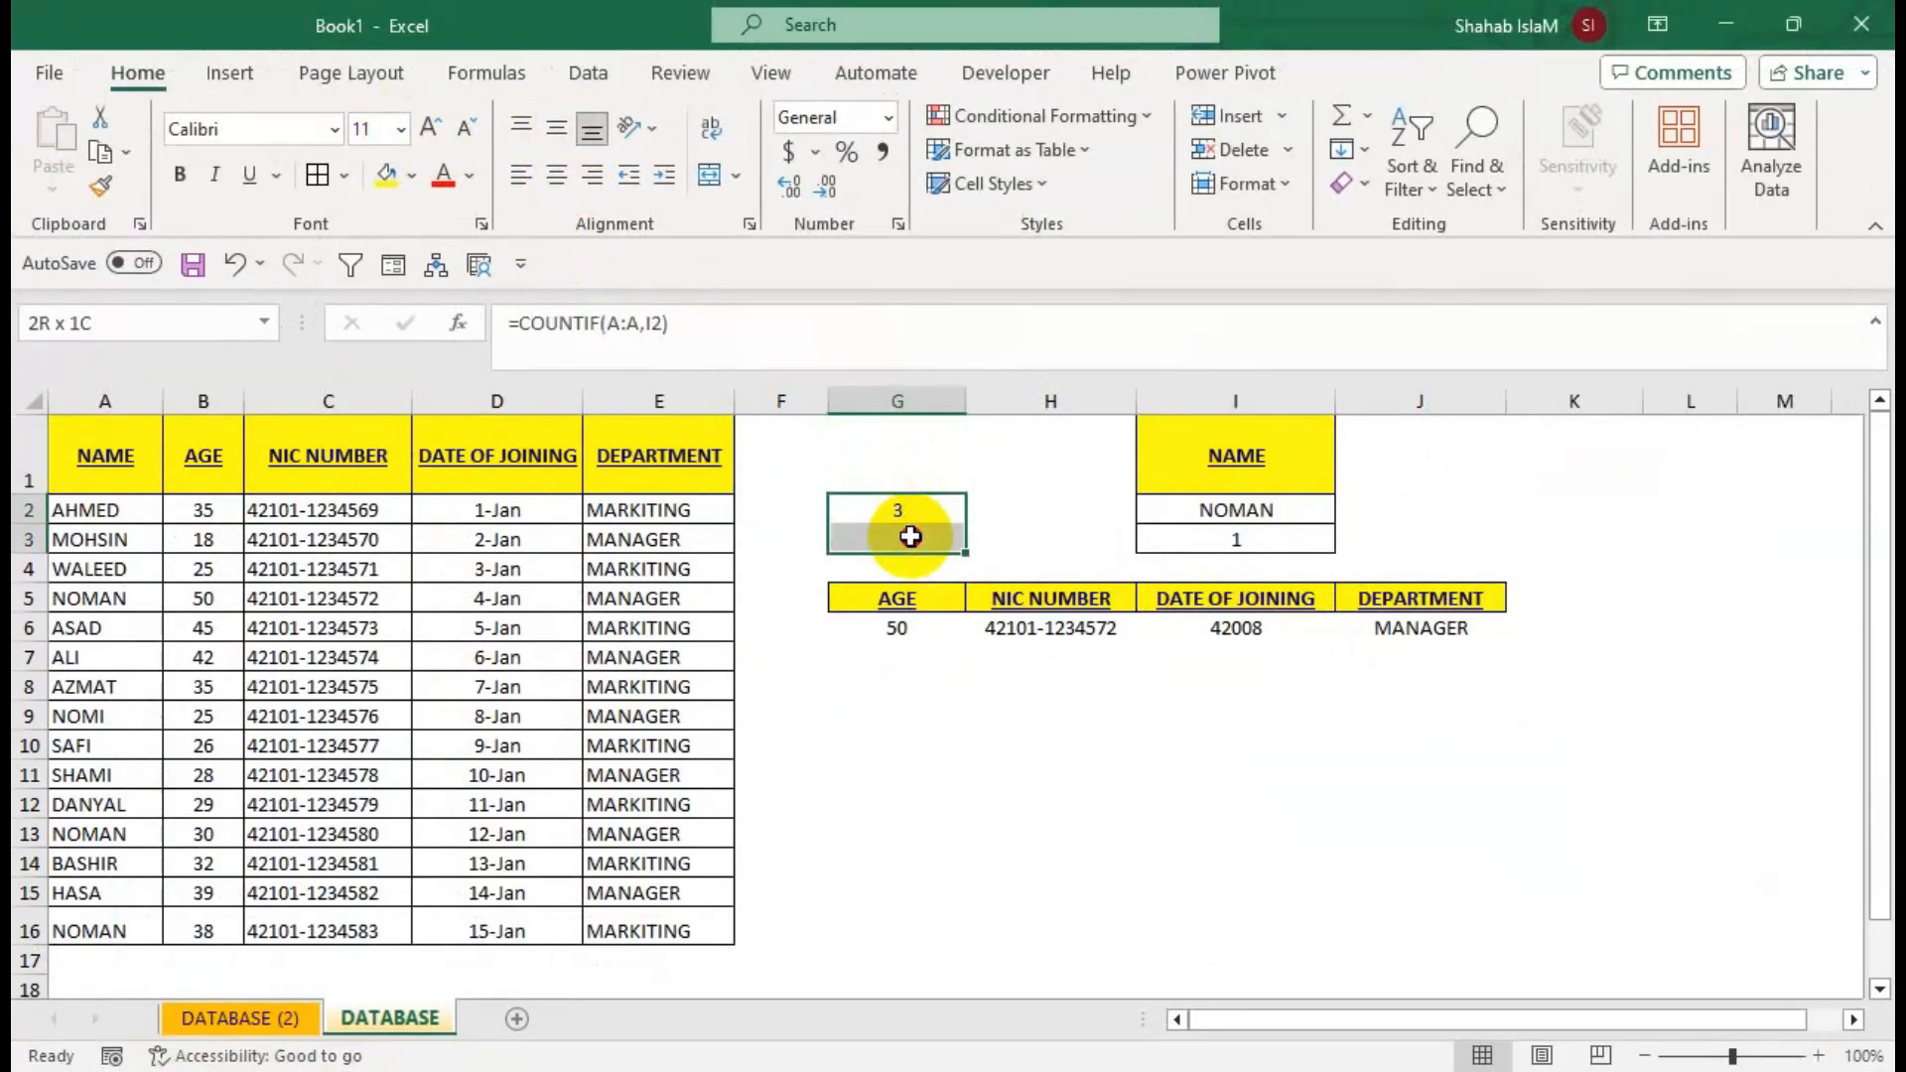
{"action": "left_click", "coordinate": [707, 176]}
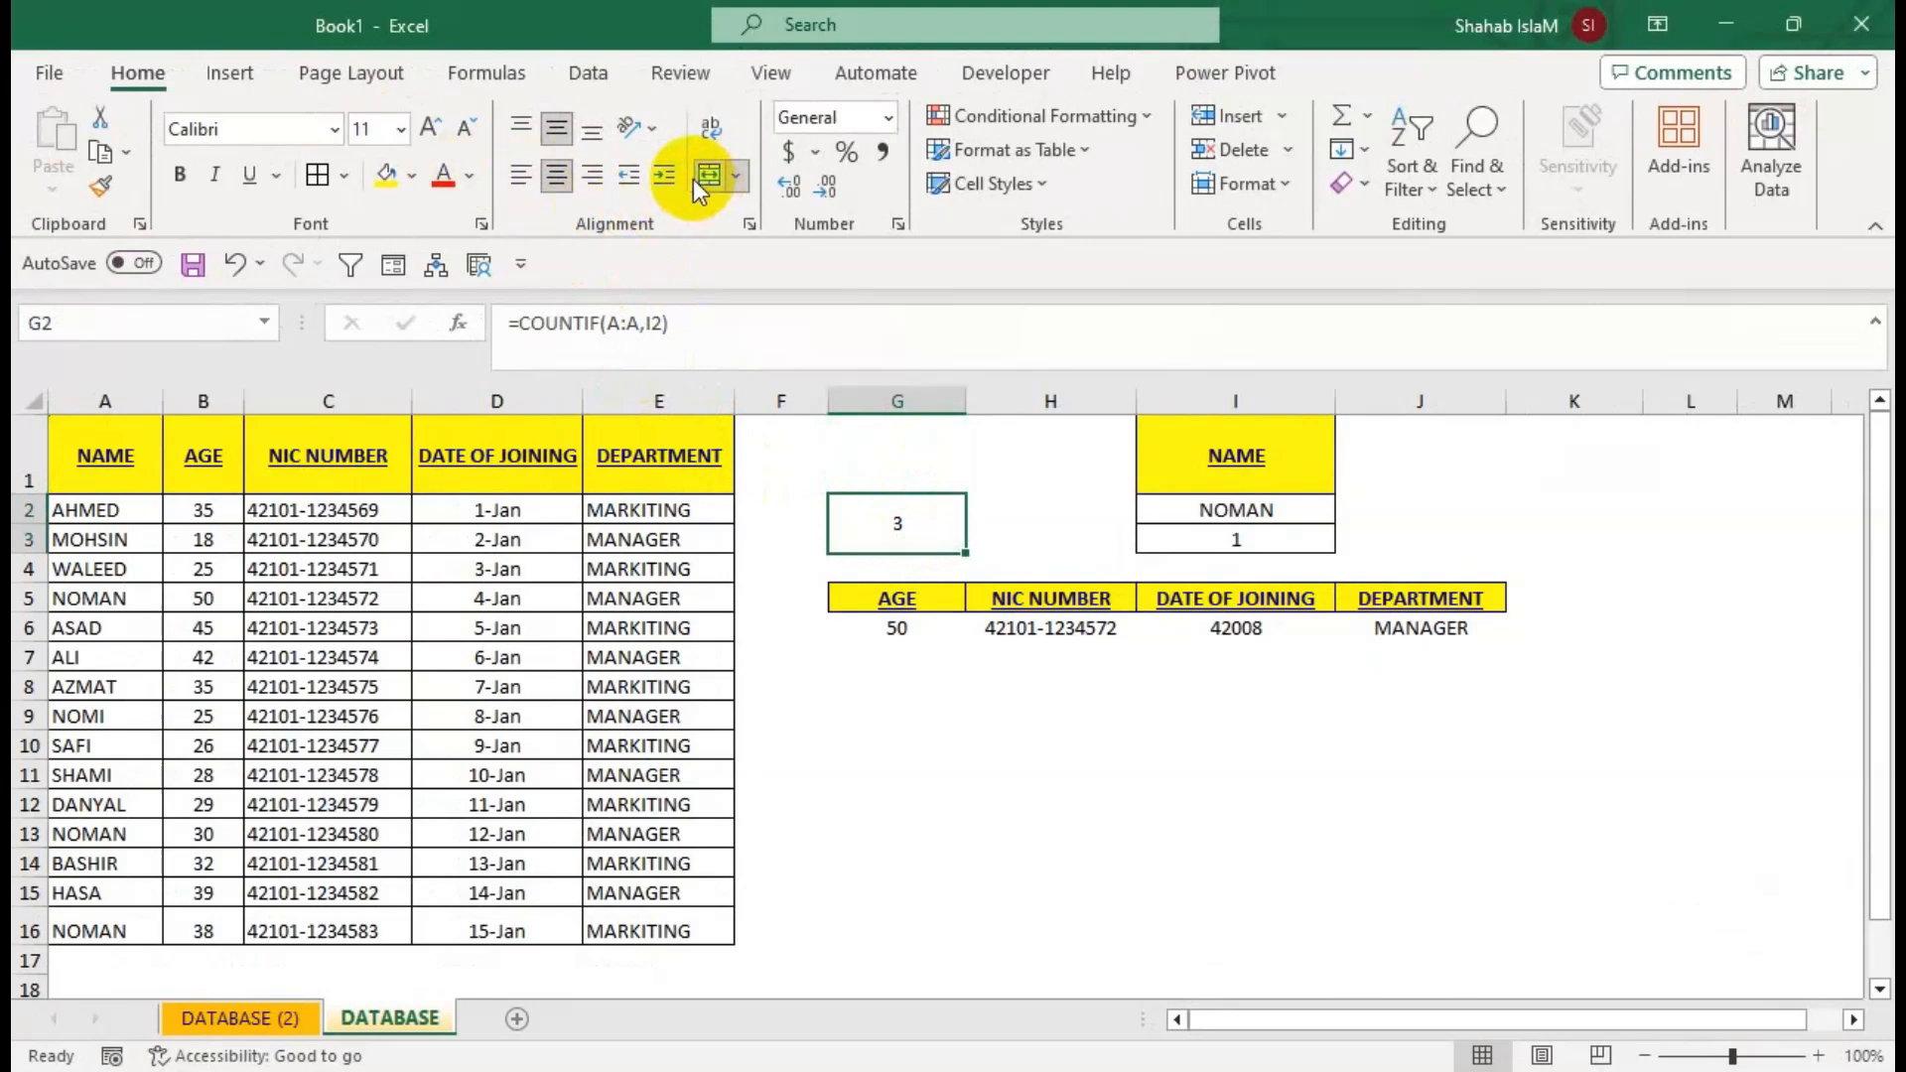
Format the merged count cell in bold Amasis MT Pro Black at font size 20.
{"action": "left_click", "coordinate": [429, 126]}
{"action": "left_click", "coordinate": [429, 125]}
{"action": "left_click", "coordinate": [430, 125]}
{"action": "left_click", "coordinate": [430, 125]}
{"action": "left_click", "coordinate": [430, 125]}
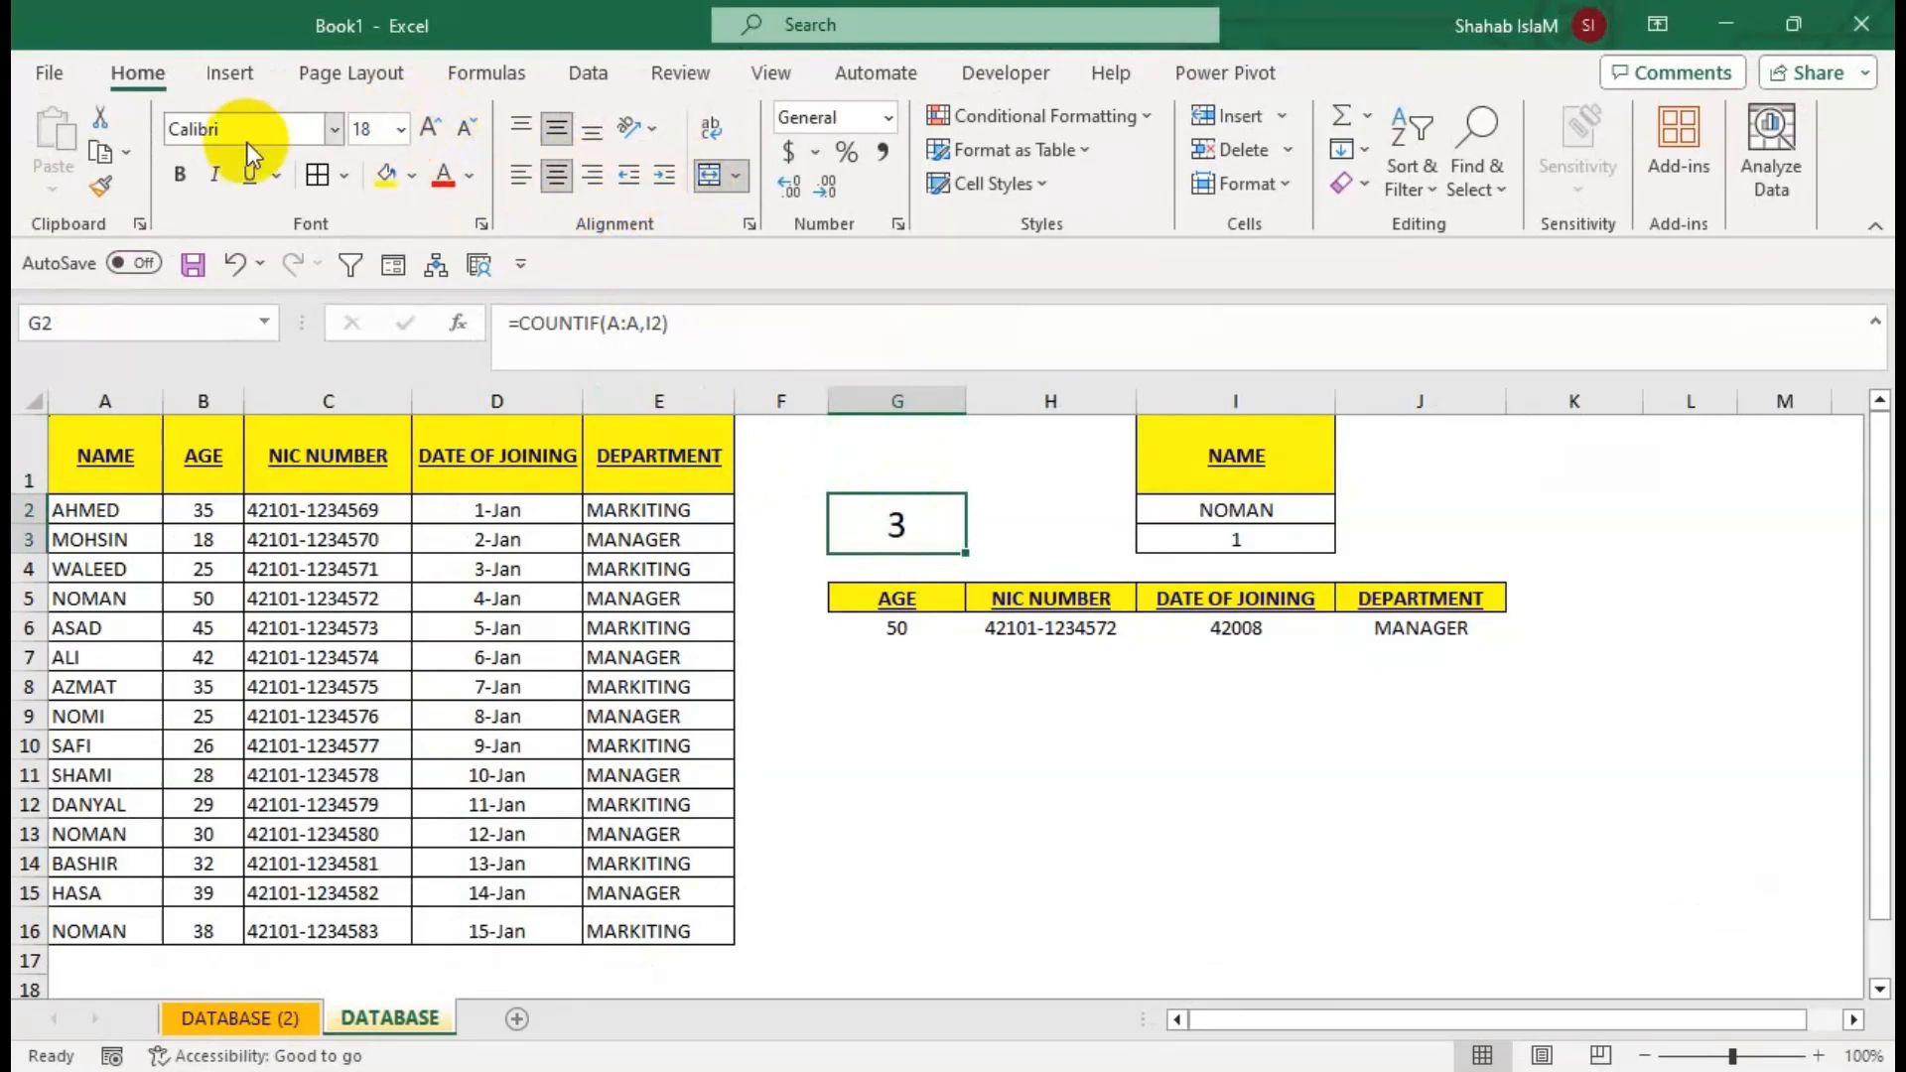
{"action": "left_click", "coordinate": [182, 177]}
{"action": "left_click", "coordinate": [334, 129]}
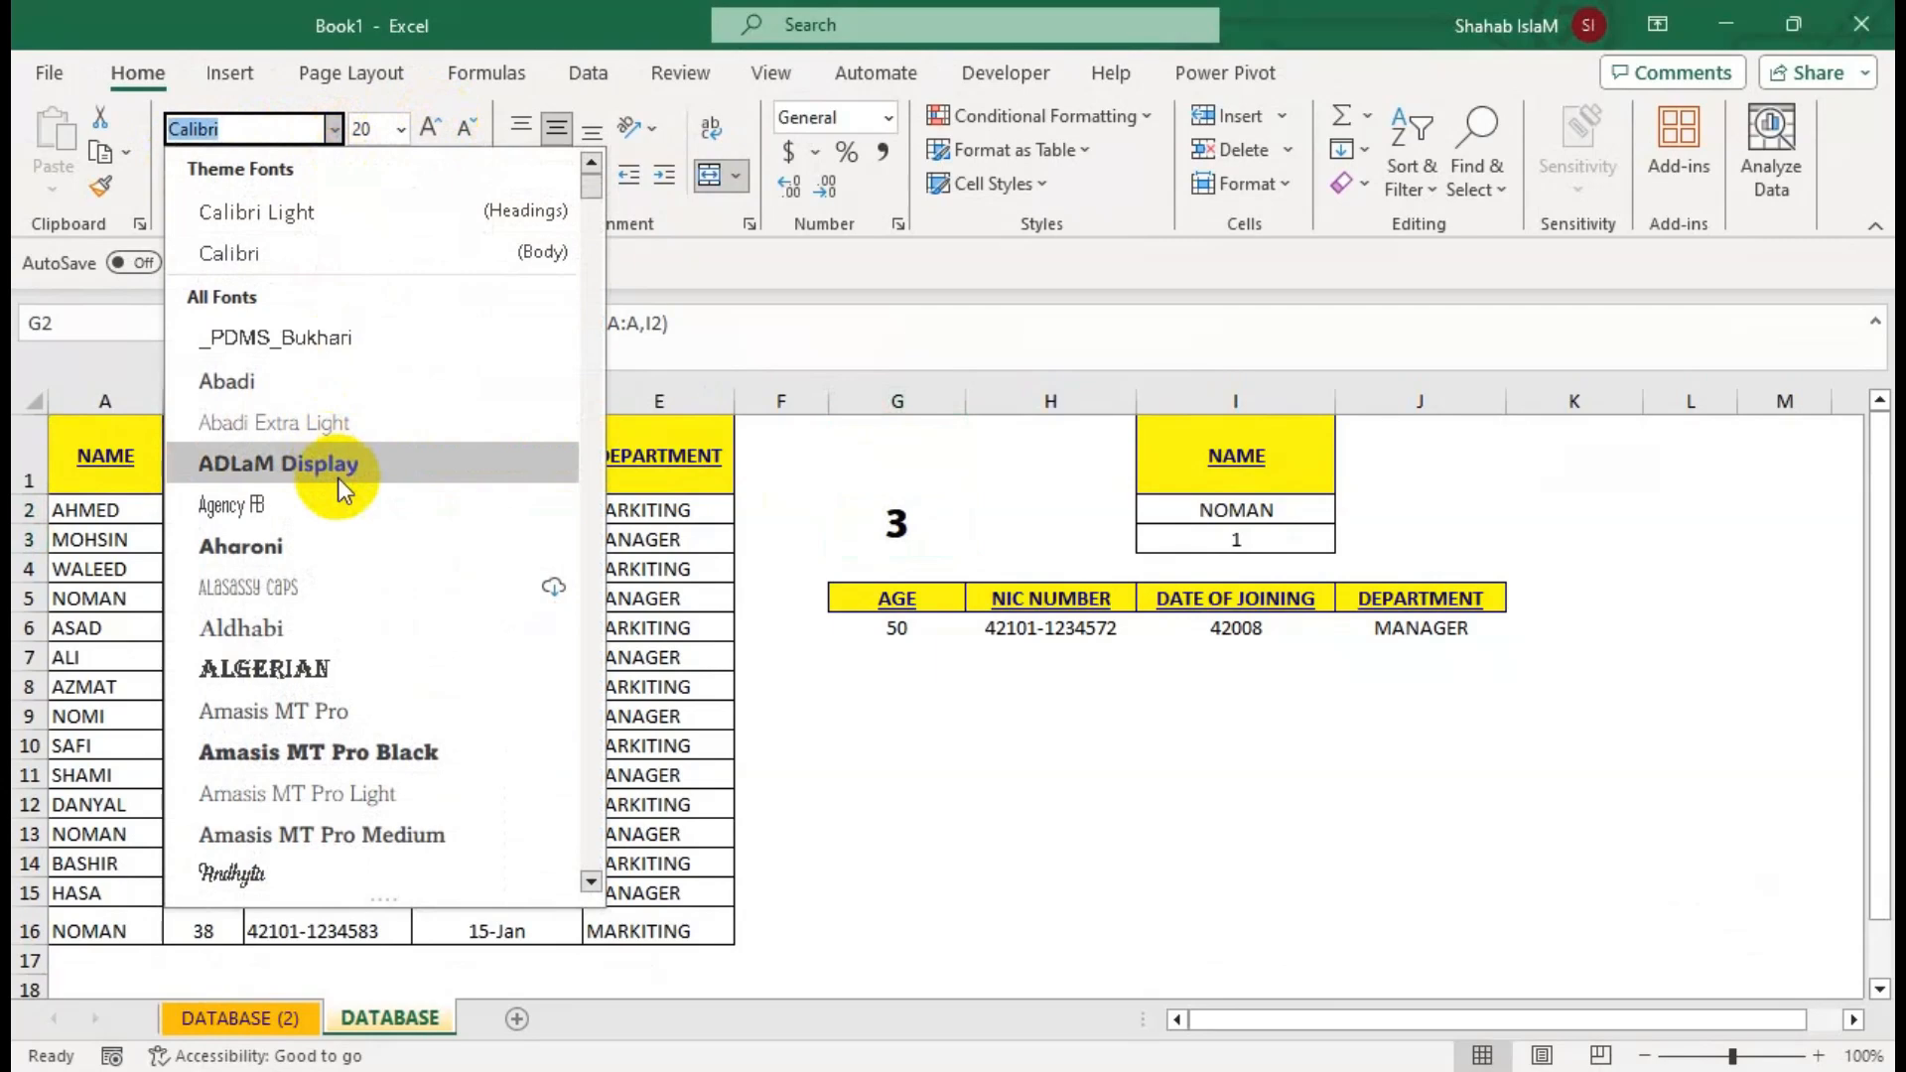
{"action": "left_click", "coordinate": [394, 753]}
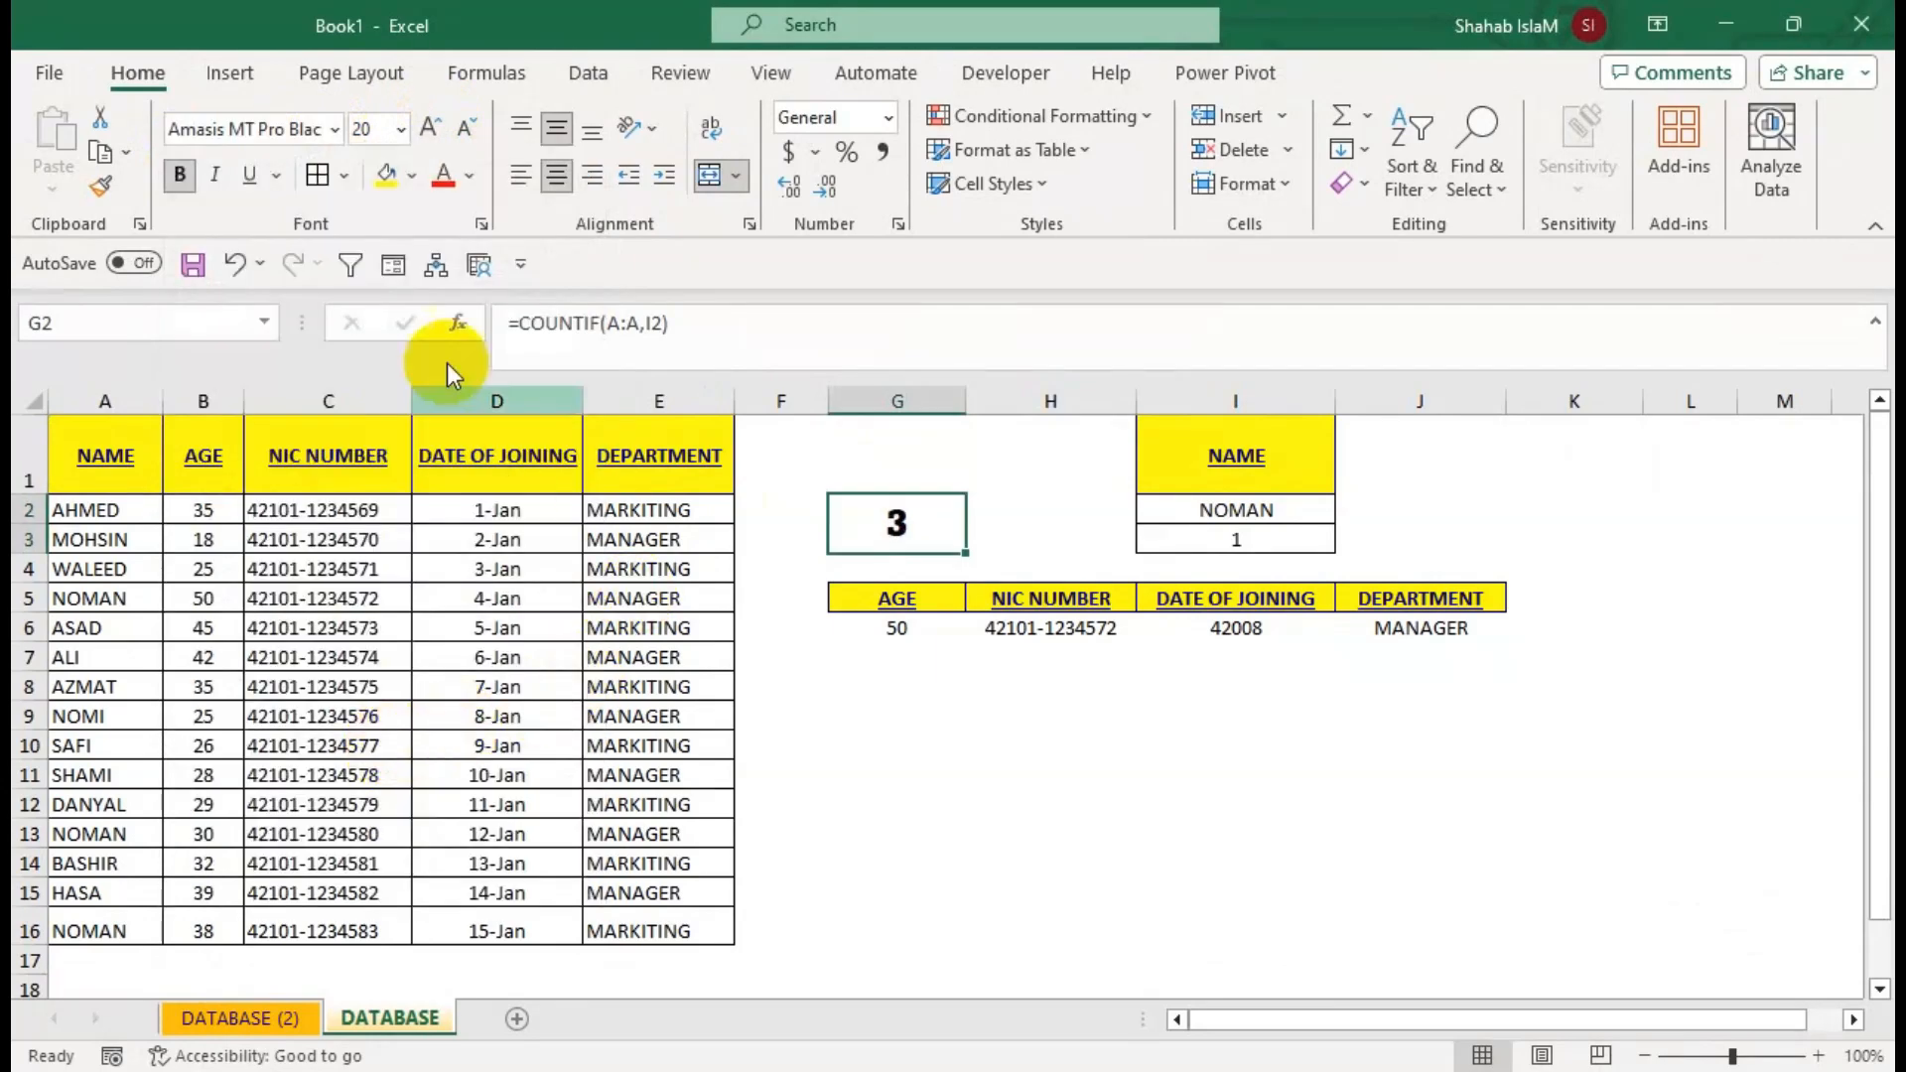
Give the merged count cell a thick outside border and a yellow fill, and select F6.
{"action": "left_click", "coordinate": [345, 176]}
{"action": "left_click", "coordinate": [385, 548]}
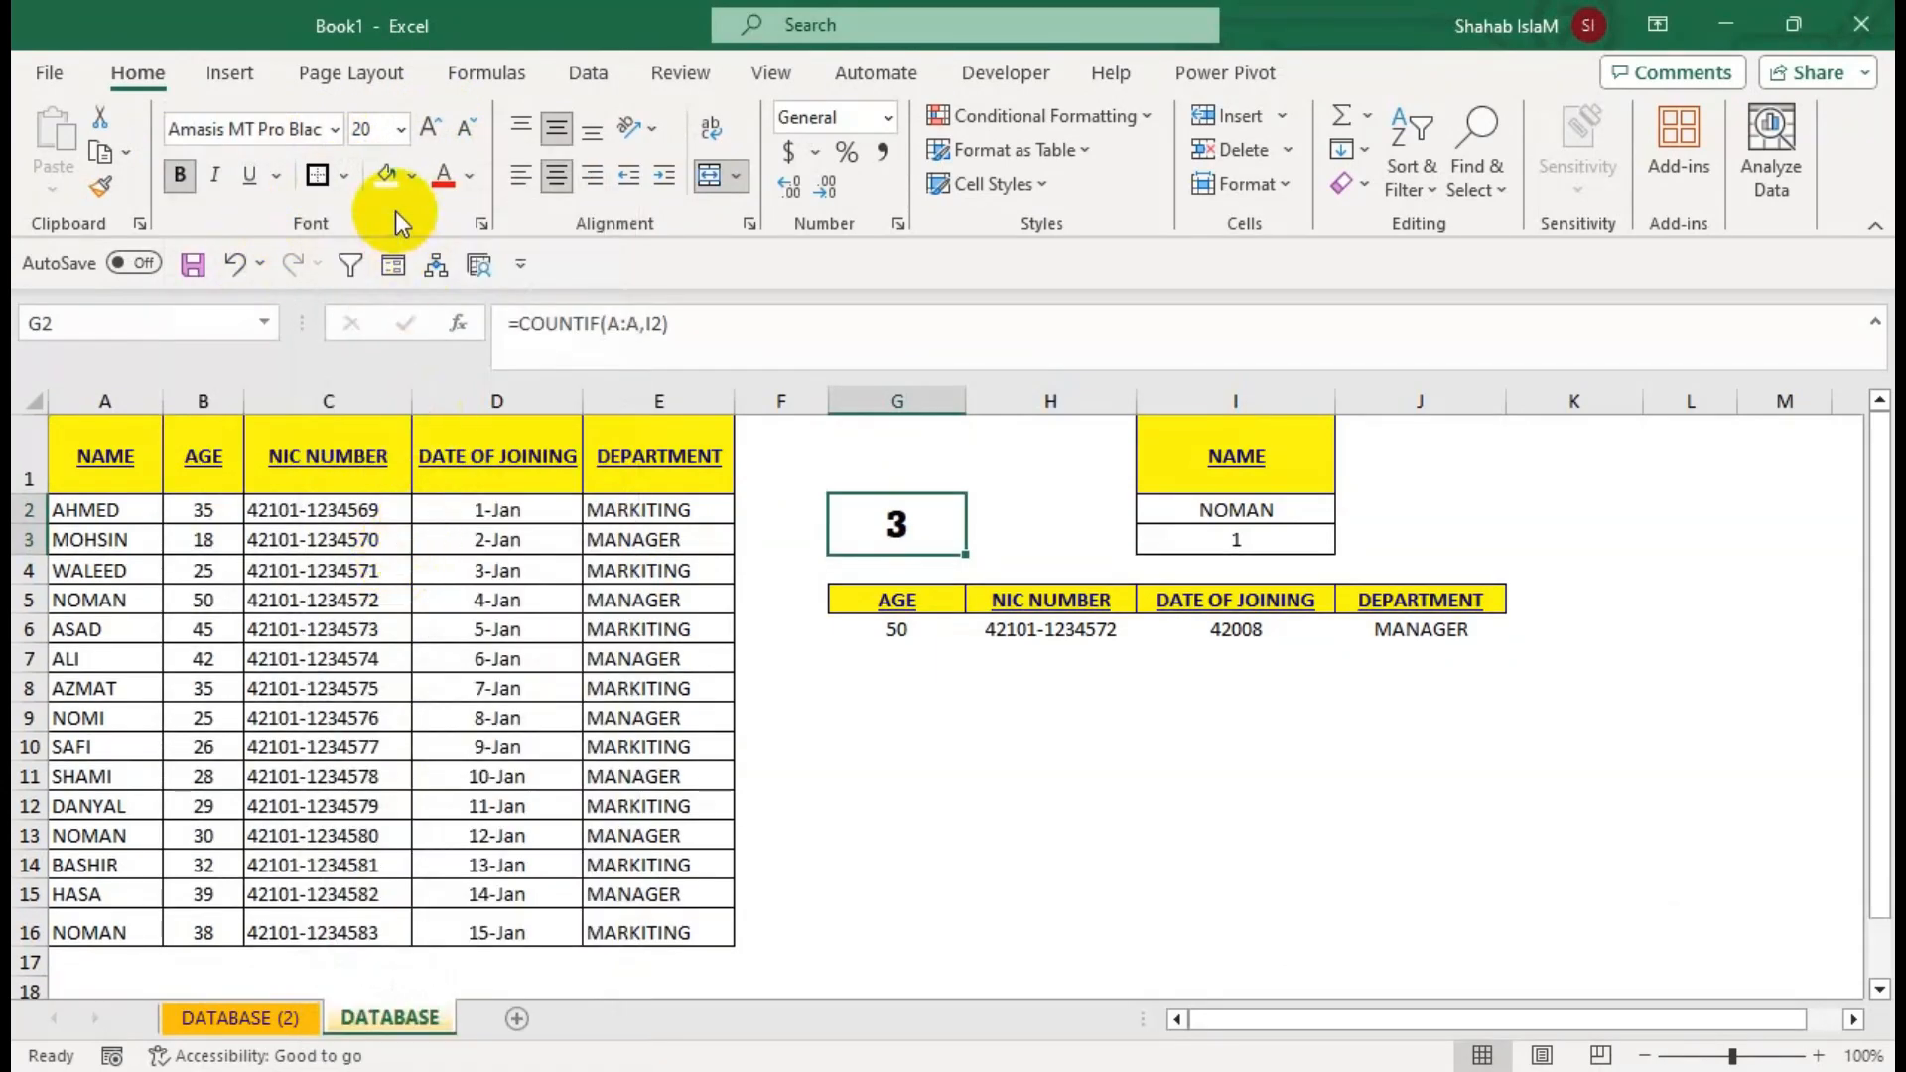
{"action": "left_click", "coordinate": [393, 182]}
{"action": "left_click", "coordinate": [1316, 540]}
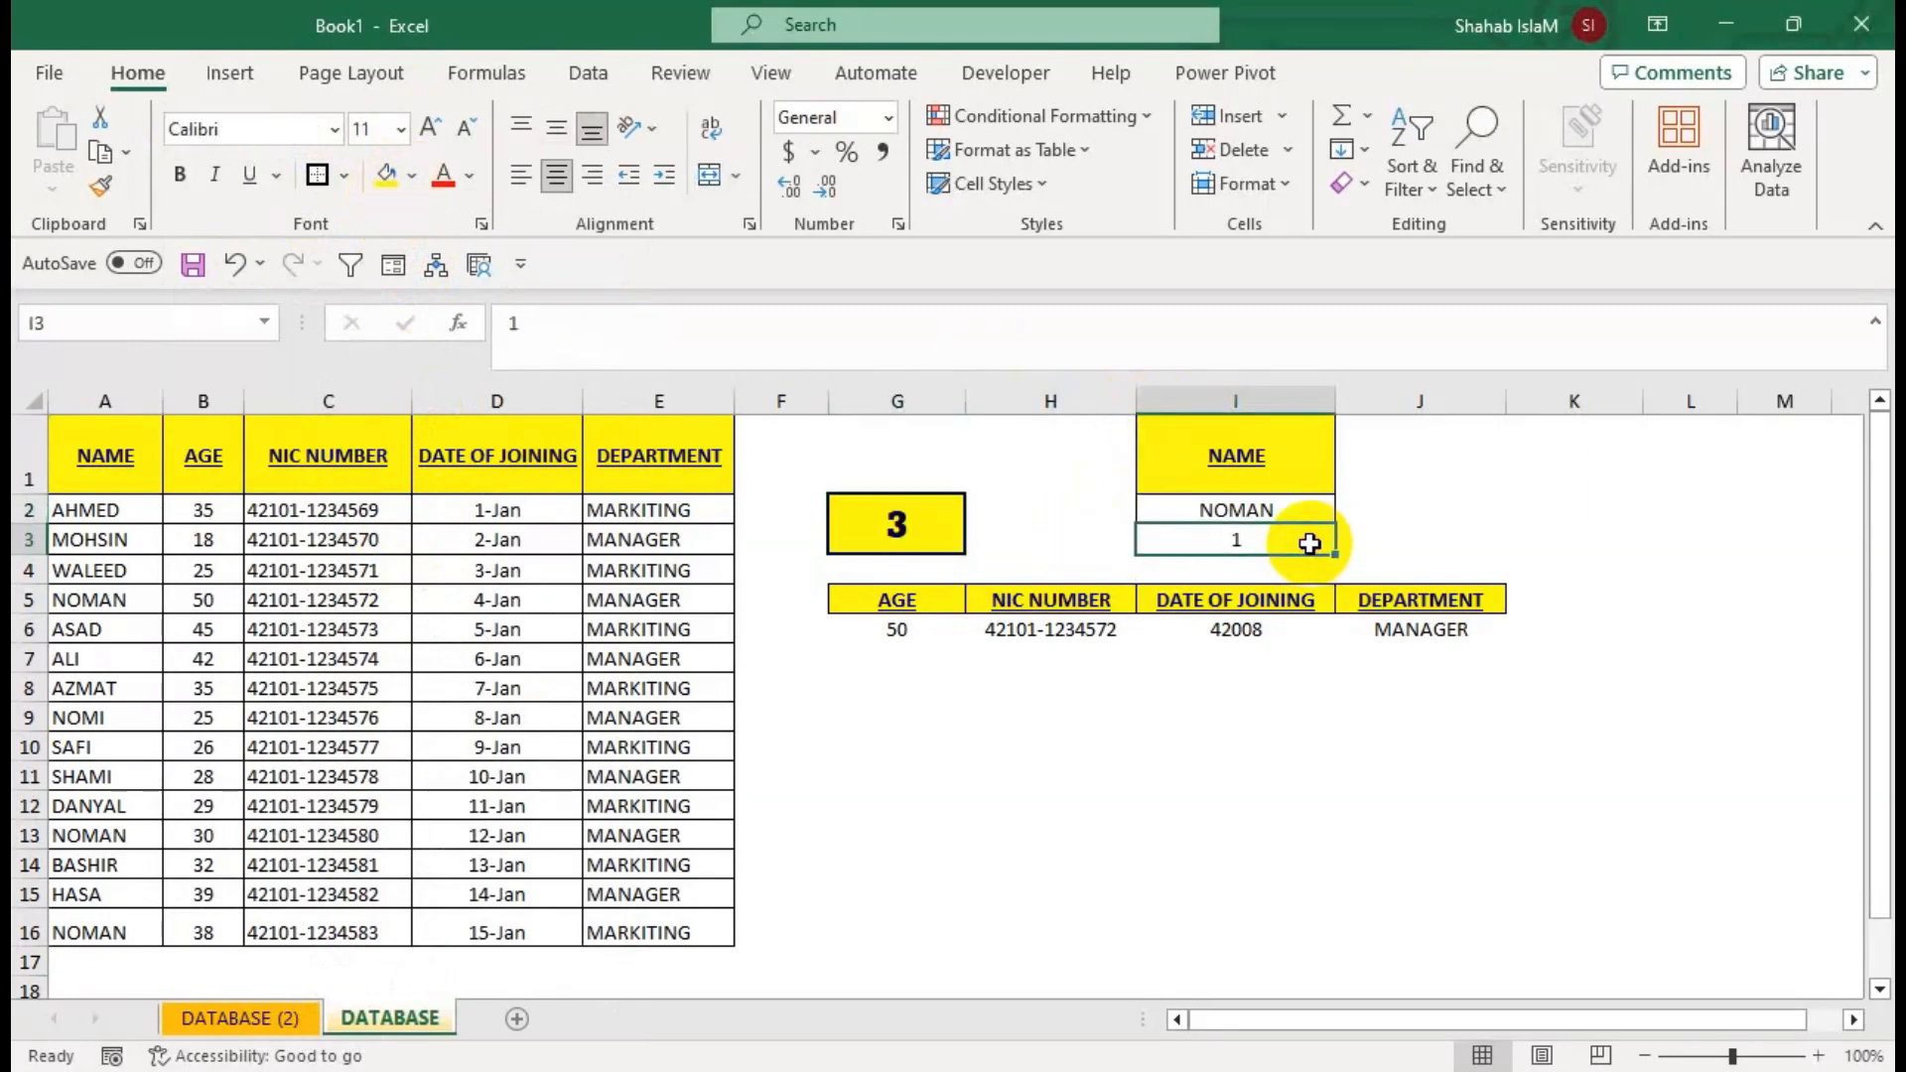
{"action": "left_click", "coordinate": [898, 625]}
{"action": "left_click", "coordinate": [785, 633]}
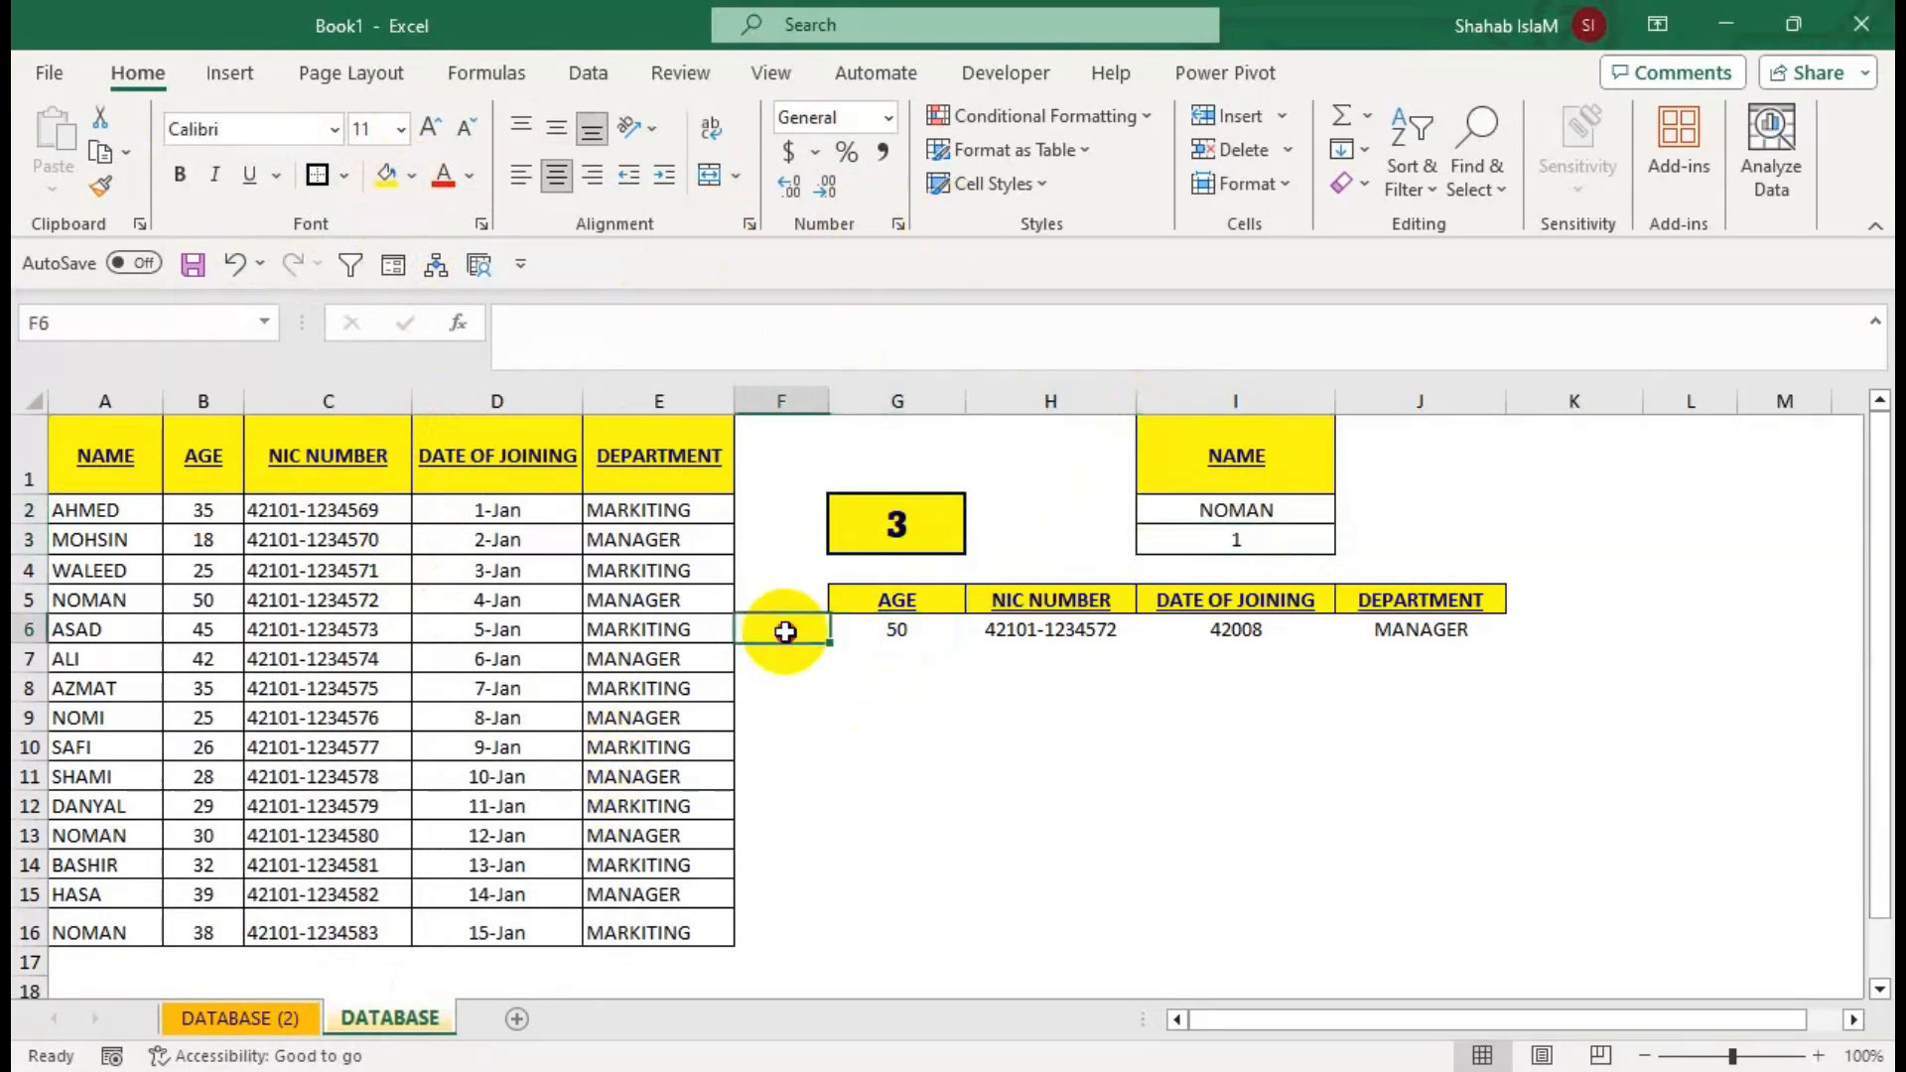
{"action": "type", "text": "=IF("}
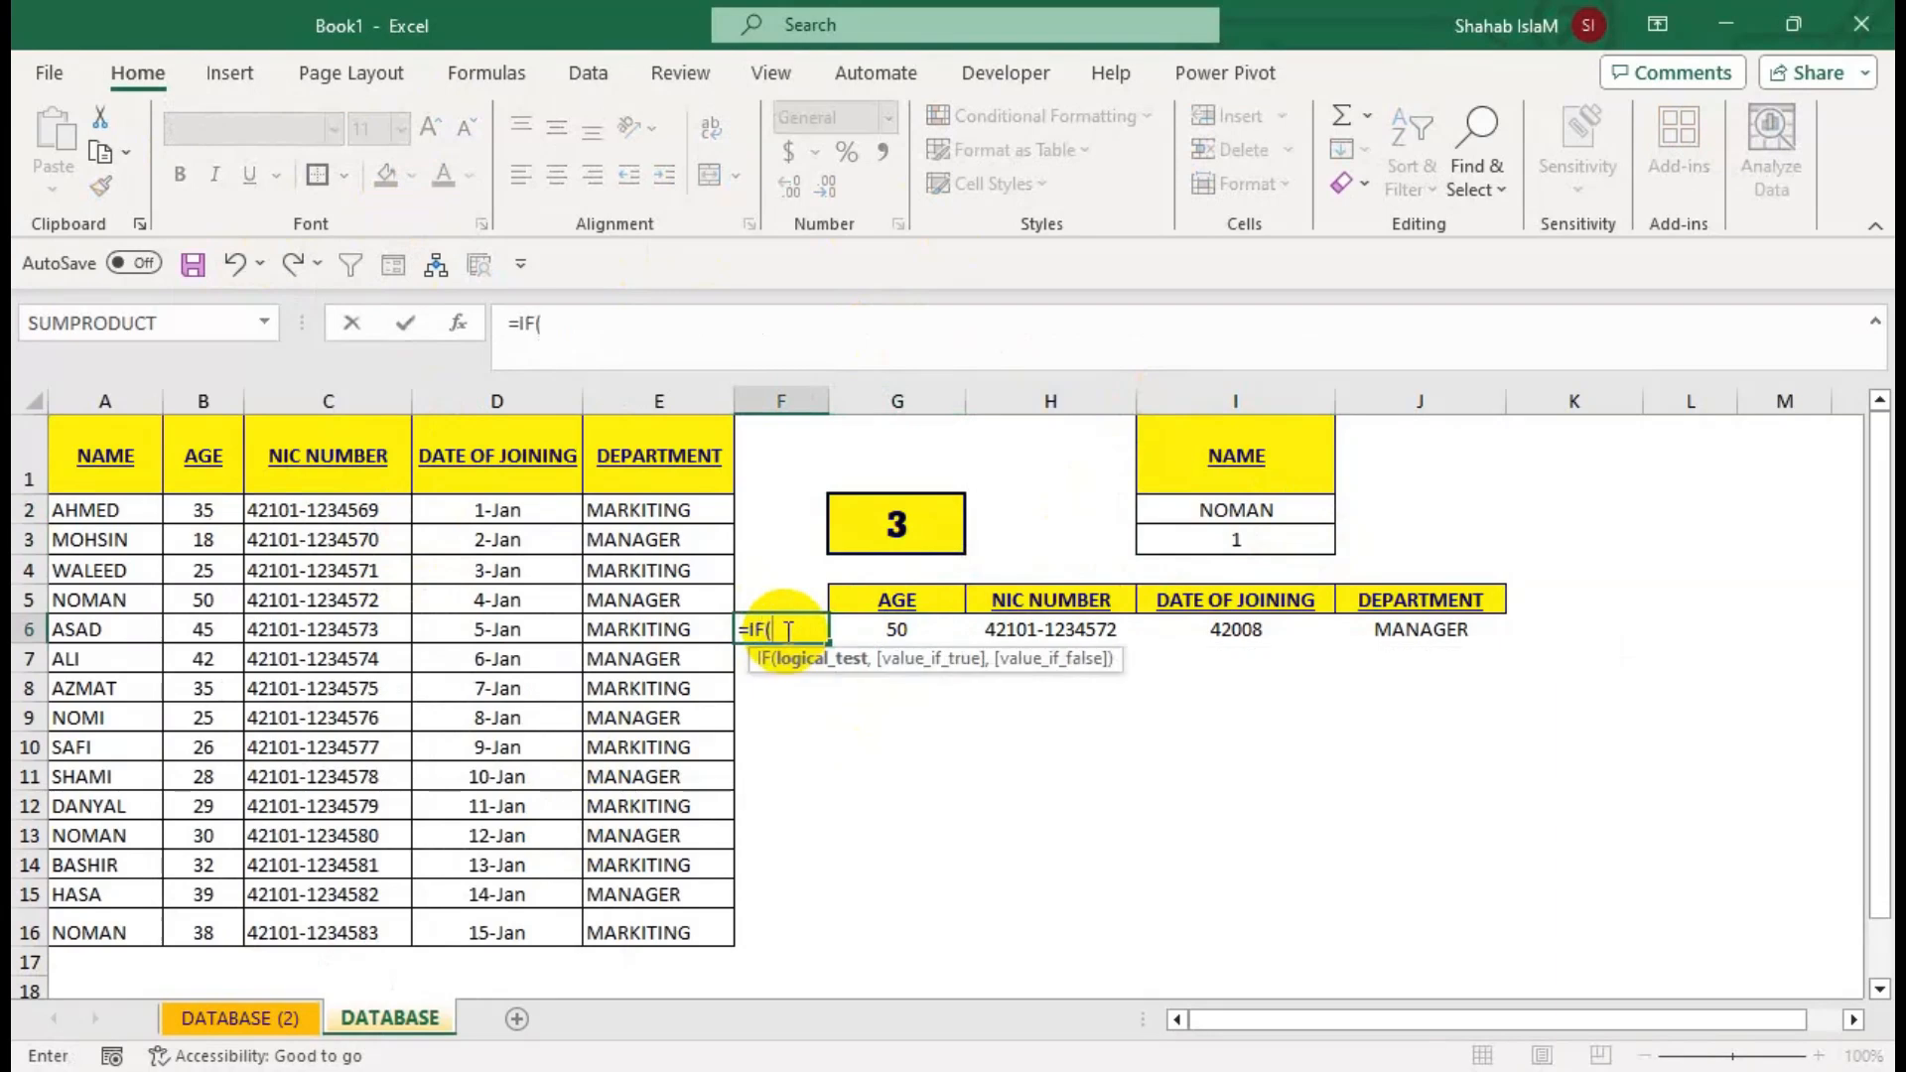
{"action": "key", "text": "BackSpace"}
{"action": "key", "text": "BackSpace"}
{"action": "key", "text": "BackSpace"}
{"action": "key", "text": "BackSpace"}
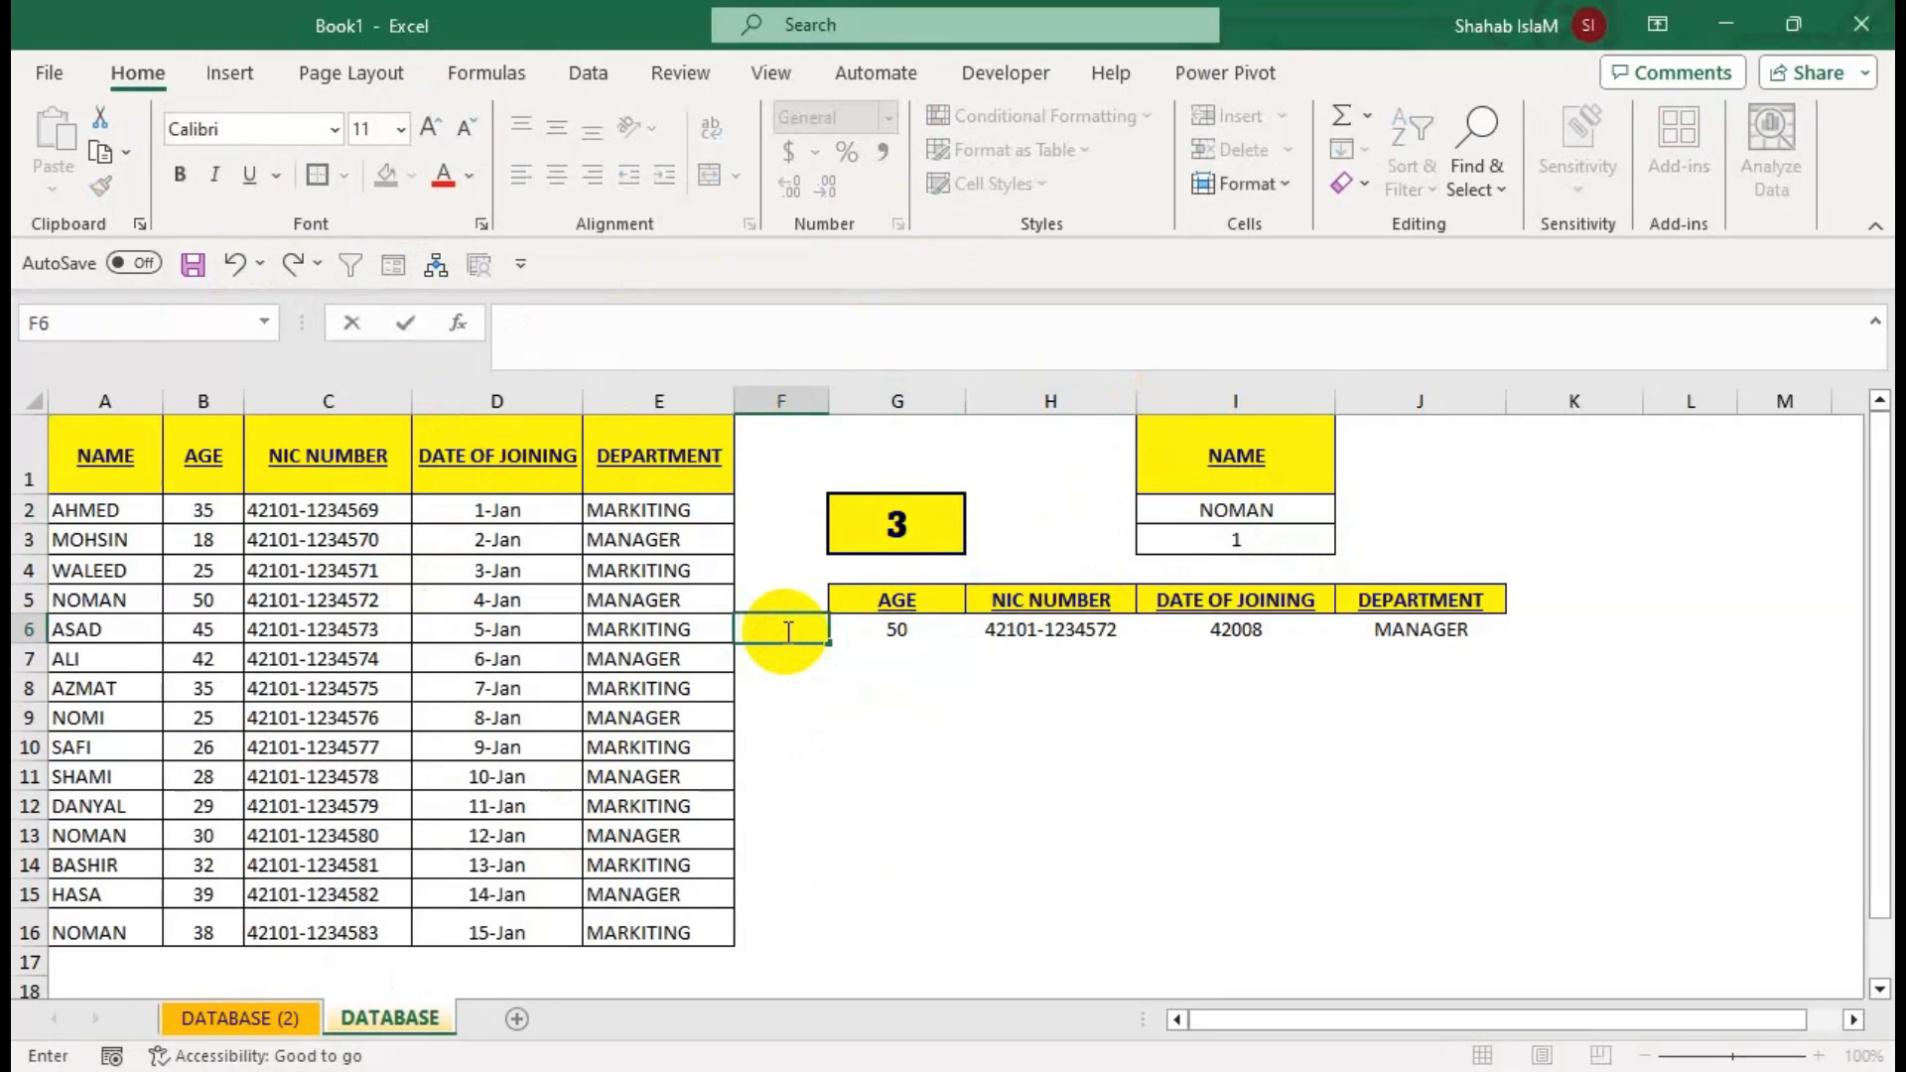
Enter a serial-number formula in F6 that subtracts 5 from the current row number: =ROW()-5.
{"action": "type", "text": "=ROW("}
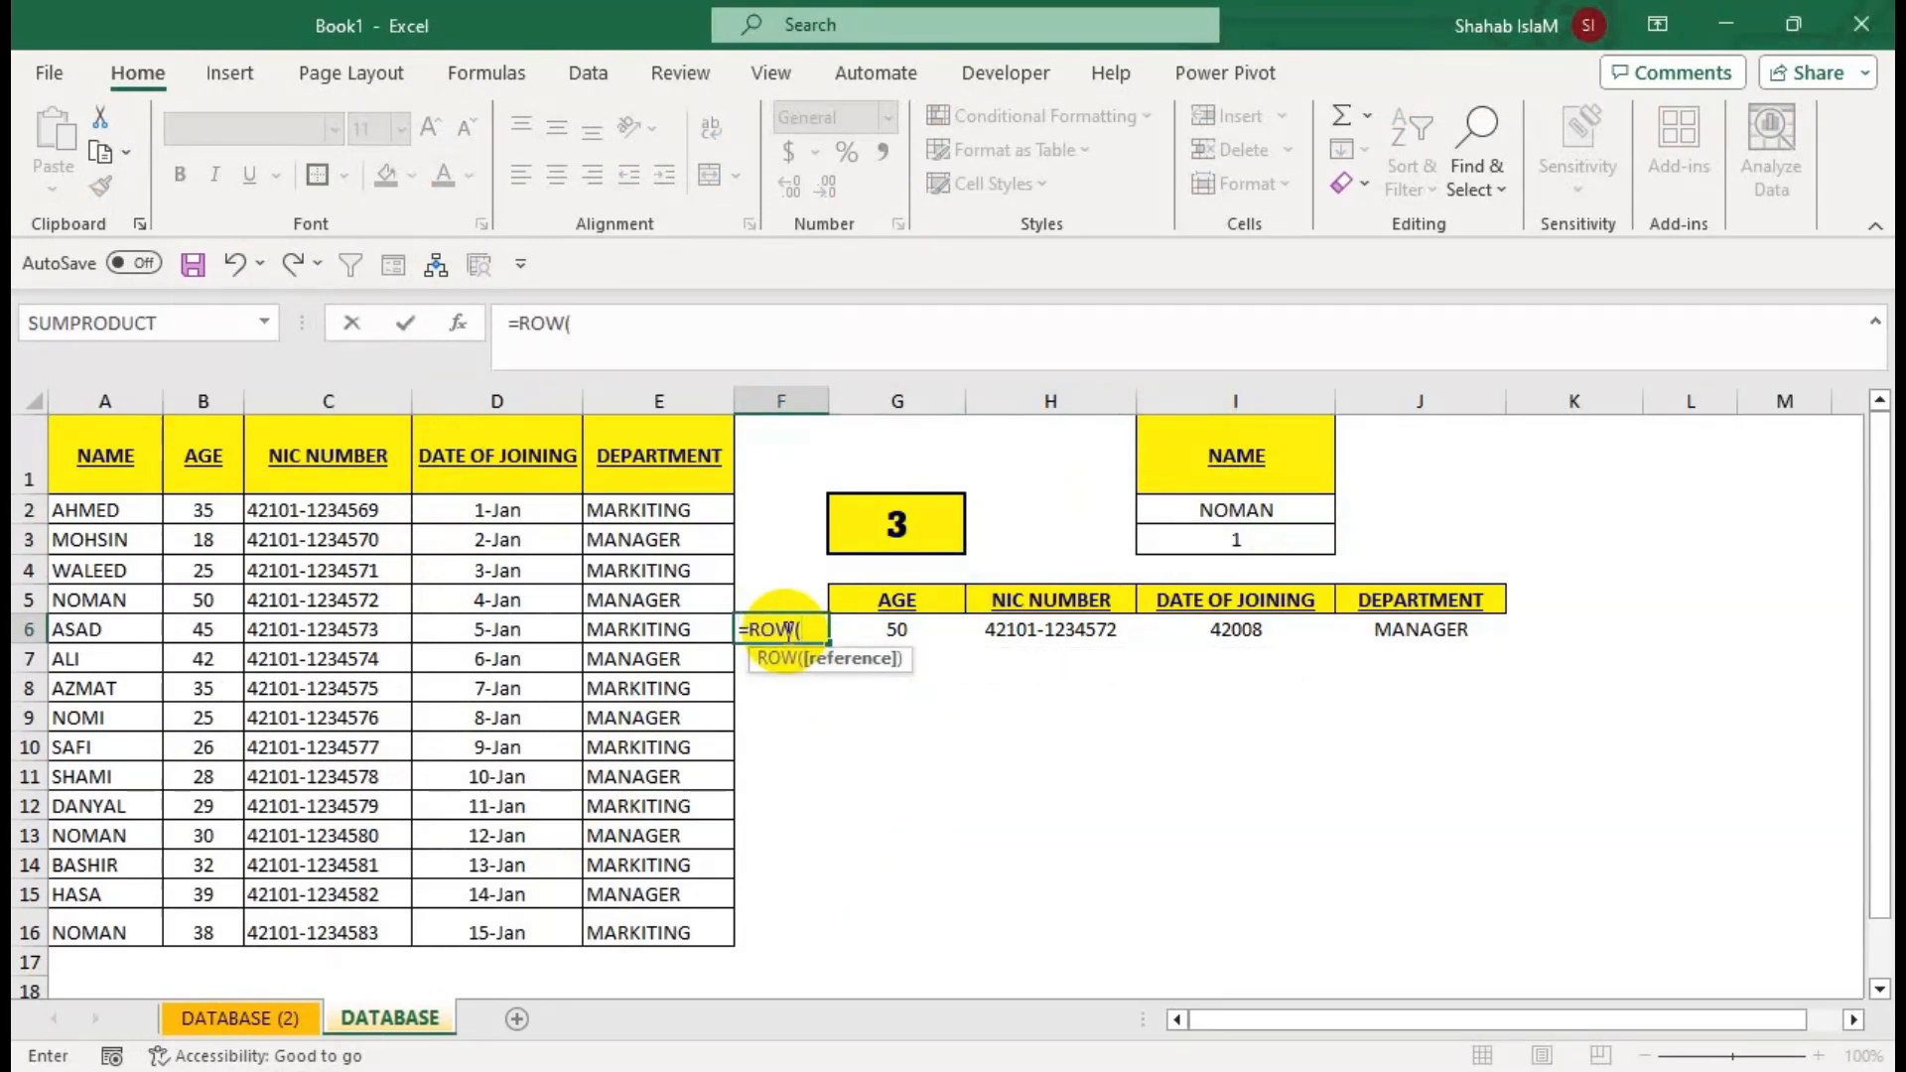
{"action": "type", "text": ")"}
{"action": "key", "text": "Return"}
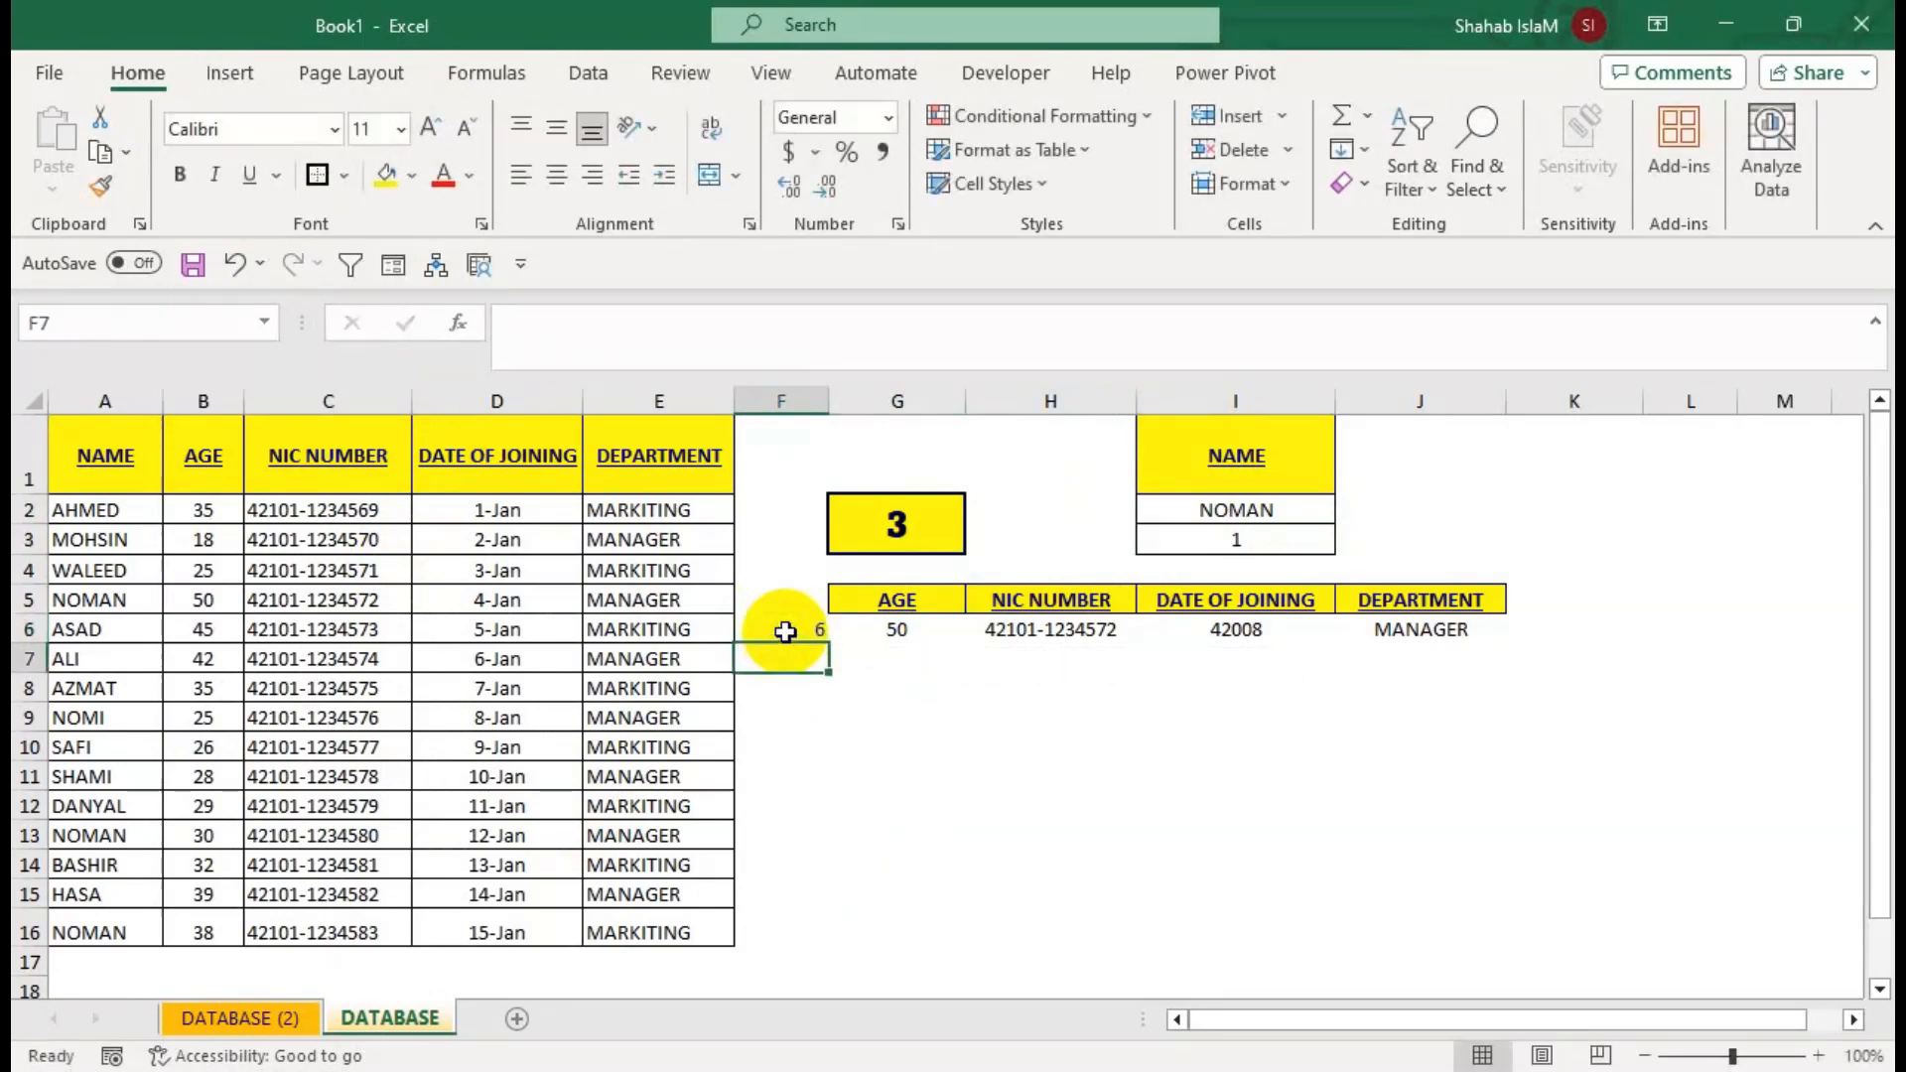
{"action": "left_click", "coordinate": [785, 631]}
{"action": "double_click", "coordinate": [785, 631]}
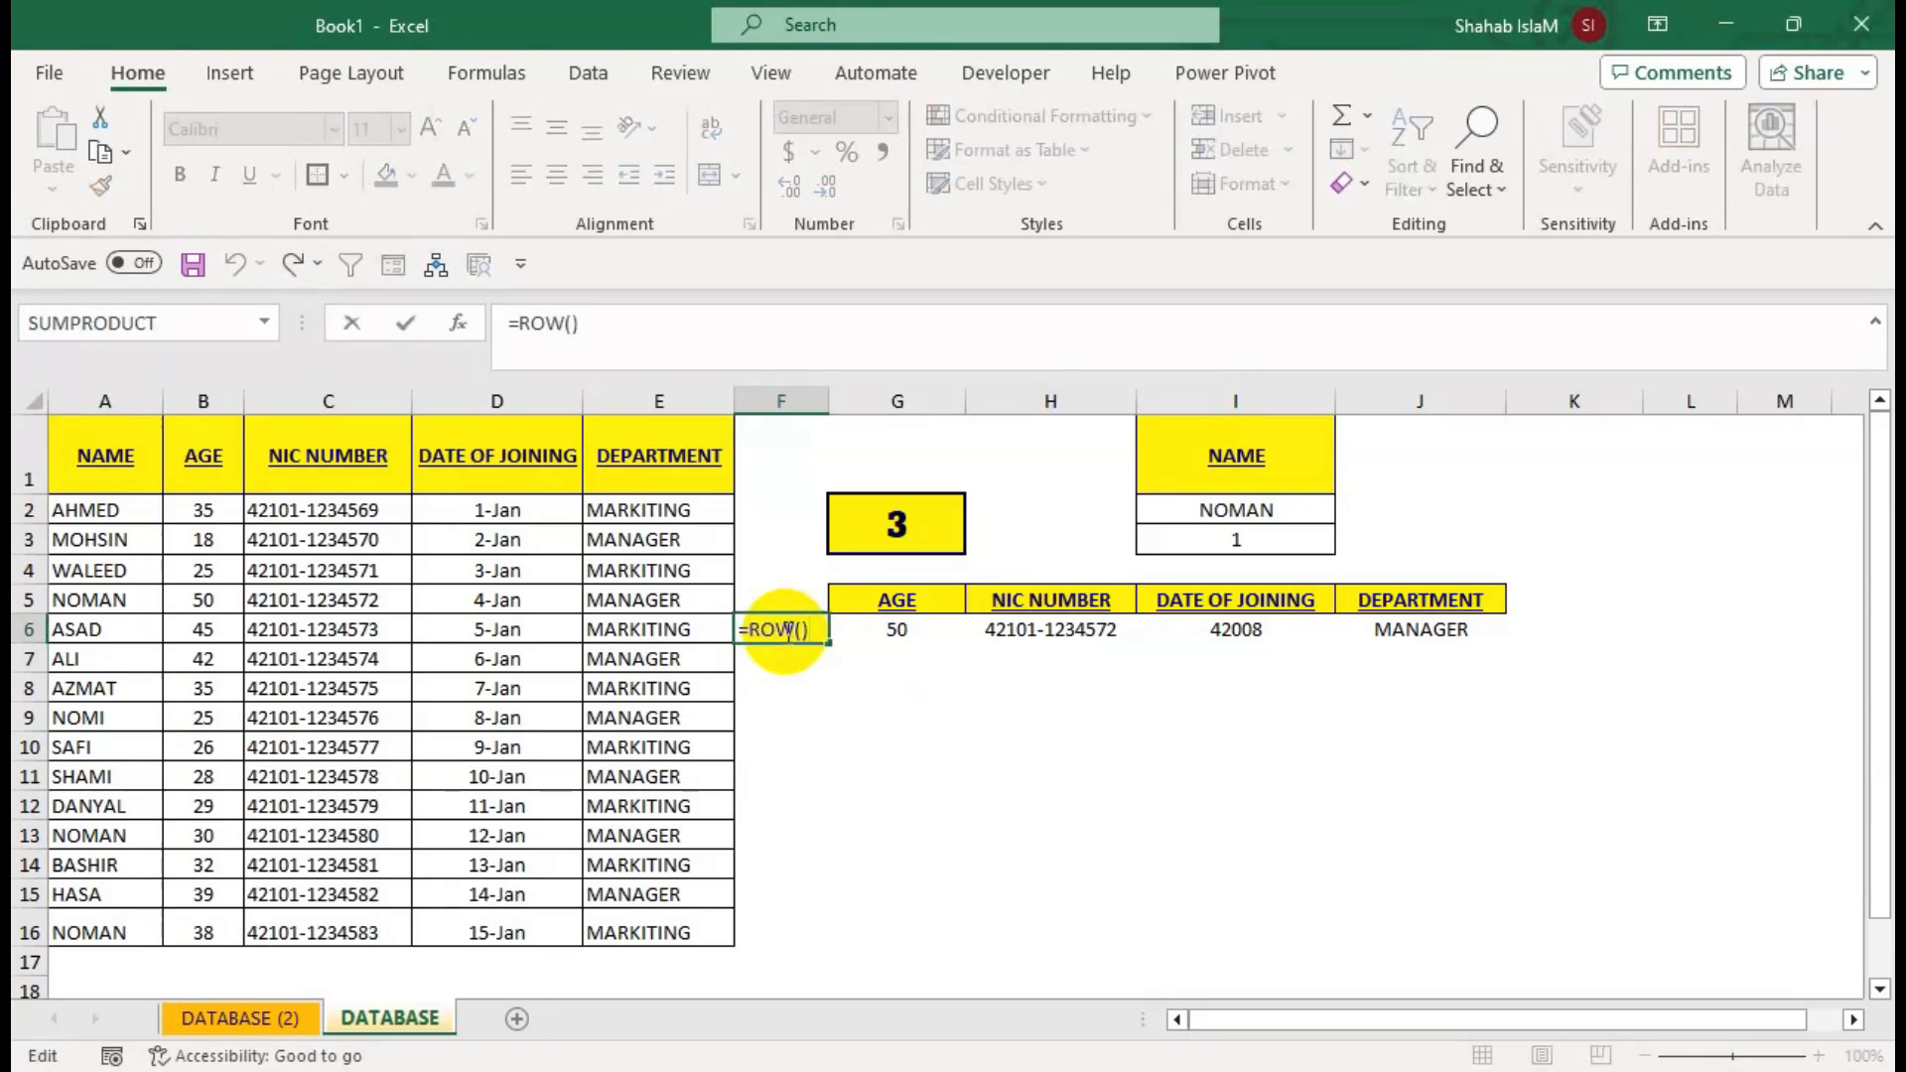
{"action": "type", "text": "-5"}
{"action": "key", "text": "Return"}
{"action": "left_click", "coordinate": [785, 631]}
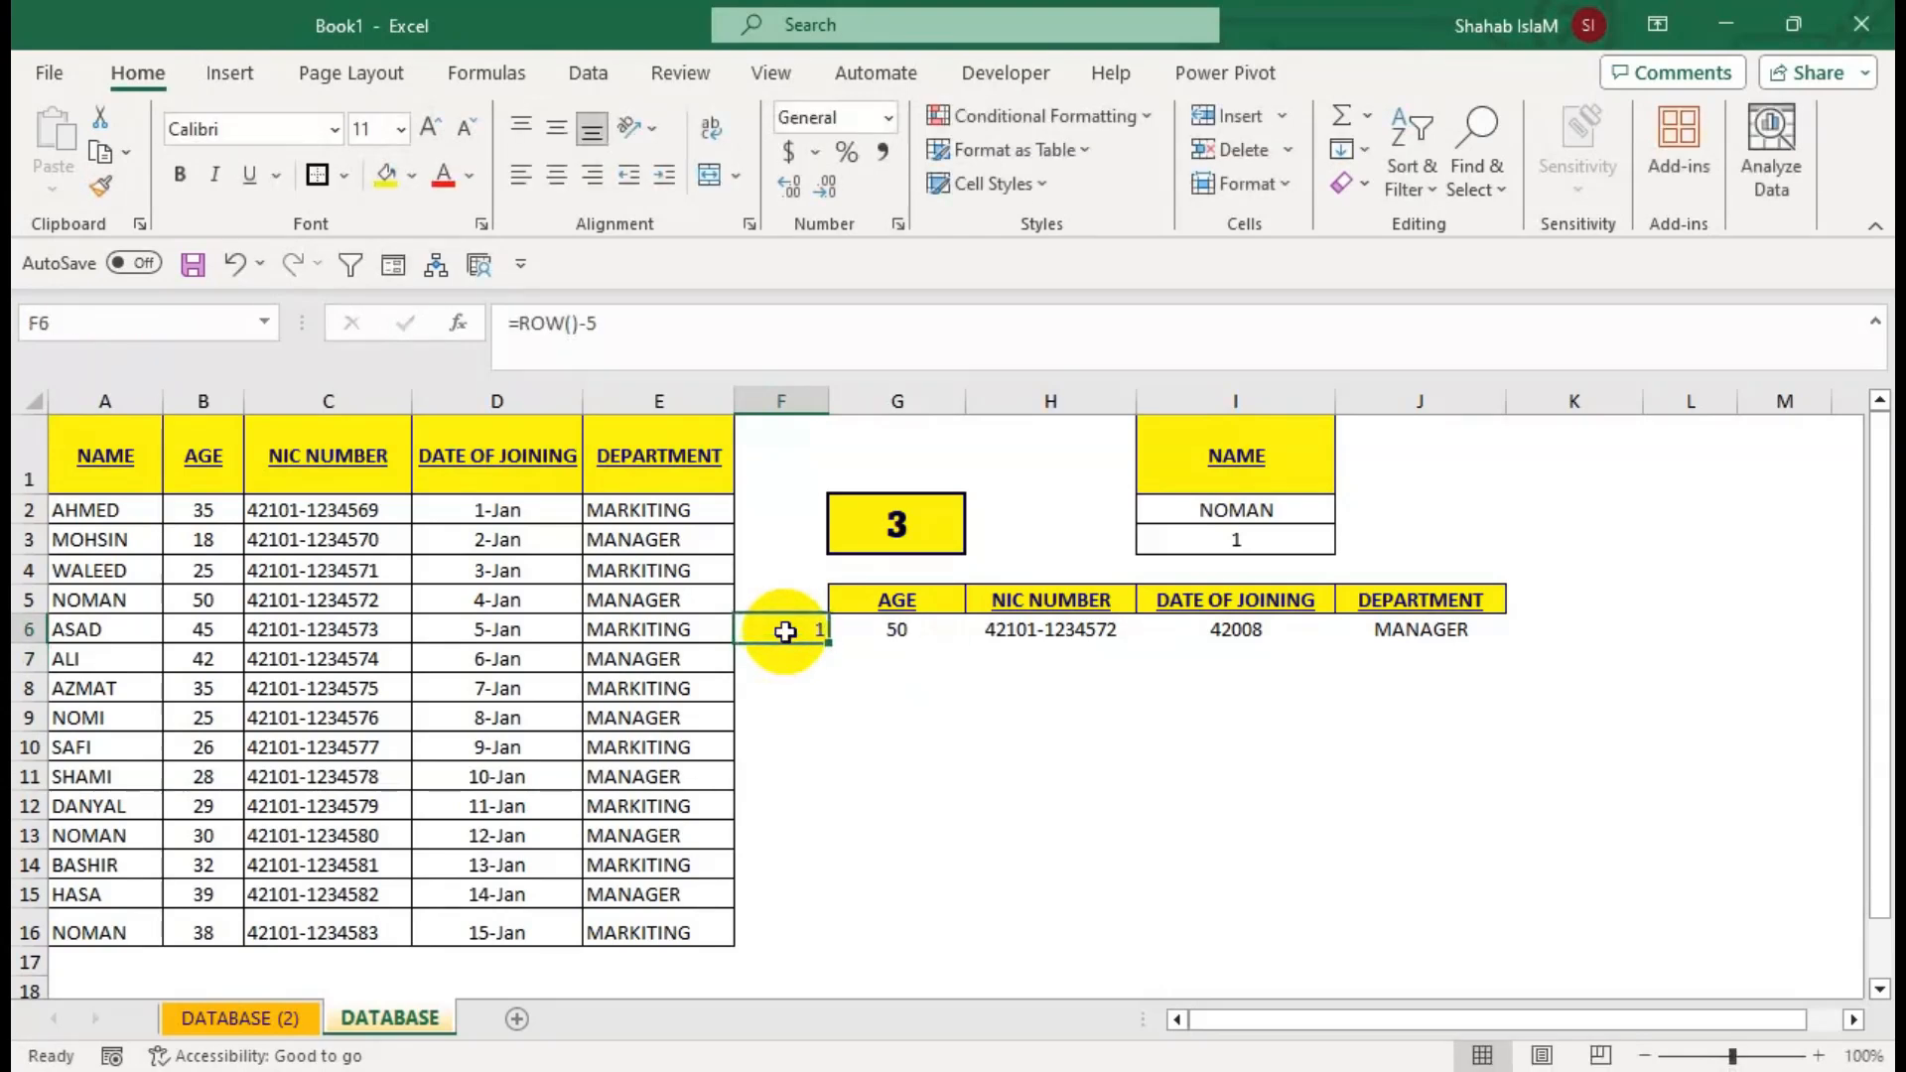
Wrap the serial-number formula in F6 in an IF that tests whether $G$2 is greater than ROW()-5.
{"action": "double_click", "coordinate": [785, 631]}
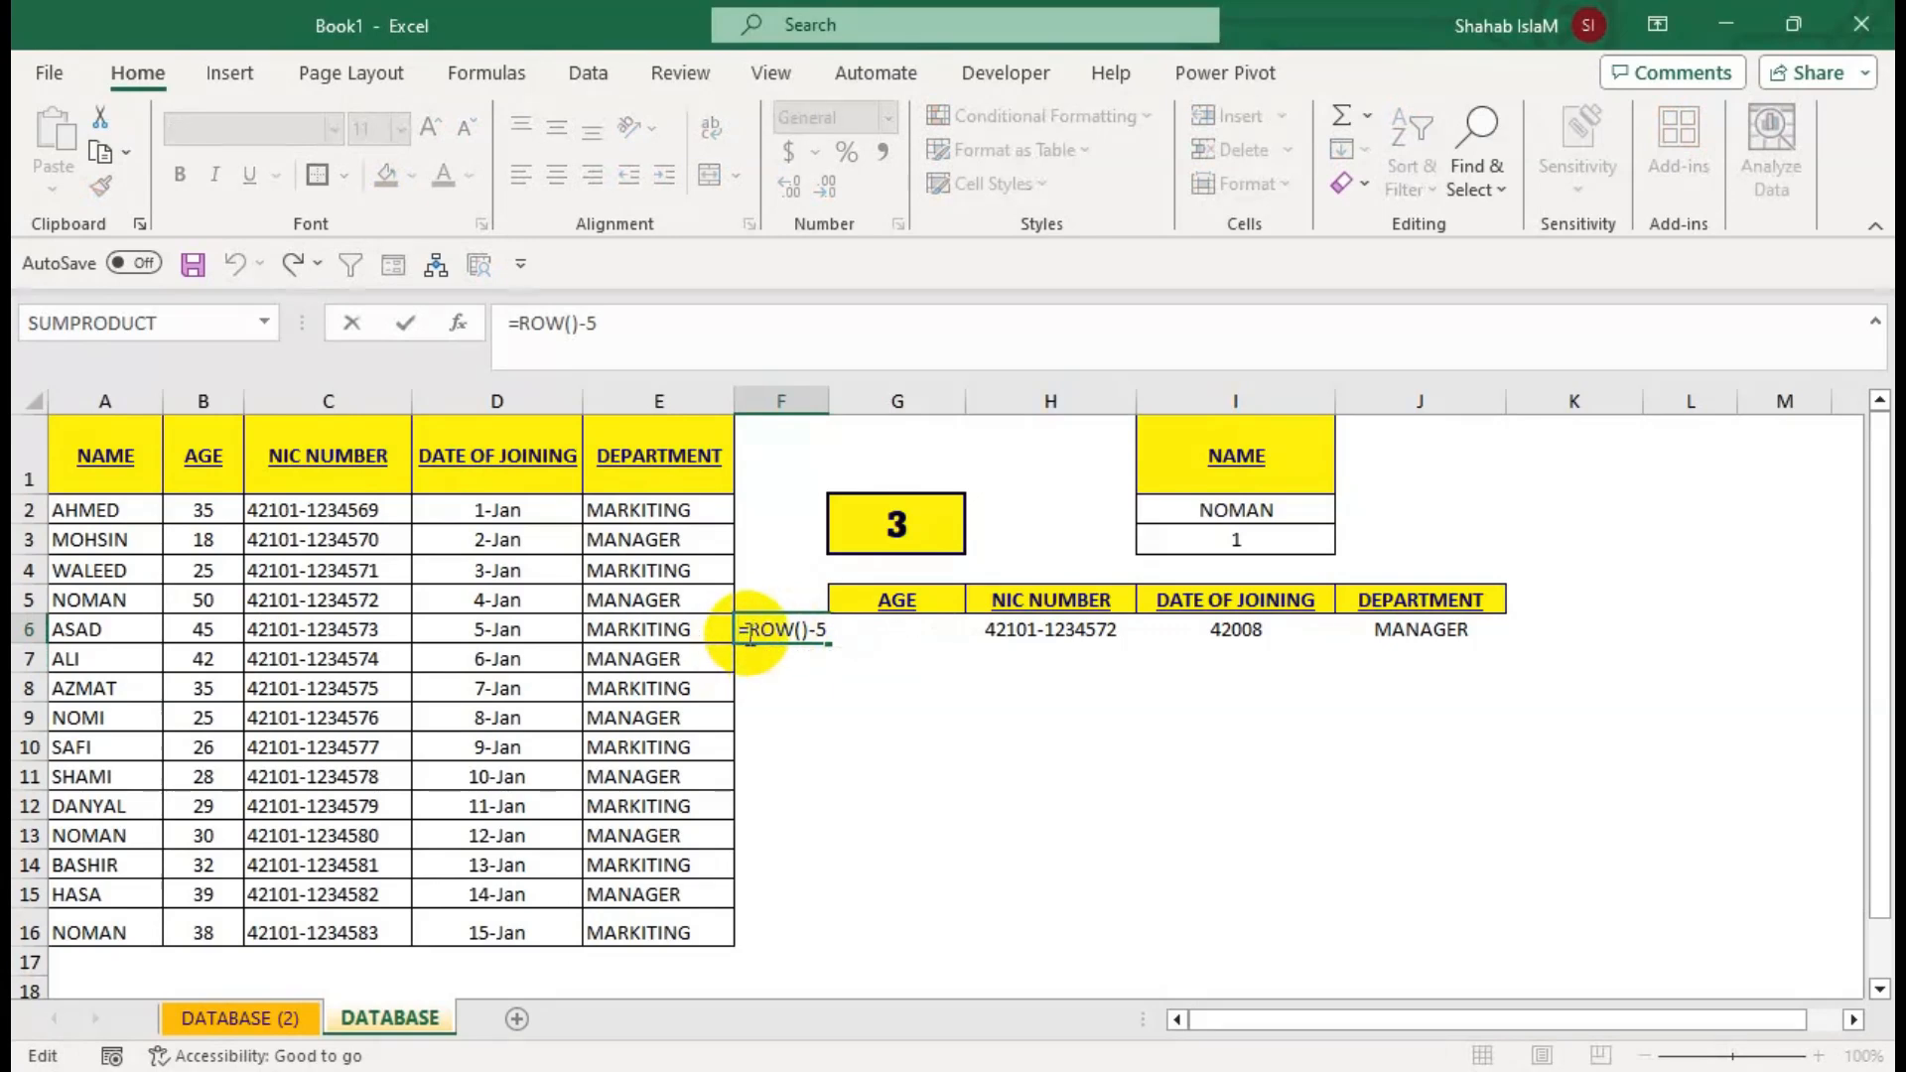
{"action": "type", "text": "IF("}
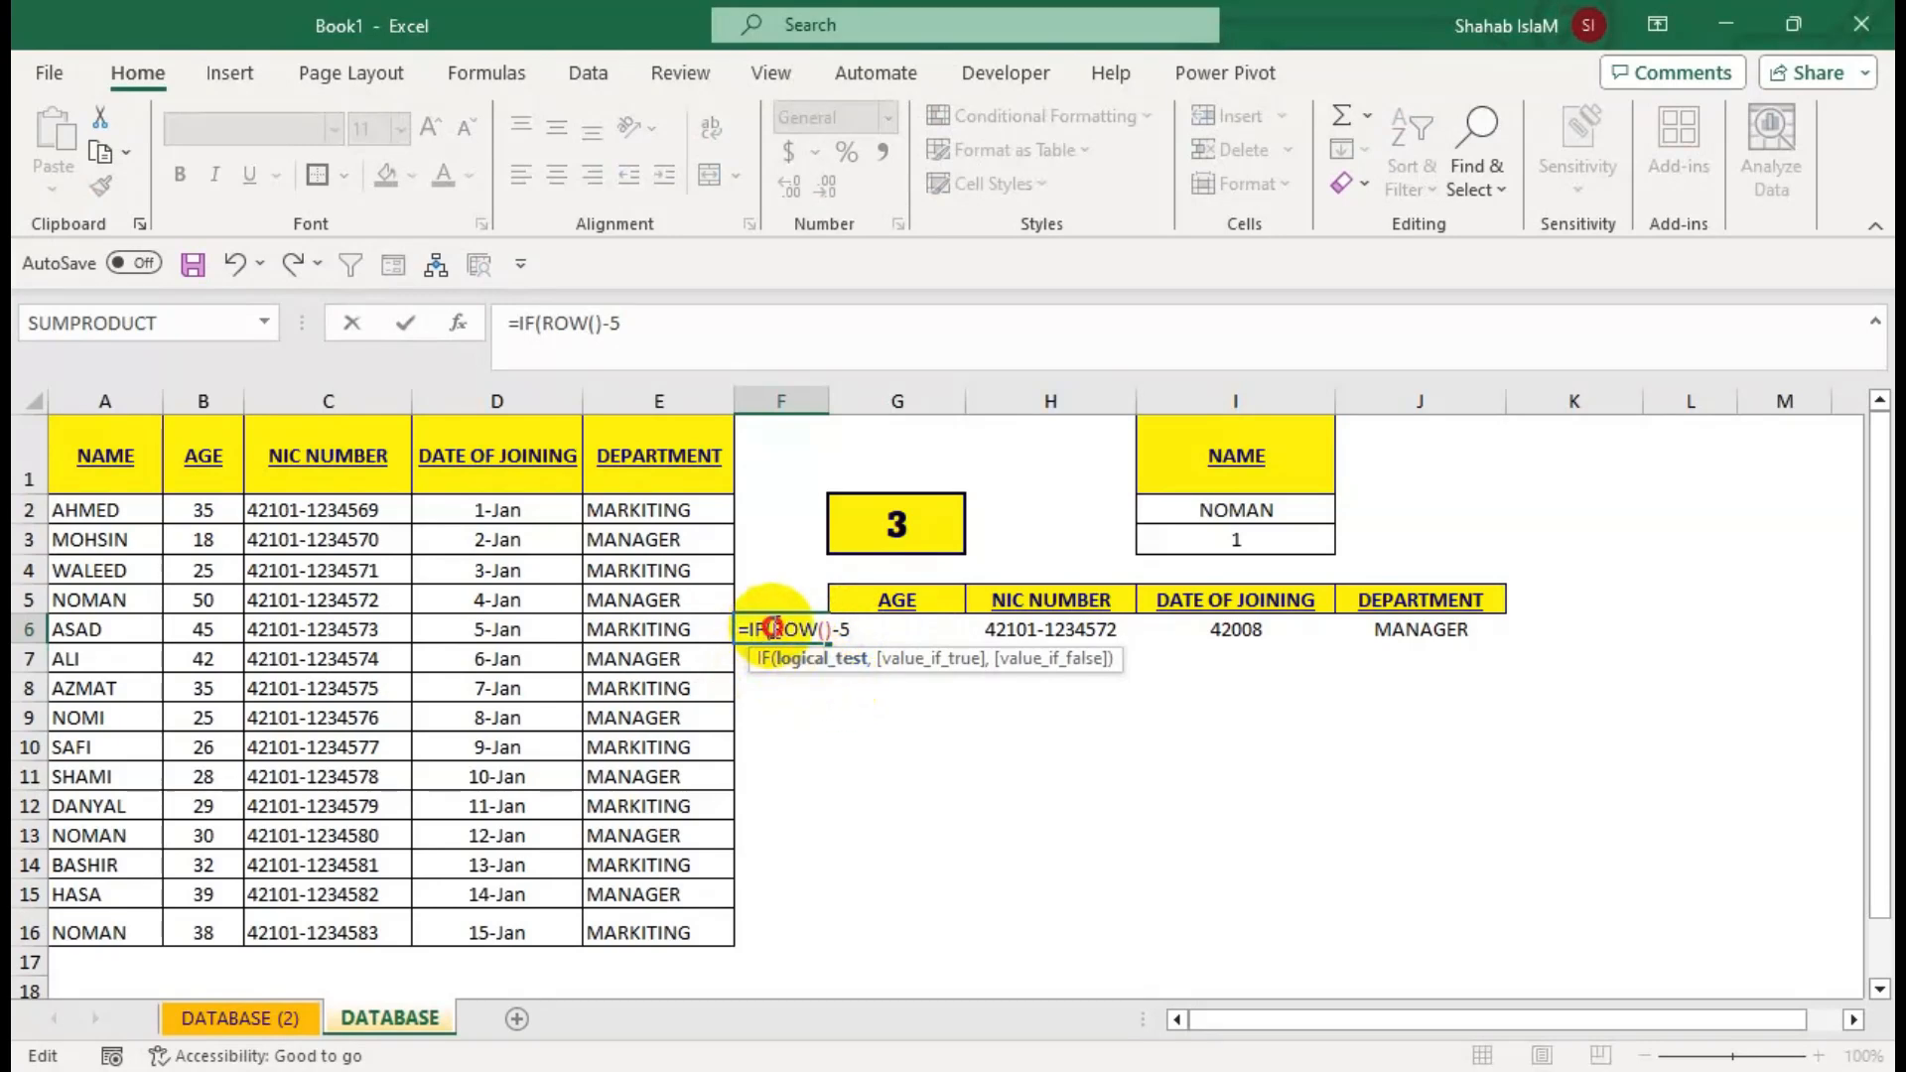
{"action": "left_click", "coordinate": [773, 628]}
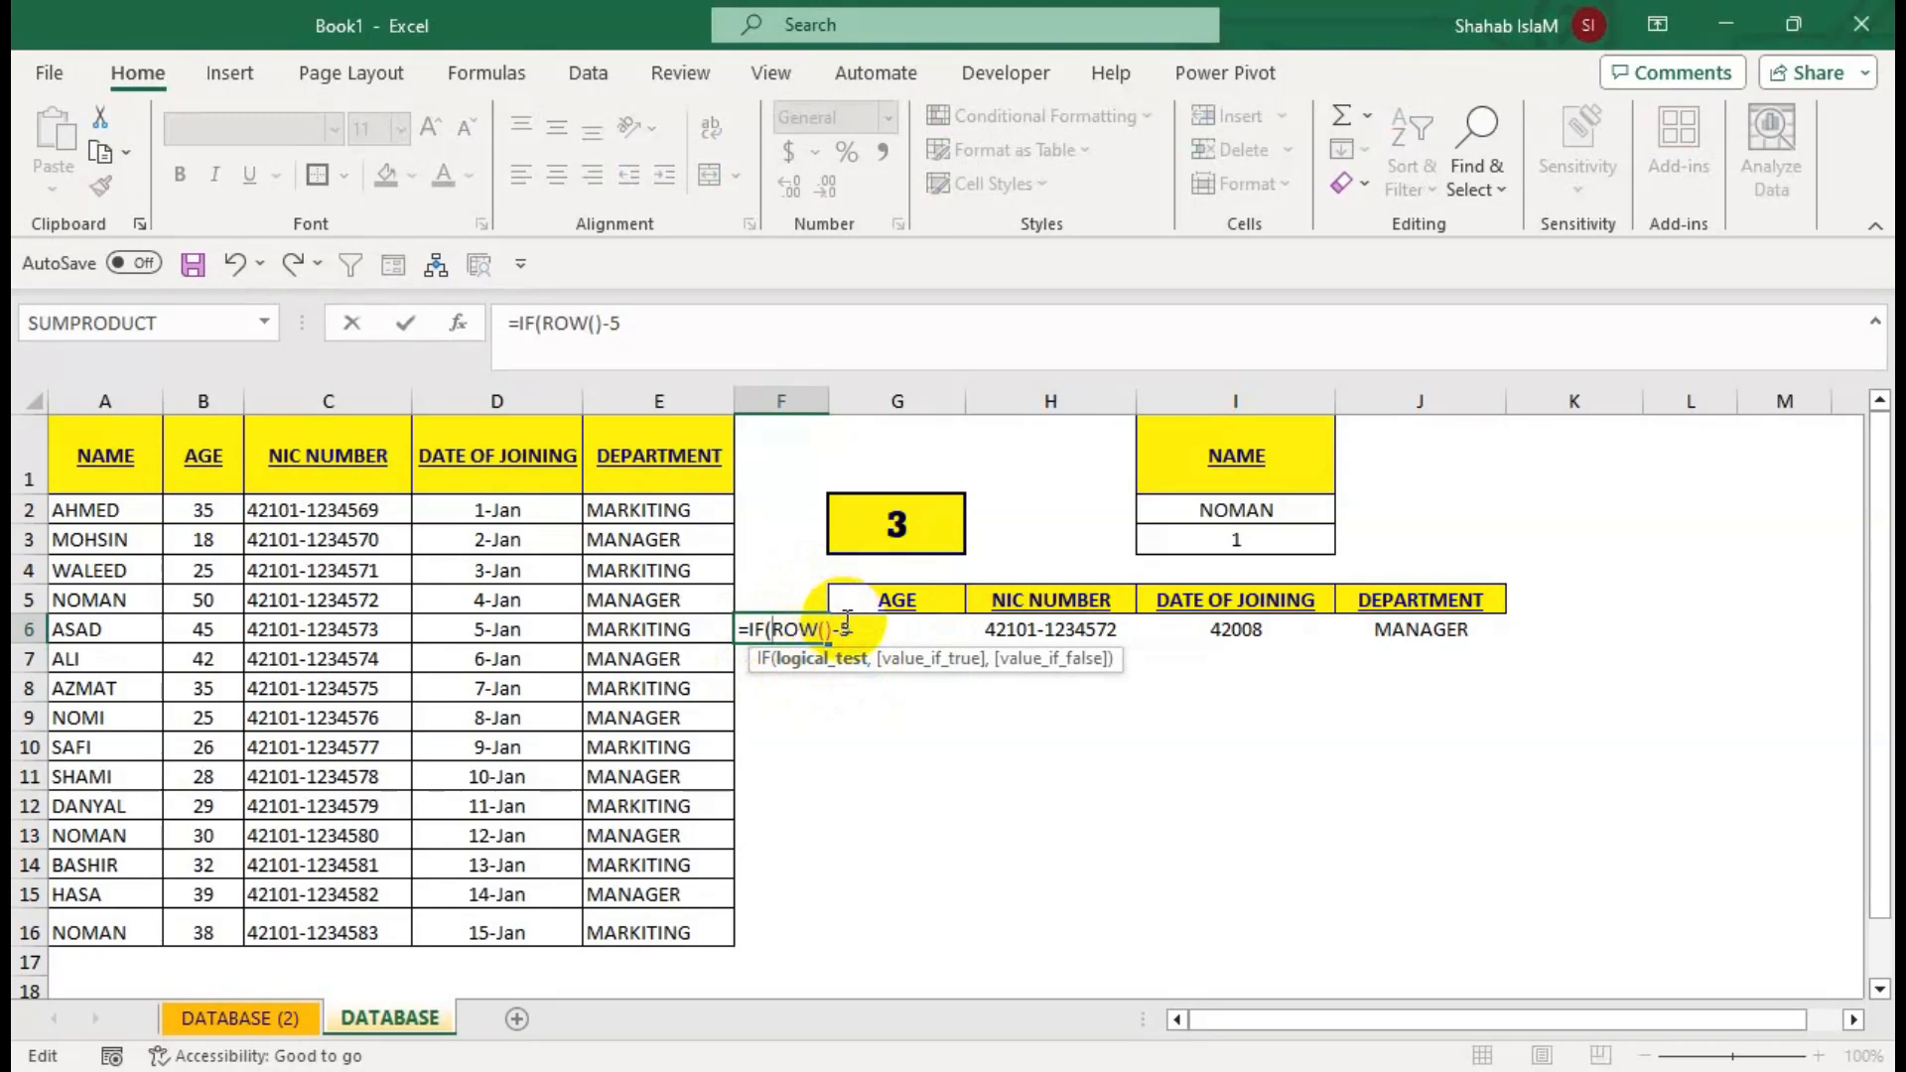
{"action": "left_click", "coordinate": [893, 526]}
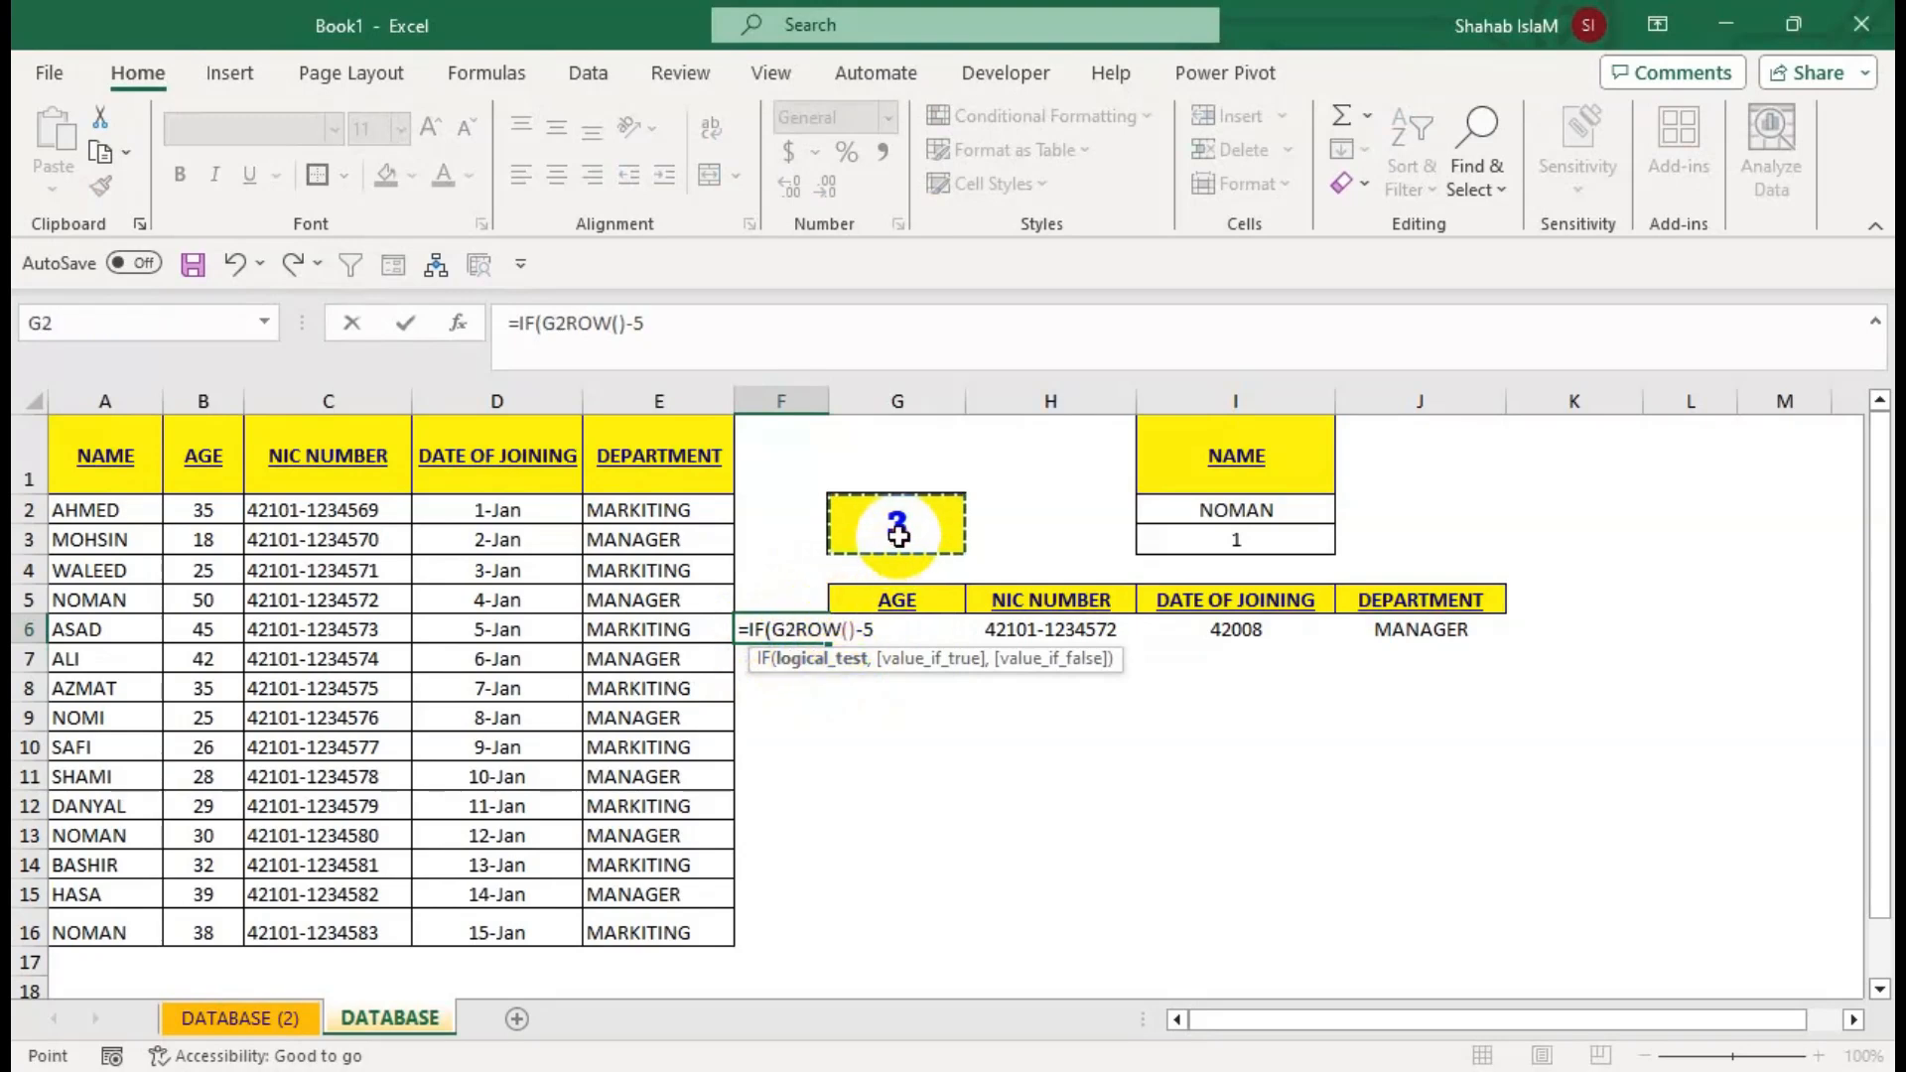
{"action": "key", "text": "F4"}
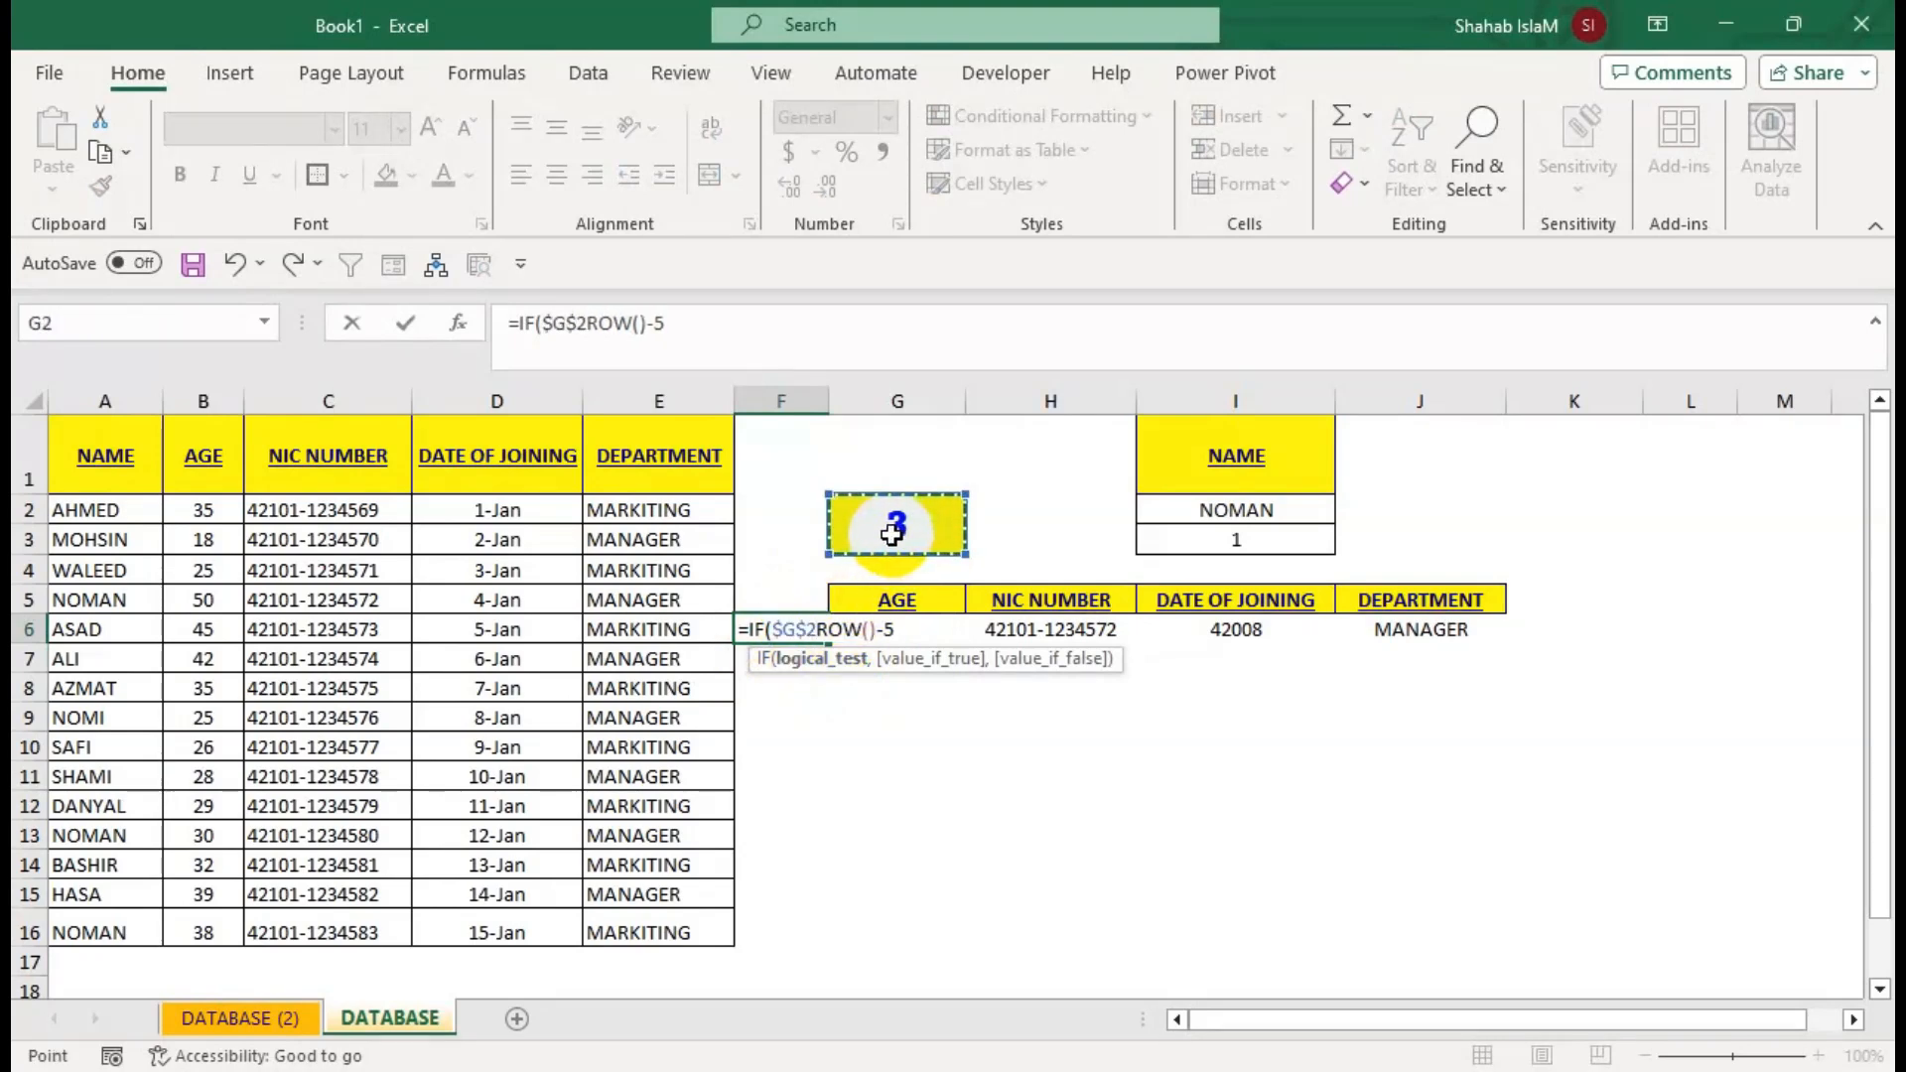
{"action": "type", "text": ">"}
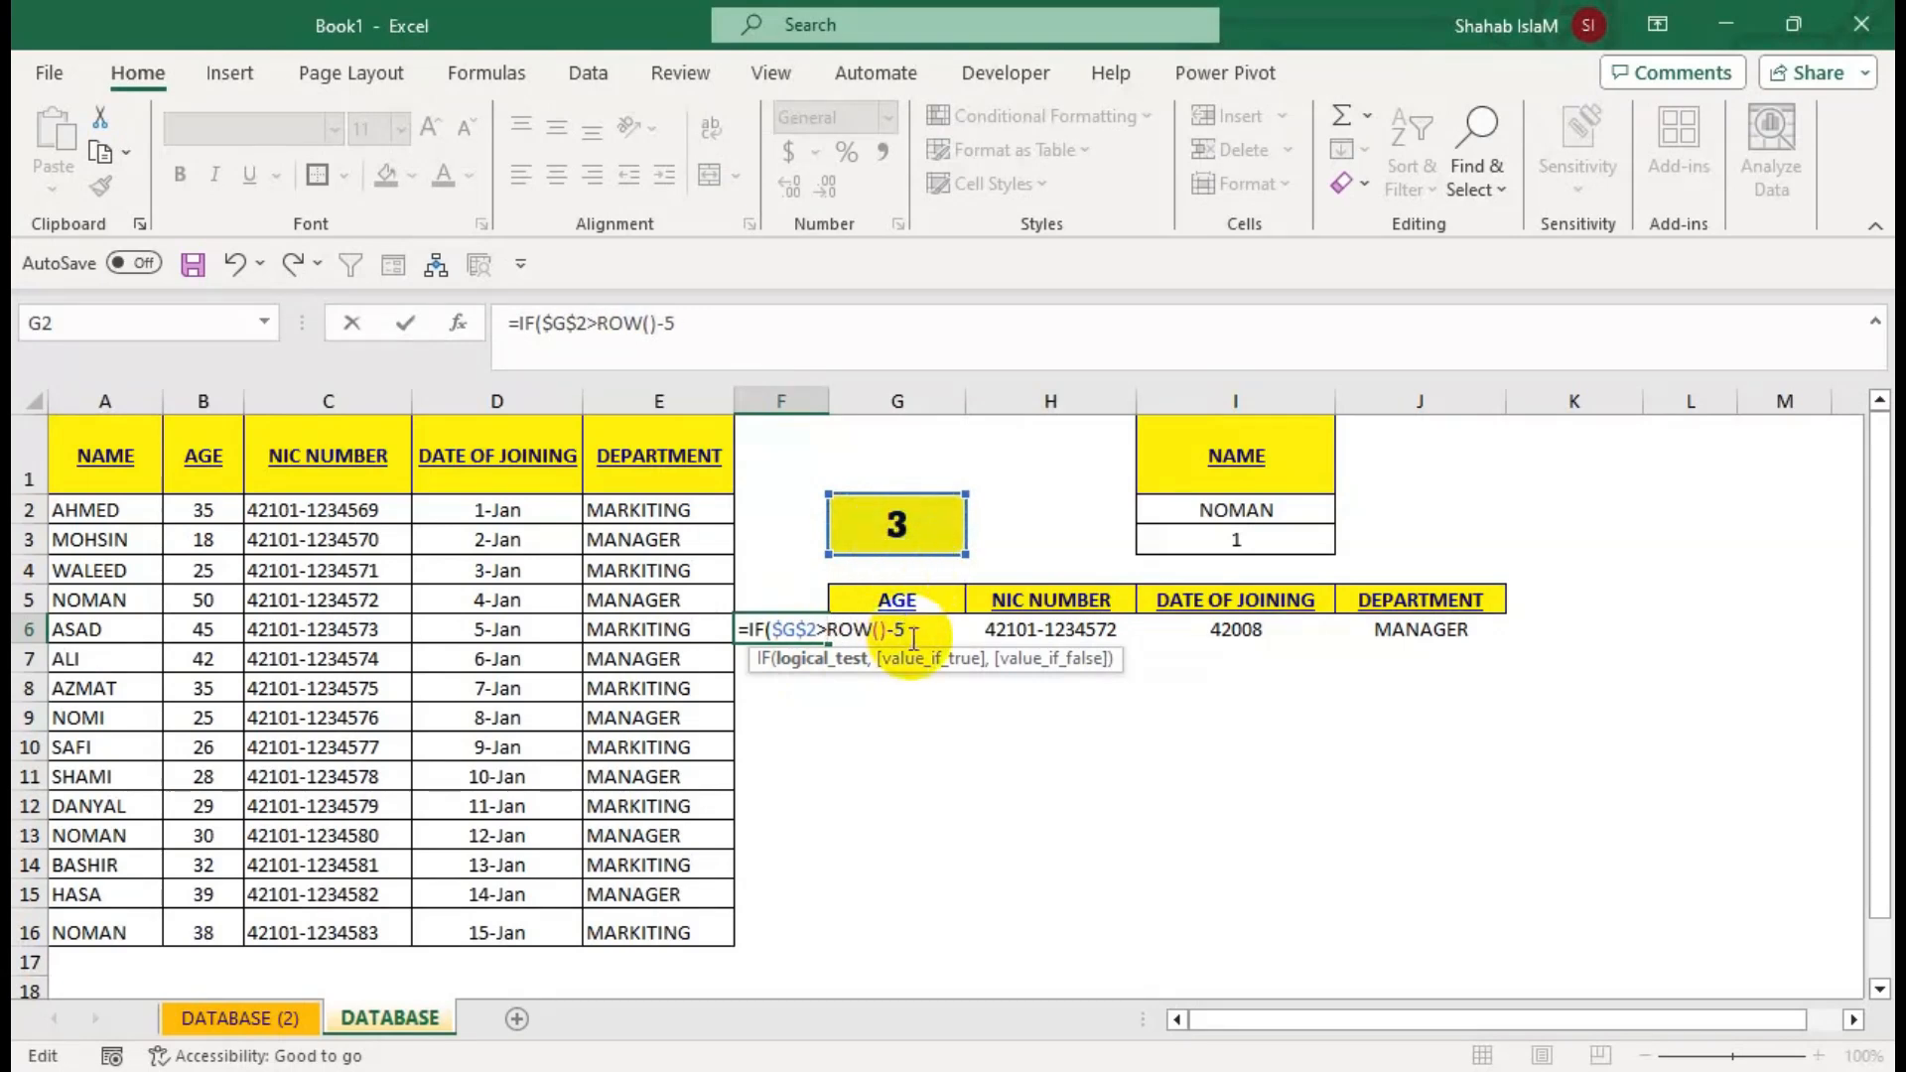
Complete the IF in F6 with empty text as the true value and ROW()-5 as the false value.
{"action": "type", "text": "ROW()-5,\"\""}
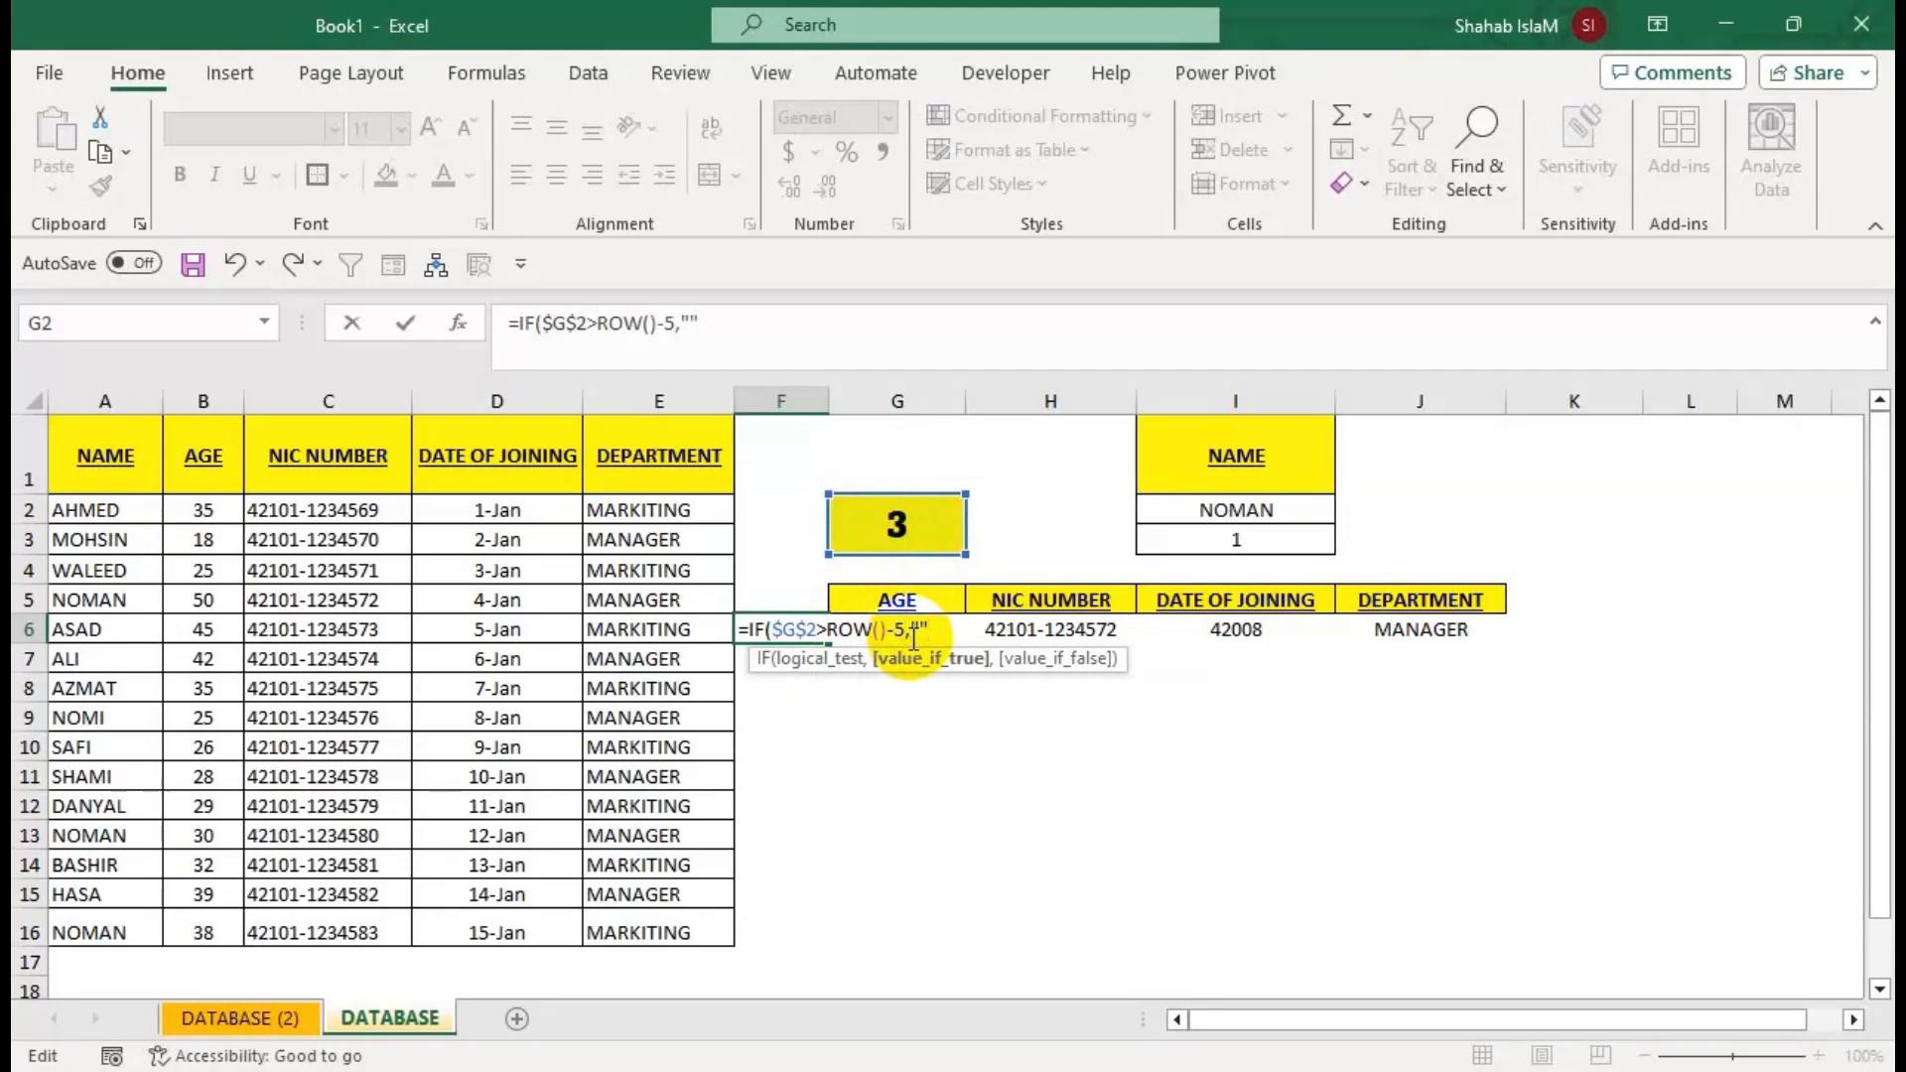
{"action": "type", "text": ","}
{"action": "left_click_drag", "start_coordinate": [898, 628], "coordinate": [832, 628]}
{"action": "key", "text": "ctrl+c"}
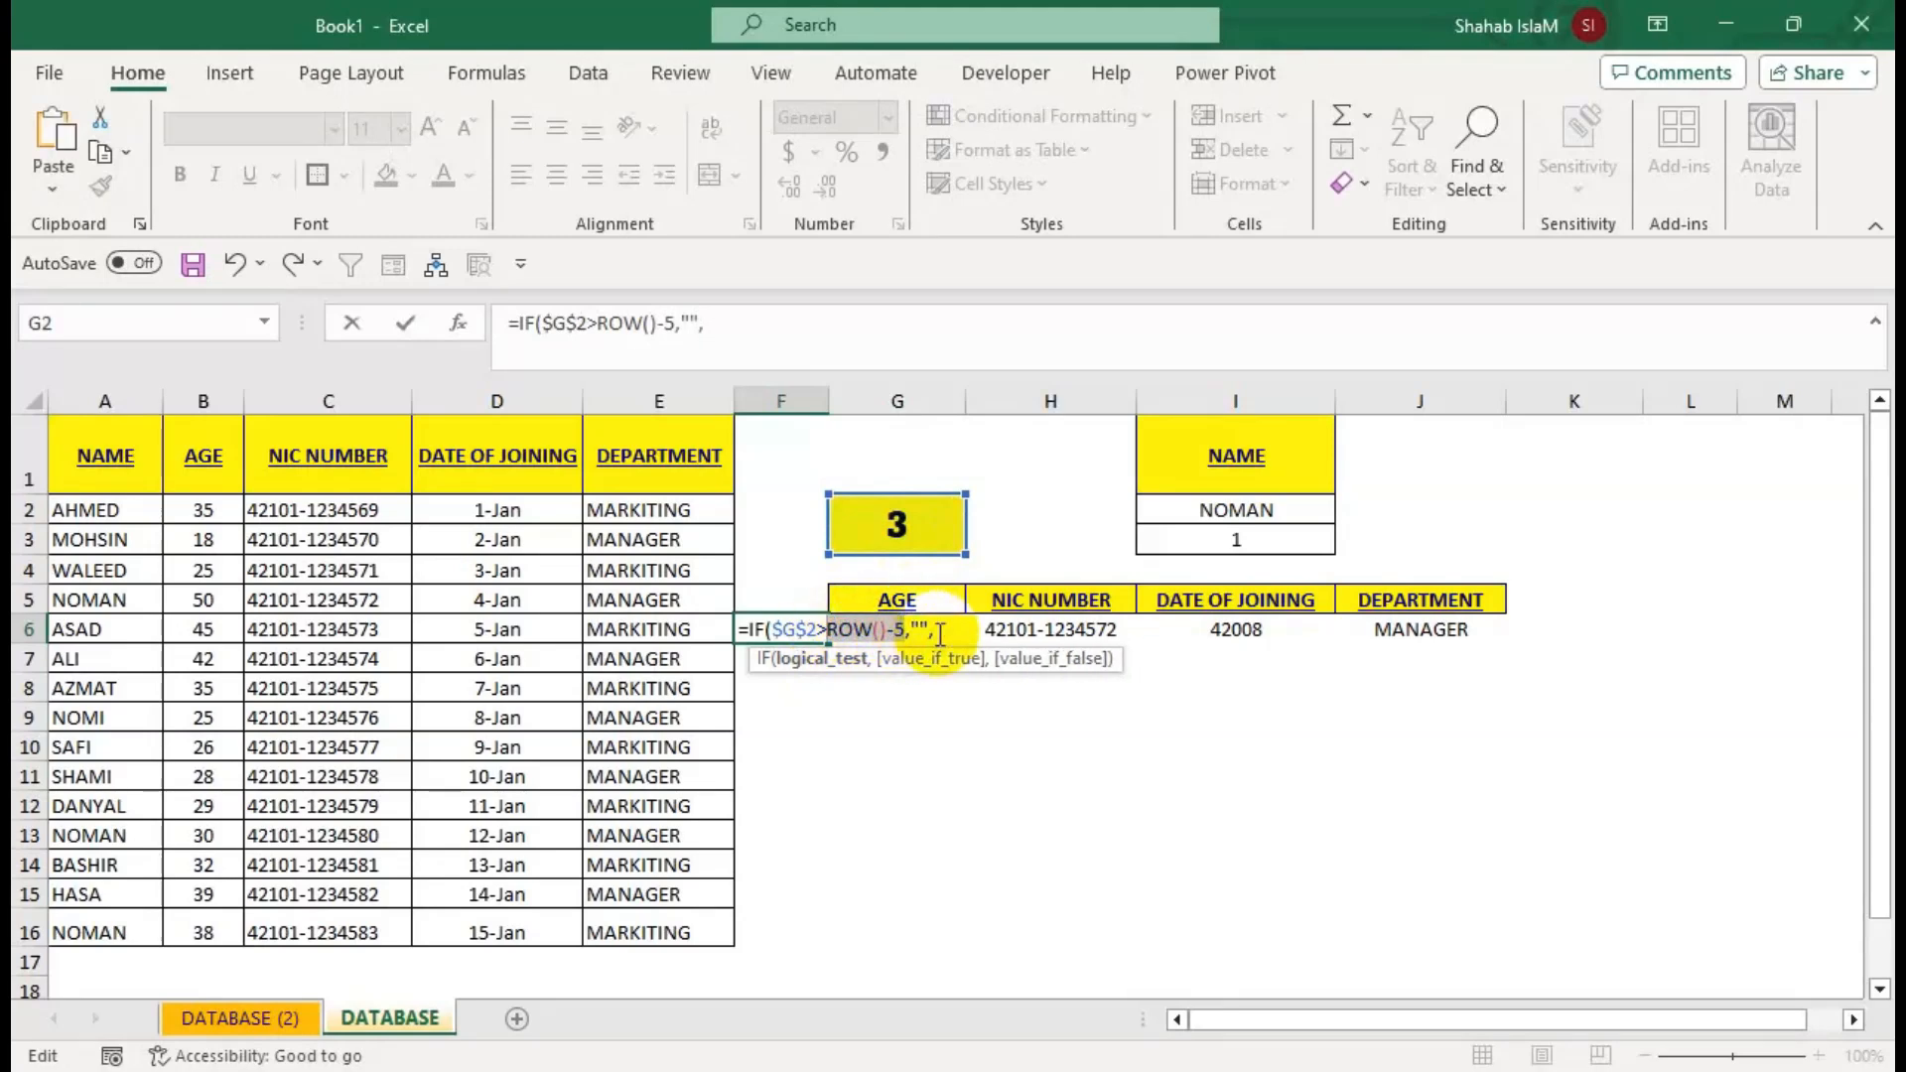
{"action": "left_click", "coordinate": [959, 635]}
{"action": "key", "text": "ctrl+v"}
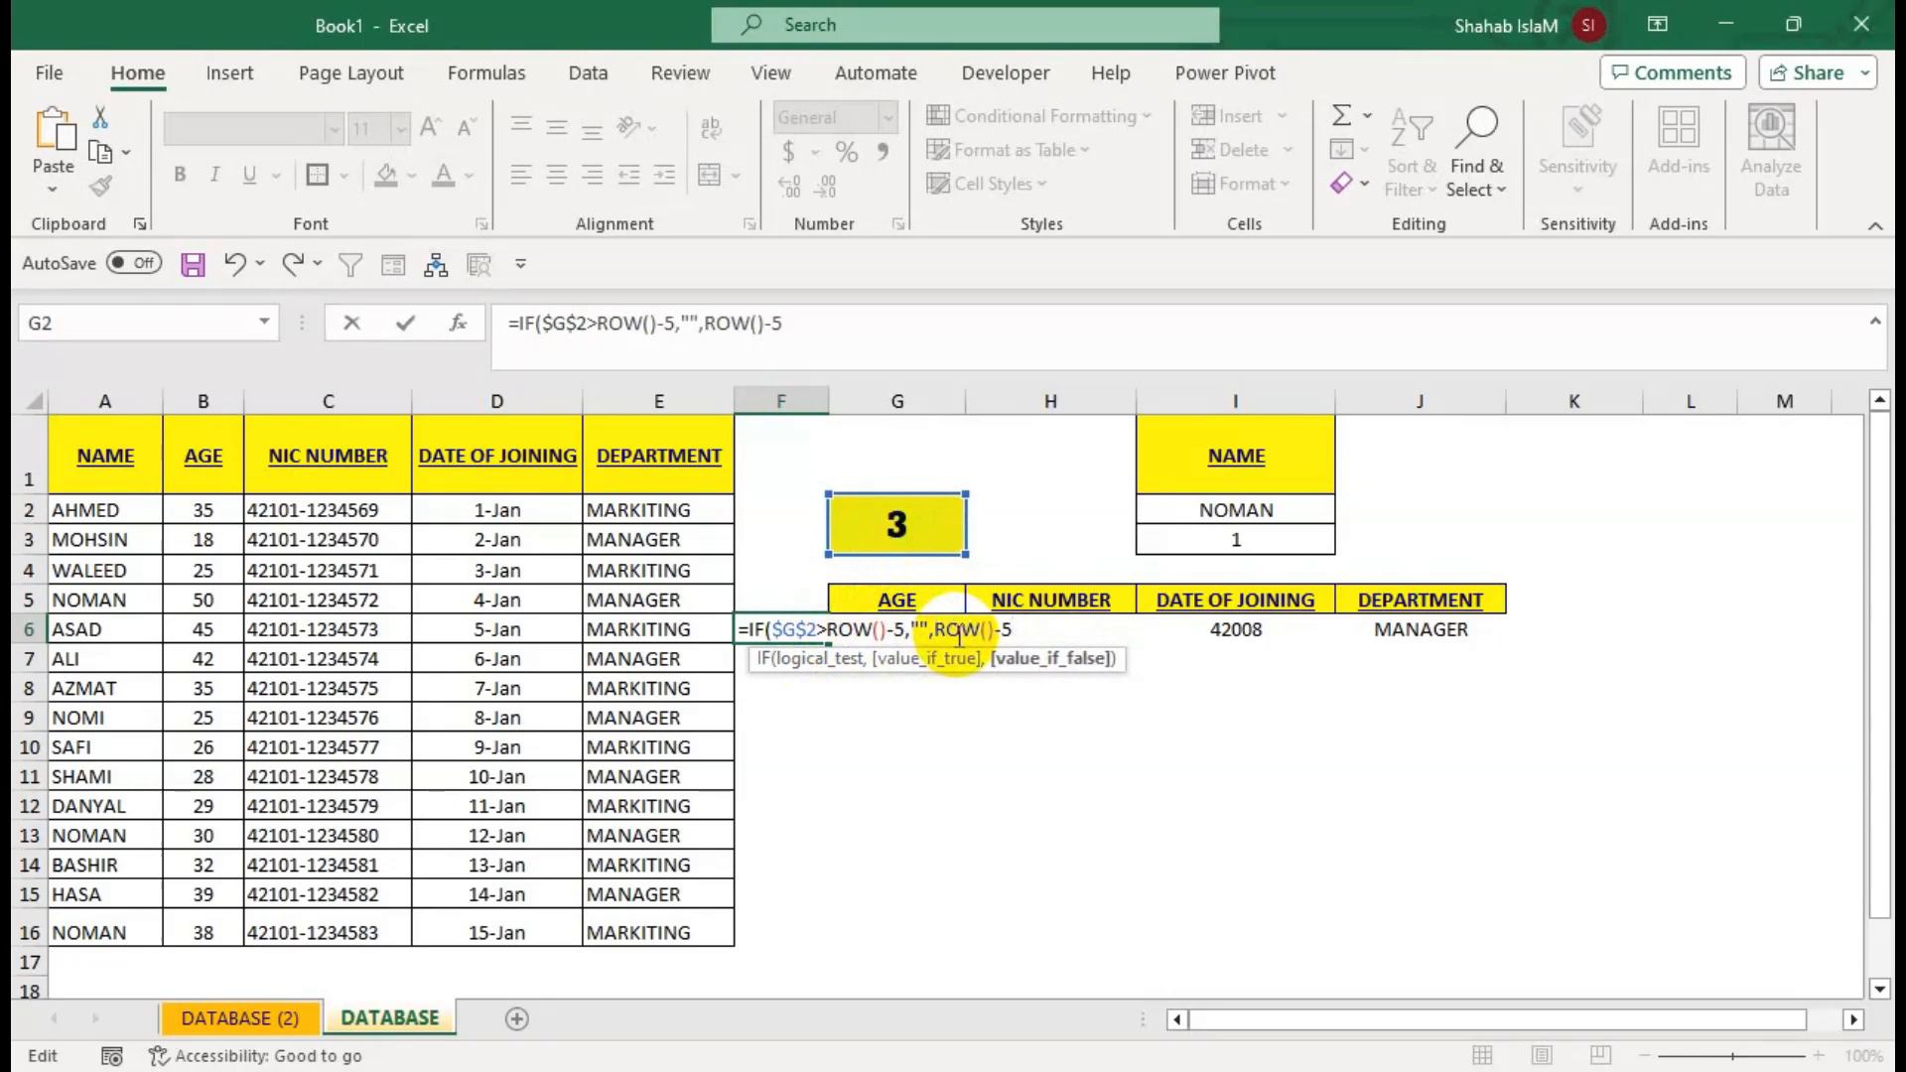
{"action": "type", "text": ")"}
{"action": "key", "text": "Return"}
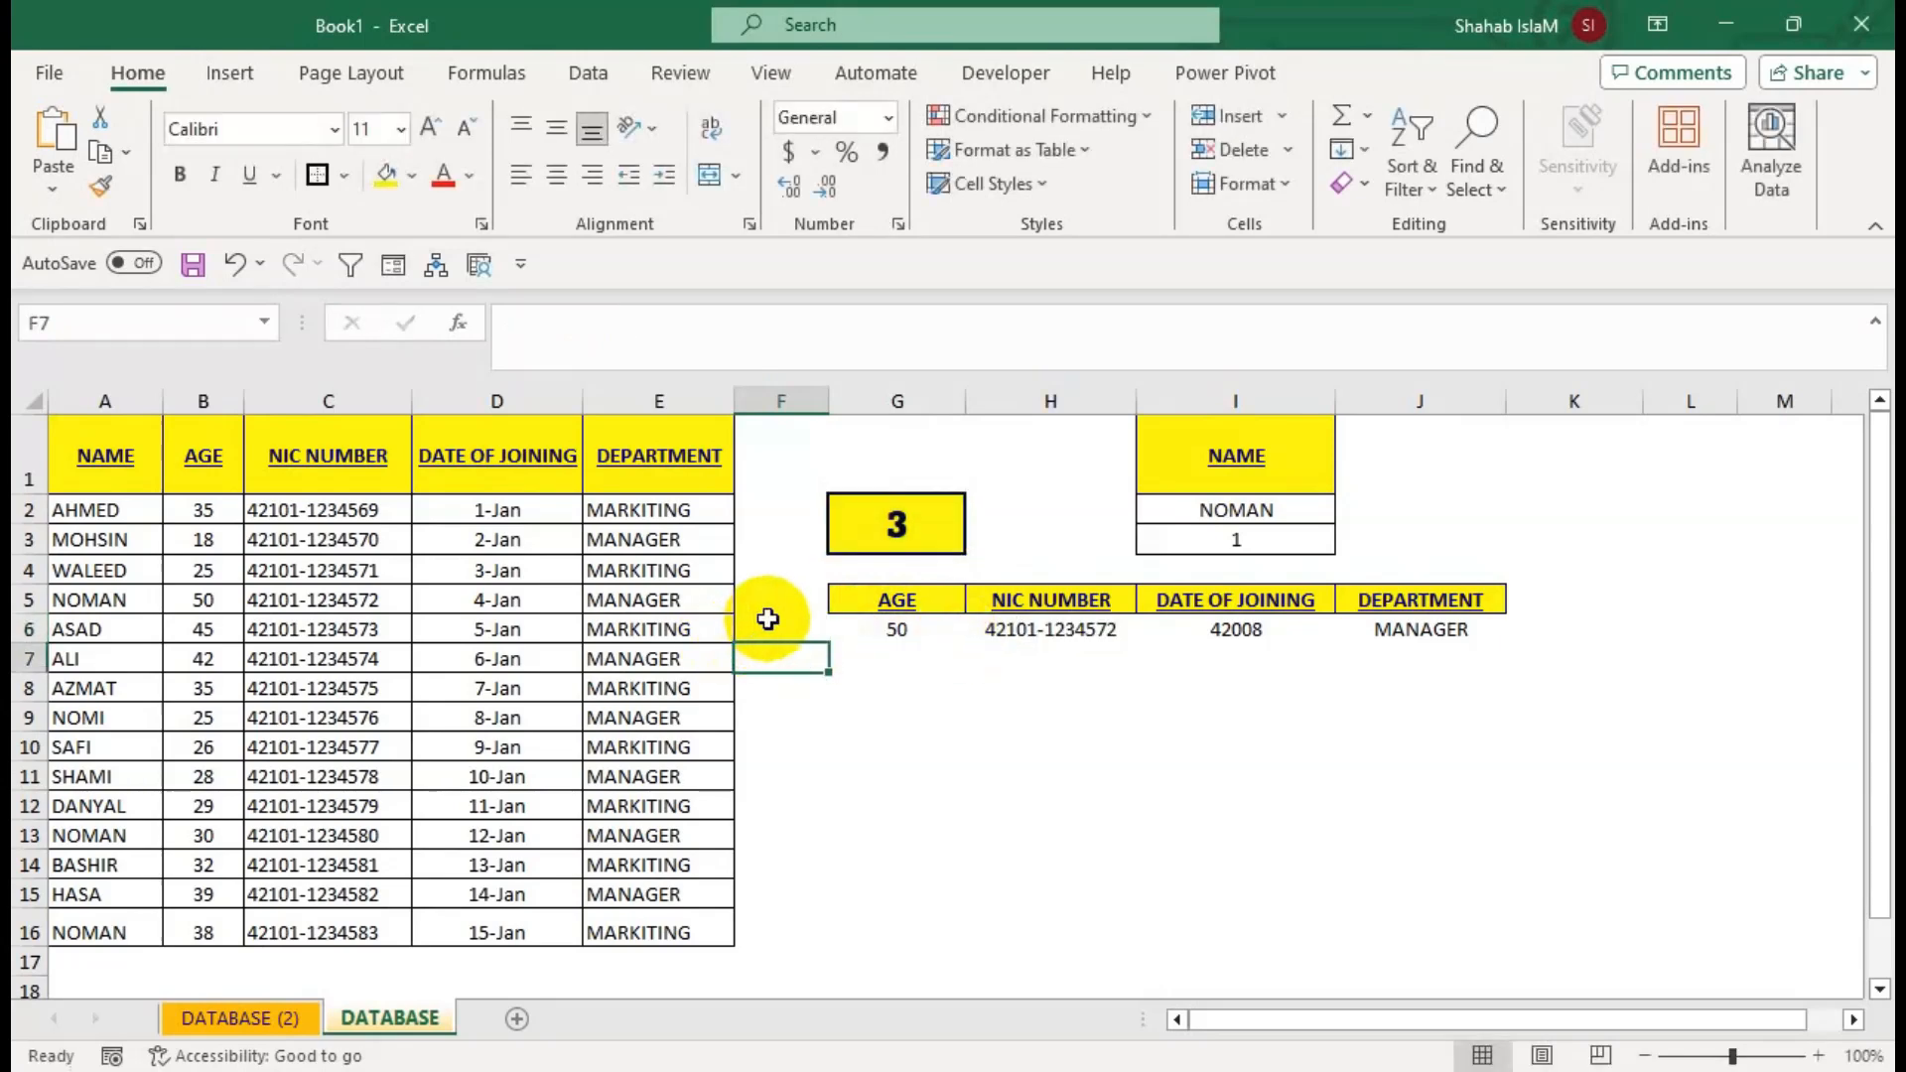
Swap the IF results in F6 to get =IF($G$2>ROW()-5,ROW()-5,"") and fill the formula down to F13.
{"action": "left_click", "coordinate": [800, 627]}
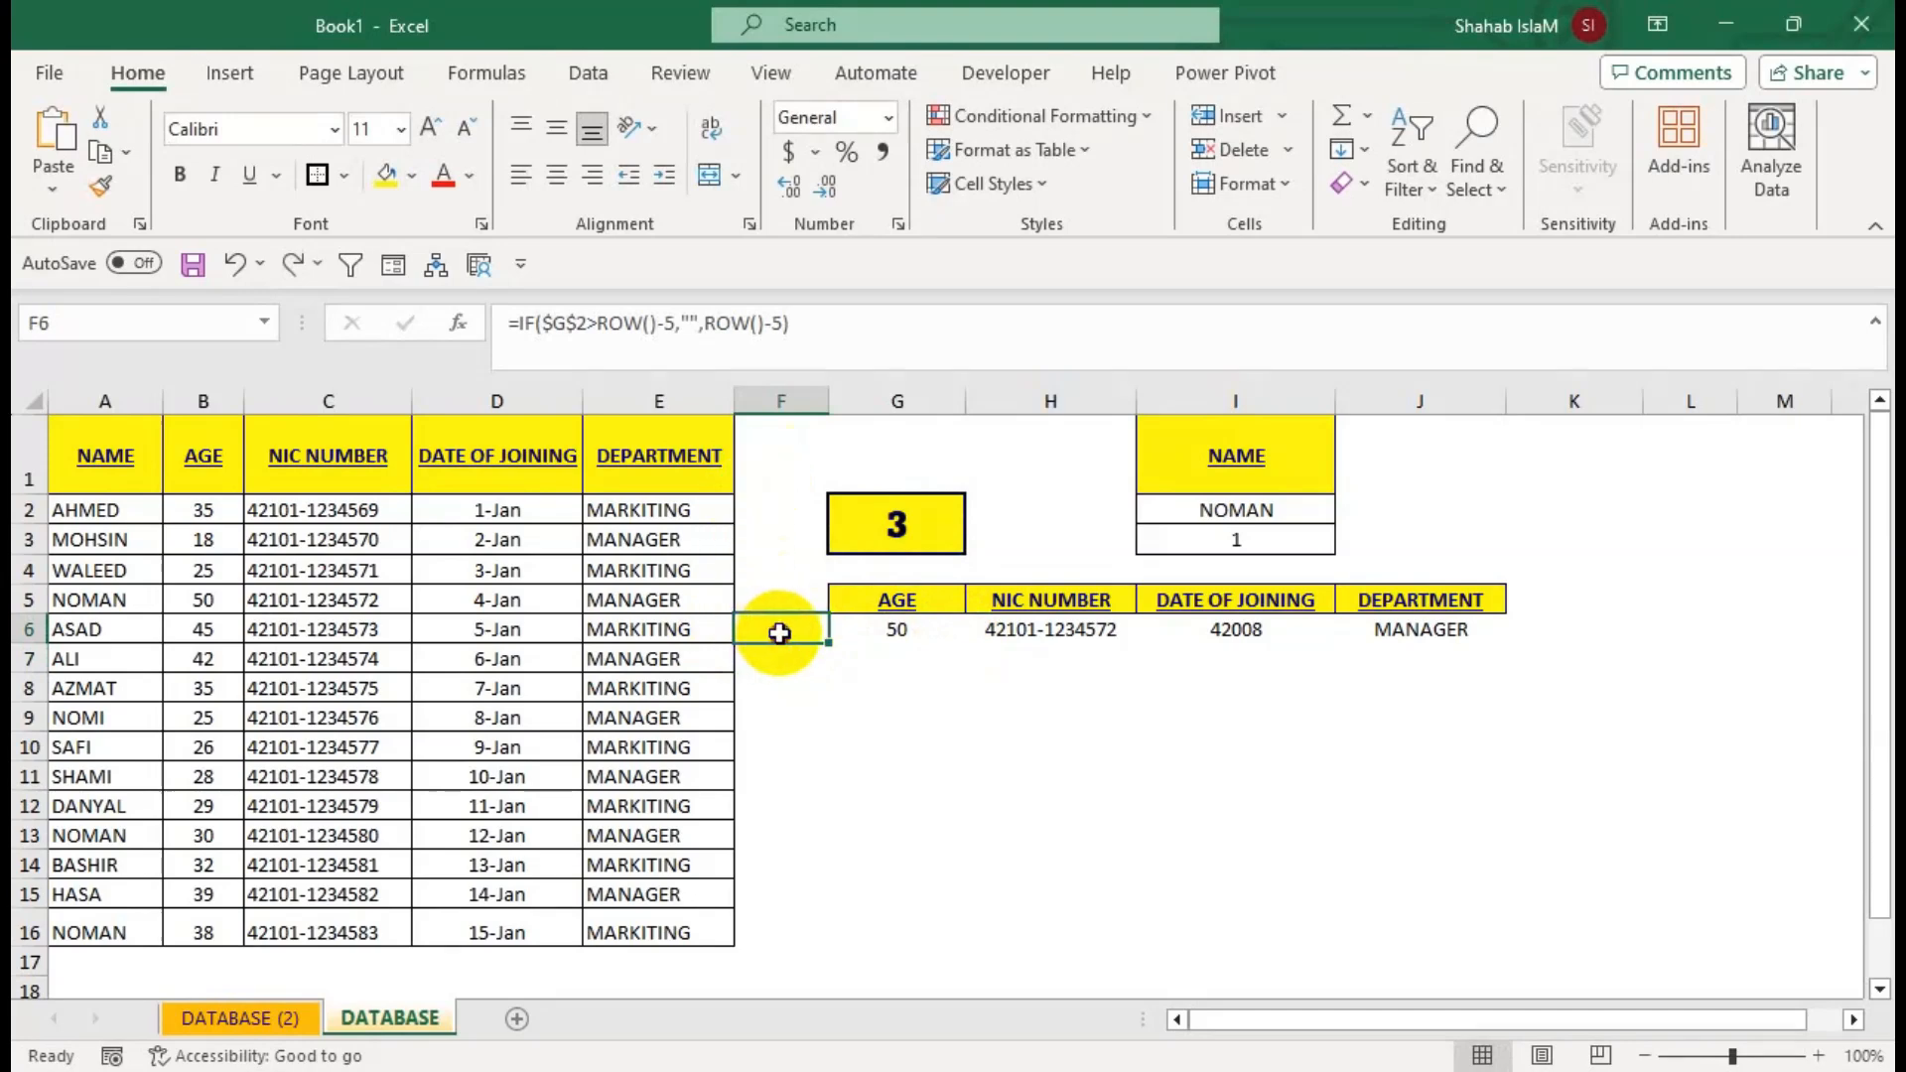
{"action": "double_click", "coordinate": [778, 630]}
{"action": "left_click", "coordinate": [988, 630]}
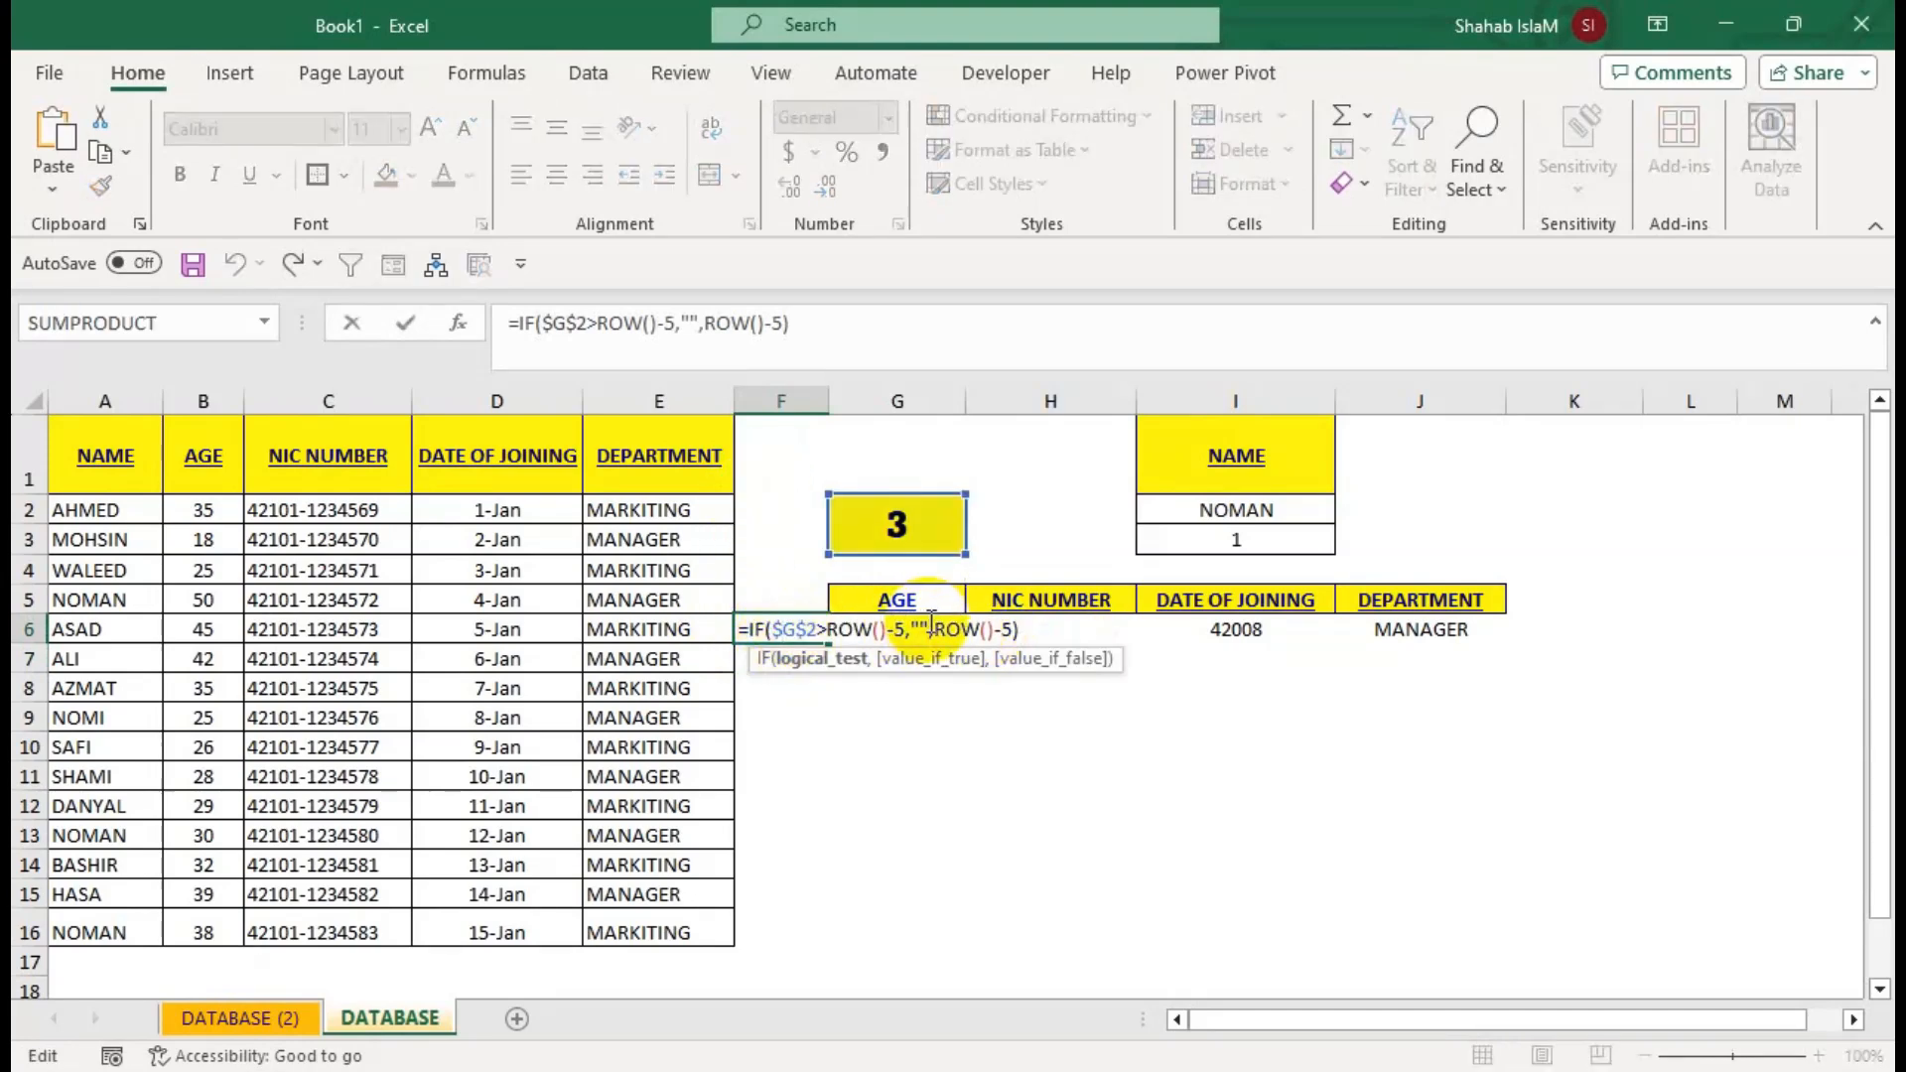
{"action": "left_click_drag", "start_coordinate": [930, 623], "coordinate": [911, 624]}
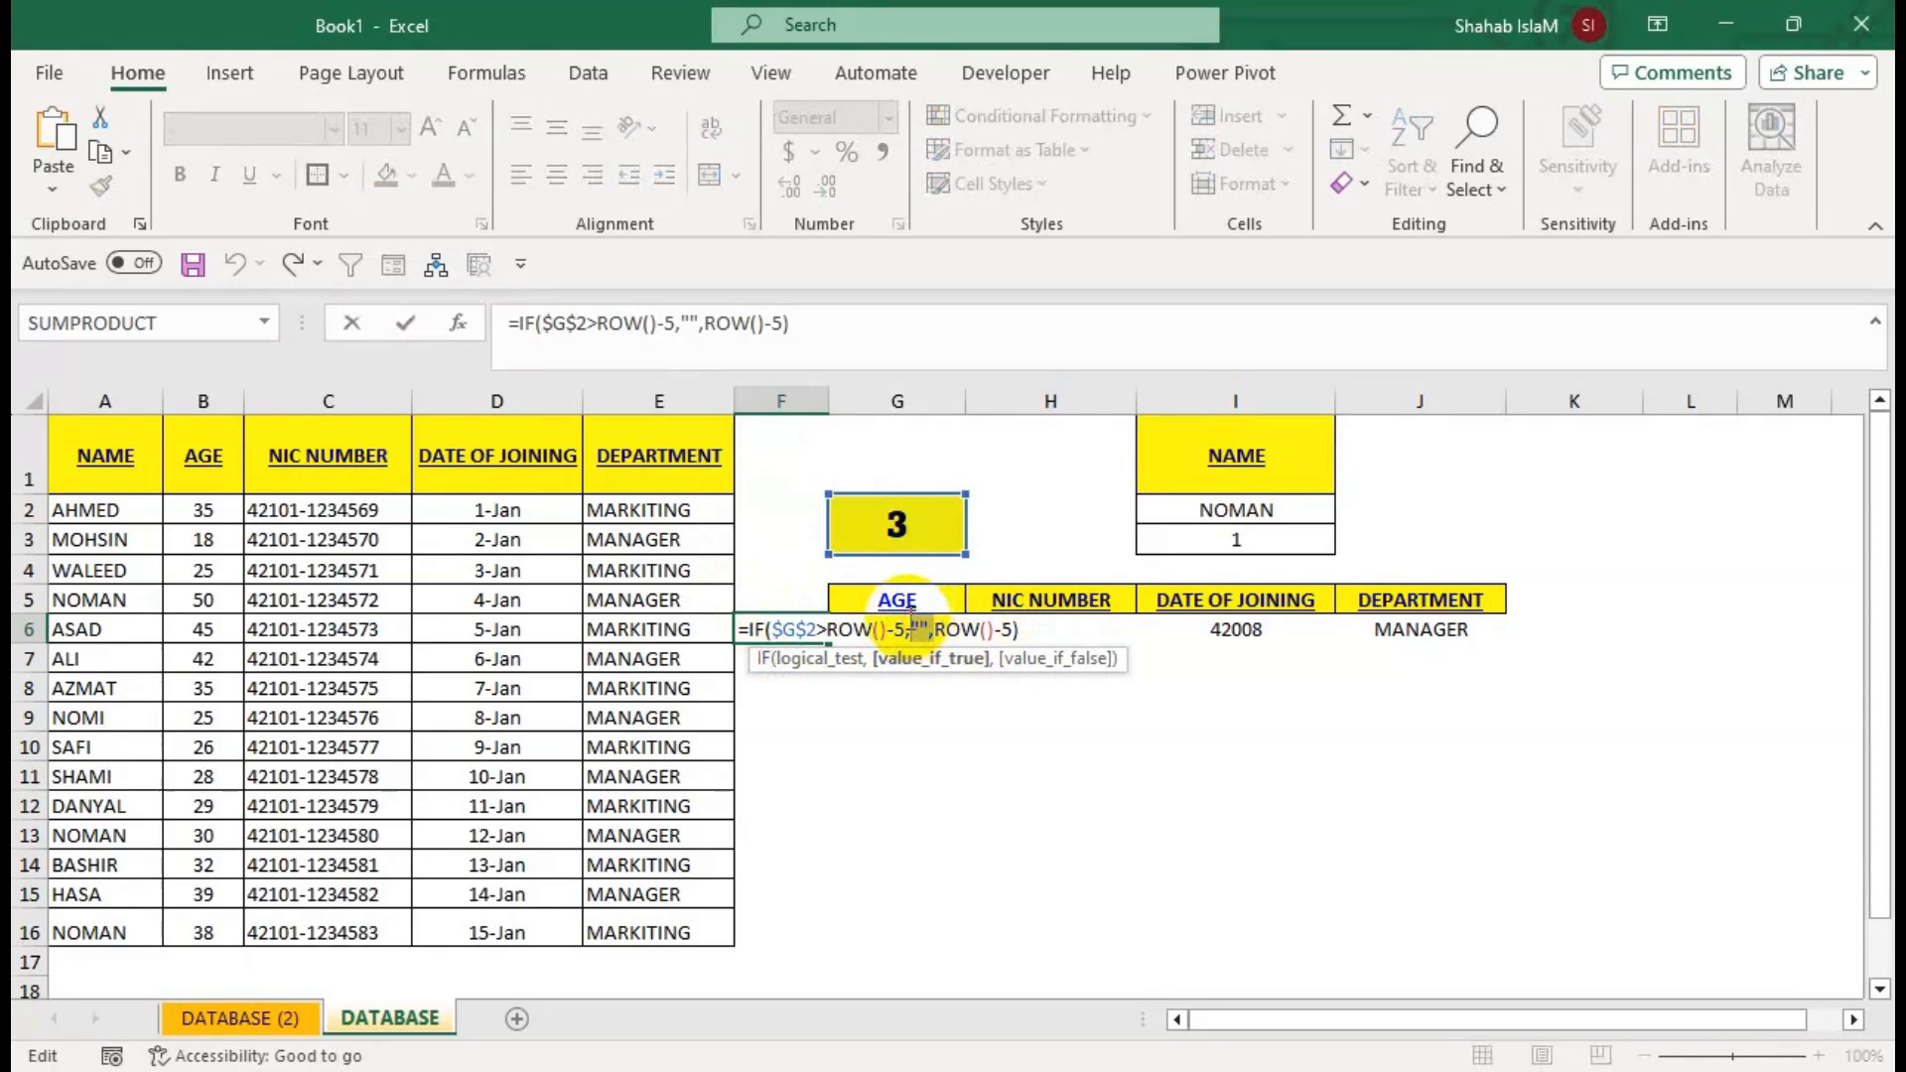
{"action": "left_click_drag", "start_coordinate": [926, 629], "coordinate": [906, 627]}
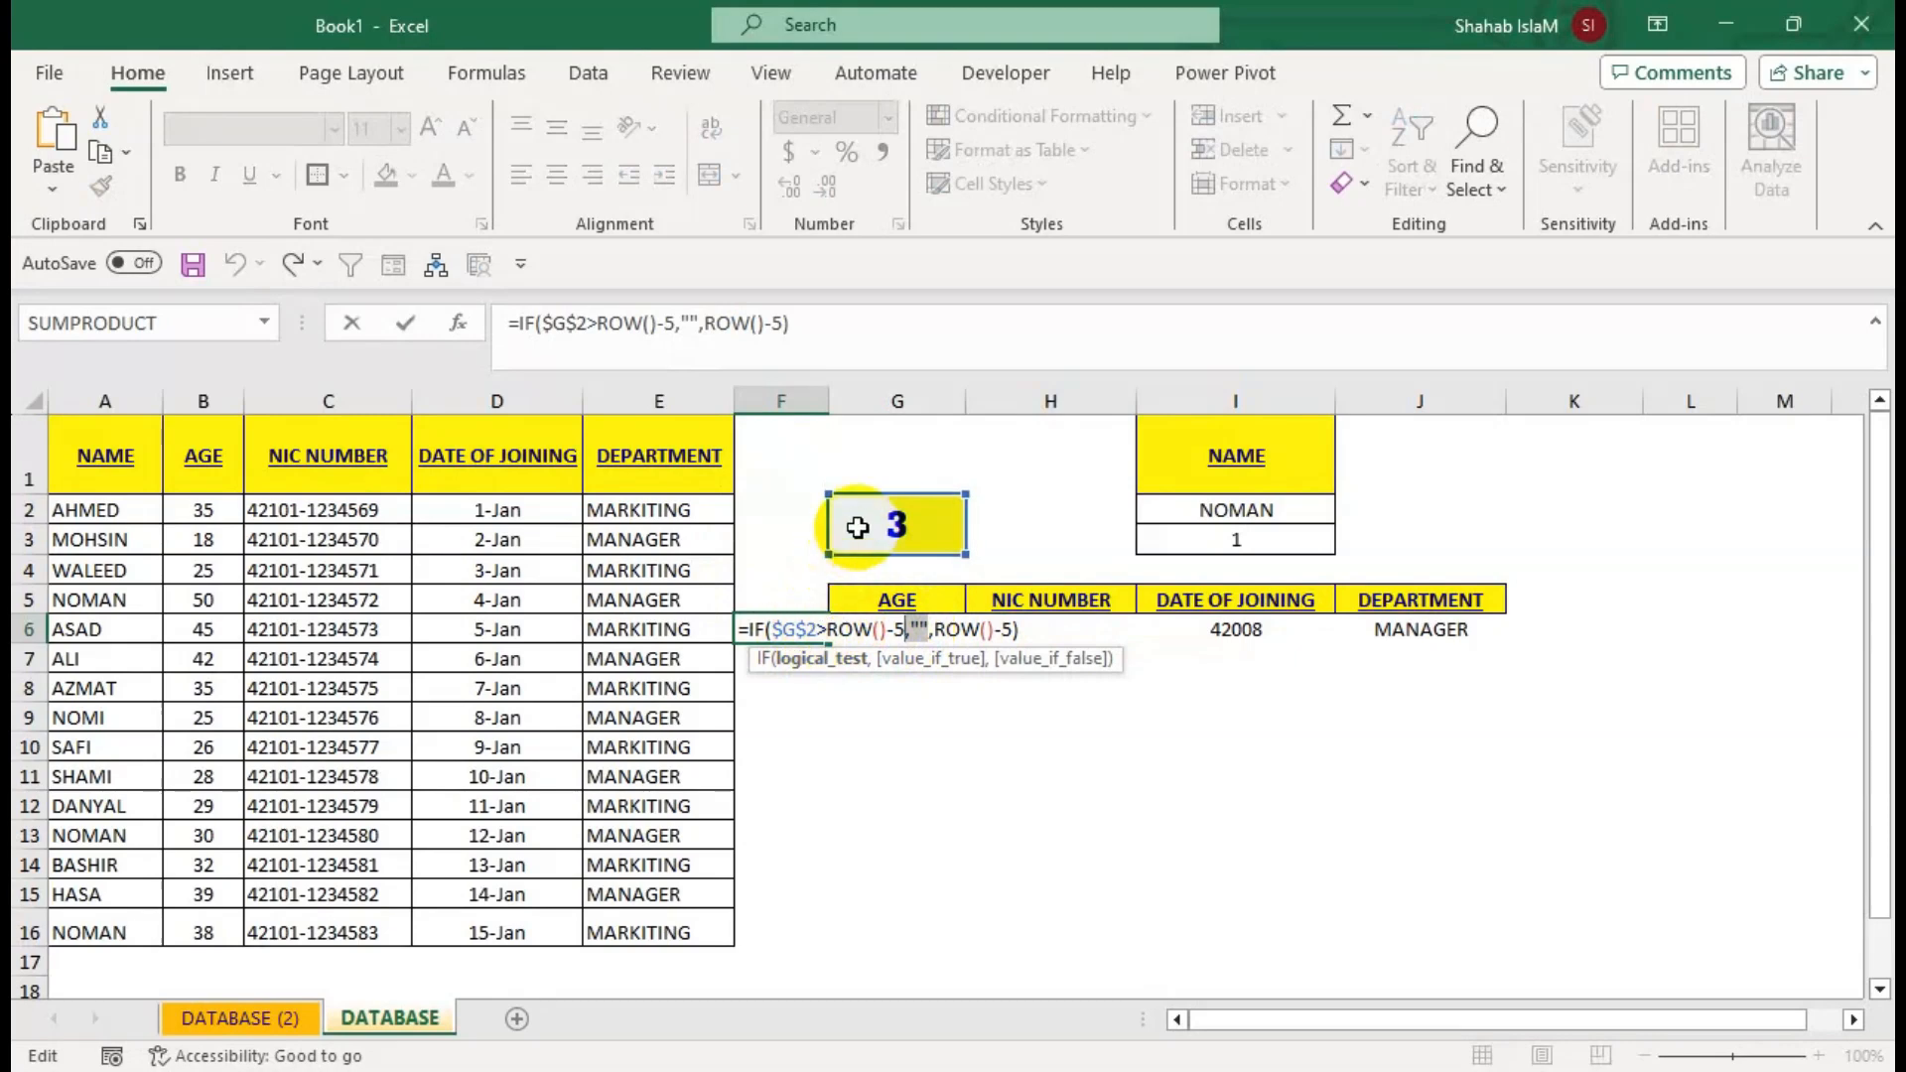
{"action": "key", "text": "BackSpace"}
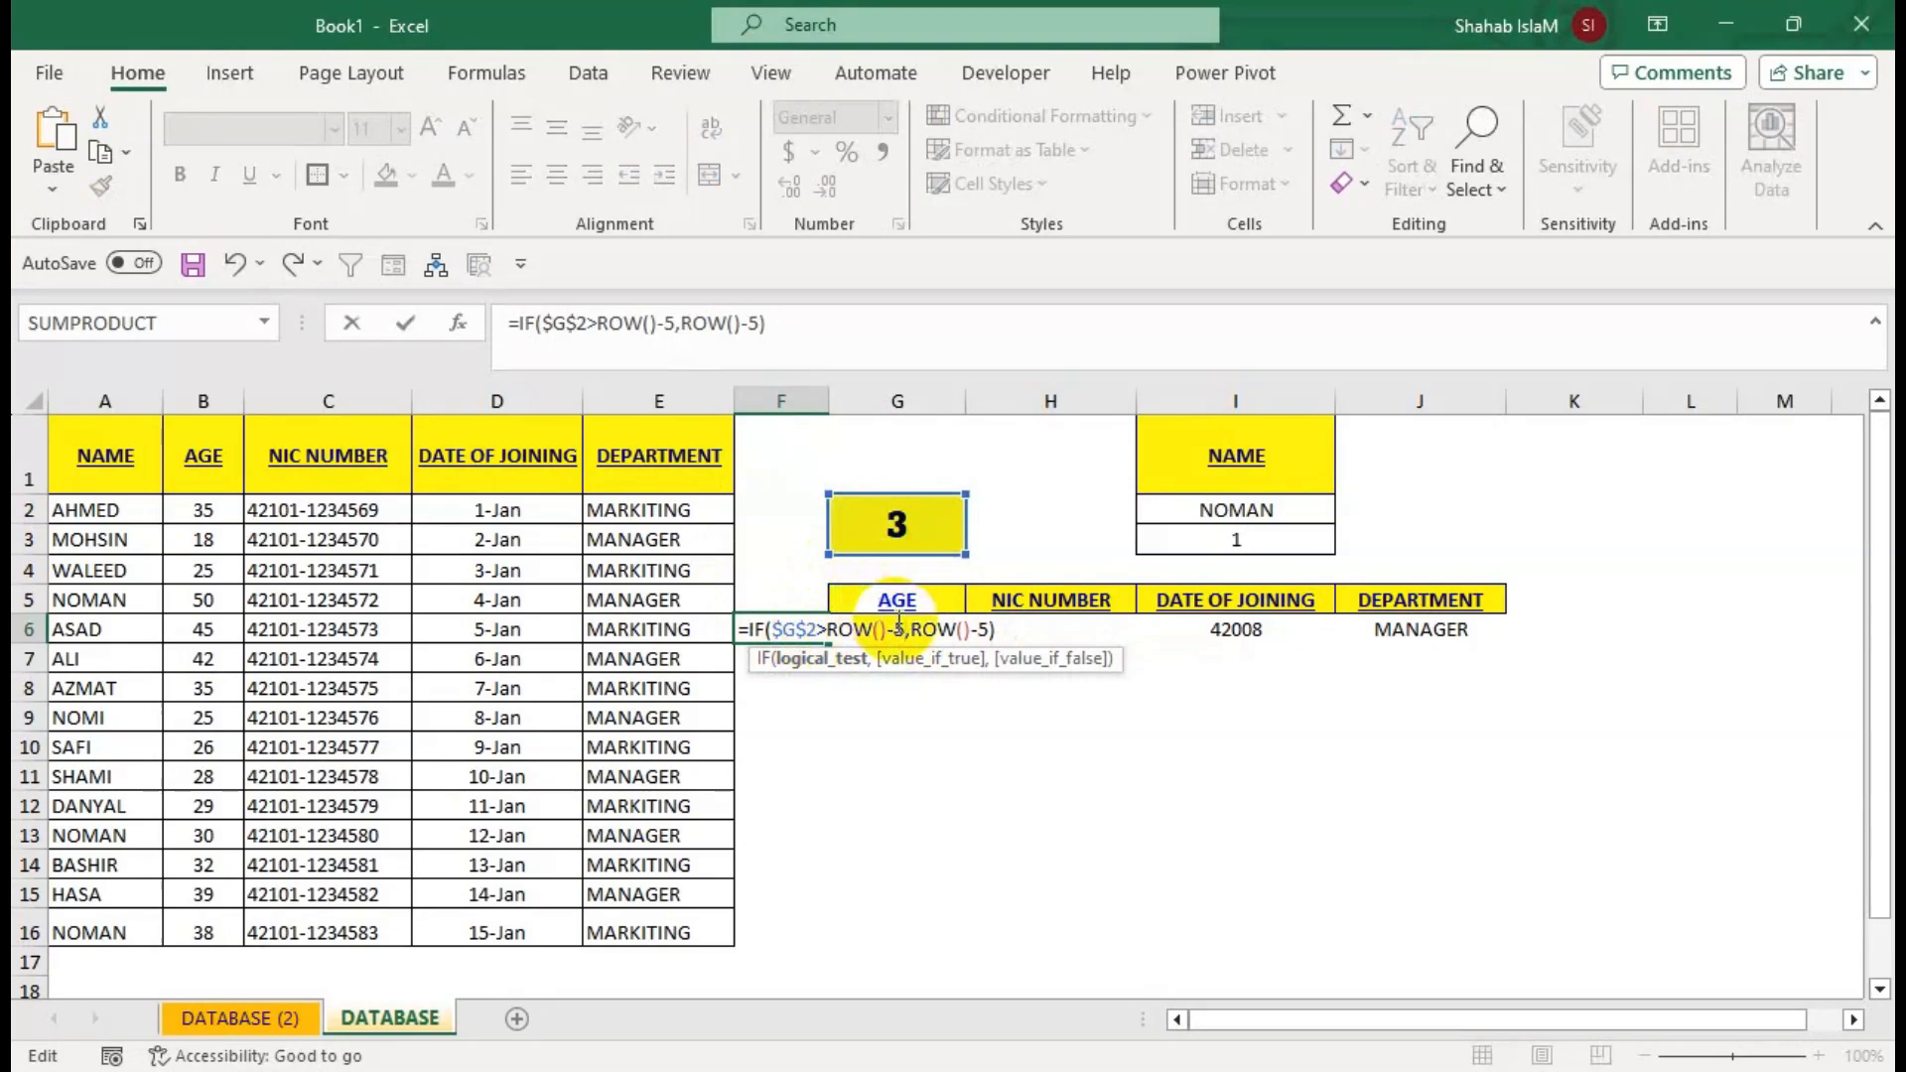
{"action": "left_click", "coordinate": [991, 629]}
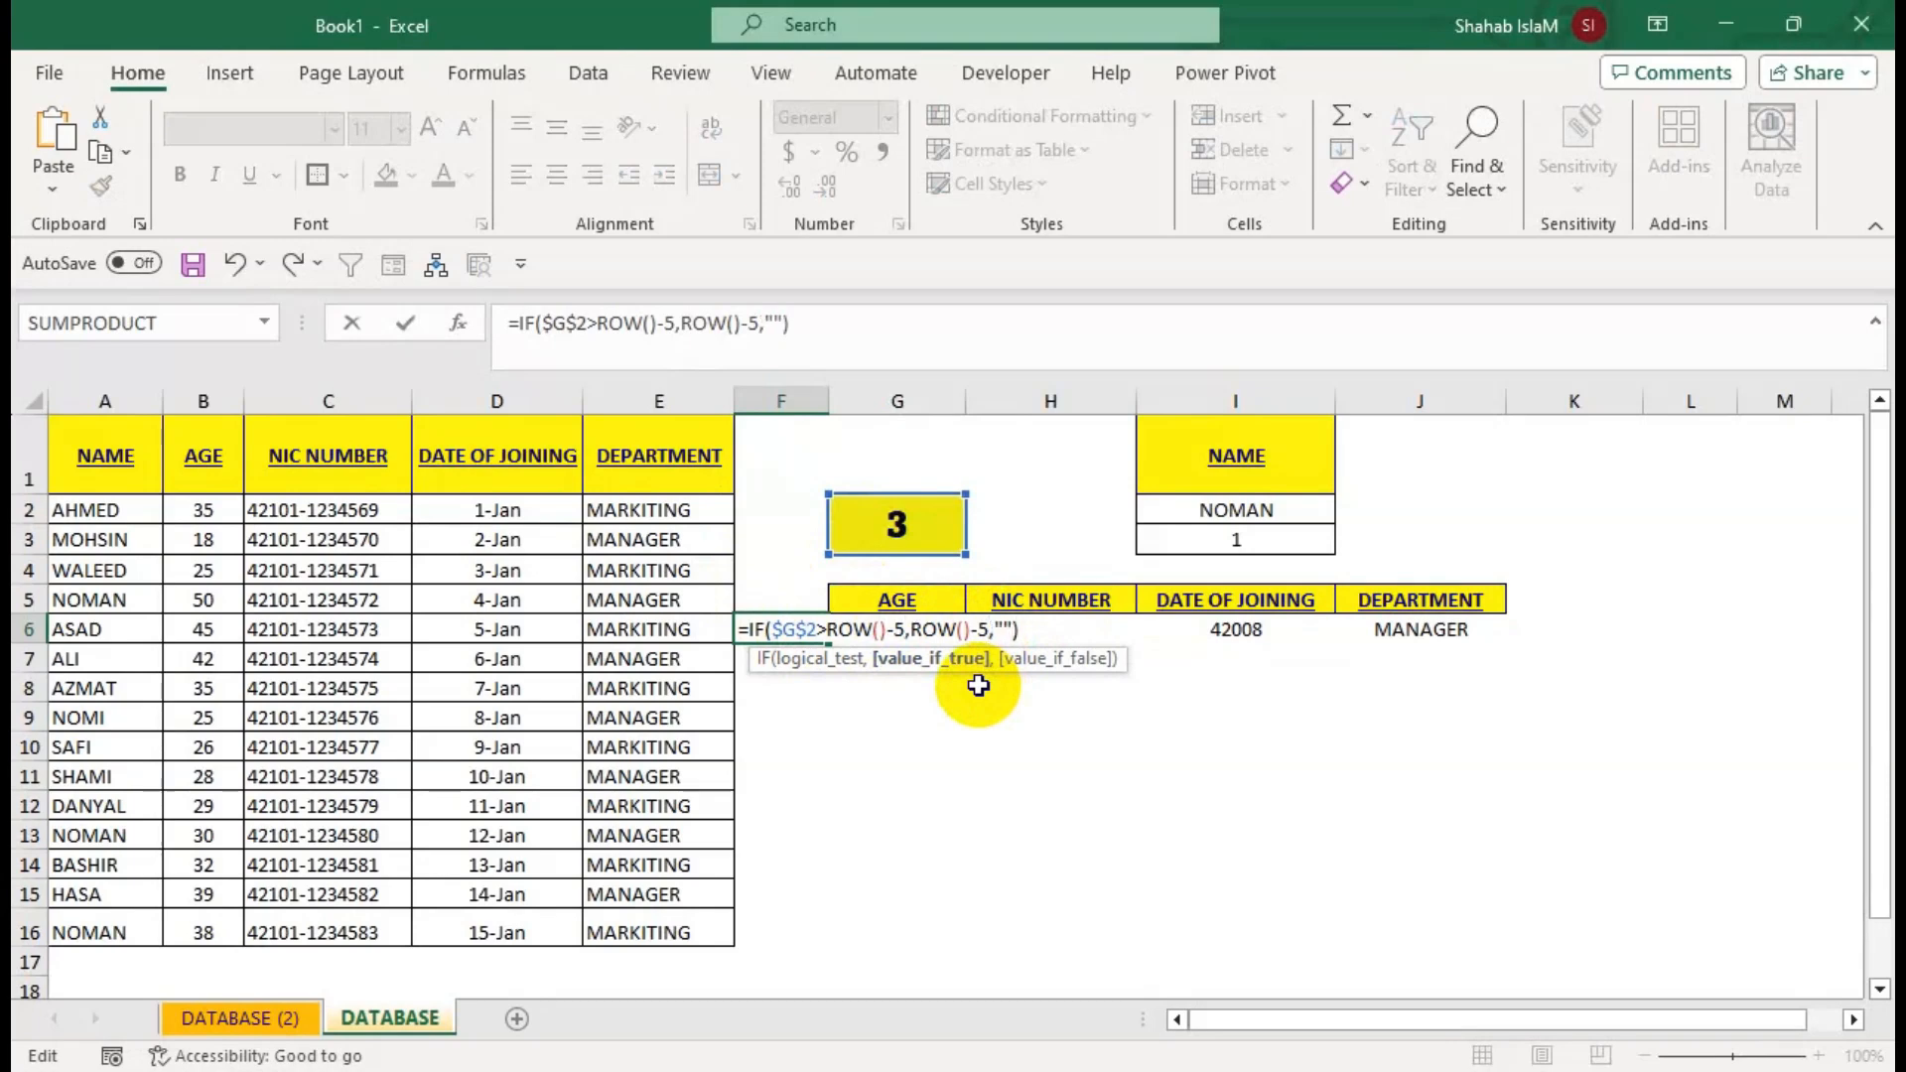
{"action": "key", "text": "Return"}
{"action": "left_click", "coordinate": [824, 633]}
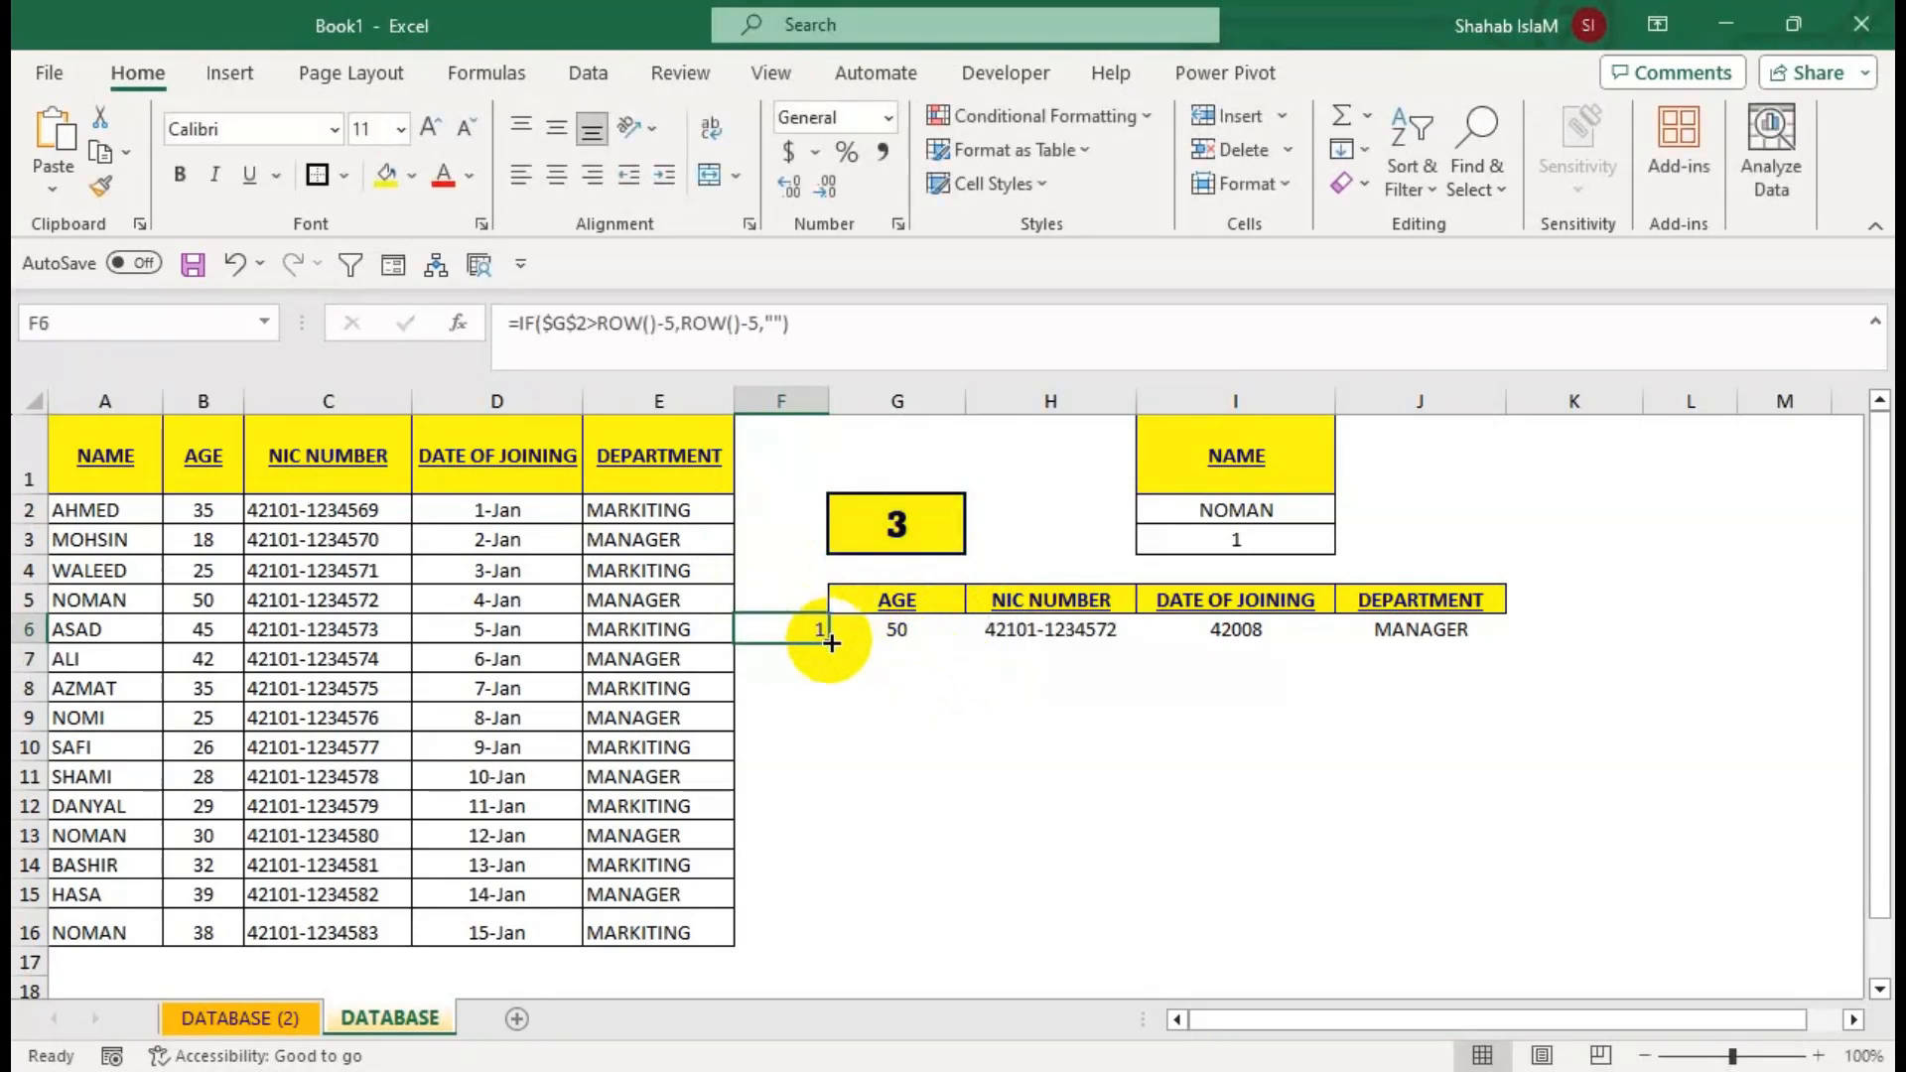
{"action": "left_click_drag", "start_coordinate": [832, 643], "coordinate": [840, 854]}
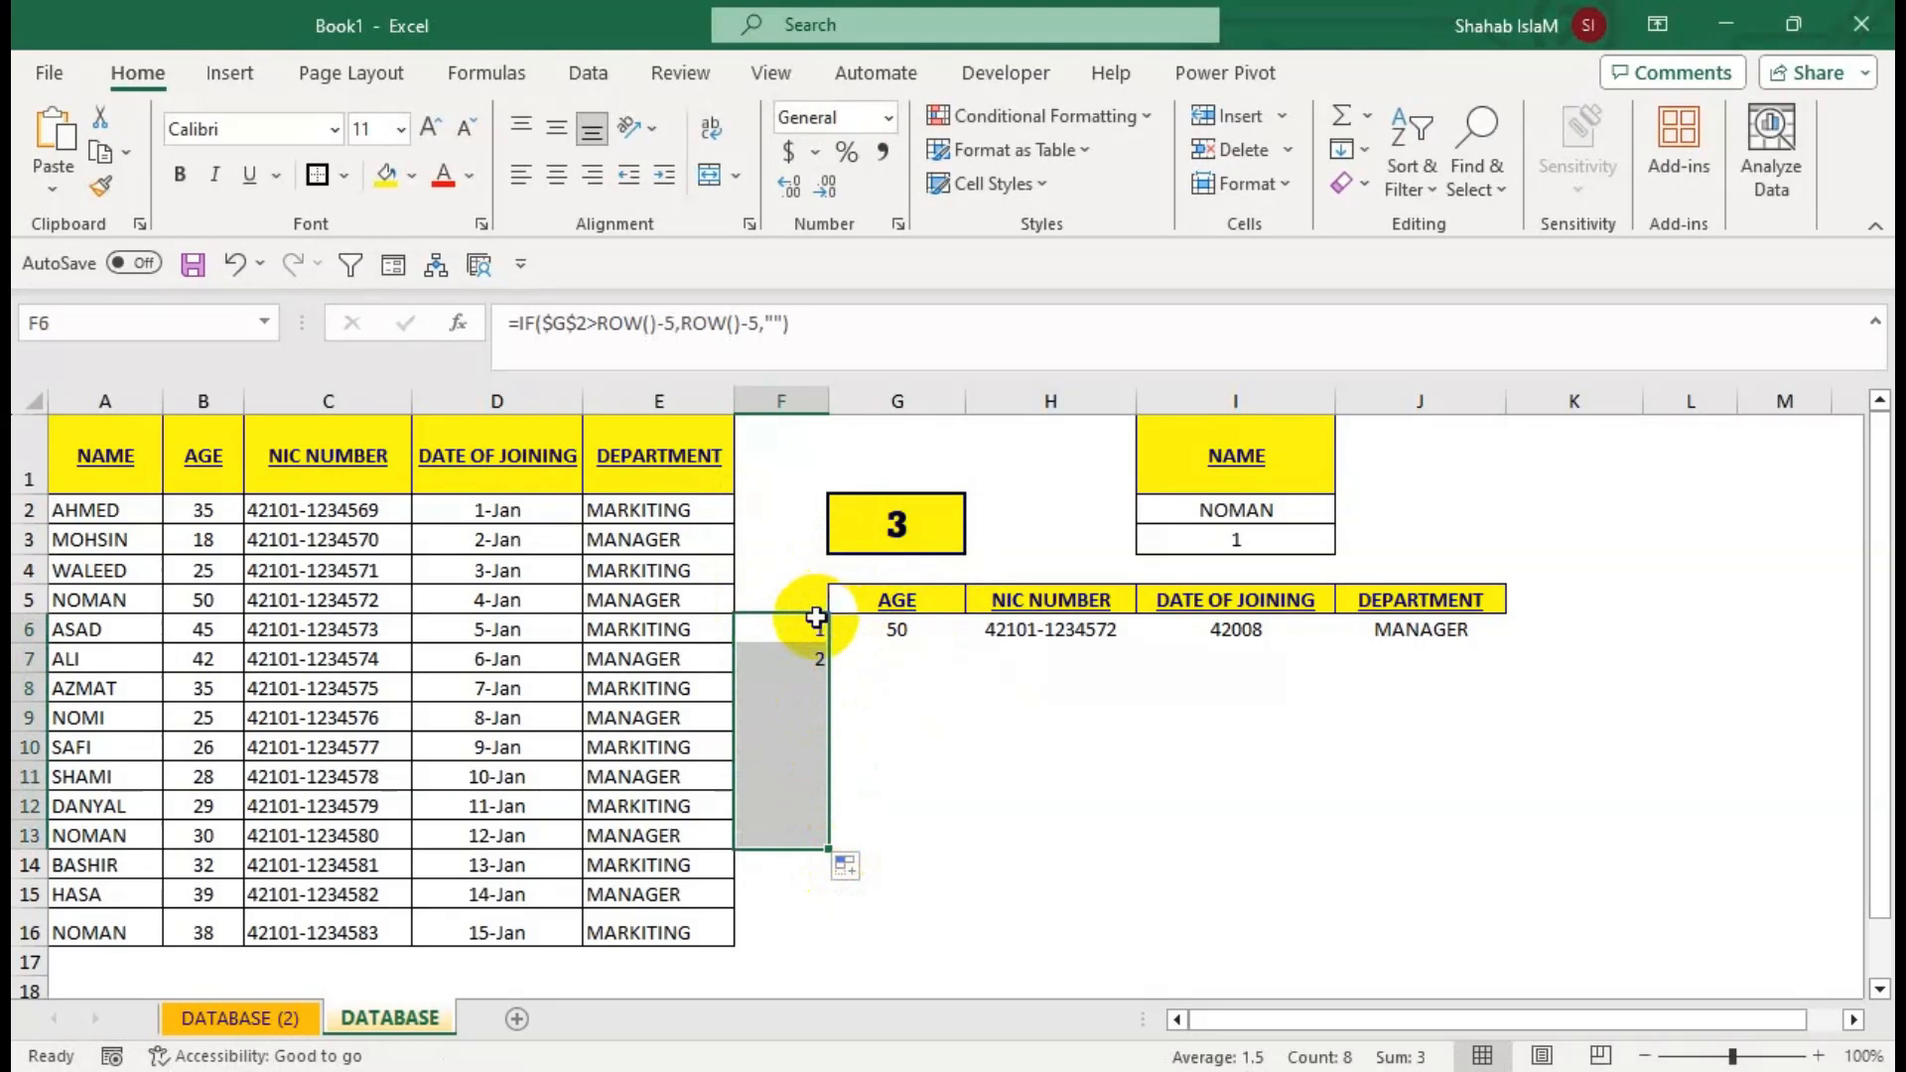
Change the comparison in the F6 formula to greater than or equal: =IF($G$2>=ROW()-5,ROW()-5,"").
{"action": "left_click", "coordinate": [794, 633]}
{"action": "double_click", "coordinate": [818, 629]}
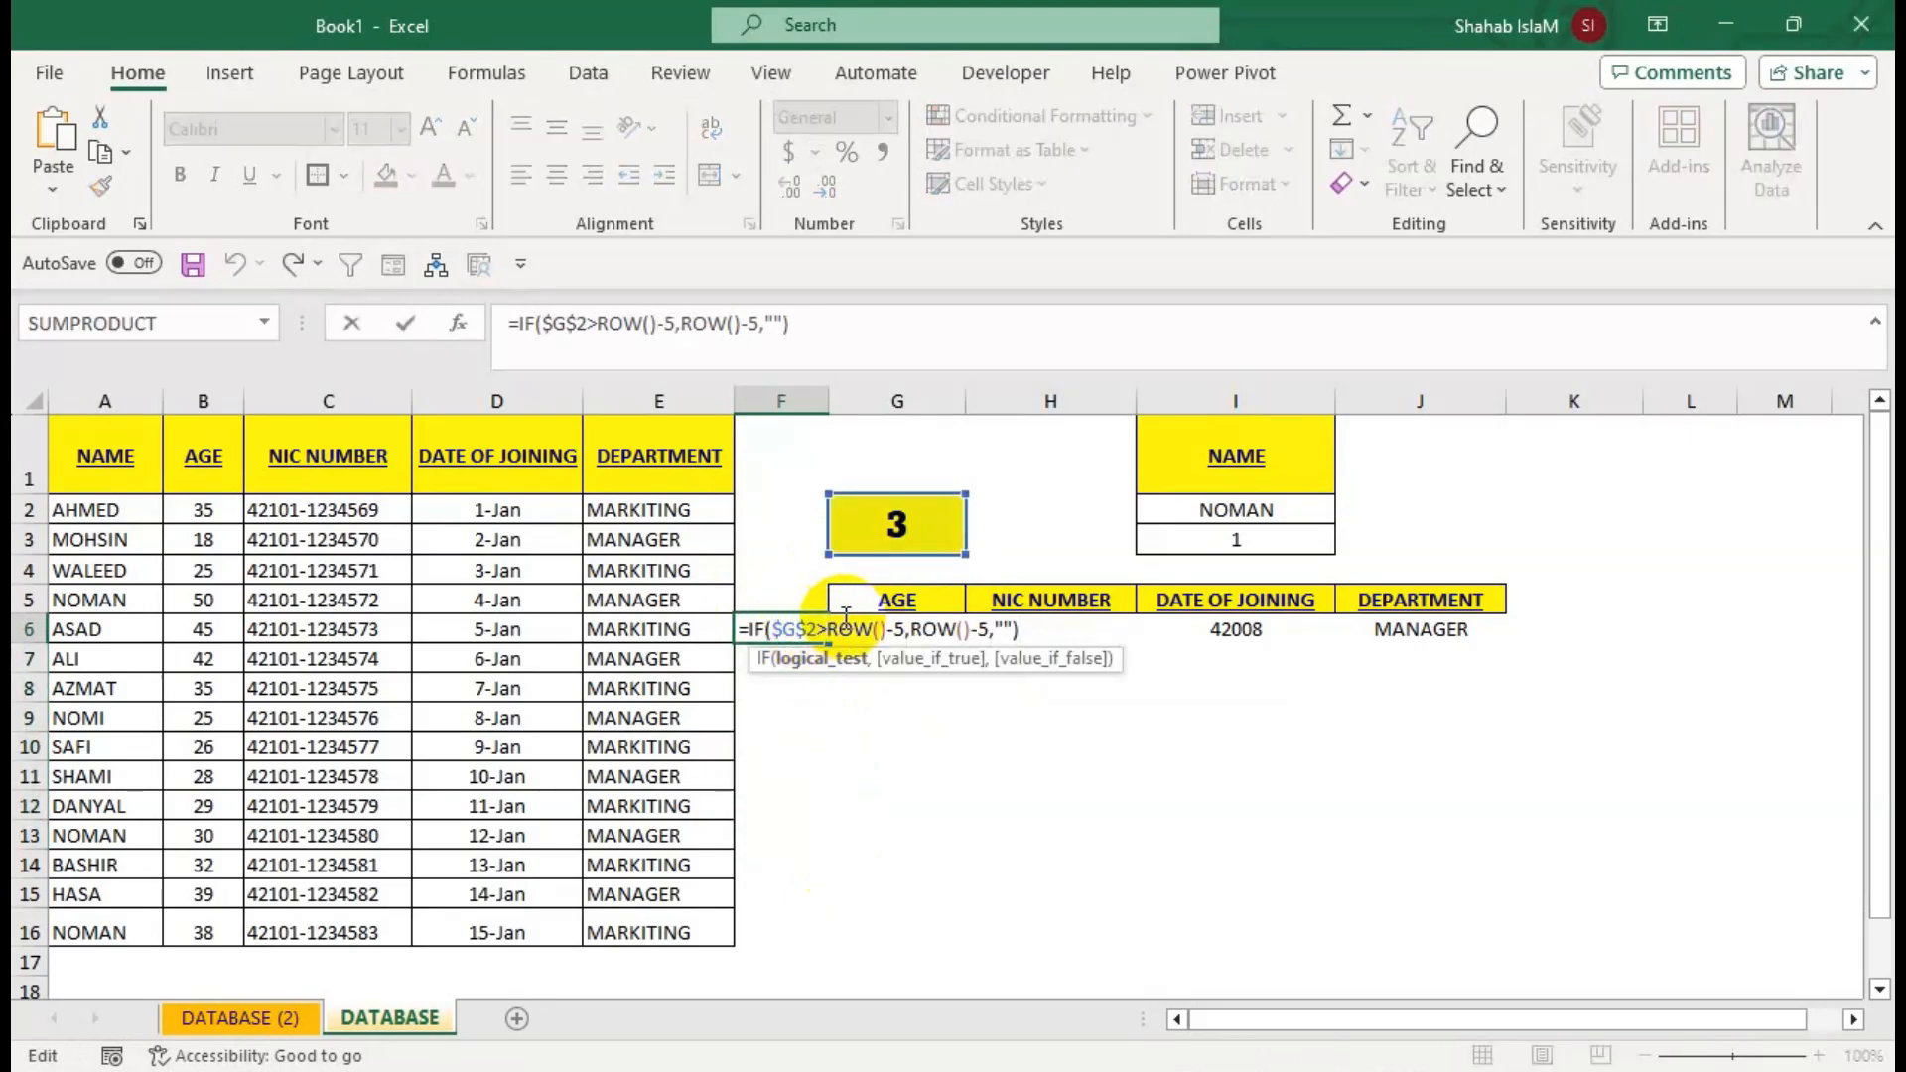
{"action": "type", "text": "="}
{"action": "key", "text": "Return"}
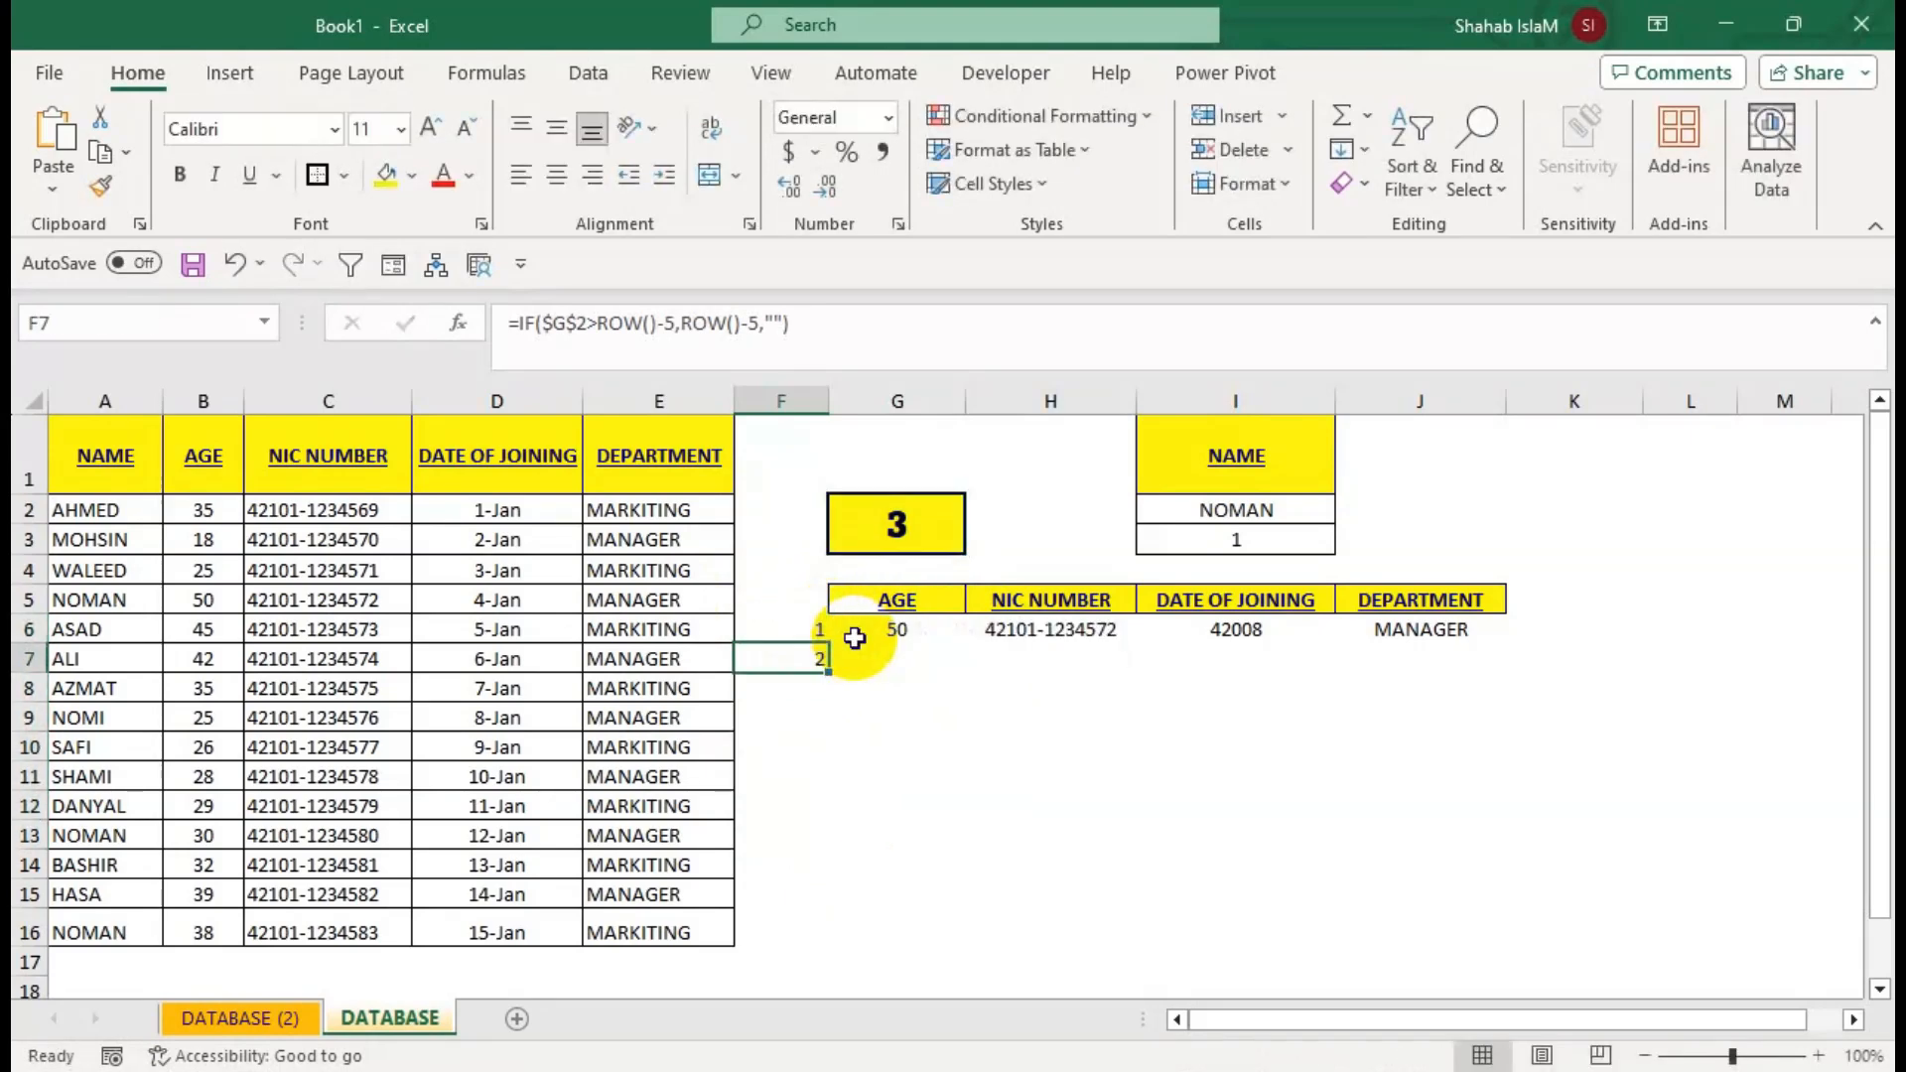
Fill the F6 serial-number formula down to F13 and center the range horizontally.
{"action": "left_click", "coordinate": [818, 631]}
{"action": "left_click_drag", "start_coordinate": [826, 643], "coordinate": [821, 849]}
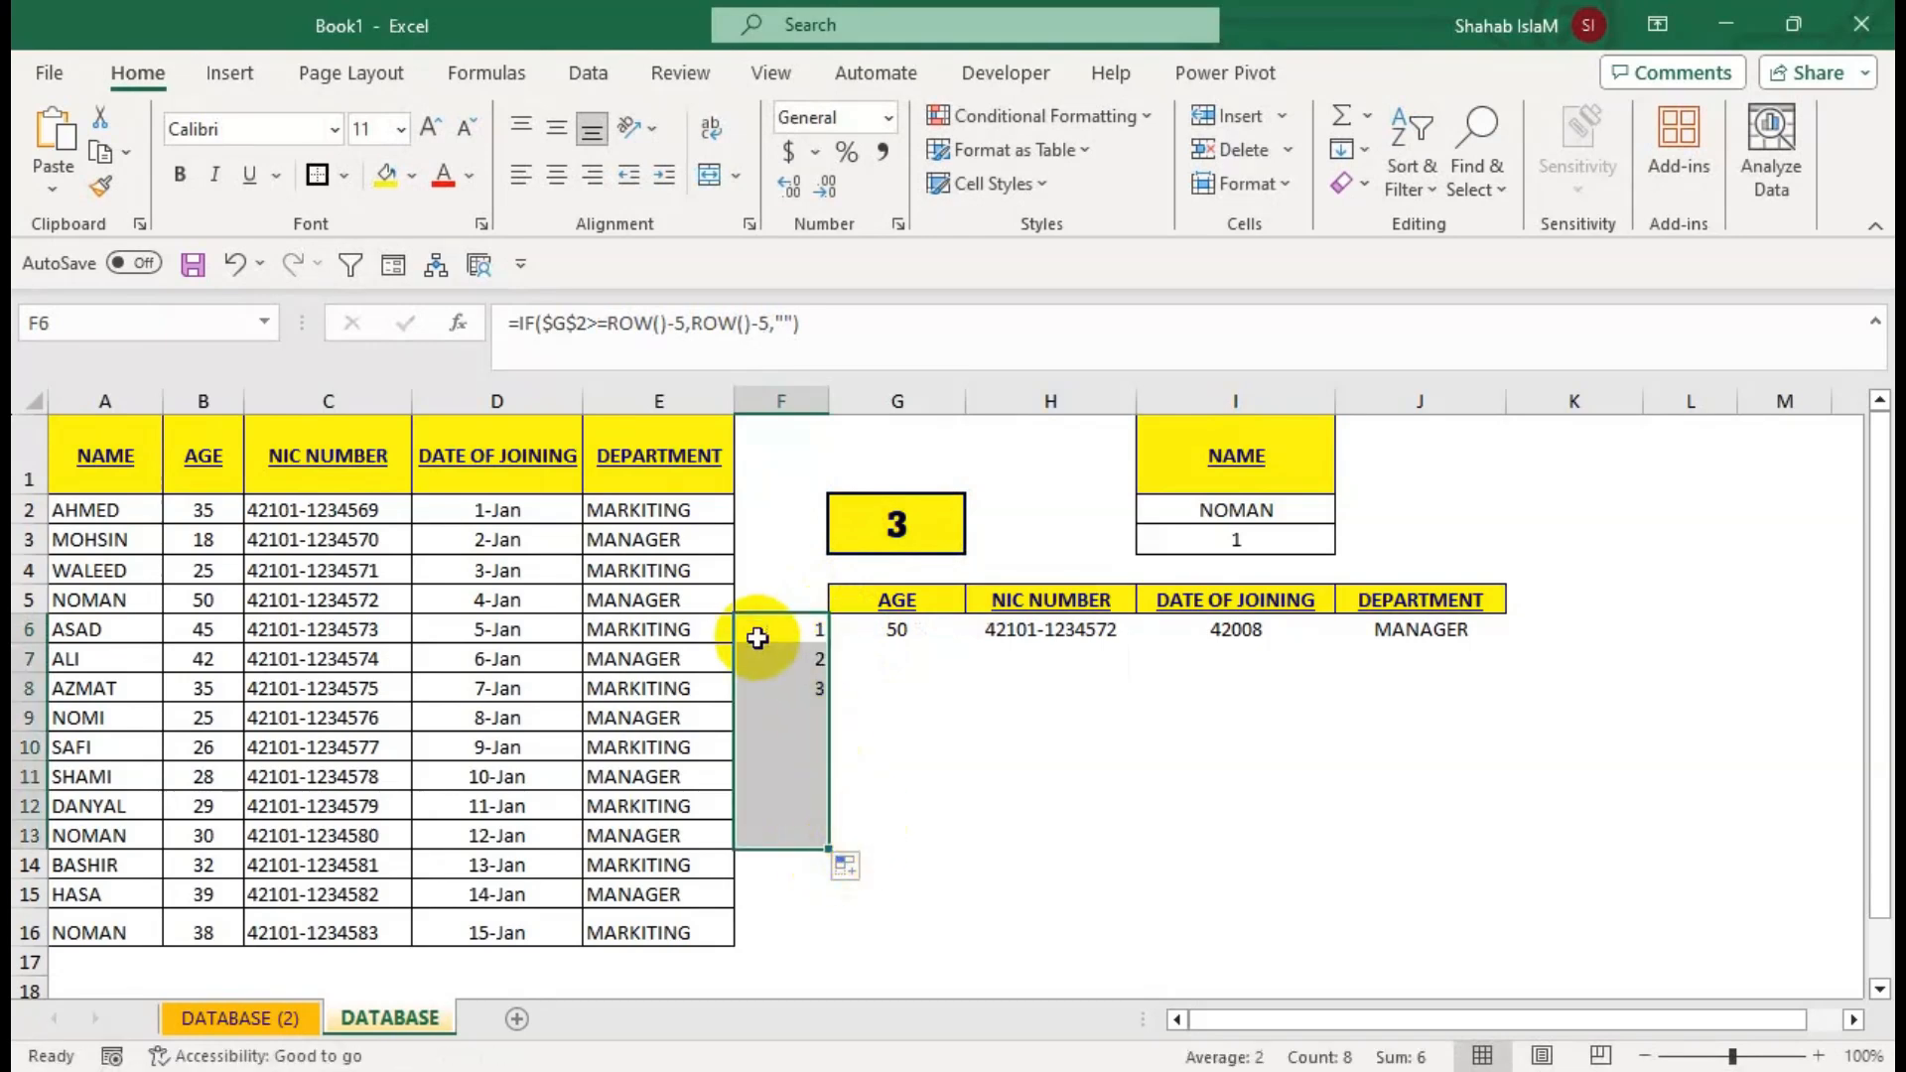
{"action": "left_click", "coordinate": [558, 175]}
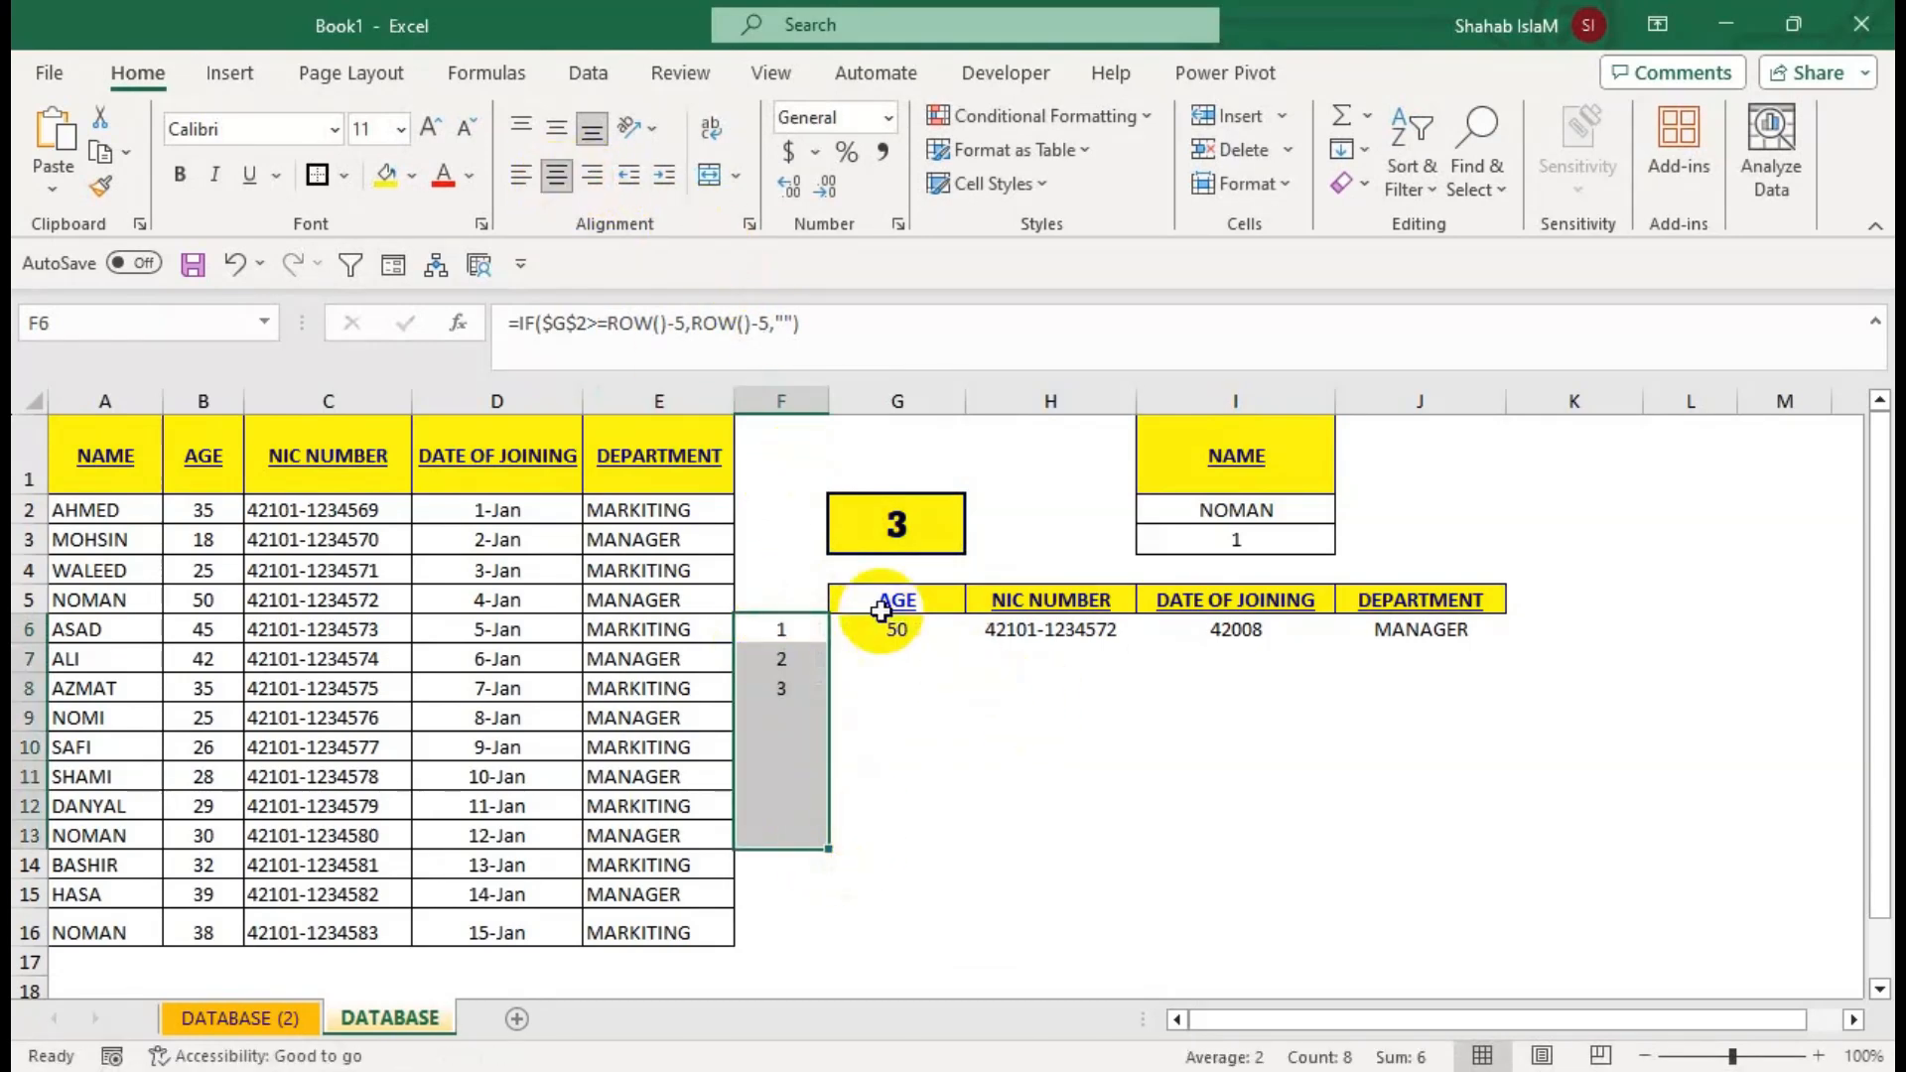
Replace $I$3 with the column-locked reference $F6 as the SMALL position in the G6 lookup formula.
{"action": "left_click", "coordinate": [888, 630]}
{"action": "double_click", "coordinate": [908, 631]}
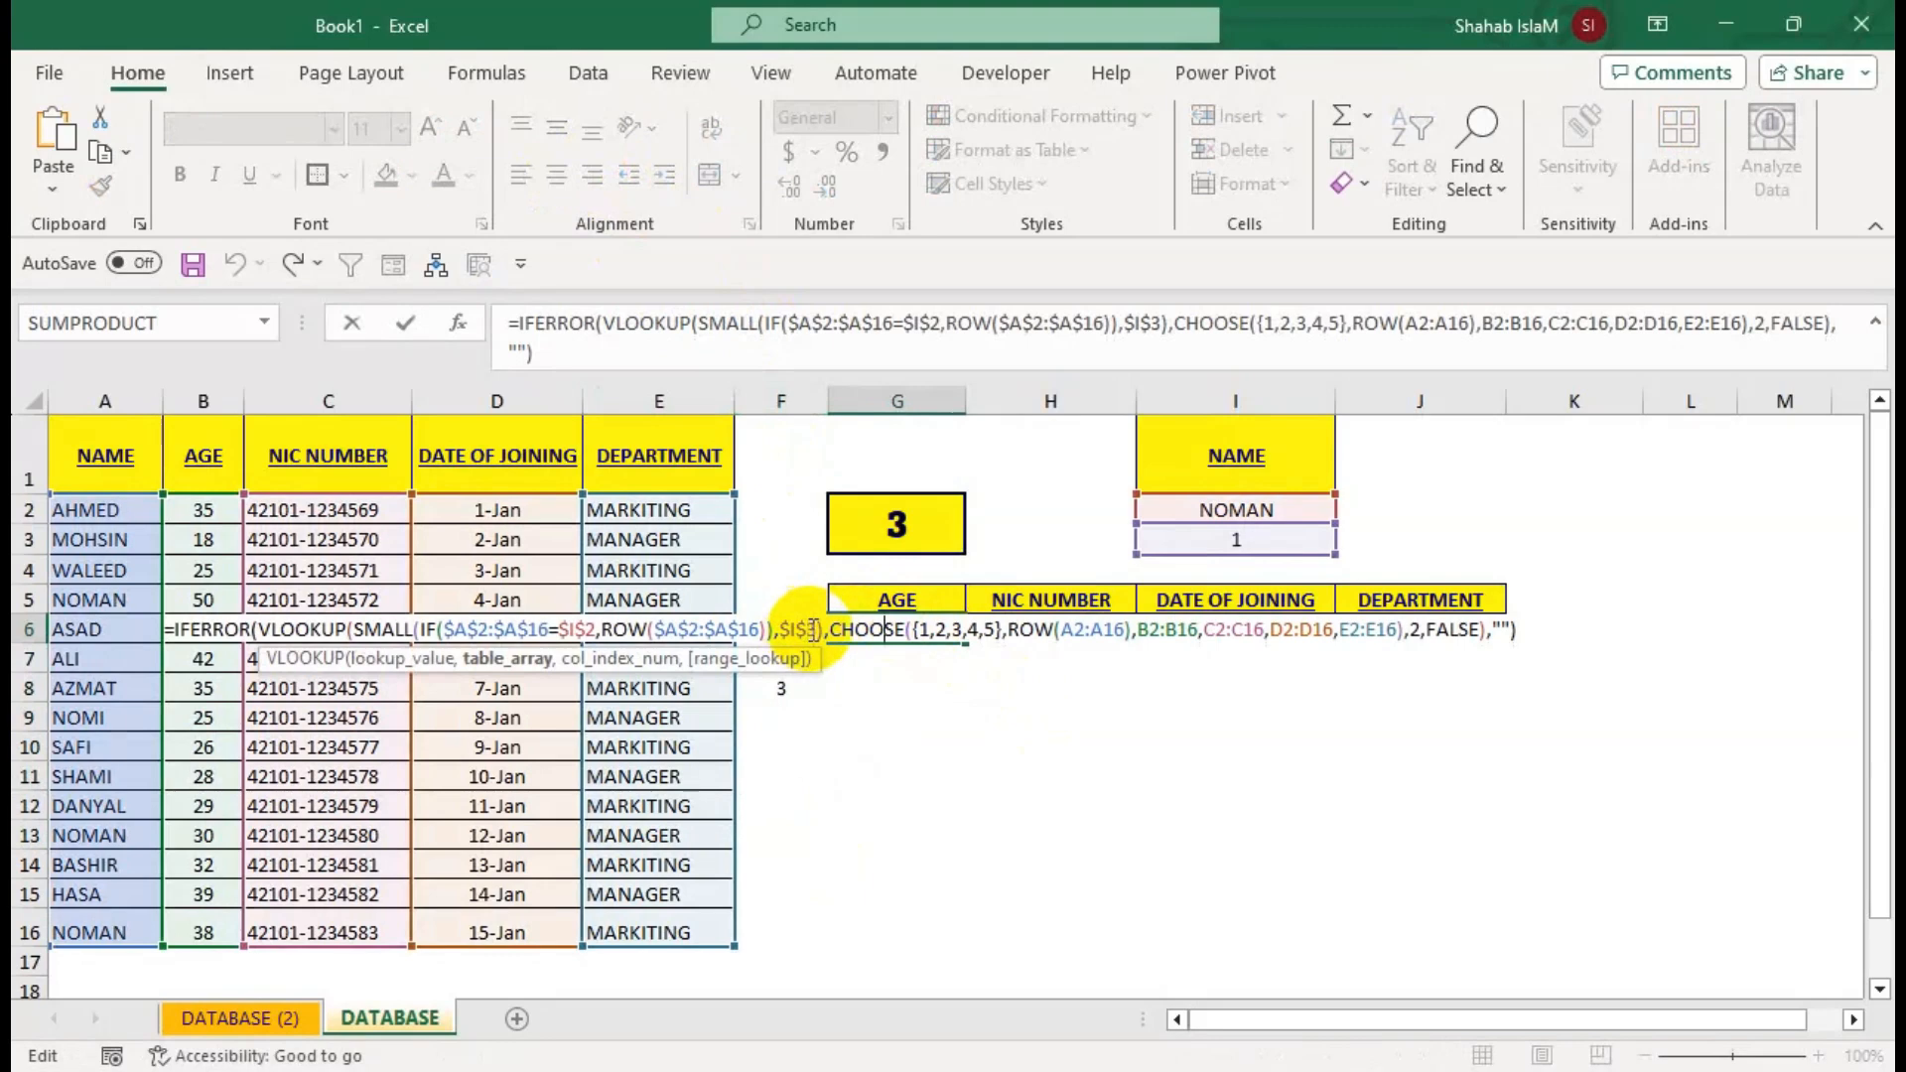
{"action": "left_click", "coordinate": [821, 635]}
{"action": "left_click", "coordinate": [795, 601]}
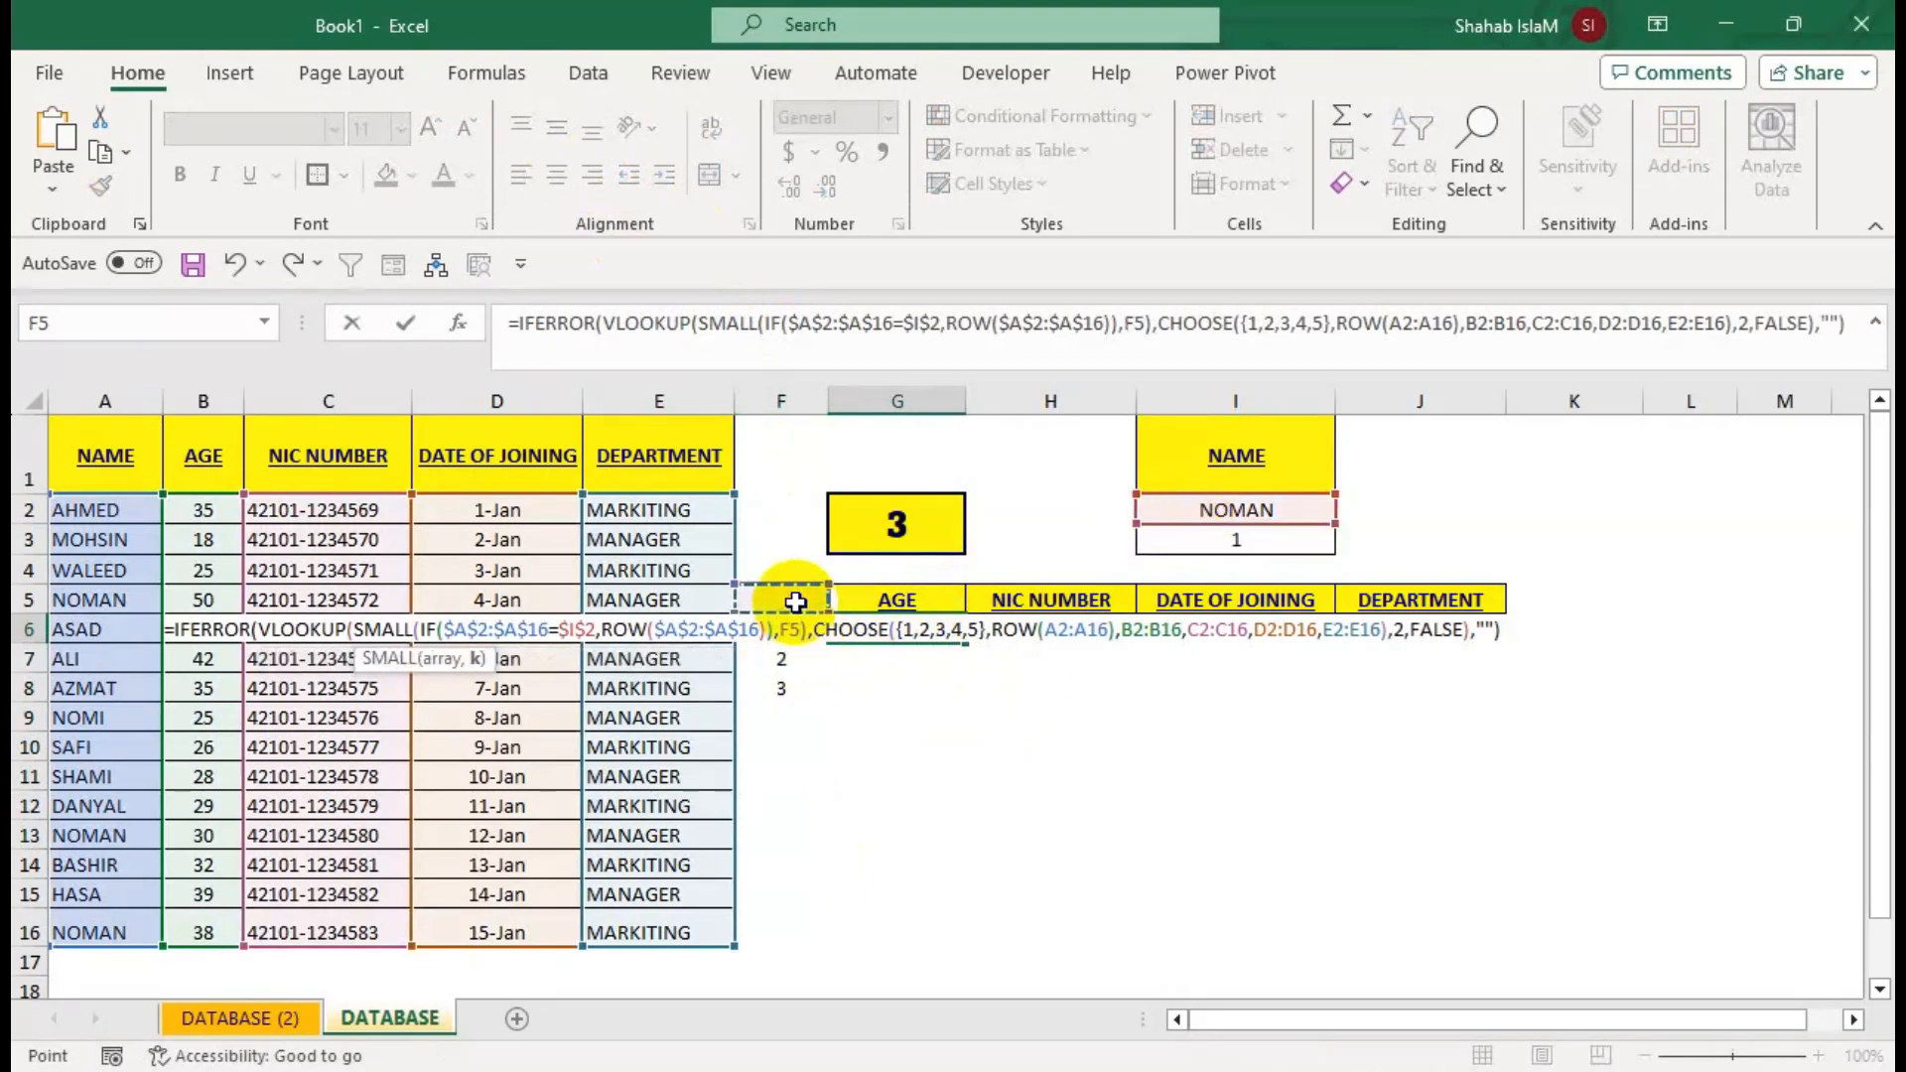
{"action": "key", "text": "Down"}
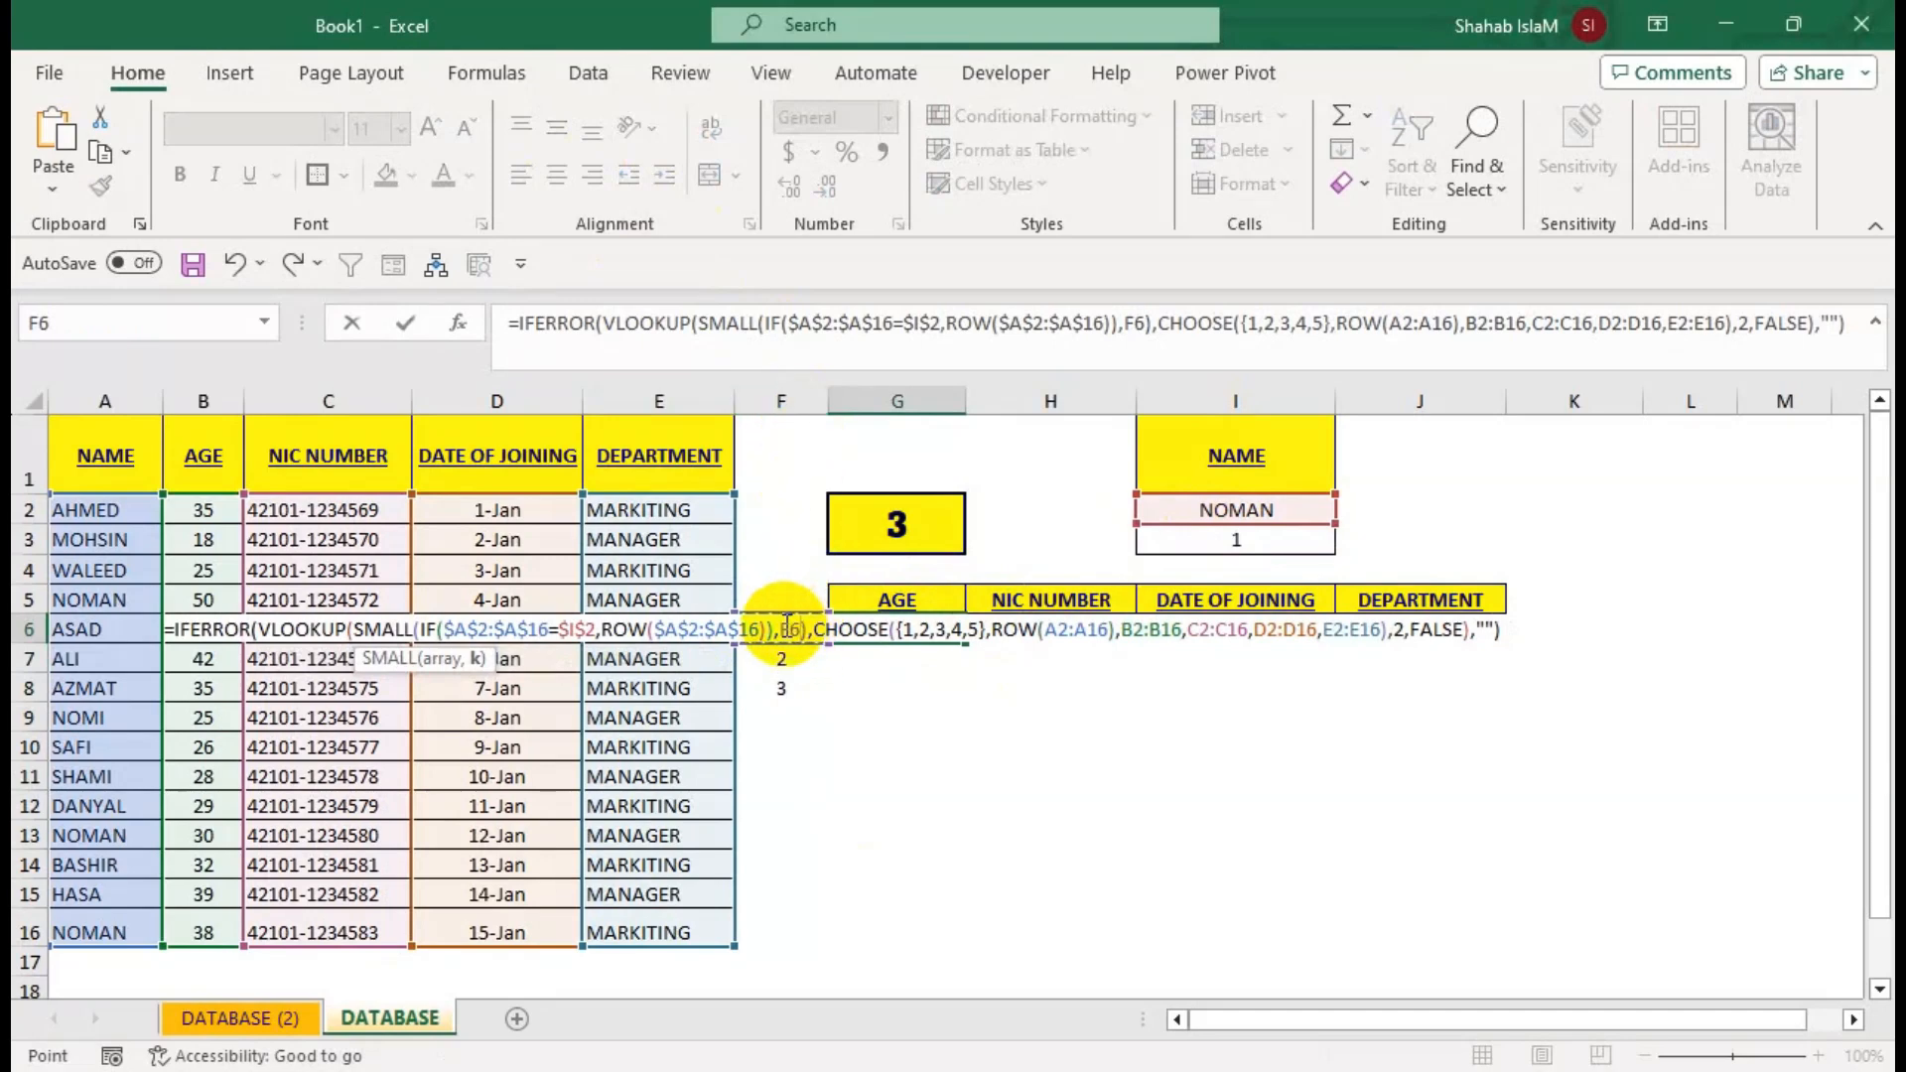
{"action": "key", "text": "F4"}
{"action": "key", "text": "F4"}
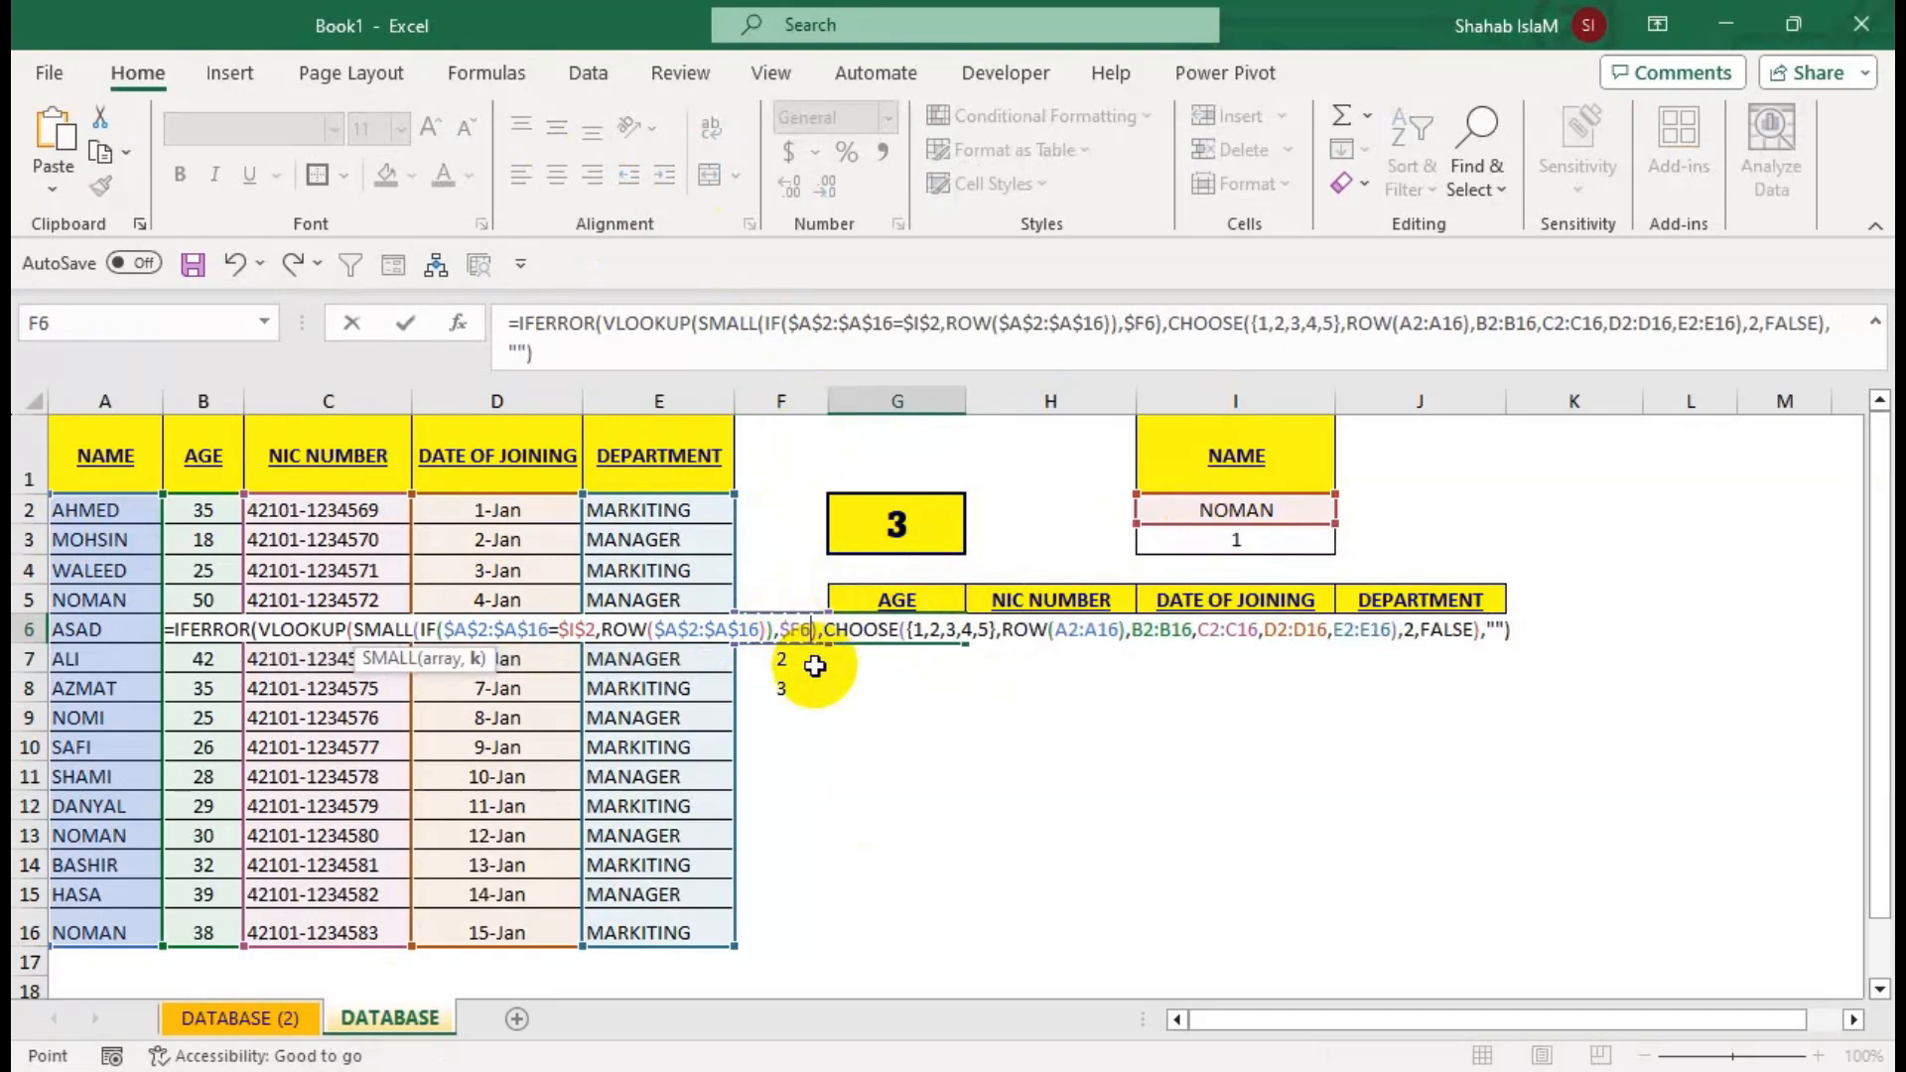
{"action": "key", "text": "Return"}
Fill the G6 lookup across to column J and down through row 18, and undo the downward fill.
{"action": "left_click", "coordinate": [898, 627]}
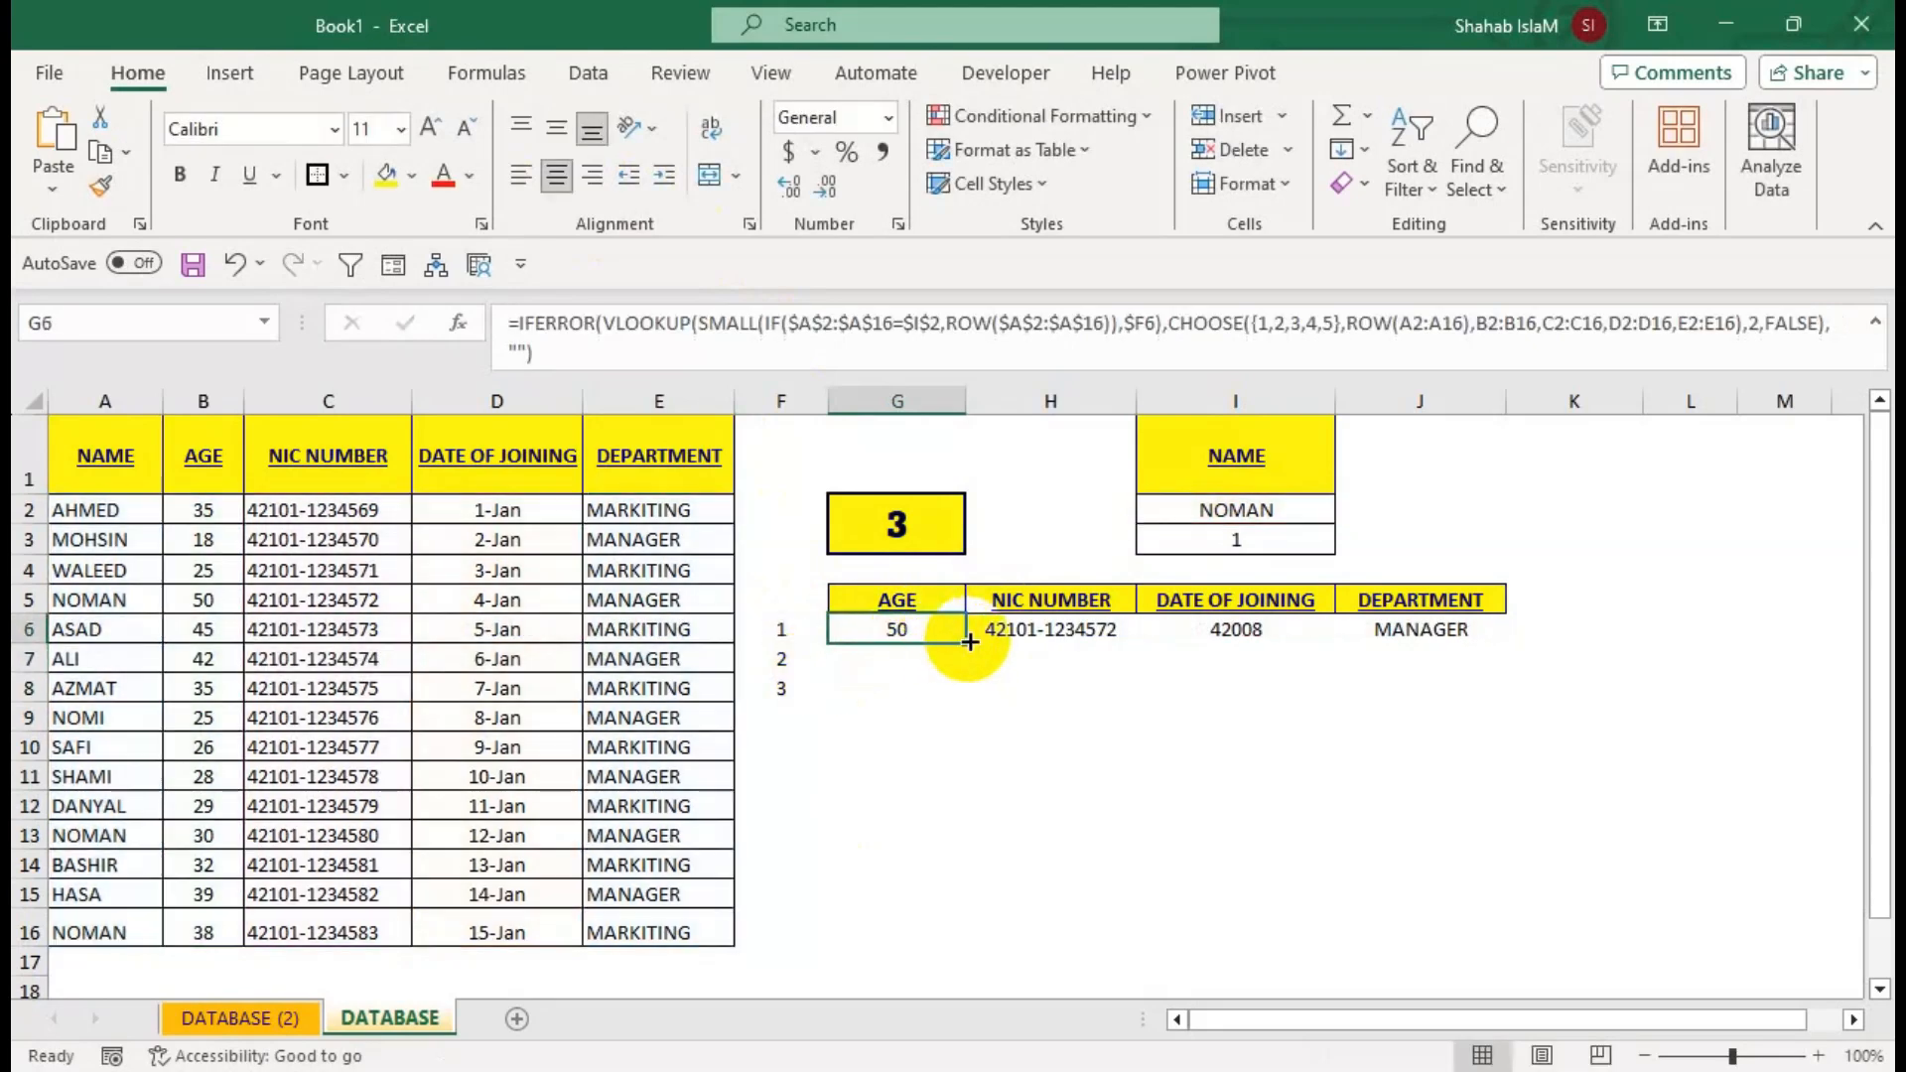
{"action": "left_click_drag", "start_coordinate": [965, 642], "coordinate": [1508, 1013]}
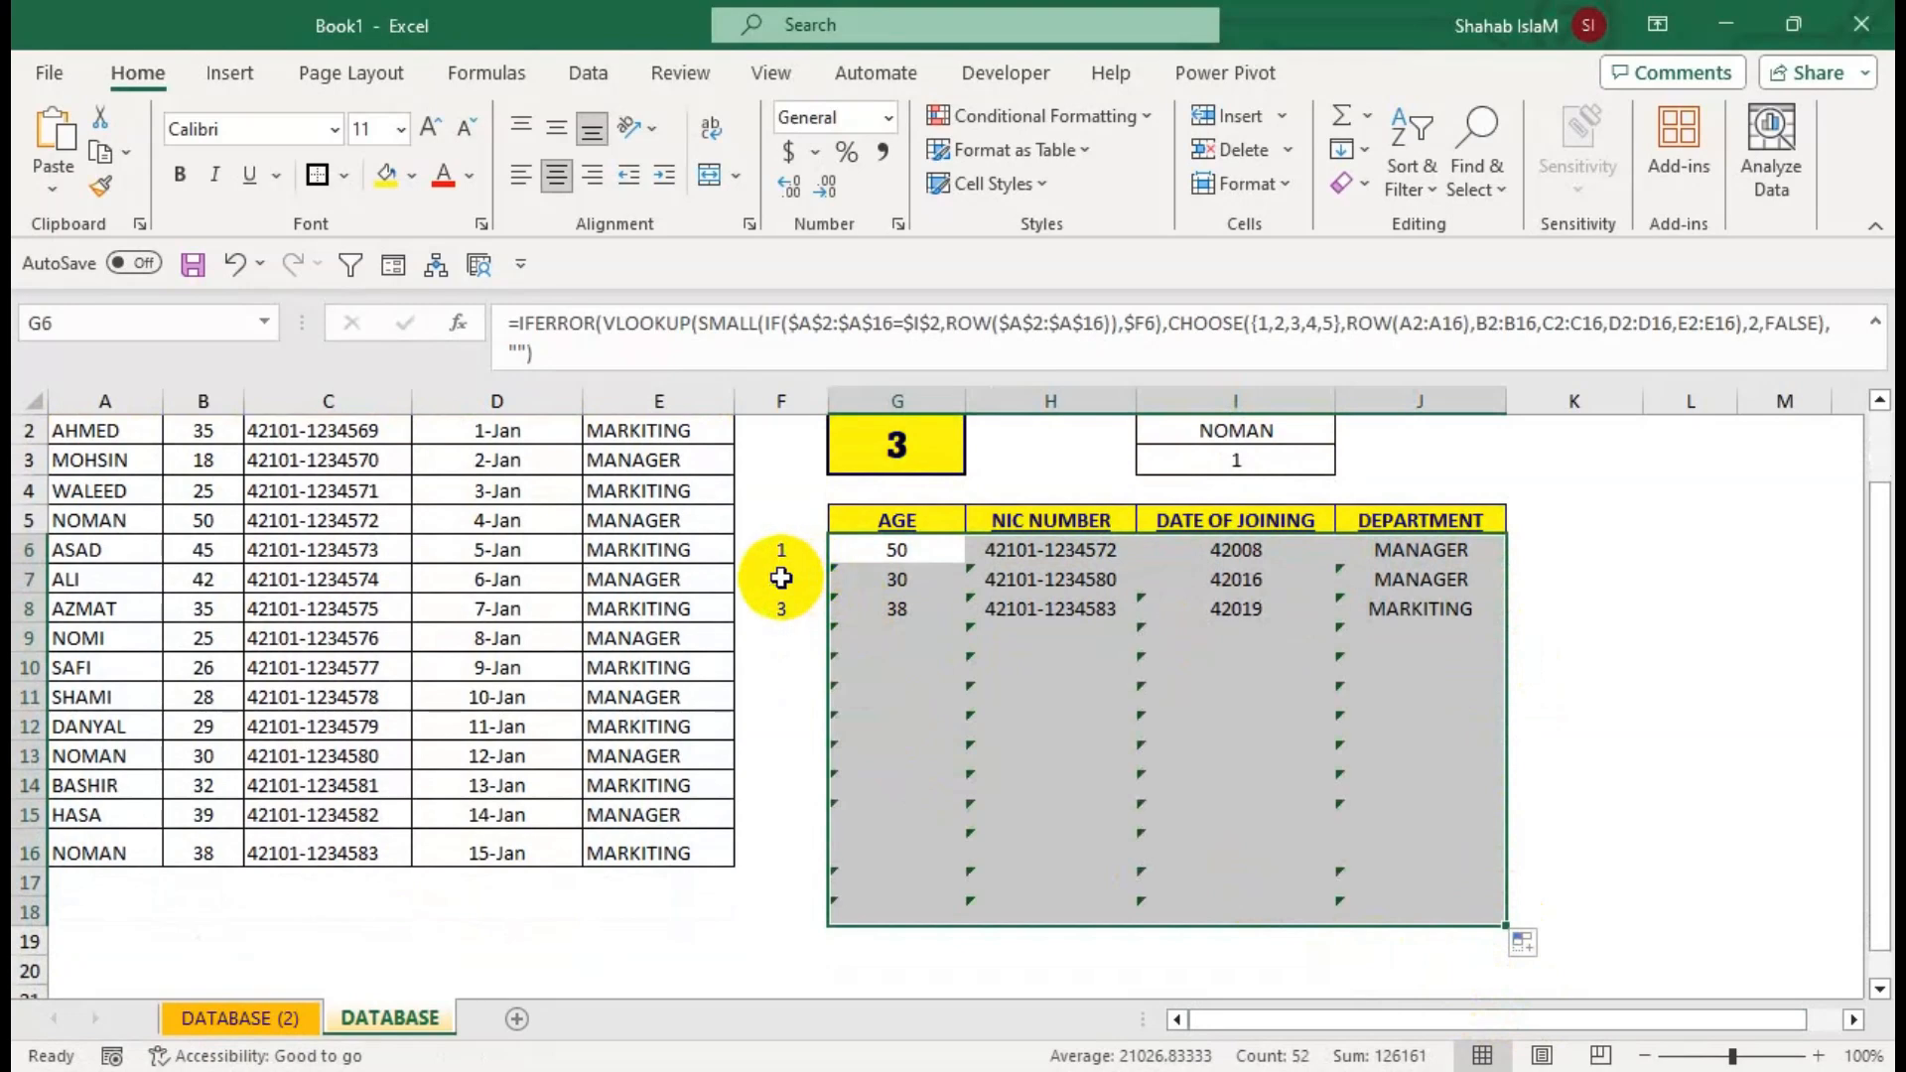
{"action": "left_click_drag", "start_coordinate": [1879, 521], "coordinate": [1886, 447]}
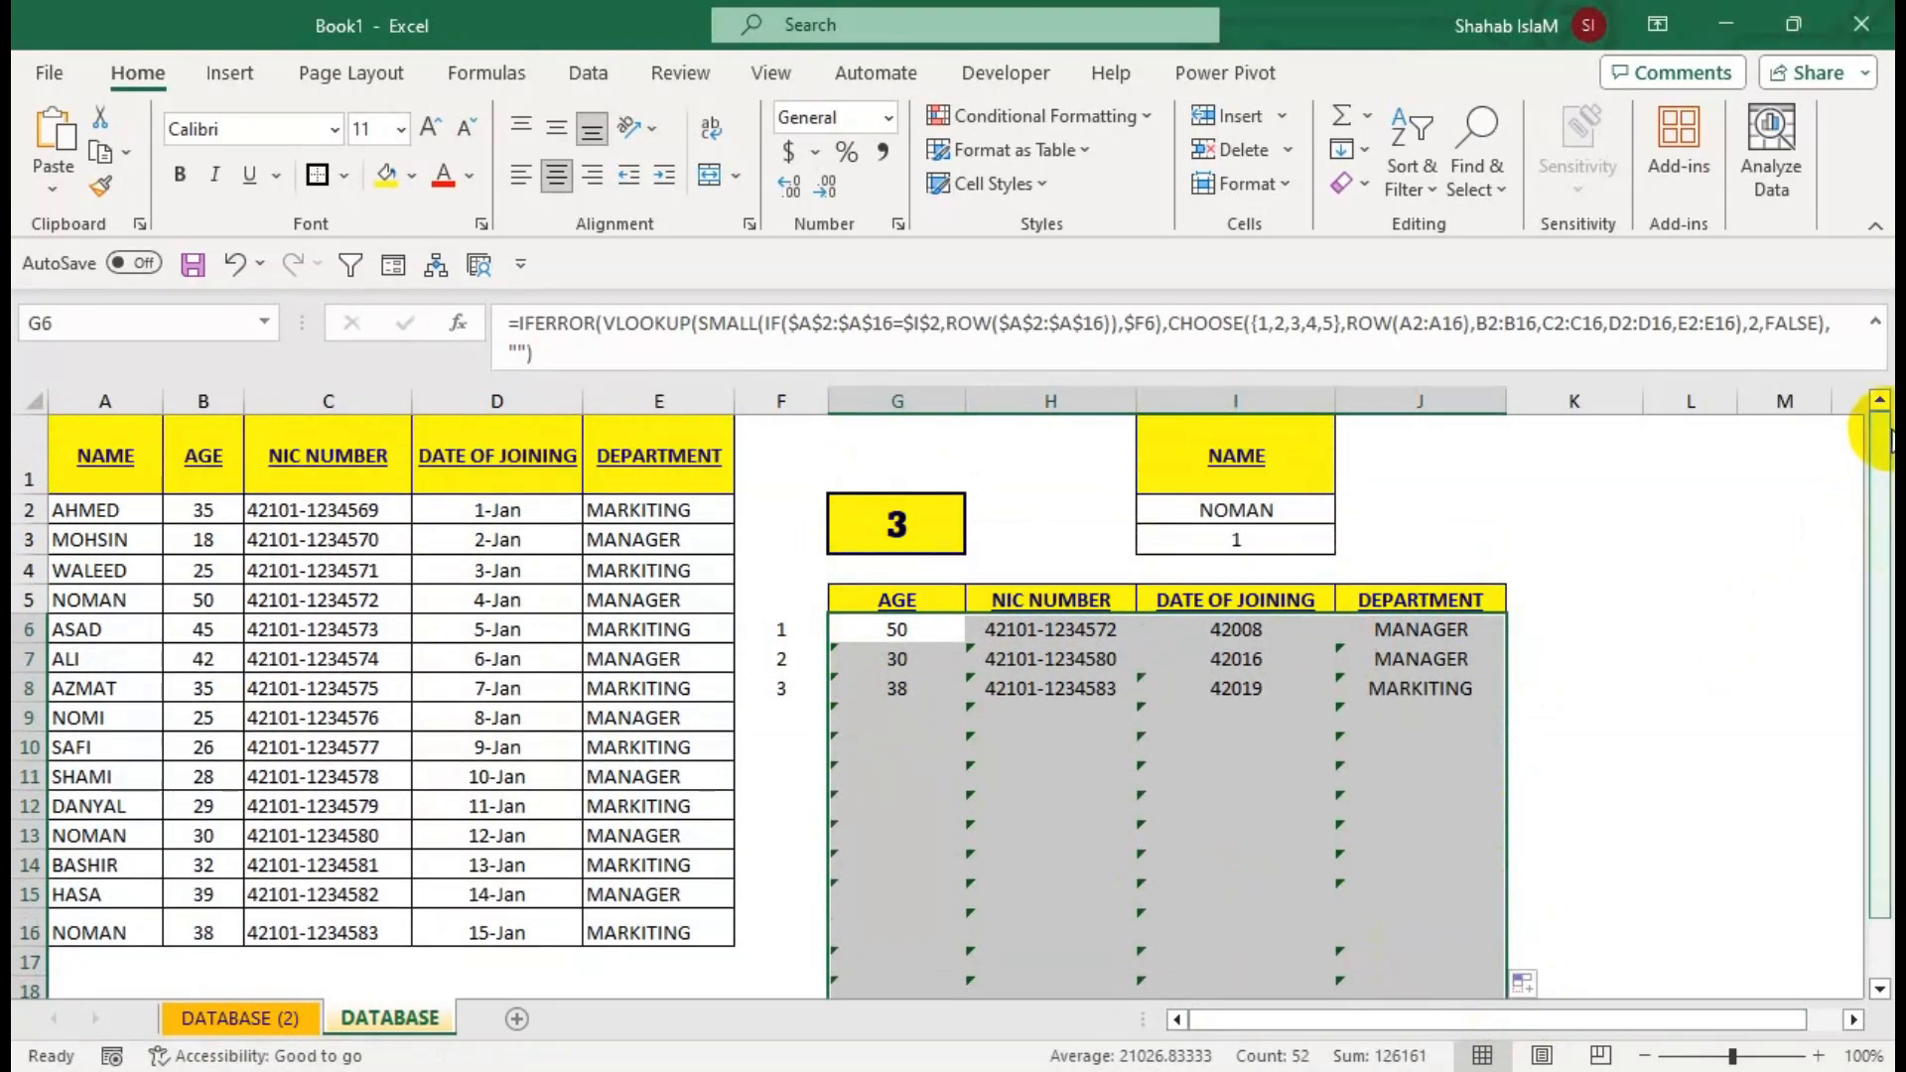
{"action": "left_click", "coordinate": [897, 747]}
{"action": "key", "text": "ctrl+z"}
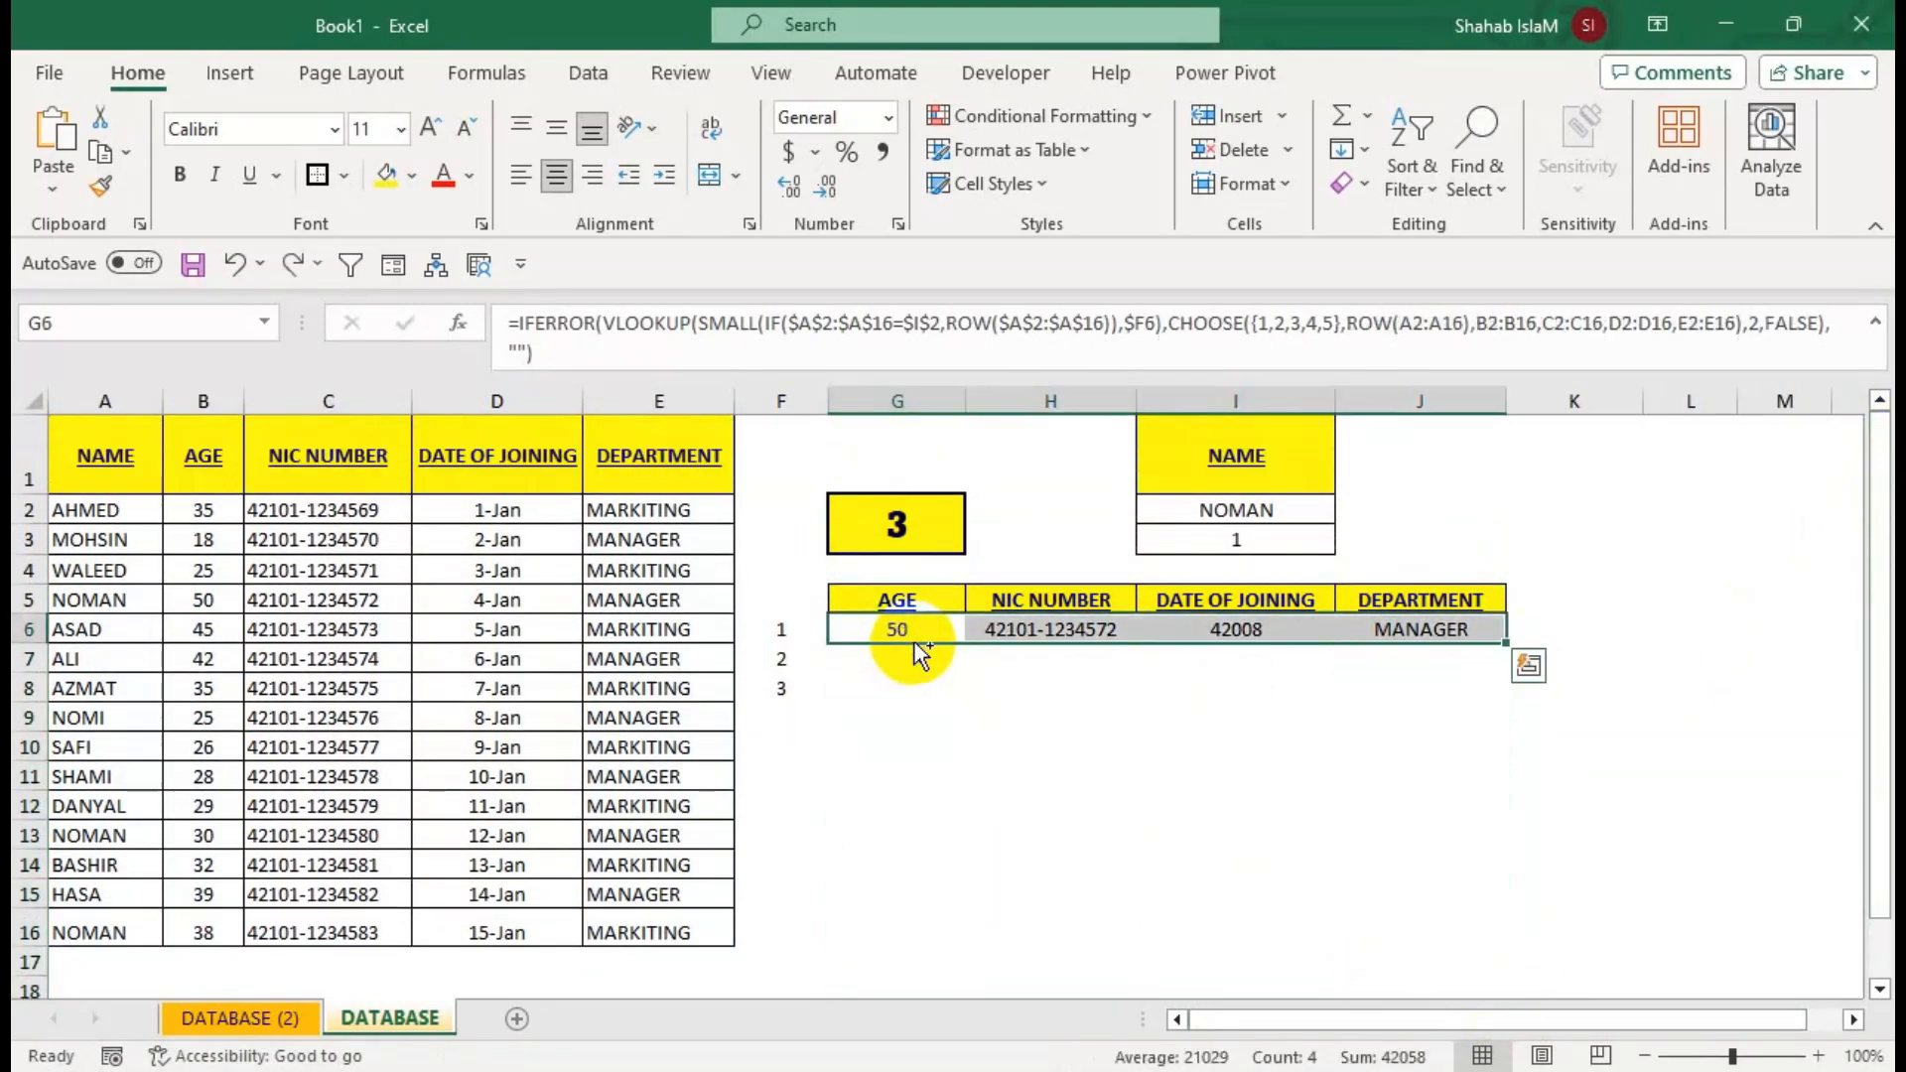
Lock the rows of the first two CHOOSE ranges in the G6 formula as A$2:A$16 and B$2:B$16.
{"action": "double_click", "coordinate": [881, 621]}
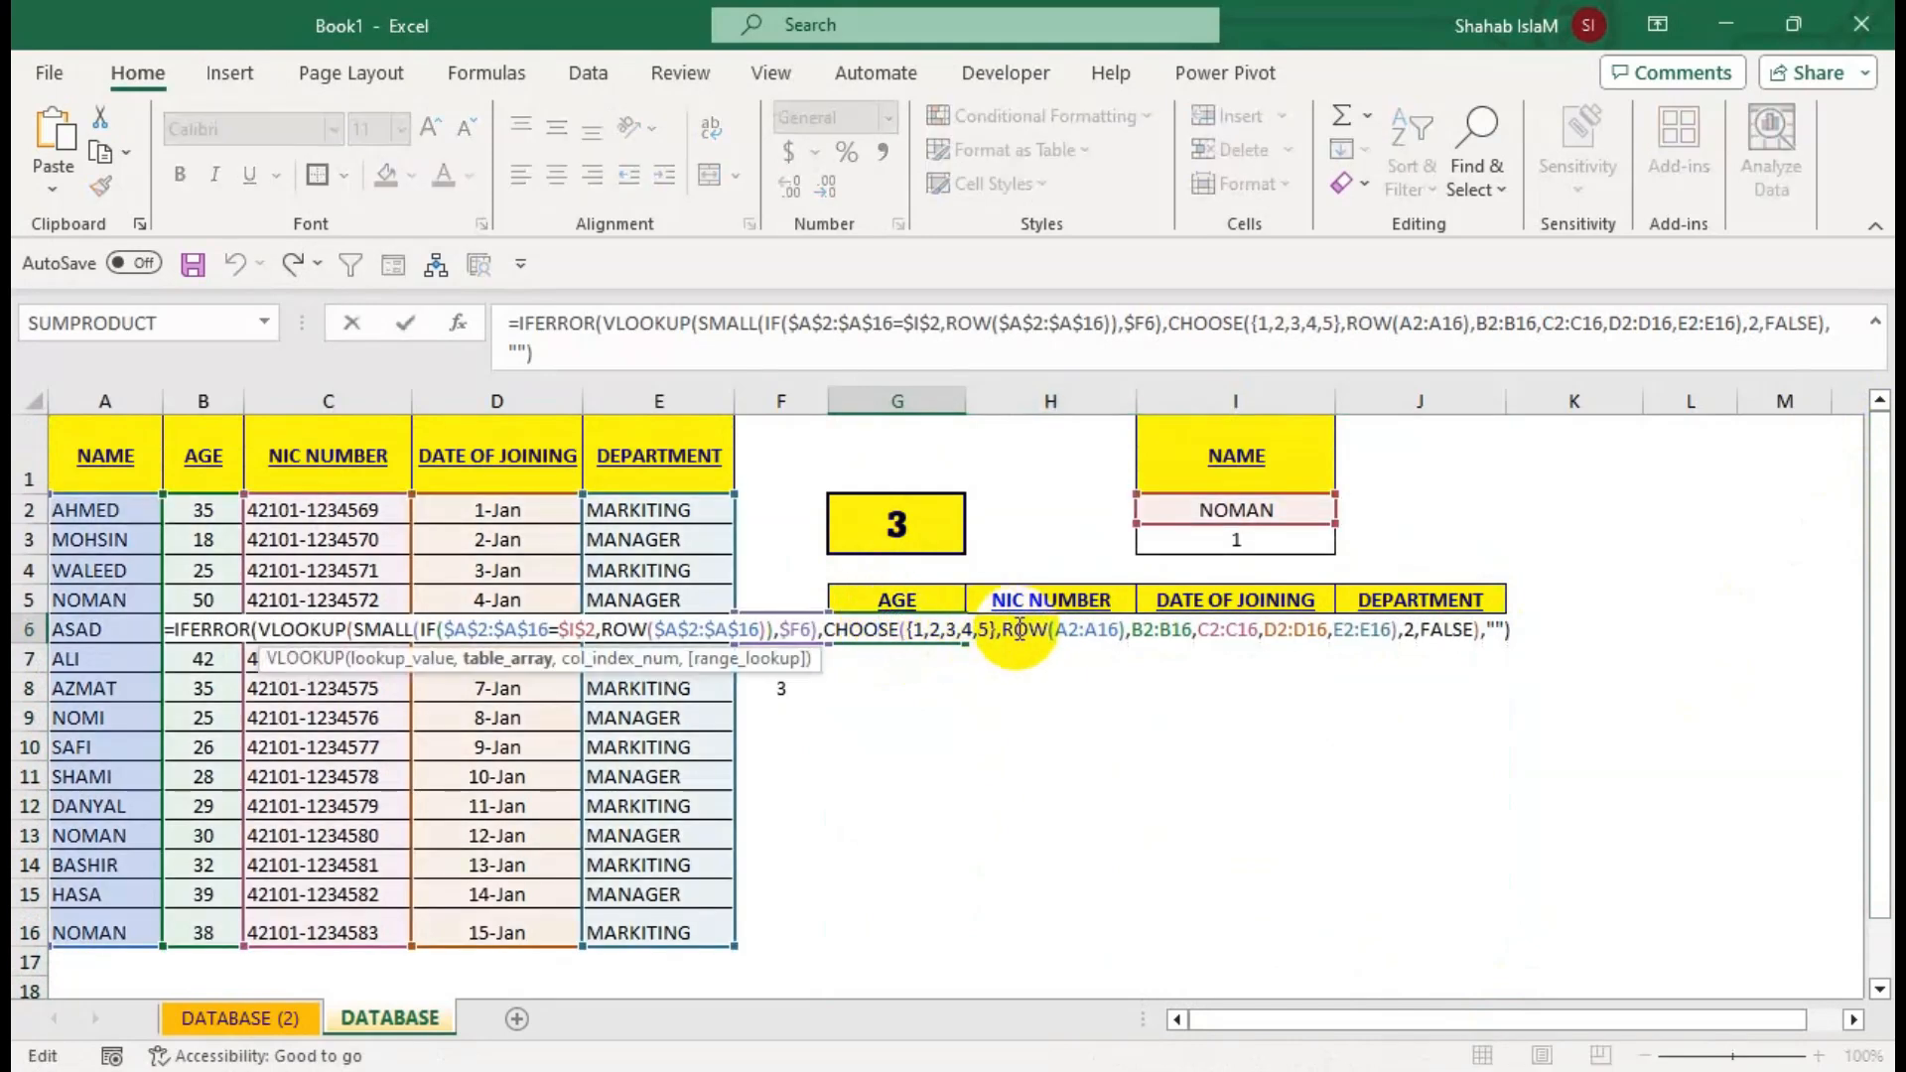
{"action": "left_click_drag", "start_coordinate": [1120, 632], "coordinate": [1054, 632]}
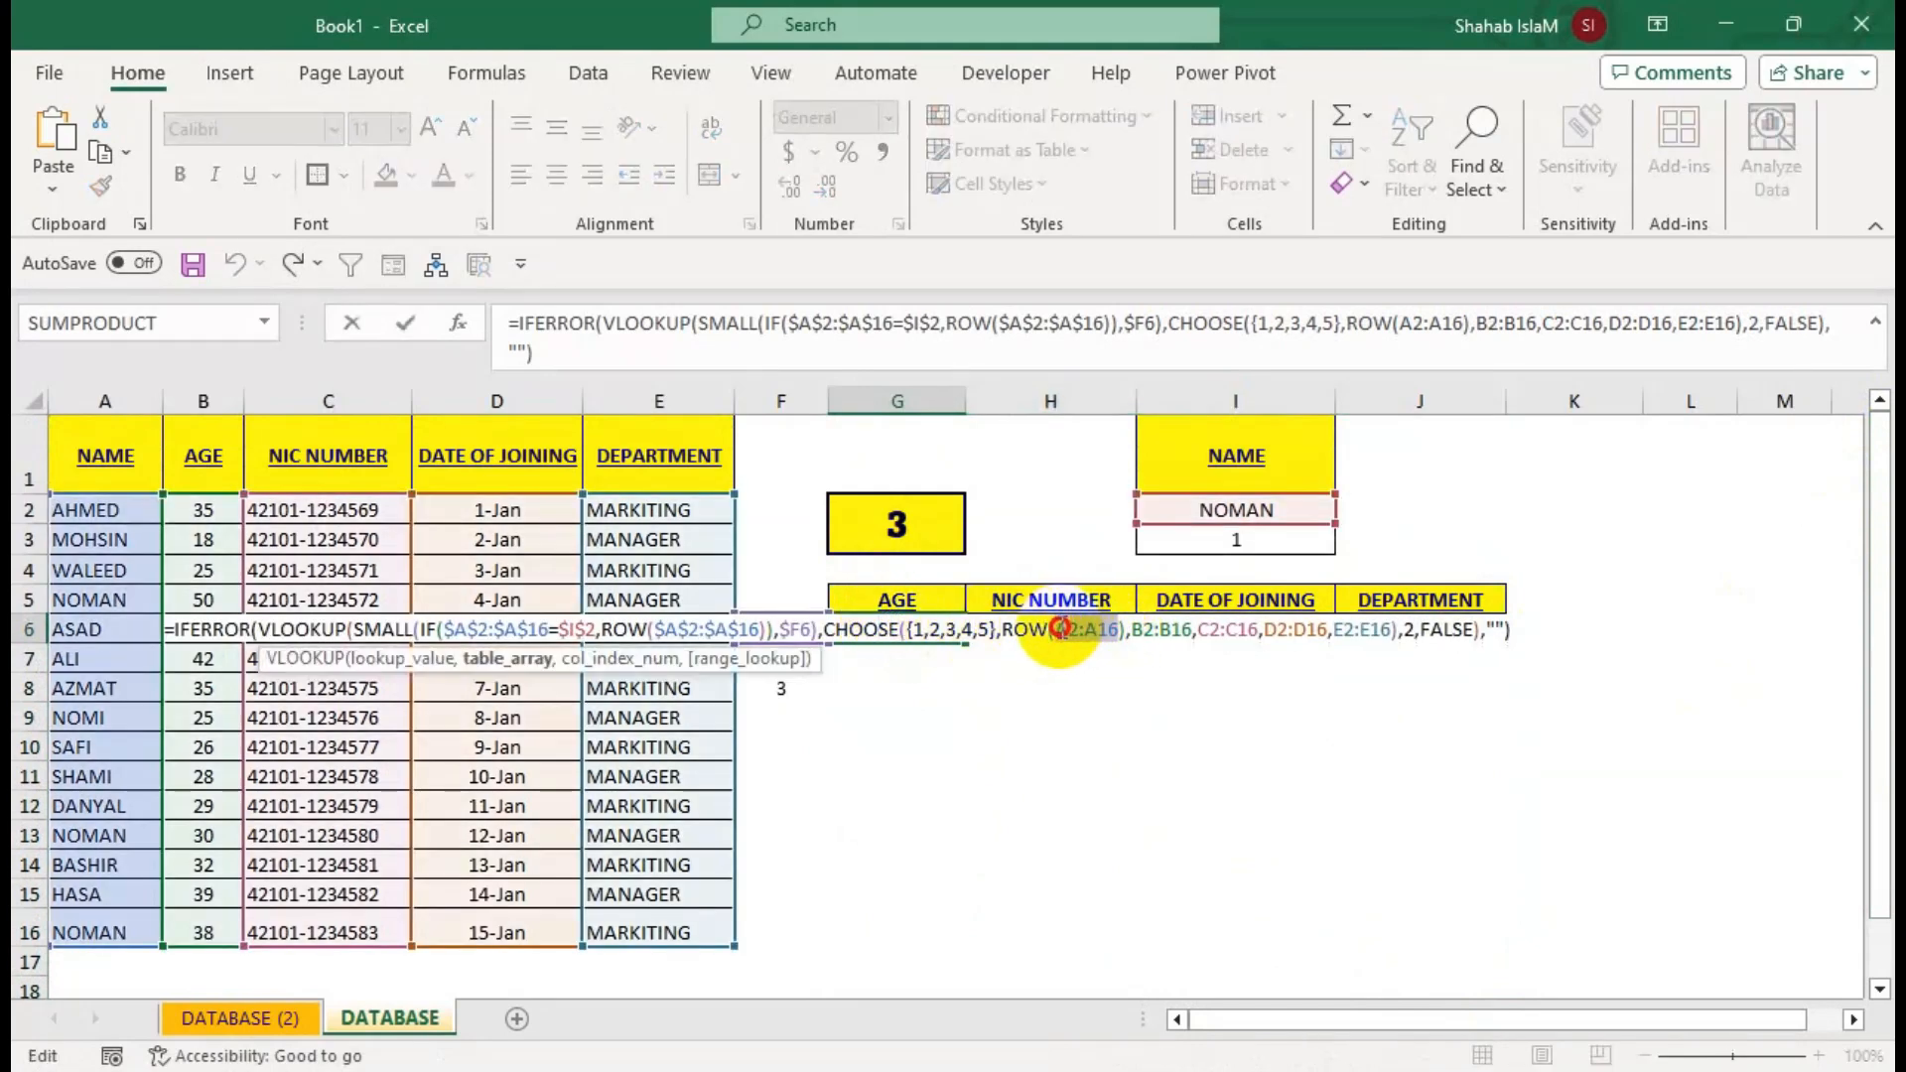
{"action": "key", "text": "F4"}
{"action": "key", "text": "F4"}
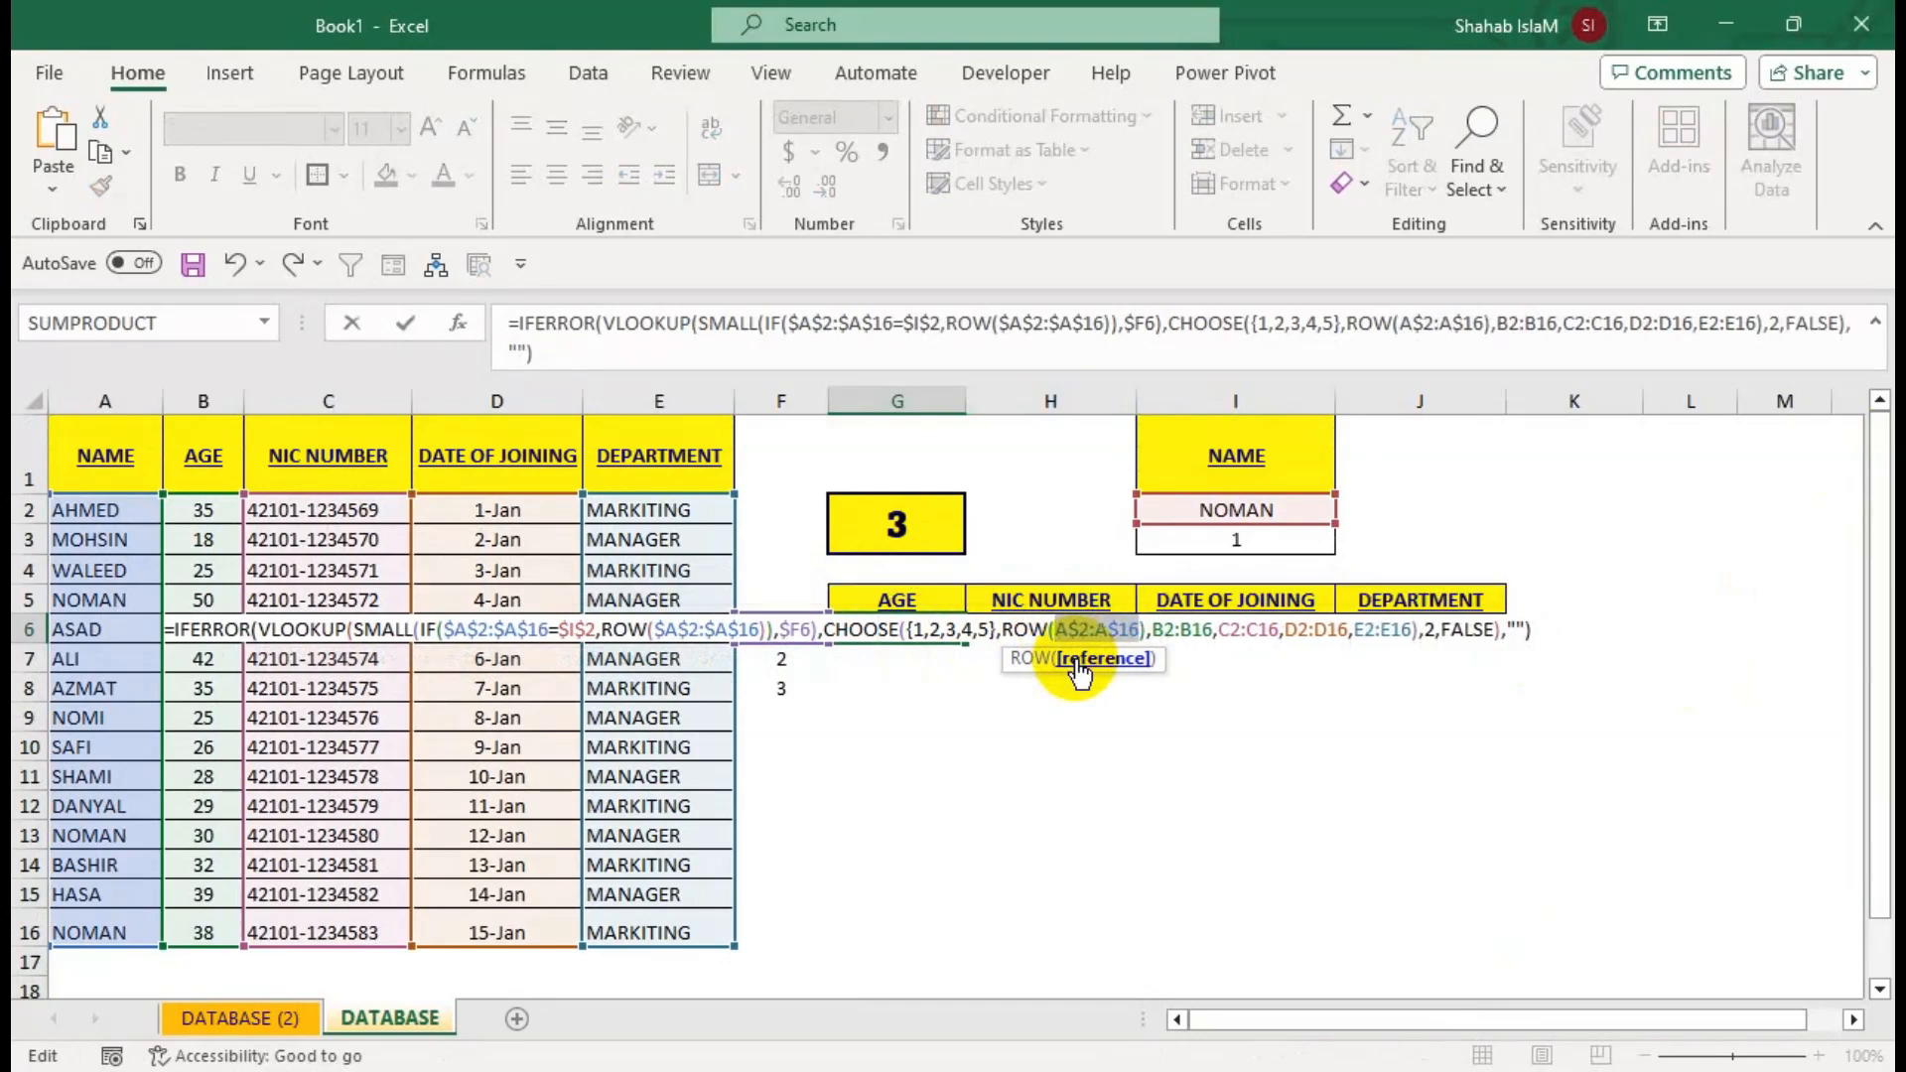
{"action": "left_click_drag", "start_coordinate": [1210, 629], "coordinate": [1167, 631]}
{"action": "key", "text": "F4"}
{"action": "key", "text": "F4"}
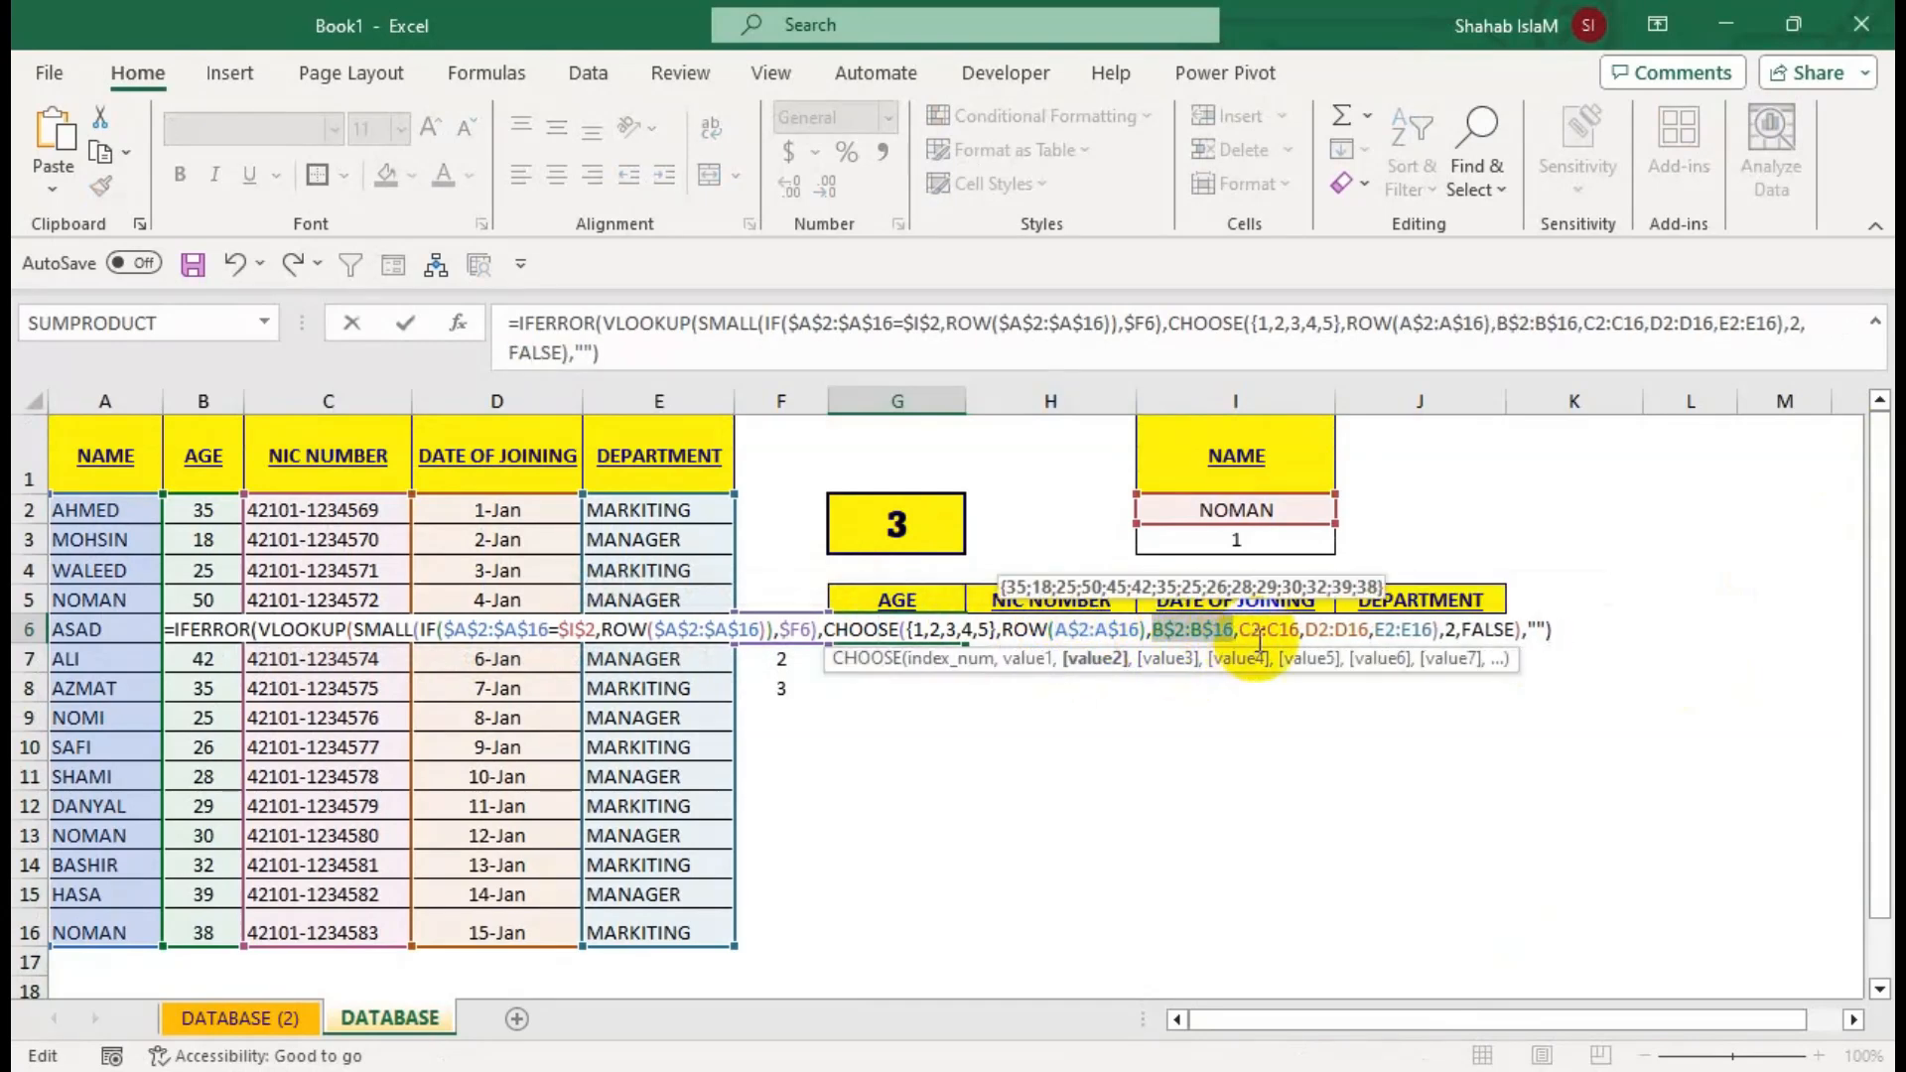
Anchor the remaining CHOOSE ranges in the G6 formula as C$2:C$16, $D$2:$D$16 and E$2:E$16.
{"action": "left_click_drag", "start_coordinate": [1302, 631], "coordinate": [1240, 629]}
{"action": "key", "text": "F4"}
{"action": "key", "text": "F4"}
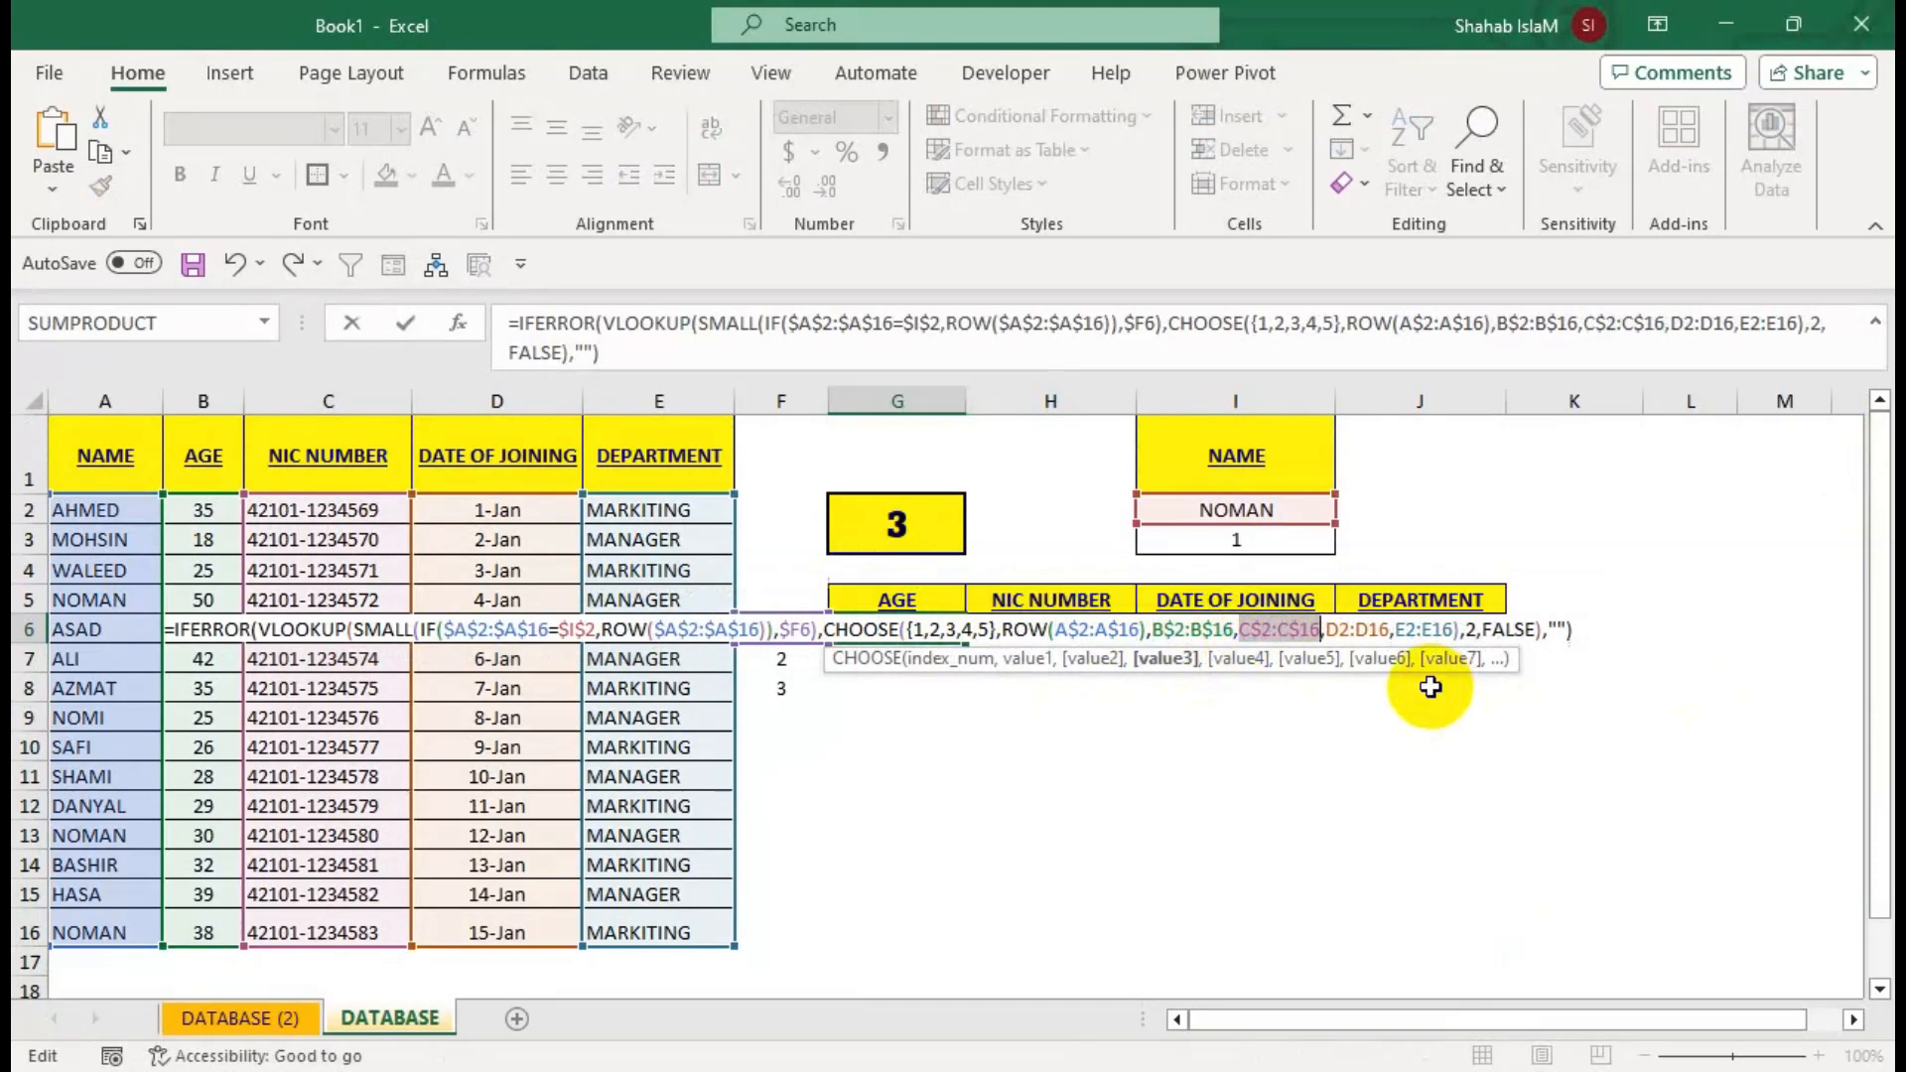
{"action": "left_click_drag", "start_coordinate": [1389, 630], "coordinate": [1333, 629]}
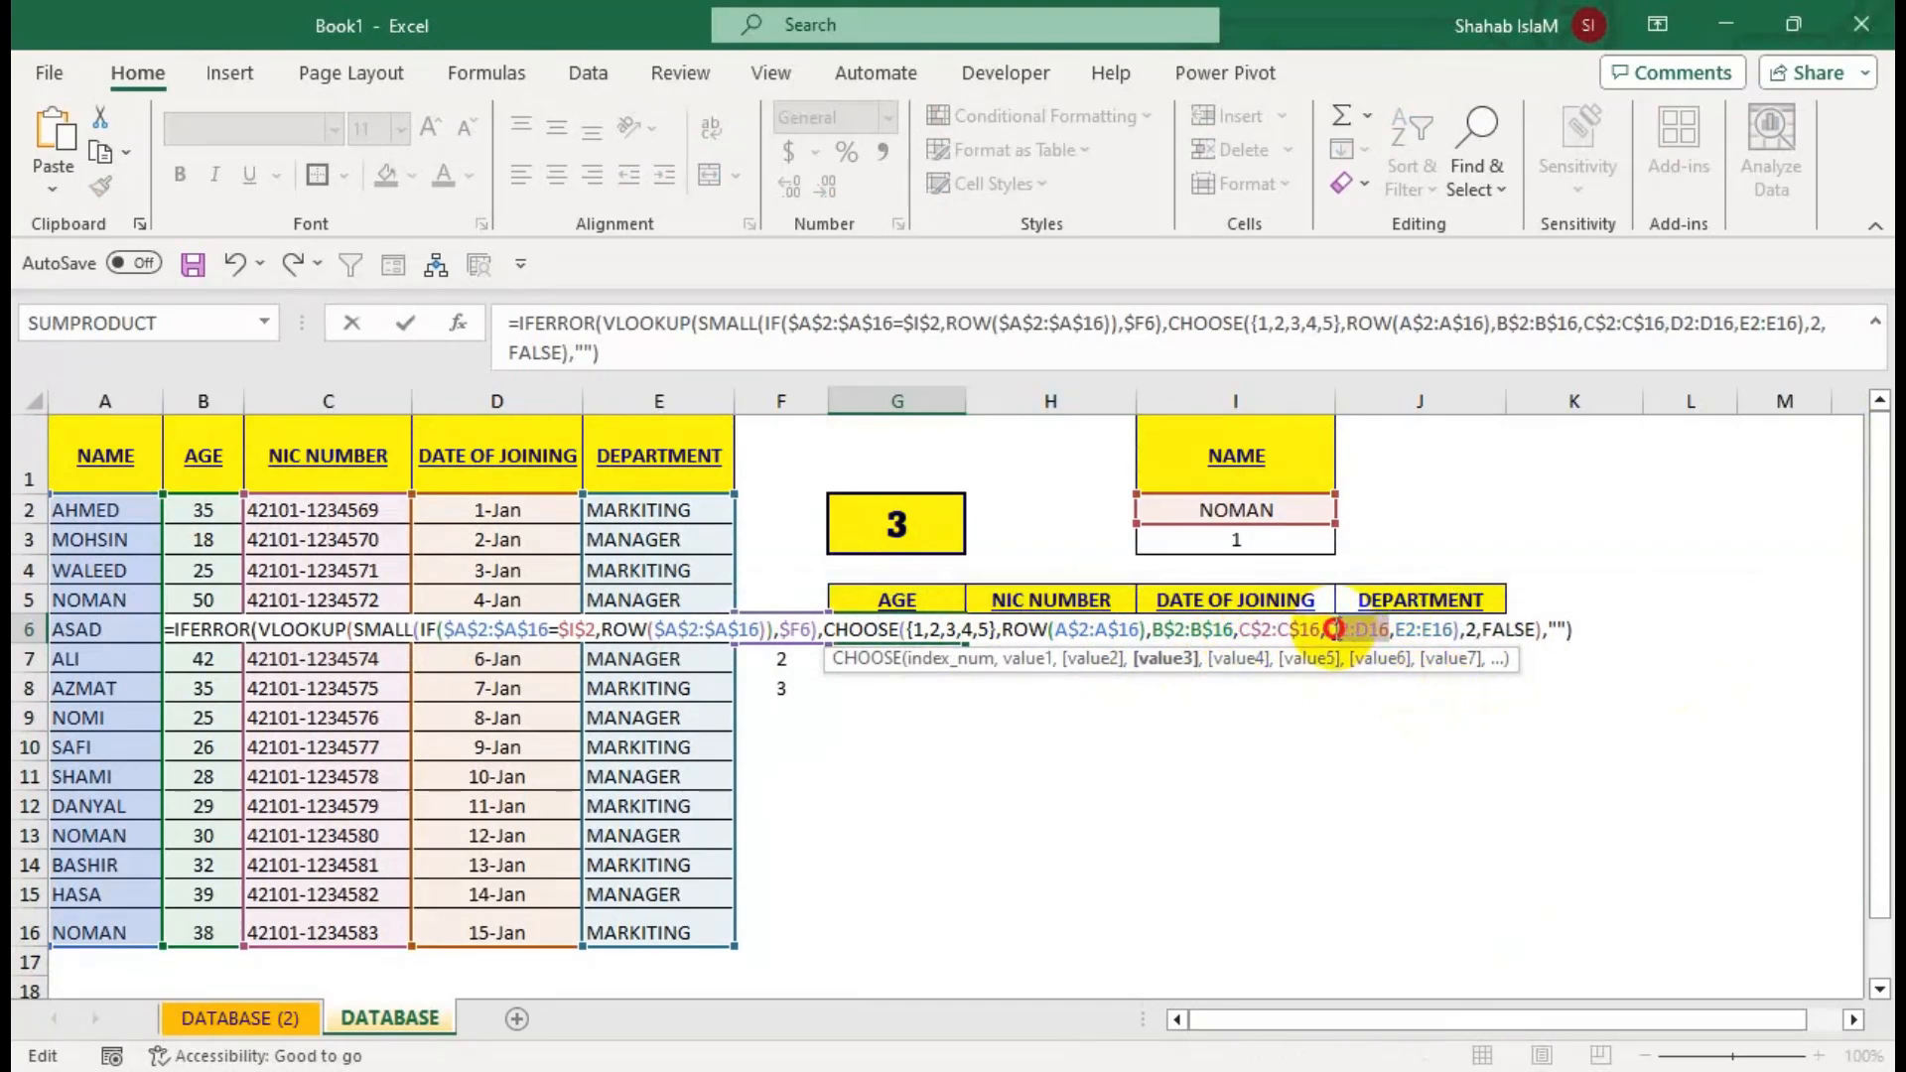
{"action": "key", "text": "F4"}
{"action": "left_click_drag", "start_coordinate": [1498, 629], "coordinate": [1455, 633]}
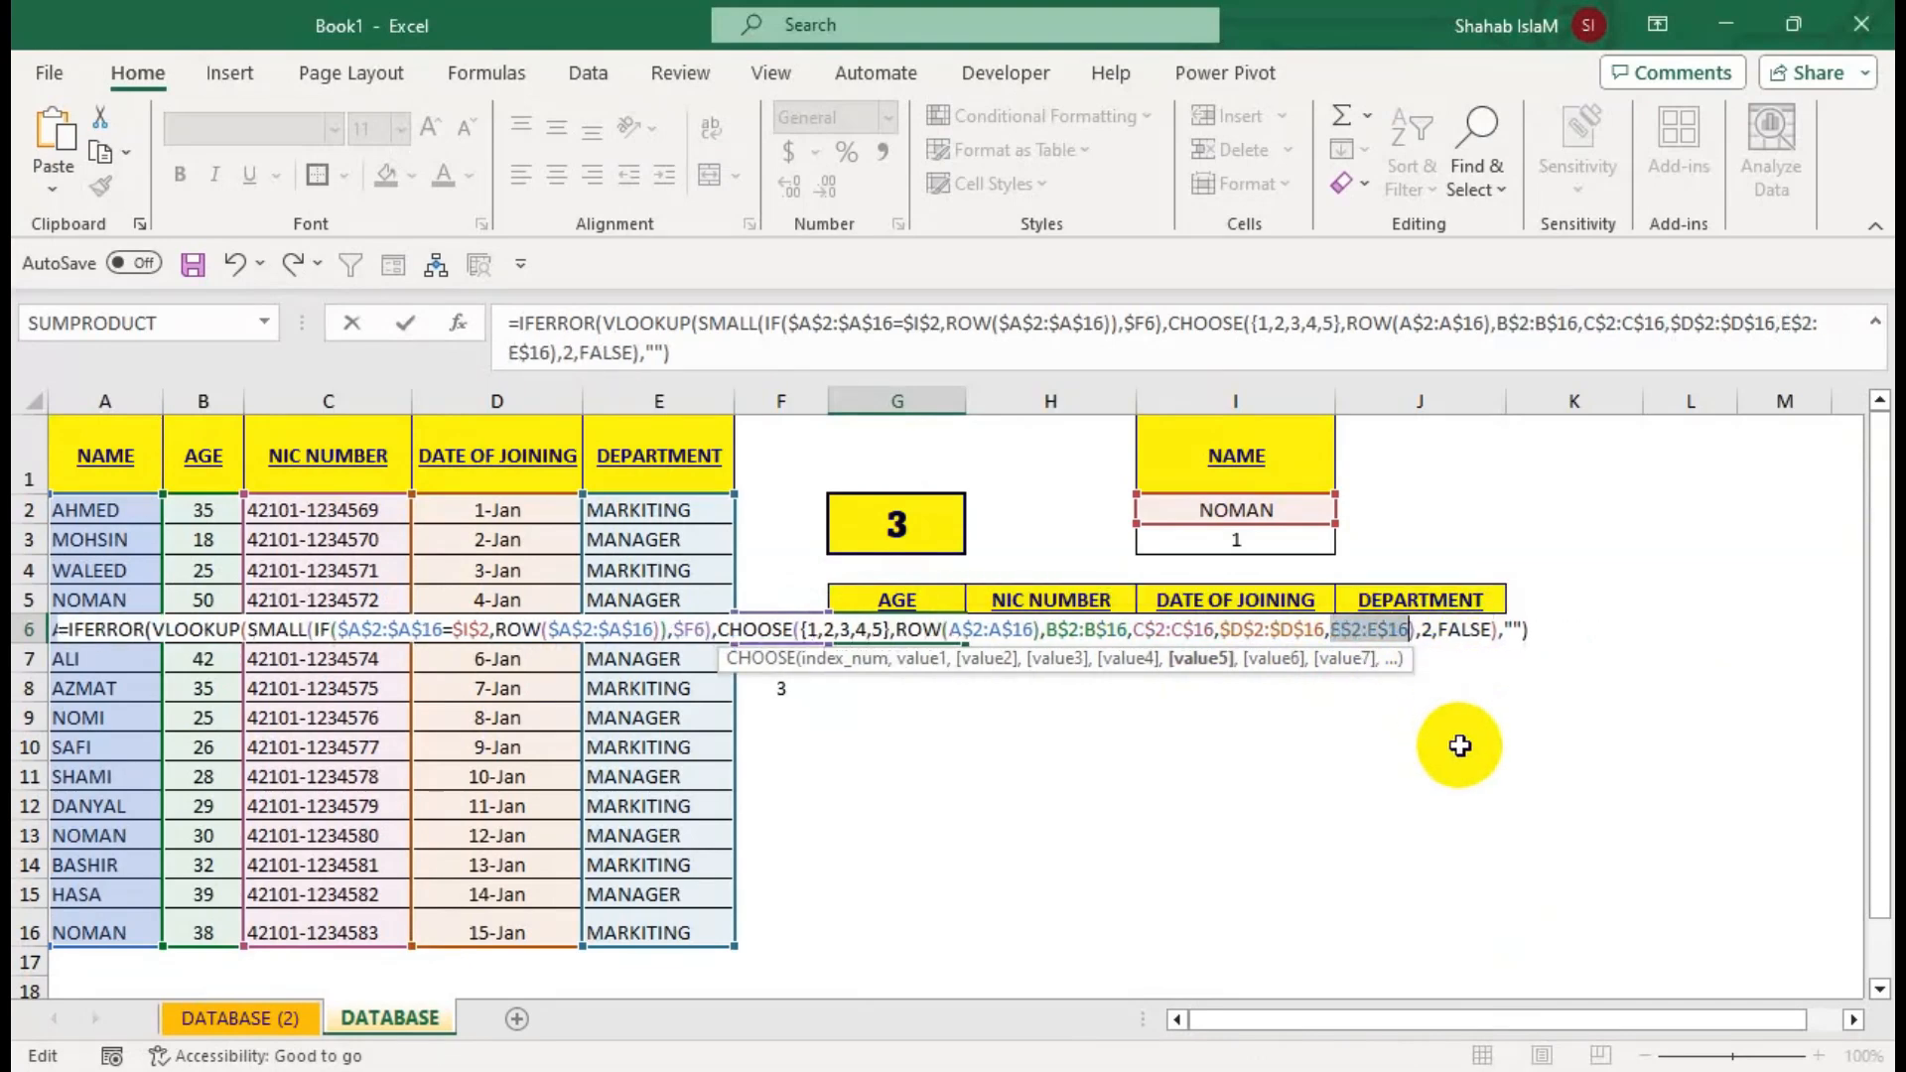
{"action": "key", "text": "Return"}
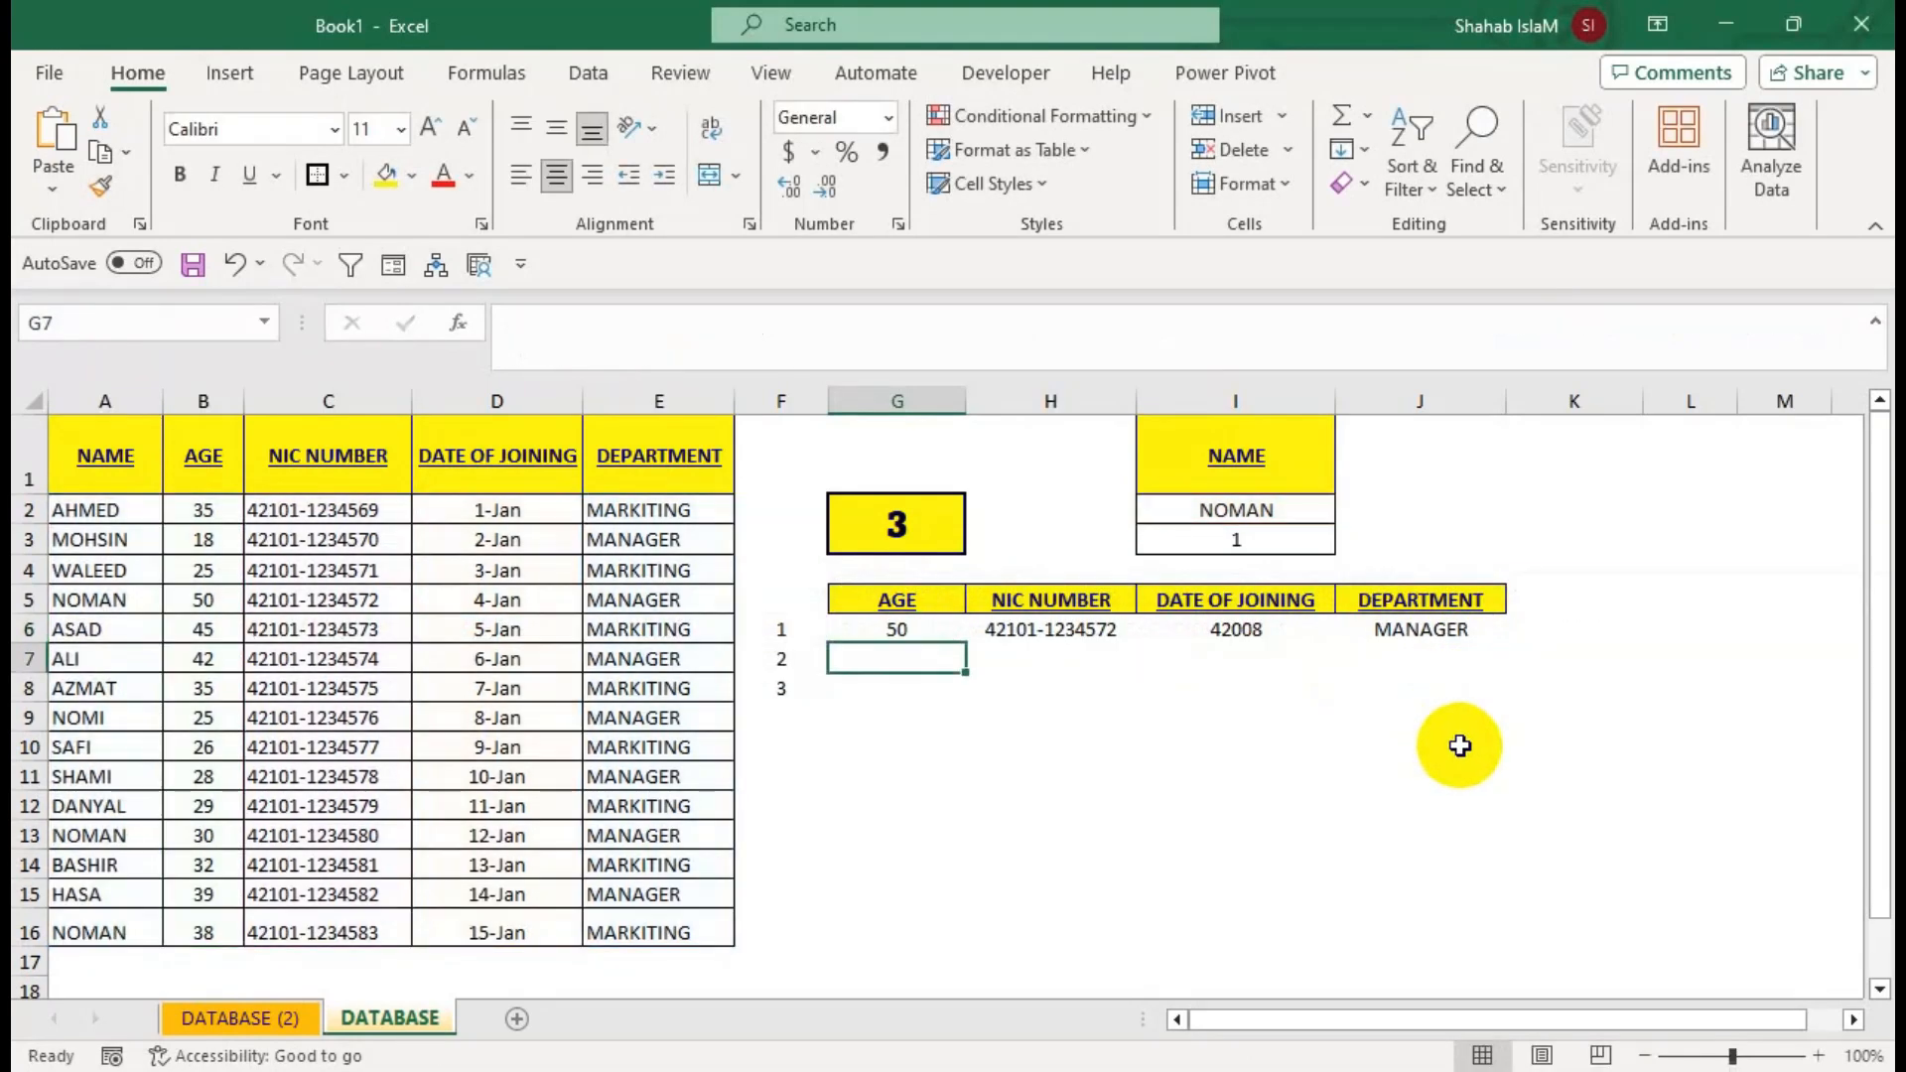
Fill the G6 lookup through J16 and format the DATE OF JOINING results in I6:I14 as dates.
{"action": "left_click", "coordinate": [929, 628]}
{"action": "left_click_drag", "start_coordinate": [967, 643], "coordinate": [1370, 876]}
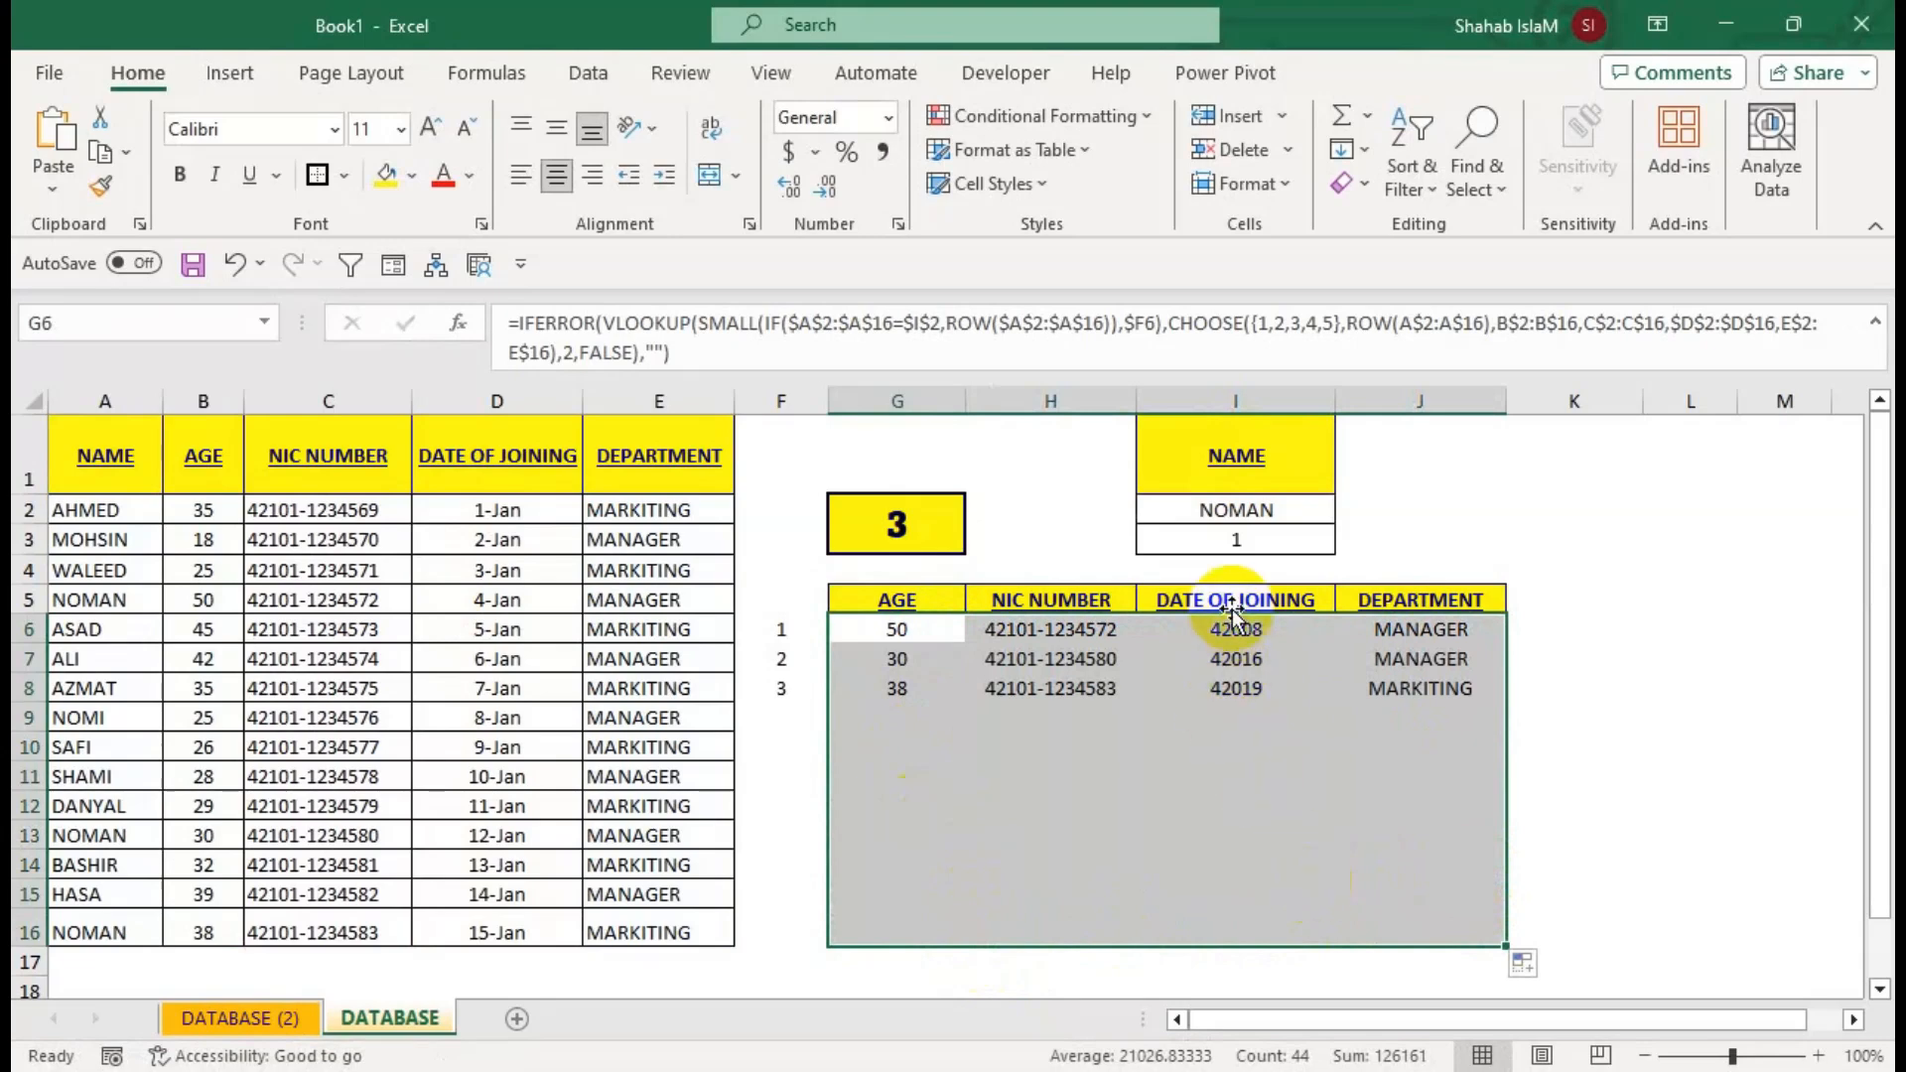
{"action": "left_click", "coordinate": [1235, 606]}
{"action": "left_click_drag", "start_coordinate": [1235, 629], "coordinate": [1230, 851]}
{"action": "key", "text": "ctrl+shift+3"}
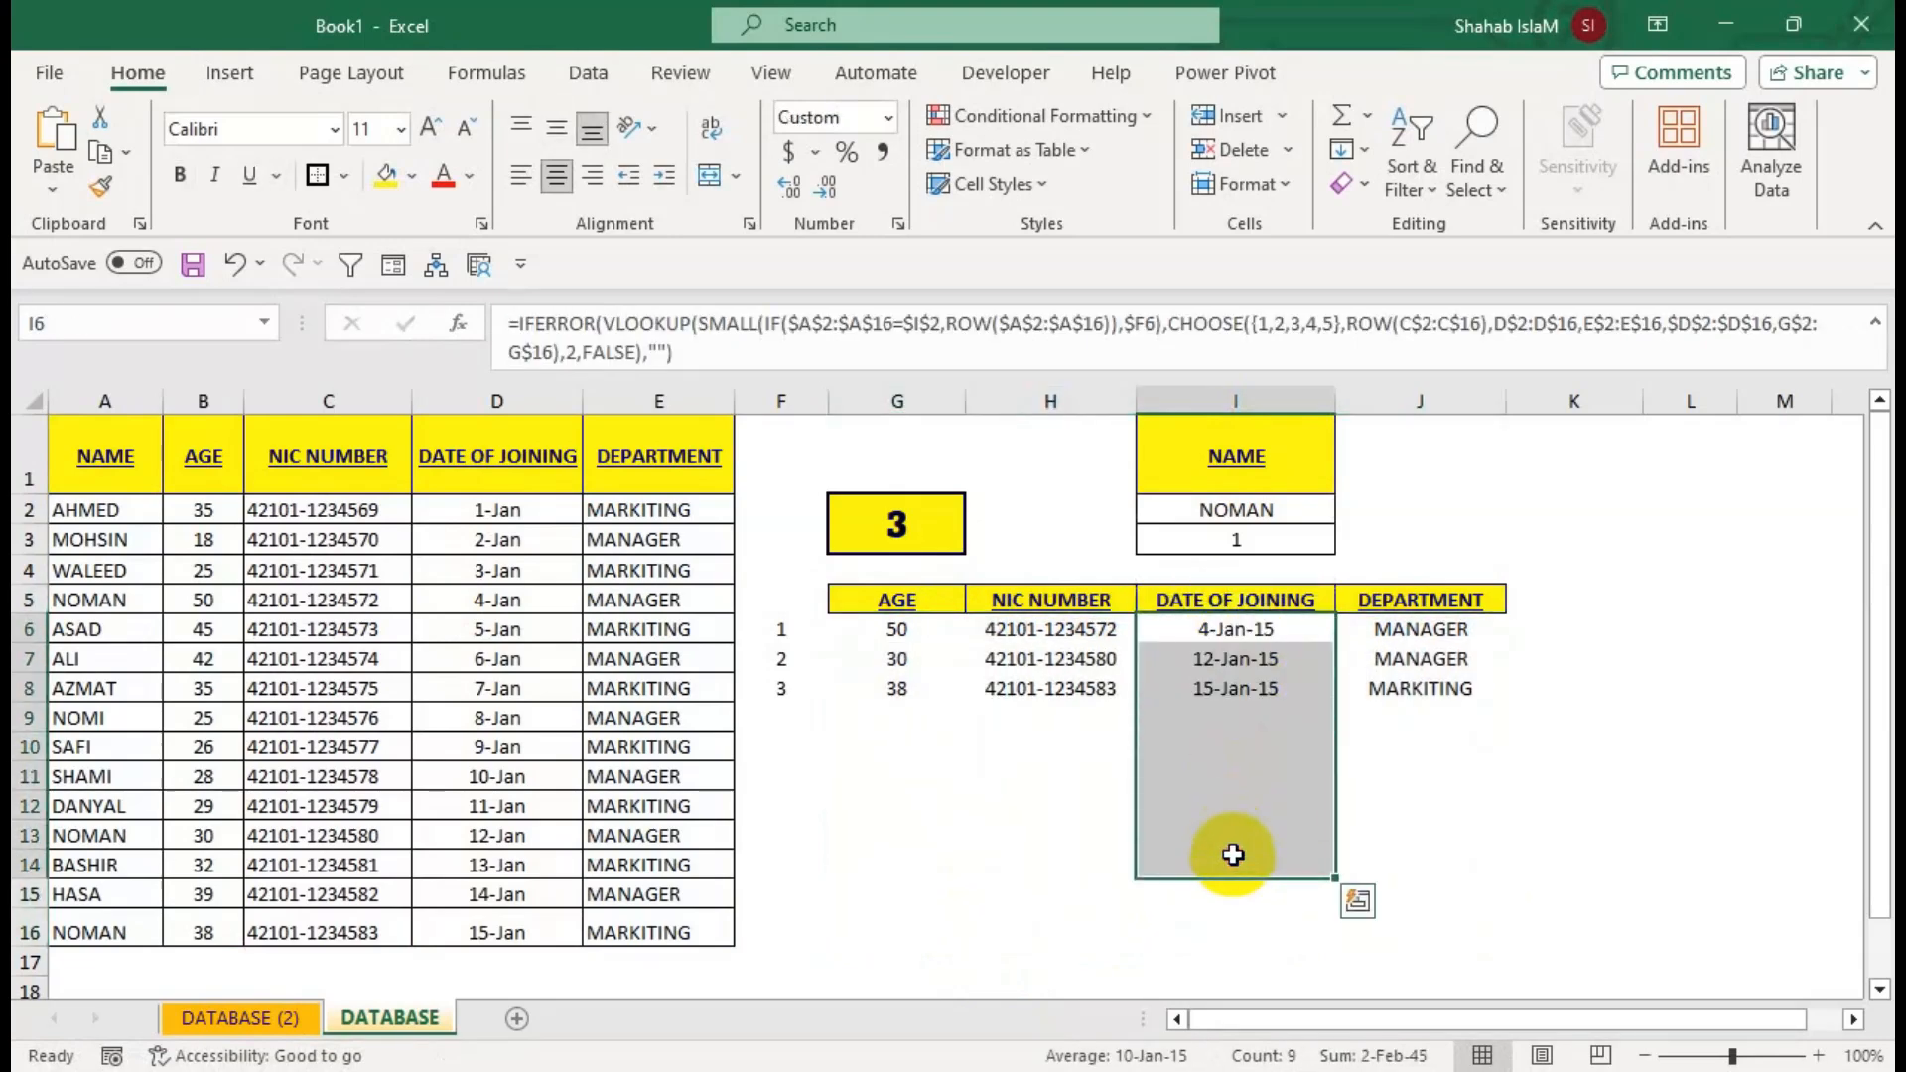
Hide the serial numbers in F6:F13 by making their font white.
{"action": "left_click_drag", "start_coordinate": [781, 628], "coordinate": [784, 842]}
{"action": "left_click", "coordinate": [470, 177]}
{"action": "left_click", "coordinate": [442, 289]}
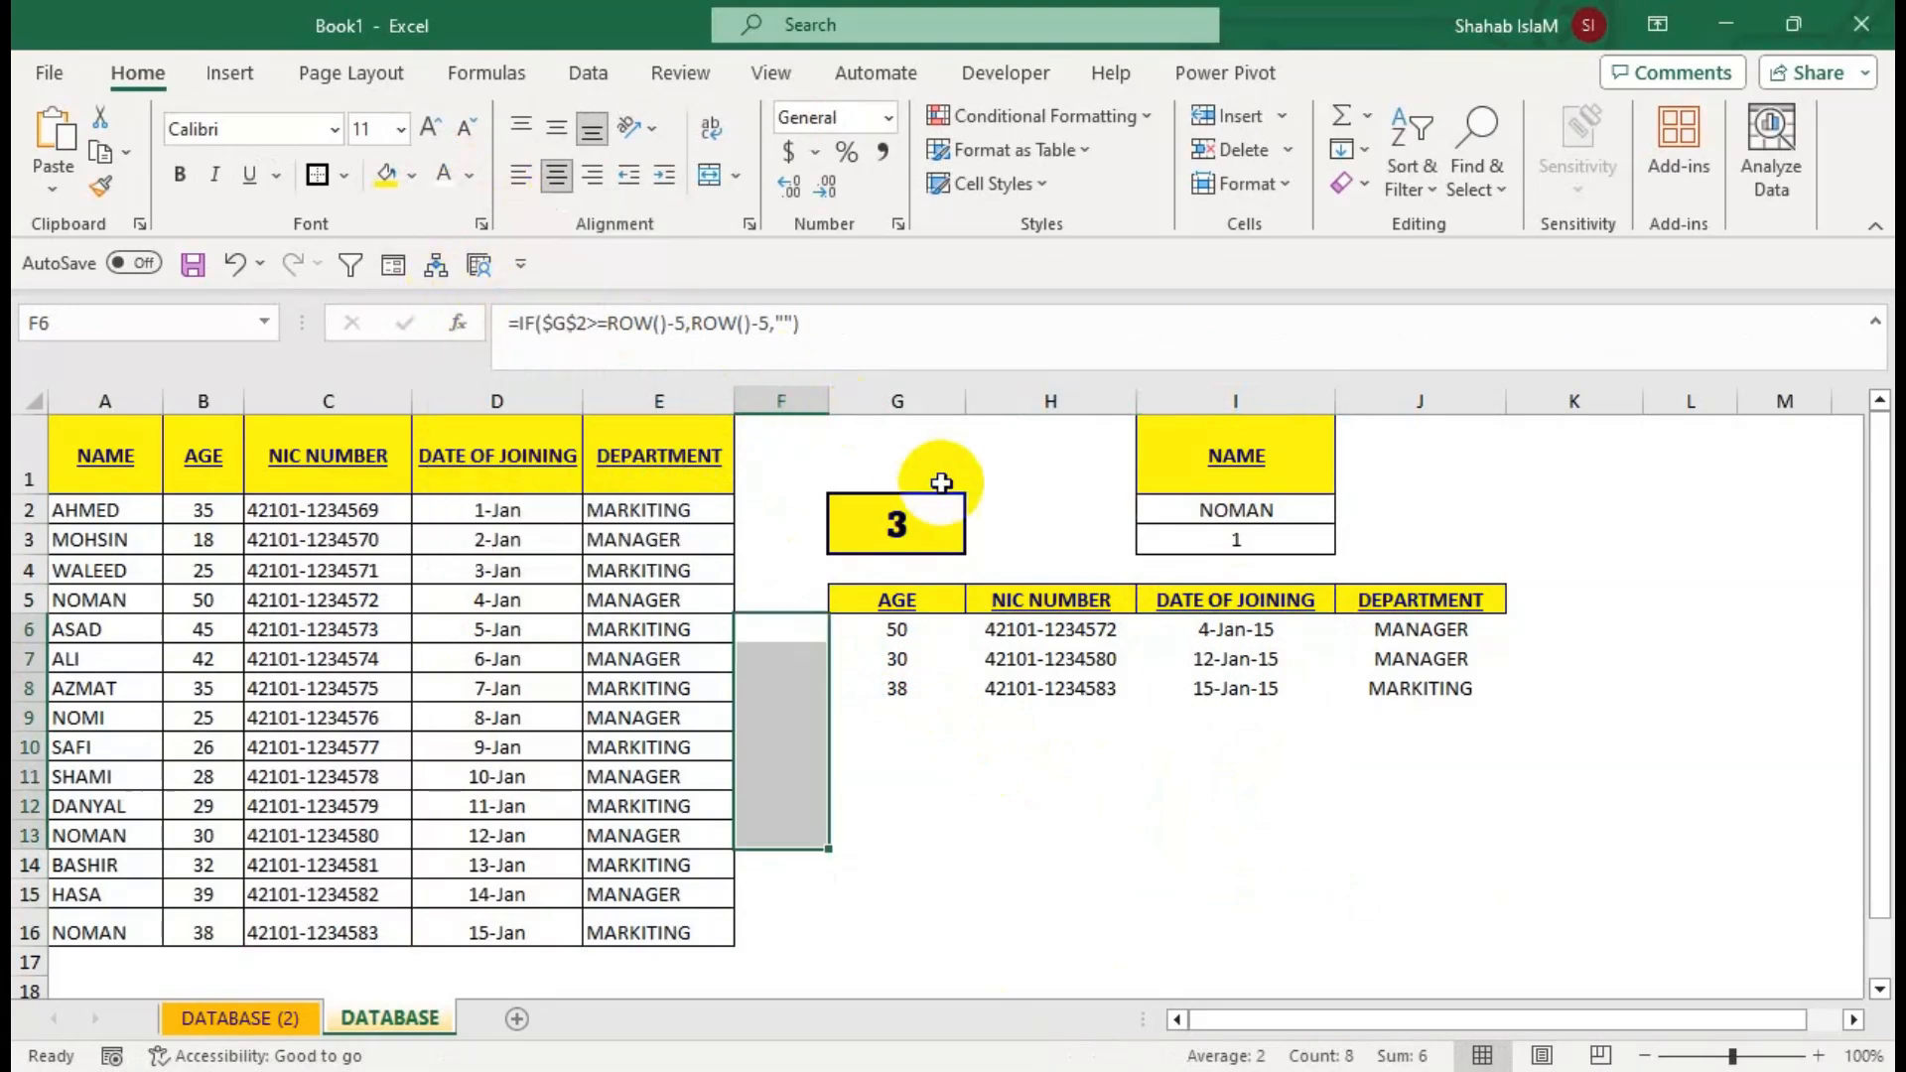
Clear both the content and the formatting of cell I3 beneath the selected name.
{"action": "left_click", "coordinate": [972, 507]}
{"action": "left_click", "coordinate": [1229, 510]}
{"action": "left_click", "coordinate": [1285, 540]}
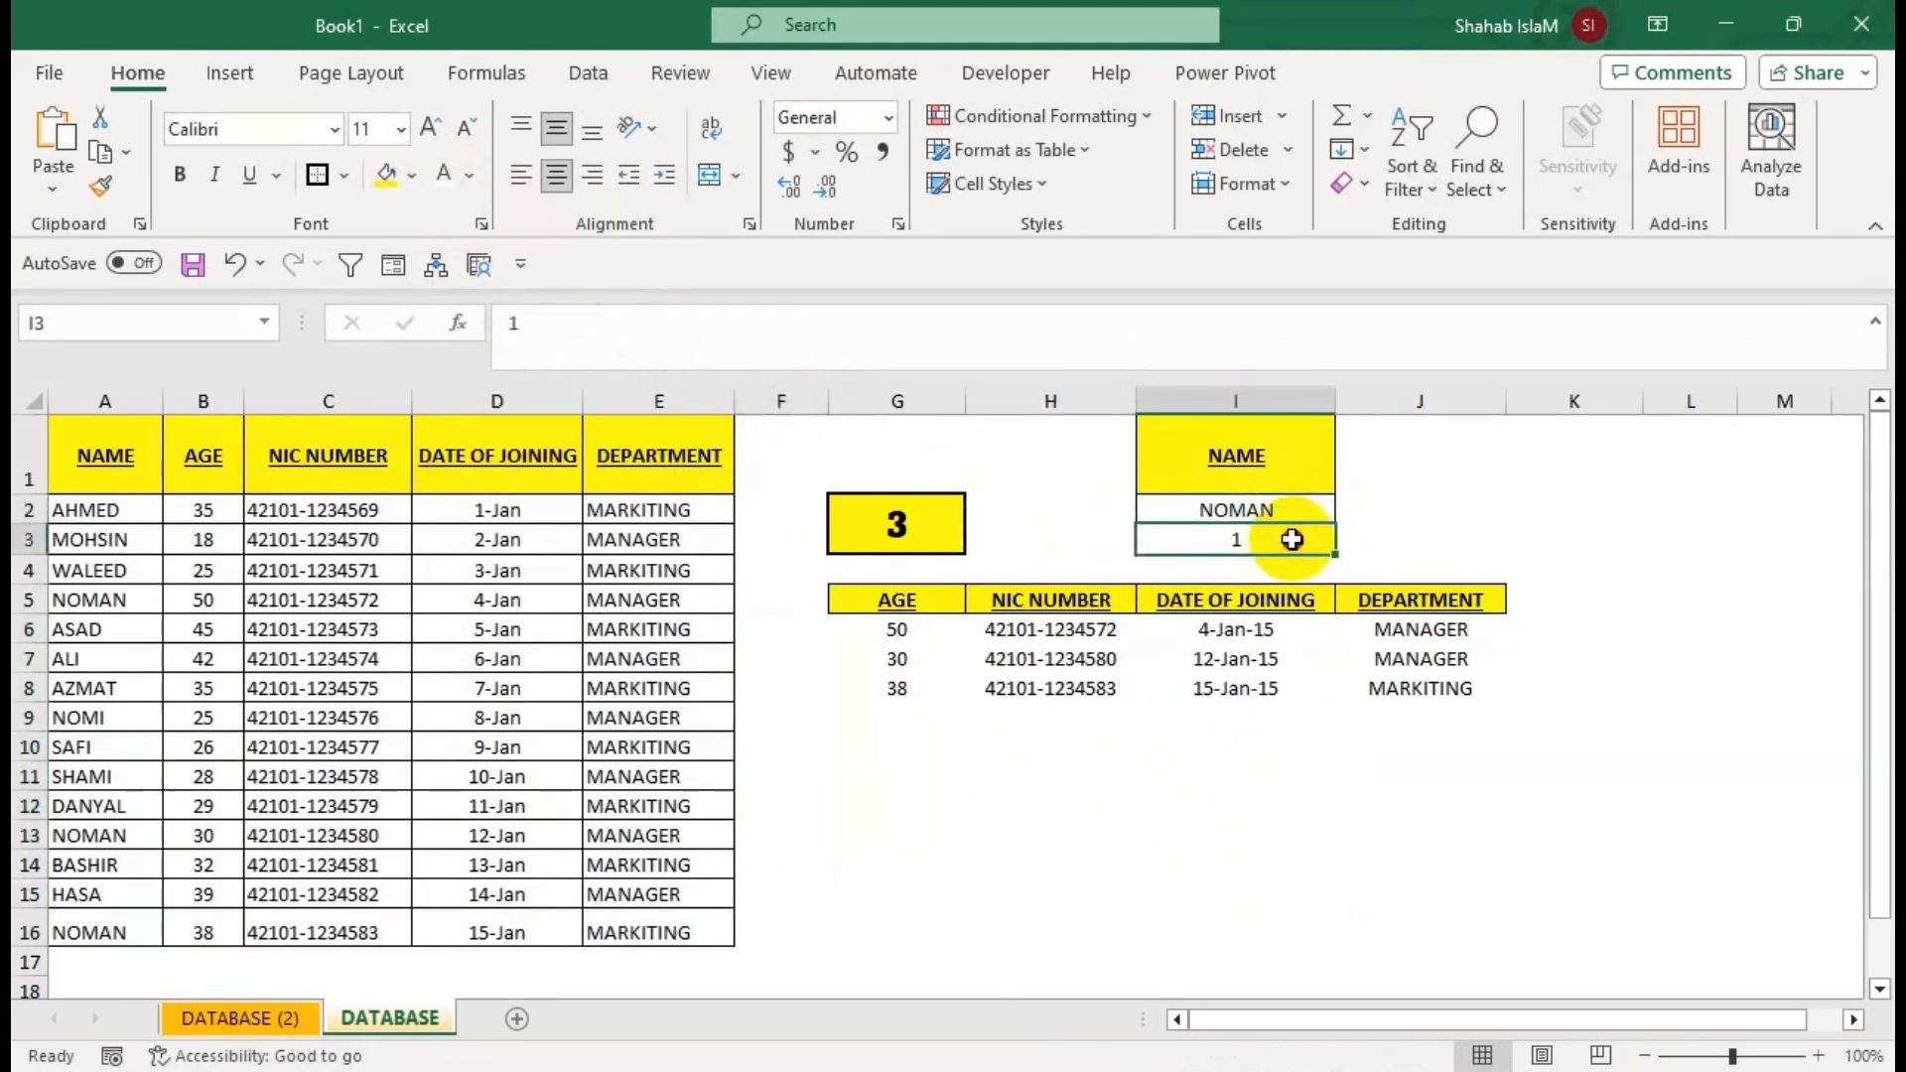
{"action": "left_click", "coordinate": [1369, 185]}
{"action": "left_click", "coordinate": [1367, 215]}
Choose the first name offered for I2 and compare the lookup result with its record in B2:E2.
{"action": "left_click", "coordinate": [1281, 506]}
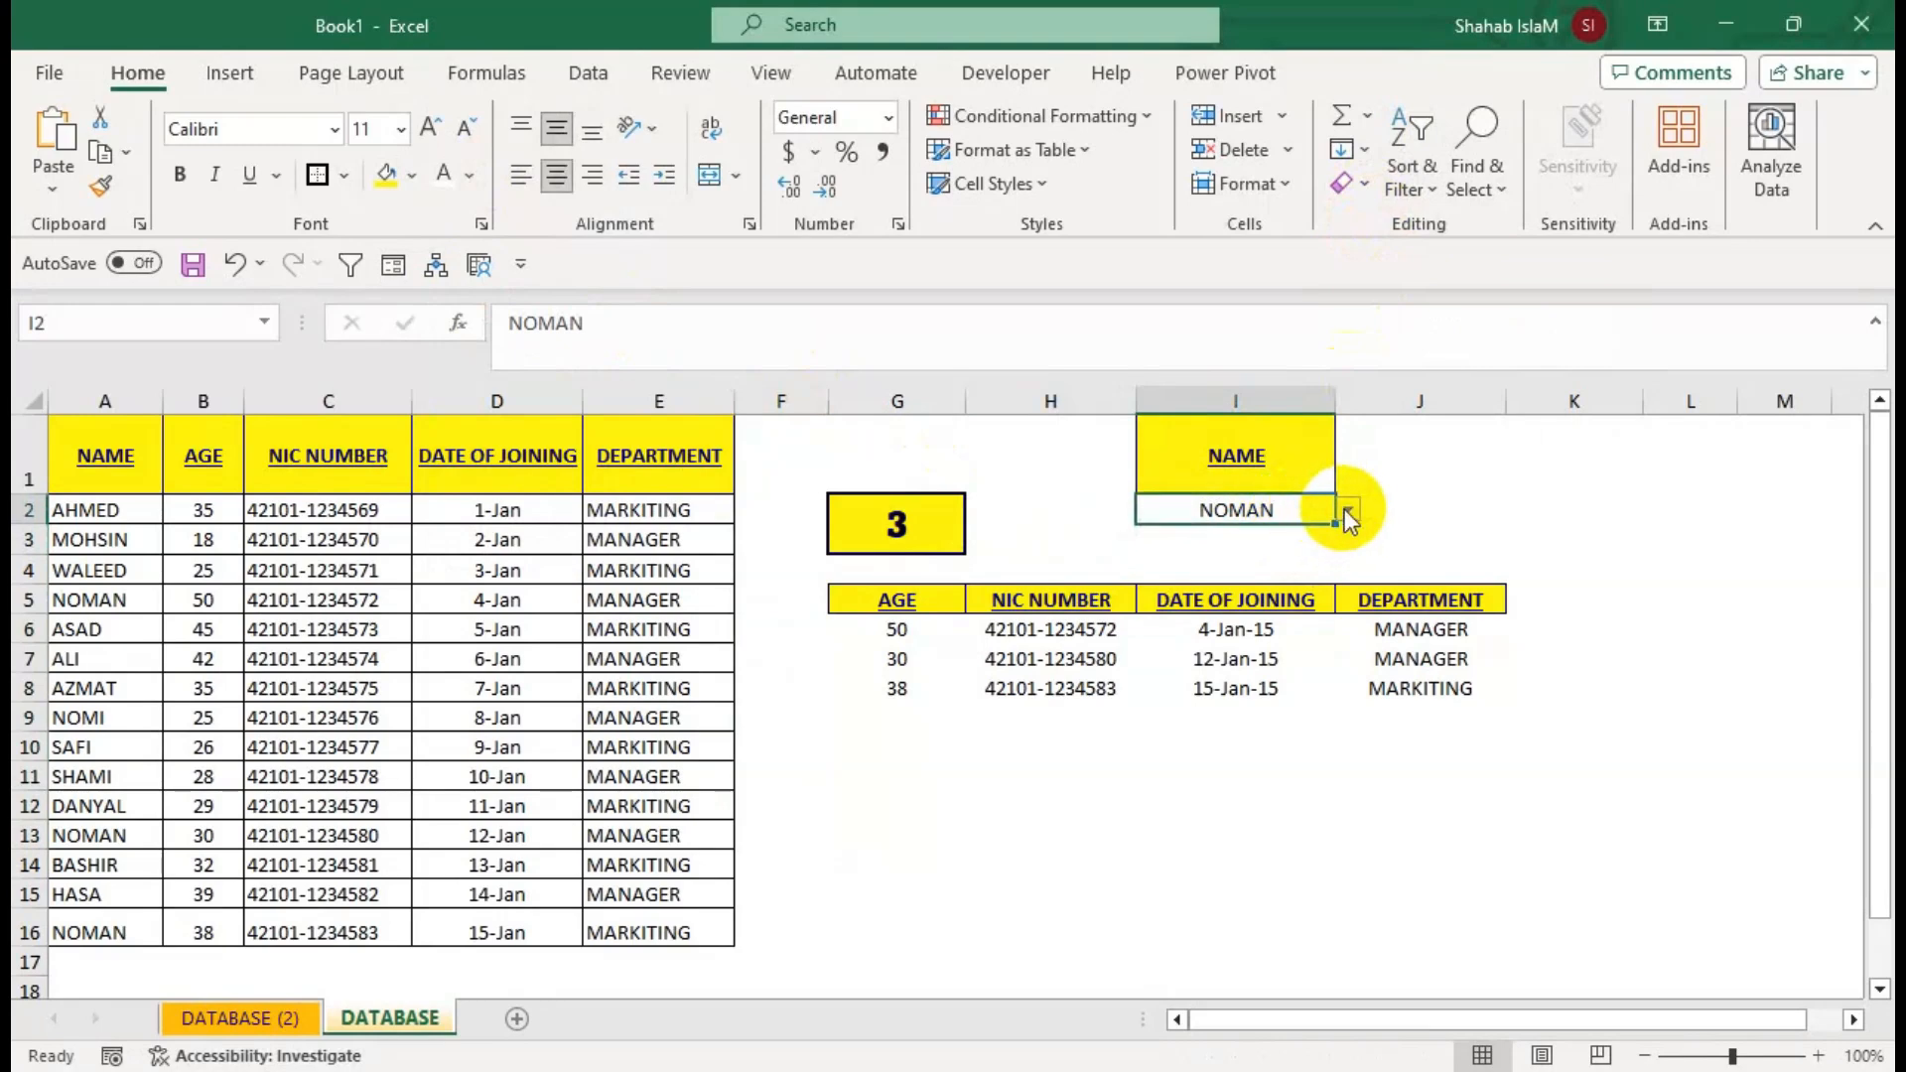
{"action": "left_click", "coordinate": [1348, 509]}
{"action": "left_click", "coordinate": [1256, 538]}
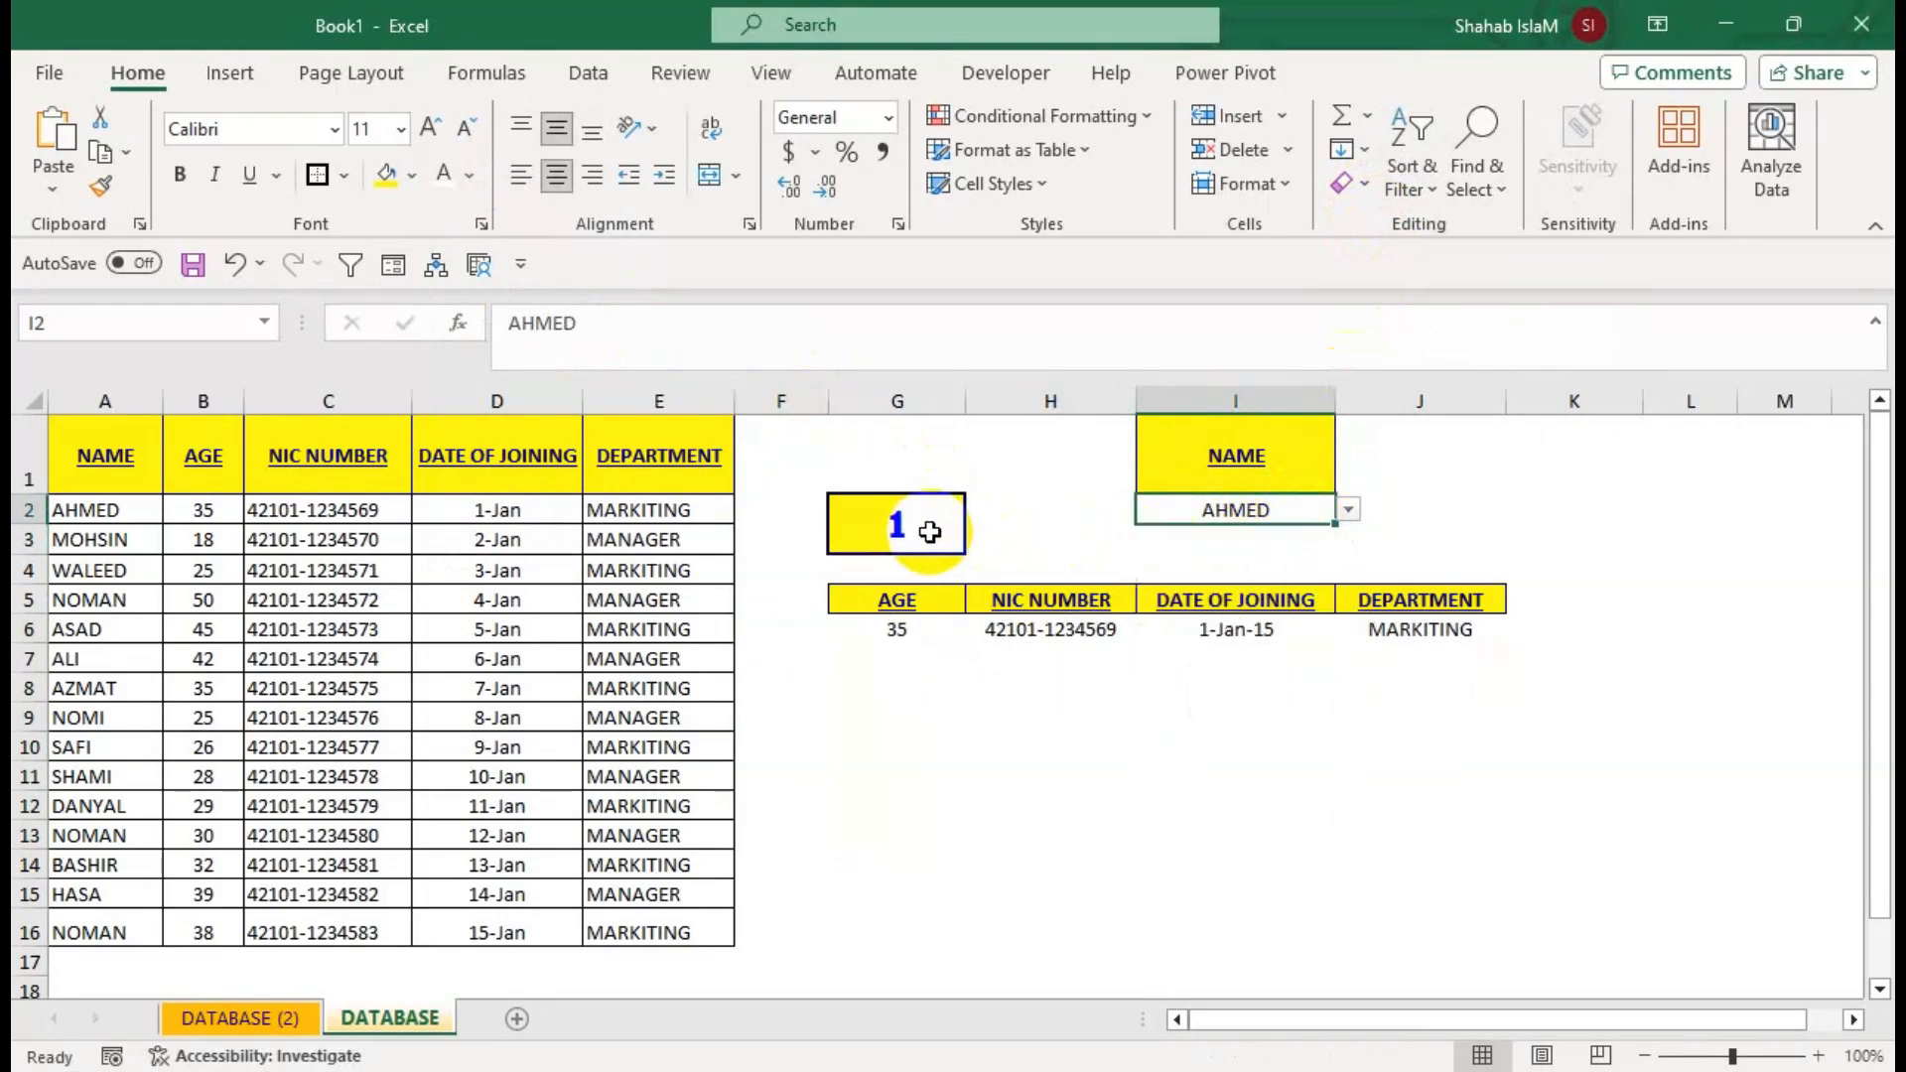
{"action": "left_click_drag", "start_coordinate": [204, 509], "coordinate": [659, 509]}
Copy the name in A2 over the names in A10:A12 to create duplicates.
{"action": "left_click", "coordinate": [147, 500]}
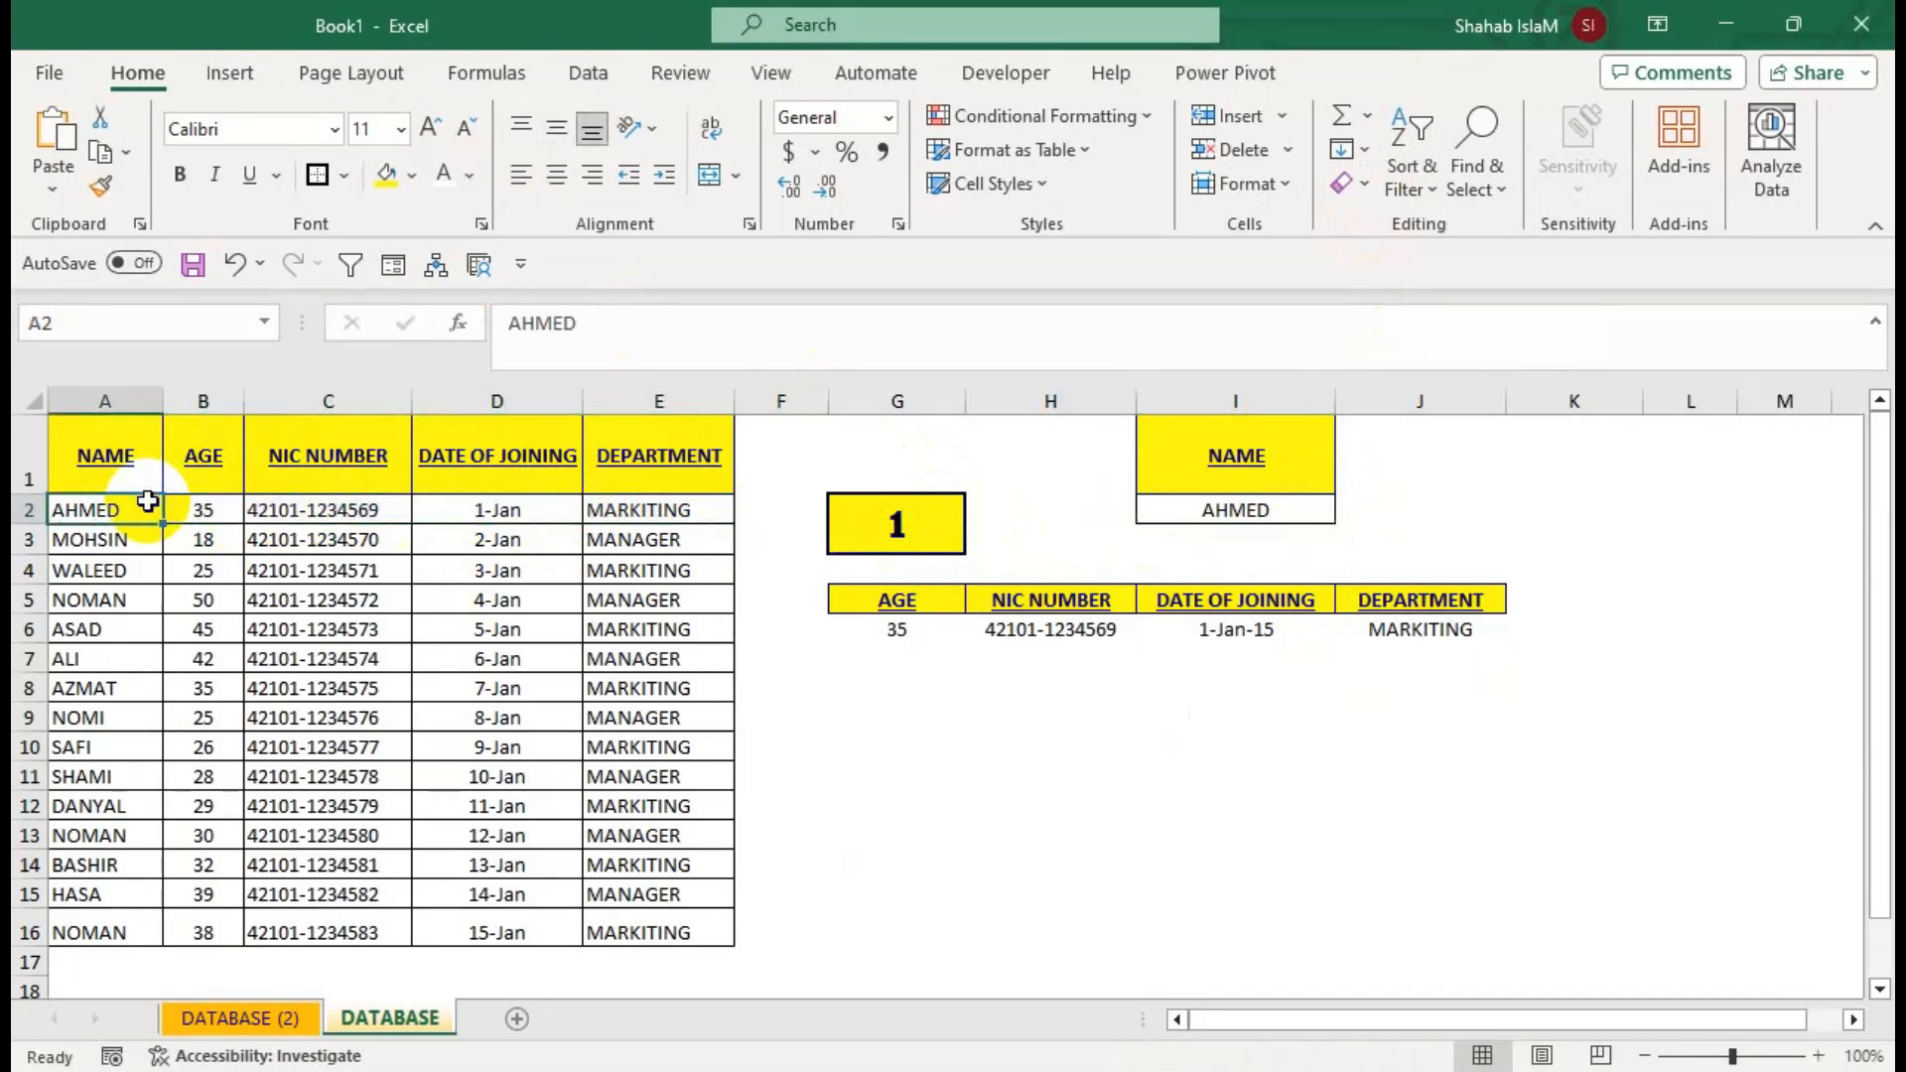
{"action": "key", "text": "ctrl+c"}
{"action": "left_click_drag", "start_coordinate": [104, 746], "coordinate": [107, 806]}
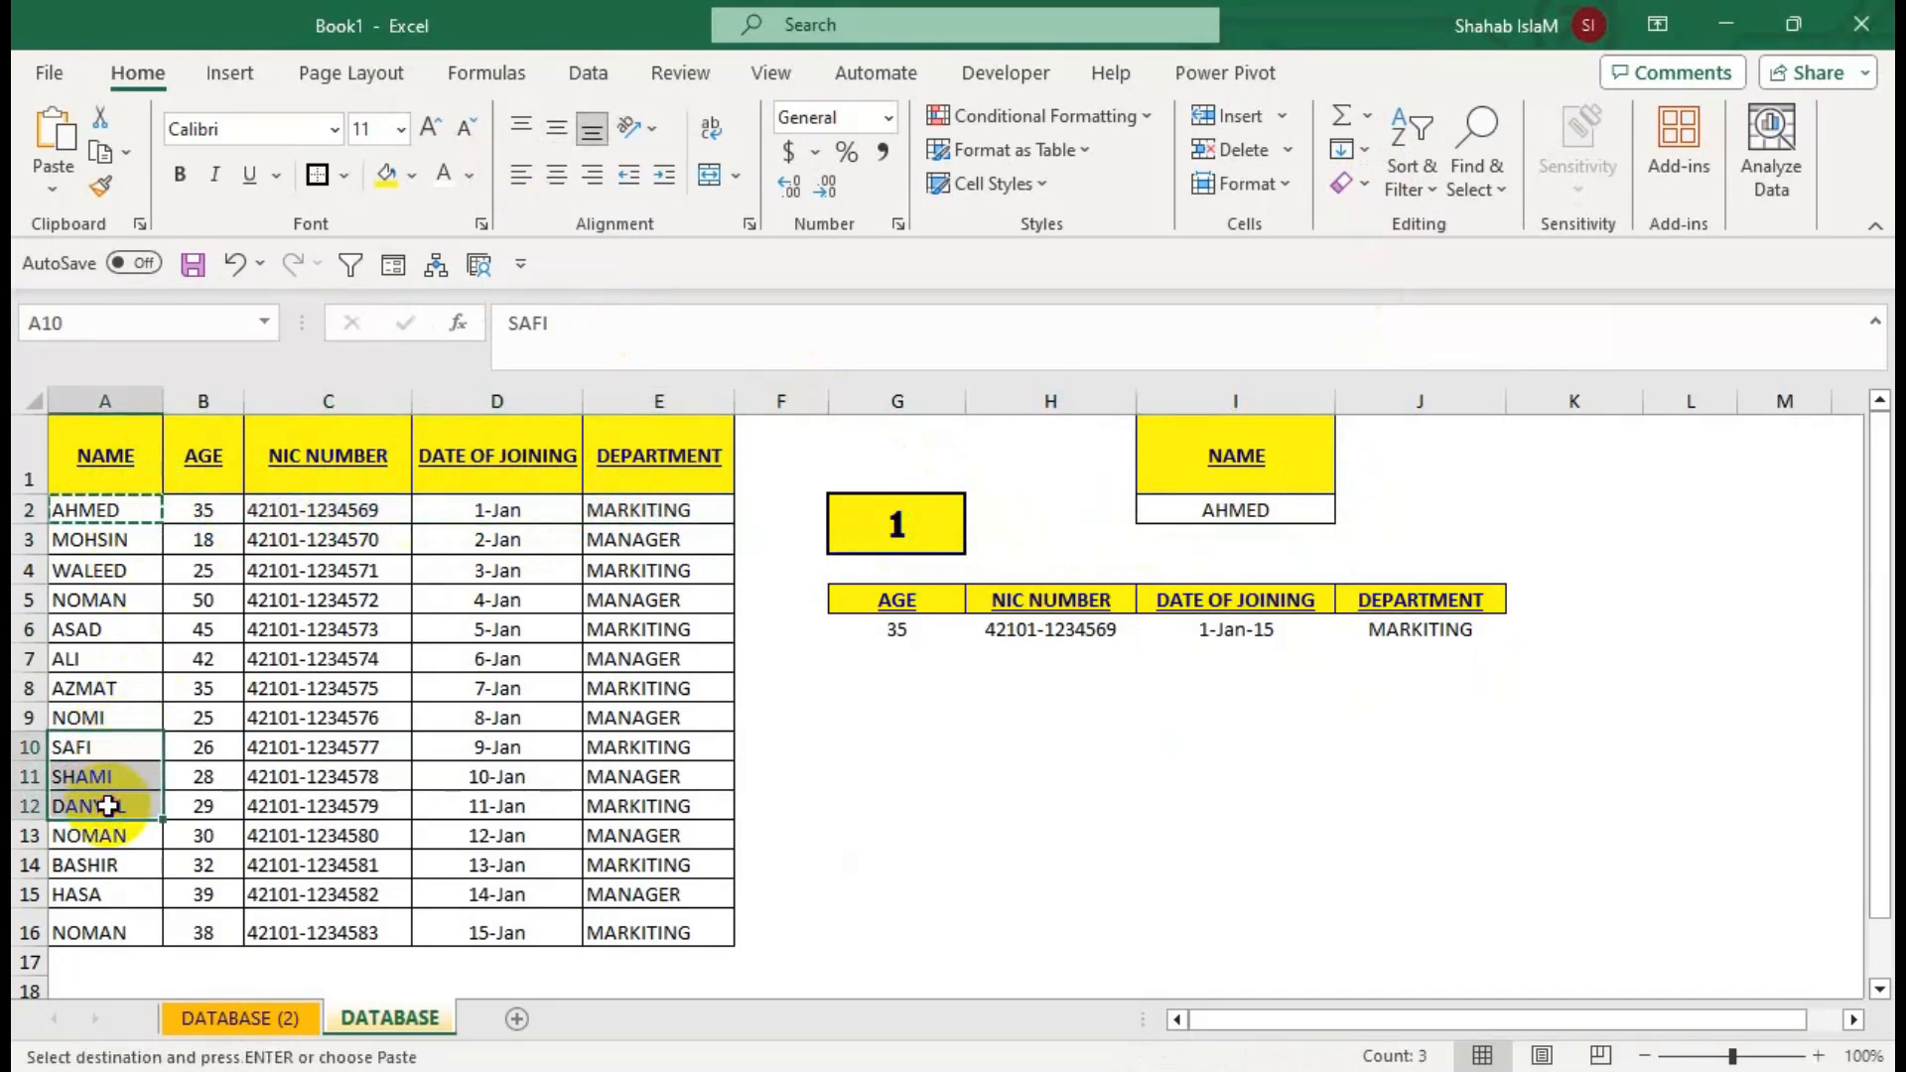
{"action": "key", "text": "ctrl+v"}
{"action": "left_click", "coordinate": [268, 752]}
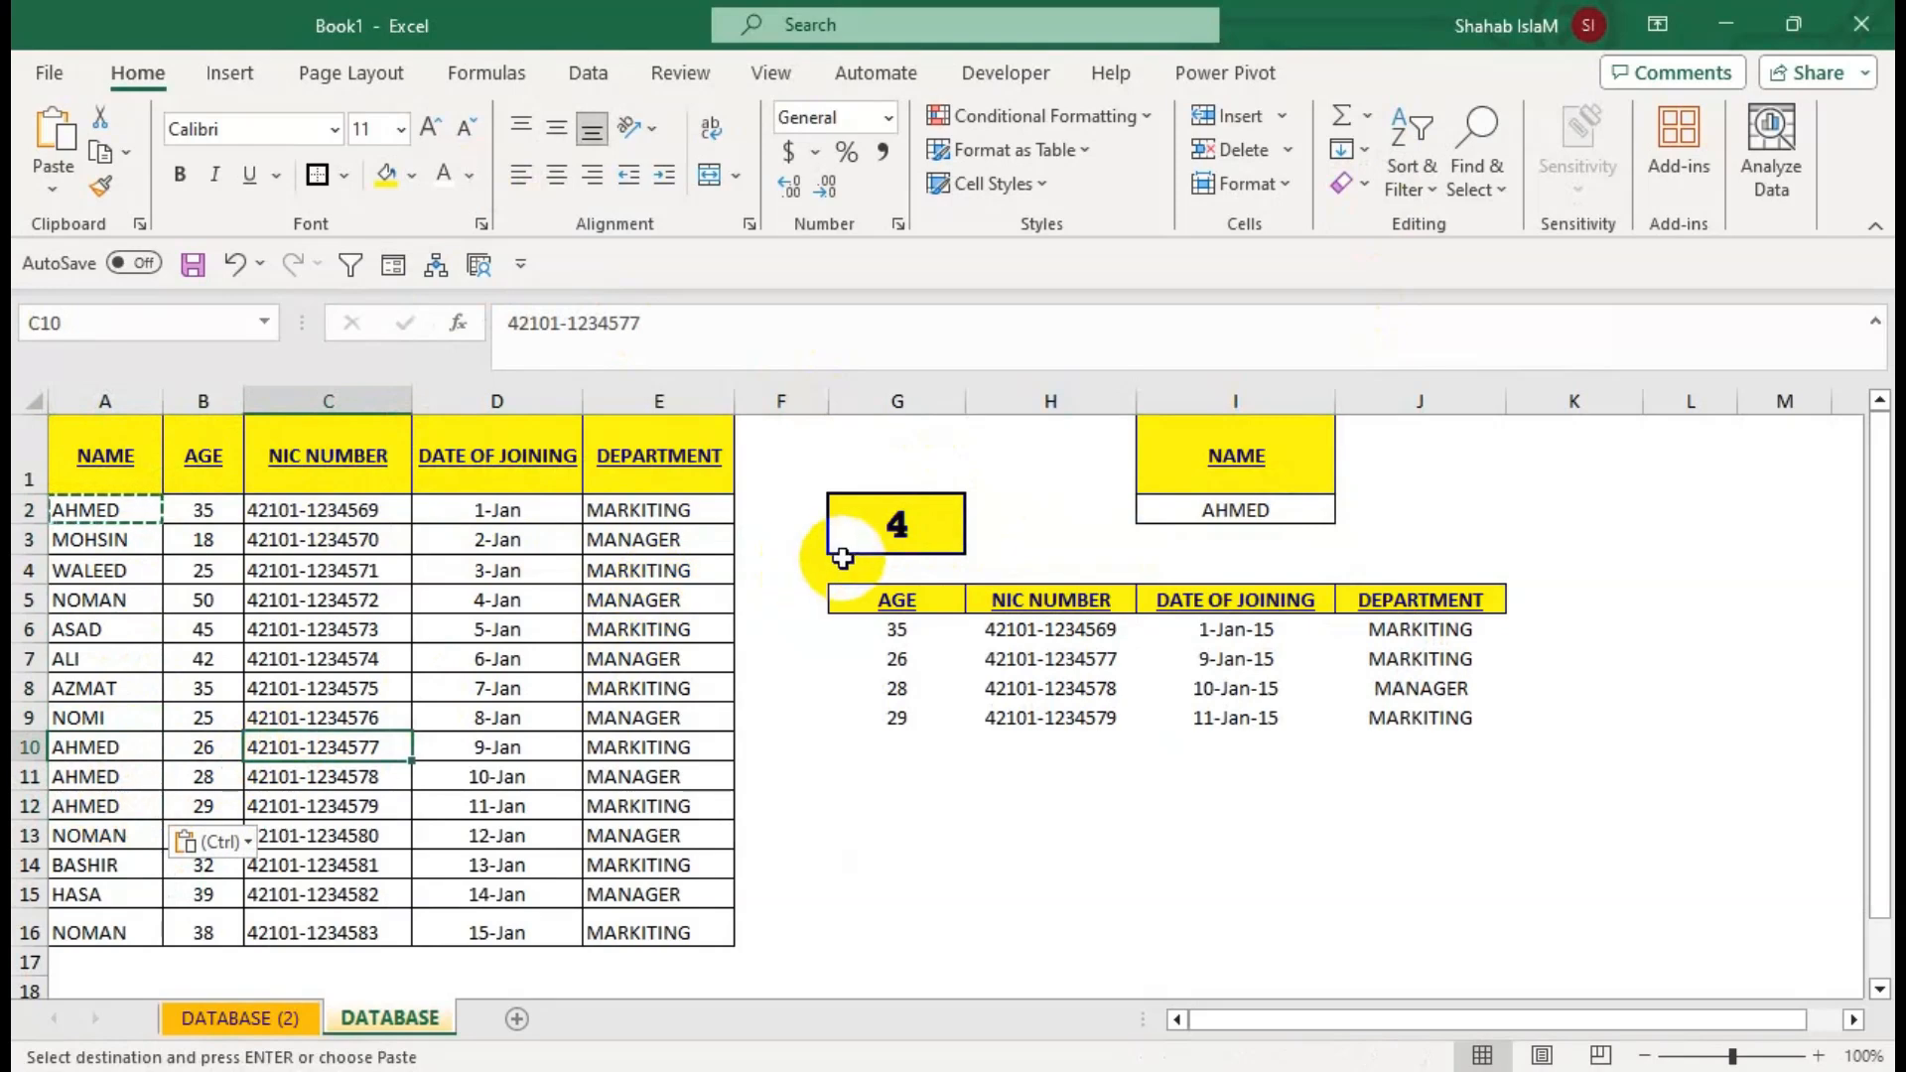
Check the COUNTIF formula in G2 and the records listed for the duplicate name in G6:J9.
{"action": "left_click", "coordinate": [866, 523]}
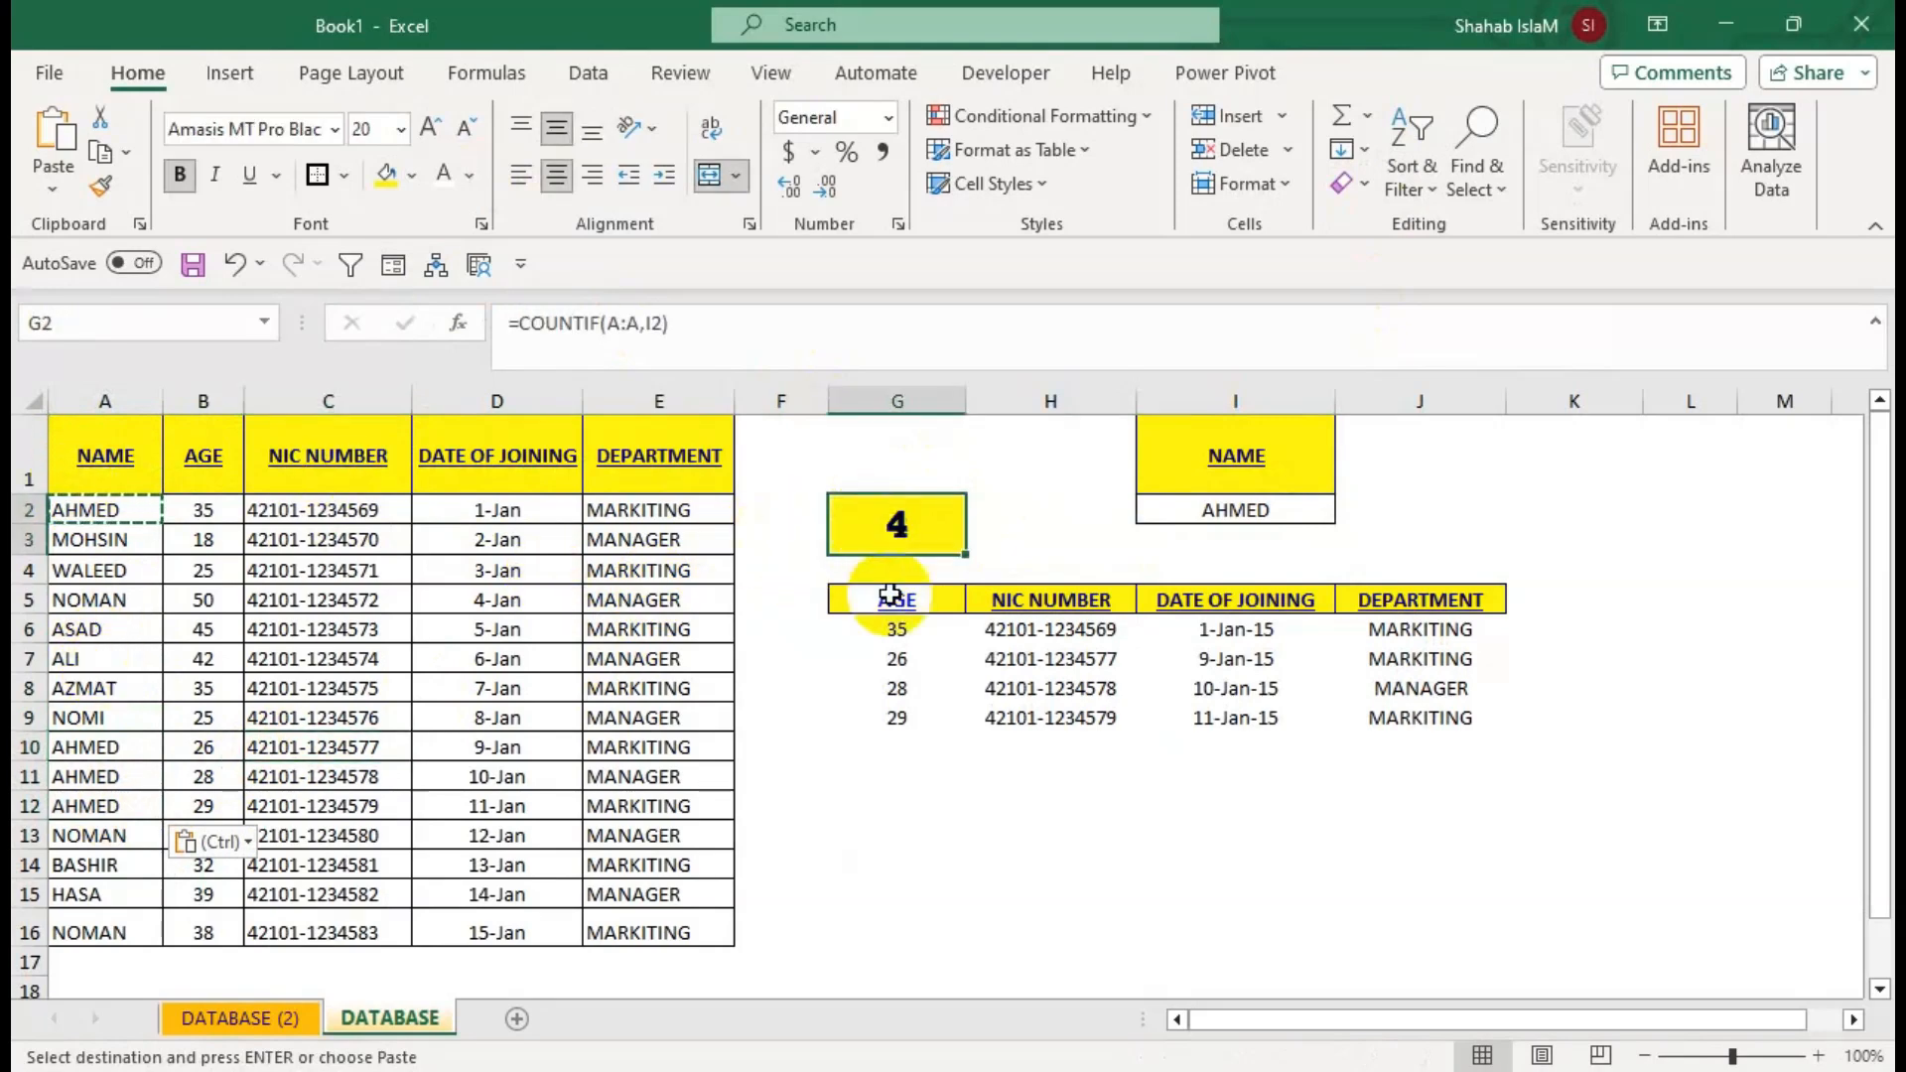
{"action": "left_click_drag", "start_coordinate": [905, 630], "coordinate": [1387, 715]}
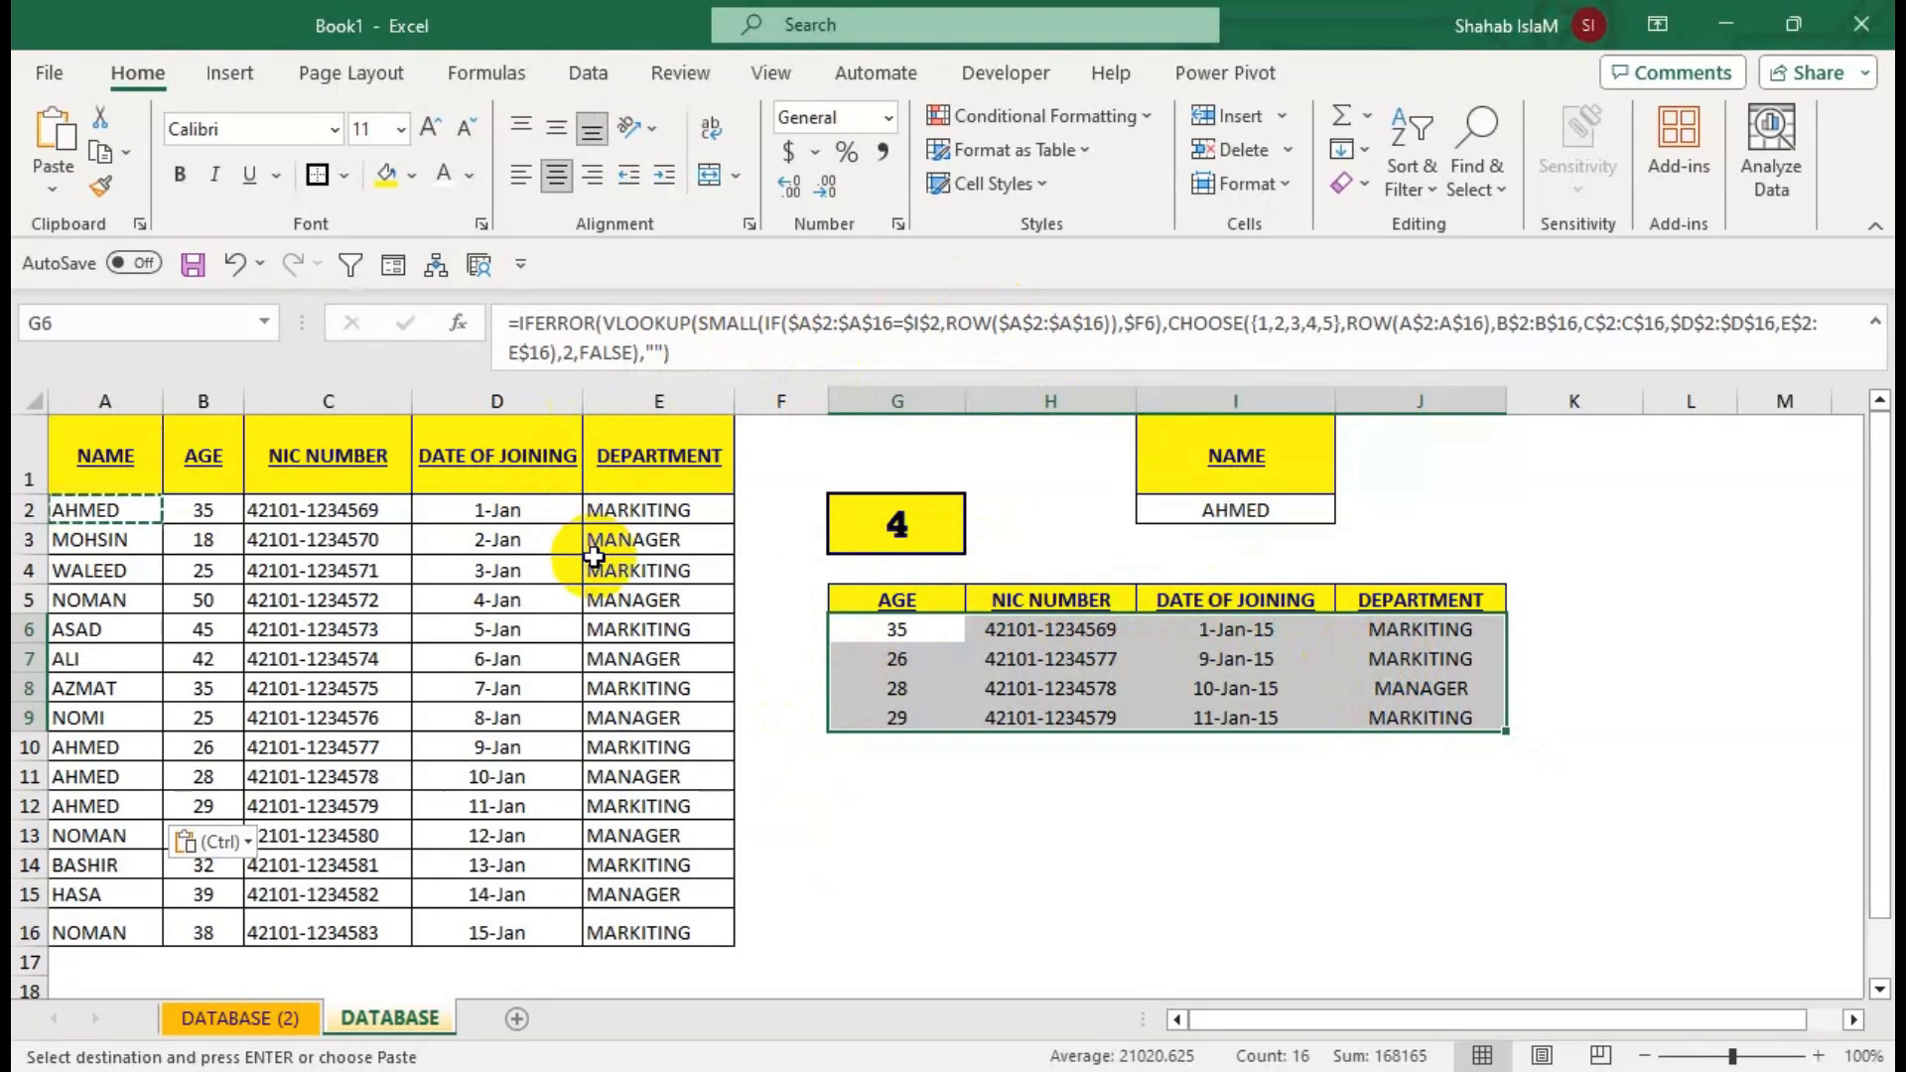
{"action": "key", "text": "ctrl+q"}
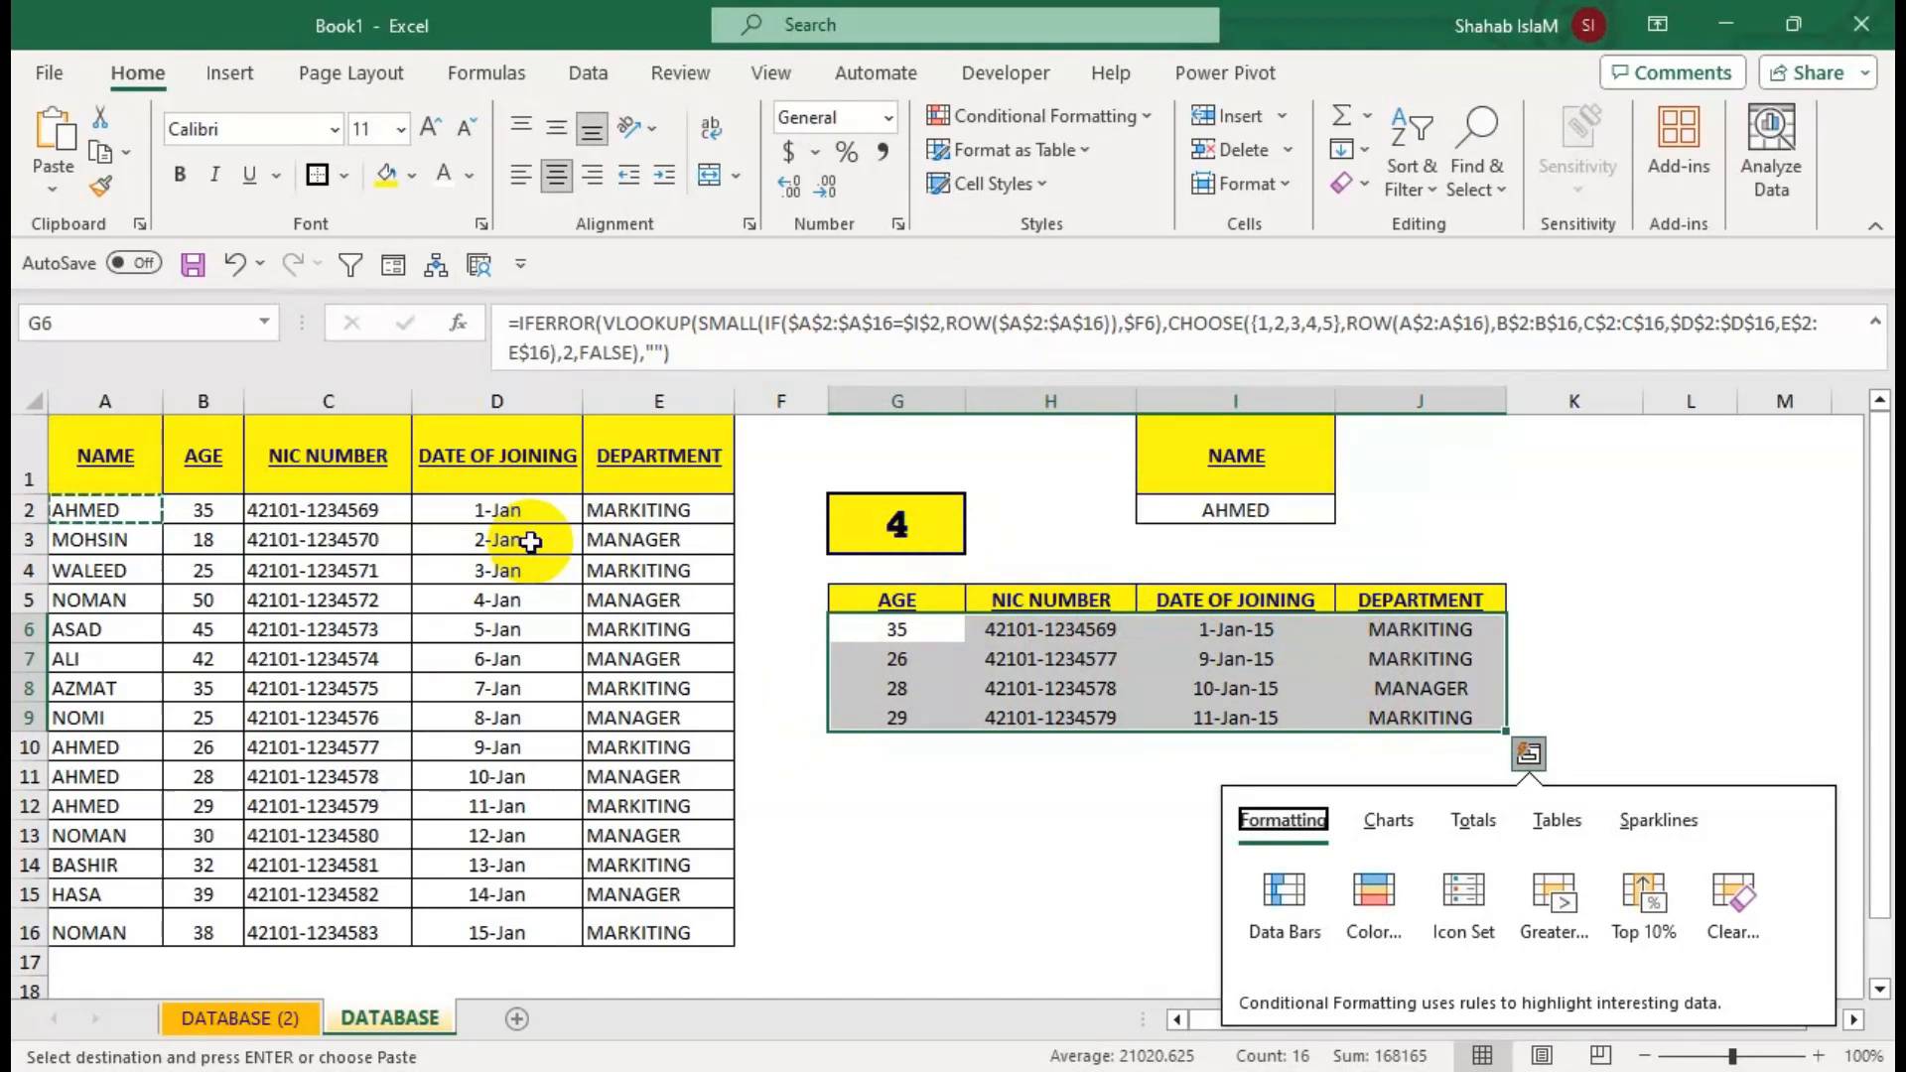
{"action": "left_click", "coordinate": [427, 602]}
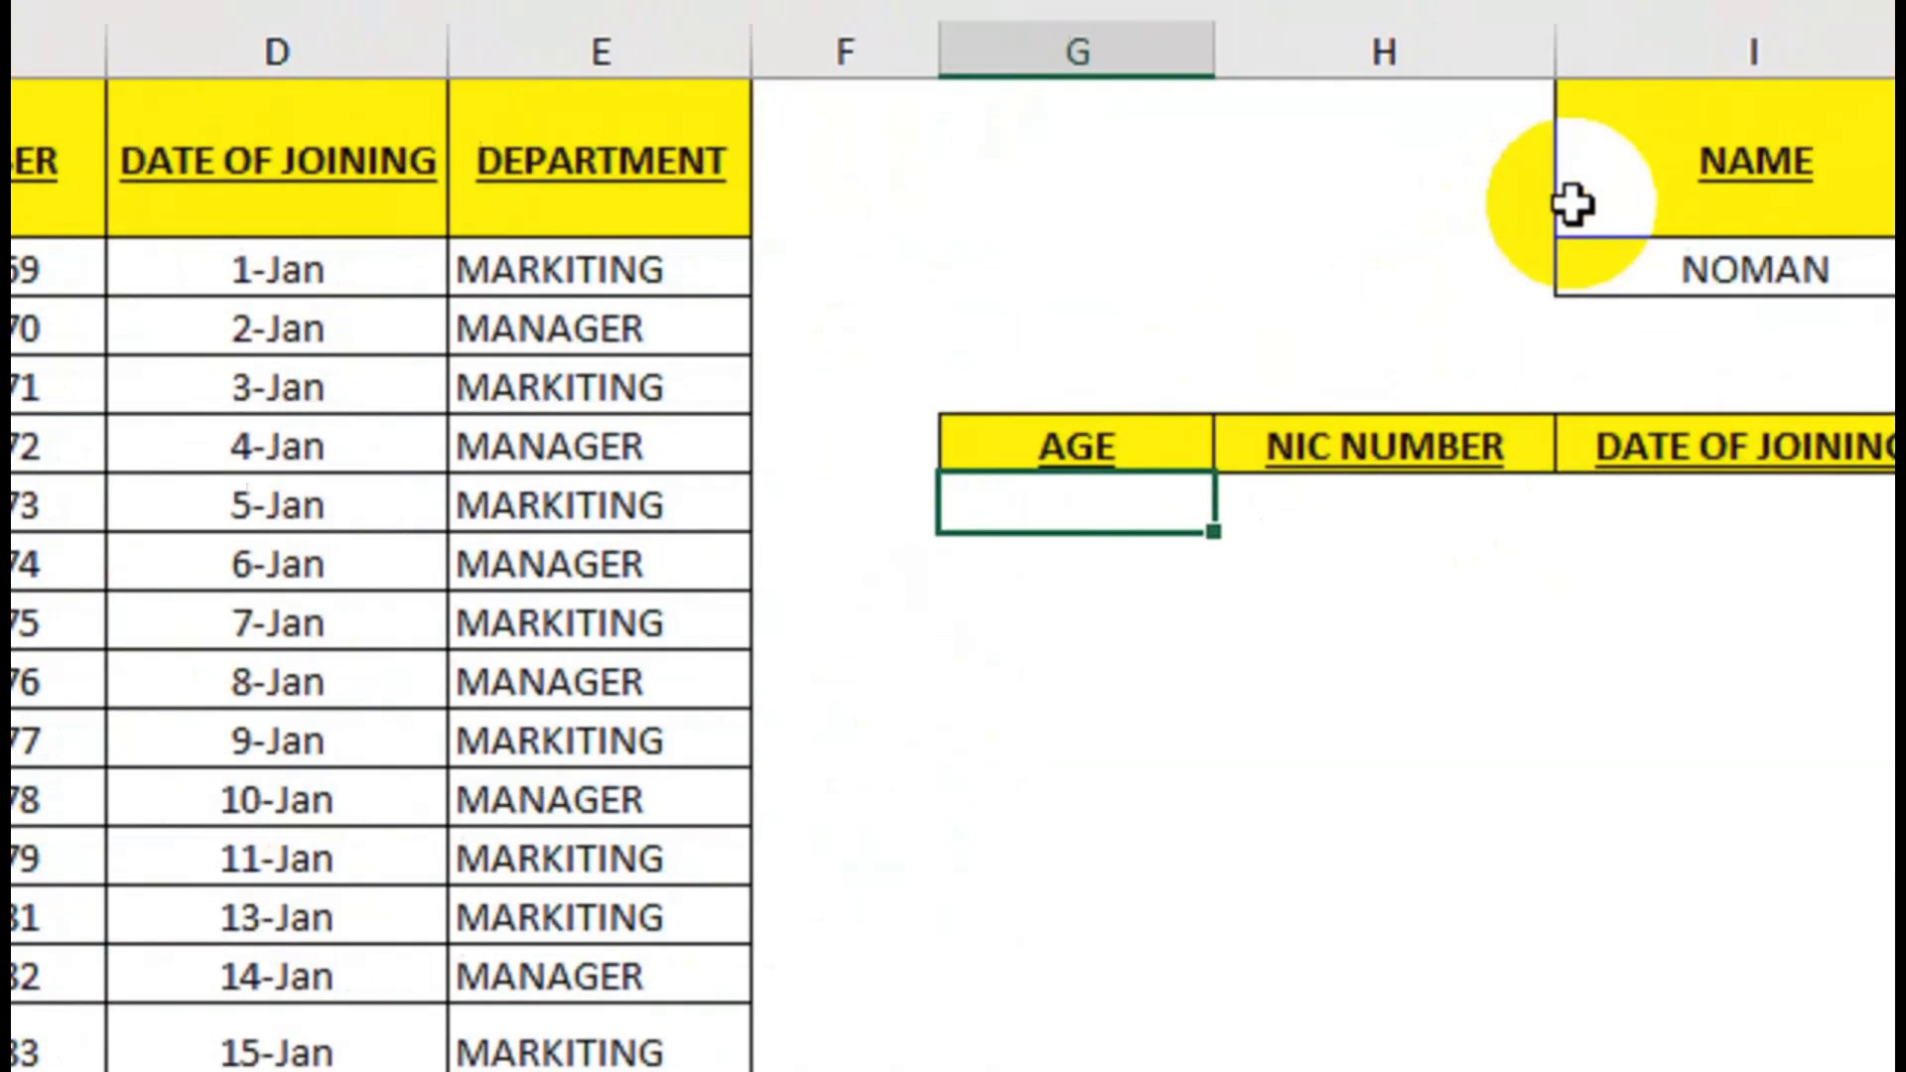
Start a VLOOKUP in G6 with $I$2 as the lookup value and $A$1:$E$15 as the table array.
{"action": "type", "text": "vlo"}
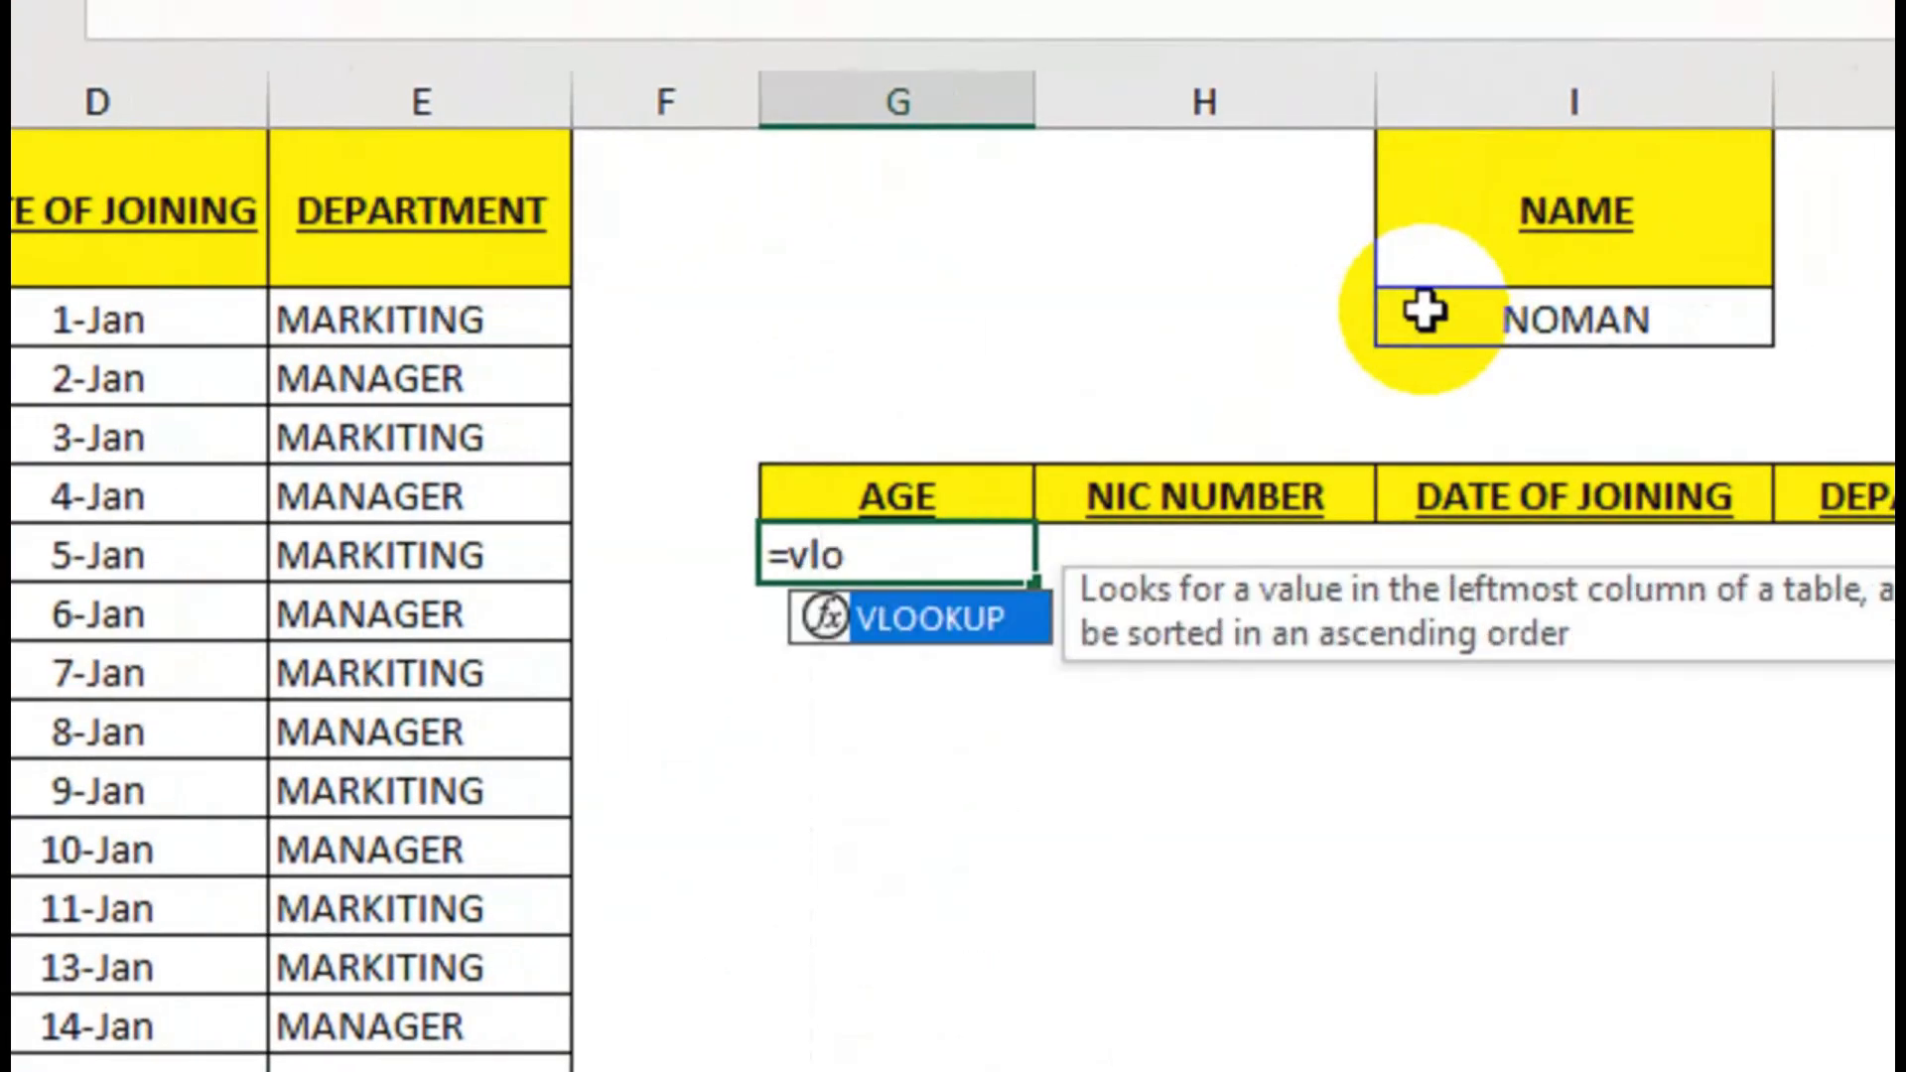
{"action": "key", "text": "Tab"}
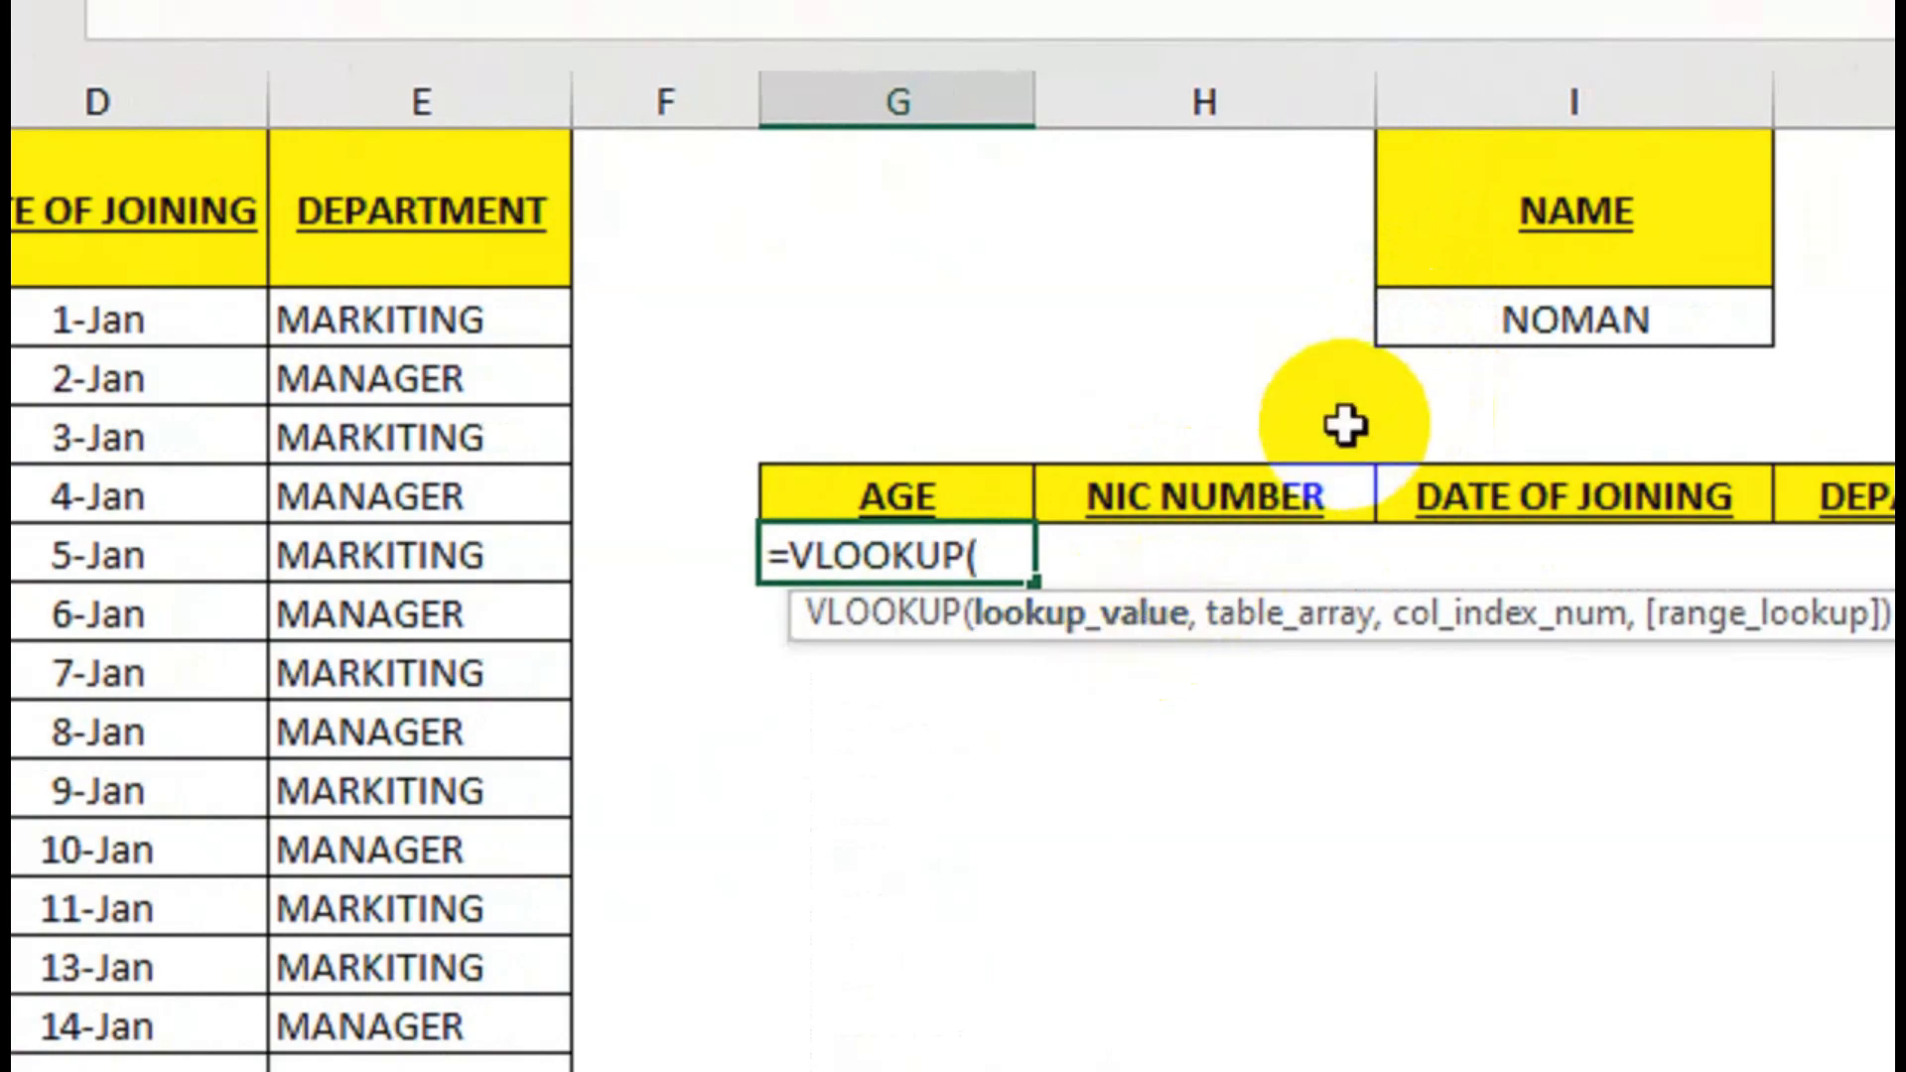
{"action": "left_click", "coordinate": [1580, 316]}
{"action": "type", "text": ","}
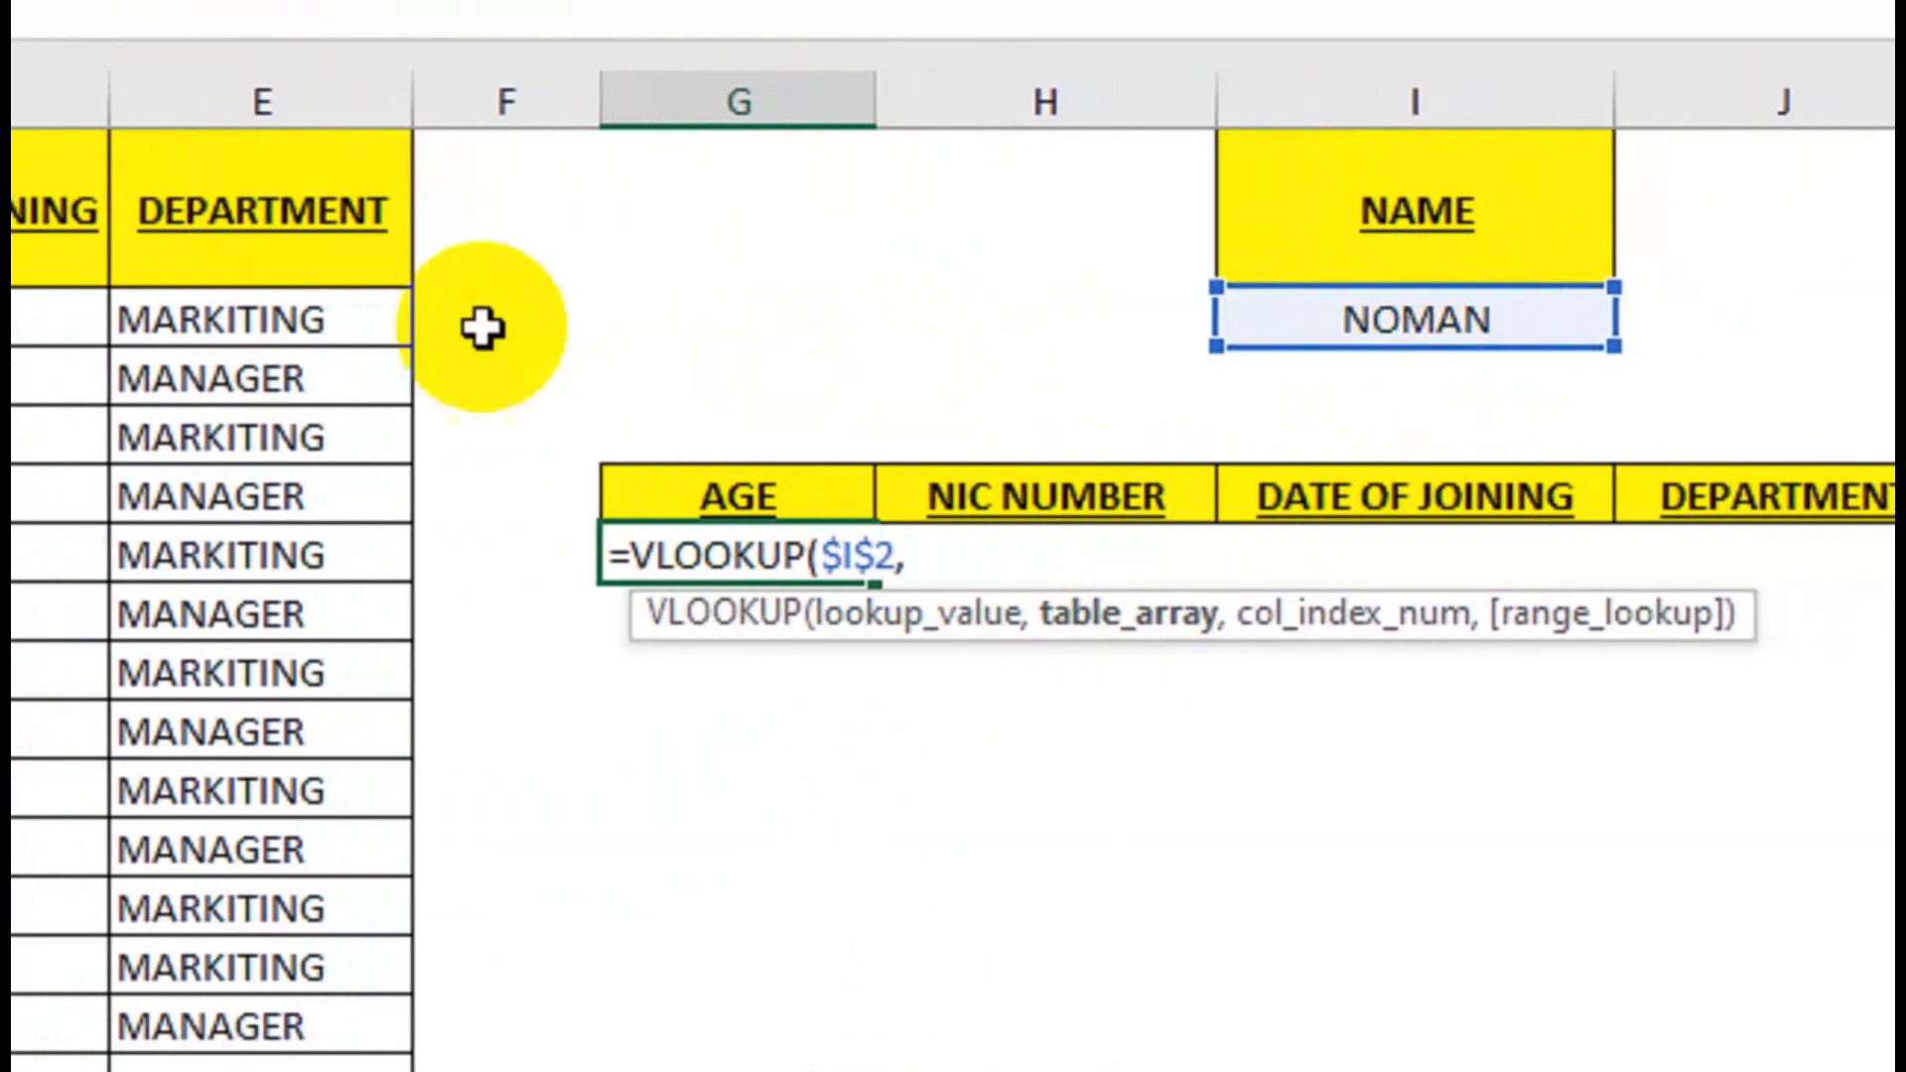
{"action": "left_click_drag", "start_coordinate": [264, 272], "coordinate": [1213, 948]}
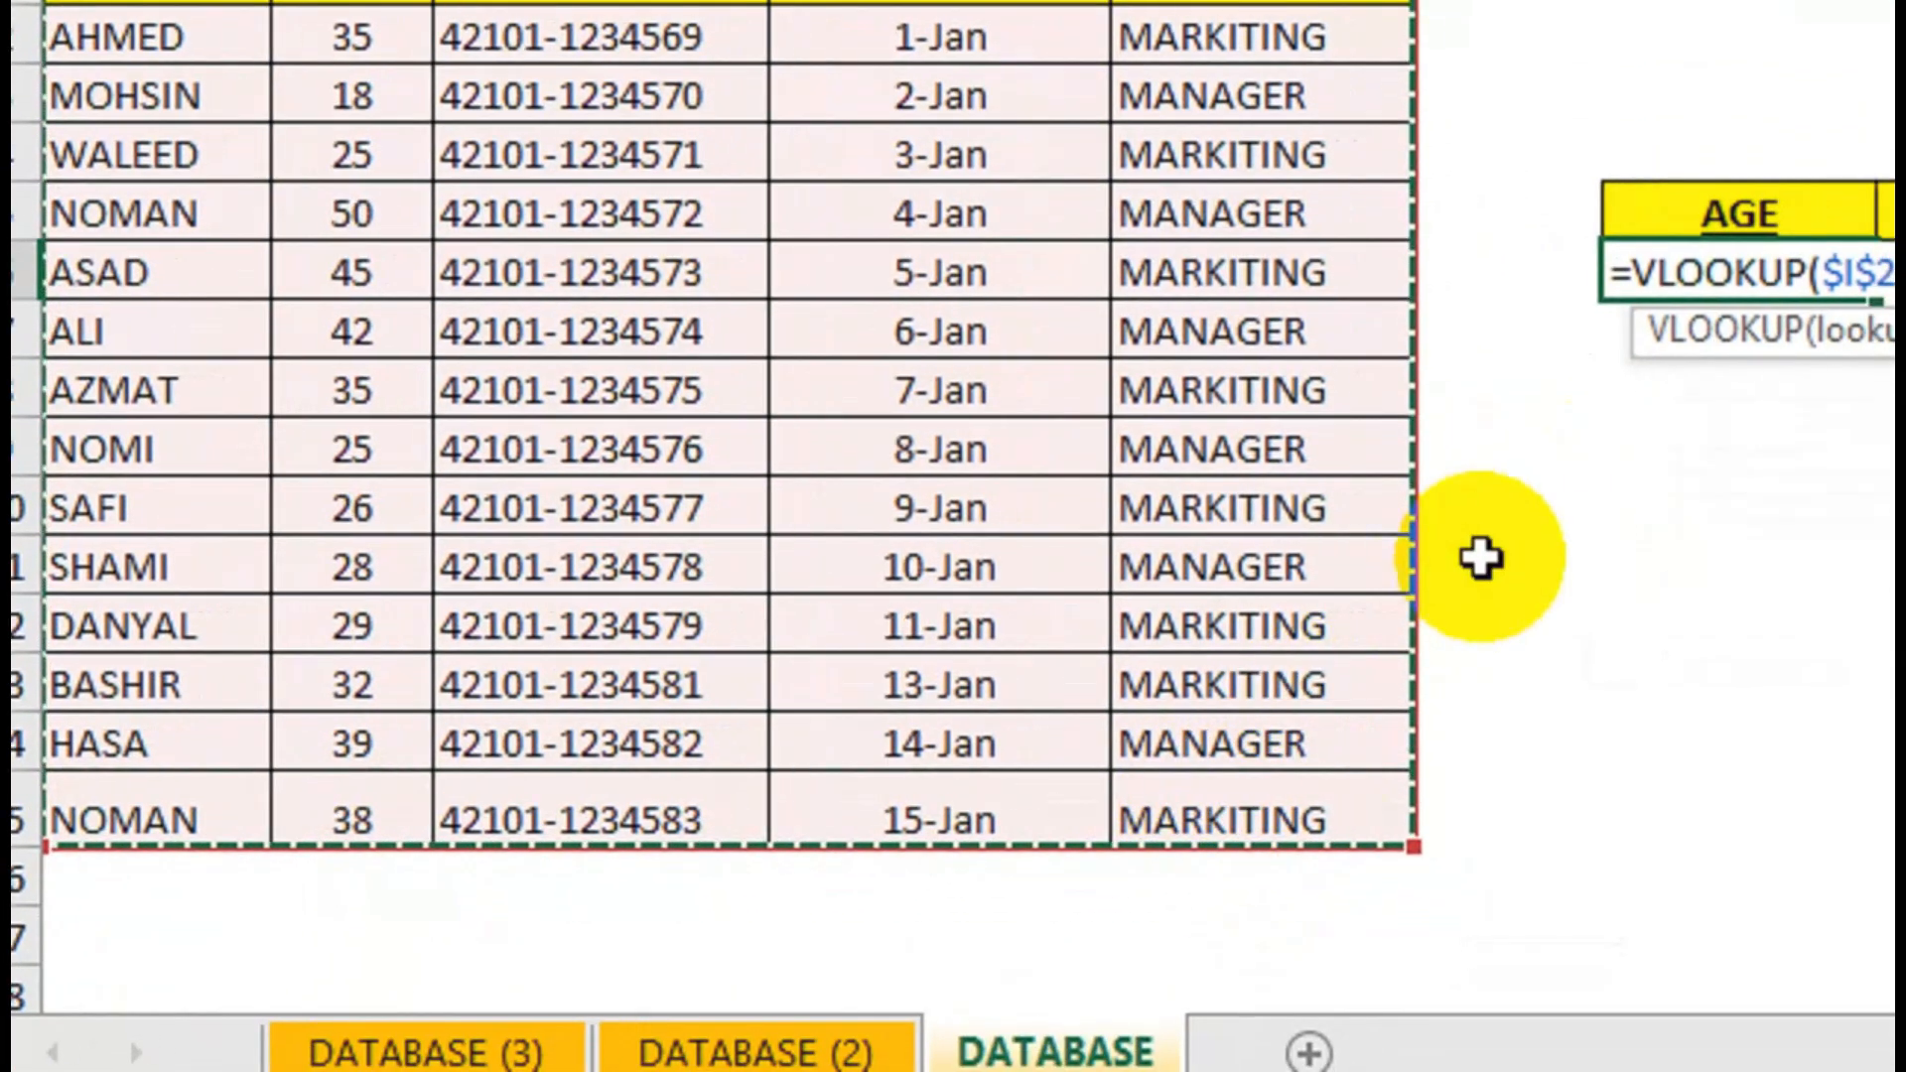
{"action": "key", "text": "F4"}
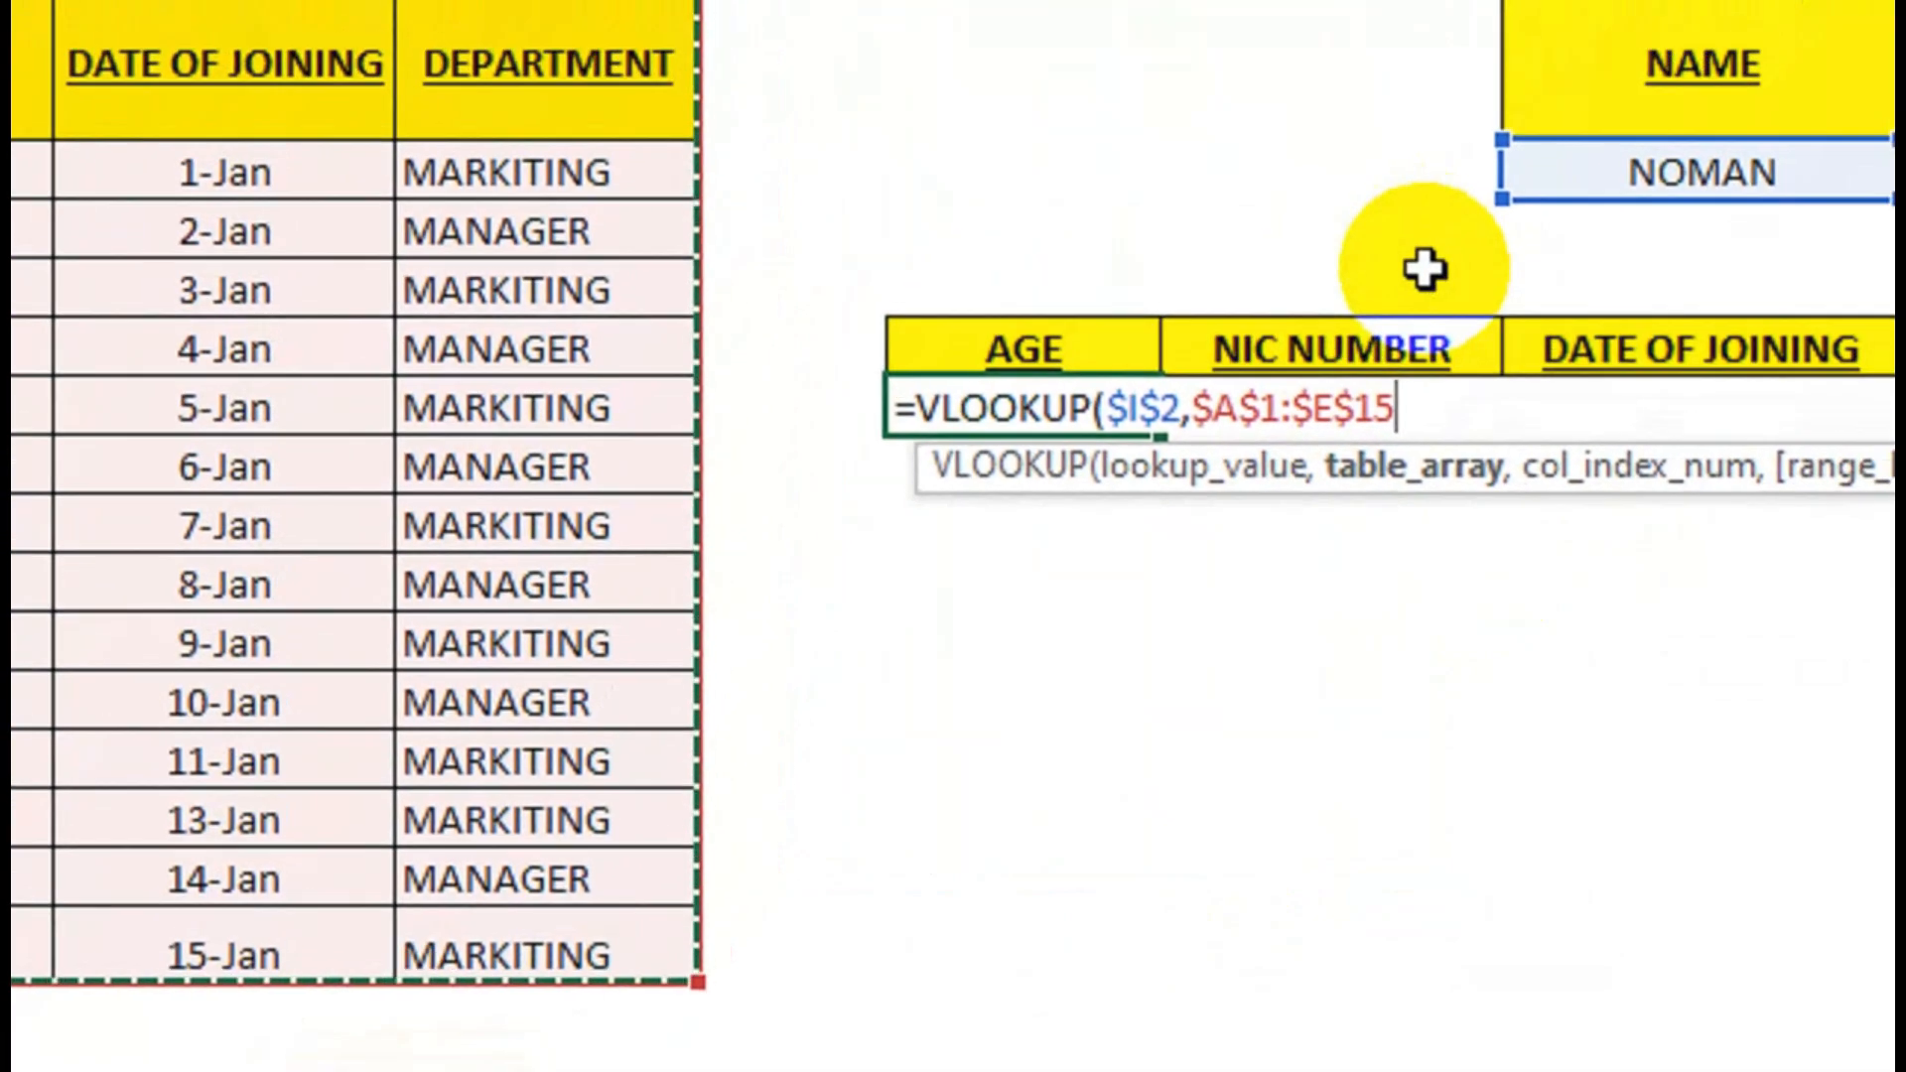
{"action": "type", "text": ","}
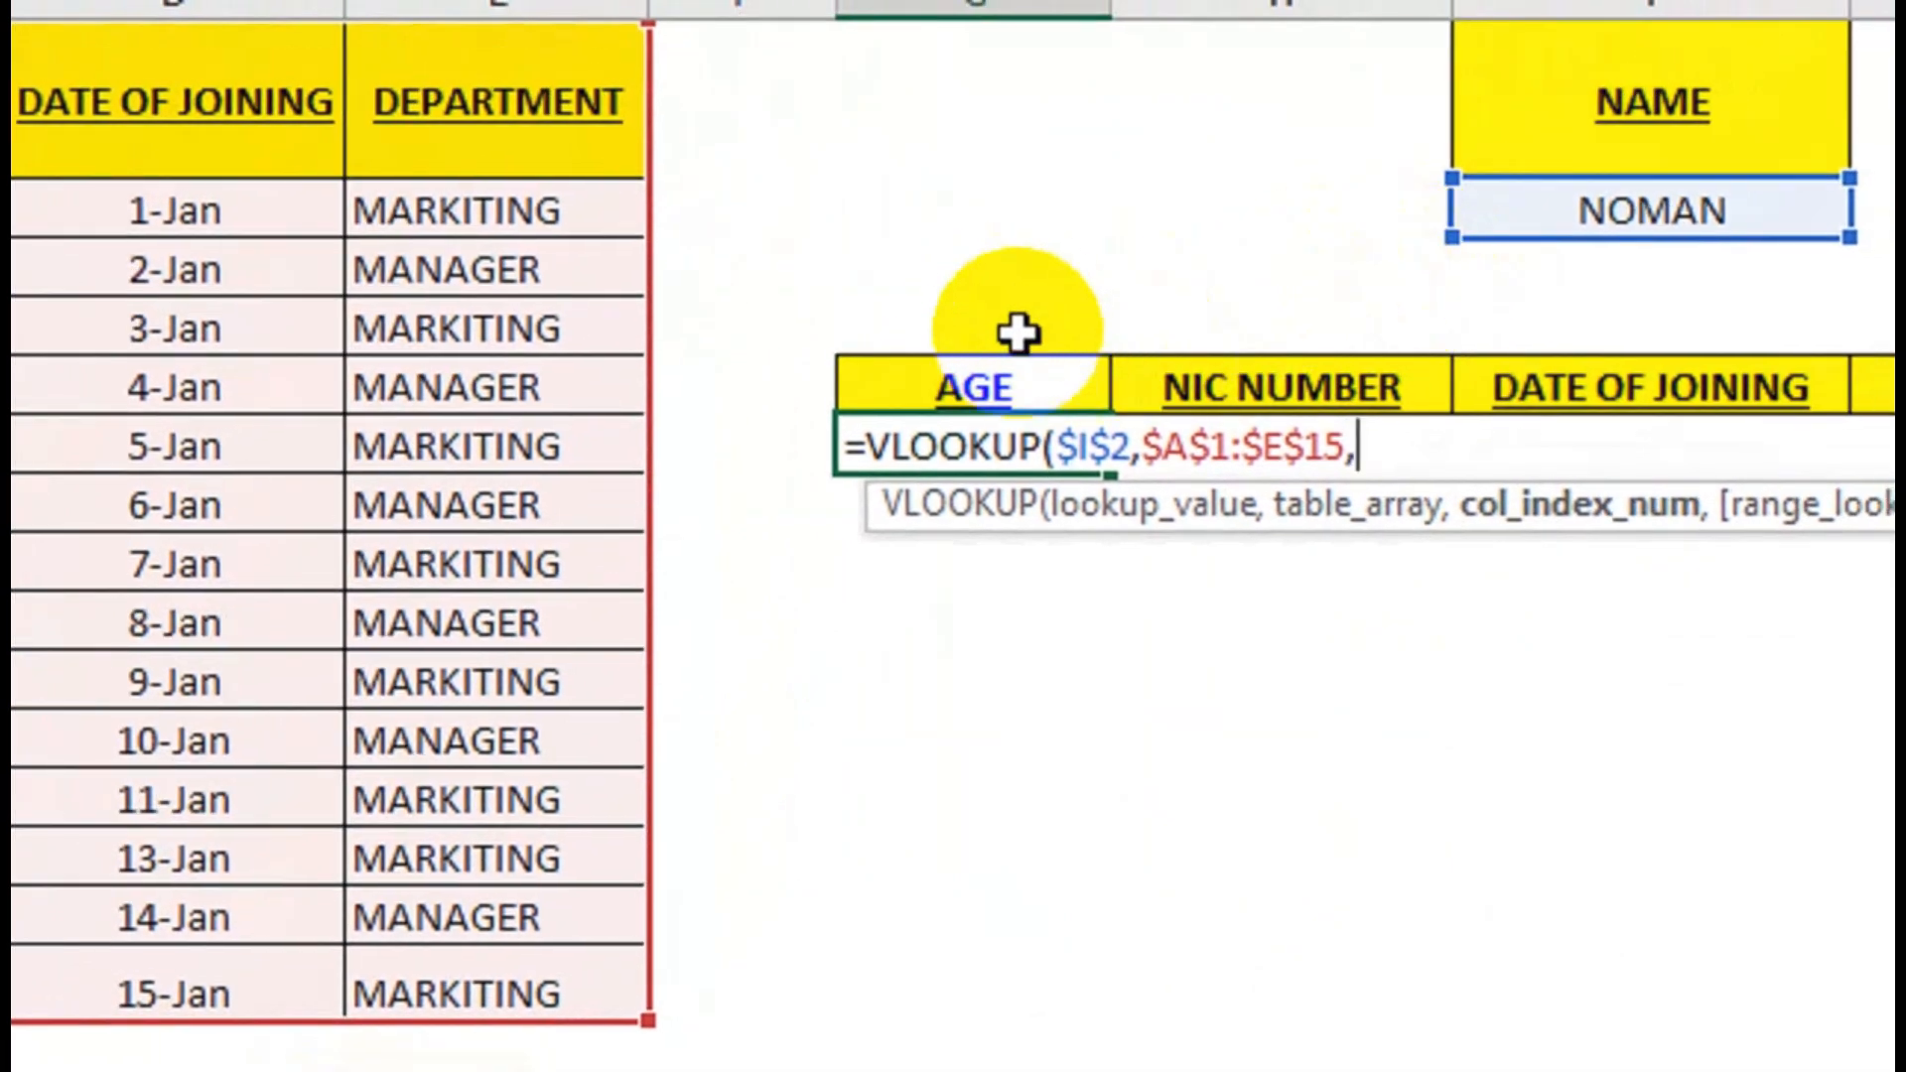
{"action": "type", "text": "colu"}
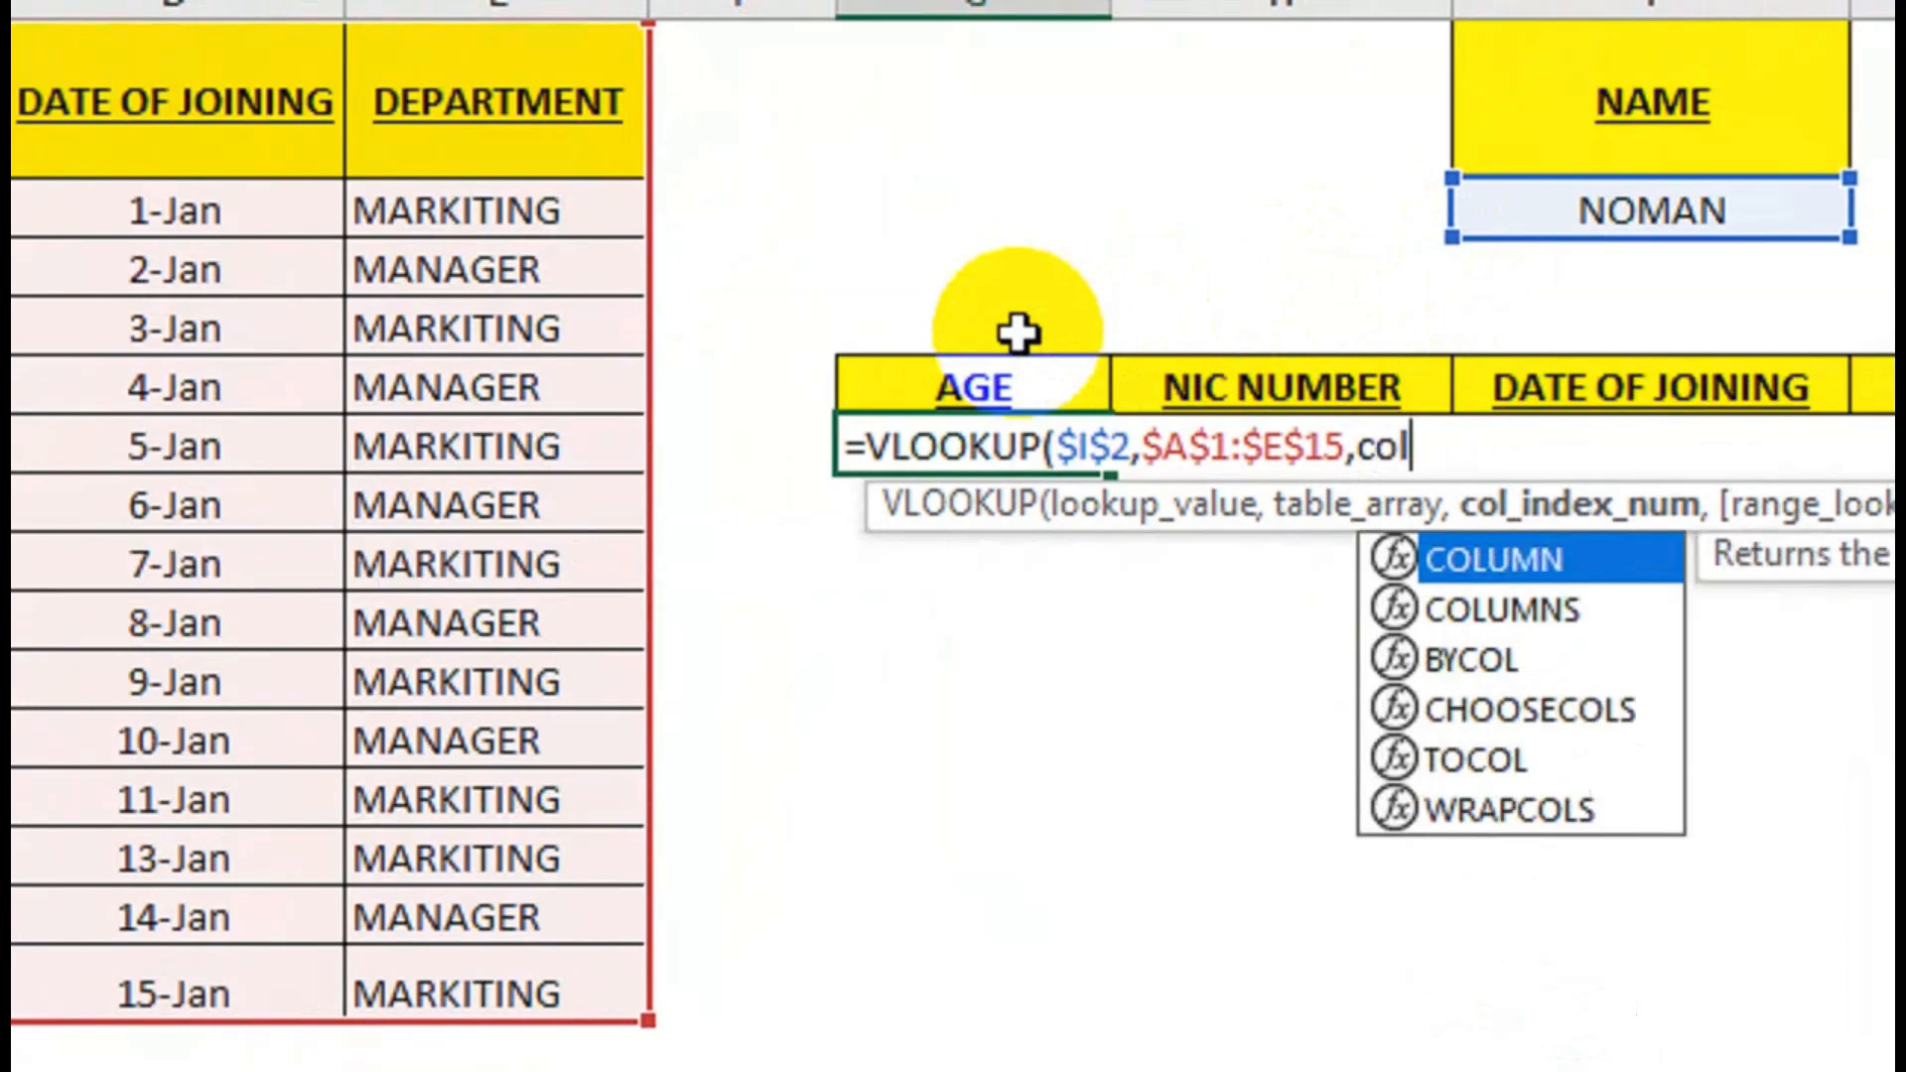
{"action": "key", "text": "BackSpace"}
{"action": "key", "text": "BackSpace"}
{"action": "key", "text": "BackSpace"}
{"action": "key", "text": "BackSpace"}
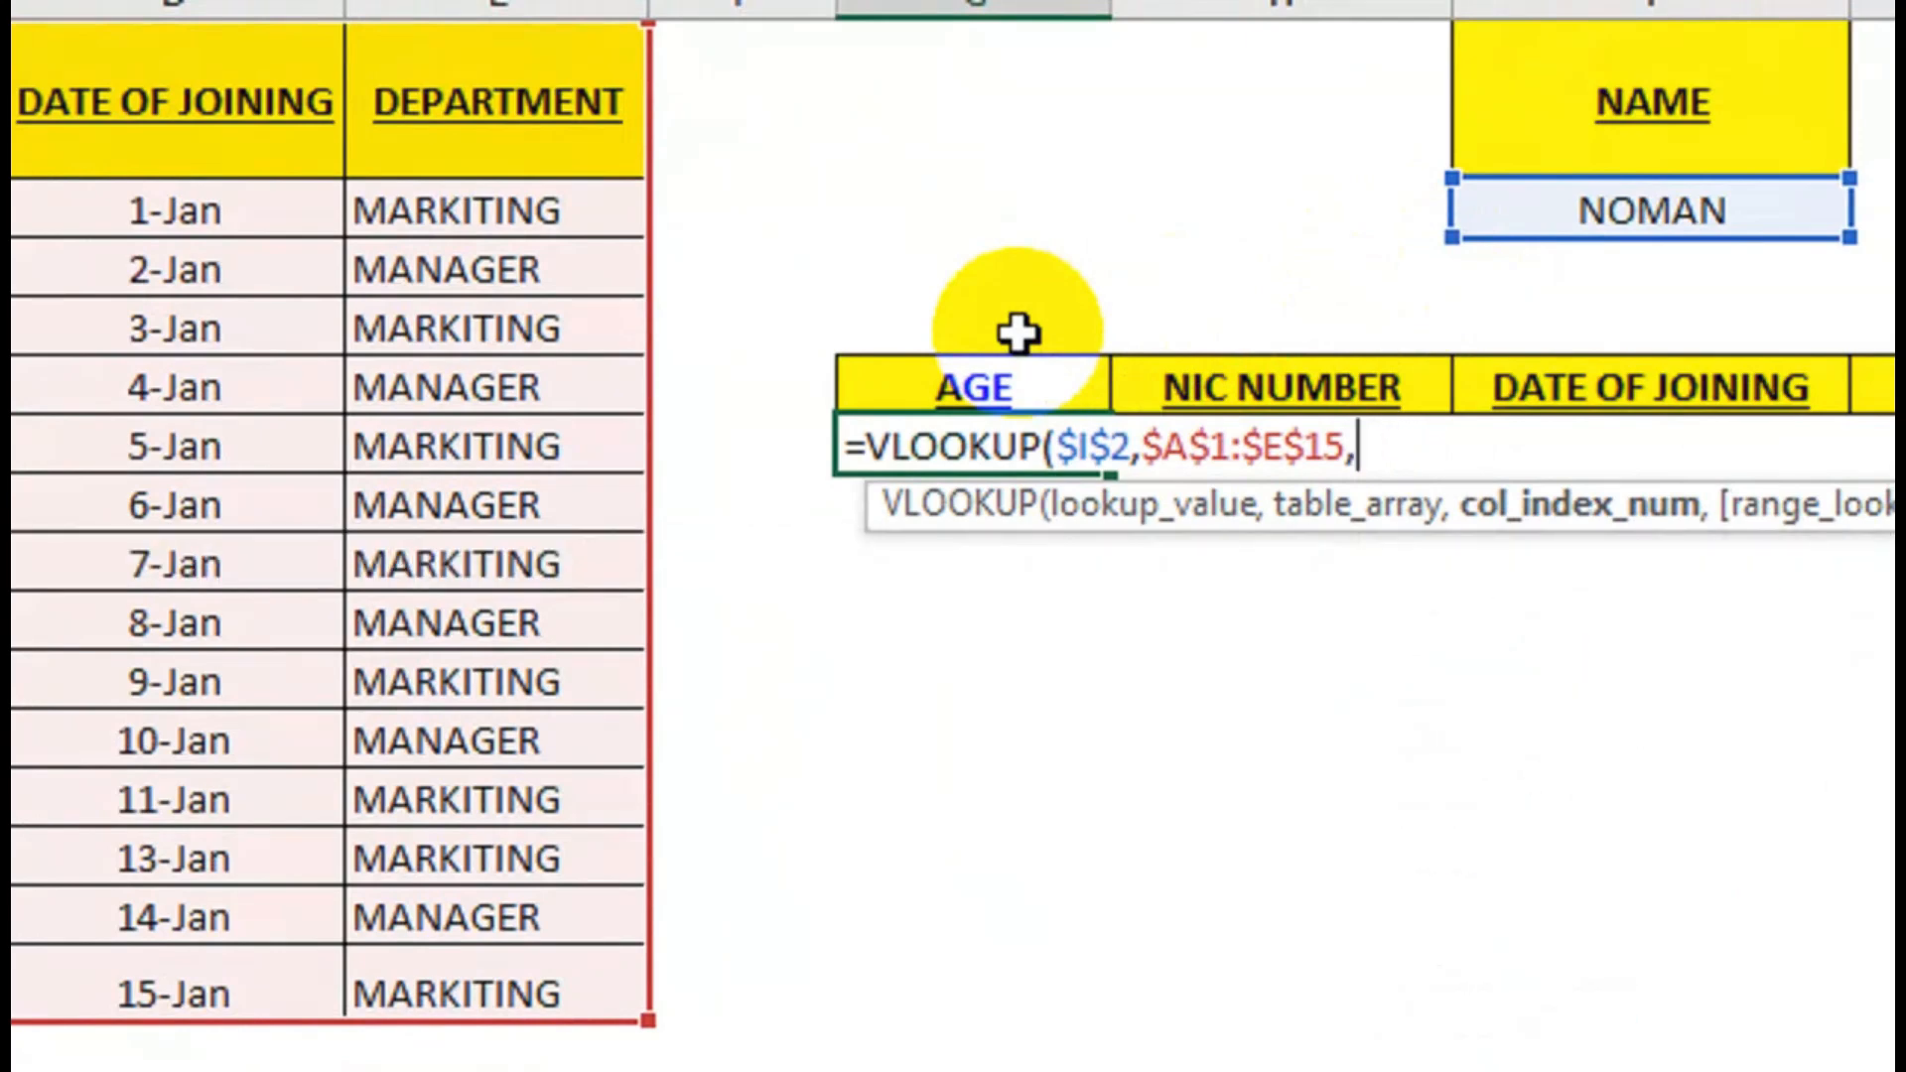
Complete the G6 VLOOKUP with G$4 as the column index and FALSE for an exact match.
{"action": "left_click", "coordinate": [1017, 334]}
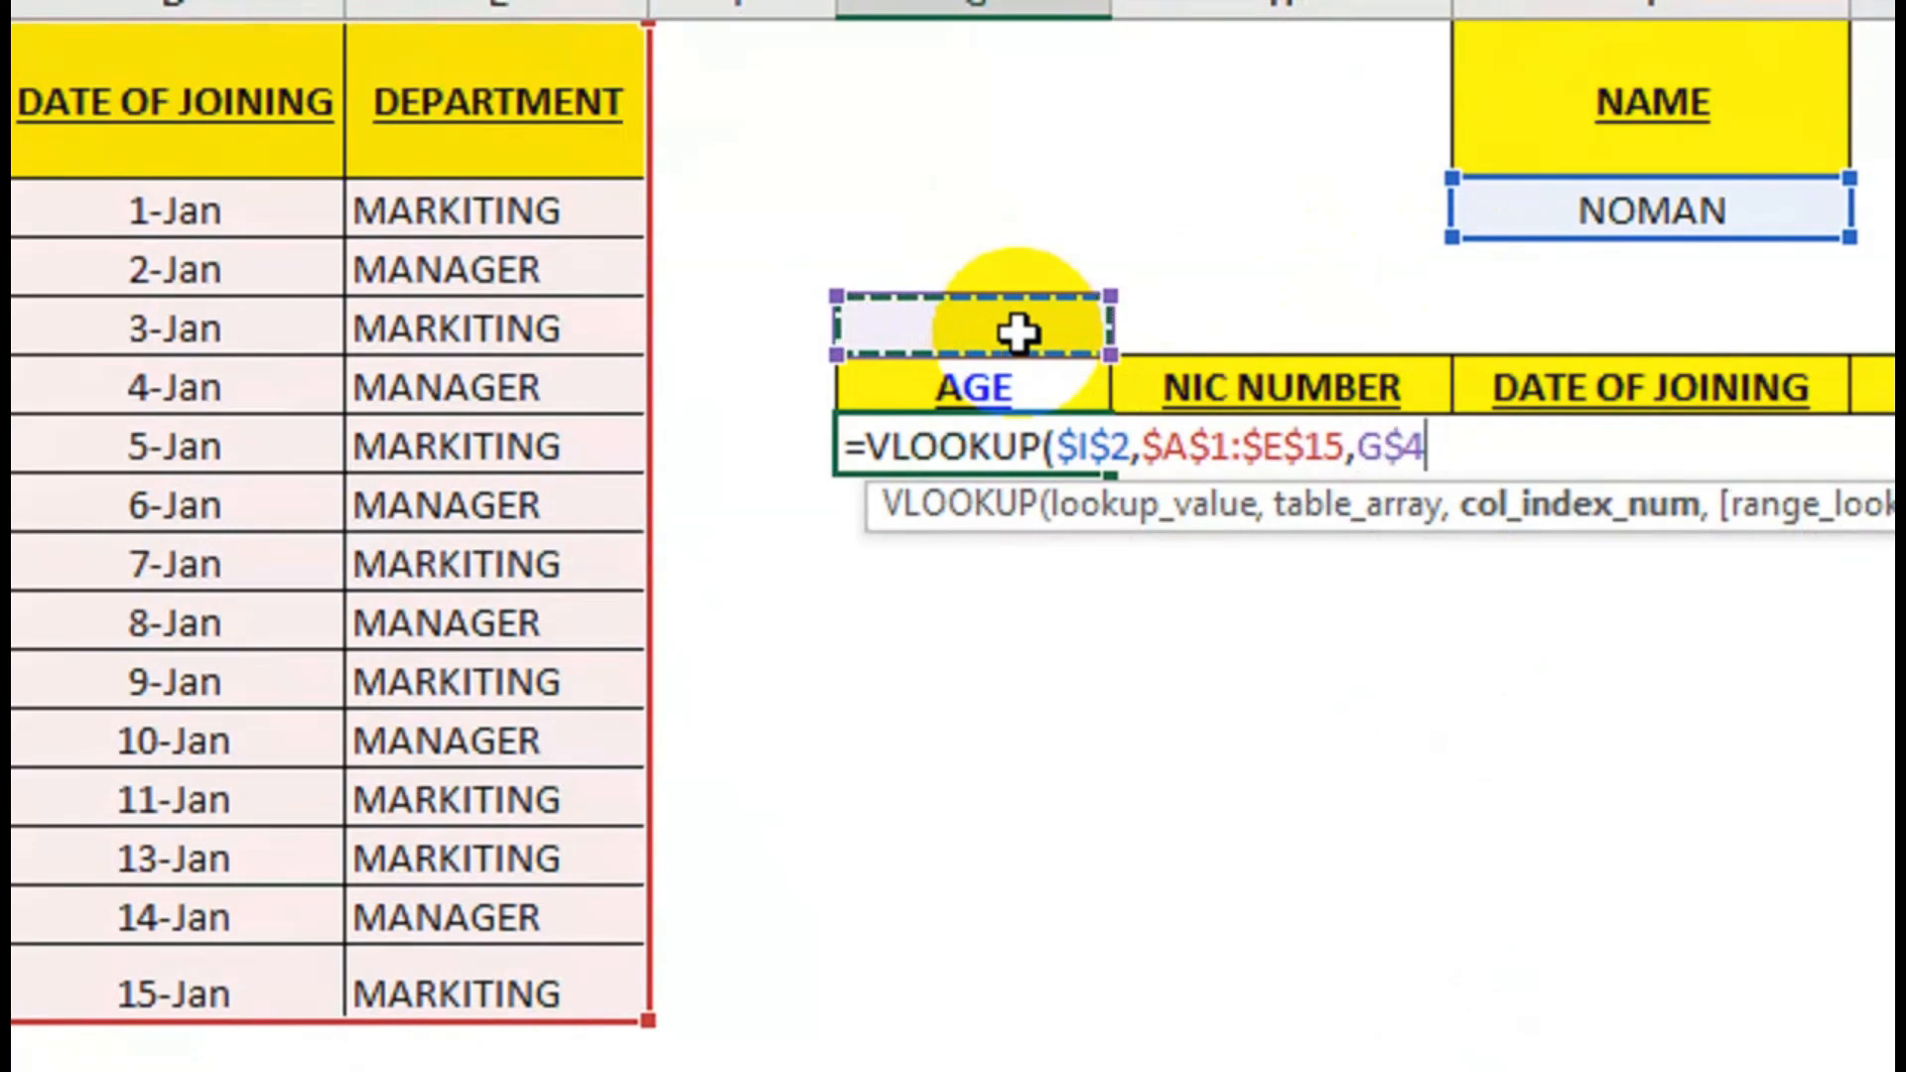
{"action": "type", "text": ","}
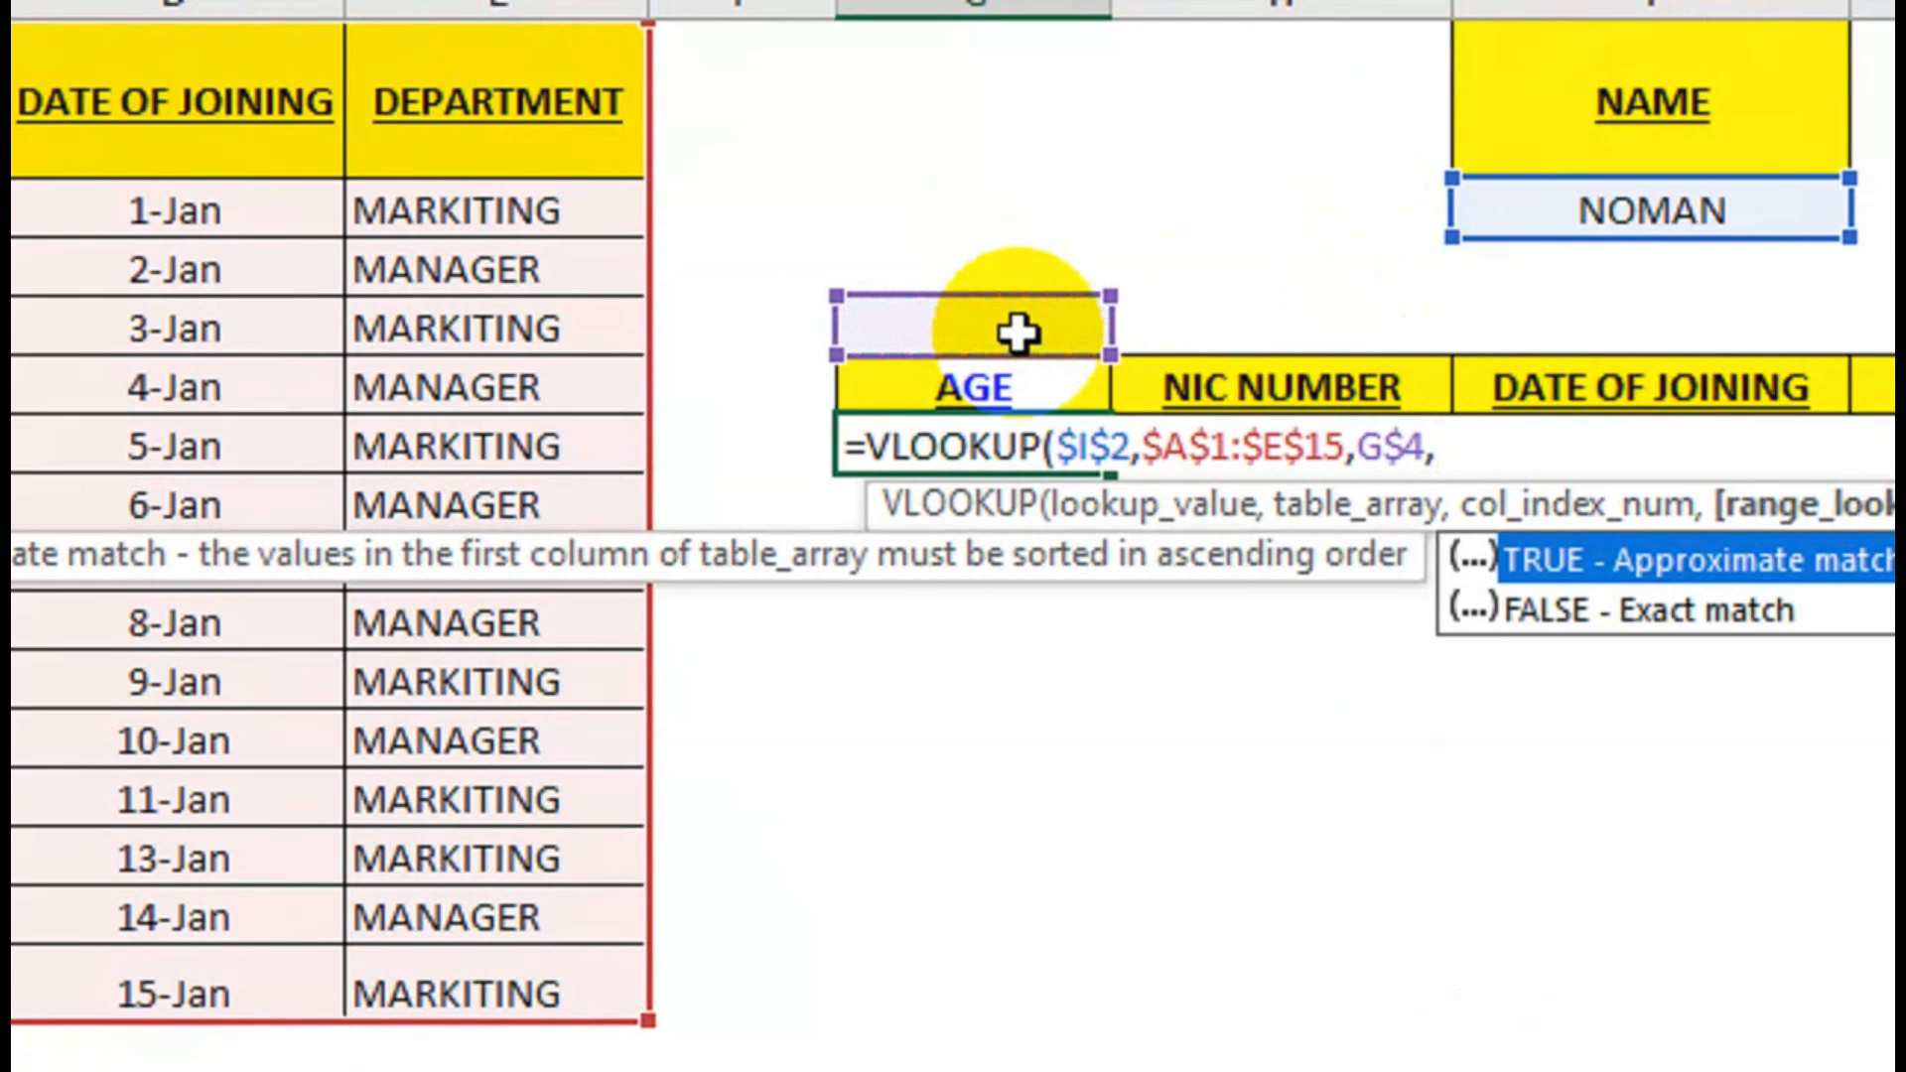
{"action": "key", "text": "Down"}
{"action": "key", "text": "Tab"}
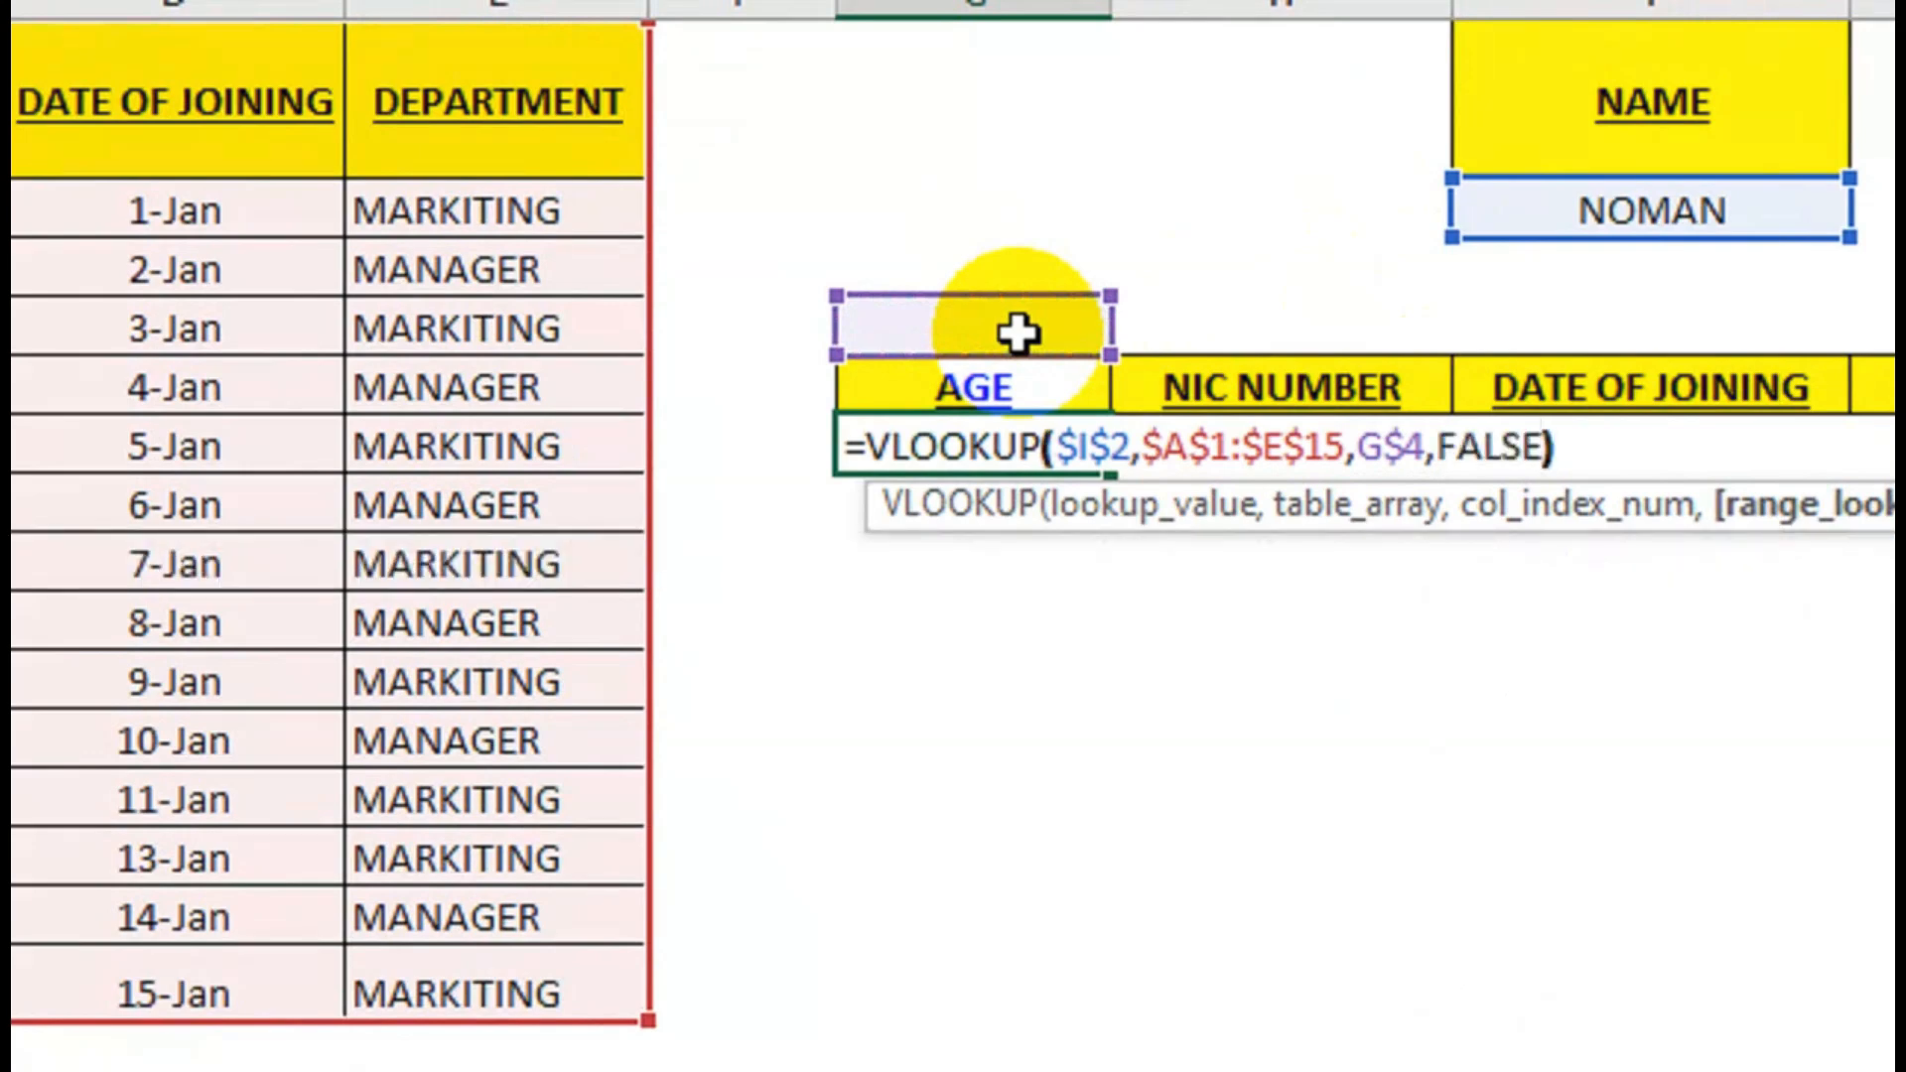
{"action": "type", "text": ")"}
{"action": "key", "text": "Return"}
Enter the column index numbers 2, 3, 4 and 5 in G4:J4 above the result headers.
{"action": "left_click", "coordinate": [1020, 334]}
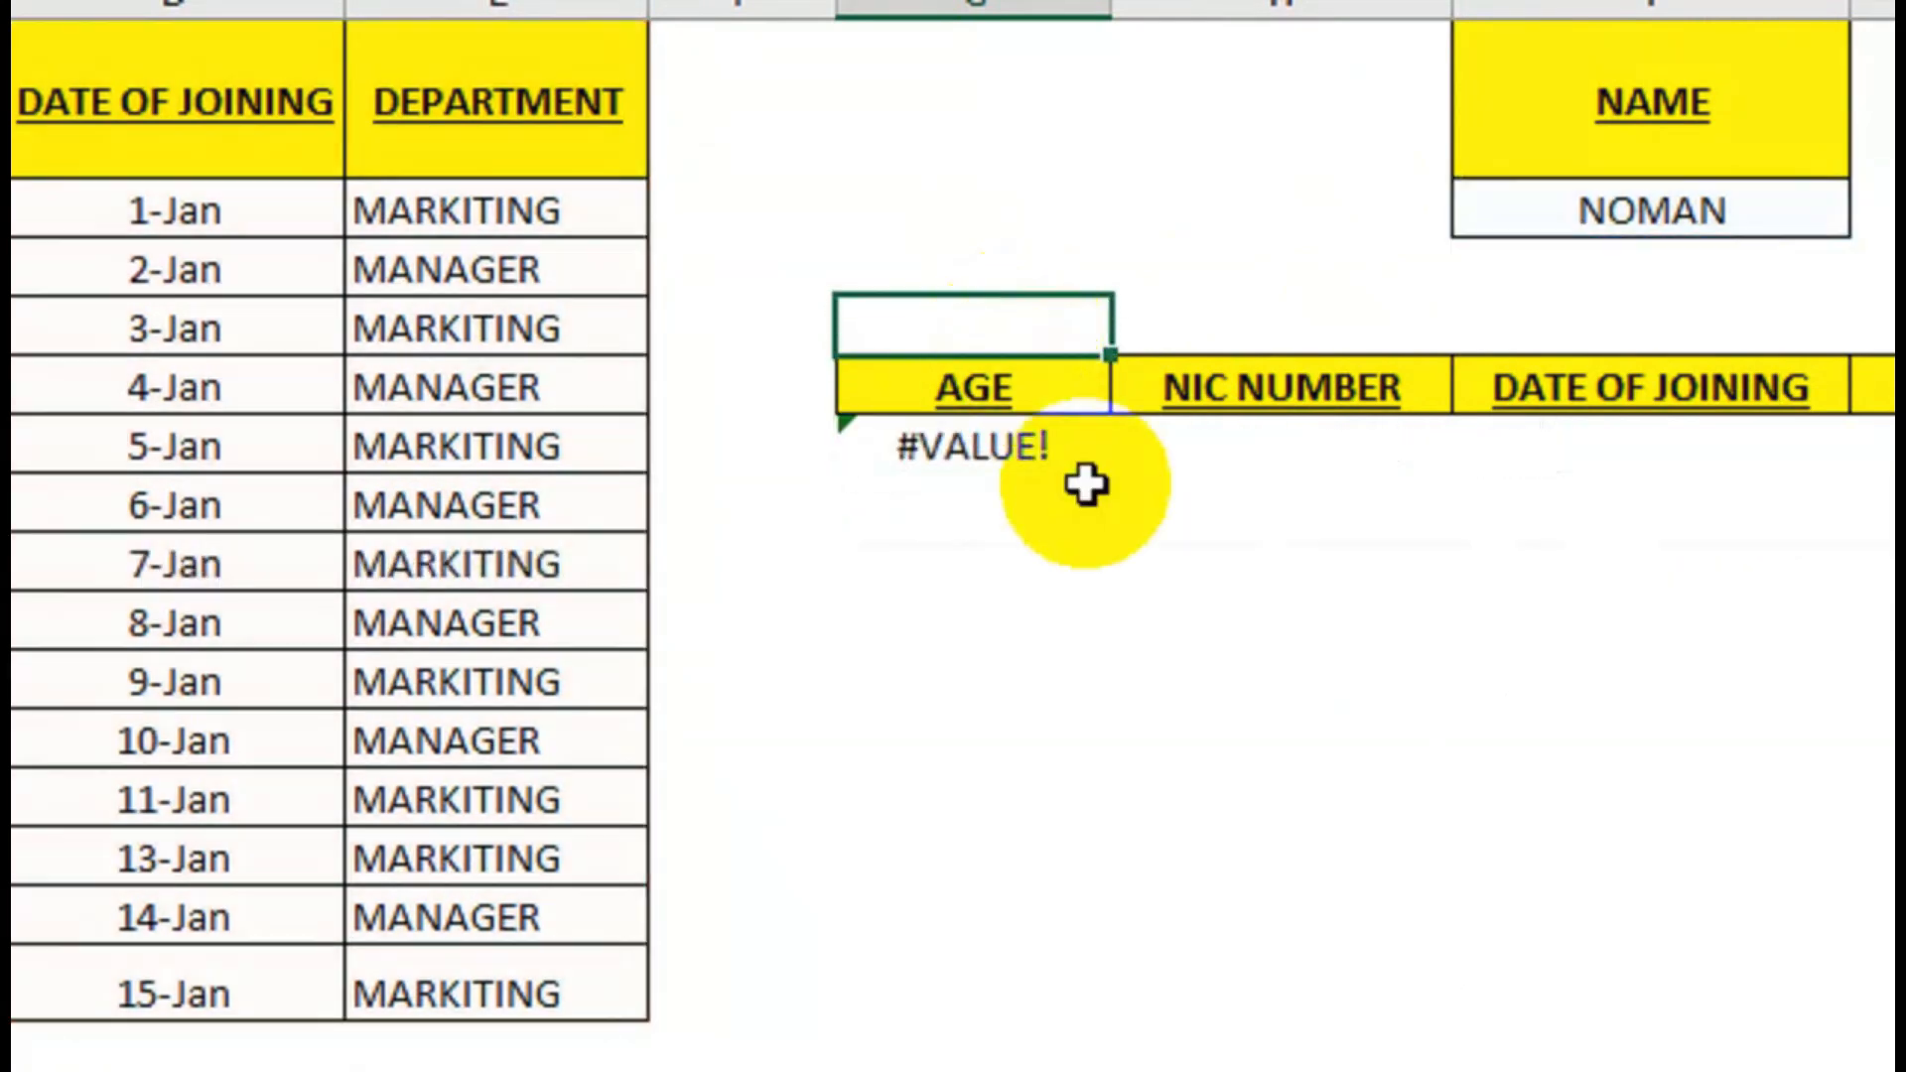
{"action": "type", "text": "2"}
{"action": "key", "text": "Tab"}
{"action": "type", "text": "3"}
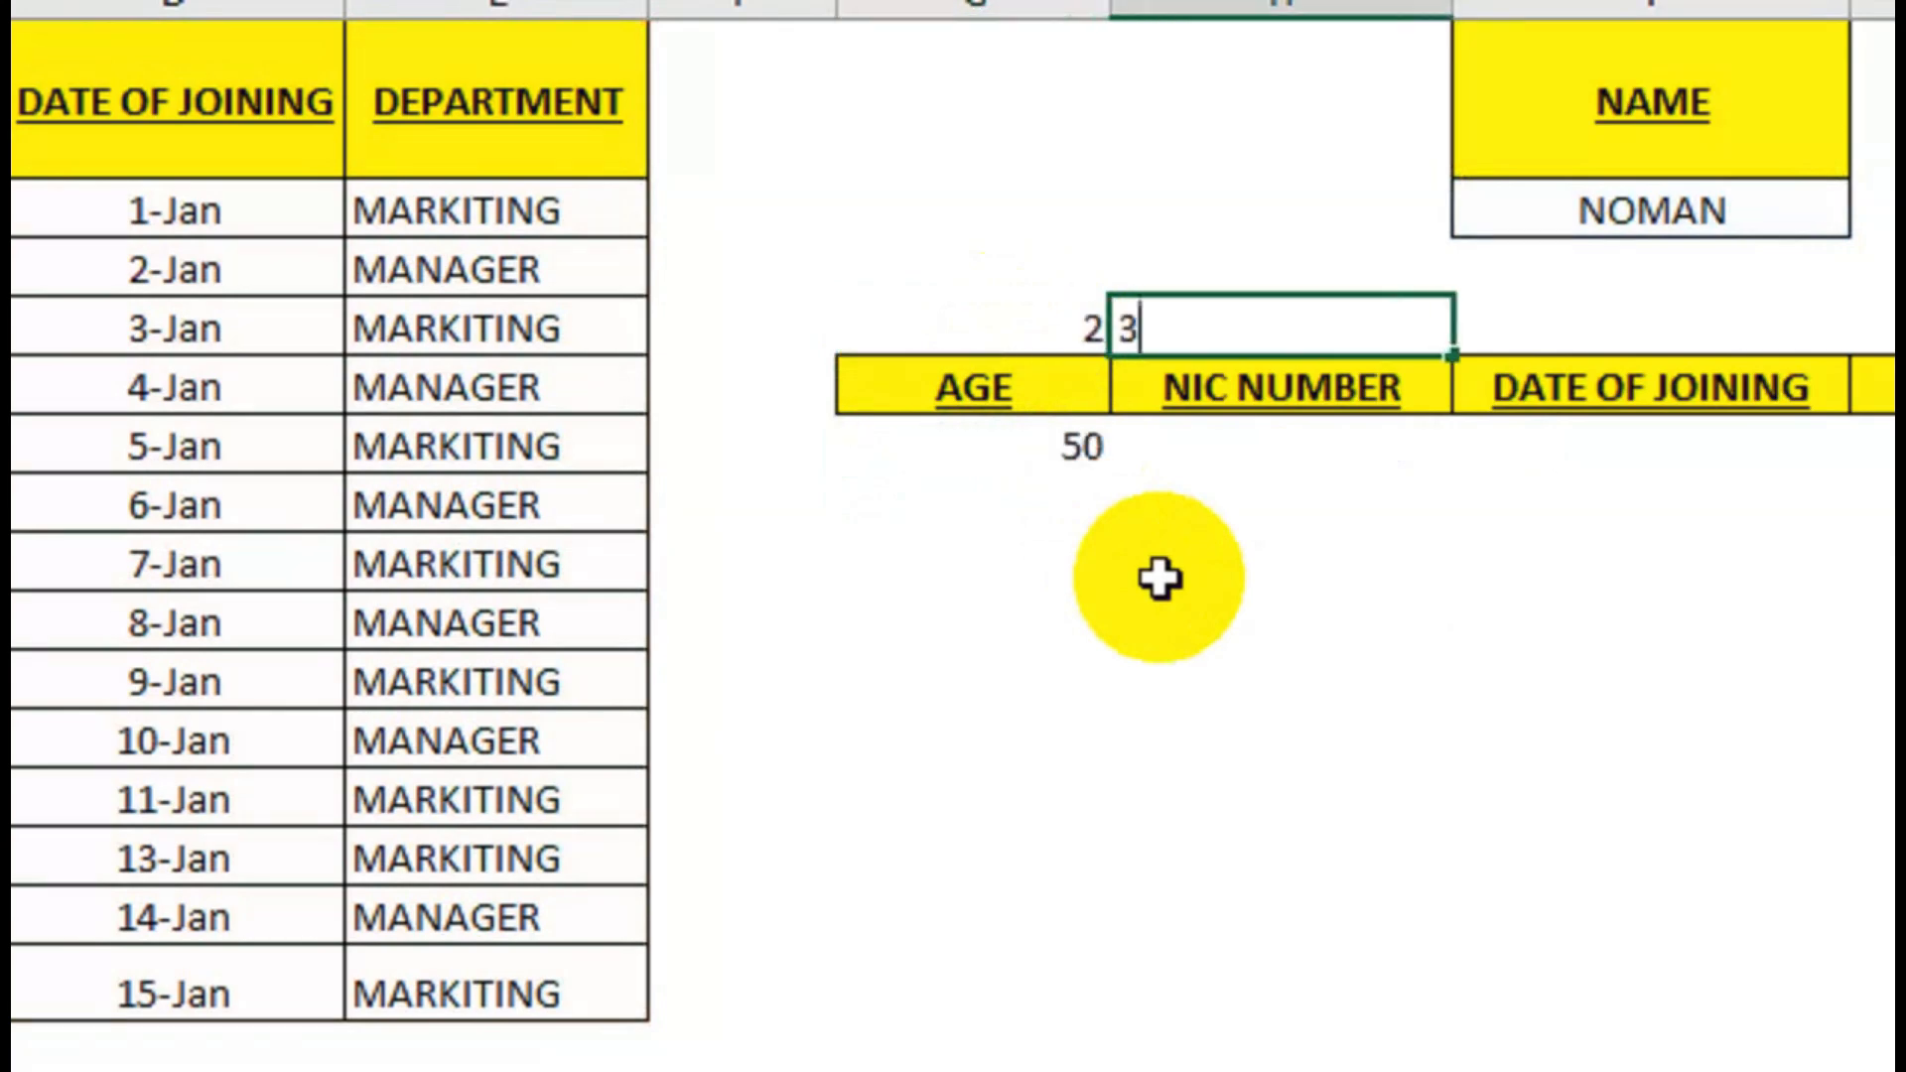
{"action": "key", "text": "Tab"}
{"action": "type", "text": "4"}
{"action": "key", "text": "Tab"}
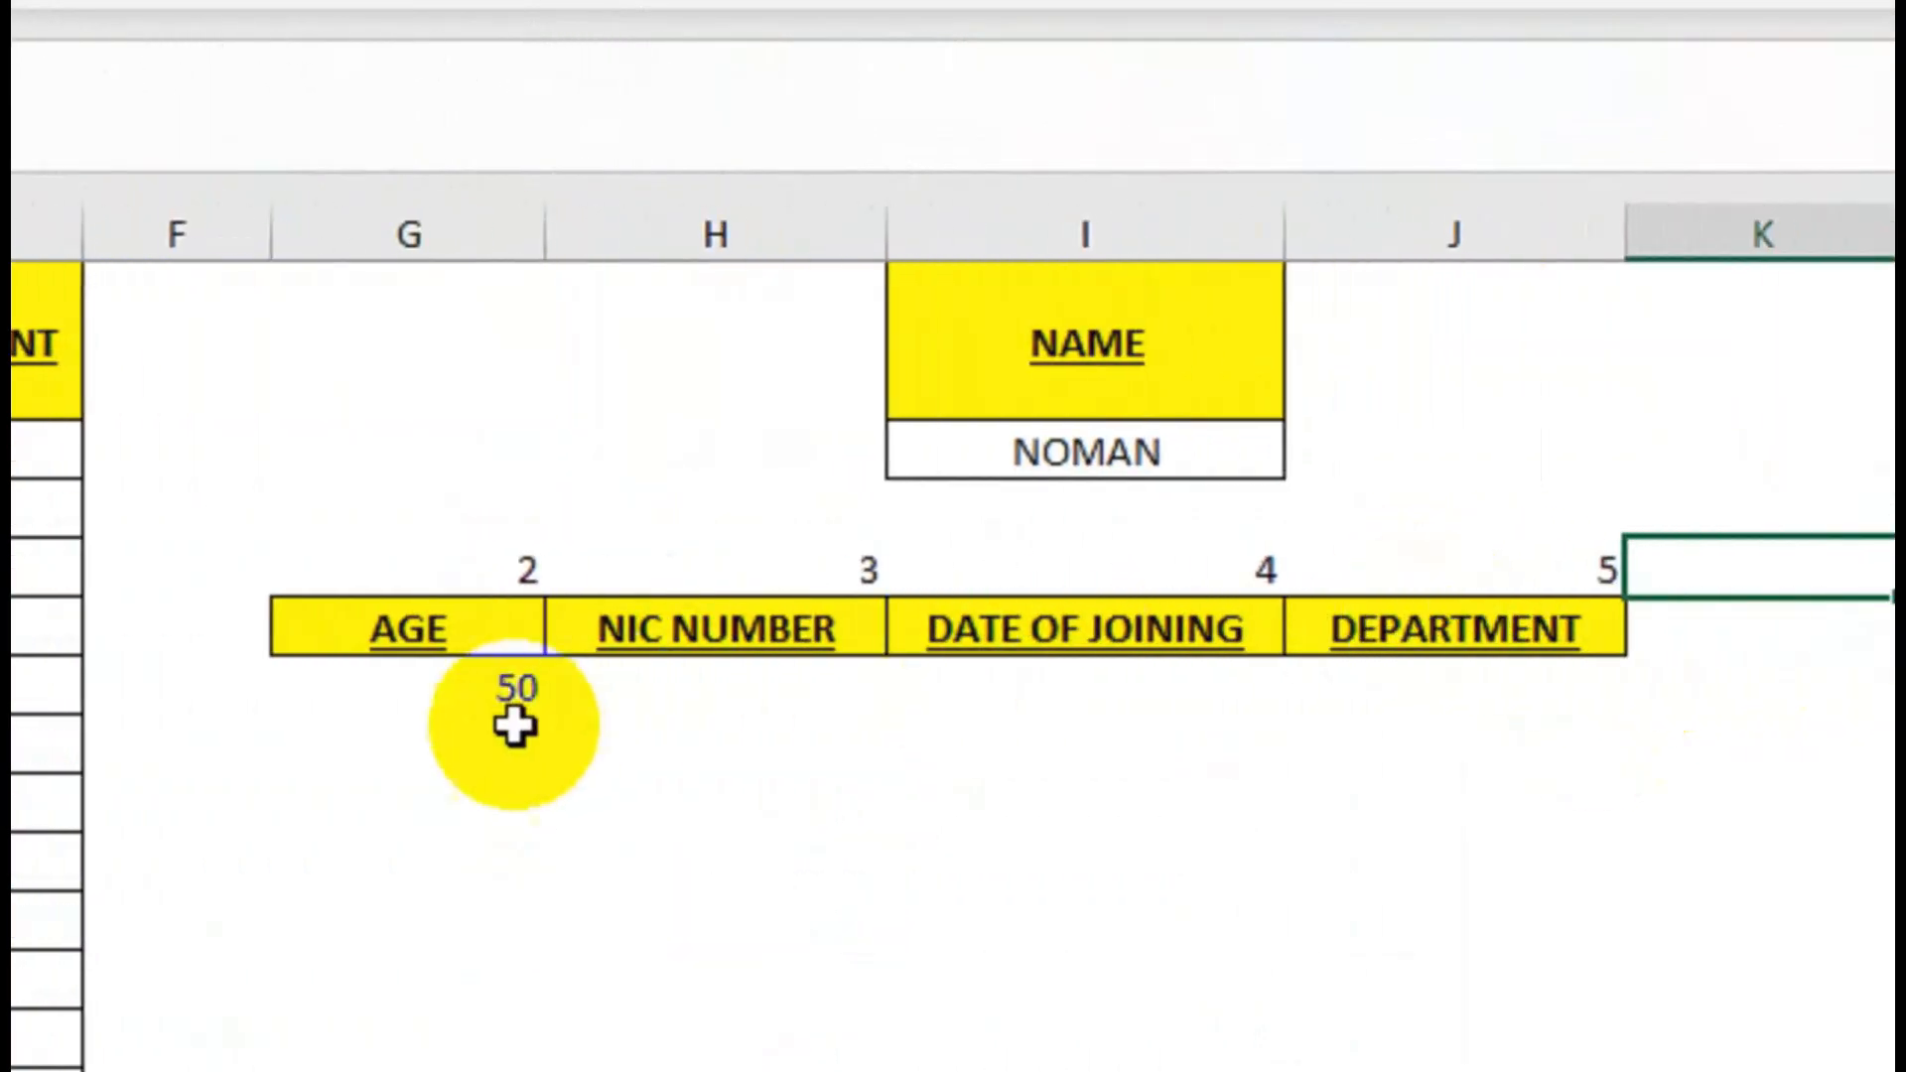
Fill the G6 VLOOKUP formula across to J6 and format the joining date in I6 as a date.
{"action": "left_click", "coordinate": [1458, 694]}
{"action": "left_click_drag", "start_coordinate": [545, 717], "coordinate": [1525, 694]}
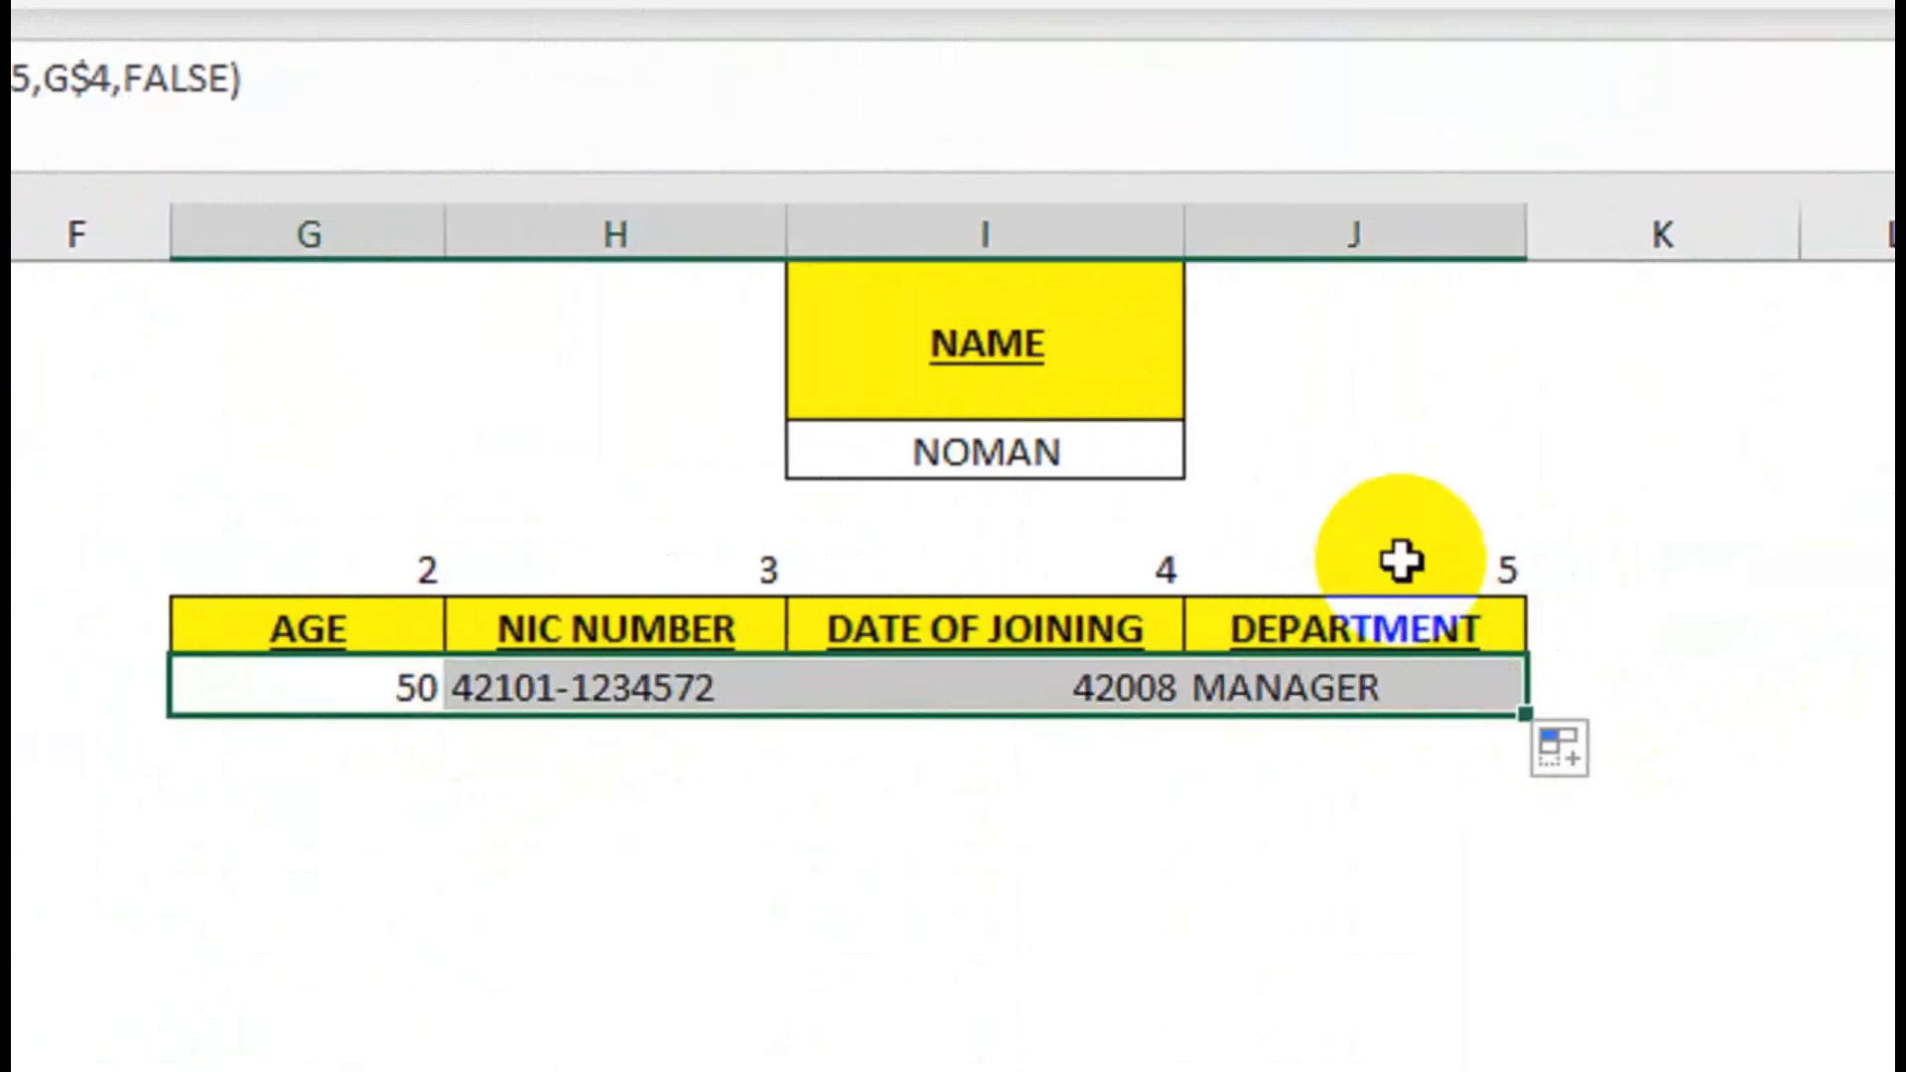
{"action": "left_click", "coordinate": [1033, 683]}
{"action": "key", "text": "ctrl+shift+3"}
Hide the helper column numbers in G4:J4 with a white font and center the results in G6:J6.
{"action": "left_click_drag", "start_coordinate": [1331, 566], "coordinate": [387, 568]}
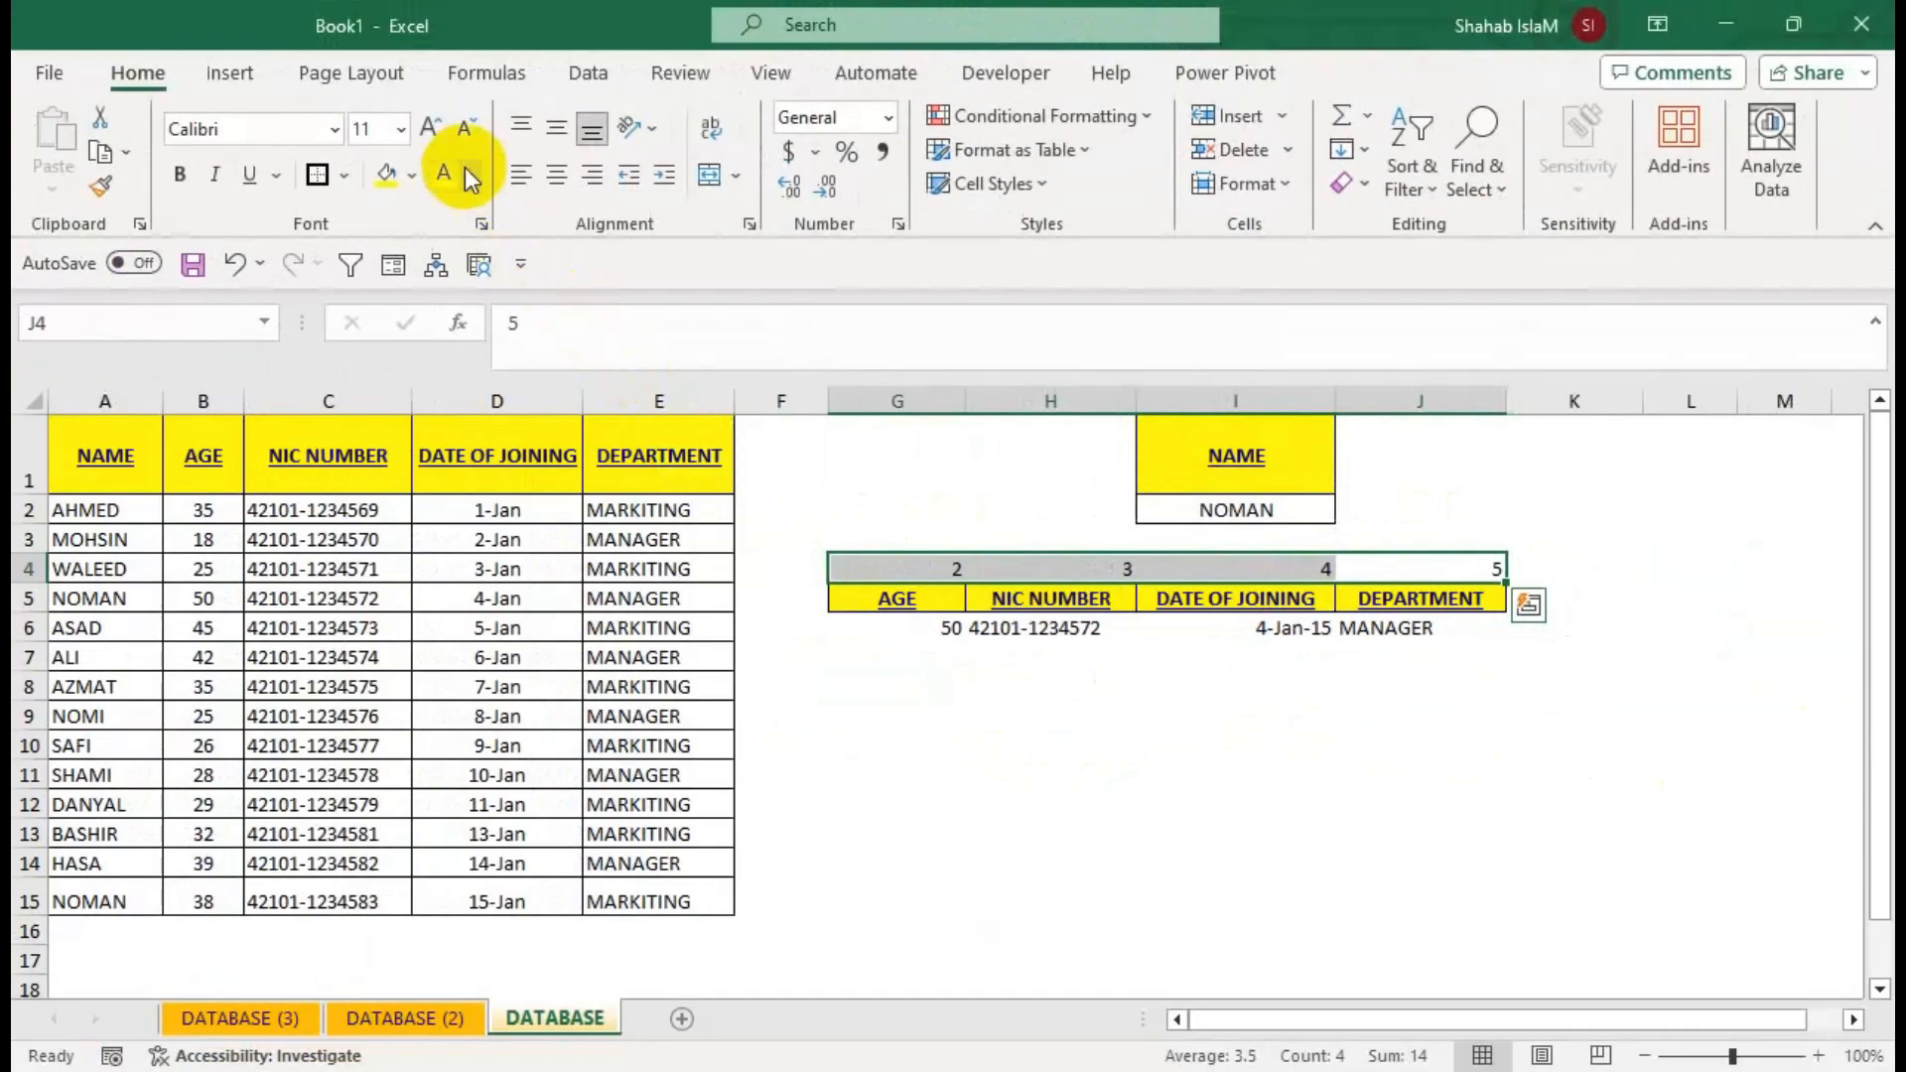
{"action": "left_click", "coordinate": [452, 176]}
{"action": "left_click", "coordinate": [897, 771]}
{"action": "left_click_drag", "start_coordinate": [907, 627], "coordinate": [1370, 627]}
{"action": "left_click", "coordinate": [556, 175]}
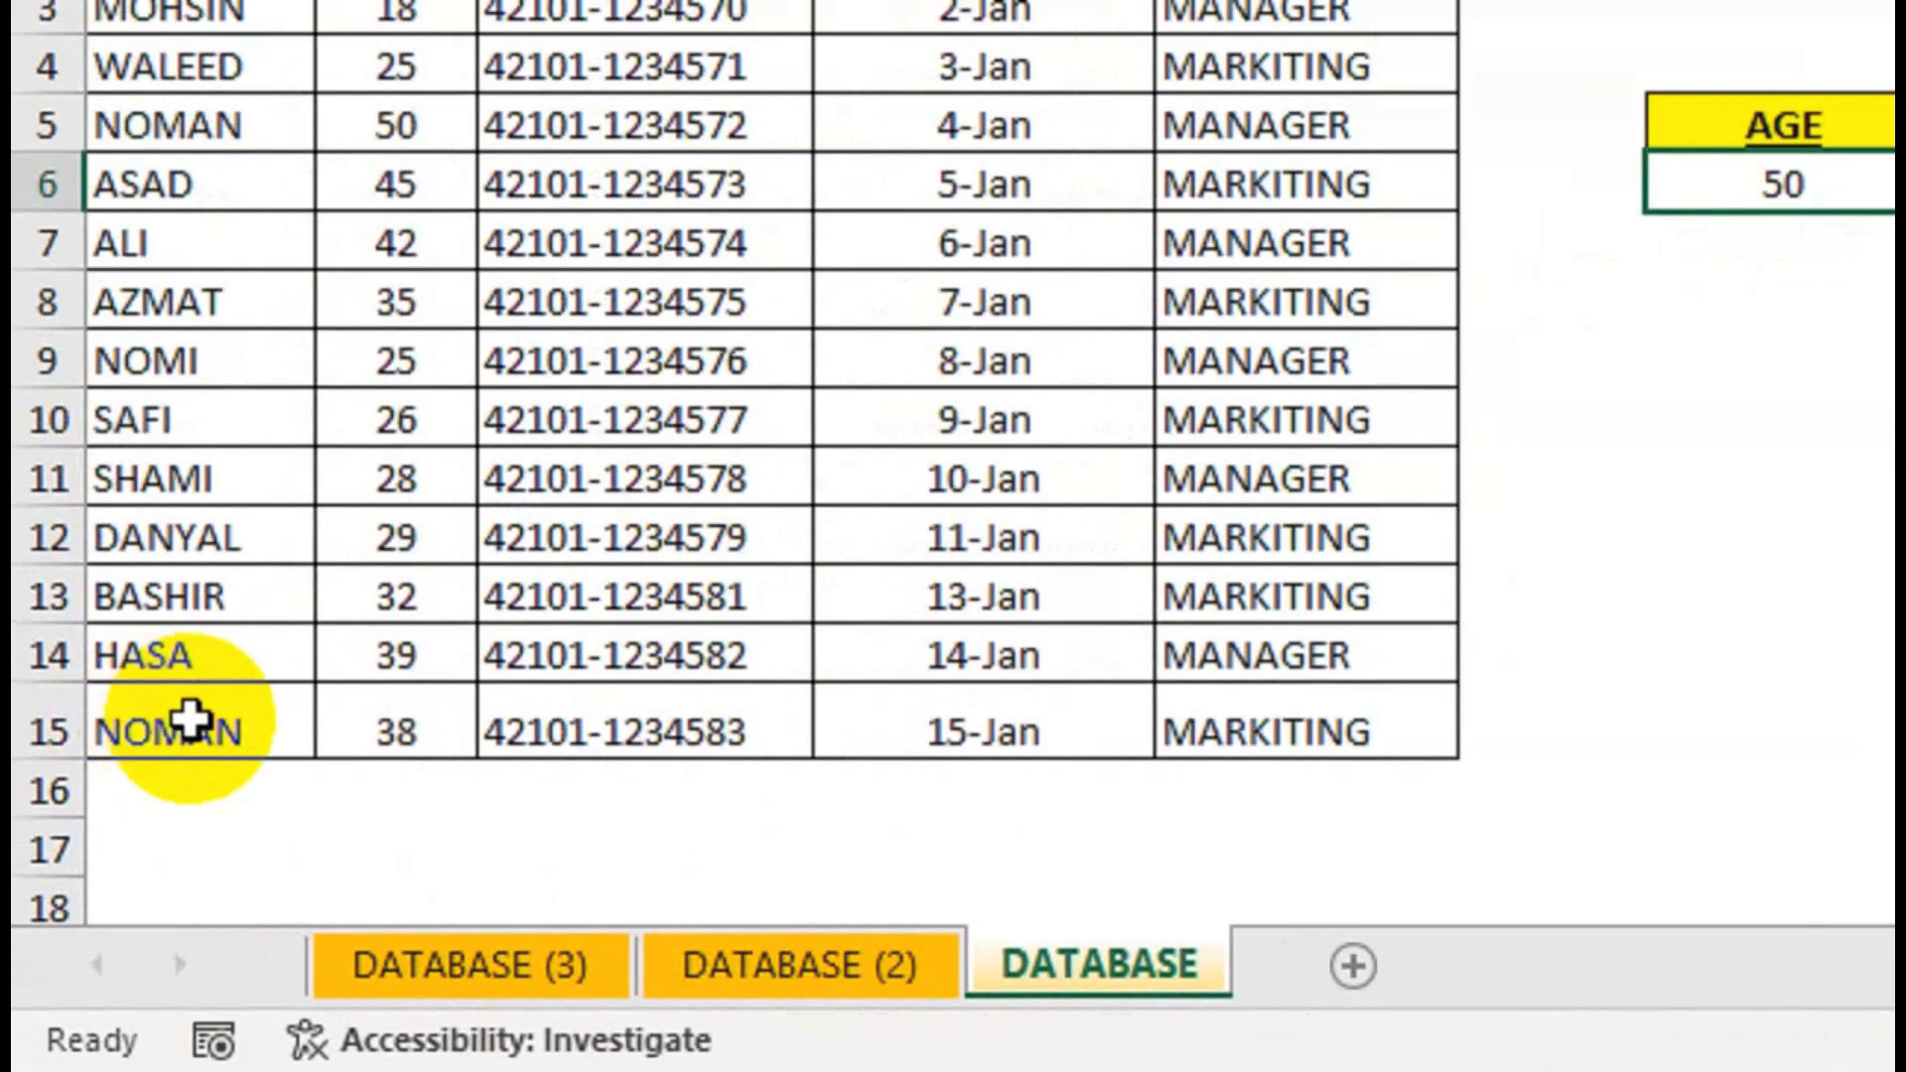
Delete row 15 containing the duplicate name's record.
{"action": "left_click", "coordinate": [189, 709]}
{"action": "left_click", "coordinate": [34, 732]}
{"action": "right_click", "coordinate": [33, 732]}
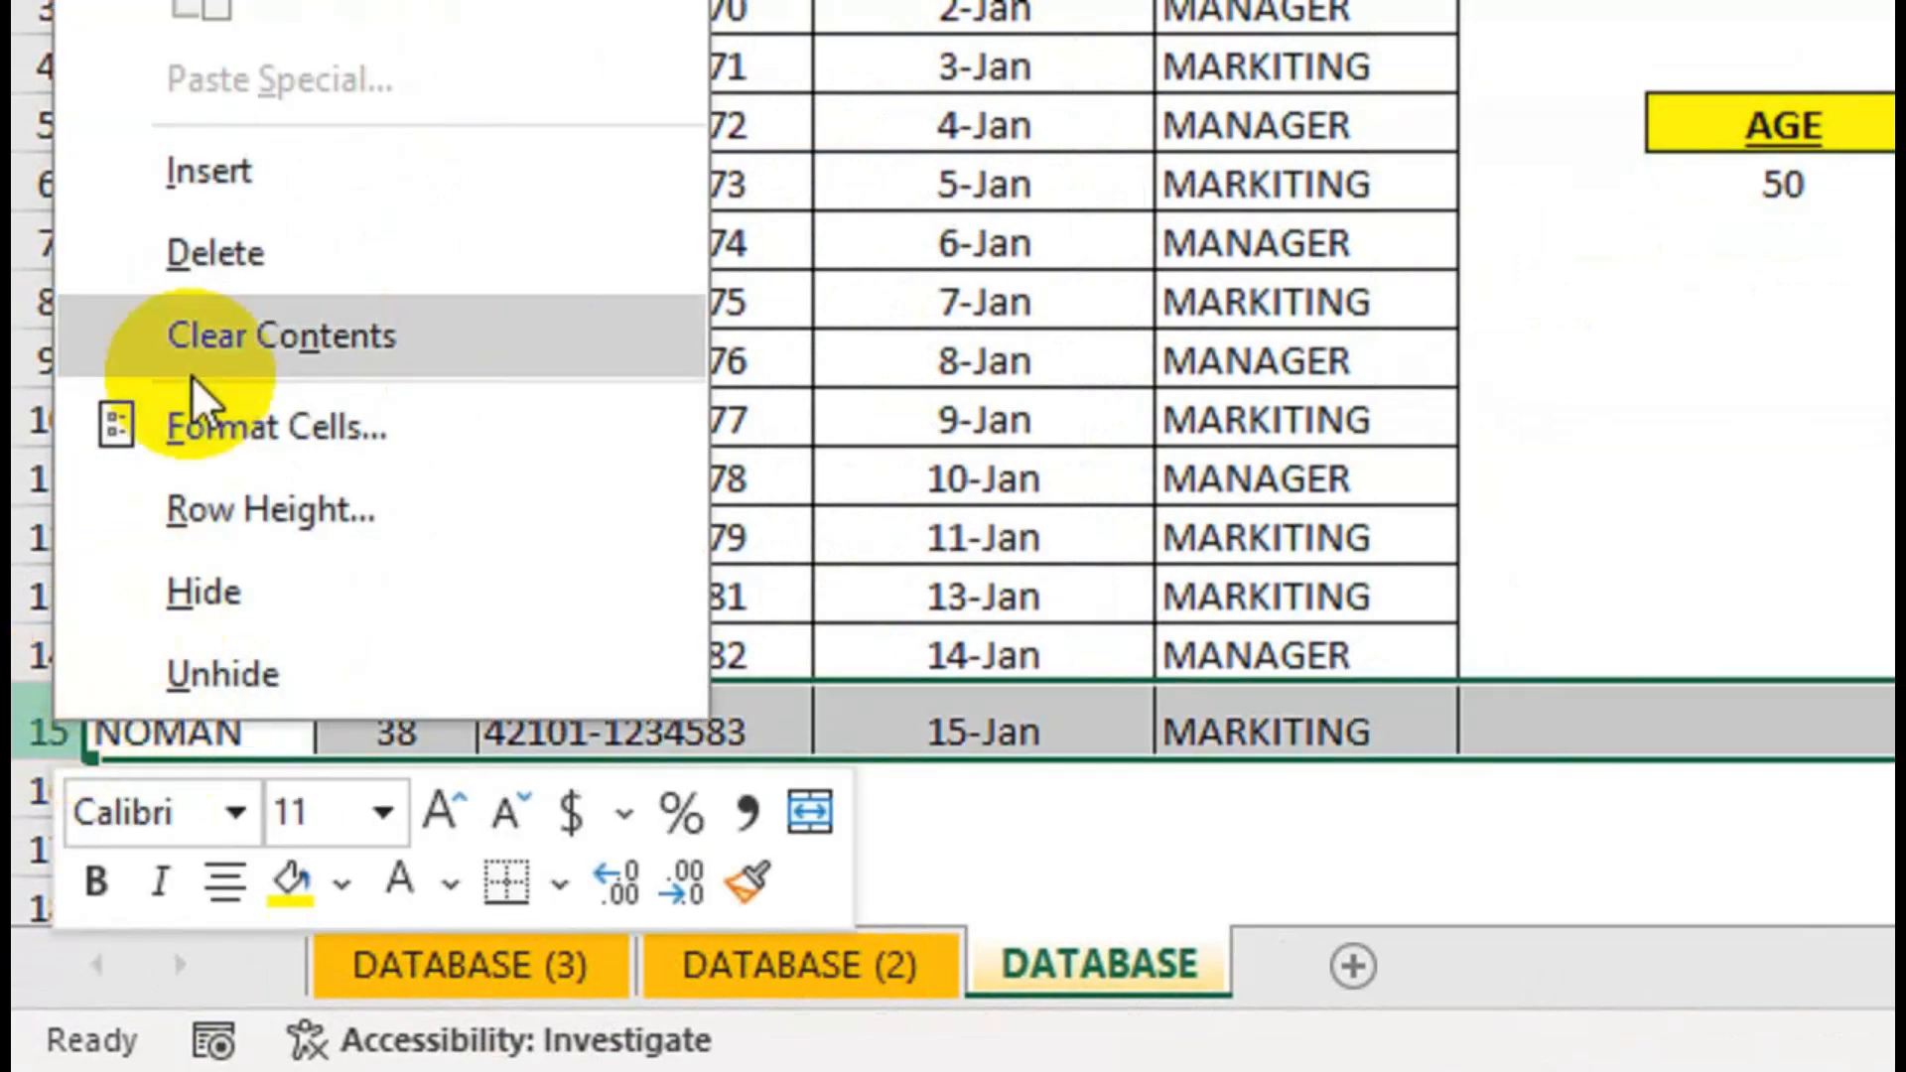
{"action": "left_click", "coordinate": [238, 342]}
{"action": "left_click", "coordinate": [387, 308]}
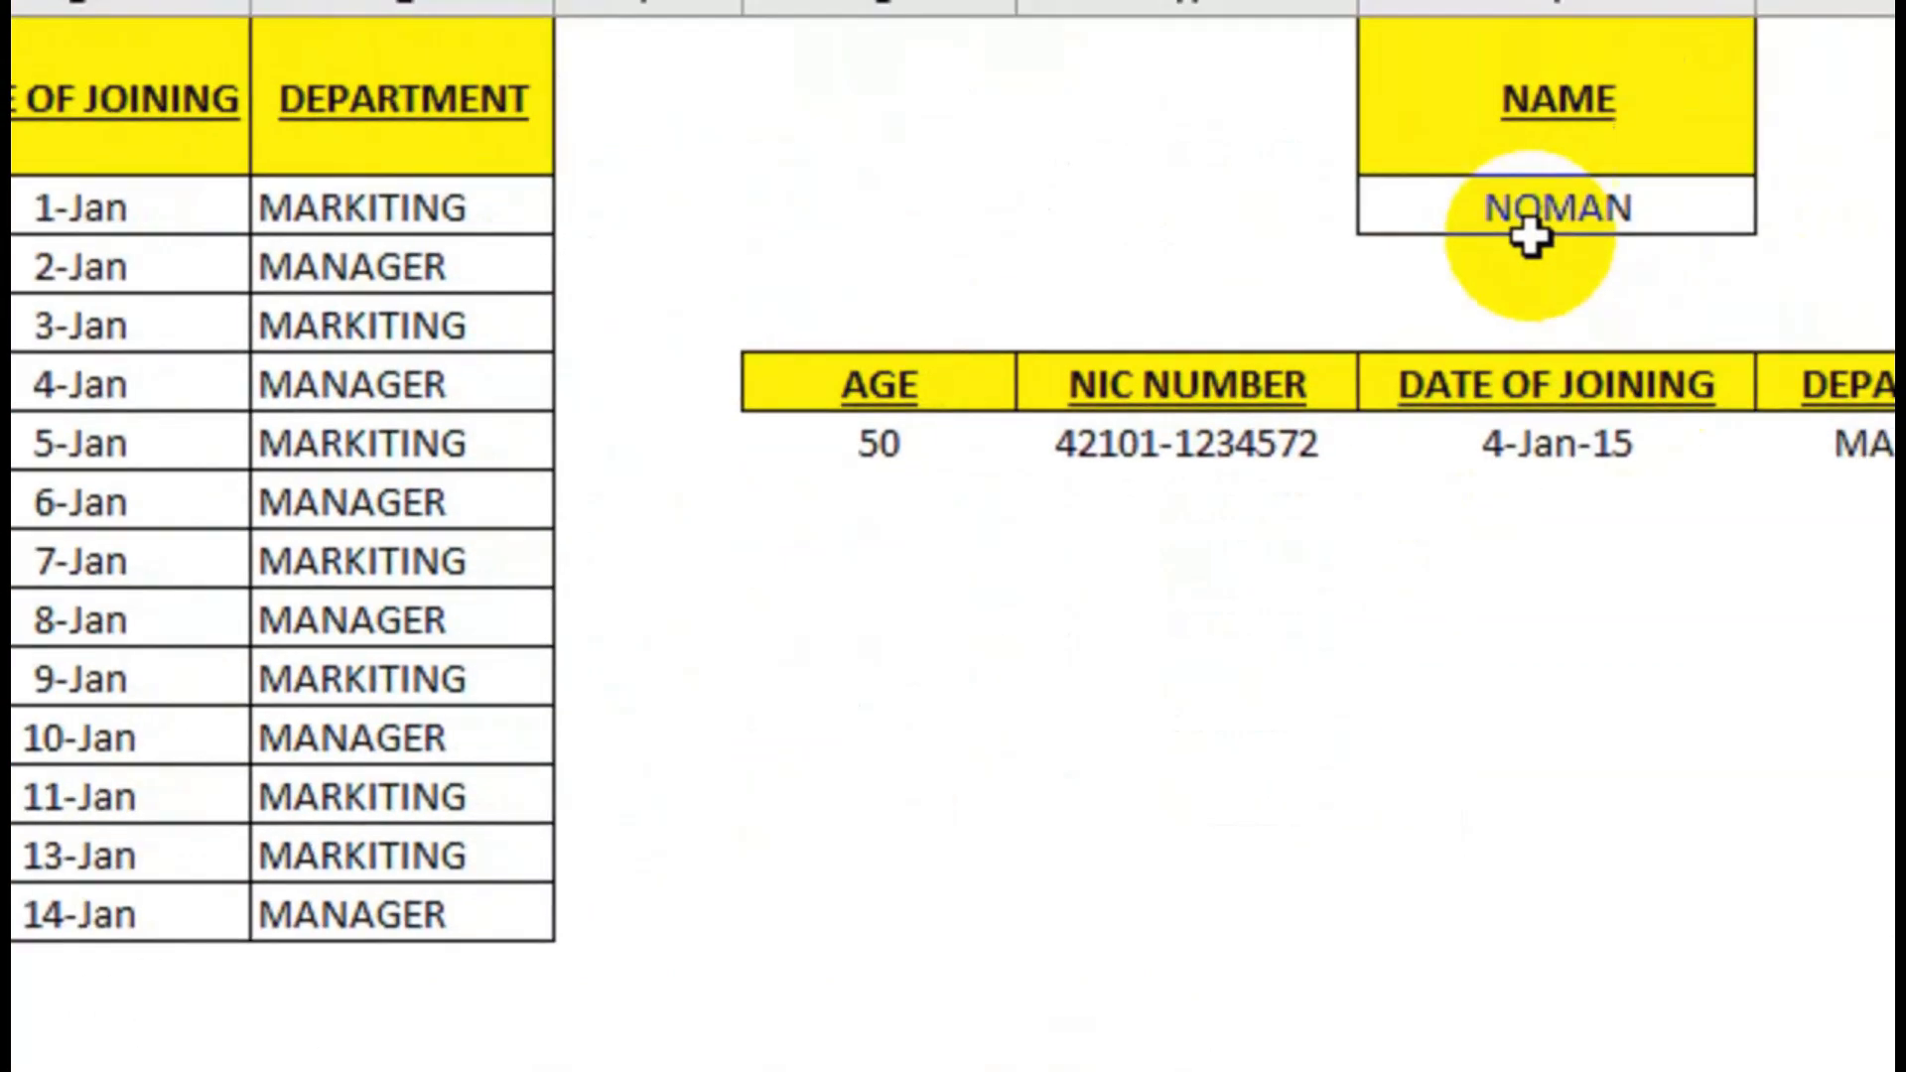
Choose the last name in the I2 drop-down list and check the table array in the G6 VLOOKUP.
{"action": "left_click", "coordinate": [1544, 210]}
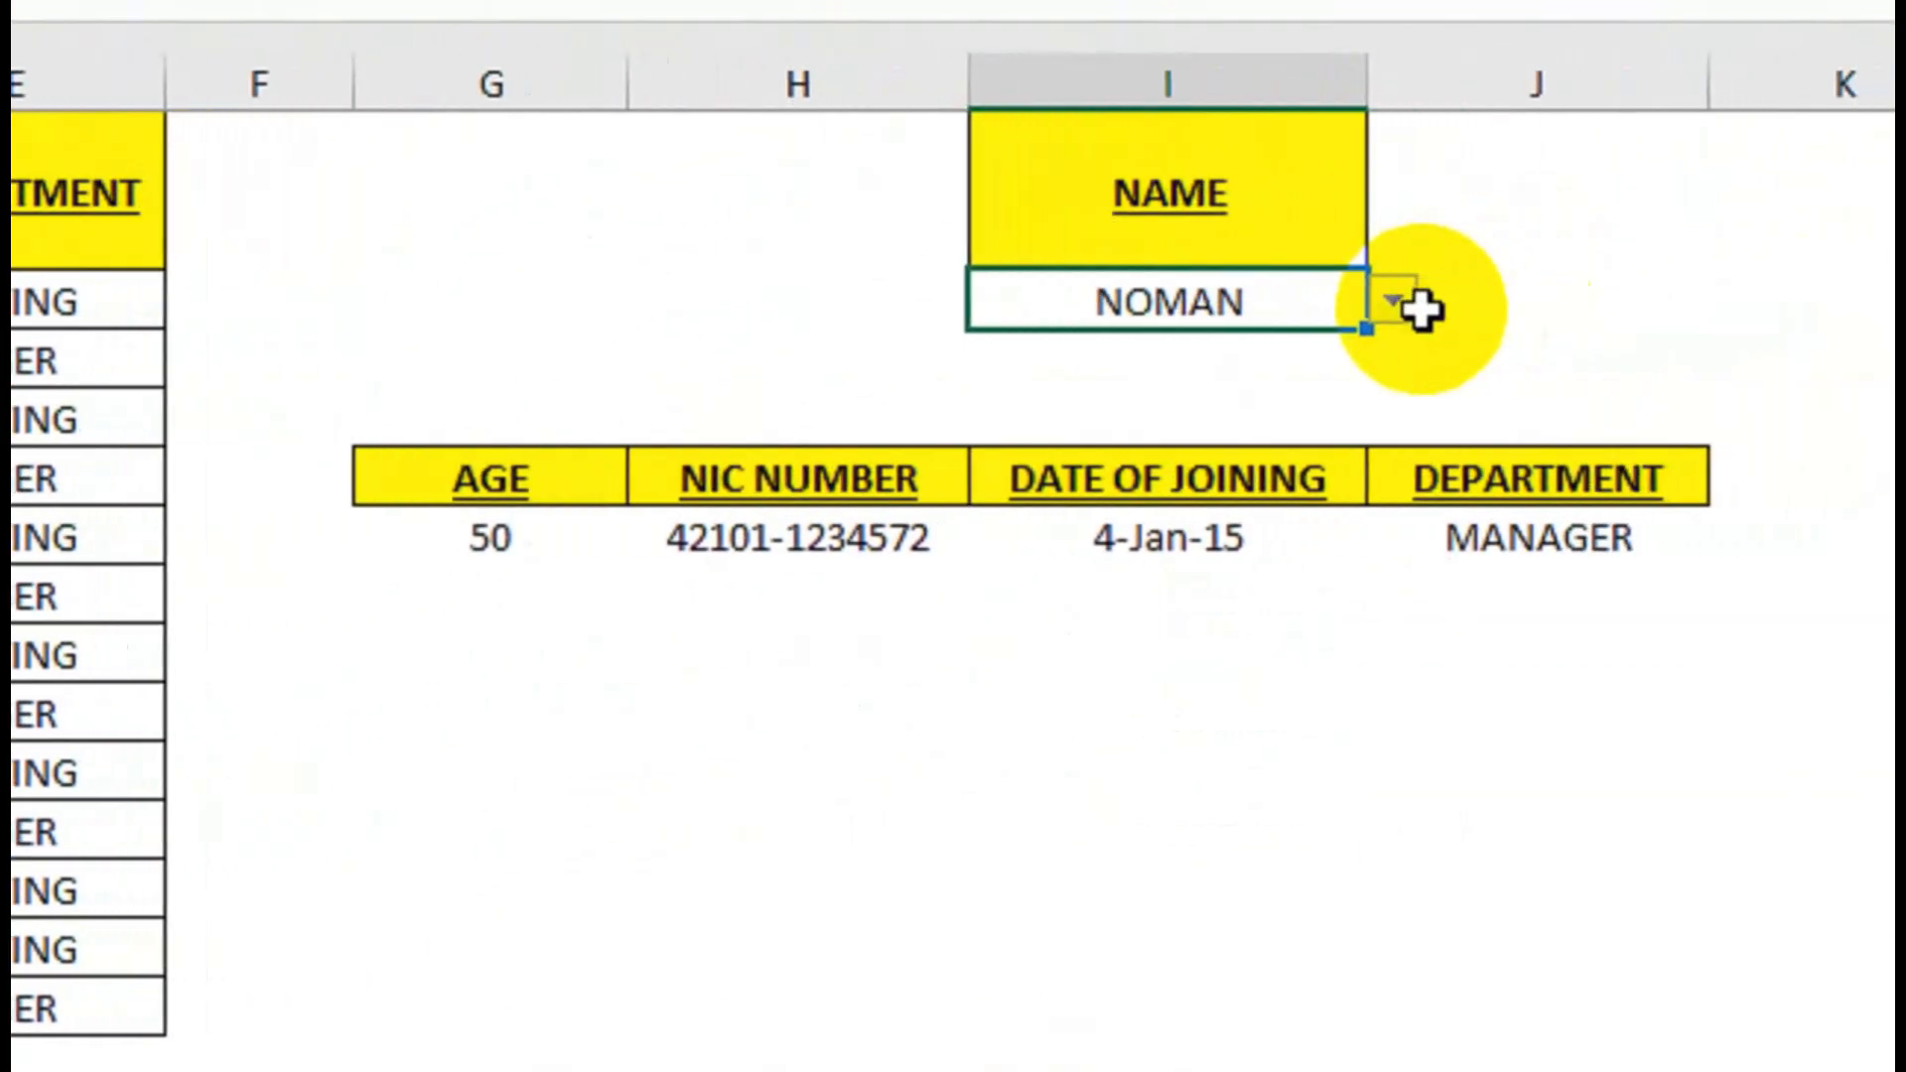
{"action": "left_click", "coordinate": [1394, 301]}
{"action": "left_click_drag", "start_coordinate": [1388, 397], "coordinate": [1388, 486]}
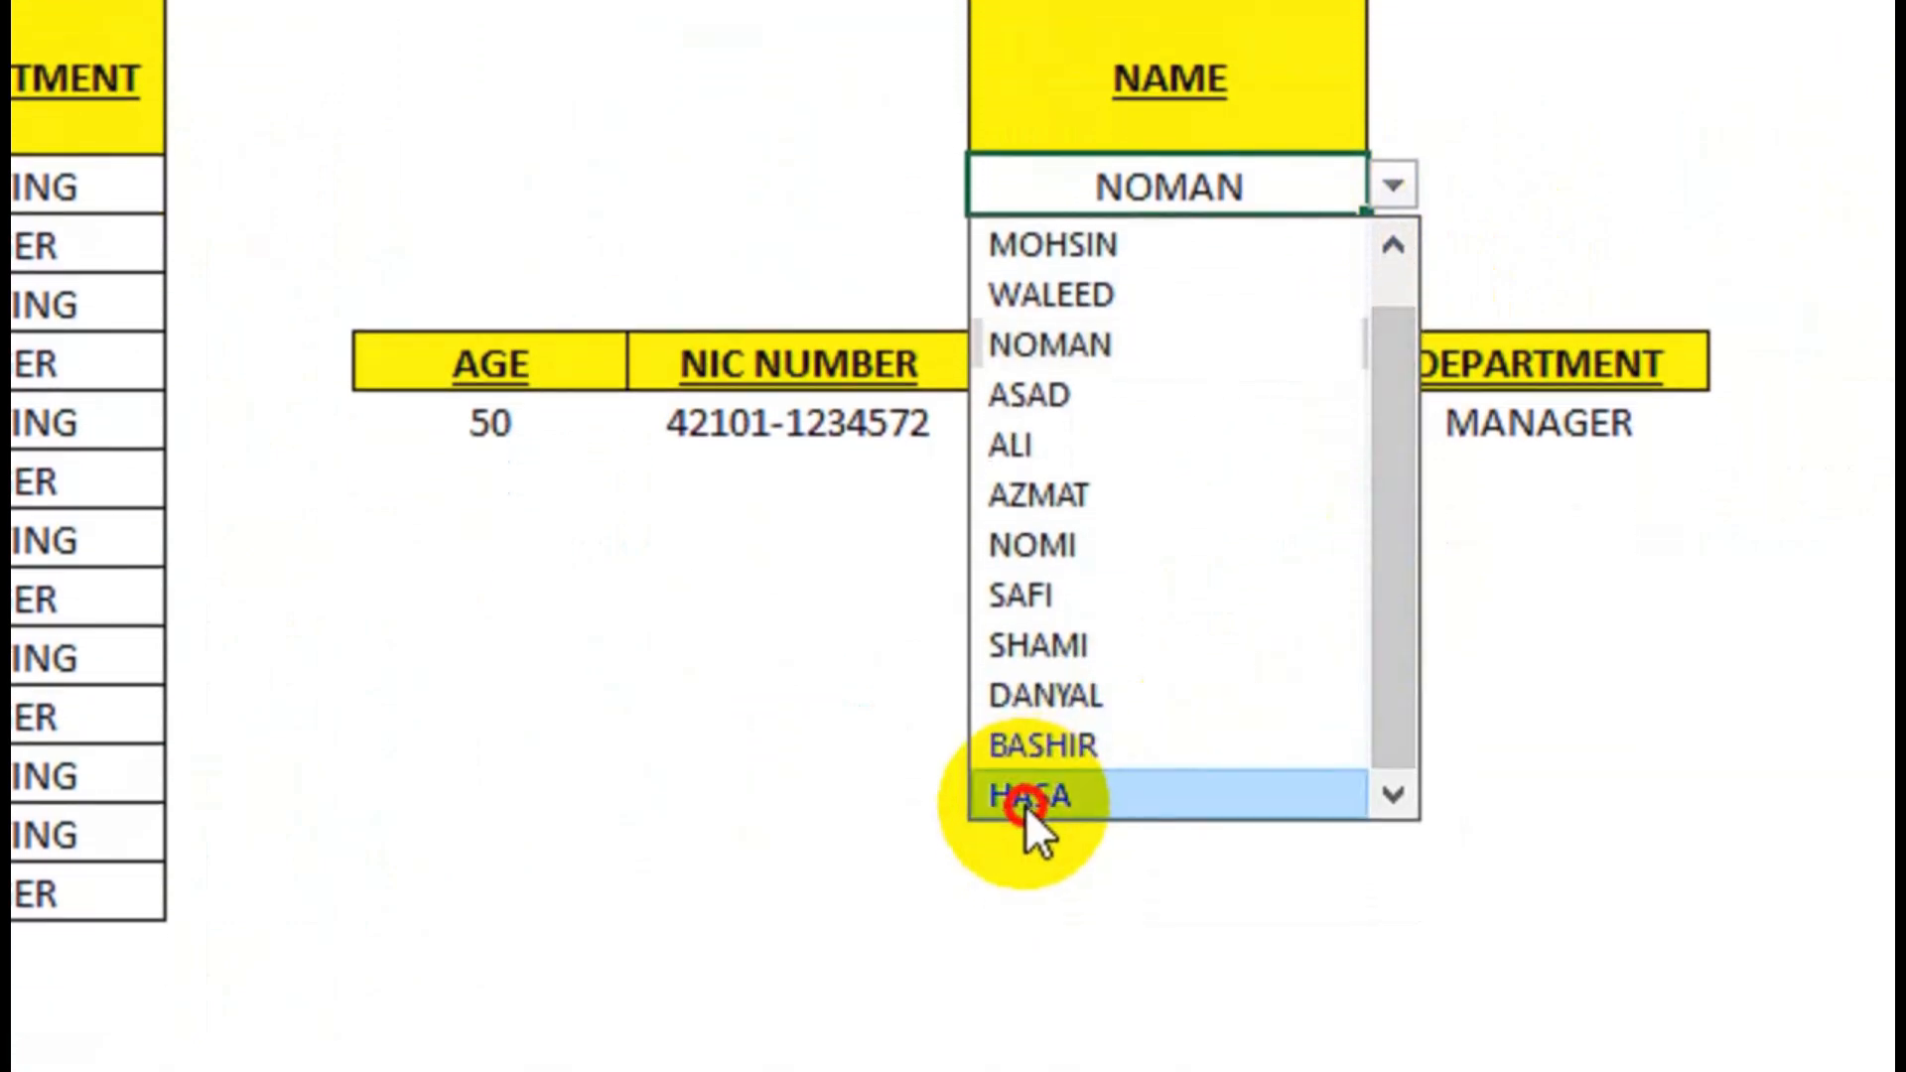
{"action": "left_click", "coordinate": [1026, 806]}
{"action": "left_click", "coordinate": [847, 788]}
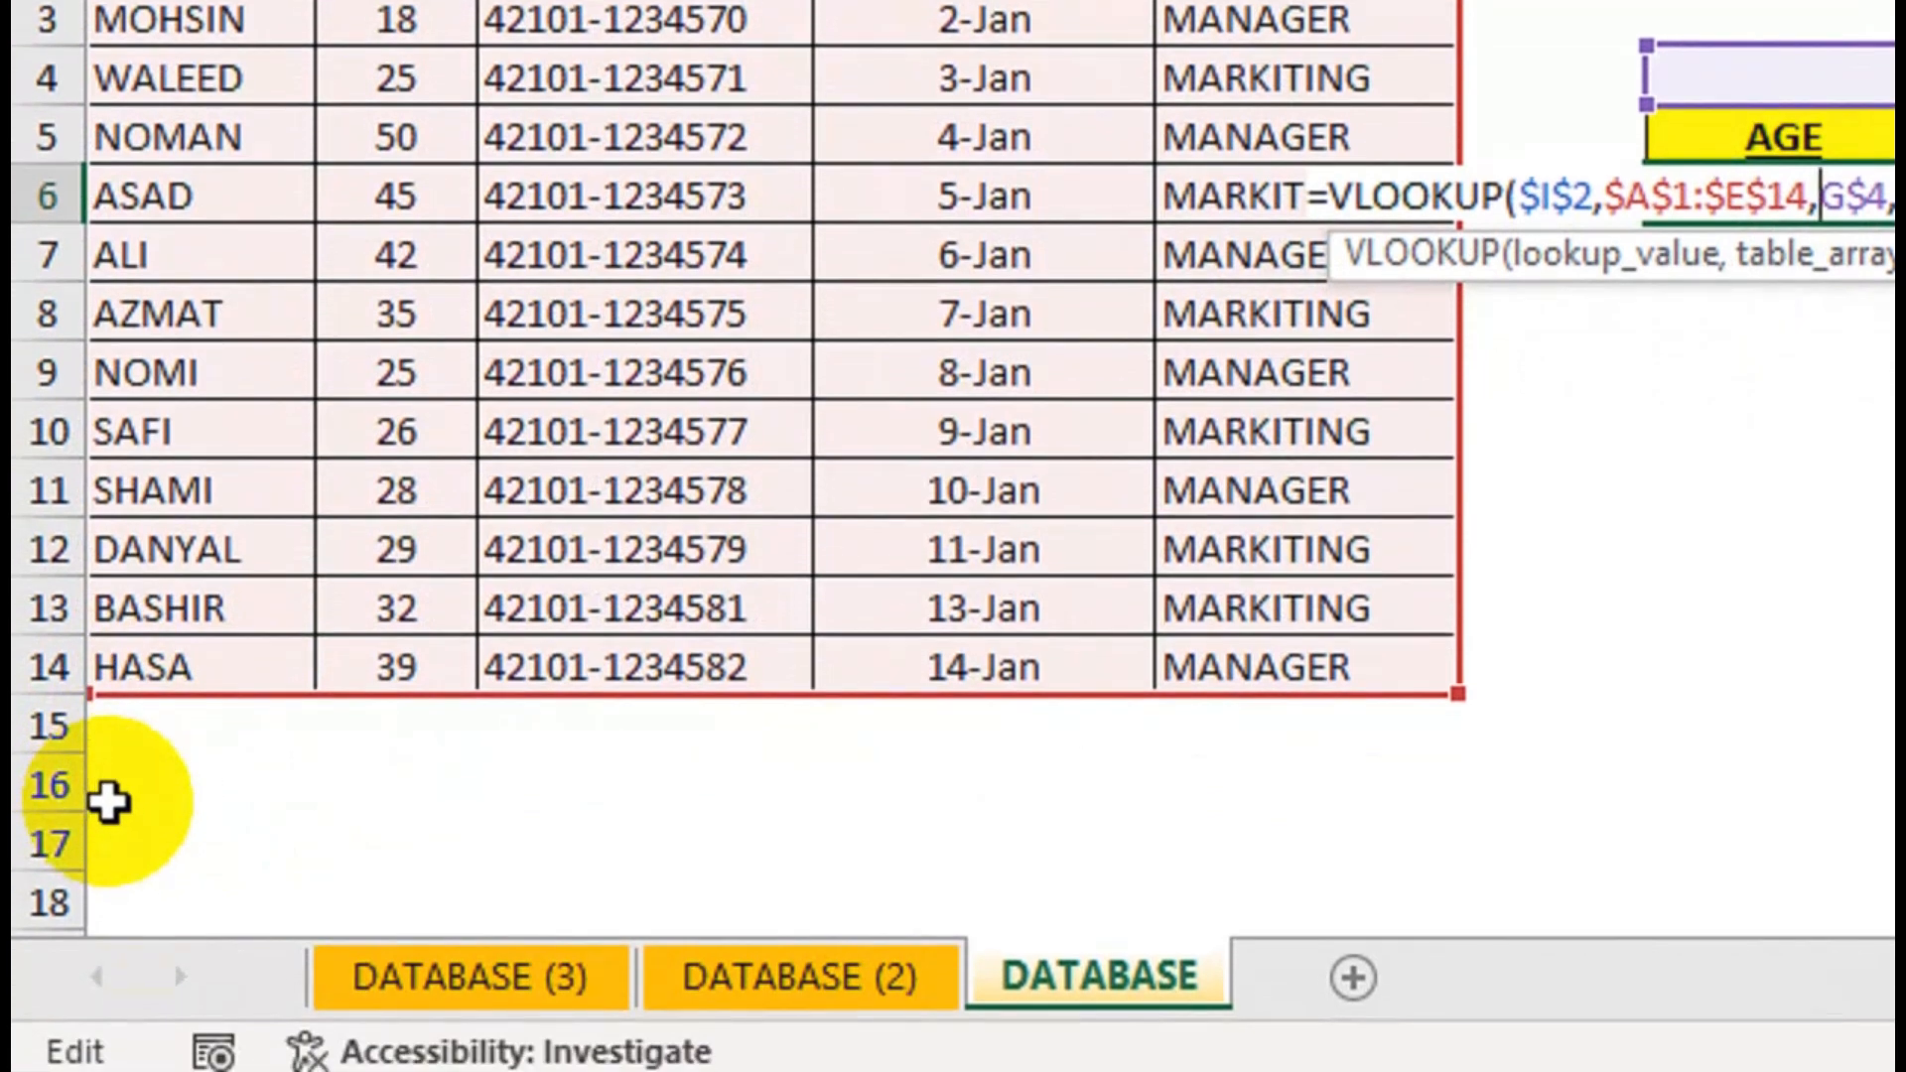
{"action": "key", "text": "Return"}
Start a new record in row 15 with a new name in A15 and age 25 in B15.
{"action": "left_click", "coordinate": [169, 737]}
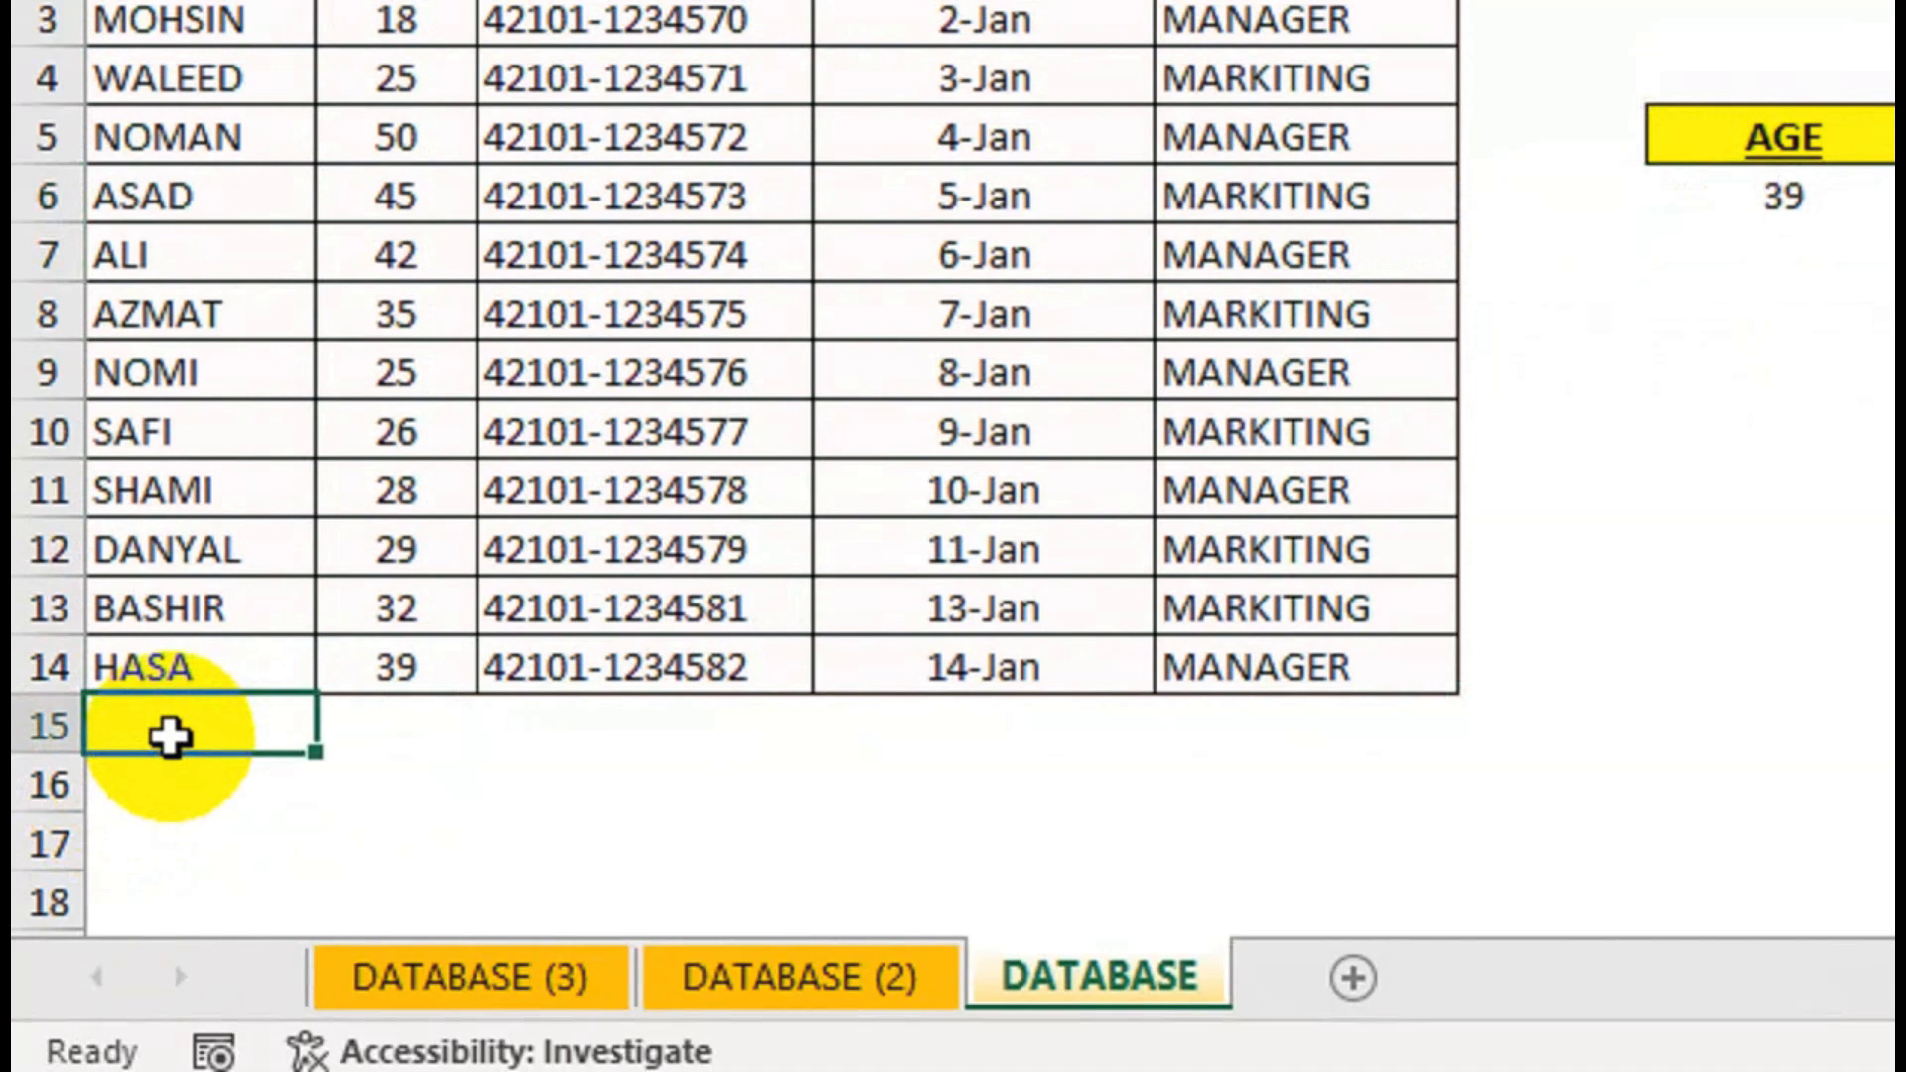
{"action": "type", "text": "faria"}
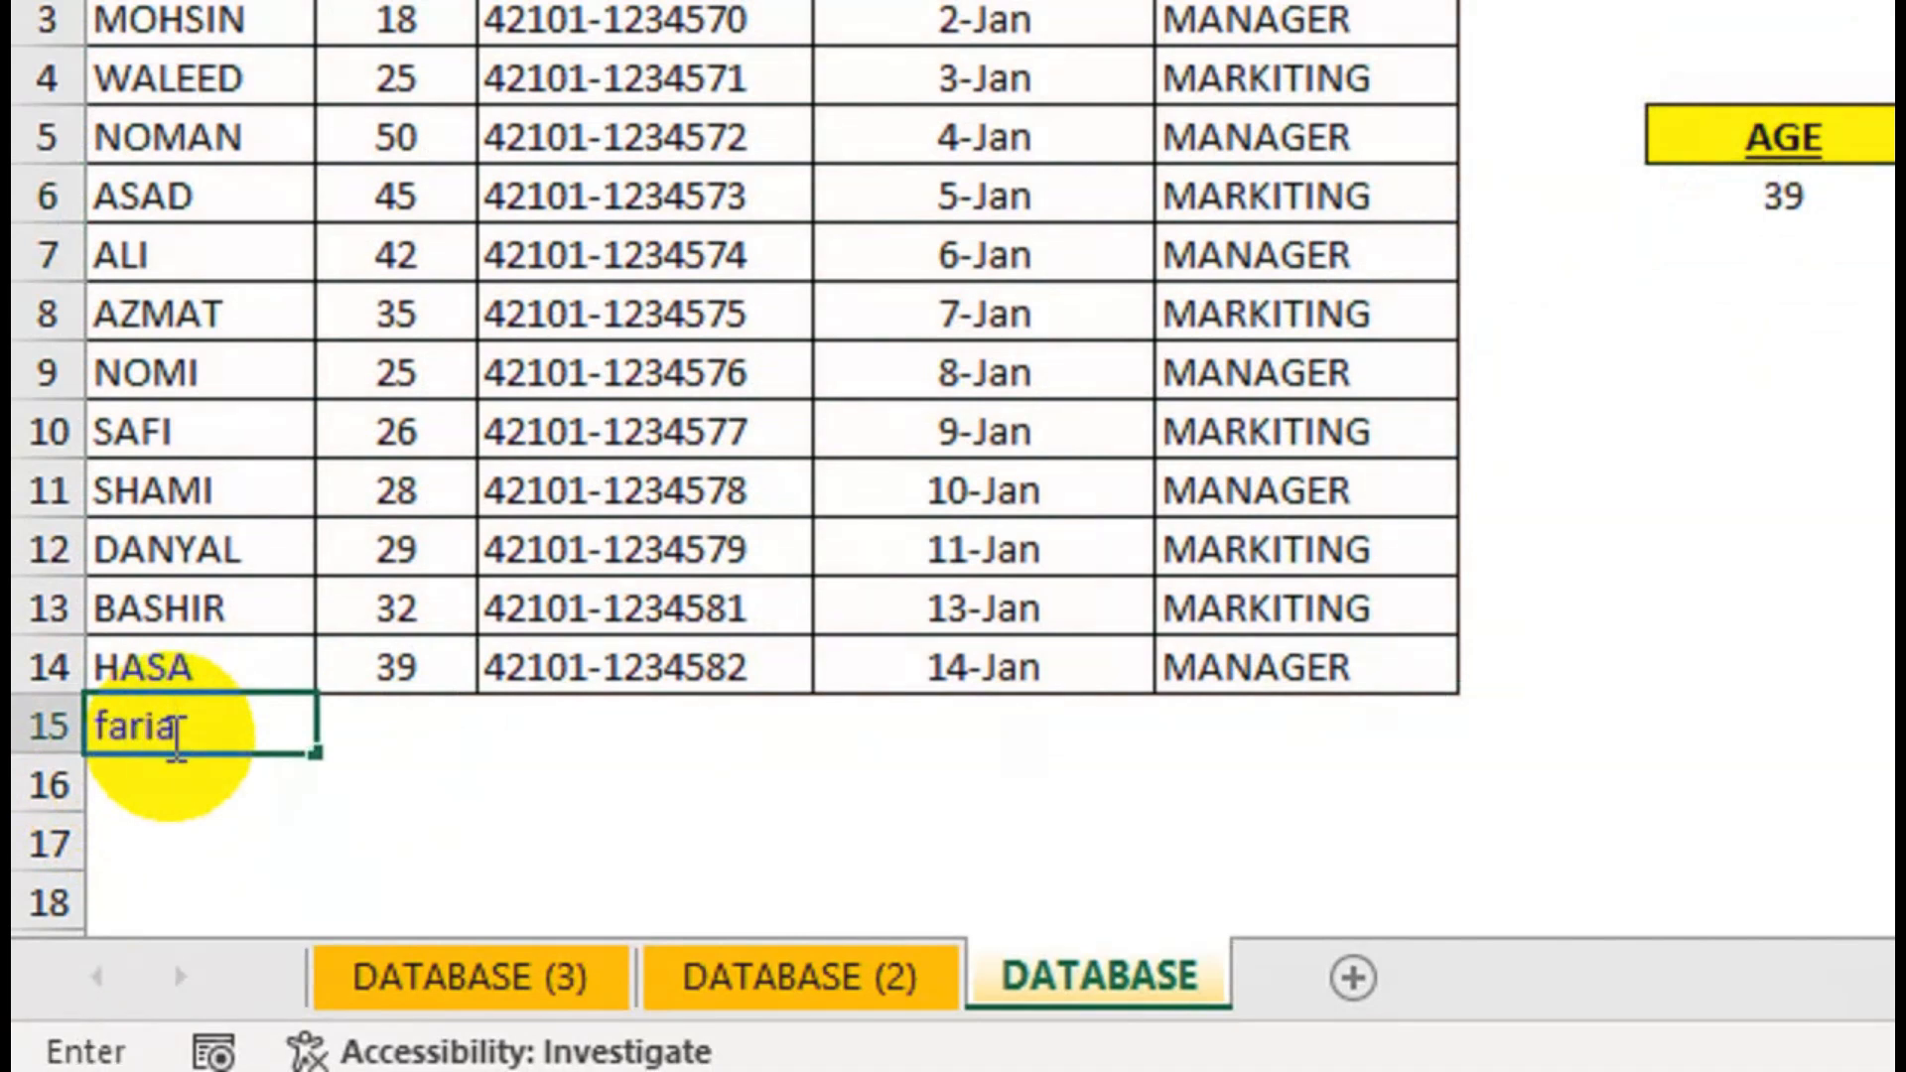
{"action": "key", "text": "Tab"}
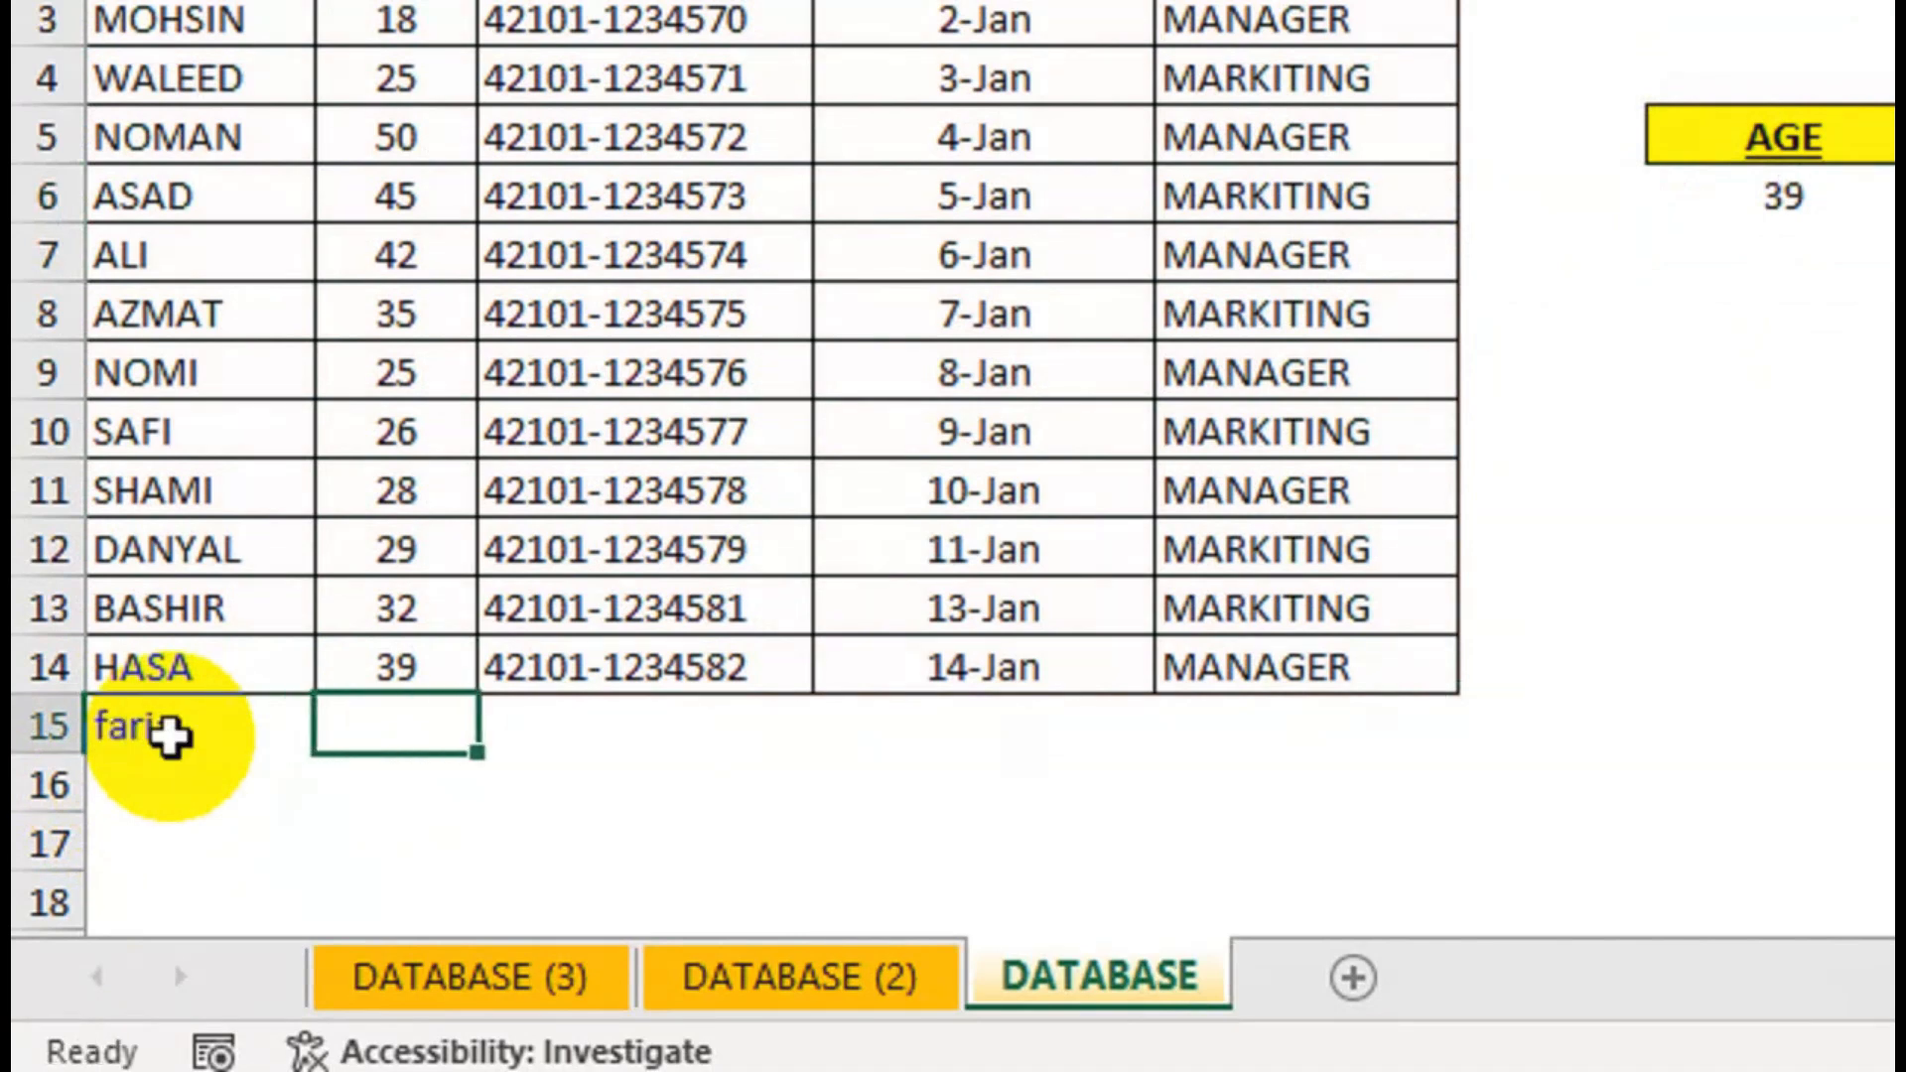
{"action": "type", "text": "25"}
{"action": "key", "text": "Tab"}
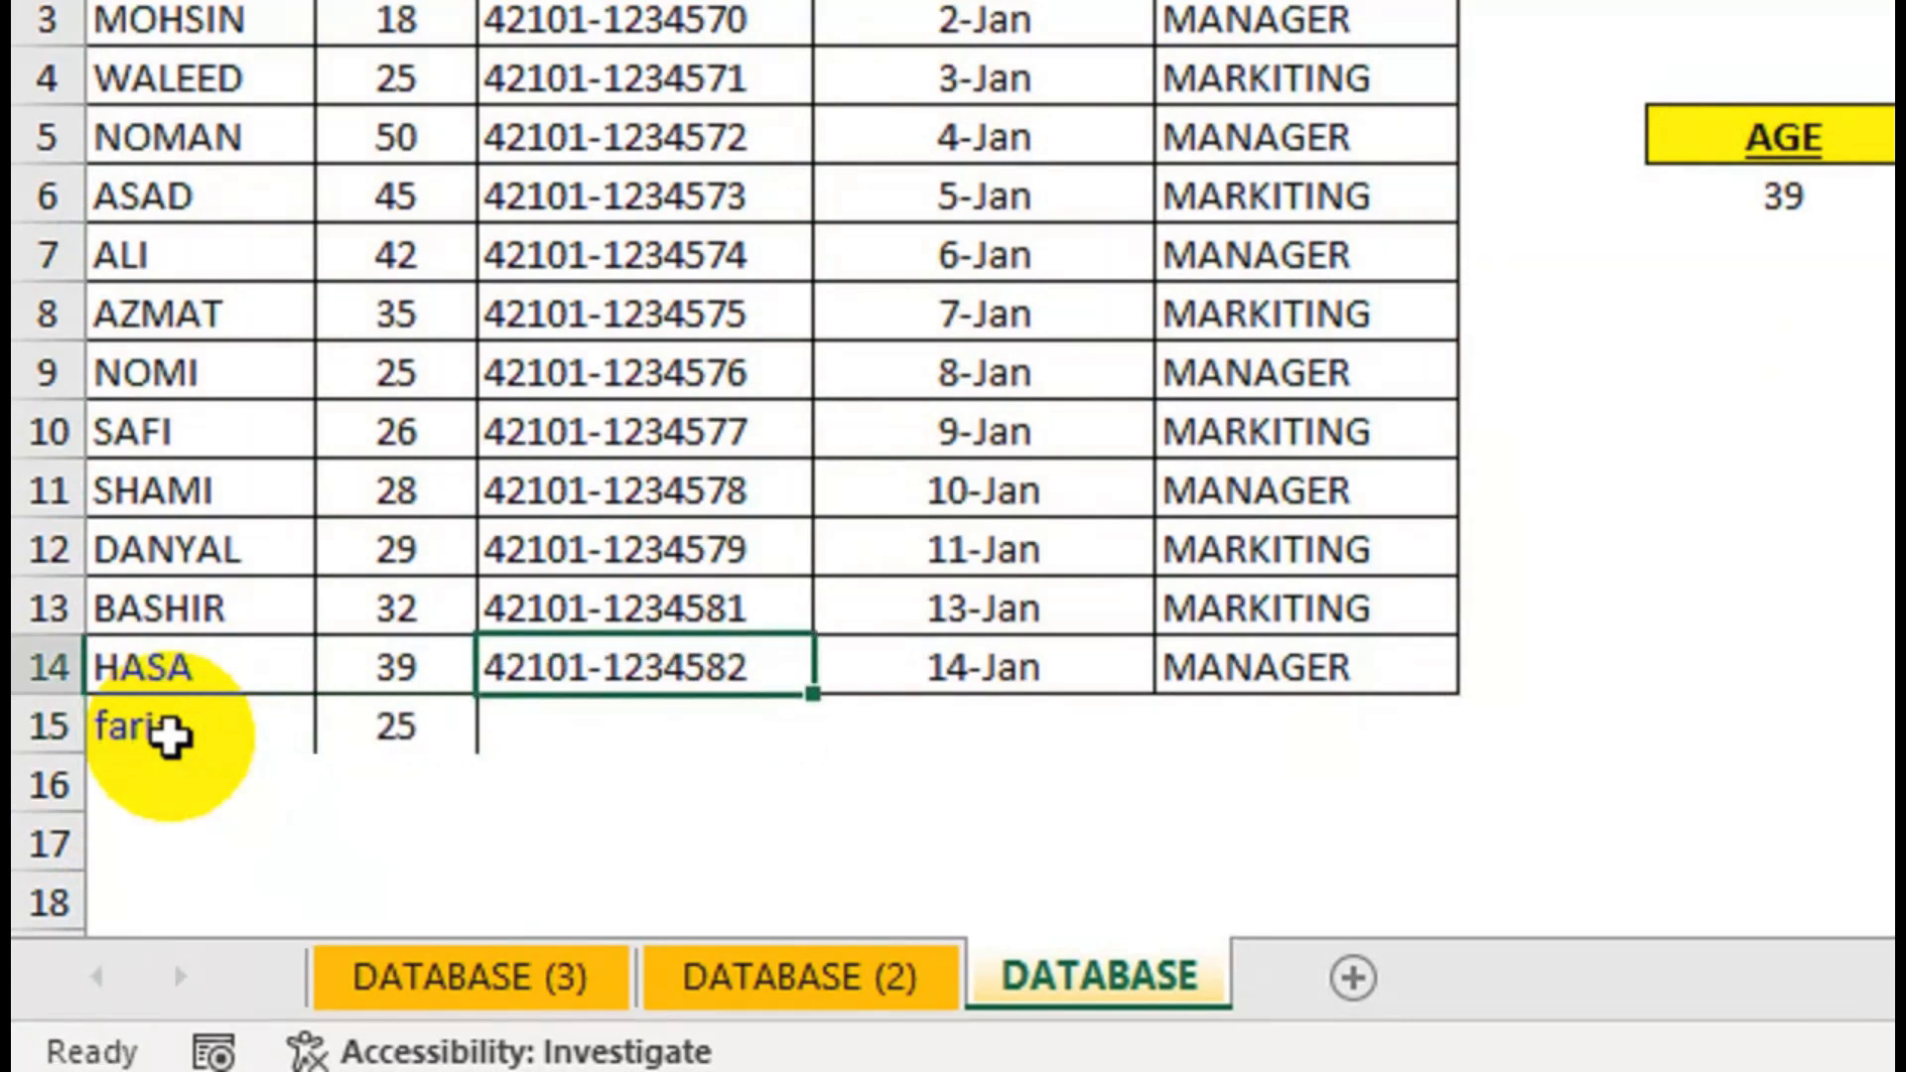
Fill the NIC number and joining date from row 14 down to row 15, and enter Assistanat as the department.
{"action": "left_click", "coordinate": [784, 670]}
{"action": "left_click_drag", "start_coordinate": [812, 694], "coordinate": [822, 740]}
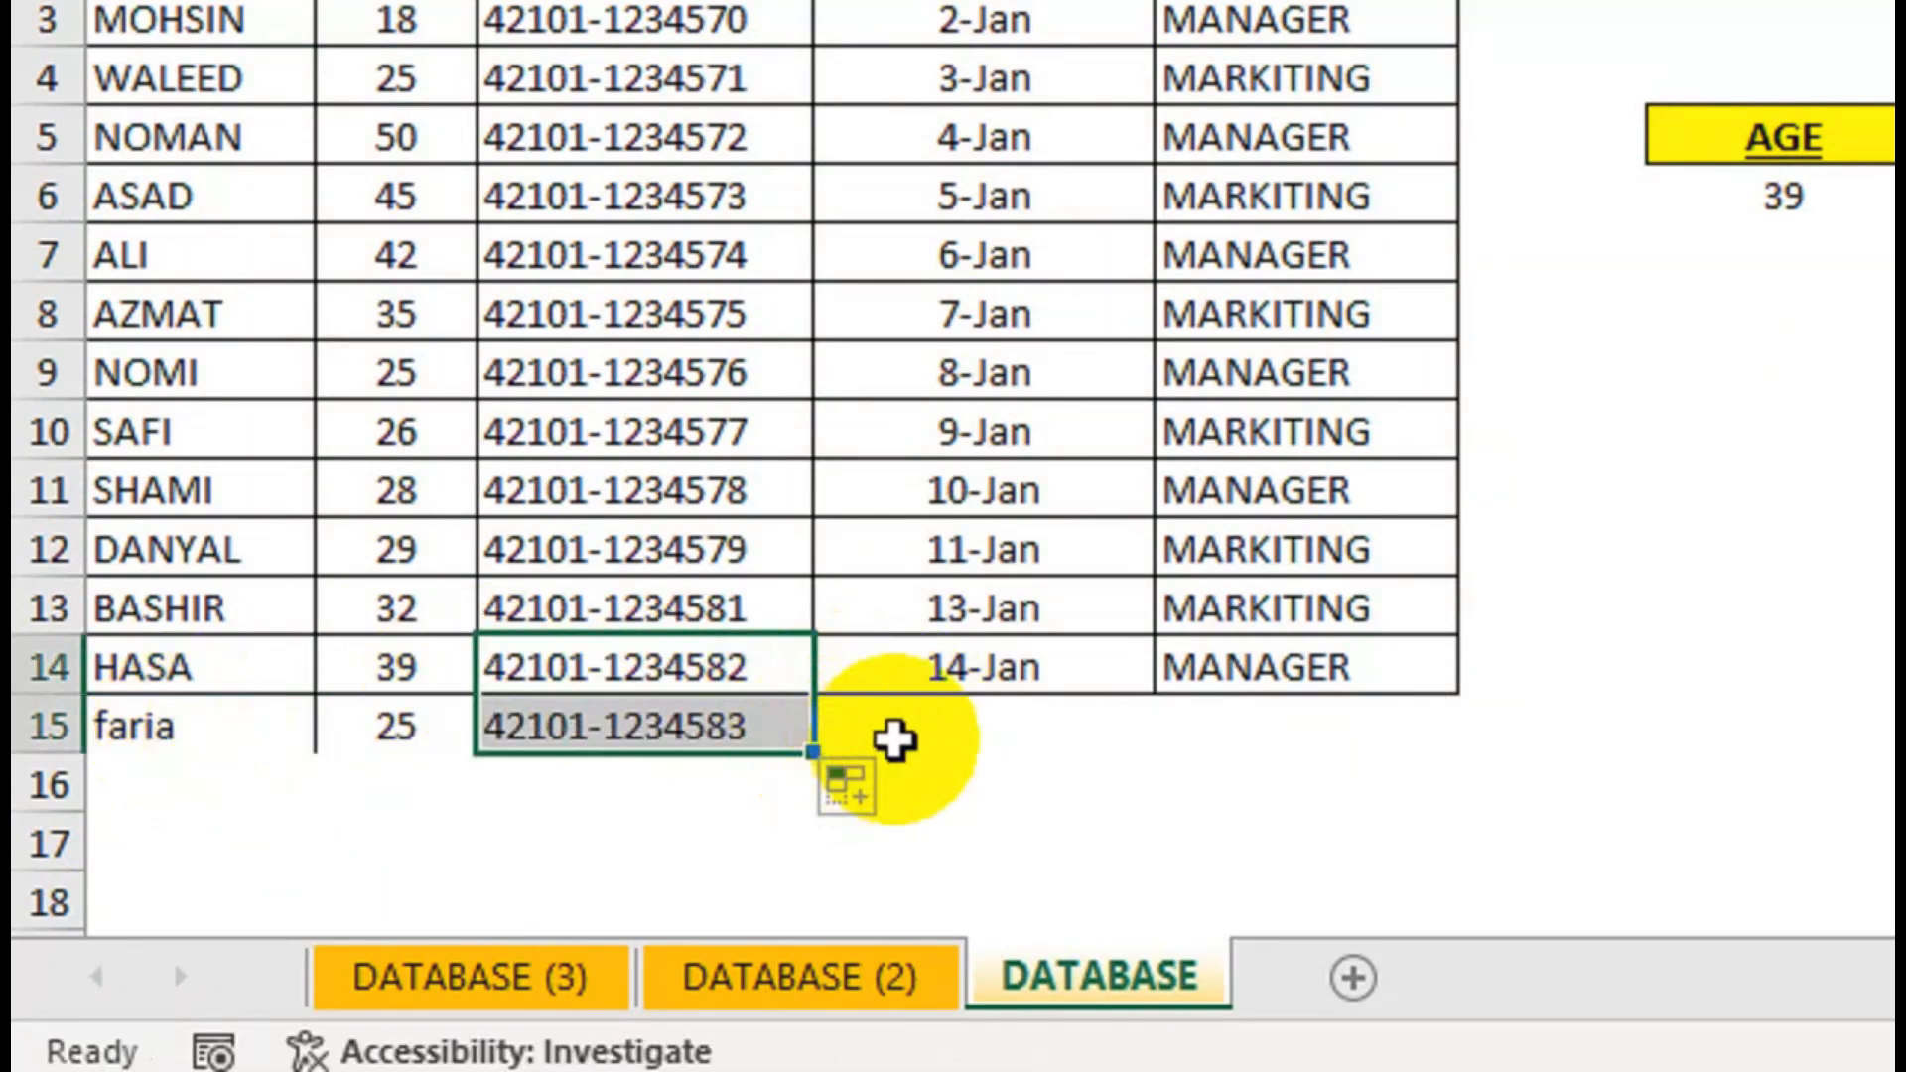
{"action": "left_click", "coordinate": [987, 678]}
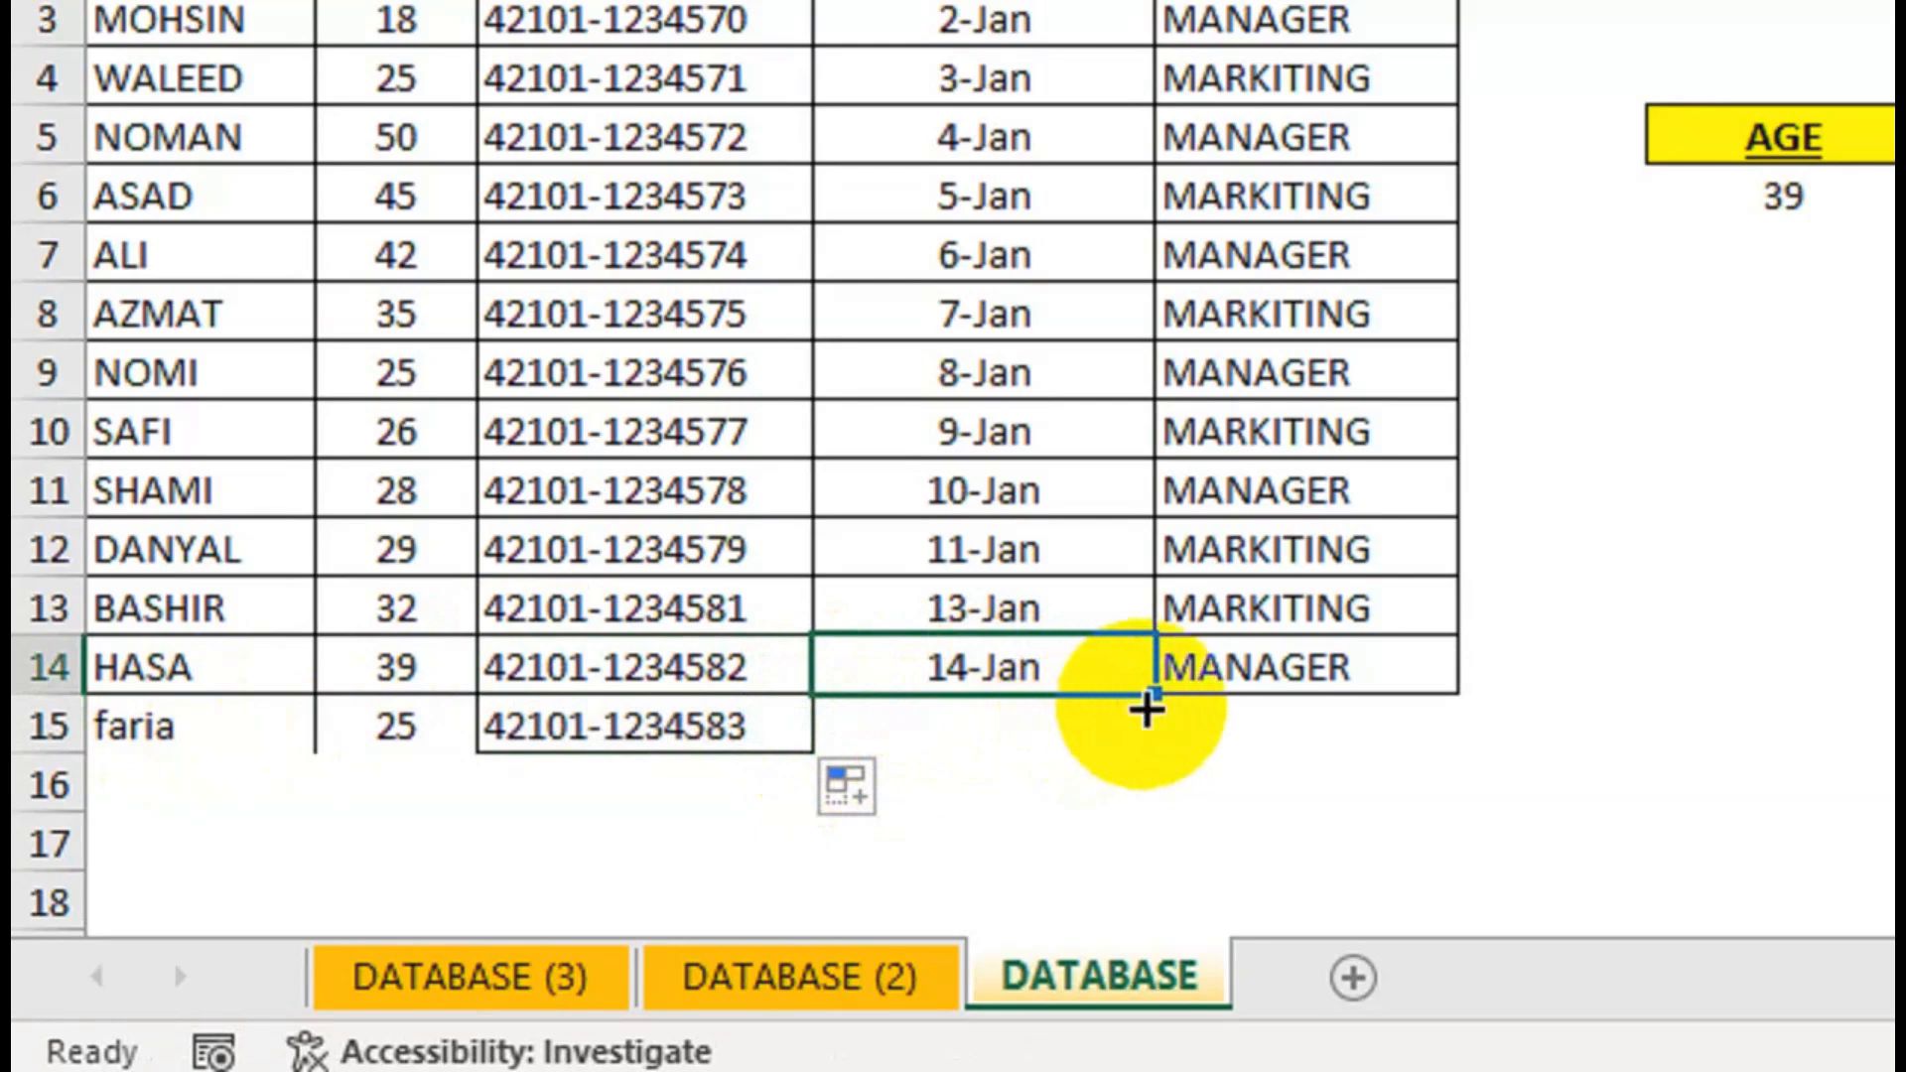
{"action": "left_click_drag", "start_coordinate": [1153, 695], "coordinate": [1157, 740]}
{"action": "left_click", "coordinate": [1248, 734]}
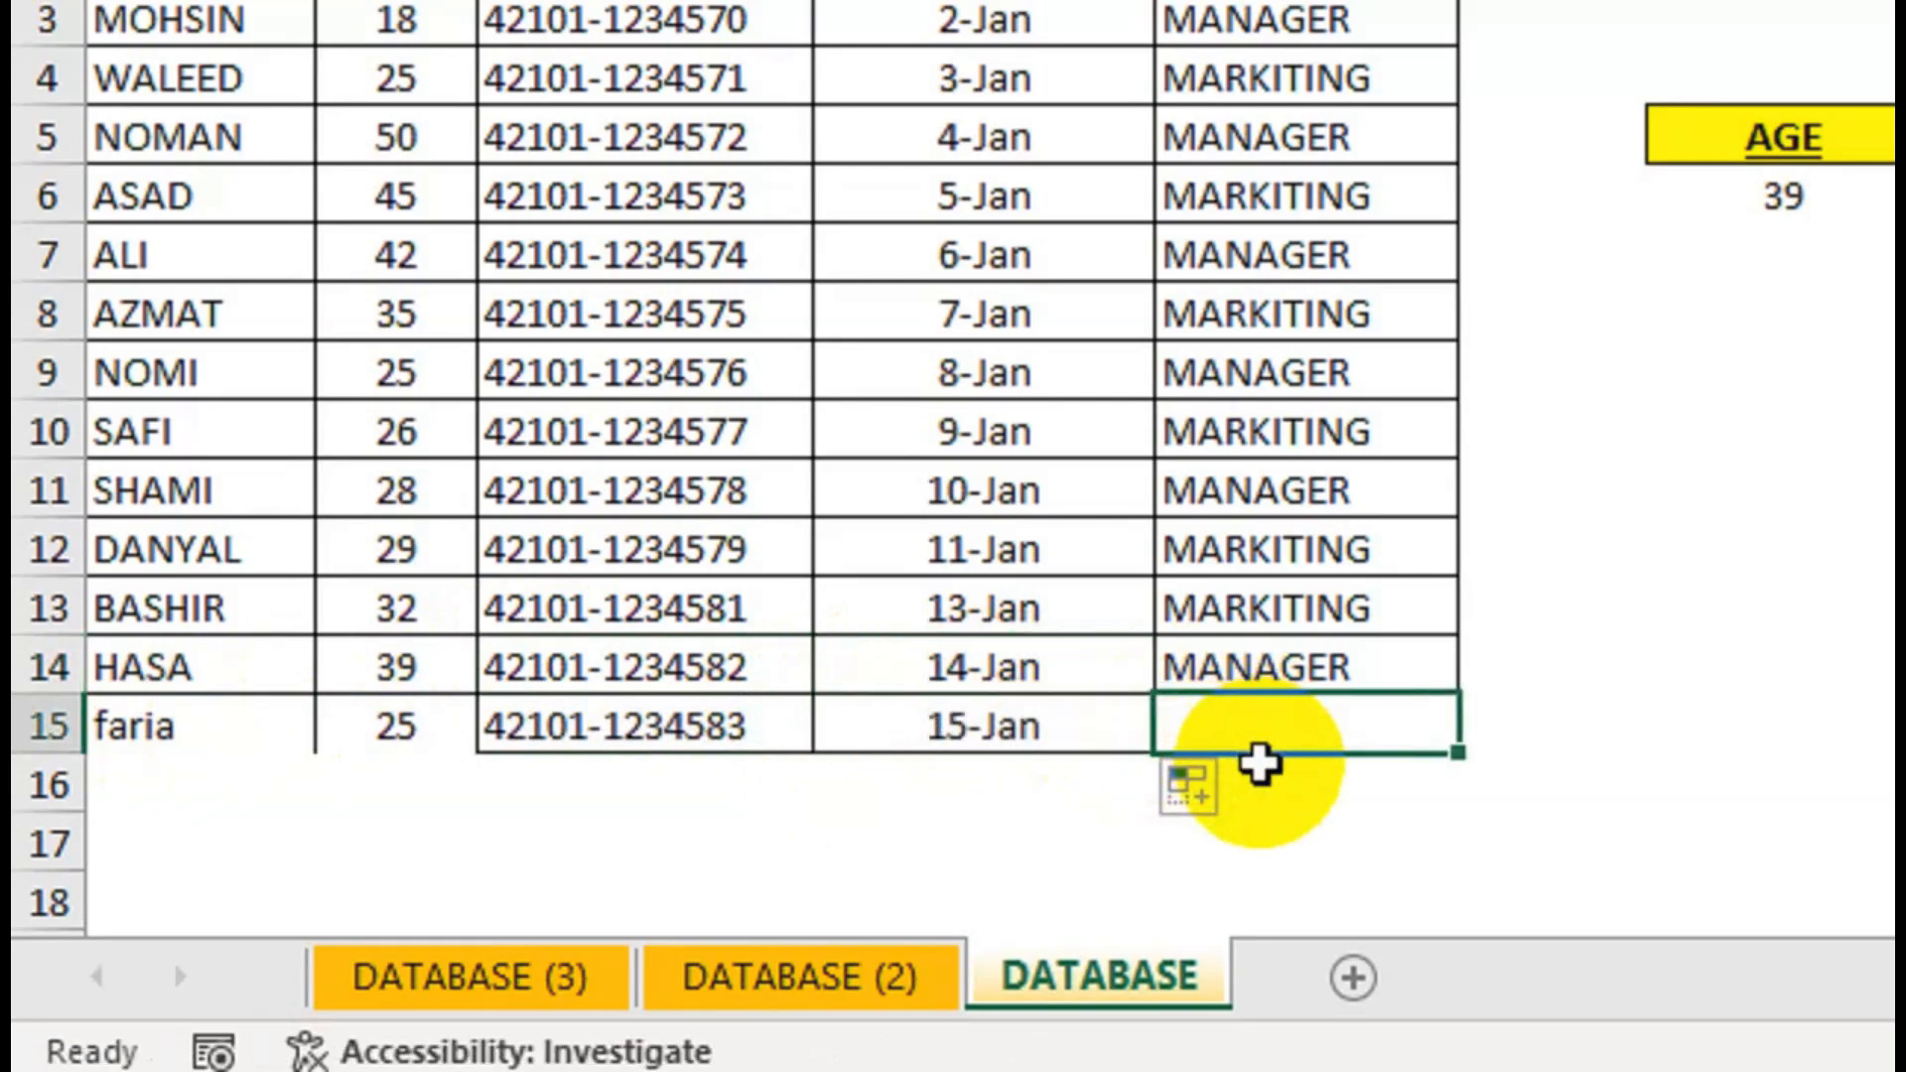
{"action": "type", "text": "Assistanat"}
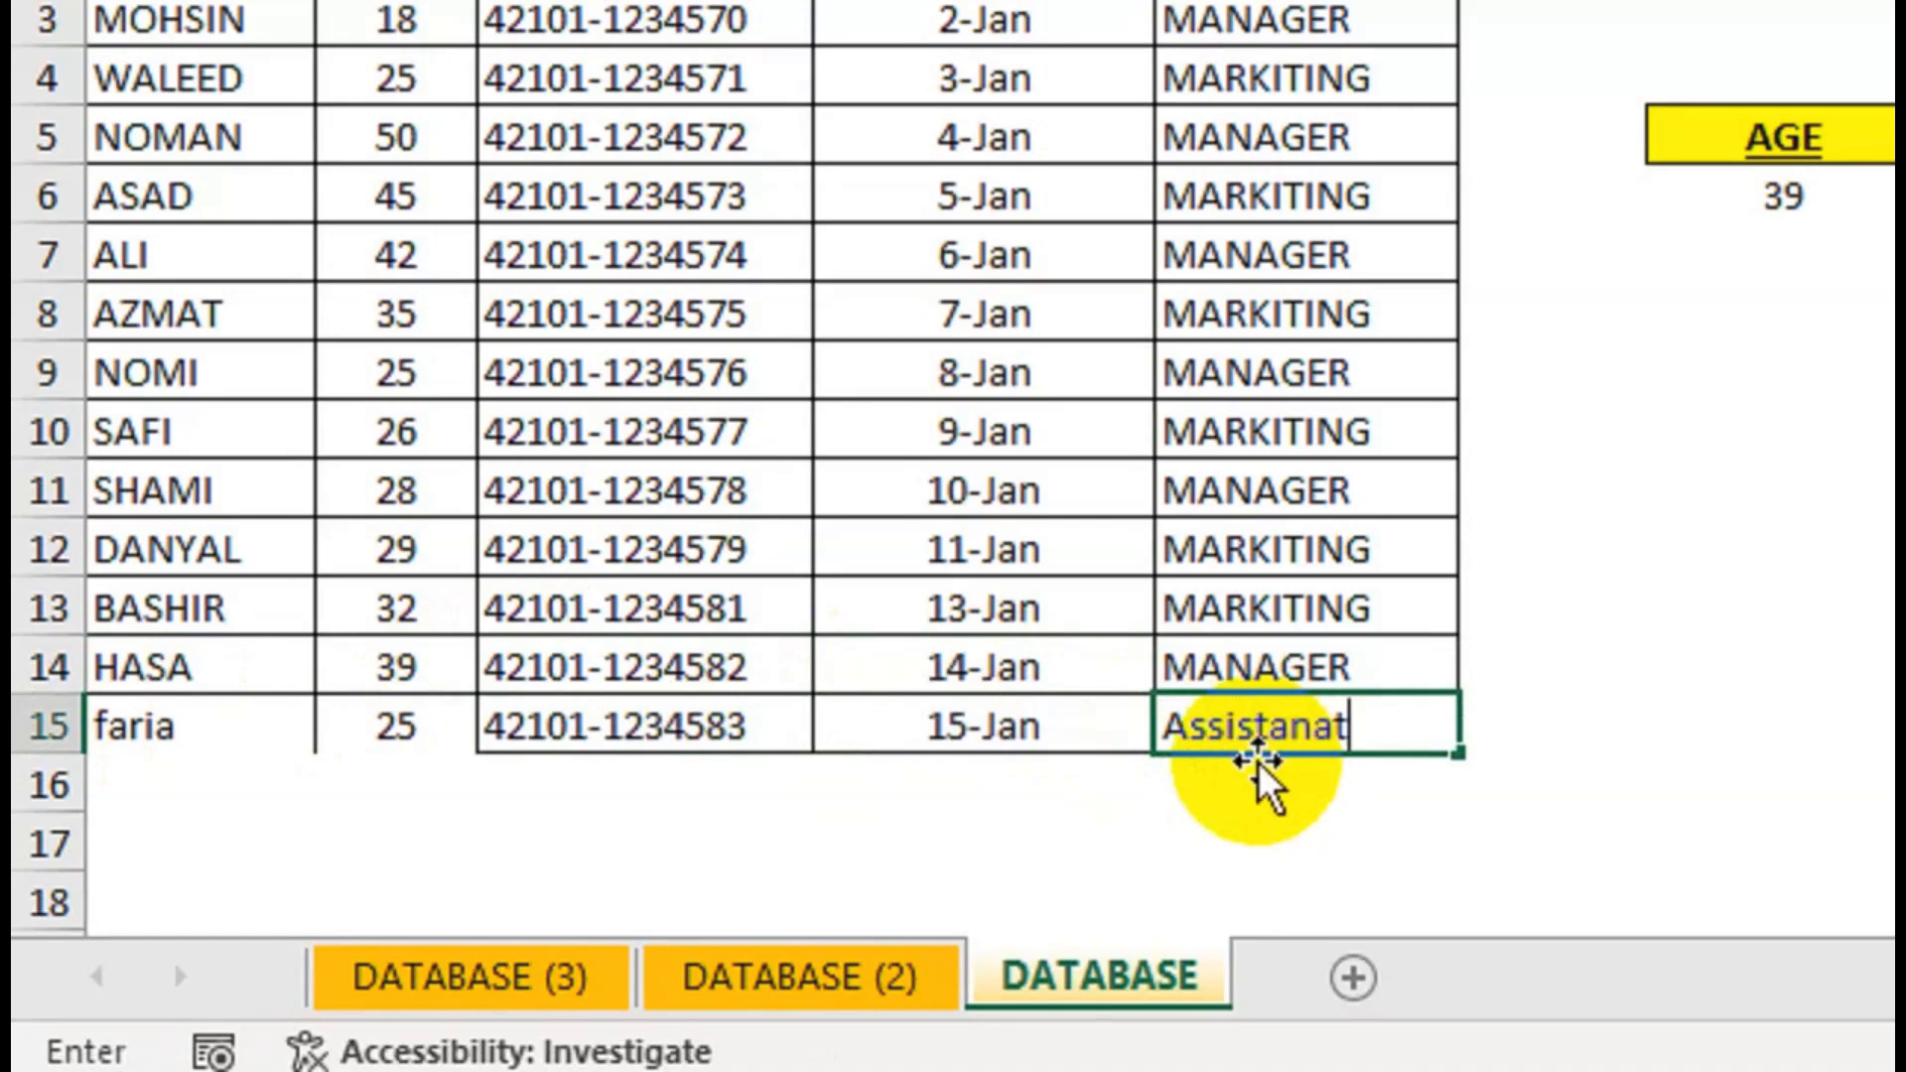
{"action": "key", "text": "Tab"}
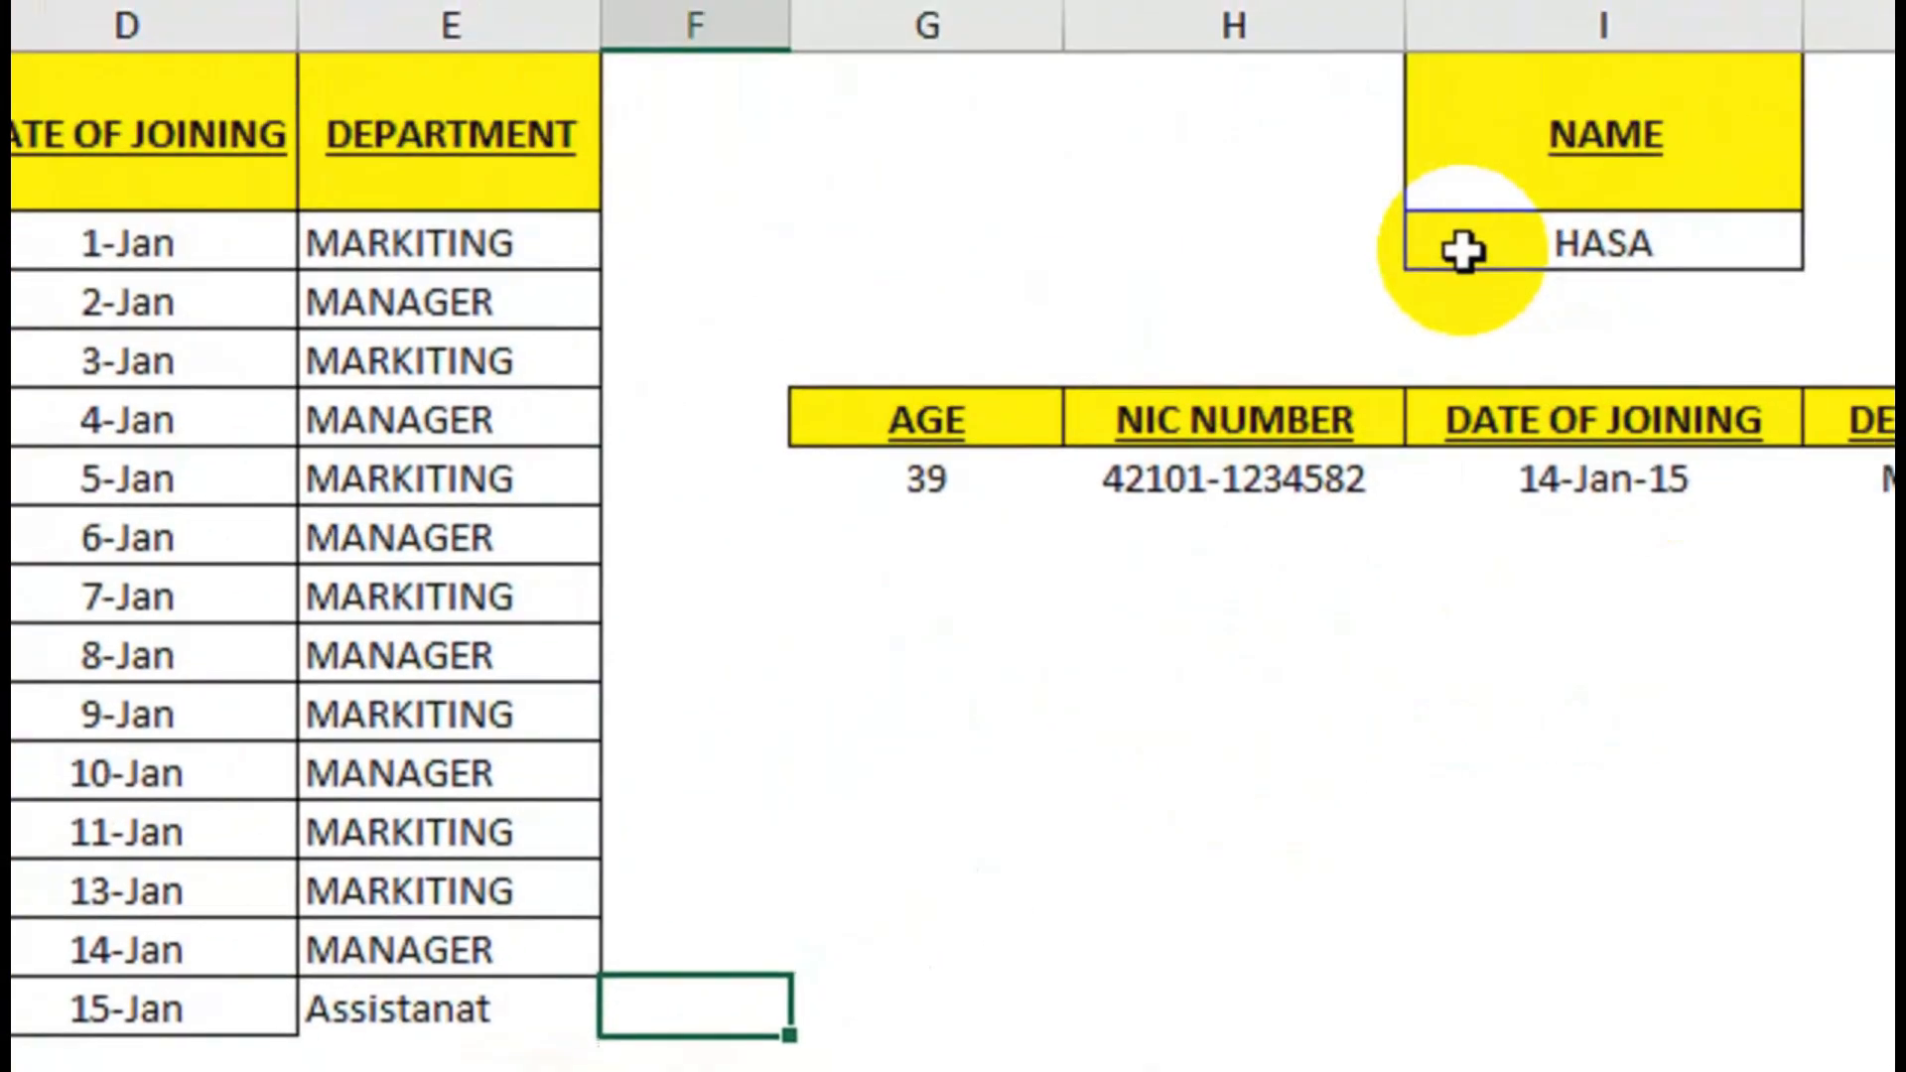
Try to enter the new record's name in I2 as the lookup name.
{"action": "left_click", "coordinate": [1518, 248]}
{"action": "left_click", "coordinate": [1619, 309]}
{"action": "left_click_drag", "start_coordinate": [1647, 487], "coordinate": [1632, 564]}
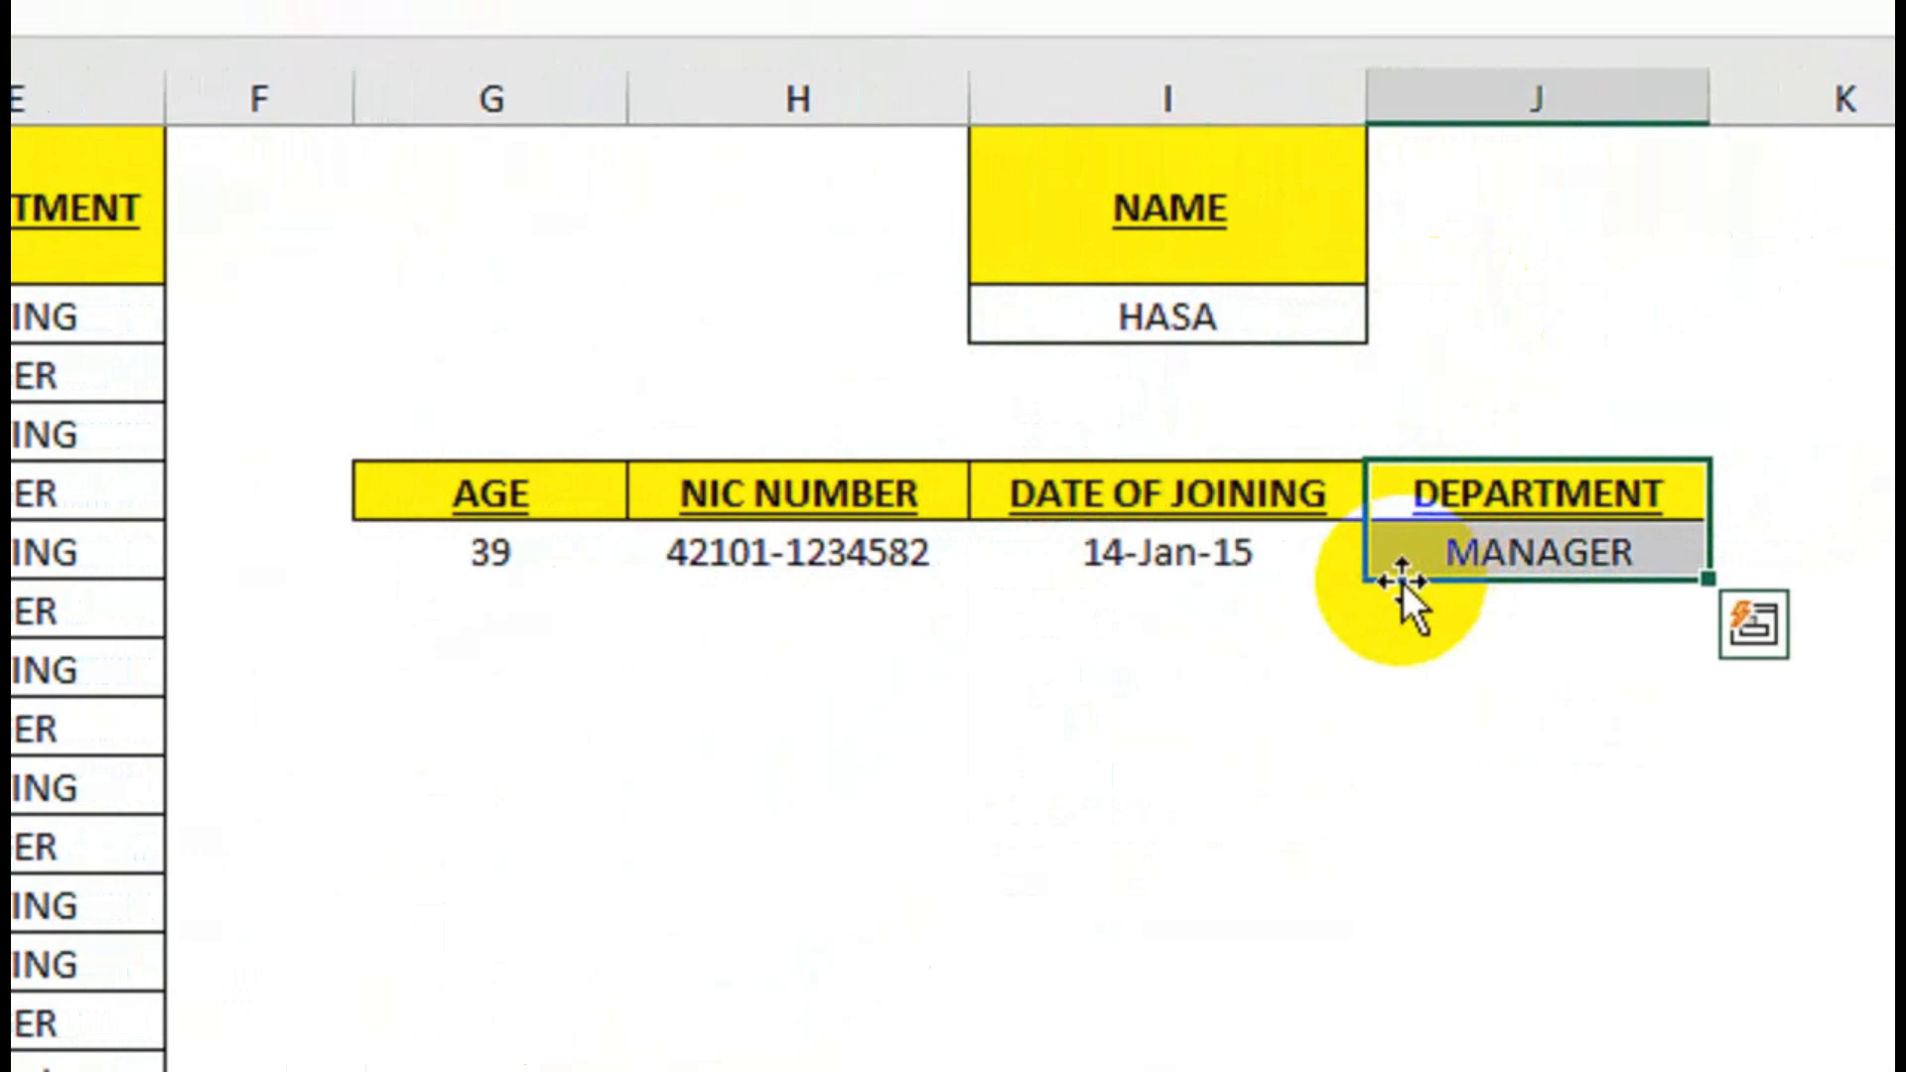
{"action": "left_click", "coordinate": [1259, 400]}
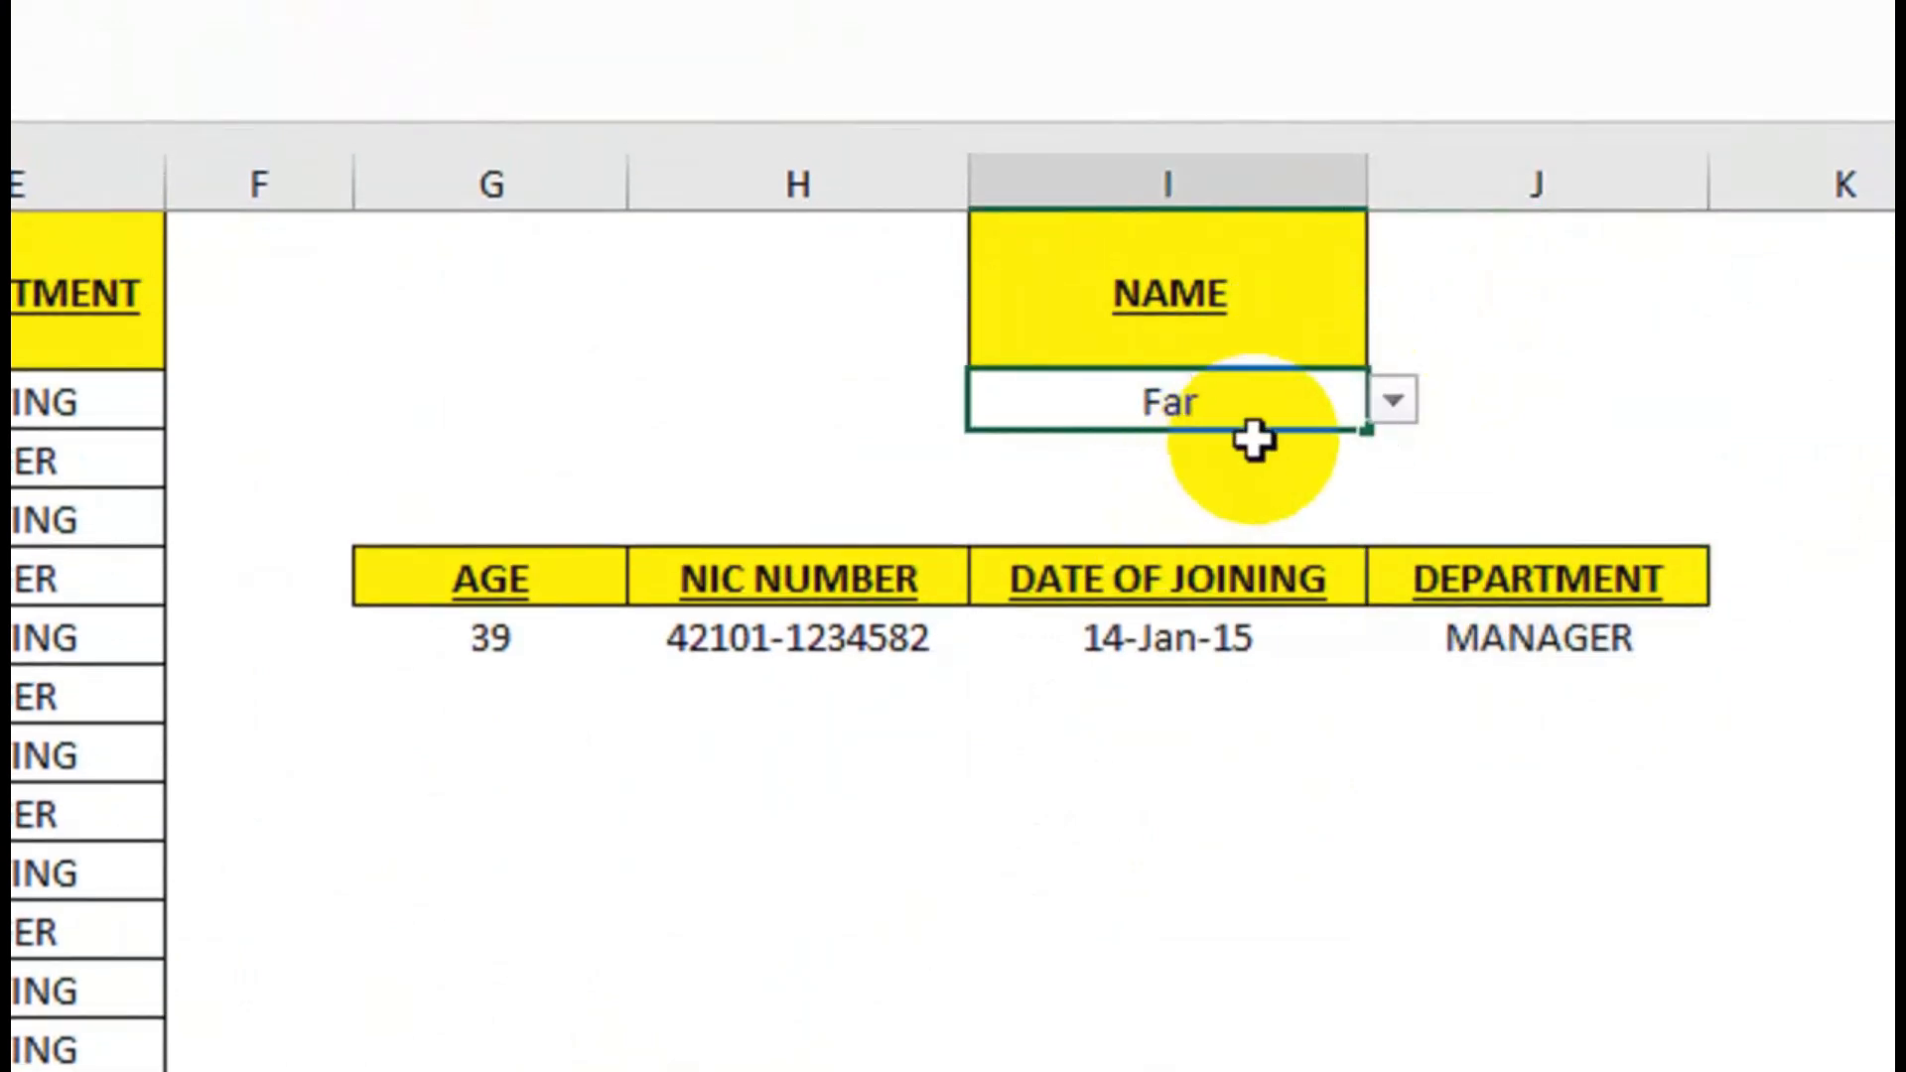
{"action": "key", "text": "Return"}
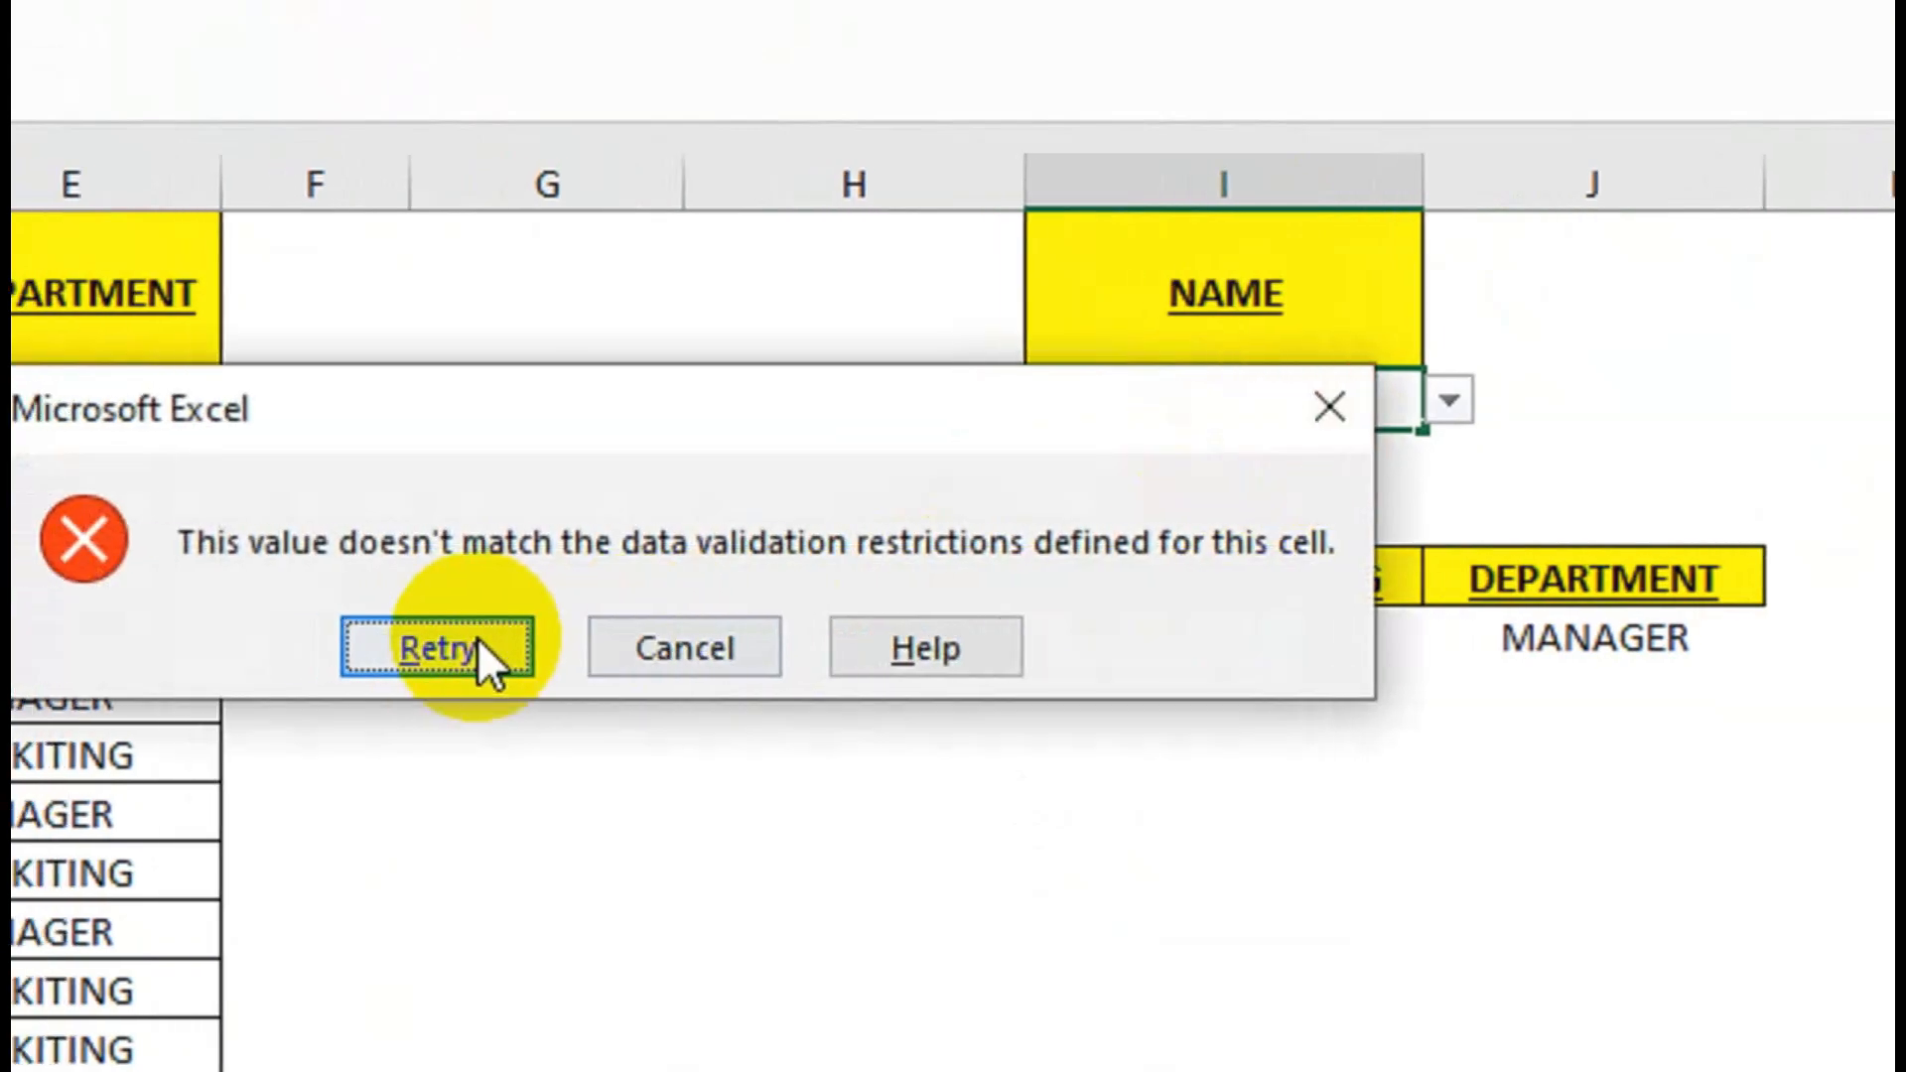
{"action": "left_click", "coordinate": [430, 651]}
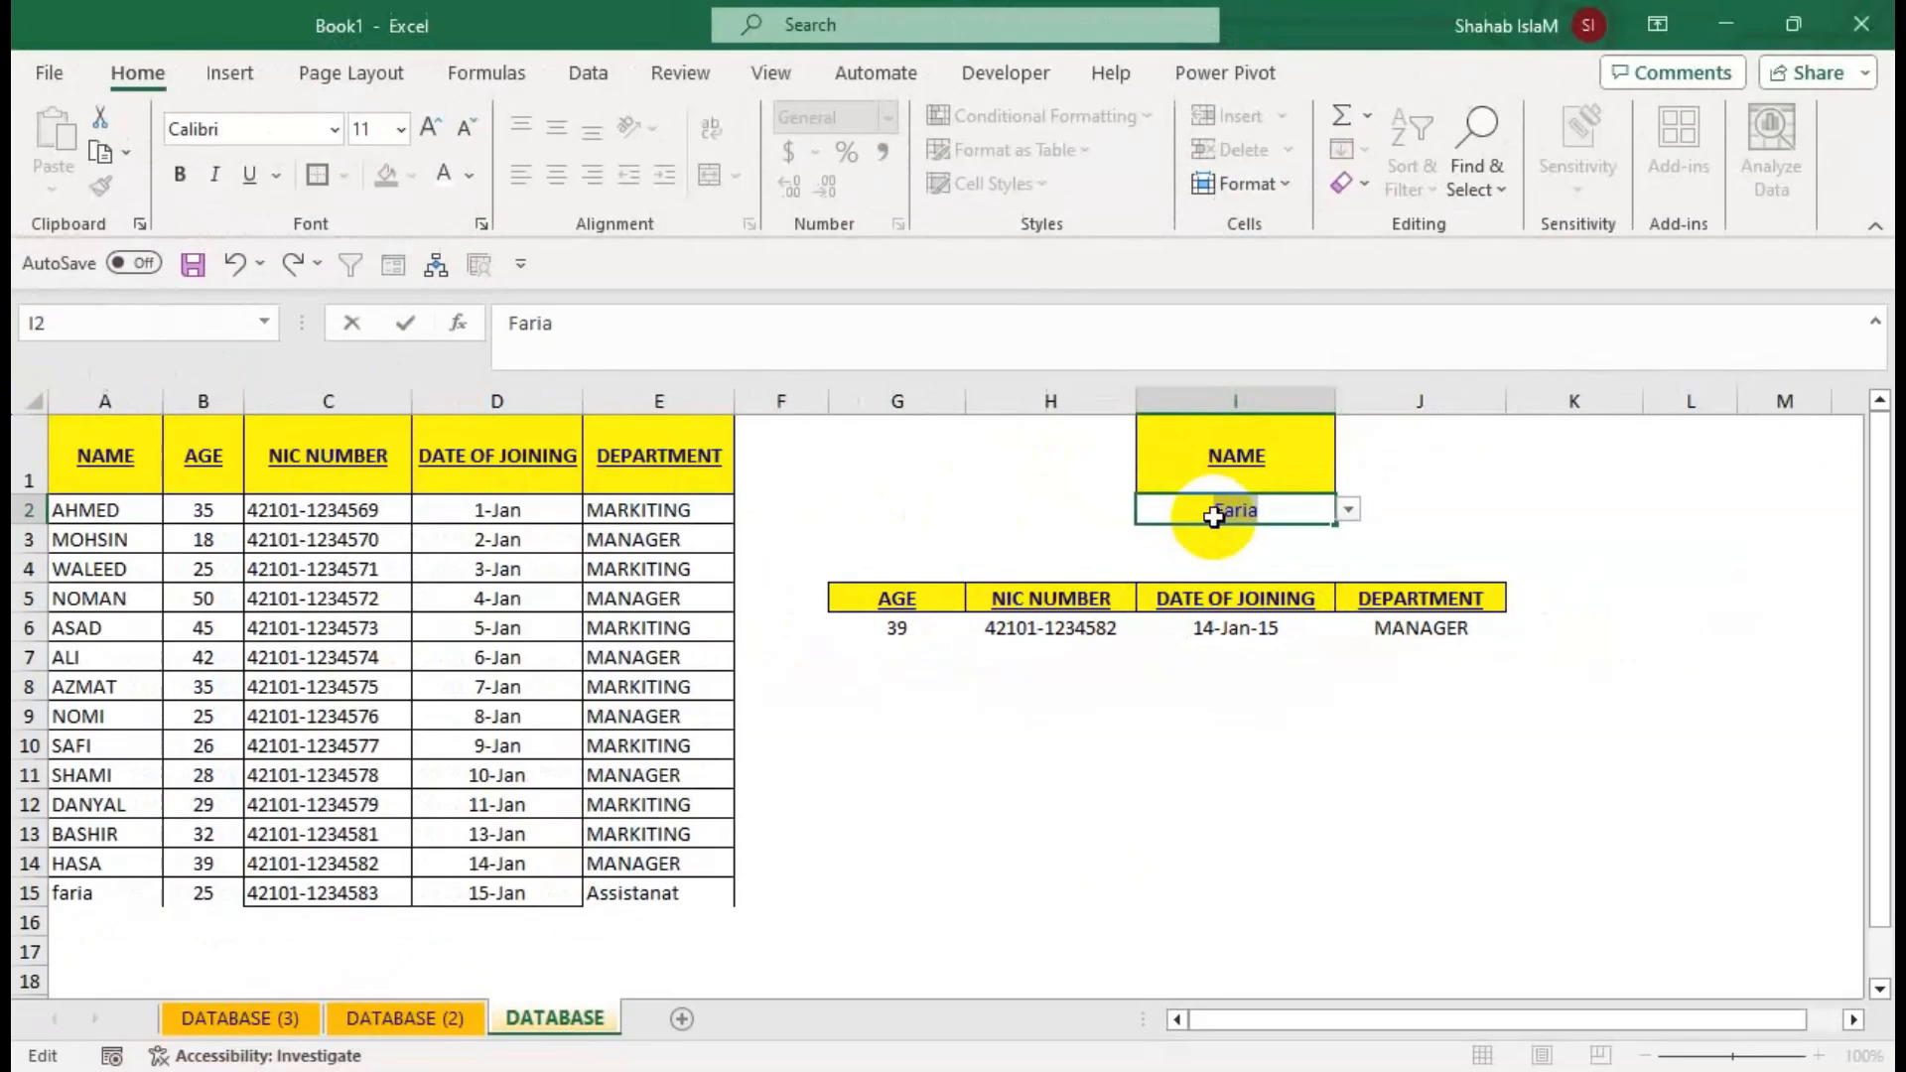
Clear the data validation from I2 and enter the new record's name there.
{"action": "left_click", "coordinate": [589, 72]}
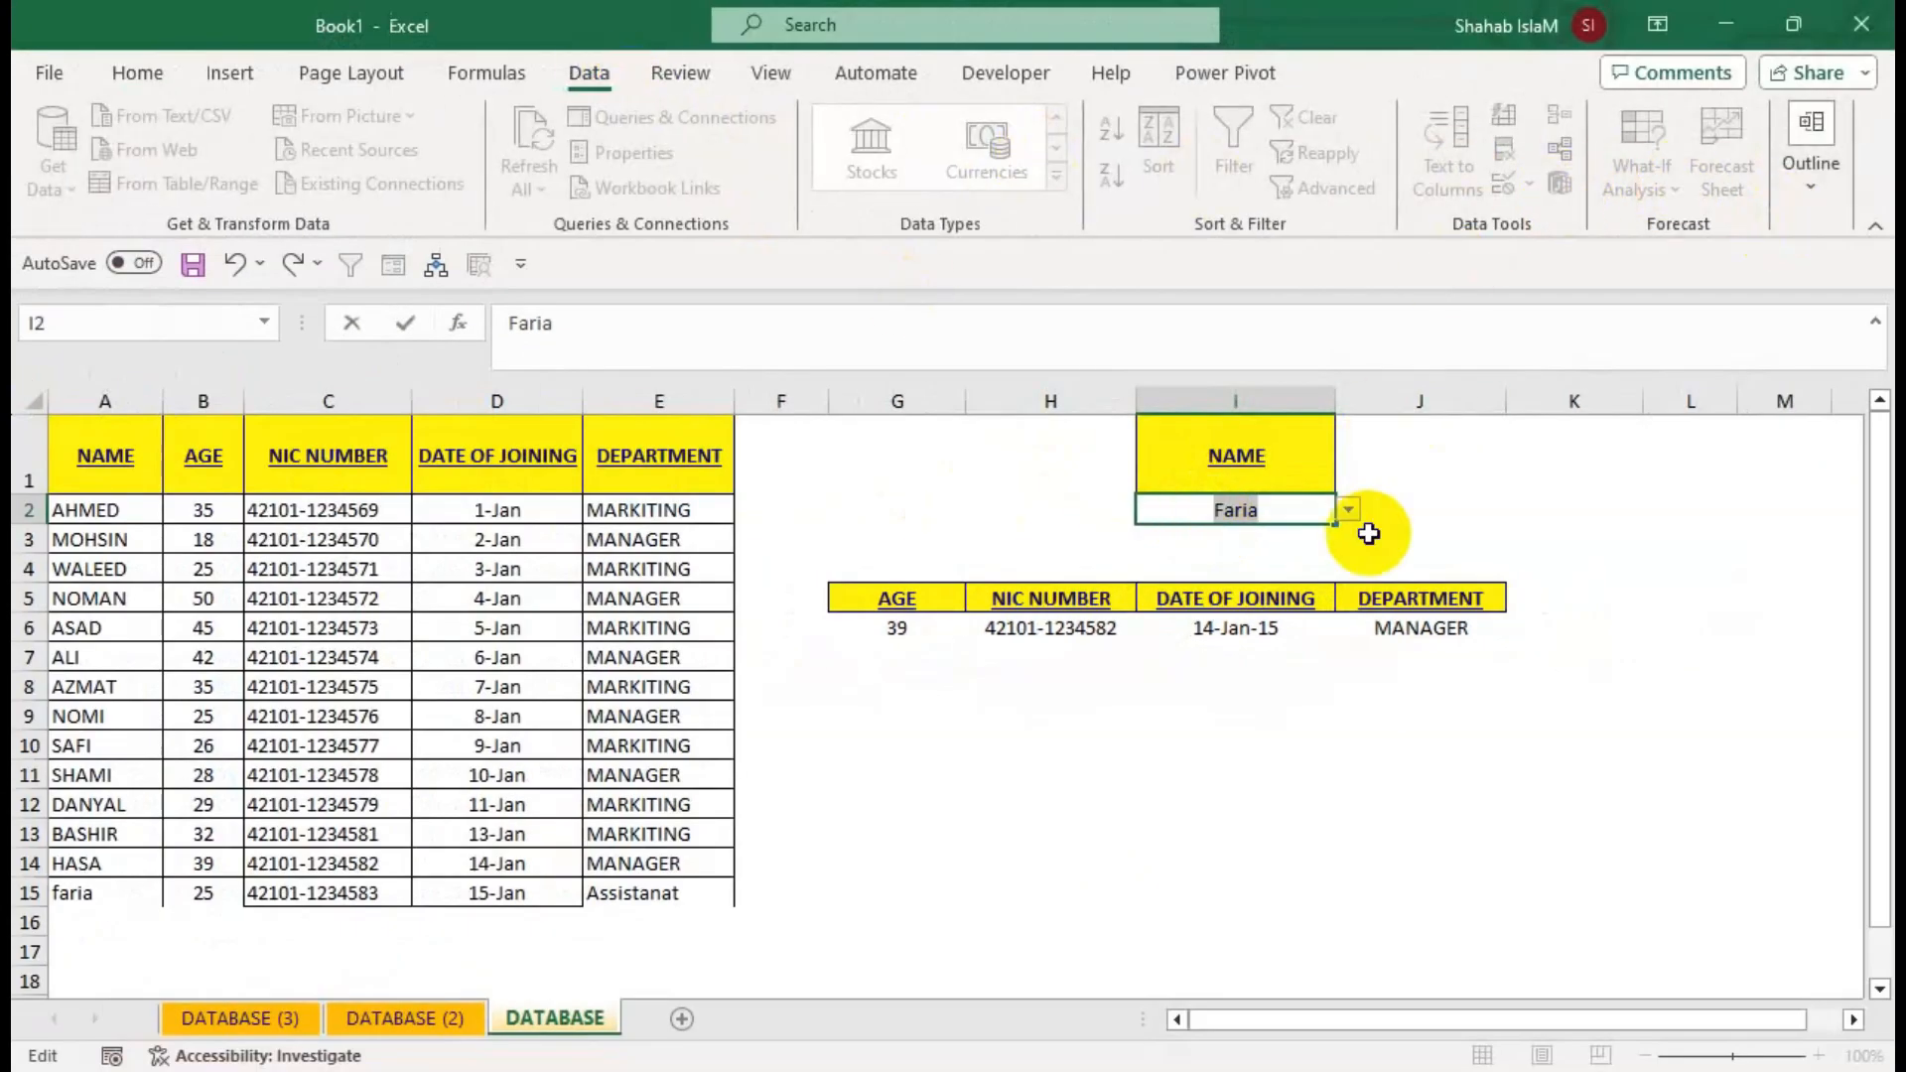
{"action": "left_click", "coordinate": [1348, 510]}
{"action": "left_click", "coordinate": [970, 630]}
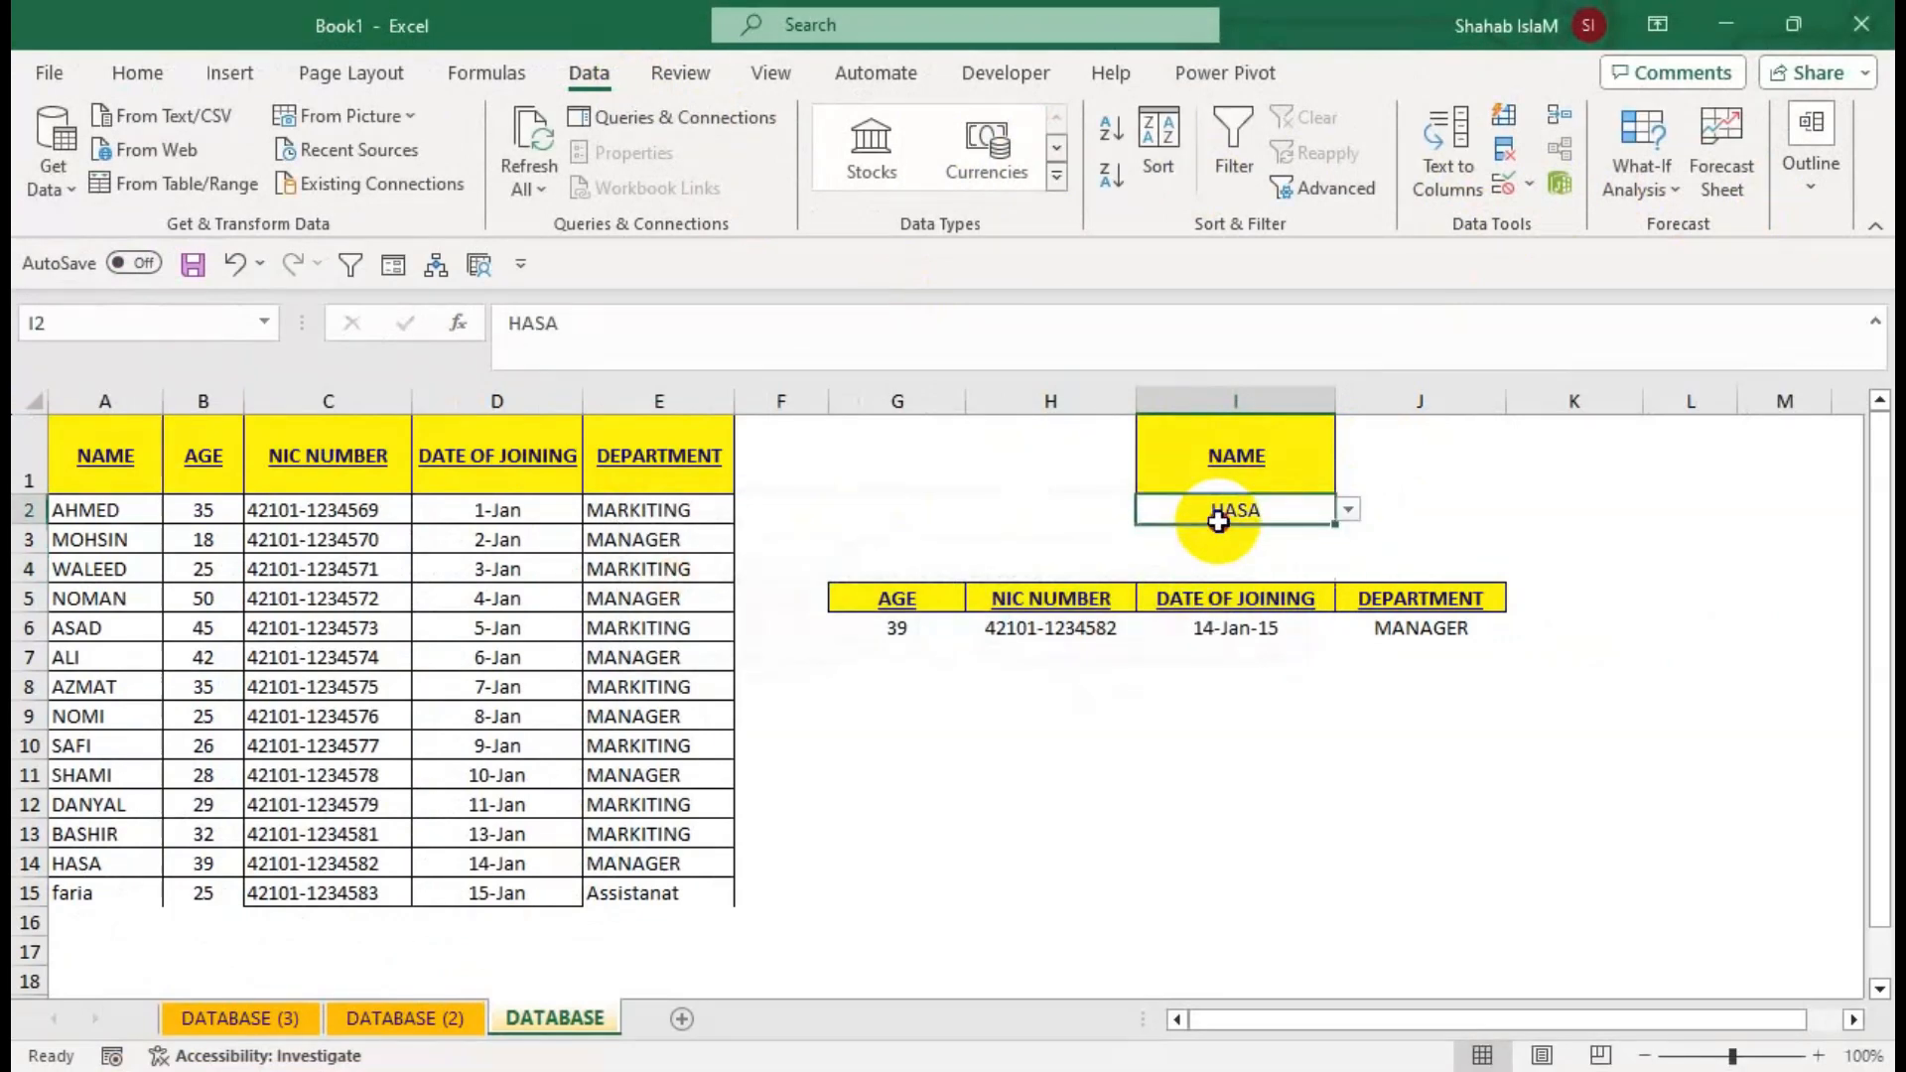
{"action": "left_click", "coordinate": [1528, 182]}
{"action": "left_click", "coordinate": [1534, 222]}
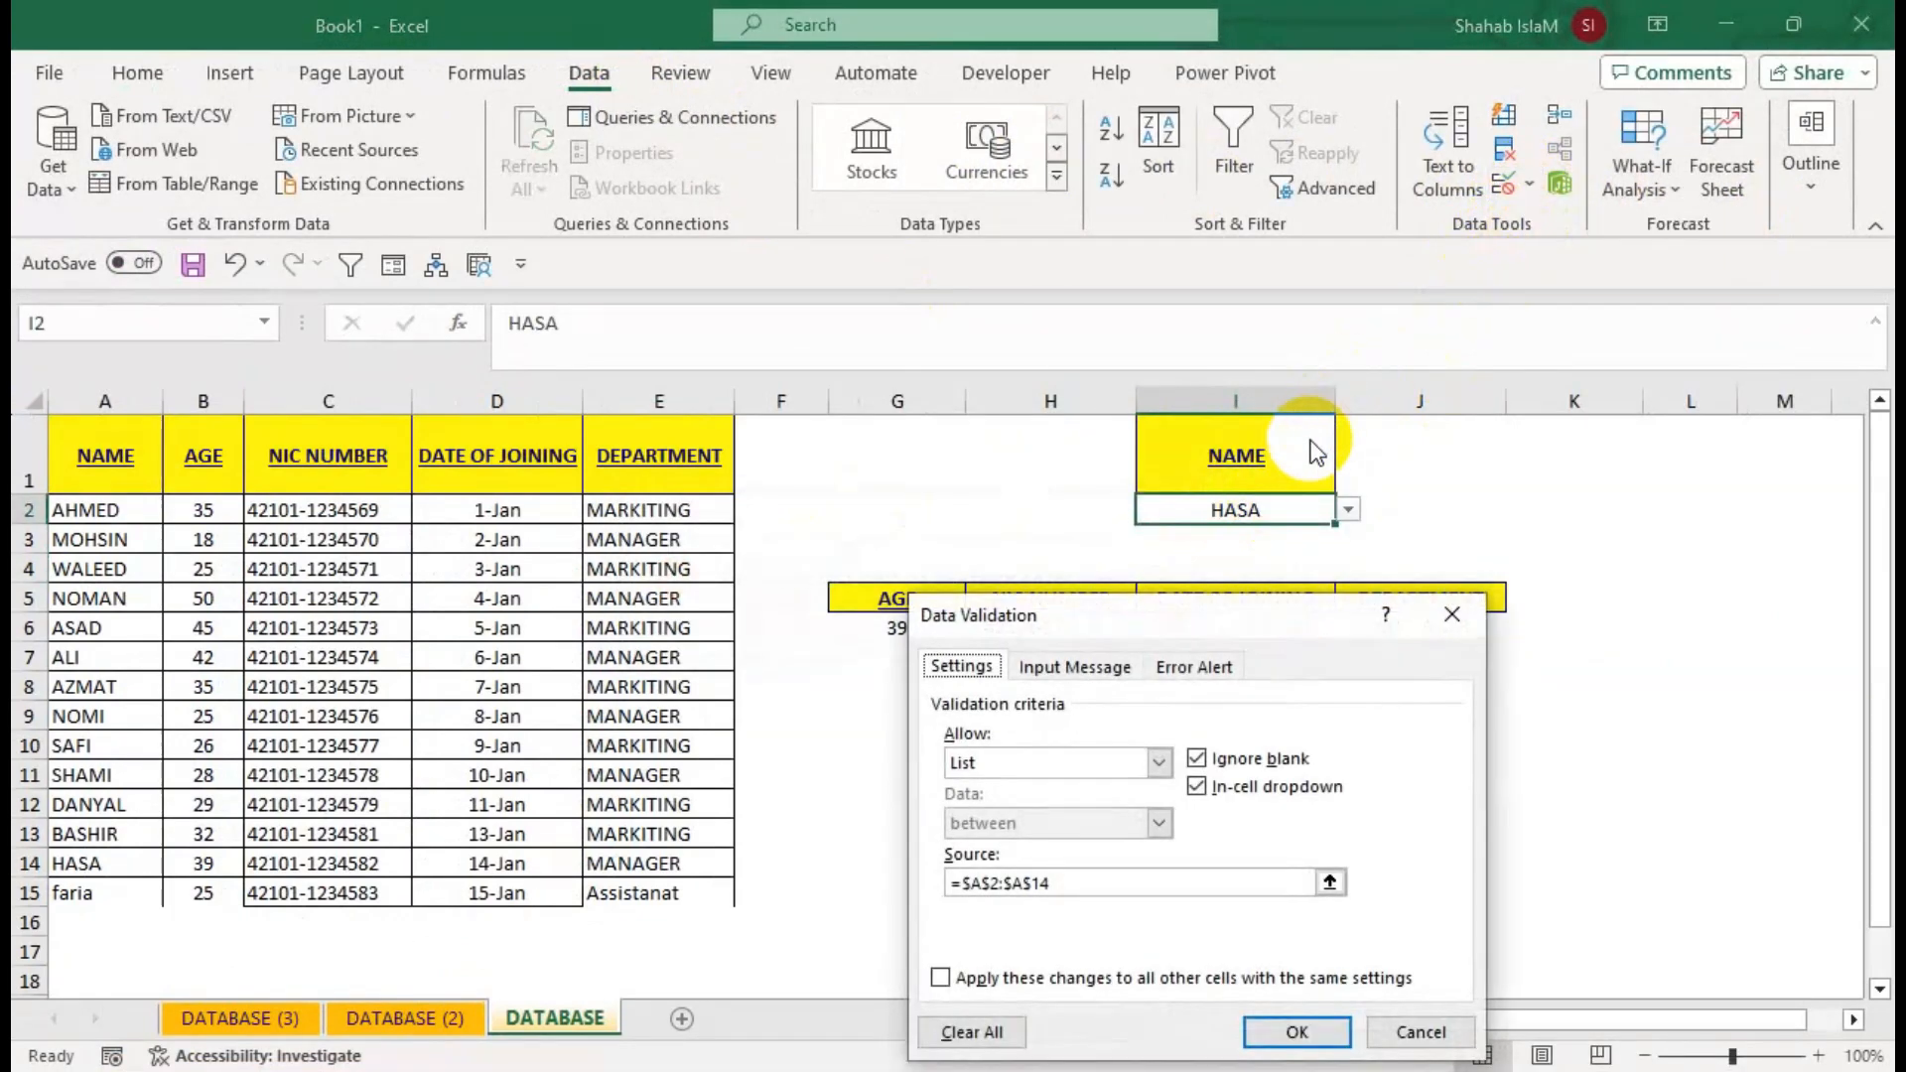
{"action": "left_click", "coordinate": [970, 1031]}
{"action": "left_click", "coordinate": [1292, 1022]}
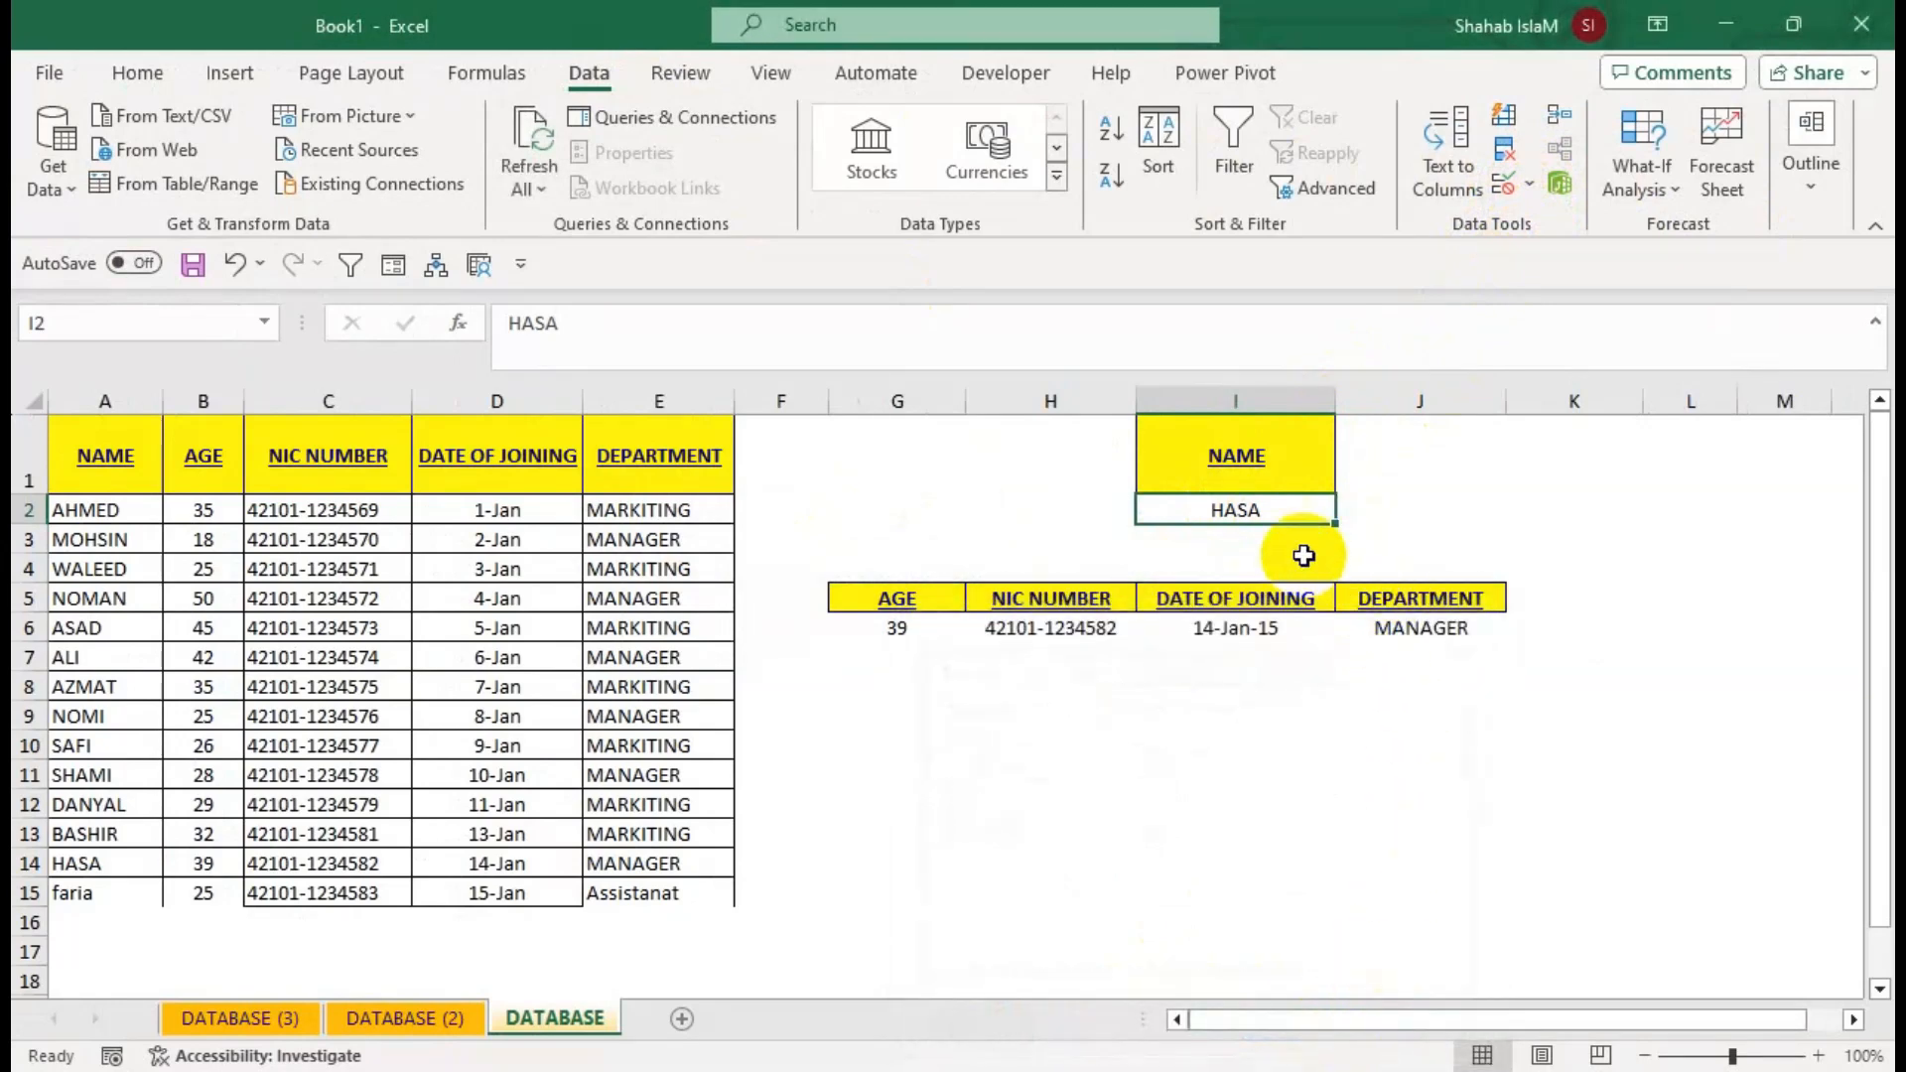
{"action": "type", "text": "faria"}
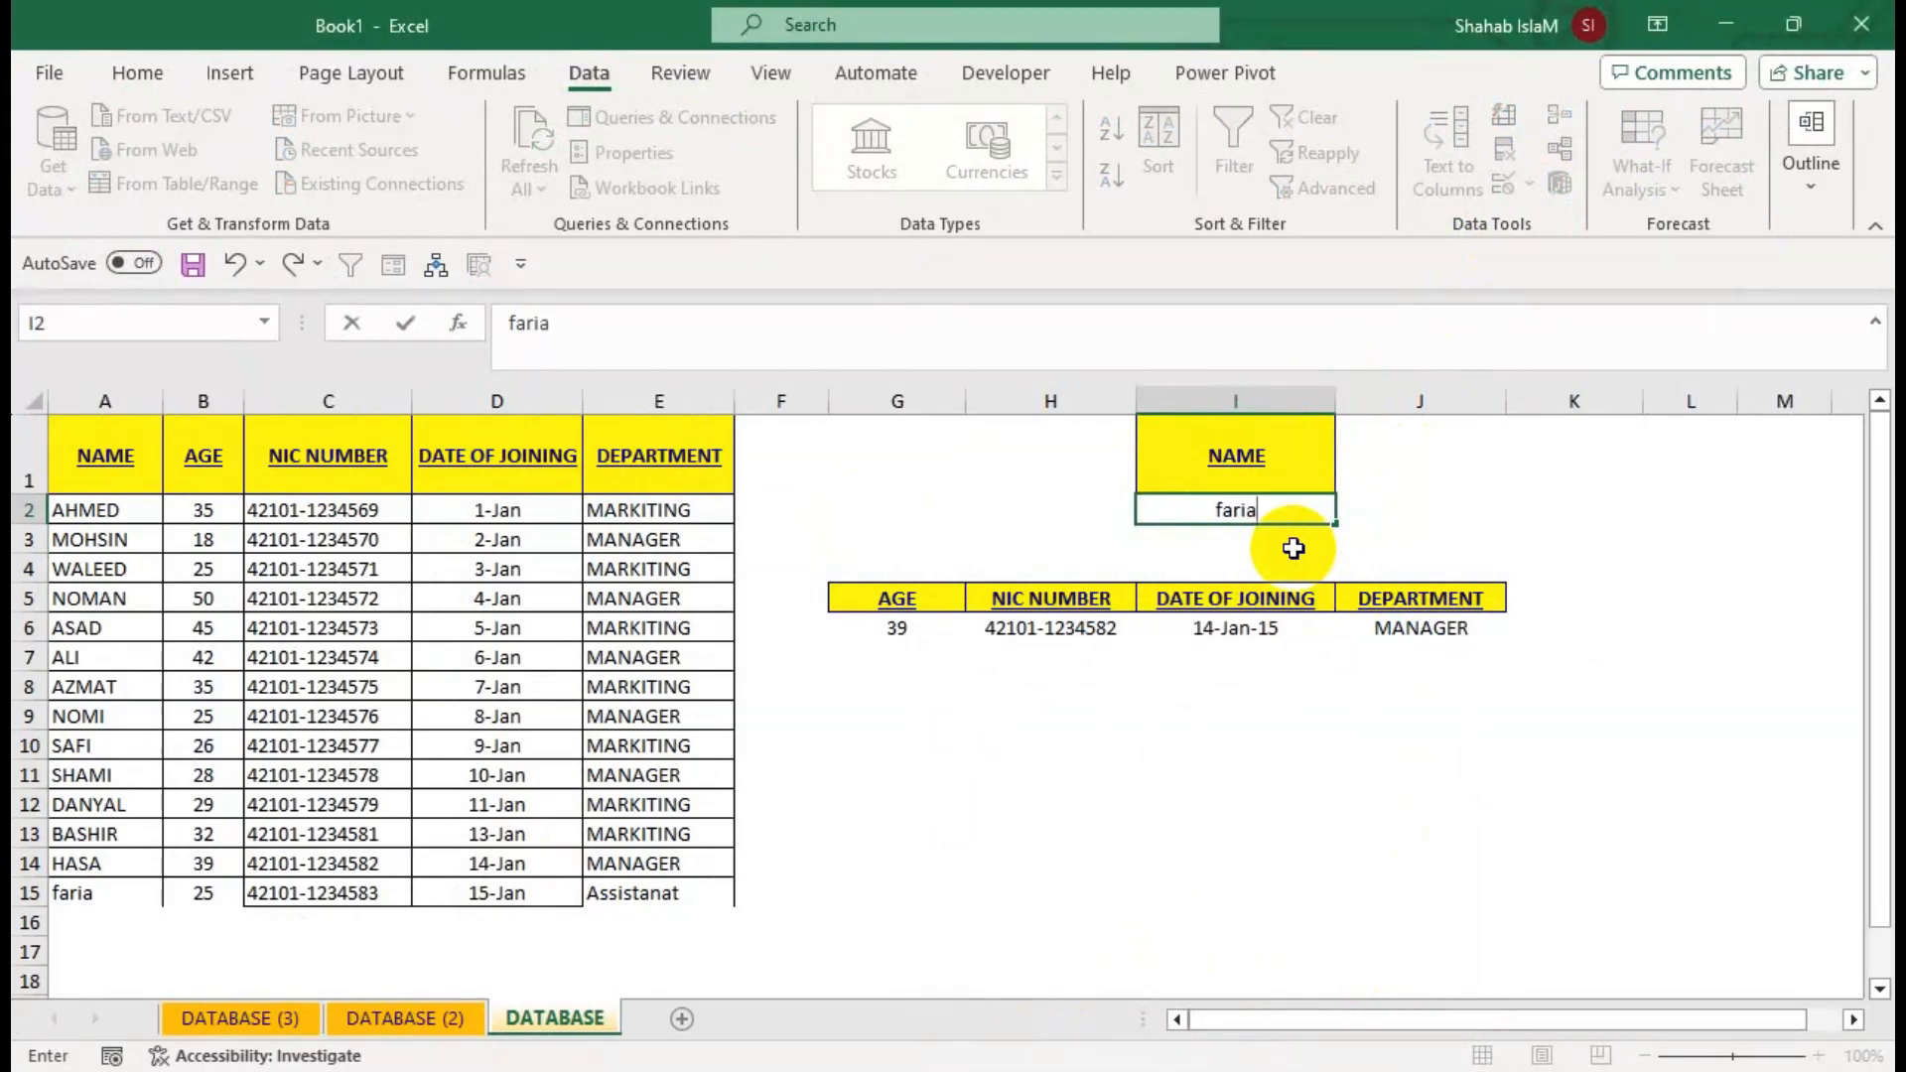
{"action": "key", "text": "Return"}
Change the table array in the G6 VLOOKUP to the absolute range $A$2:$E$15, including the new record.
{"action": "left_click", "coordinate": [874, 620]}
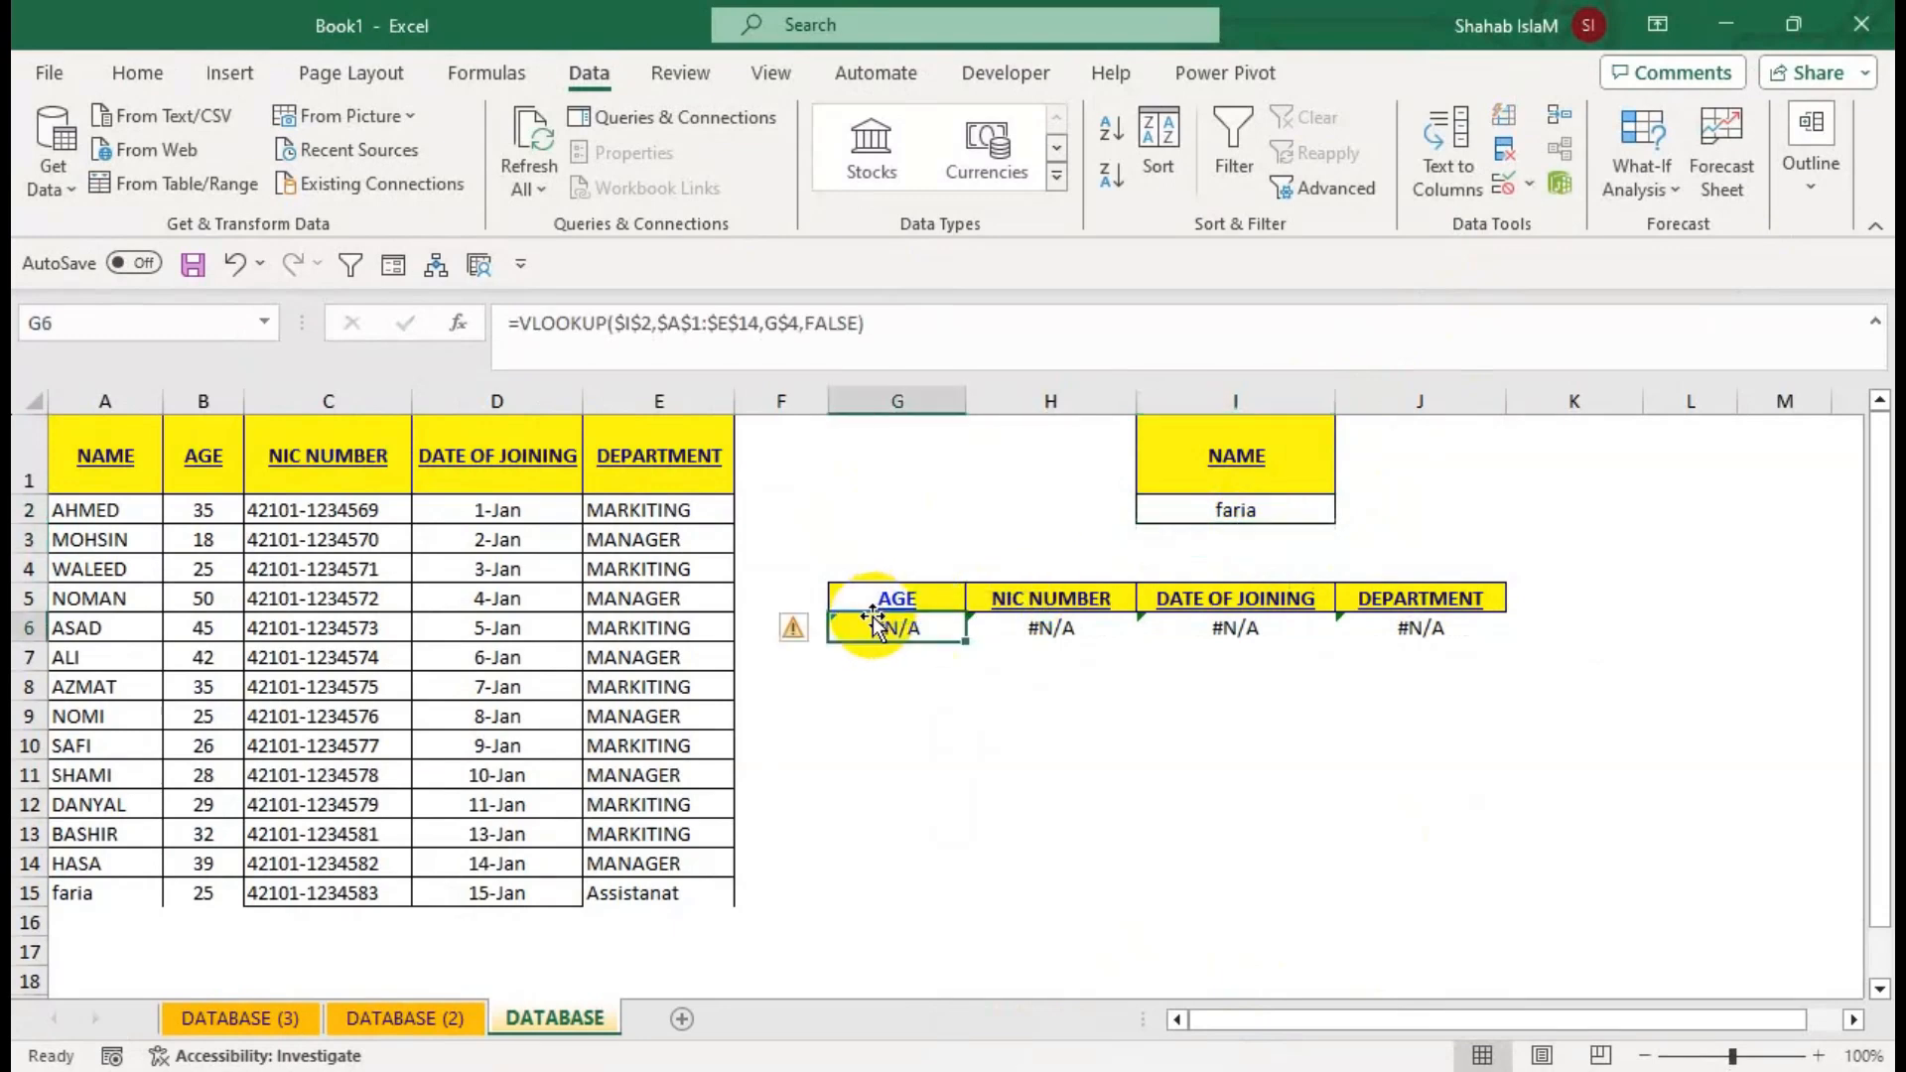
{"action": "double_click", "coordinate": [890, 627]}
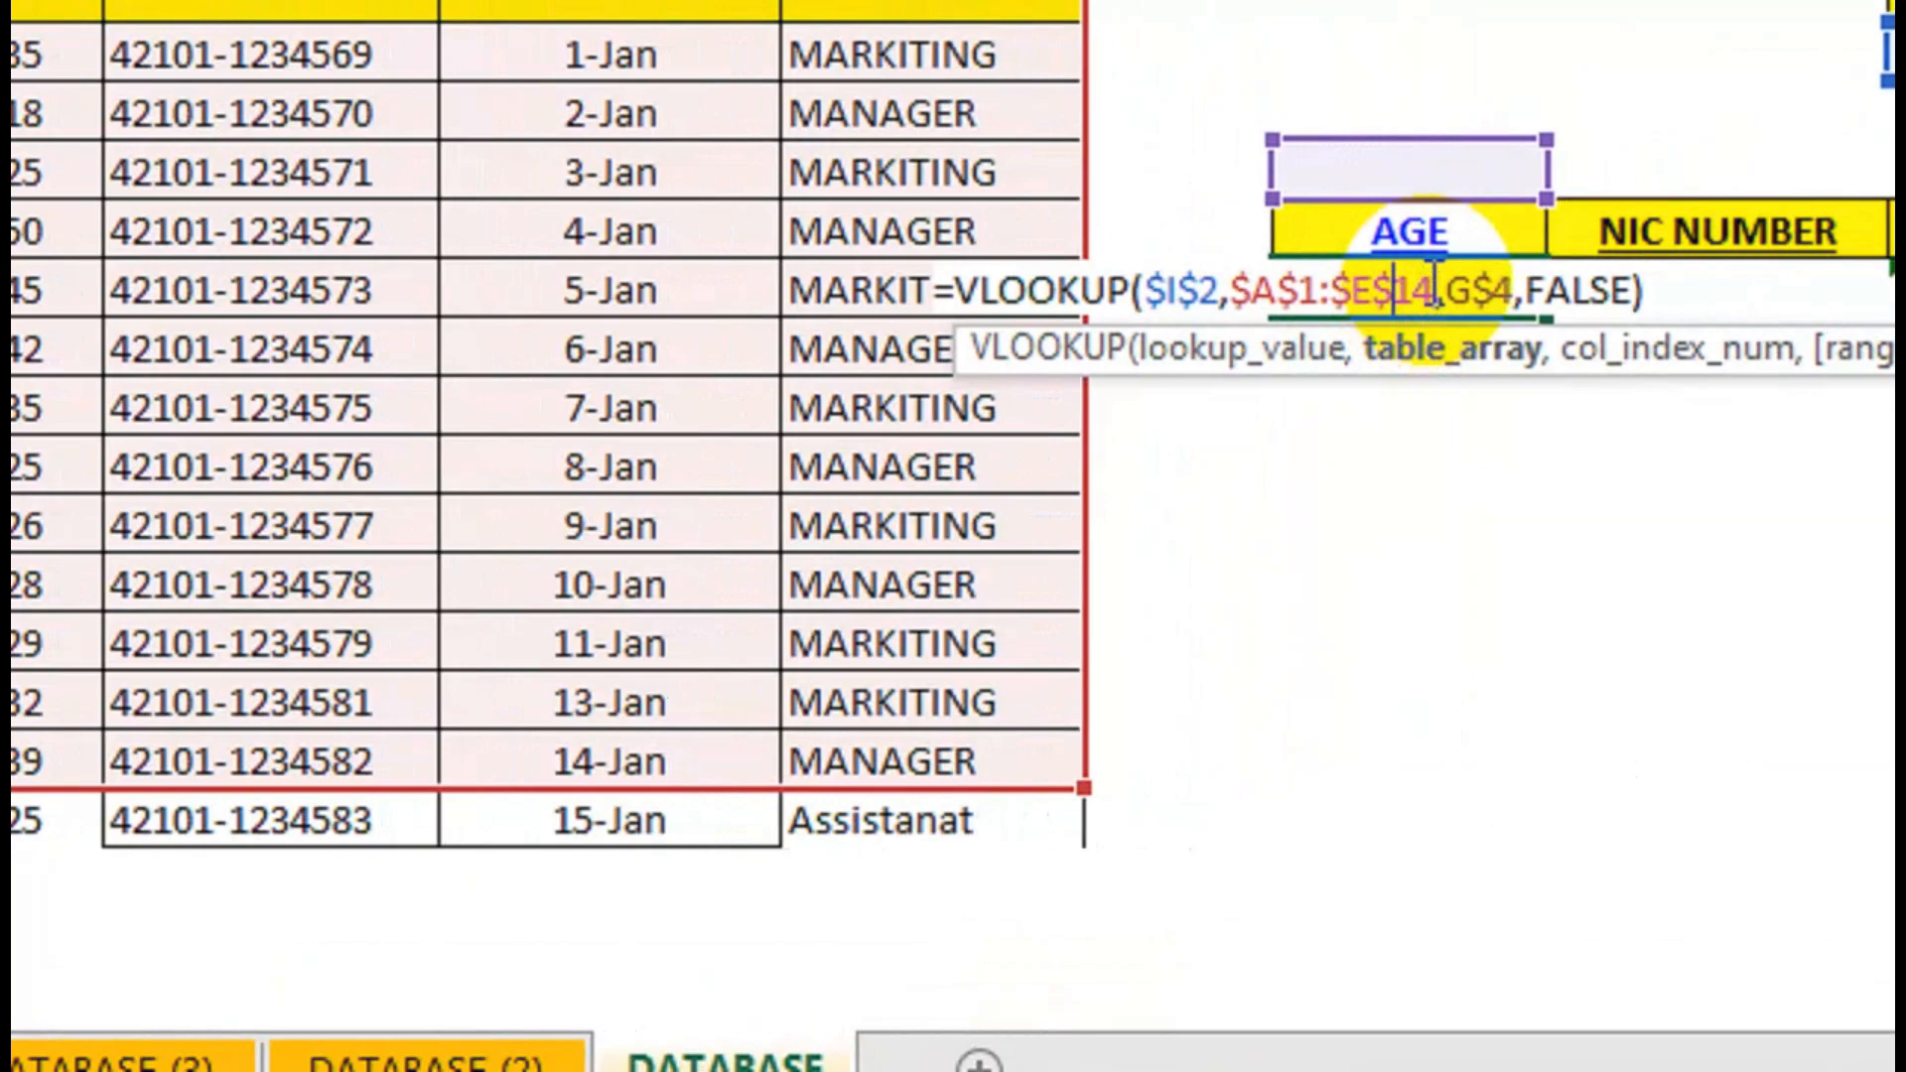
{"action": "left_click_drag", "start_coordinate": [1713, 246], "coordinate": [1463, 236]}
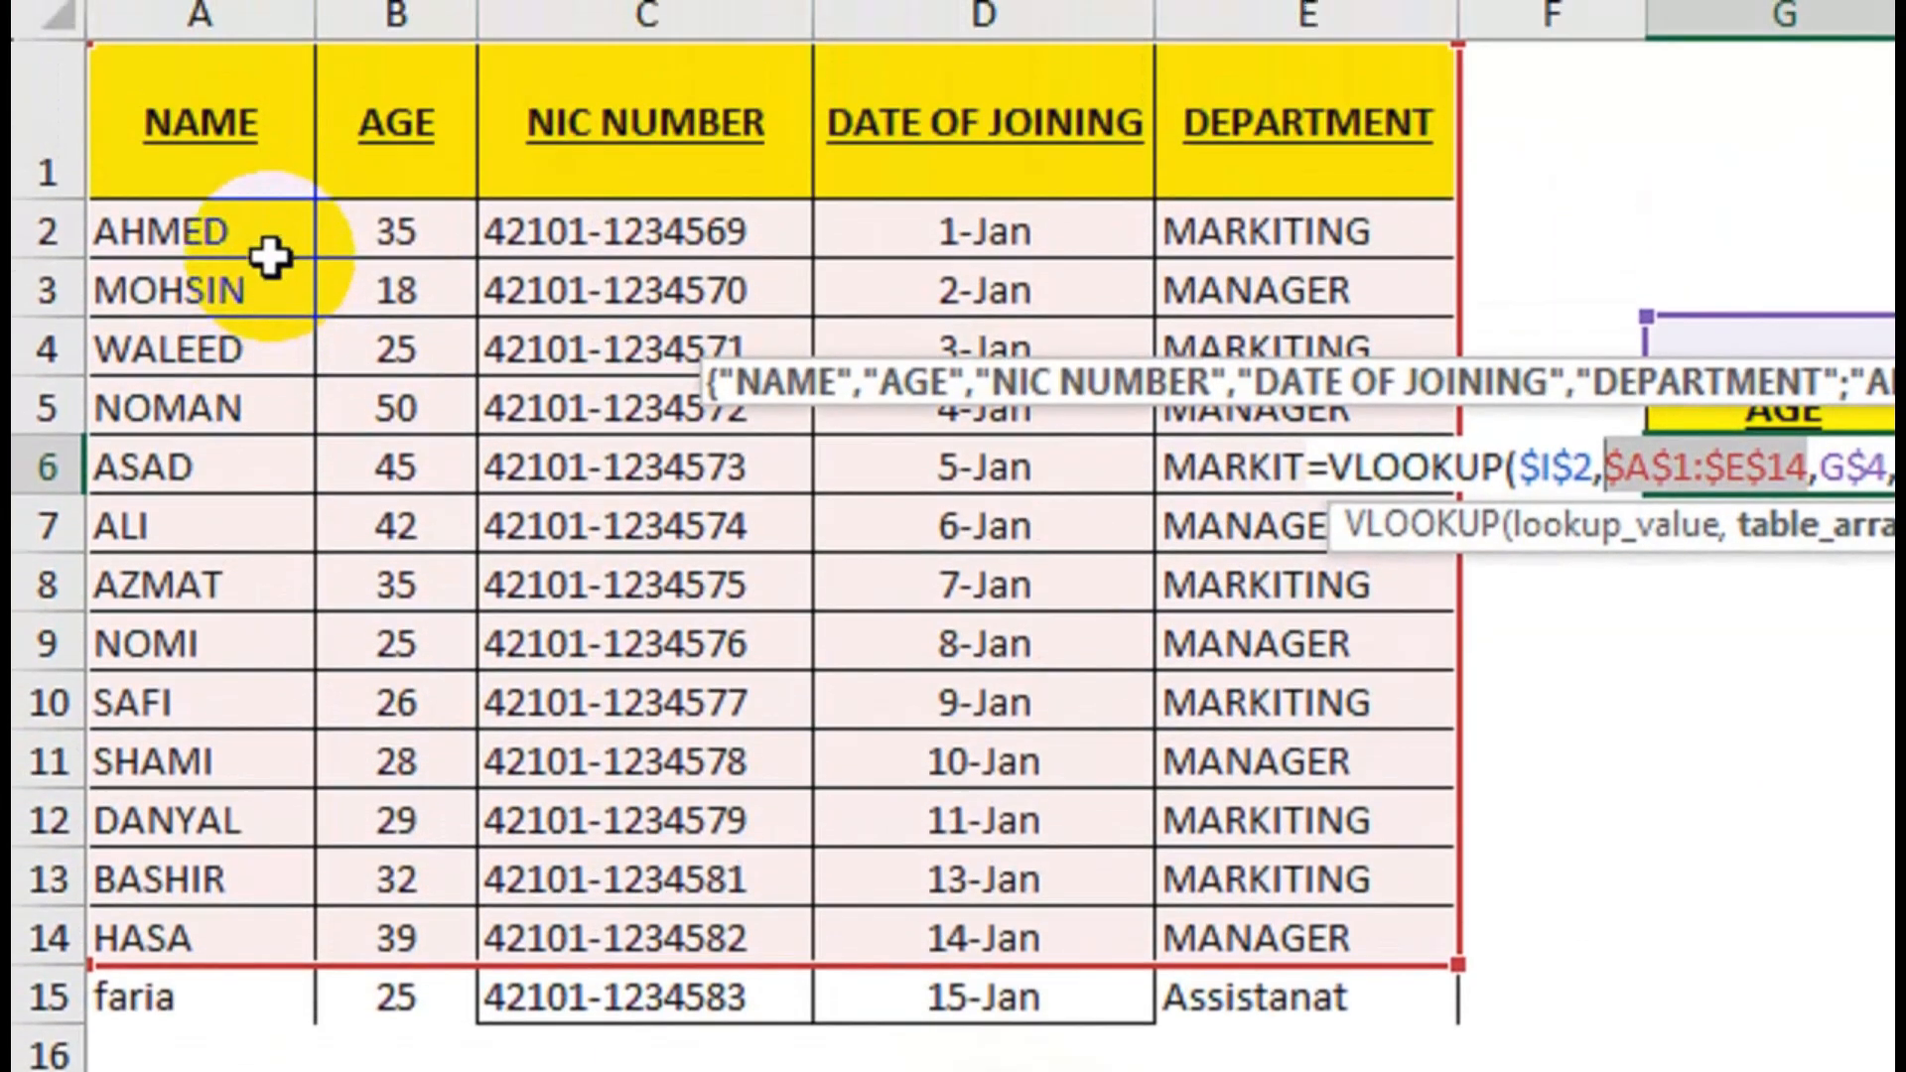
{"action": "left_click_drag", "start_coordinate": [268, 256], "coordinate": [1298, 1010]}
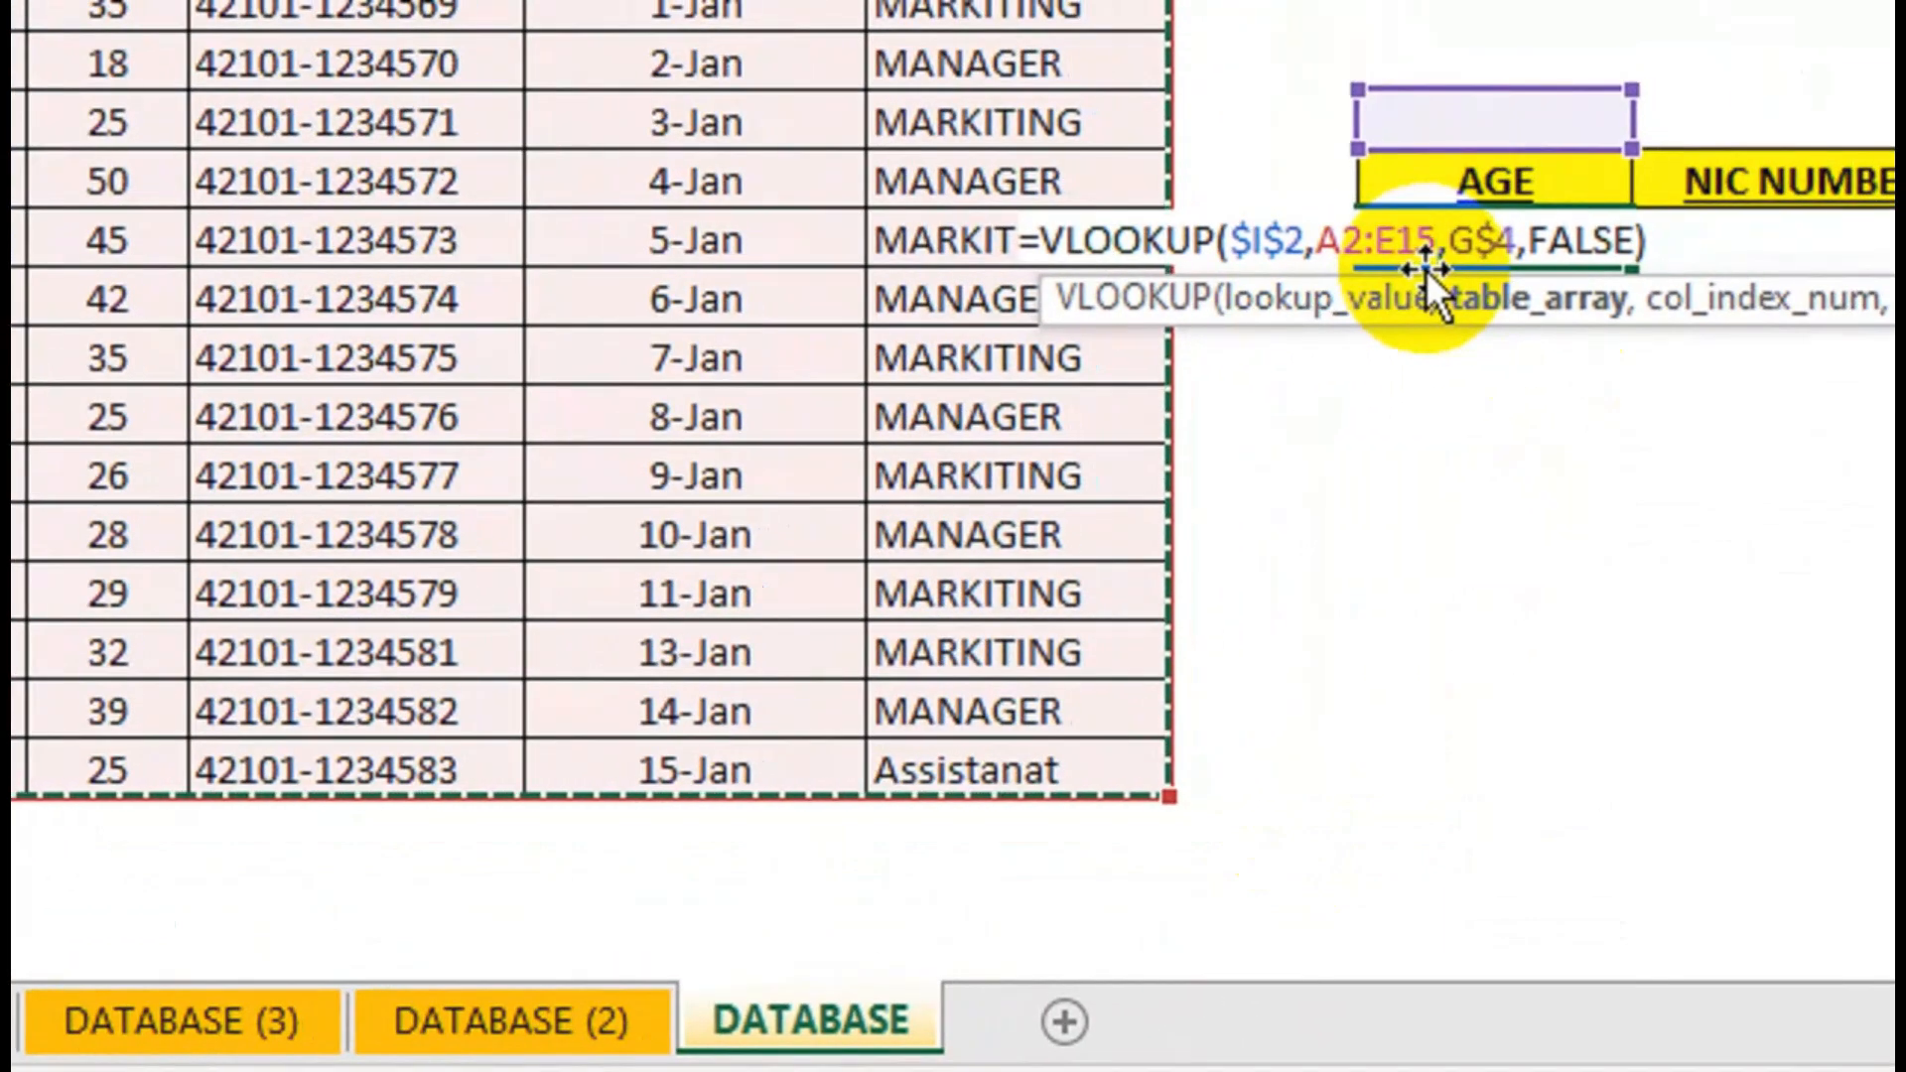
{"action": "key", "text": "F4"}
{"action": "key", "text": "Return"}
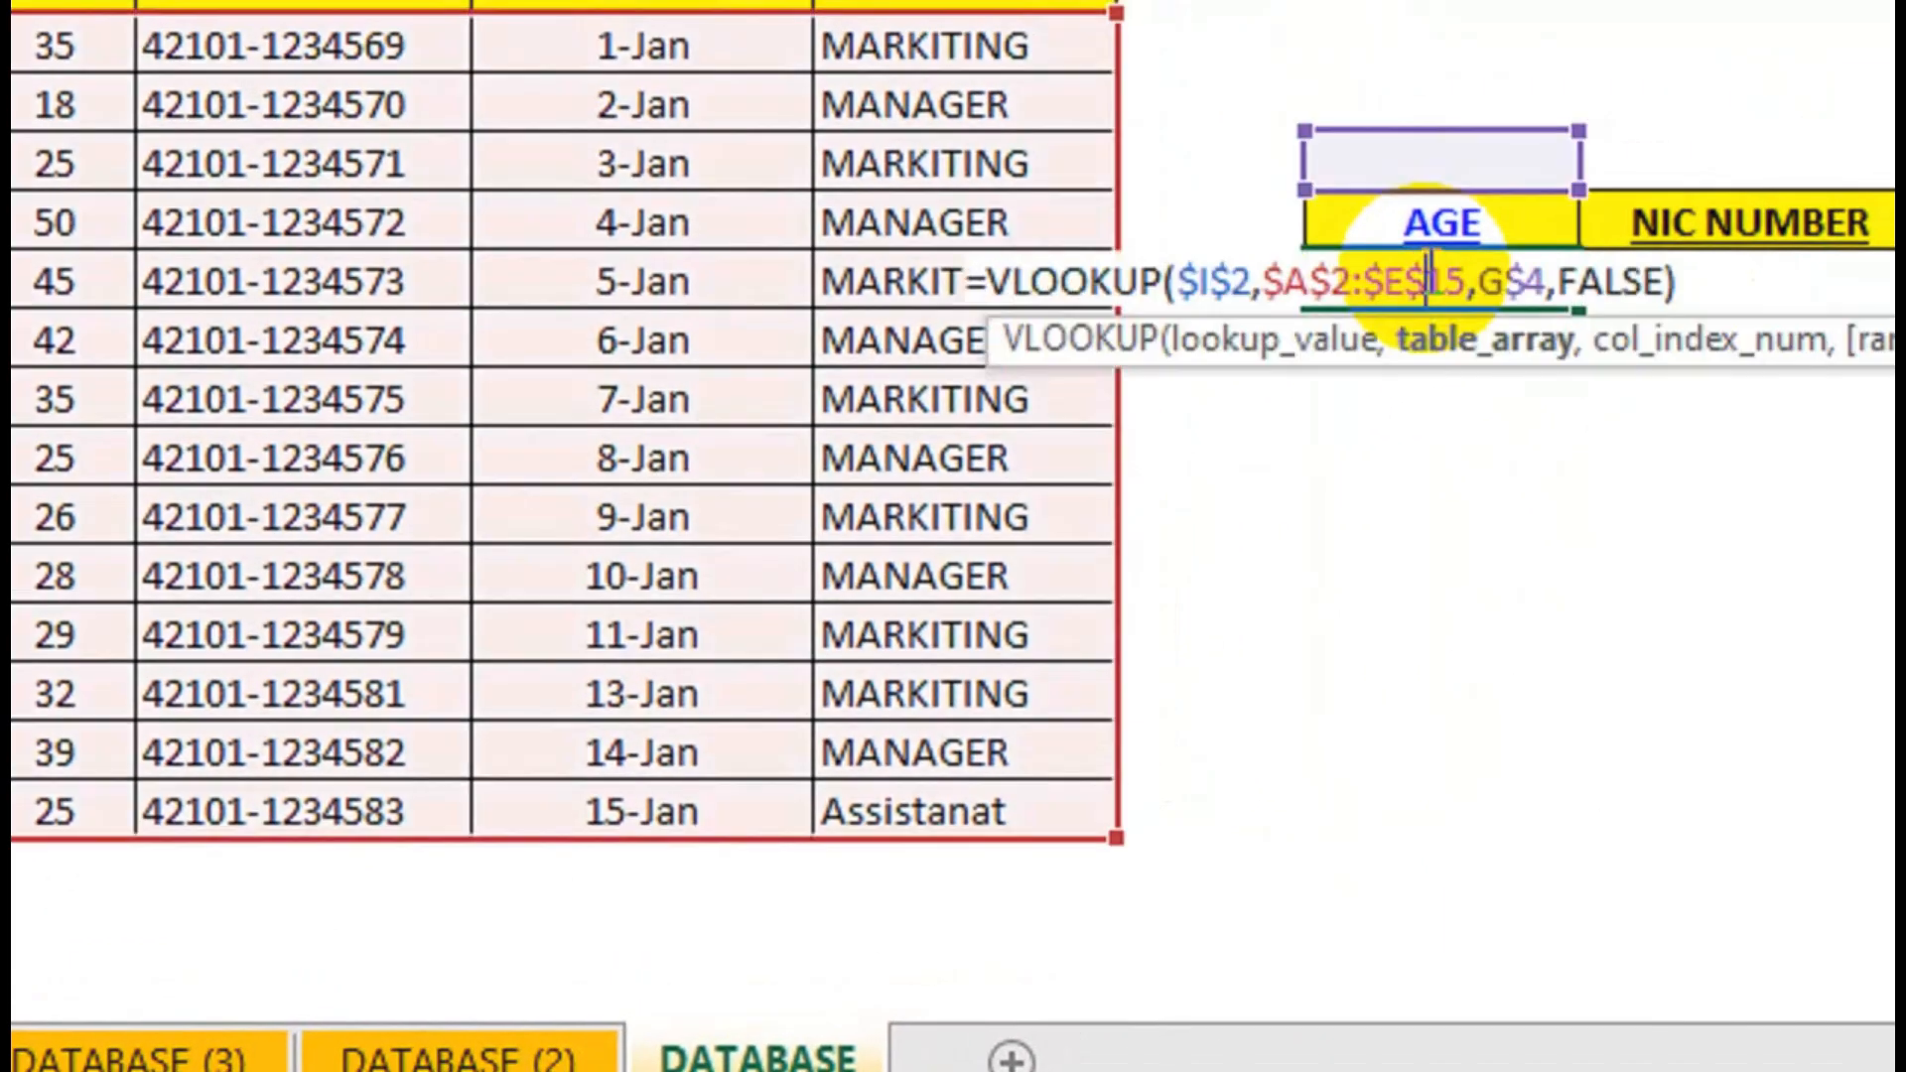
{"action": "left_click_drag", "start_coordinate": [1463, 288], "coordinate": [1270, 316]}
{"action": "left_click_drag", "start_coordinate": [997, 944], "coordinate": [66, 223]}
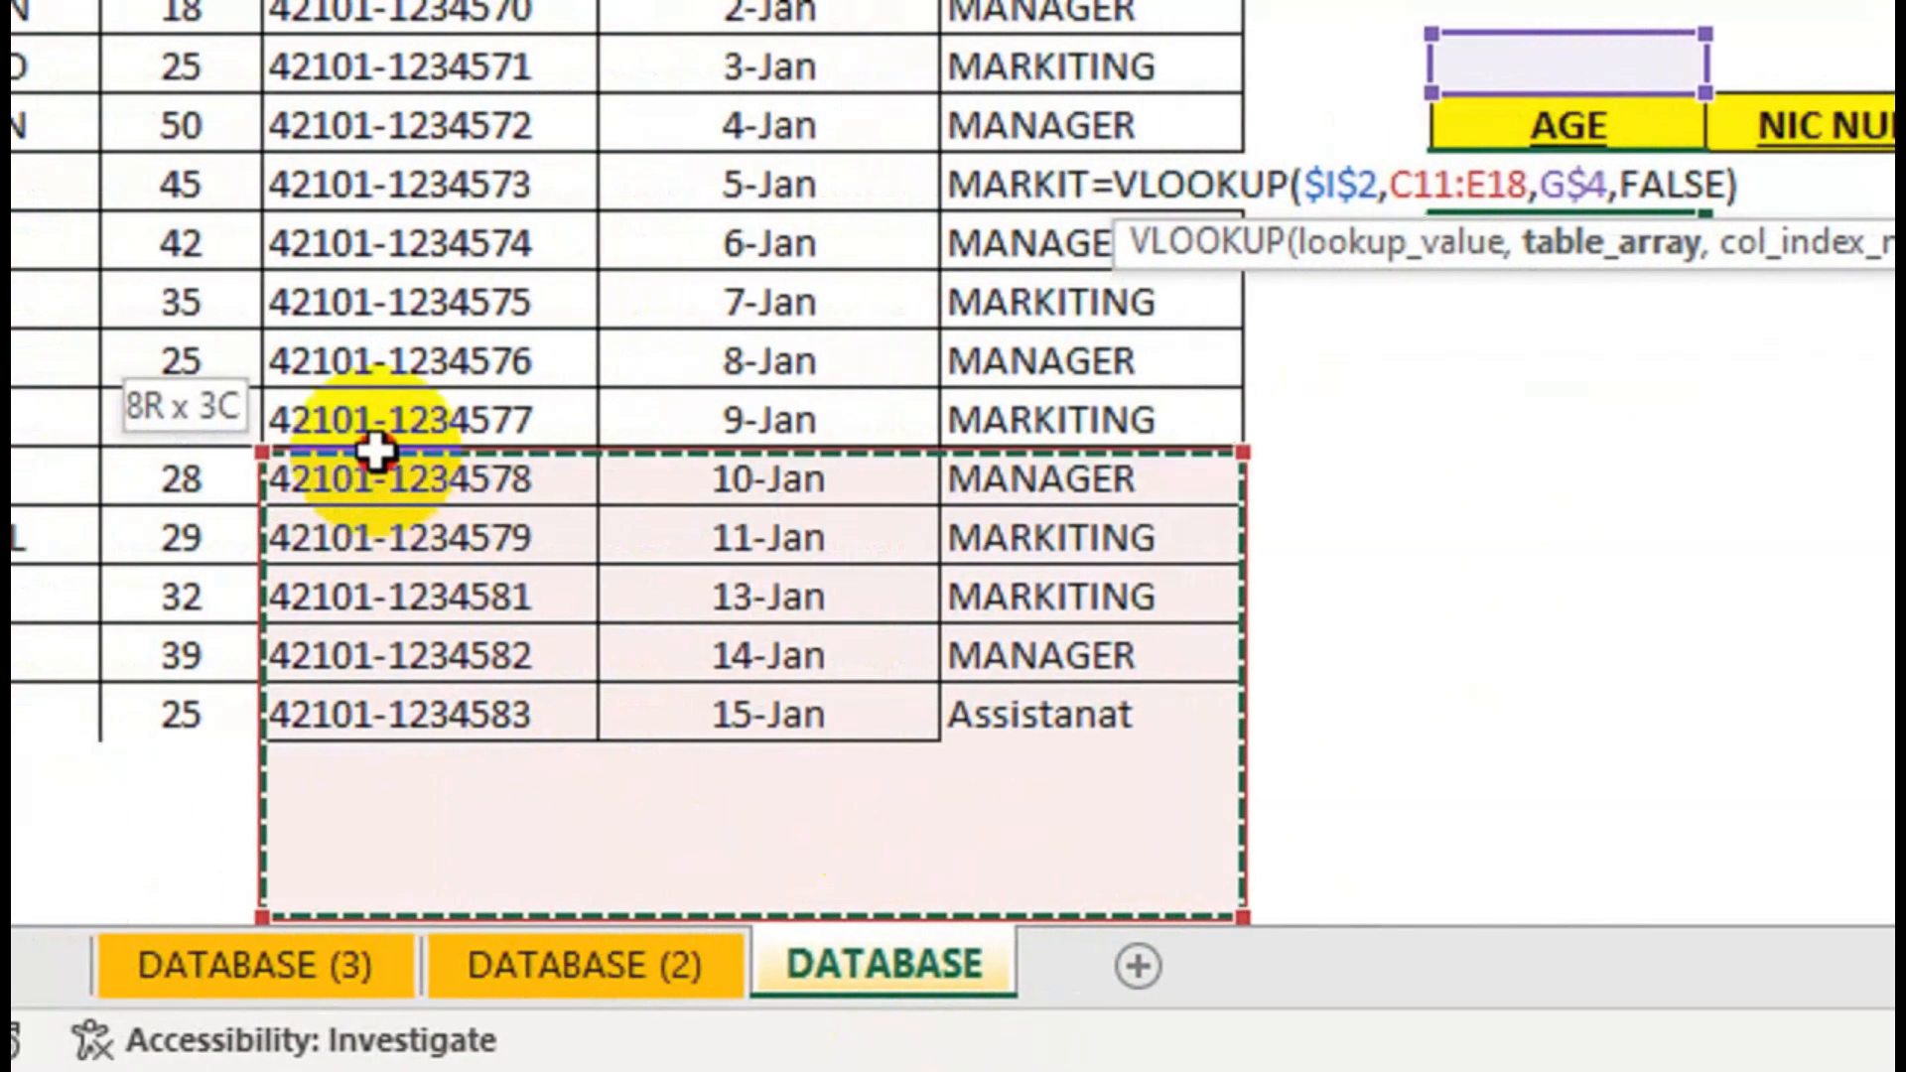
{"action": "left_click_drag", "start_coordinate": [443, 235], "coordinate": [198, 60]}
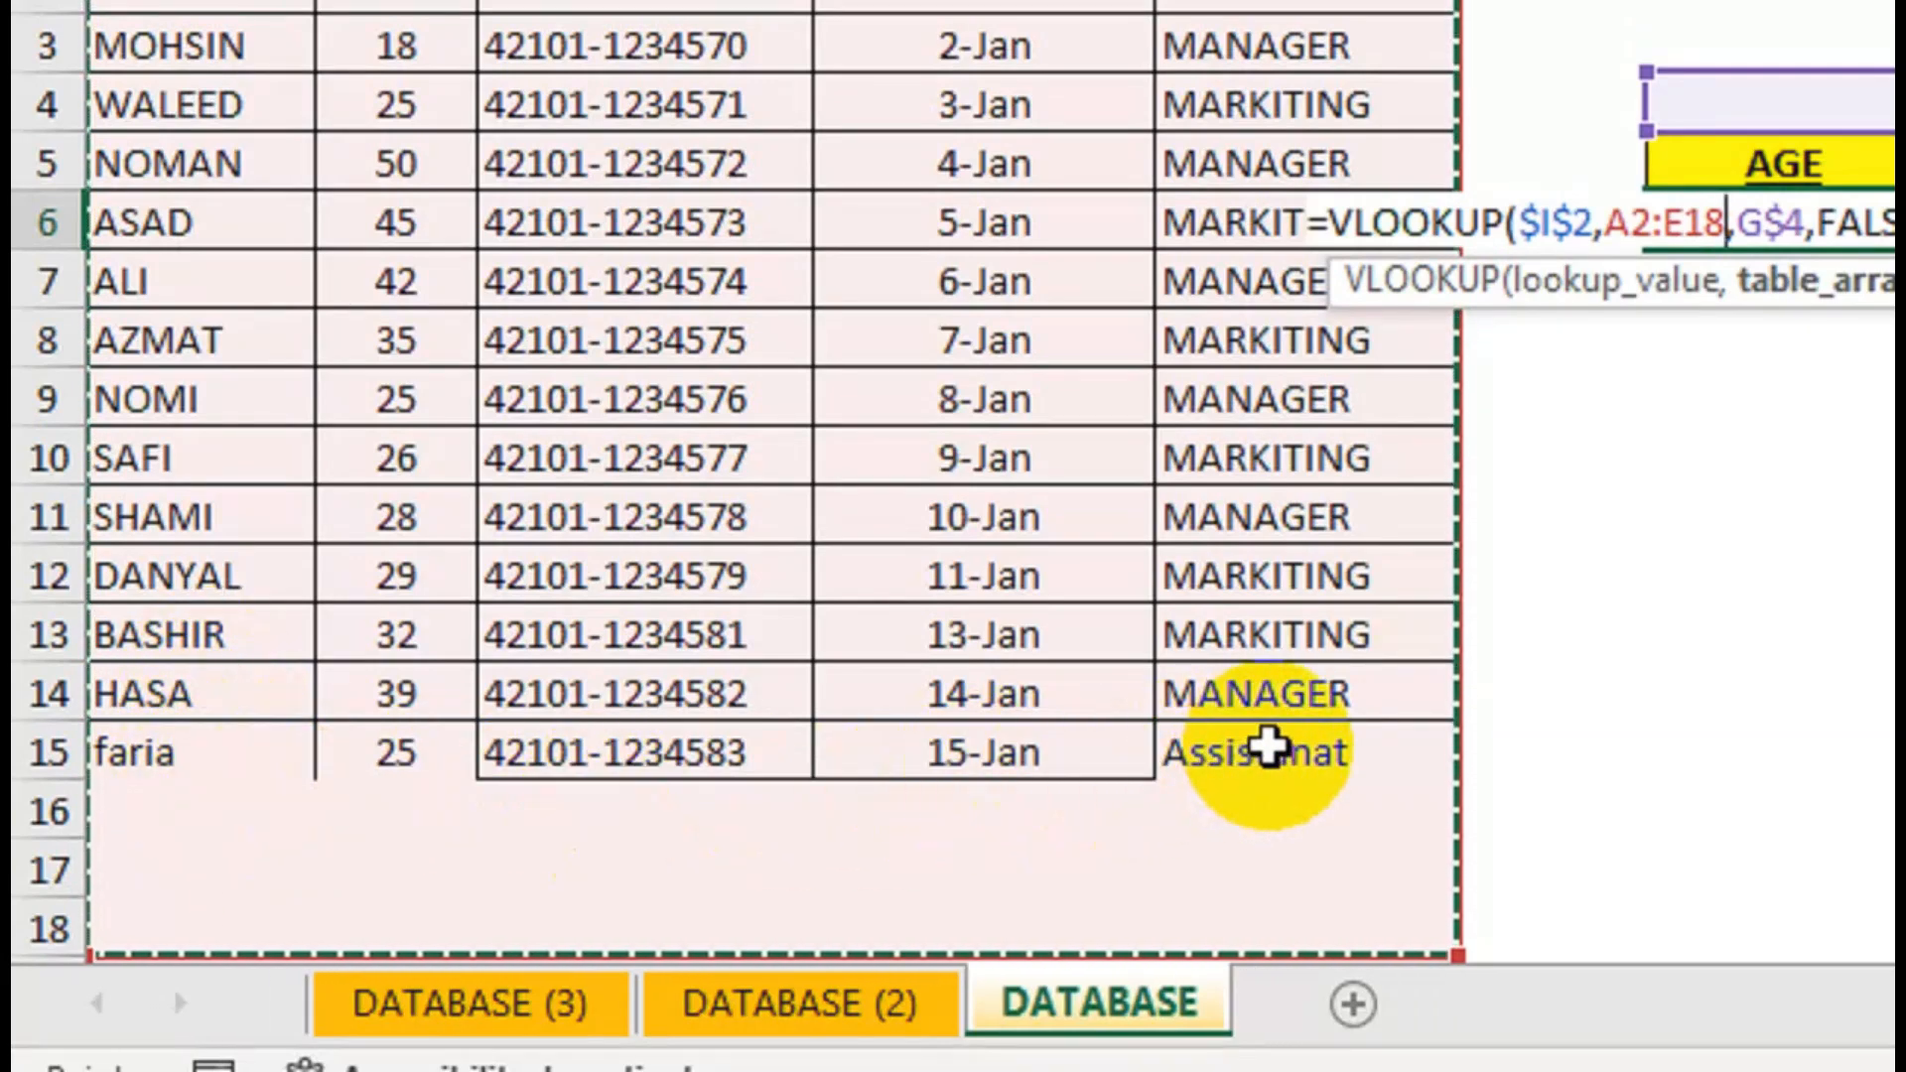
{"action": "left_click_drag", "start_coordinate": [1335, 744], "coordinate": [192, 173]}
{"action": "key", "text": "F4"}
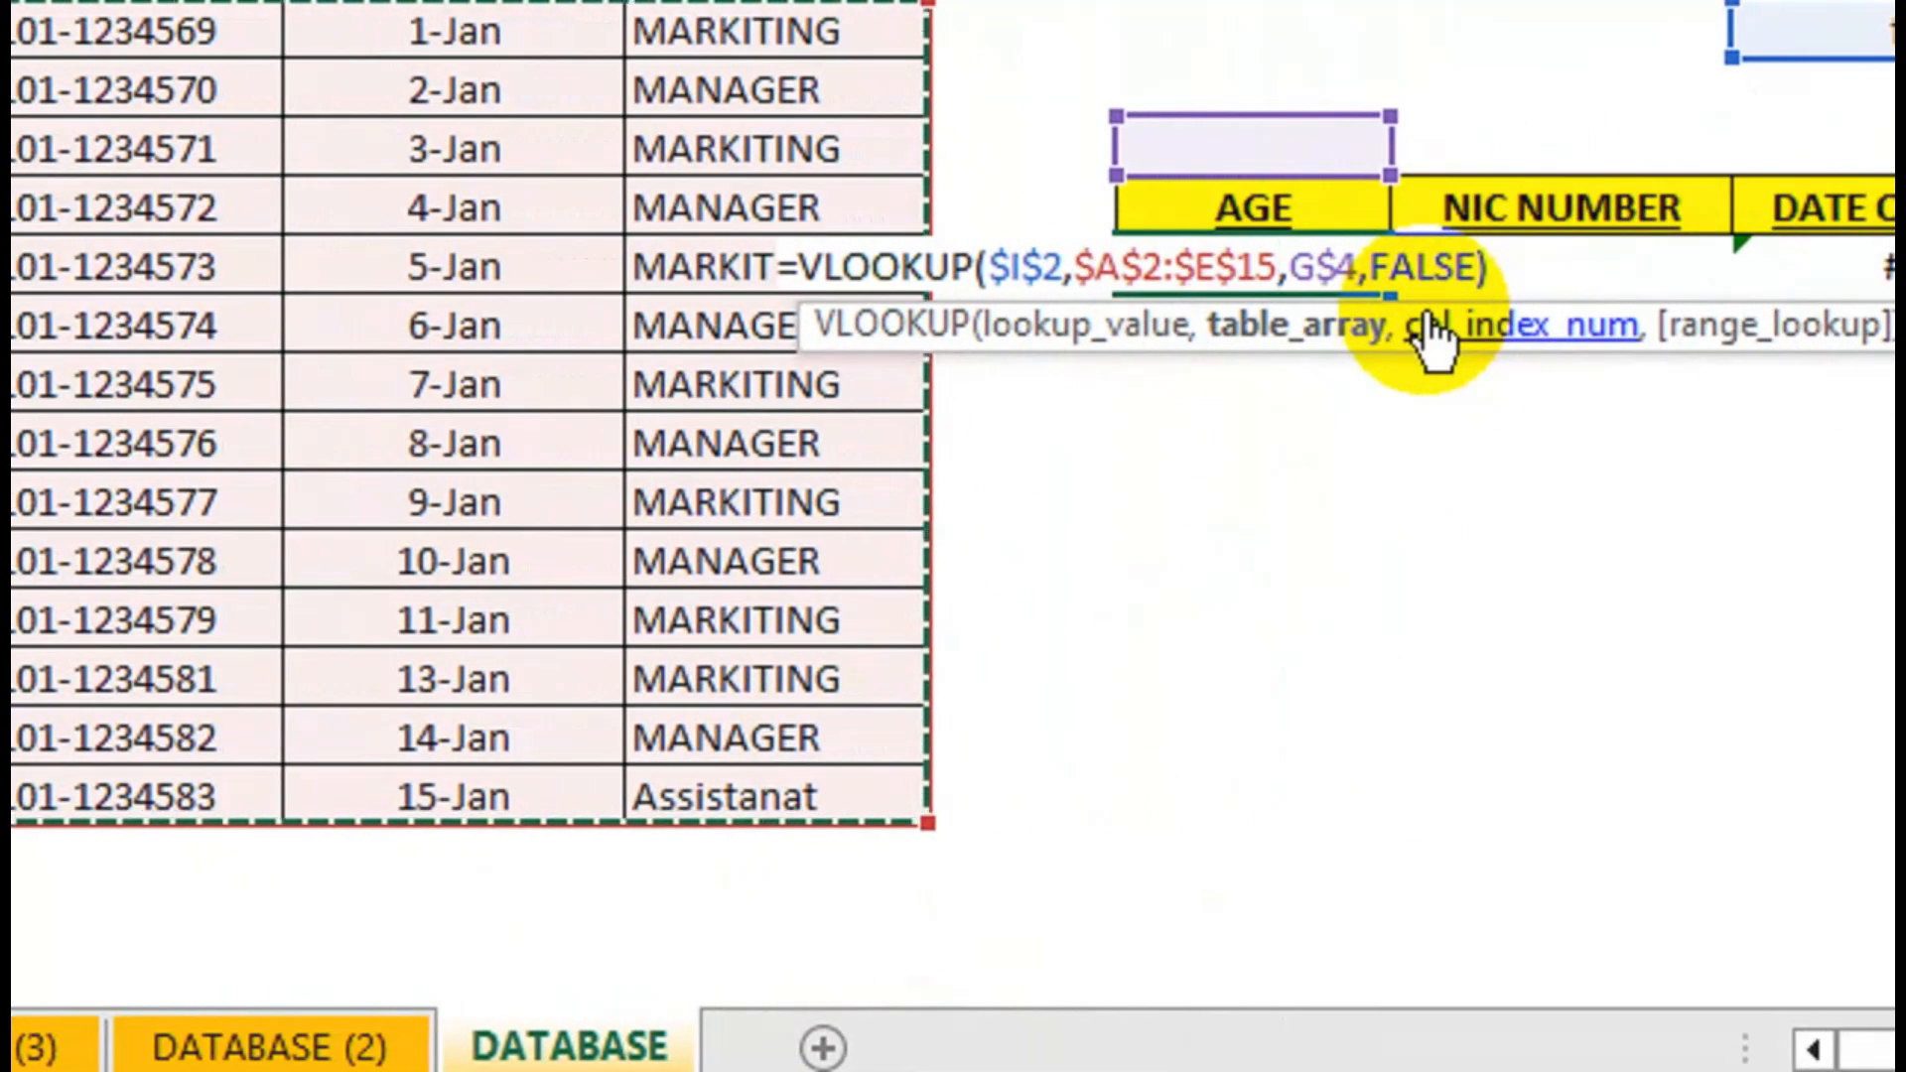
{"action": "key", "text": "Return"}
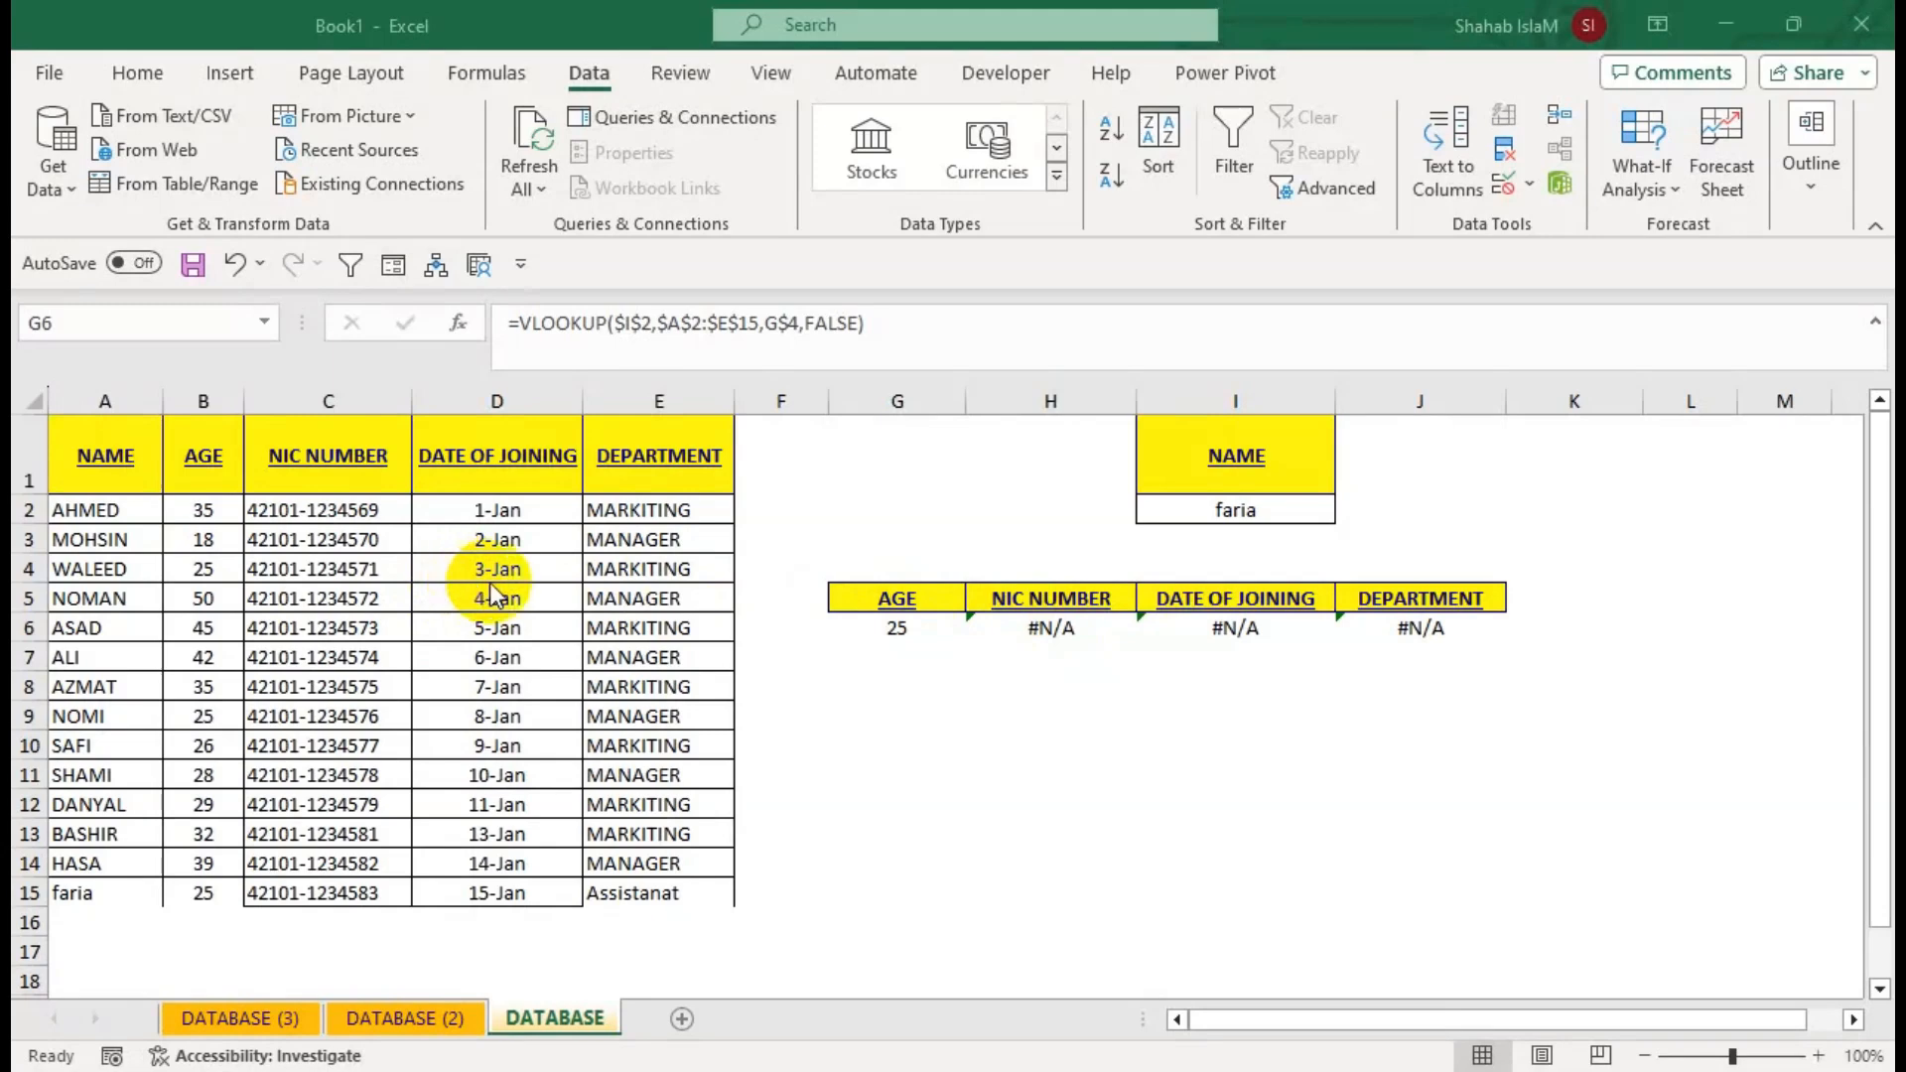
Convert the range A1:E15 into a table with headers and apply the green banded table style.
{"action": "left_click", "coordinate": [57, 454]}
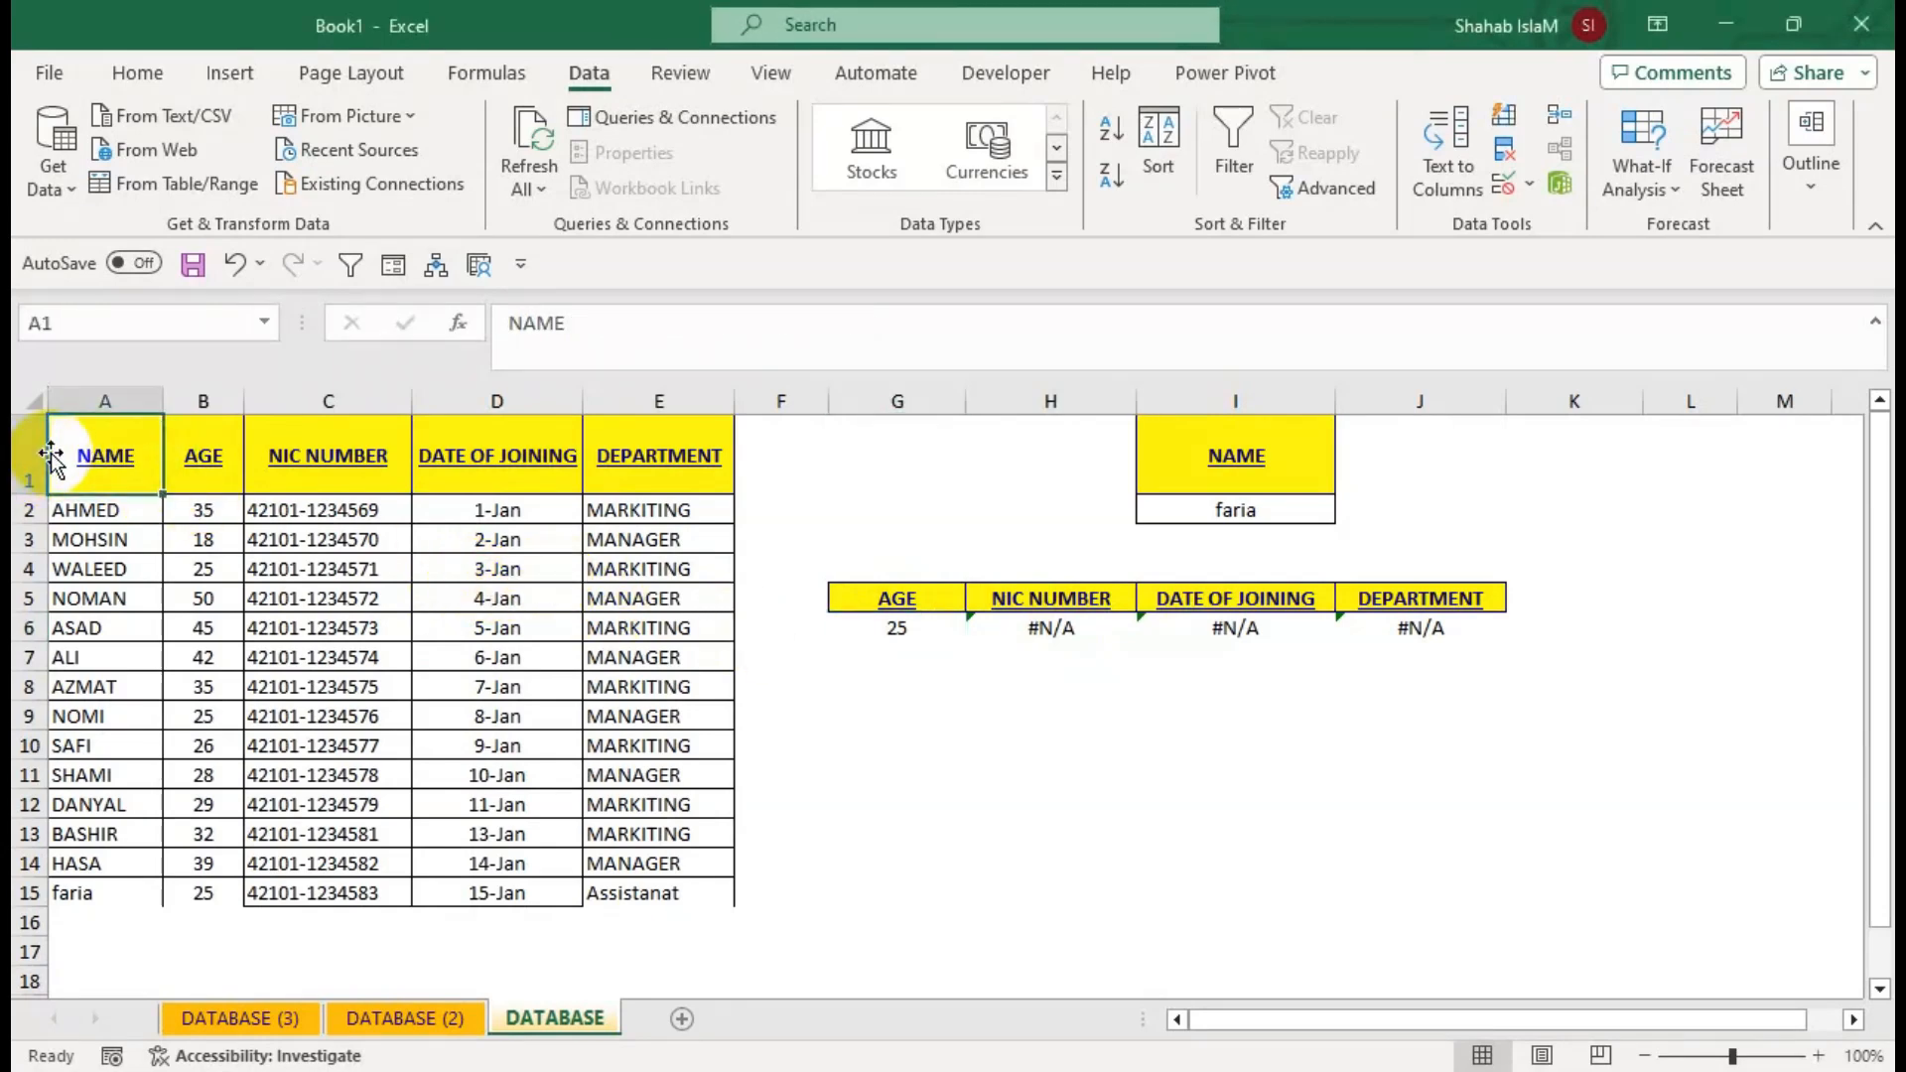
{"action": "mouse_move", "coordinate": [52, 457]}
{"action": "left_mouse_down"}
{"action": "mouse_move", "coordinate": [205, 450]}
{"action": "mouse_move", "coordinate": [646, 881]}
{"action": "mouse_move", "coordinate": [695, 899]}
{"action": "left_mouse_up"}
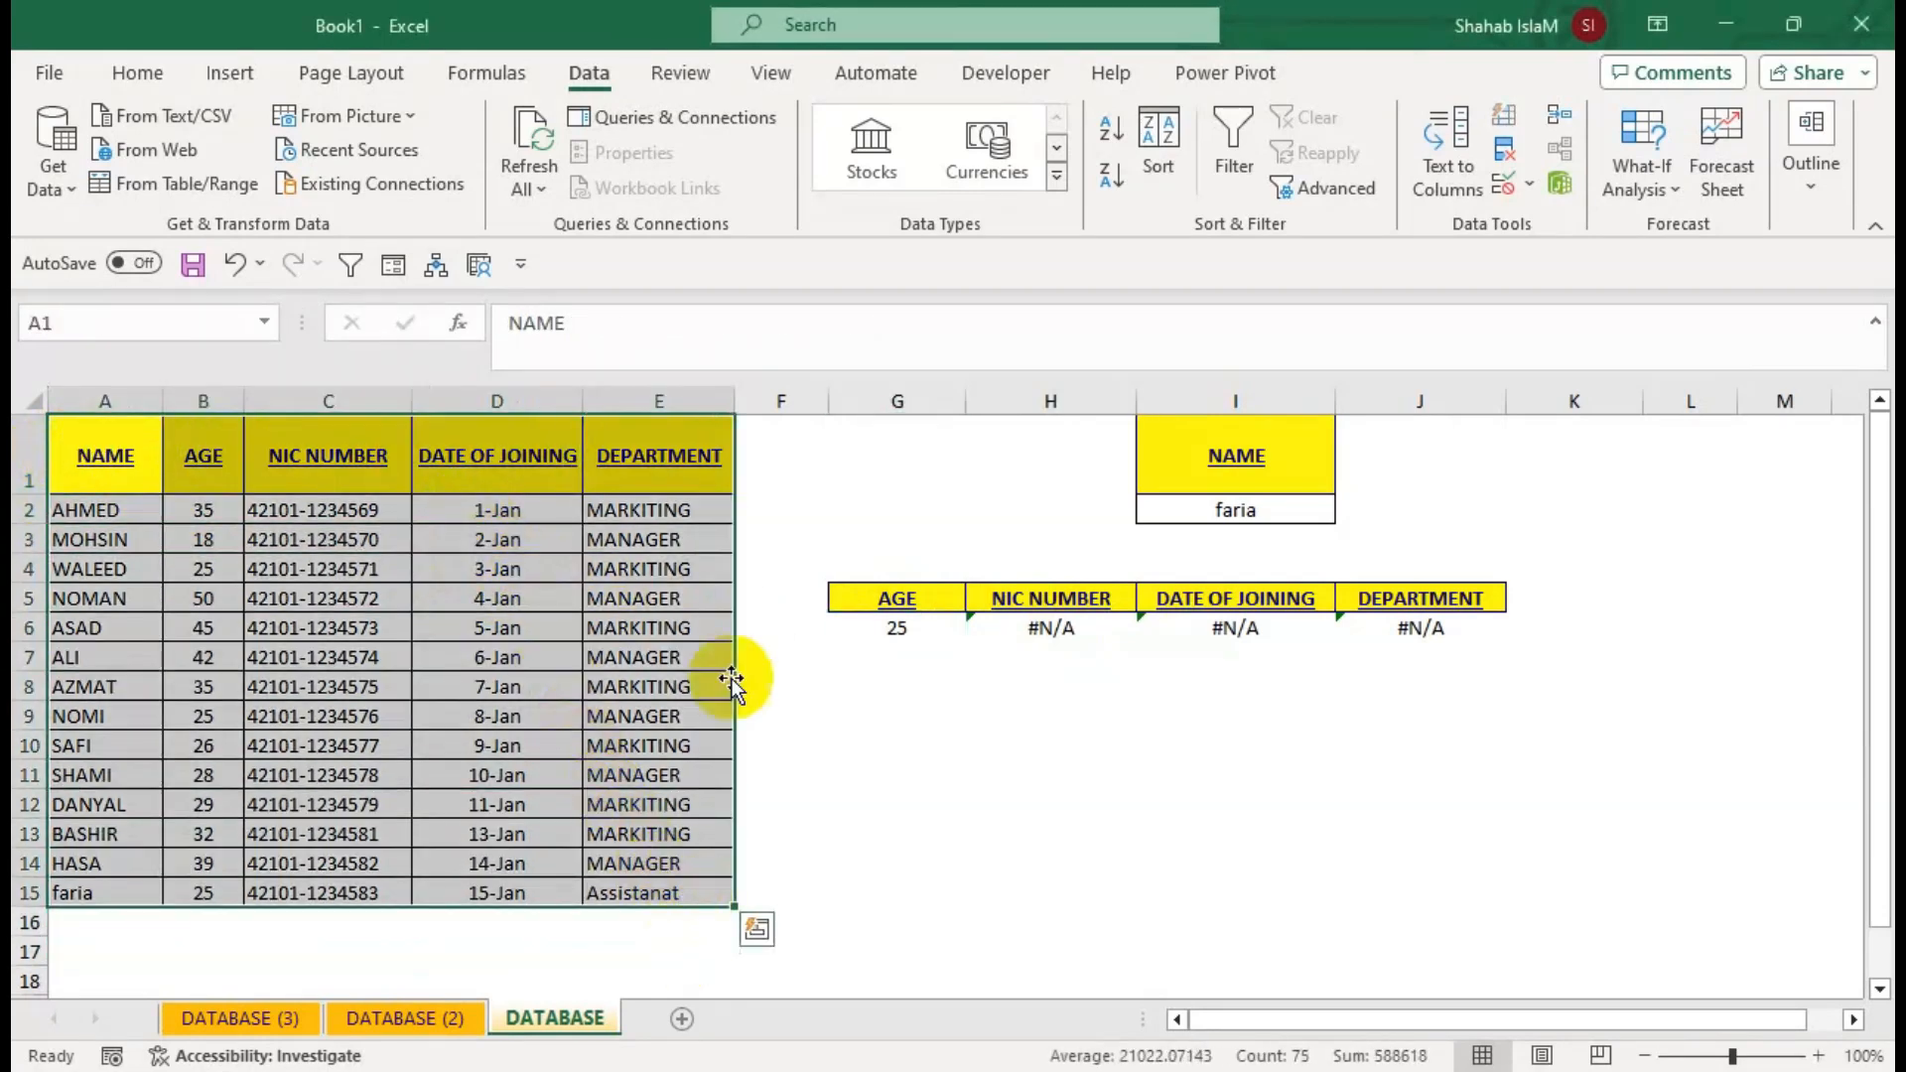
{"action": "left_click", "coordinate": [231, 77]}
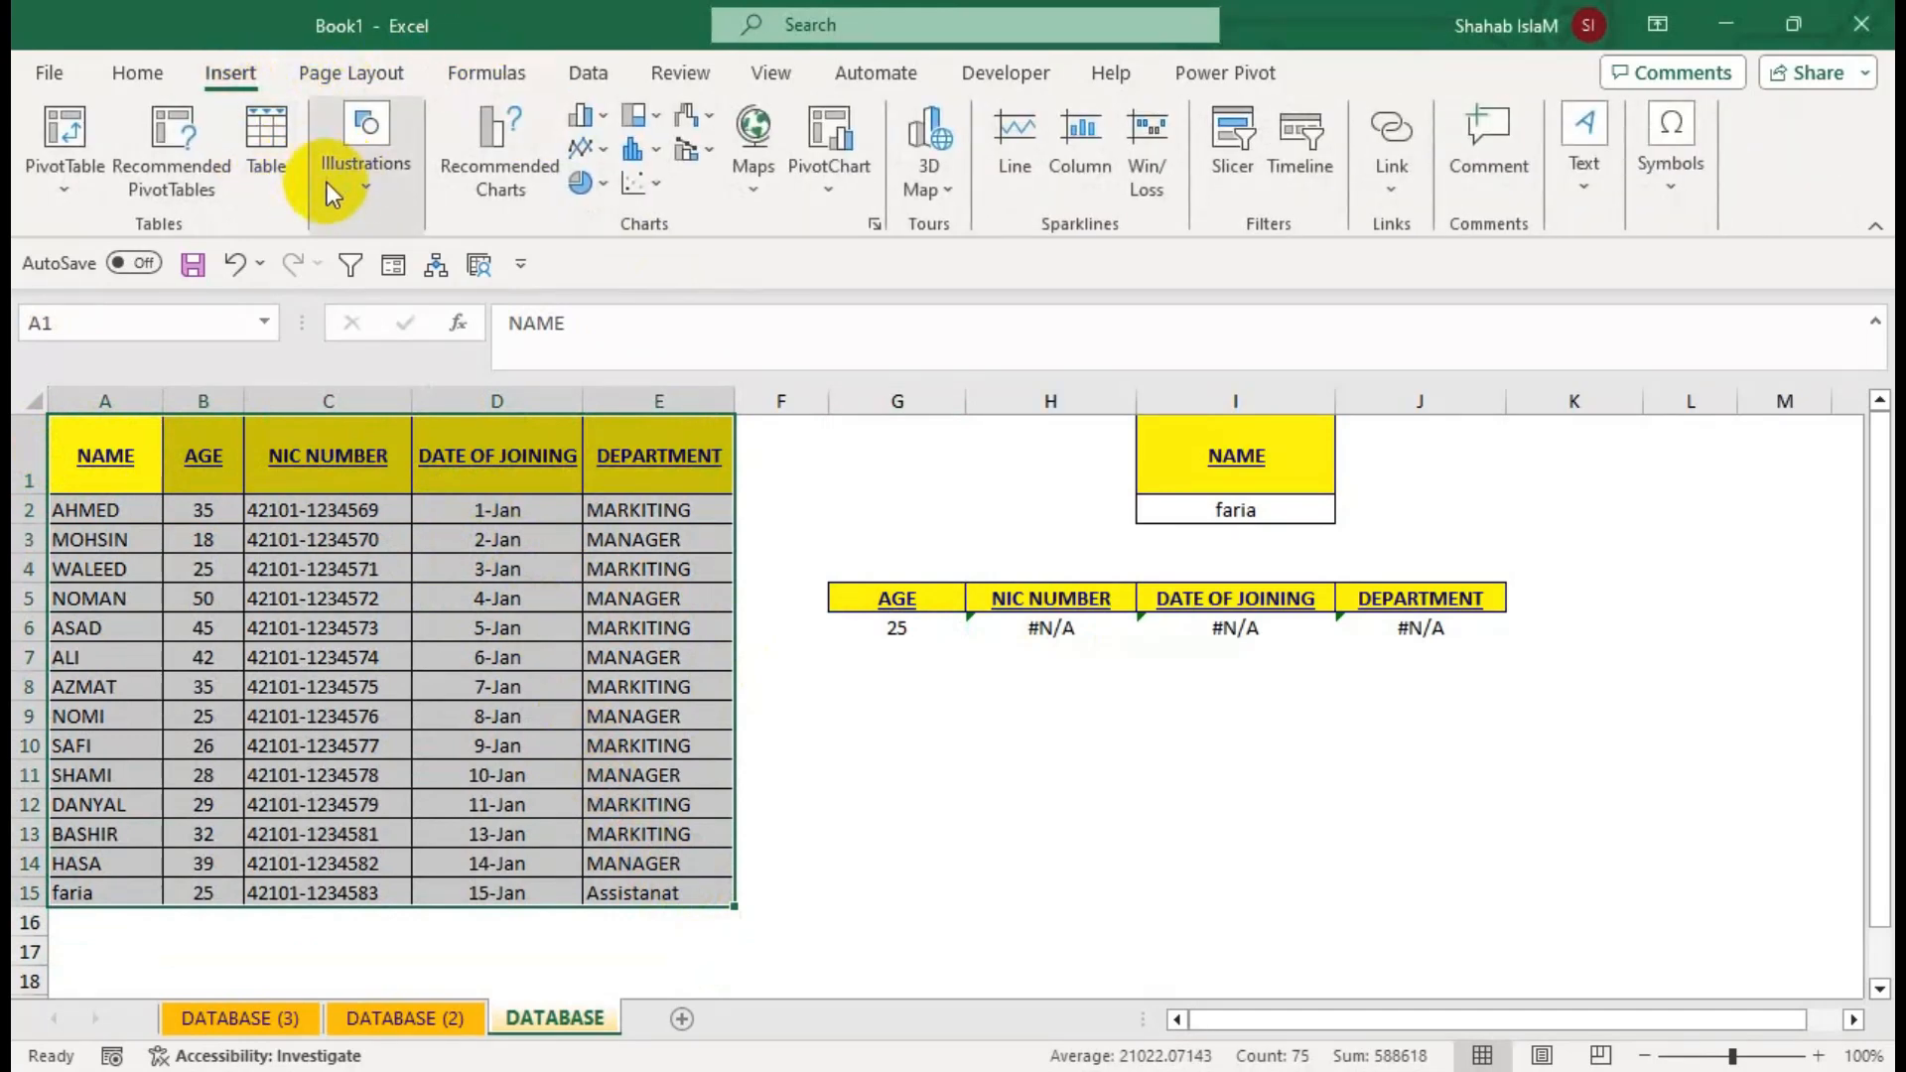
{"action": "left_click", "coordinate": [246, 170]}
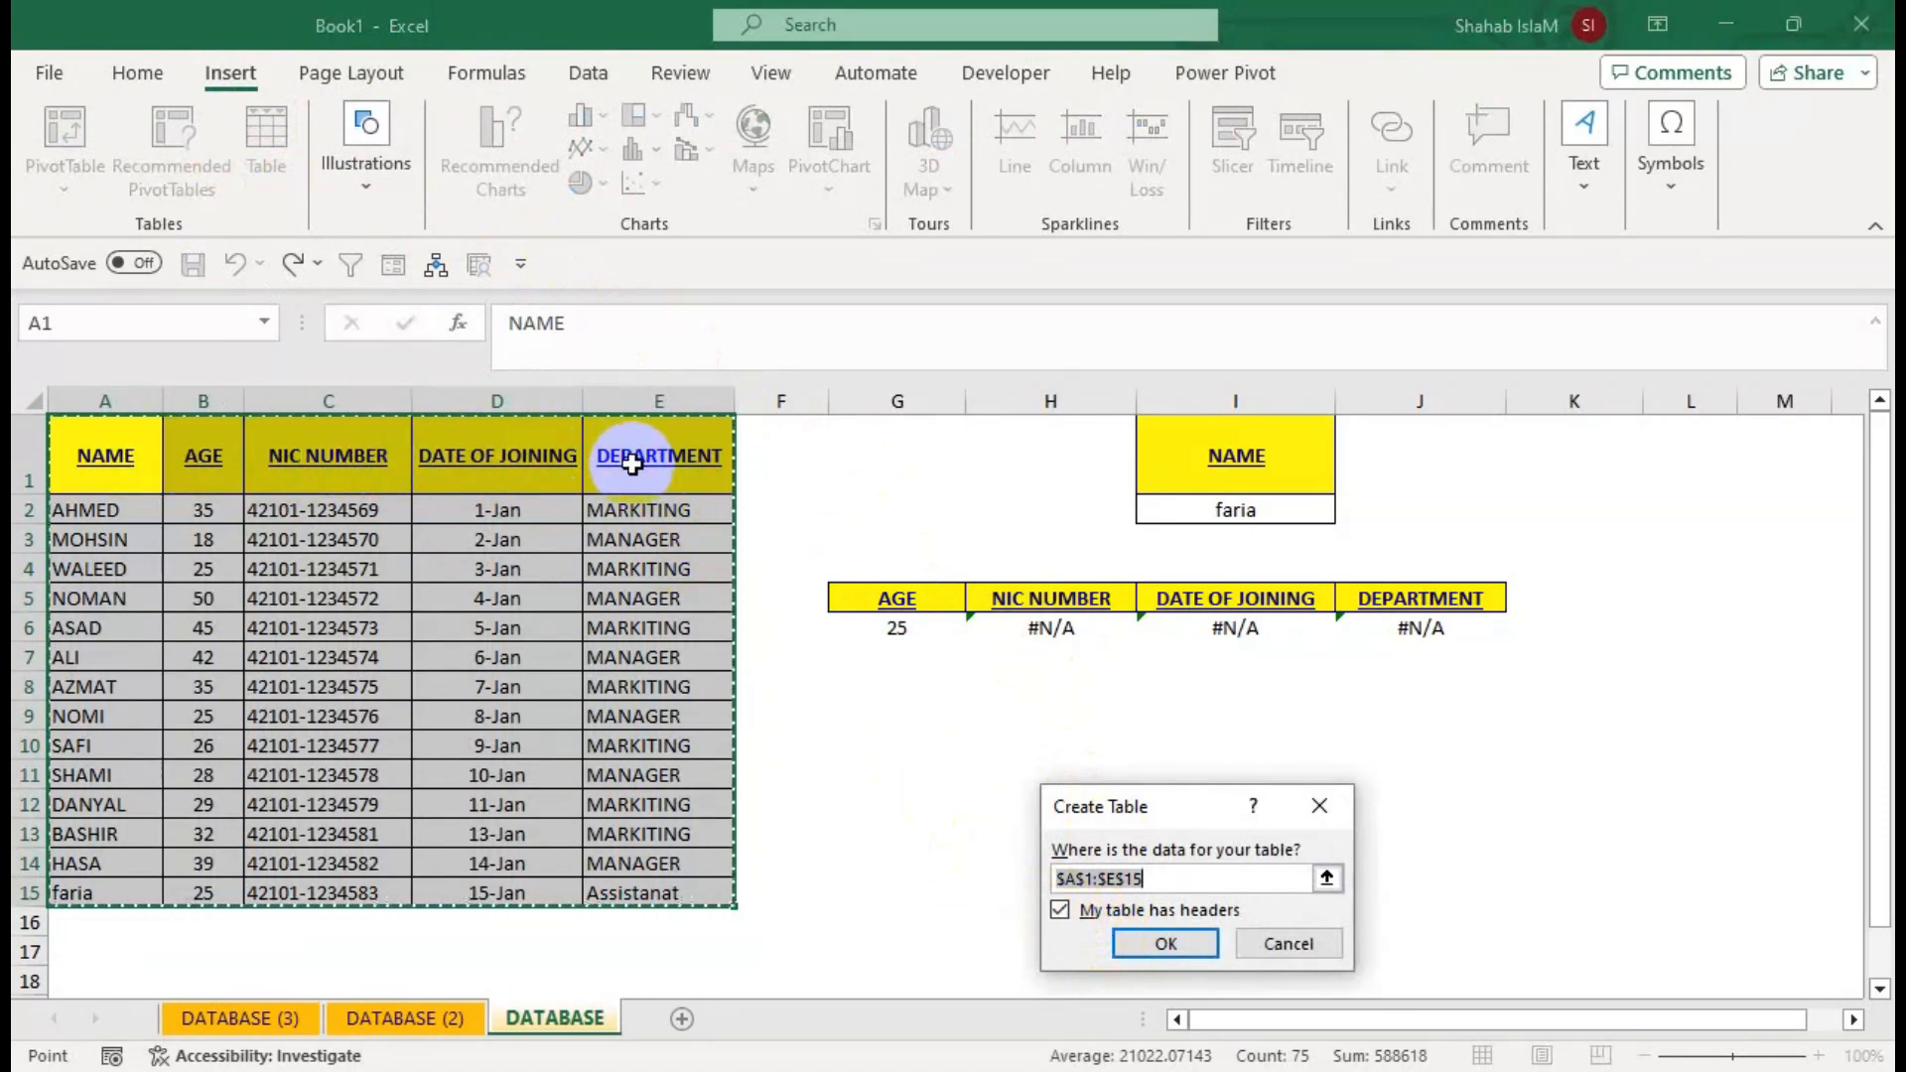
{"action": "left_click", "coordinate": [1191, 948]}
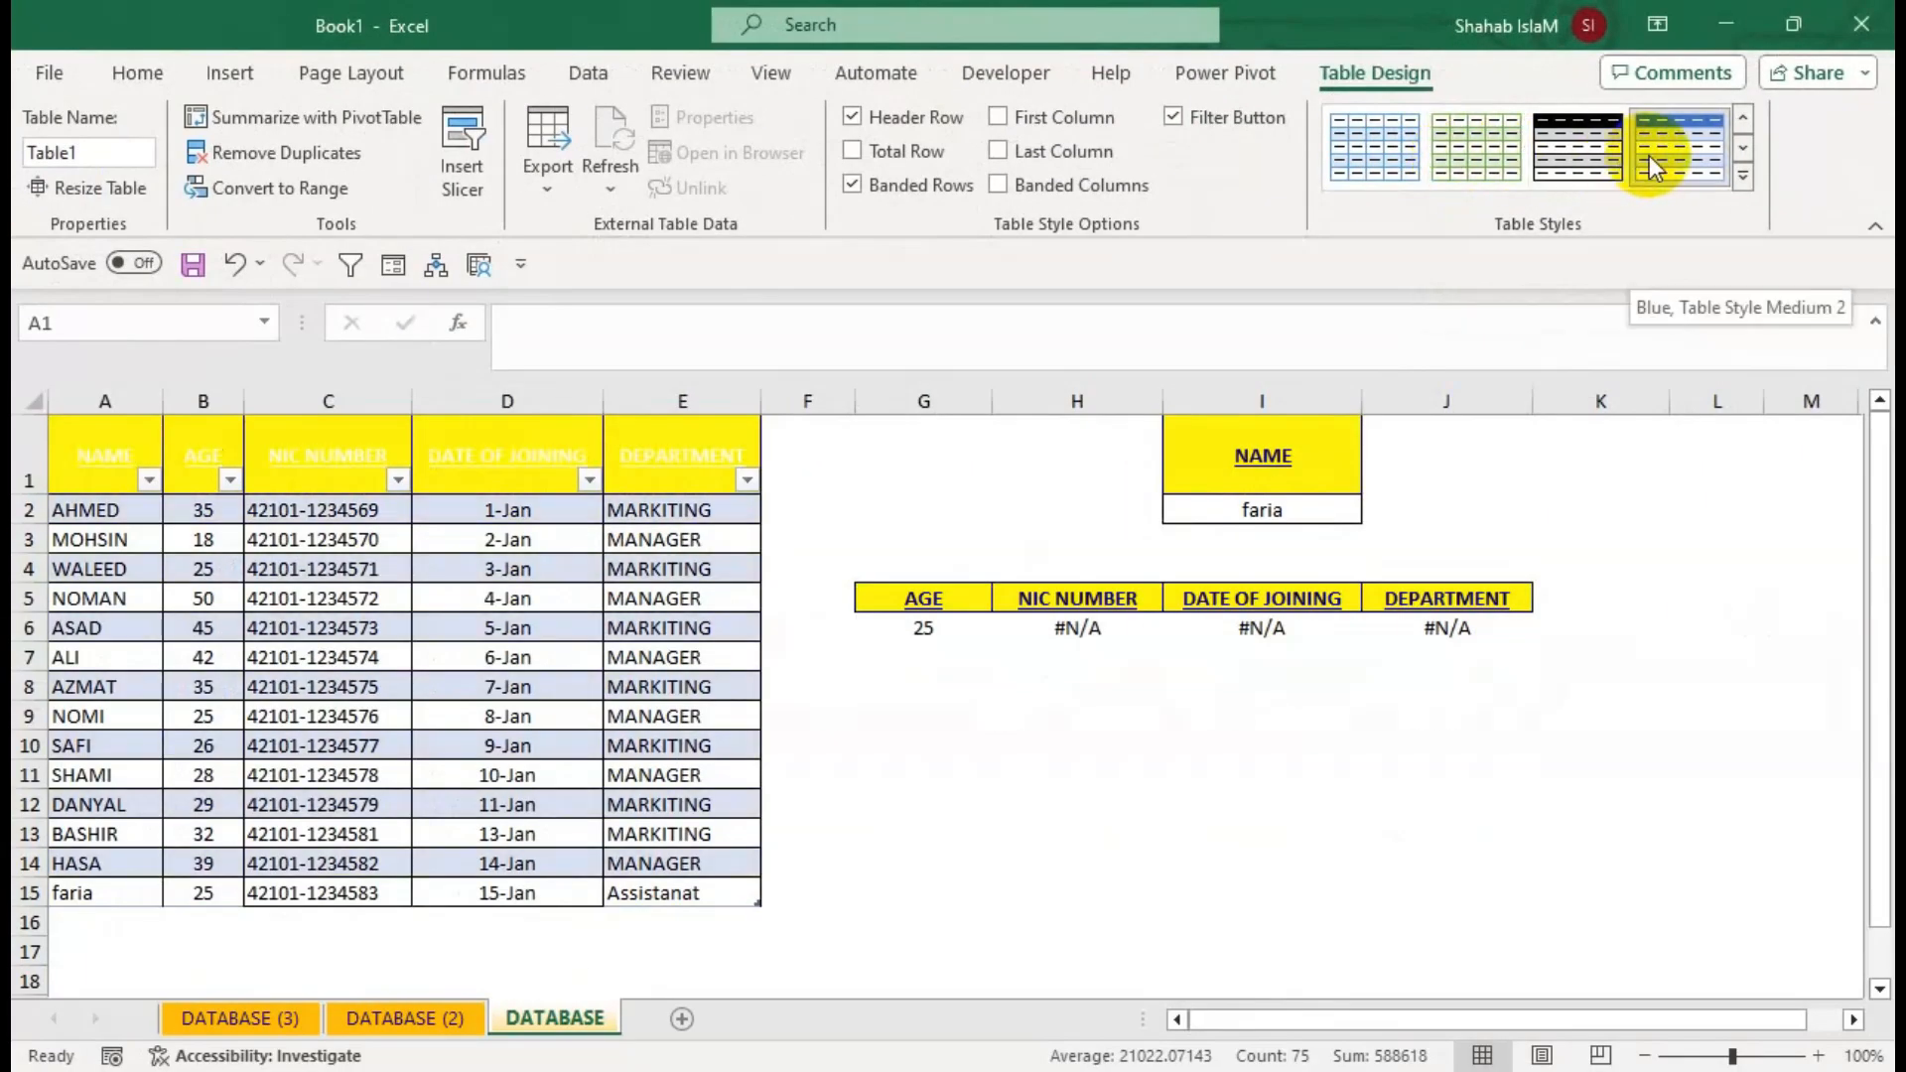
{"action": "left_click", "coordinate": [1648, 157]}
{"action": "left_click", "coordinate": [1485, 157]}
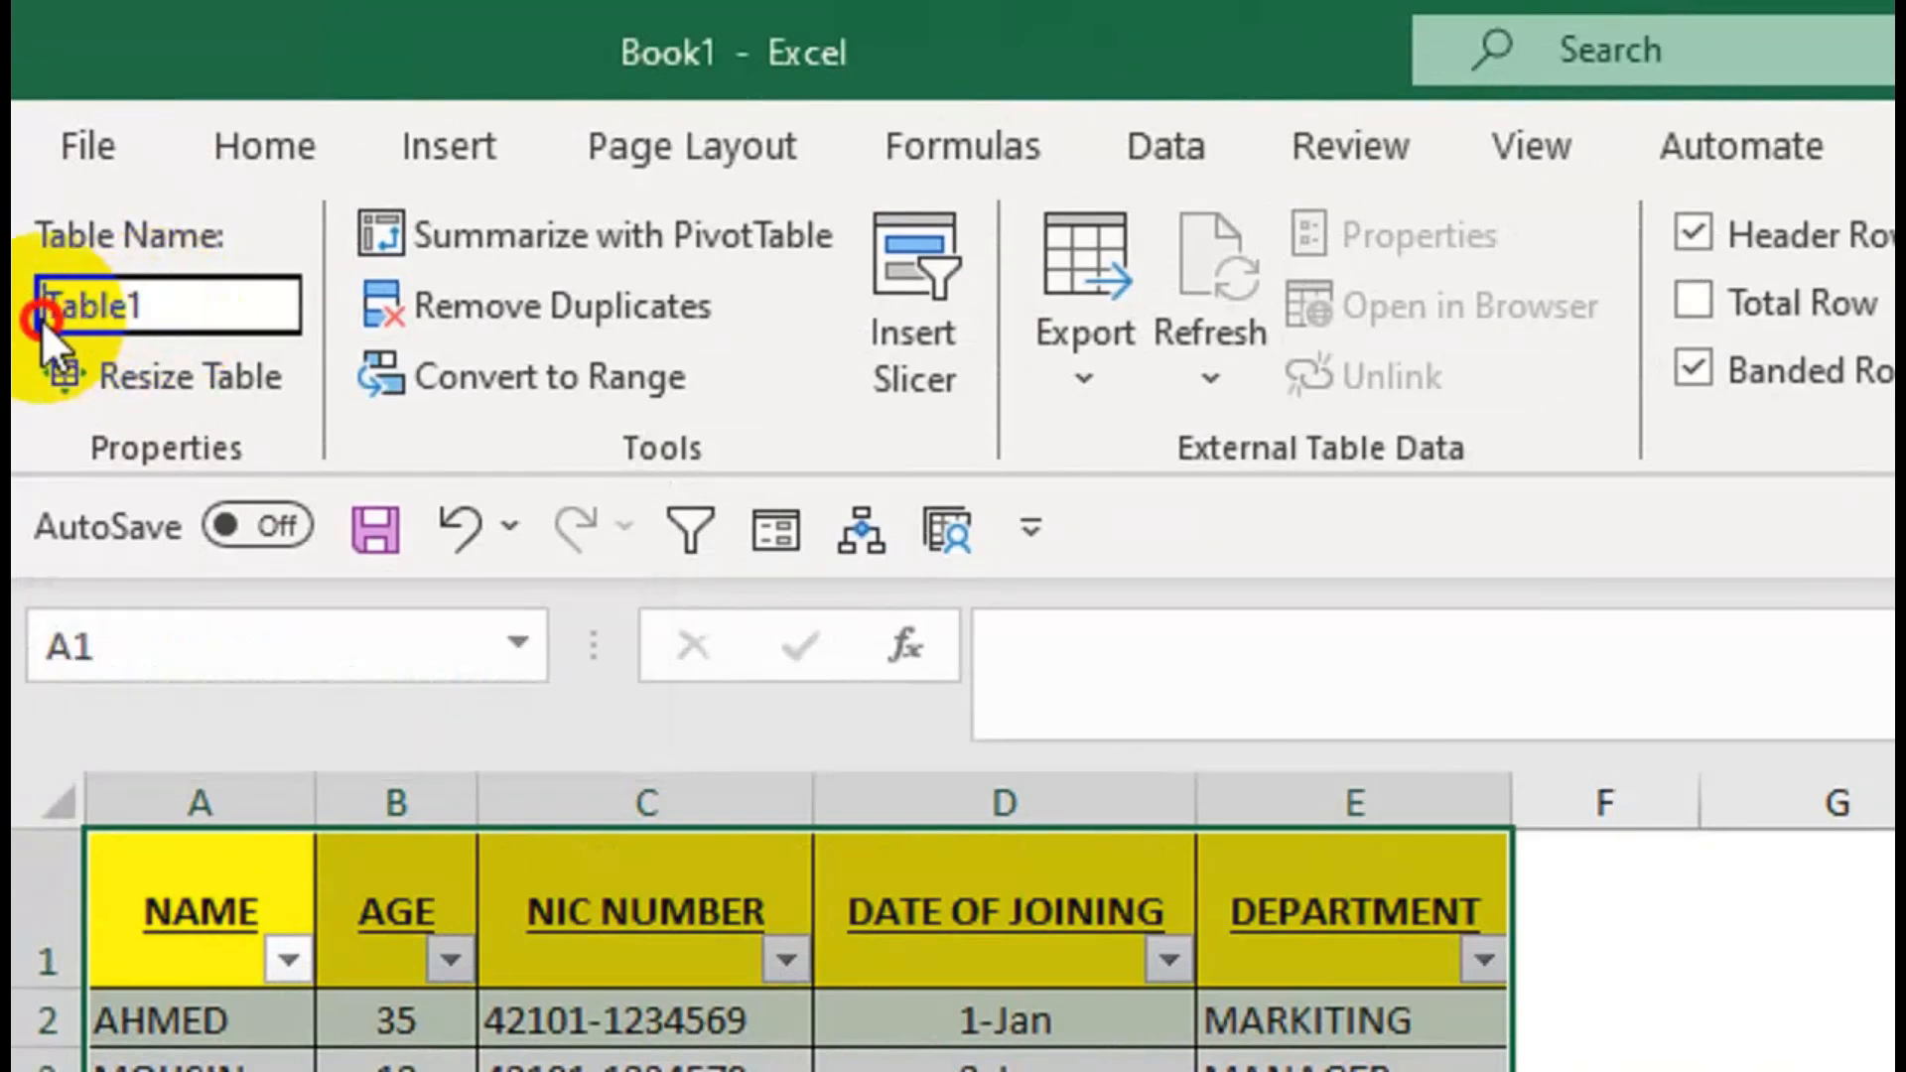
Rename the new table as Mydata.
{"action": "left_click_drag", "start_coordinate": [42, 307], "coordinate": [180, 316]}
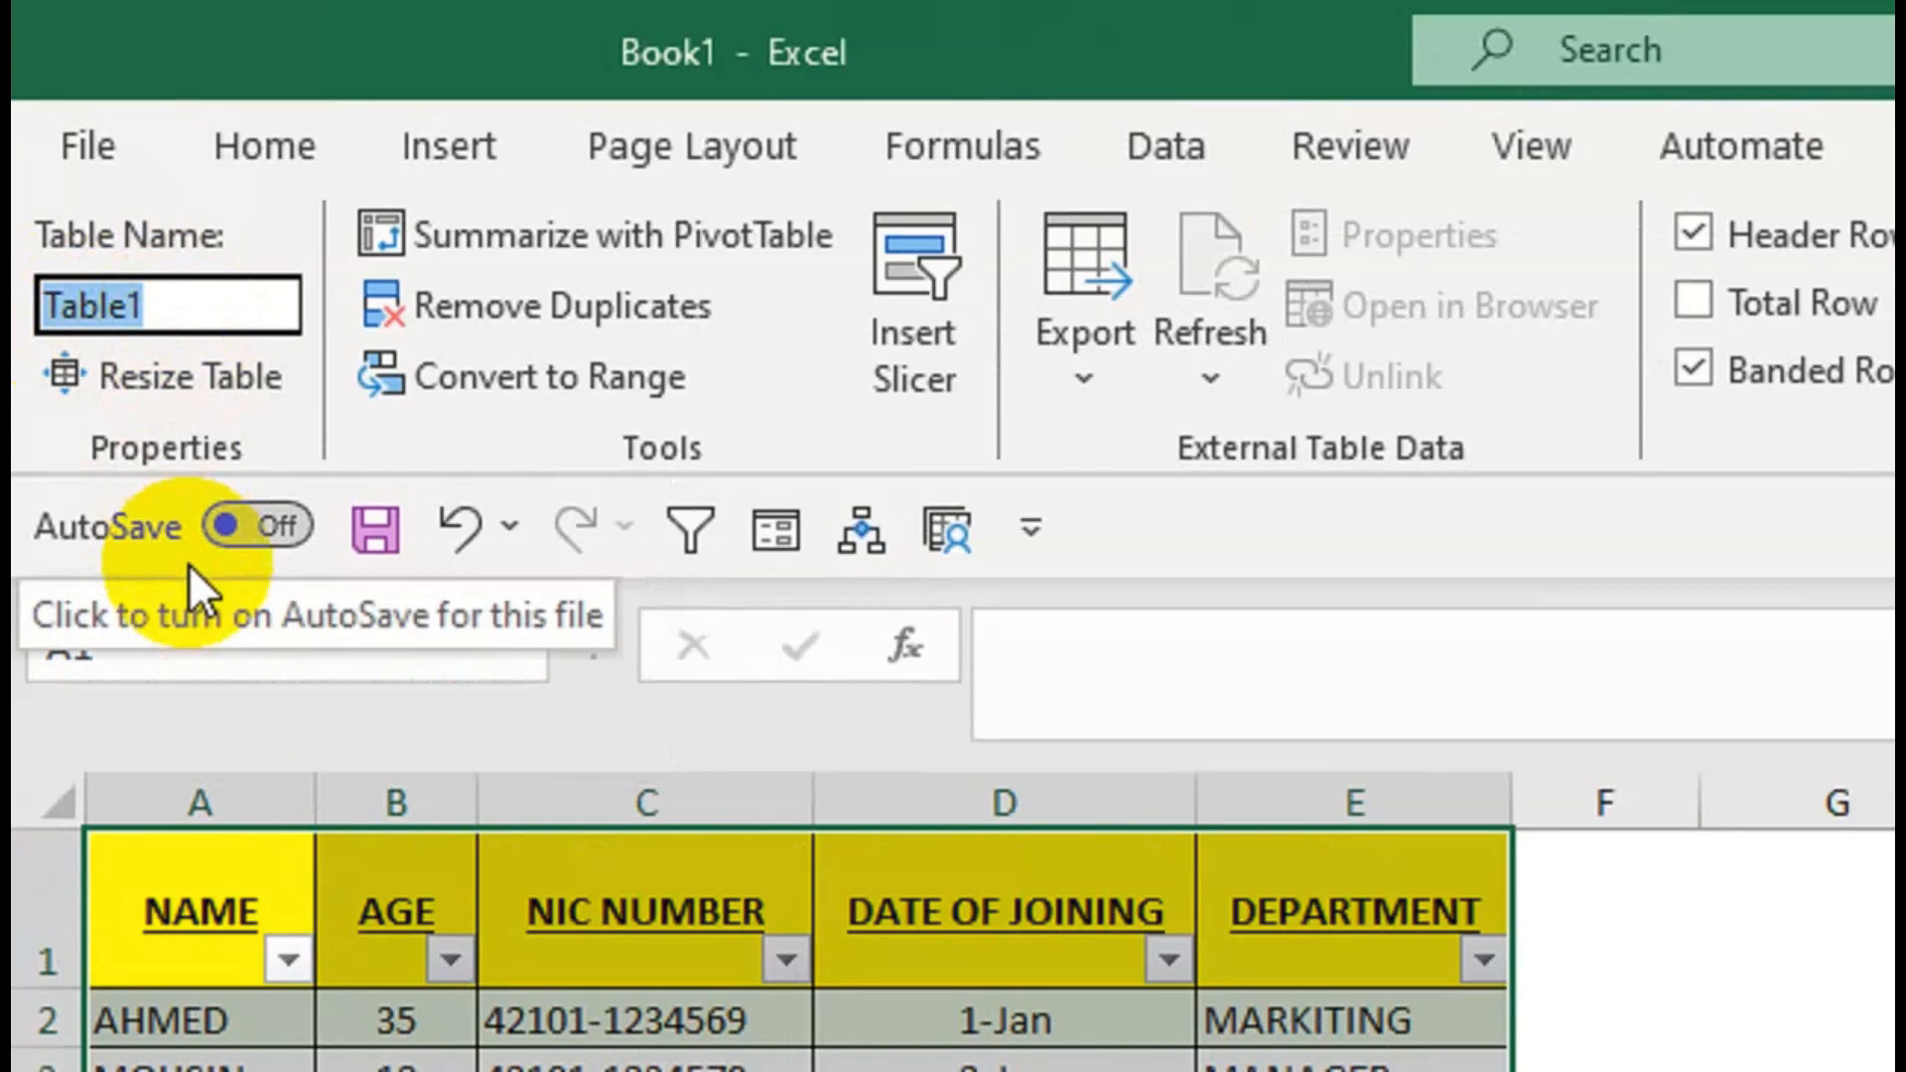
{"action": "type", "text": "Mydata"}
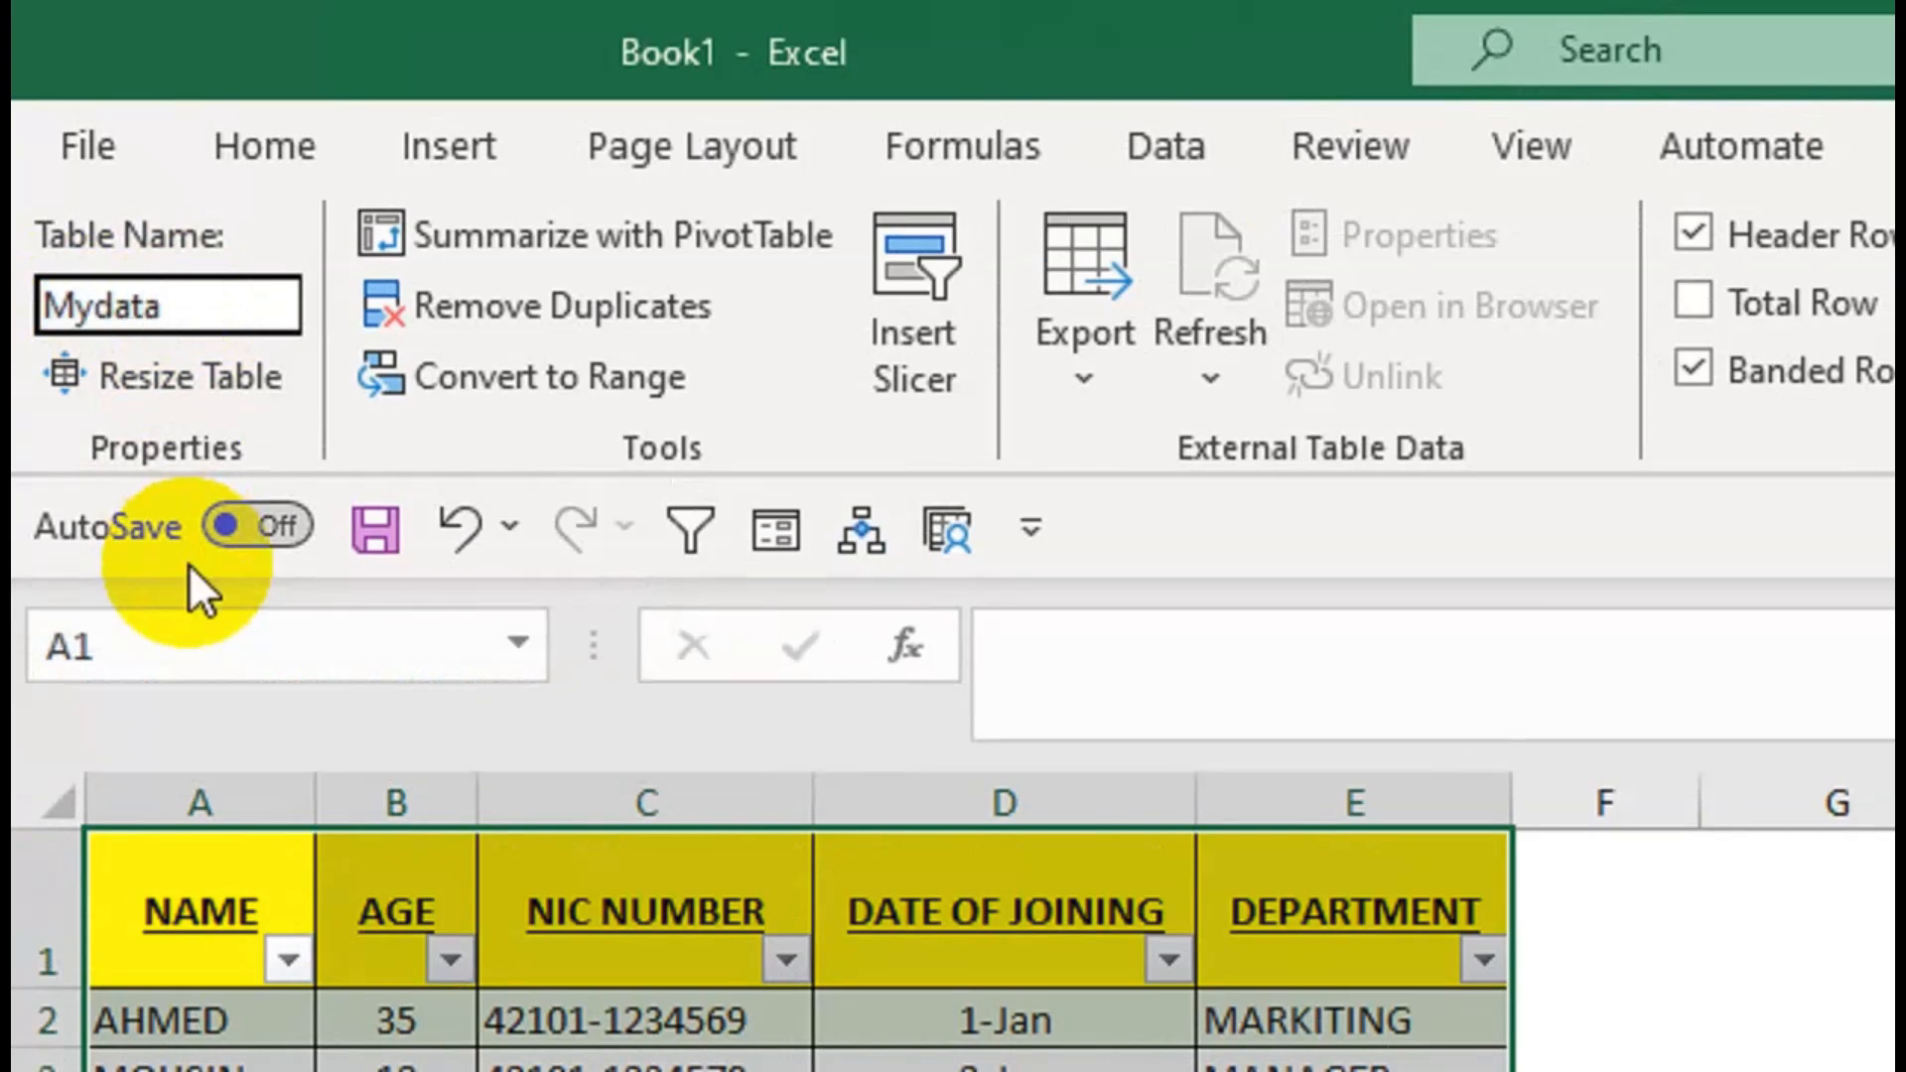
{"action": "key", "text": "Return"}
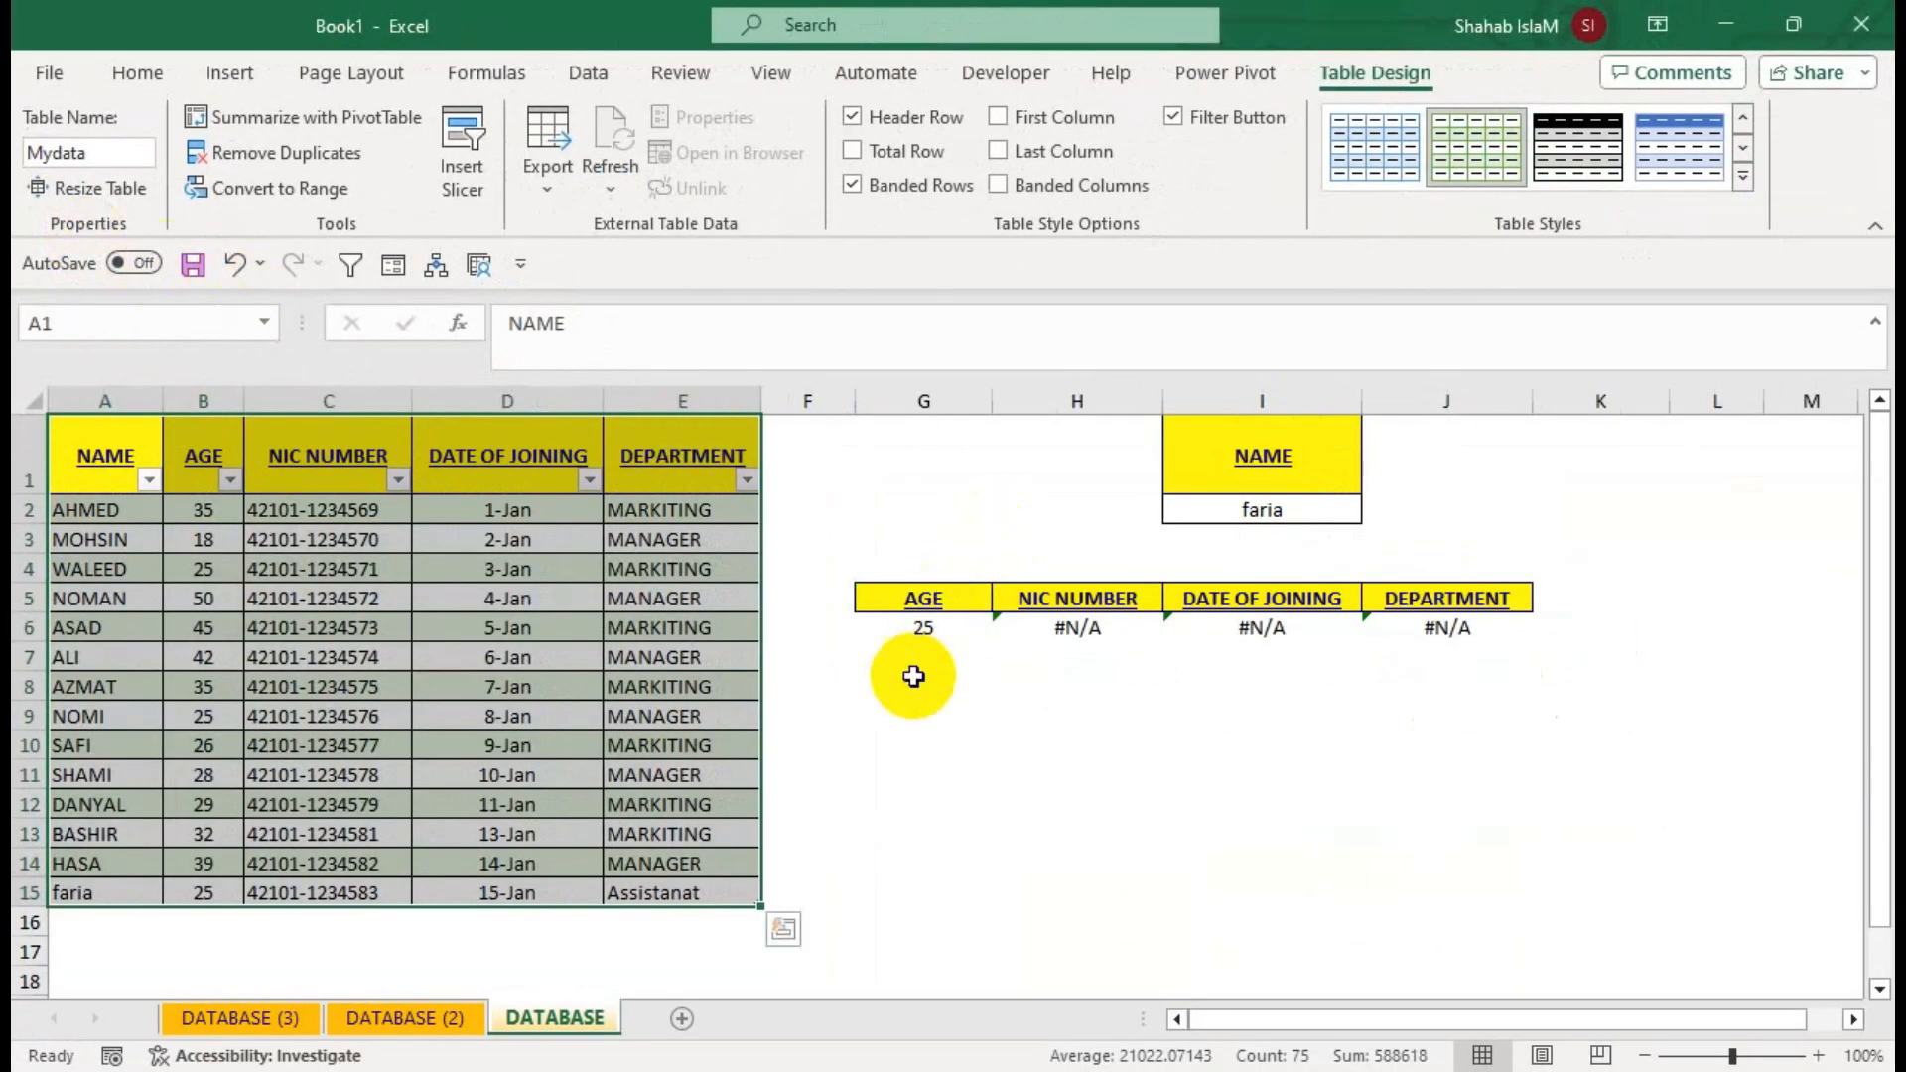
Replace the table array in the G6 VLOOKUP with Mydata and fill the formula across to J6.
{"action": "left_click", "coordinate": [923, 629]}
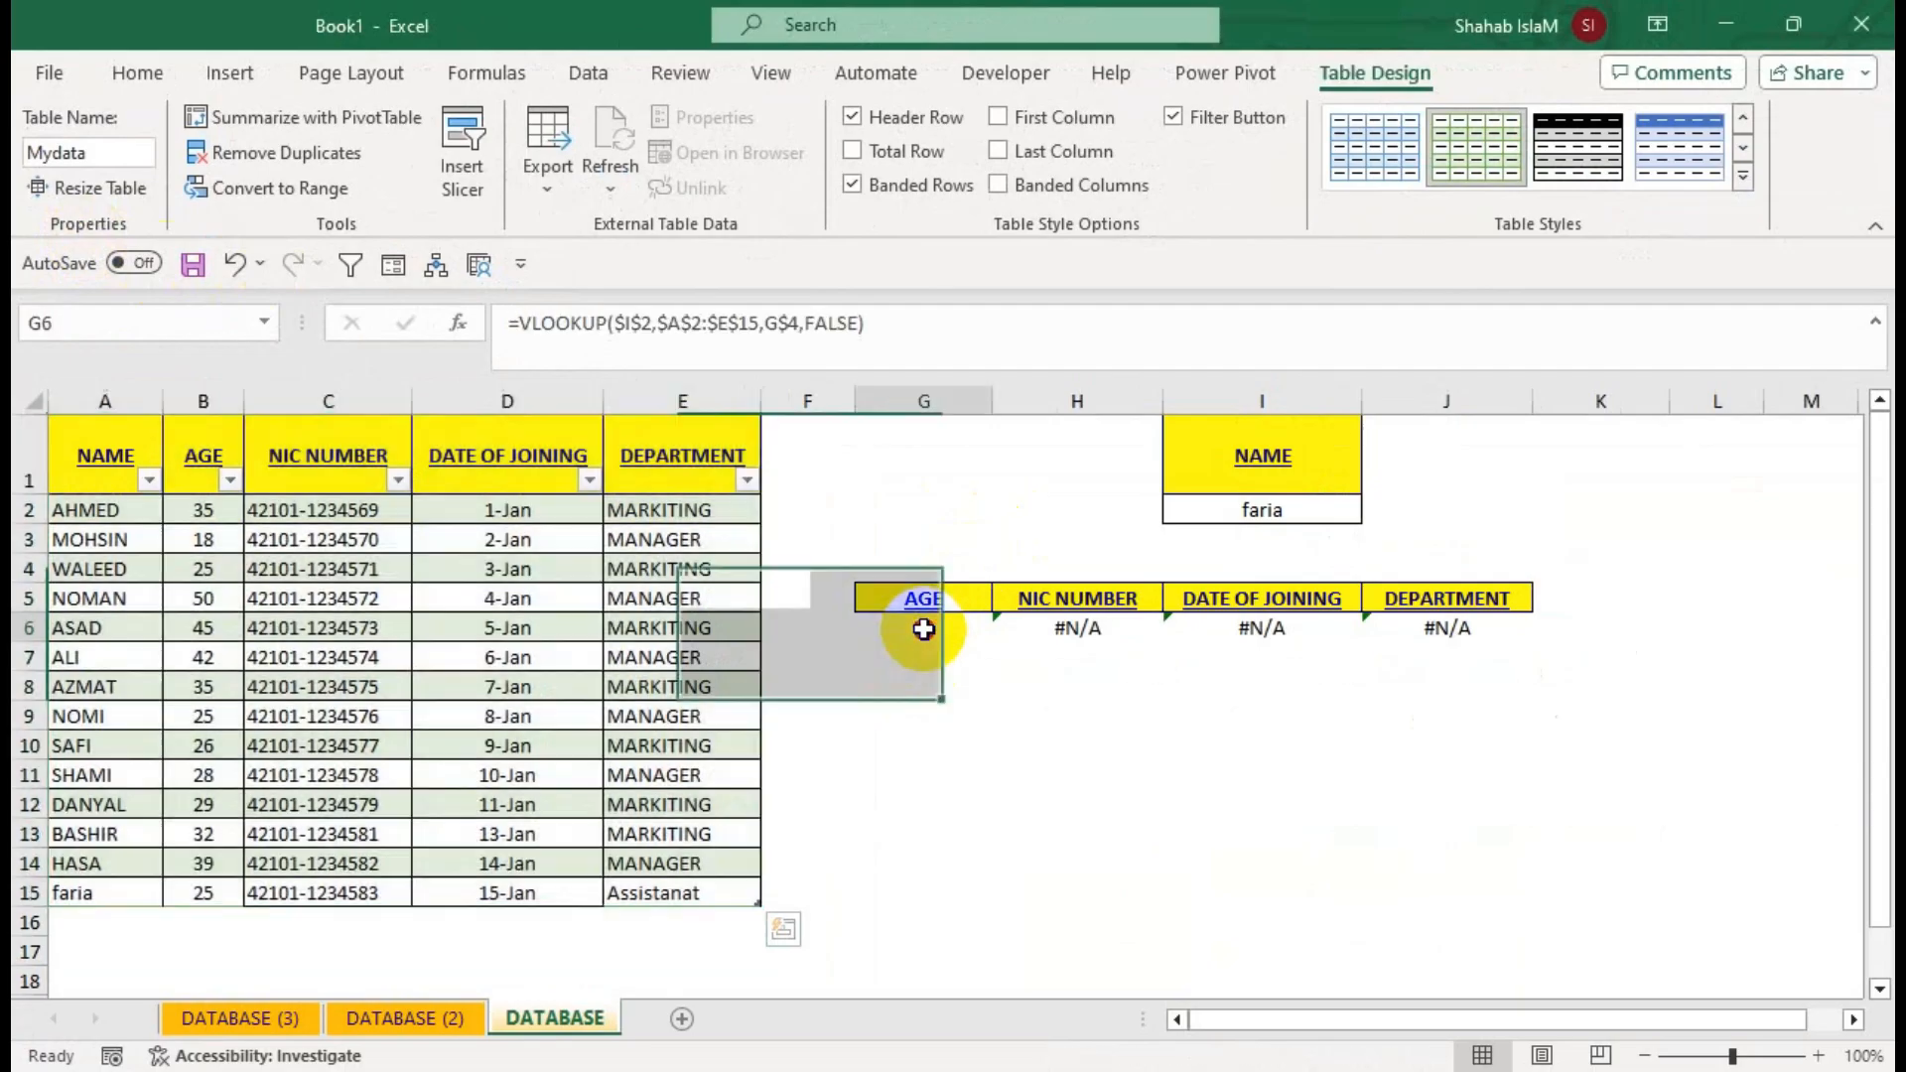
{"action": "double_click", "coordinate": [923, 629]}
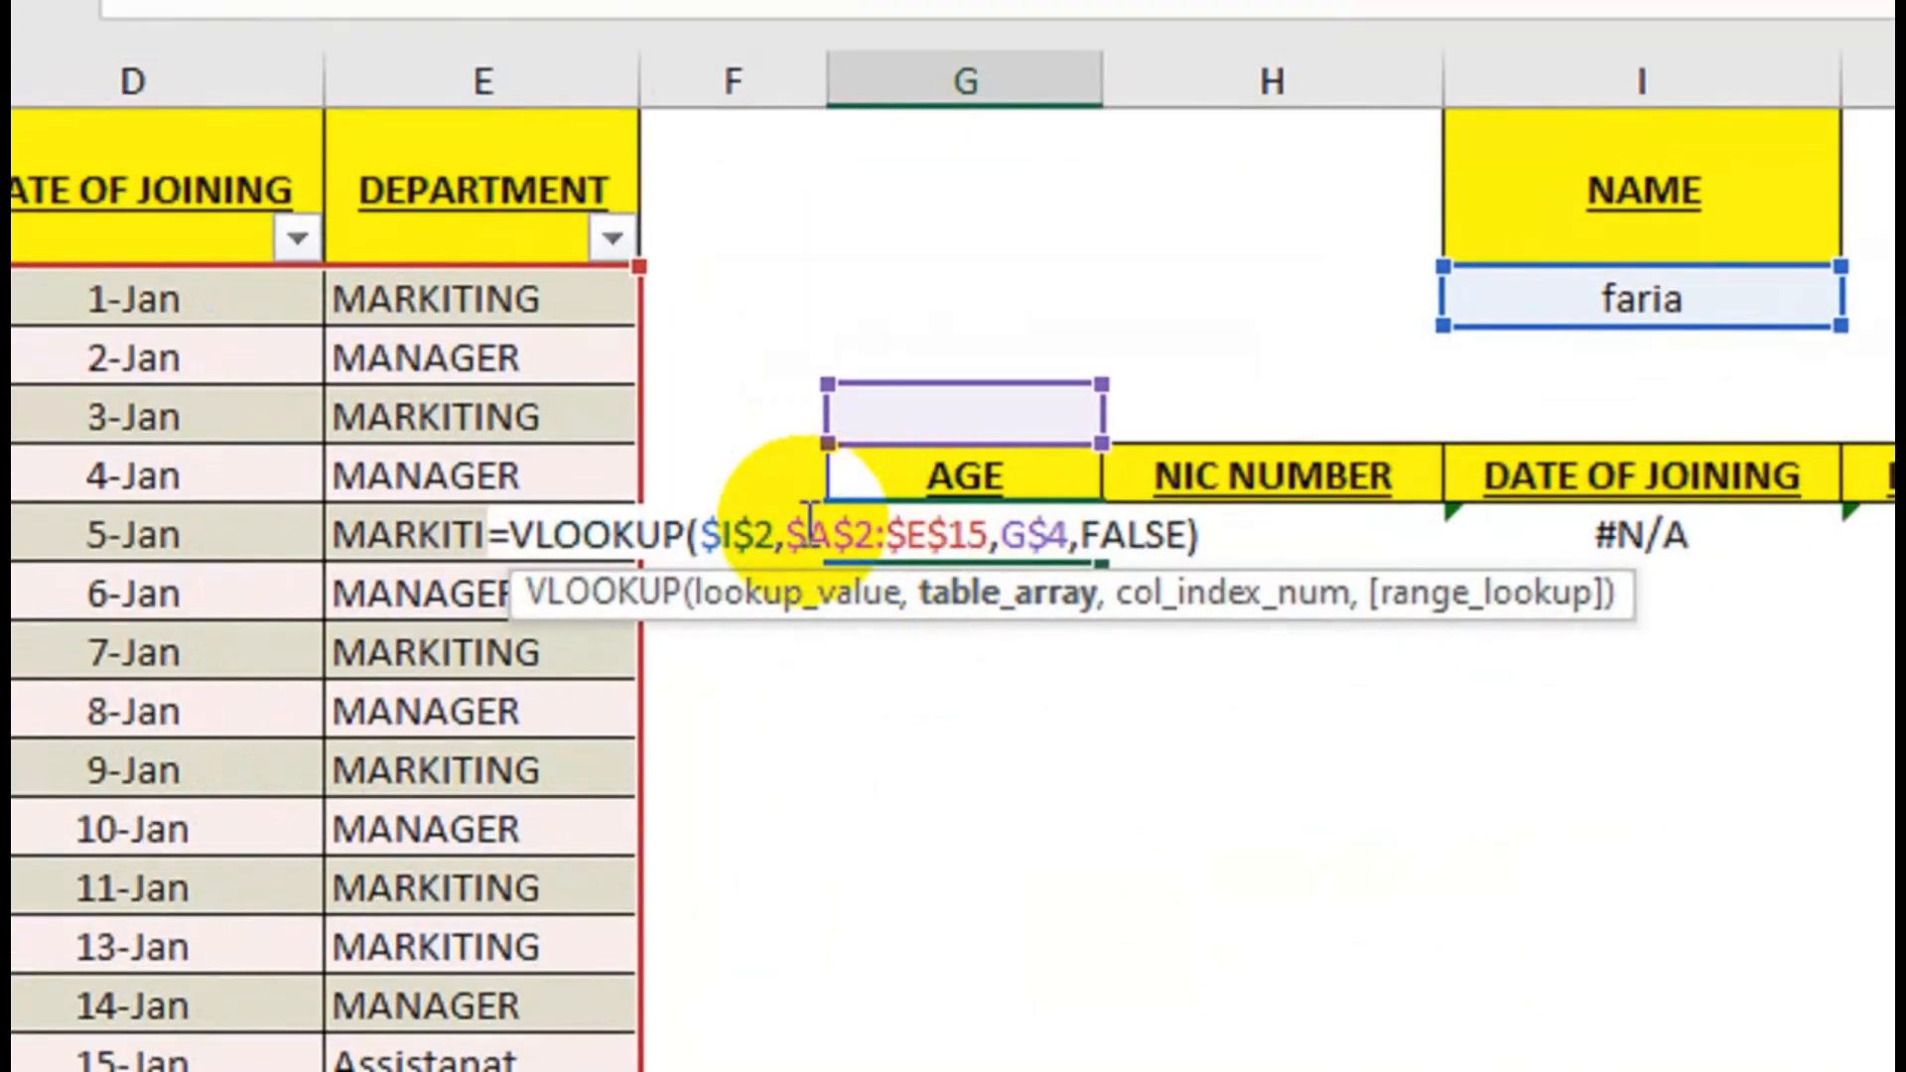
{"action": "left_click_drag", "start_coordinate": [988, 534], "coordinate": [782, 535]}
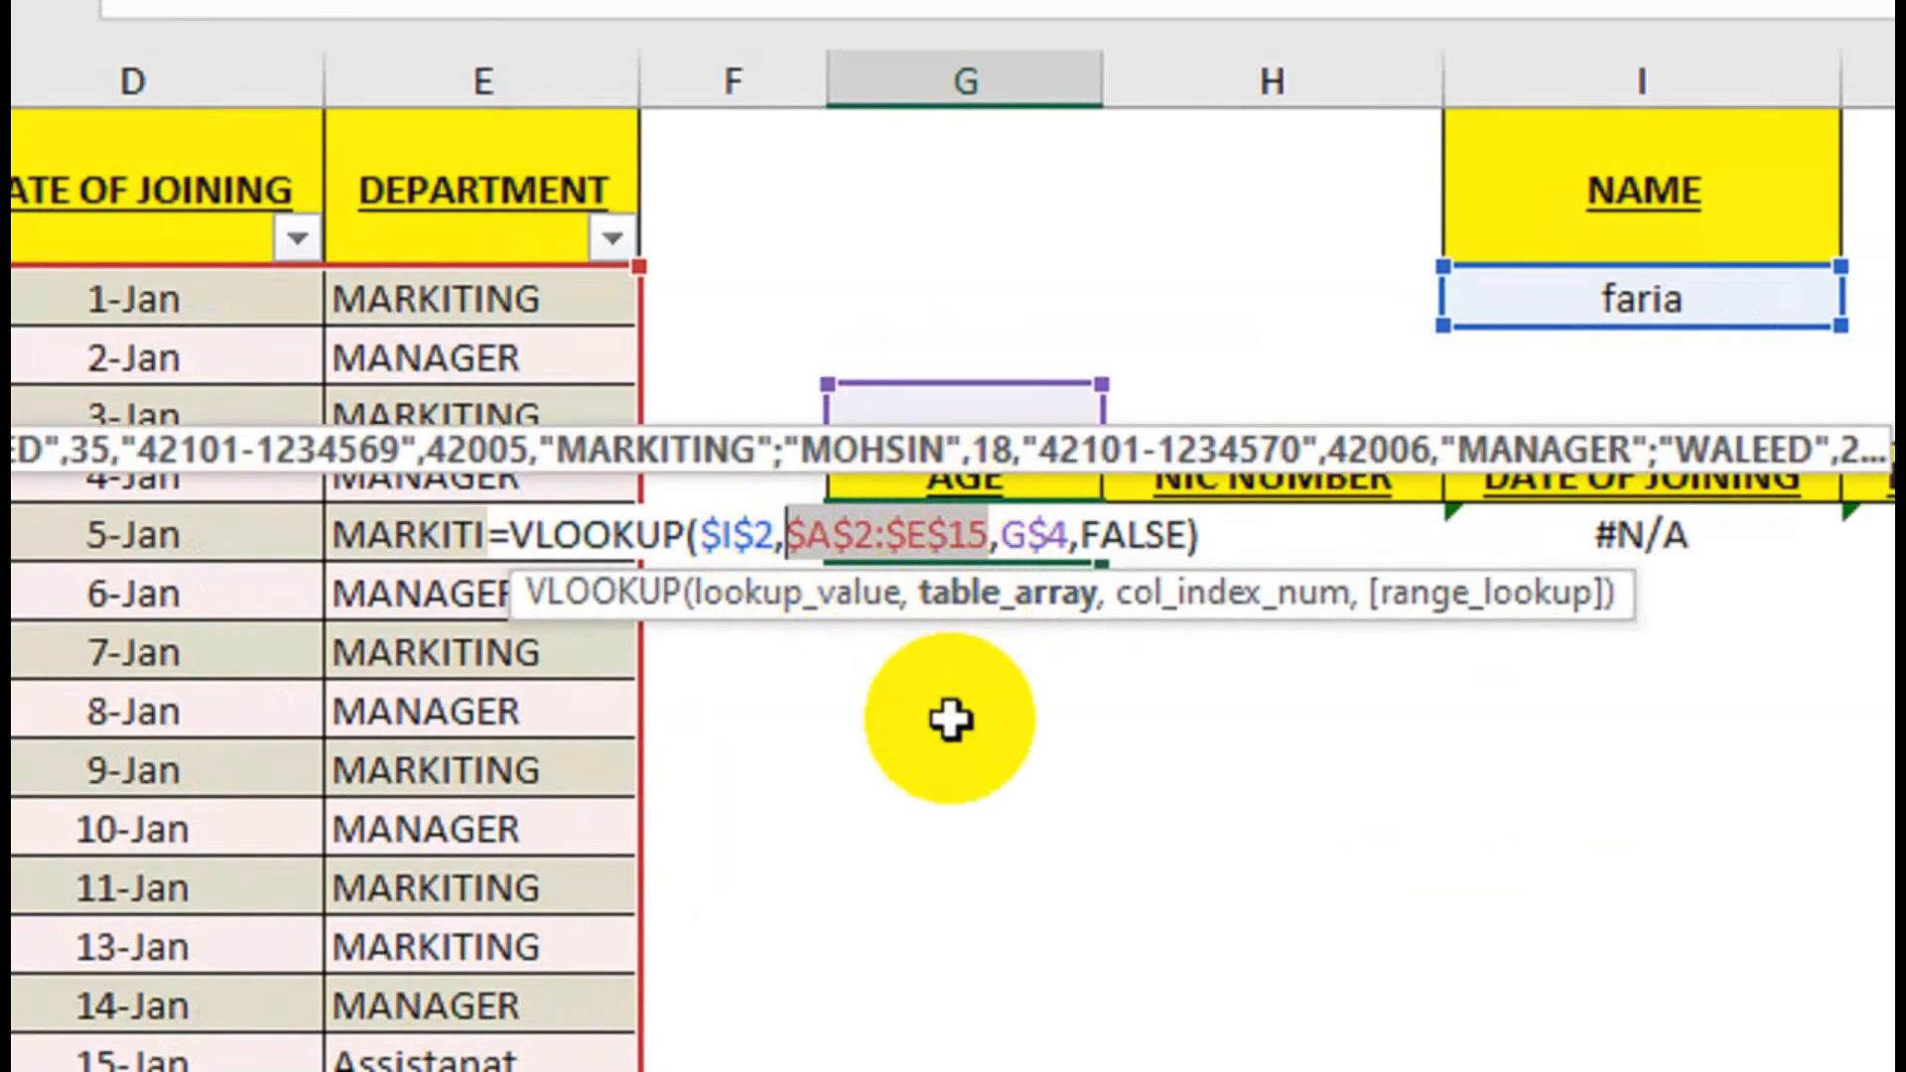
{"action": "type", "text": "My"}
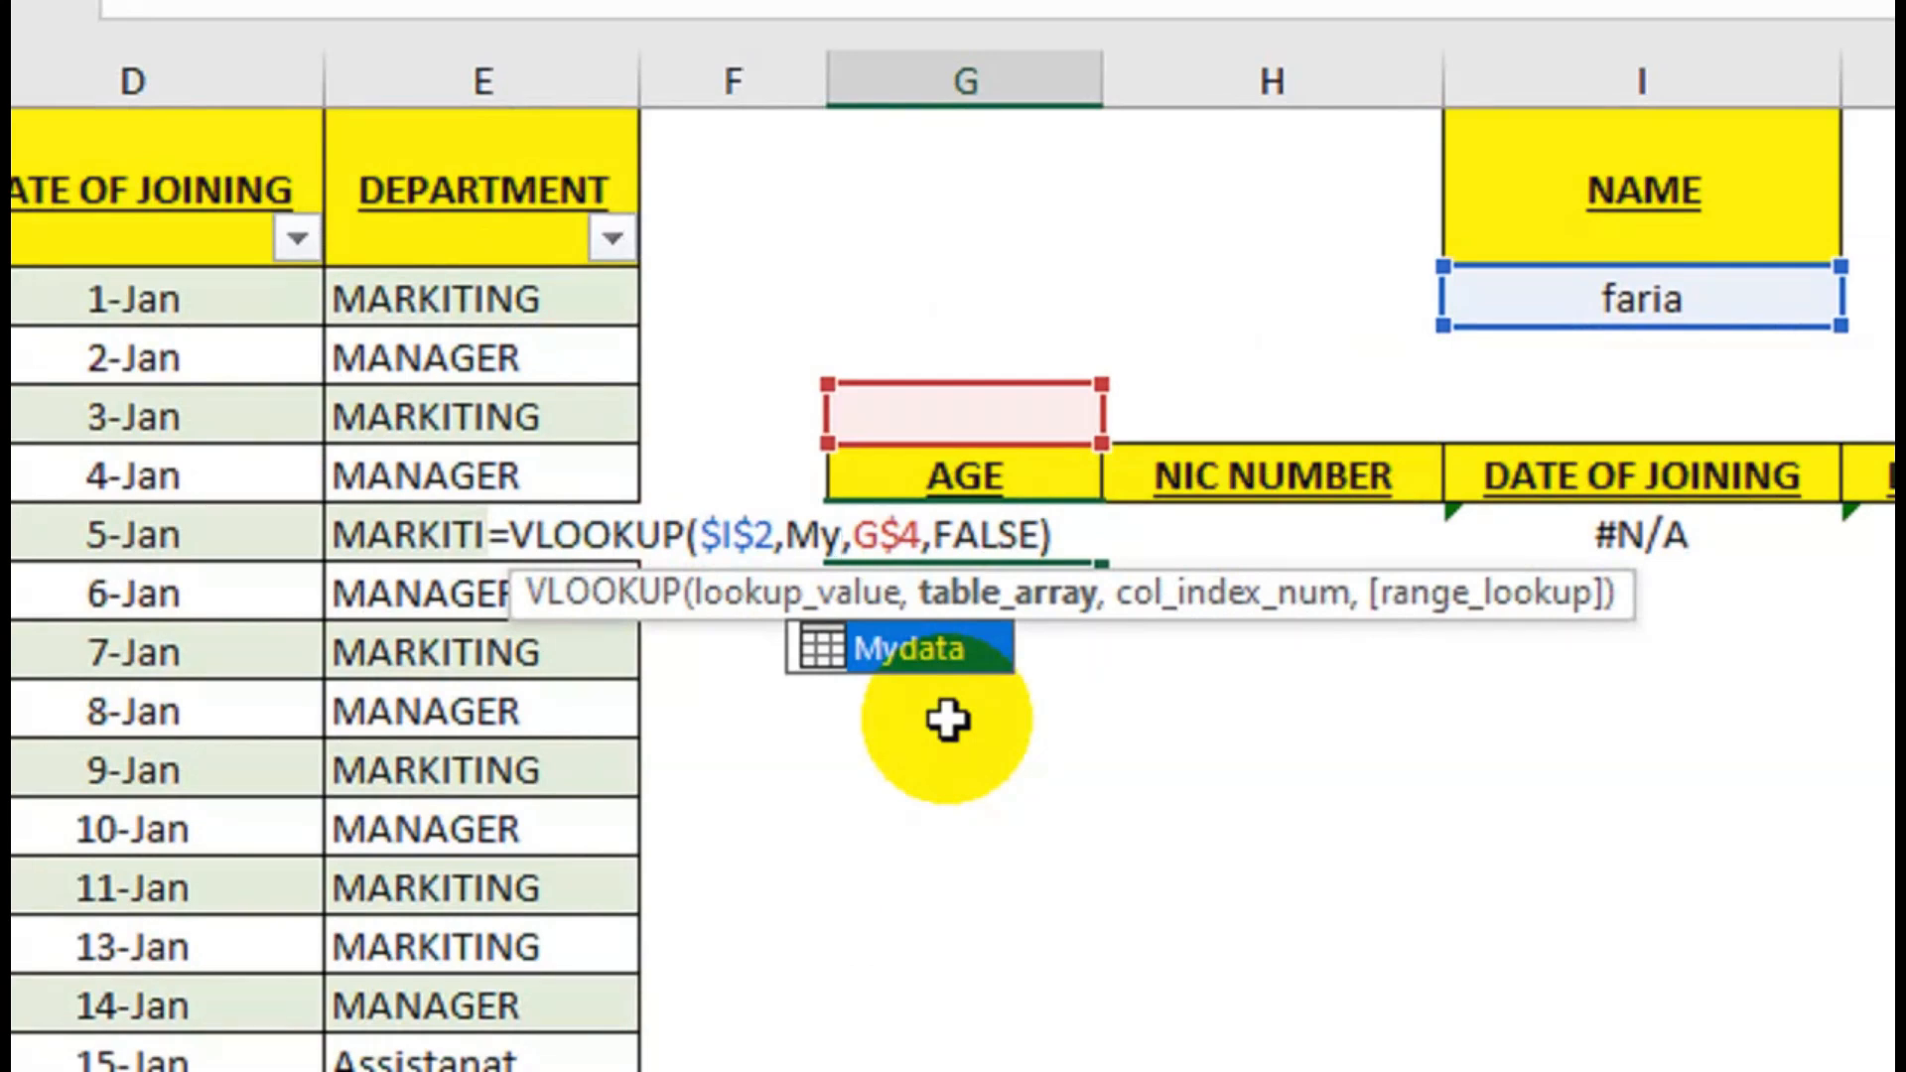
{"action": "key", "text": "Tab"}
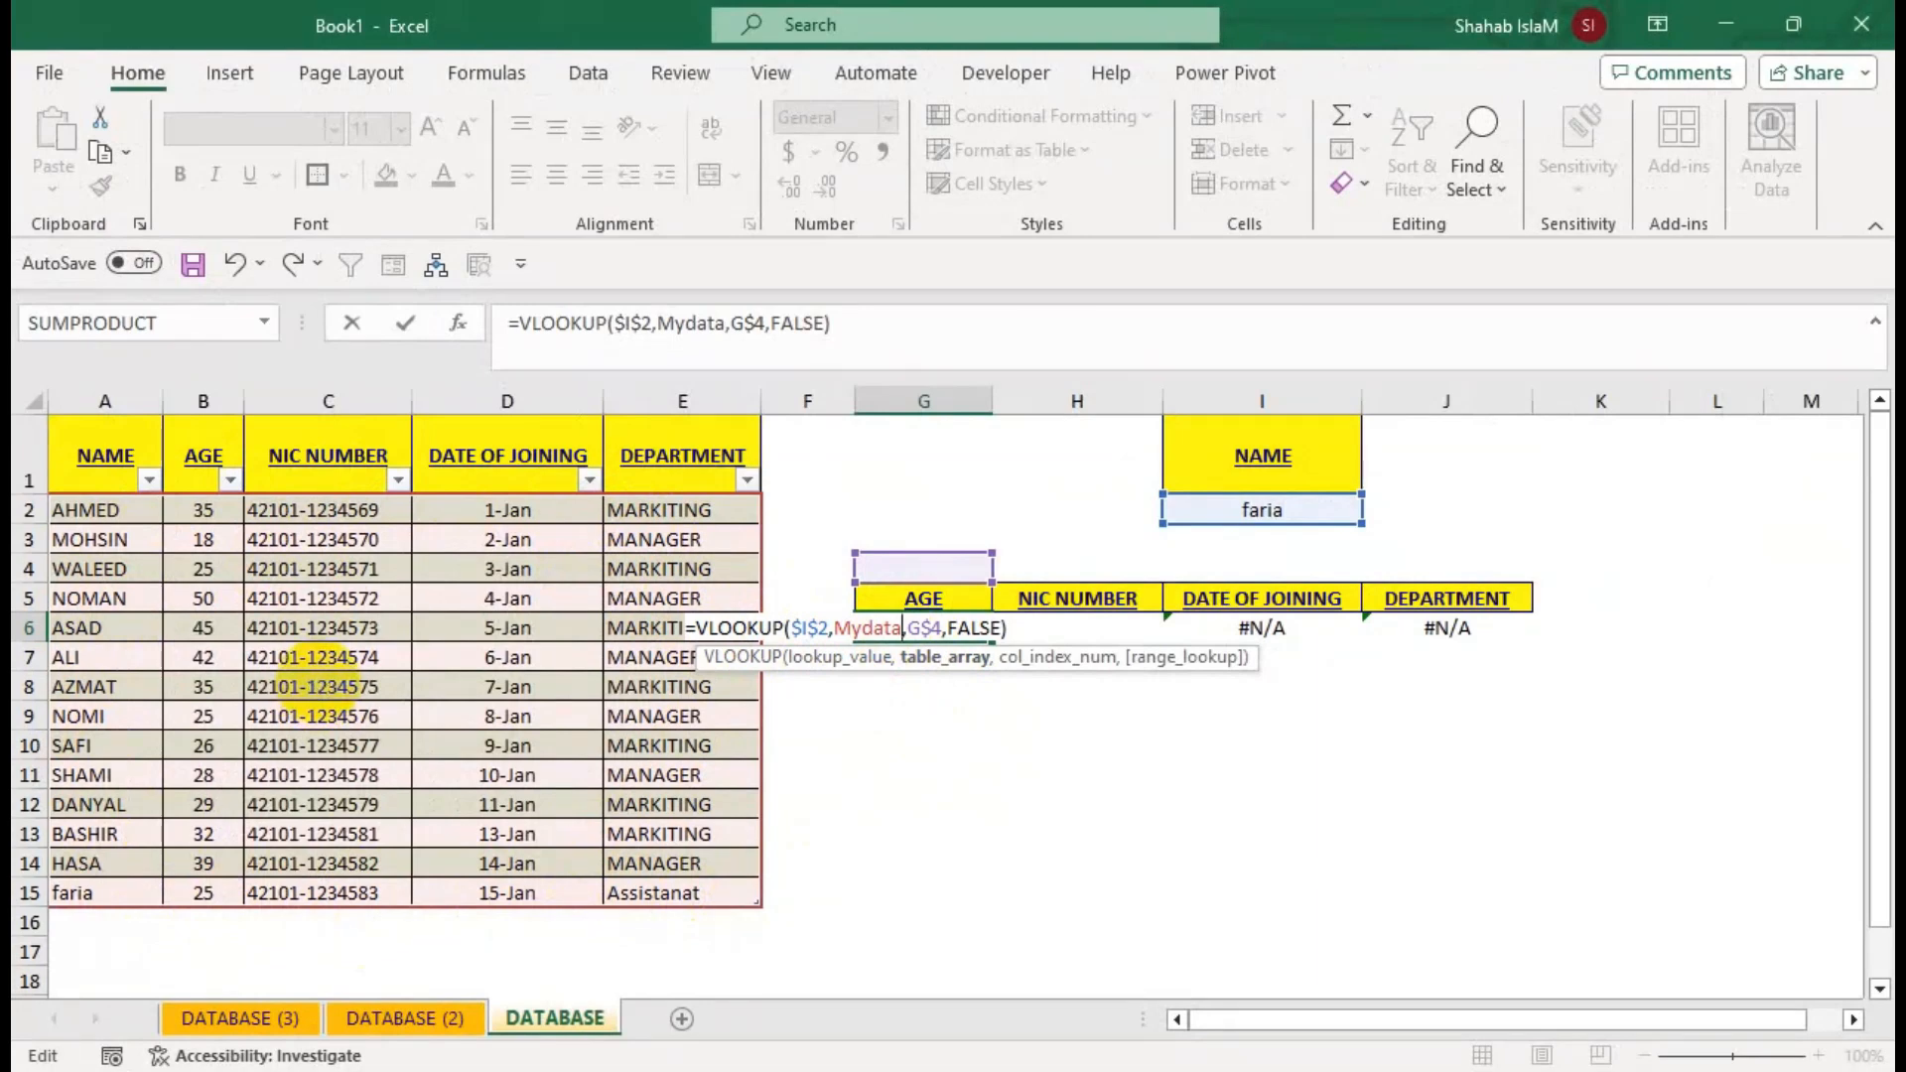
{"action": "key", "text": "Return"}
{"action": "left_click", "coordinate": [913, 627]}
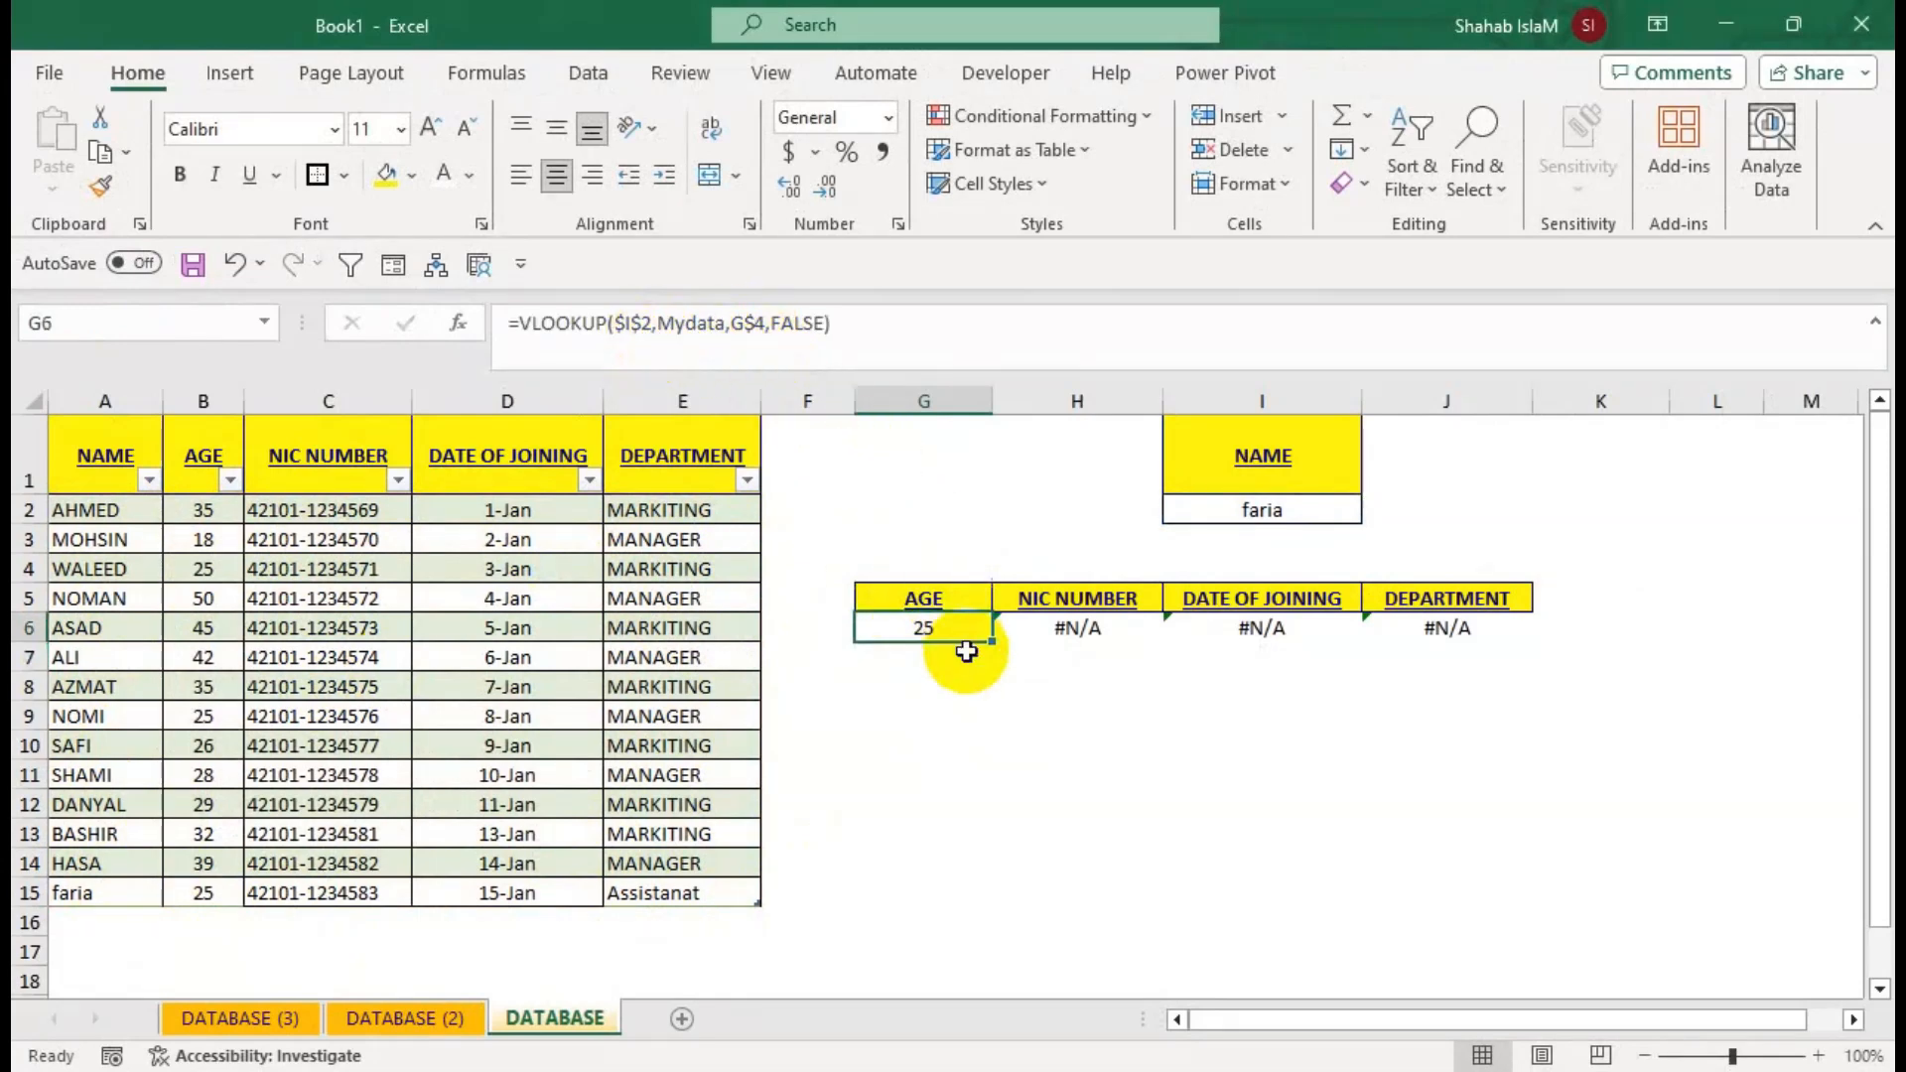
{"action": "left_click_drag", "start_coordinate": [990, 641], "coordinate": [1481, 640]}
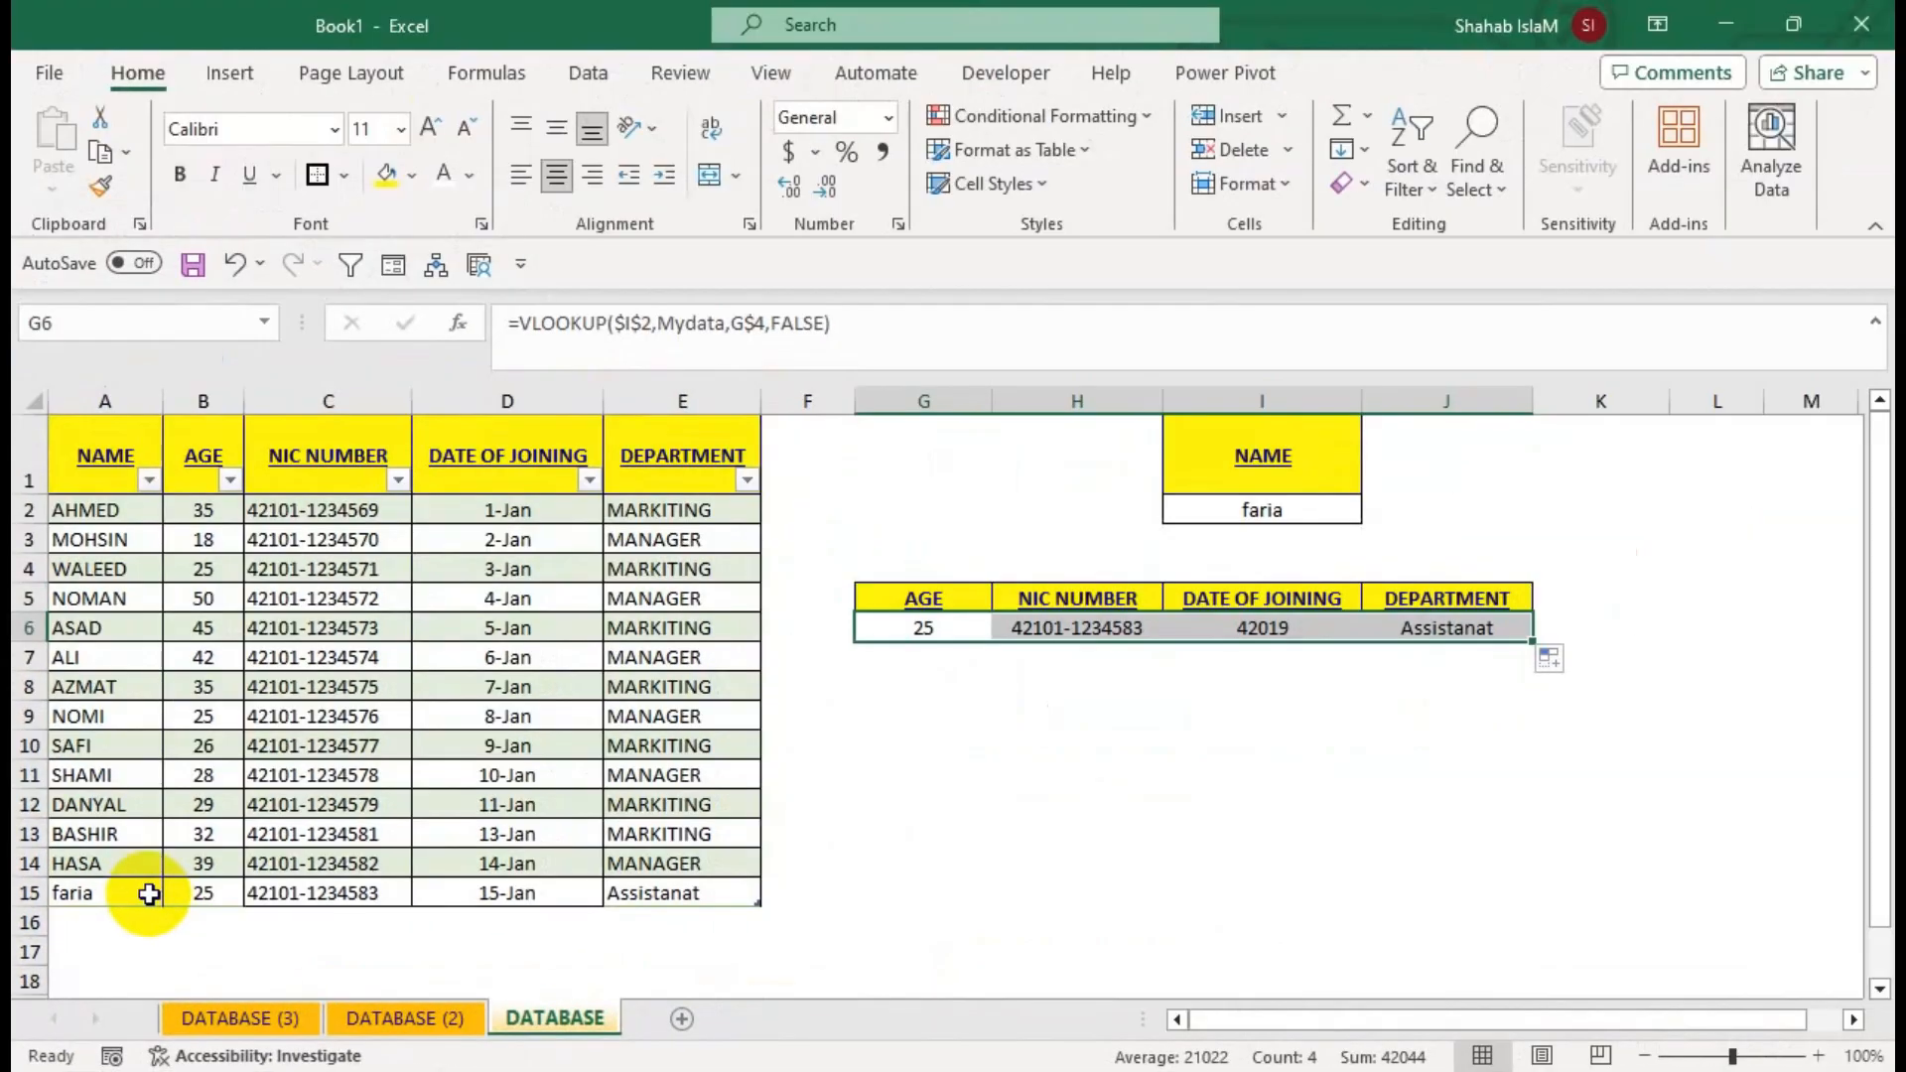
Add a new row 16 at the end of the Mydata table and enter the new person's name and age 32.
{"action": "left_click", "coordinate": [149, 894]}
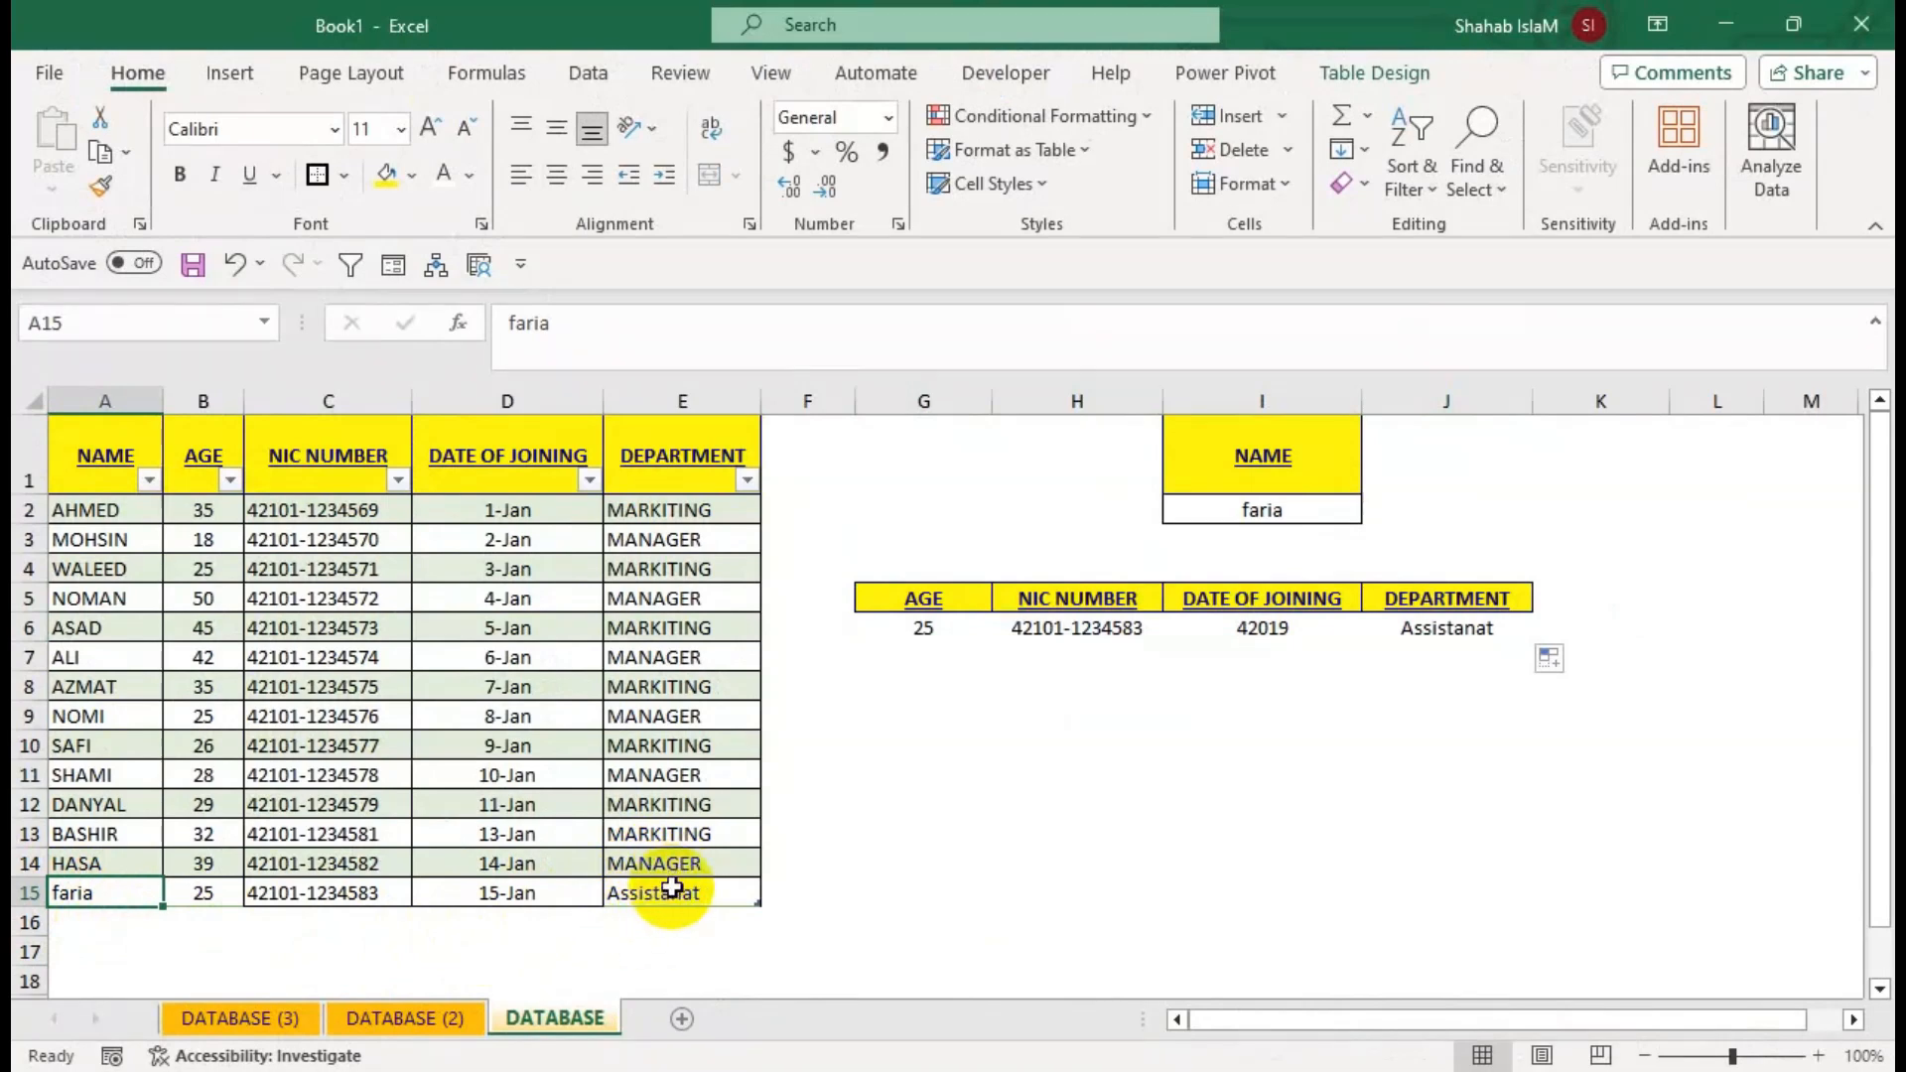
{"action": "key", "text": "Right"}
{"action": "key", "text": "Right"}
{"action": "key", "text": "Right"}
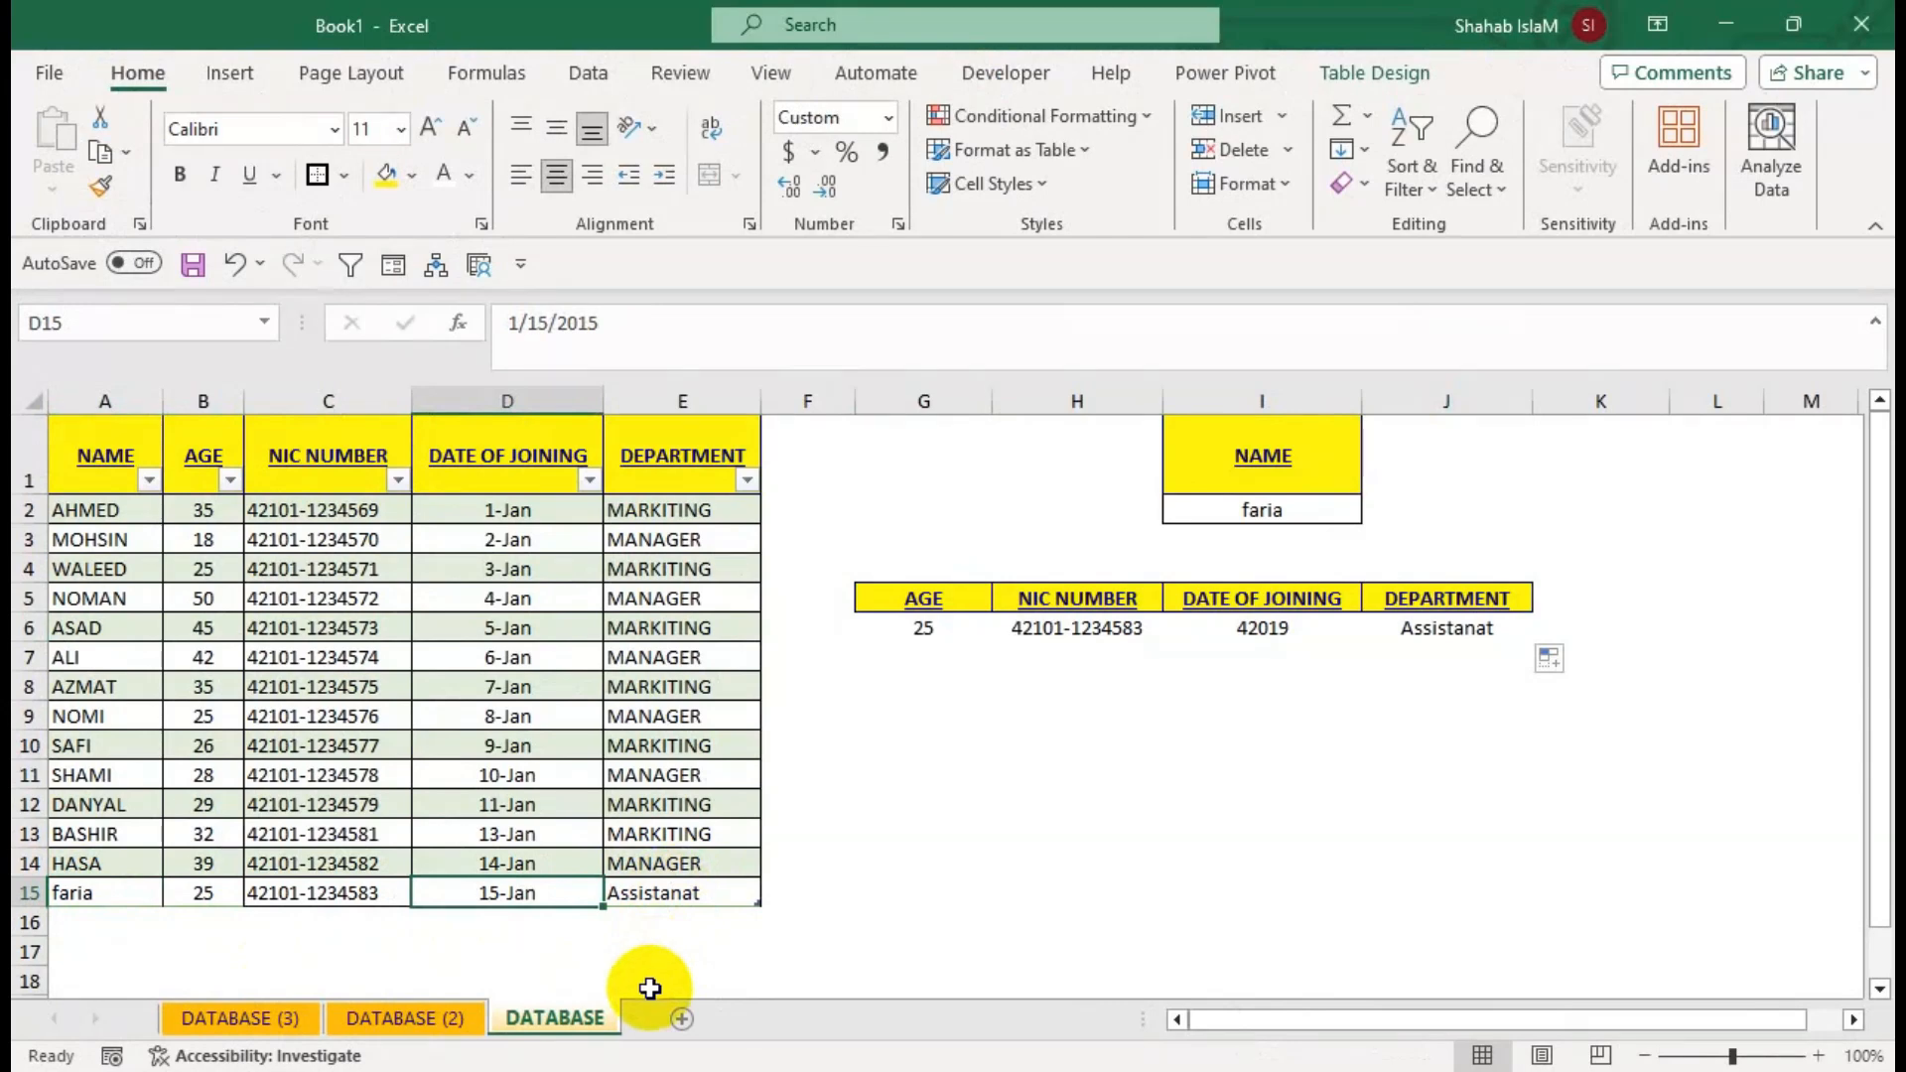
{"action": "key", "text": "Right"}
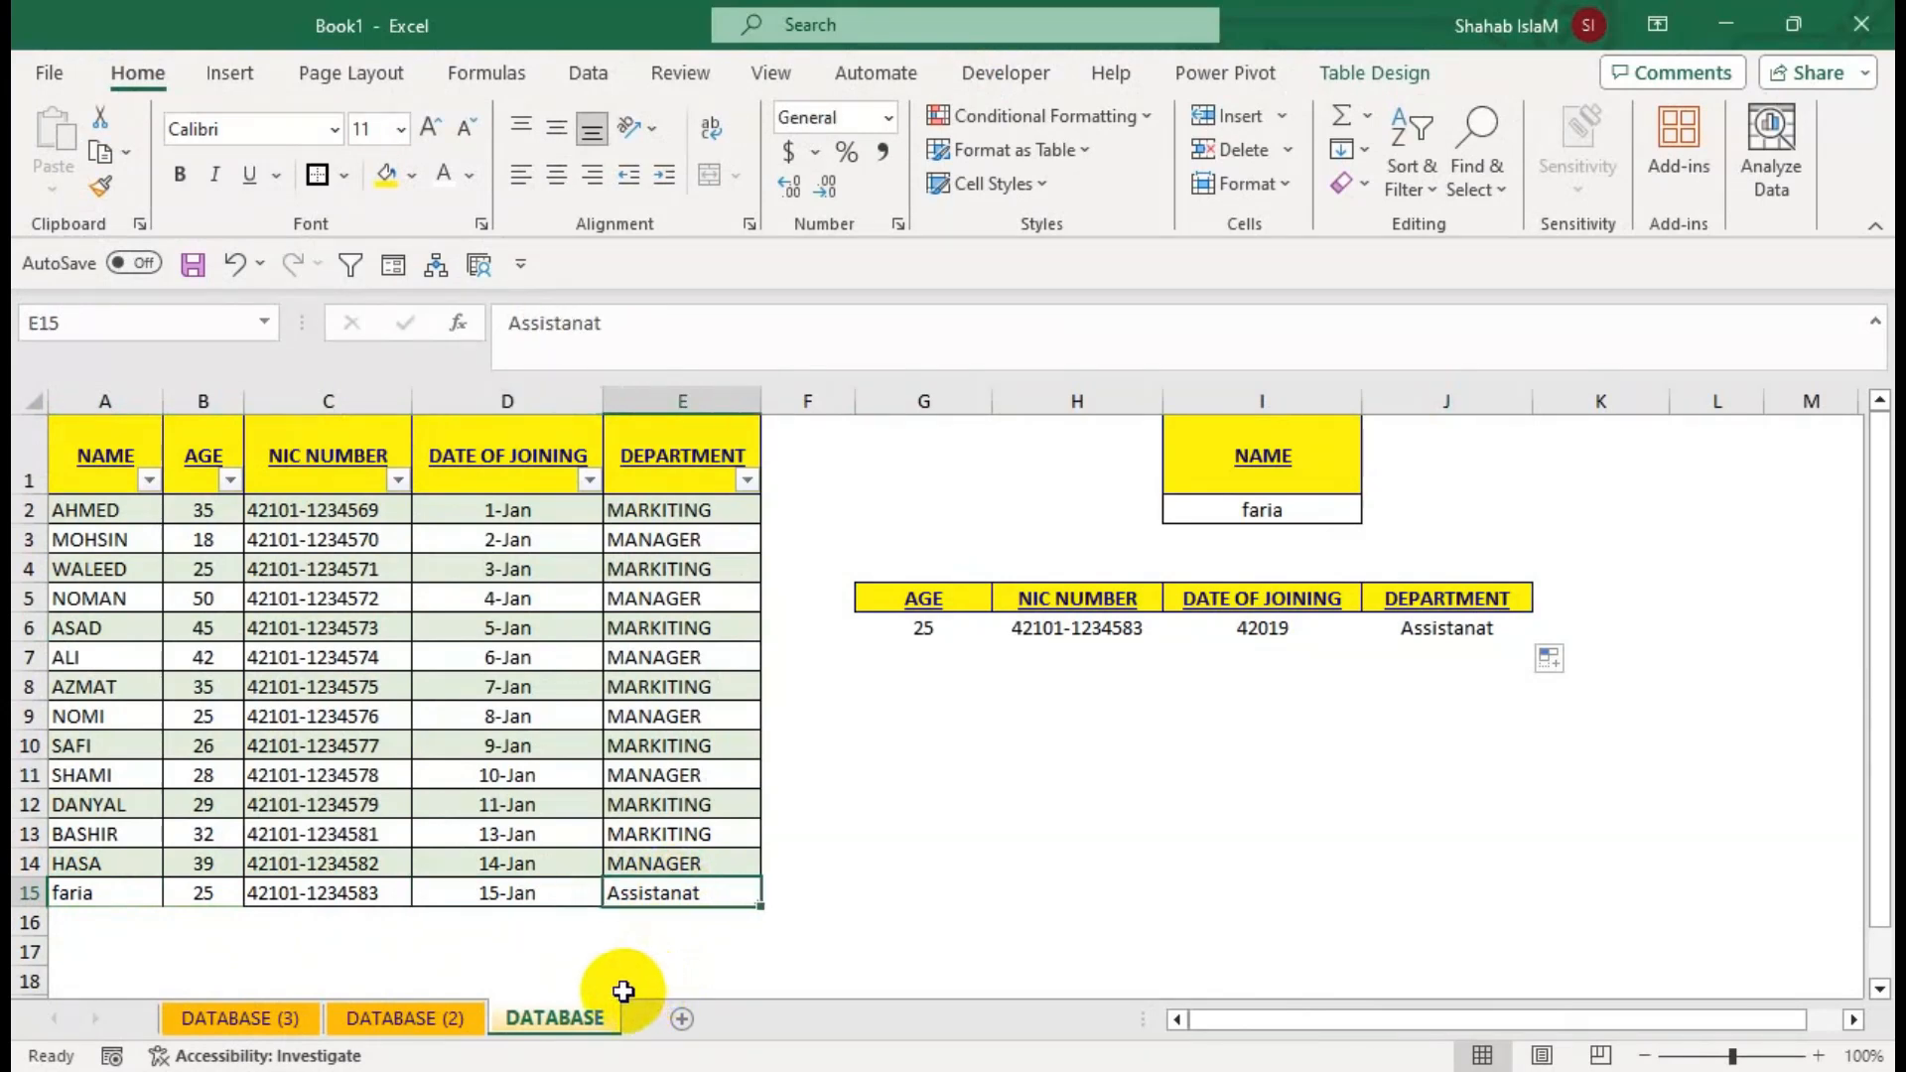
{"action": "key", "text": "Tab"}
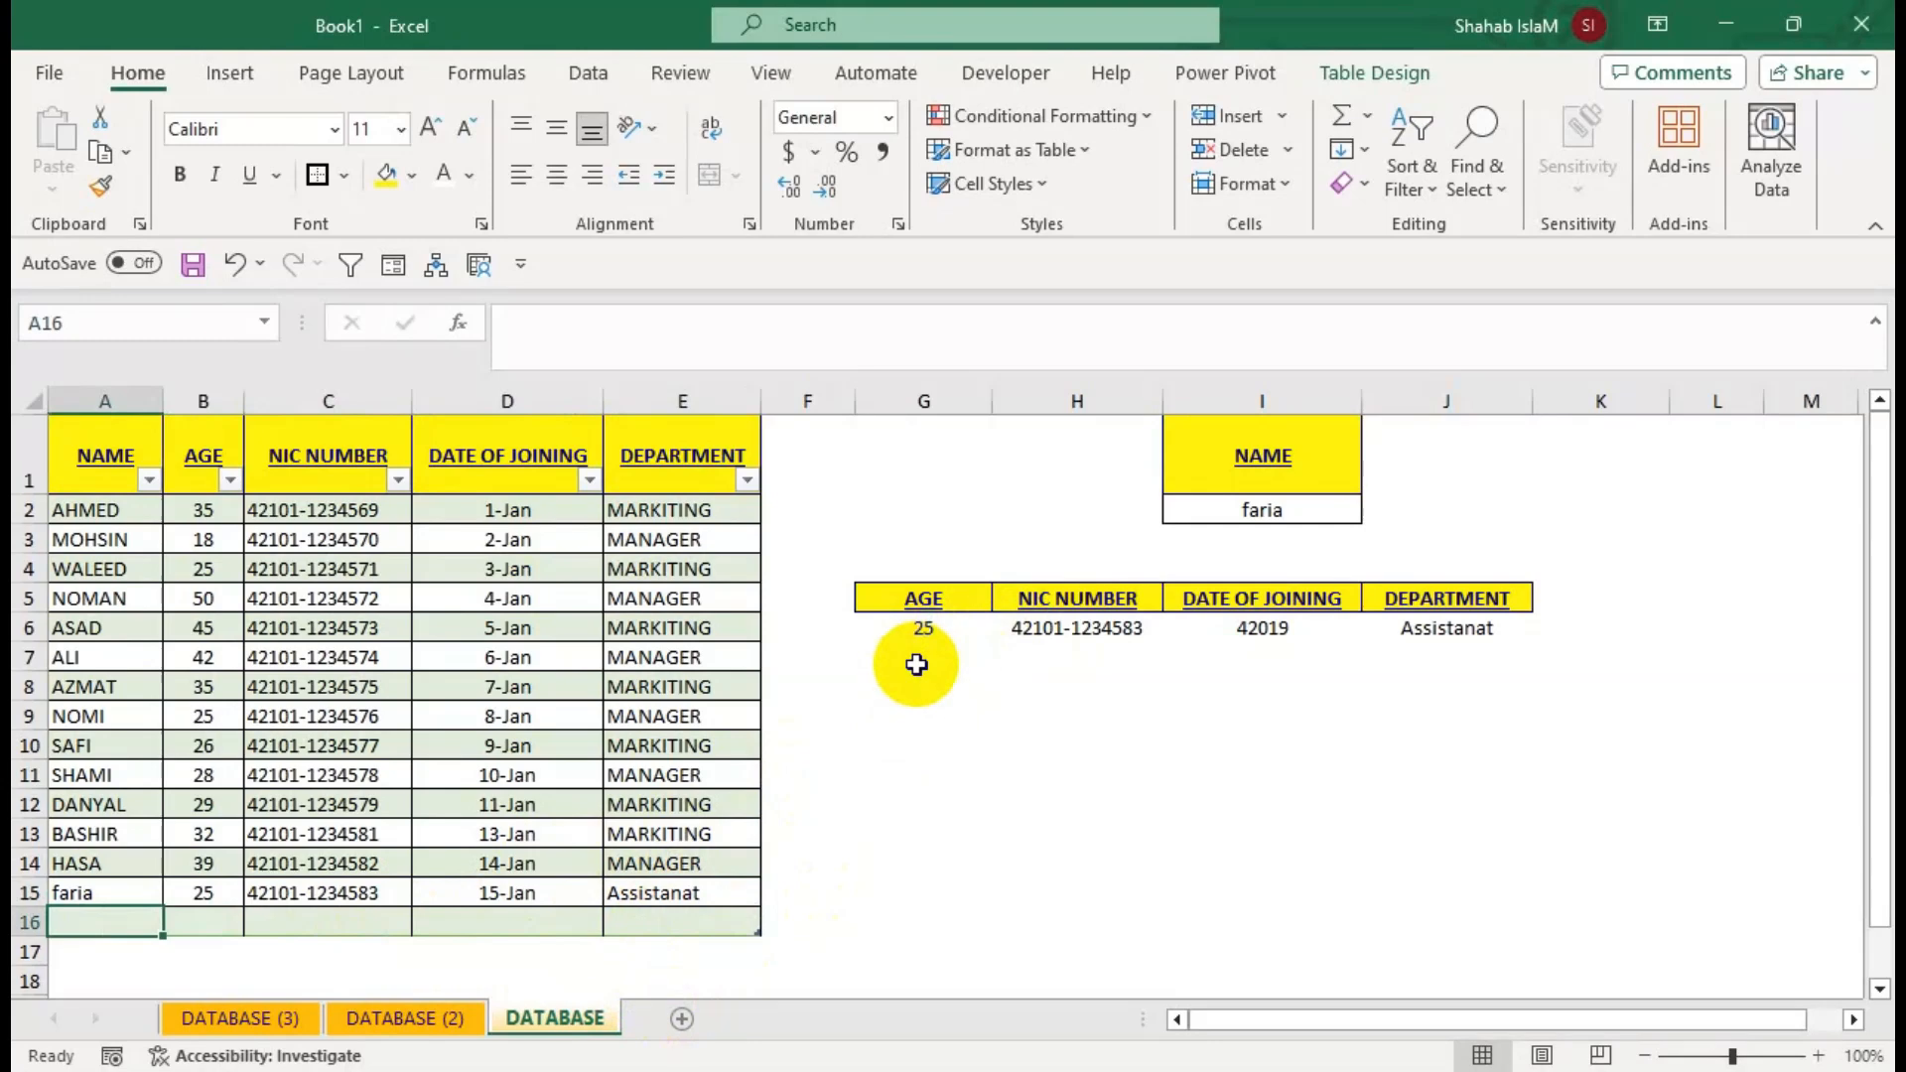
{"action": "type", "text": "Sures"}
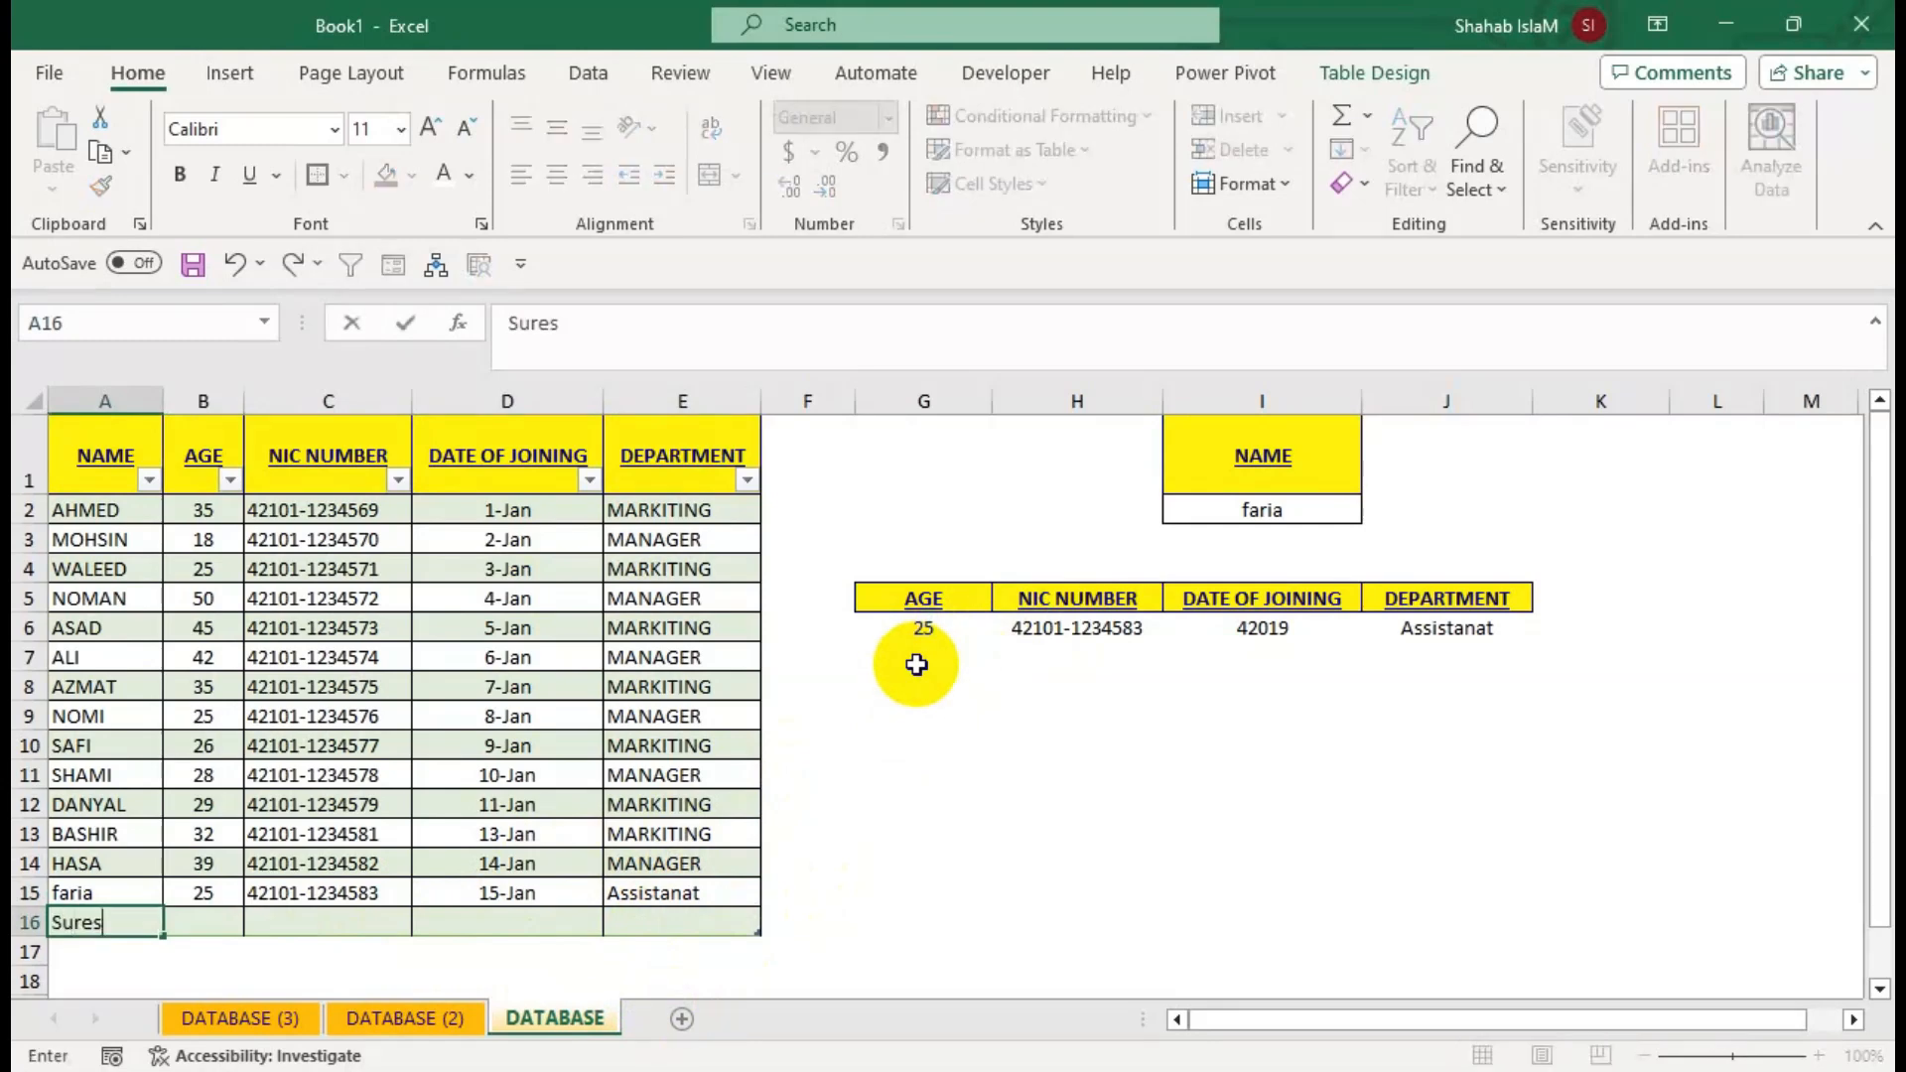
{"action": "type", "text": "h"}
{"action": "key", "text": "Tab"}
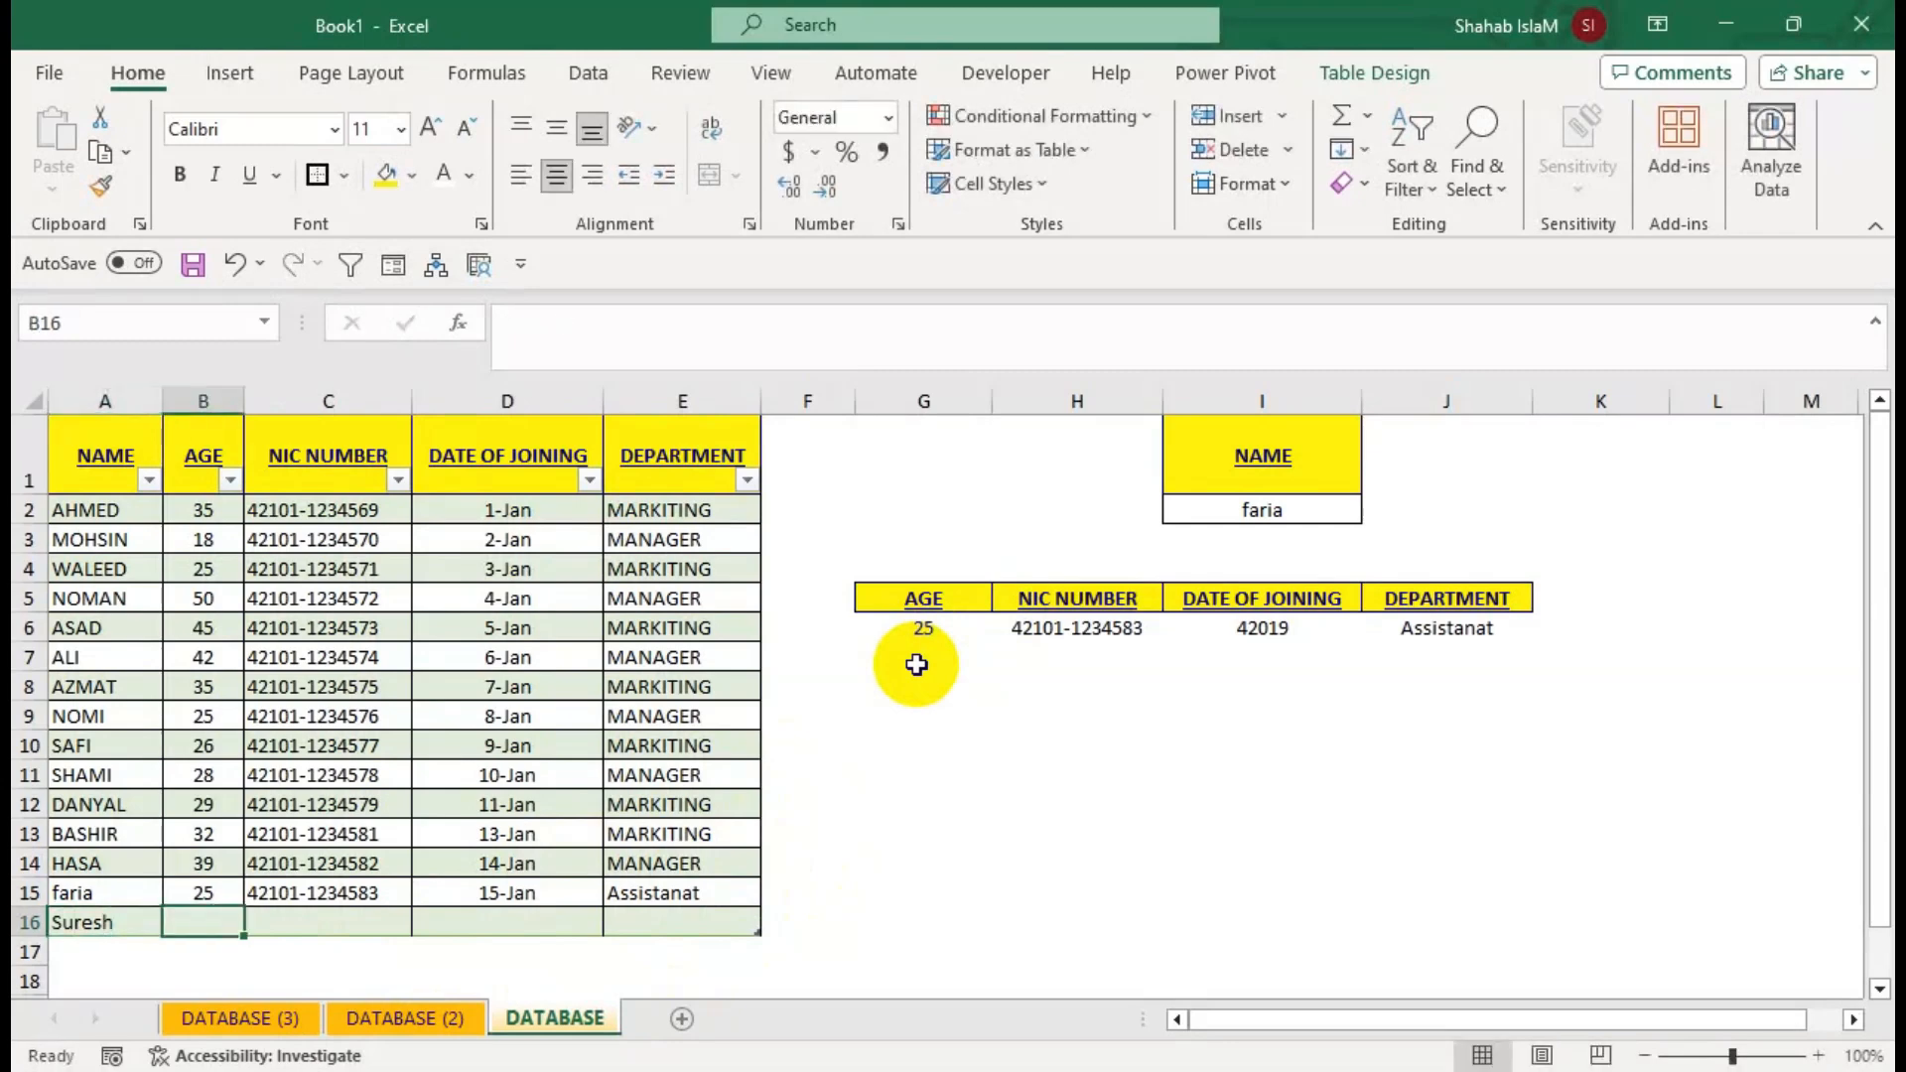
{"action": "type", "text": "32"}
{"action": "key", "text": "Tab"}
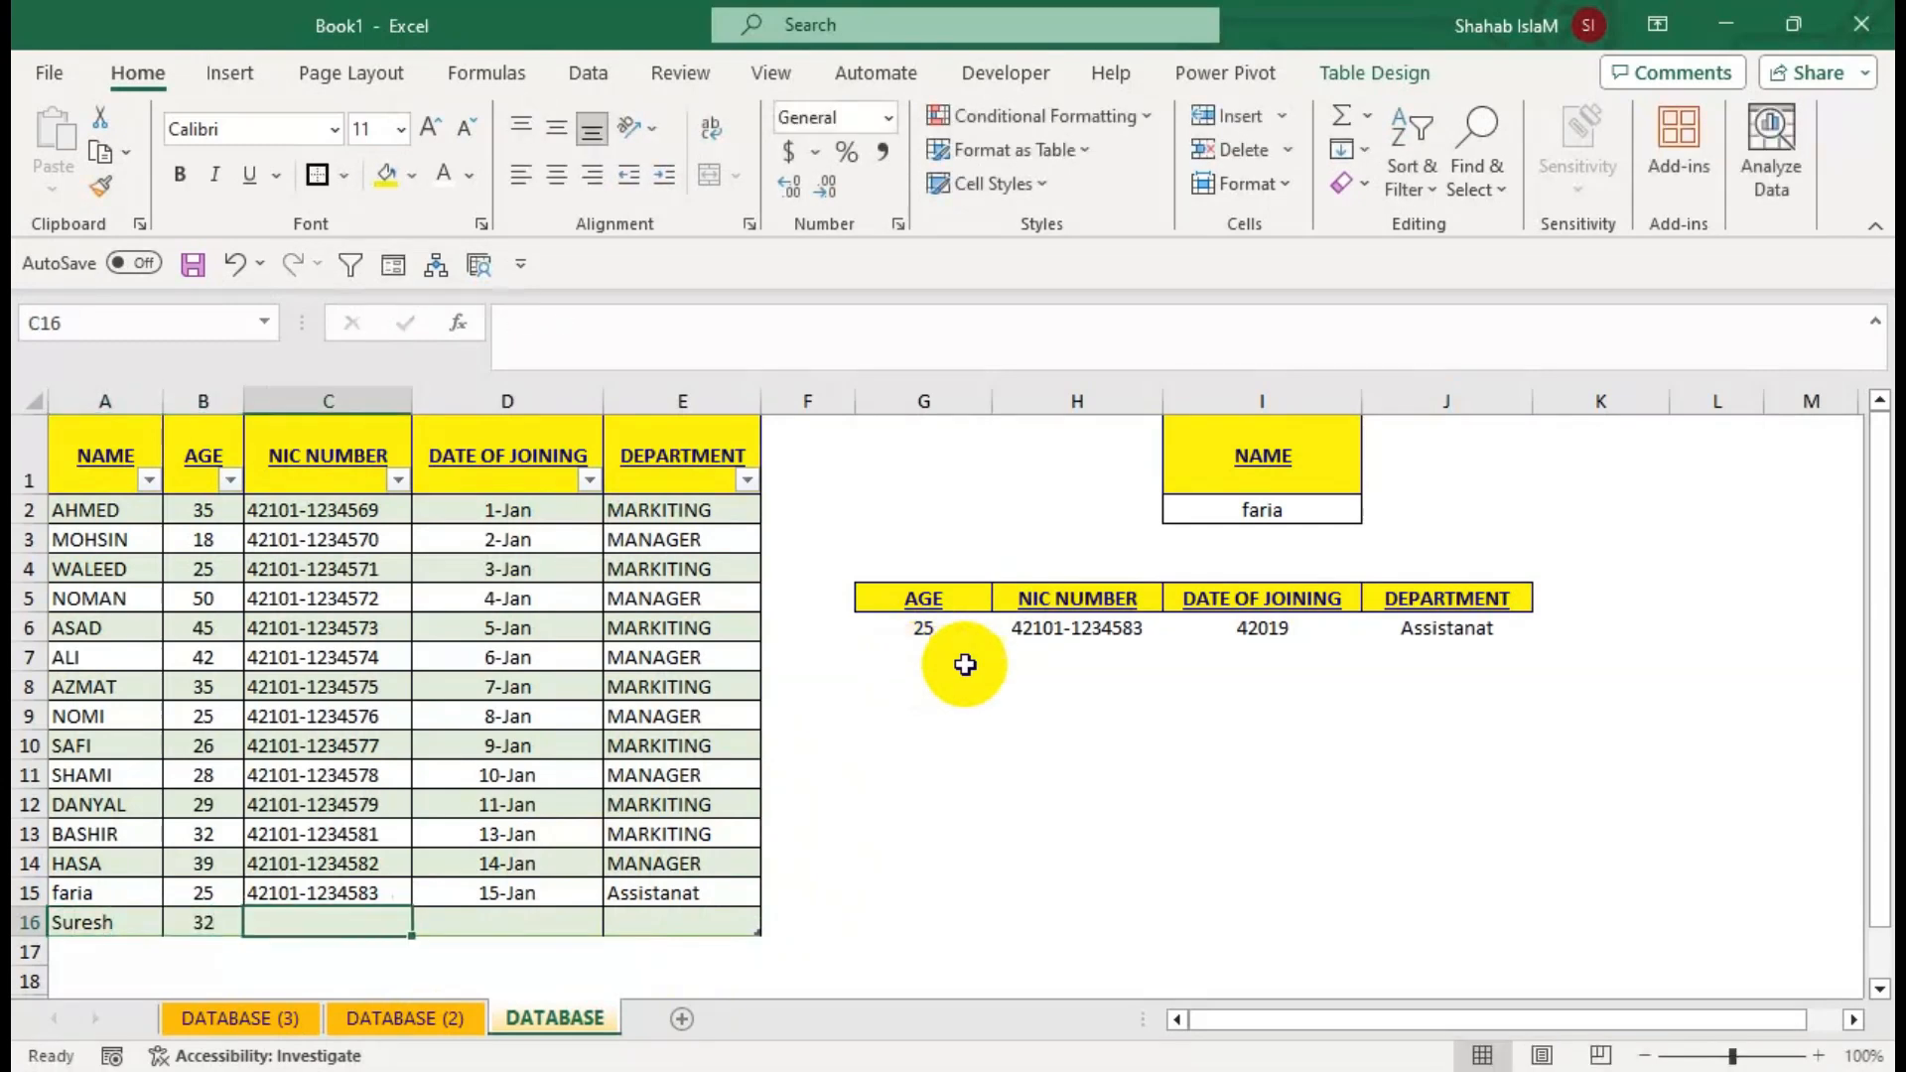
Fill the NIC number, joining date and department from row 15 down to row 16.
{"action": "left_click", "coordinate": [397, 891]}
{"action": "left_click_drag", "start_coordinate": [411, 906], "coordinate": [619, 921]}
{"action": "key", "text": "ctrl+d"}
Enter the name from row 16 in I2 as the lookup name.
{"action": "left_click", "coordinate": [1275, 506]}
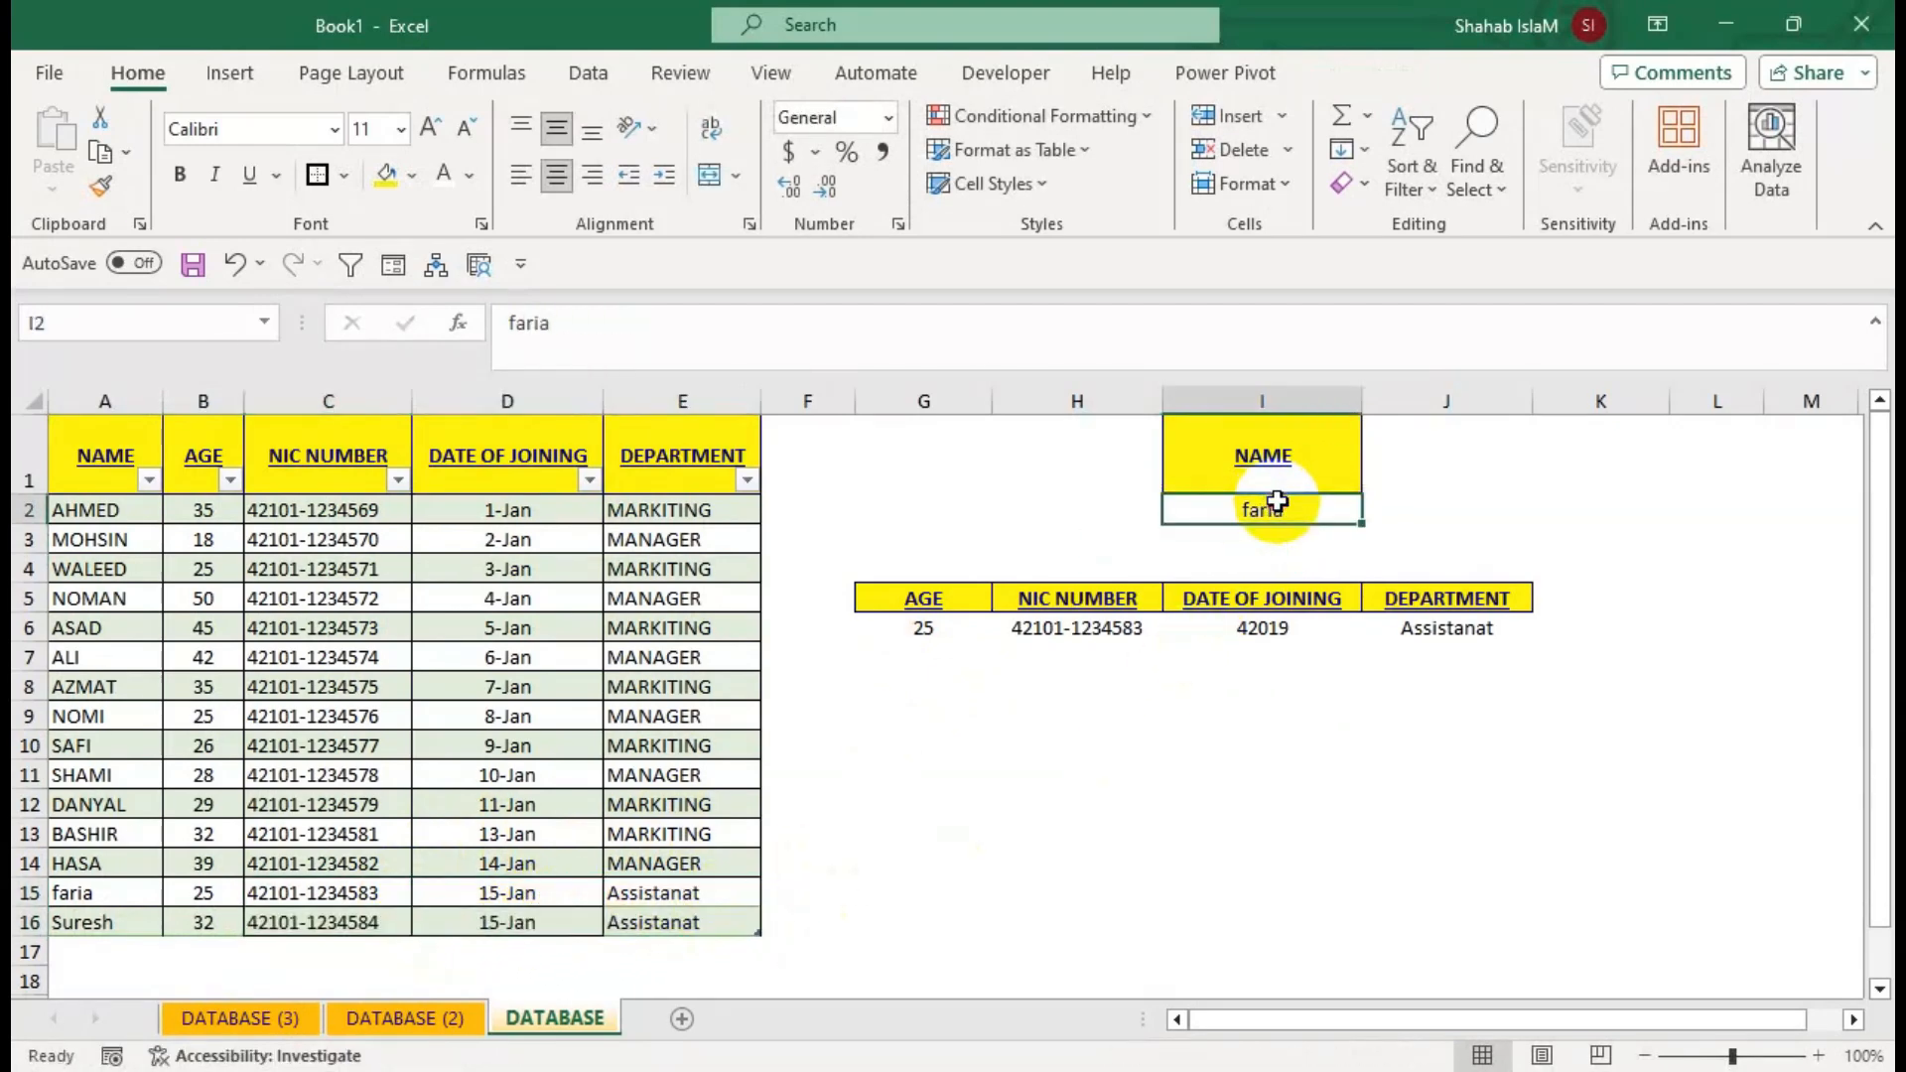
{"action": "type", "text": "Sure"}
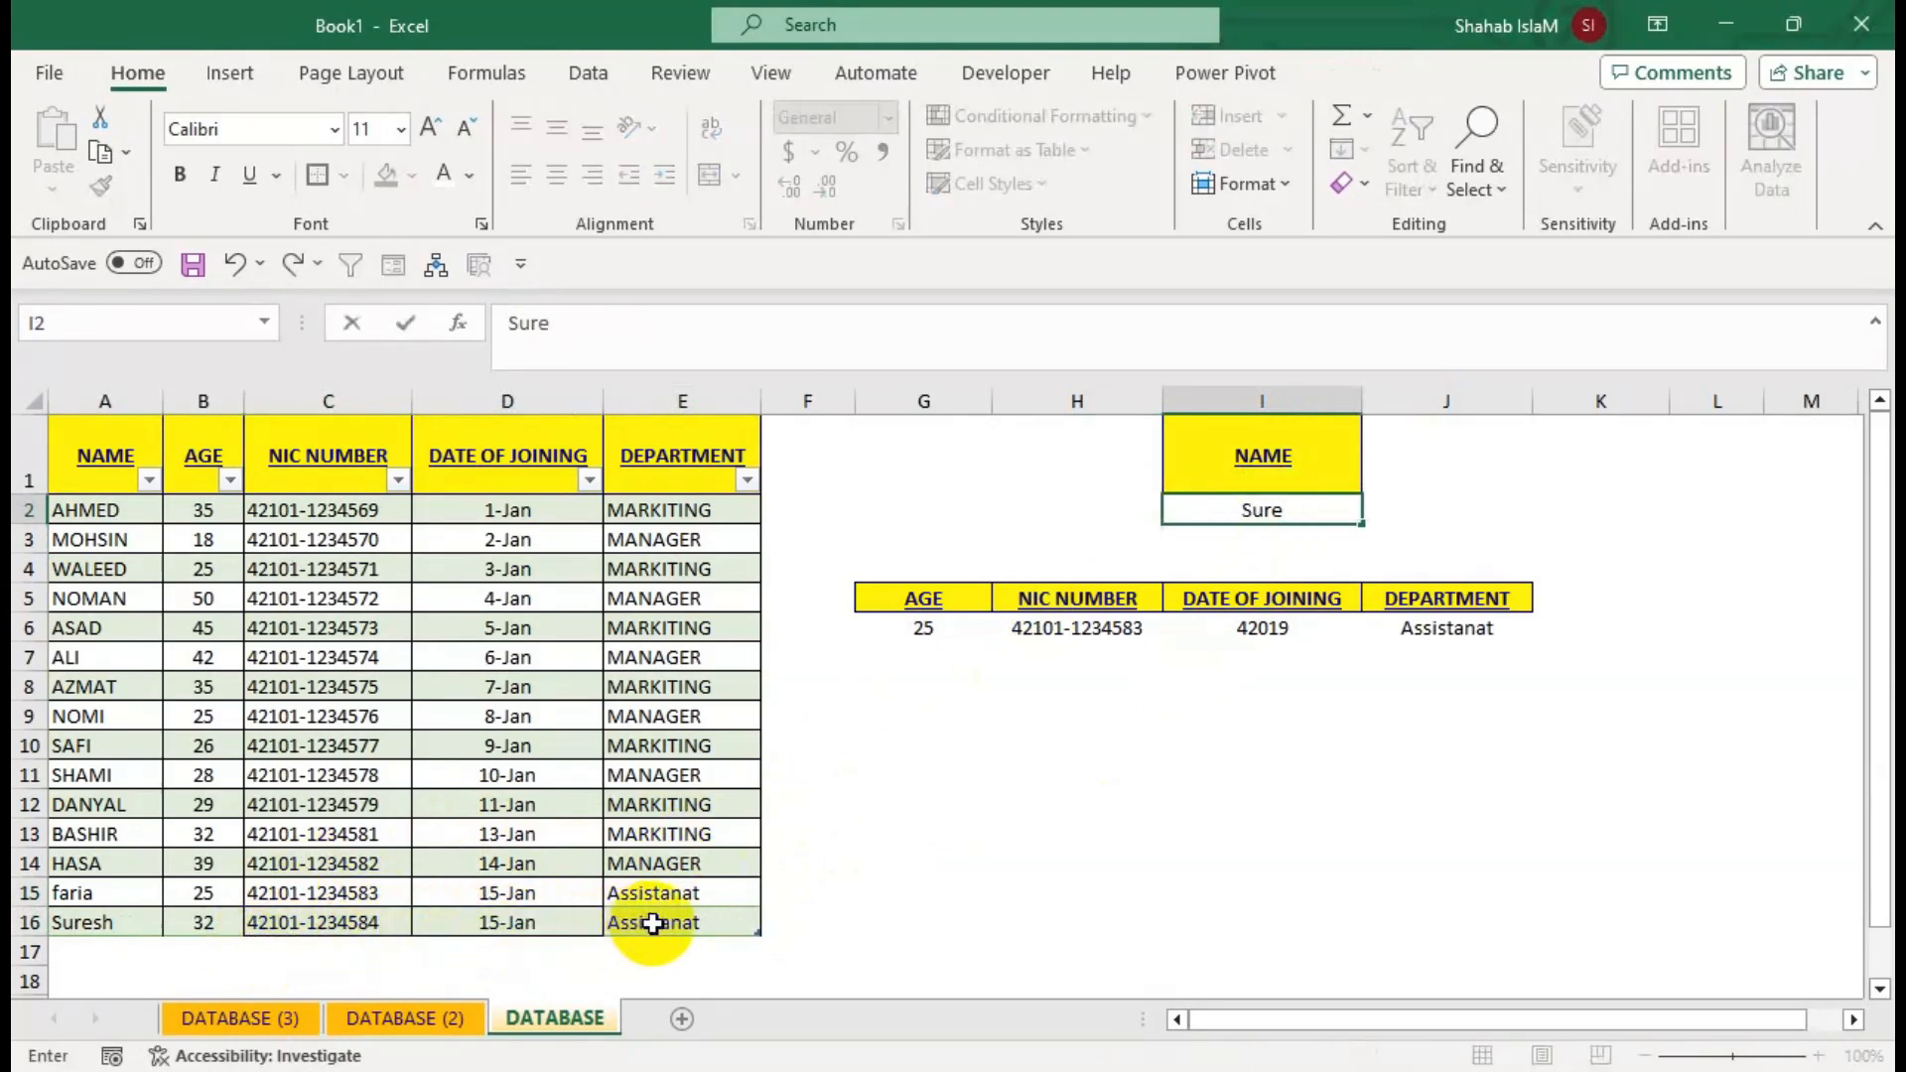
{"action": "type", "text": "s"}
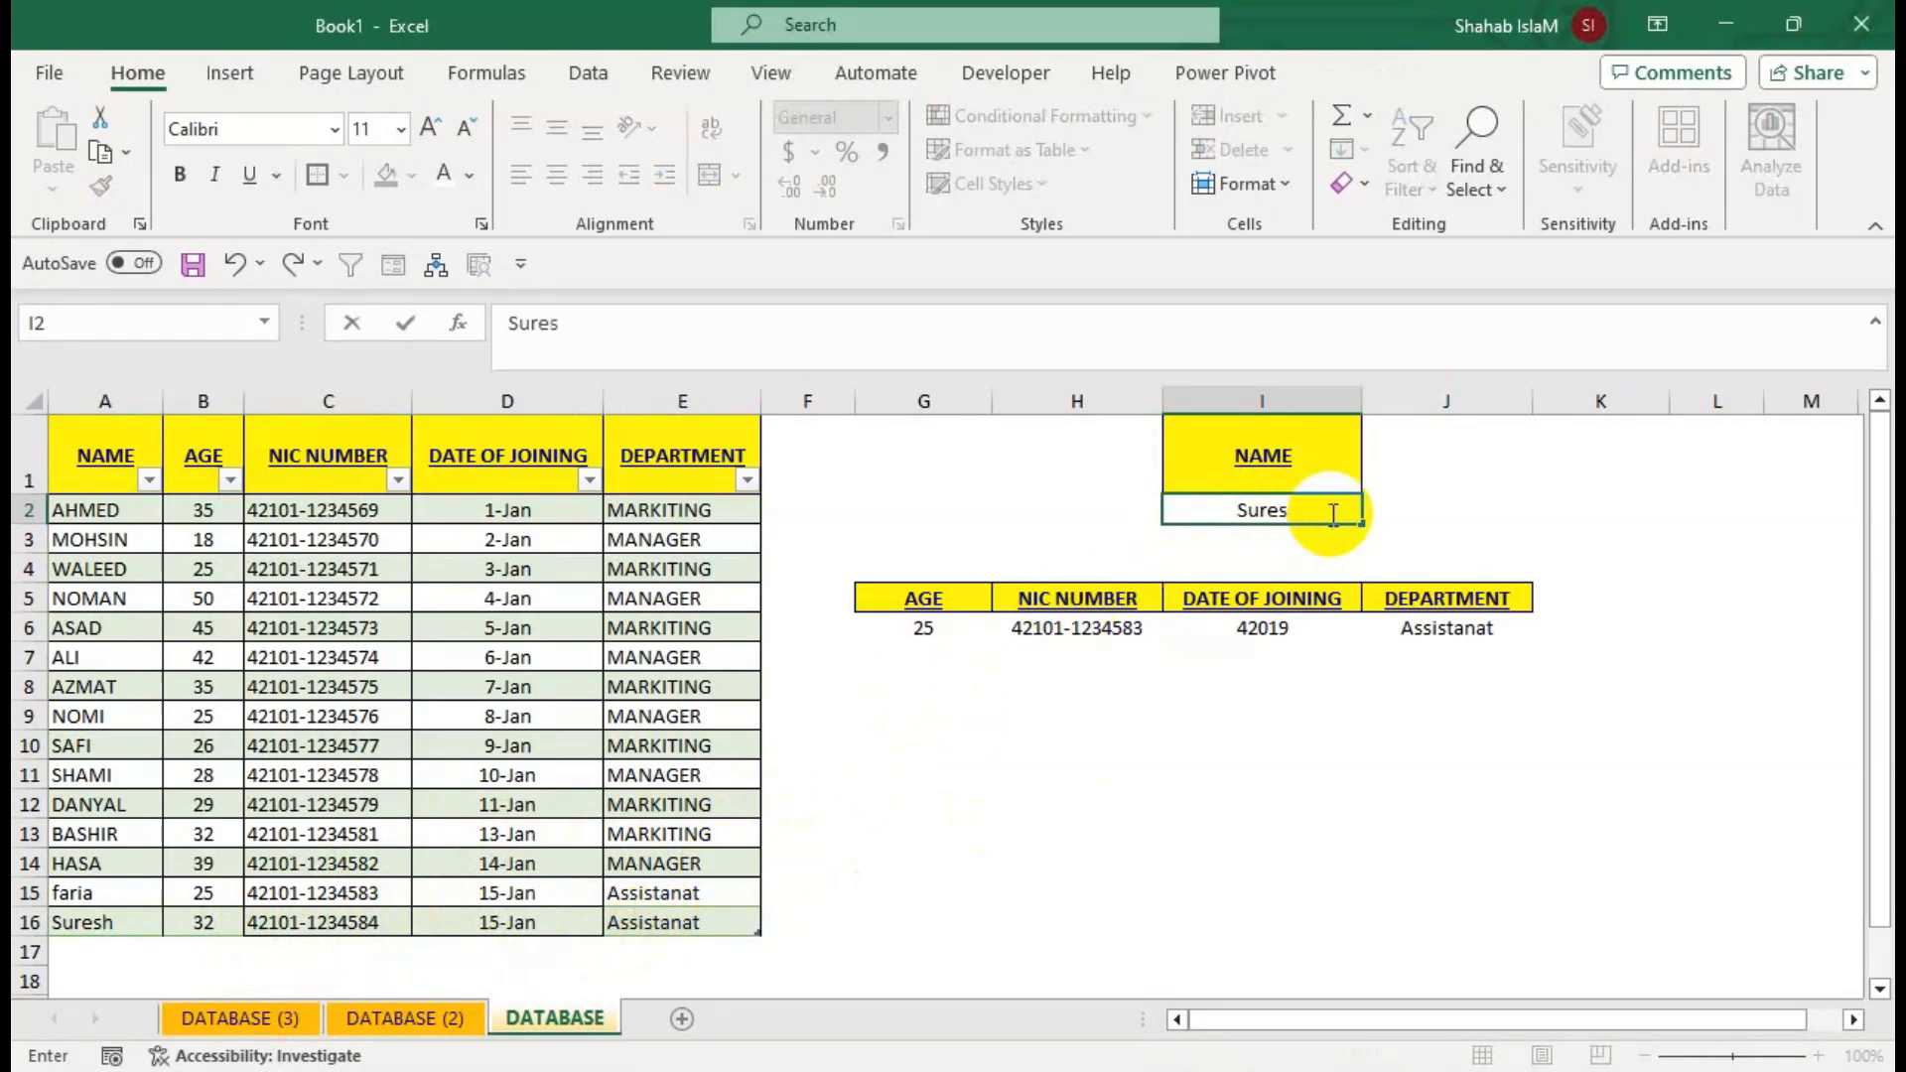
{"action": "type", "text": "h"}
{"action": "key", "text": "Return"}
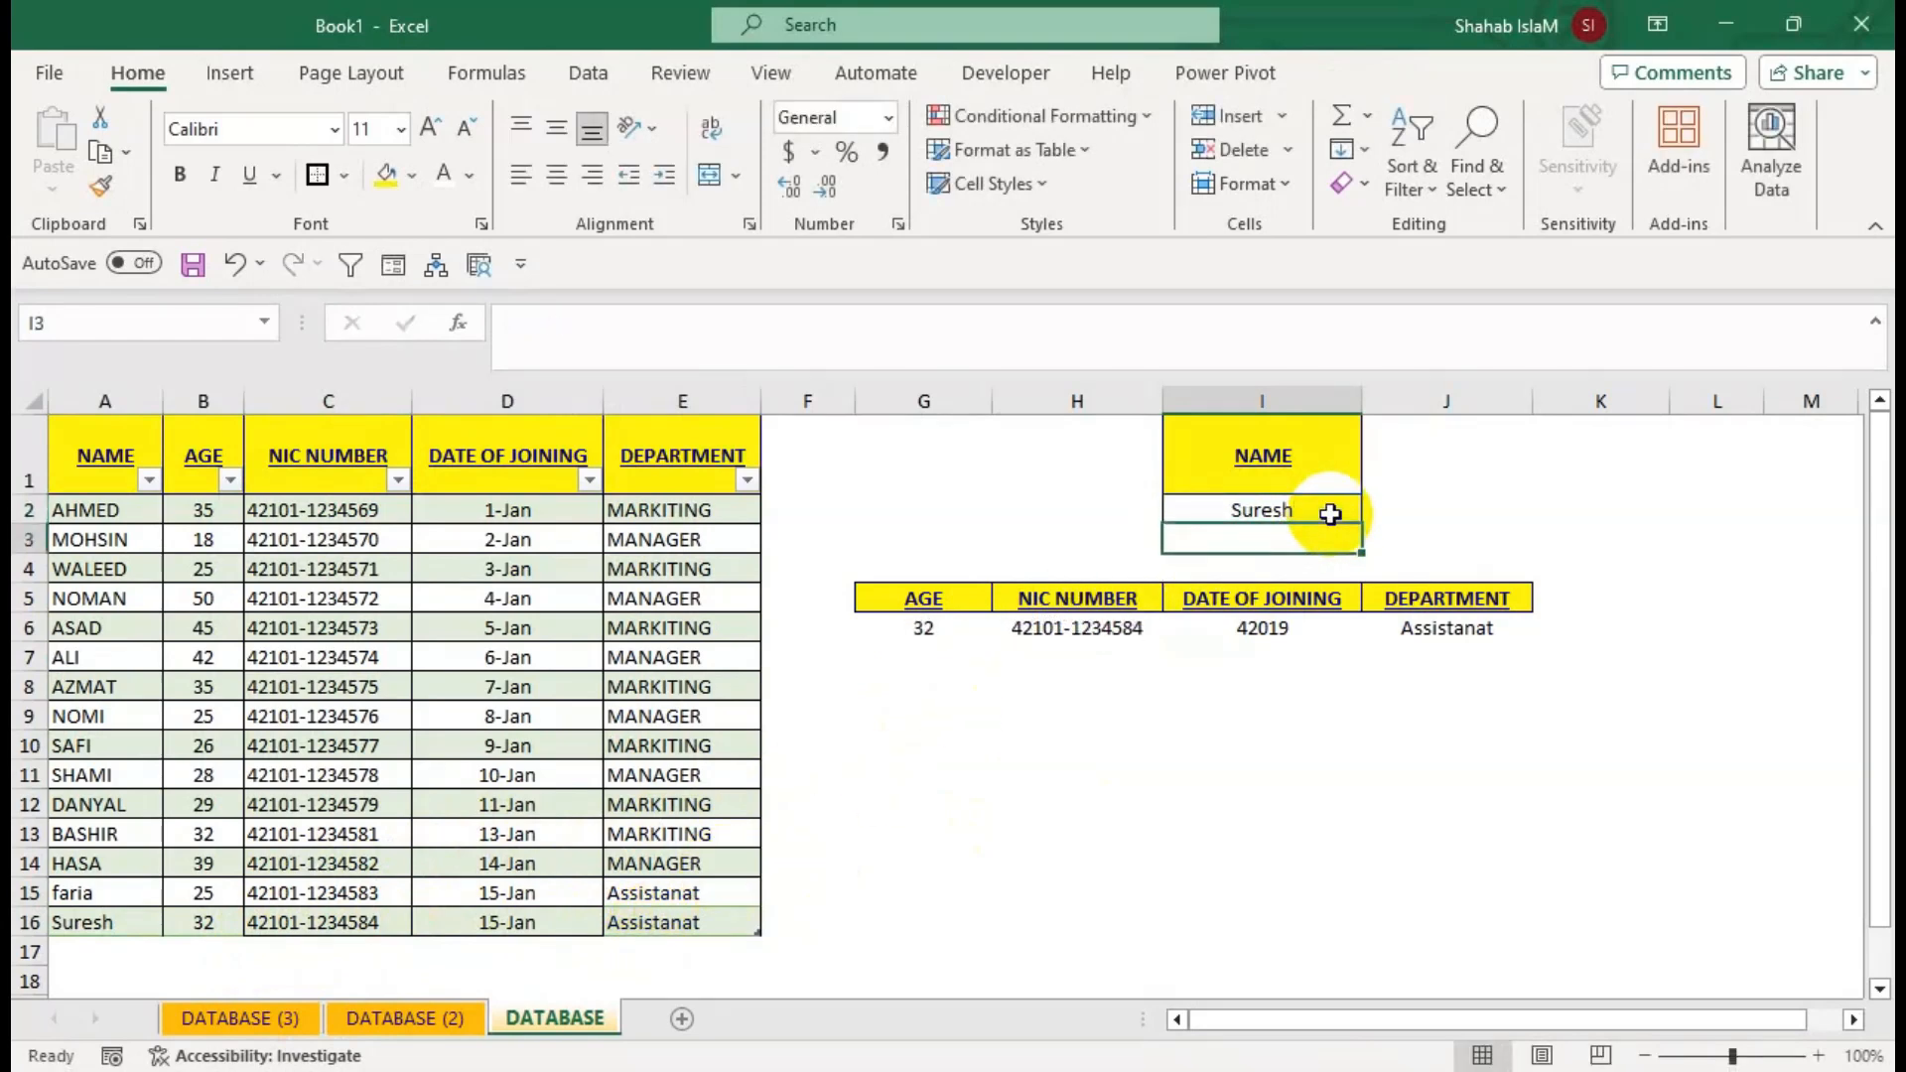
Format the joining date result in I6 as a day-month-year date.
{"action": "left_click", "coordinate": [1280, 627]}
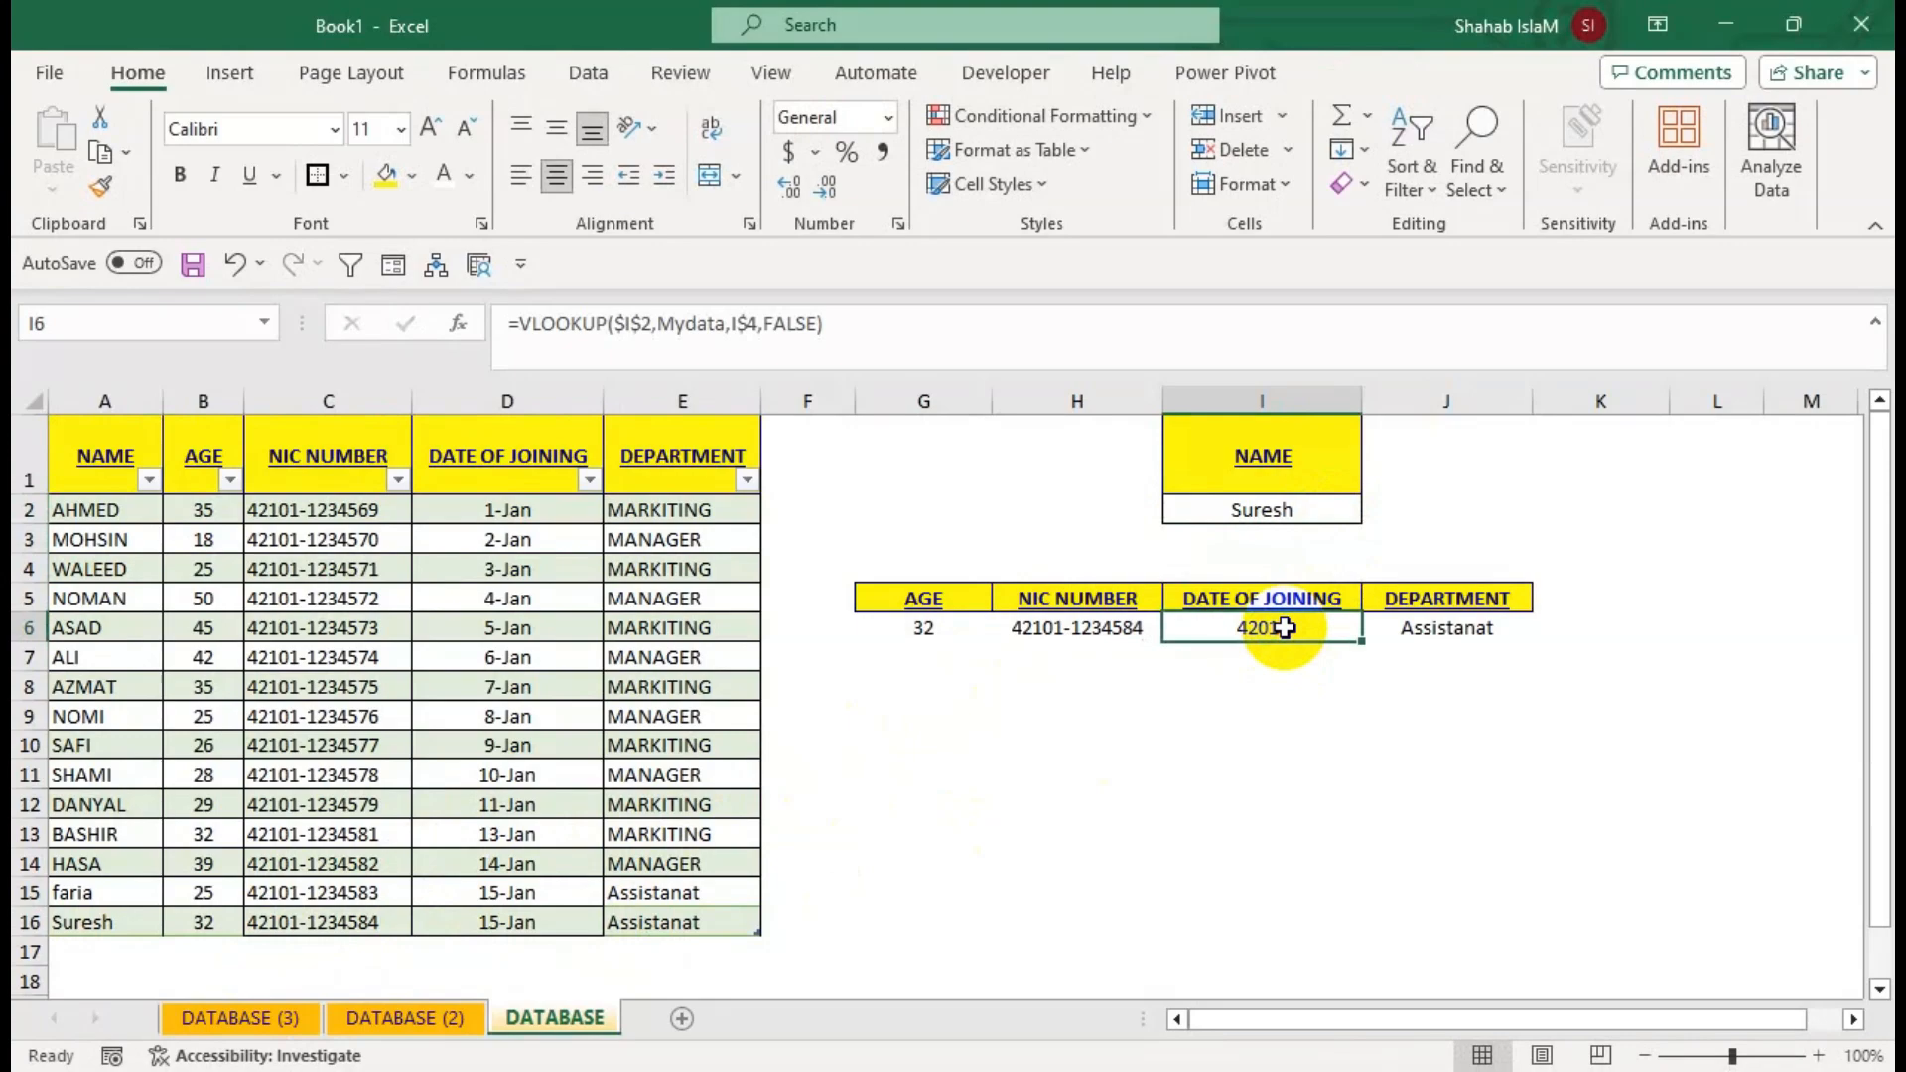
{"action": "key", "text": "ctrl+shift+numbersign"}
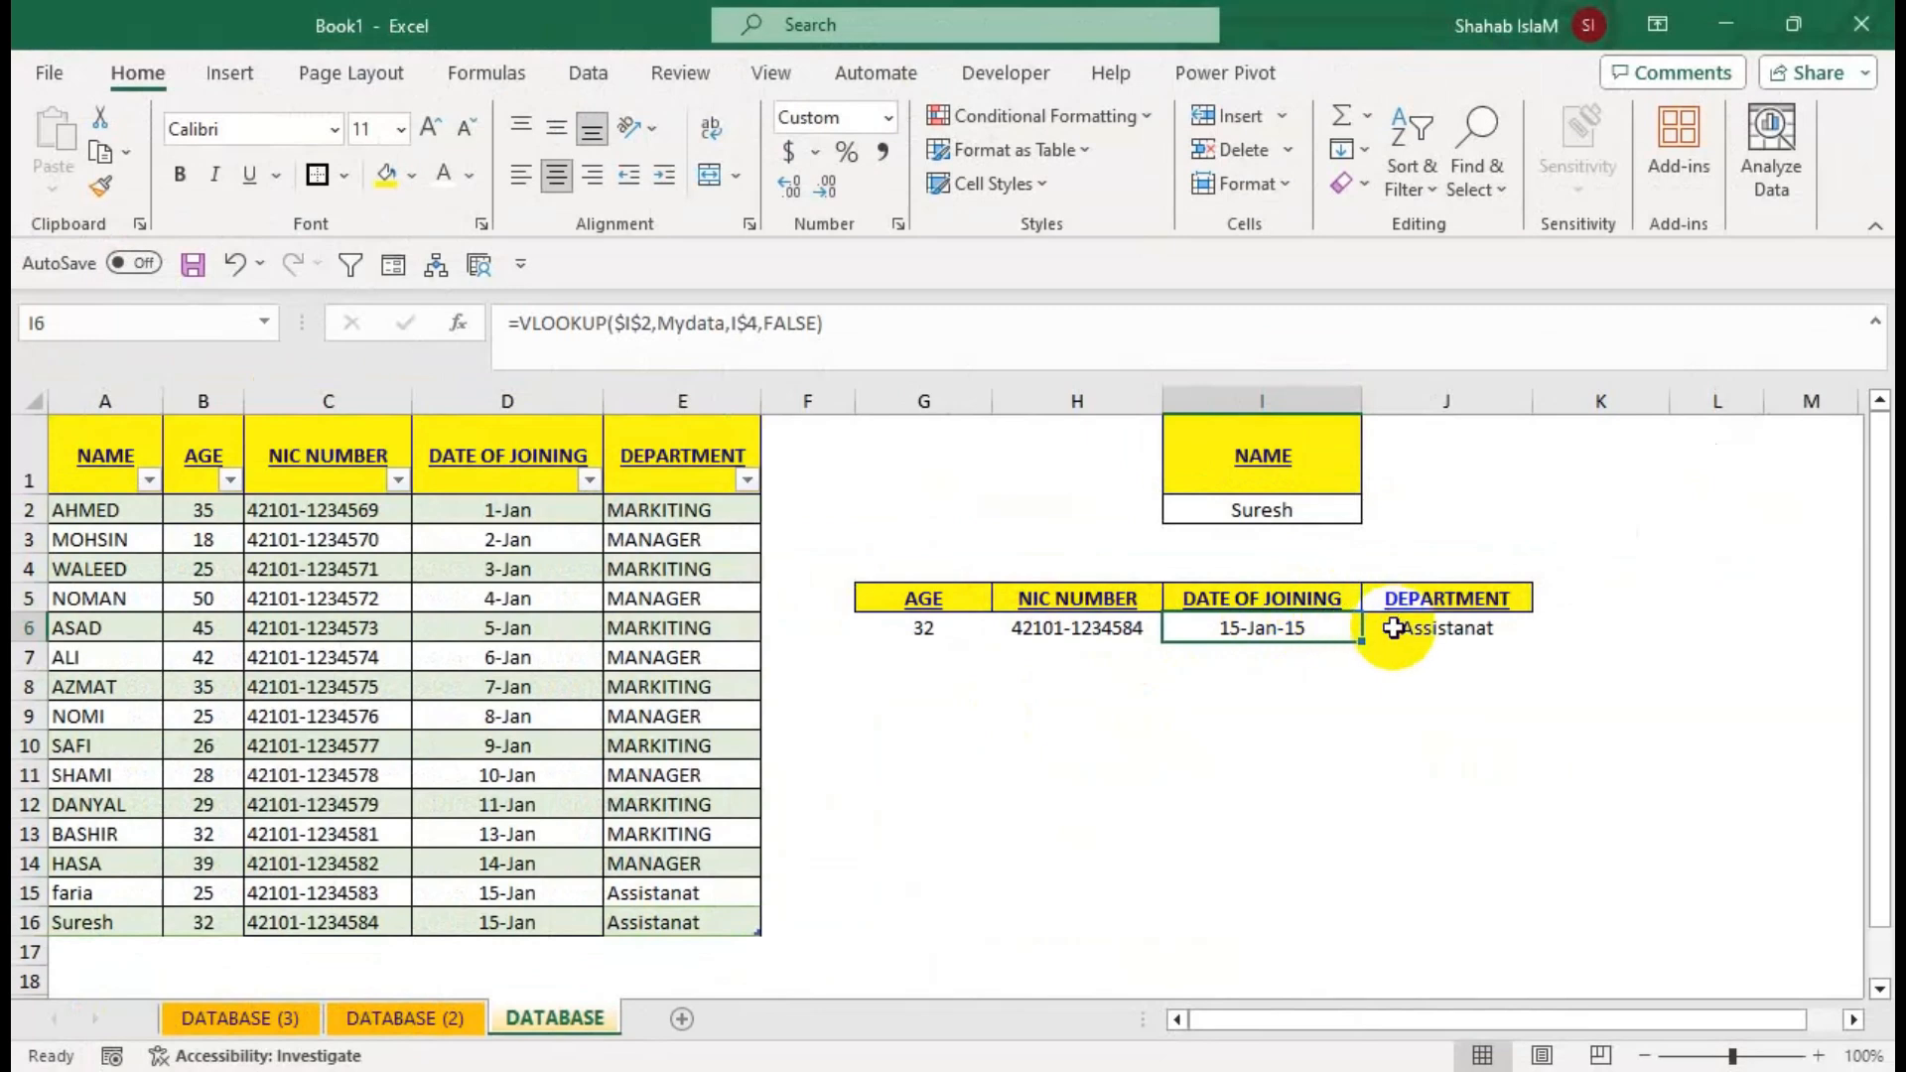
{"action": "left_click", "coordinate": [1394, 628]}
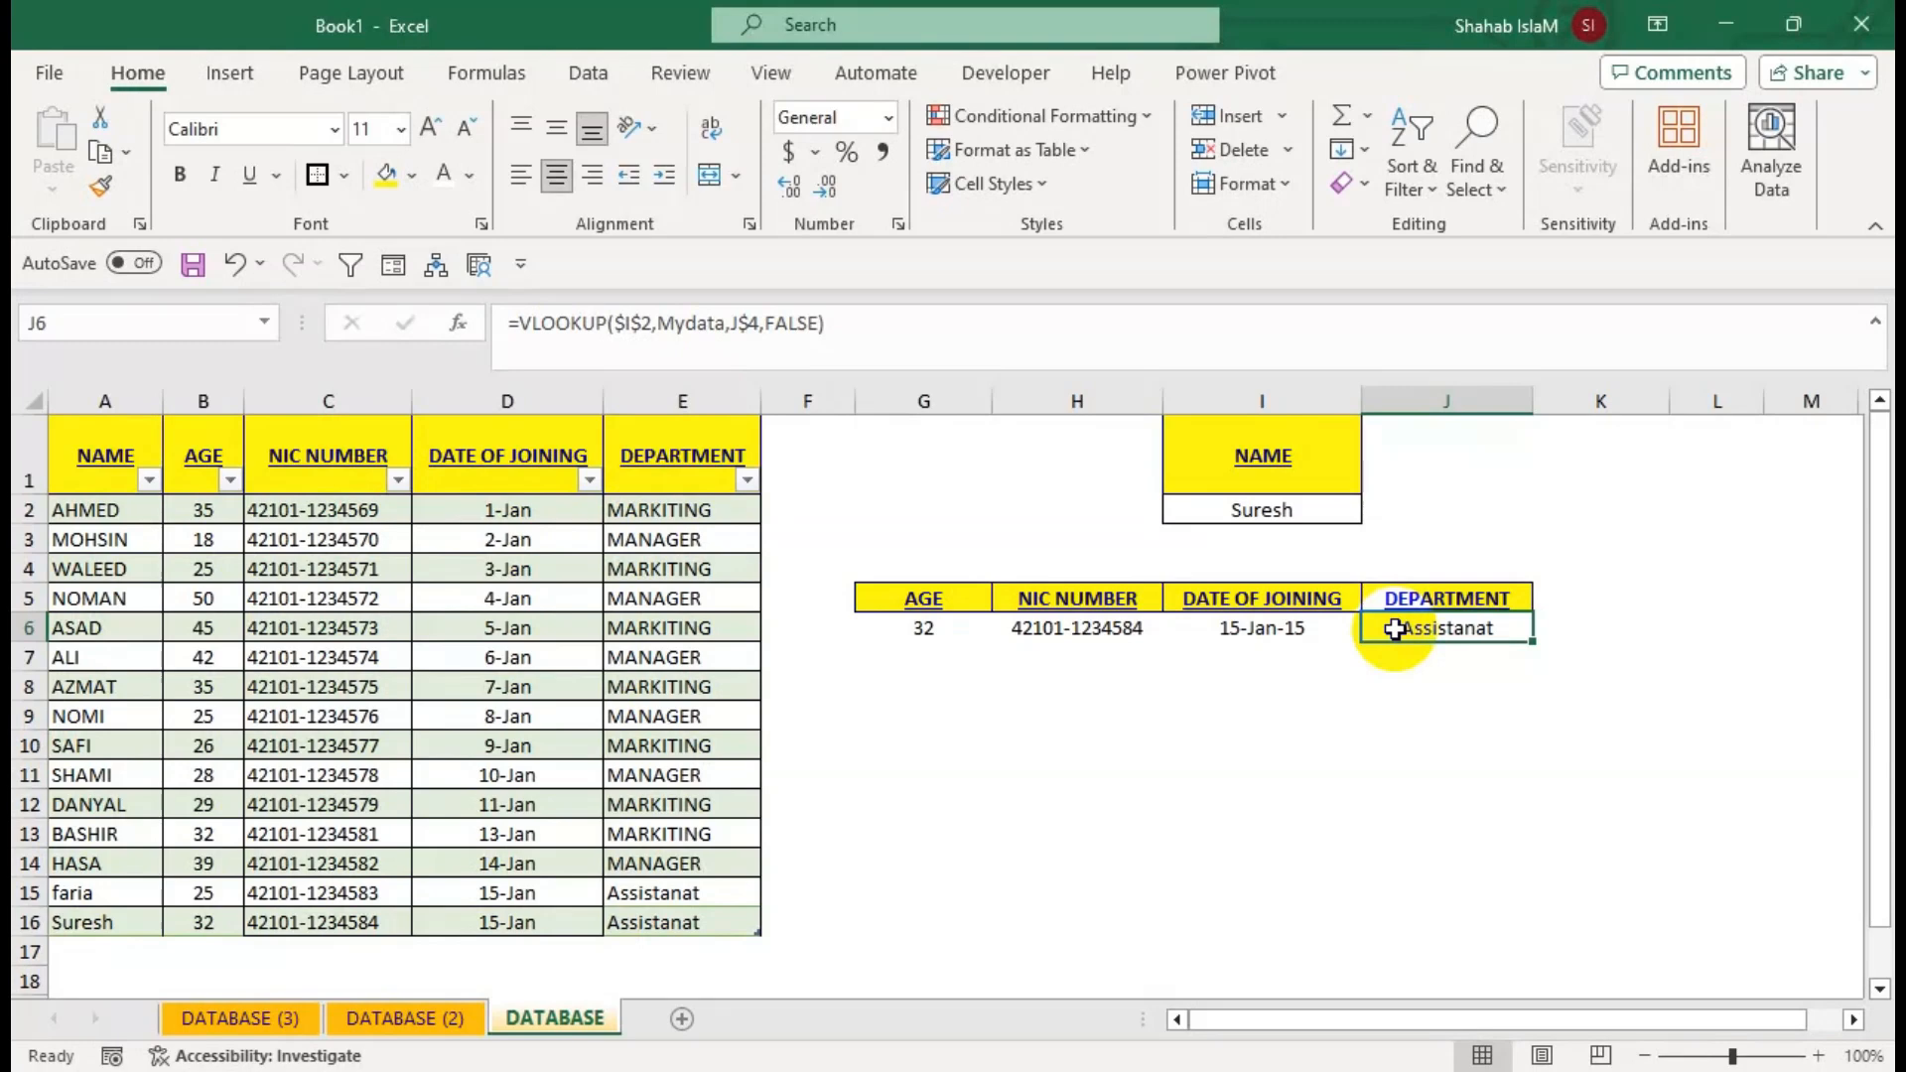
Create a copy of the DATABASE worksheet and place it before all other sheets.
{"action": "right_click", "coordinate": [596, 1017]}
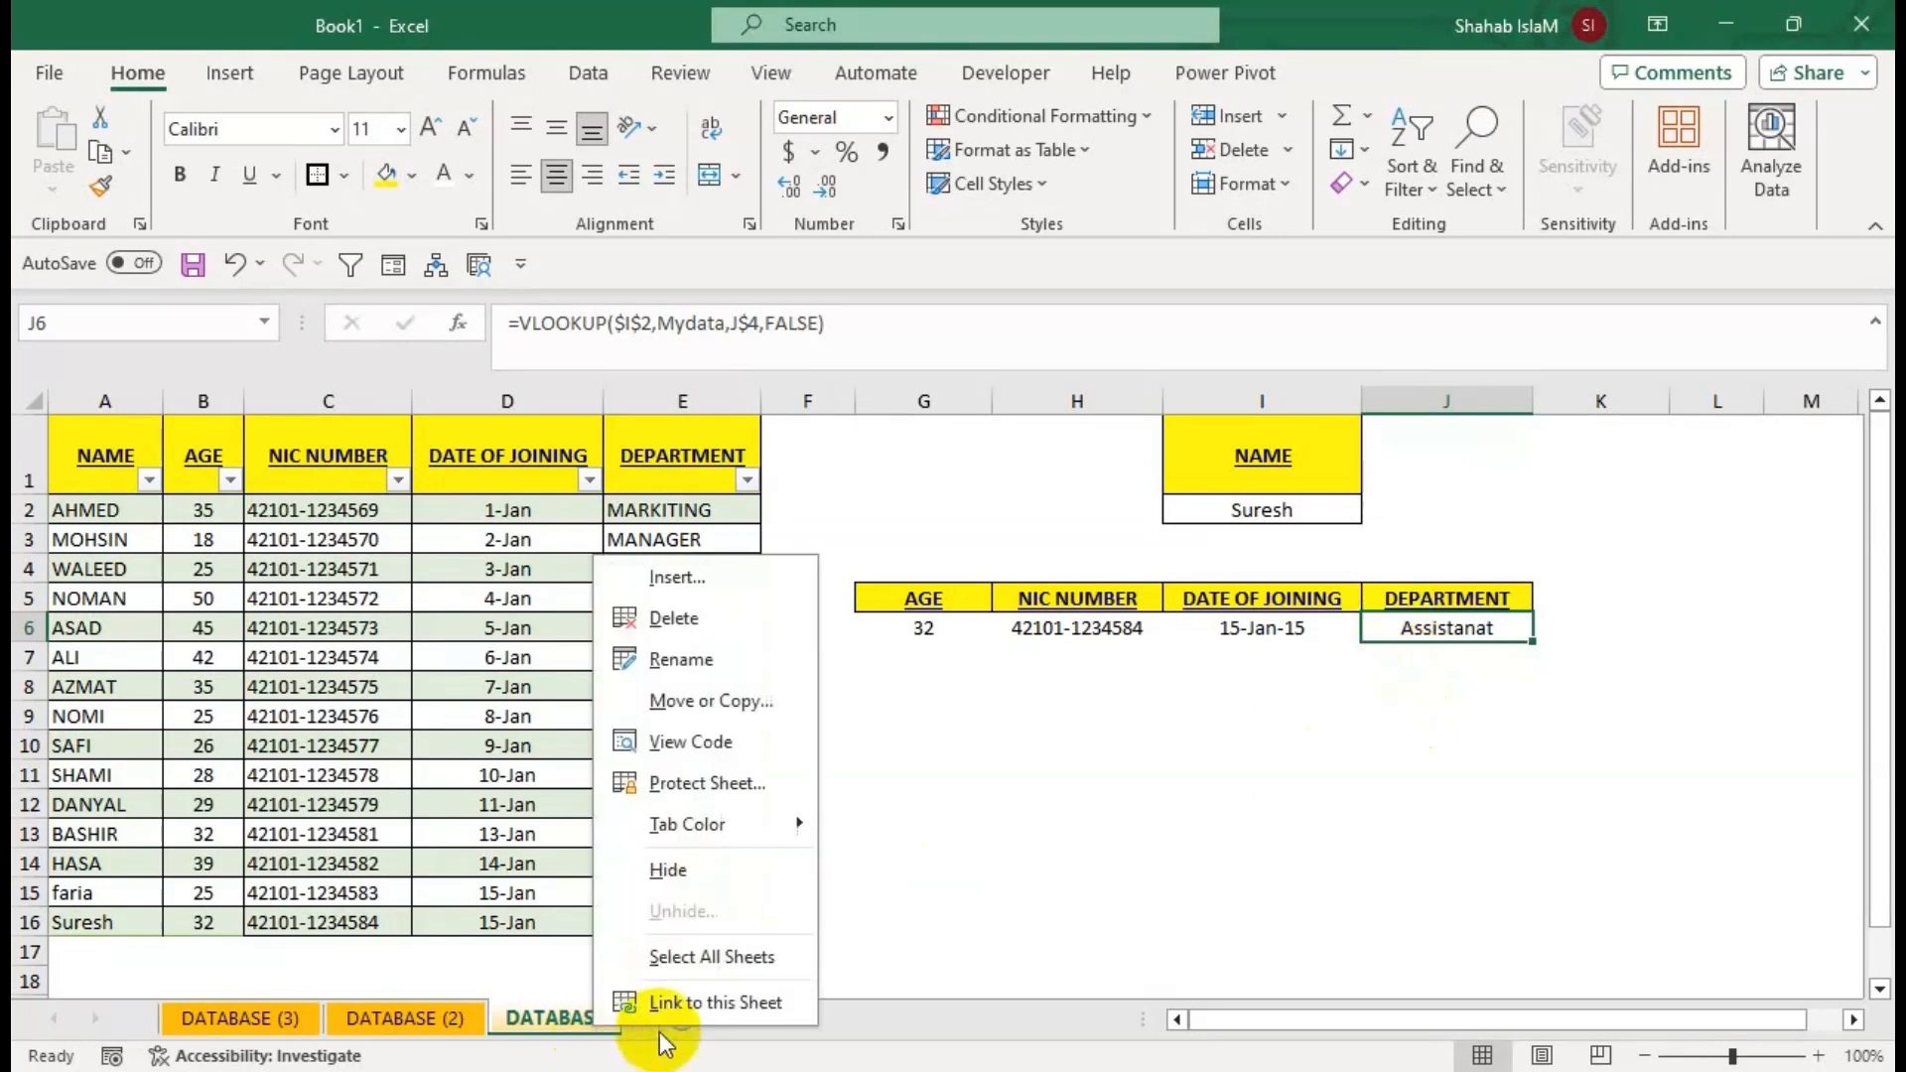
{"action": "left_click", "coordinate": [772, 715]}
{"action": "left_click", "coordinate": [565, 867]}
{"action": "left_click", "coordinate": [800, 943]}
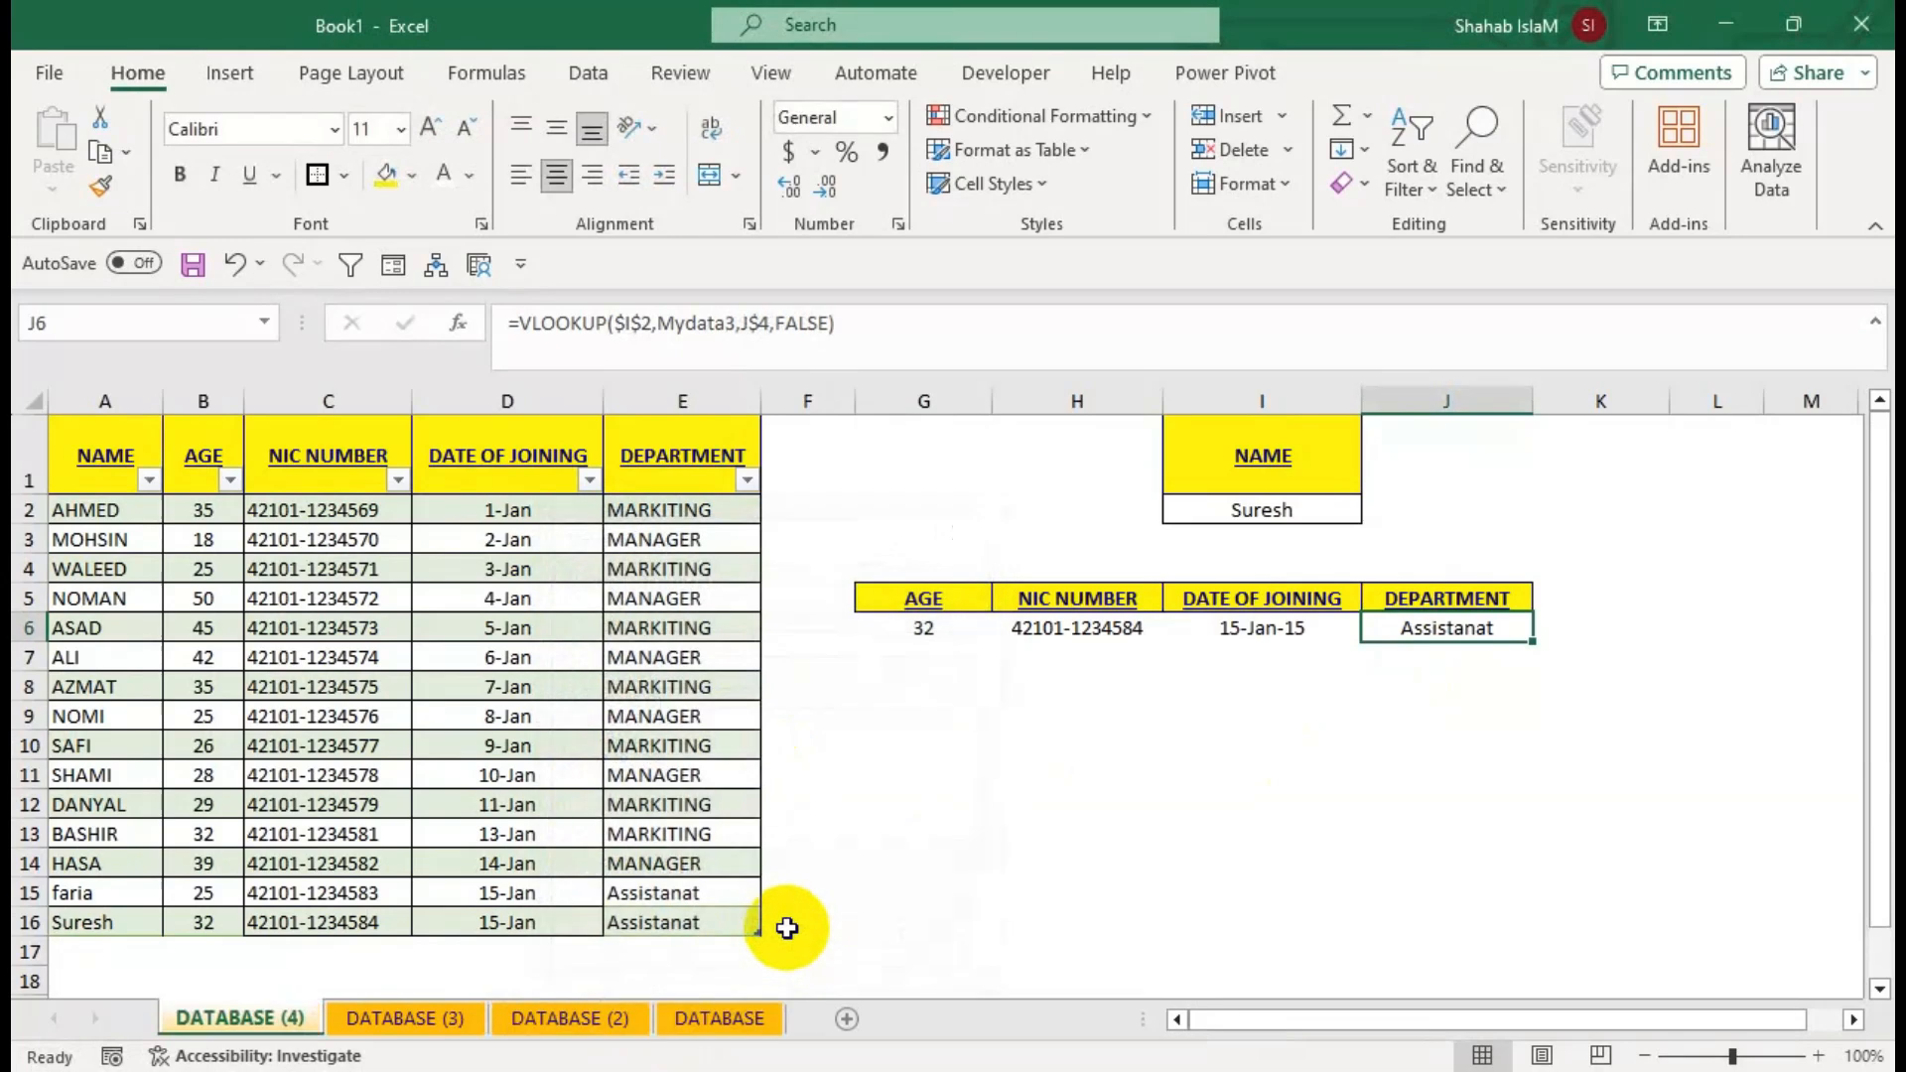
Convert the Mydata3 table in A1:E16 of the DATABASE (4) sheet to a normal range.
{"action": "left_click_drag", "start_coordinate": [99, 462], "coordinate": [644, 931]}
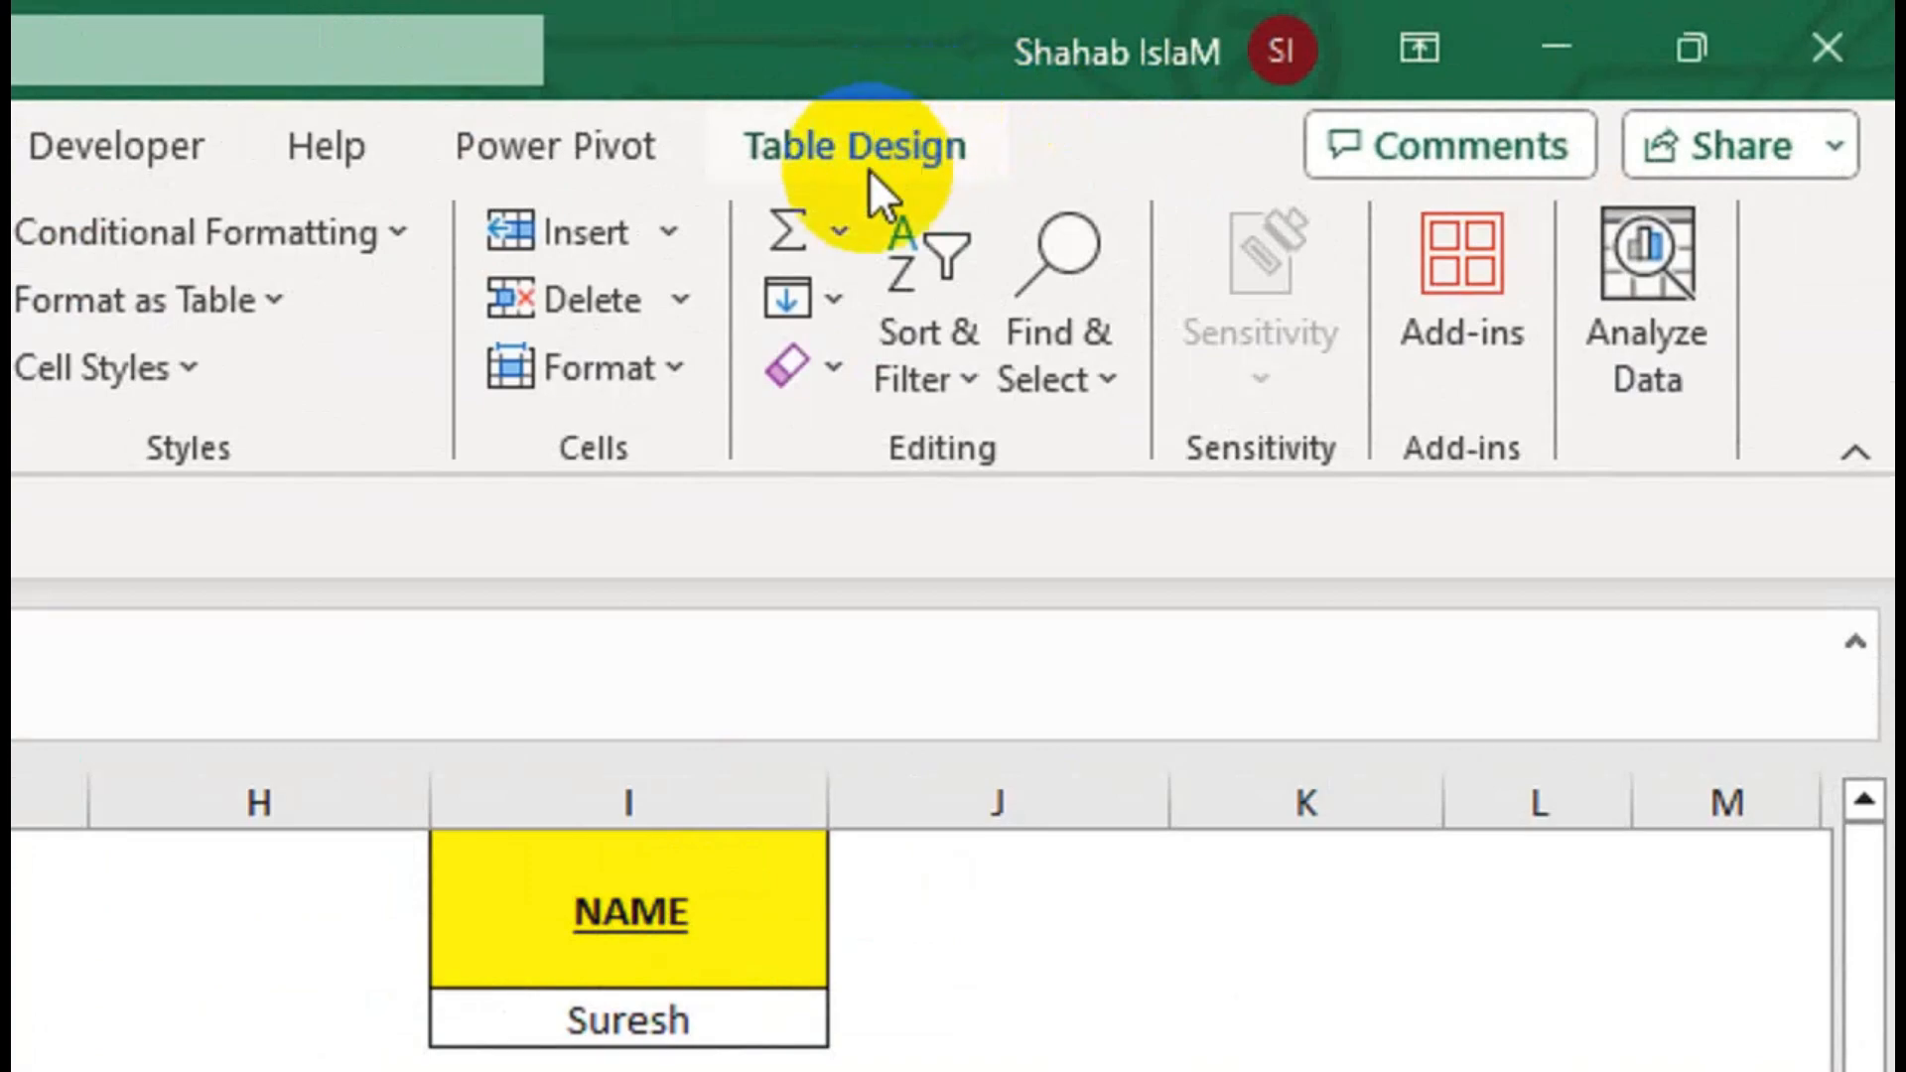
{"action": "left_click", "coordinate": [869, 170]}
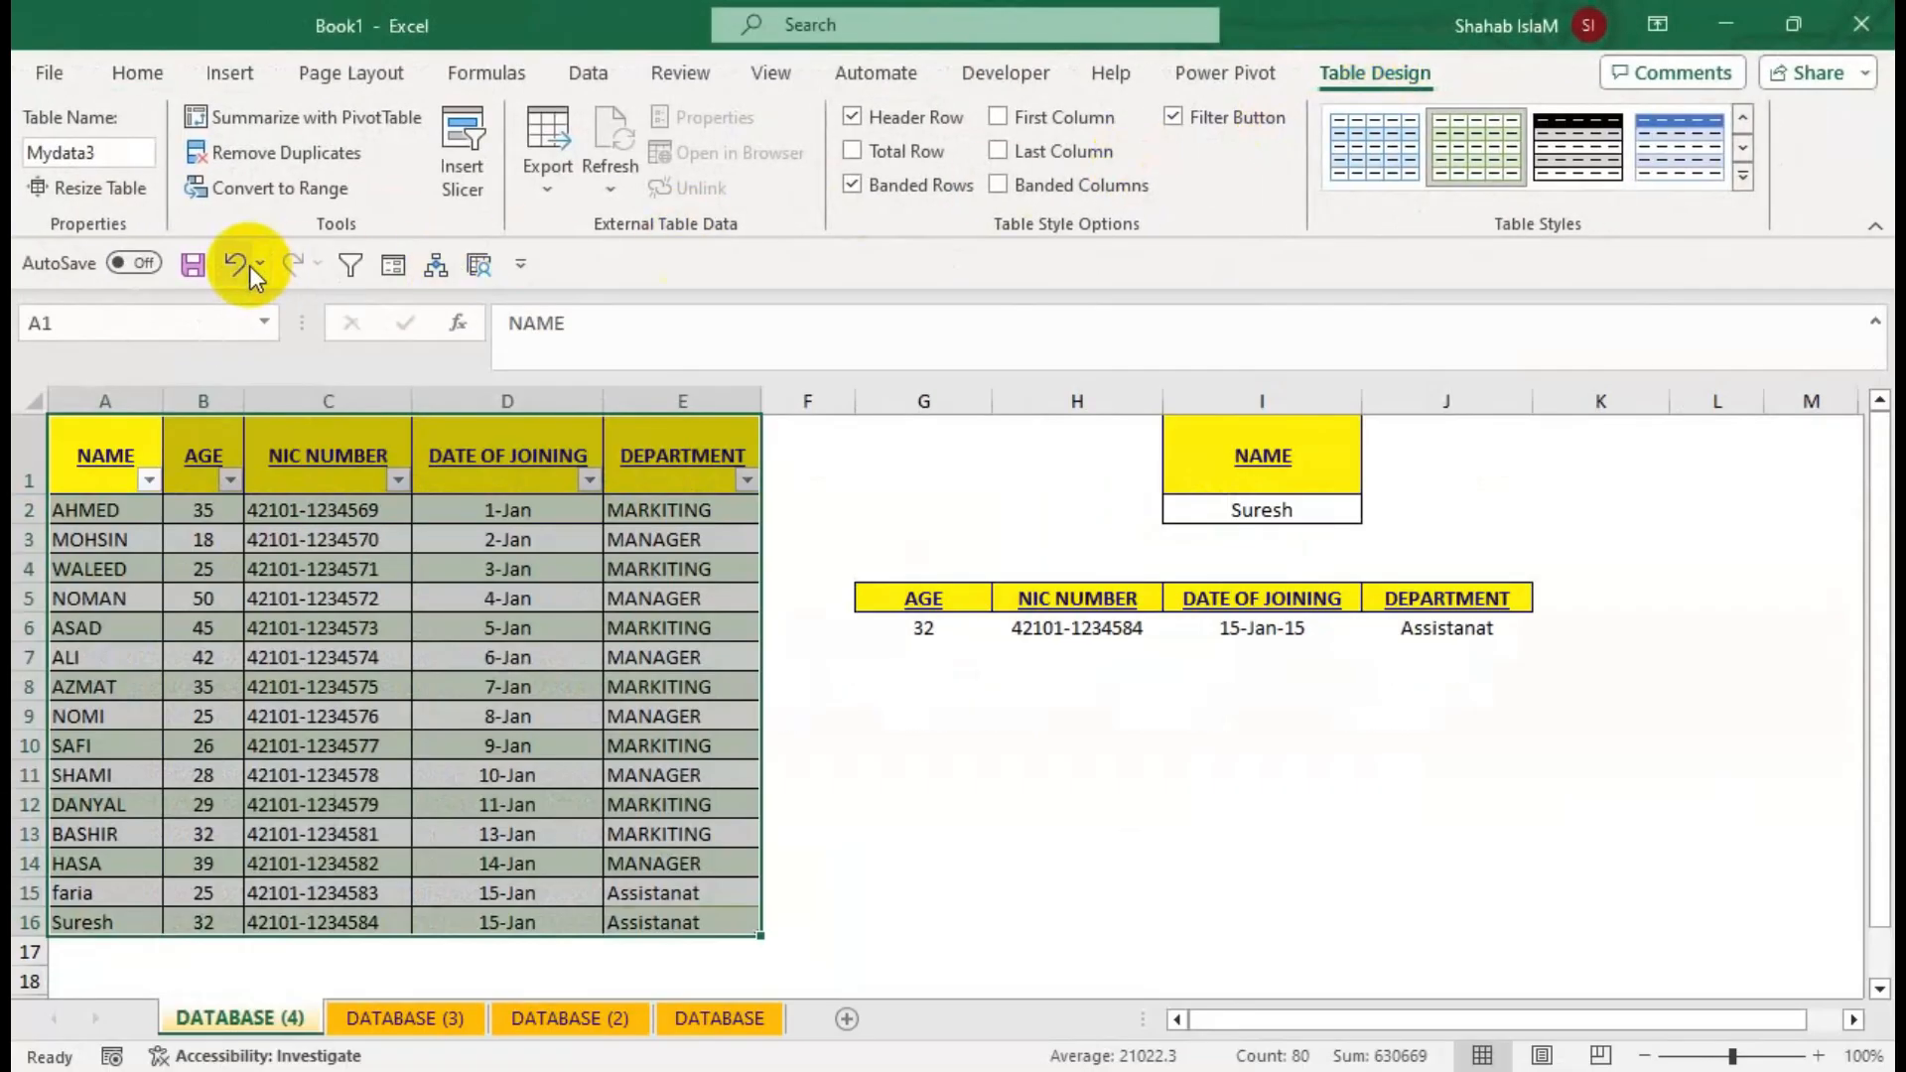
{"action": "left_click", "coordinate": [260, 200]}
{"action": "left_click", "coordinate": [891, 630]}
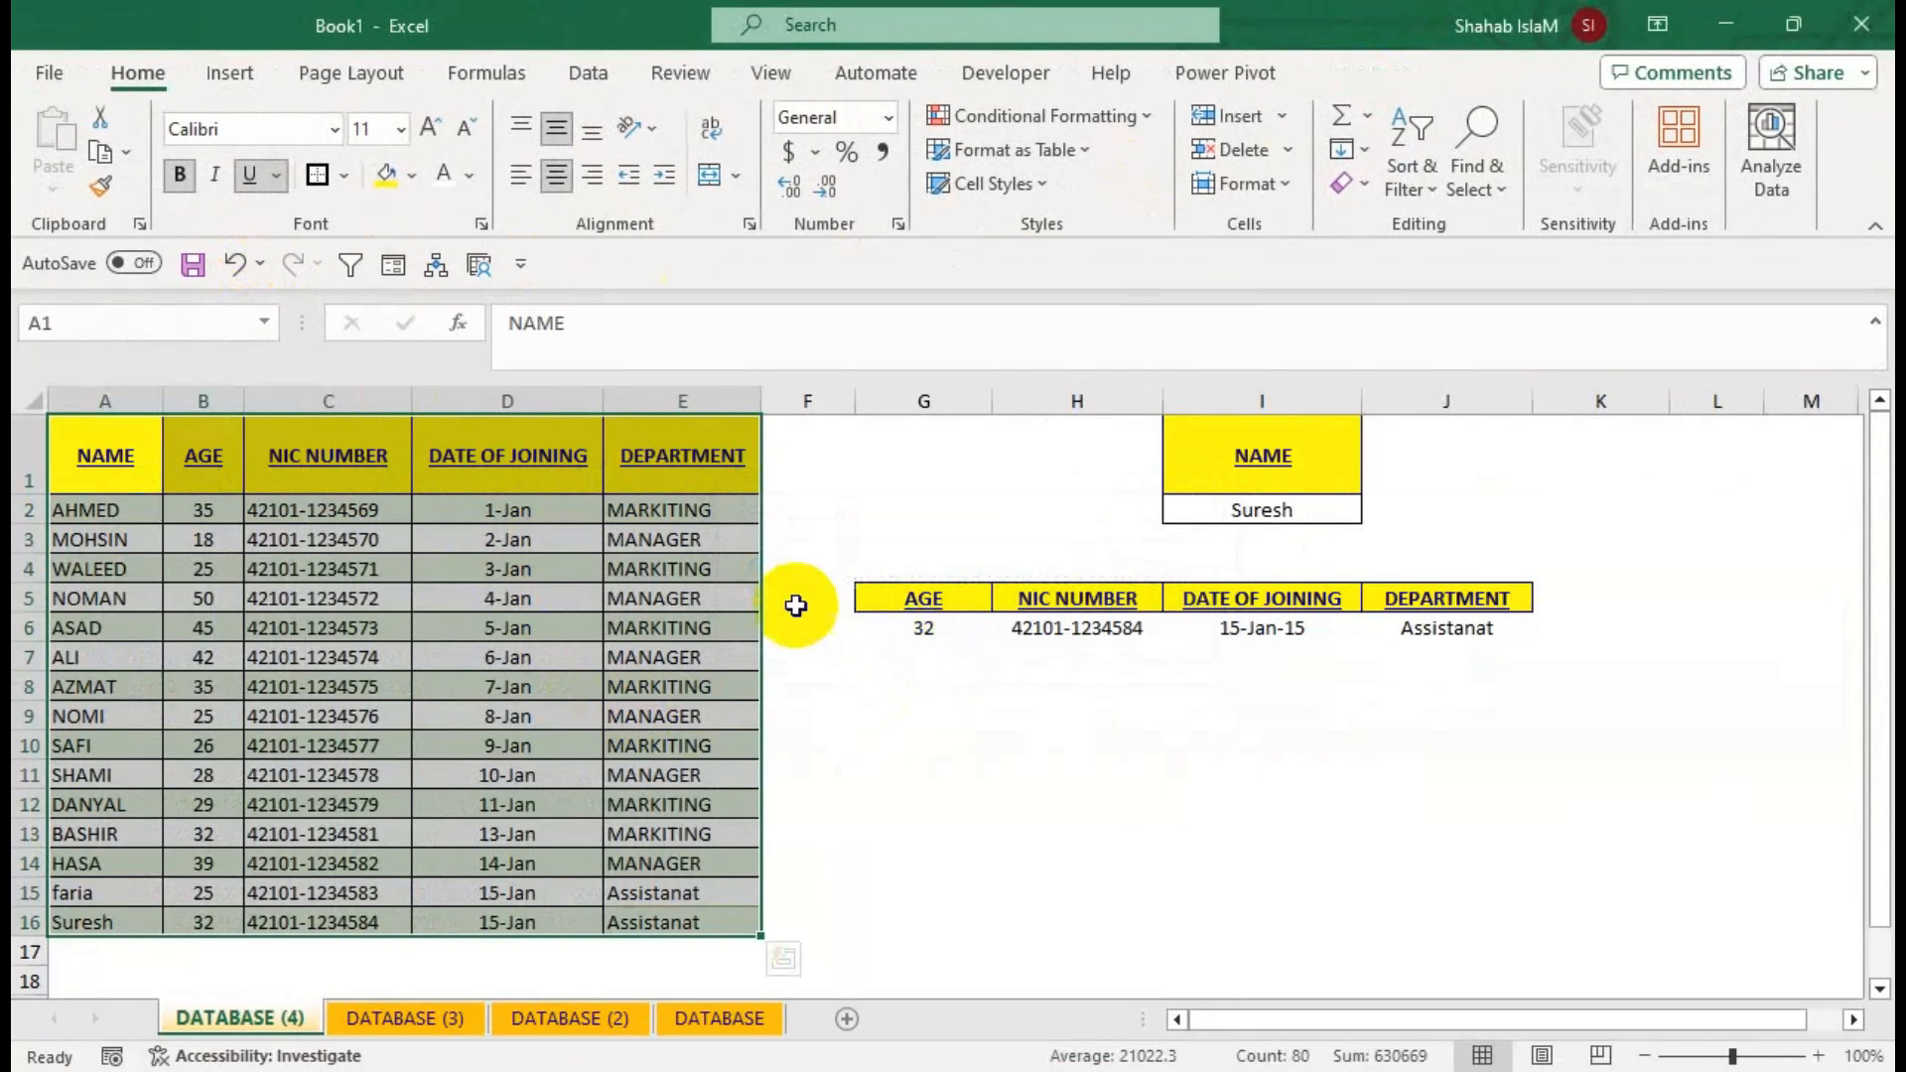
Examine the table reference used by the VLOOKUP formulas in G6:J6 after the conversion to a range.
{"action": "left_click", "coordinate": [306, 514]}
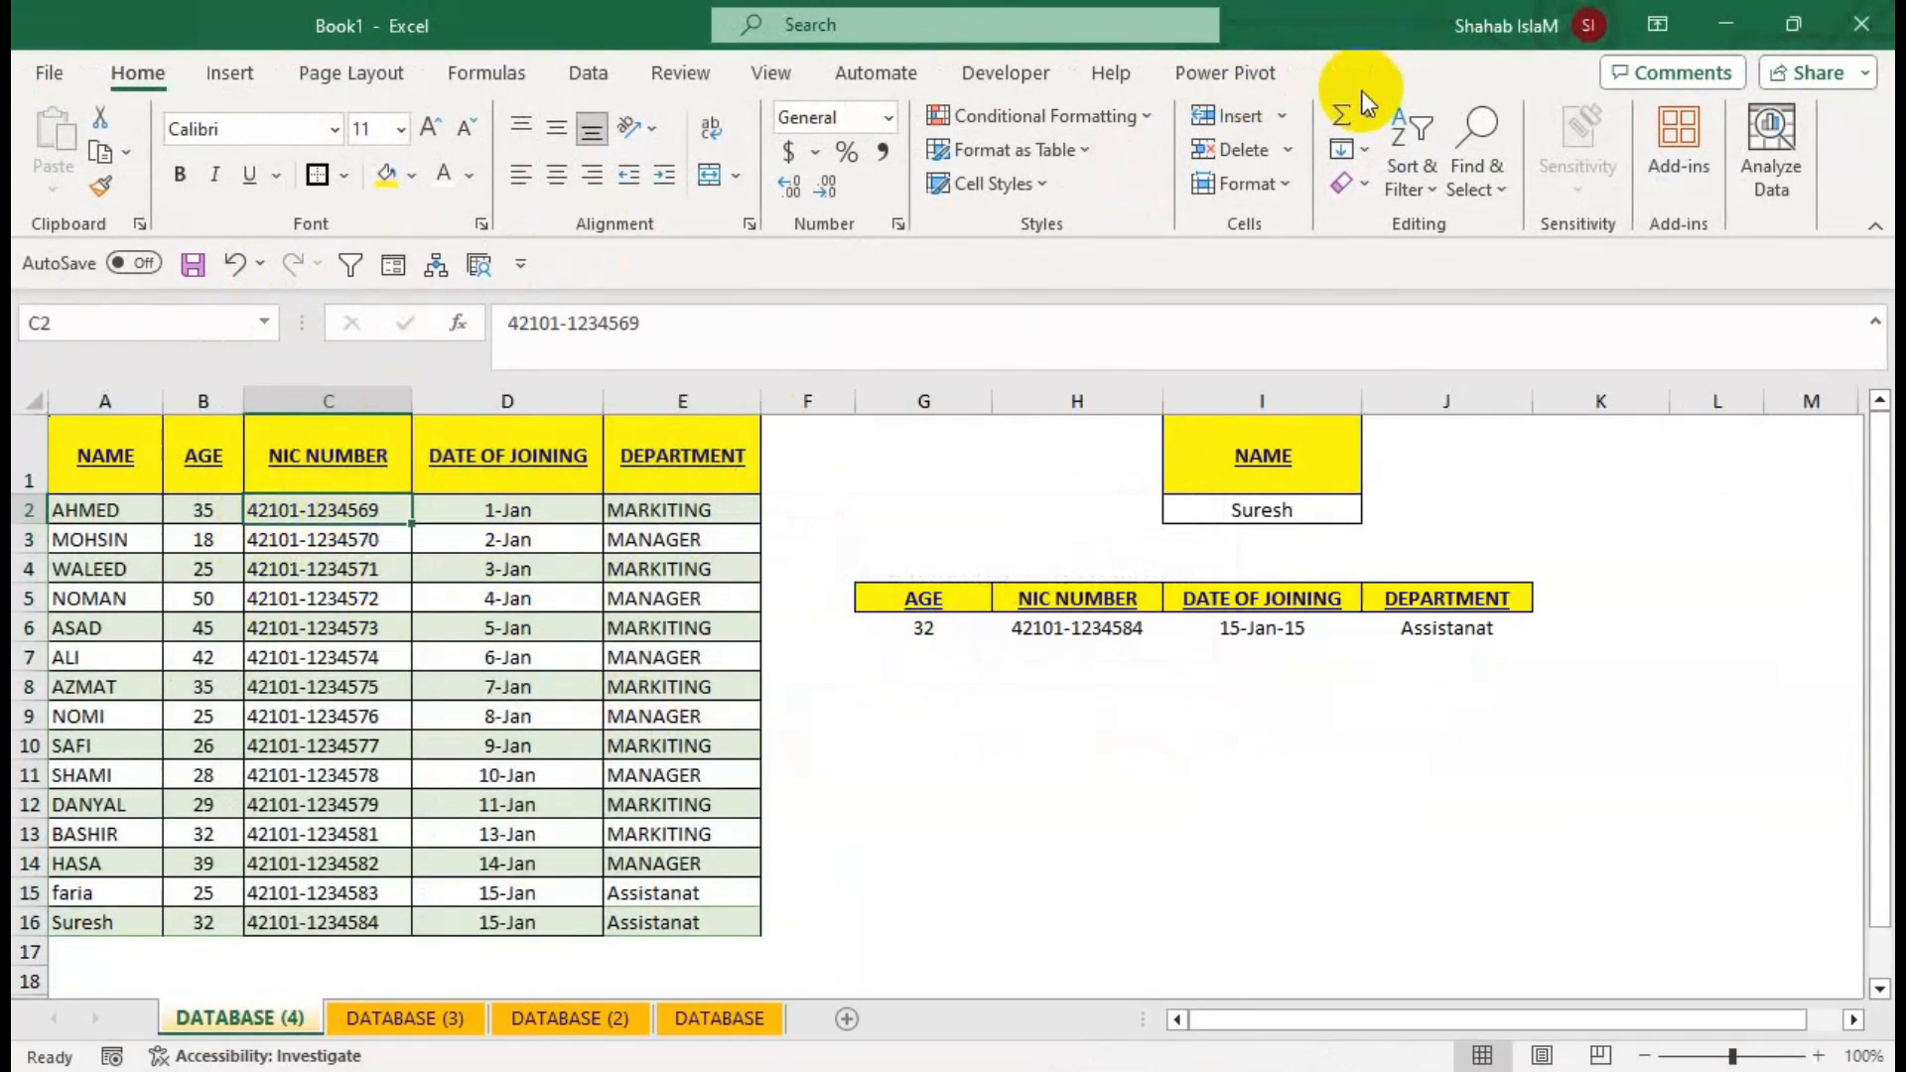
{"action": "left_click", "coordinate": [1054, 627]}
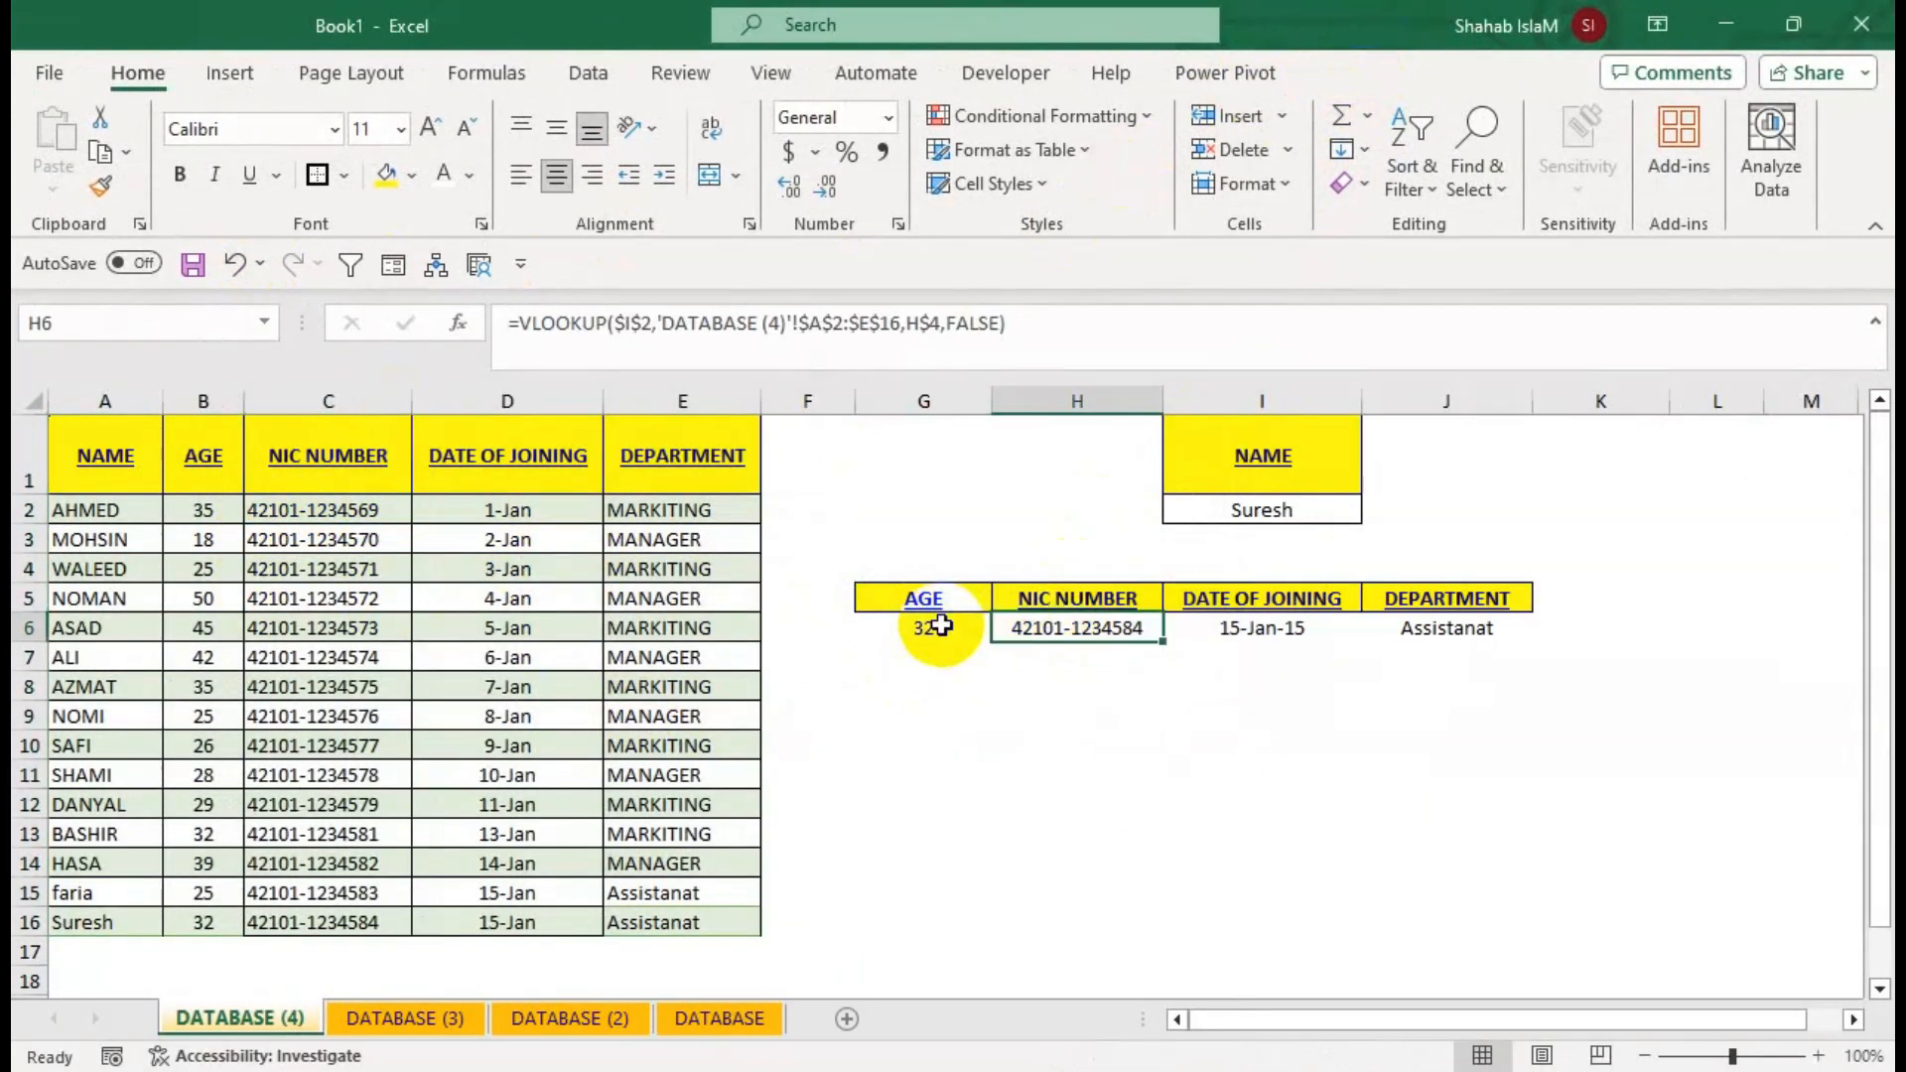
{"action": "left_click_drag", "start_coordinate": [941, 625], "coordinate": [1406, 632]}
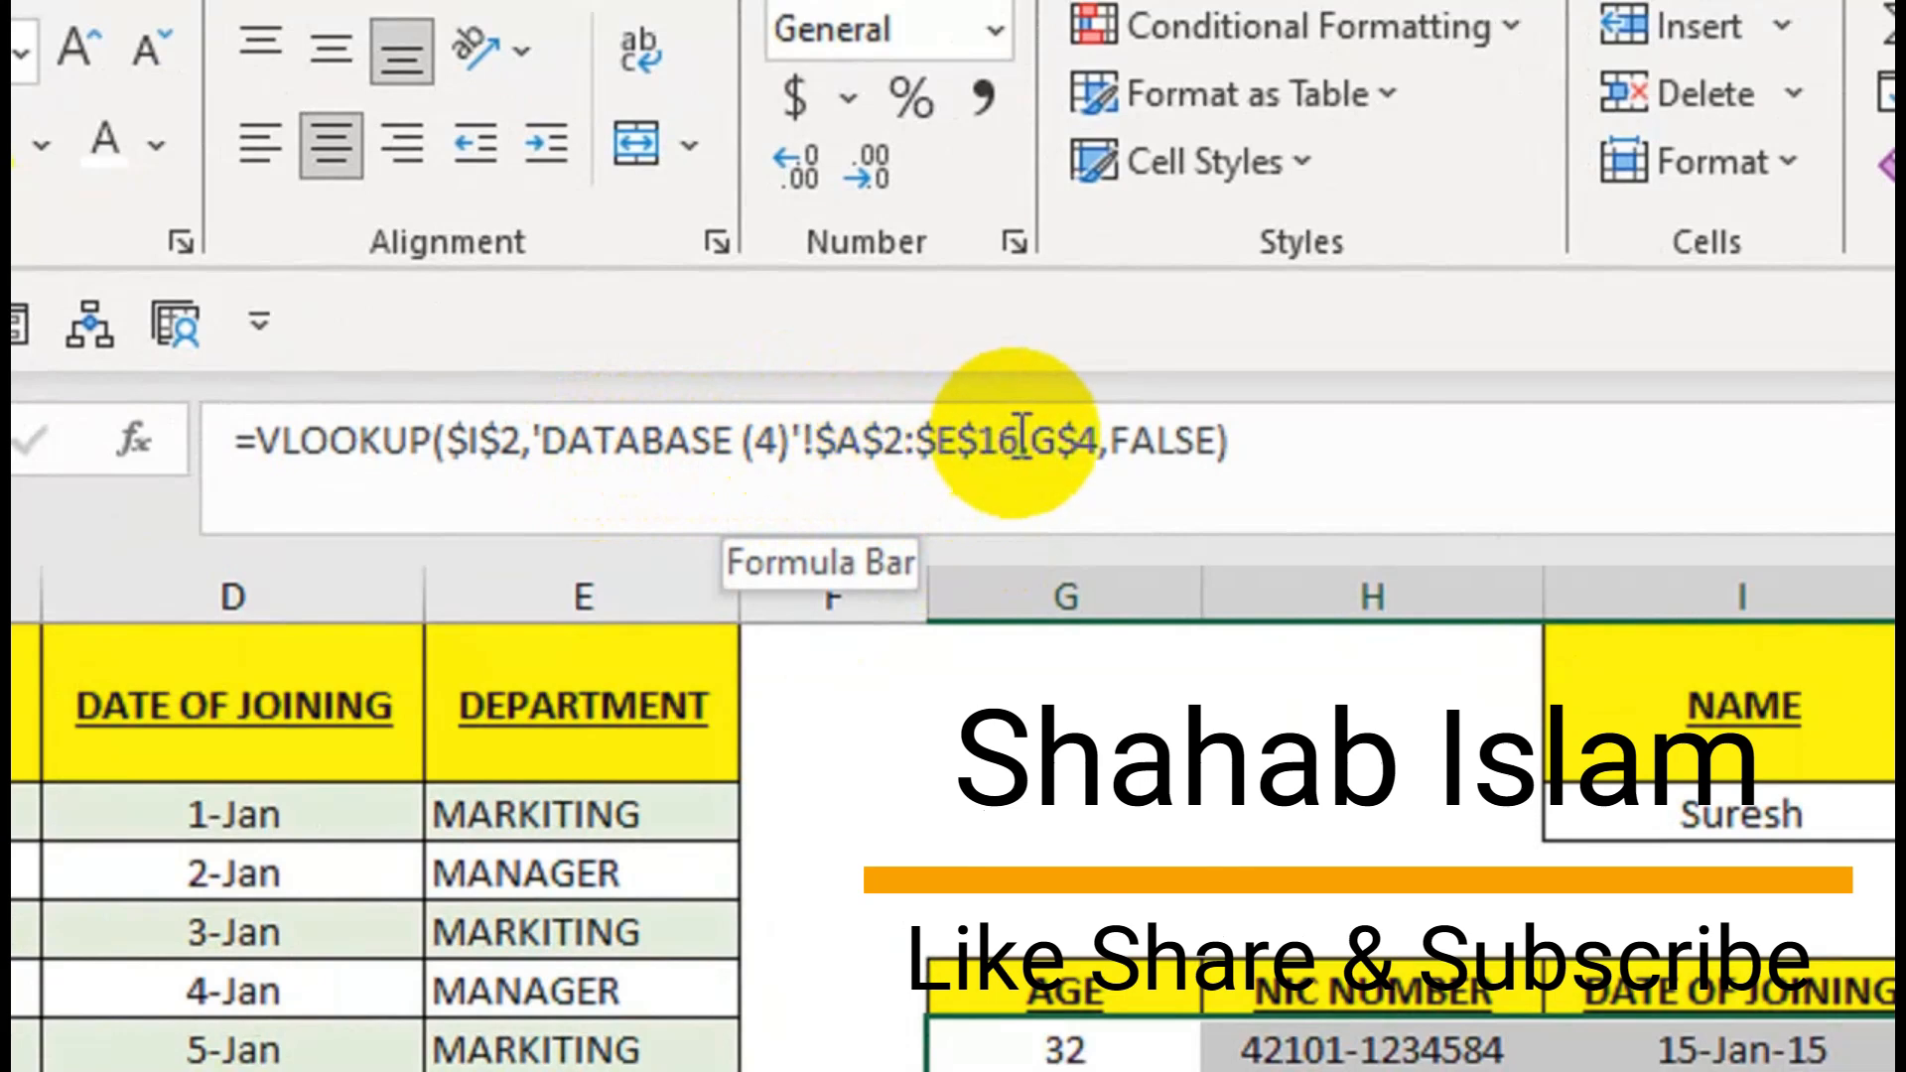
{"action": "left_click_drag", "start_coordinate": [1022, 436], "coordinate": [543, 421]}
{"action": "key", "text": "Return"}
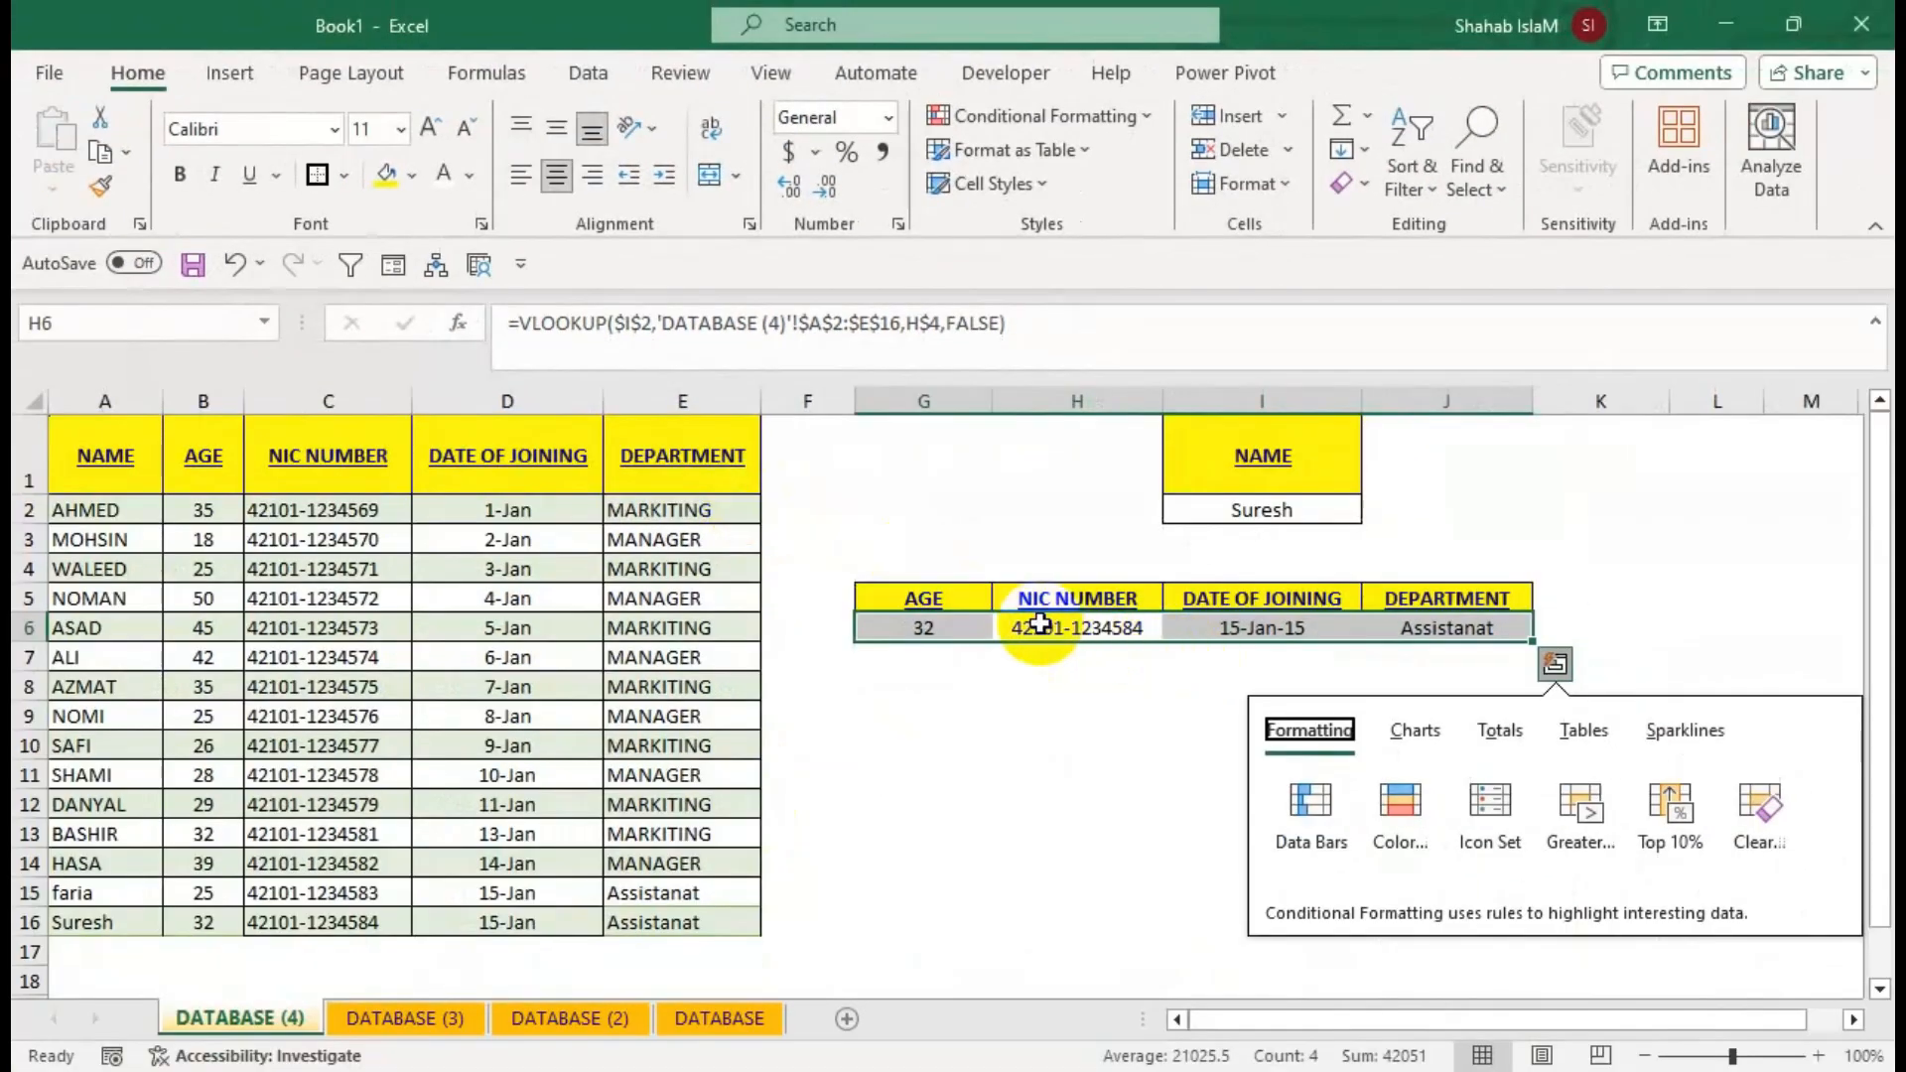
{"action": "left_click", "coordinate": [1000, 627]}
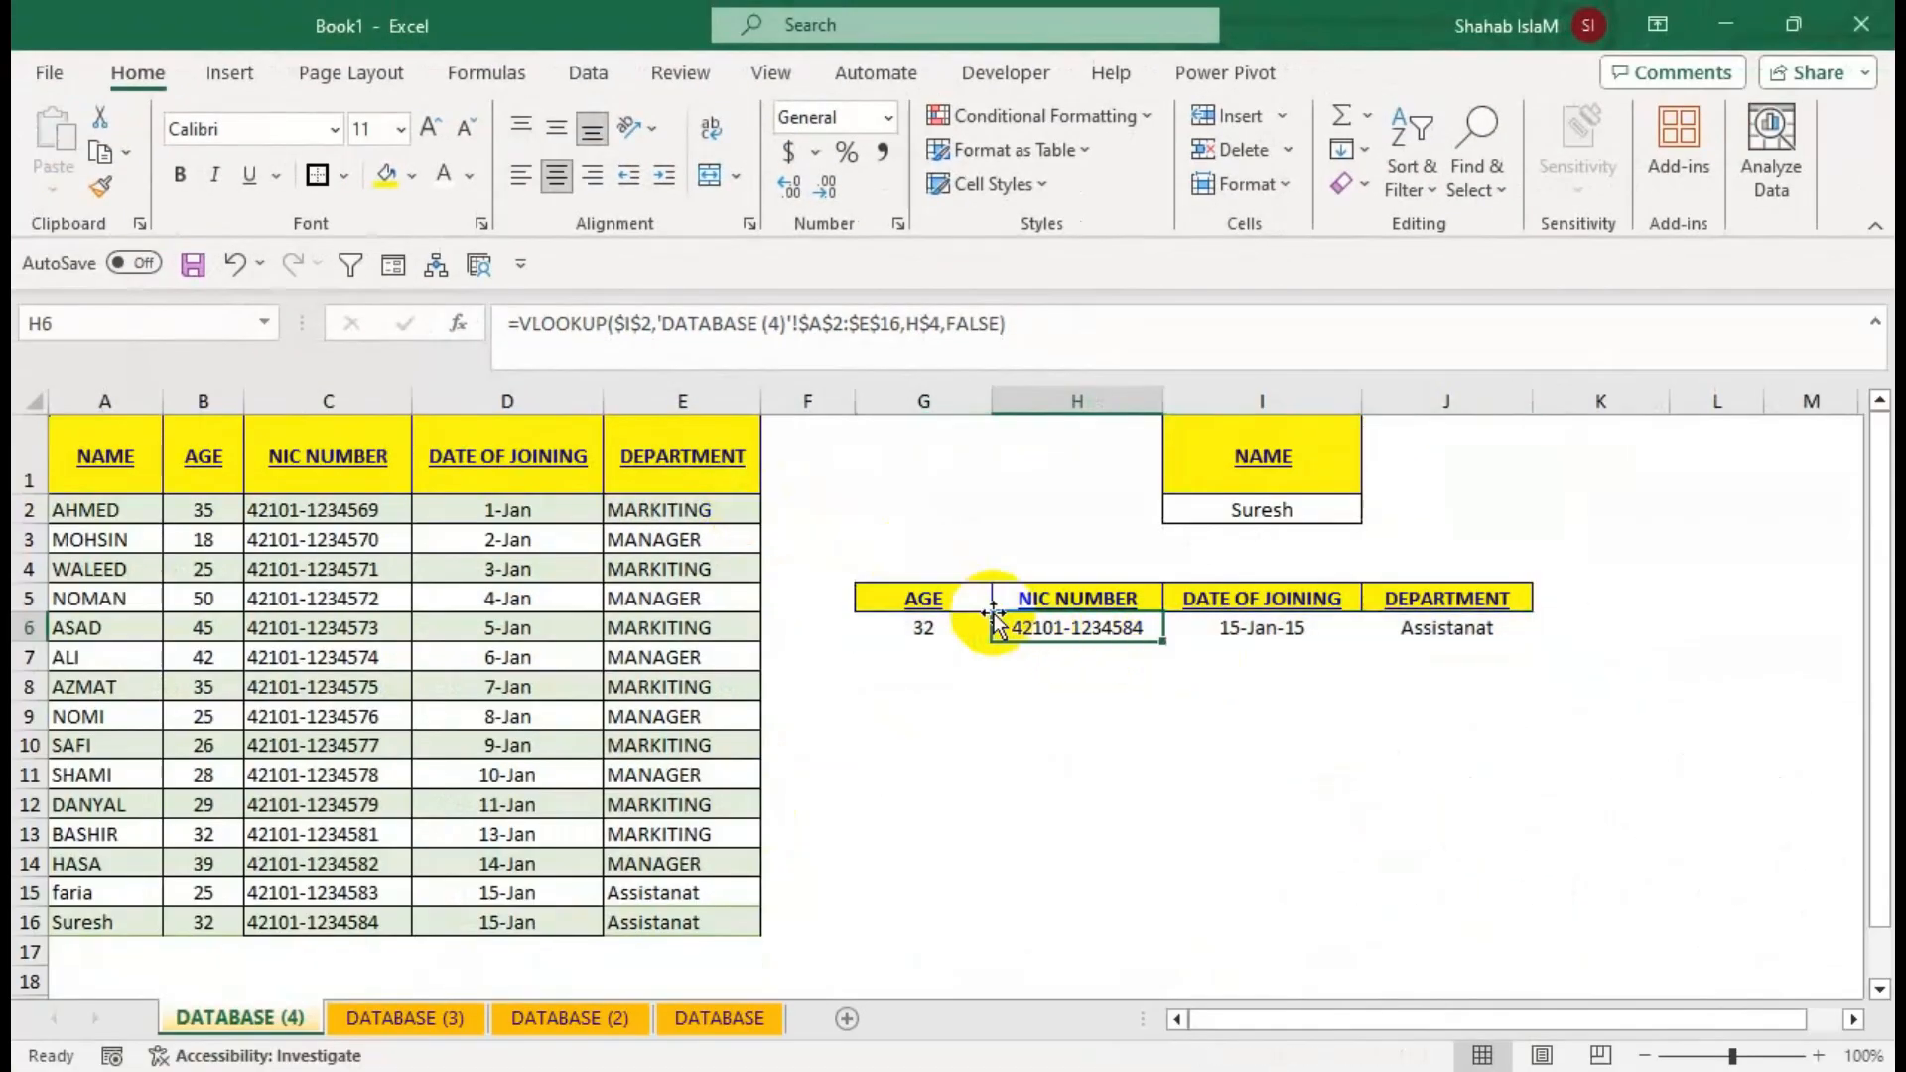
Start a new defined name with workbook scope and call it MyRange.
{"action": "left_click", "coordinate": [841, 474]}
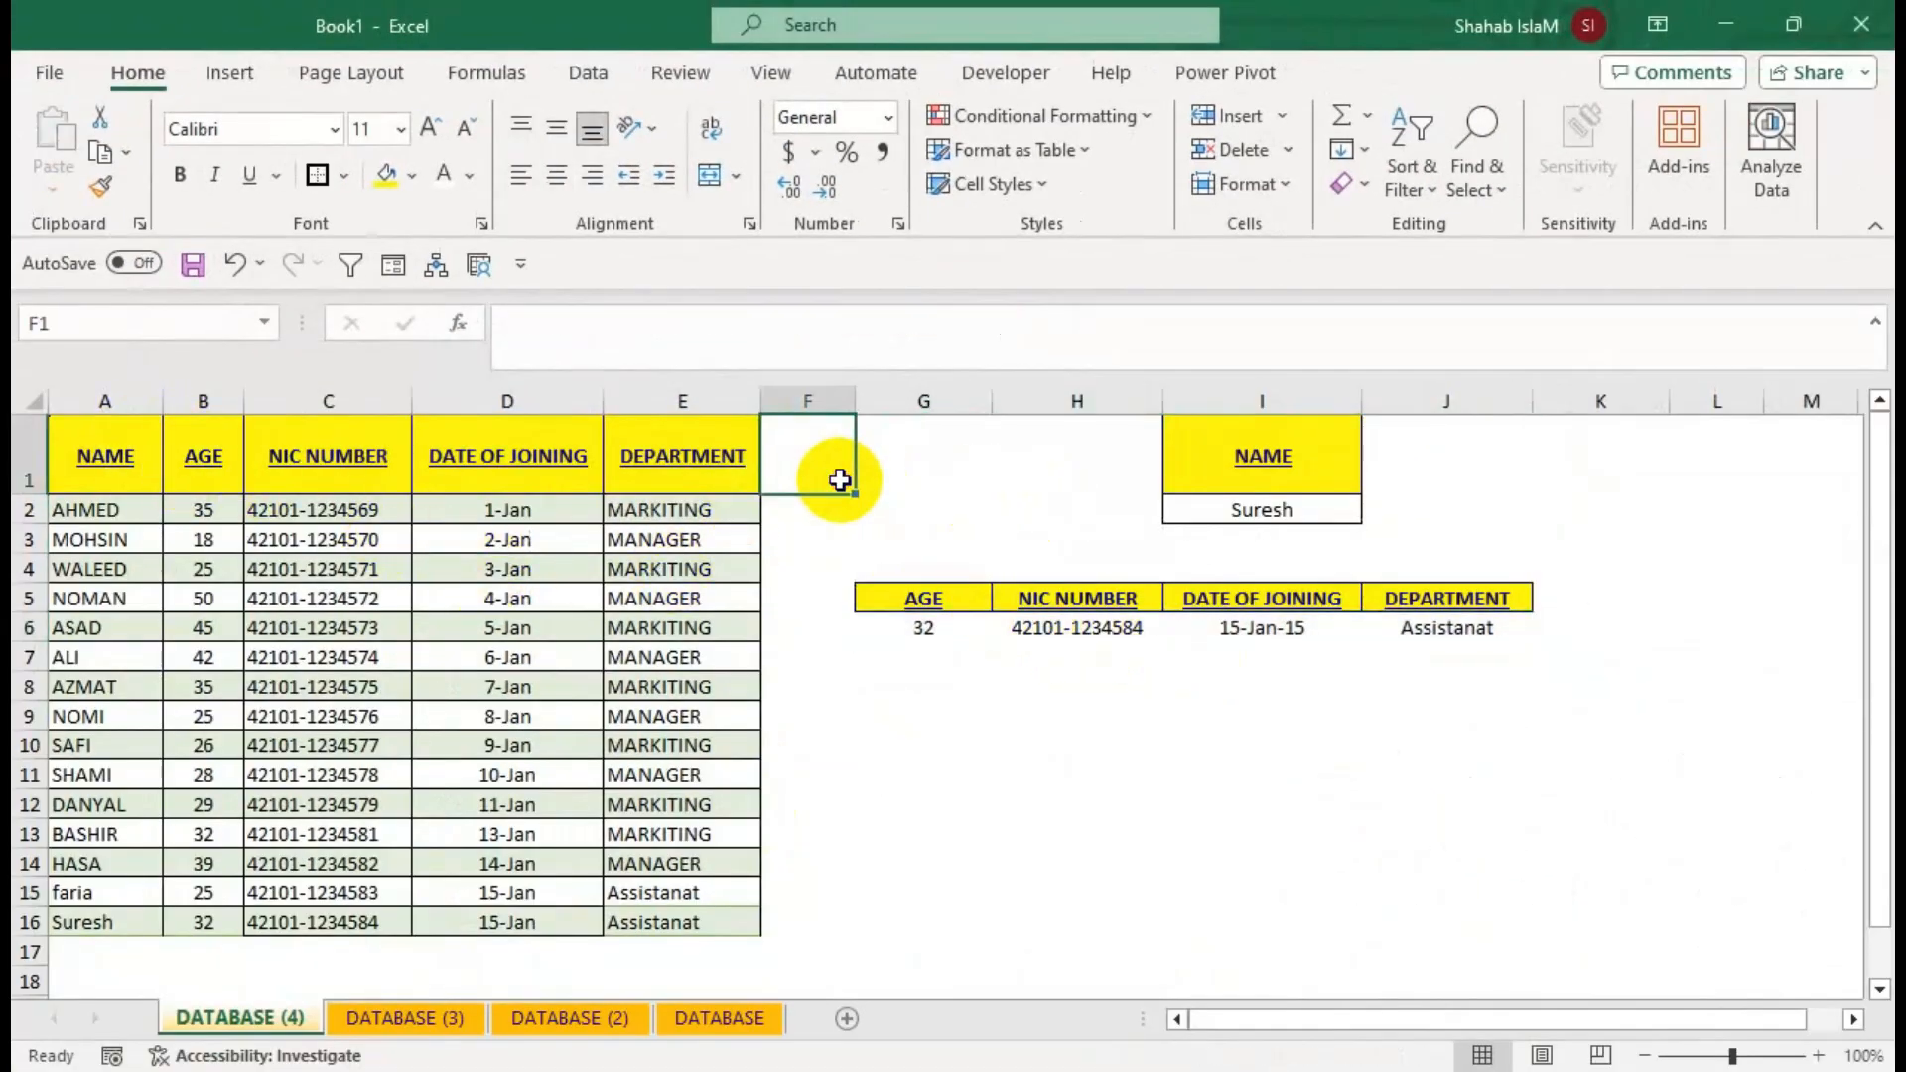
{"action": "left_click", "coordinate": [484, 73]}
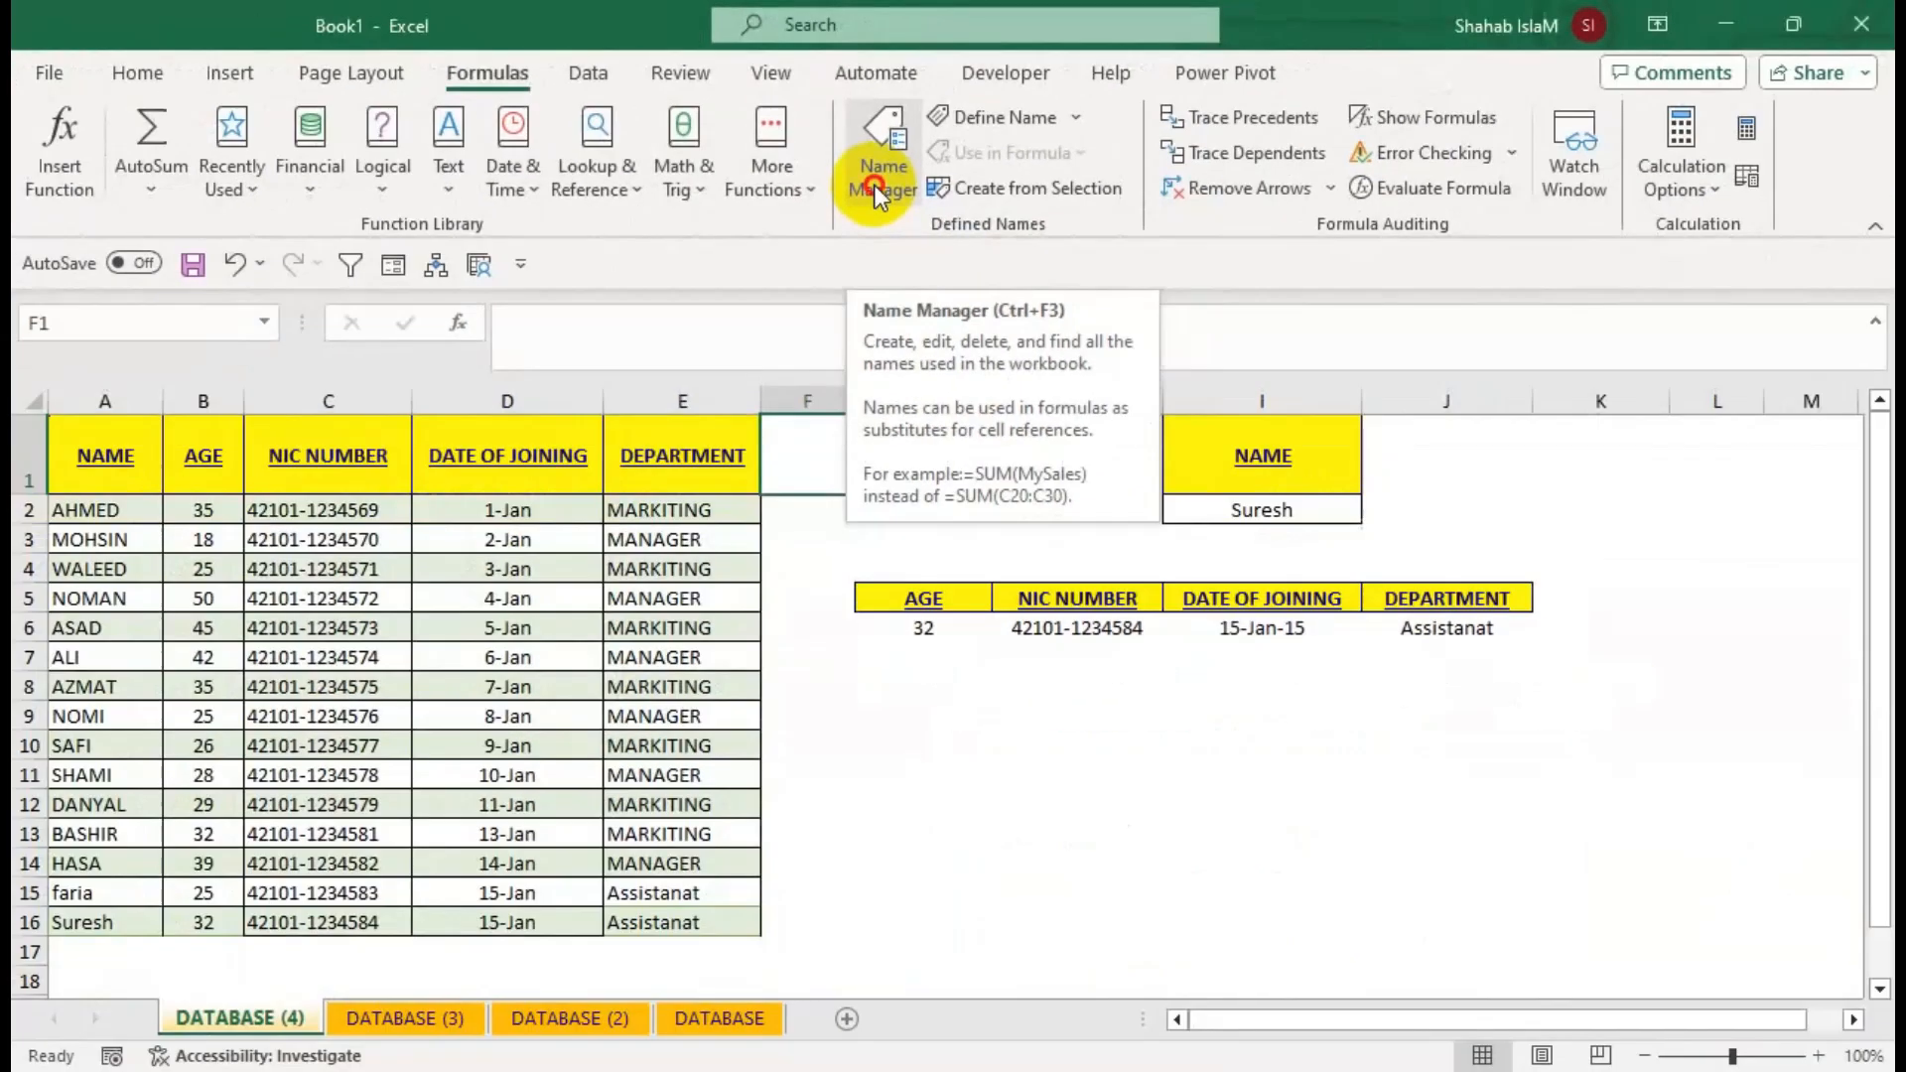
{"action": "left_click", "coordinate": [1002, 369]}
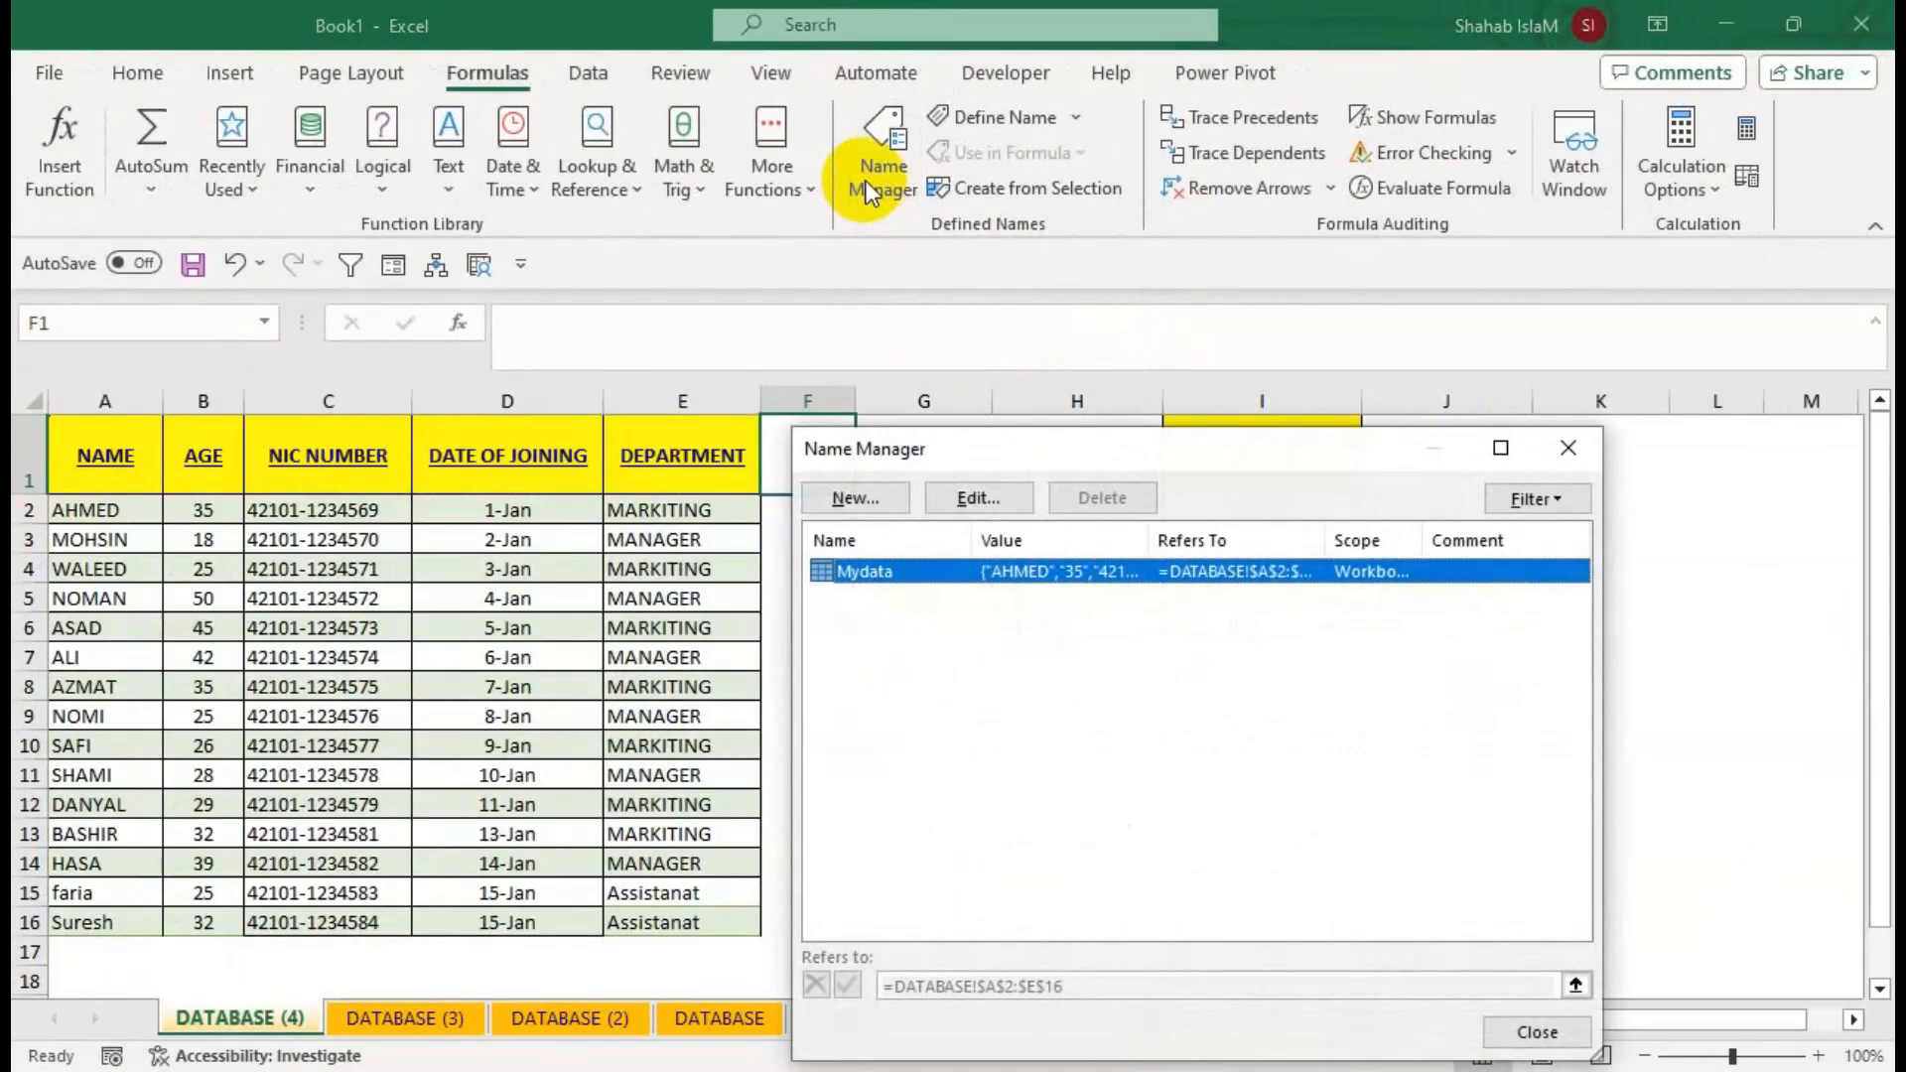
{"action": "left_click", "coordinate": [862, 498]}
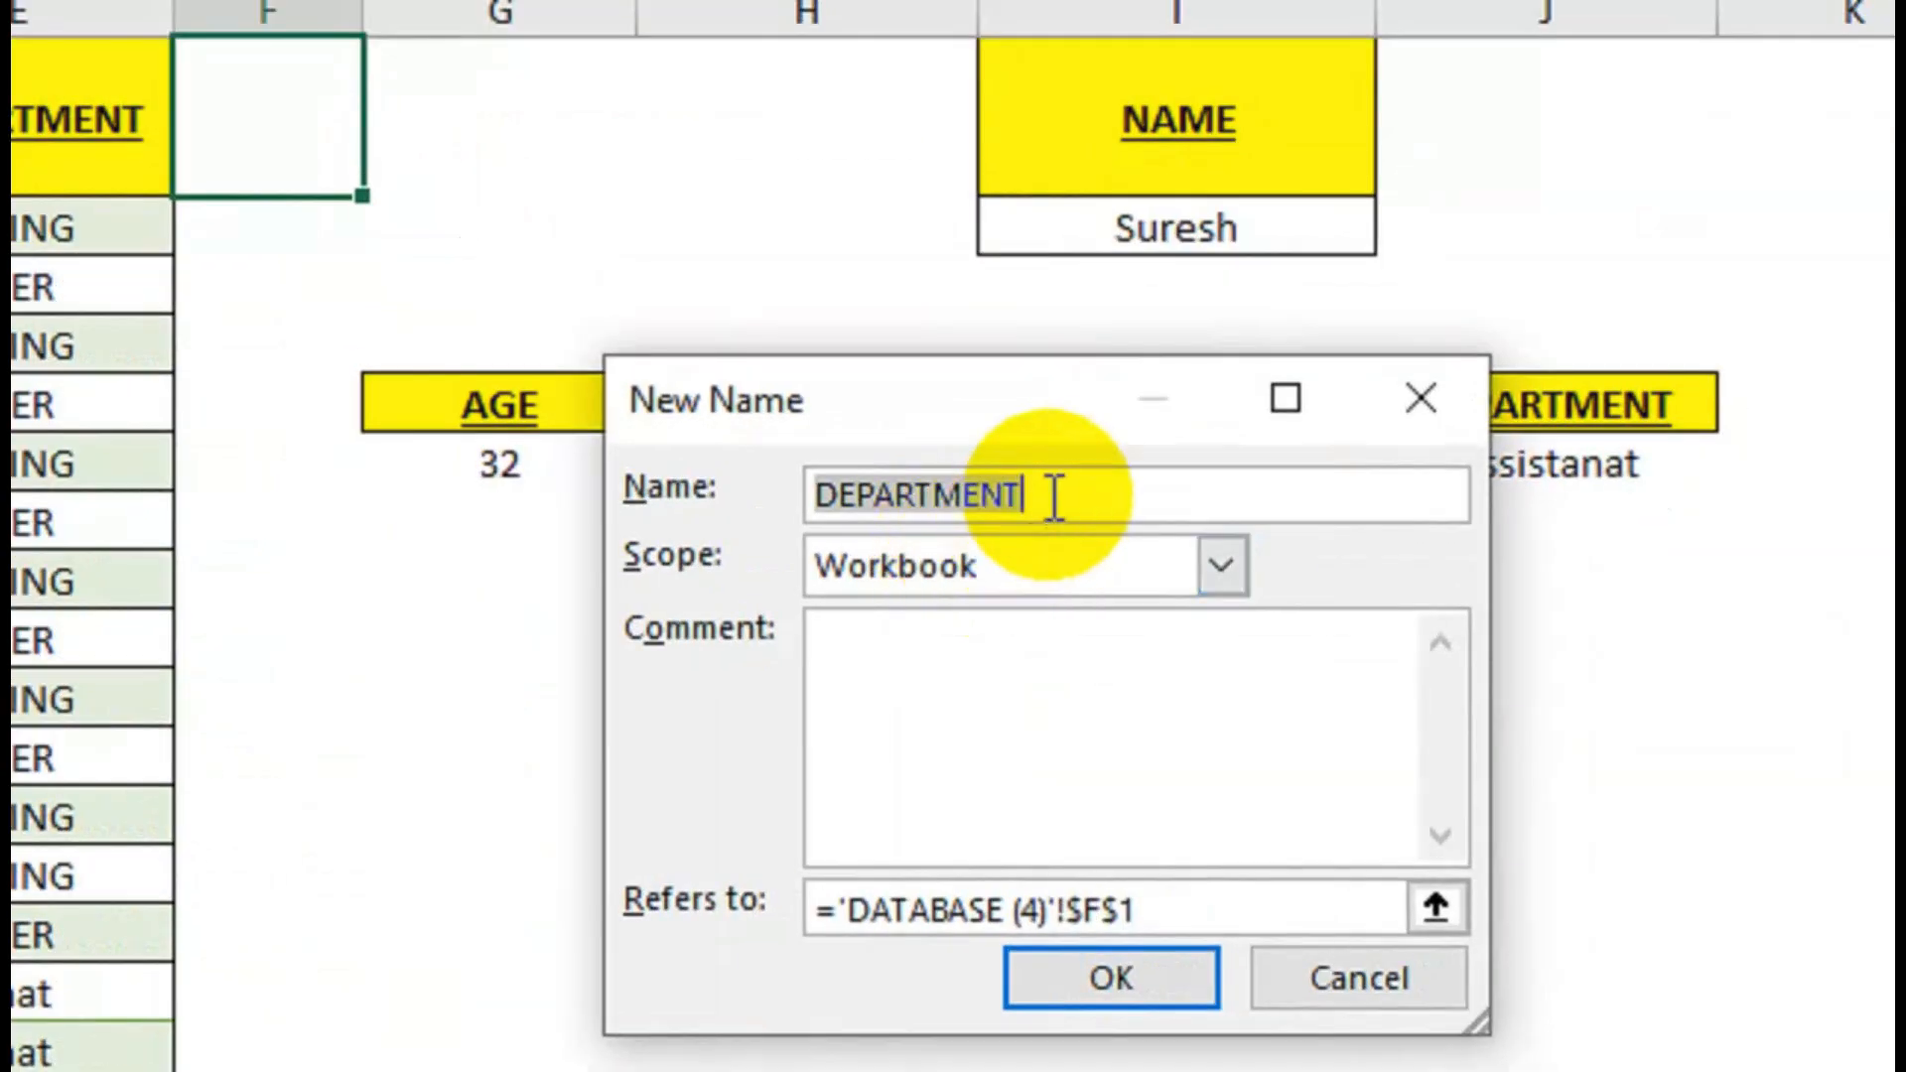
{"action": "left_click_drag", "start_coordinate": [1057, 495], "coordinate": [605, 465]}
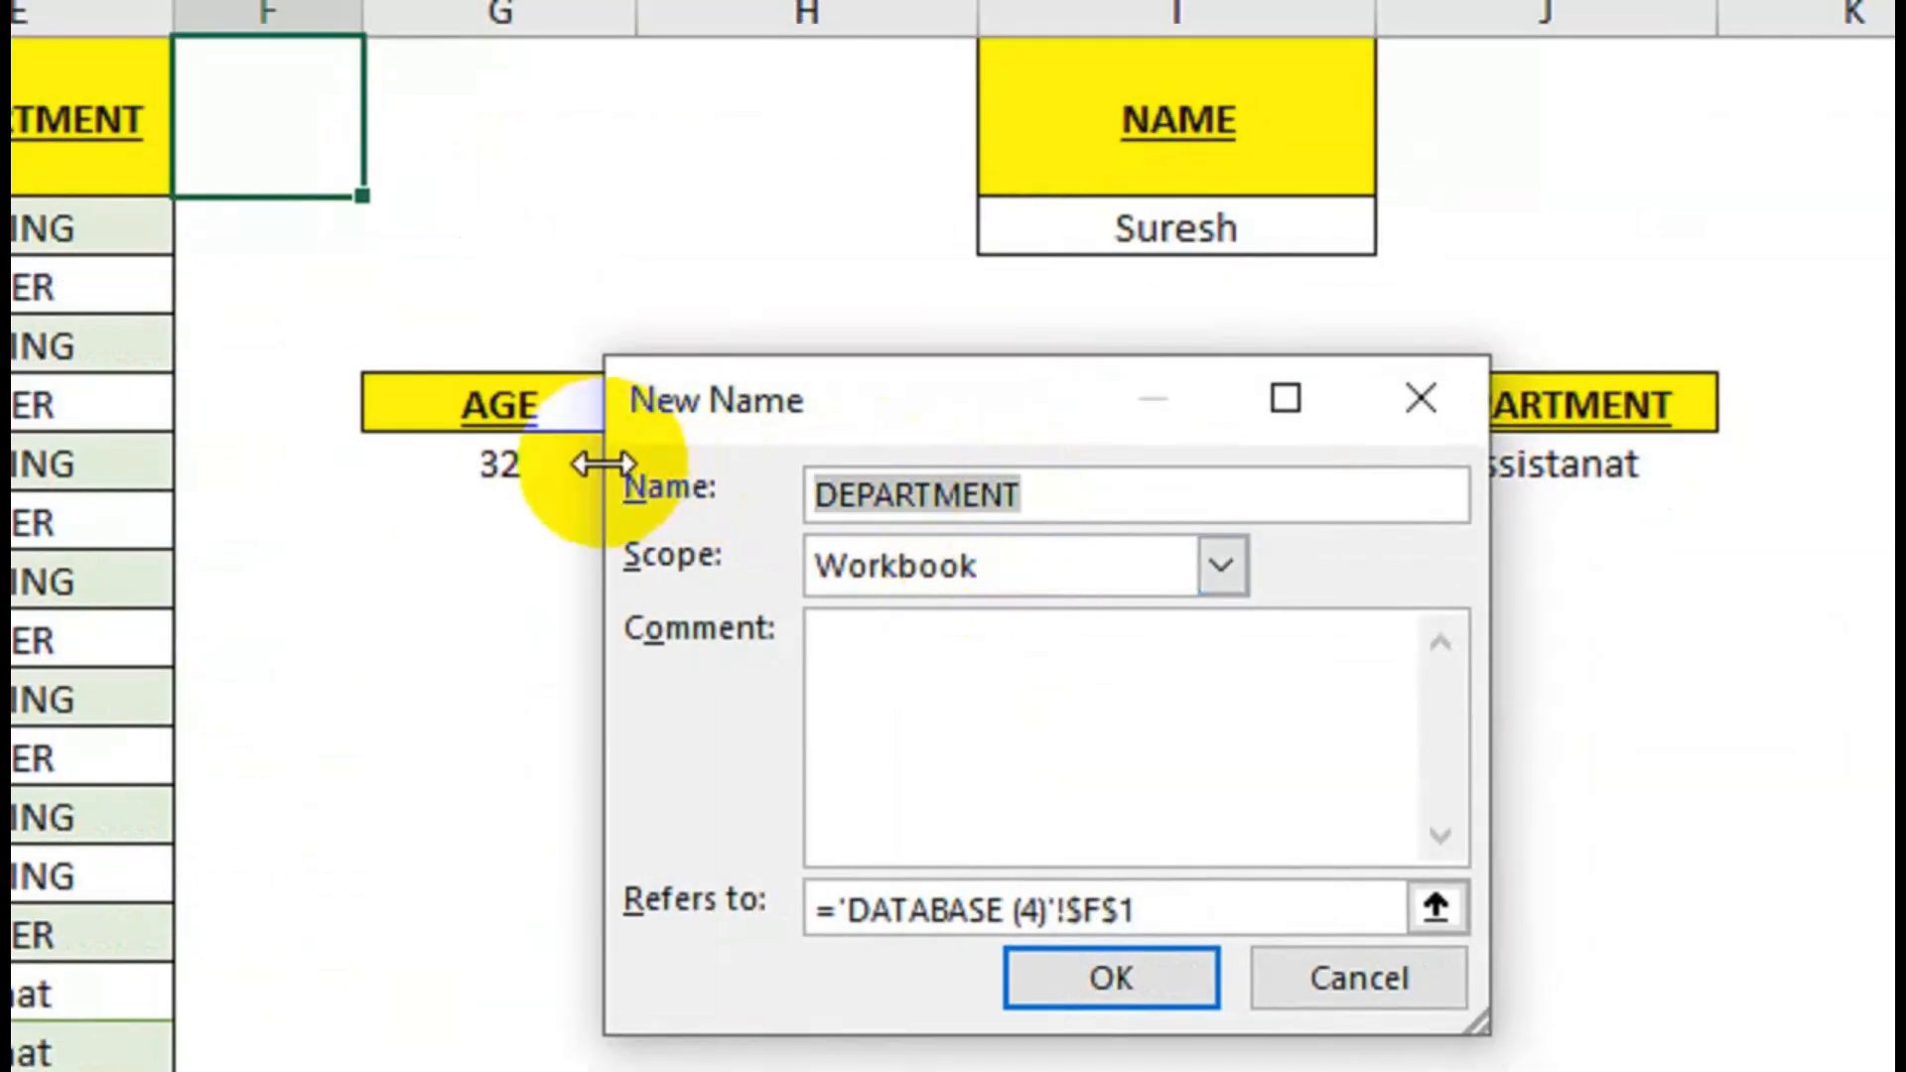
{"action": "type", "text": "MyRange"}
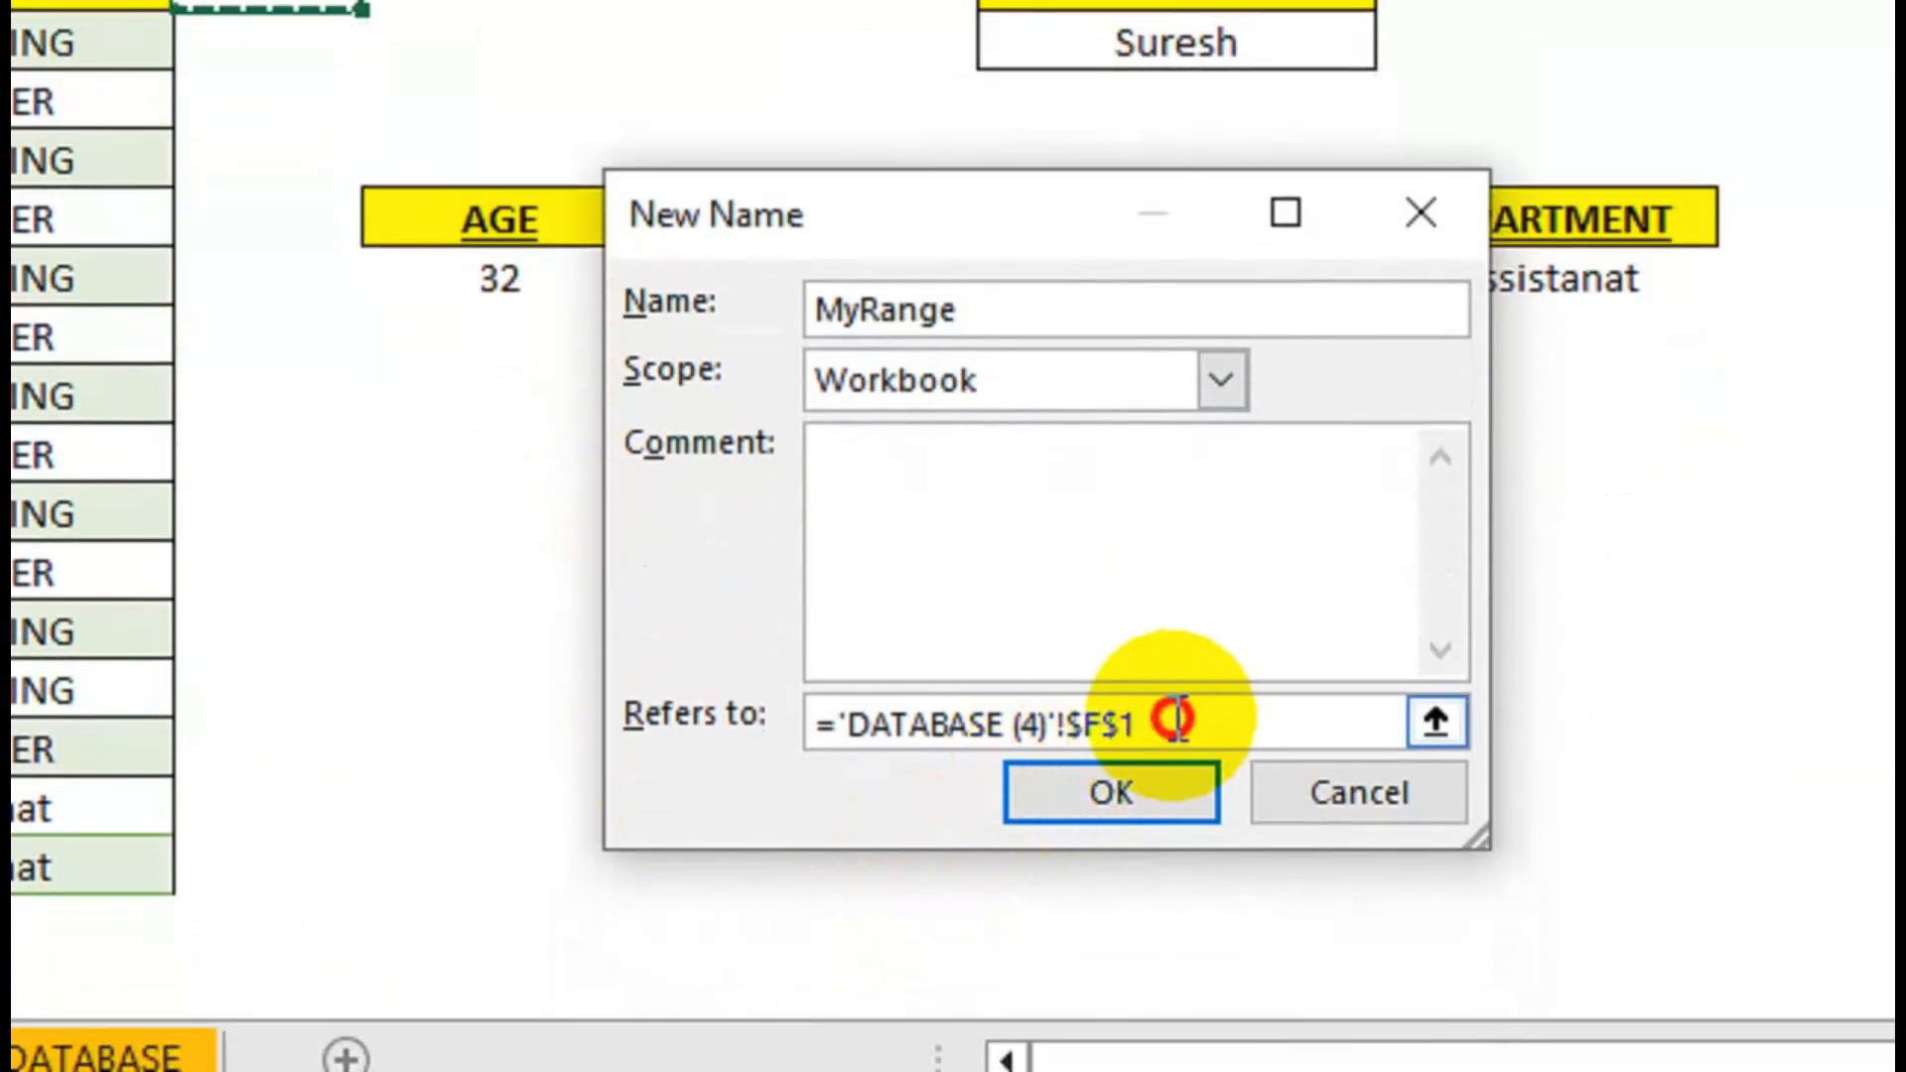
Replace MyRange's reference with the start of a dynamic range, ='DATABASE (4)'!$A$1: anchored at the NAME header.
{"action": "left_click_drag", "start_coordinate": [1176, 904], "coordinate": [769, 919]}
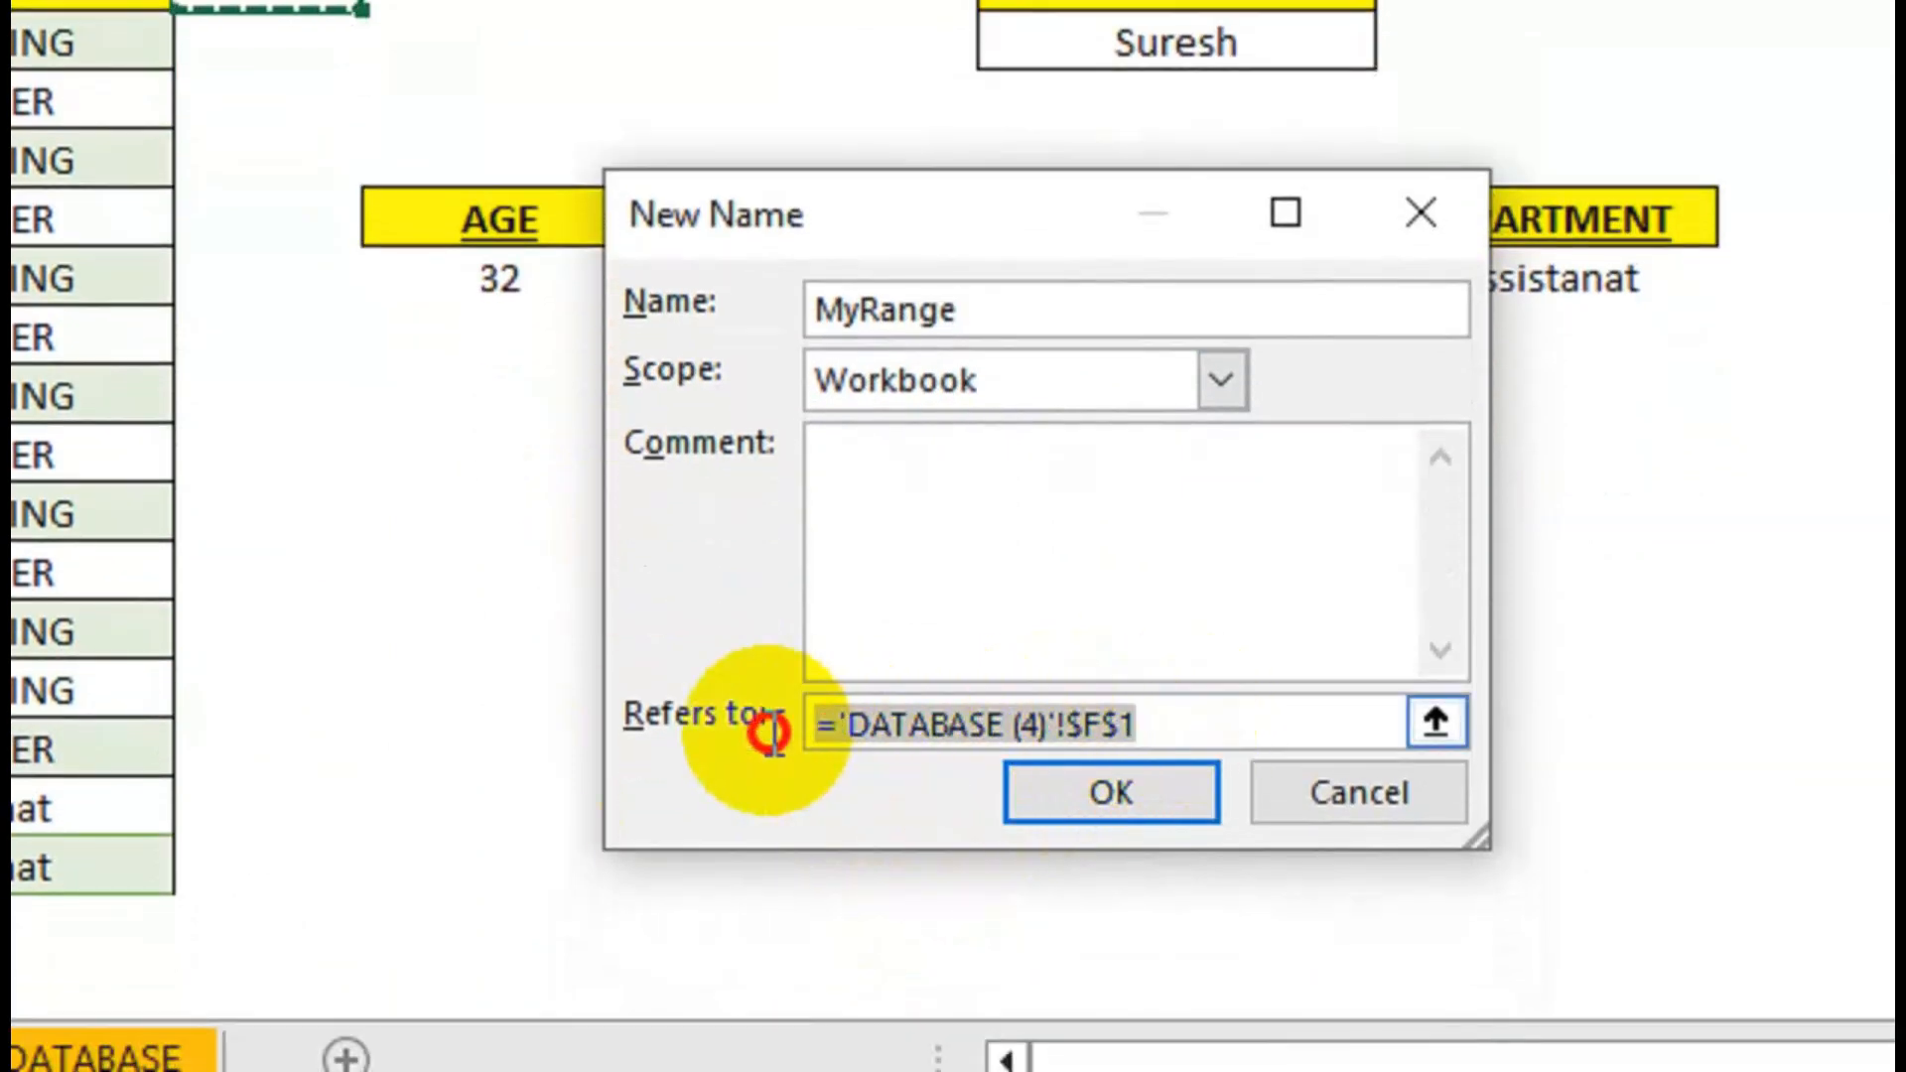
{"action": "type", "text": "="}
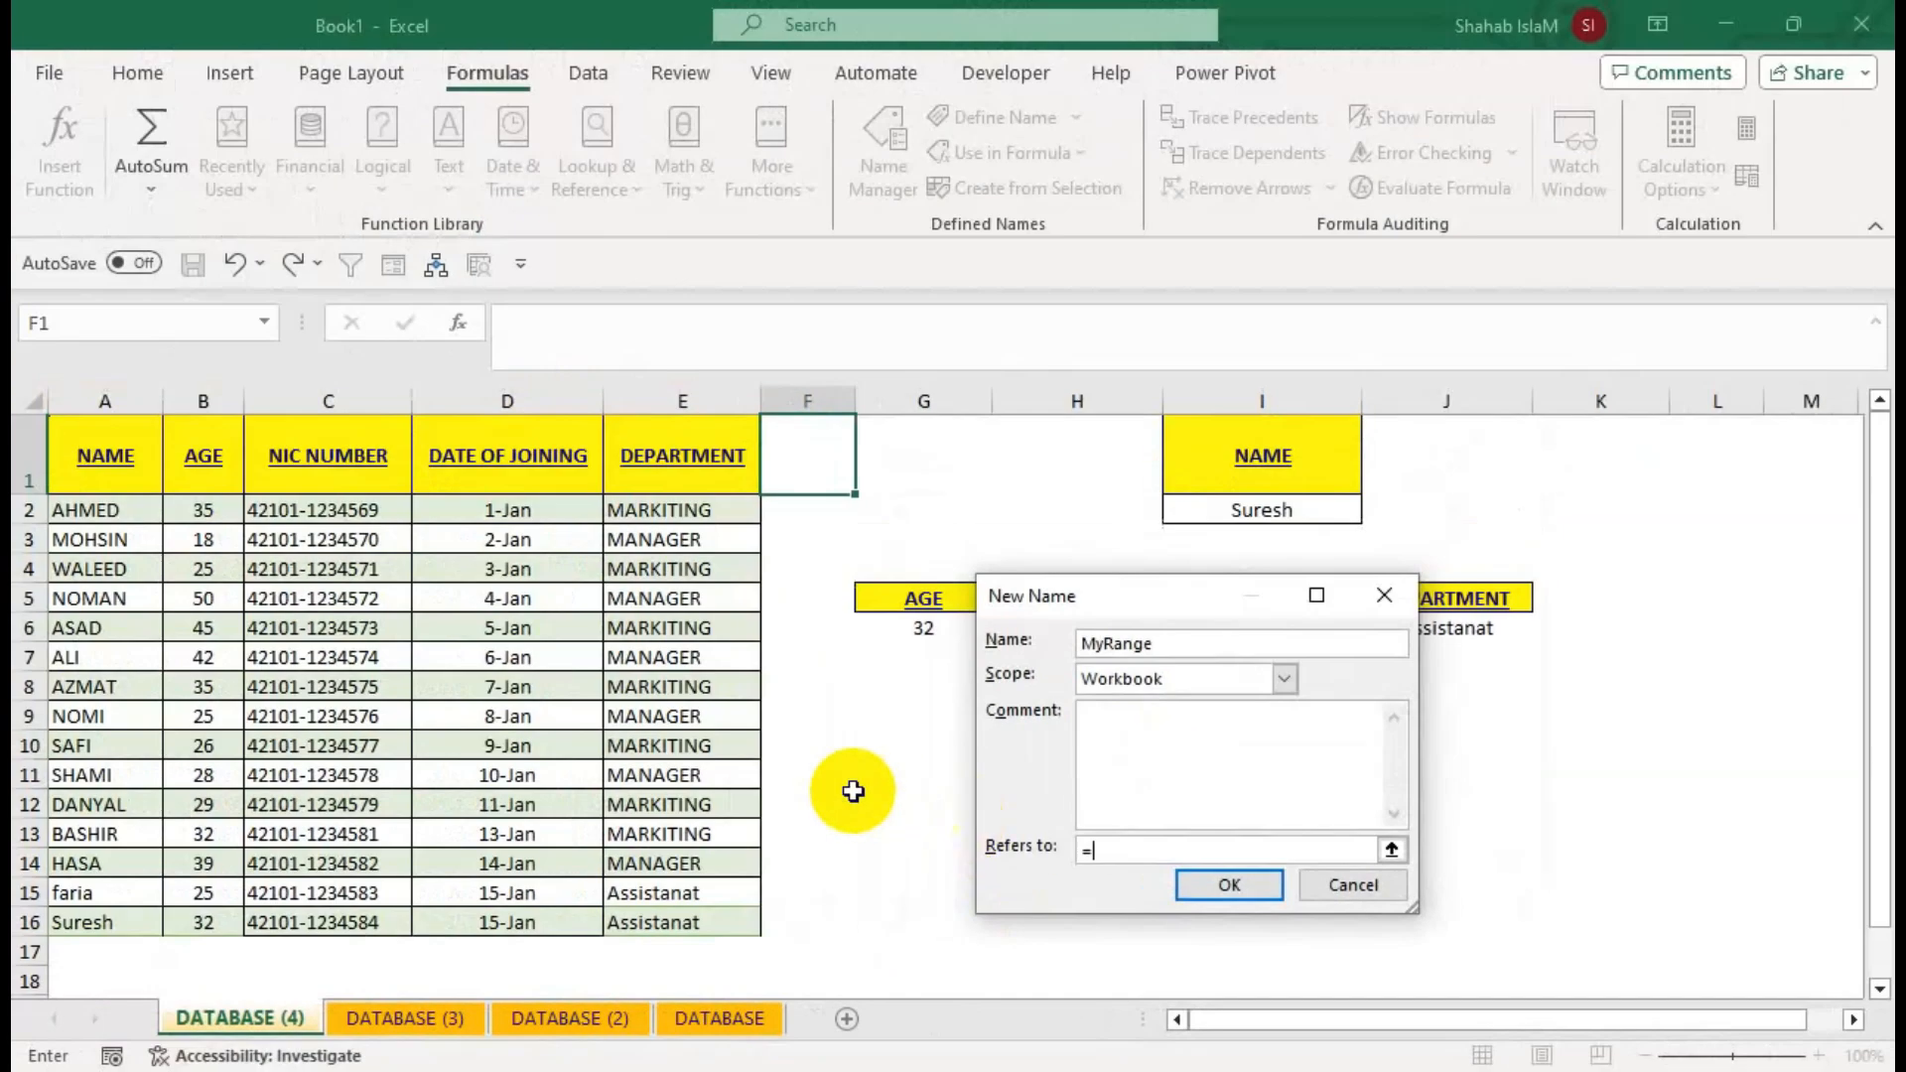
{"action": "left_click", "coordinate": [87, 442]}
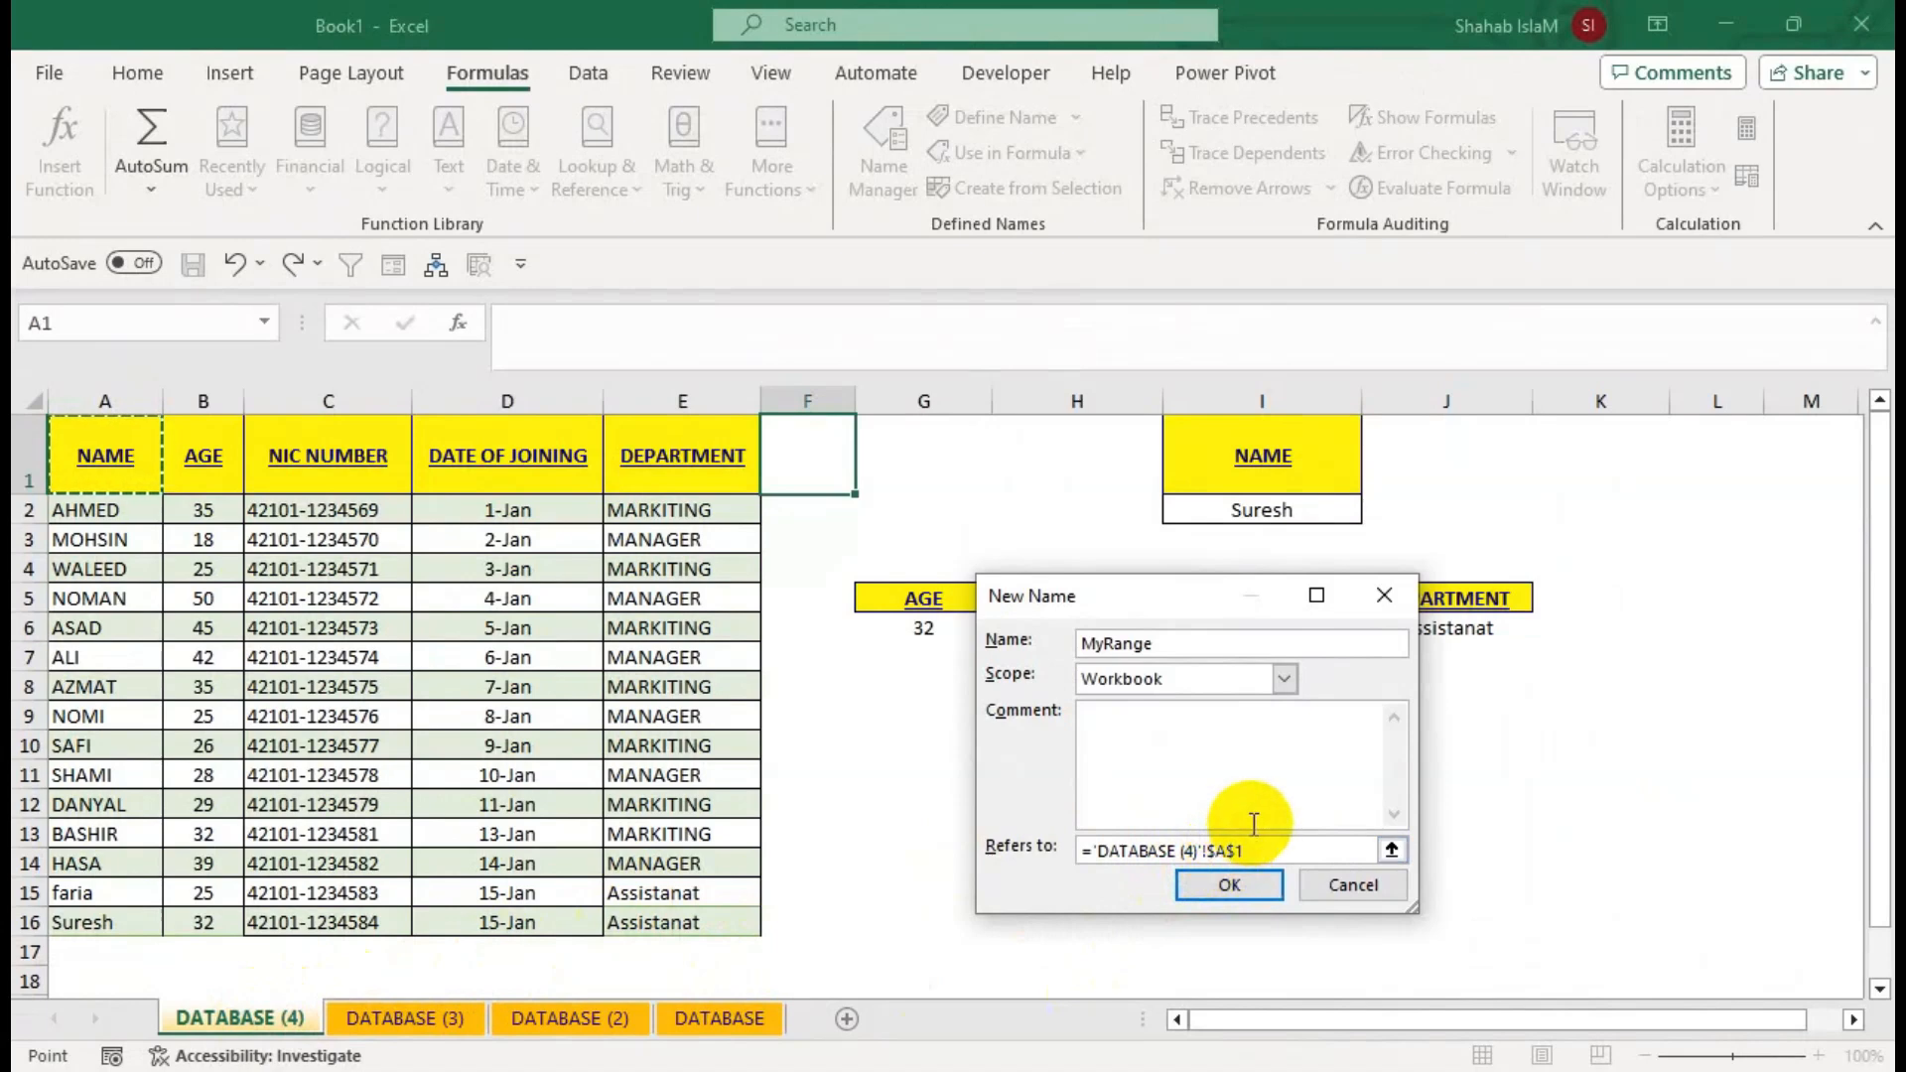
{"action": "key", "text": "F8"}
{"action": "key", "text": "BackSpace"}
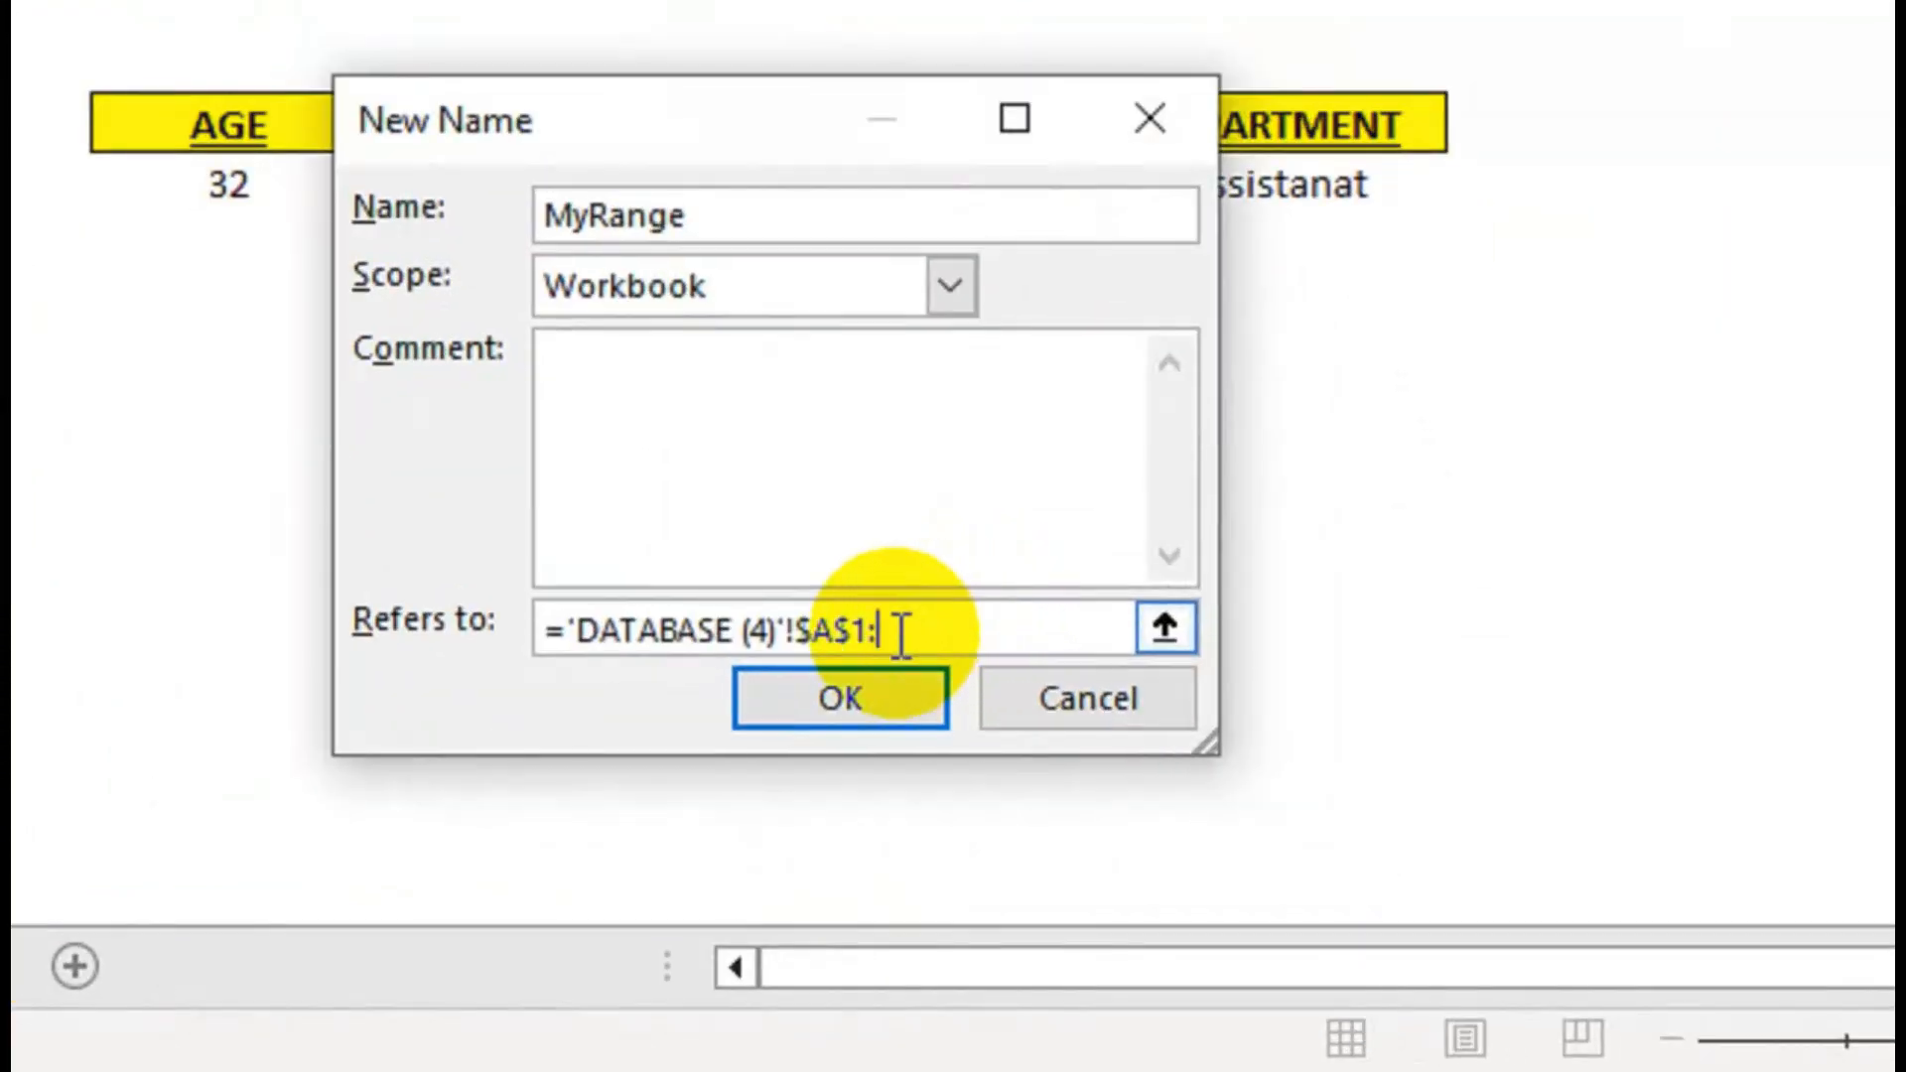
Complete MyRange's reference with index('DATABASE (4)'!$E:$E,counta('DATABASE (4)'!$E:$E)) as the range's end.
{"action": "type", "text": "inde"}
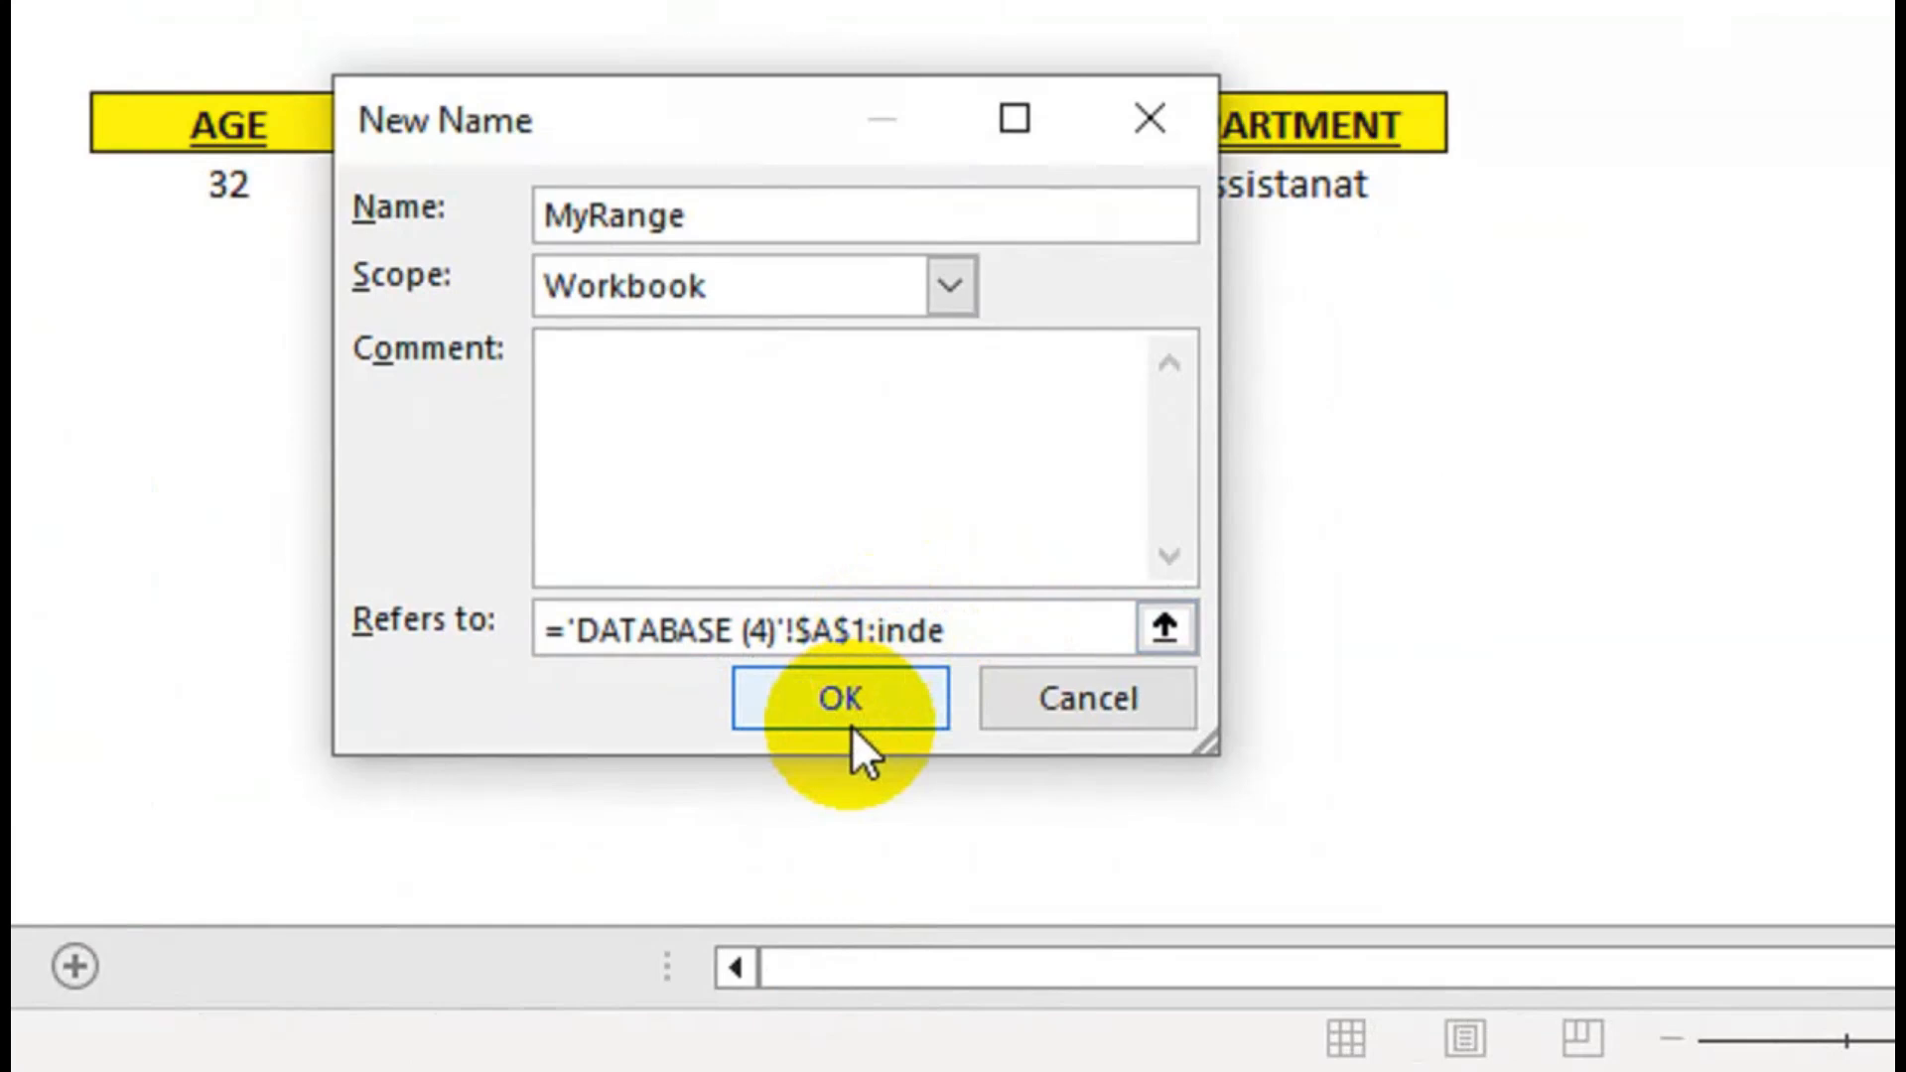
{"action": "type", "text": "x("}
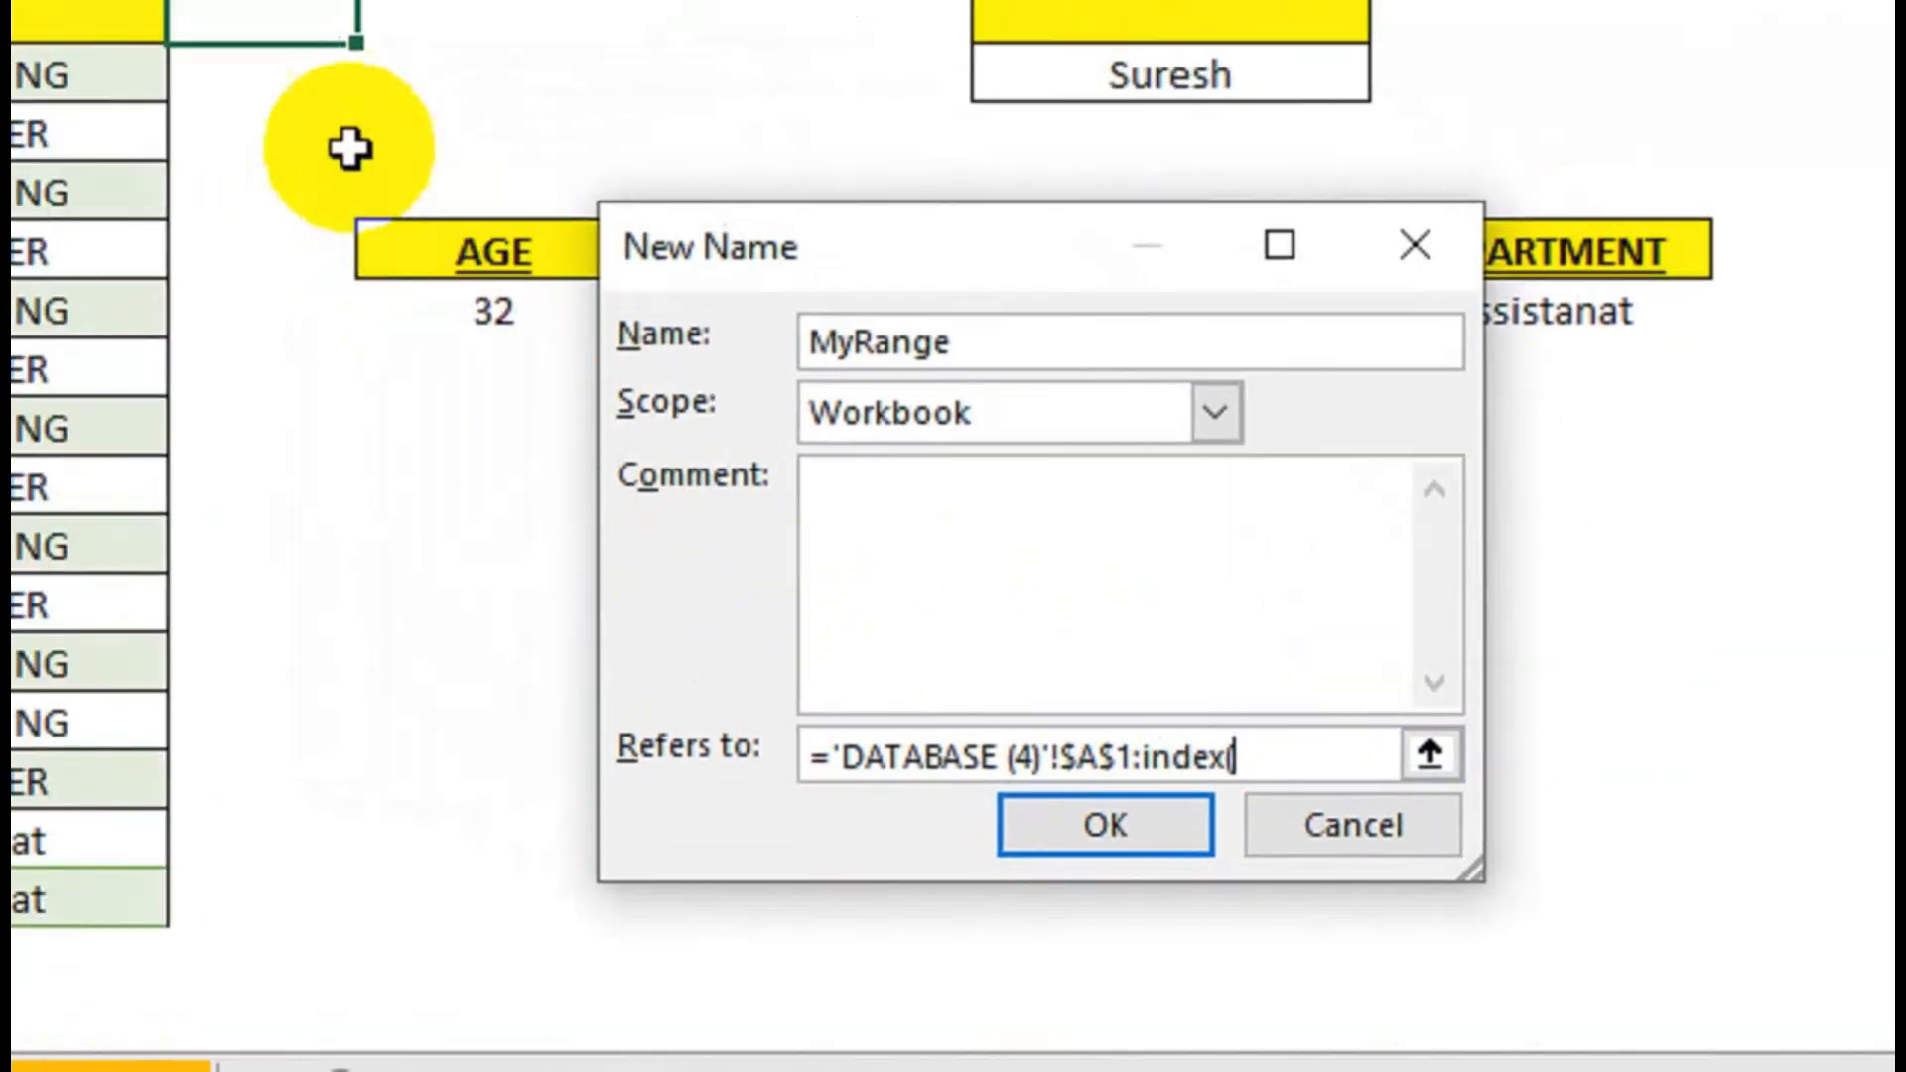
{"action": "left_click", "coordinate": [480, 255]}
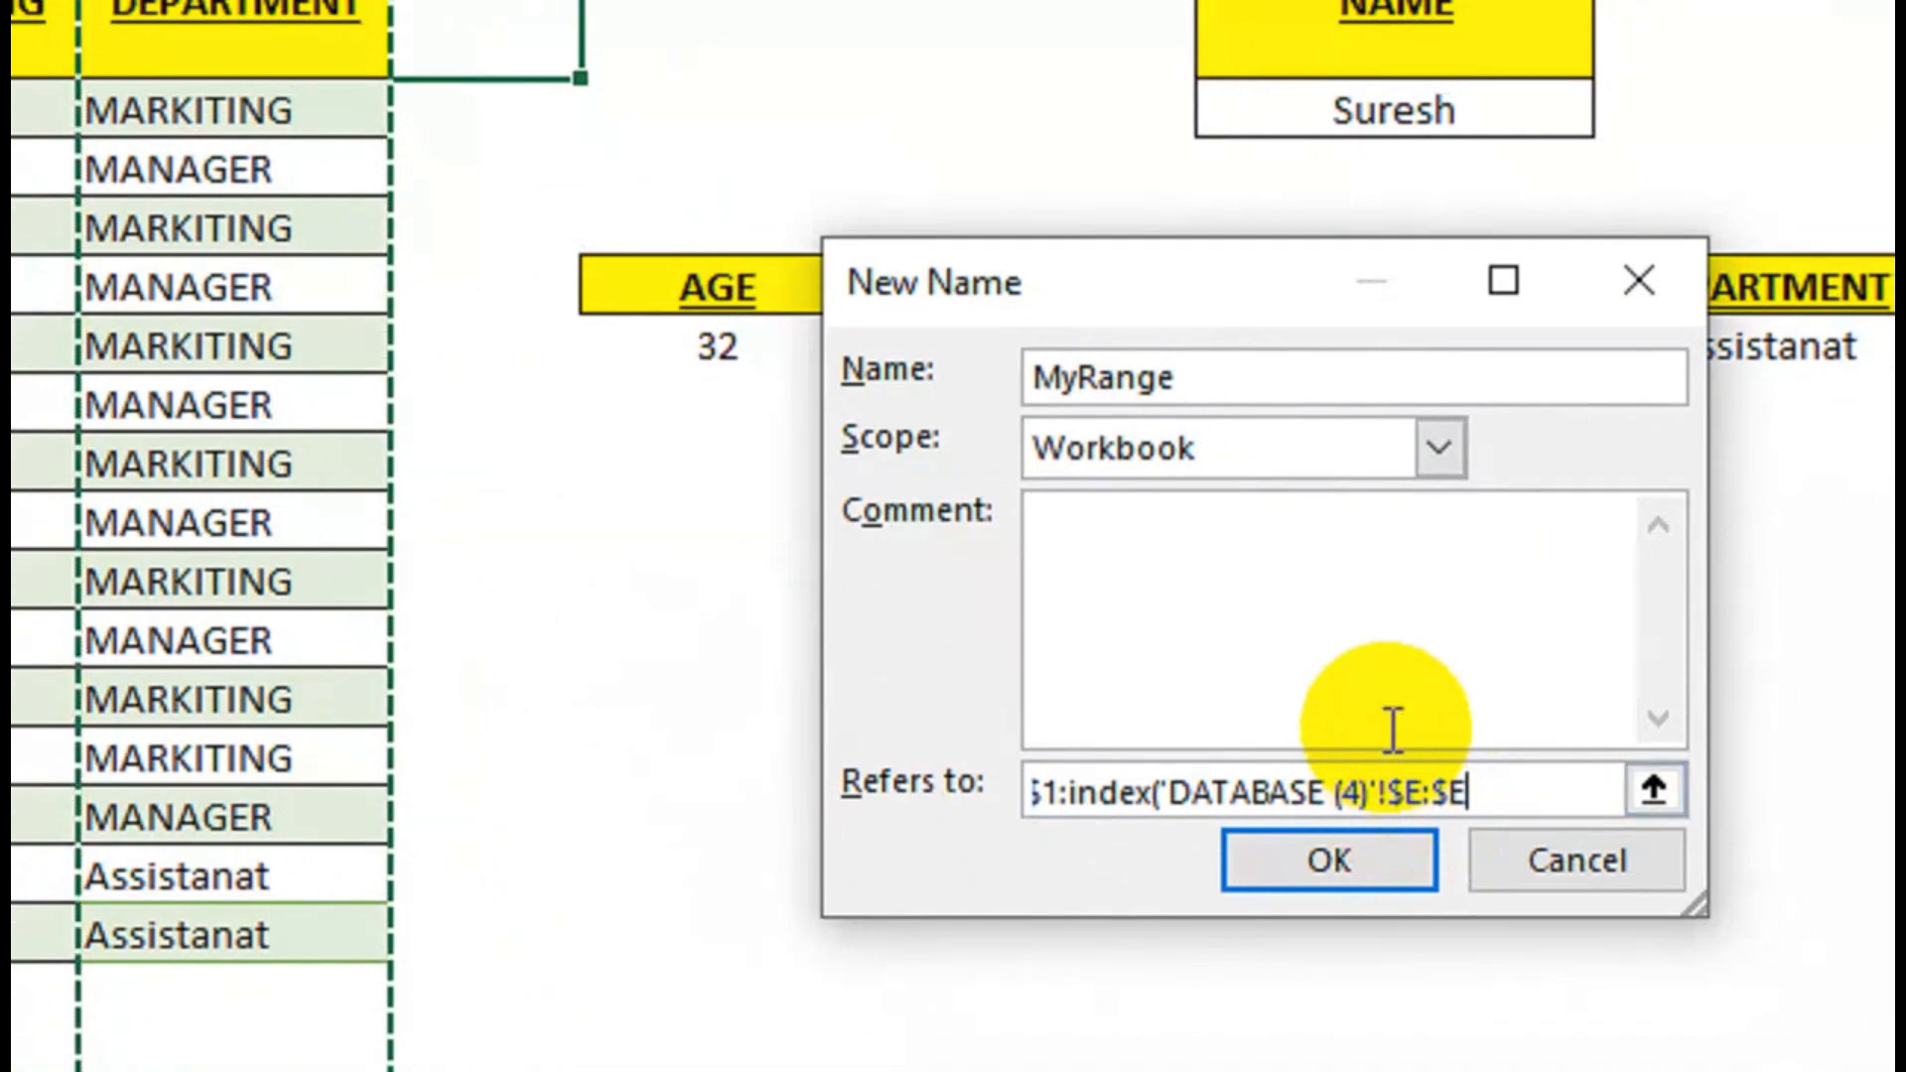
{"action": "type", "text": ",count"}
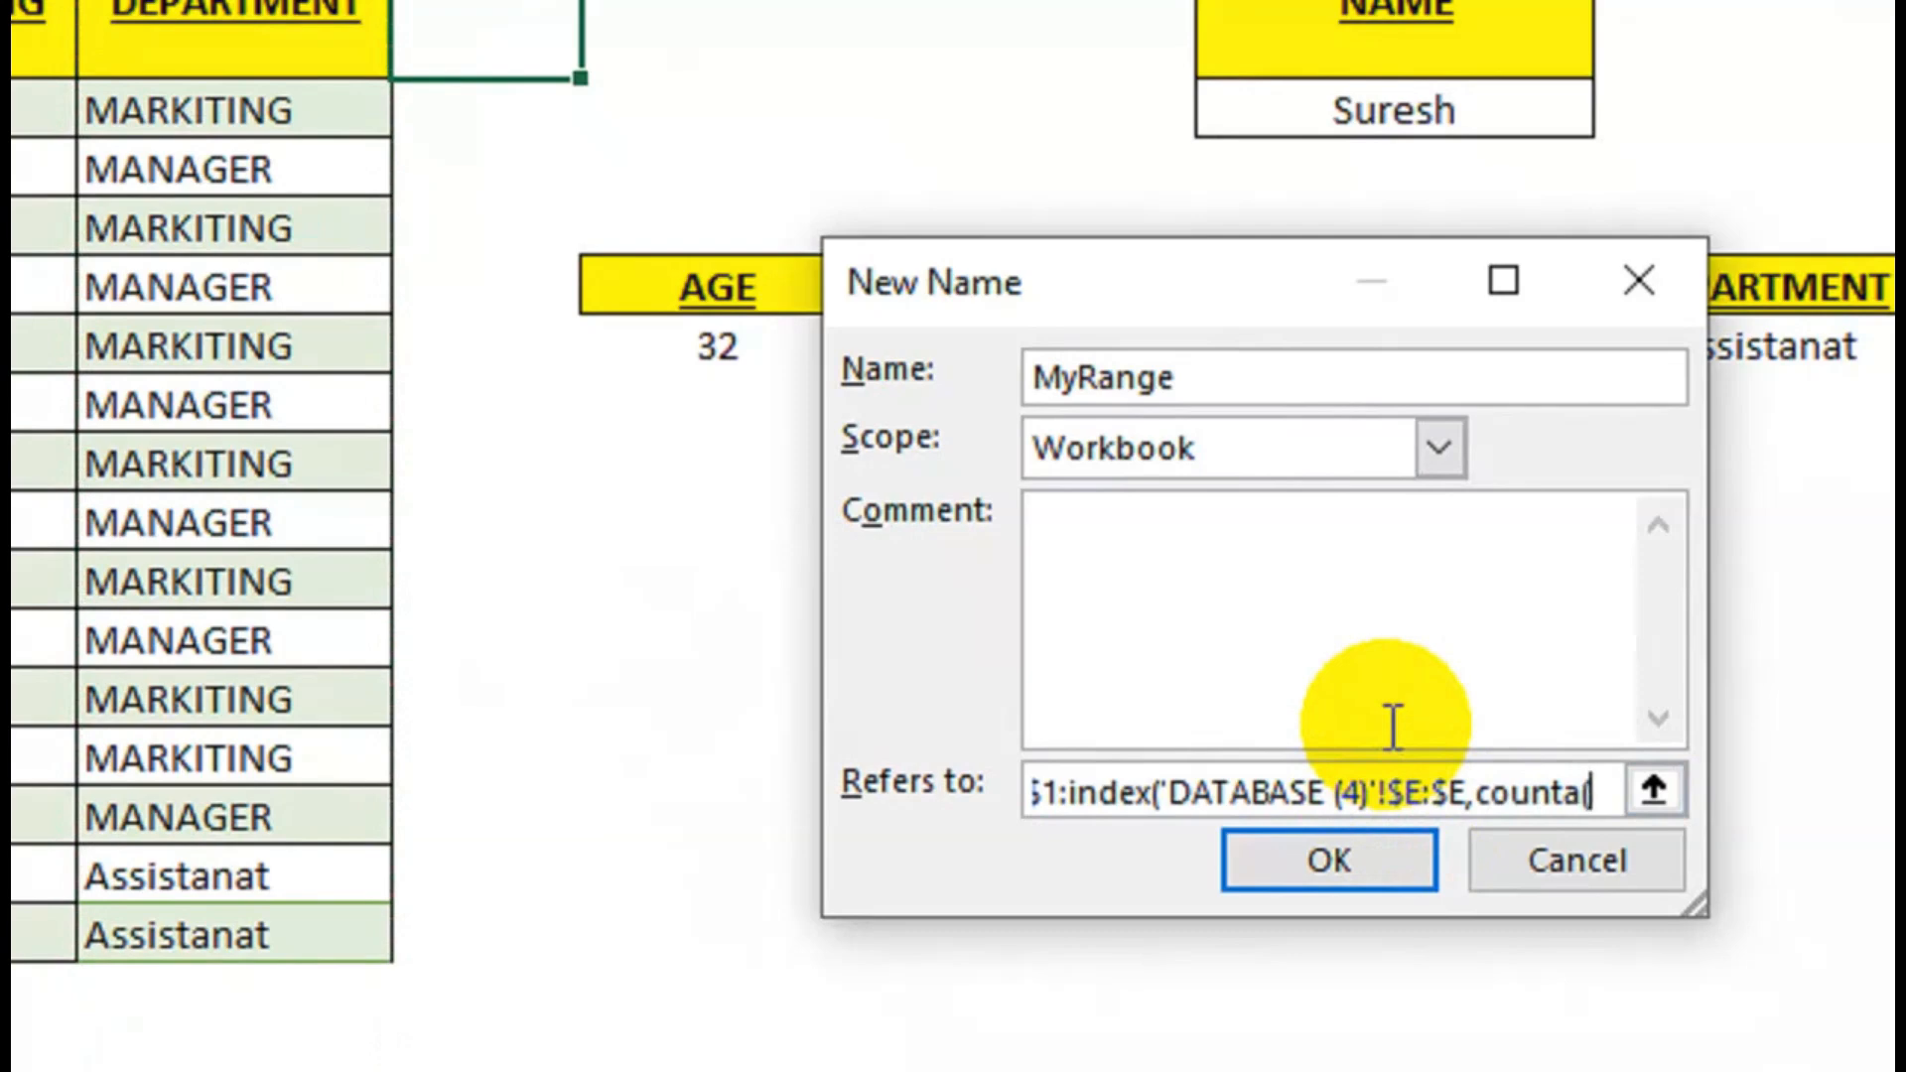
{"action": "type", "text": "a("}
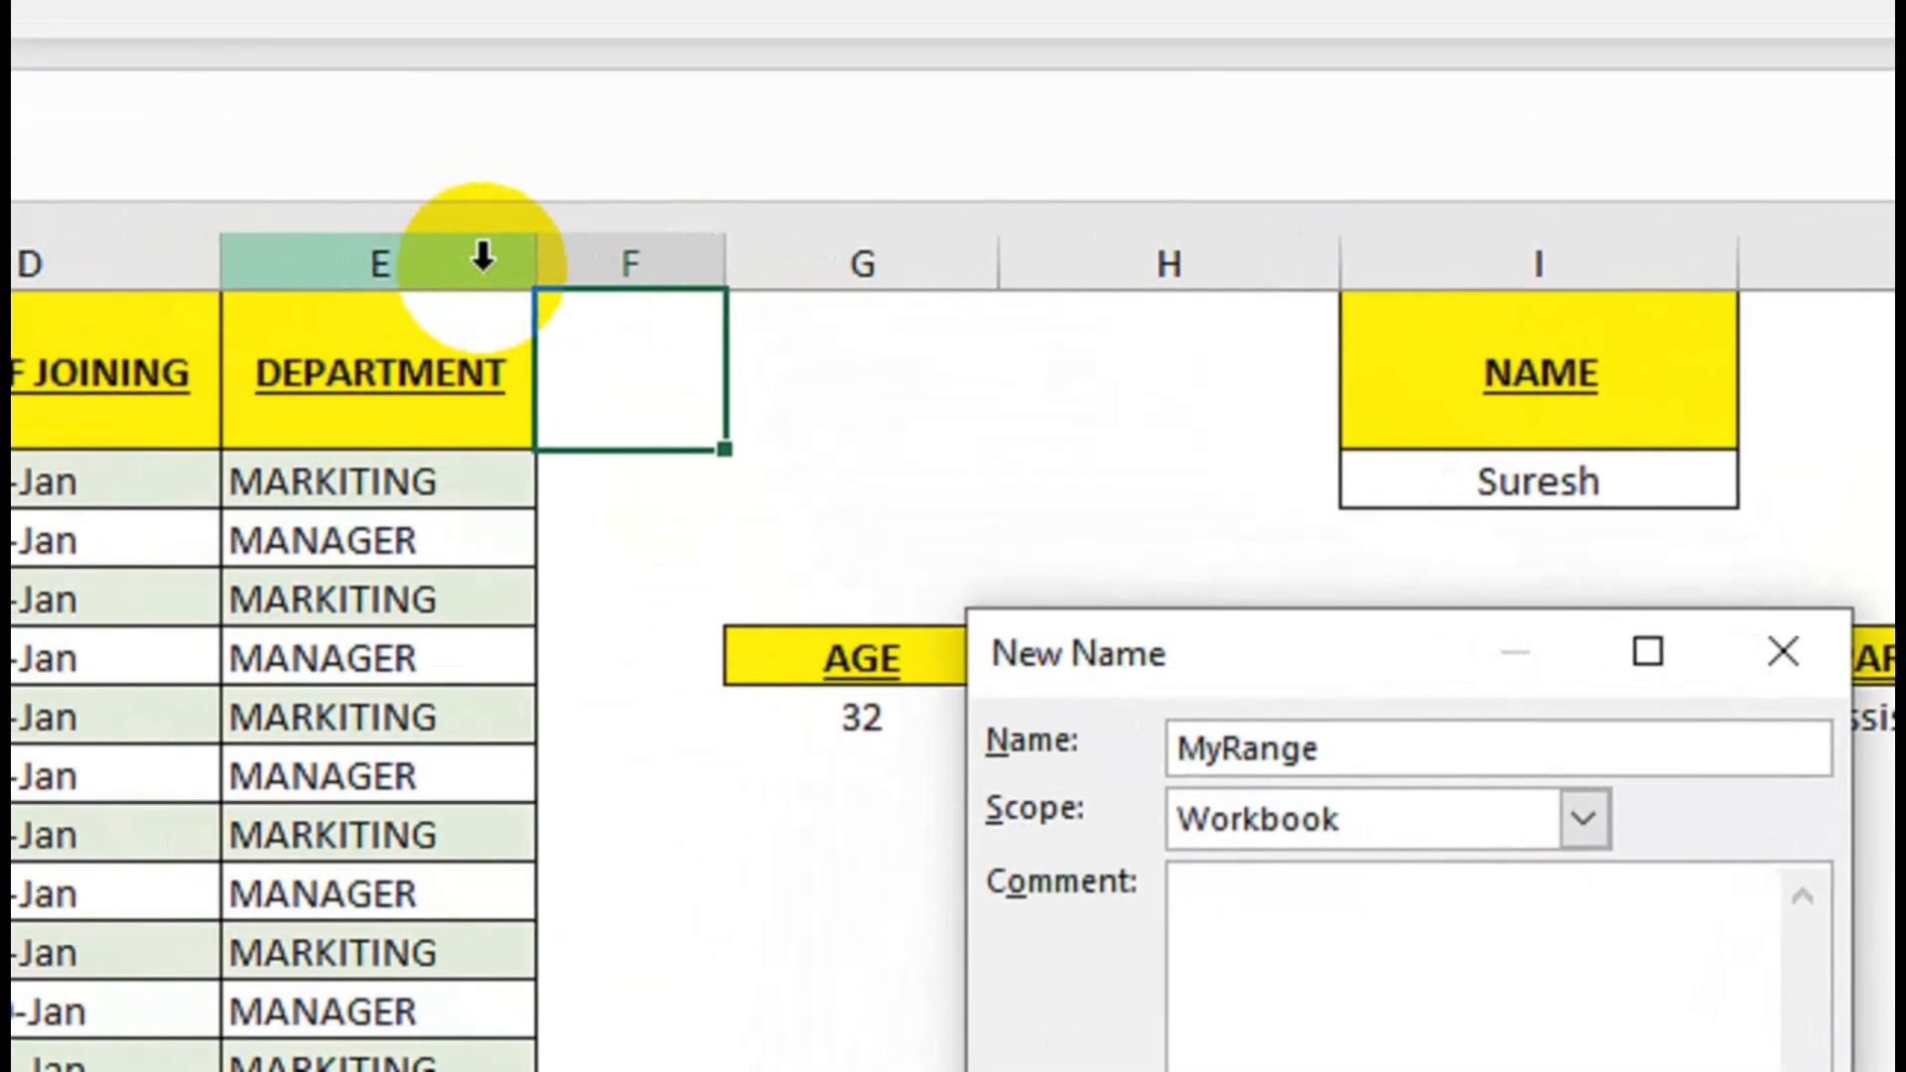
{"action": "left_click", "coordinate": [482, 258]}
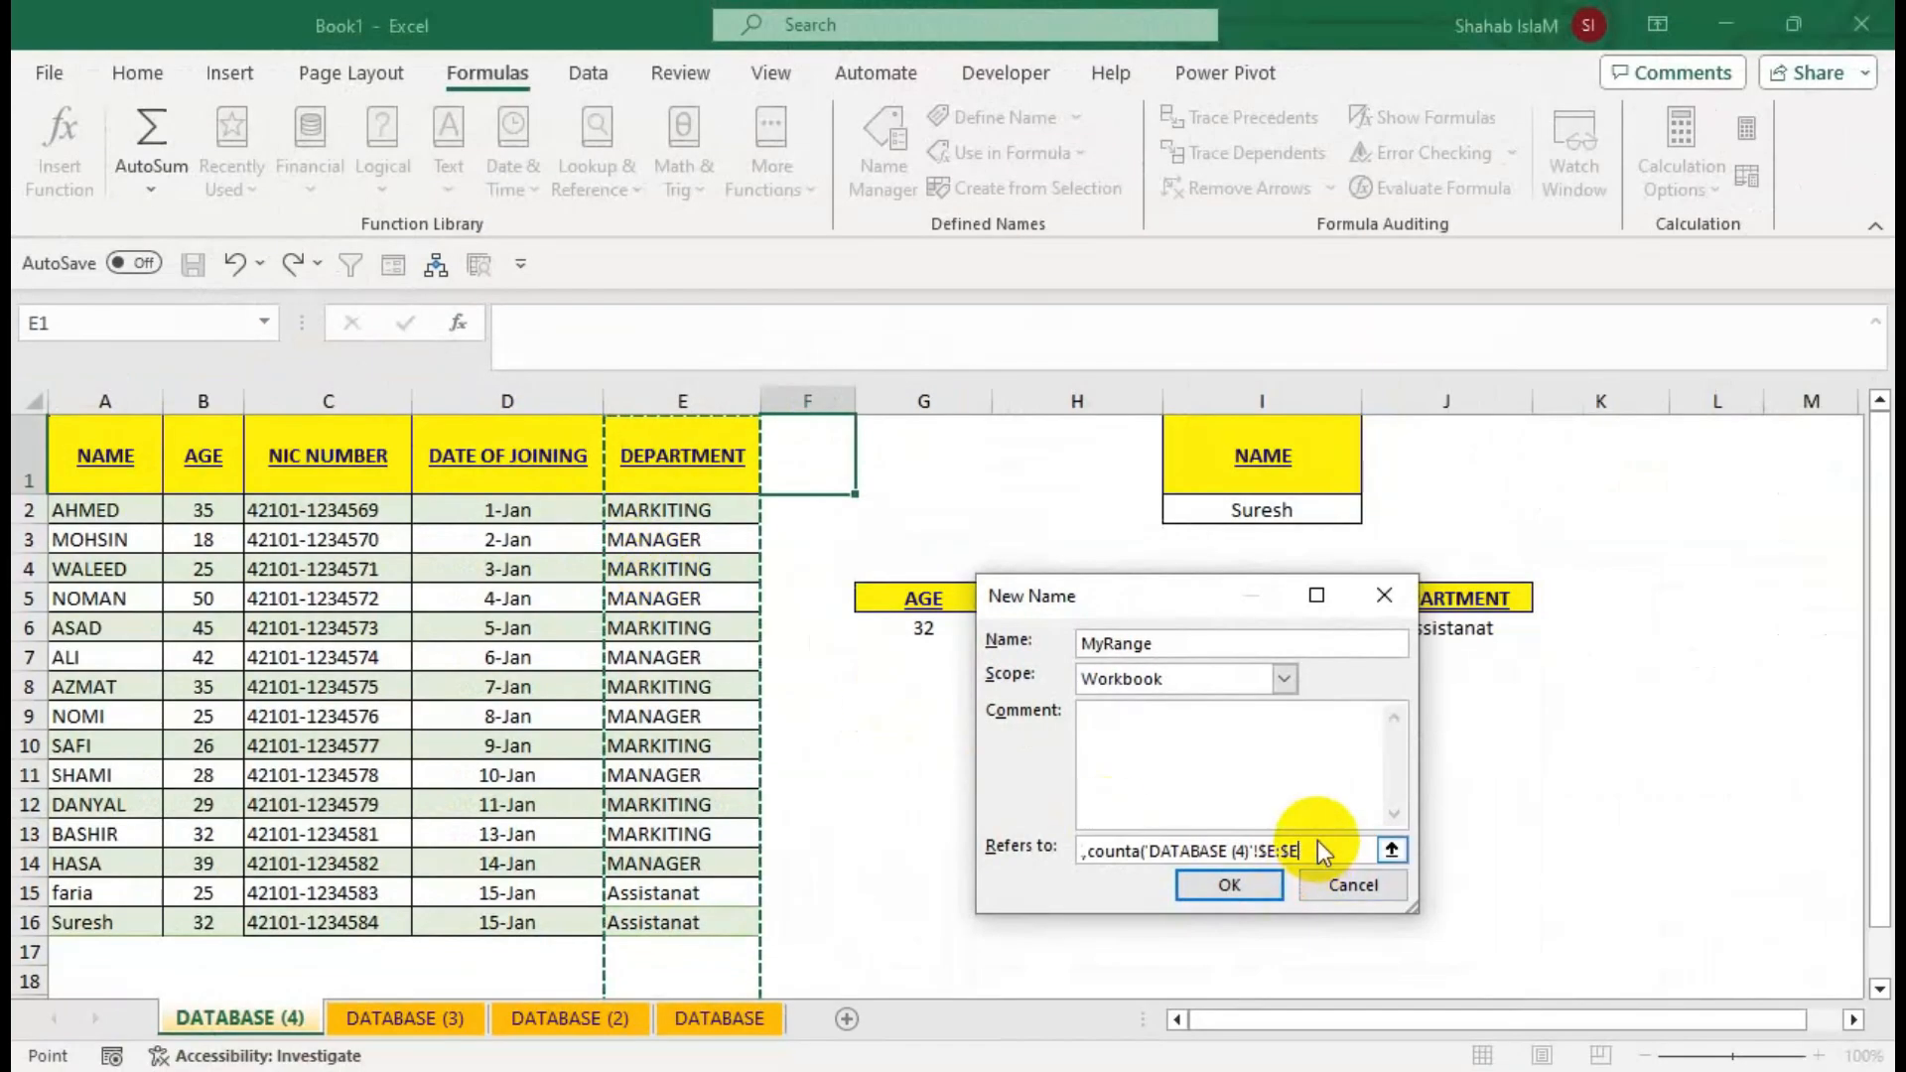
{"action": "type", "text": ")"}
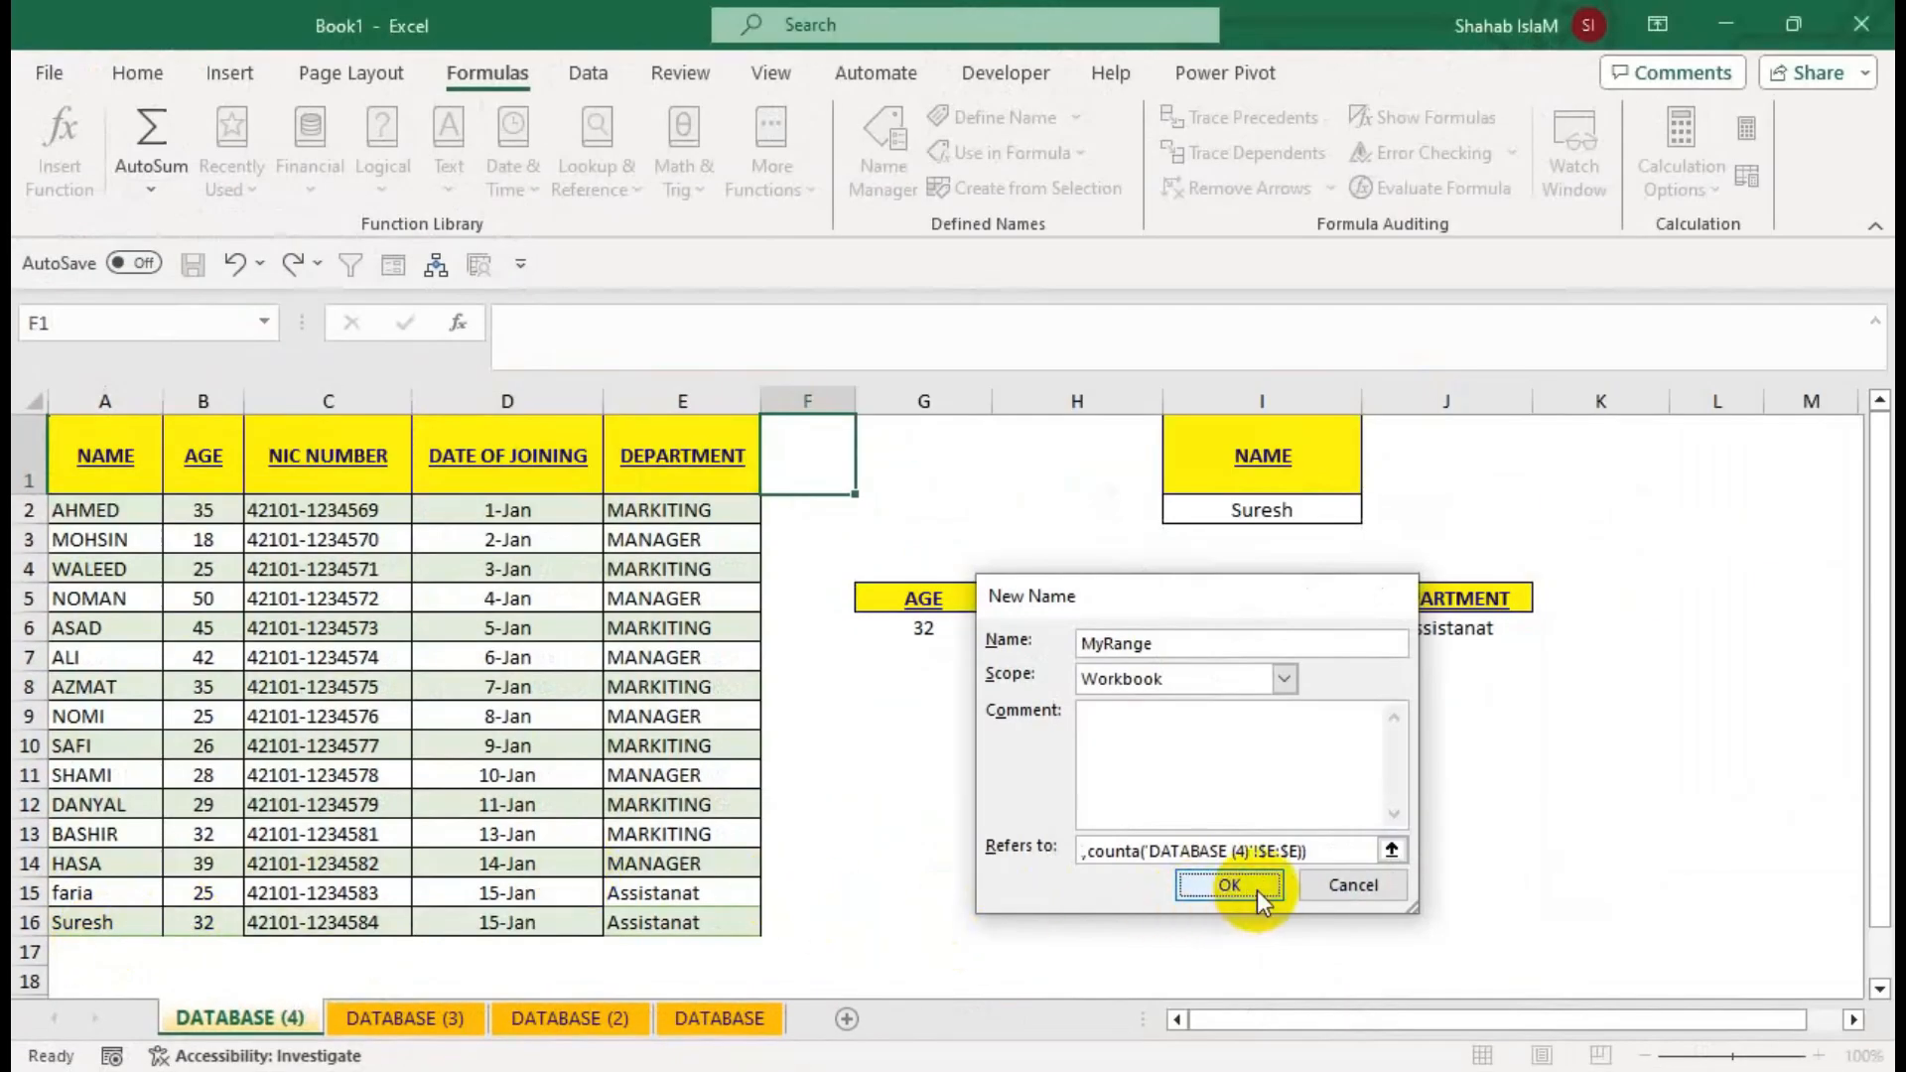
Save the MyRange name, check the cells its reference covers, and close the Name Manager.
{"action": "left_click", "coordinate": [1256, 890]}
{"action": "left_click", "coordinate": [1449, 986]}
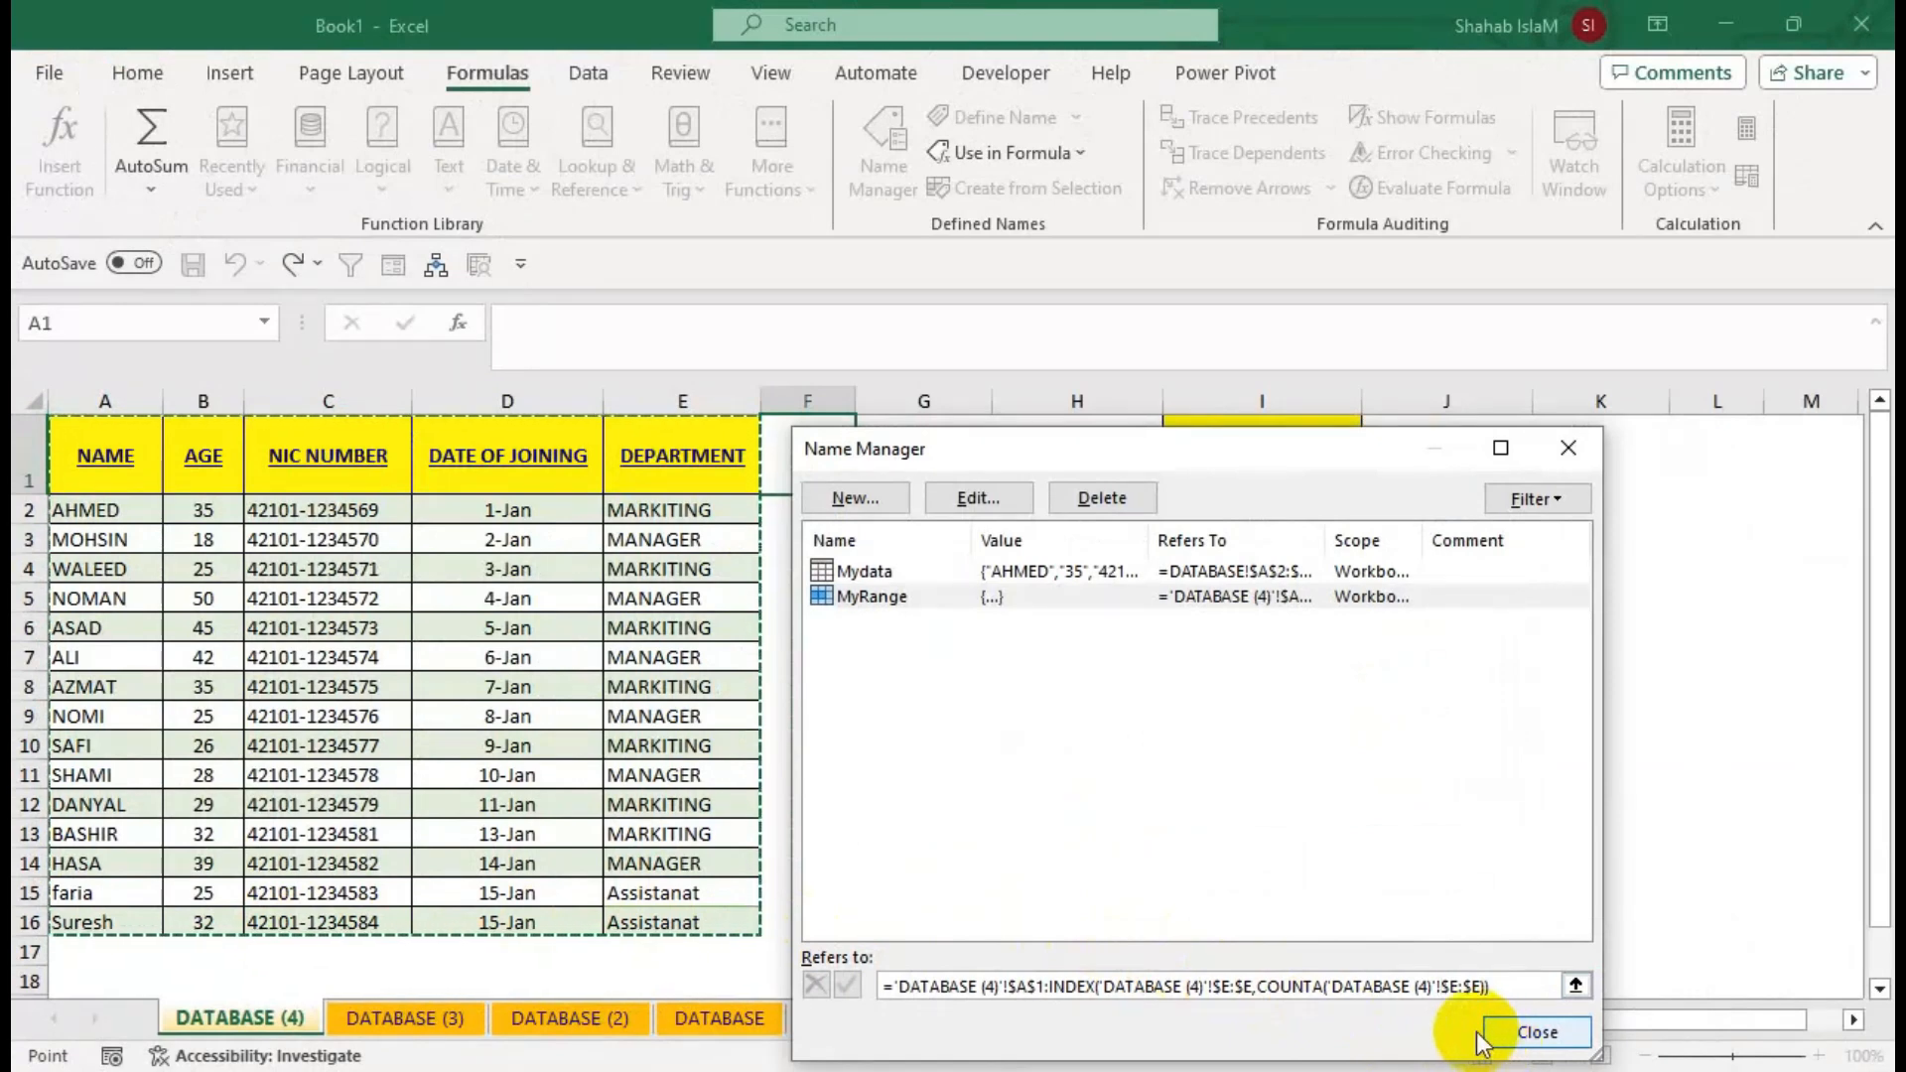
{"action": "left_click", "coordinate": [857, 990]}
{"action": "left_click", "coordinate": [1549, 1034]}
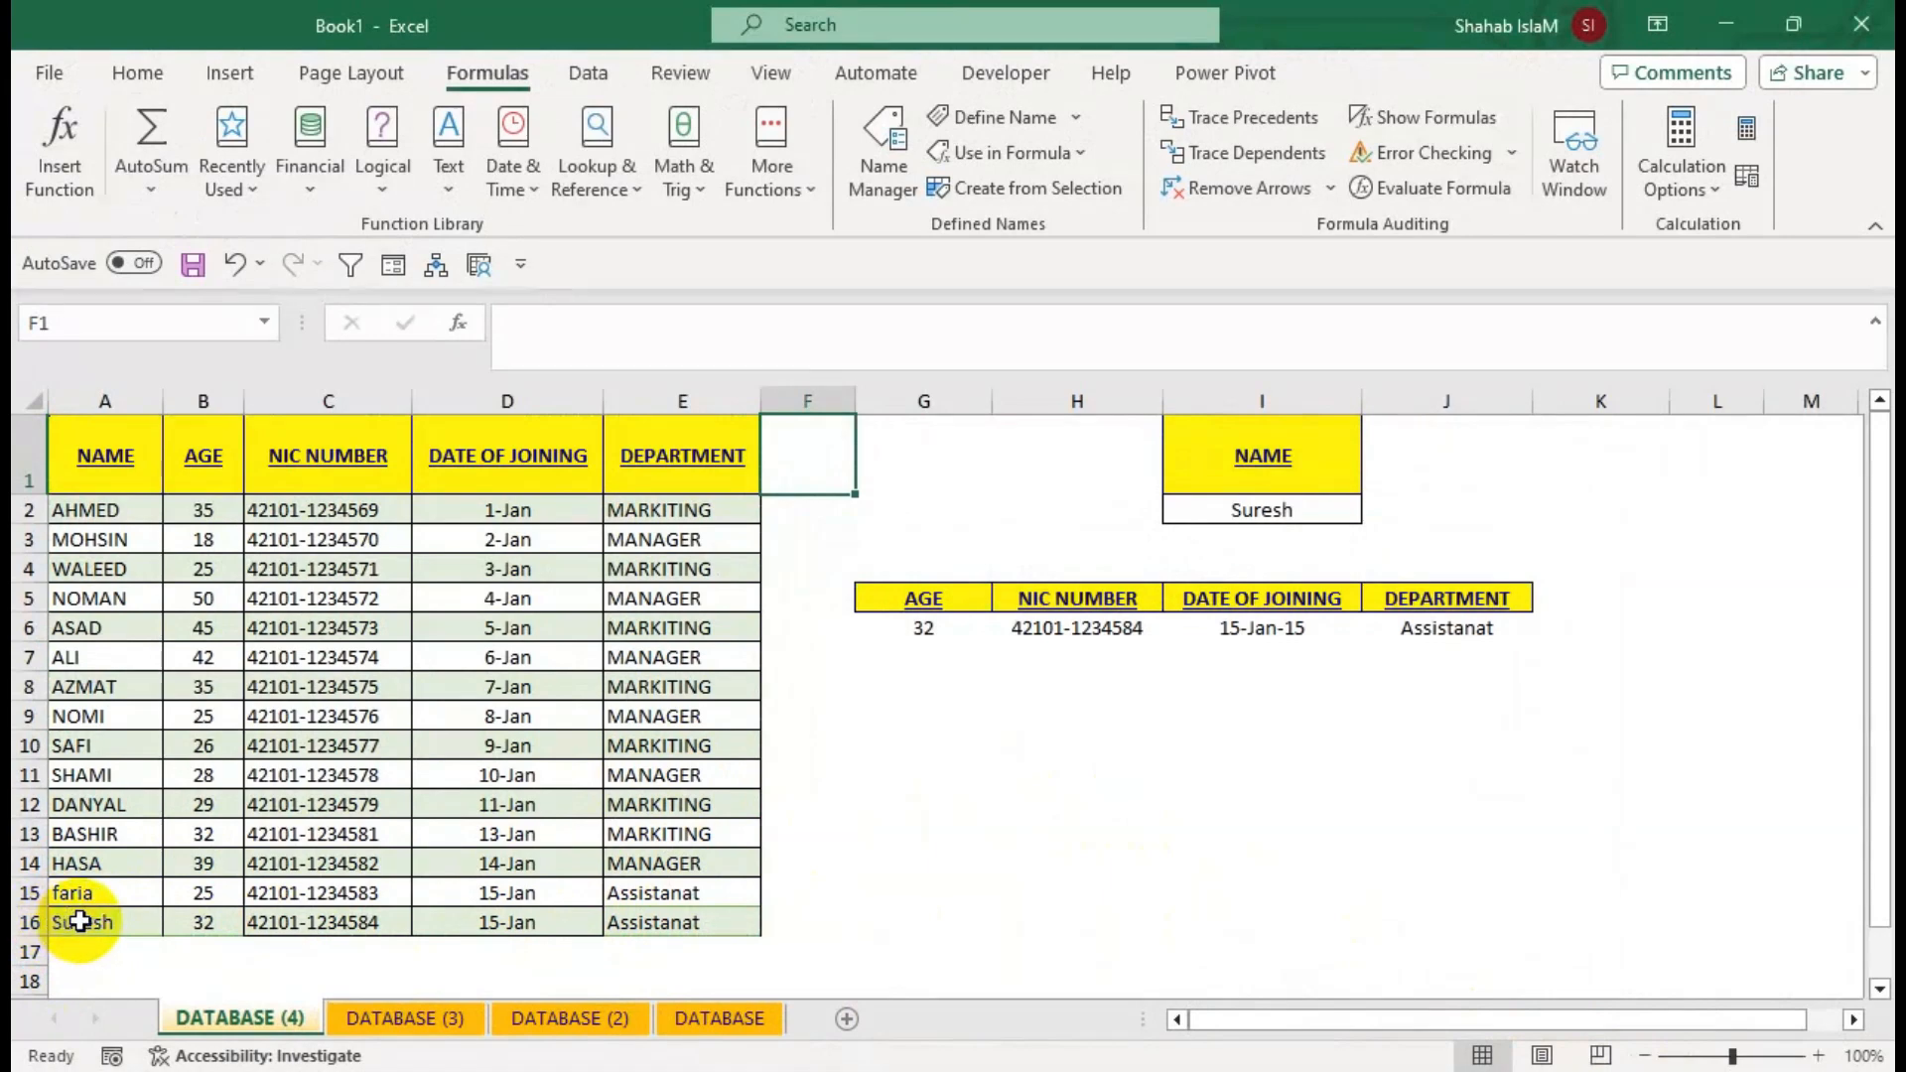
Add a new record in row 17 below the data, entering the person's name and an age of 45.
{"action": "left_click", "coordinate": [127, 918]}
{"action": "key", "text": "Right"}
{"action": "key", "text": "Right"}
{"action": "key", "text": "Right"}
{"action": "key", "text": "Right"}
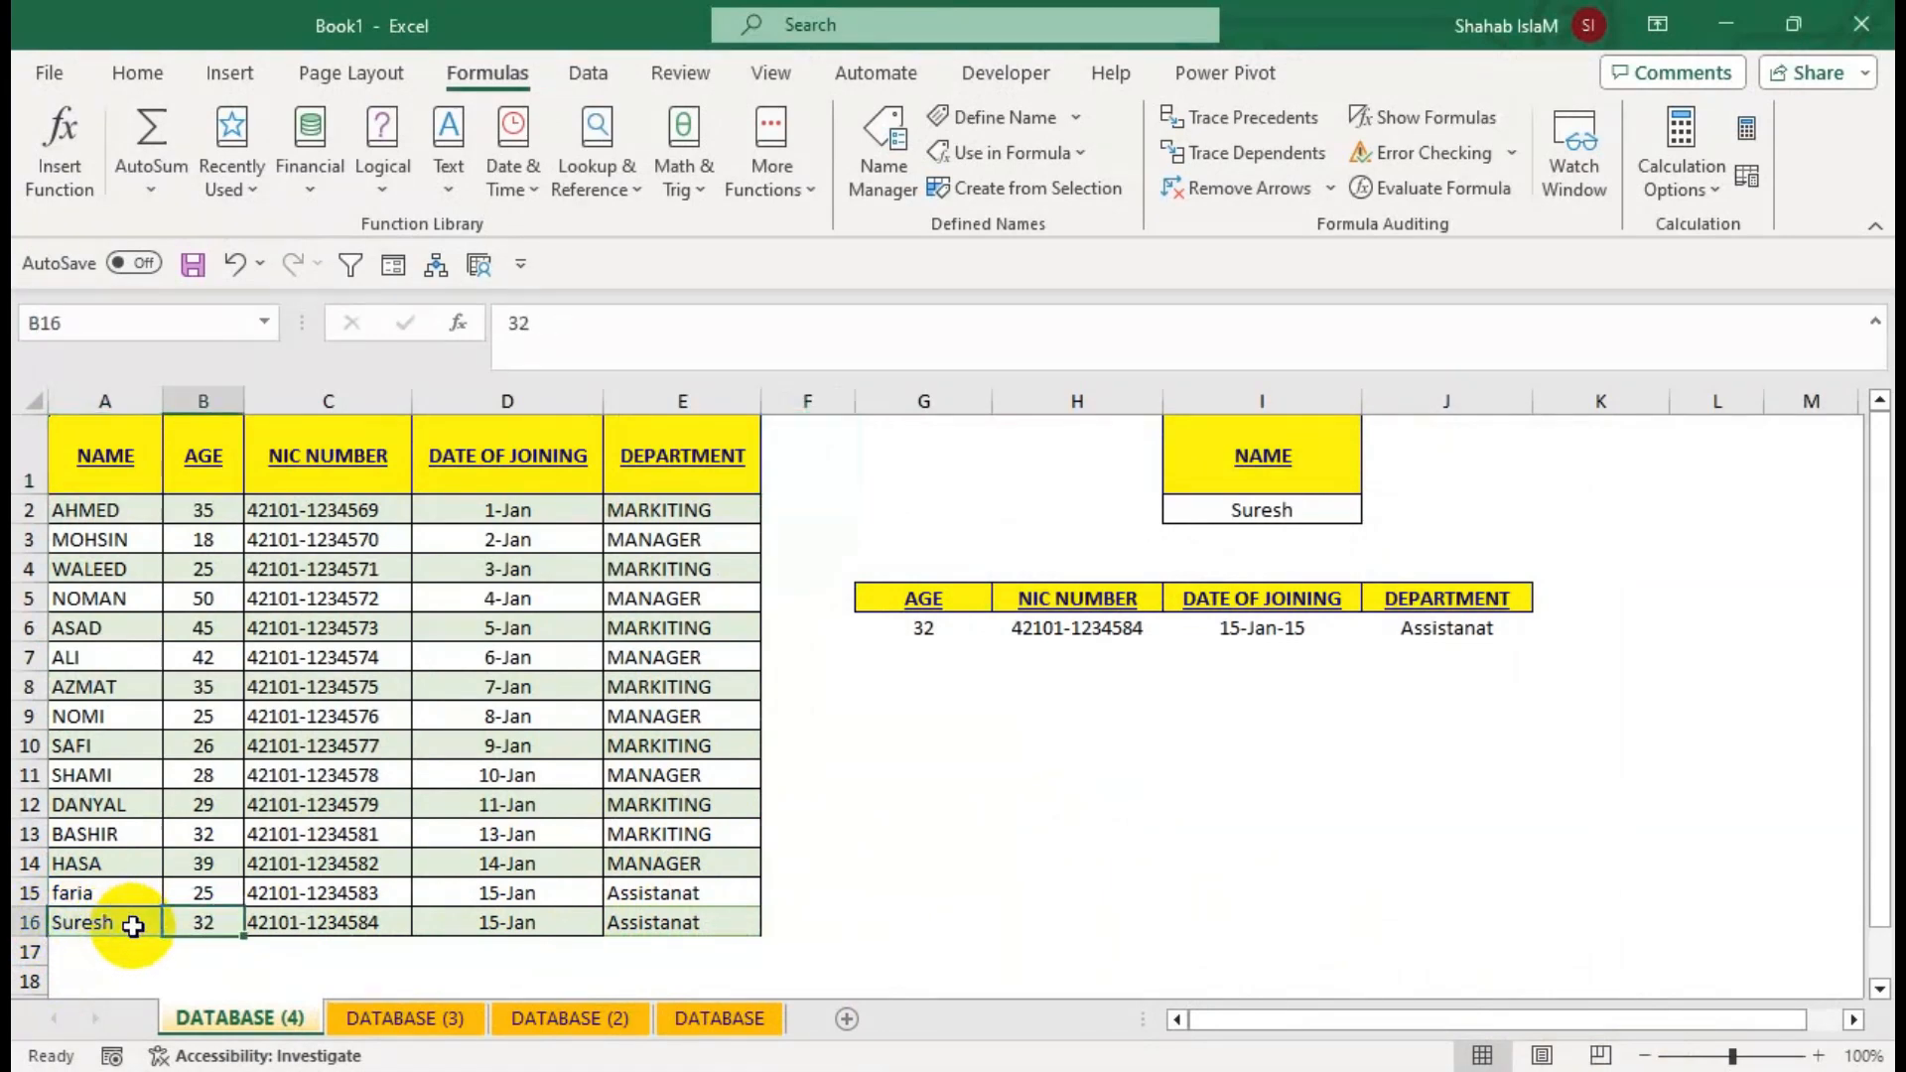
{"action": "key", "text": "Return"}
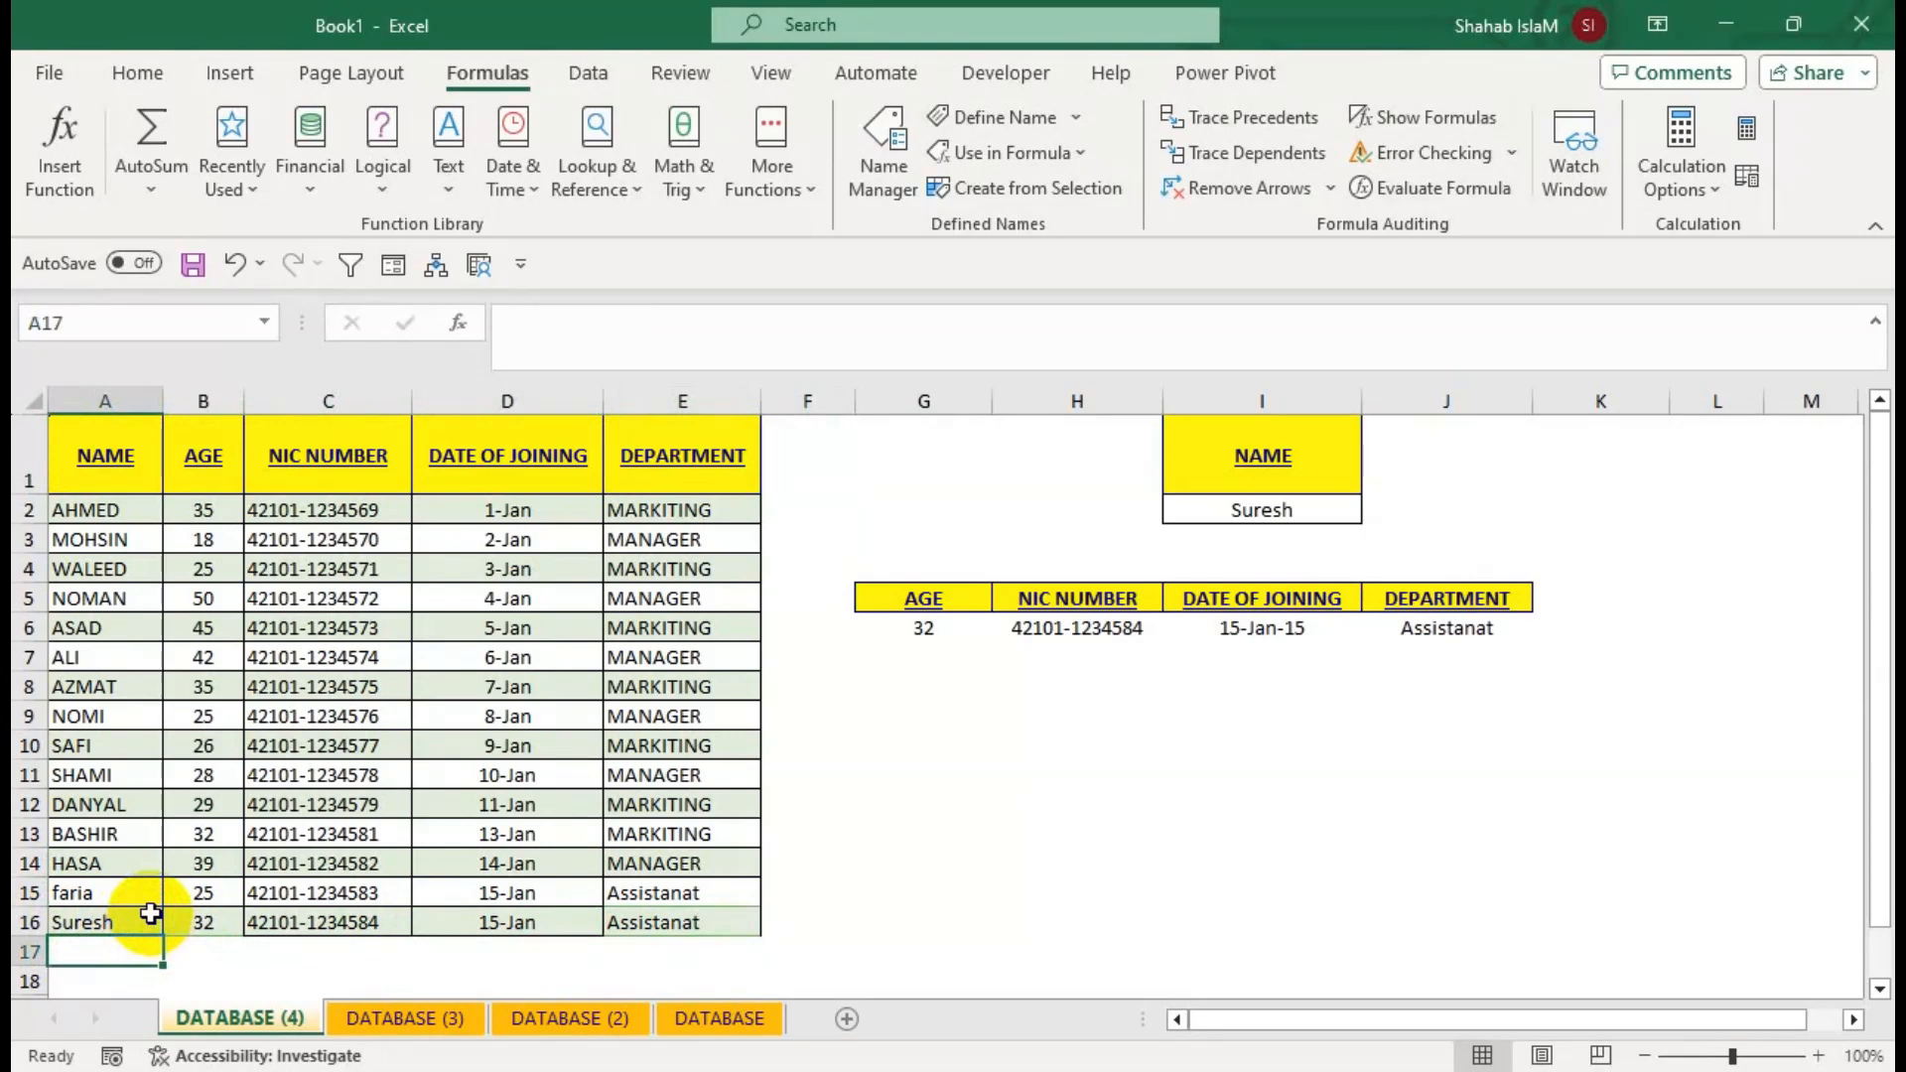
{"action": "type", "text": "ras"}
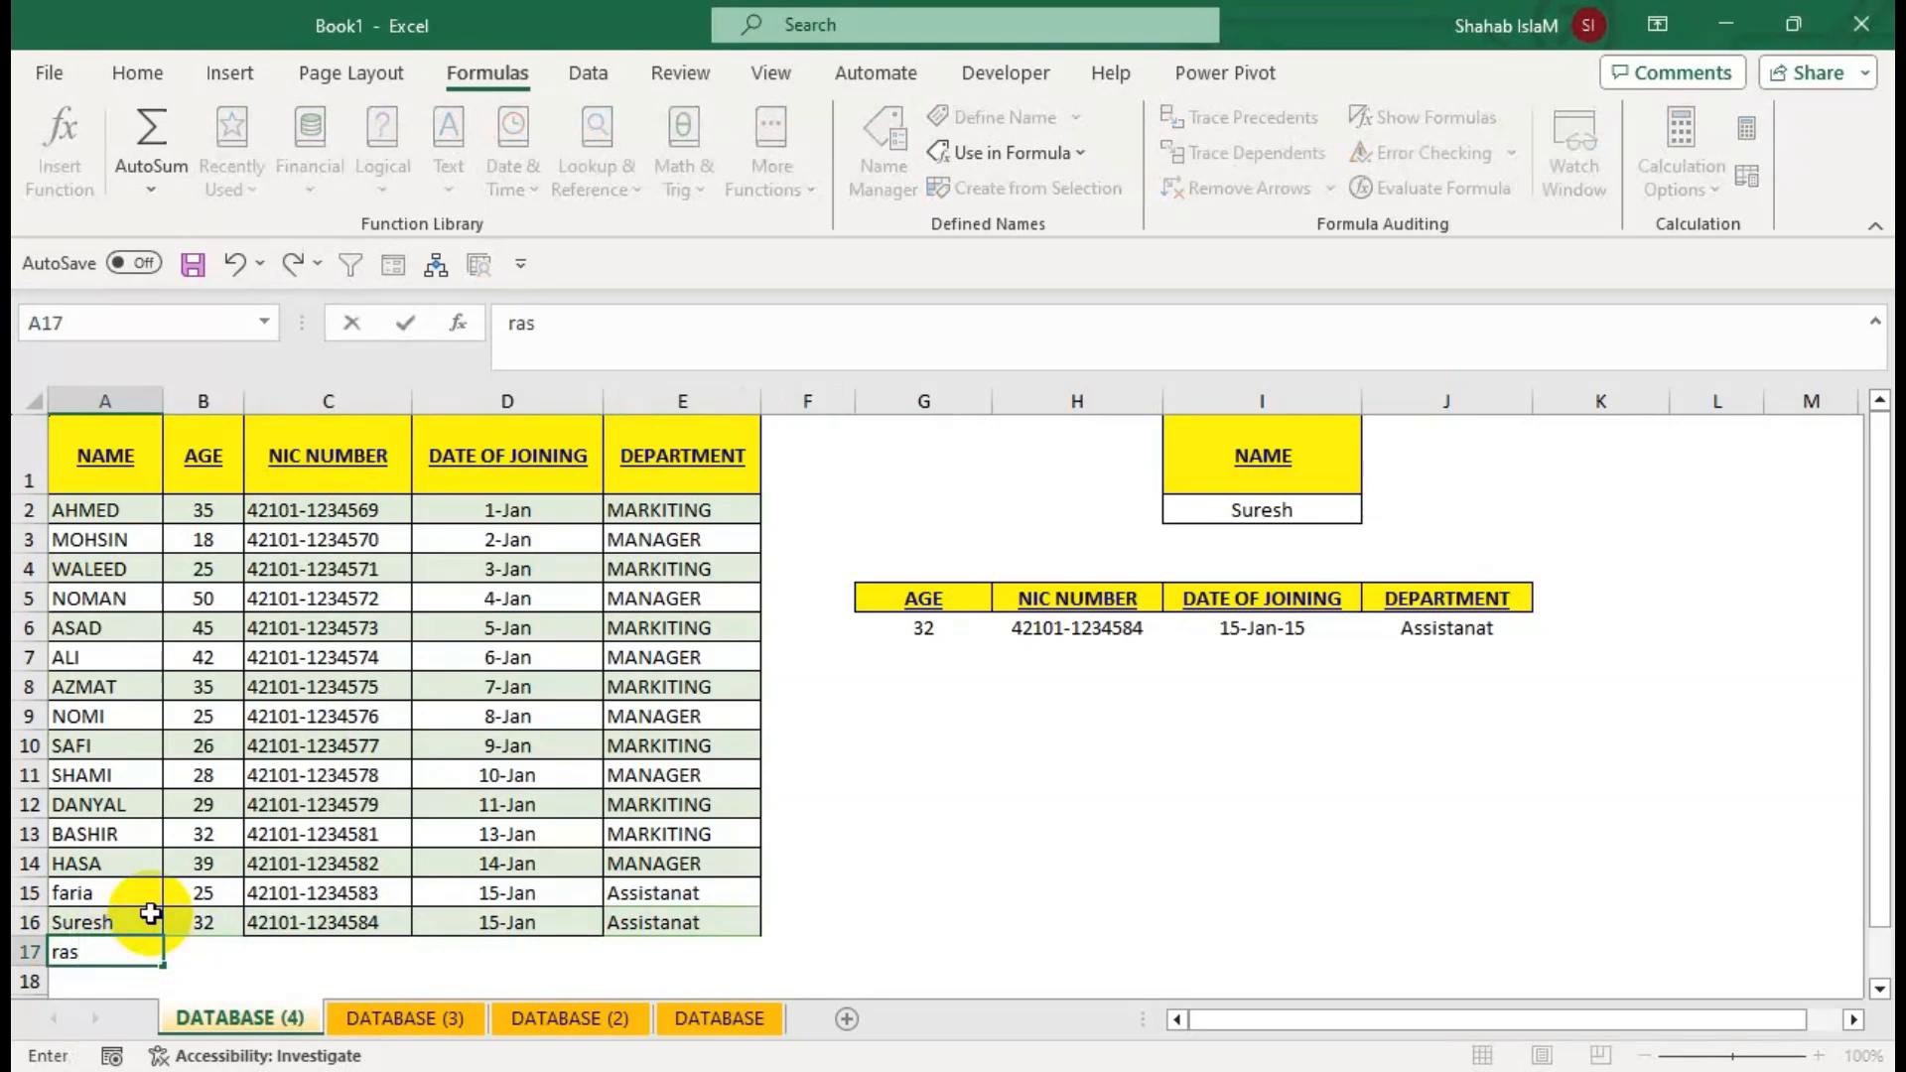
{"action": "type", "text": "jesh"}
{"action": "key", "text": "Tab"}
{"action": "type", "text": "45"}
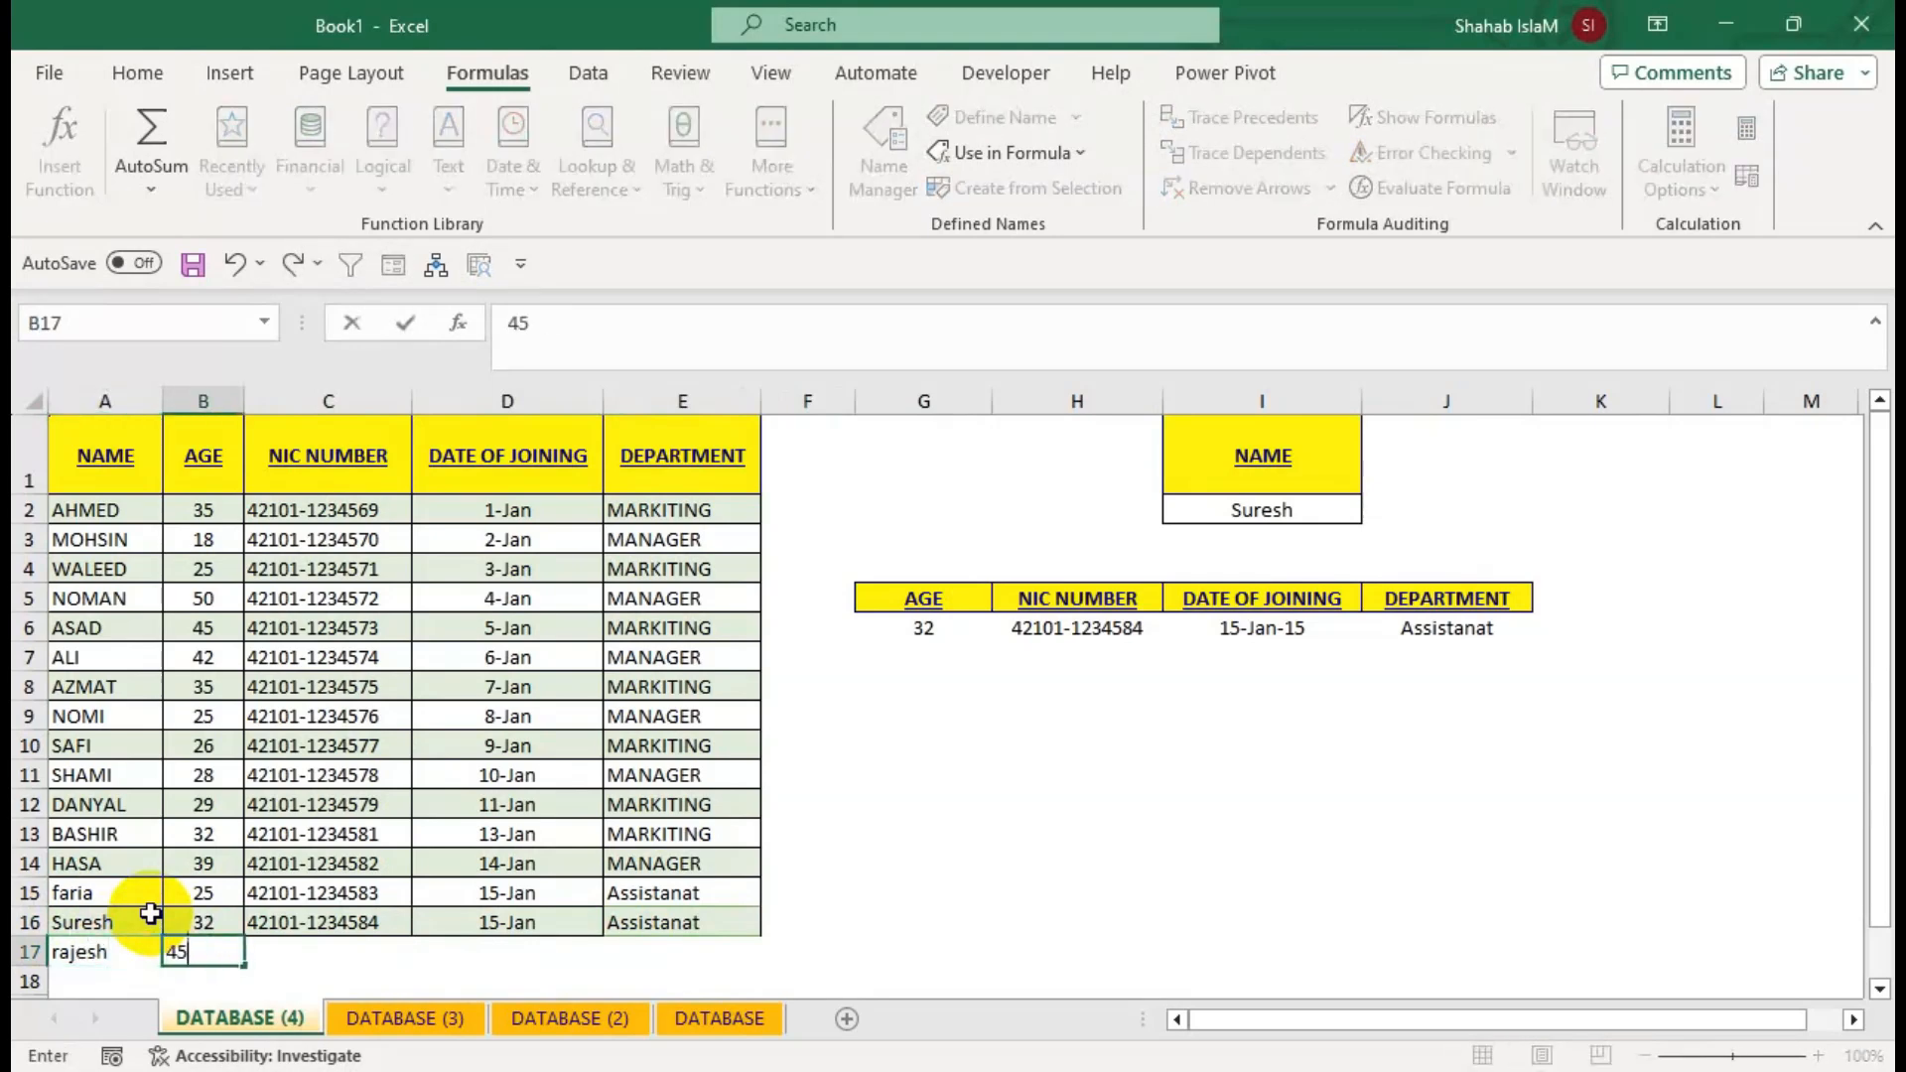
{"action": "key", "text": "Tab"}
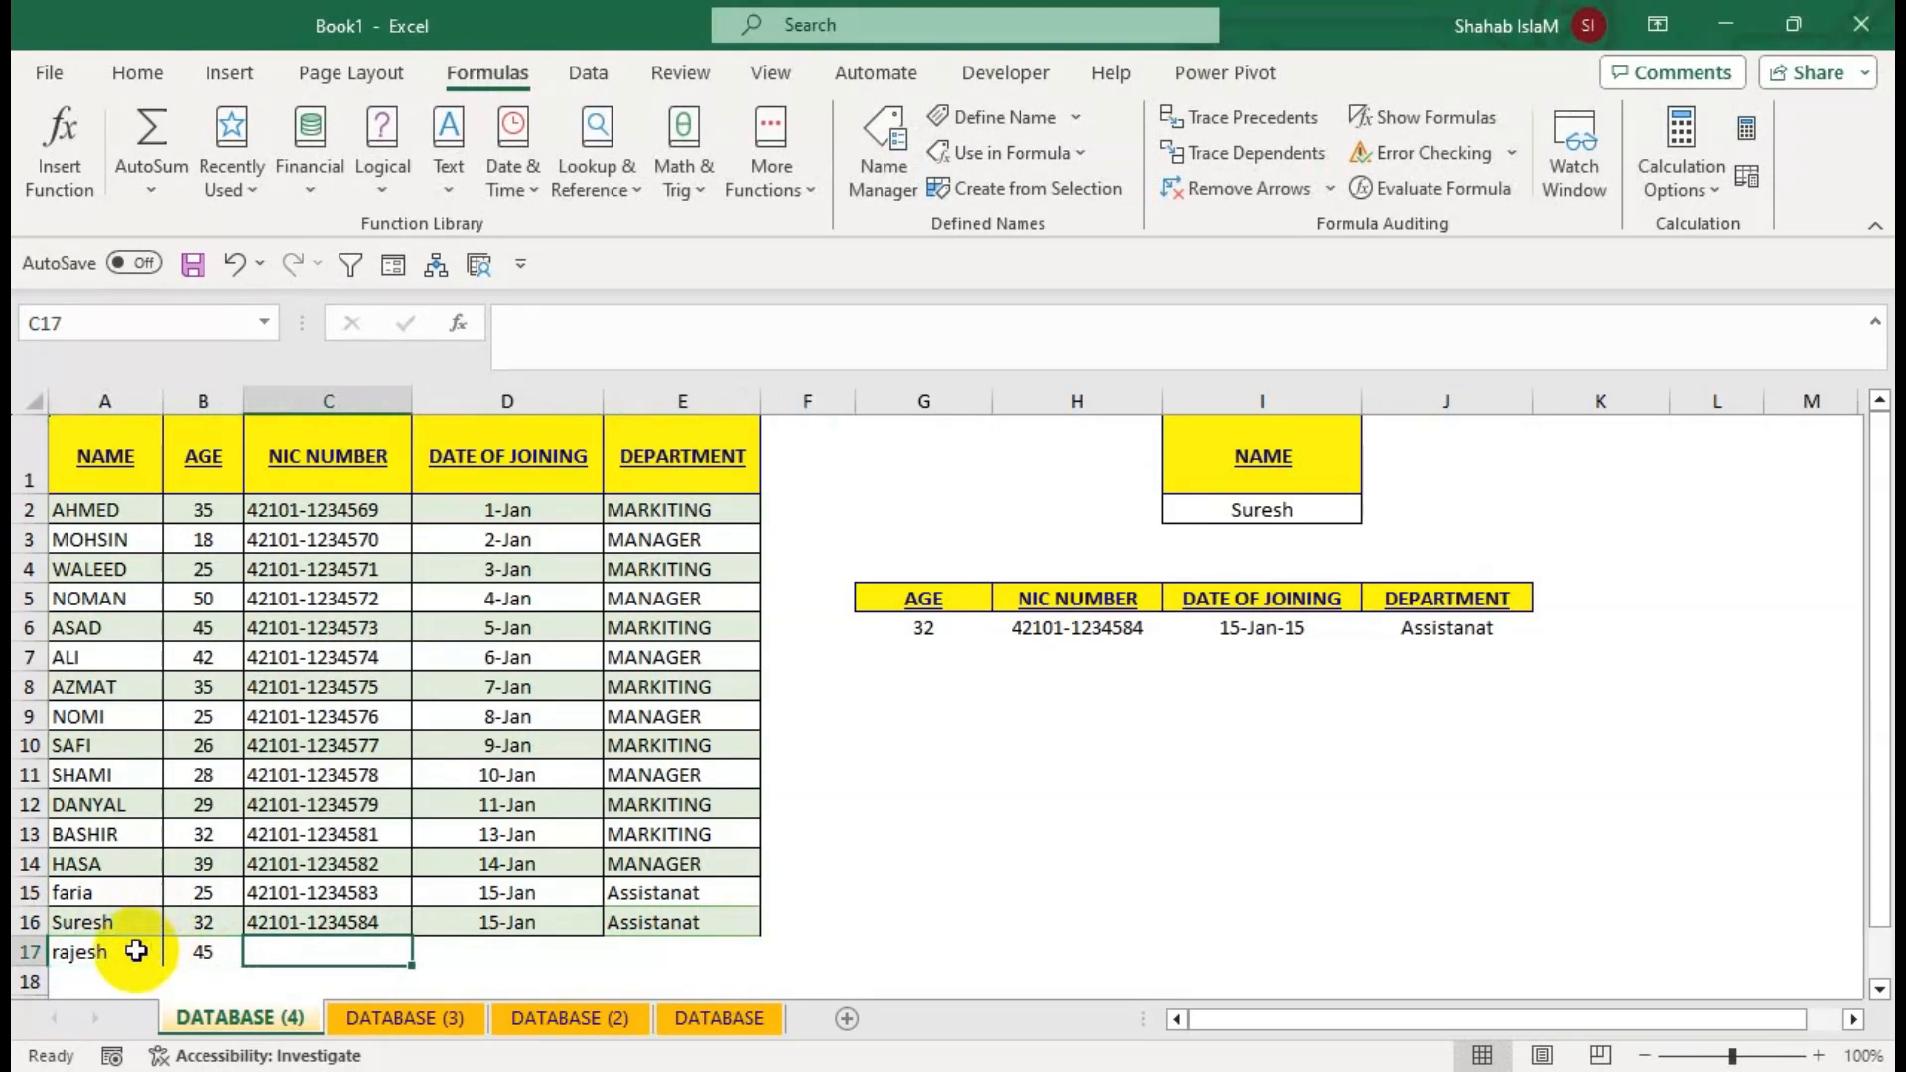
Complete the record in row 17 with the NIC number filled down from row 16, joining date 22-dec-2023 and department Manager.
{"action": "left_click", "coordinate": [392, 925]}
{"action": "left_click_drag", "start_coordinate": [417, 939], "coordinate": [377, 951]}
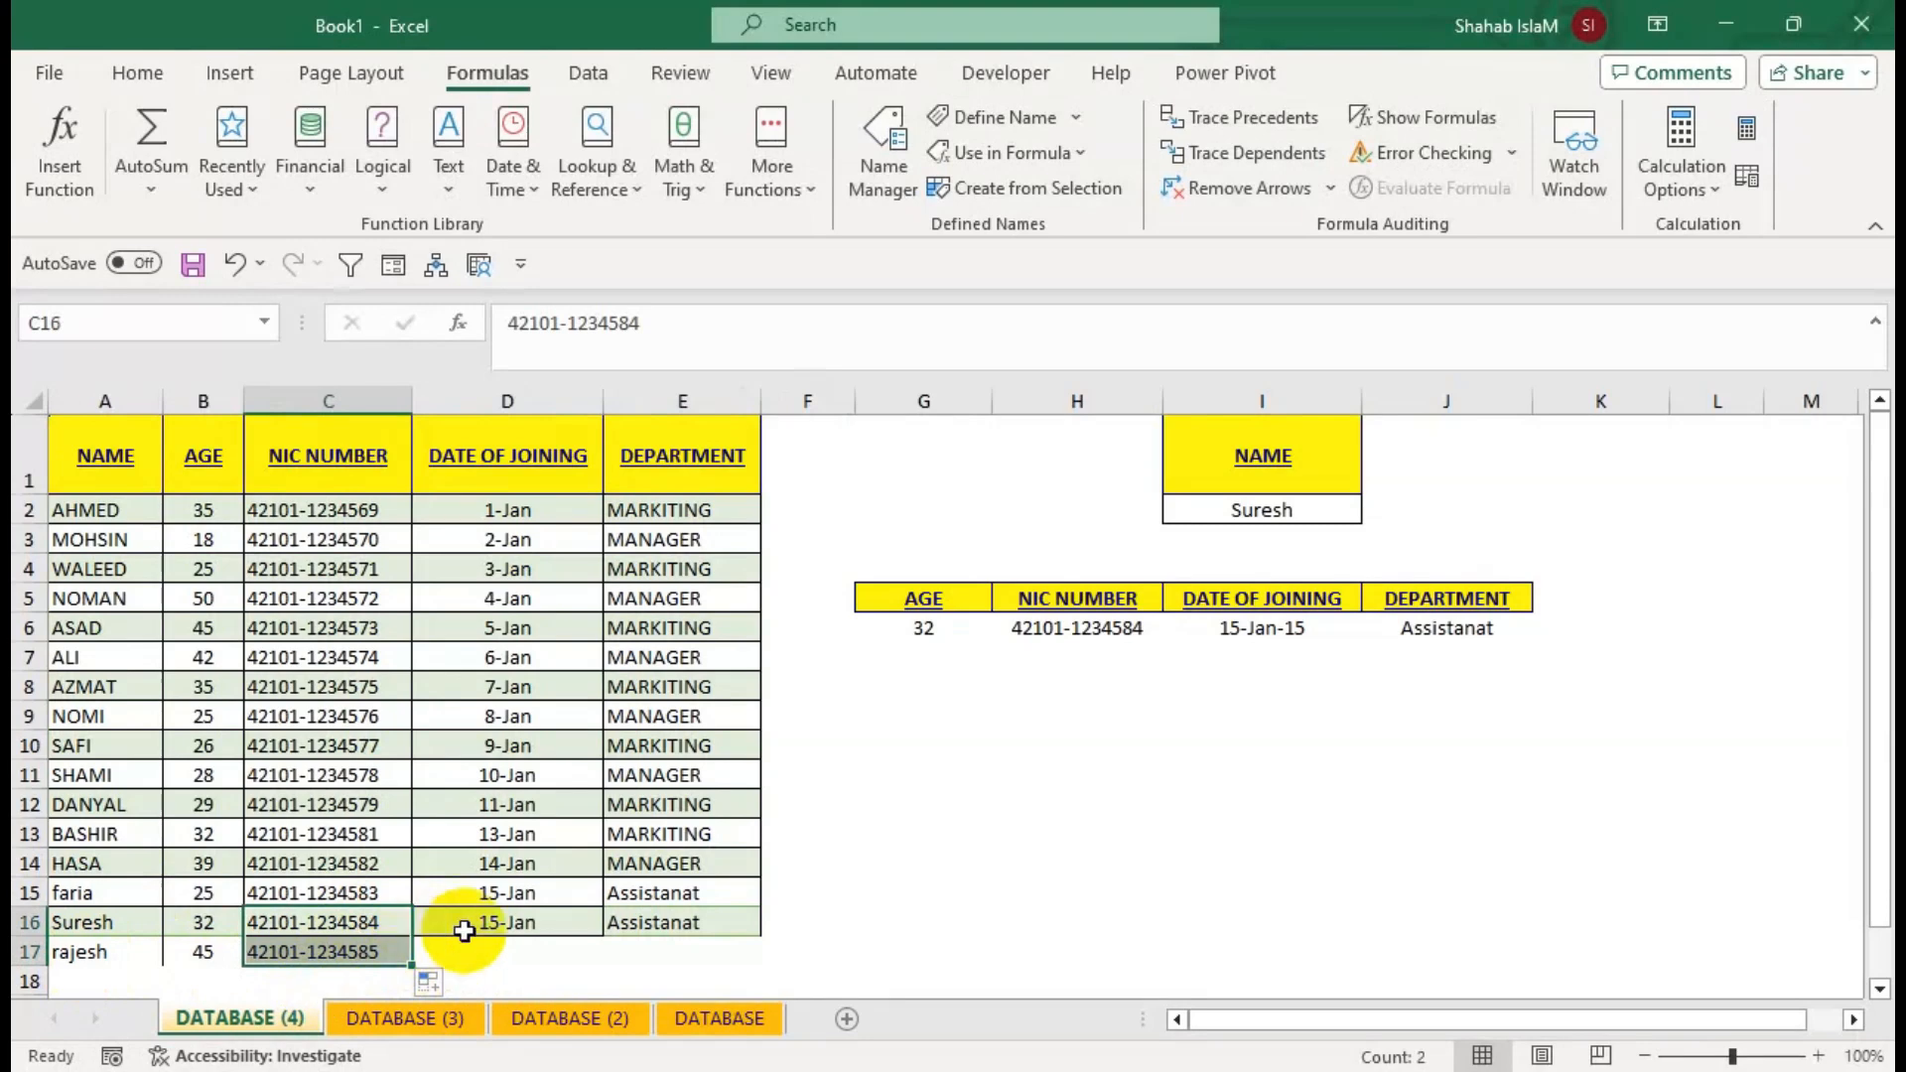
{"action": "left_click", "coordinate": [536, 954]}
{"action": "type", "text": "22-"}
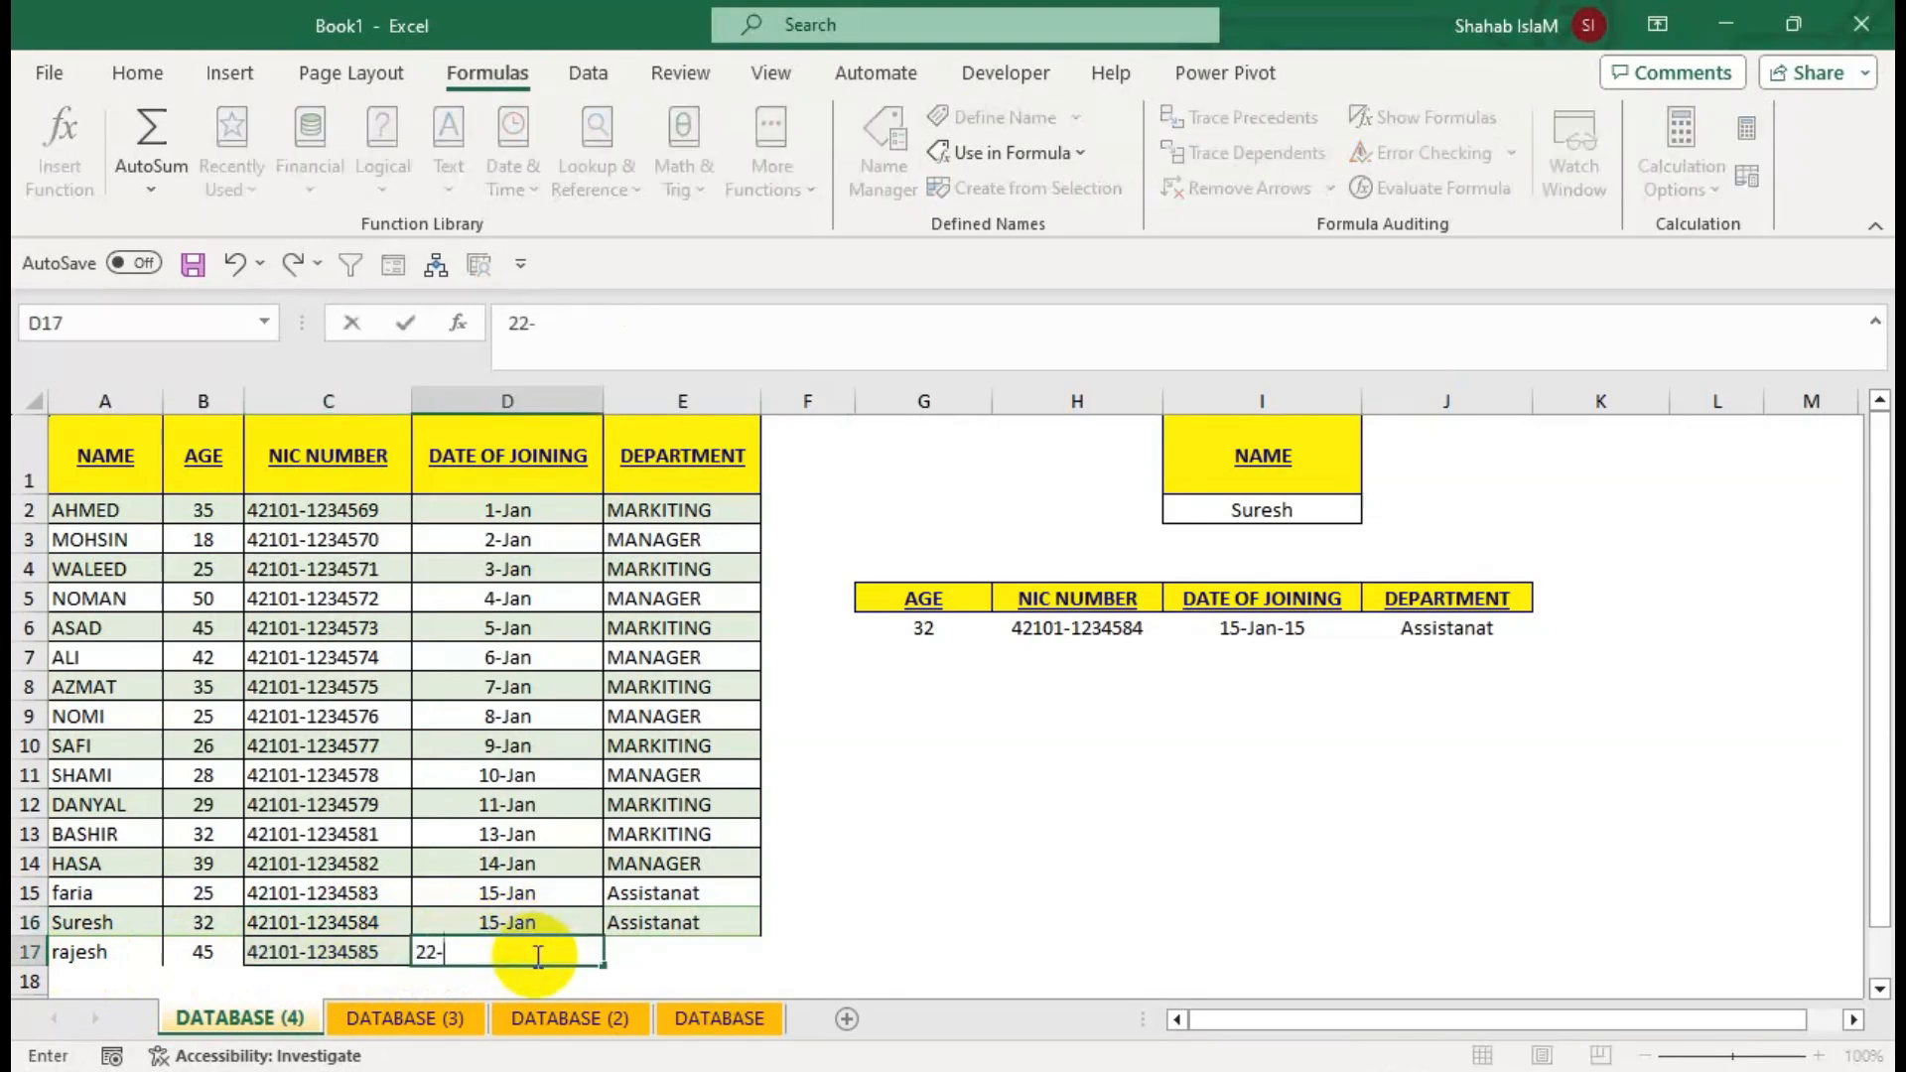
{"action": "type", "text": "dec-2023"}
{"action": "key", "text": "Tab"}
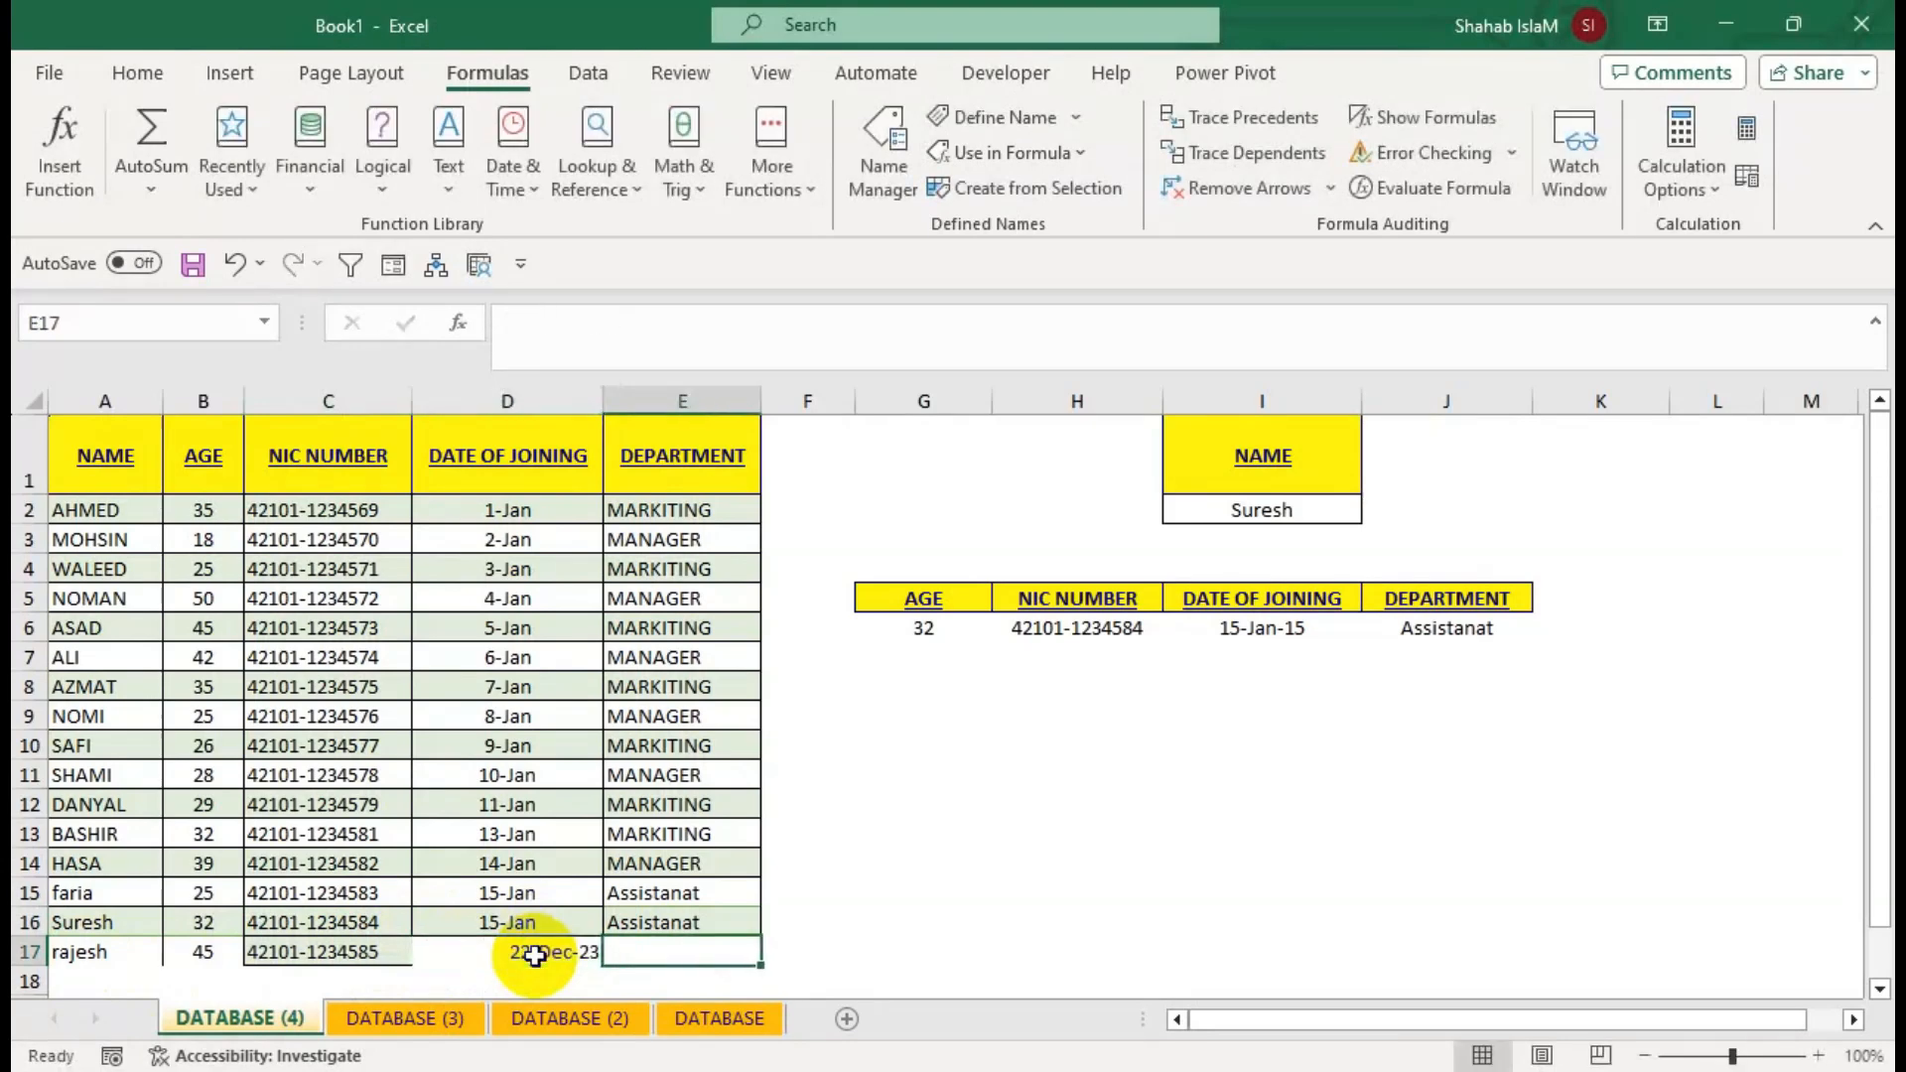
{"action": "type", "text": "Manag"}
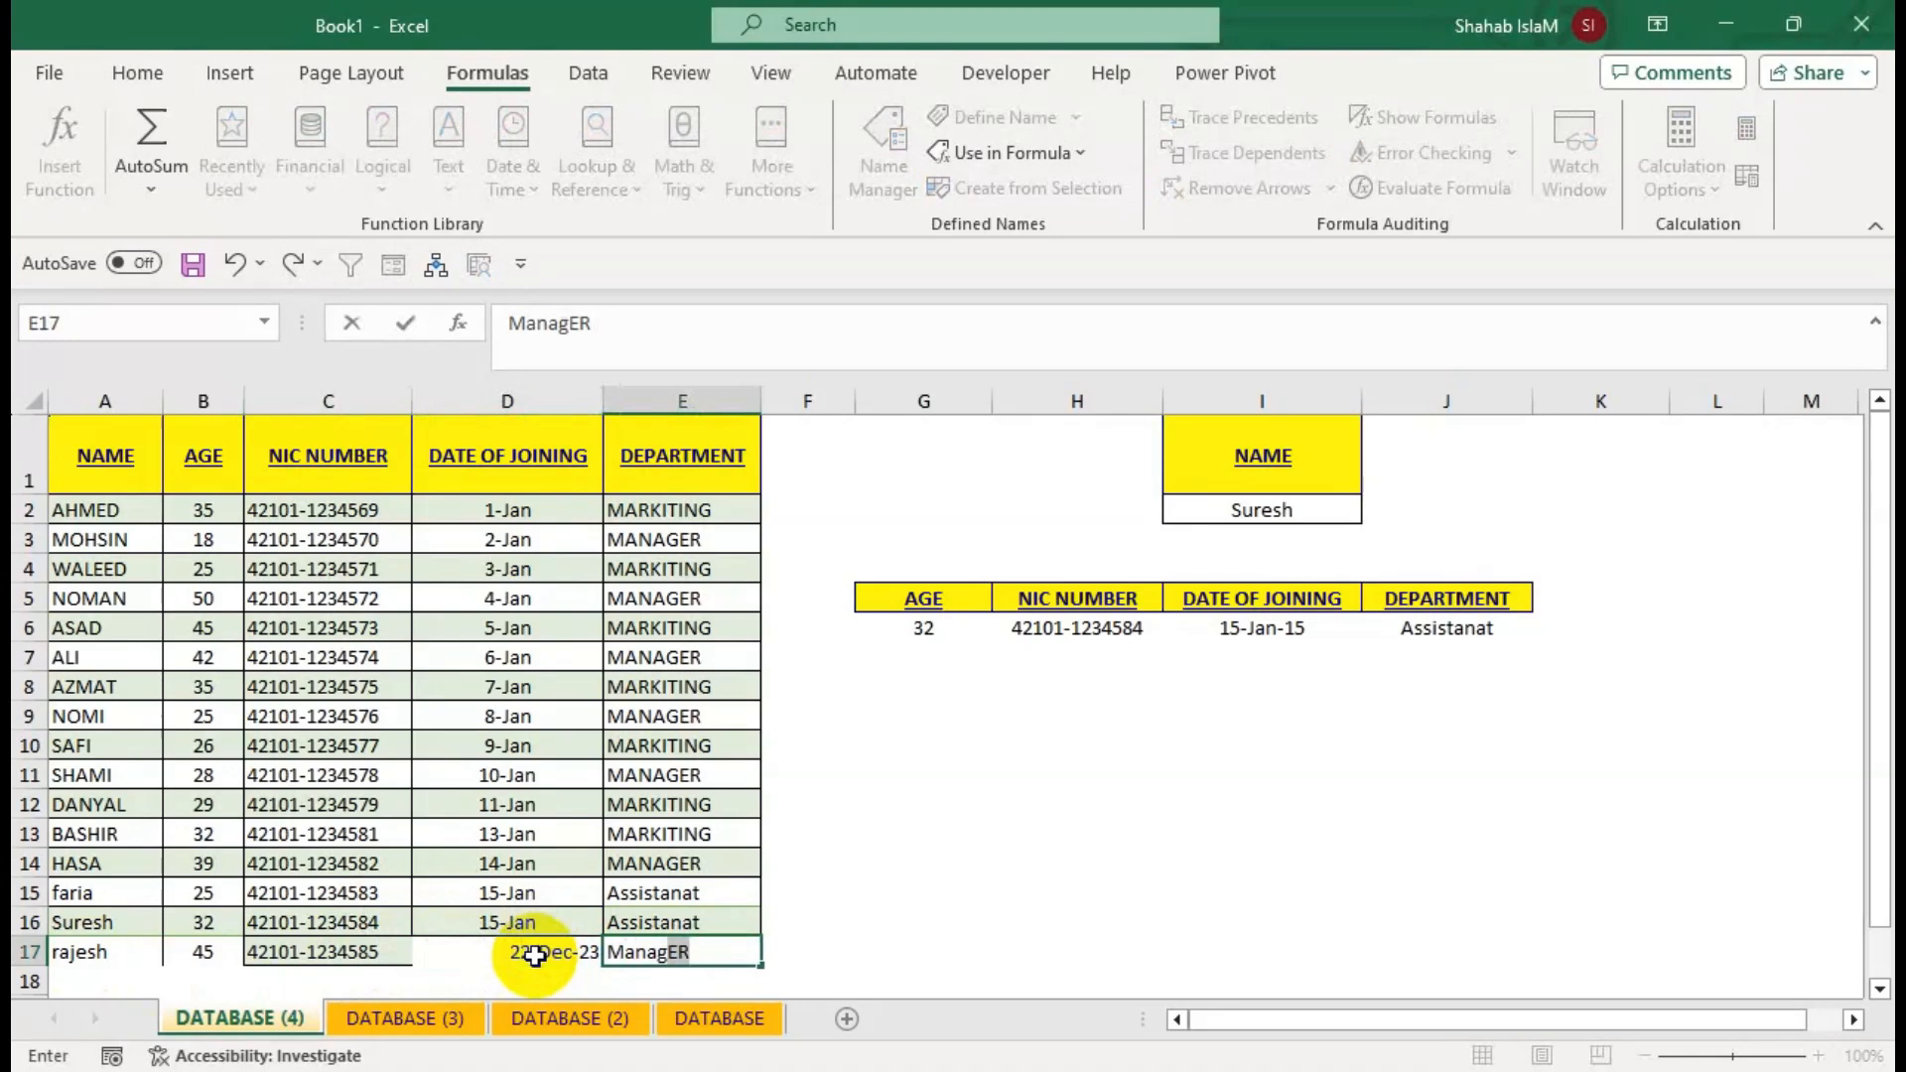
{"action": "type", "text": "rer"}
{"action": "key", "text": "Tab"}
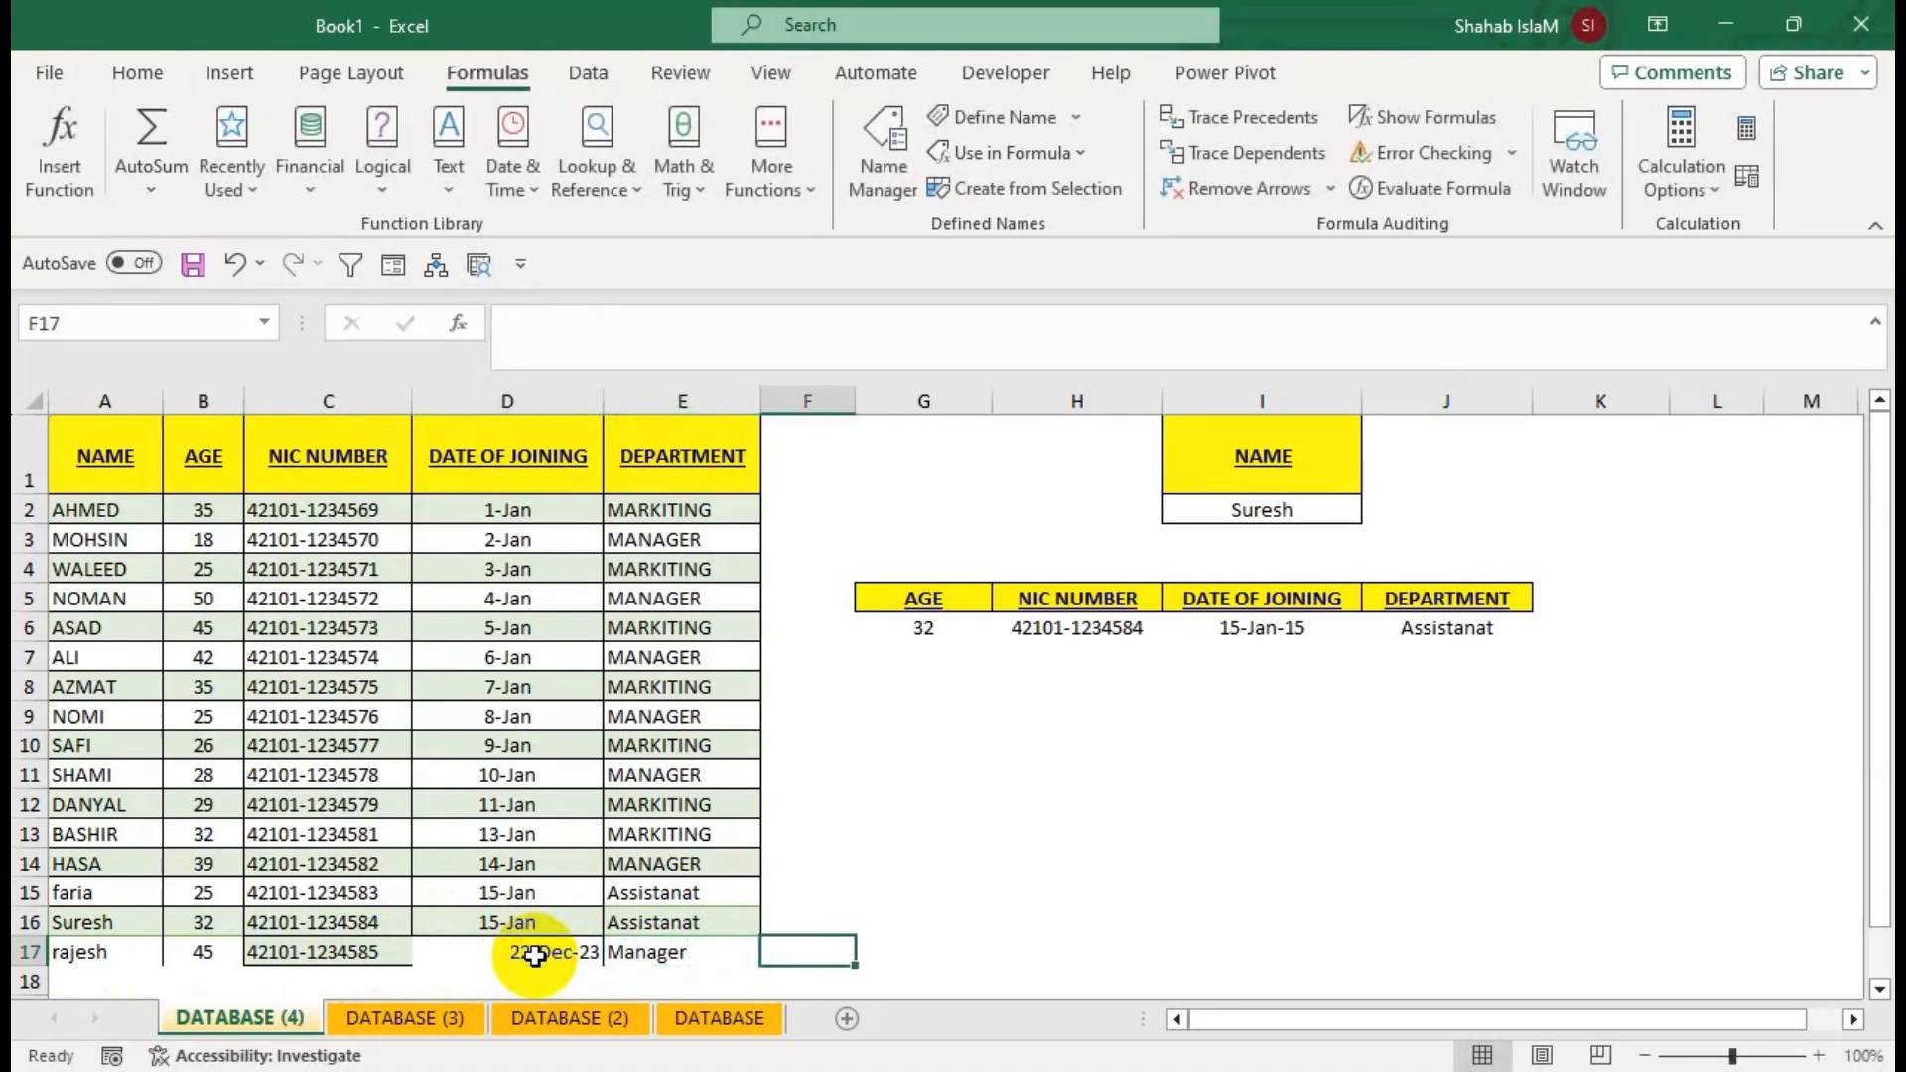
Apply all borders to the last three records in A15:E17.
{"action": "left_click_drag", "start_coordinate": [645, 953], "coordinate": [75, 893]}
{"action": "left_click", "coordinate": [140, 73]}
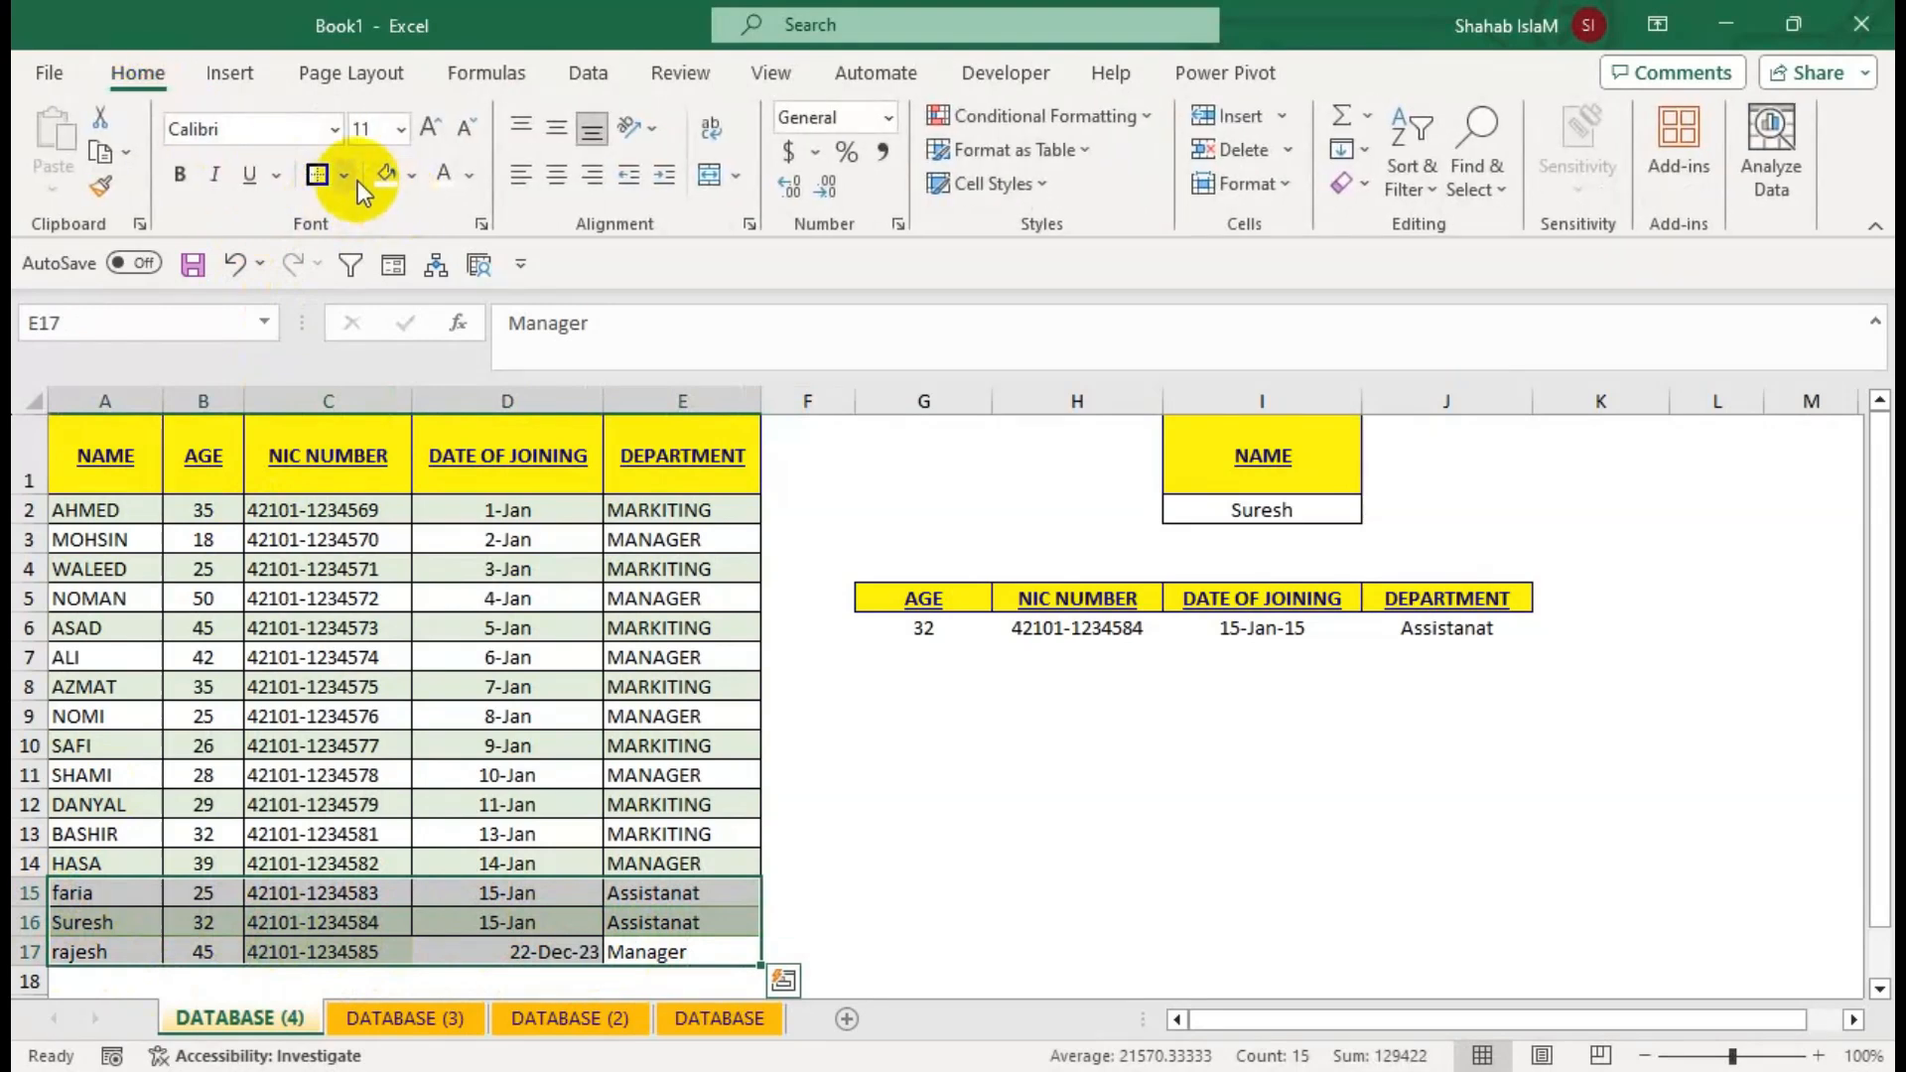
{"action": "left_click", "coordinate": [344, 176]}
{"action": "left_click", "coordinate": [375, 467]}
{"action": "left_click", "coordinate": [749, 635]}
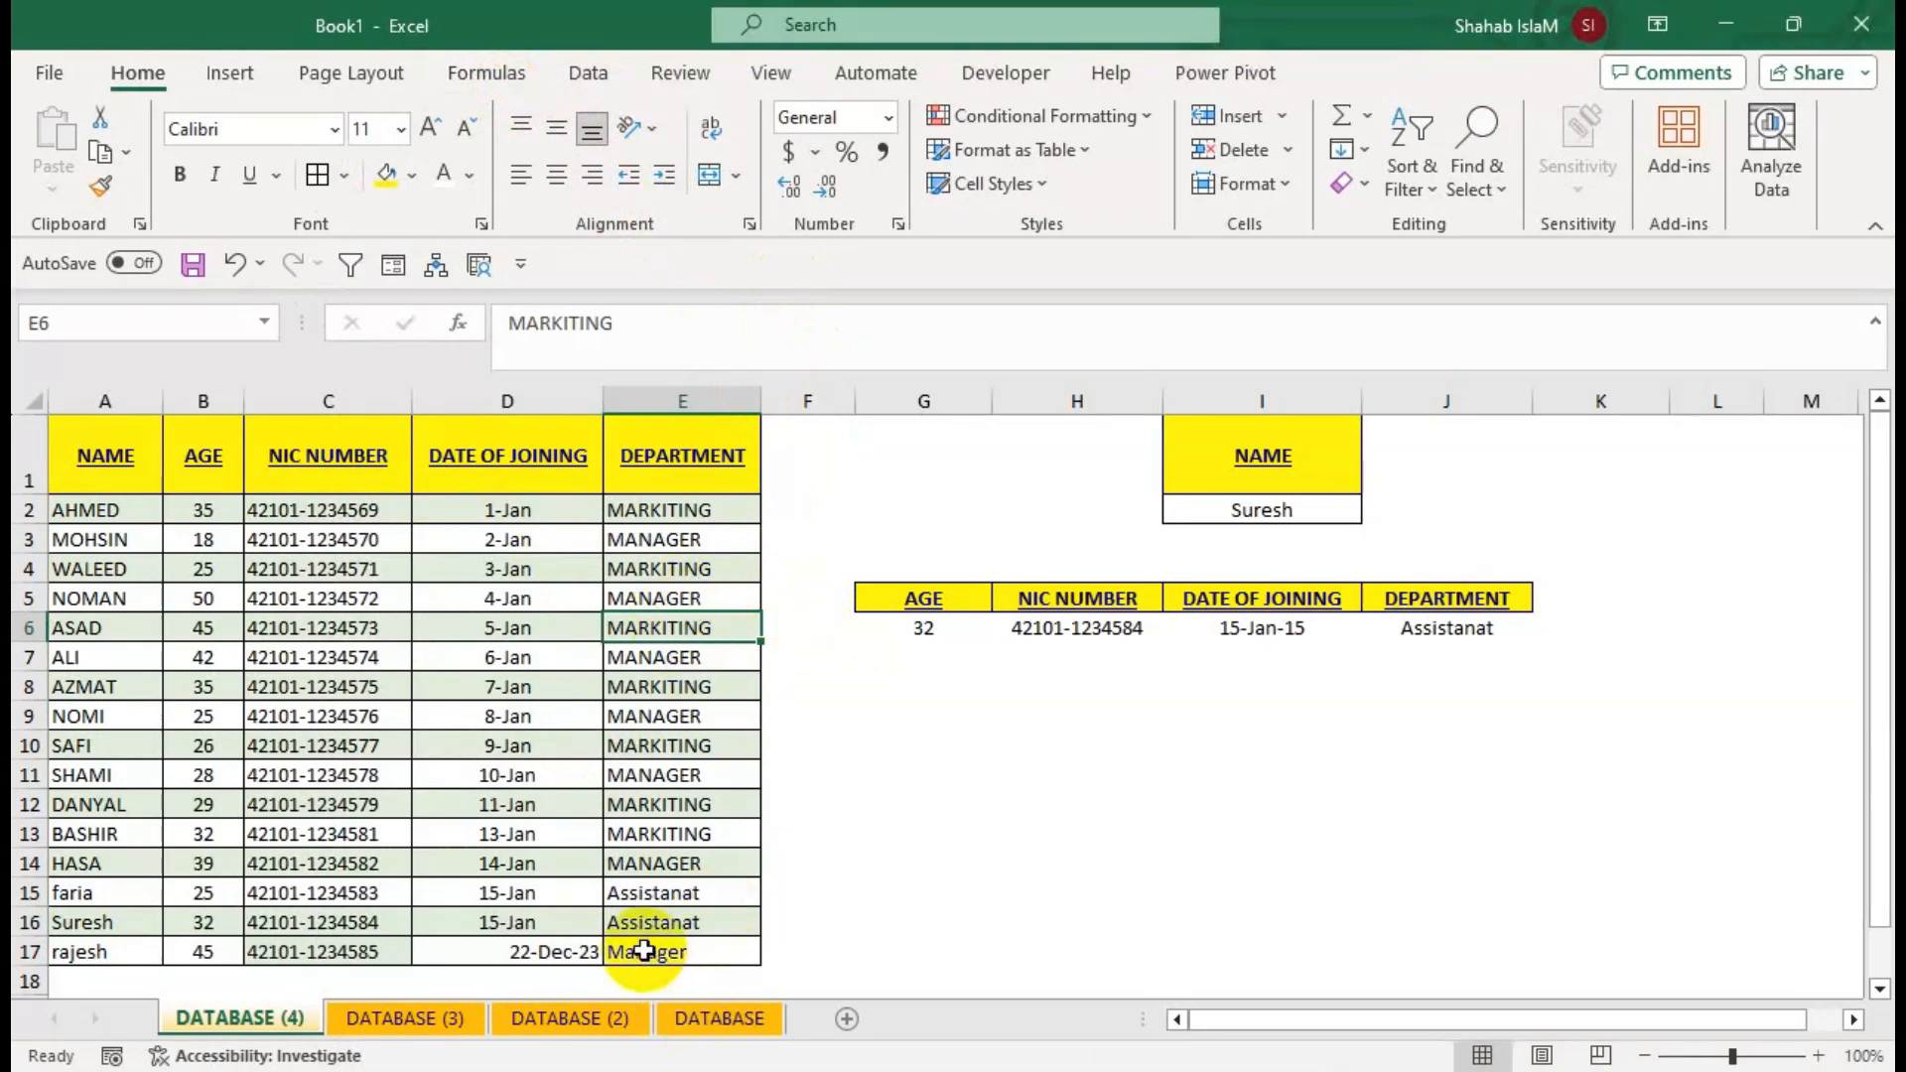
Check which cells MyRange's reference covers now that row 17 has been added, and close the Name Manager.
{"action": "left_click", "coordinate": [487, 73]}
{"action": "left_click", "coordinate": [855, 161]}
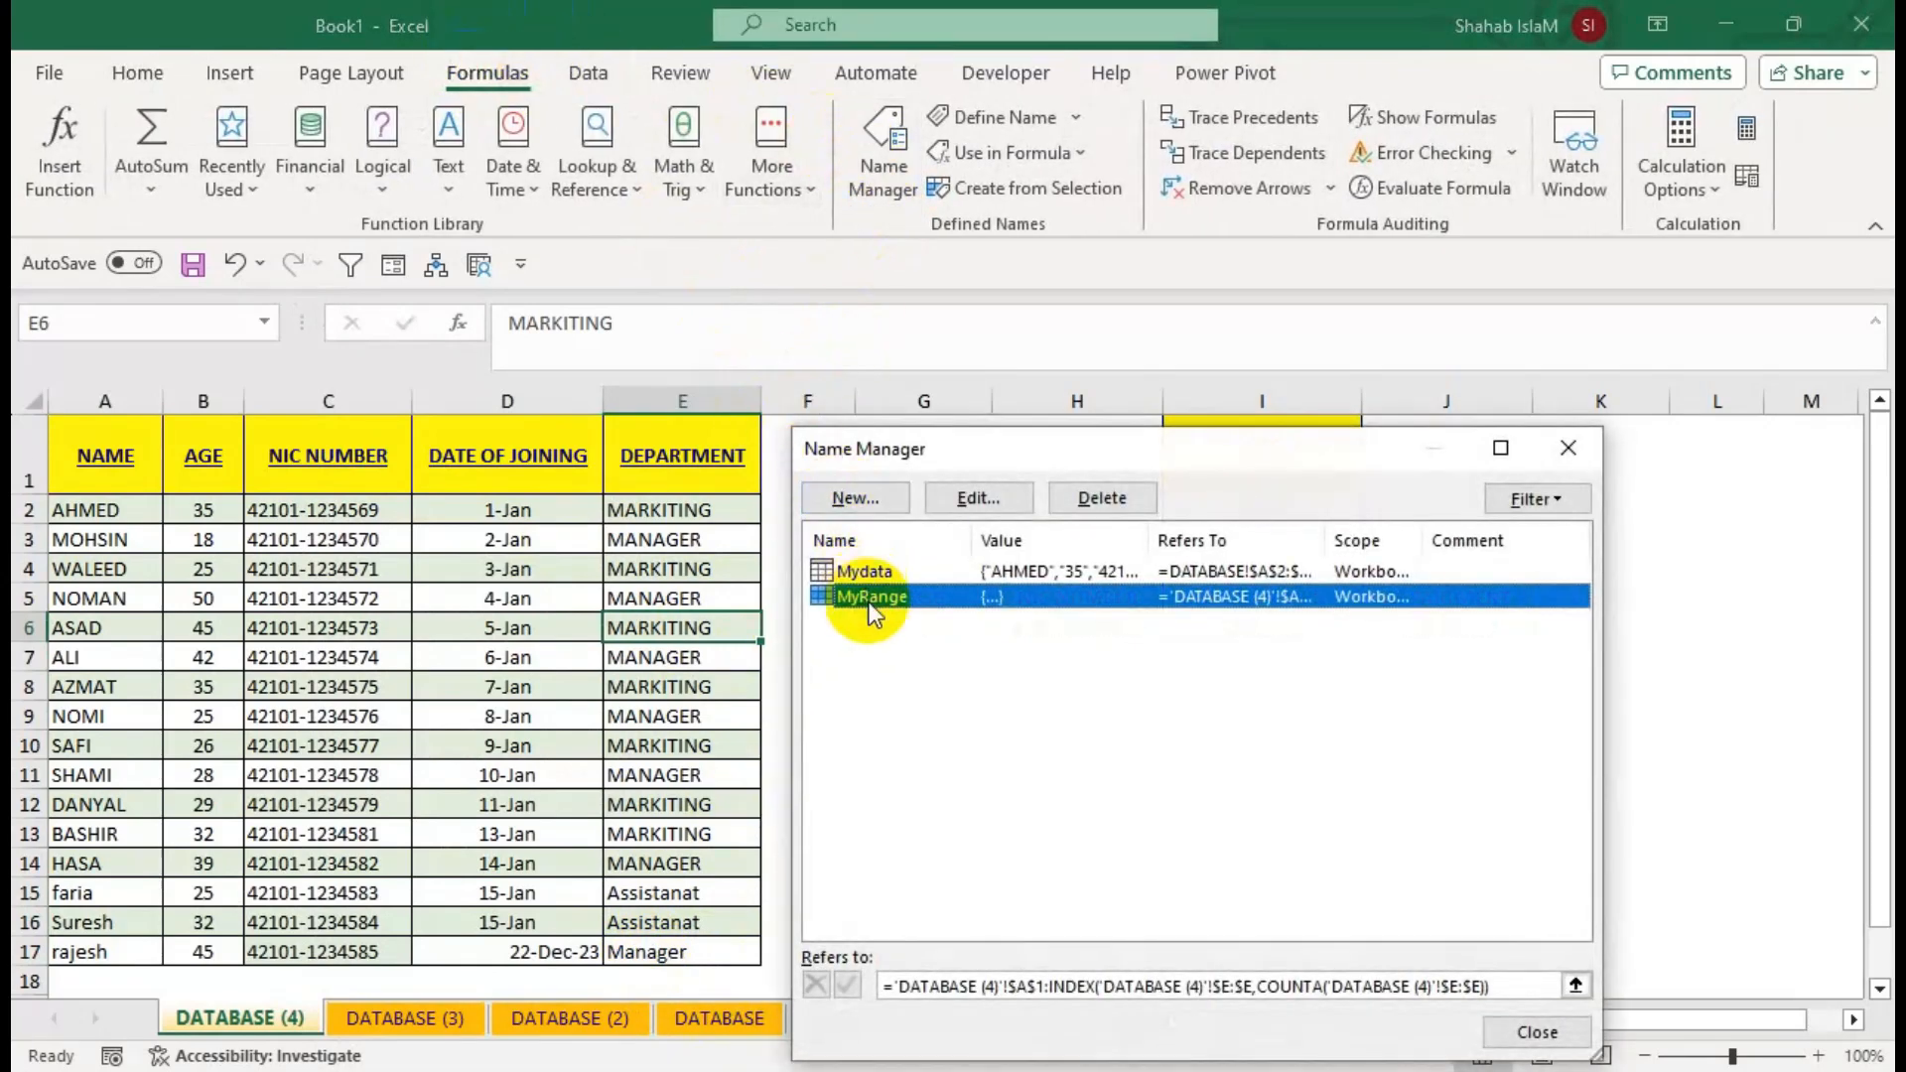
{"action": "left_click", "coordinate": [977, 497]}
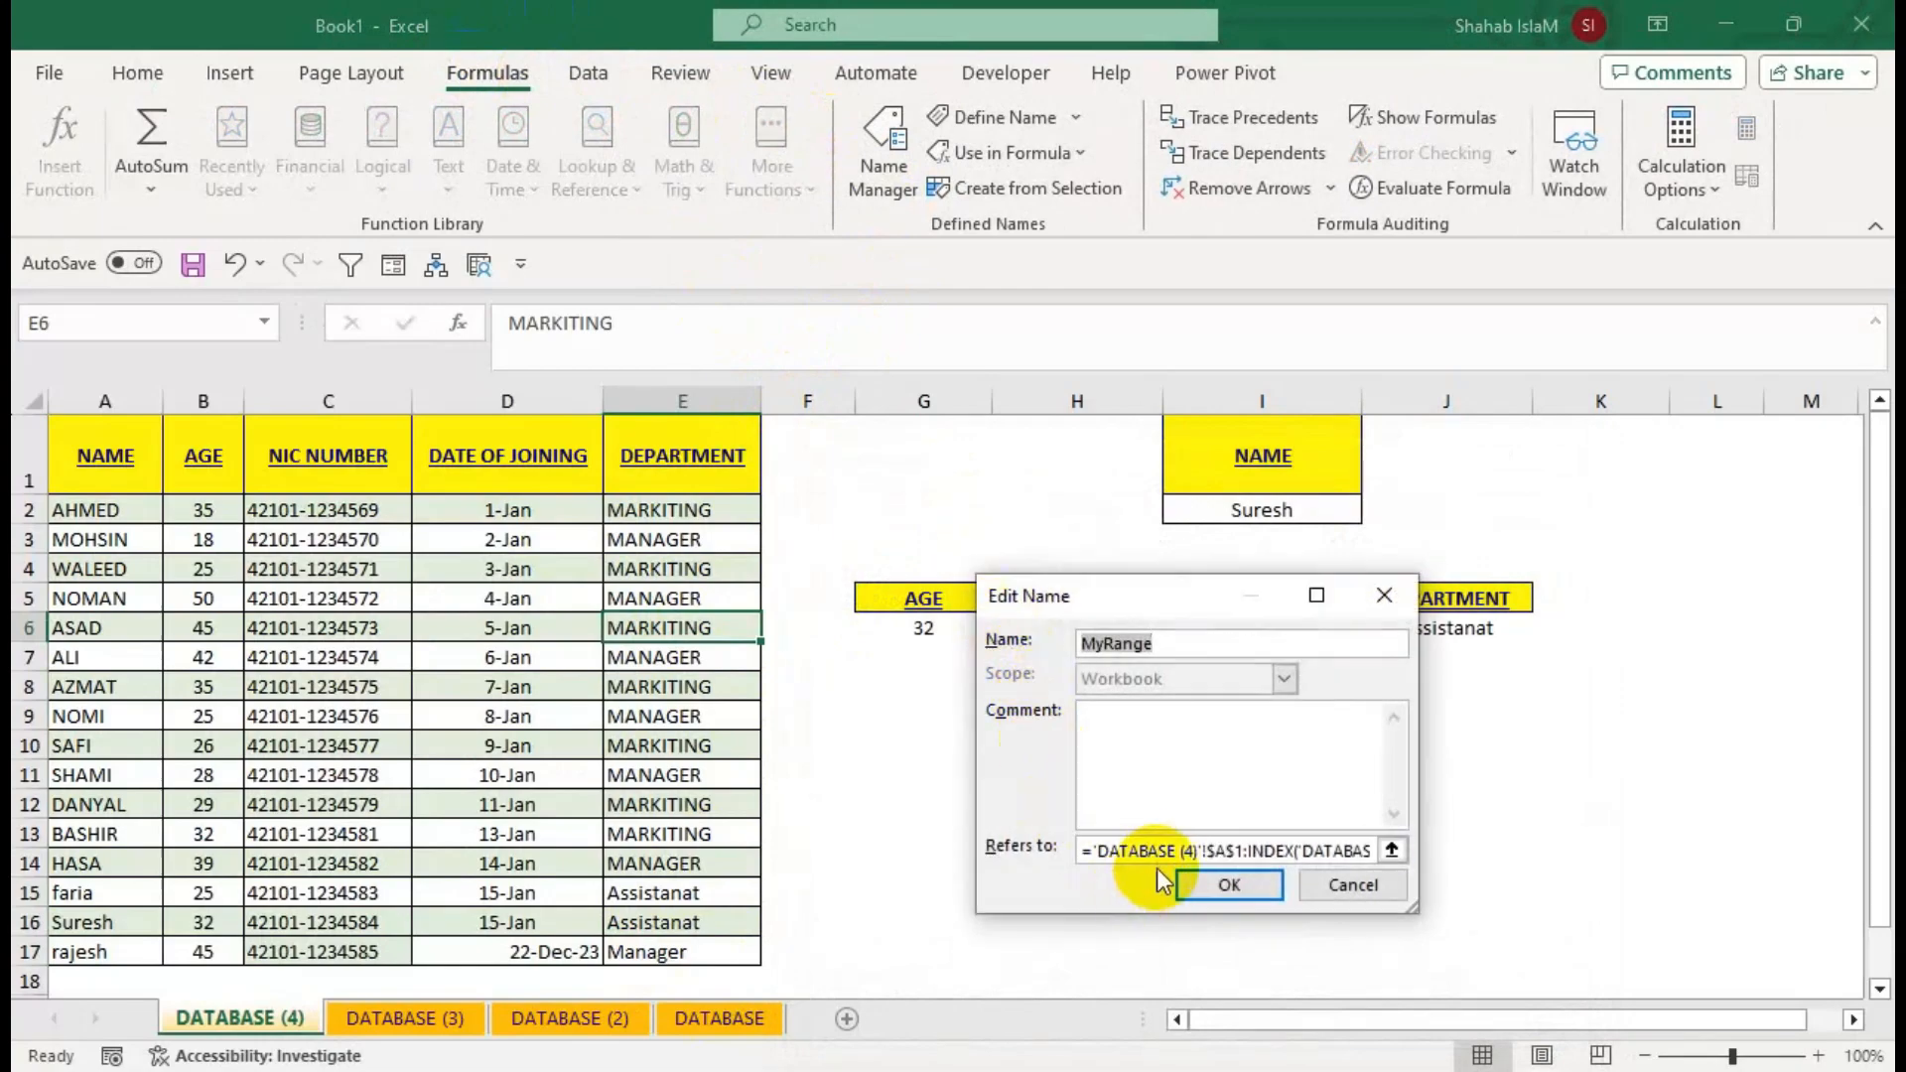
{"action": "left_click", "coordinate": [1163, 852]}
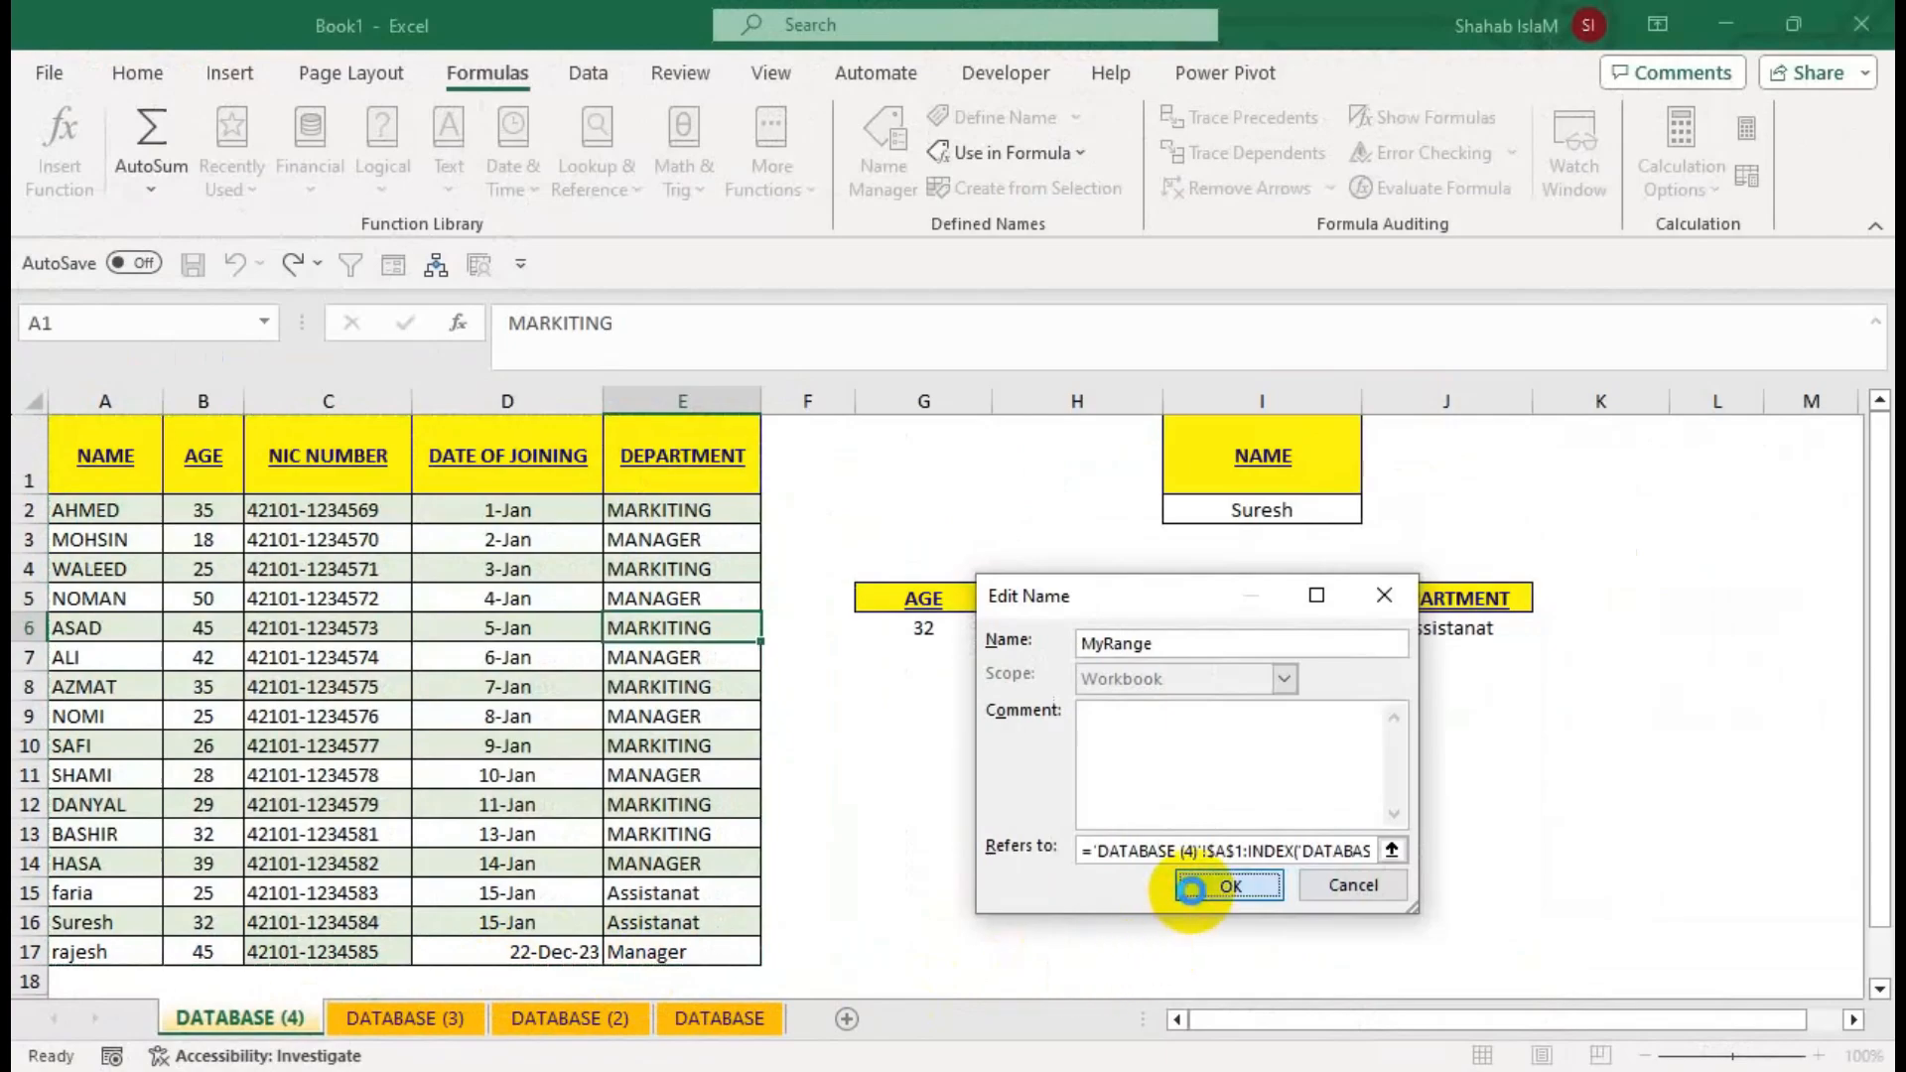
{"action": "left_click", "coordinate": [1225, 884]}
{"action": "left_click", "coordinate": [1568, 447]}
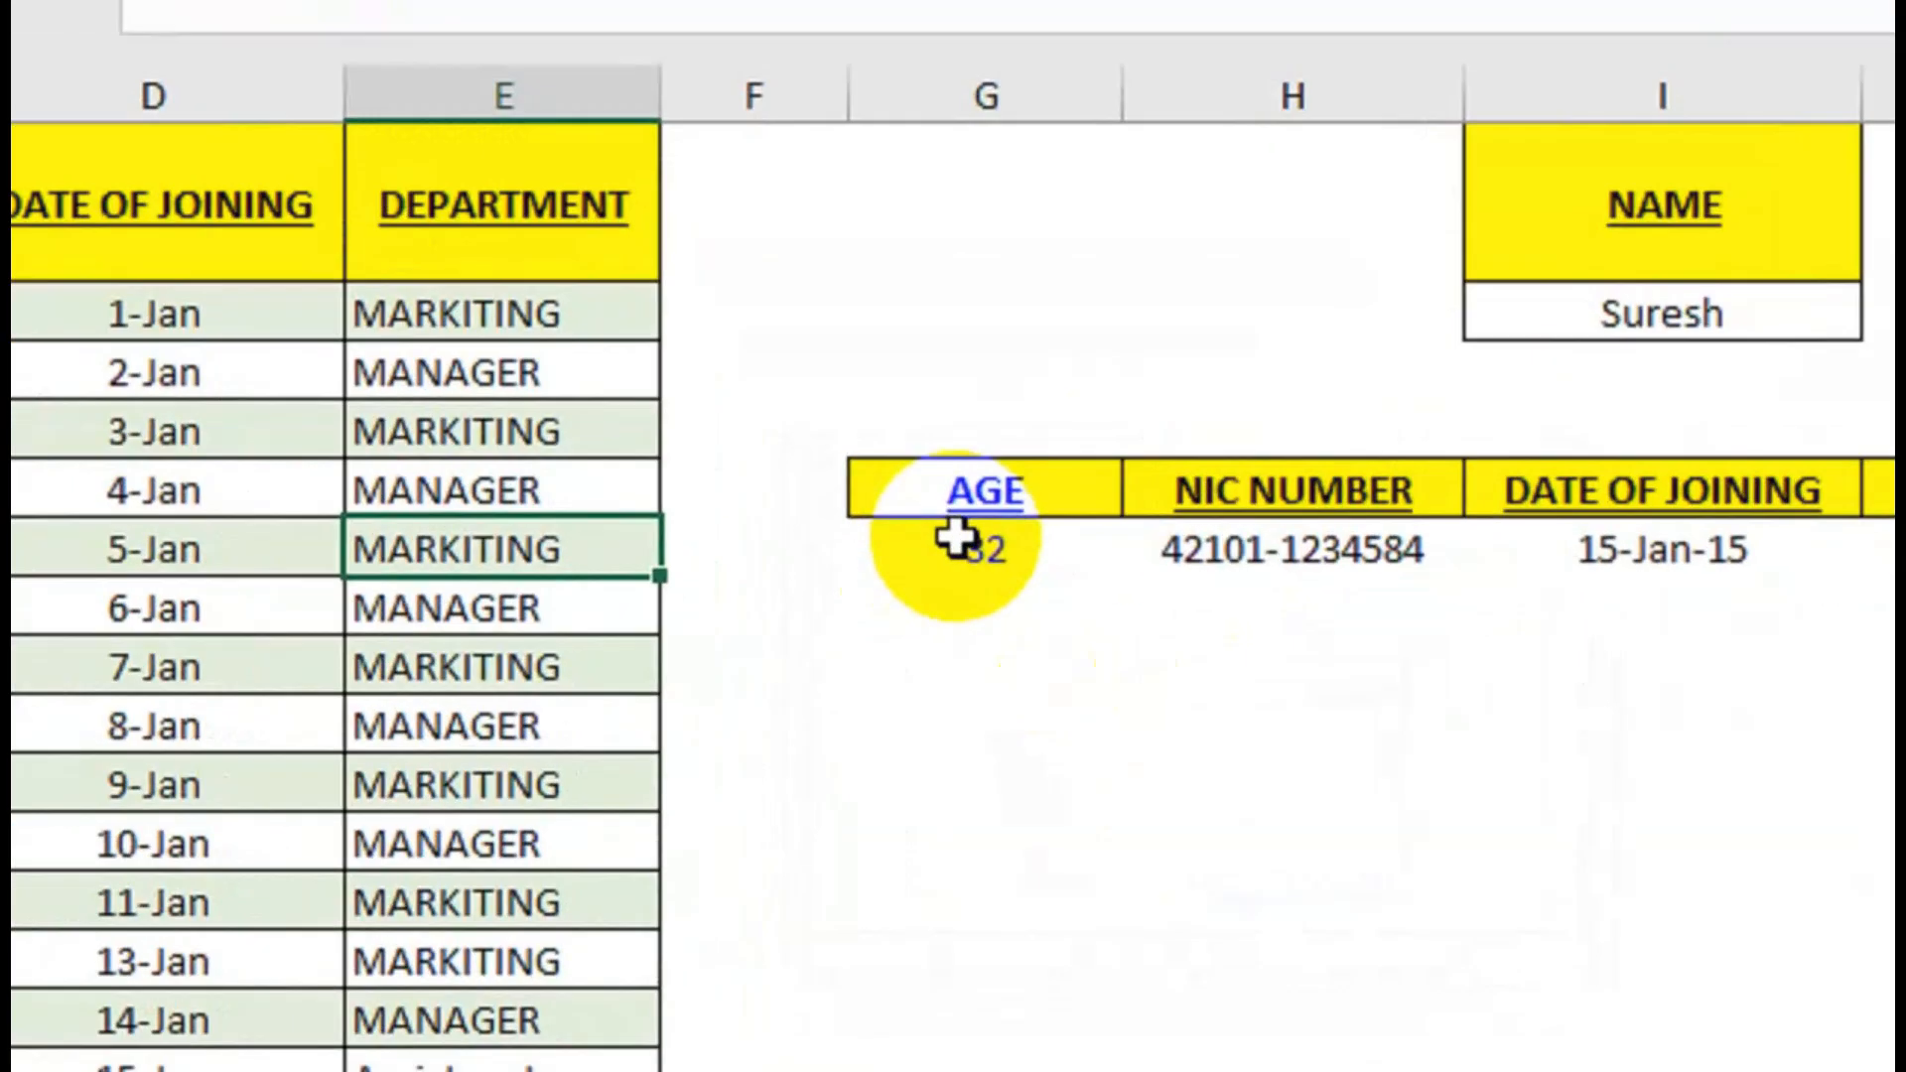
Replace the fixed table array in the AGE lookup formula in G6 with MyRange.
{"action": "double_click", "coordinate": [908, 626]}
{"action": "left_click_drag", "start_coordinate": [1130, 549], "coordinate": [646, 571]}
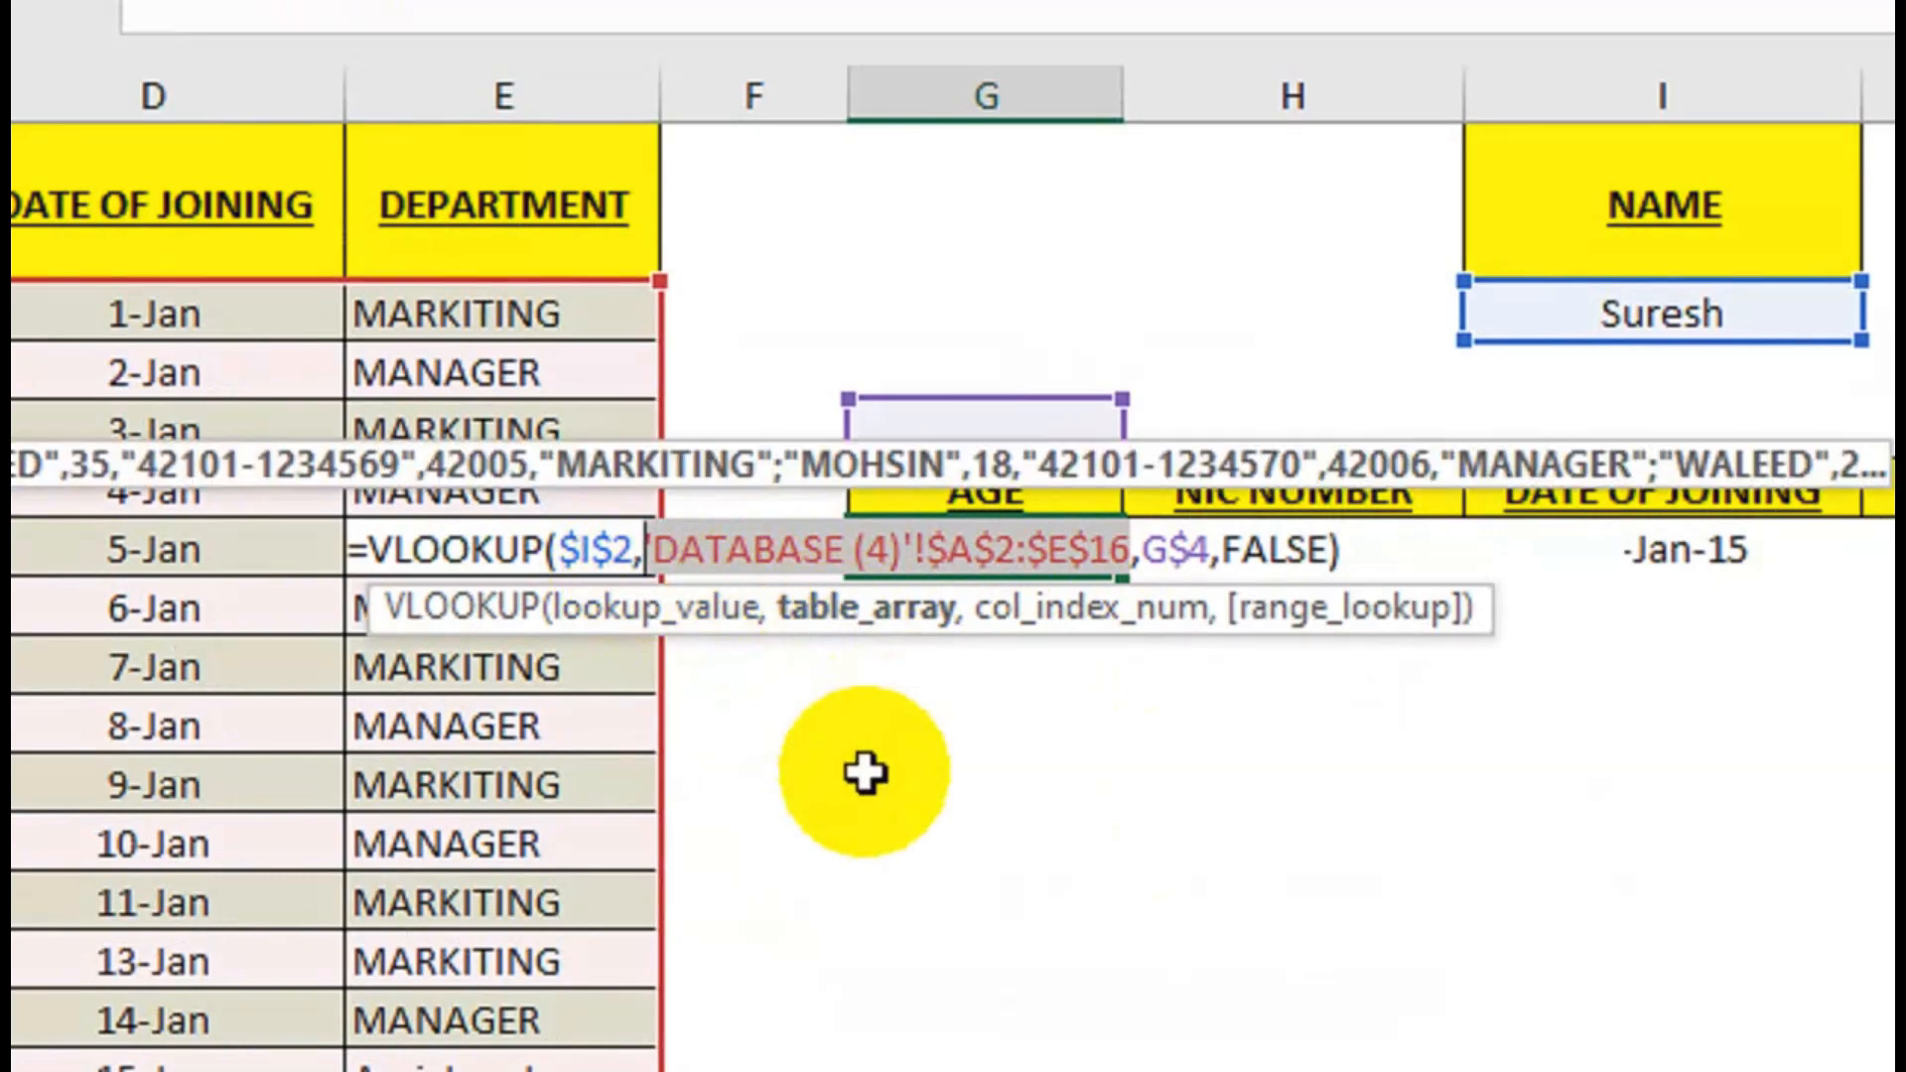
{"action": "type", "text": "my"}
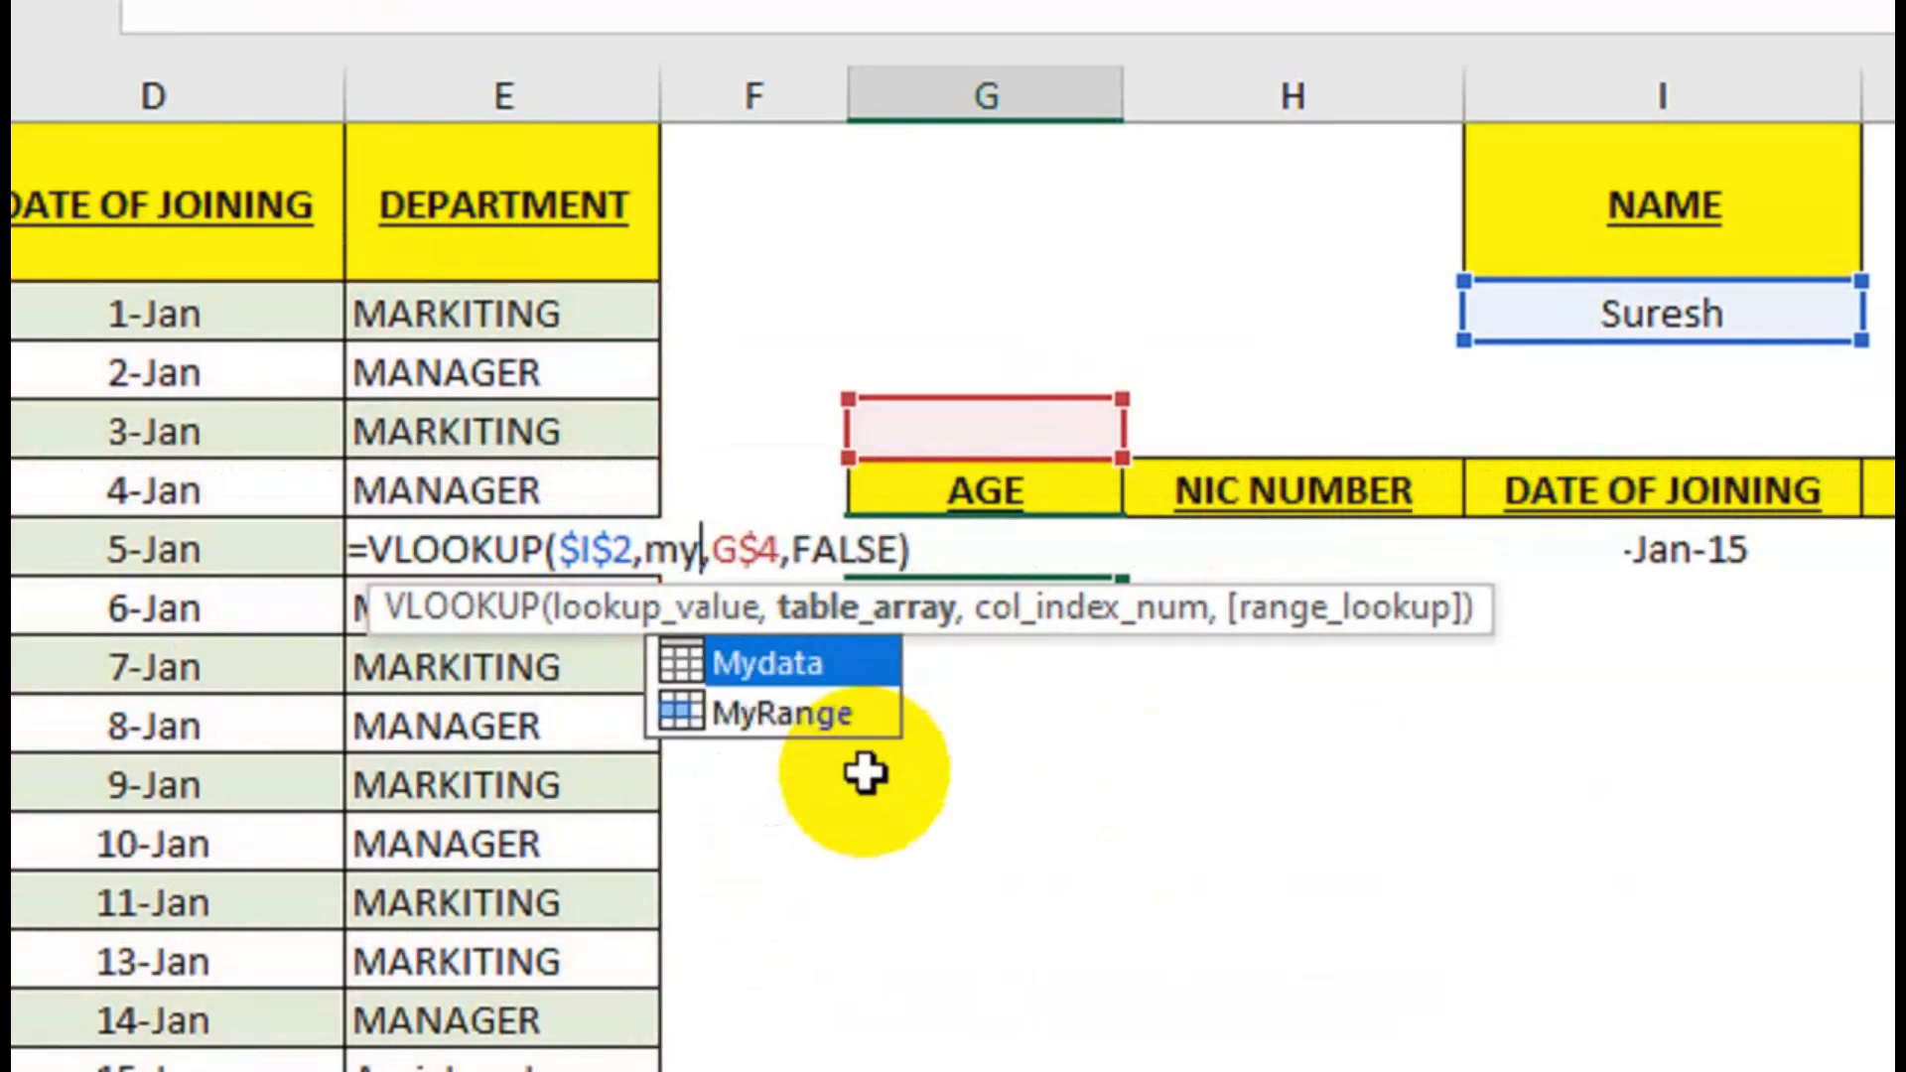
{"action": "key", "text": "Down"}
{"action": "key", "text": "Tab"}
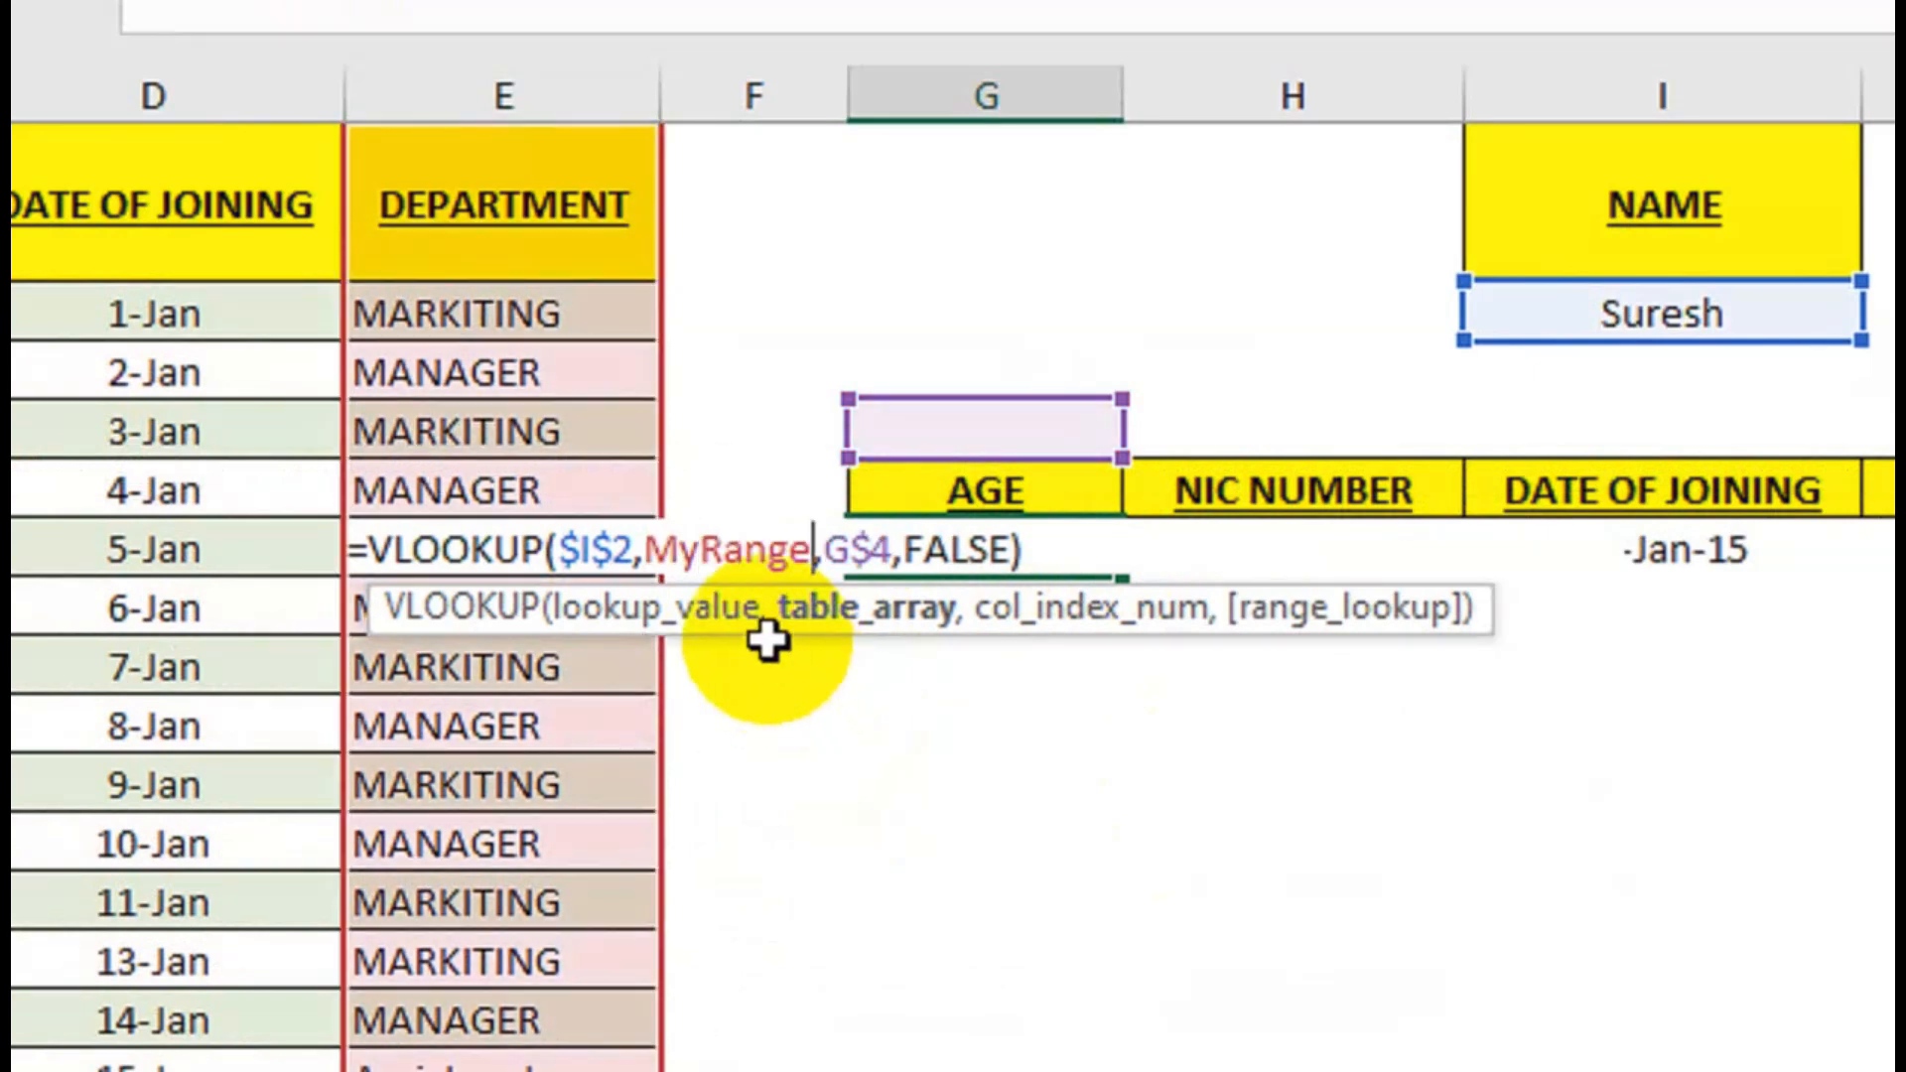
{"action": "key", "text": "Return"}
Copy the G6 lookup formula across to J6 and apply the date format to the DATE OF JOINING result.
{"action": "left_click", "coordinate": [979, 536]}
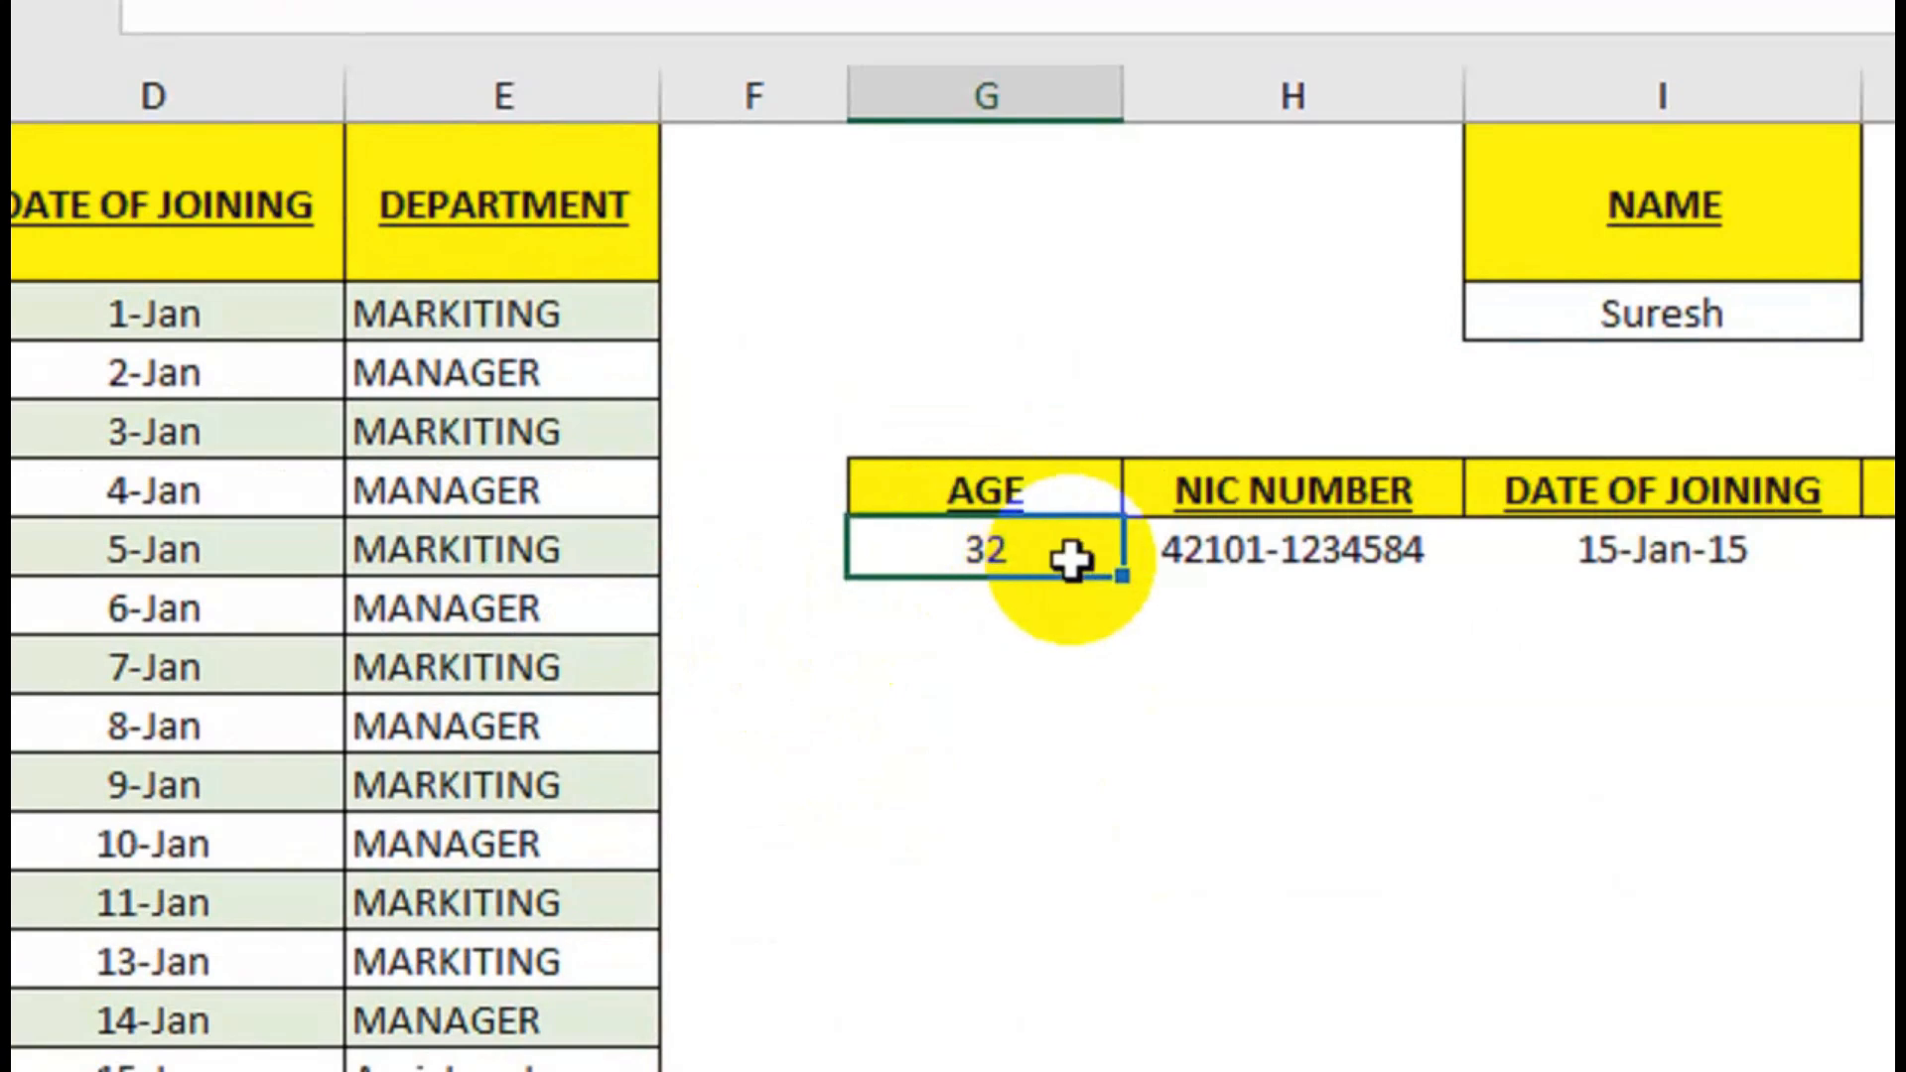
{"action": "left_click_drag", "start_coordinate": [1117, 589], "coordinate": [1271, 593]}
{"action": "left_click", "coordinate": [1128, 540]}
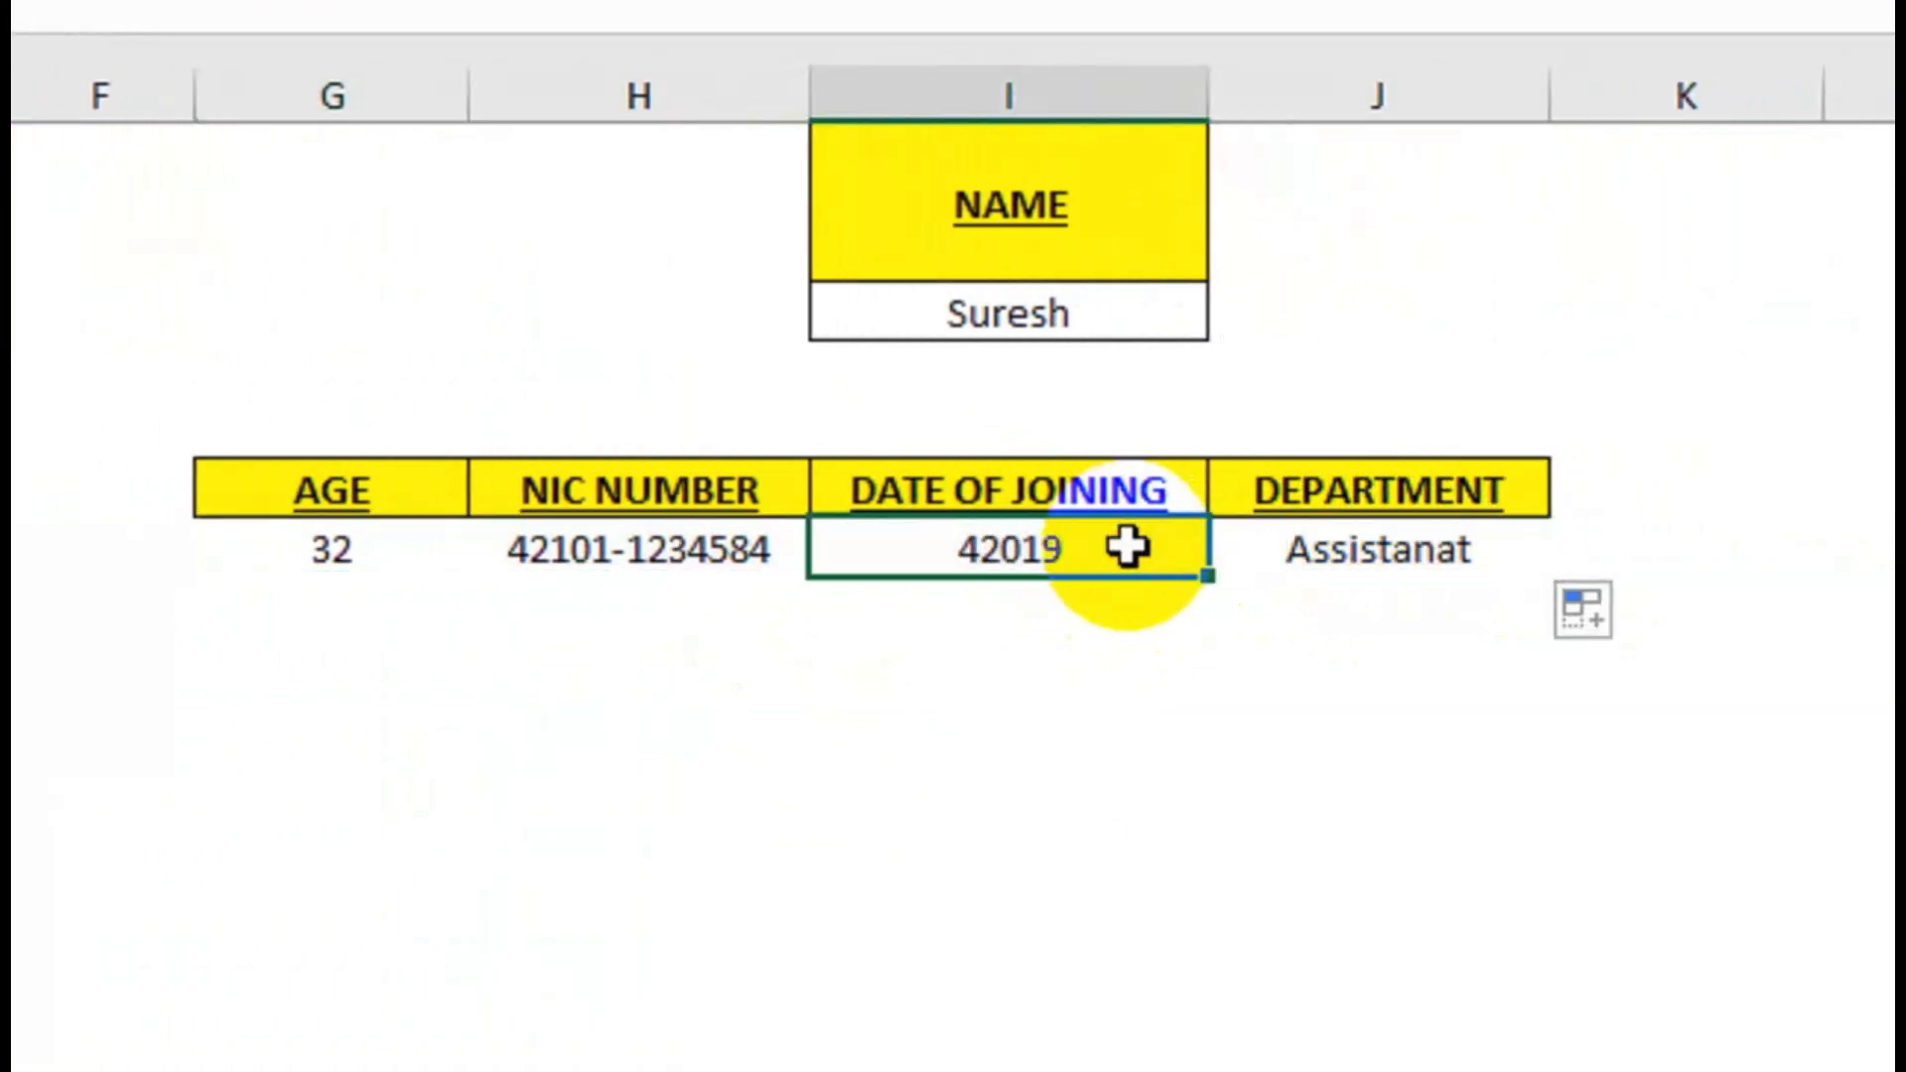
{"action": "key", "text": "ctrl+shift+3"}
Enter the newly added person's name as the lookup value in I2 and check the NIC NUMBER formula.
{"action": "left_click", "coordinate": [1070, 320]}
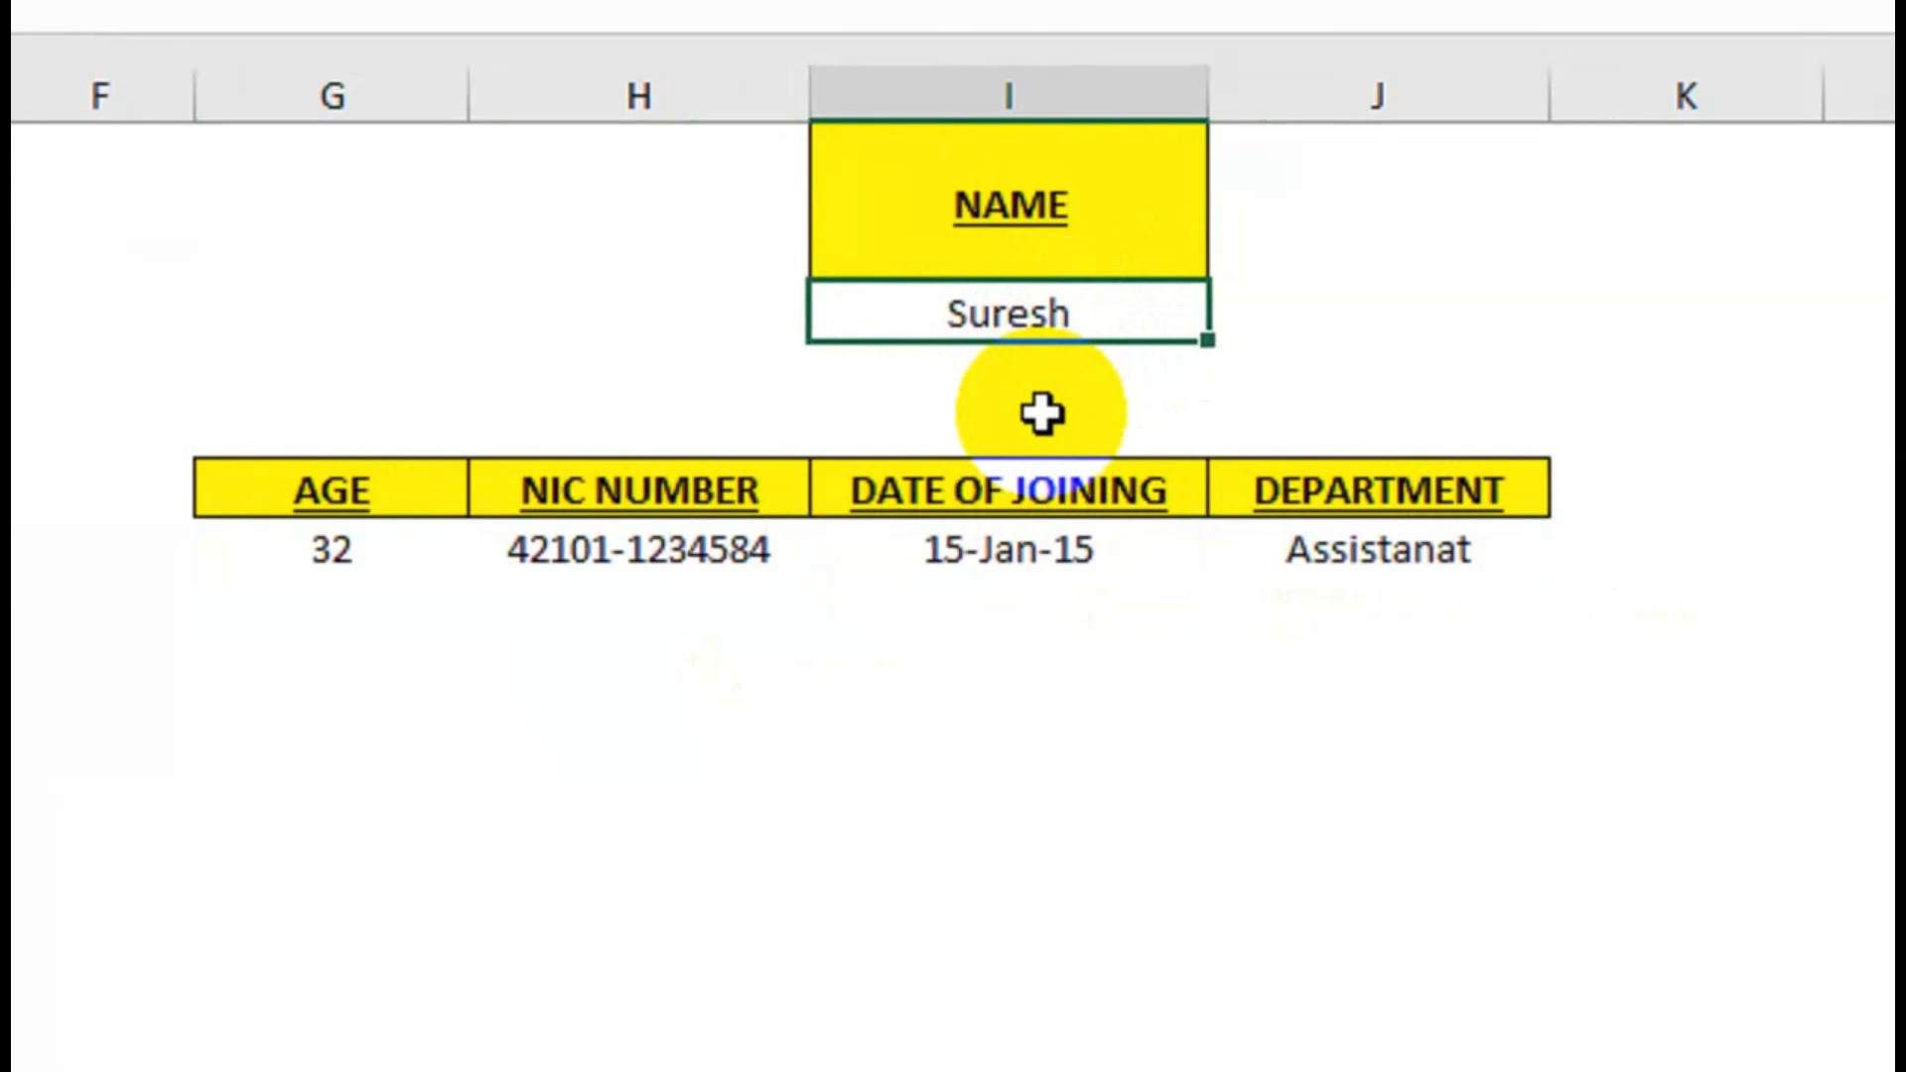
{"action": "type", "text": "rajesh"}
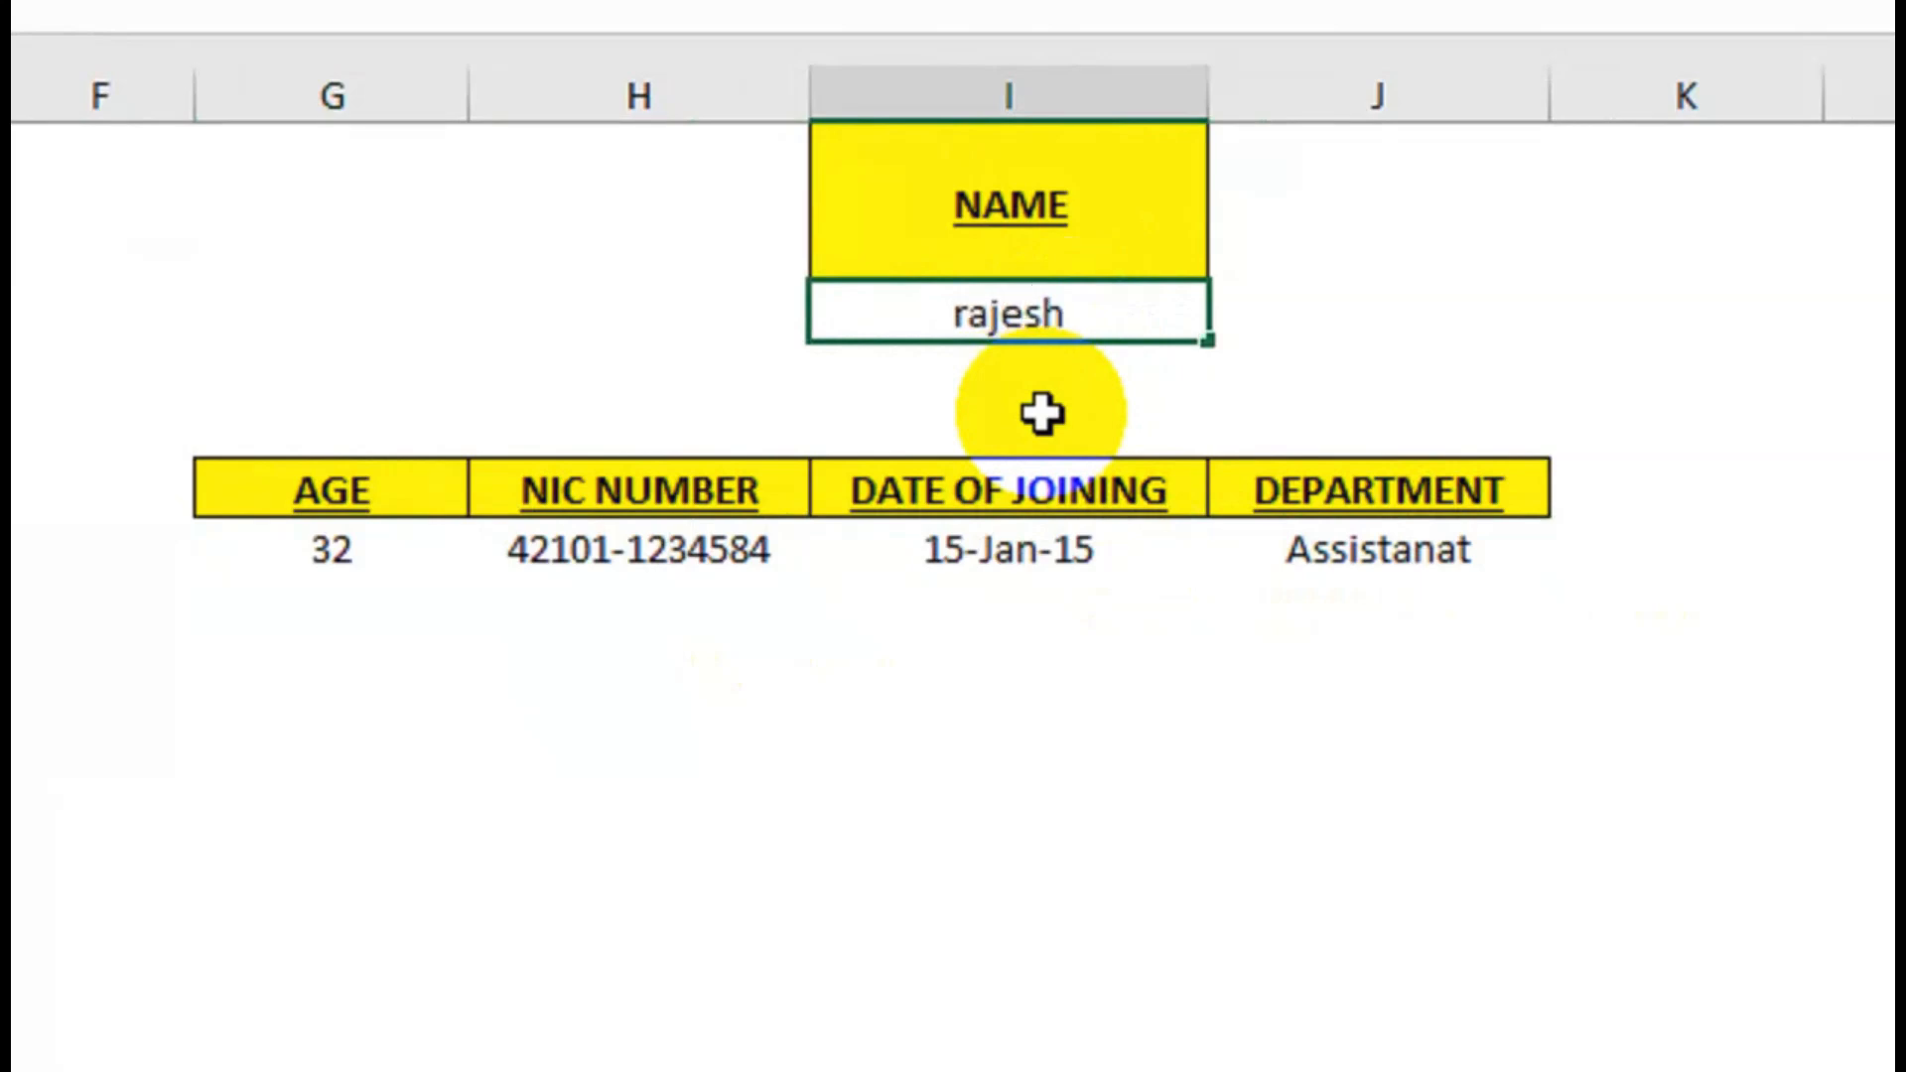
{"action": "key", "text": "Tab"}
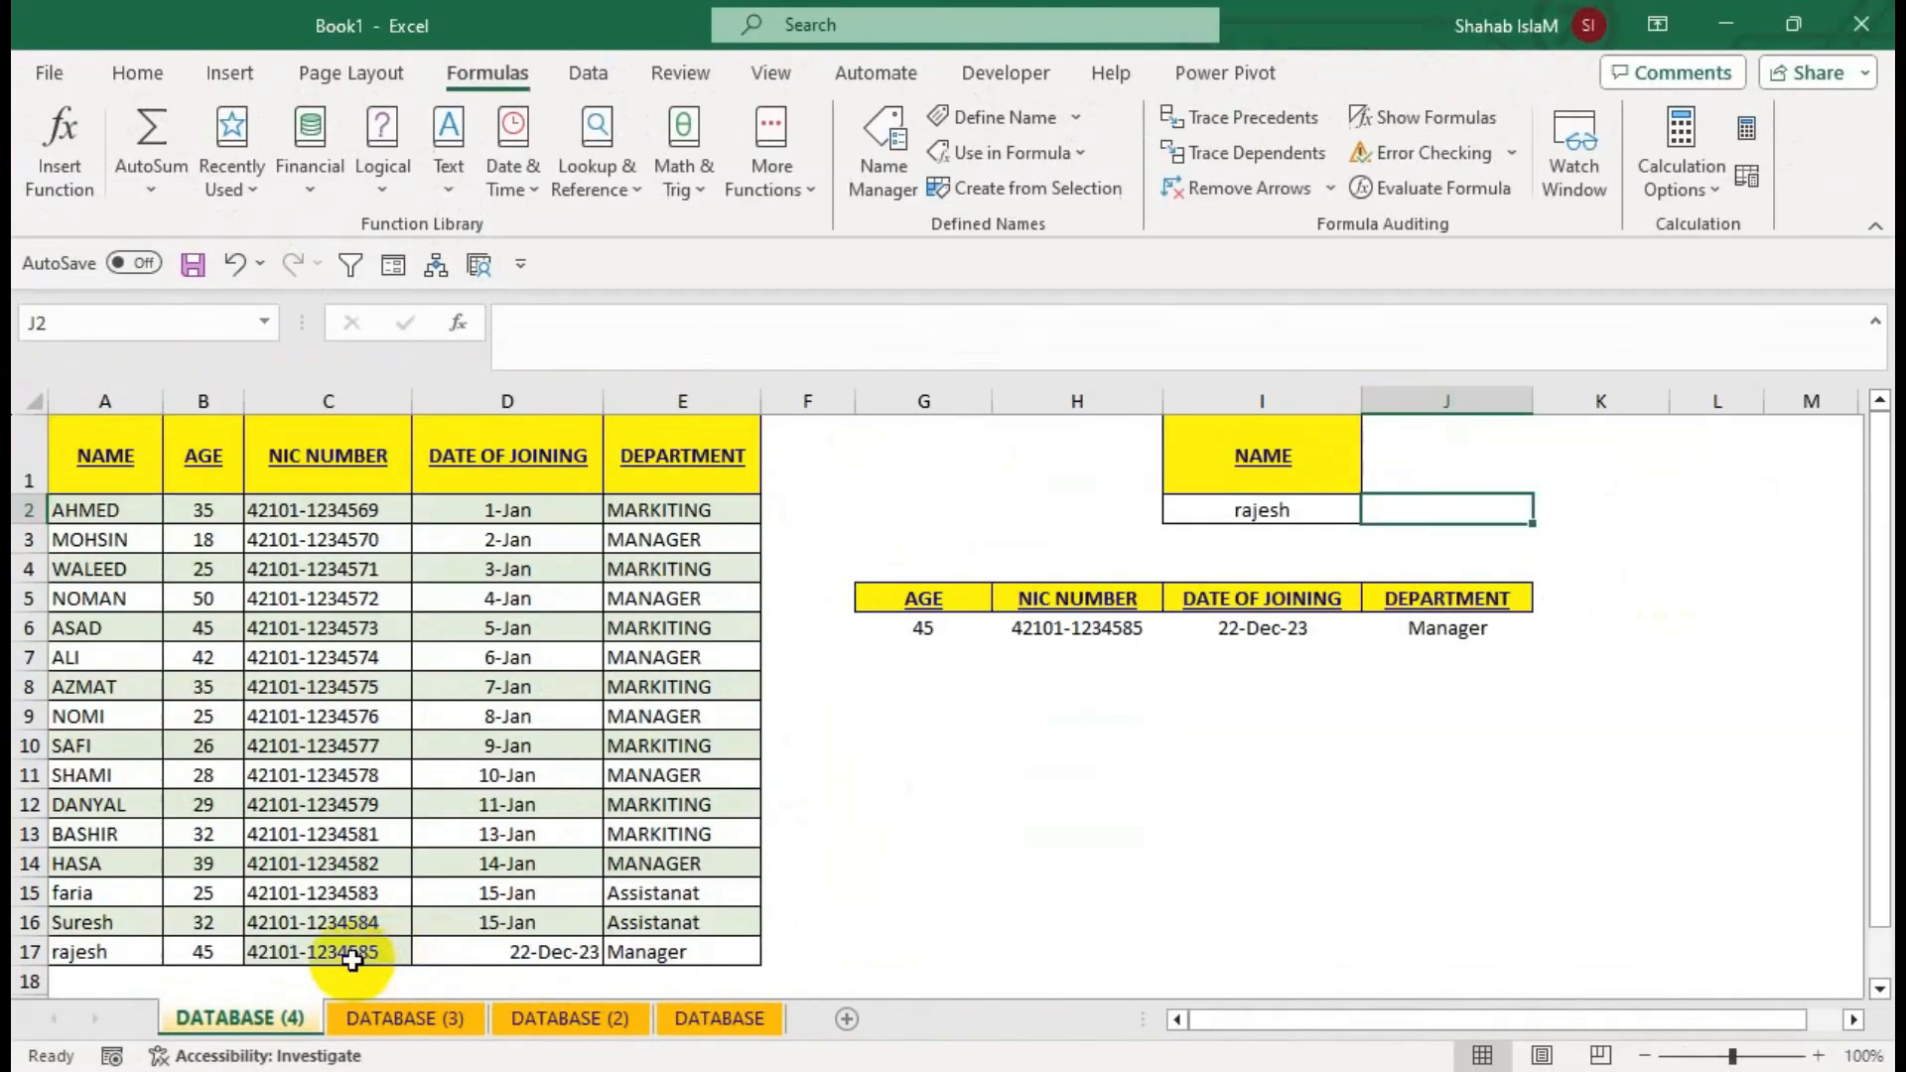
{"action": "left_click", "coordinate": [1064, 637]}
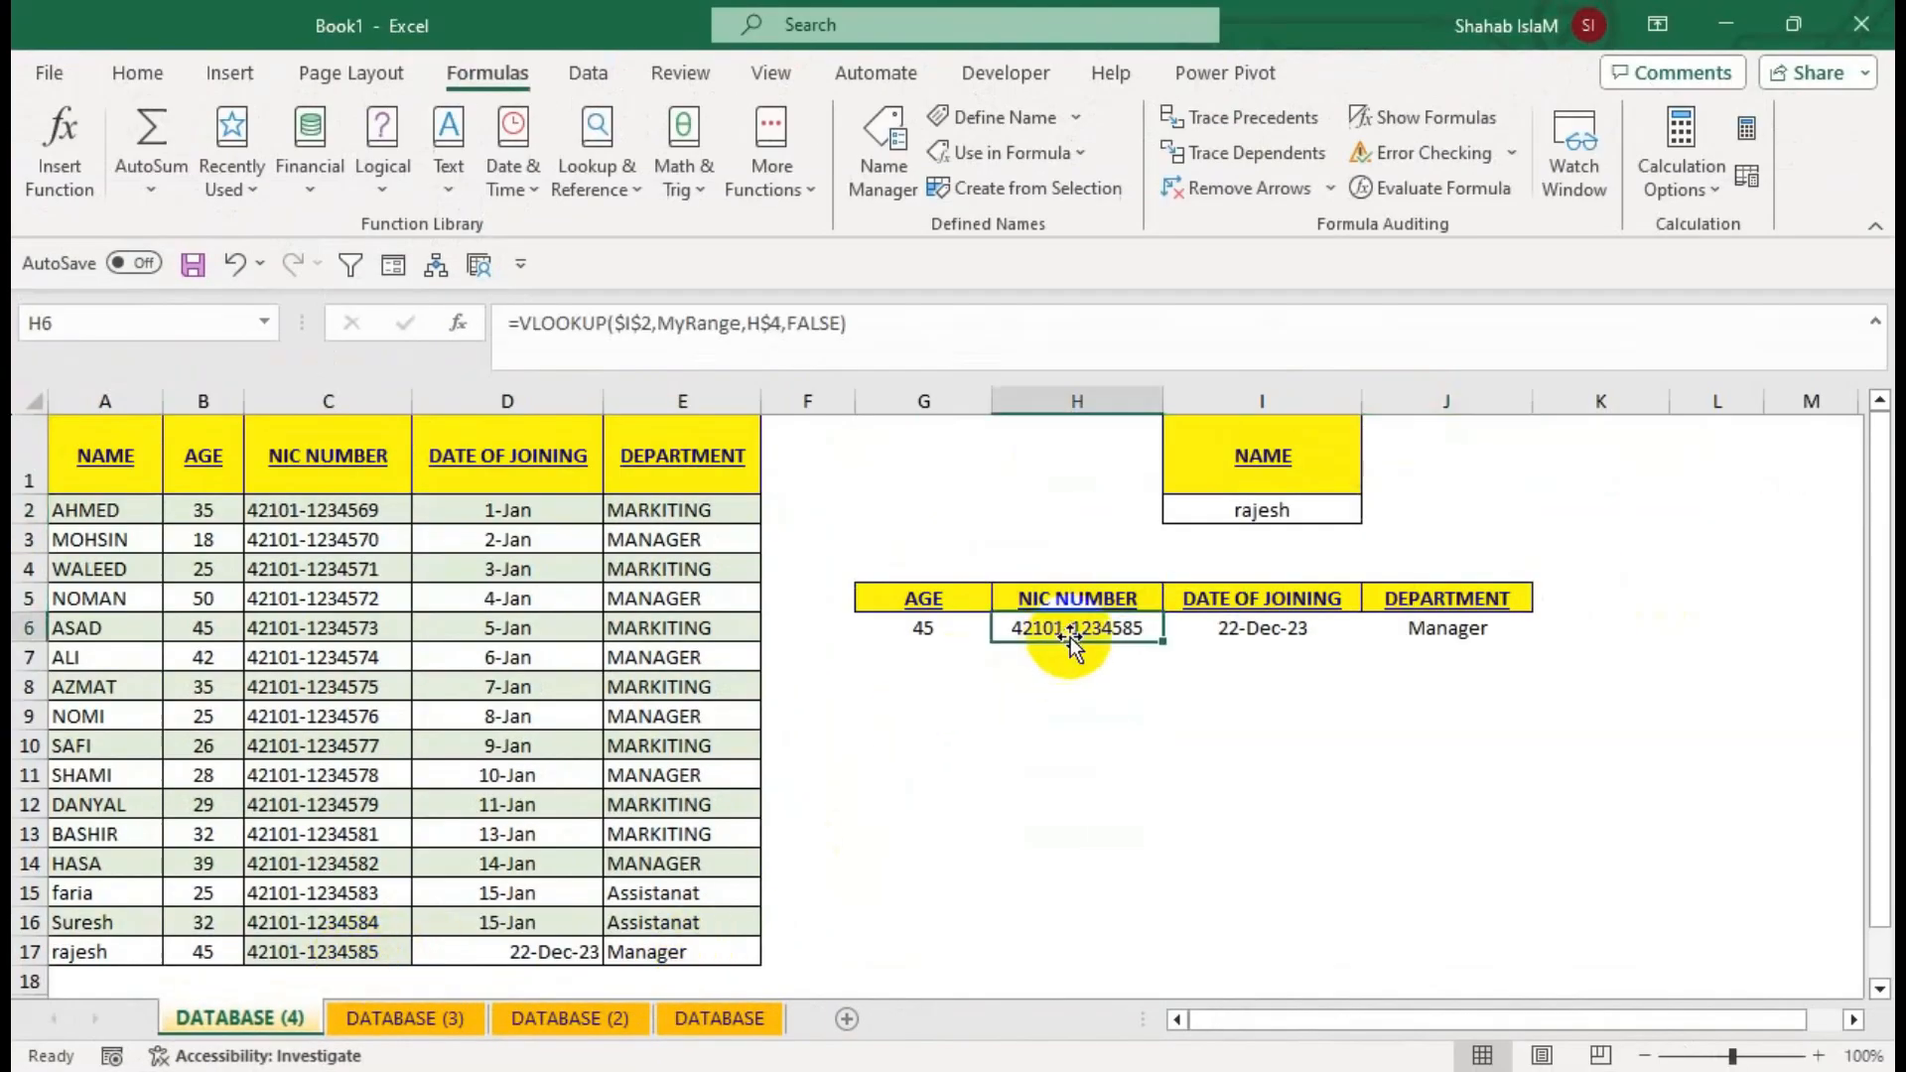
{"action": "left_click", "coordinate": [1282, 501]}
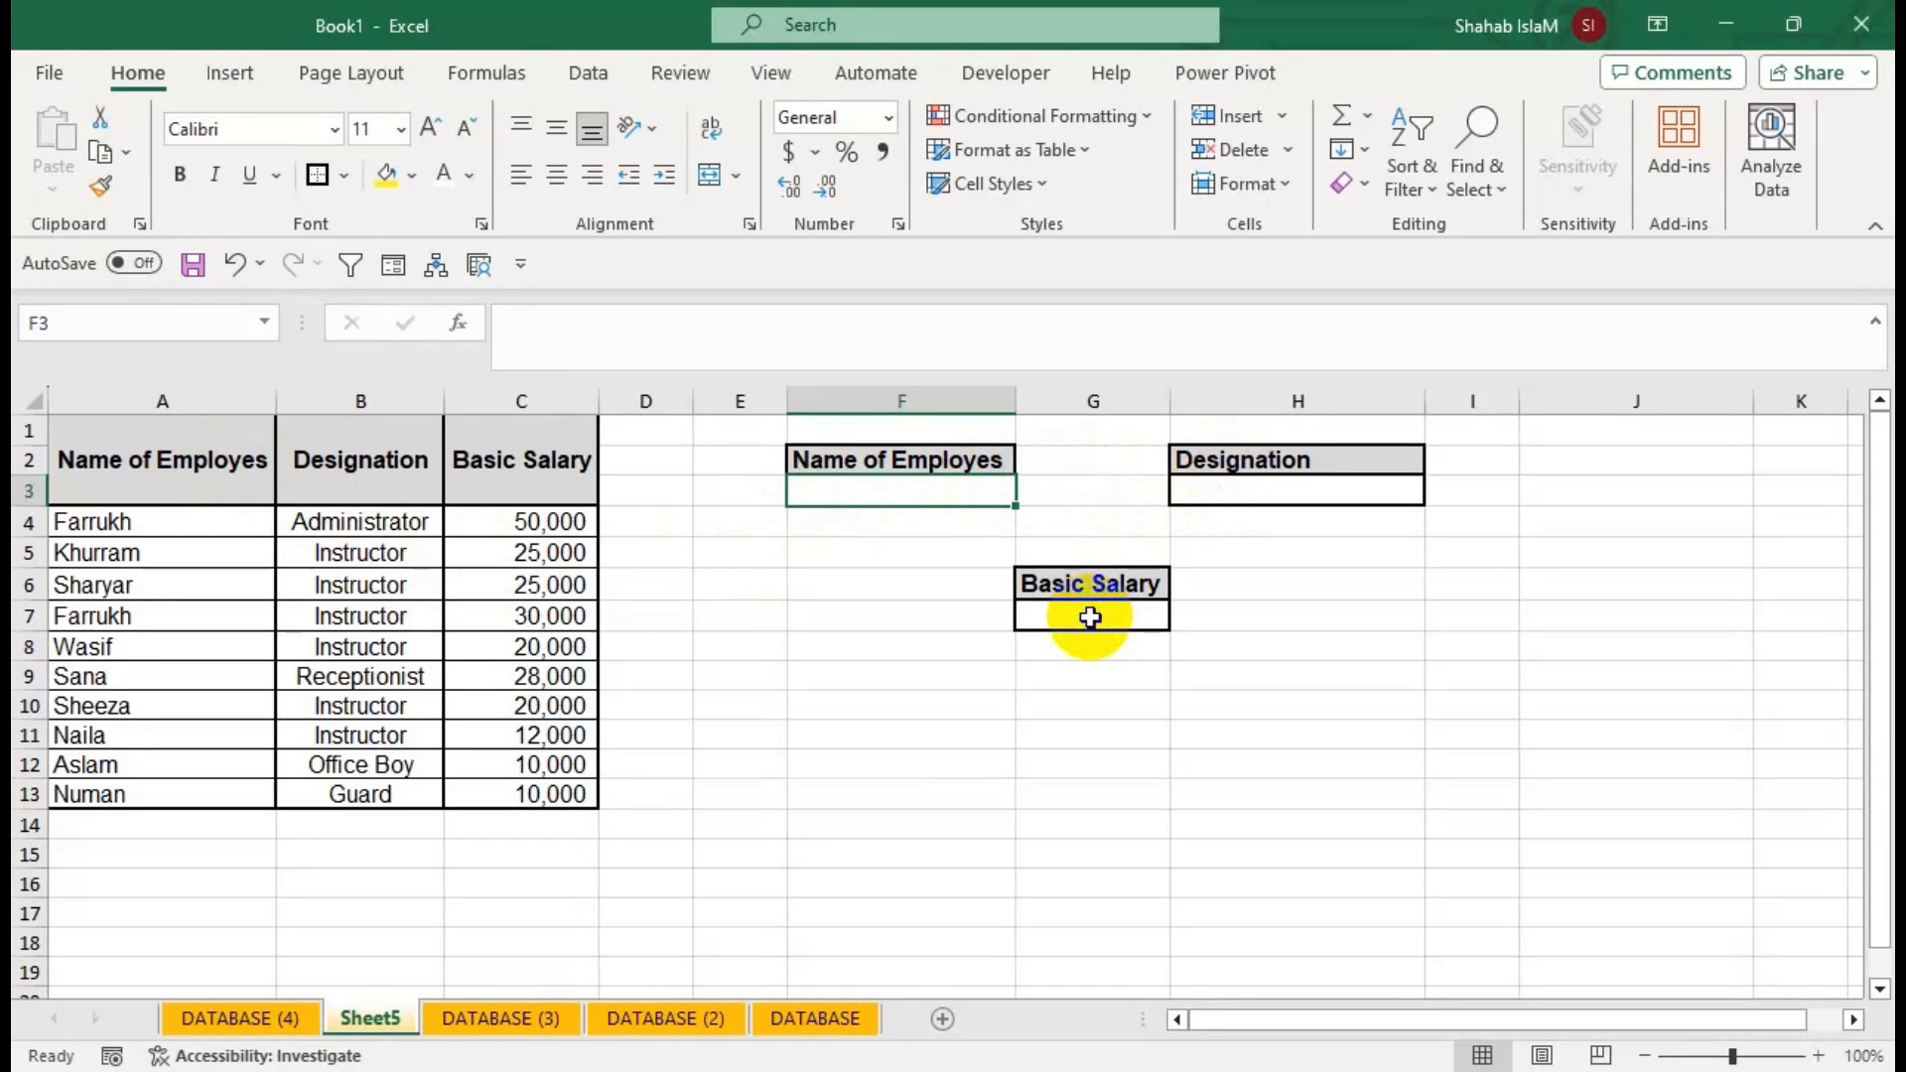
Add a List data validation to F3 under Name of Employes on Sheet5, using the names in A4:A13 as source.
{"action": "left_click", "coordinate": [613, 79]}
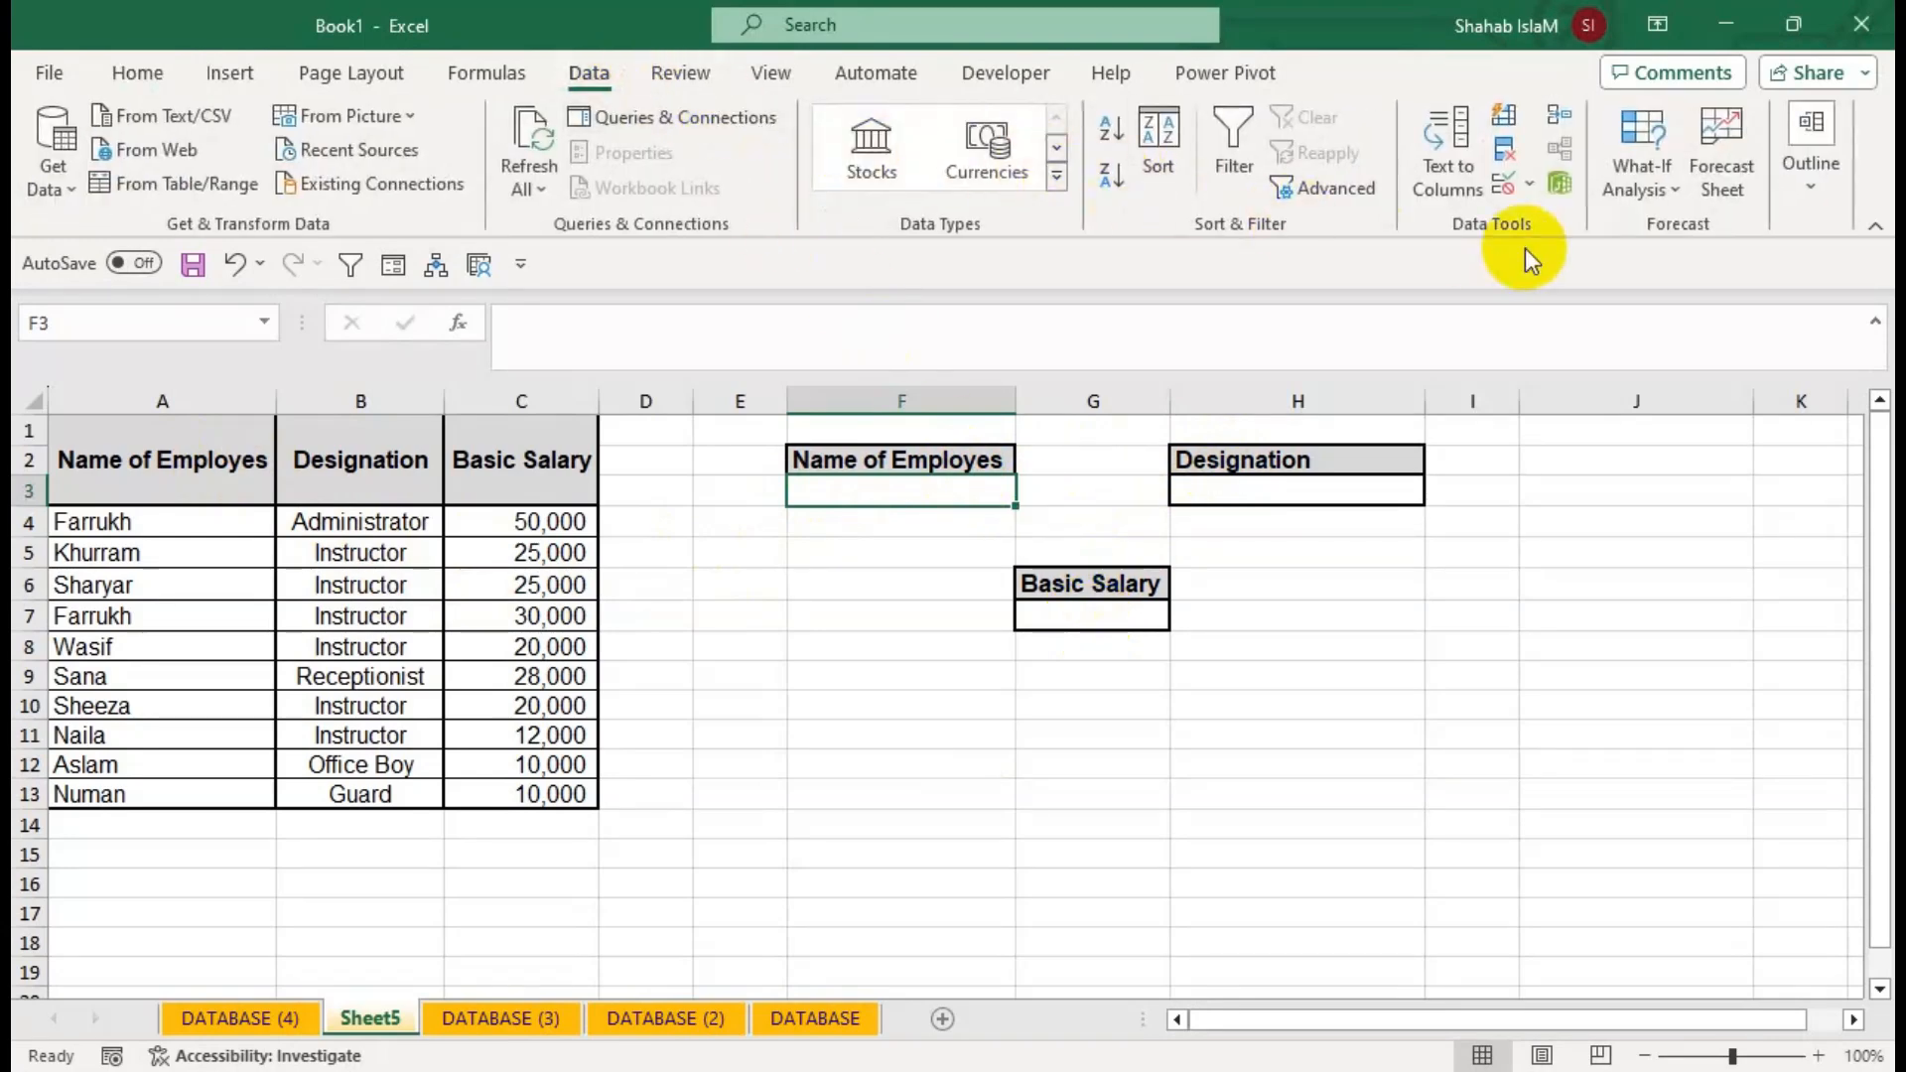
{"action": "left_click", "coordinate": [1534, 199]}
{"action": "left_click", "coordinate": [1533, 210]}
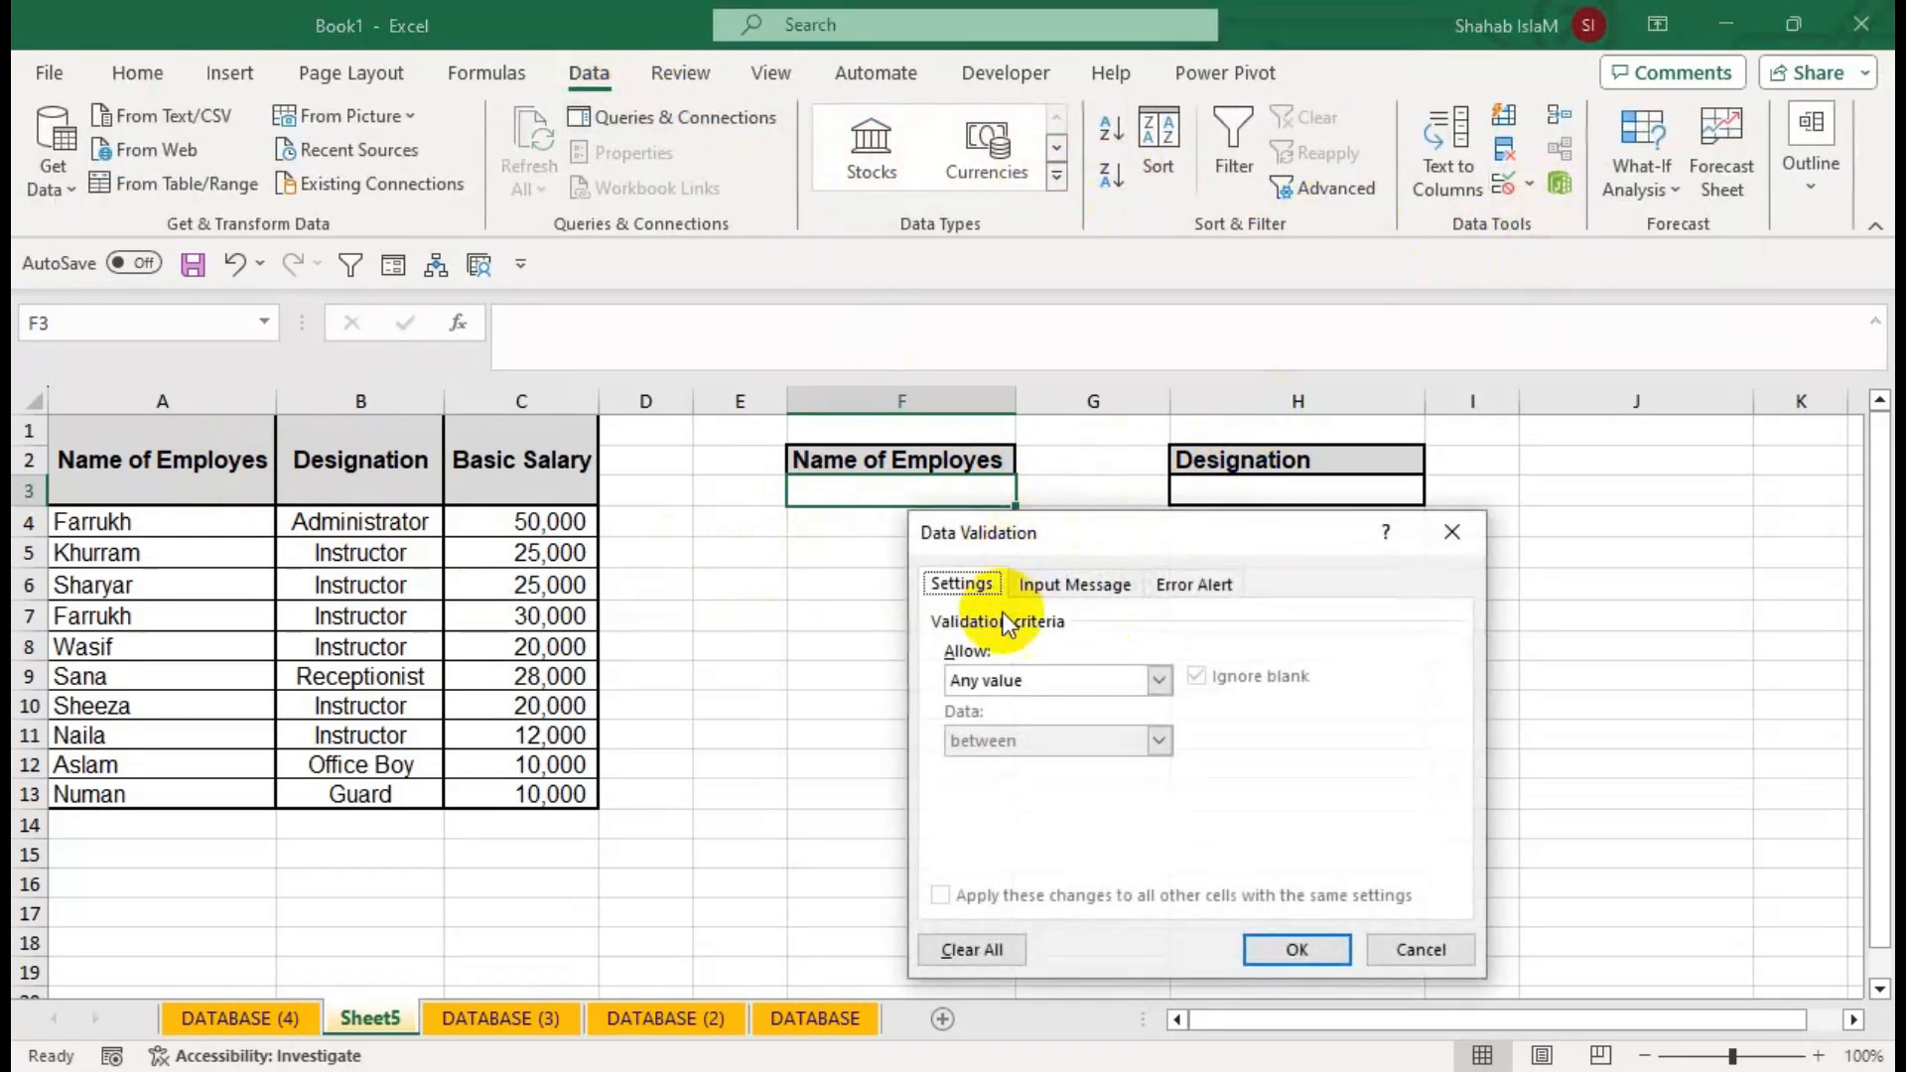
{"action": "left_click", "coordinate": [1018, 683]}
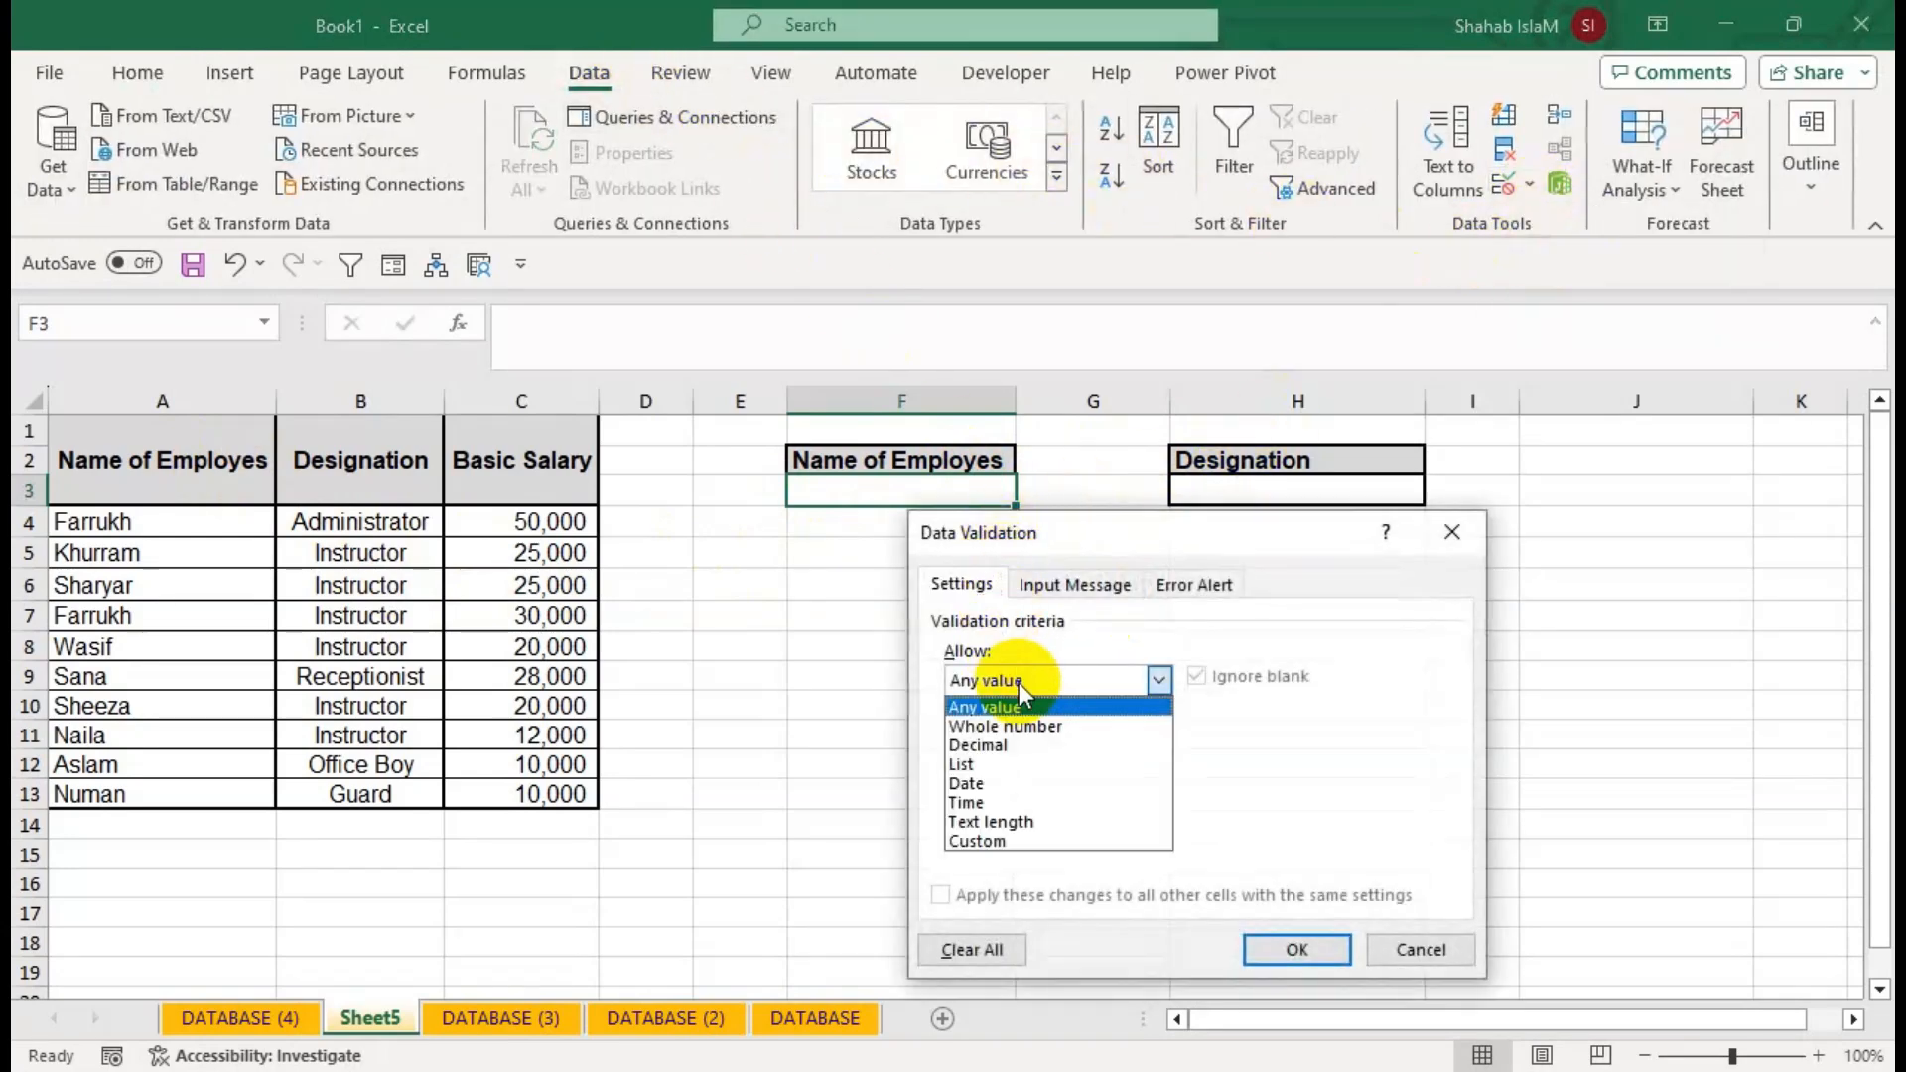
{"action": "left_click", "coordinate": [1003, 765]}
{"action": "left_click", "coordinate": [1000, 797]}
{"action": "left_click_drag", "start_coordinate": [99, 521], "coordinate": [159, 794]}
{"action": "left_click", "coordinate": [1300, 949]}
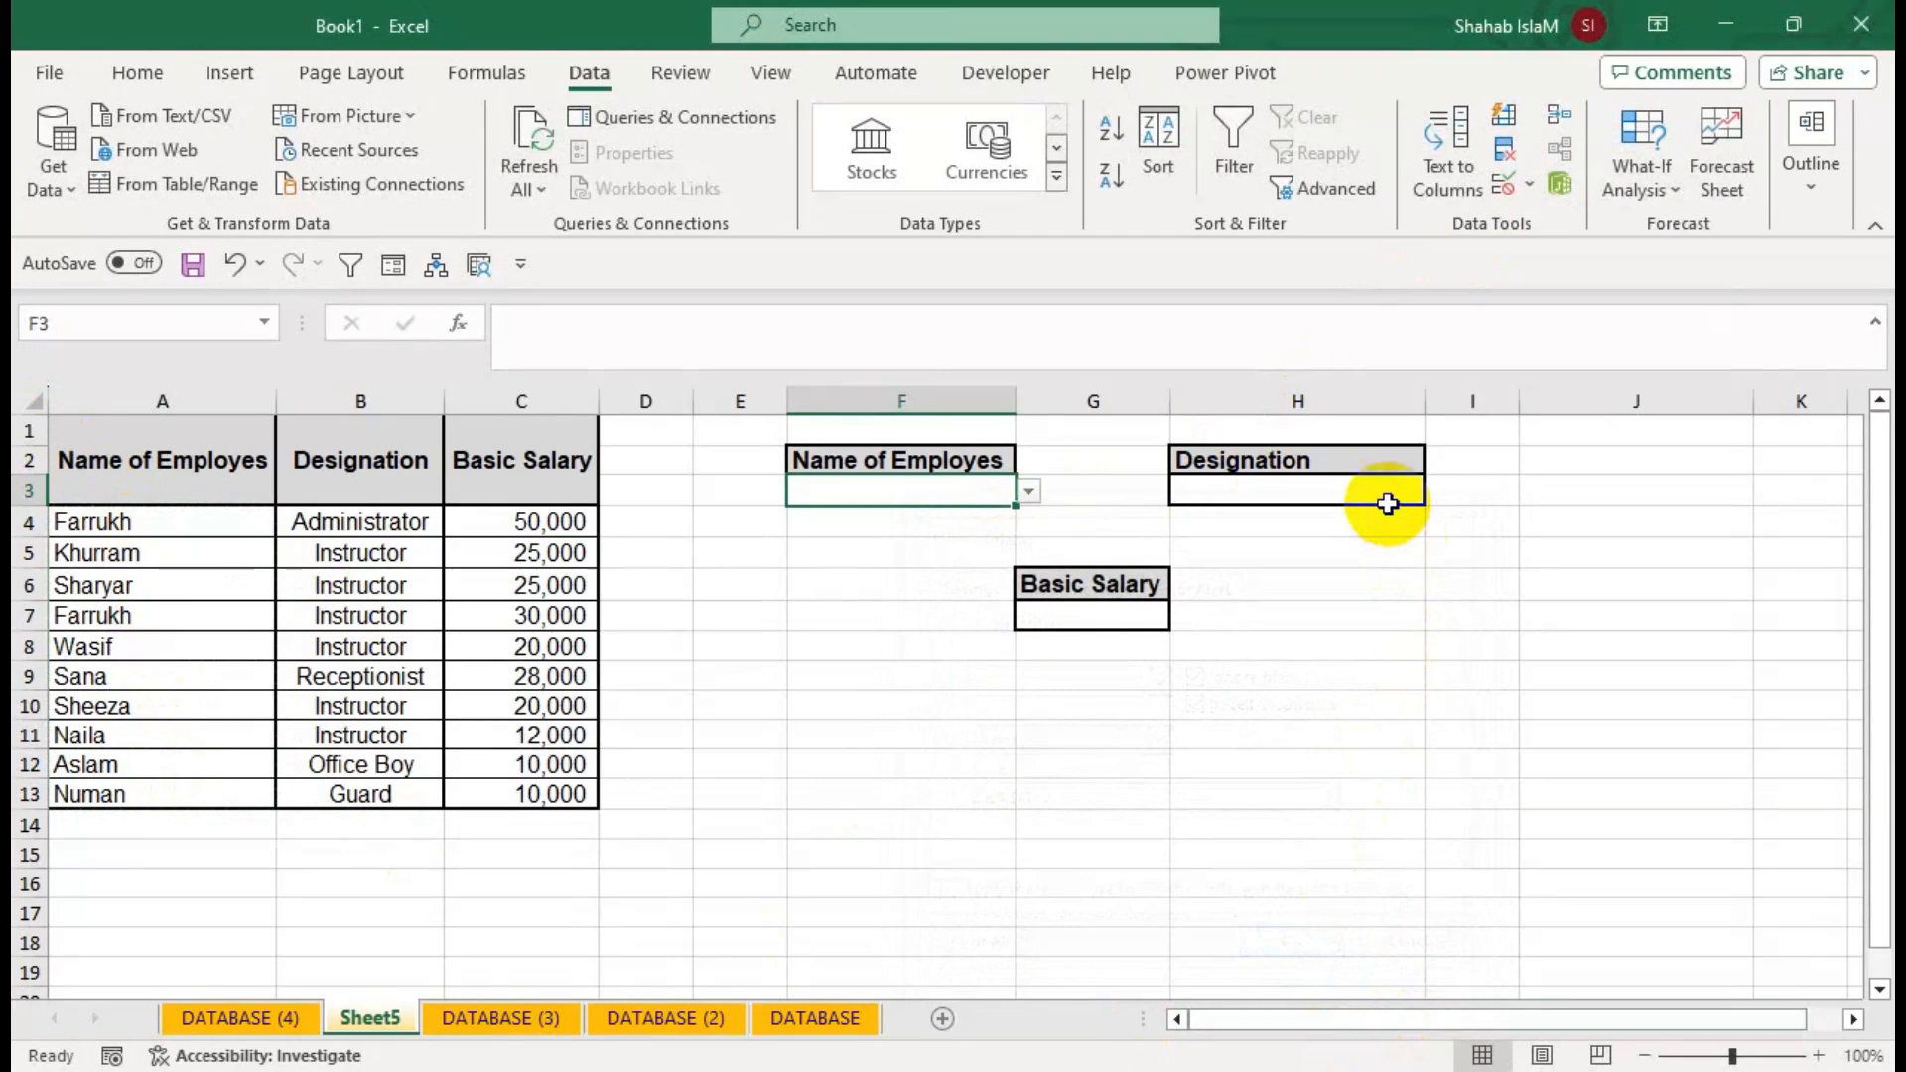
Set up a data validation for H3 under Designation that allows a List.
{"action": "left_click", "coordinate": [1383, 490]}
{"action": "left_click", "coordinate": [1524, 191]}
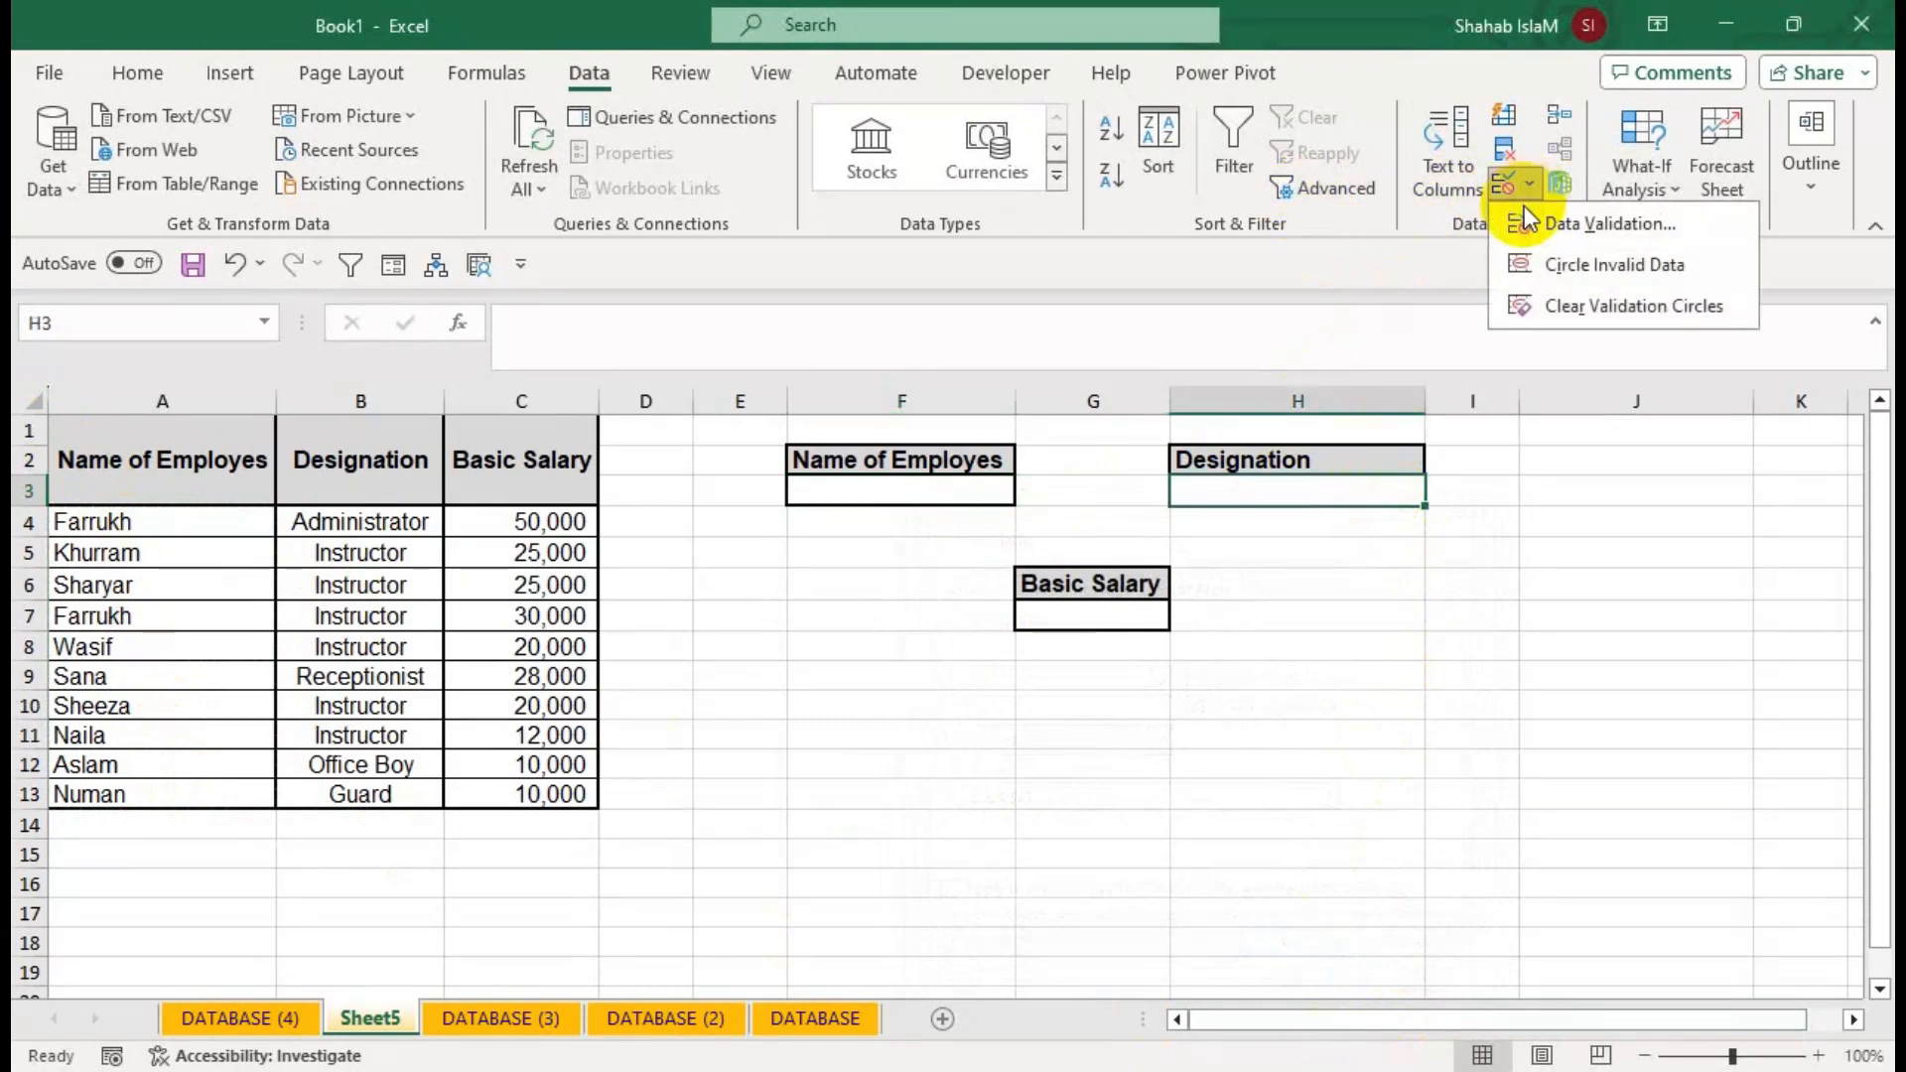
{"action": "left_click", "coordinate": [1527, 213]}
{"action": "left_click", "coordinate": [1108, 683]}
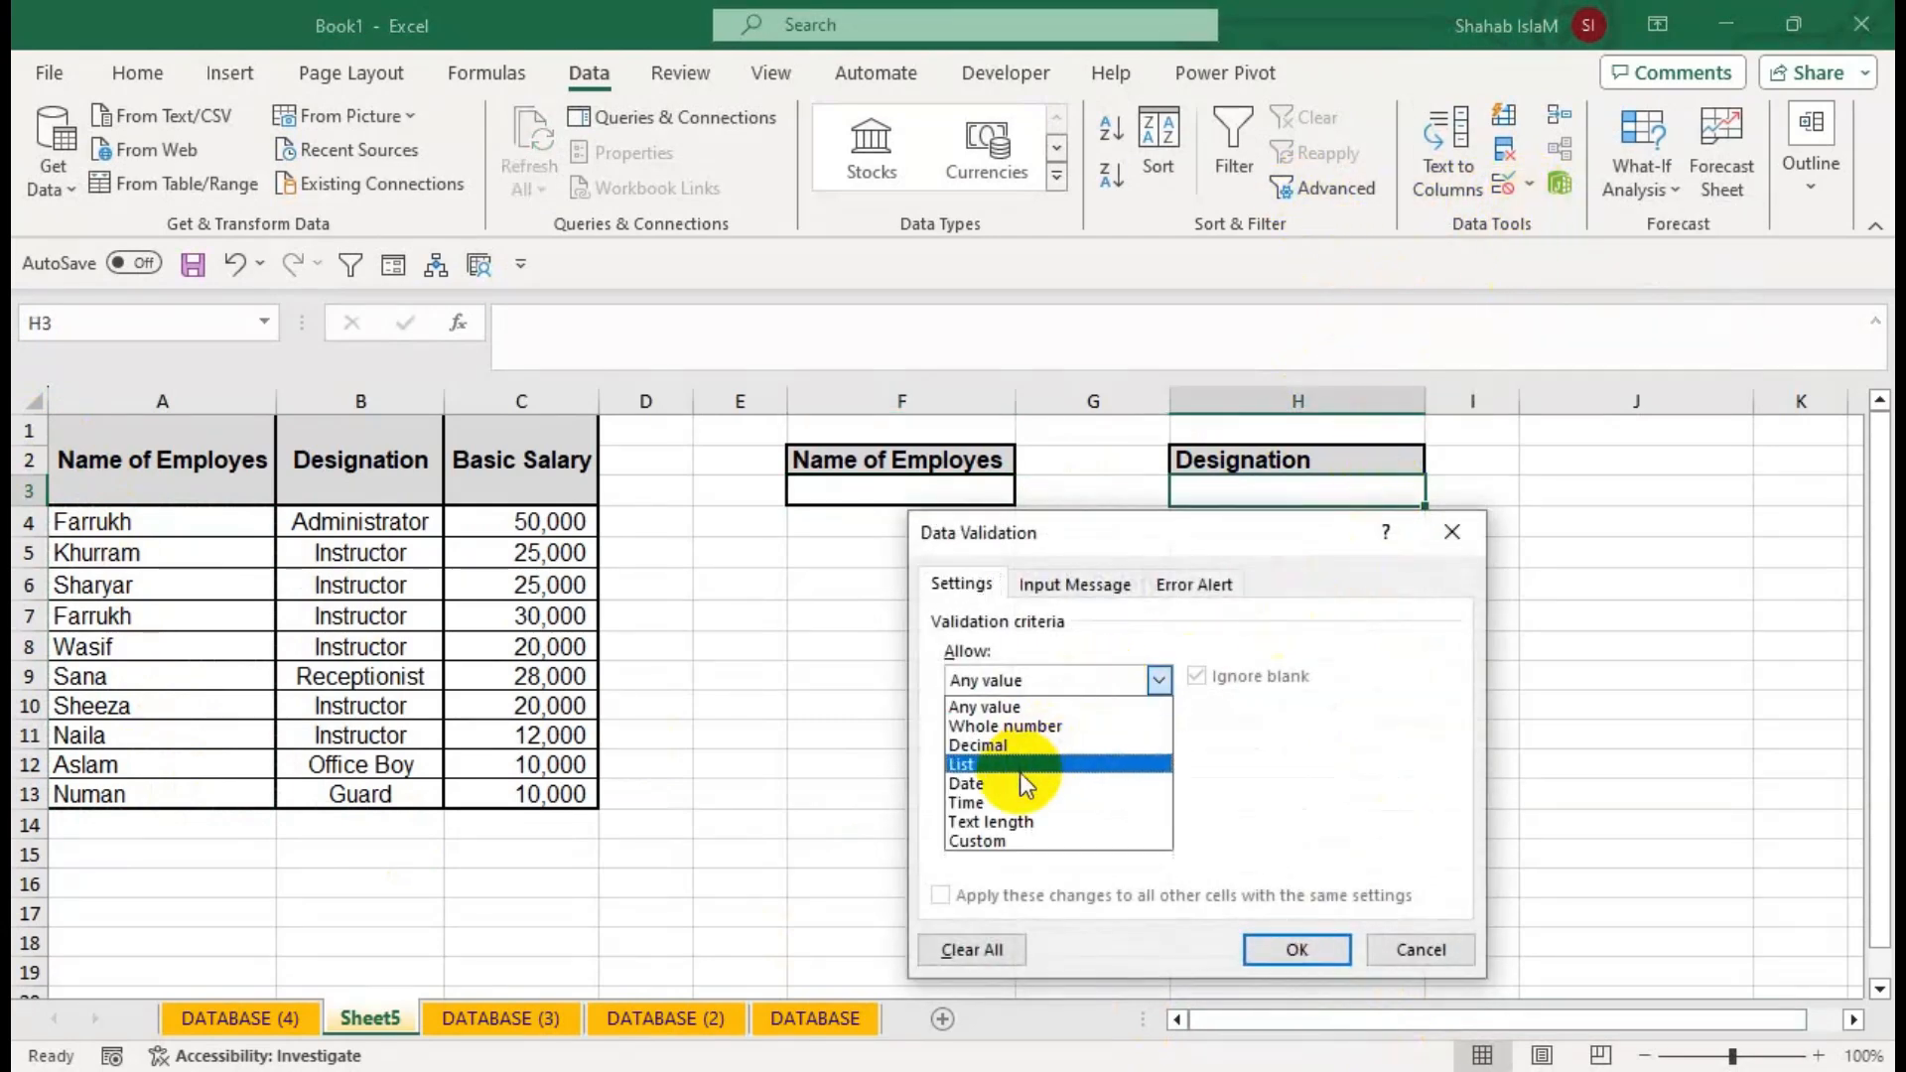
{"action": "left_click", "coordinate": [1020, 769]}
{"action": "left_click", "coordinate": [1085, 800]}
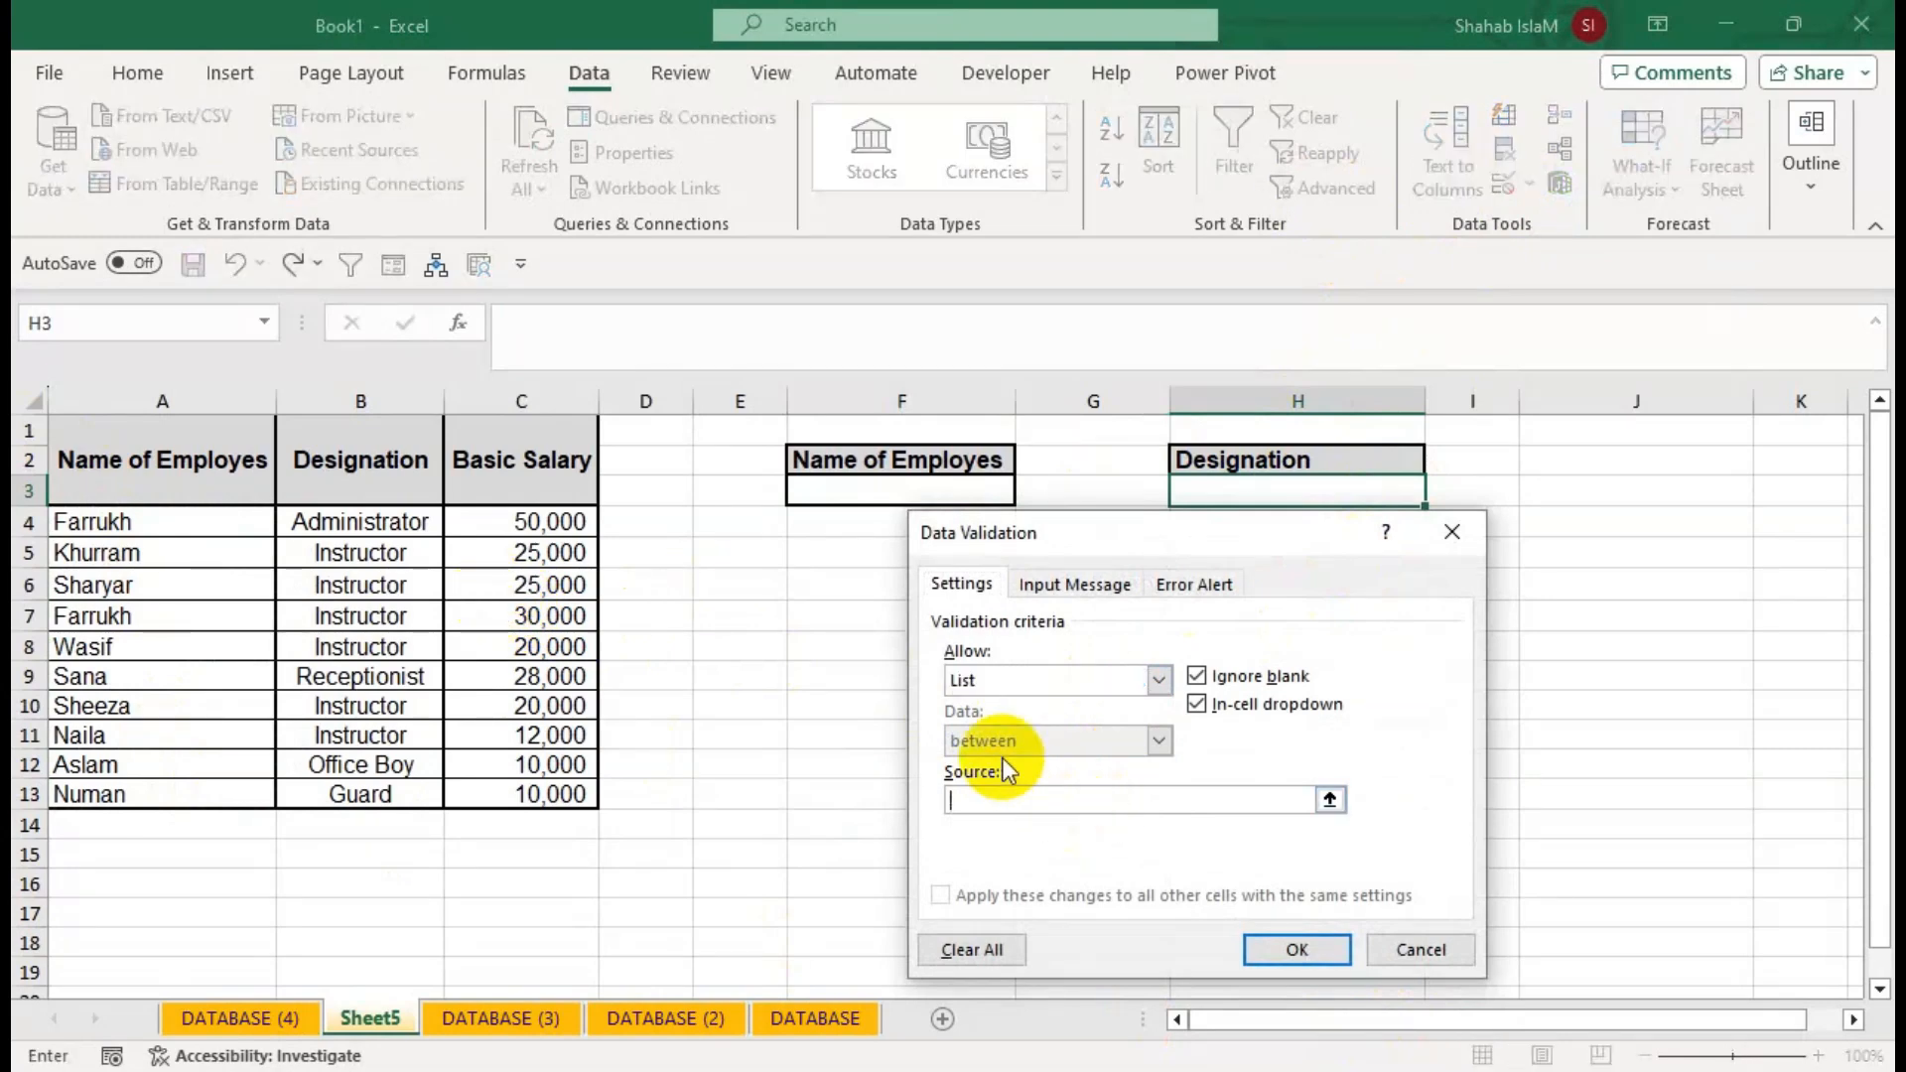
Try to apply =$B$4,$B$5,$B$9,$B$12,$B$13 as the list source, picking one cell for each distinct designation.
{"action": "left_click", "coordinate": [418, 531]}
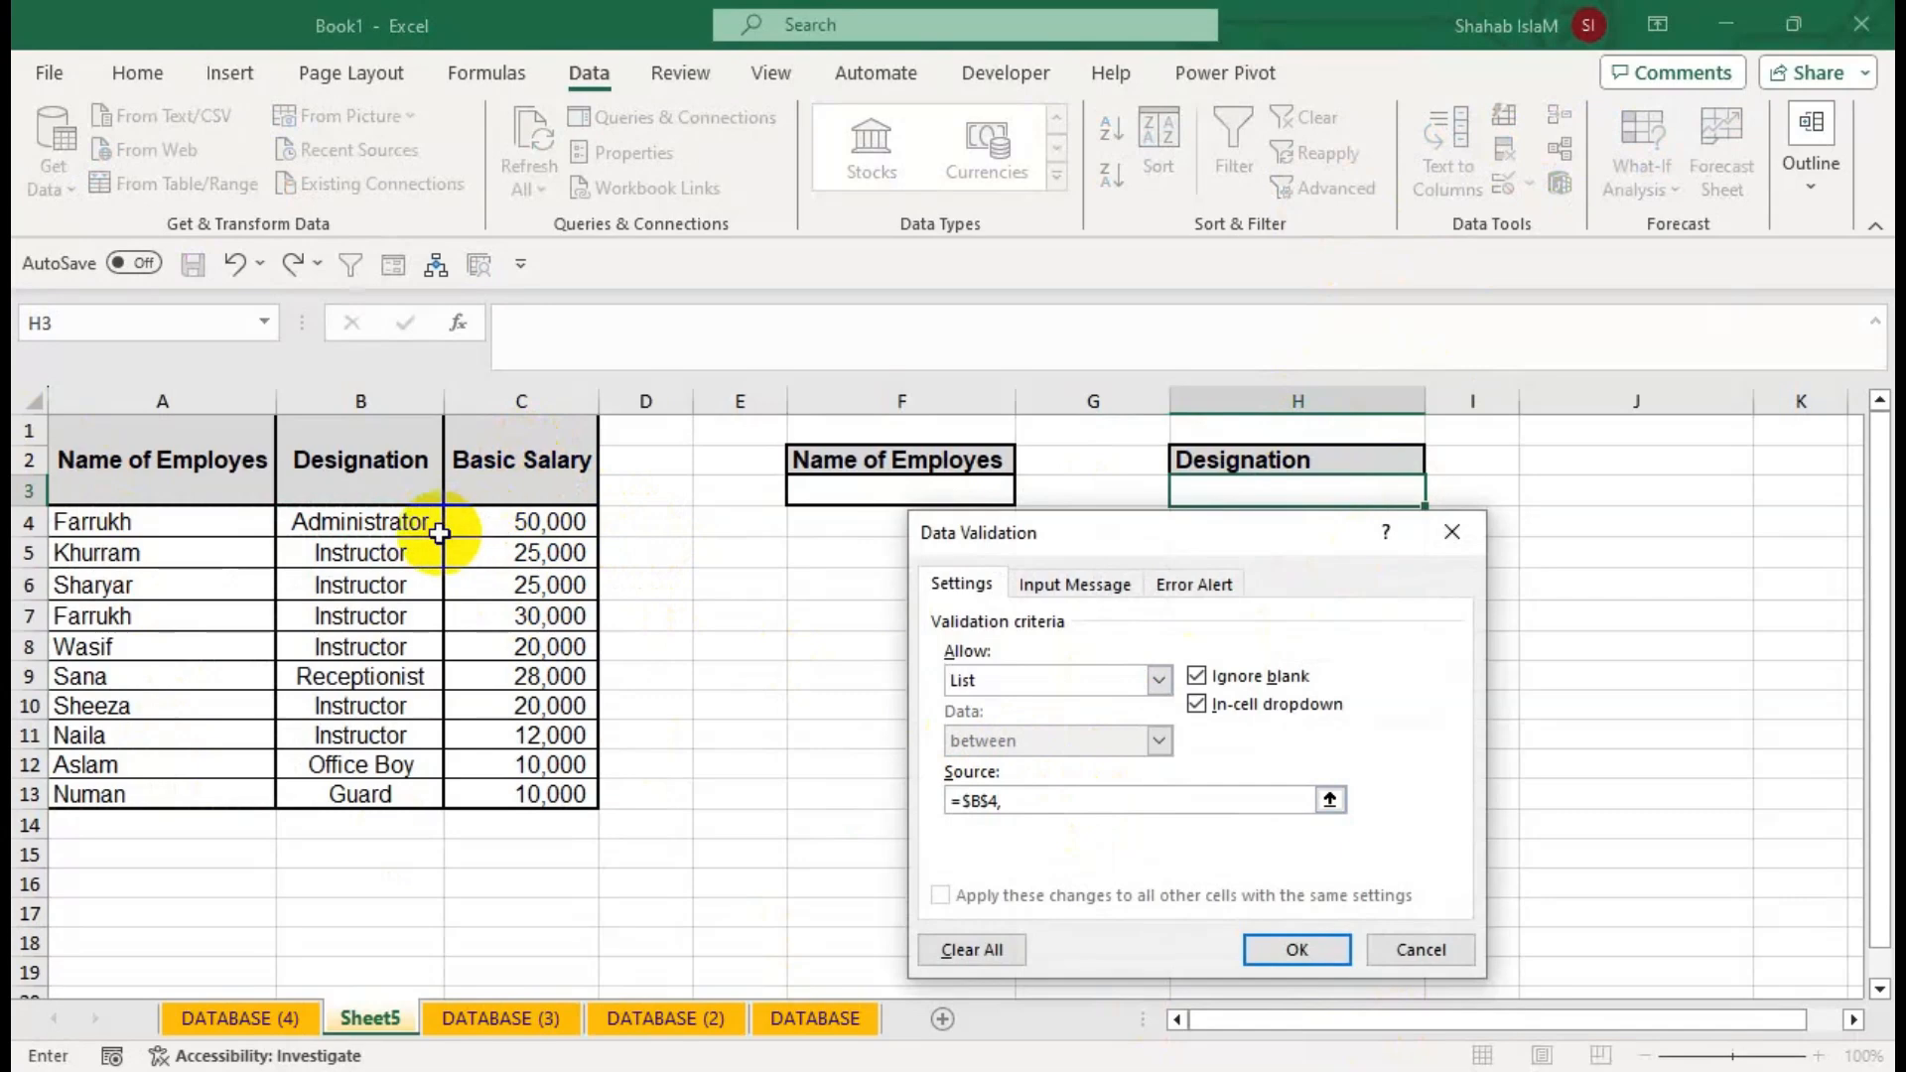
{"action": "type", "text": ","}
{"action": "left_click", "coordinate": [402, 548]}
{"action": "type", "text": ","}
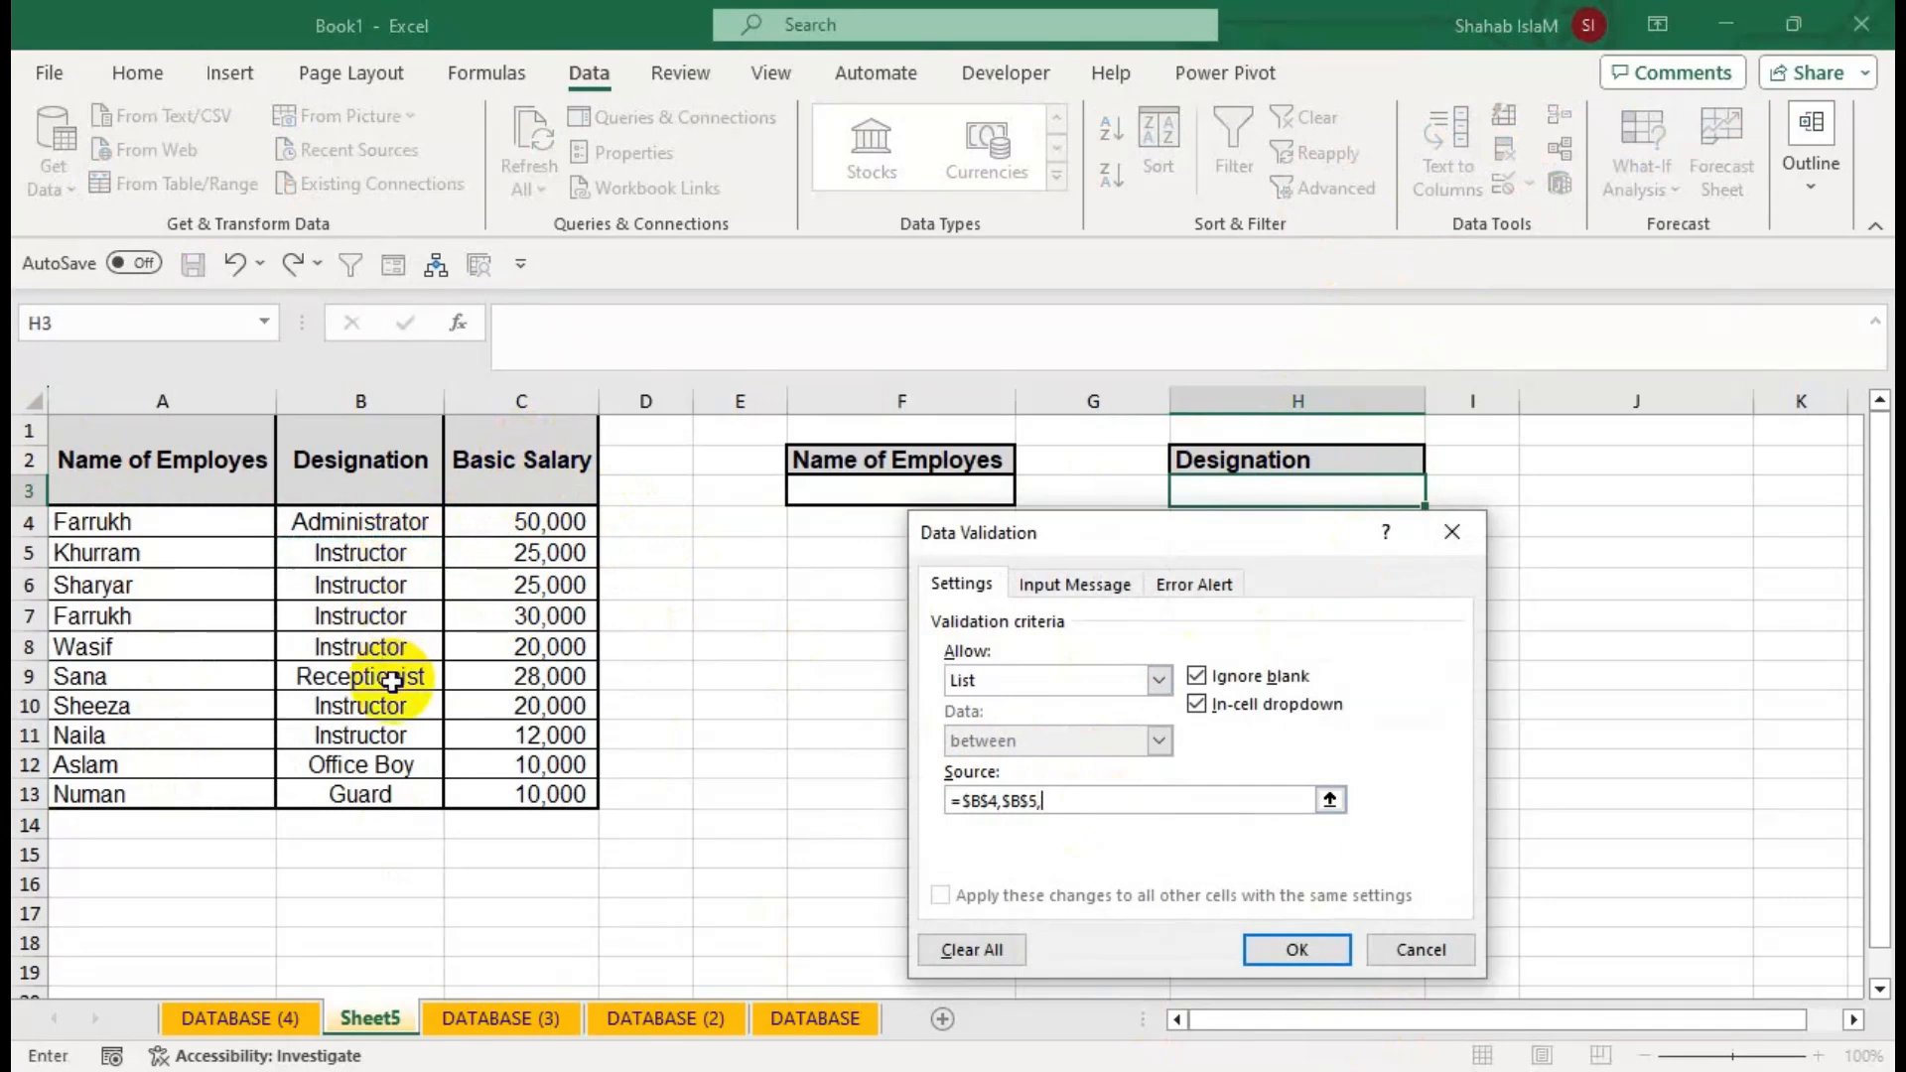
{"action": "left_click", "coordinate": [387, 675]}
{"action": "type", "text": ","}
{"action": "left_click", "coordinate": [383, 766]}
{"action": "type", "text": ","}
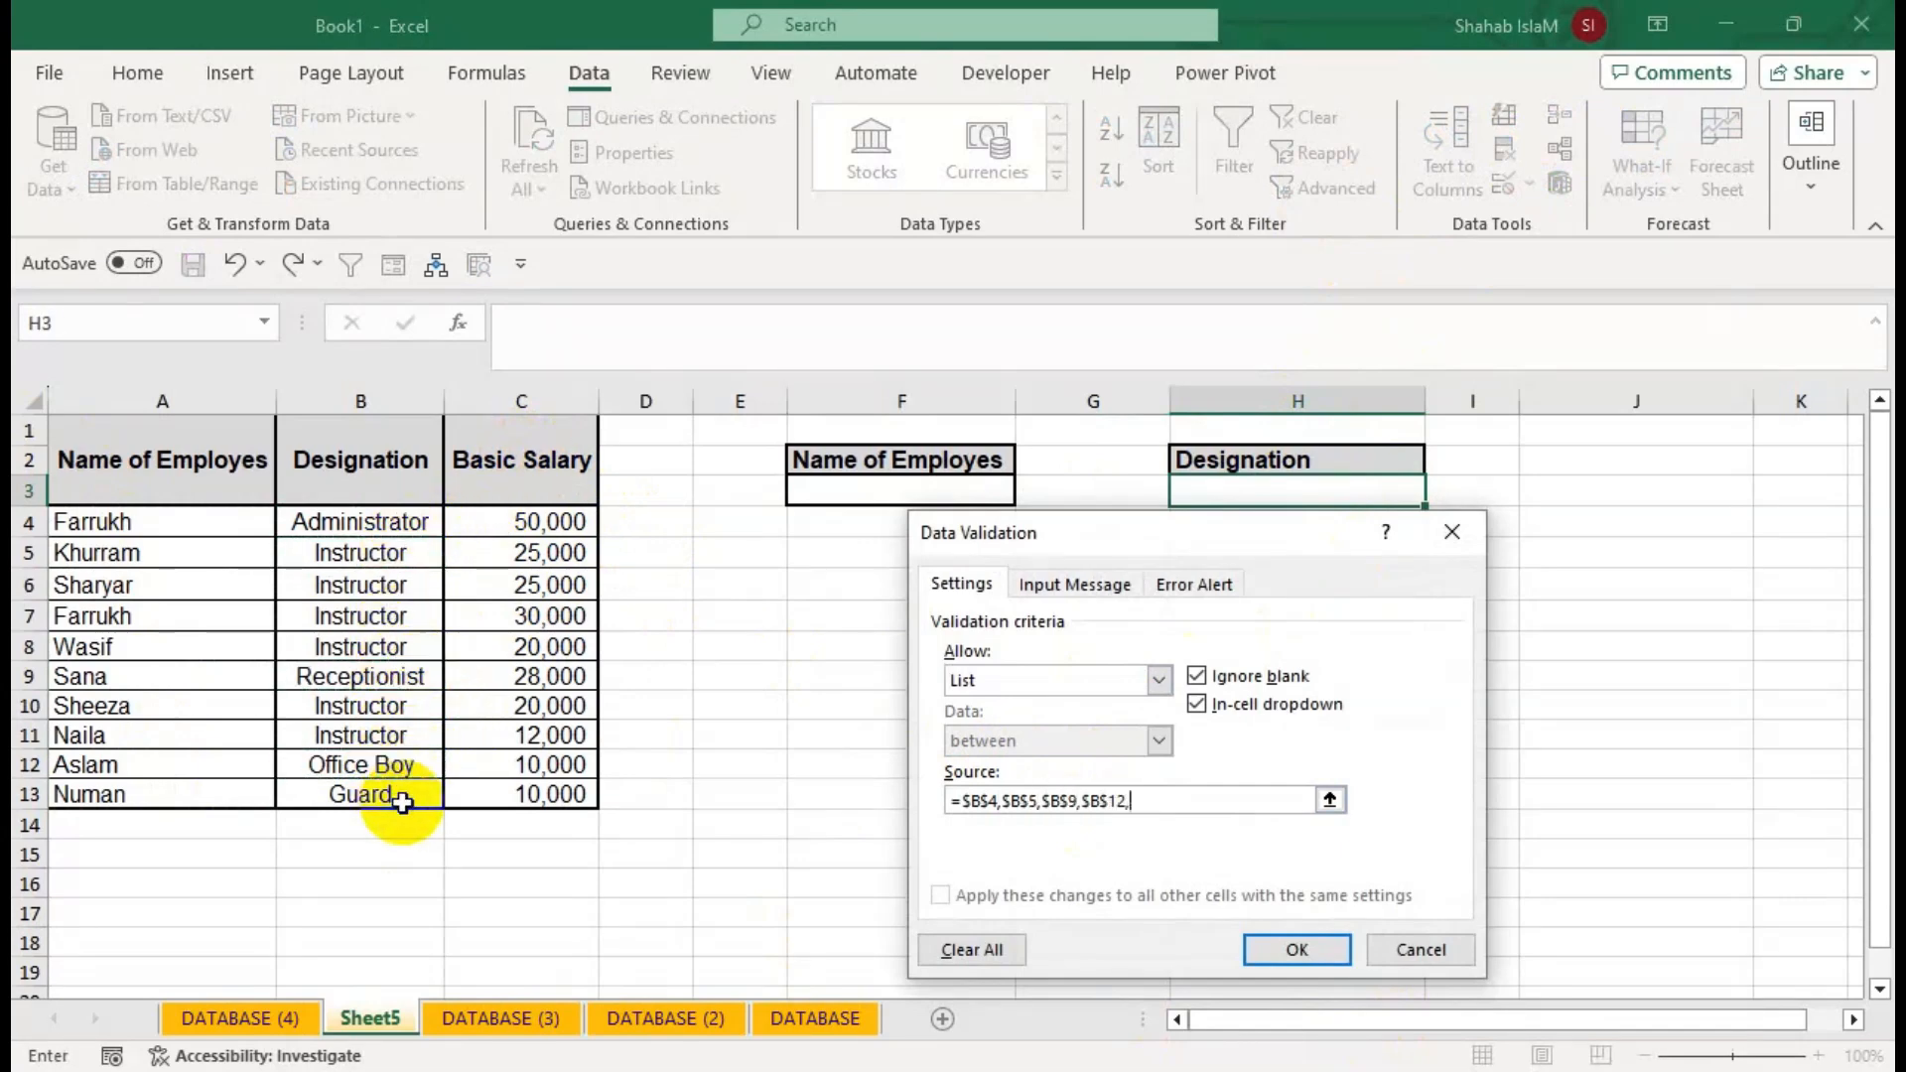
{"action": "left_click", "coordinate": [412, 794]}
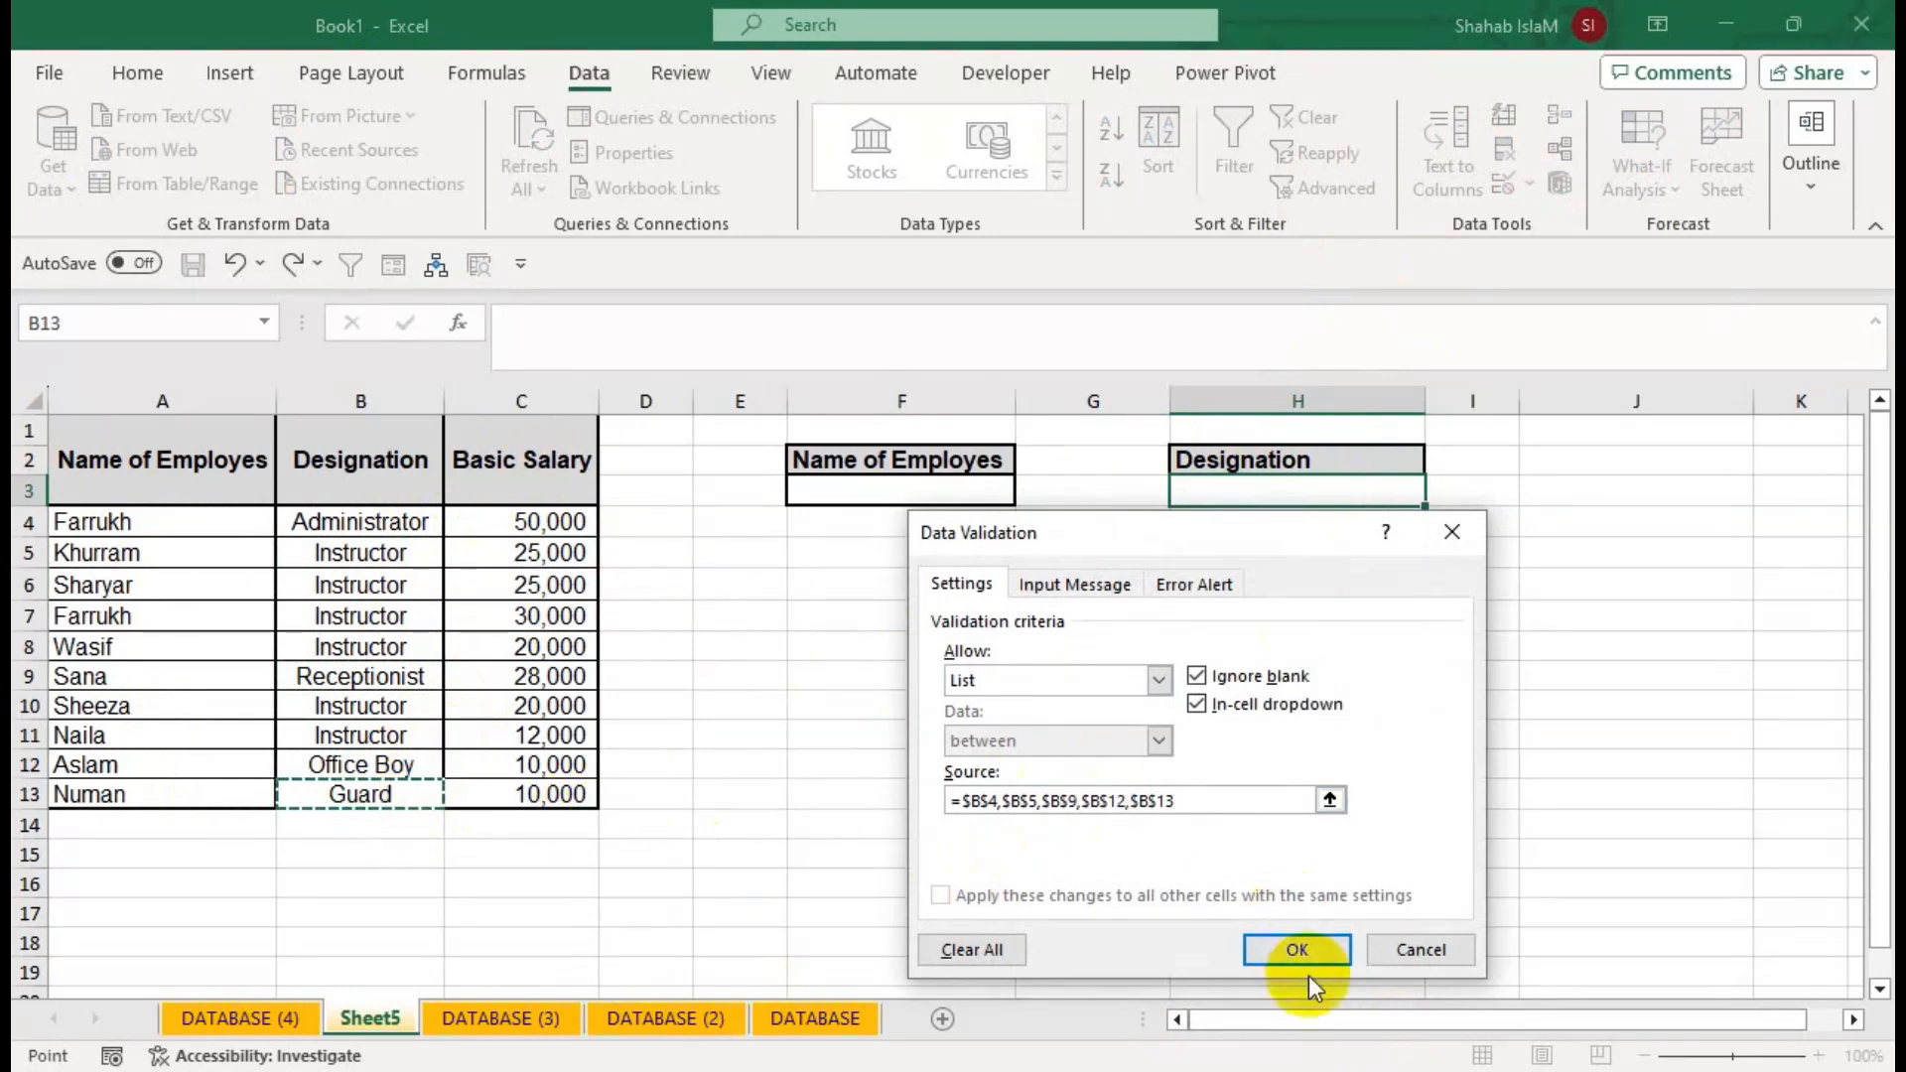
{"action": "left_click", "coordinate": [1296, 946]}
{"action": "left_click", "coordinate": [989, 642]}
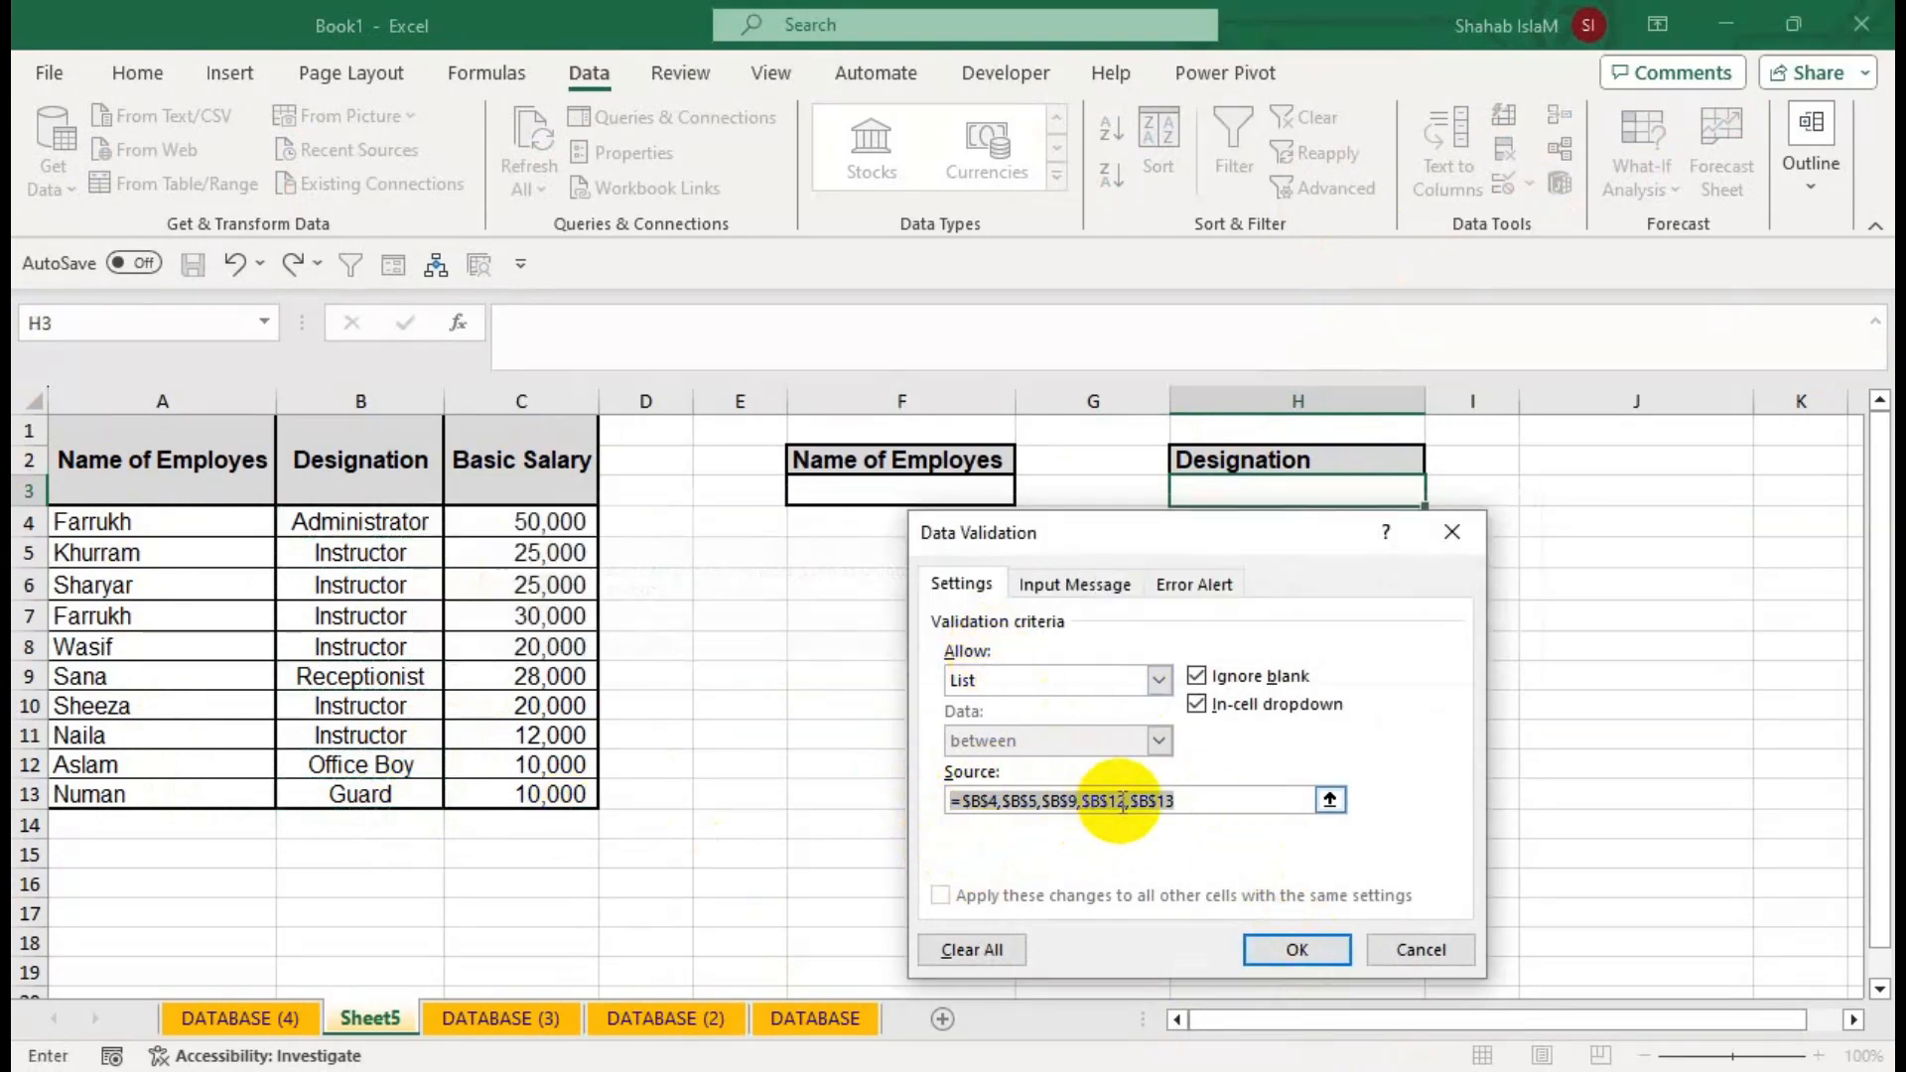
Try =$B$4# as the list source for the Designation cell H3.
{"action": "left_click", "coordinate": [1161, 800]}
{"action": "left_click_drag", "start_coordinate": [1161, 800], "coordinate": [960, 800]}
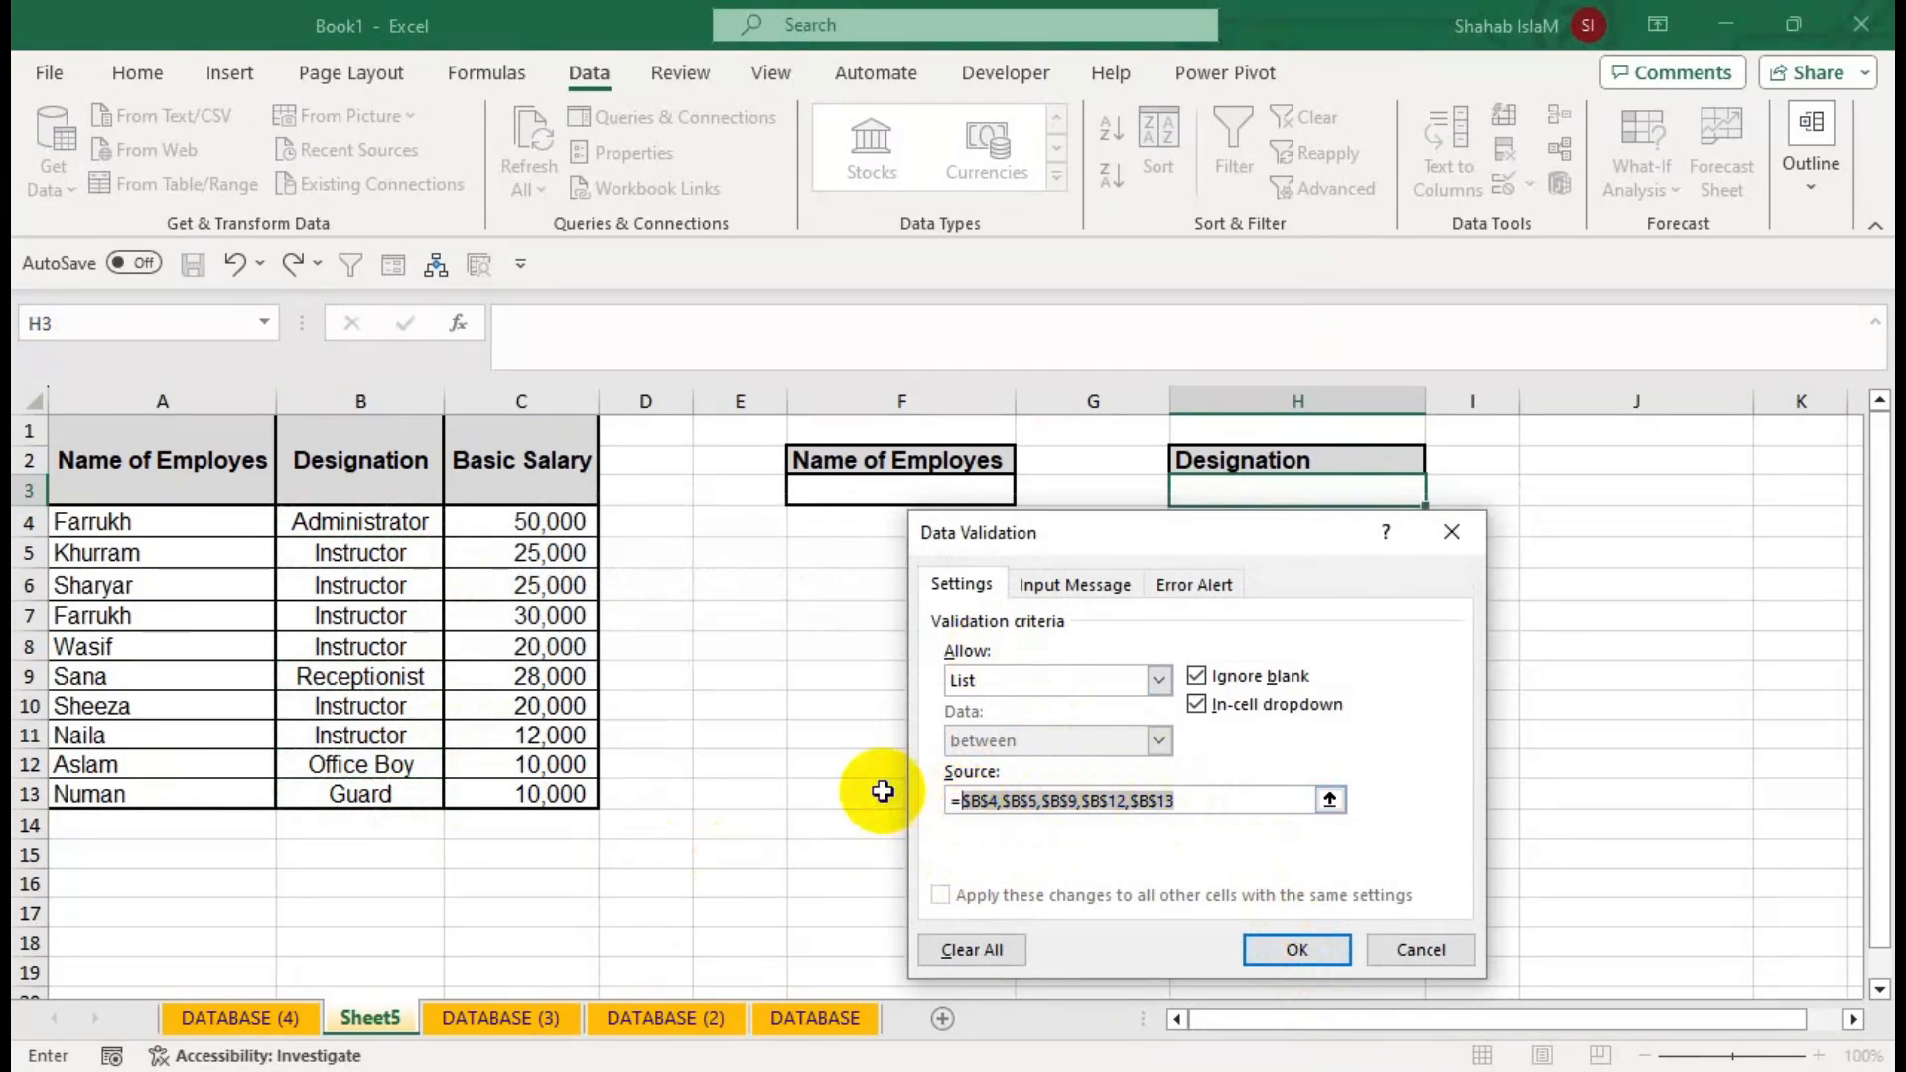
{"action": "left_click", "coordinate": [402, 523]}
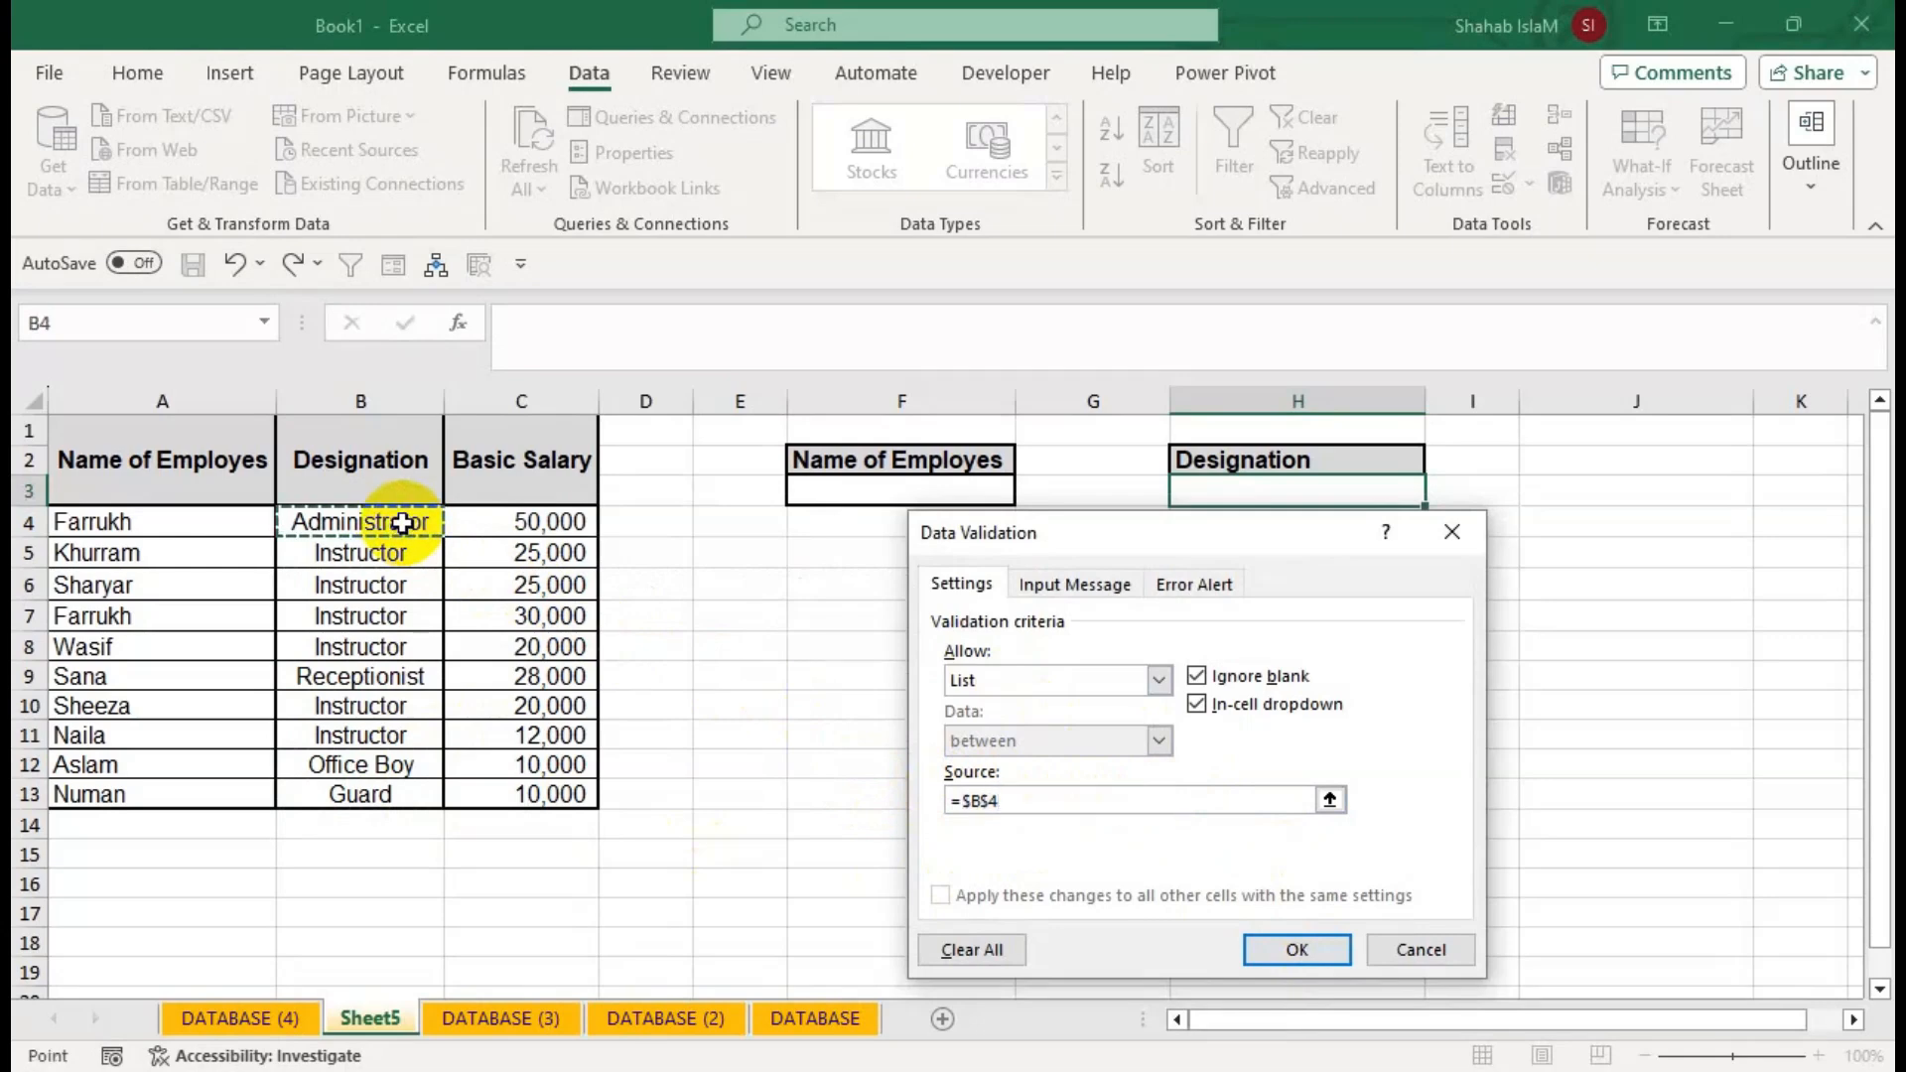
{"action": "type", "text": "#"}
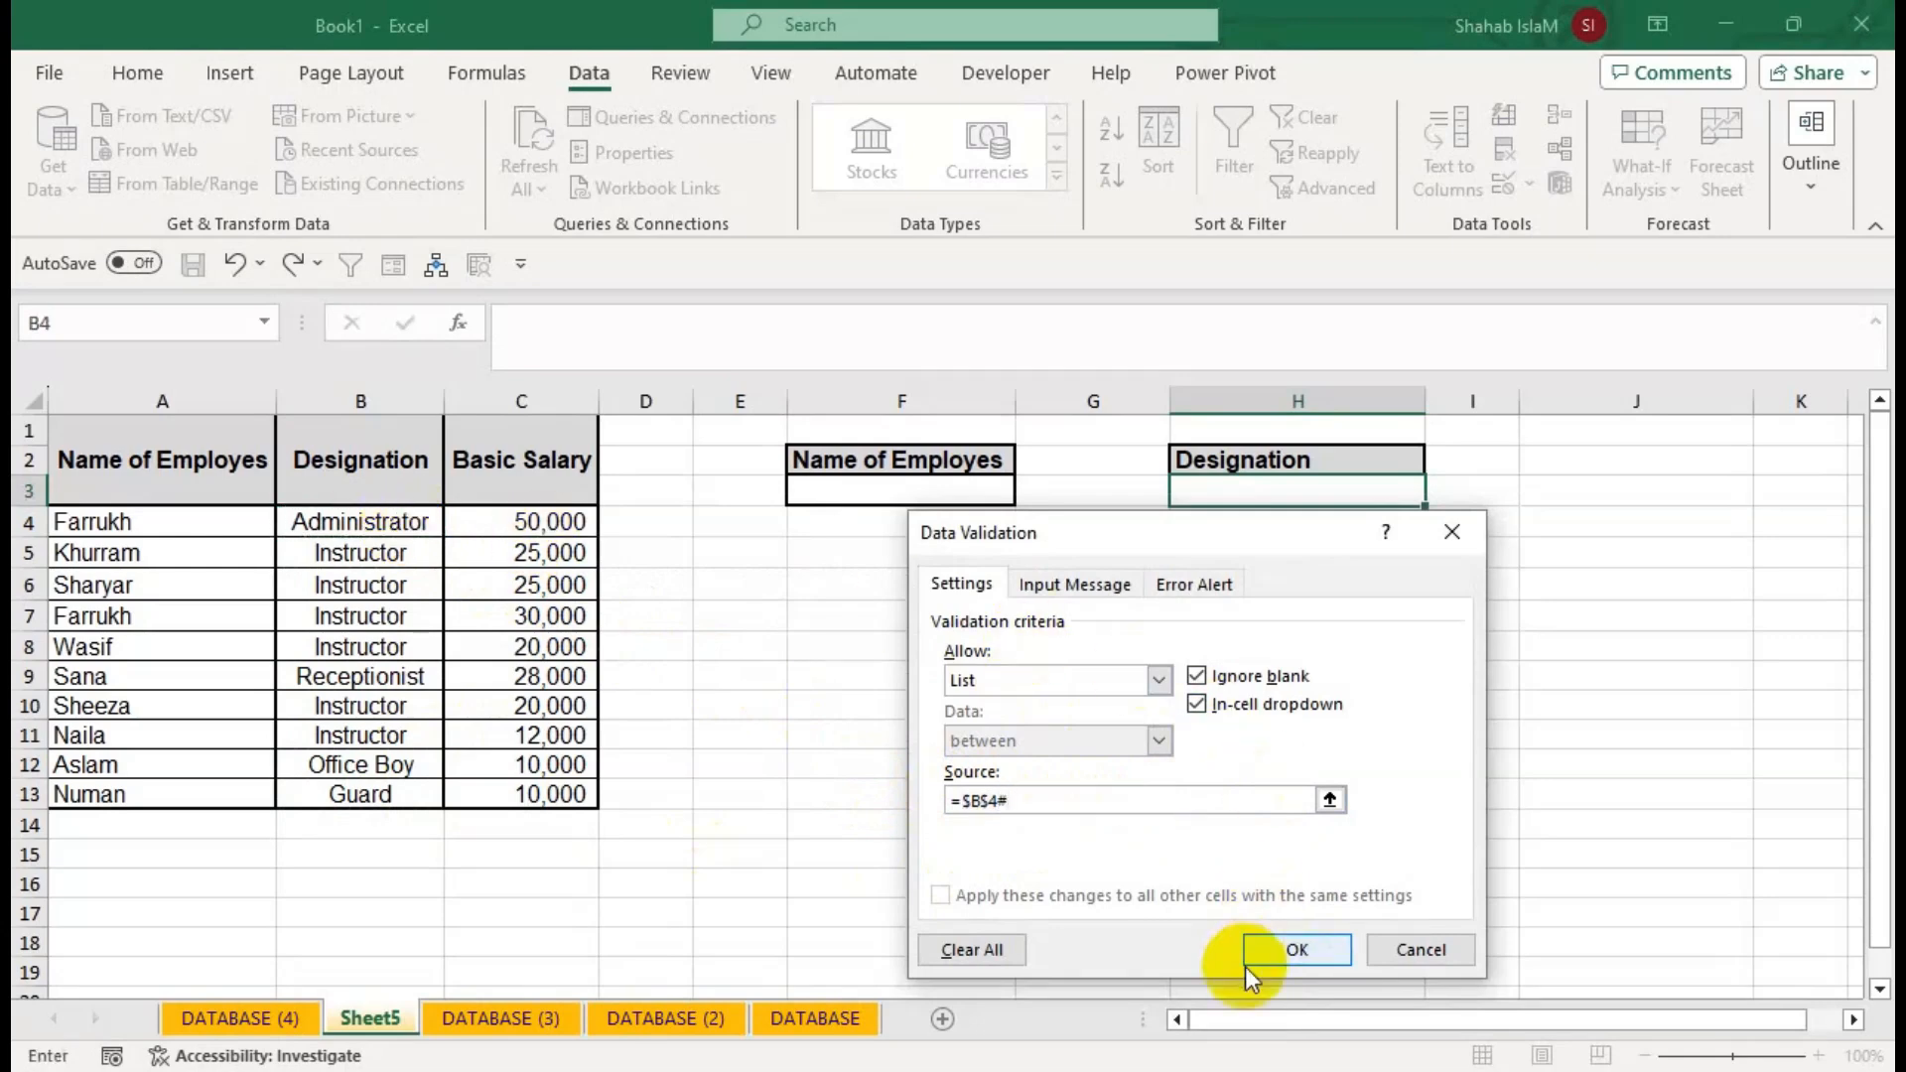
{"action": "left_click", "coordinate": [1278, 943]}
{"action": "left_click", "coordinate": [903, 629]}
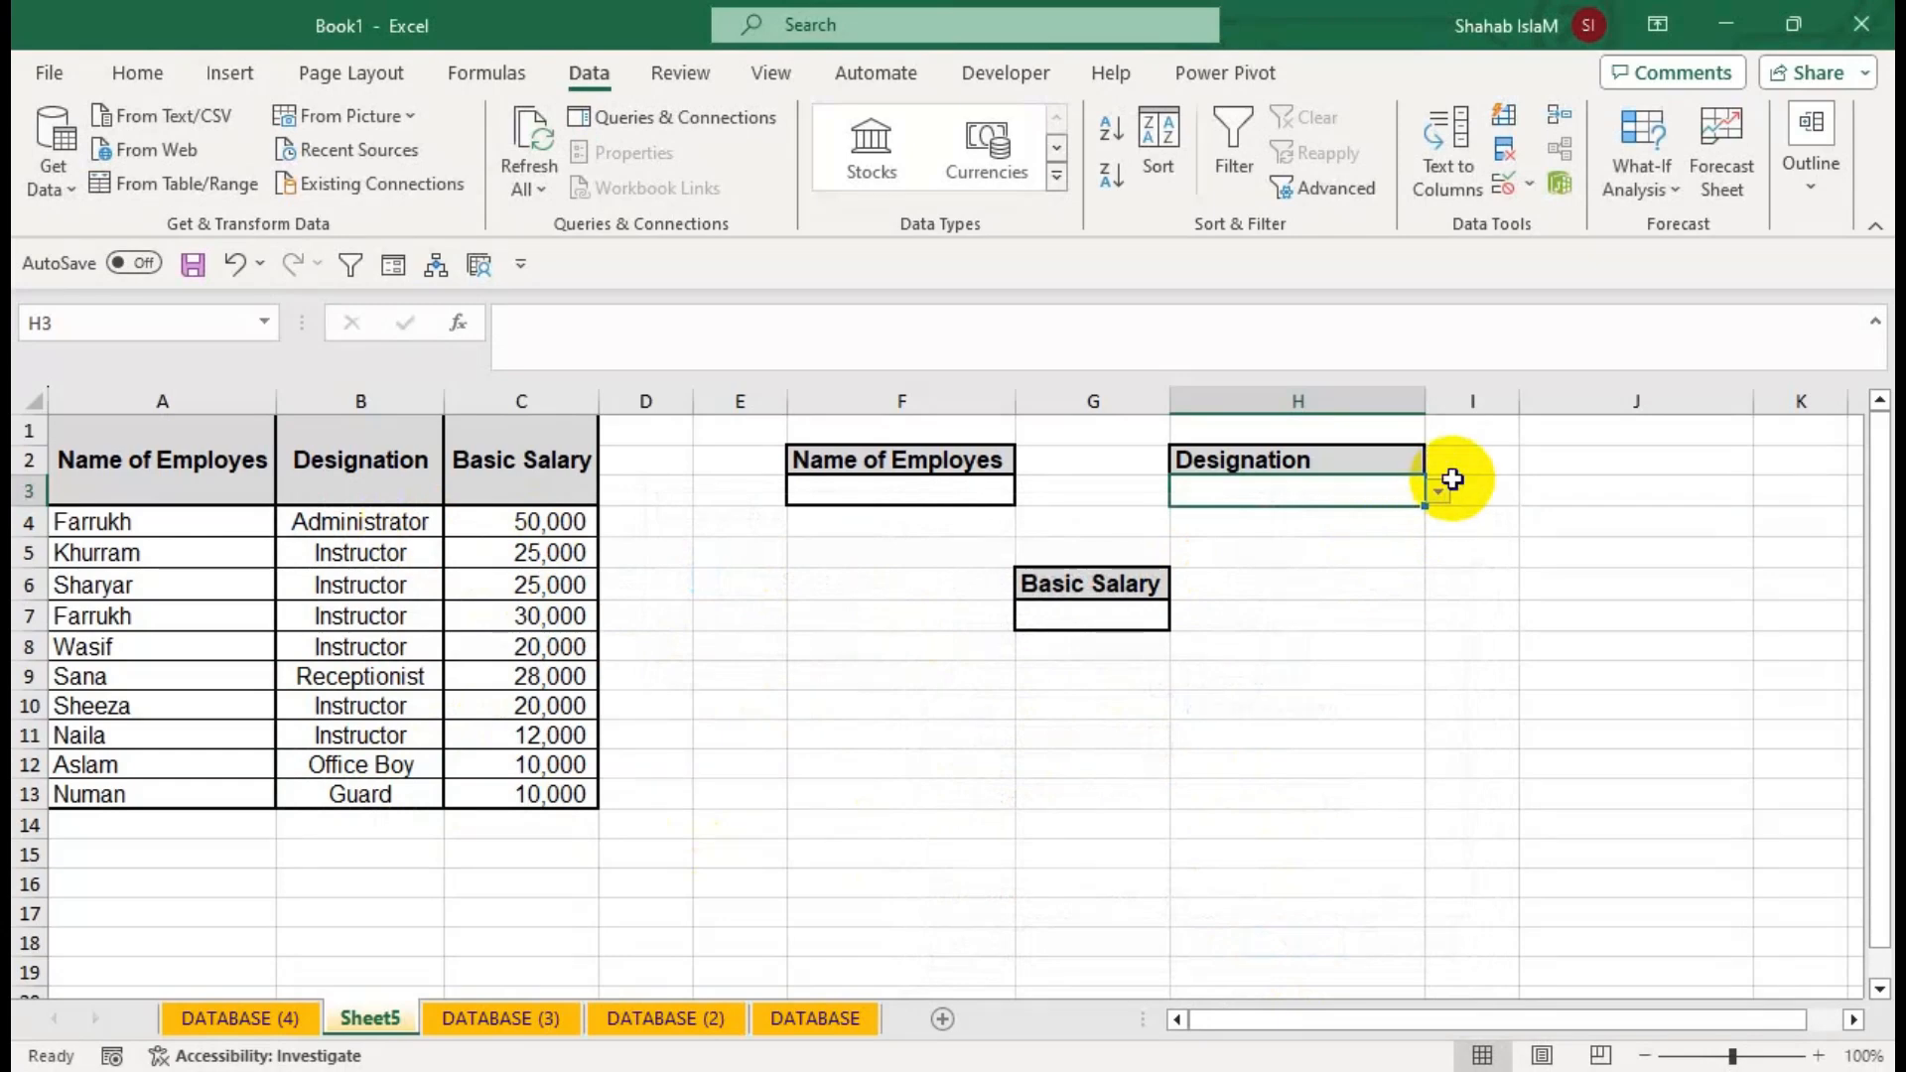
Enter =UNIQUE(B4:B13) in J3 to extract the distinct designations.
{"action": "left_click", "coordinate": [1528, 495]}
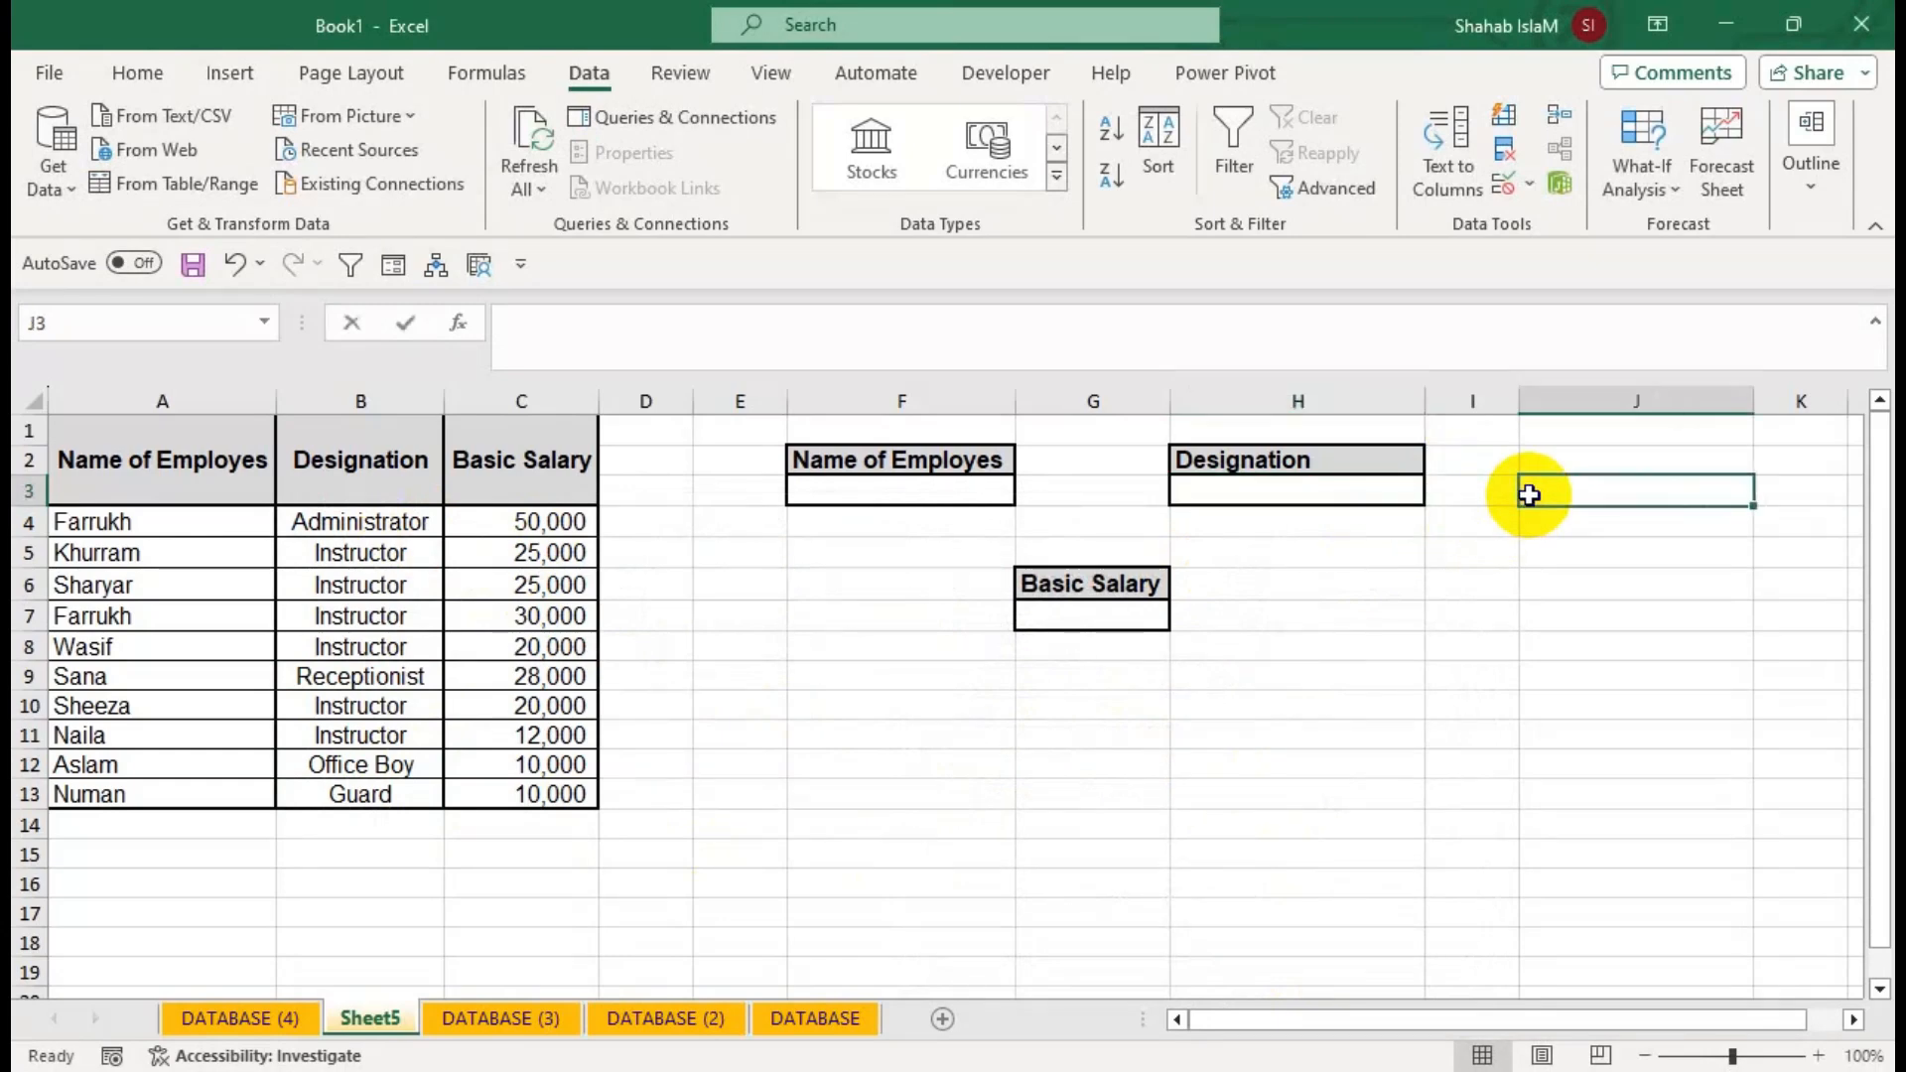
{"action": "type", "text": "=unic"}
{"action": "key", "text": "Tab"}
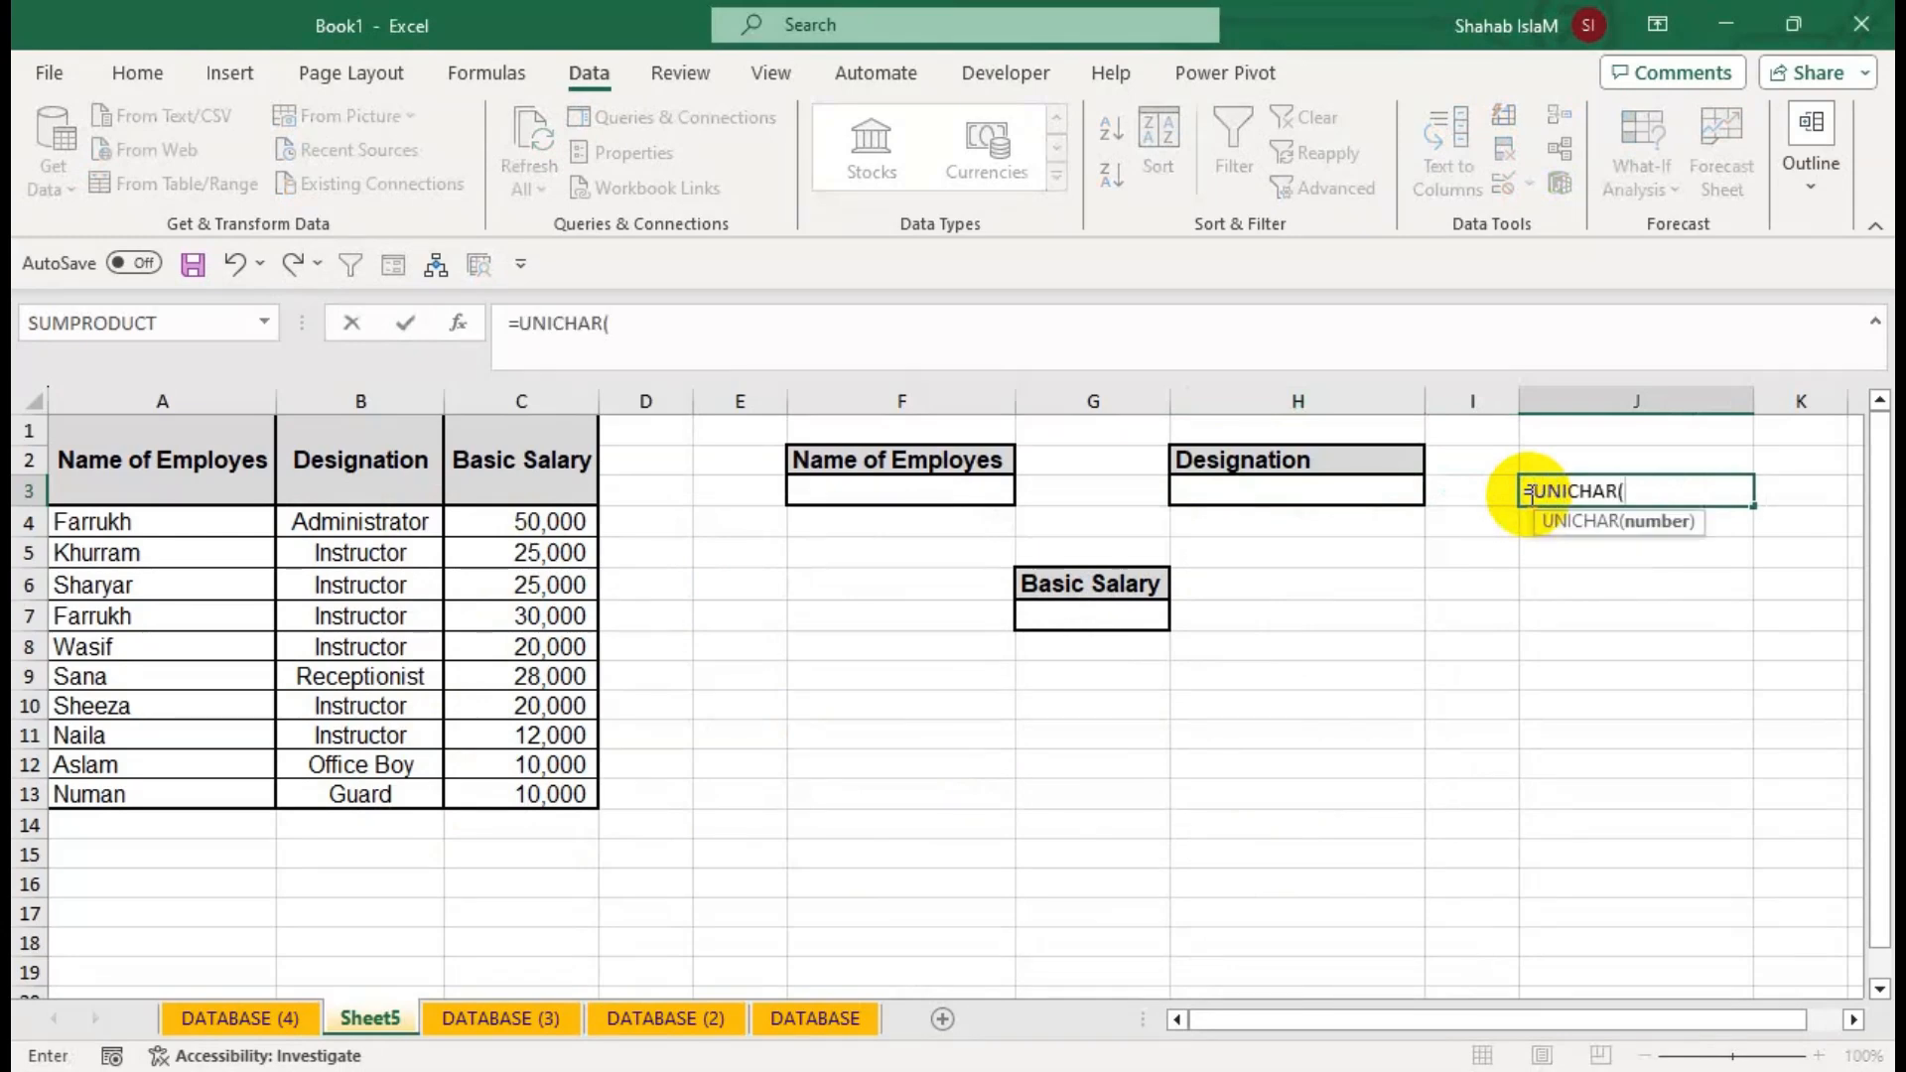
{"action": "key", "text": "BackSpace"}
{"action": "key", "text": "BackSpace"}
{"action": "key", "text": "BackSpace"}
{"action": "key", "text": "BackSpace"}
{"action": "key", "text": "BackSpace"}
{"action": "key", "text": "Down"}
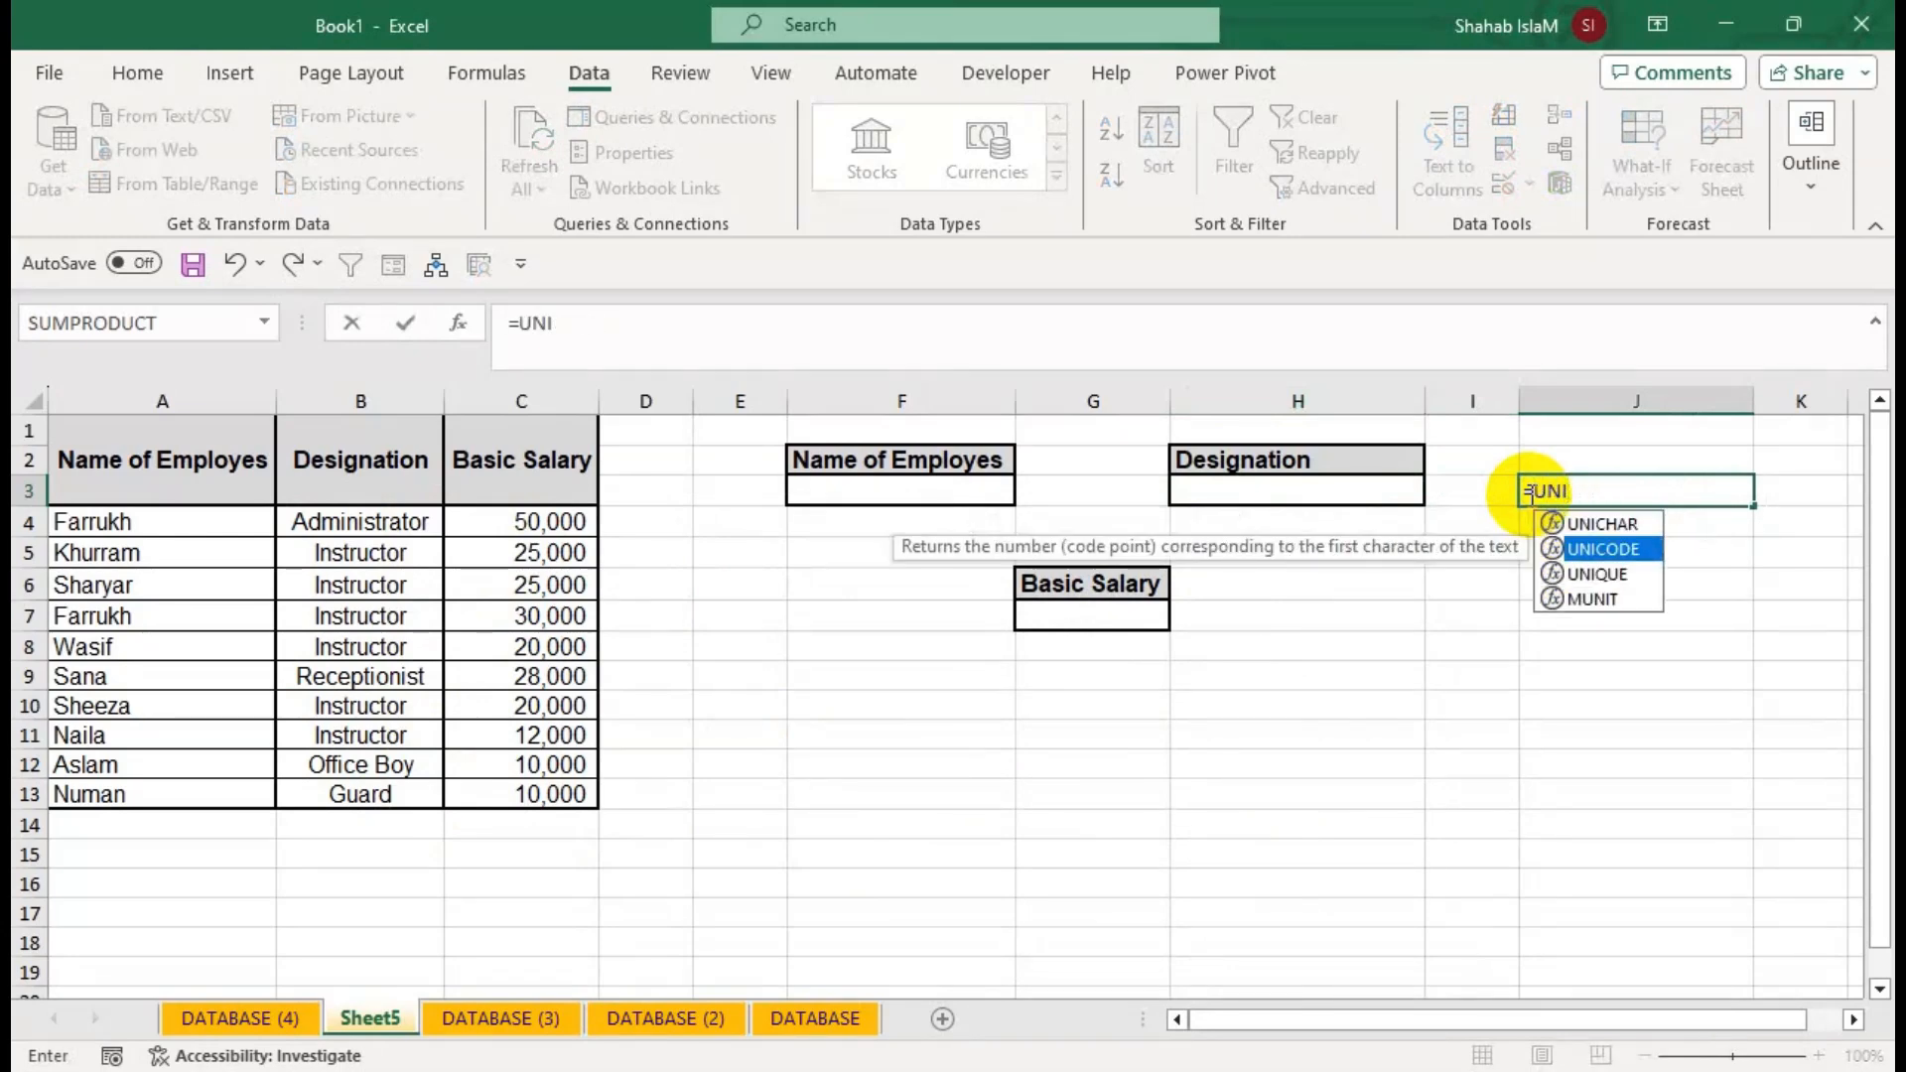
{"action": "key", "text": "Down"}
{"action": "key", "text": "Tab"}
{"action": "left_click_drag", "start_coordinate": [402, 524], "coordinate": [362, 789]}
{"action": "key", "text": "Return"}
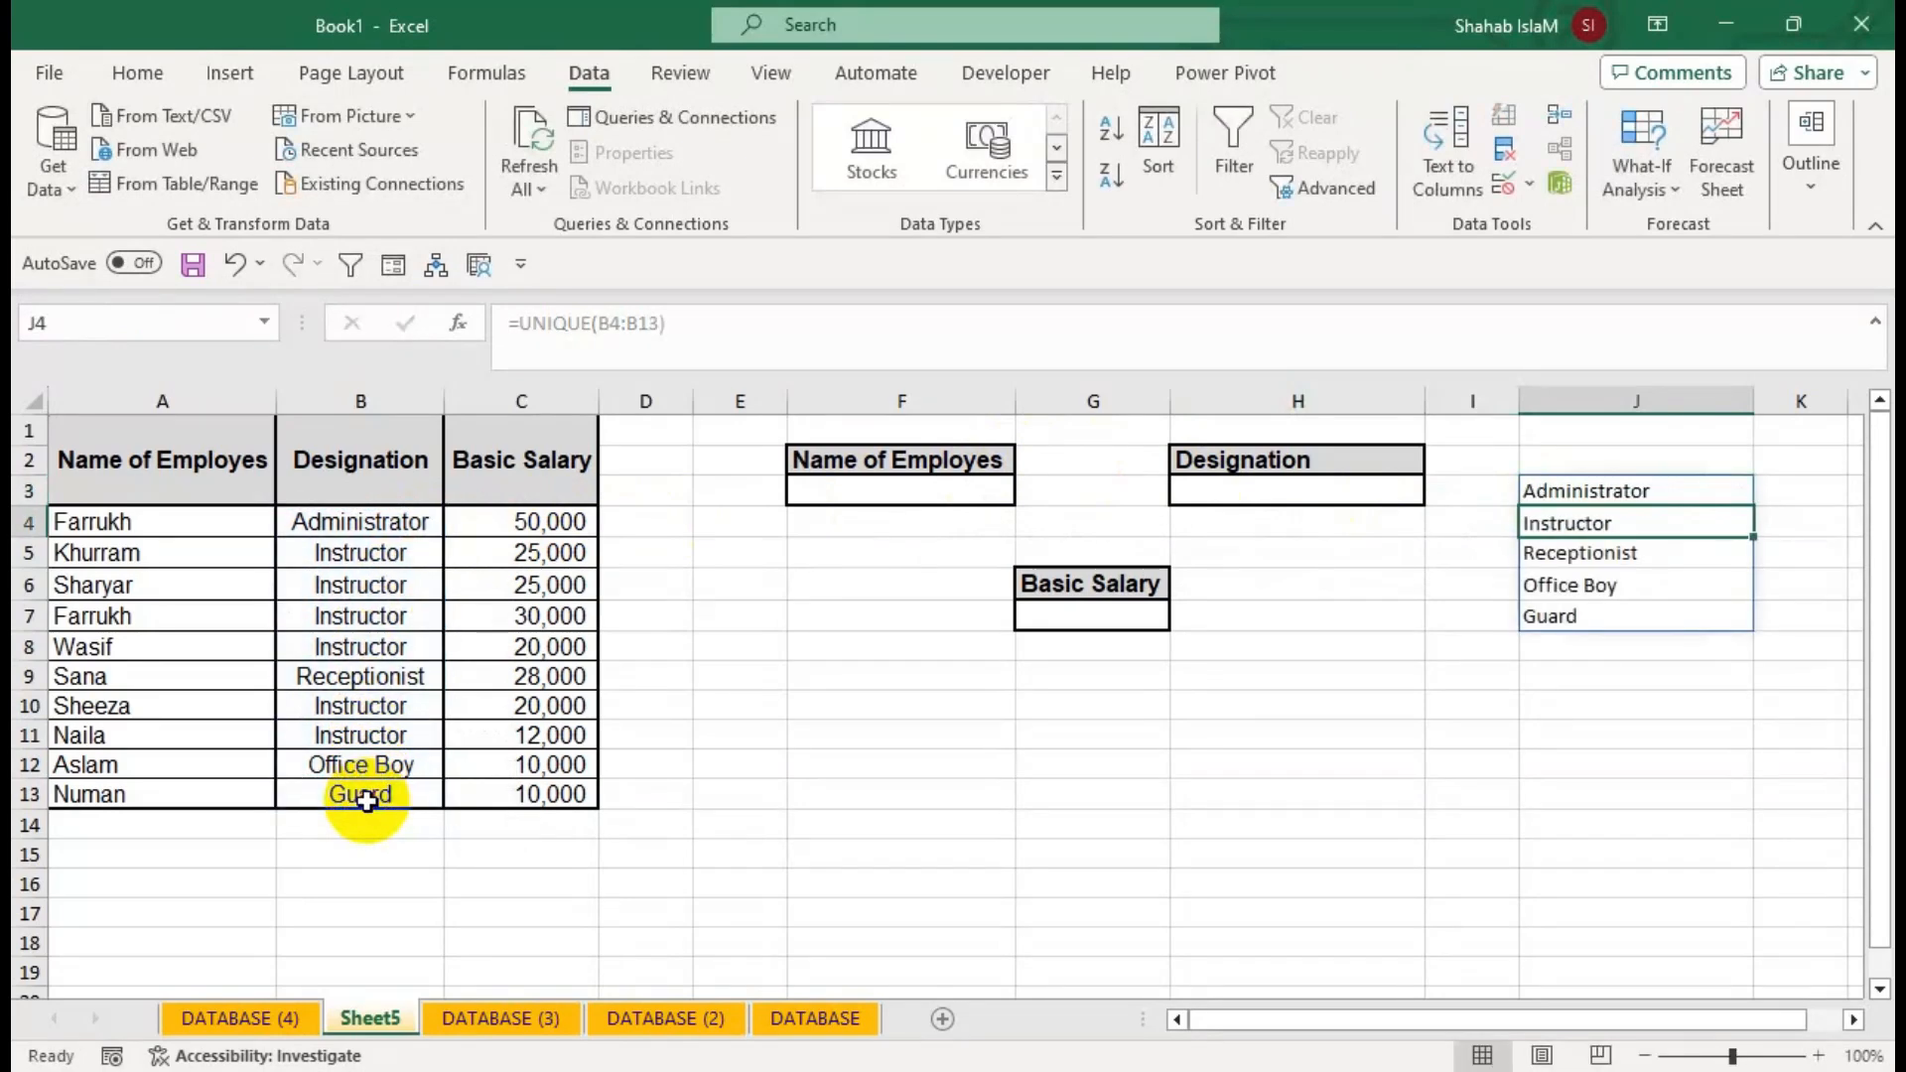
Change the list validation source of H3 to =$J$3#, the spilled range of distinct designations.
{"action": "left_click", "coordinate": [1298, 494]}
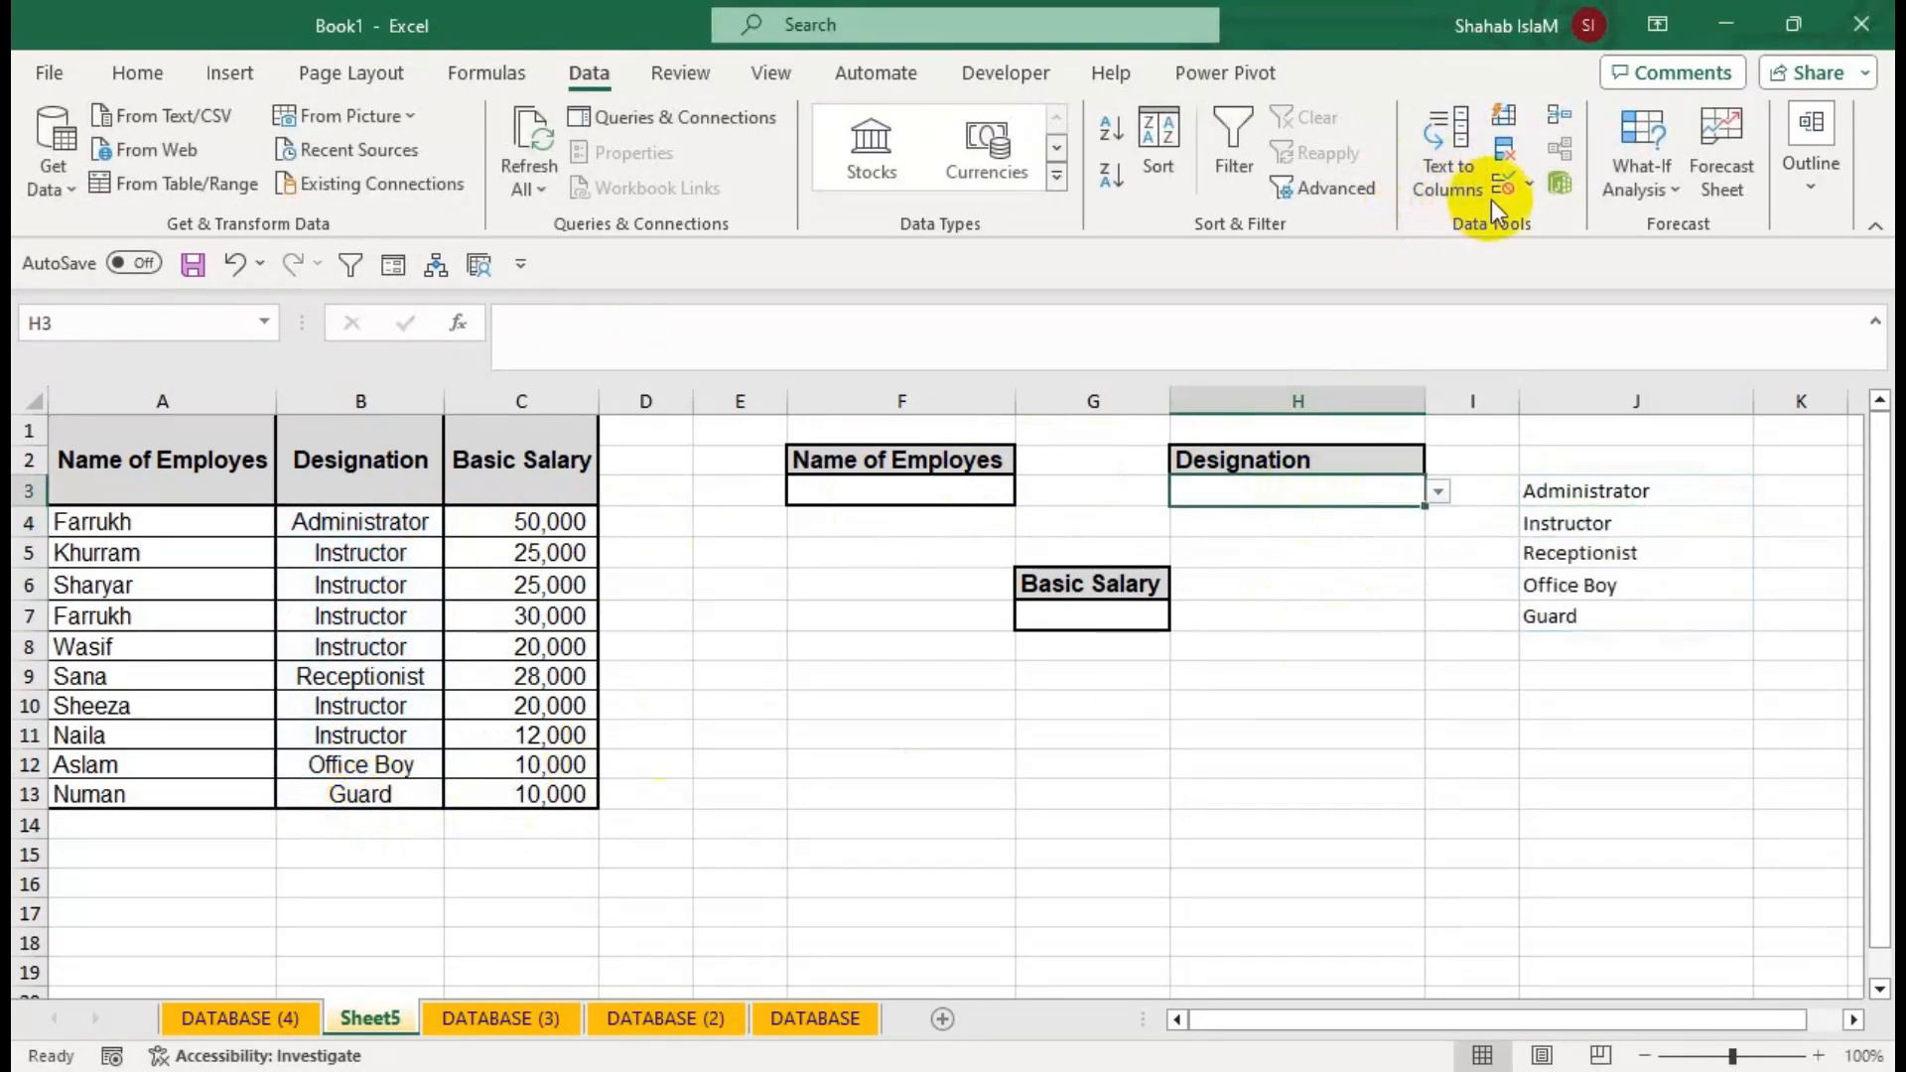
{"action": "left_click", "coordinate": [1529, 186]}
{"action": "left_click", "coordinate": [1526, 220]}
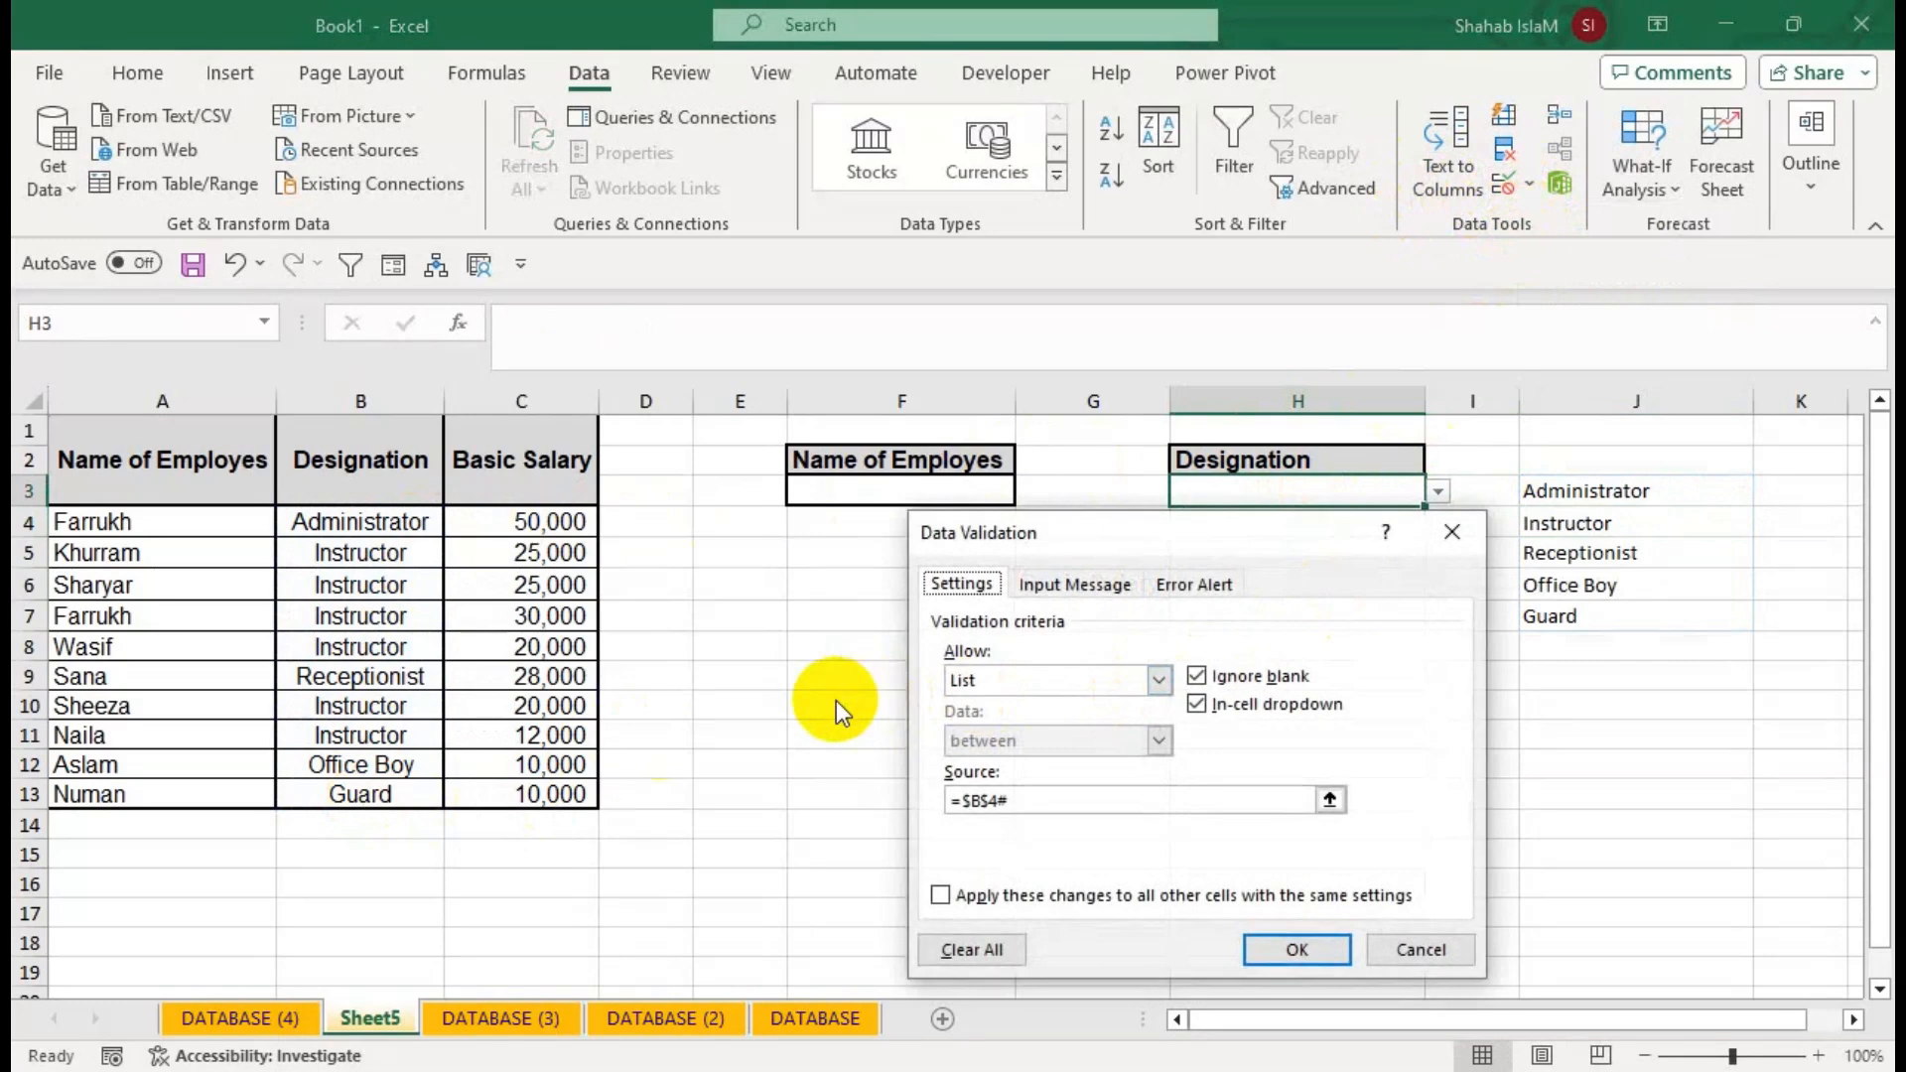
{"action": "left_click", "coordinate": [1036, 804]}
{"action": "left_click_drag", "start_coordinate": [1036, 804], "coordinate": [902, 794]}
{"action": "left_click", "coordinate": [1598, 486]}
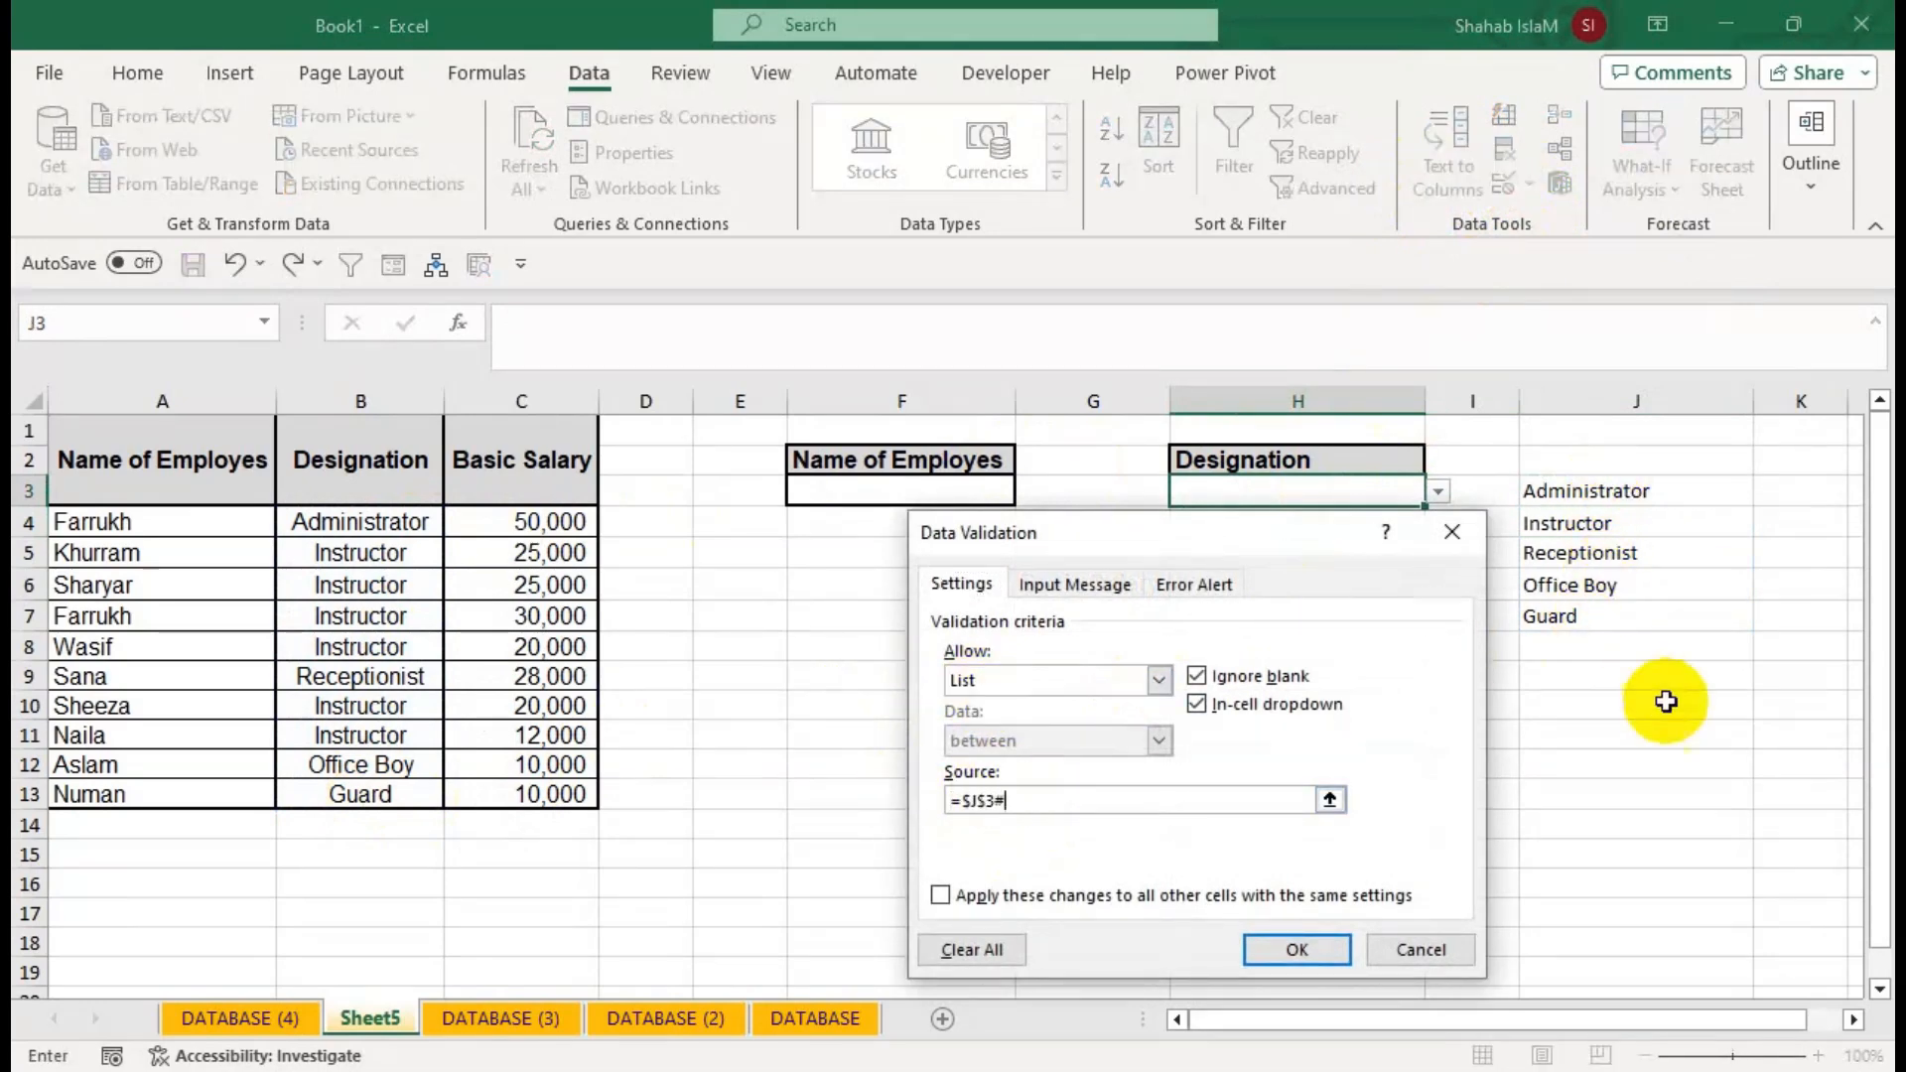
{"action": "left_click", "coordinate": [1297, 945]}
Hide helper column J and check the dropdown list in H3.
{"action": "left_click", "coordinate": [1539, 397]}
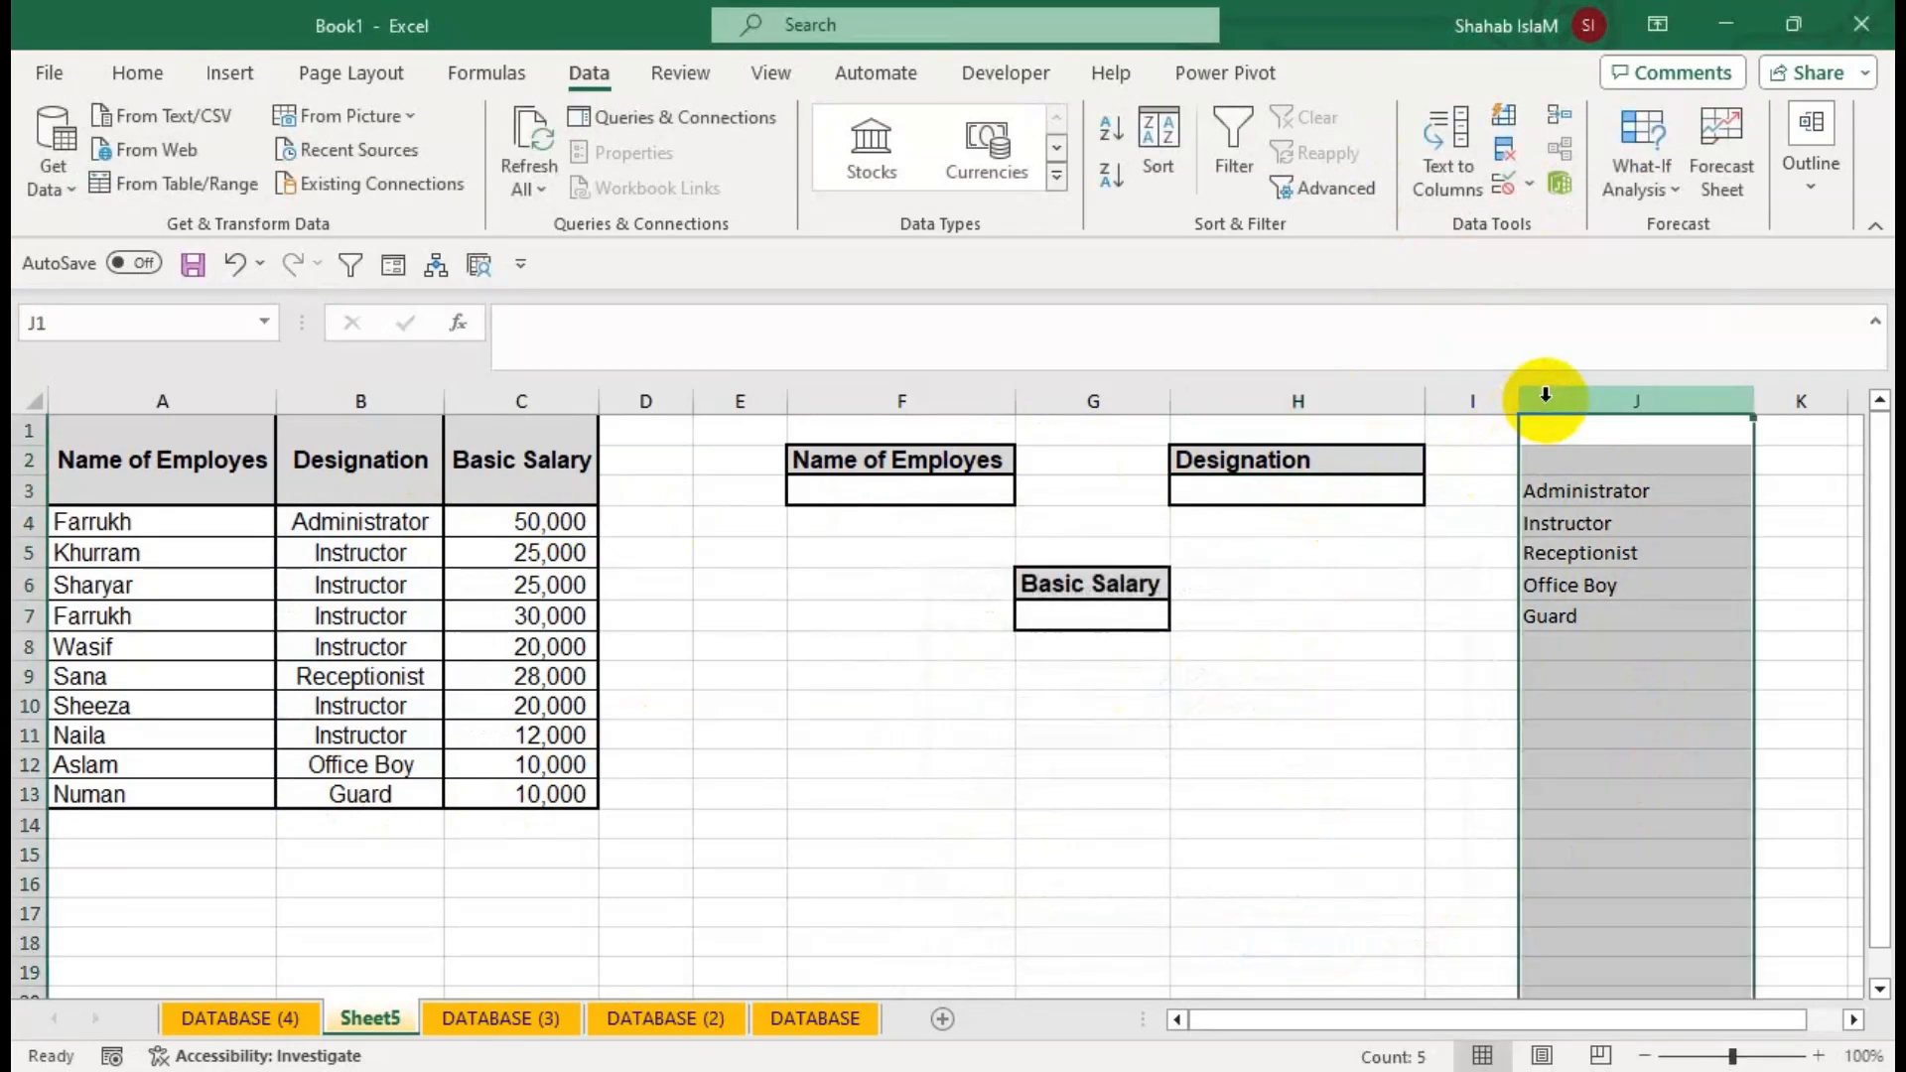
{"action": "right_click", "coordinate": [1539, 397]}
{"action": "left_click", "coordinate": [1595, 893]}
{"action": "left_click", "coordinate": [1356, 485]}
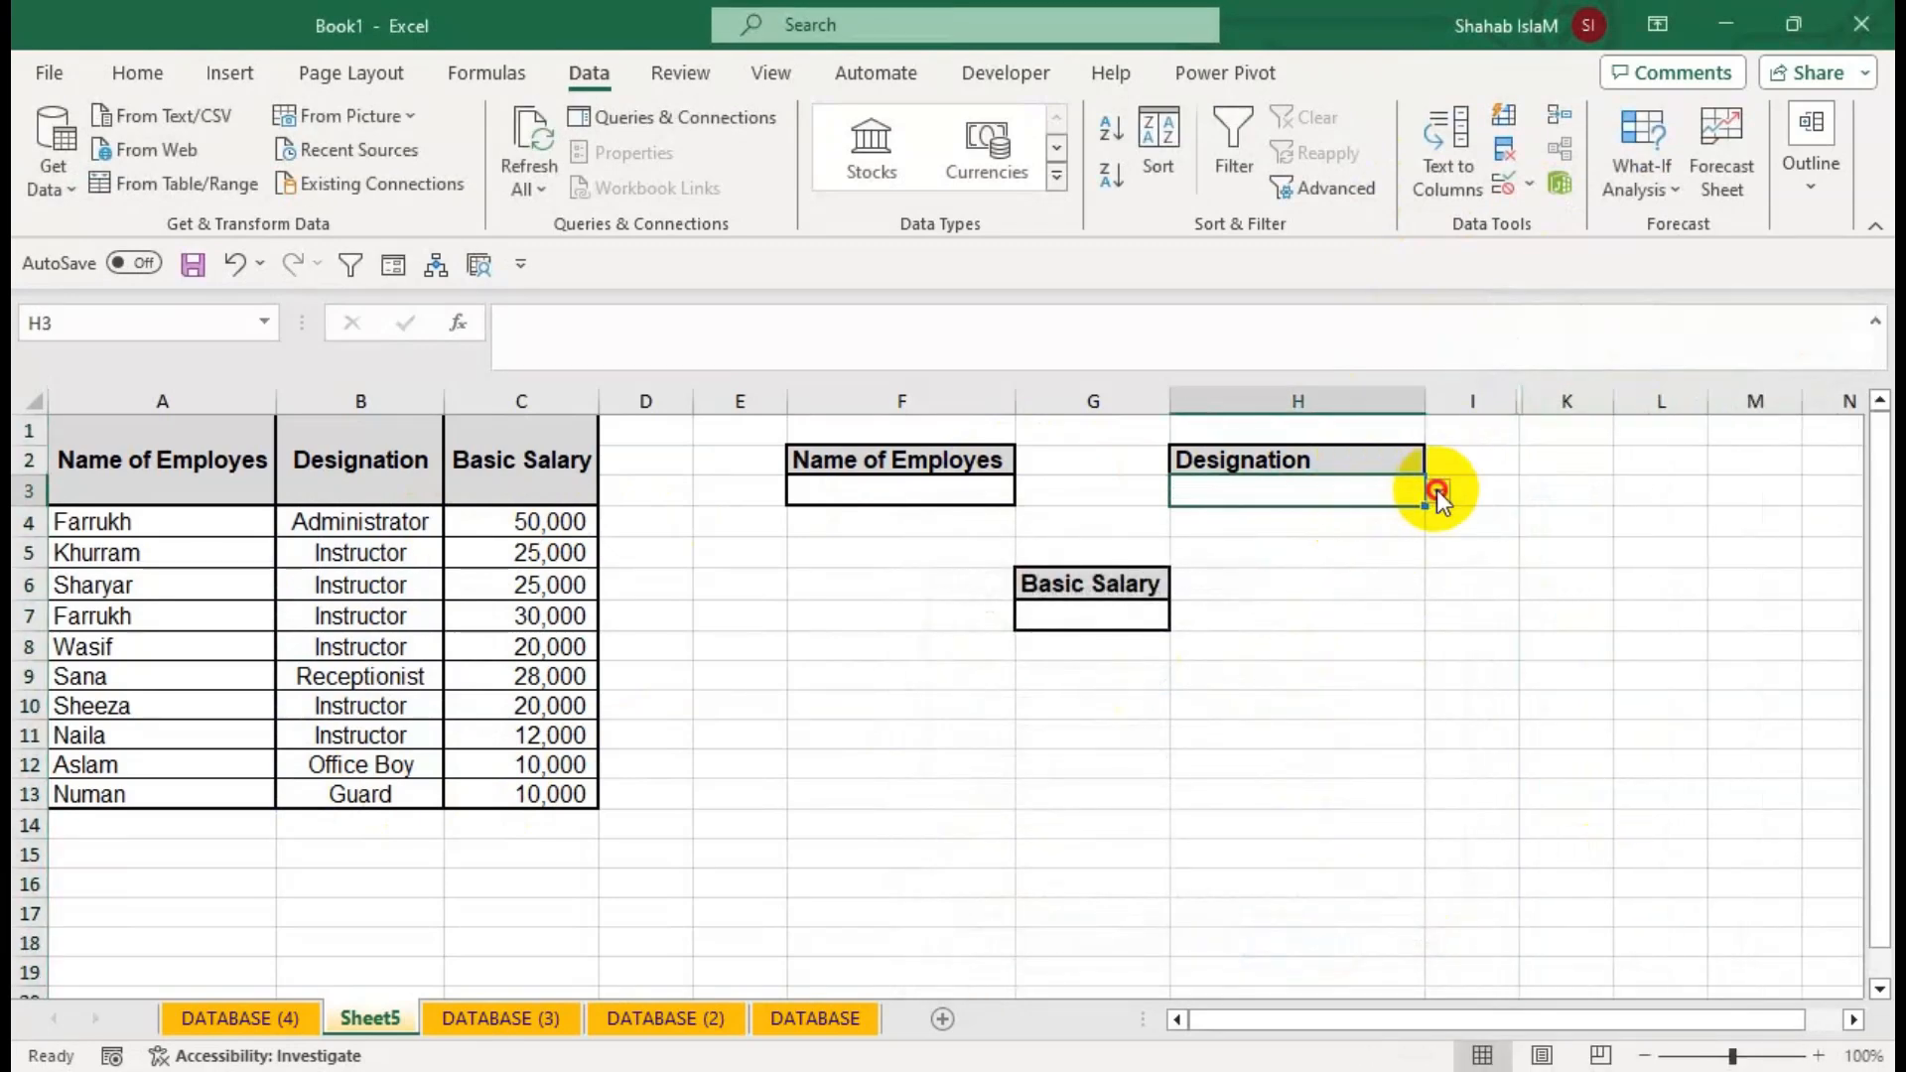
{"action": "left_click", "coordinate": [1435, 490]}
Choose the first employee from the F3 dropdown and Instructor from the H3 dropdown.
{"action": "left_click", "coordinate": [911, 507]}
{"action": "left_click", "coordinate": [992, 491]}
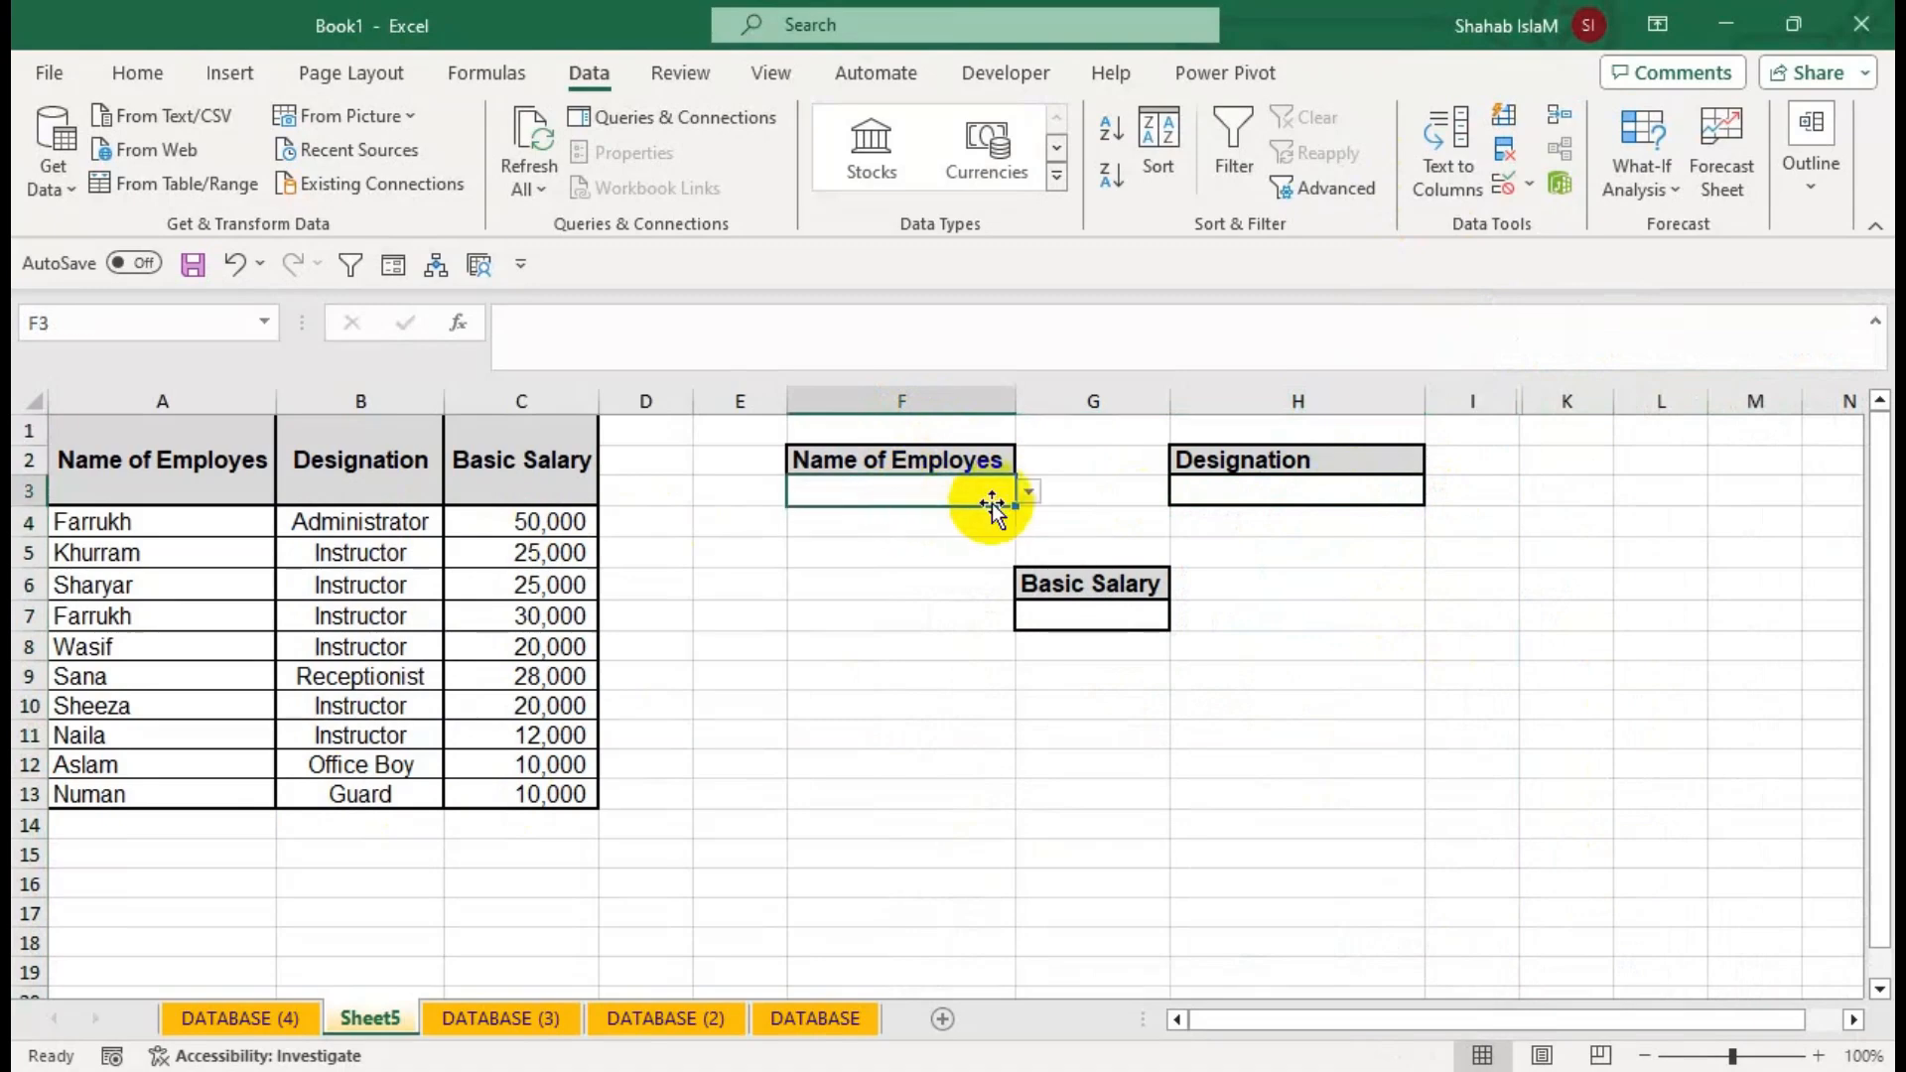
{"action": "left_click", "coordinate": [1031, 491]}
{"action": "left_click", "coordinate": [1006, 520]}
{"action": "left_click", "coordinate": [1213, 493]}
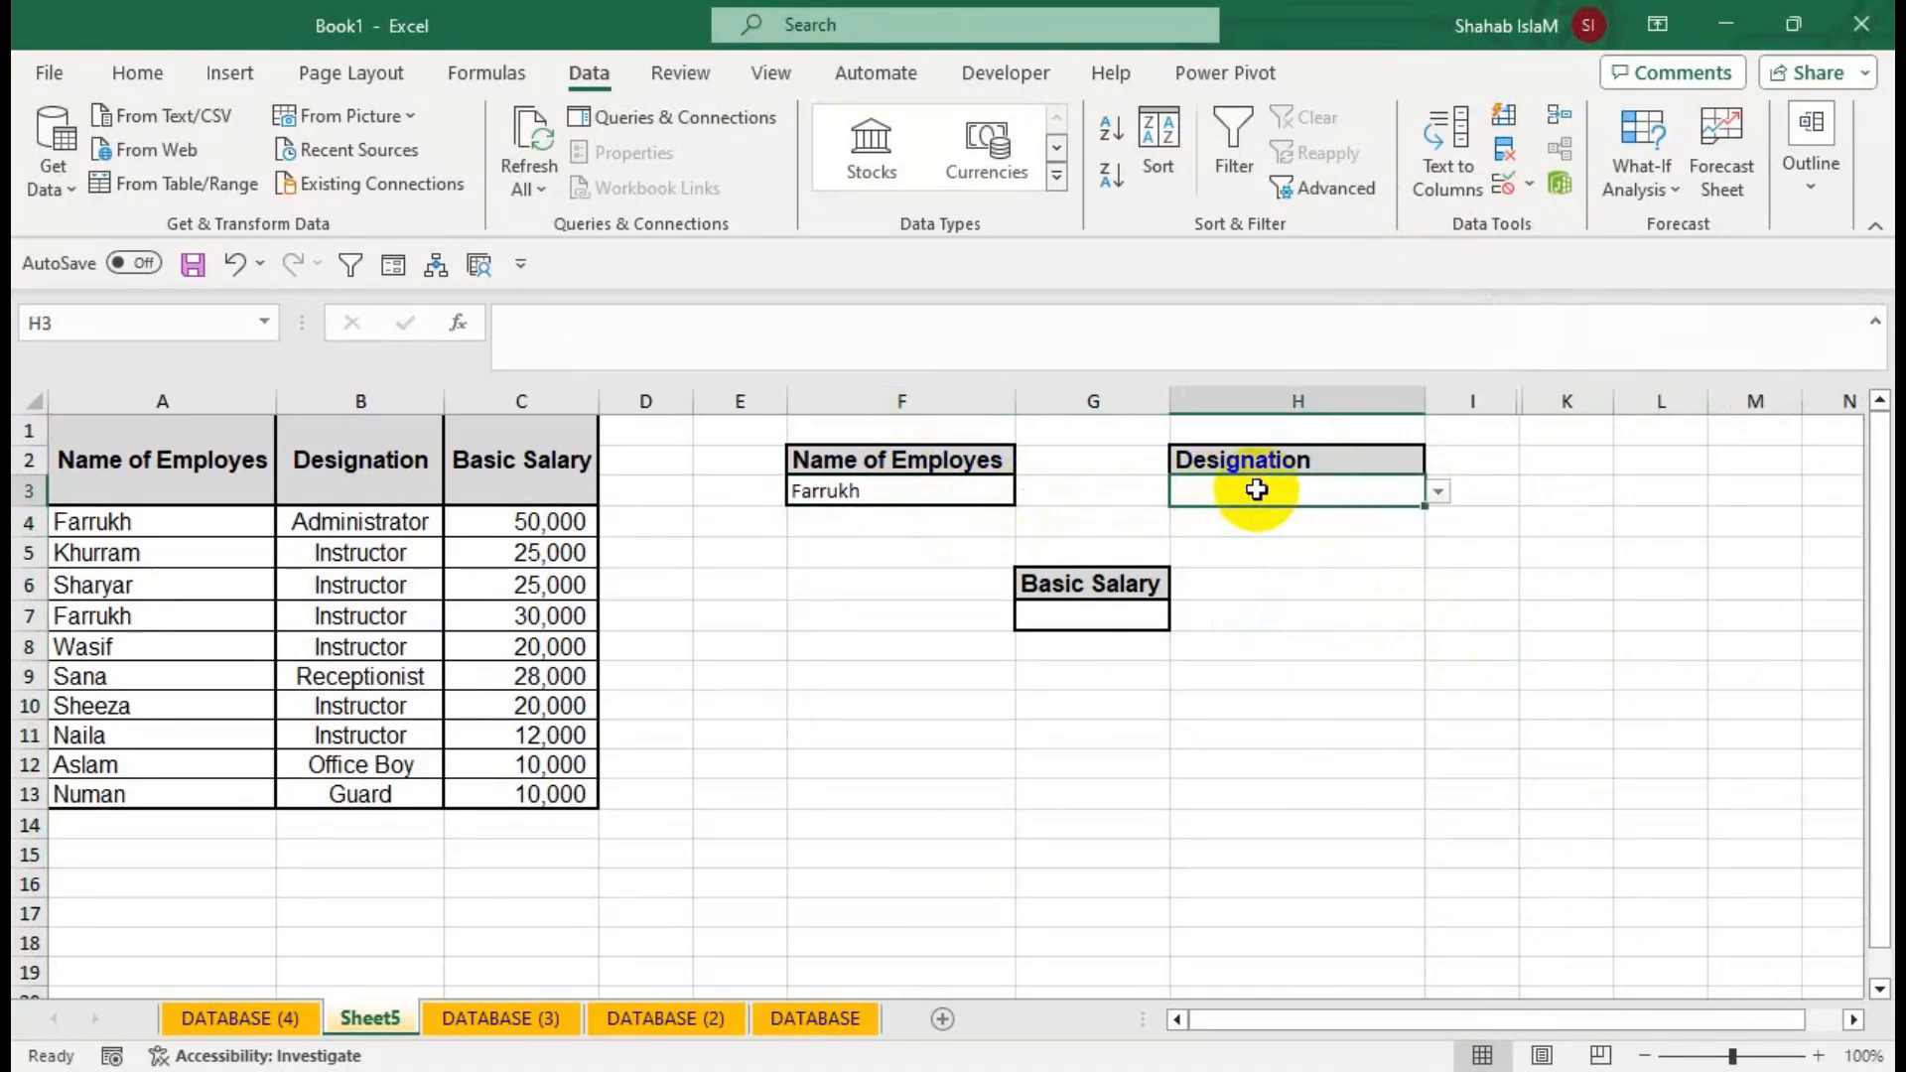
{"action": "left_click", "coordinate": [1437, 493]}
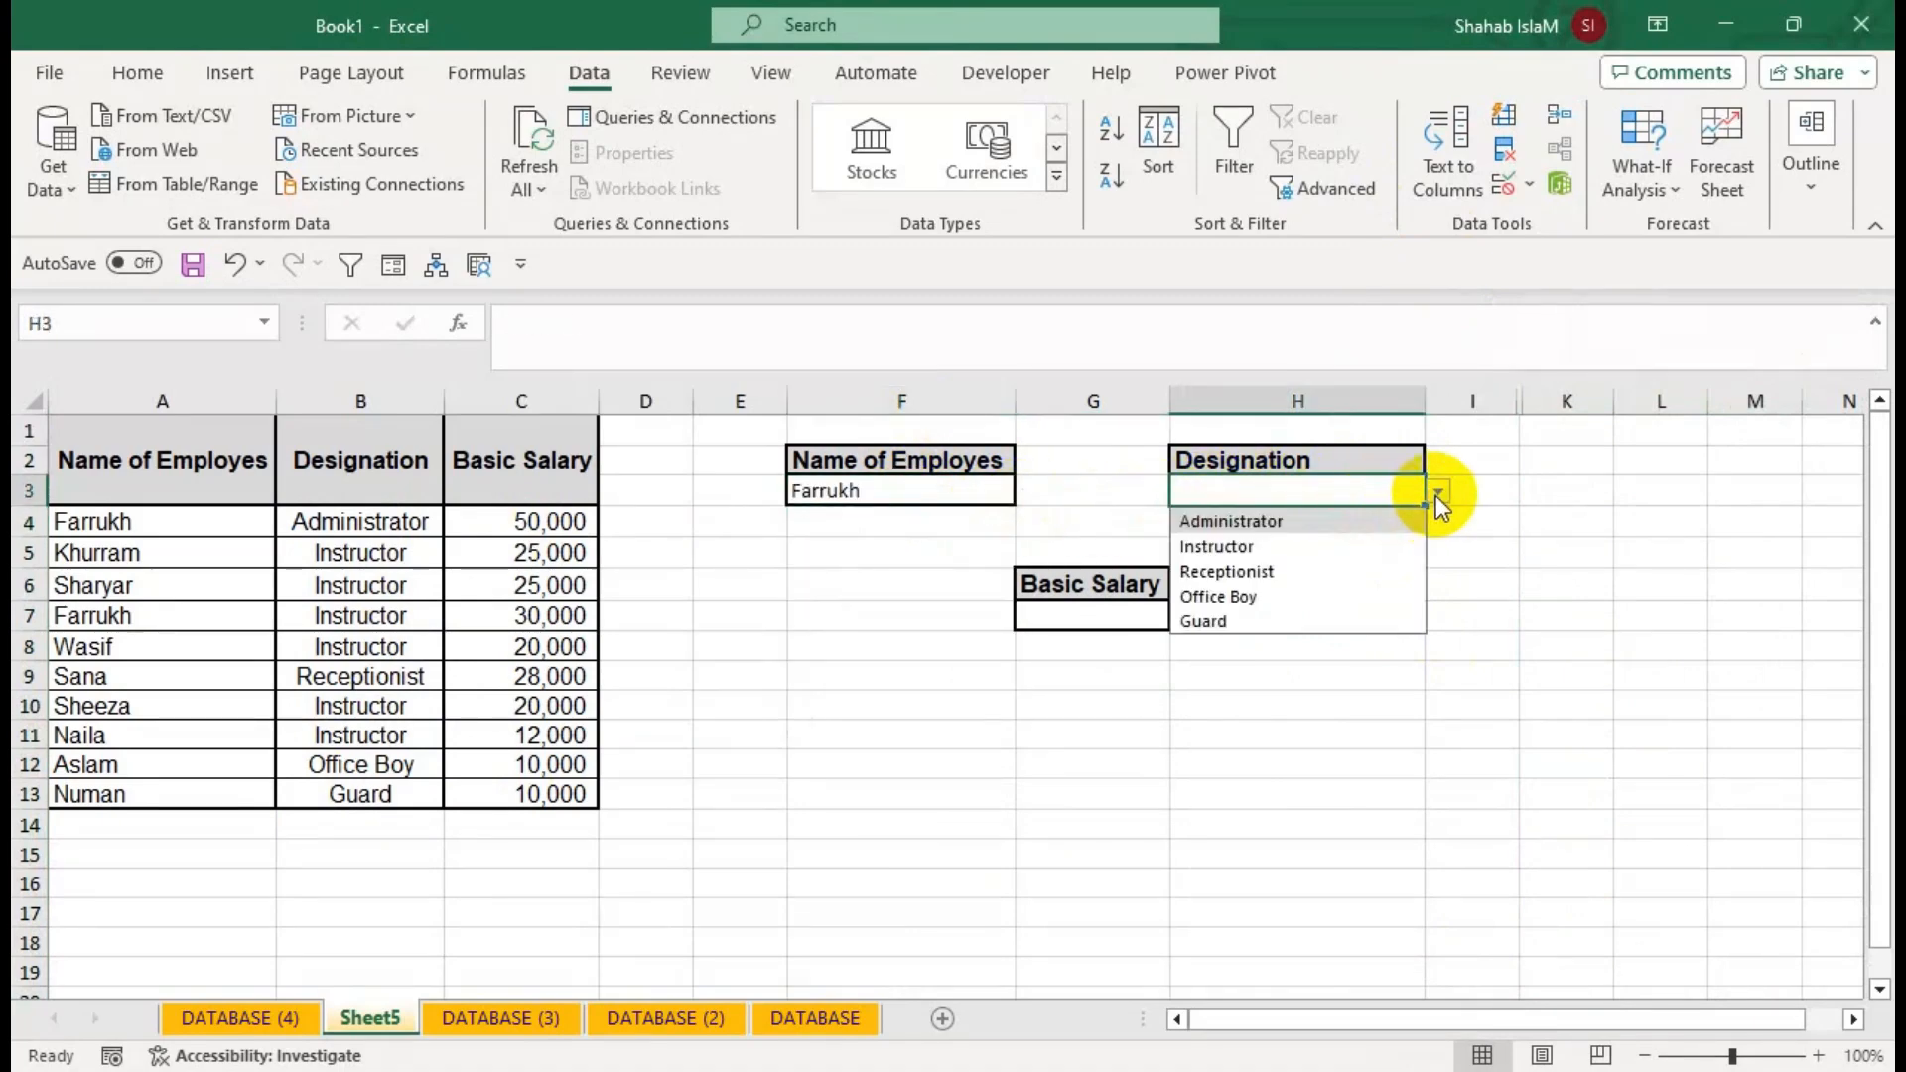
{"action": "left_click", "coordinate": [1342, 546]}
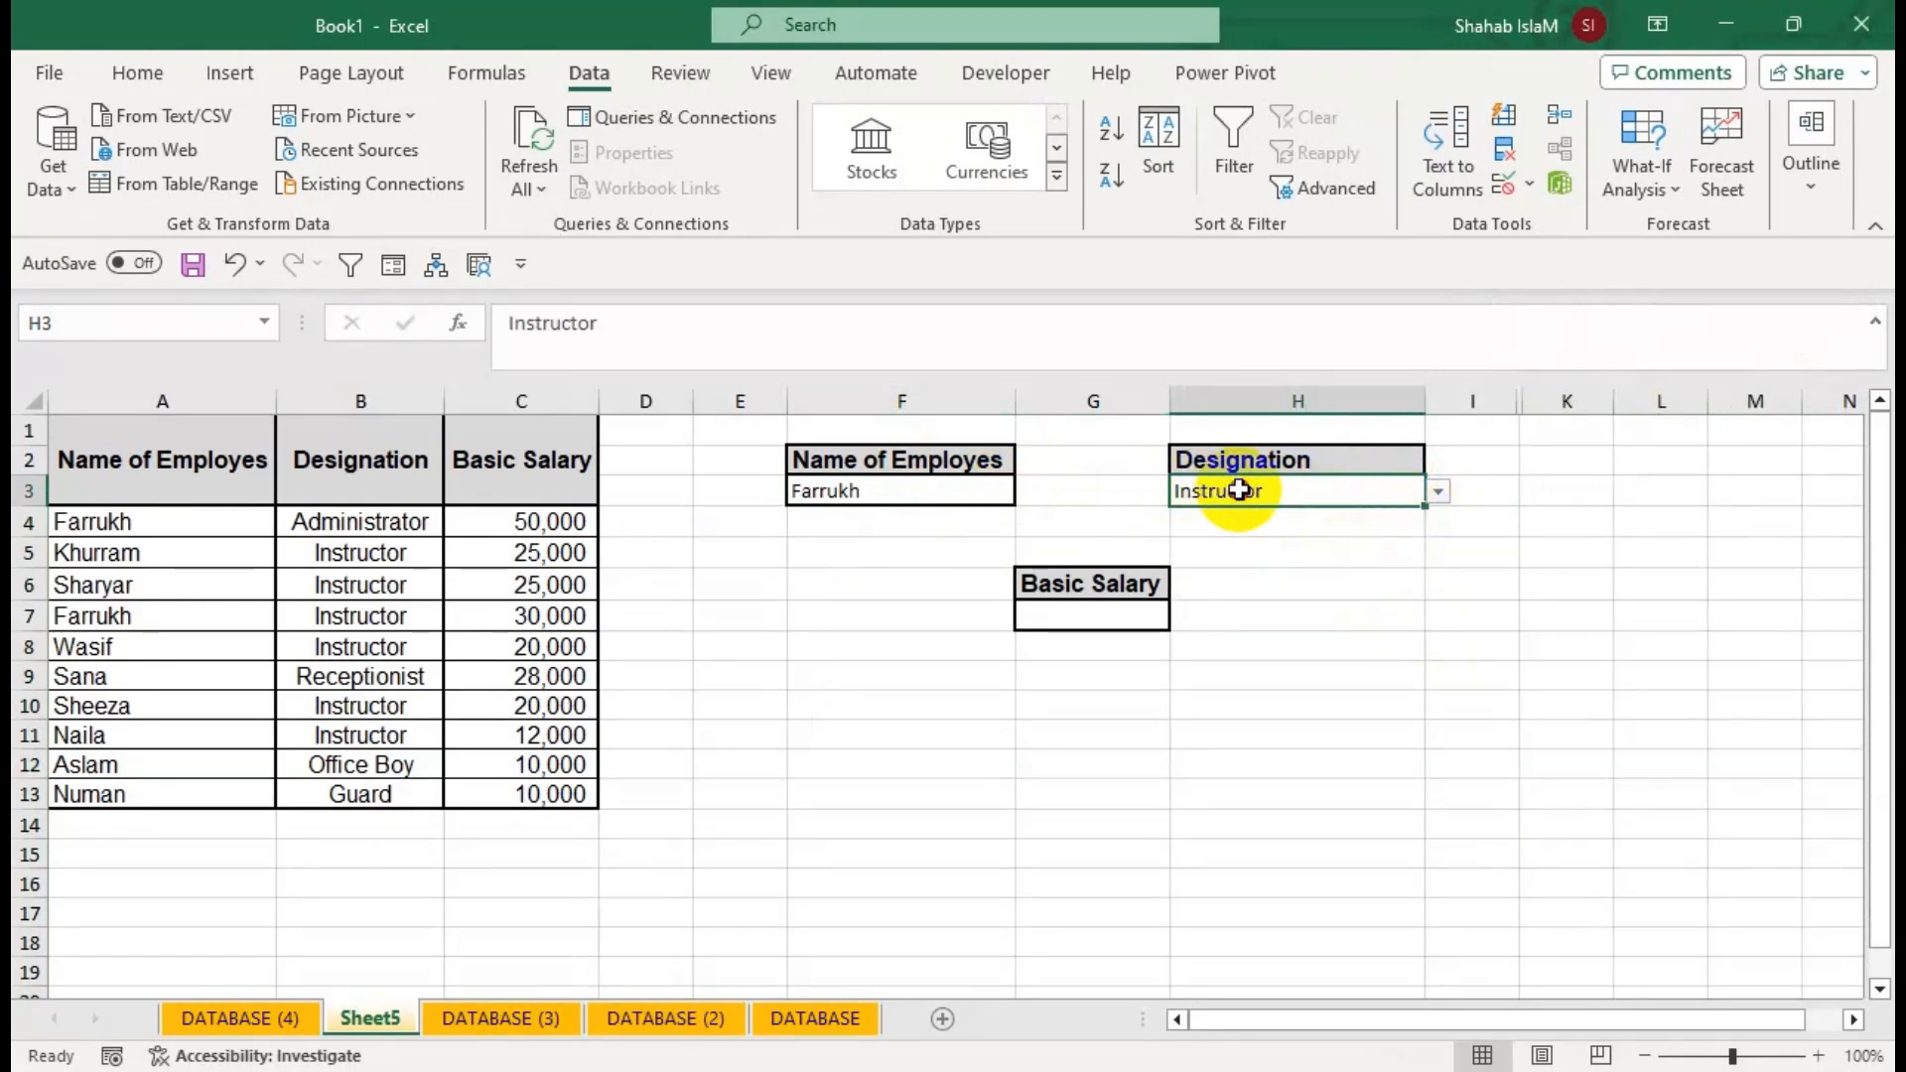
Center the contents of F3 and H3 and enlarge their font to size 14.
{"action": "left_click", "coordinate": [997, 491], "text": "ctrl"}
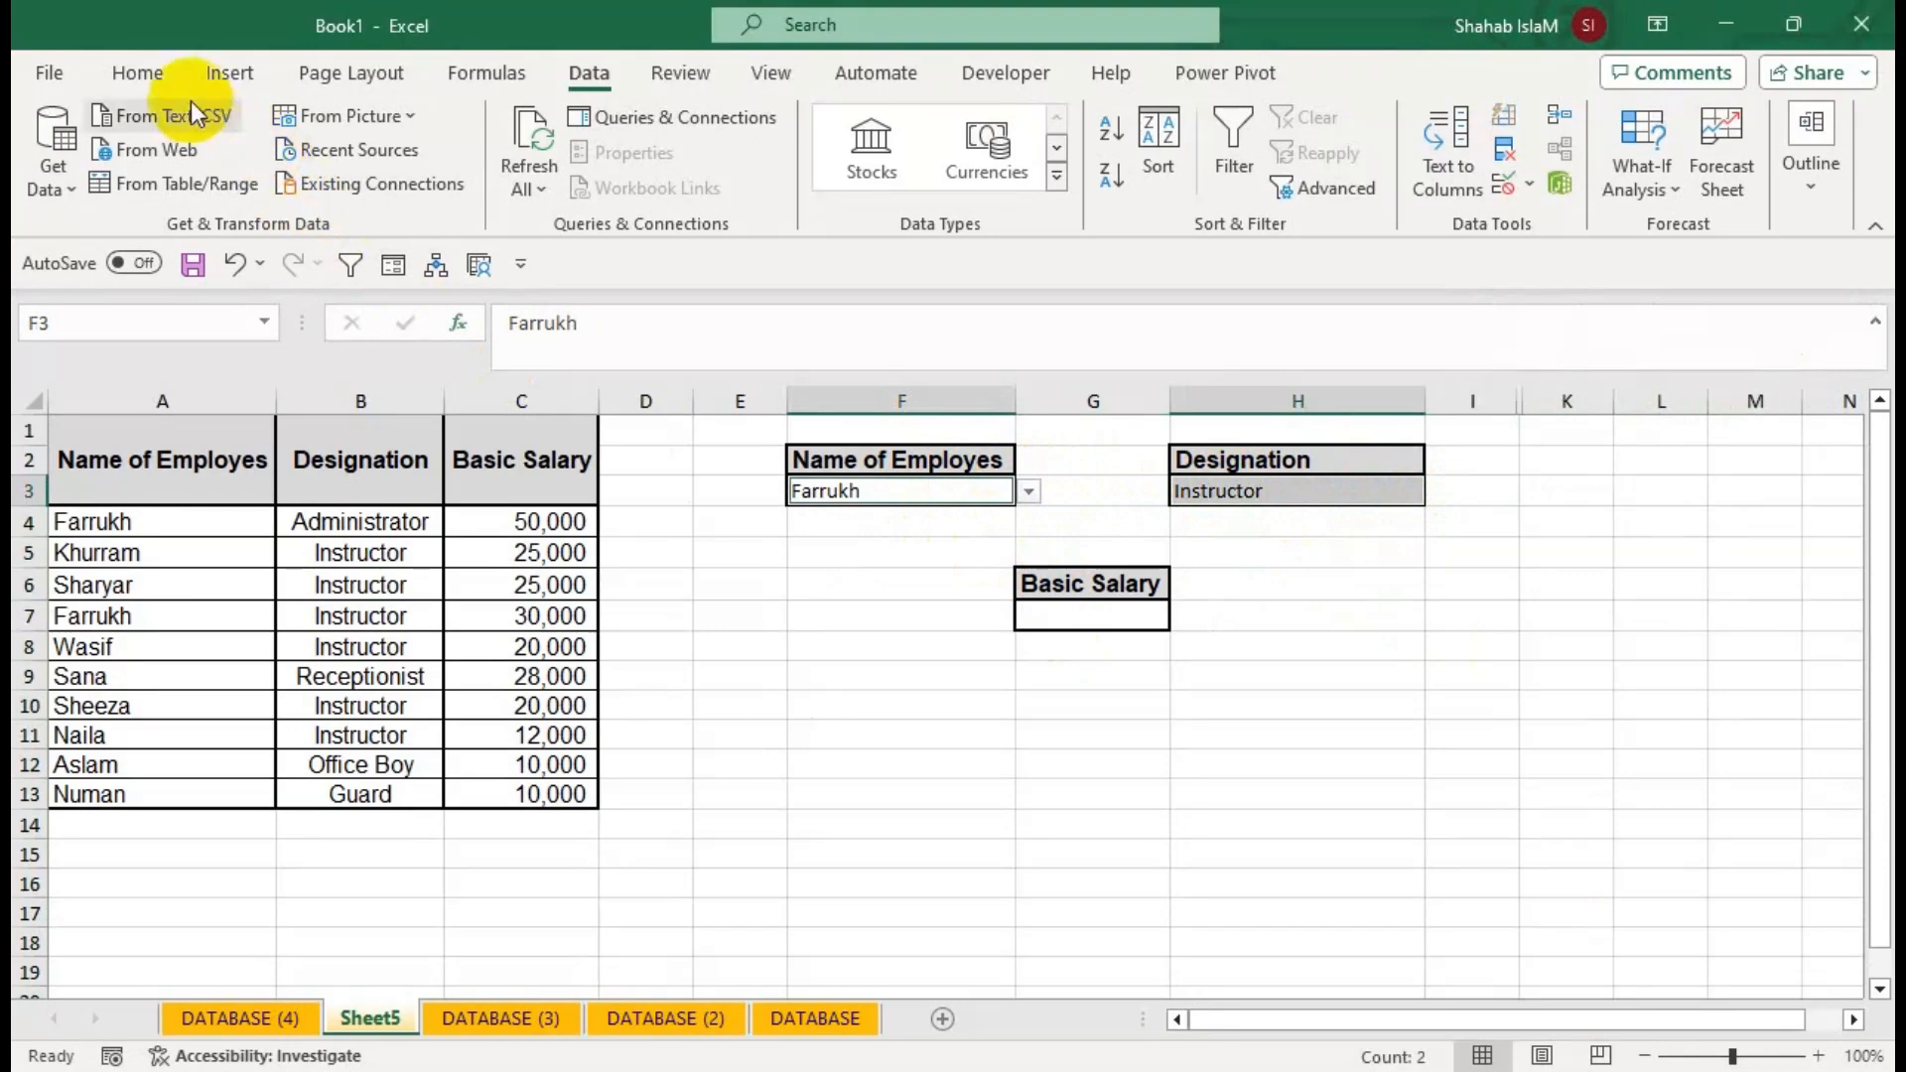
{"action": "left_click", "coordinate": [162, 80]}
{"action": "left_click", "coordinate": [555, 176]}
{"action": "left_click", "coordinate": [553, 129]}
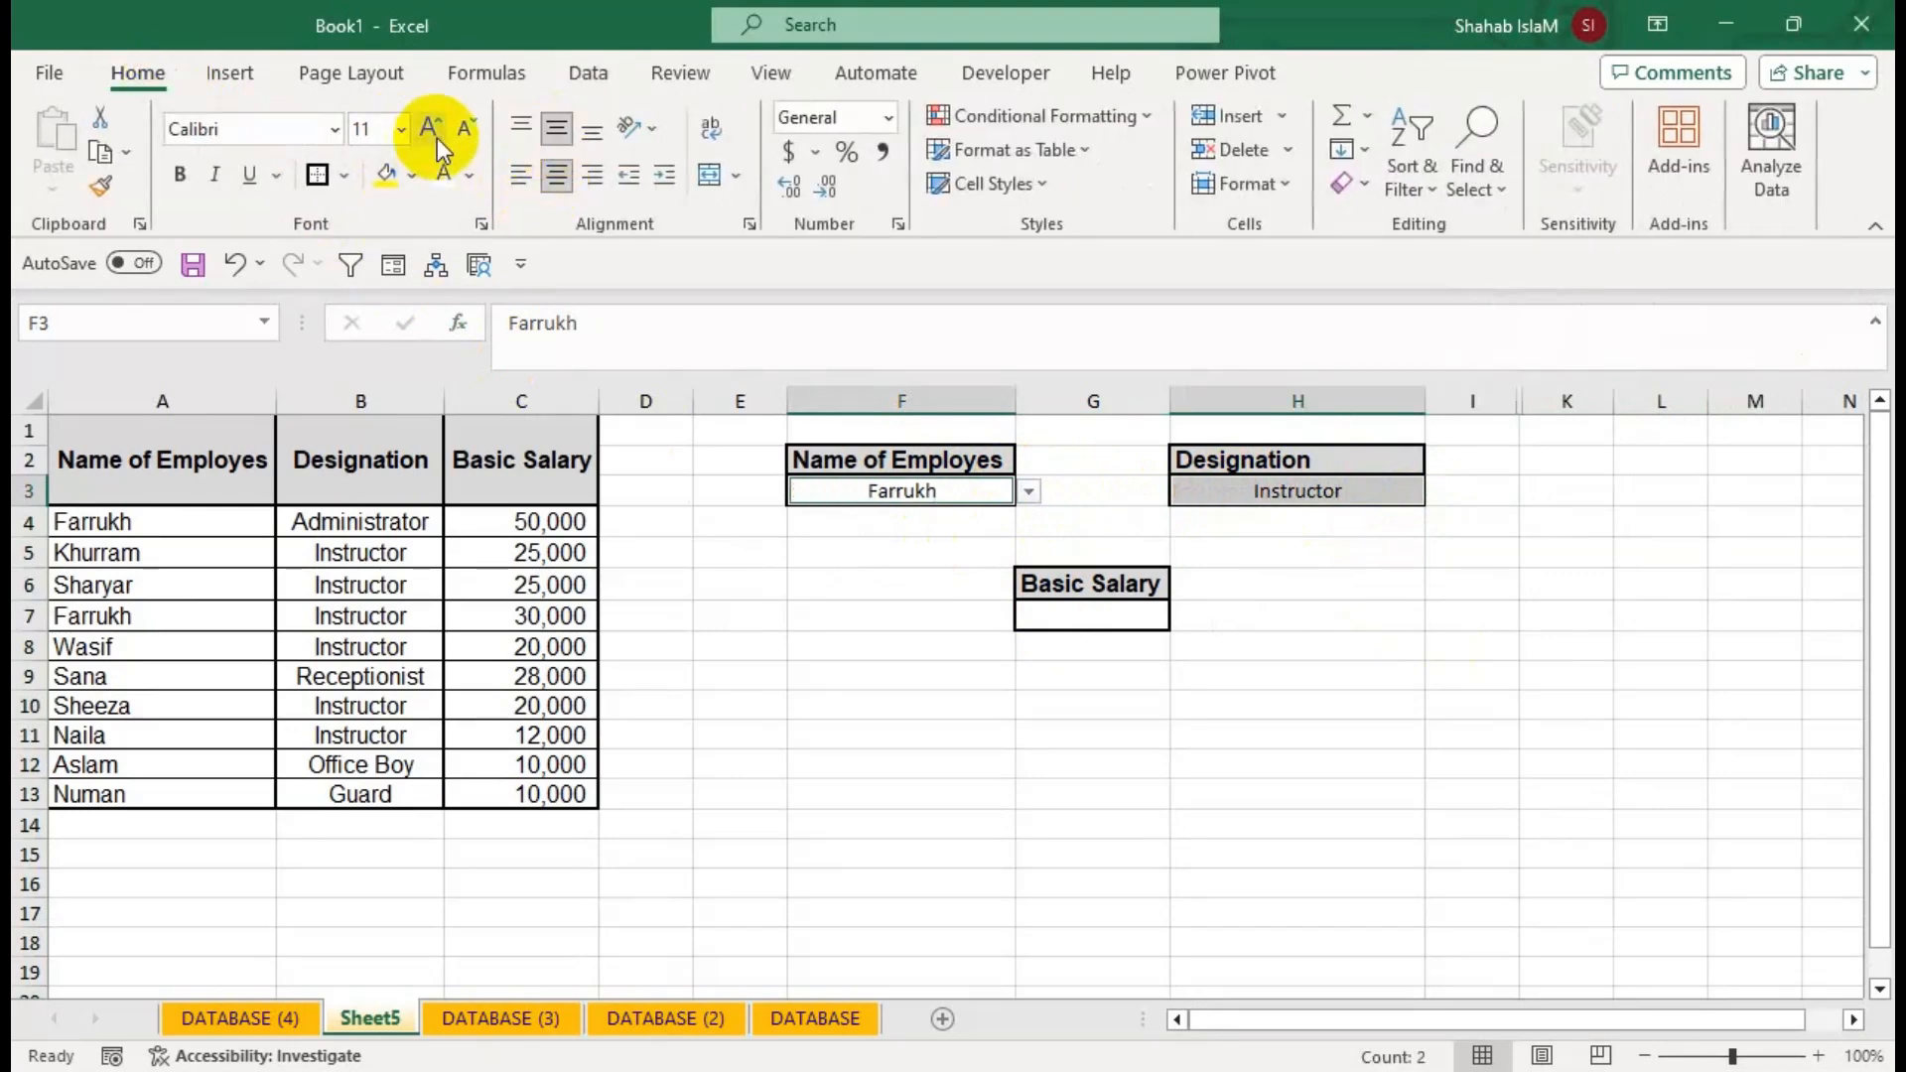
{"action": "left_click", "coordinate": [430, 128]}
{"action": "left_click", "coordinate": [429, 128]}
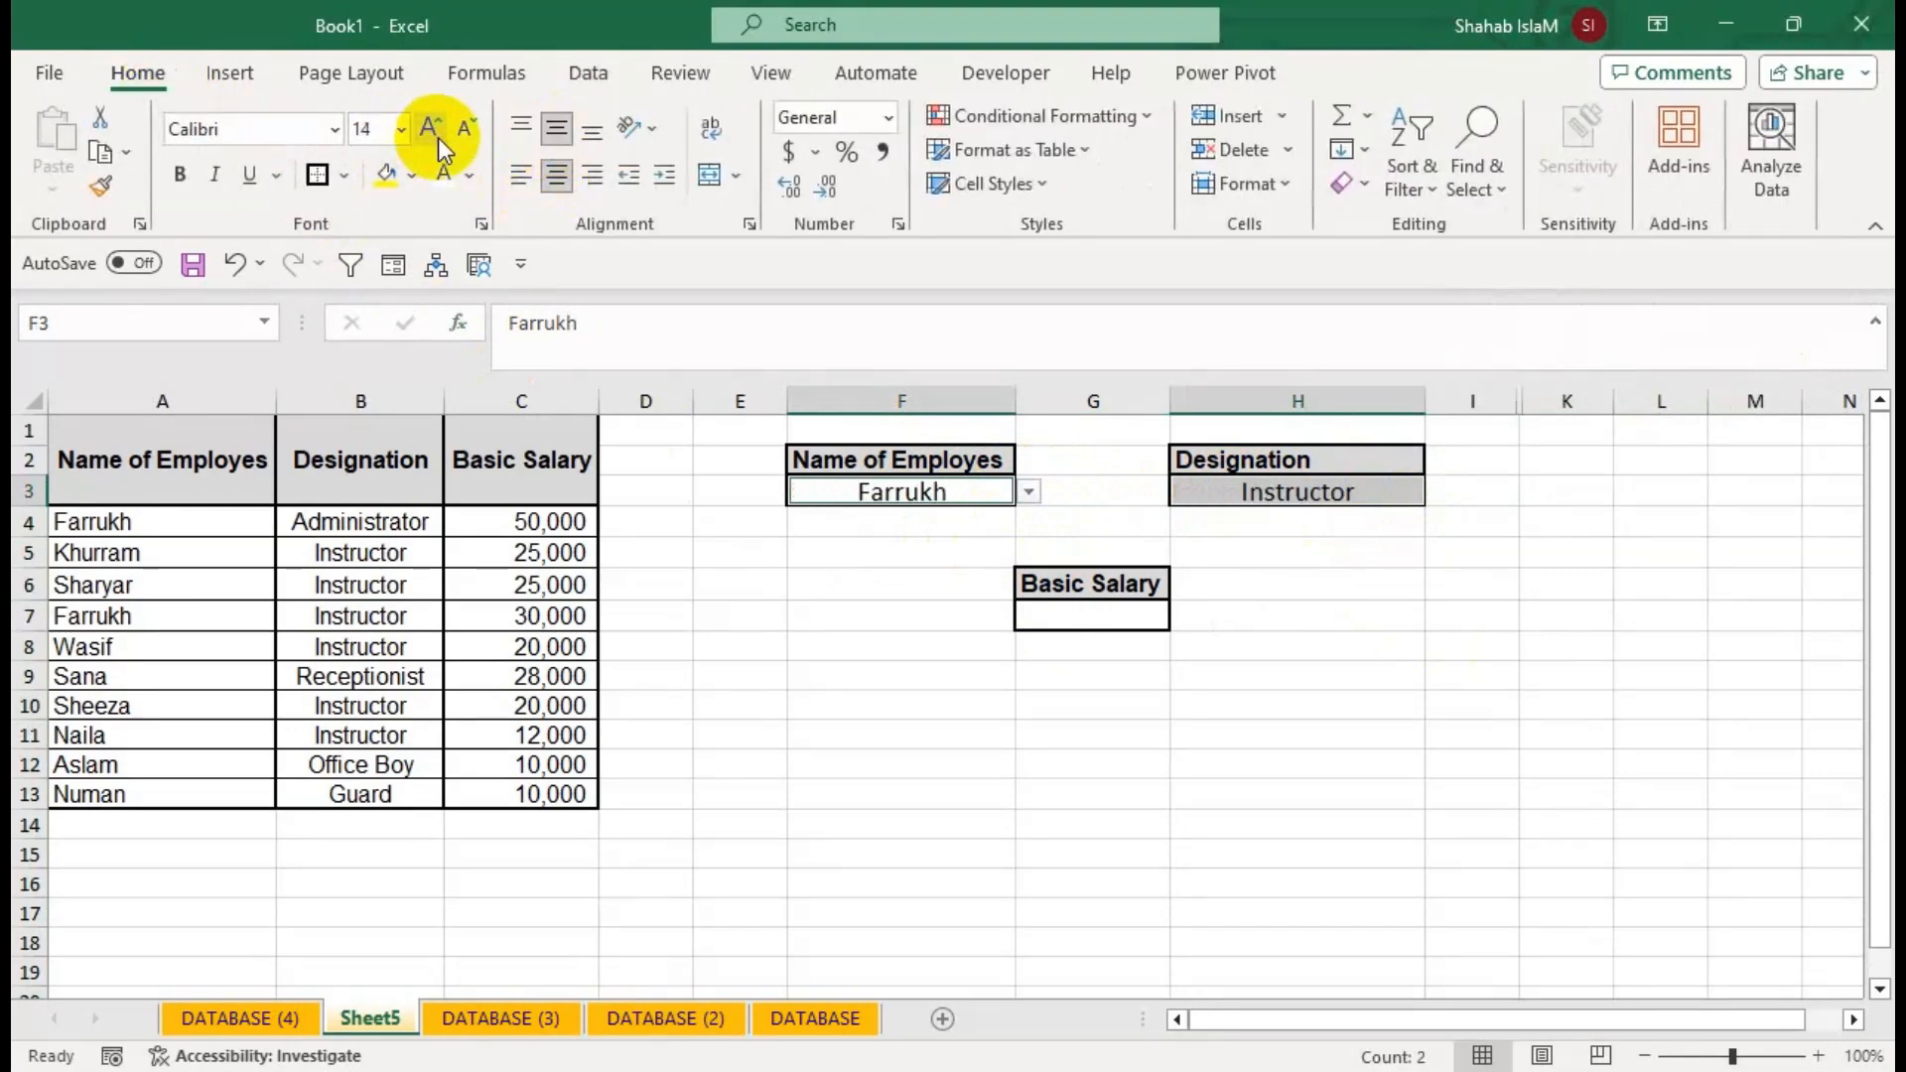
Begin a VLOOKUP formula in G7 under Basic Salary with F3&"^"&H3 as the combined lookup value.
{"action": "left_click", "coordinate": [1104, 610]}
{"action": "type", "text": "=vl"}
{"action": "key", "text": "Tab"}
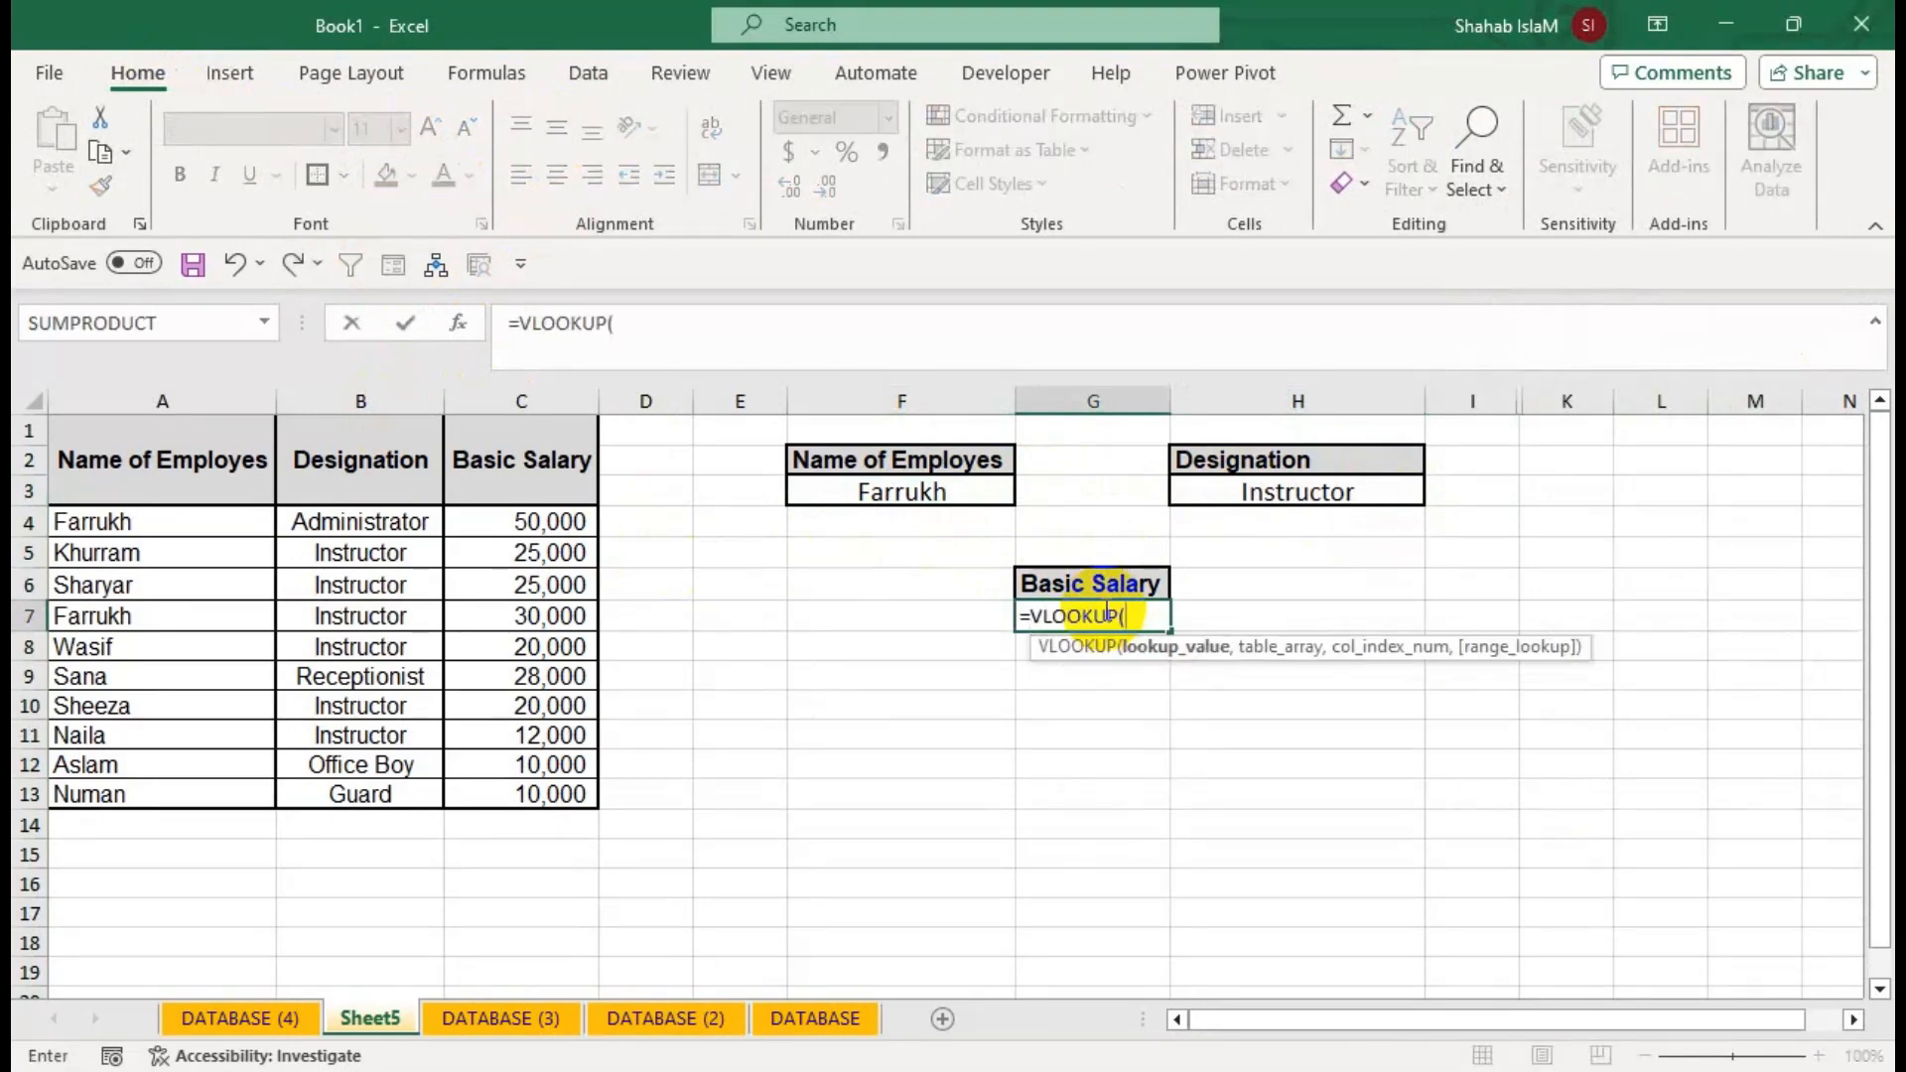
{"action": "left_click", "coordinate": [926, 489]}
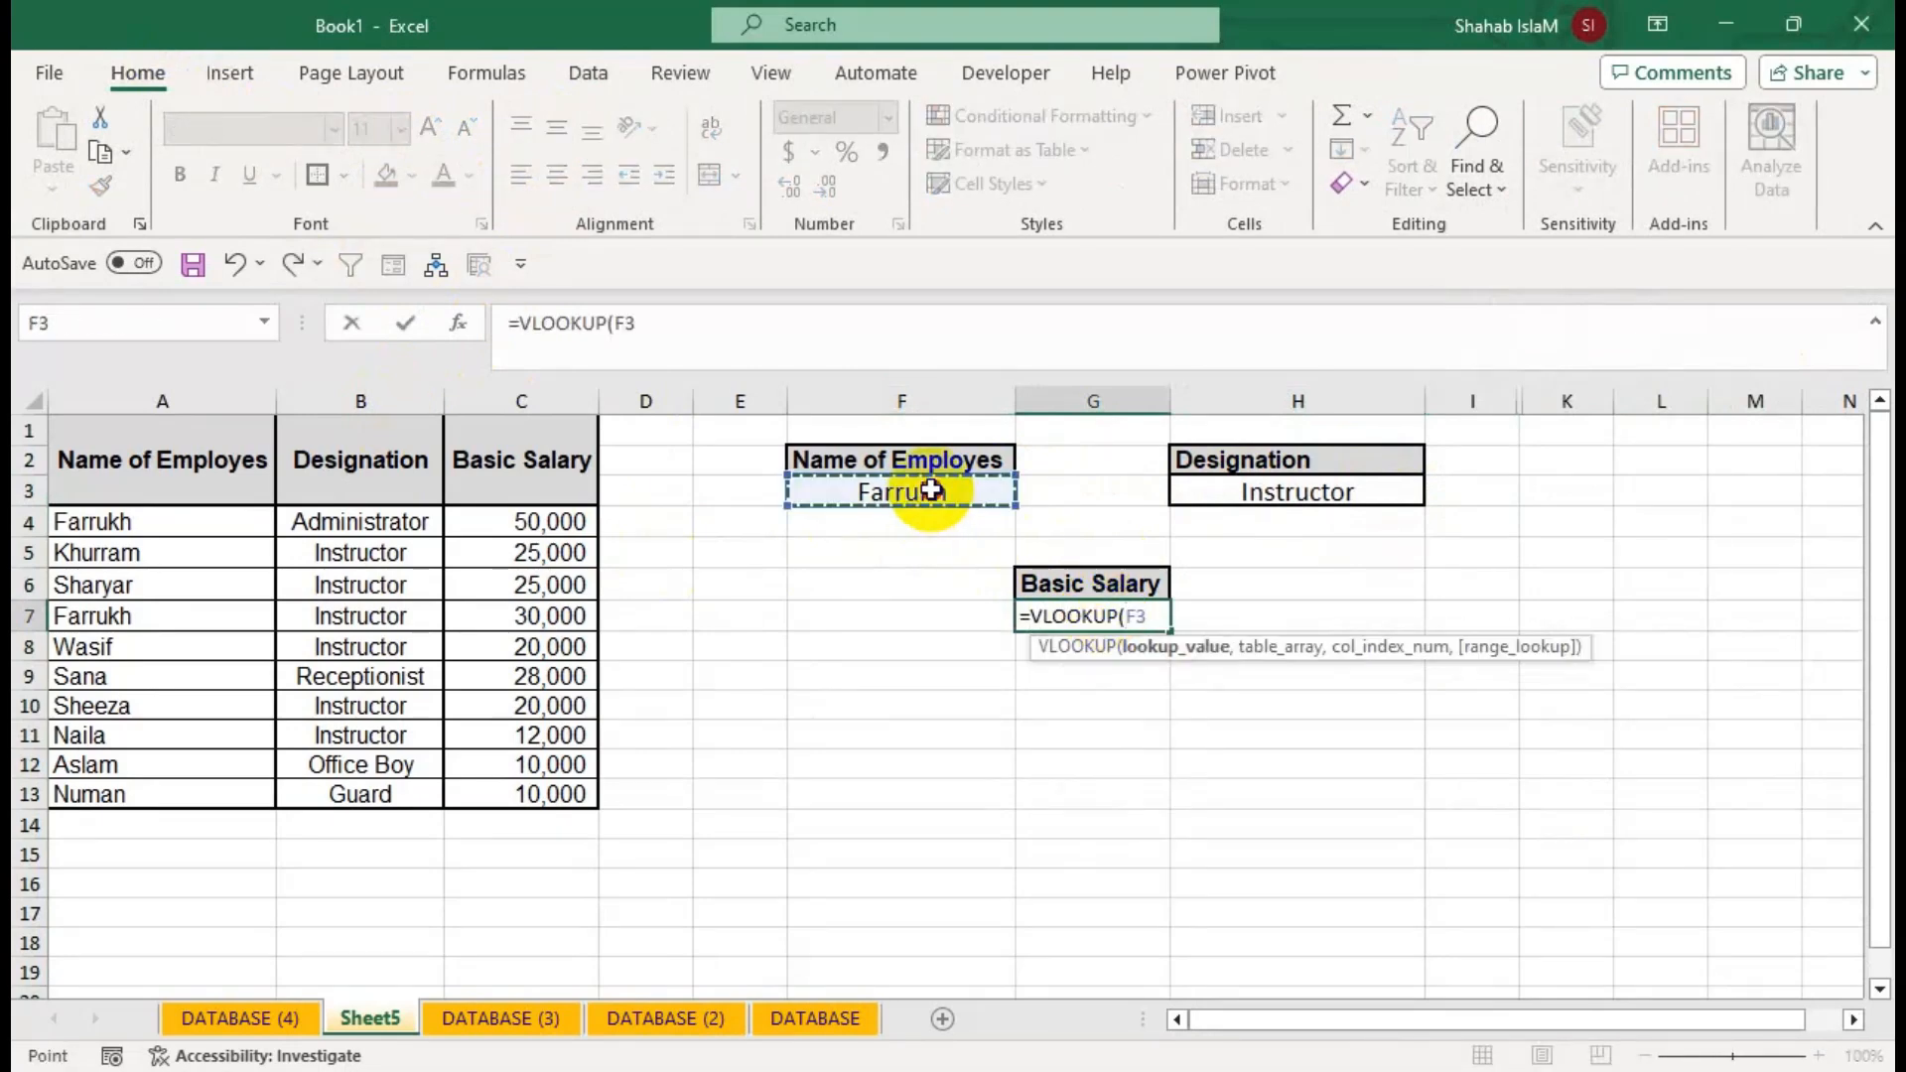
{"action": "type", "text": "\""}
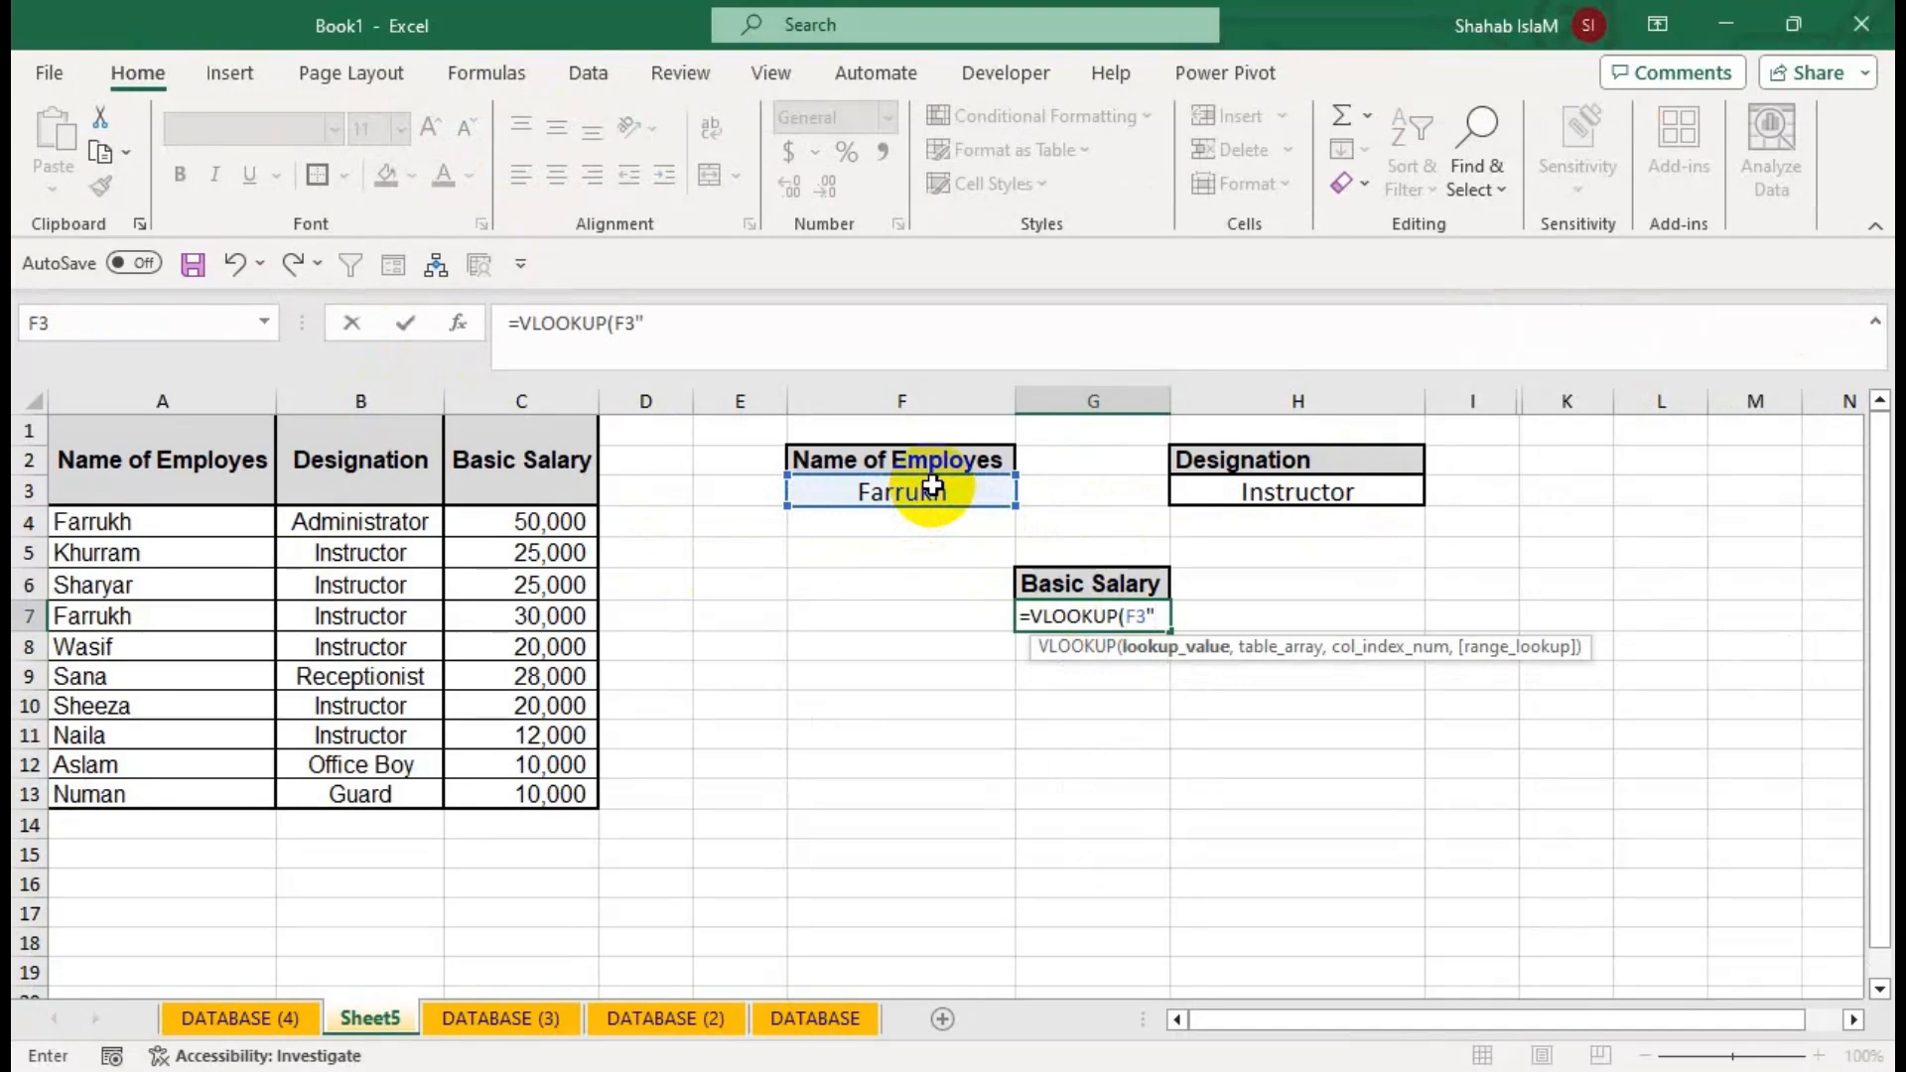
{"action": "key", "text": "BackSpace"}
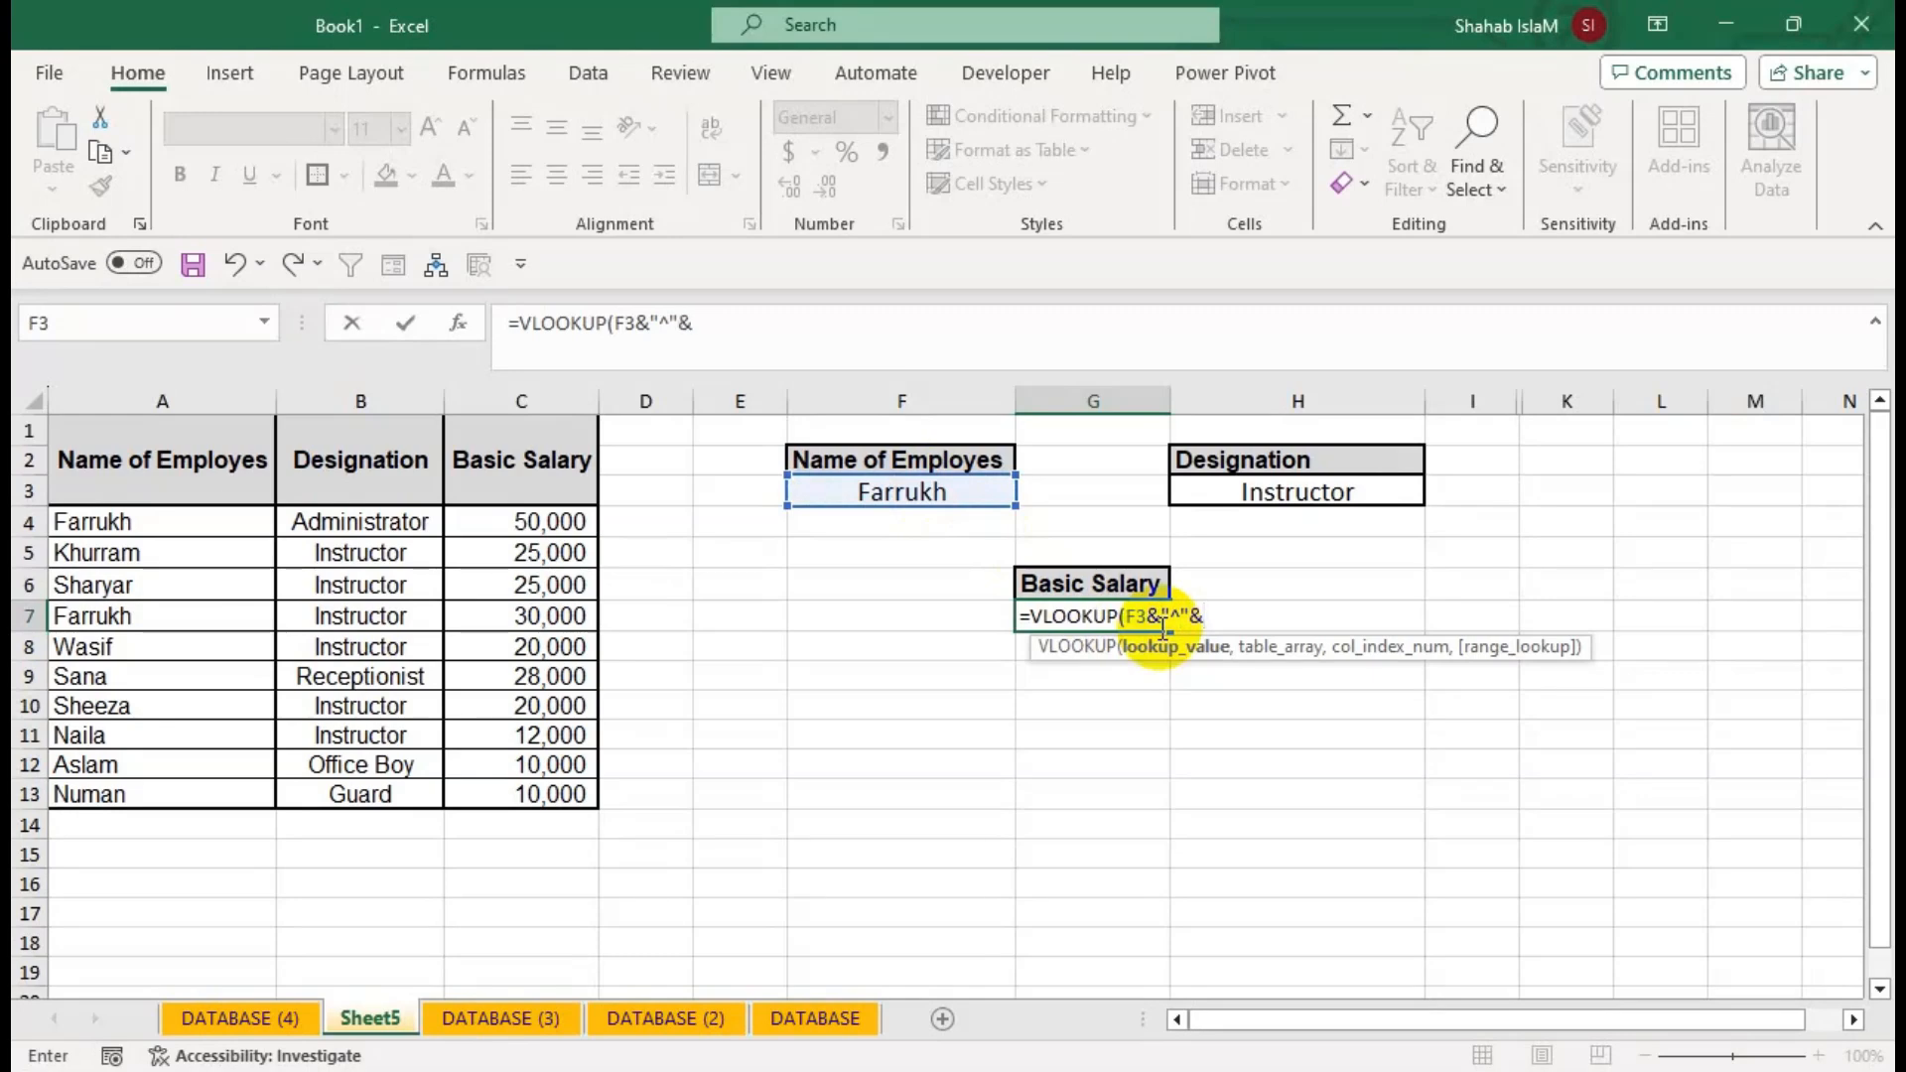
{"action": "left_click", "coordinate": [1236, 488]}
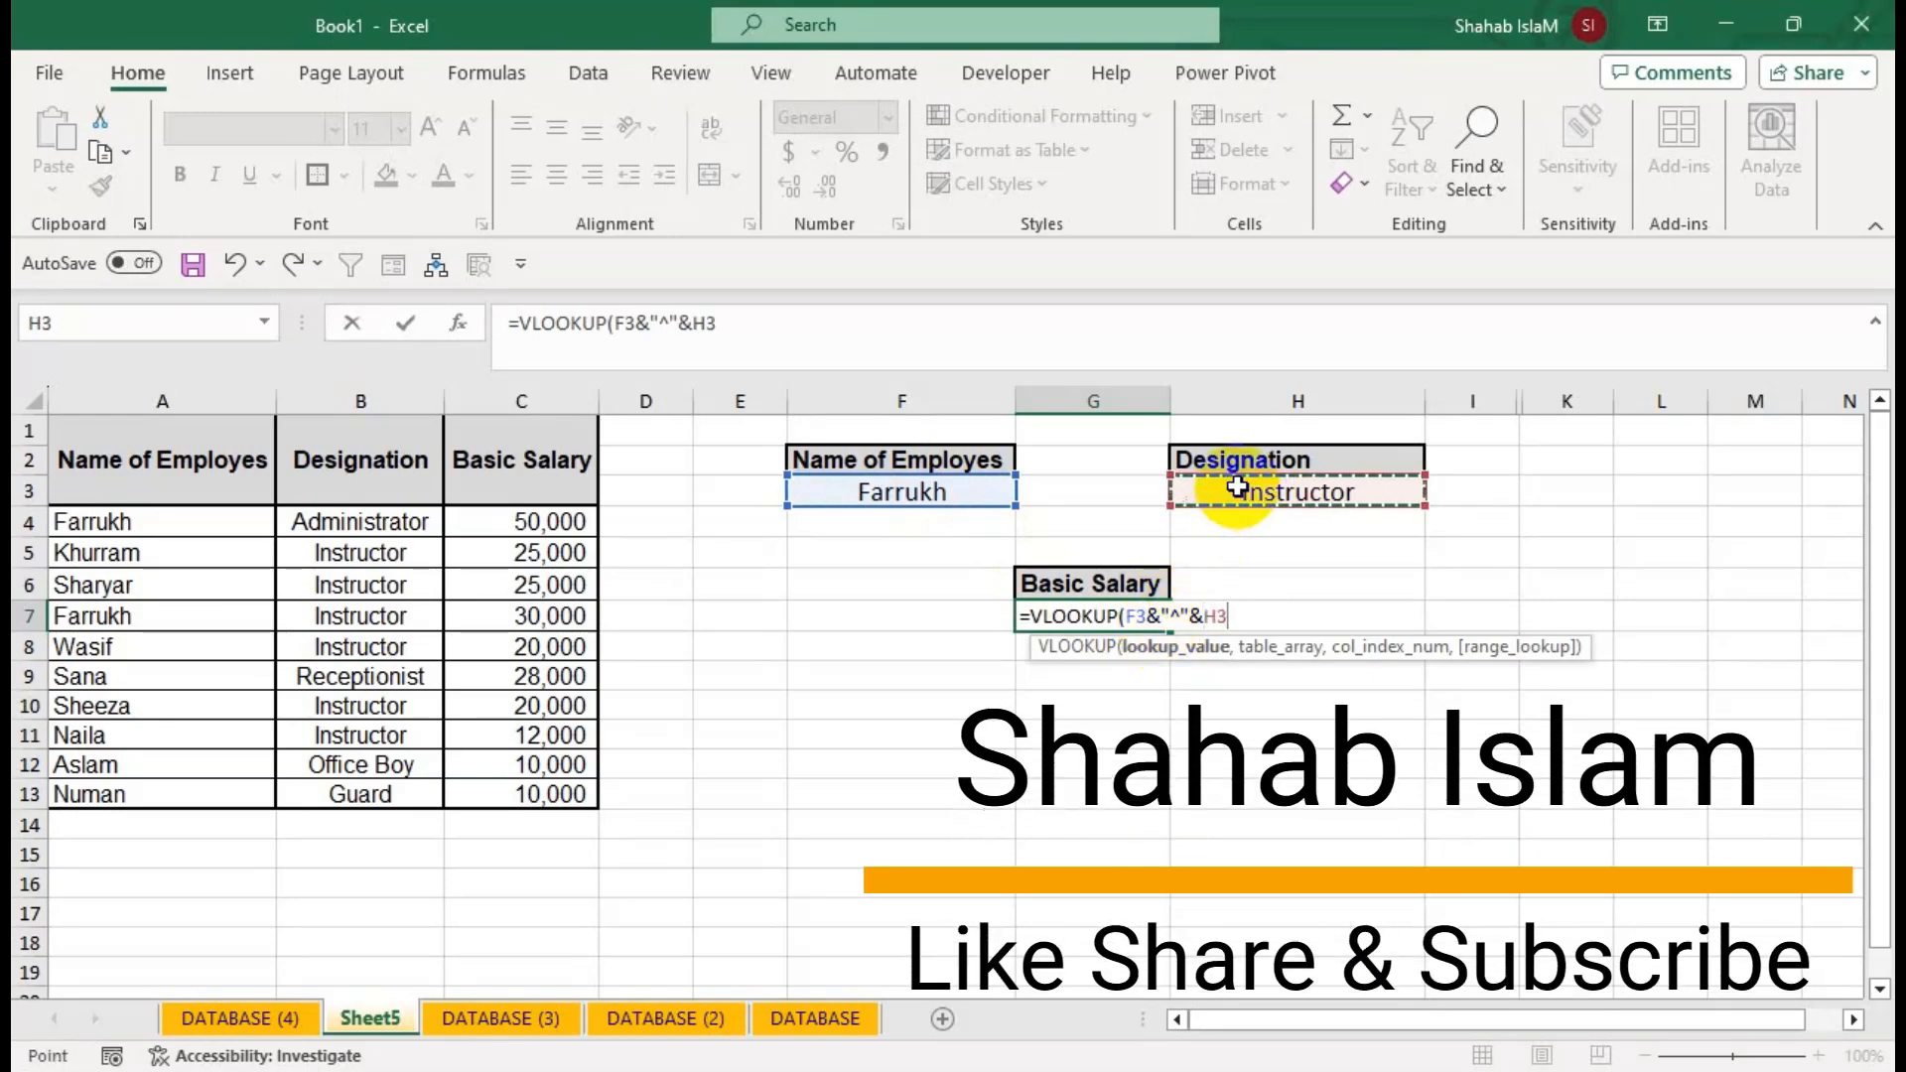
{"action": "type", "text": ","}
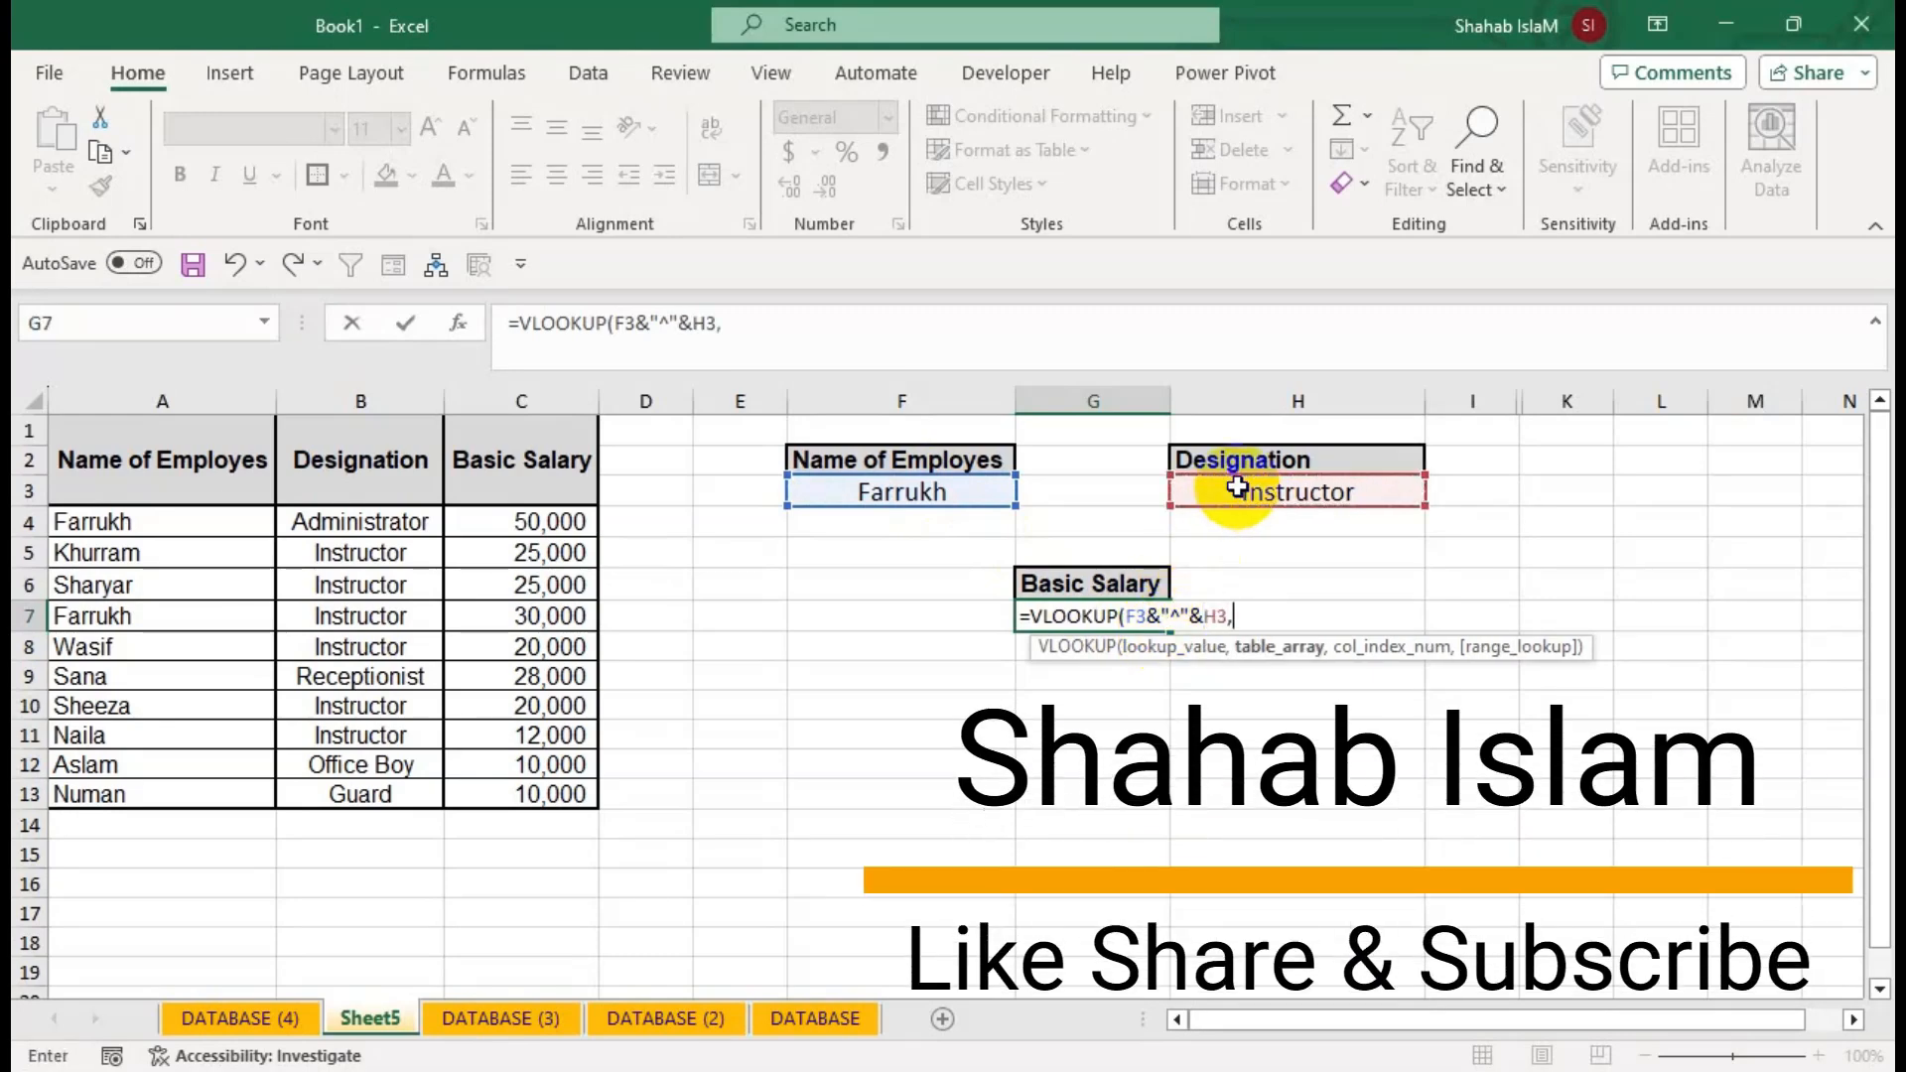
Add CHOOSE with index {1,2} as the table array, using A4:A13&"^"&B4:B13 as its first value.
{"action": "type", "text": "cho"}
{"action": "key", "text": "Tab"}
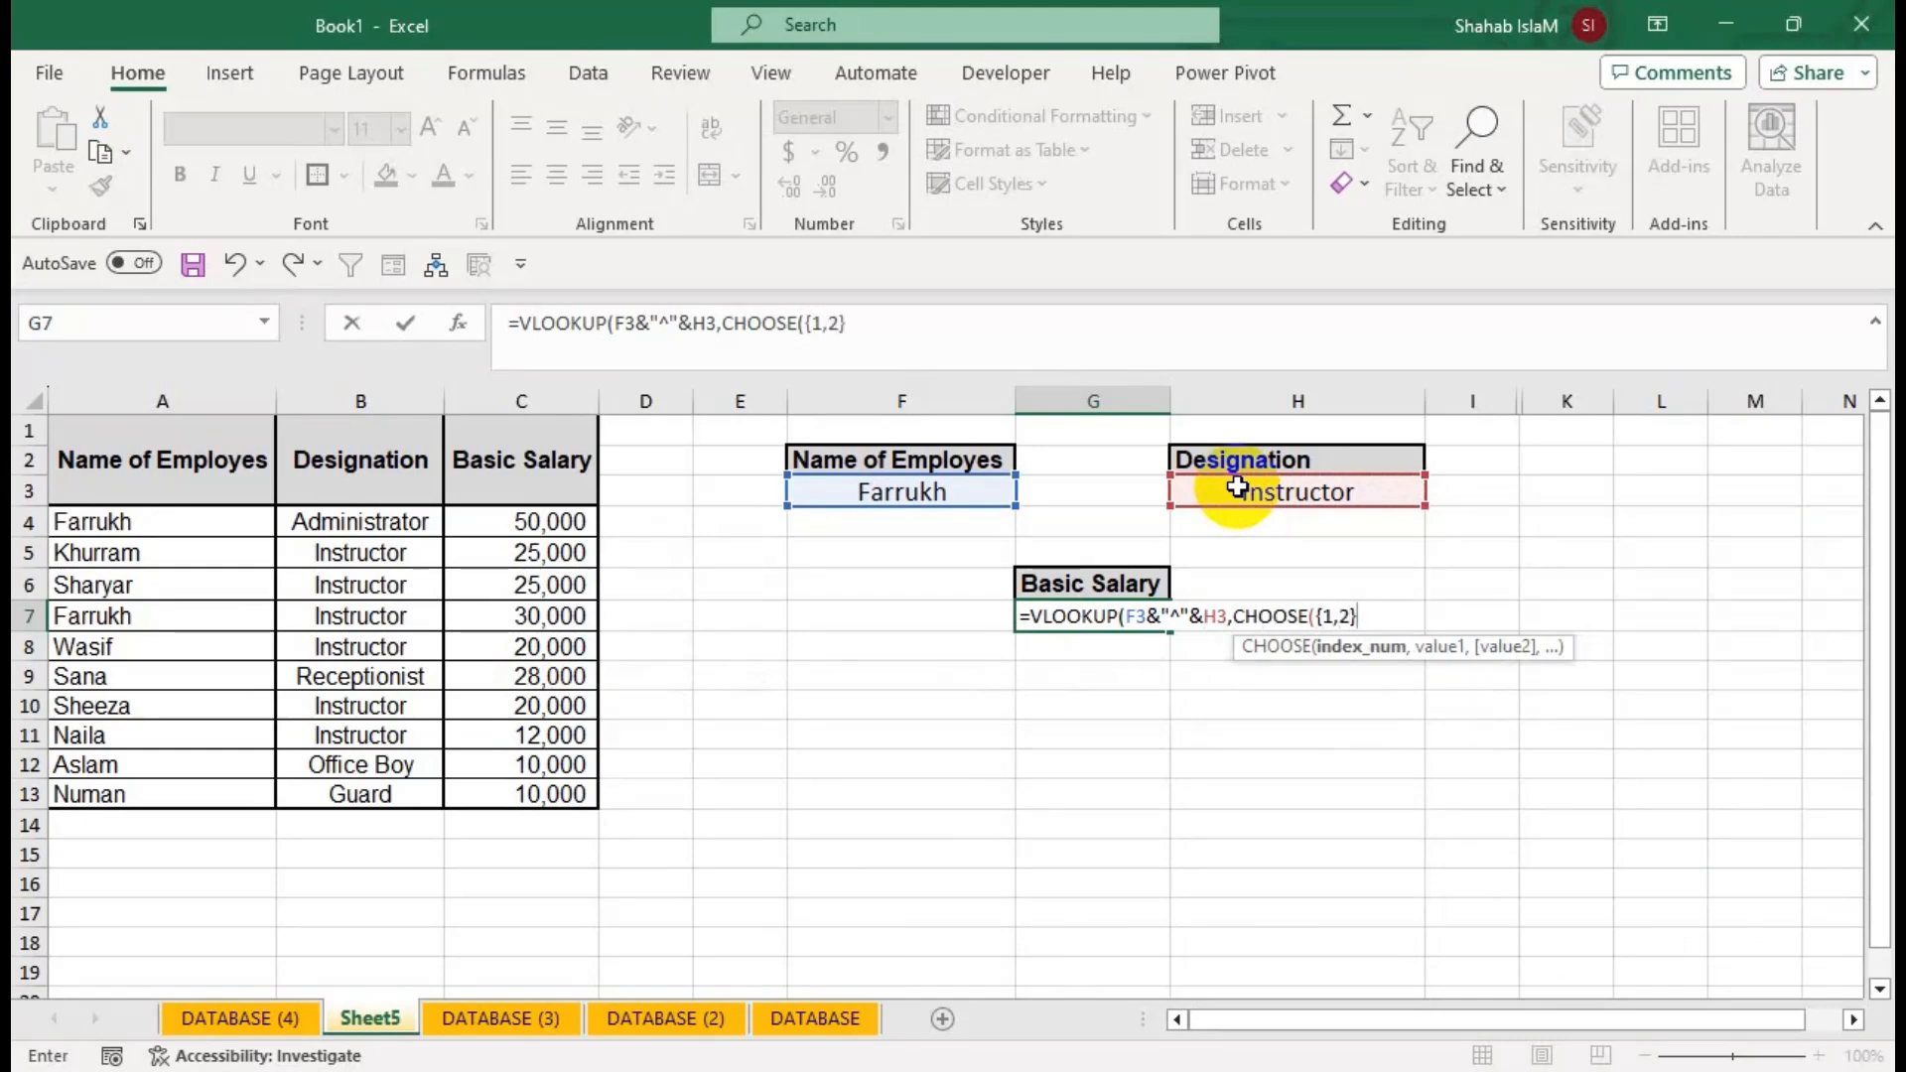
{"action": "type", "text": ","}
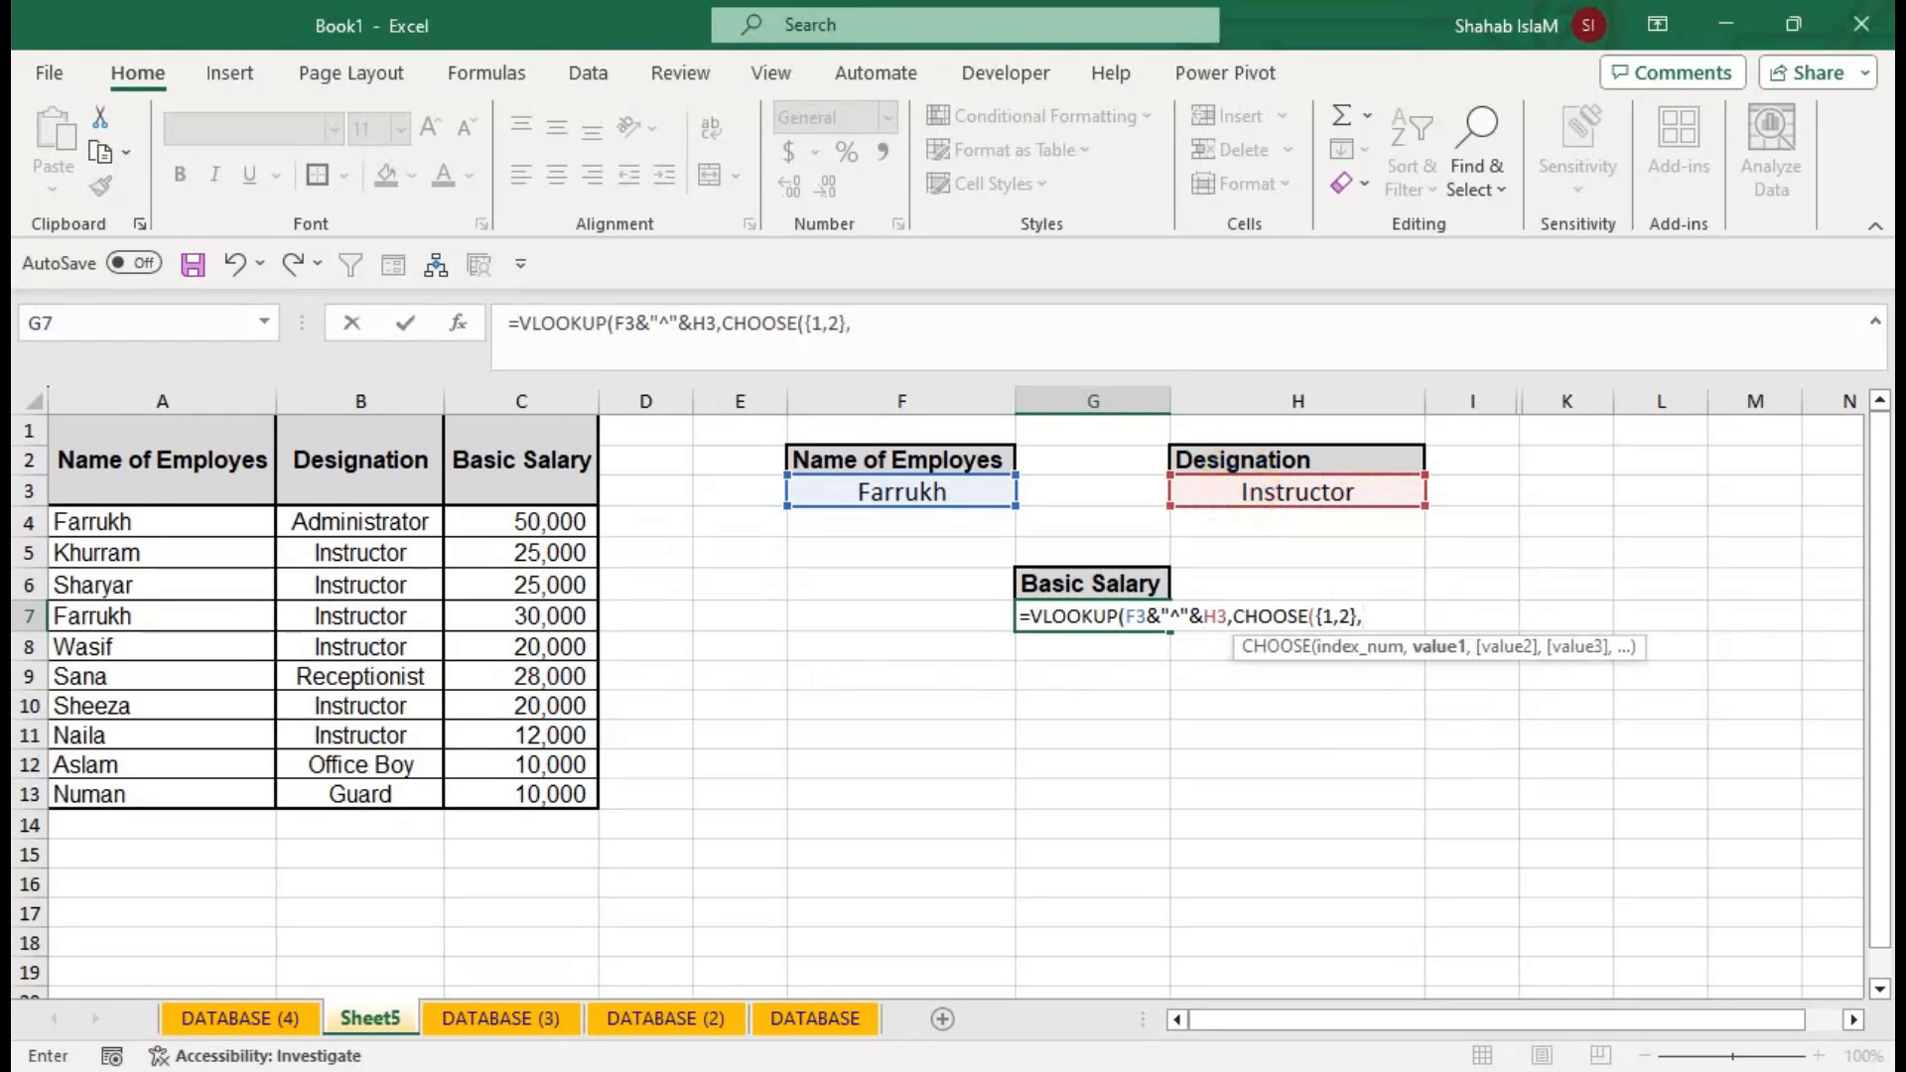
{"action": "left_click_drag", "start_coordinate": [217, 536], "coordinate": [222, 789]}
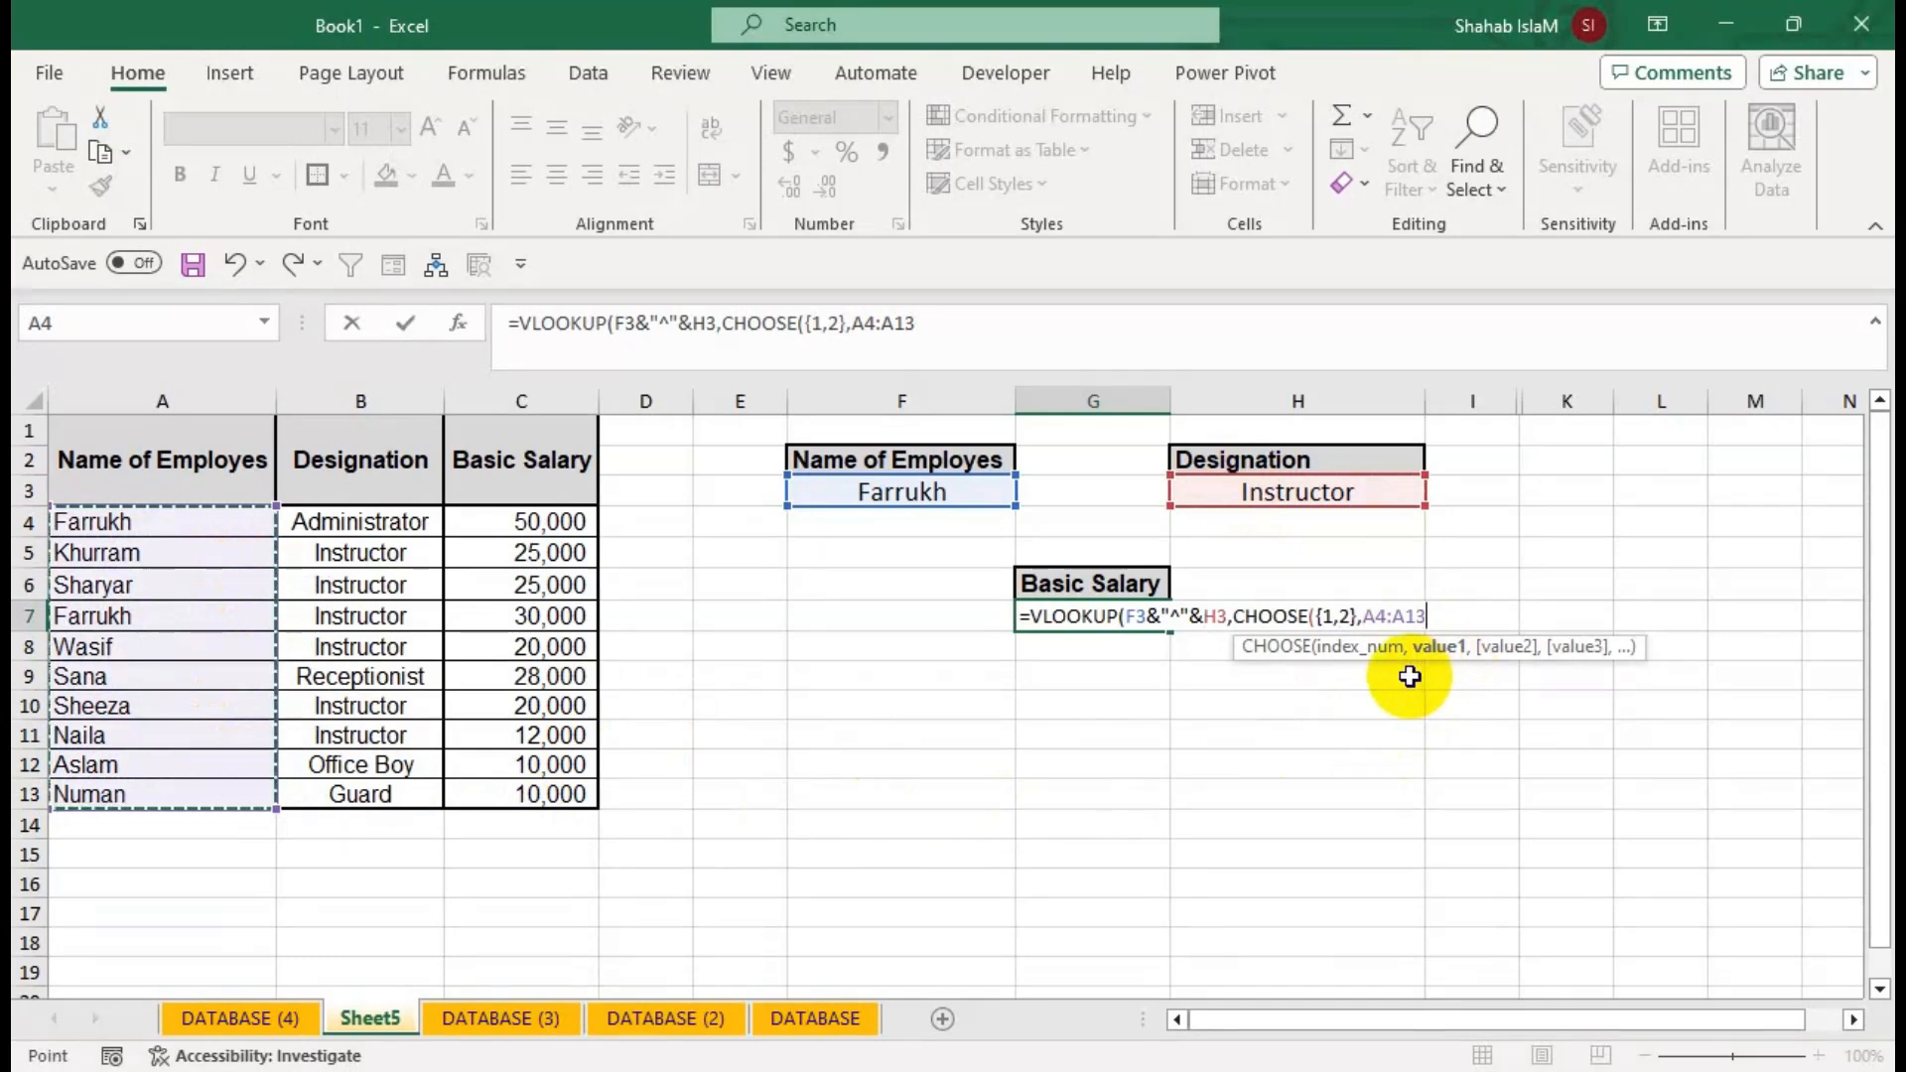
{"action": "type", "text": "&\"^\"&"}
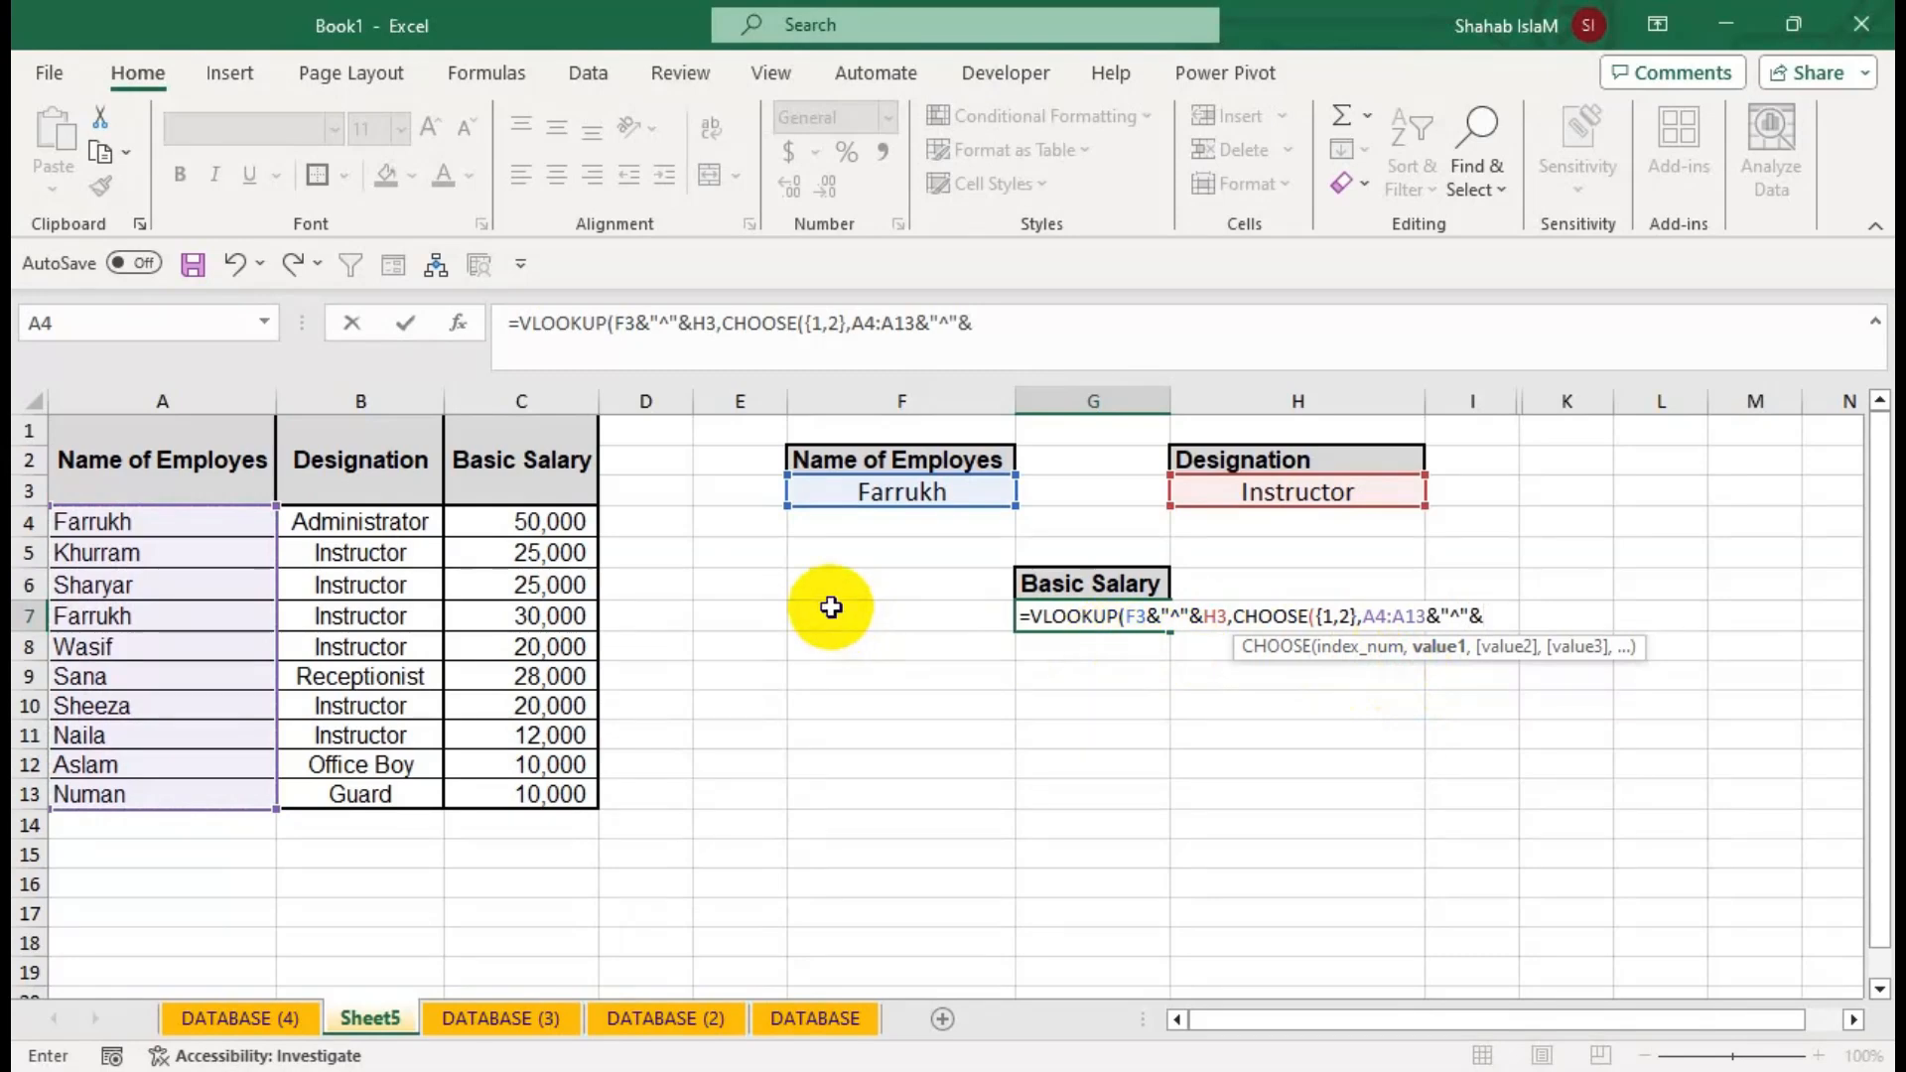
{"action": "left_click_drag", "start_coordinate": [415, 518], "coordinate": [375, 789]}
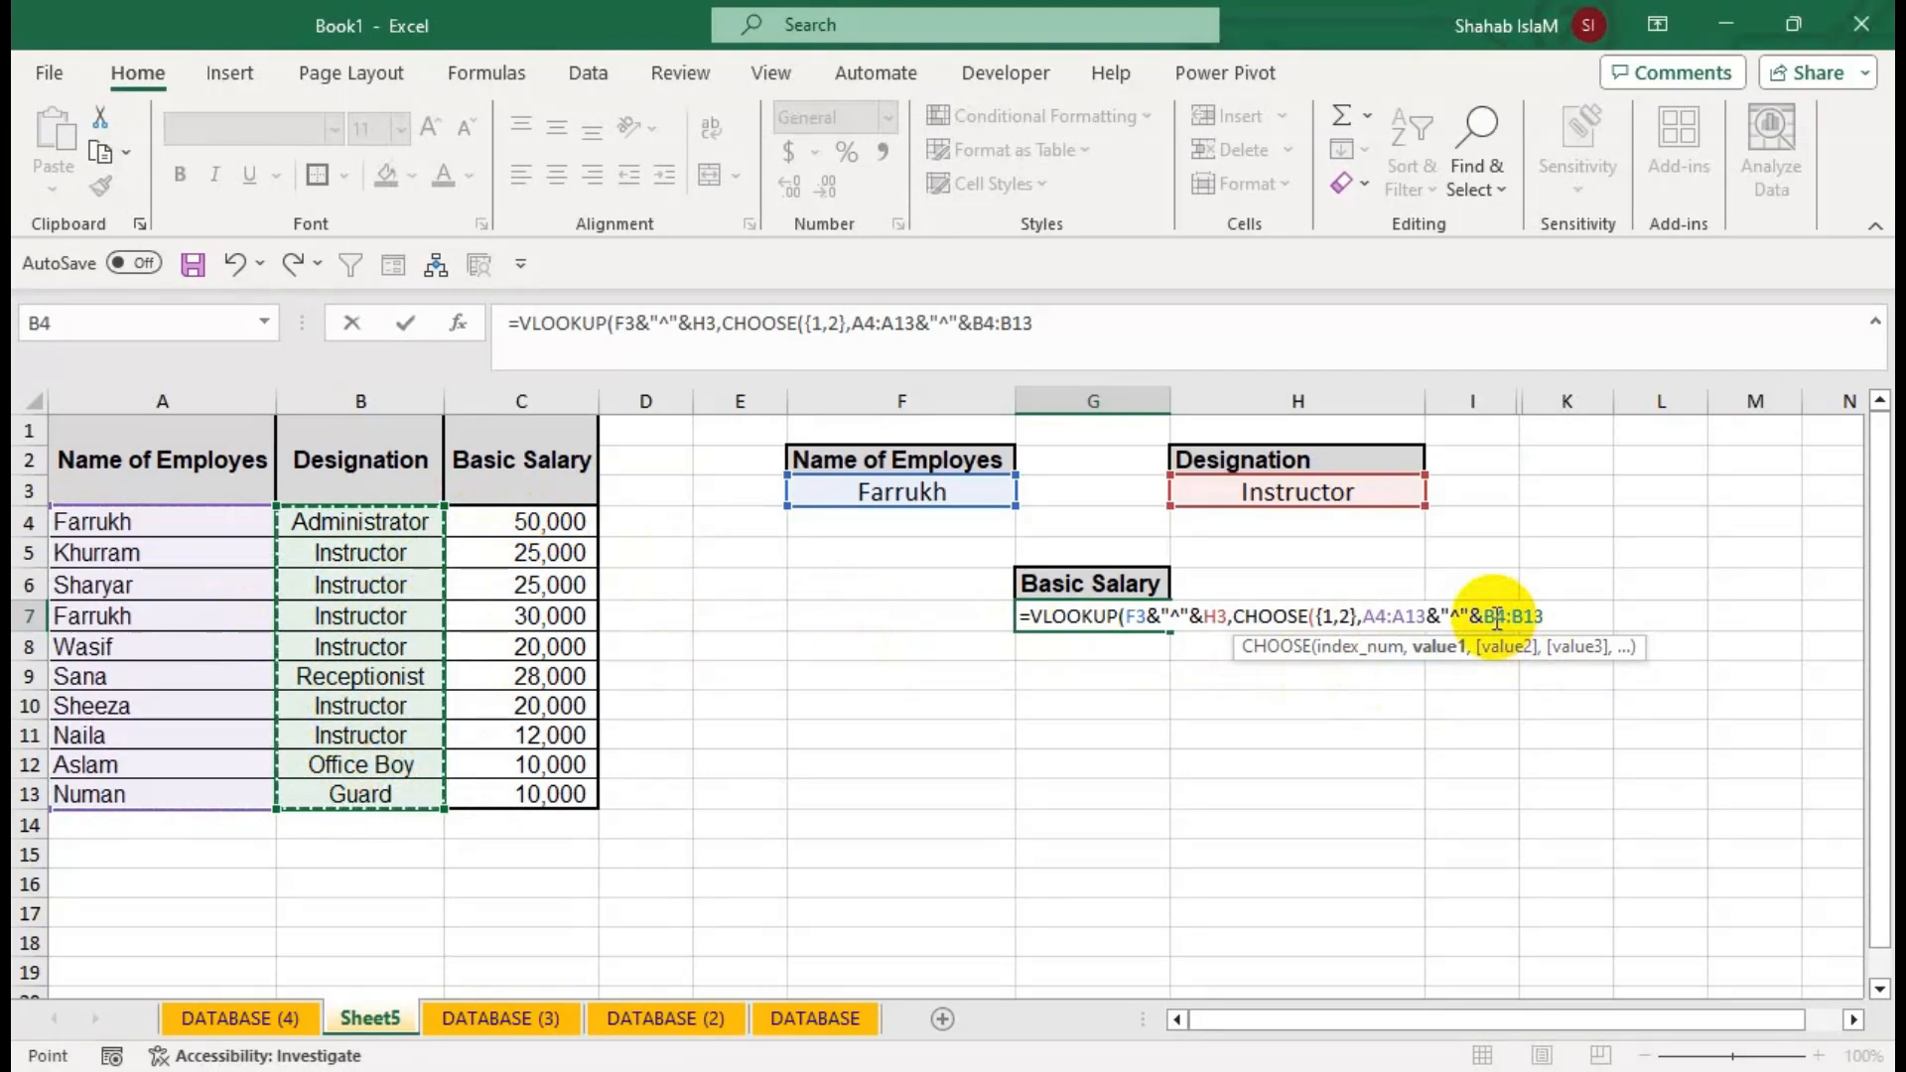
Add the salary range C4:C13 as the second CHOOSE value and close the CHOOSE function.
{"action": "type", "text": ","}
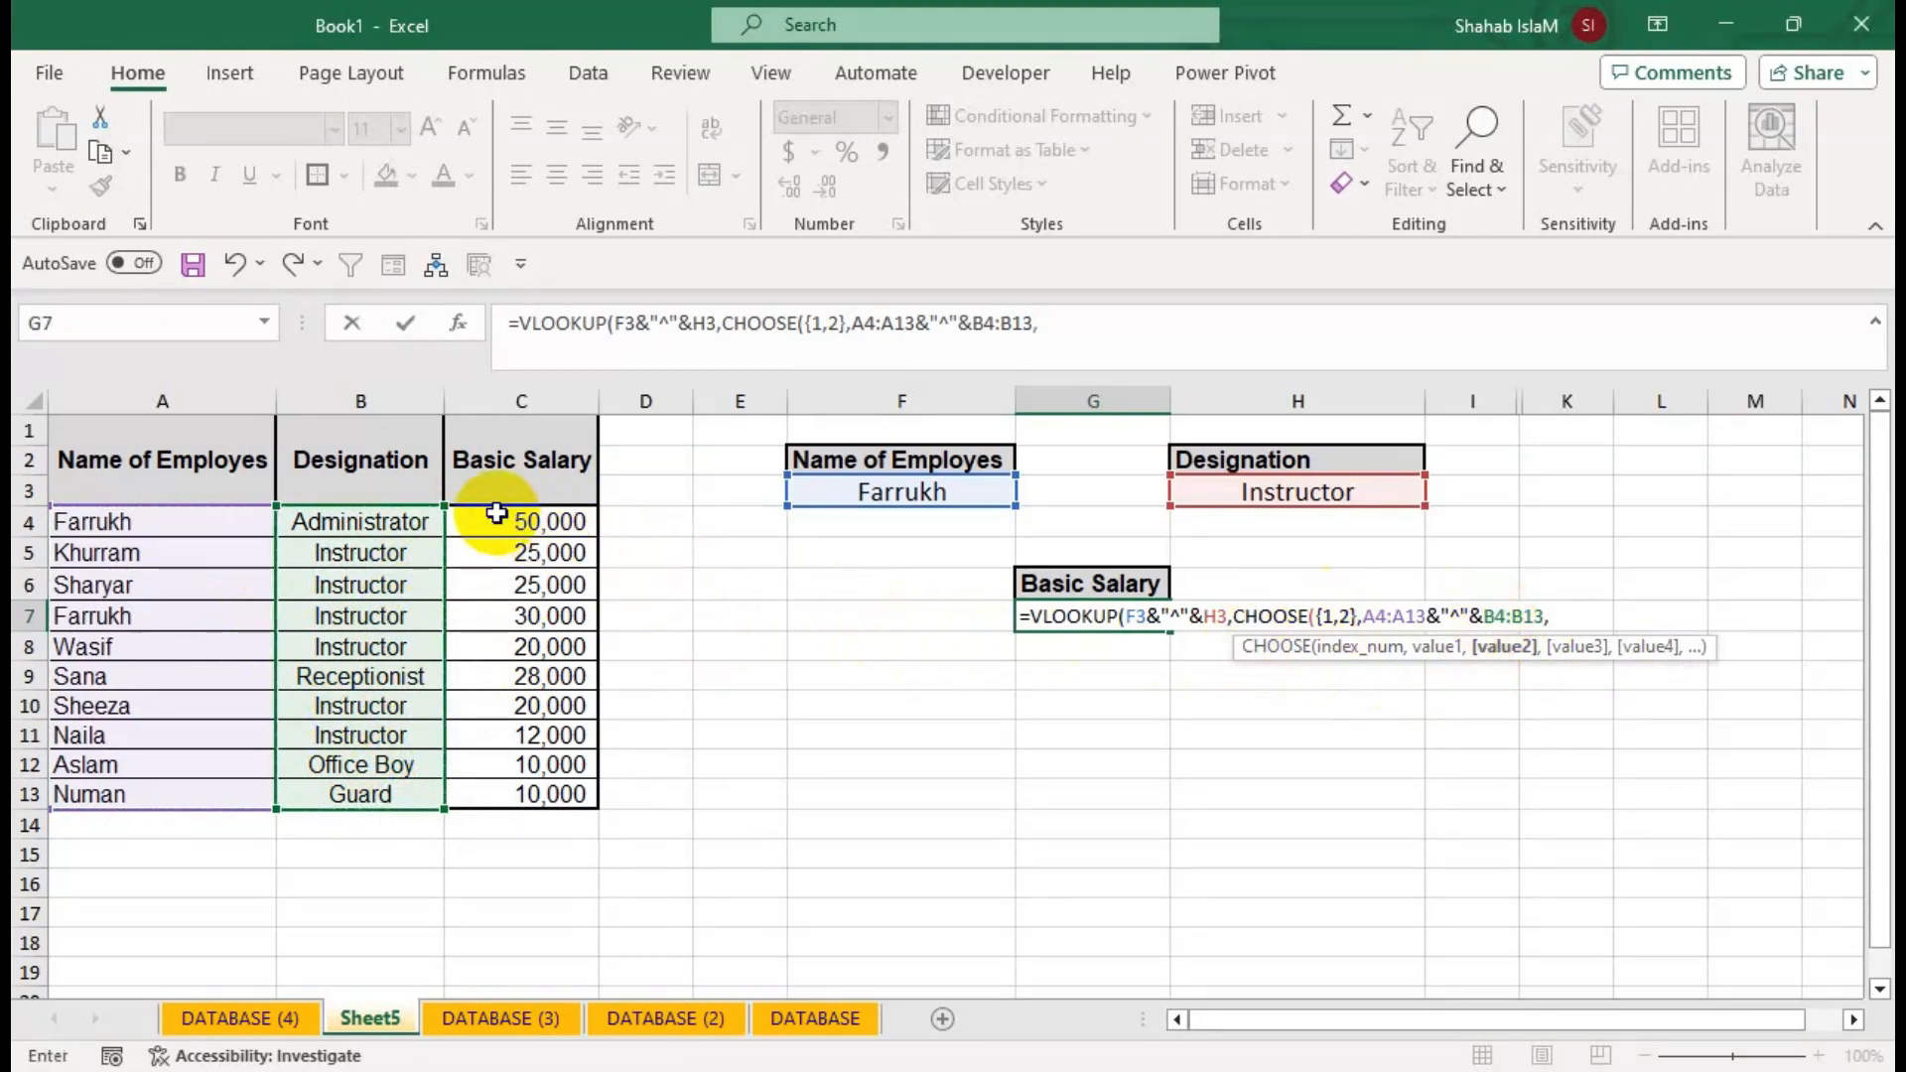
{"action": "left_click_drag", "start_coordinate": [500, 516], "coordinate": [532, 800]}
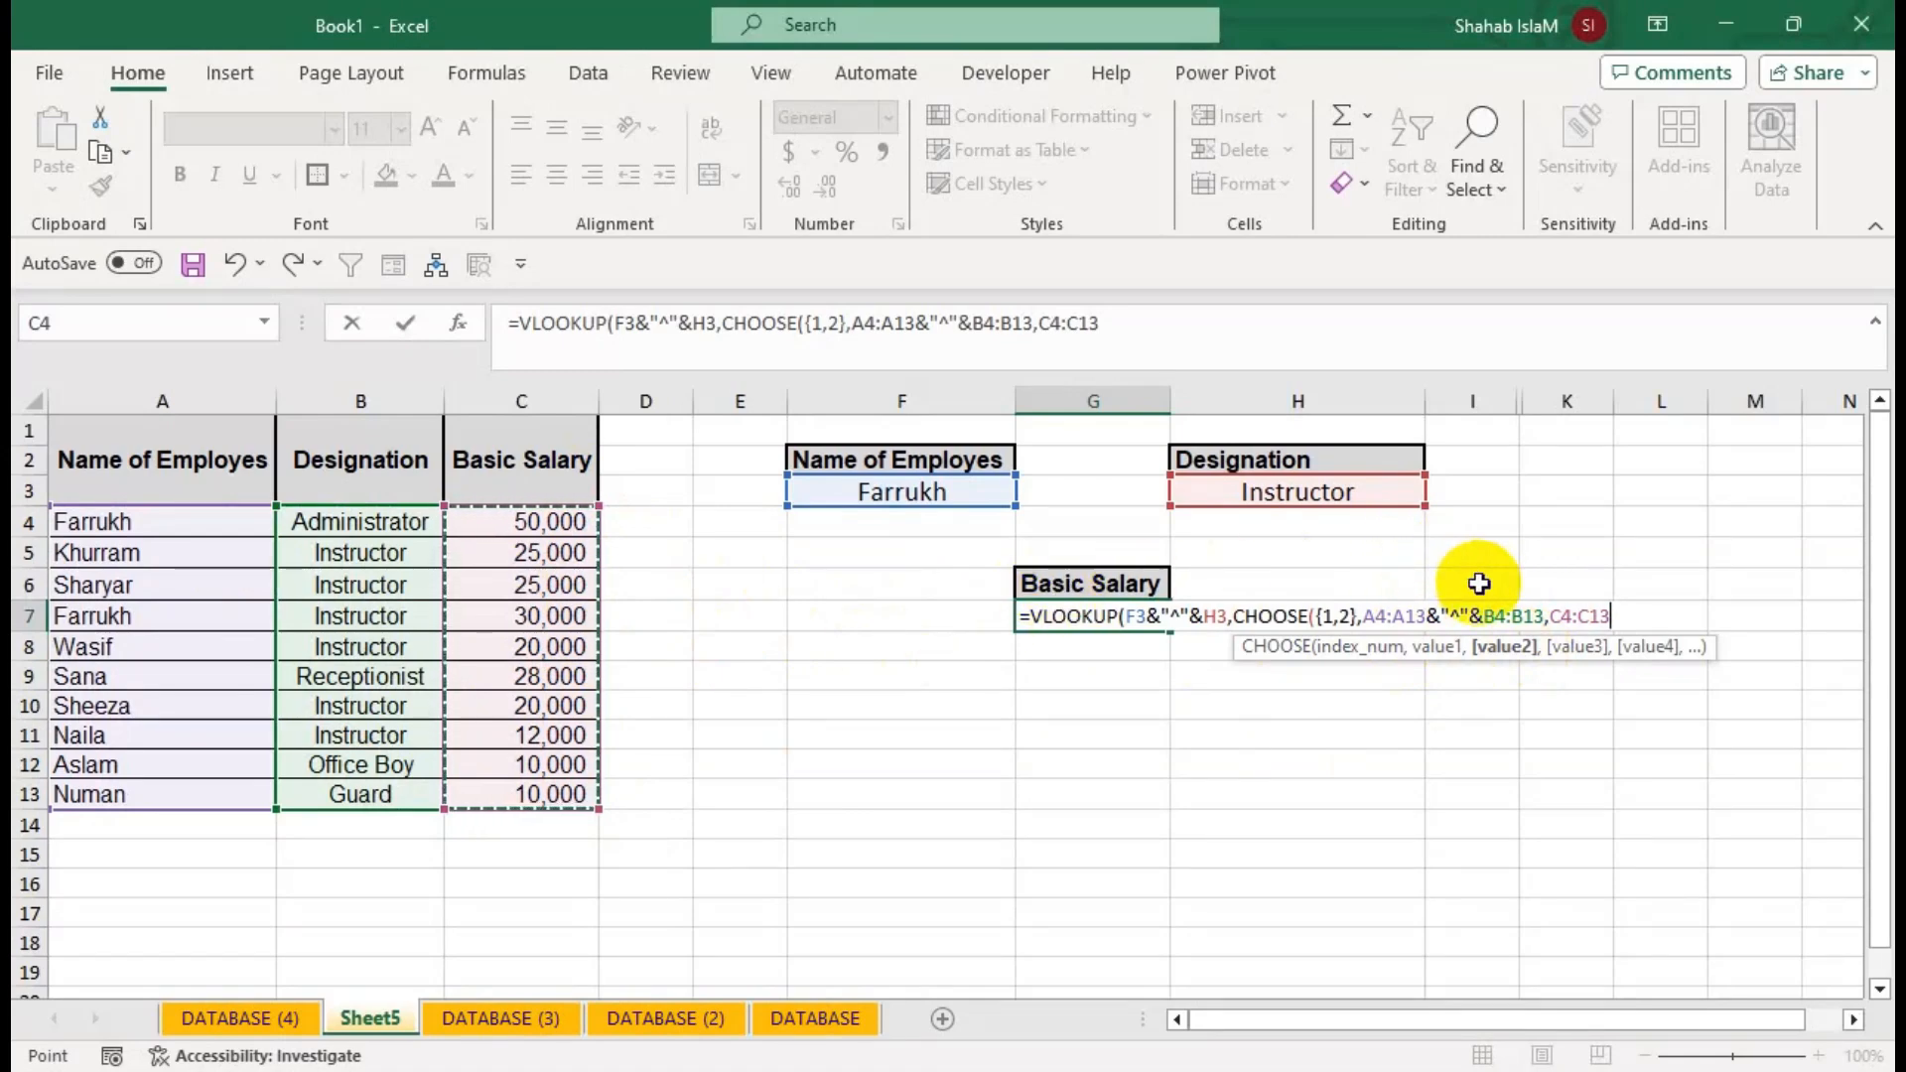
{"action": "type", "text": ","}
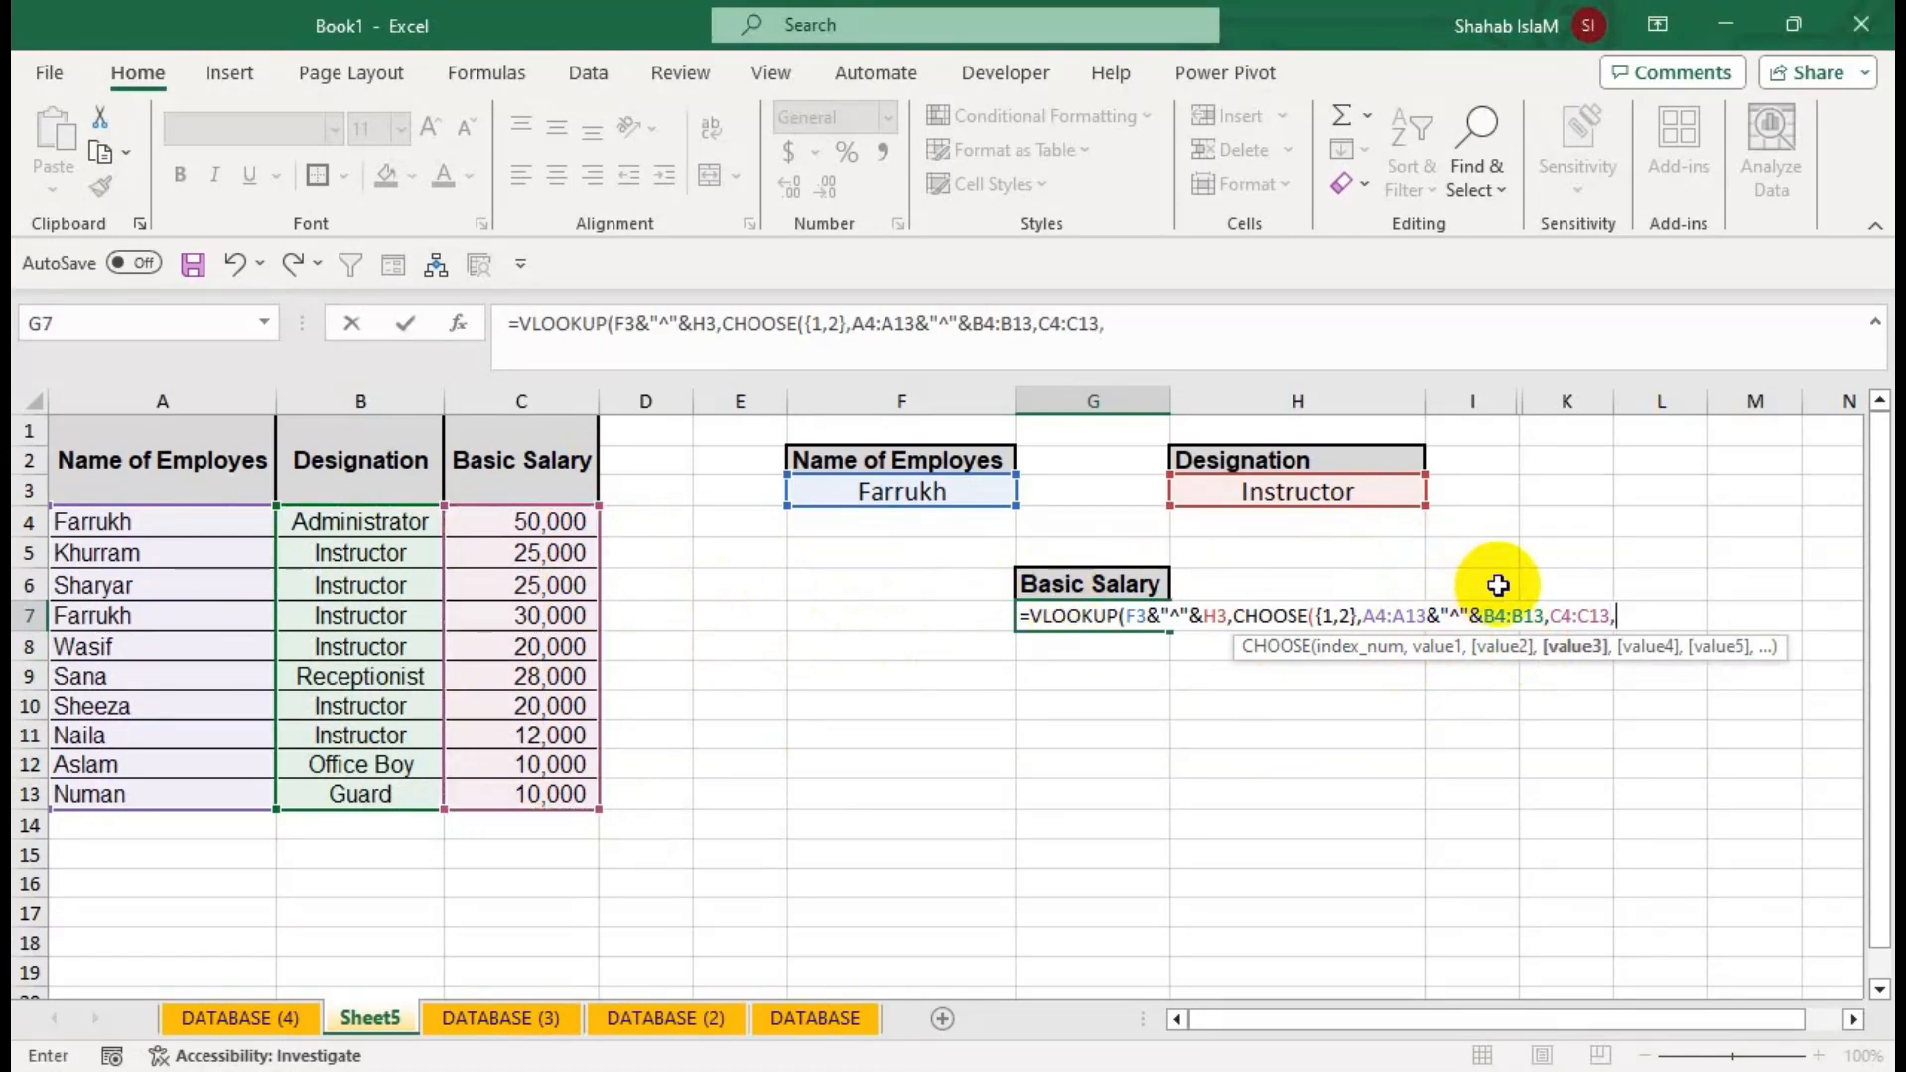
{"action": "key", "text": "BackSpace"}
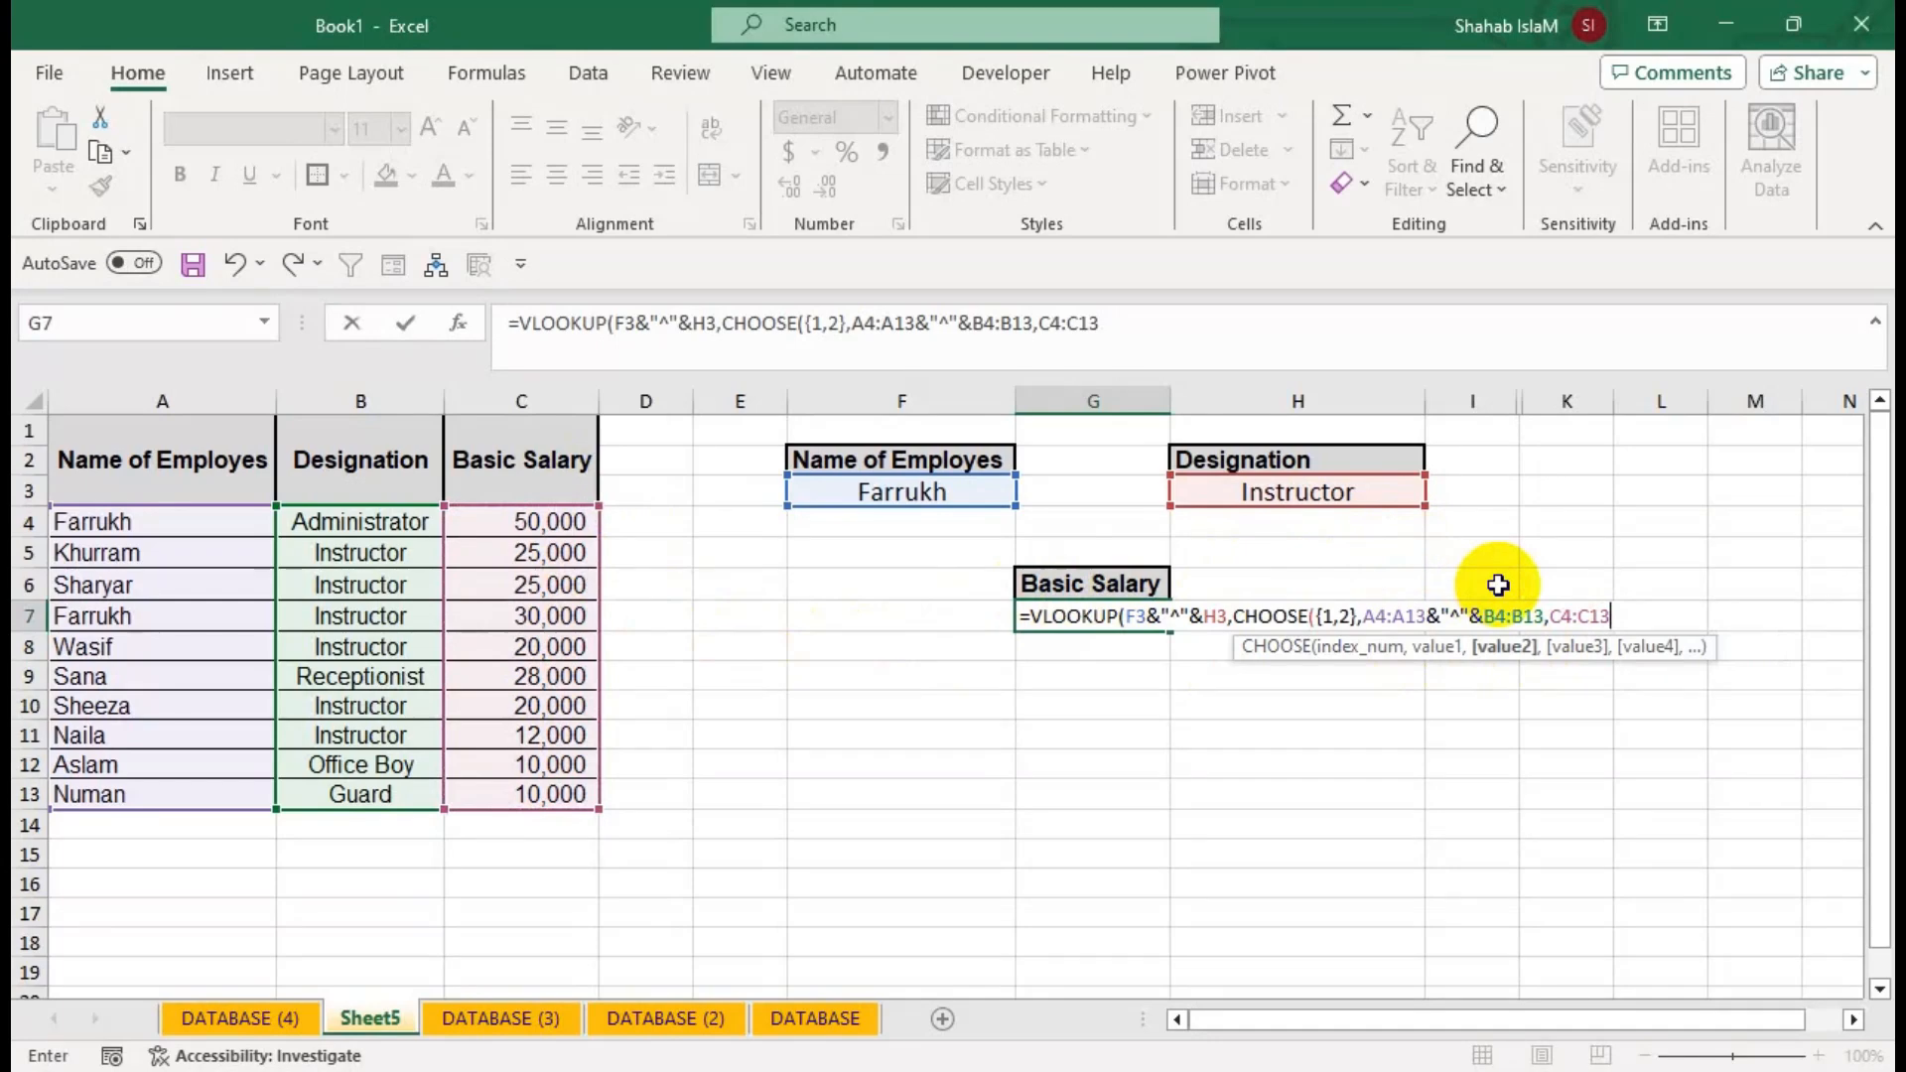
{"action": "type", "text": ")"}
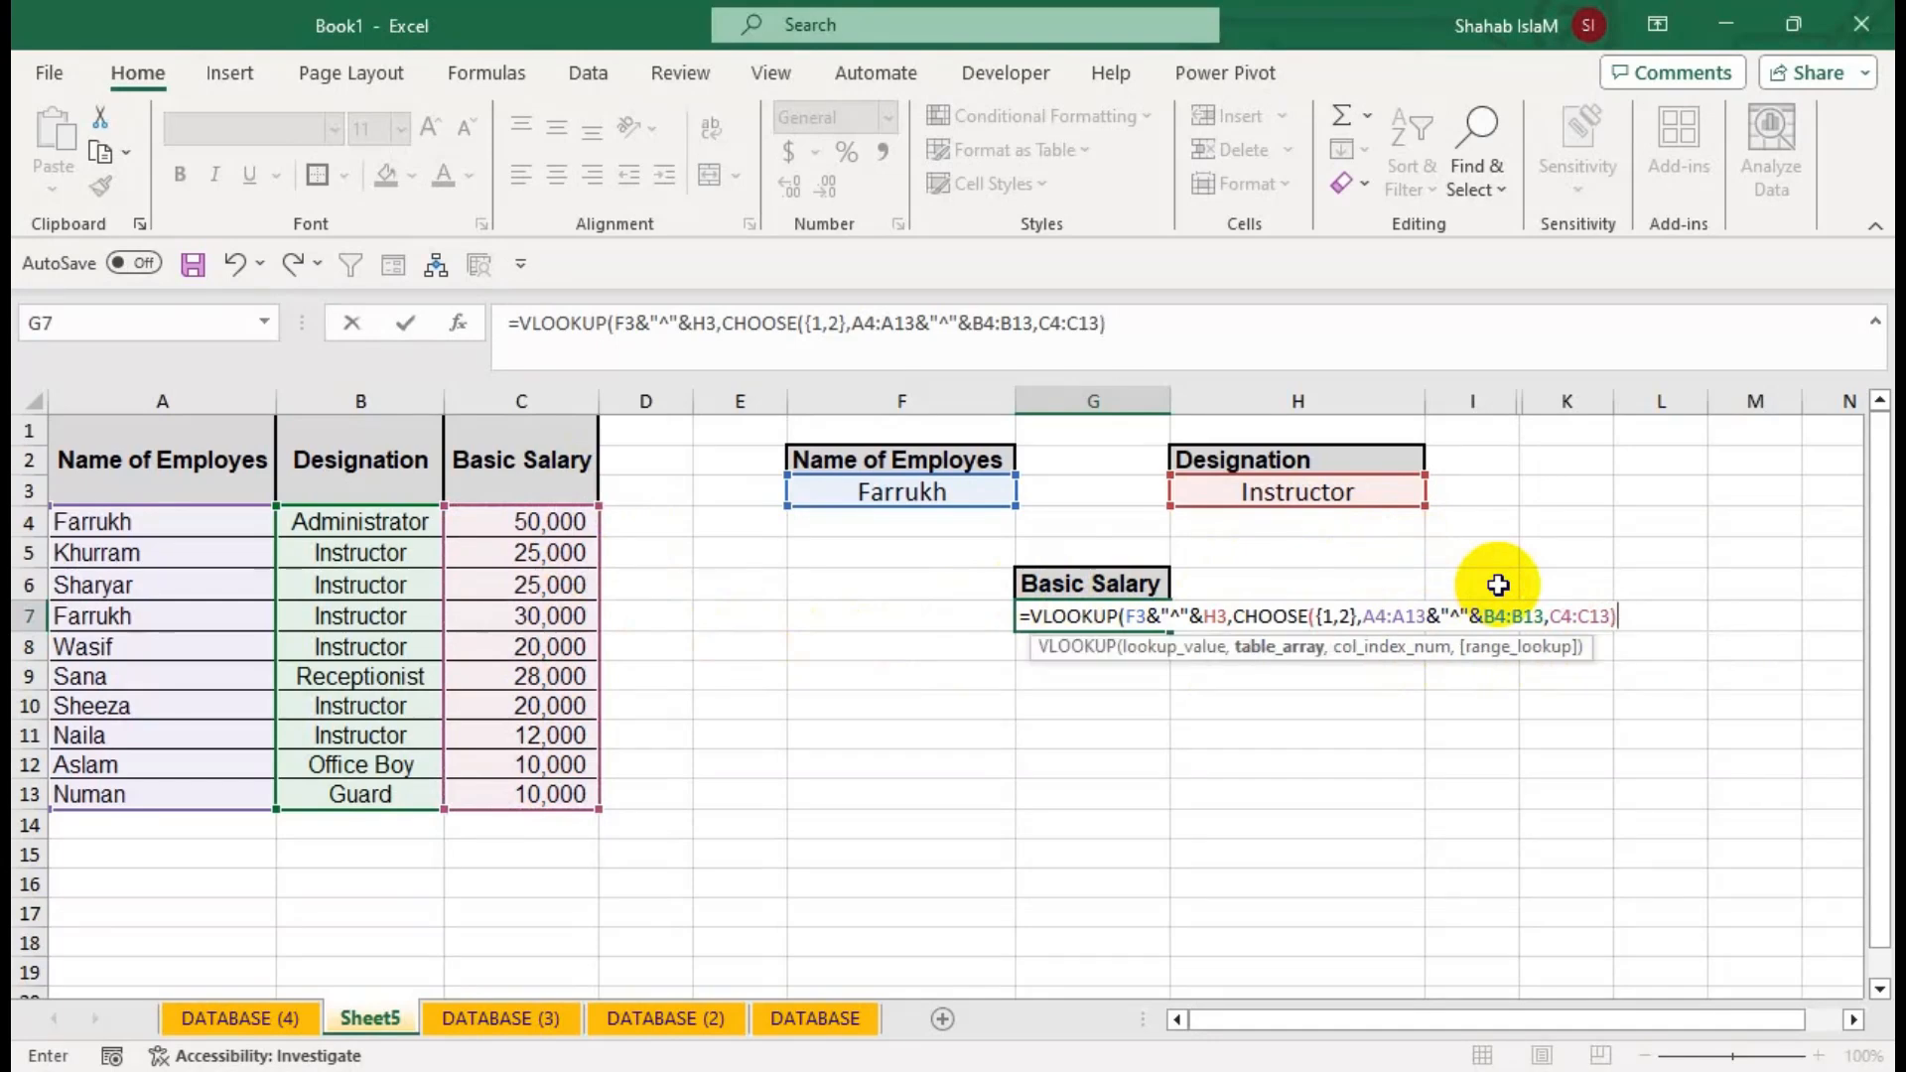
Complete the G7 VLOOKUP with column index 2 and FALSE for an exact match.
{"action": "type", "text": ","}
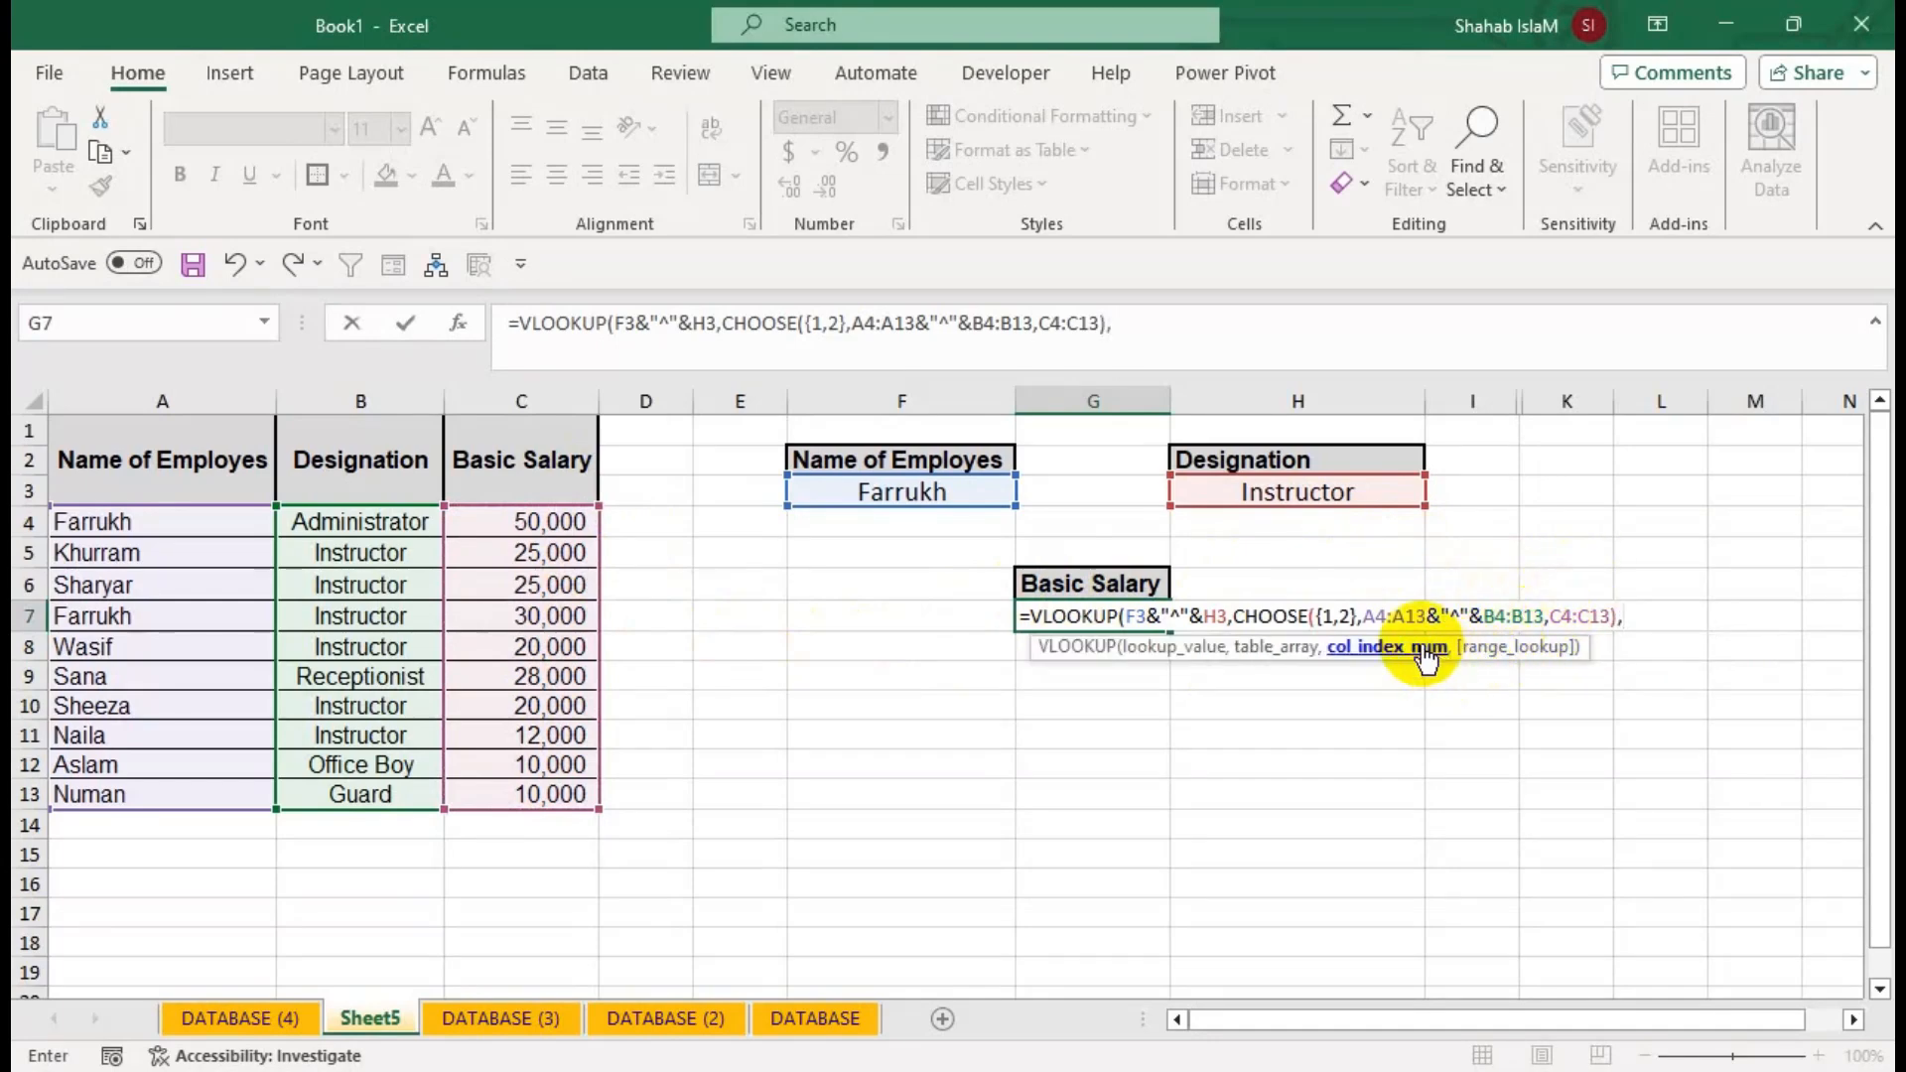
{"action": "type", "text": "2,"}
{"action": "key", "text": "Down"}
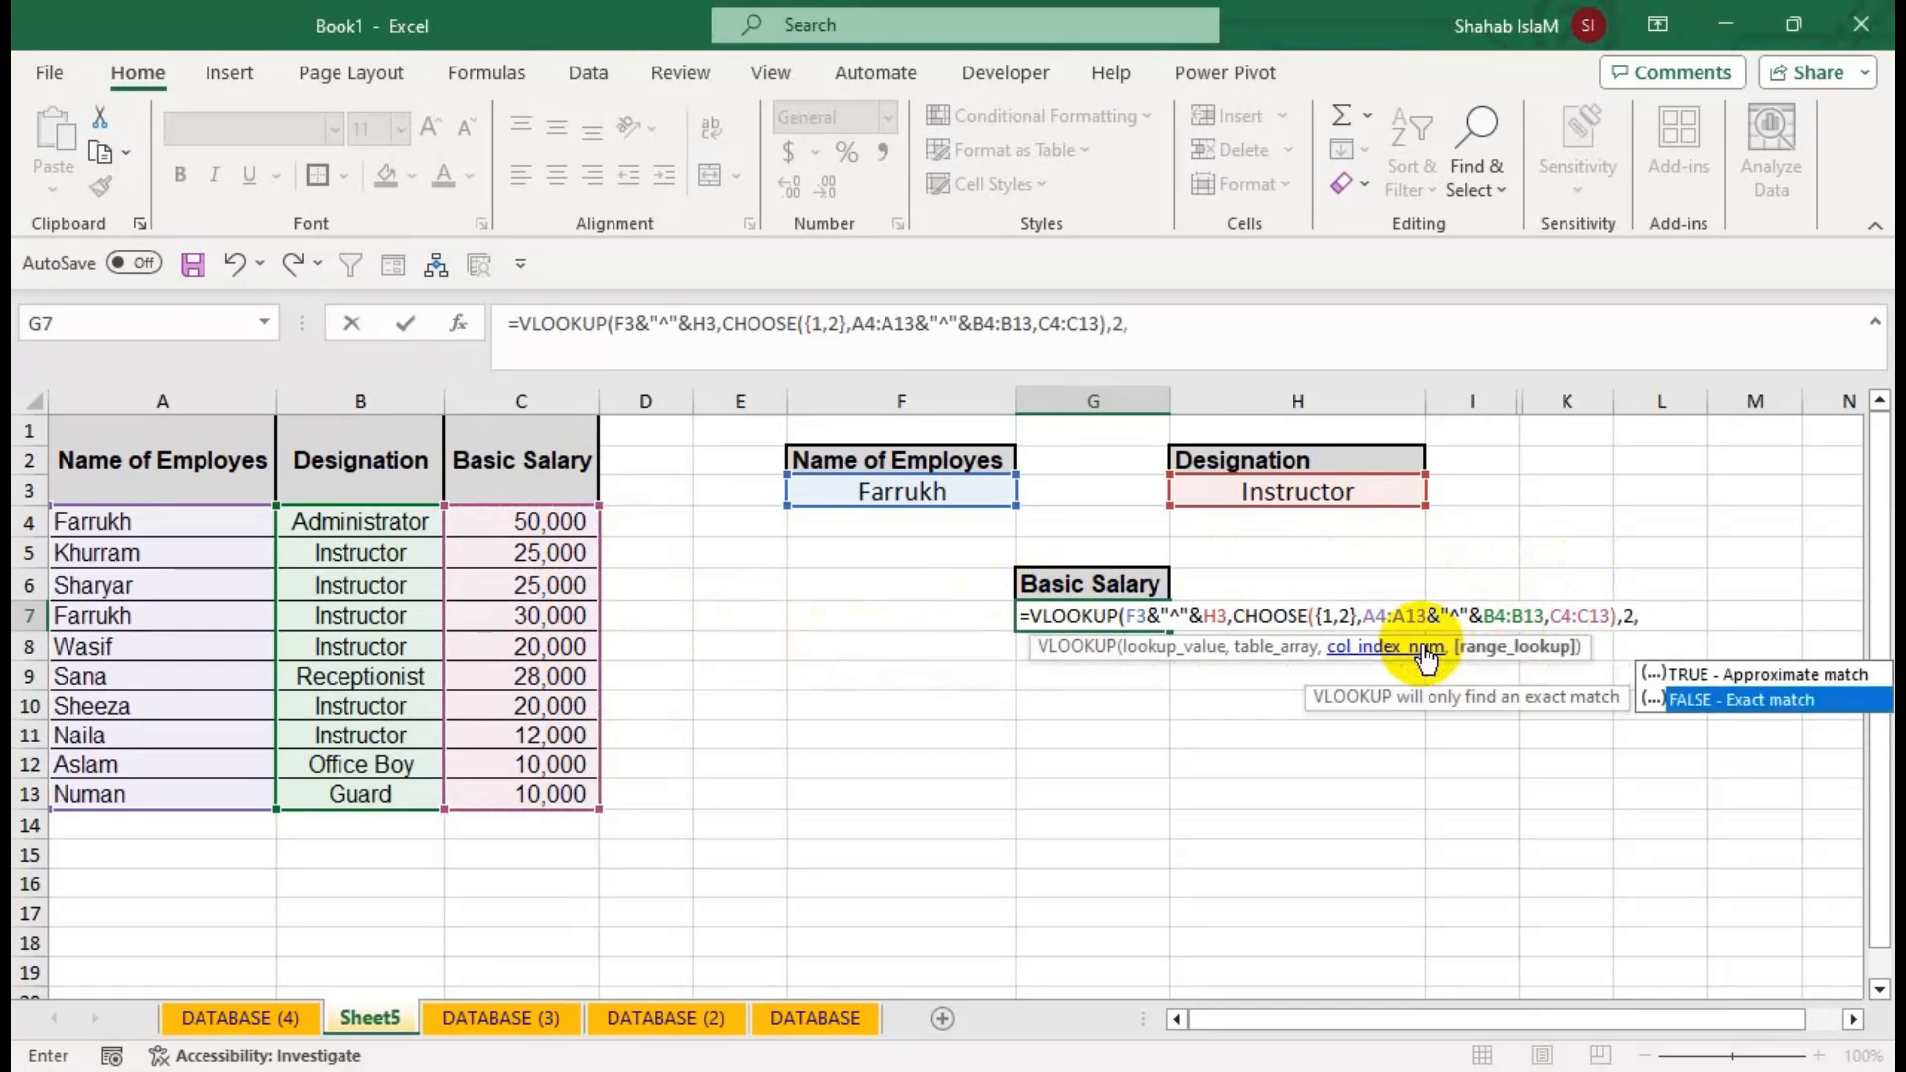
{"action": "key", "text": "Escape"}
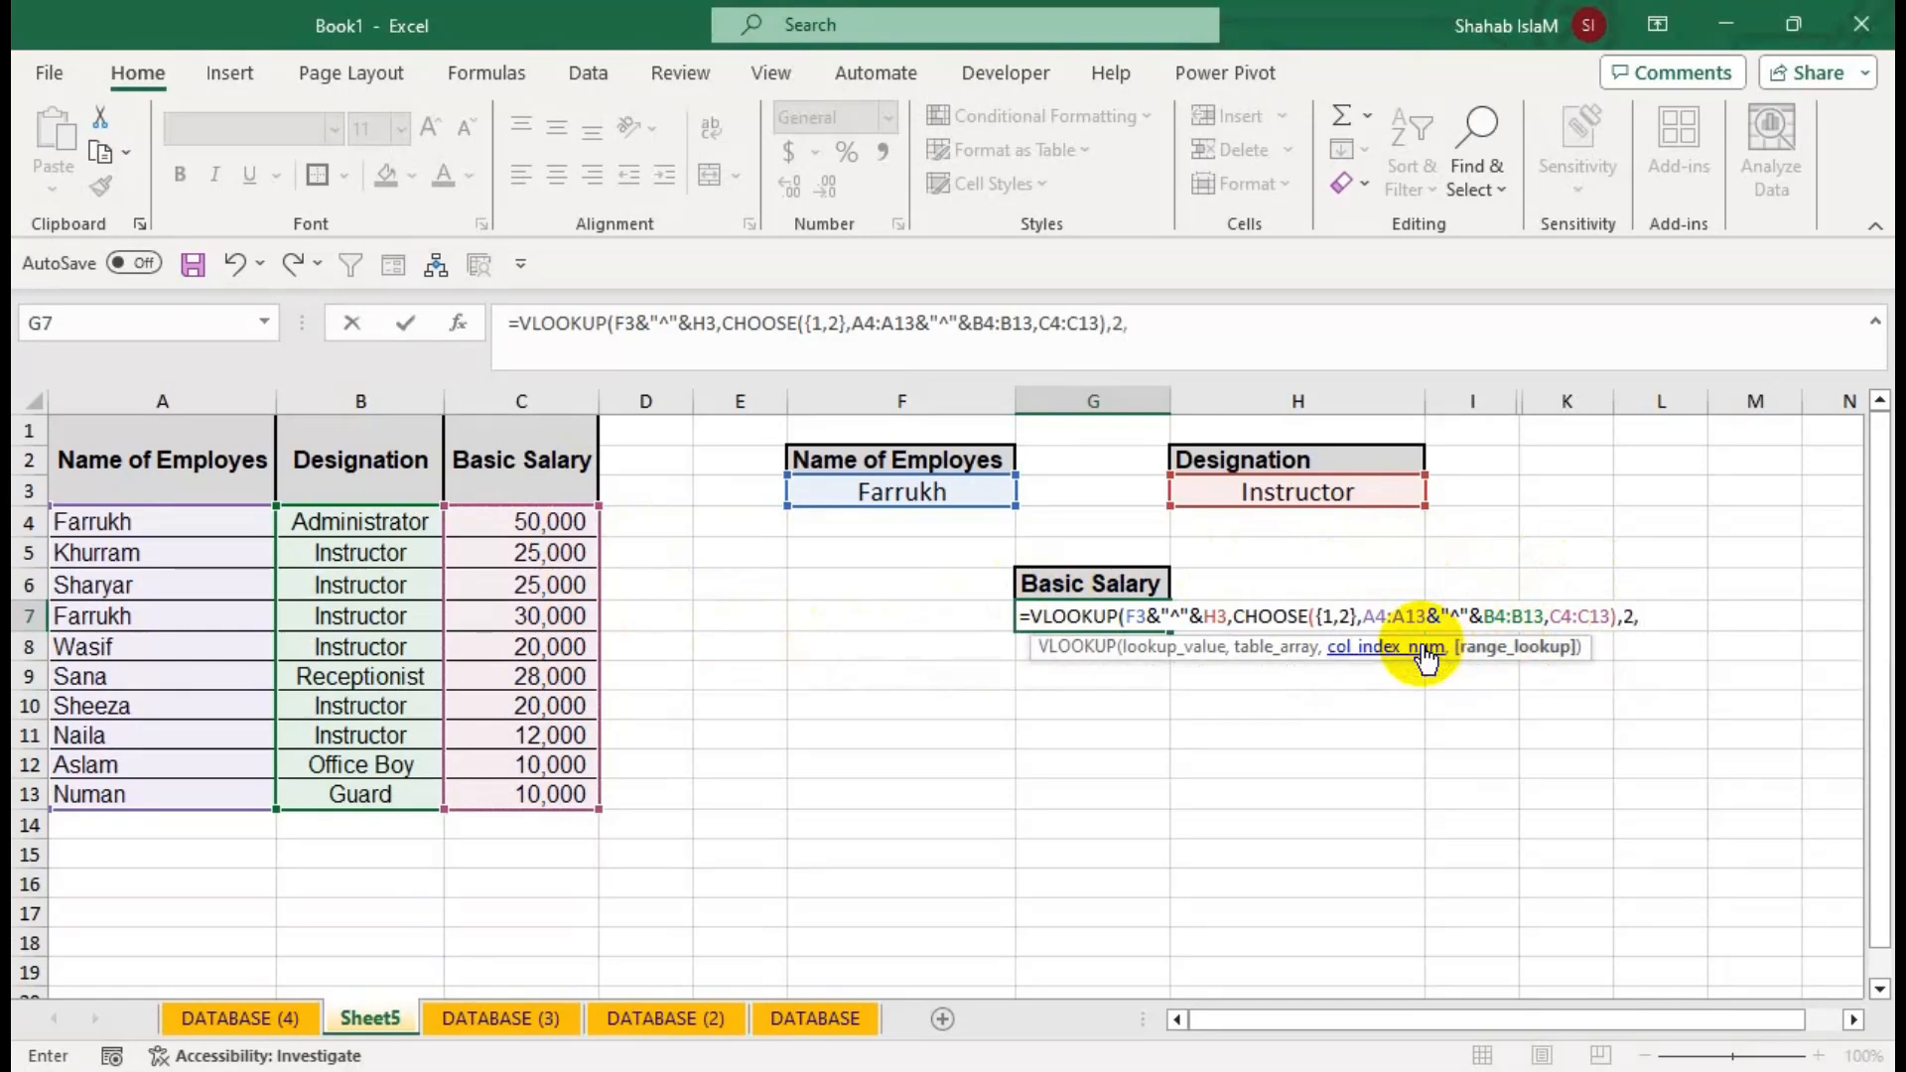
{"action": "type", "text": "FALSE)"}
{"action": "key", "text": "Return"}
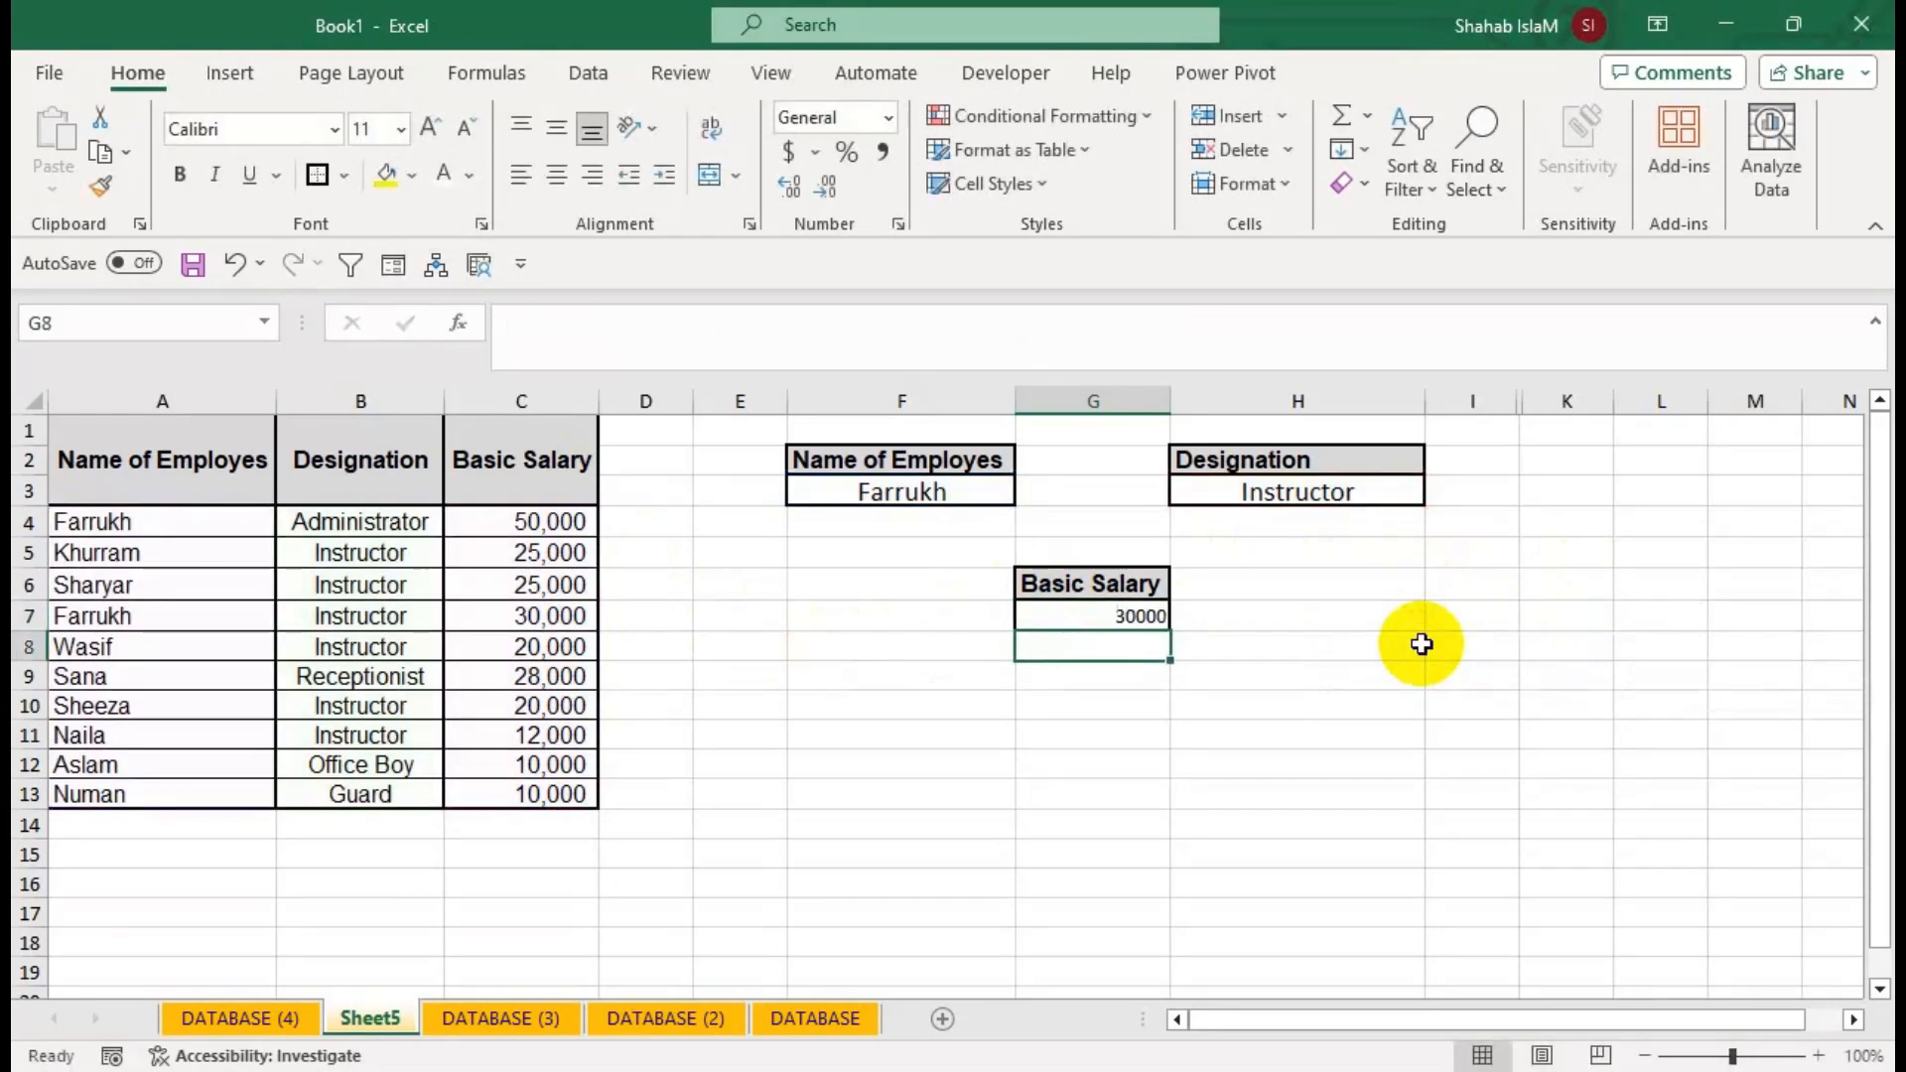
Center the Basic Salary result in G7 horizontally and vertically and enlarge its font to size 14.
{"action": "left_click", "coordinate": [1132, 615]}
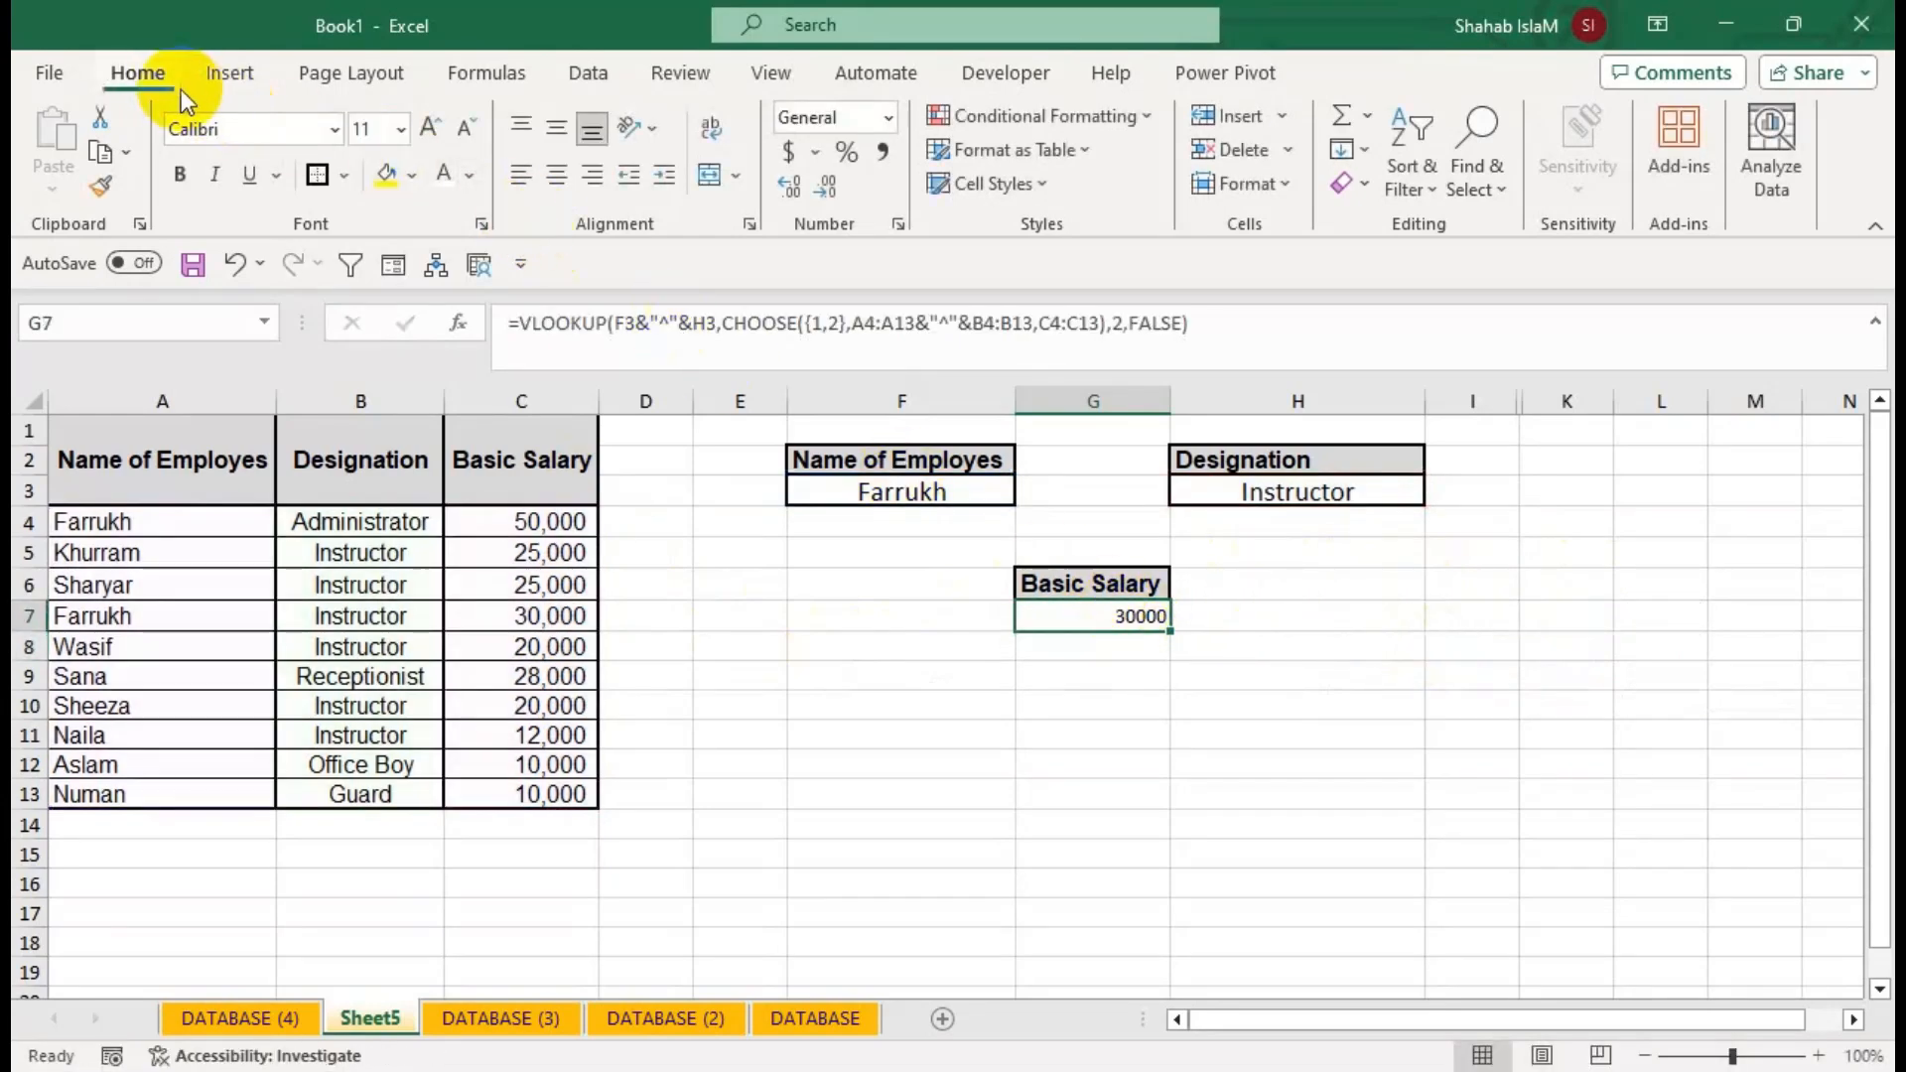
{"action": "left_click", "coordinate": [547, 177]}
{"action": "left_click", "coordinate": [546, 129]}
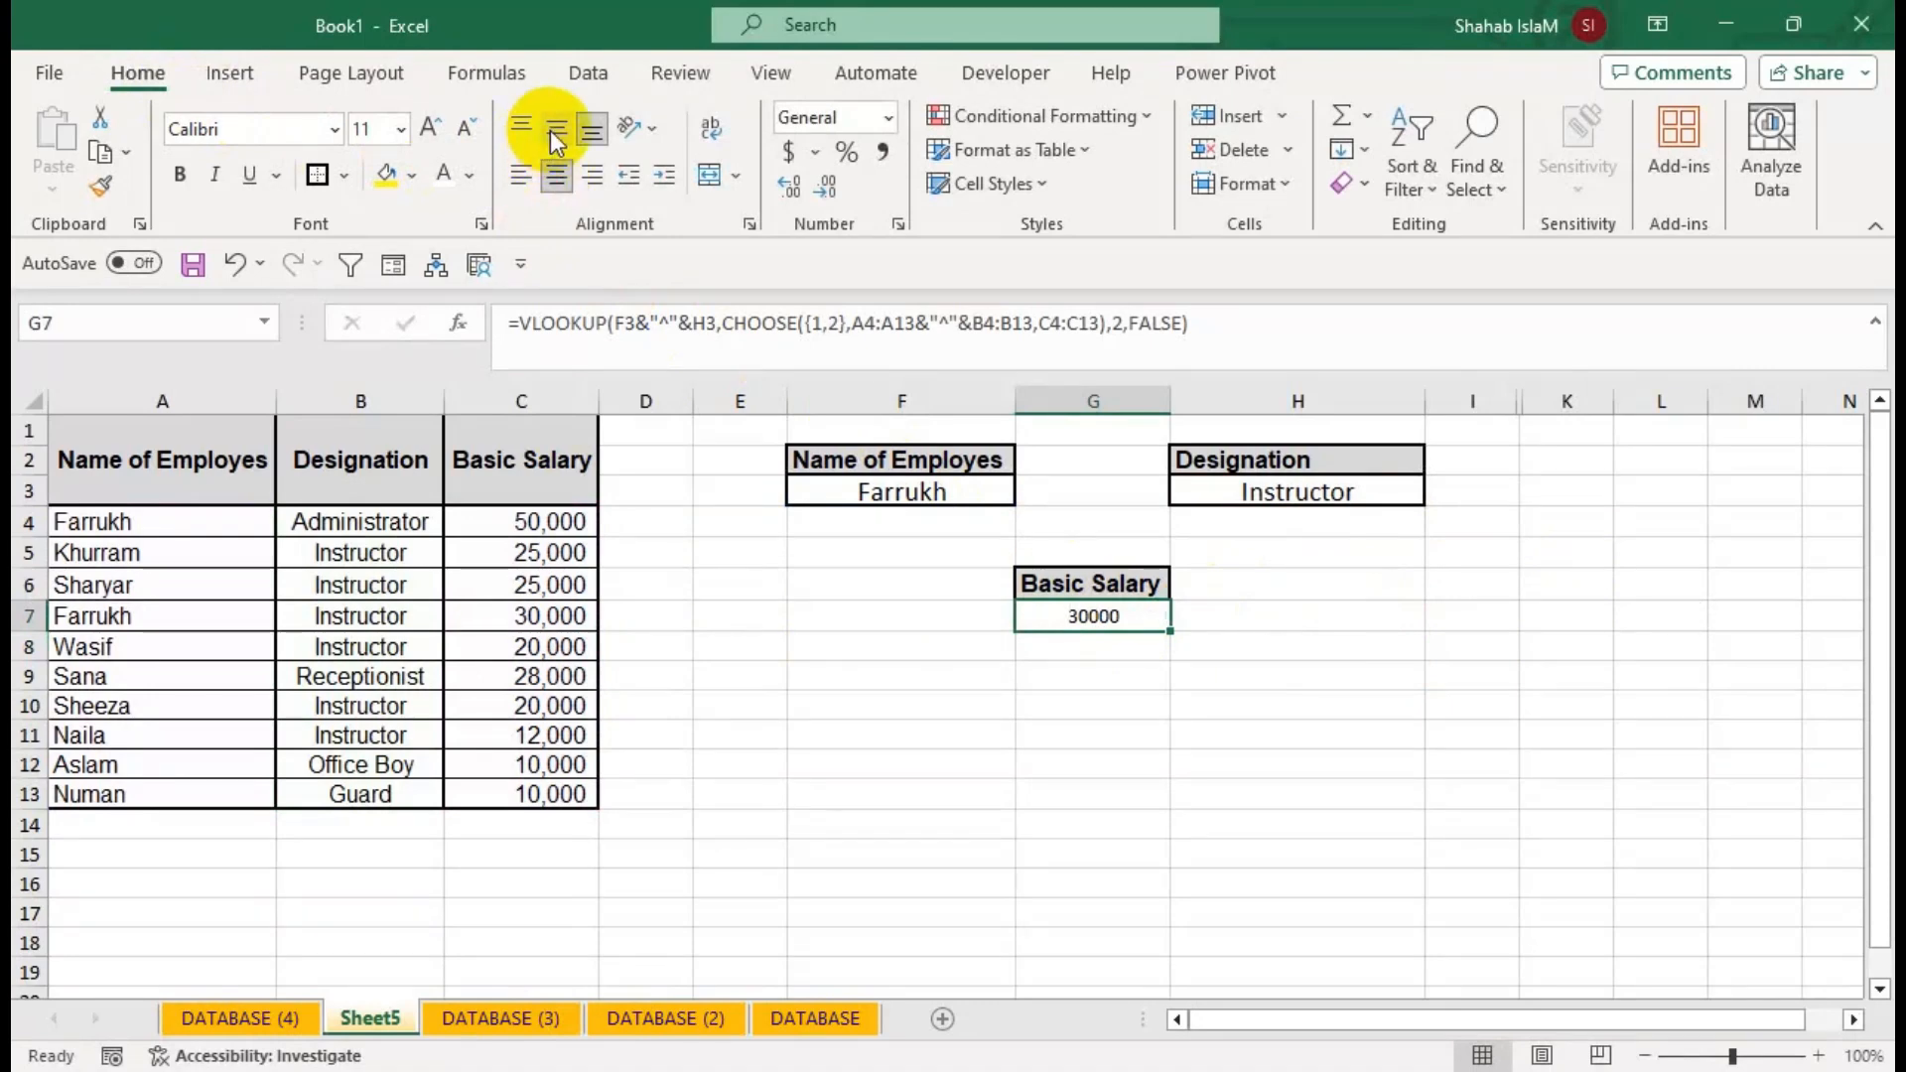
{"action": "left_click", "coordinate": [435, 129]}
{"action": "left_click", "coordinate": [441, 134]}
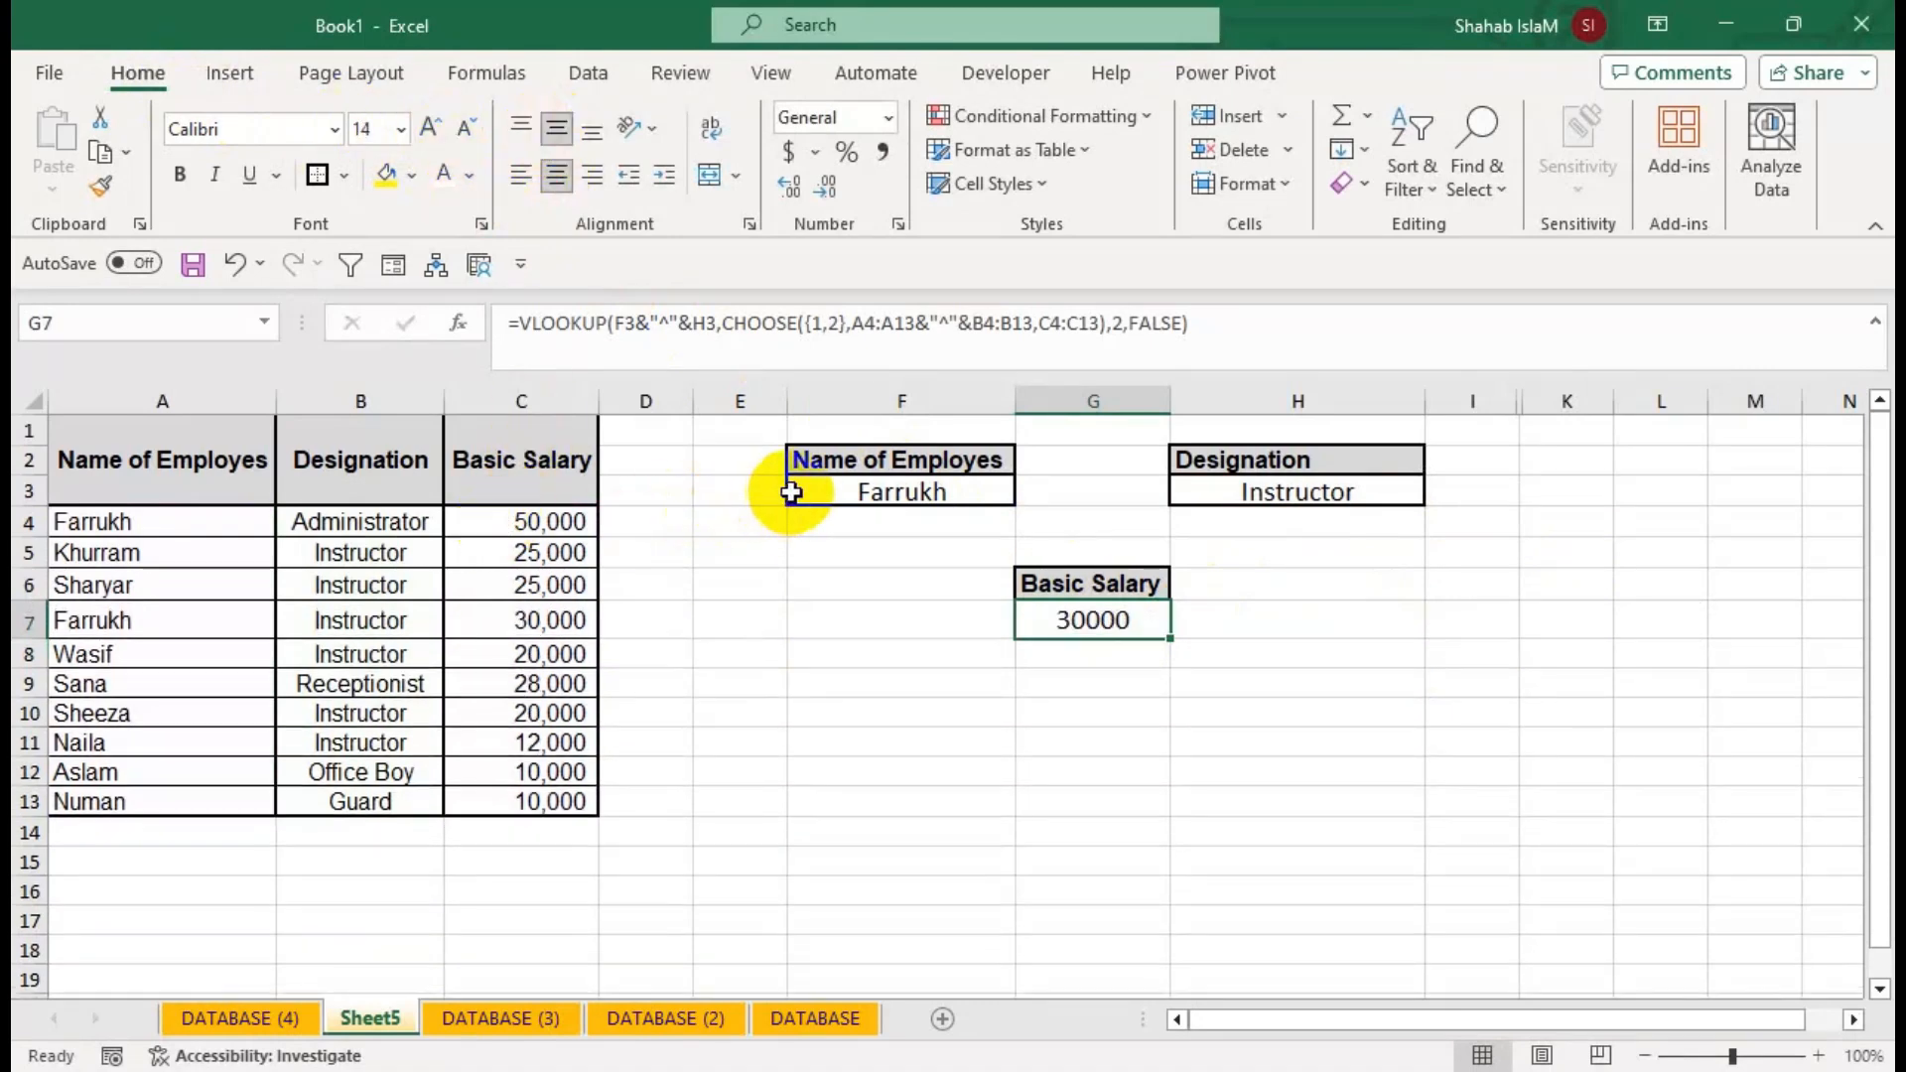
Compare the result with the table record in row 7, and choose the first designation from the H3 dropdown.
{"action": "left_click_drag", "start_coordinate": [198, 618], "coordinate": [593, 616]}
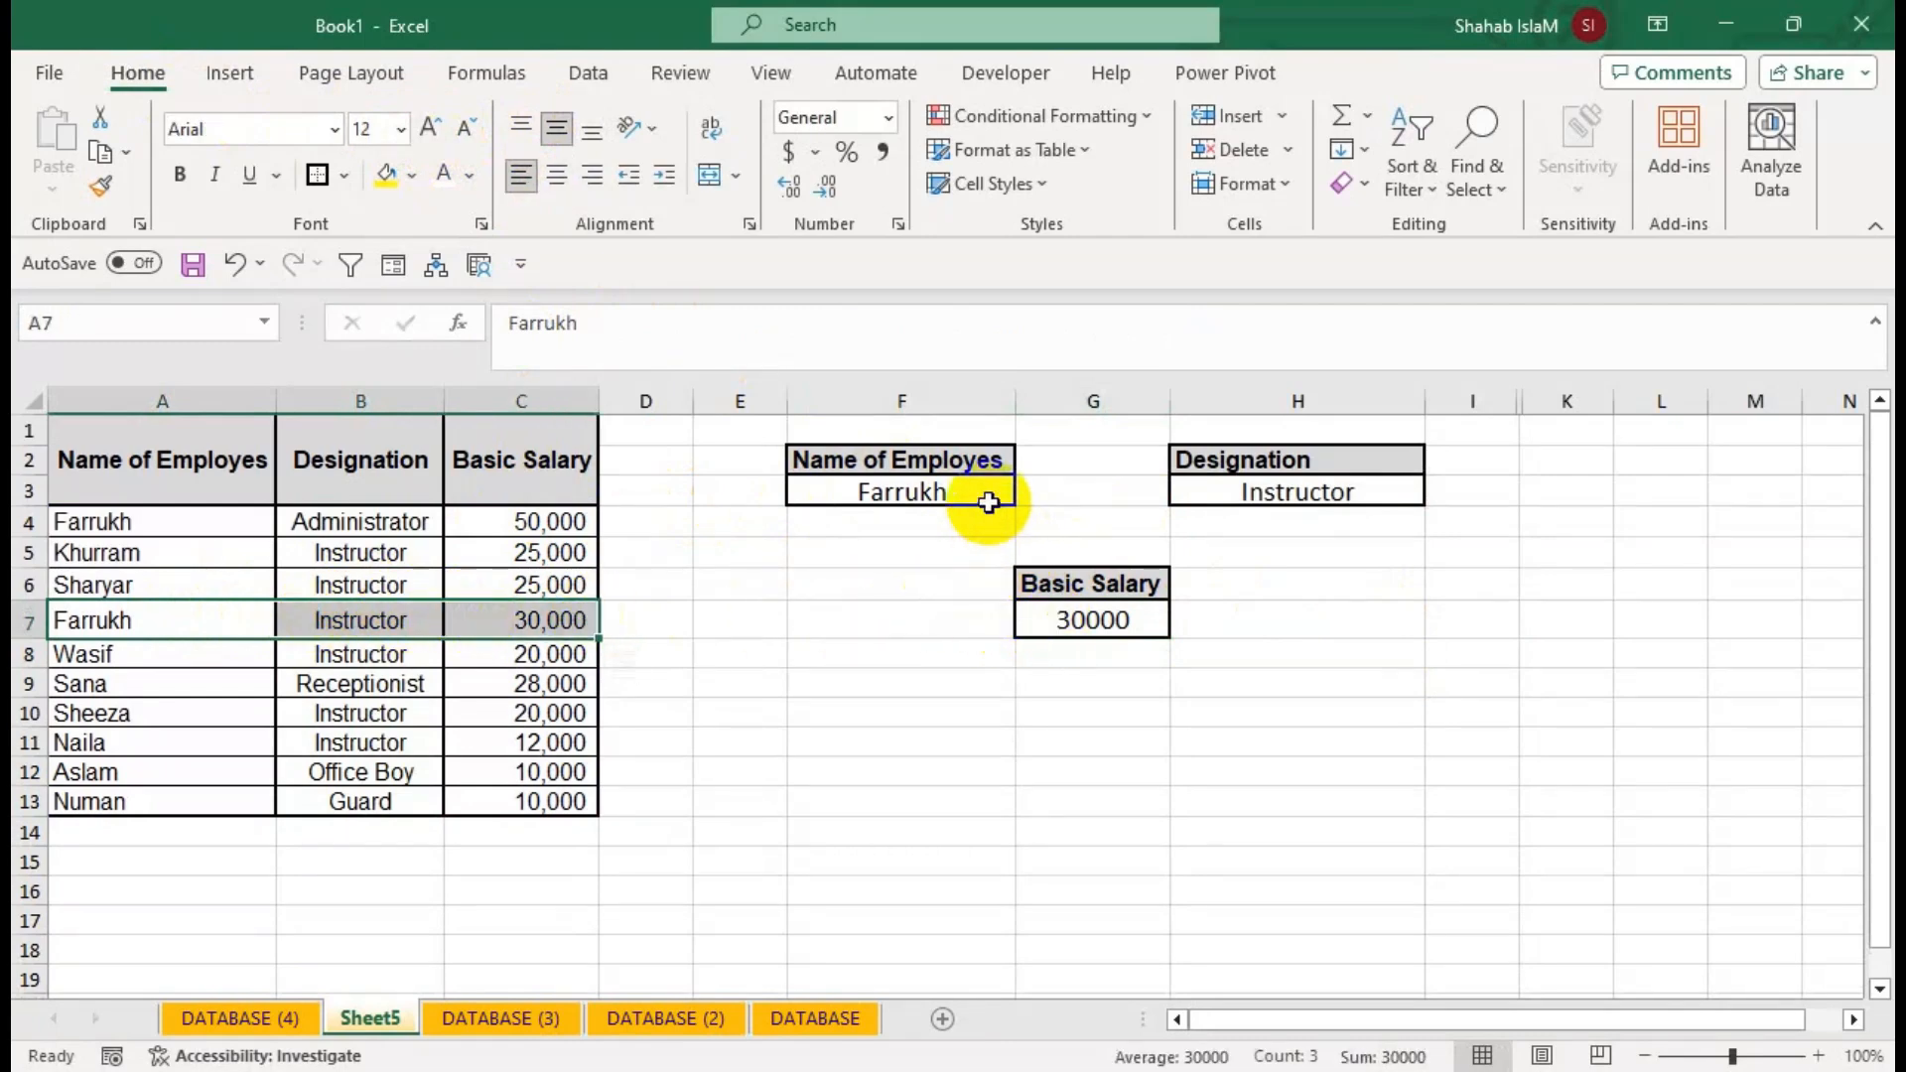
{"action": "left_click", "coordinate": [1260, 490]}
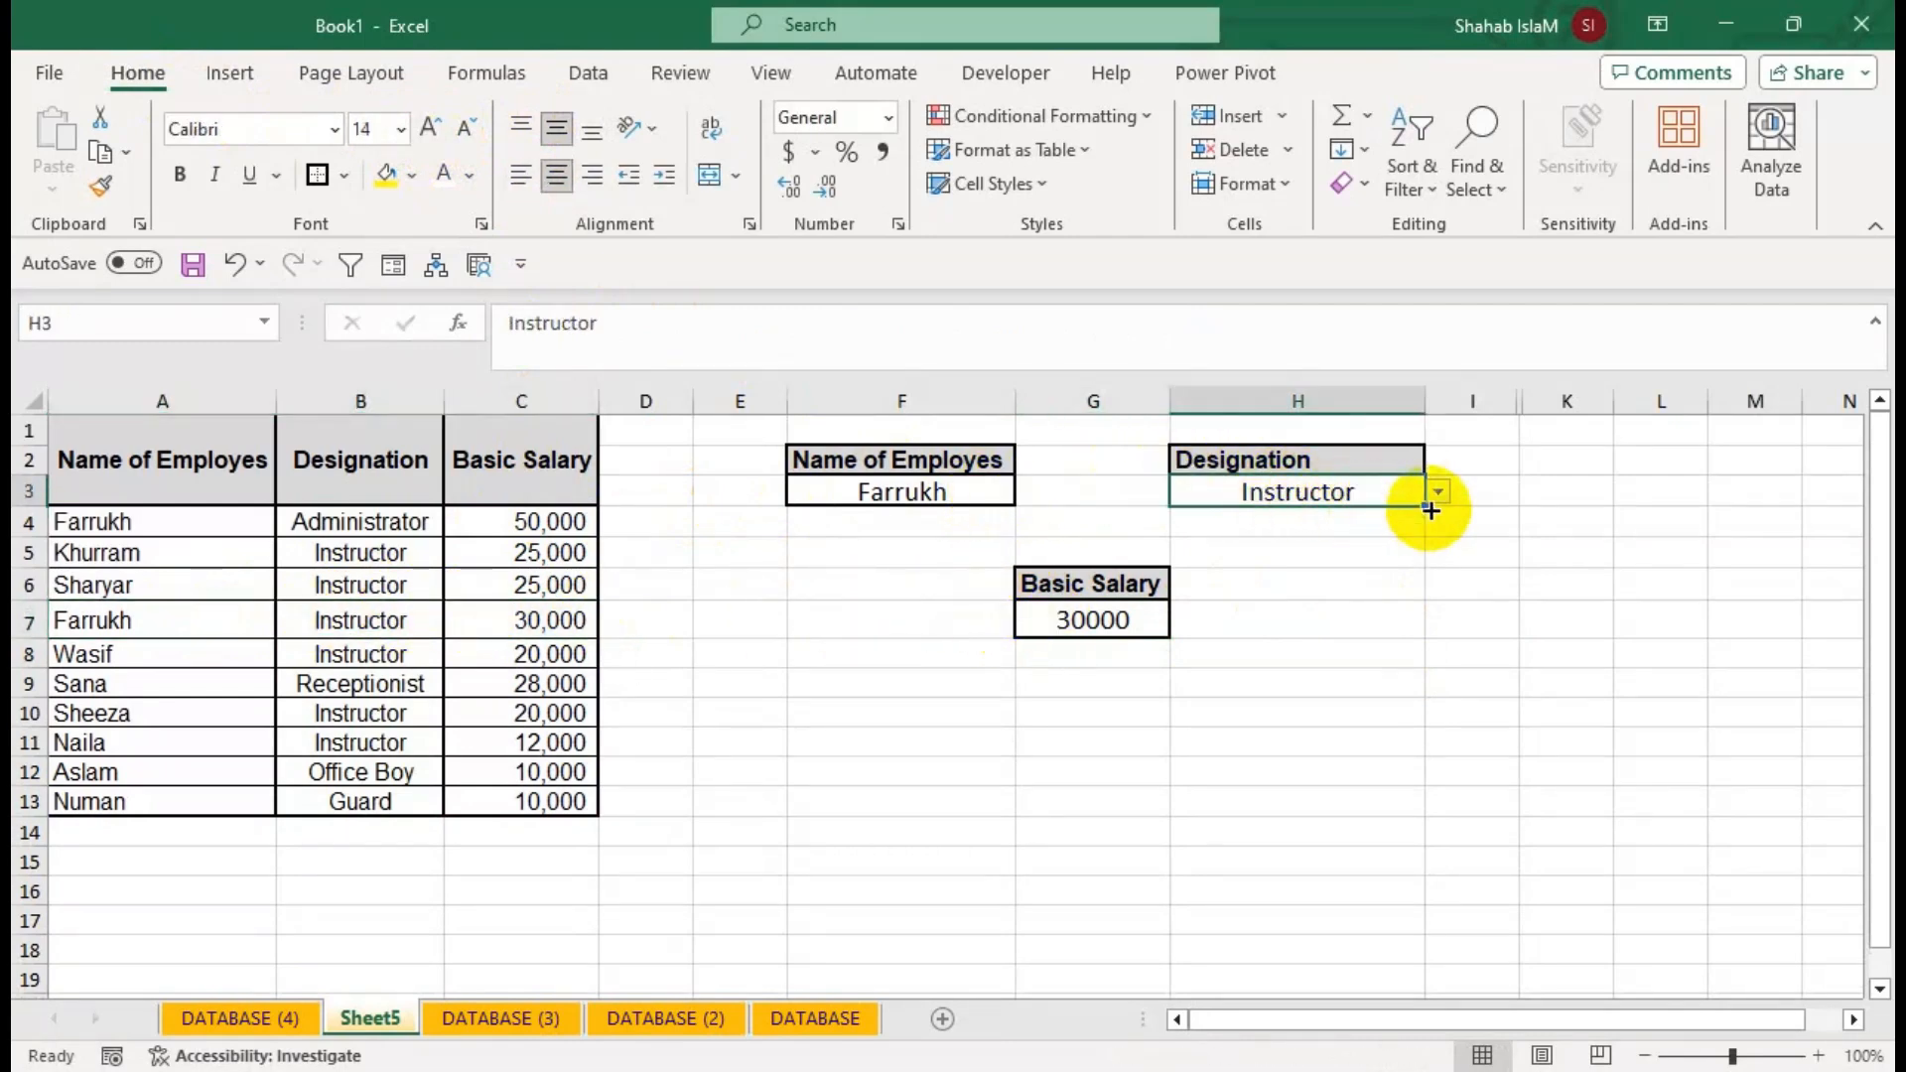
{"action": "left_click", "coordinate": [1438, 491]}
{"action": "left_click", "coordinate": [1391, 519]}
{"action": "left_click", "coordinate": [1127, 610]}
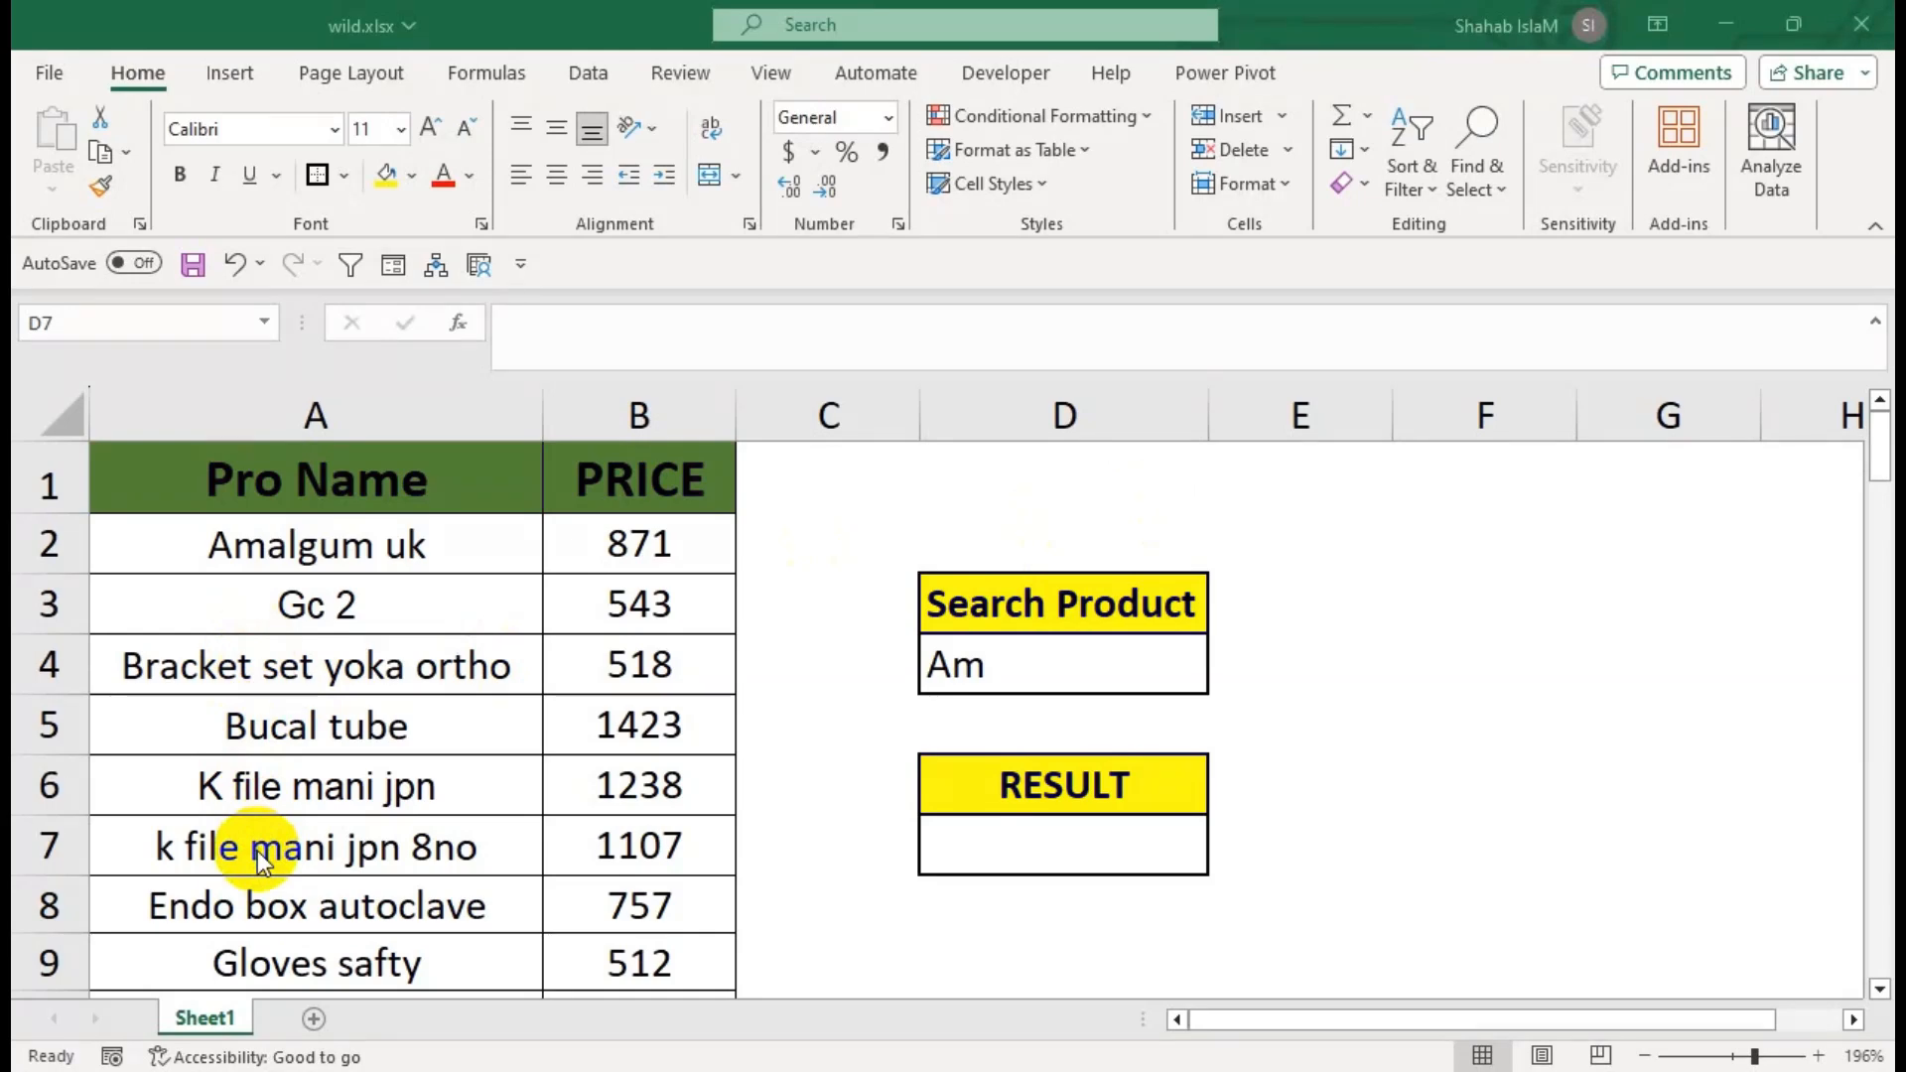
In wild.xlsx, begin a VLOOKUP formula in D7 under RESULT with D4&"*" as the wildcard lookup value.
{"action": "left_click", "coordinate": [1028, 685]}
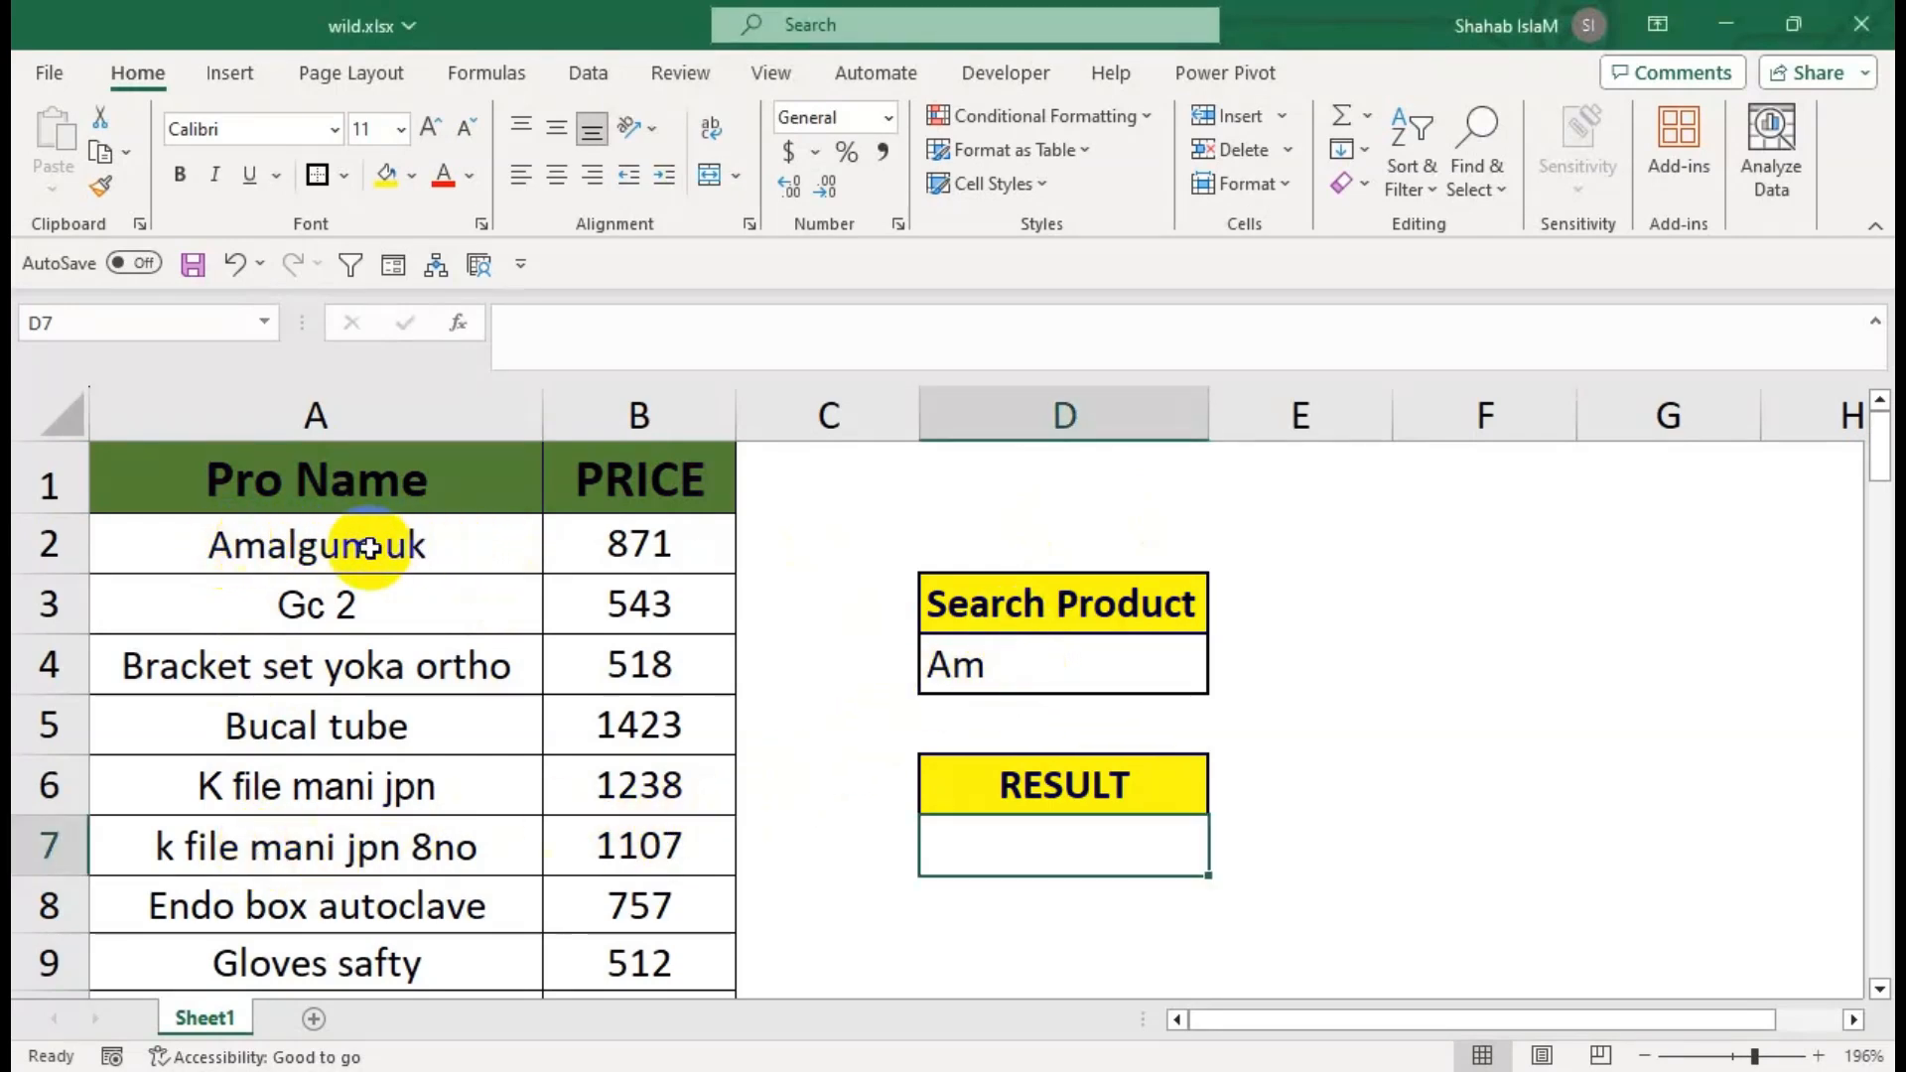
{"action": "left_click", "coordinate": [968, 667]}
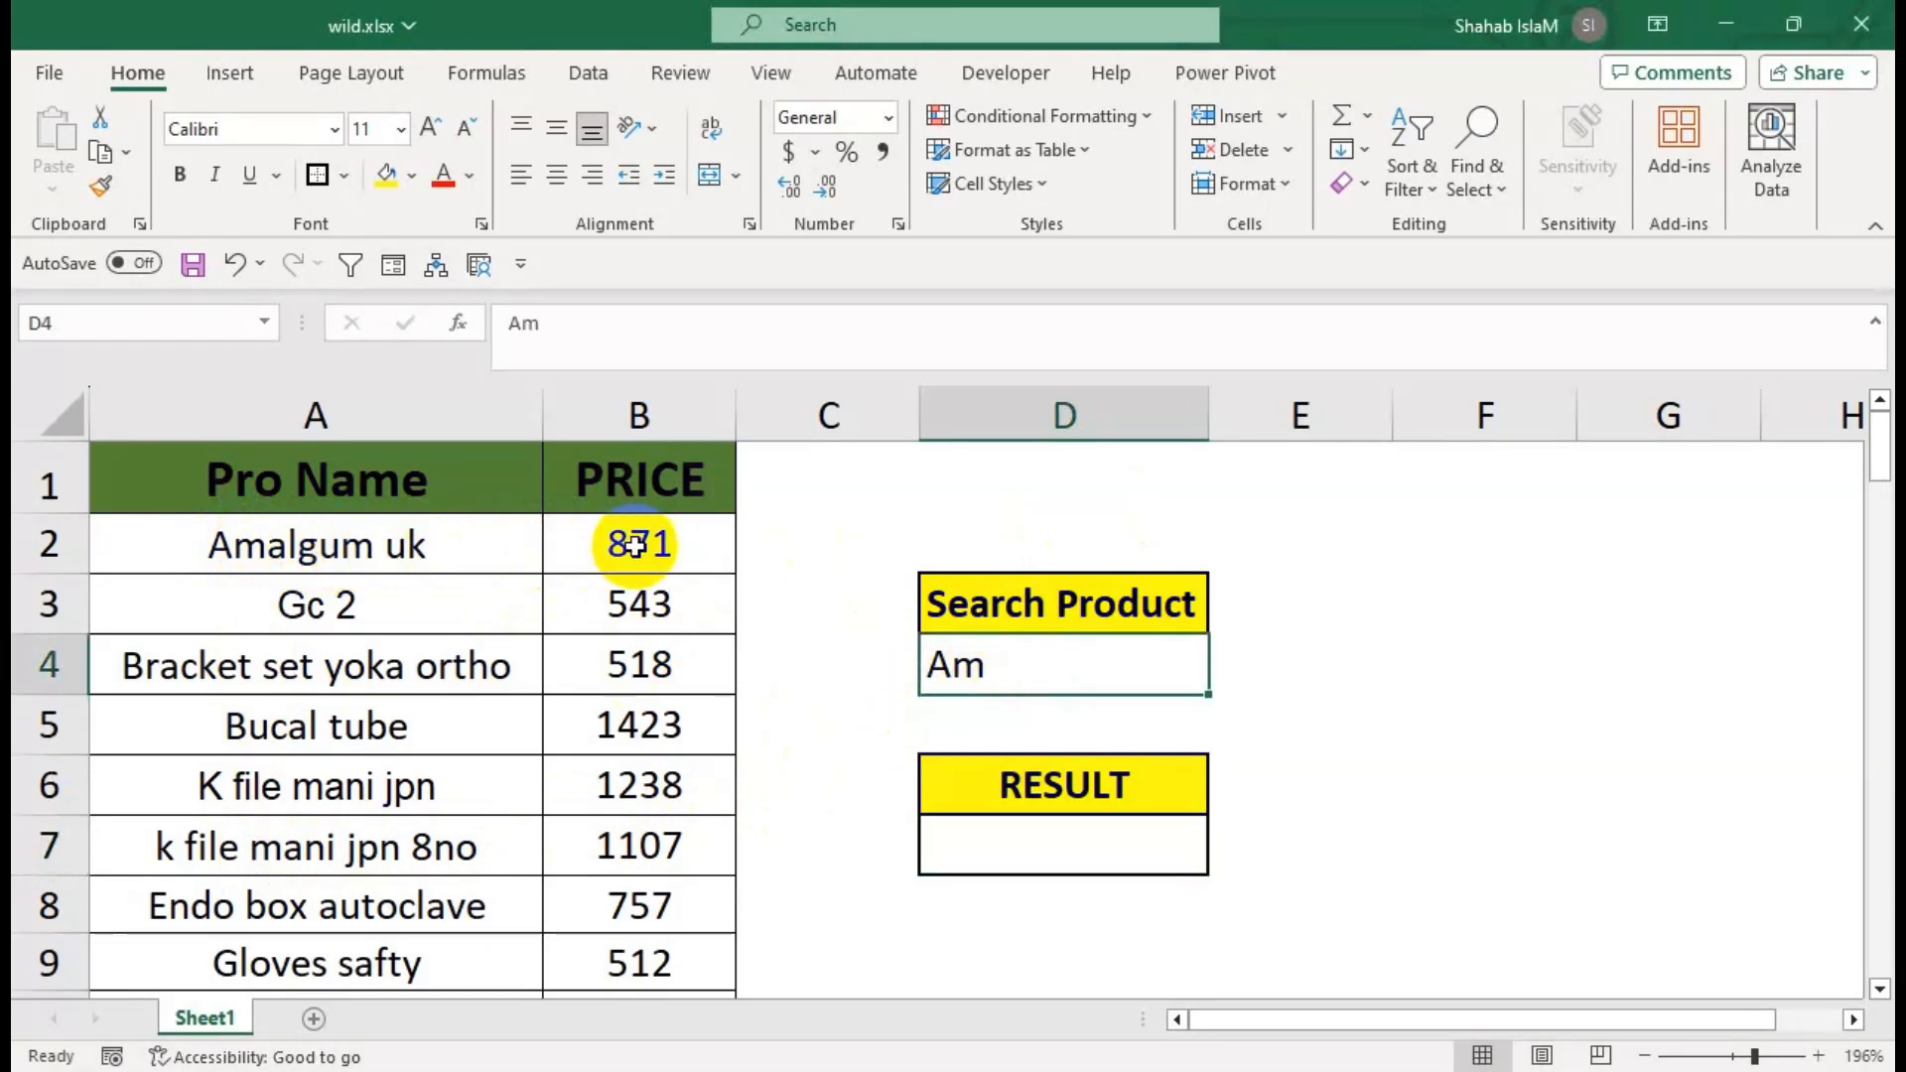
{"action": "left_click", "coordinate": [1016, 844]}
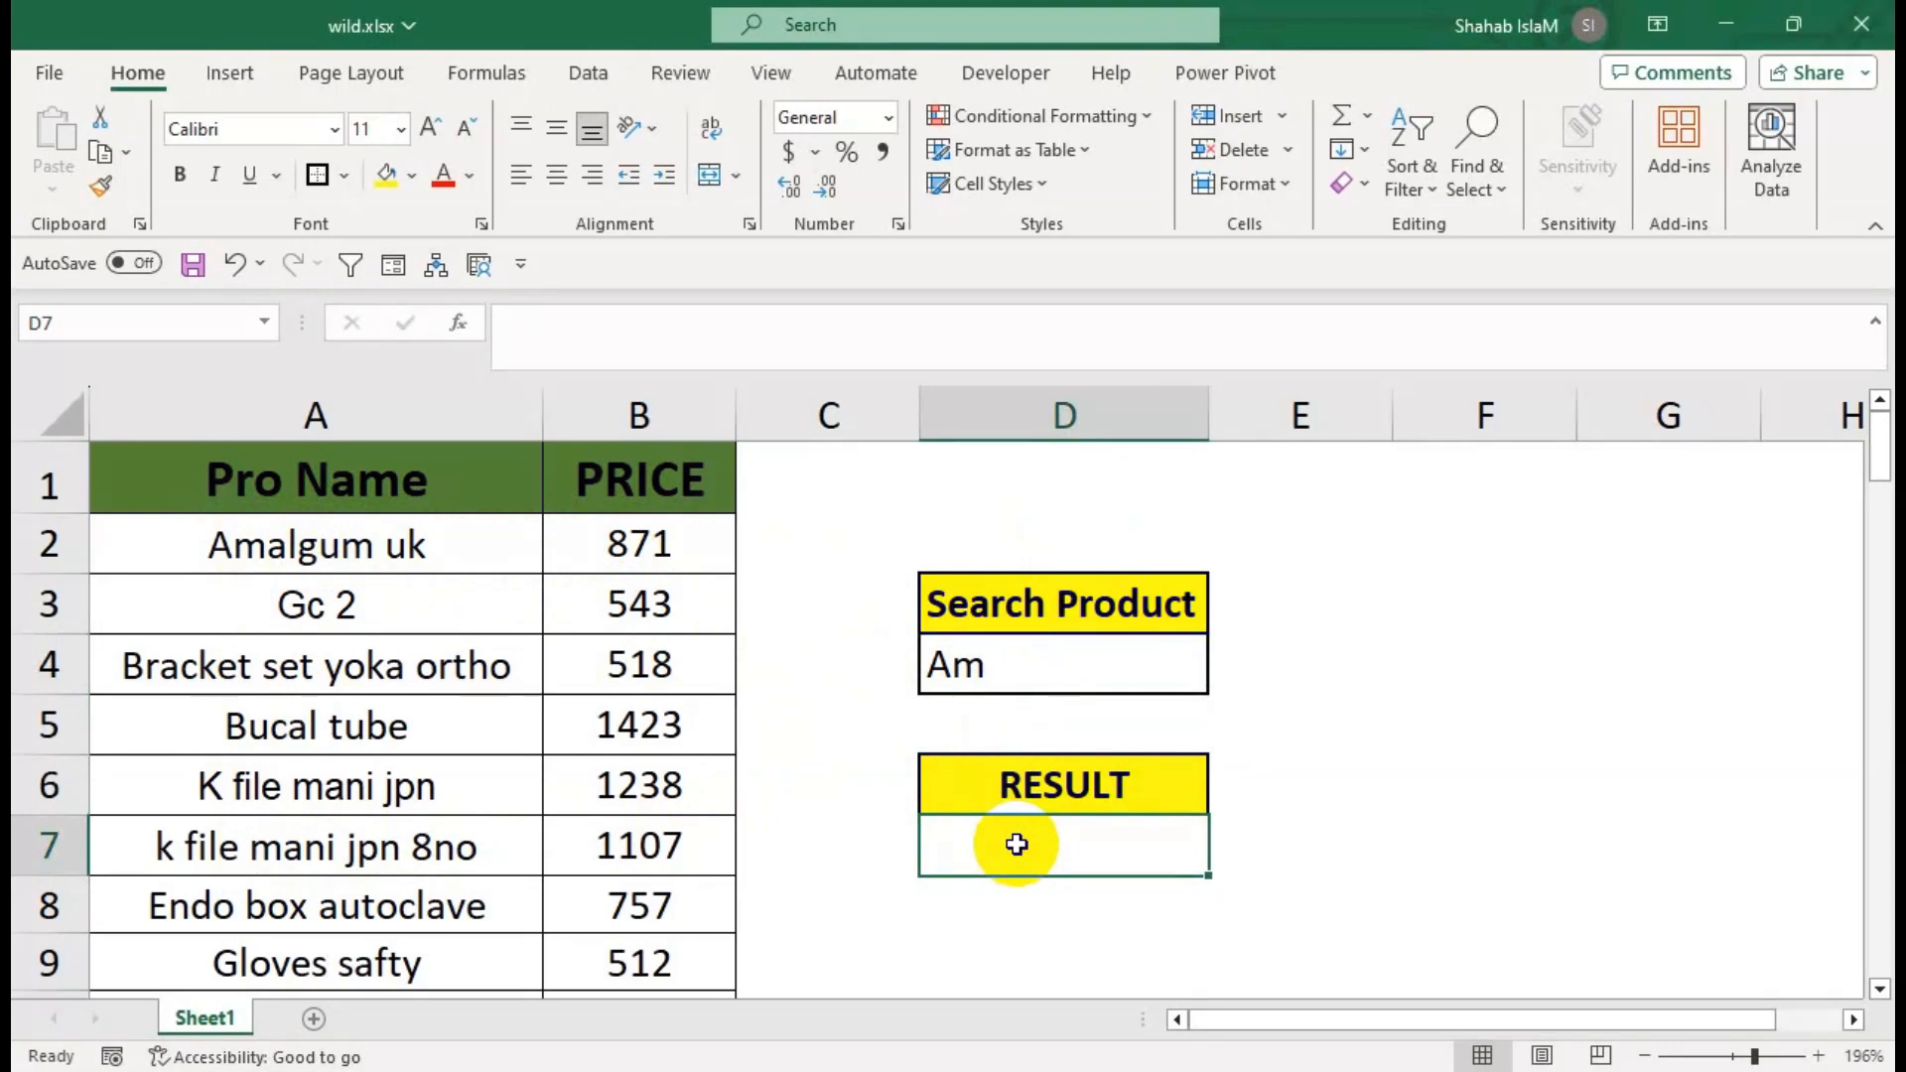
{"action": "type", "text": "=vlo"}
{"action": "key", "text": "Tab"}
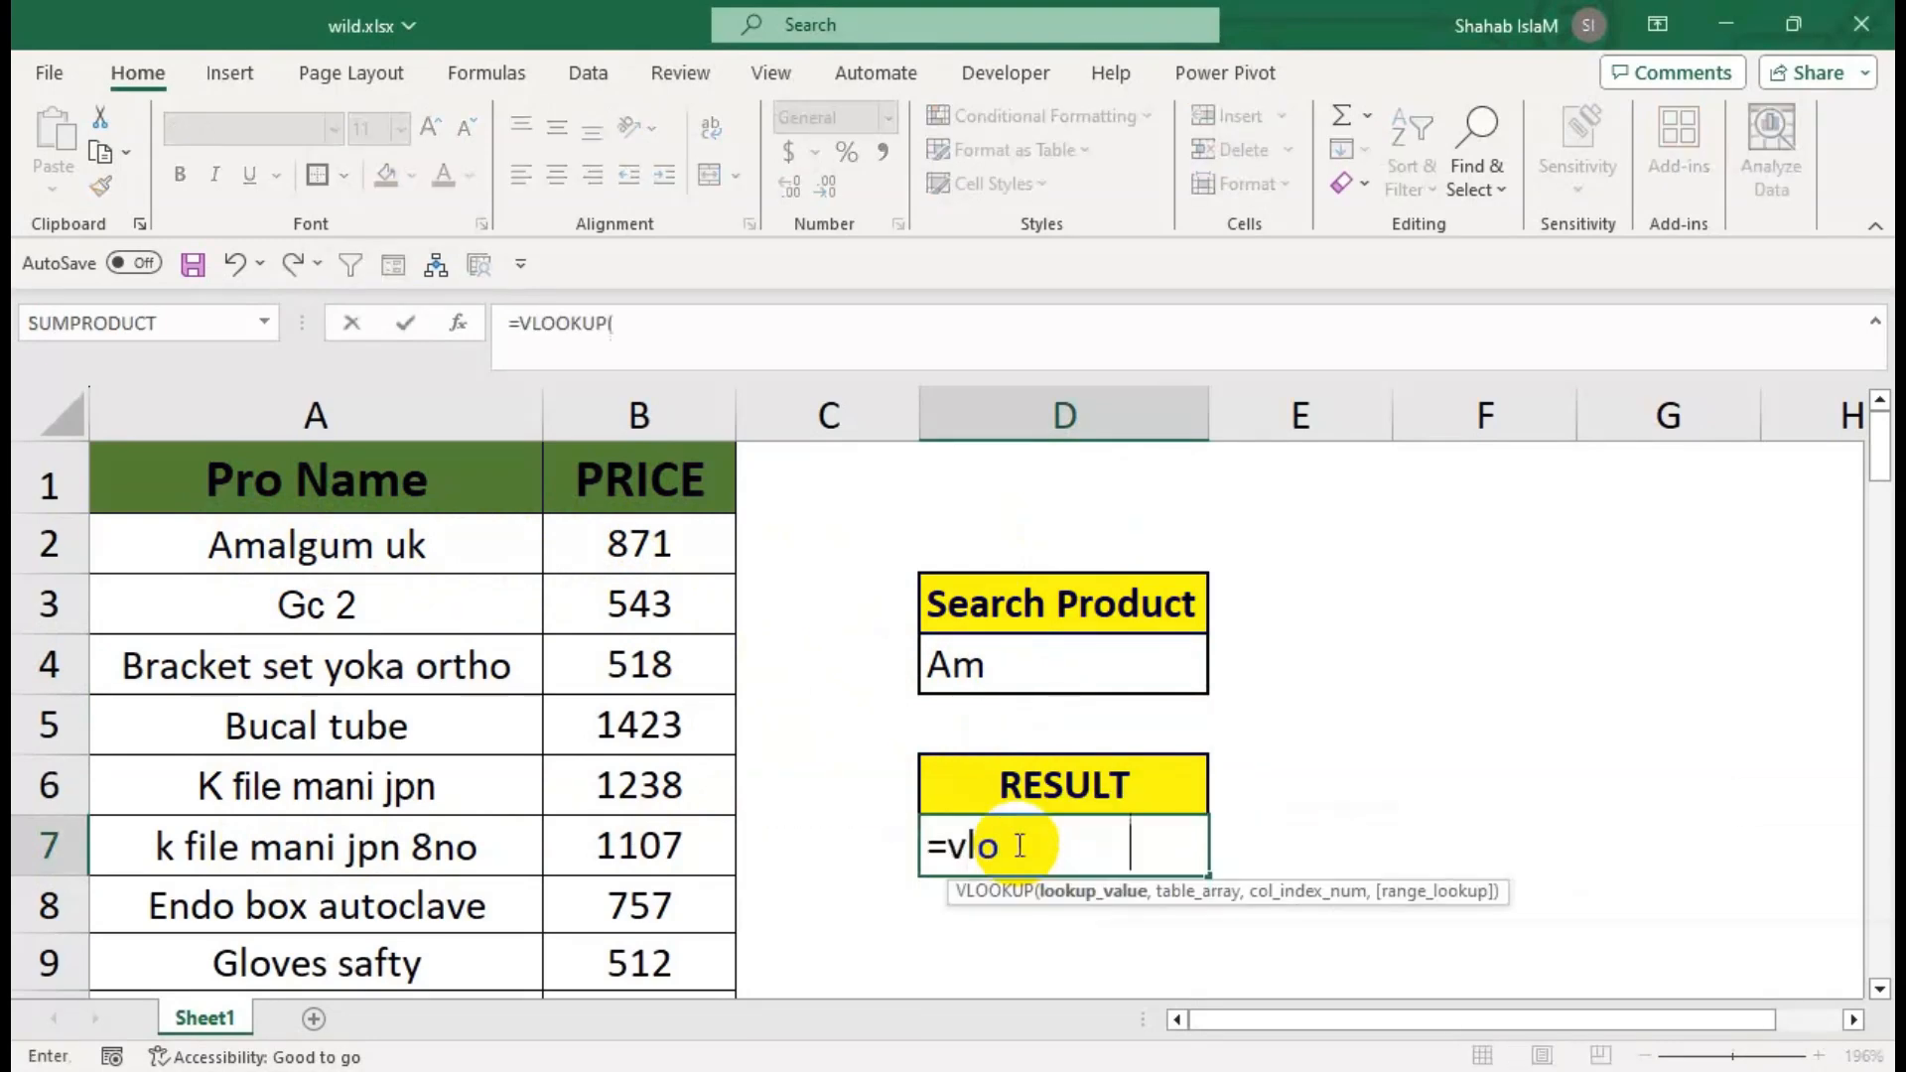
{"action": "left_click", "coordinate": [1062, 666]}
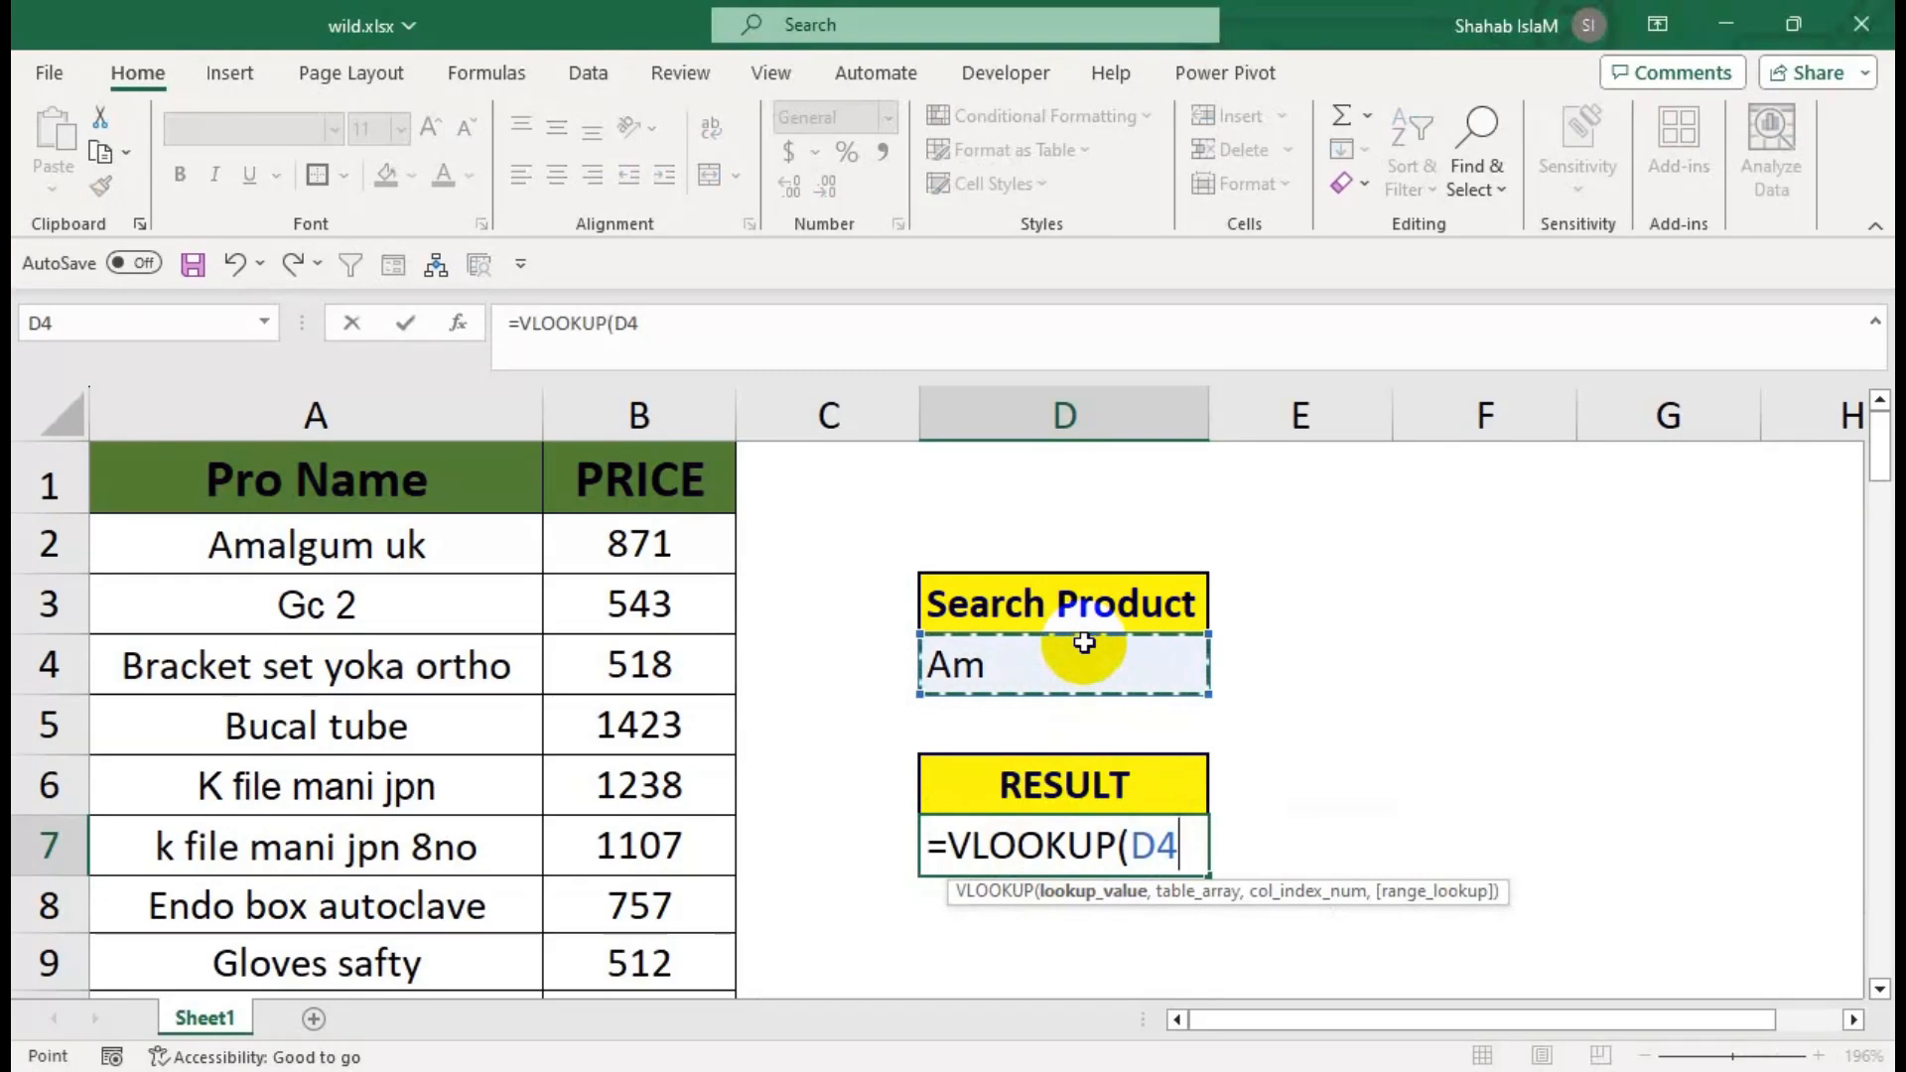
{"action": "type", "text": "&"}
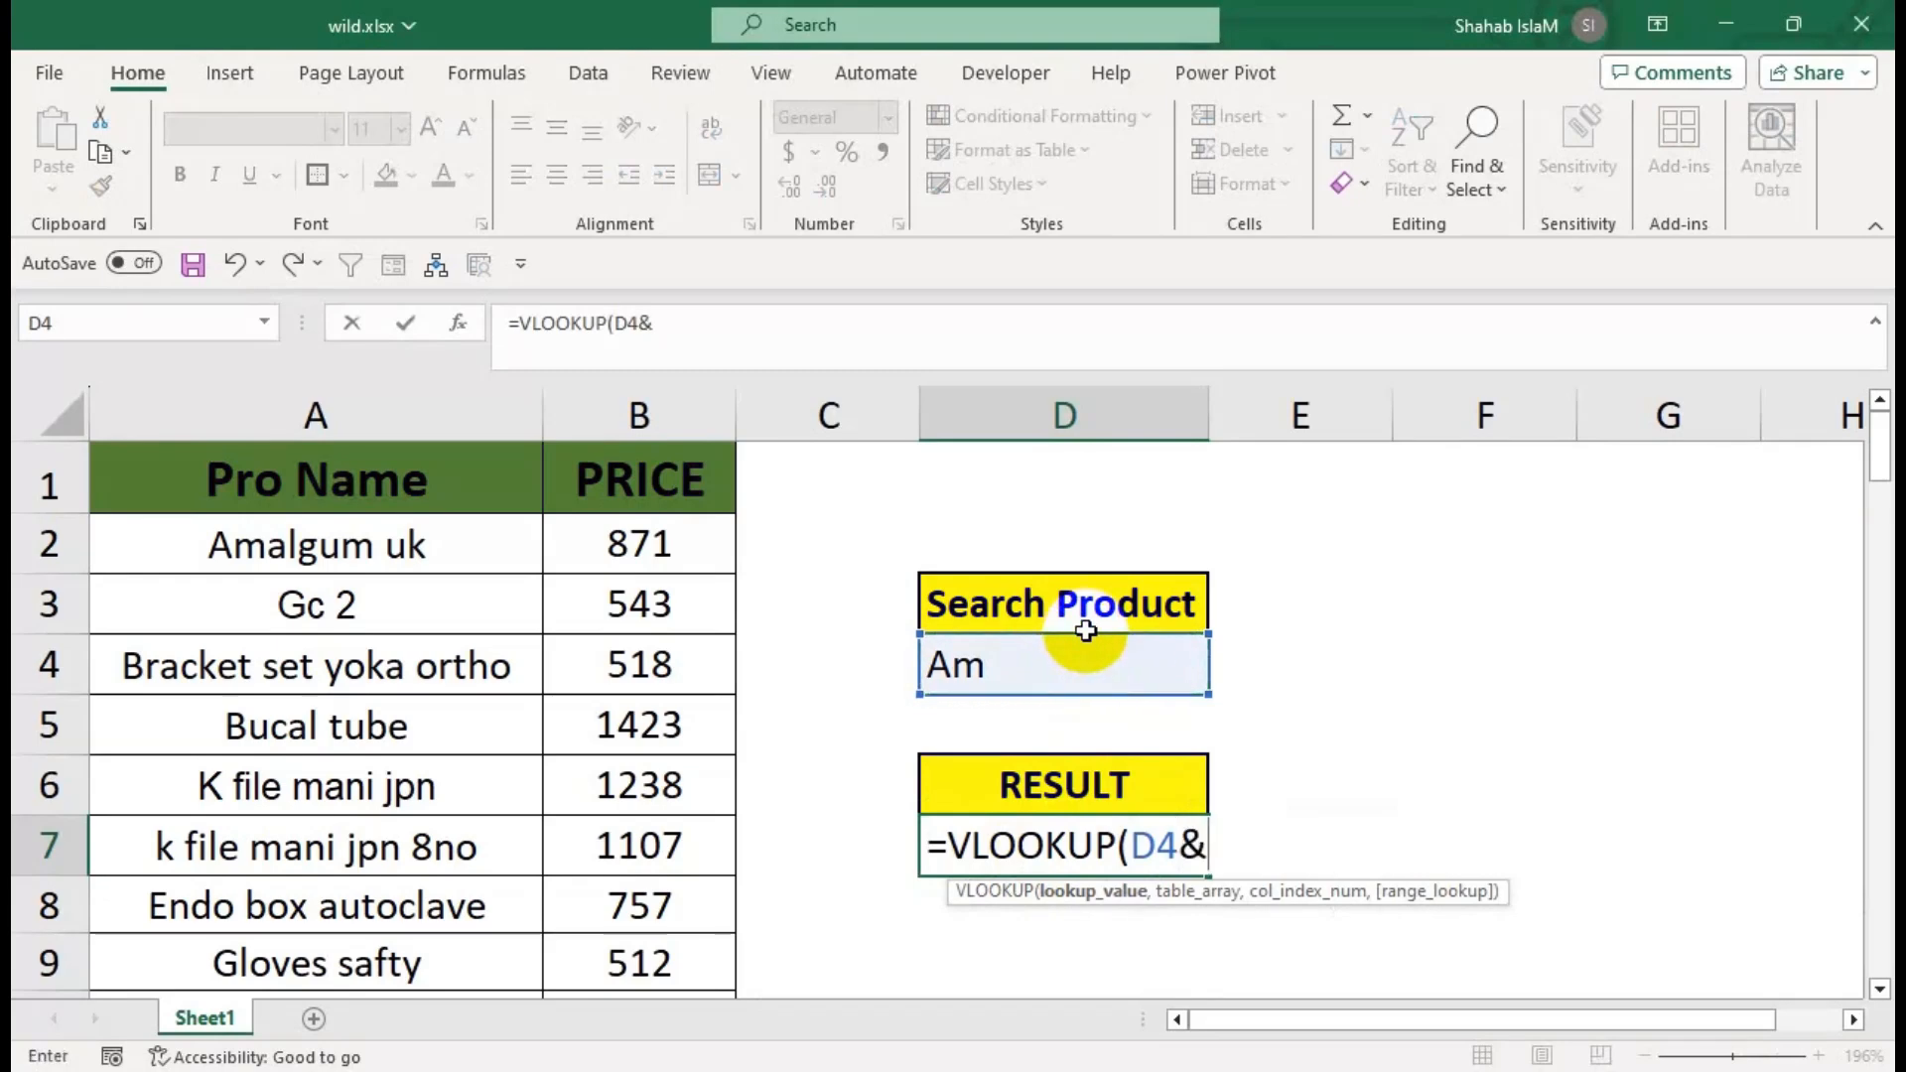
{"action": "type", "text": "\"*\","}
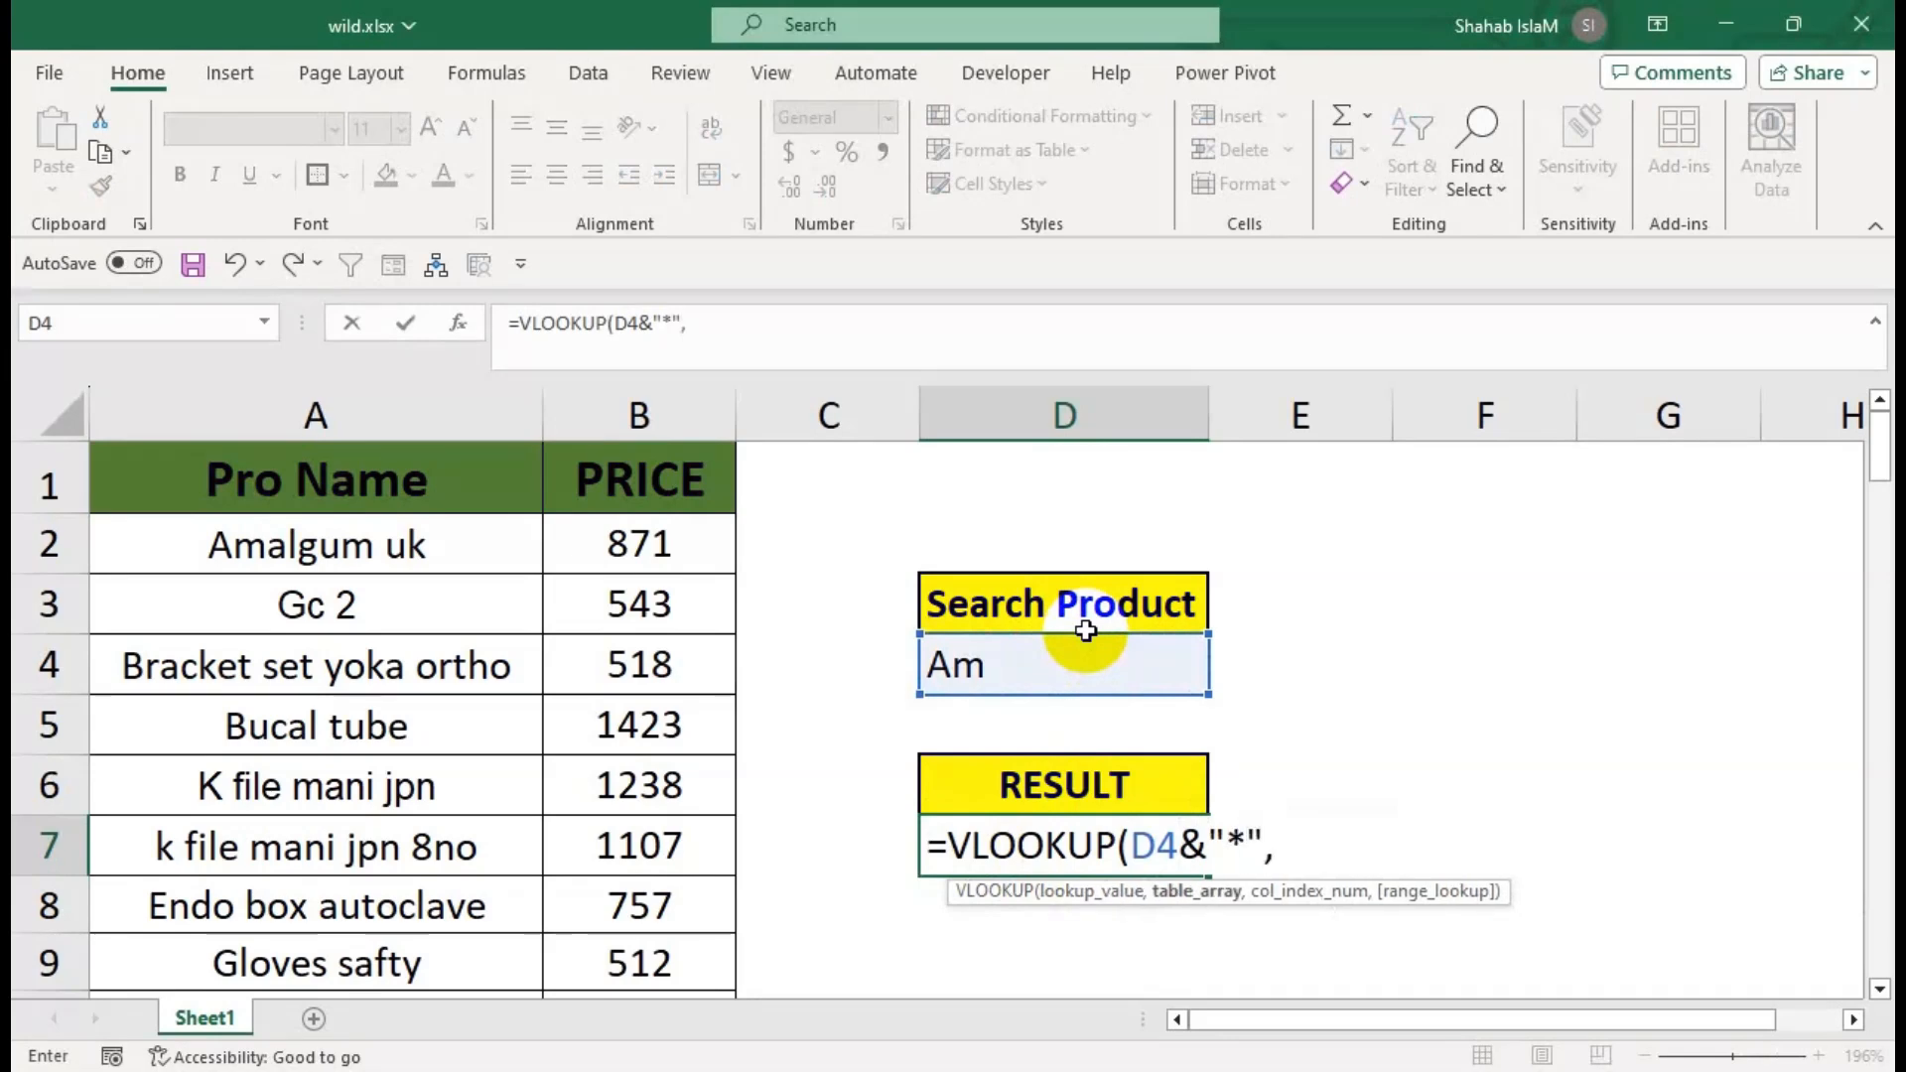
Set the product and price data range A2:B77 as the table array of the VLOOKUP.
{"action": "left_click", "coordinate": [309, 466]}
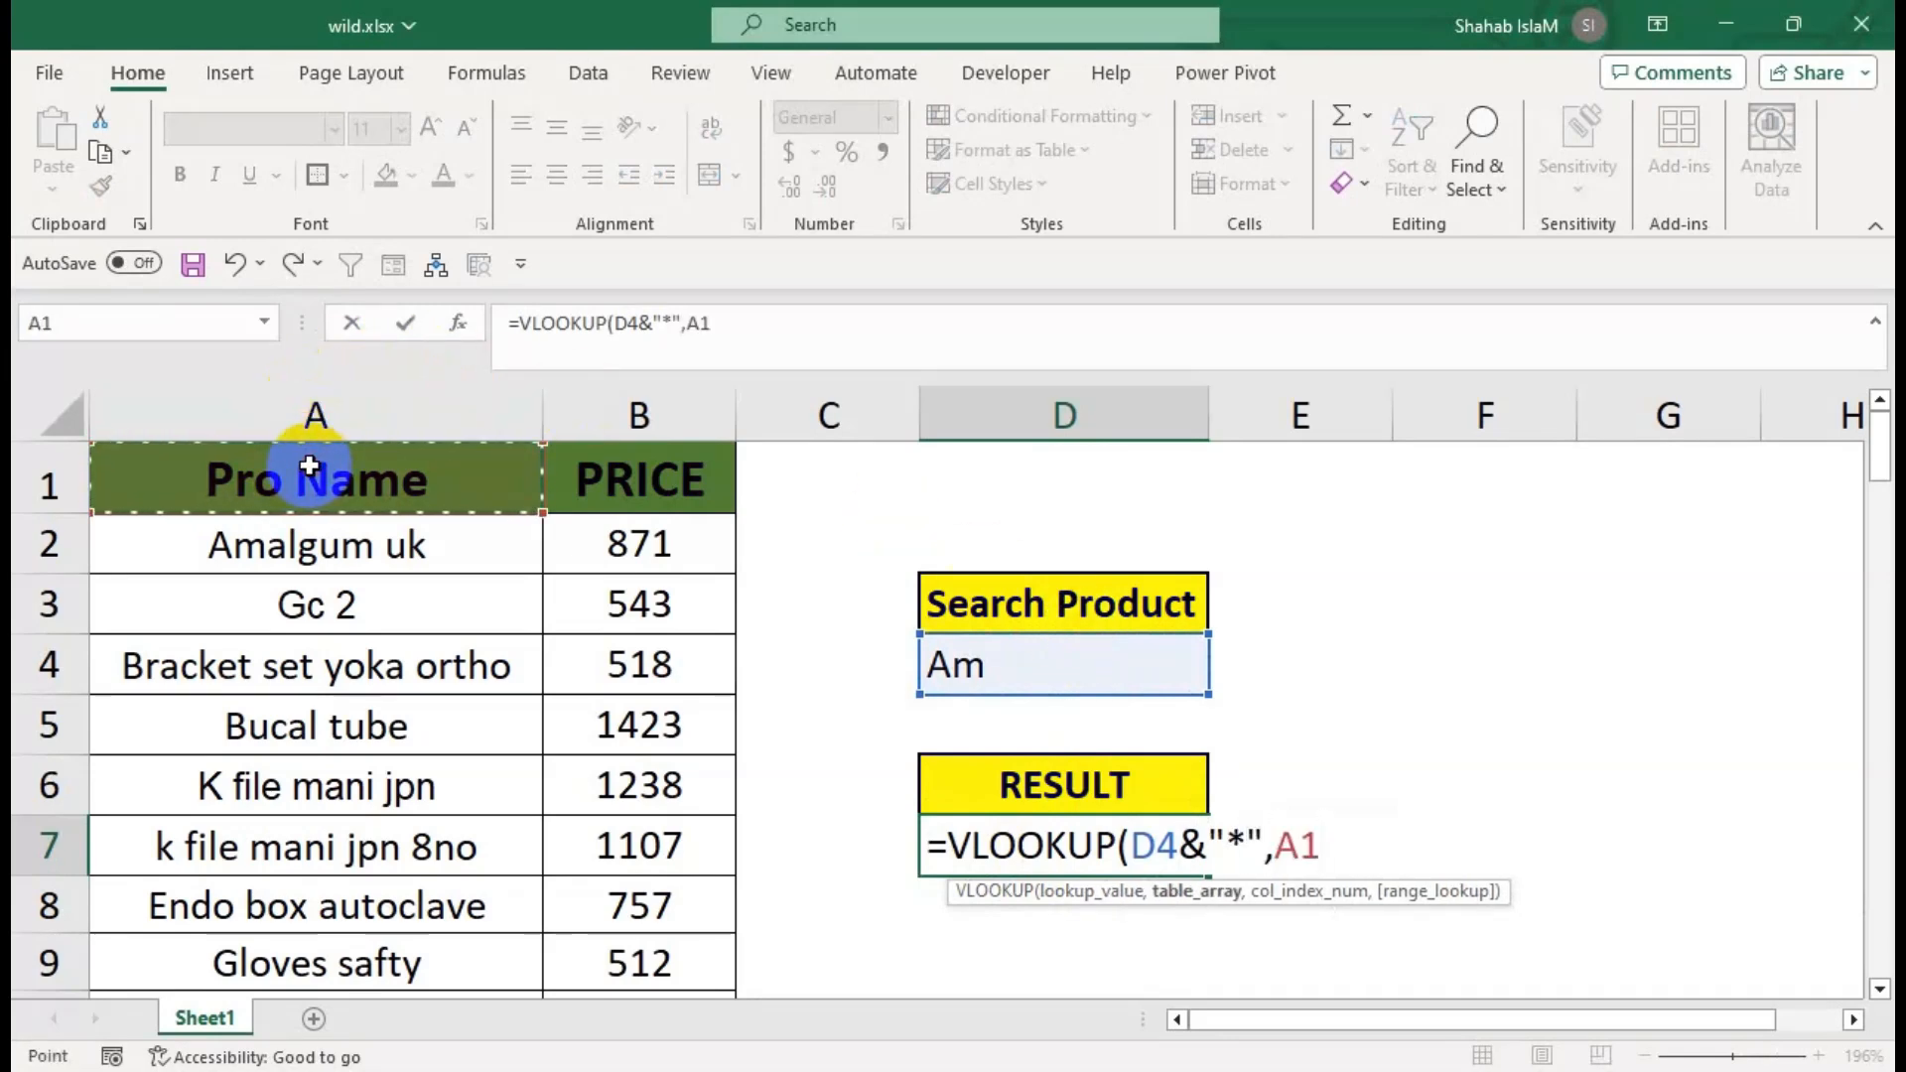
{"action": "key", "text": "Down"}
{"action": "key", "text": "ctrl+shift+Right"}
{"action": "key", "text": "ctrl+shift+Down"}
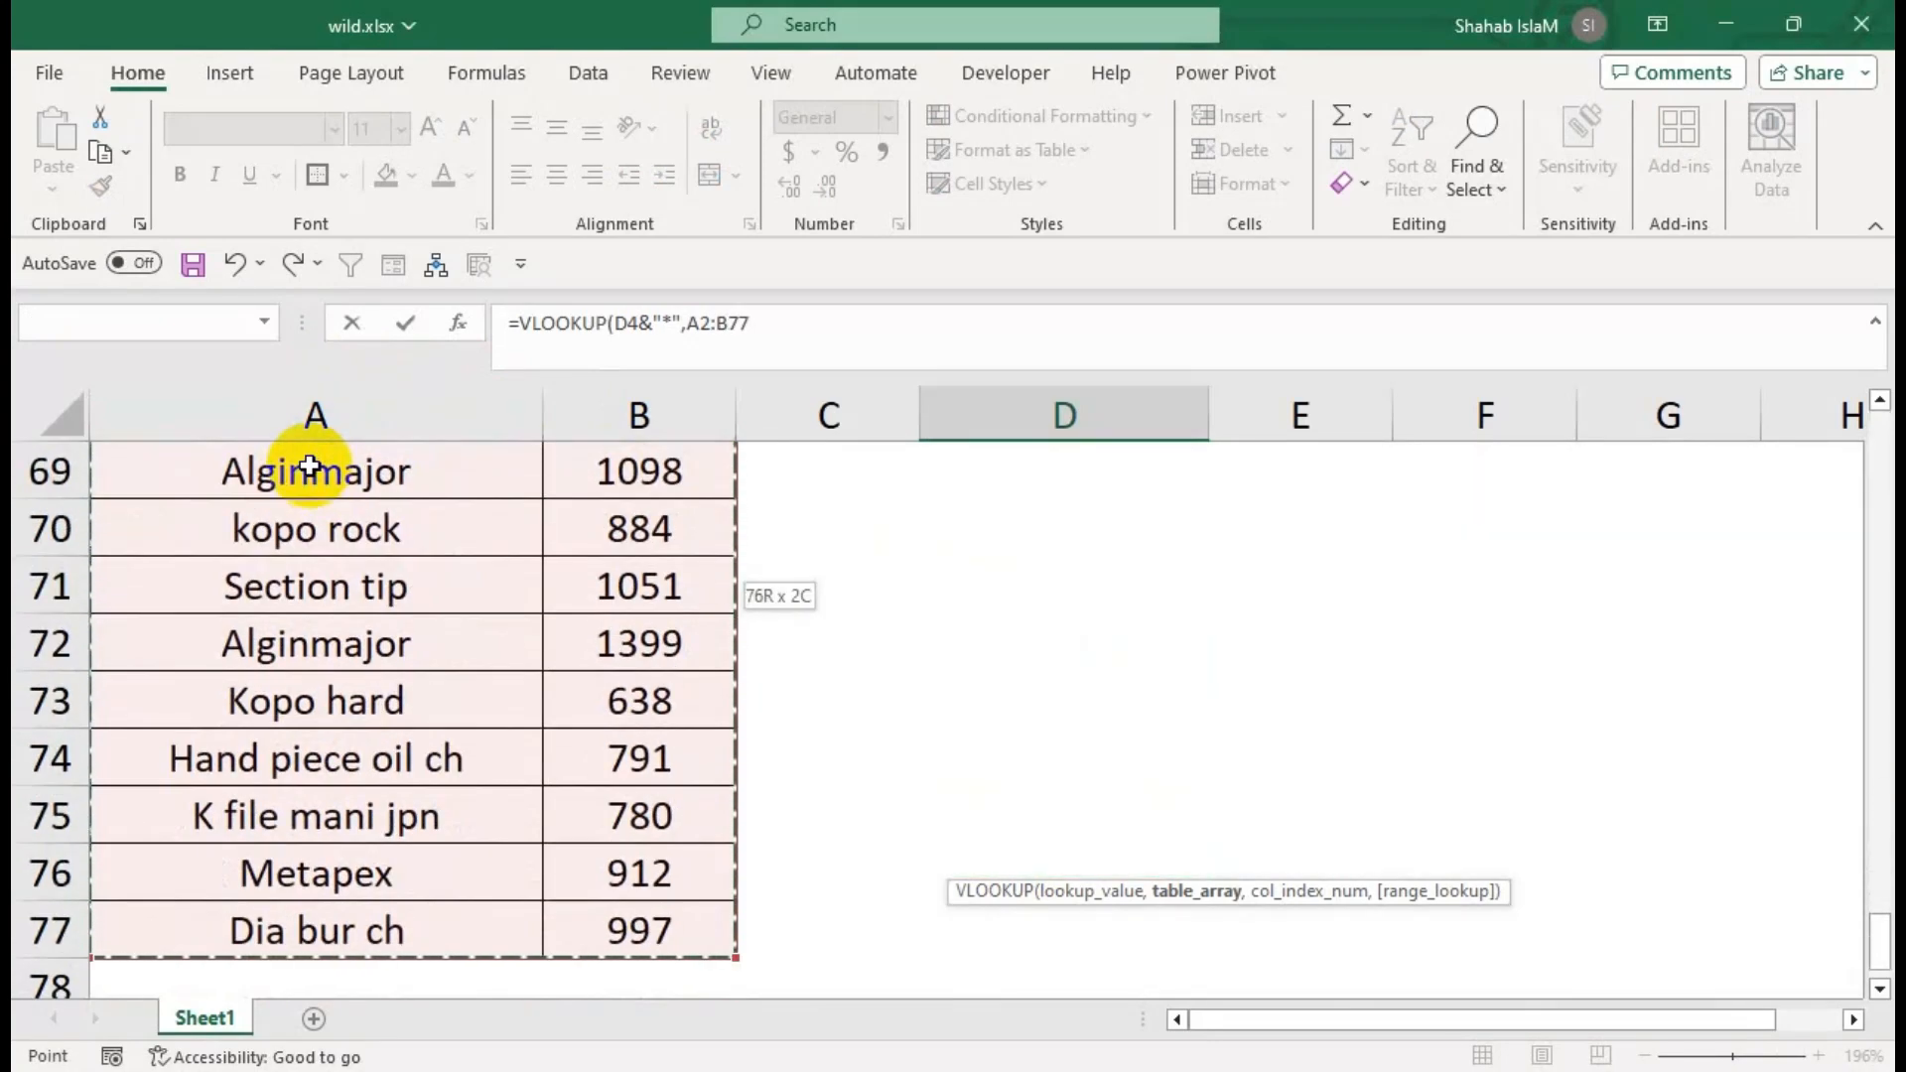
{"action": "type", "text": ","}
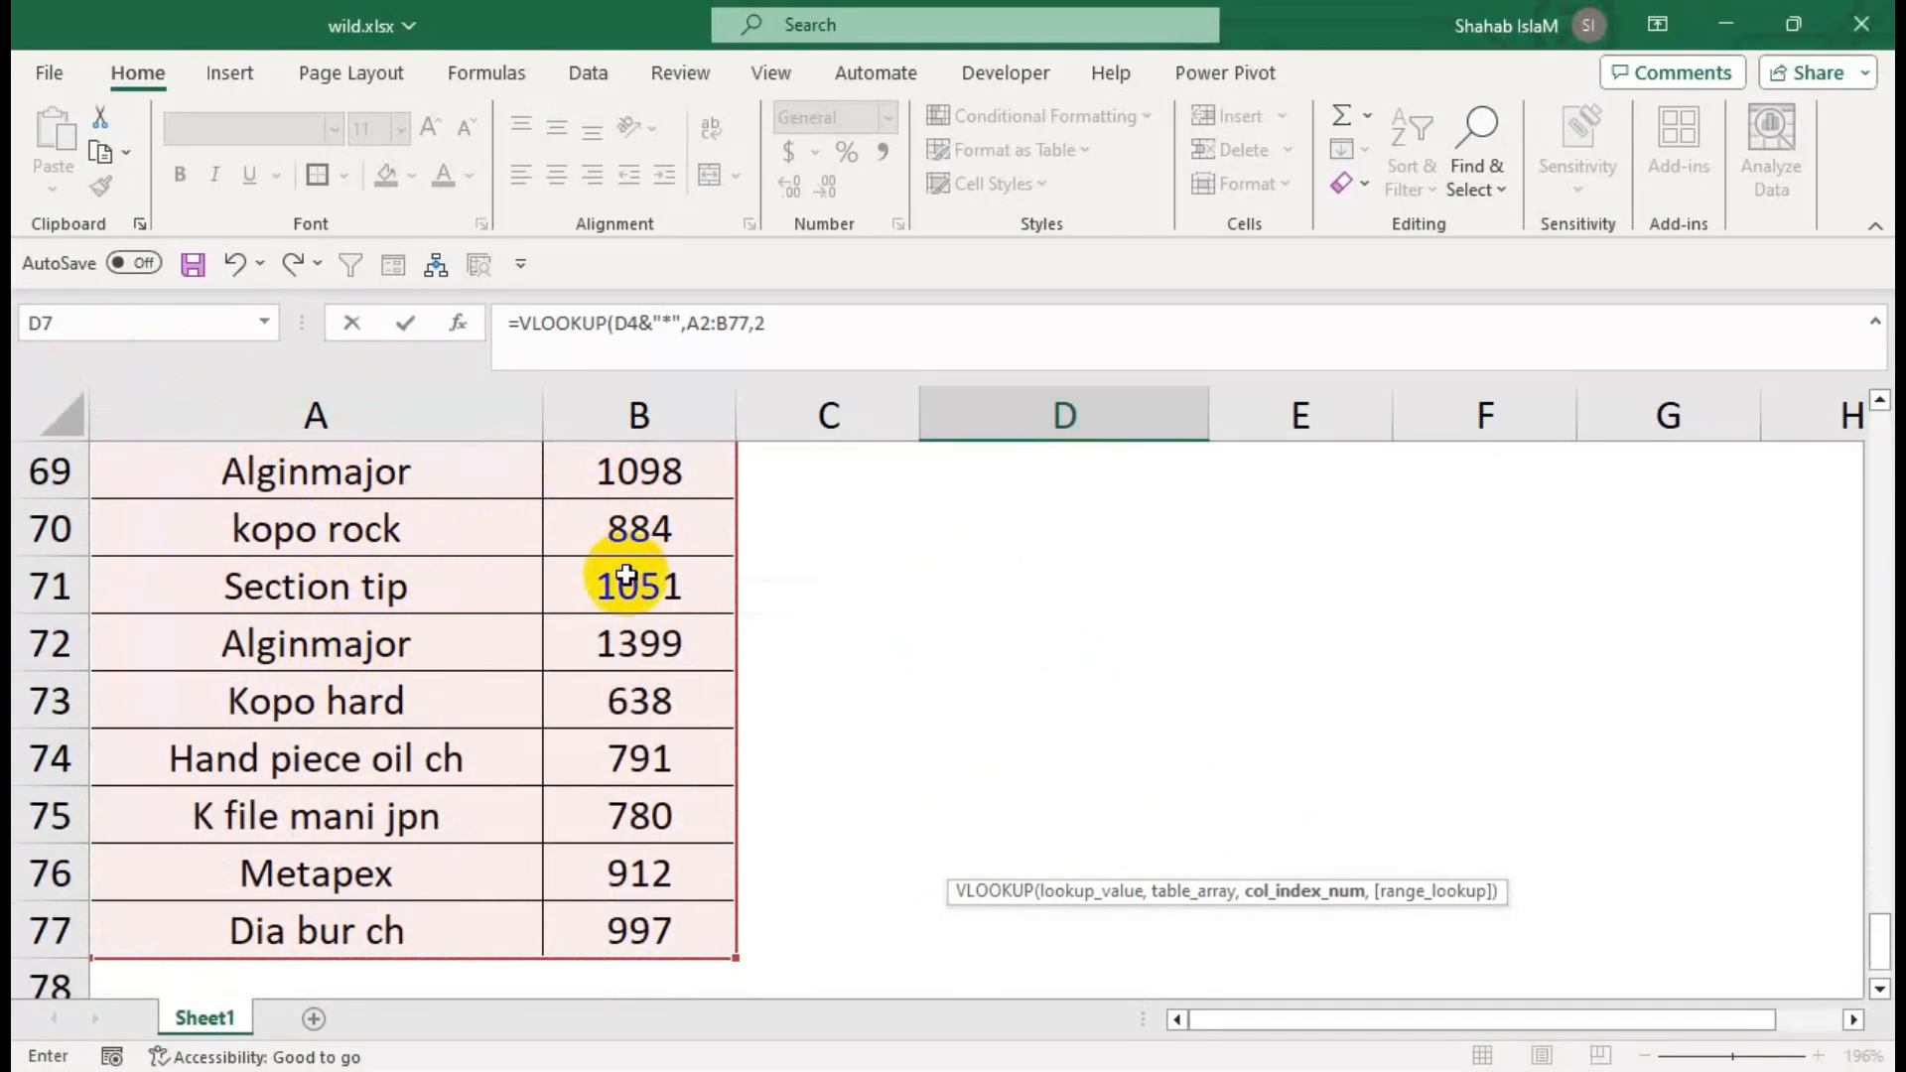
Finish the wildcard VLOOKUP with column index 2 and FALSE for an exact match, and return to the sheet's first rows.
{"action": "type", "text": "2,"}
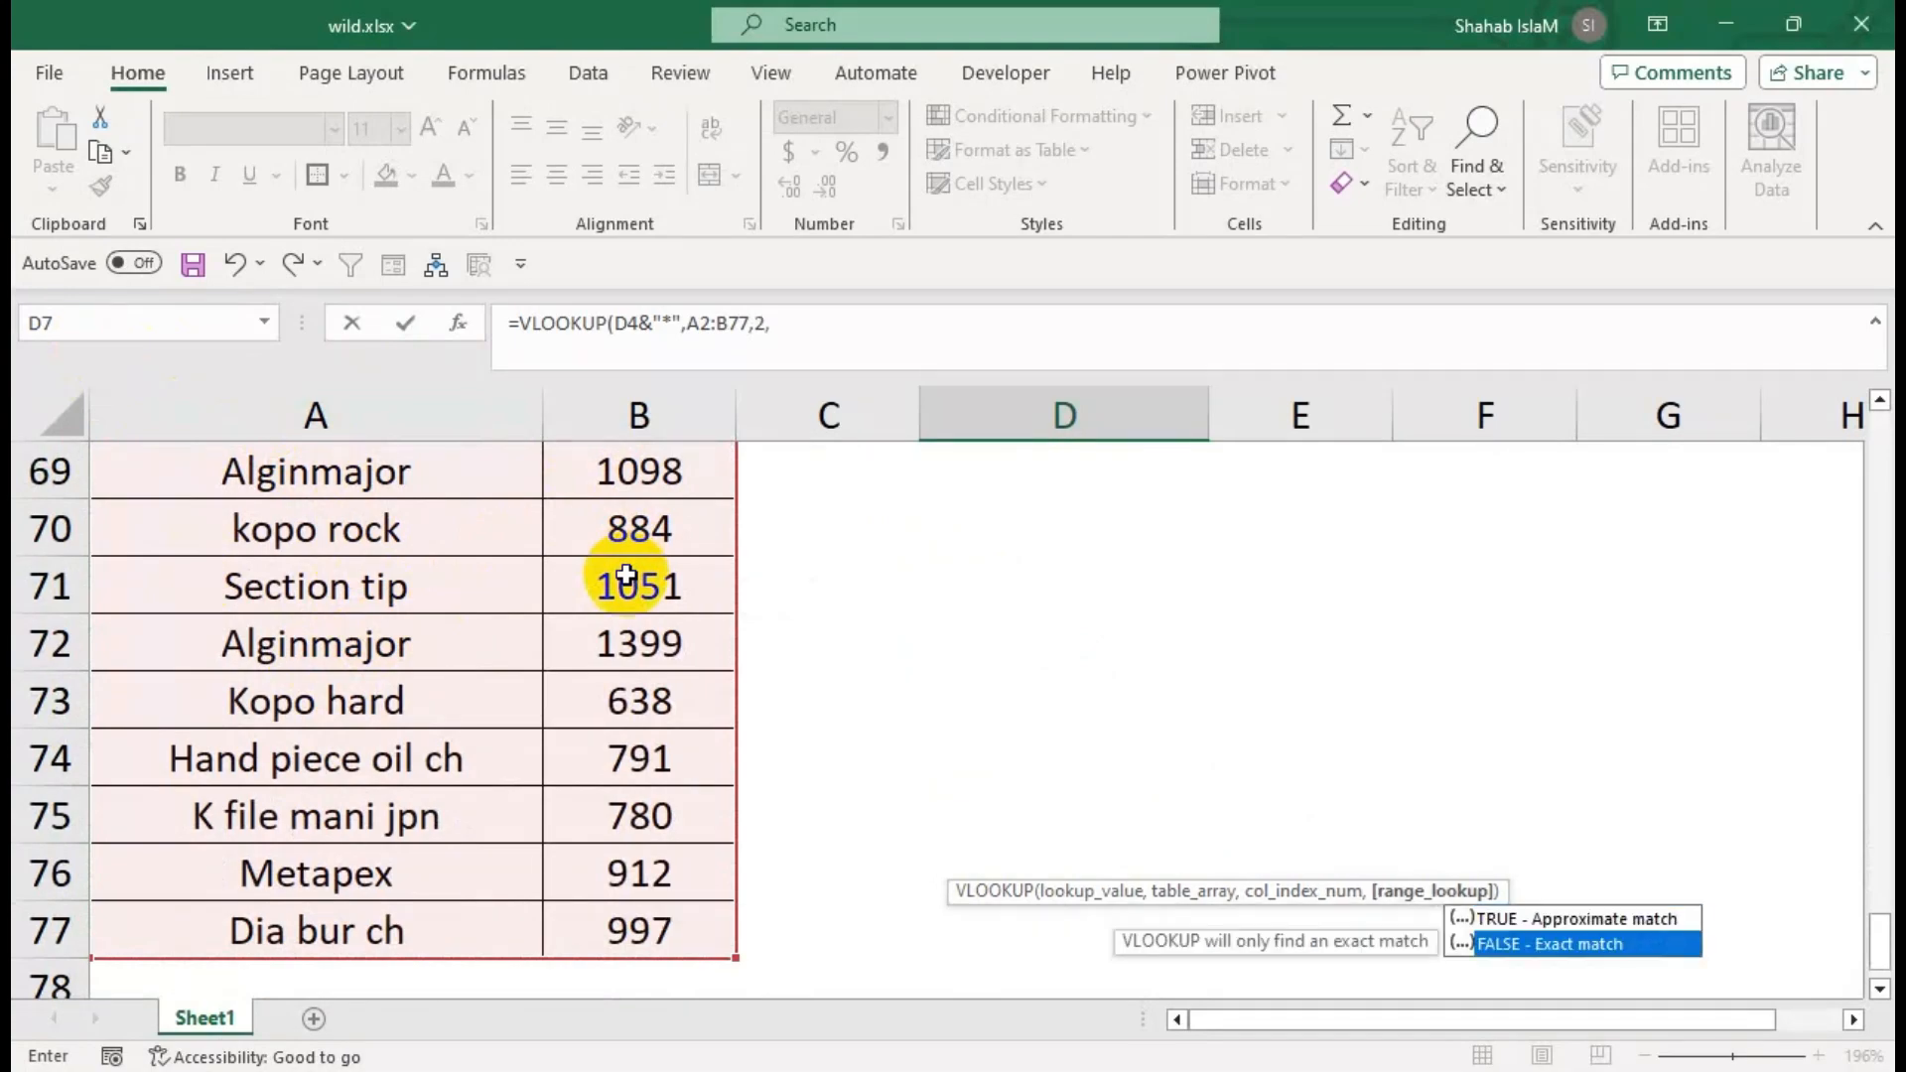
{"action": "key", "text": "Tab"}
{"action": "type", "text": ")"}
{"action": "key", "text": "Return"}
{"action": "key", "text": "Up"}
{"action": "key", "text": "Up"}
{"action": "key", "text": "Up"}
{"action": "key", "text": "Up"}
{"action": "key", "text": "Up"}
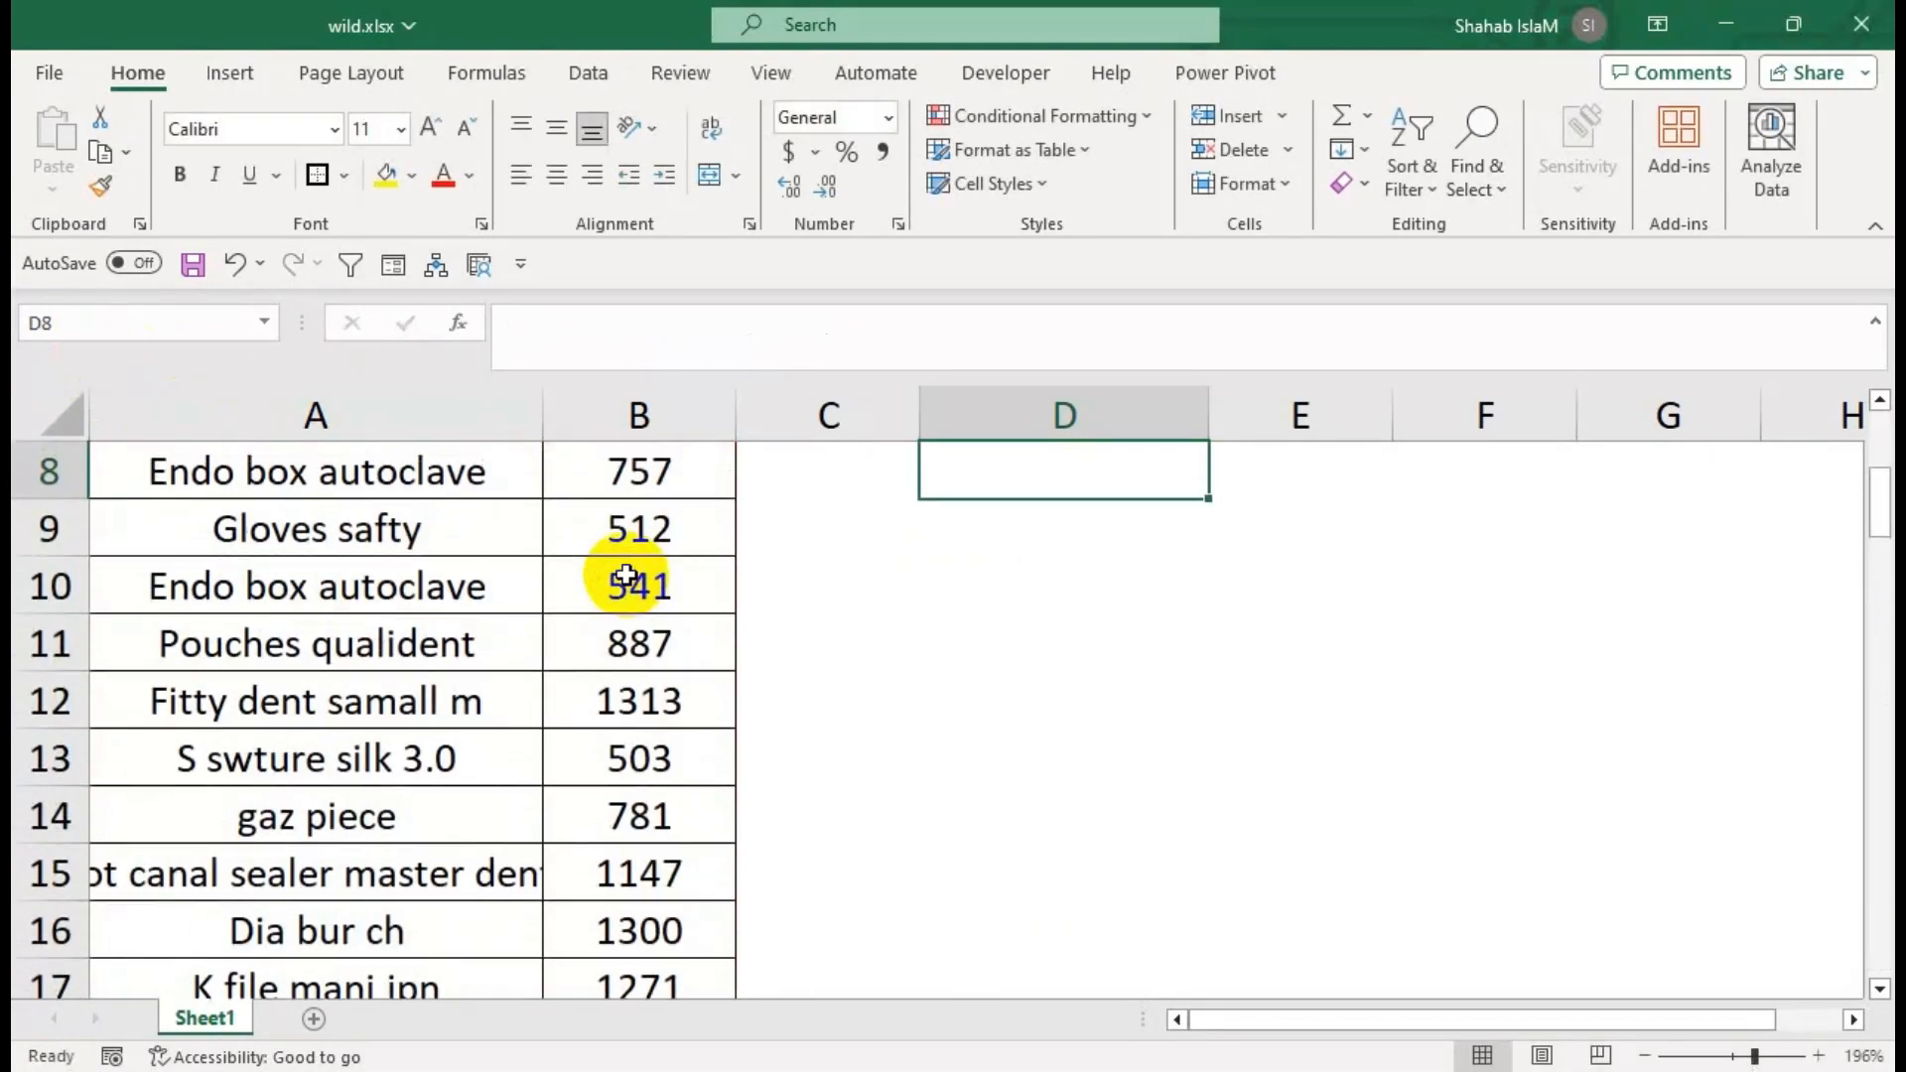
{"action": "key", "text": "Up"}
{"action": "key", "text": "Up"}
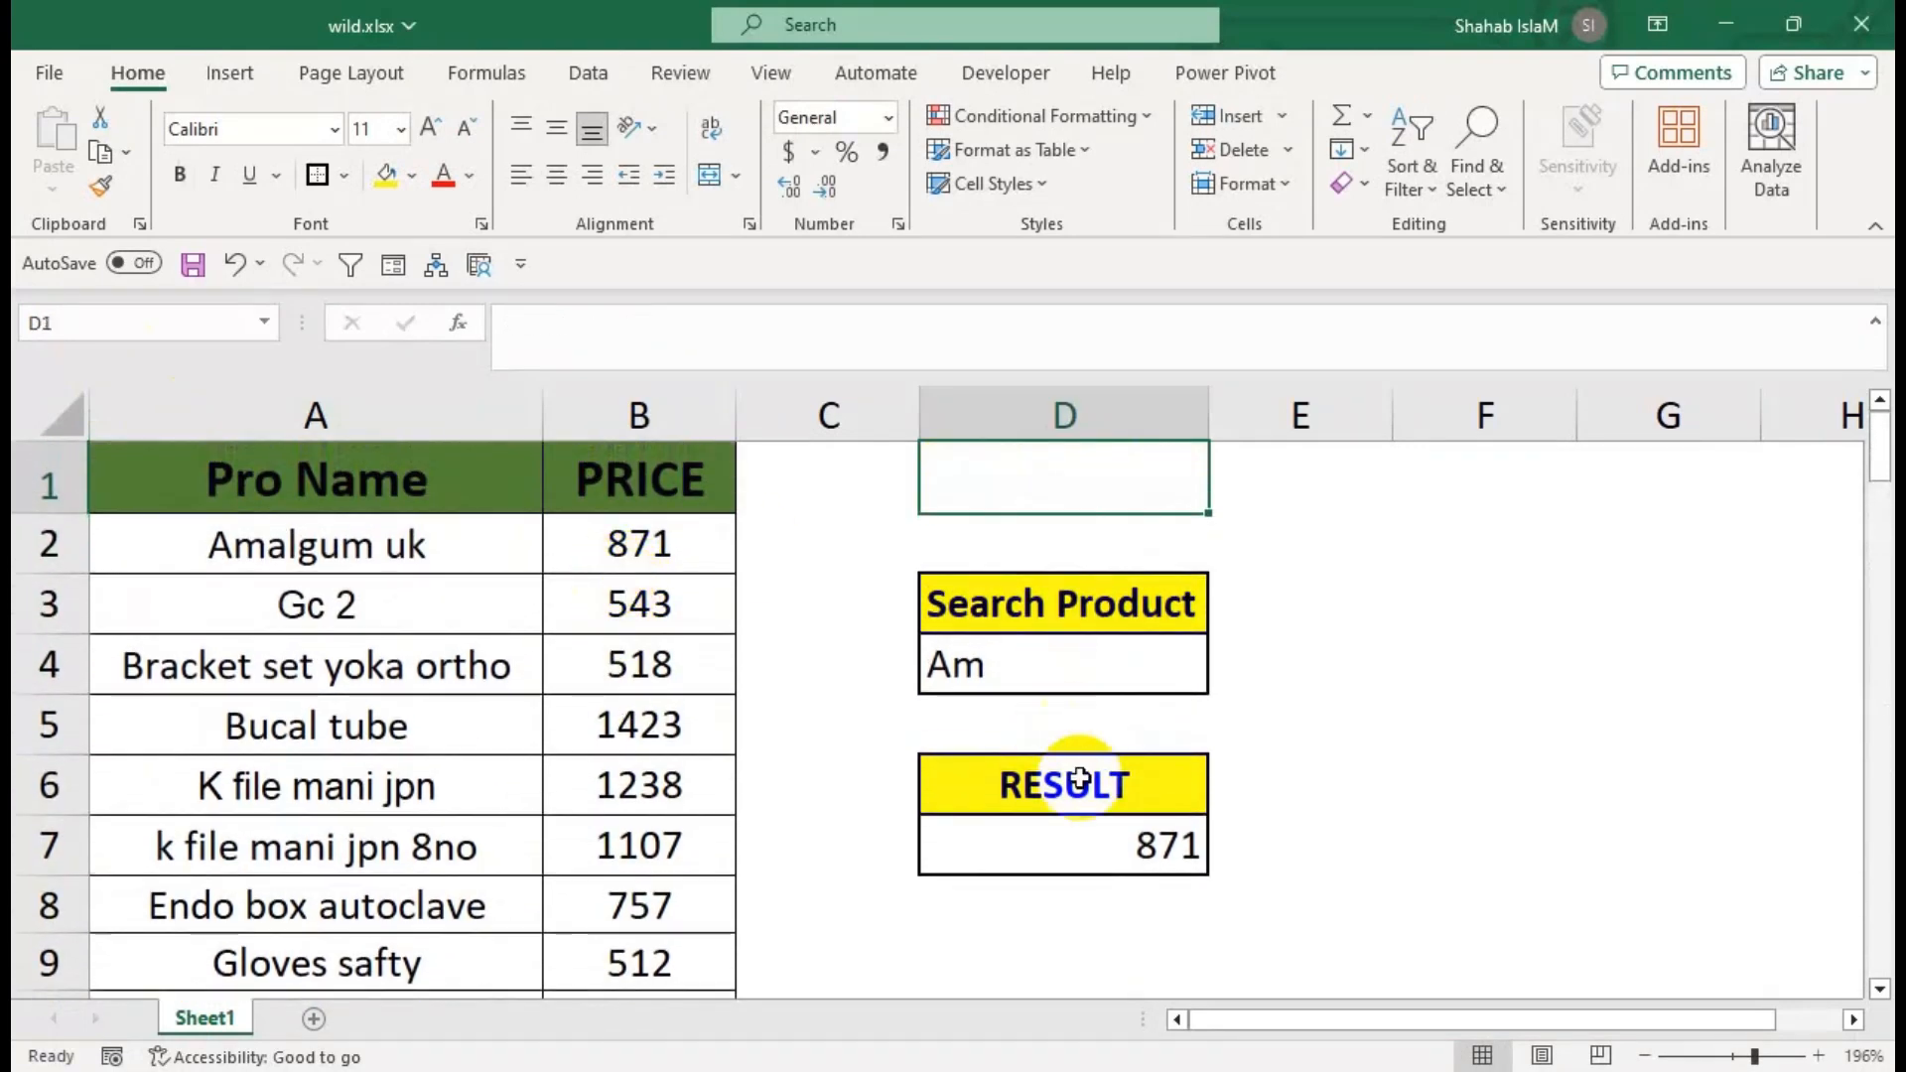
Look up the partial name Glo in D4 and compare the result with the price in B9.
{"action": "left_click", "coordinate": [1055, 659]}
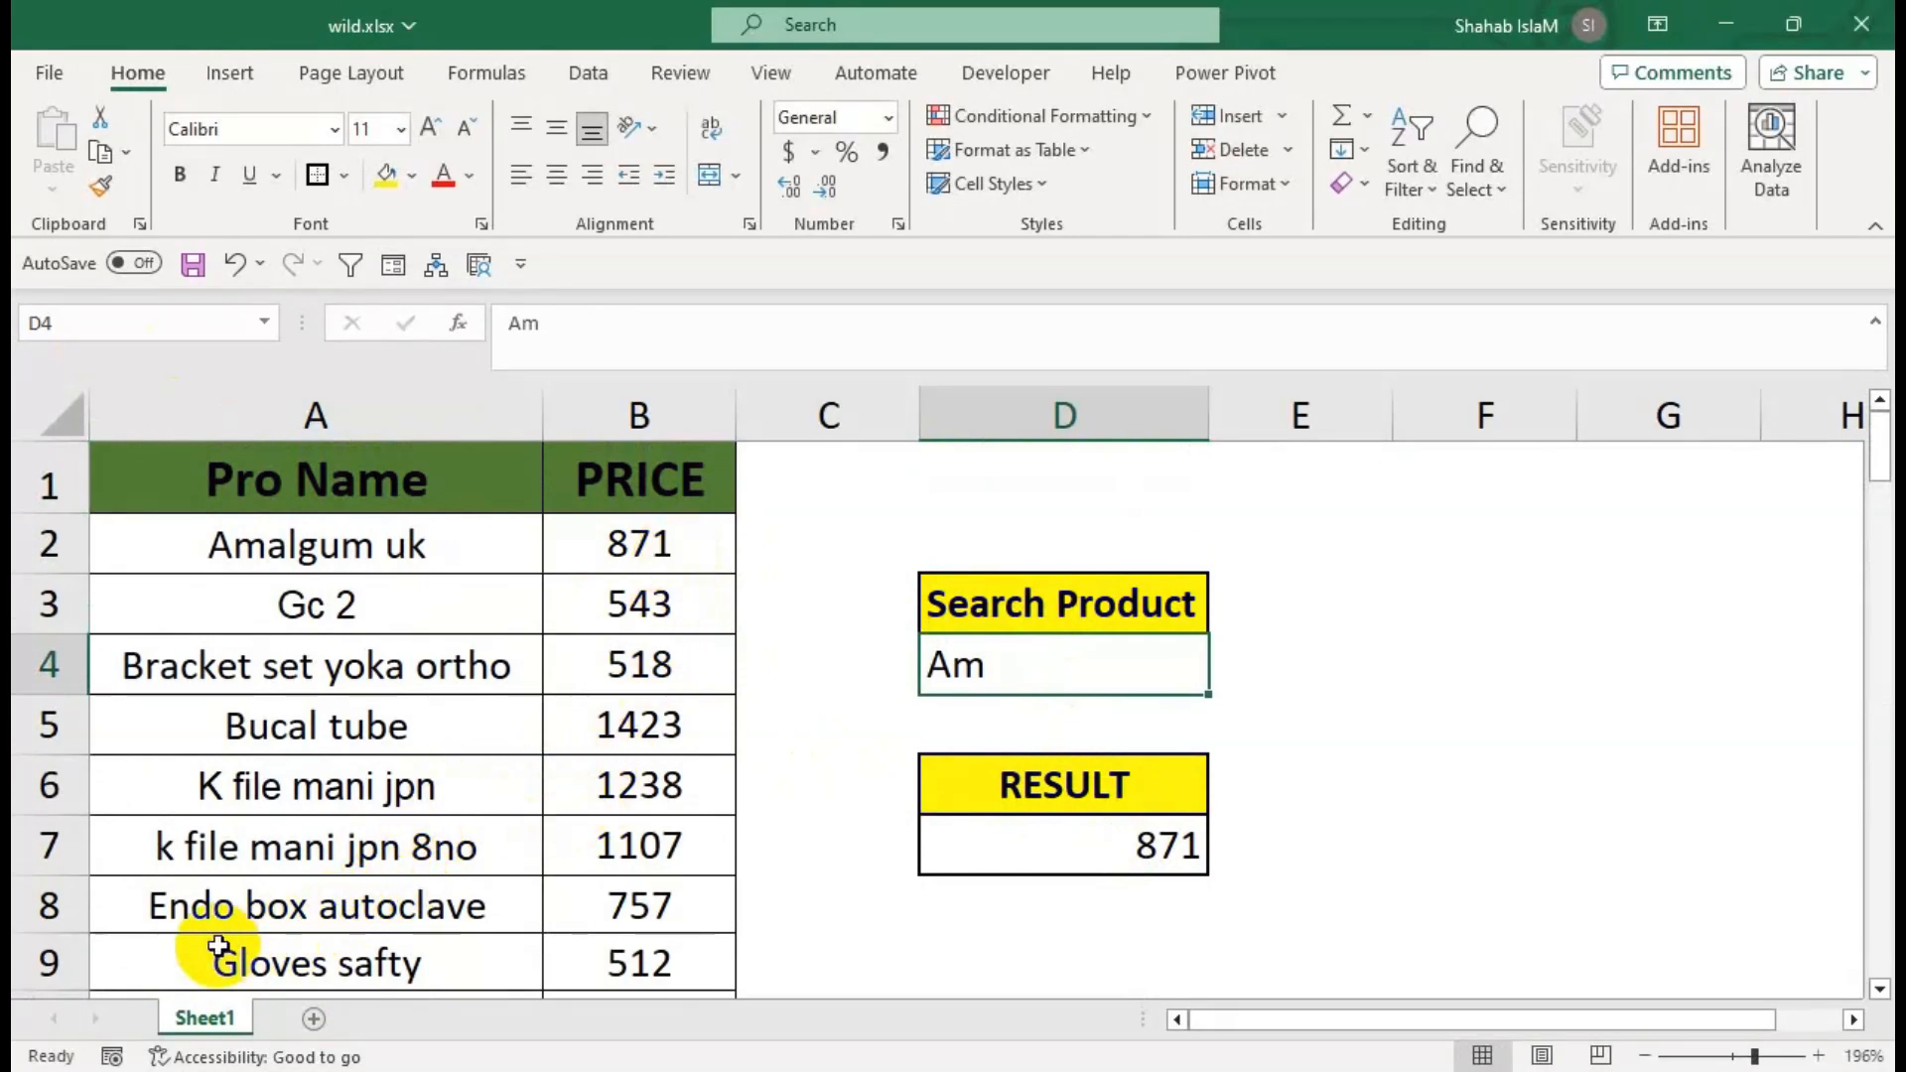
{"action": "type", "text": "Glo"}
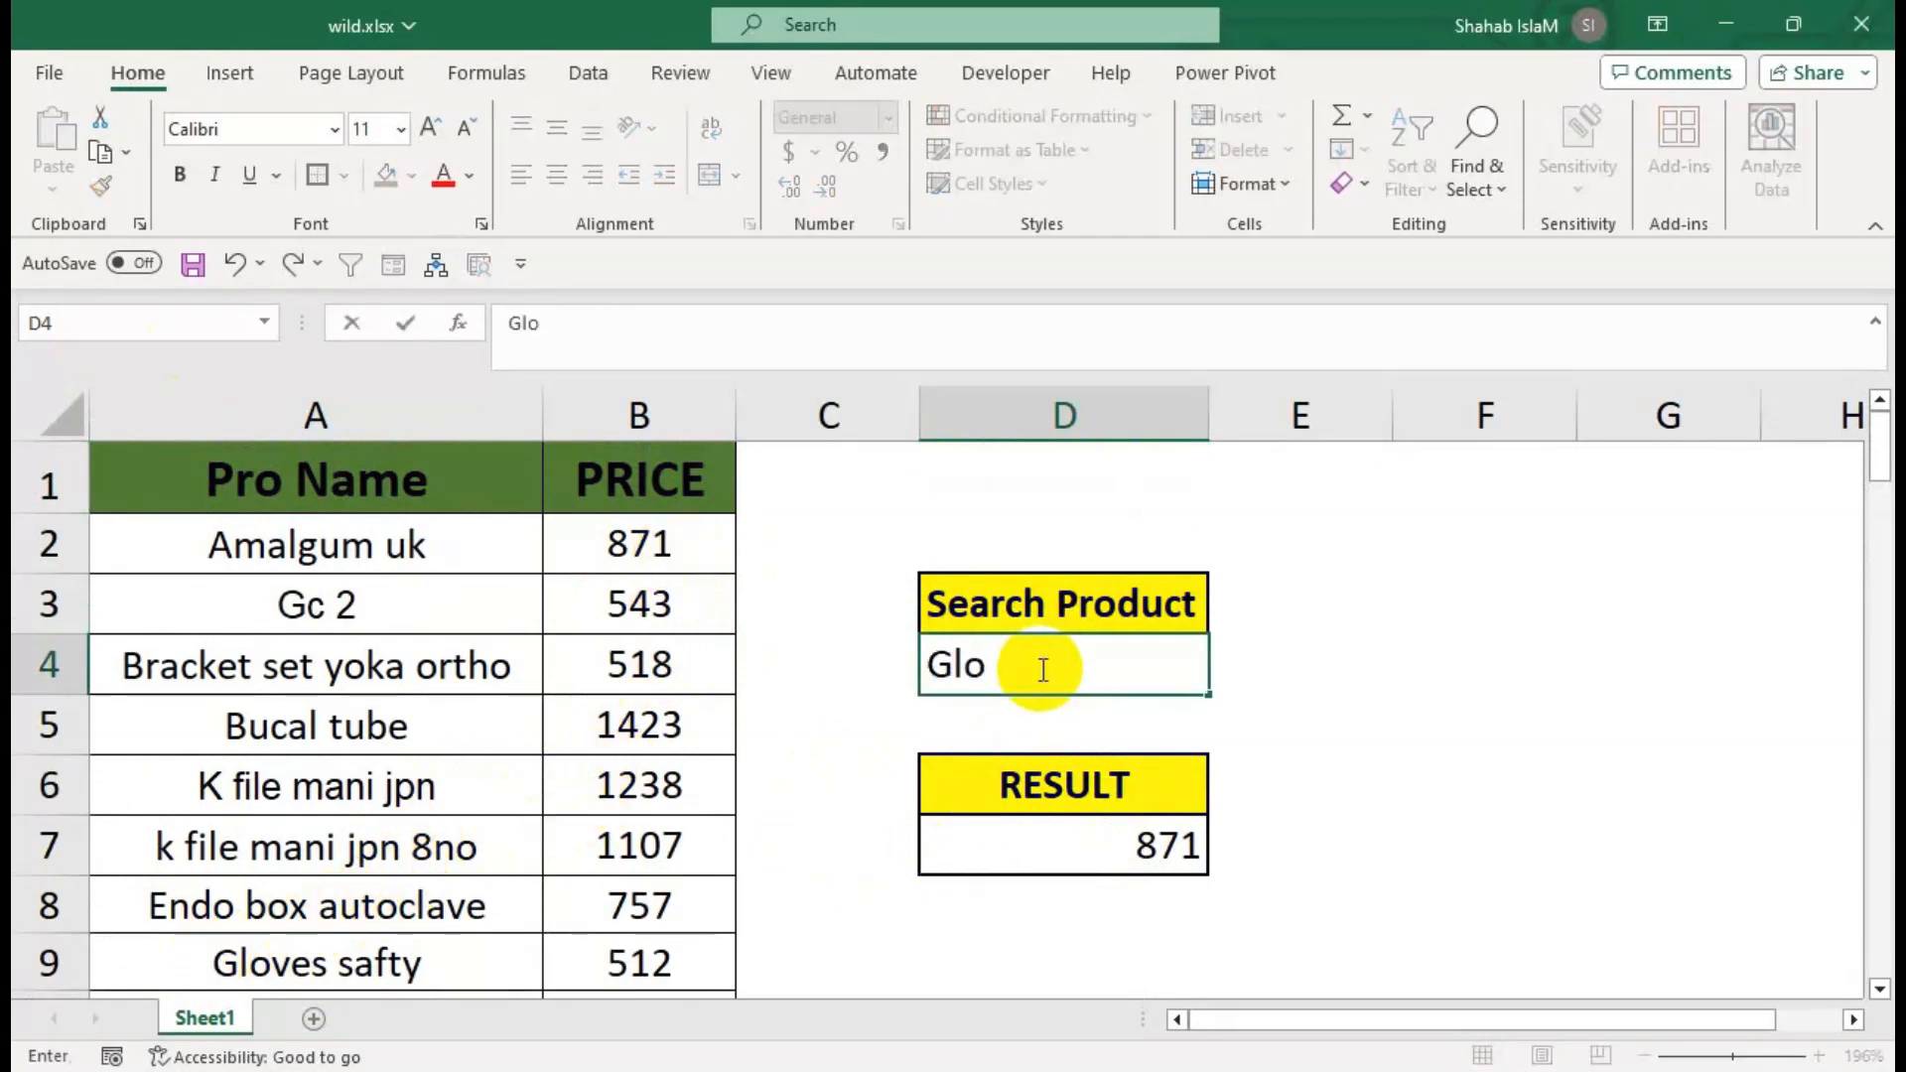
{"action": "key", "text": "Return"}
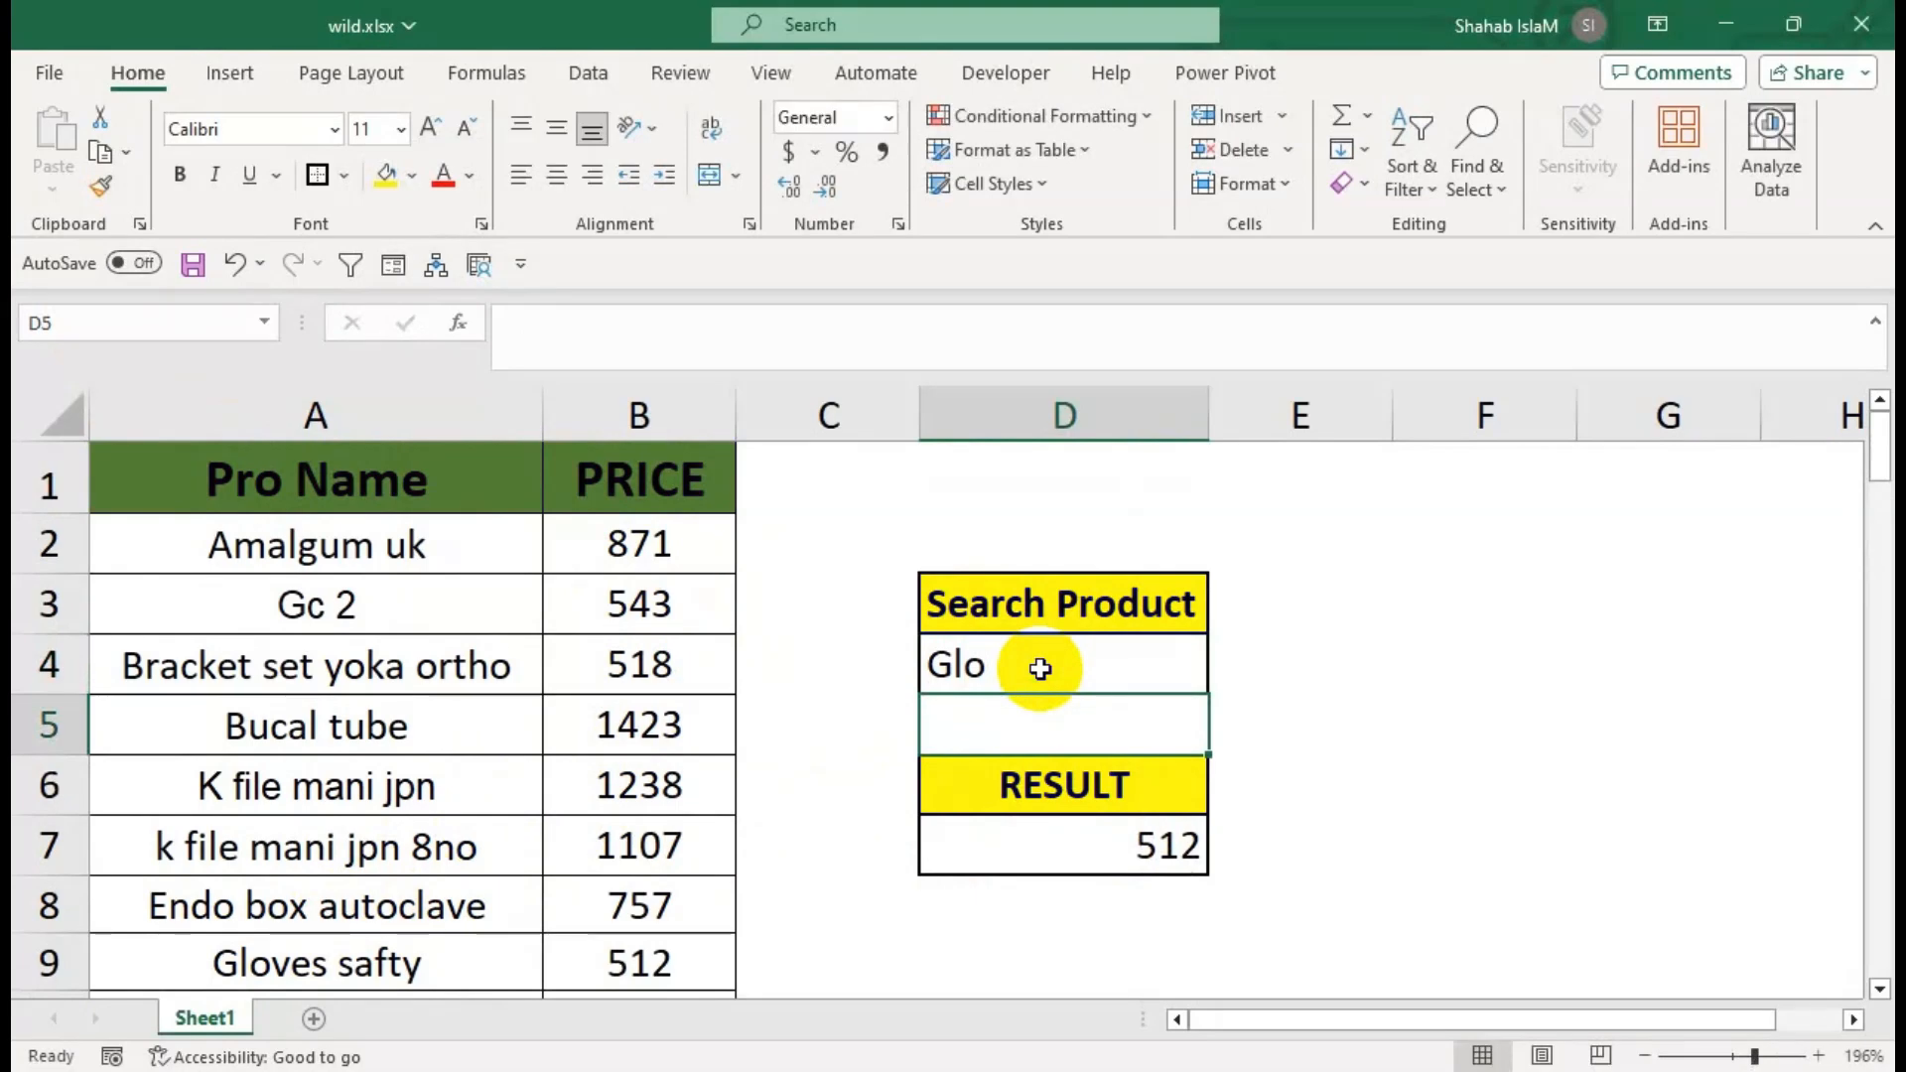
{"action": "left_click", "coordinate": [700, 963]}
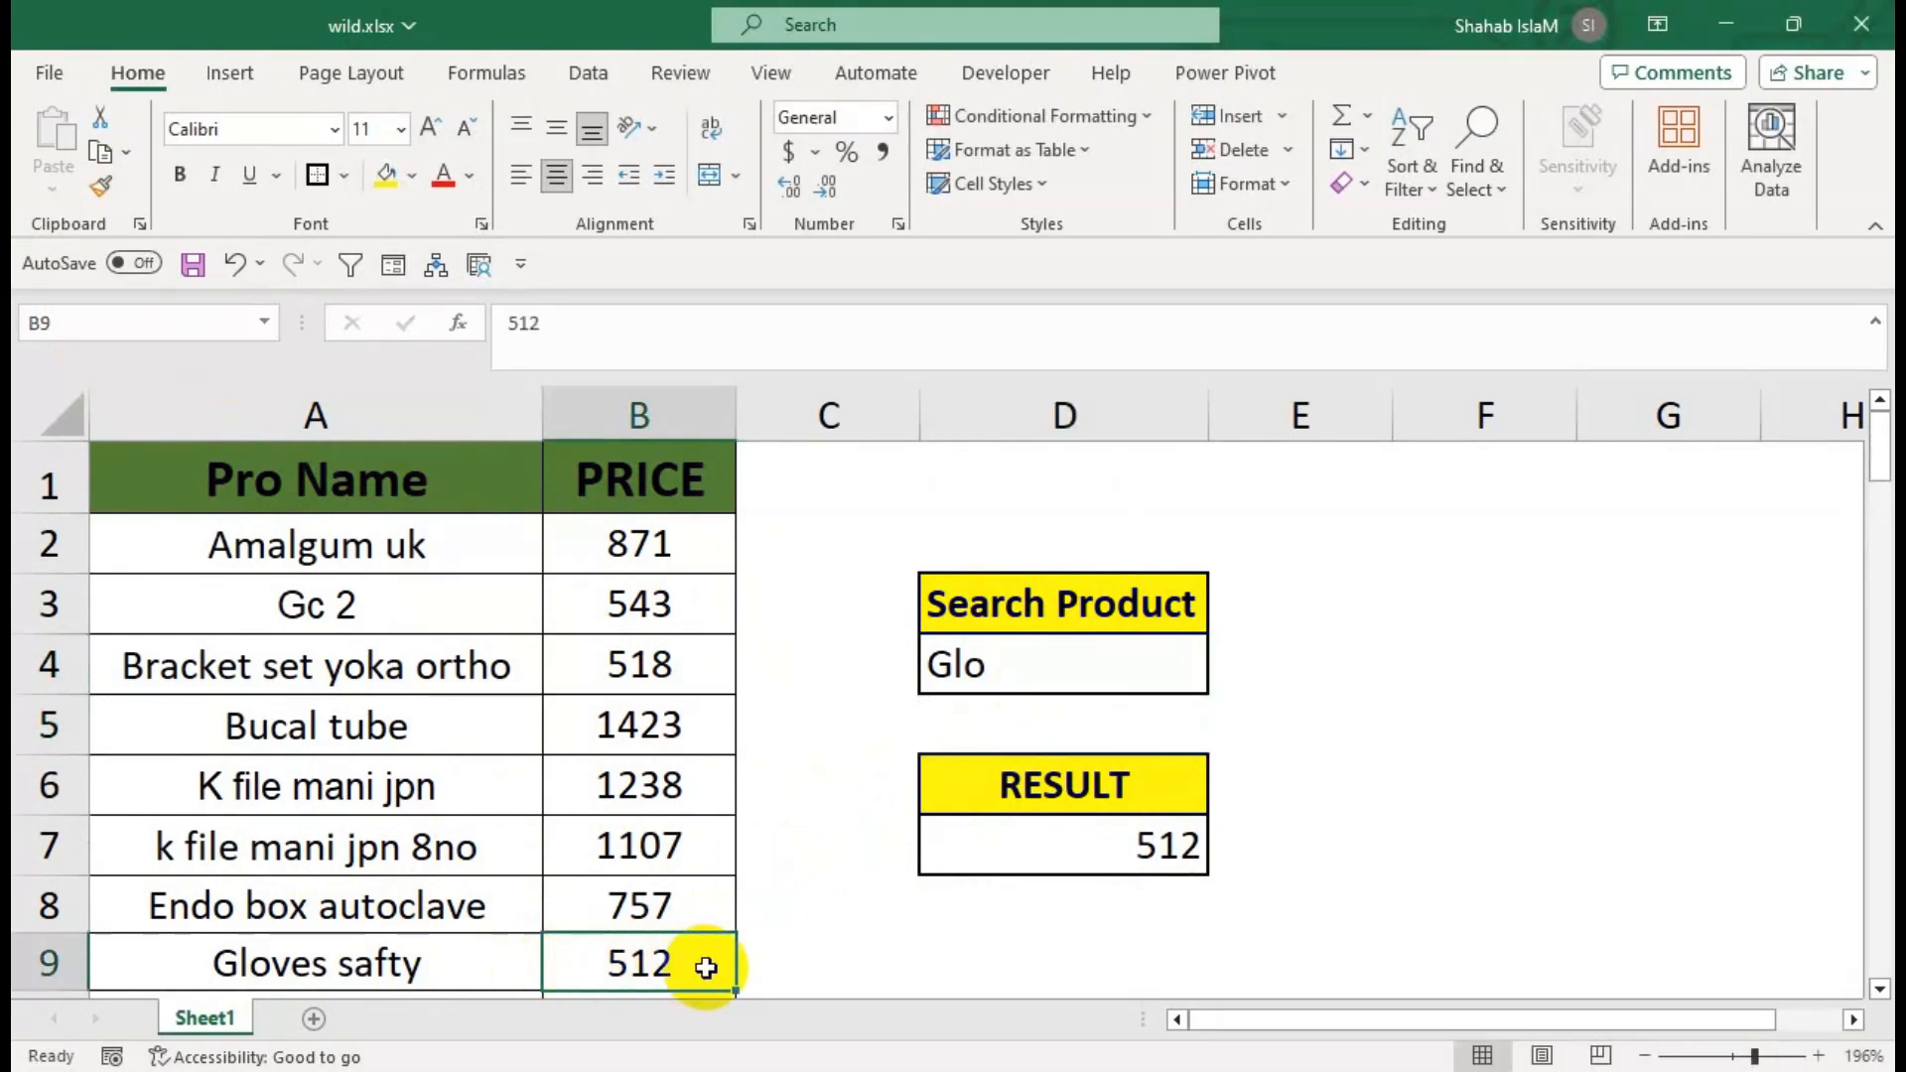
{"action": "left_click", "coordinate": [1072, 828]}
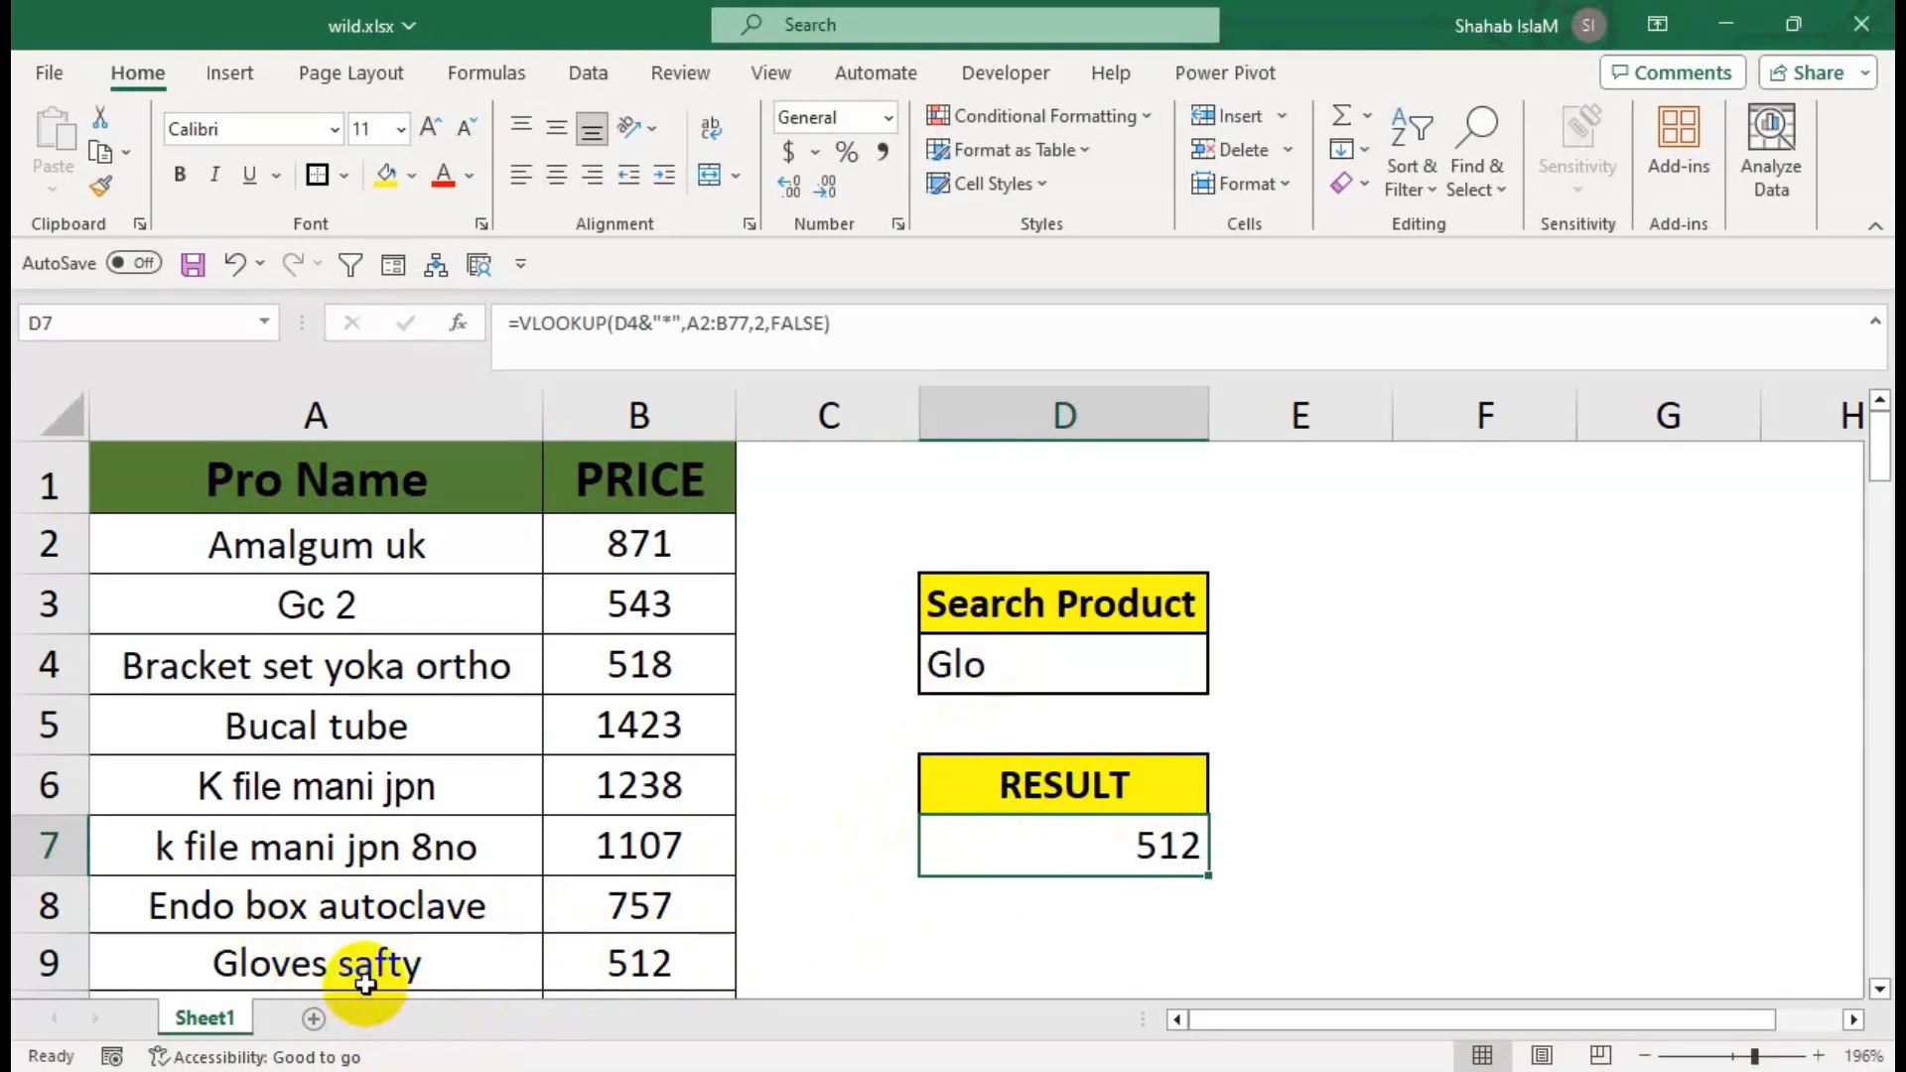
Replace the search term in D4 with Saf, a fragment from the middle of a product name.
{"action": "left_click", "coordinate": [1042, 659]}
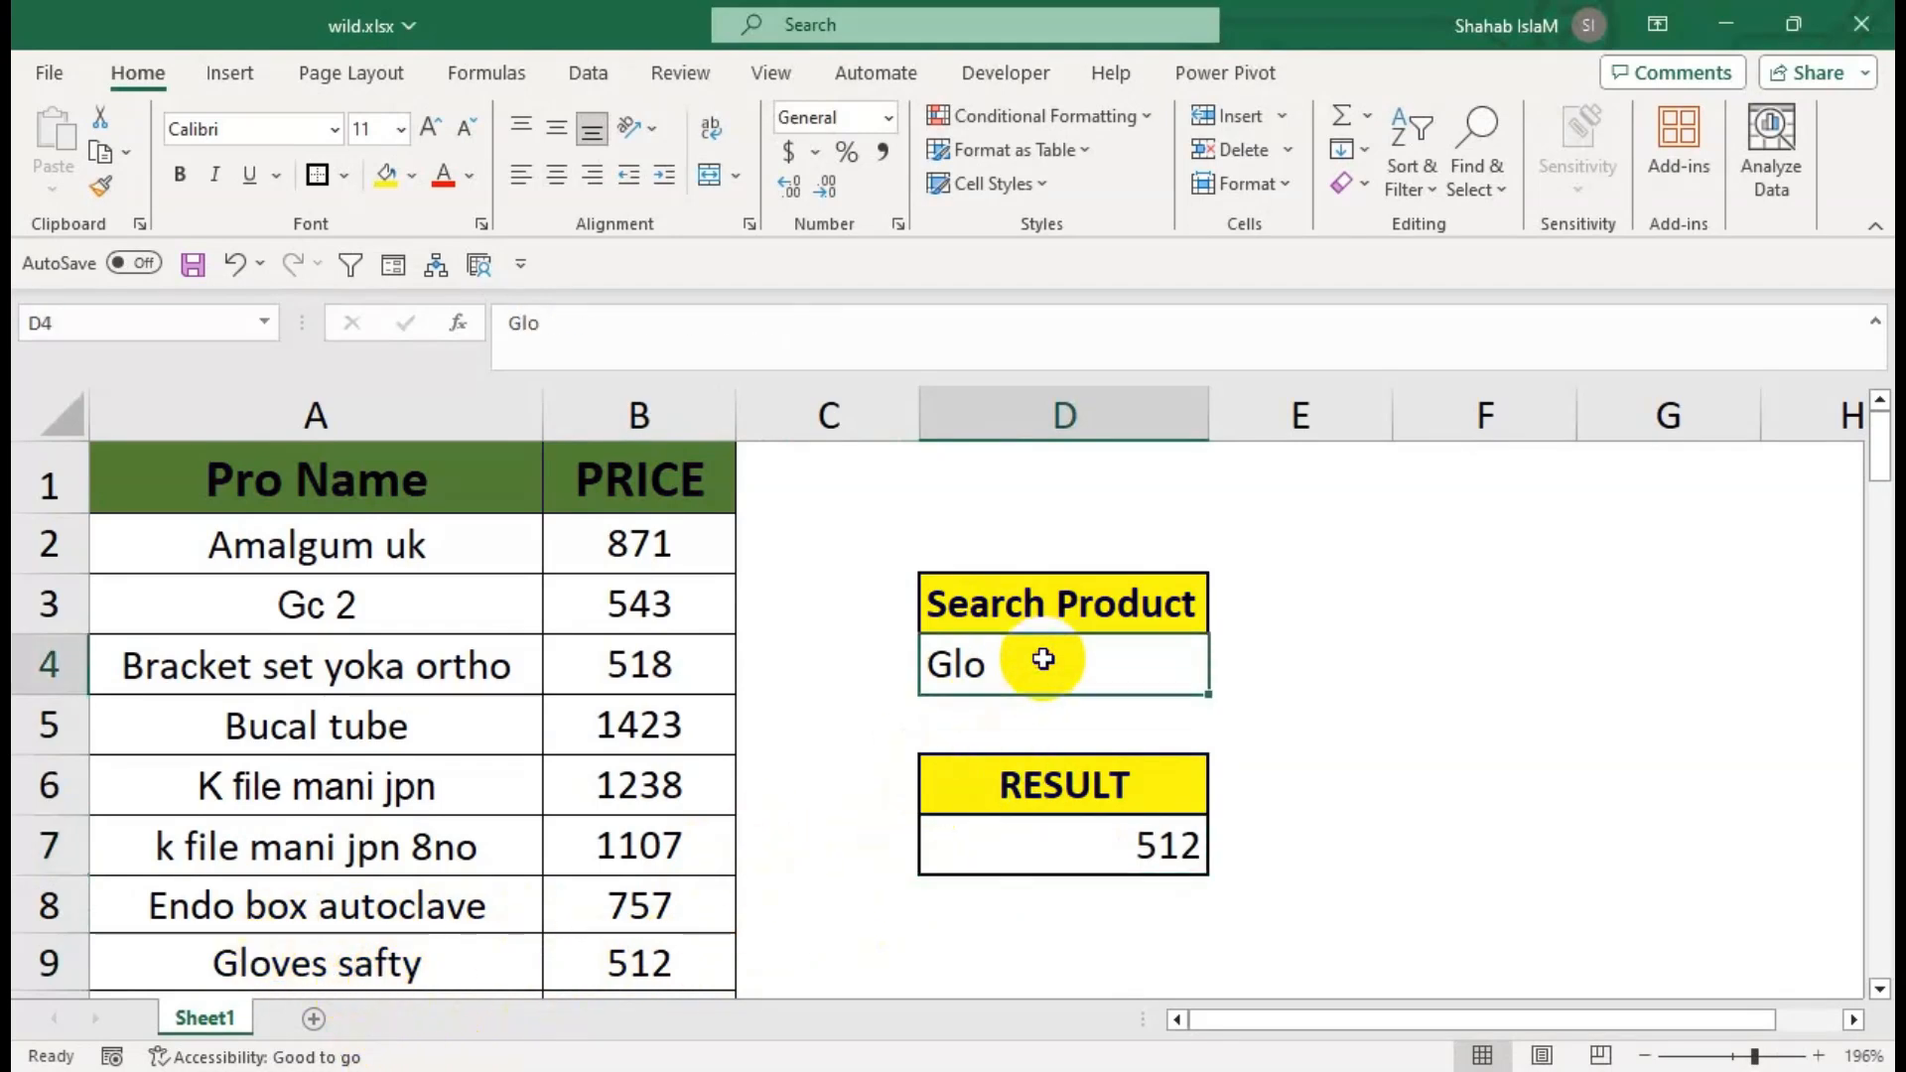
{"action": "type", "text": "Saf"}
{"action": "key", "text": "Return"}
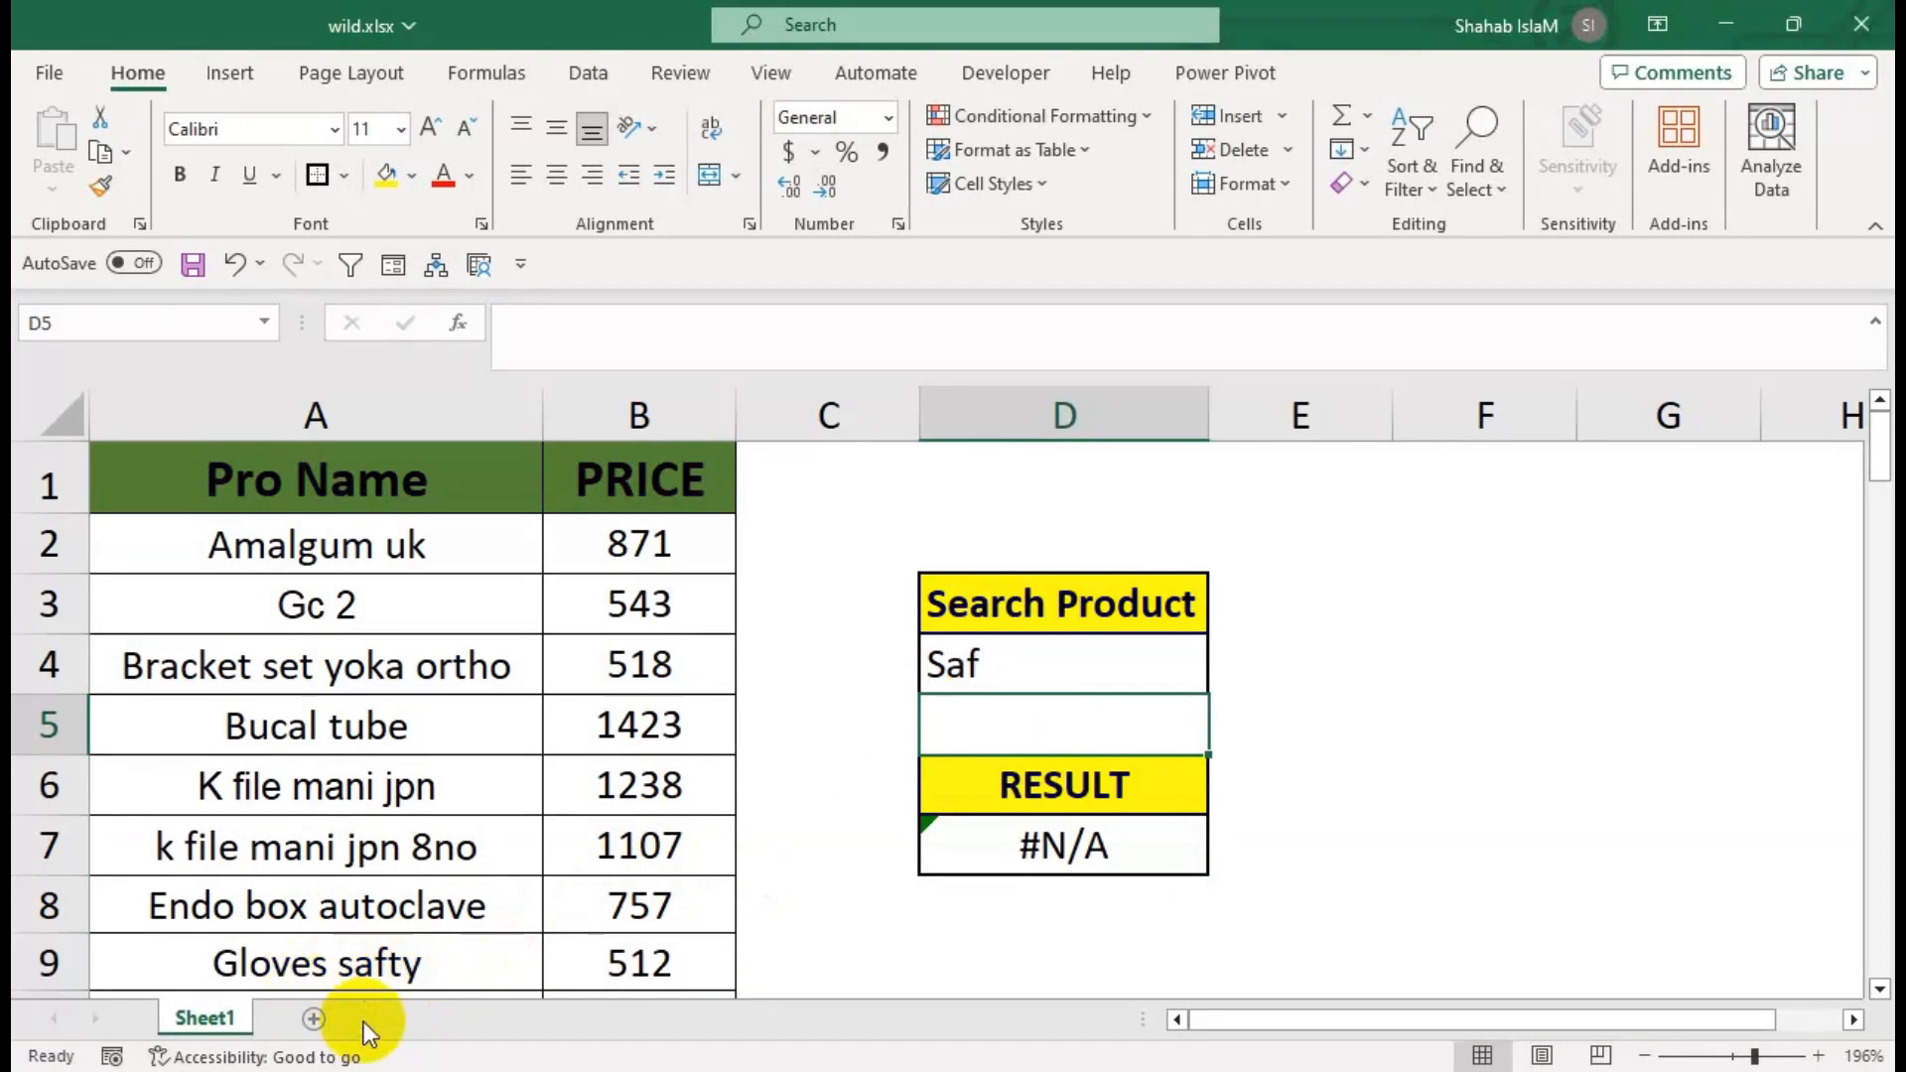
Insert "*"& before D4 in the D7 formula's lookup value, and compare the result with the price in B9.
{"action": "double_click", "coordinate": [991, 842]}
{"action": "left_click", "coordinate": [1129, 843]}
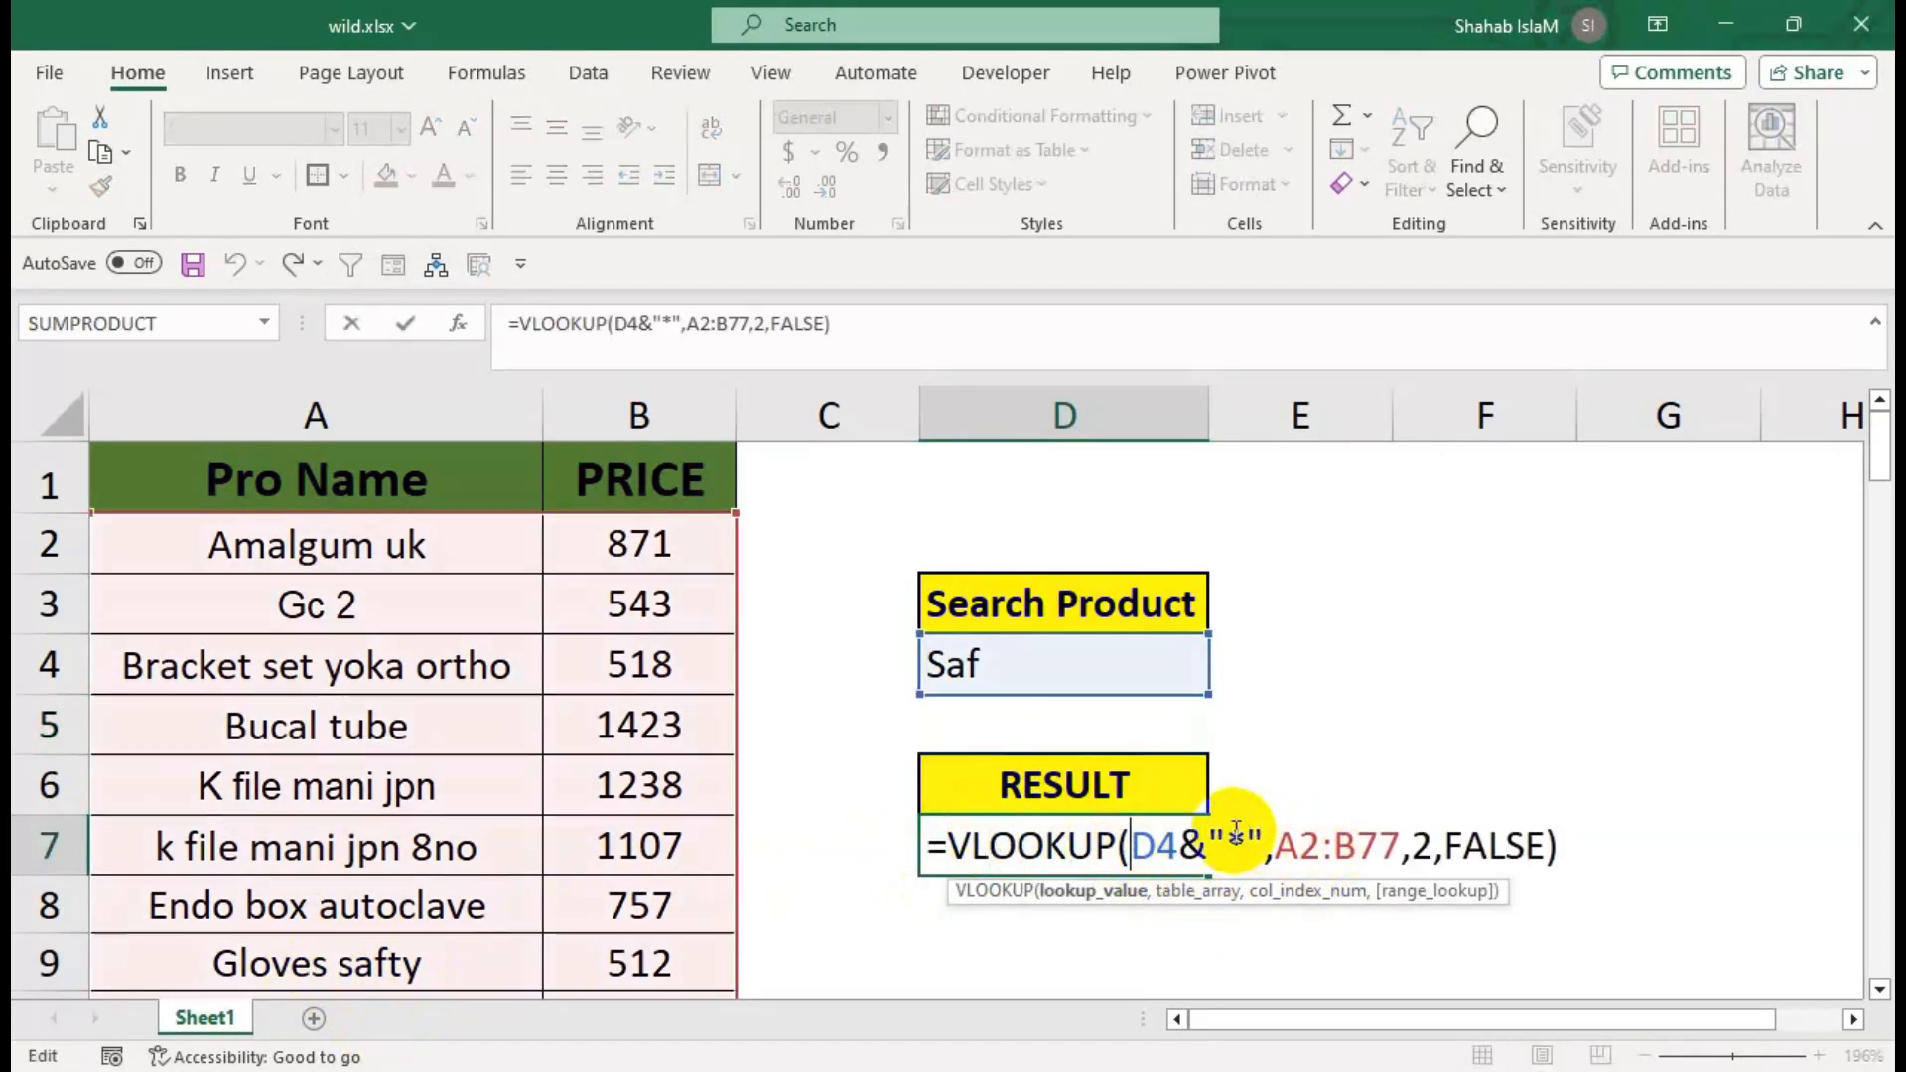
{"action": "type", "text": "\""}
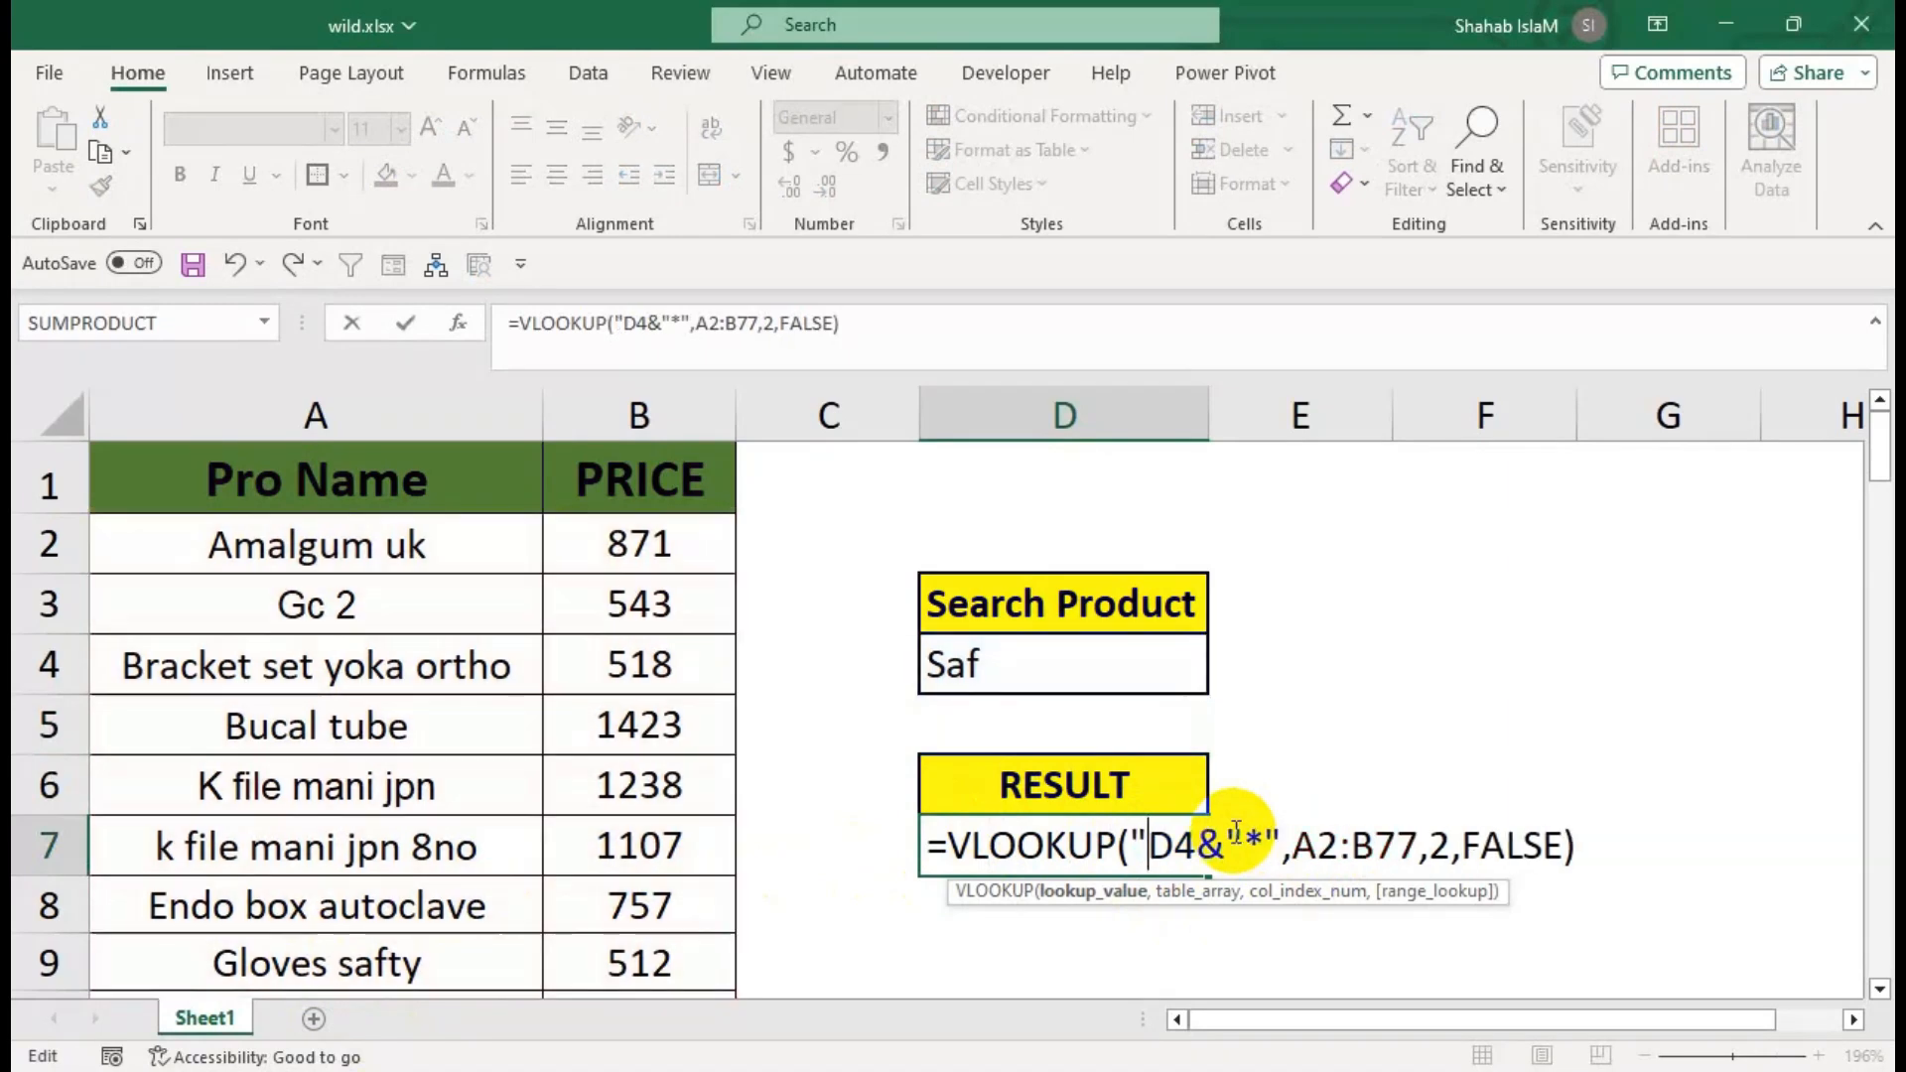
{"action": "type", "text": "*\""}
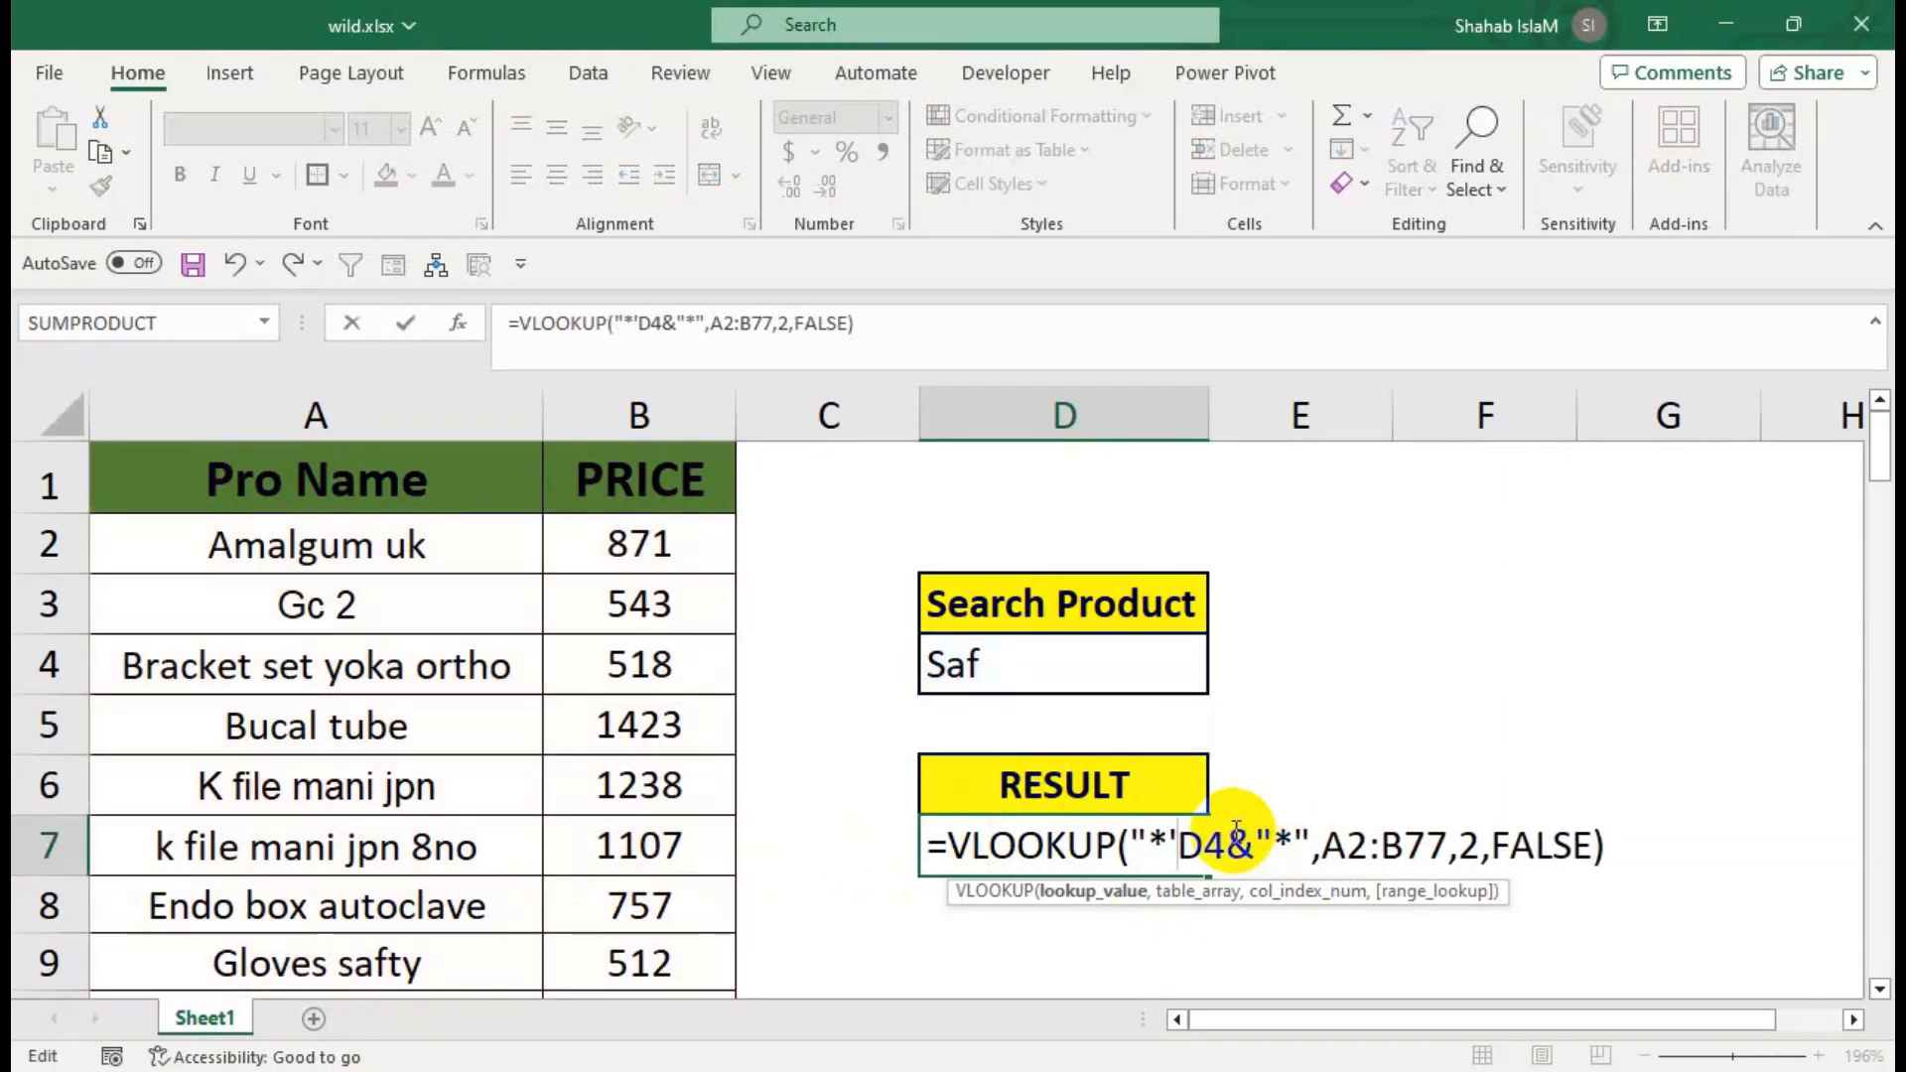
{"action": "key", "text": "BackSpace"}
{"action": "type", "text": "\""}
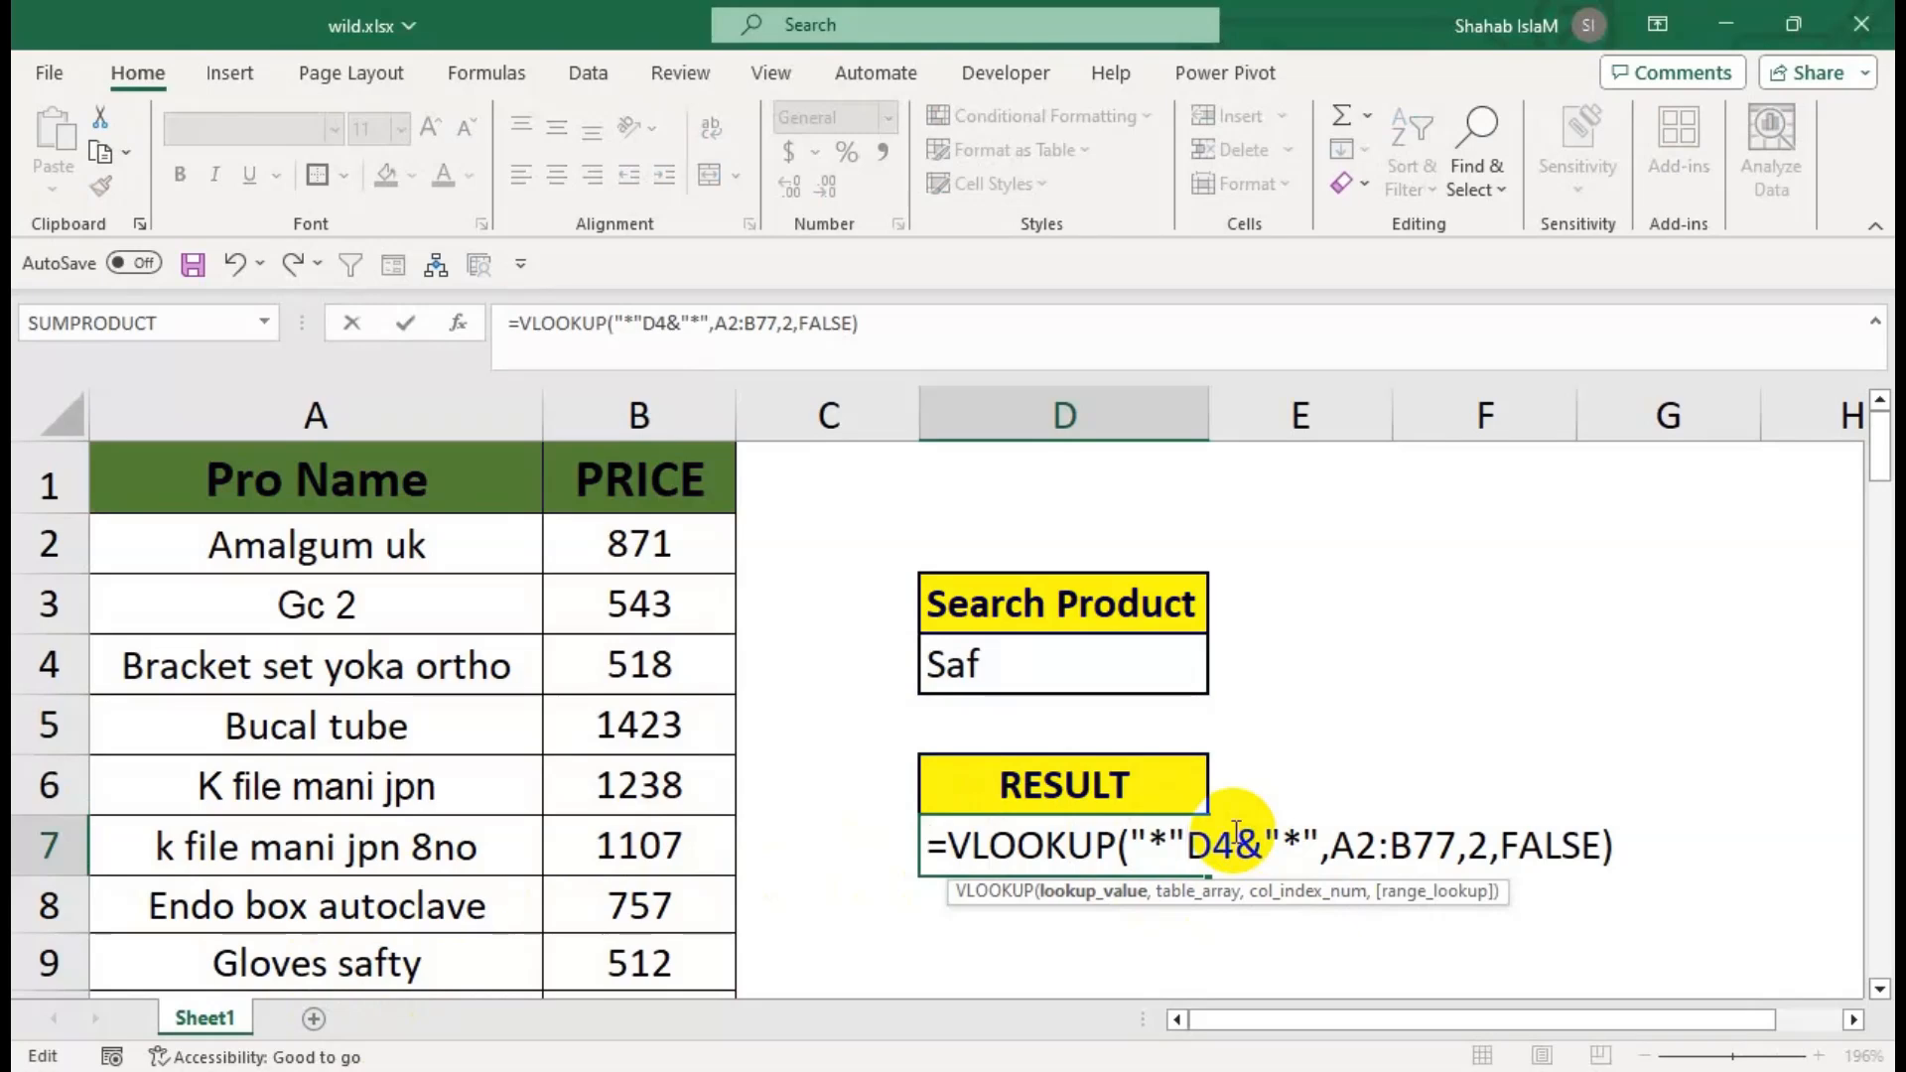
{"action": "type", "text": "&"}
{"action": "key", "text": "Return"}
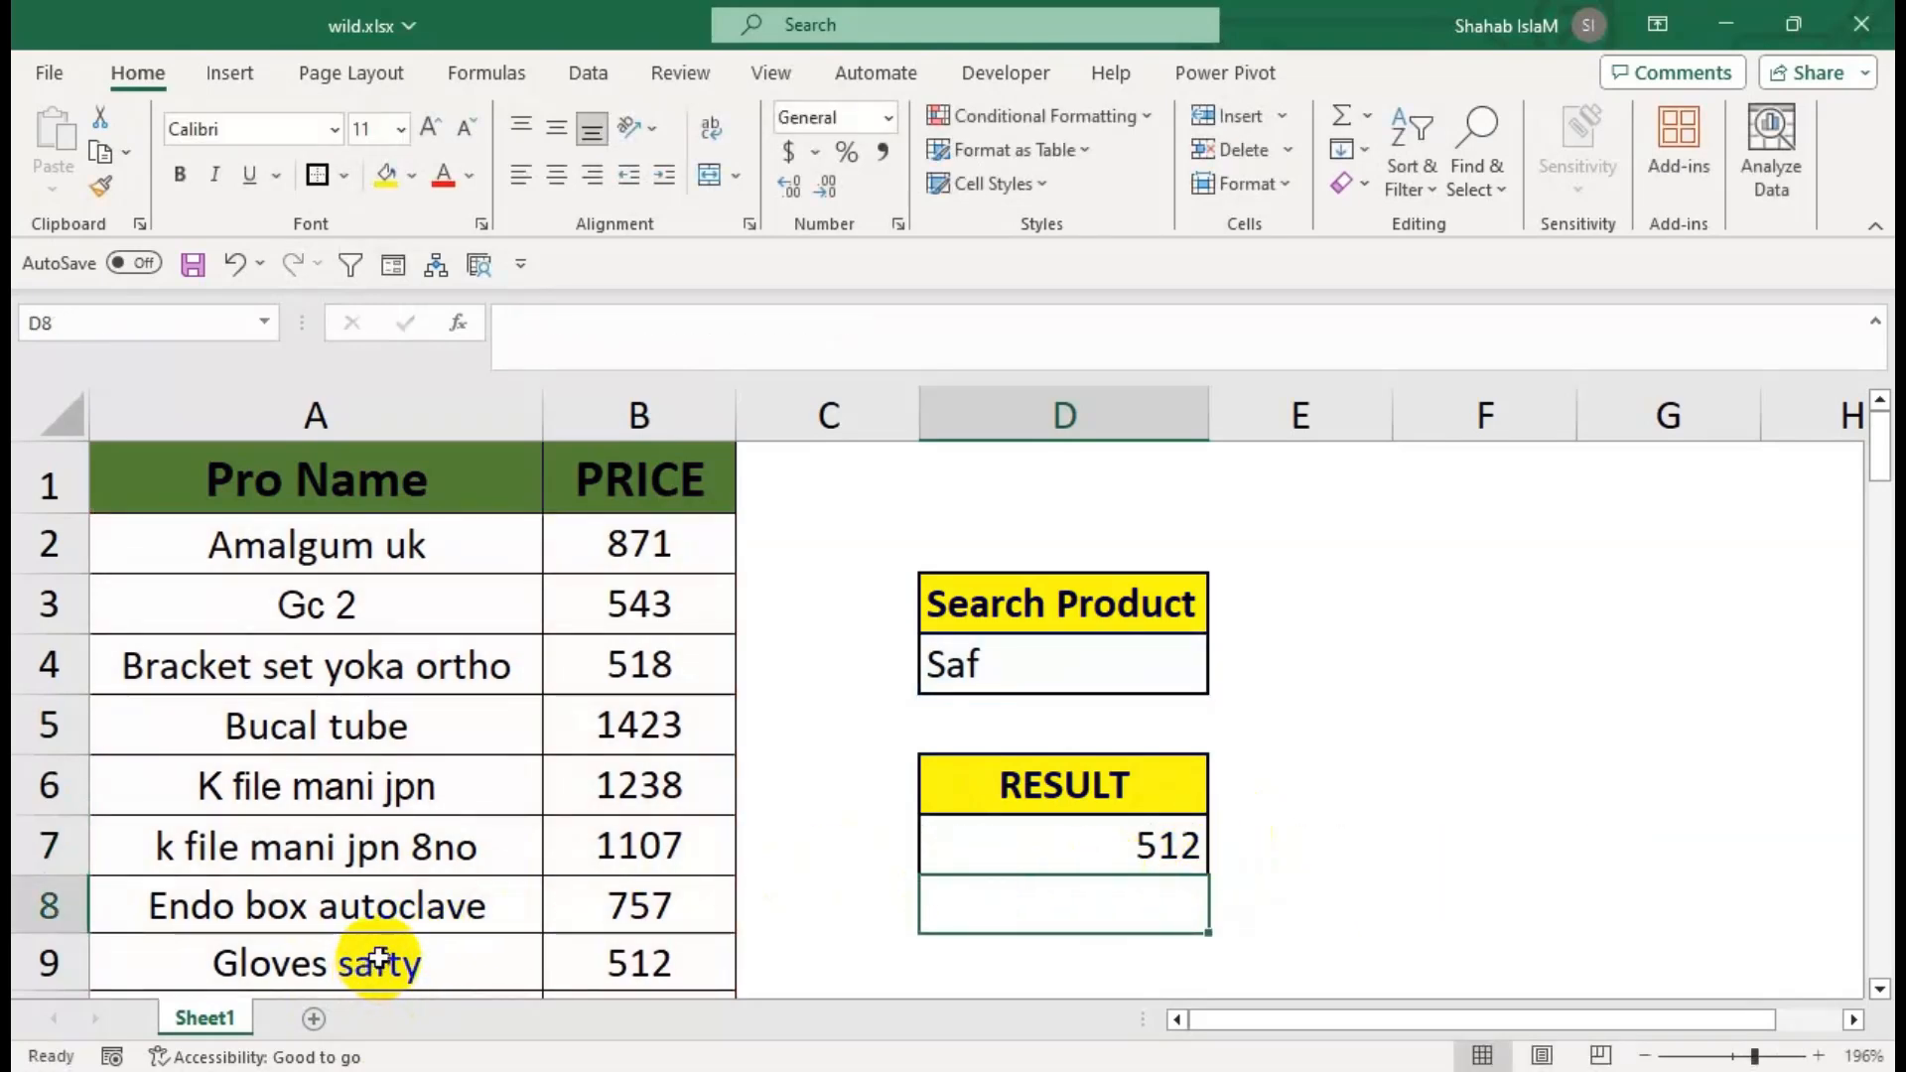
{"action": "left_click", "coordinate": [1063, 843]}
{"action": "left_click", "coordinate": [730, 950]}
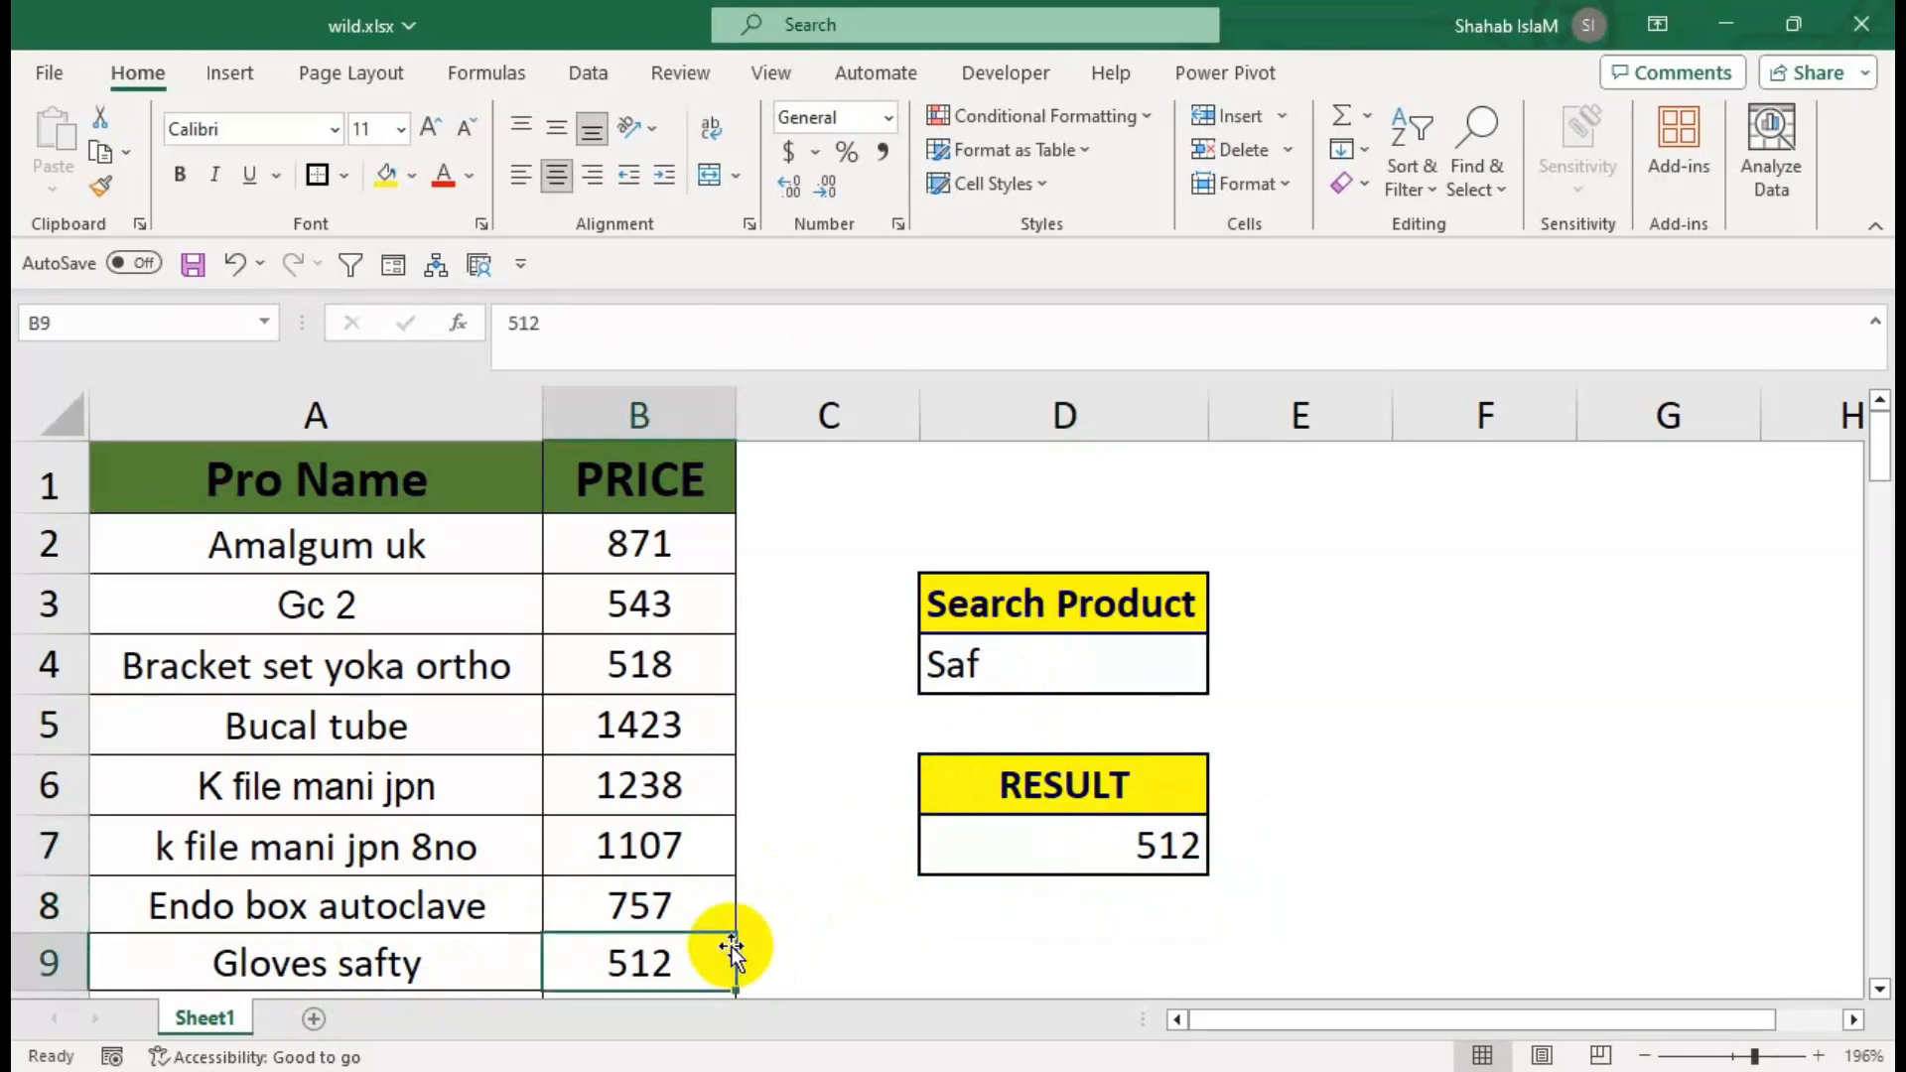
Look up the partial name Ama in D4 and compare the result with the price in B2.
{"action": "left_click", "coordinate": [1008, 687]}
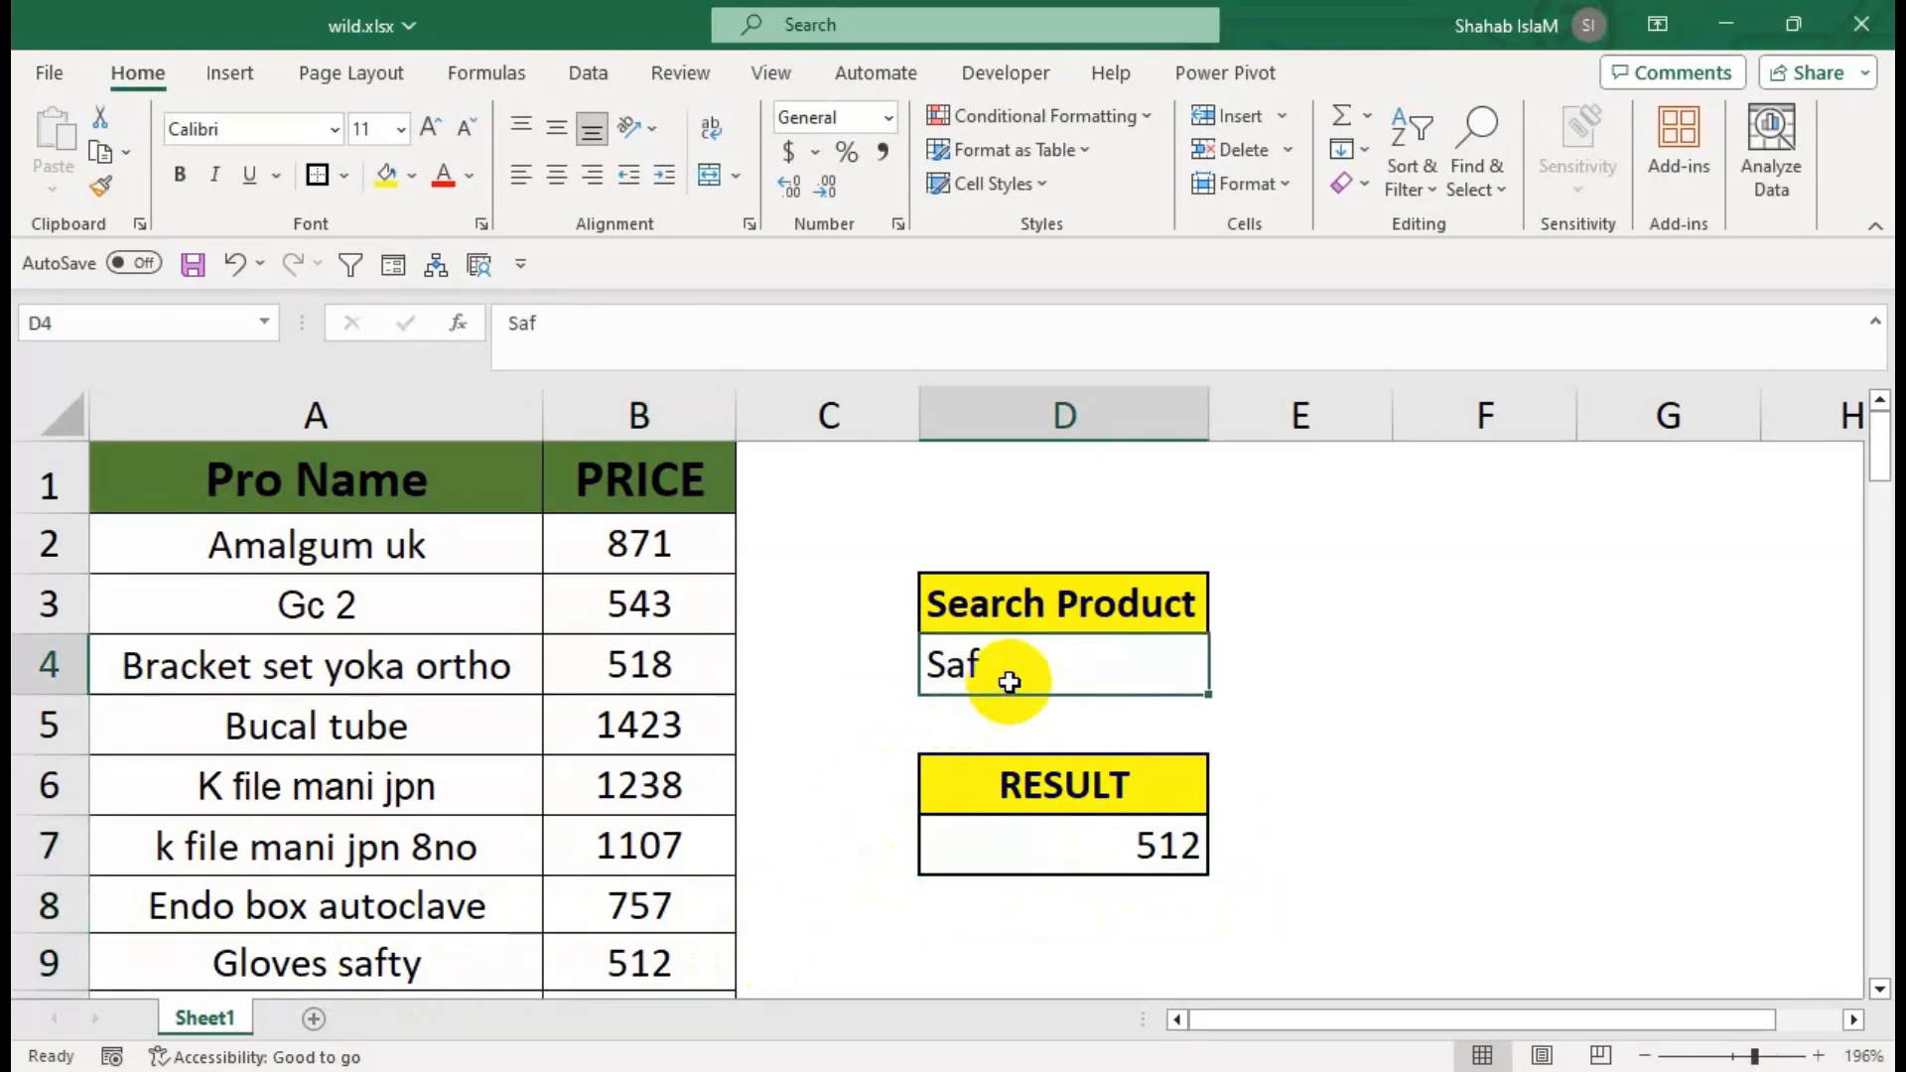
{"action": "type", "text": "Ama"}
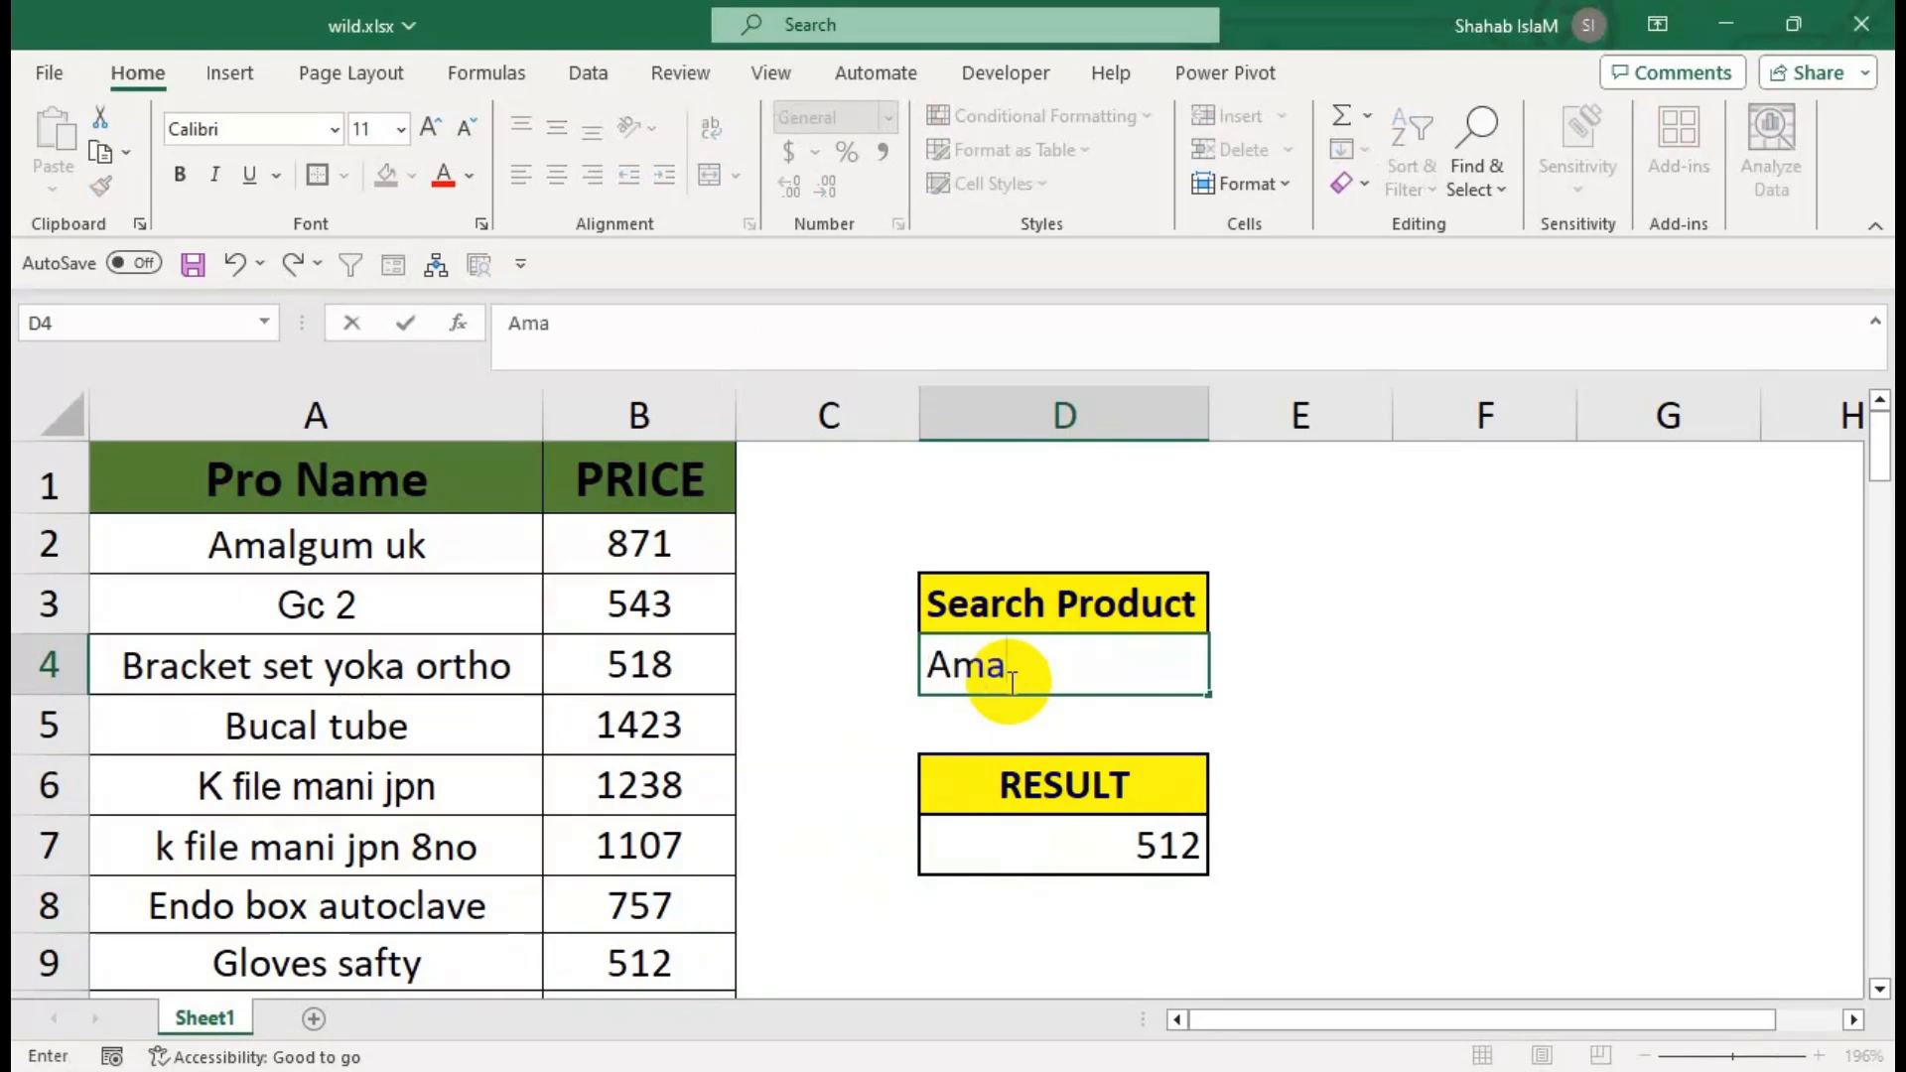
{"action": "key", "text": "Return"}
{"action": "left_click", "coordinate": [638, 549]}
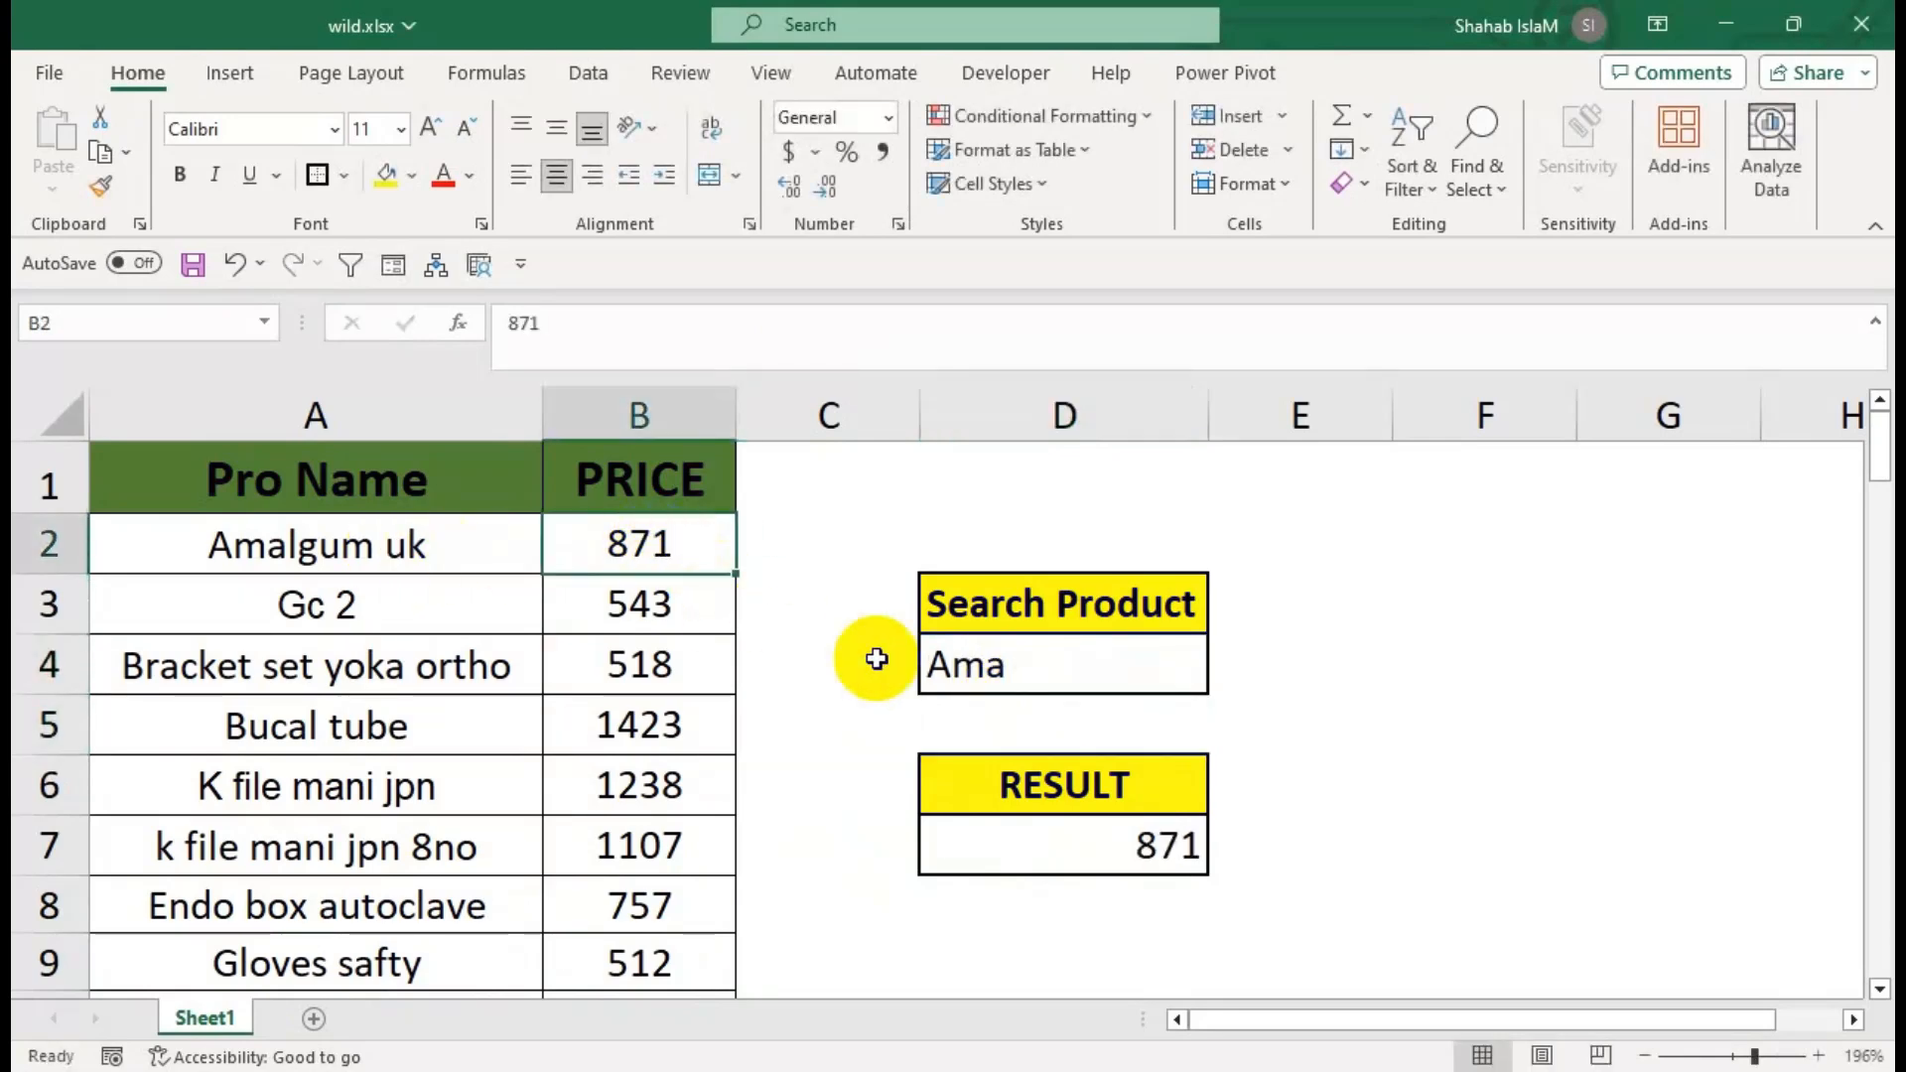
{"action": "left_click", "coordinate": [1080, 842]}
{"action": "left_click", "coordinate": [1012, 652]}
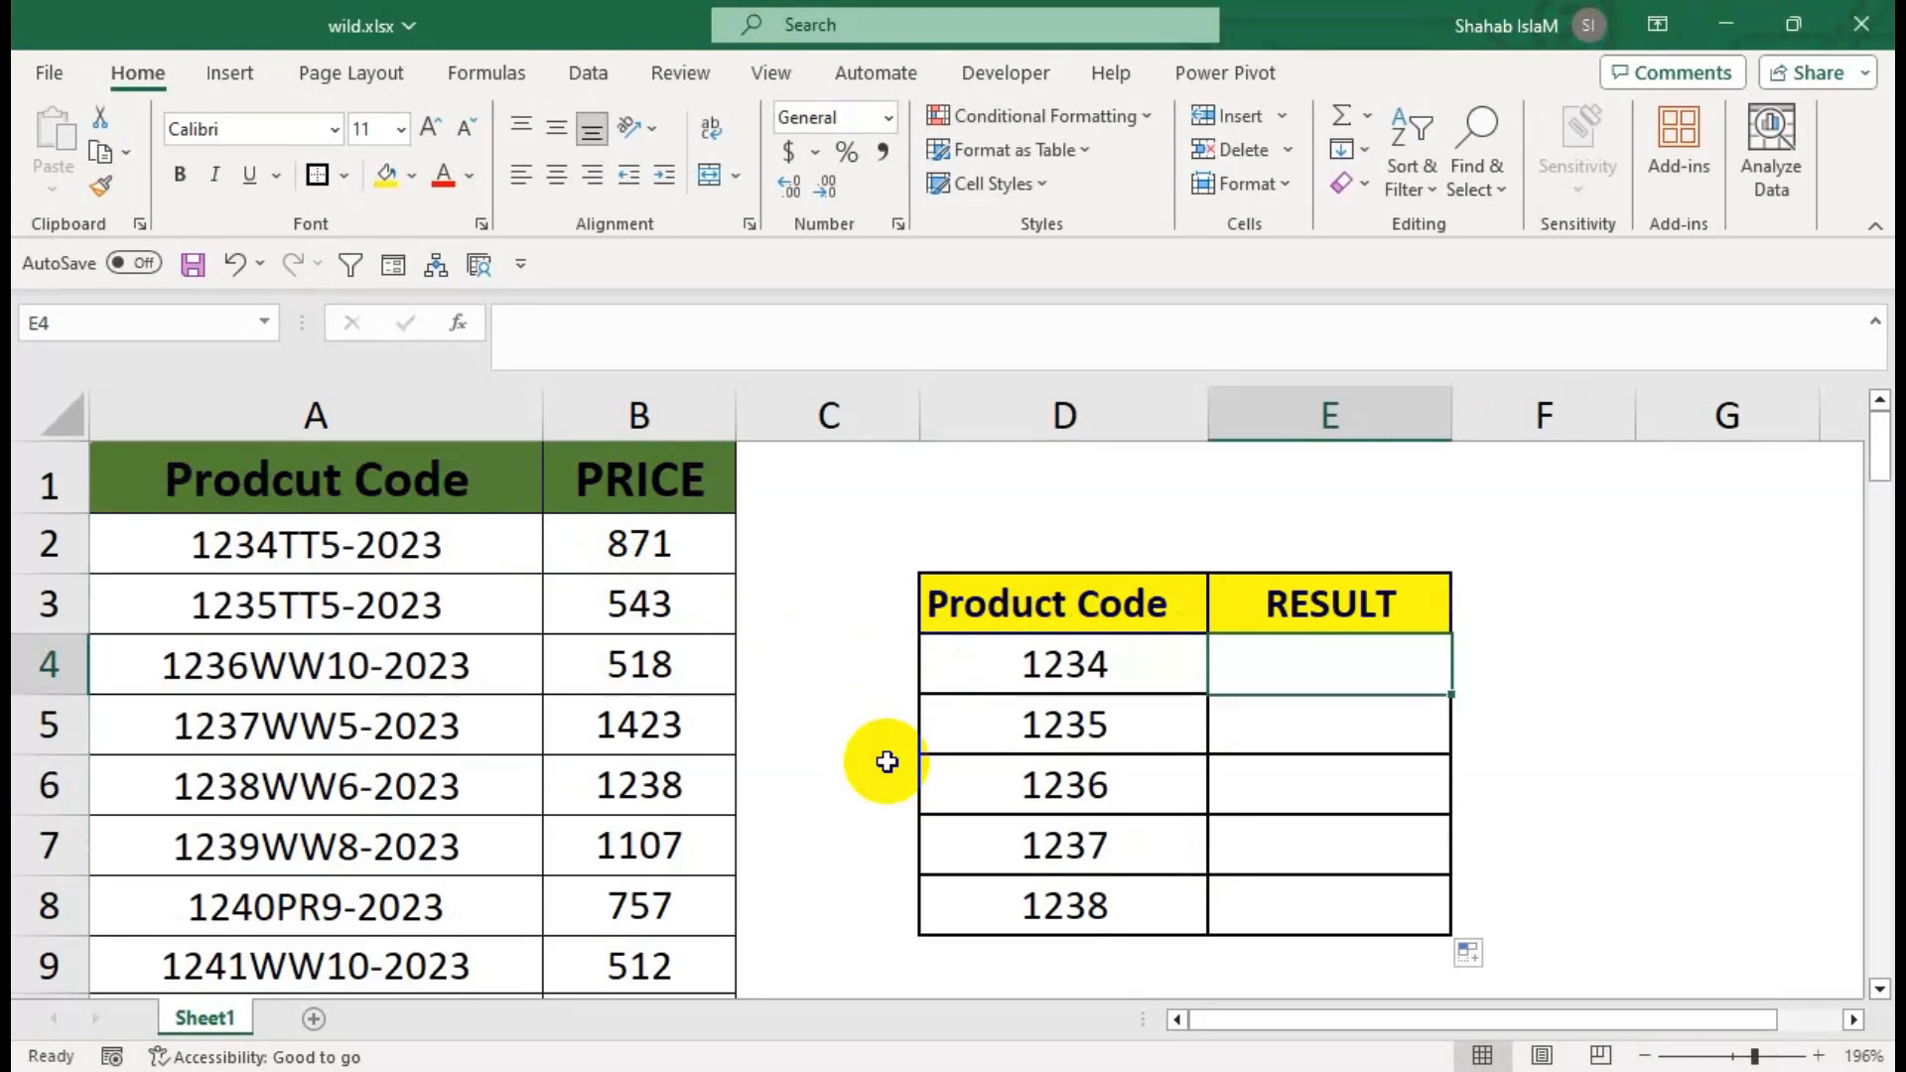
Enter the wildcard characters ?? in D1 above the product code table.
{"action": "left_click", "coordinate": [964, 468]}
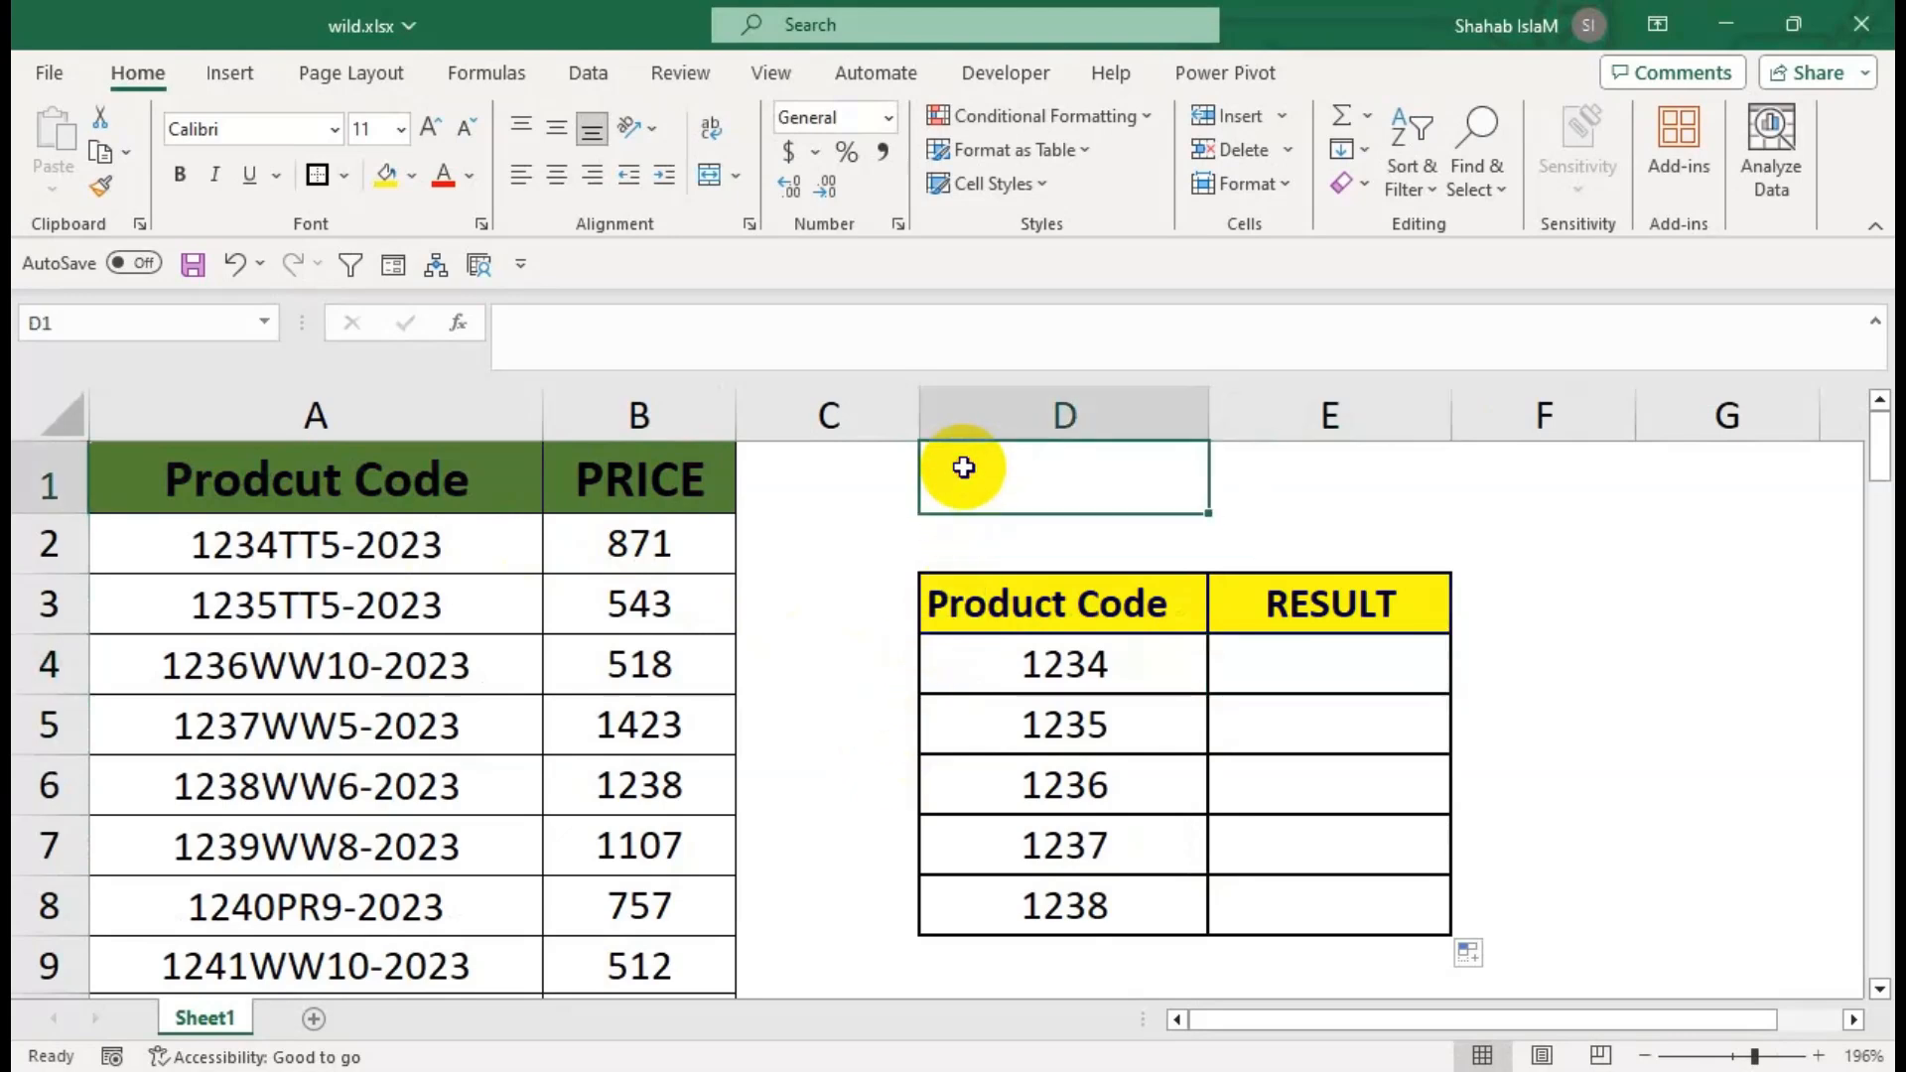
{"action": "type", "text": "??"}
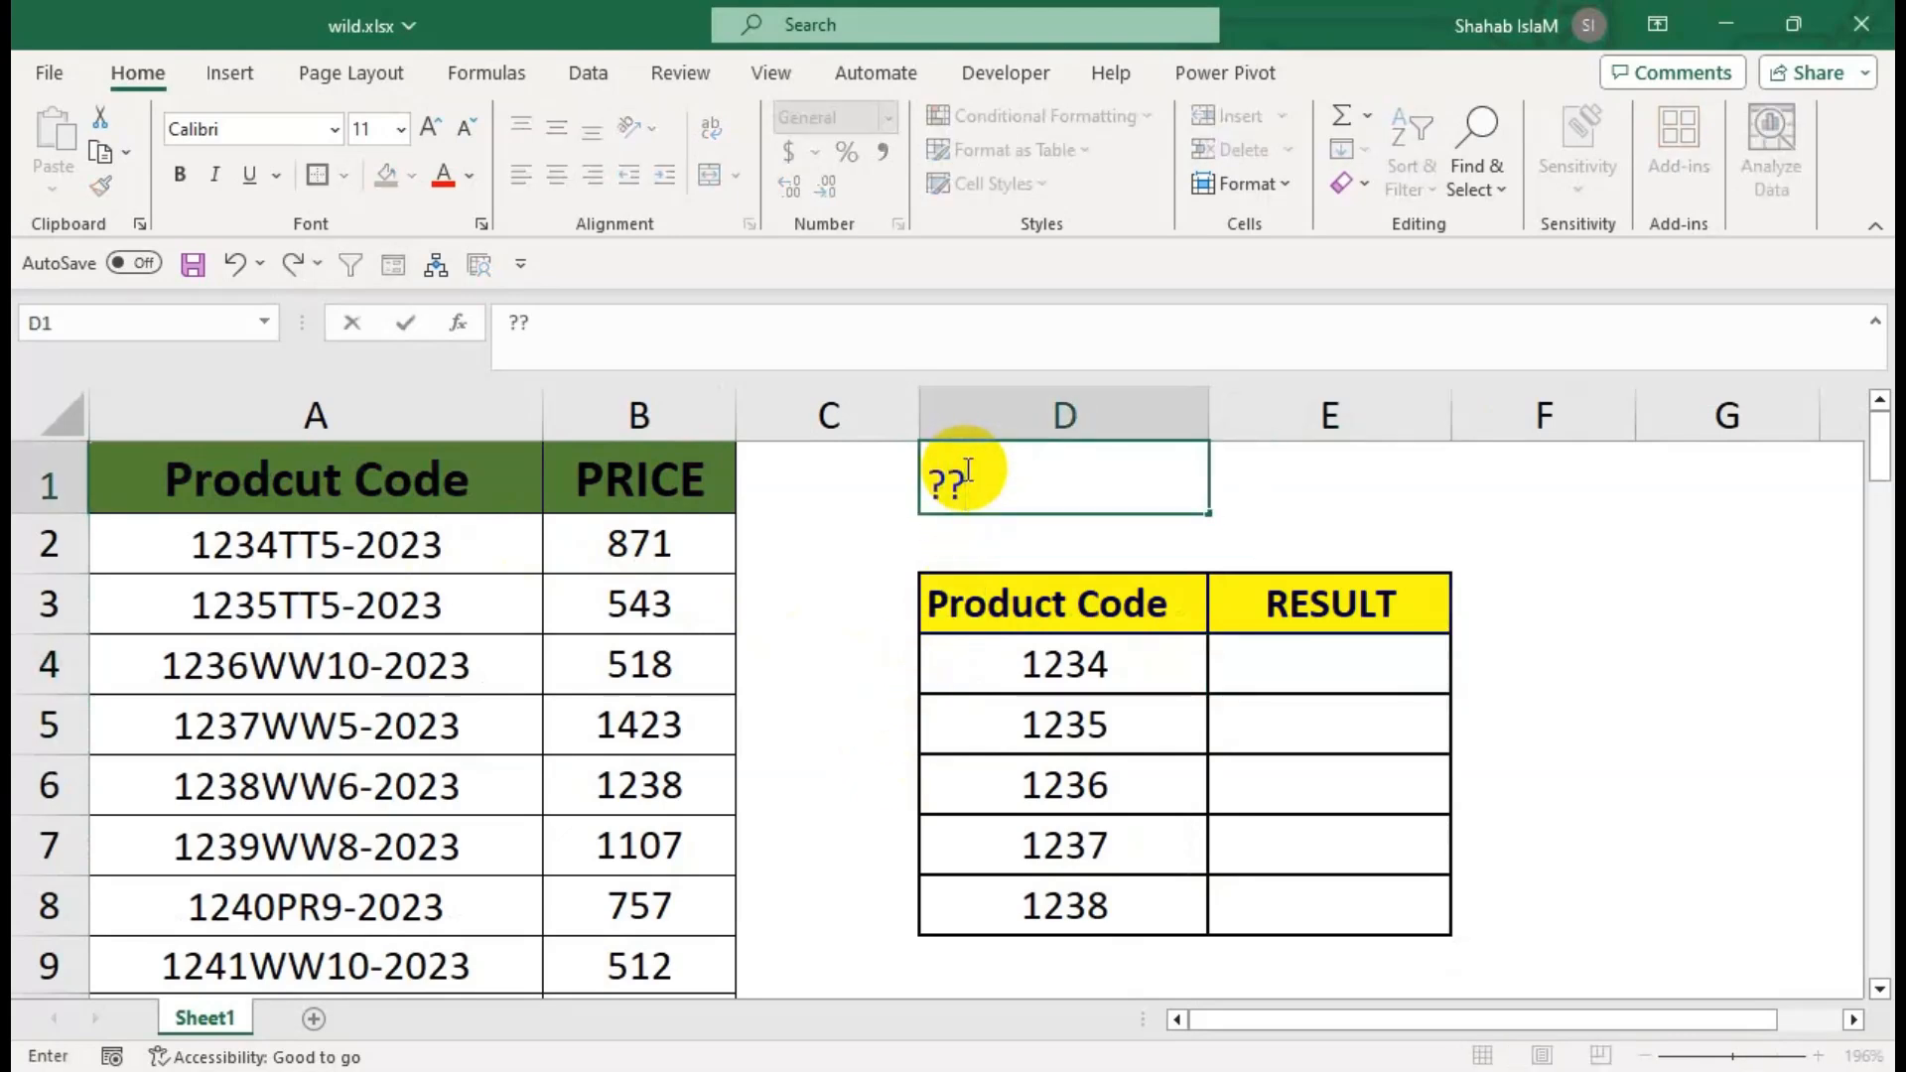
{"action": "left_click", "coordinate": [908, 556]}
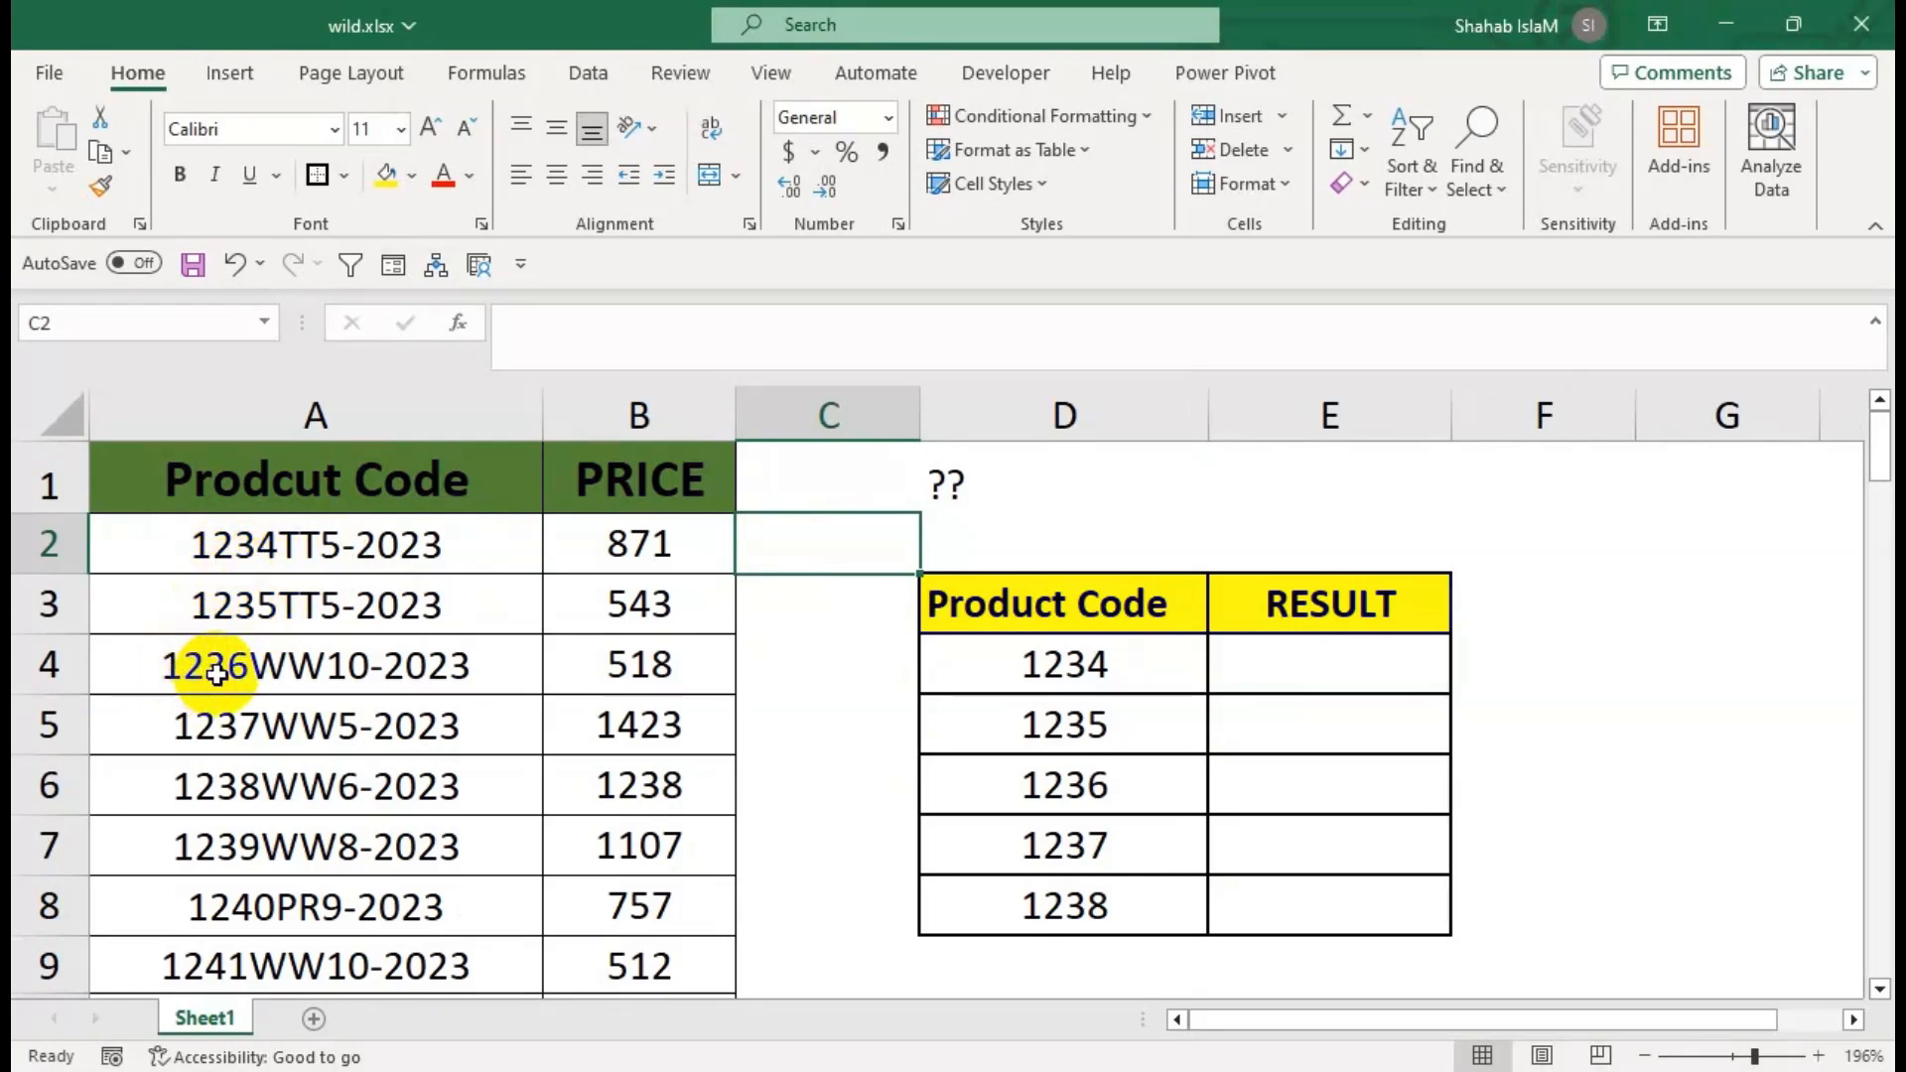
Compare the short product codes in D4:D8 with the full codes in column A.
{"action": "left_click_drag", "start_coordinate": [1171, 663], "coordinate": [1155, 886]}
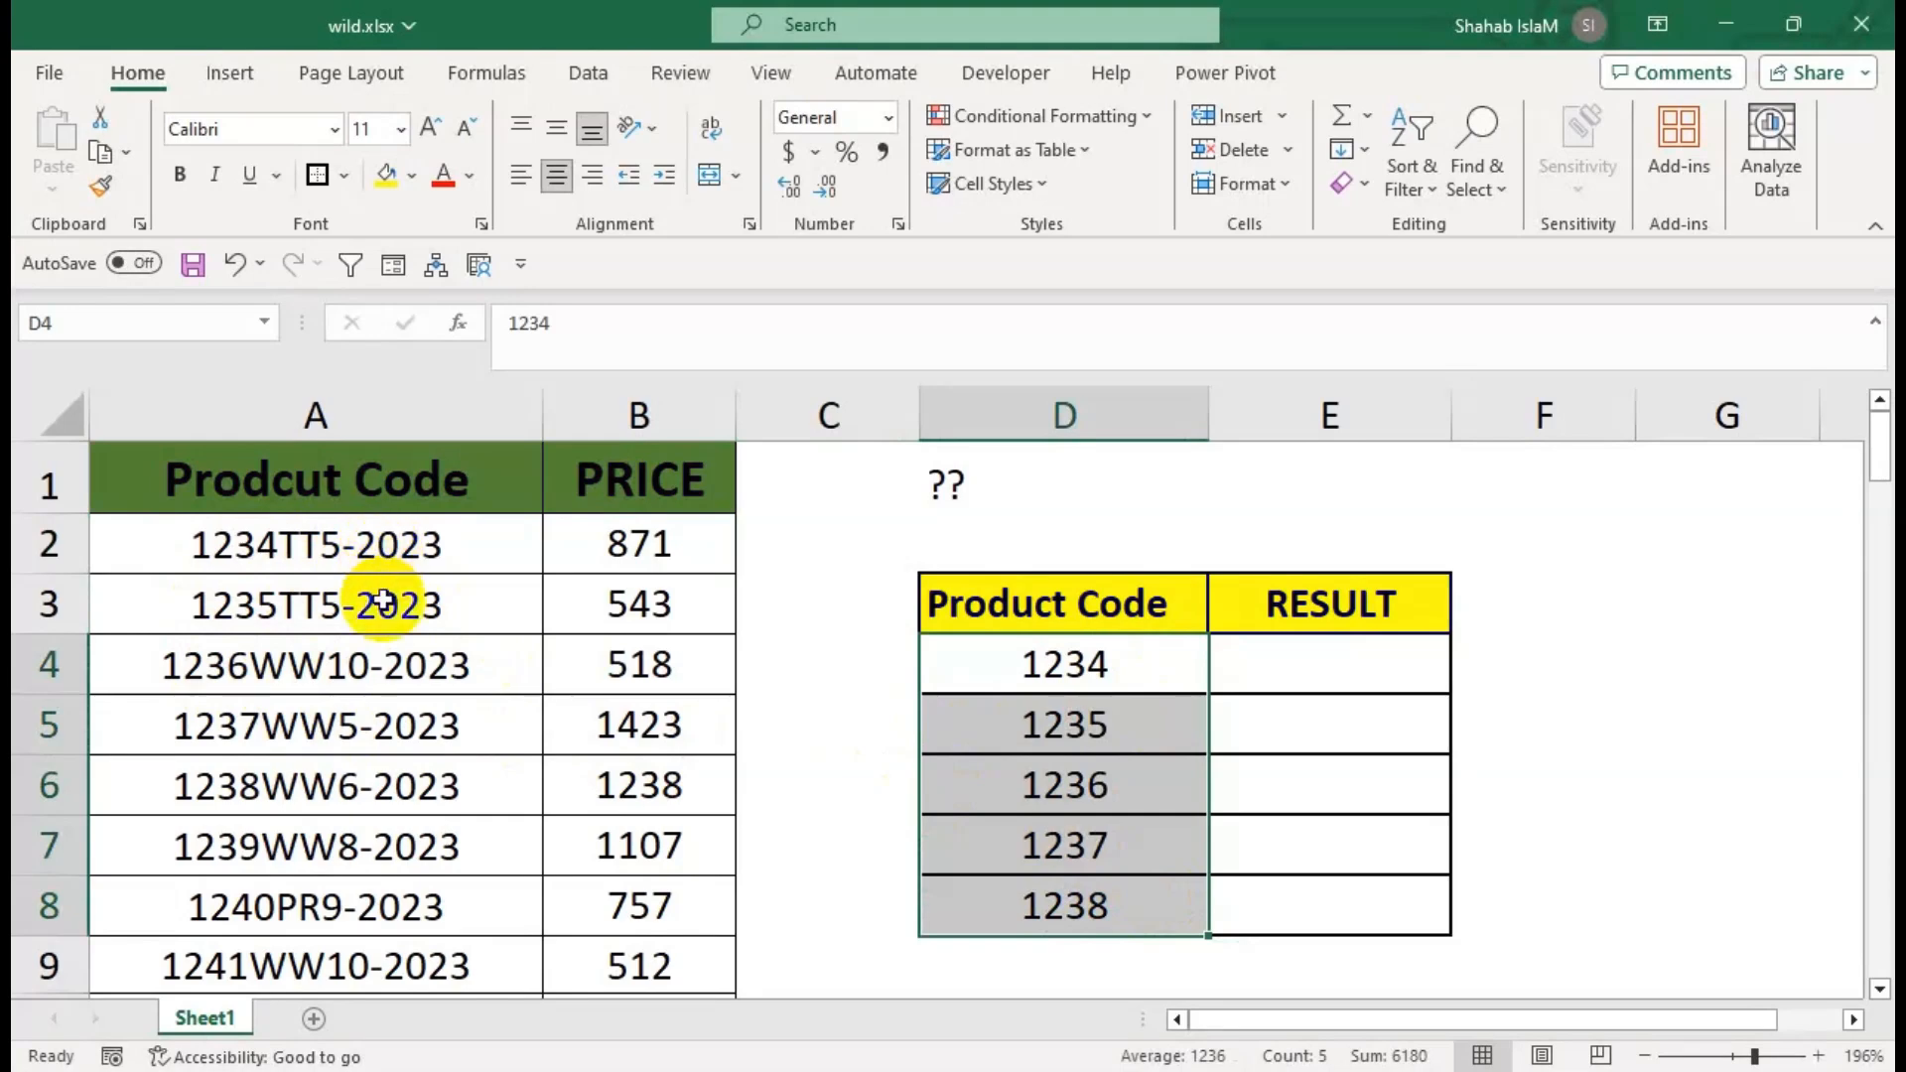
{"action": "key", "text": "ctrl+q"}
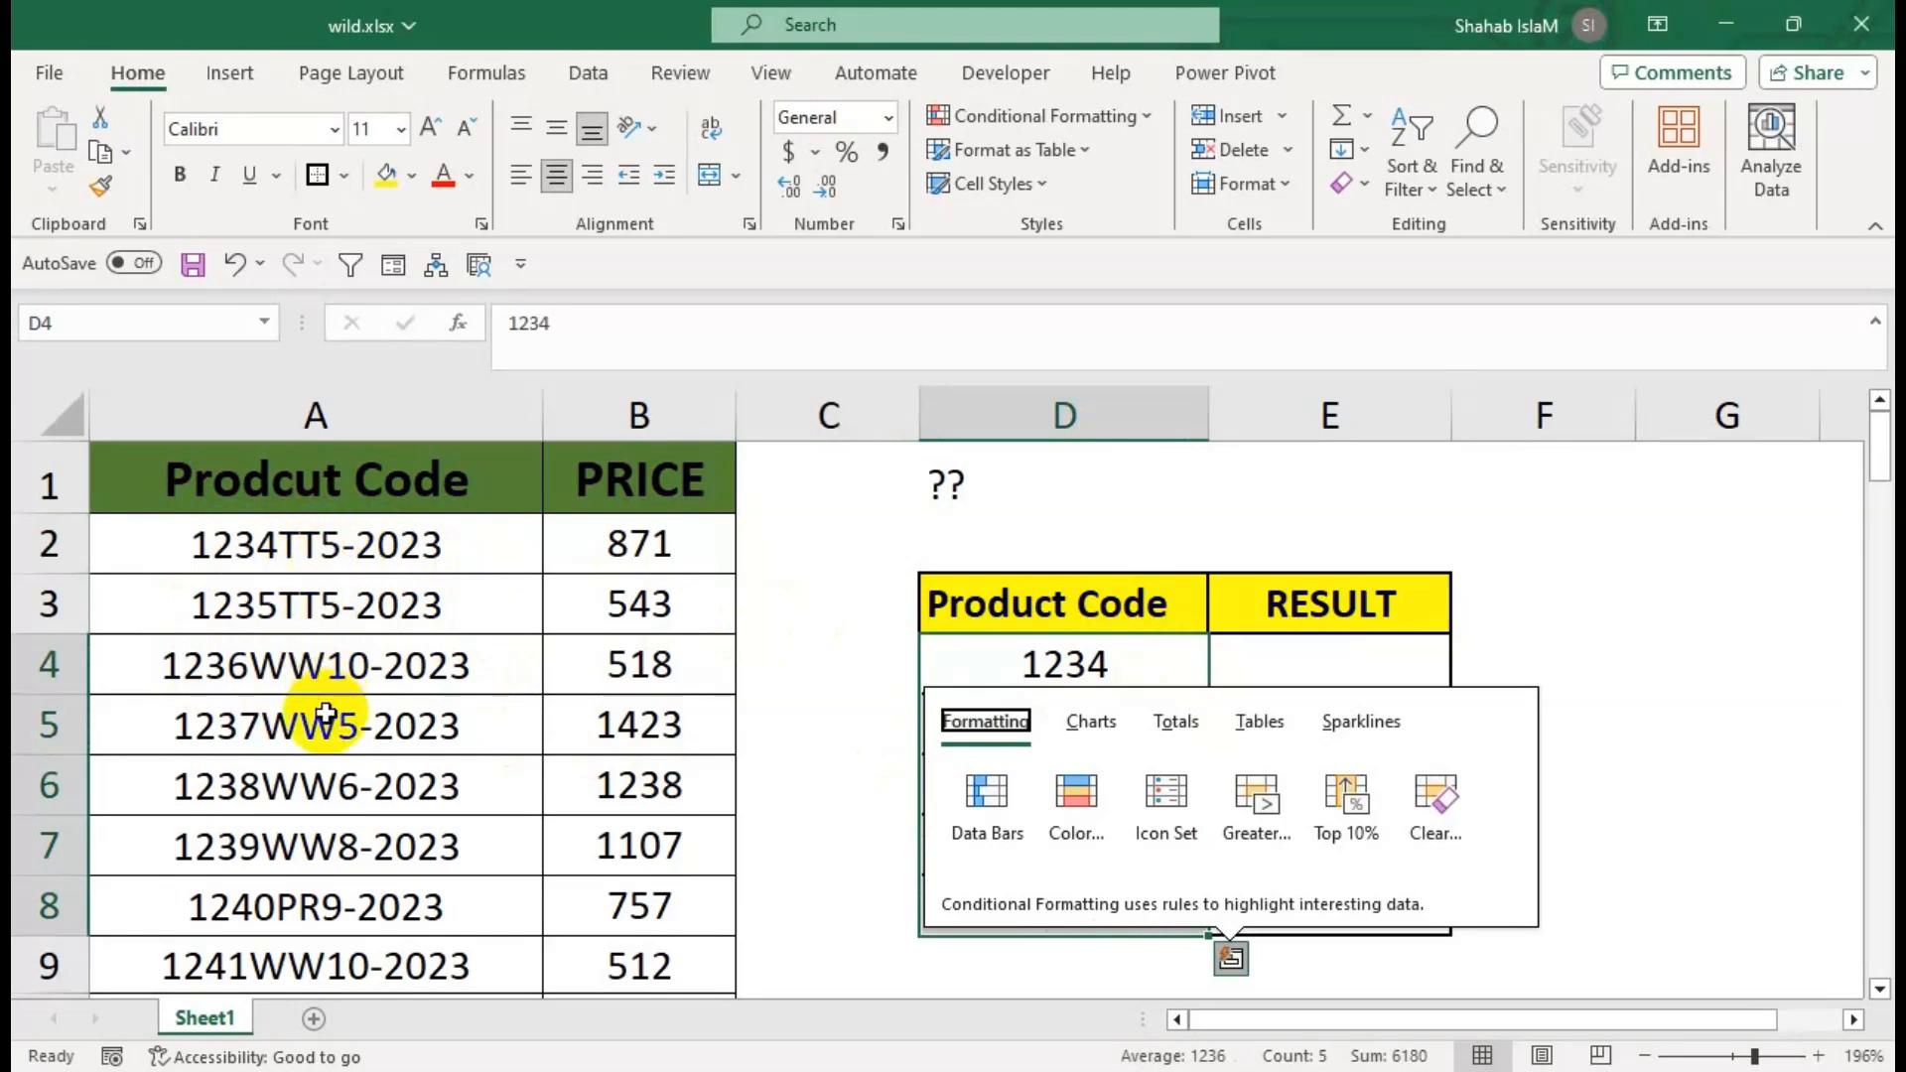
{"action": "left_click", "coordinate": [1078, 659]}
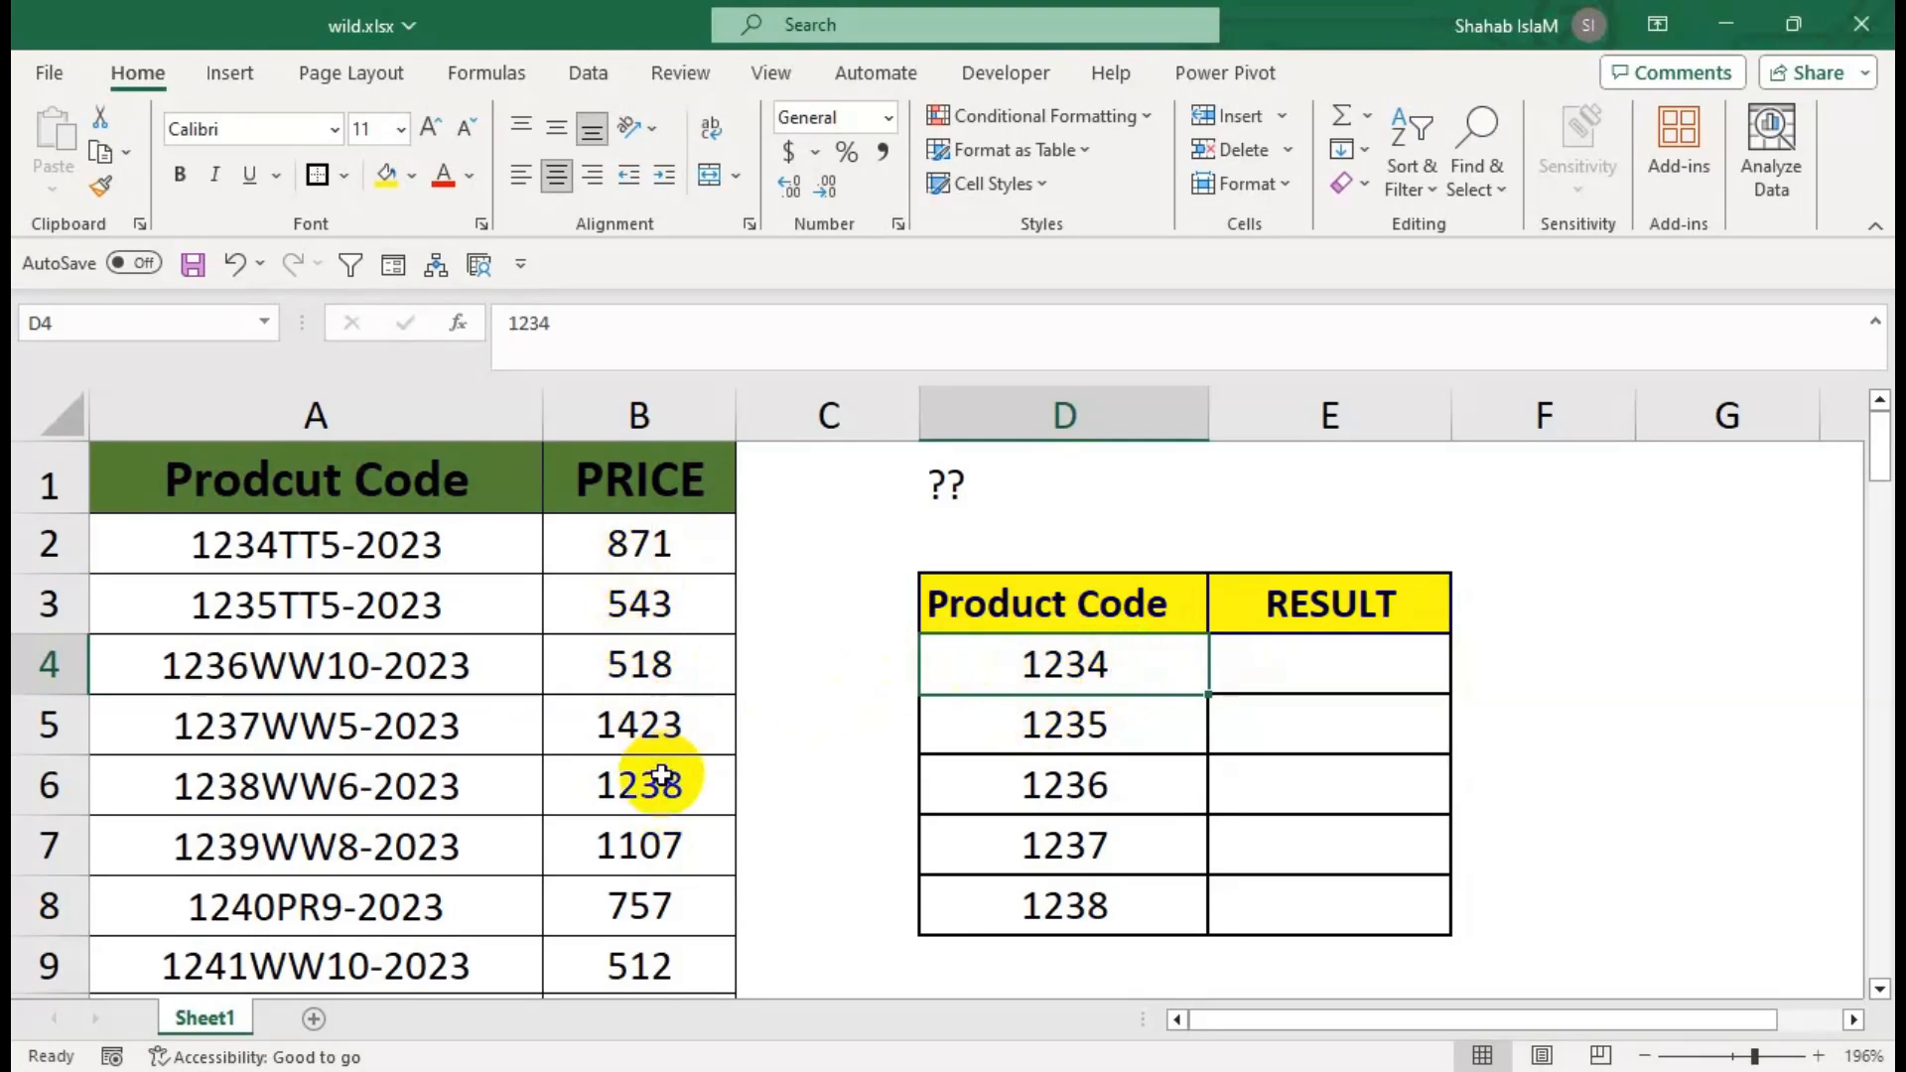
Begin a VLOOKUP formula in E4 under RESULT with D4&"??"& as the first part of the lookup value.
{"action": "left_click", "coordinate": [1364, 649]}
{"action": "type", "text": "="}
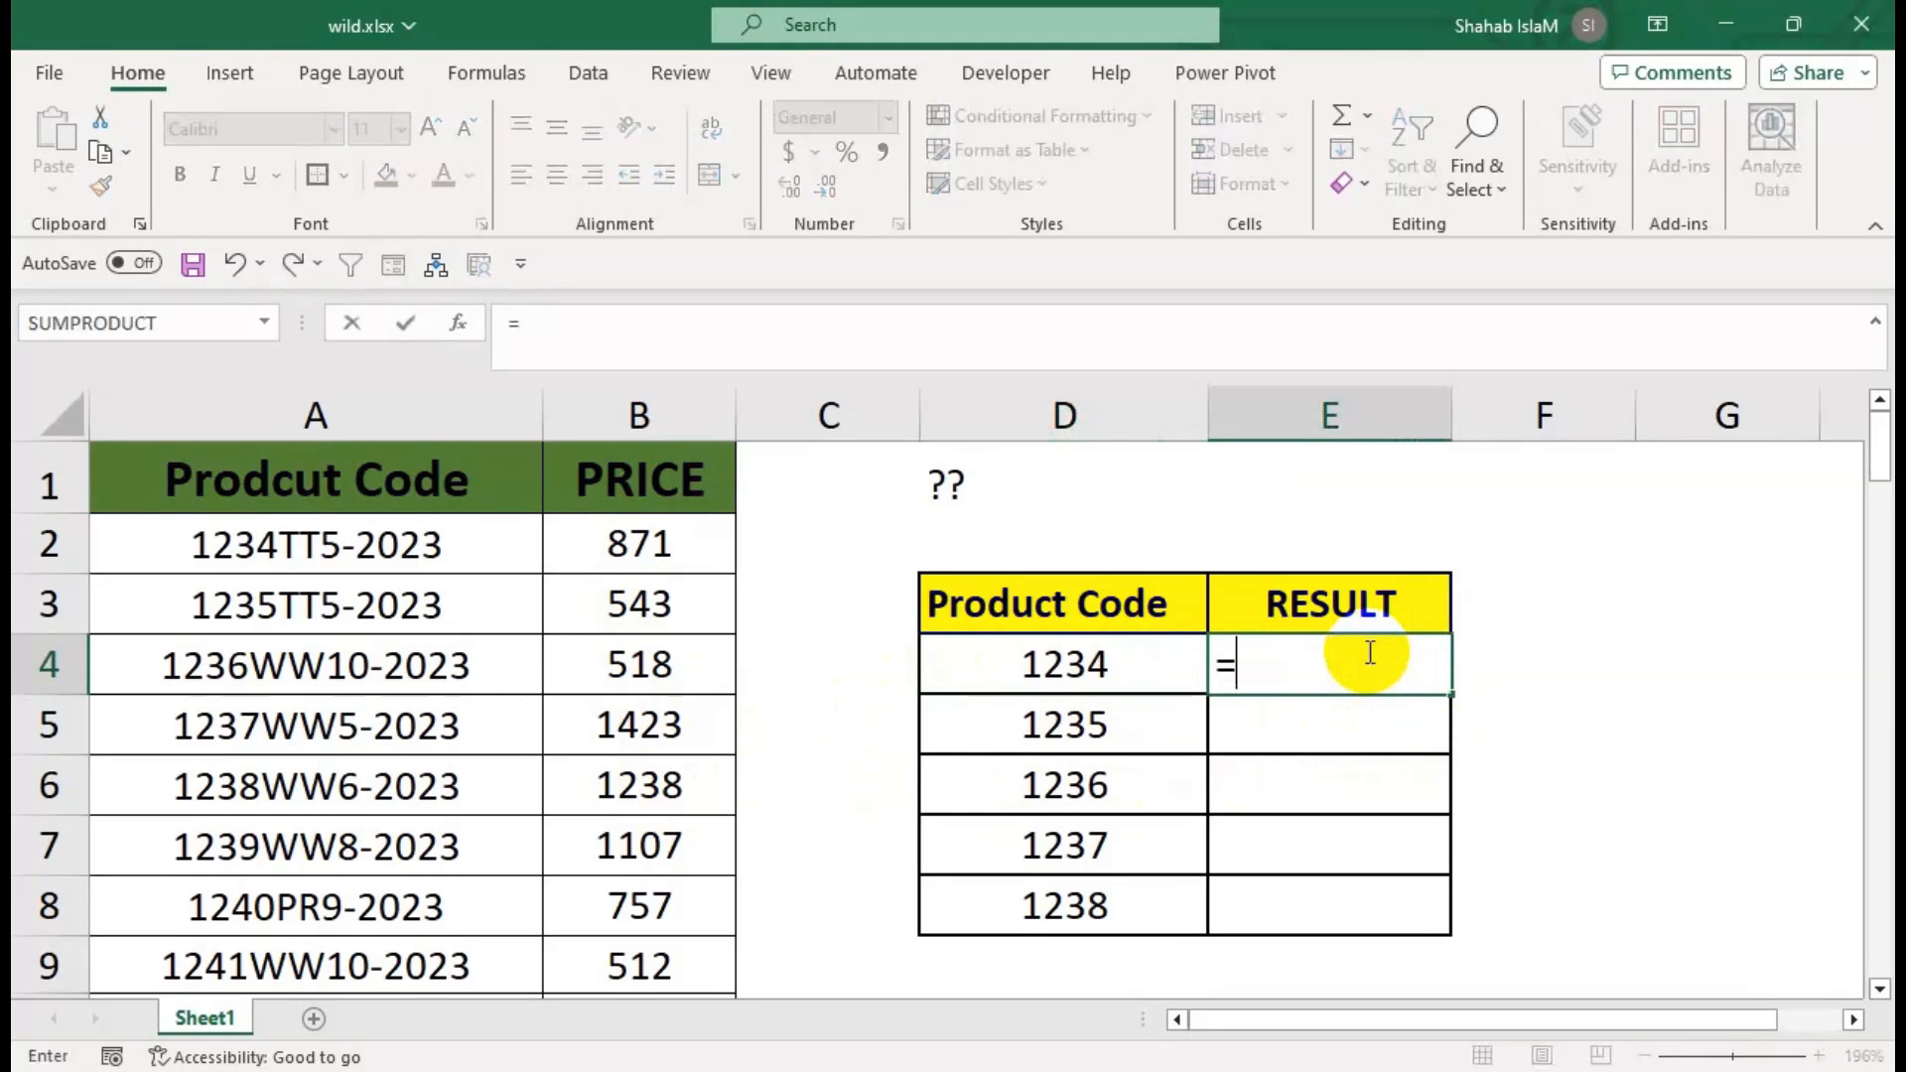
{"action": "type", "text": "vl"}
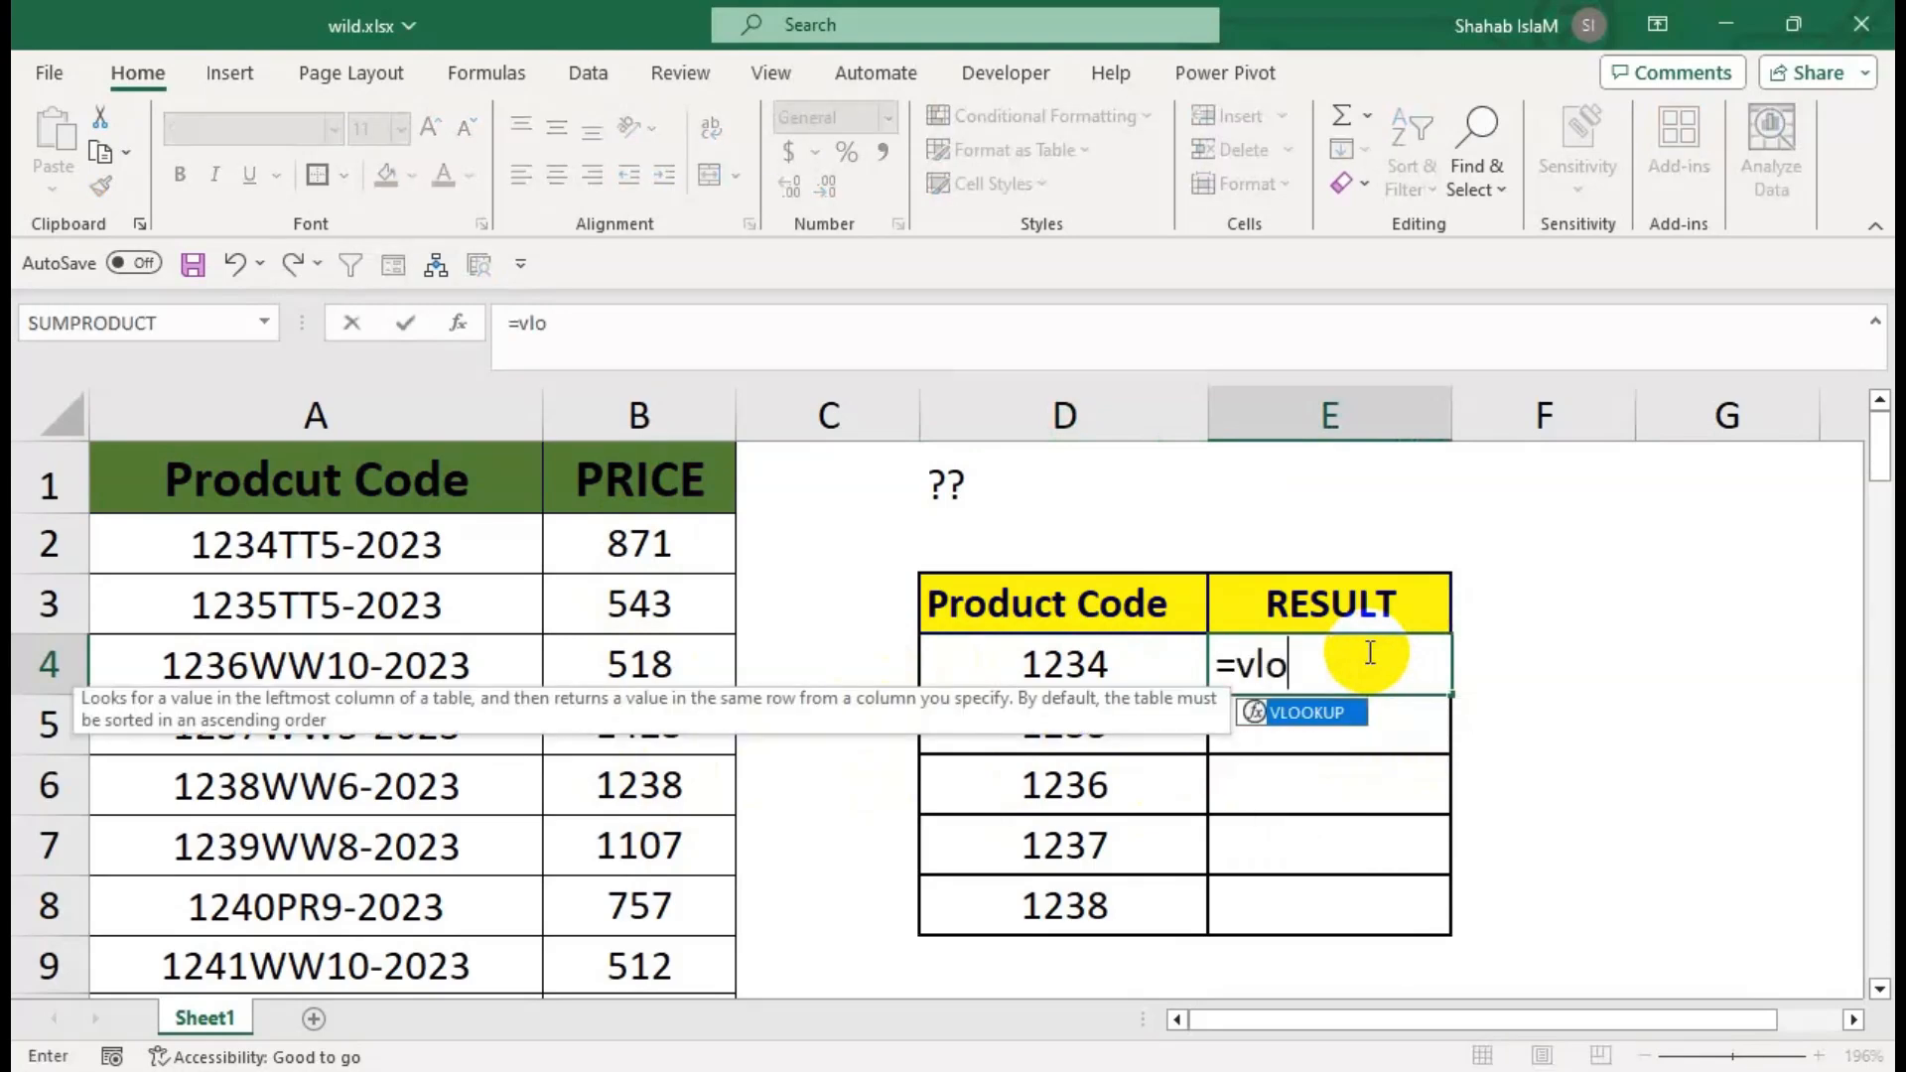
{"action": "type", "text": "o"}
{"action": "key", "text": "Tab"}
{"action": "left_click", "coordinate": [1108, 660]}
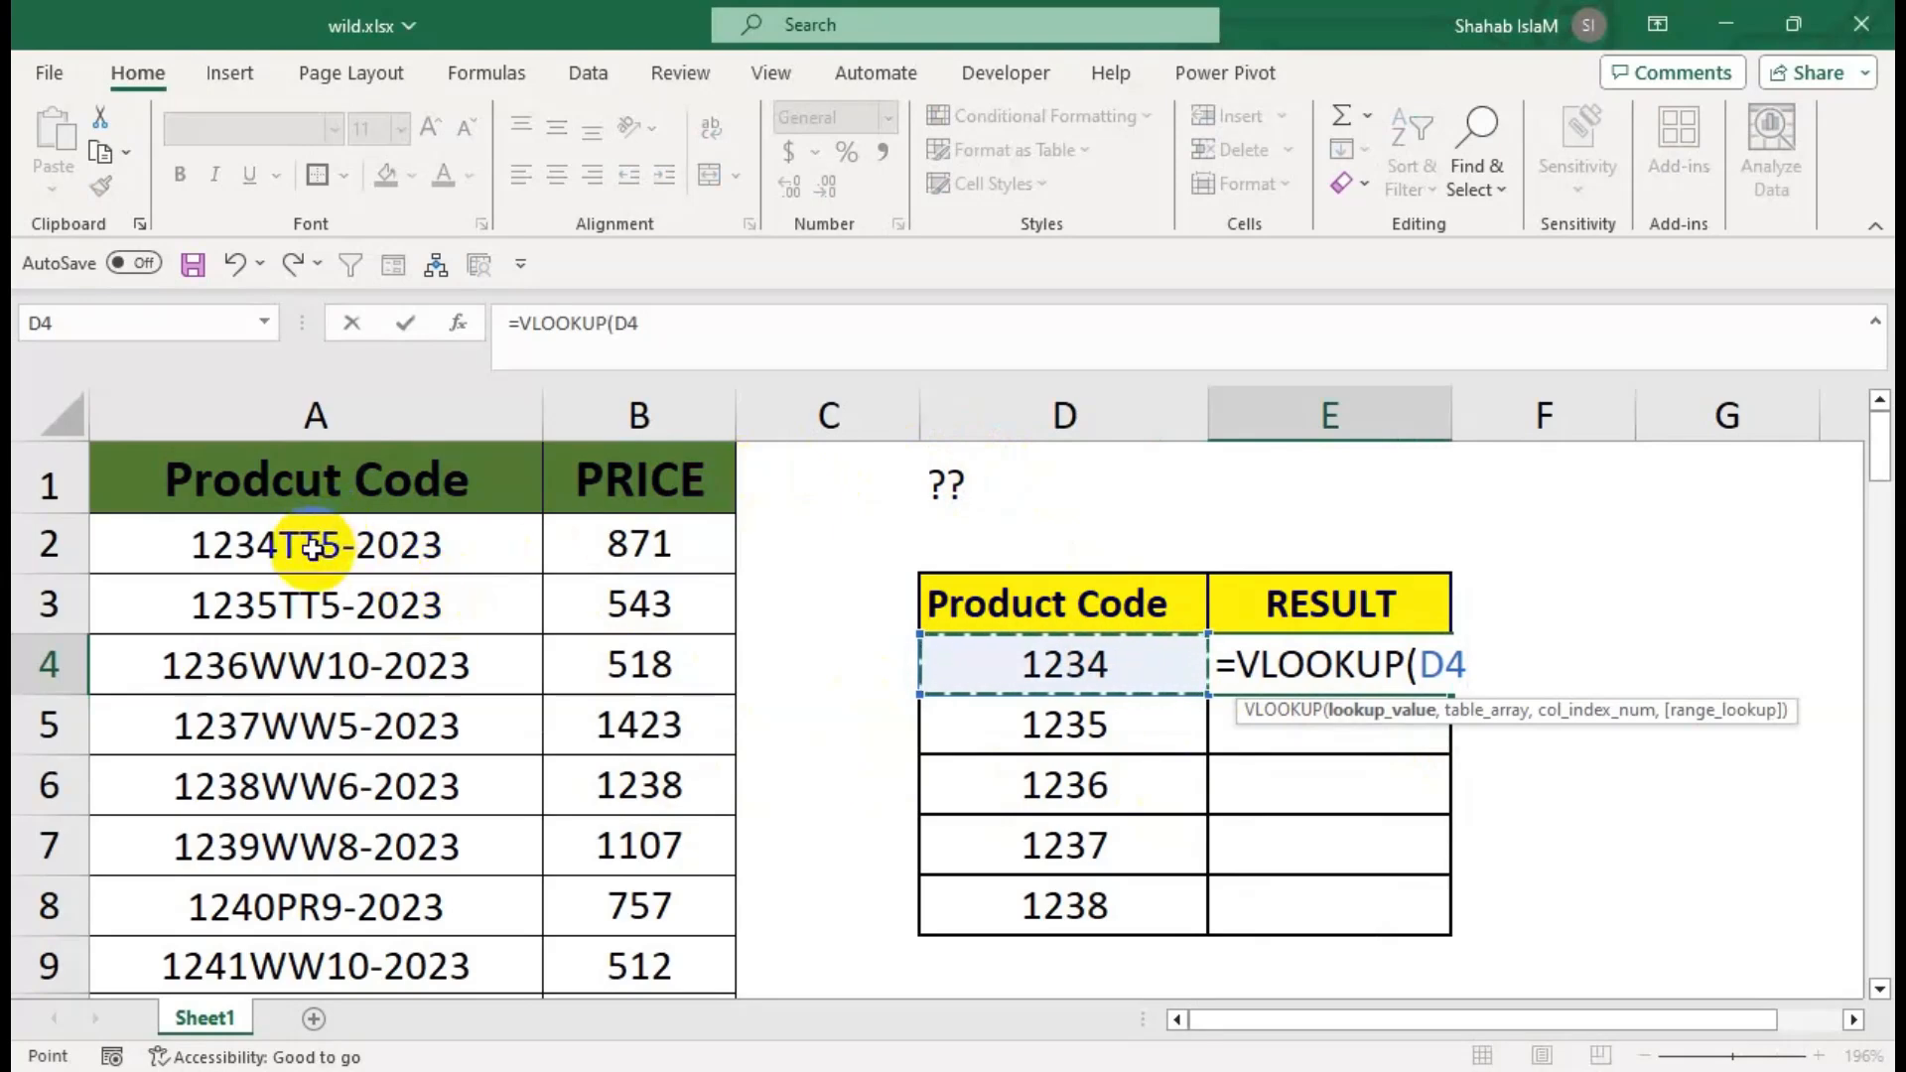
{"action": "type", "text": "&"}
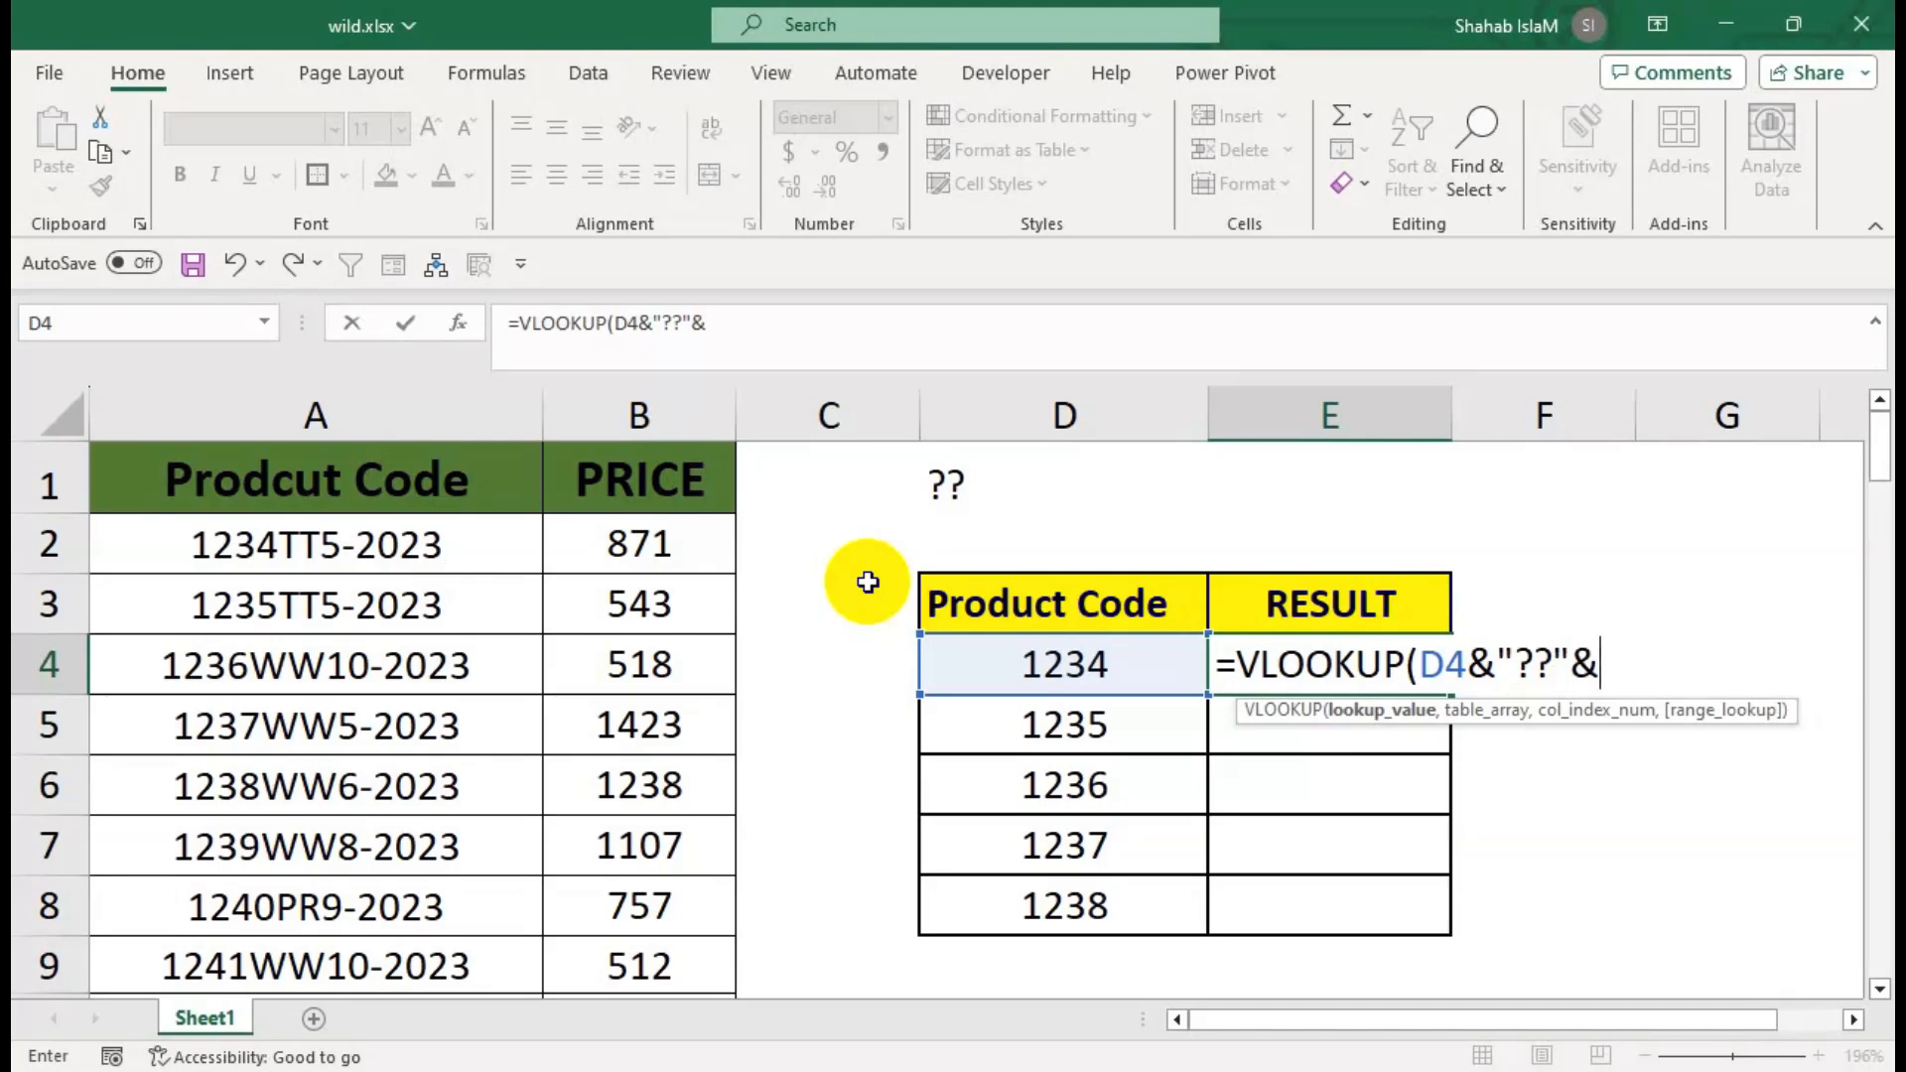
Complete the lookup value in the E4 formula with RIGHT(A2,6), and continue to the table array argument.
{"action": "type", "text": "r"}
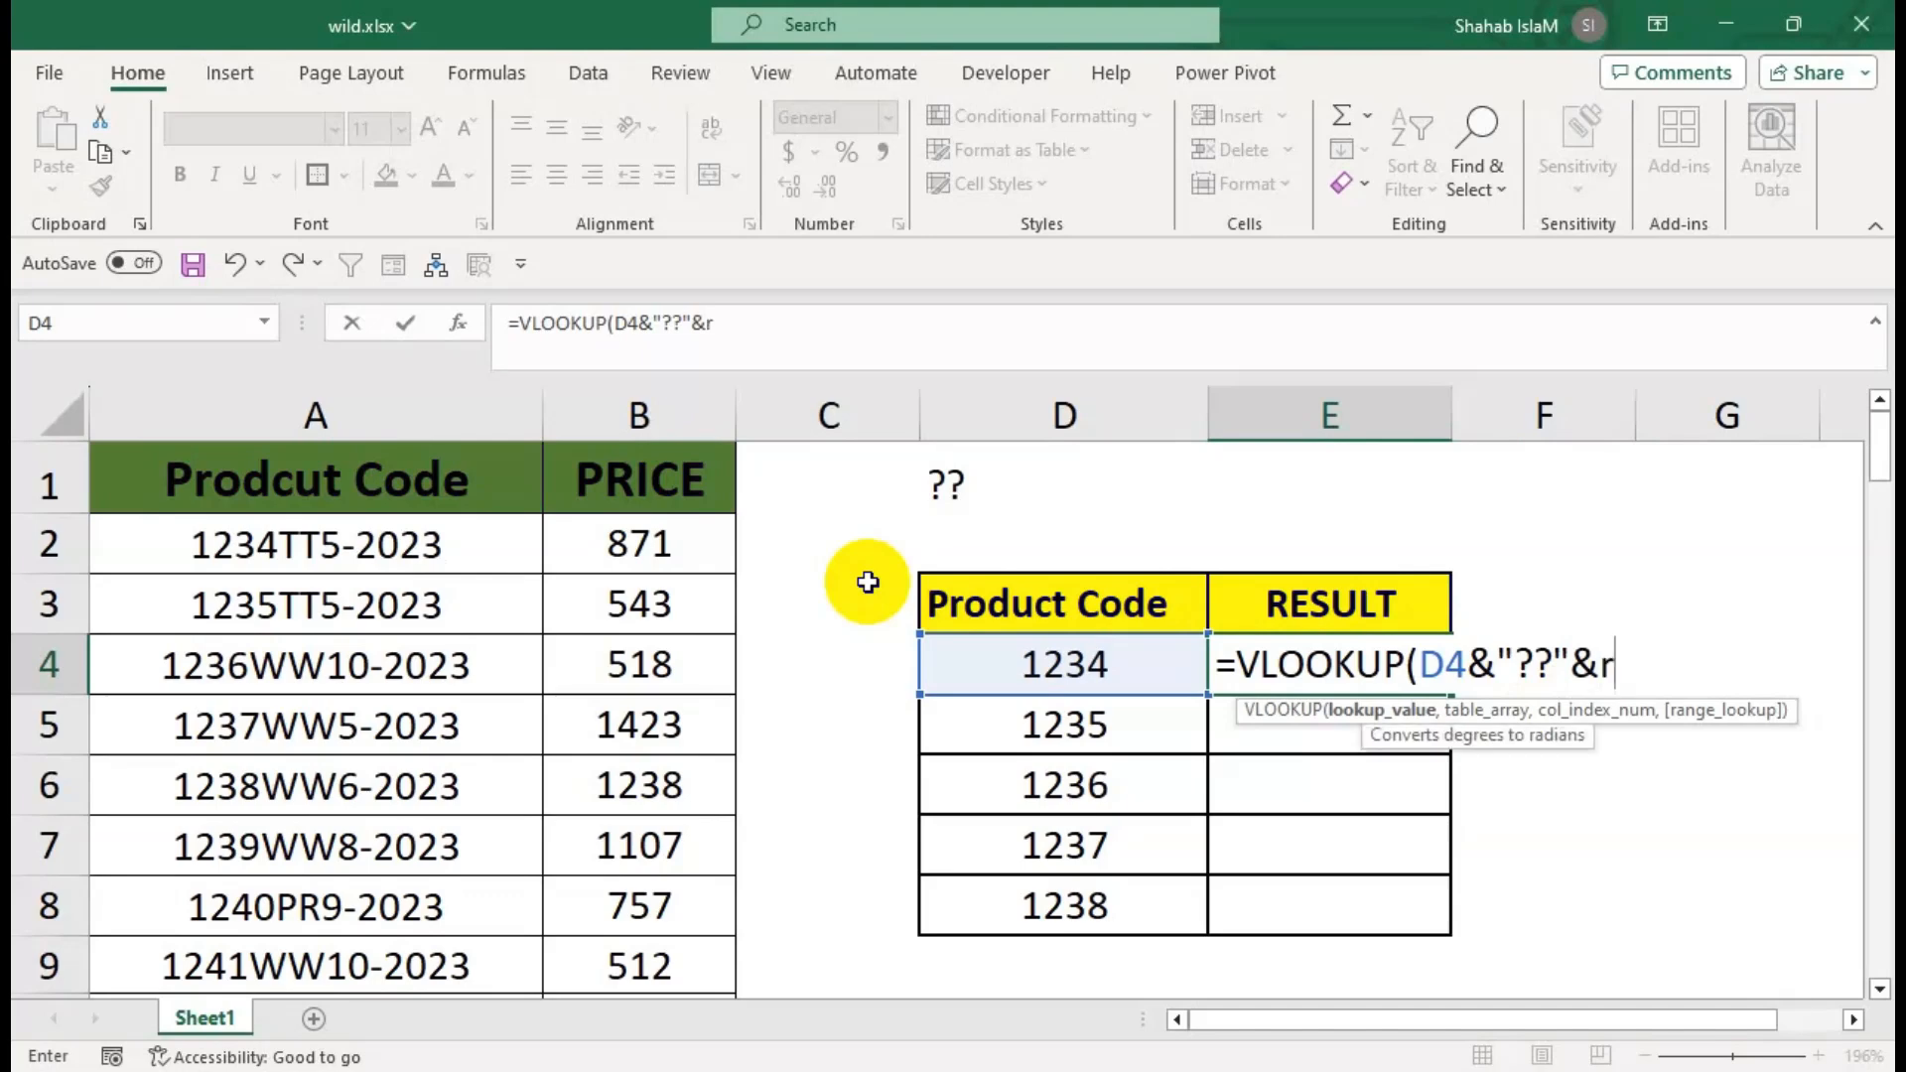
{"action": "type", "text": "igh"}
{"action": "key", "text": "Tab"}
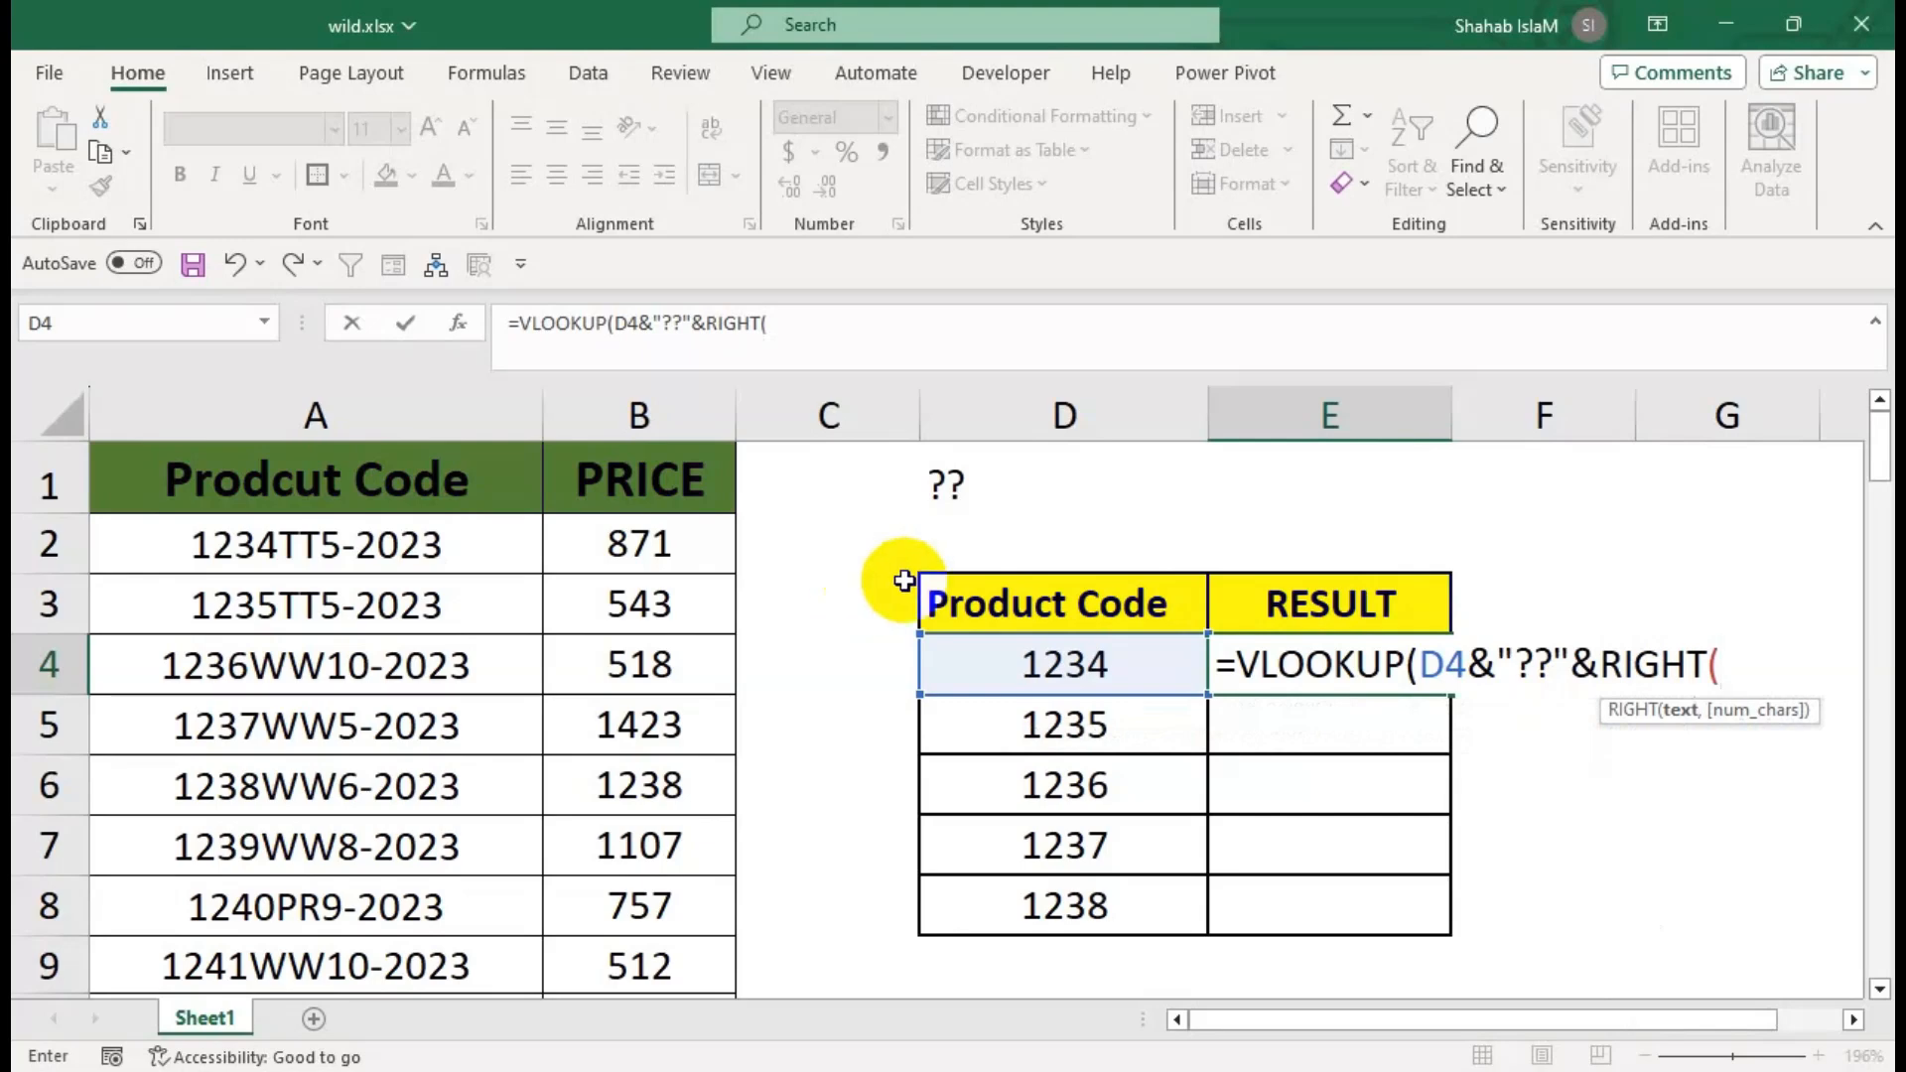
{"action": "left_click", "coordinate": [427, 549]}
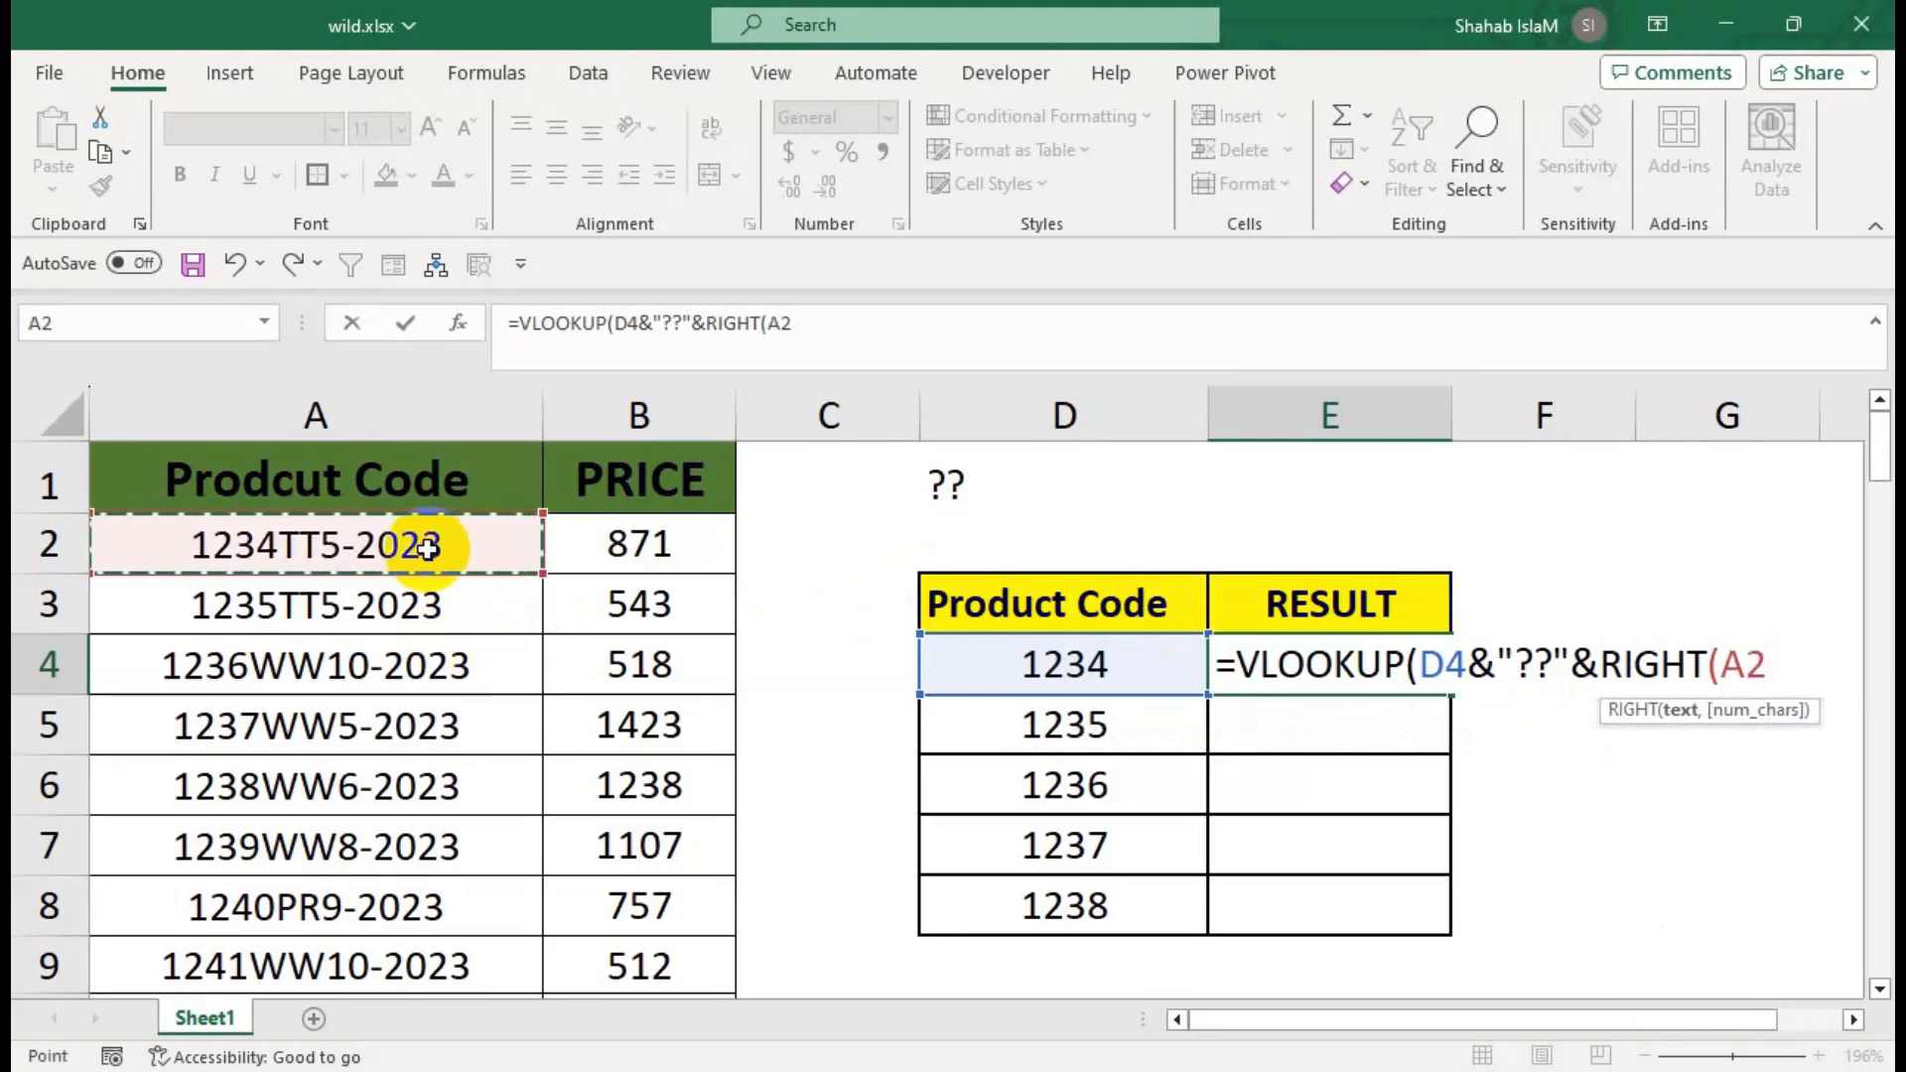
{"action": "type", "text": ","}
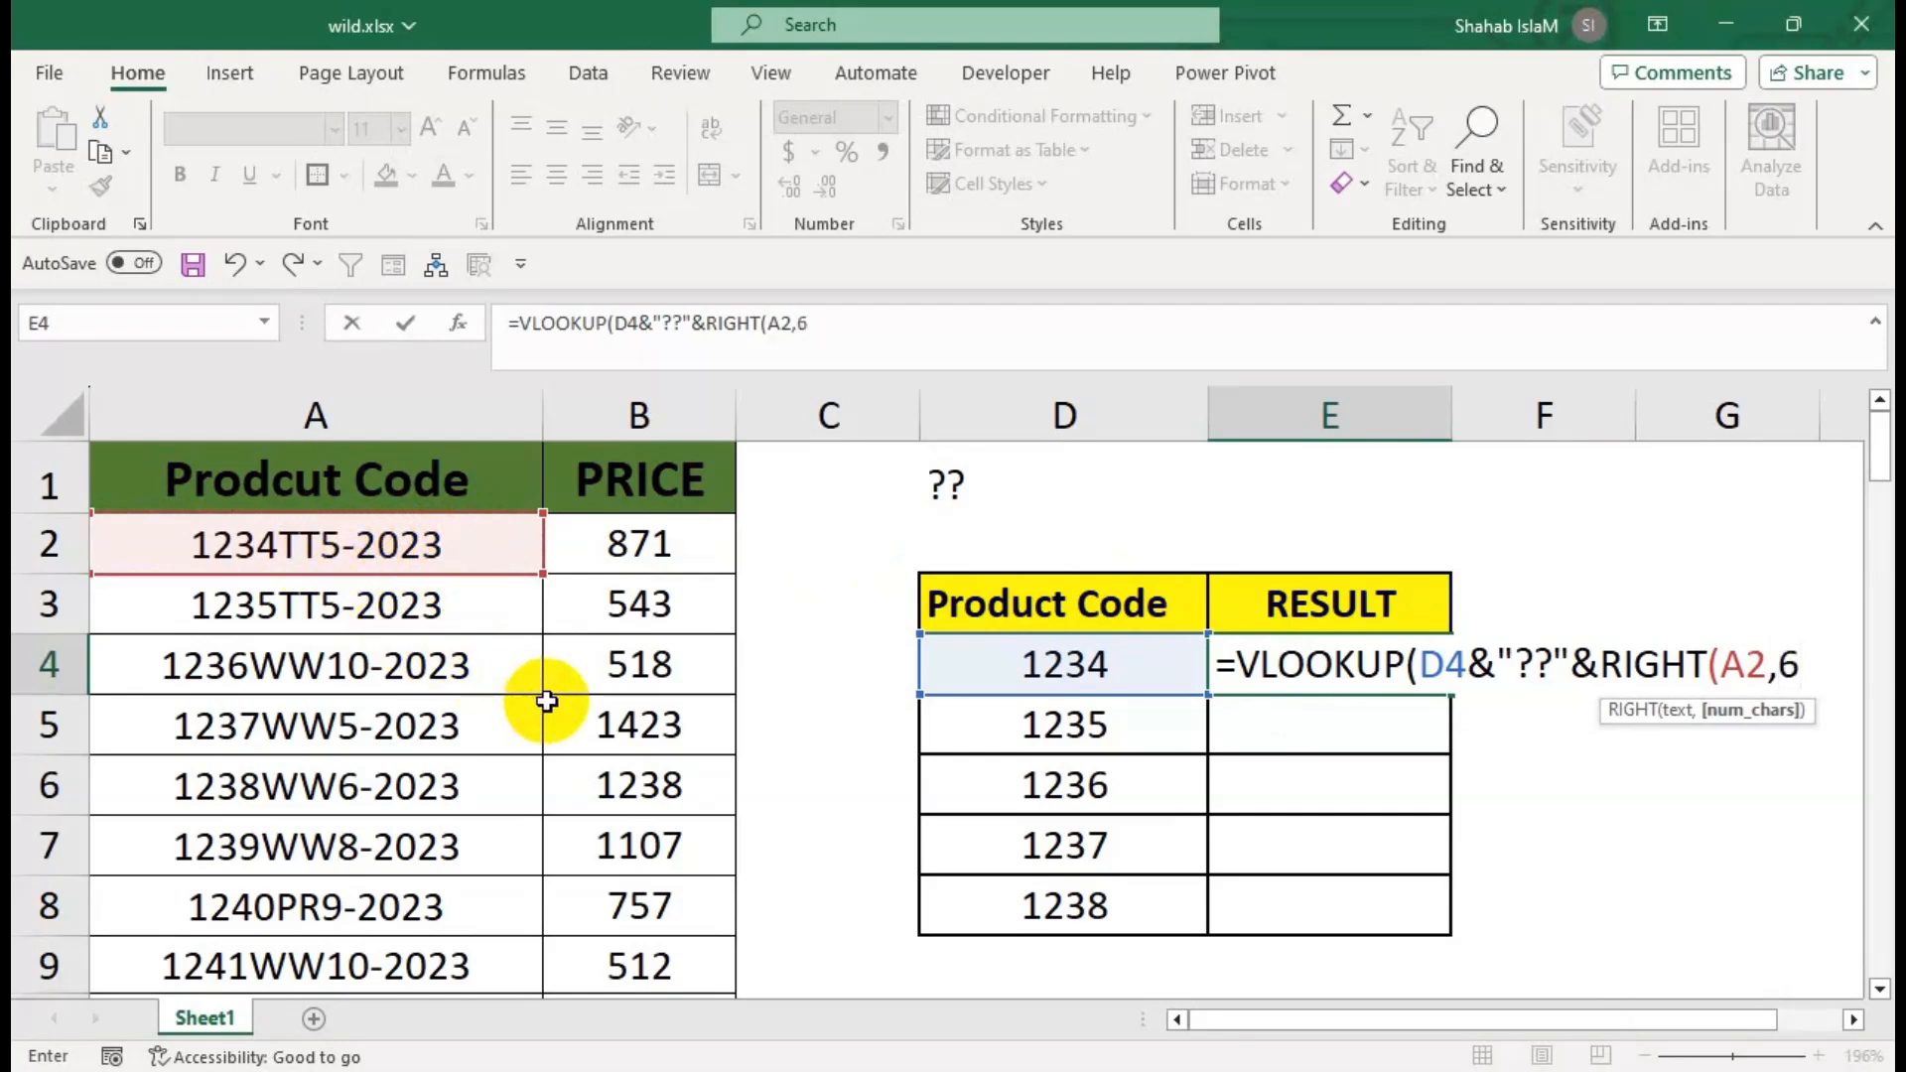
{"action": "type", "text": "6)"}
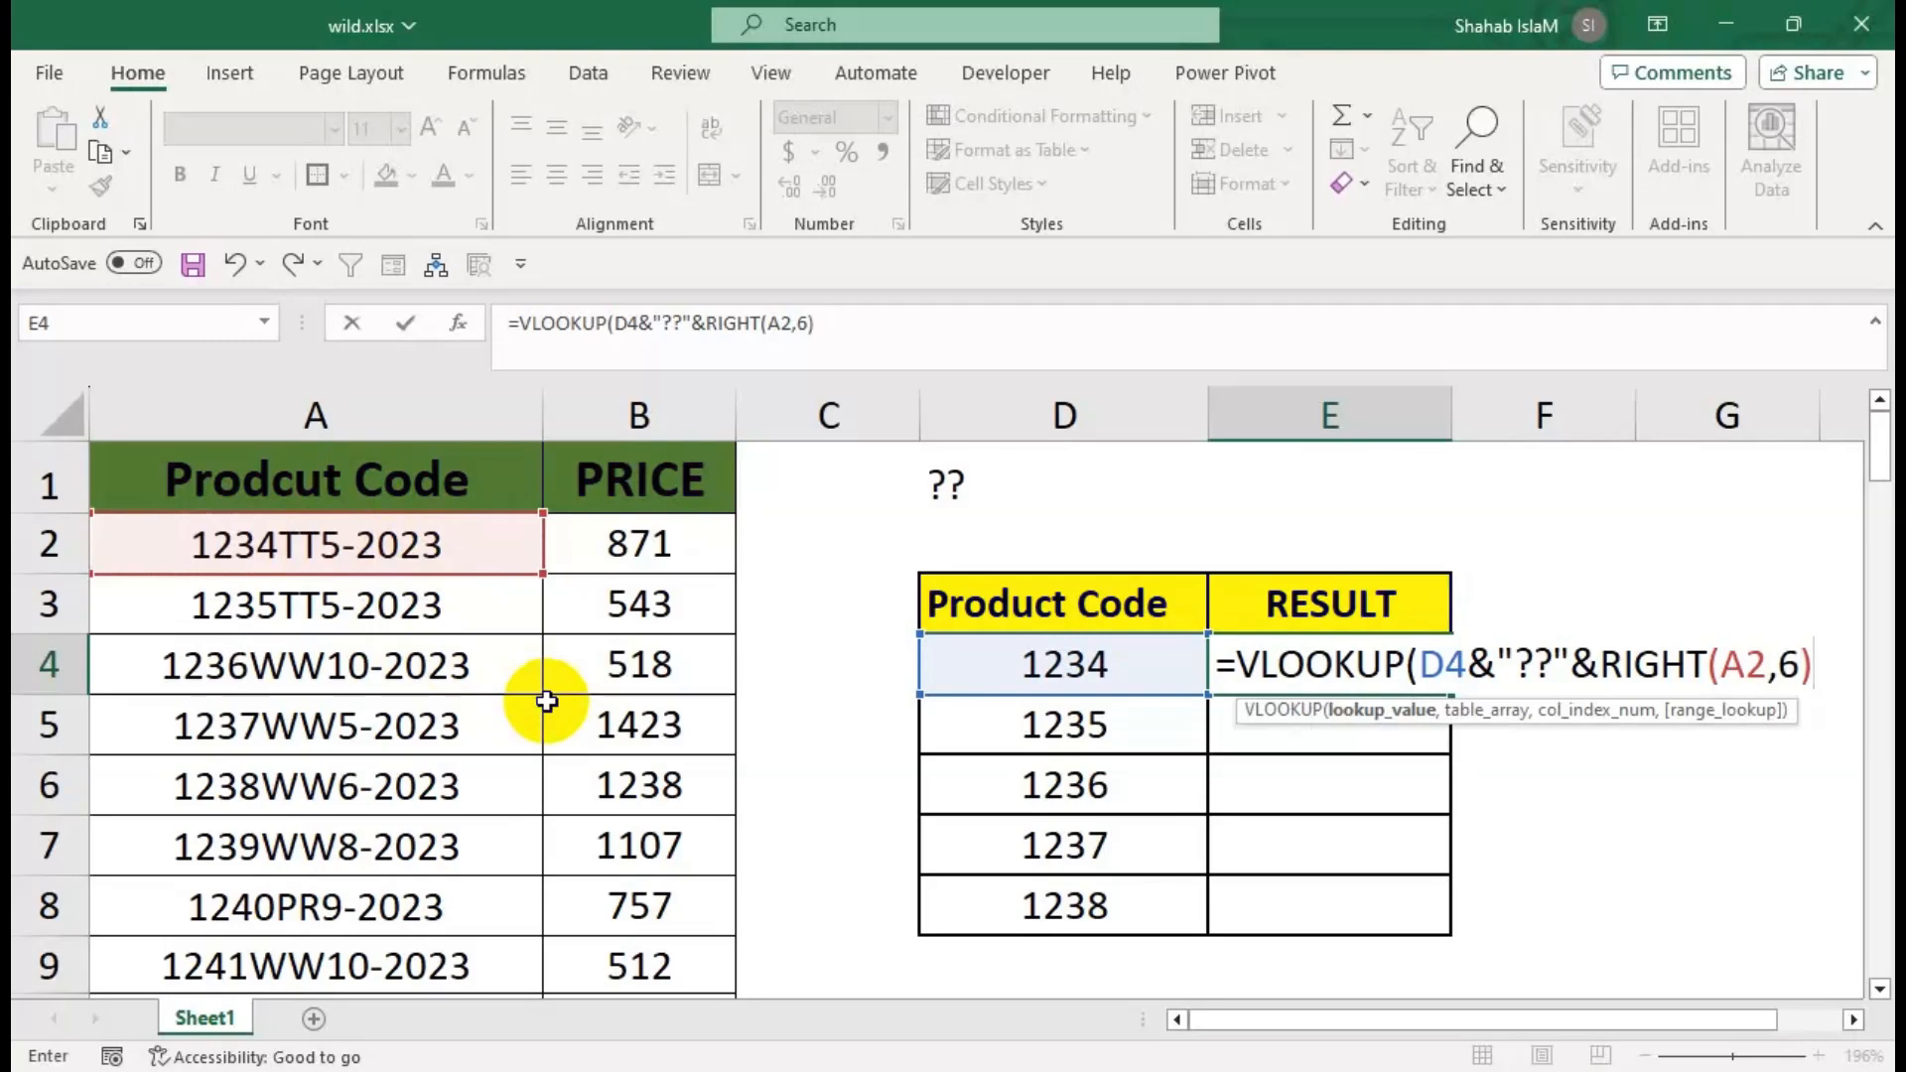
{"action": "key", "text": "Return"}
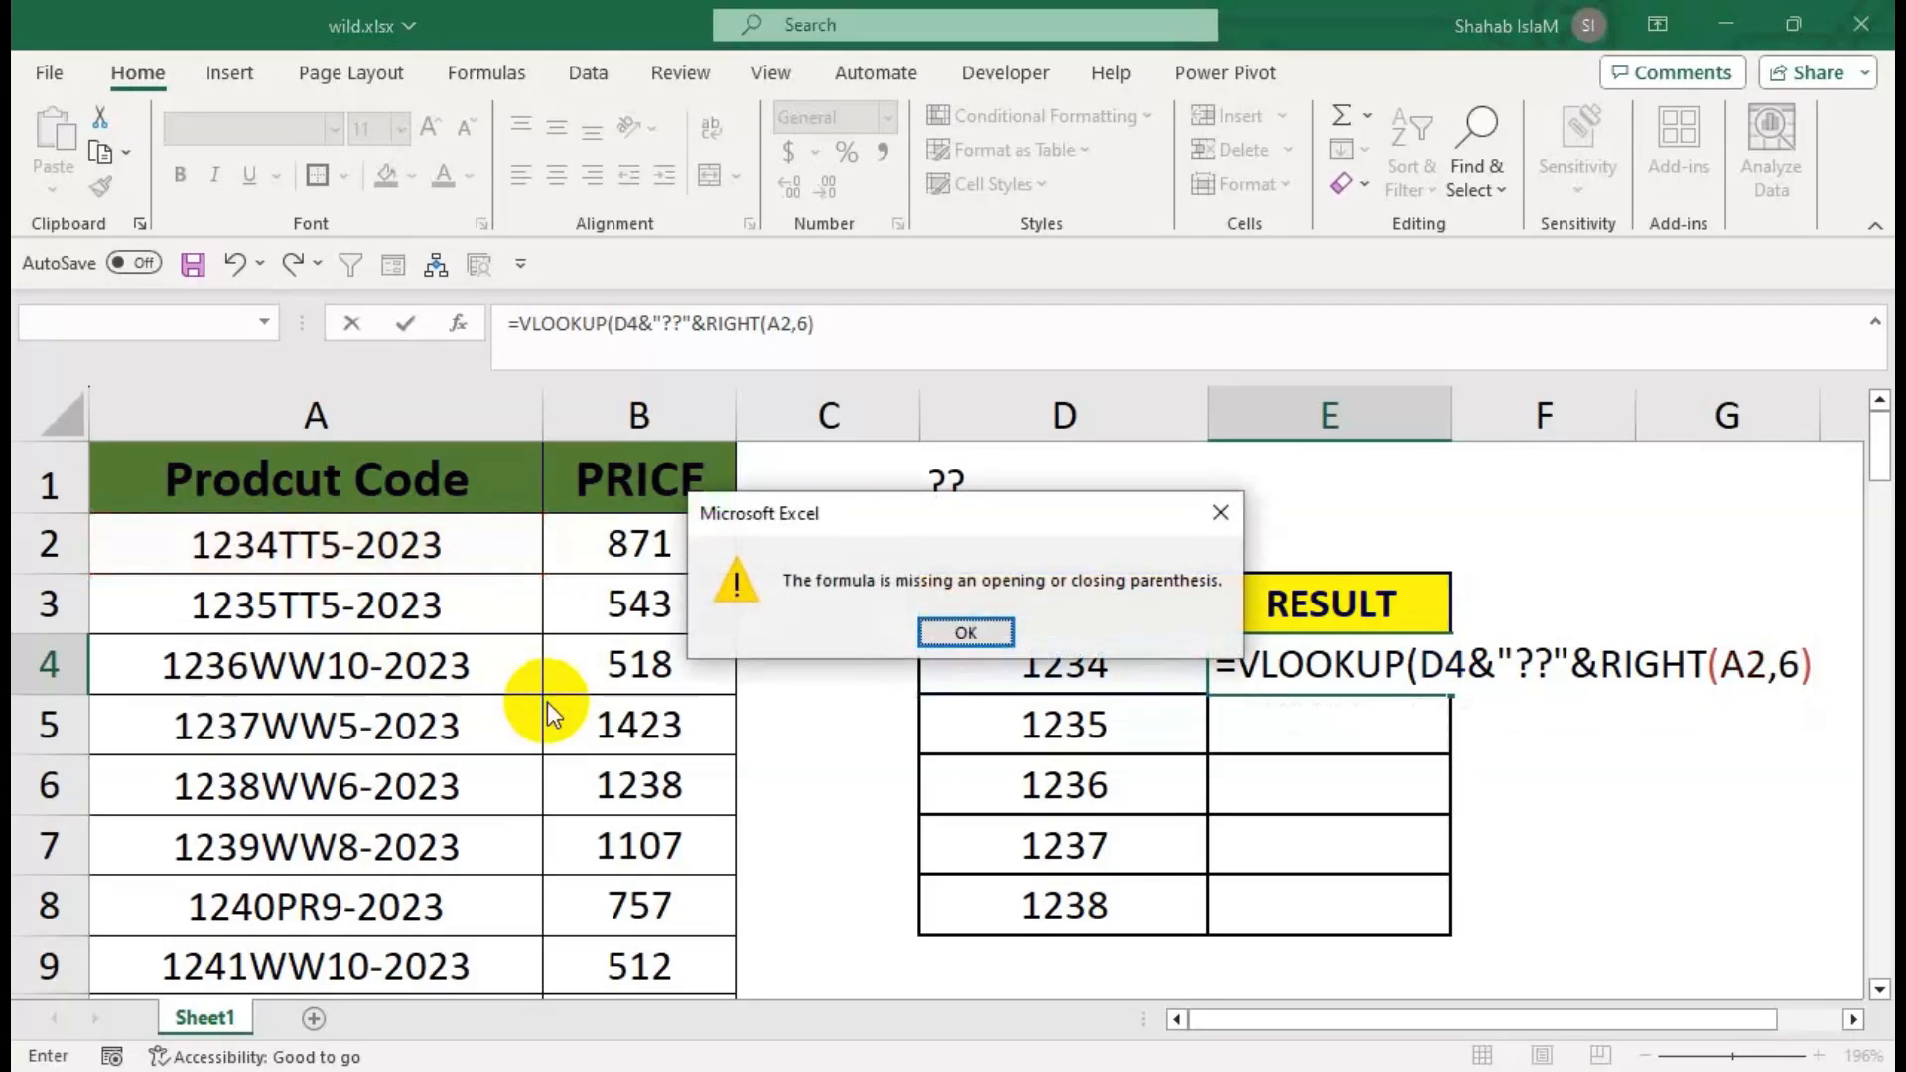
{"action": "left_click", "coordinate": [949, 639]}
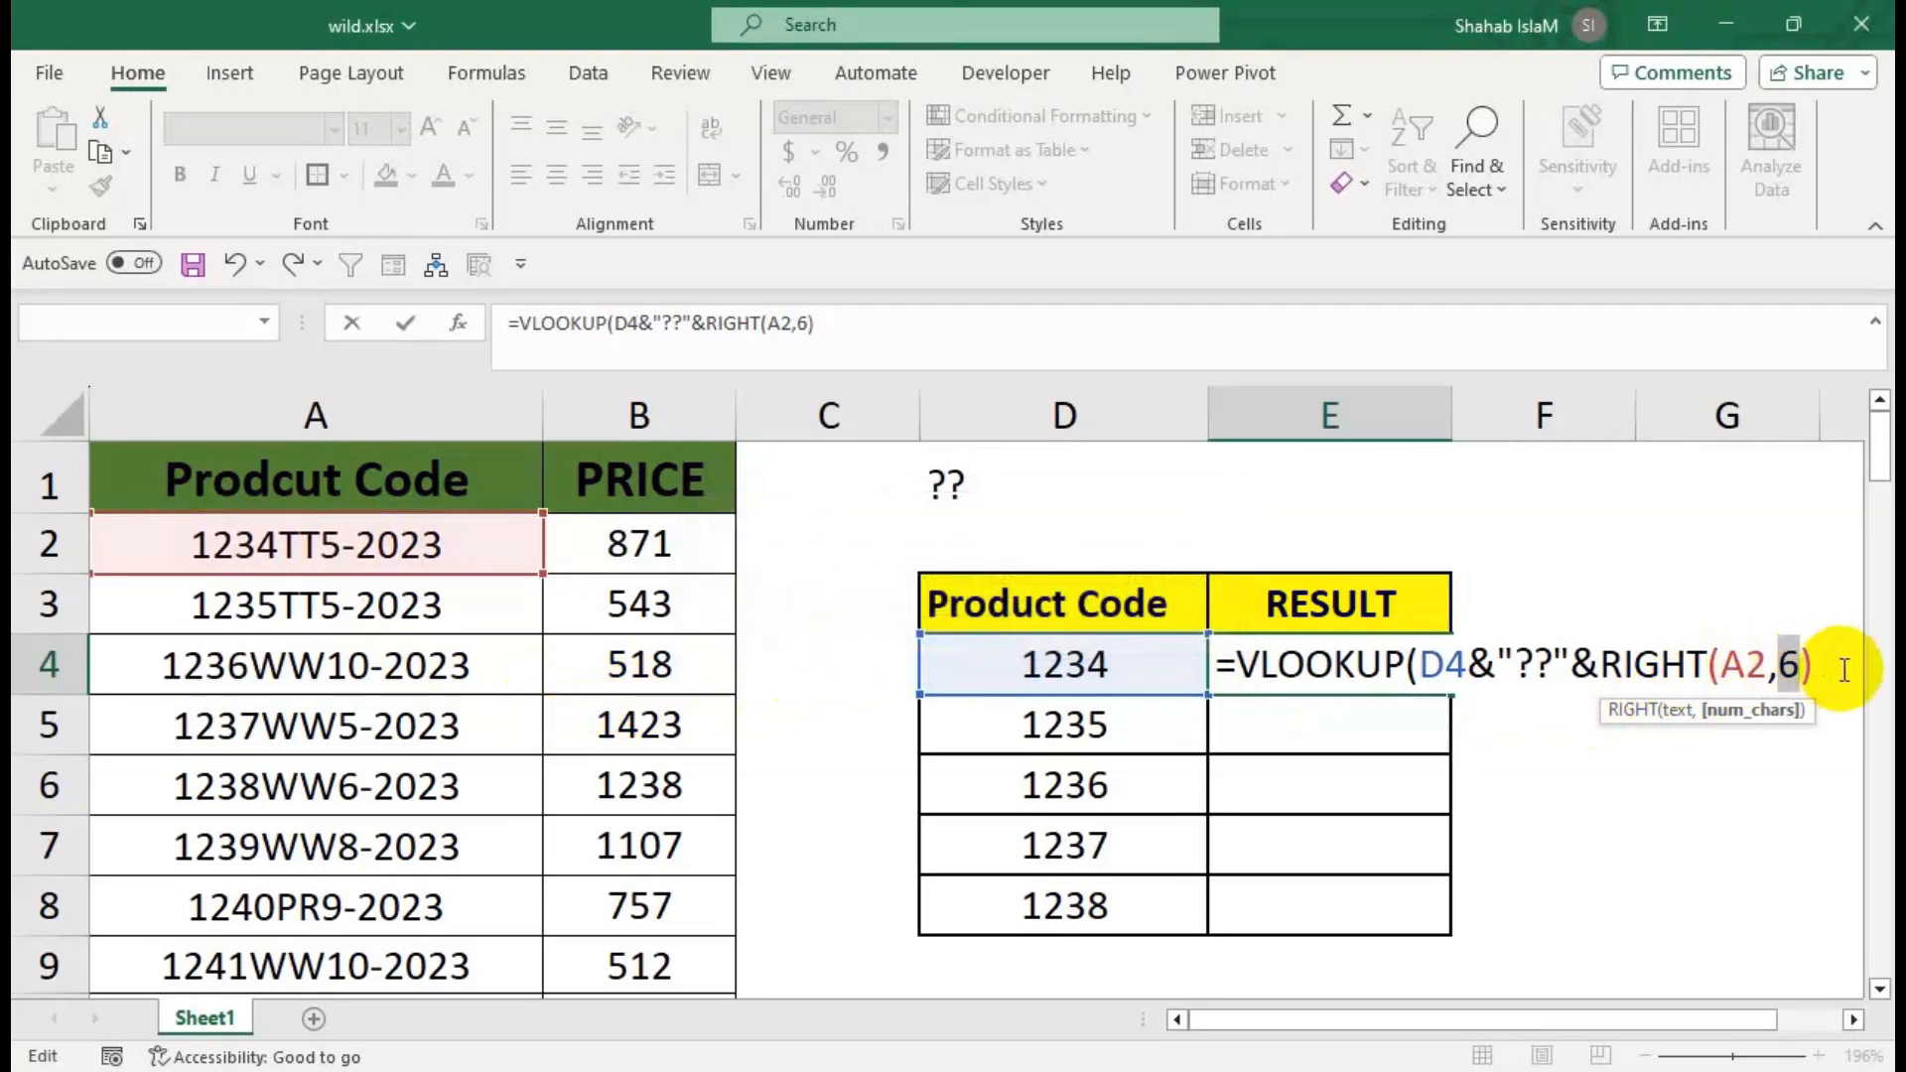
{"action": "type", "text": ","}
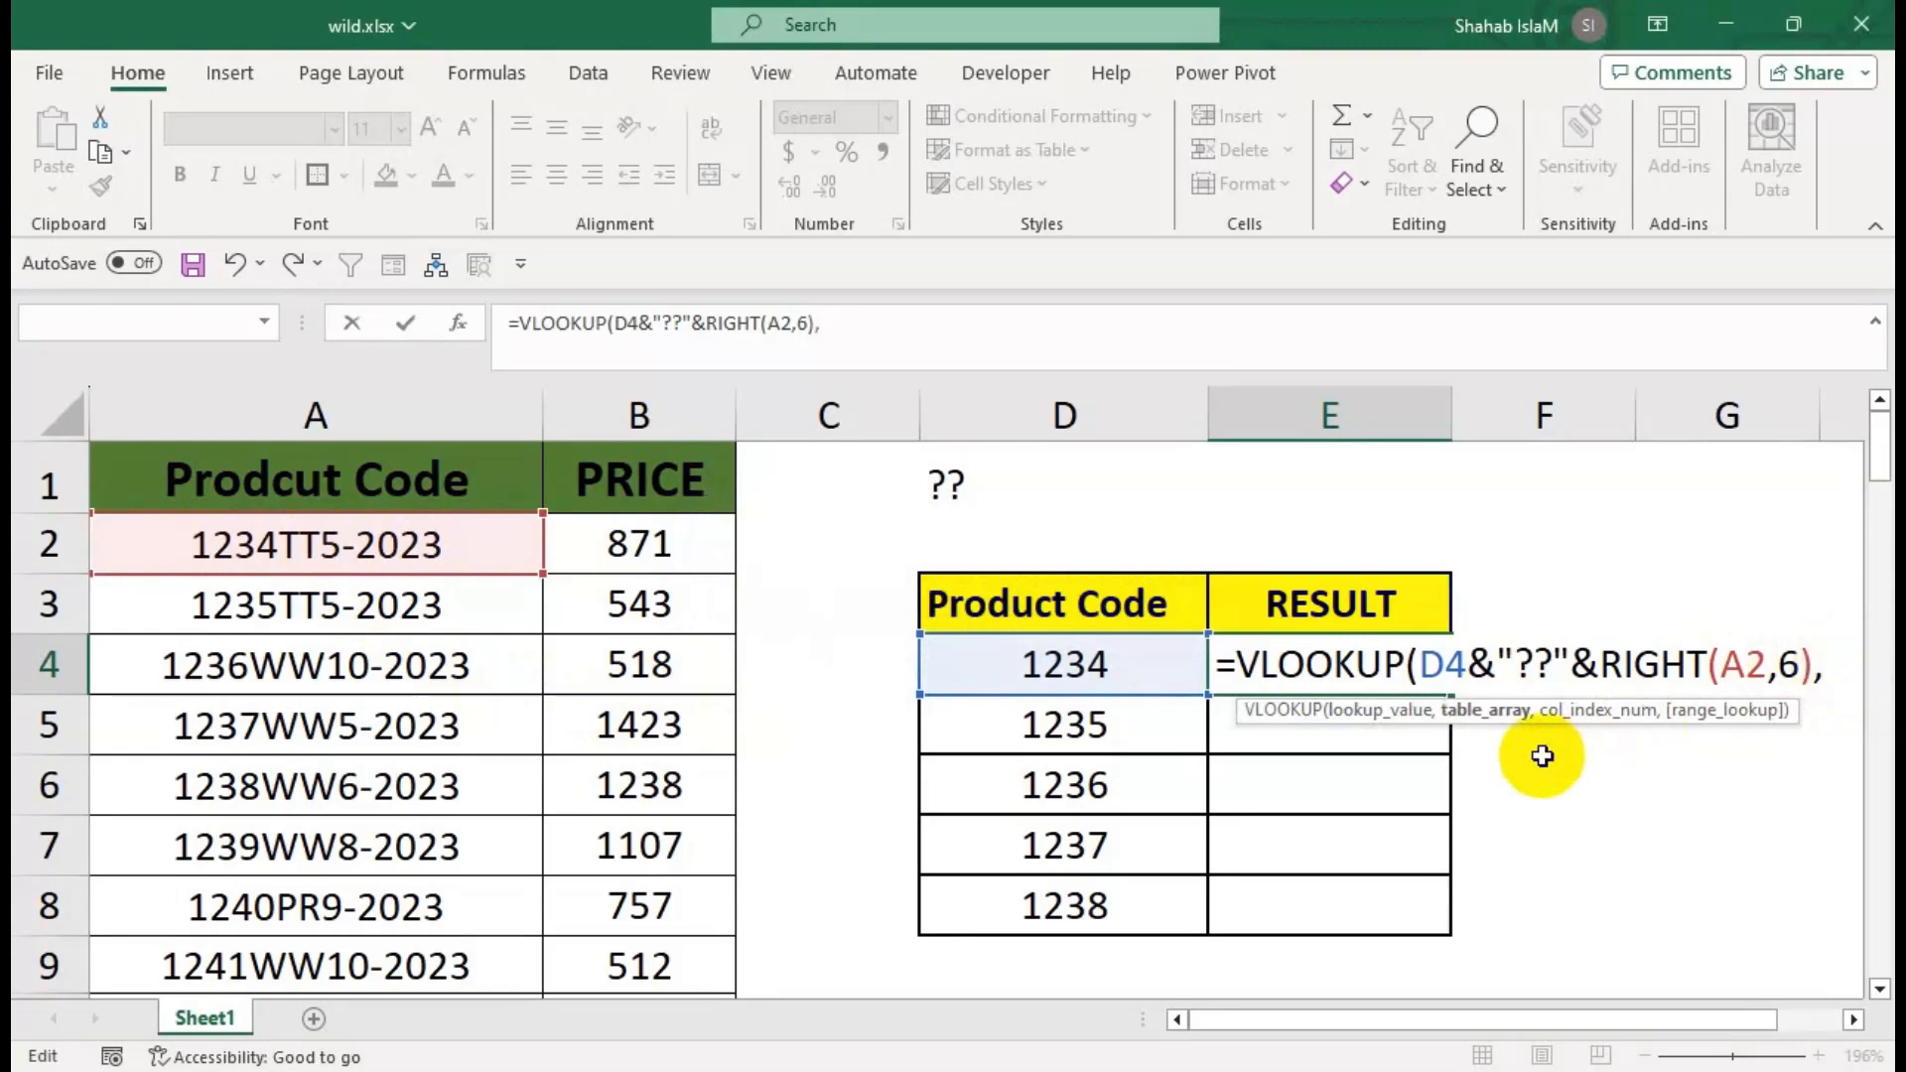
Complete the E4 VLOOKUP with table array A1:B77, column index 2 and FALSE for an exact match.
{"action": "left_click", "coordinate": [456, 479]}
{"action": "key", "text": "ctrl+shift+Right"}
{"action": "key", "text": "ctrl+shift+Down"}
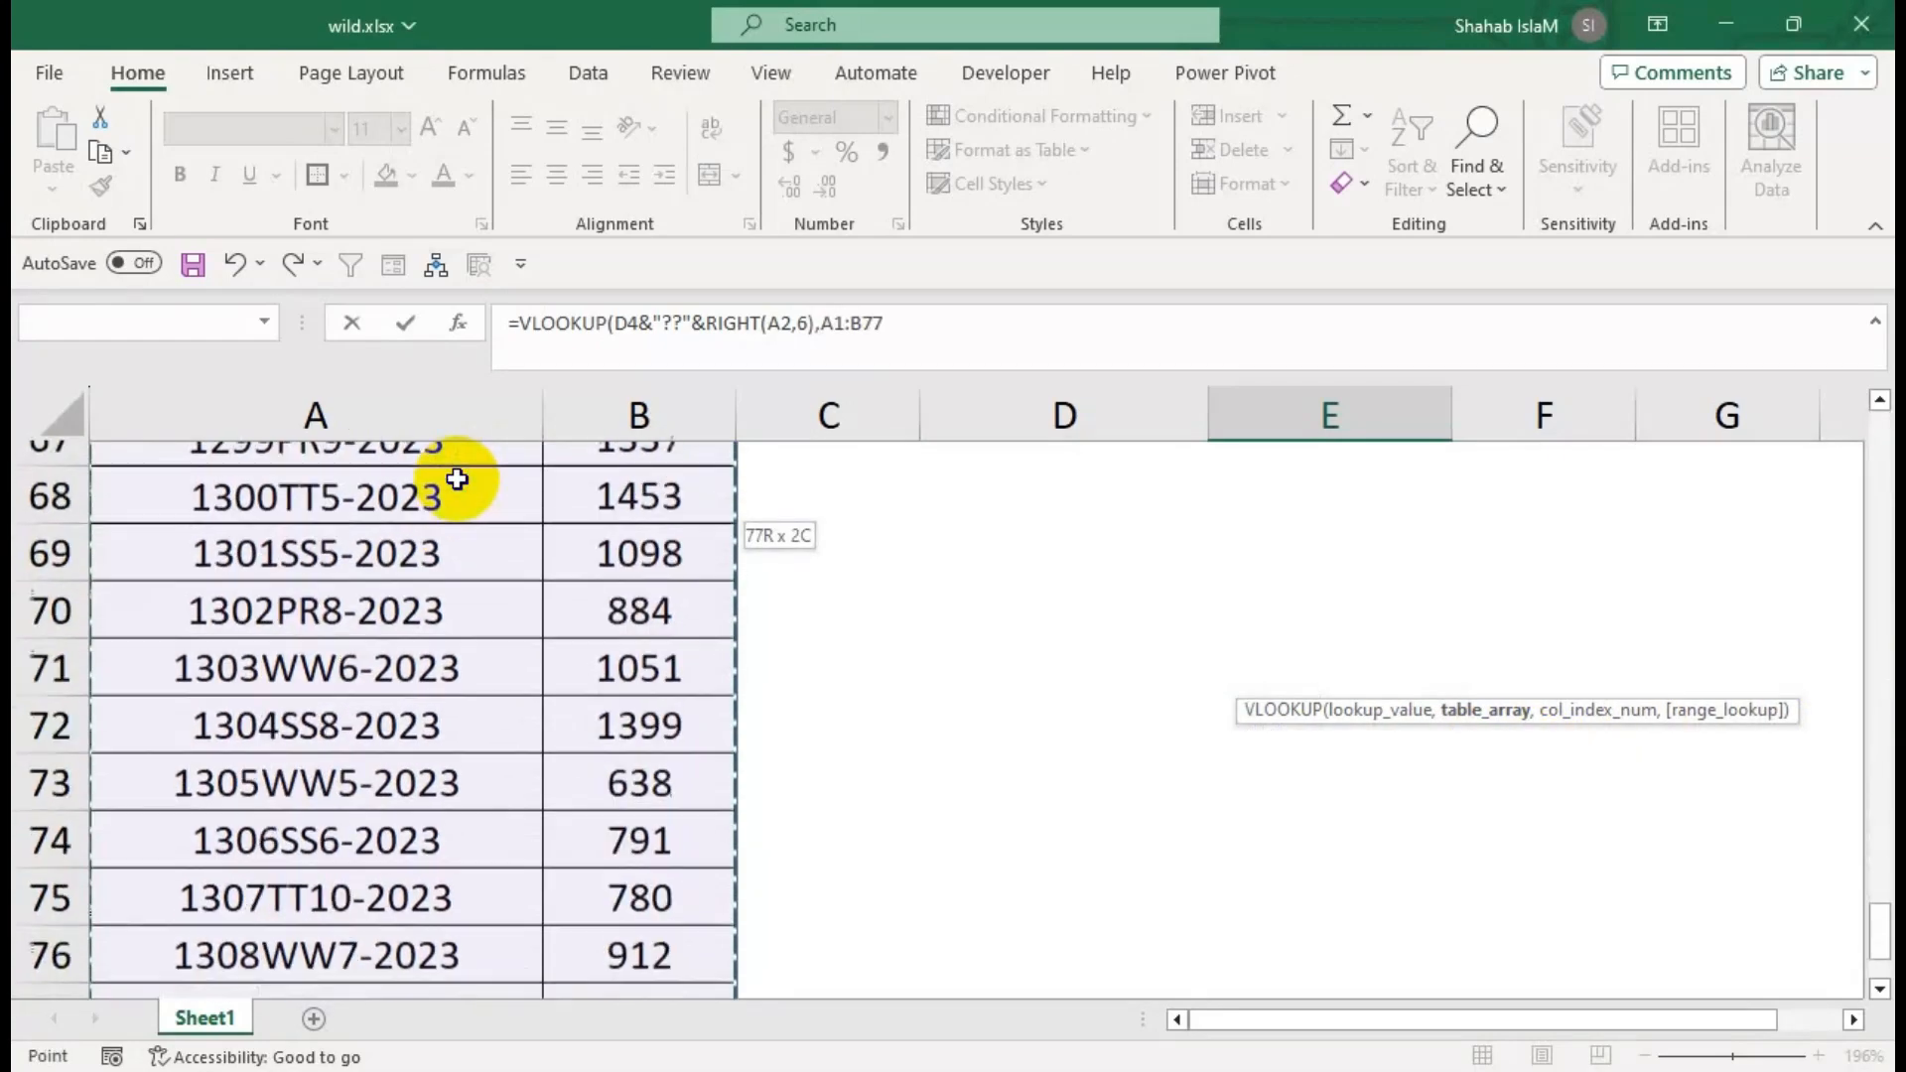
{"action": "type", "text": ","}
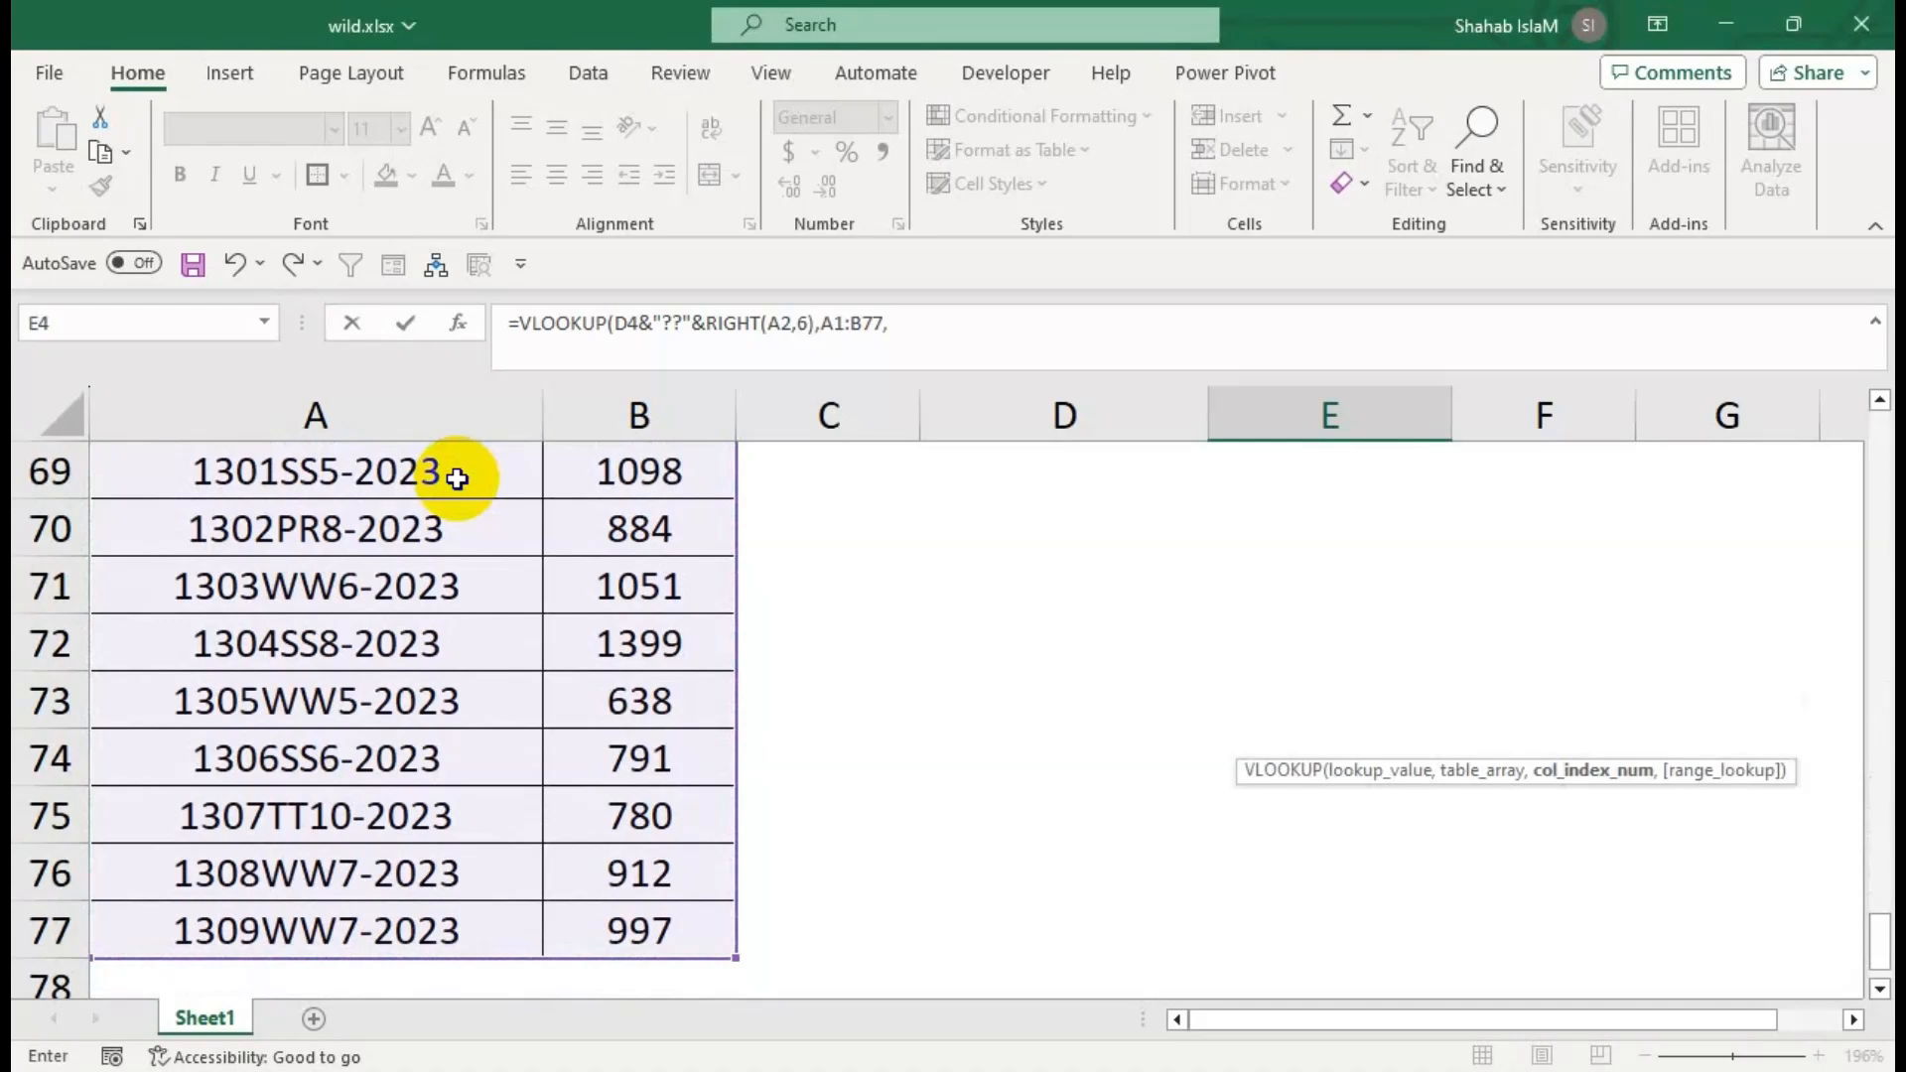
{"action": "type", "text": "2,FALSE"}
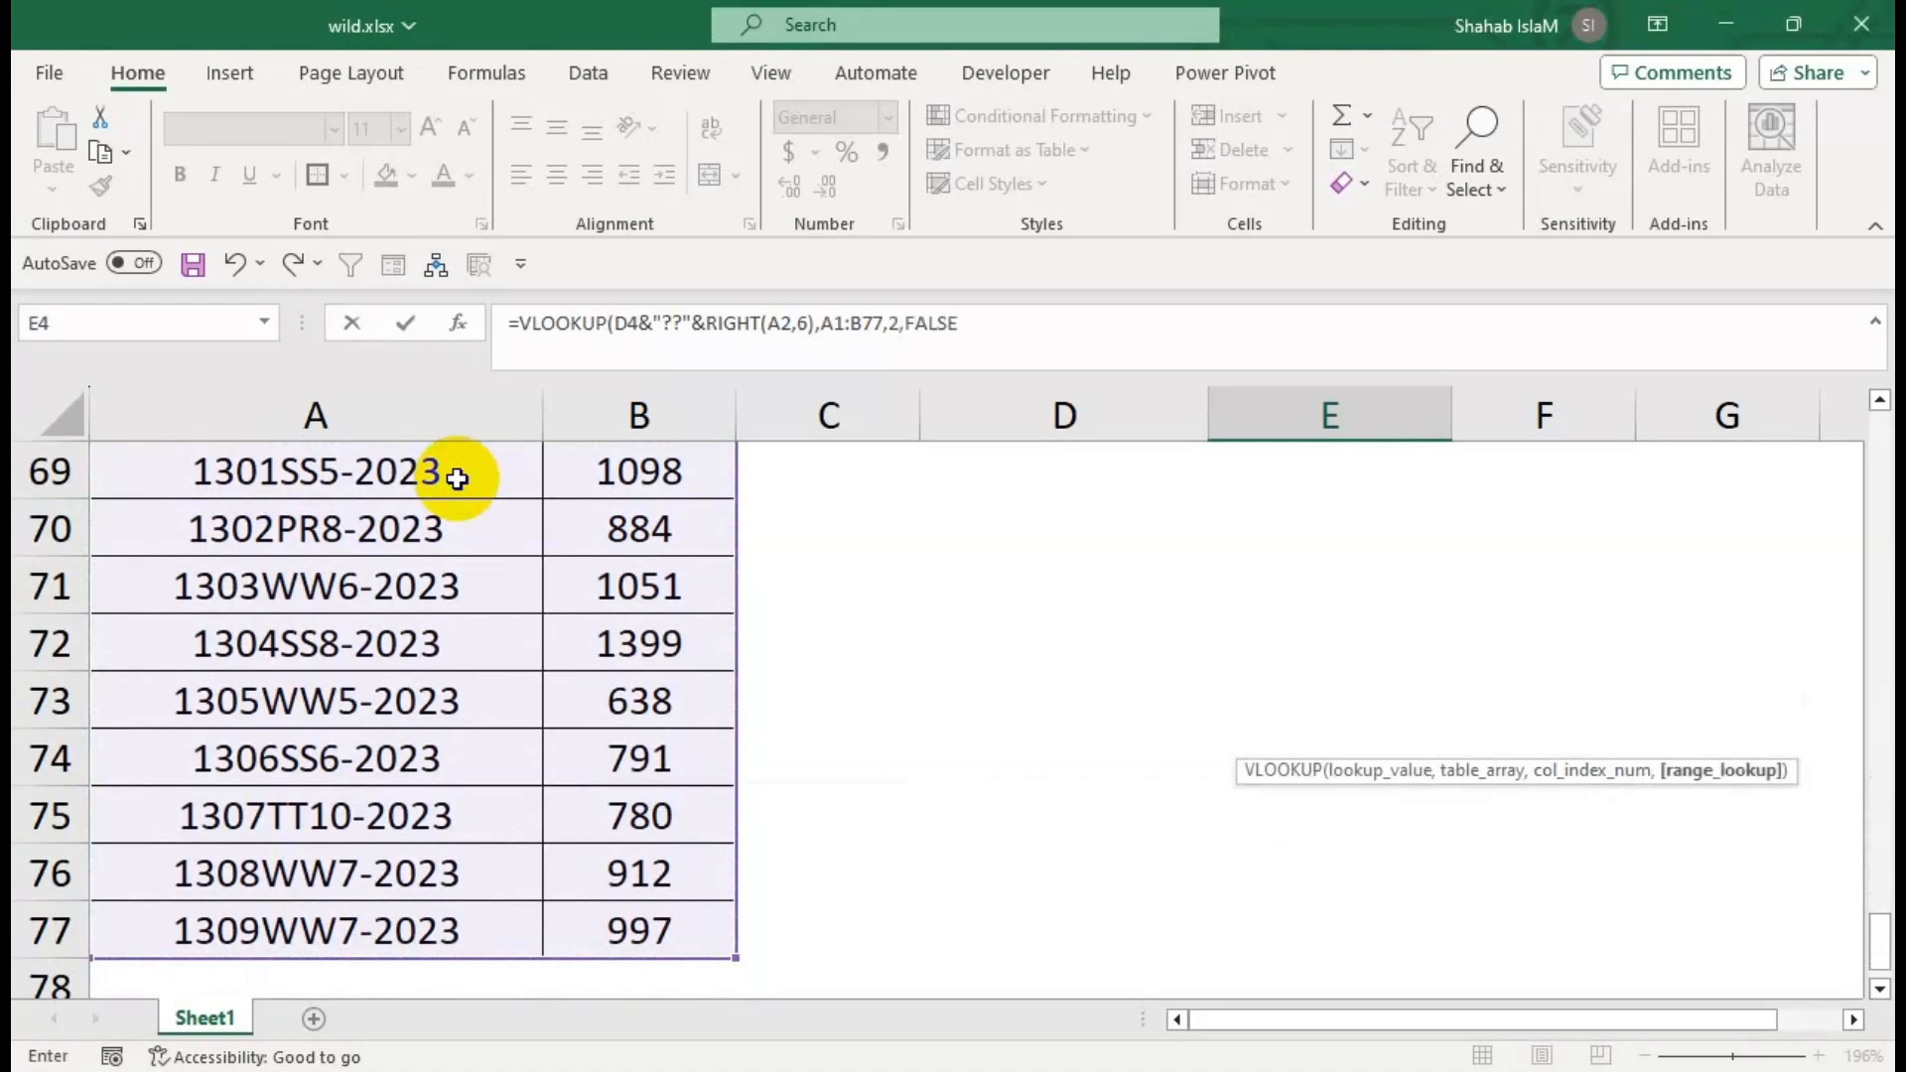
{"action": "type", "text": ")"}
{"action": "key", "text": "Return"}
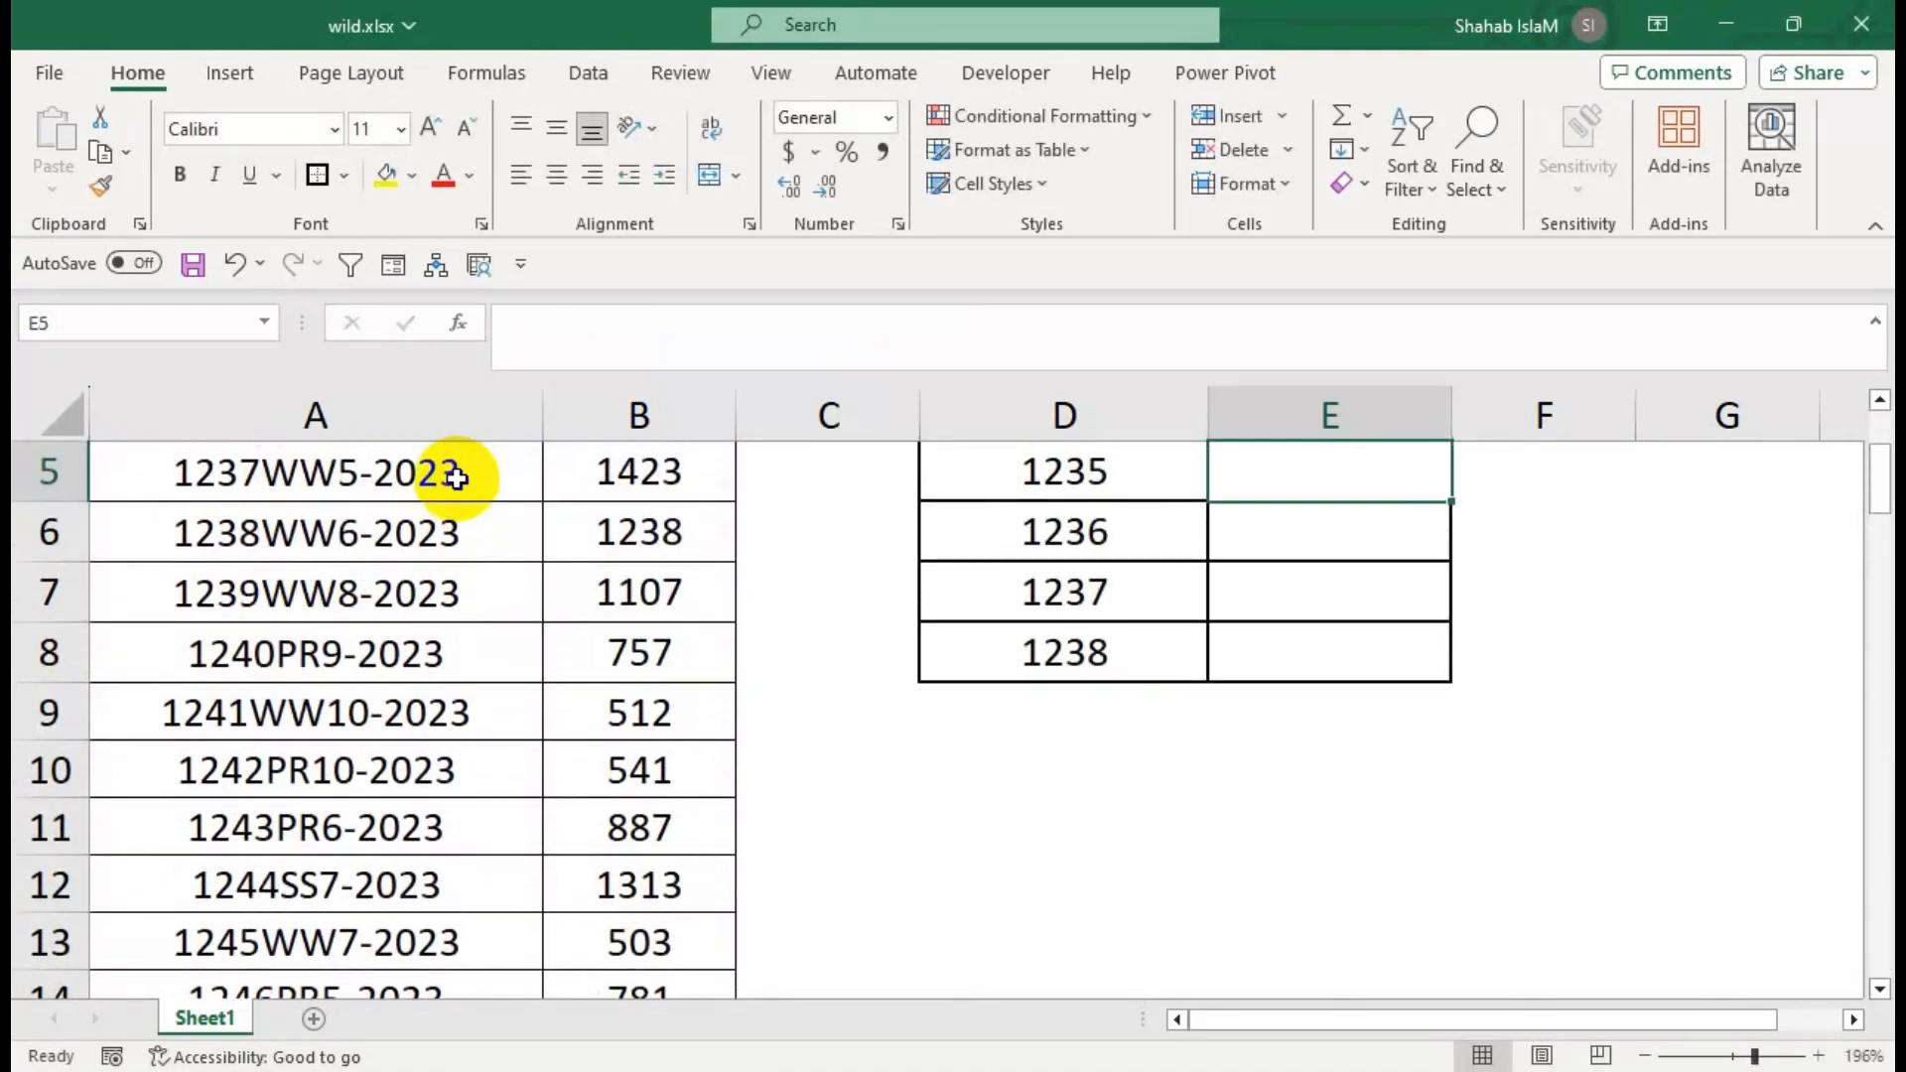
Compare the E4 result with the price for code 1234, and fill the formula down through E8.
{"action": "scroll", "coordinate": [1312, 647], "scroll_direction": "up", "scroll_amount": 2}
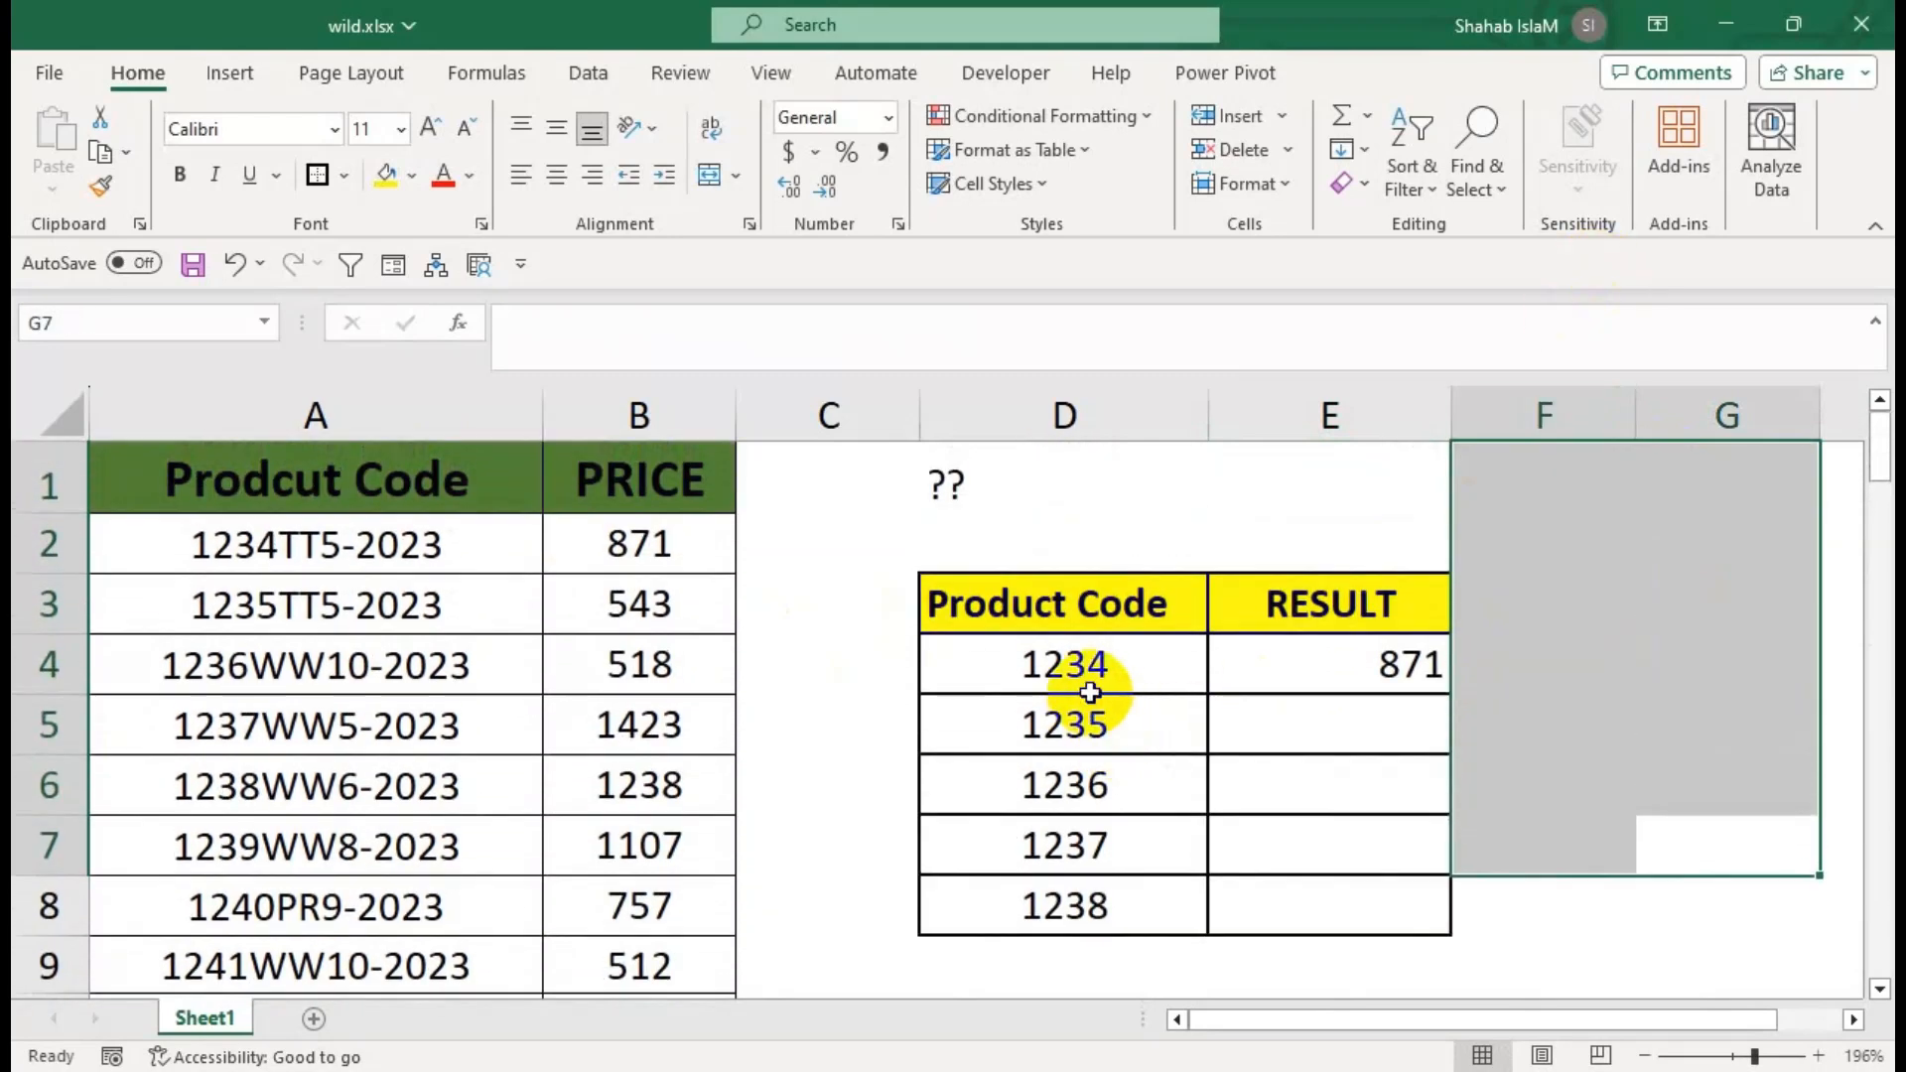
{"action": "left_click", "coordinate": [1084, 675]}
{"action": "left_click", "coordinate": [273, 544]}
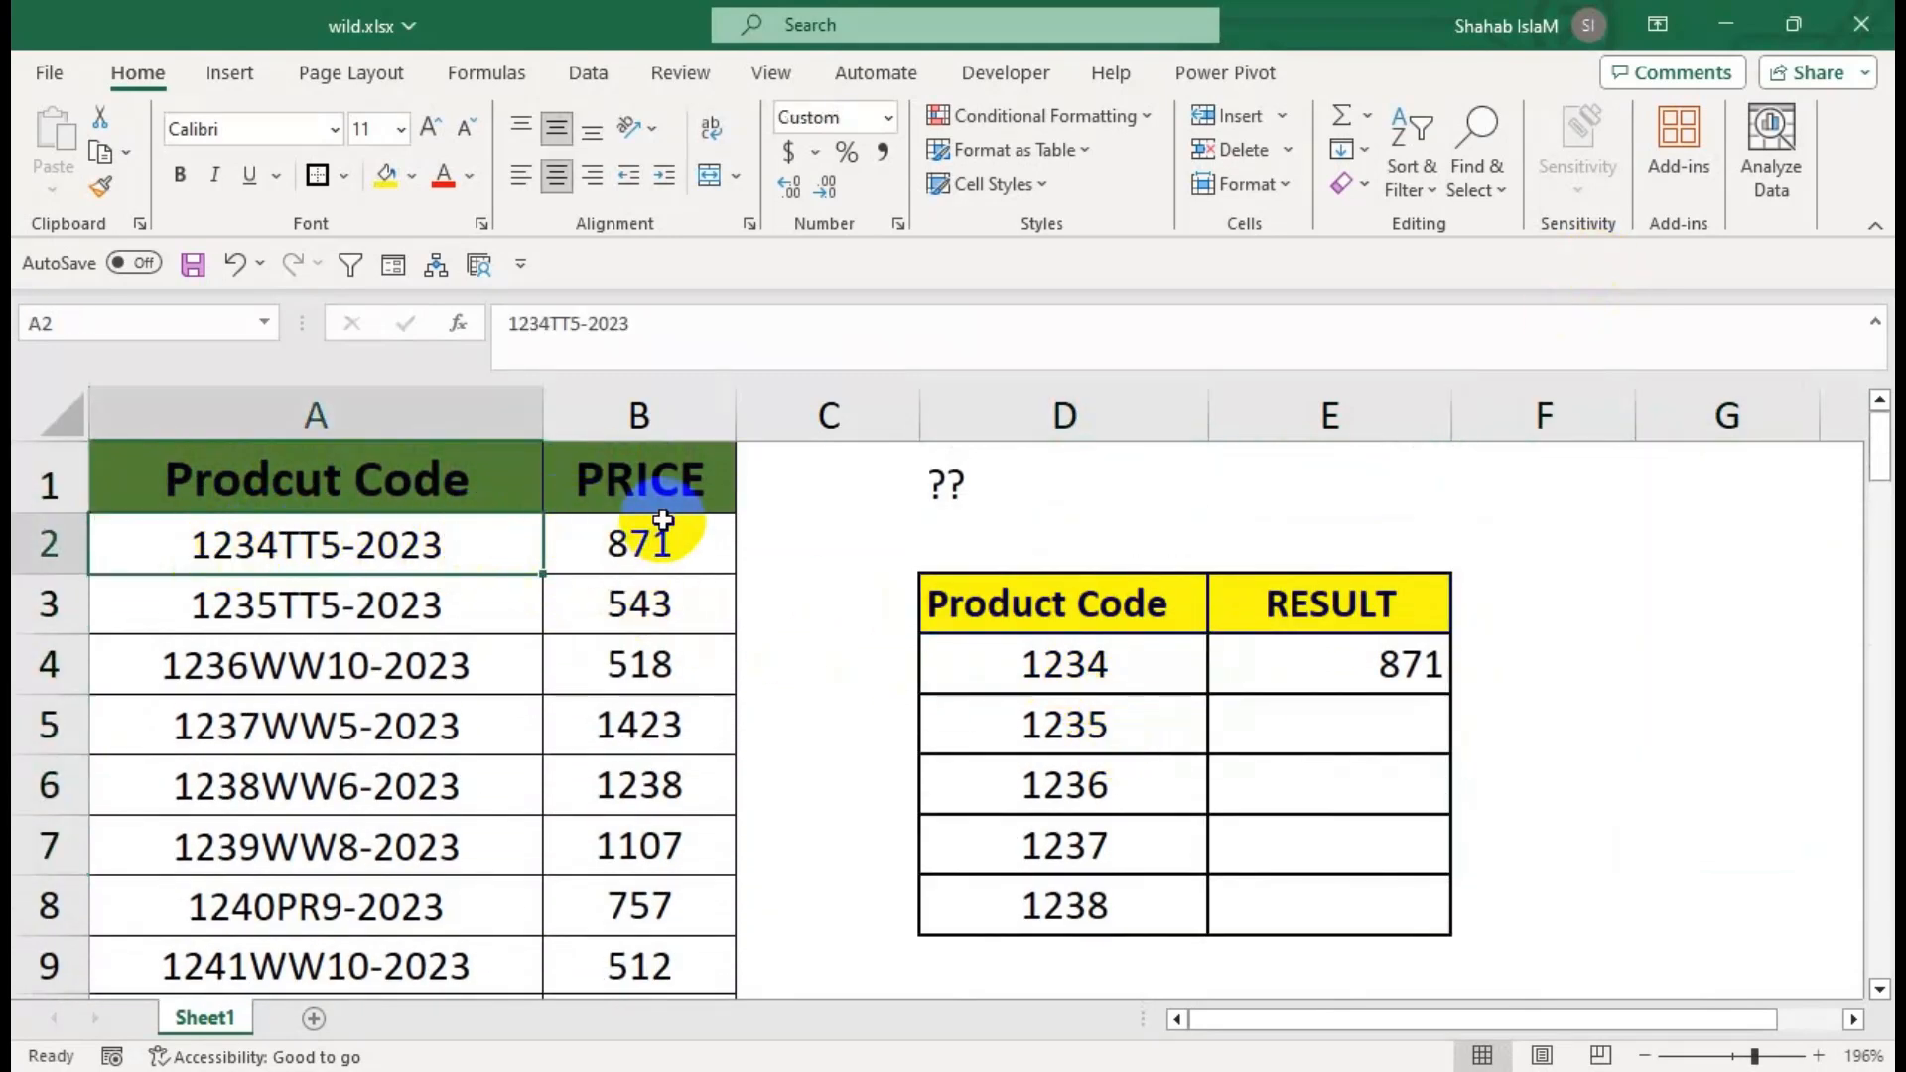
{"action": "left_click", "coordinate": [1288, 681]}
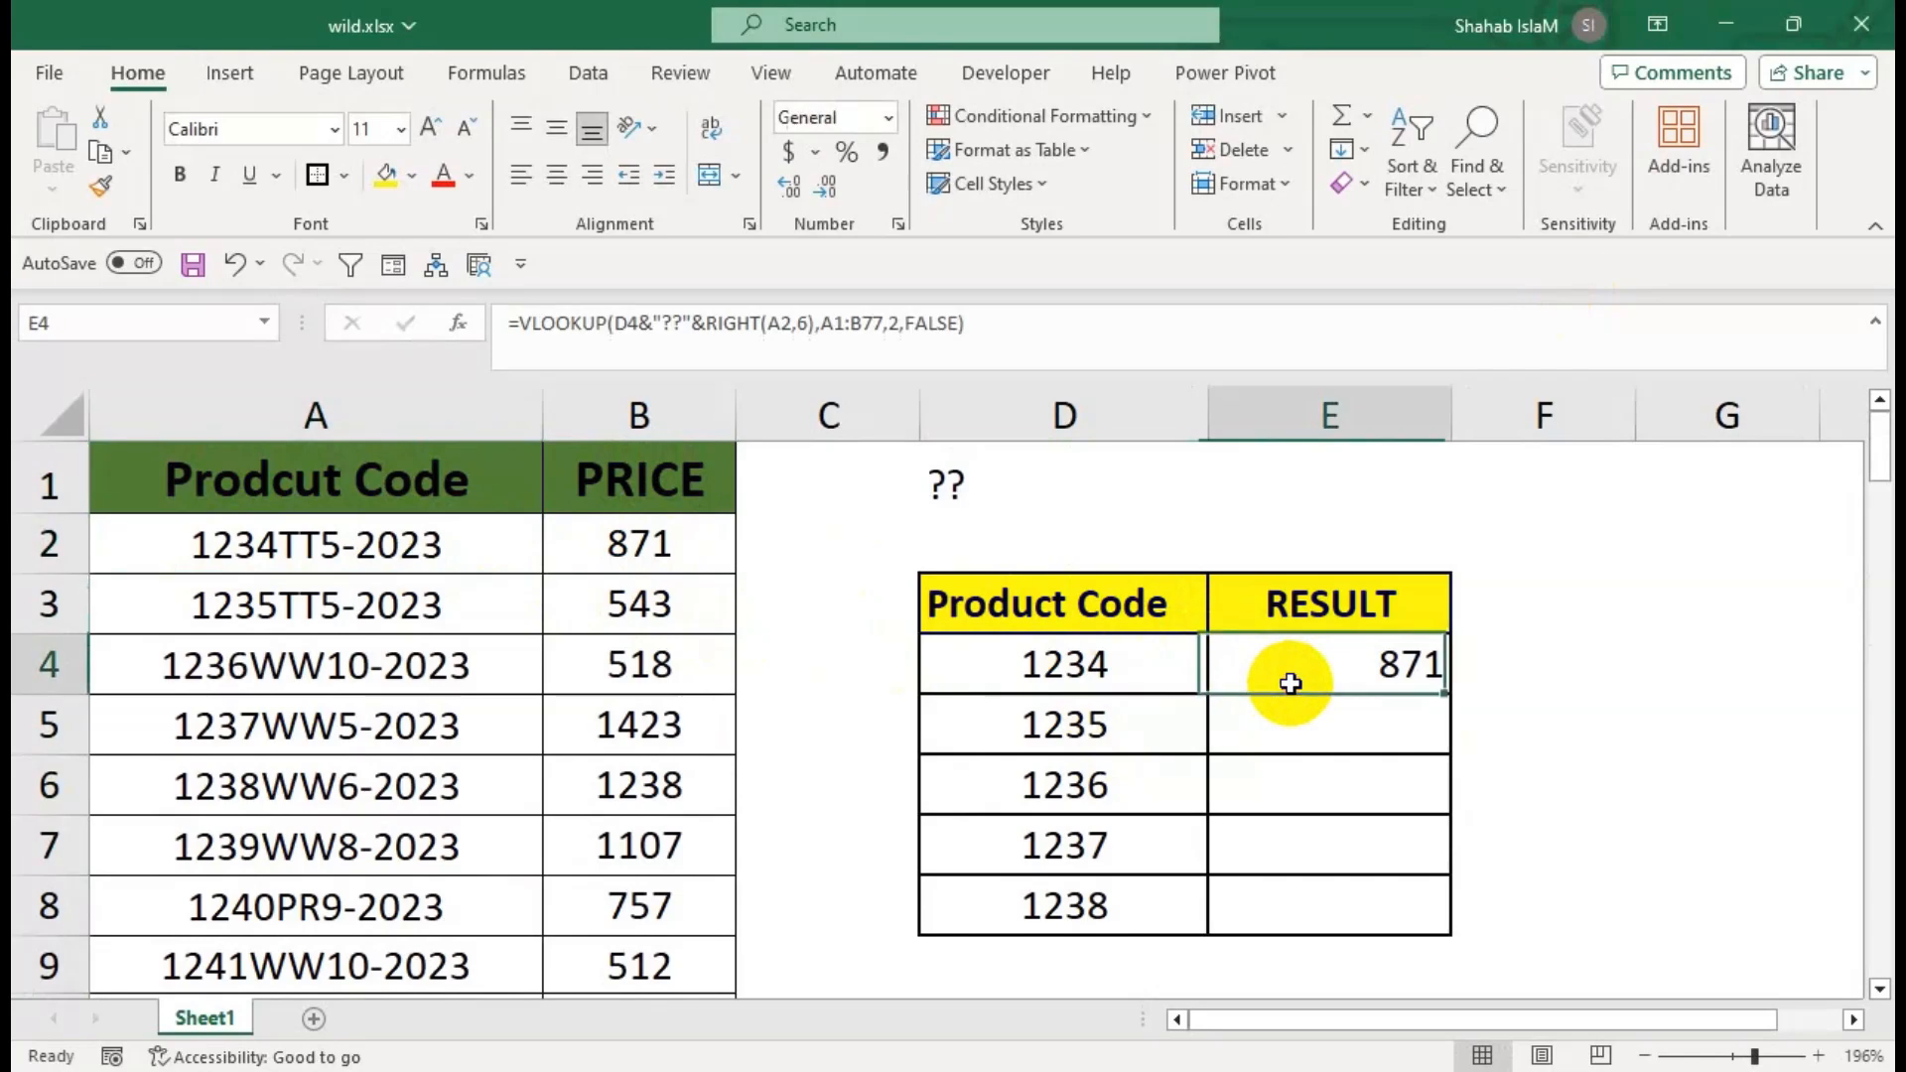
{"action": "left_click_drag", "start_coordinate": [1452, 694], "coordinate": [1455, 927]}
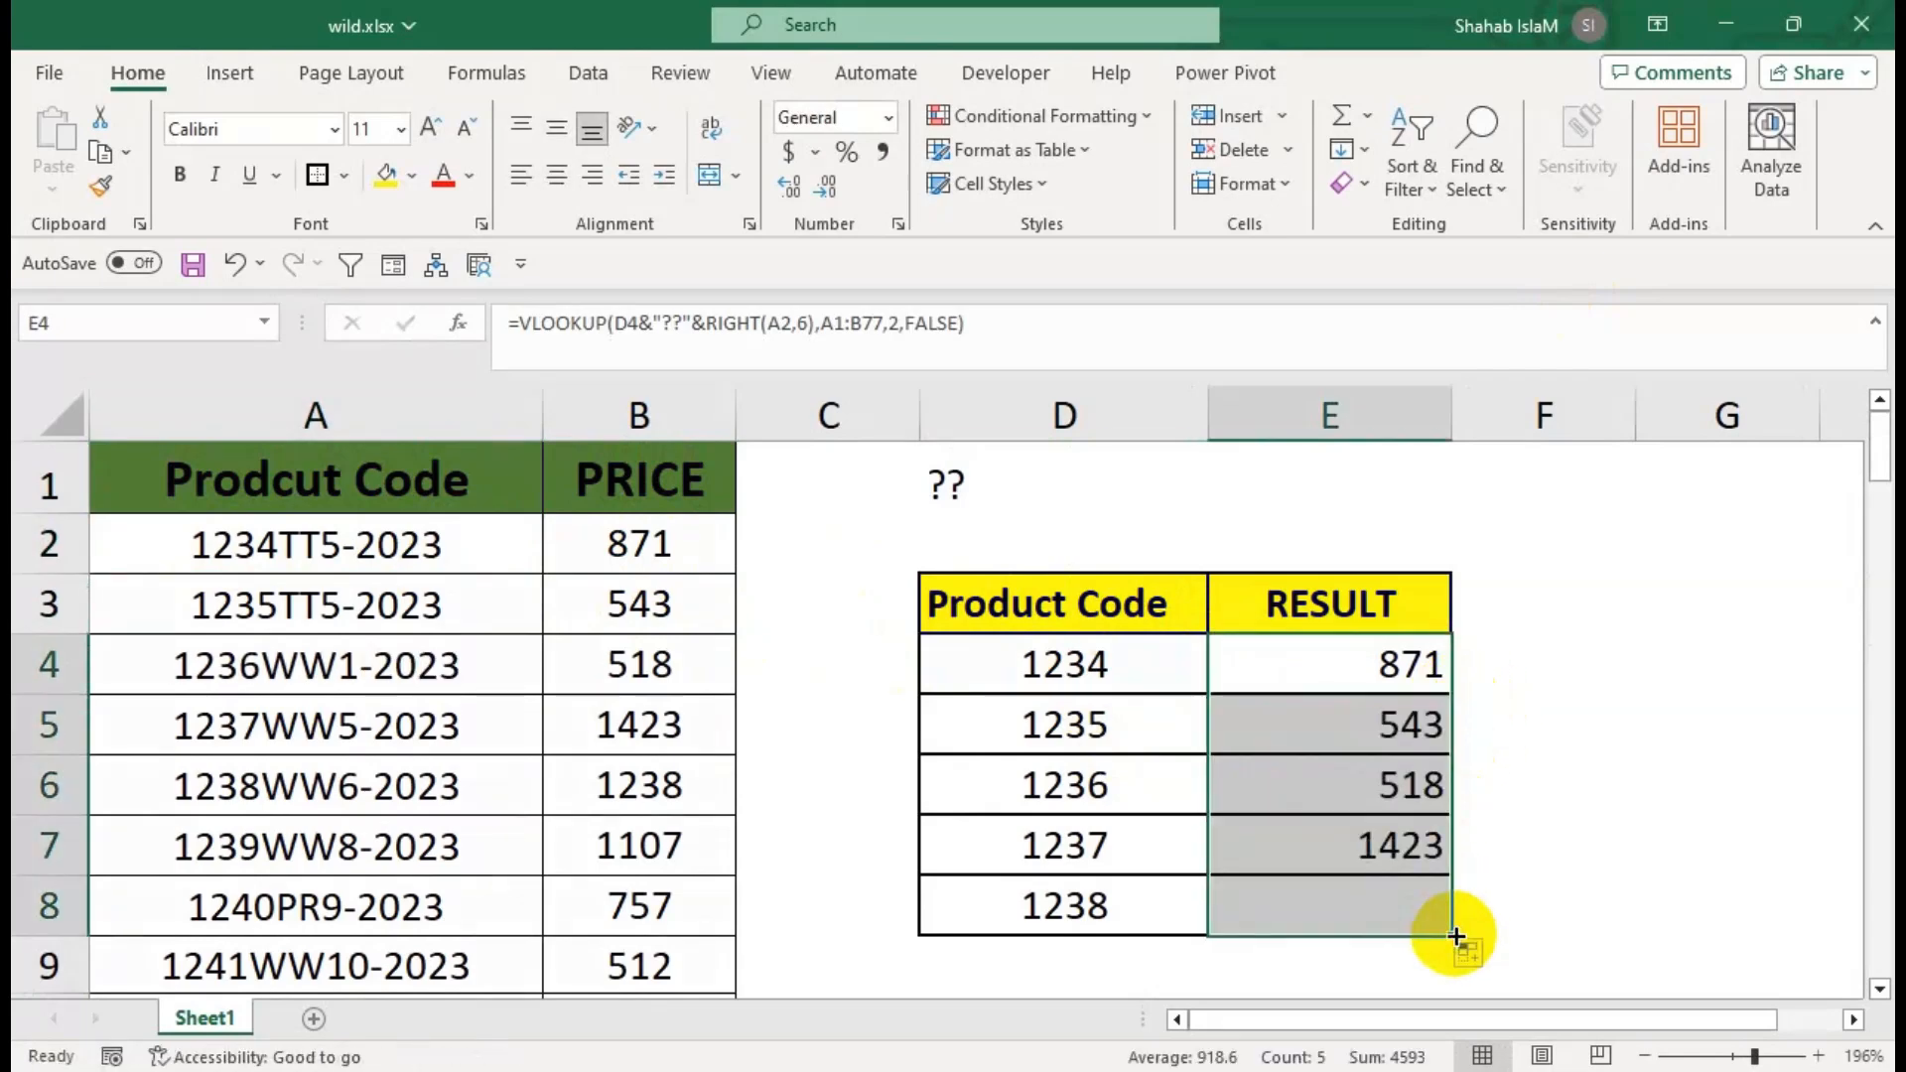
{"action": "left_click", "coordinate": [1315, 651]}
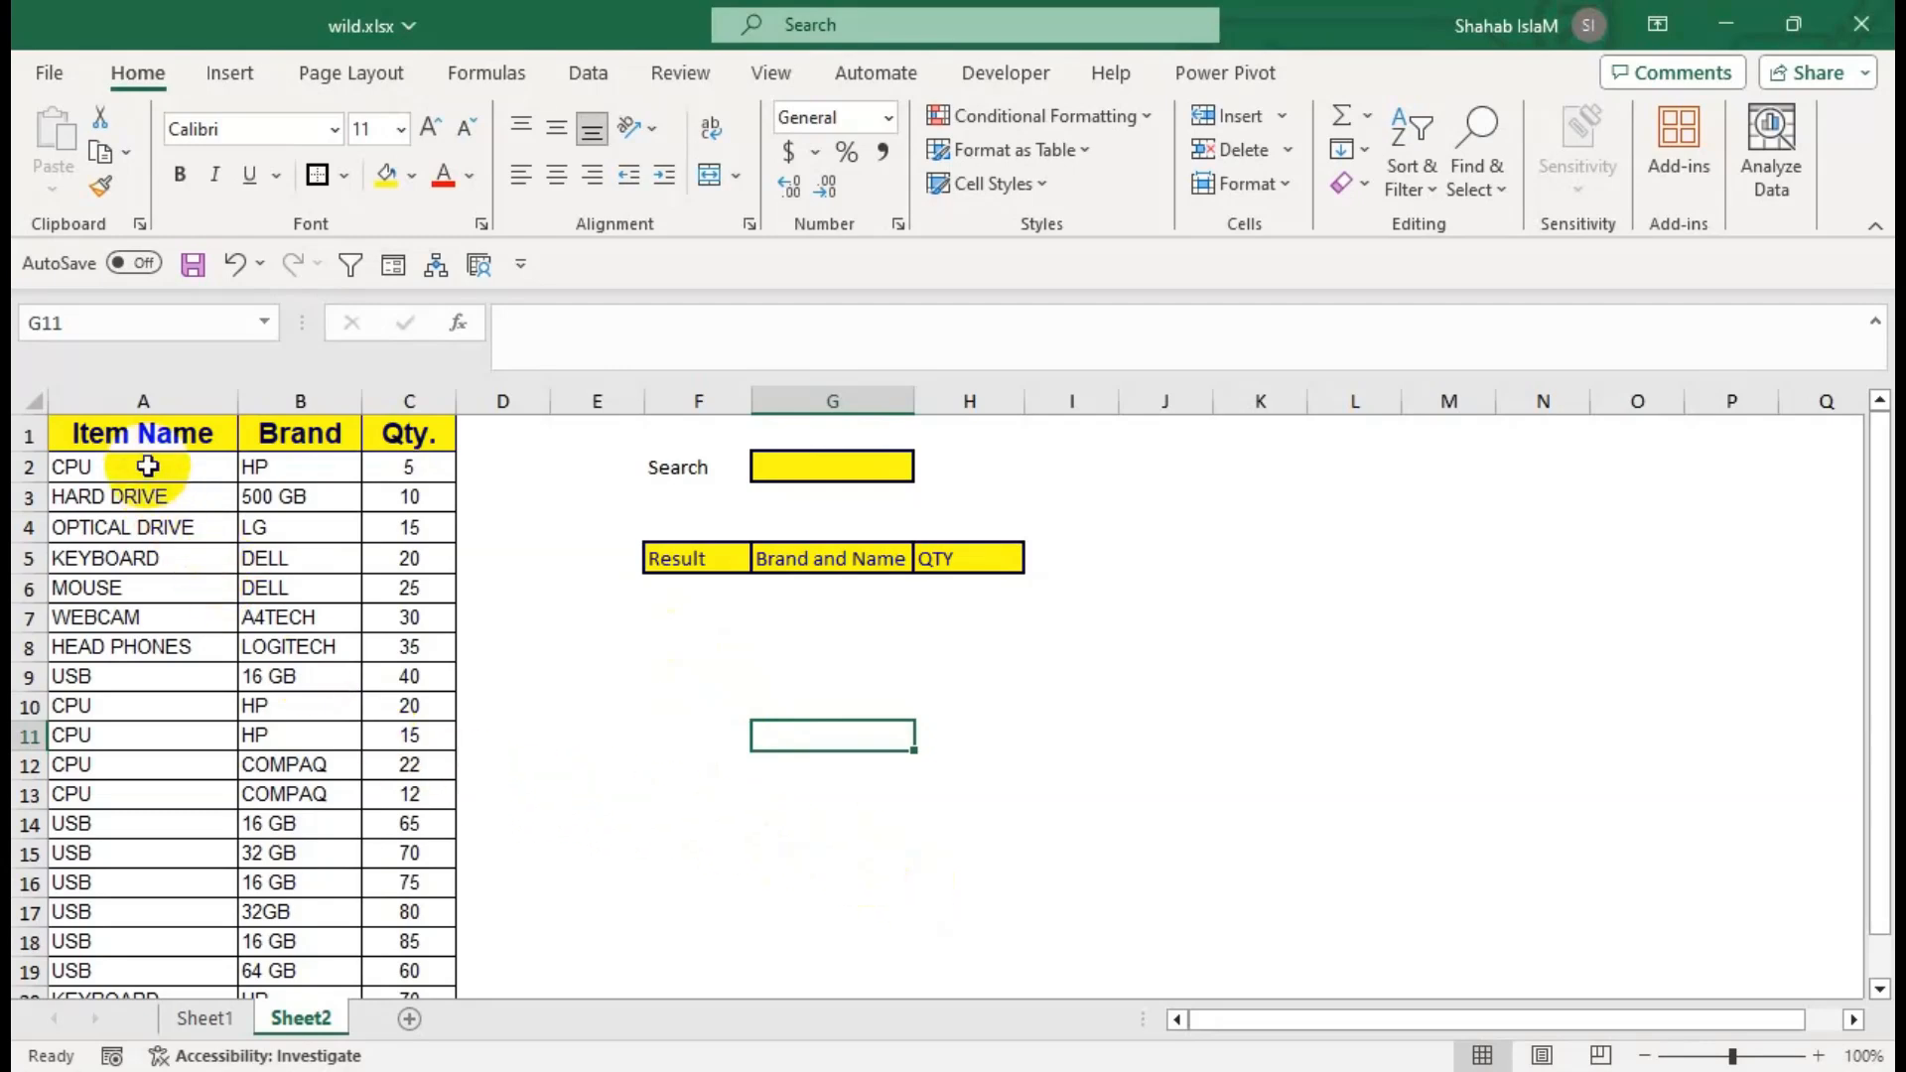
Enter CPU as the search term in G2.
{"action": "left_click", "coordinate": [233, 467]}
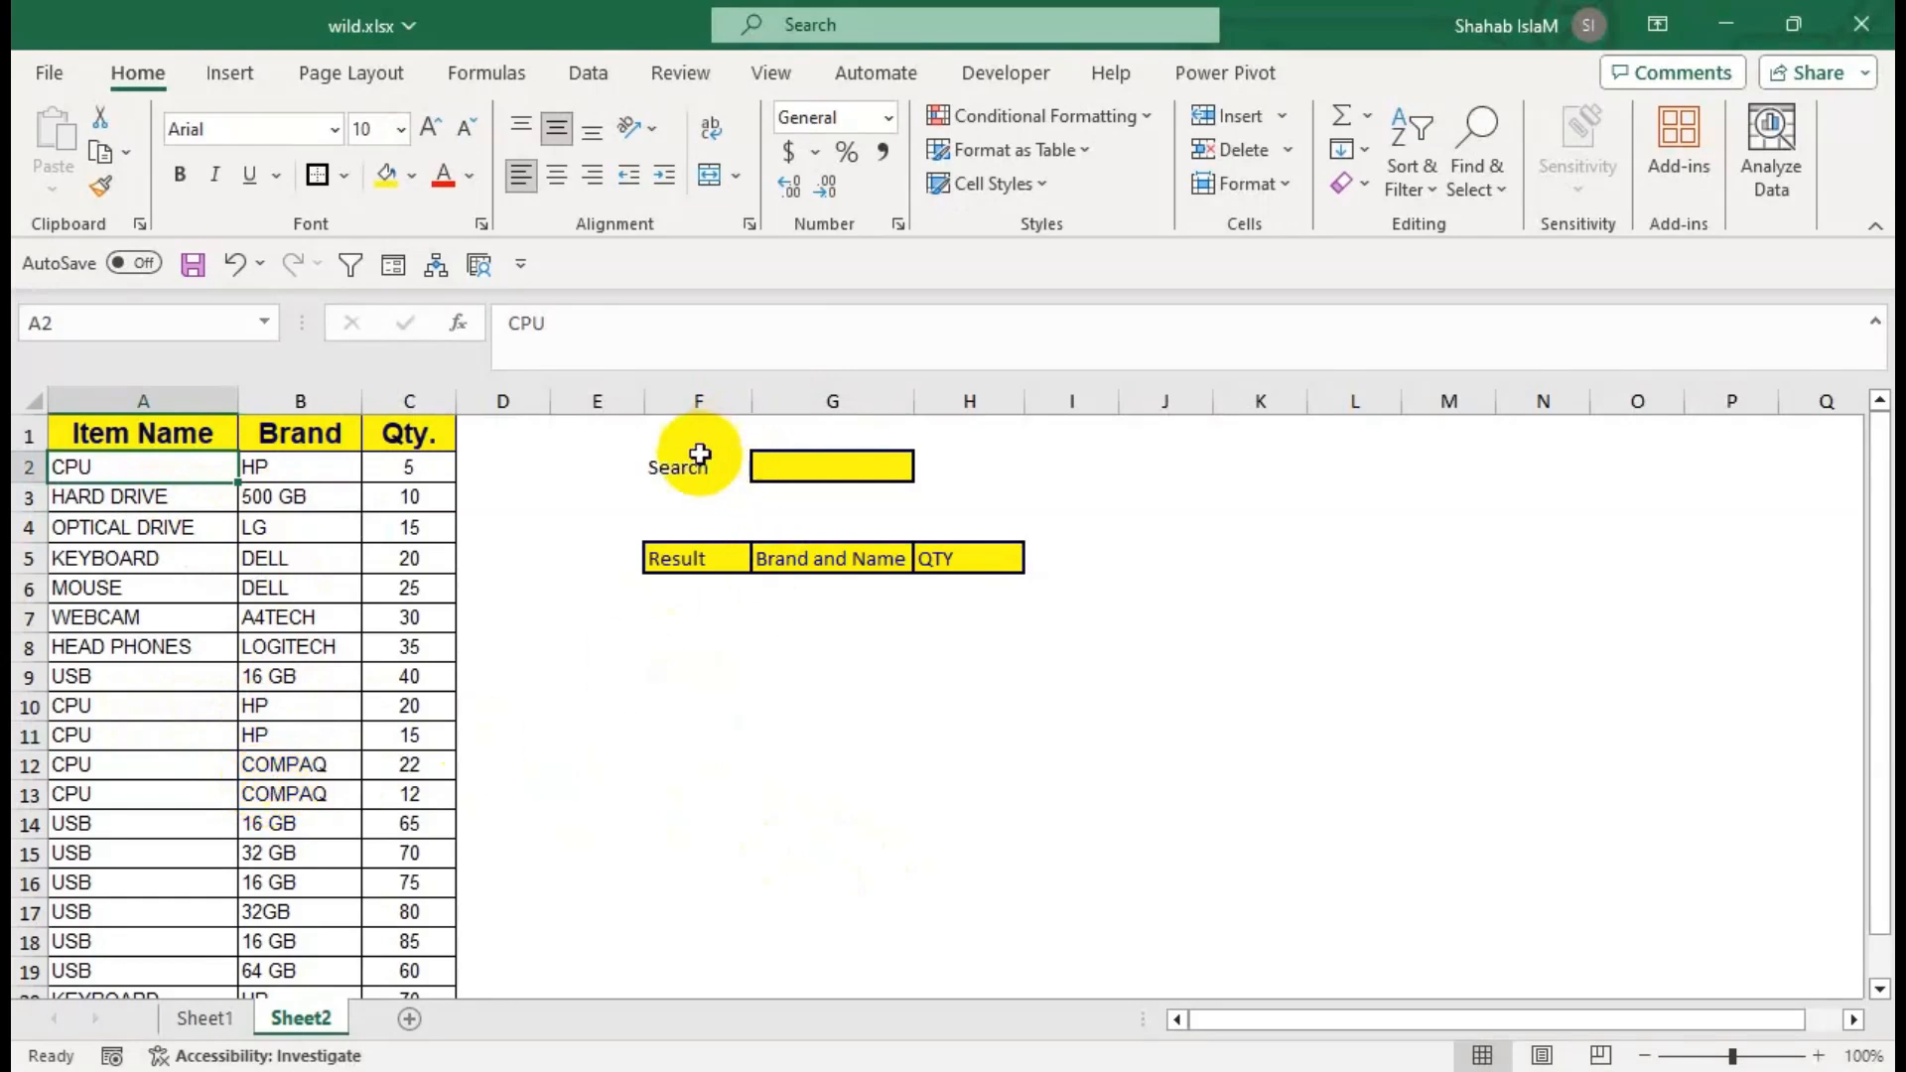
{"action": "left_click", "coordinate": [808, 468]}
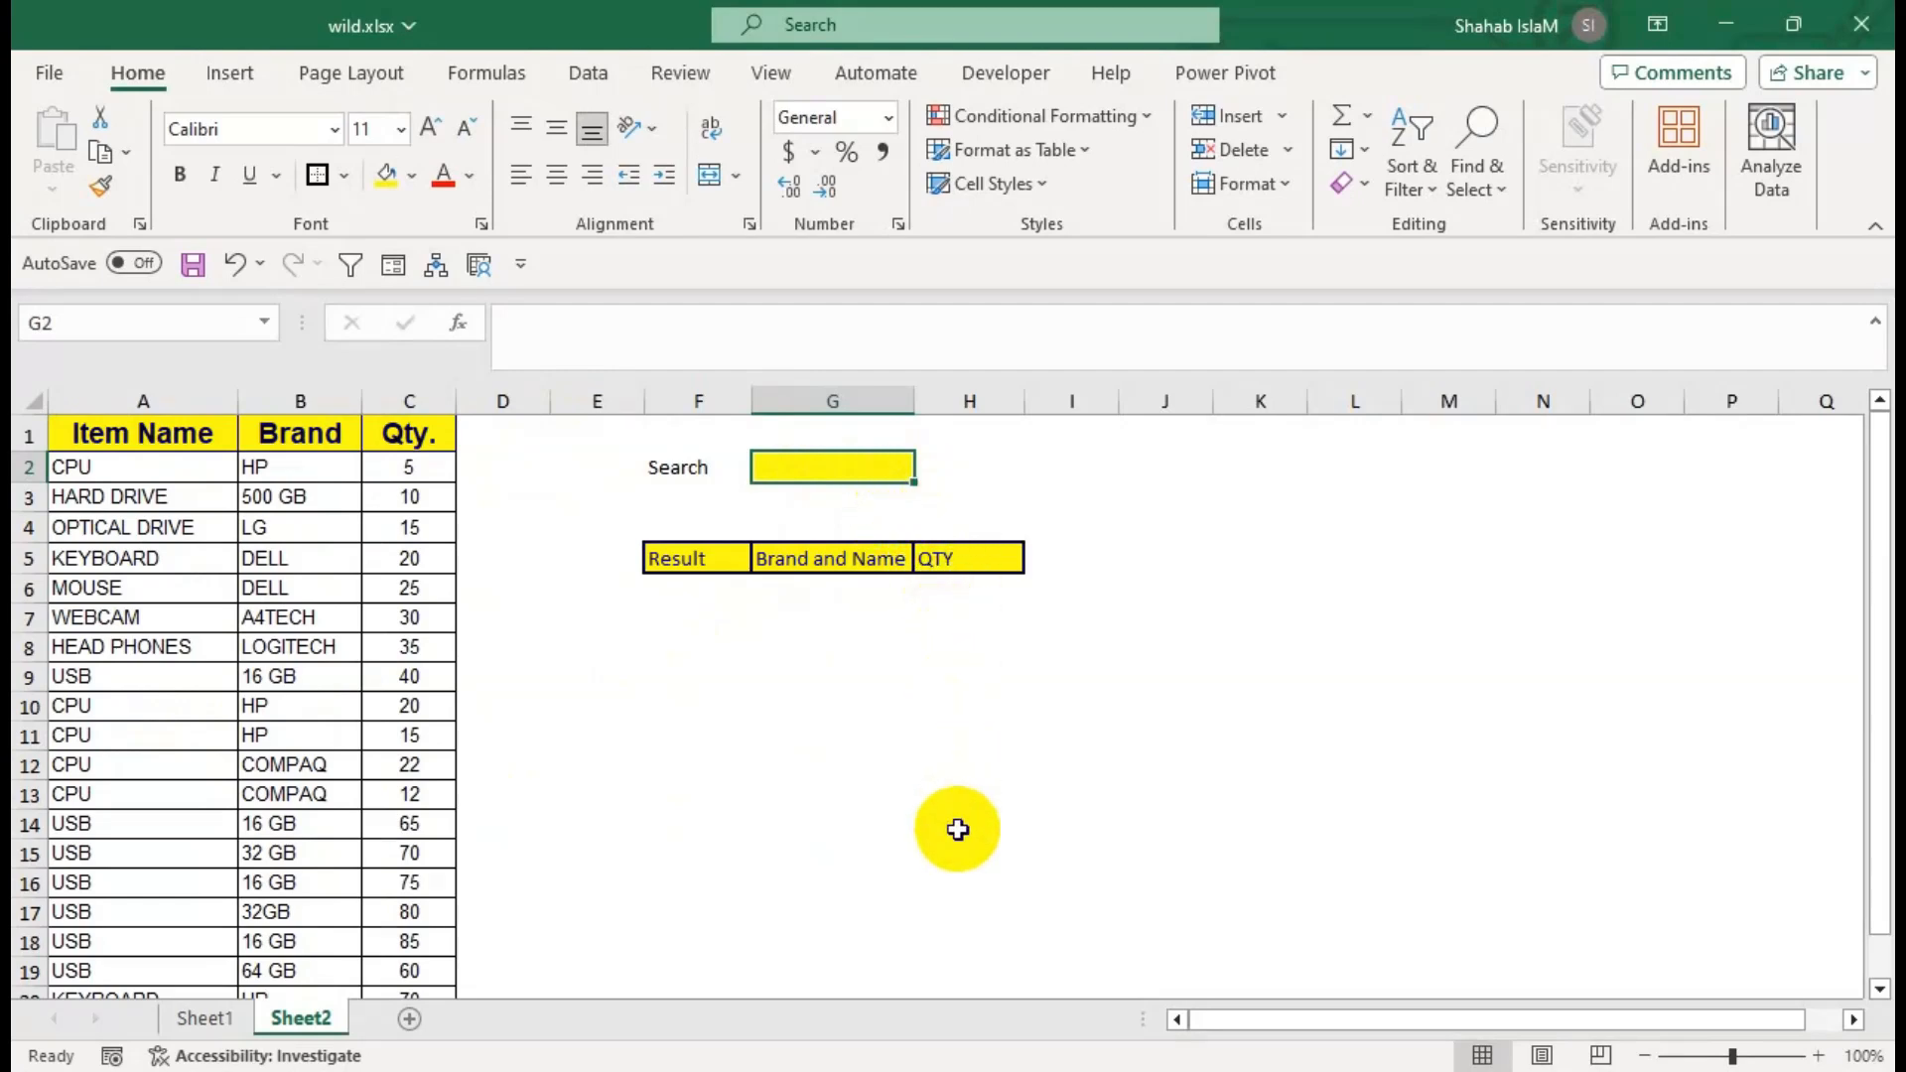
{"action": "left_click", "coordinate": [838, 592]}
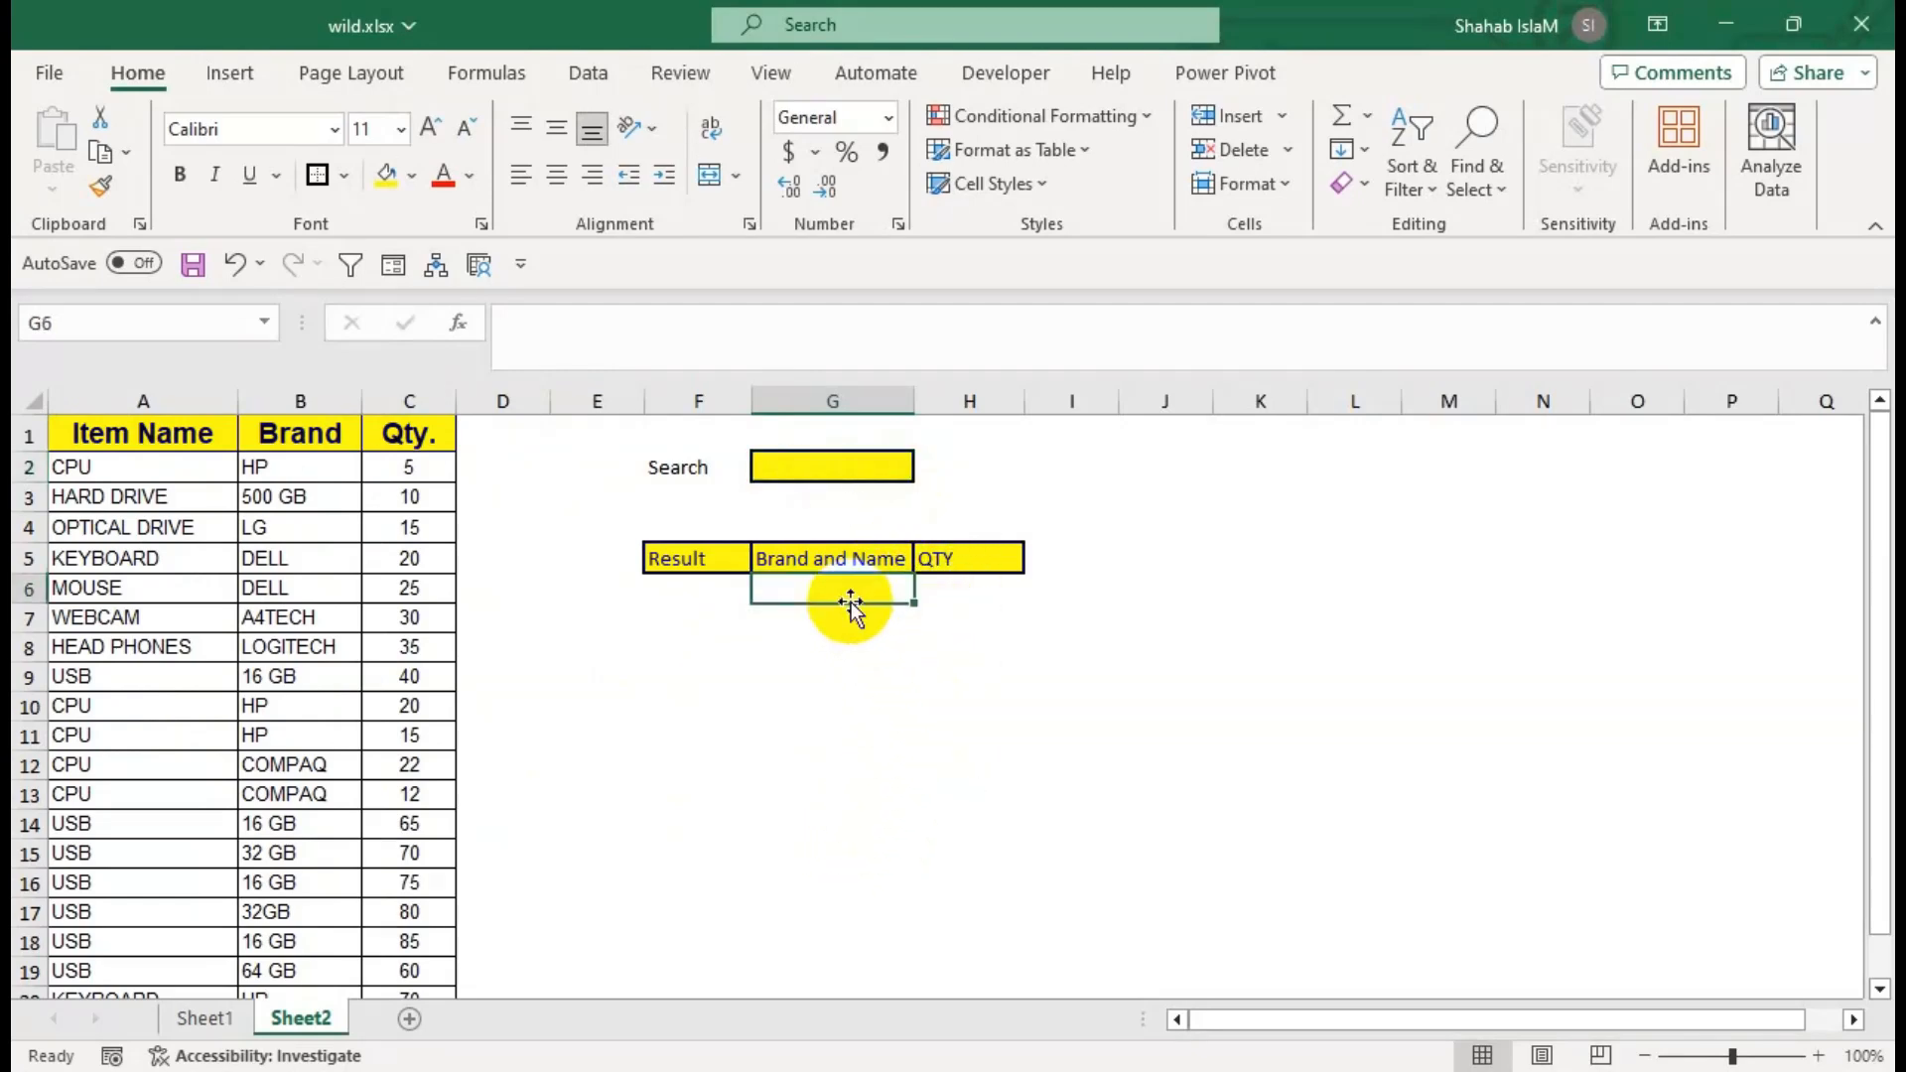
{"action": "left_click", "coordinate": [818, 464]}
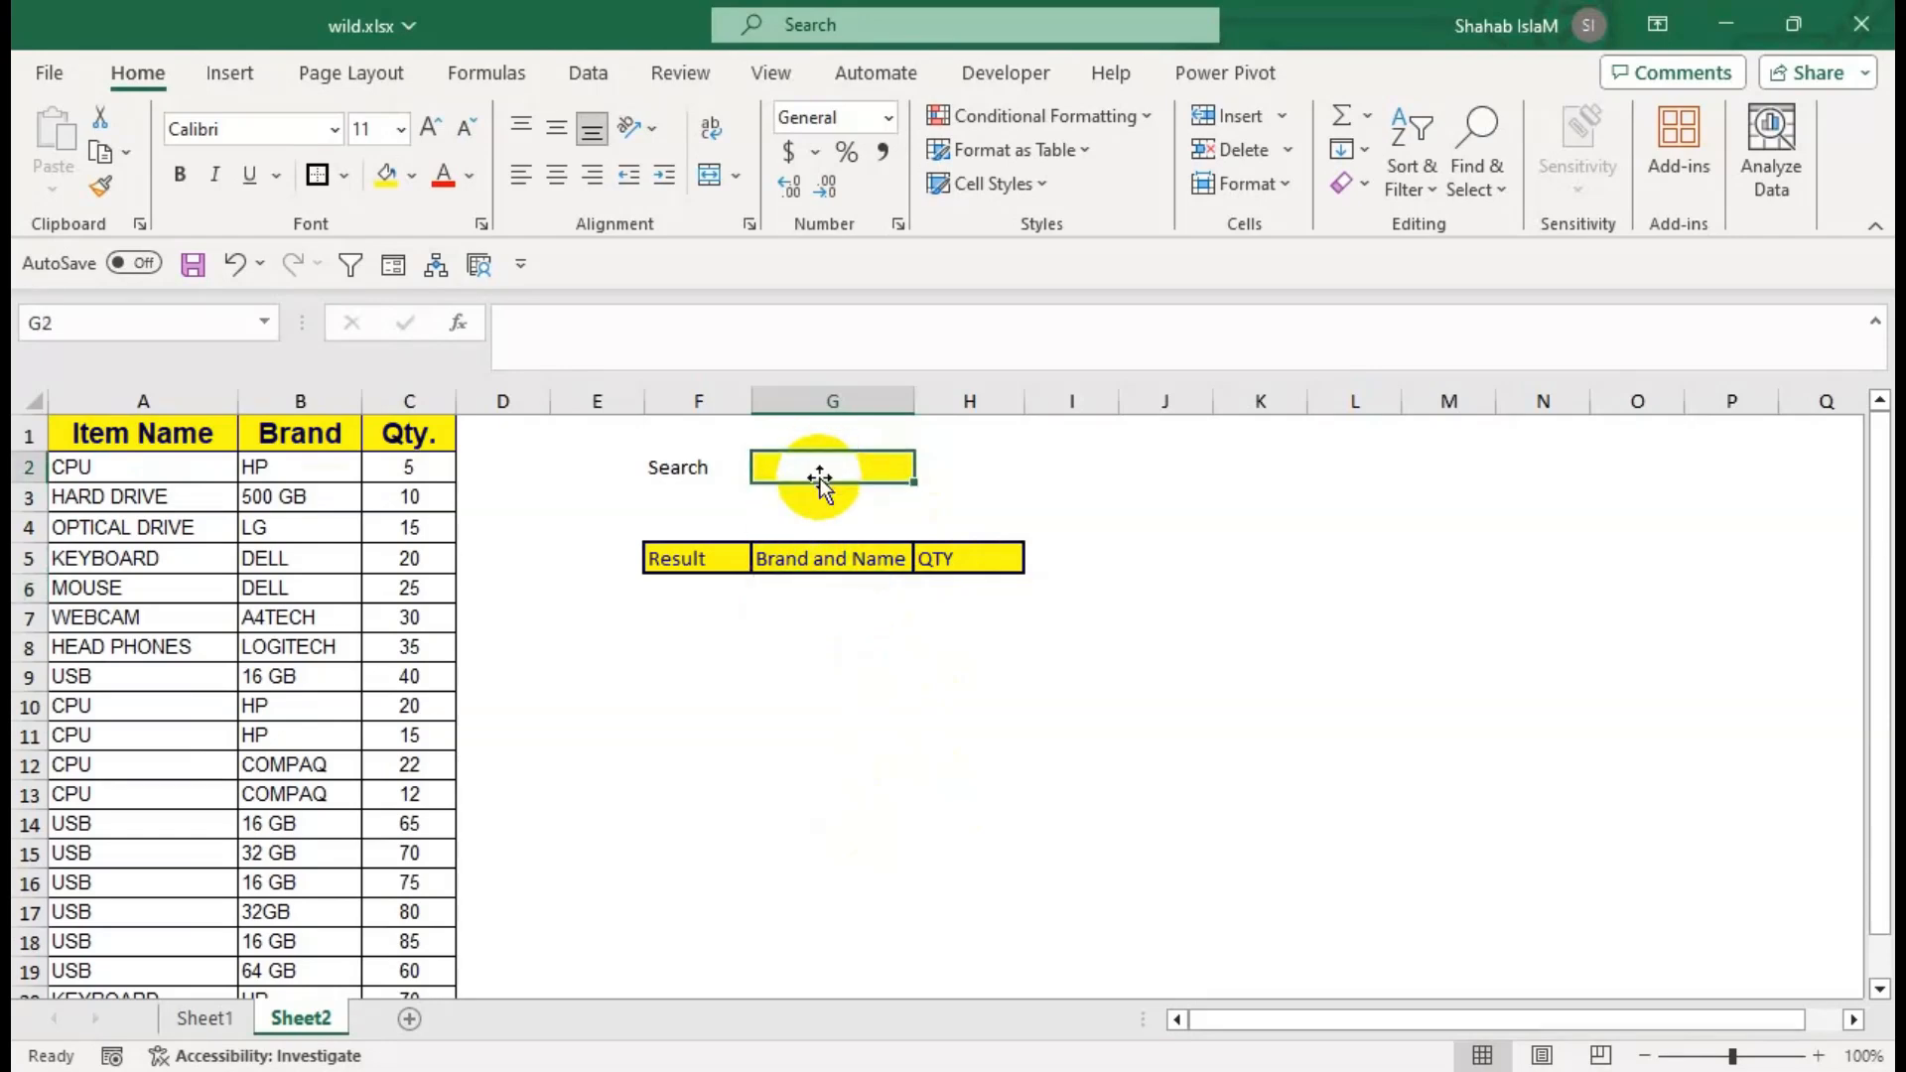
{"action": "type", "text": "C"}
{"action": "key", "text": "BackSpace"}
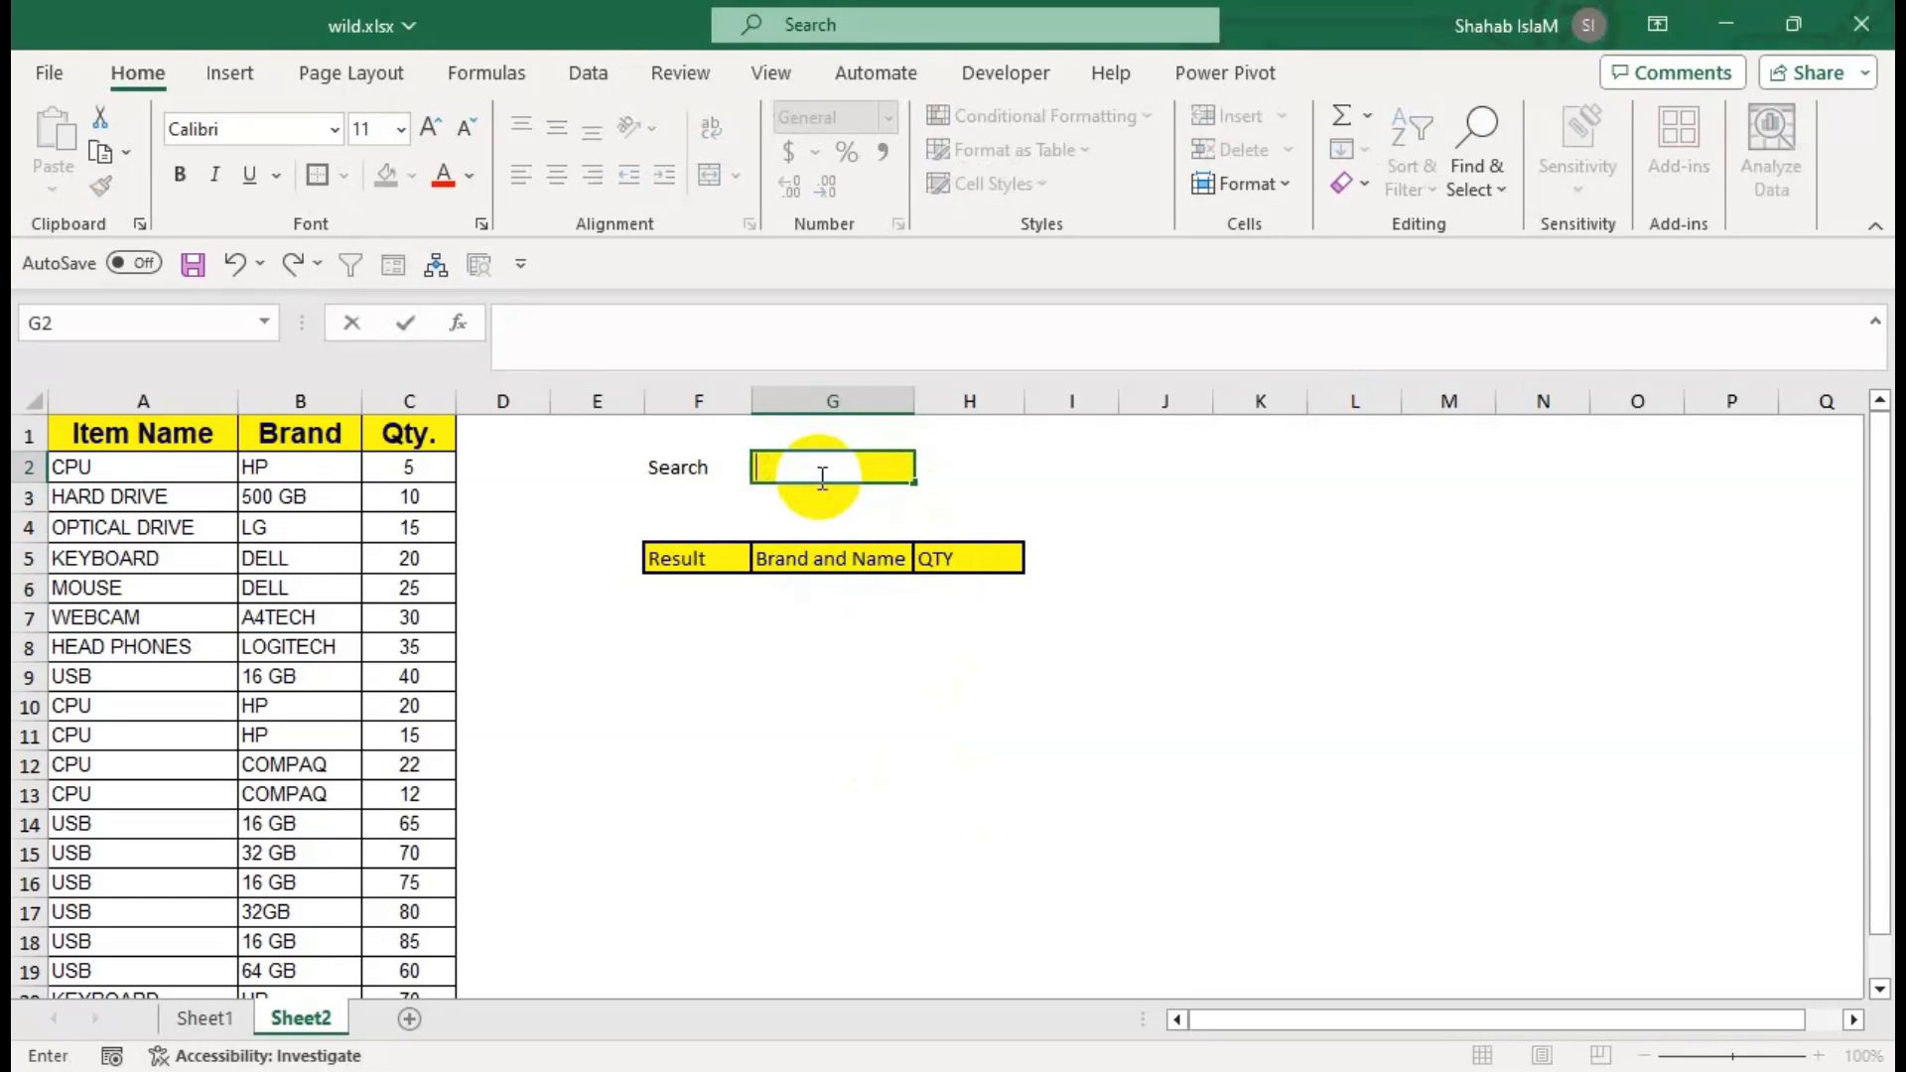
{"action": "type", "text": "P"}
{"action": "key", "text": "BackSpace"}
{"action": "type", "text": "CPU"}
{"action": "key", "text": "Return"}
Begin a formula in G6 under Brand and Name with IFERROR, nesting VLOOKUP and SMALL inside it.
{"action": "key", "text": "Down"}
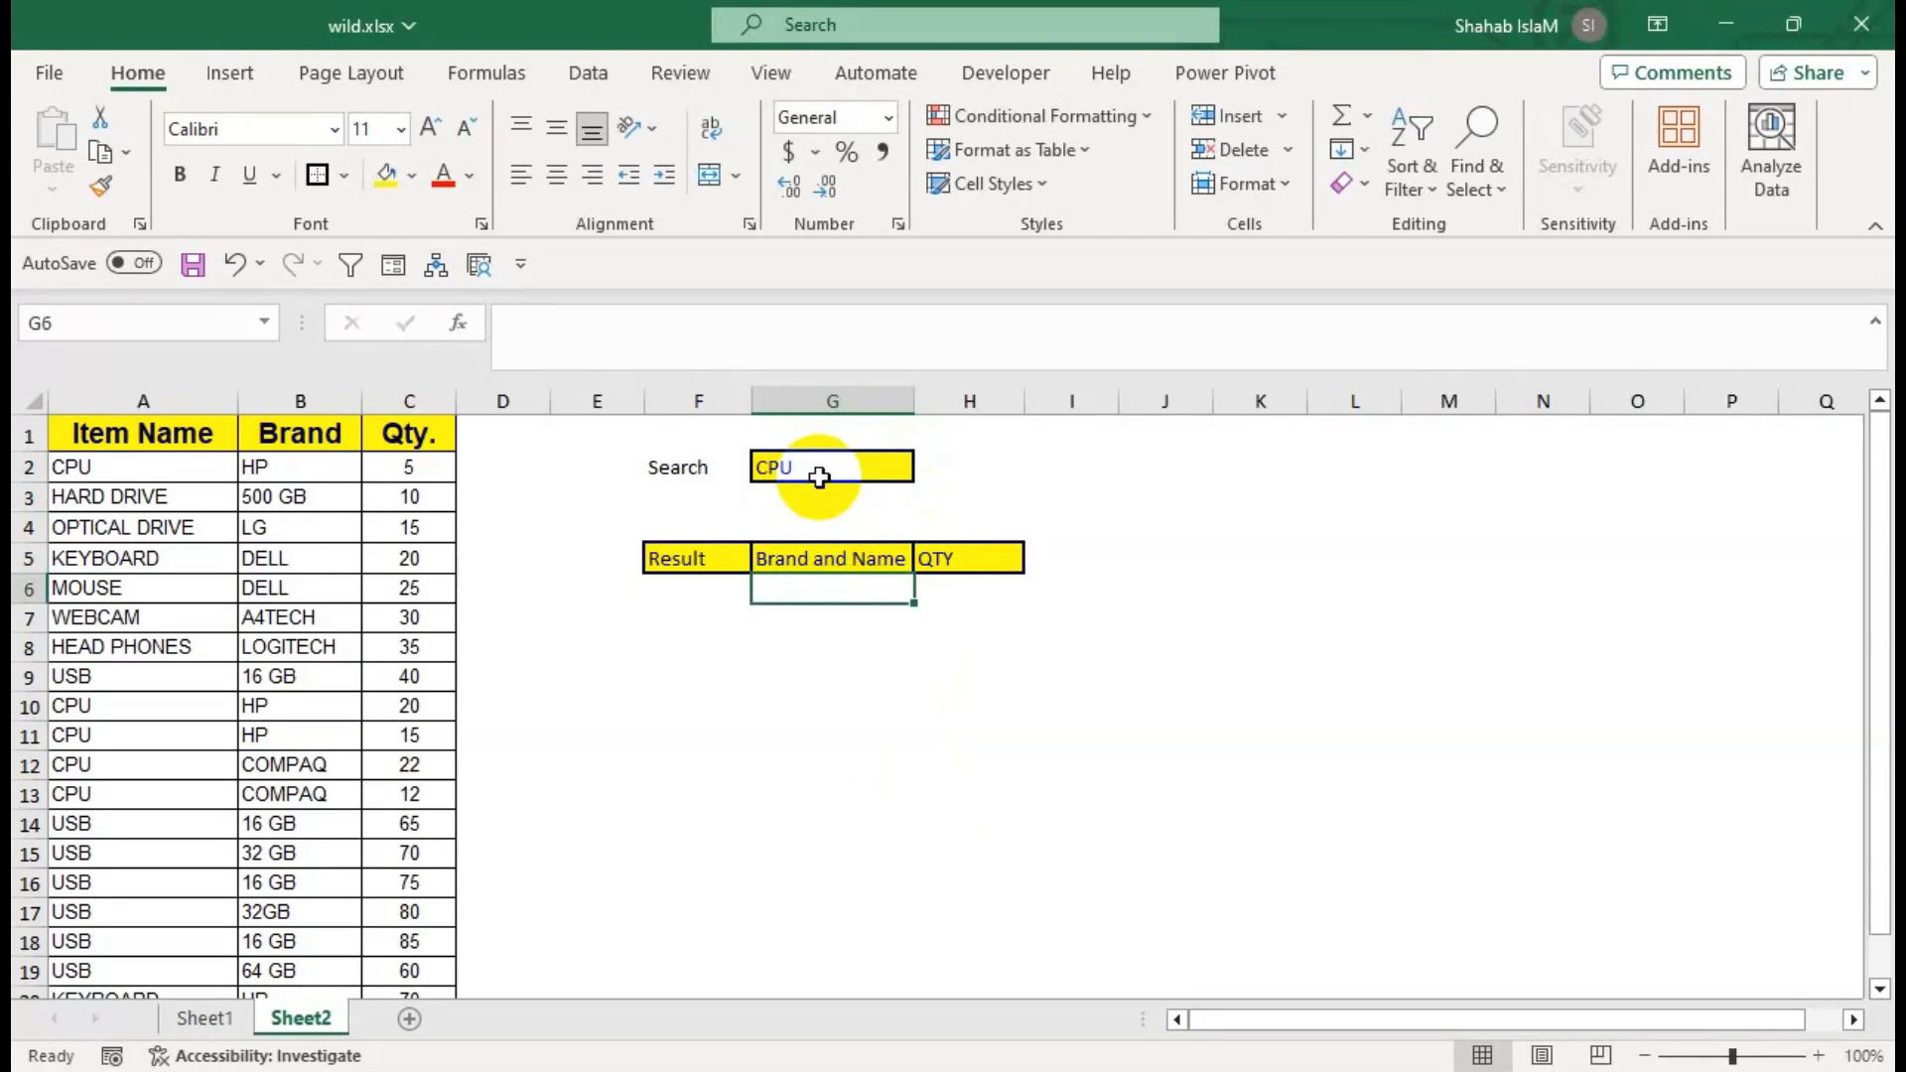
{"action": "type", "text": "=IF"}
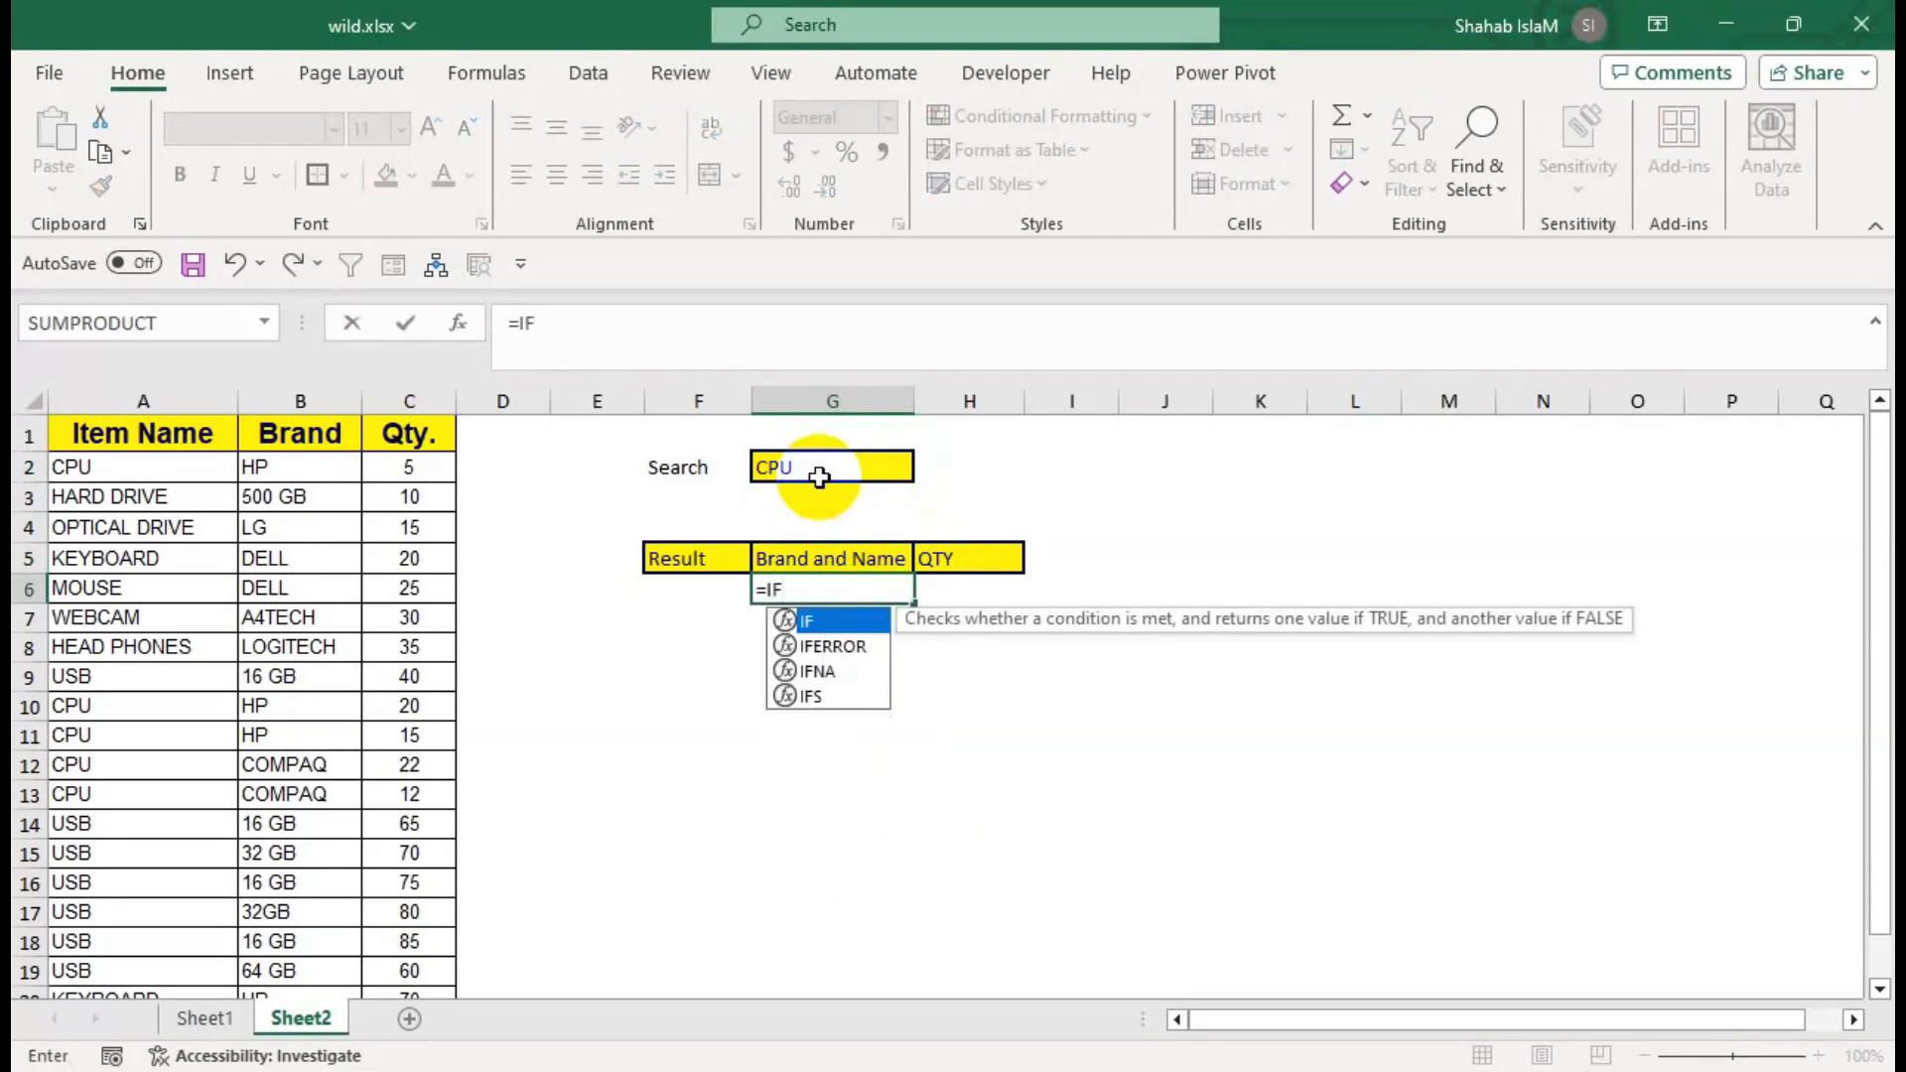
{"action": "key", "text": "Down"}
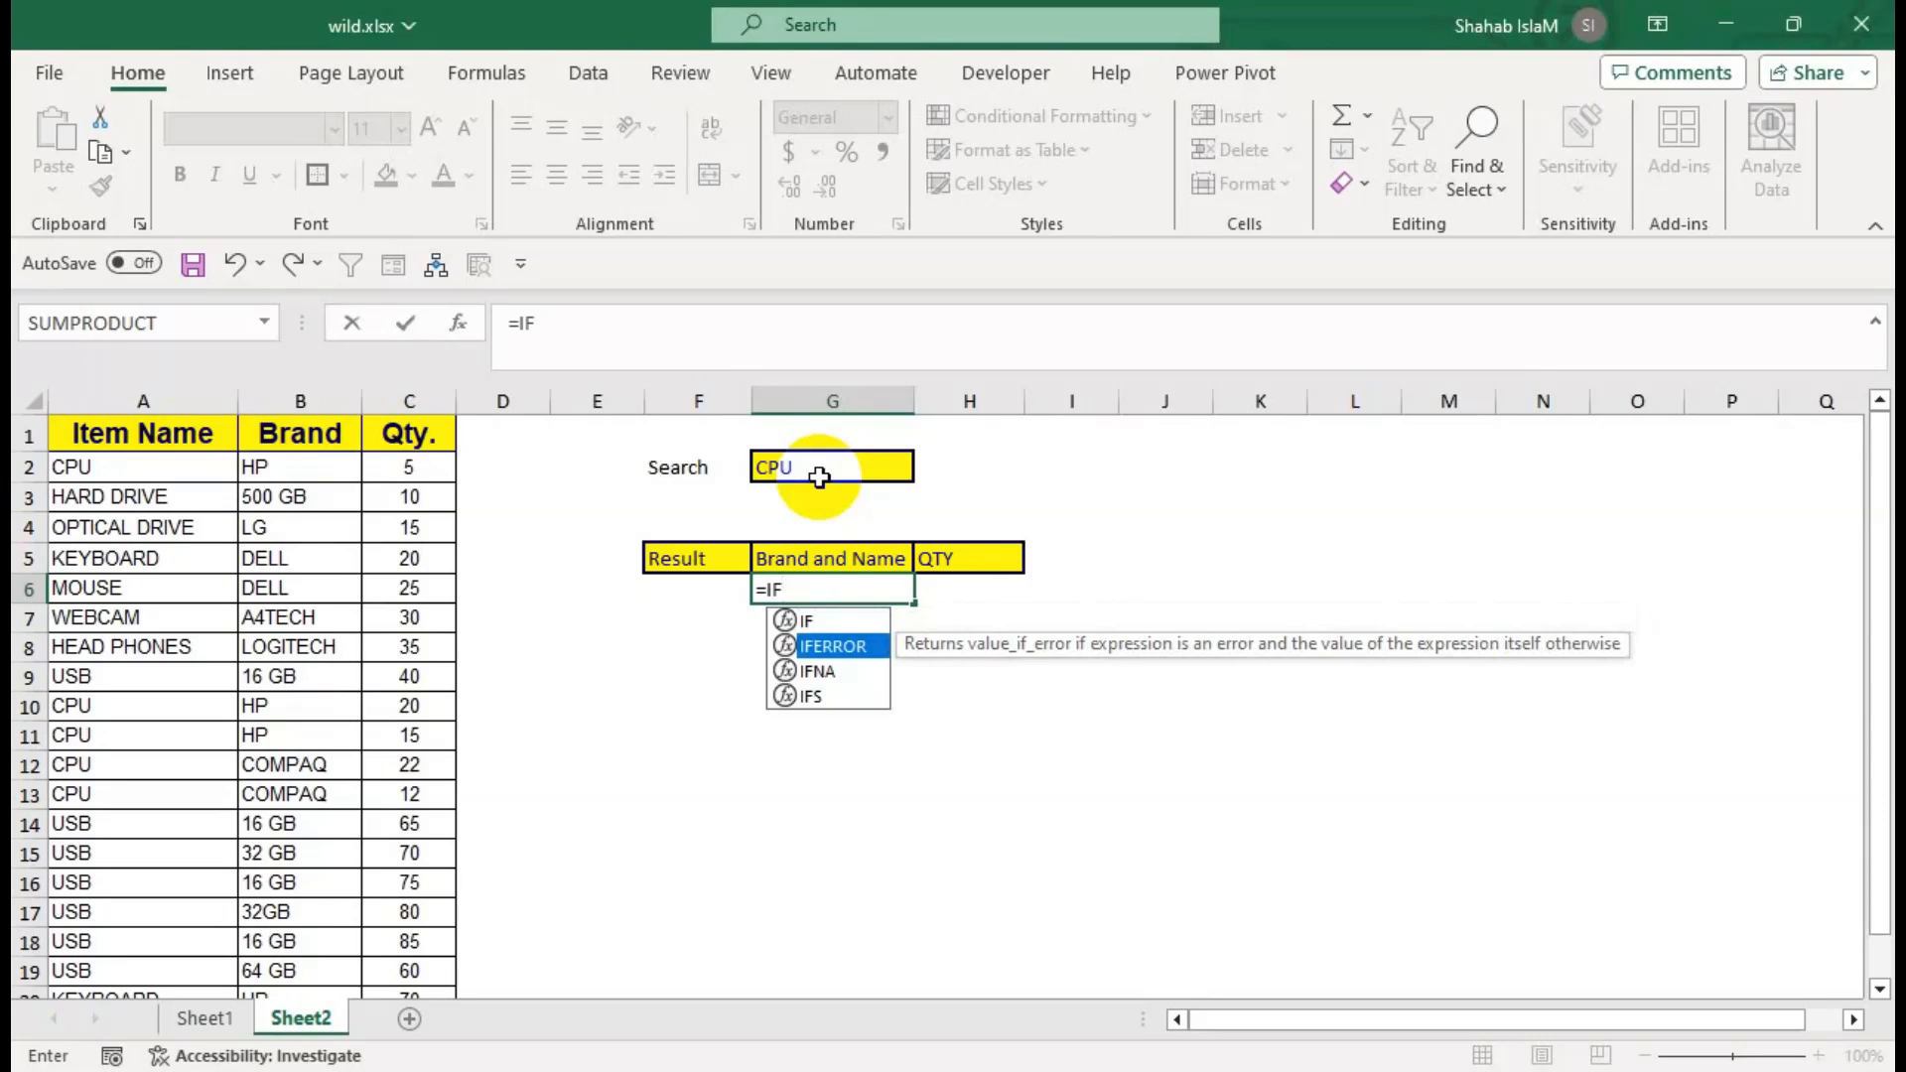
{"action": "key", "text": "Tab"}
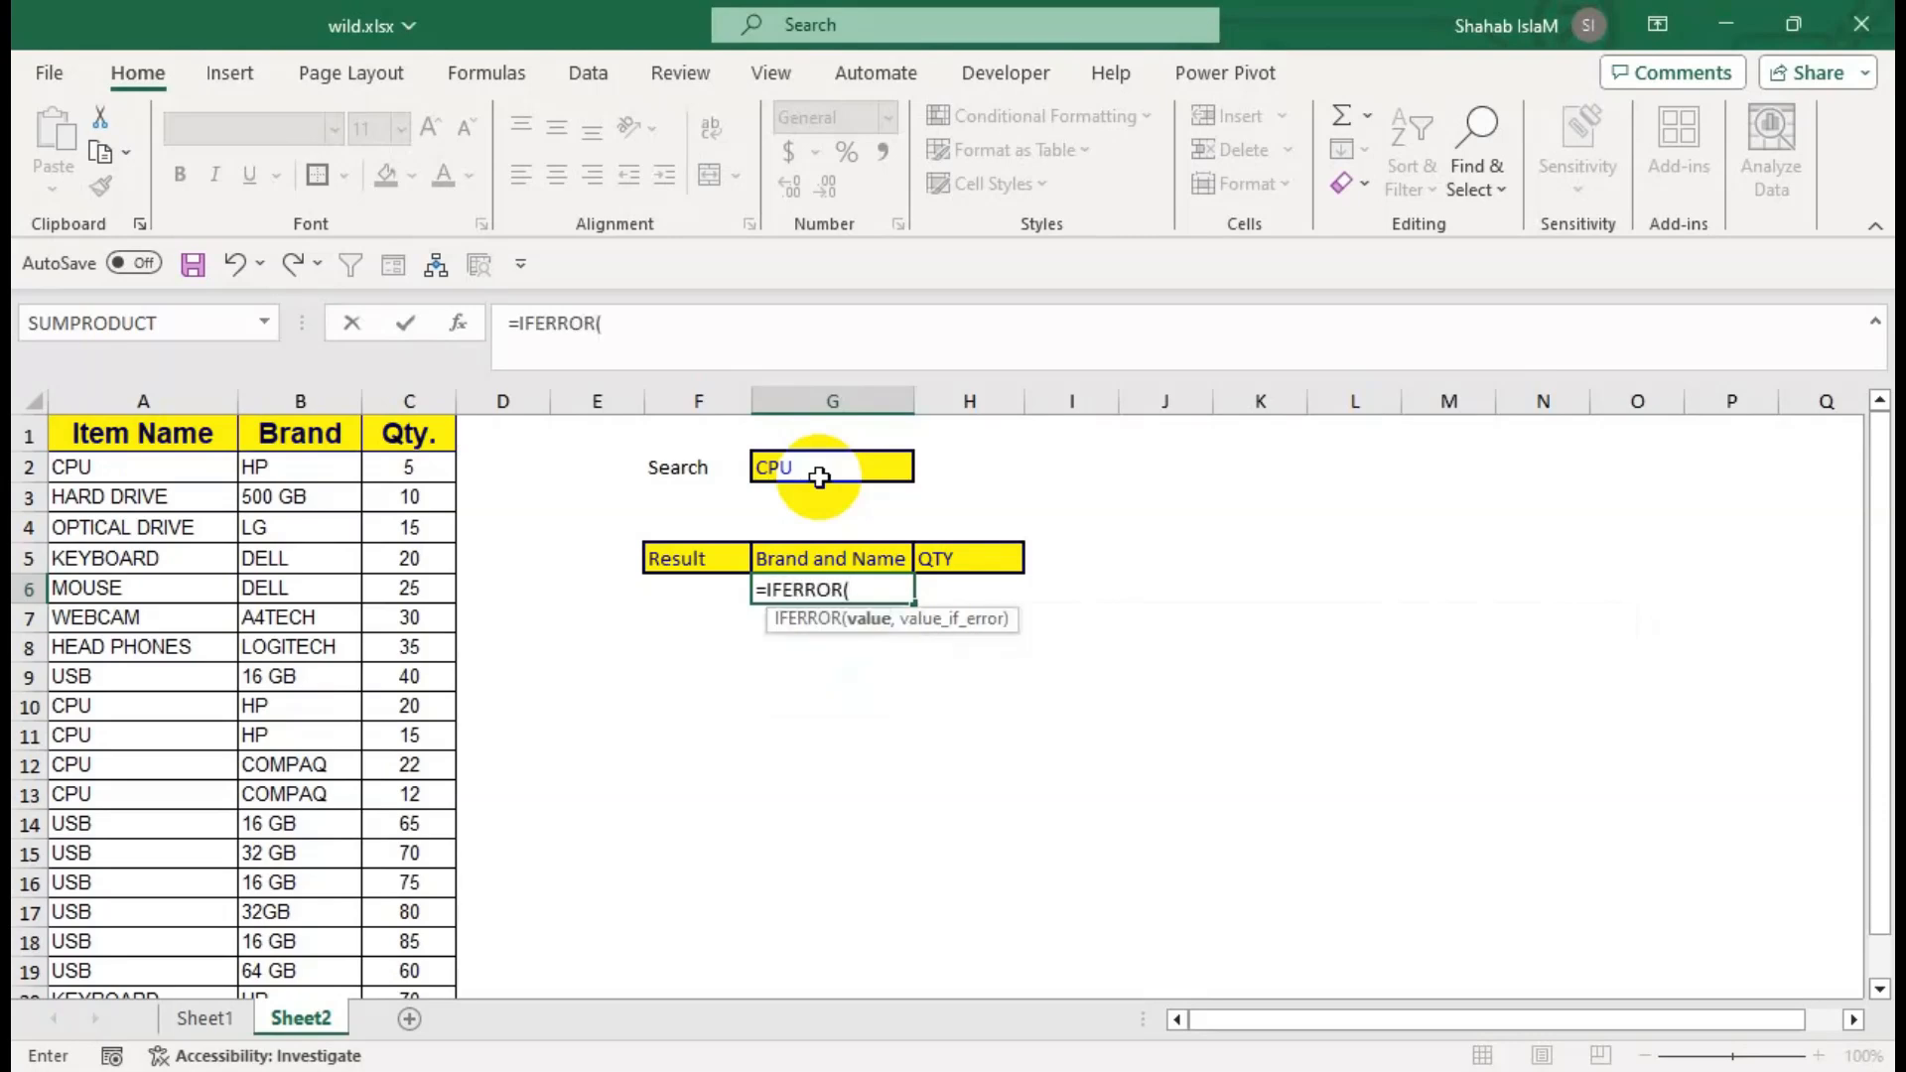
{"action": "type", "text": "VL"}
{"action": "key", "text": "Tab"}
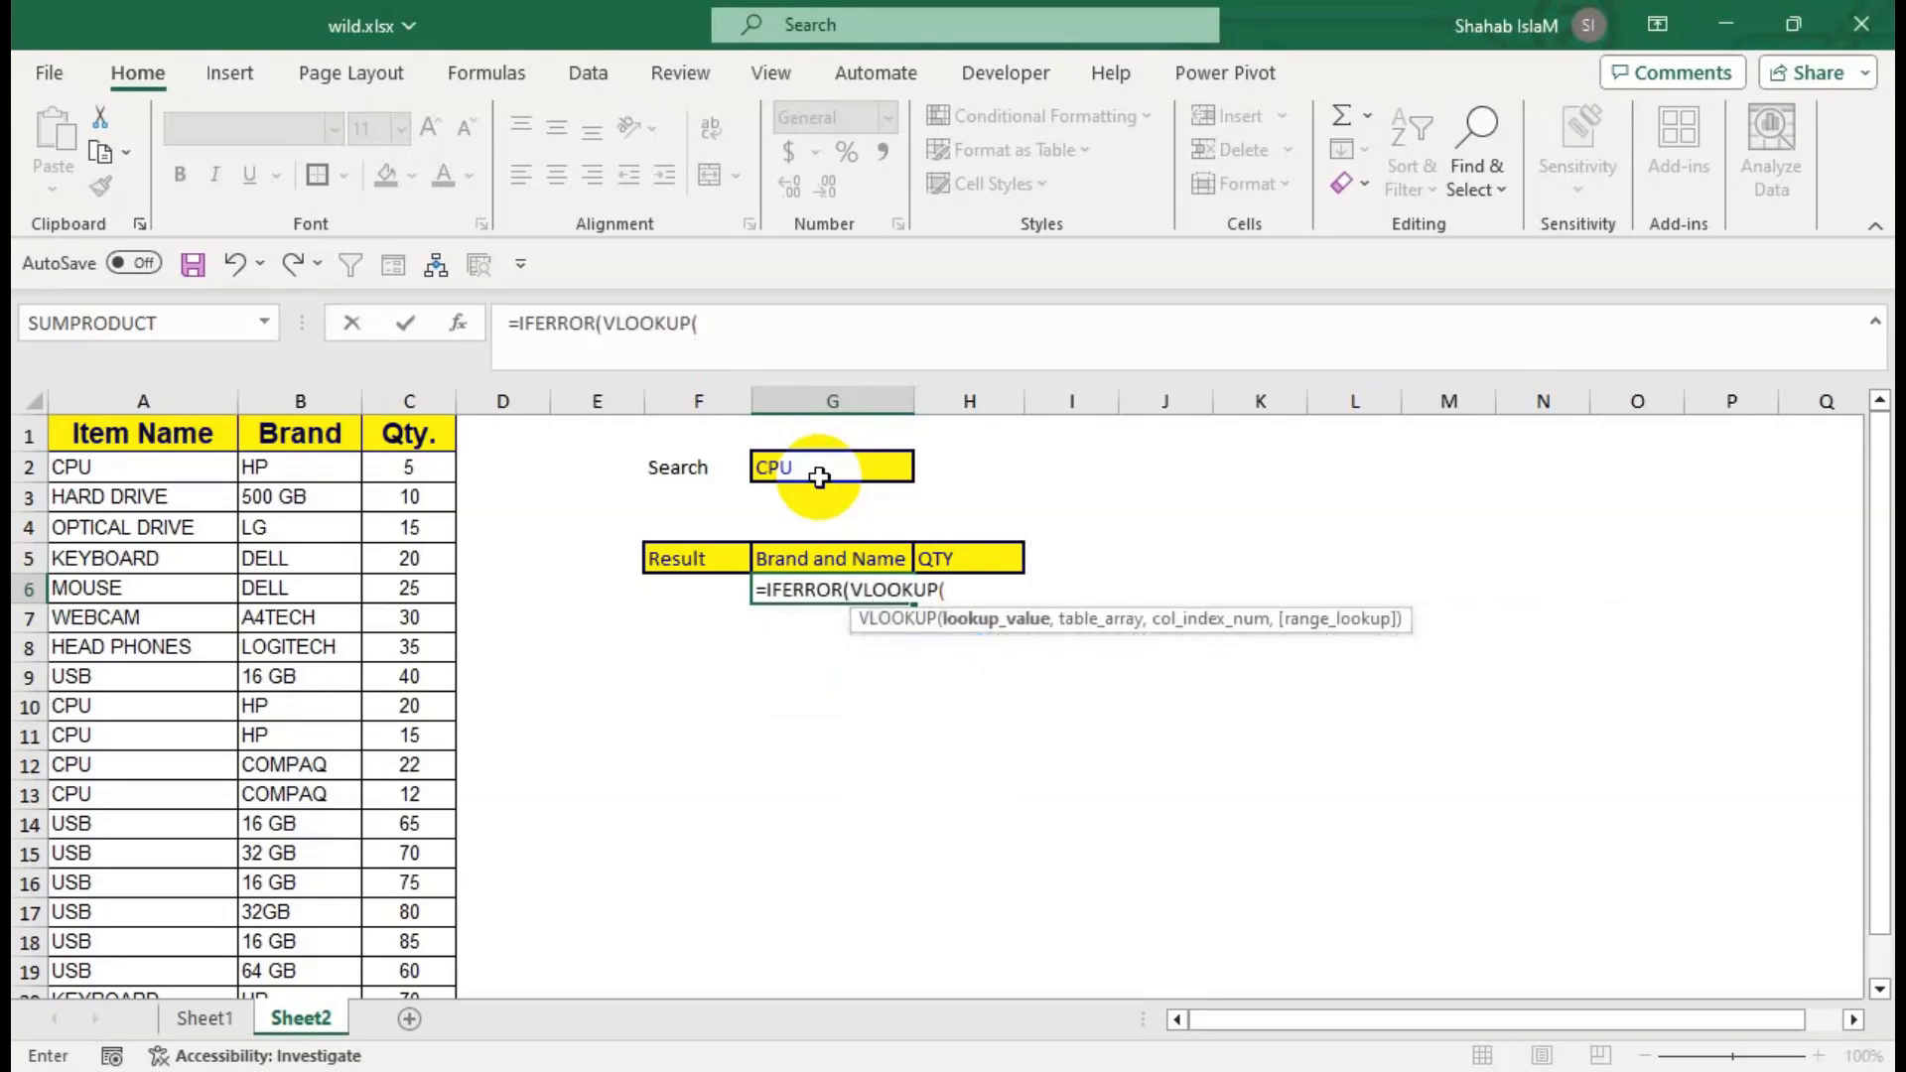
{"action": "type", "text": "SM"}
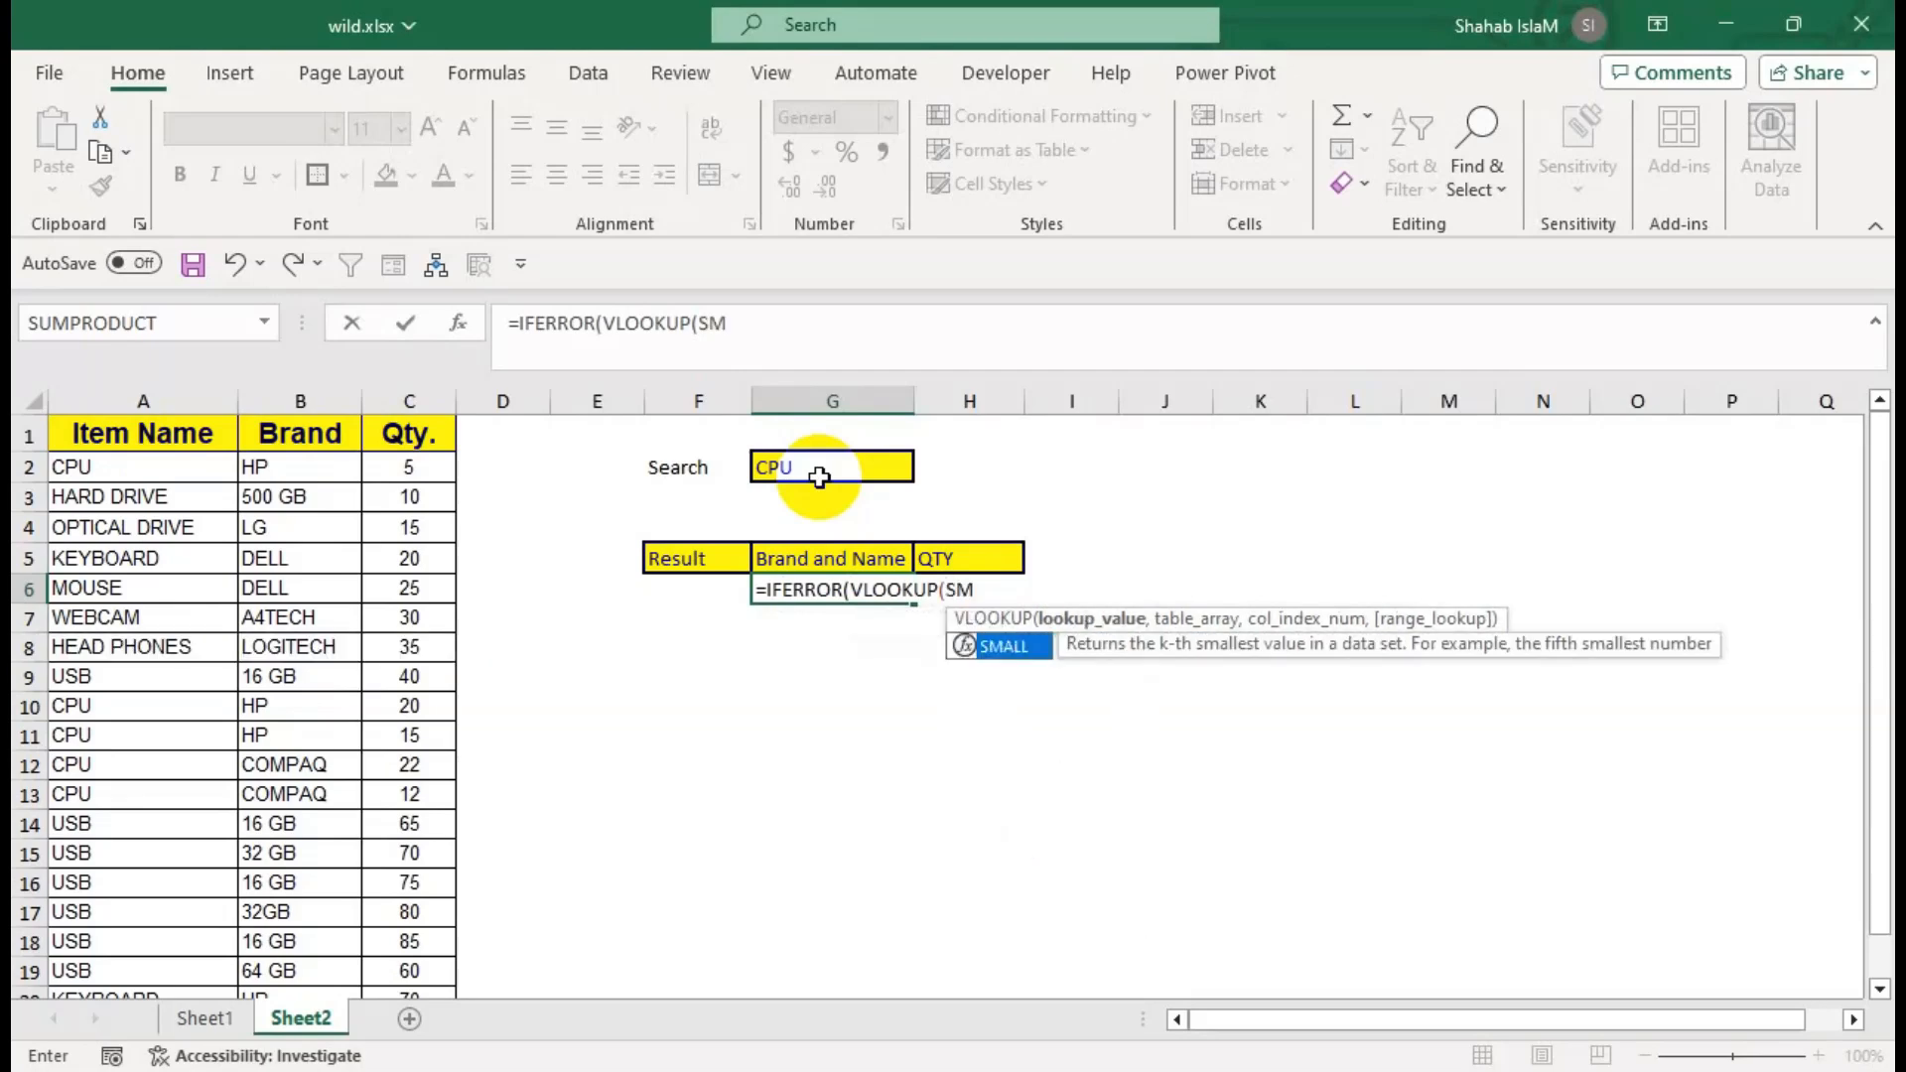
{"action": "key", "text": "Tab"}
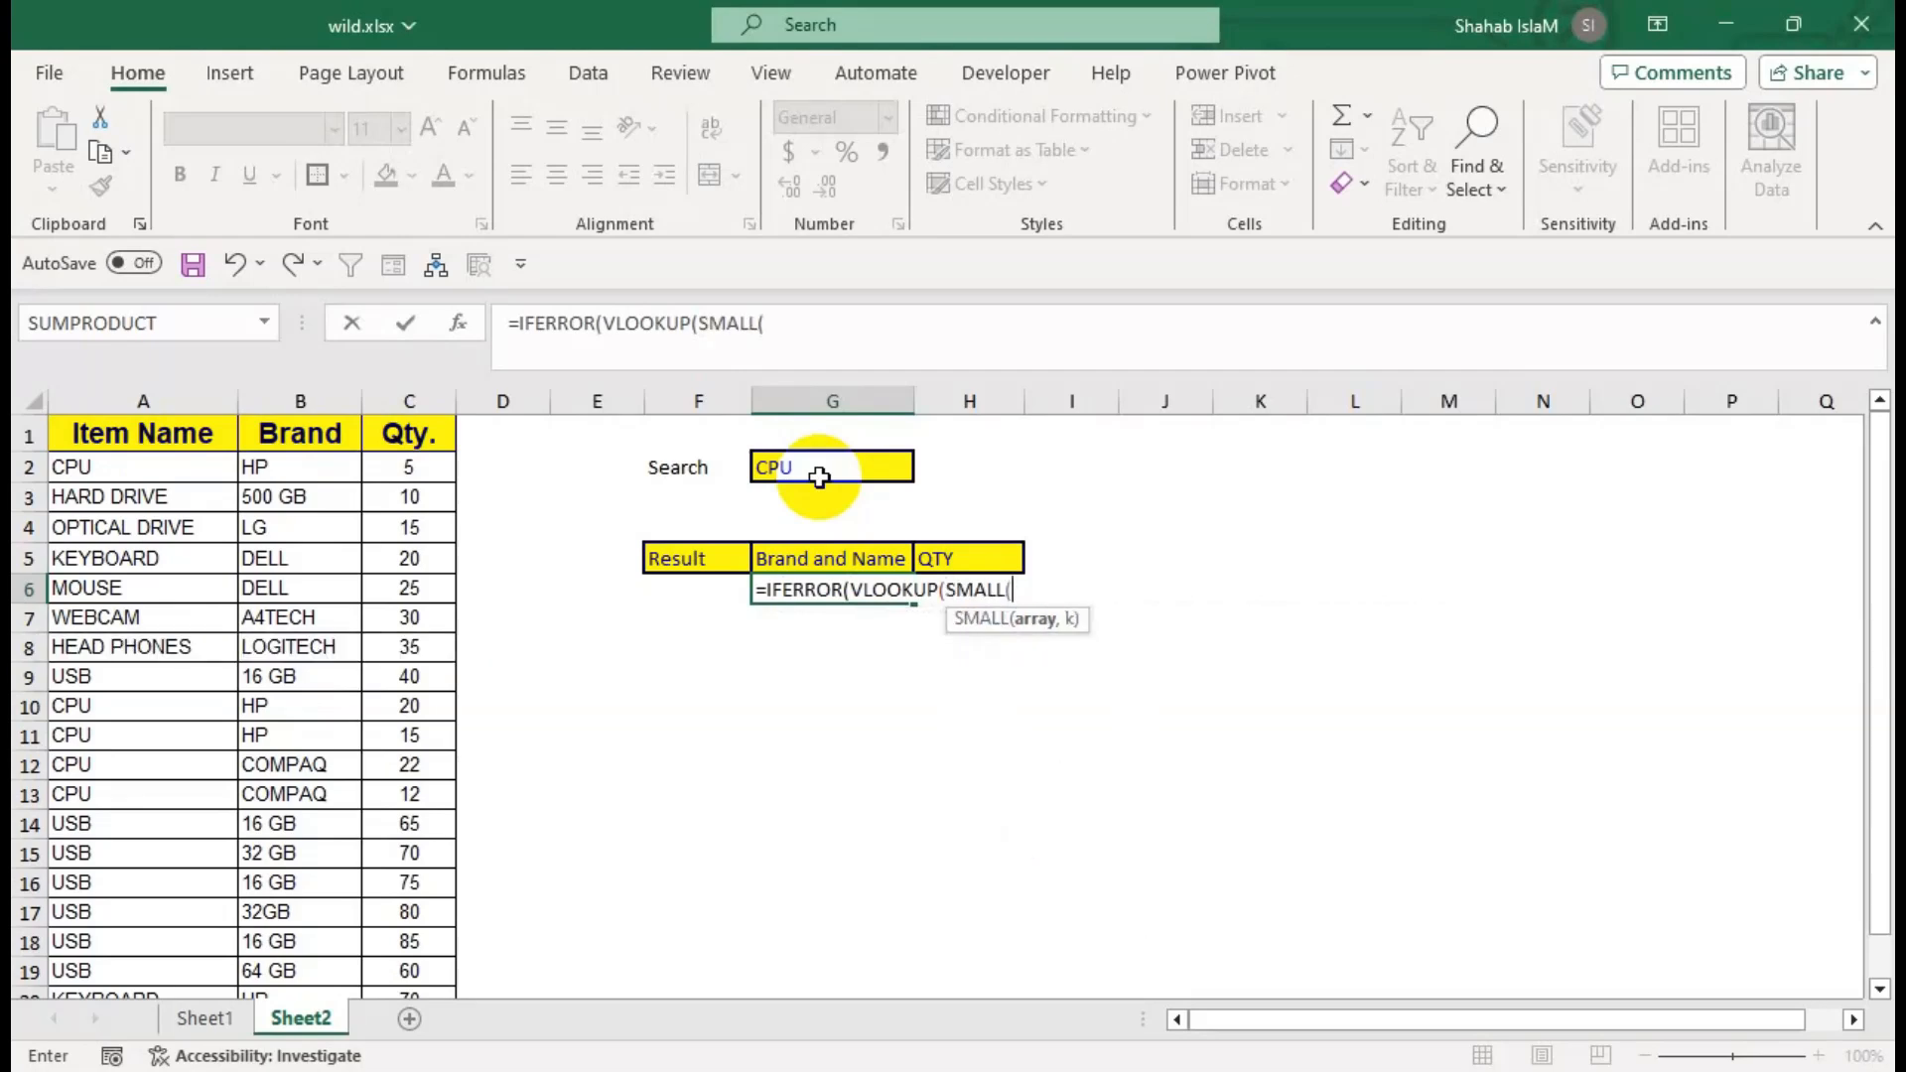
Nest two IF functions and a SEARCH function inside SMALL in the G6 formula.
{"action": "type", "text": "IF"}
{"action": "key", "text": "Tab"}
{"action": "type", "text": "IF"}
{"action": "key", "text": "Tab"}
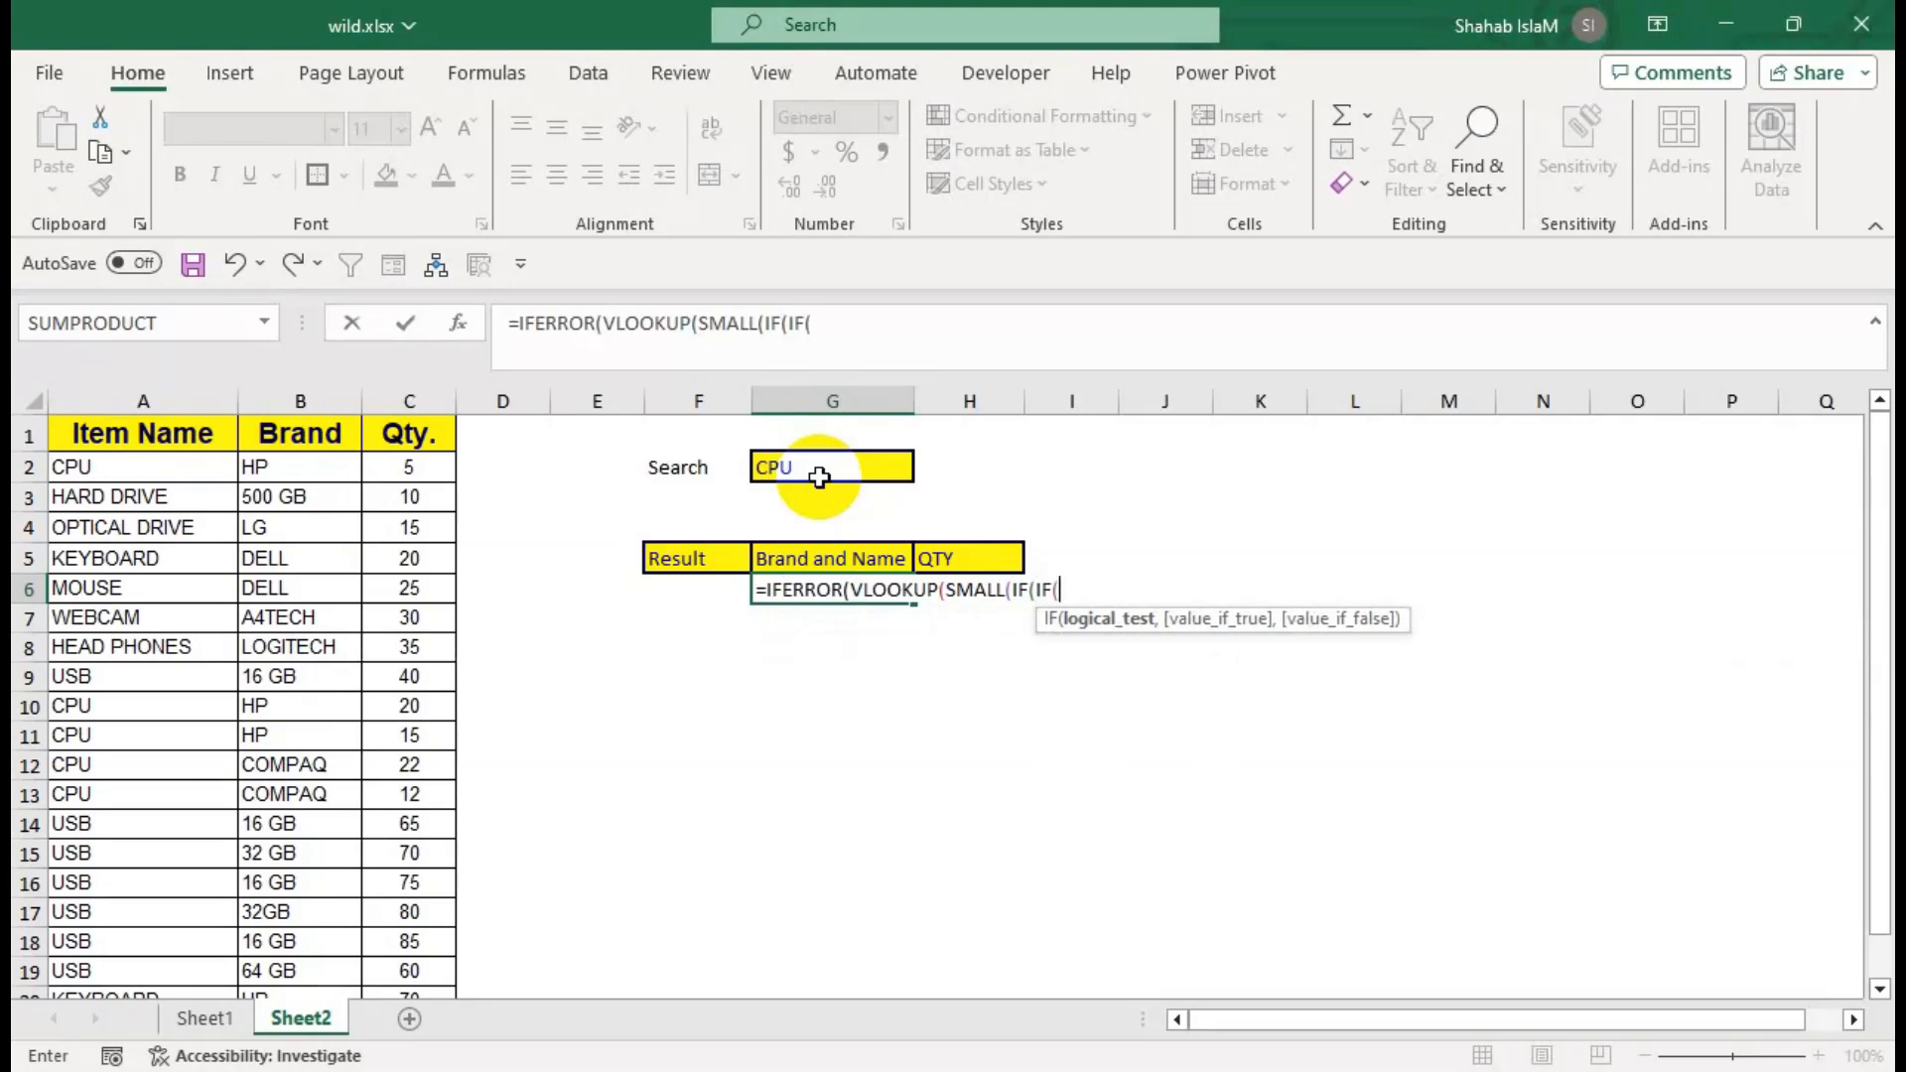
{"action": "type", "text": "SE"}
{"action": "key", "text": "Tab"}
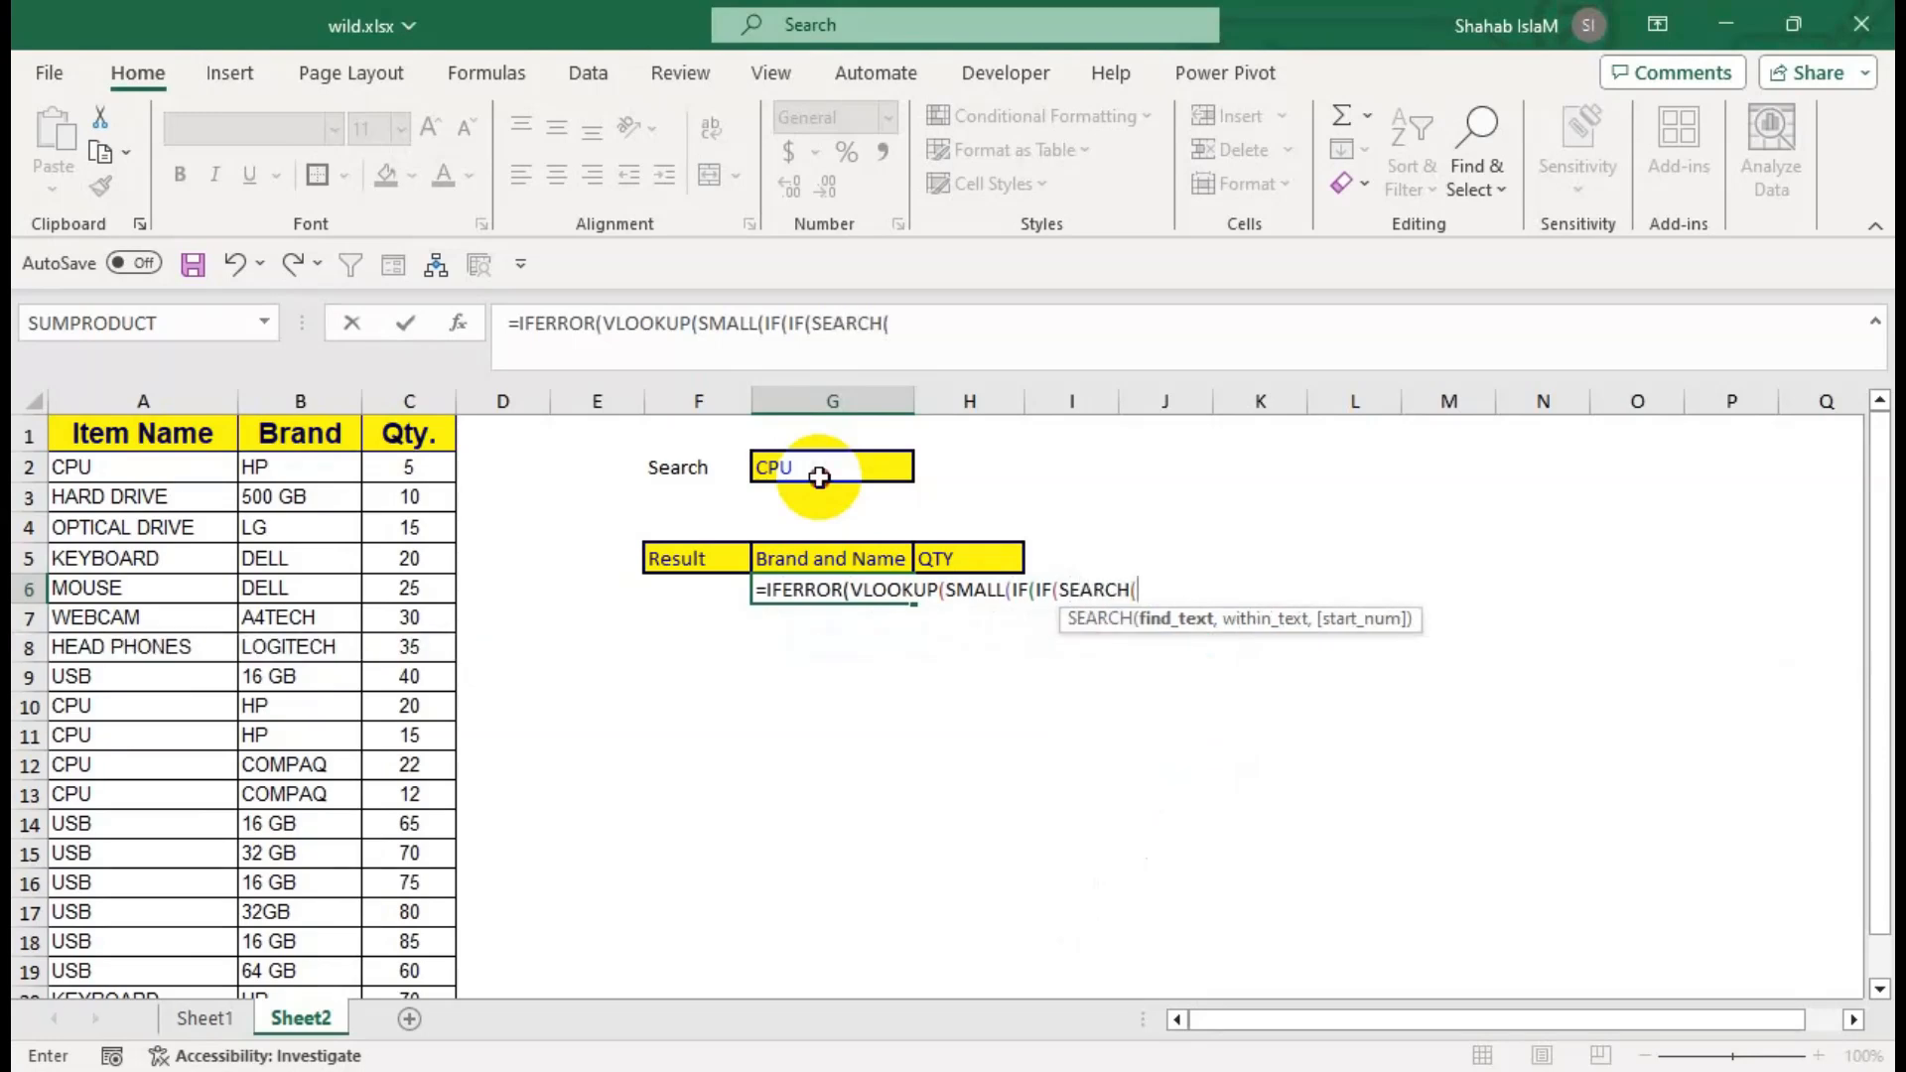
Set the SEARCH find text to $G$2 and start its within text with the item names $A$2:$A$21.
{"action": "left_click", "coordinate": [819, 478]}
{"action": "key", "text": "F4"}
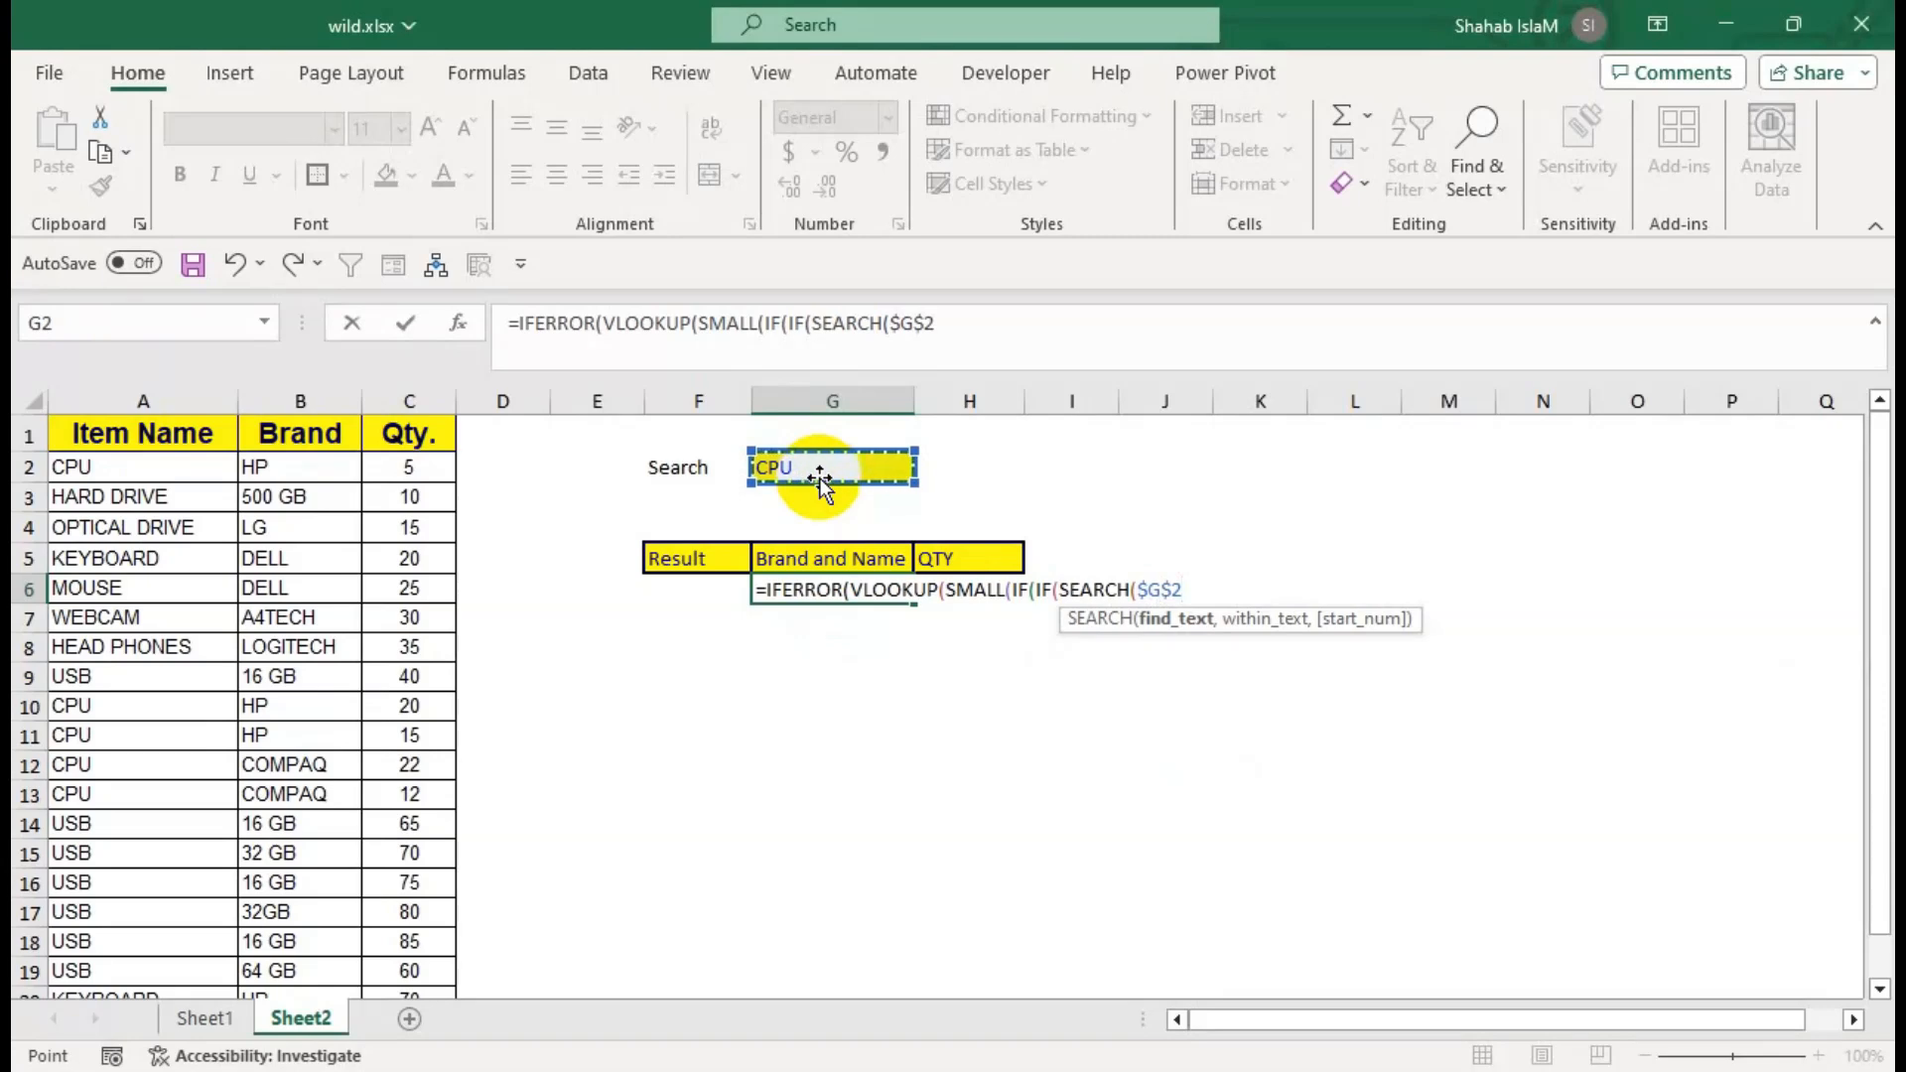
{"action": "type", "text": ","}
{"action": "left_click", "coordinate": [196, 470]}
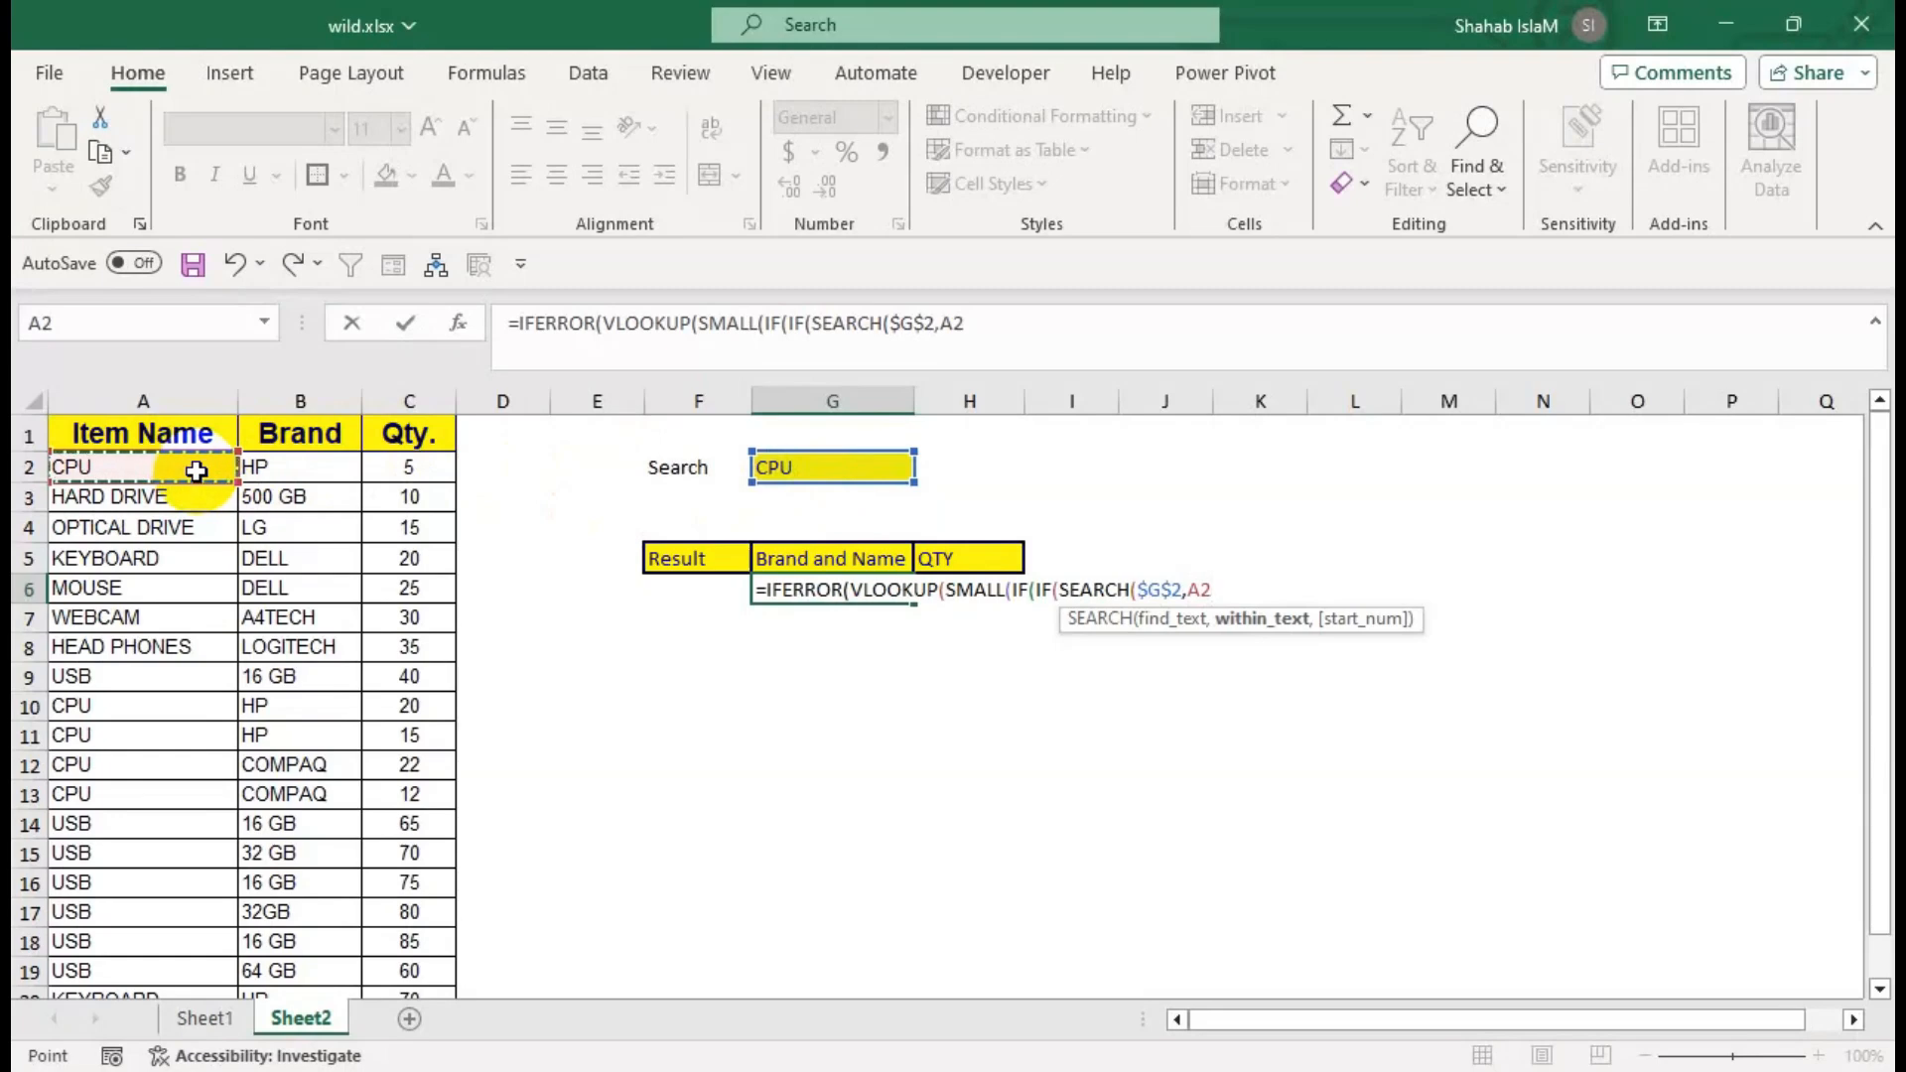
{"action": "key", "text": "ctrl+shift+Down"}
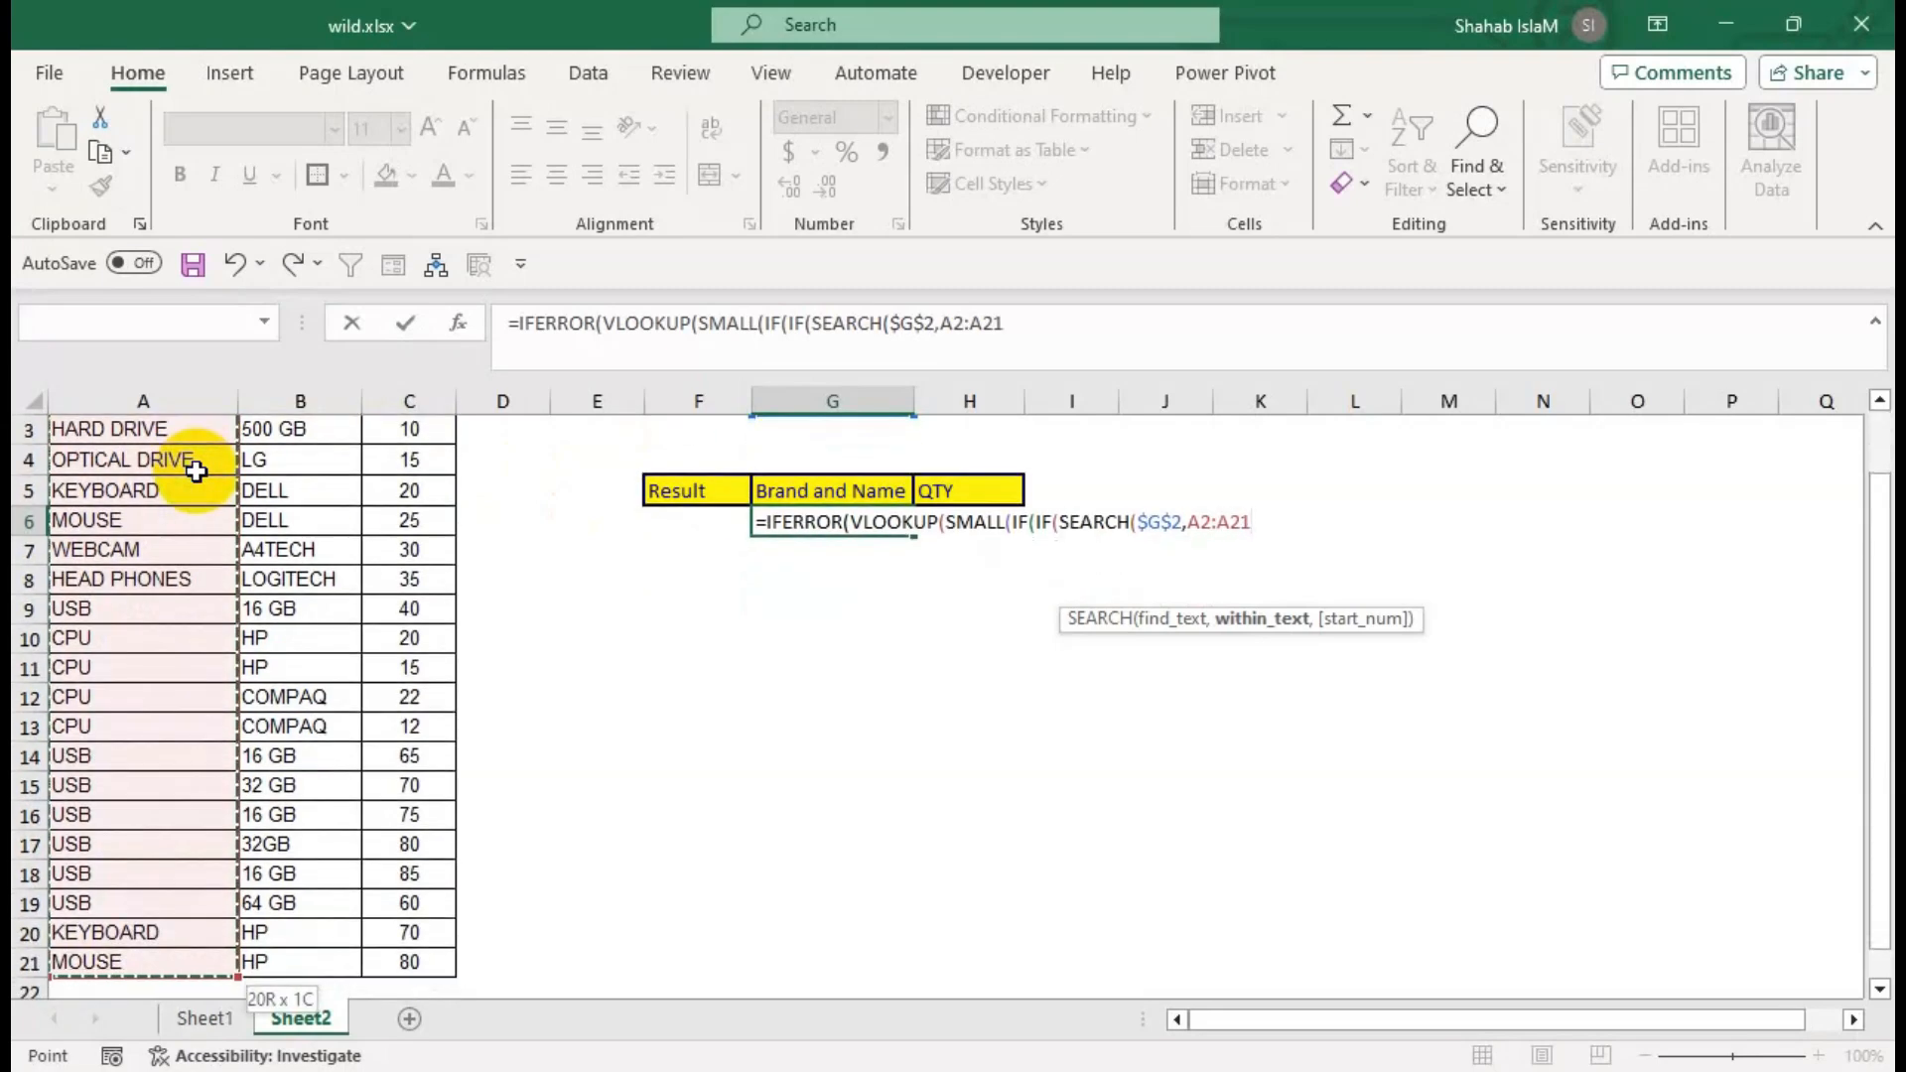
{"action": "key", "text": "F4"}
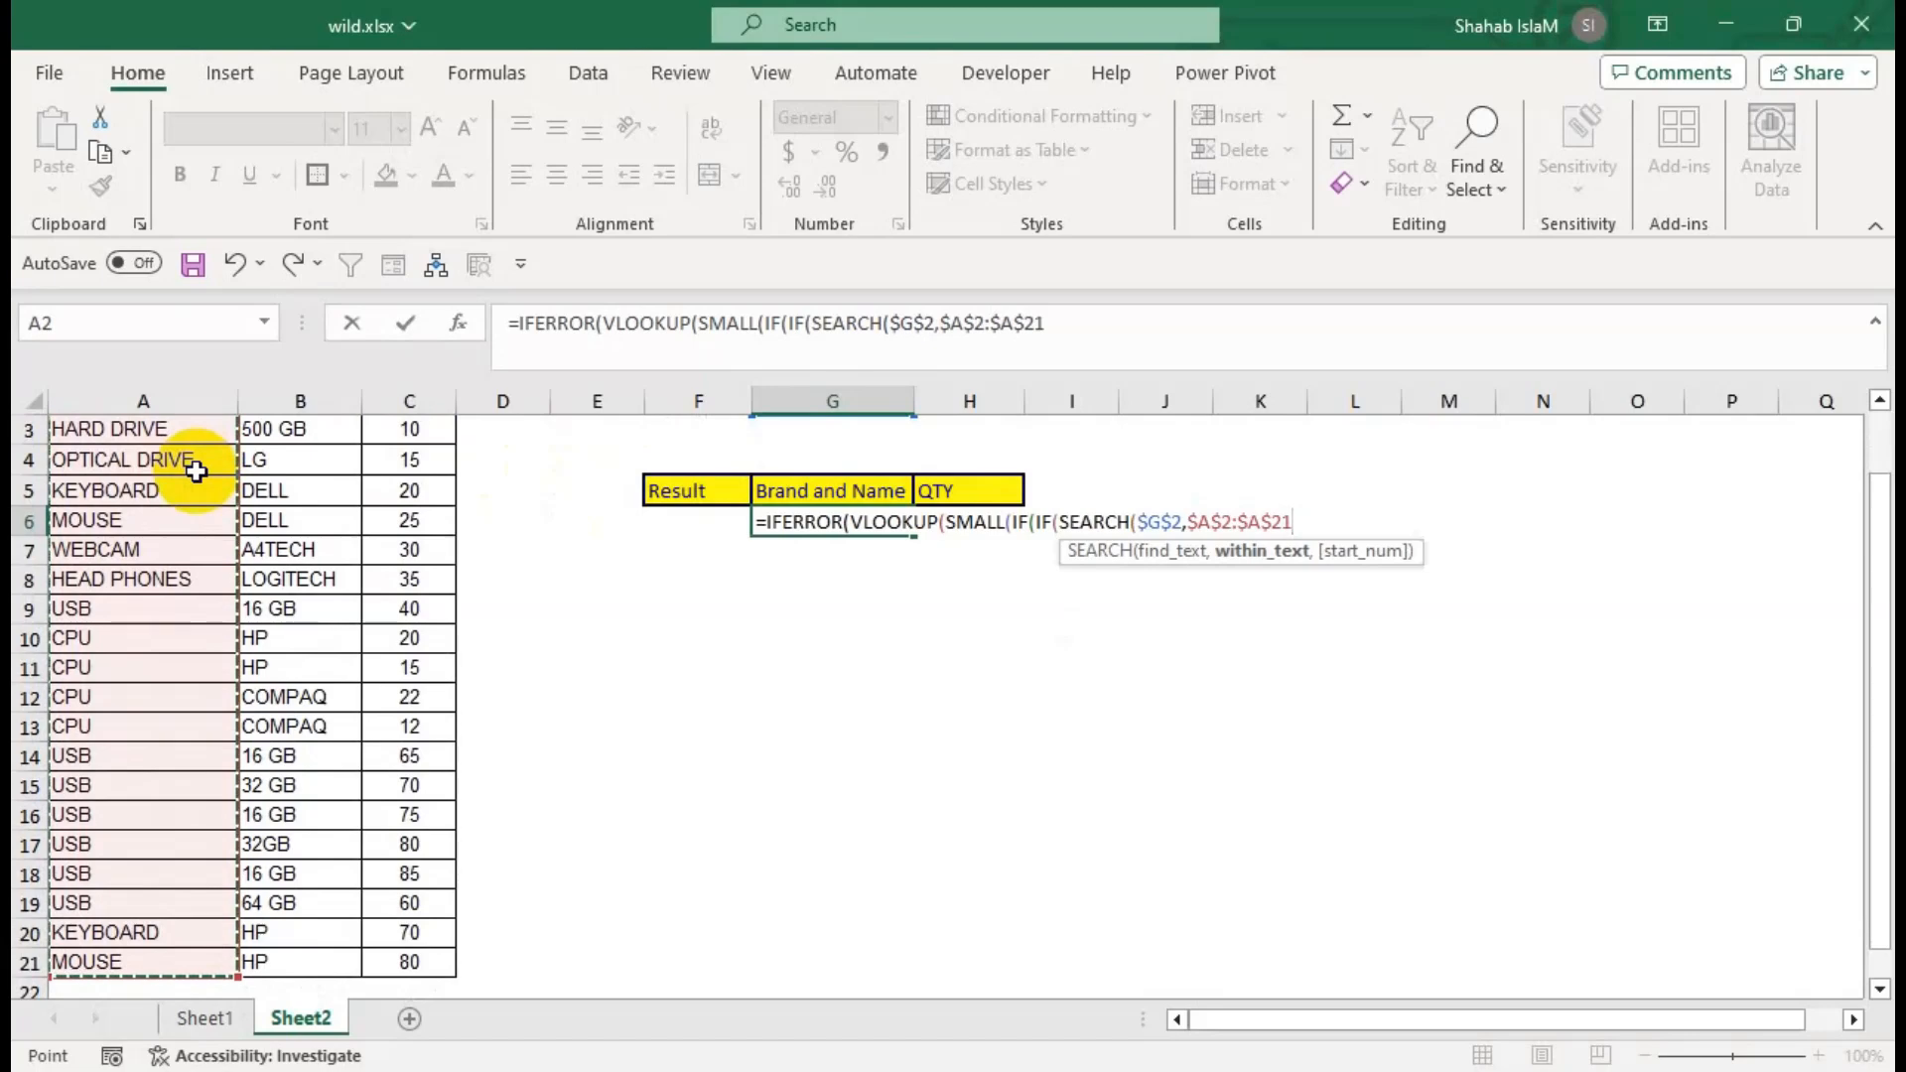
Append &" "&$B$2:$B$21 to the SEARCH within text, and close the SEARCH and inner IF parentheses.
{"action": "type", "text": "&"}
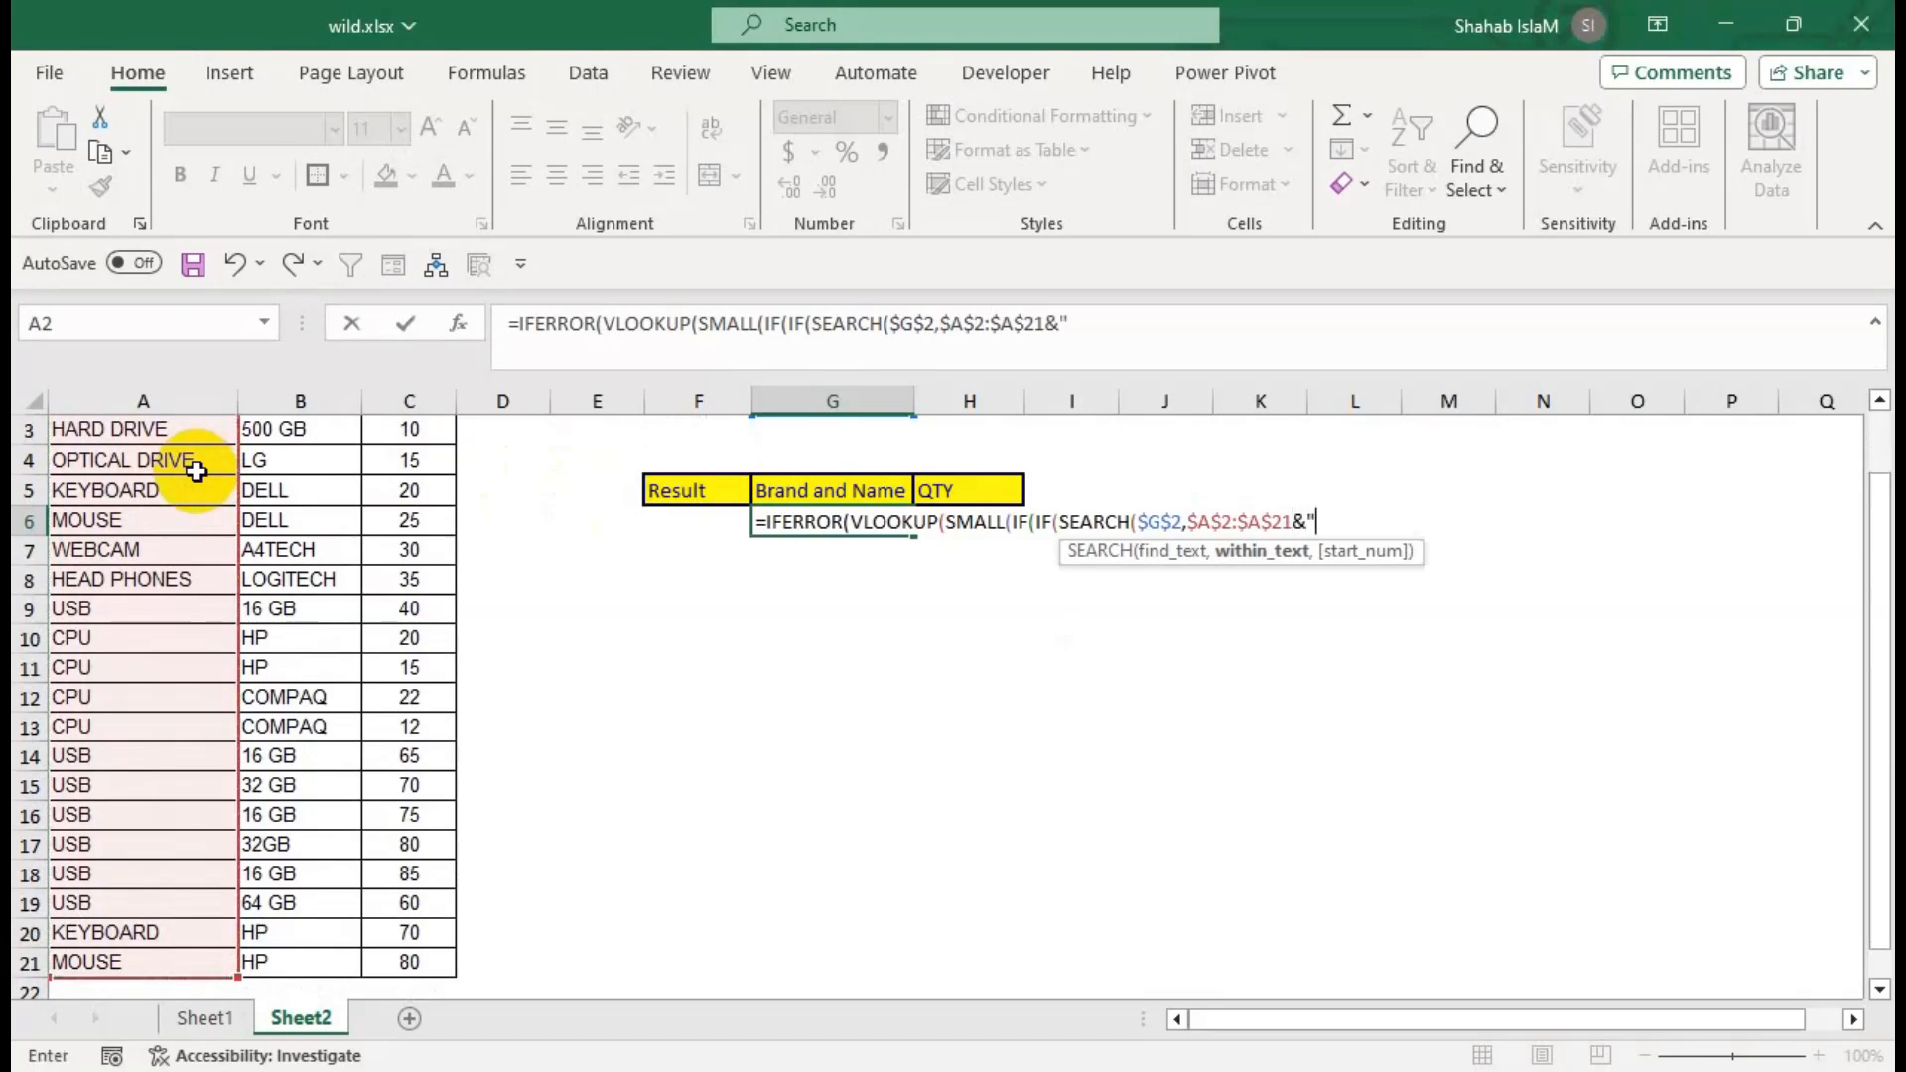
{"action": "type", "text": "\""}
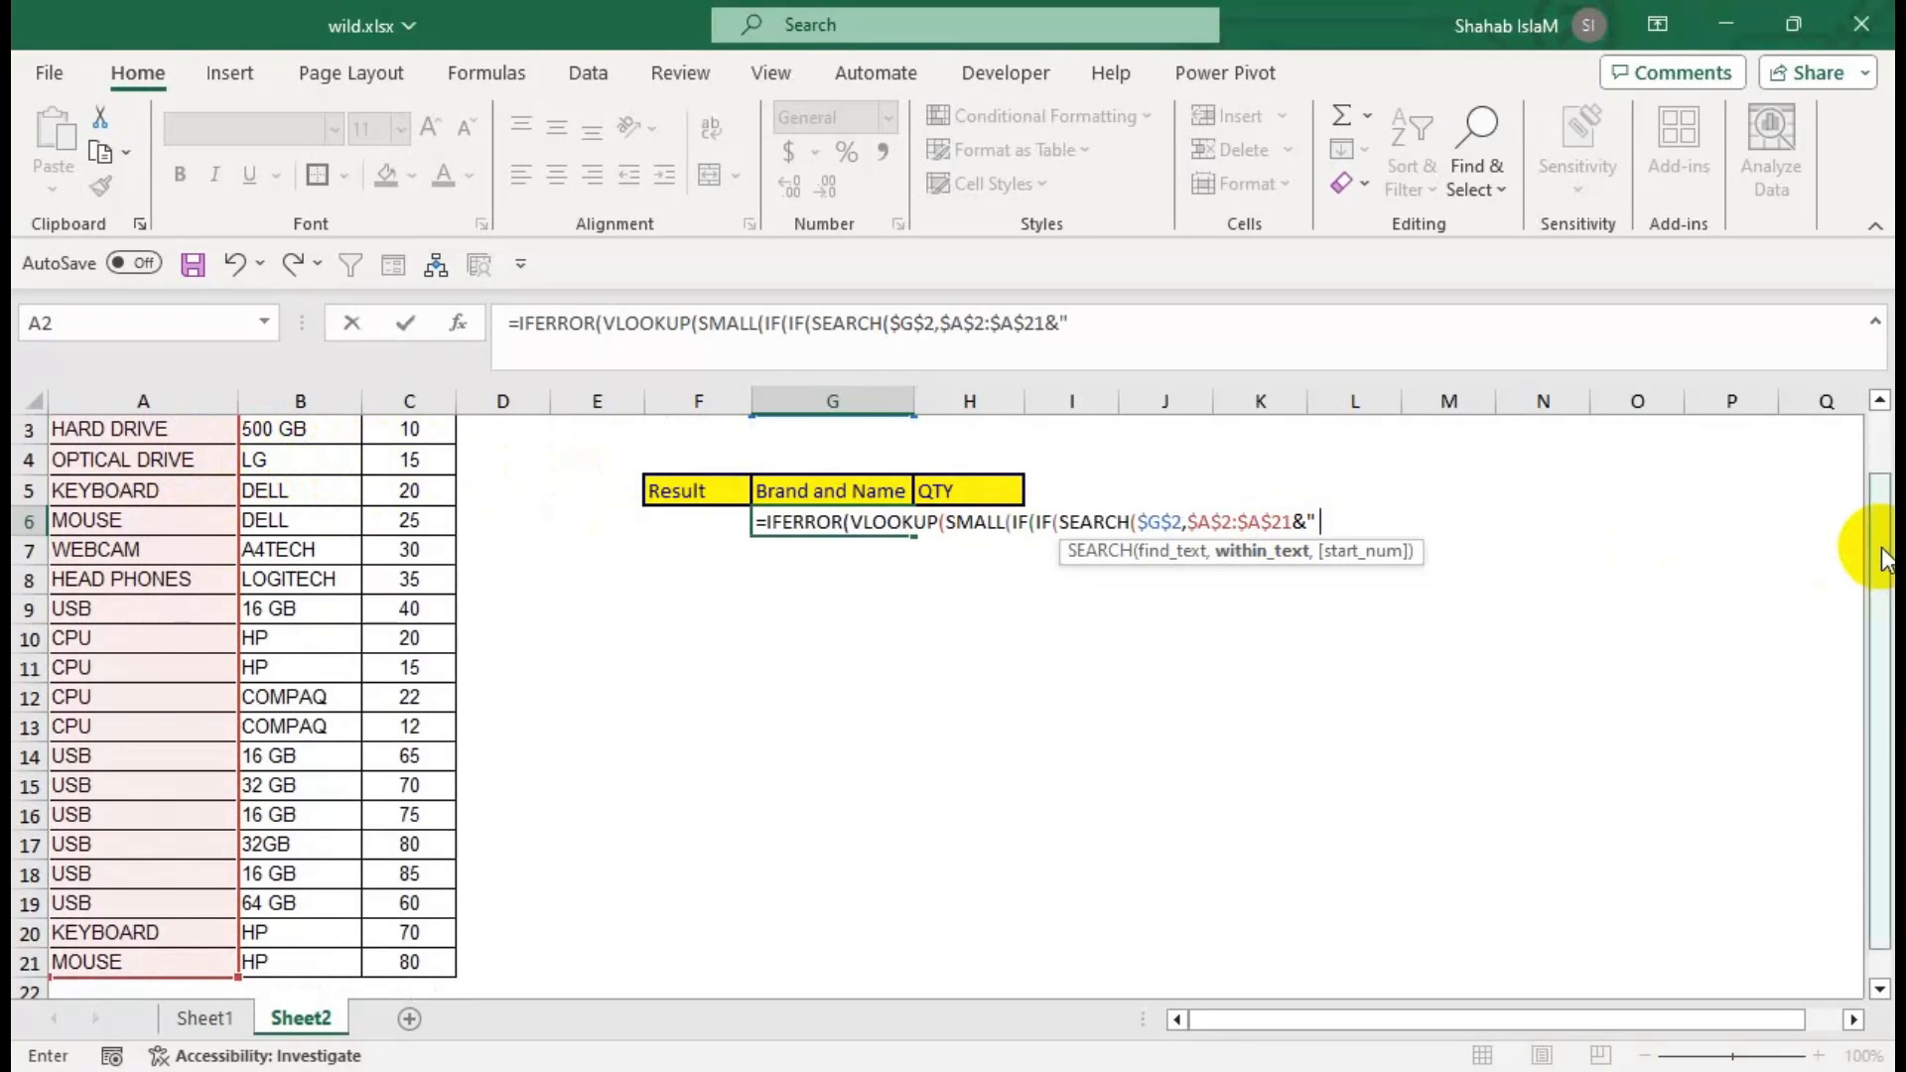
{"action": "left_click_drag", "start_coordinate": [1886, 558], "coordinate": [1875, 413]}
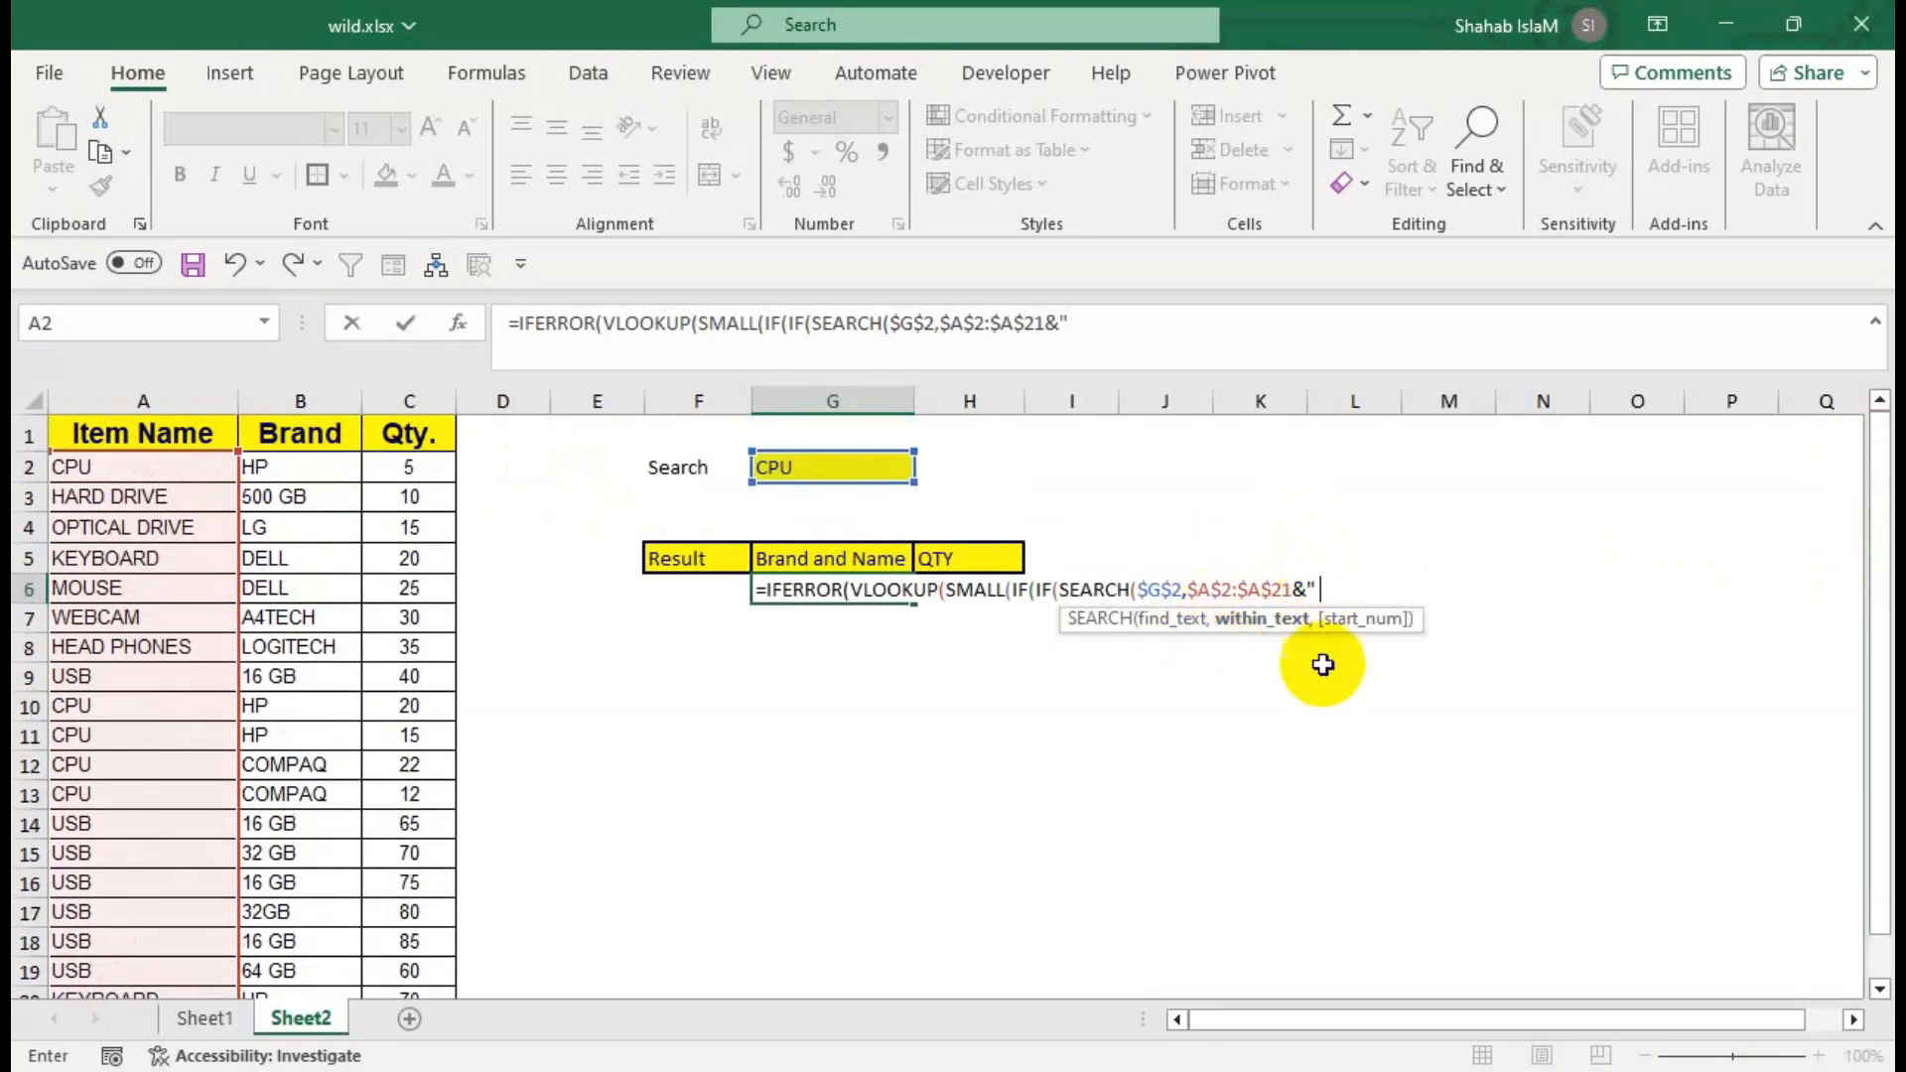
{"action": "type", "text": "\"&"}
{"action": "left_click", "coordinate": [305, 466]}
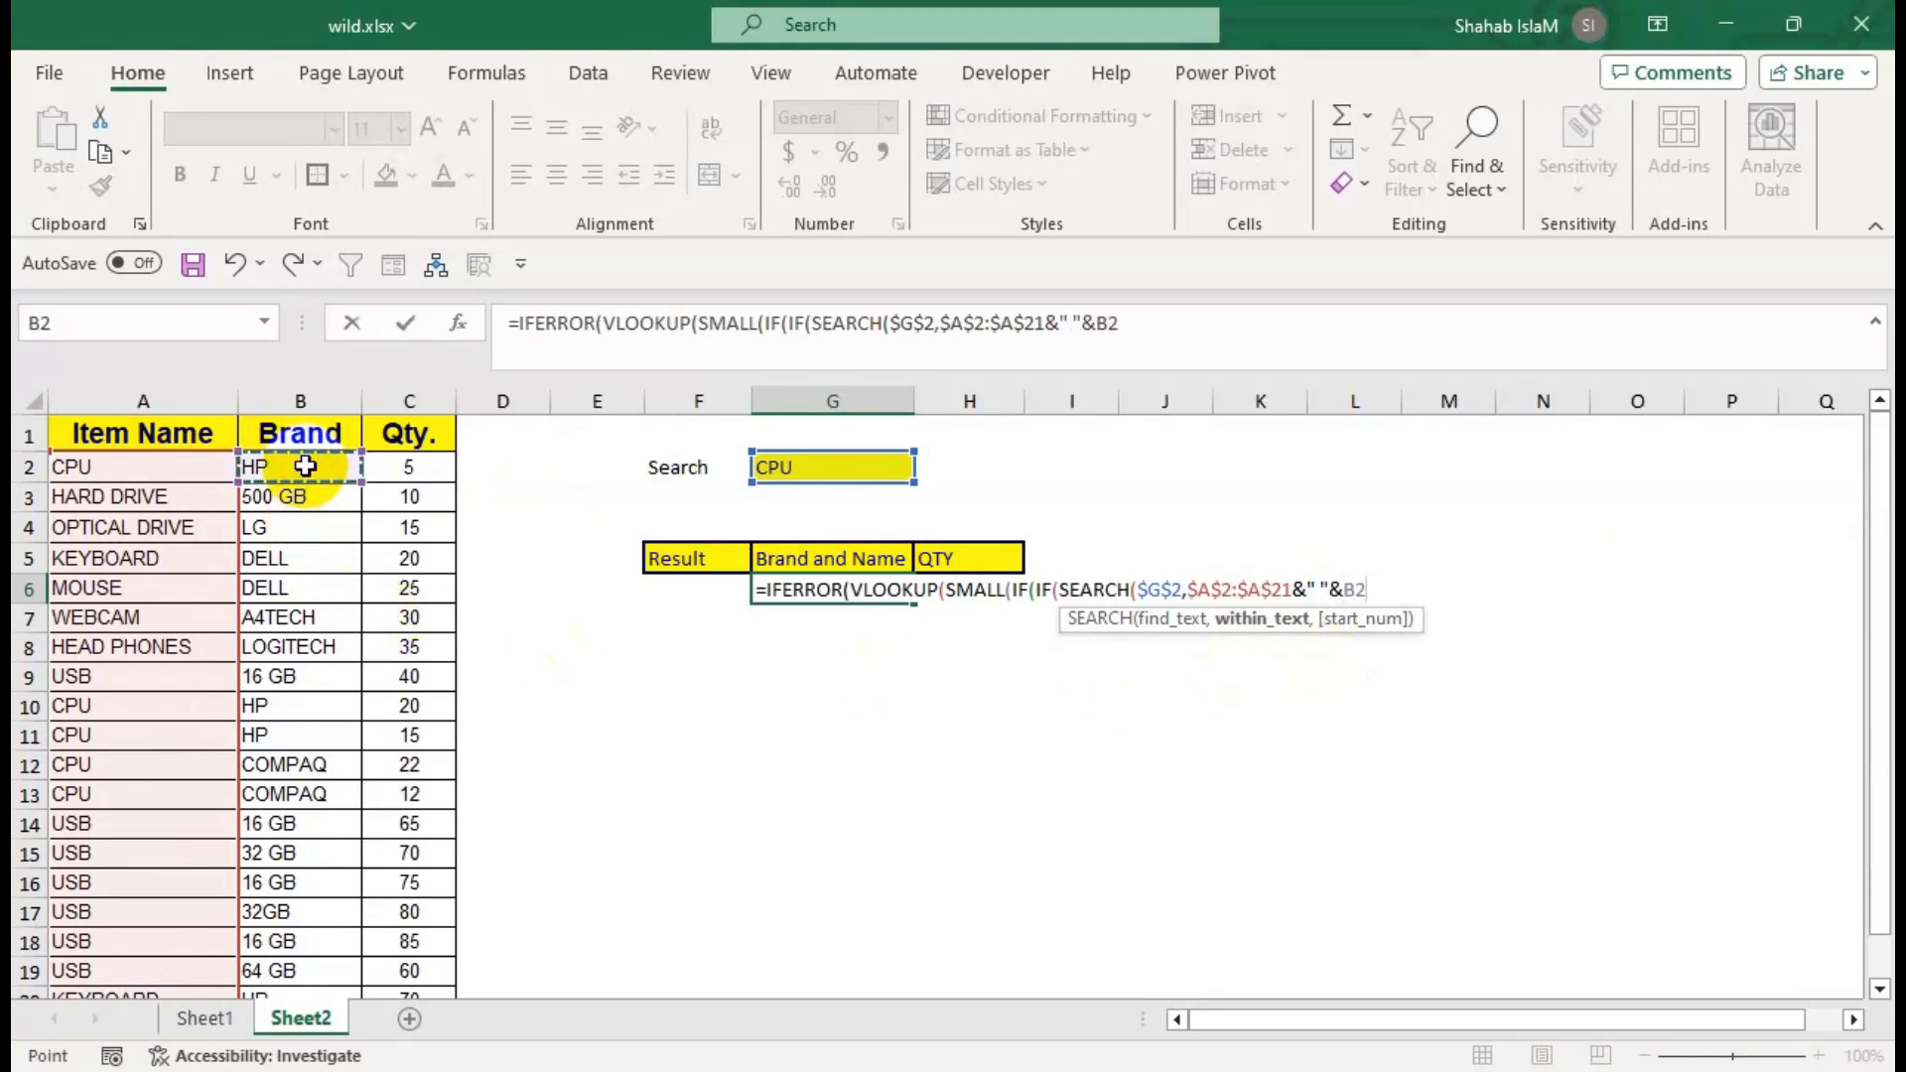
{"action": "key", "text": "ctrl+shift+Down"}
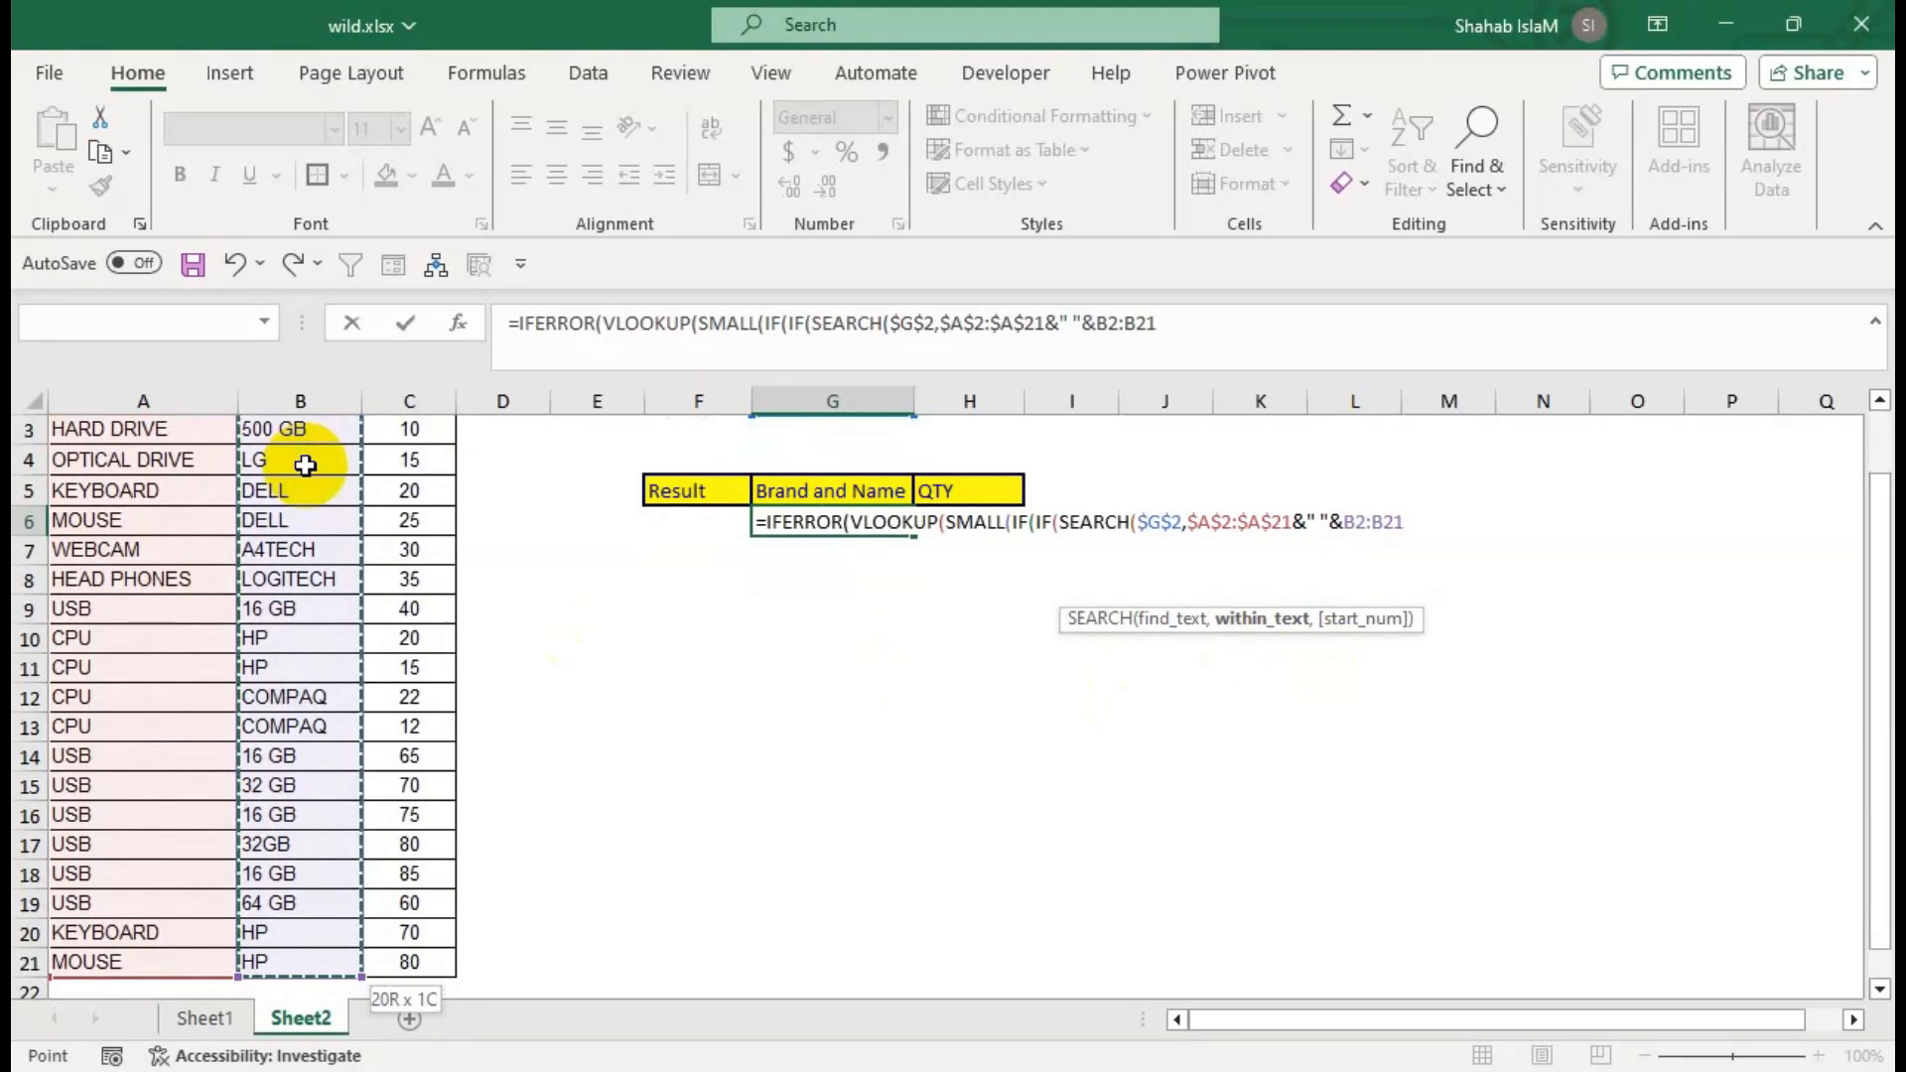
{"action": "type", "text": ")"}
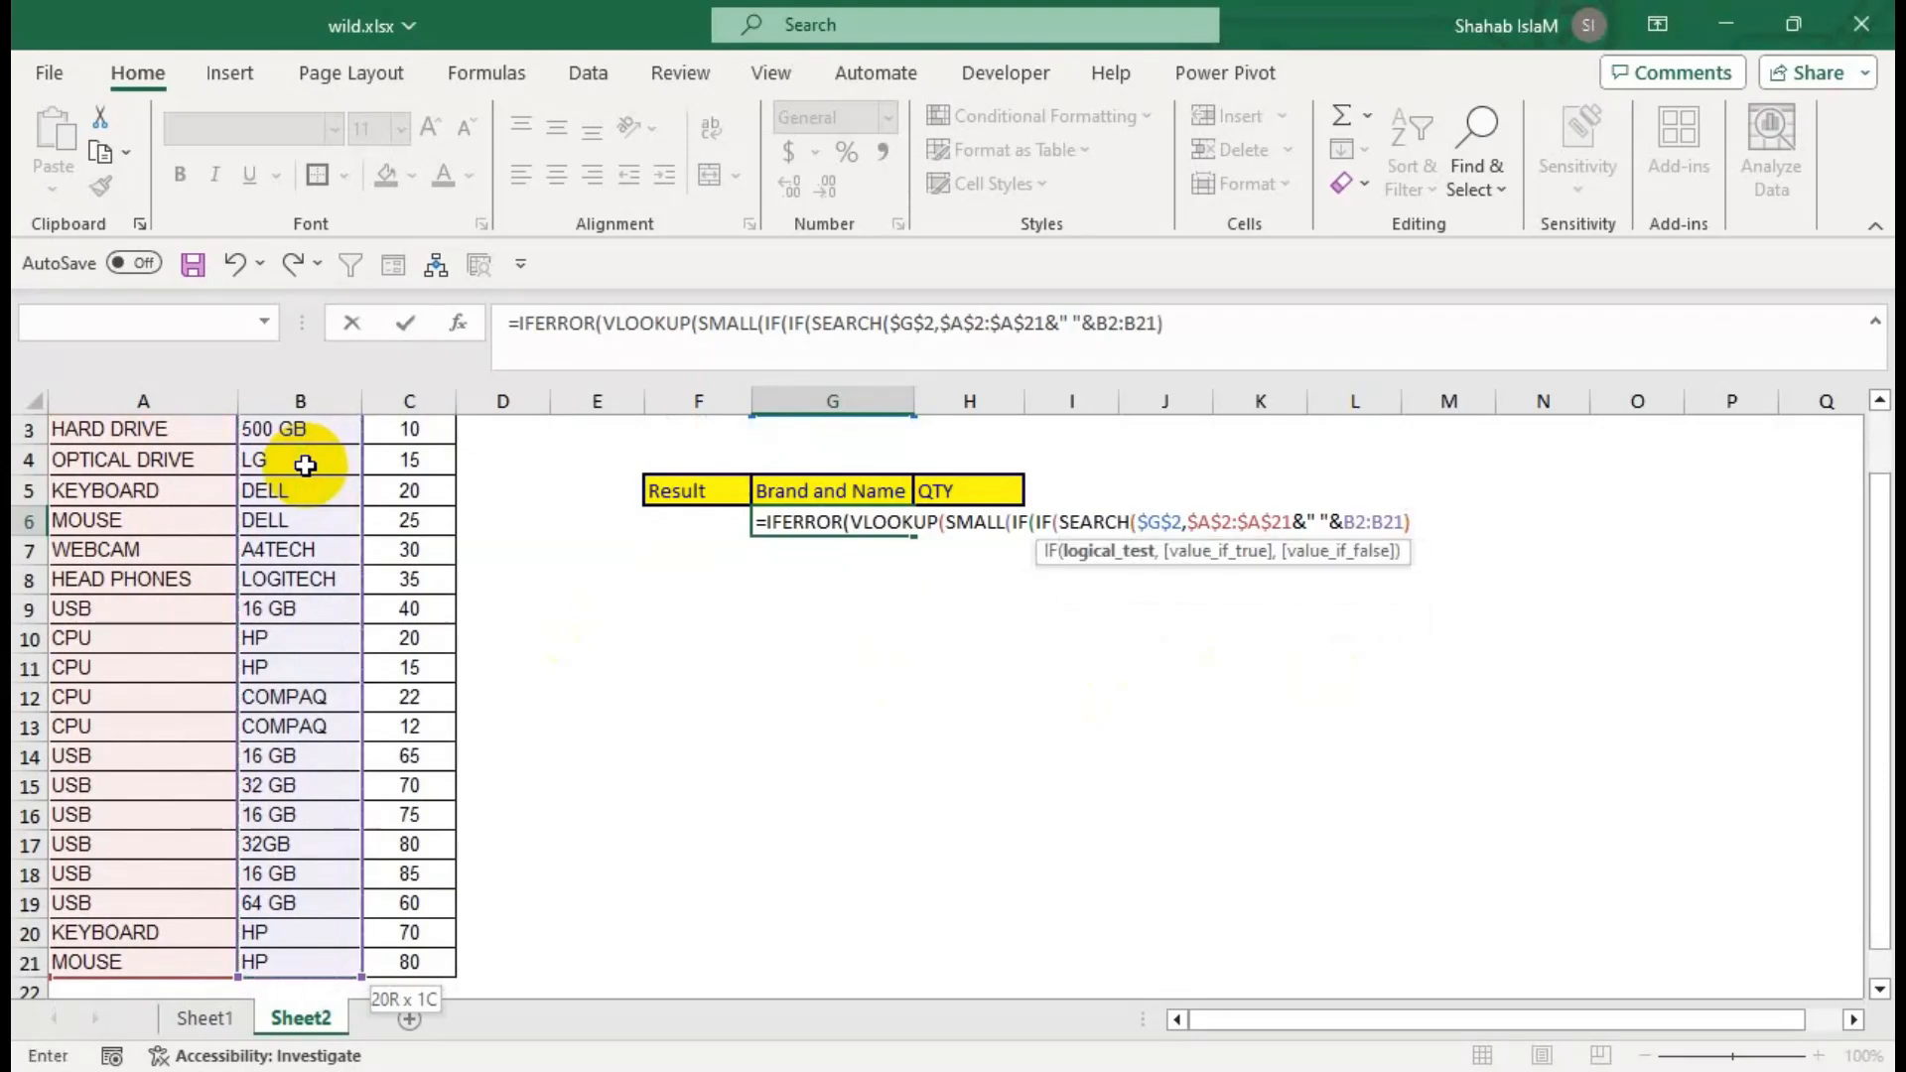
{"action": "type", "text": ")"}
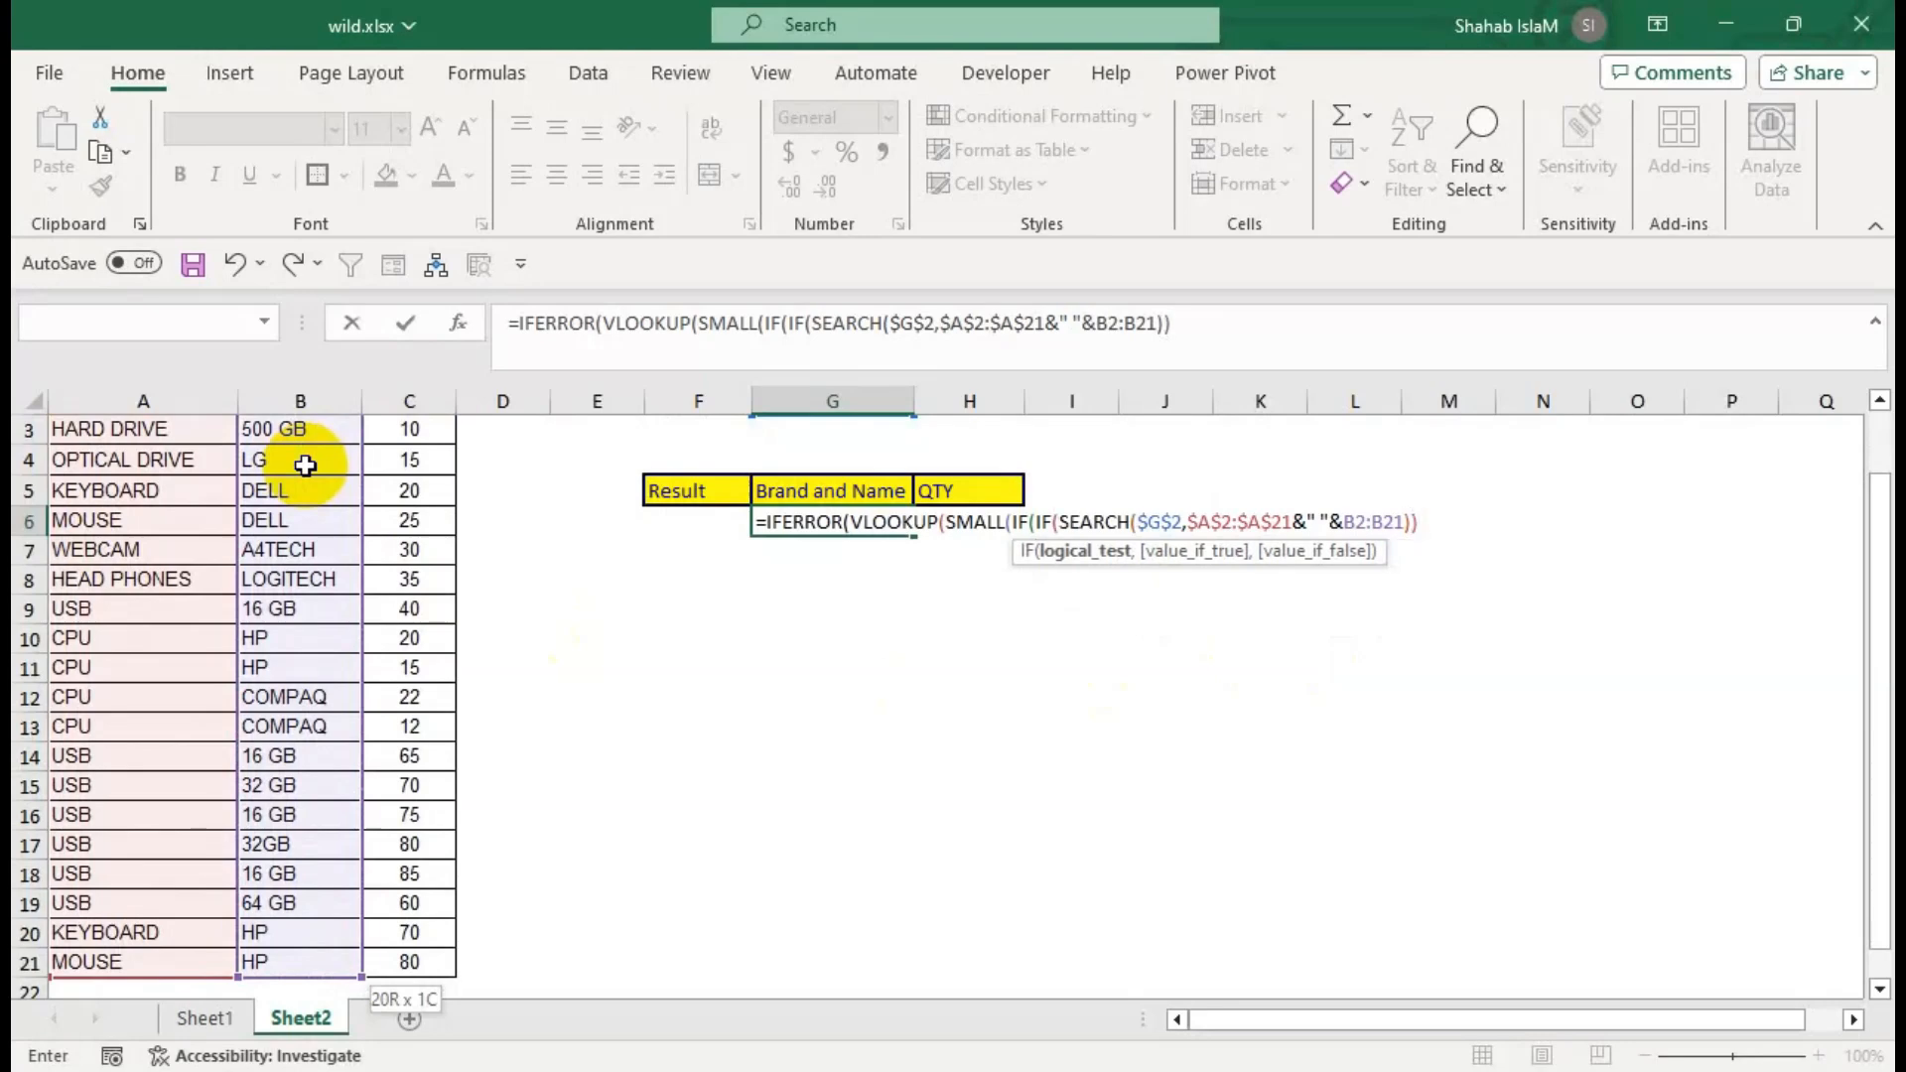
{"action": "left_click_drag", "start_coordinate": [1405, 522], "coordinate": [1341, 520]}
{"action": "key", "text": "F4"}
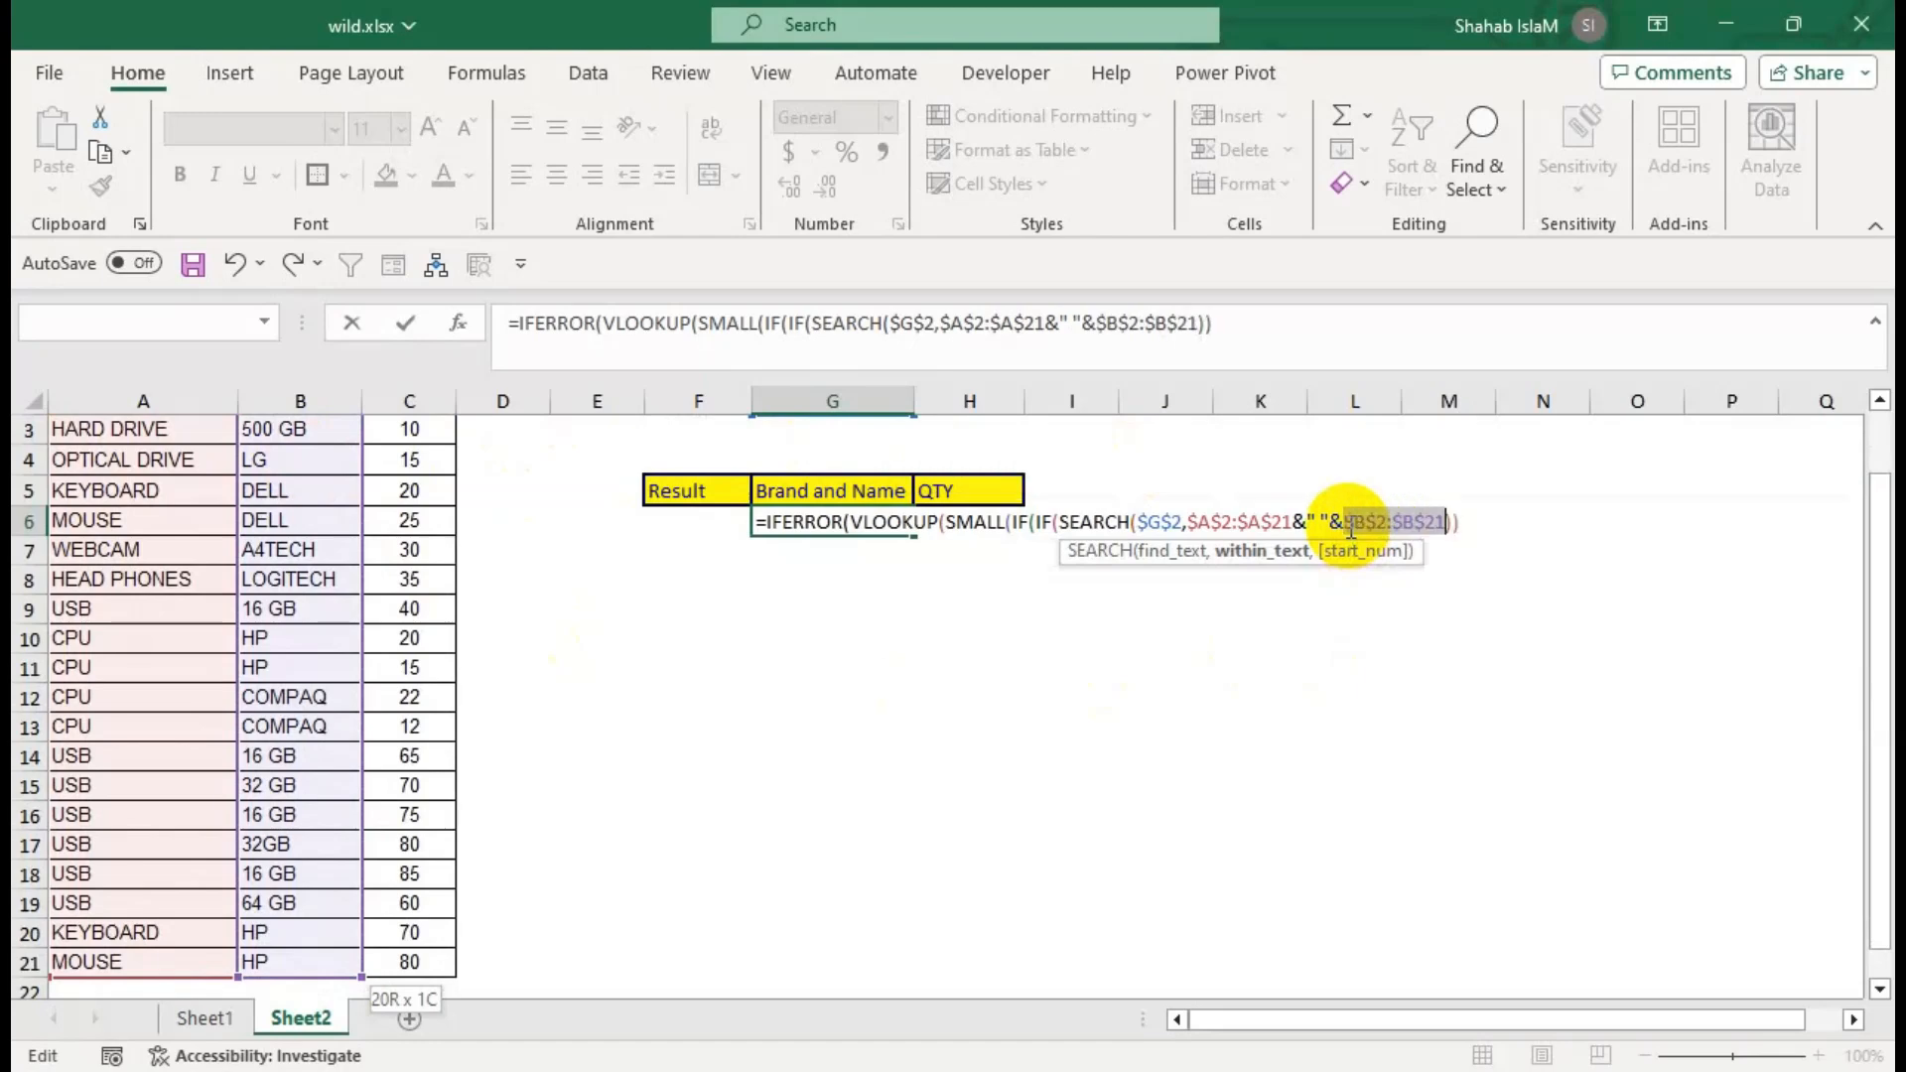
Add FALSE as the value-if-true argument after the SEARCH test in the G6 formula.
{"action": "left_click", "coordinate": [1468, 518]}
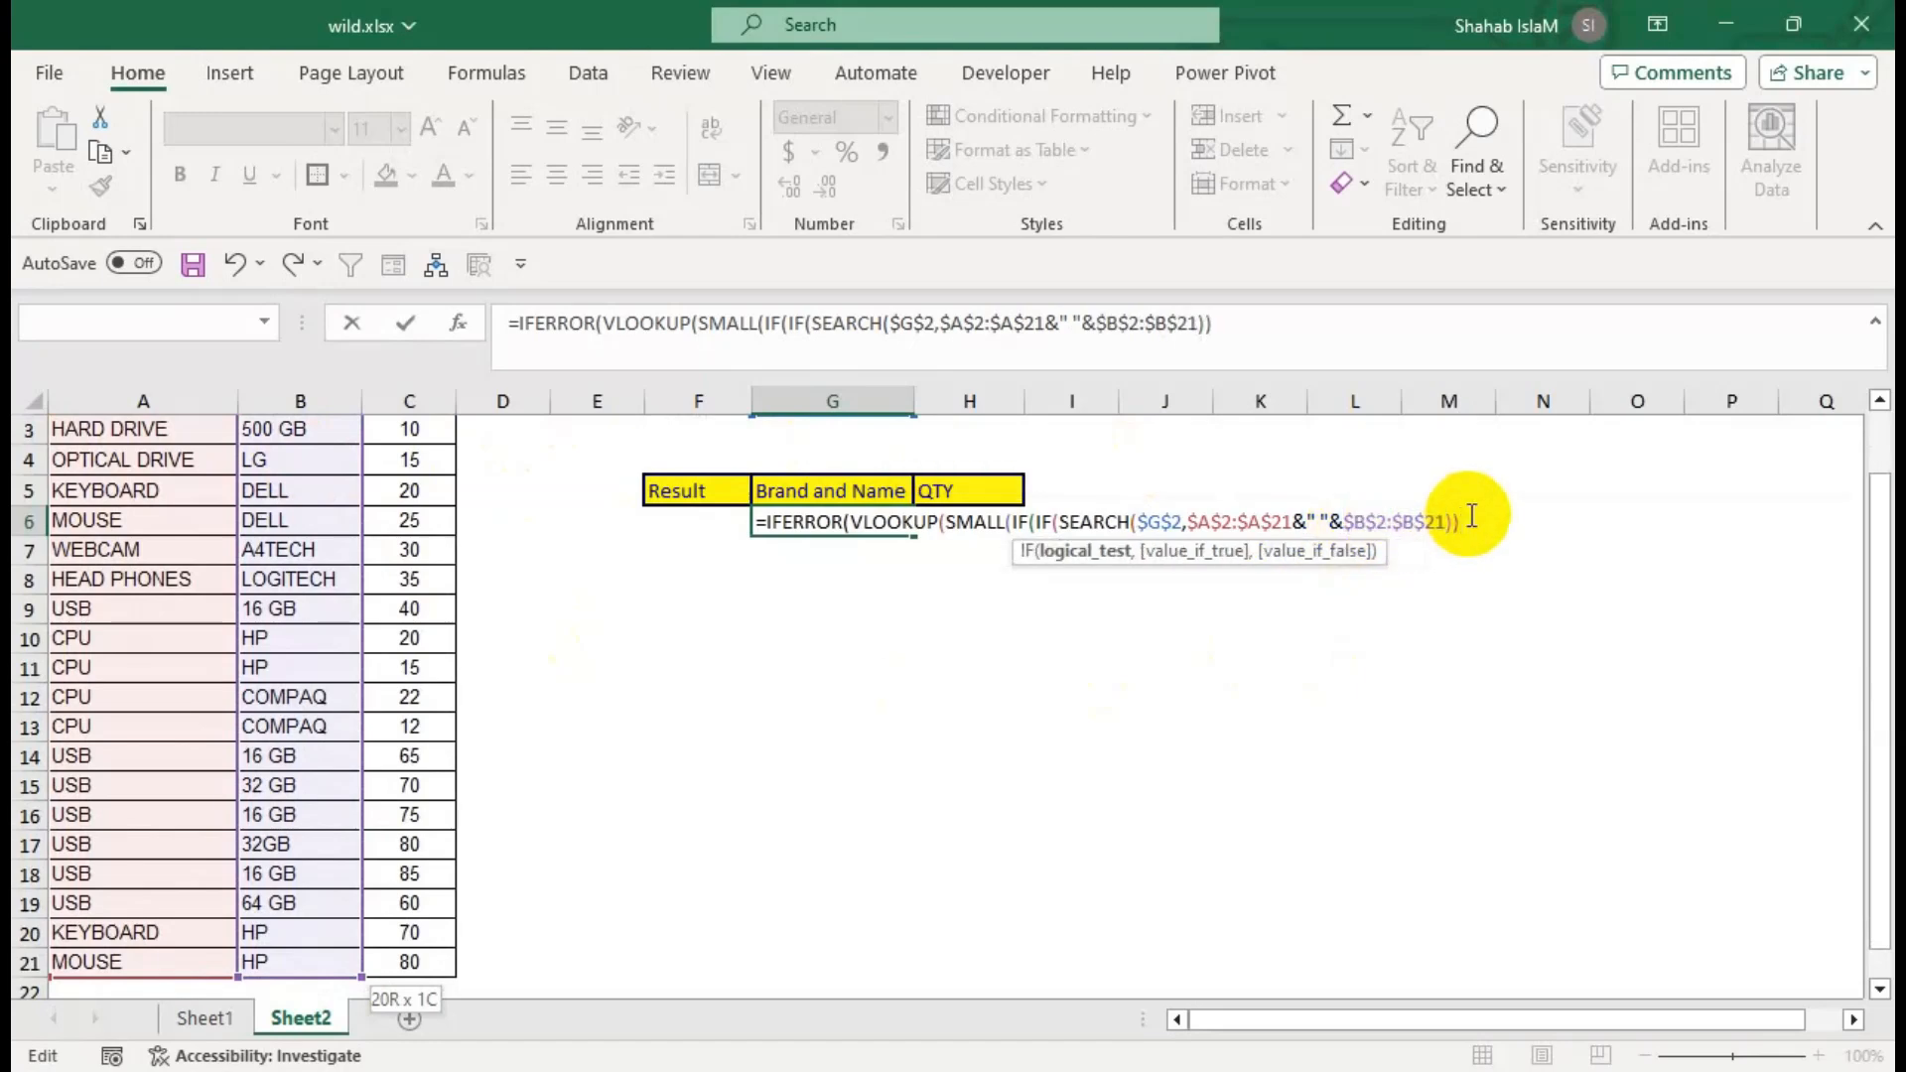
{"action": "type", "text": ","}
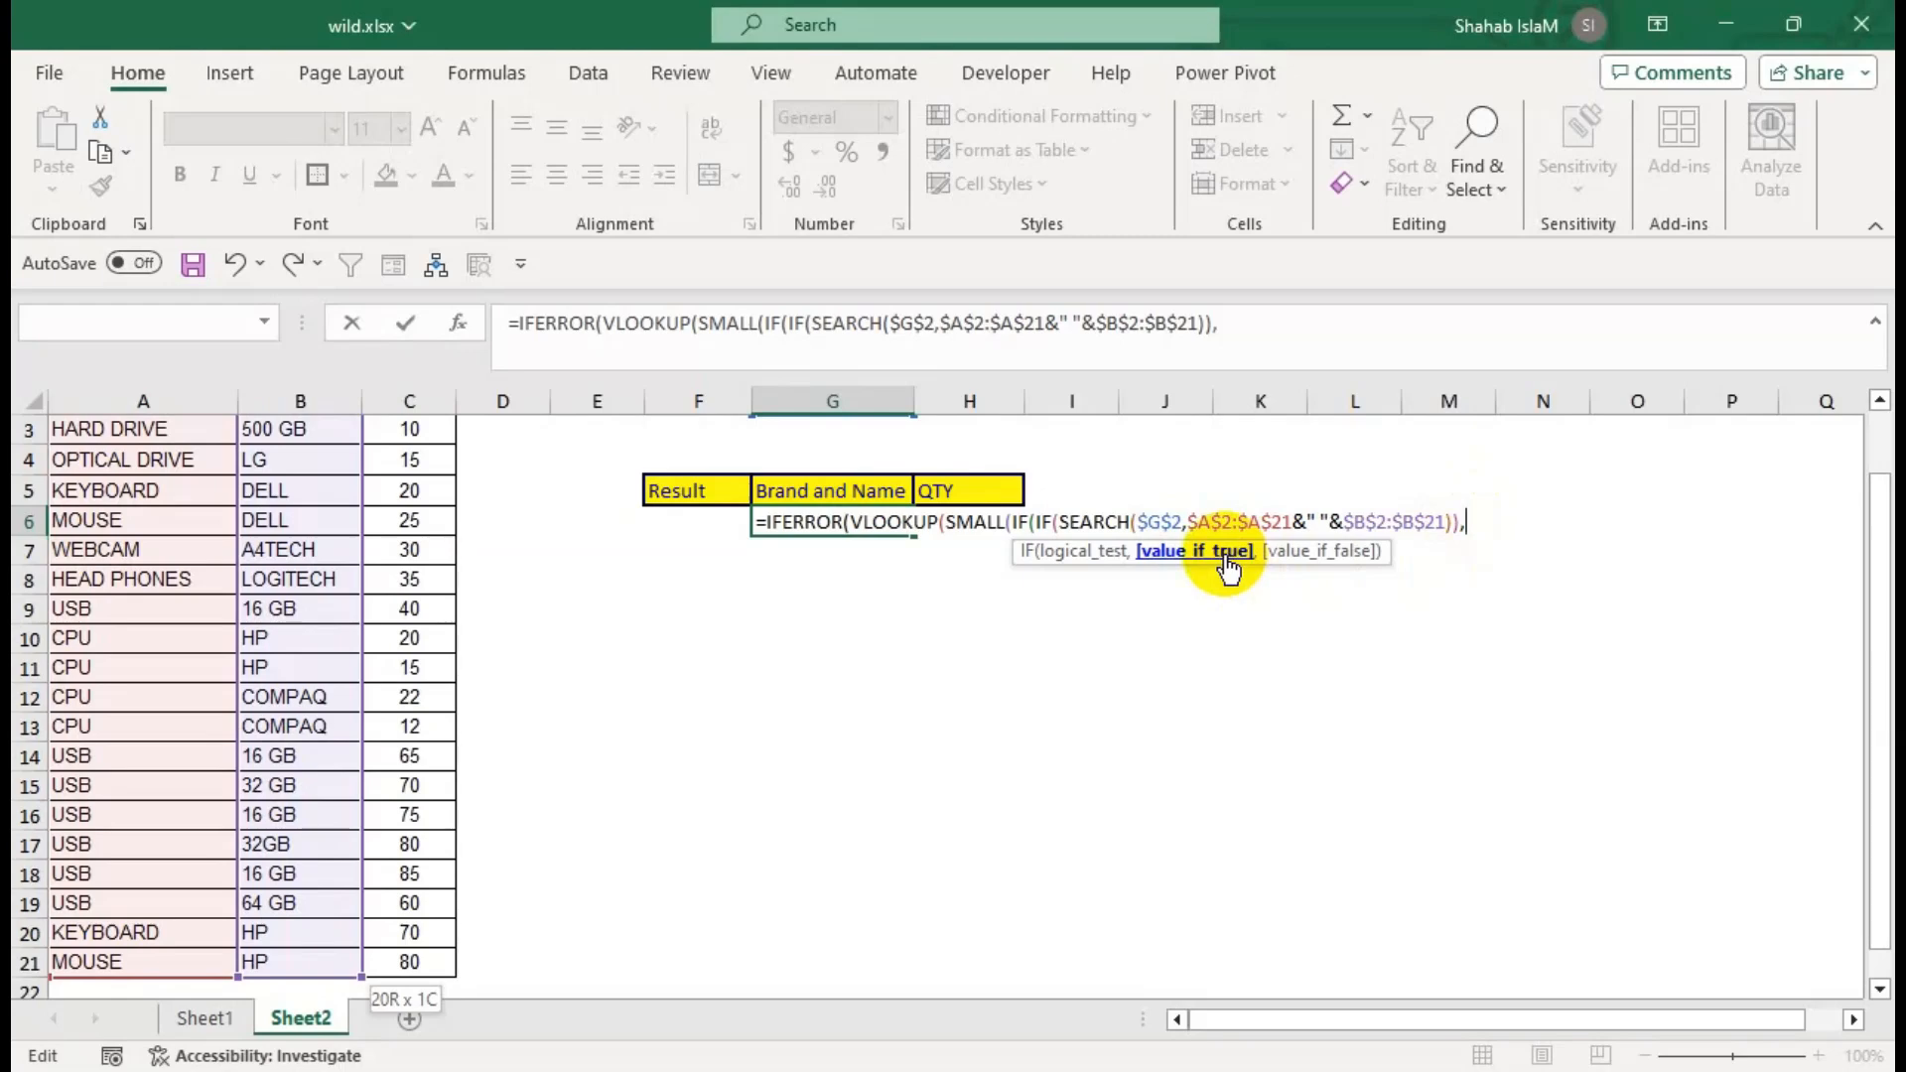
{"action": "type", "text": "F"}
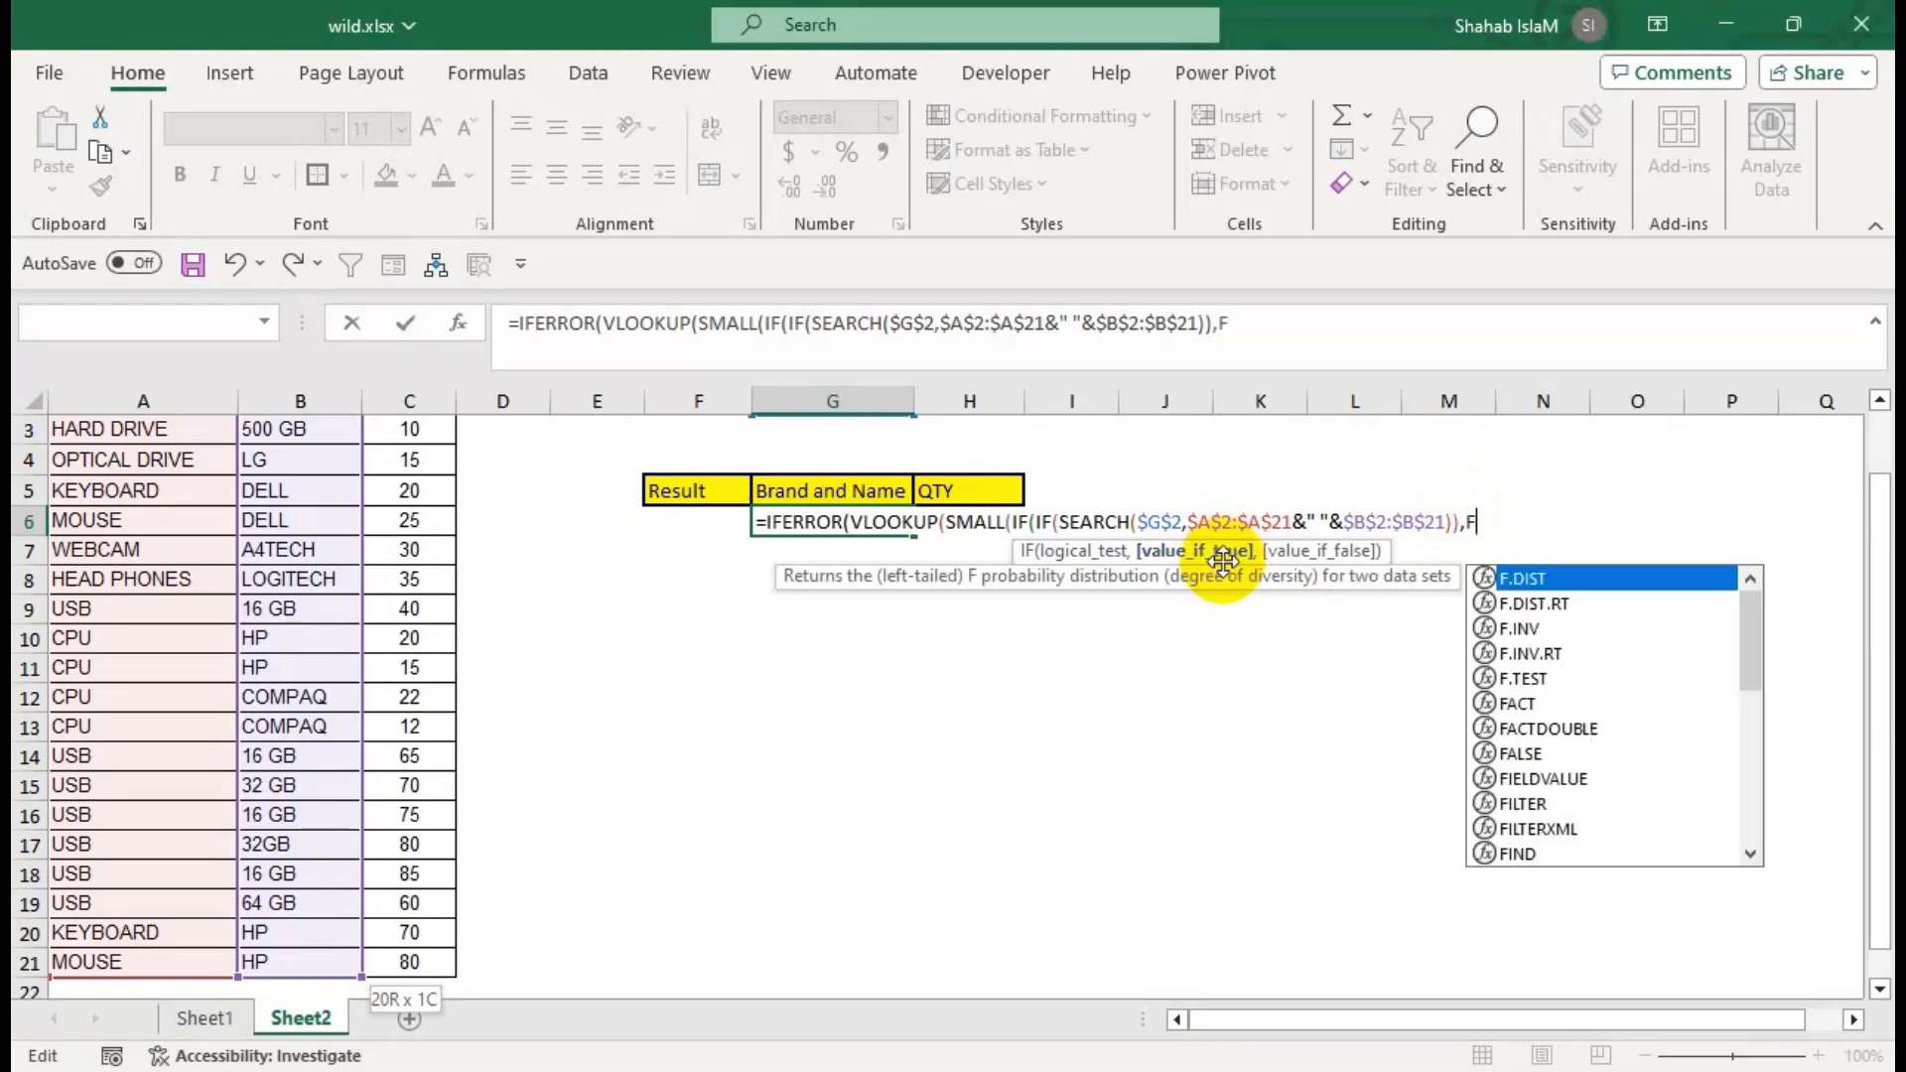
{"action": "type", "text": "A"}
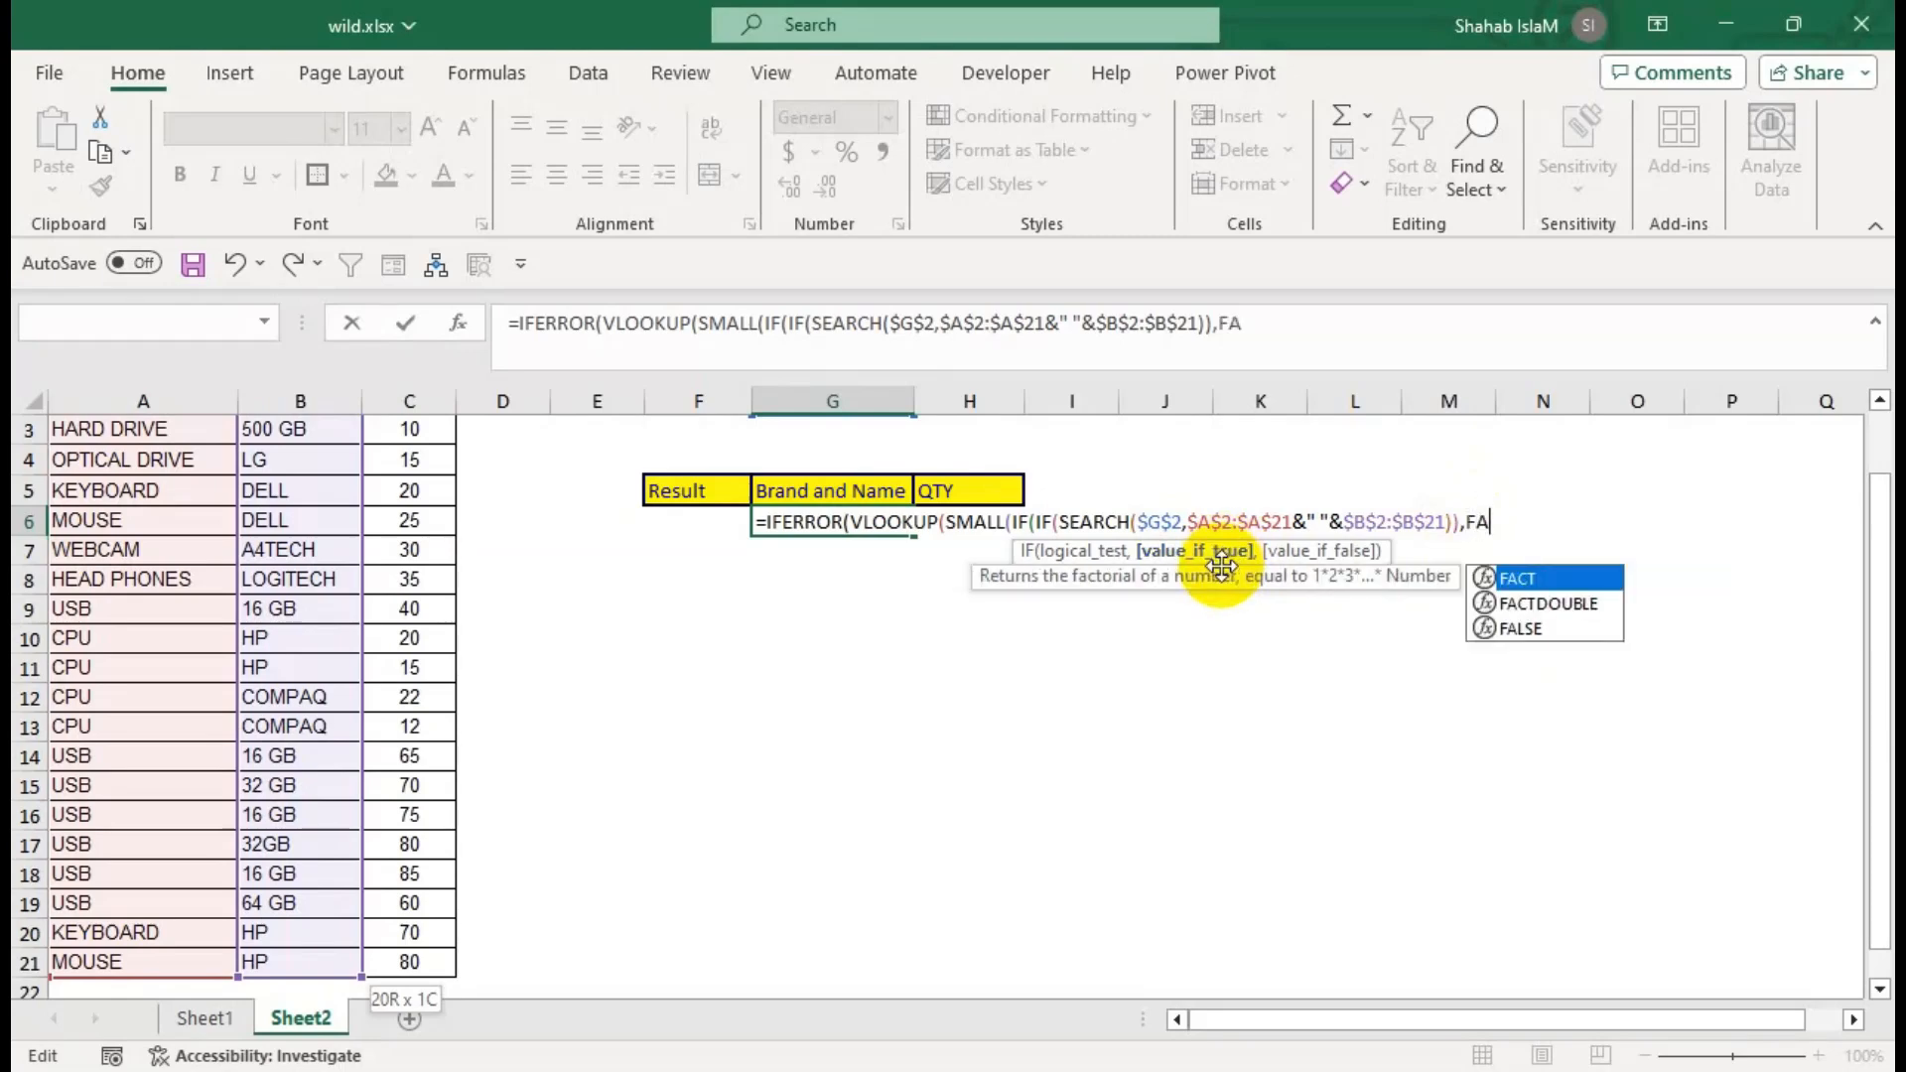
{"action": "key", "text": "Down"}
{"action": "key", "text": "Down"}
{"action": "key", "text": "Tab"}
{"action": "type", "text": ","}
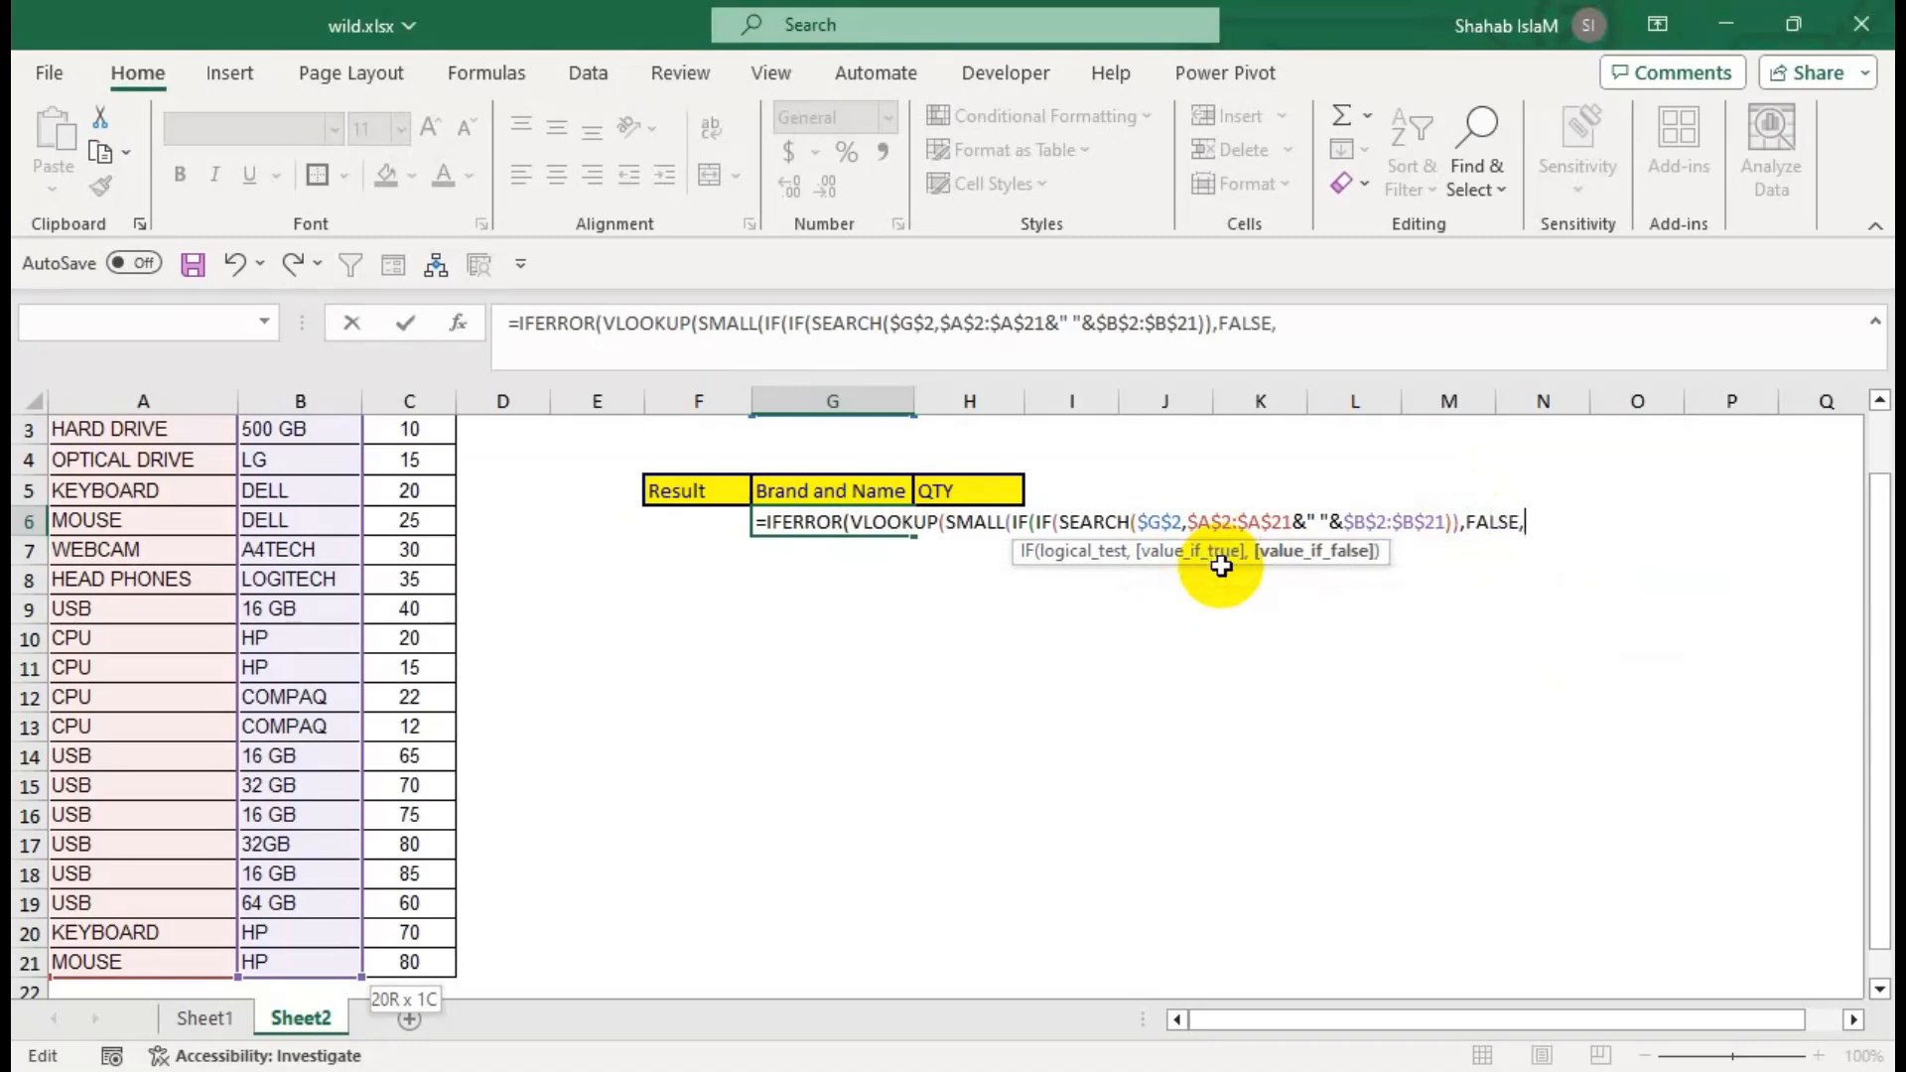
Set the value-if-false argument to TRUE and close that IF function.
{"action": "type", "text": "TR"}
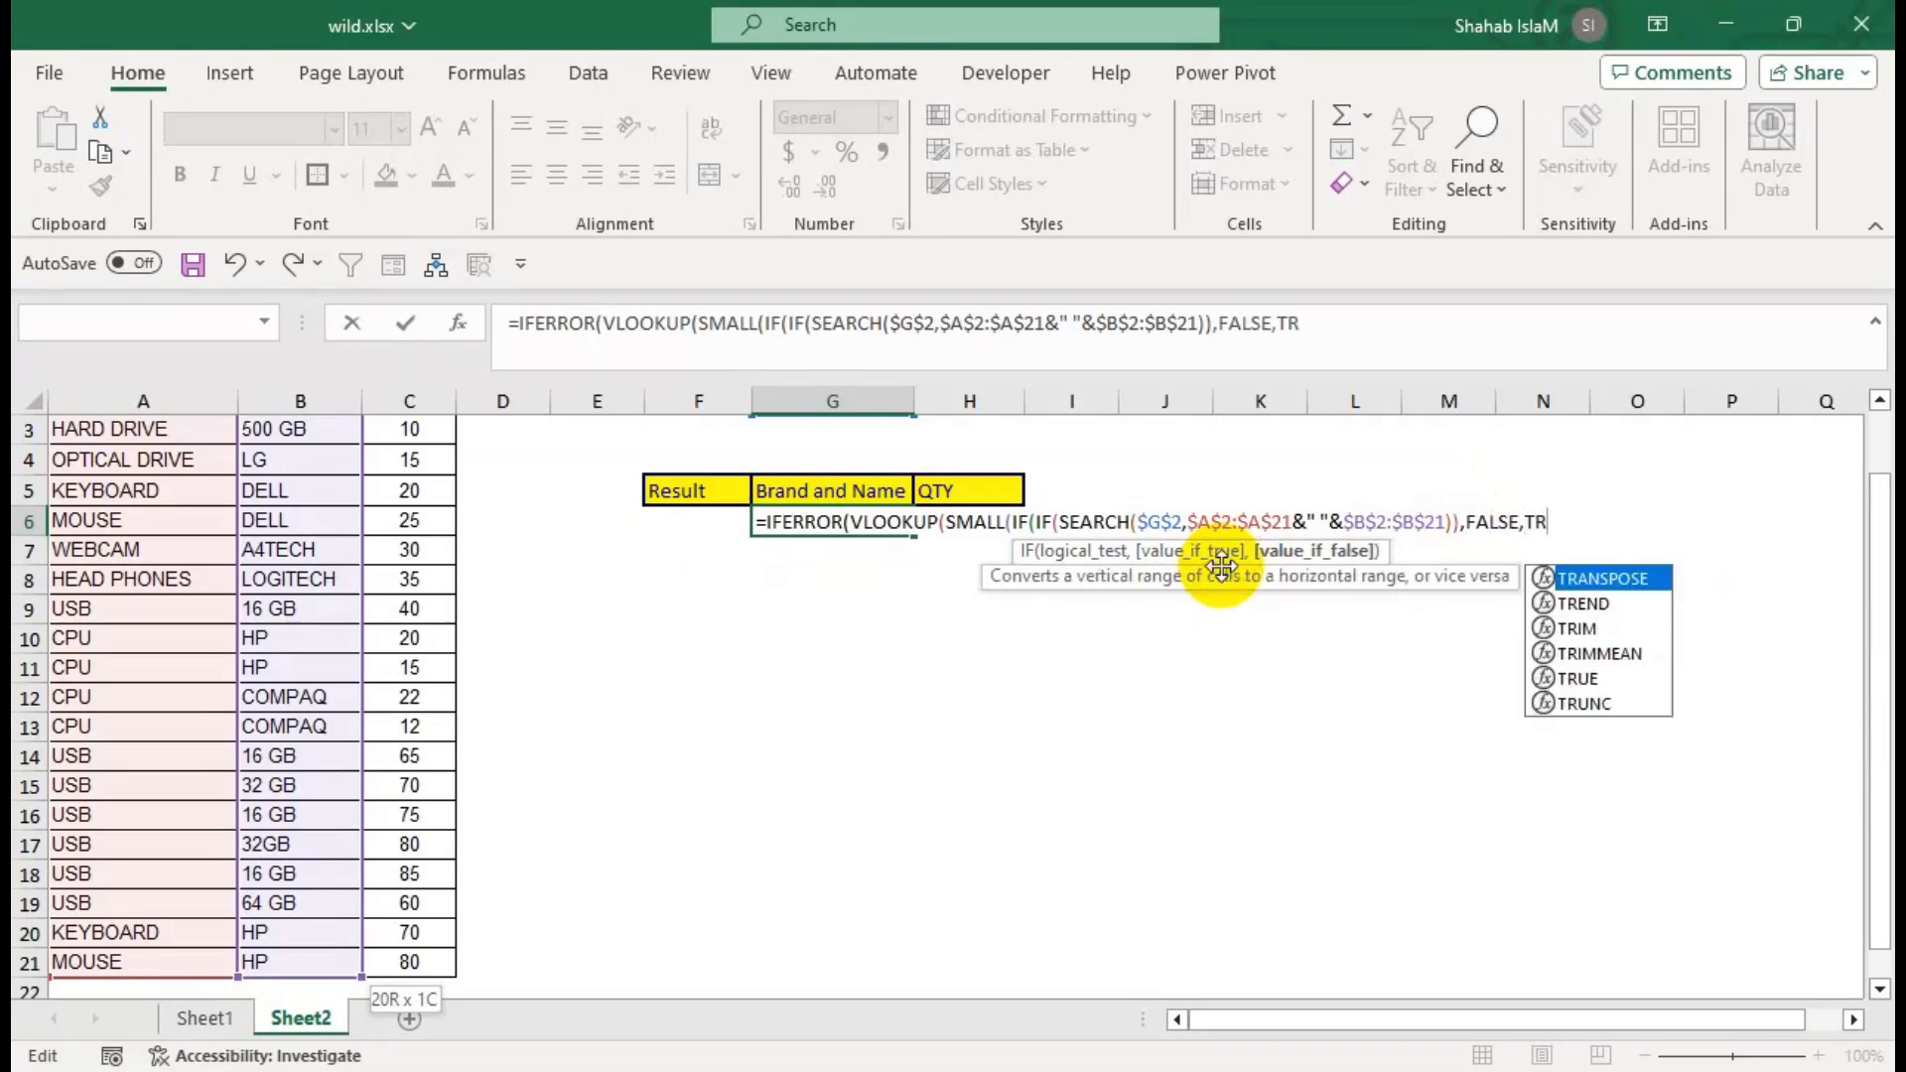
{"action": "key", "text": "Down"}
{"action": "key", "text": "Down"}
{"action": "key", "text": "Down"}
{"action": "key", "text": "Down"}
{"action": "key", "text": "Tab"}
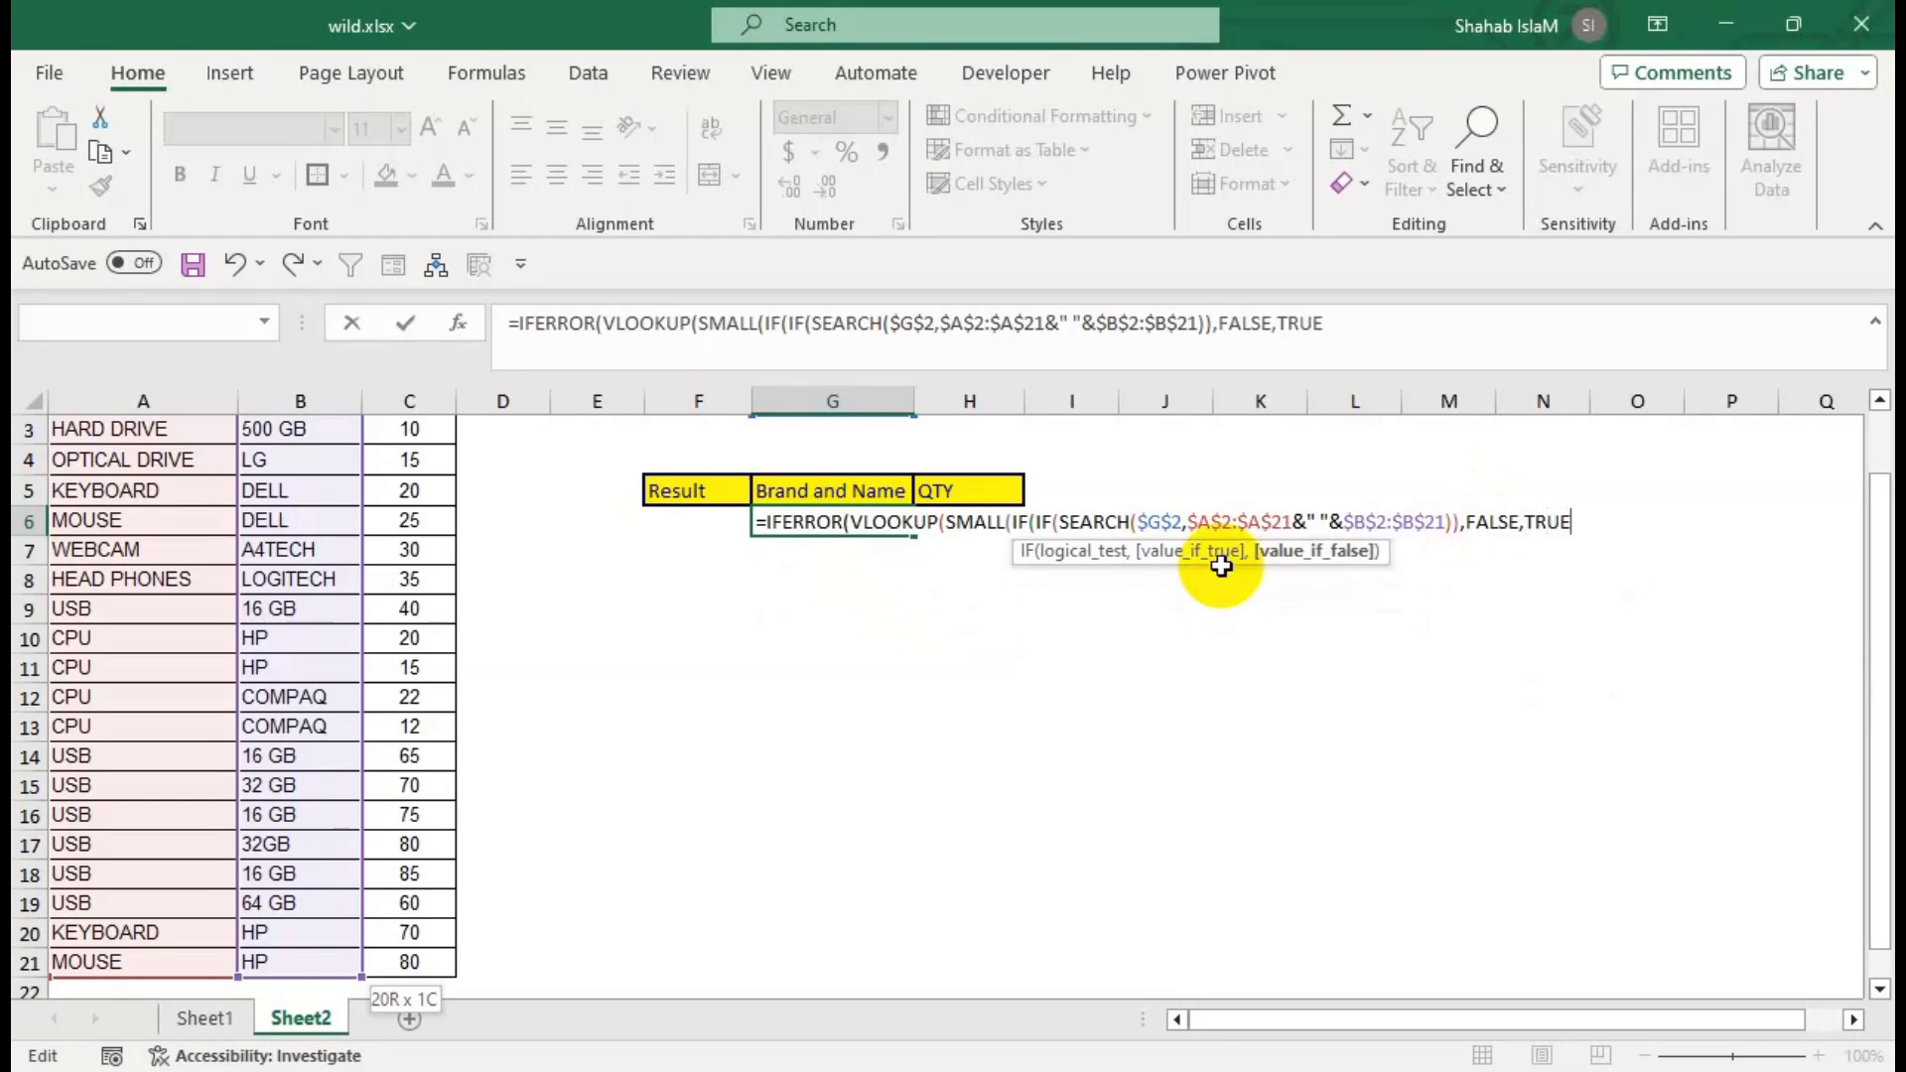
{"action": "type", "text": ")"}
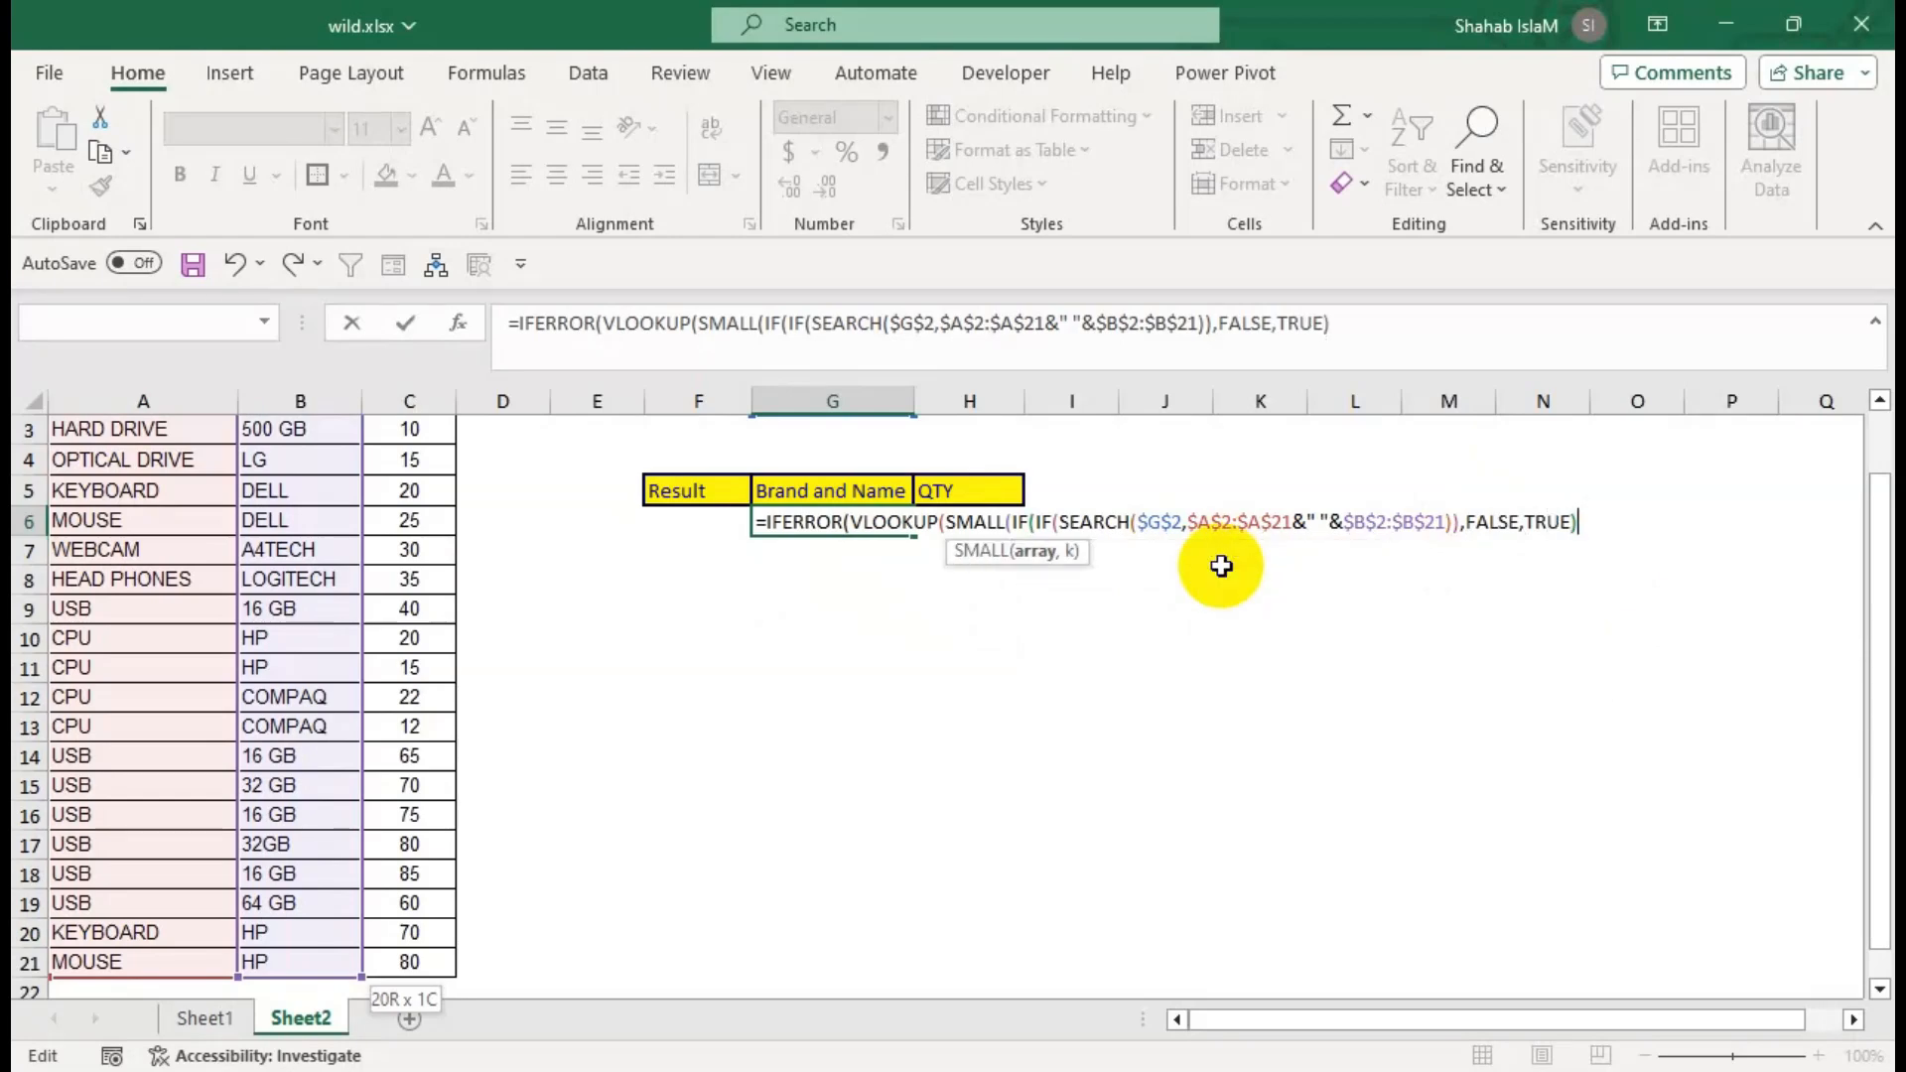
Add ROW($A$2:$A$21) as the next argument of the formula and close the surrounding IF.
{"action": "type", "text": ",ROW("}
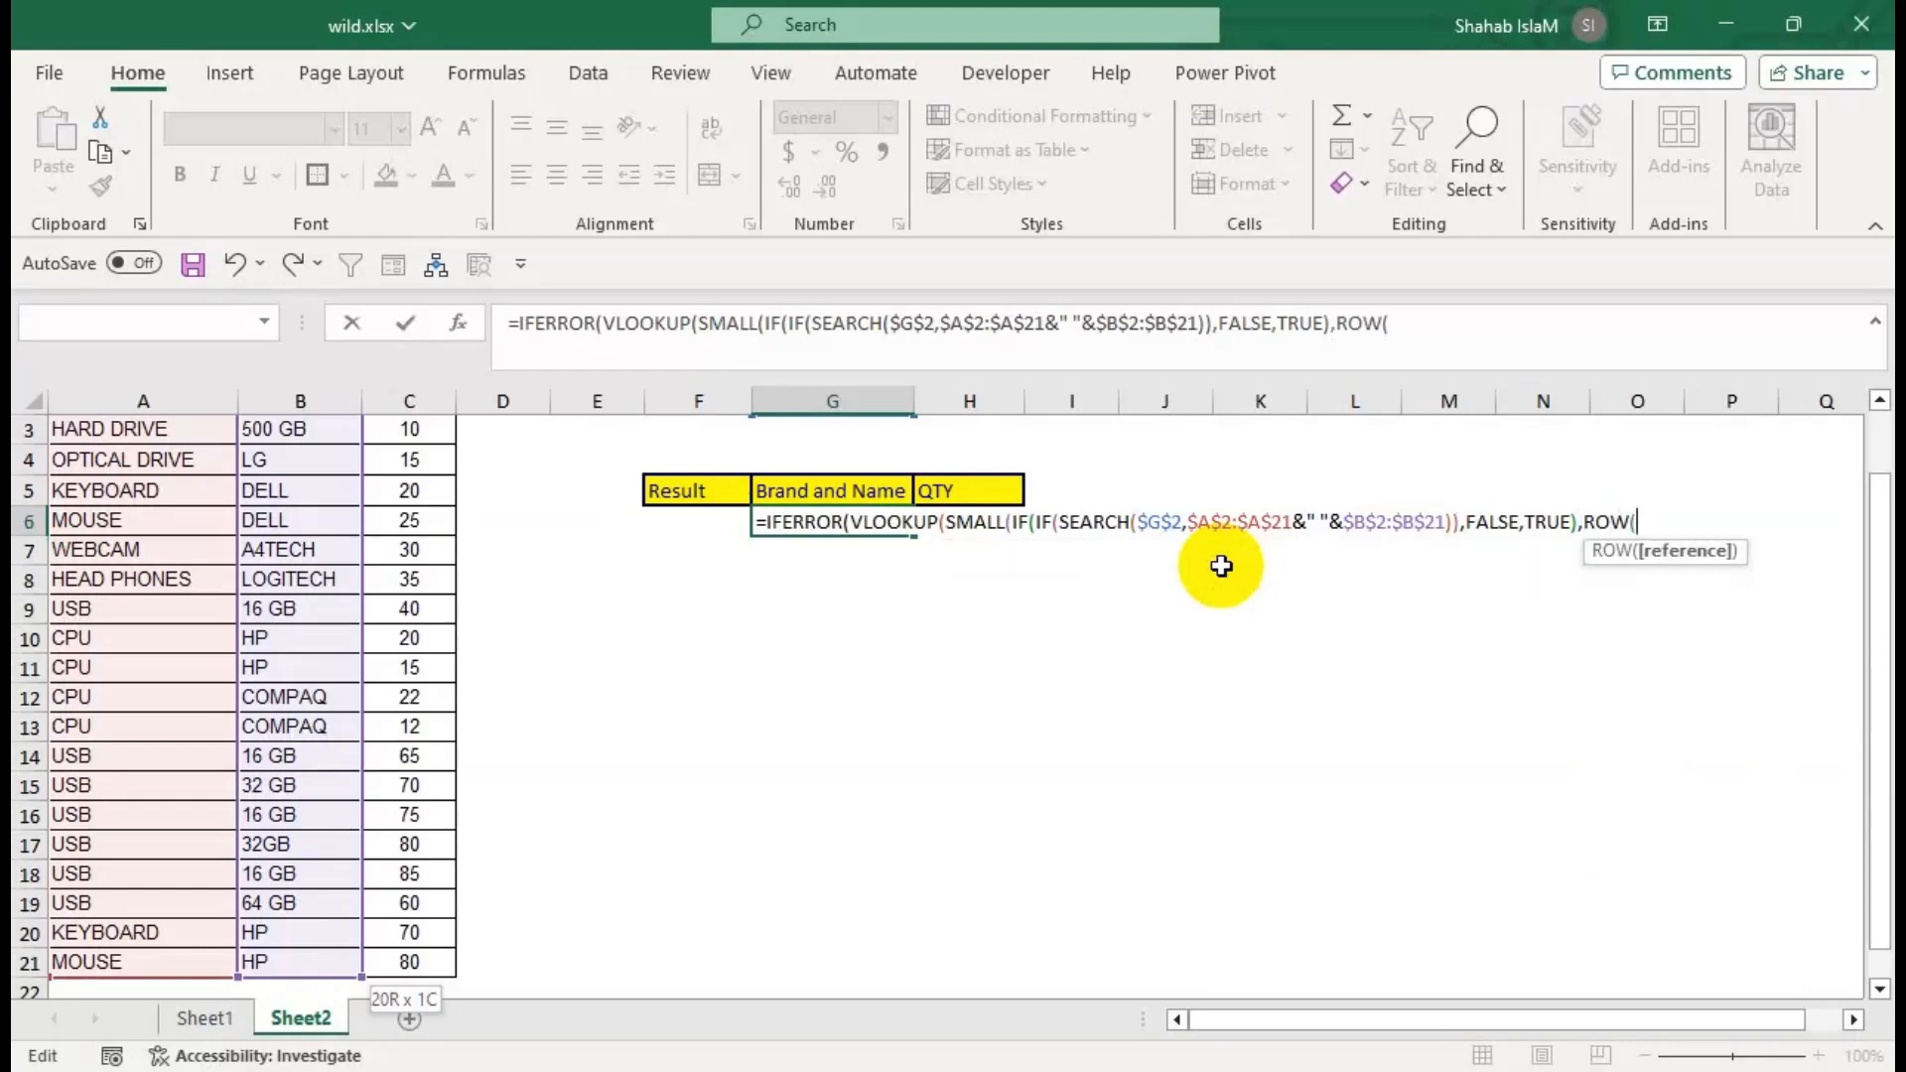
{"action": "left_click", "coordinate": [153, 427]}
{"action": "scroll", "coordinate": [164, 432], "scroll_direction": "up", "scroll_amount": 1}
{"action": "left_click", "coordinate": [168, 434]}
{"action": "key", "text": "Down"}
{"action": "key", "text": "ctrl+shift+Down"}
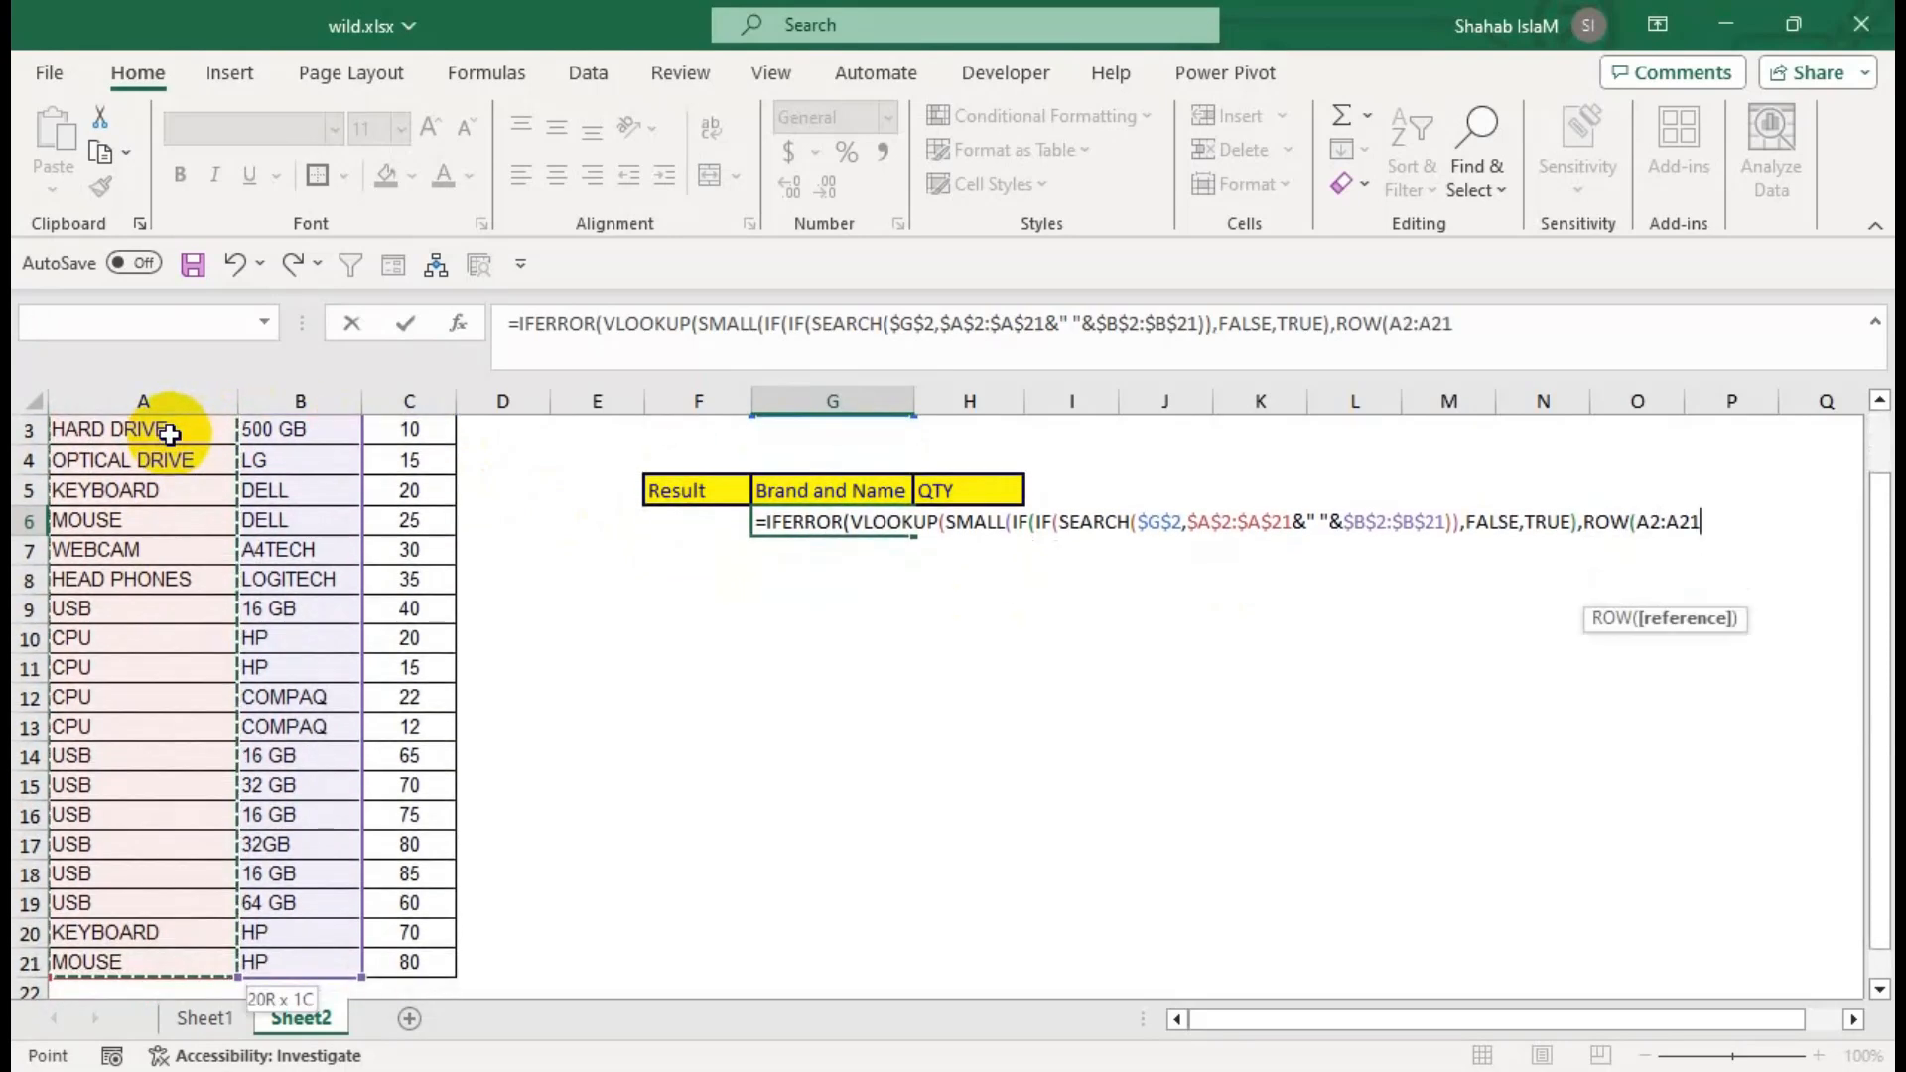
{"action": "key", "text": "F4"}
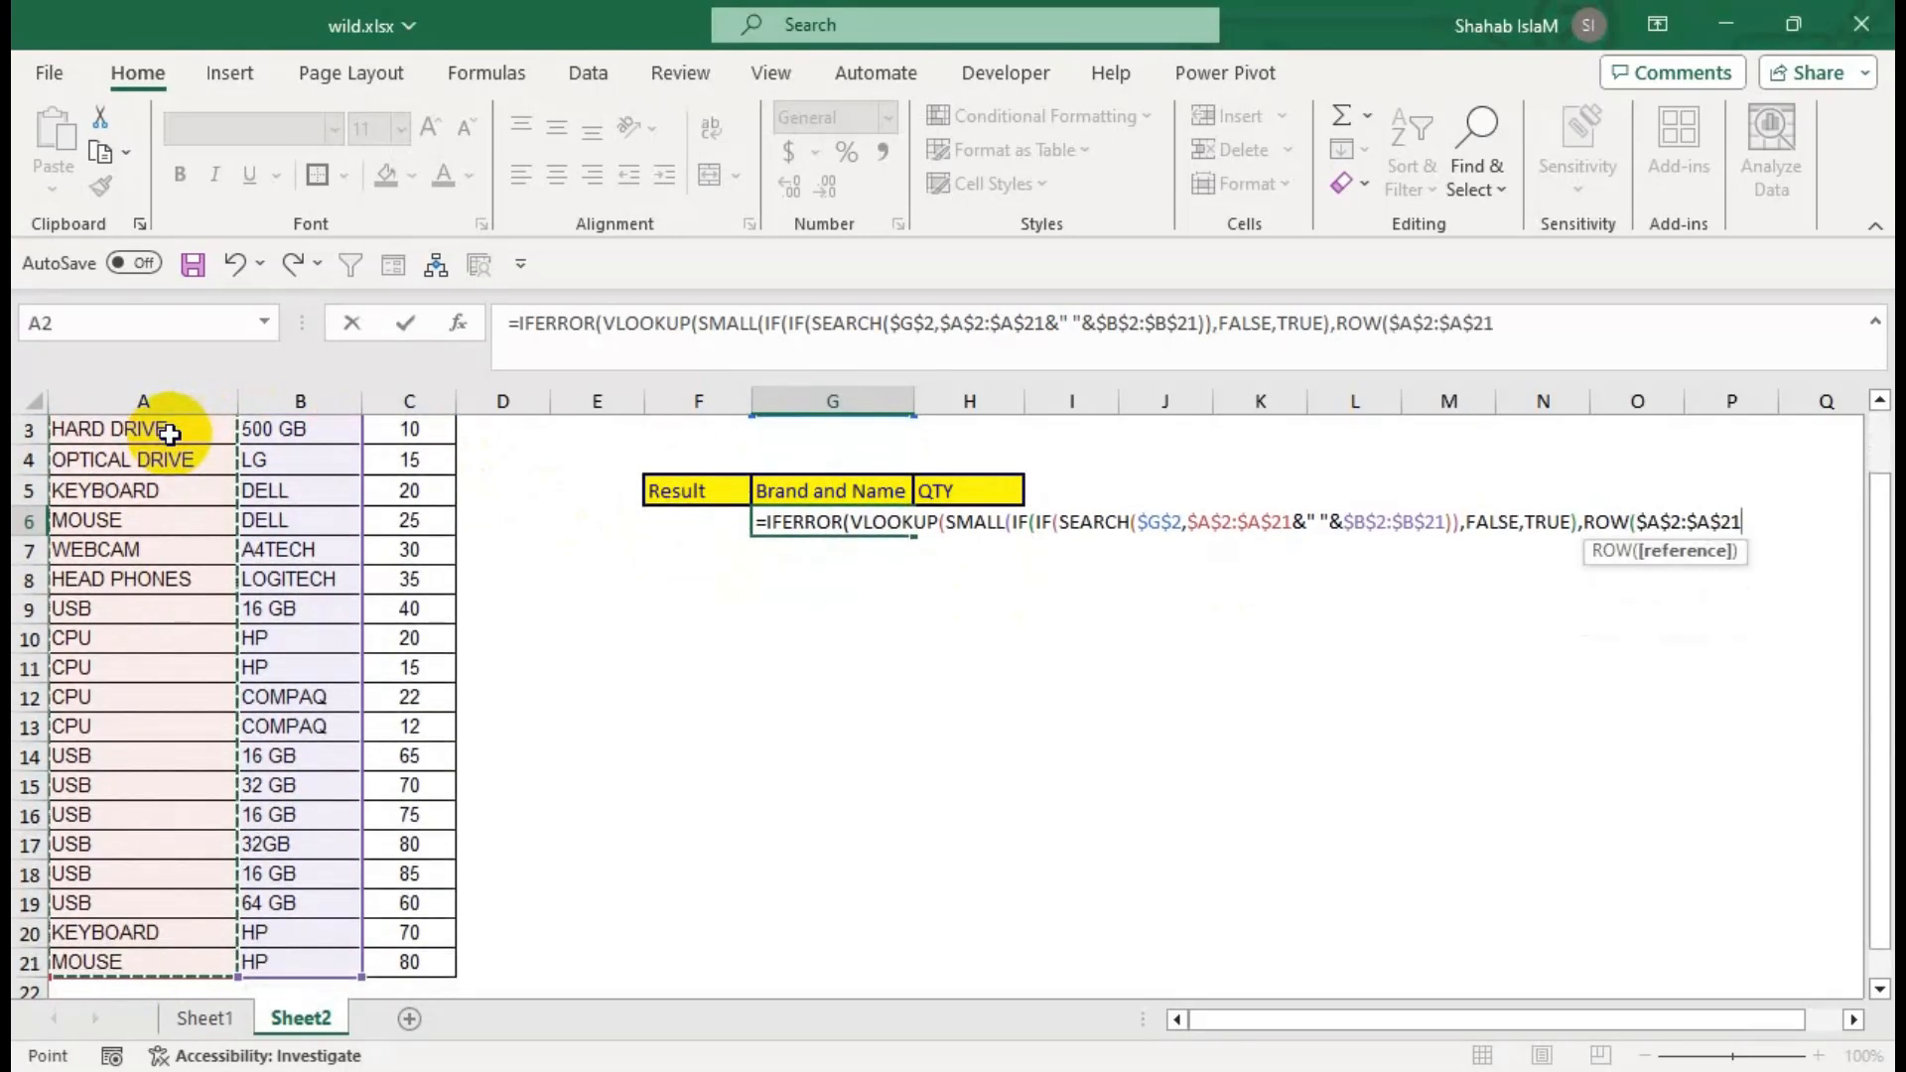
{"action": "type", "text": "))"}
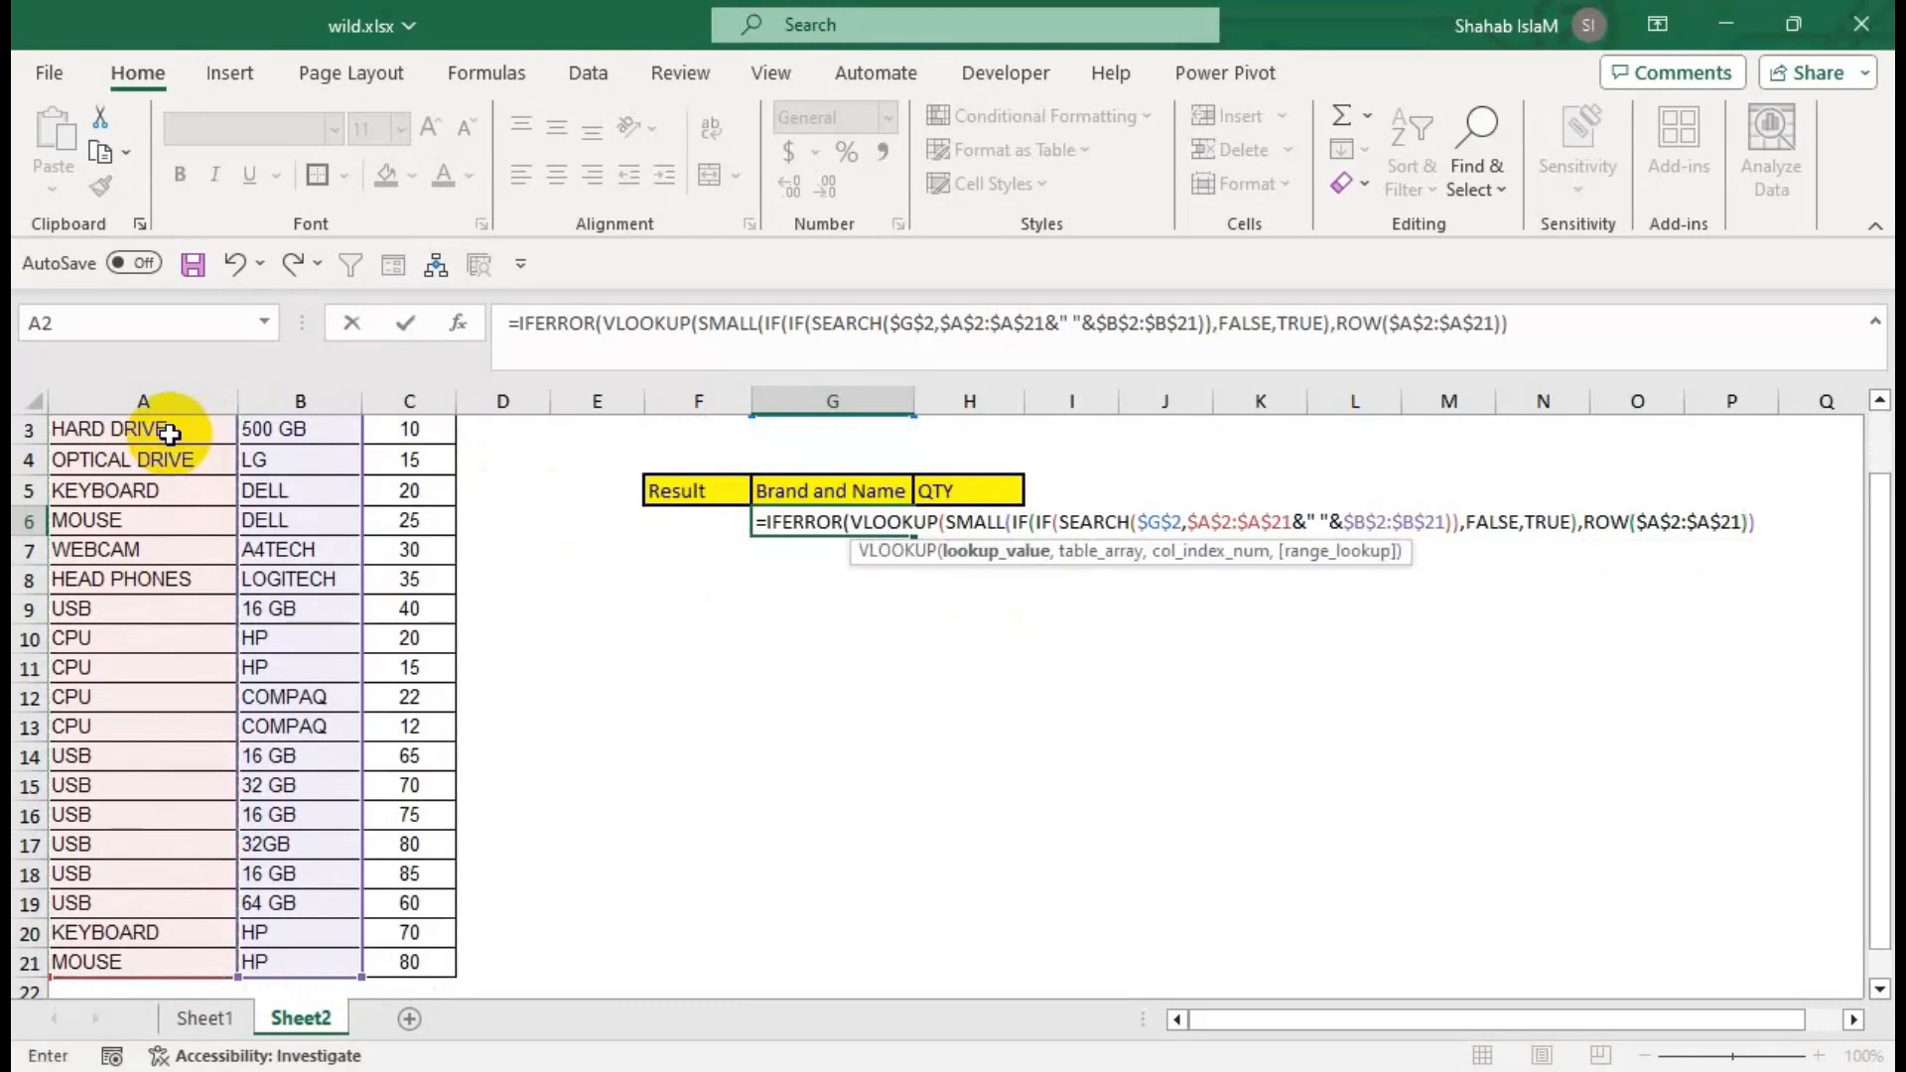
Add F6 as the k argument of SMALL and insert ISERROR( in front of SEARCH.
{"action": "type", "text": ","}
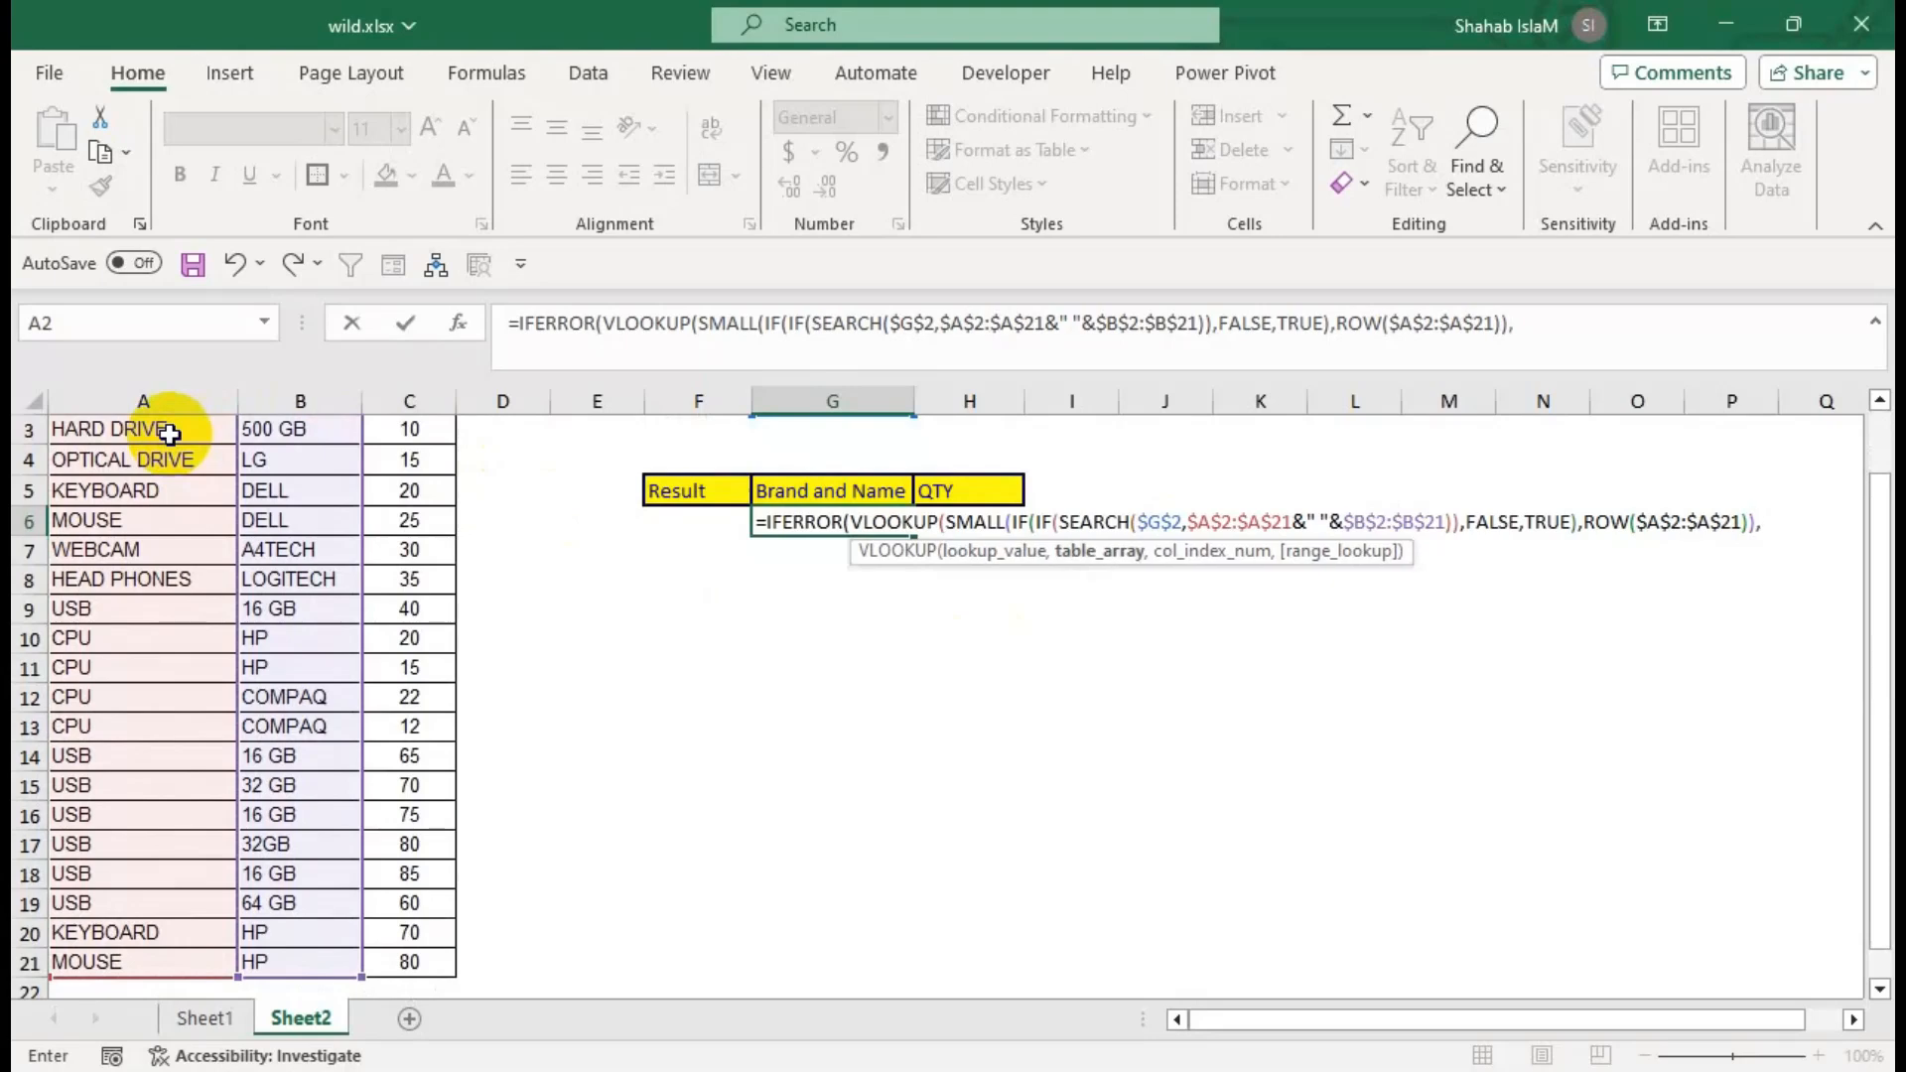
{"action": "left_click", "coordinate": [671, 520]}
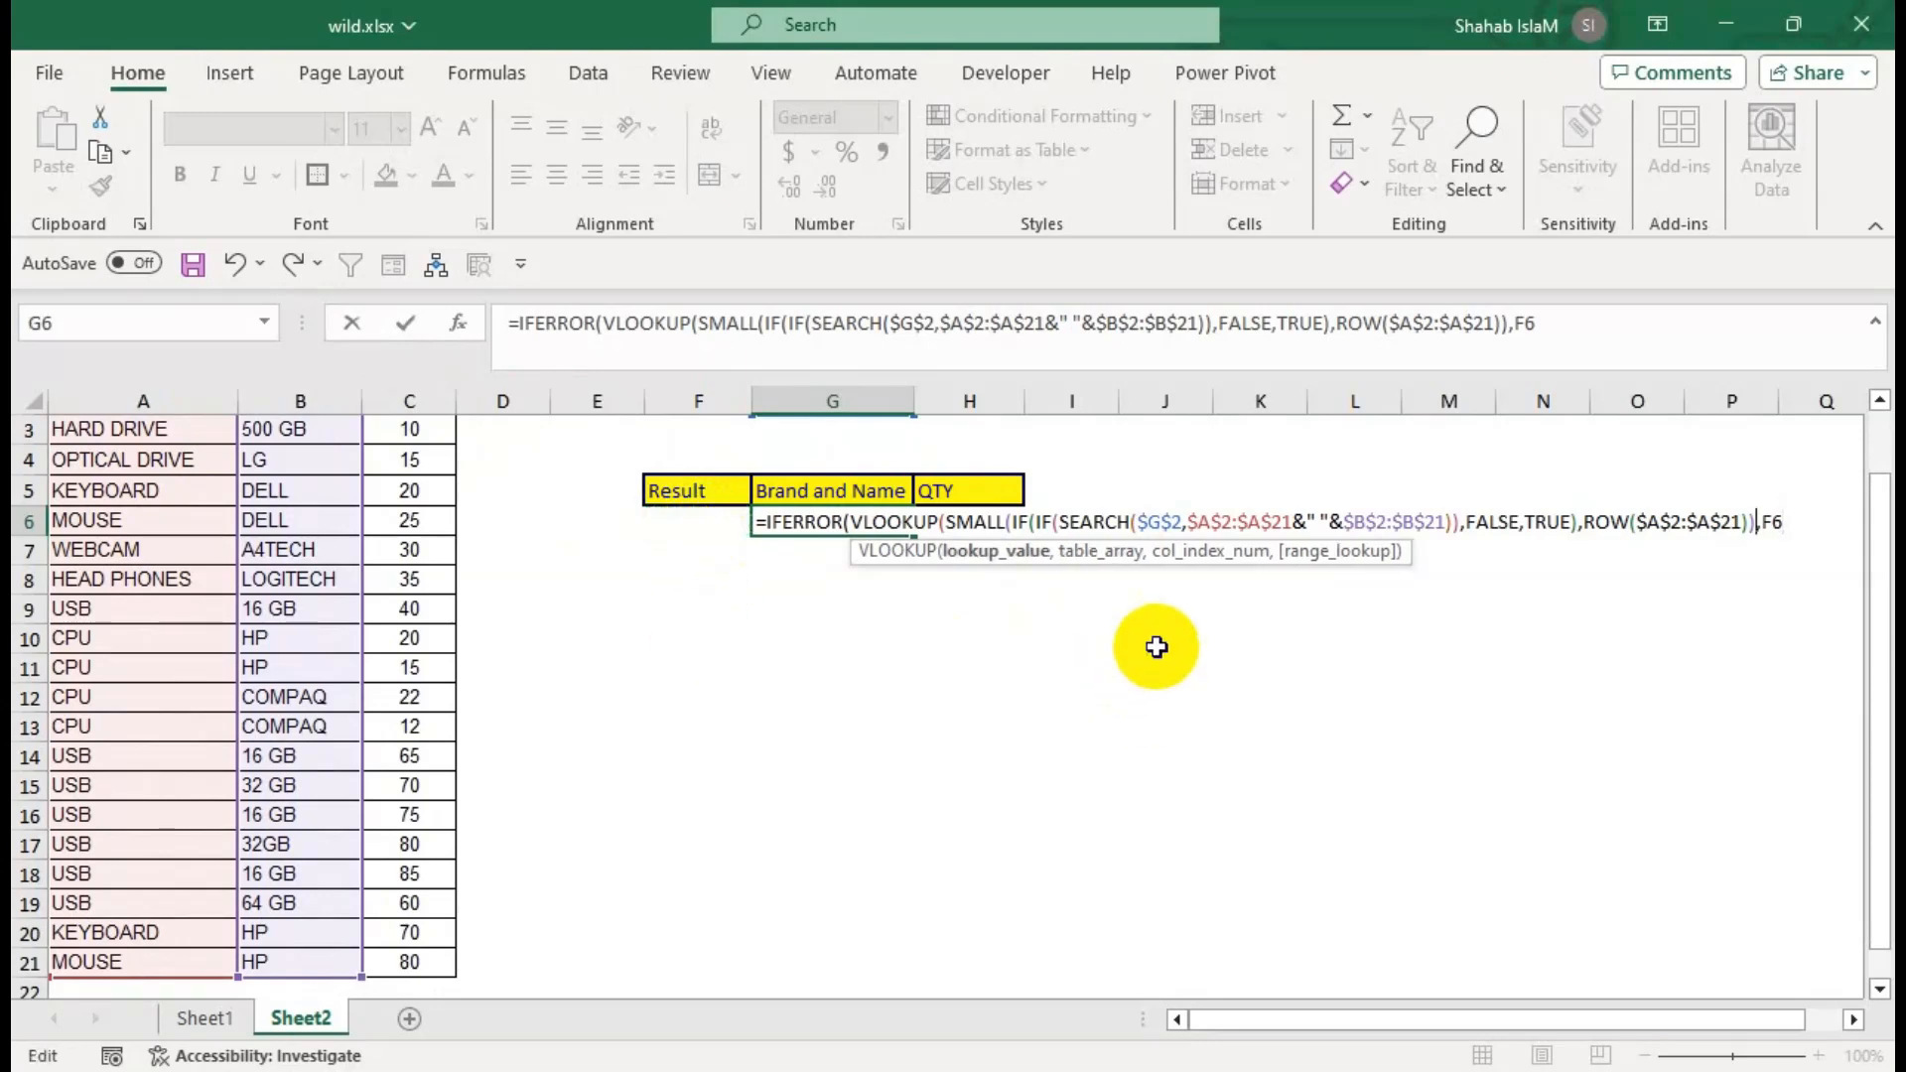
{"action": "left_click", "coordinate": [1059, 521]}
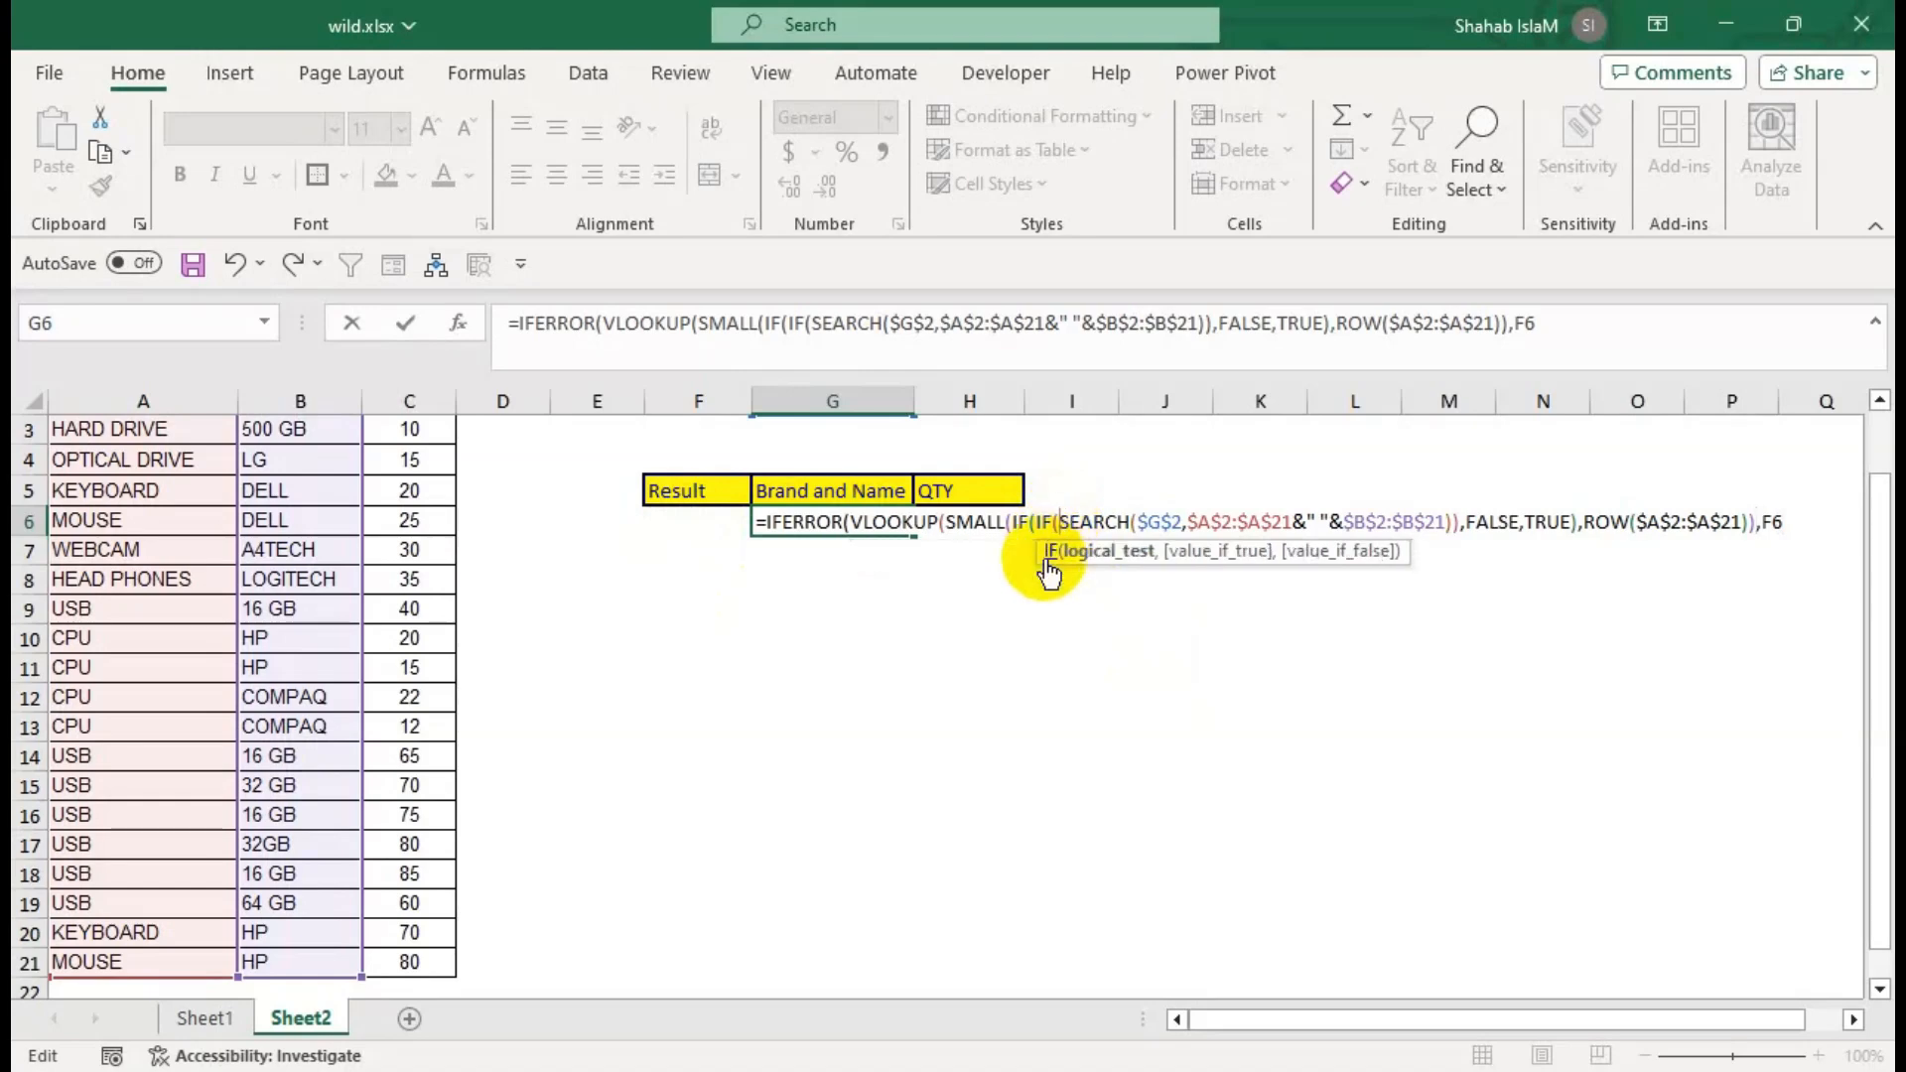
{"action": "type", "text": "ISERROR("}
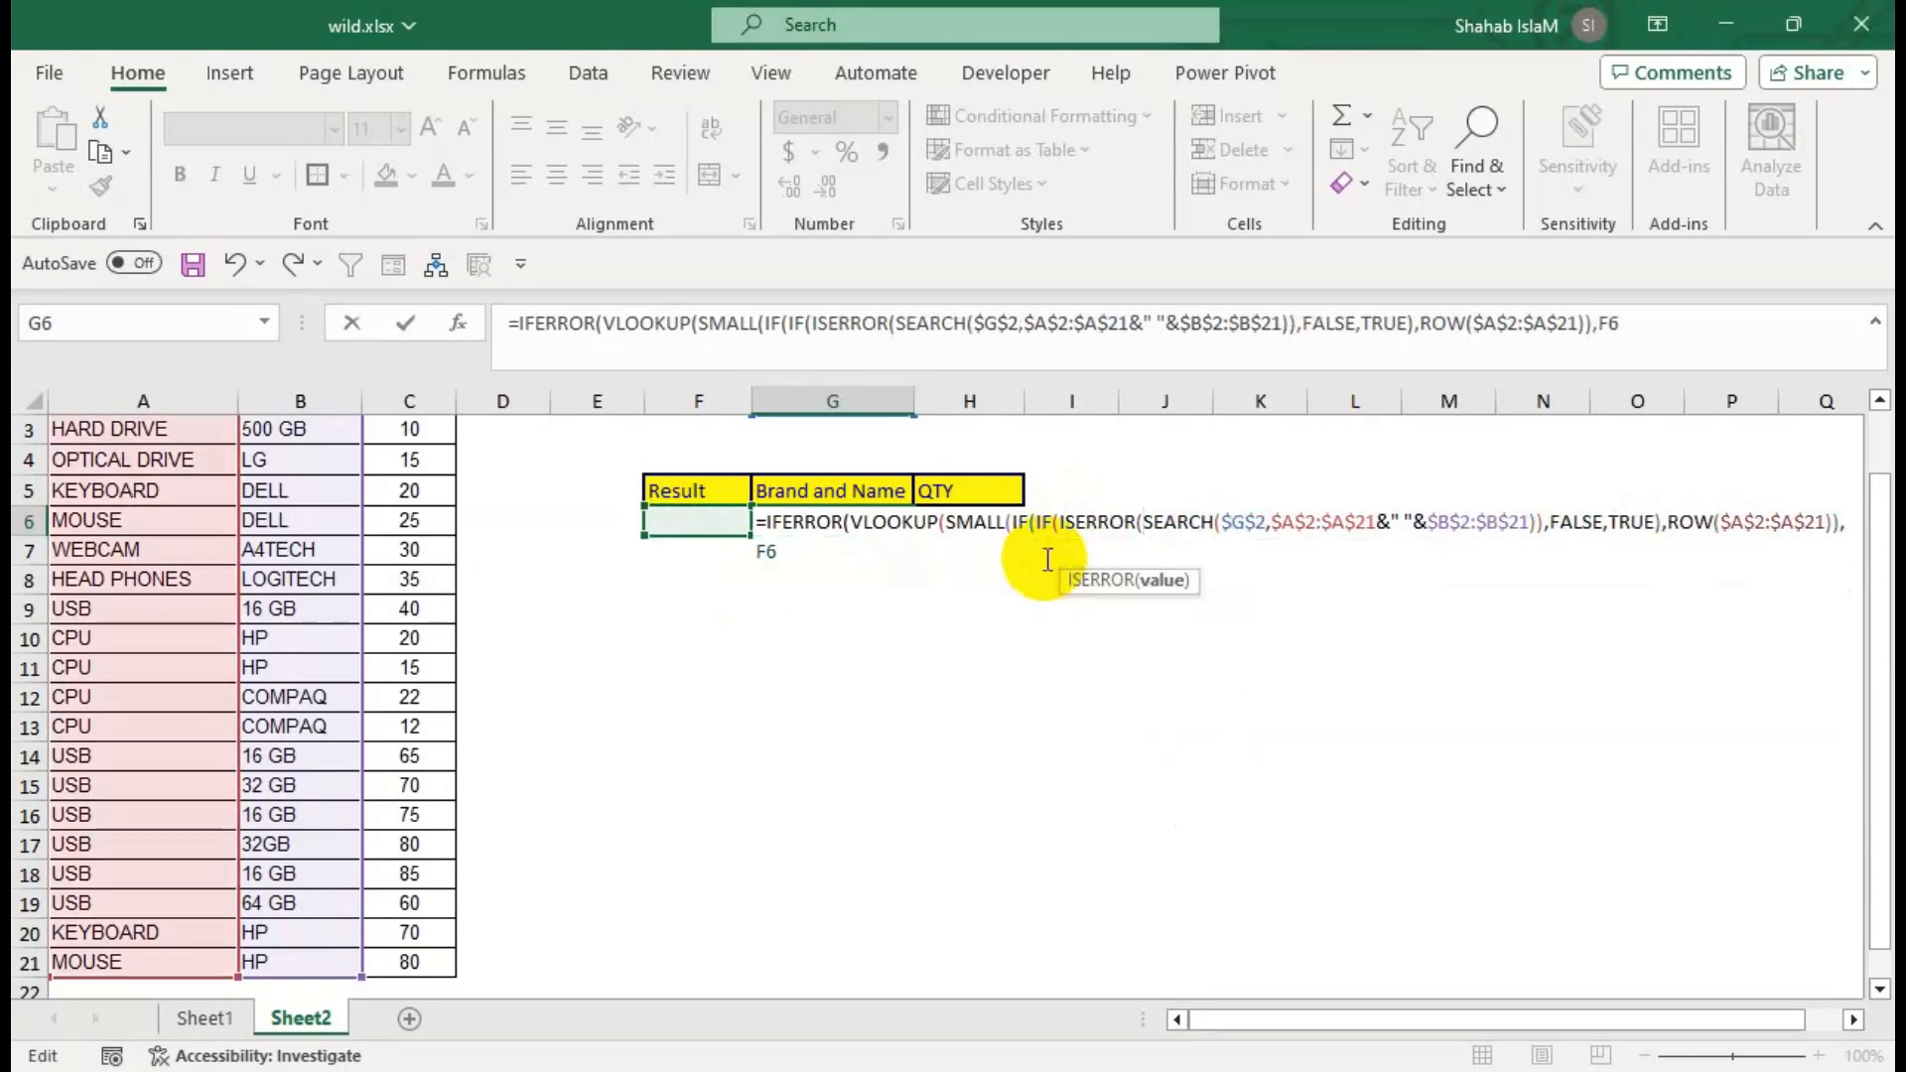
Change the k reference to the column-absolute $F6 and close the SMALL function.
{"action": "left_click", "coordinate": [1850, 531]}
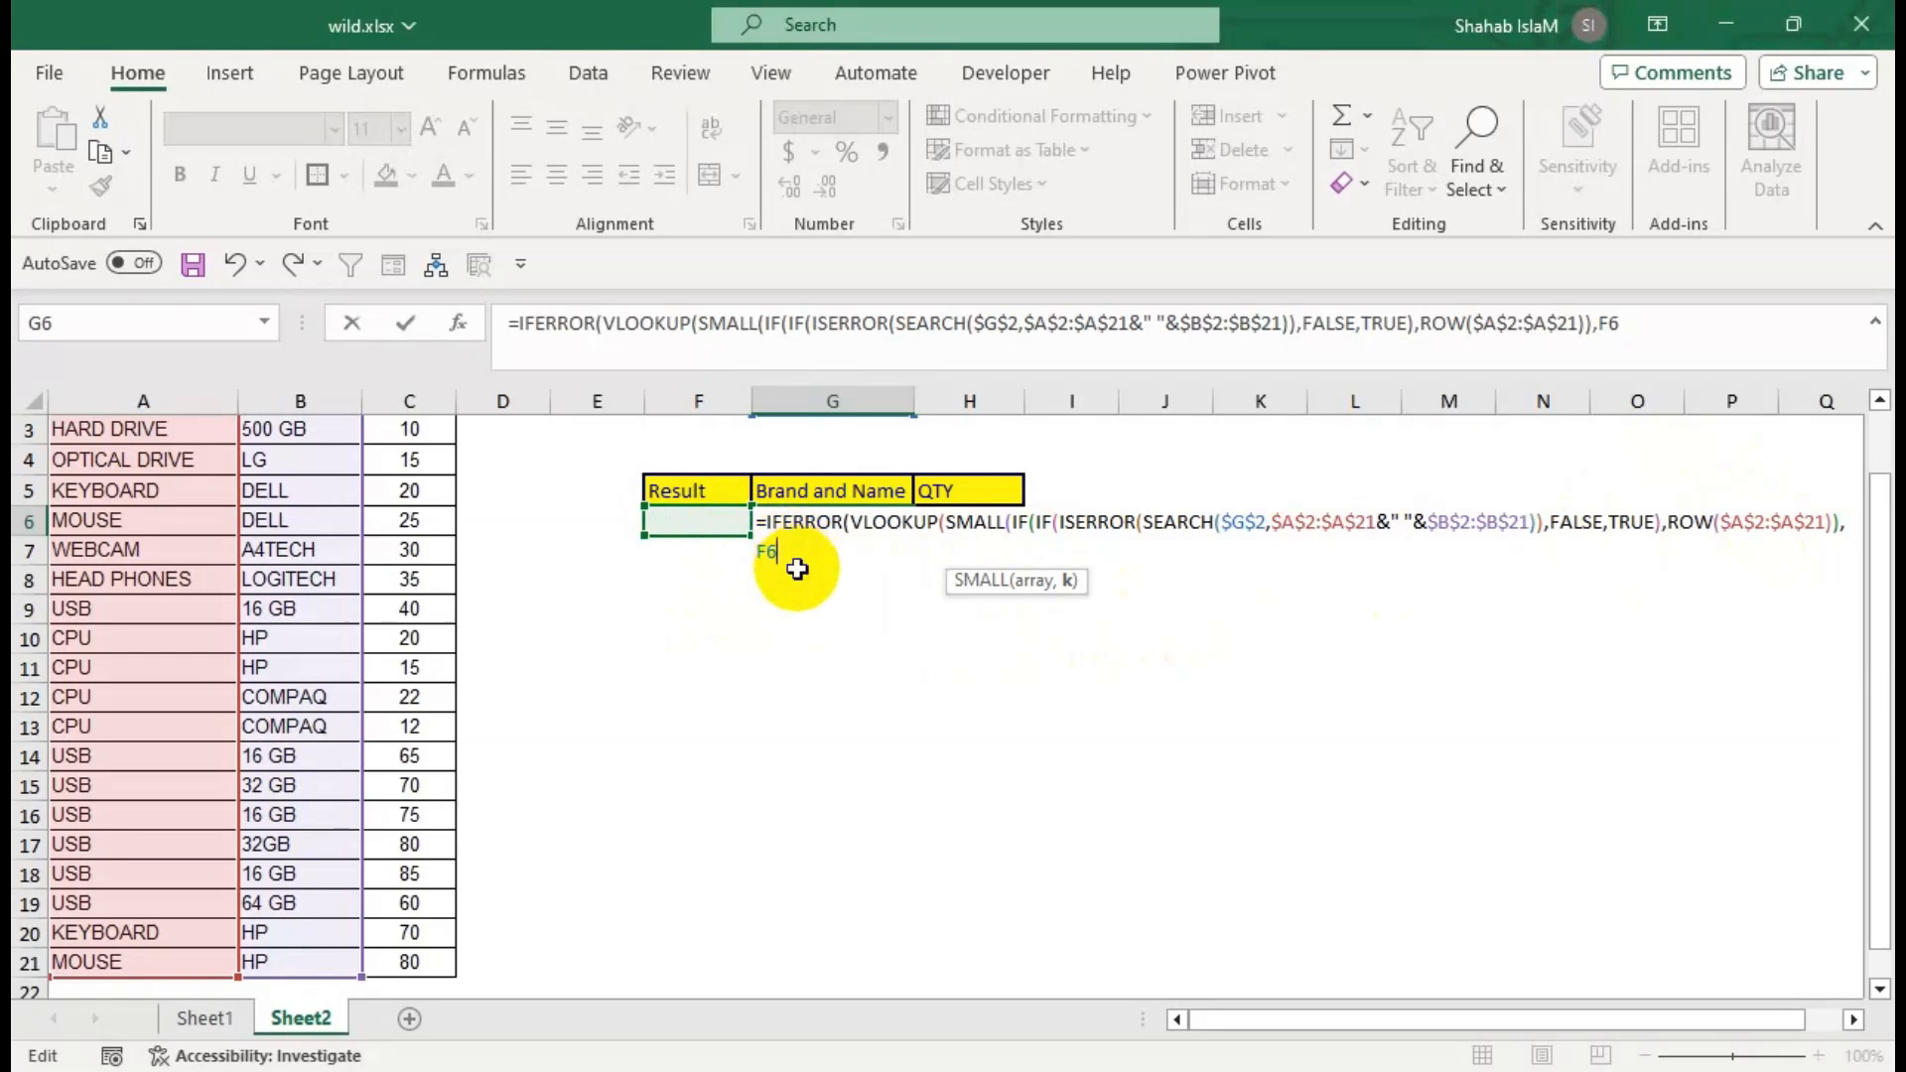
{"action": "key", "text": "F4"}
{"action": "key", "text": "F4"}
{"action": "key", "text": "F4"}
{"action": "type", "text": ")"}
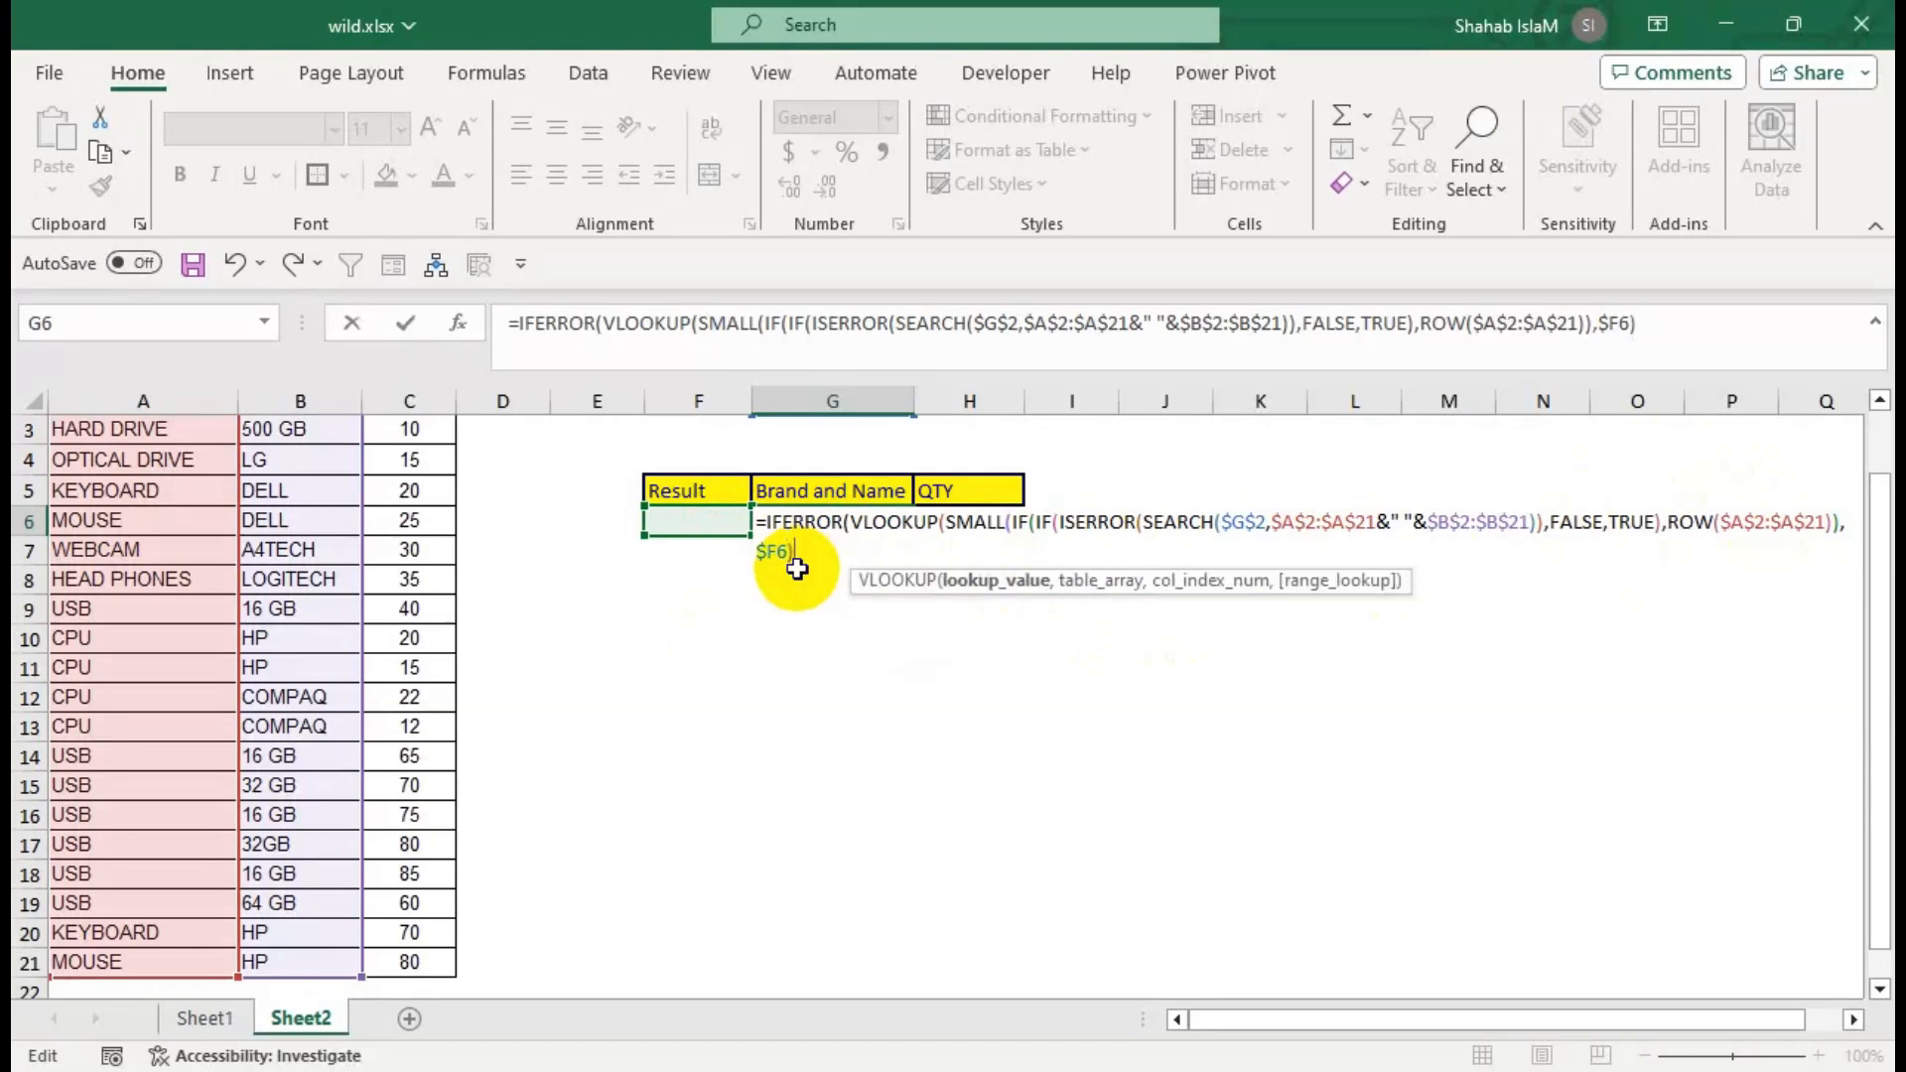
Start the VLOOKUP table array with a CHOOSE function, entering index numbers 1,2 followed by a ROW function.
{"action": "type", "text": ","}
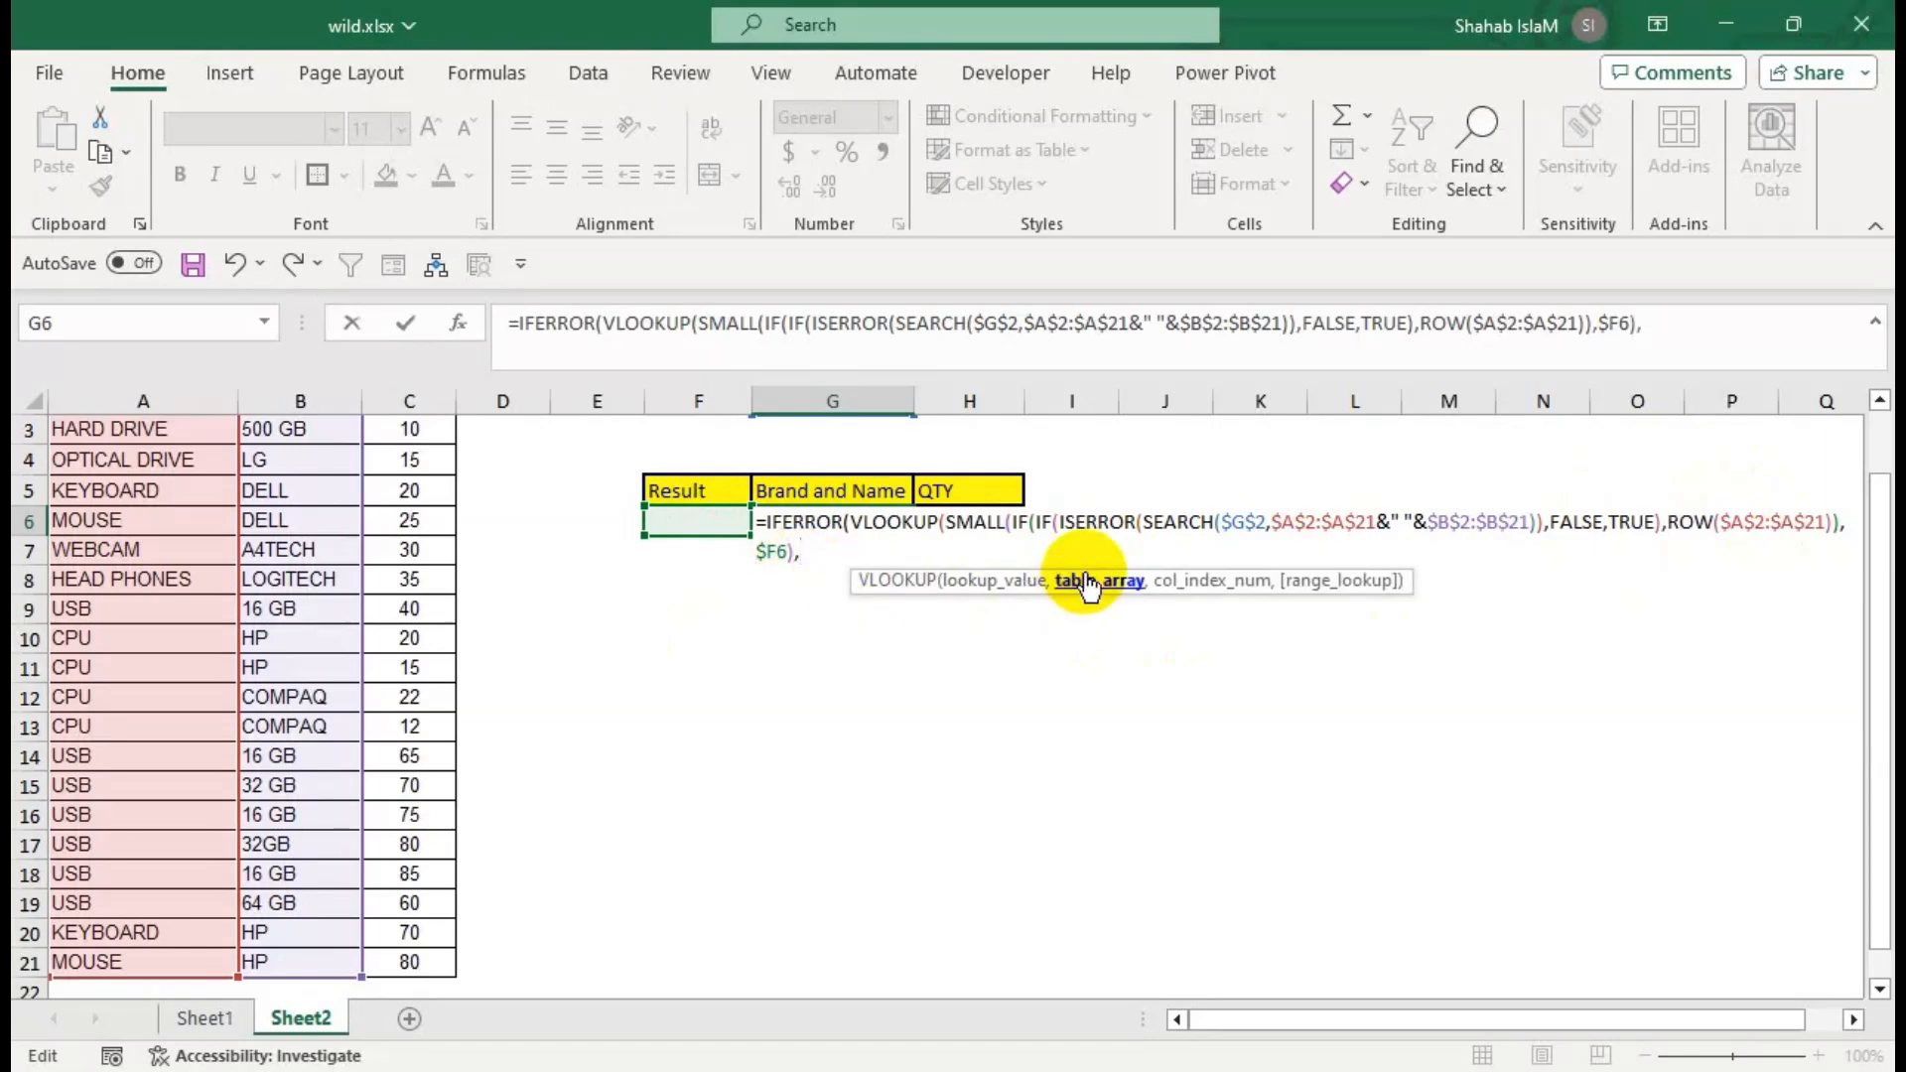
{"action": "type", "text": "C"}
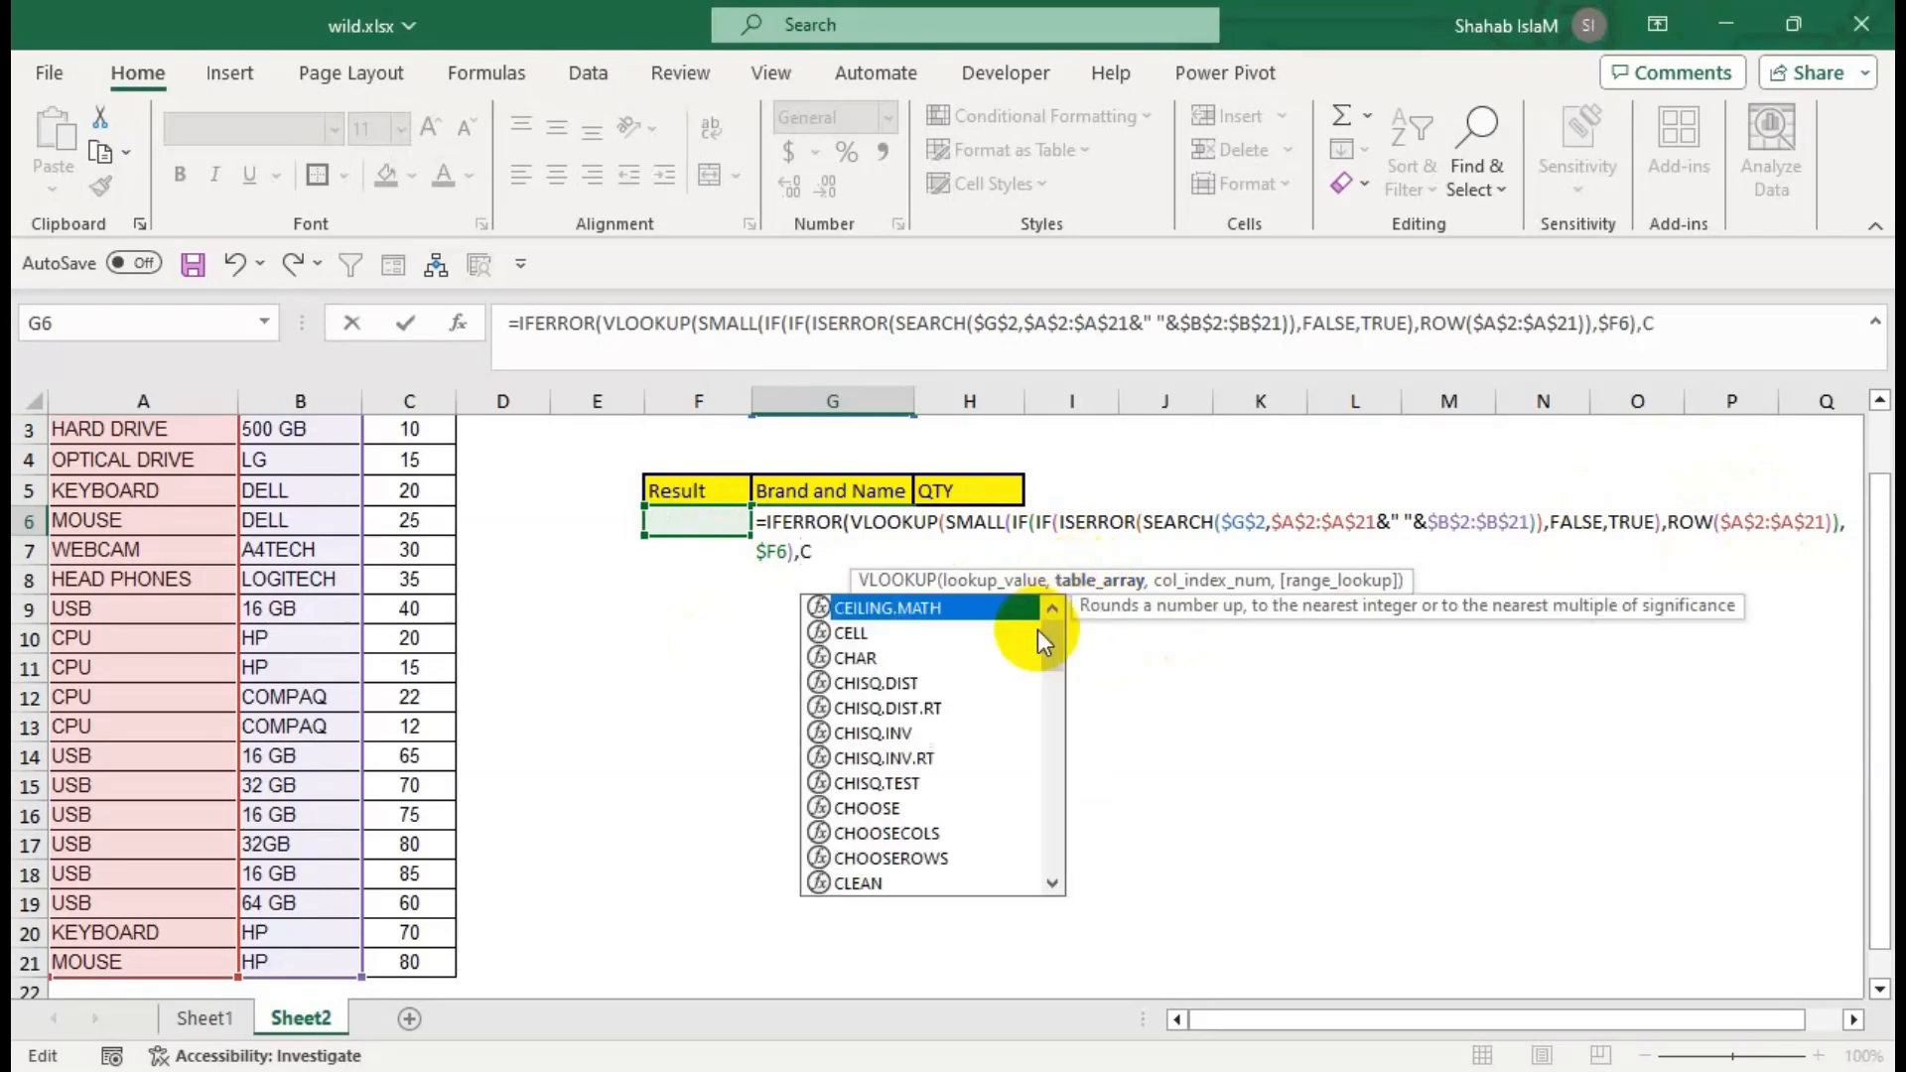
{"action": "type", "text": "HOOSE("}
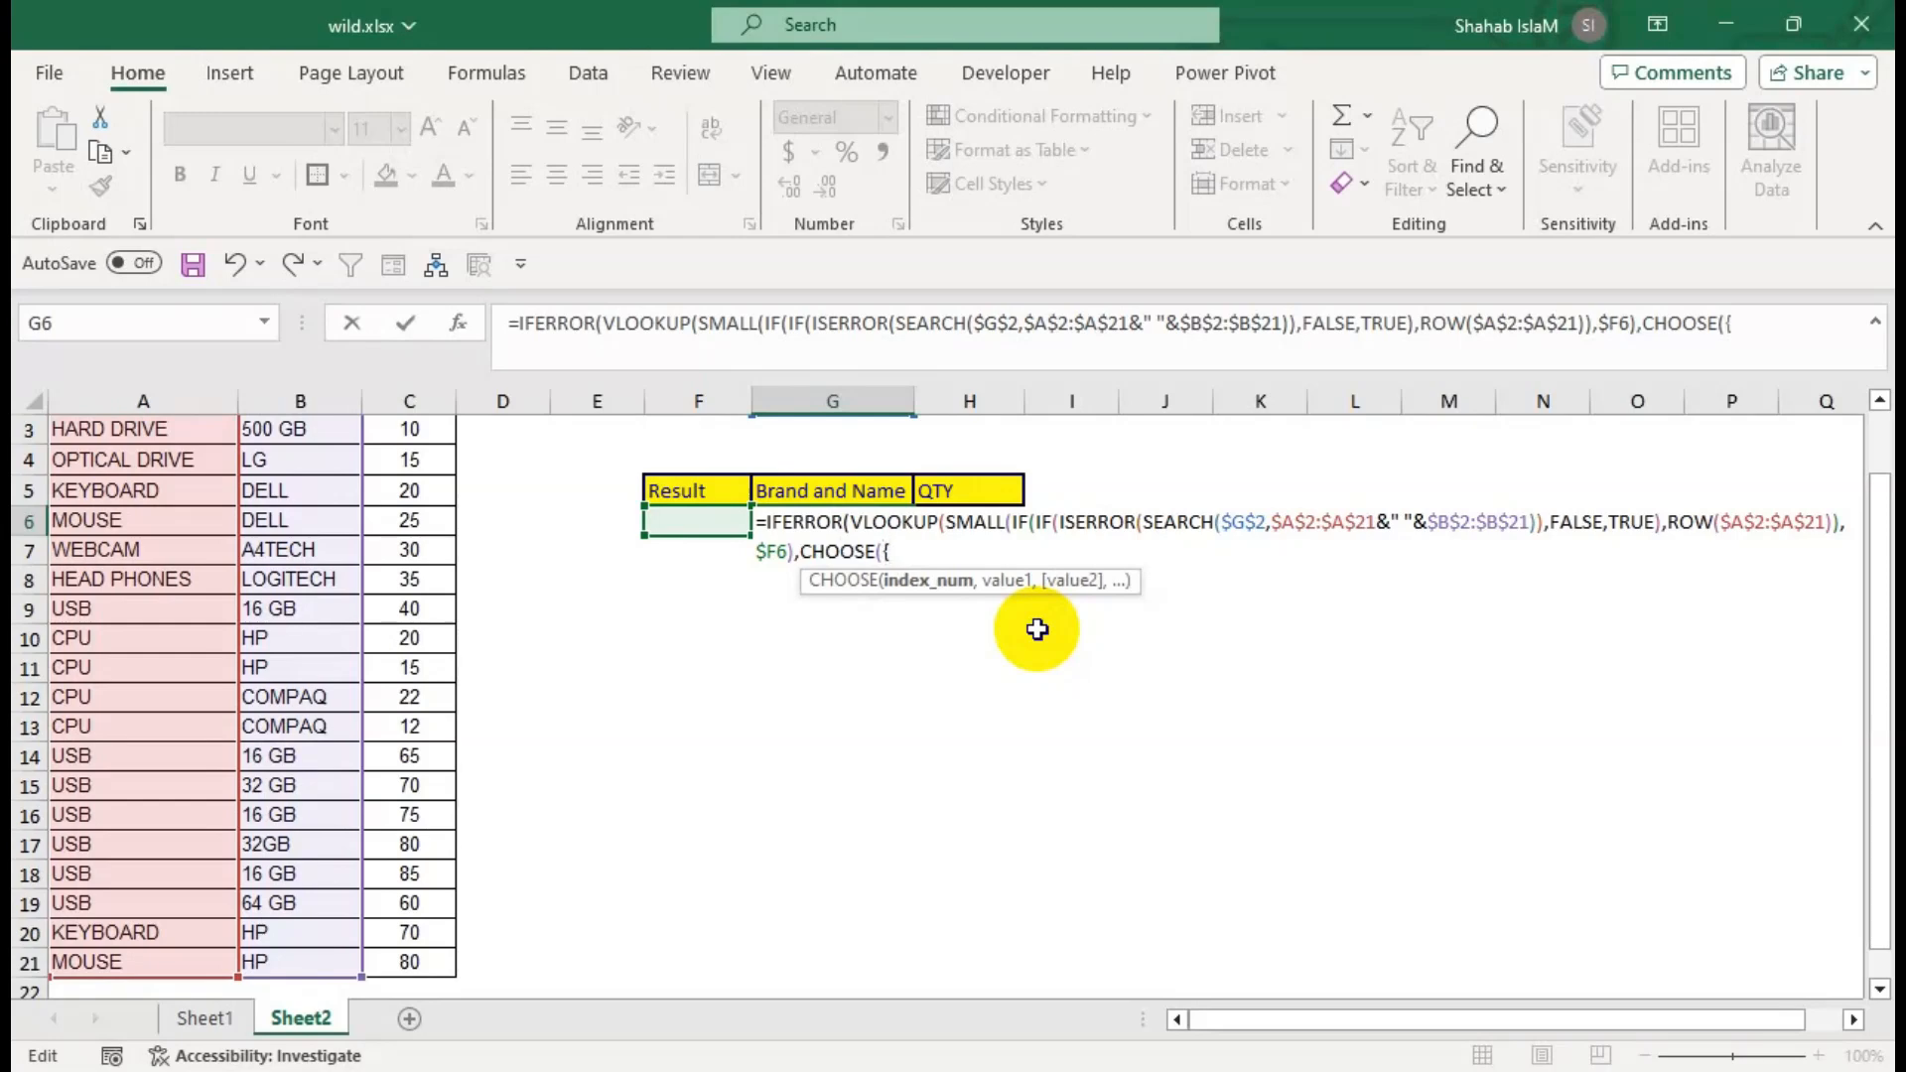
{"action": "type", "text": "{1,2\",ROW"}
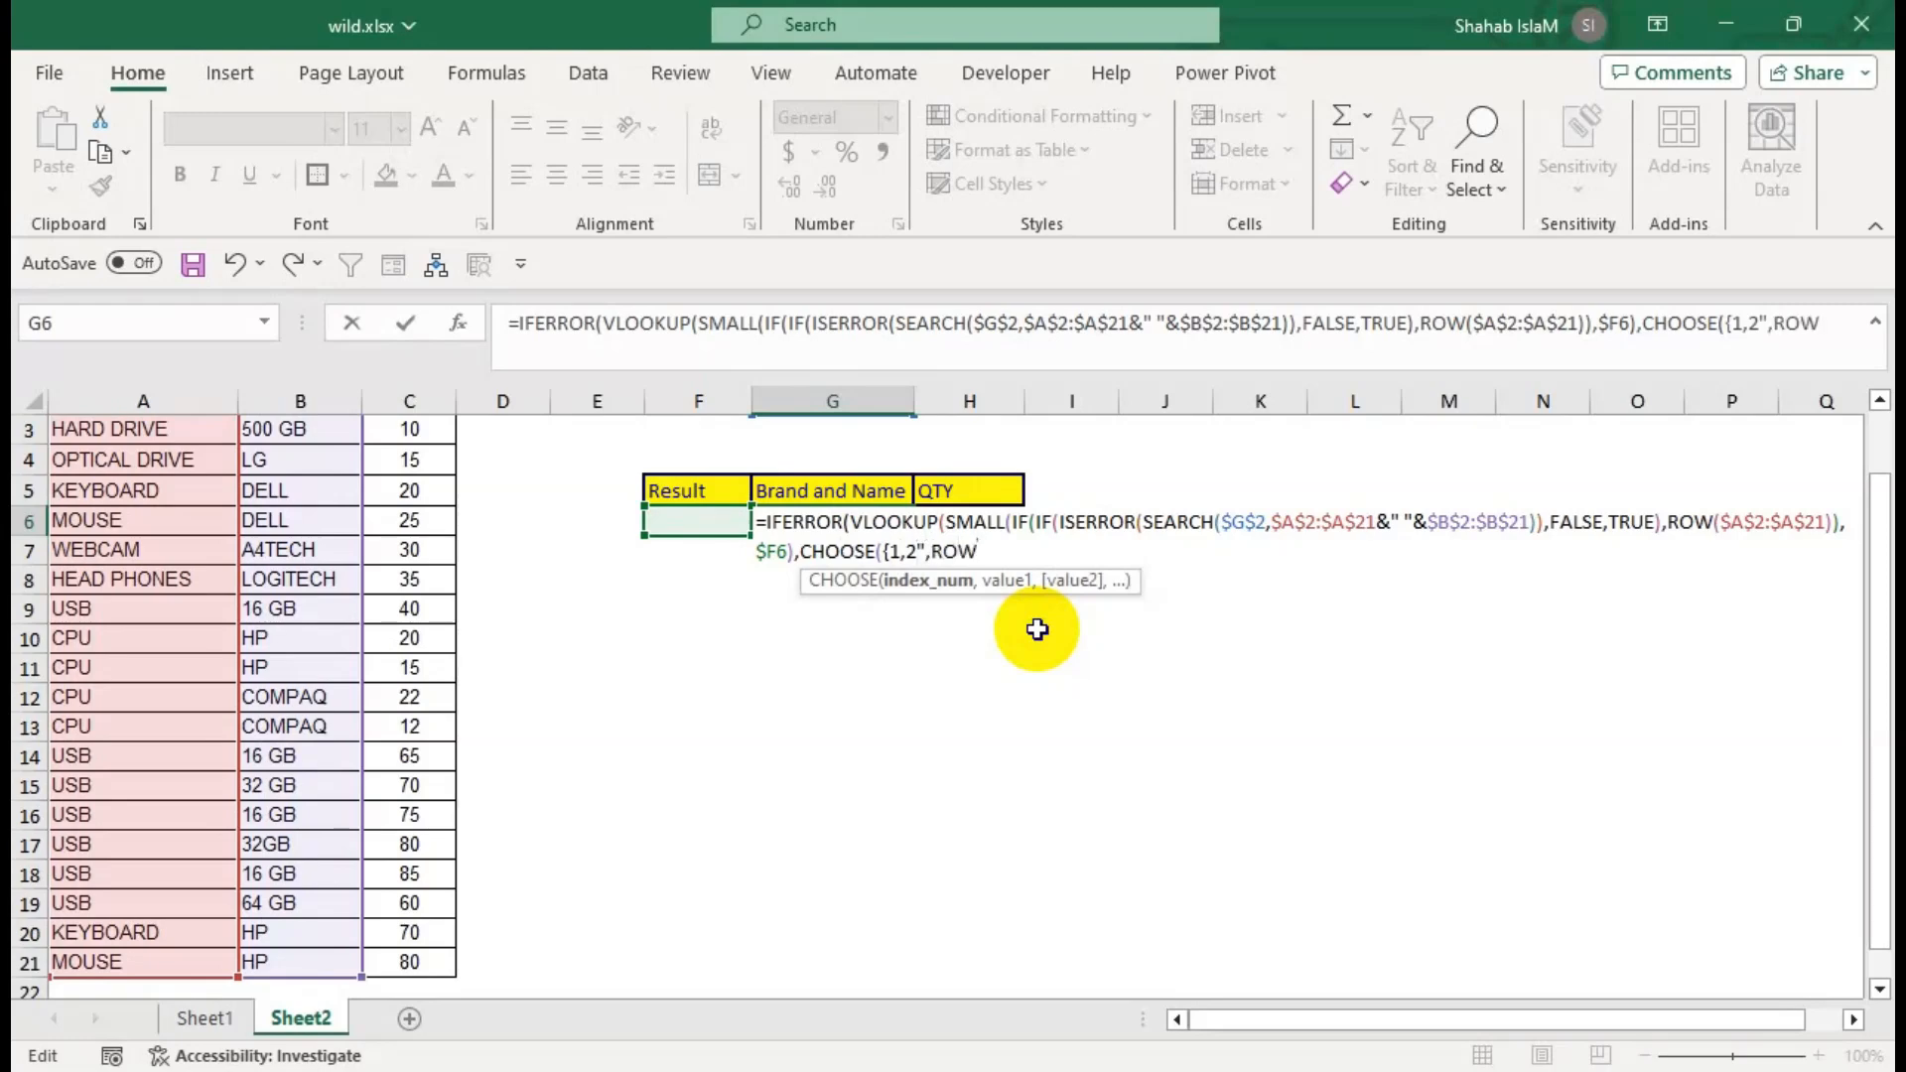
Set the ROW reference inside CHOOSE to the absolute item name range $A$2:$A$21 and close ROW.
{"action": "type", "text": "("}
{"action": "left_click", "coordinate": [155, 433]}
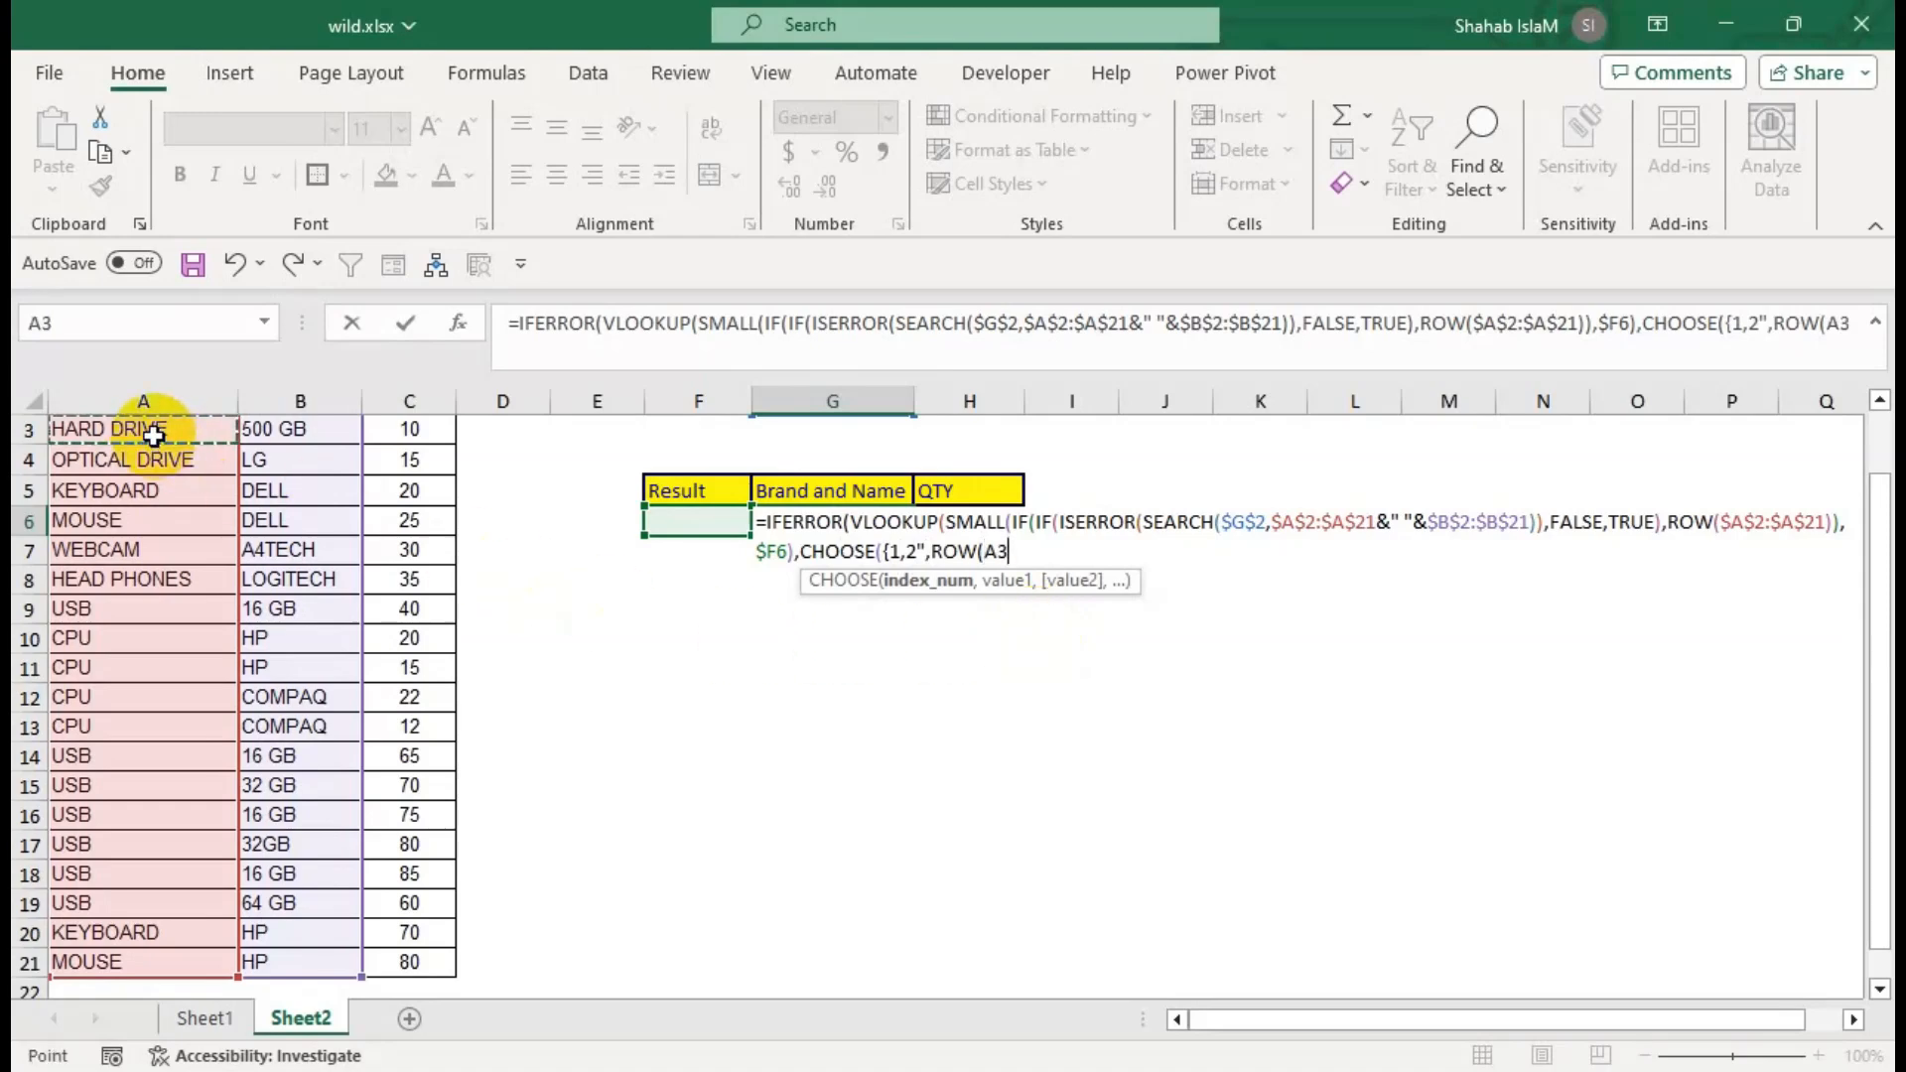
{"action": "key", "text": "Up"}
{"action": "key", "text": "ctrl+shift+Down"}
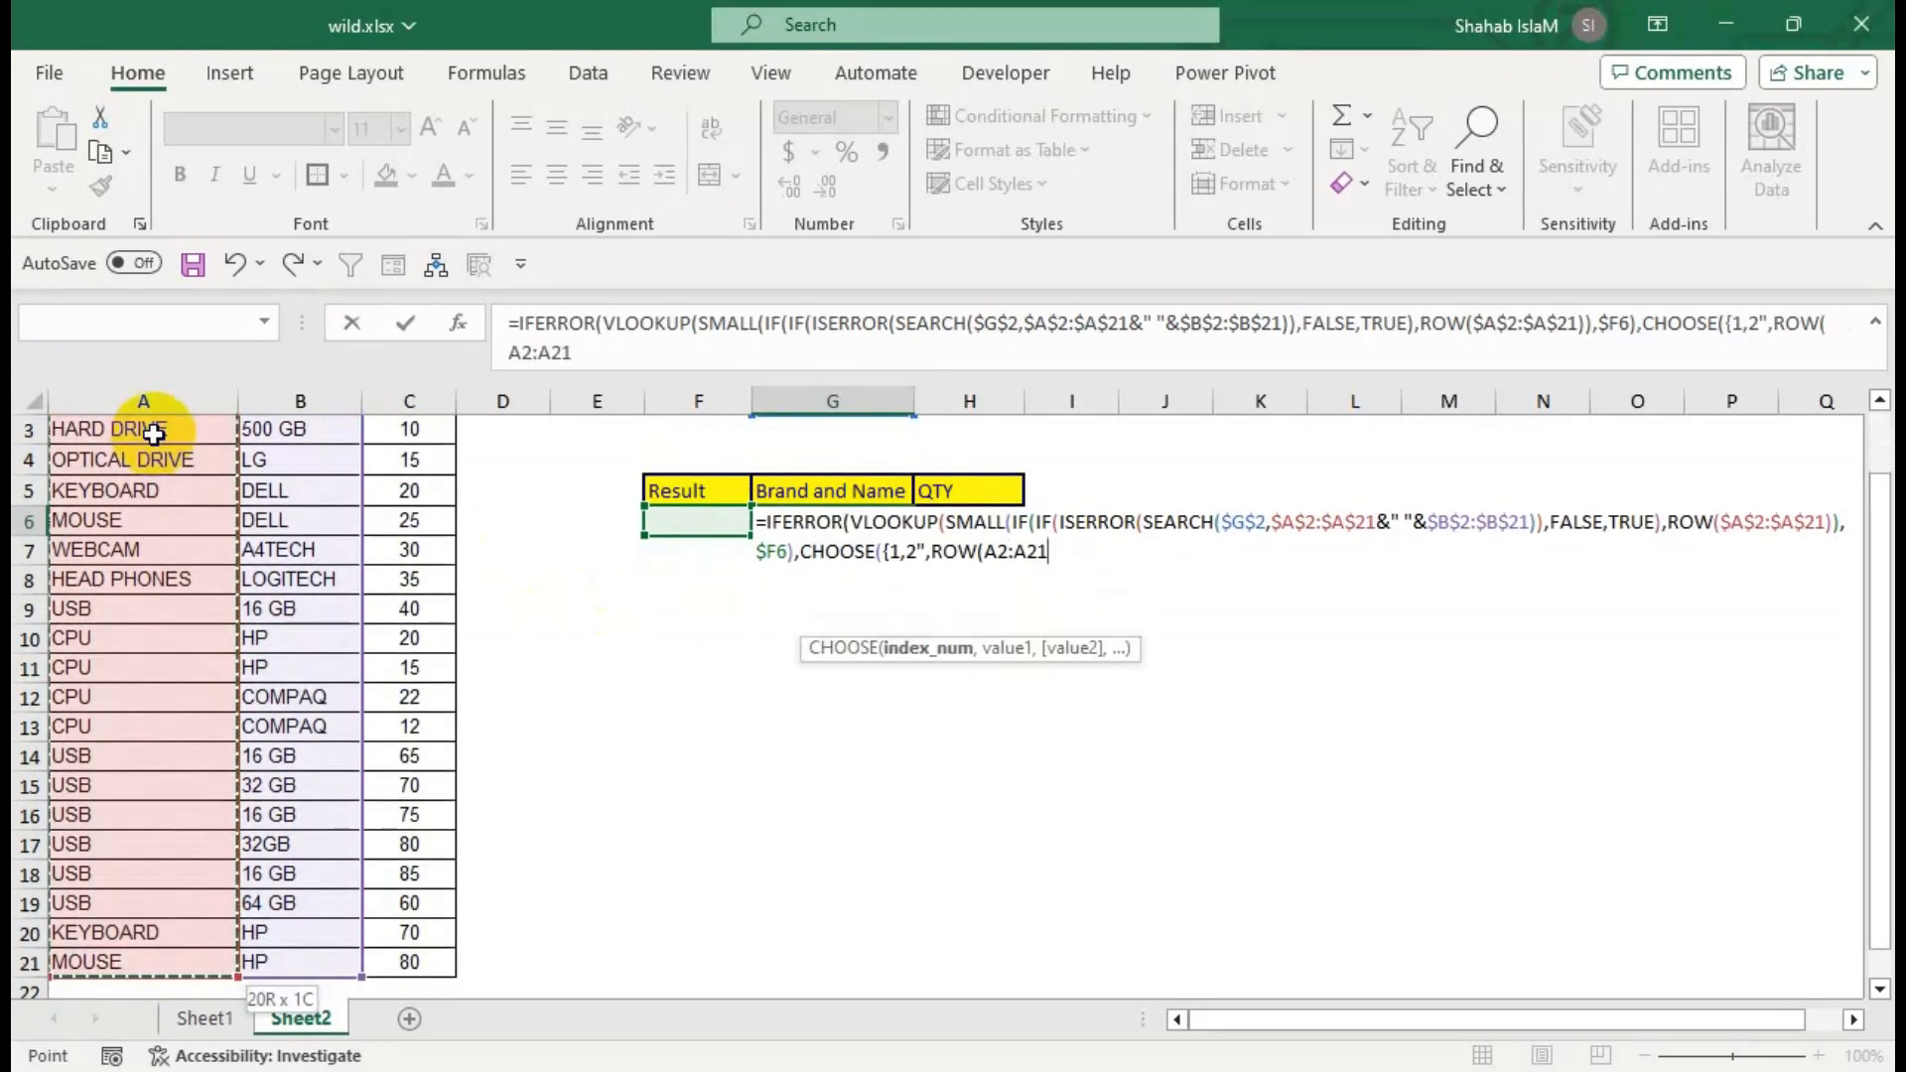
{"action": "key", "text": "F4"}
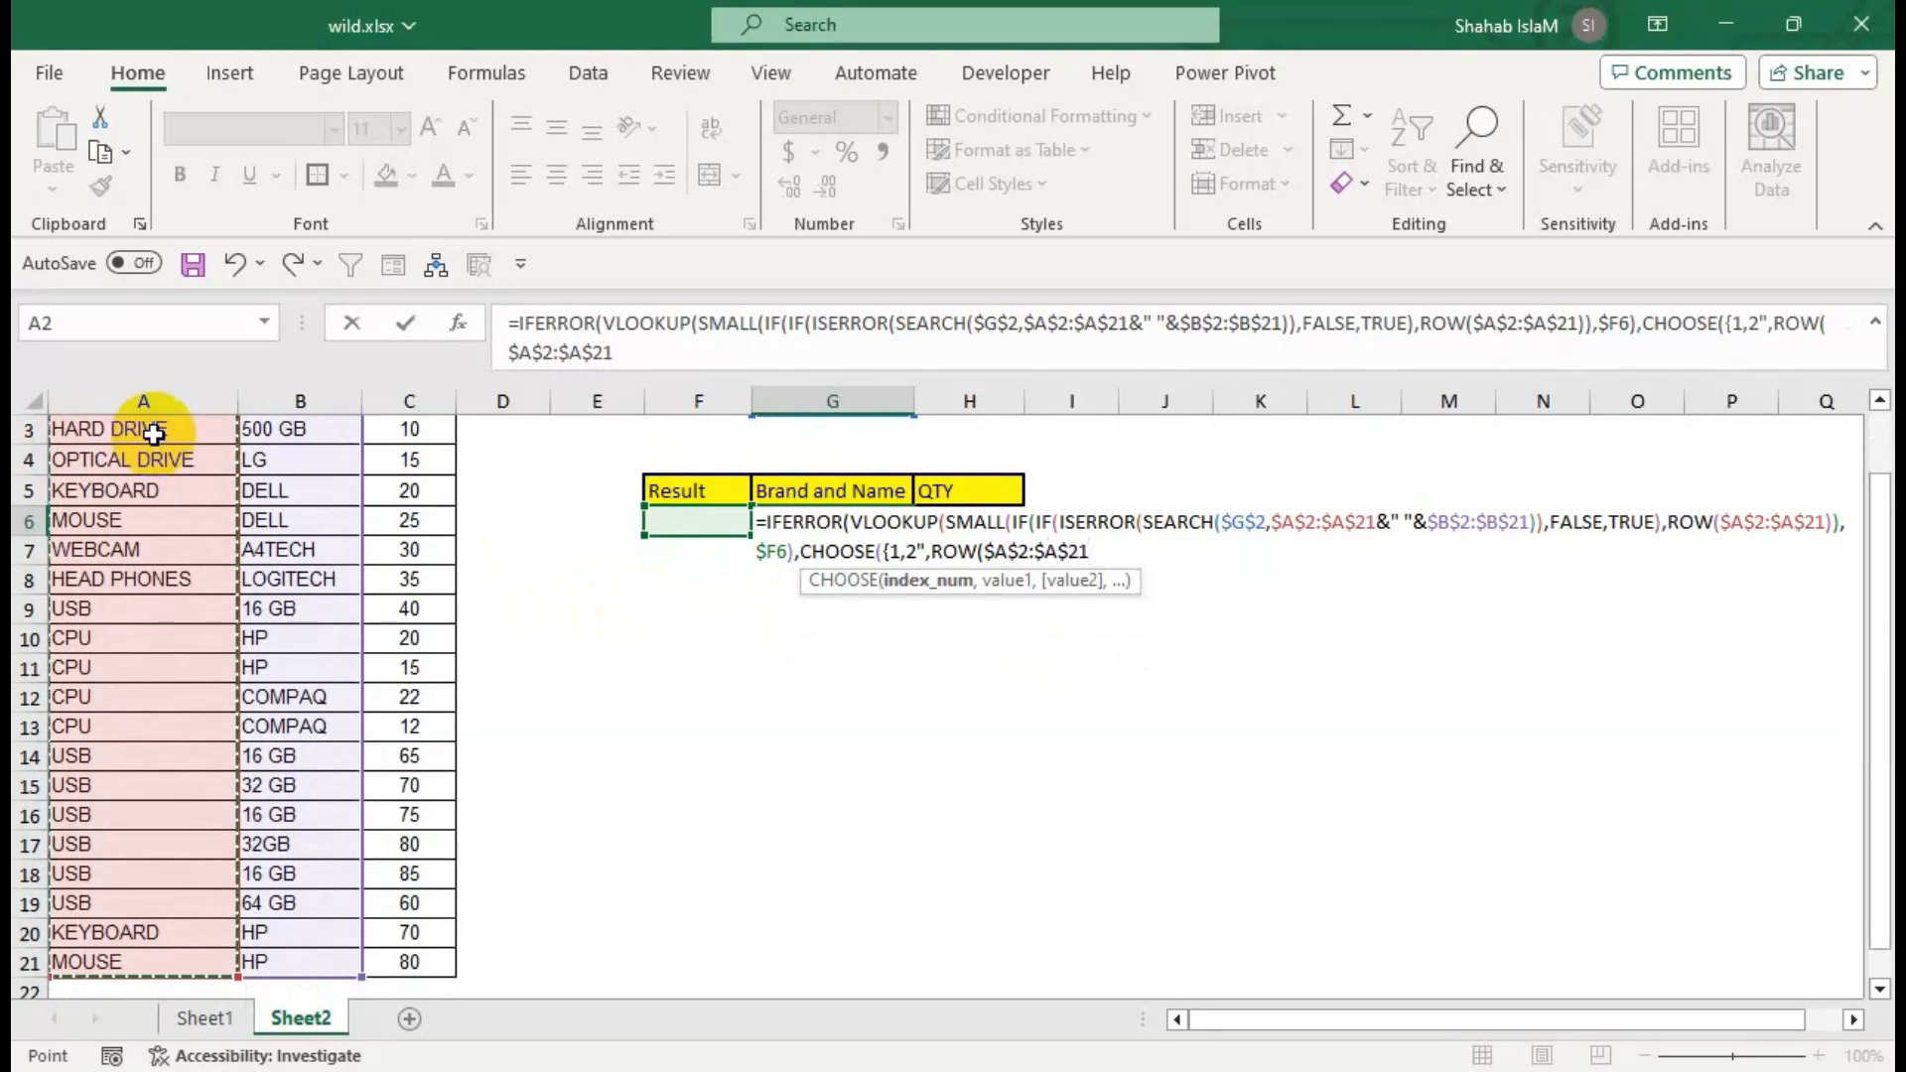
{"action": "type", "text": "),"}
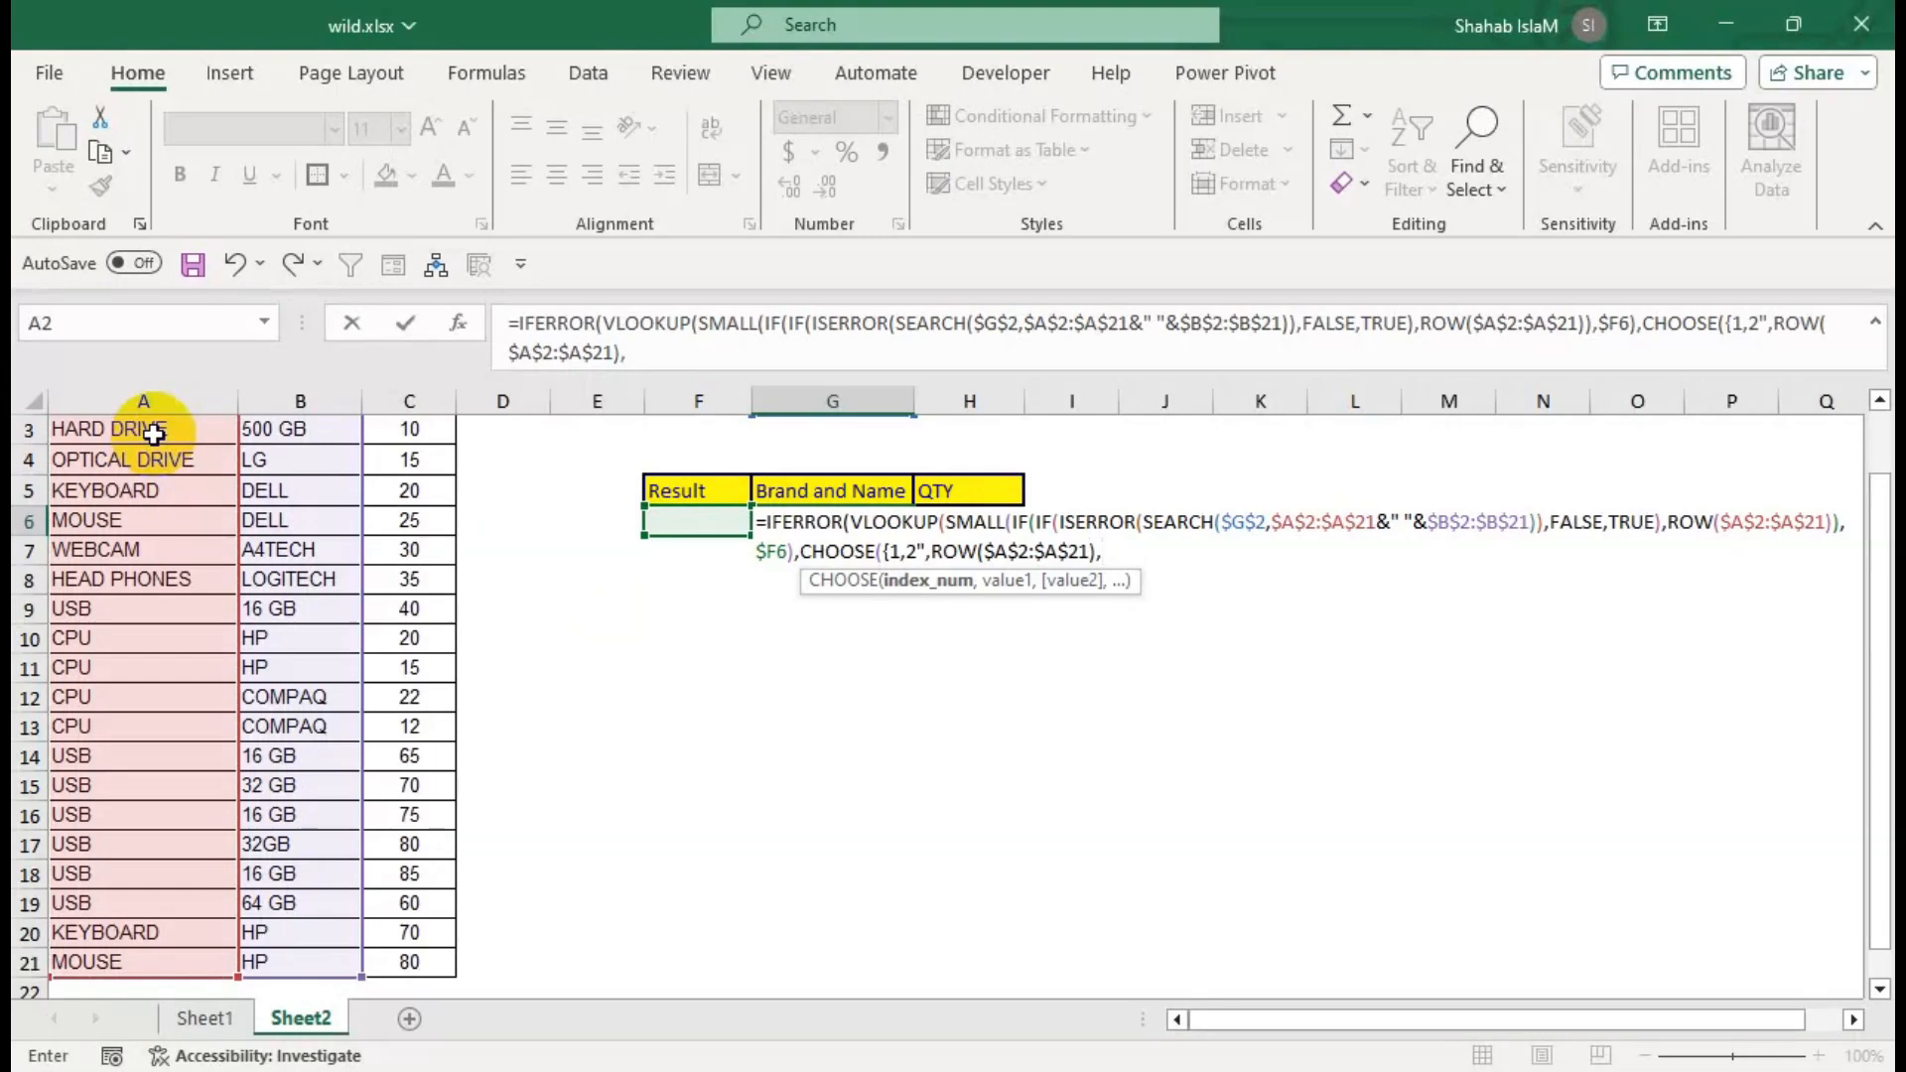
Correct the CHOOSE index array to {1,2} by replacing the stray quotation mark with a closing brace.
{"action": "left_click", "coordinate": [928, 549]}
{"action": "key", "text": "BackSpace"}
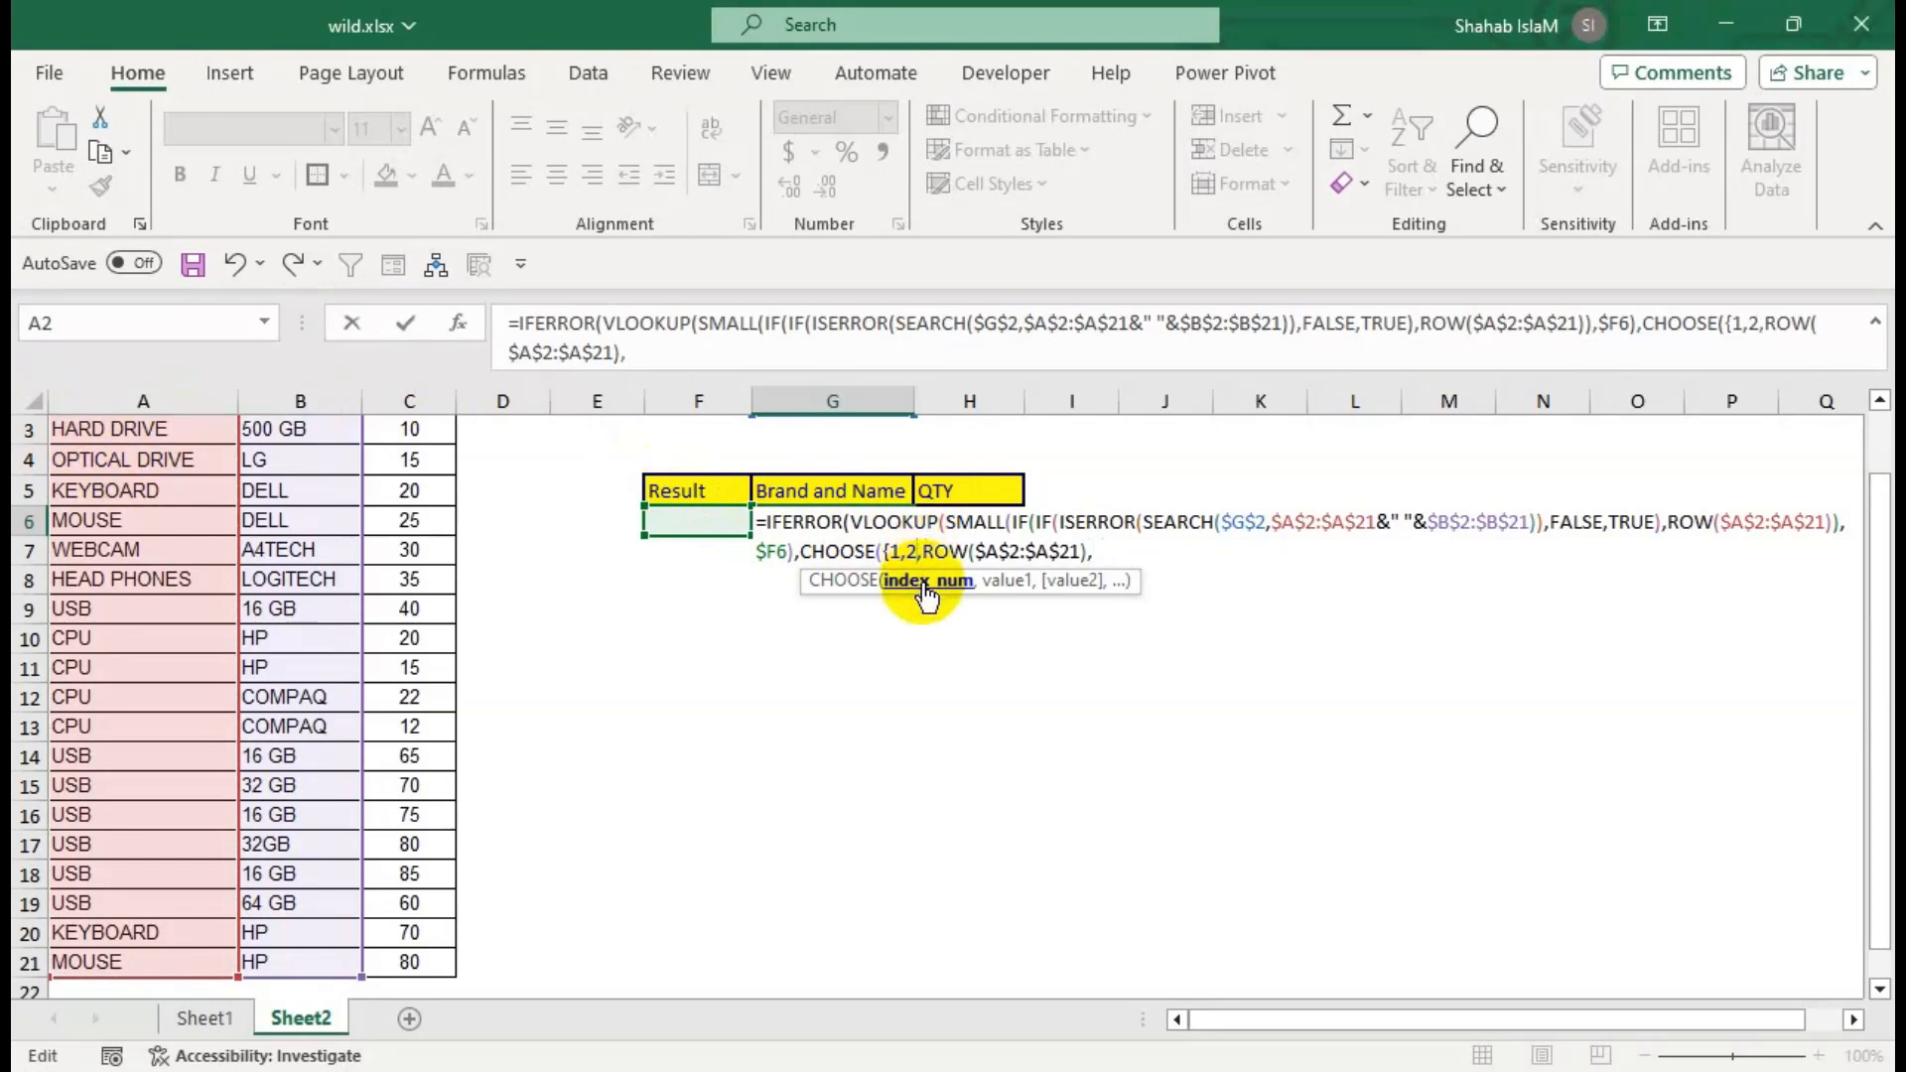
{"action": "type", "text": "}"}
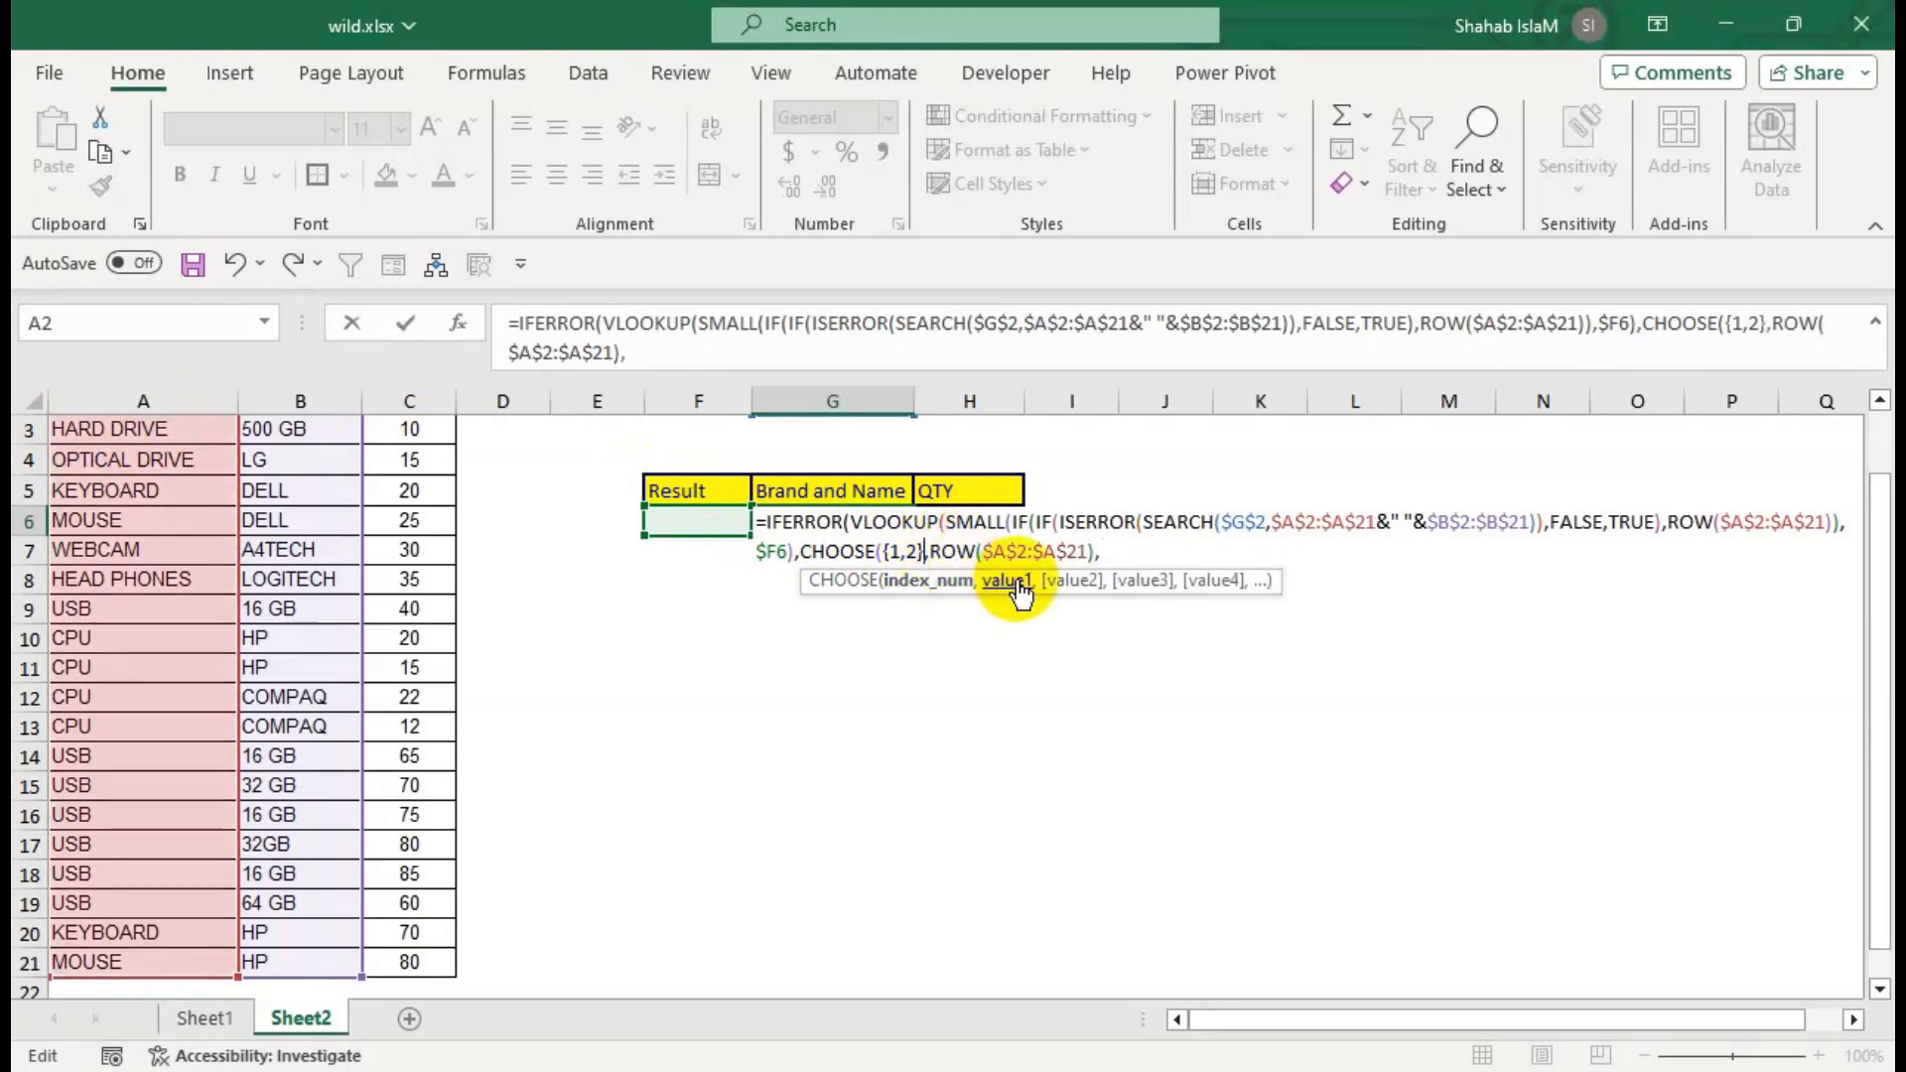
Add the quantity range $C$2:$C$21 as the second CHOOSE value and close CHOOSE.
{"action": "left_click", "coordinate": [1113, 553]}
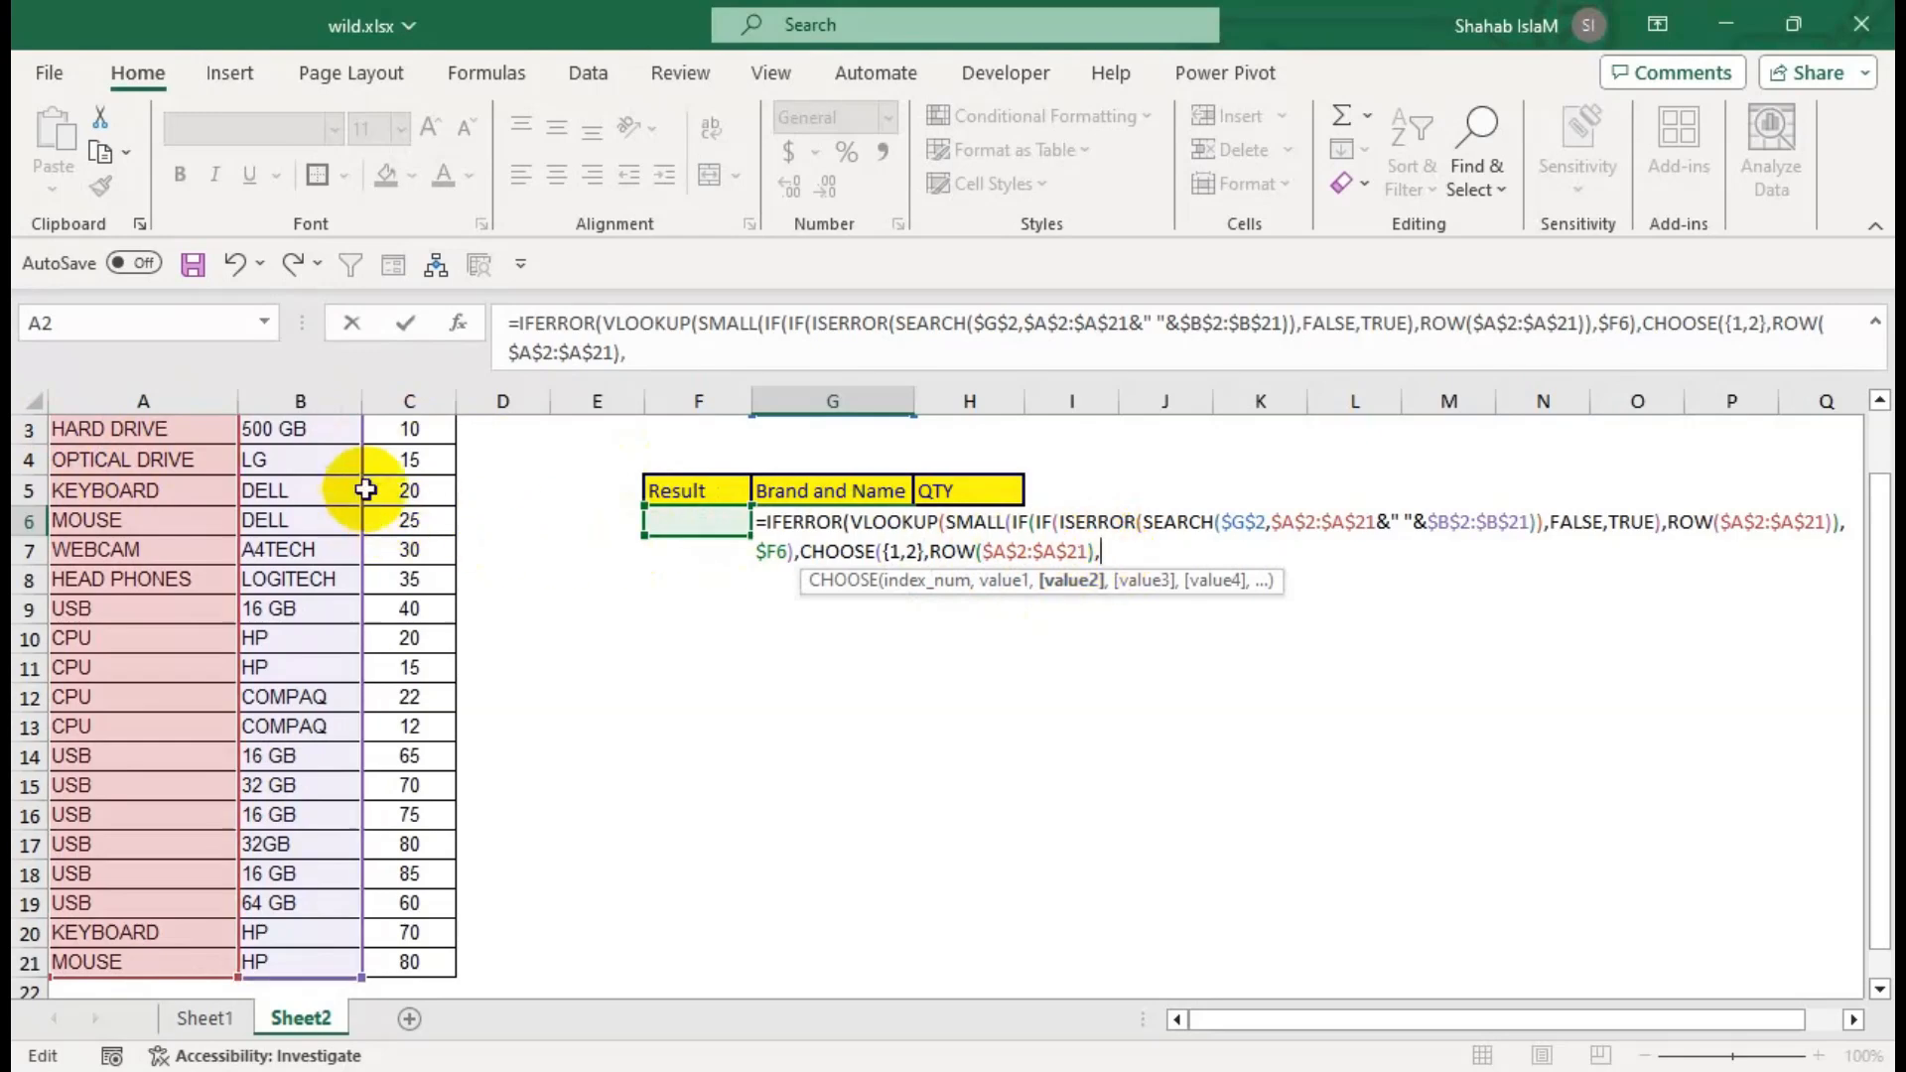
{"action": "left_click", "coordinate": [414, 483]}
{"action": "key", "text": "ctrl+Up"}
{"action": "left_click", "coordinate": [405, 475]}
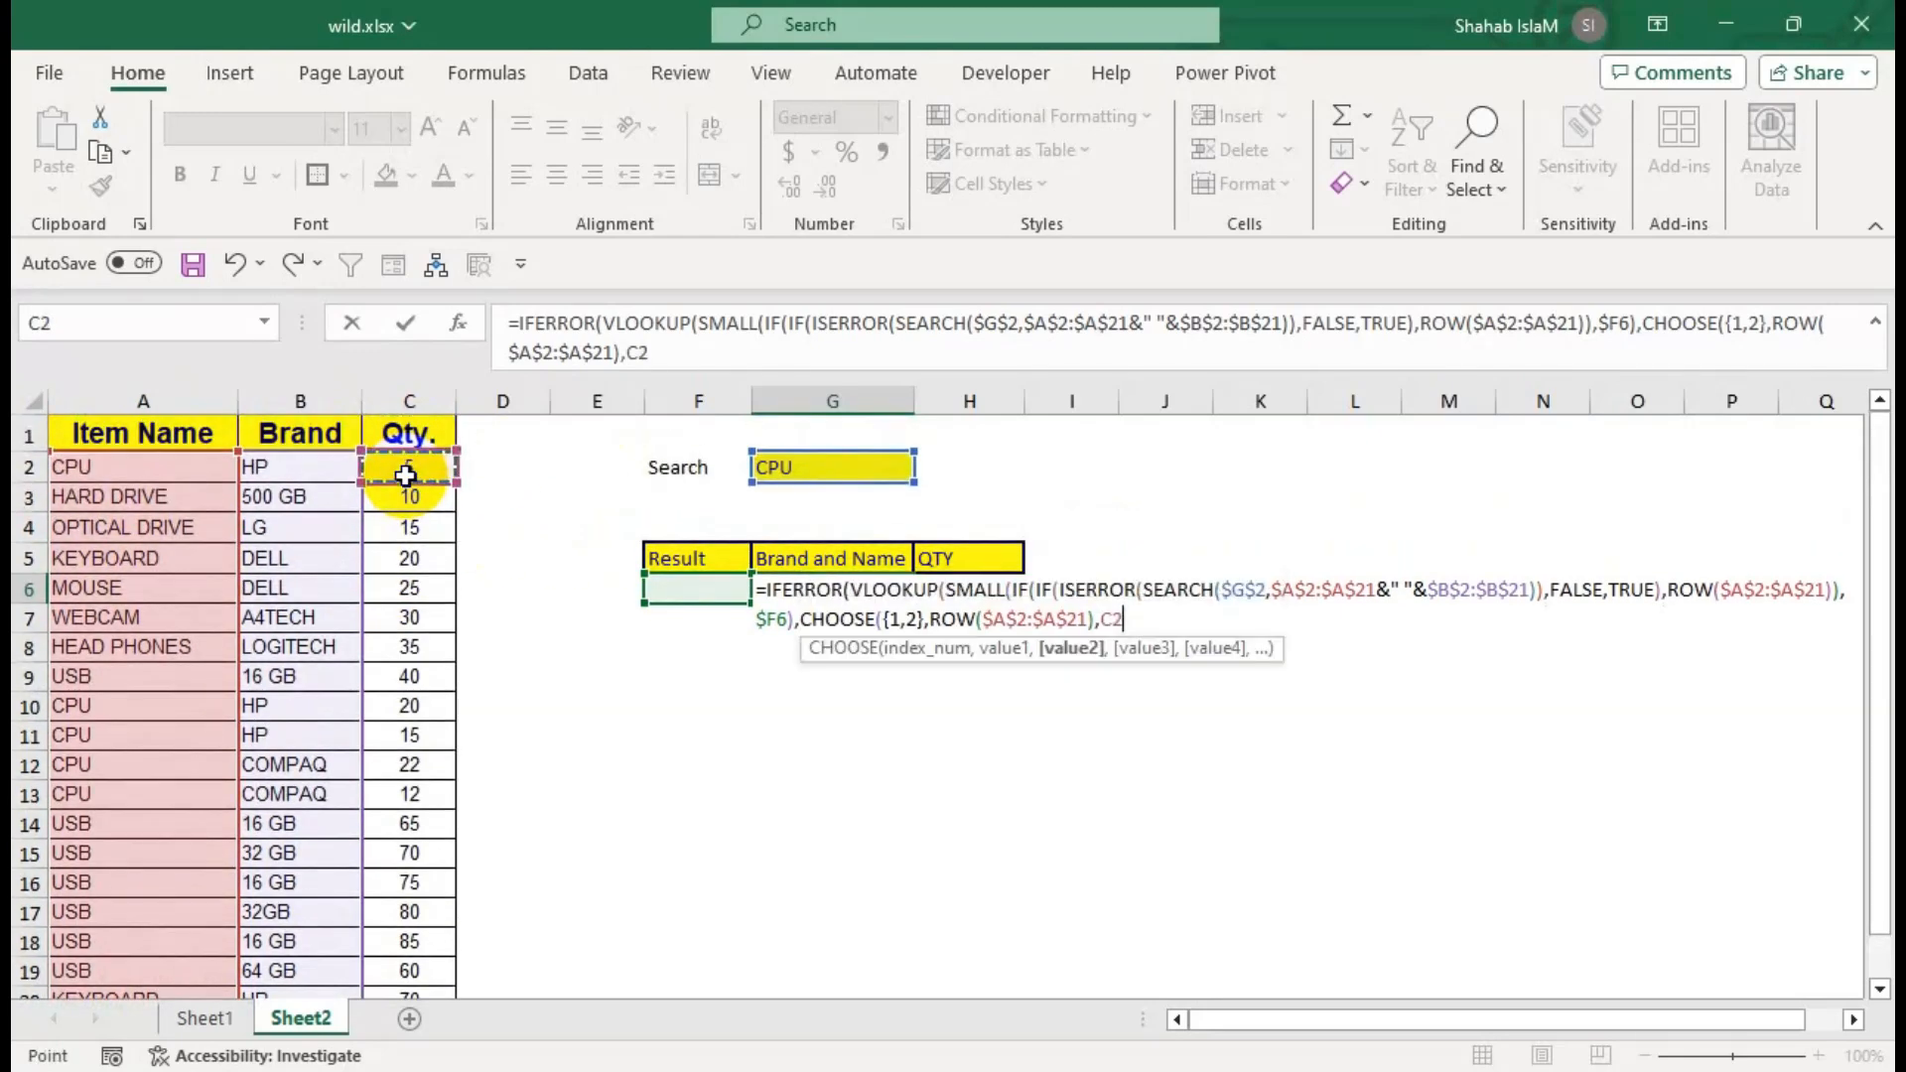
{"action": "key", "text": "ctrl+shift+Down"}
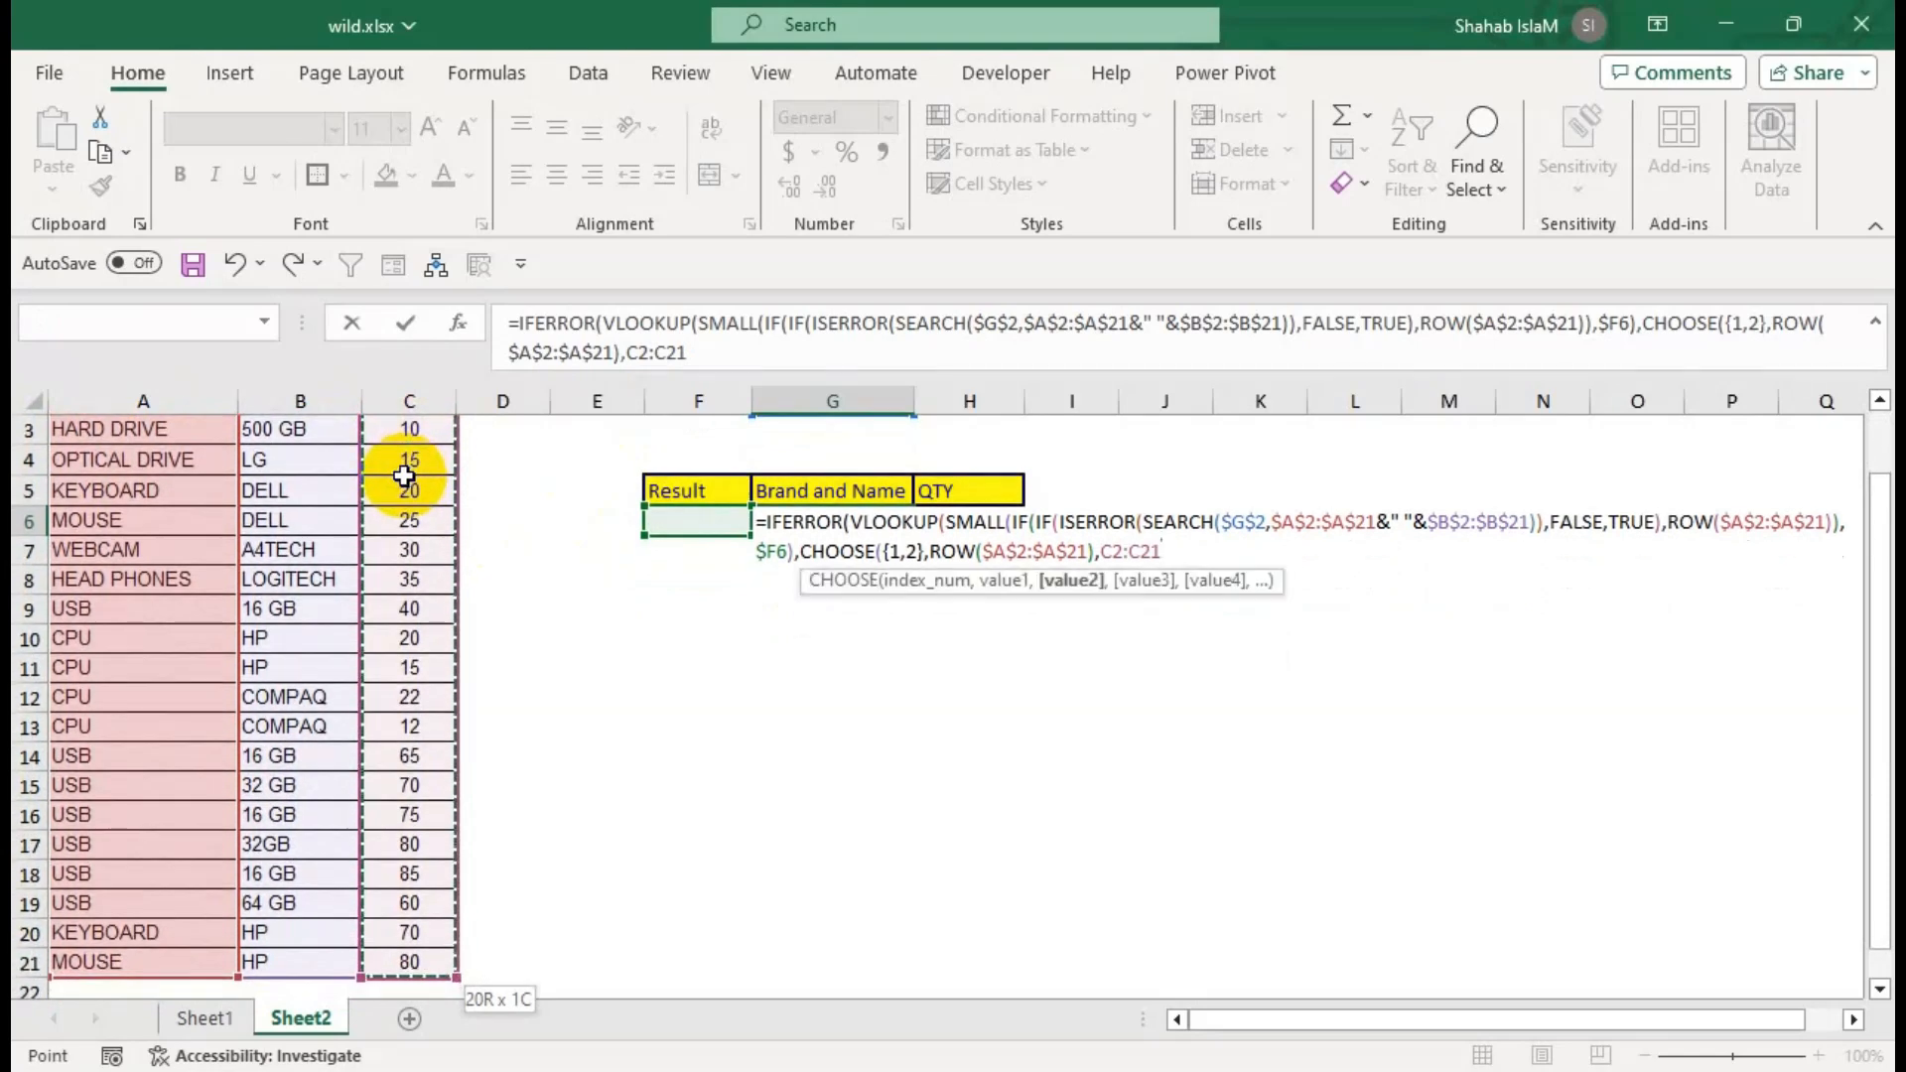
{"action": "key", "text": "F4"}
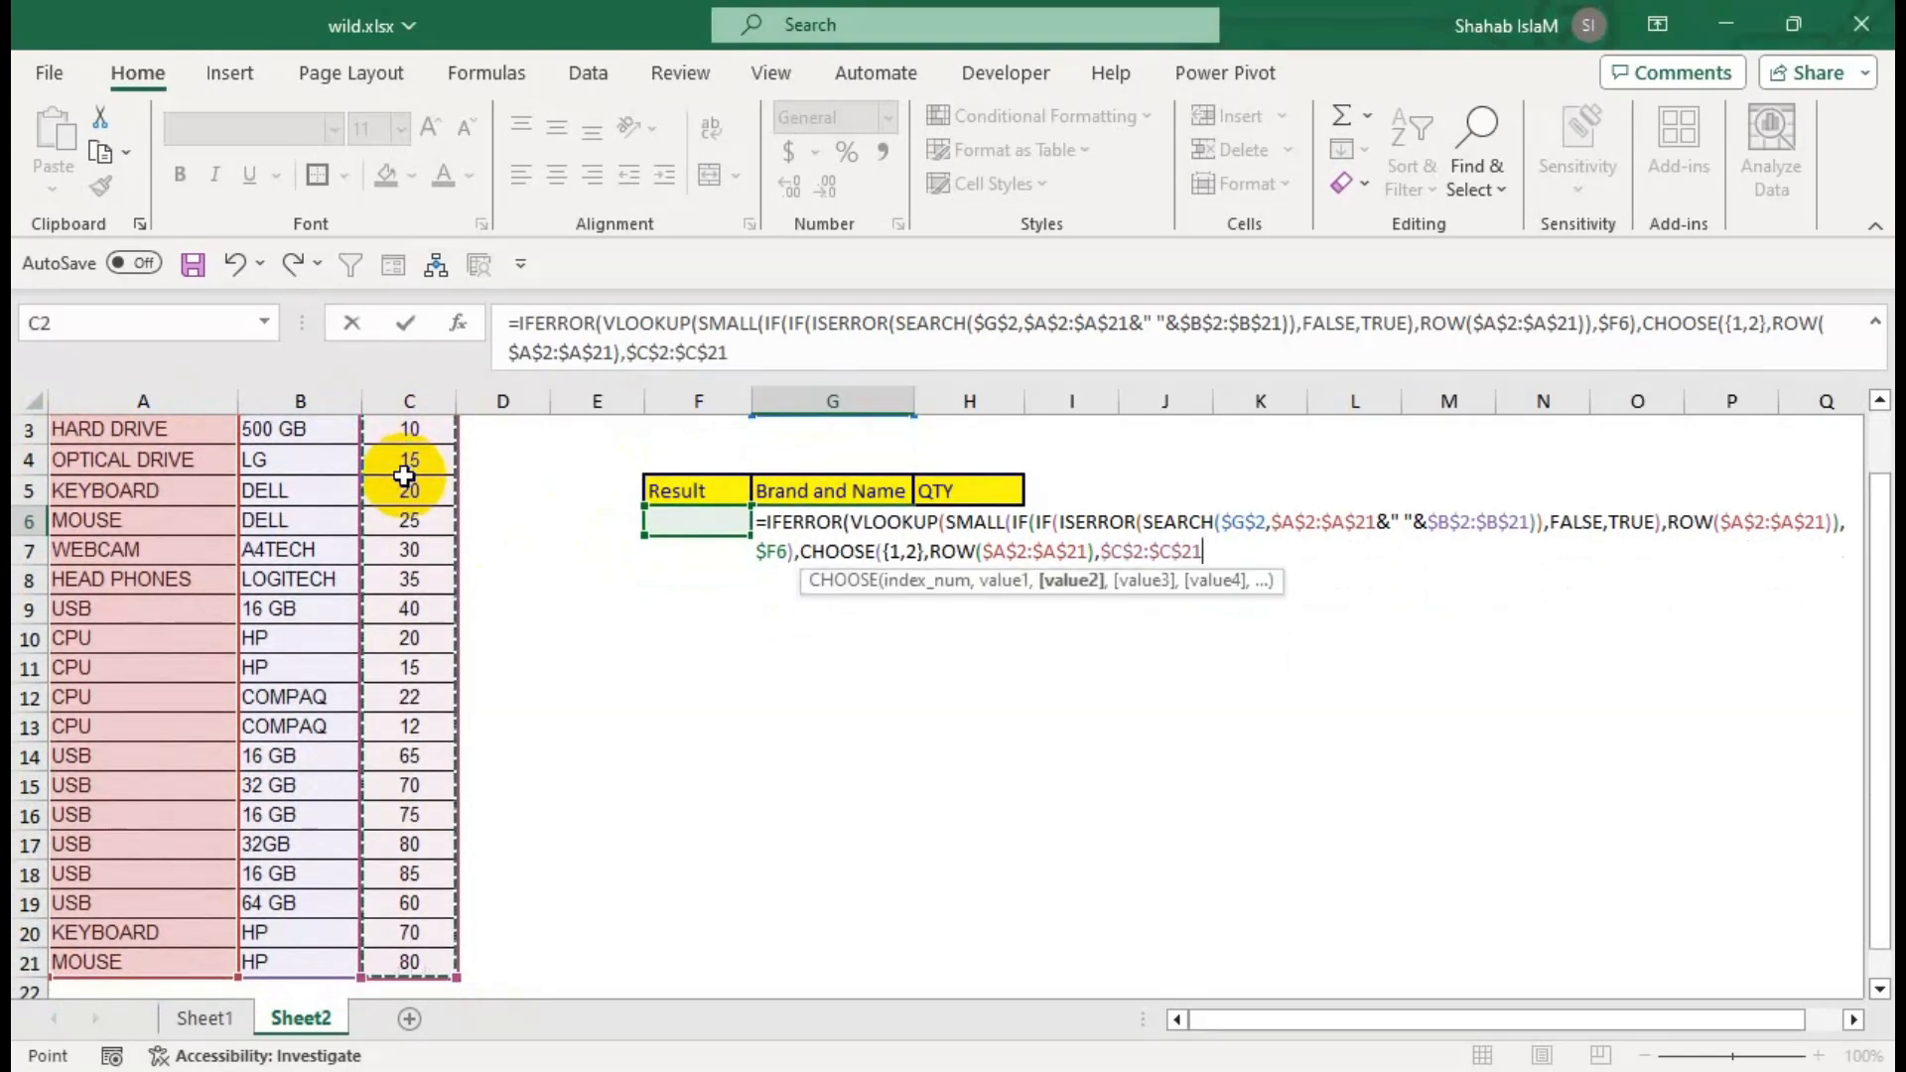
{"action": "type", "text": ")"}
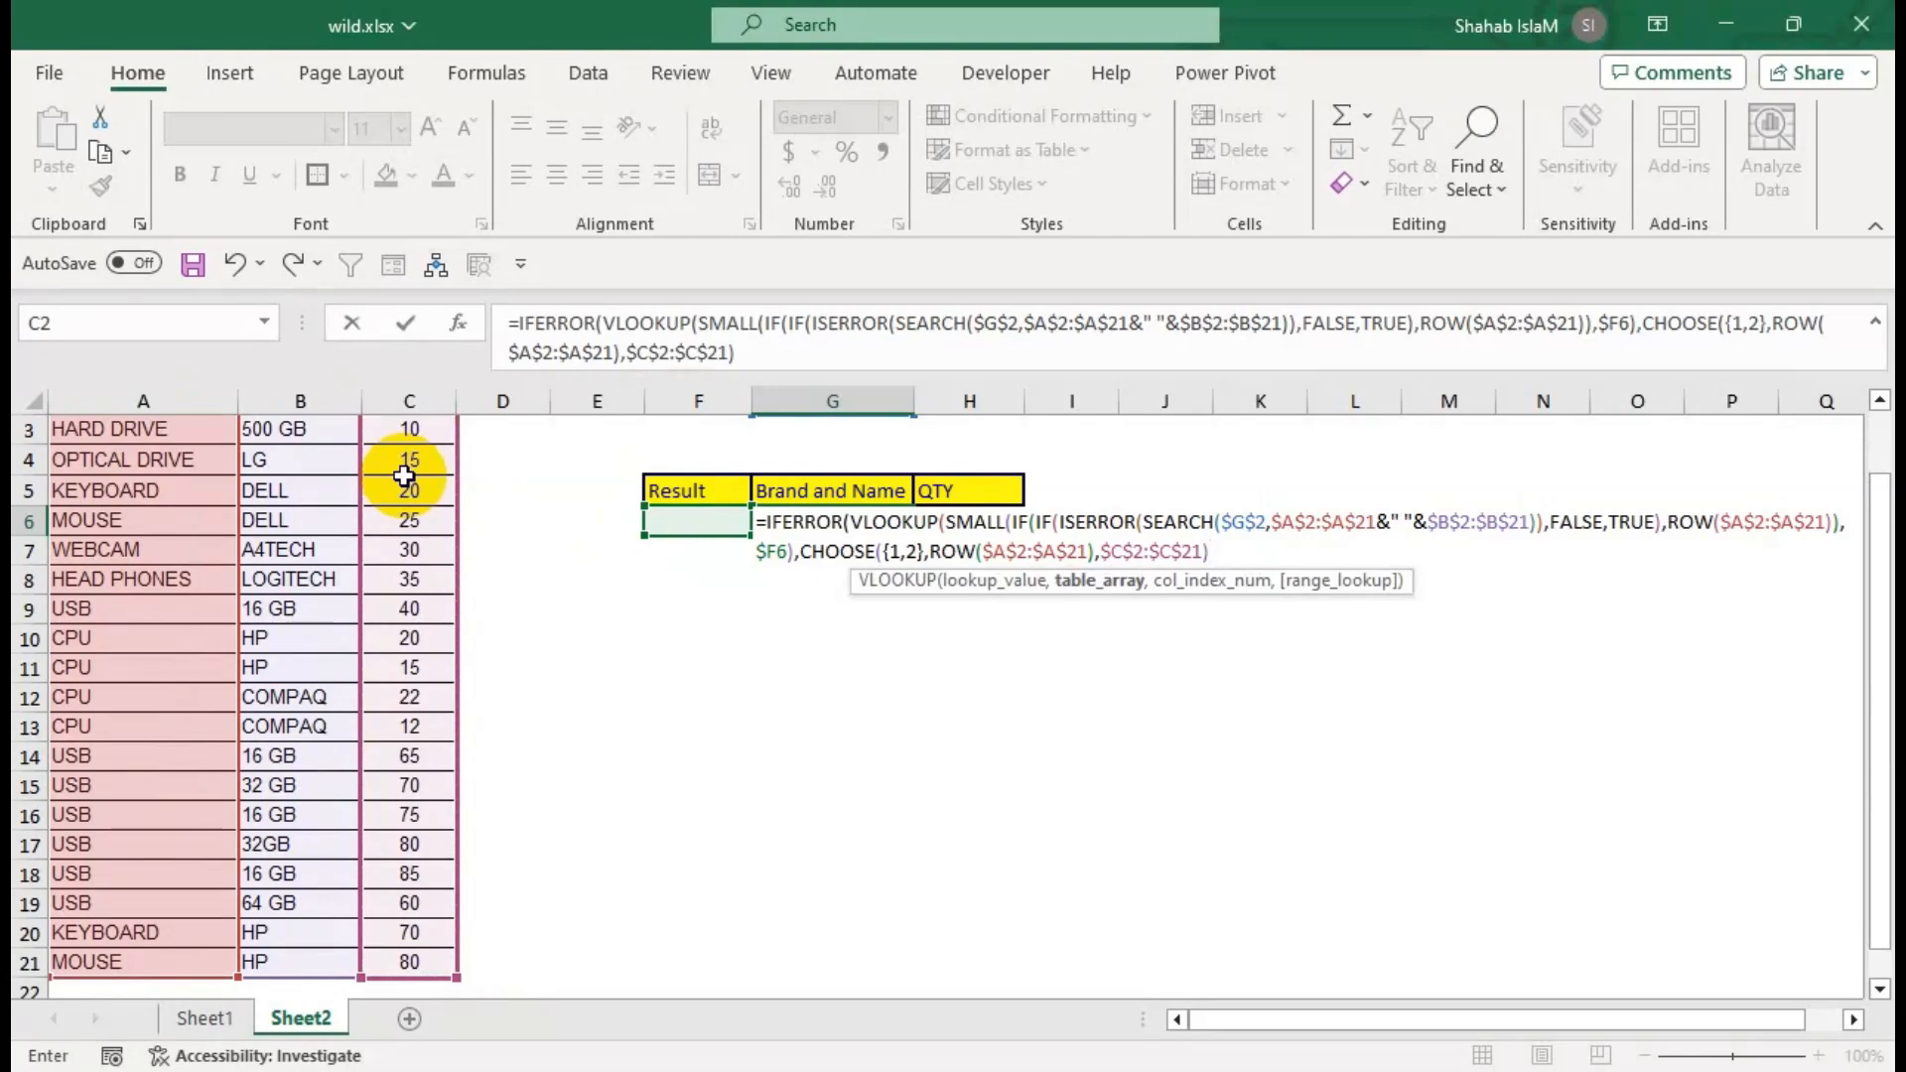
Set the VLOOKUP column index to 2 and the range lookup to FALSE for an exact match.
{"action": "type", "text": ",2,"}
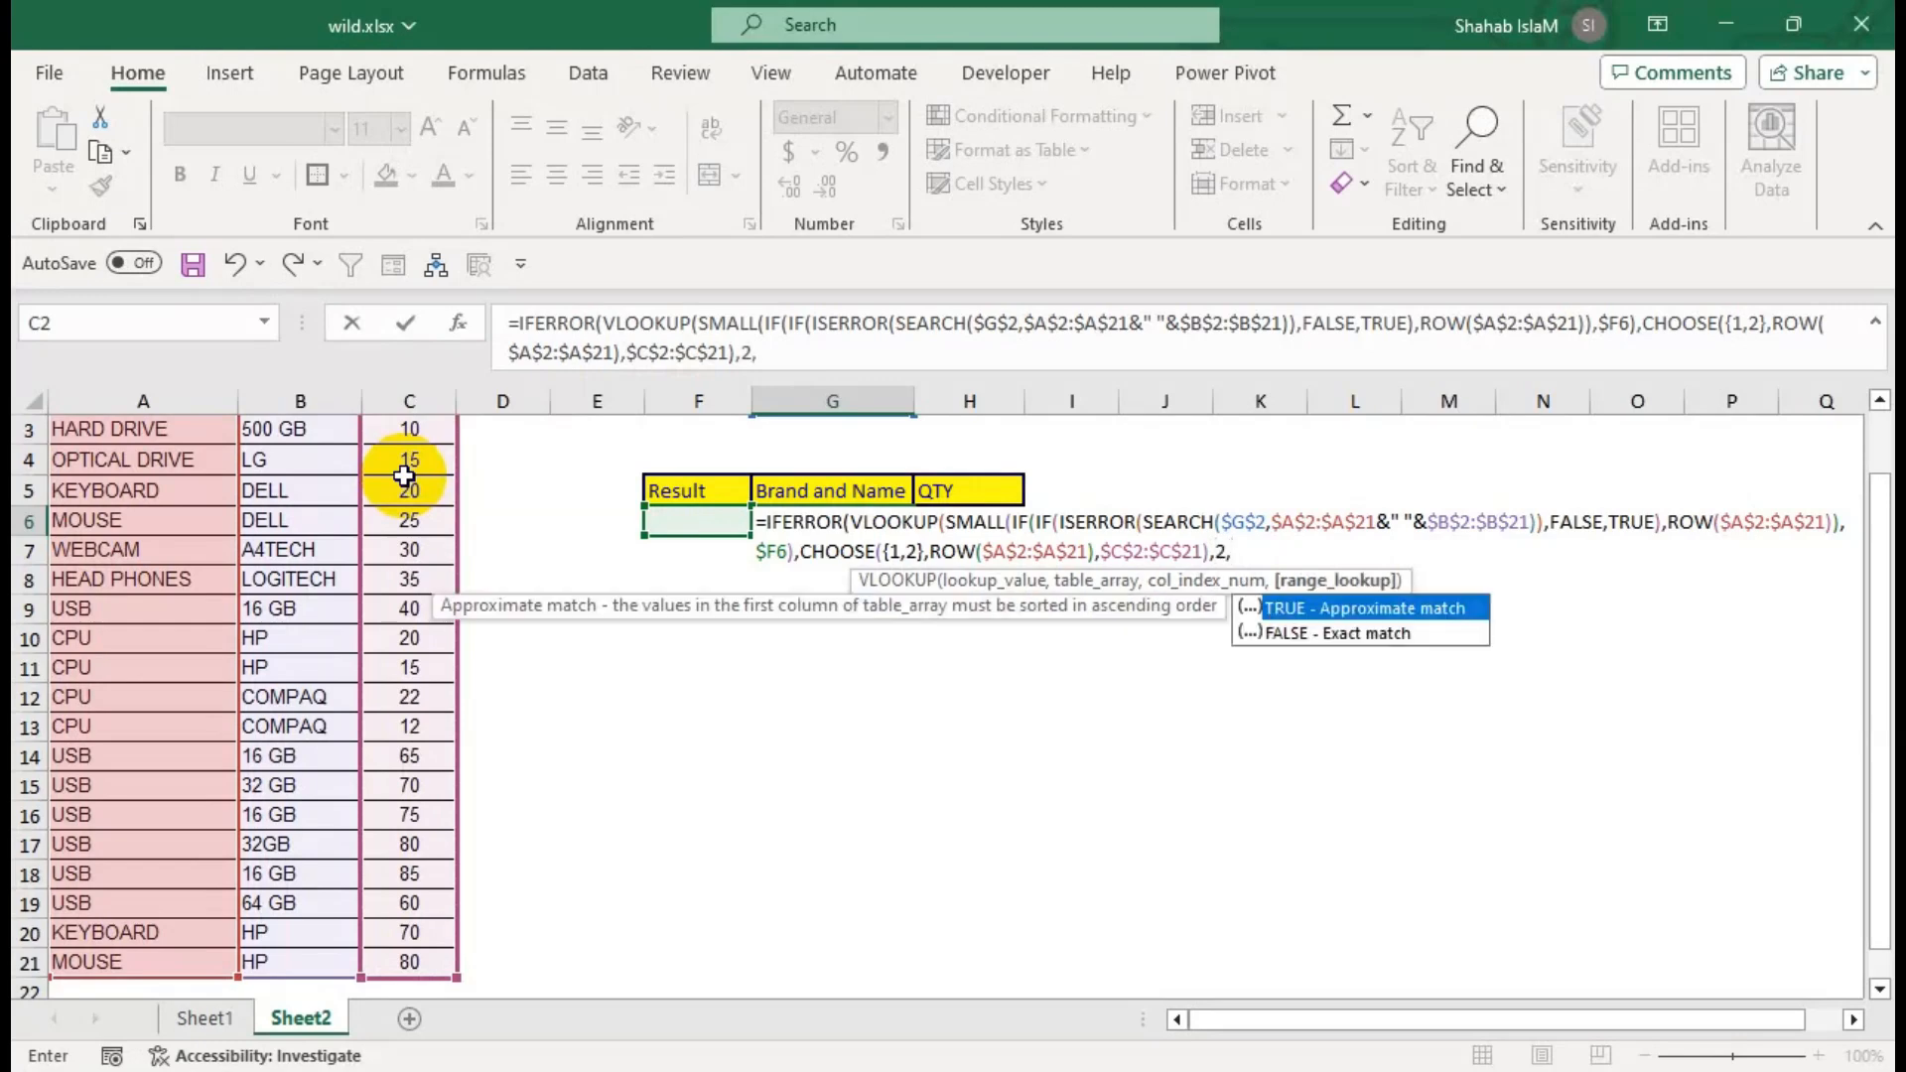
{"action": "key", "text": "Down"}
{"action": "key", "text": "Tab"}
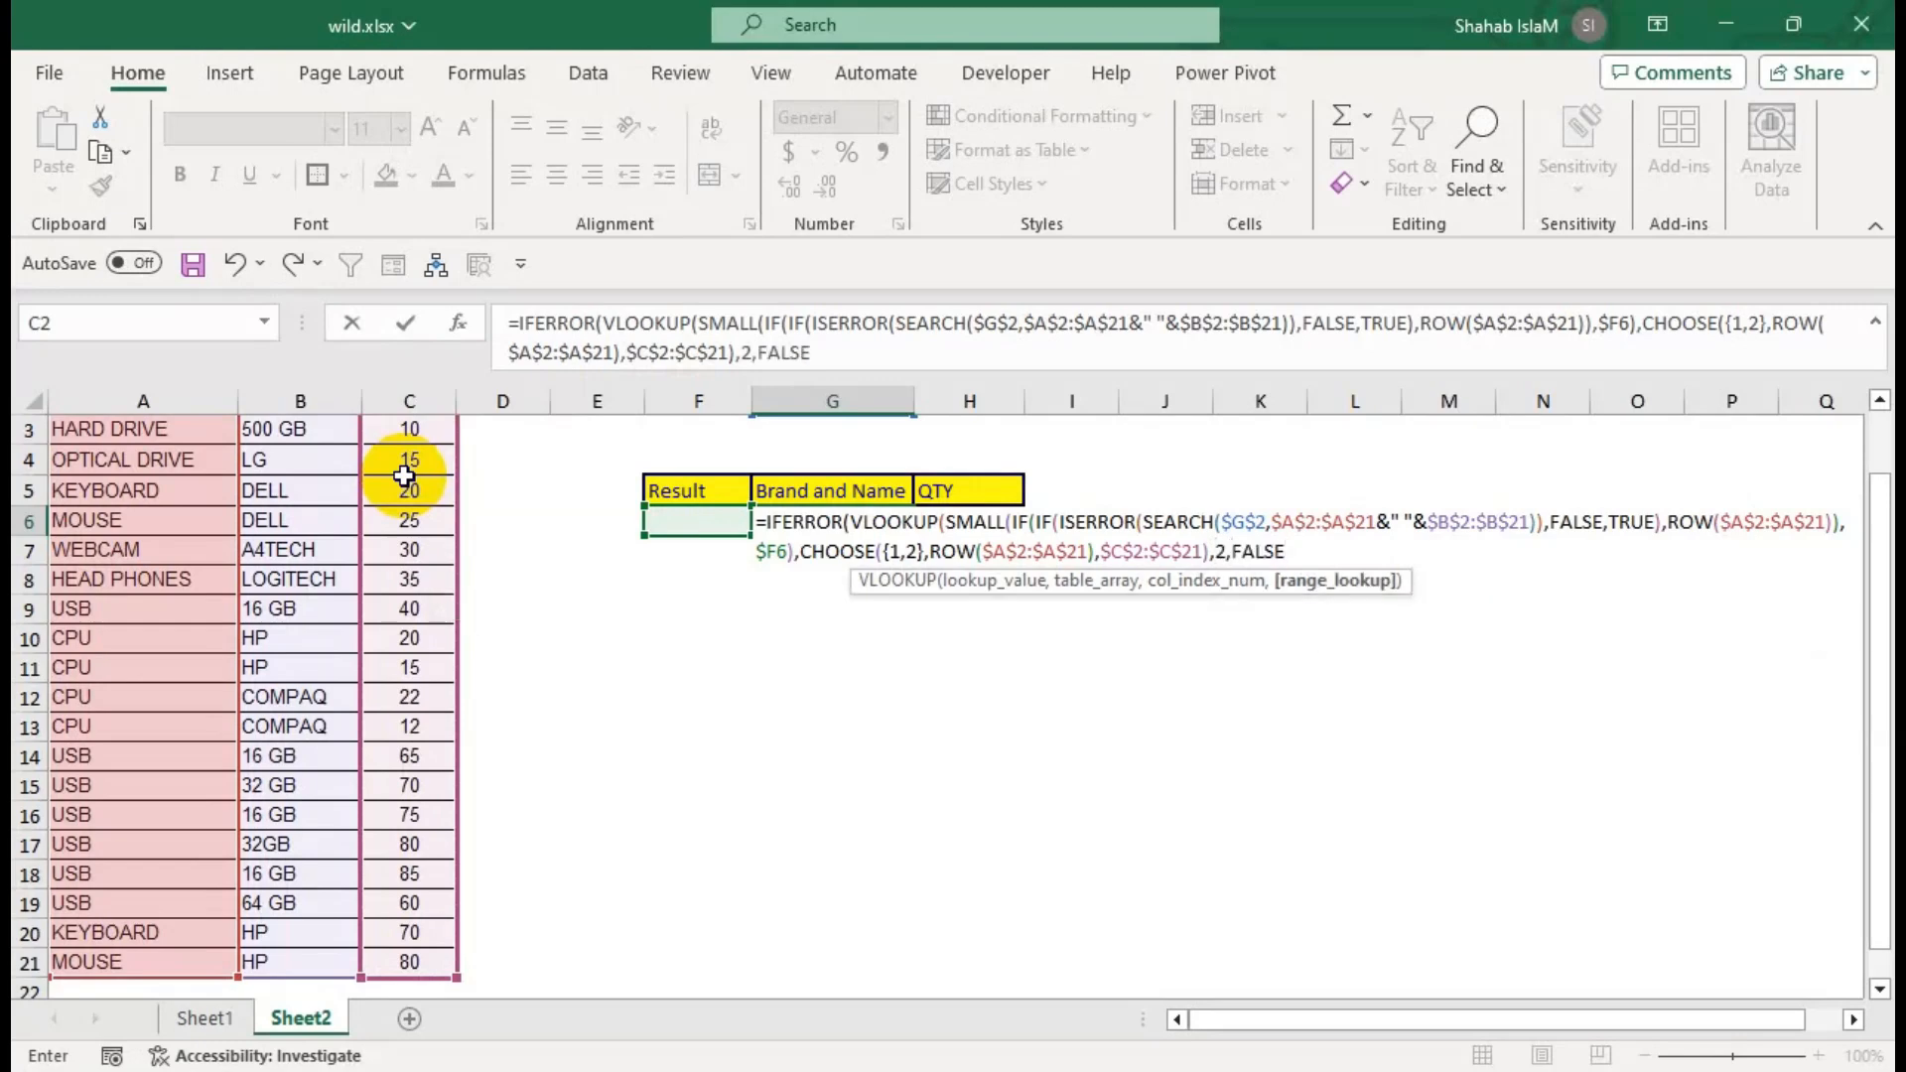
Close VLOOKUP, set the IFERROR fallback to an empty string "", and enter the completed formula in G6.
{"action": "type", "text": ")"}
{"action": "key", "text": "Return"}
{"action": "key", "text": "Return"}
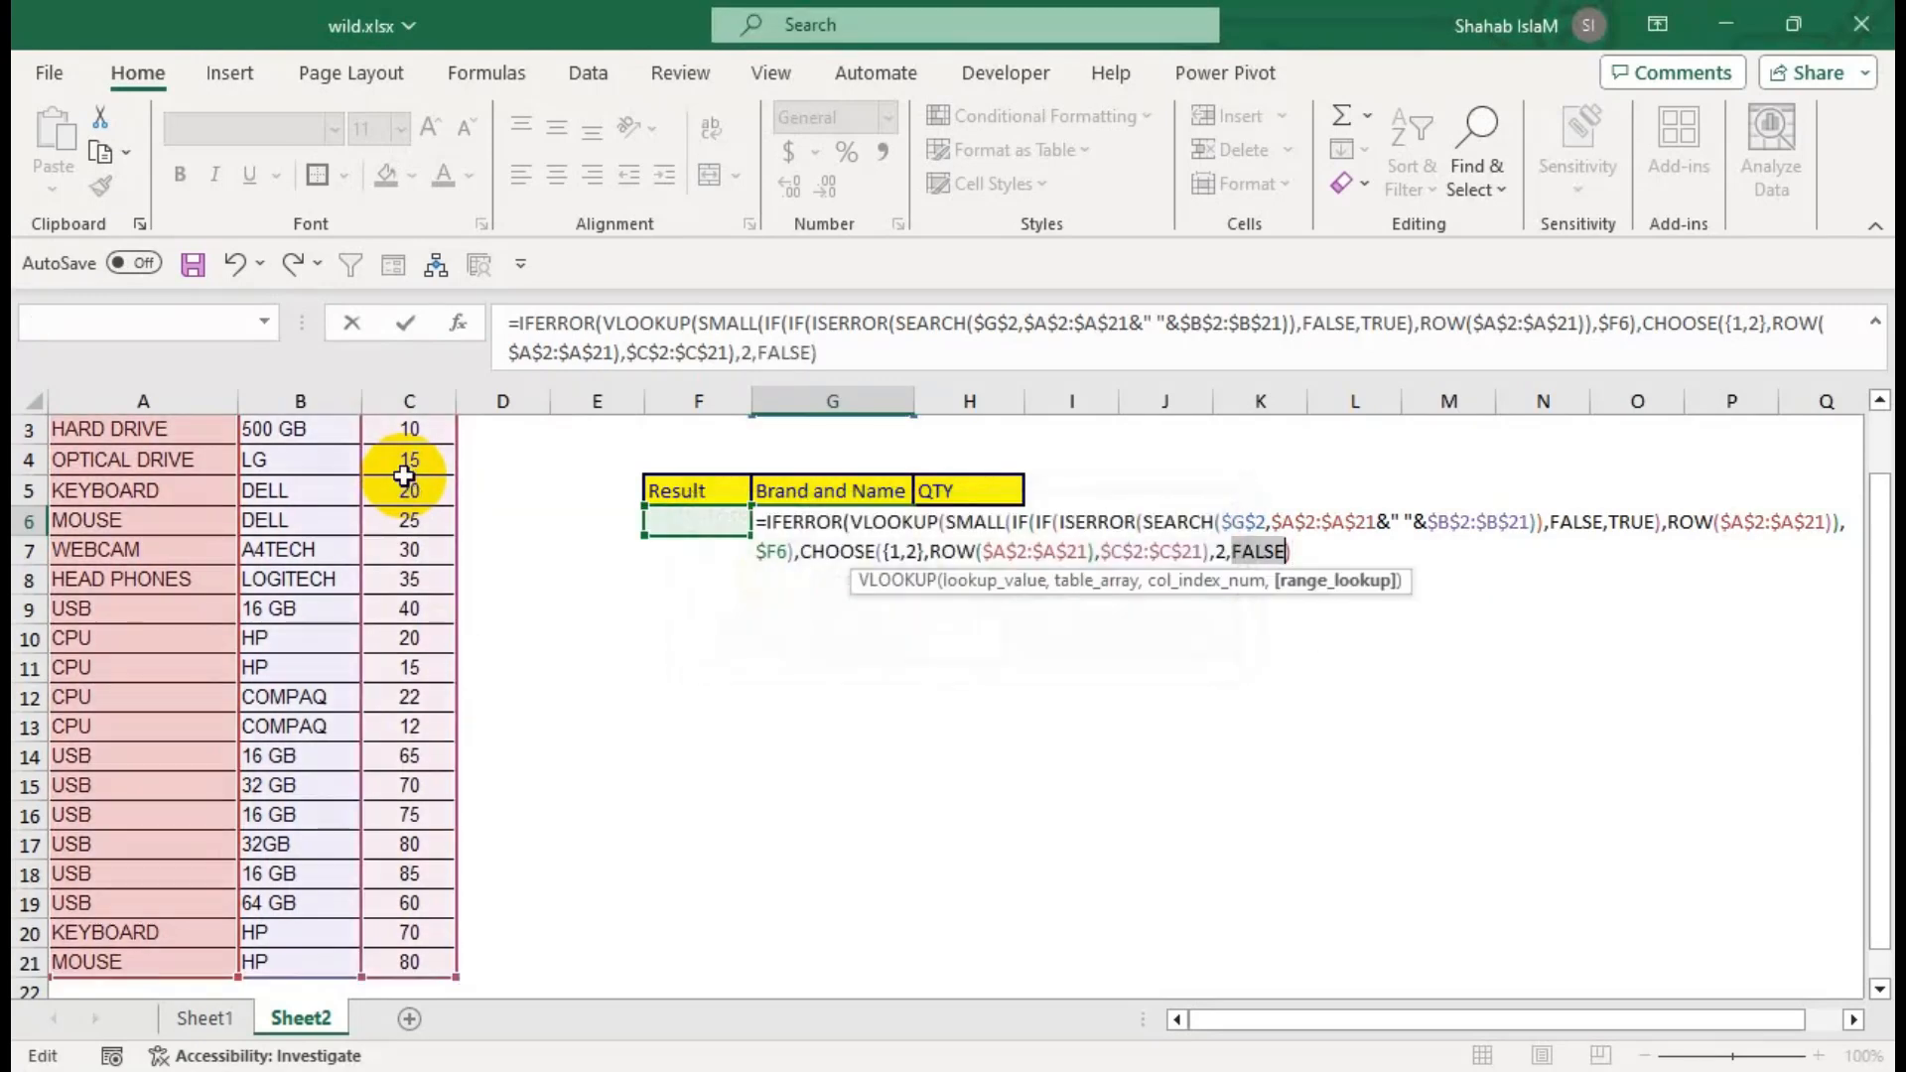
{"action": "left_click", "coordinate": [1258, 544]}
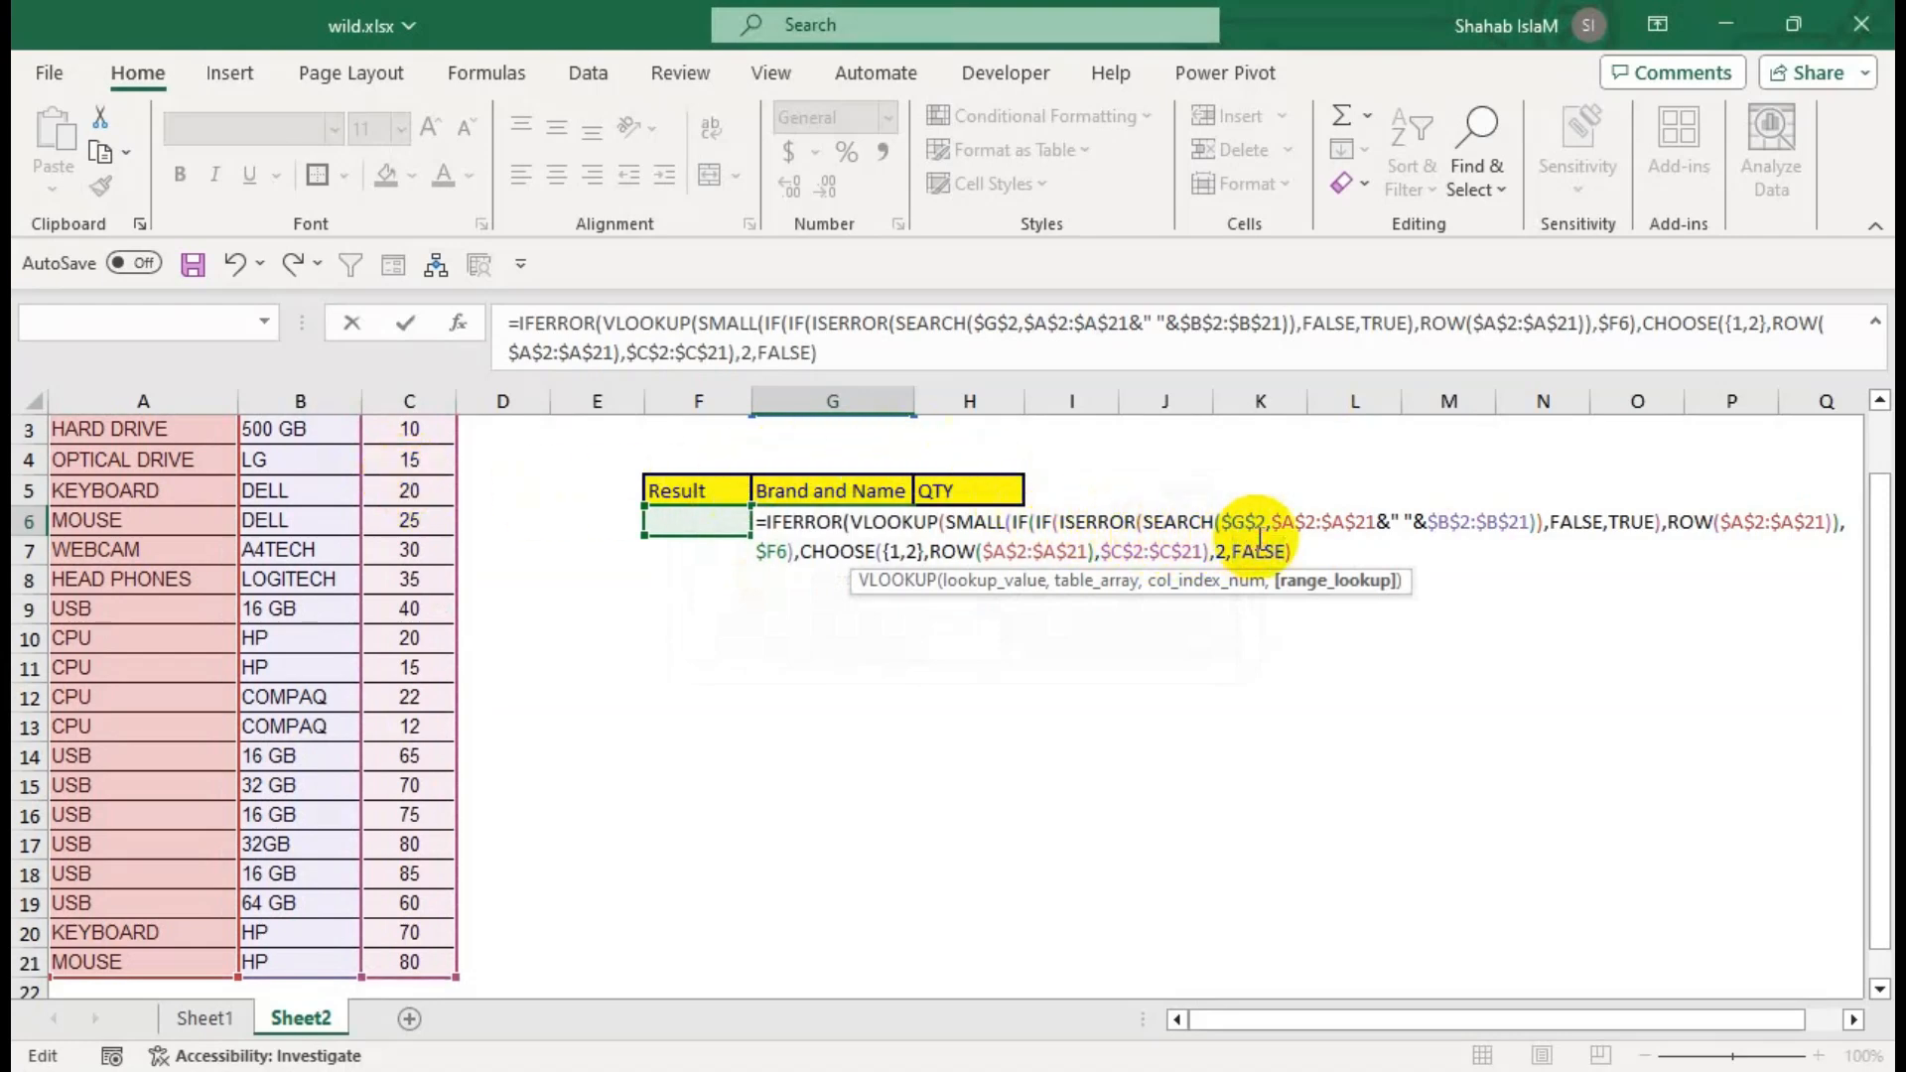
{"action": "left_click", "coordinate": [1305, 548]}
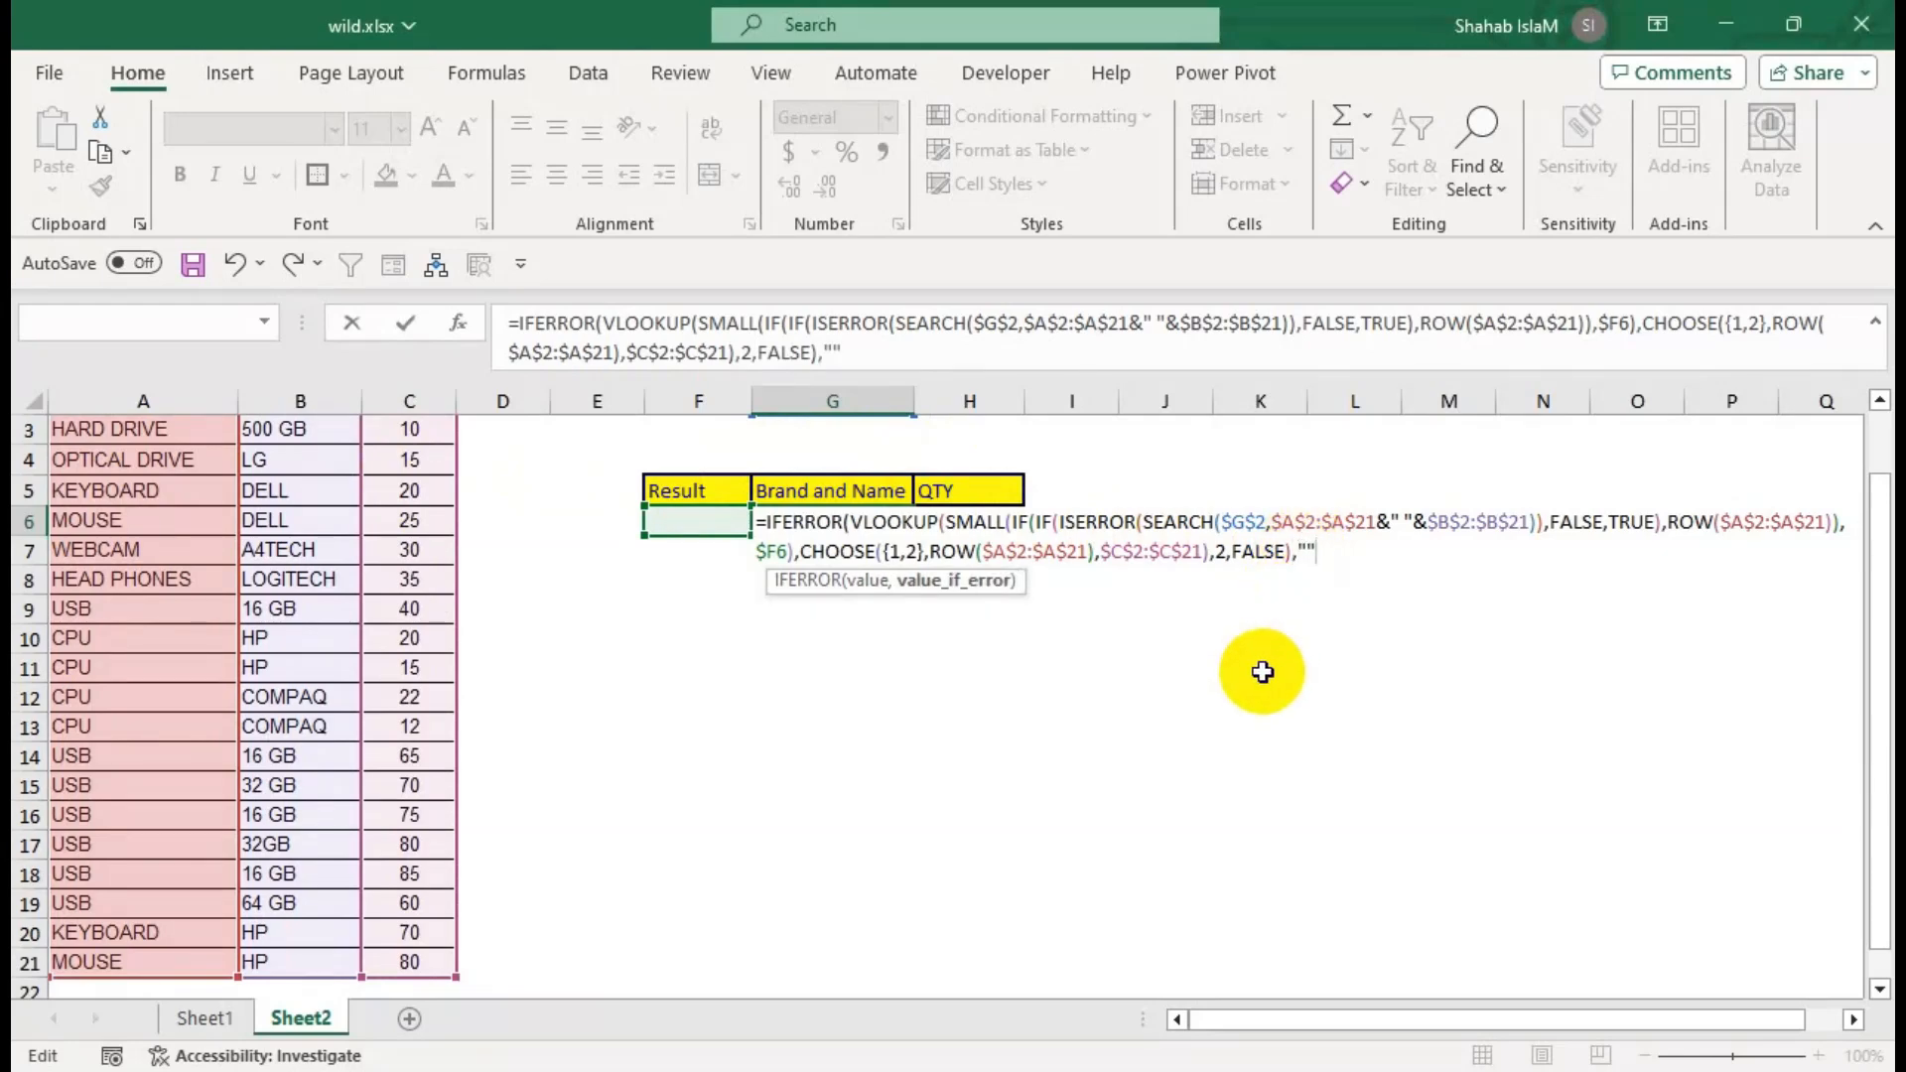
{"action": "type", "text": ")"}
{"action": "key", "text": "Return"}
{"action": "left_click_drag", "start_coordinate": [1215, 553], "coordinate": [1191, 362]}
{"action": "left_click_drag", "start_coordinate": [1068, 496], "coordinate": [1068, 323]}
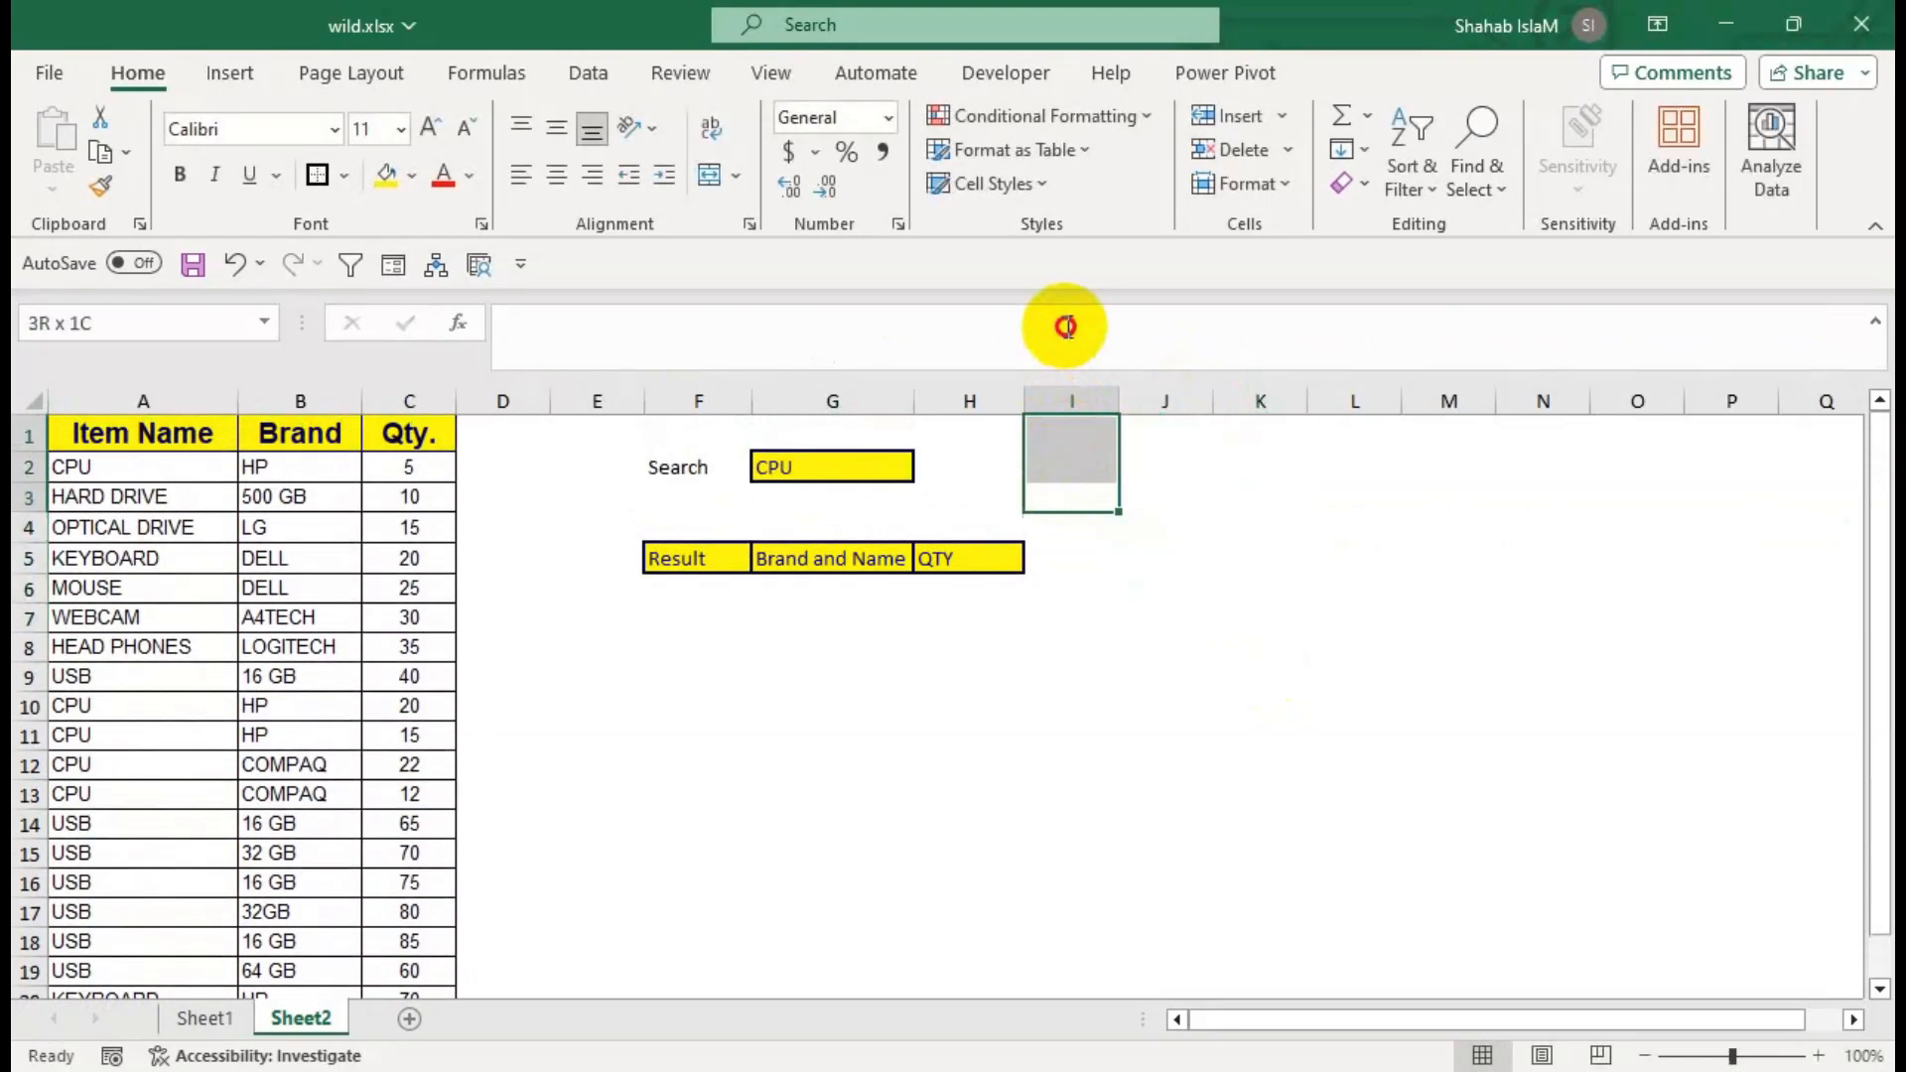
Number the Result column from F6 down to F14 as a series from 1 to 9.
{"action": "left_click", "coordinate": [722, 585]}
{"action": "type", "text": "1"}
{"action": "key", "text": "ctrl+Return"}
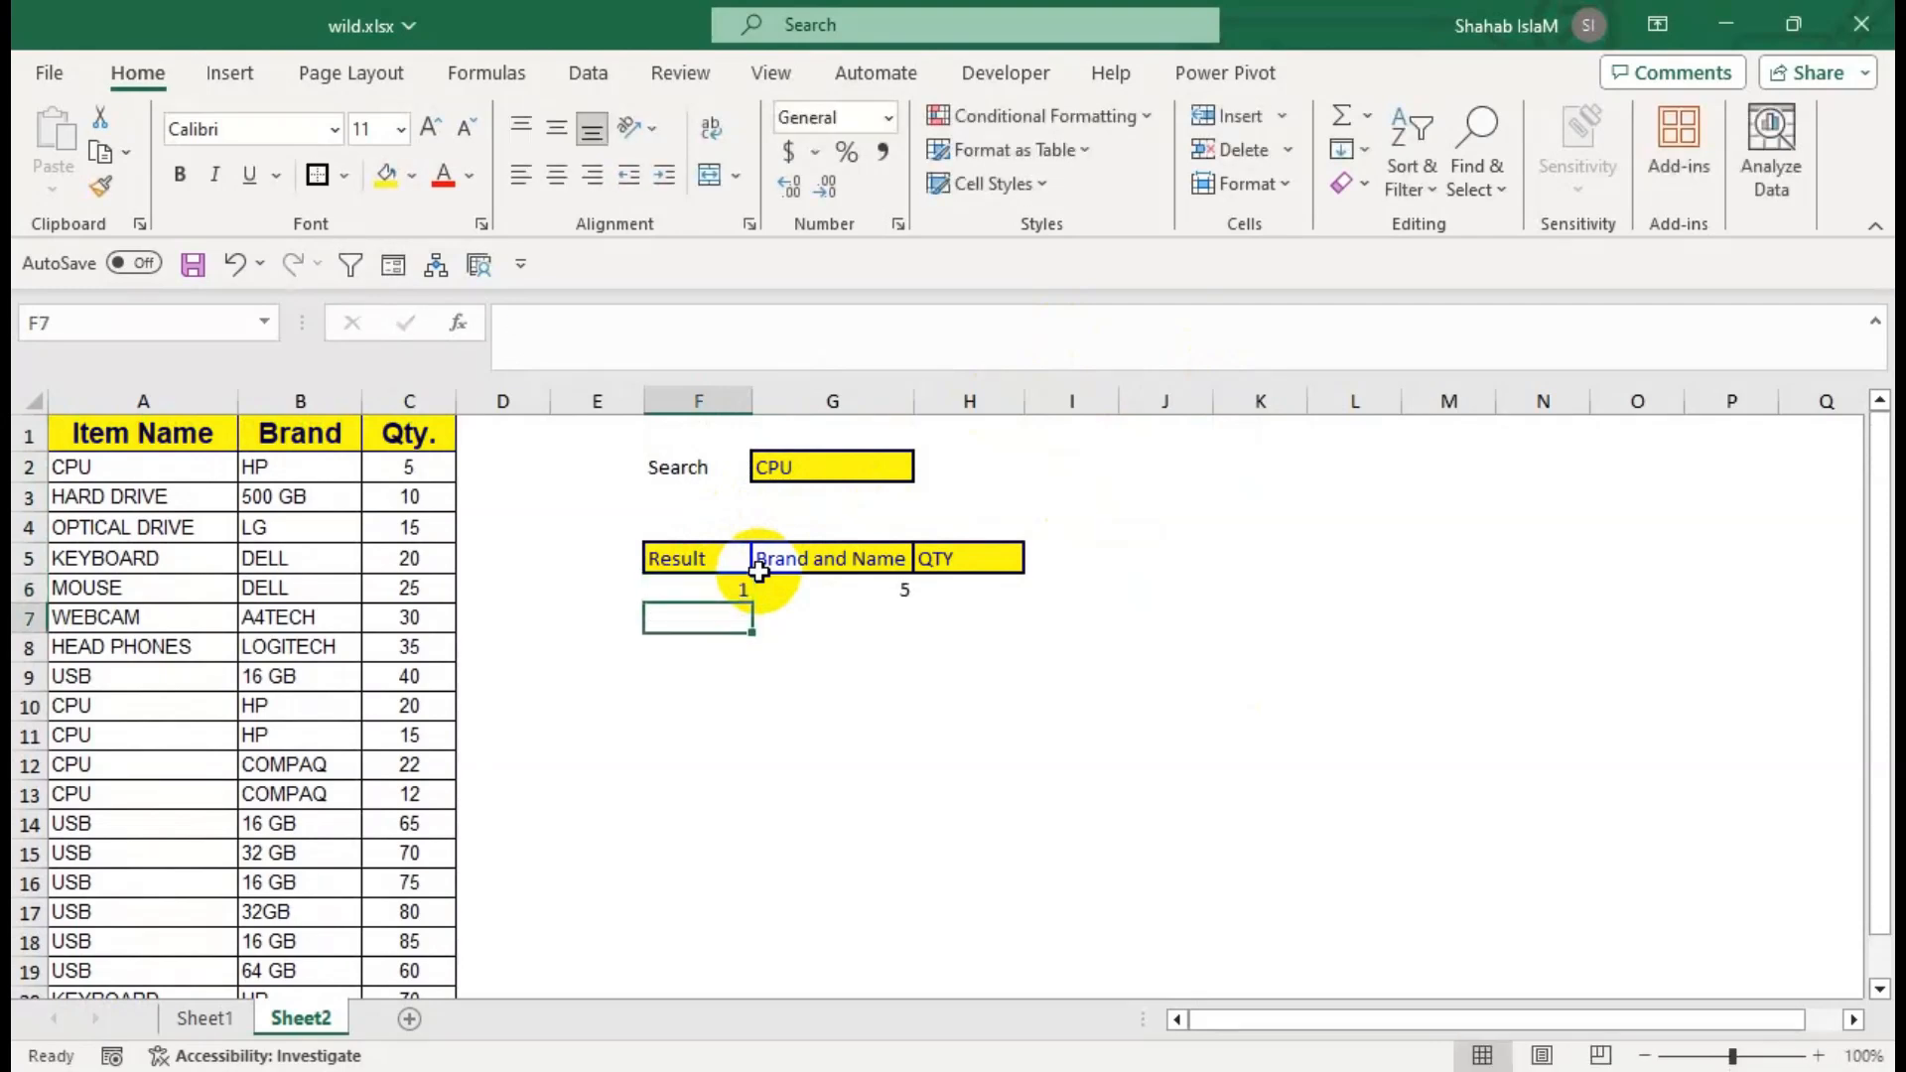
{"action": "left_click_drag", "start_coordinate": [751, 609], "coordinate": [778, 846]}
{"action": "left_click", "coordinate": [772, 855]}
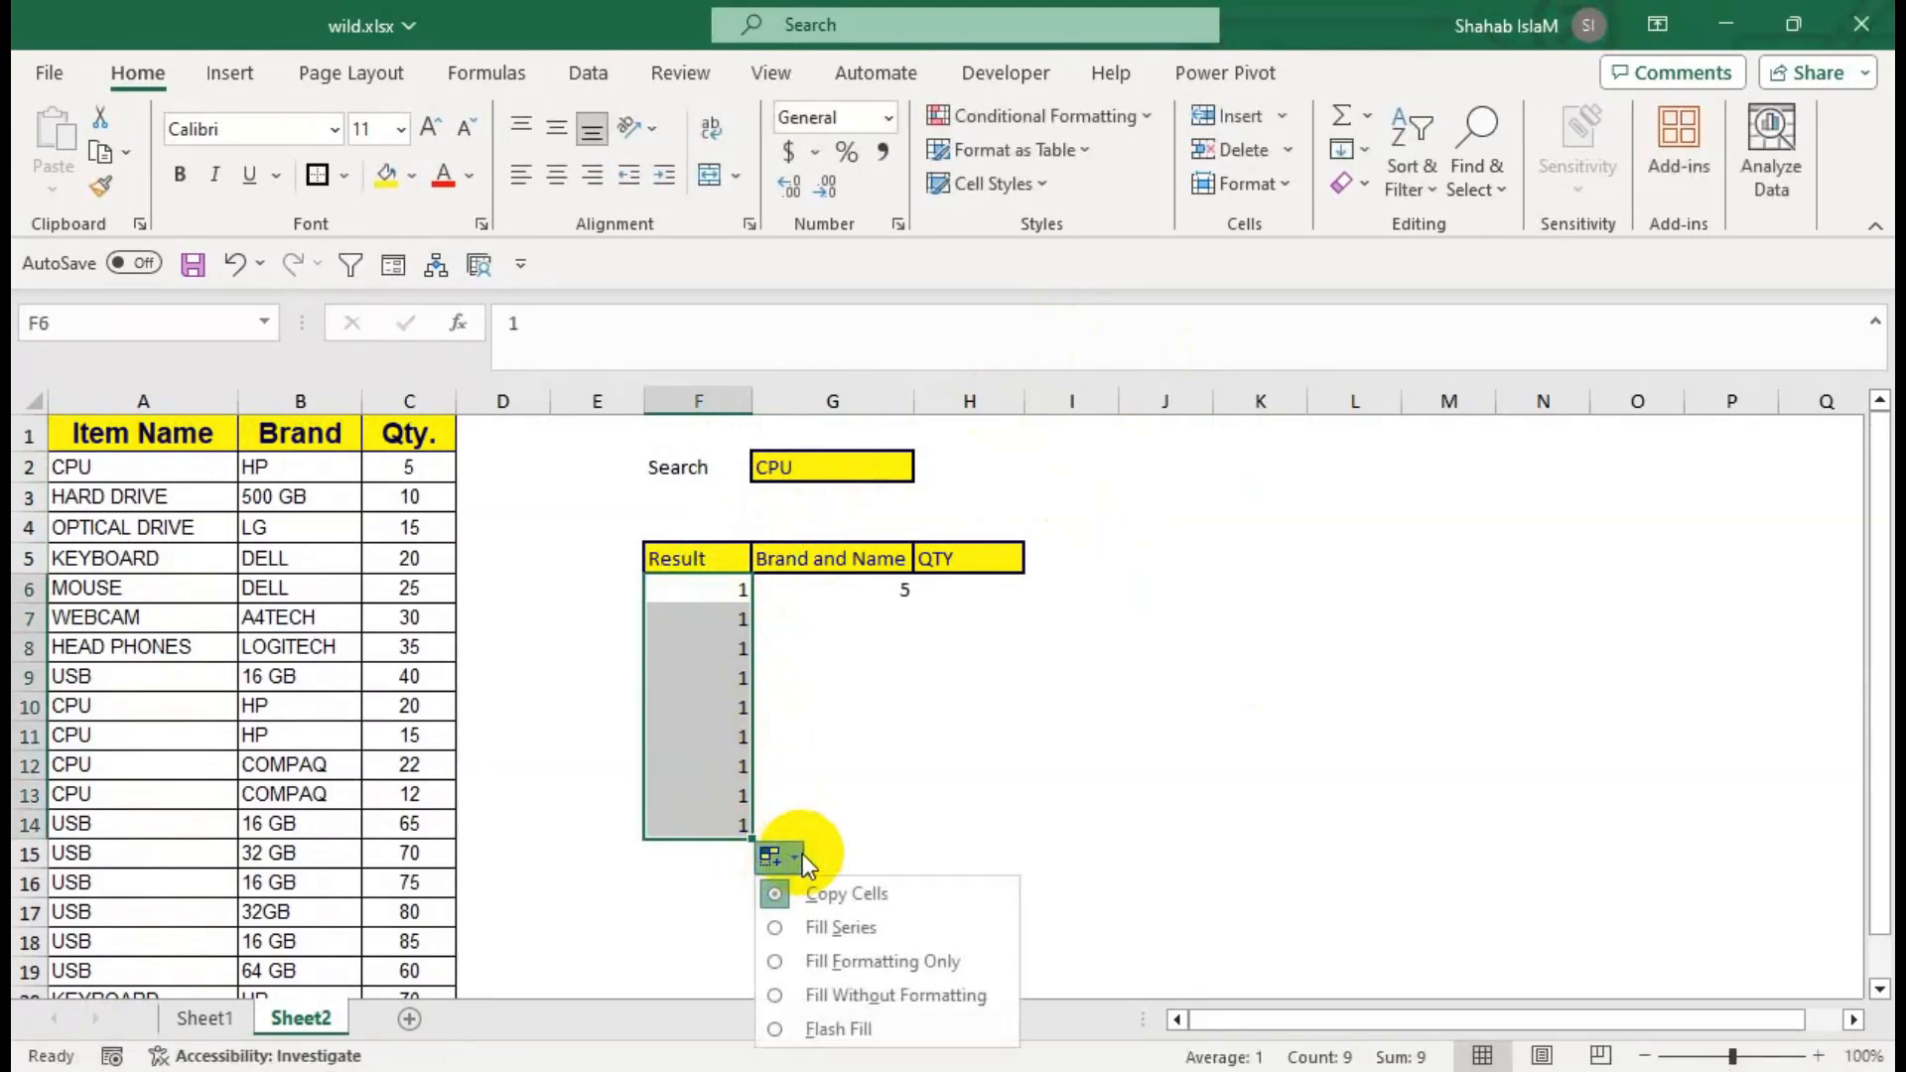
{"action": "left_click", "coordinate": [825, 923]}
{"action": "left_click", "coordinate": [846, 706]}
Move the lookup formula from G6 to H6 under QTY and fill it down to row 14.
{"action": "left_click", "coordinate": [882, 593]}
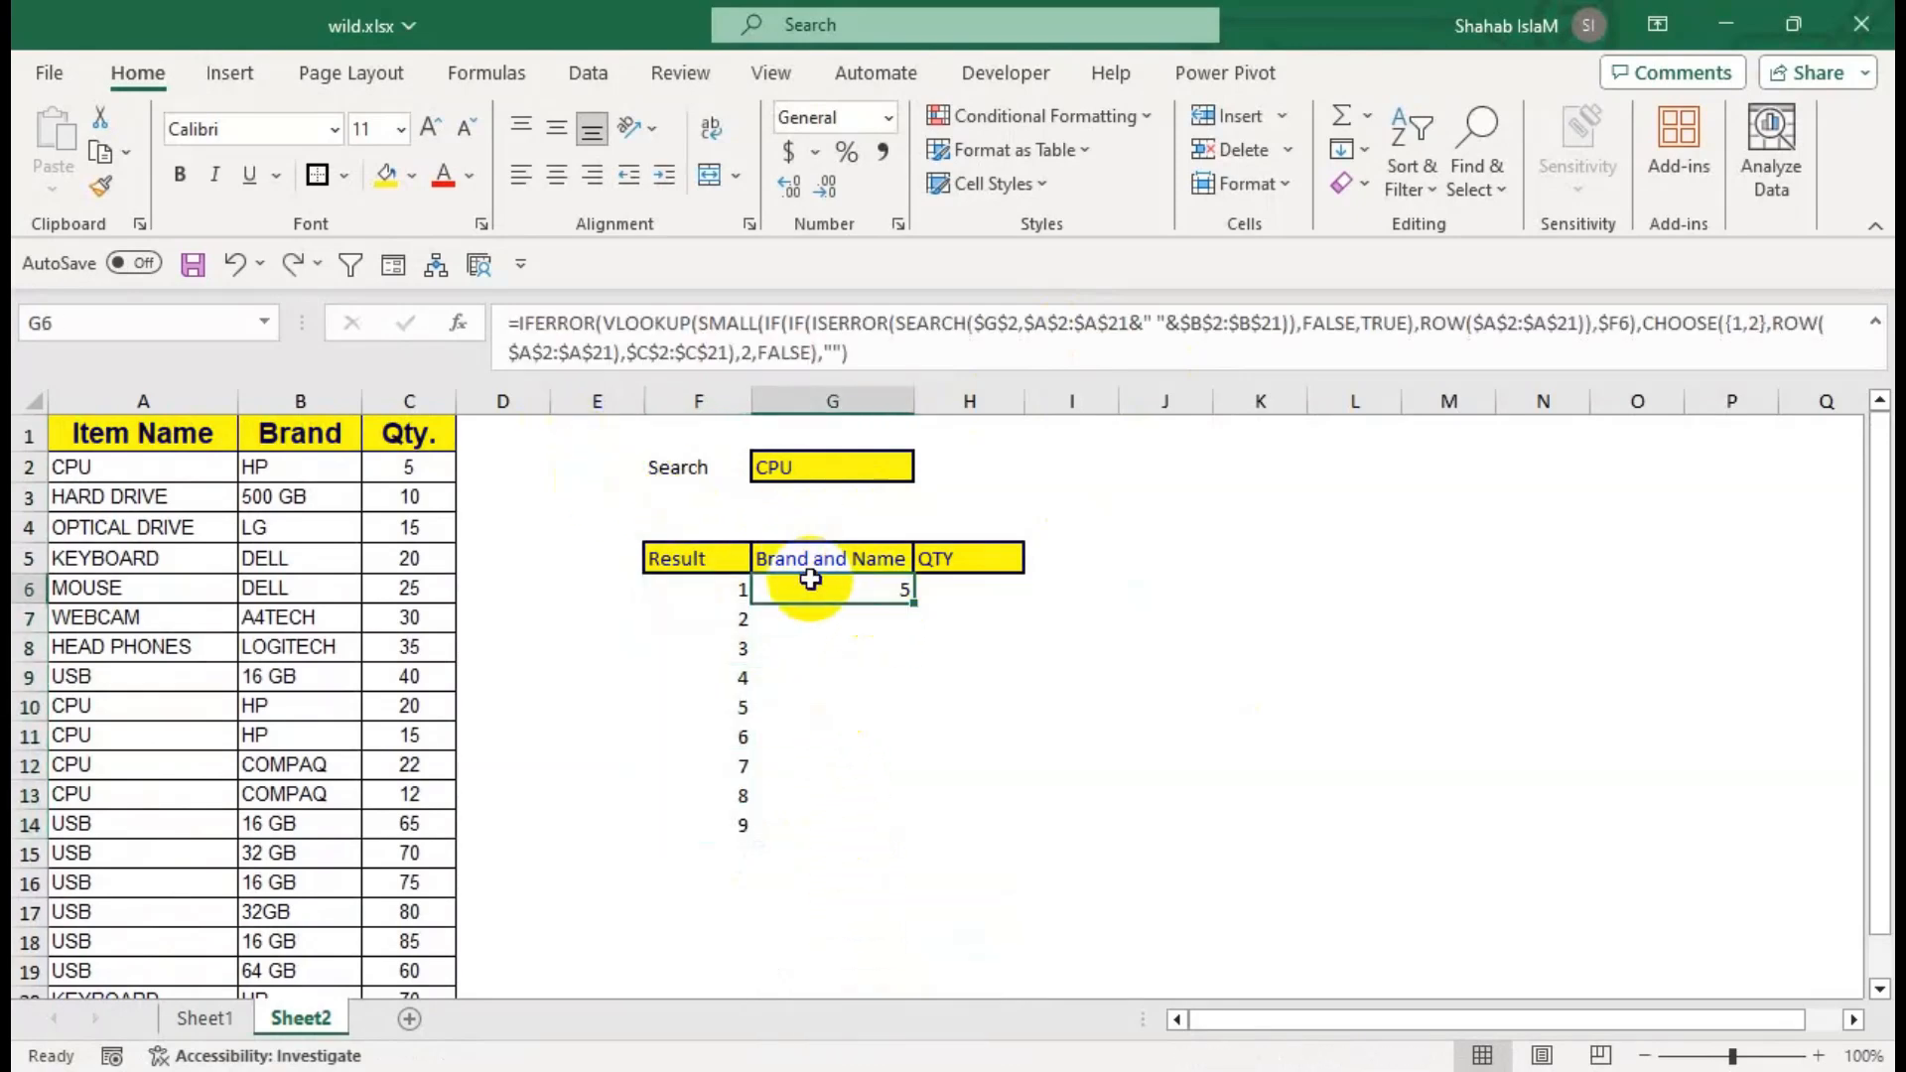
{"action": "left_click_drag", "start_coordinate": [829, 597], "coordinate": [958, 602]}
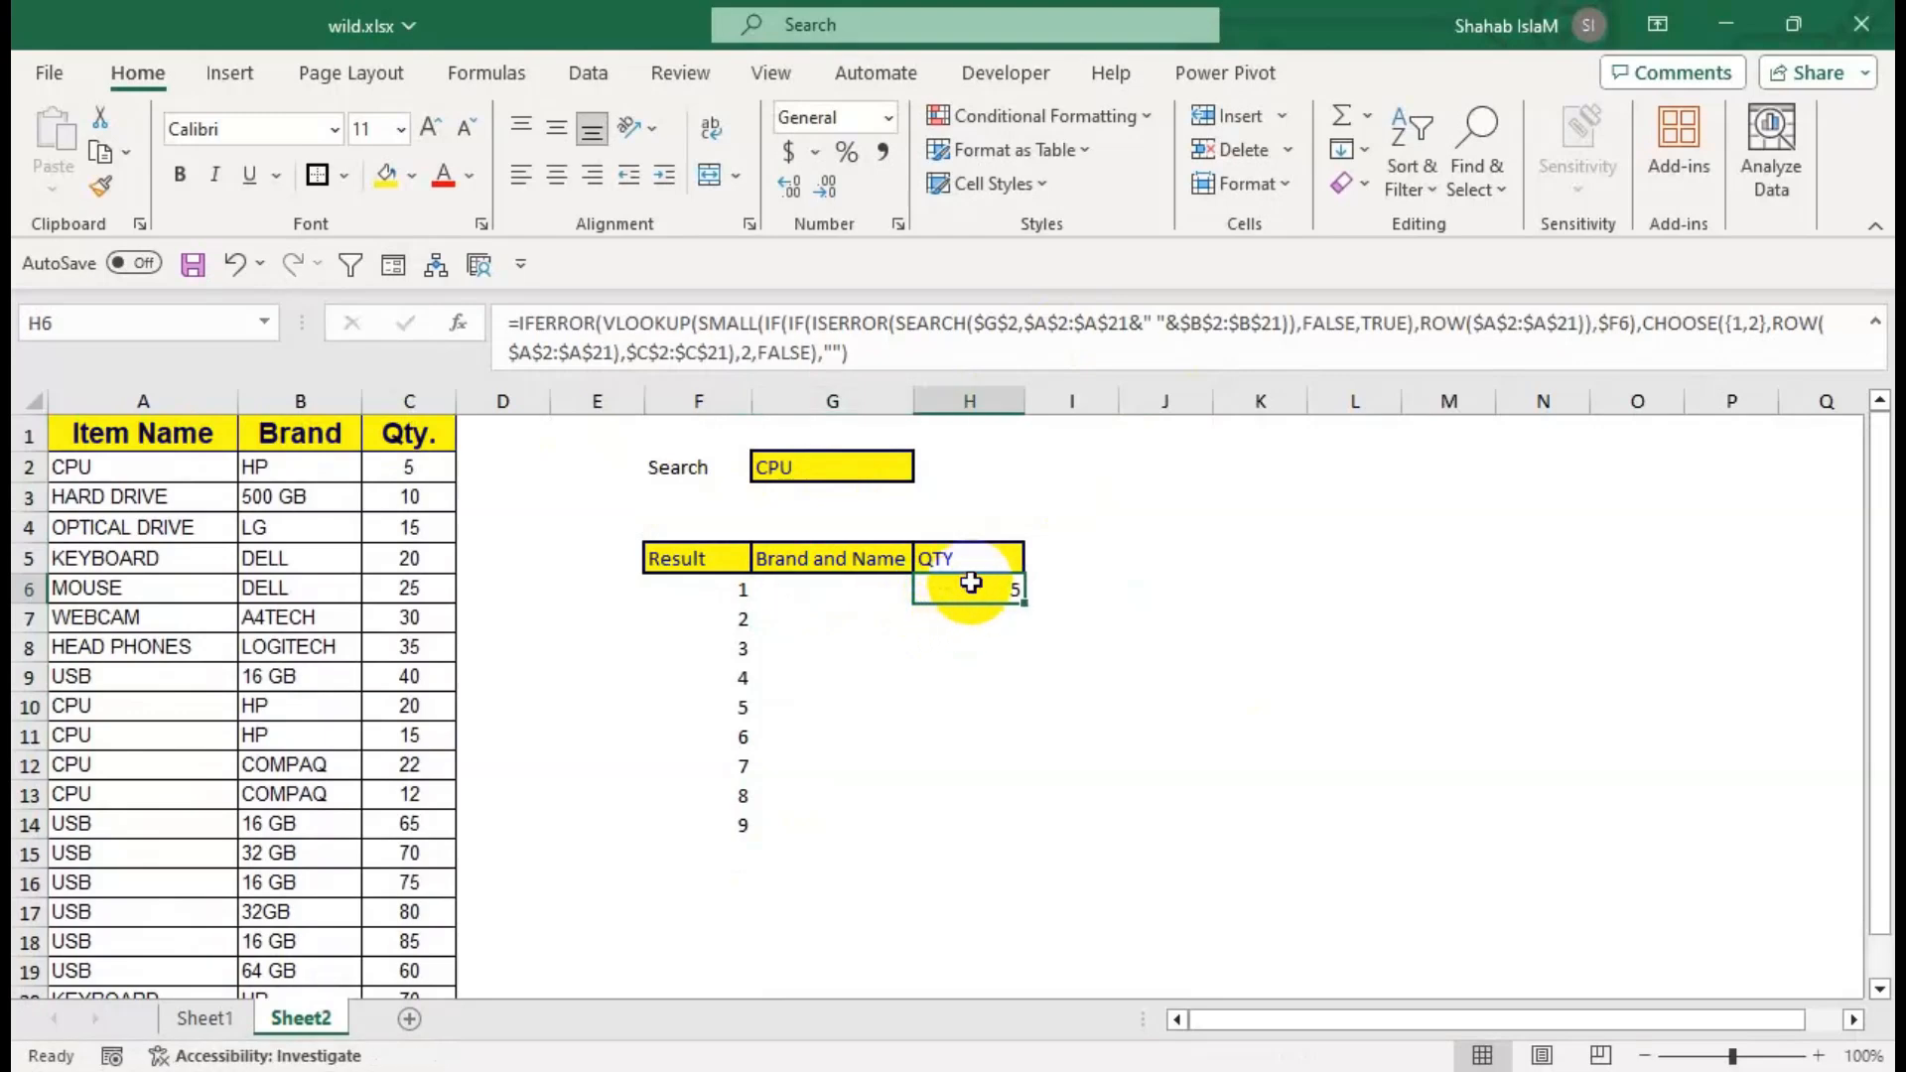
{"action": "double_click", "coordinate": [1023, 602]}
{"action": "left_click", "coordinate": [714, 734]}
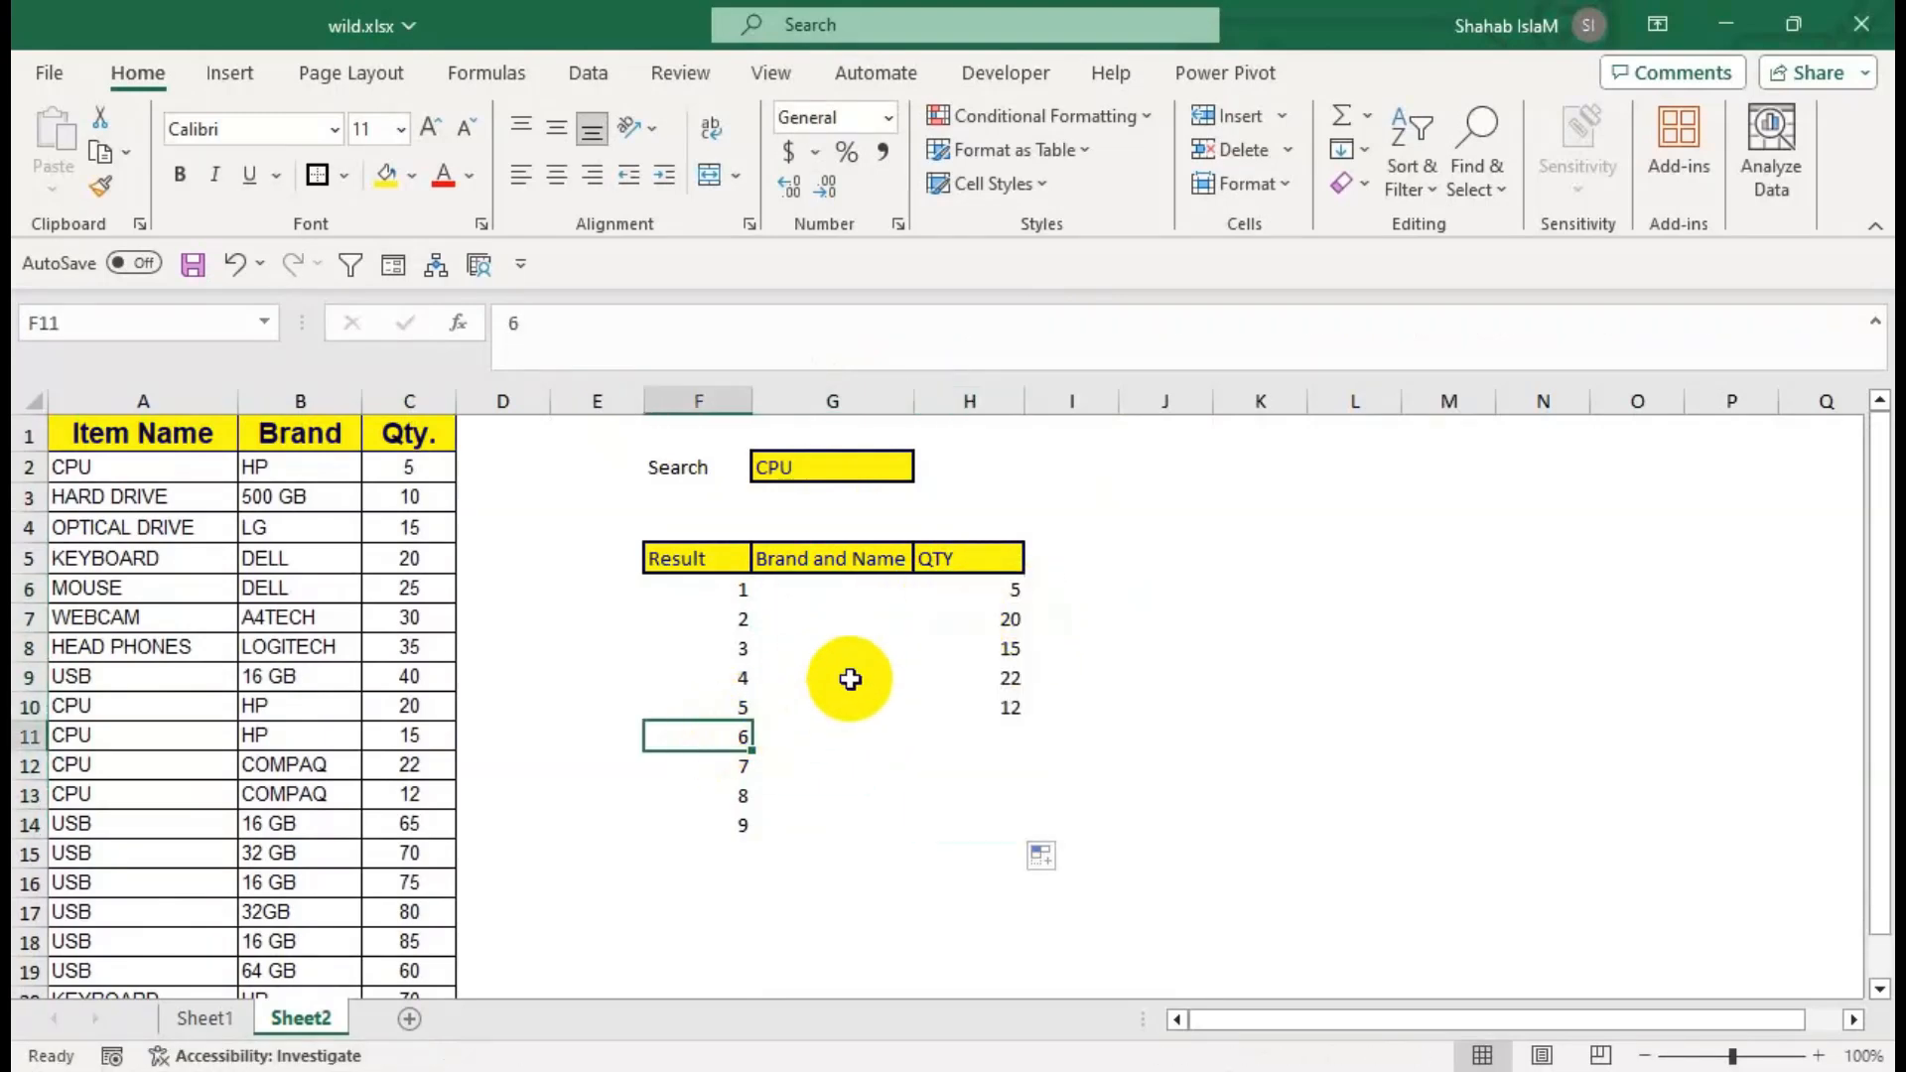
Copy the full text of the H6 formula into G6 under Brand and Name.
{"action": "left_click", "coordinate": [992, 592]}
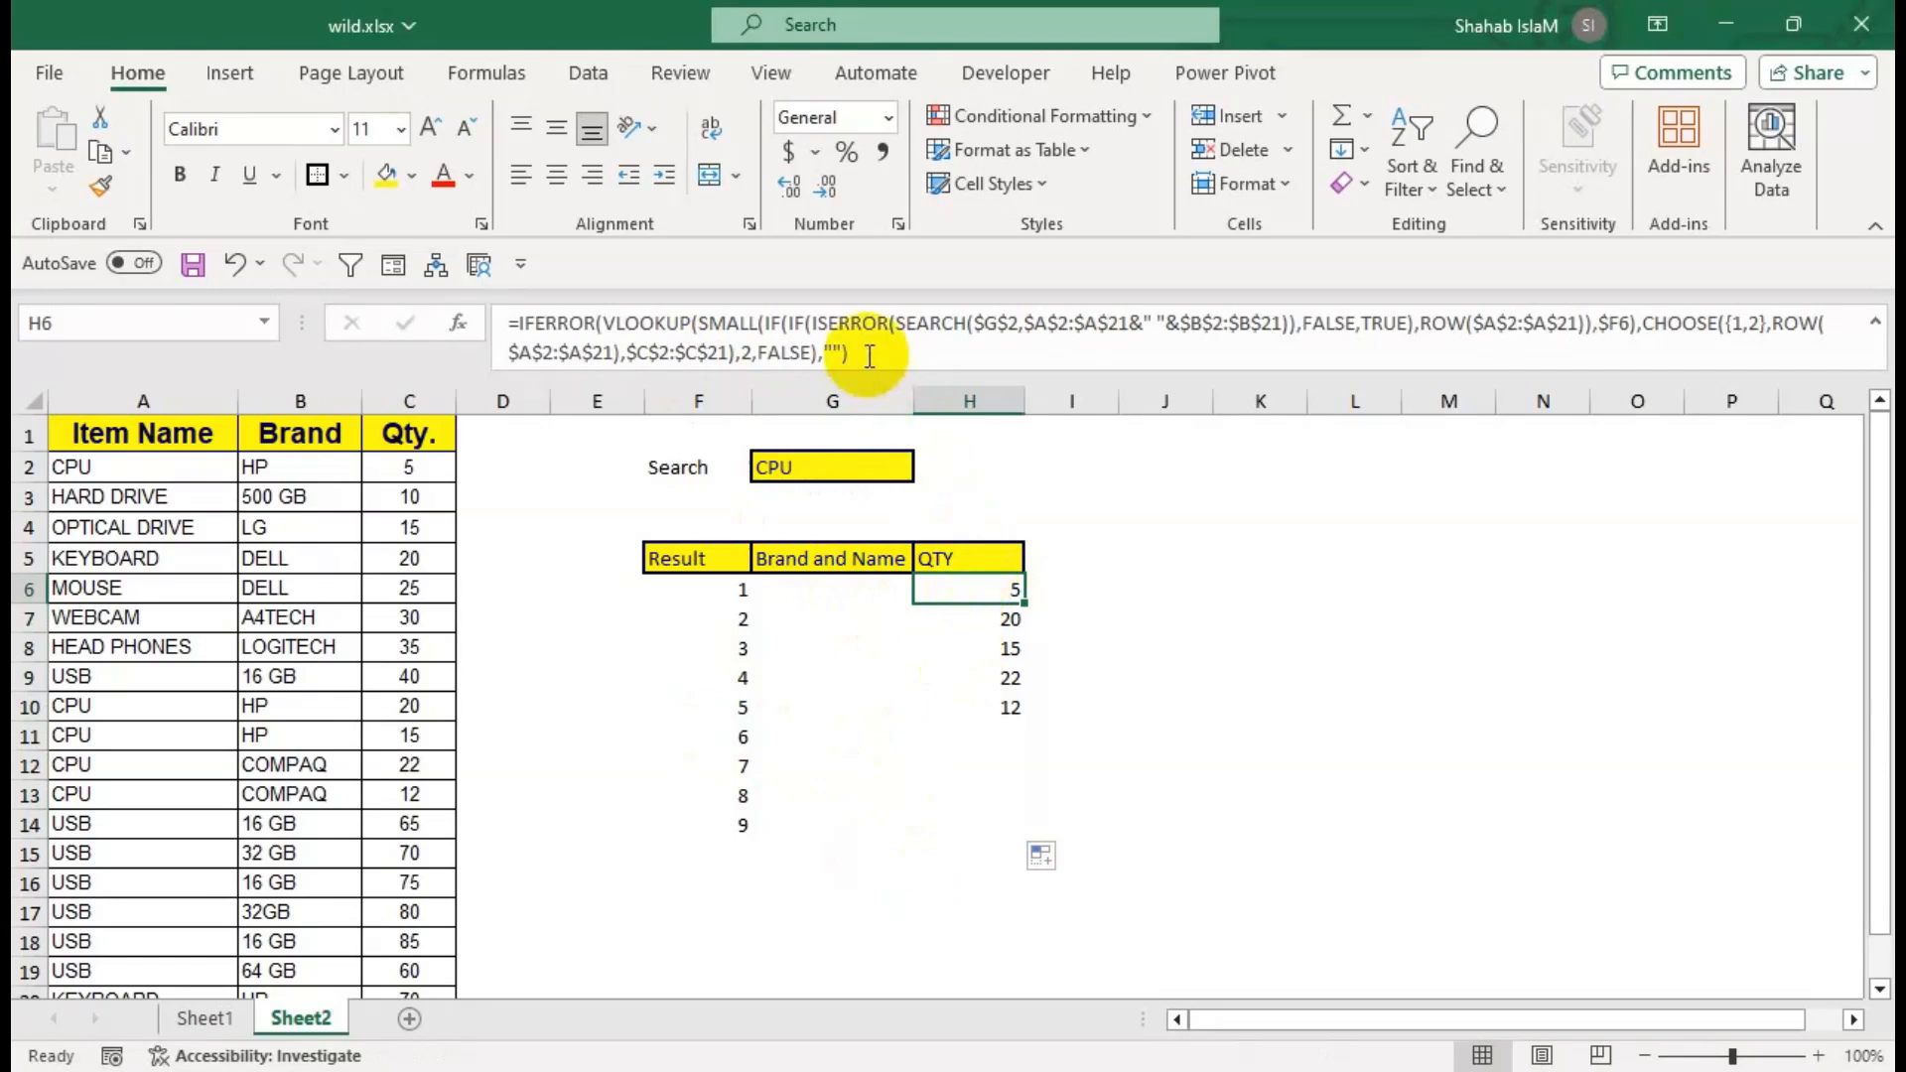
{"action": "left_click_drag", "start_coordinate": [851, 352], "coordinate": [459, 325]}
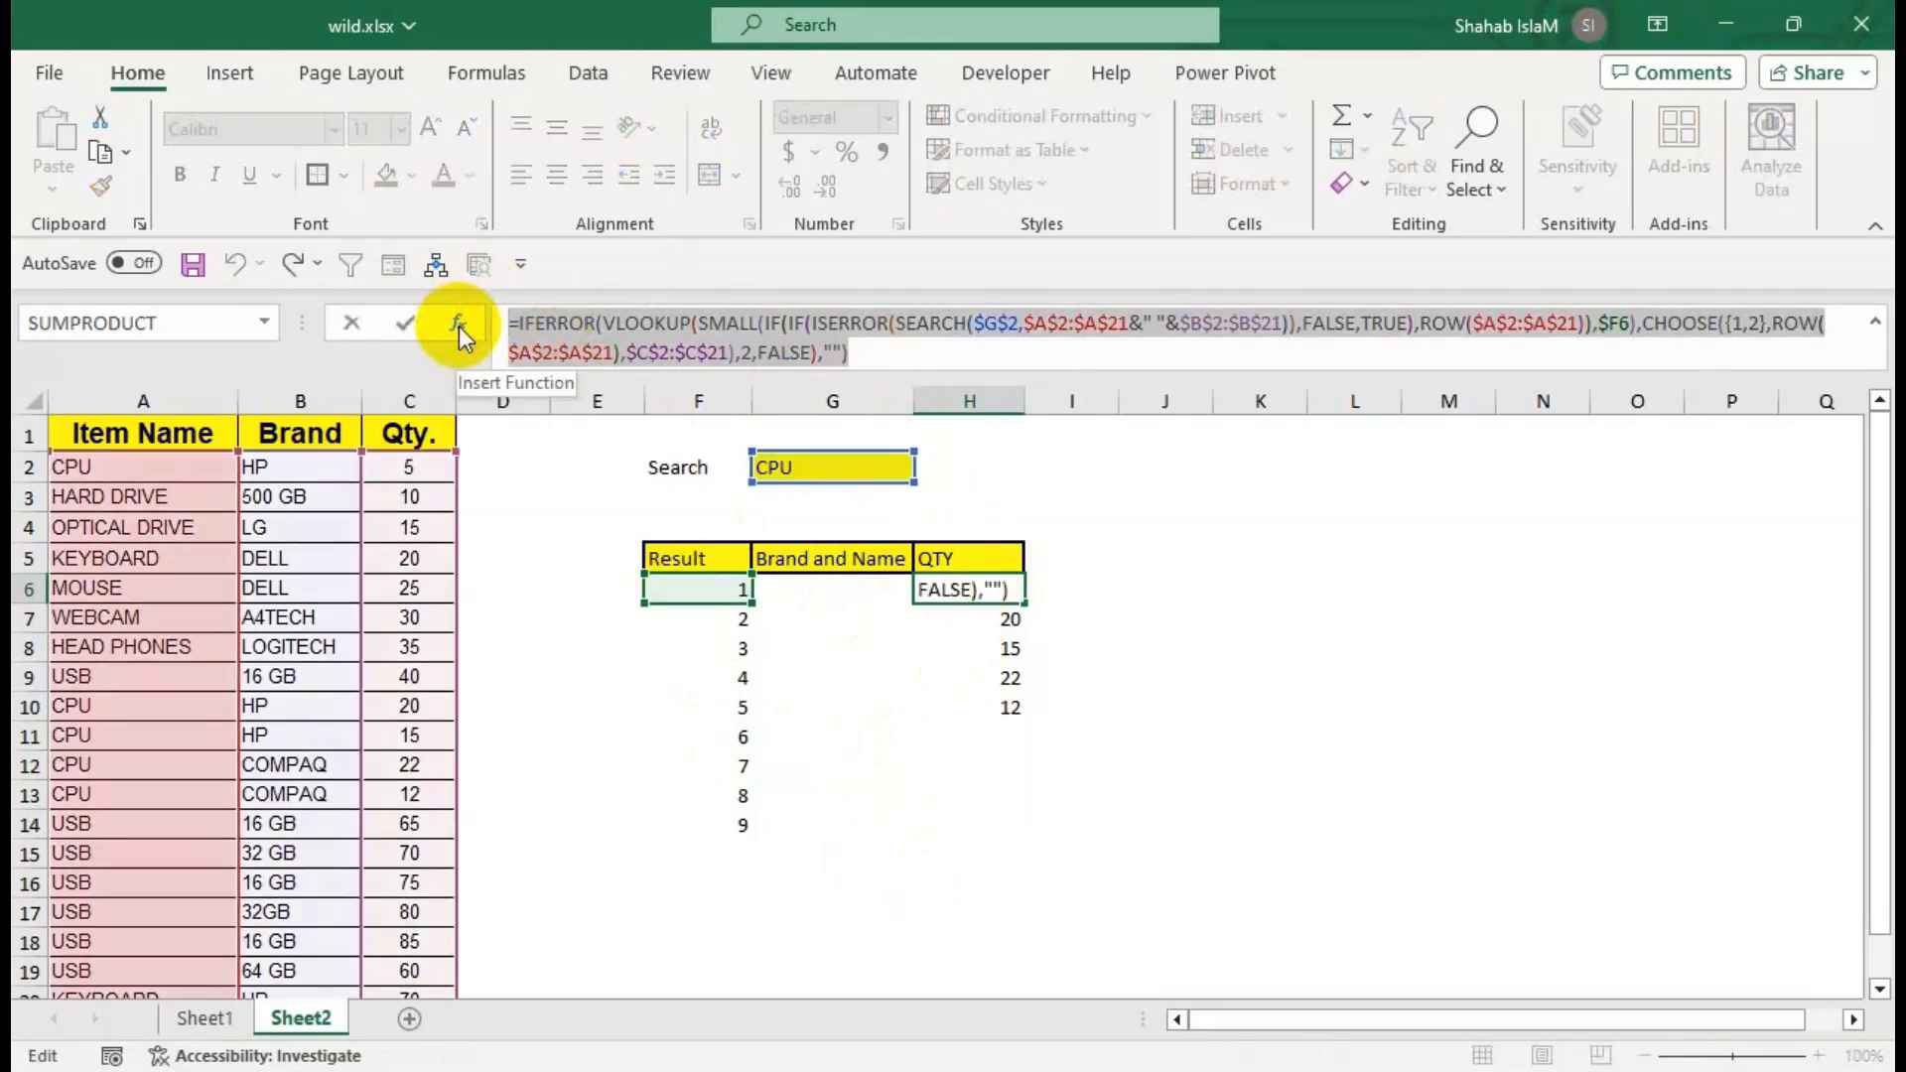
{"action": "key", "text": "Return"}
{"action": "key", "text": "ctrl+c"}
{"action": "left_click", "coordinate": [844, 598]}
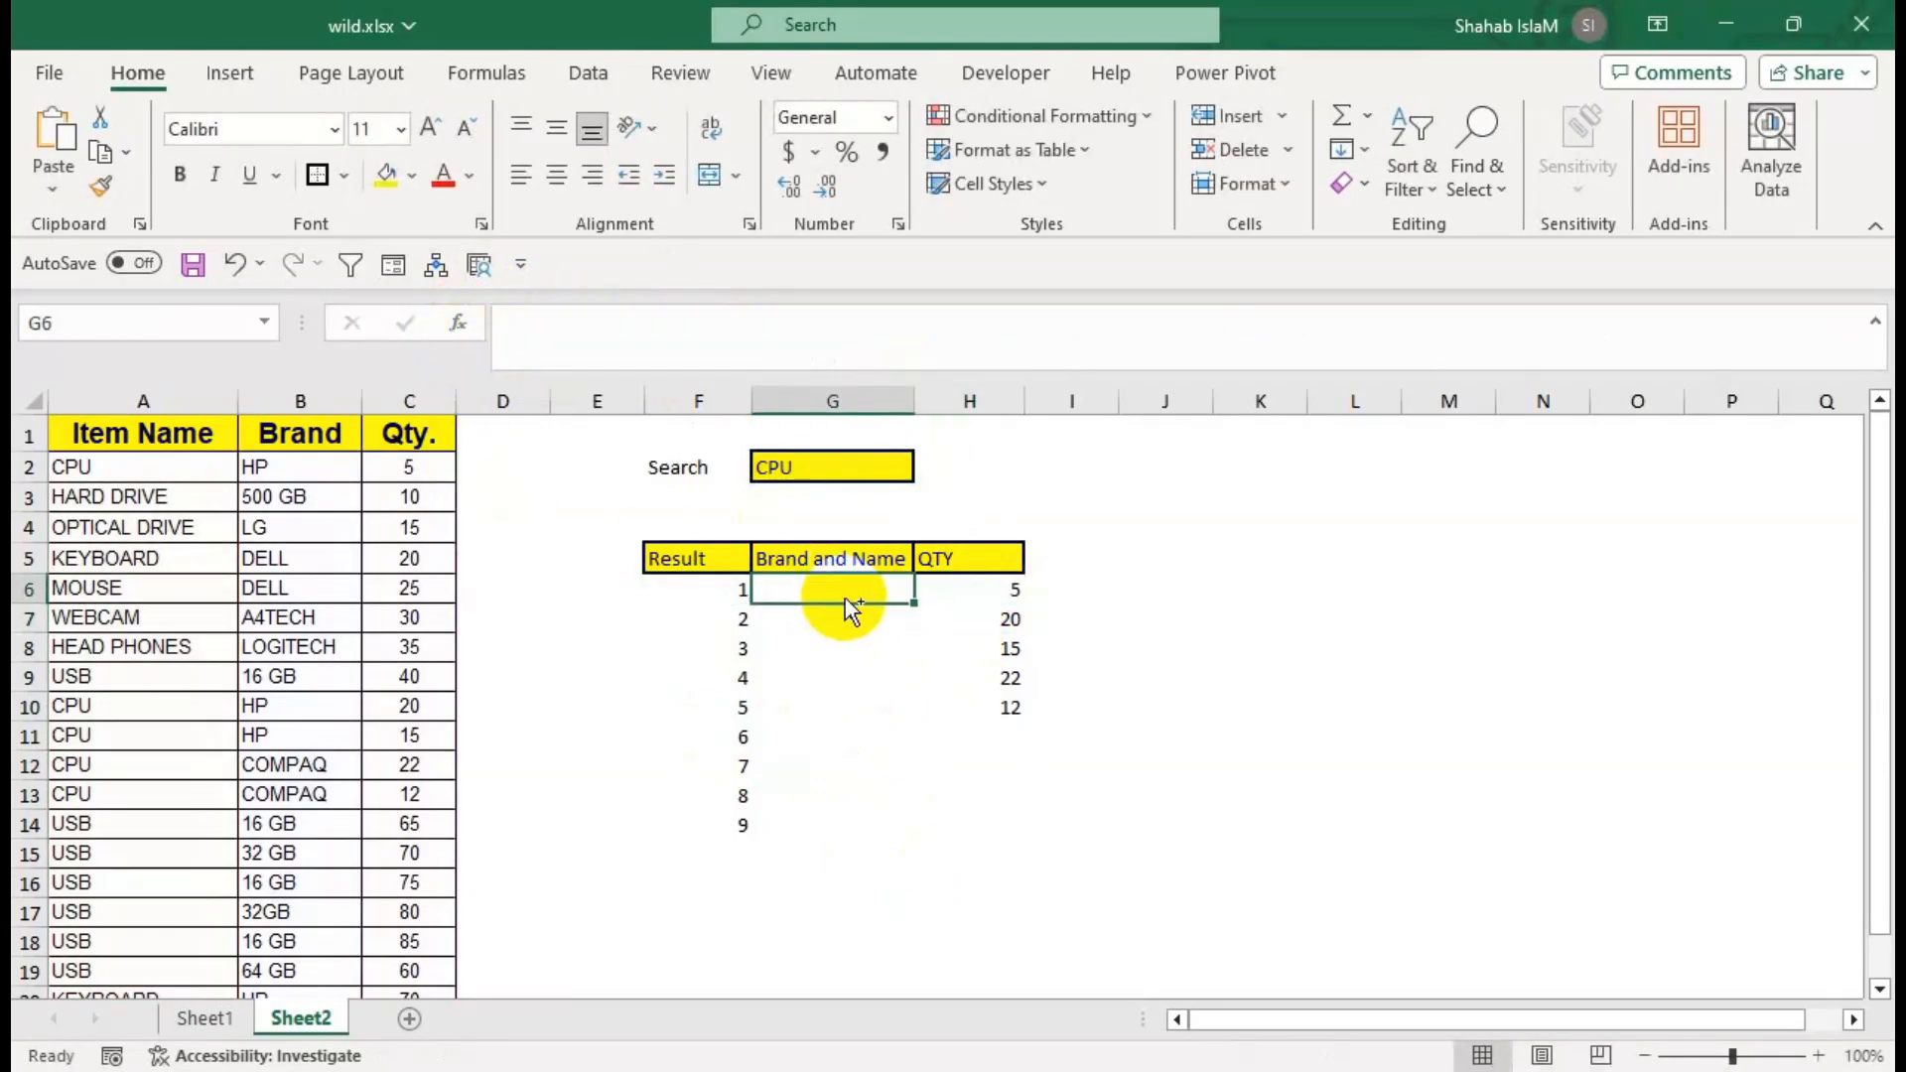
{"action": "key", "text": "ctrl+v"}
Insert $A$2:$A$21&" "& in front of $C$2:$C$21 as CHOOSE's second value in the G6 formula.
{"action": "double_click", "coordinate": [844, 598]}
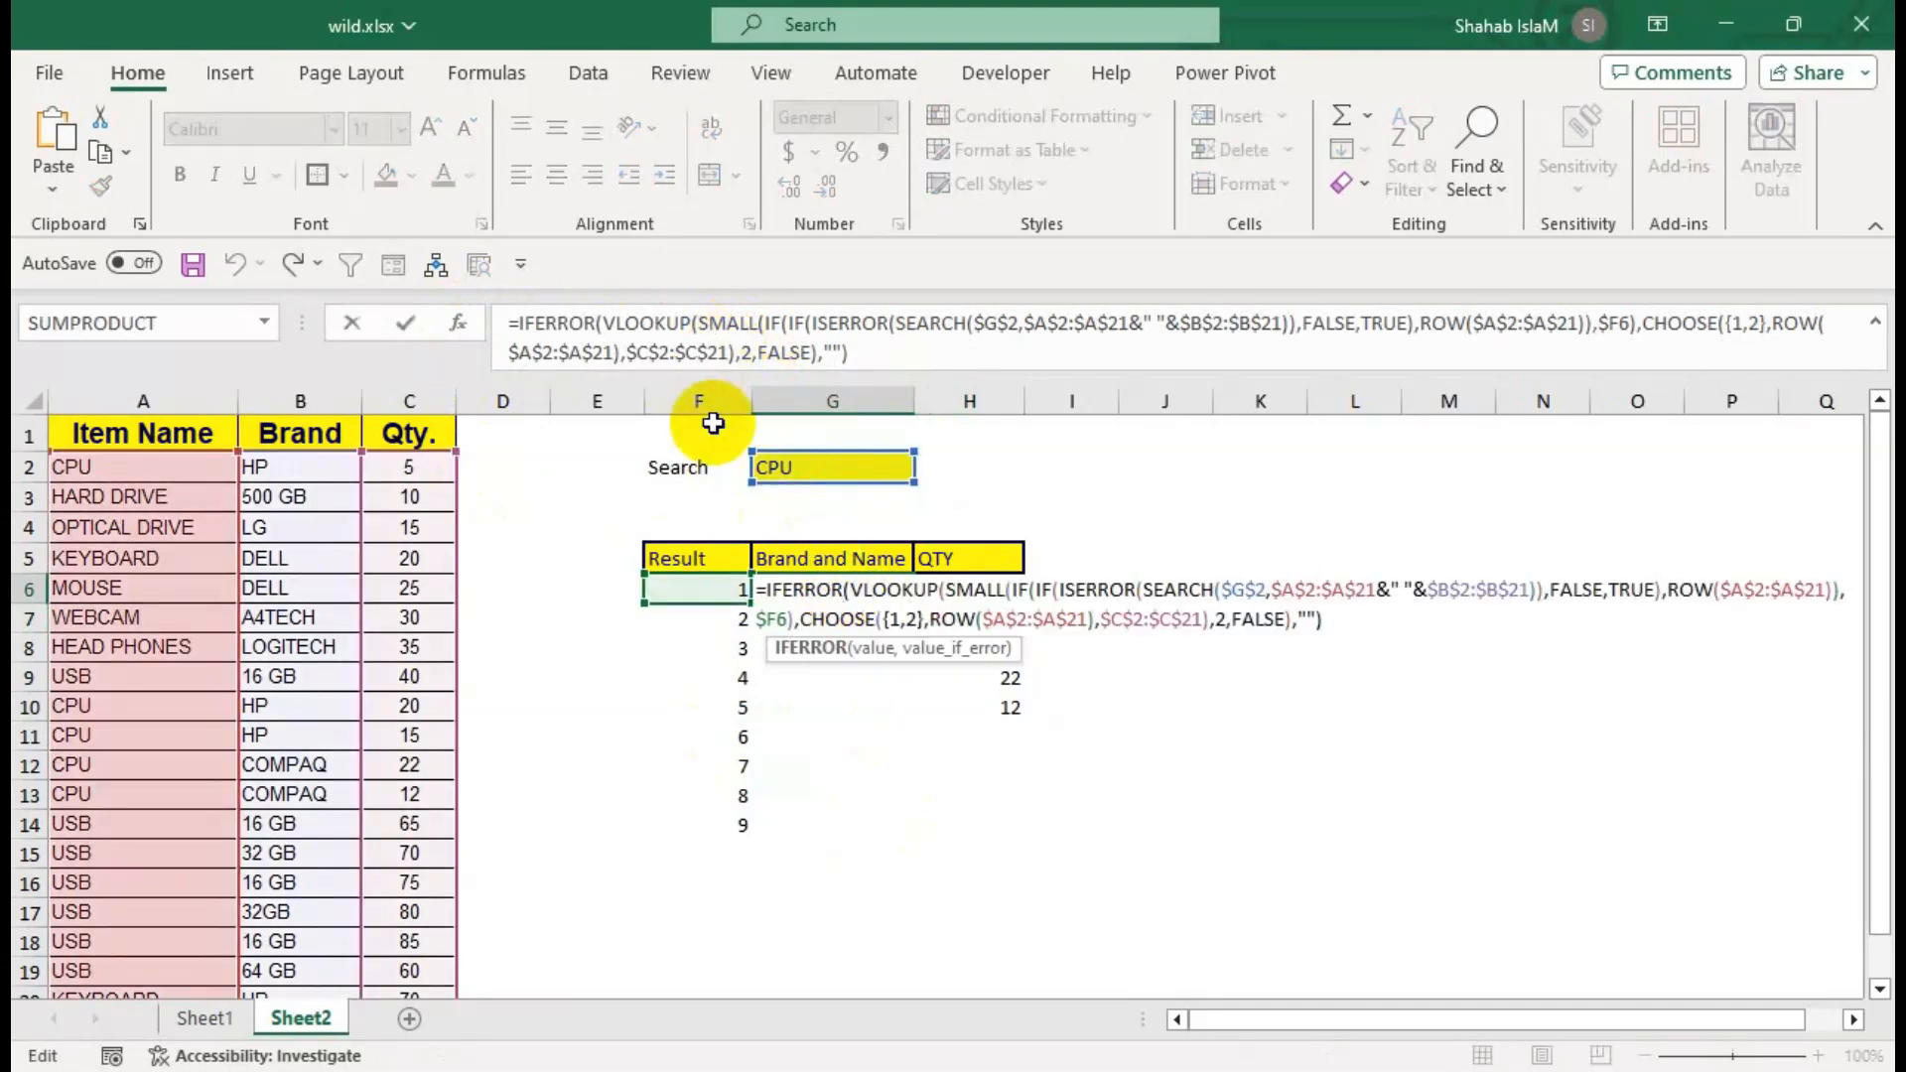
{"action": "left_click_drag", "start_coordinate": [728, 353], "coordinate": [646, 355]}
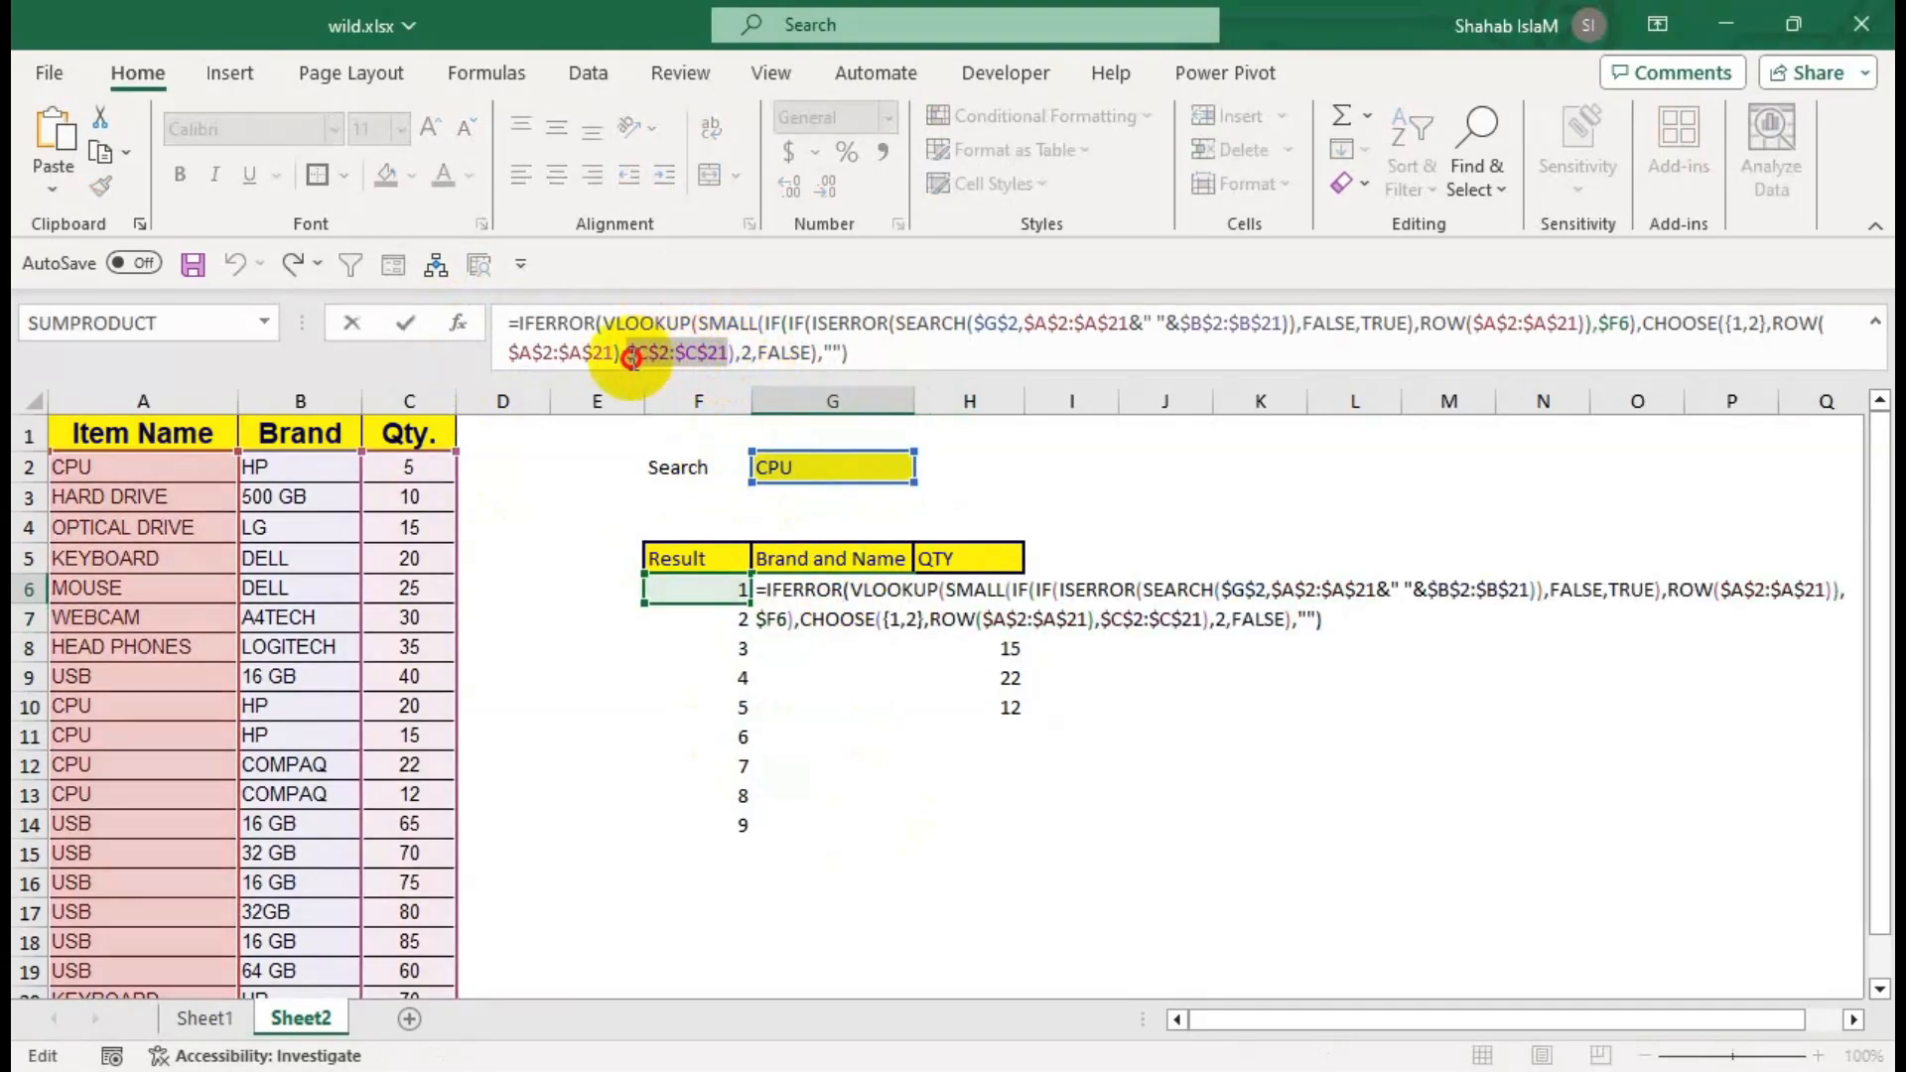
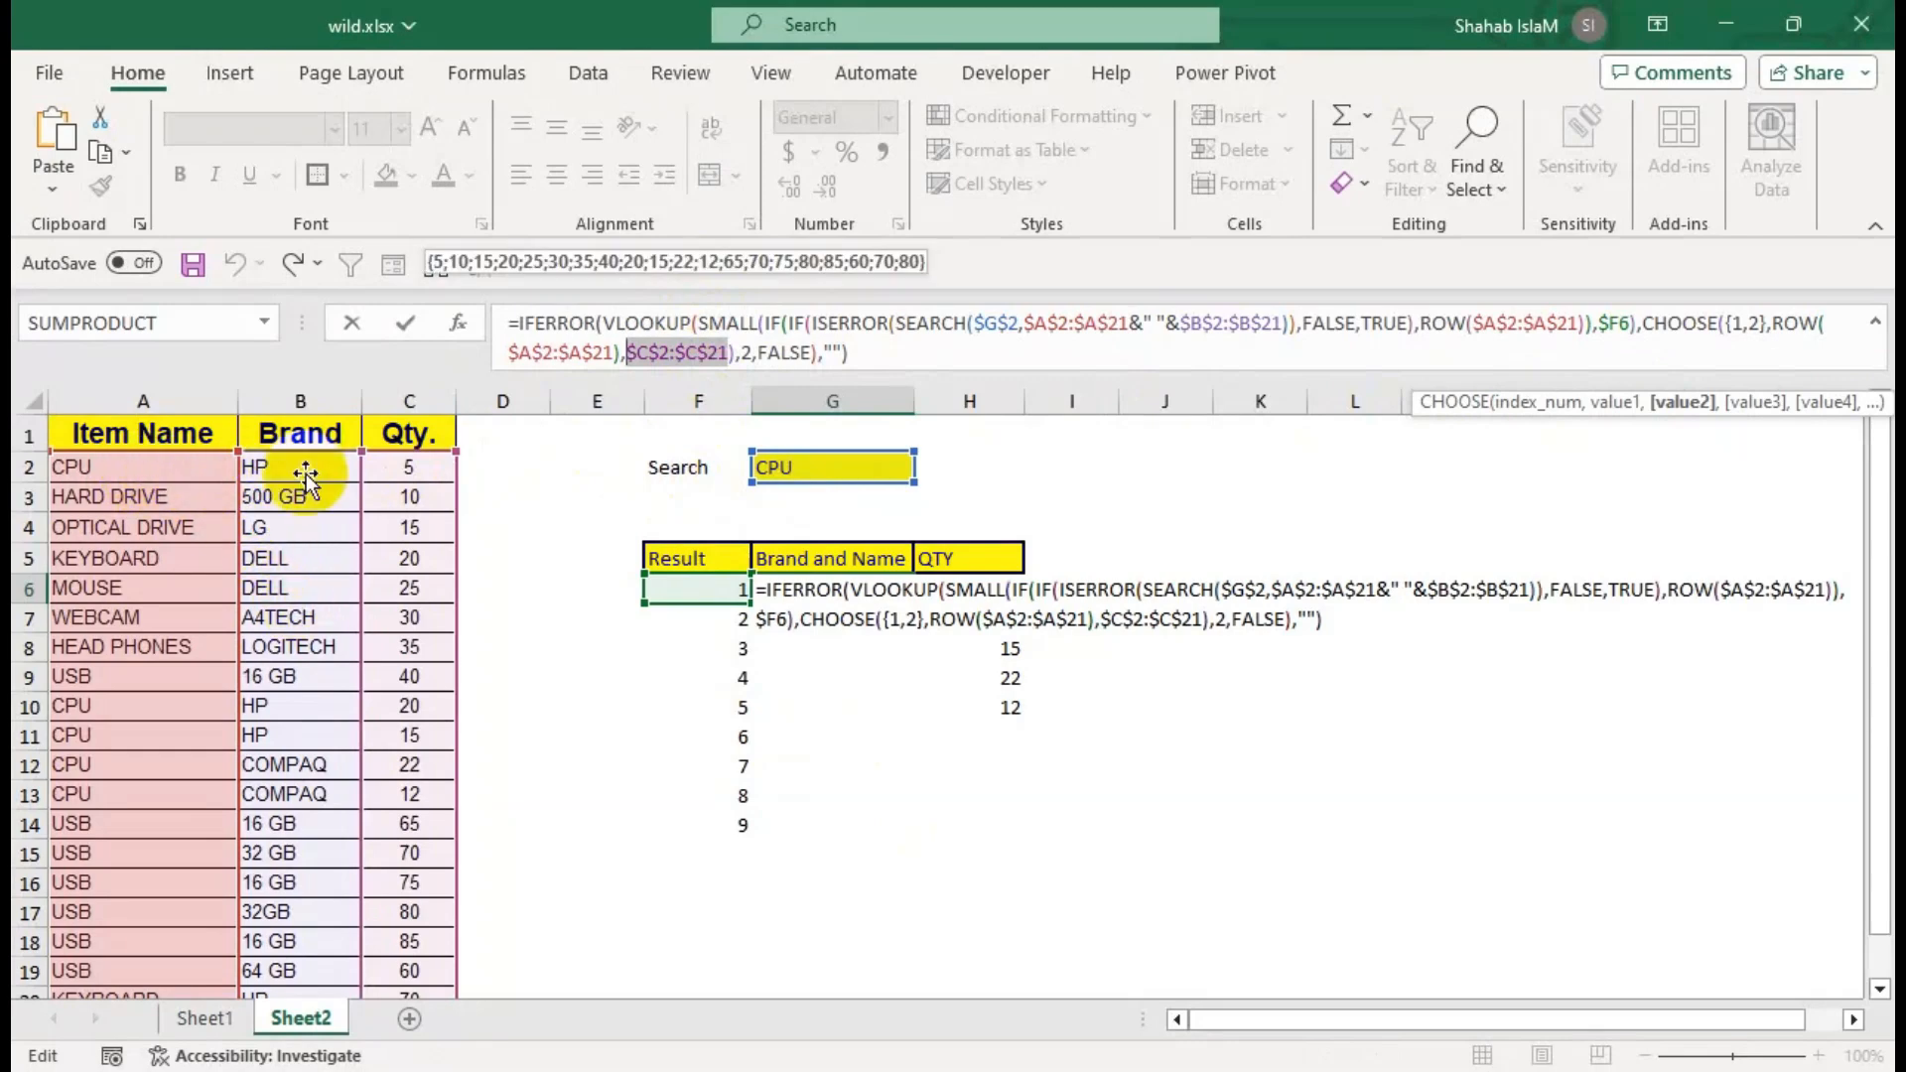
{"action": "left_click", "coordinate": [632, 353]}
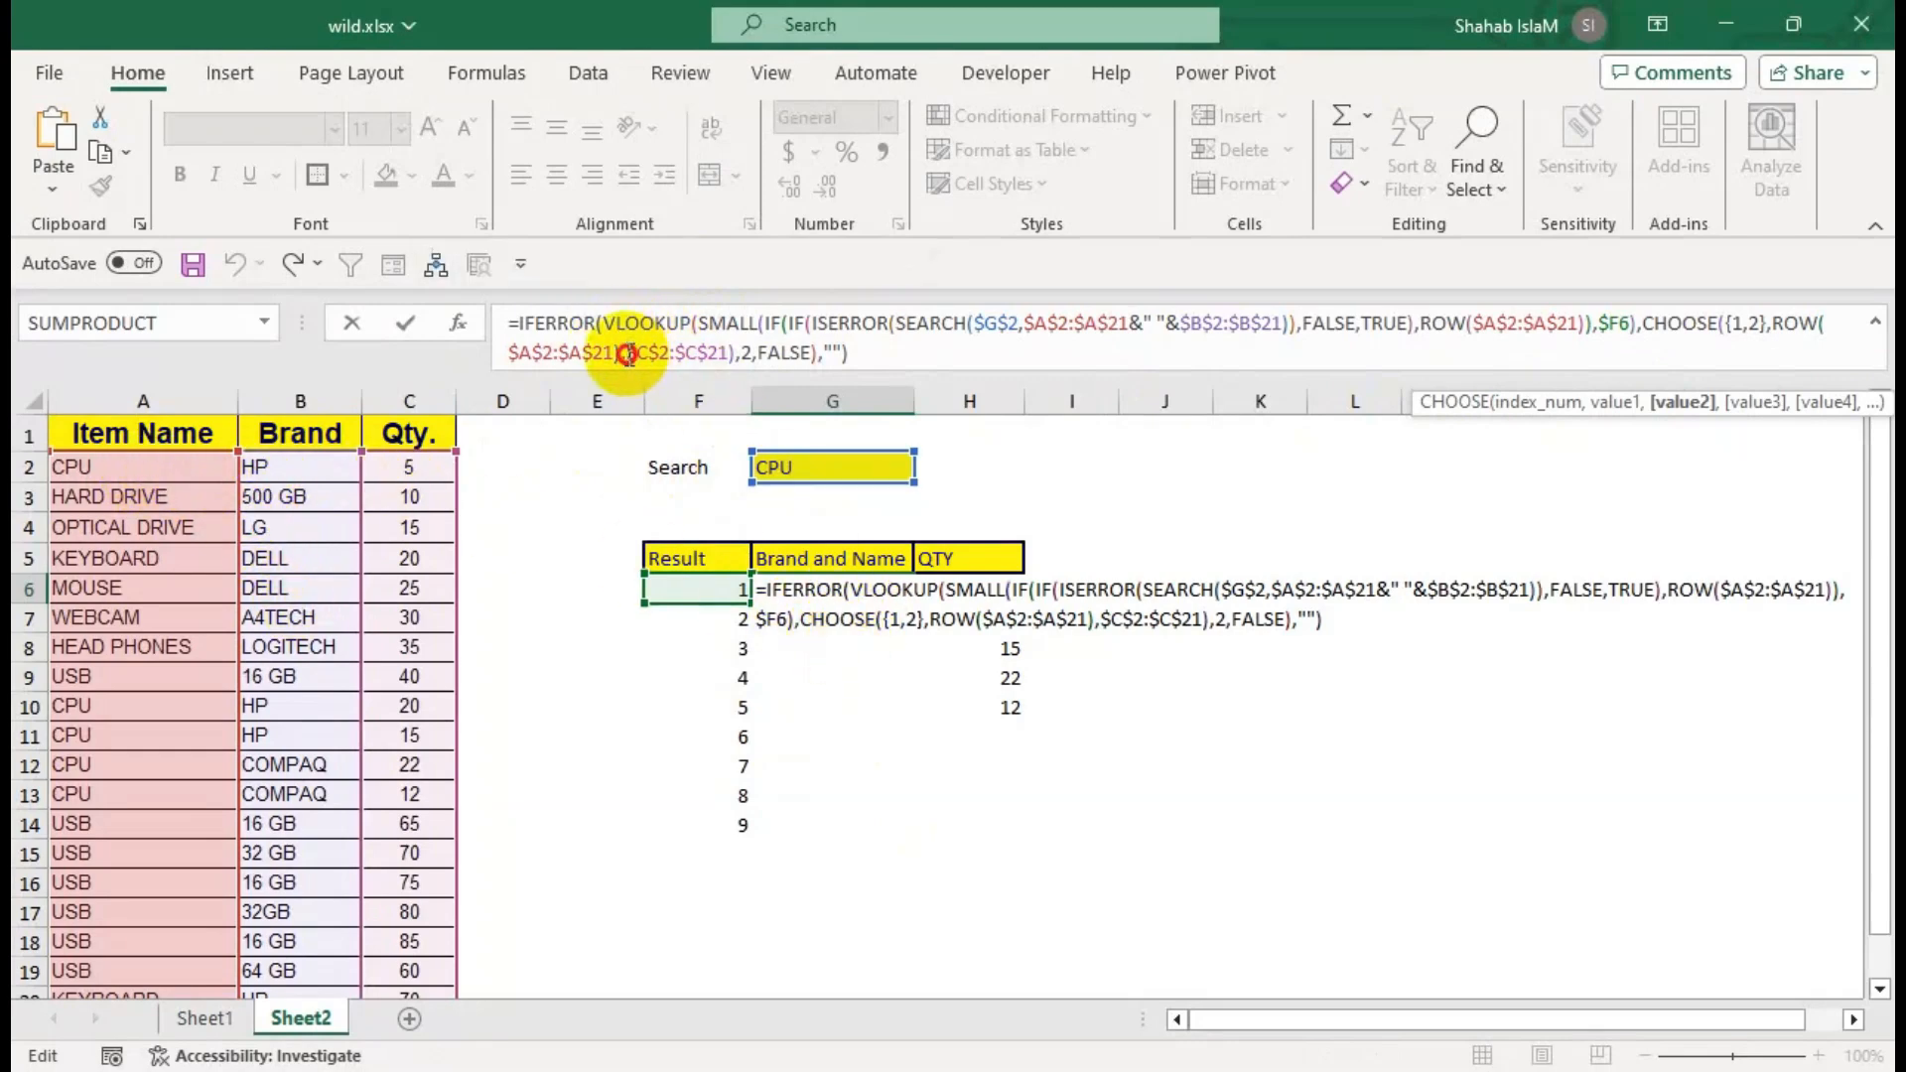
{"action": "left_click", "coordinate": [200, 469]}
{"action": "left_click_drag", "start_coordinate": [200, 470], "coordinate": [201, 967]}
{"action": "key", "text": "F4"}
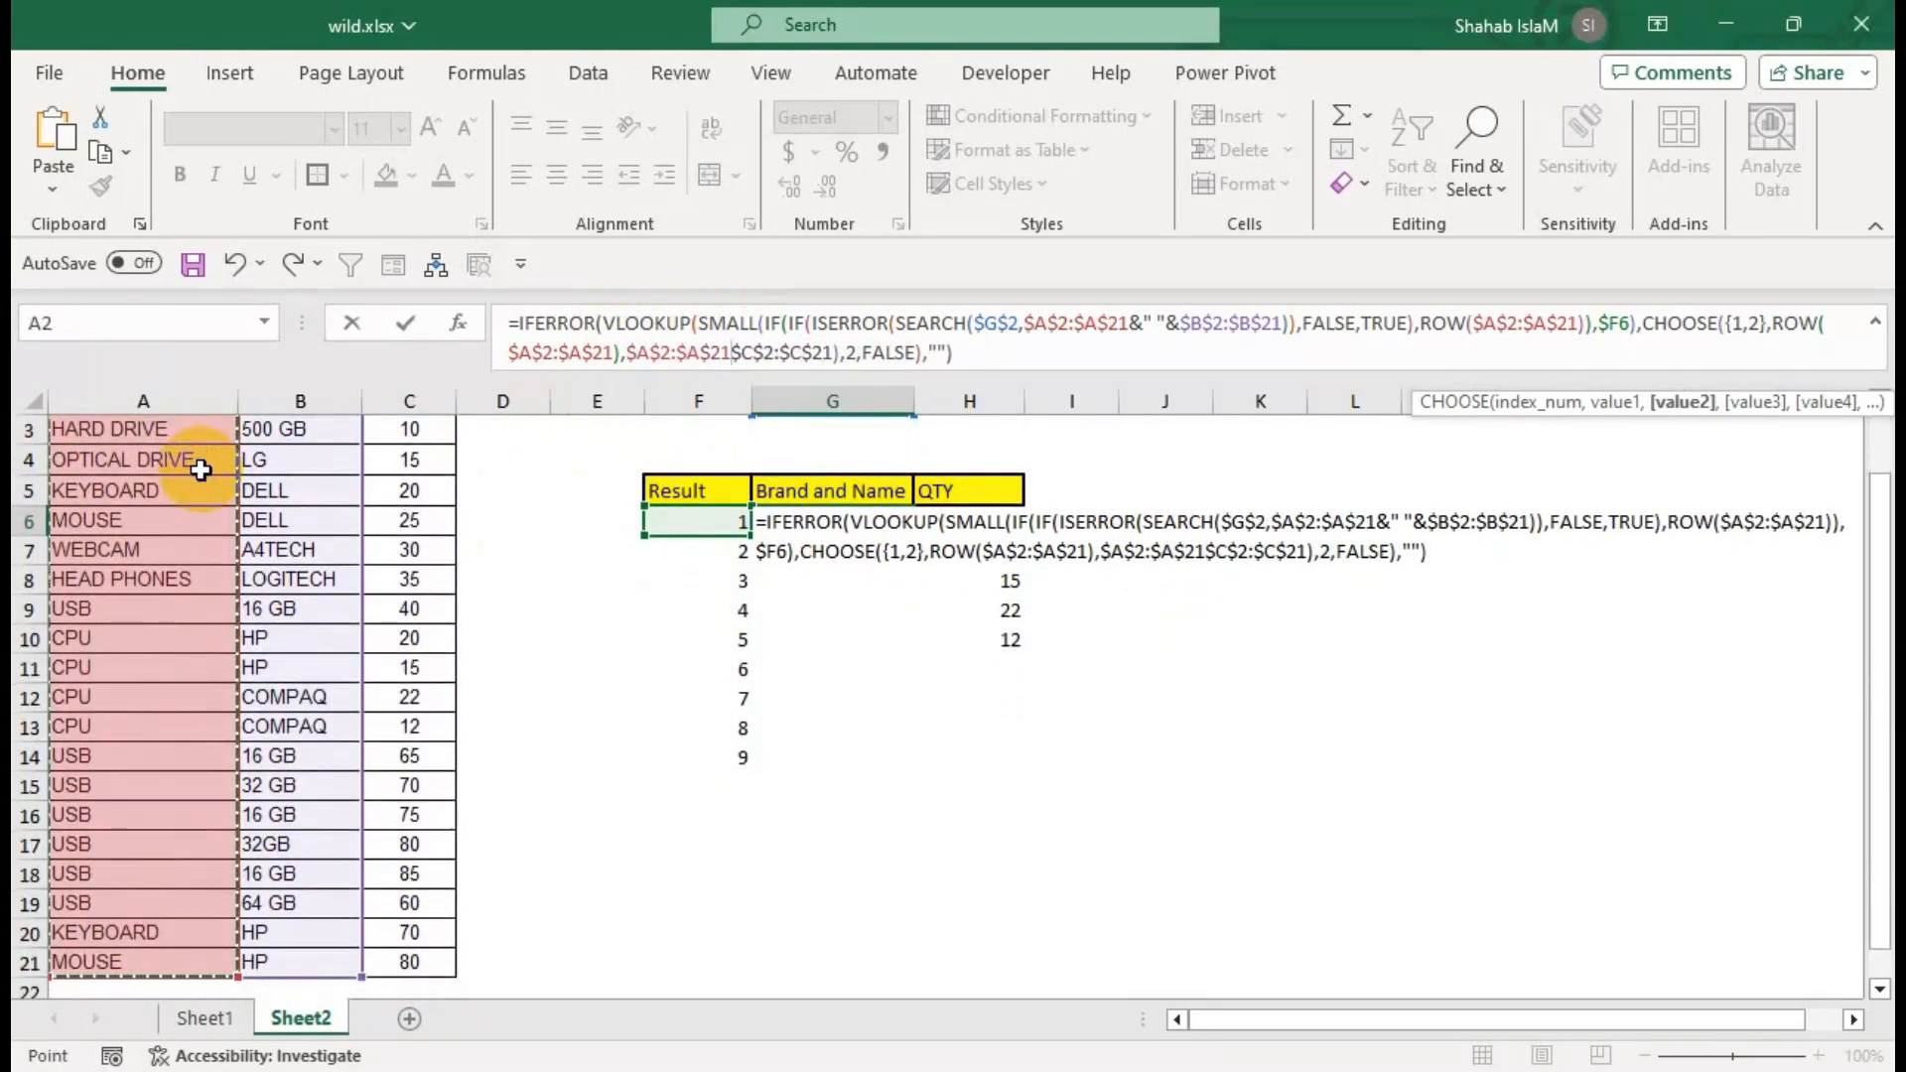
{"action": "type", "text": "&"}
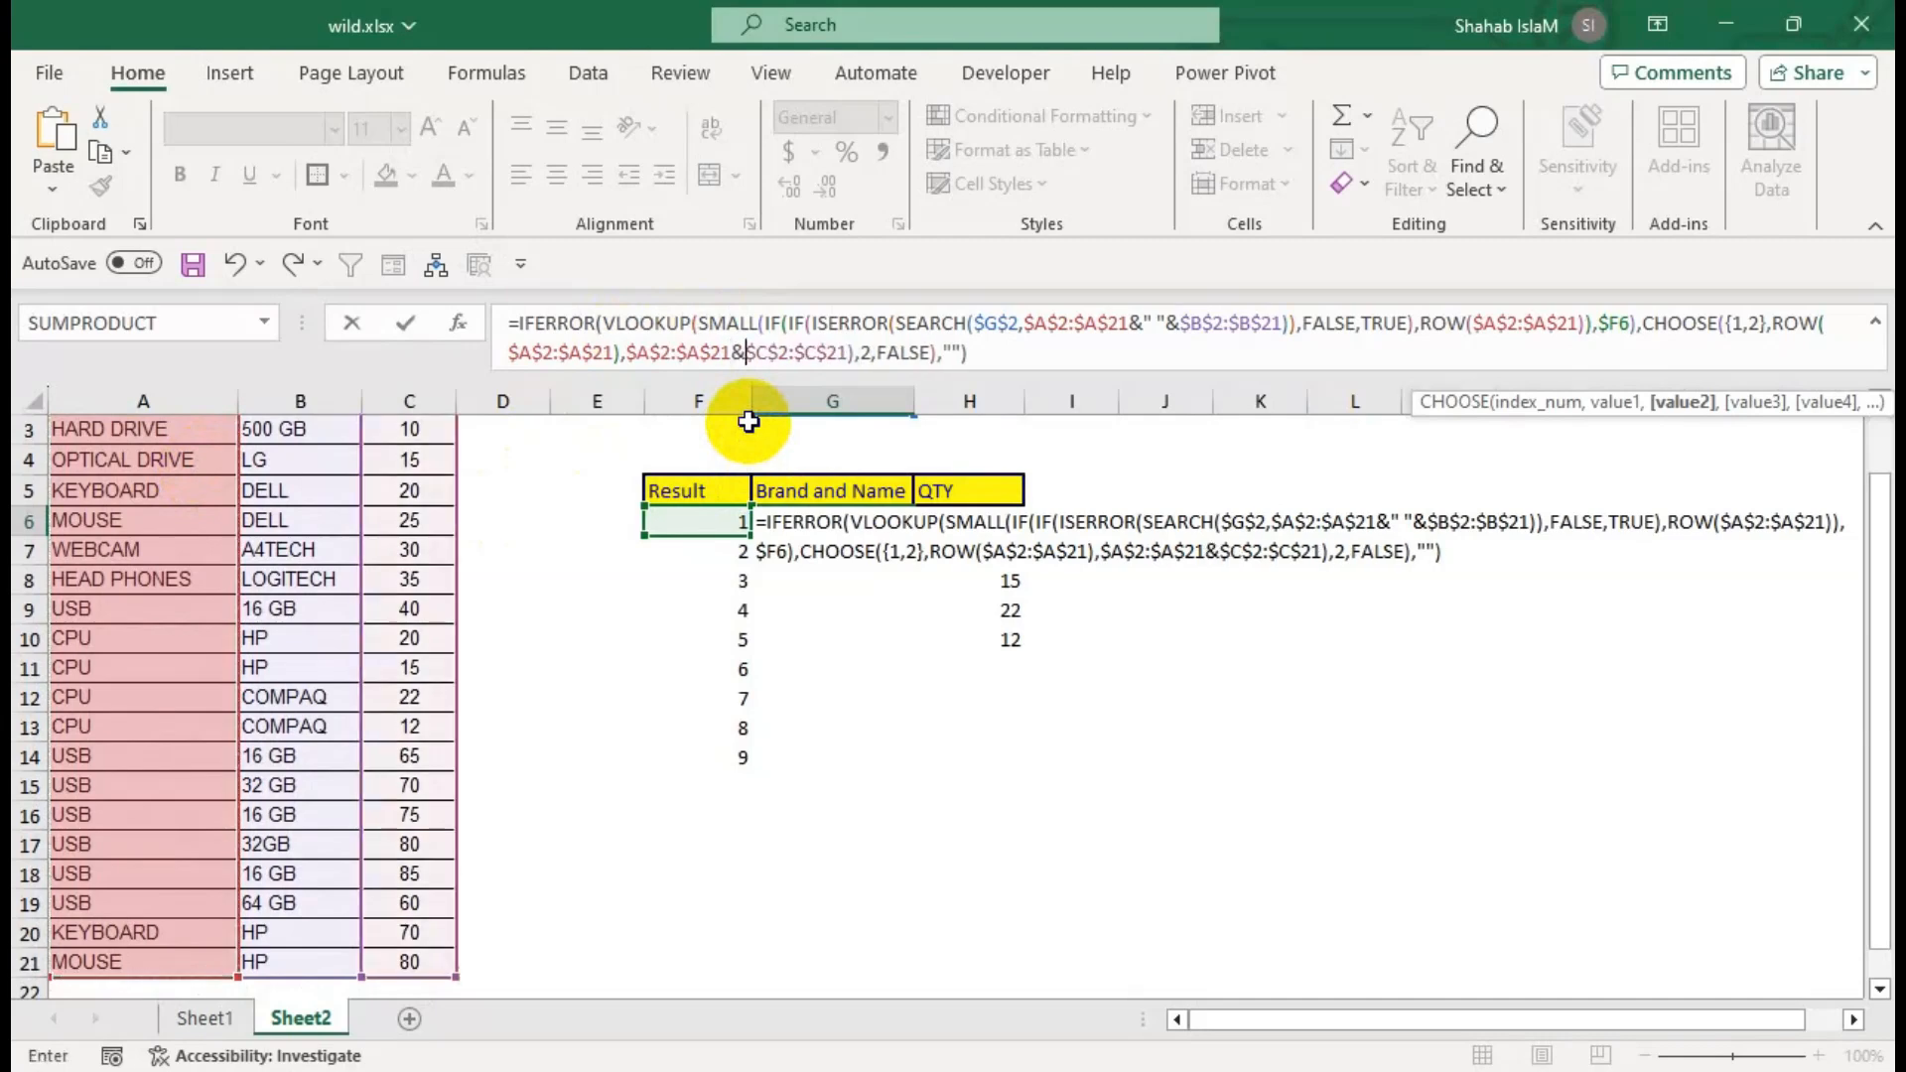
{"action": "type", "text": "\""}
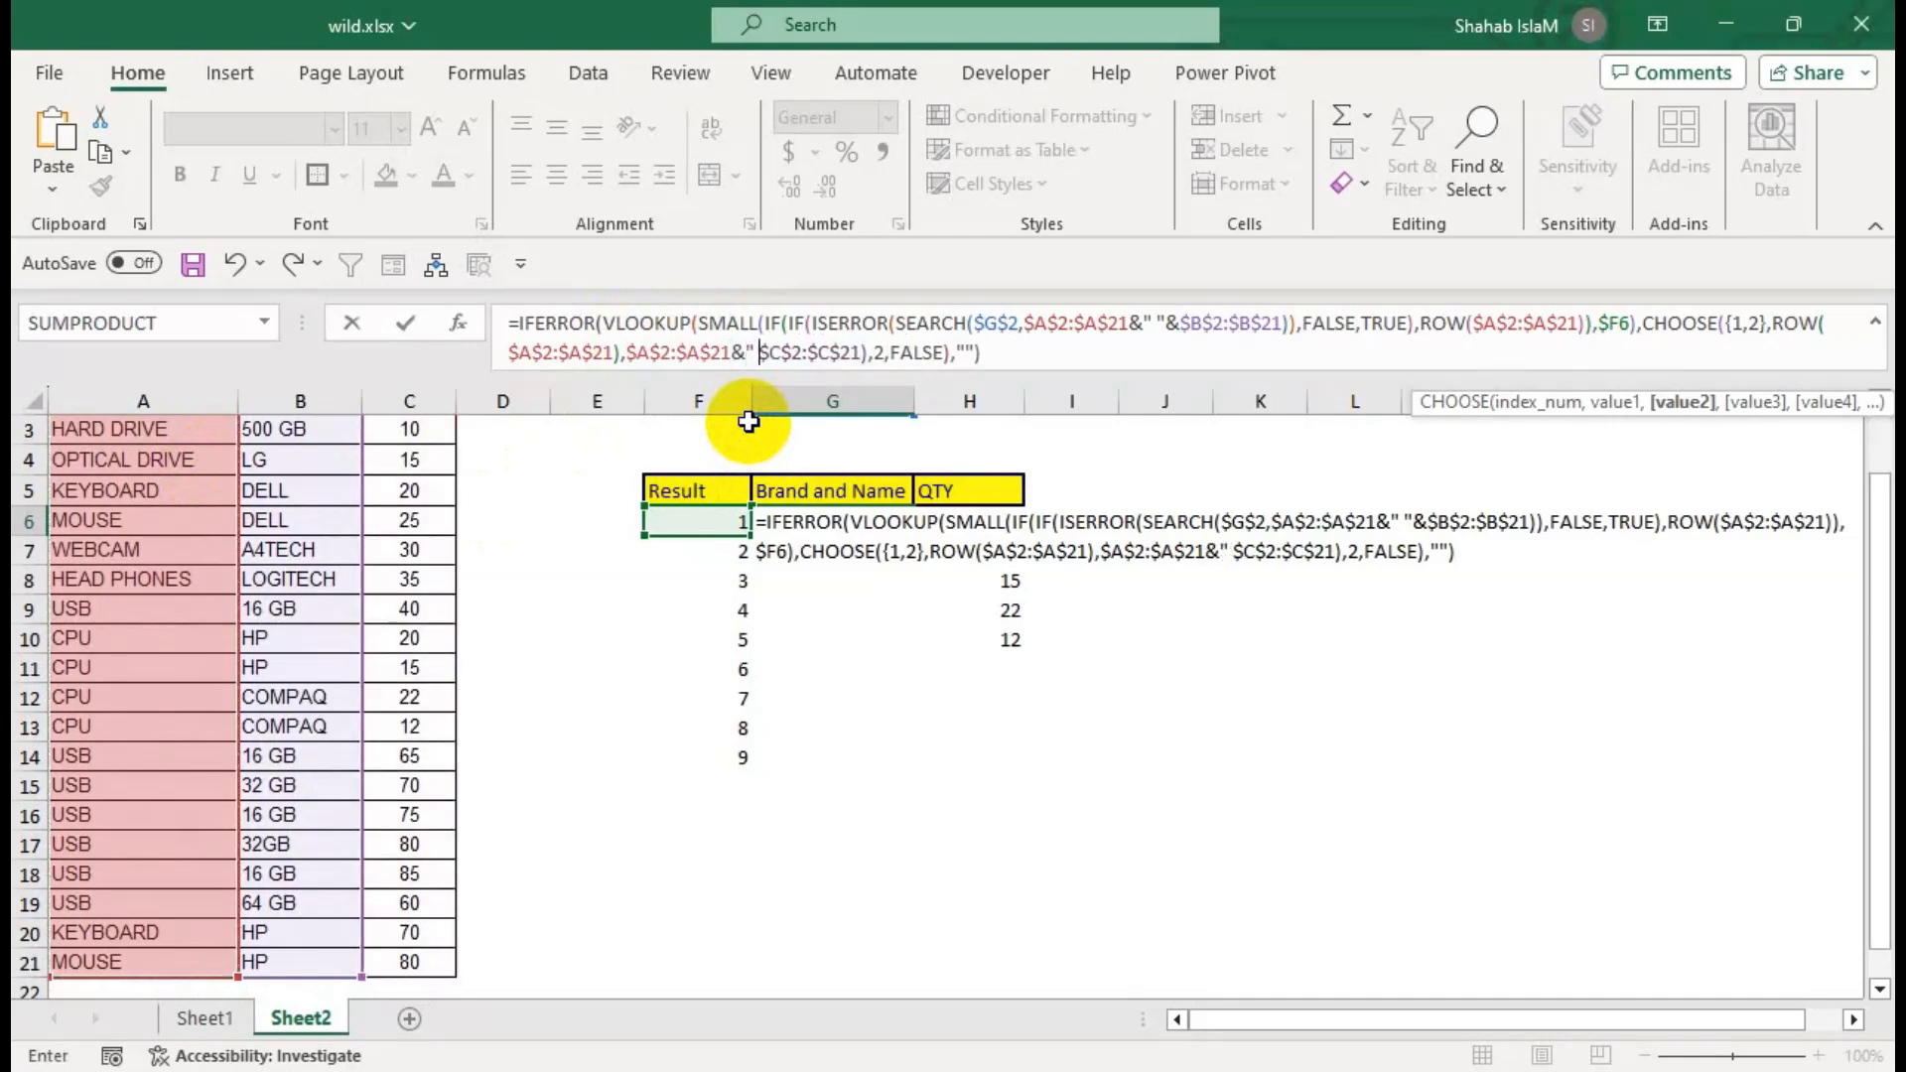
{"action": "type", "text": " \"&"}
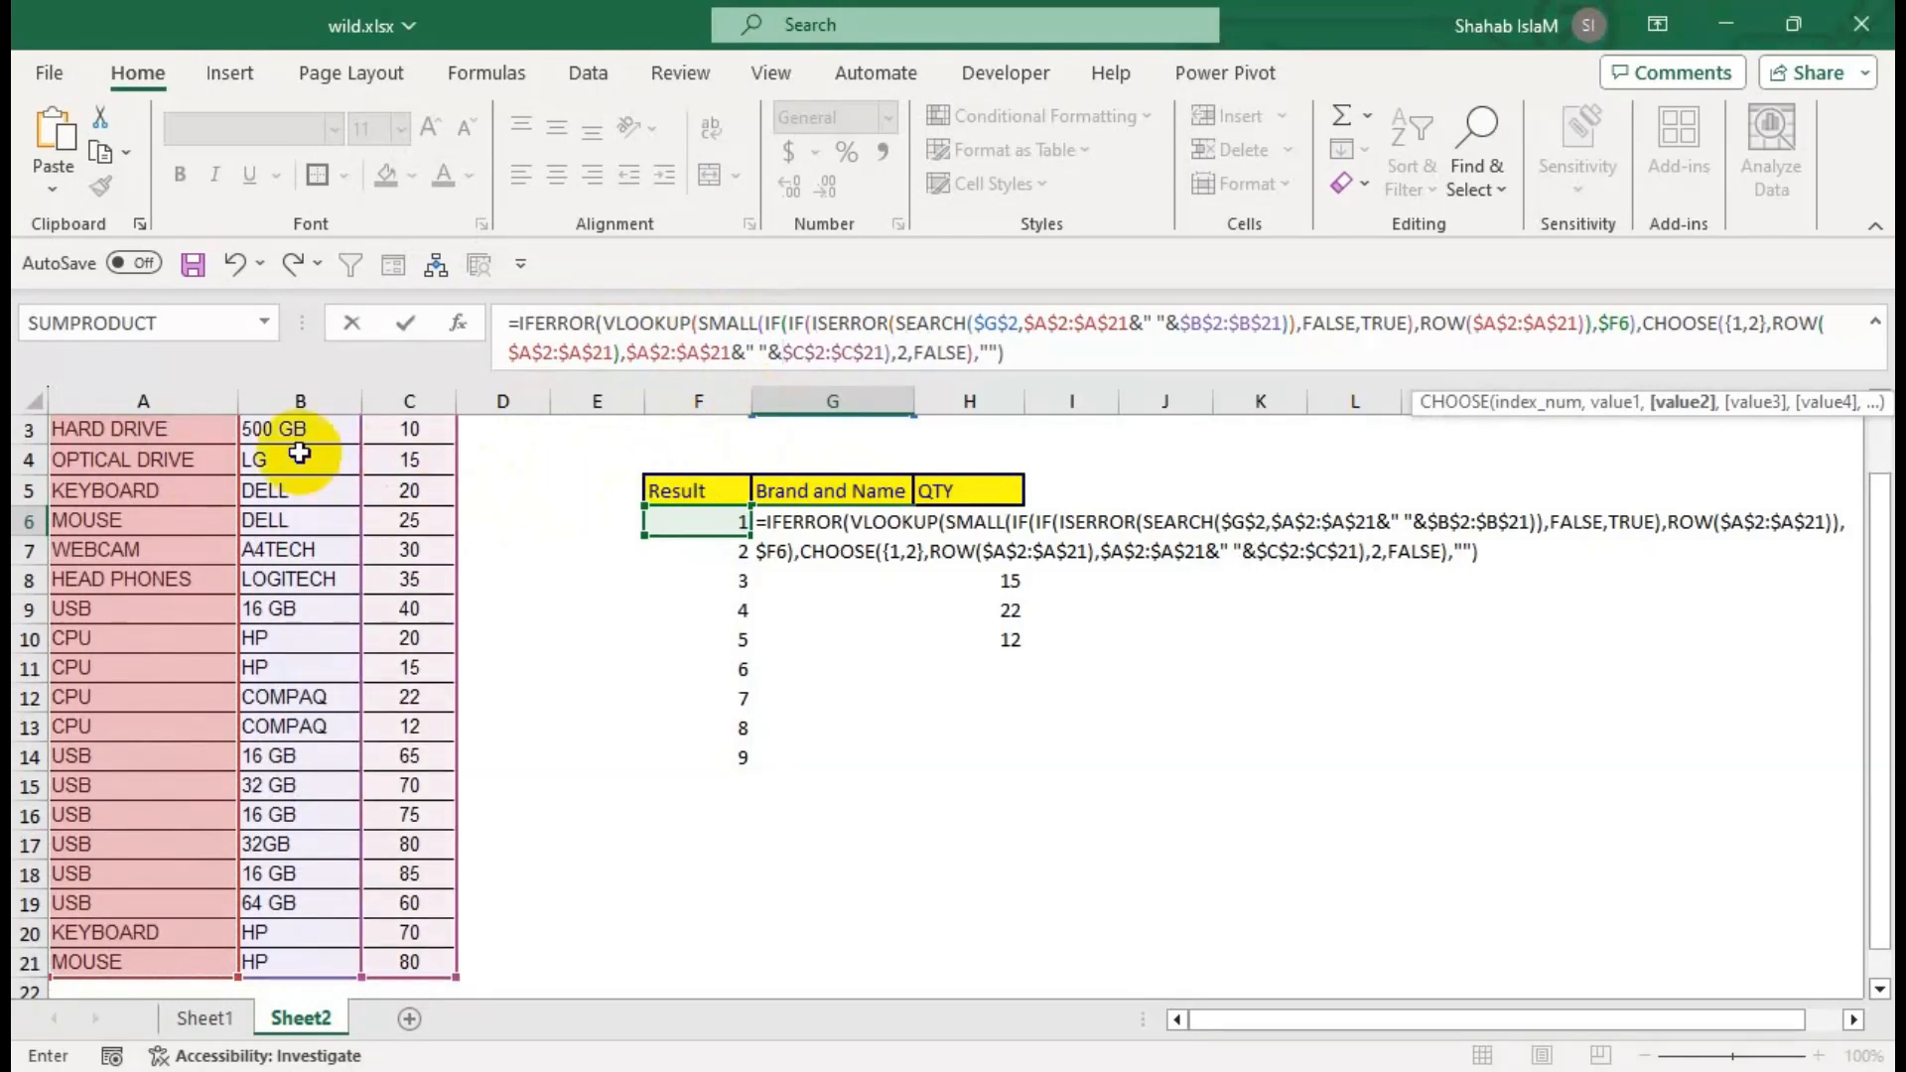
Replace the quantity range in the G6 formula's CHOOSE value with the brand range $B$2:$B$21.
{"action": "left_click_drag", "start_coordinate": [870, 348], "coordinate": [784, 347]}
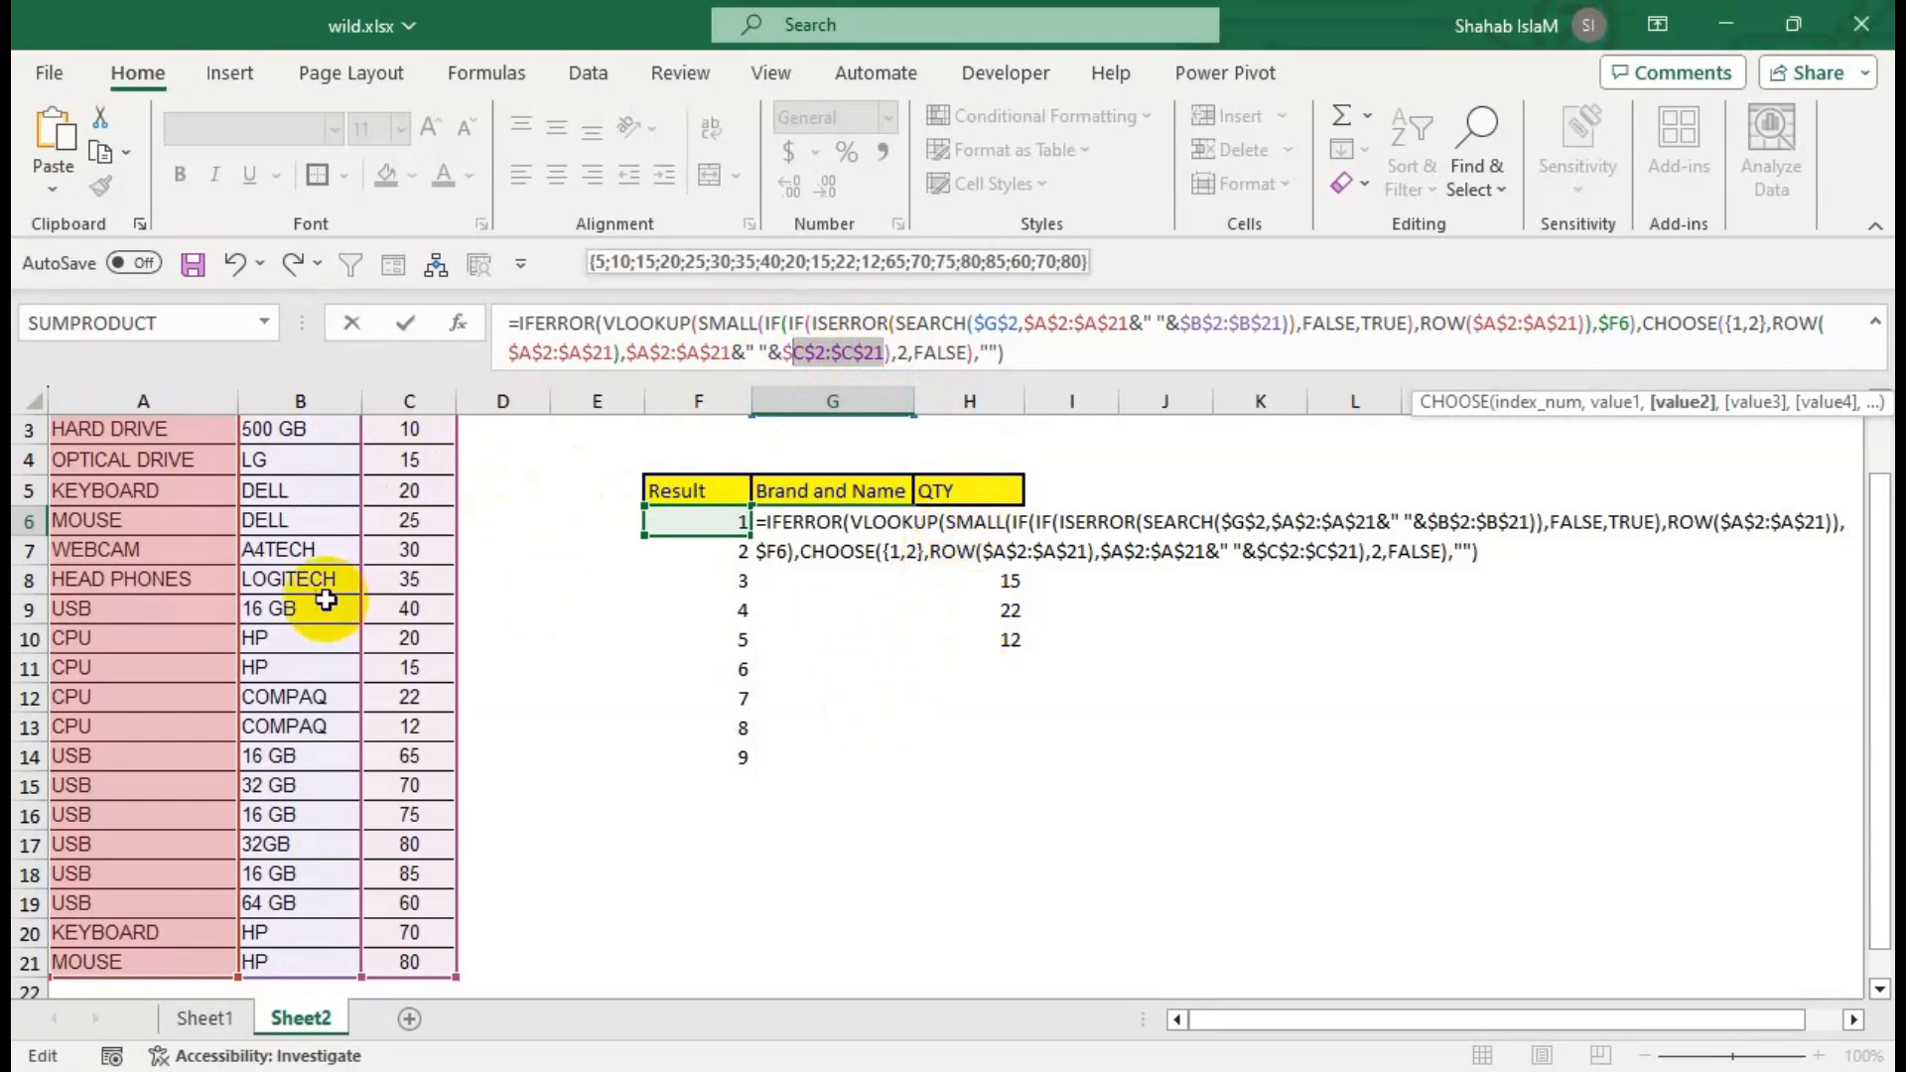
{"action": "scroll", "coordinate": [1829, 497], "scroll_direction": "up", "scroll_amount": 1}
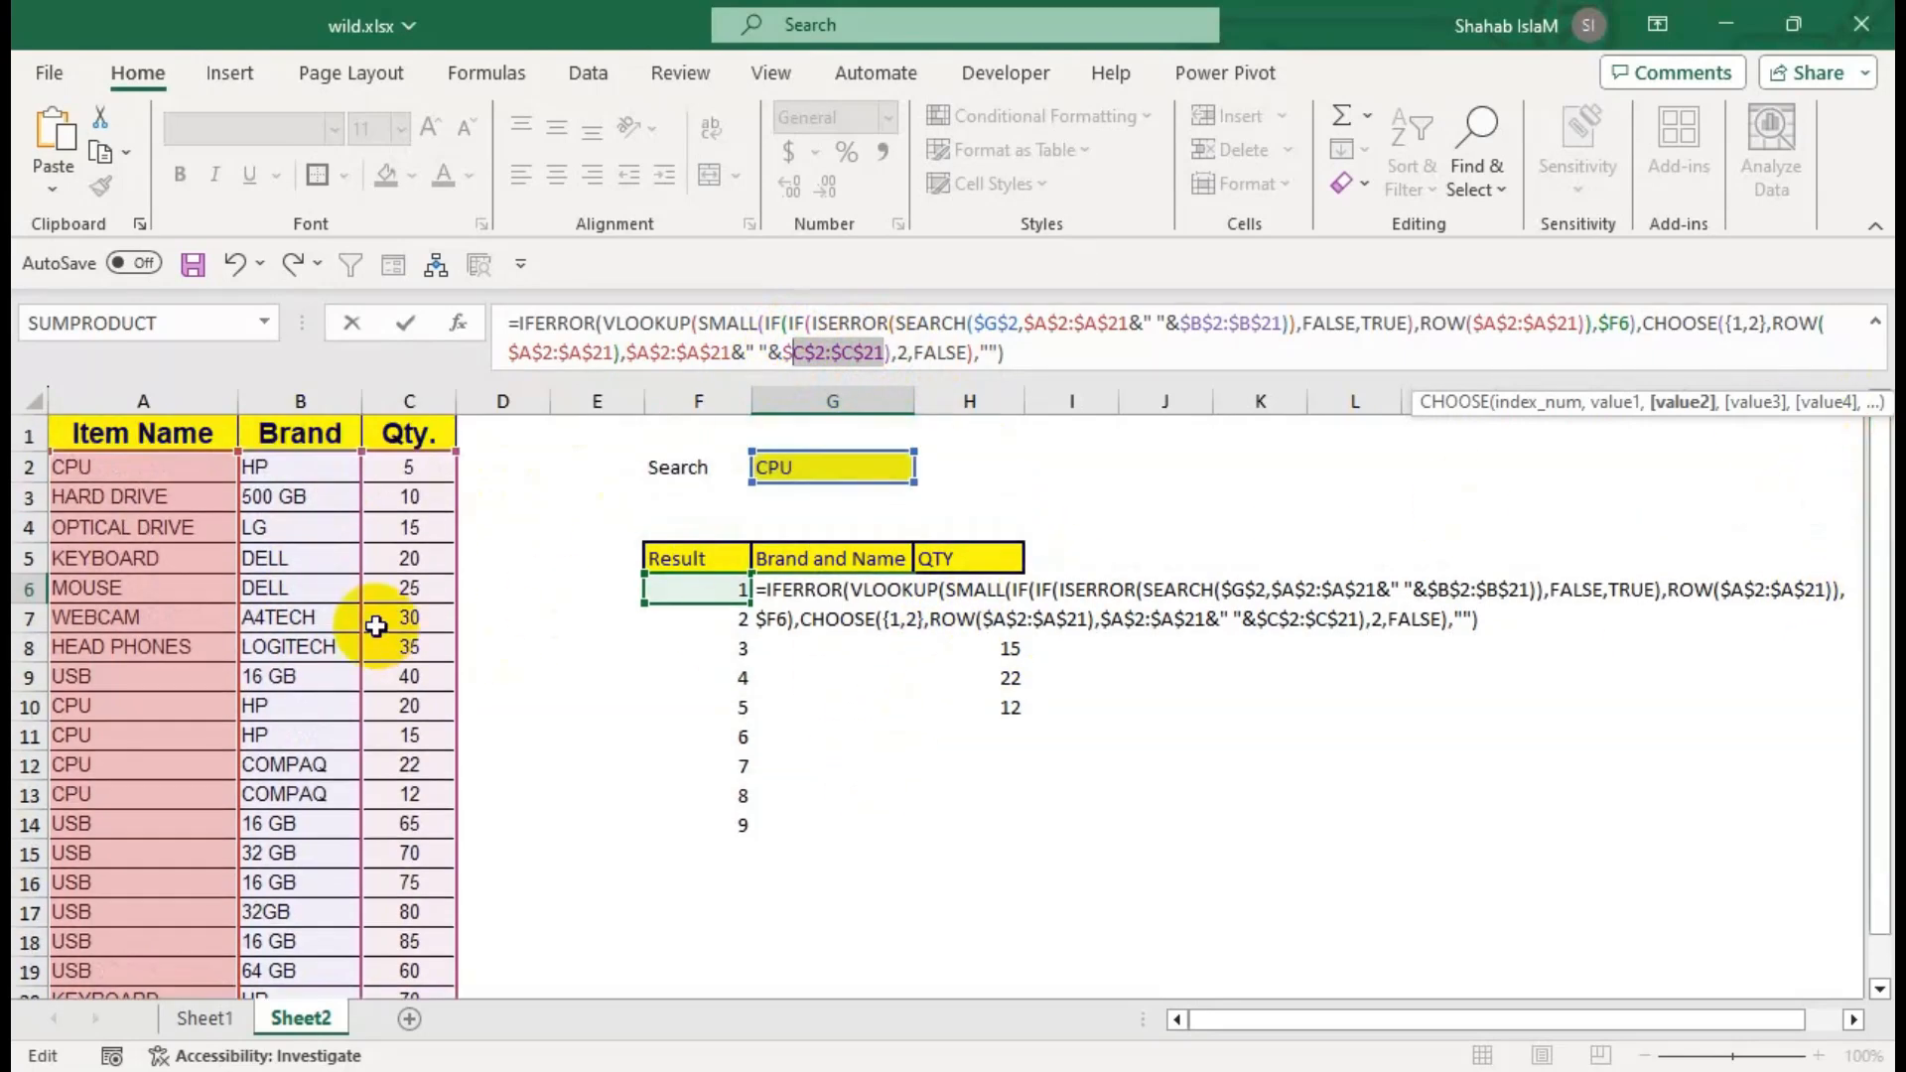
{"action": "left_click", "coordinate": [329, 479]}
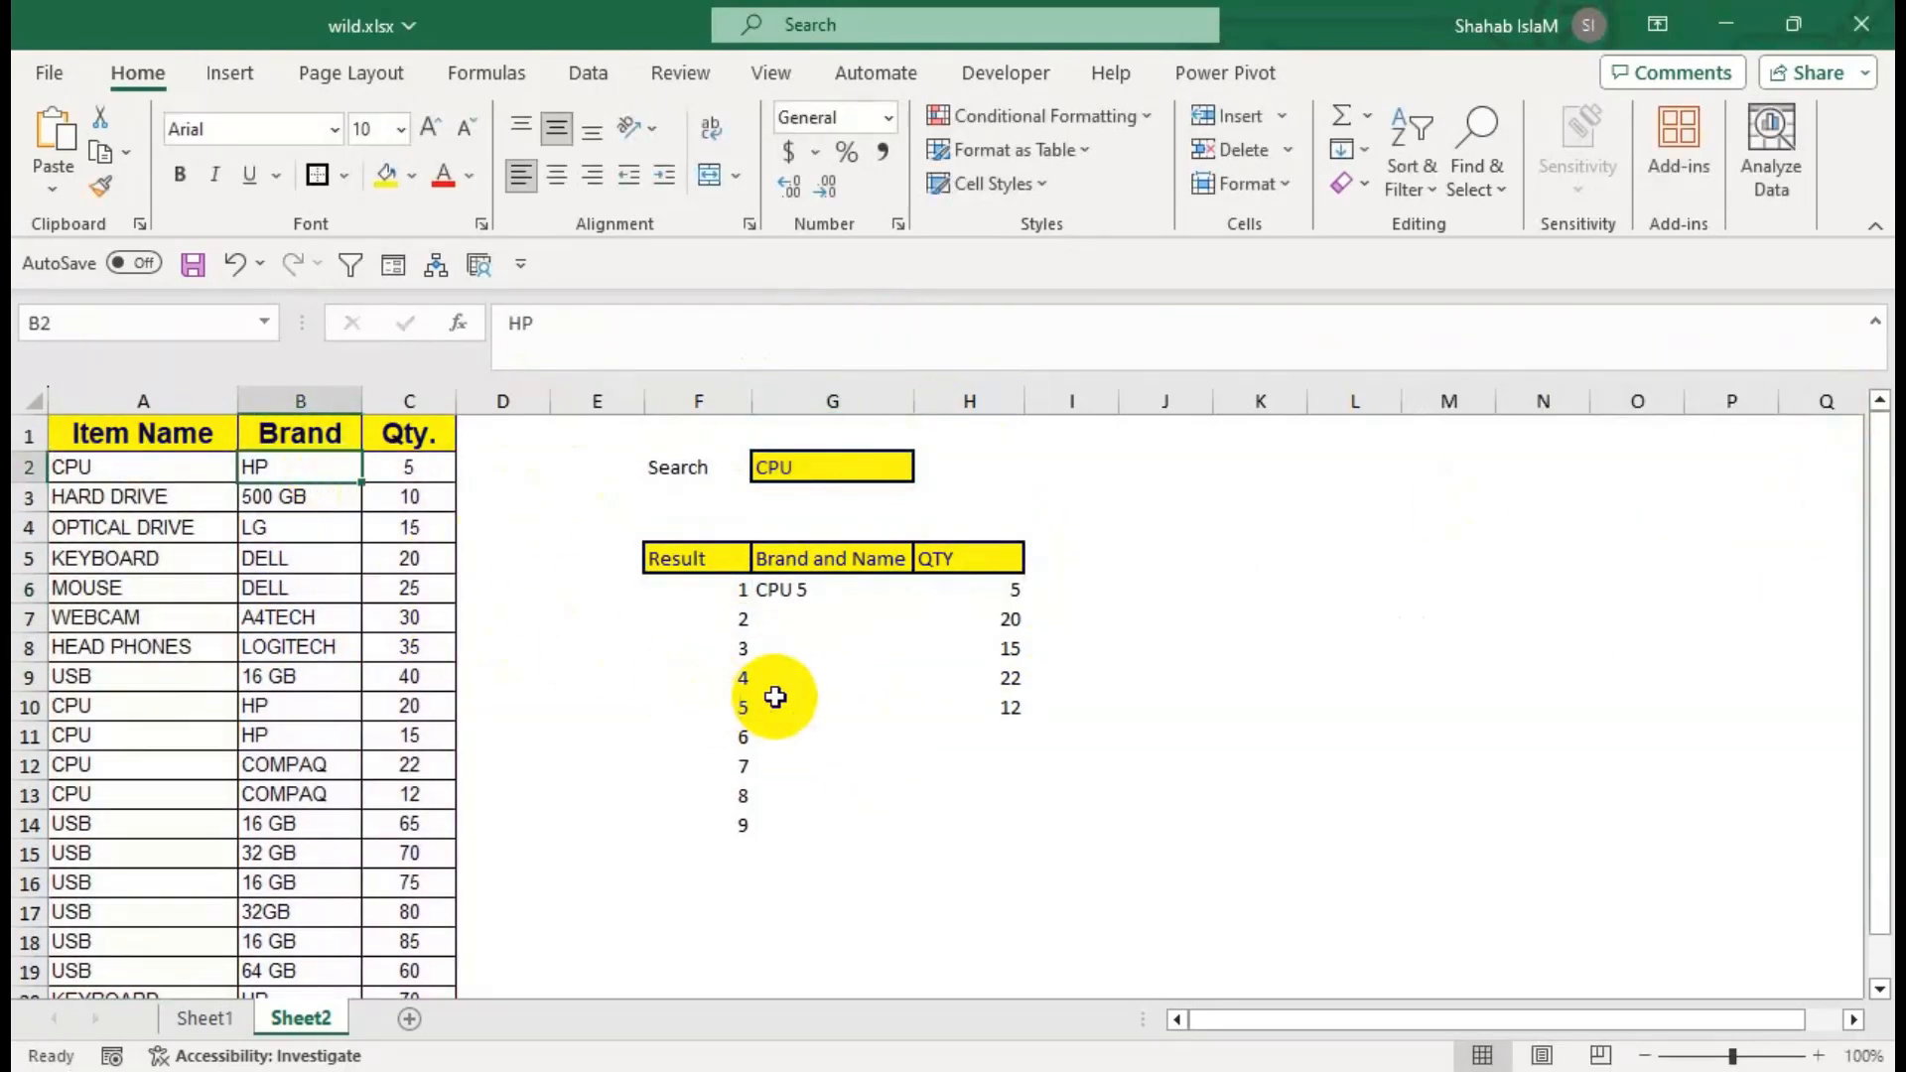
{"action": "left_click", "coordinate": [800, 583]}
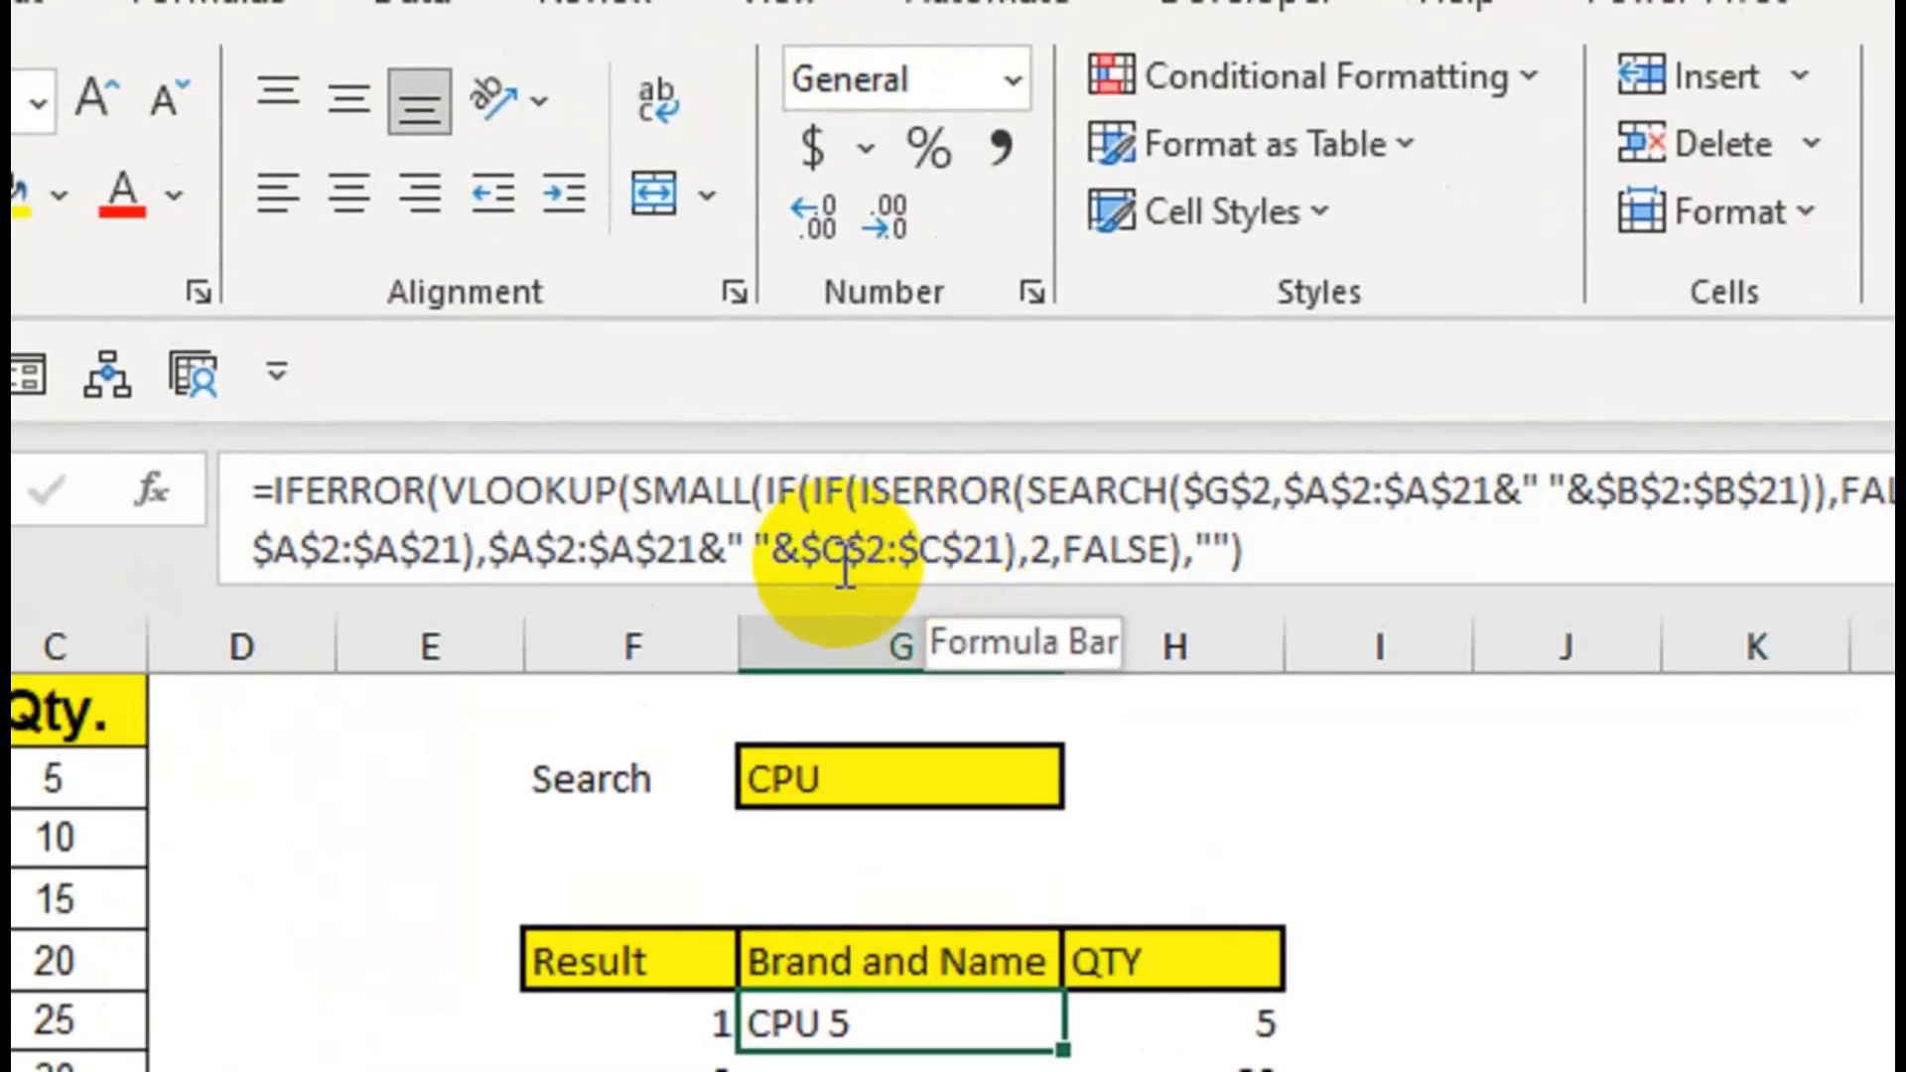
{"action": "left_click", "coordinate": [826, 350]}
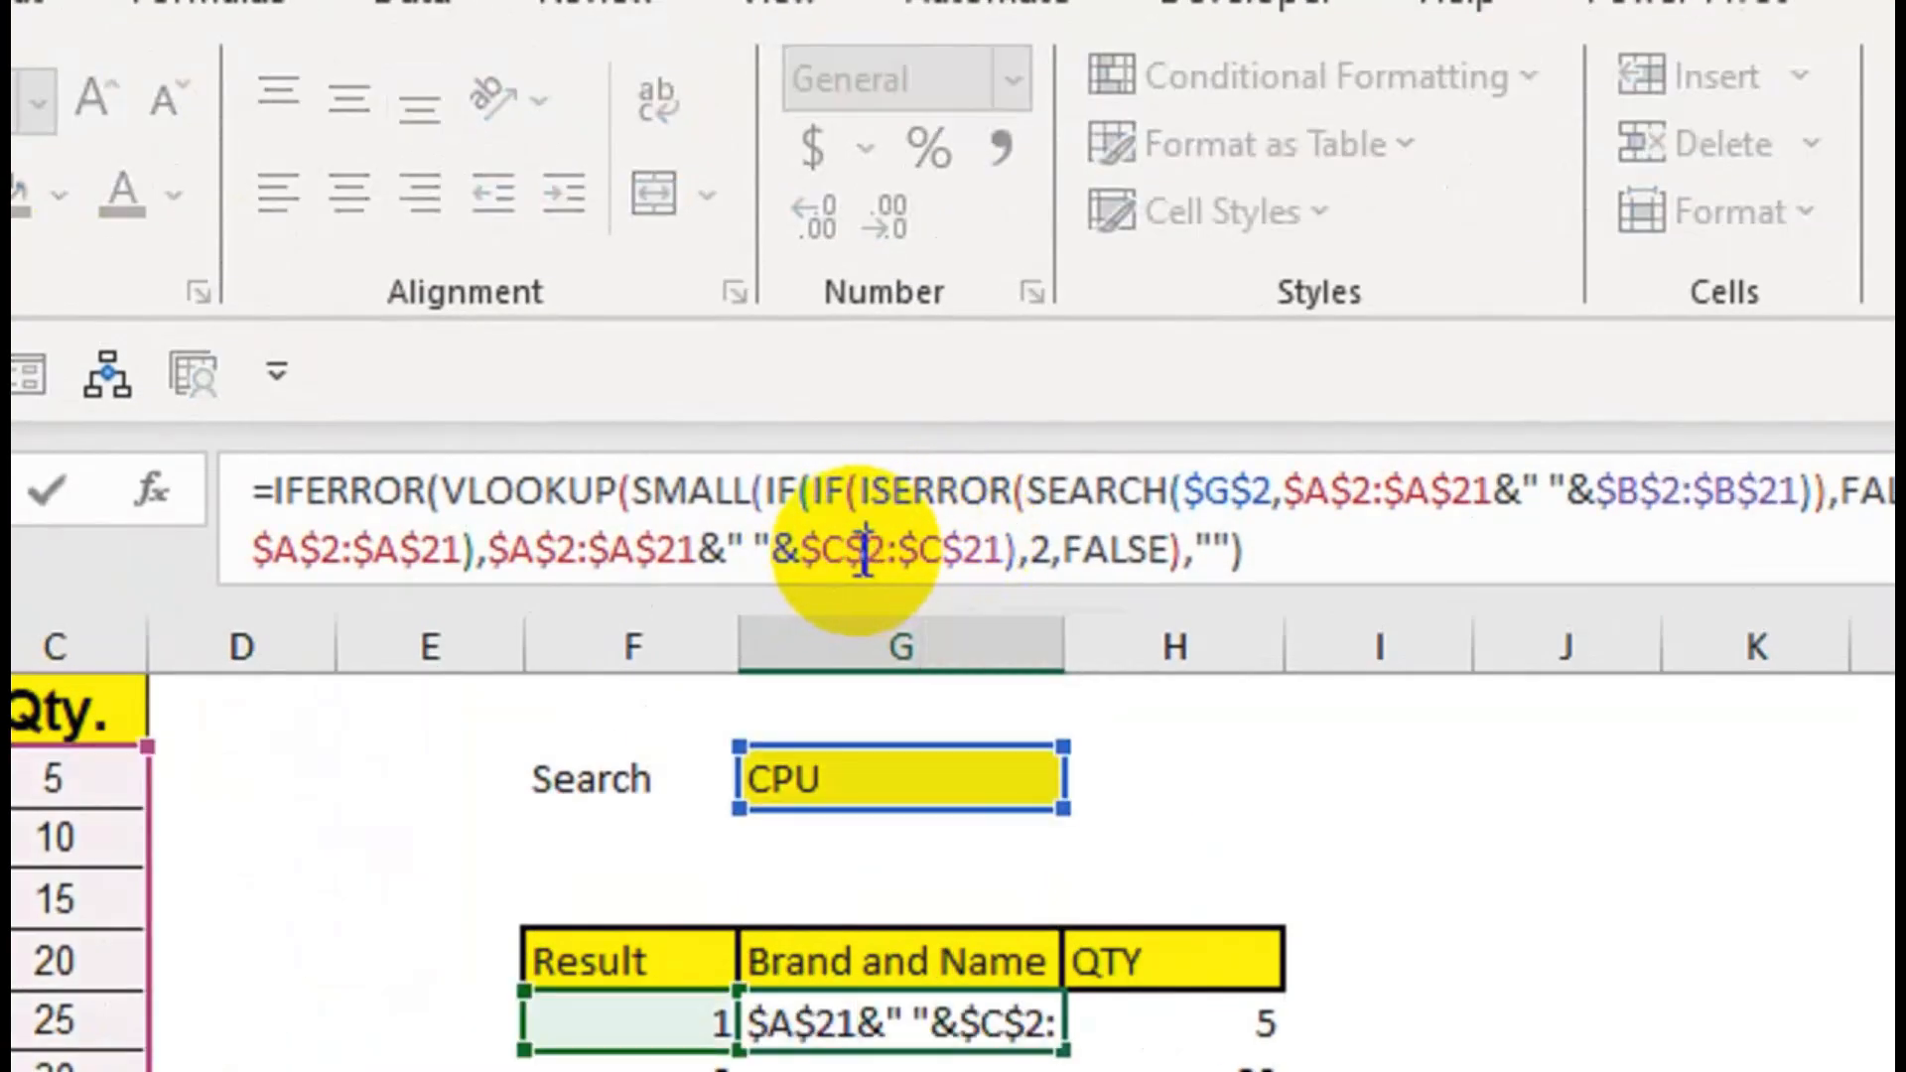
{"action": "key", "text": "BackSpace"}
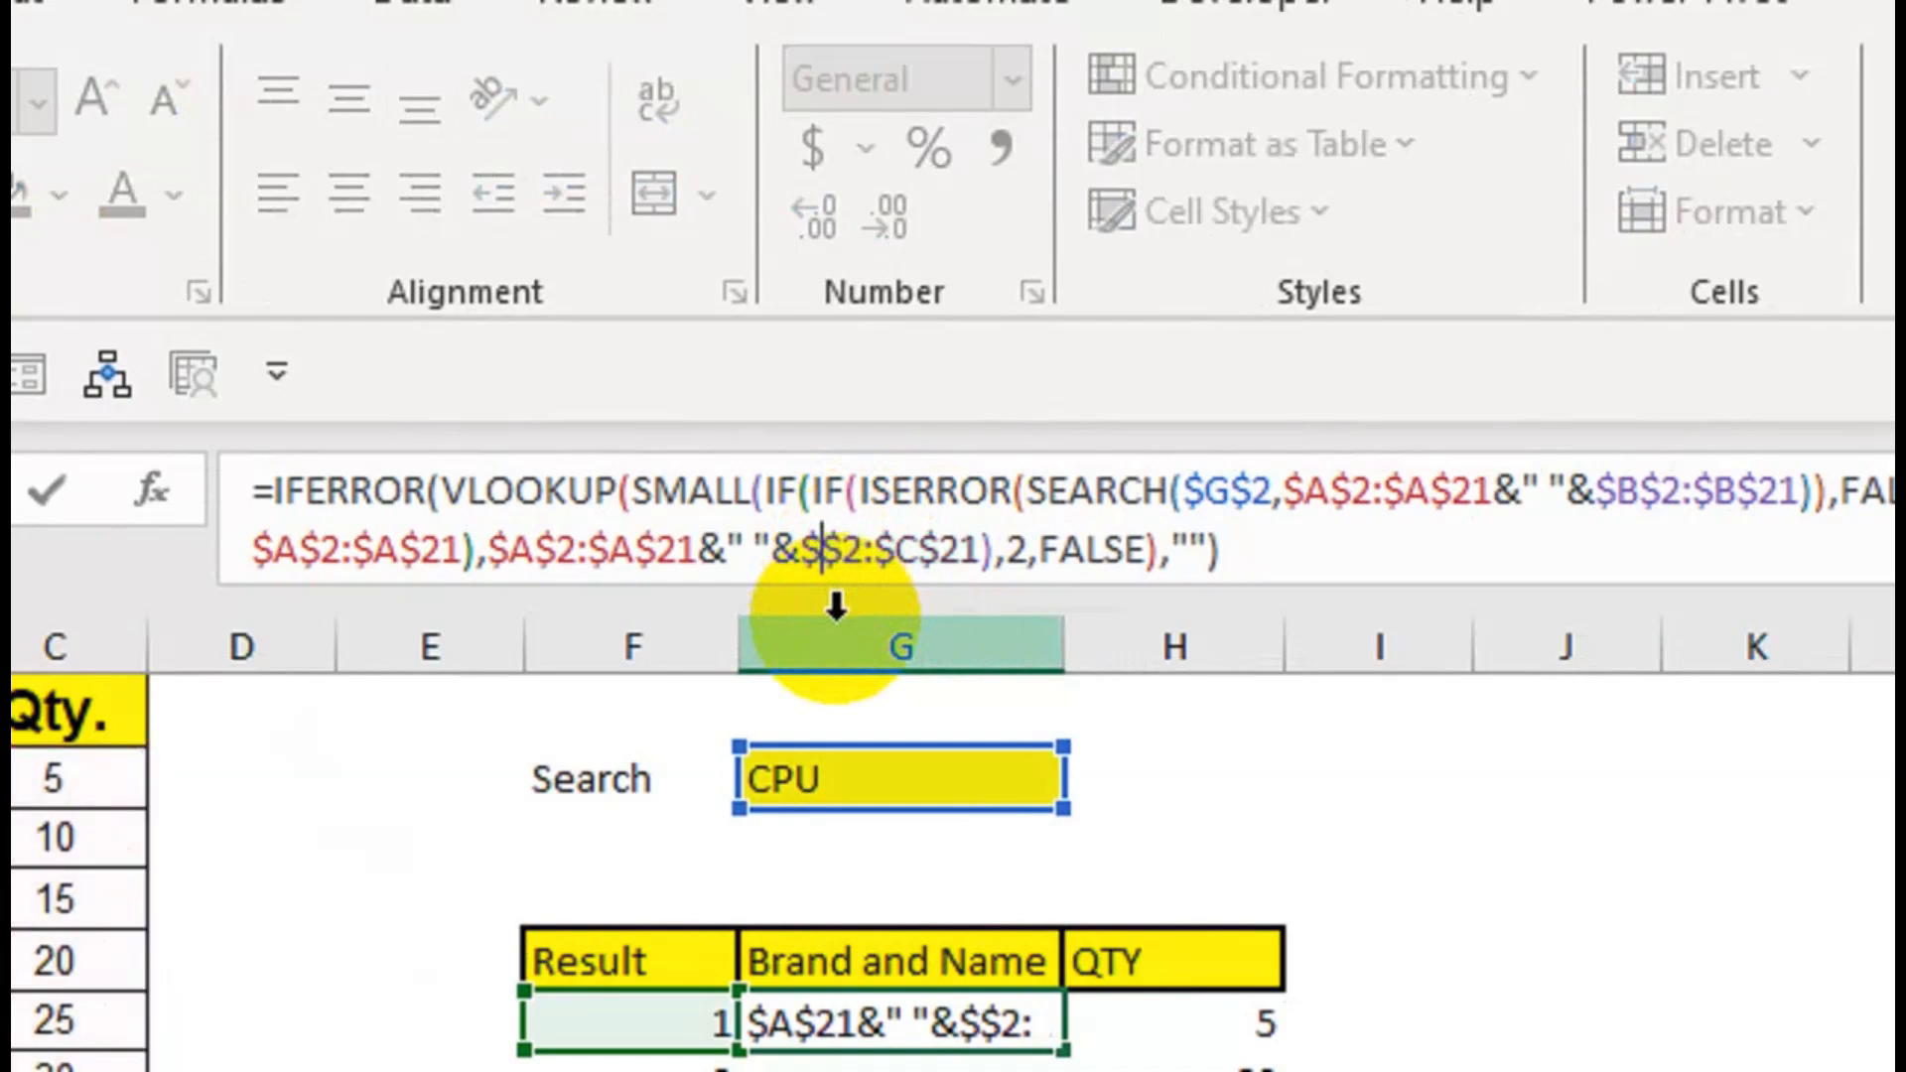
{"action": "type", "text": "B"}
{"action": "left_click", "coordinate": [933, 576]}
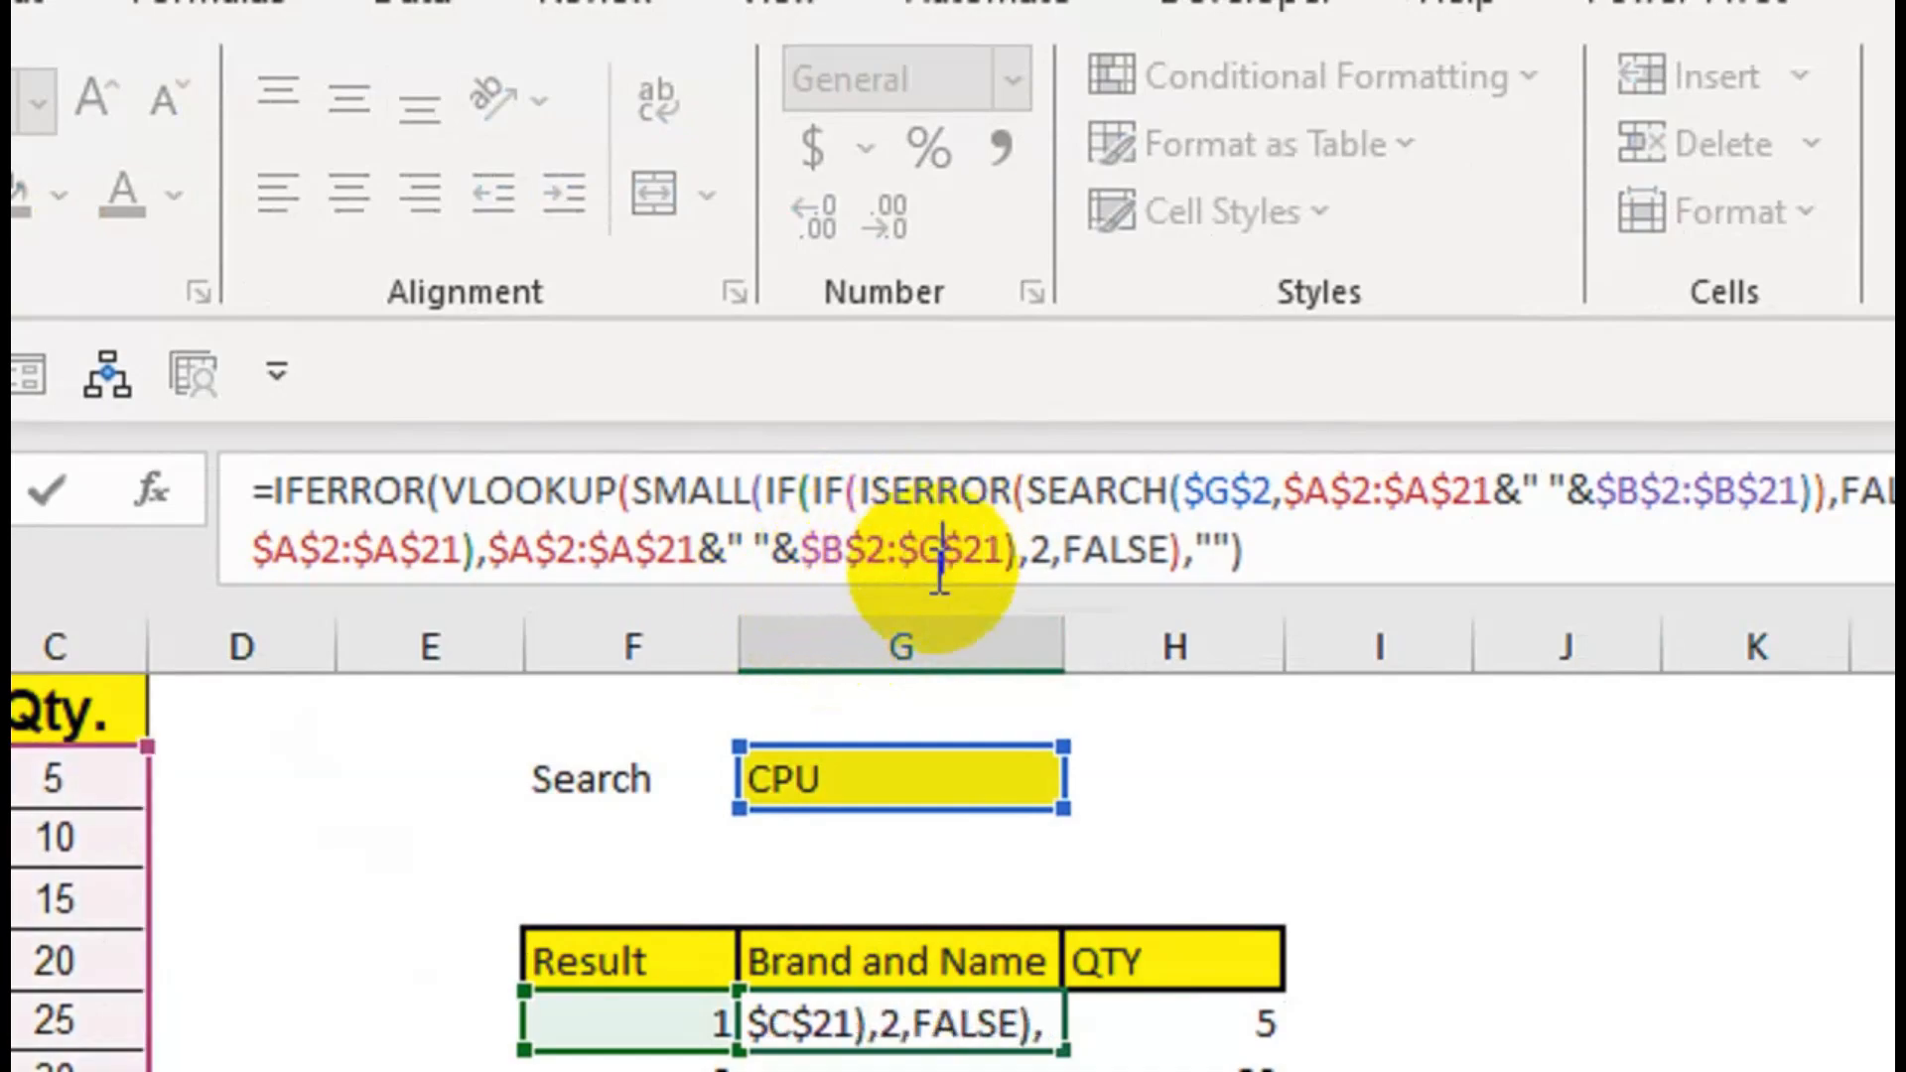
{"action": "key", "text": "BackSpace"}
{"action": "type", "text": "B"}
{"action": "key", "text": "Return"}
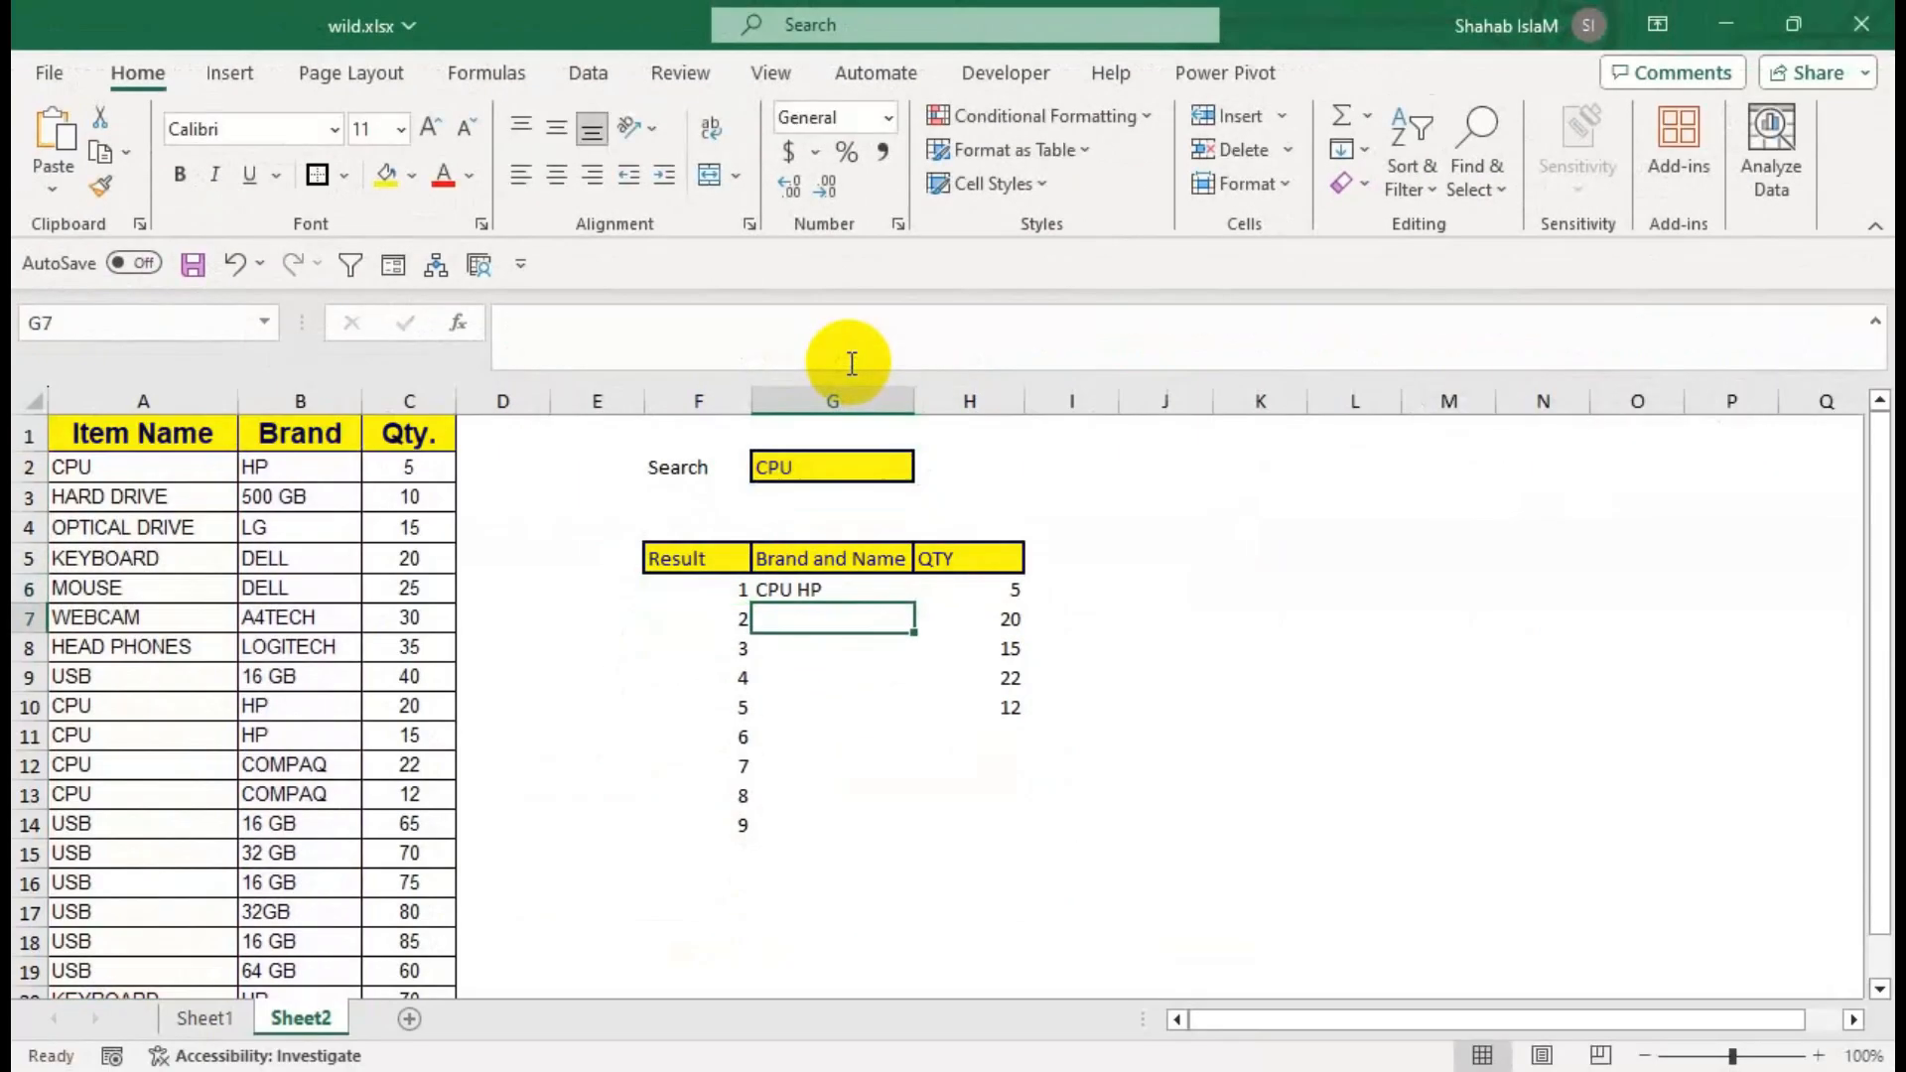
Fill the Brand and Name formula down from G6 to G14 and clear the result numbers 6 to 9.
{"action": "left_click", "coordinate": [888, 585]}
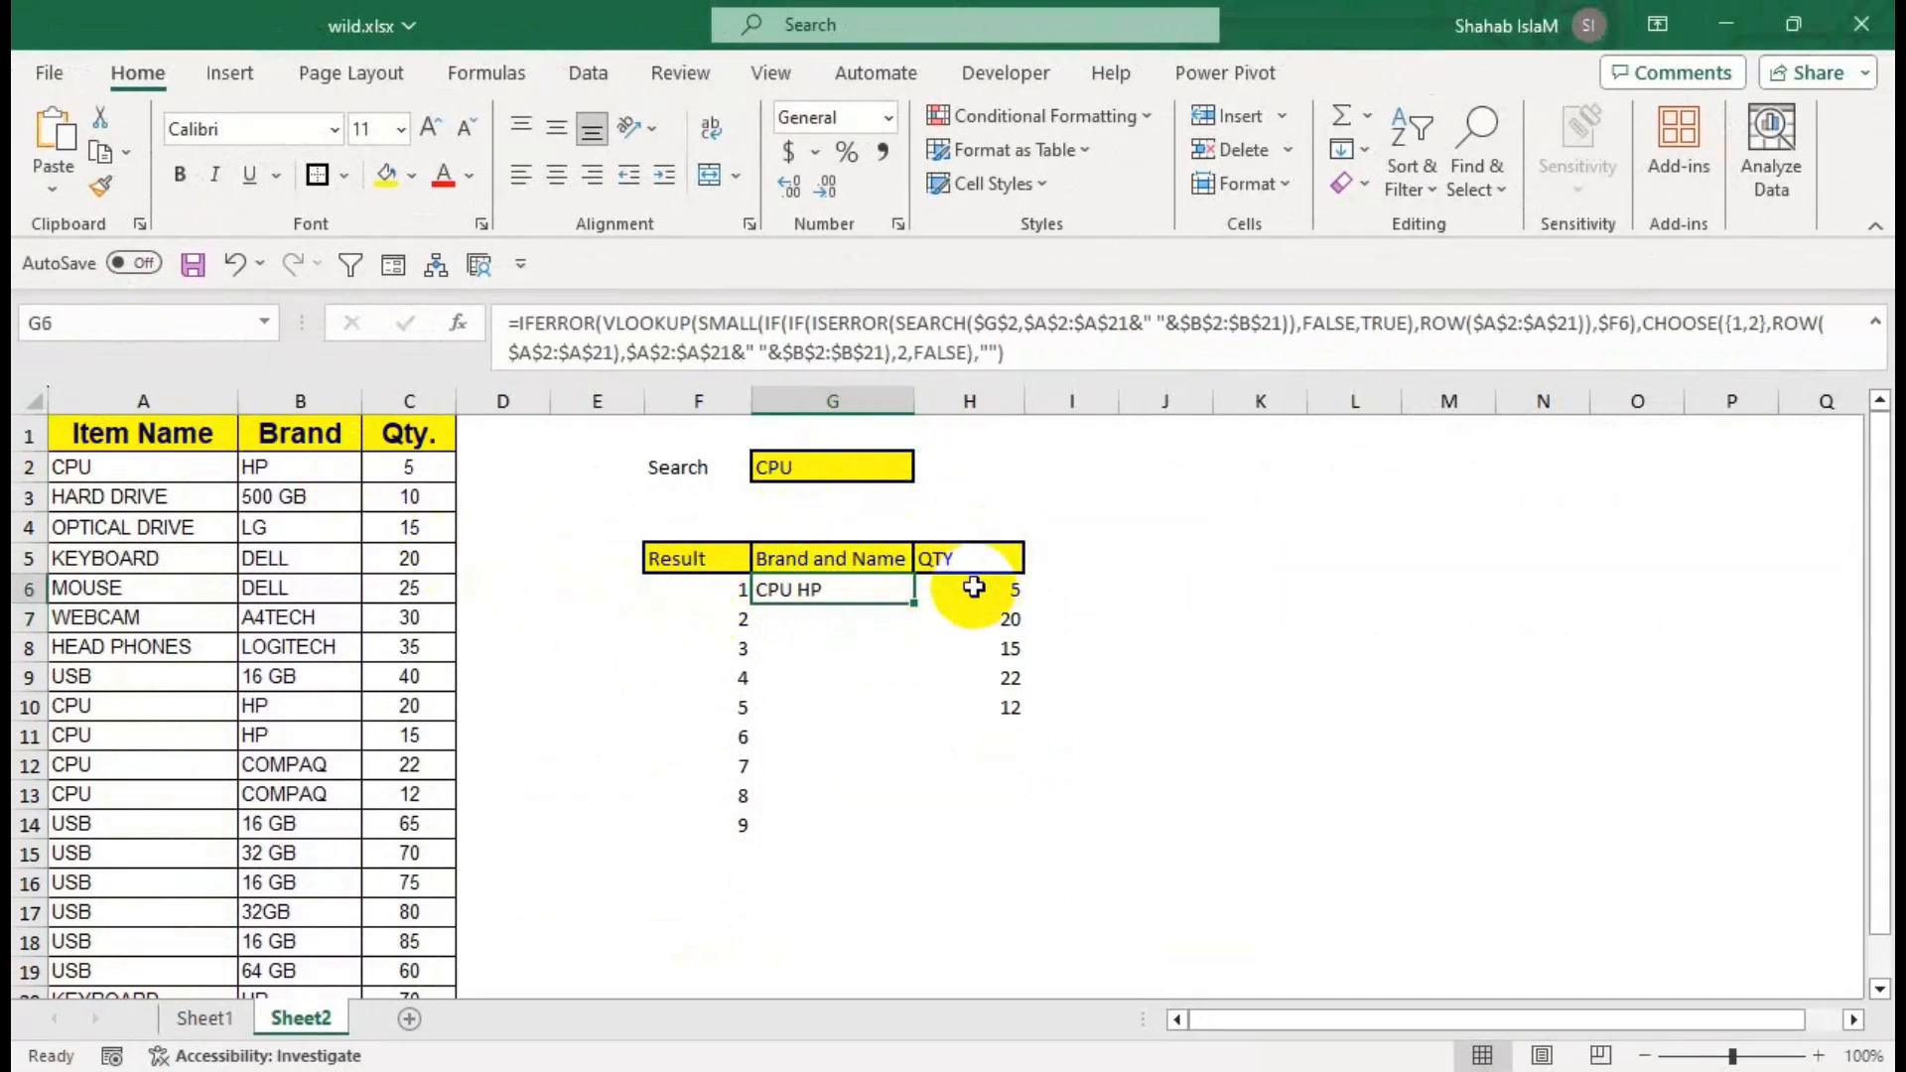
{"action": "double_click", "coordinate": [914, 605]}
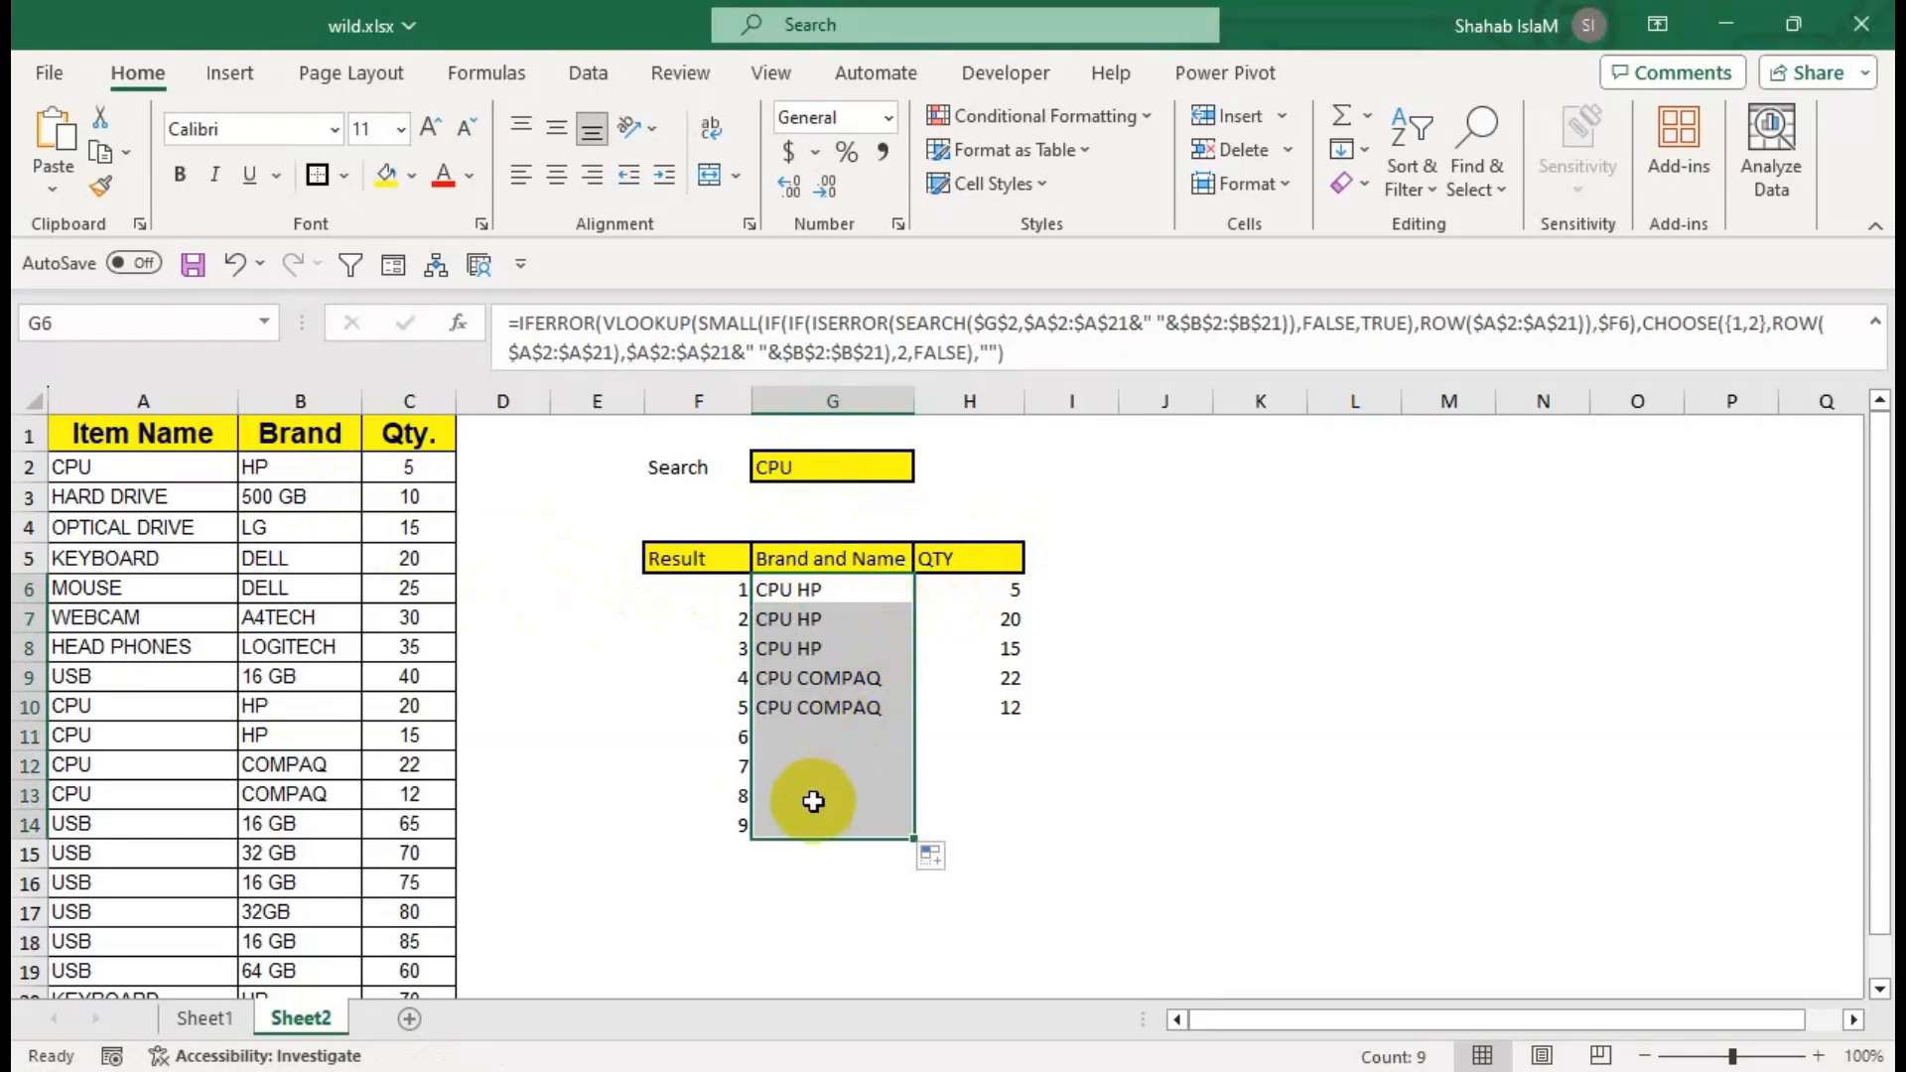
{"action": "left_click_drag", "start_coordinate": [707, 736], "coordinate": [702, 815]}
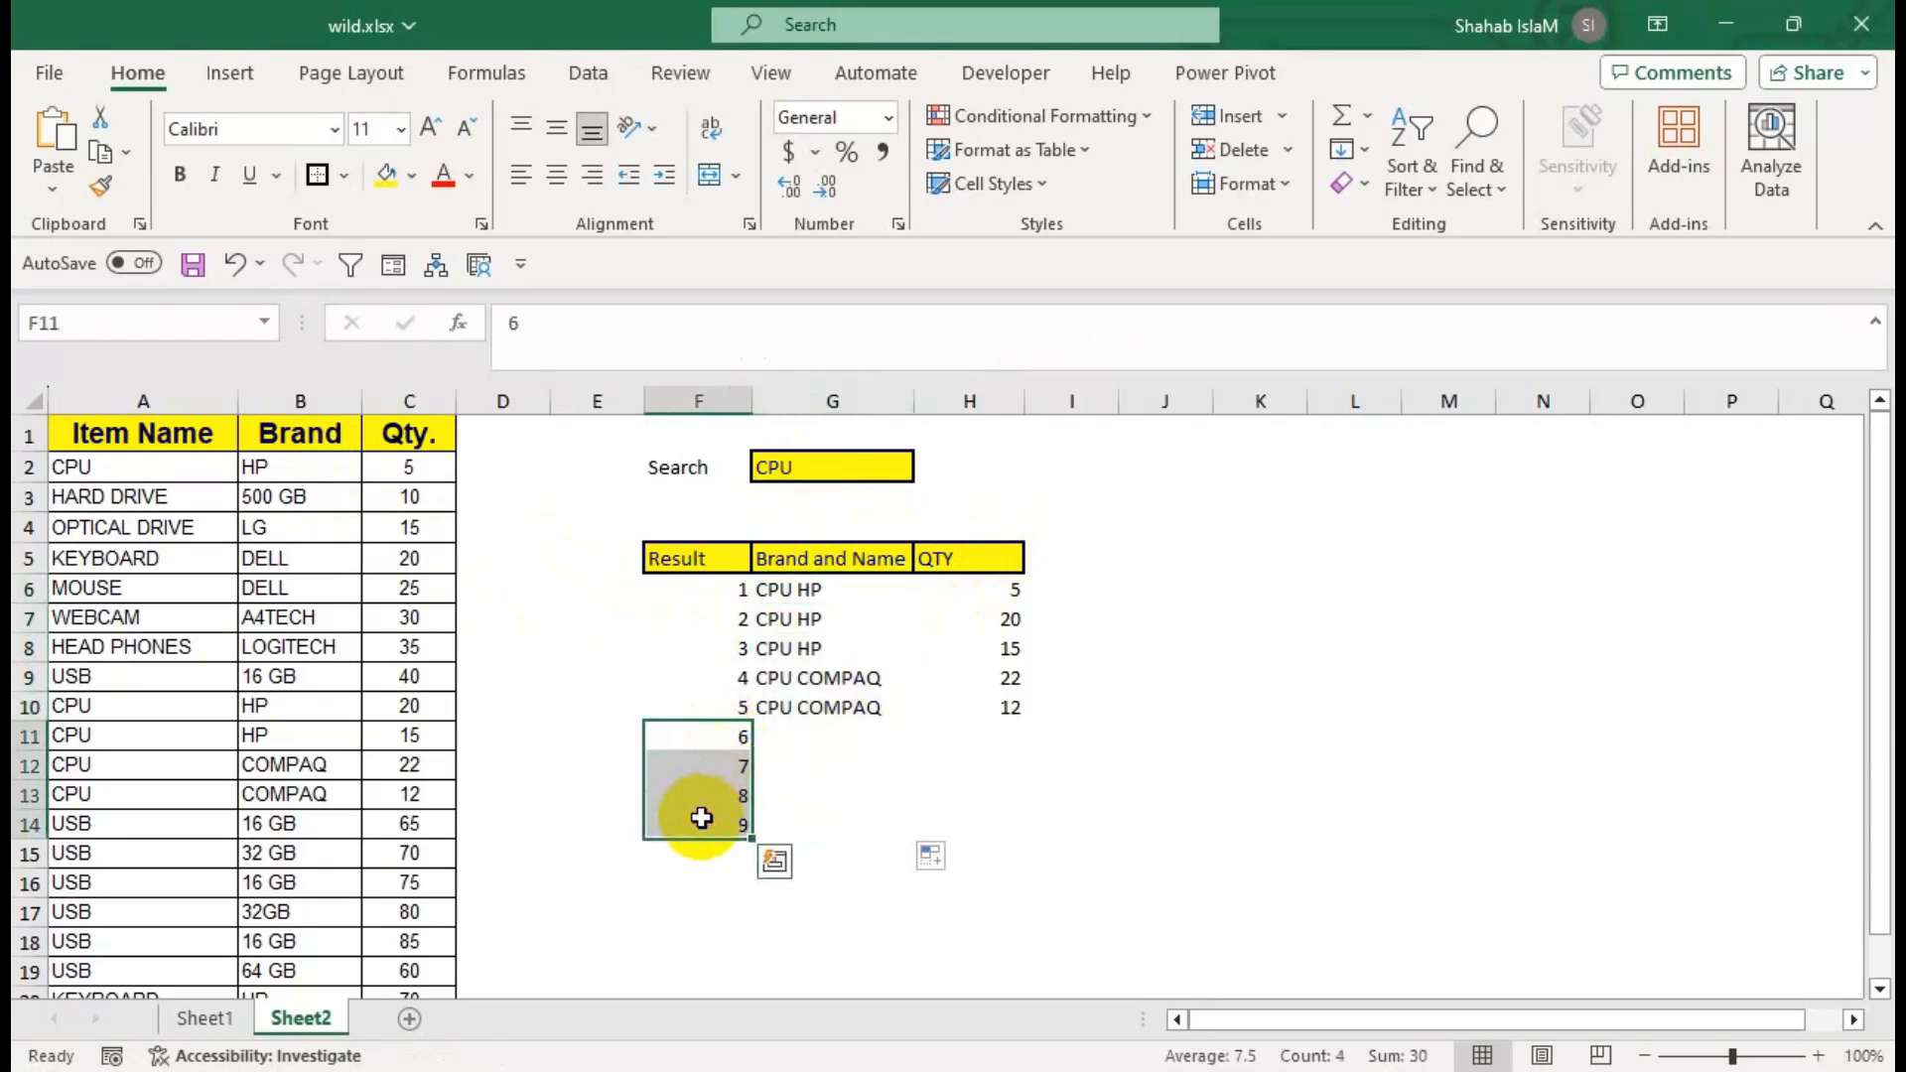
{"action": "key", "text": "Delete"}
{"action": "left_click", "coordinate": [717, 596]}
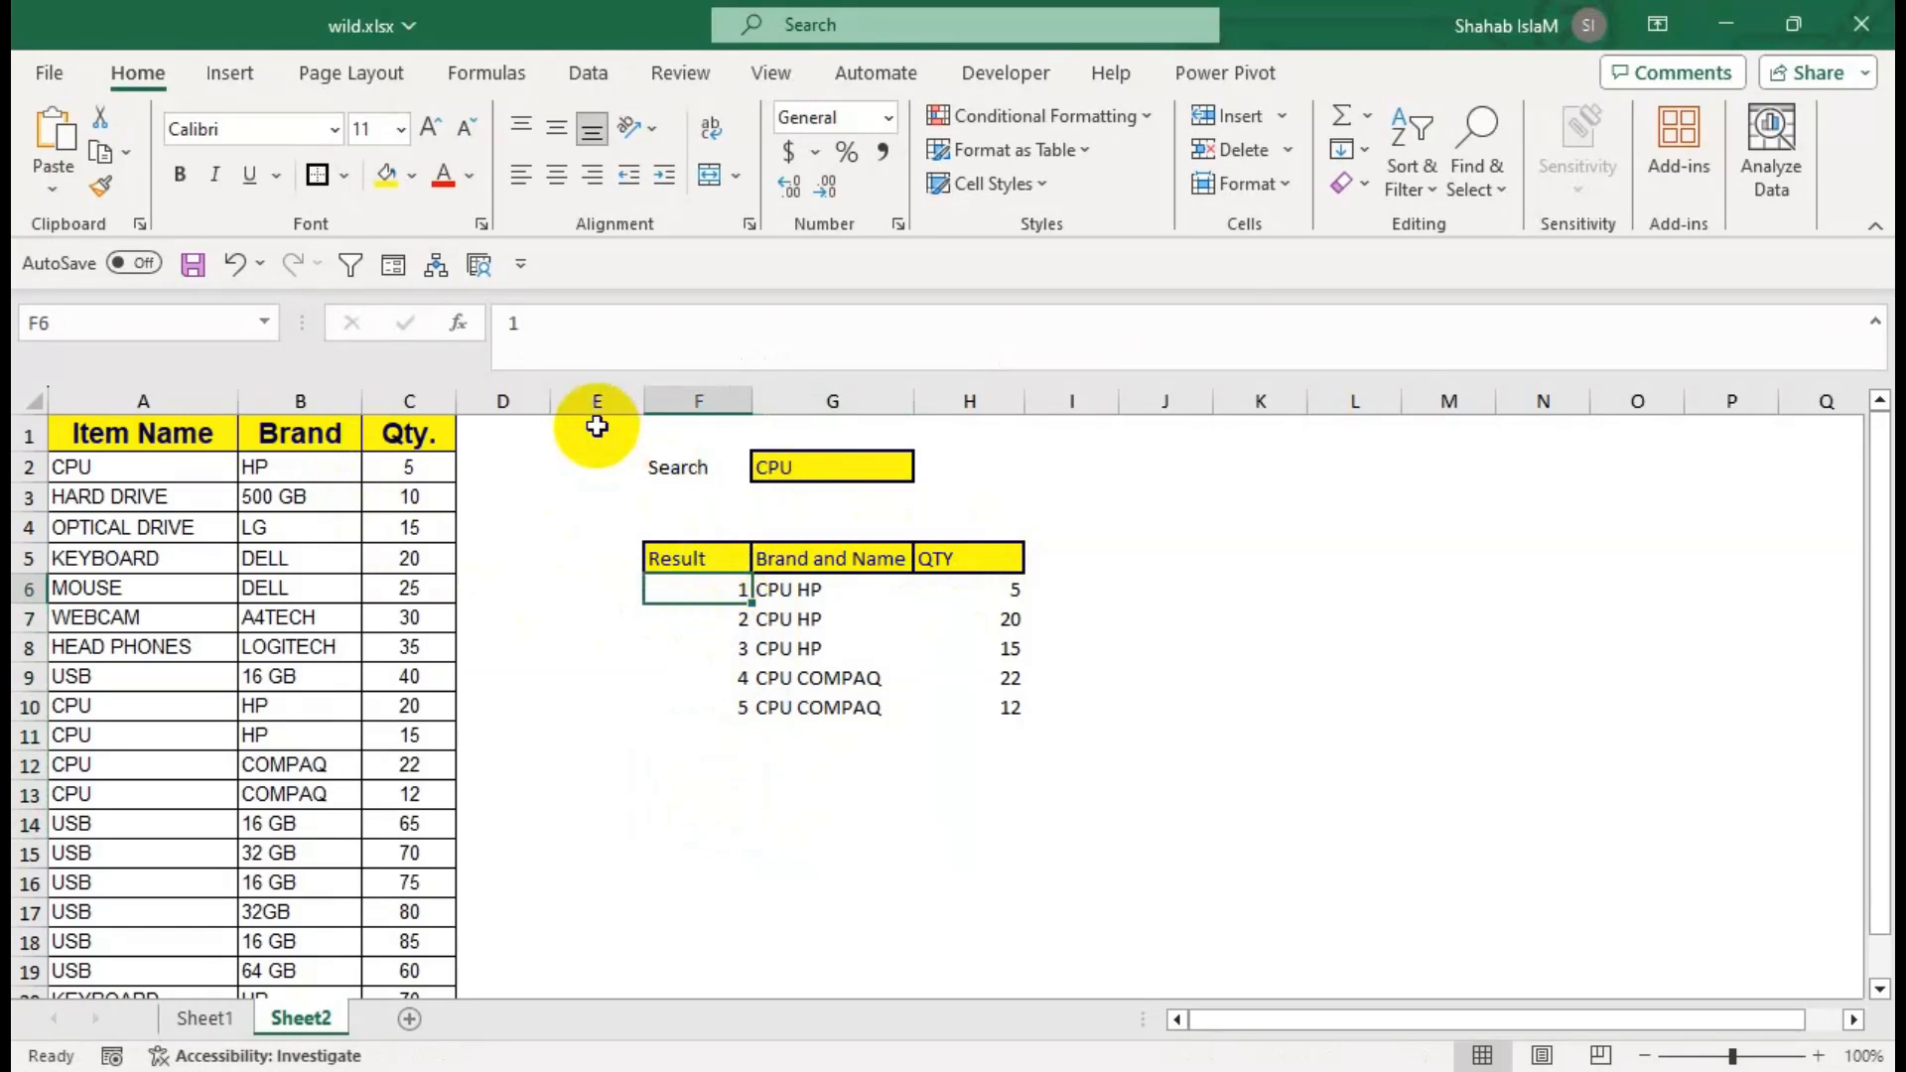
Enter =COUNTIF(A:A,G2) in F4 above the Result header and centre the value in the cell.
{"action": "left_click", "coordinate": [706, 523]}
{"action": "type", "text": "=COUNTI"}
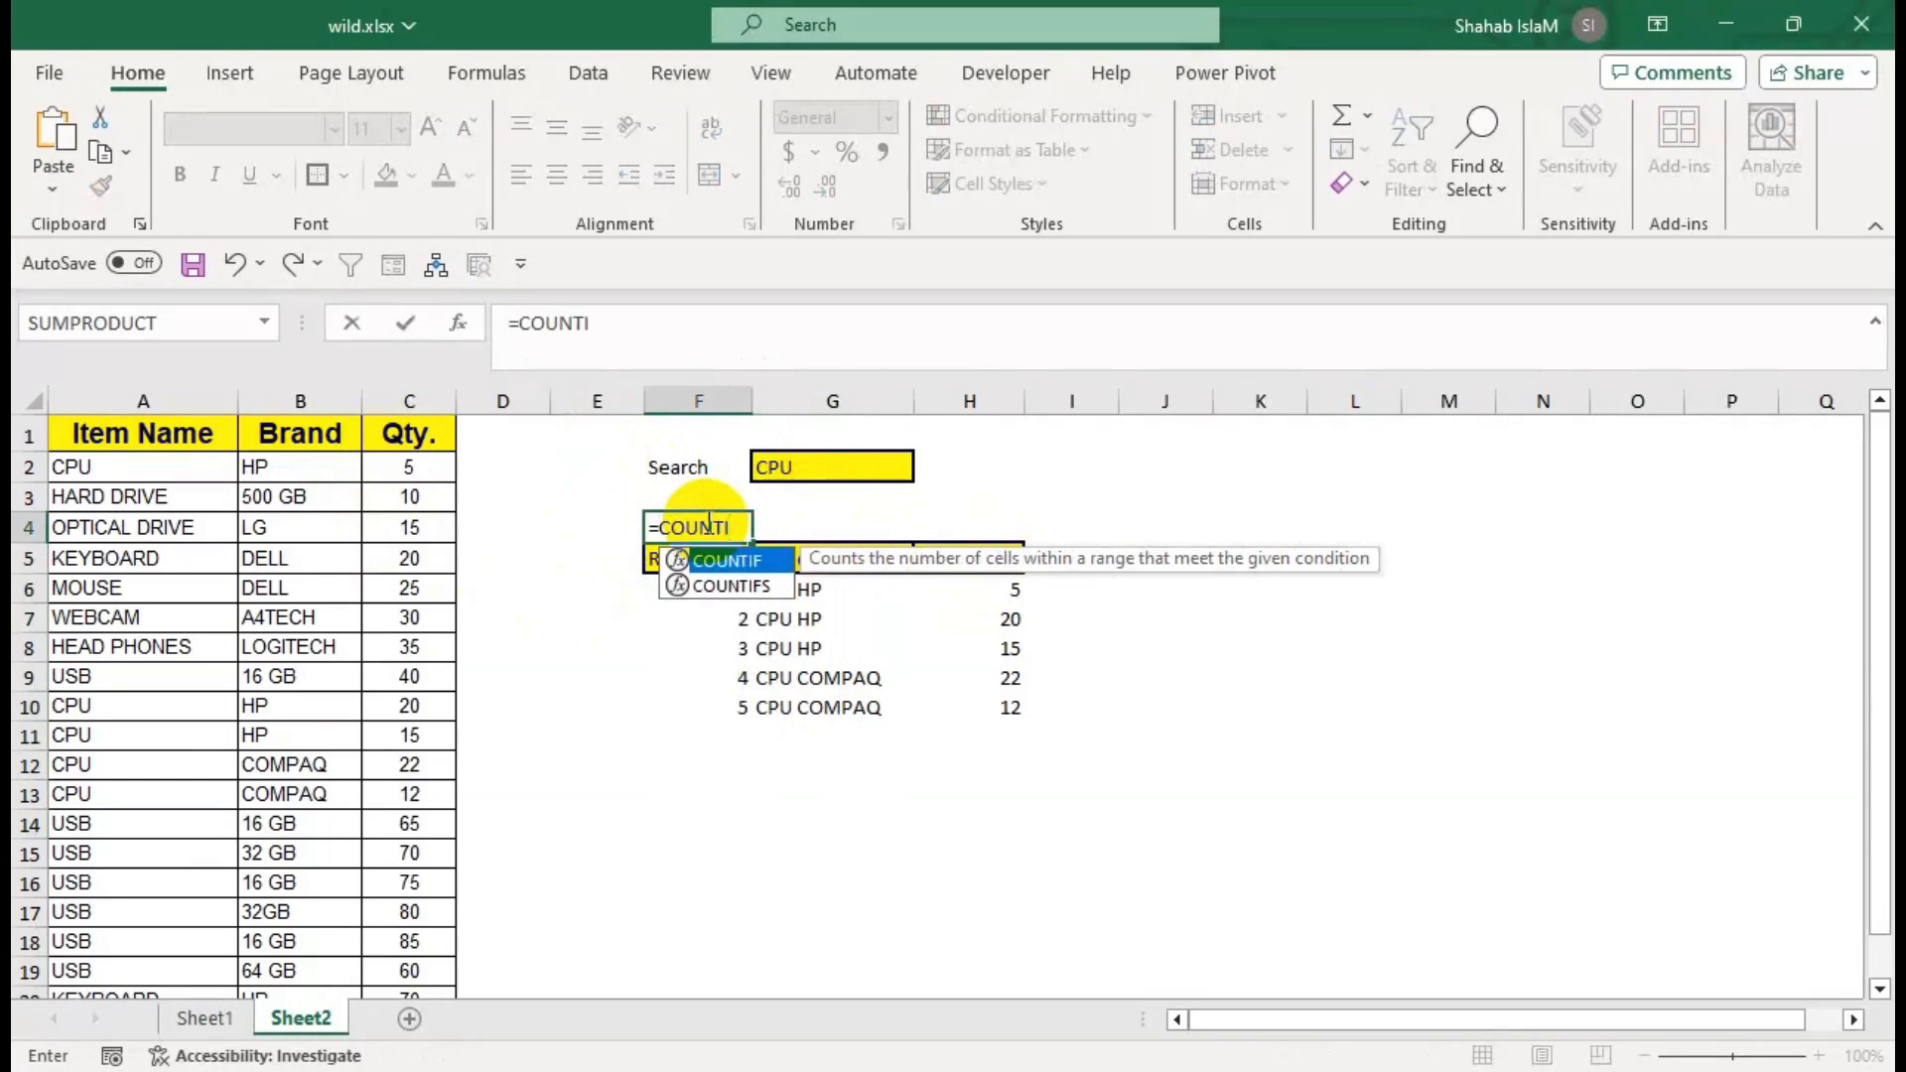
{"action": "key", "text": "Tab"}
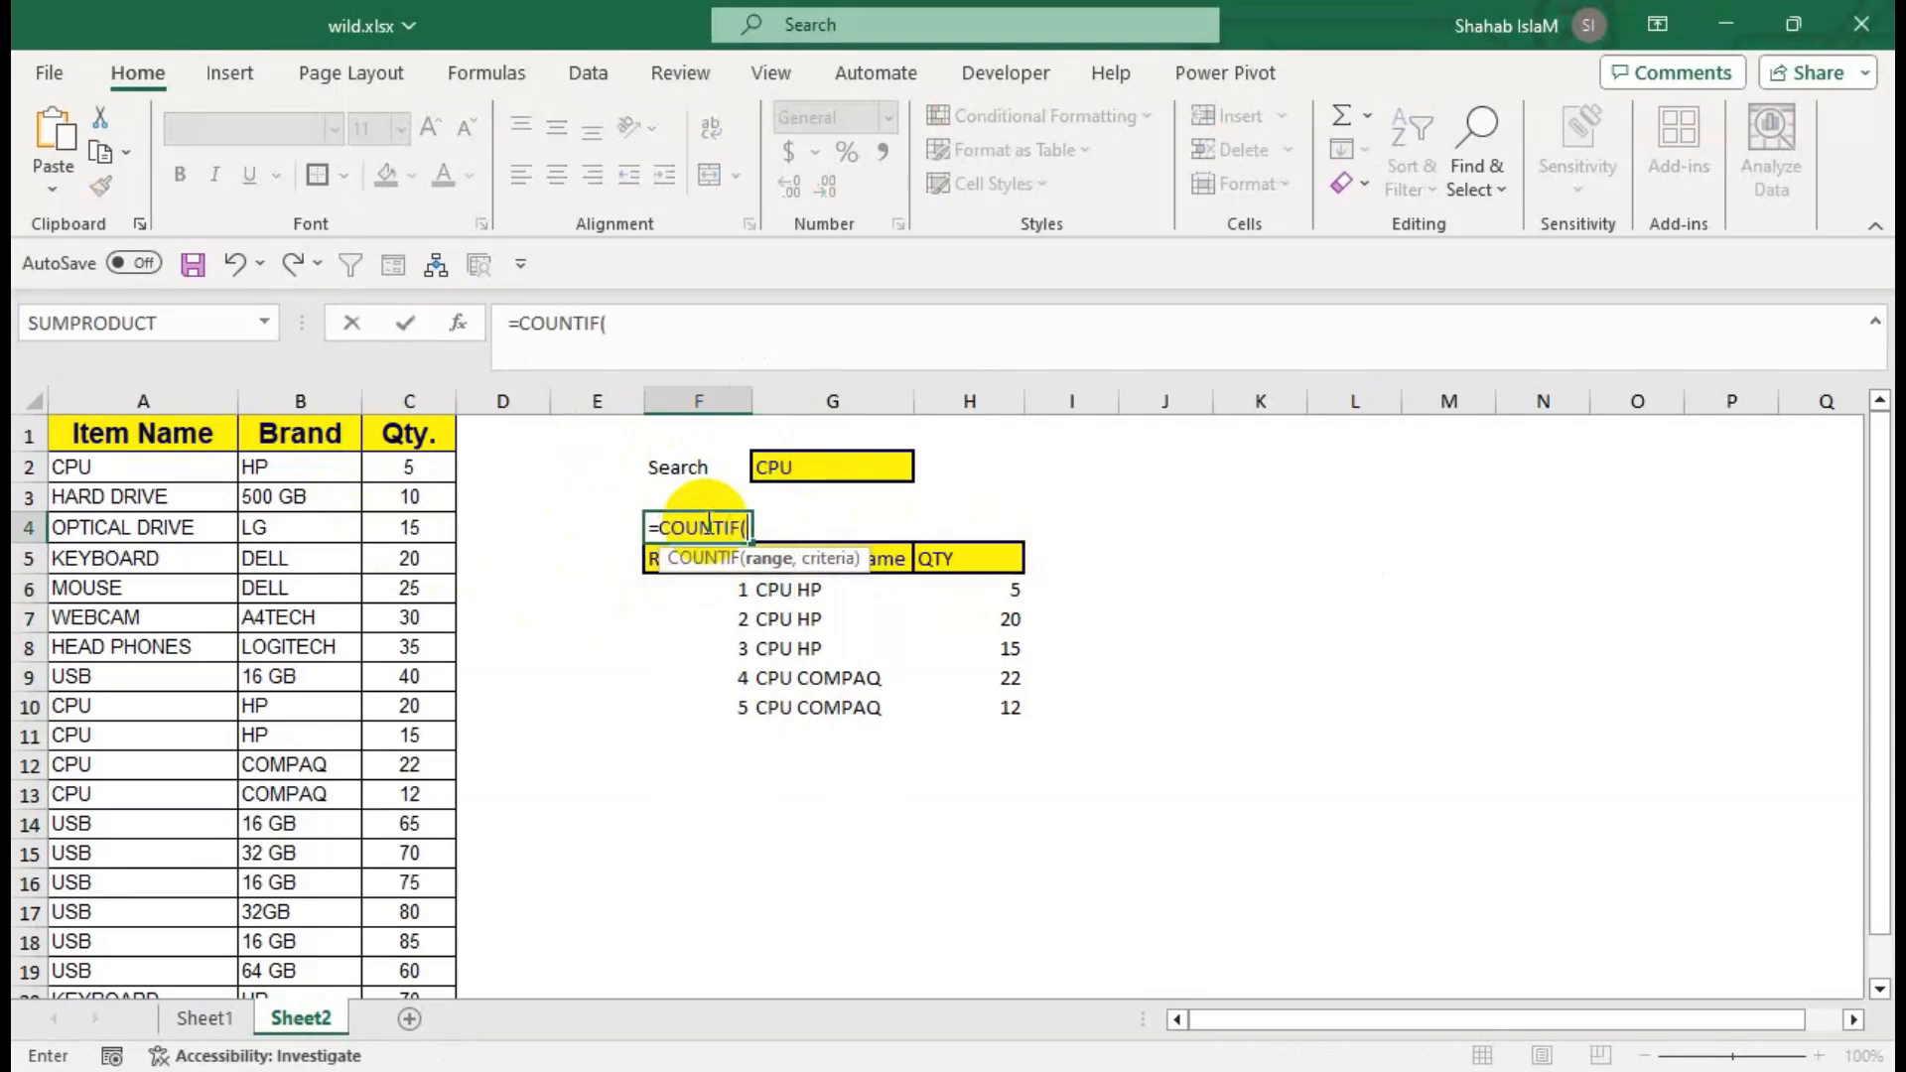
{"action": "left_click", "coordinate": [196, 398]}
{"action": "type", "text": ","}
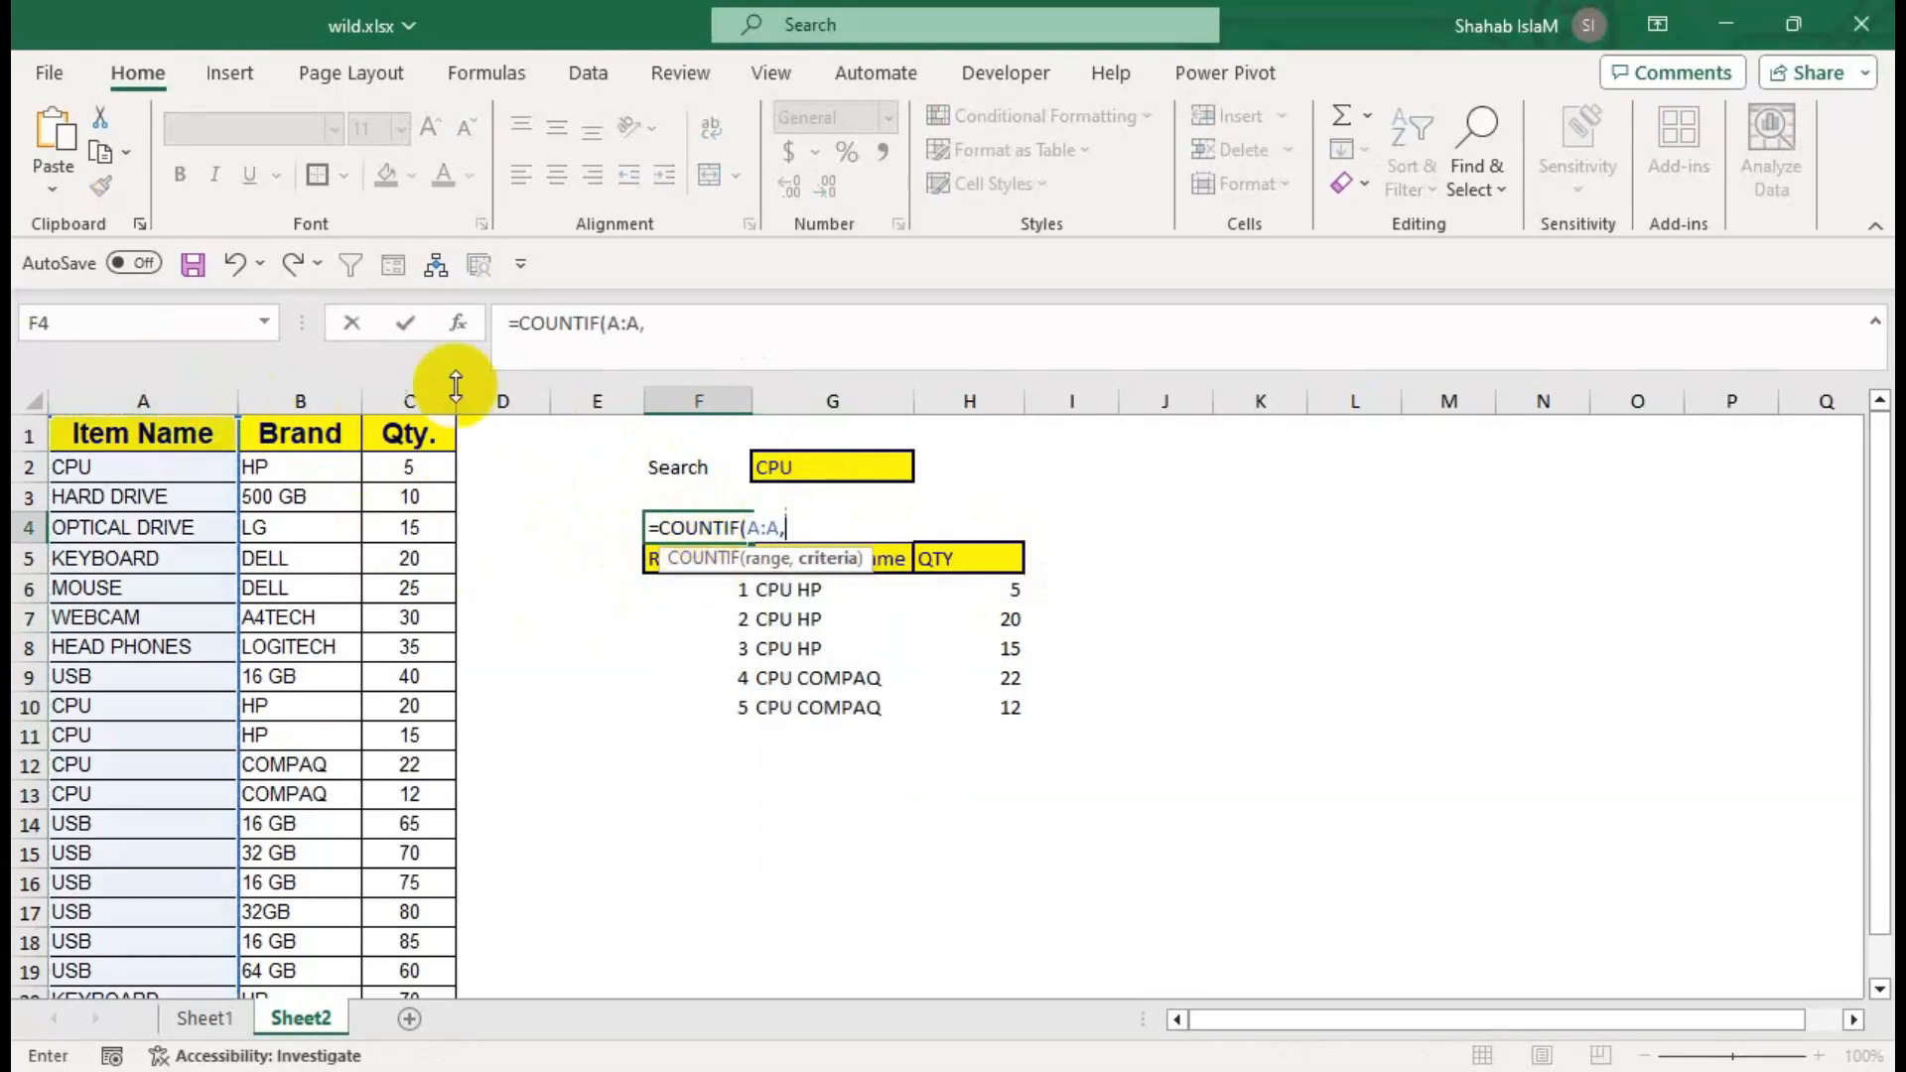
{"action": "left_click", "coordinate": [841, 474]}
{"action": "type", "text": ")"}
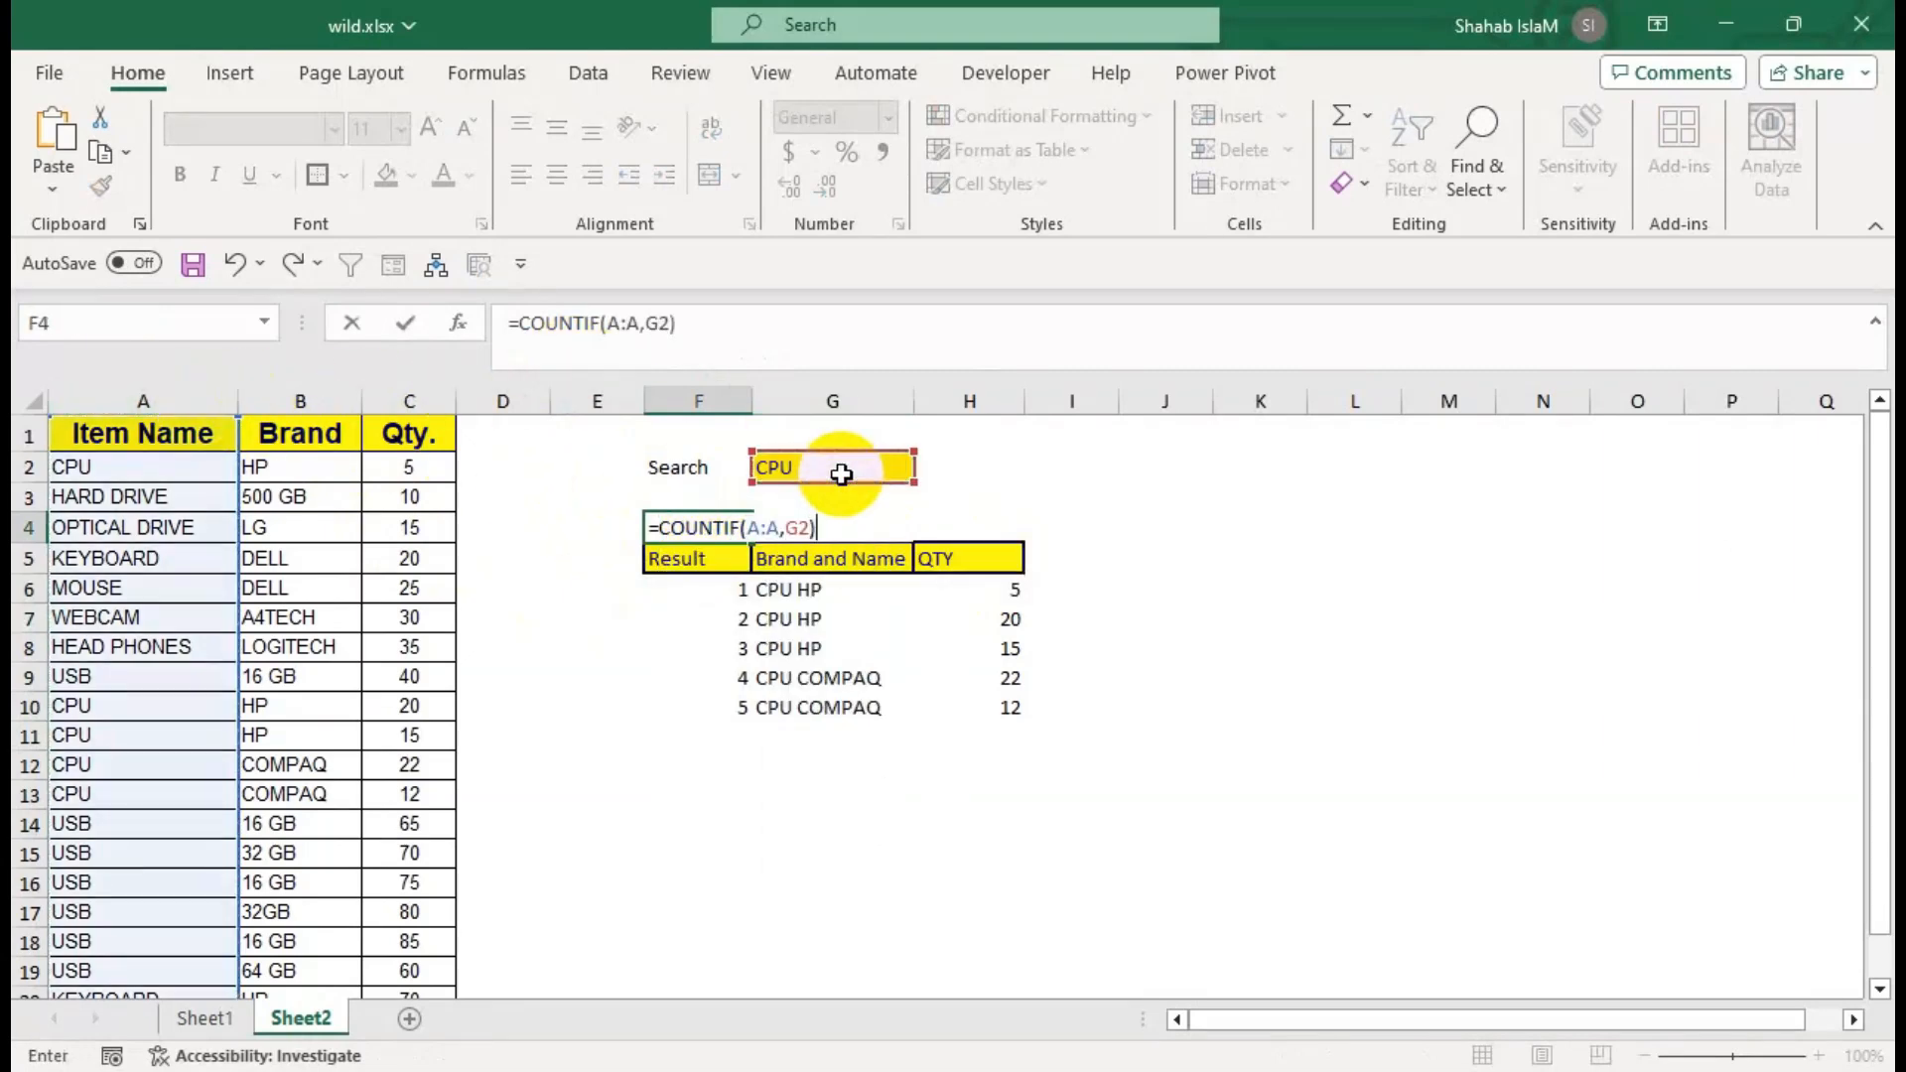
{"action": "key", "text": "Return"}
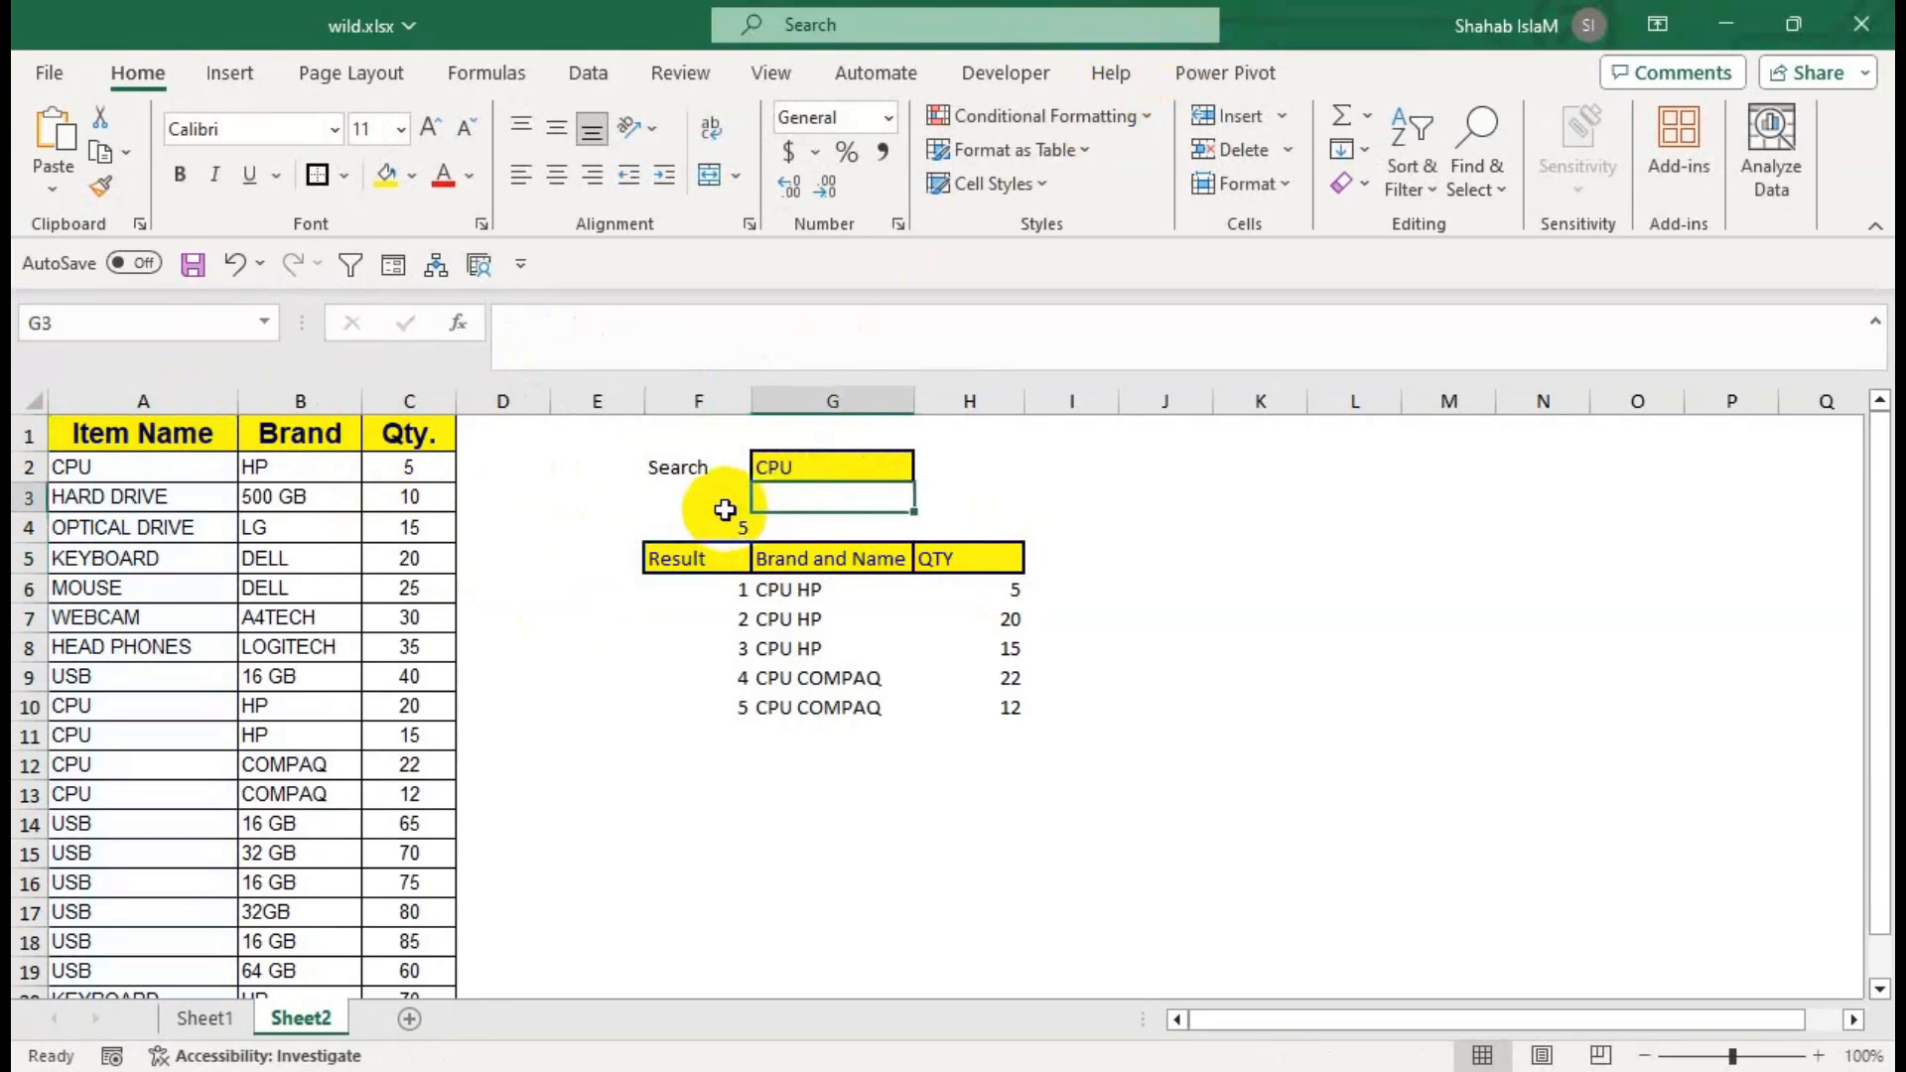
{"action": "left_click", "coordinate": [709, 524]}
{"action": "left_click", "coordinate": [550, 178]}
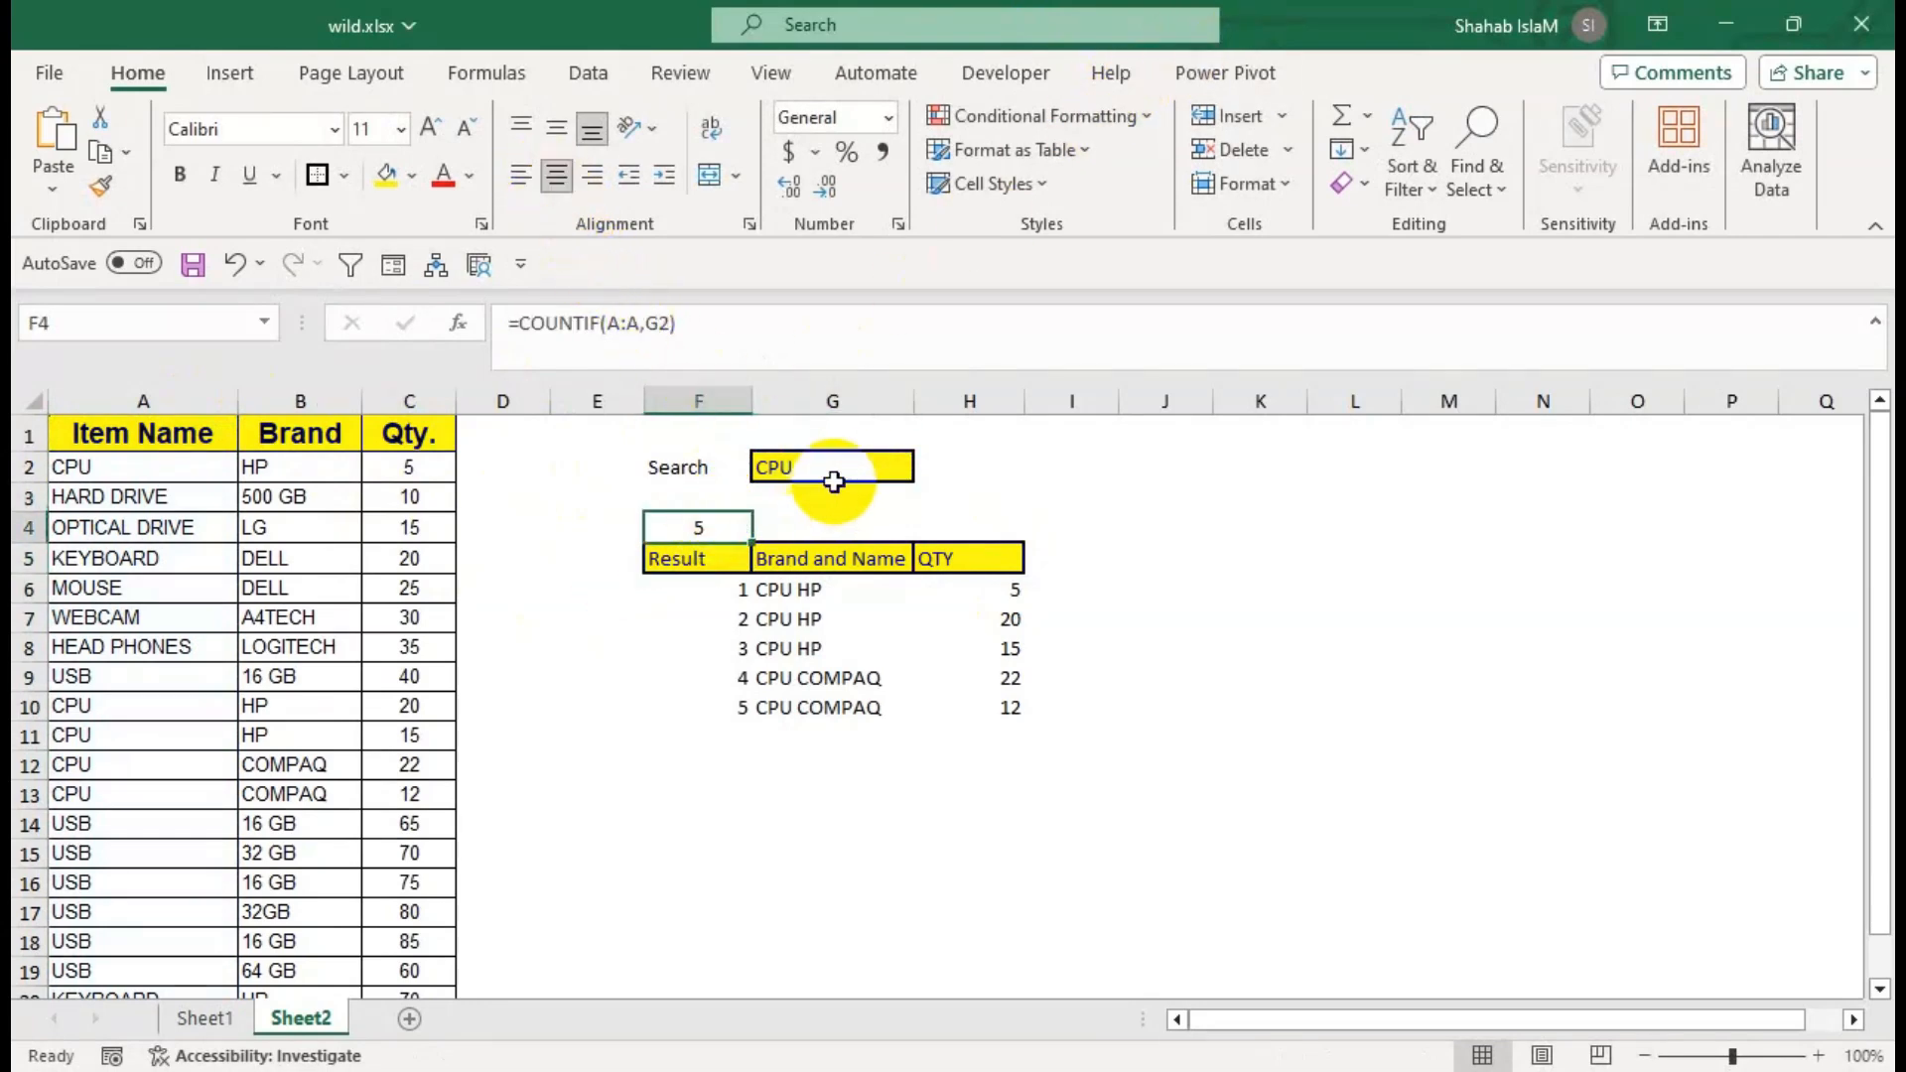
Set the search term in G2 to USB and check the match count in F4.
{"action": "left_click", "coordinate": [843, 467]}
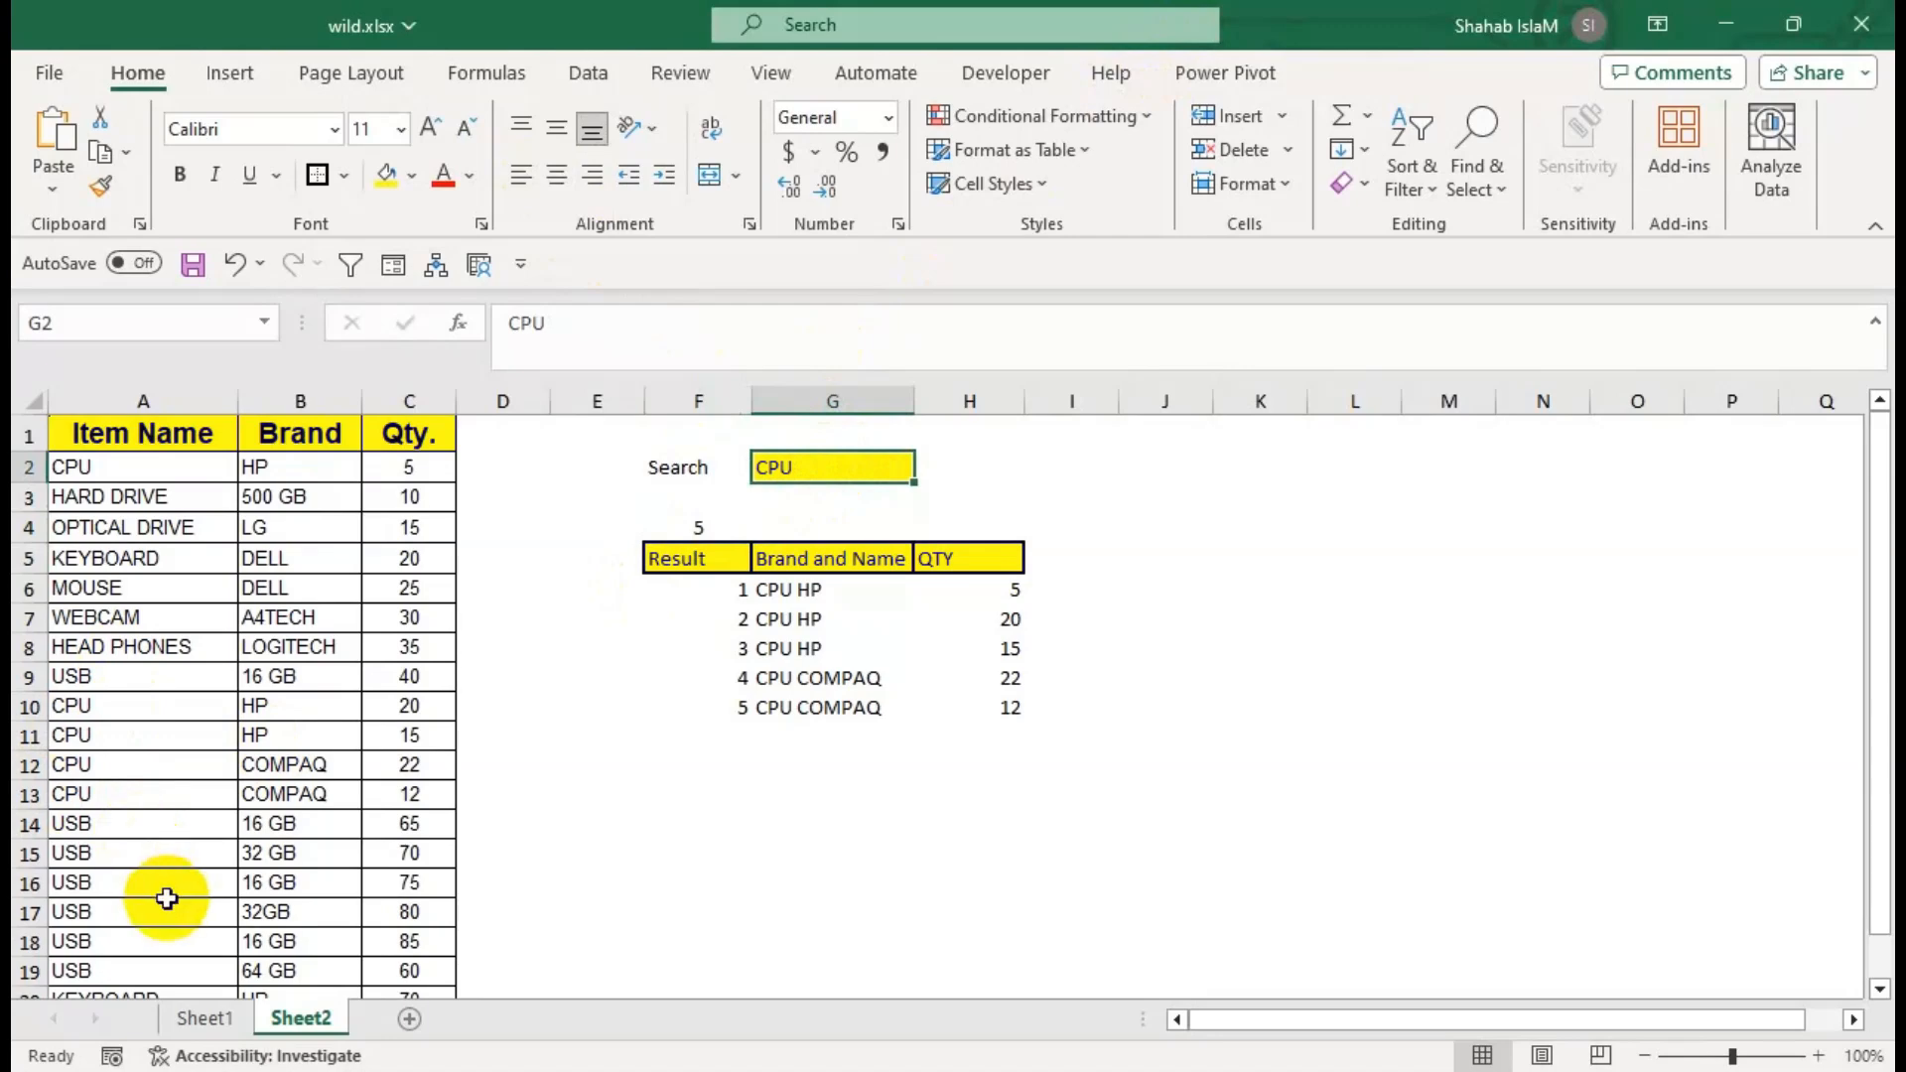
{"action": "type", "text": "U"}
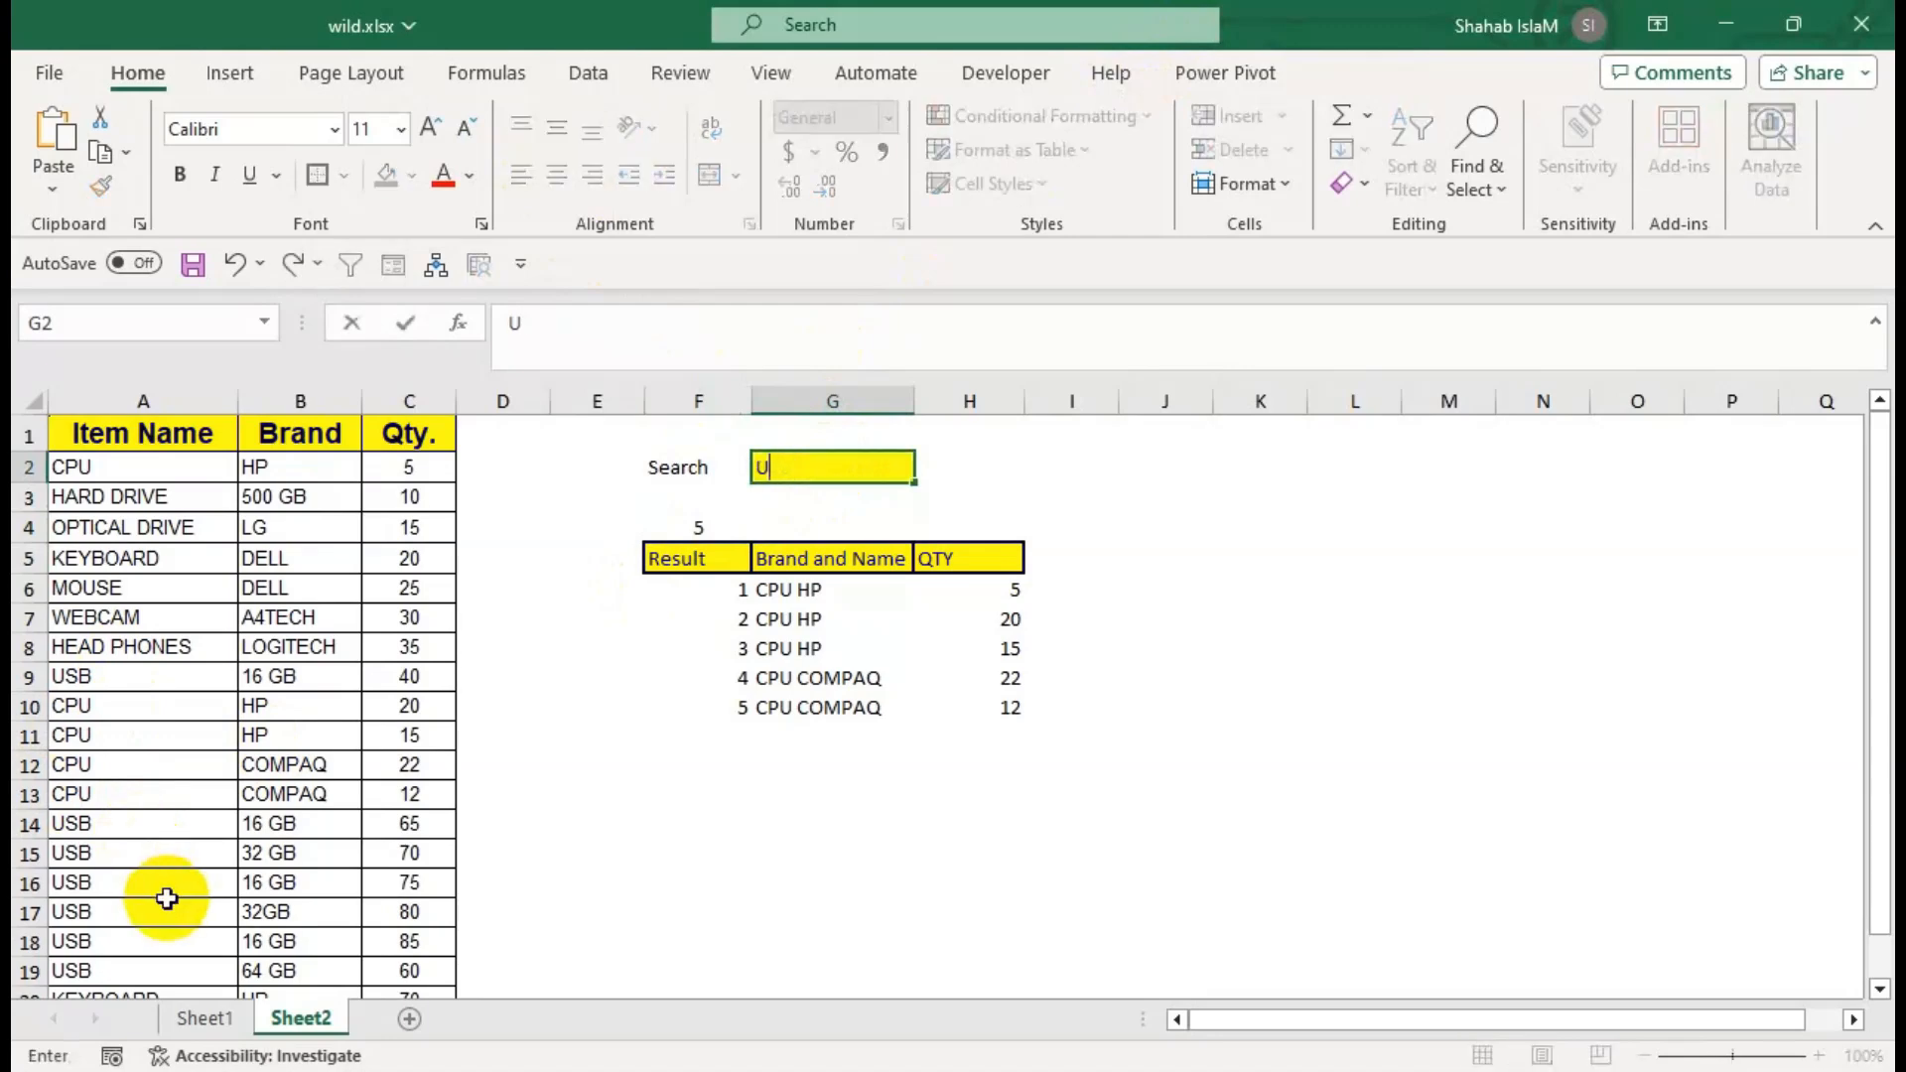
{"action": "type", "text": "SB"}
{"action": "key", "text": "Return"}
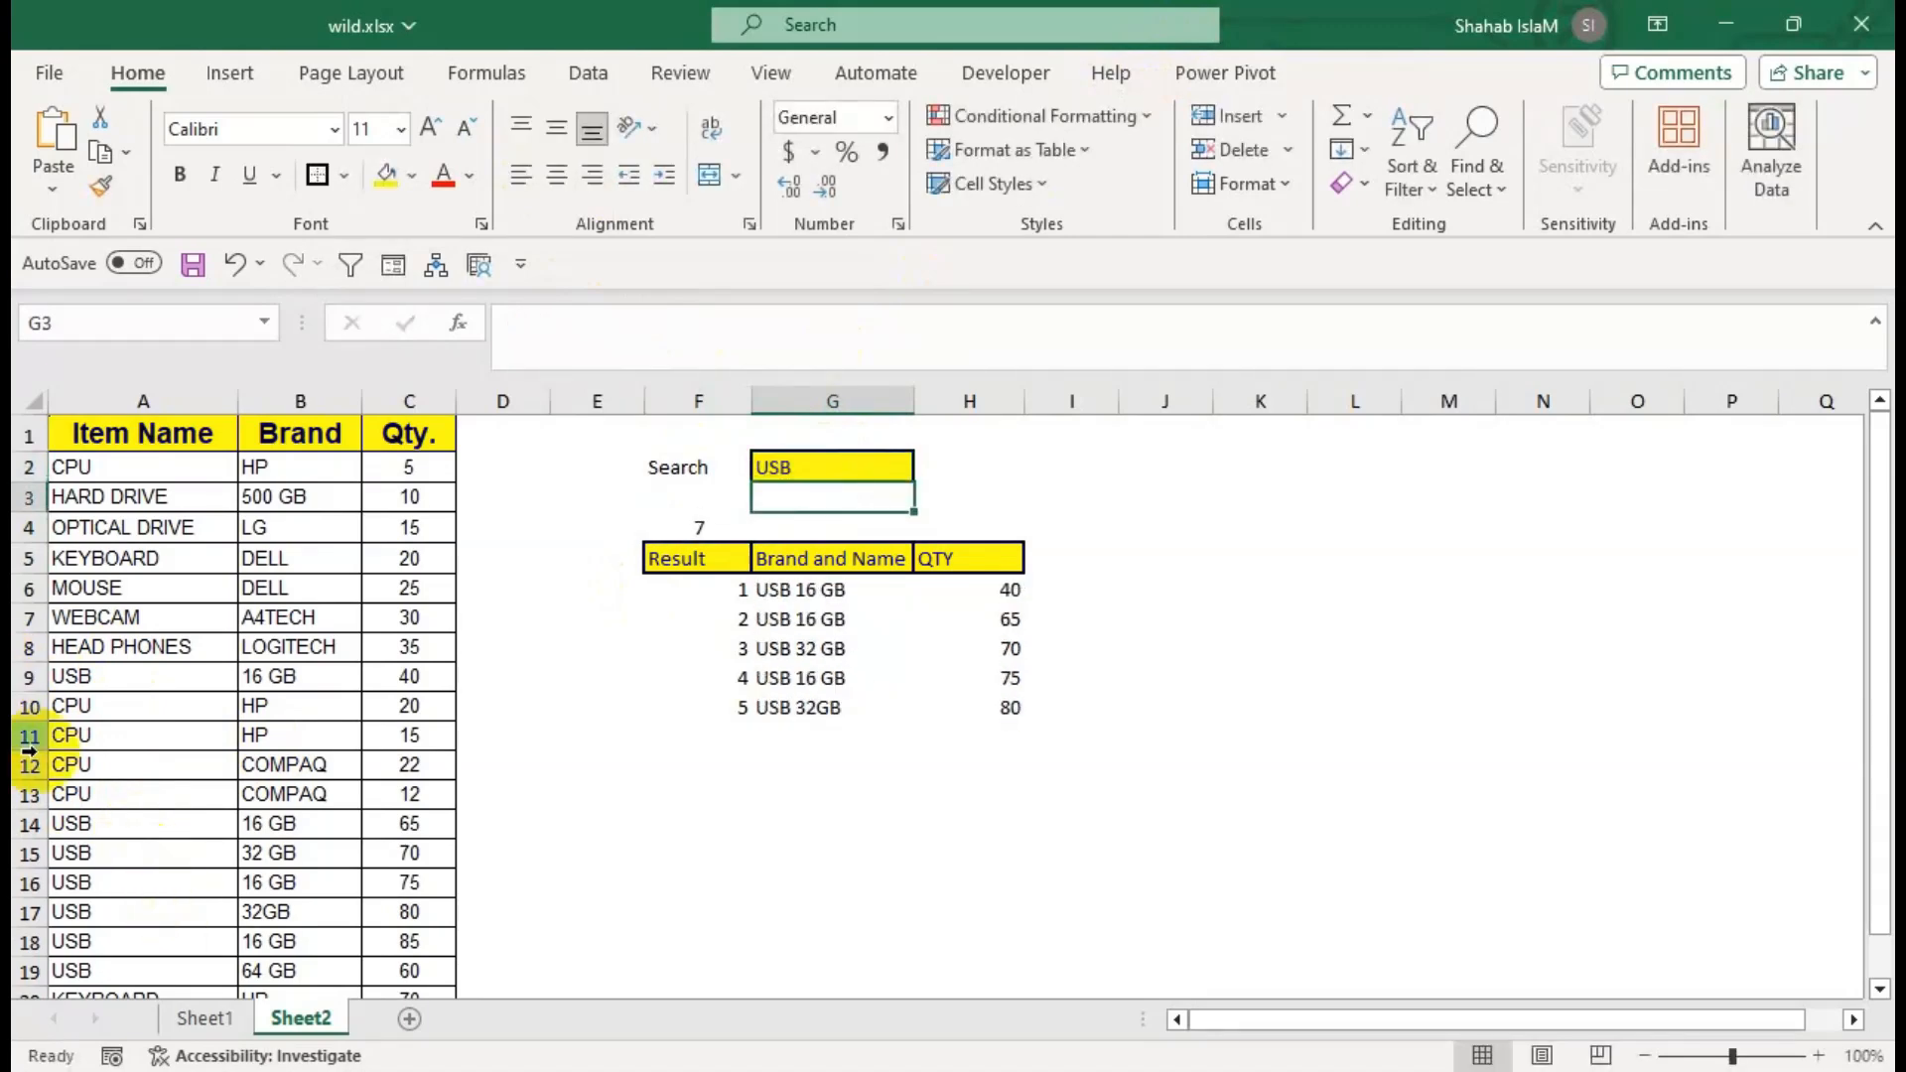
{"action": "left_click", "coordinate": [732, 527]}
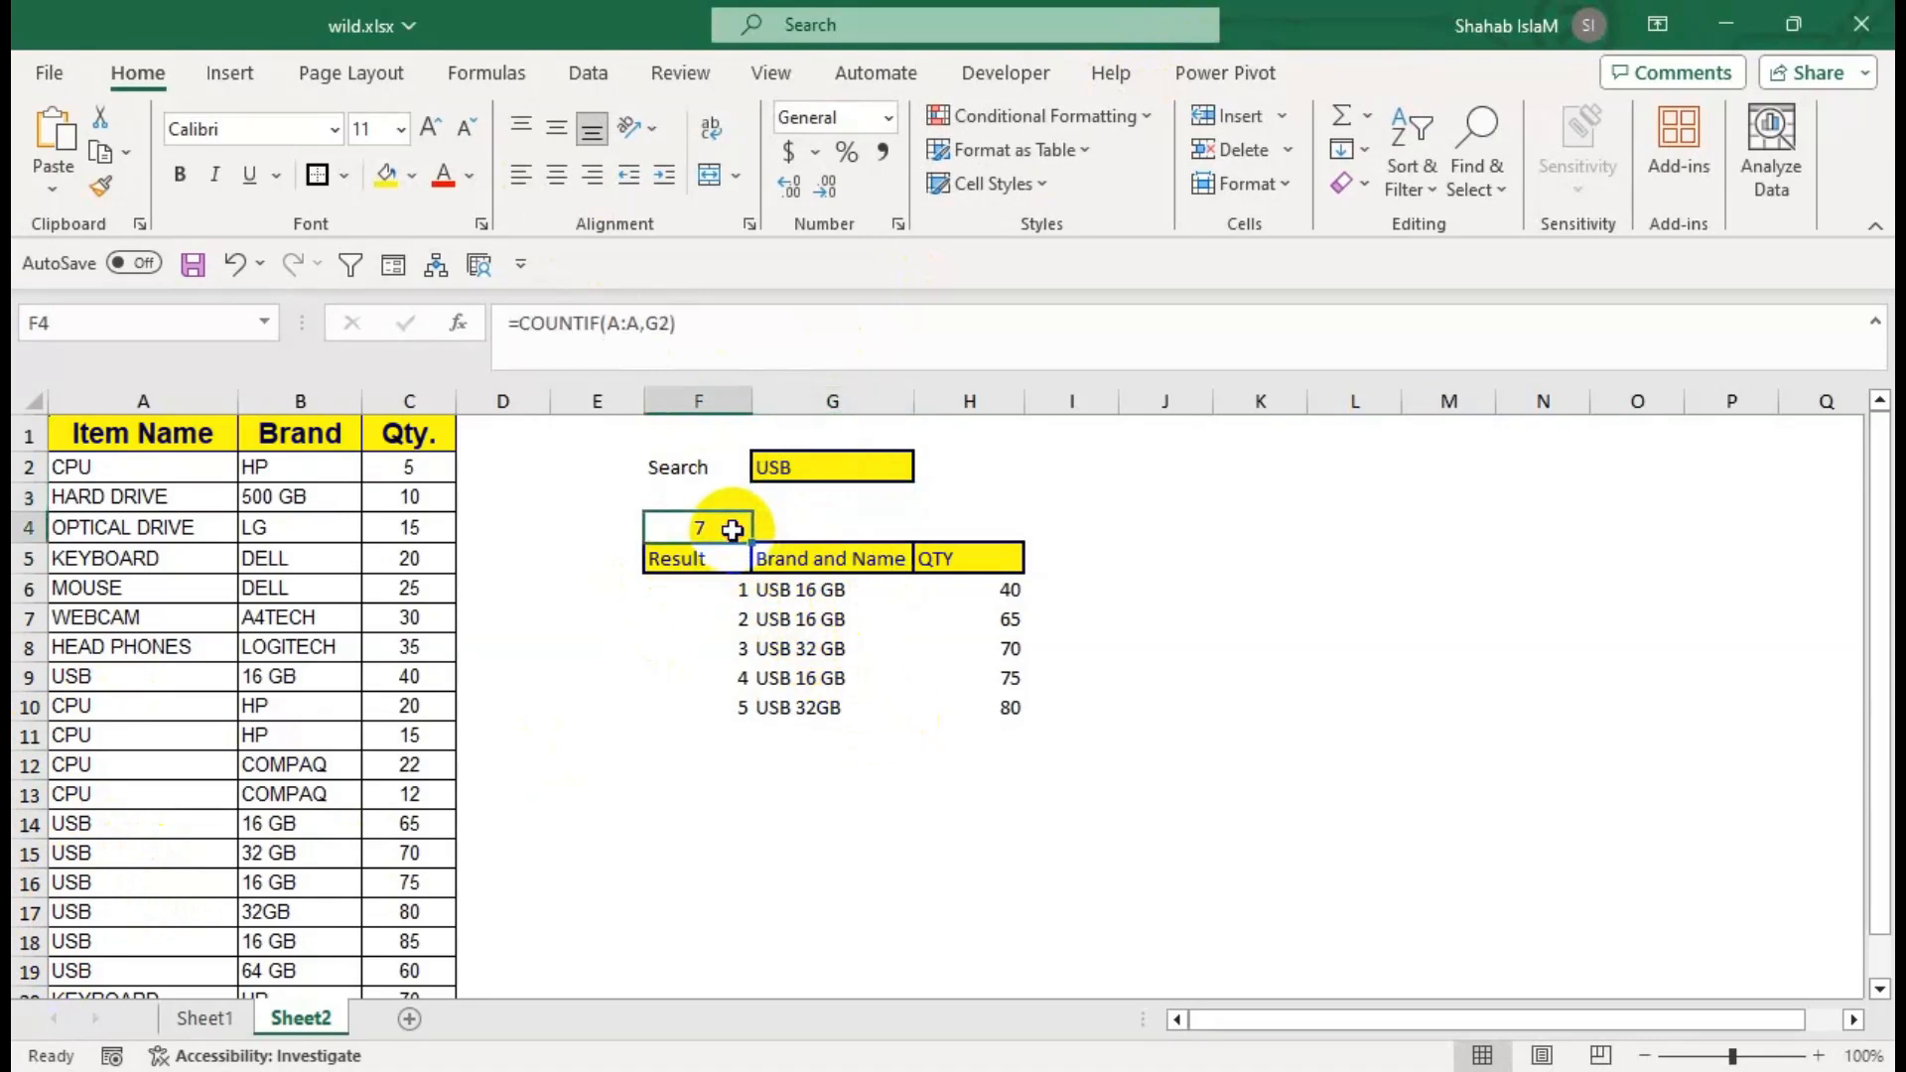
Enter =IF(F4>=ROW()-5,ROW()-5,"") in F6 under Result and fill it down to F14.
{"action": "left_click", "coordinate": [731, 593]}
{"action": "type", "text": "="}
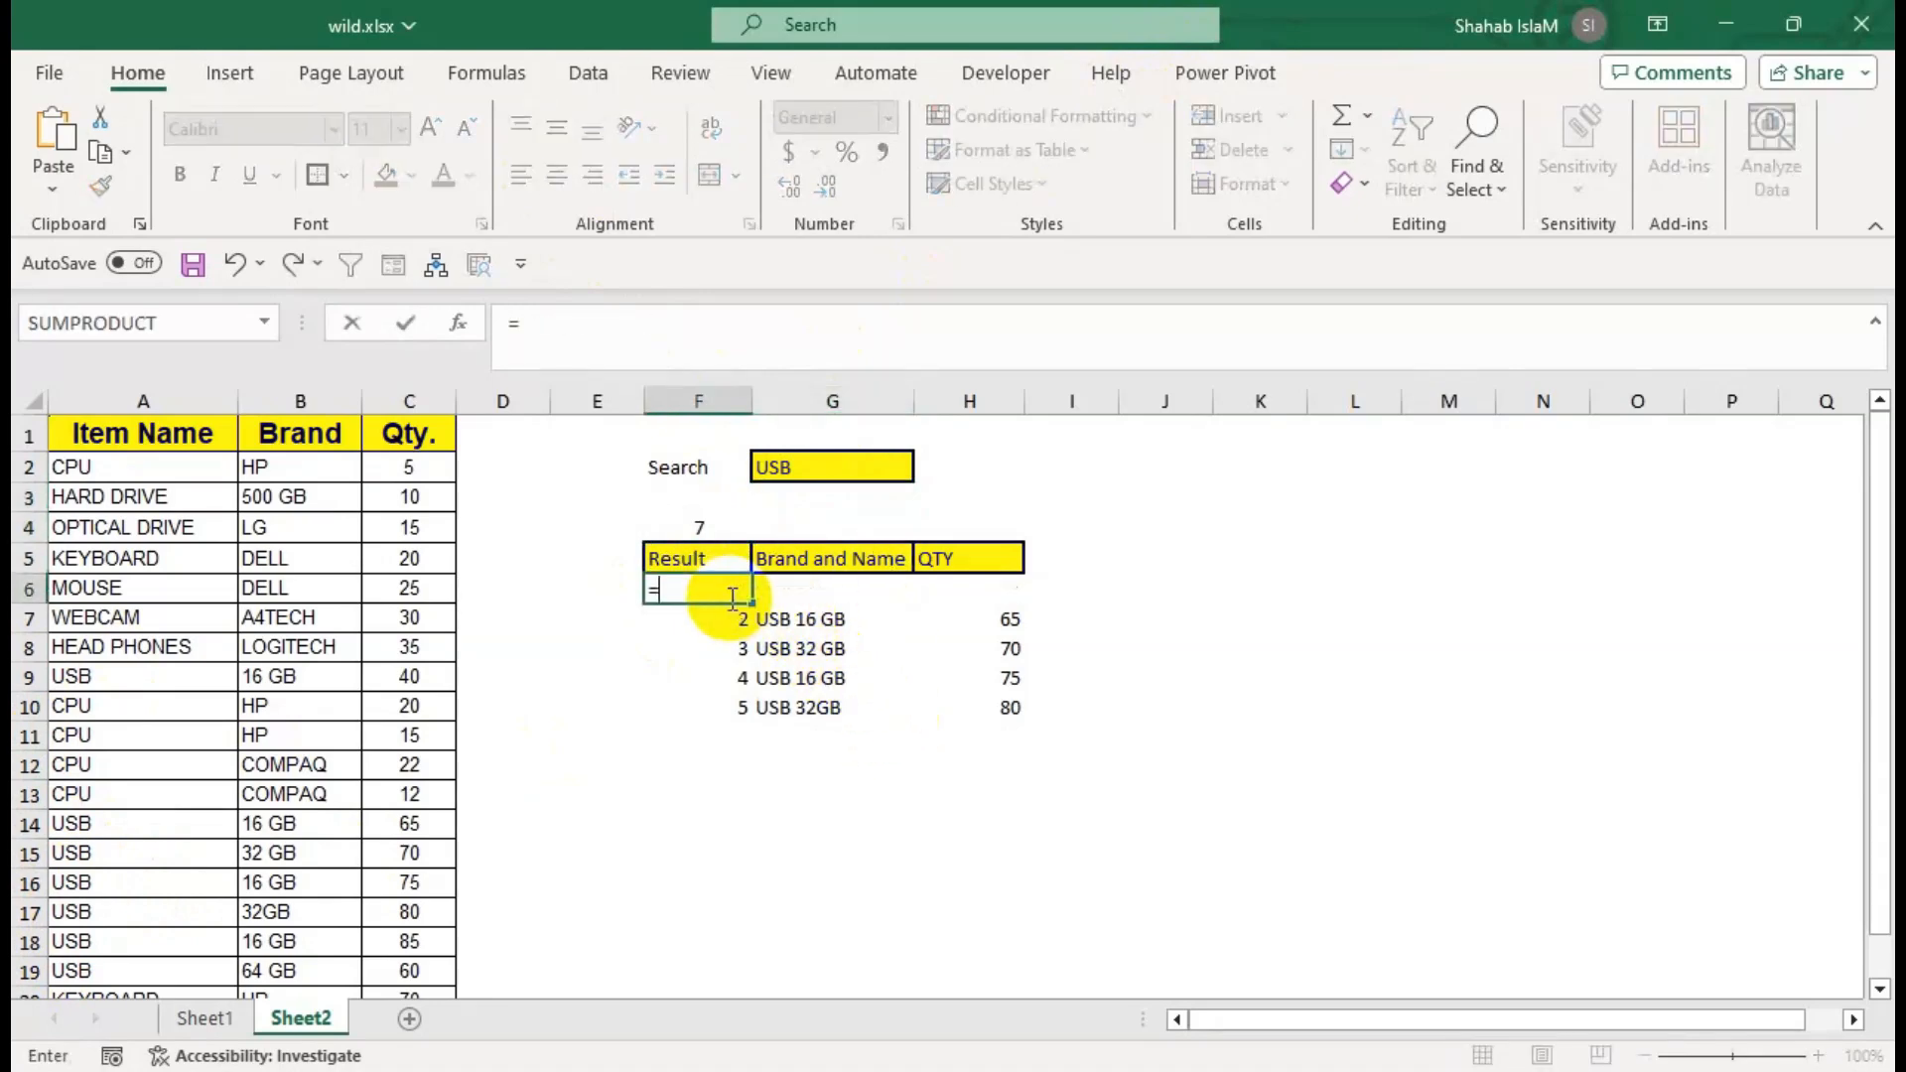
{"action": "type", "text": "IF(ROW()-5"}
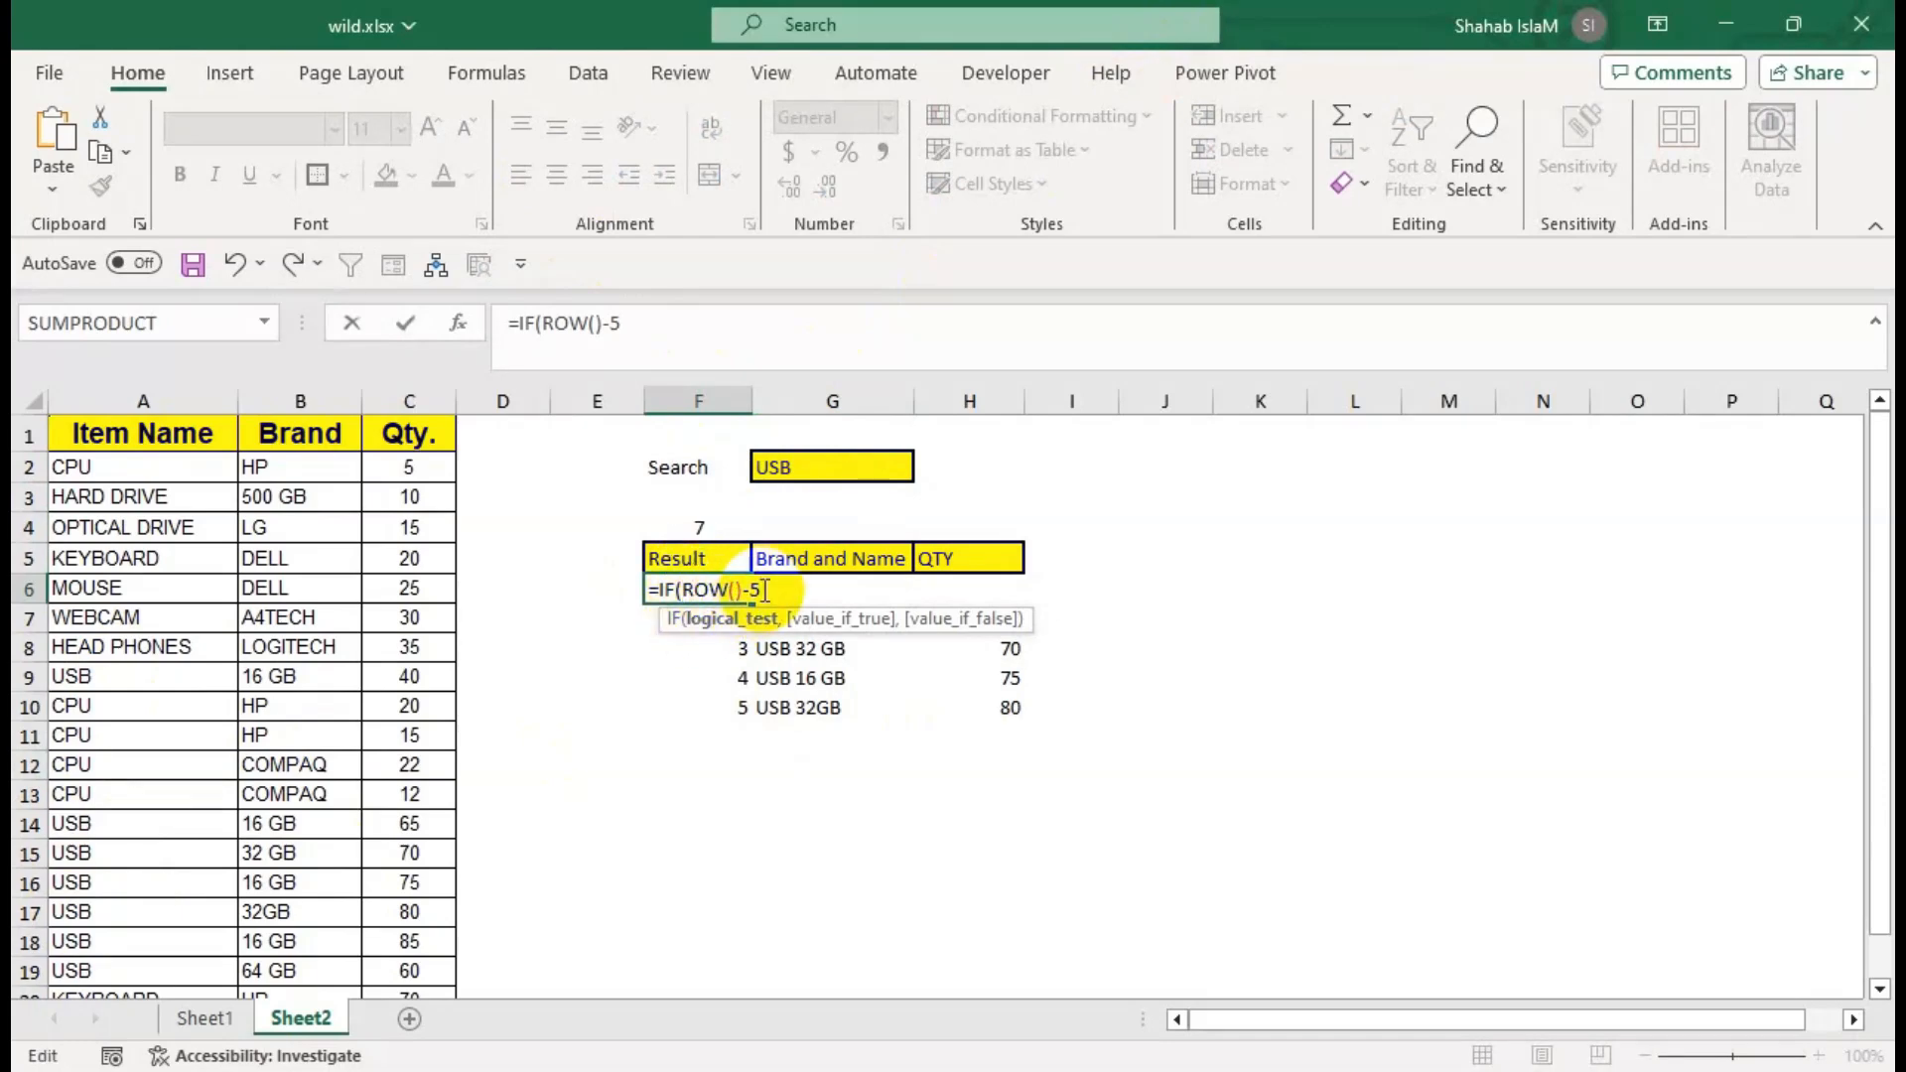
{"action": "left_click", "coordinate": [679, 517]}
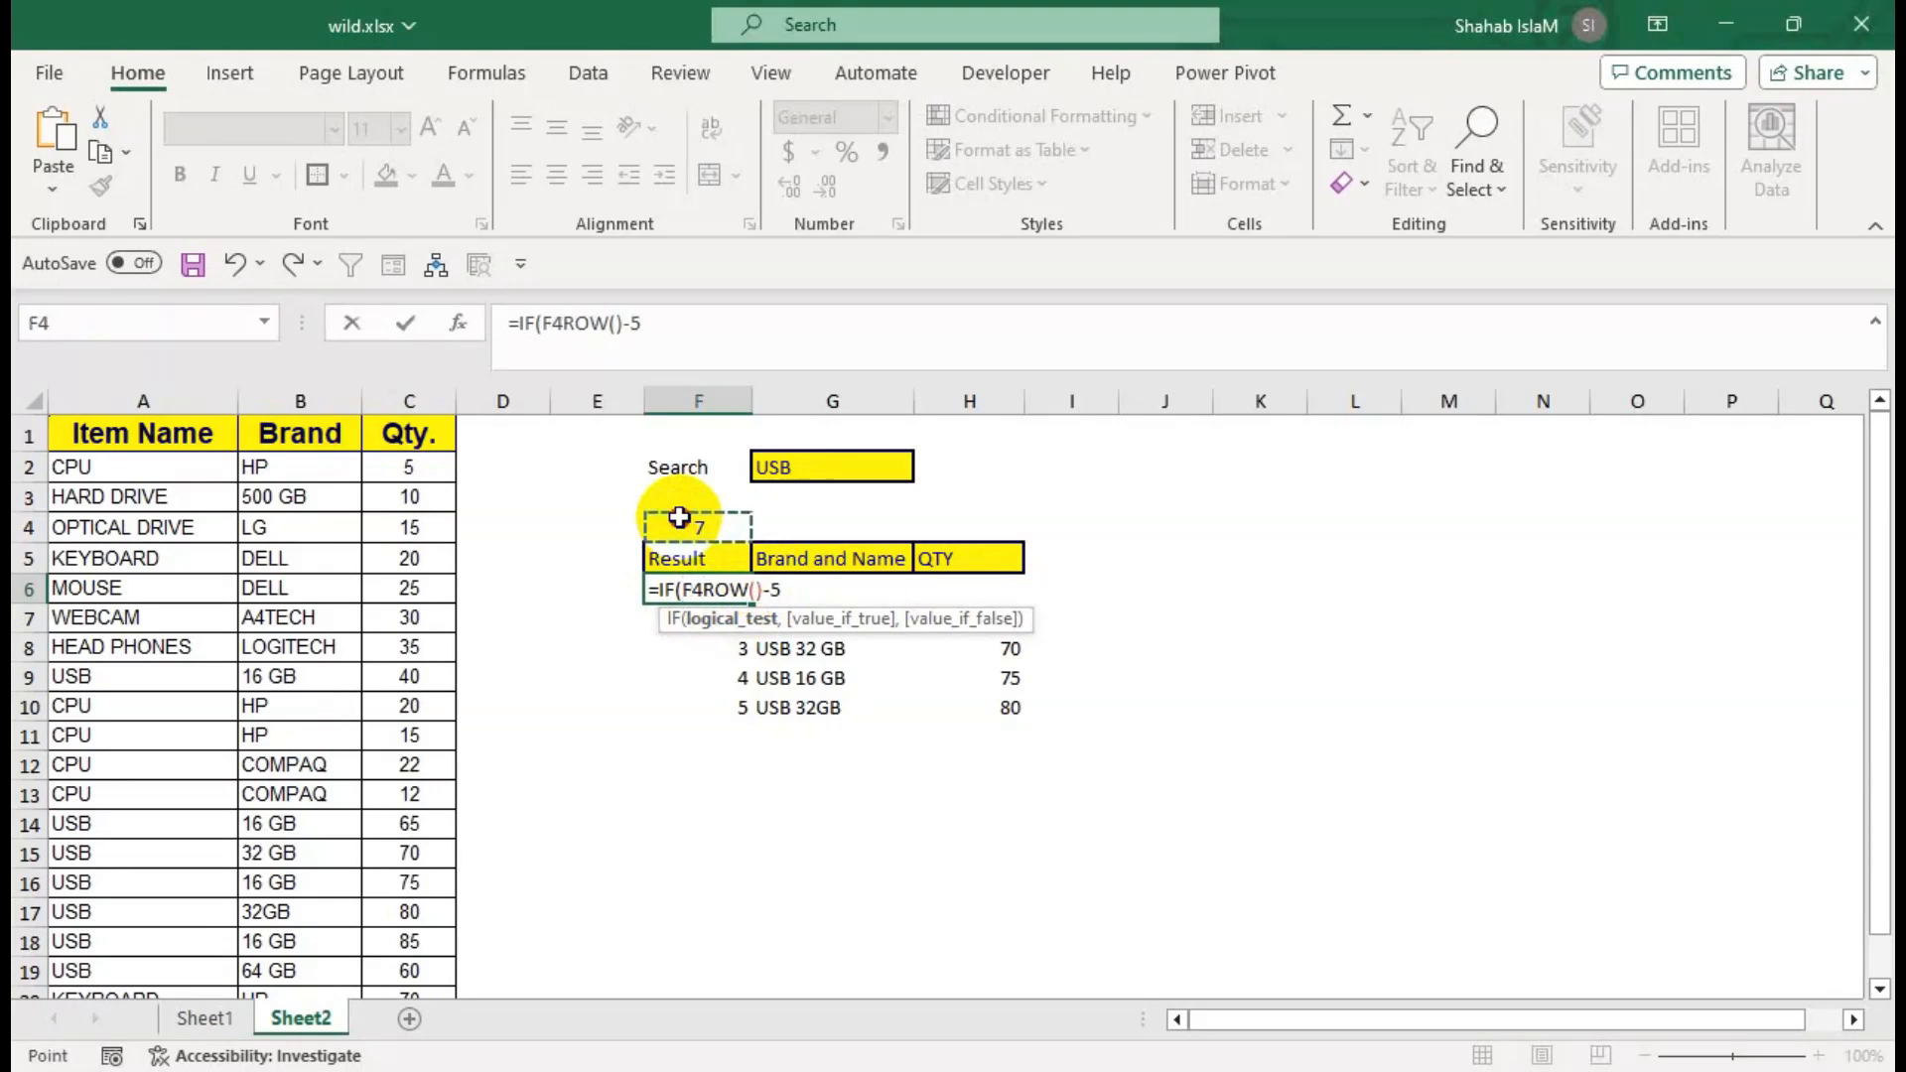
{"action": "type", "text": ">="}
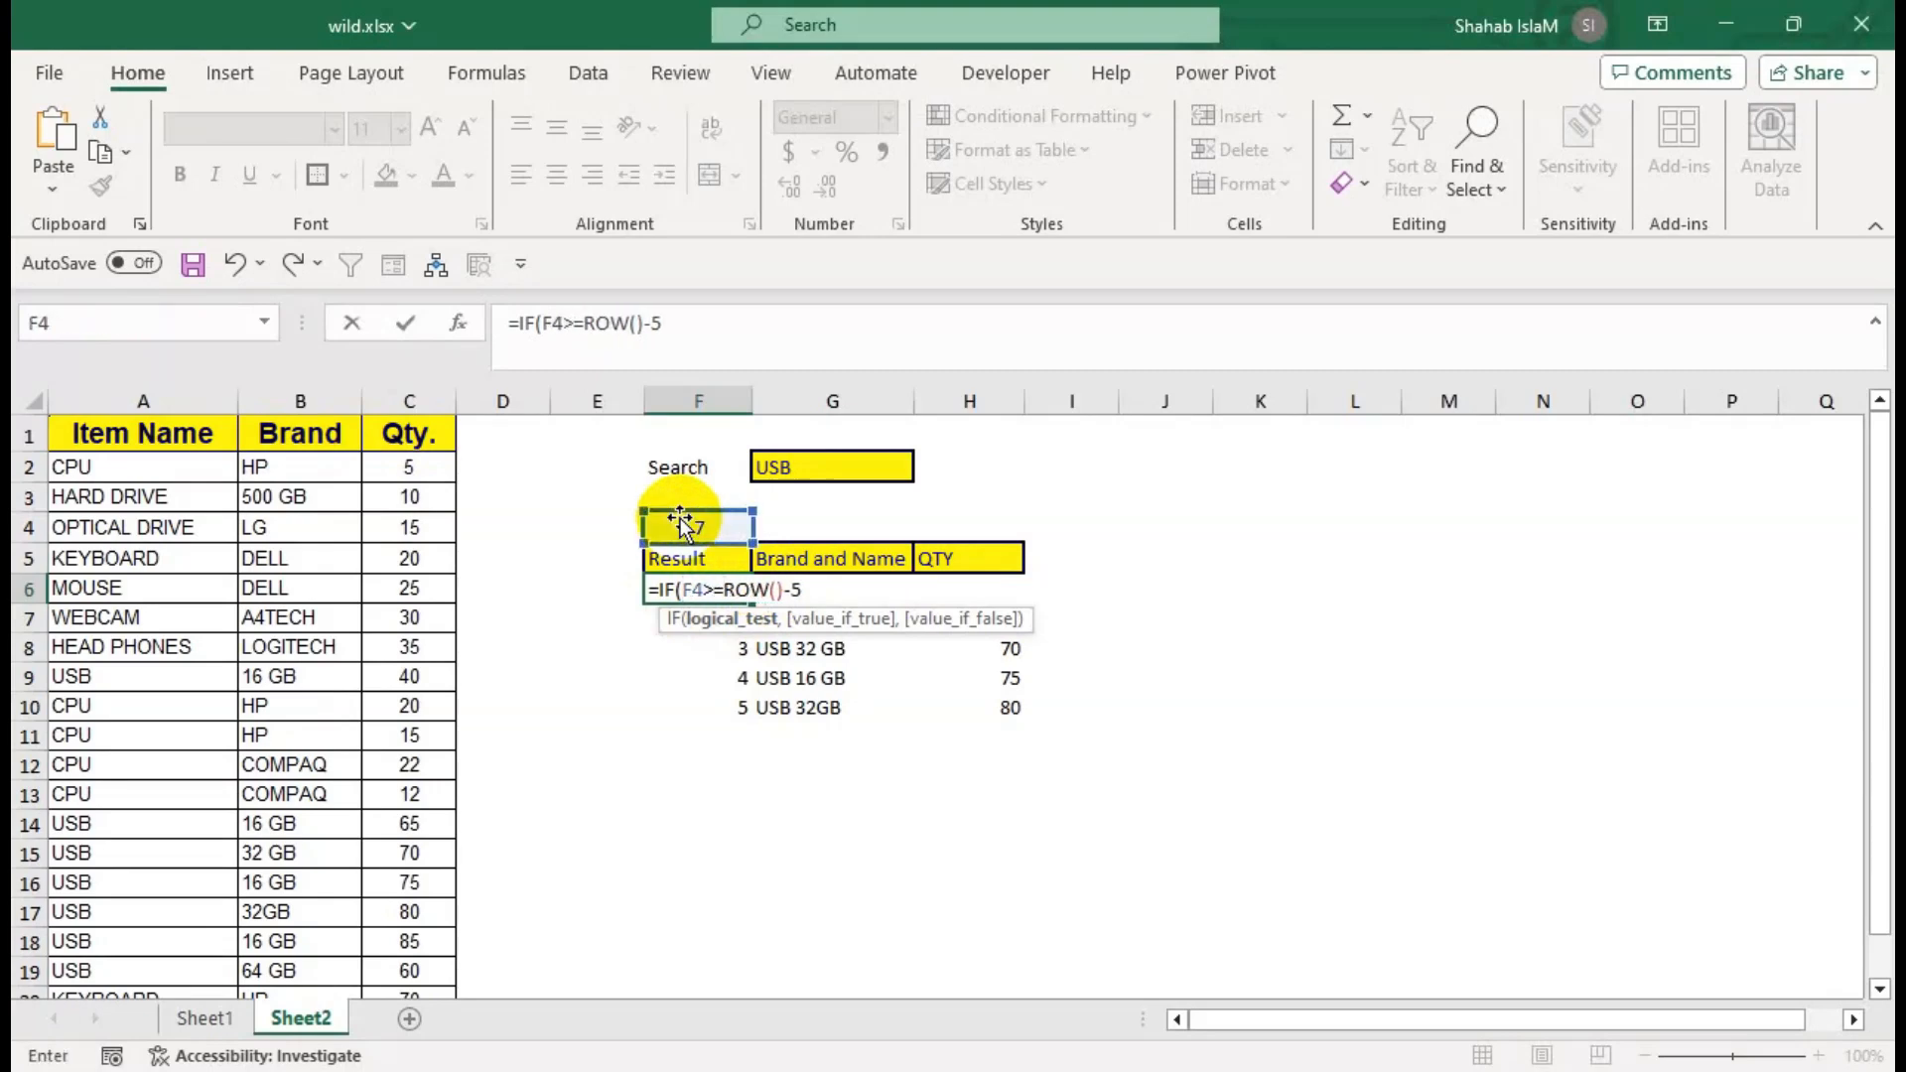
{"action": "left_click", "coordinate": [833, 590]}
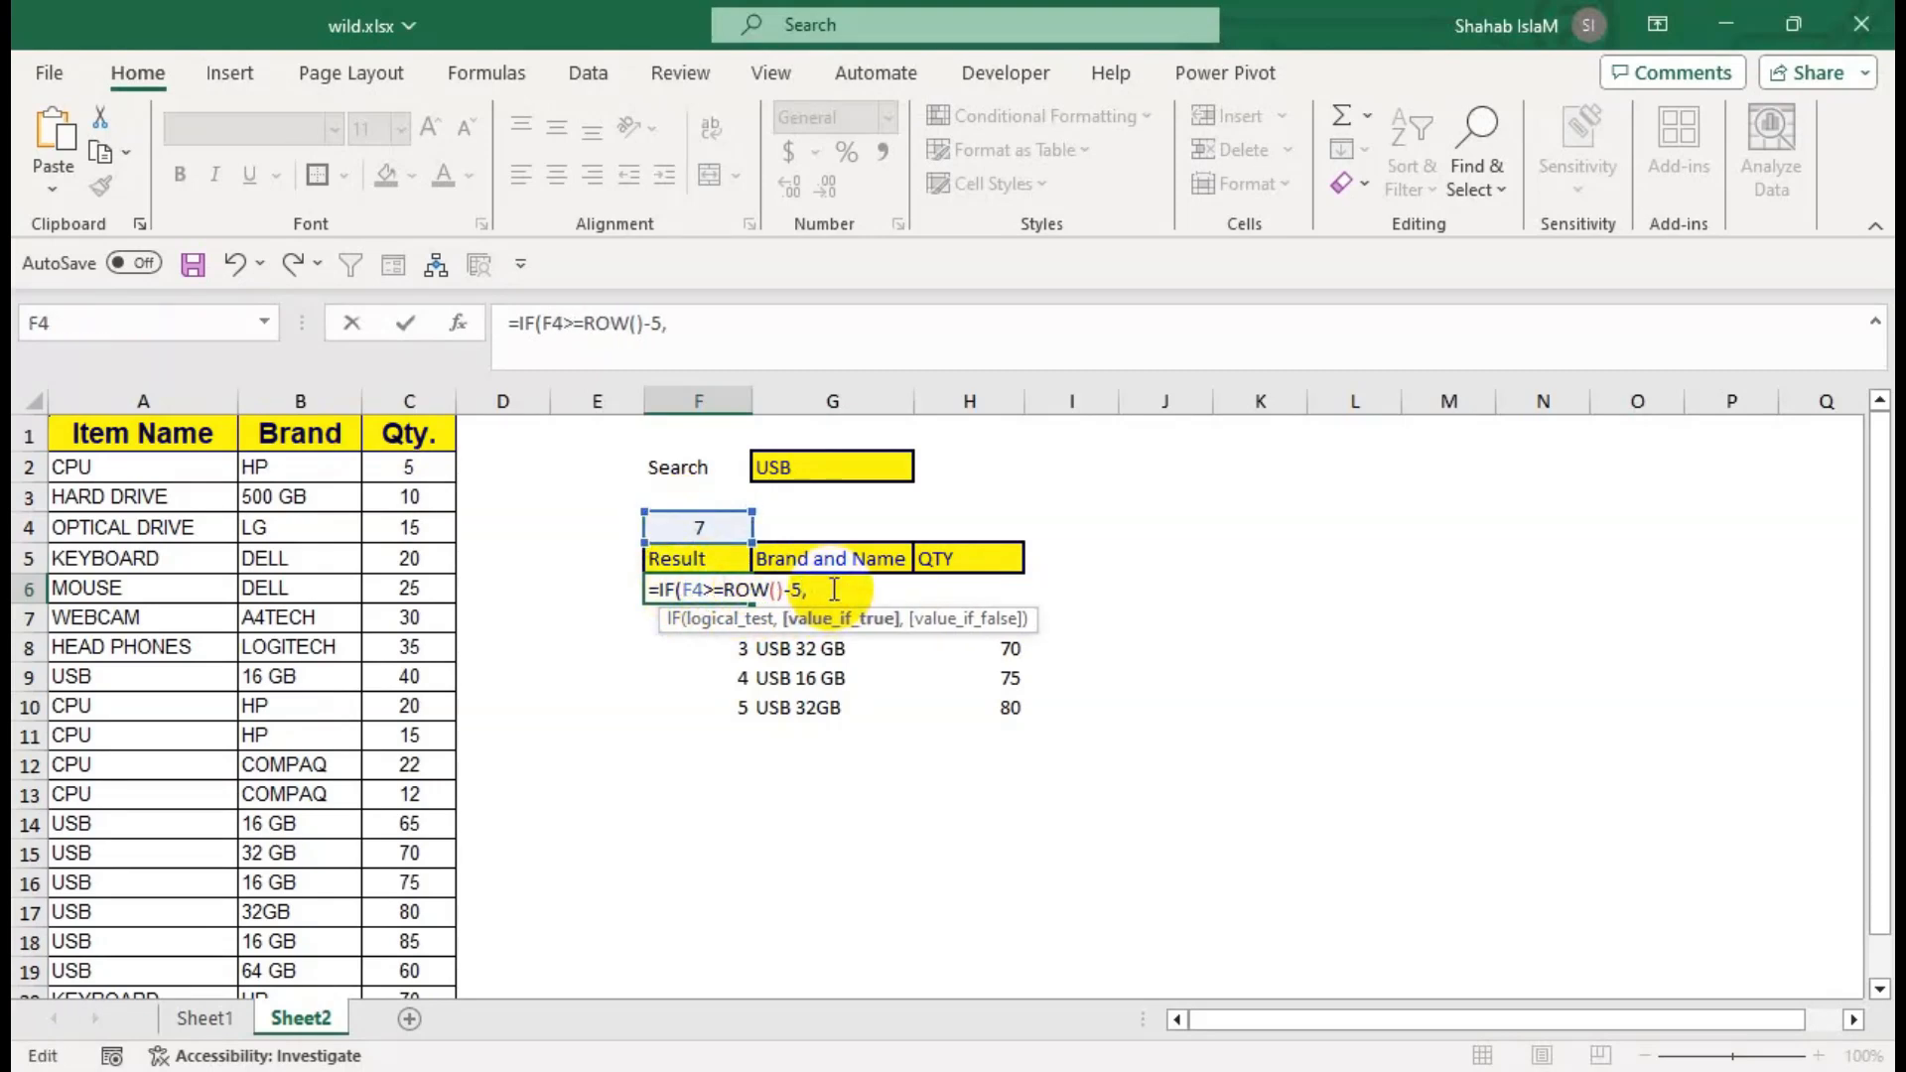
{"action": "left_click_drag", "start_coordinate": [791, 592], "coordinate": [725, 601]}
{"action": "left_click", "coordinate": [827, 596]}
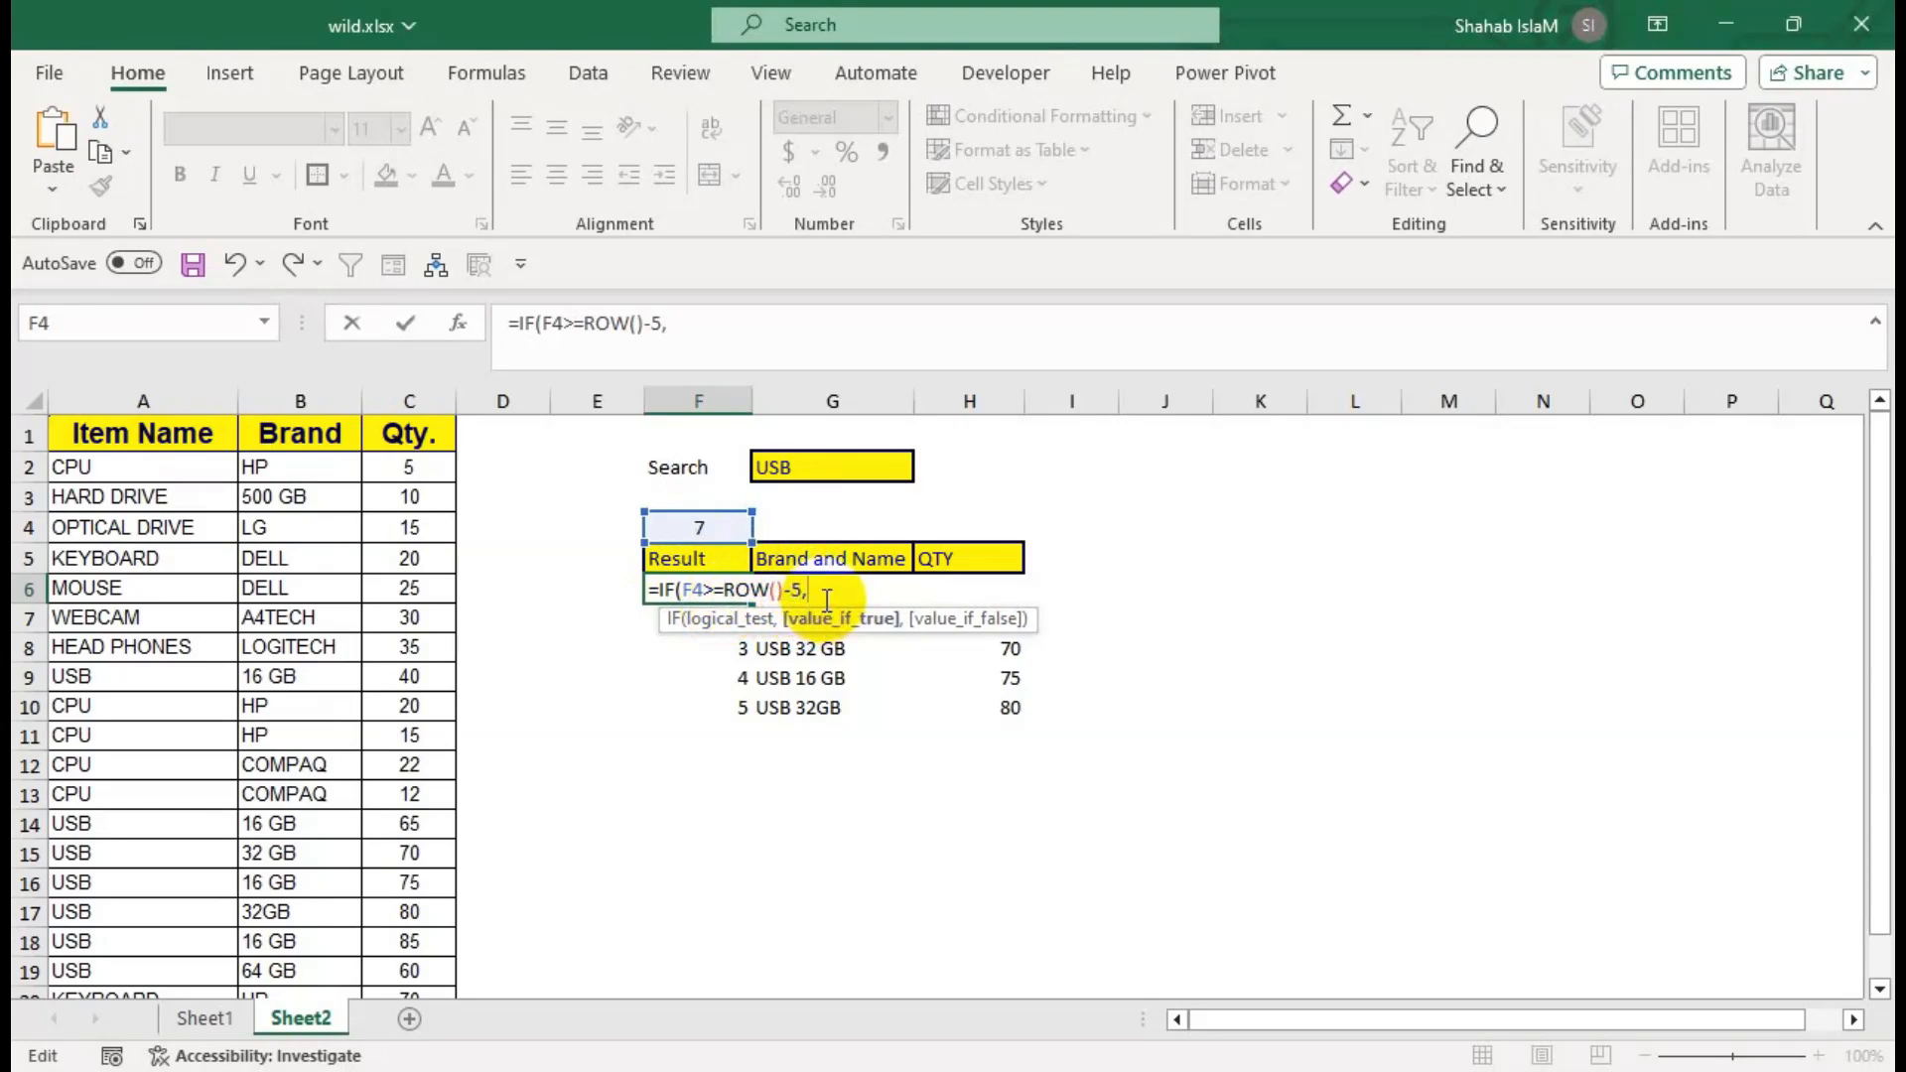
{"action": "key", "text": "ctrl+v"}
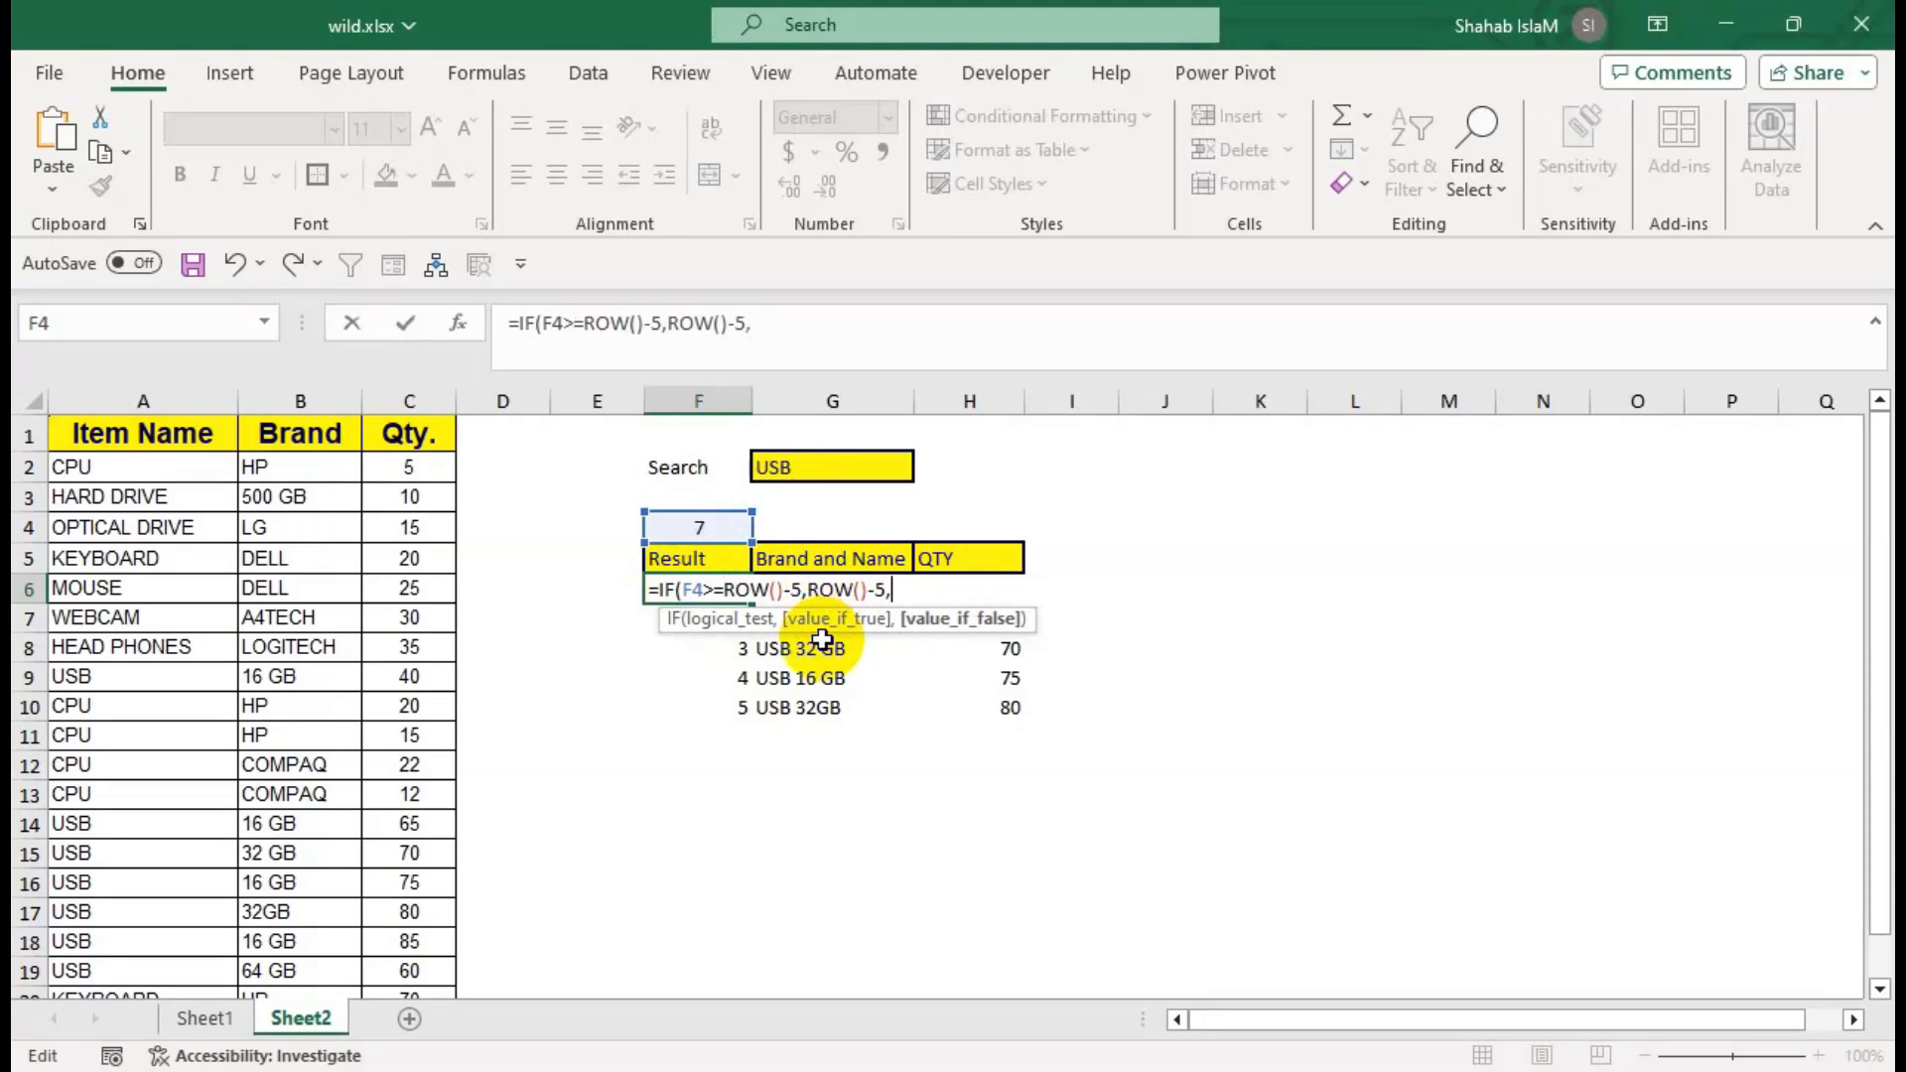
{"action": "type", "text": ",\"\")"}
{"action": "key", "text": "Return"}
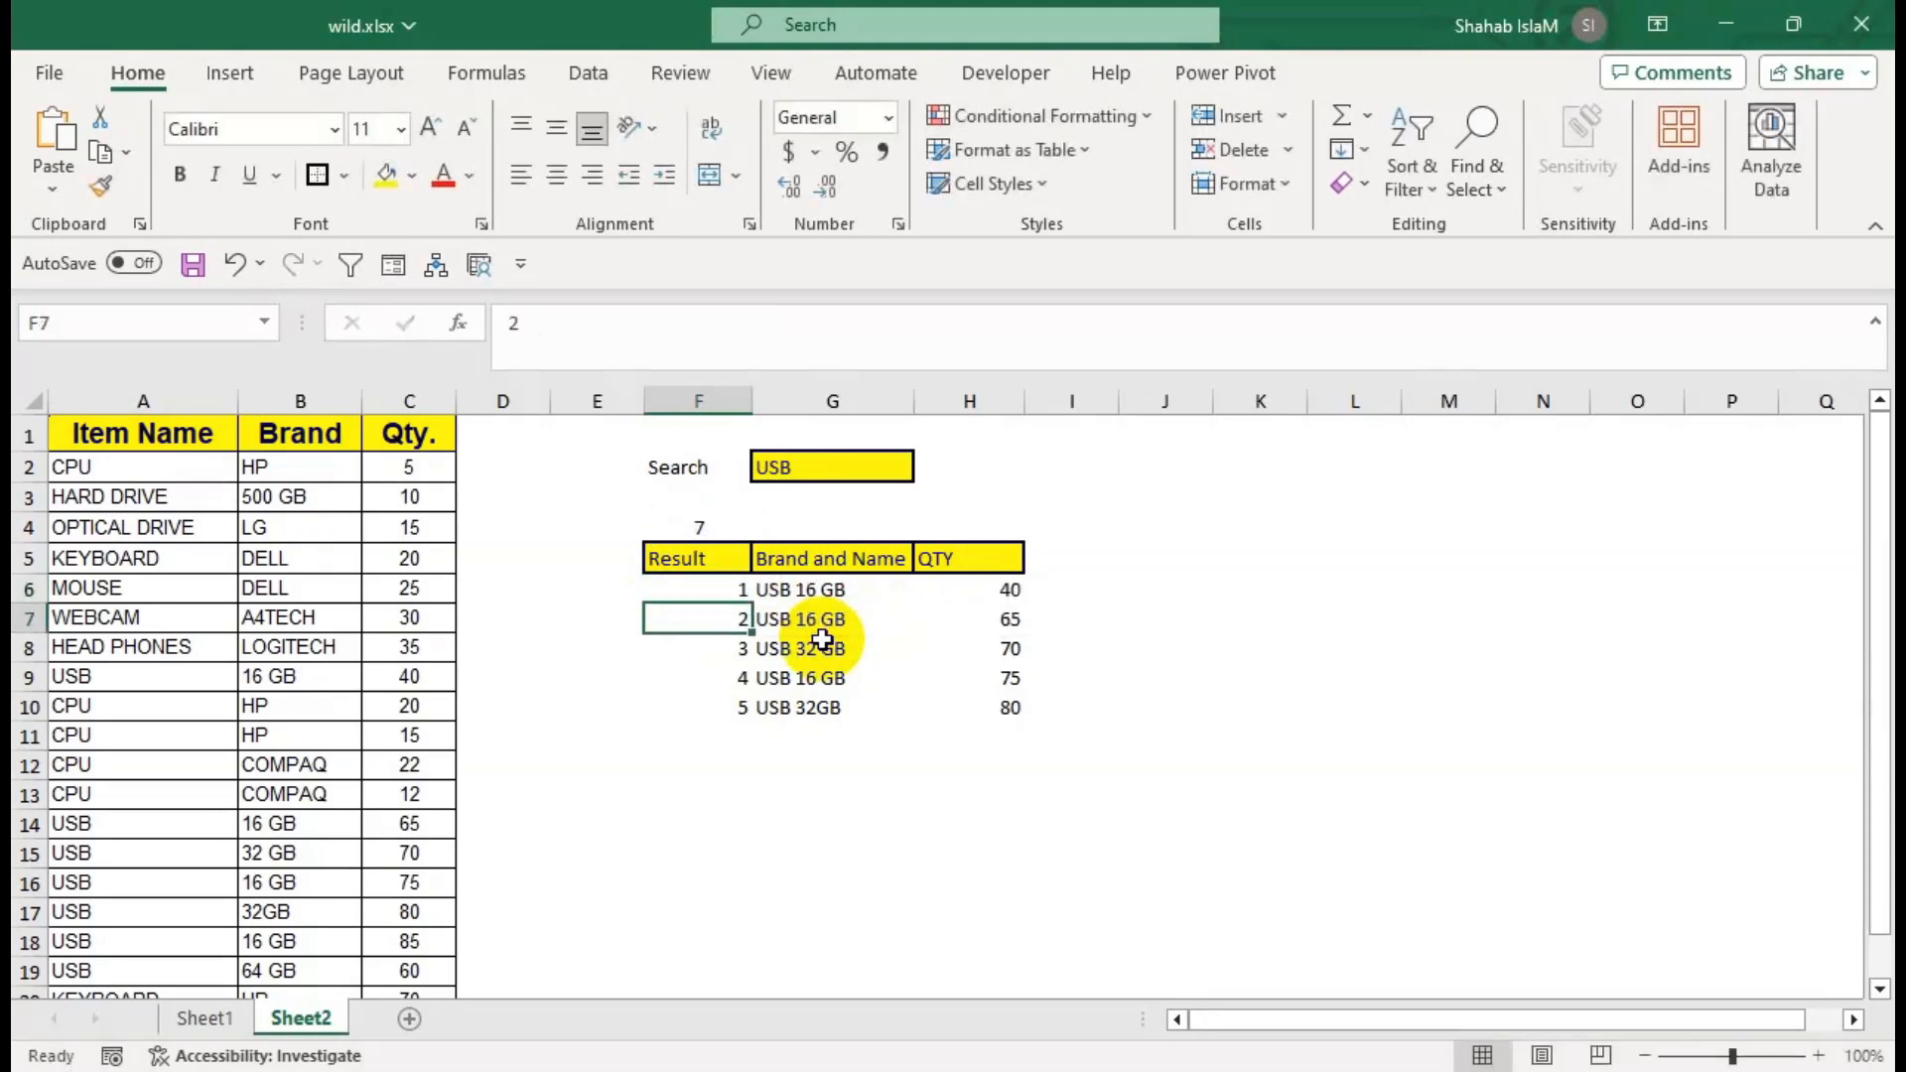
{"action": "left_click", "coordinate": [724, 590]}
{"action": "left_click_drag", "start_coordinate": [751, 603], "coordinate": [752, 840]}
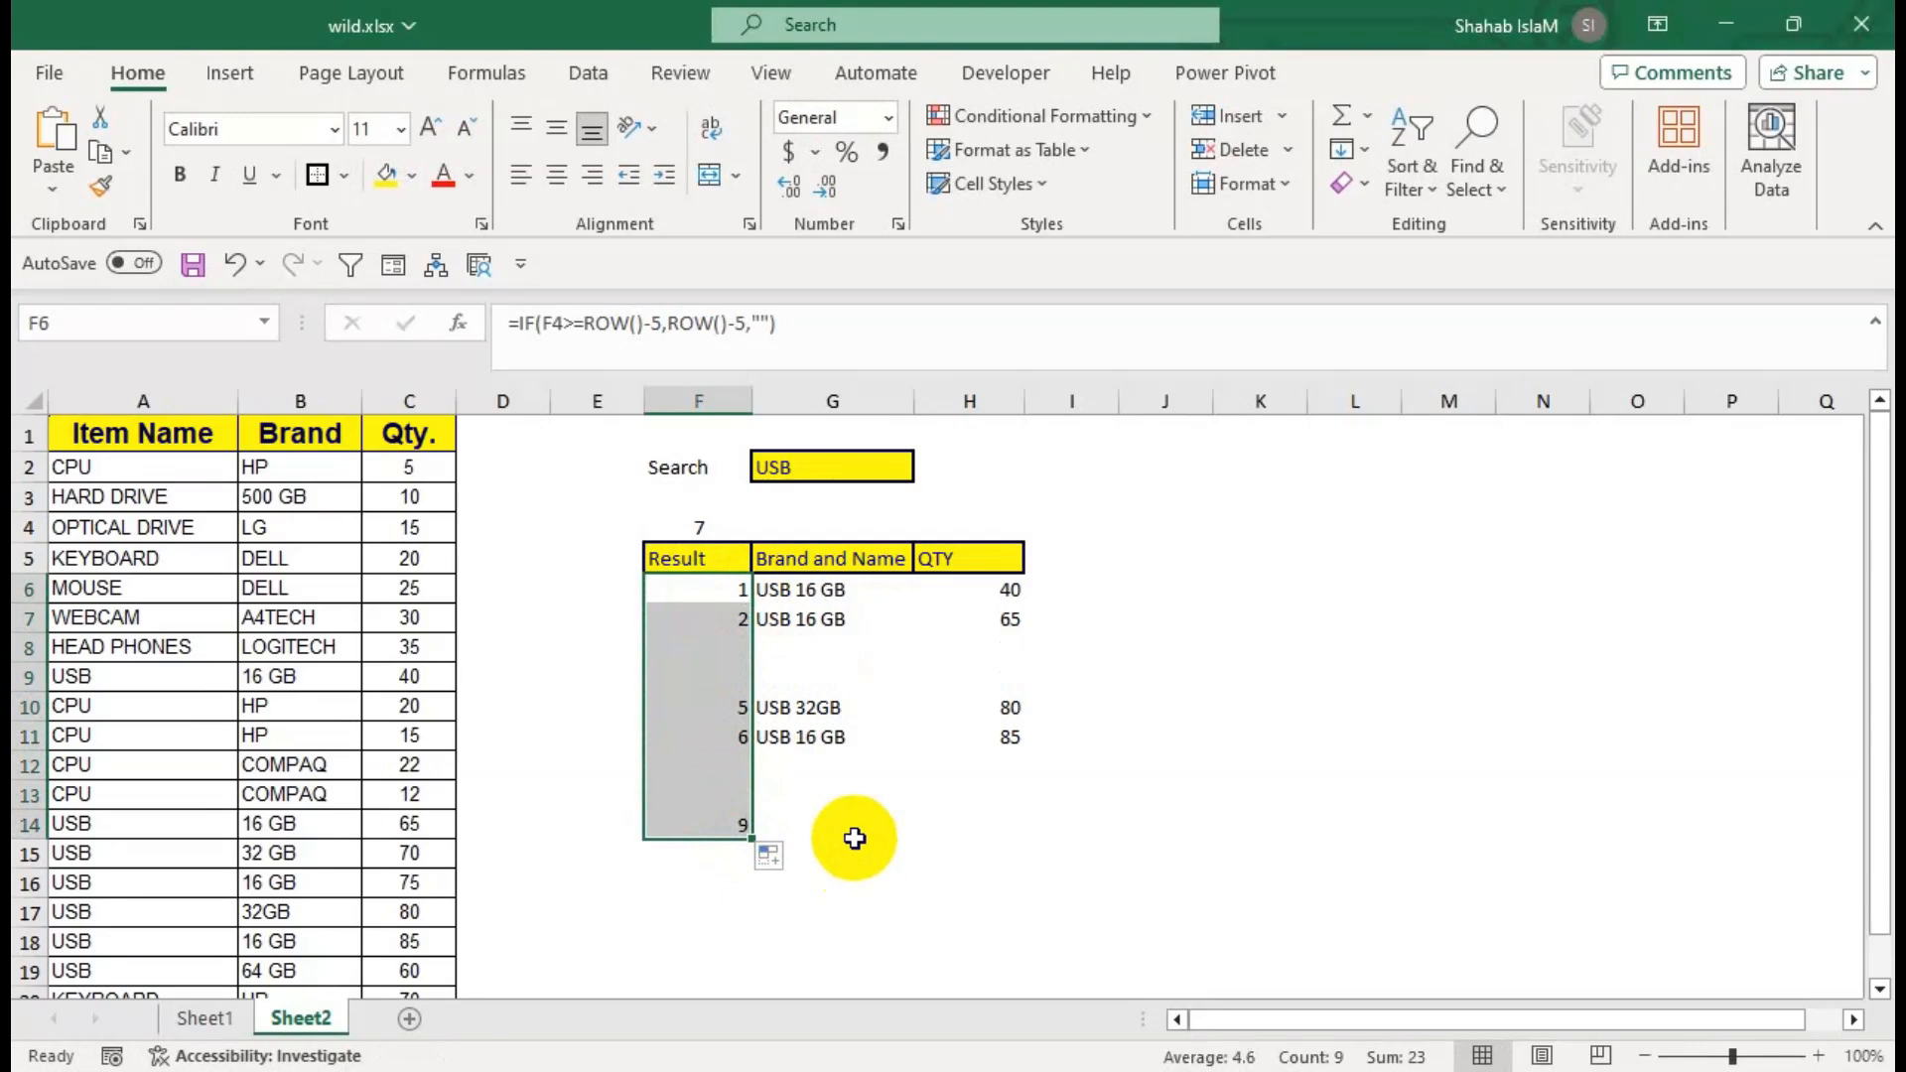
Make the count reference absolute as $F$4 in the F6 formula and fill it down to F18, centring the result numbers.
{"action": "double_click", "coordinate": [717, 592]}
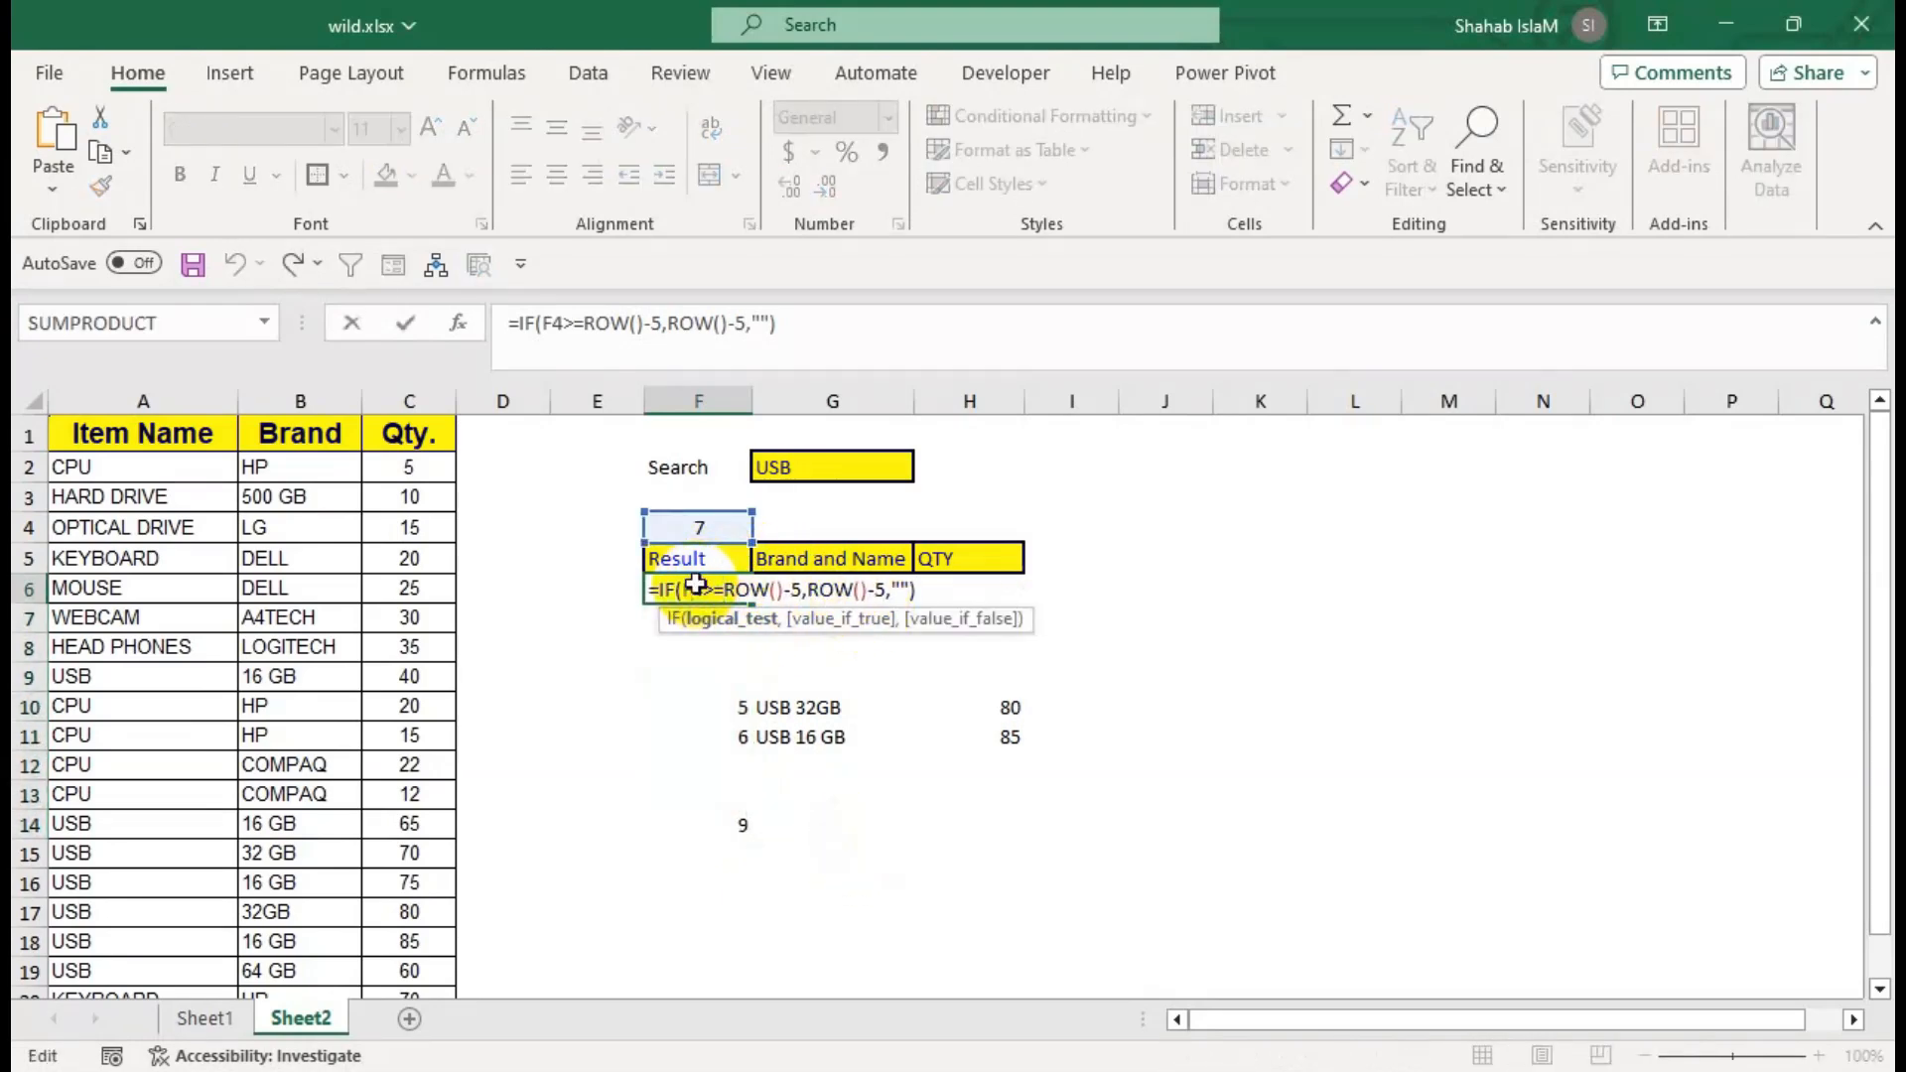
{"action": "key", "text": "F4"}
{"action": "key", "text": "ctrl+Return"}
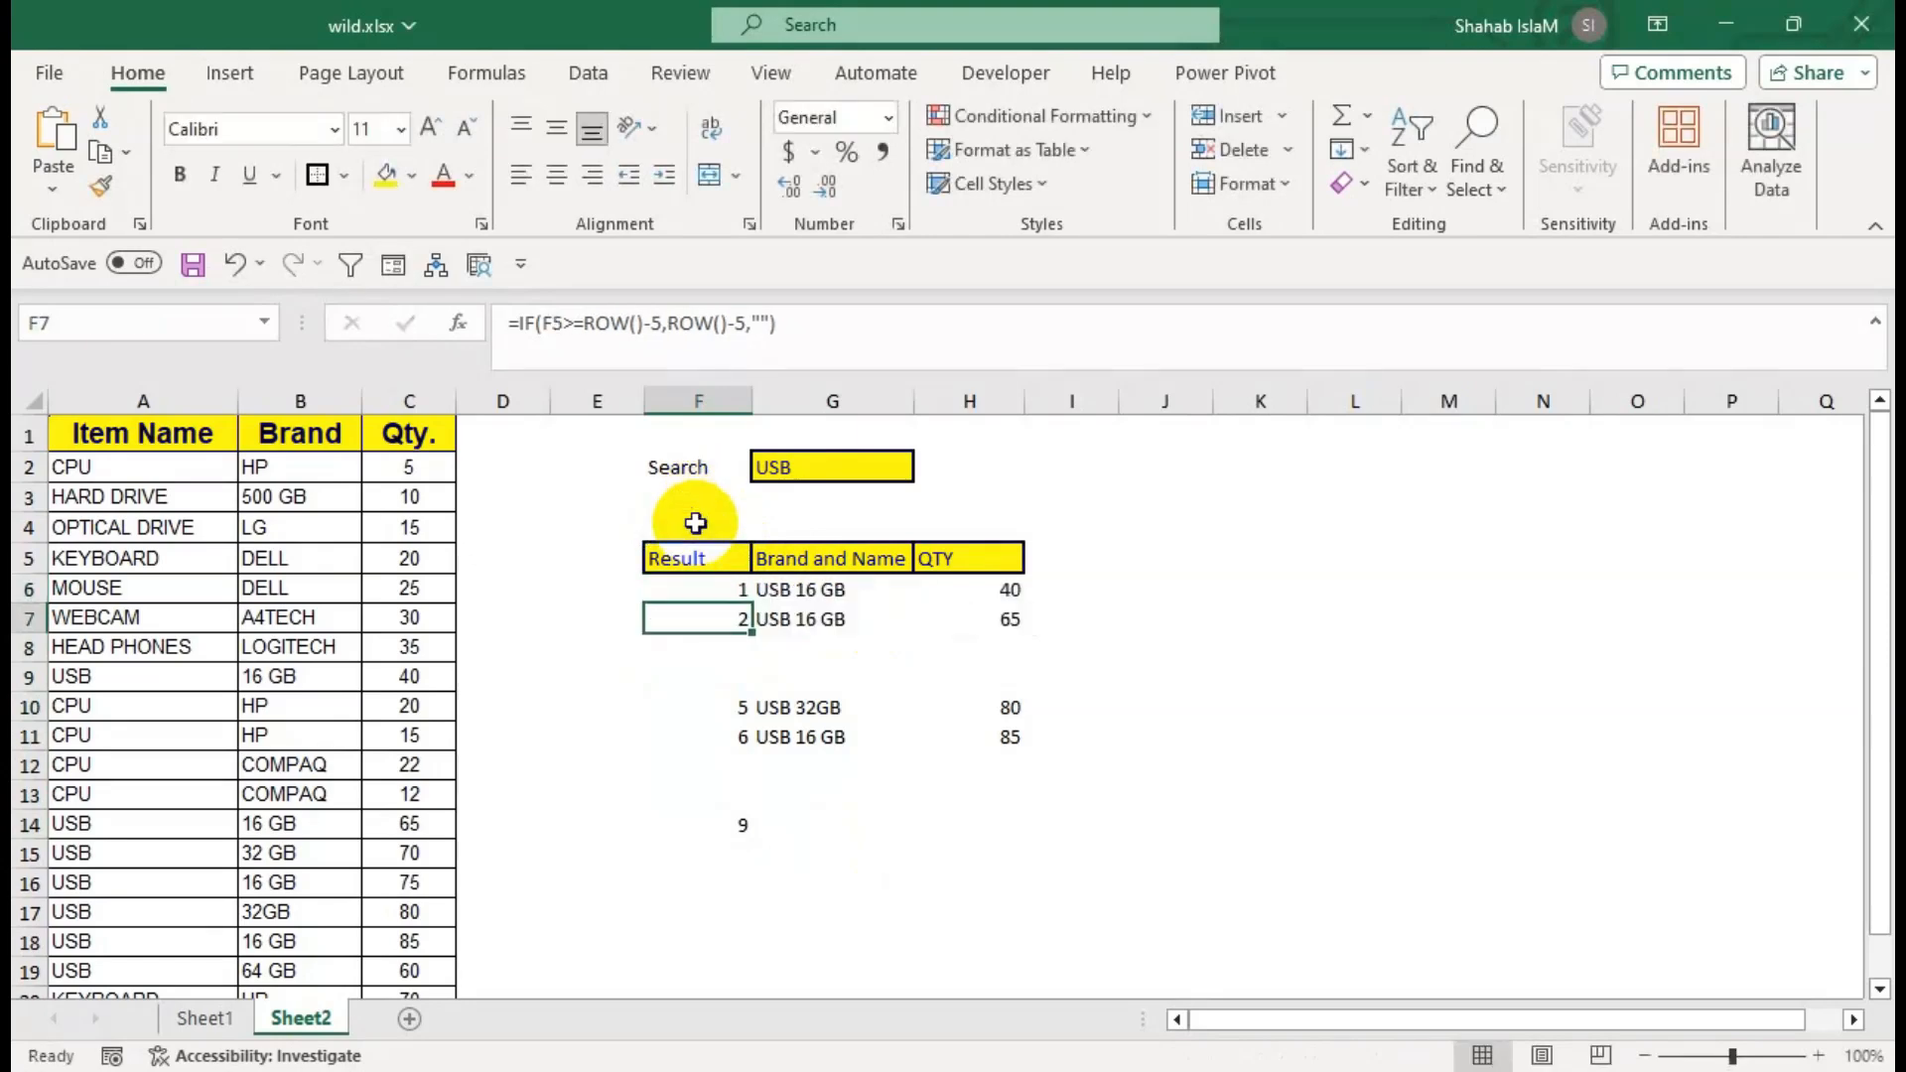
{"action": "left_click_drag", "start_coordinate": [751, 601], "coordinate": [752, 951]}
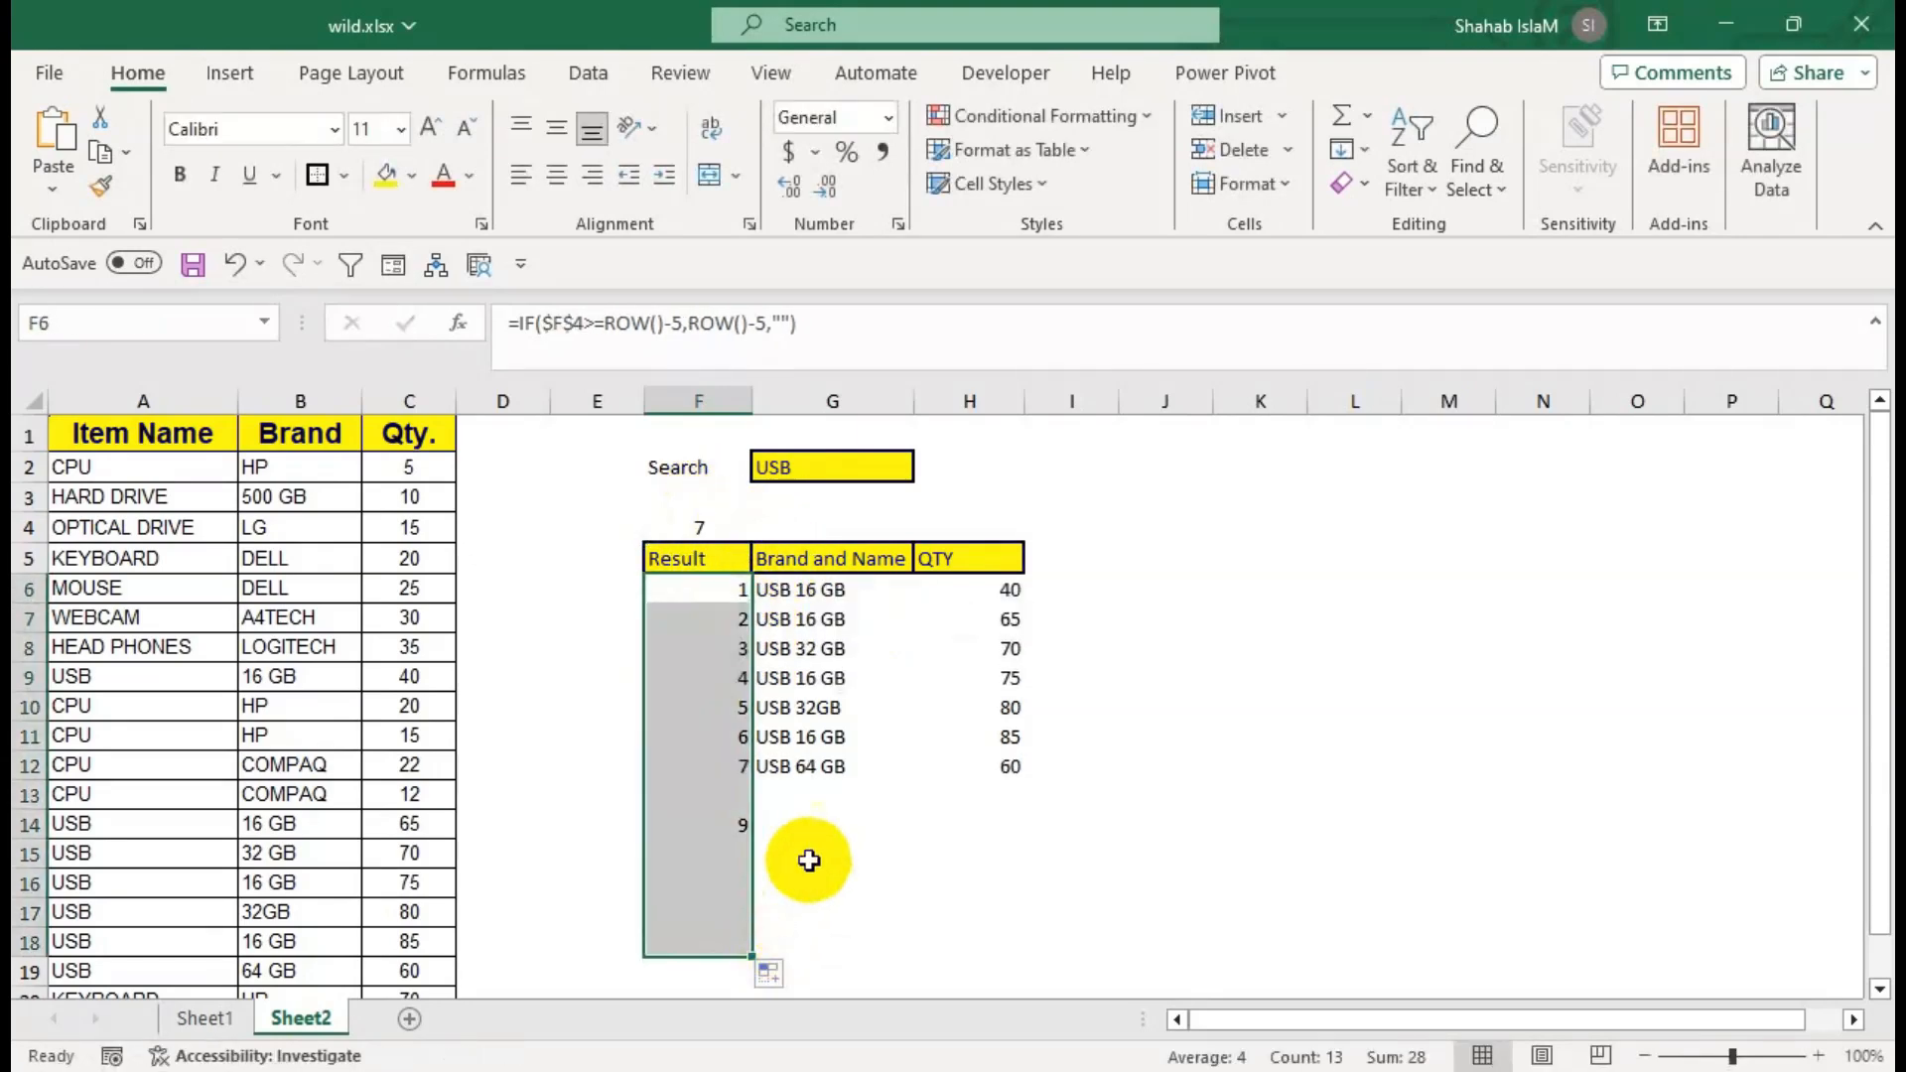
{"action": "left_click", "coordinate": [552, 177]}
{"action": "left_click", "coordinate": [799, 588]}
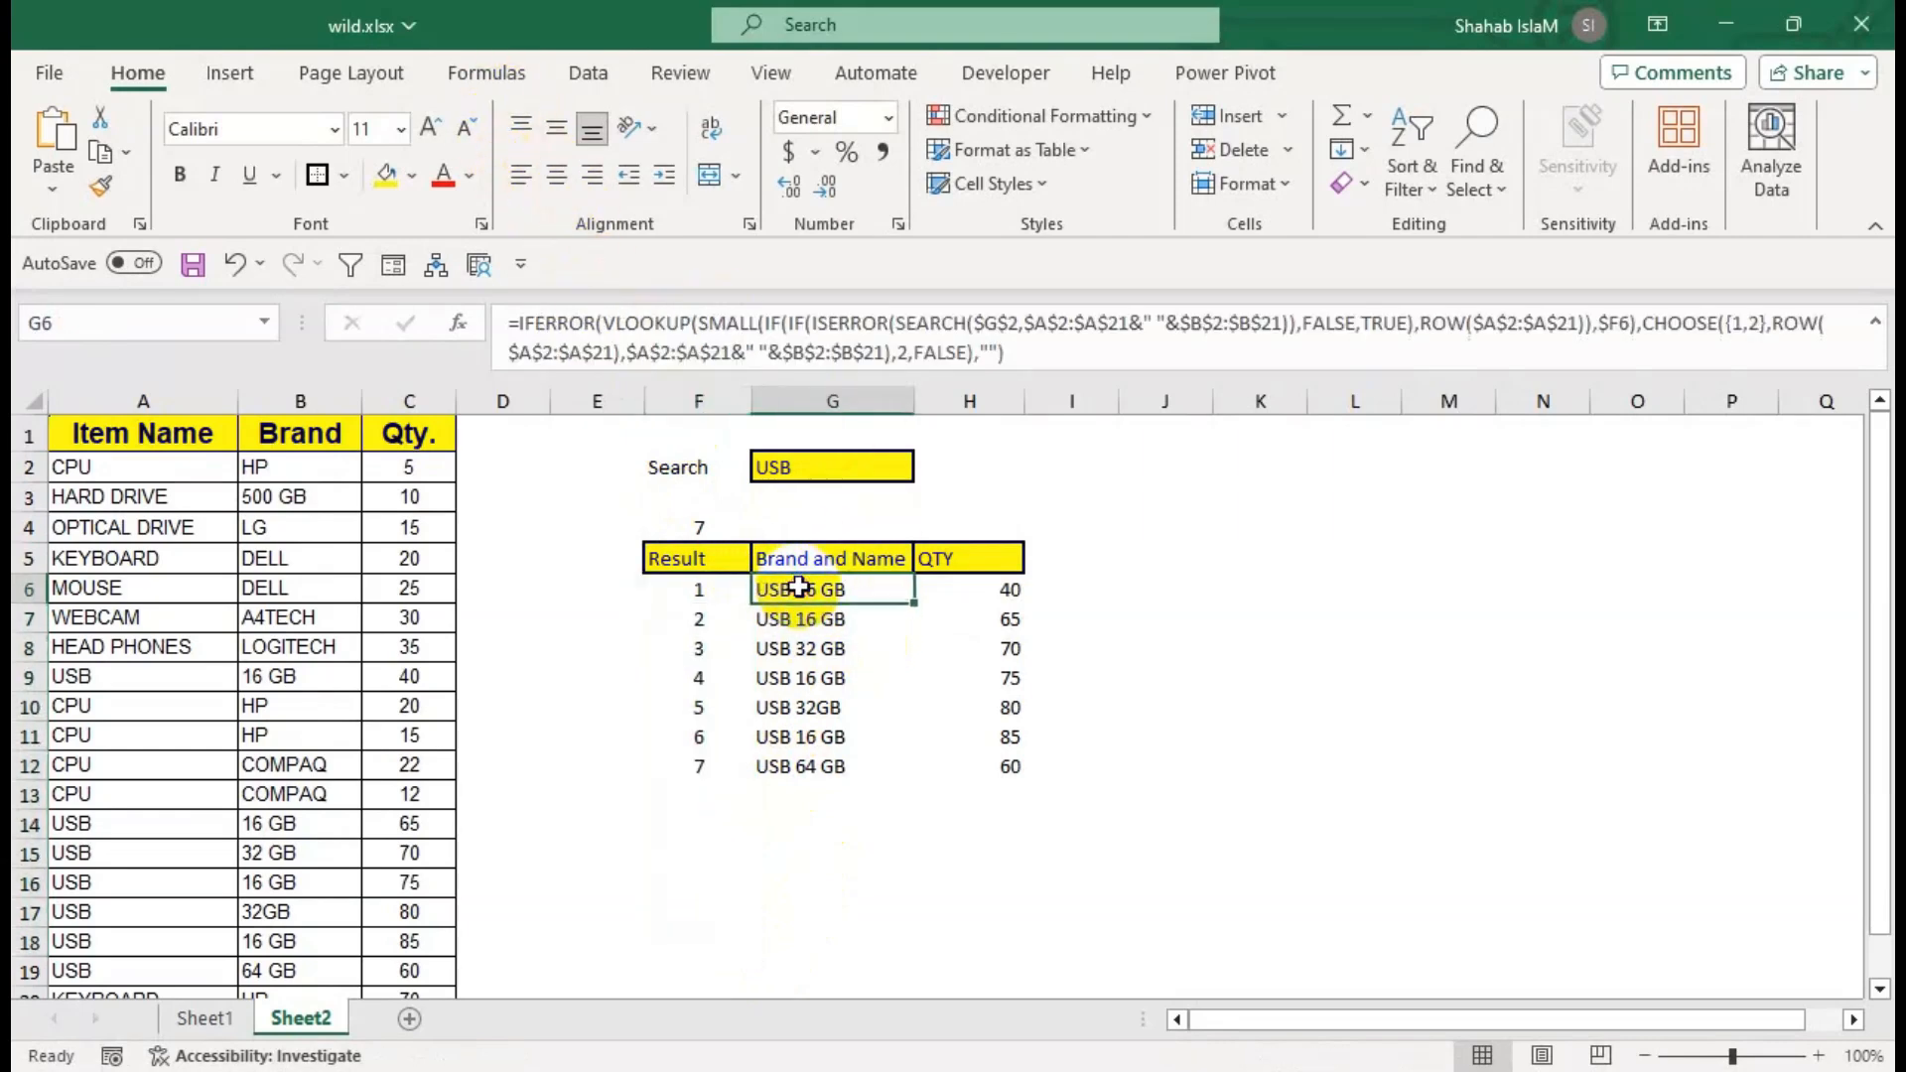
{"action": "left_click", "coordinate": [849, 472]}
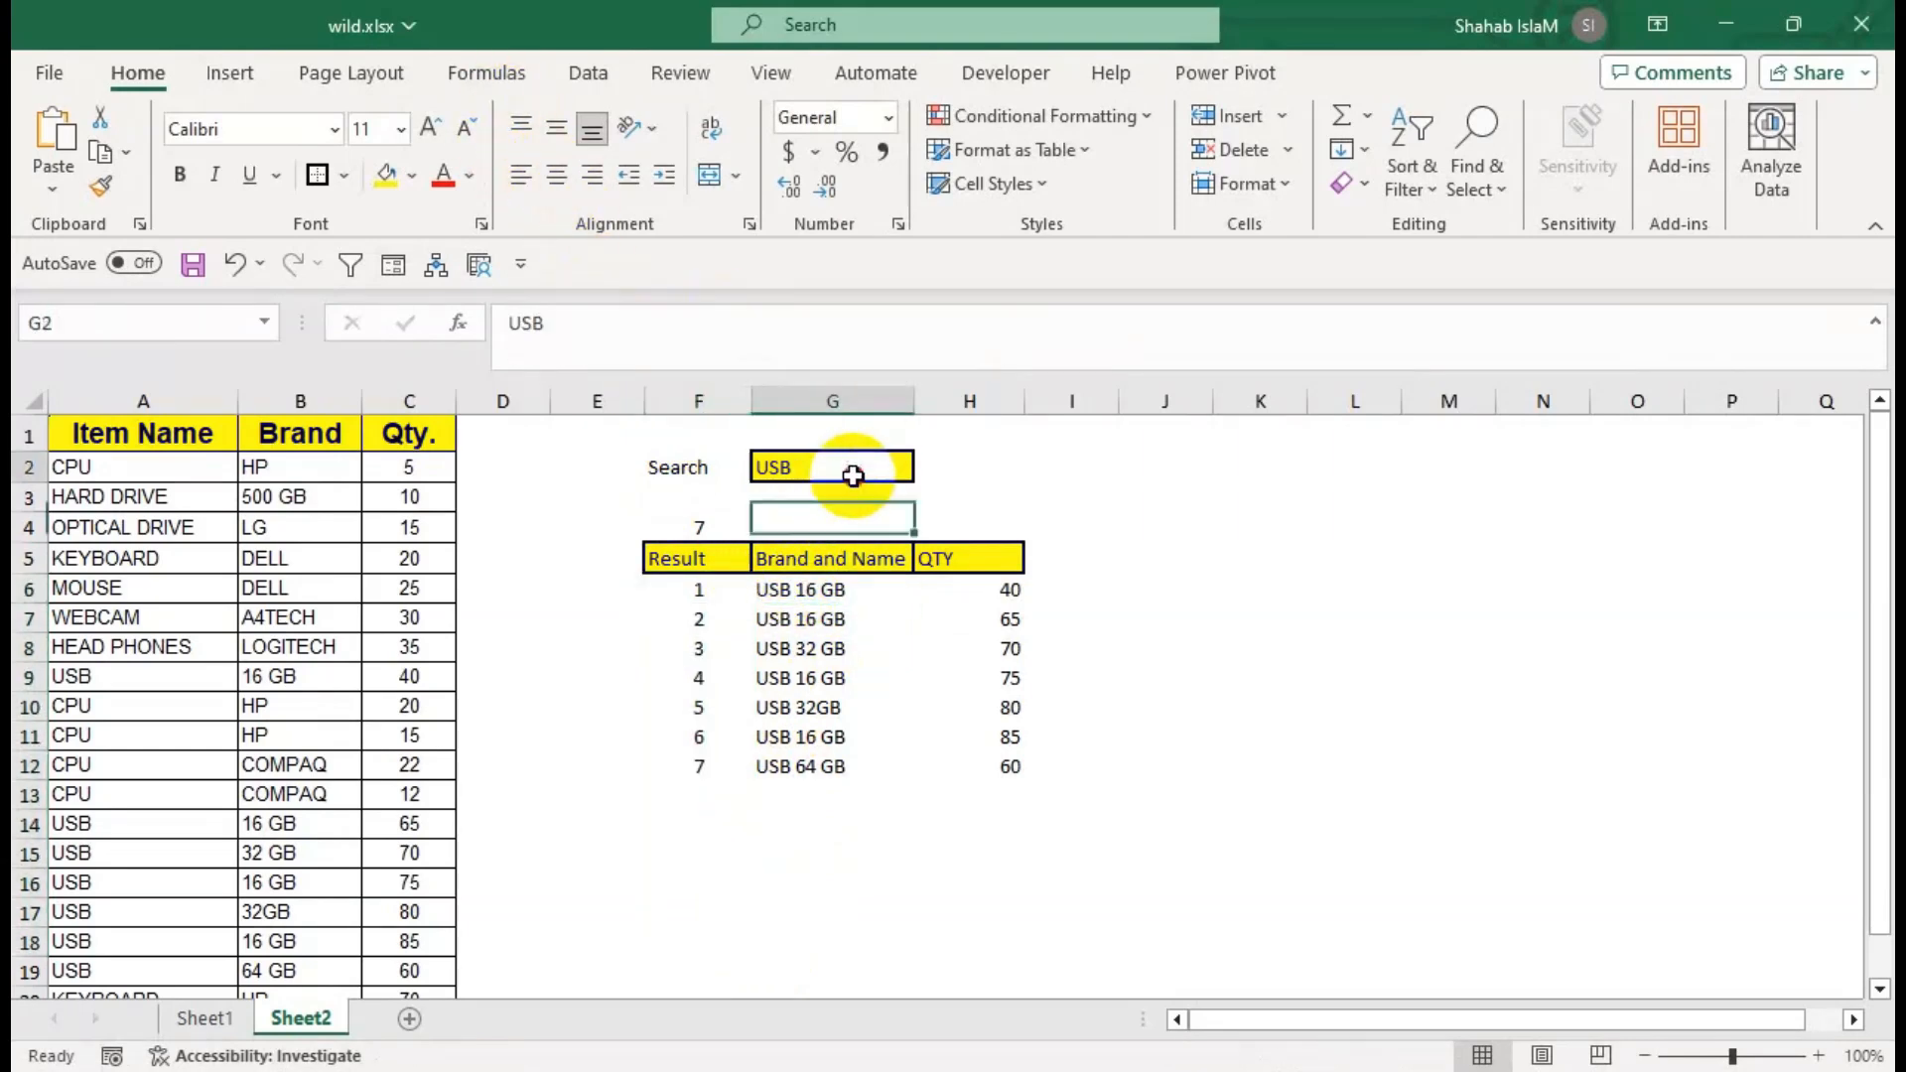
{"action": "left_click", "coordinate": [826, 589]}
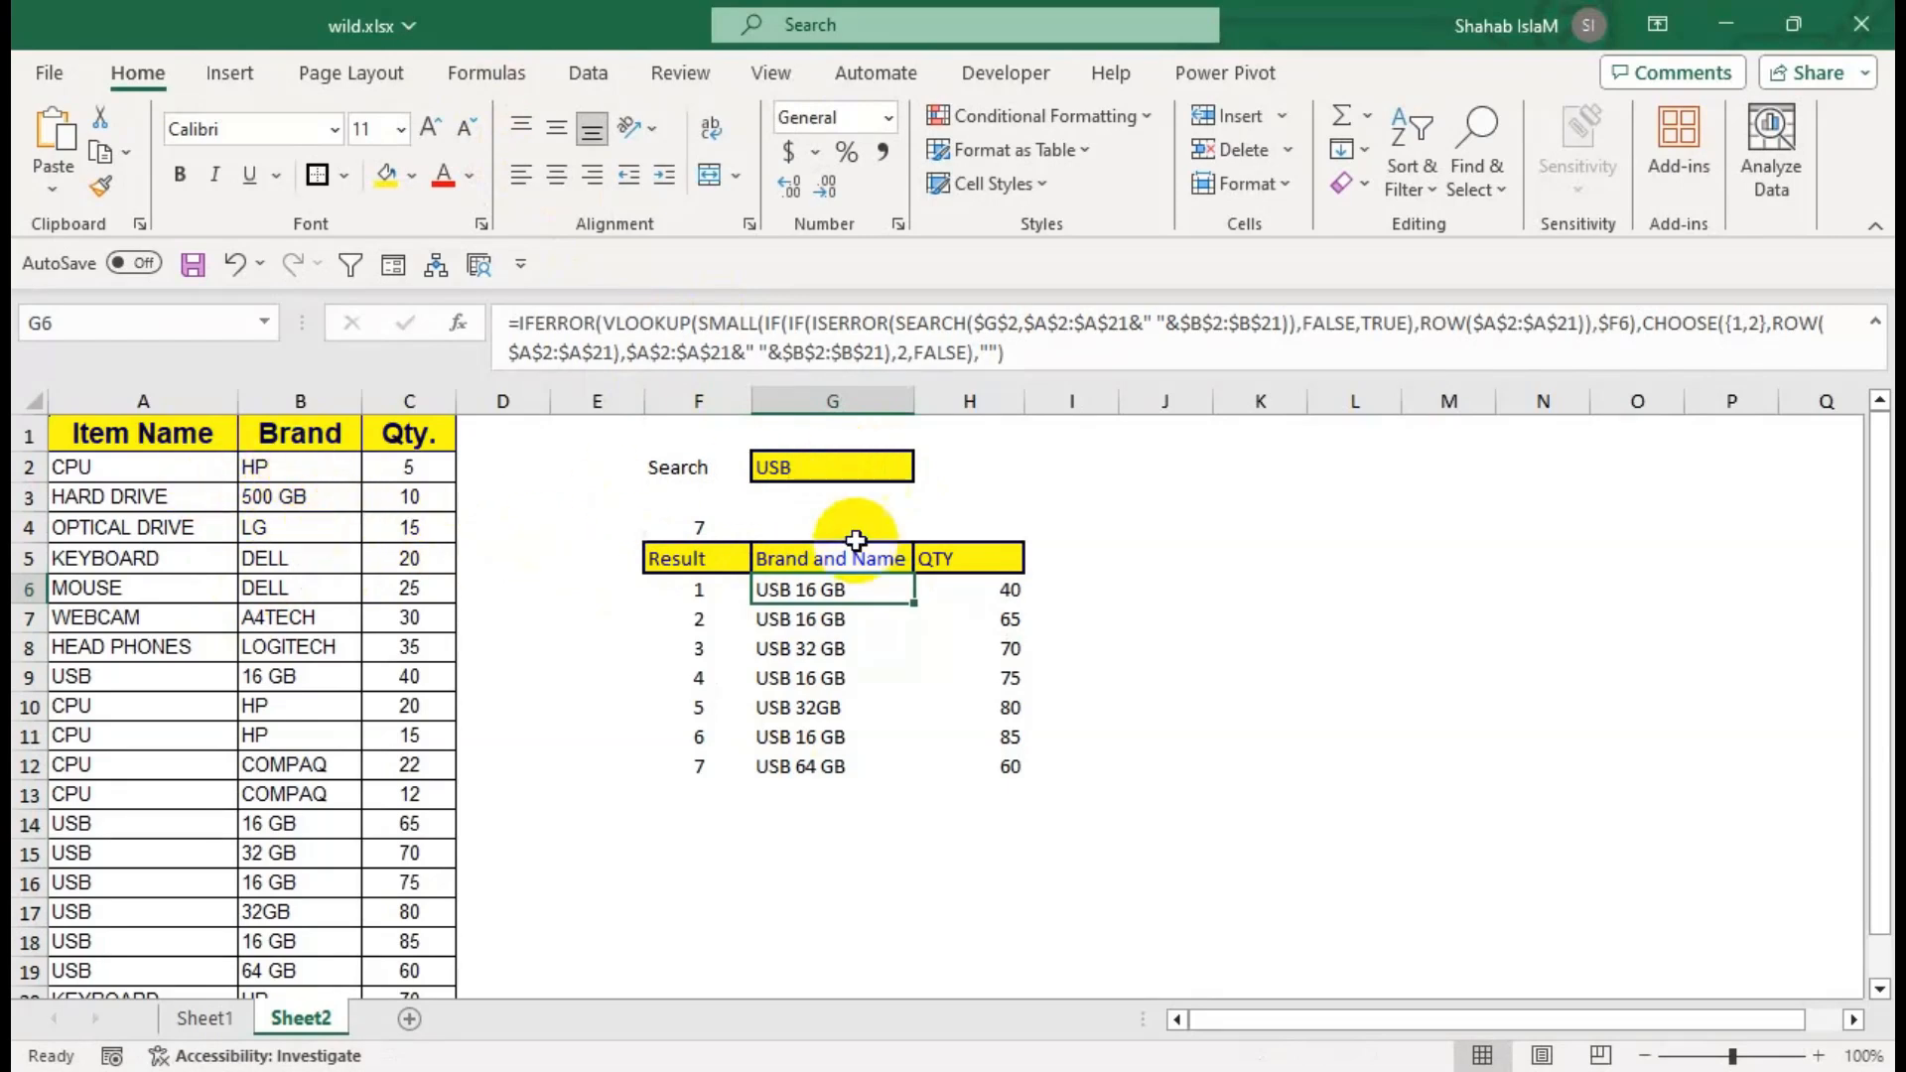
Enter =UNIQUE(A2:A21) in L4 to list each item name once.
{"action": "left_click", "coordinate": [1364, 528]}
{"action": "type", "text": "=U"}
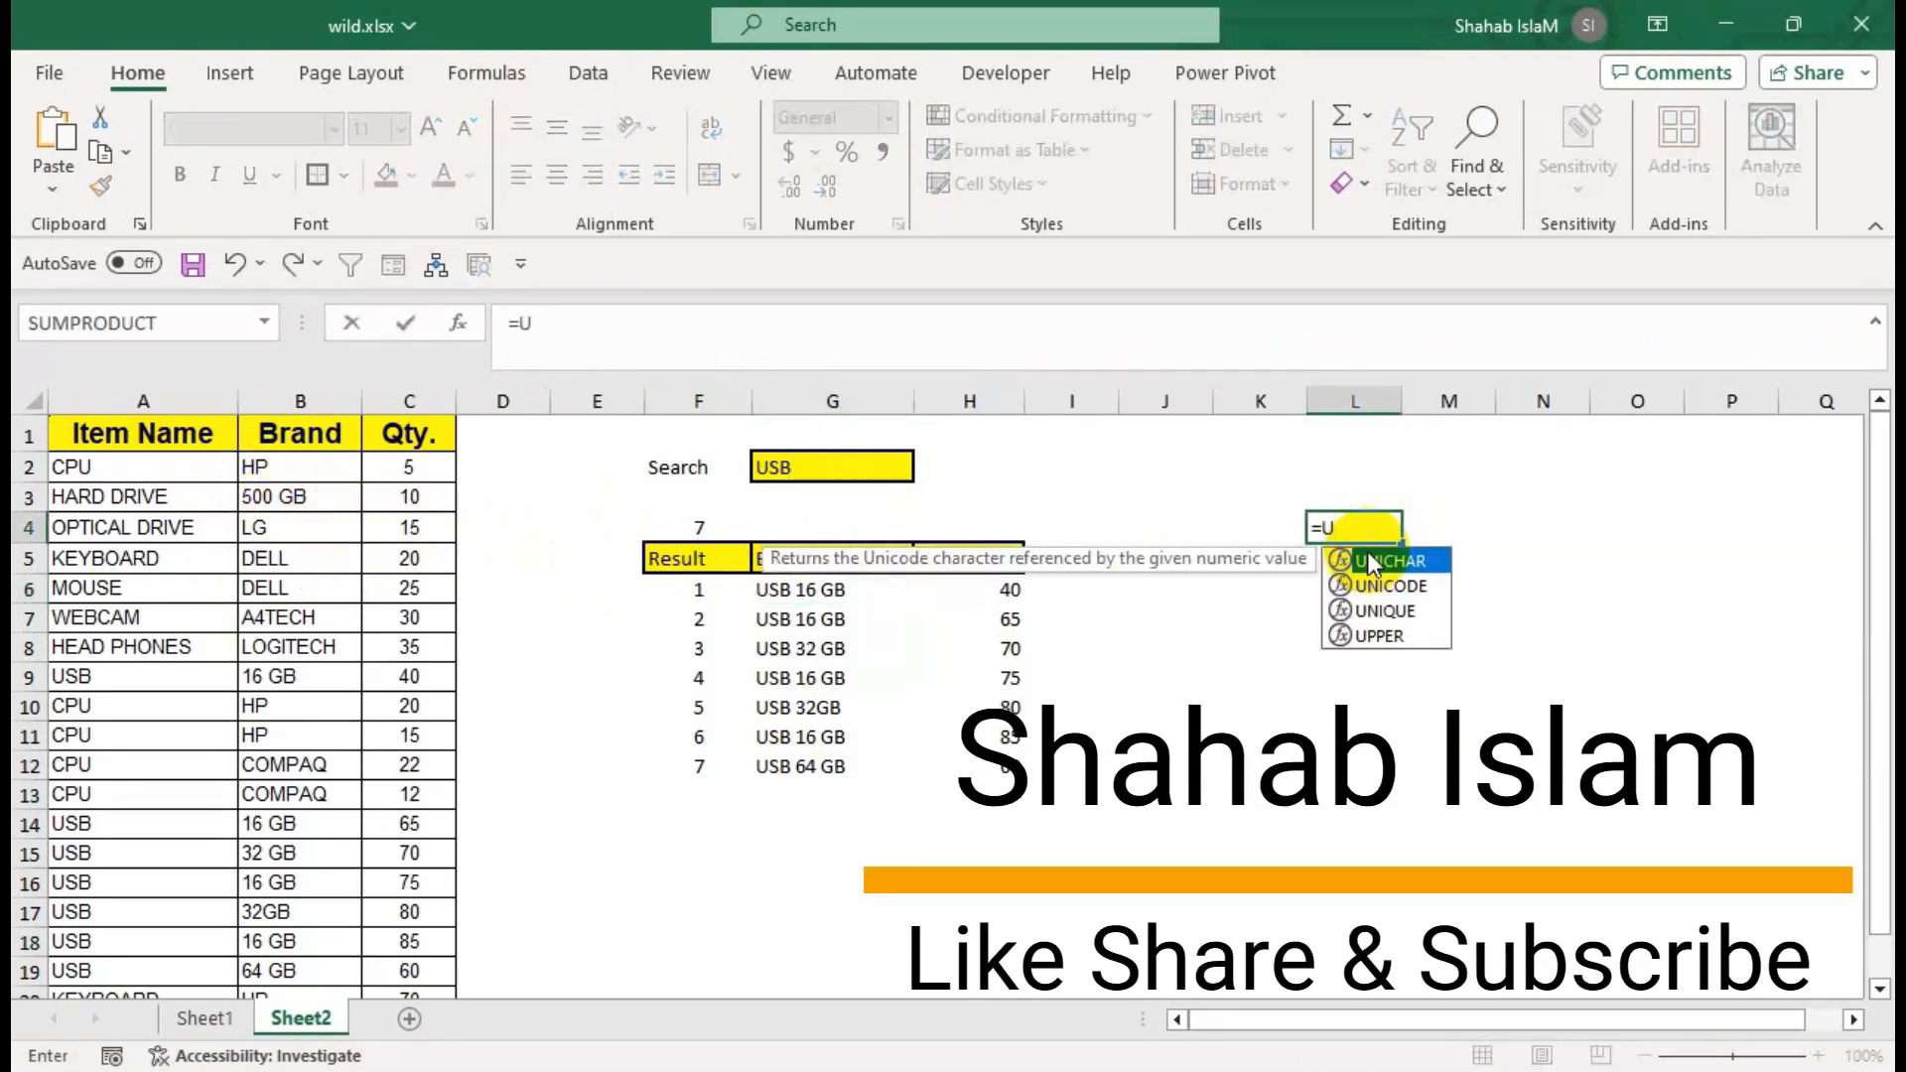
{"action": "type", "text": "NIQ"}
{"action": "key", "text": "Tab"}
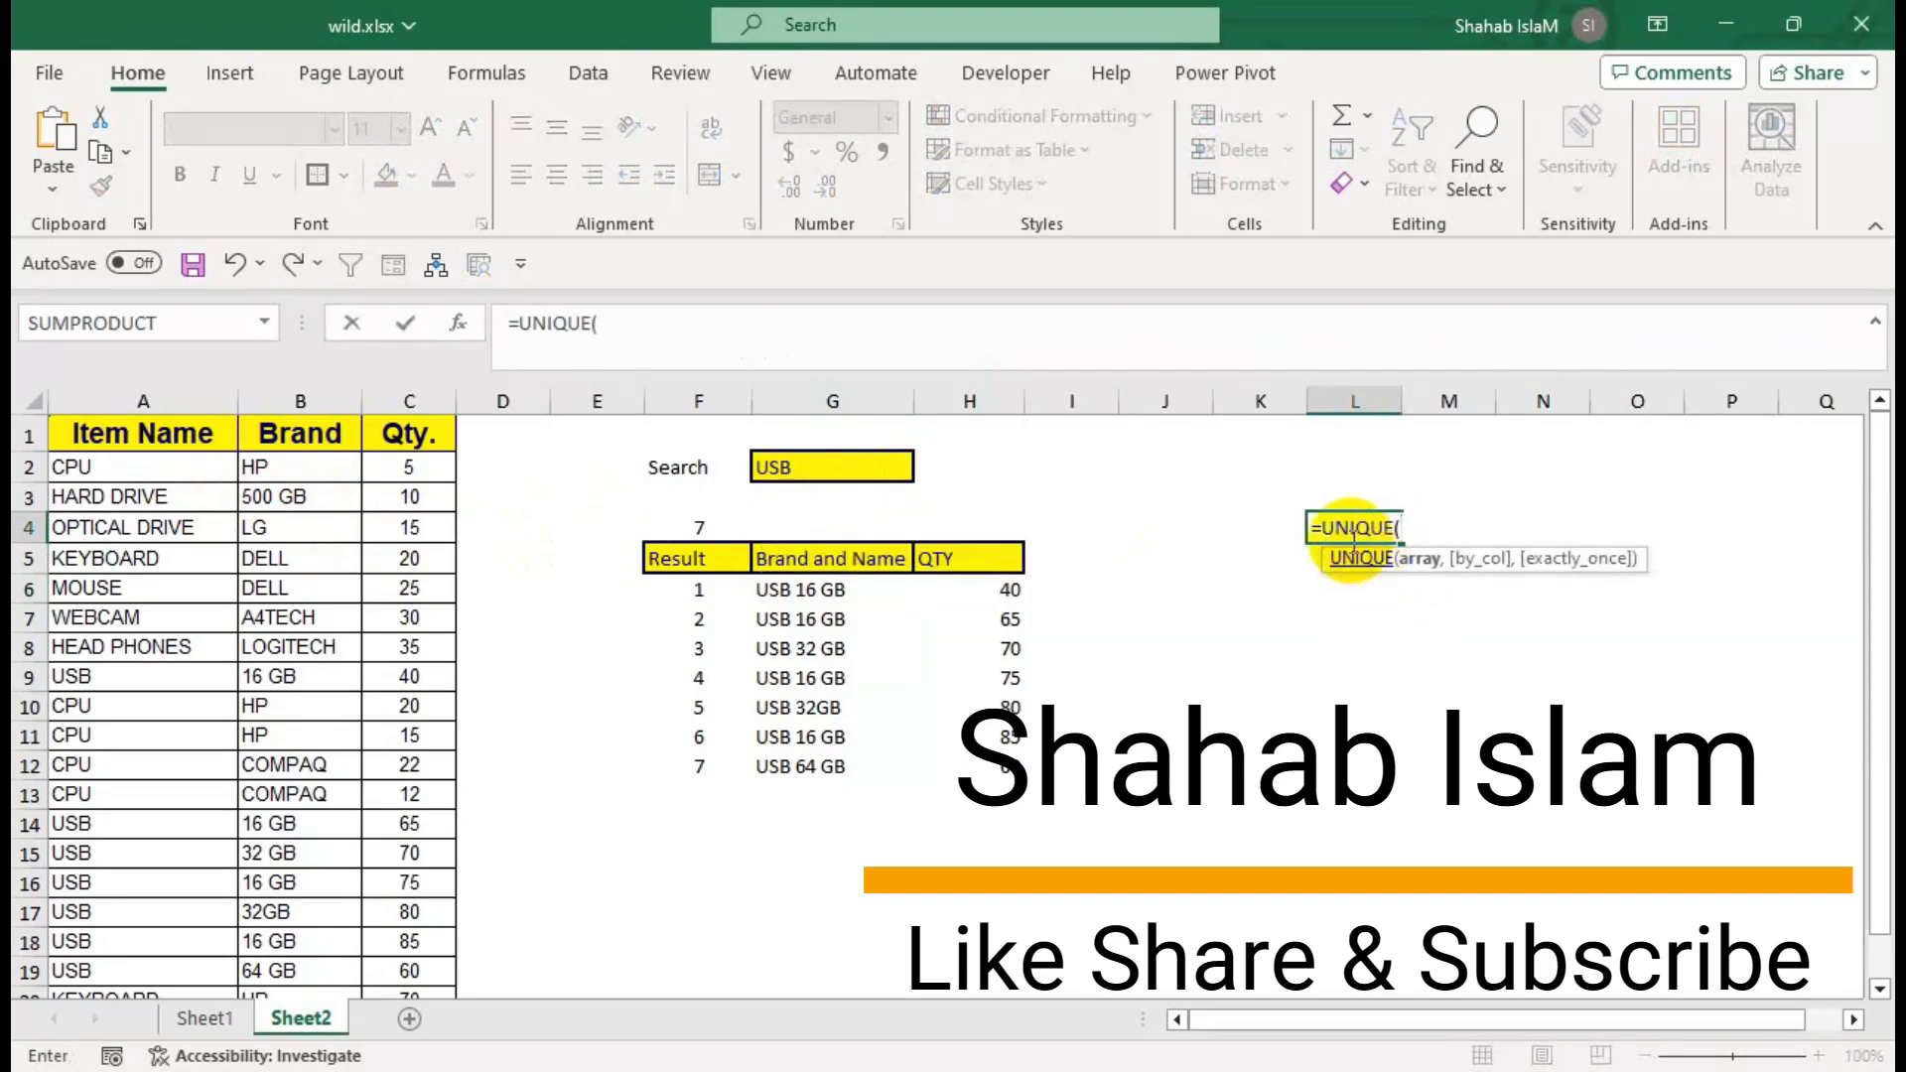
{"action": "left_click", "coordinate": [193, 474]}
{"action": "key", "text": "ctrl+shift+Down"}
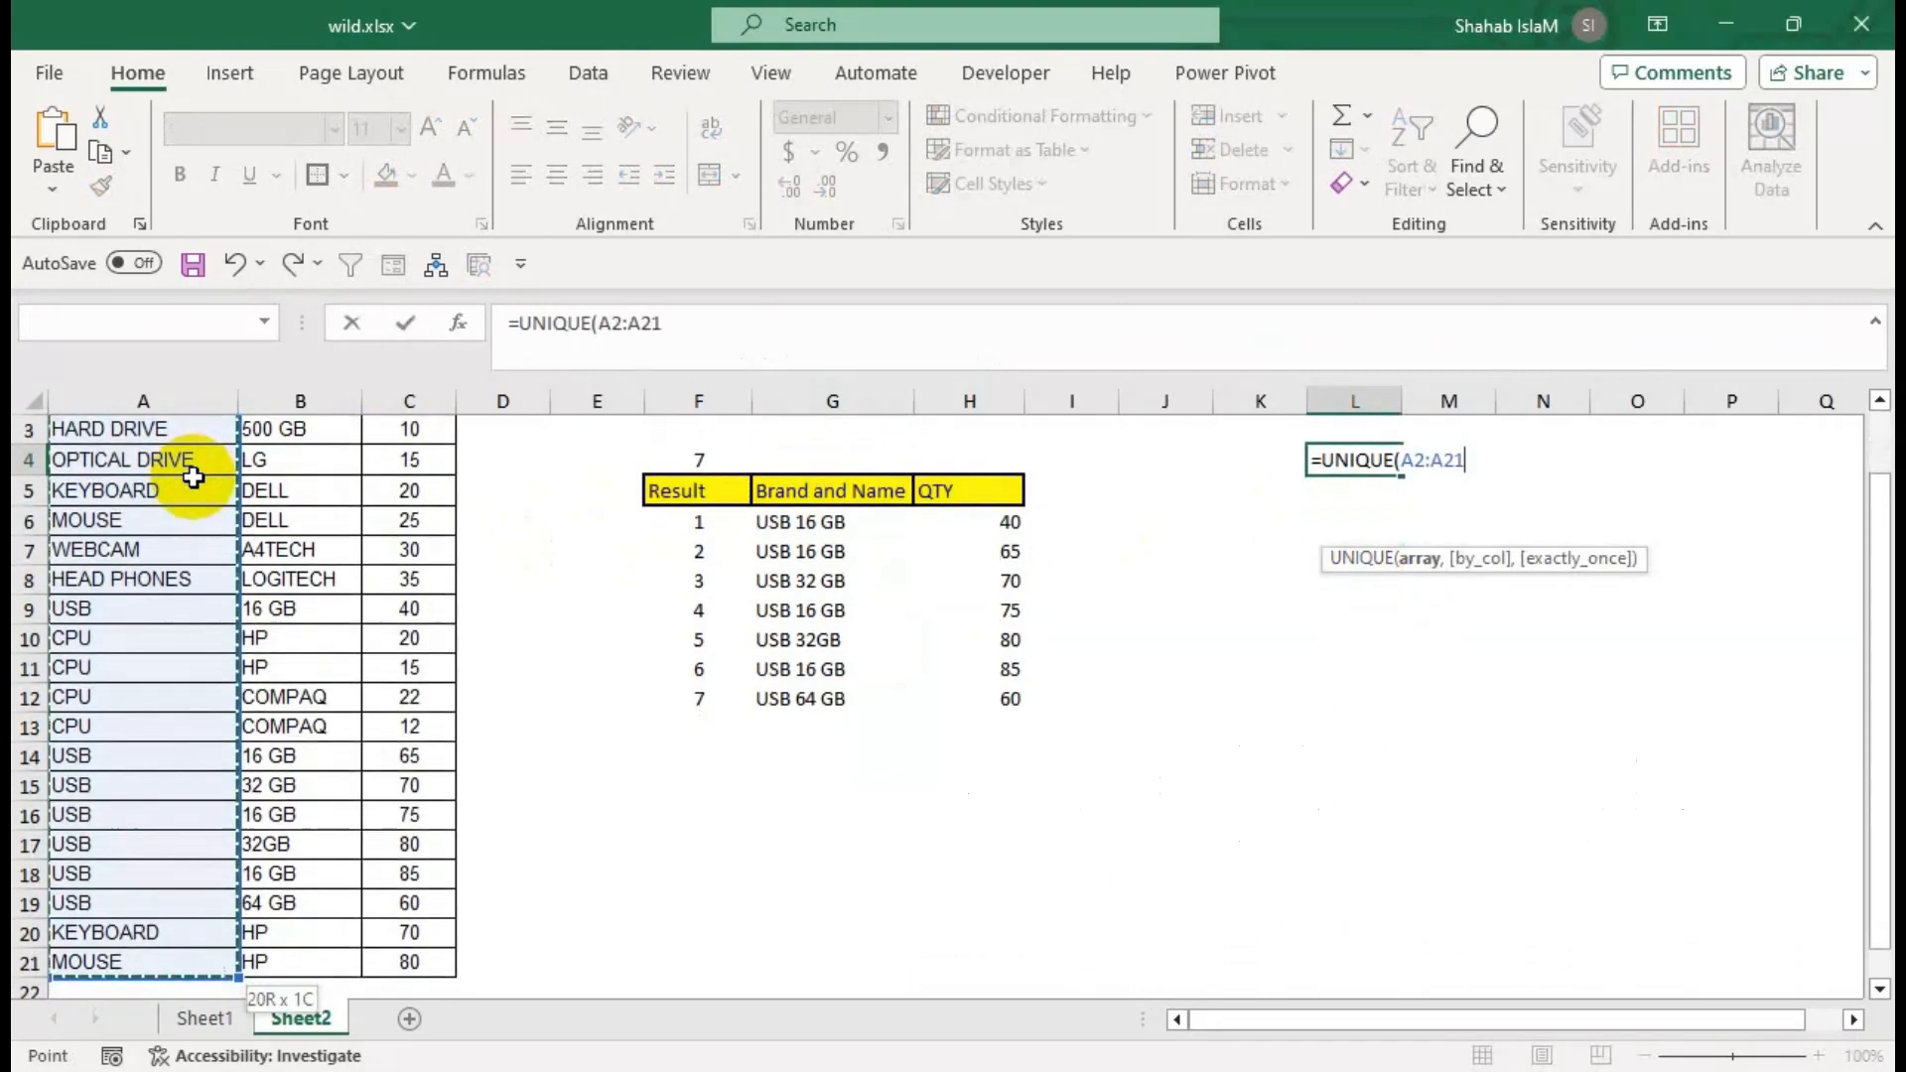
{"action": "key", "text": "Return"}
{"action": "key", "text": "Up"}
{"action": "key", "text": "Up"}
{"action": "key", "text": "Up"}
{"action": "key", "text": "Up"}
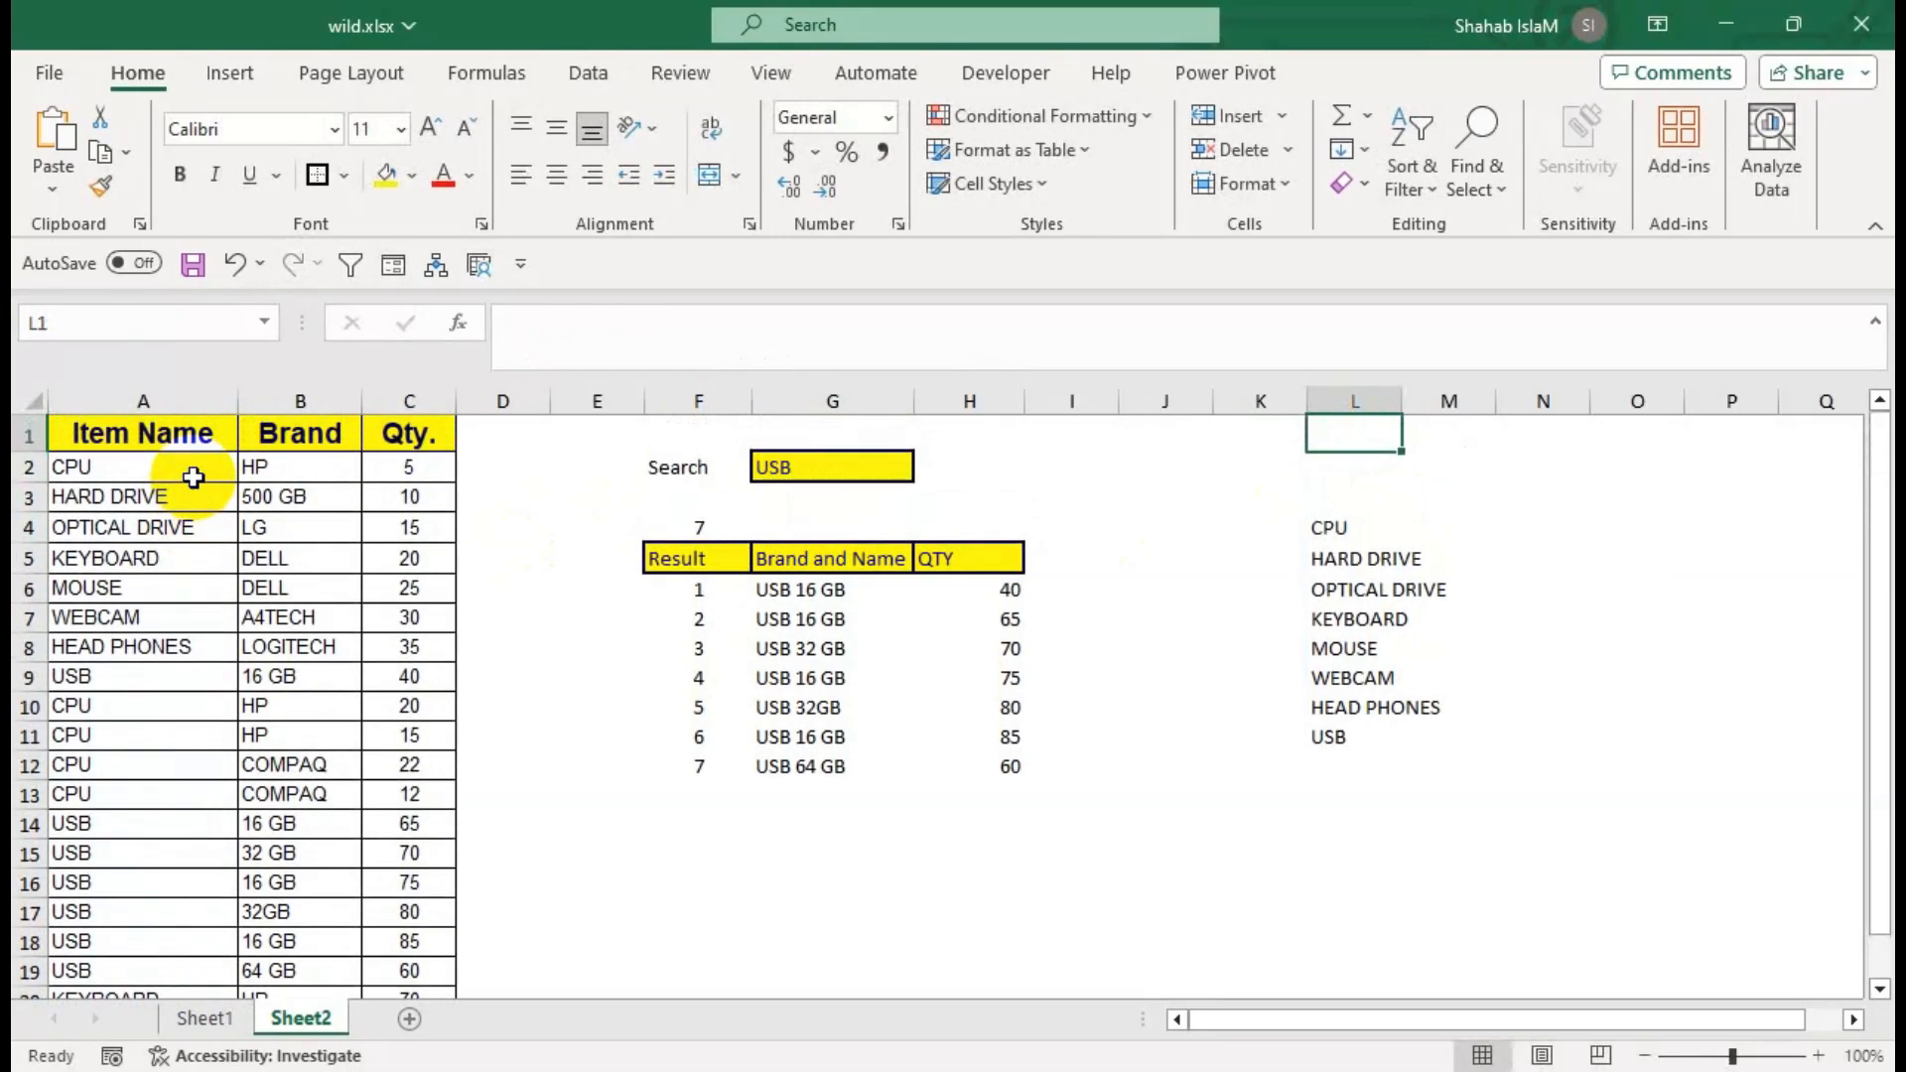
Add list data validation to search cell G2 with source =$L$4# and choose HARD DRIVE as the search term.
{"action": "left_click", "coordinate": [849, 472]}
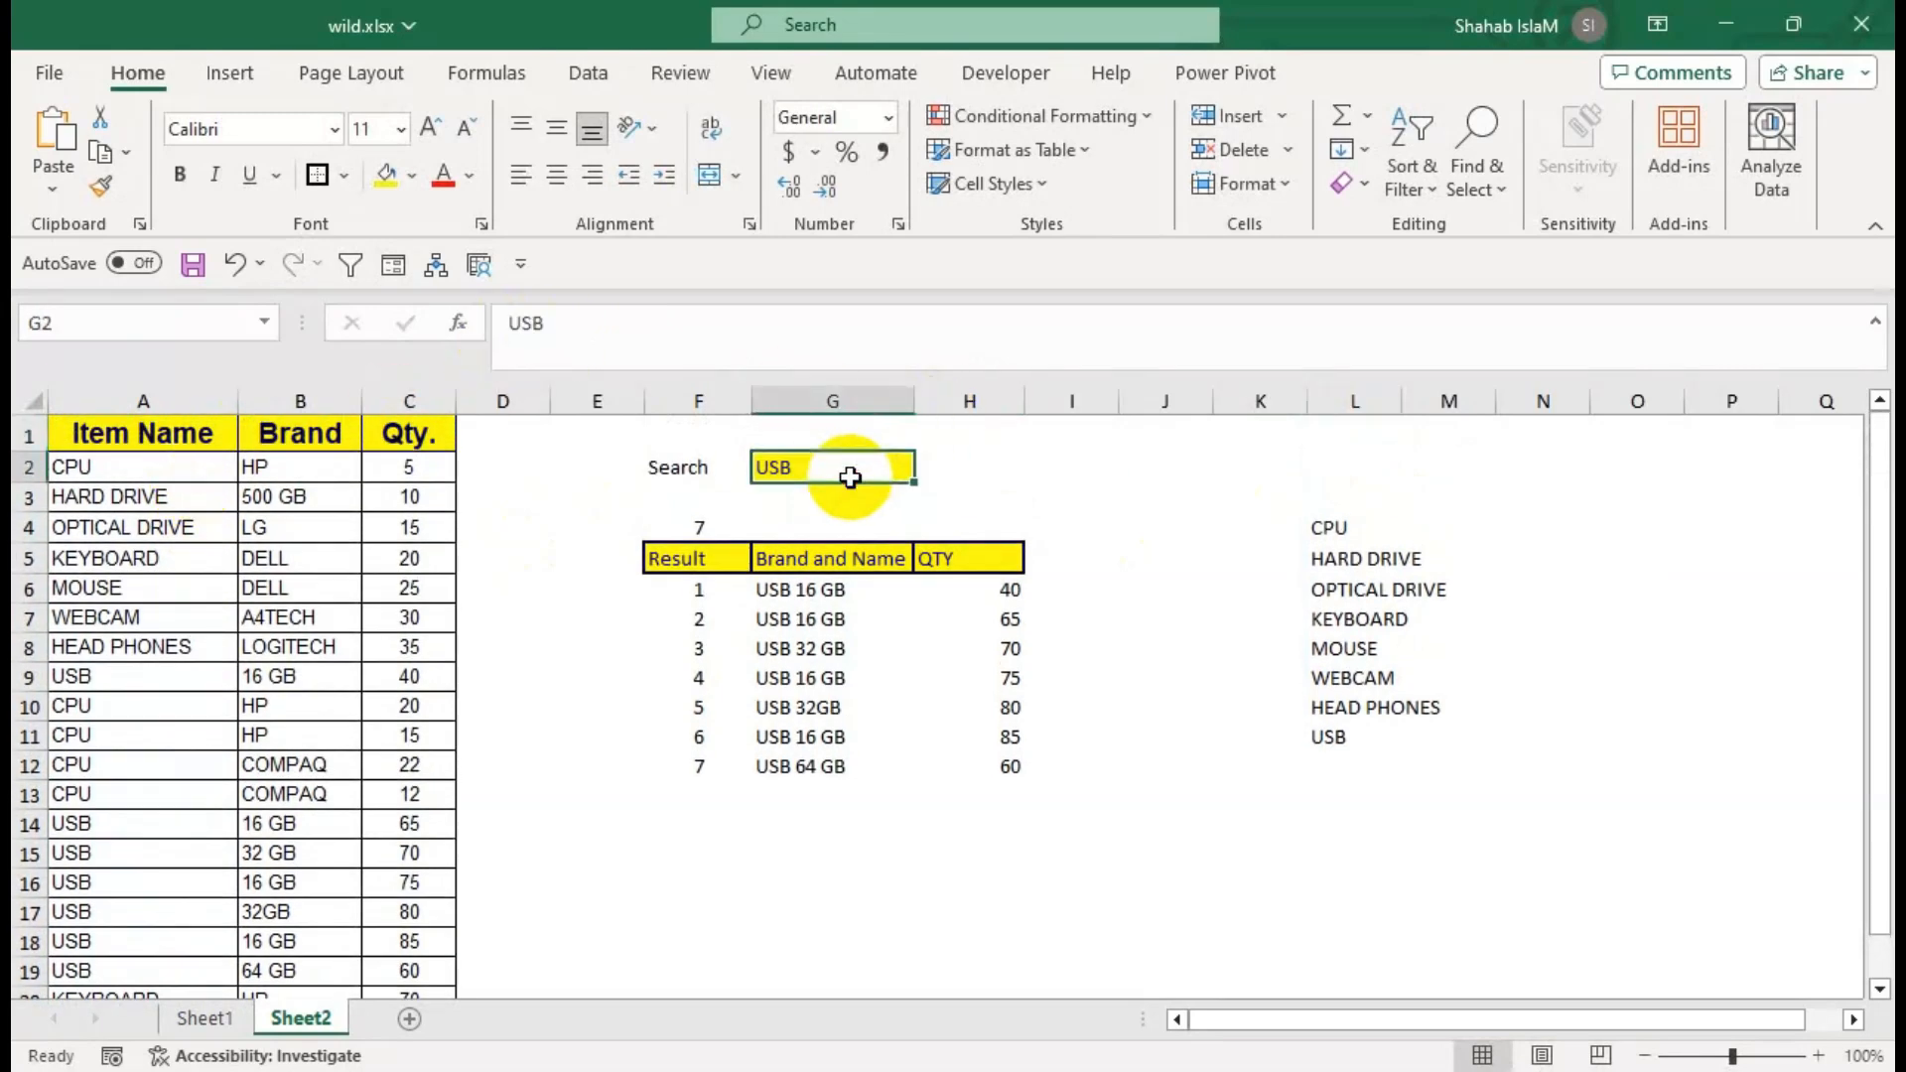
{"action": "left_click", "coordinate": [608, 75]}
{"action": "left_click", "coordinate": [1530, 186]}
{"action": "left_click", "coordinate": [1548, 224]}
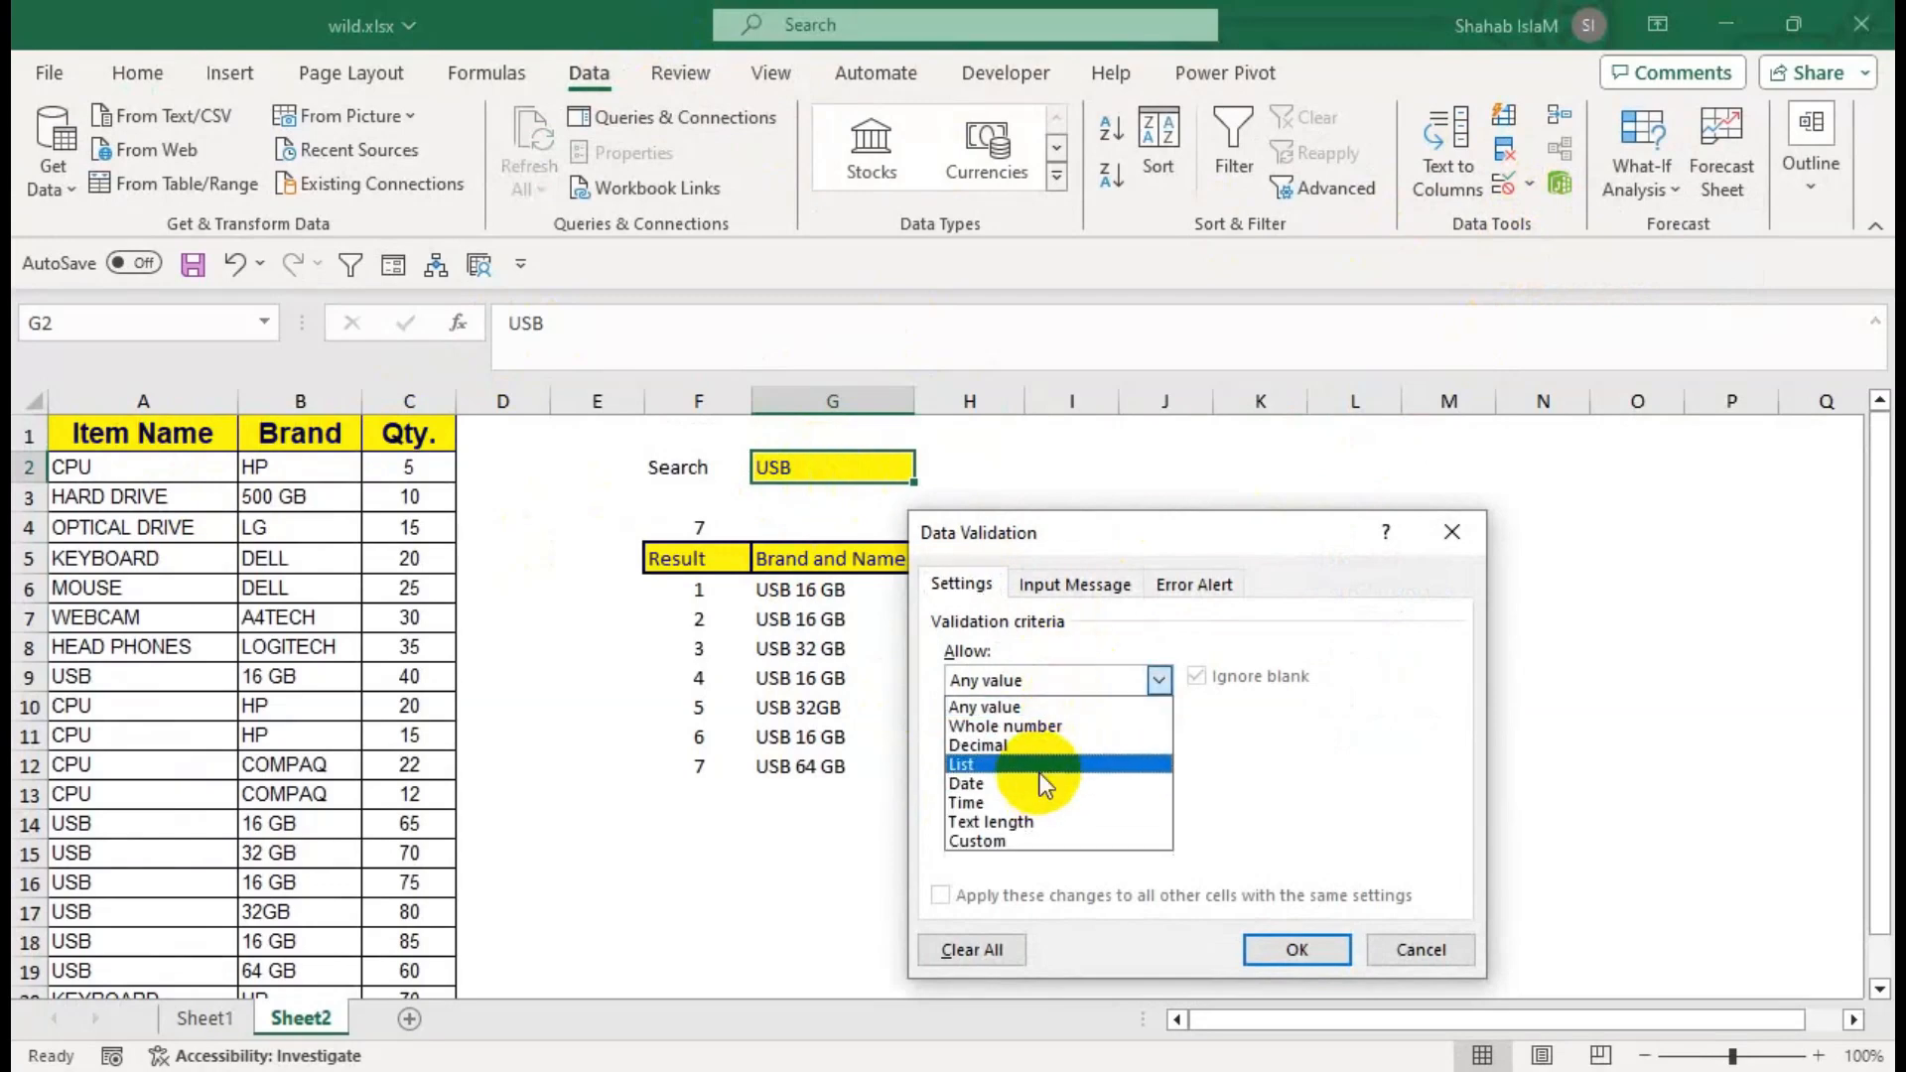
{"action": "left_click", "coordinate": [1039, 768]}
{"action": "left_click_drag", "start_coordinate": [1143, 540], "coordinate": [842, 652]}
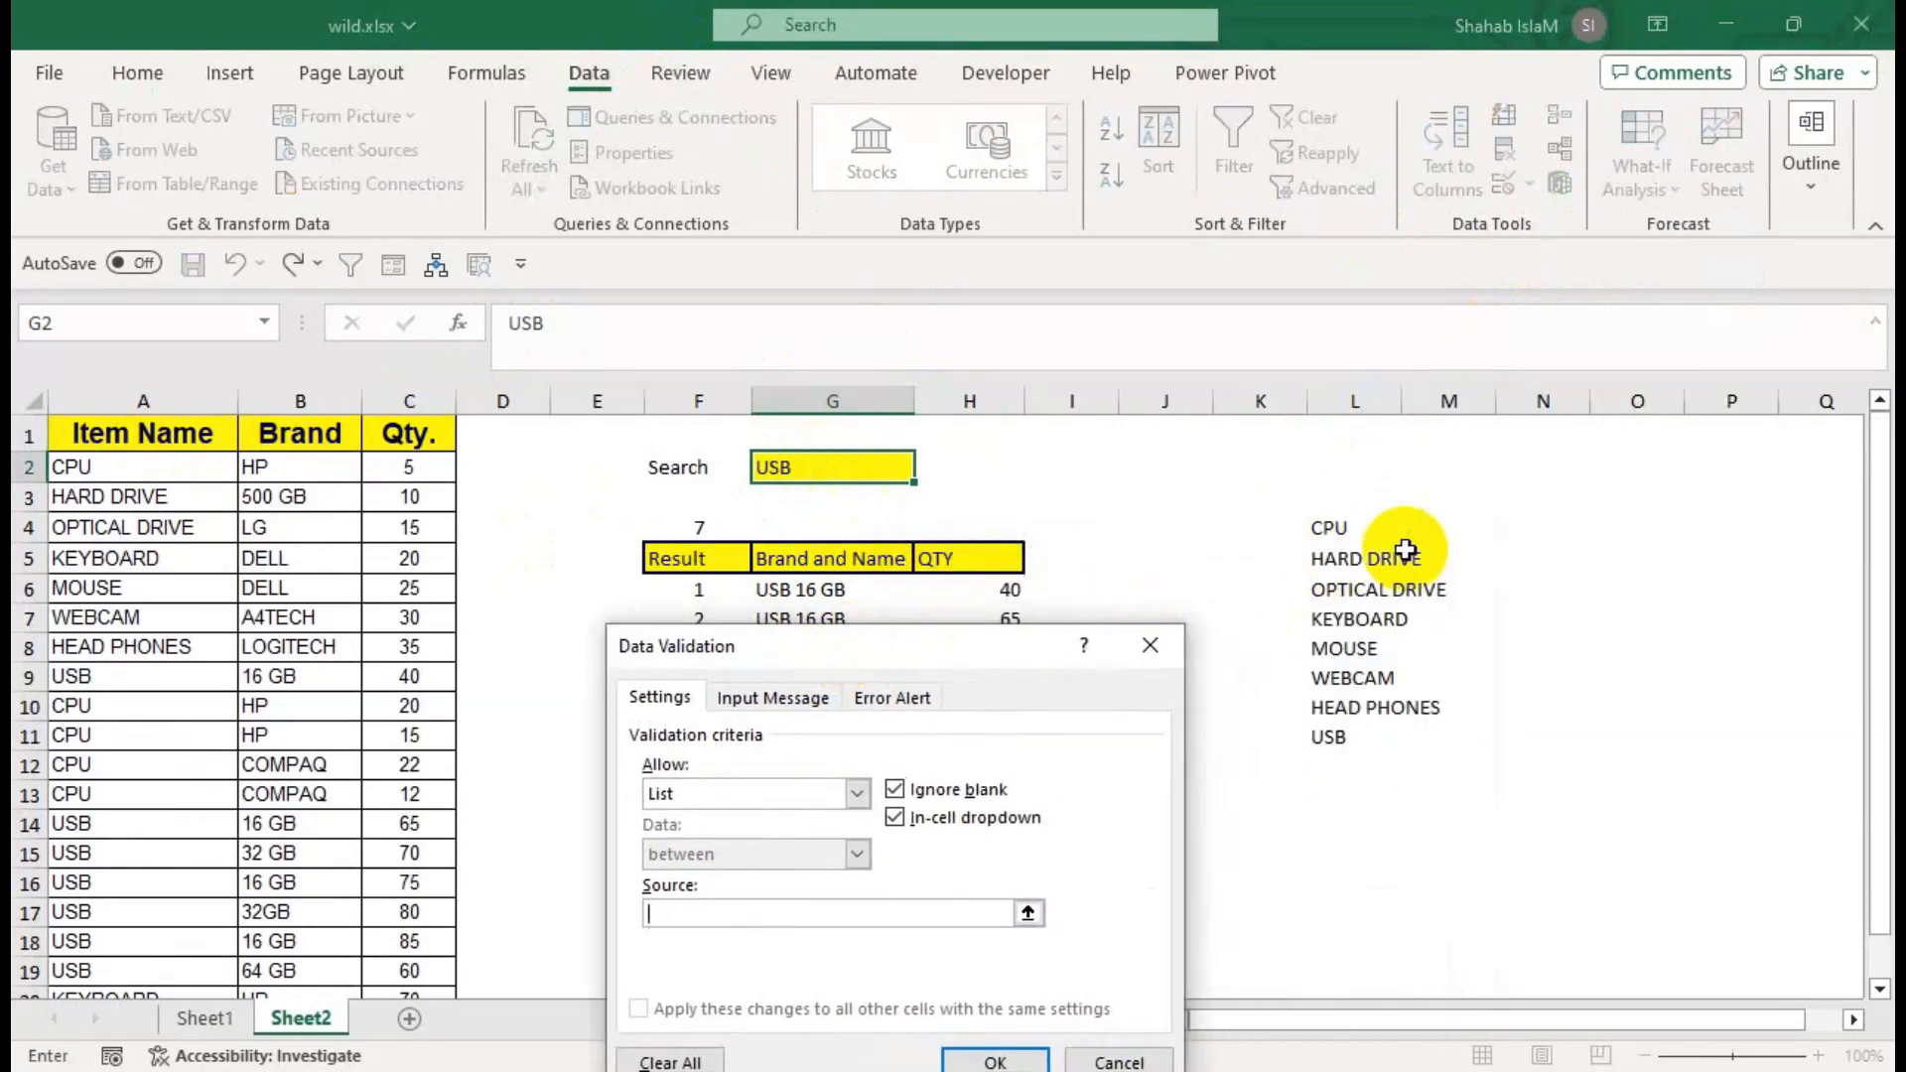
{"action": "left_click", "coordinate": [1335, 527]}
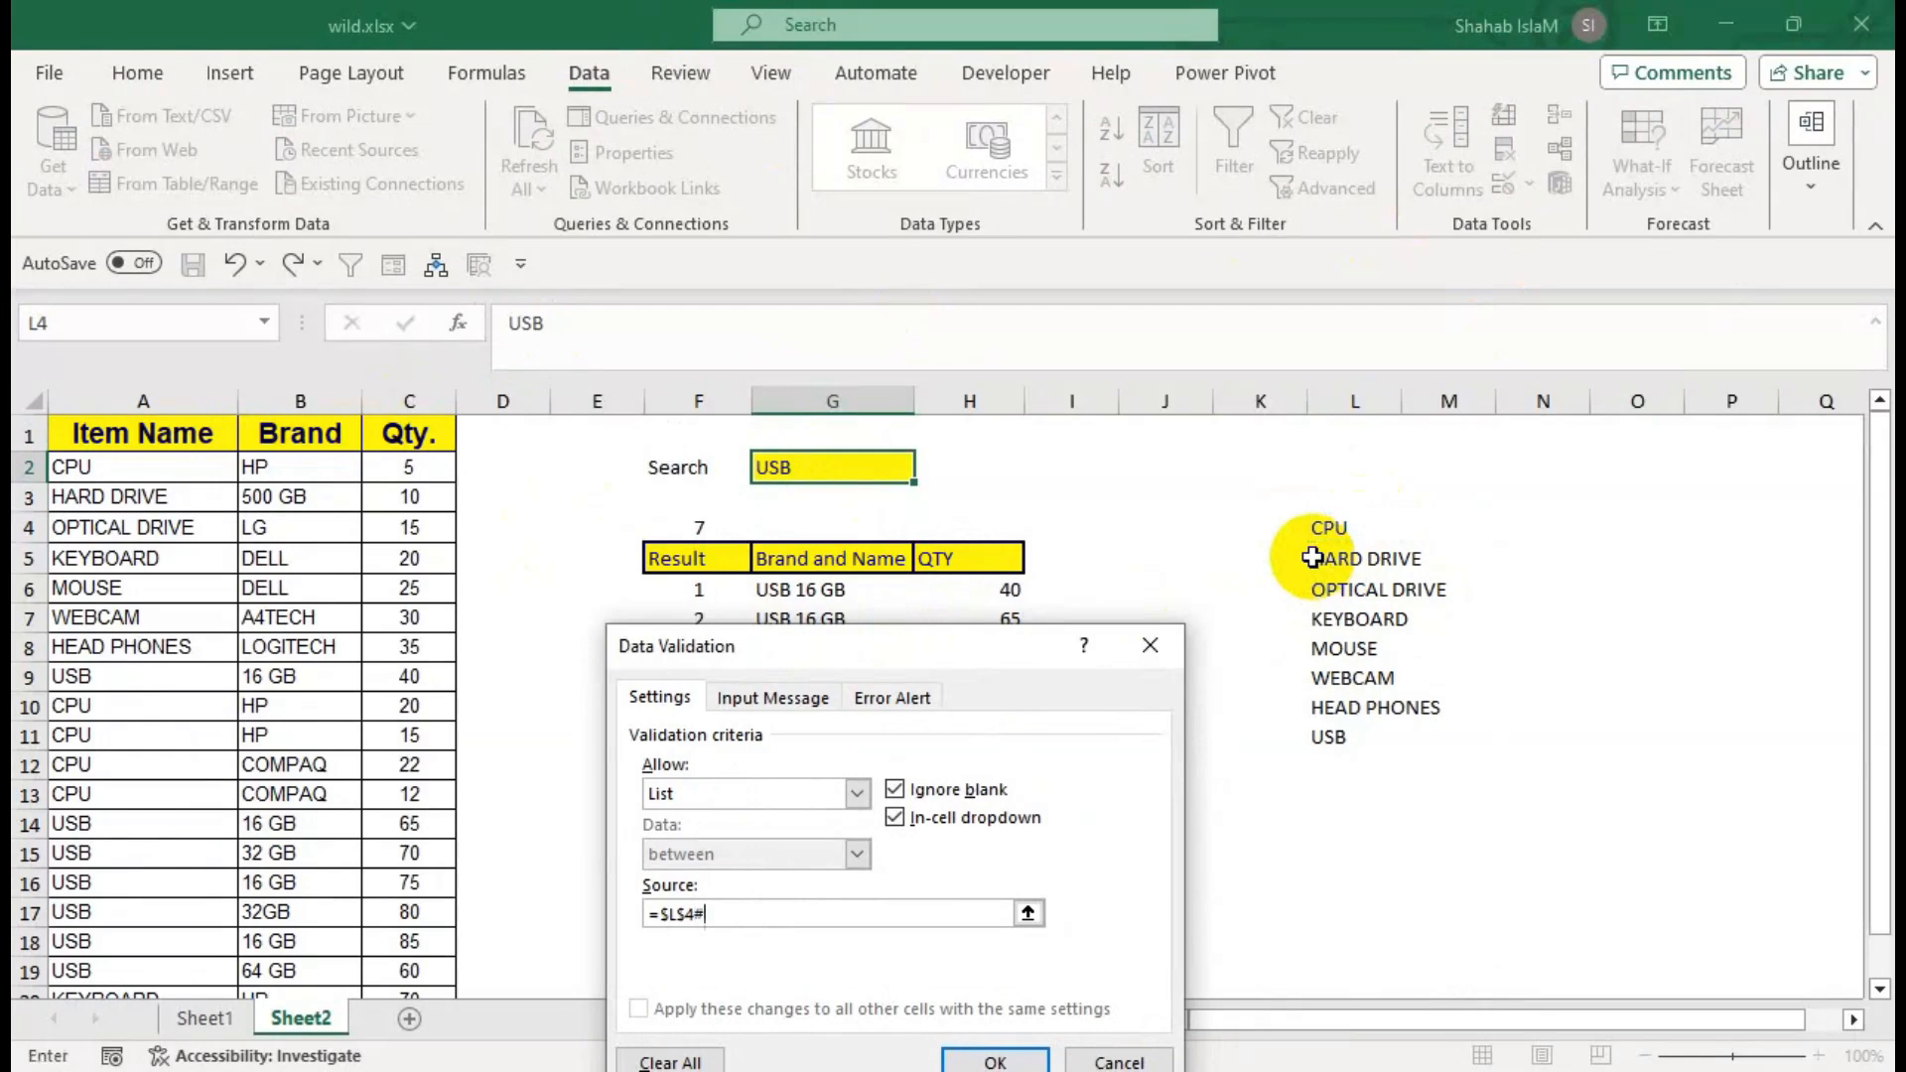
{"action": "left_click", "coordinate": [995, 1060]}
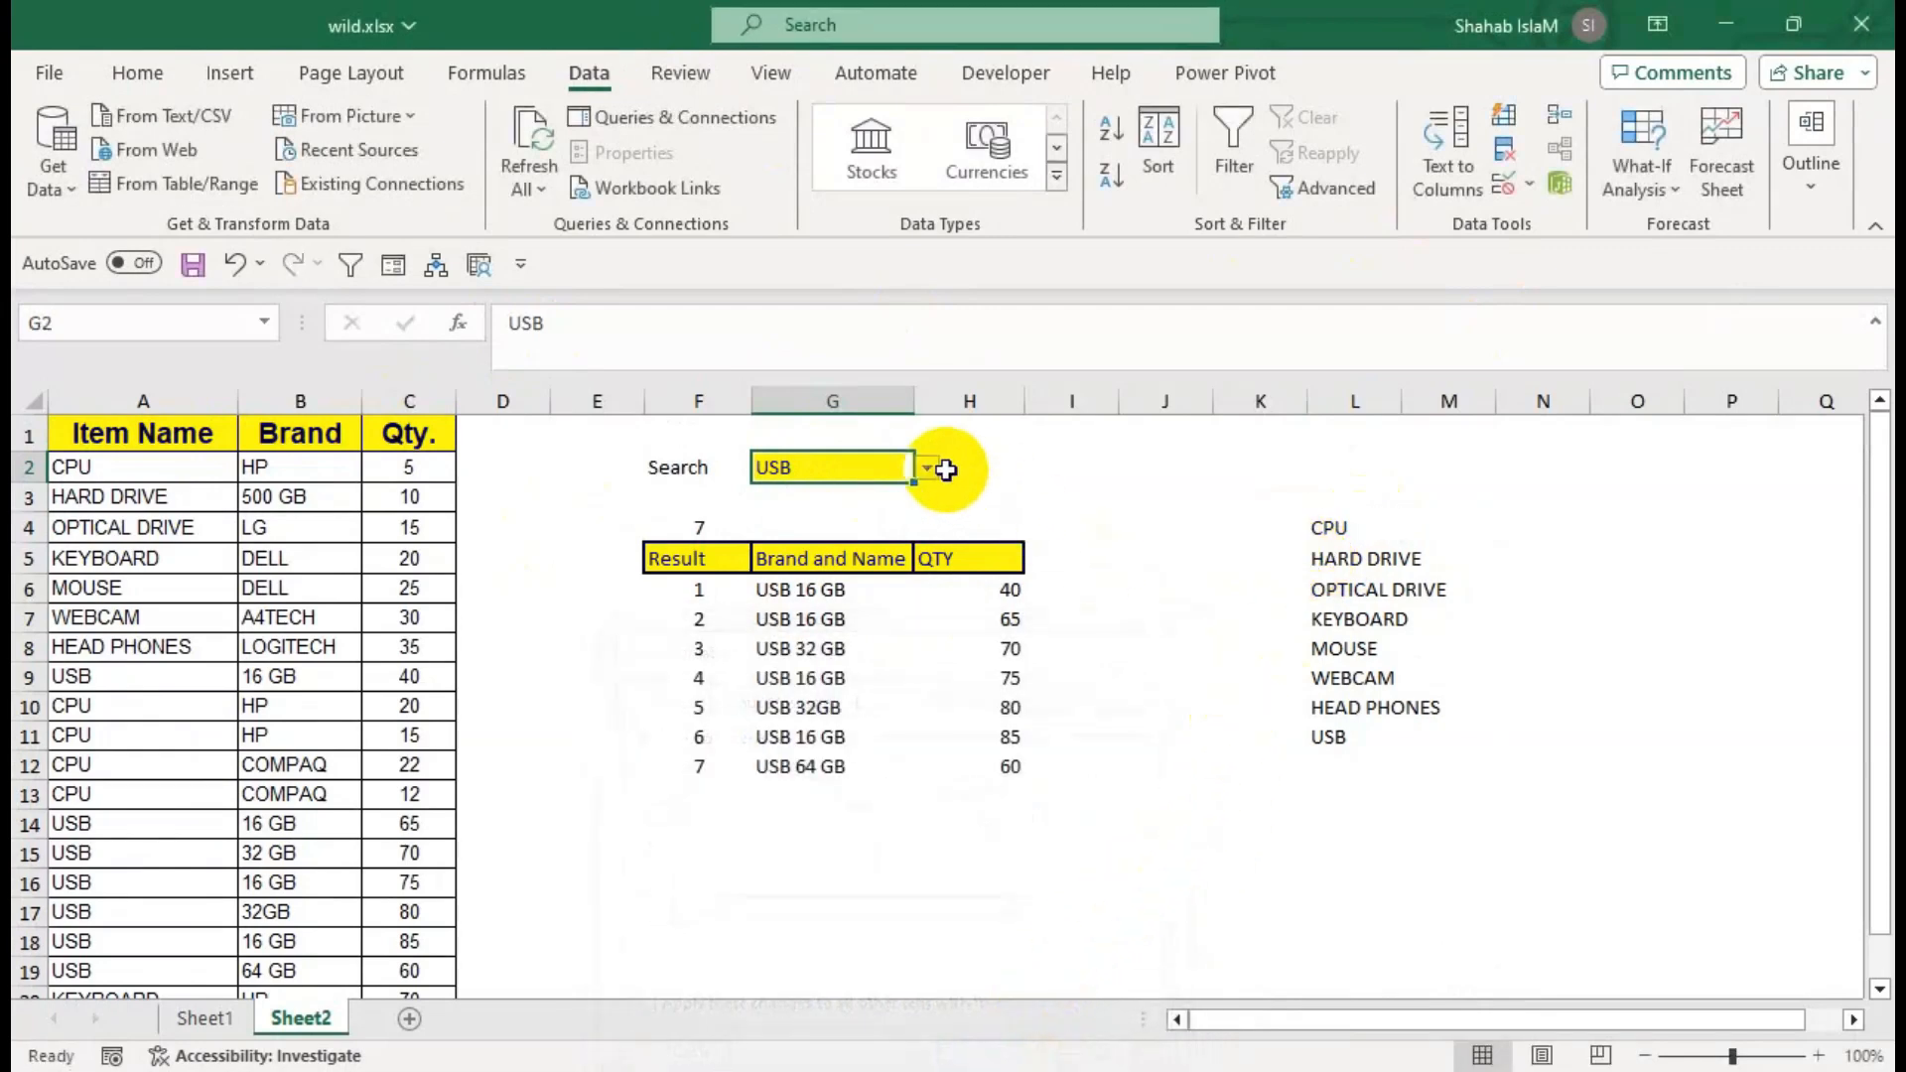
{"action": "left_click", "coordinate": [927, 467]}
{"action": "left_click", "coordinate": [826, 517]}
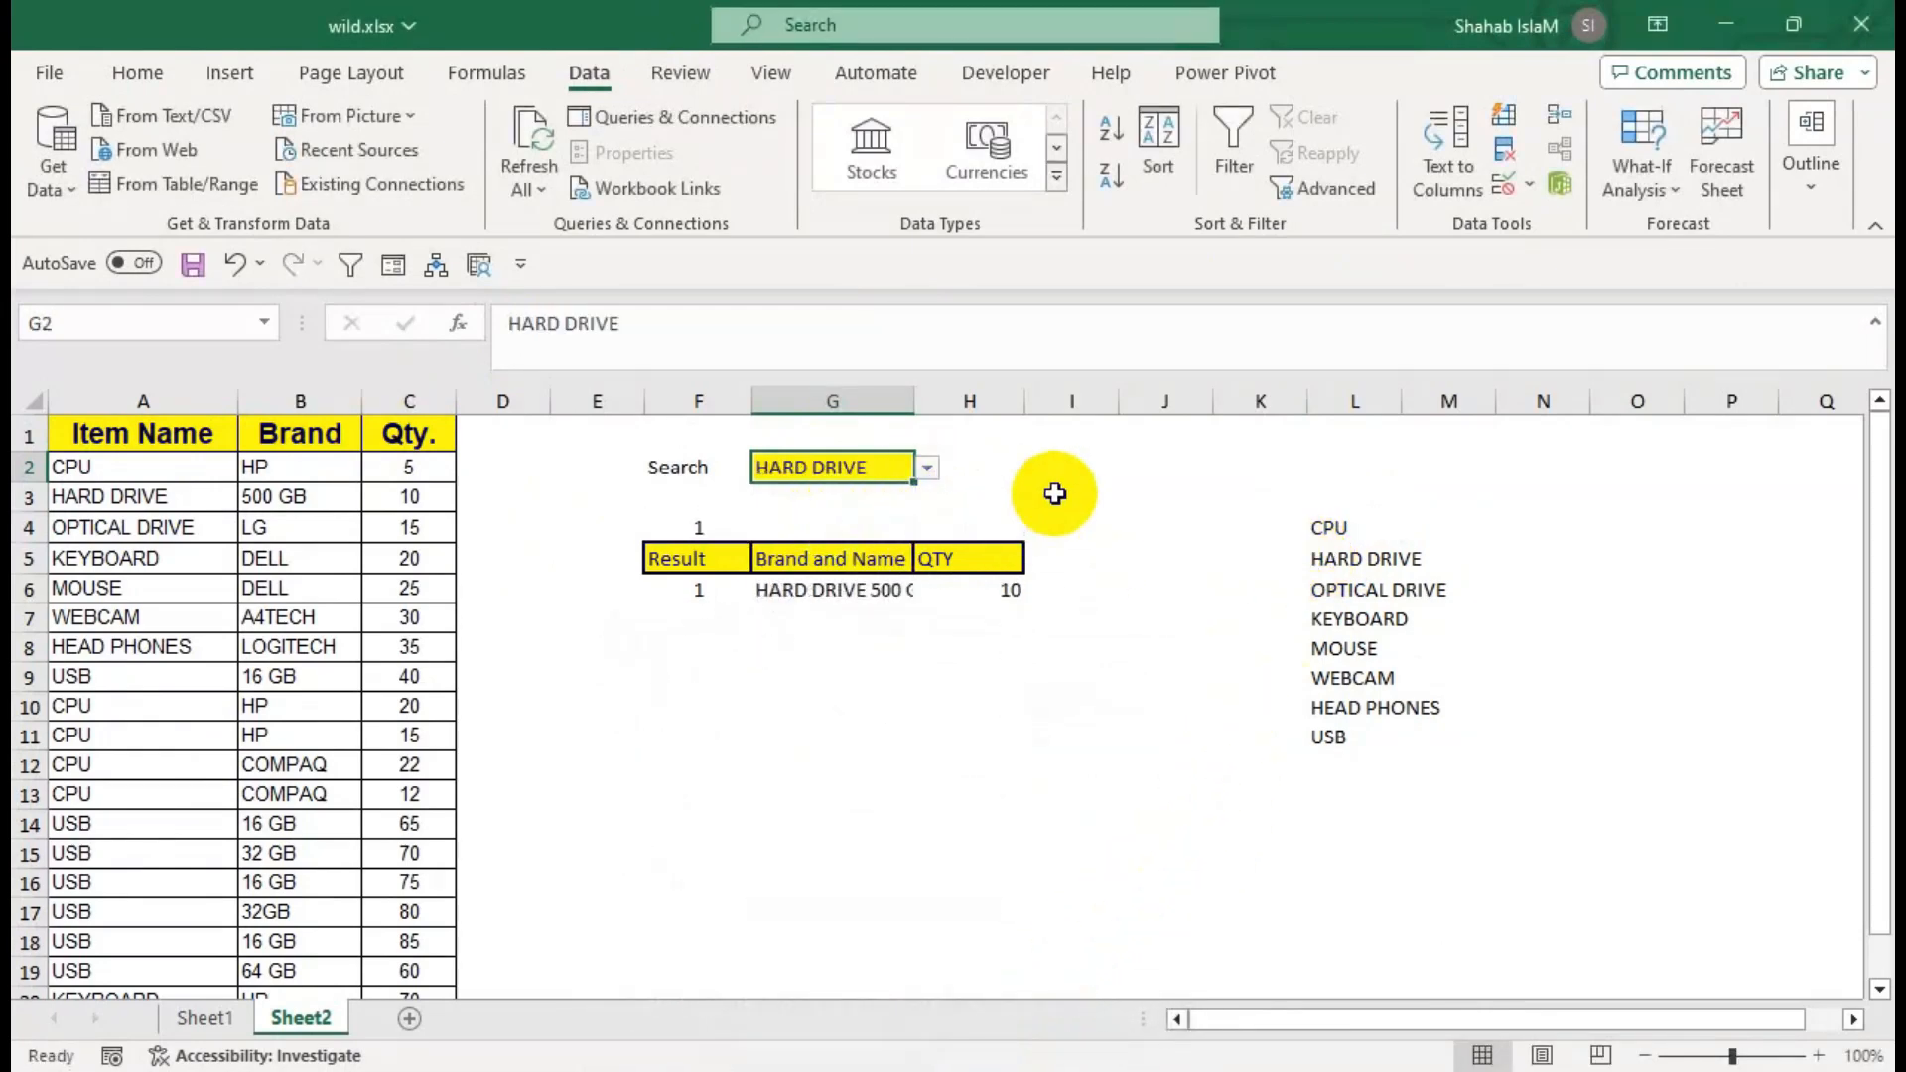
Hide helper column L with the unique item list and choose KEYBOARD as the search term in G2.
{"action": "left_click", "coordinate": [1350, 402]}
{"action": "right_click", "coordinate": [1349, 402]}
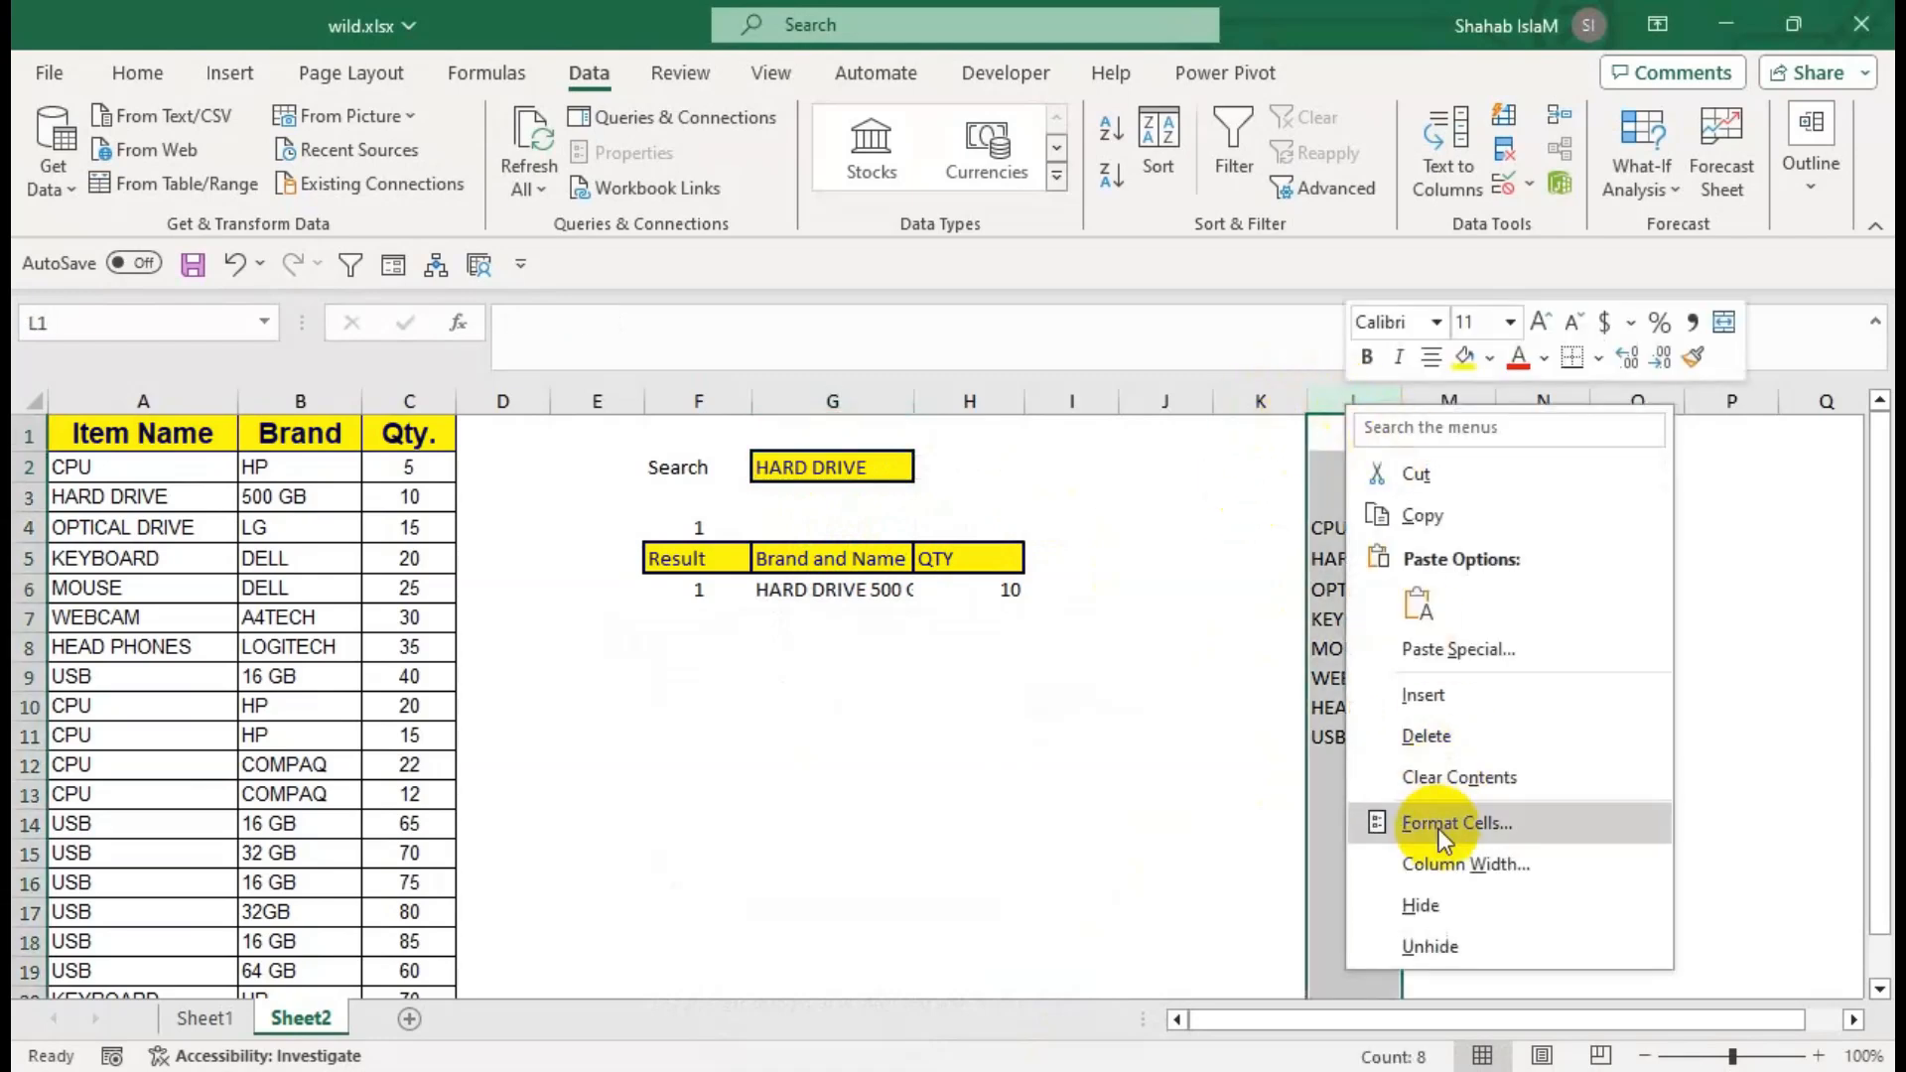
{"action": "left_click", "coordinate": [1418, 909]}
{"action": "left_click", "coordinate": [879, 468]}
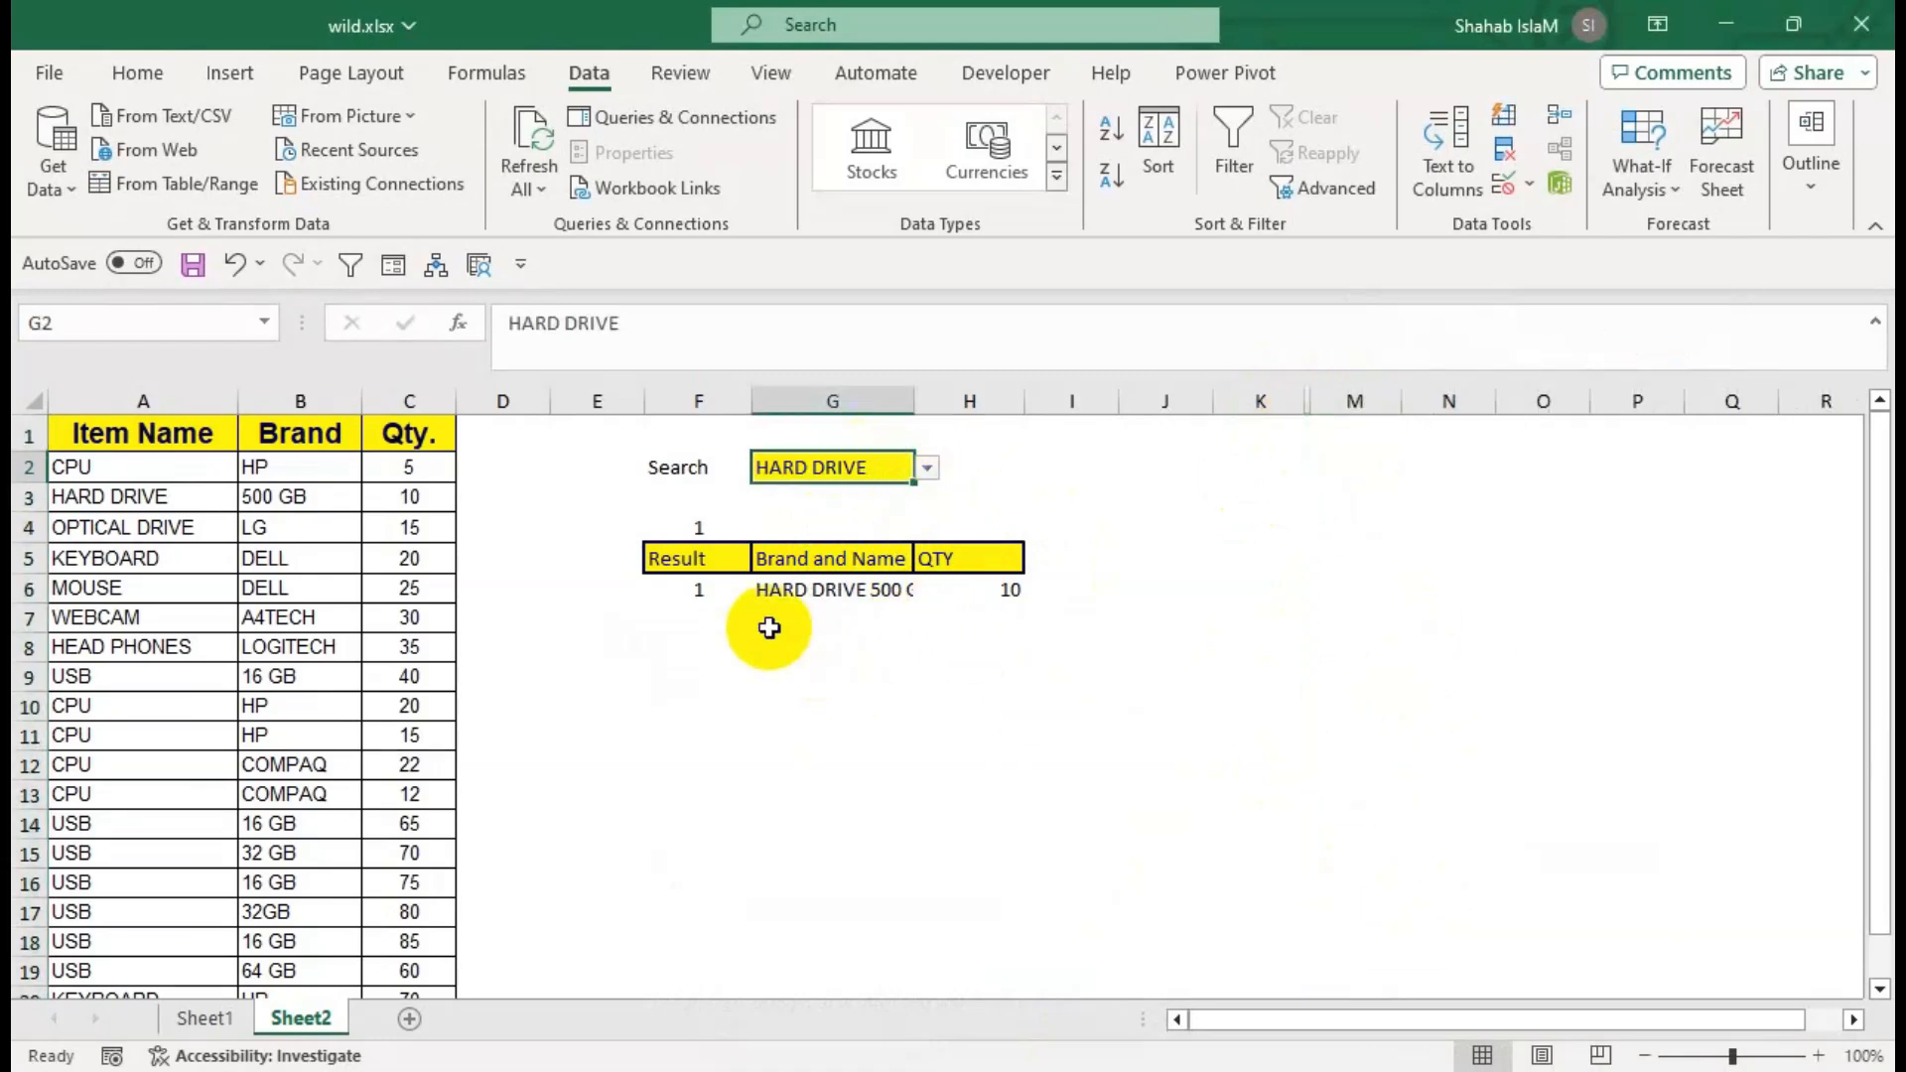
{"action": "left_click", "coordinate": [922, 471]}
{"action": "left_click", "coordinate": [843, 569]}
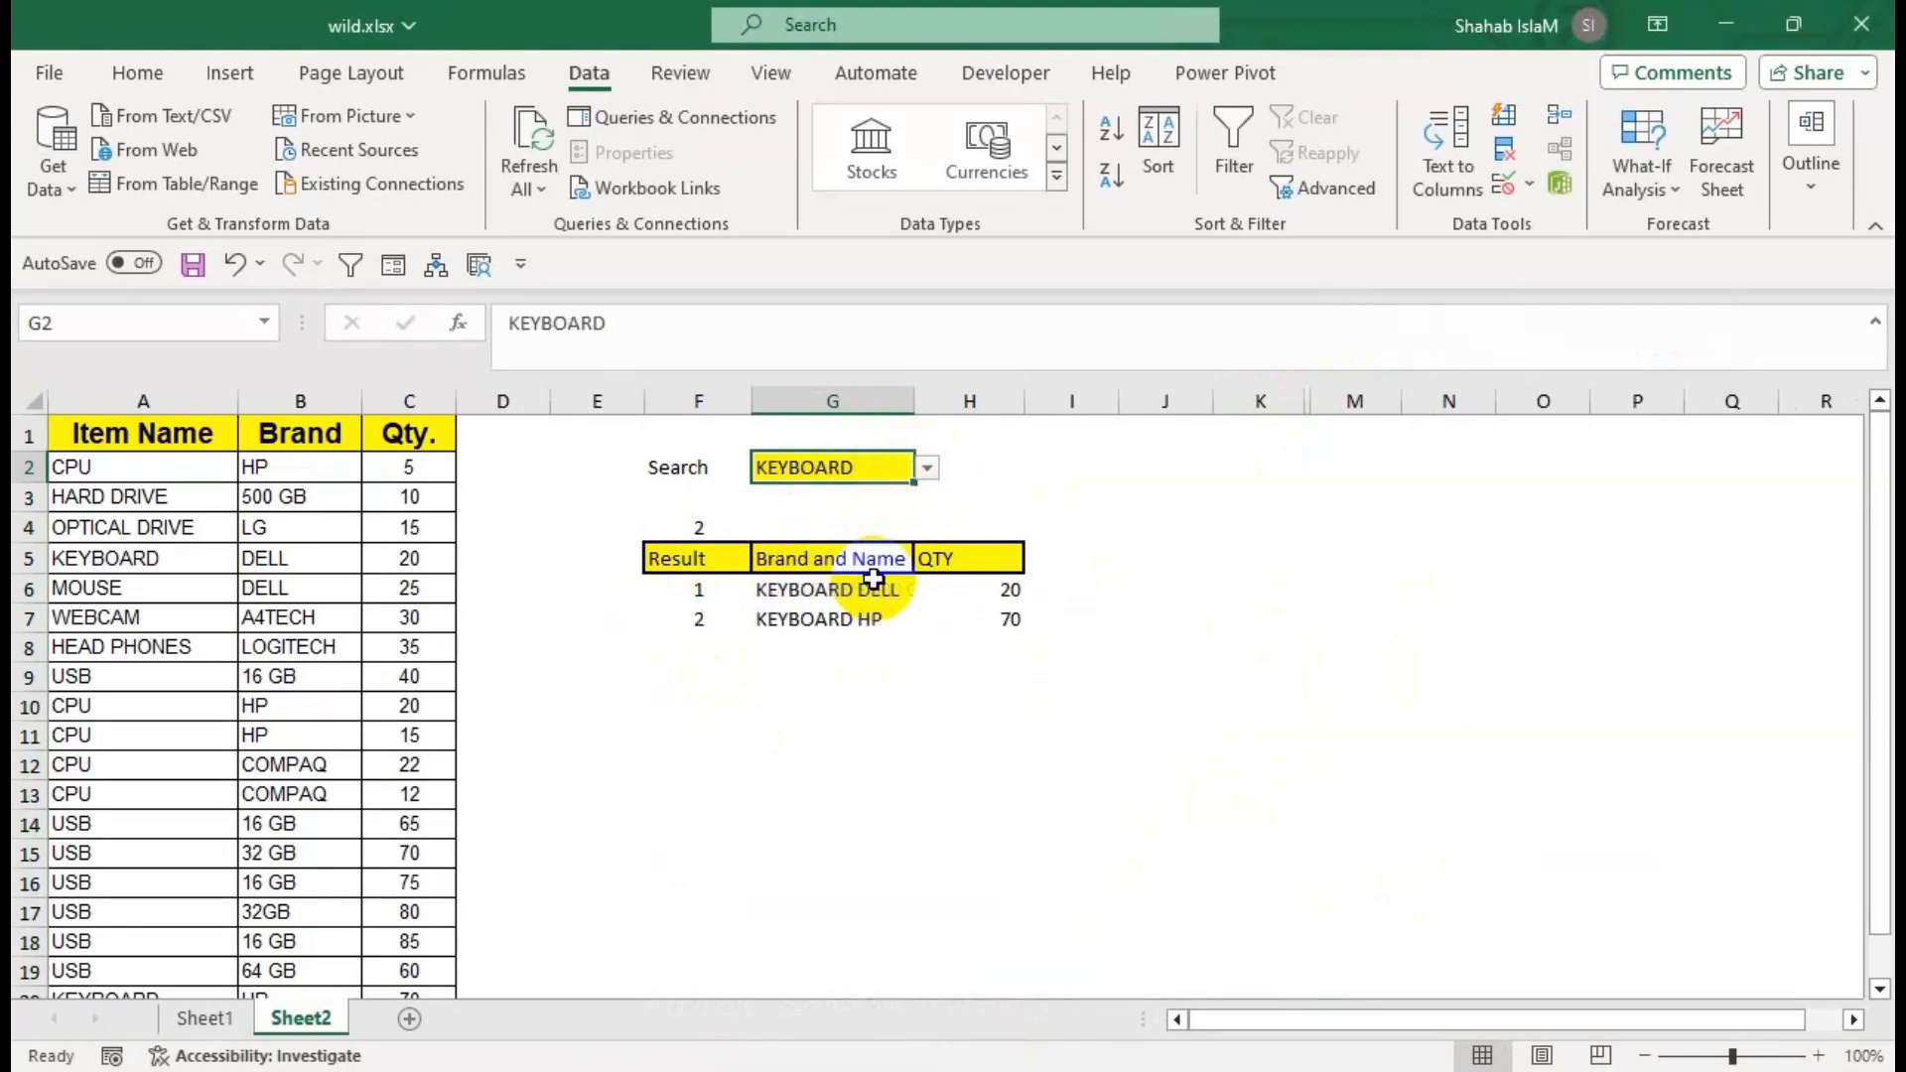
Set the font colour of count cell F4 to white and choose CPU as the search term in G2.
{"action": "left_click", "coordinate": [699, 528]}
{"action": "left_click", "coordinate": [149, 74]}
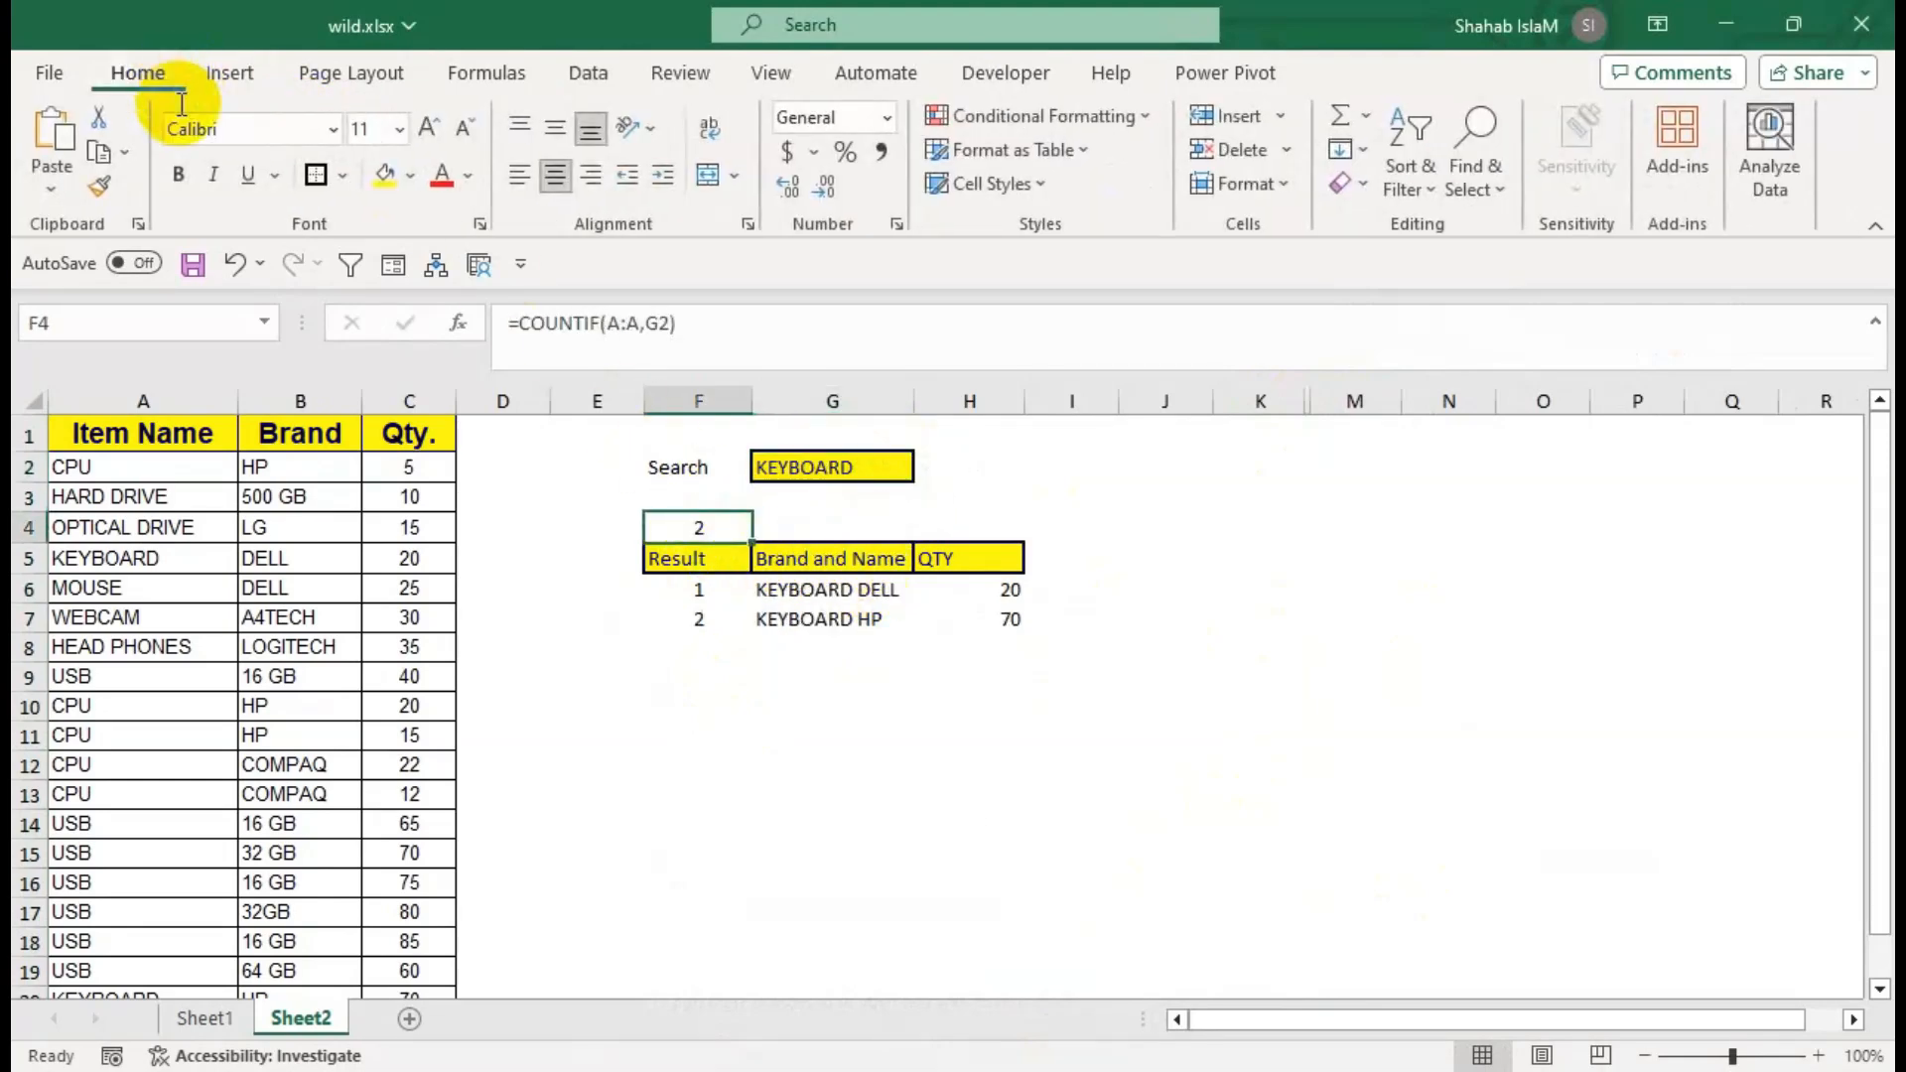
{"action": "left_click", "coordinate": [469, 176]}
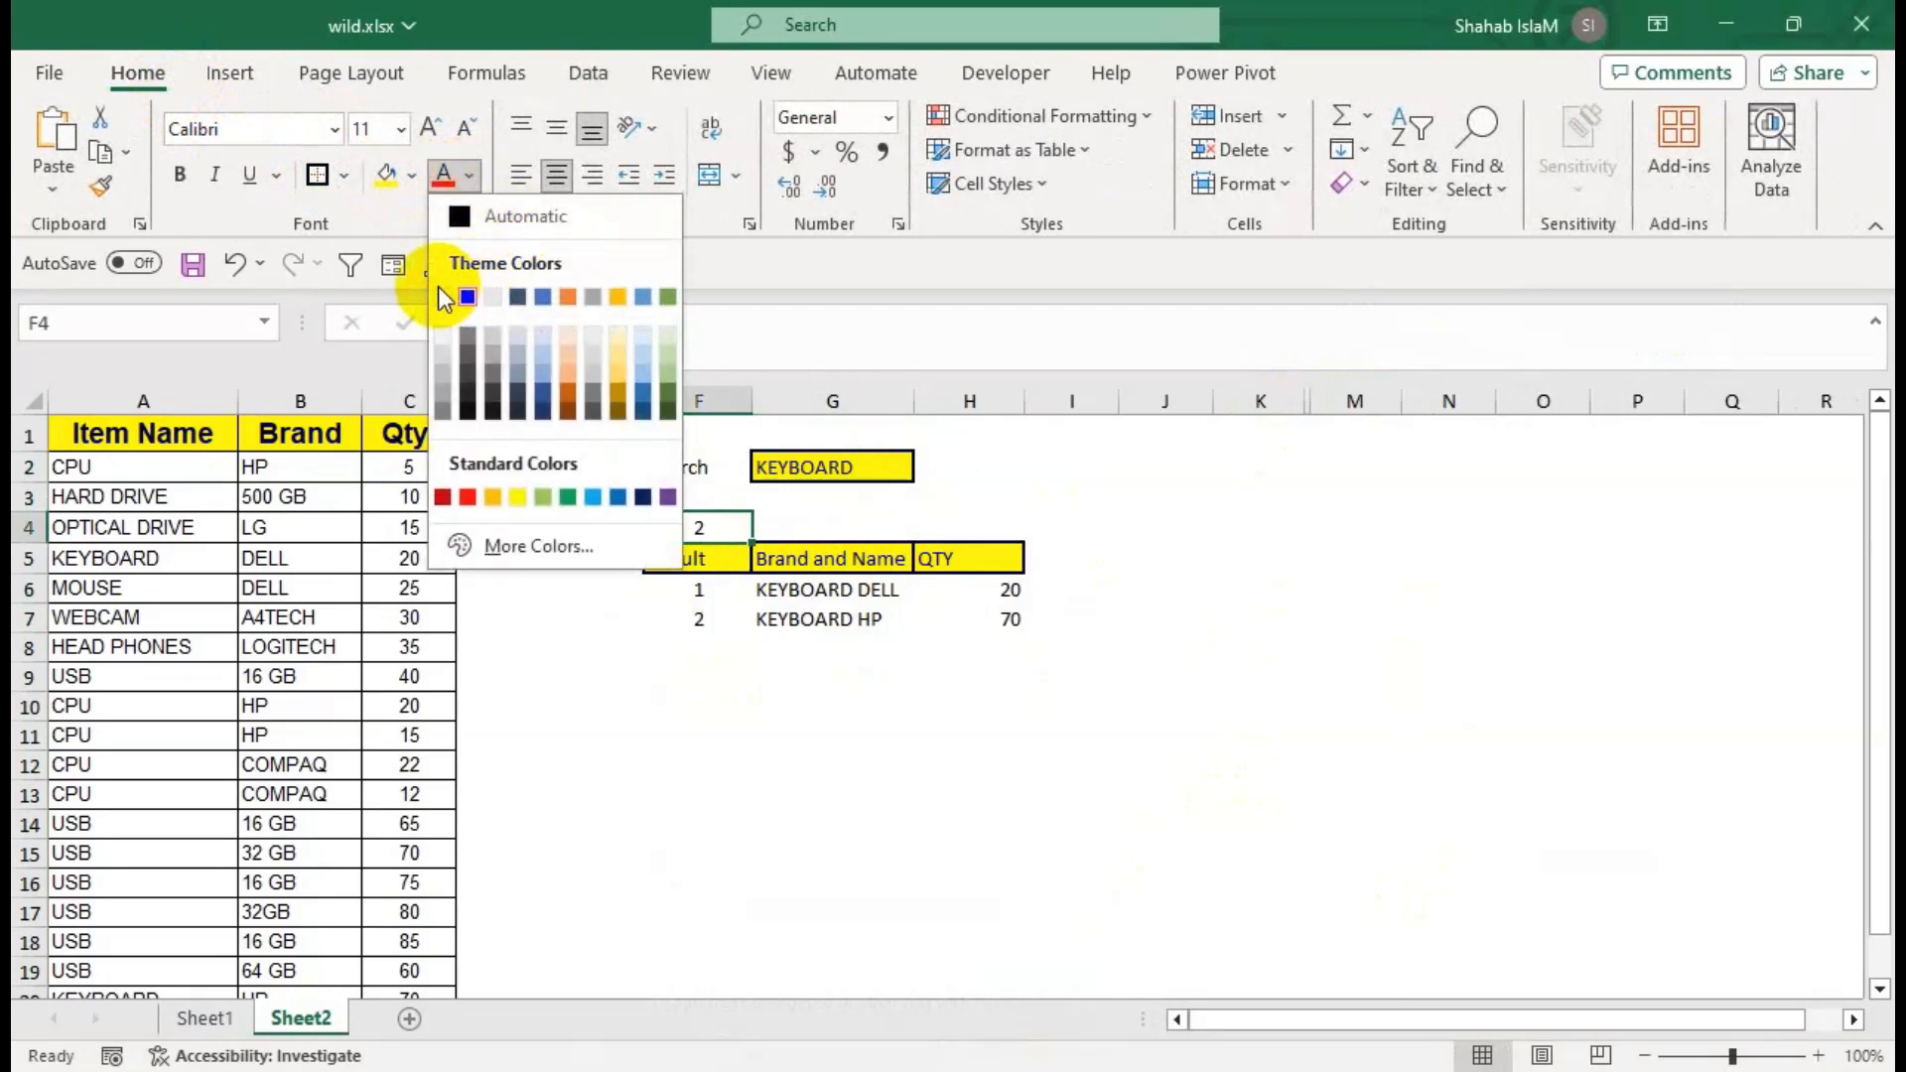
{"action": "left_click", "coordinate": [448, 291]}
{"action": "left_click", "coordinate": [881, 468]}
{"action": "left_click", "coordinate": [925, 469]}
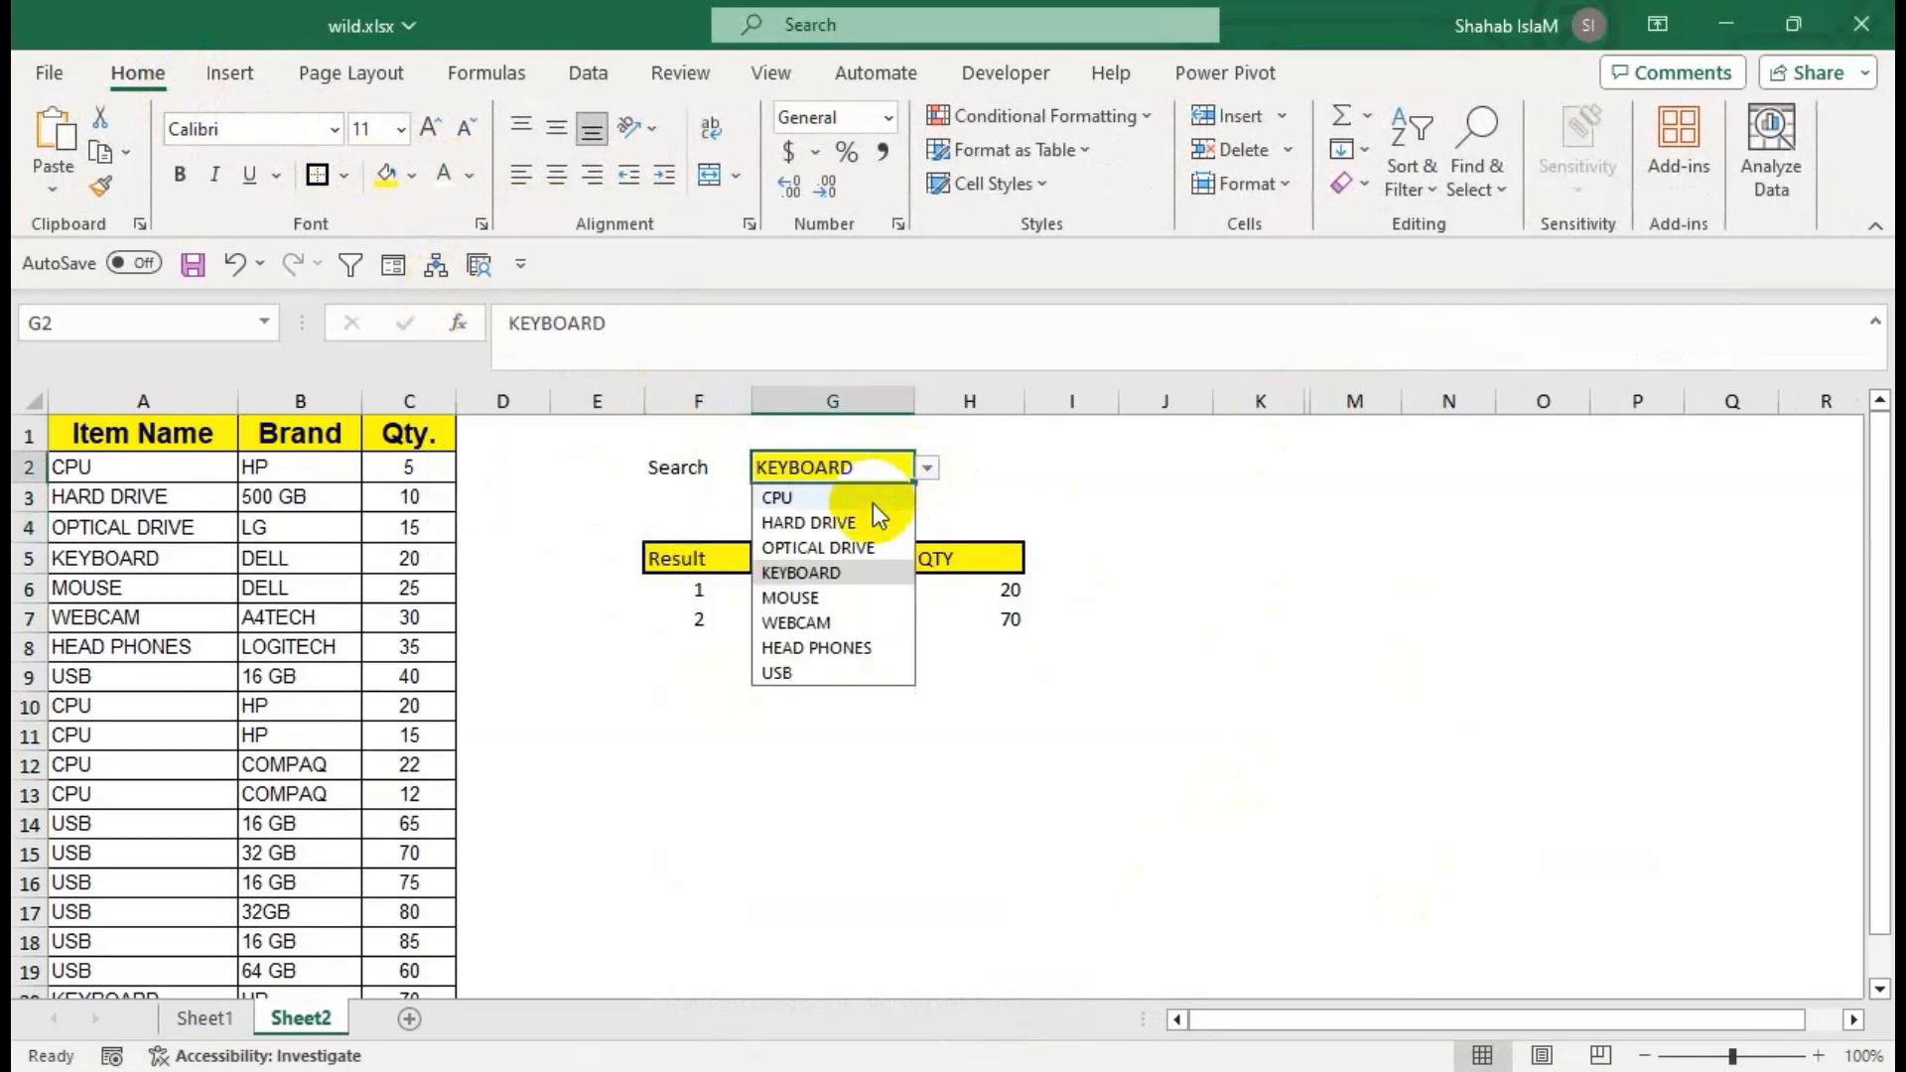
{"action": "left_click", "coordinate": [784, 497]}
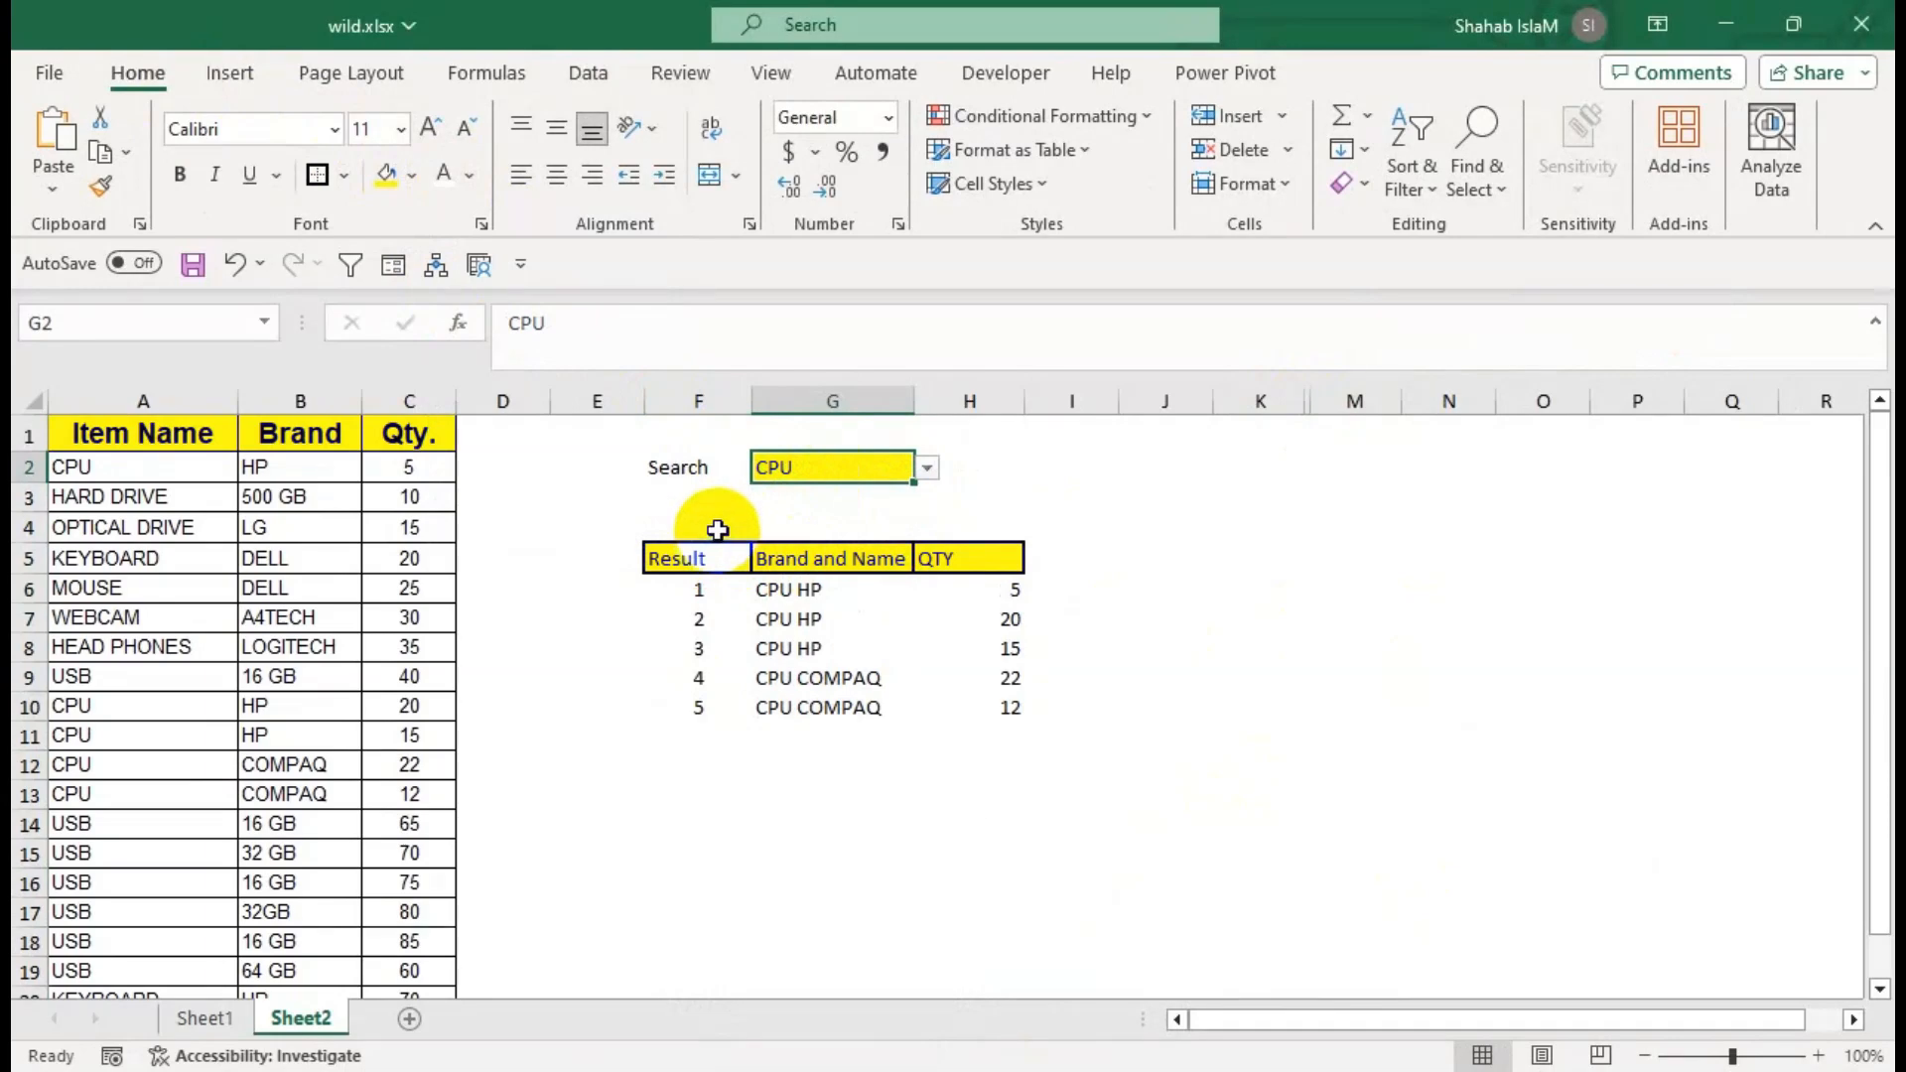
Choose OPTICAL DRIVE as the search term in G2 and widen column G slightly to fit the text.
{"action": "left_click", "coordinate": [701, 525]}
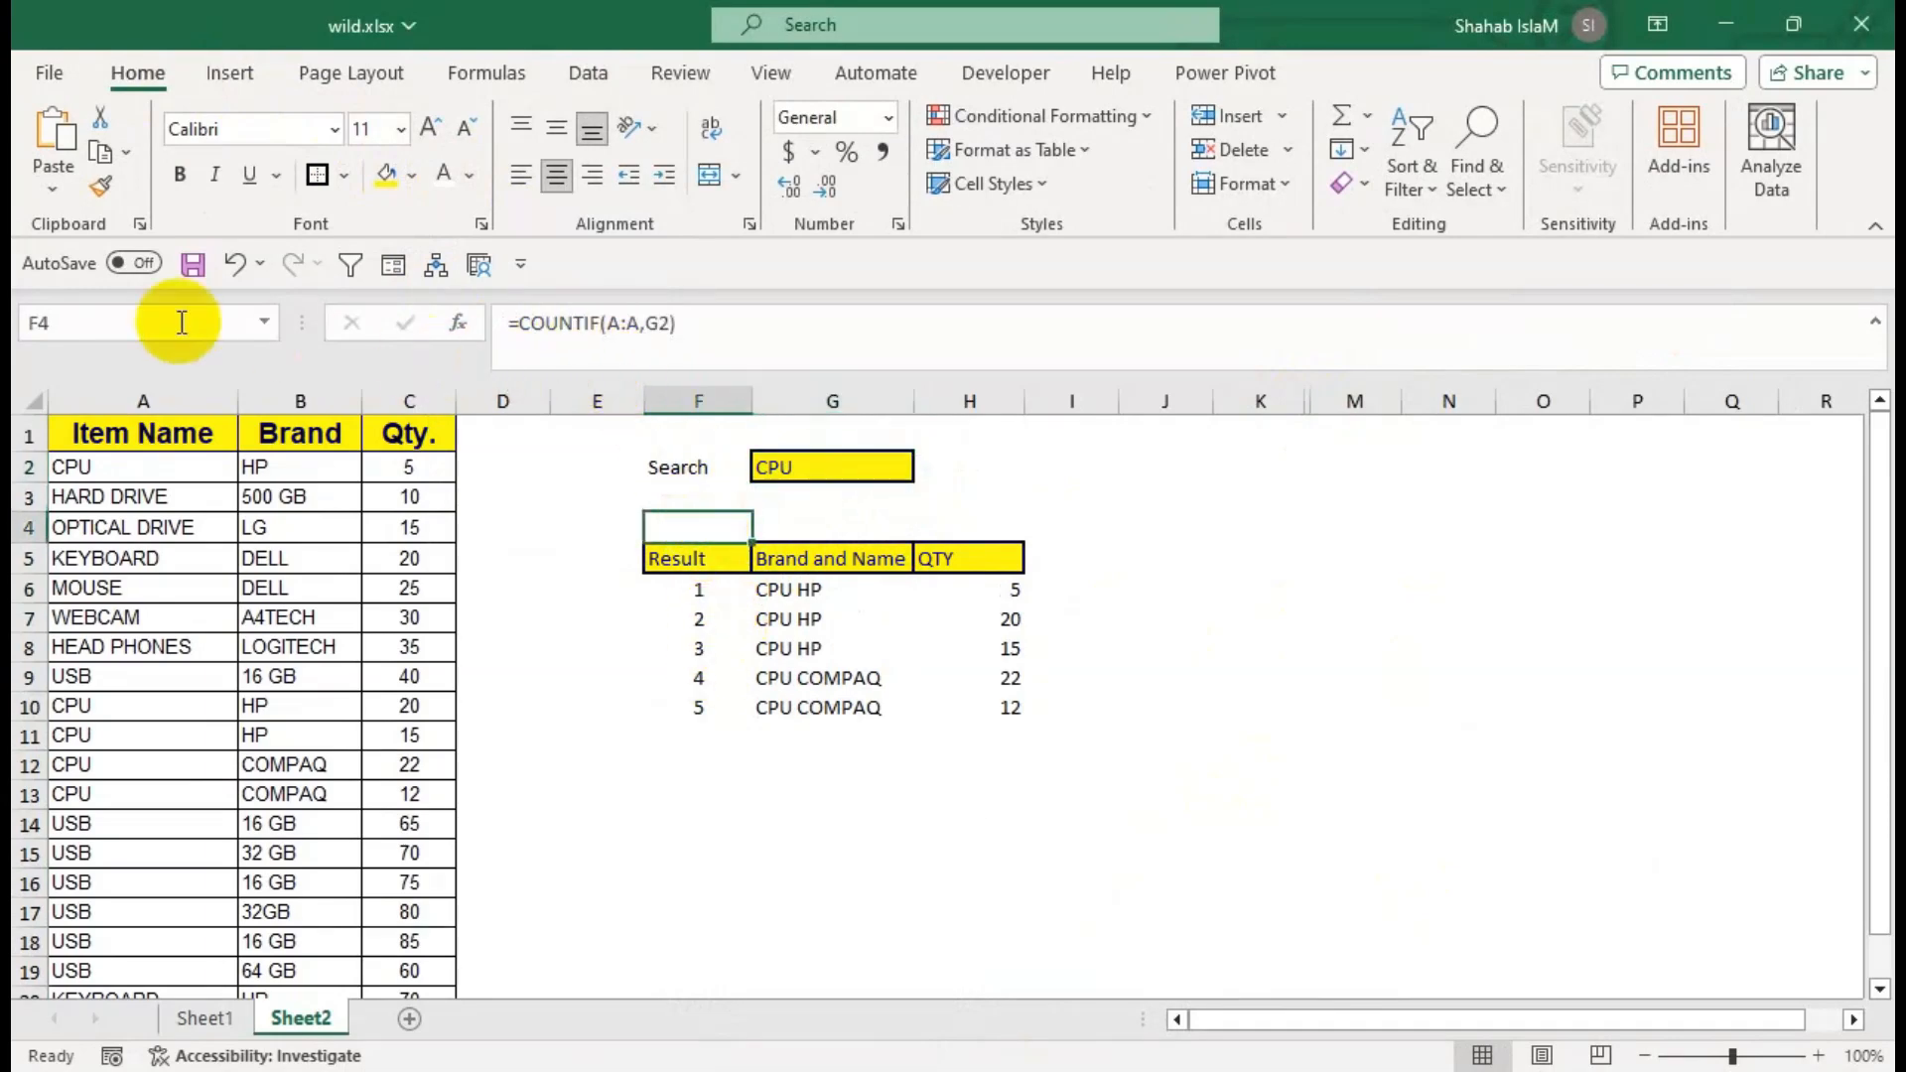
{"action": "left_click", "coordinate": [888, 468]}
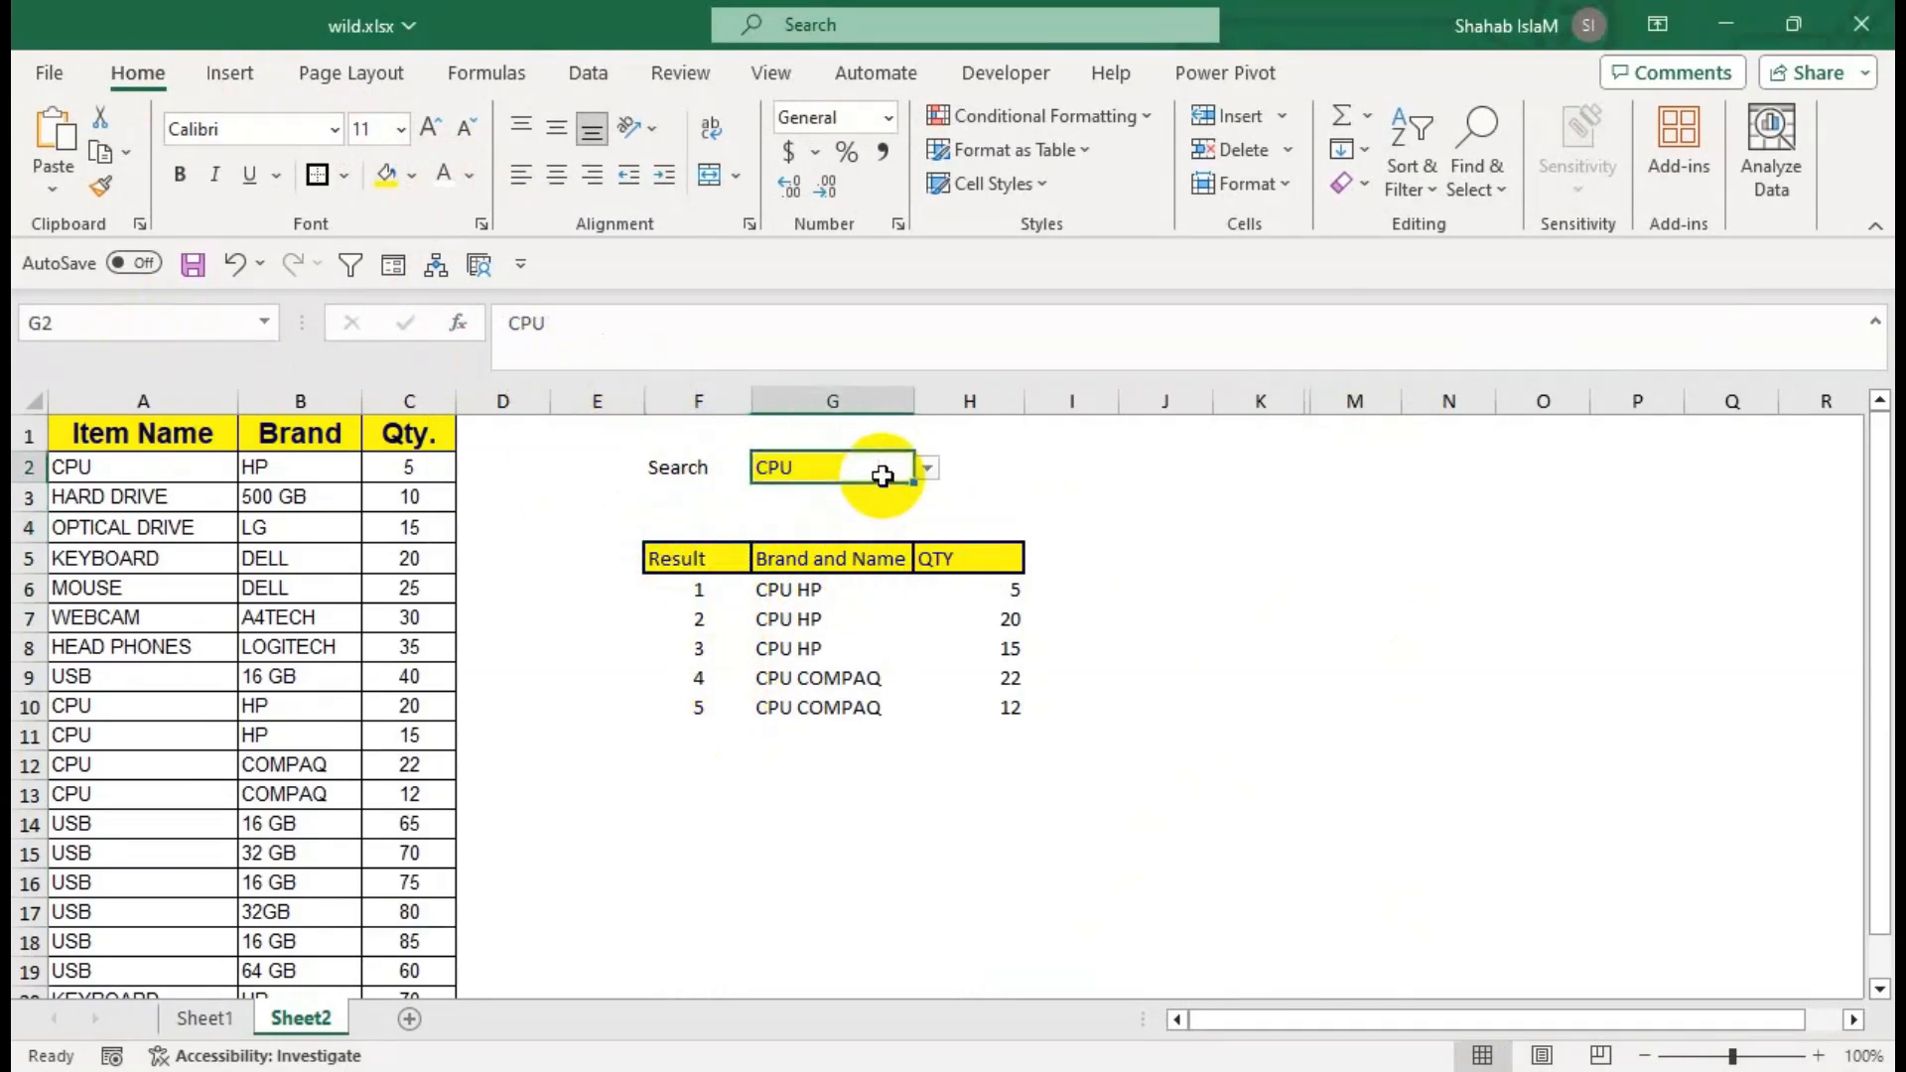
{"action": "left_click", "coordinate": [927, 468]}
{"action": "left_click", "coordinate": [846, 548]}
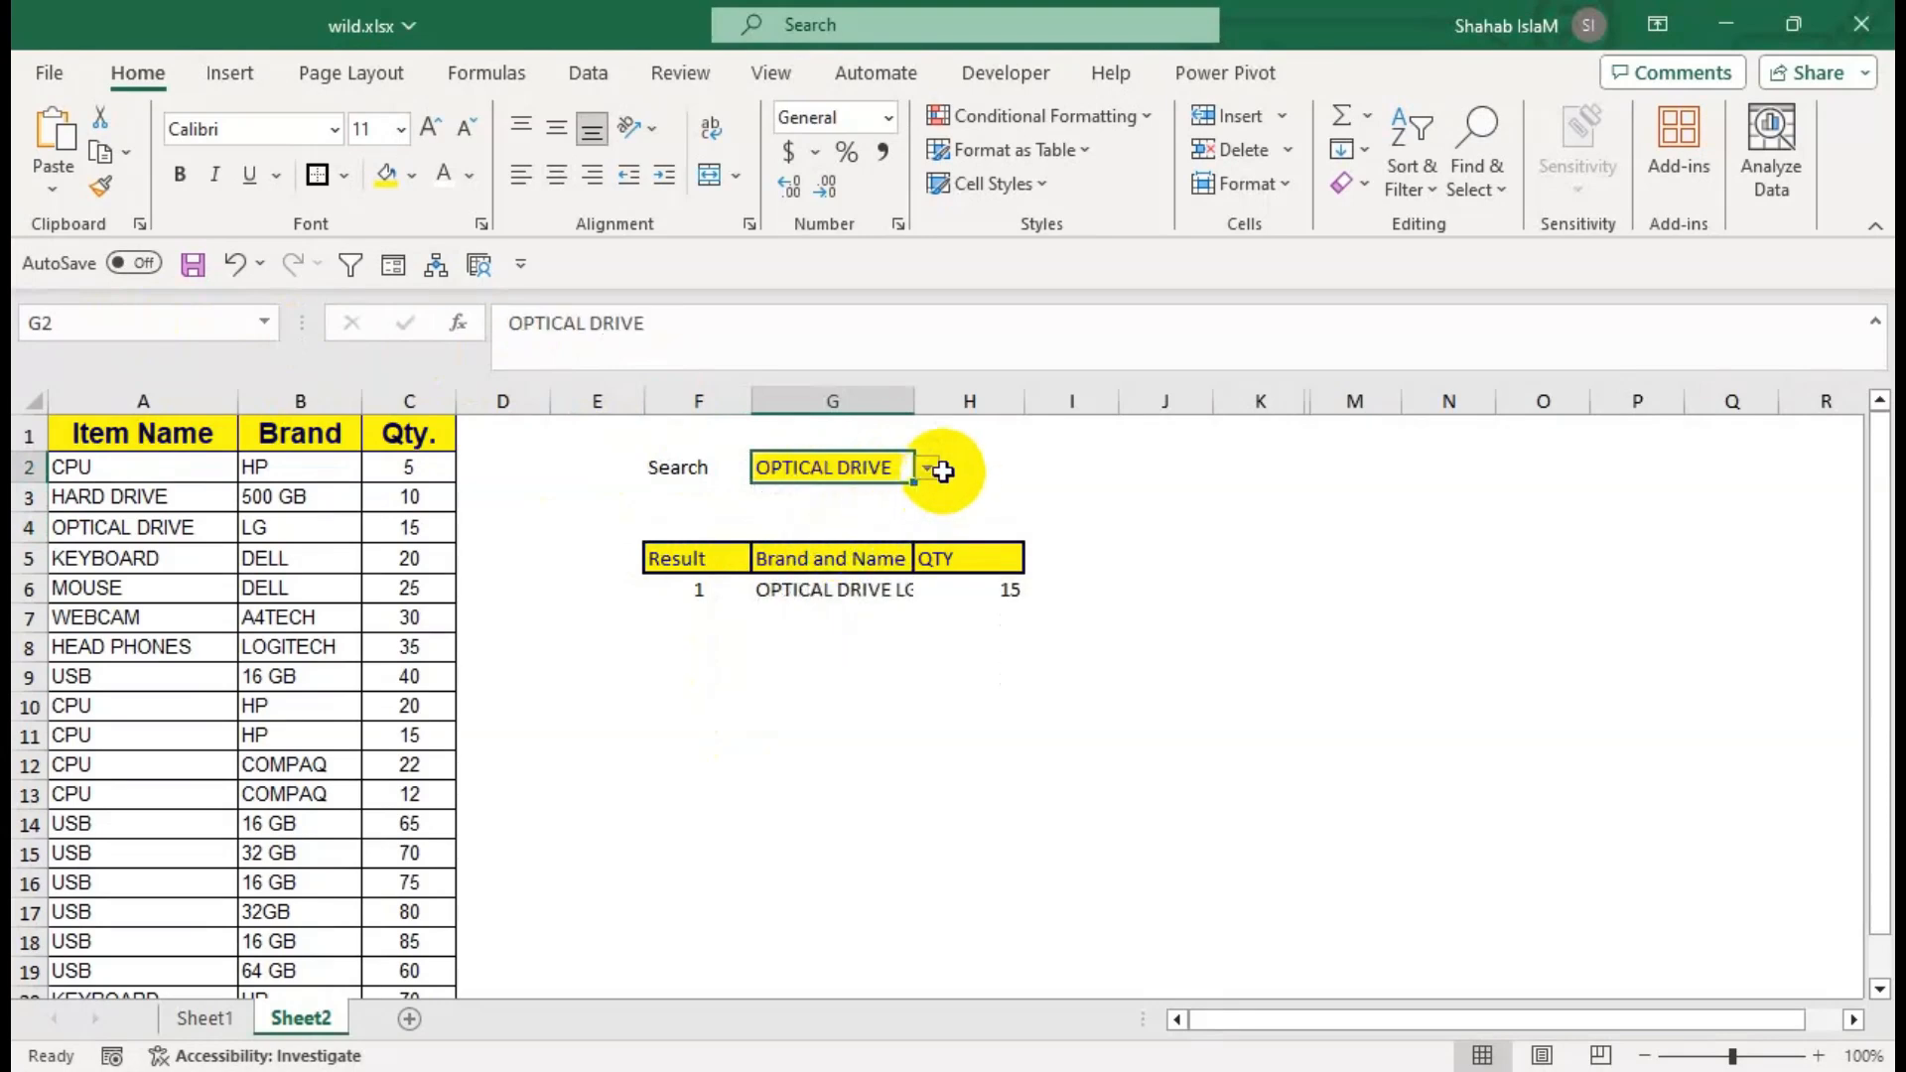
{"action": "left_click_drag", "start_coordinate": [915, 401], "coordinate": [926, 401]}
Choose USB as the search term in G2.
{"action": "left_click", "coordinate": [938, 468]}
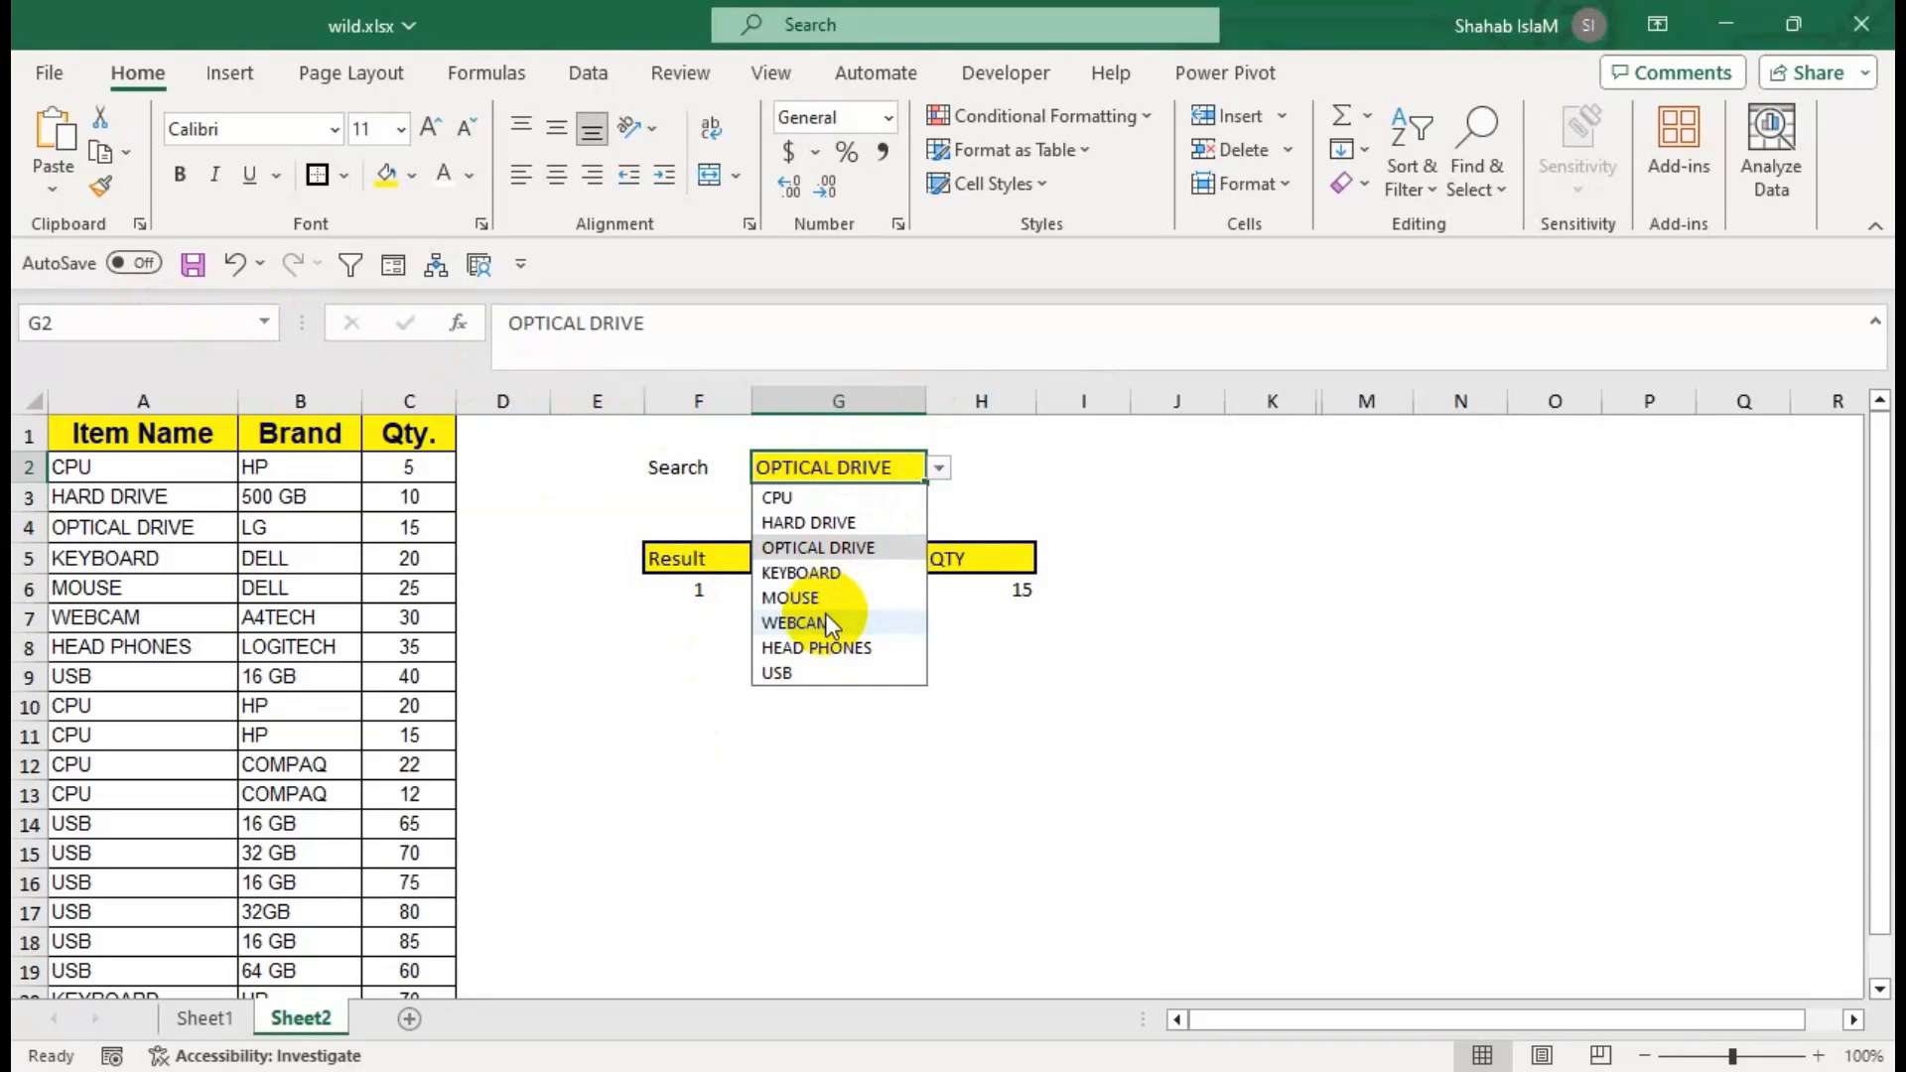
{"action": "left_click", "coordinate": [792, 671]}
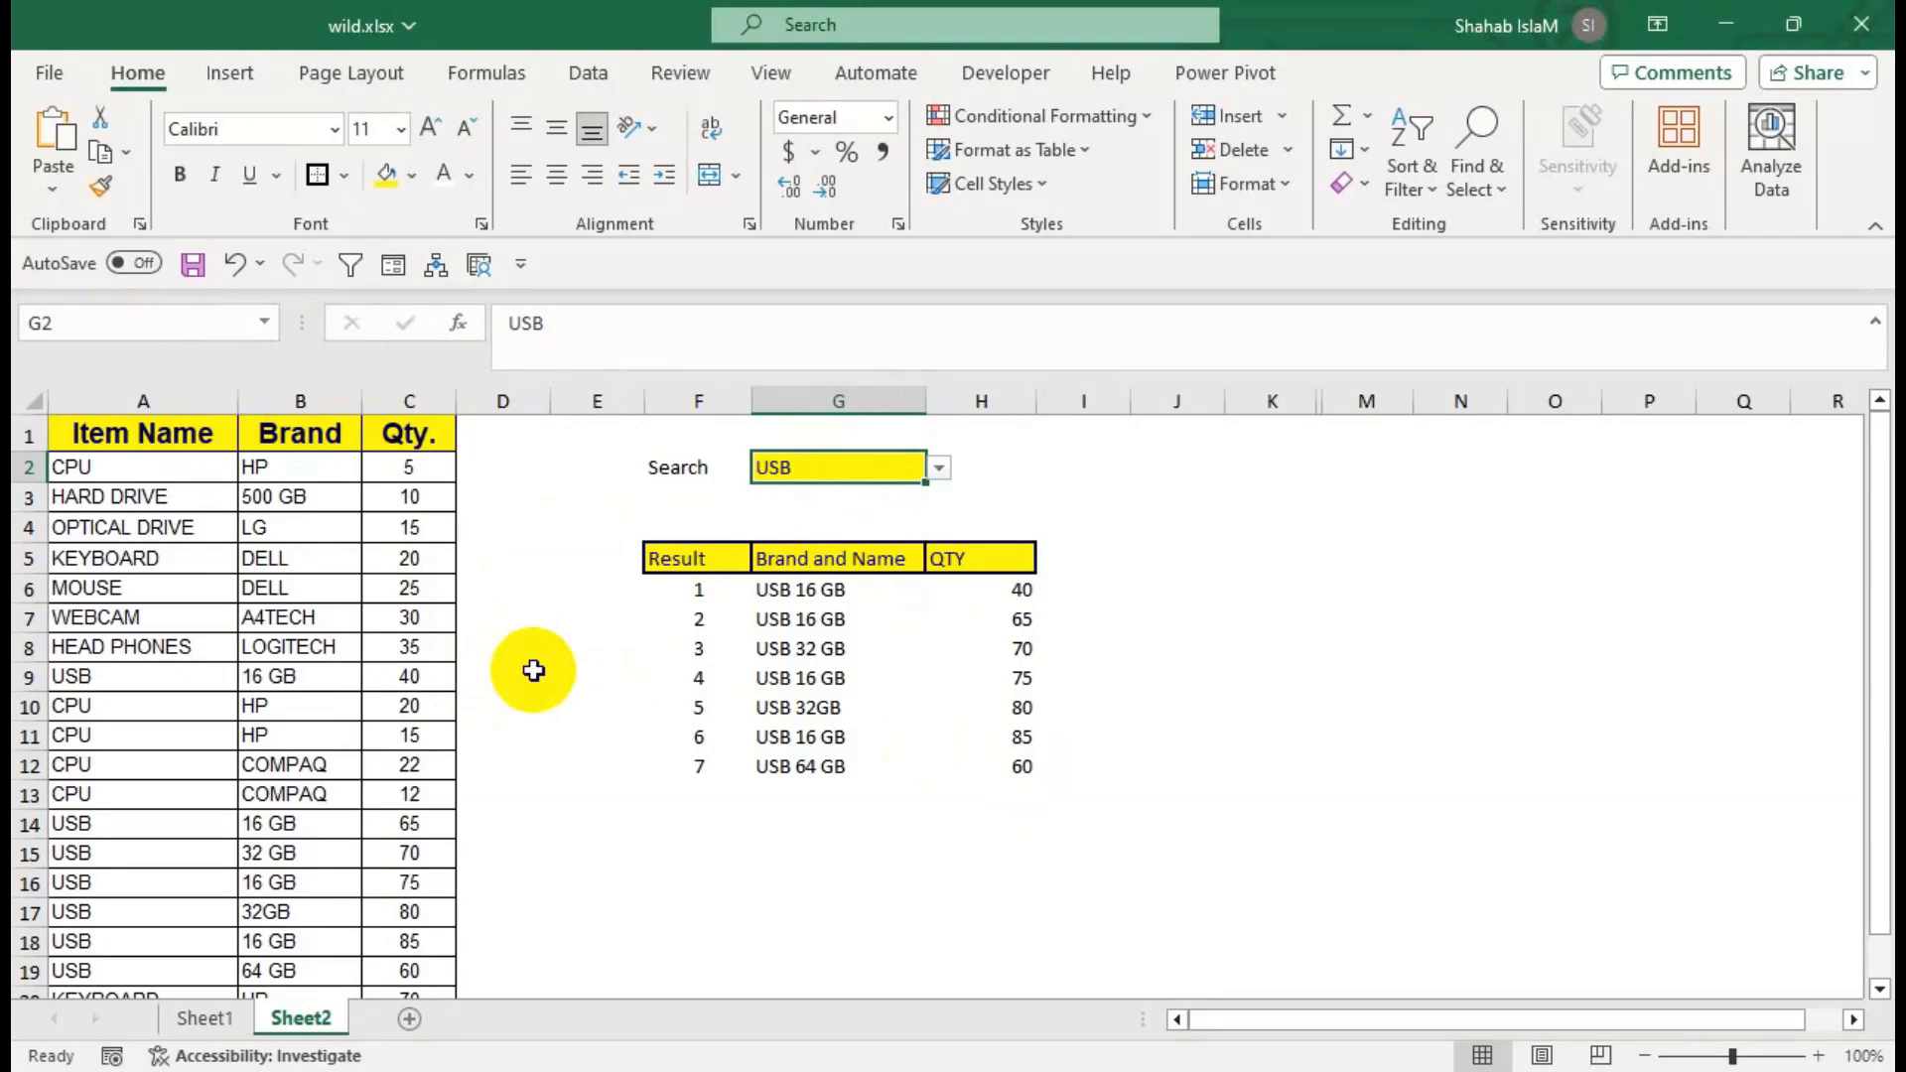
{"action": "left_click", "coordinate": [778, 592]}
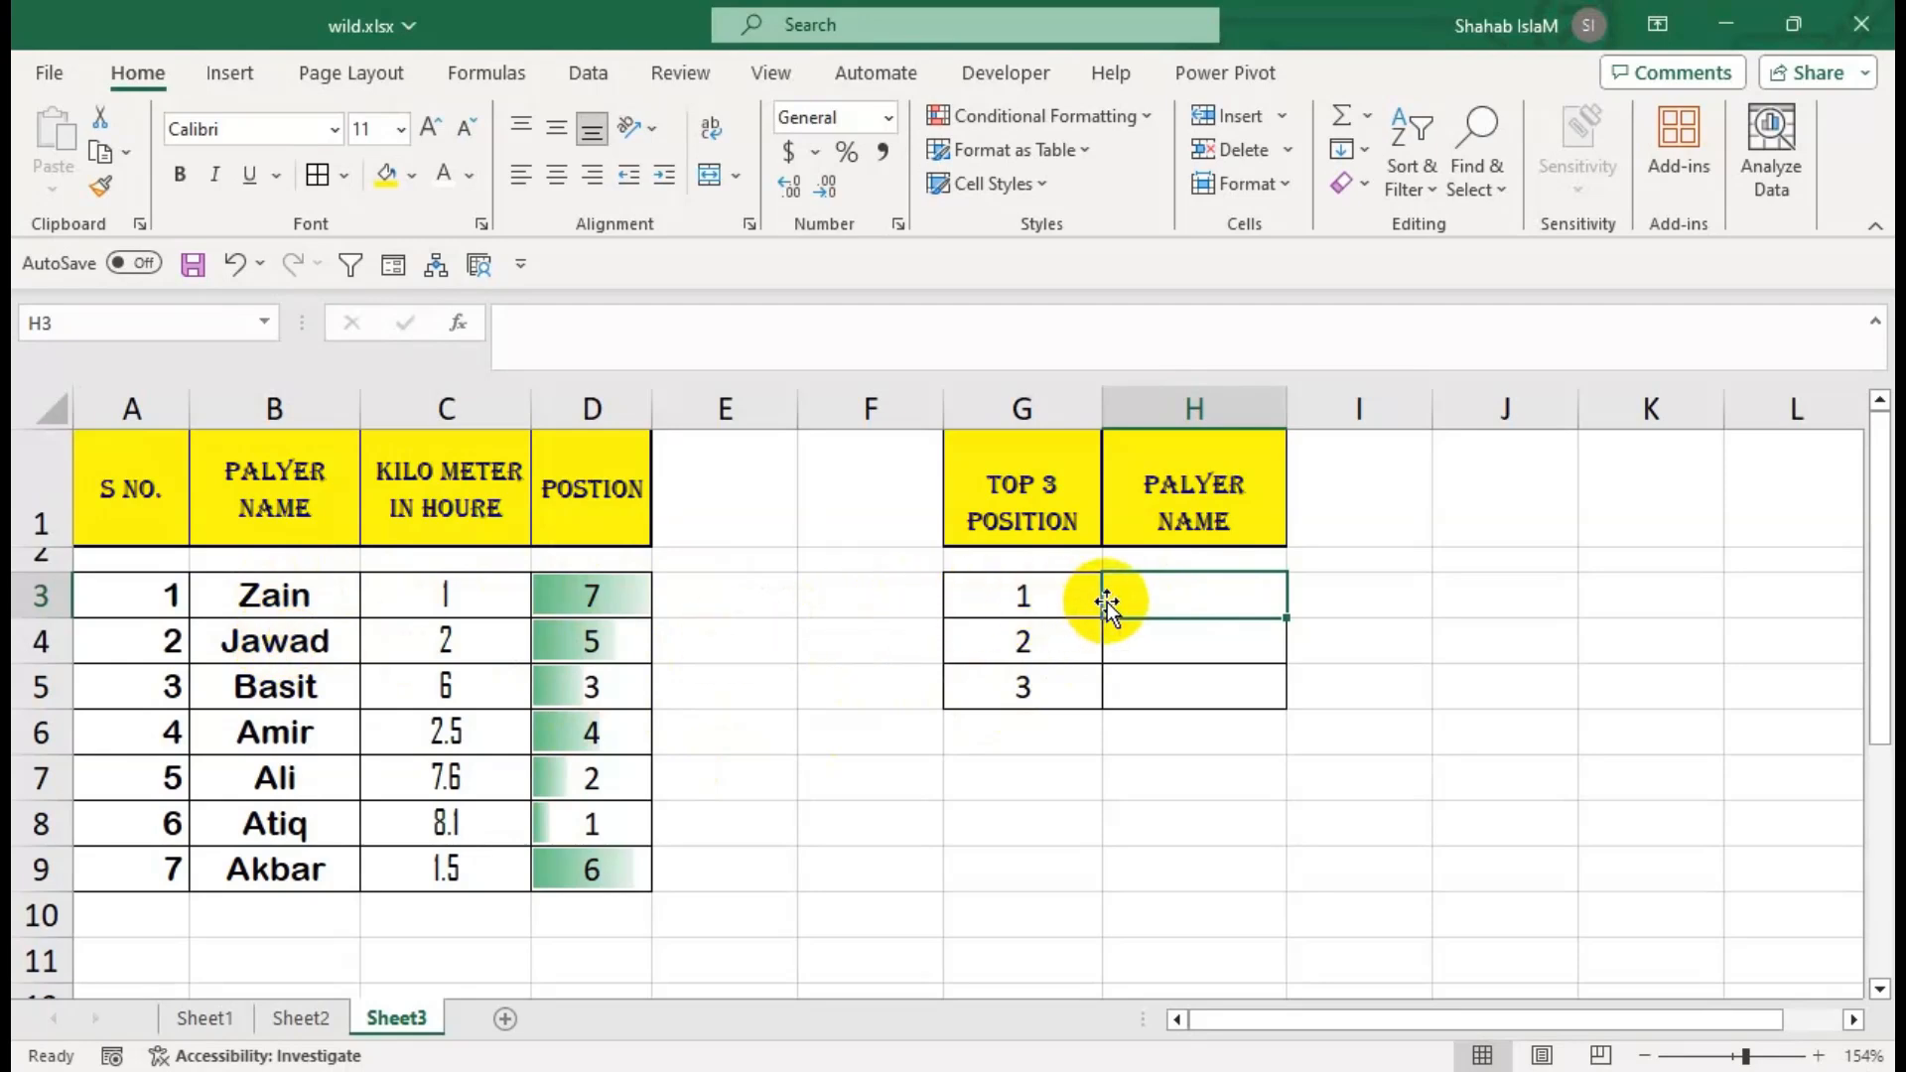
Begin a VLOOKUP formula in H3 on Sheet3 with lookup value G3 and a nested CHOOSE using index array {1,2}.
{"action": "type", "text": "=vl"}
{"action": "key", "text": "Tab"}
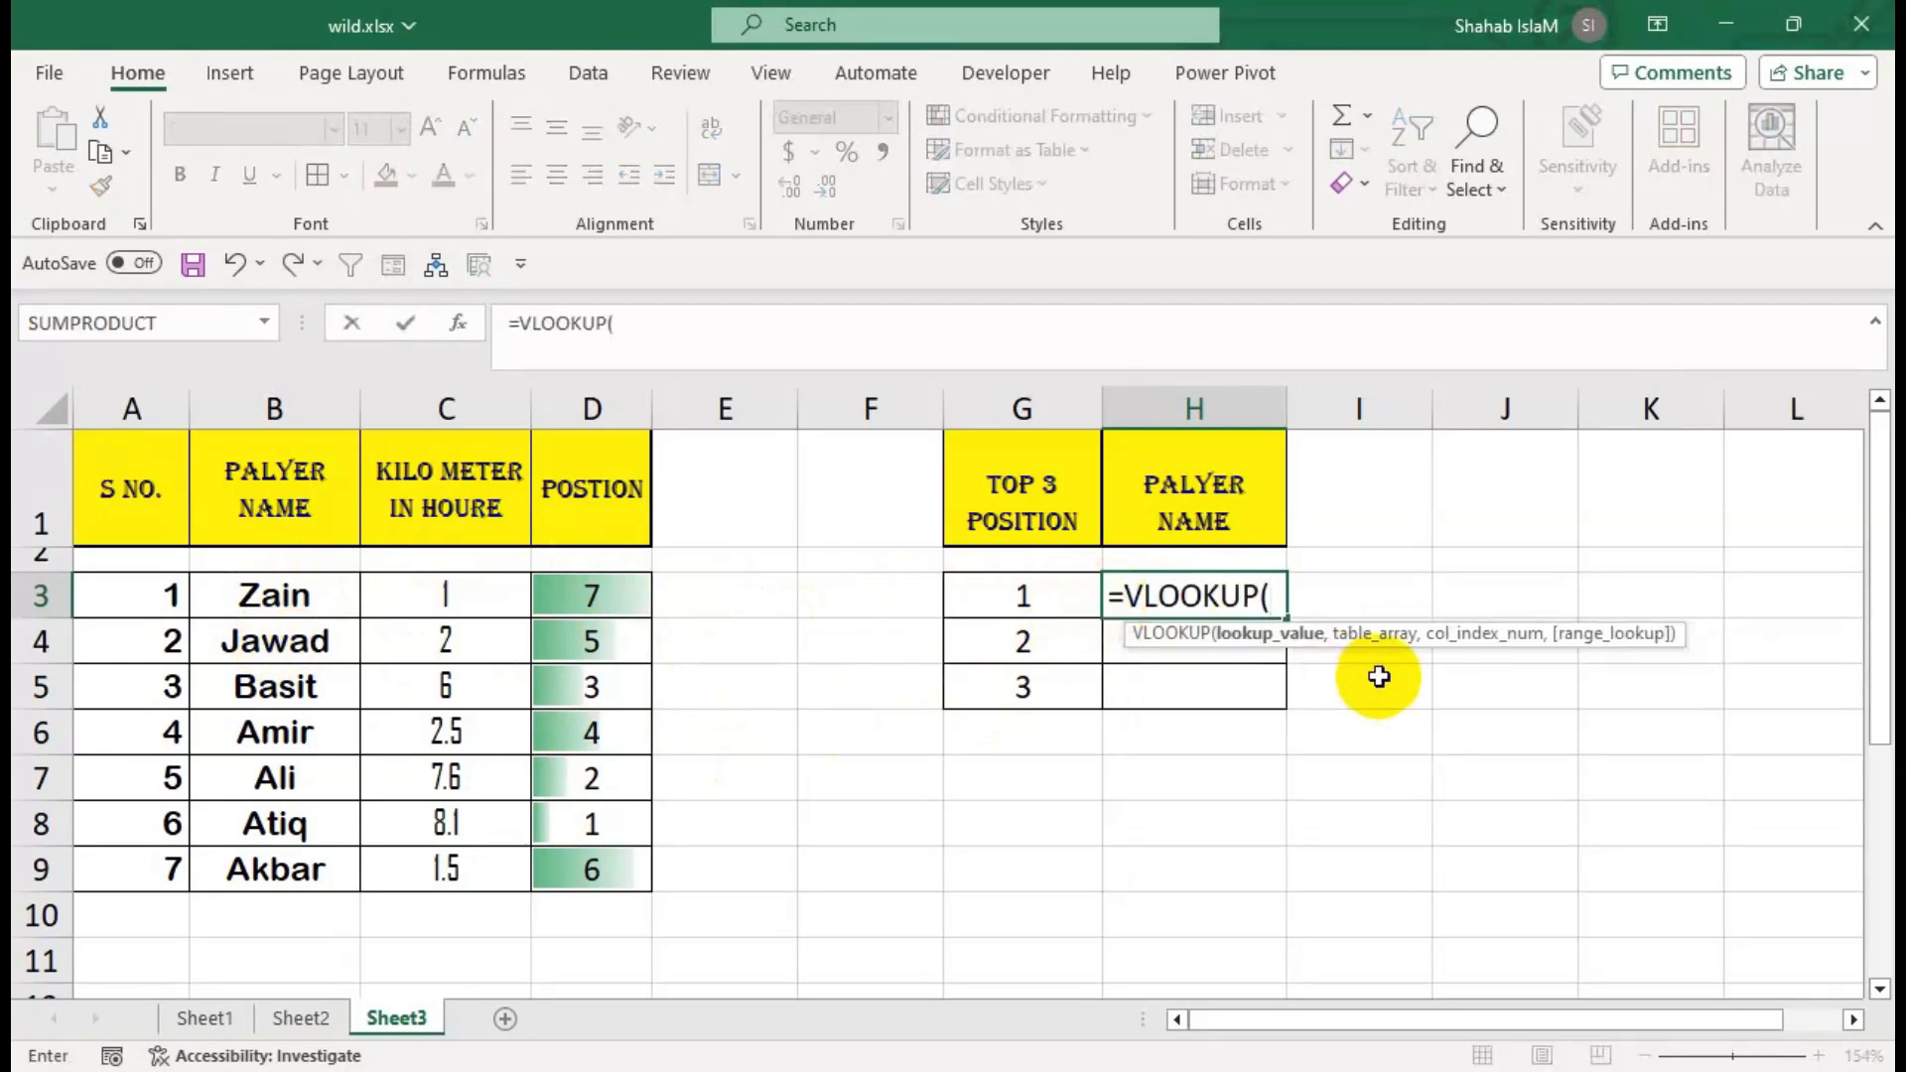
{"action": "left_click", "coordinate": [1041, 583]}
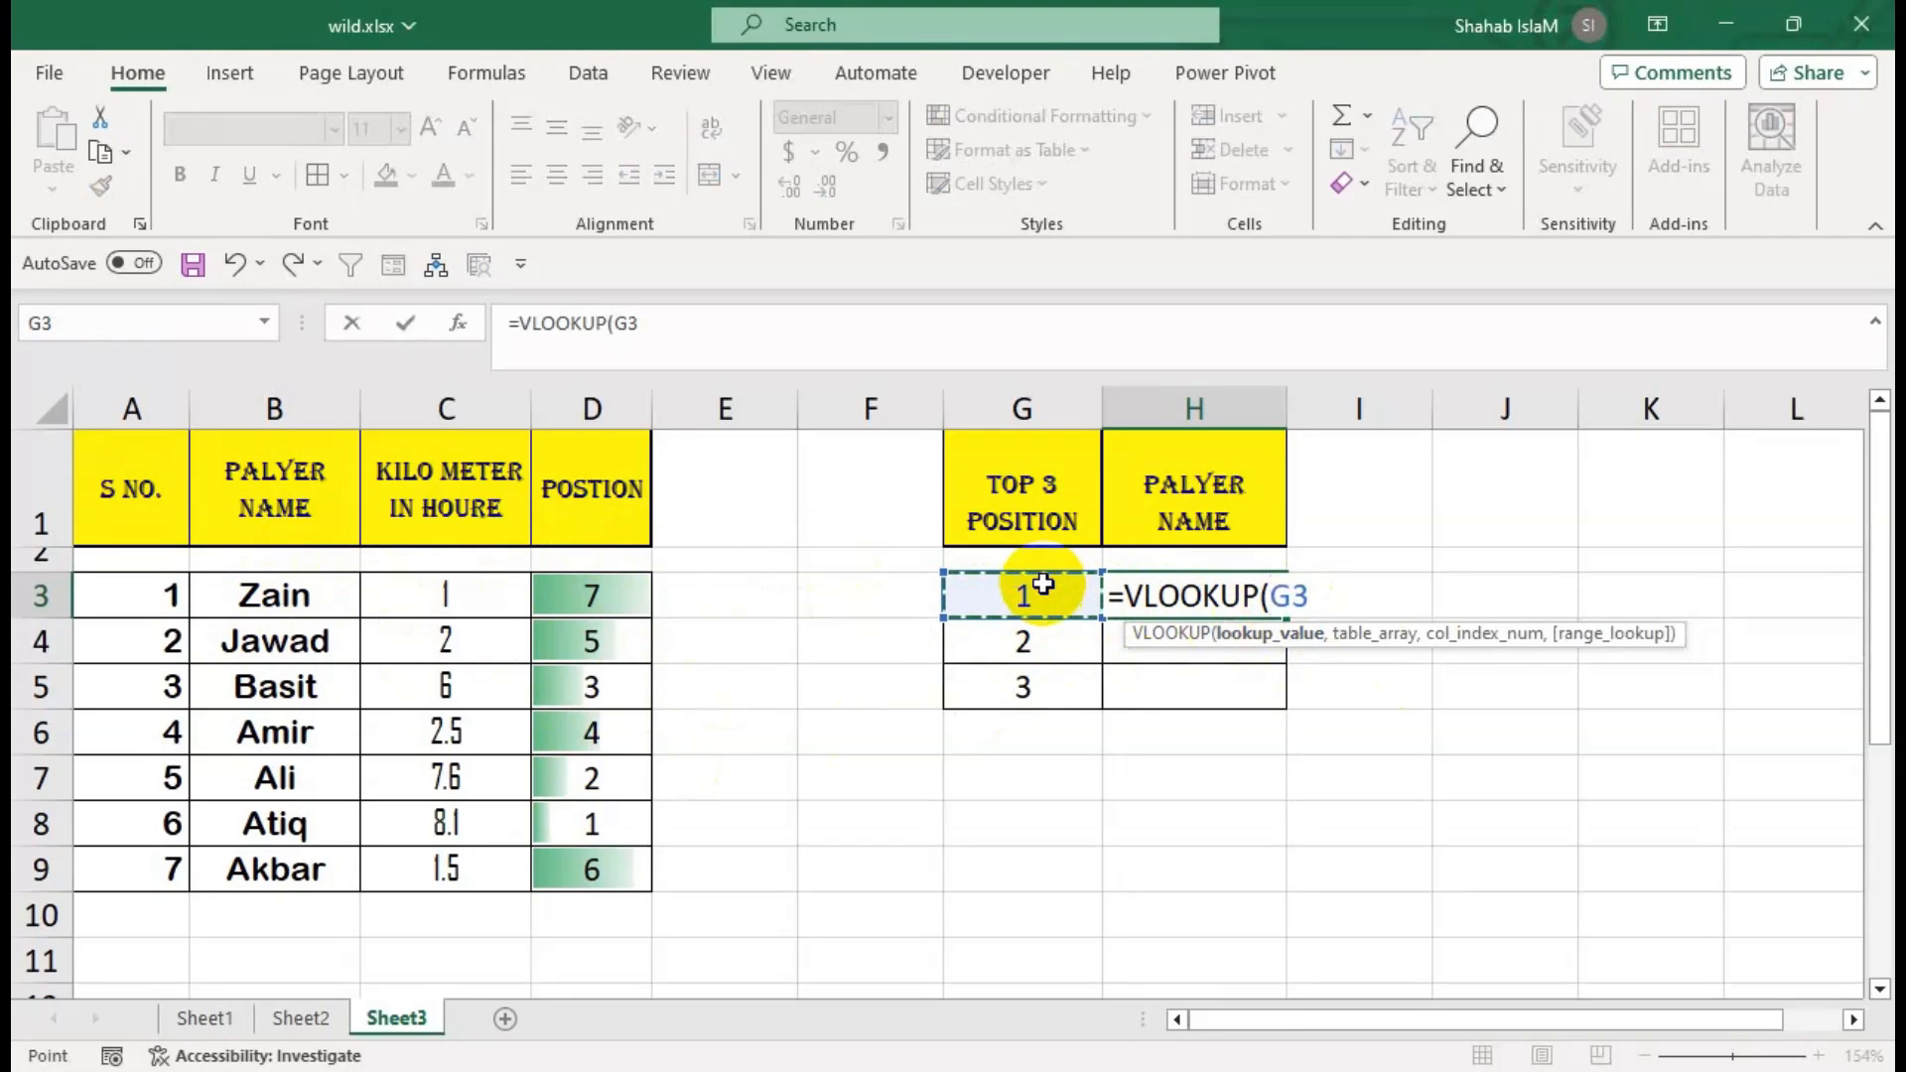
{"action": "type", "text": ","}
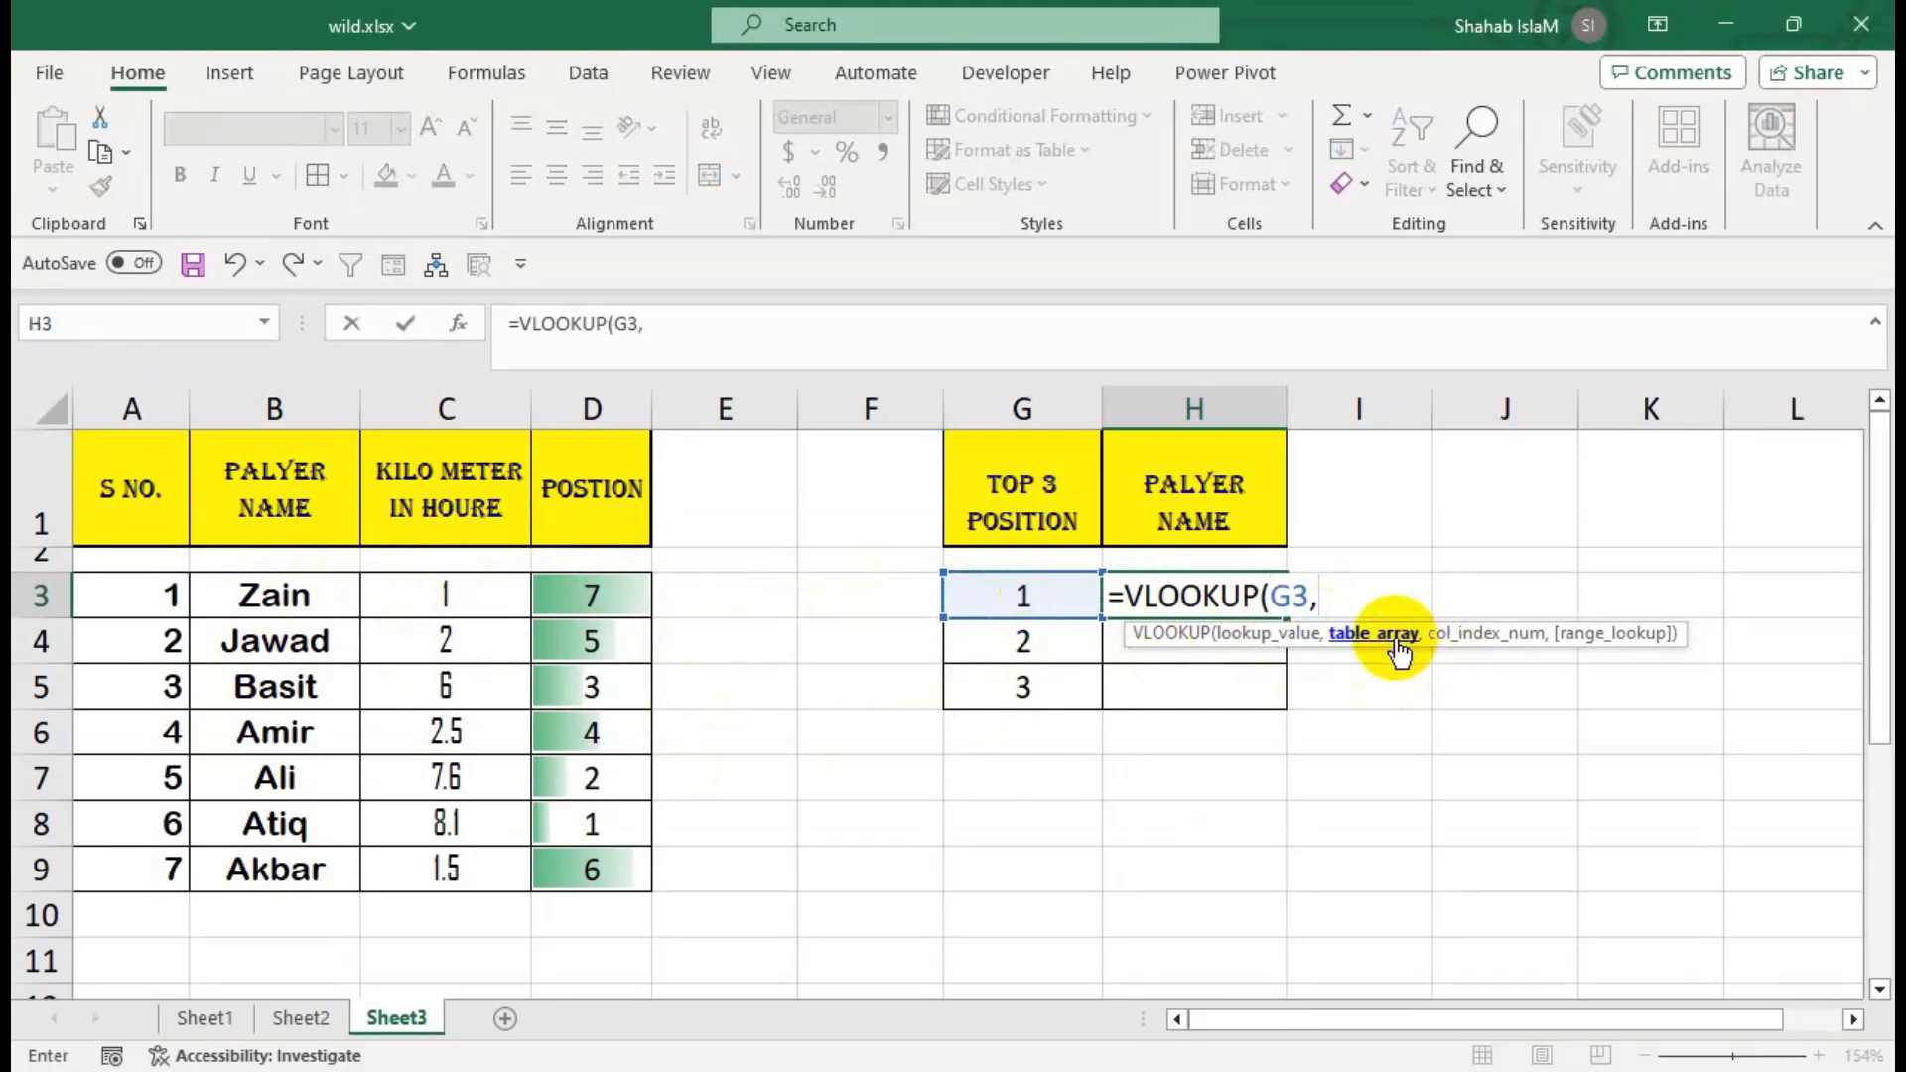
{"action": "type", "text": "chio"}
{"action": "key", "text": "BackSpace"}
{"action": "key", "text": "BackSpace"}
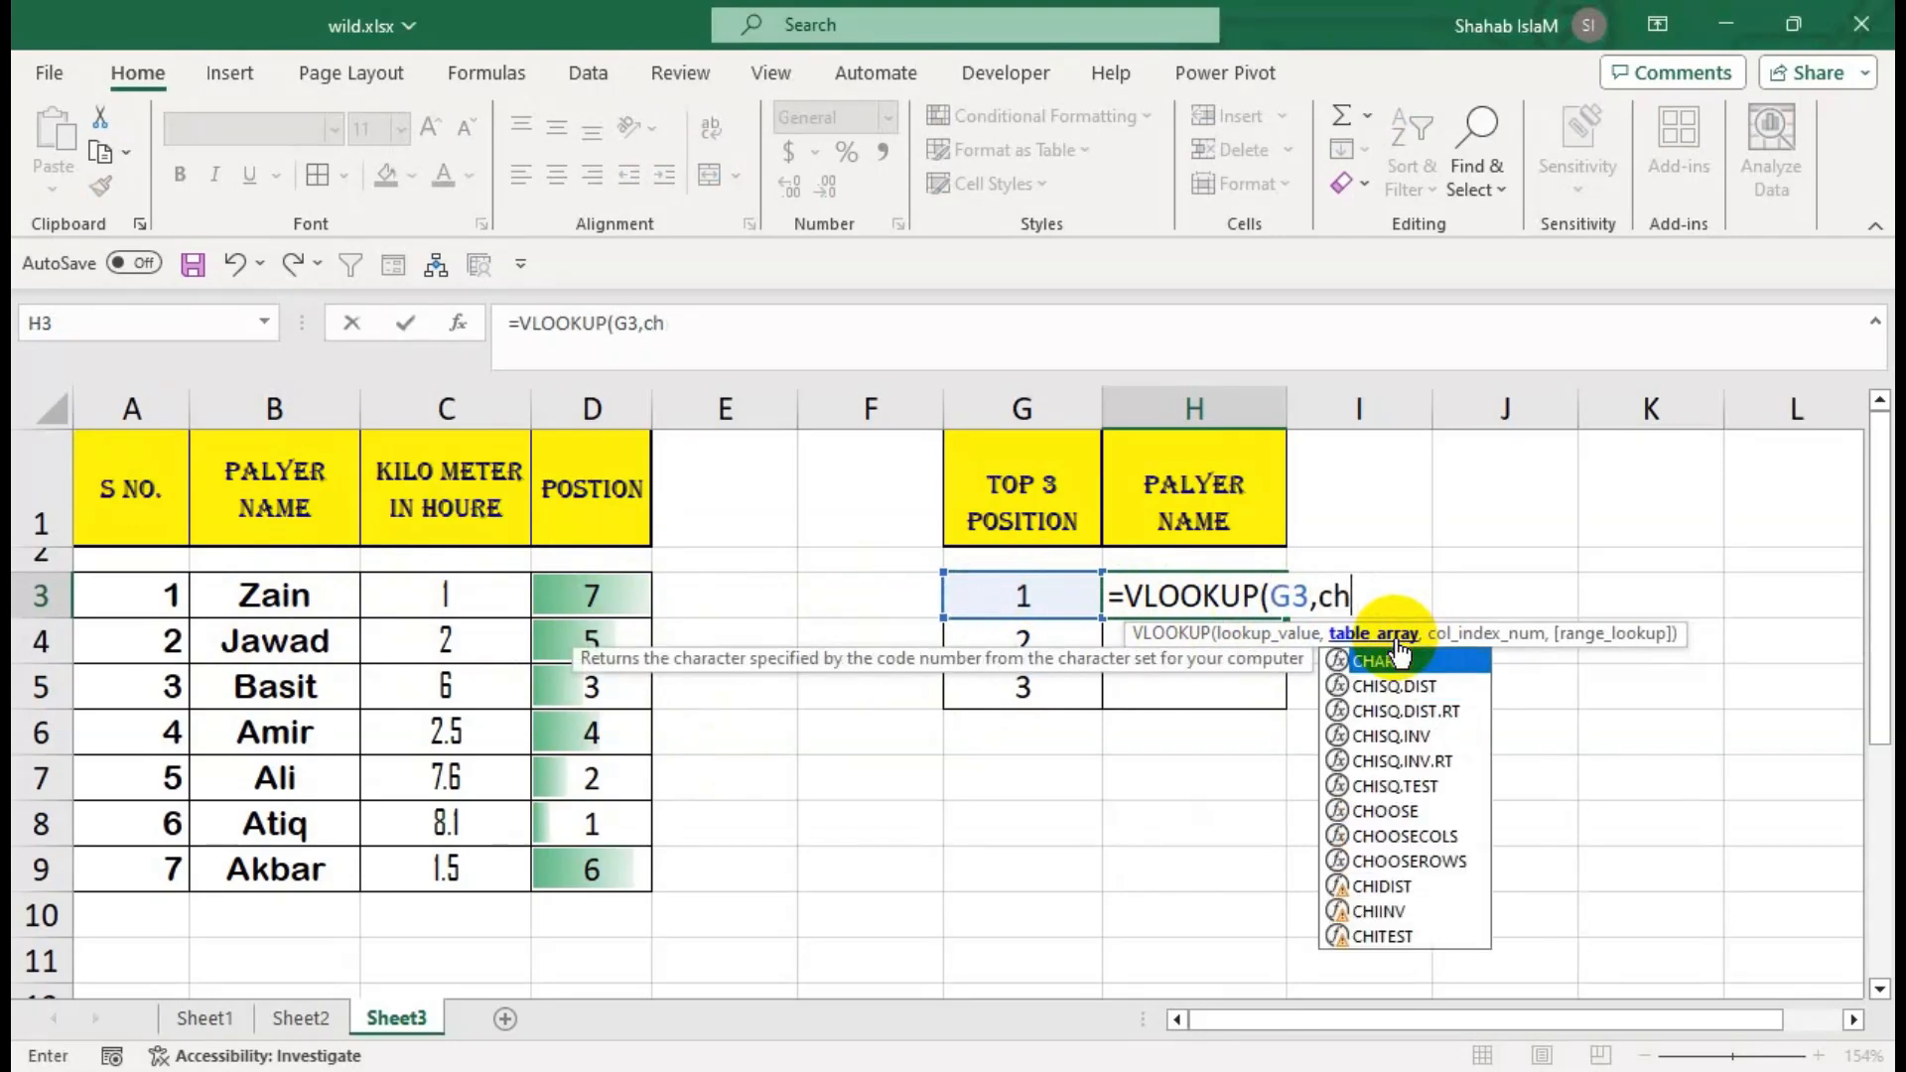
{"action": "type", "text": "o"}
{"action": "key", "text": "Tab"}
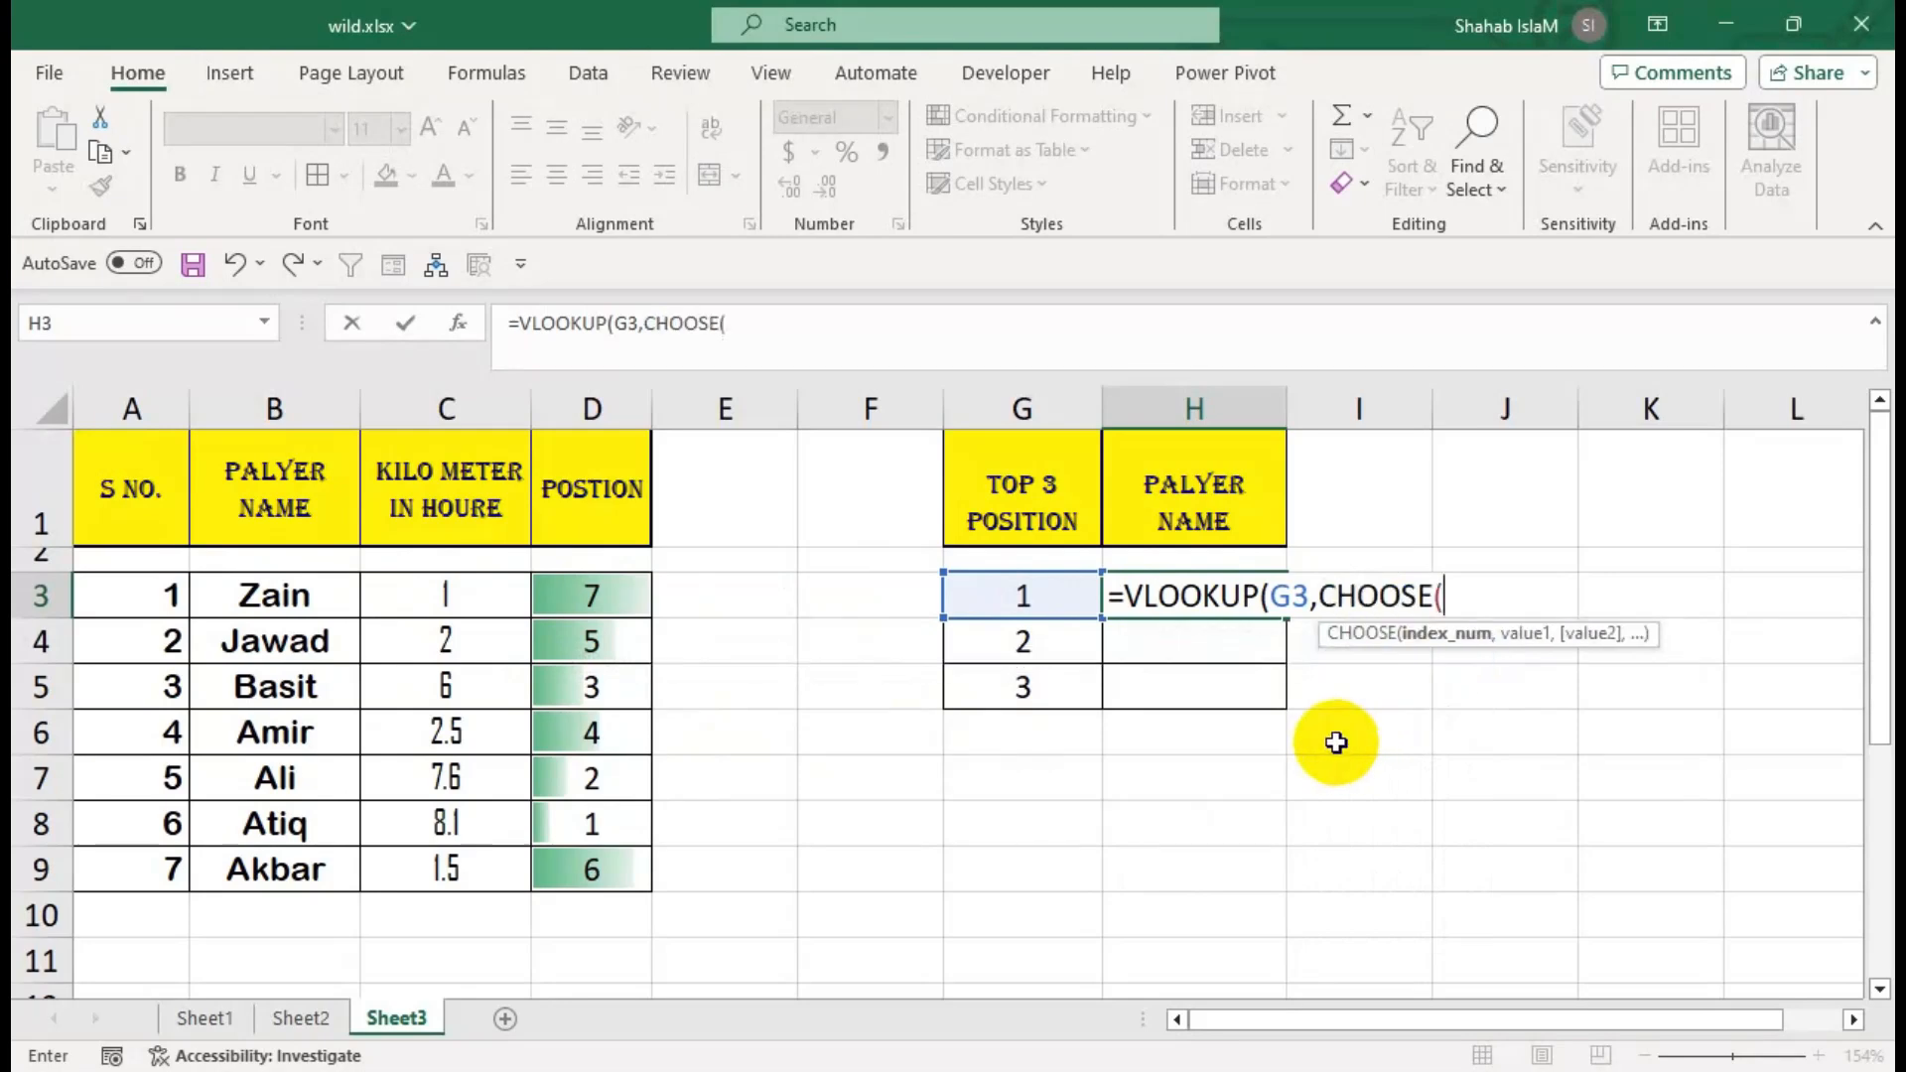
{"action": "type", "text": "{1"}
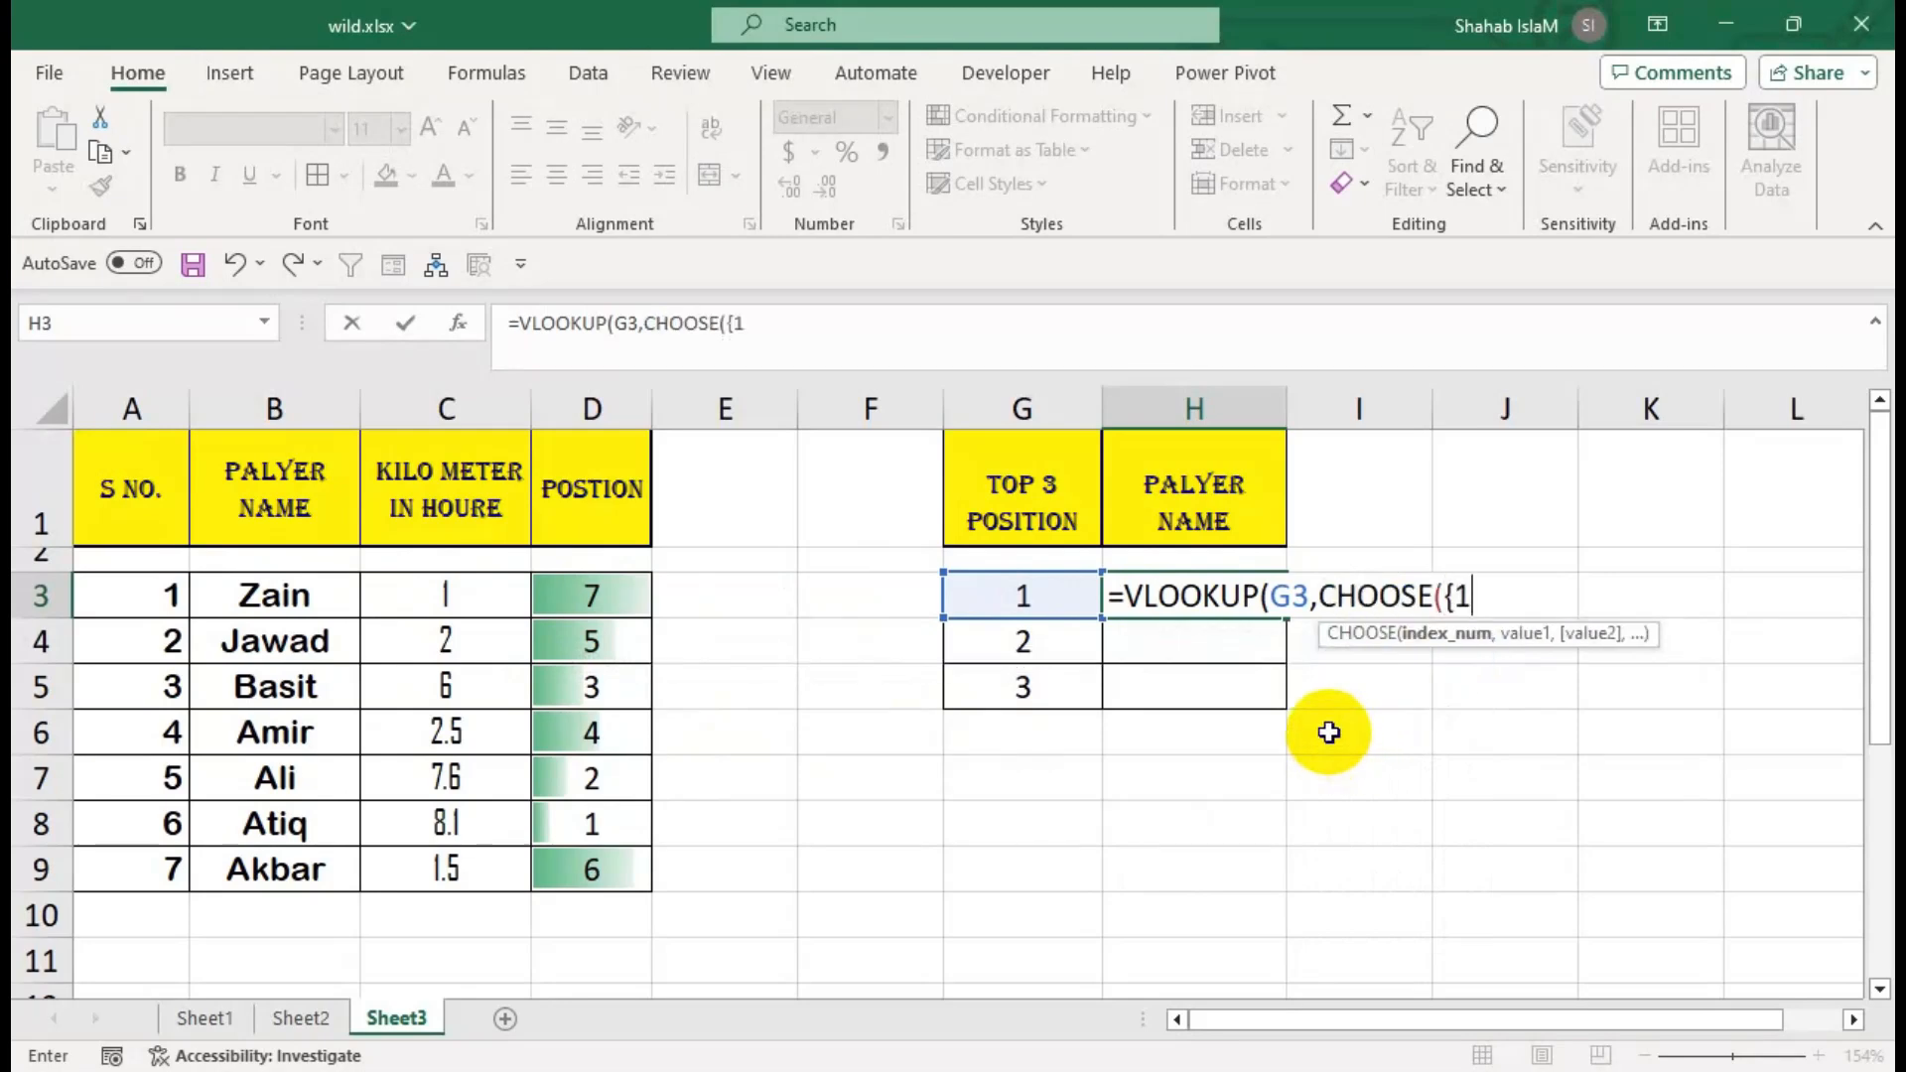
{"action": "type", "text": ",2},"}
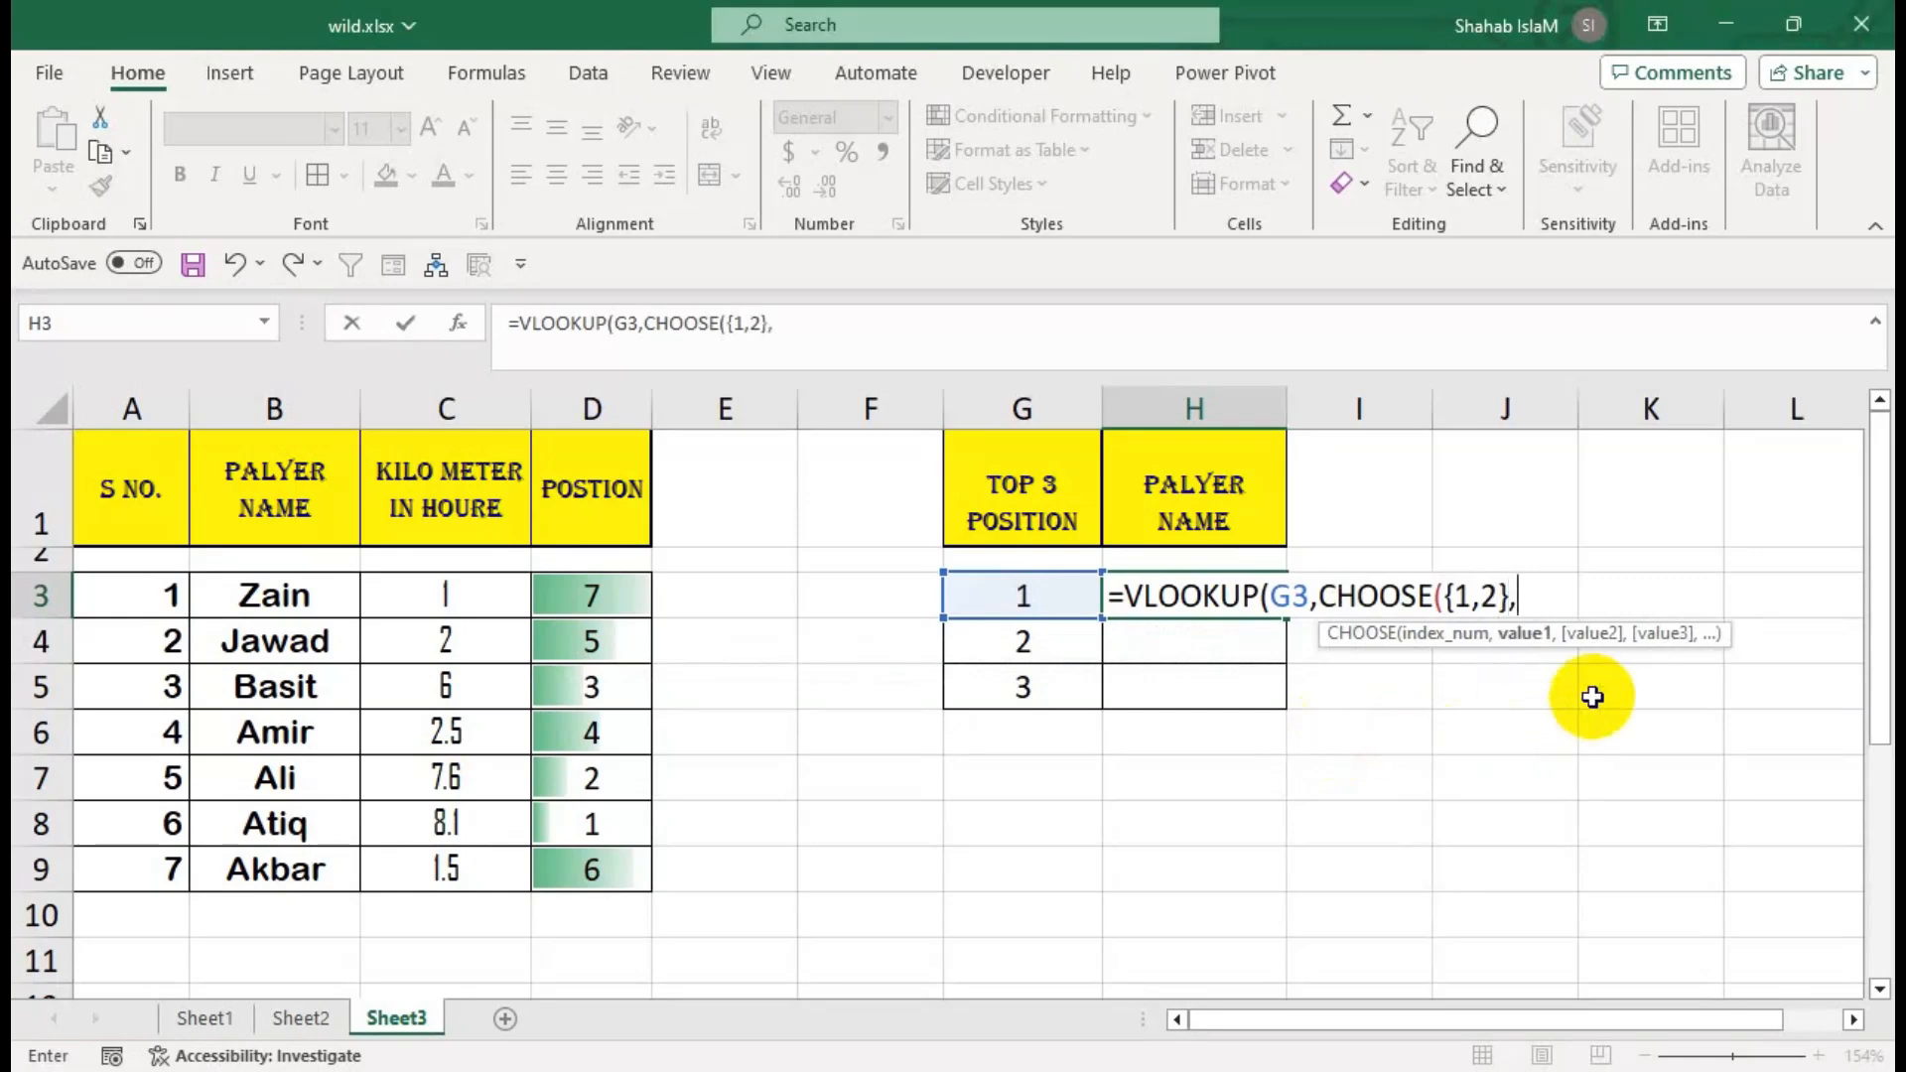
Supply $D$3:$D$9 and $B$3:$B$9 as the CHOOSE values in the H3 formula and close the CHOOSE function.
{"action": "left_click_drag", "start_coordinate": [552, 590], "coordinate": [592, 864]}
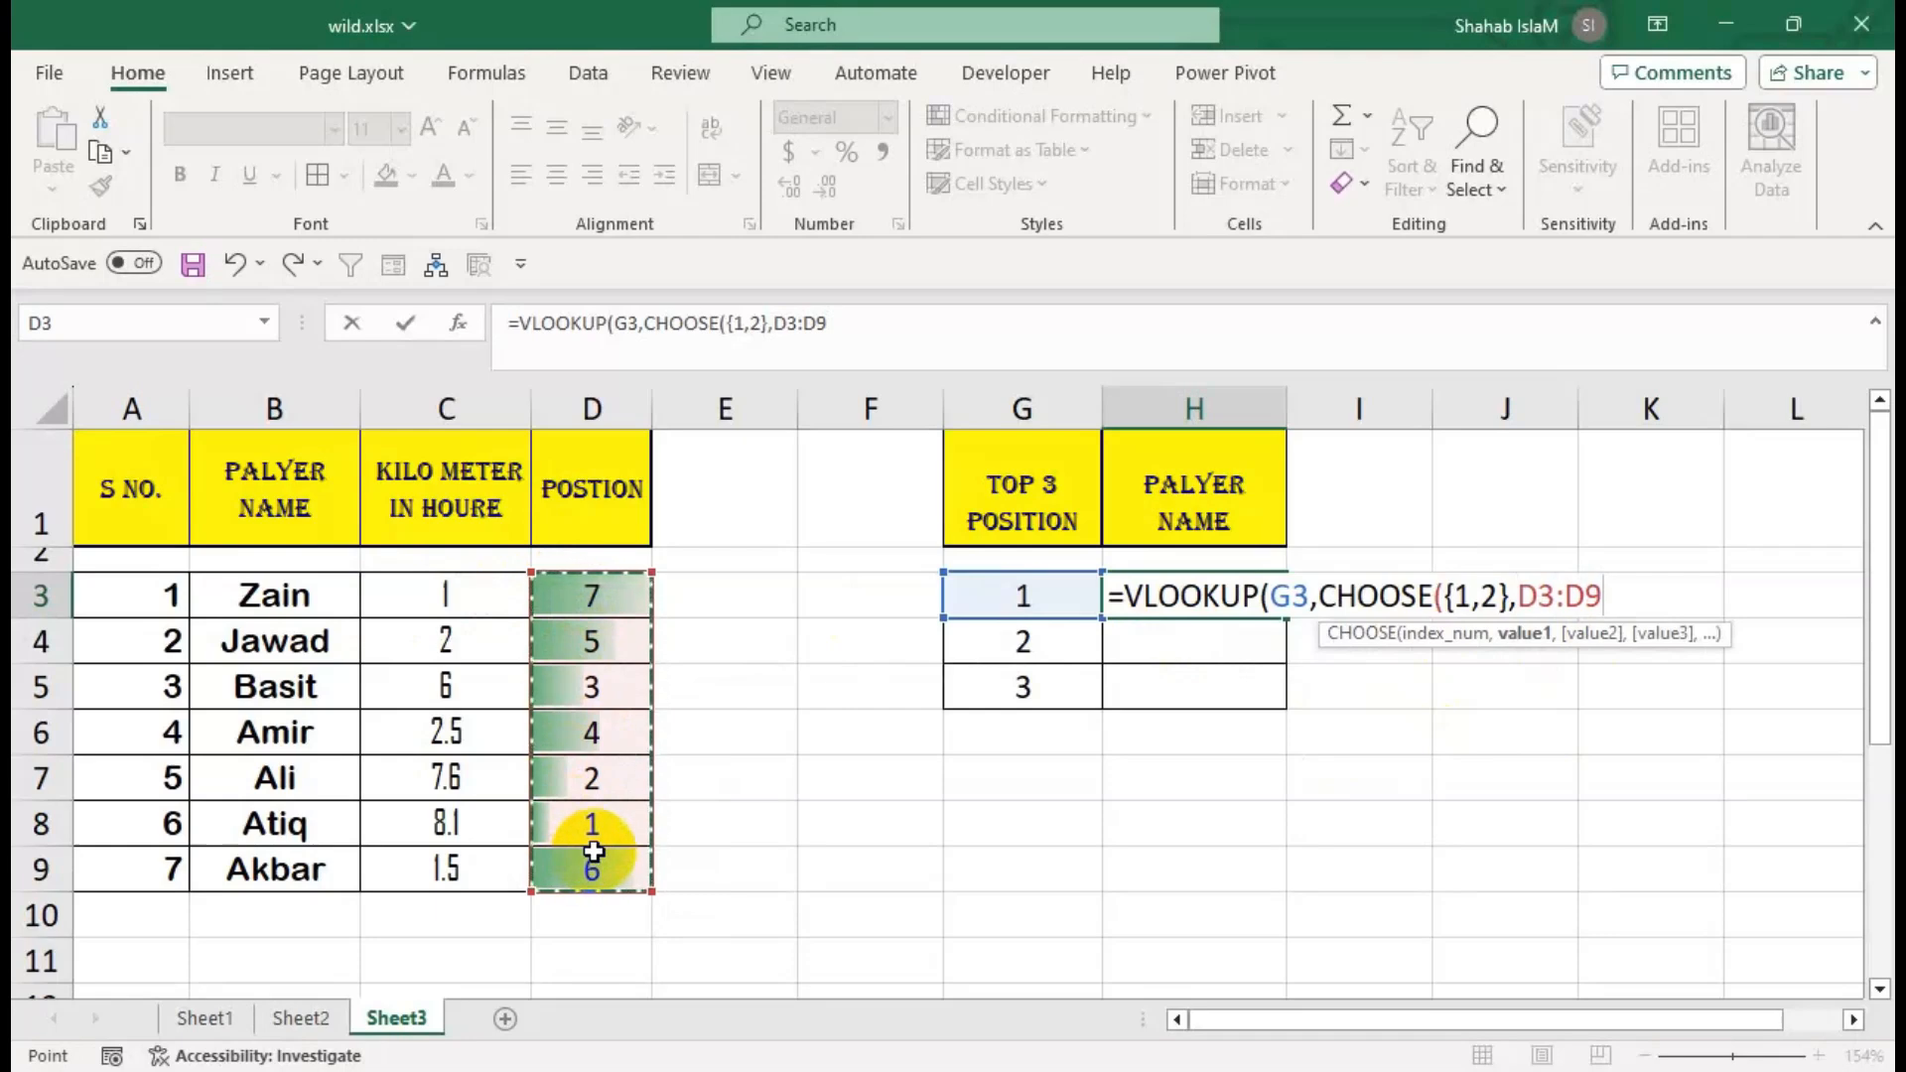
{"action": "key", "text": "F4"}
{"action": "type", "text": ","}
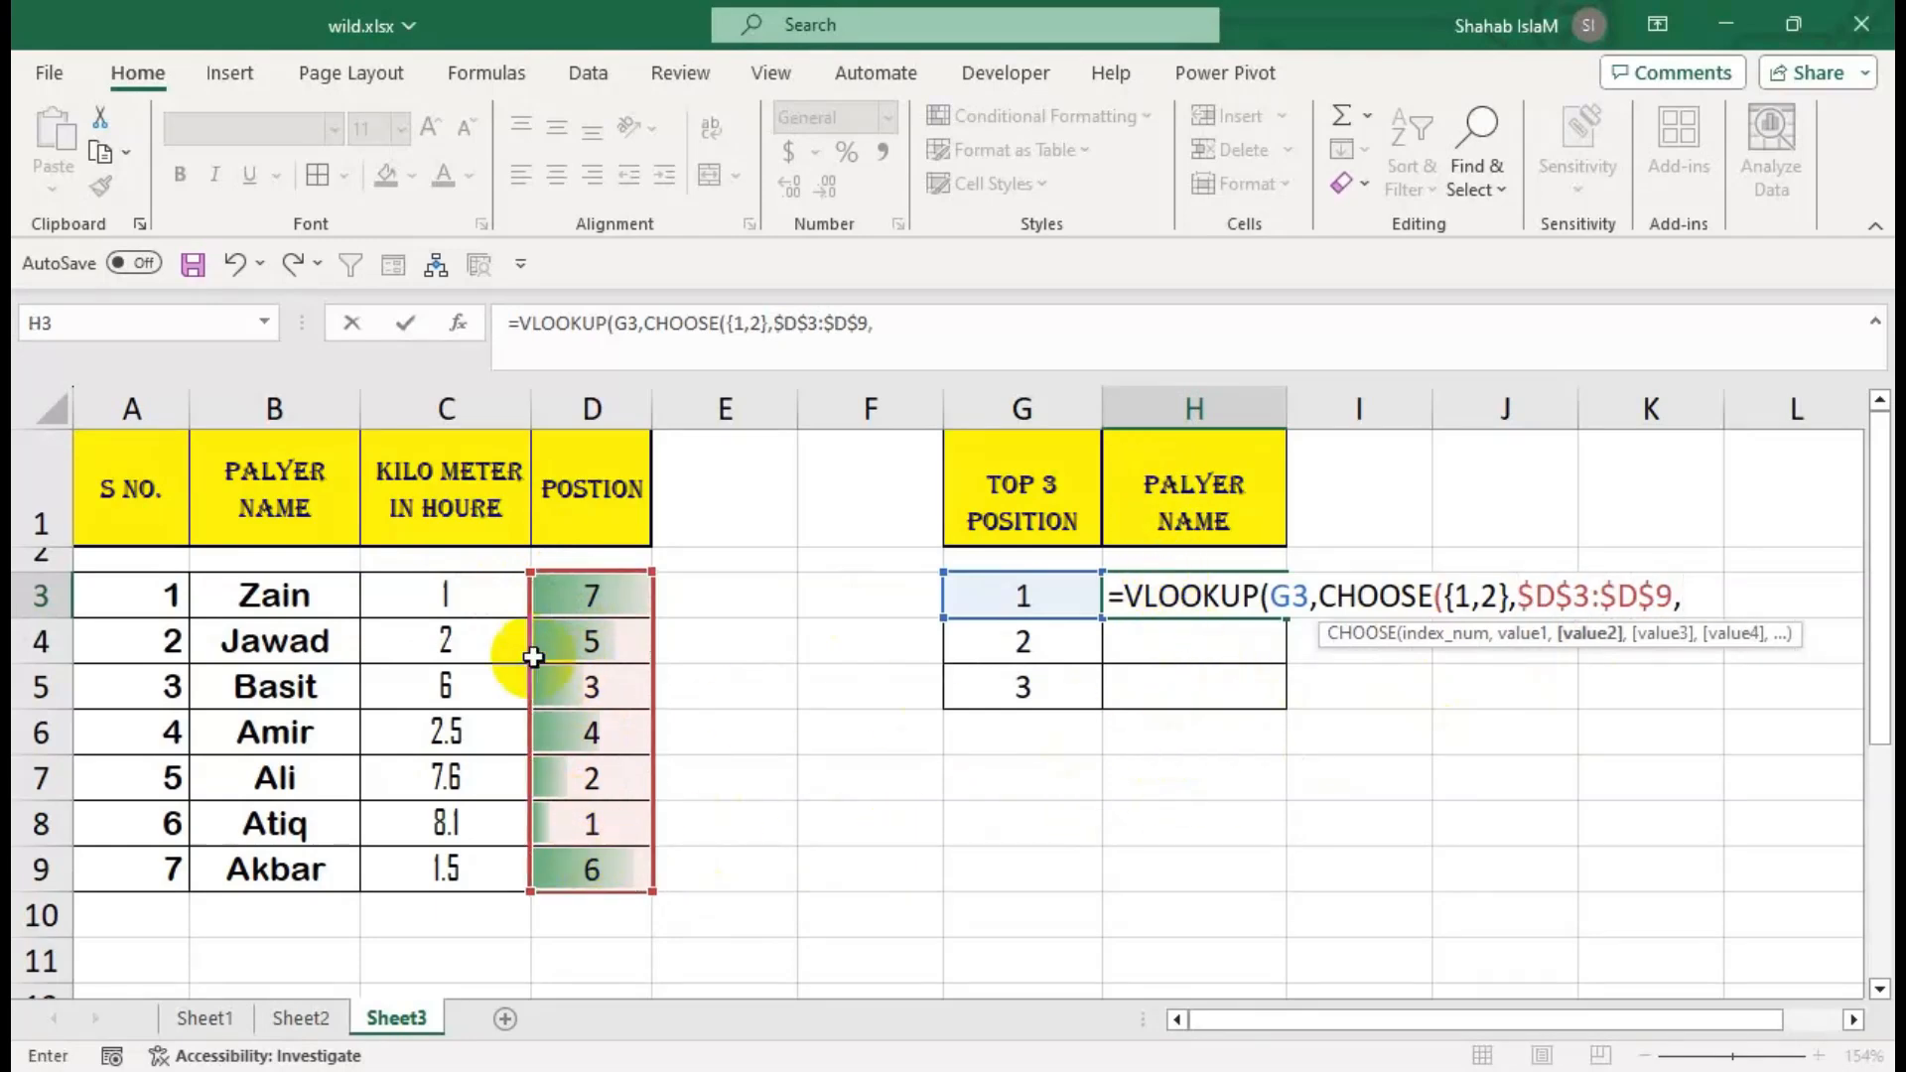
{"action": "left_click_drag", "start_coordinate": [340, 599], "coordinate": [333, 859]}
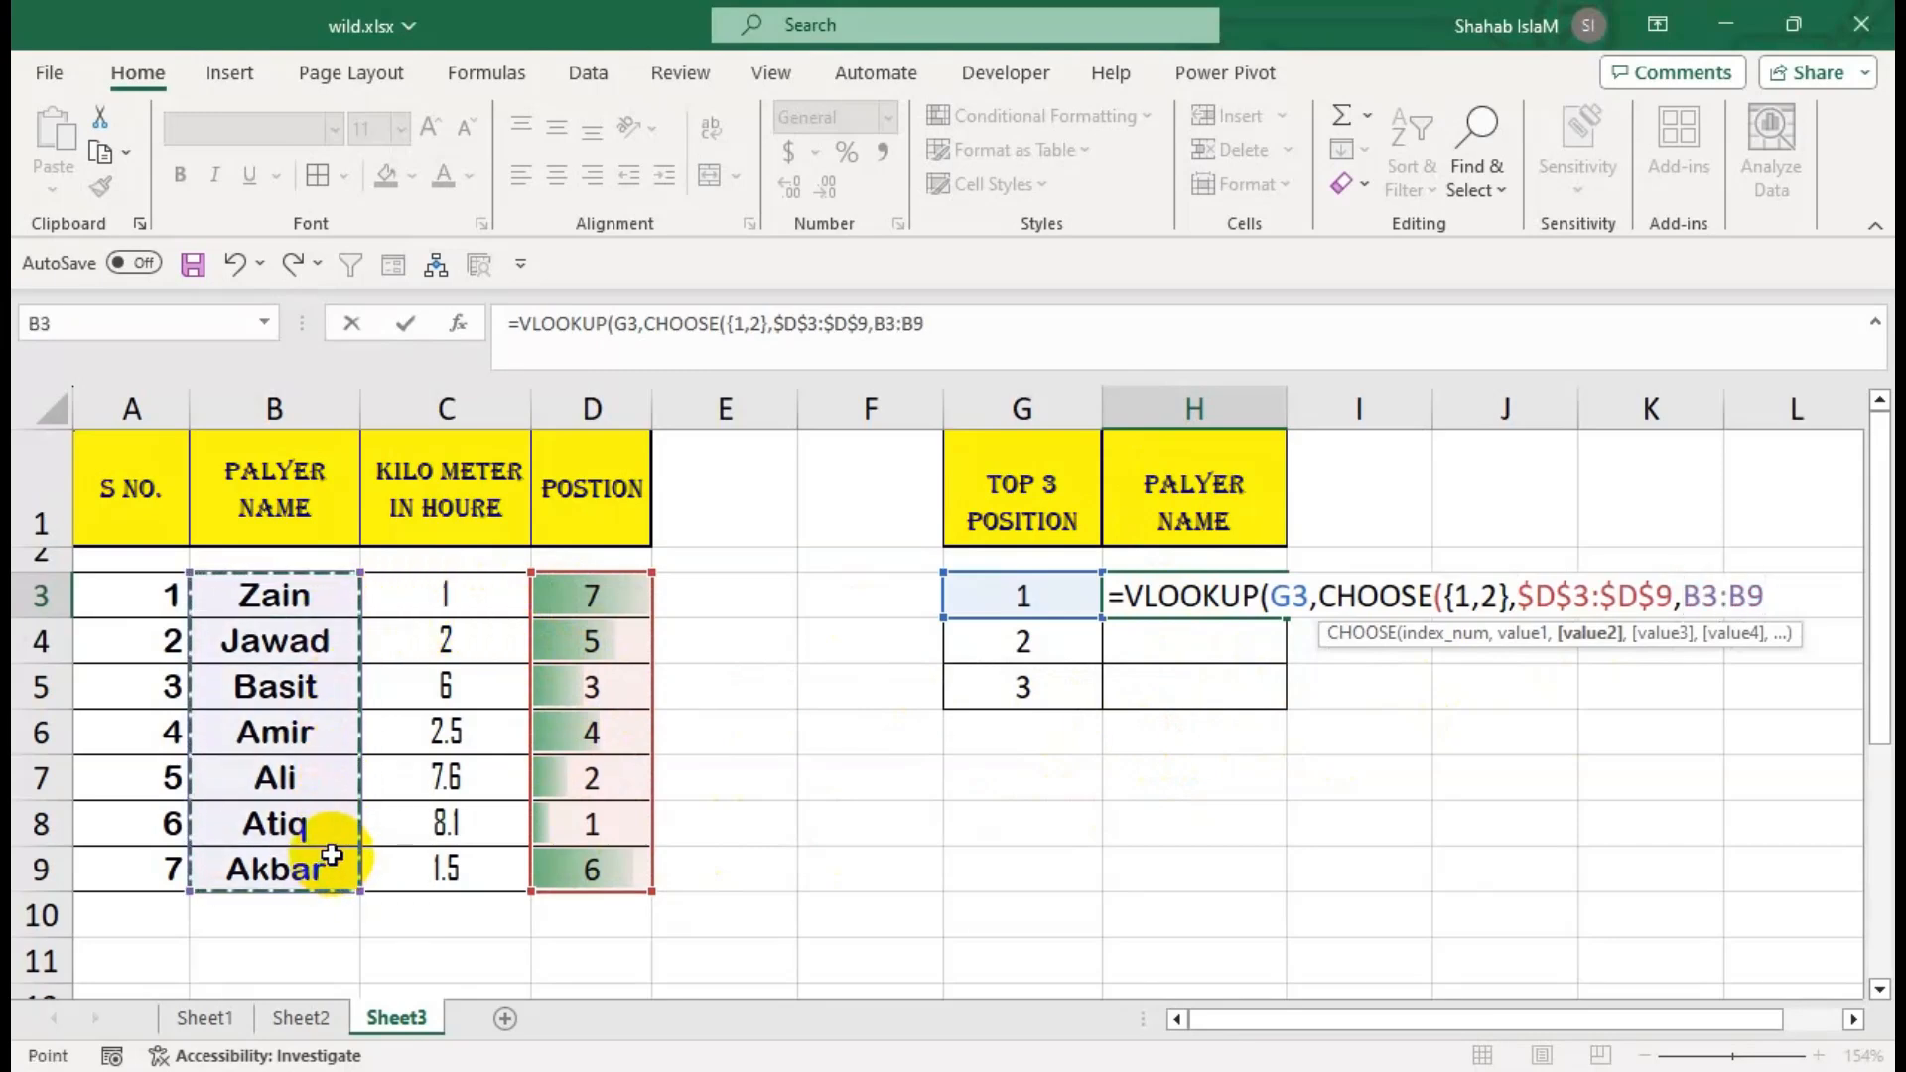
{"action": "key", "text": "F4"}
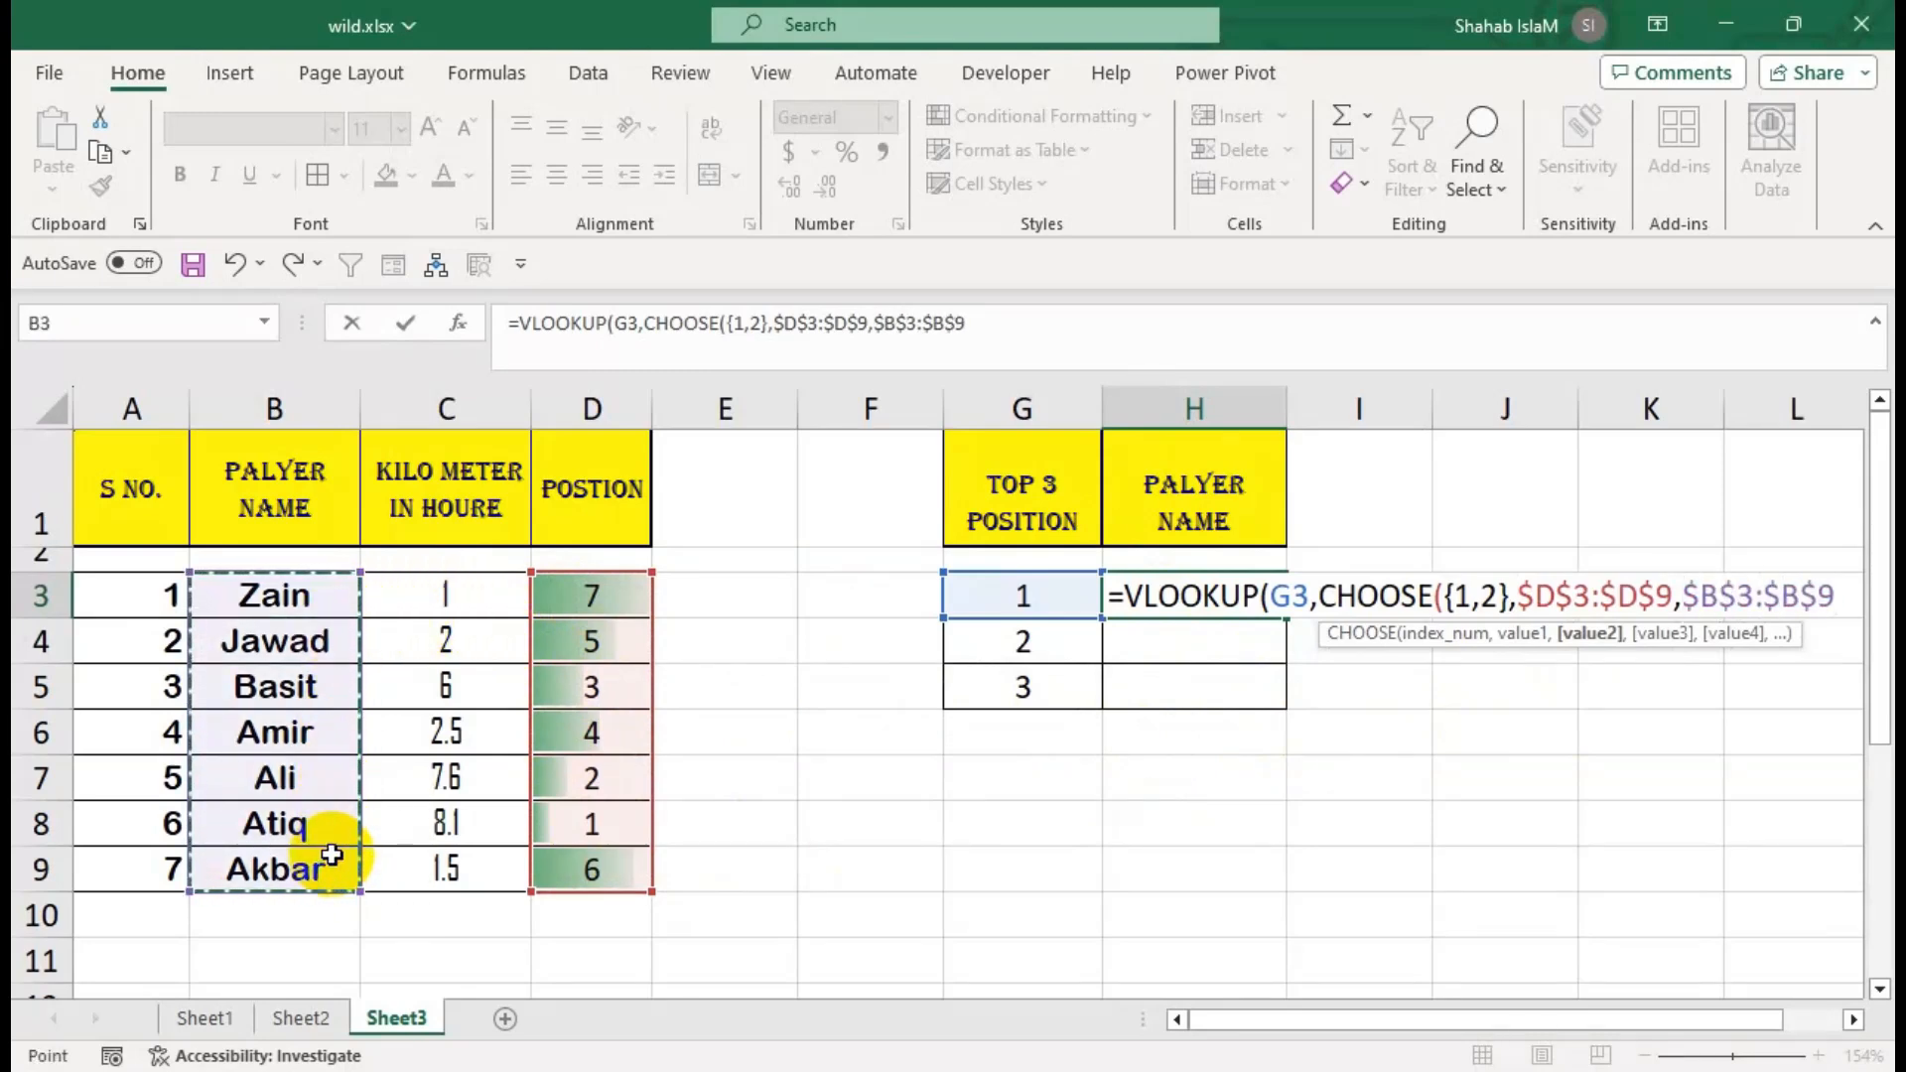
{"action": "type", "text": ")"}
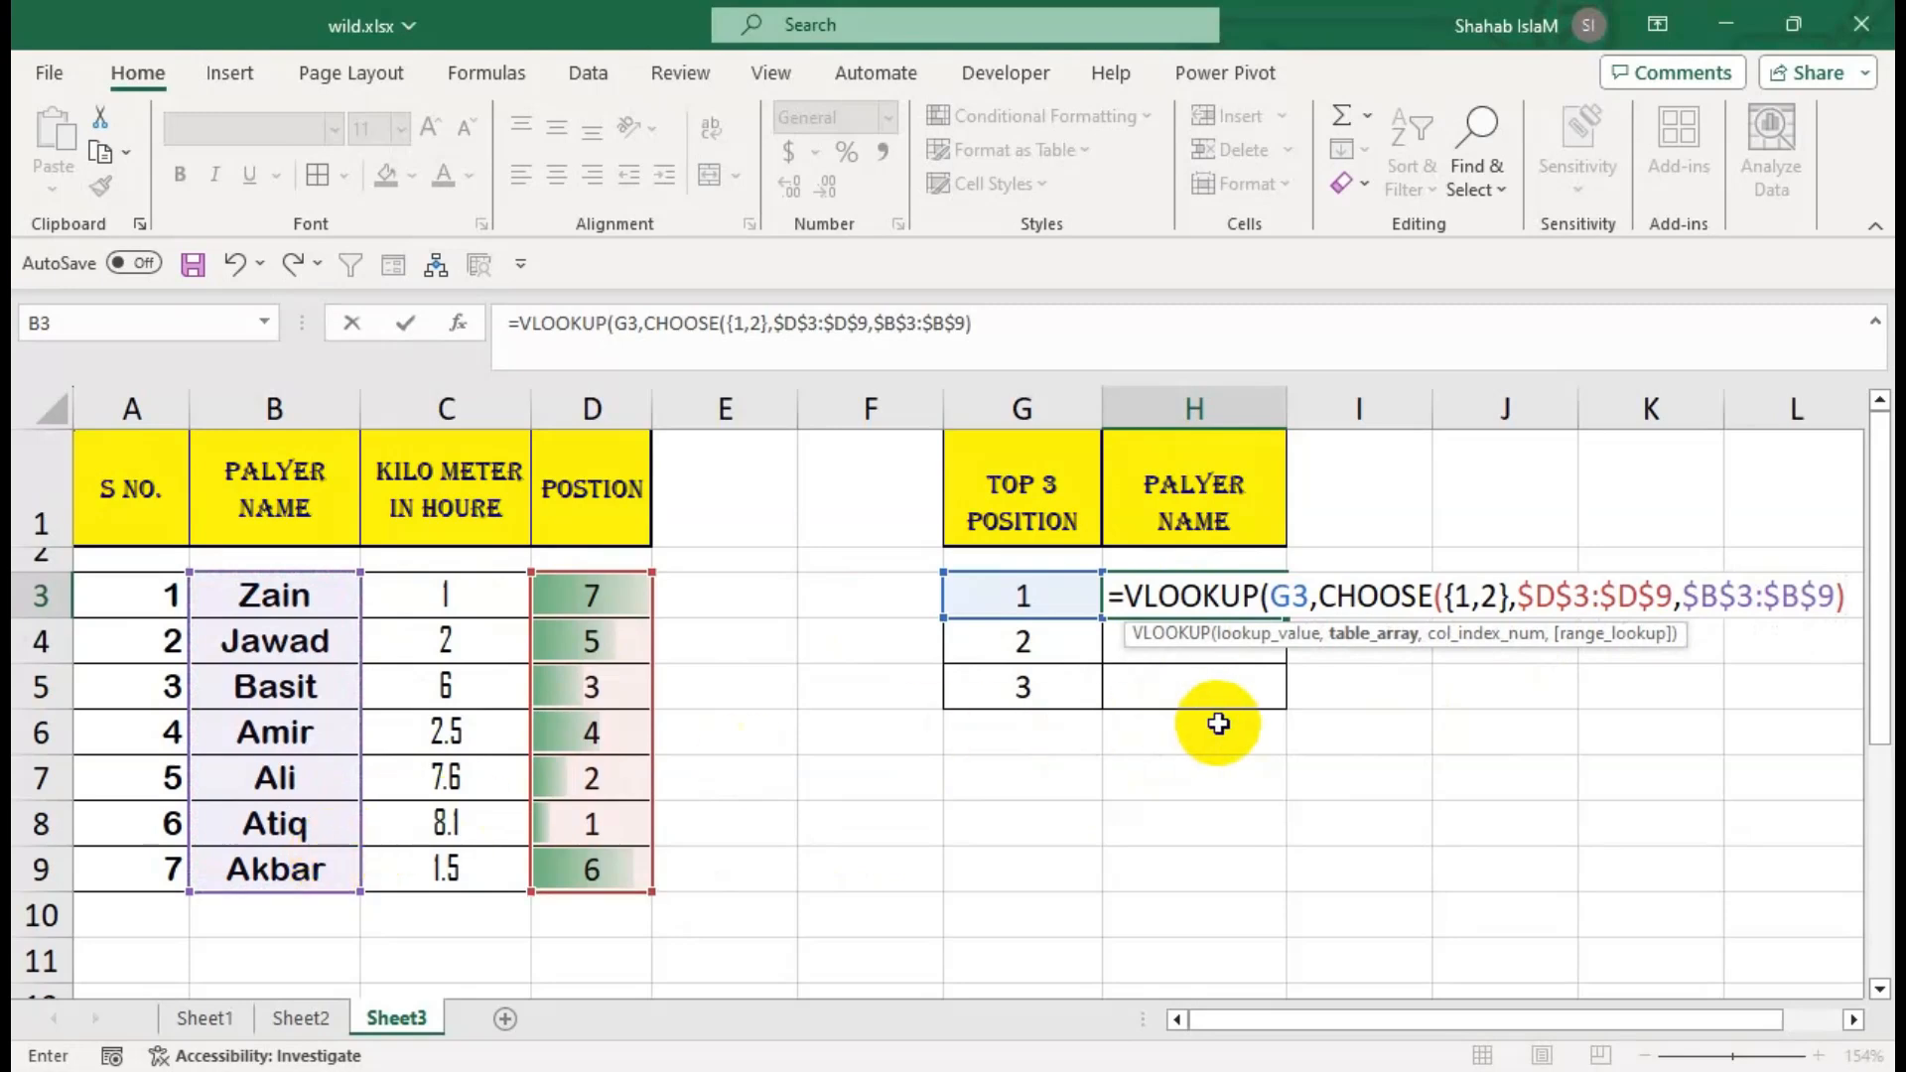
Finish the H3 VLOOKUP with column index 2 and exact match FALSE.
{"action": "type", "text": ","}
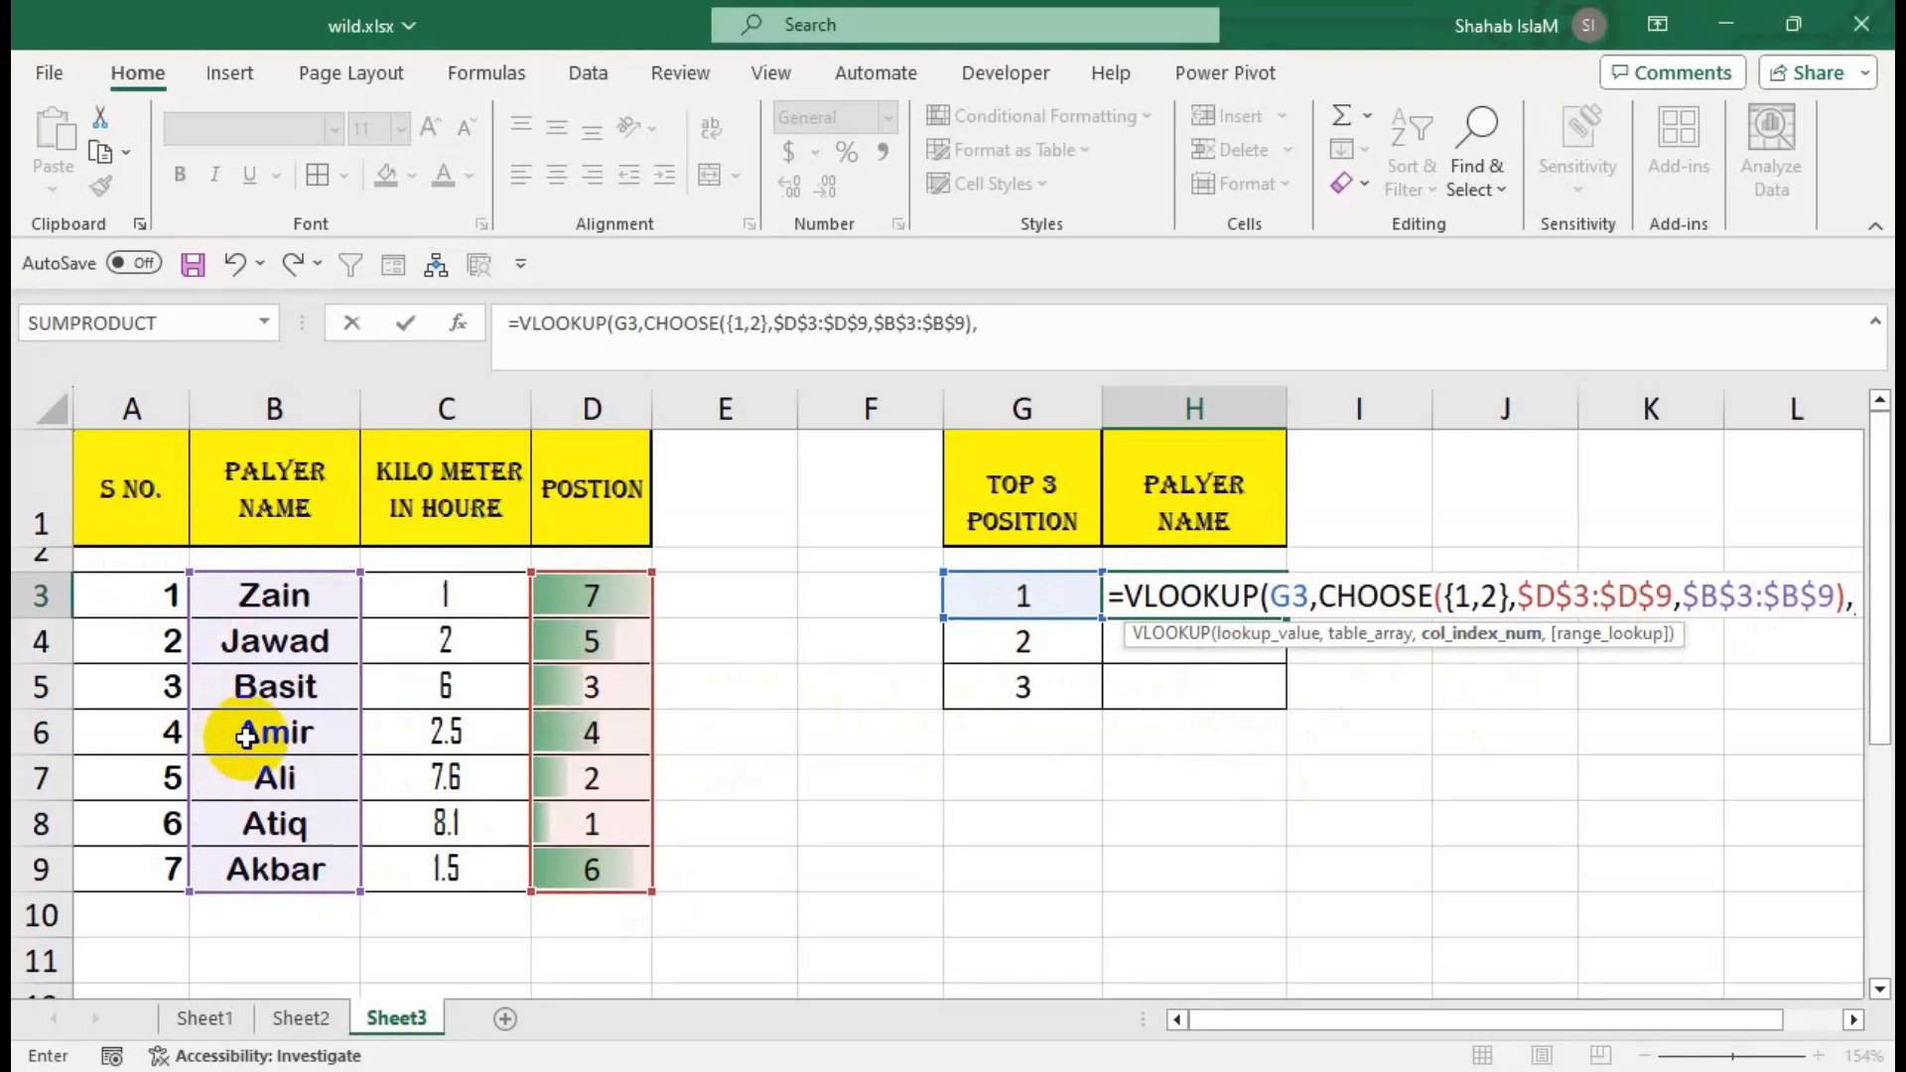
{"action": "type", "text": "2,"}
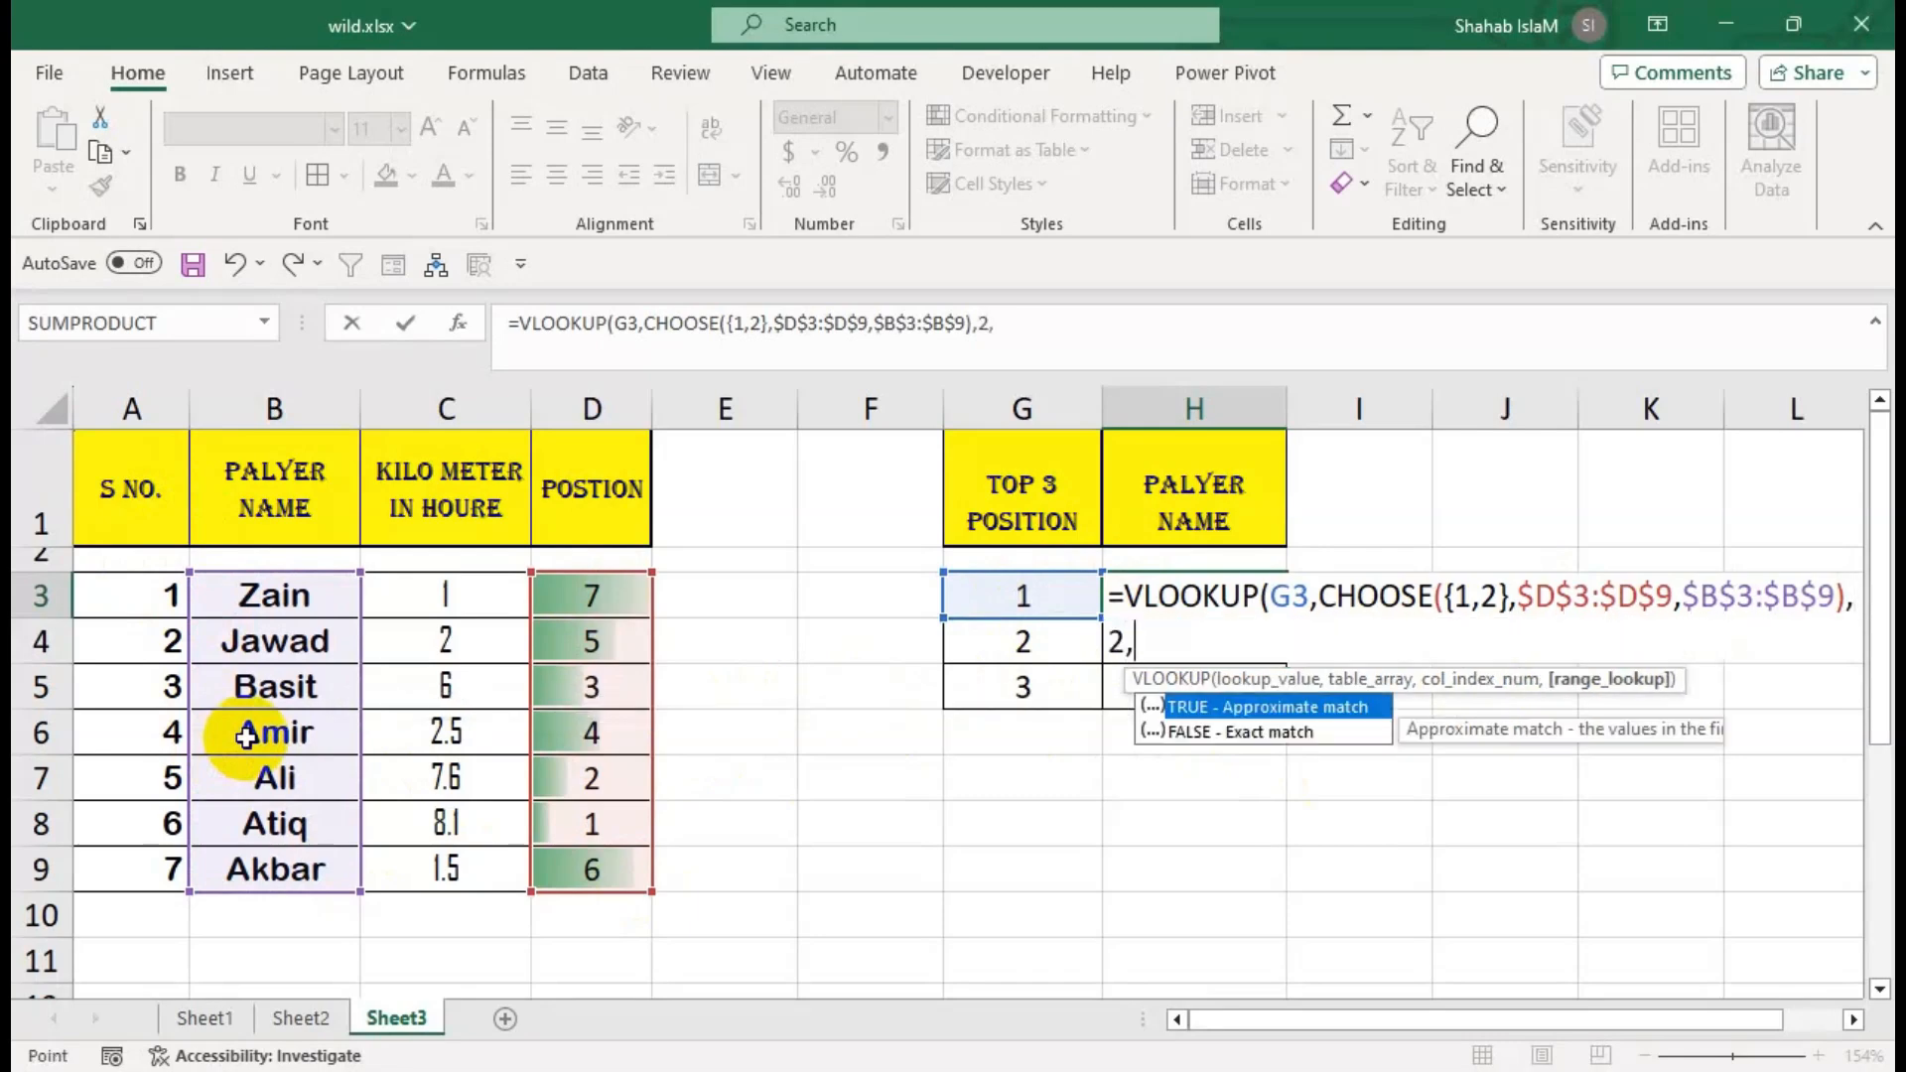
{"action": "key", "text": "Left"}
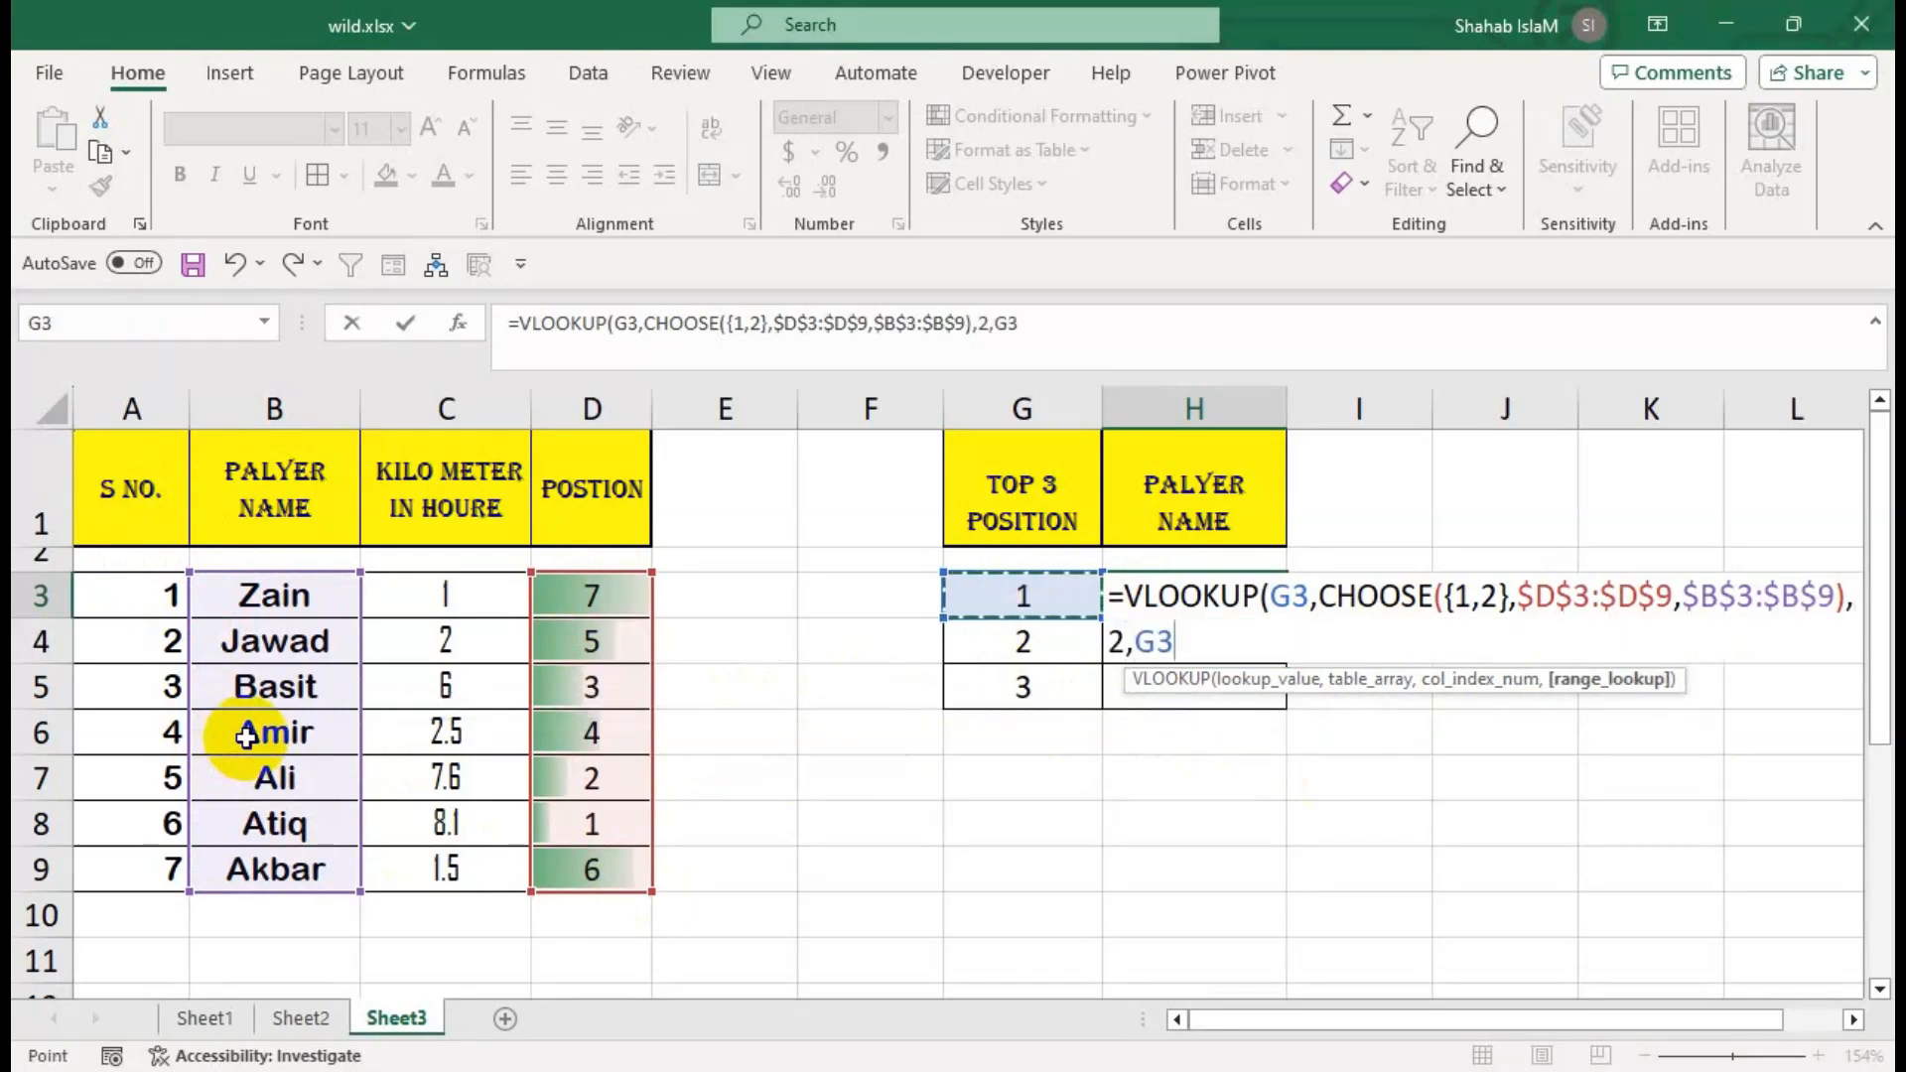
{"action": "key", "text": "BackSpace"}
{"action": "key", "text": "BackSpace"}
{"action": "key", "text": "Down"}
{"action": "key", "text": "Tab"}
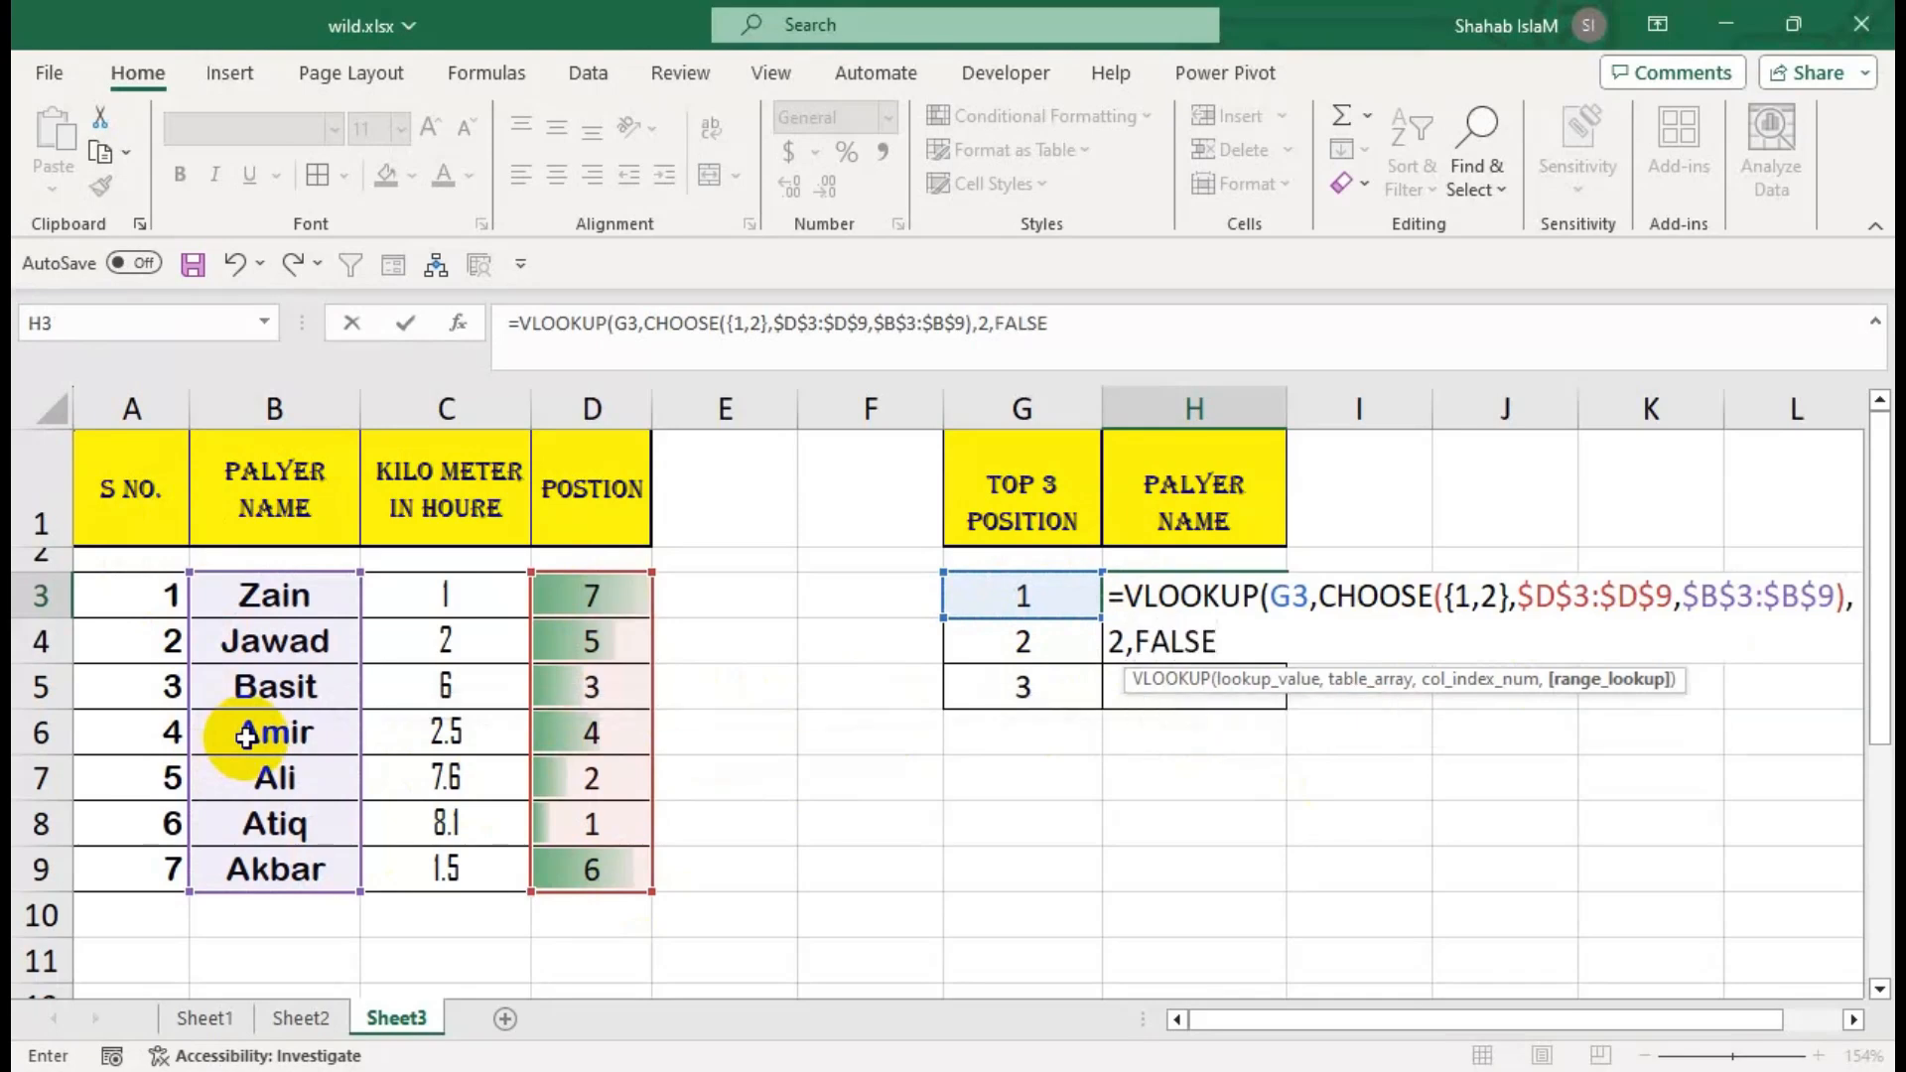
{"action": "key", "text": "Return"}
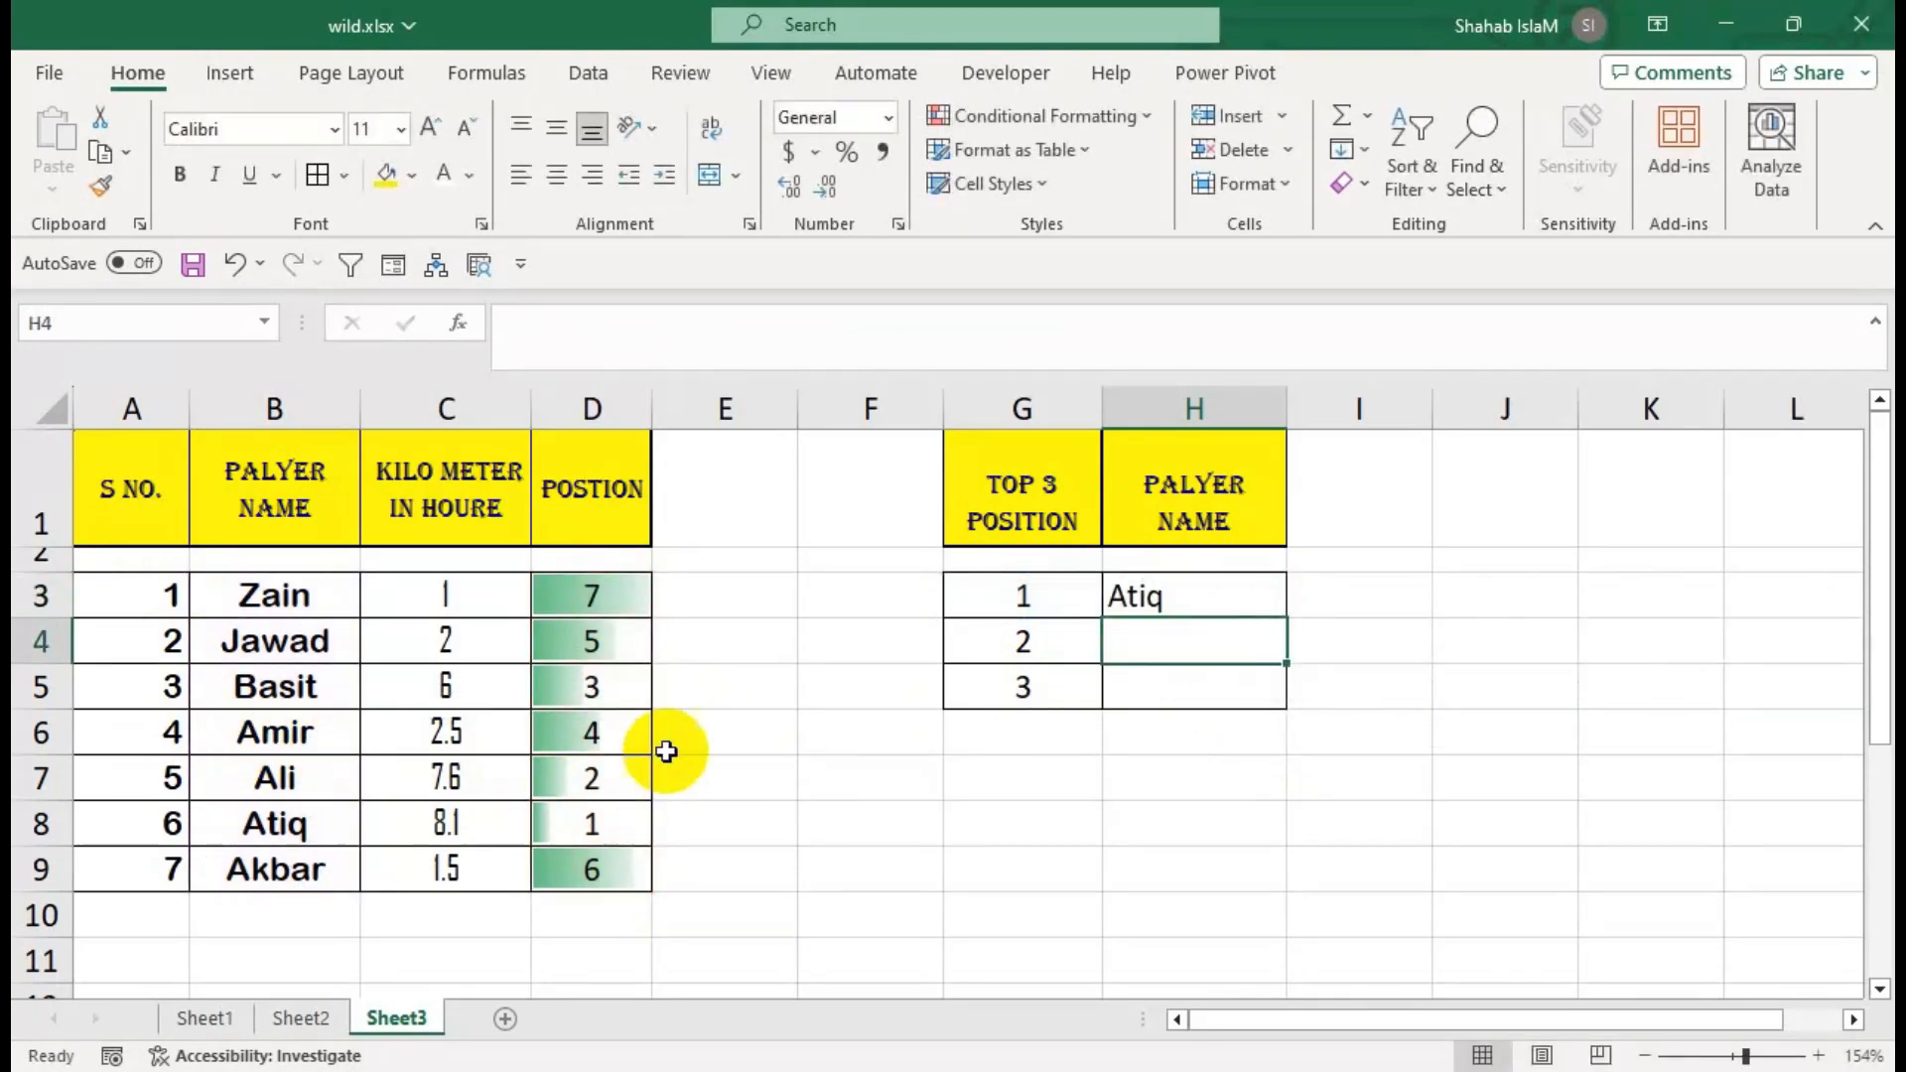
Fill the H3 lookup formula down to H5.
{"action": "left_click", "coordinate": [1291, 592]}
{"action": "left_click", "coordinate": [1265, 600]}
{"action": "left_click_drag", "start_coordinate": [1285, 617], "coordinate": [1241, 680]}
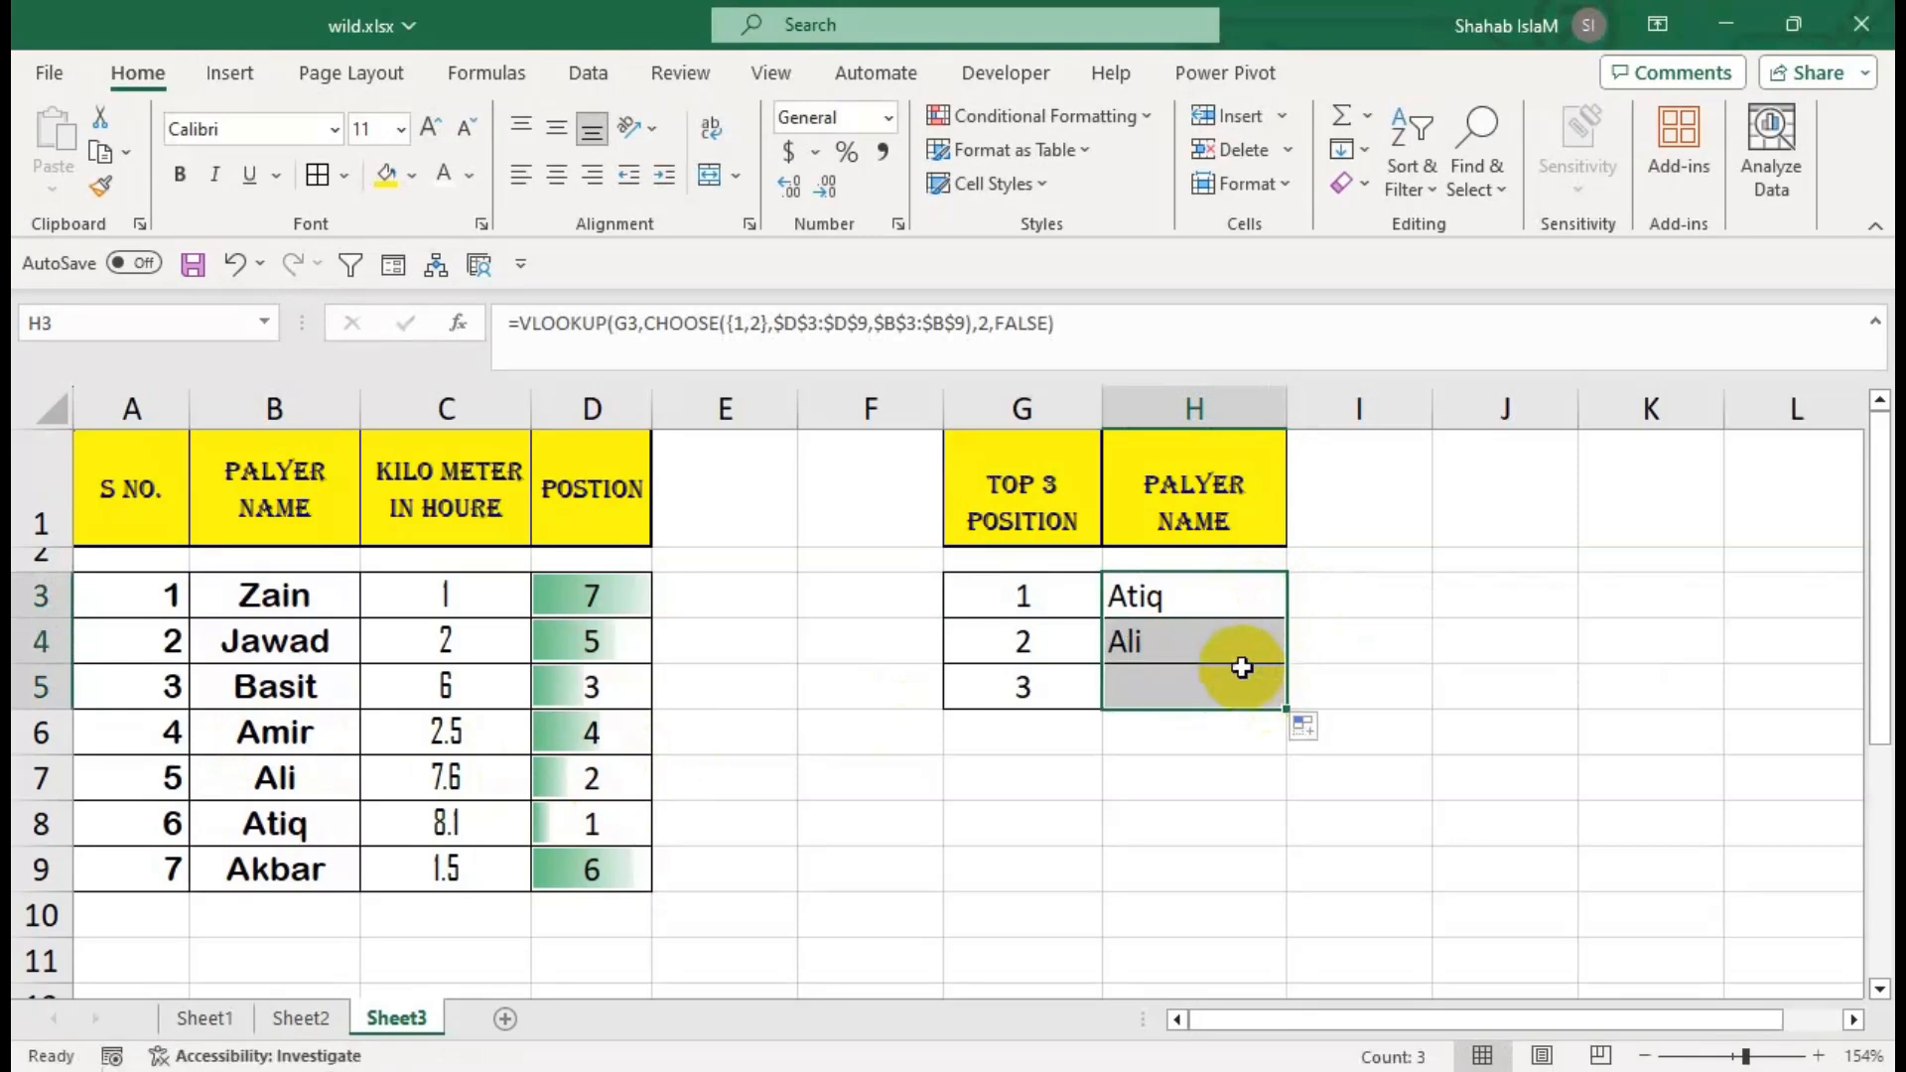
Compare the top 3 player names in G3:H5 with the matching player rows and positions in the main table.
{"action": "left_click", "coordinate": [976, 605]}
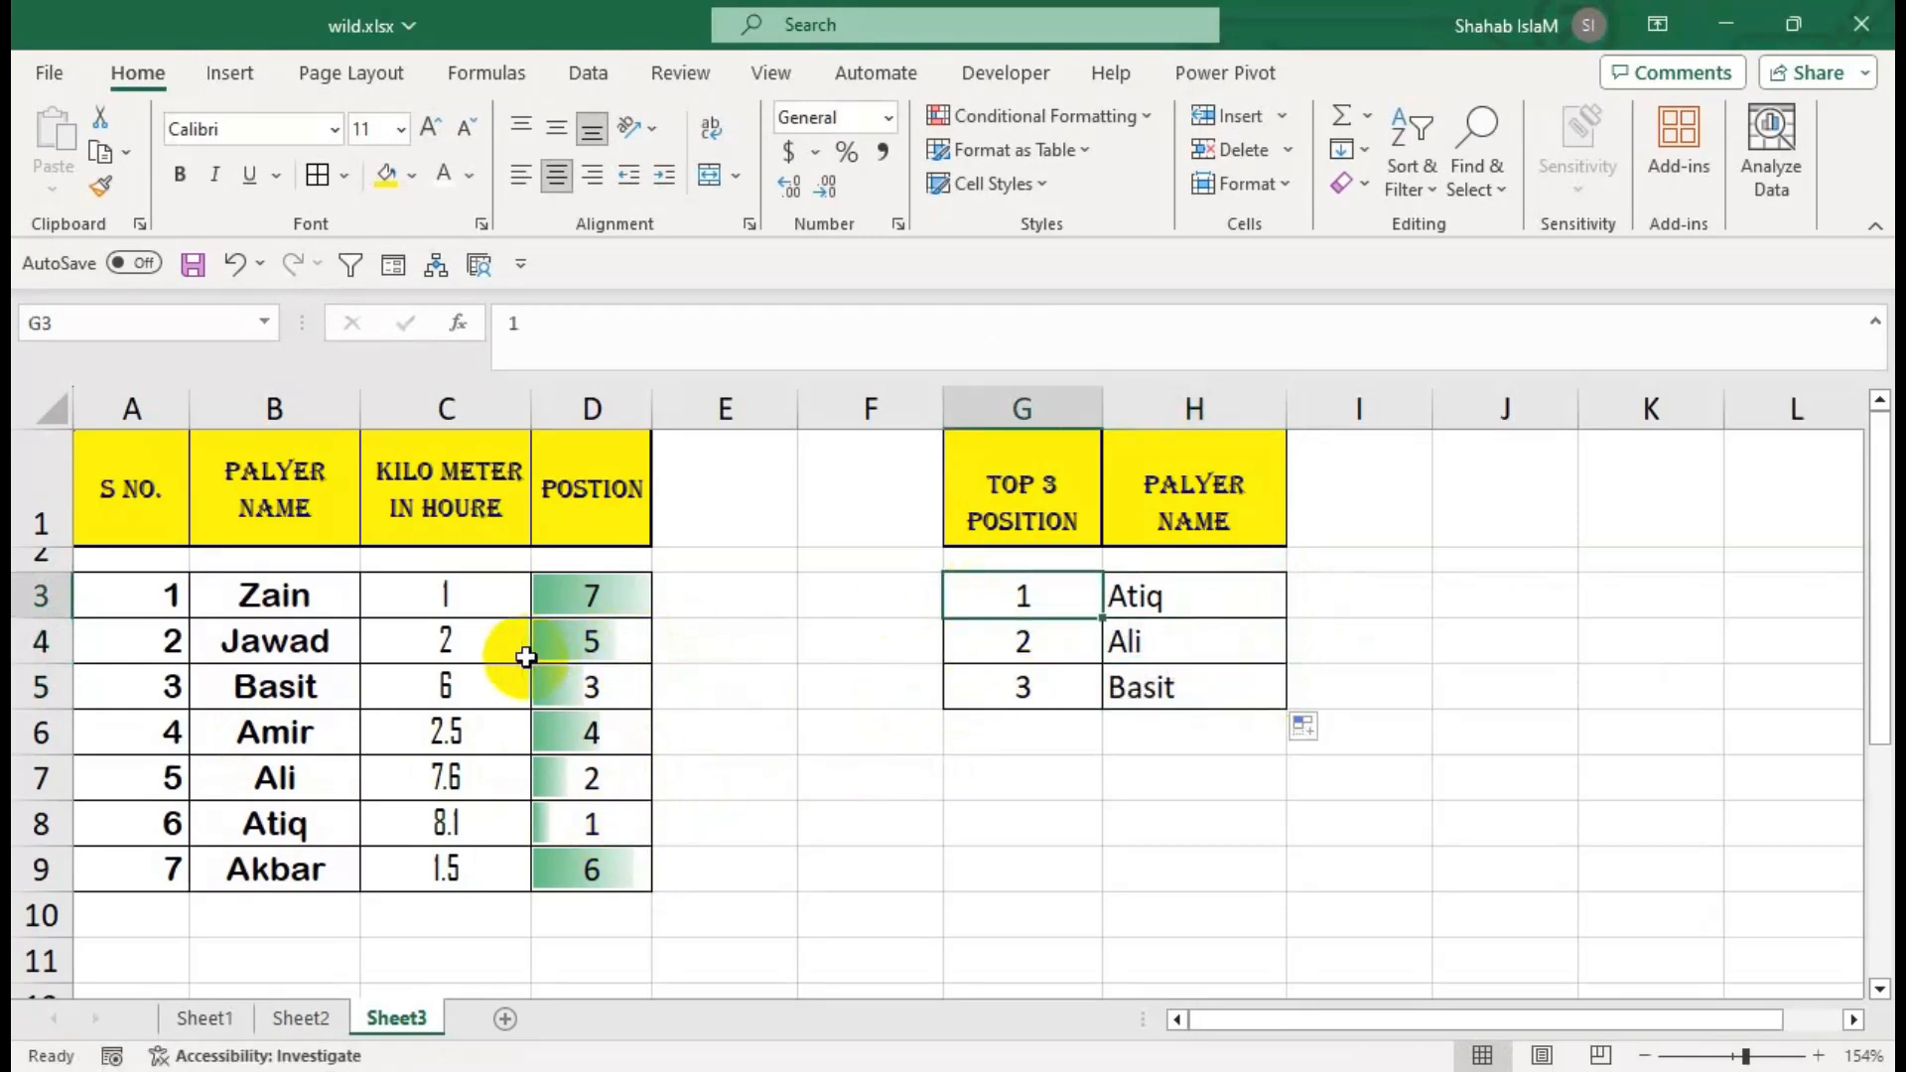
{"action": "left_click", "coordinate": [488, 600]}
{"action": "left_click", "coordinate": [599, 595]}
{"action": "left_click_drag", "start_coordinate": [571, 822], "coordinate": [328, 829]}
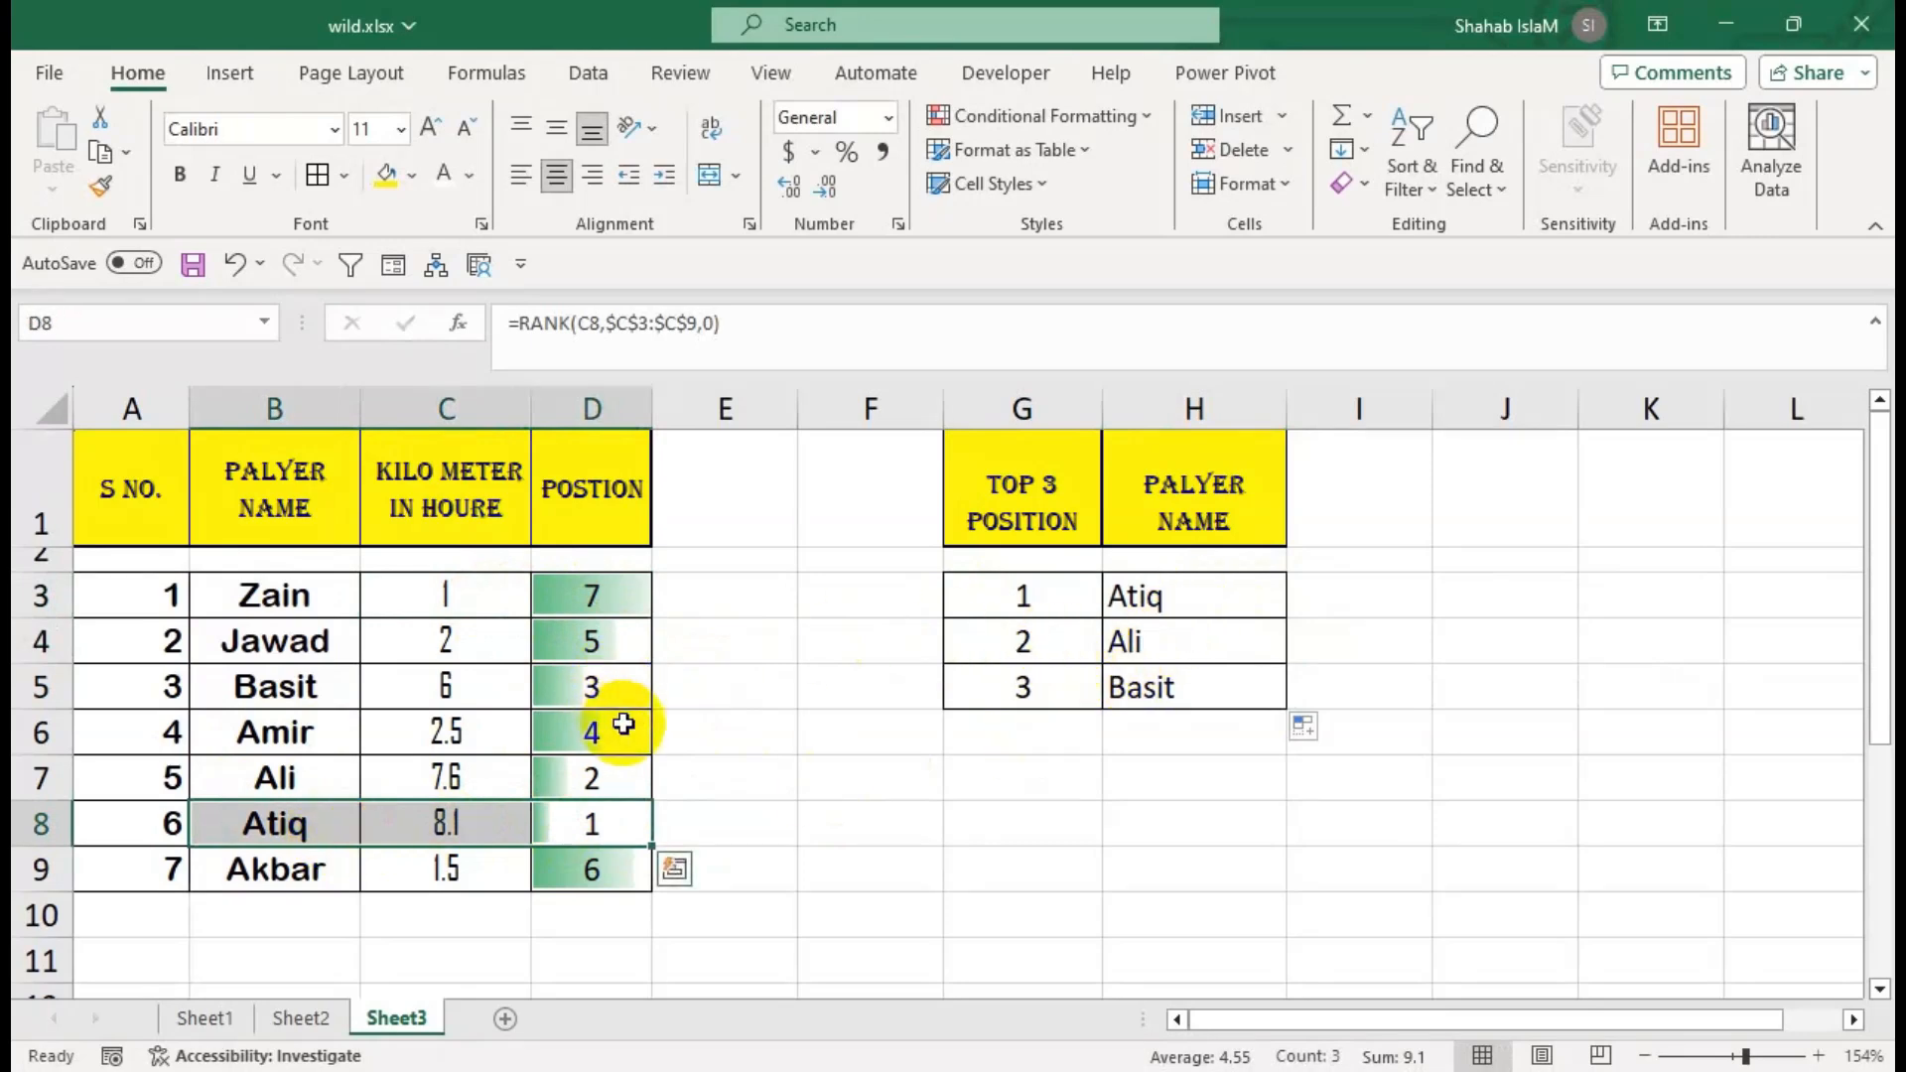
{"action": "left_click_drag", "start_coordinate": [581, 789], "coordinate": [340, 771]}
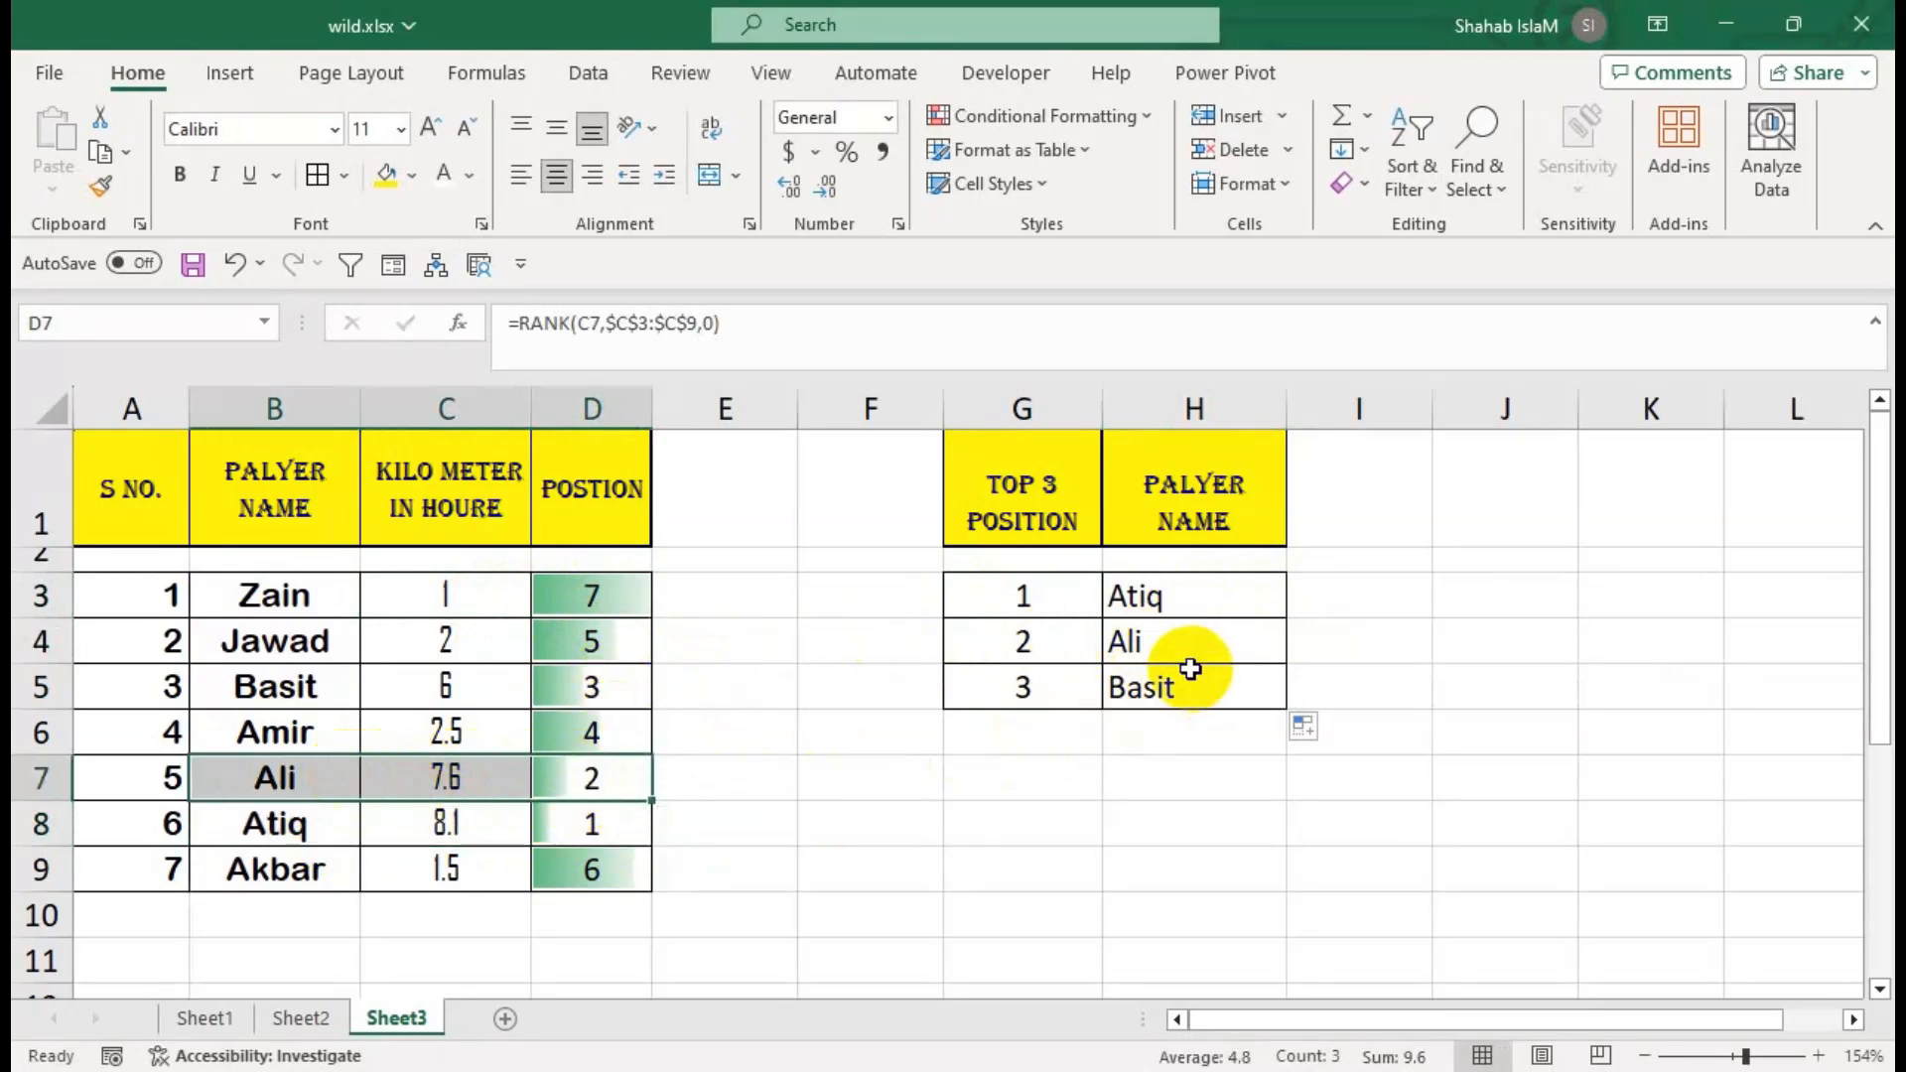
{"action": "left_click", "coordinate": [1029, 687]}
{"action": "left_click_drag", "start_coordinate": [596, 683], "coordinate": [342, 685]}
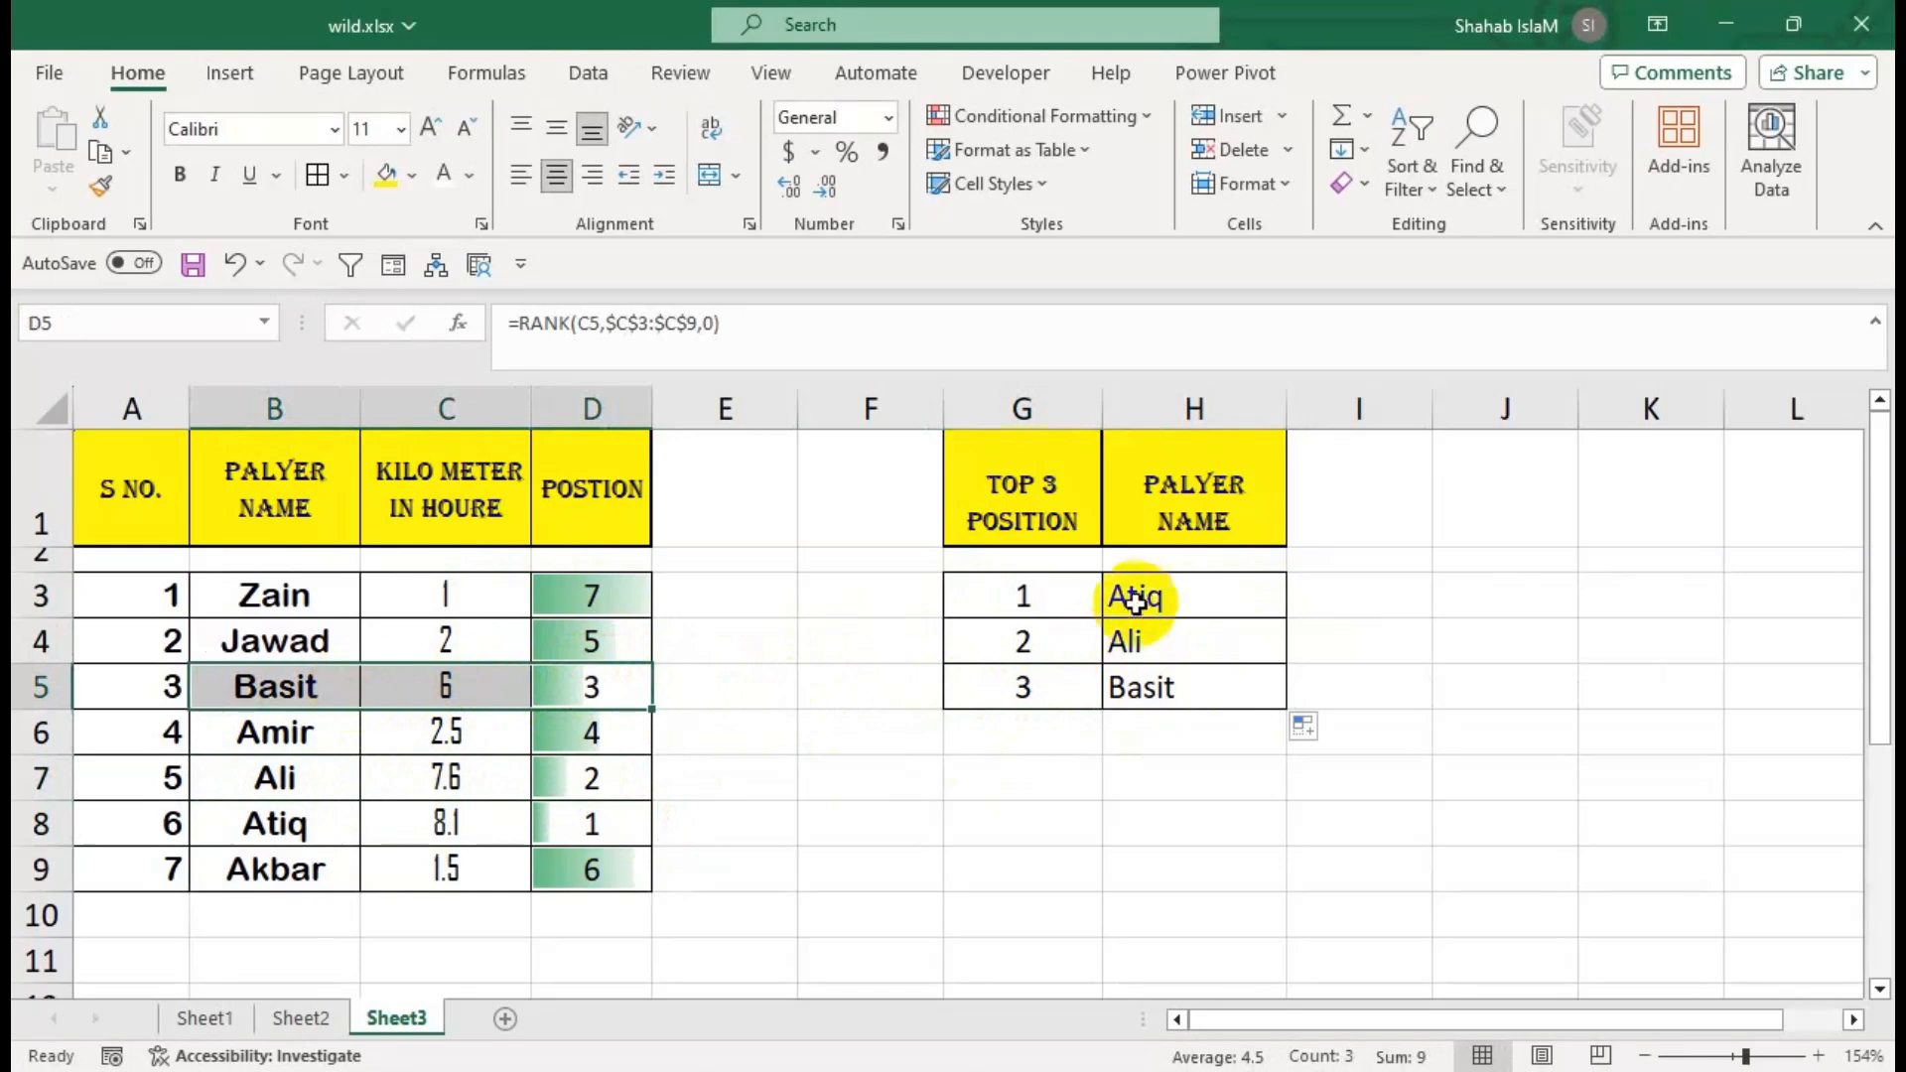
{"action": "left_click", "coordinate": [1196, 649]}
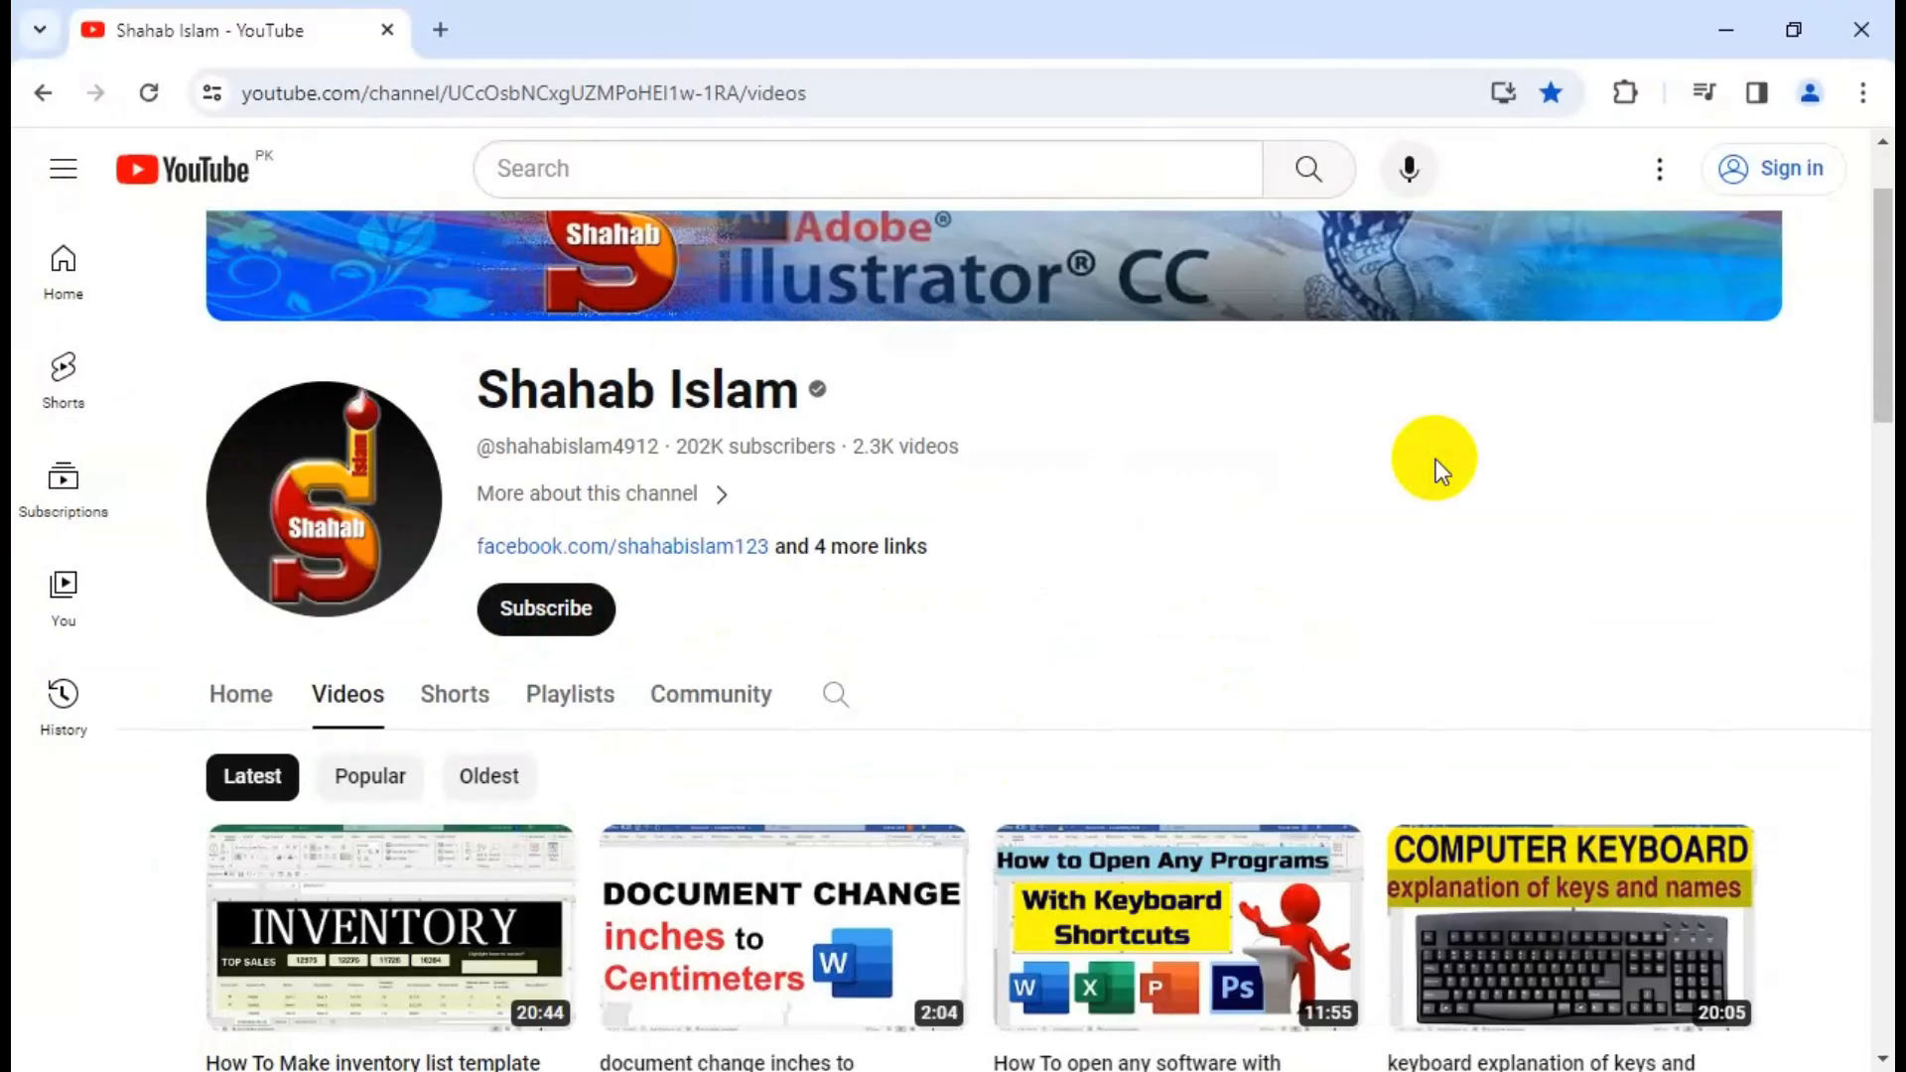